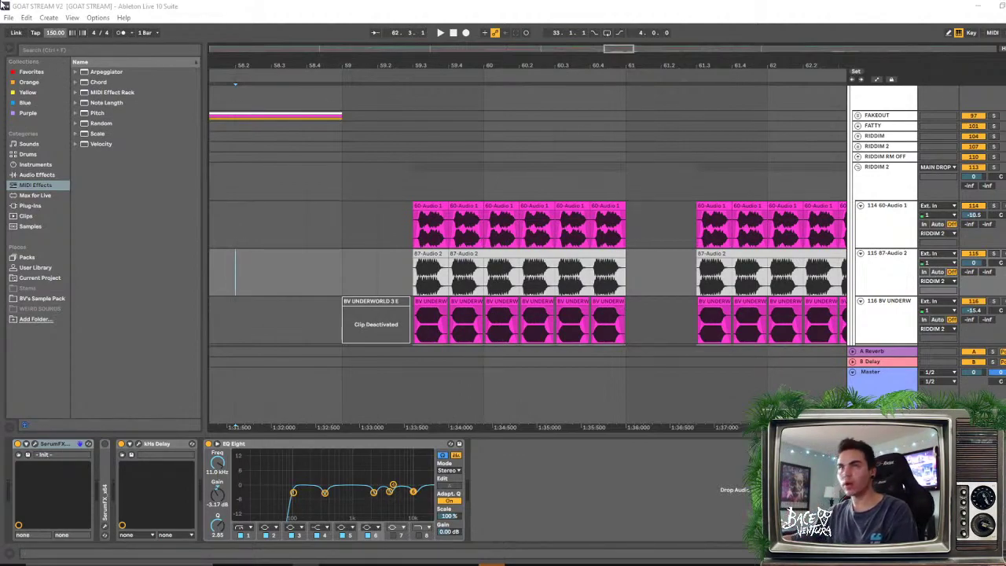
drag(329, 65, 259, 32)
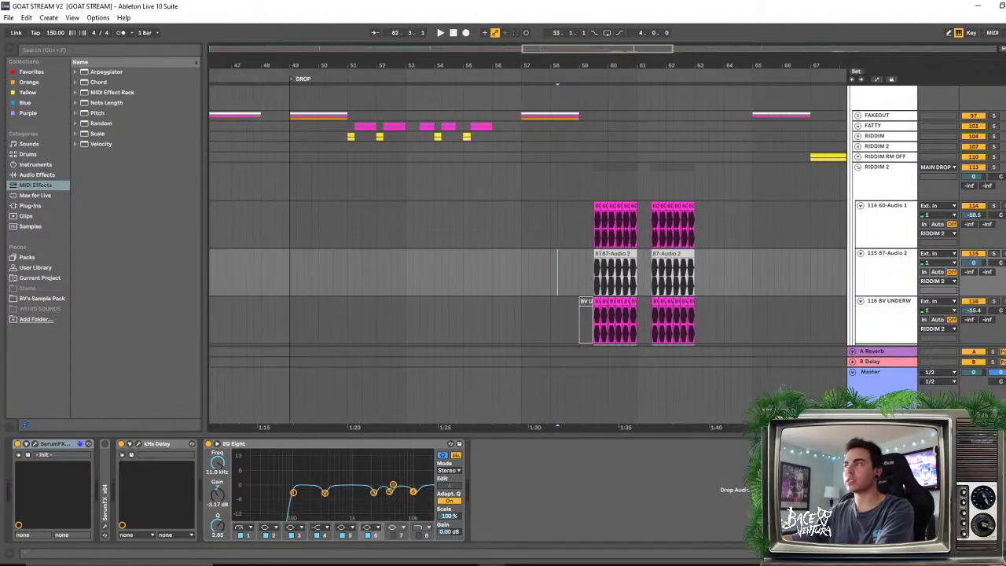
click(71, 17)
click(71, 17)
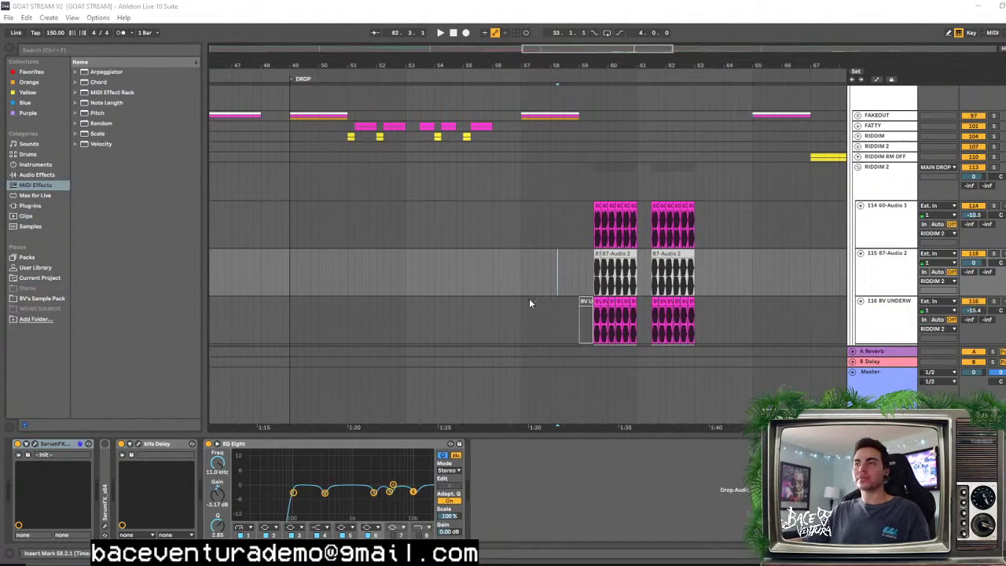
click(523, 259)
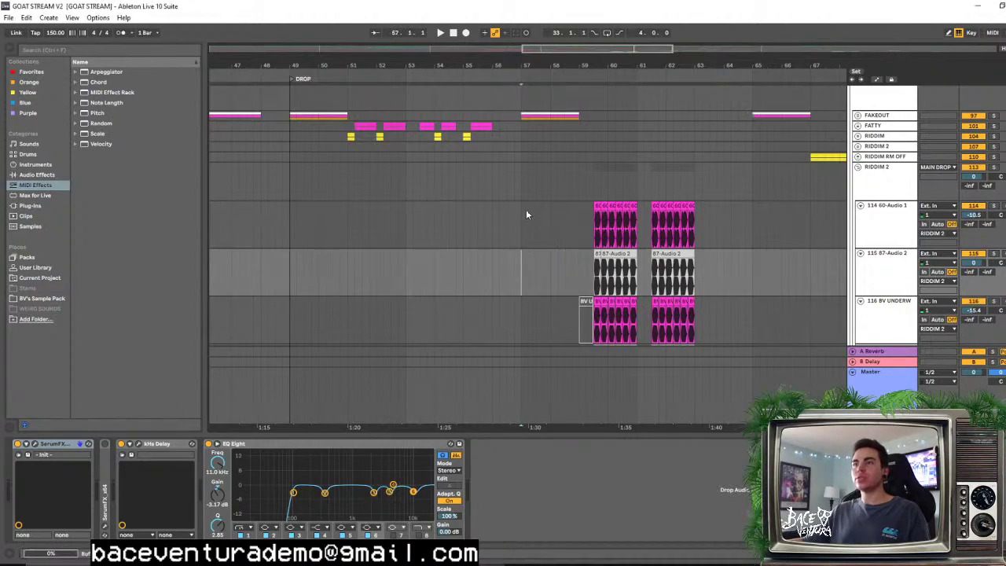
click(523, 167)
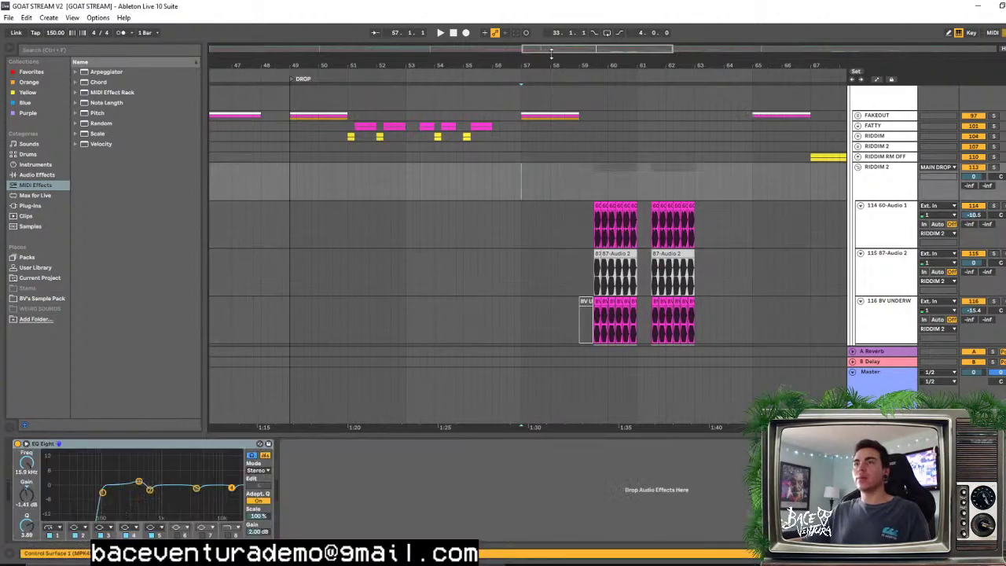
key(minus)
scroll(309, 113, up, 3)
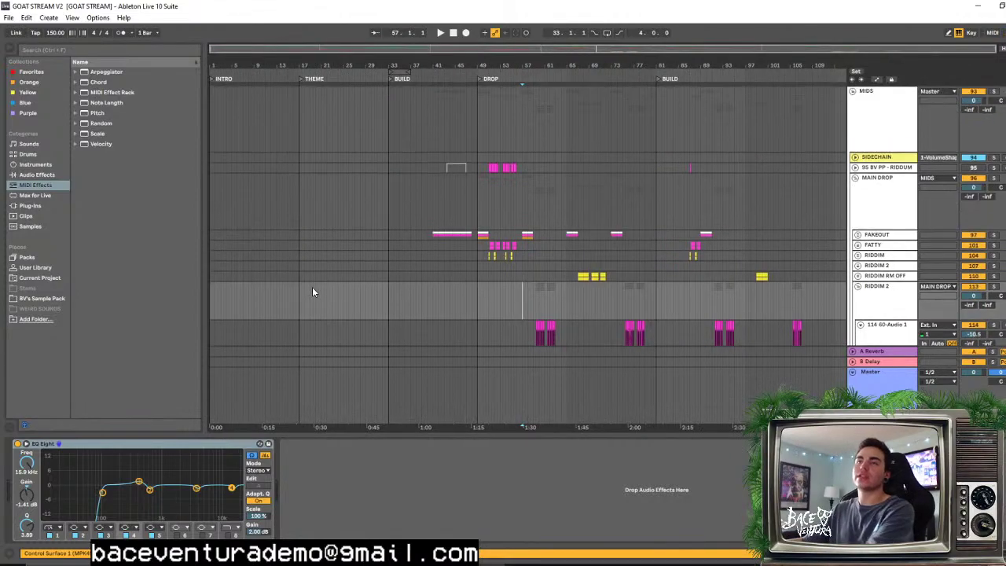
Set the arrangement's fixed grid to 1 Bar and place the insert marker at bar 10 on the MIDS group
right_click(312, 263)
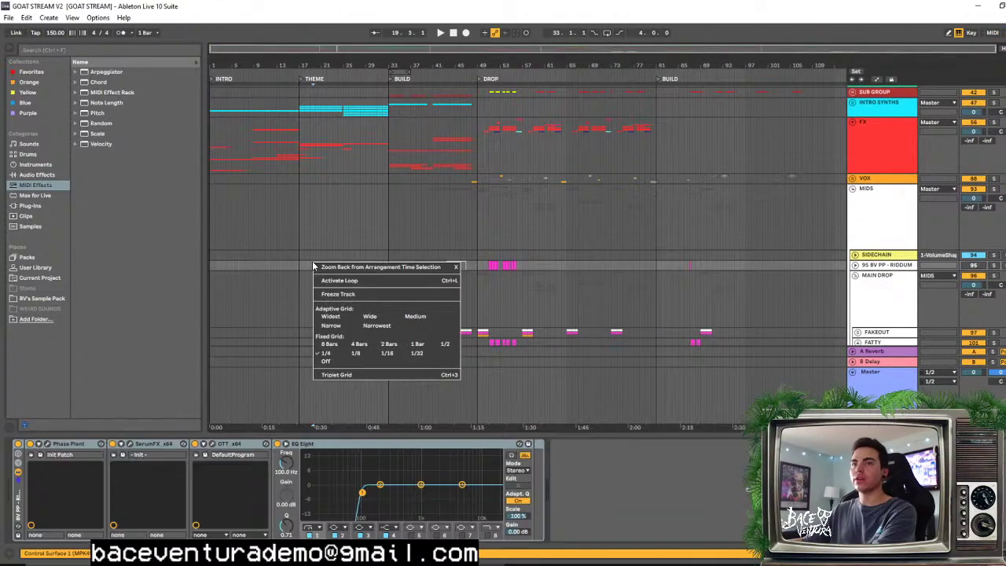
click(421, 353)
click(261, 236)
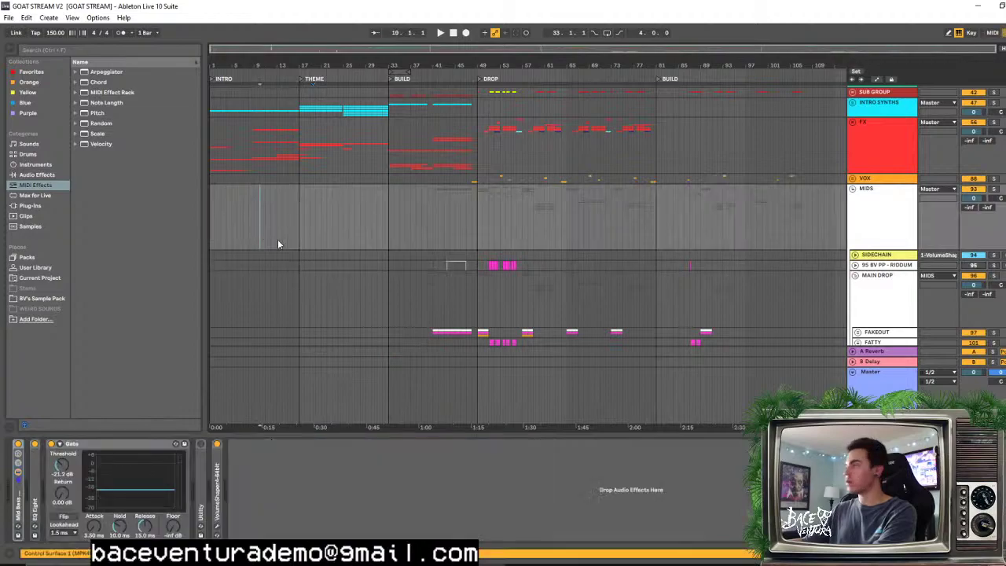
Look over the arrangement's track groups, from GLOBAL TRIGGER and DRUMS down to the RIDDIM 2 audio tracks
scroll(389, 260, up, 3)
scroll(361, 231, down, 5)
scroll(416, 247, up, 3)
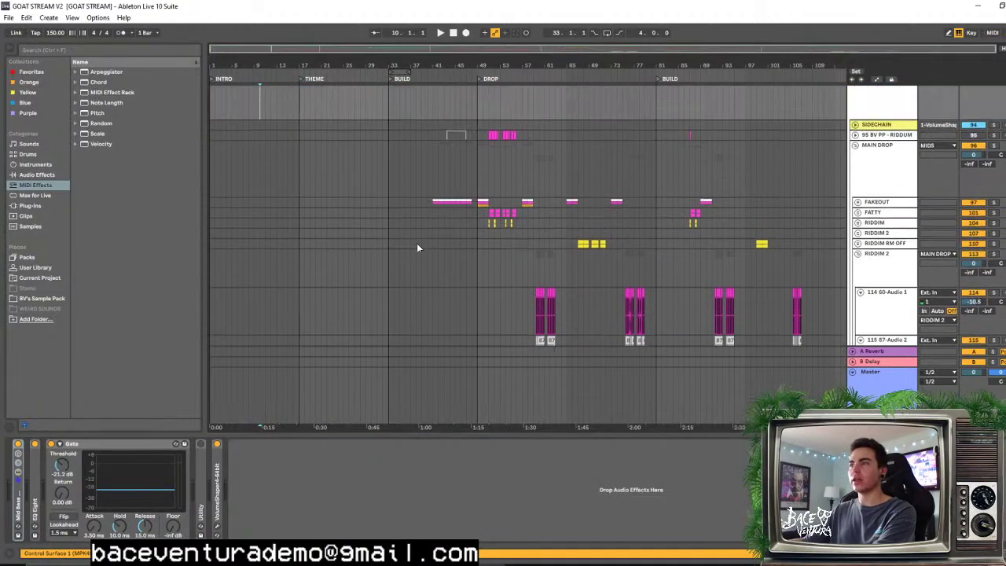
drag(247, 64, 280, 100)
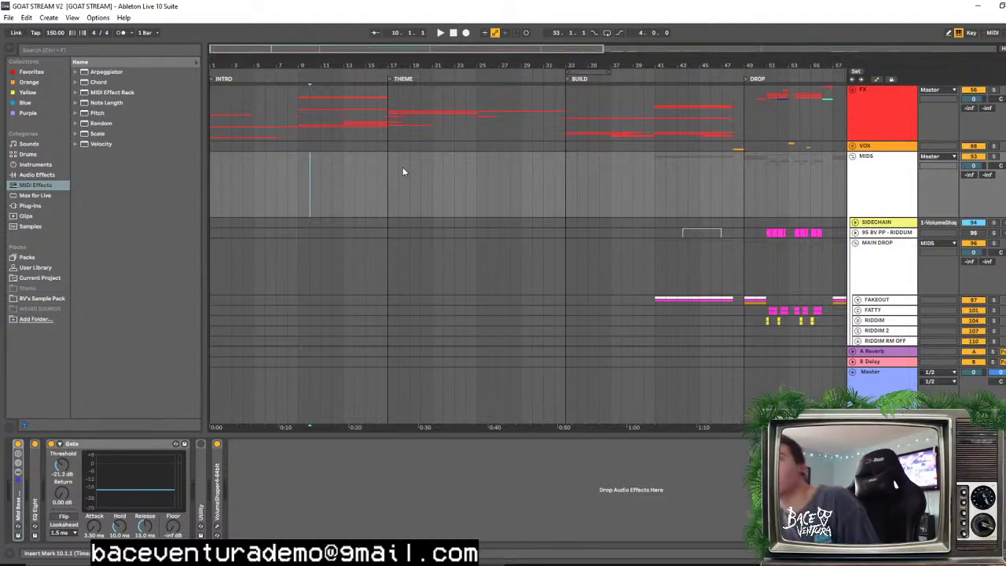
scroll(344, 192, up, 6)
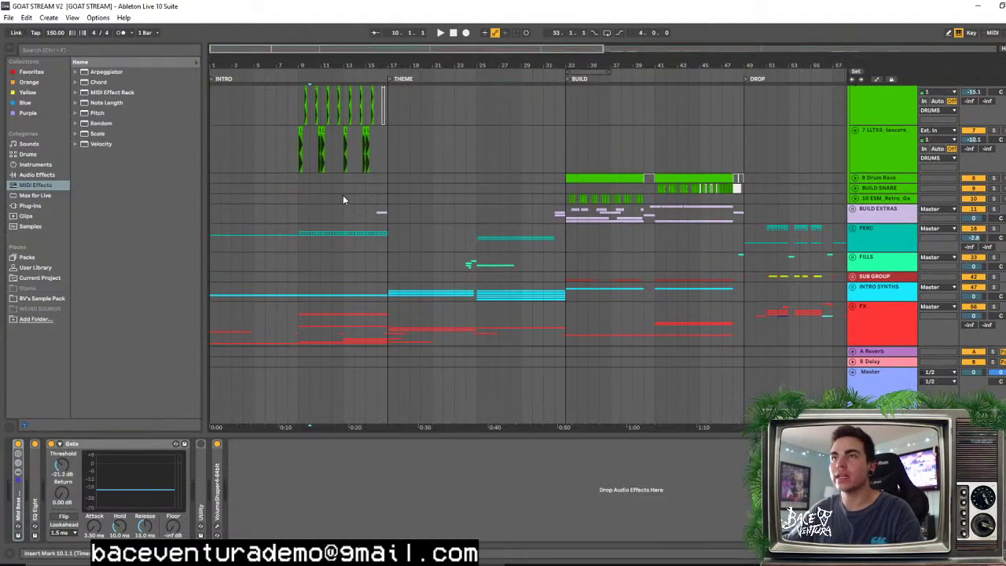
scroll(351, 224, up, 4)
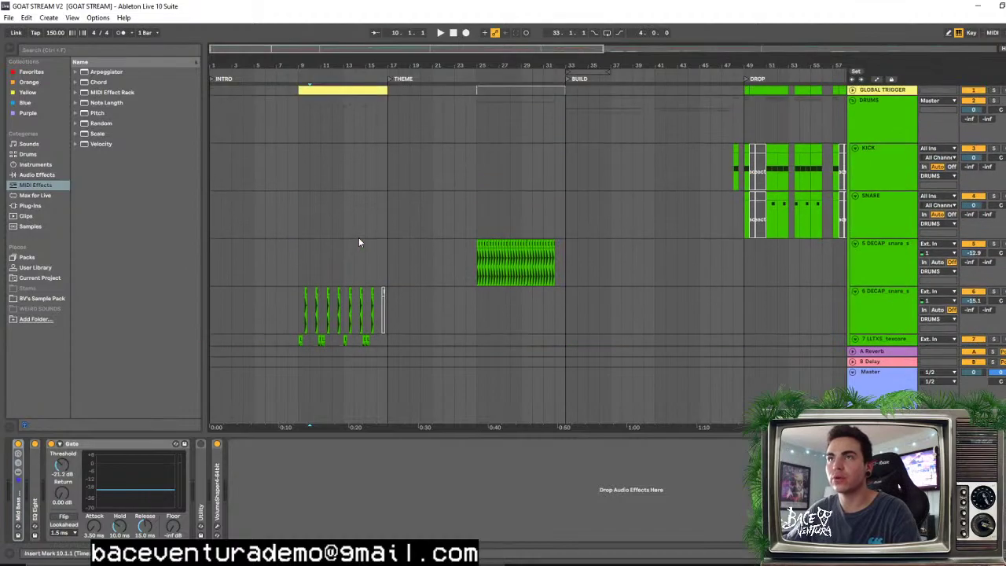
scroll(358, 237, down, 6)
scroll(357, 246, down, 10)
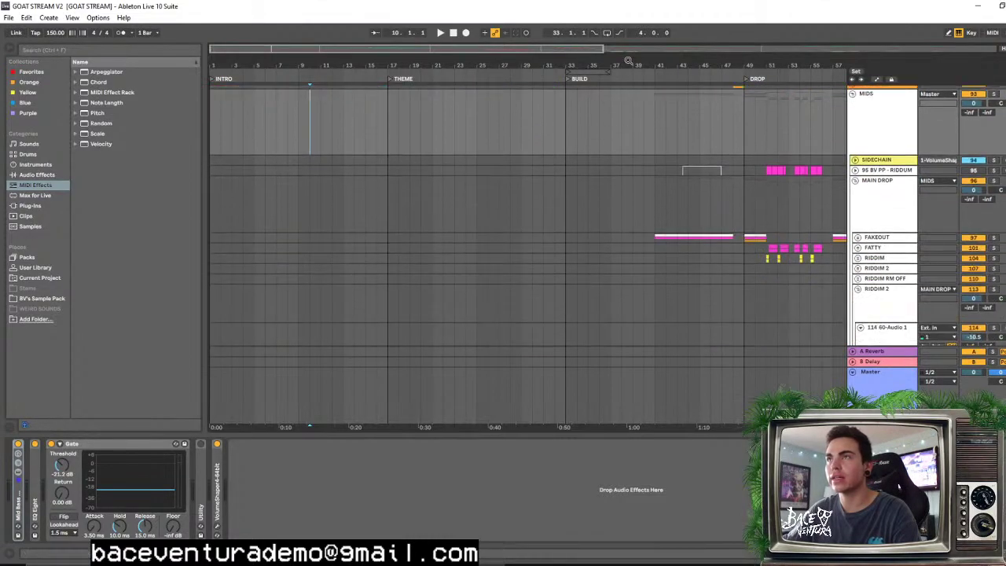
scroll(385, 130, down, 2)
scroll(385, 130, up, 3)
Highlight the MIDS group's range in the build and from bar 49 of the drop, and examine the tracks around it
drag(370, 204, 490, 206)
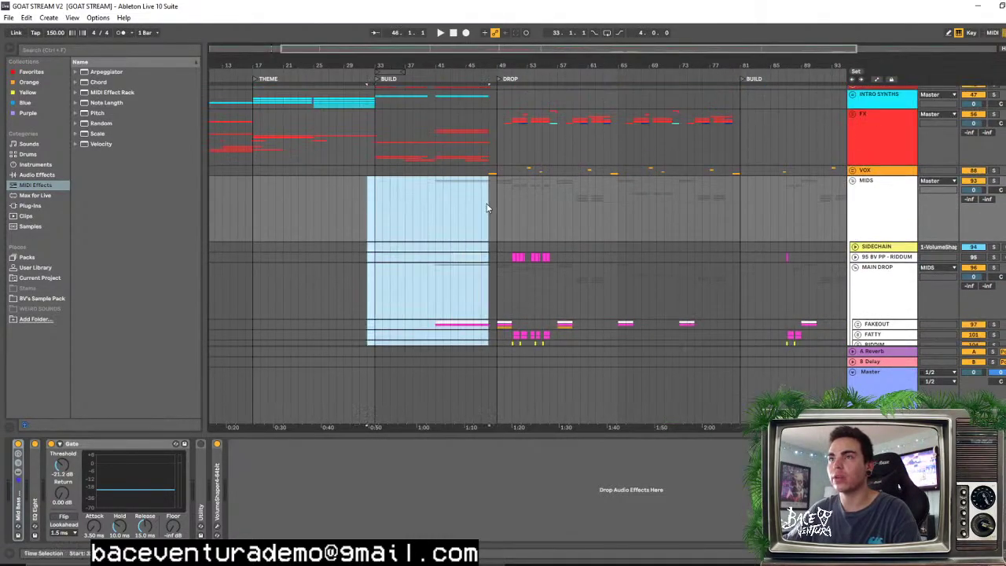
click(459, 207)
scroll(460, 208, down, 2)
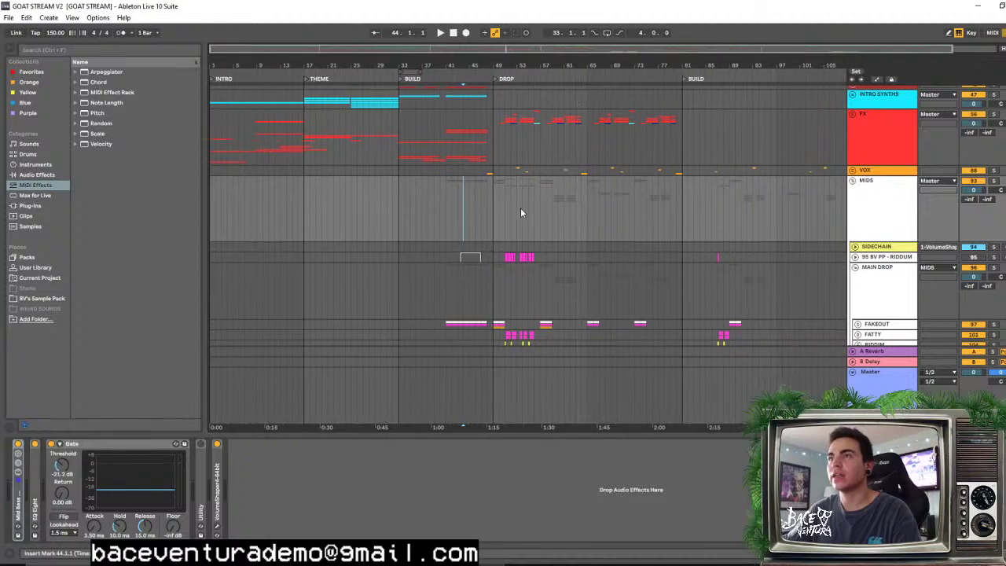
drag(495, 230, 599, 234)
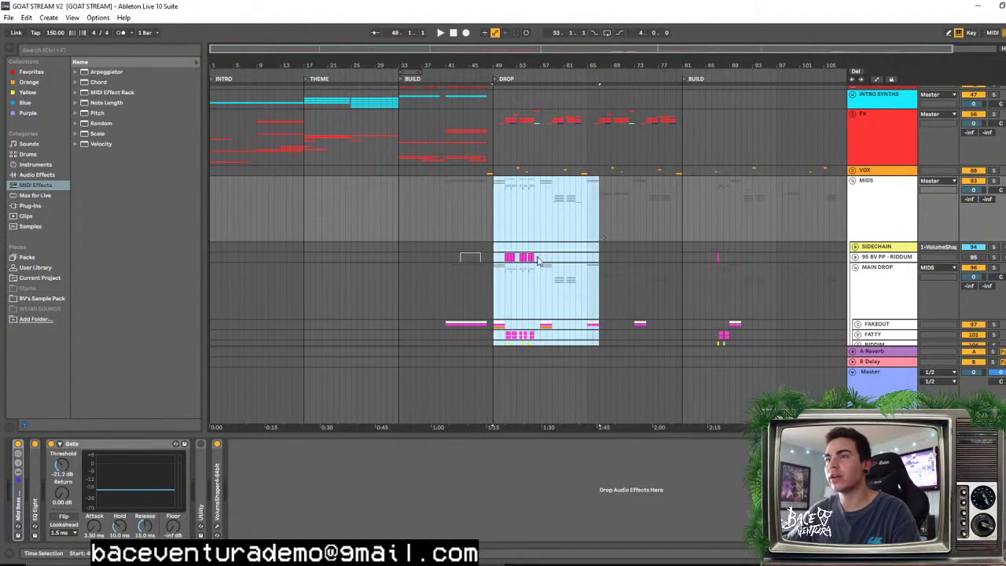
scroll(517, 250, down, 3)
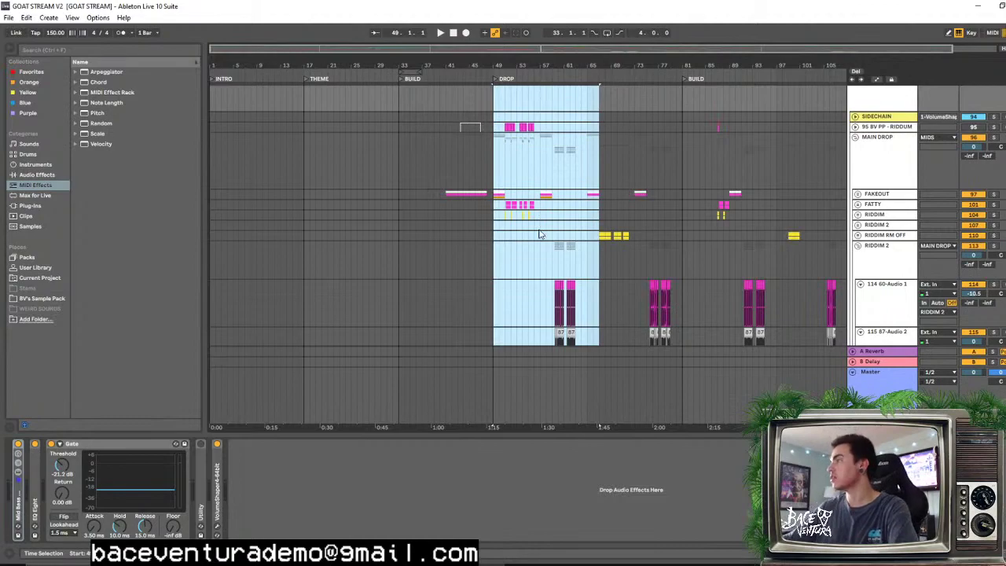
scroll(542, 233, up, 5)
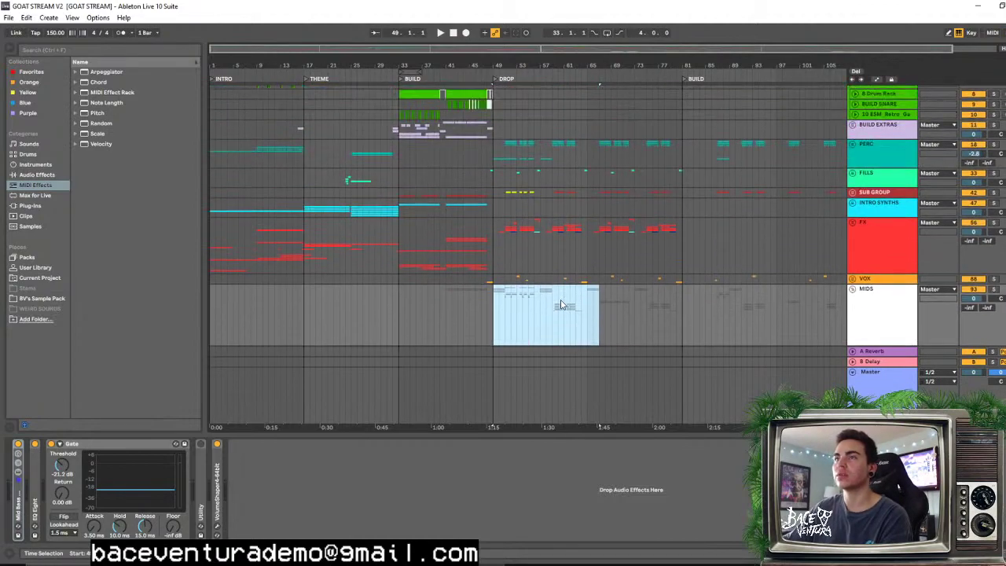
Highlight the INTRO SYNTHS ranges across the drop (bars 49 to 81), from bar 98 onward, and in the theme (bars 17 to 30)
drag(610, 63, 586, 65)
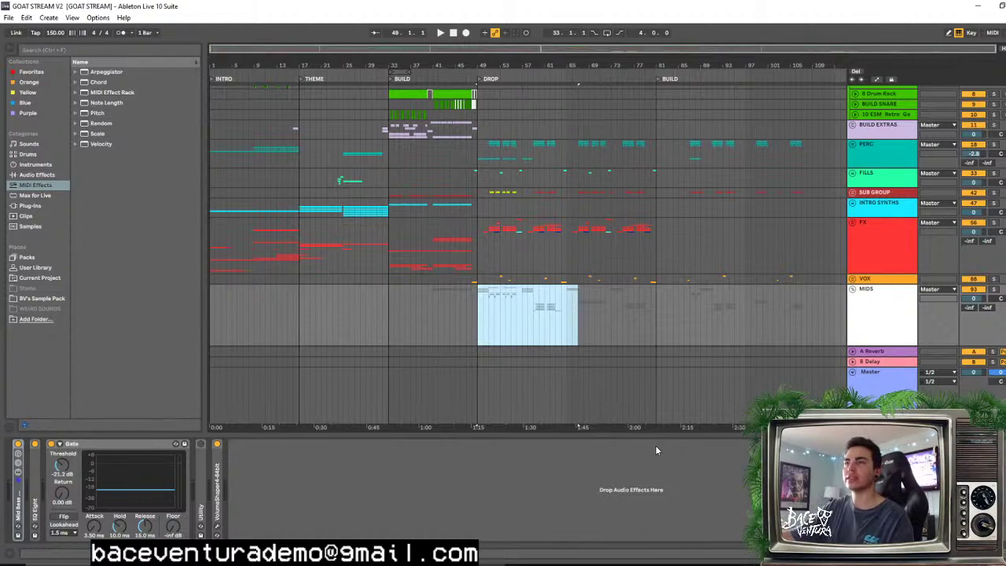
click(656, 209)
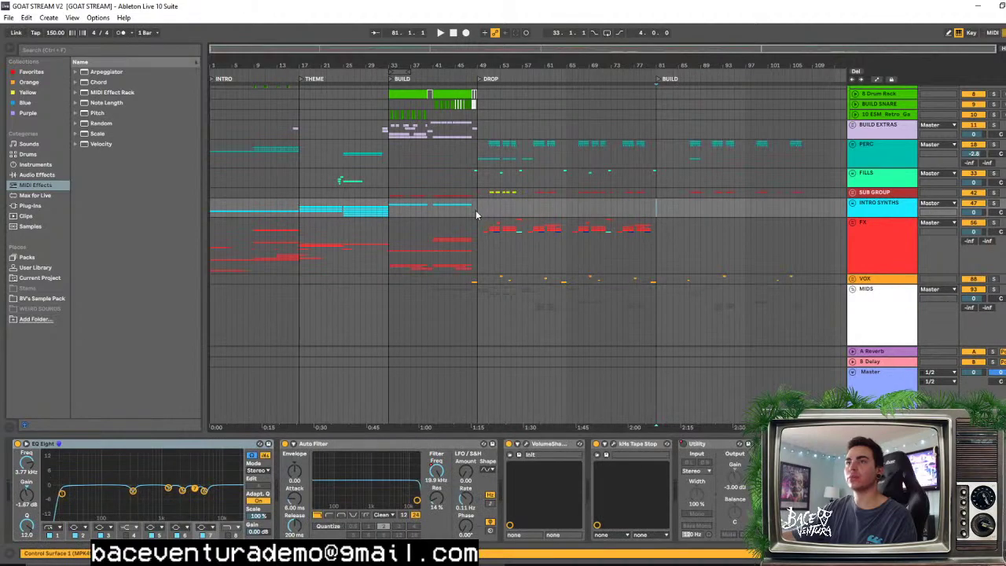
drag(476, 210, 657, 210)
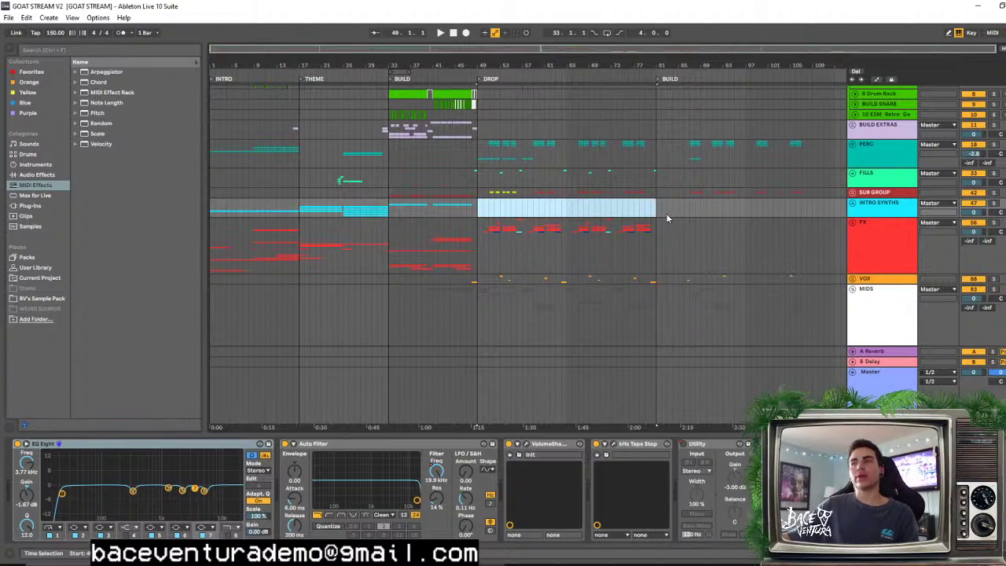
drag(707, 207, 846, 208)
drag(619, 60, 617, 52)
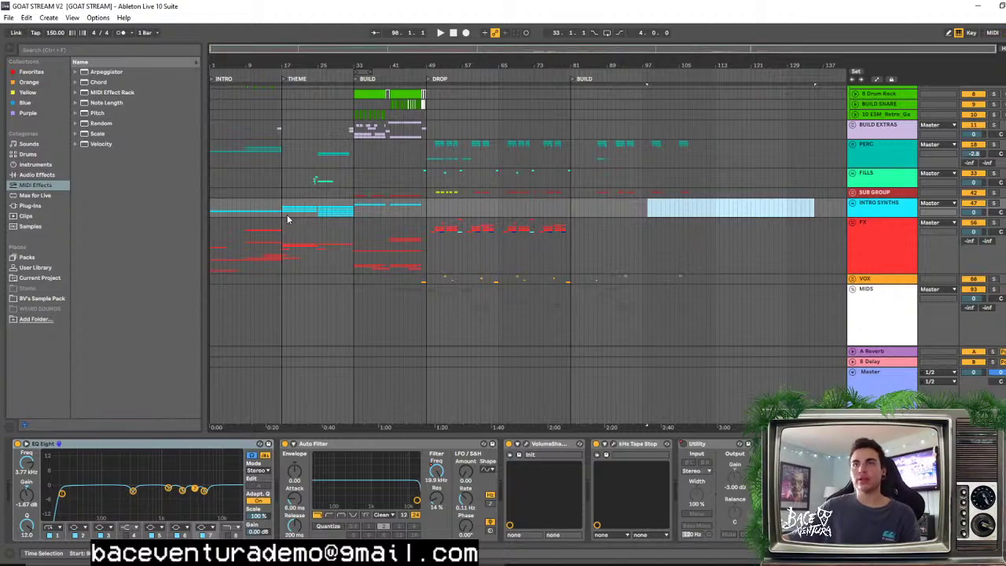
drag(282, 212, 341, 214)
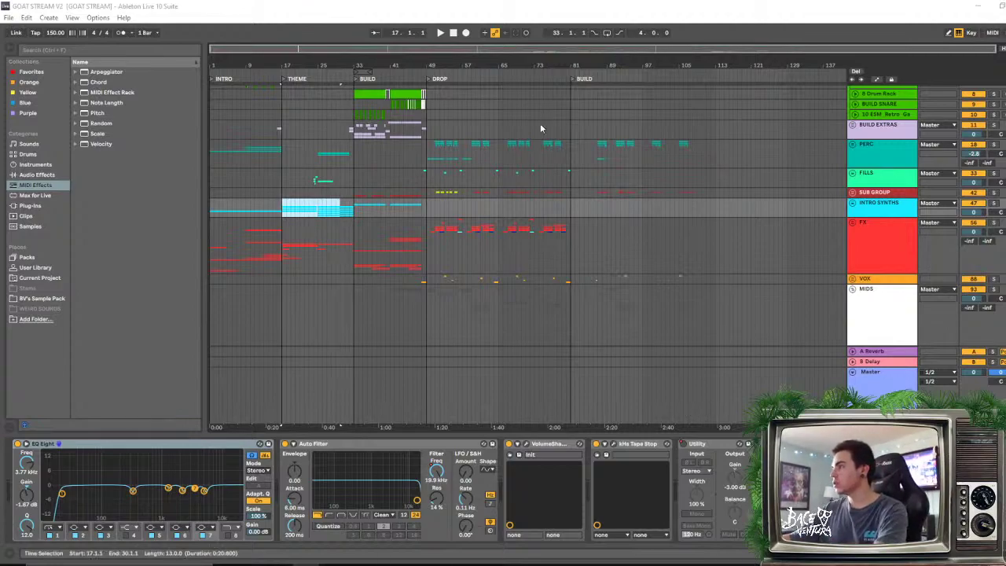
click(295, 192)
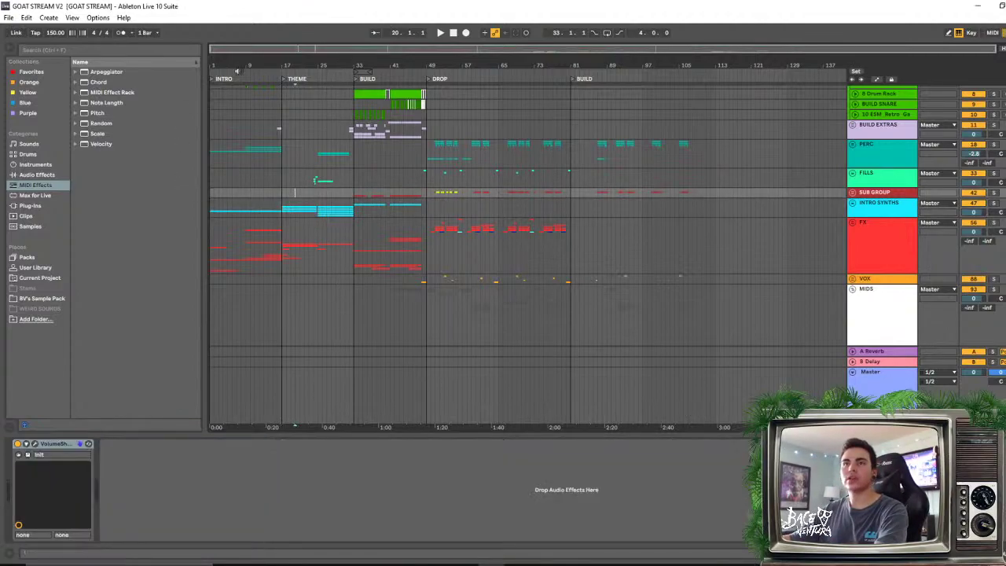
Play the arrangement from the start and select ASIO Link Pro as the audio device in the preferences
click(454, 39)
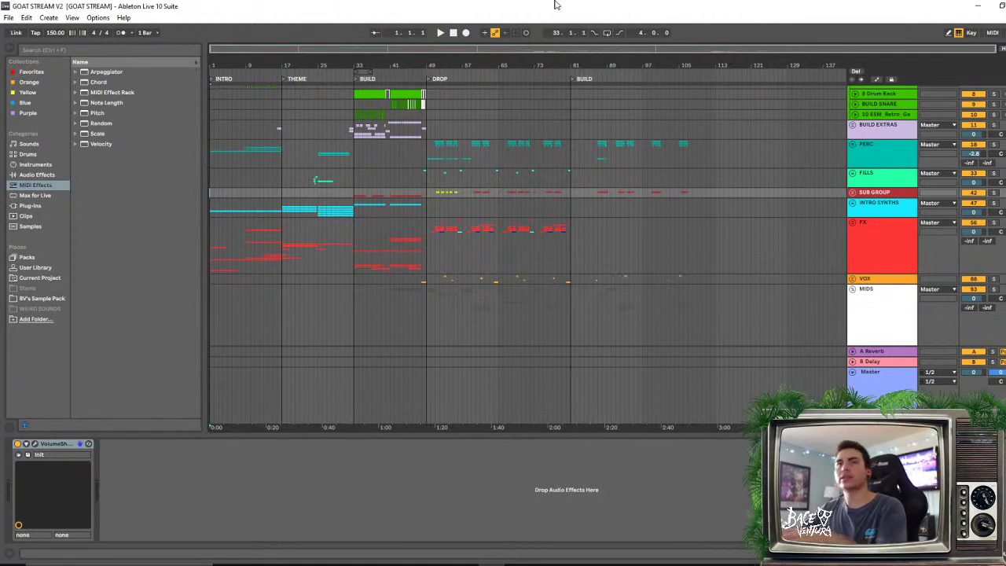
click(438, 33)
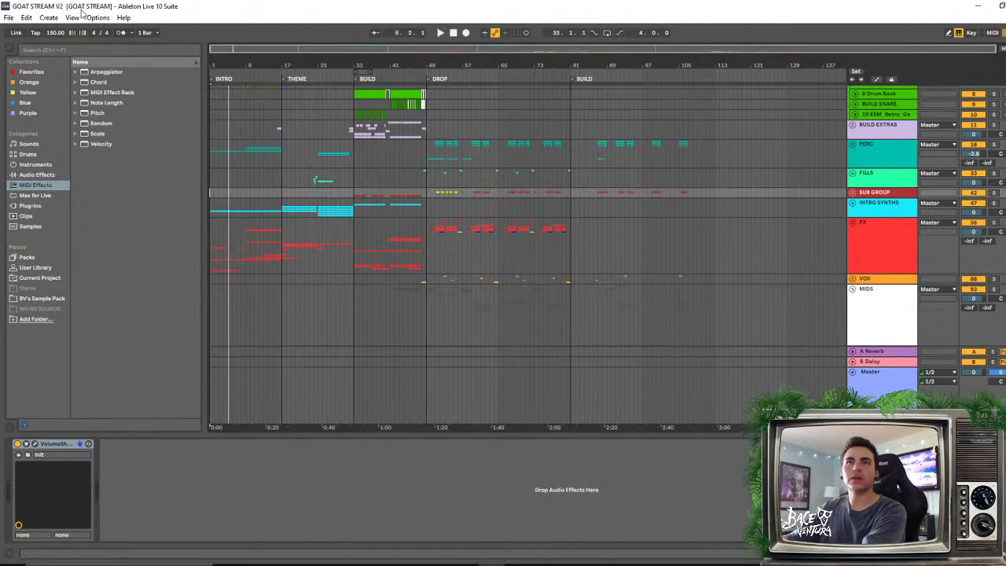
click(98, 17)
click(117, 311)
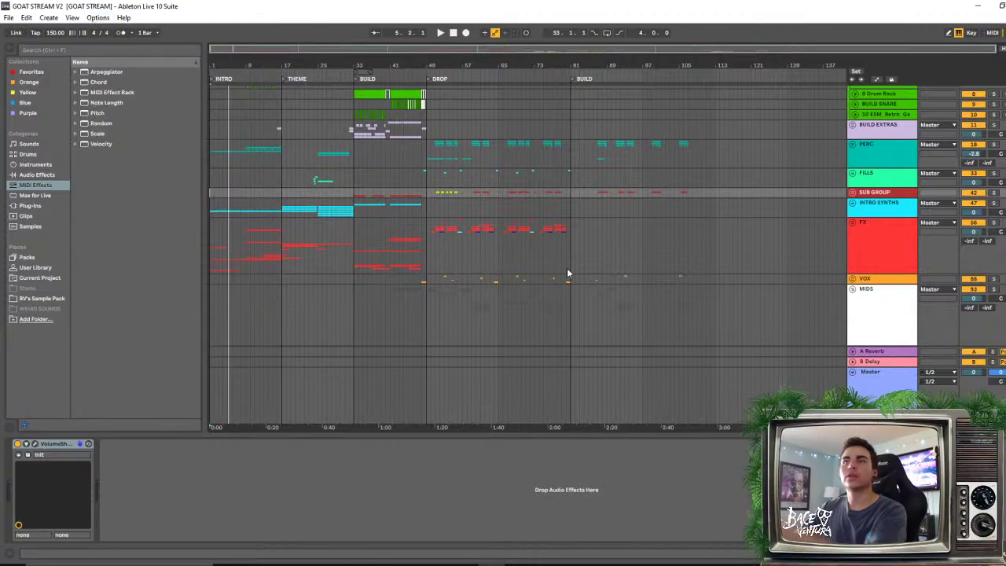
click(578, 168)
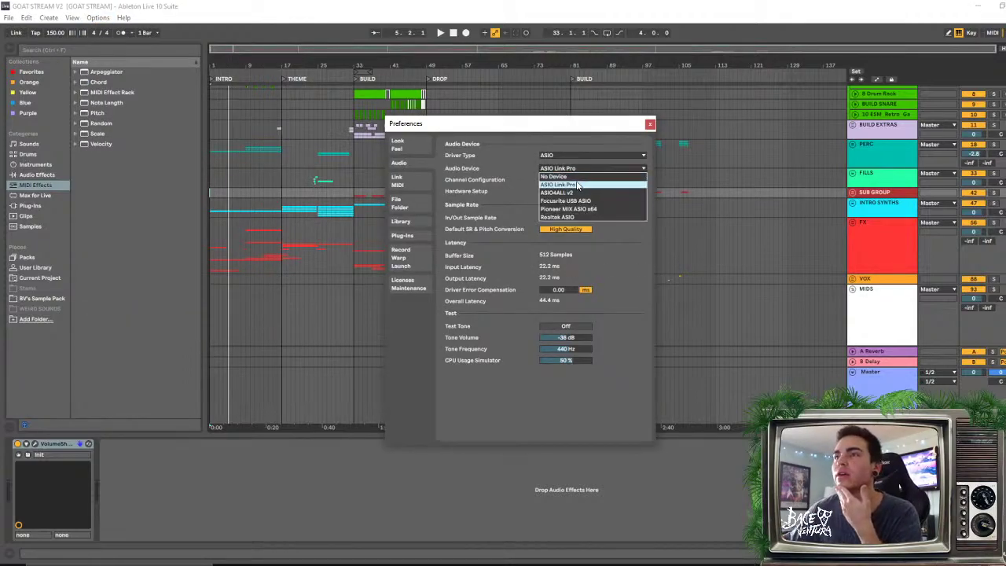
click(578, 185)
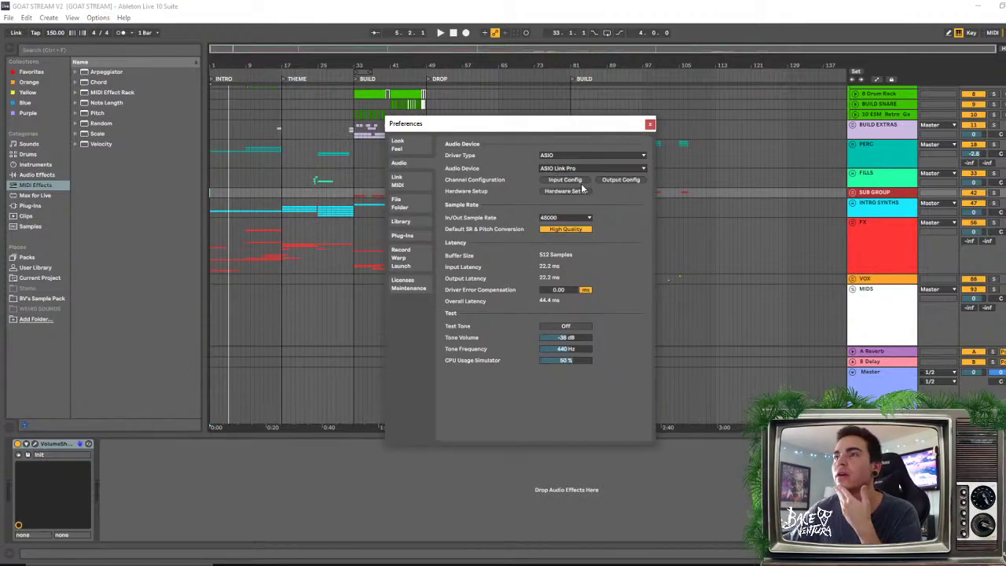
click(650, 124)
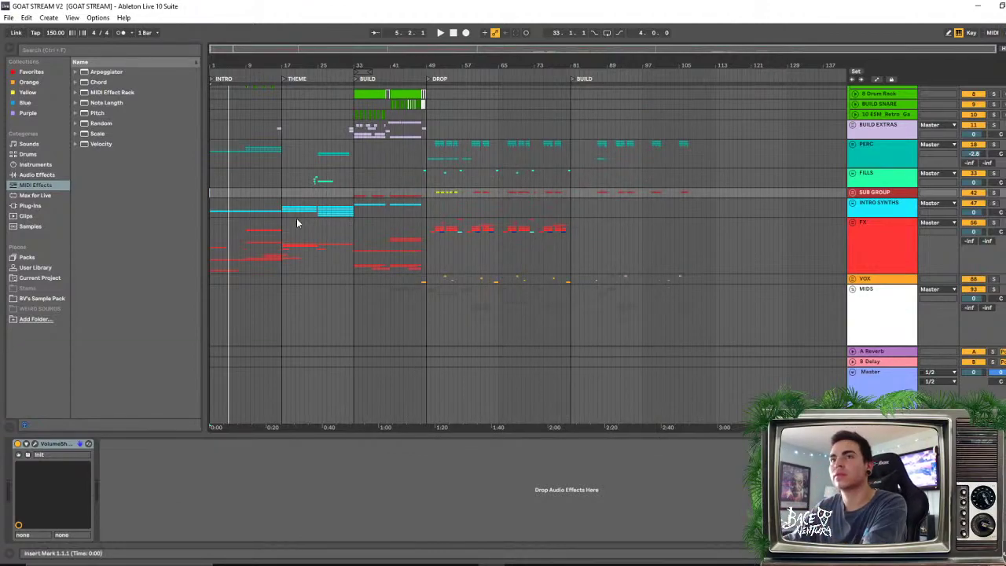
Play the start of the THEME section from bar 17 twice on the INTRO SYNTHS group
click(281, 206)
key(space)
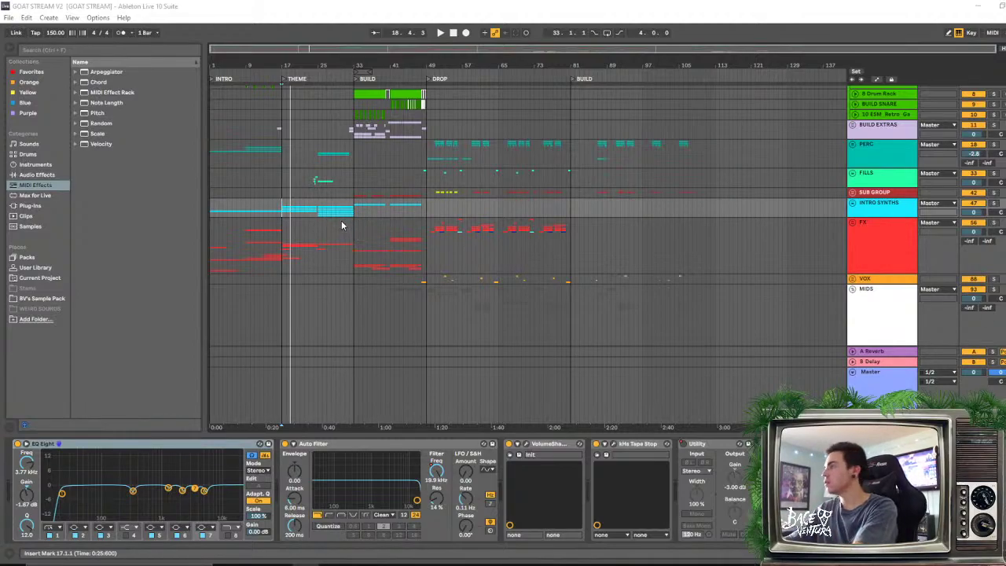
click(281, 208)
key(space)
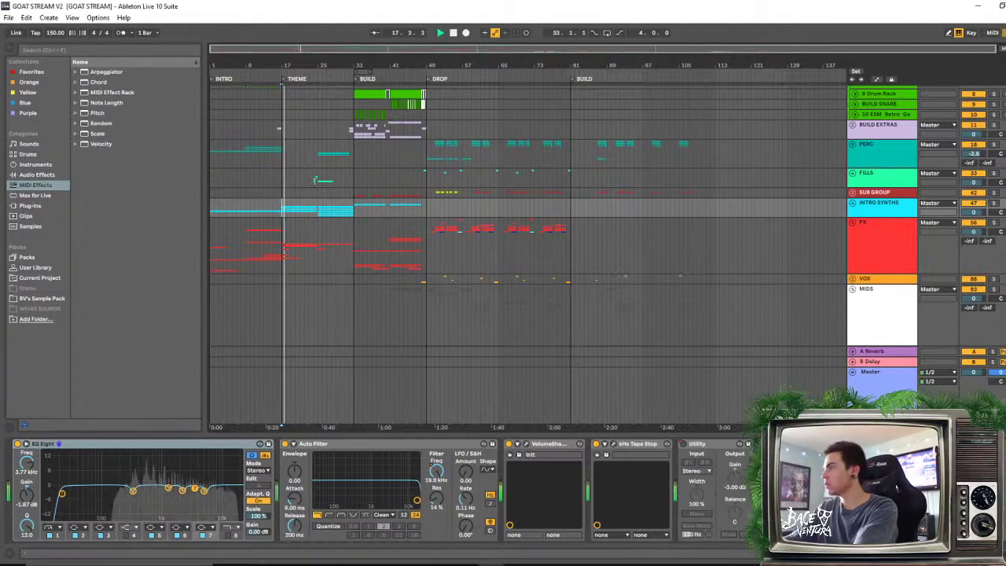
key(space)
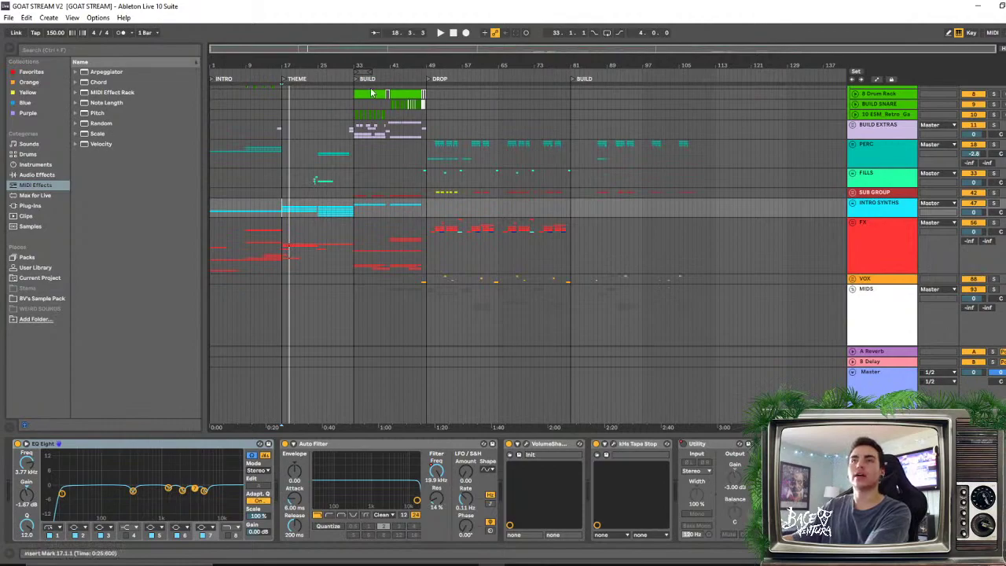
Play the arrangement from bar 1 and unfold the INTRO SYNTHS group to show its tracks
click(453, 35)
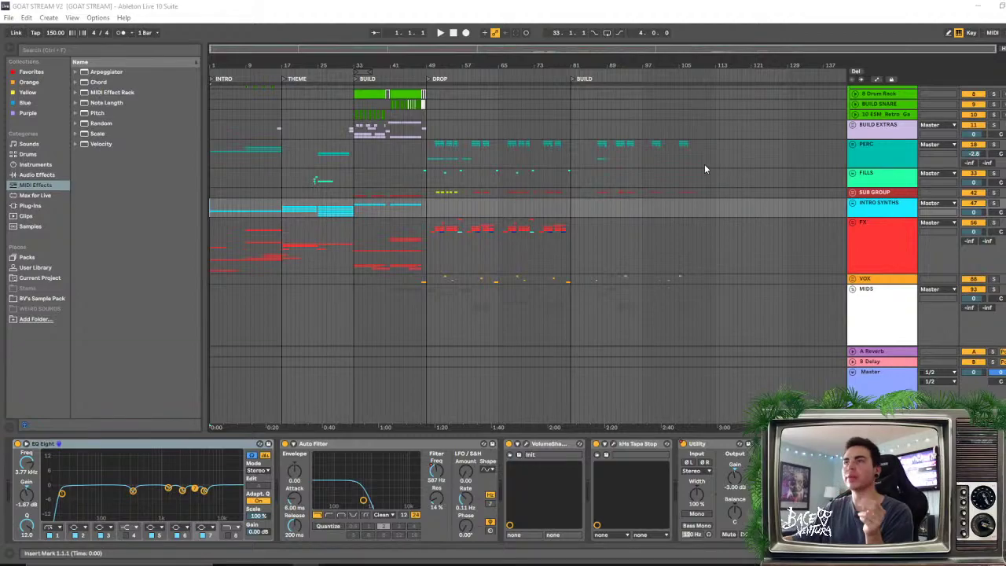
click(441, 32)
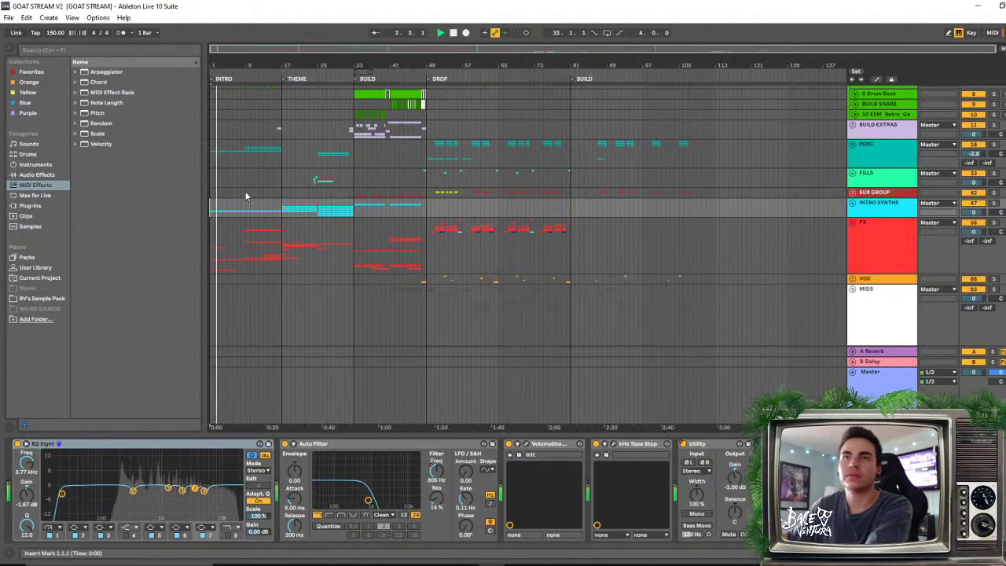
click(853, 203)
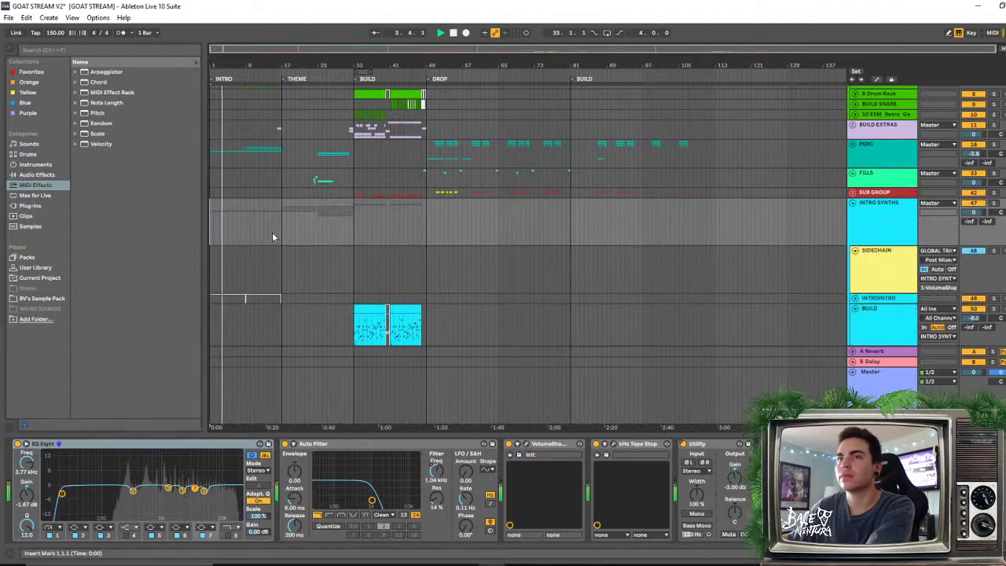
Show the device chain of the ARP track in the INTRO SYNTHS group while the intro plays
scroll(251, 231, down, 5)
key(plus)
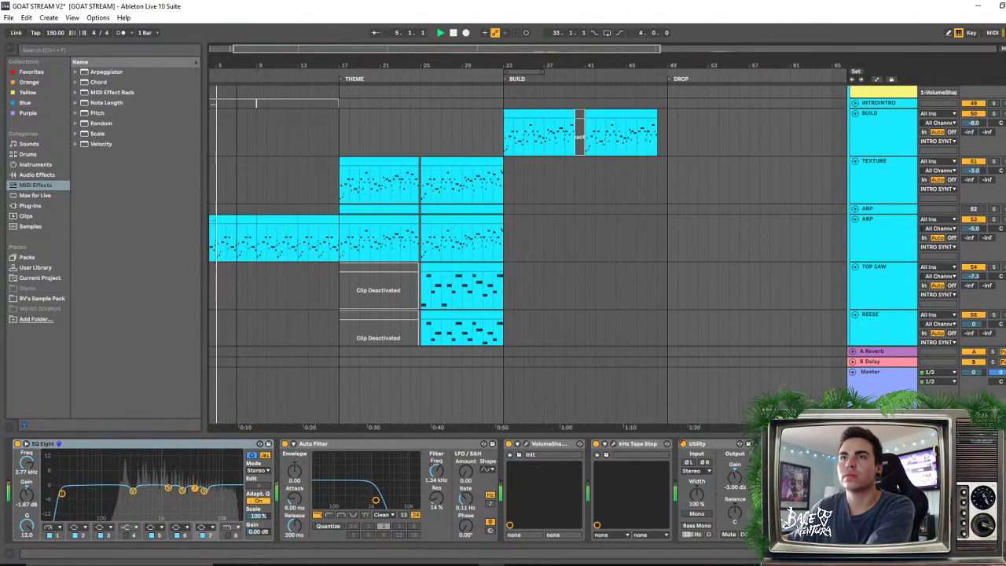
click(933, 248)
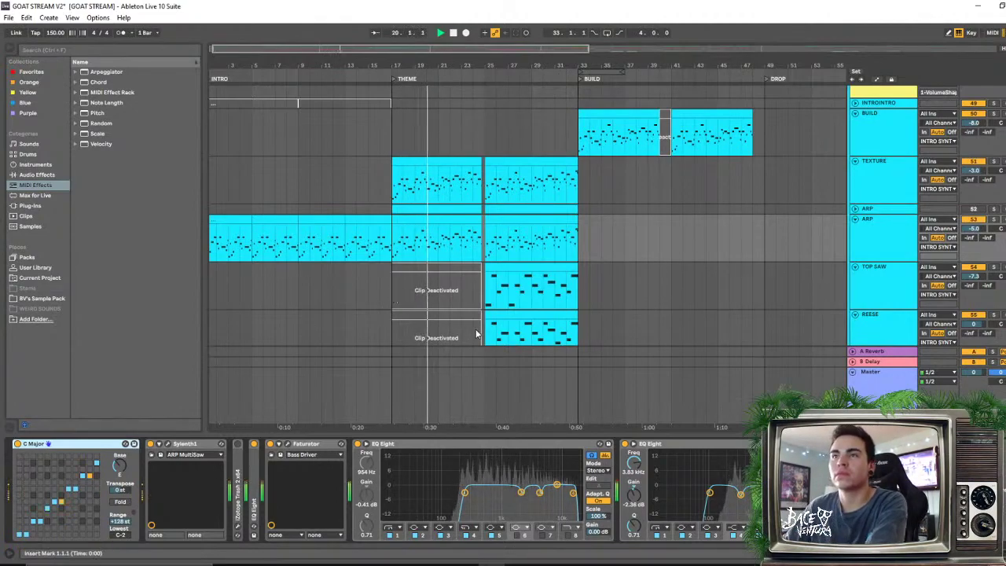
Unfold the FX group and lower the volume of the 72 pc_vocal_loop track to about -8.6 dB during playback
scroll(414, 246, down, 3)
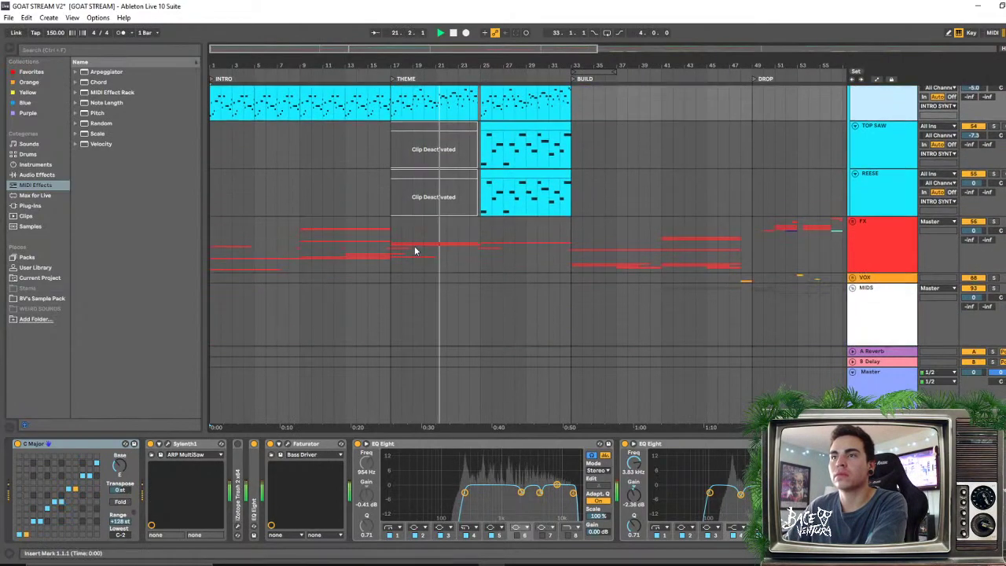
scroll(495, 231, down, 10)
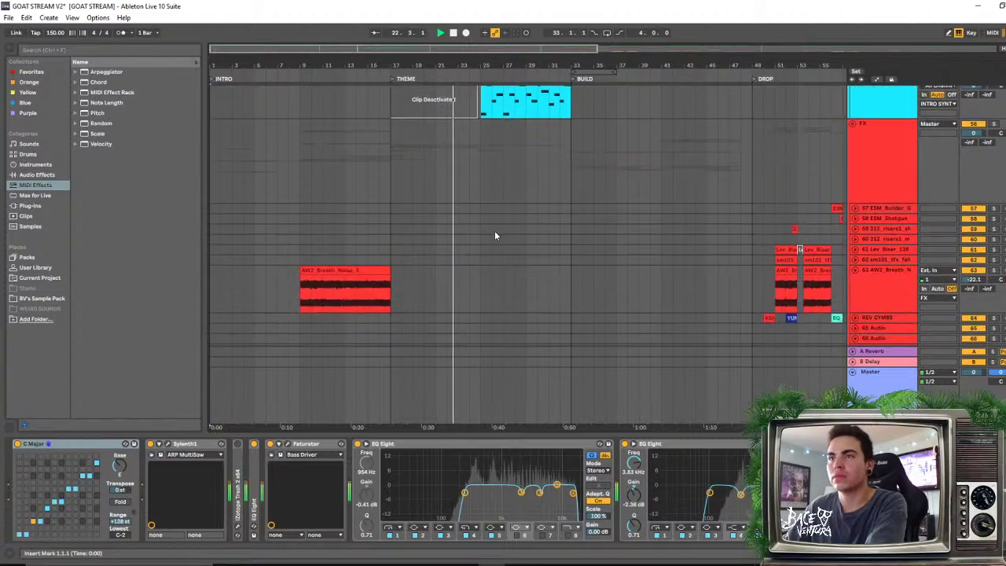
scroll(454, 235, down, 2)
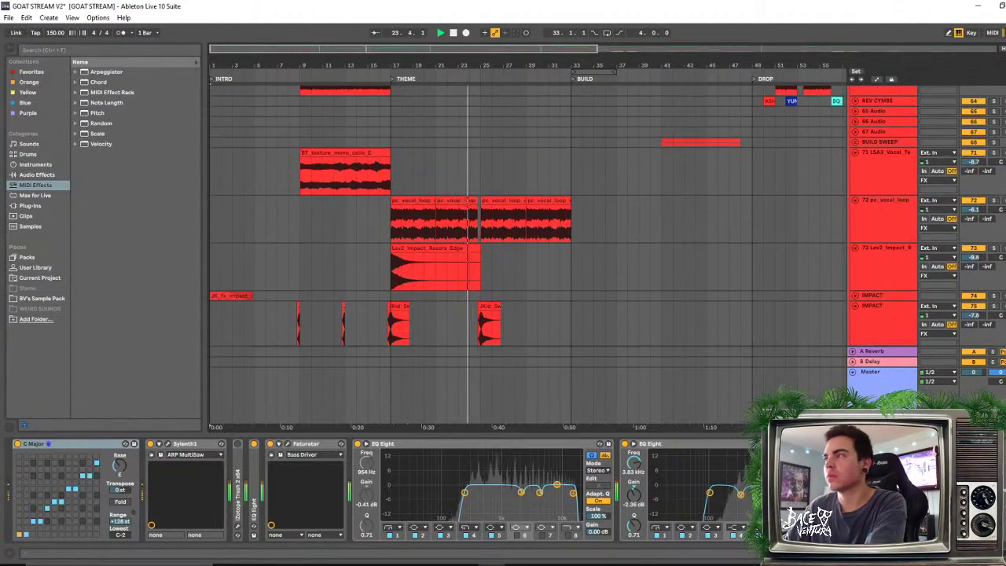
drag(979, 208, 978, 227)
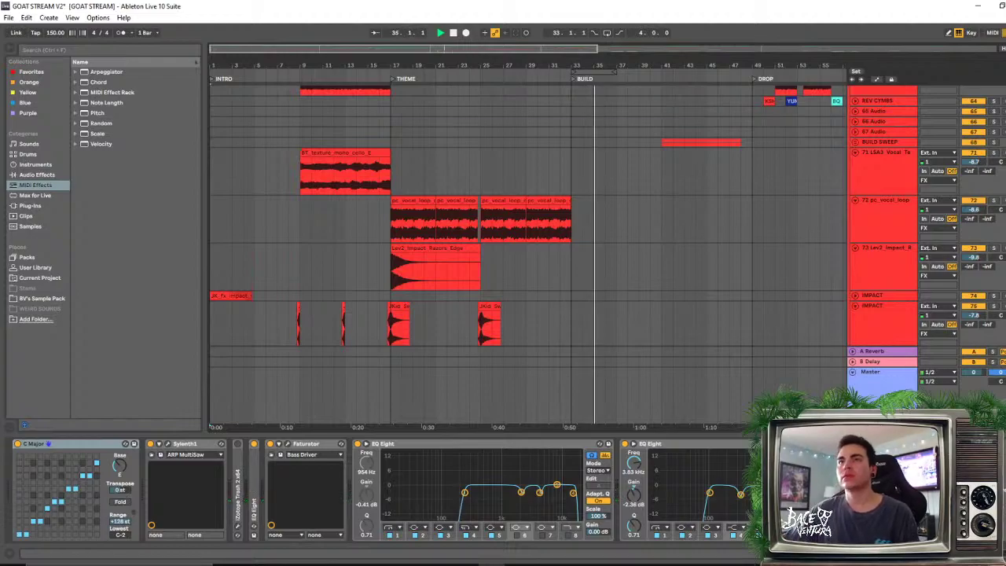
Hide the device view to give the FX tracks more room while the build plays
drag(584, 66, 540, 58)
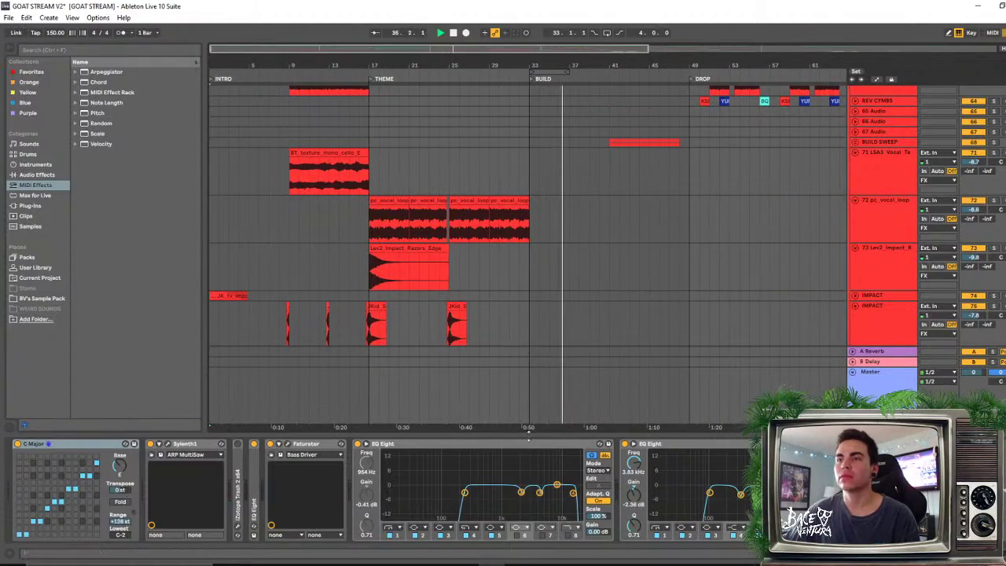
key(ctrl+alt+l)
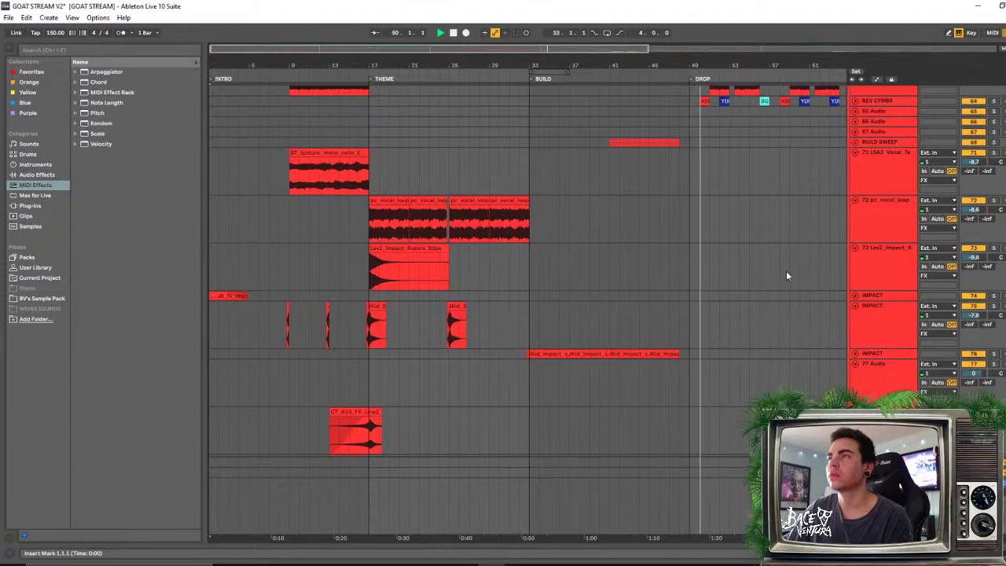
scroll(786, 276, up, 1)
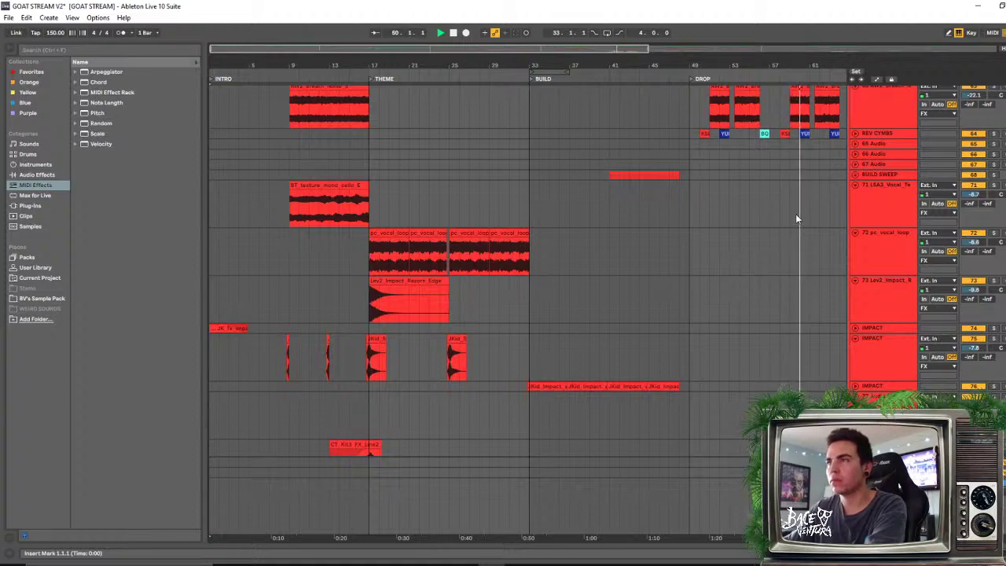
Follow the playback through the drop on the FX group's riser, breath noise and cymbal tracks, stopping in bar 73
drag(812, 62, 712, 234)
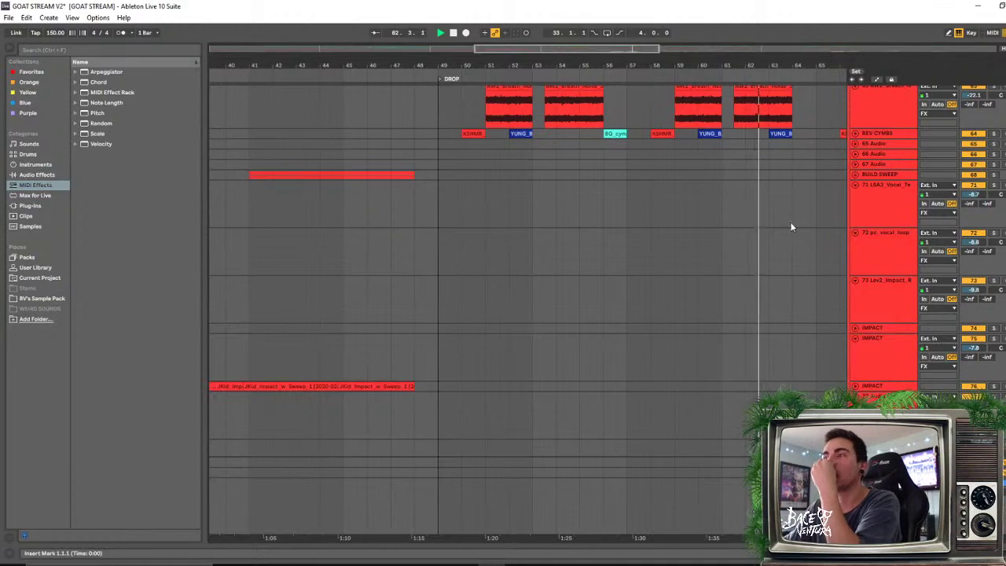
scroll(791, 228, down, 3)
scroll(792, 225, down, 2)
scroll(791, 226, up, 7)
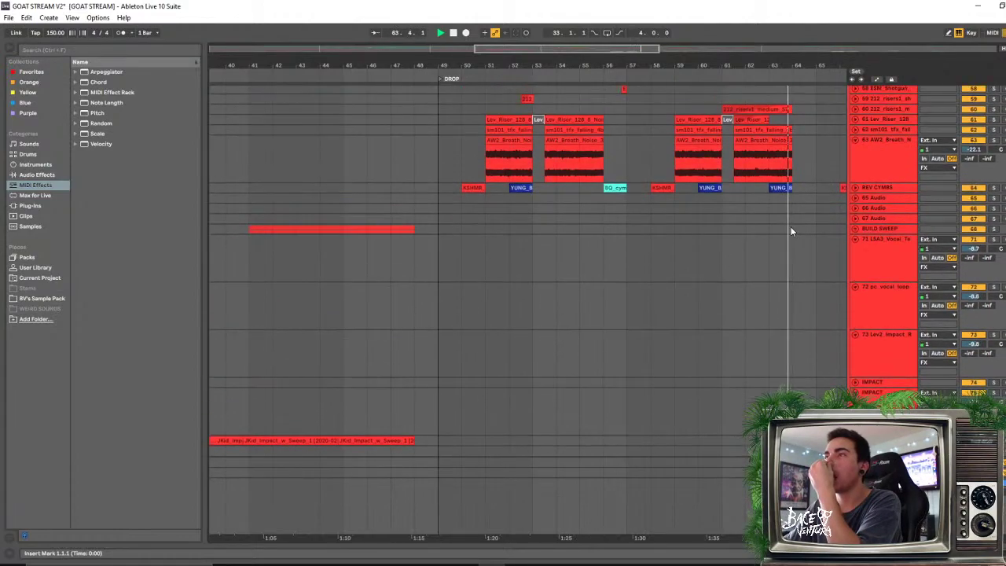
drag(724, 66, 724, 55)
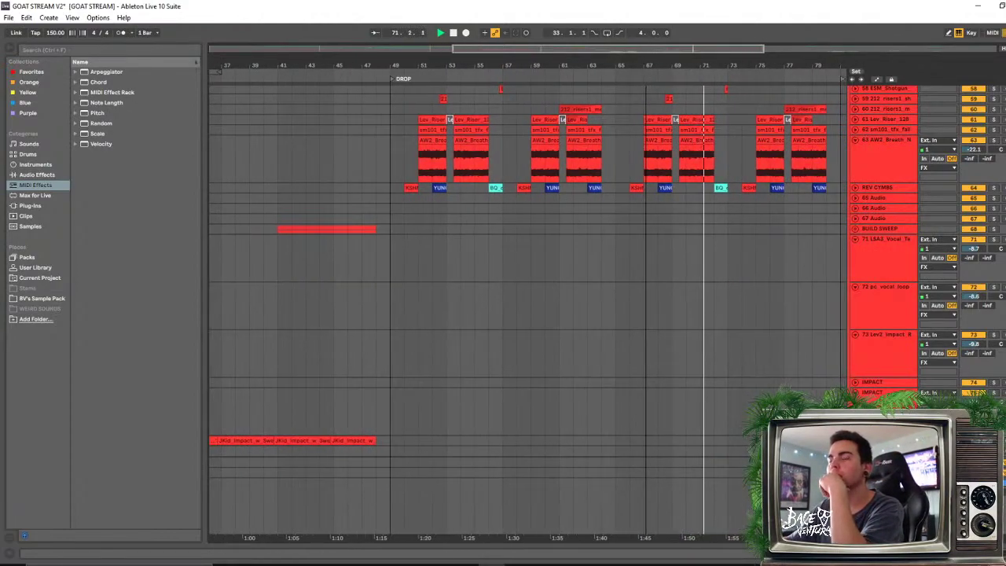
scroll(675, 295, up, 3)
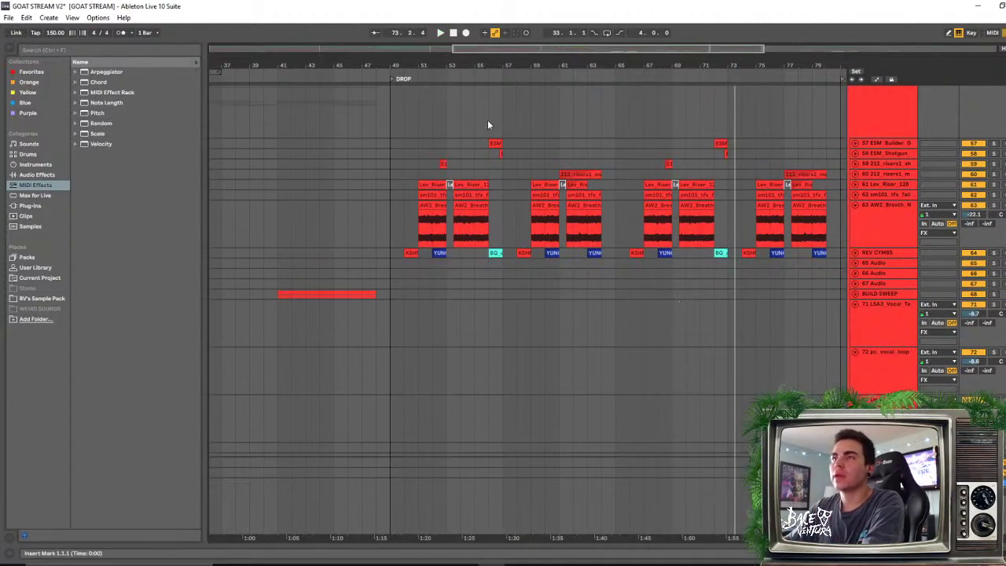
Select AW2_Breath_Noise clips in the drop at bars 59 and 75, and play from bar 75 up to bar 77
drag(562, 63, 563, 31)
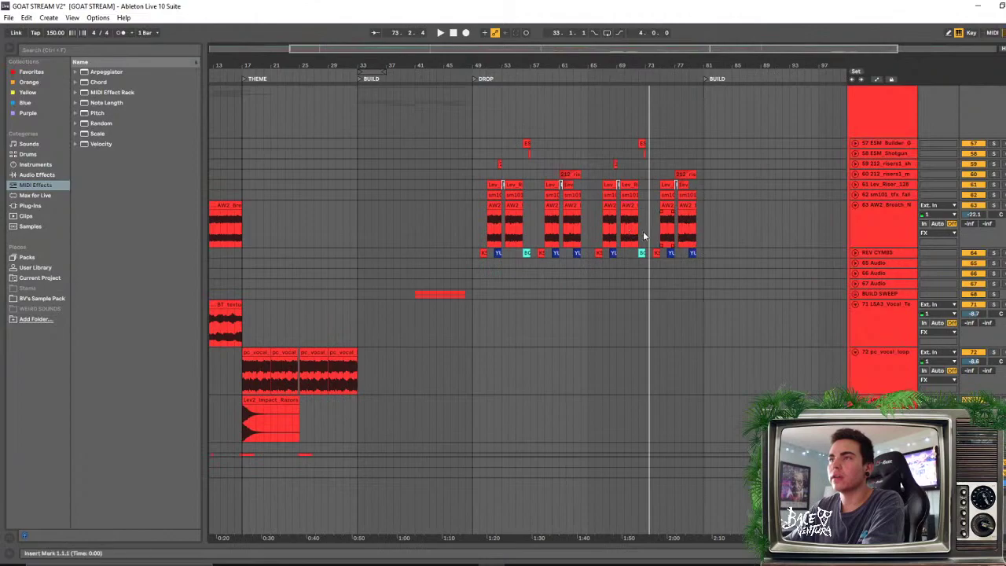
click(667, 206)
click(551, 205)
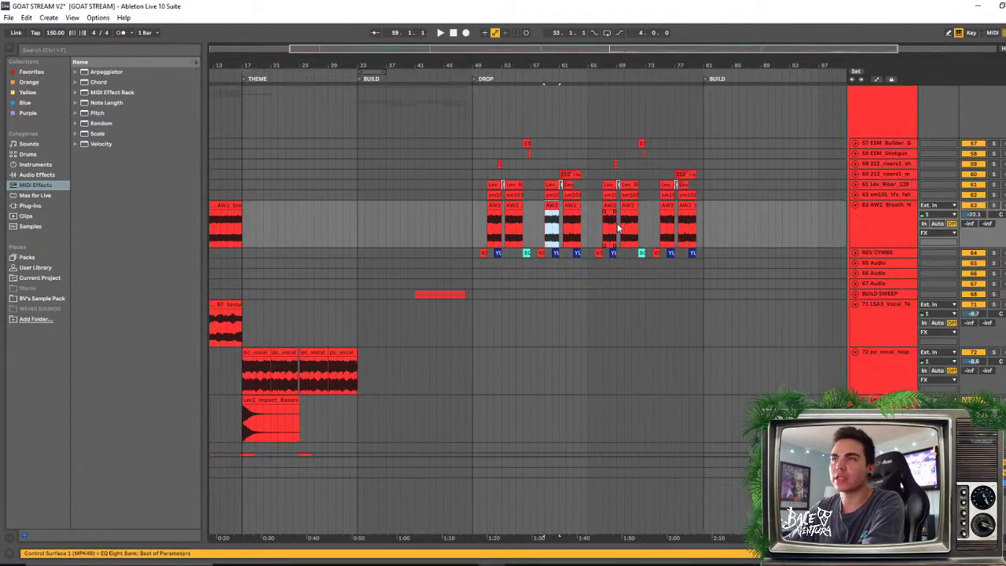
click(669, 205)
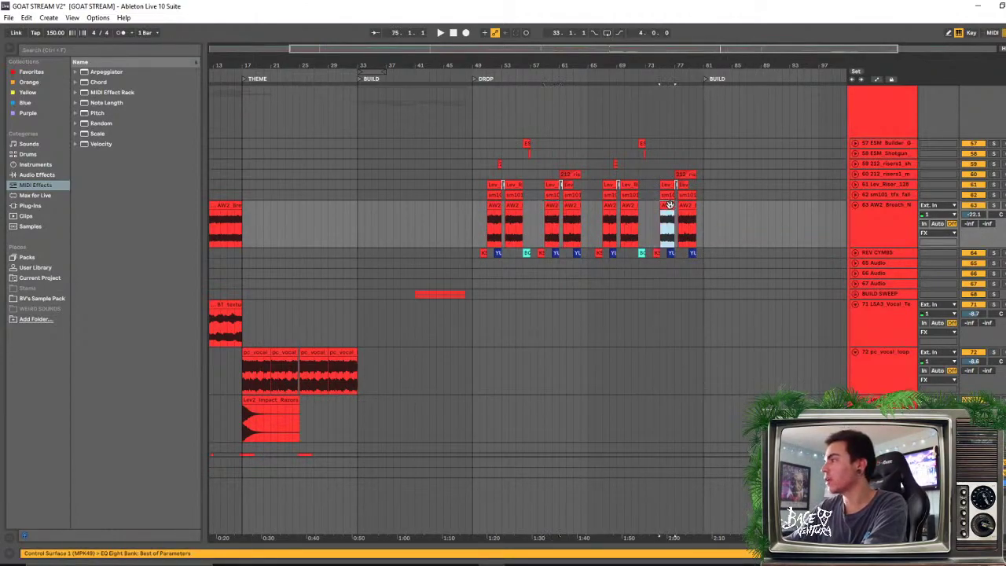
key(space)
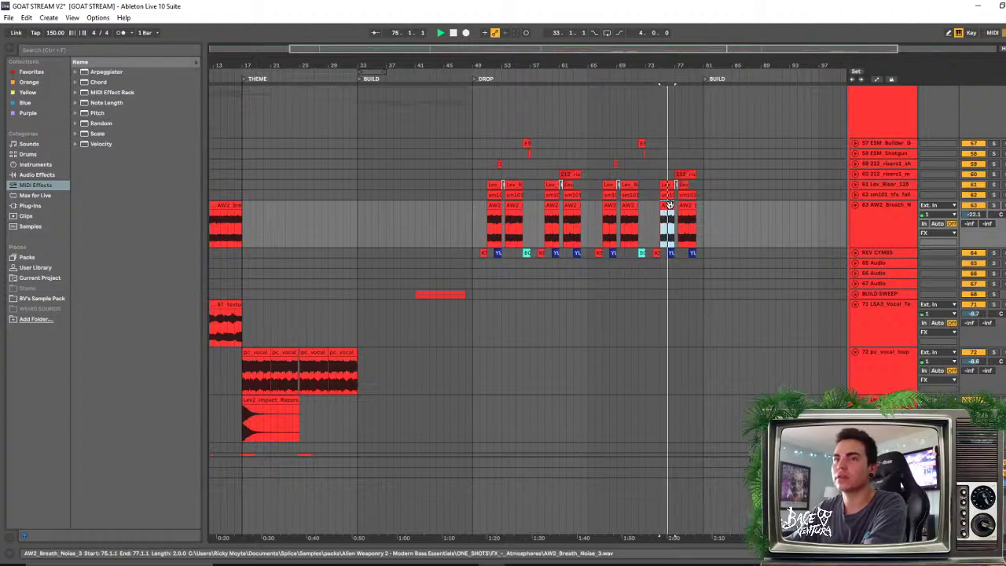
key(space)
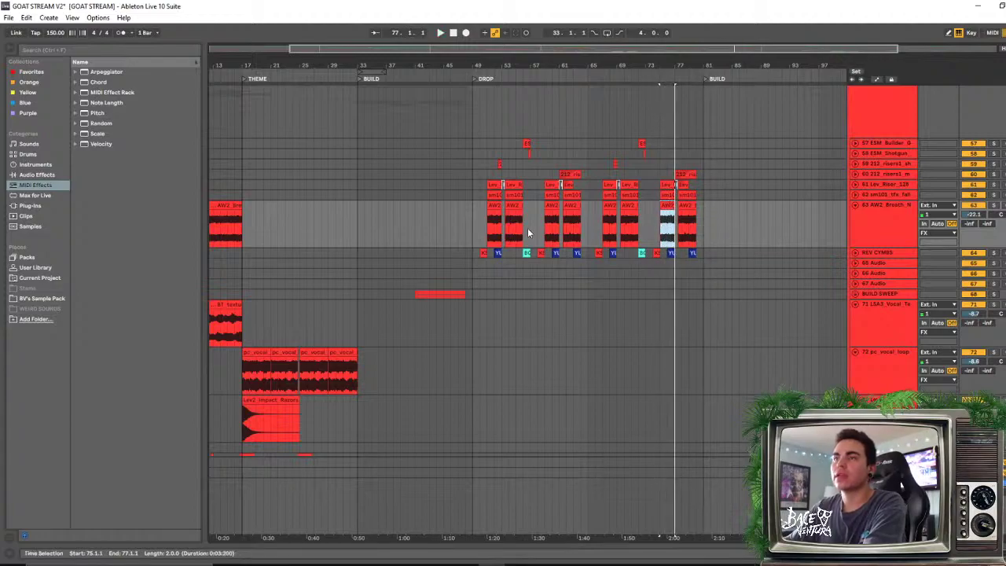
Look over the remaining FX tracks and fold the FX group
drag(434, 59, 546, 49)
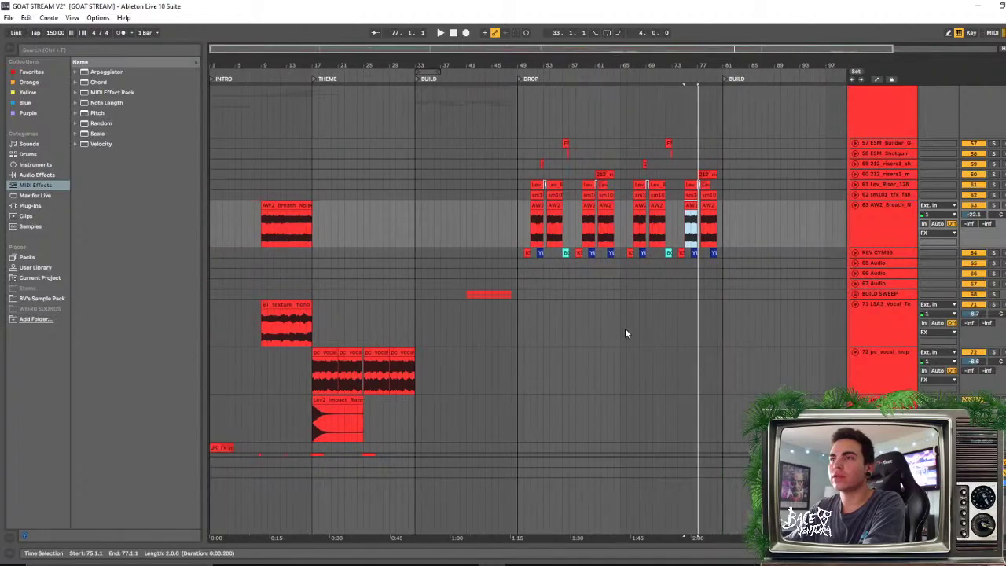
click(854, 205)
scroll(573, 291, down, 5)
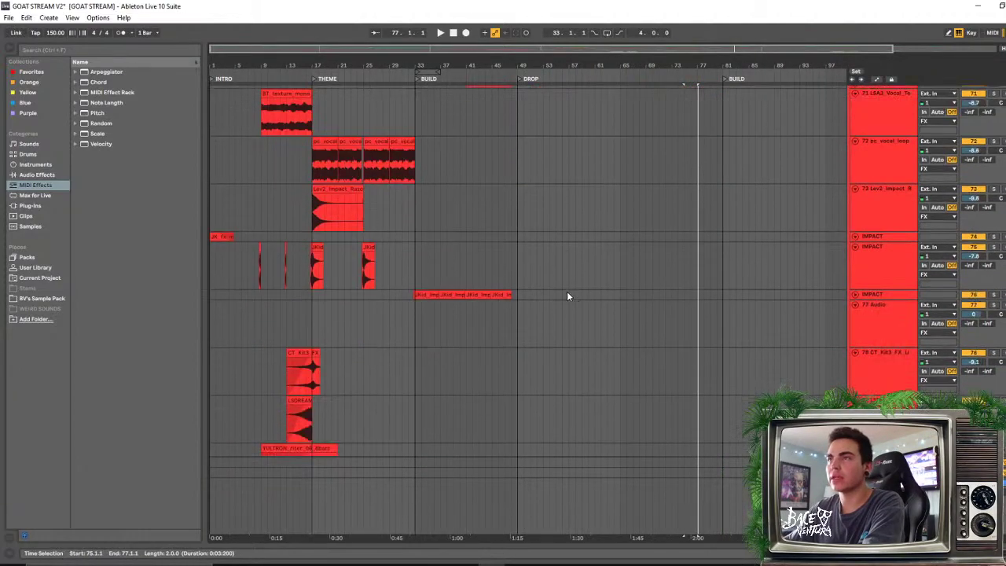
scroll(566, 291, up, 10)
click(854, 178)
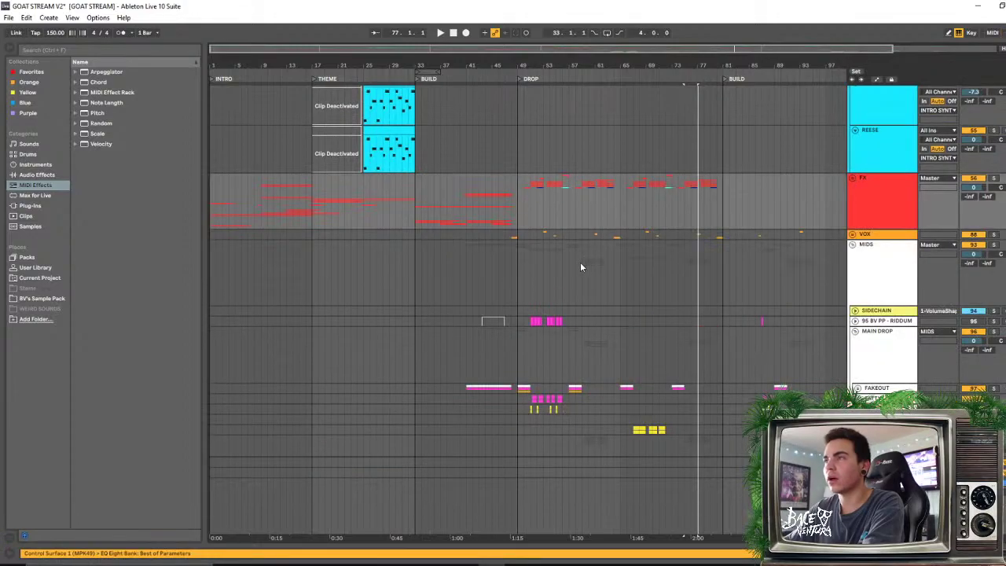
Select the ARP track's first intro clip at bar 1 and its THEME clip at bar 17
scroll(580, 262, up, 2)
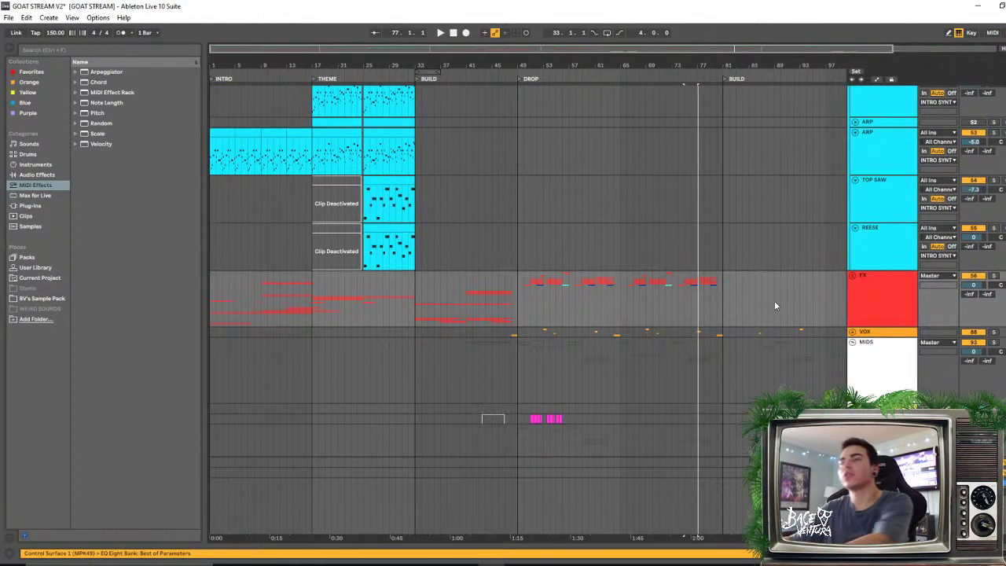
scroll(641, 306, up, 4)
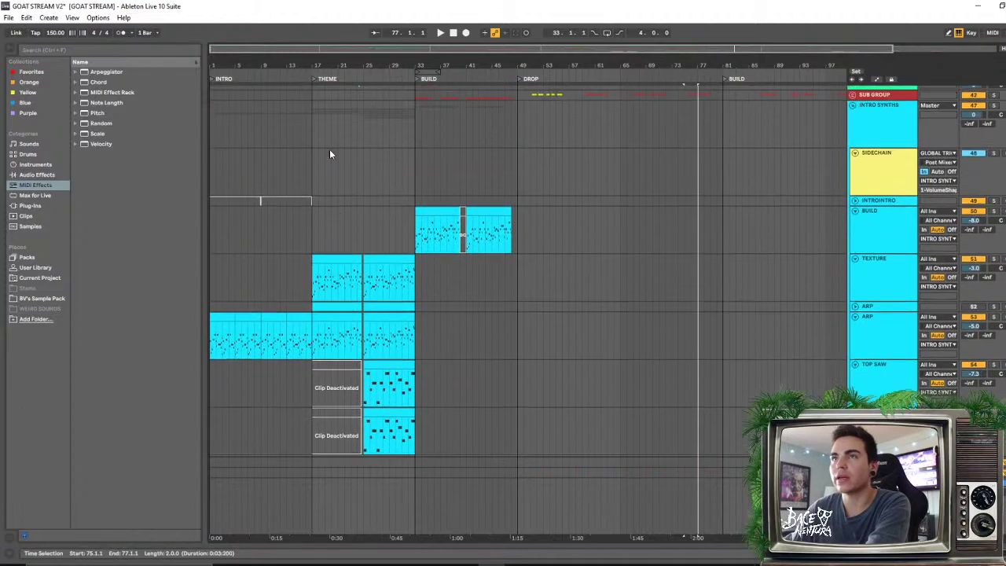
scroll(573, 272, up, 4)
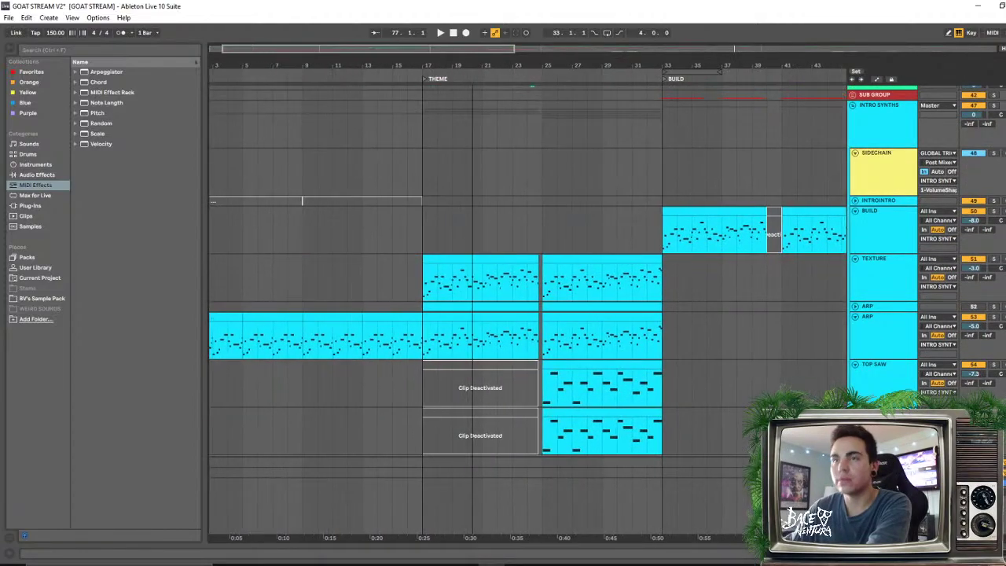
click(518, 271)
click(231, 318)
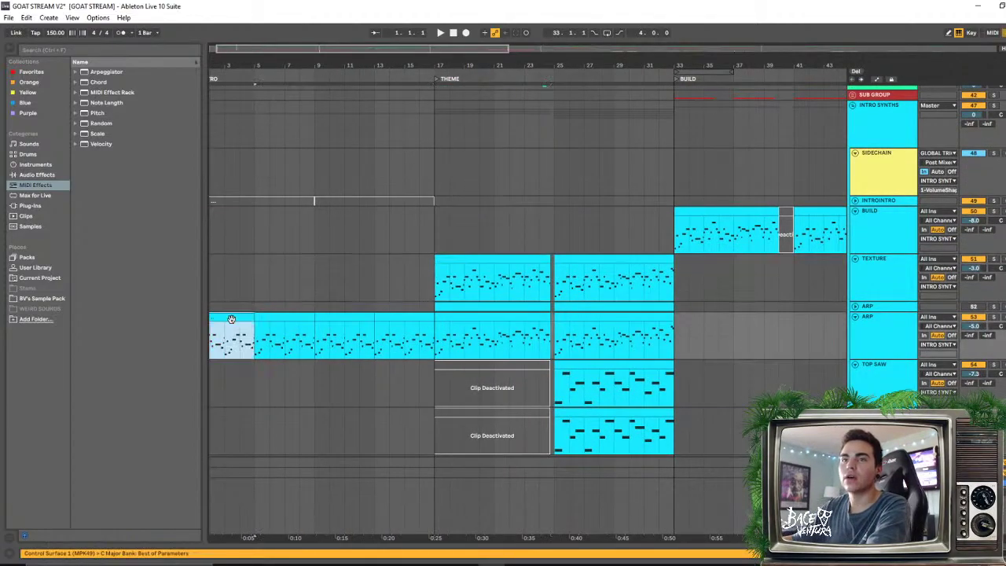
scroll(408, 205, left, 1)
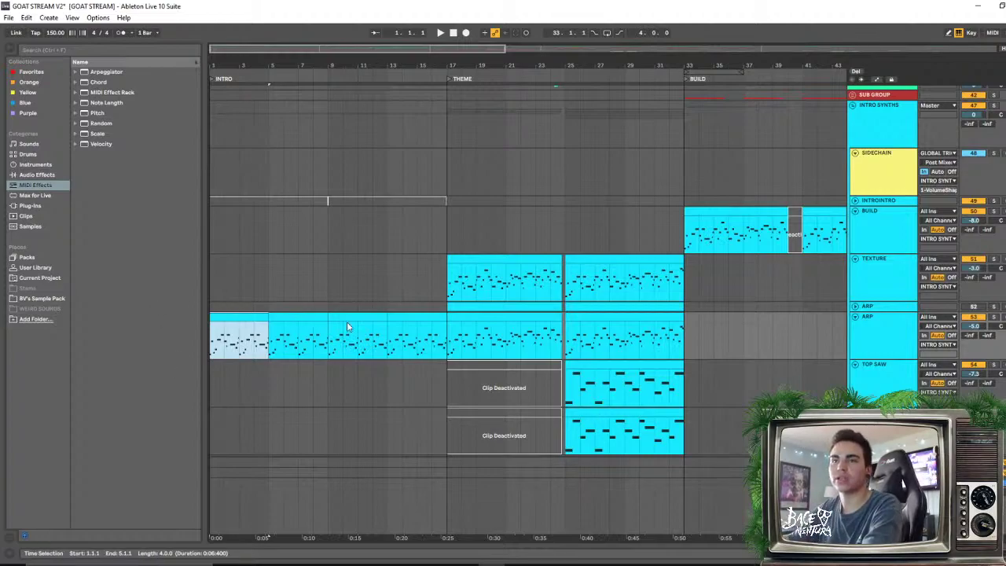
click(503, 338)
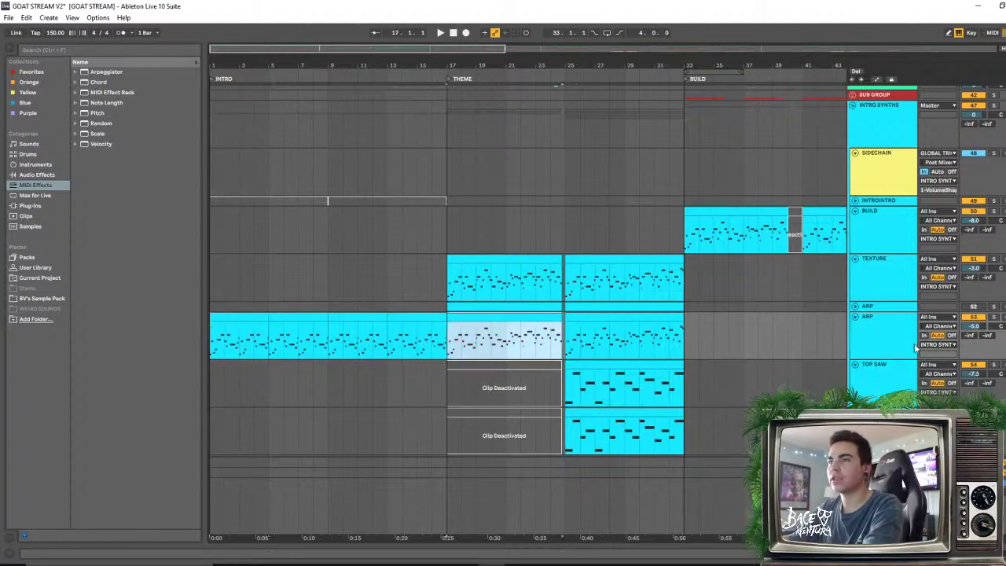
Solo the ARP track, play its intro clips from bar 1 and place the insert marker at bar 3
key(0)
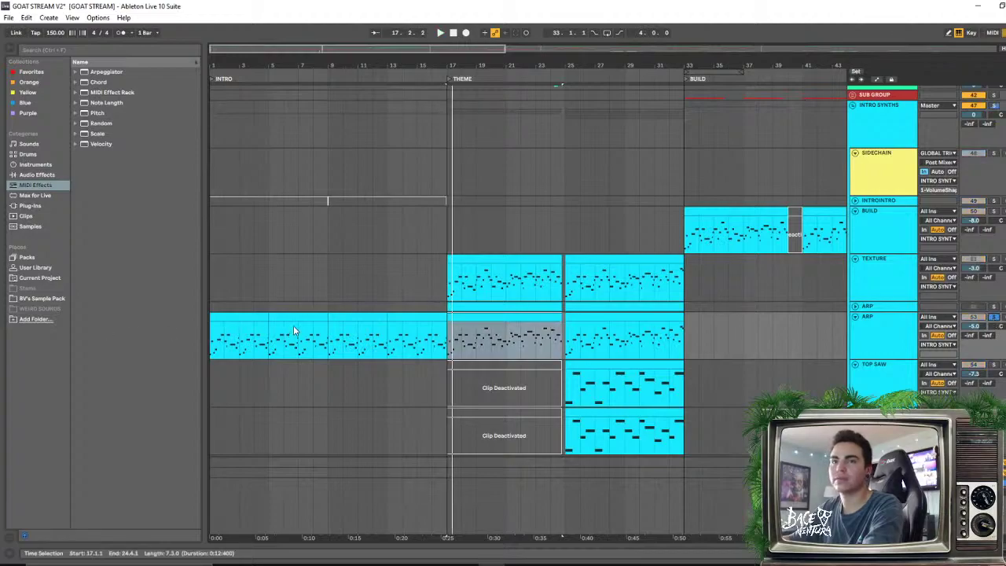
key(ctrl+z)
key(space)
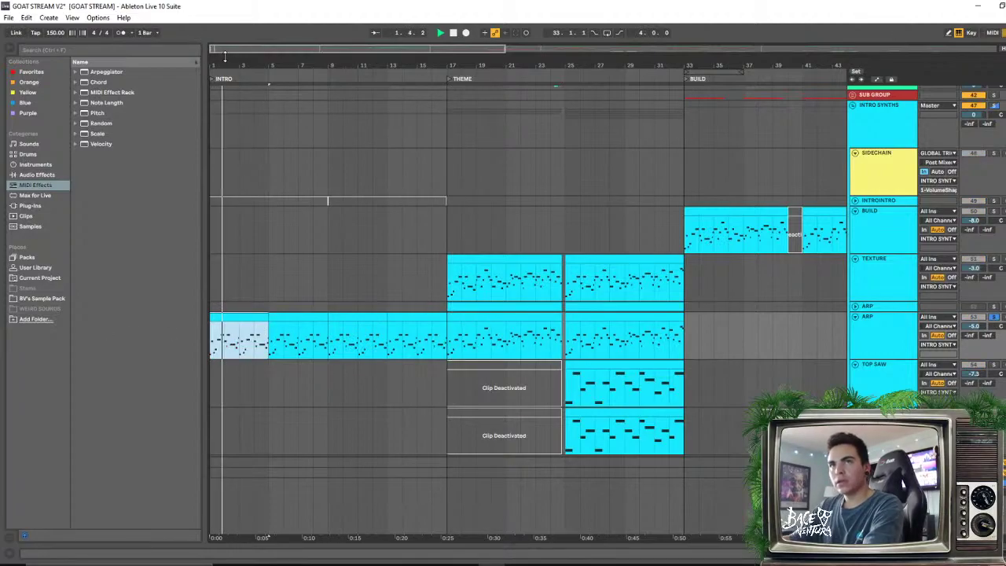
drag(224, 55, 244, 73)
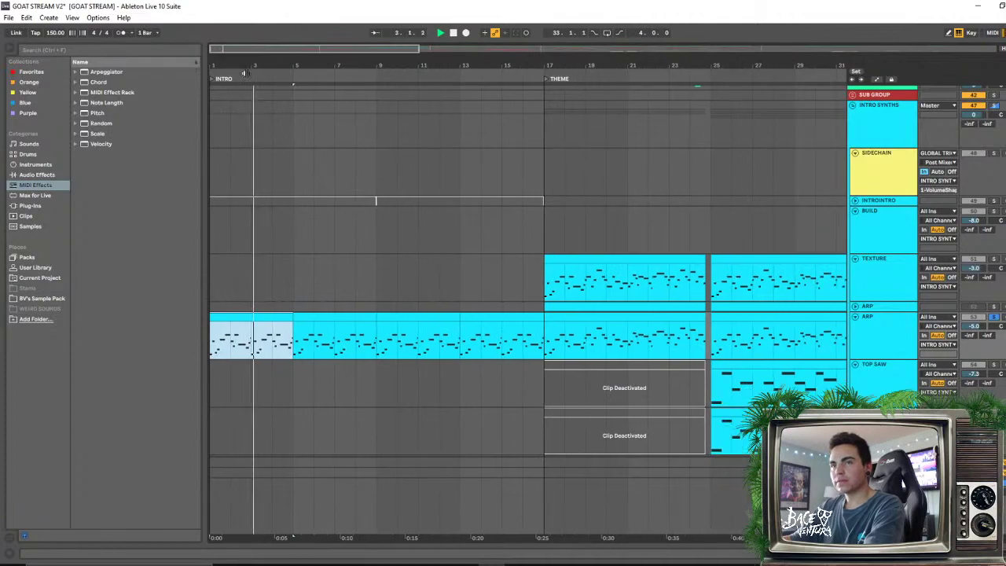
click(253, 325)
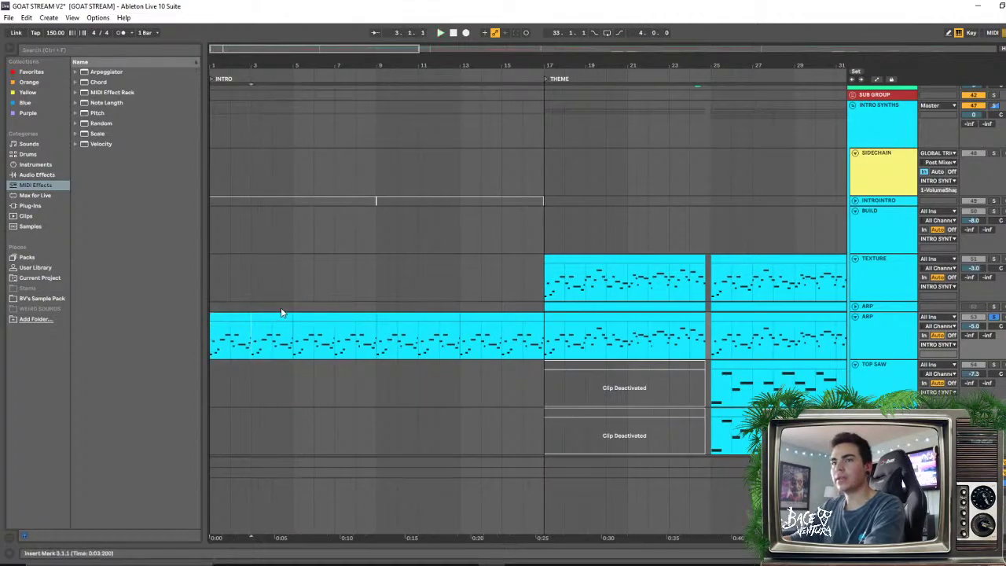
Duplicate the ARP track and delete the intro clips from bars 1 to 17 on the original track
key(minus)
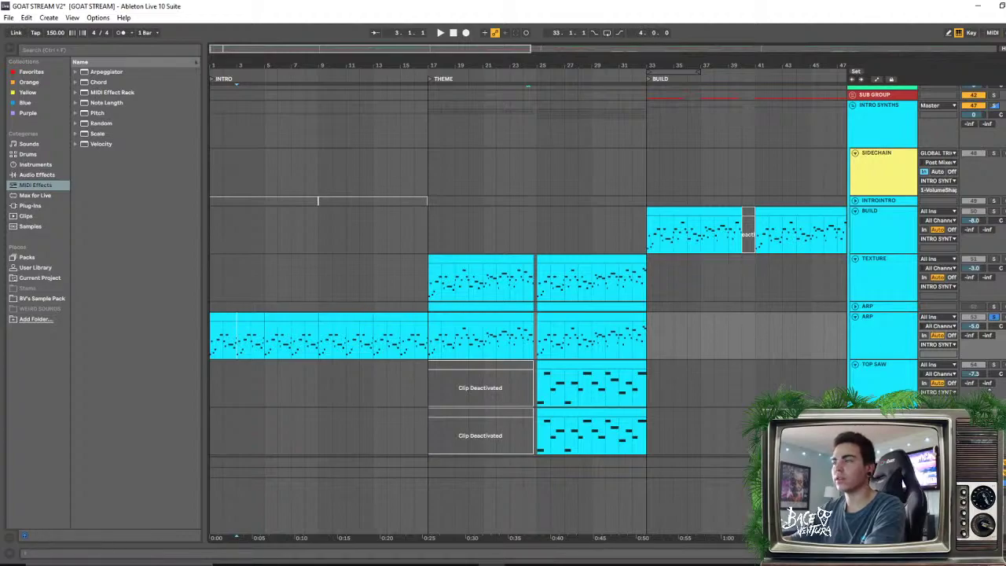
click(888, 339)
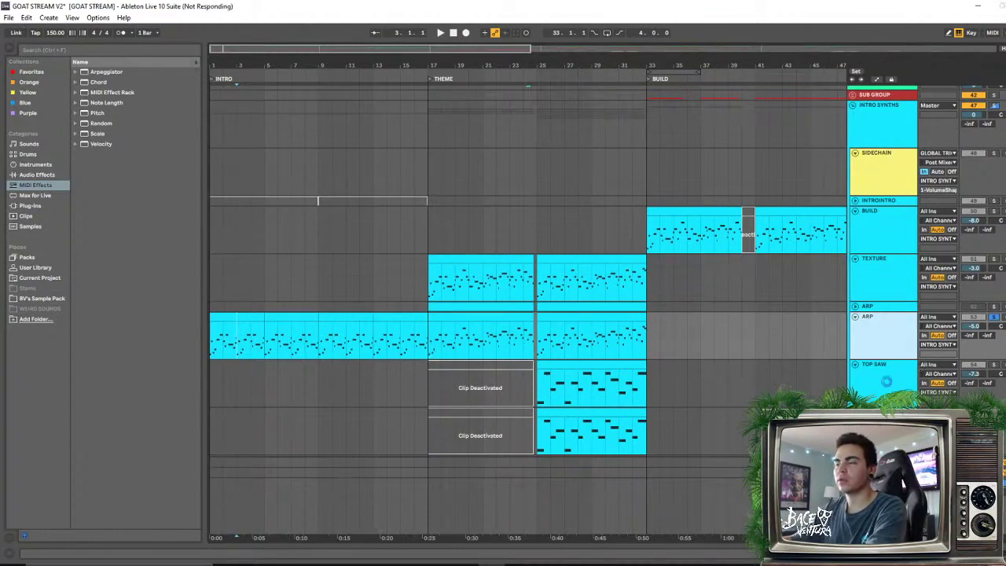
click(426, 336)
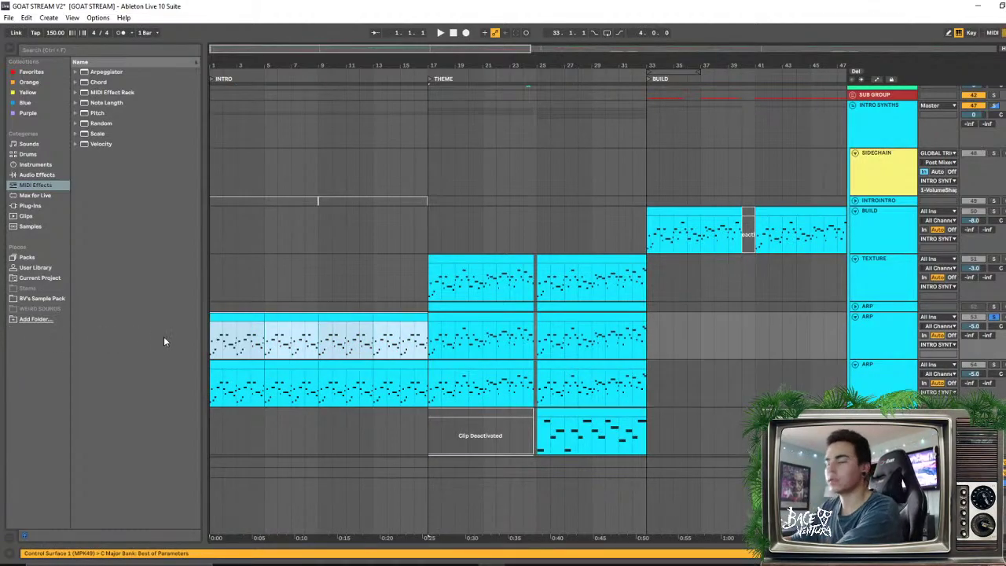
key(Delete)
Delete the duplicate ARP track's clips from bar 17 onward and solo that track
drag(728, 387, 431, 377)
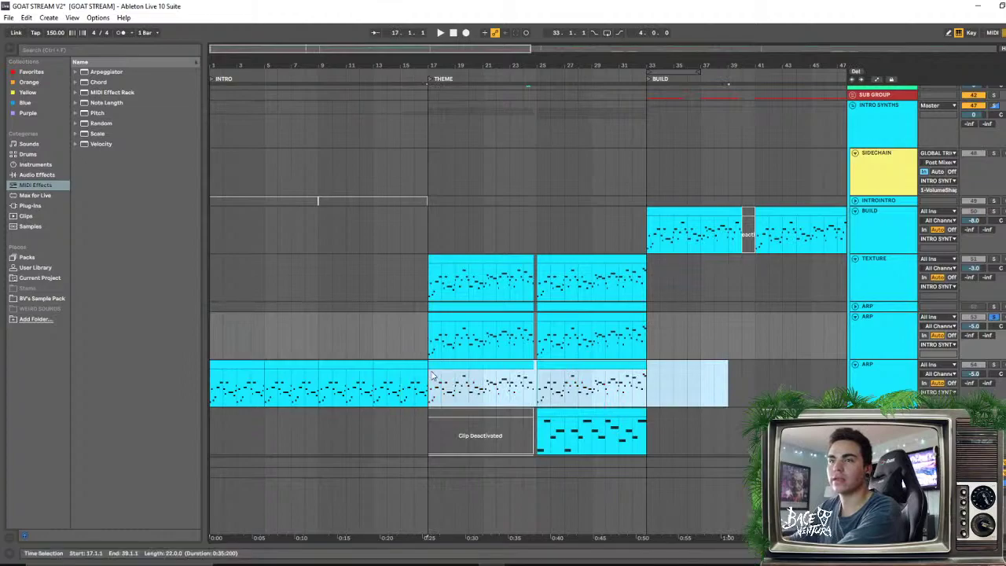
key(Delete)
click(250, 369)
click(887, 385)
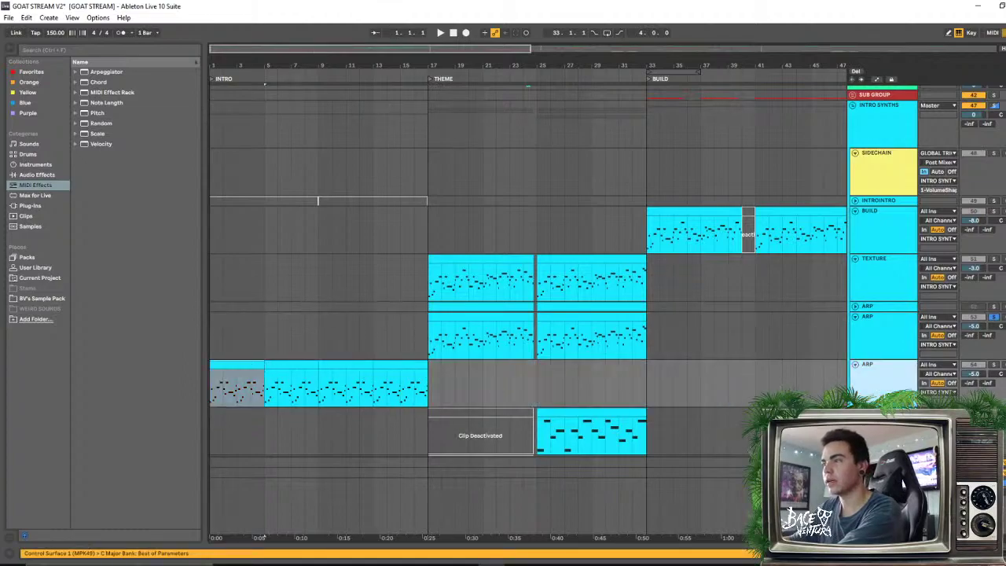
click(996, 367)
click(890, 385)
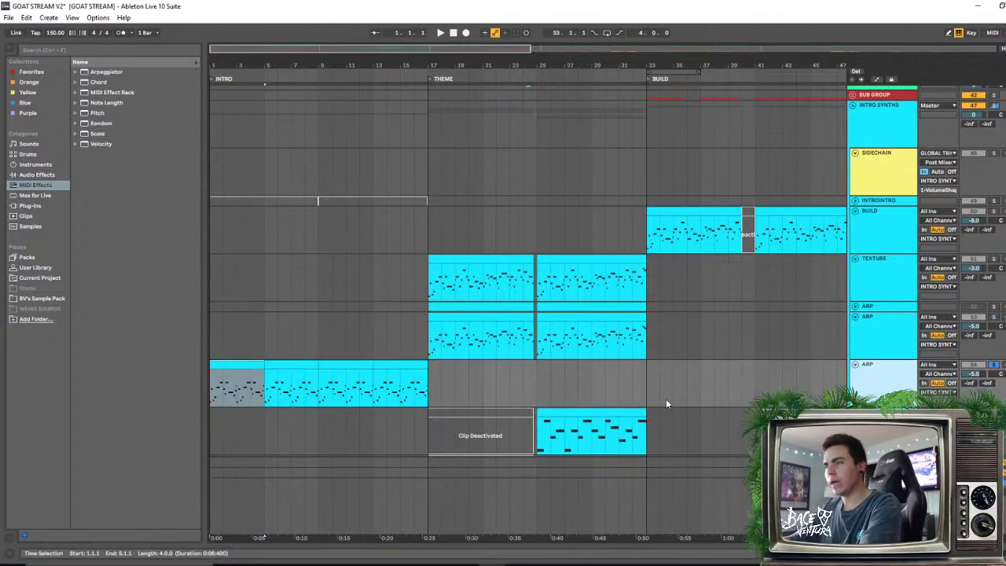
Play the soloed ARP track from bar 9 and set the amp envelope A decay in its Sylenth1 to 1.46
double_click(868, 391)
click(334, 332)
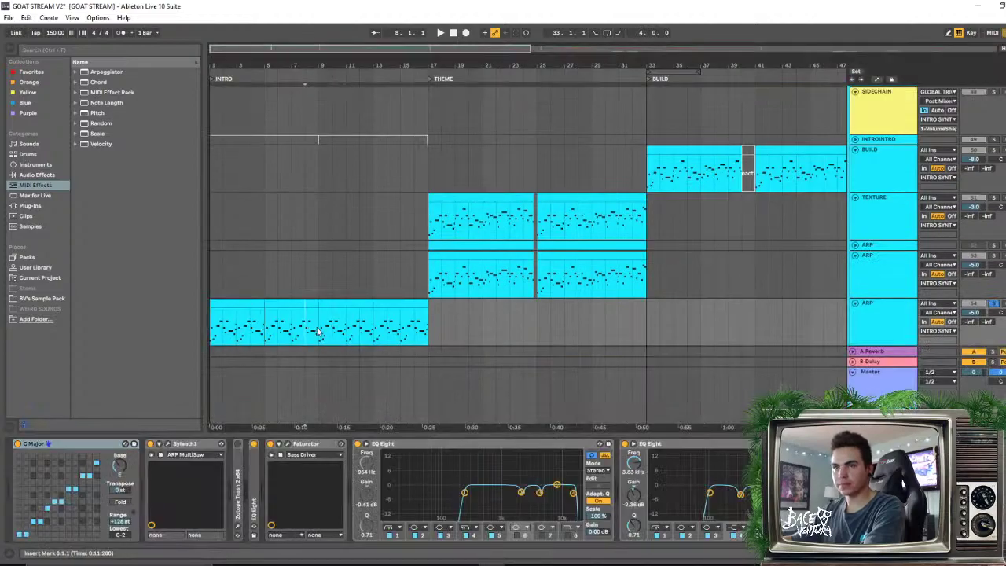
key(space)
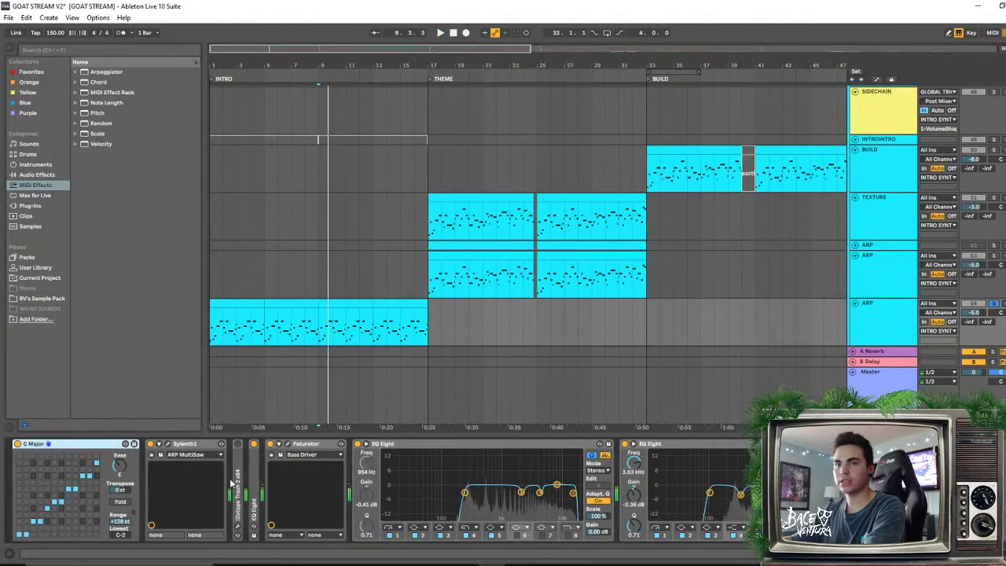
click(168, 444)
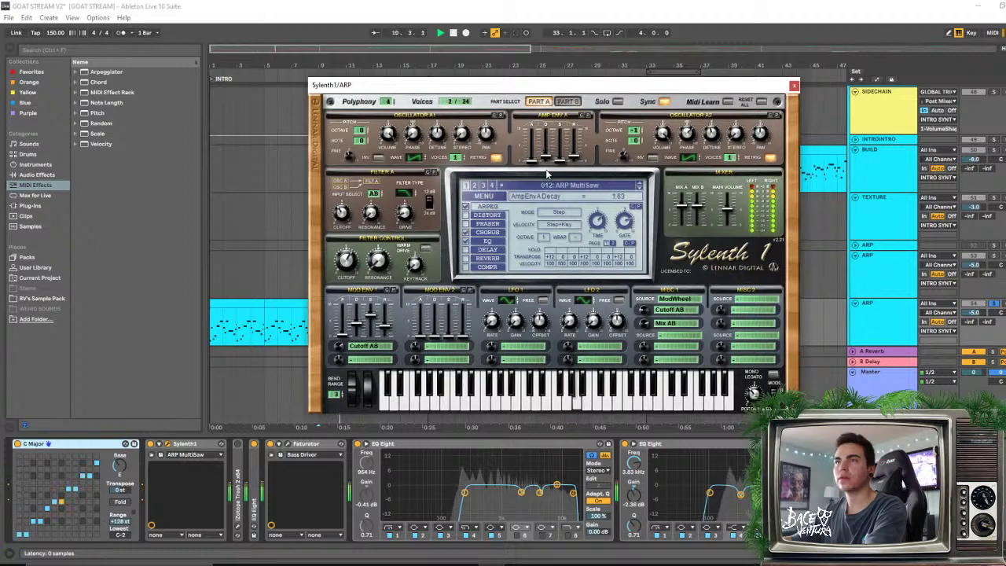
scroll(548, 173, down, 2)
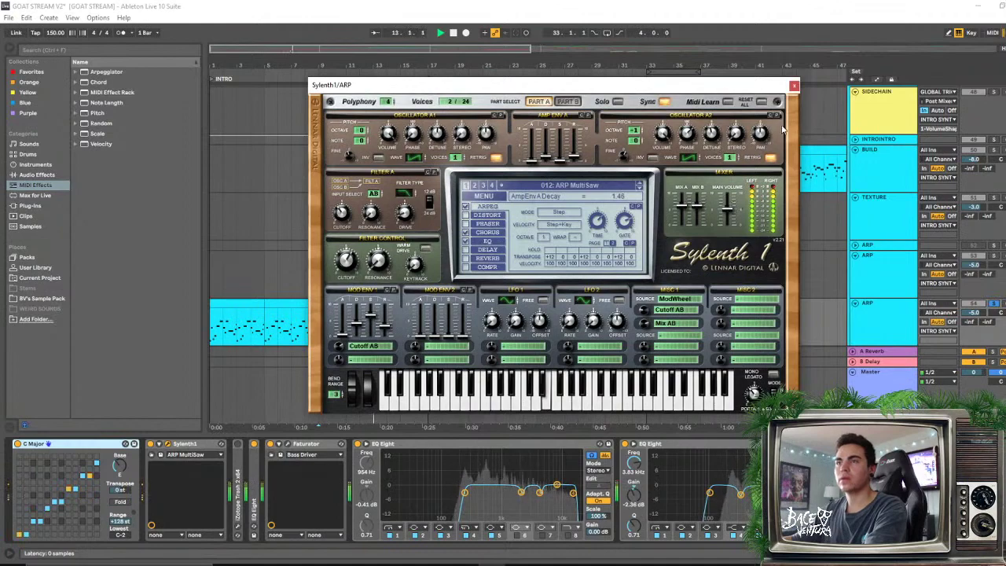
click(794, 86)
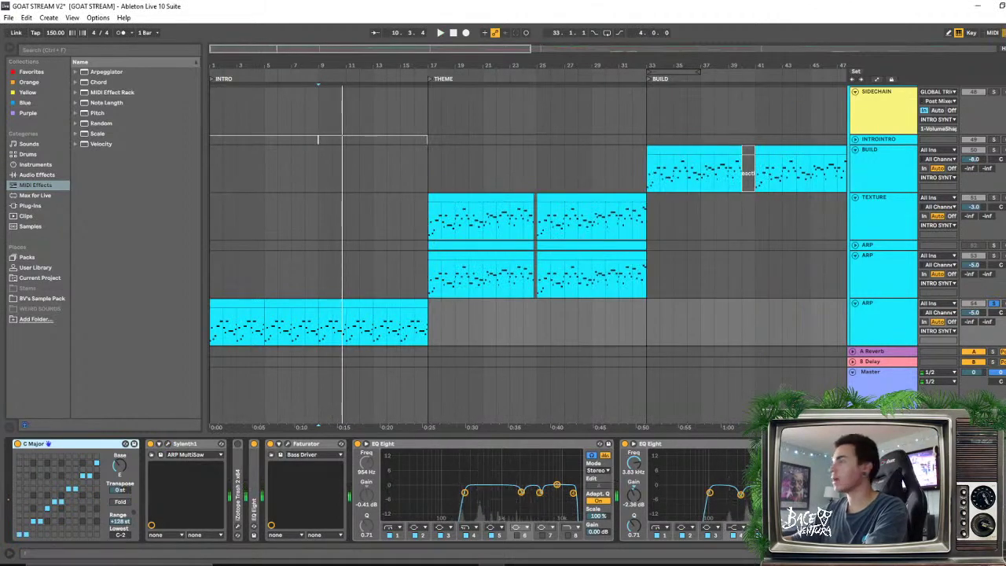
Raise the soloed ARP track's Sylenth1 oscillator A1 octave to +2 while playing its first intro clip from bar 1
scroll(503, 255, down, 2)
click(238, 260)
key(space)
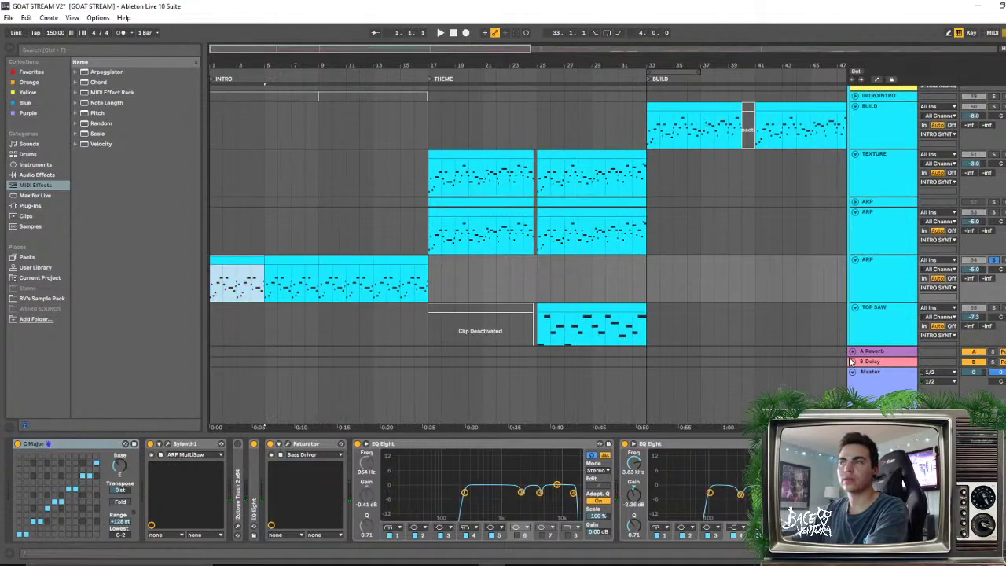
click(864, 285)
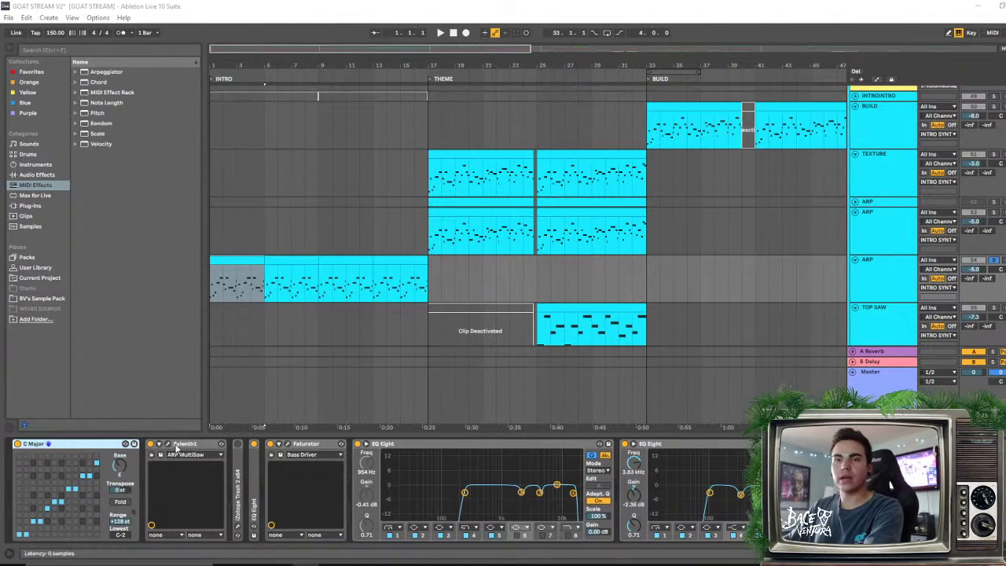
click(170, 444)
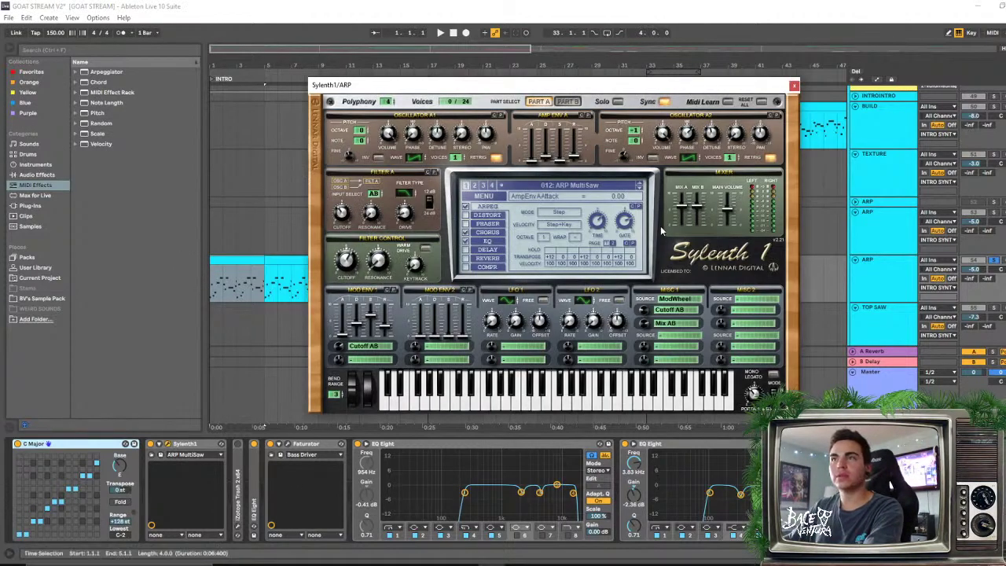
drag(364, 134, 365, 119)
key(space)
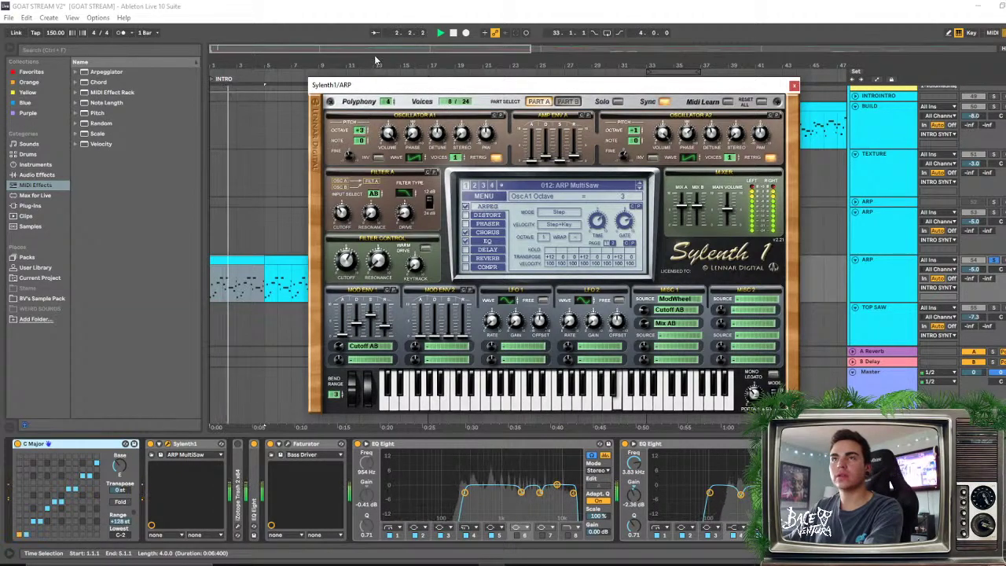
drag(370, 115, 371, 123)
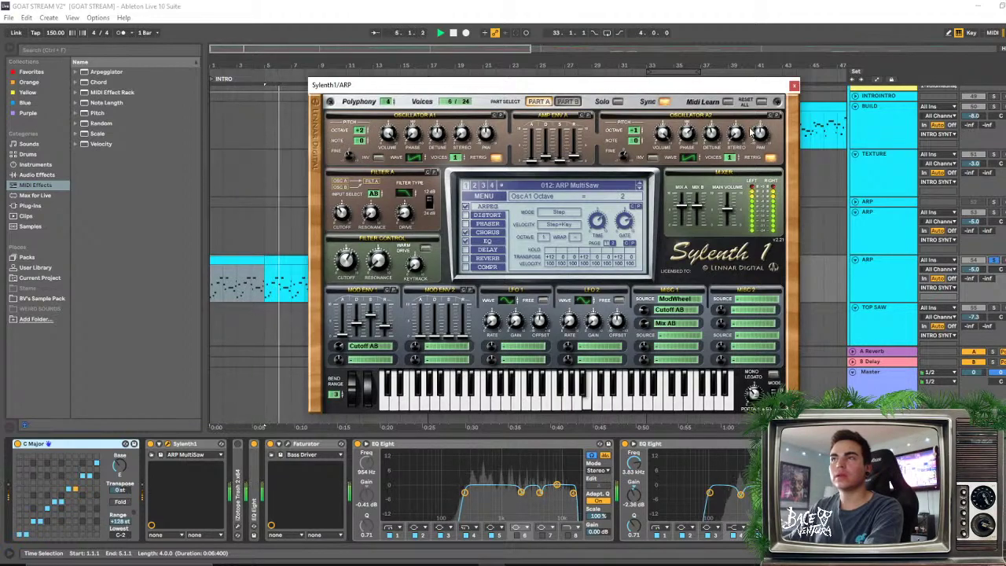
click(795, 86)
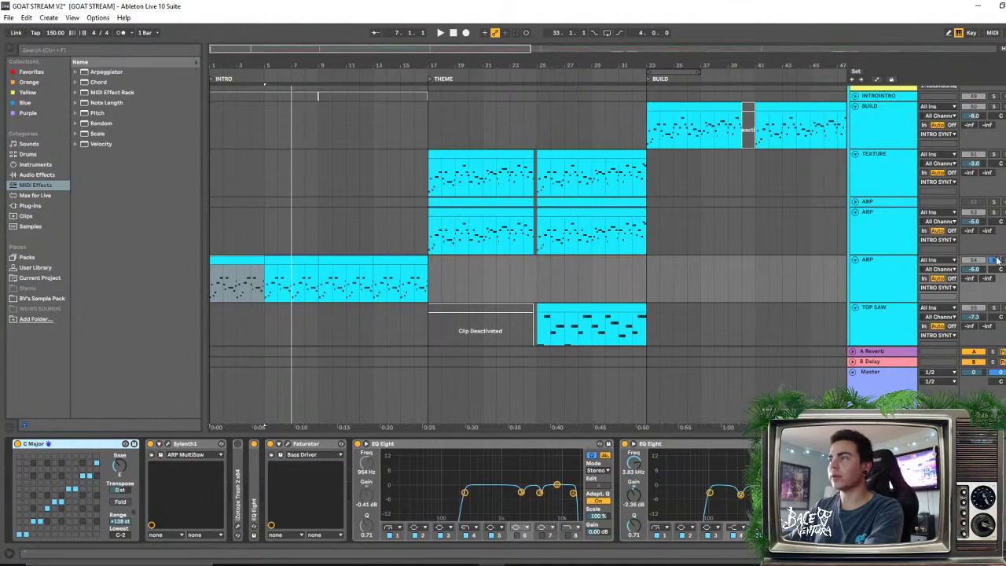
Play the intro with the ARP track unsoloed and transpose all notes of its bar 9 clip up one octave
key(space)
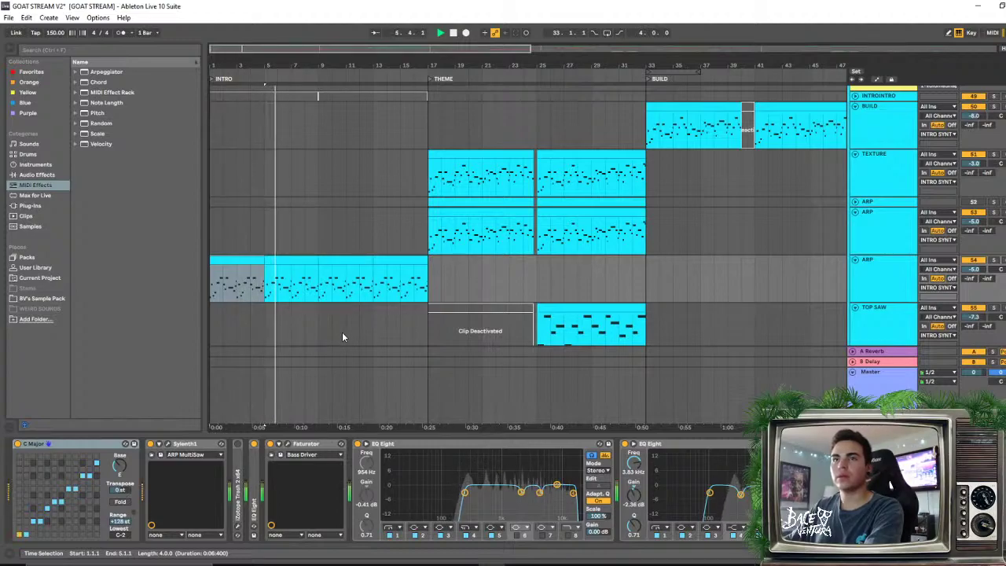
click(354, 262)
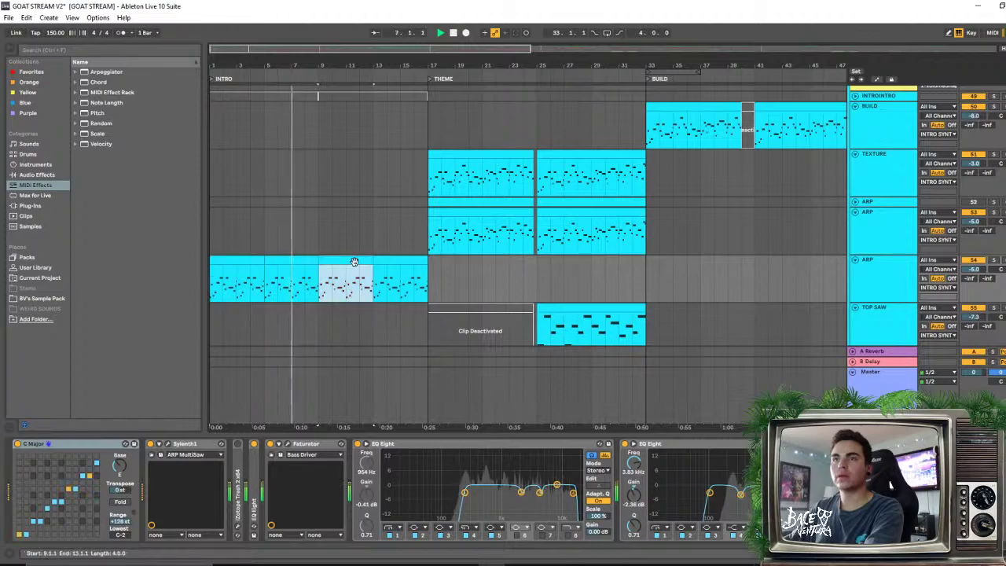
key(shift+Tab)
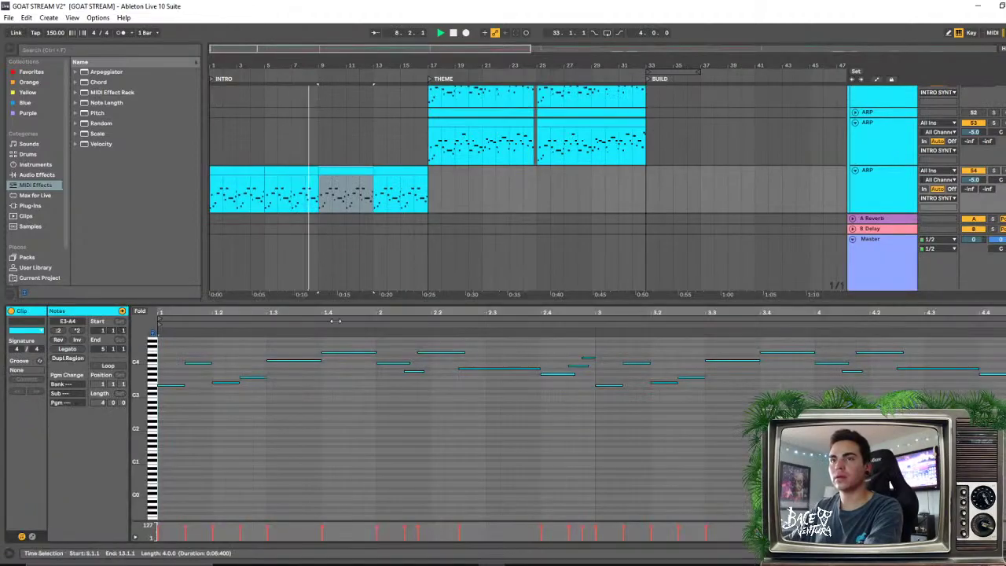
click(305, 405)
key(ctrl+a)
key(shift+Up)
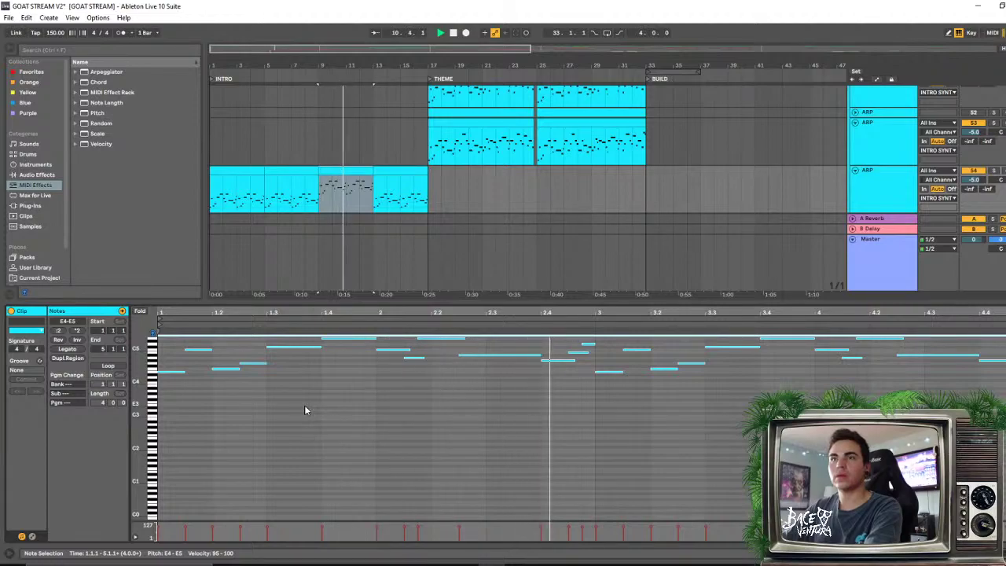
Solo the intro ARP track and play the transposed clip from bar 9
key(space)
click(359, 173)
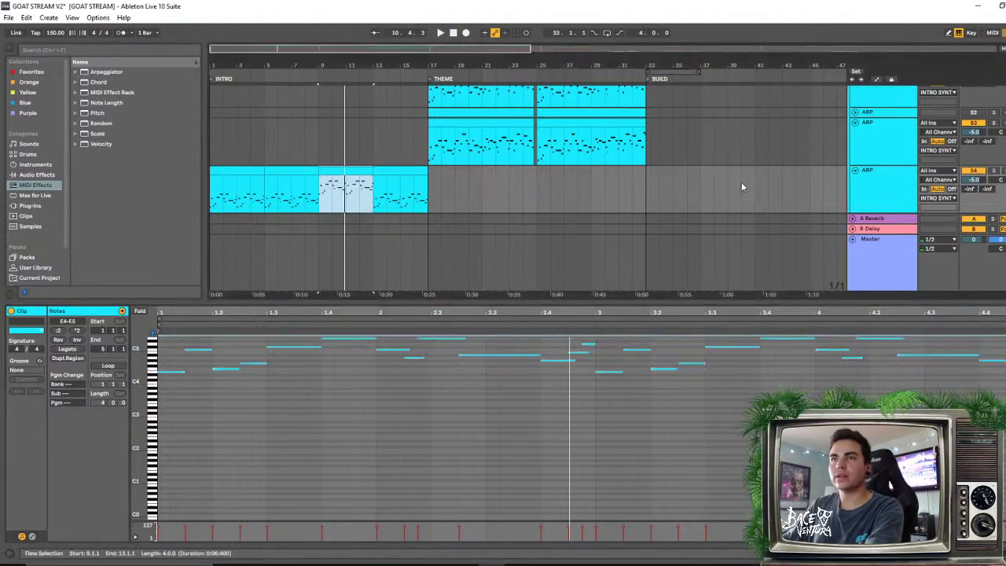
key(0)
key(space)
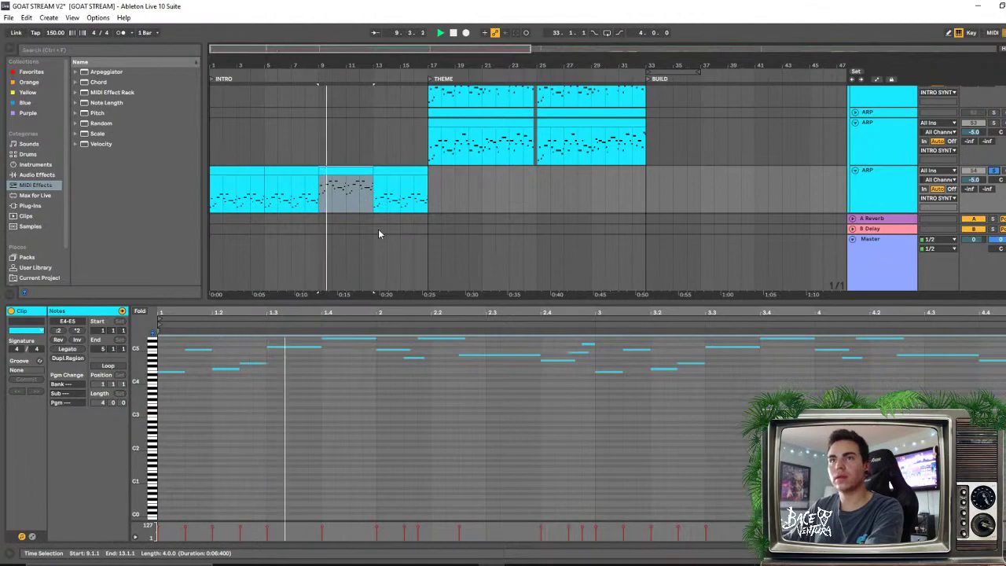
key(0)
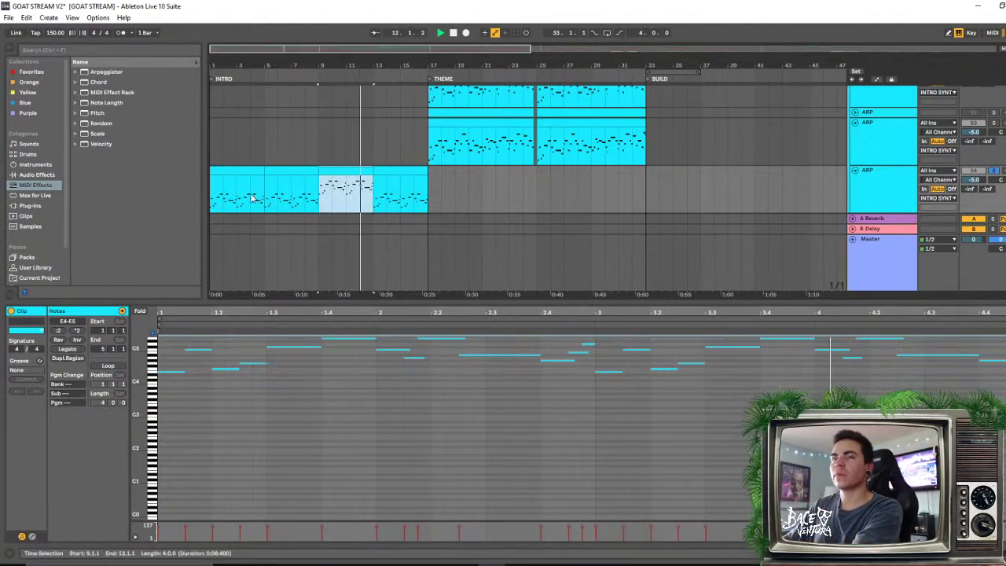
Turn off the computer MIDI keyboard and show the intro ARP track's Sylenth1 Osc A1 Octave automation
key(ctrl+alt+l)
key(0)
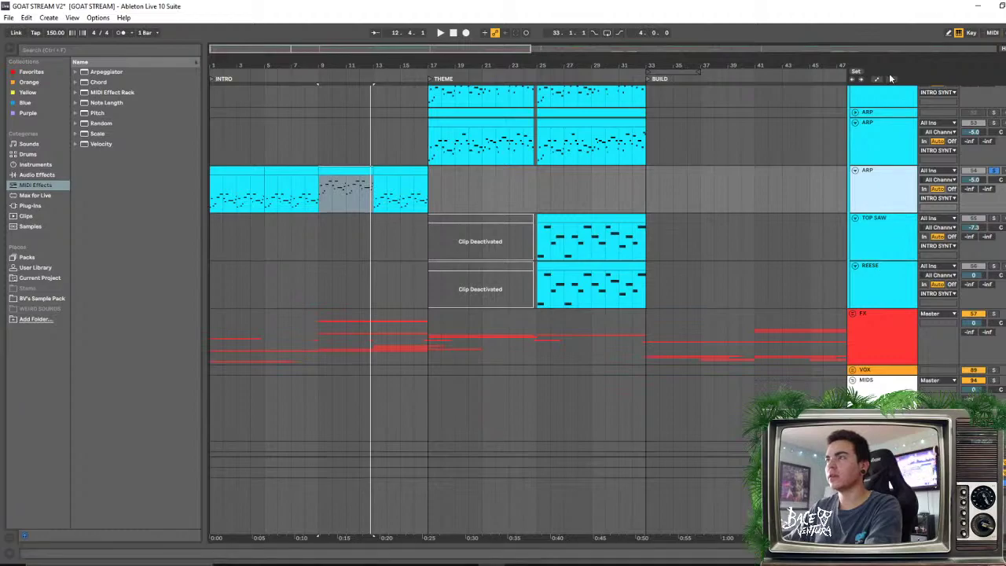
click(958, 33)
click(884, 179)
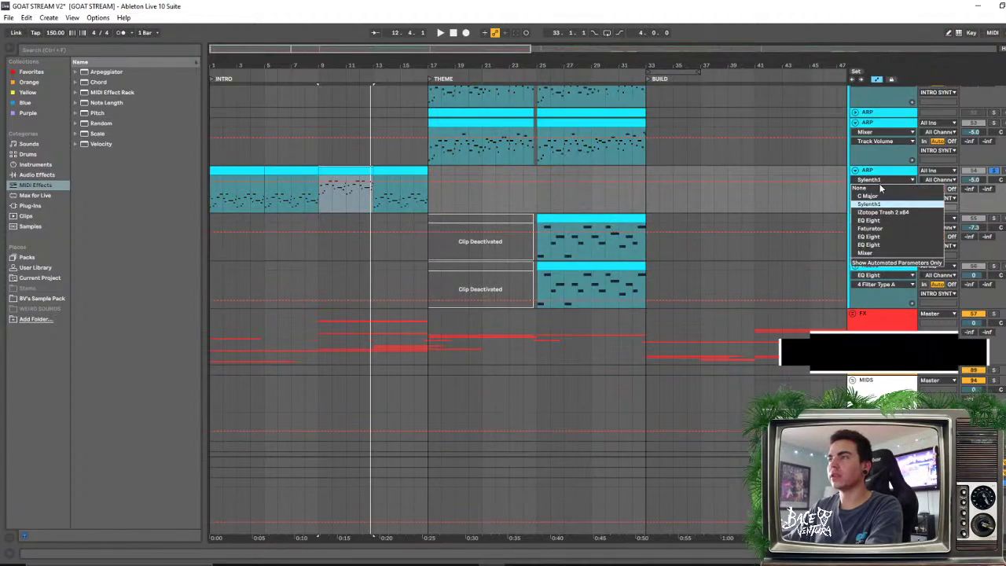
click(886, 184)
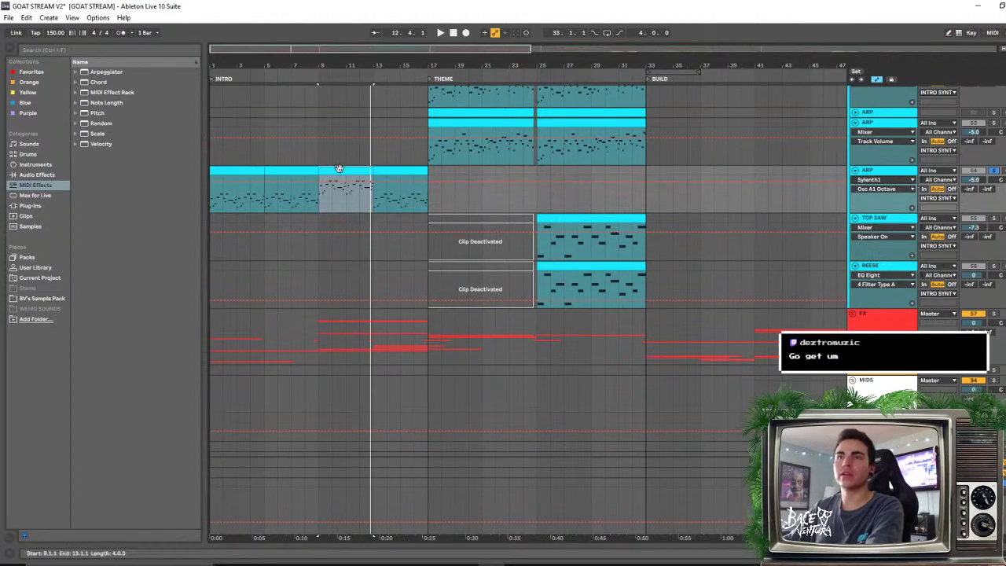
Duplicate the transposed ARP clip from bar 9 to bar 13 and play the copy
click(401, 184)
key(space)
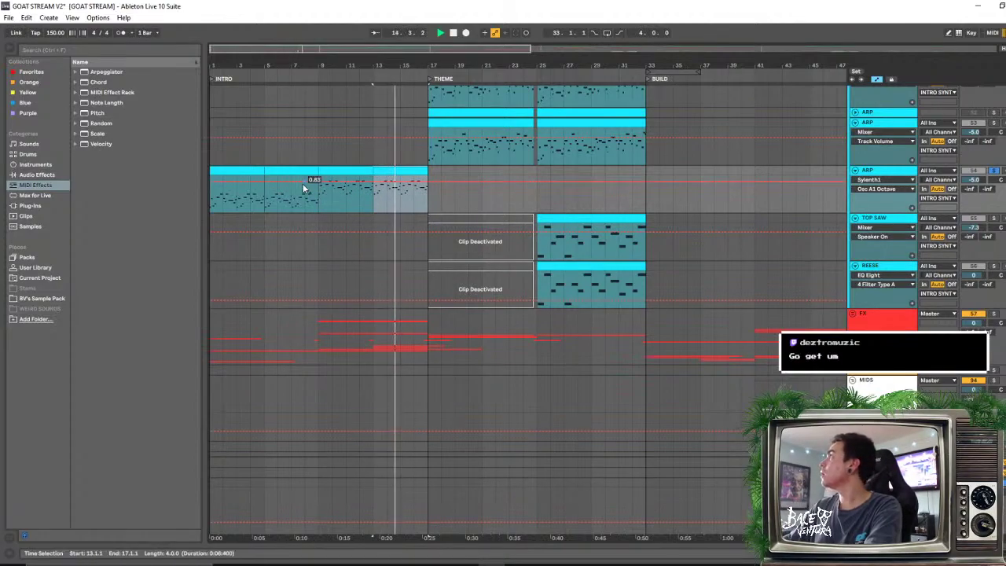
key(space)
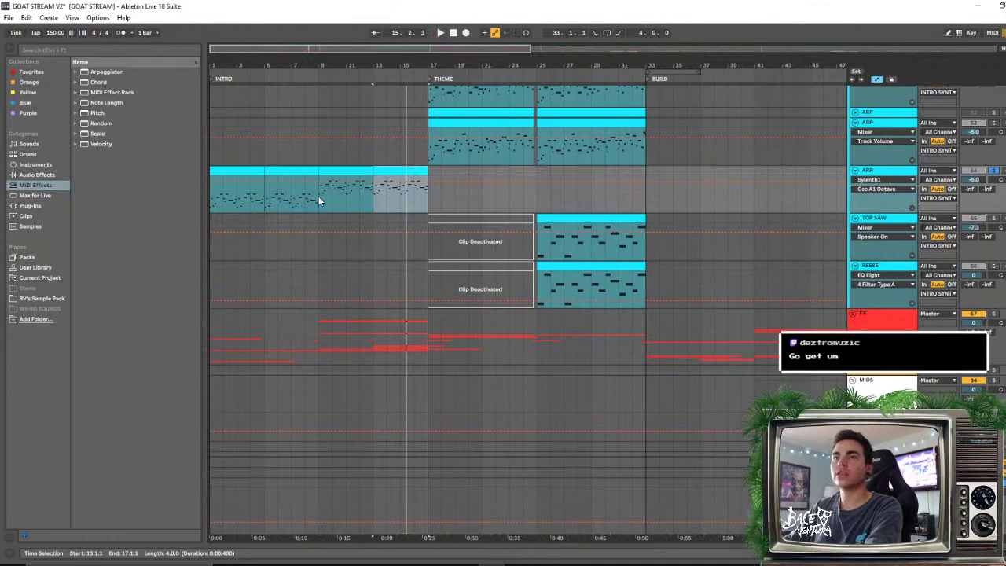
Compare the intro ARP clips at bars 9 and 5 in playback, with the track soloed and unsoloed
click(319, 198)
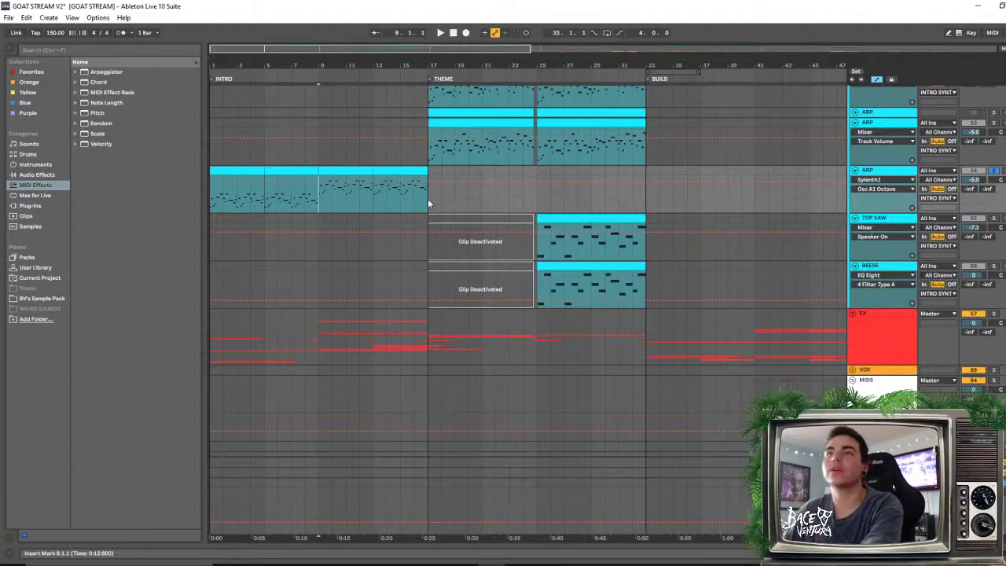
shift+click(359, 174)
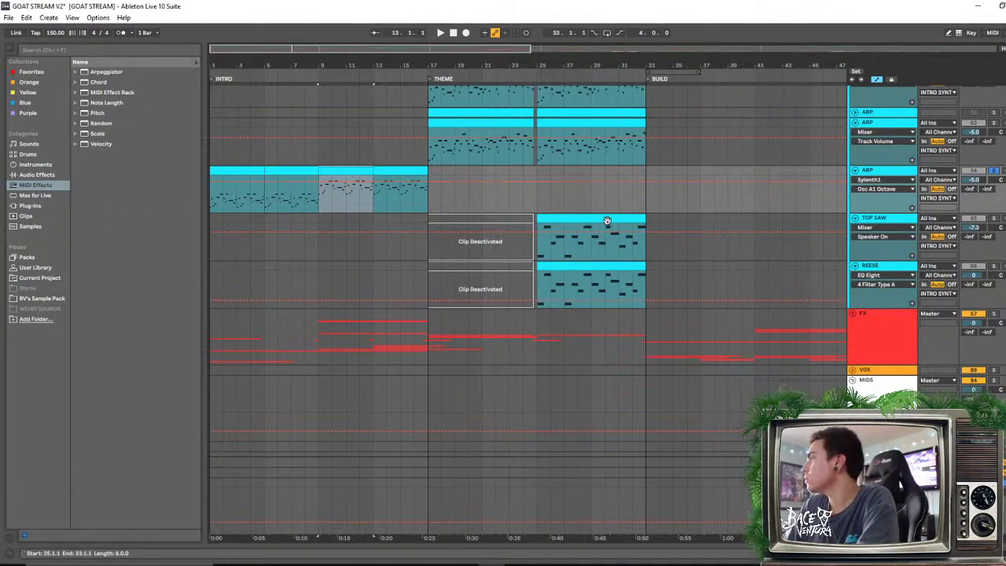
key(space)
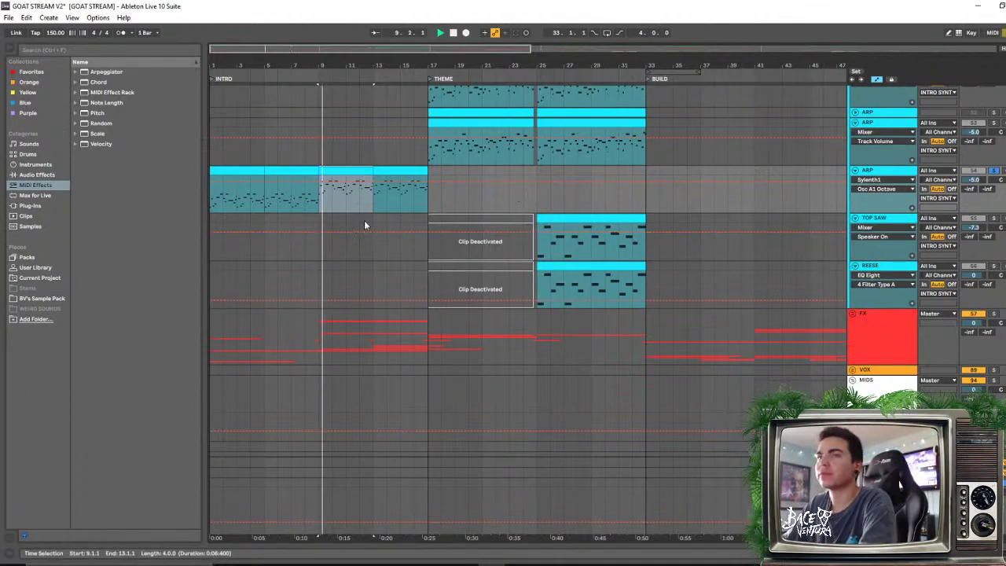
key(Left)
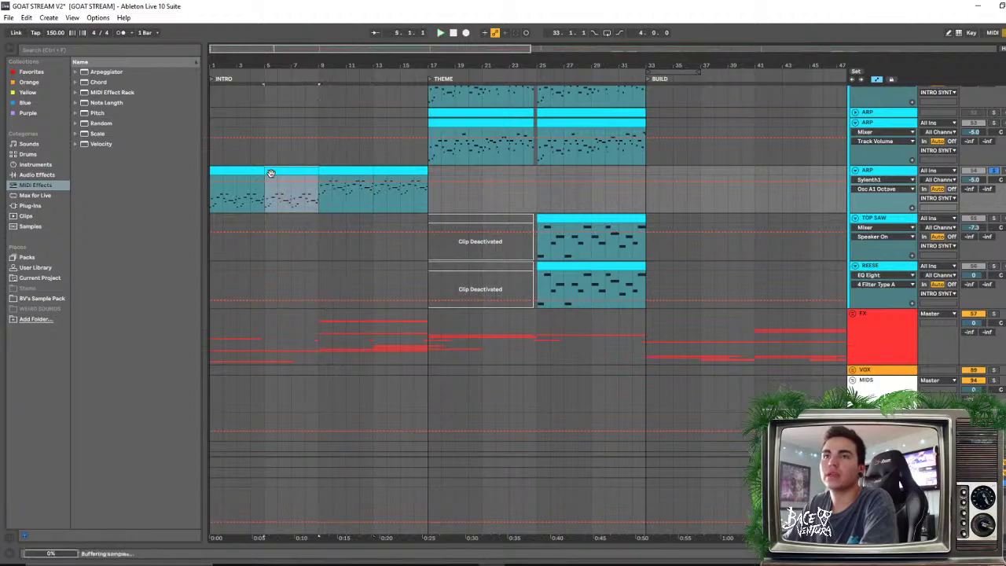
click(993, 170)
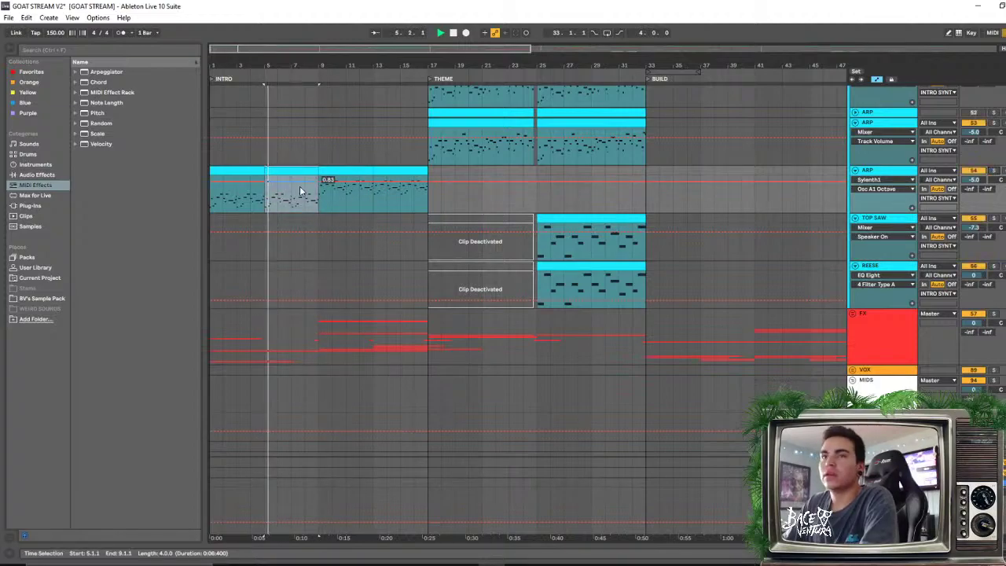
key(Right)
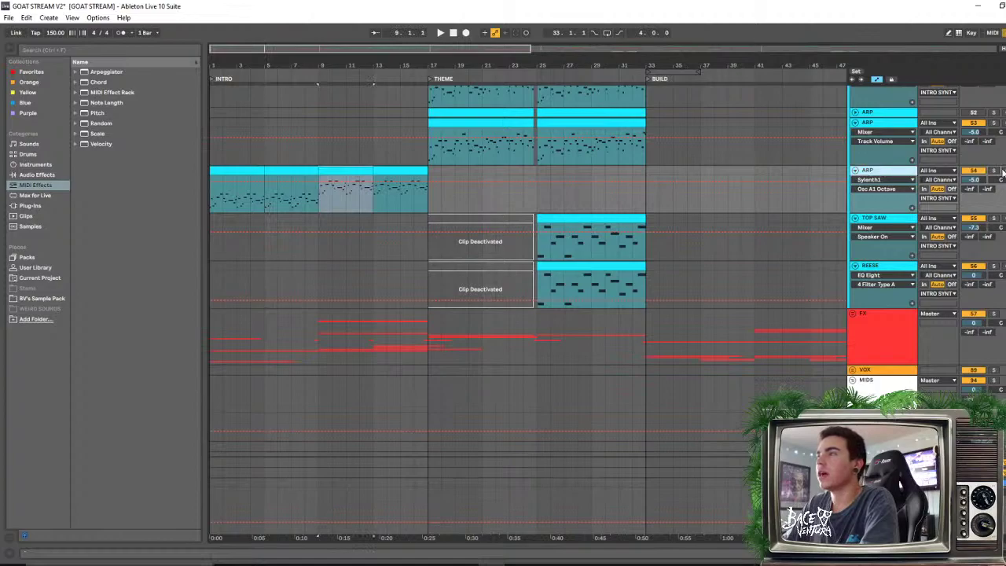
Show the intro ARP track's device chain and look over its Sylenth1 ARP MultiSaw settings
double_click(892, 181)
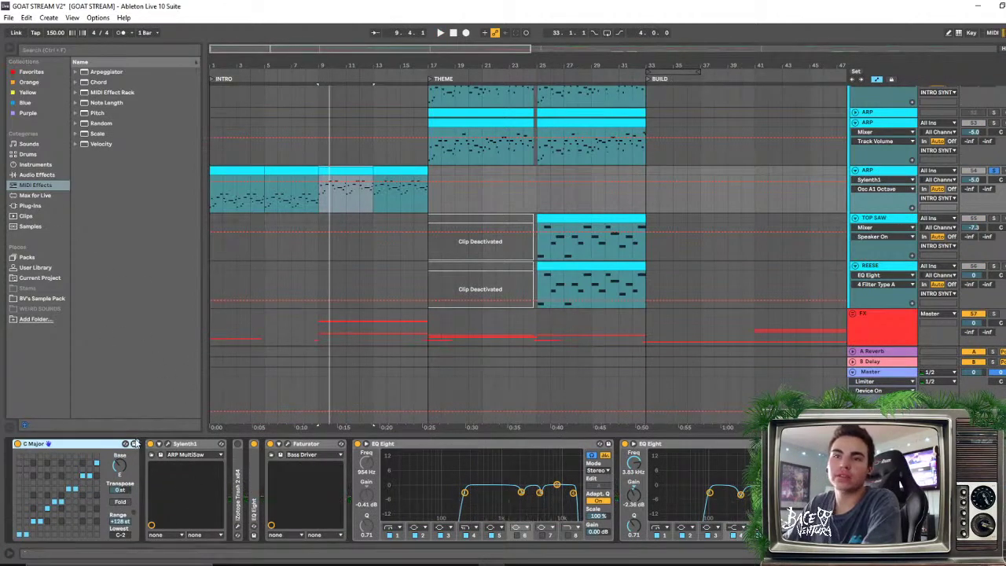
click(167, 444)
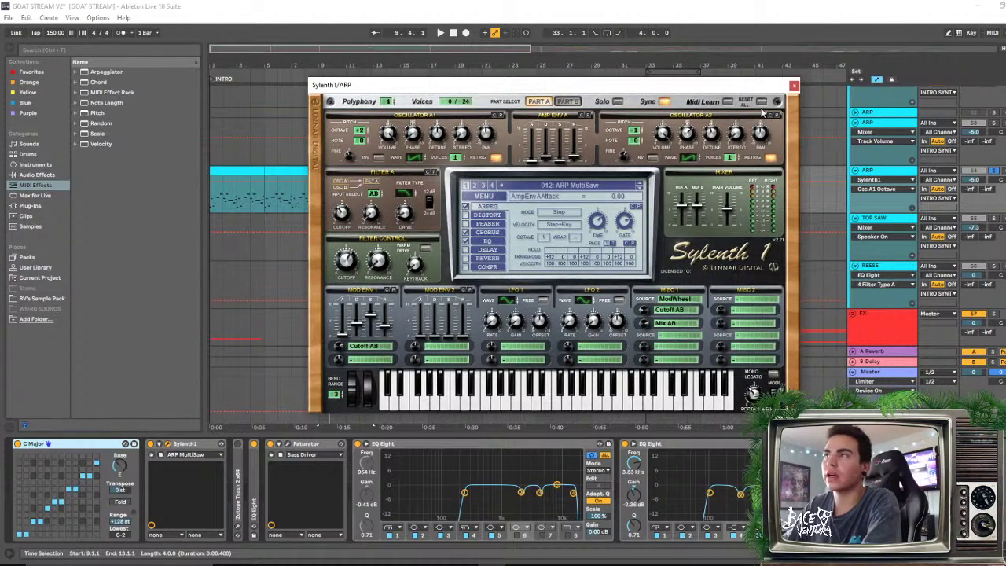
click(795, 86)
Insert a Delay audio effect between the Faturator and the first EQ Eight on the intro ARP track
click(48, 175)
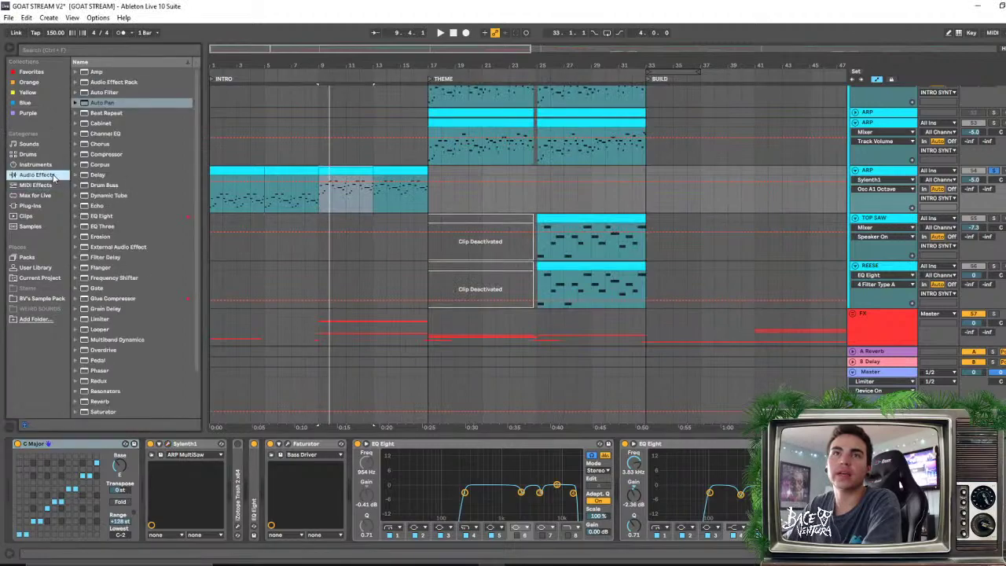
click(52, 165)
click(50, 176)
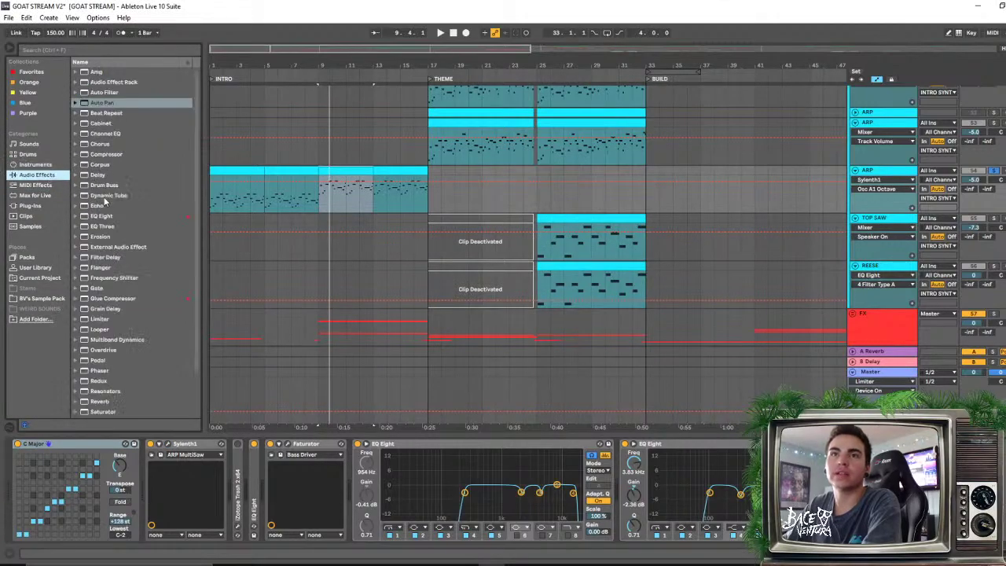
click(93, 175)
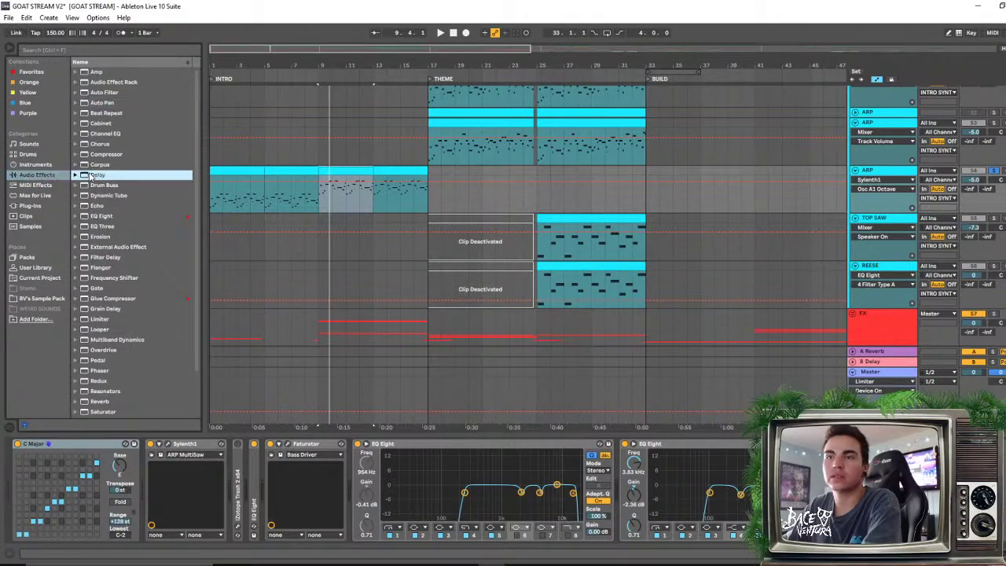
drag(92, 178, 466, 533)
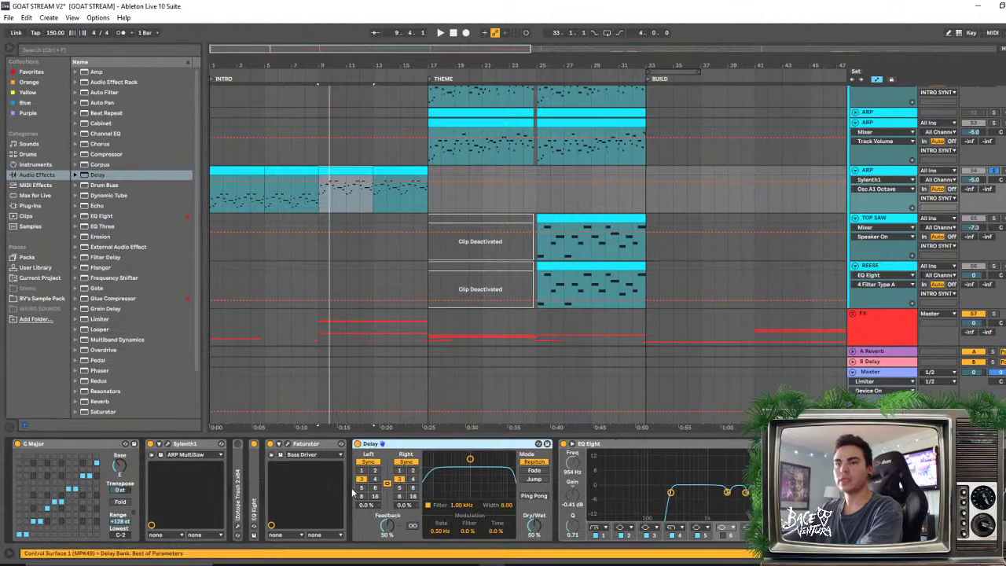
During playback, set the Delay's dry/wet to 21%, lower its feedback, and set its filter to 1.80 kHz with width 6.76
key(space)
drag(534, 526, 534, 553)
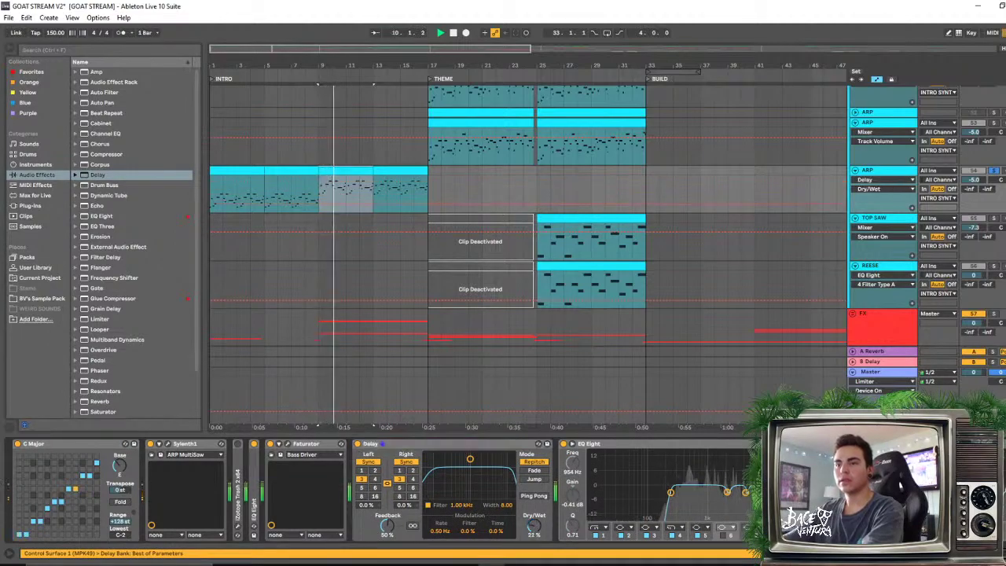
drag(387, 521, 388, 542)
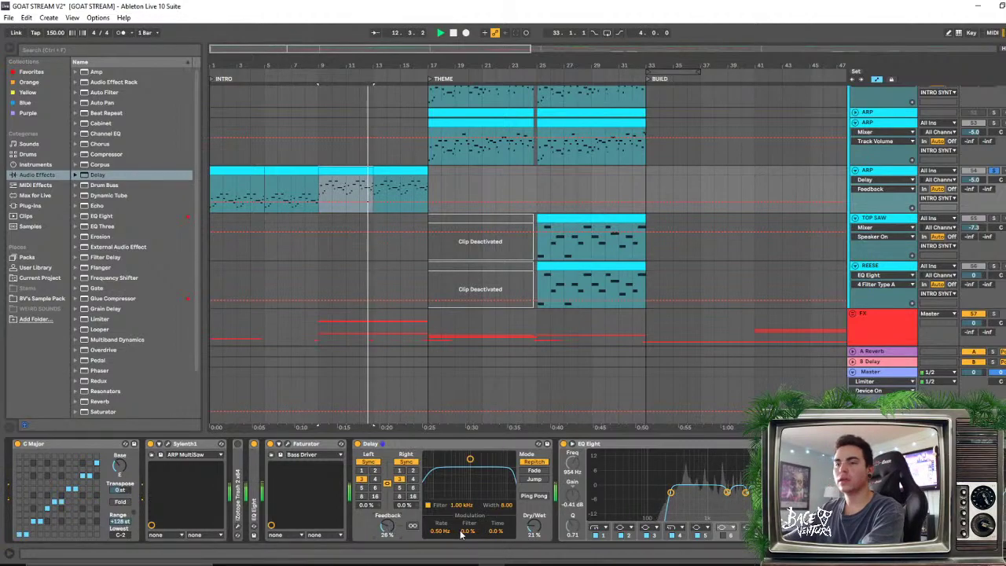
click(534, 528)
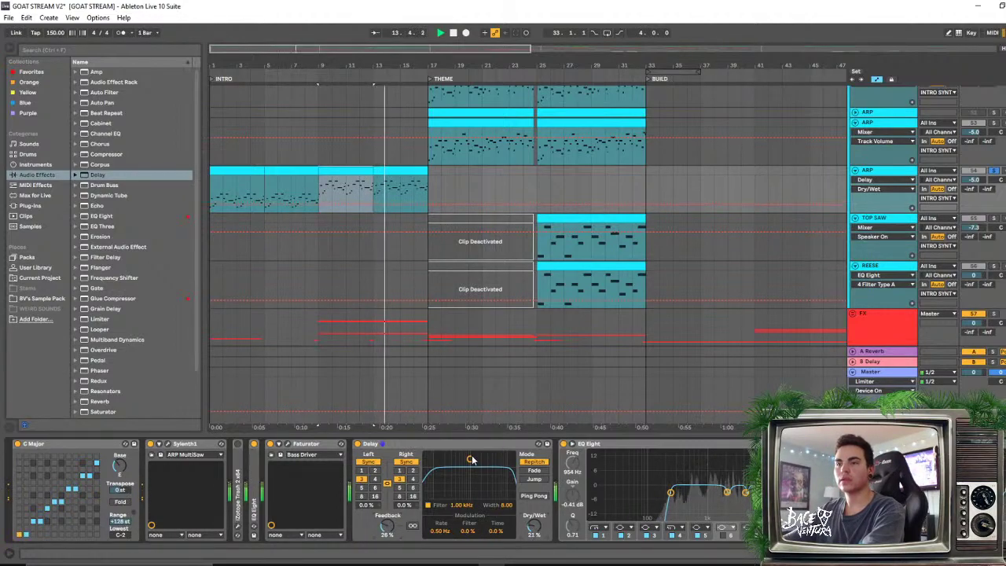
mouse_move(472, 459)
mouse_down()
mouse_move(461, 472)
mouse_move(479, 472)
mouse_up()
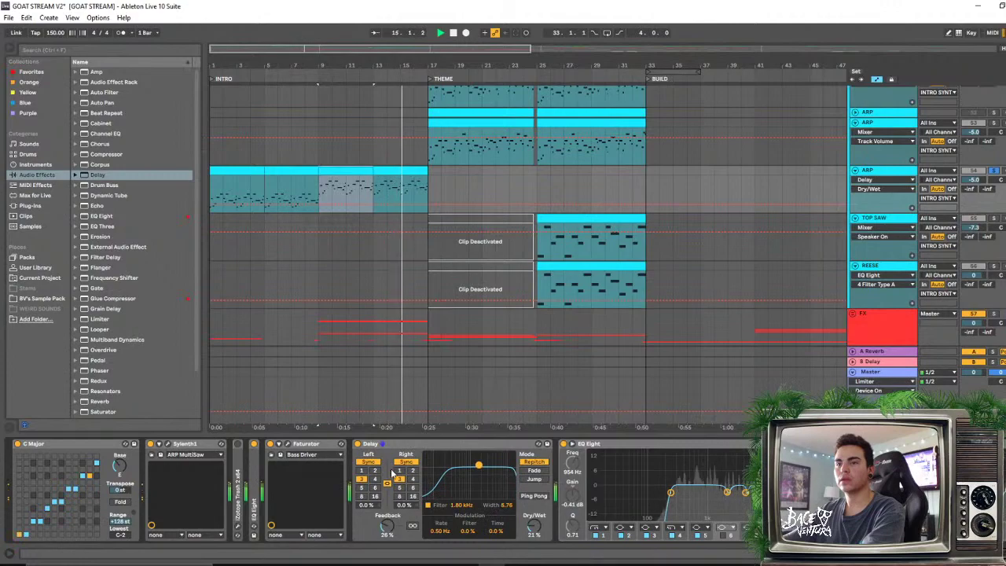
Try a Delay time of 4 sixteenths, return it to 3, and reduce the feedback to 17%
click(374, 479)
click(361, 479)
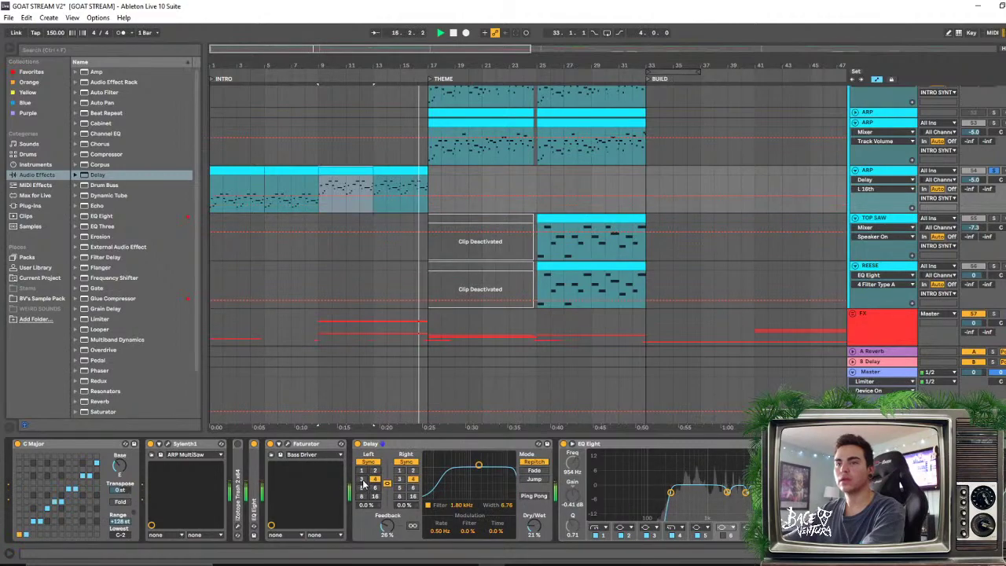
drag(387, 526, 387, 540)
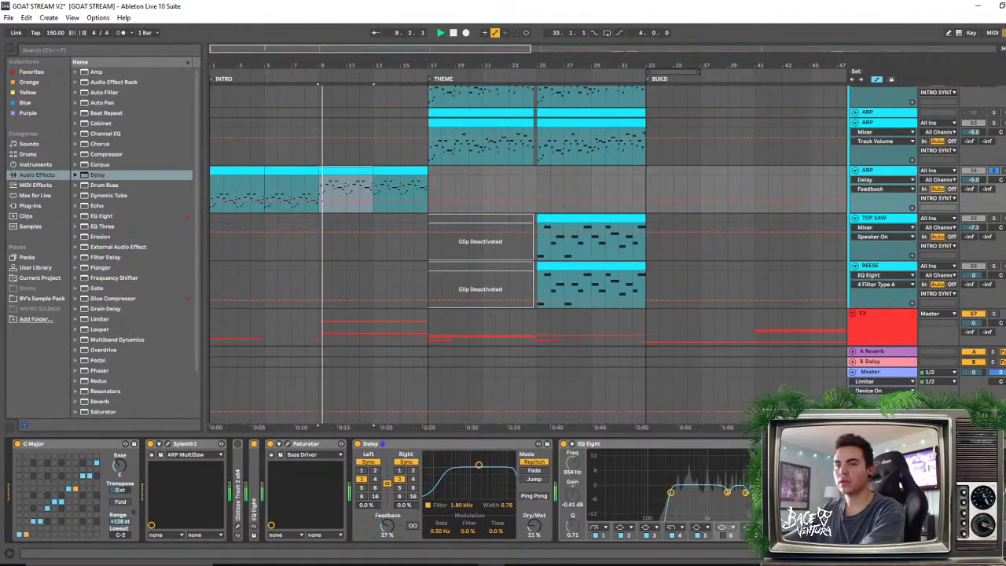
mouse_move(534, 526)
mouse_down()
mouse_move(533, 503)
mouse_move(533, 526)
mouse_up()
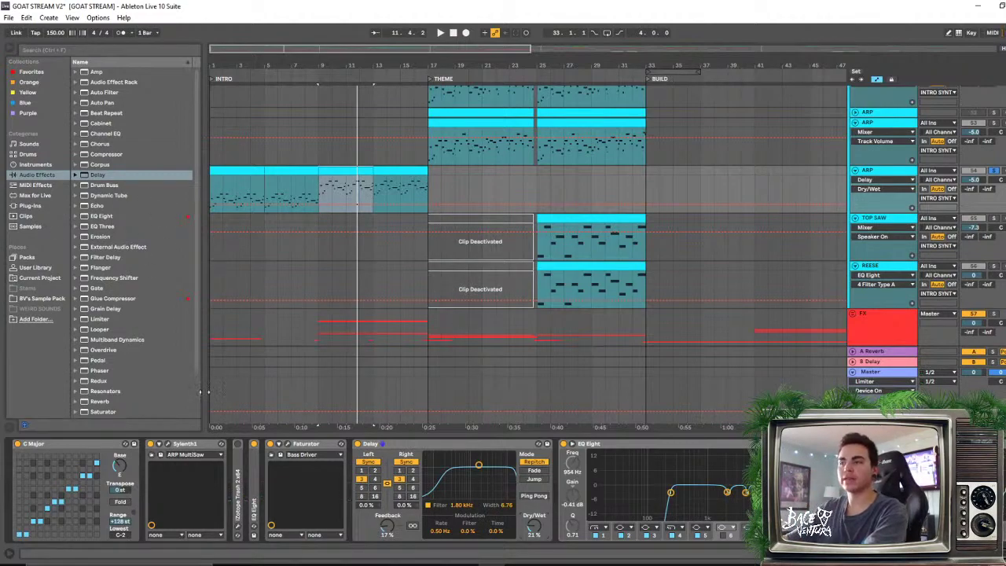
Look over the available audio effects and recheck the Sylenth1 synth settings on the intro ARP track
scroll(134, 244, down, 3)
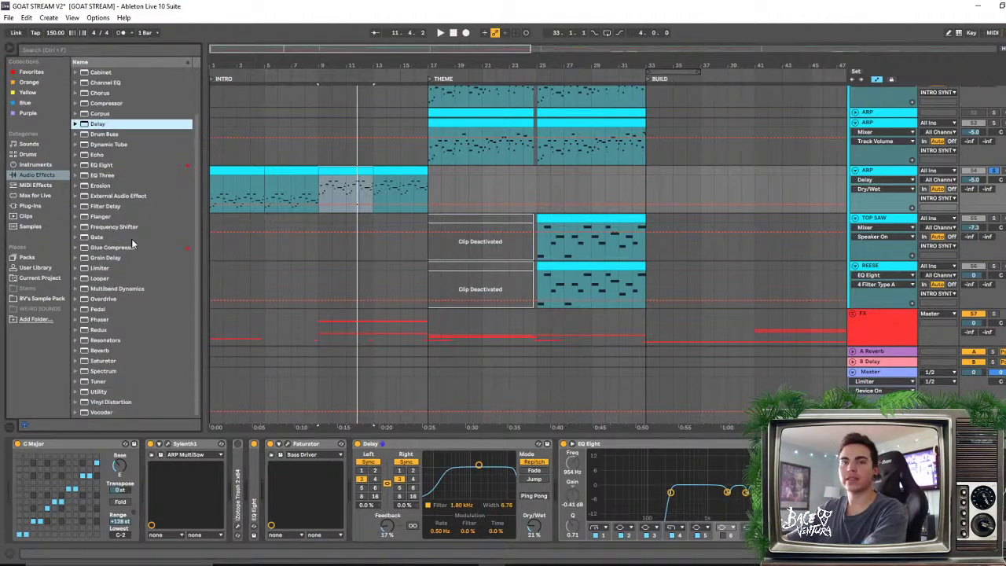
click(167, 446)
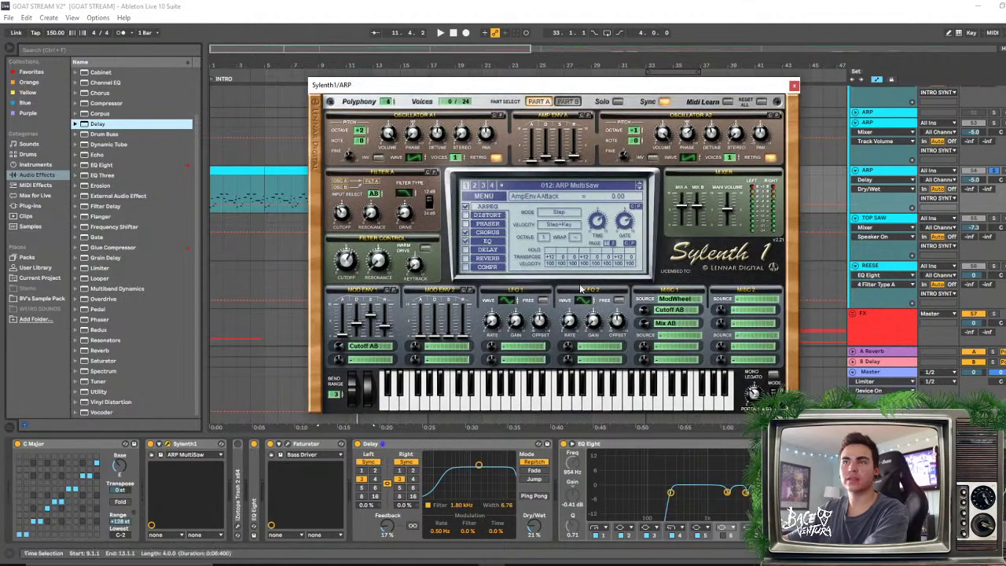
click(794, 85)
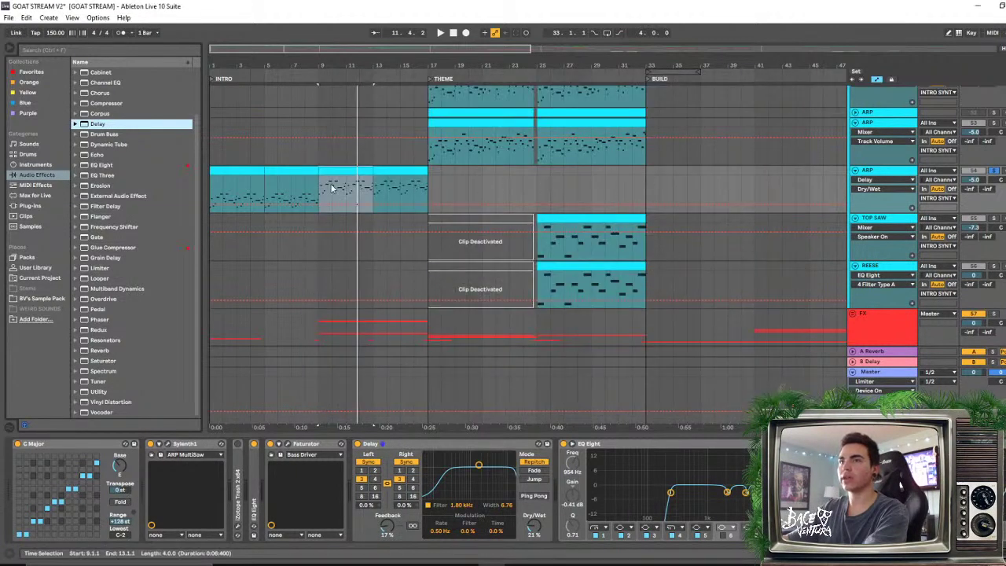
Add a Reverb audio effect directly after the Delay on the intro ARP track
click(906, 179)
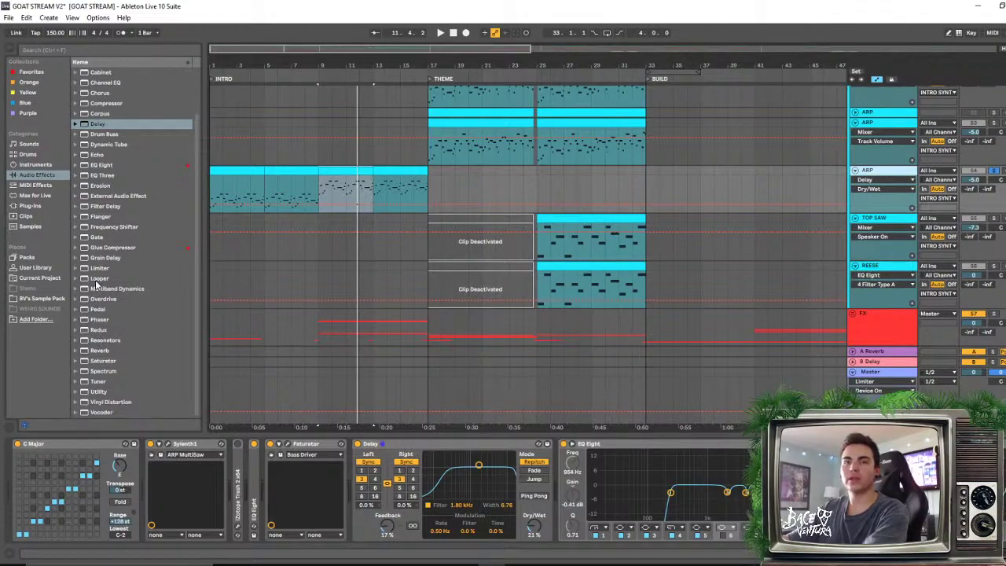
click(98, 351)
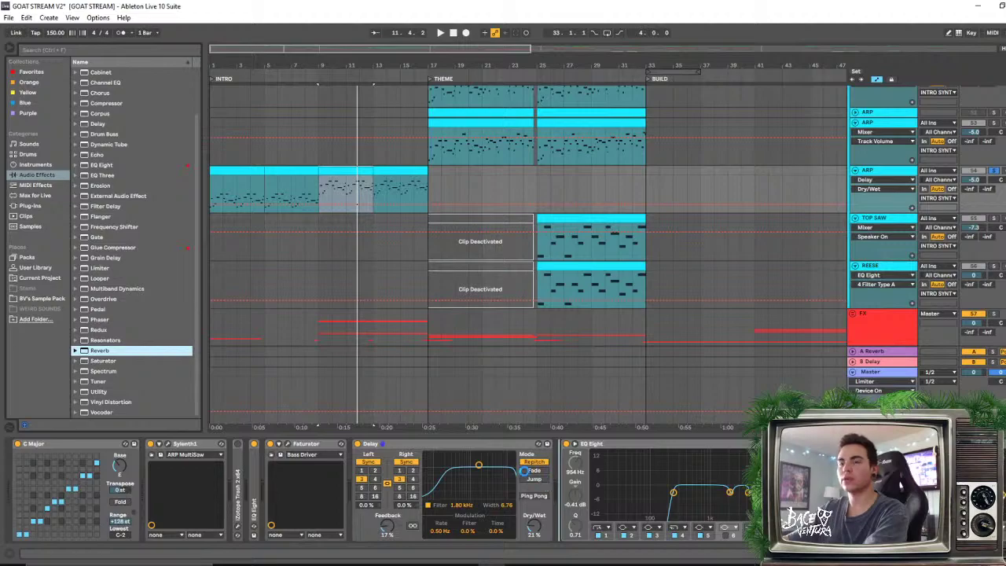
key(Return)
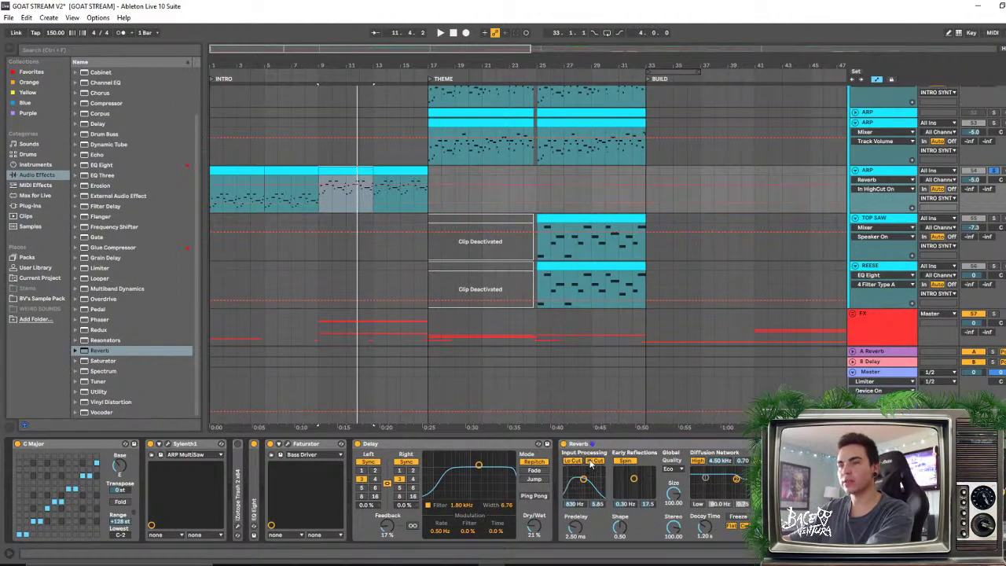
Set the Reverb to High quality, high cut off, input filter 1.48 kHz, size 45.84 and decay 1.40 s, and adjust its dry/wet during playback
key(space)
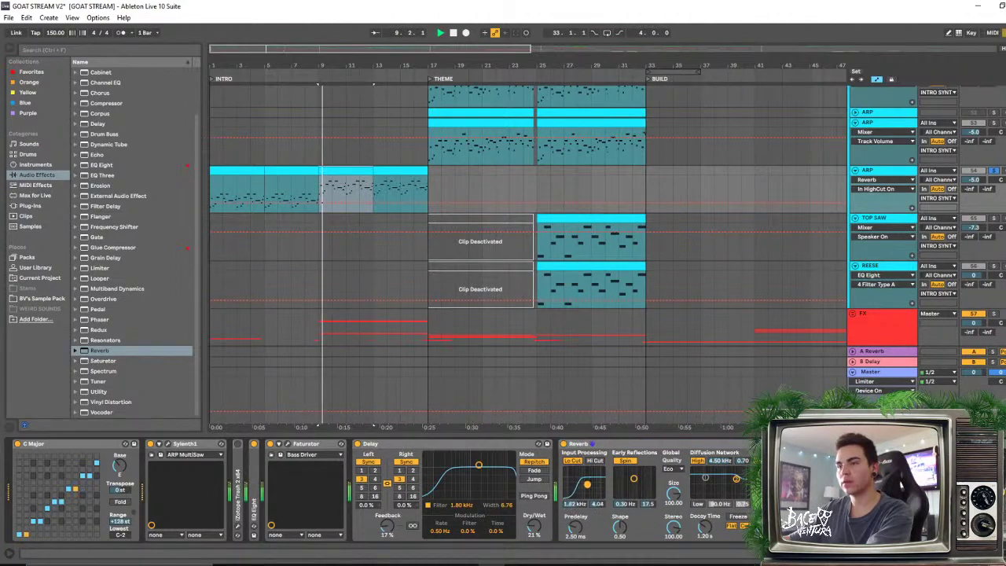
click(672, 469)
click(668, 493)
click(673, 493)
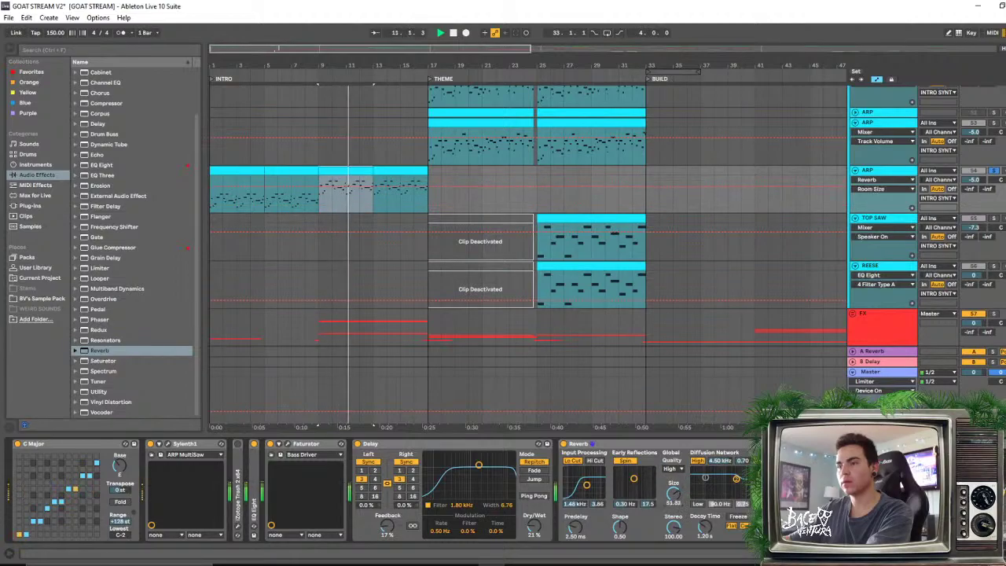
drag(707, 532, 708, 516)
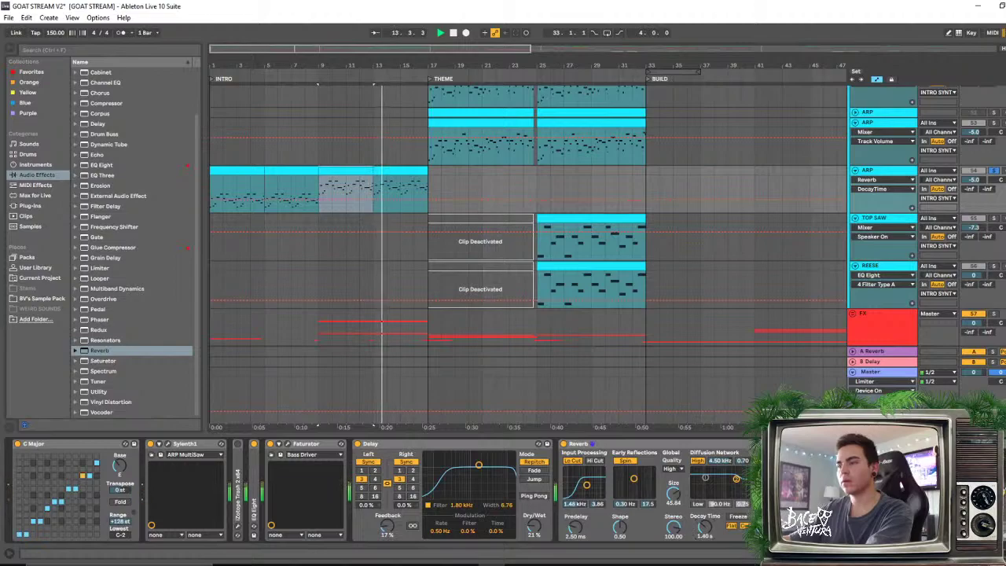
drag(815, 528, 815, 511)
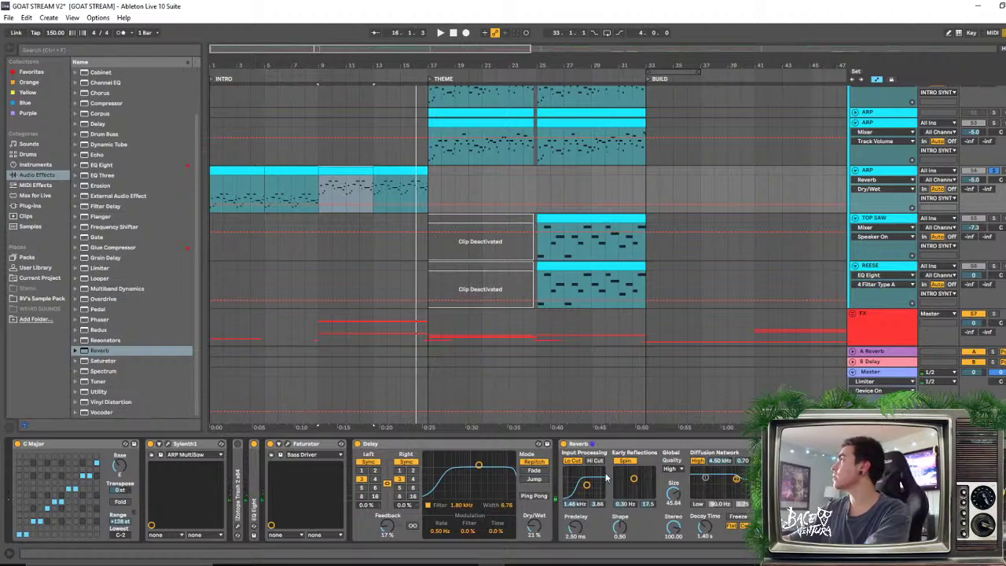
Play the intro ARP from bar 9 with the new effects, first soloed and then with the full mix
key(space)
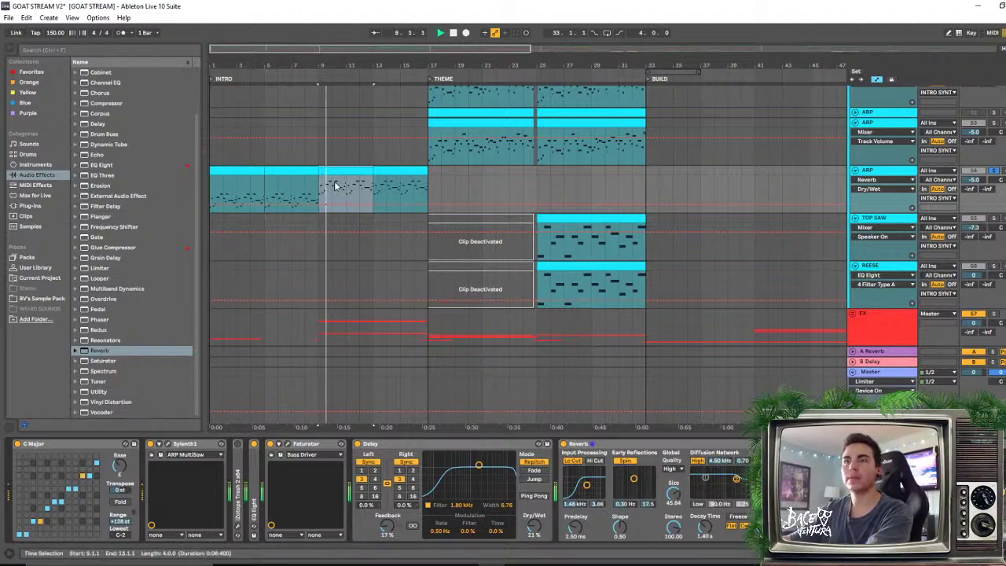
key(space)
click(993, 171)
key(space)
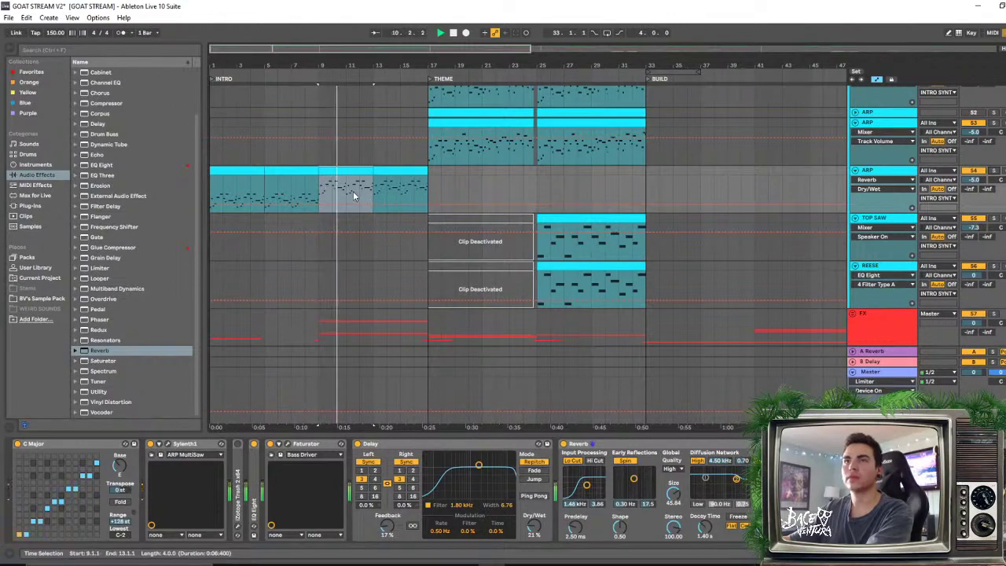
key(space)
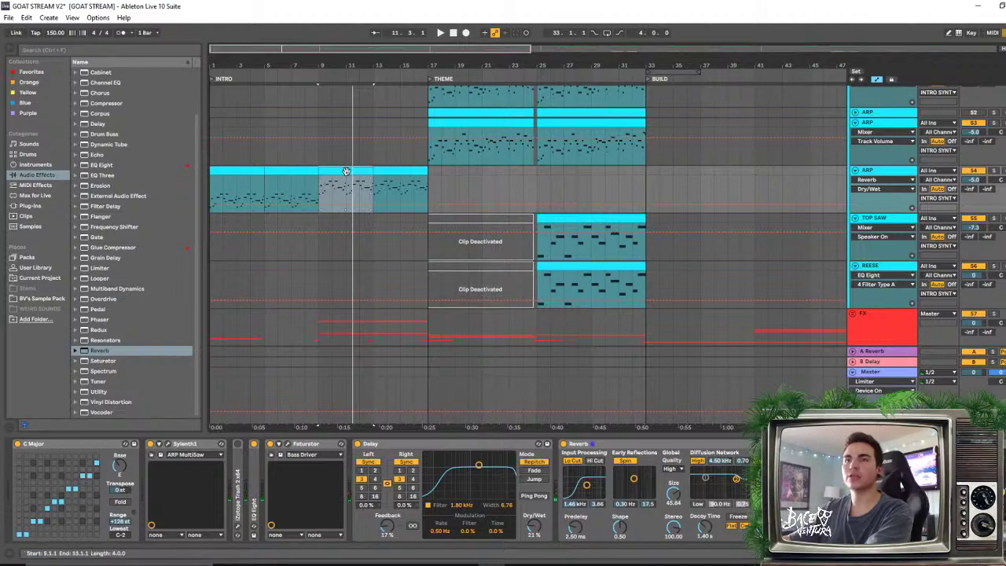
Transpose all notes of the intro ARP clips at bars 9 and 13 down one octave
double_click(328, 170)
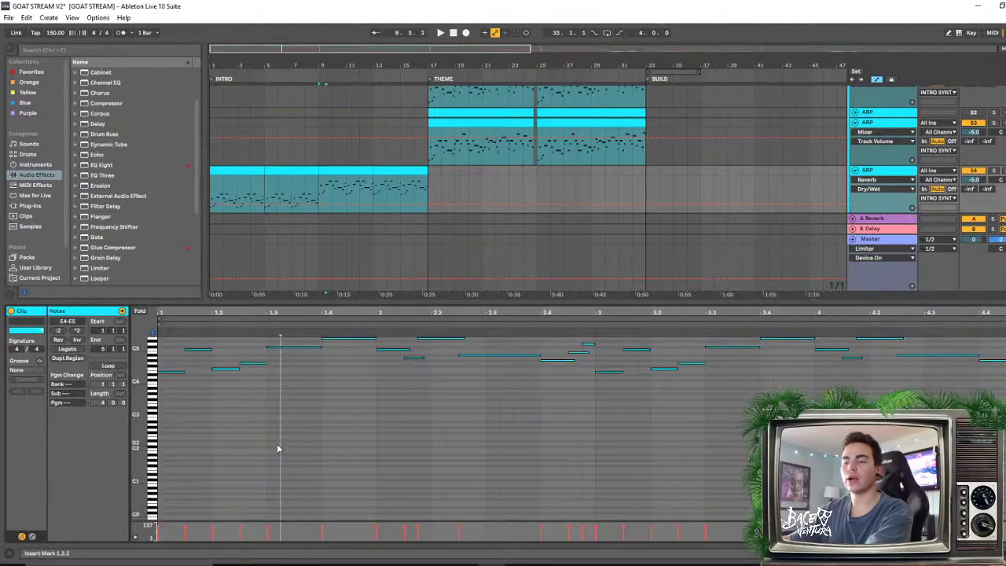
click(398, 200)
key(ctrl+a)
key(shift+Down)
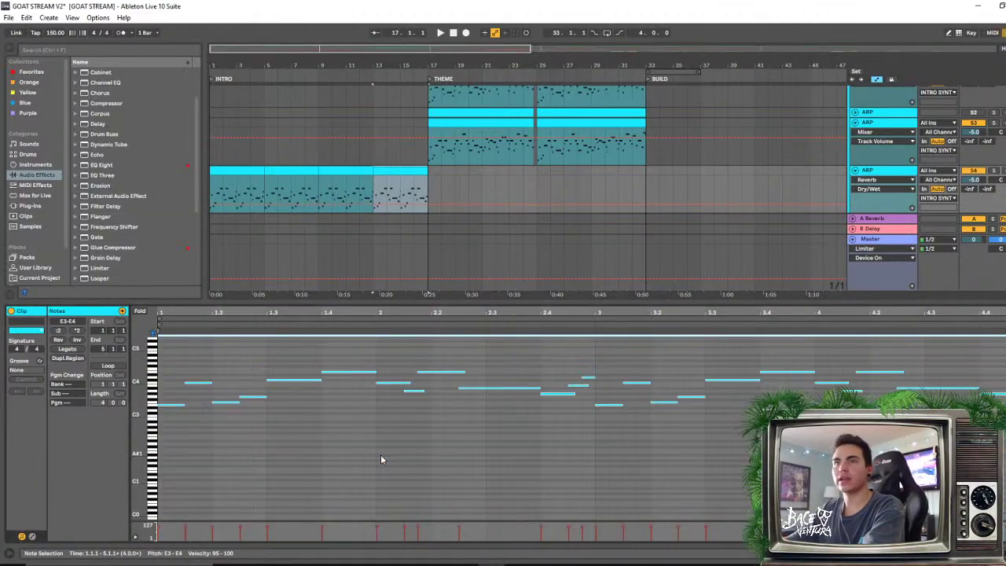
Save the set and transpose all notes of the intro ARP clips at bars 1 and 5 up one octave
click(229, 171)
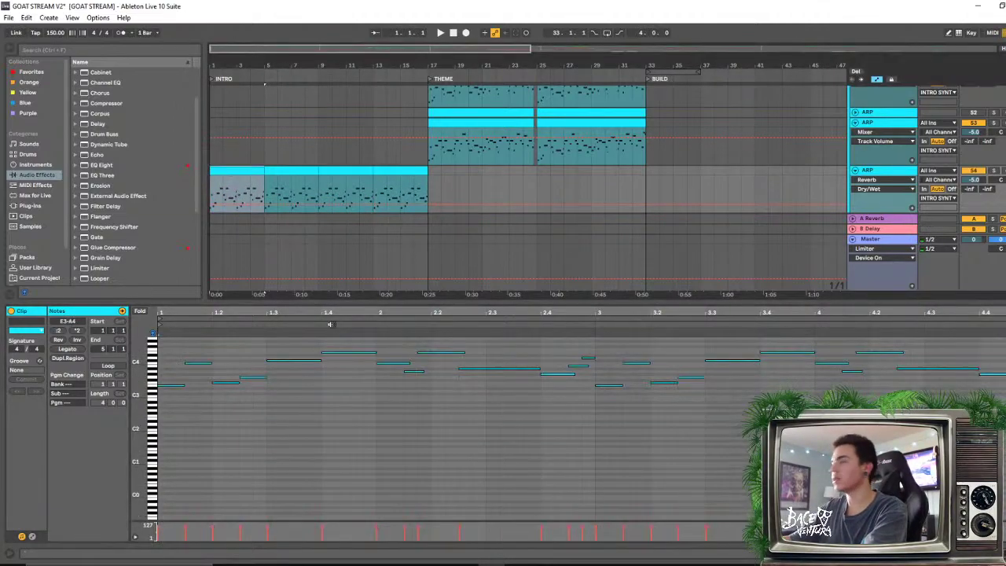
click(346, 445)
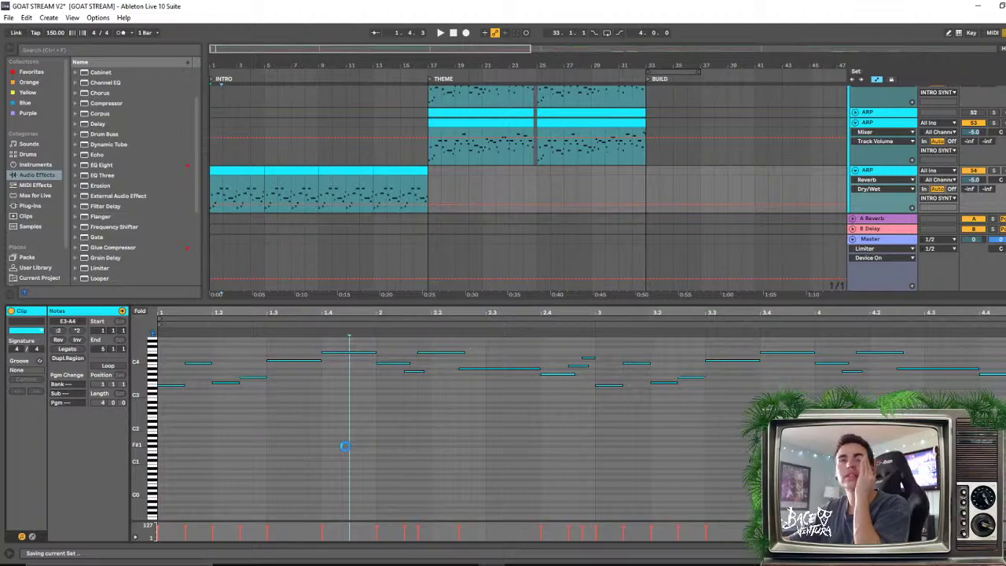
click(243, 182)
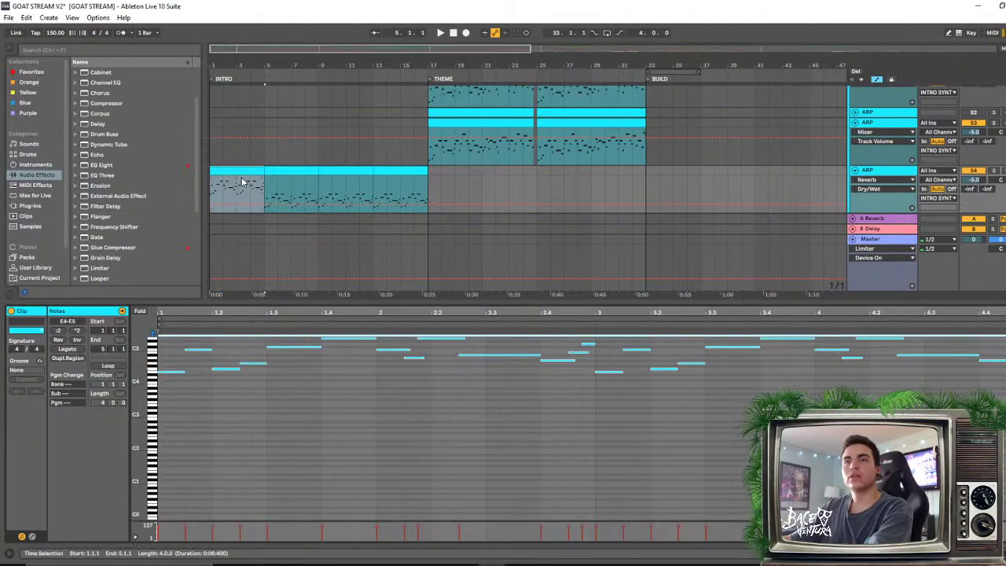
click(308, 180)
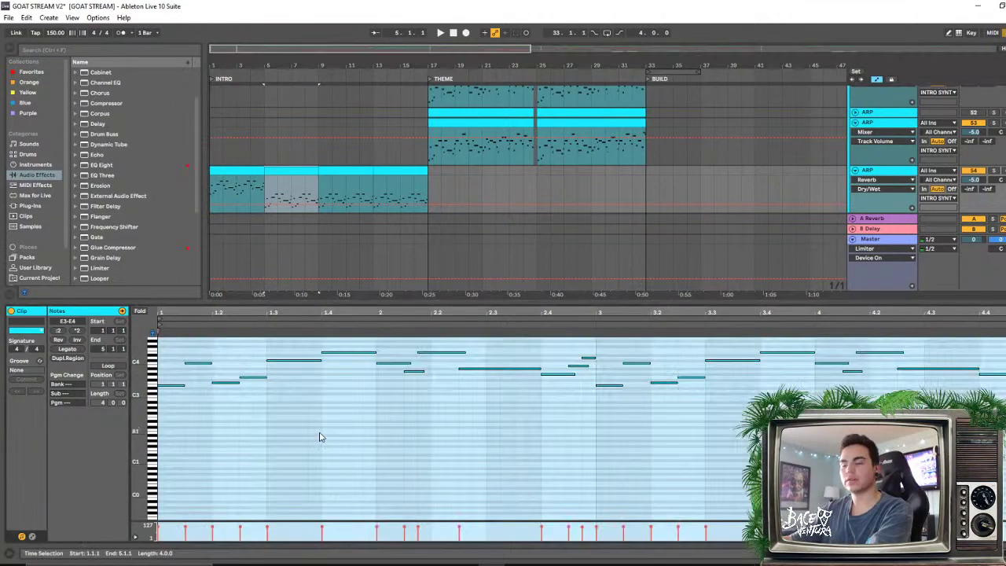
key(ctrl+a)
key(shift+Up)
Play the raised intro ARP clip from bar 5 and the transition into the lower clip at bar 9
key(space)
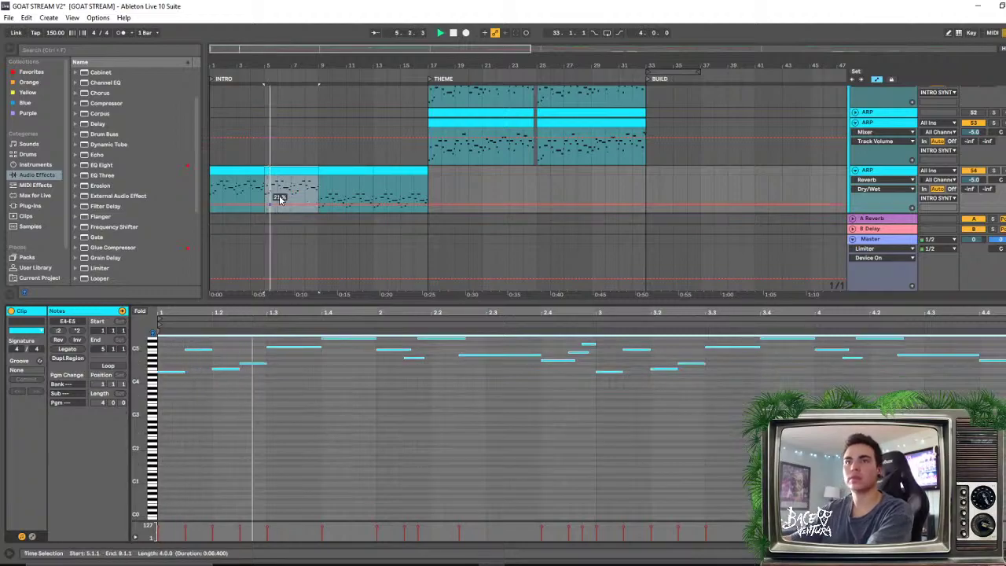
click(305, 193)
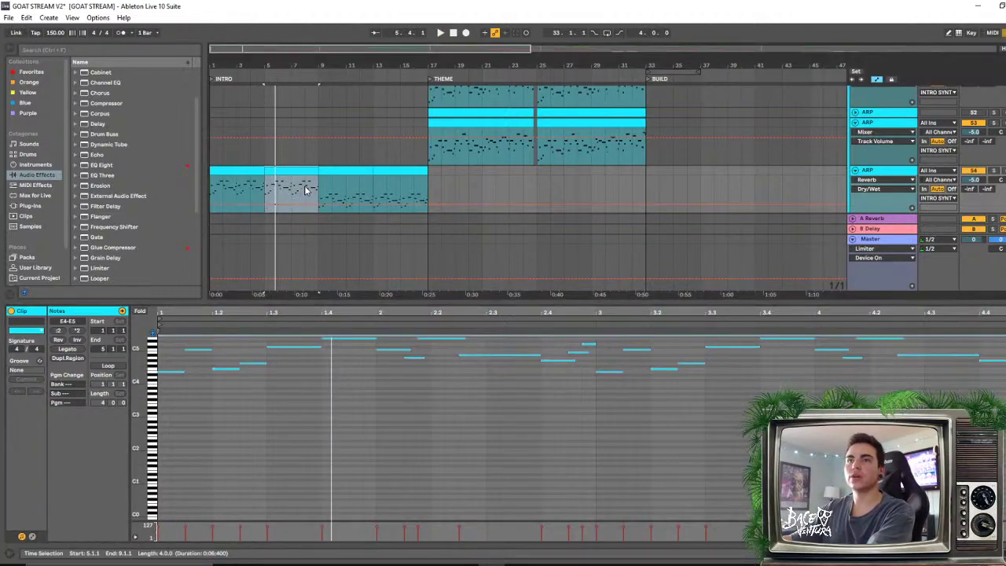
key(space)
key(space)
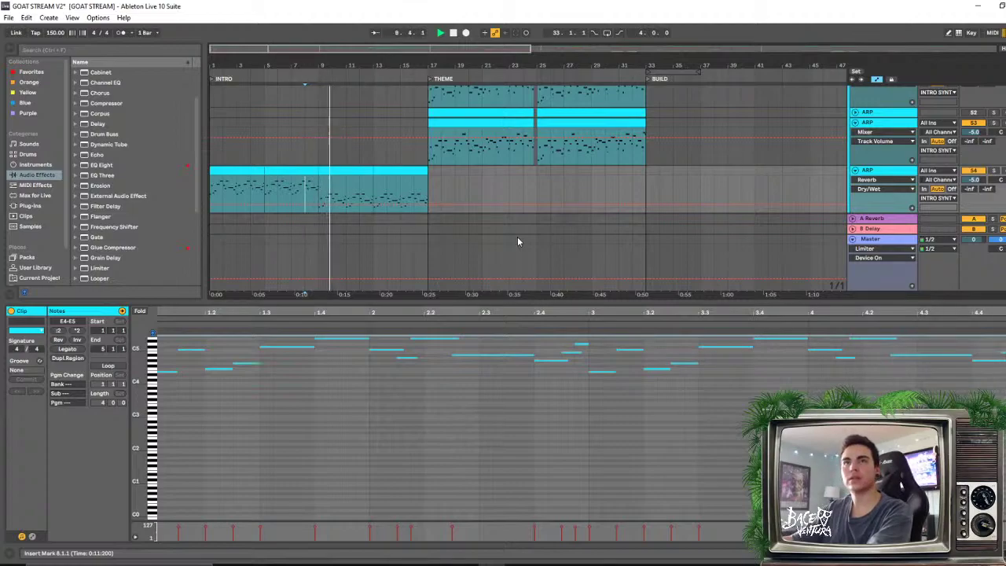
Hide the clip view and play the intro ARP from bar 9 with its track soloed
double_click(377, 302)
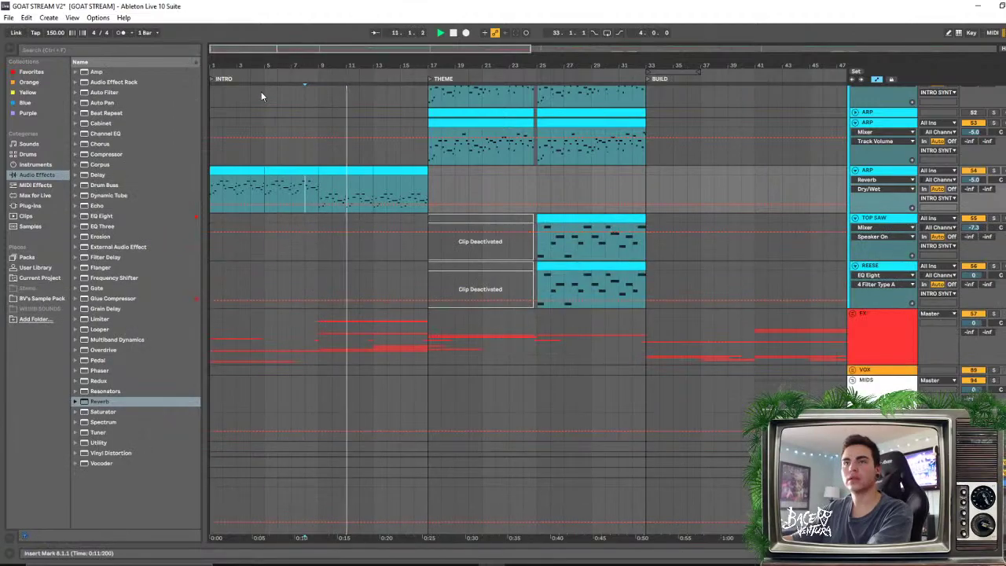
drag(252, 65, 251, 79)
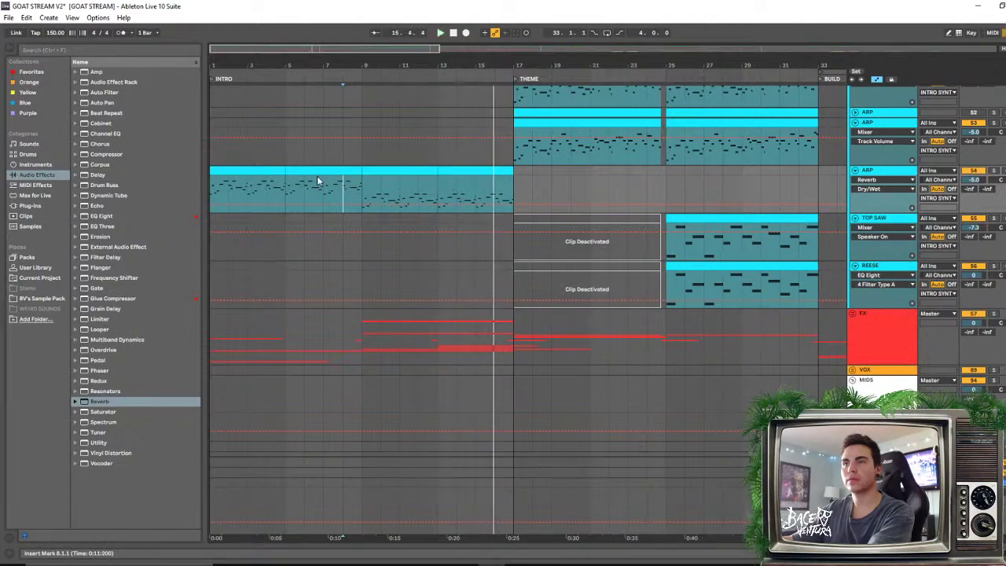
drag(361, 182, 437, 182)
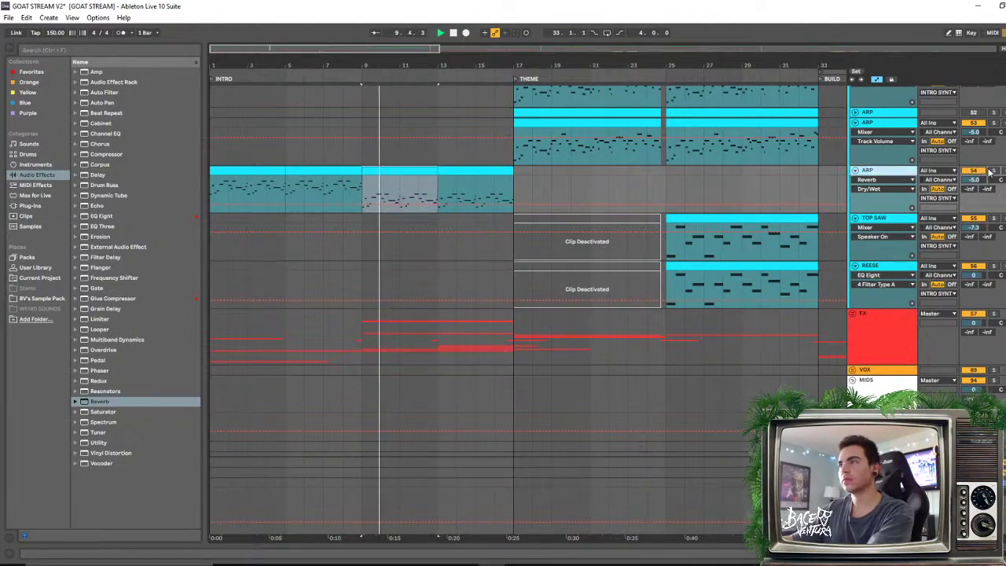
click(994, 171)
scroll(341, 252, down, 3)
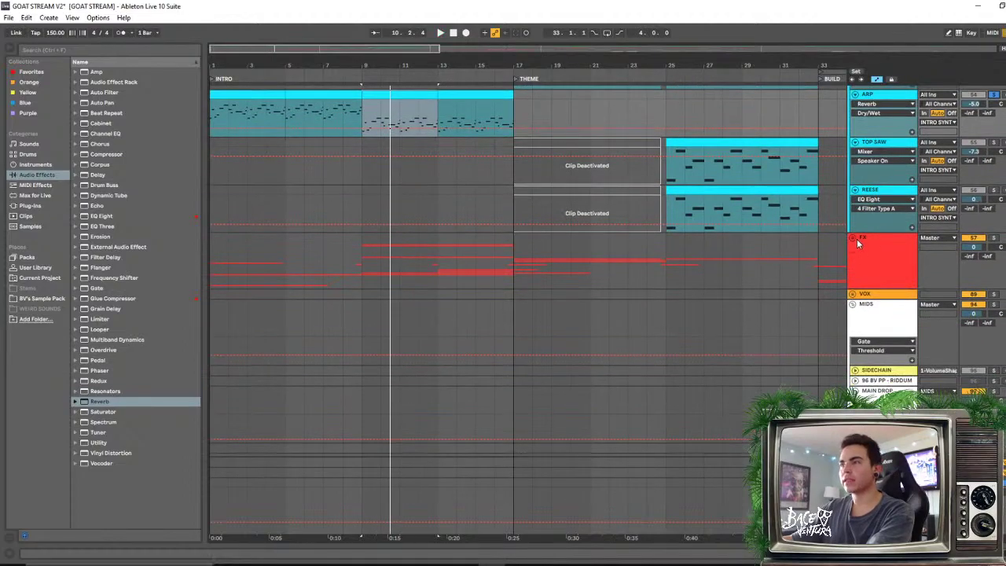
Audition the BT_texture_mono_cello_E clip in the FX group by soloing its track around bar 12, and unsolo it
scroll(544, 267, down, 5)
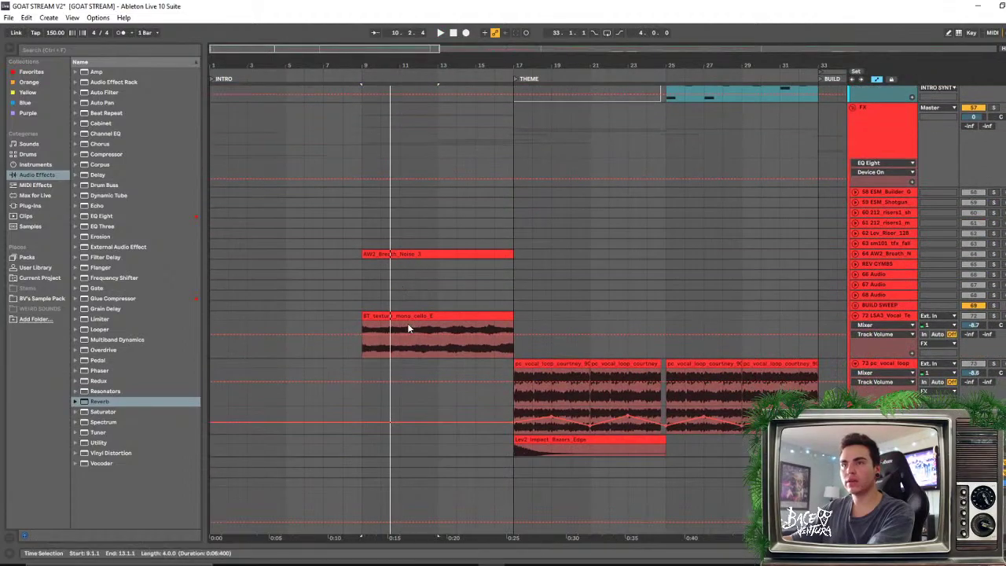
click(407, 316)
key(space)
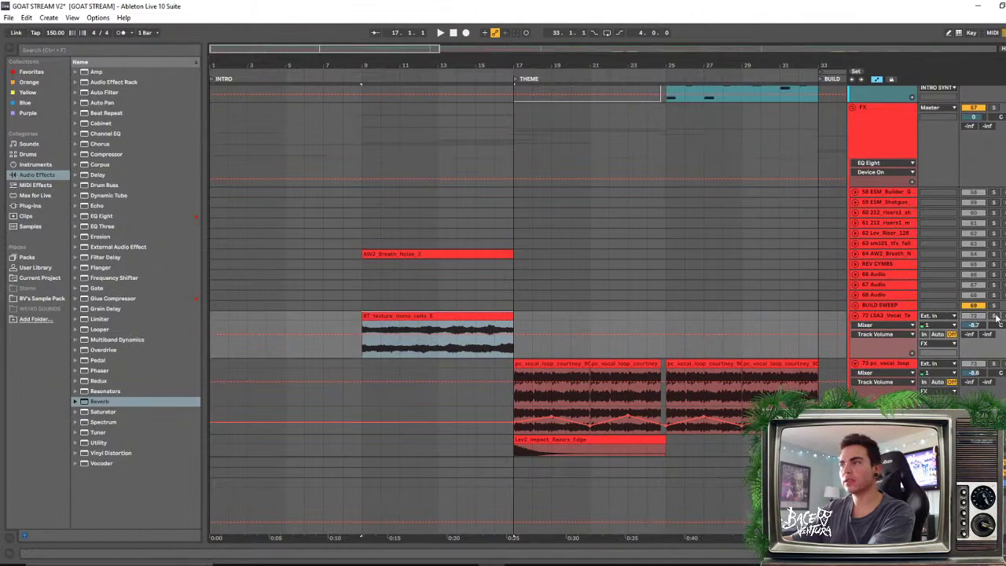
key(space)
click(893, 350)
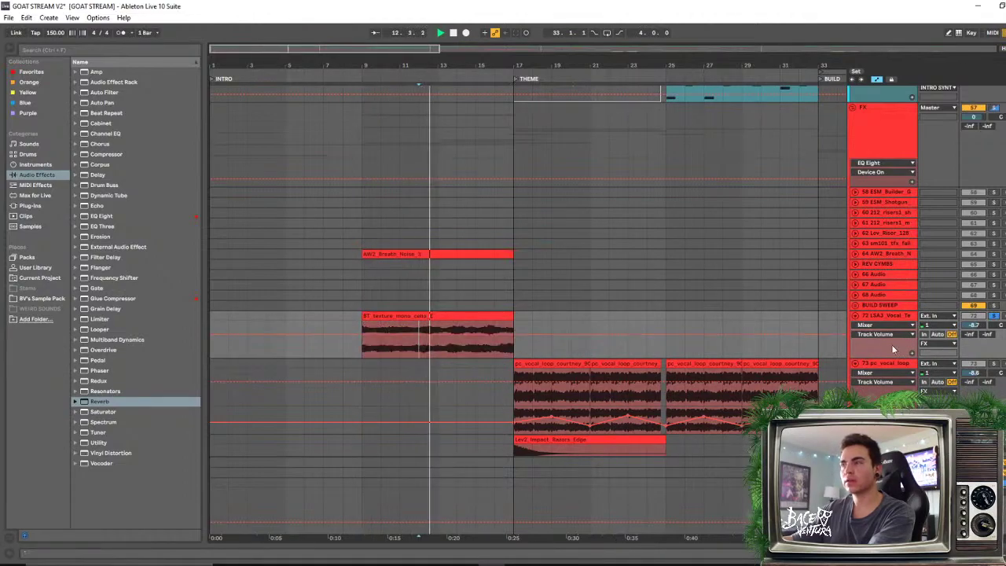
click(994, 315)
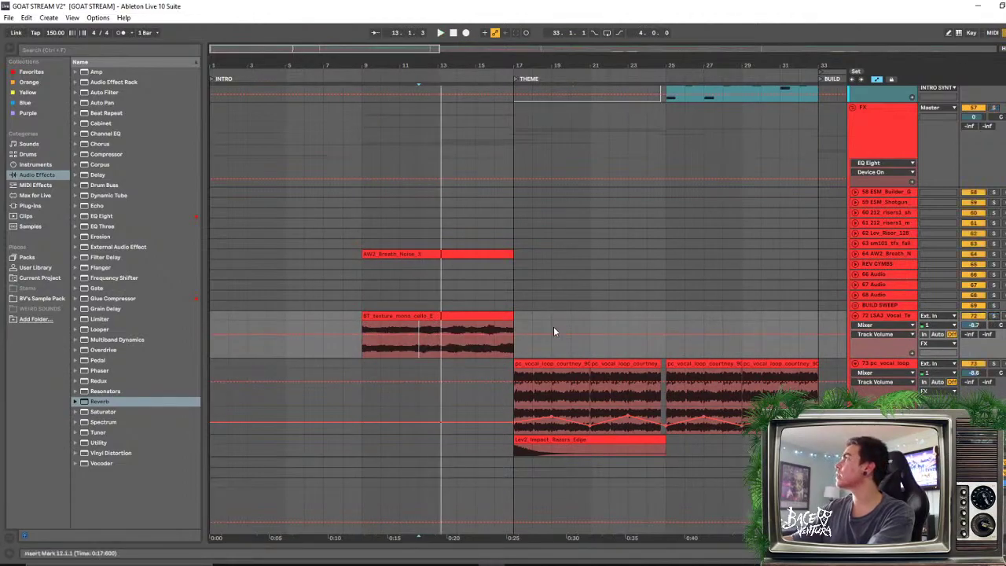
Compare the device chains of the theme ARP and the intro ARP, and play the intro ARP clip from bar 9
scroll(468, 361, up, 10)
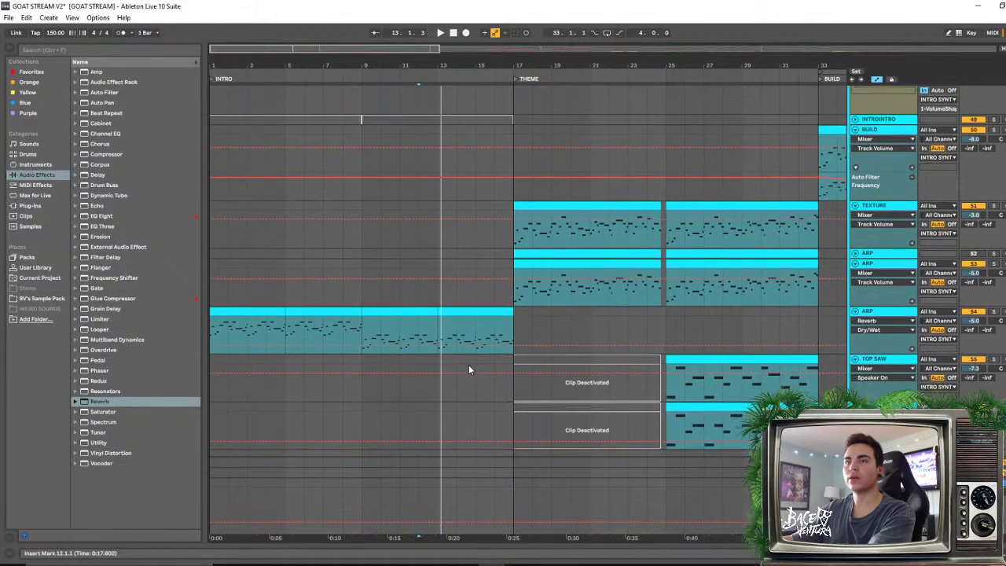
scroll(469, 365, down, 3)
click(380, 248)
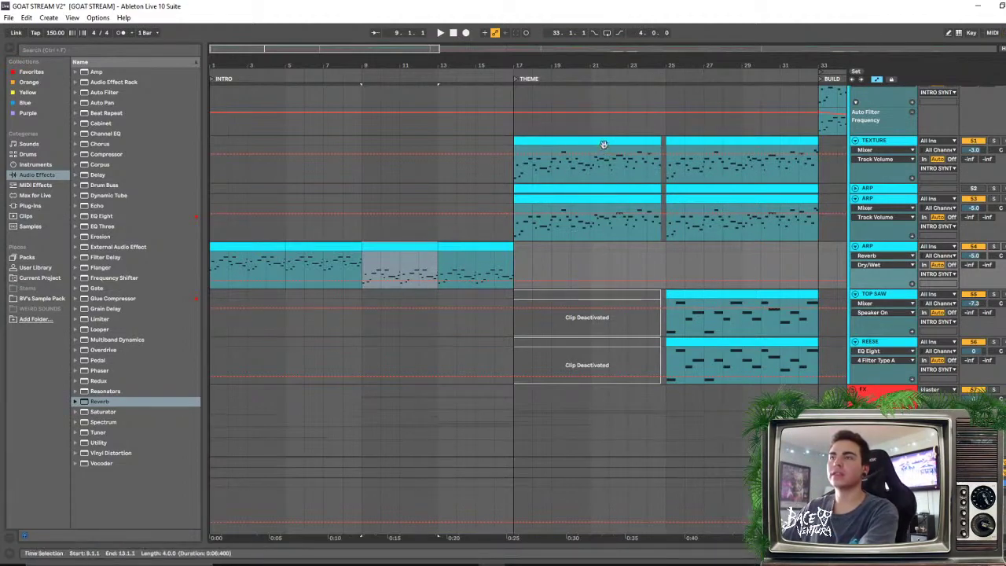
click(889, 205)
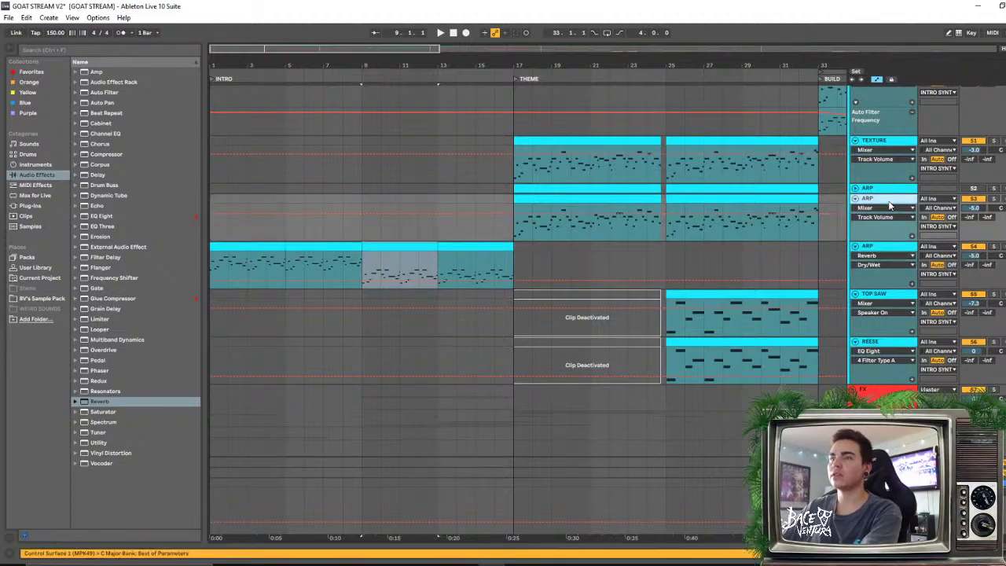
key(shift+Tab)
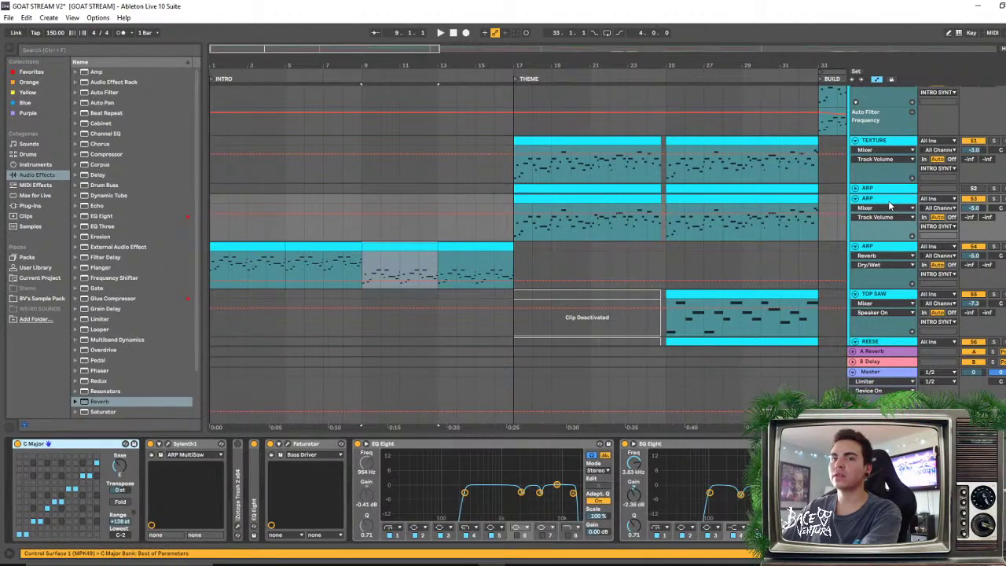
click(407, 250)
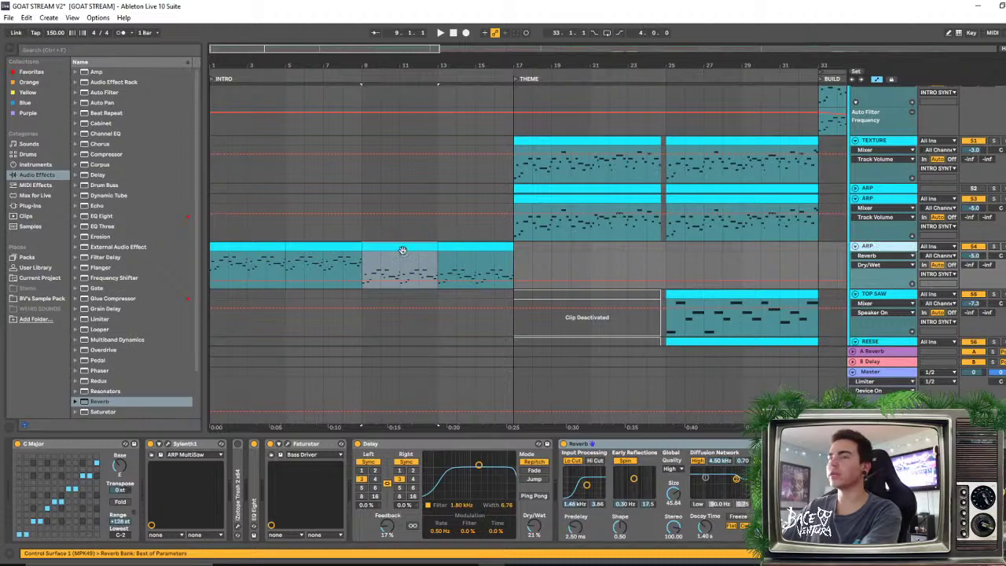
key(space)
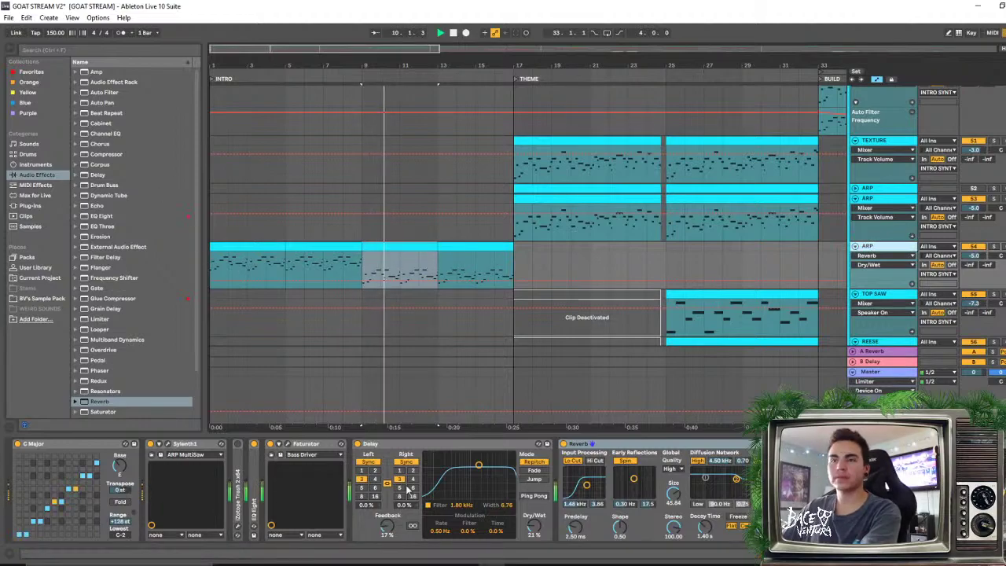
key(ctrl+alt+l)
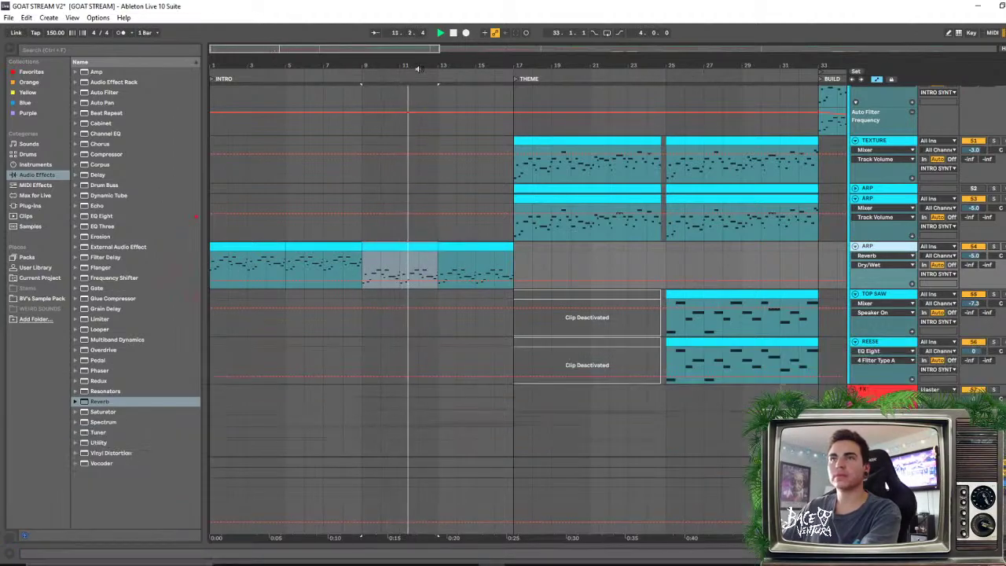
drag(418, 69, 719, 335)
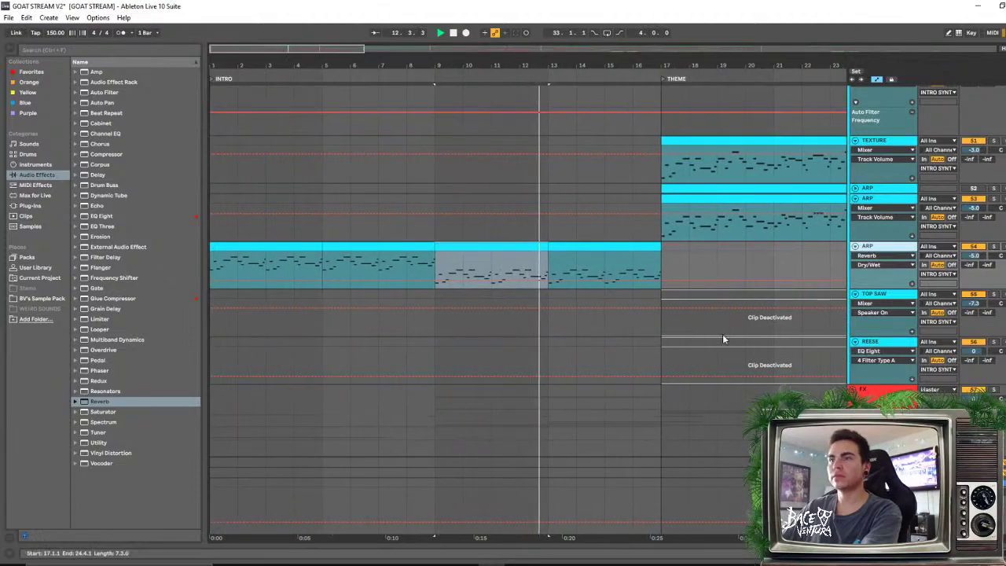
Solo the intro ARP and add the Bass Kleph's Easy Wash Out rack at the end of its device chain
double_click(897, 249)
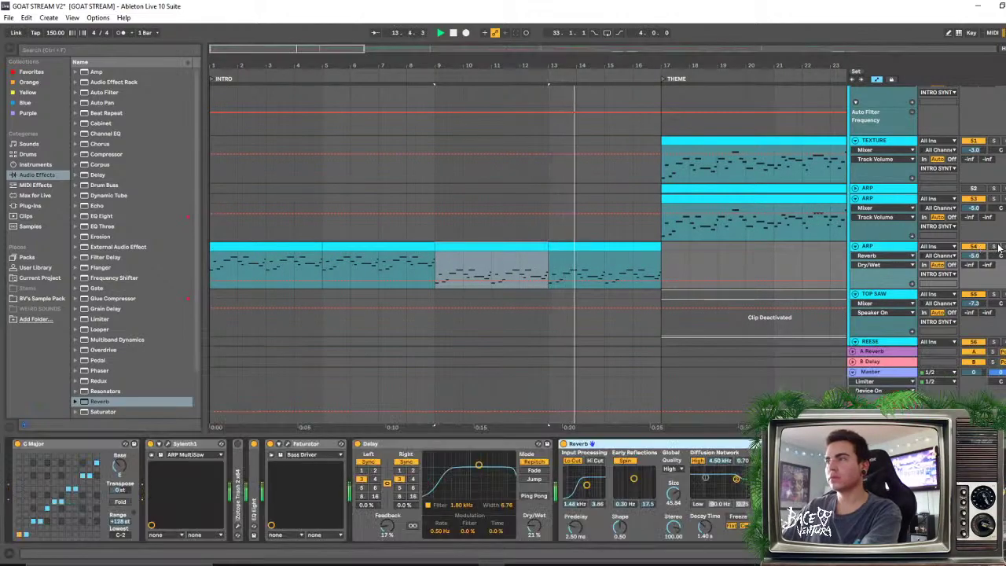
click(259, 245)
key(space)
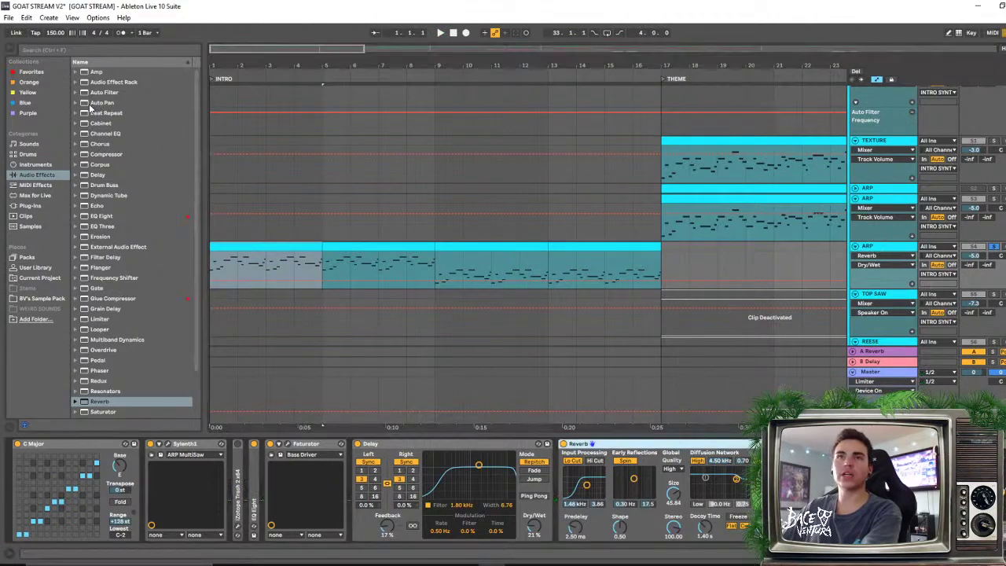
click(76, 83)
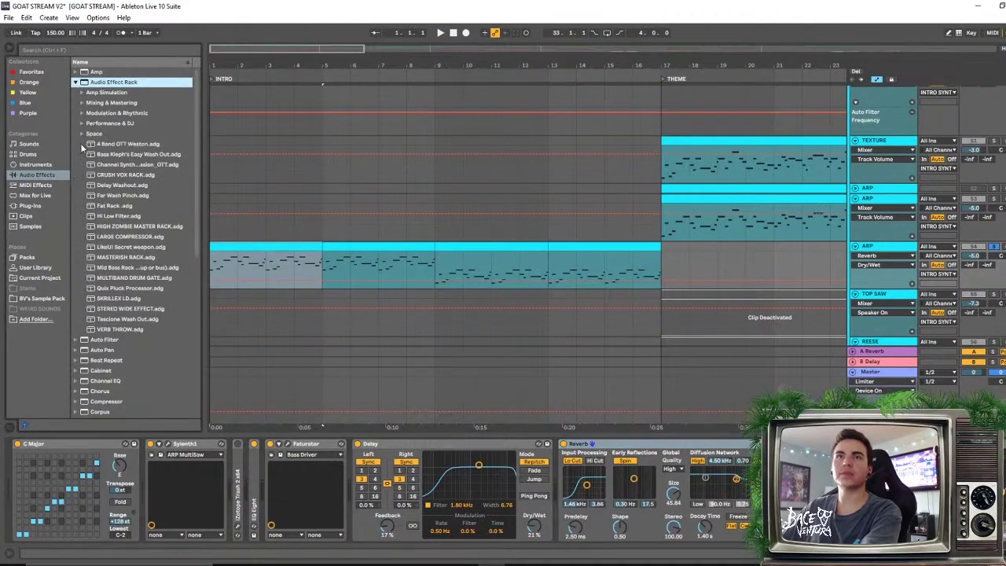
click(102, 155)
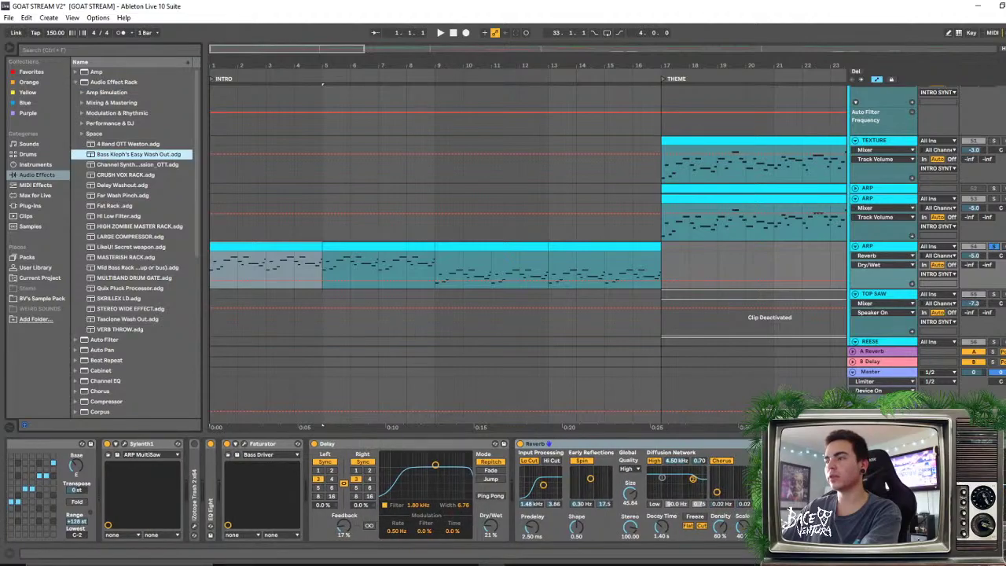
scroll(503, 488, down, 8)
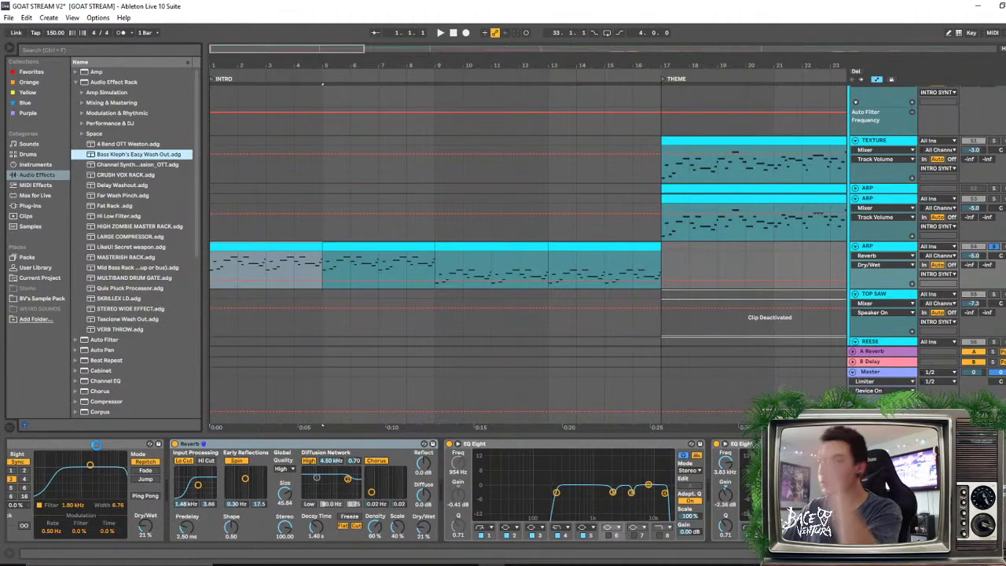
scroll(96, 443, down, 2)
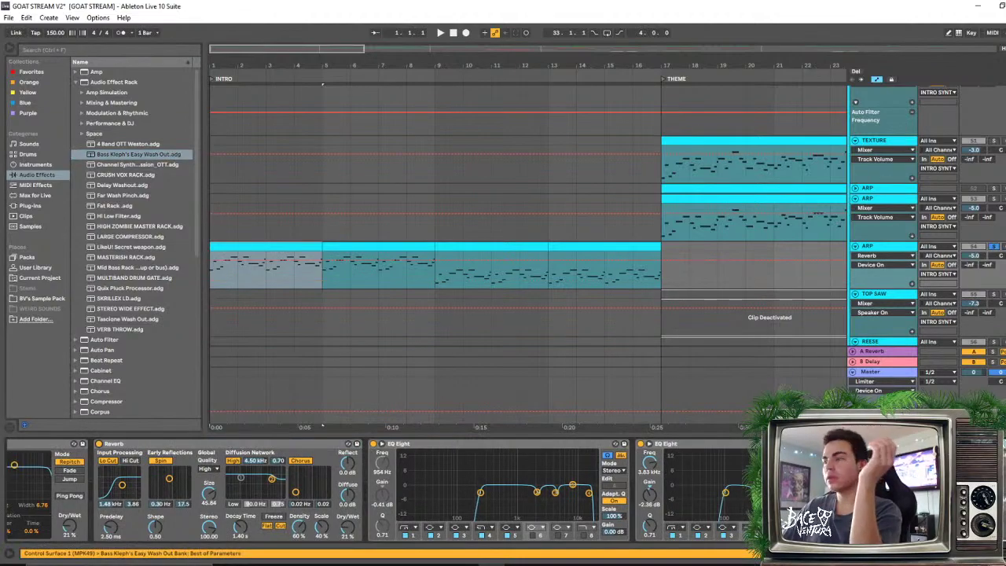
scroll(309, 460, up, 10)
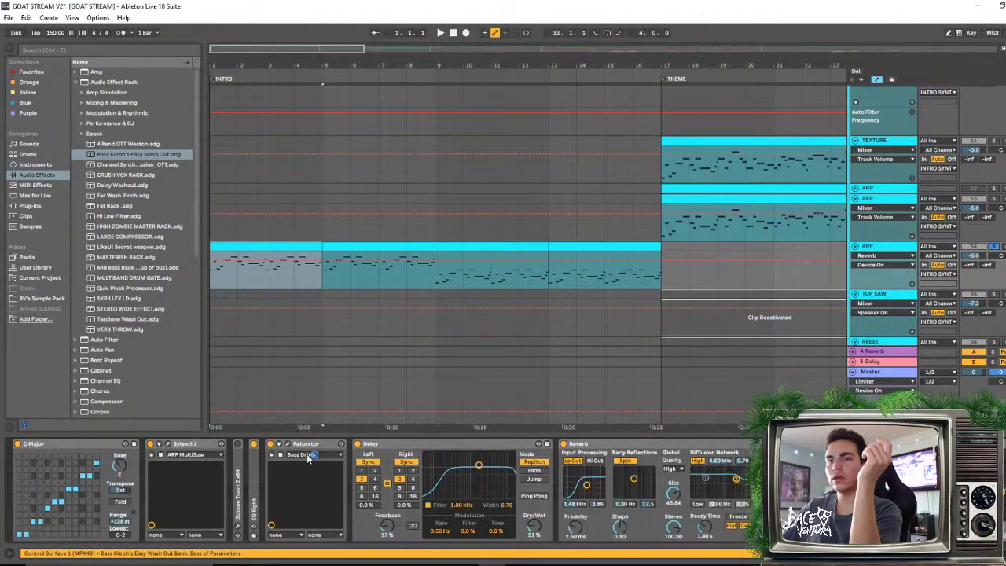
Collapse the intro ARP devices from Sylenth1 to the last EQ Eight and audition the rack's Wash Out! macro during playback
double_click(187, 444)
double_click(201, 445)
double_click(258, 445)
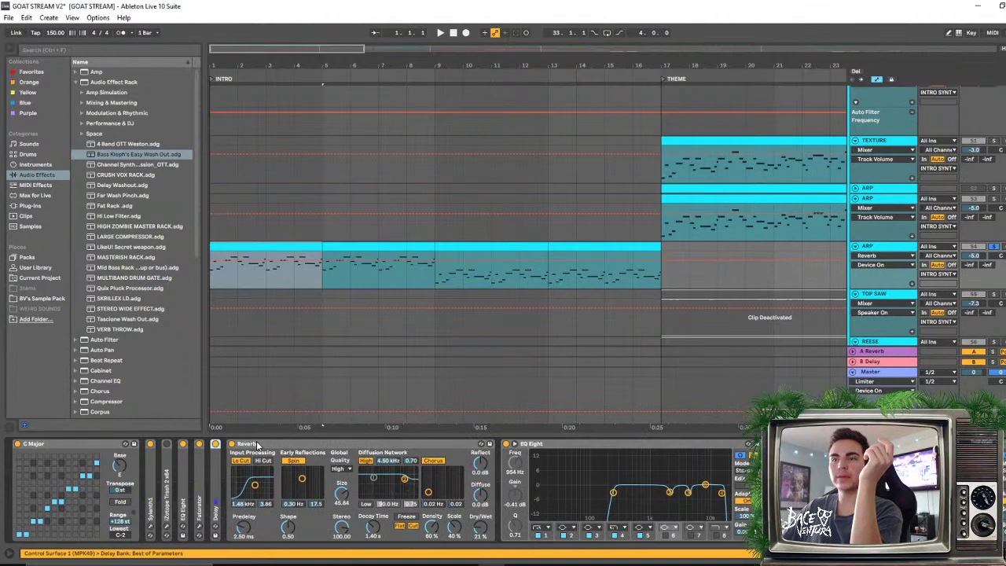
double_click(352, 444)
double_click(404, 446)
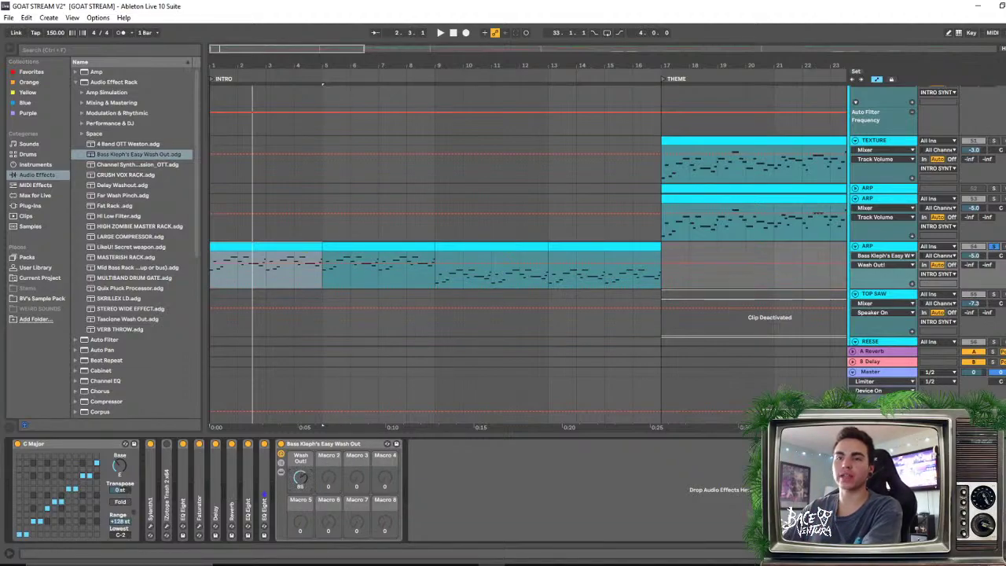
key(space)
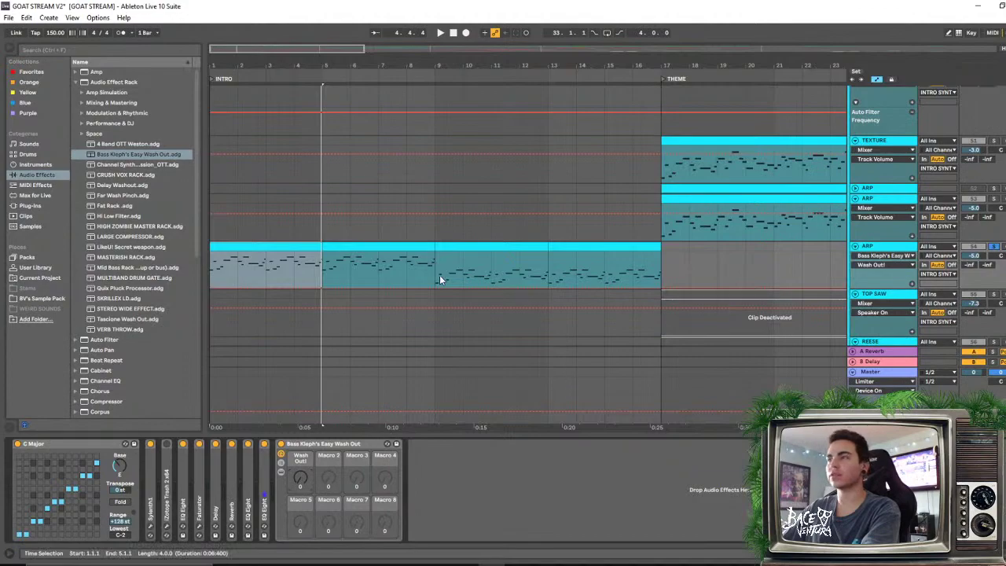
Give the Wash Out! macro its own automation lane, draw a ramp falling from bar 1 to 0 at bar 17, and audition it
click(912, 285)
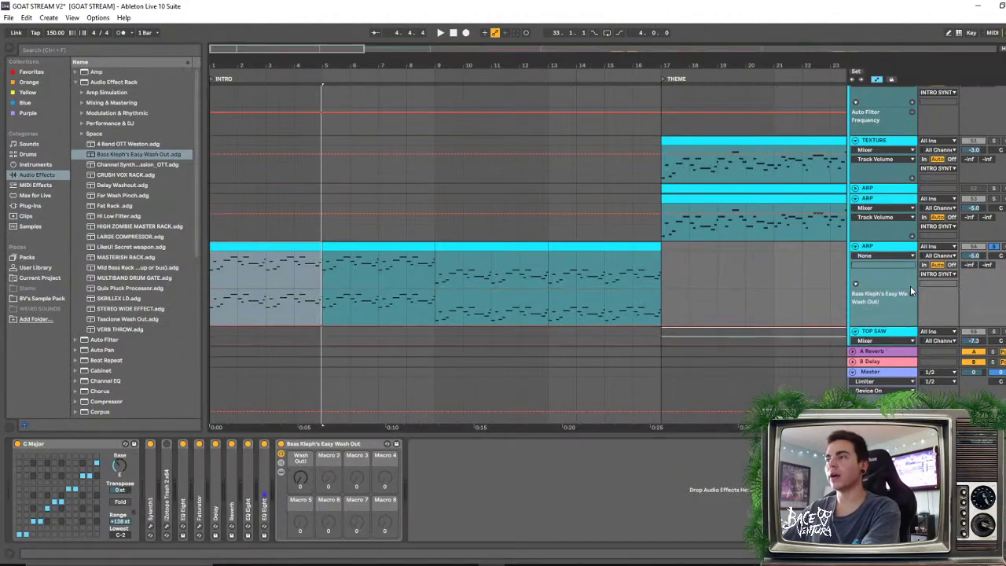
click(236, 323)
drag(212, 303, 660, 322)
click(216, 299)
key(space)
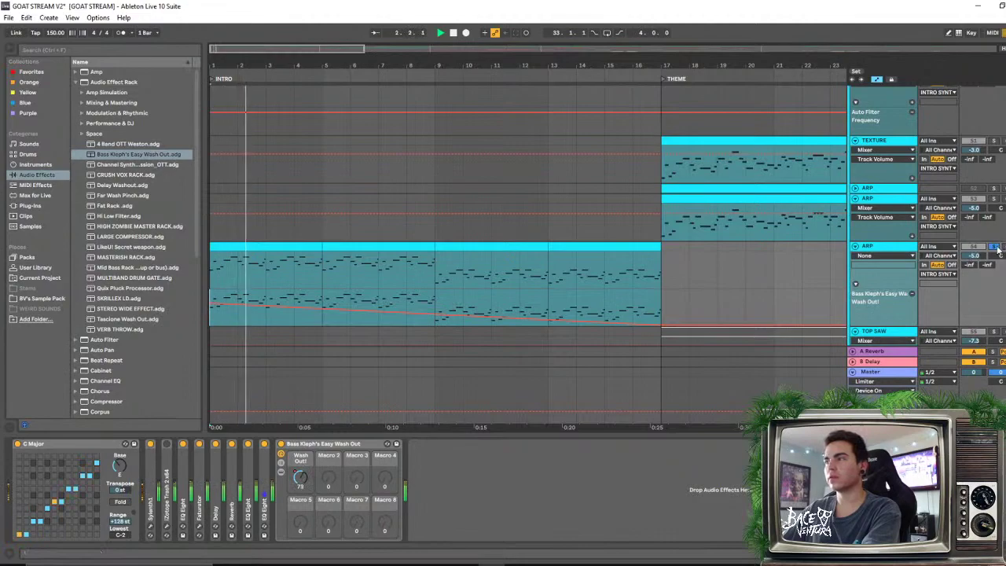
click(223, 265)
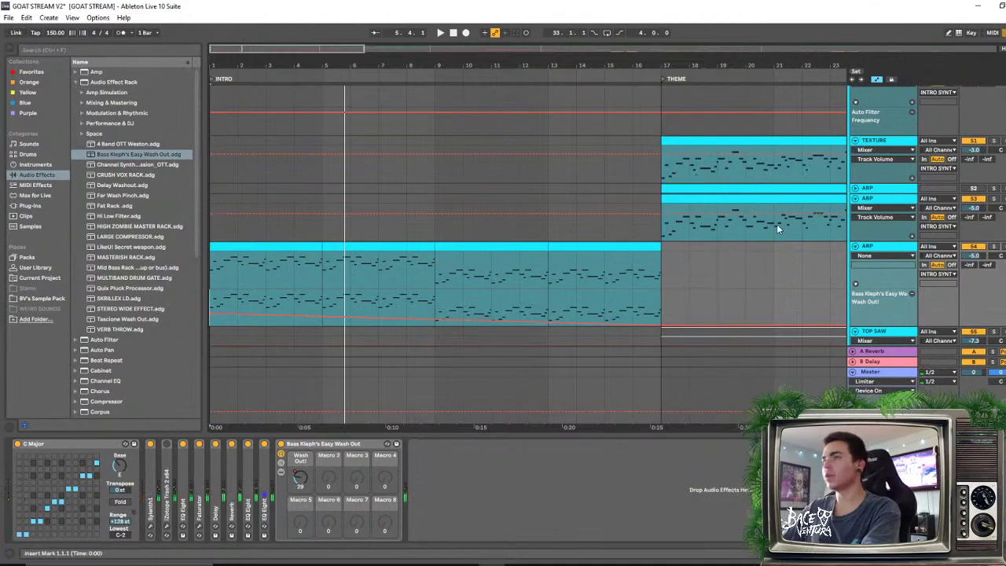
Check the theme ARP at bars 17 to 21 and play the automated intro ARP from bar 7 into the theme
drag(667, 226, 774, 228)
click(231, 246)
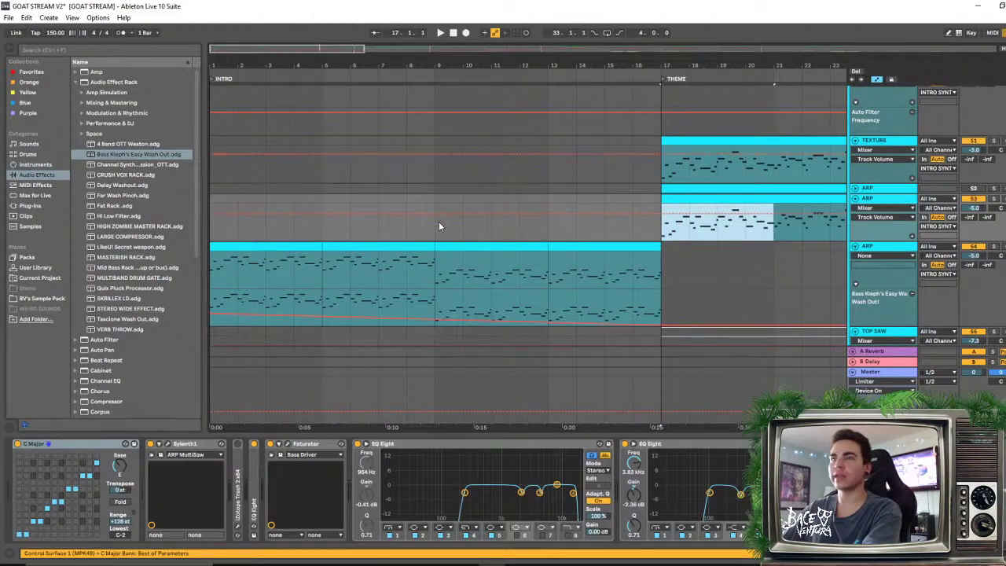
click(386, 256)
key(space)
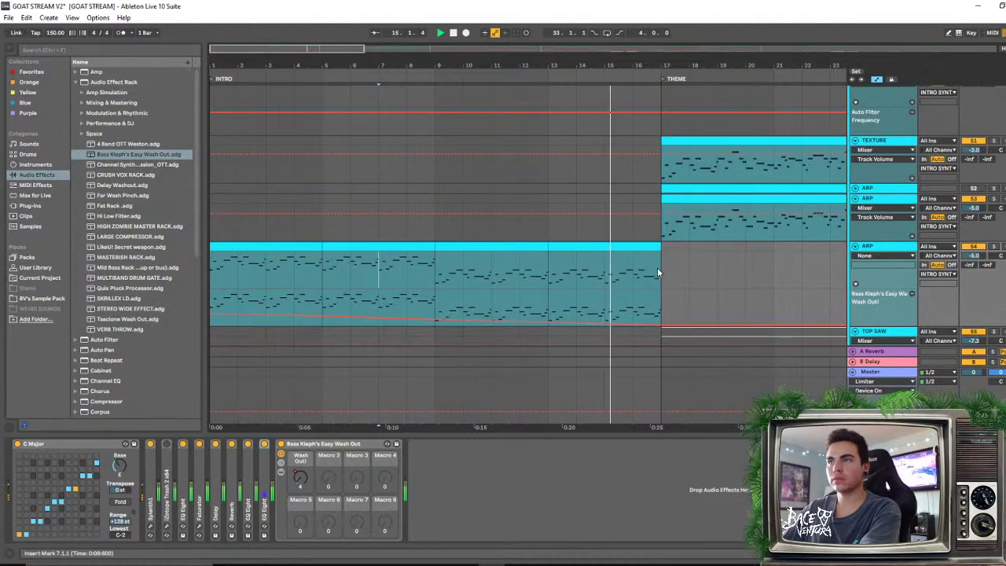
click(566, 438)
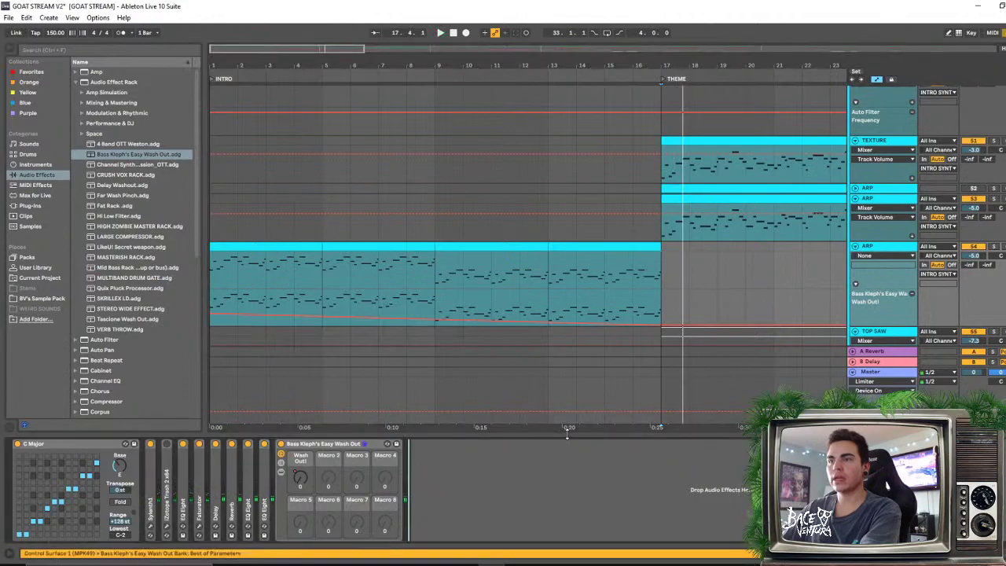
Play the automated intro ARP with the full mix from bar 9
scroll(592, 56, down, 2)
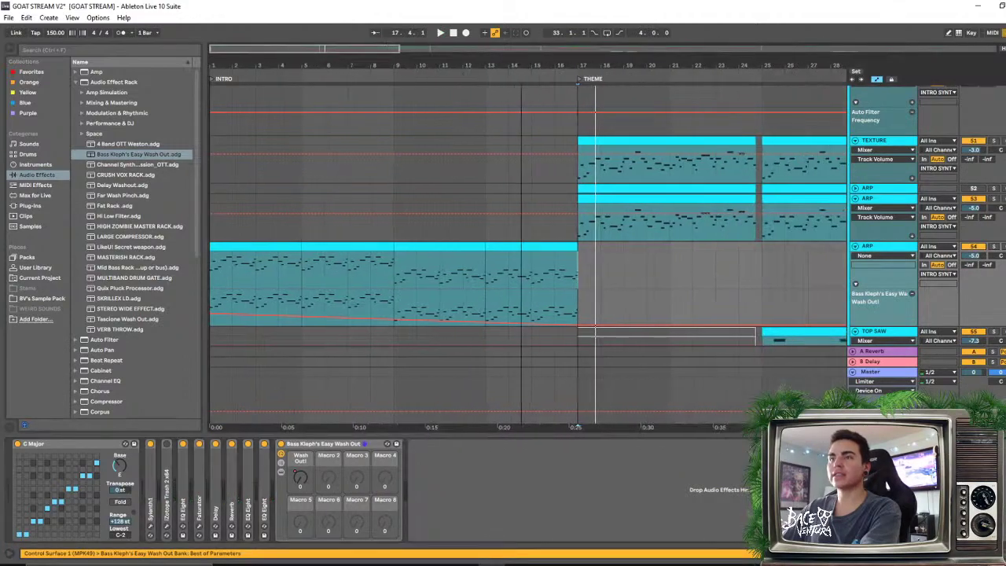
click(405, 281)
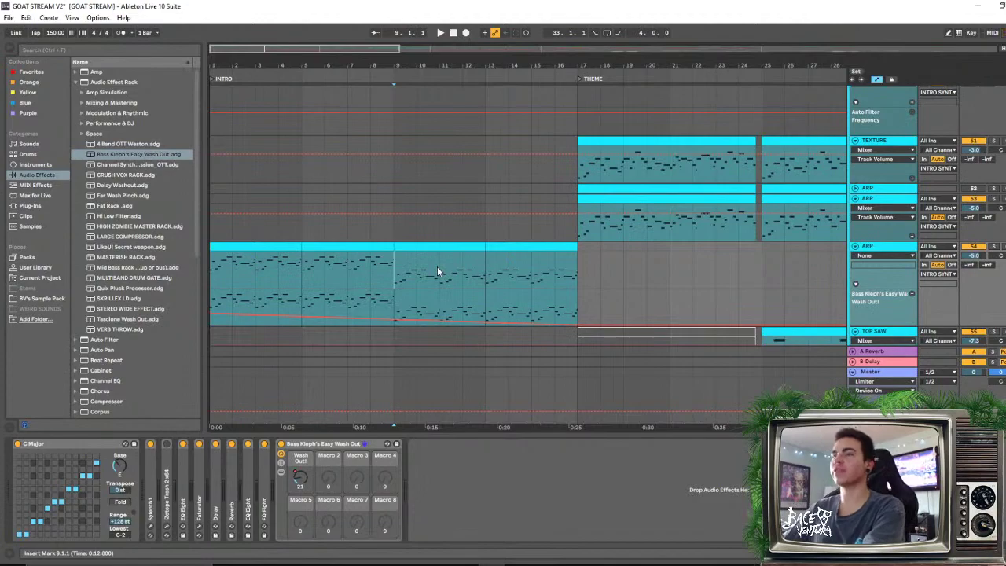
key(space)
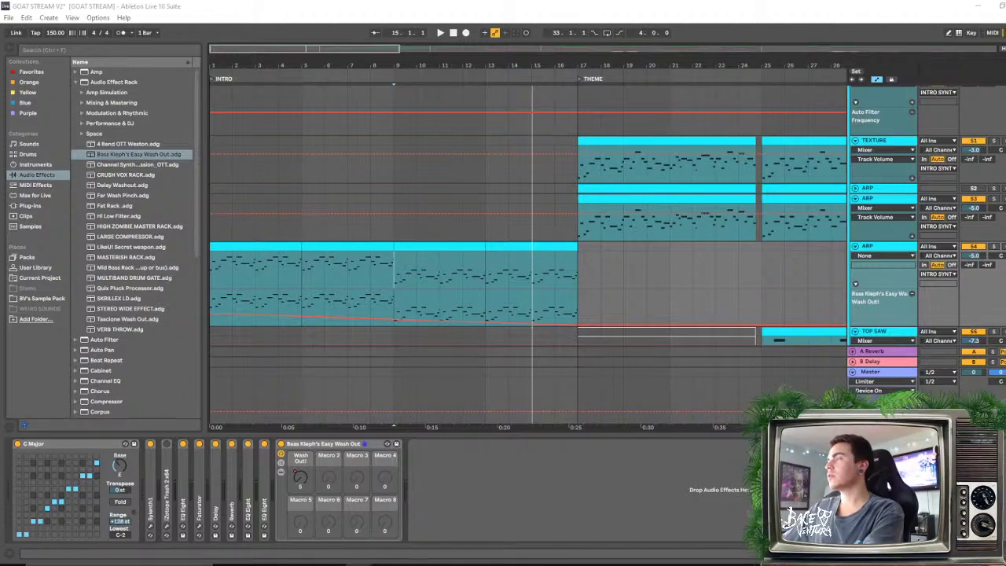
Switch to Splice in the browser, shrink its window to show part of the arrangement behind it, and open the main Sounds page
key(alt+Tab)
double_click(487, 16)
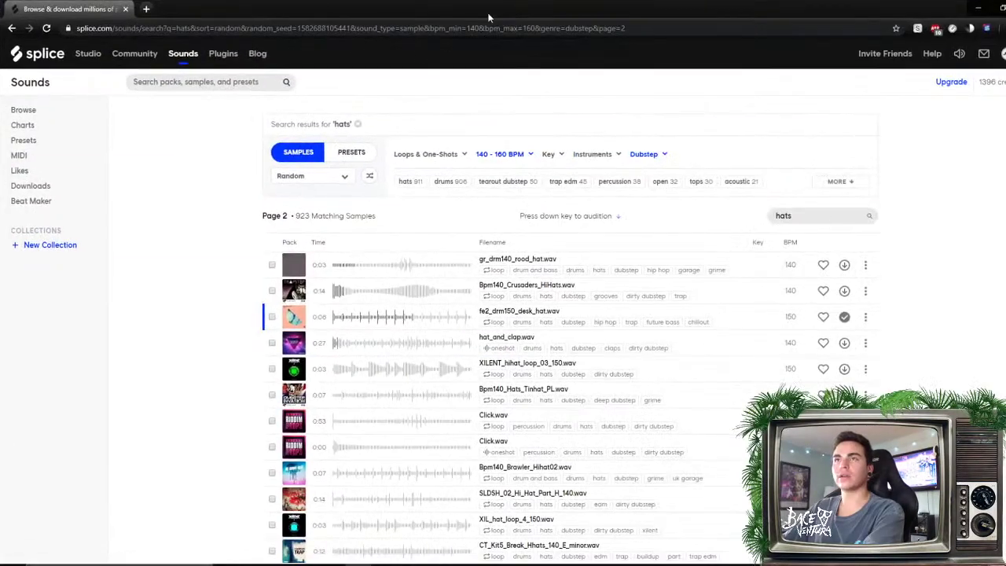
click(990, 7)
drag(206, 131, 36, 134)
drag(725, 140, 941, 135)
click(217, 89)
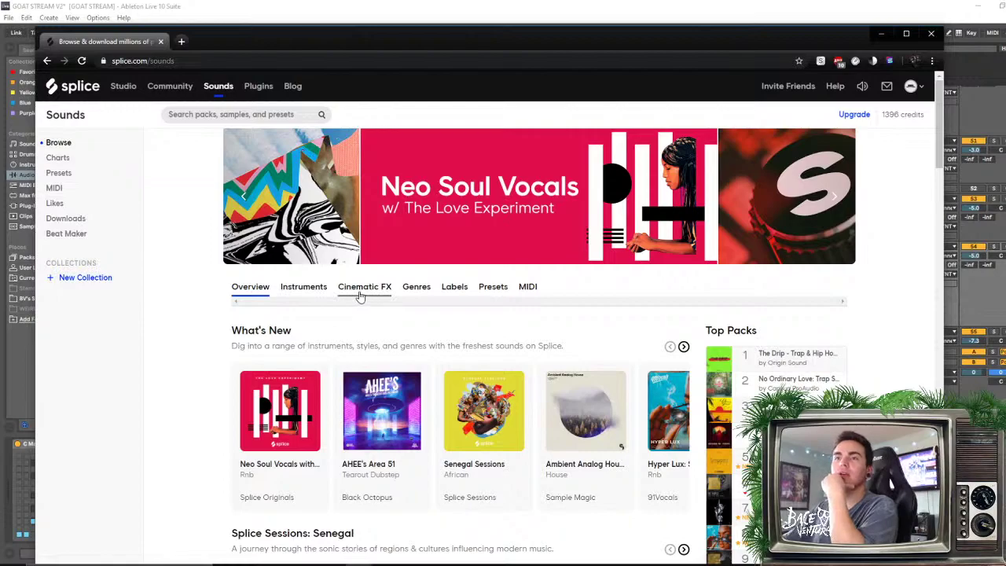
click(306, 292)
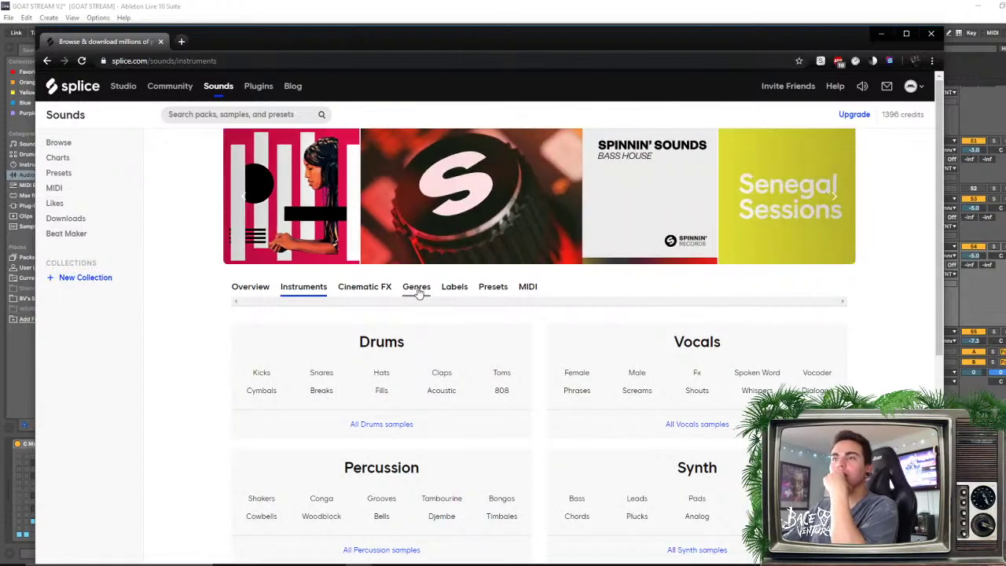
click(417, 289)
click(261, 356)
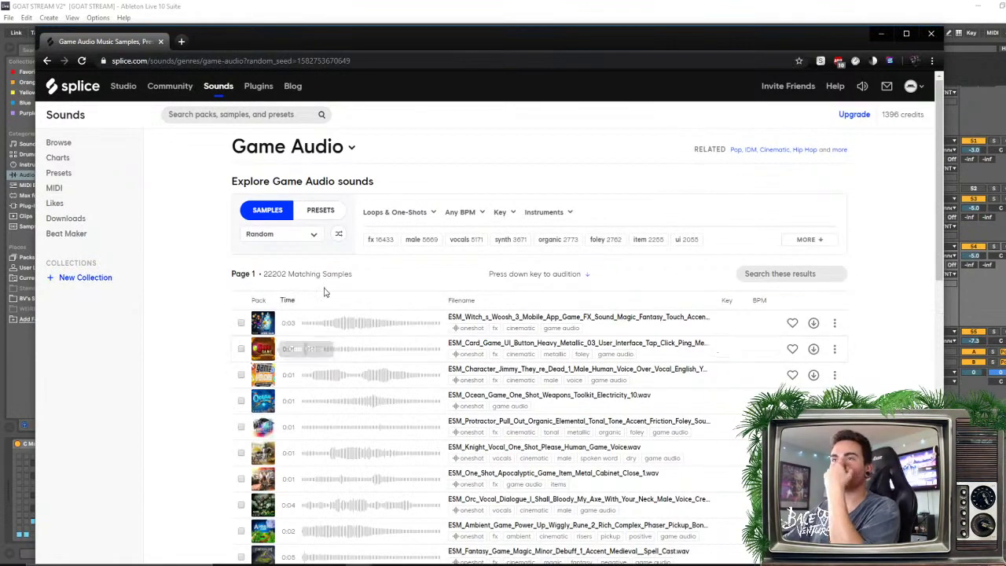
click(556, 213)
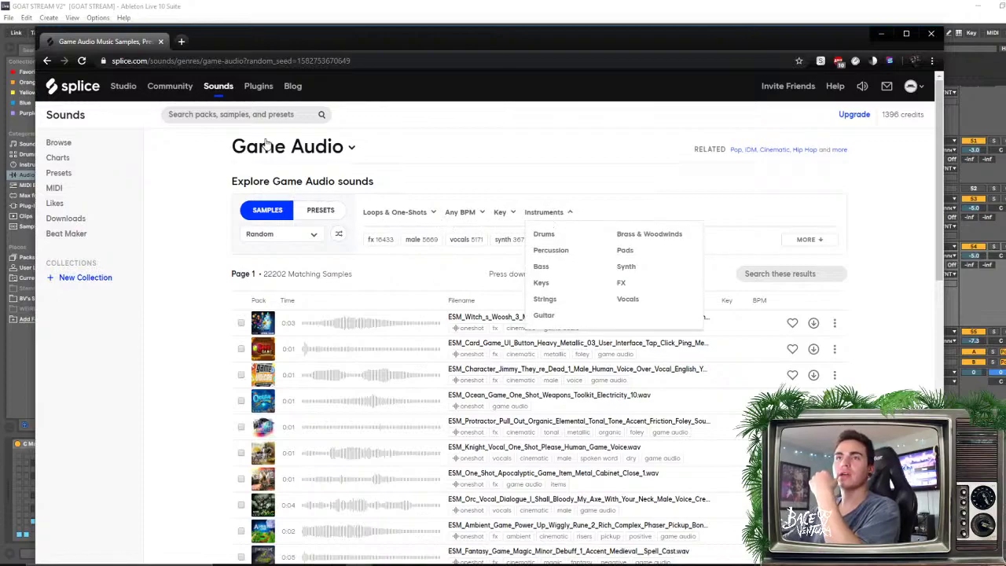
click(297, 154)
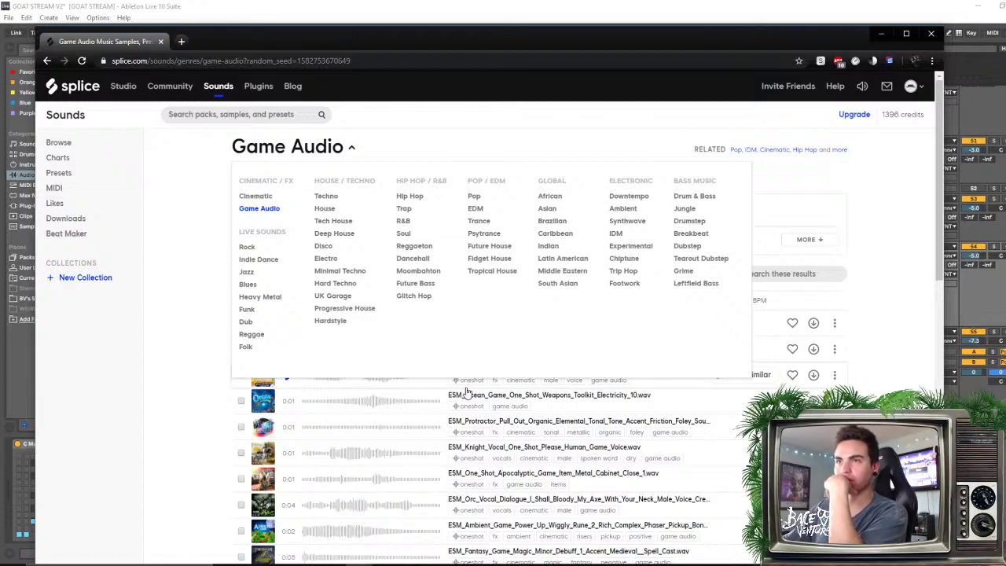
click(168, 313)
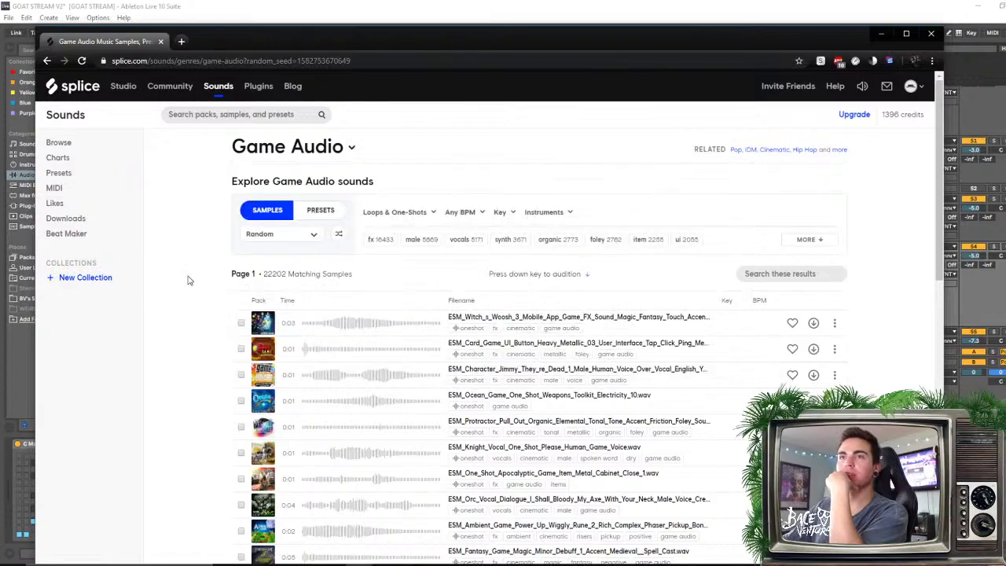
Browse the Splice sounds by instrument and open the full list of FX samples
click(228, 88)
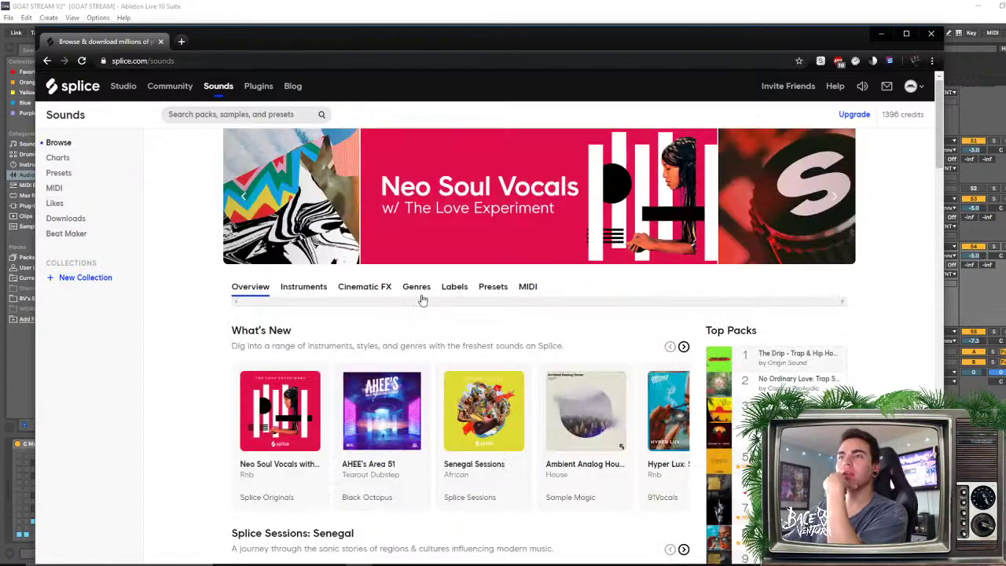
click(315, 289)
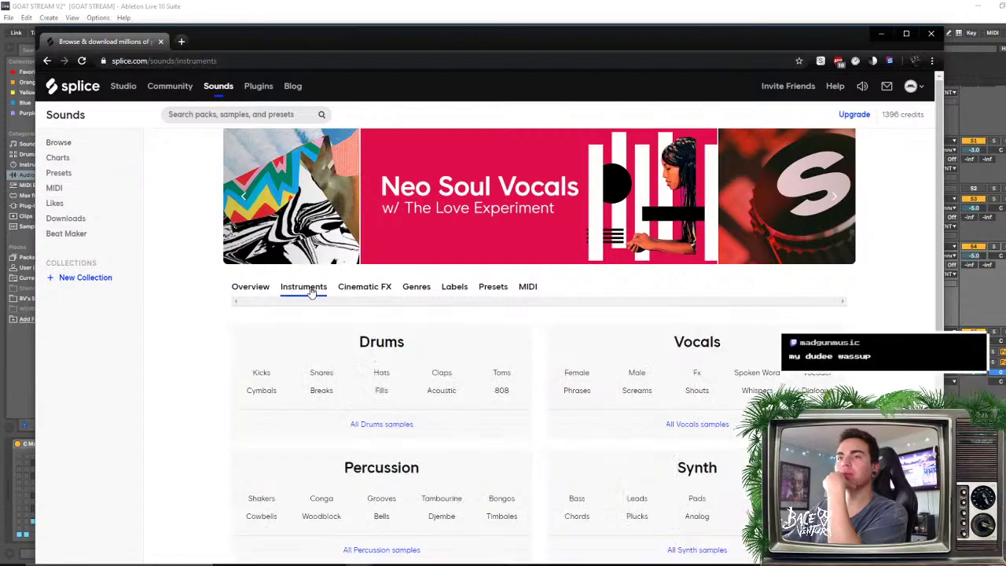
scroll(425, 365, down, 2)
scroll(397, 375, down, 1)
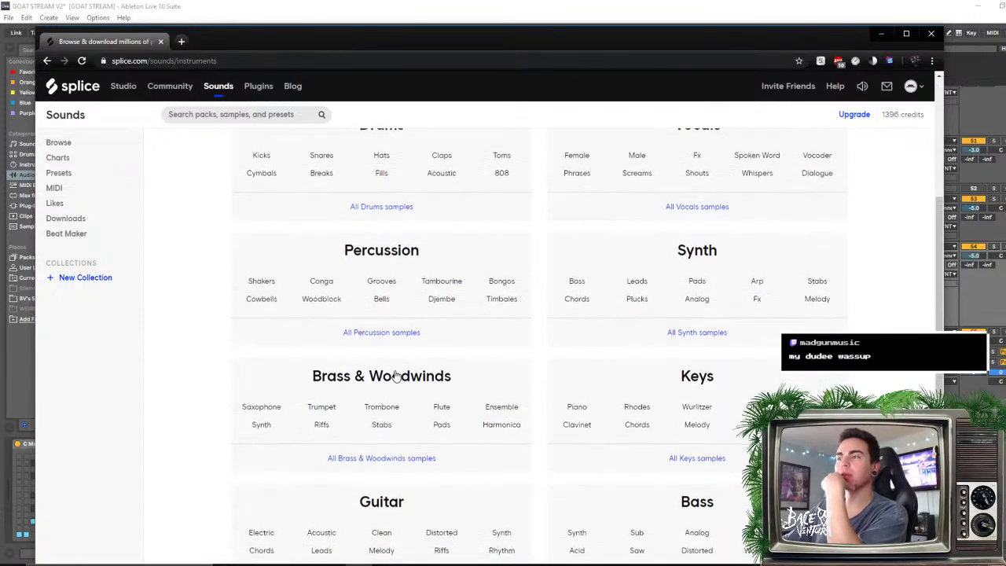
scroll(397, 375, down, 2)
scroll(396, 375, down, 1)
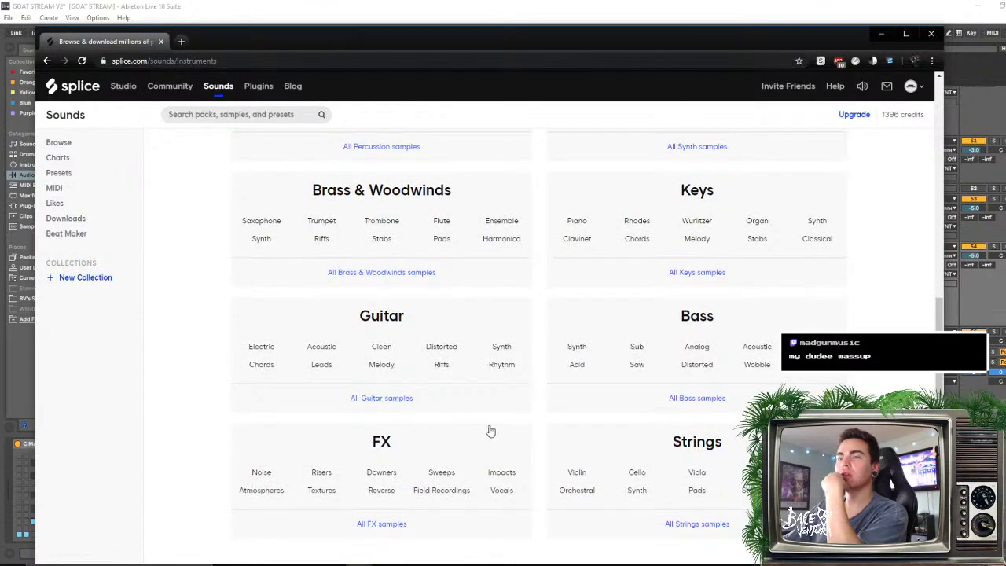
click(382, 524)
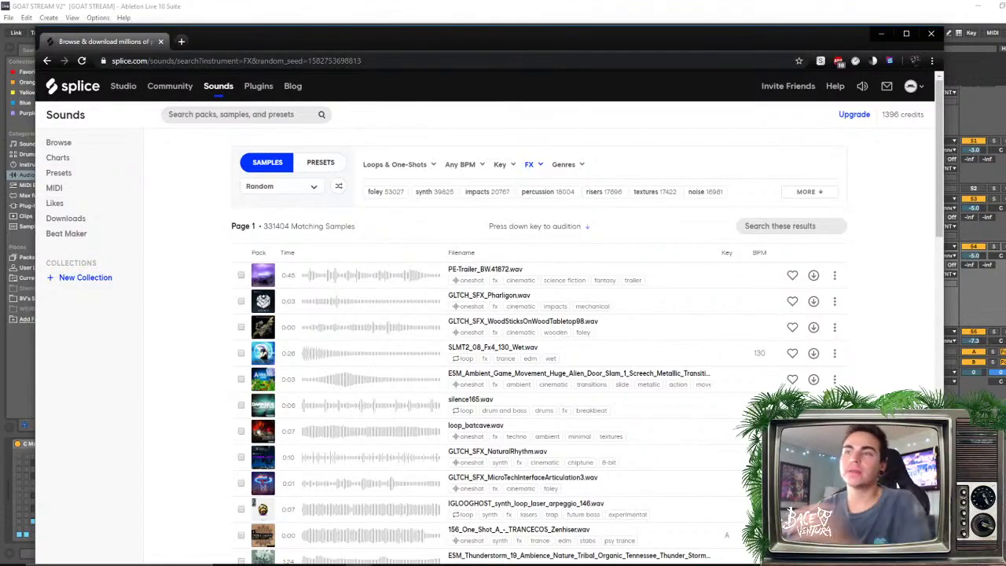
Audition the FX samples from GLTCH_SFX_Pharligon.wav to the ESM alien door slam, and download GLTCH_SFX_Pharligon.wav
click(289, 303)
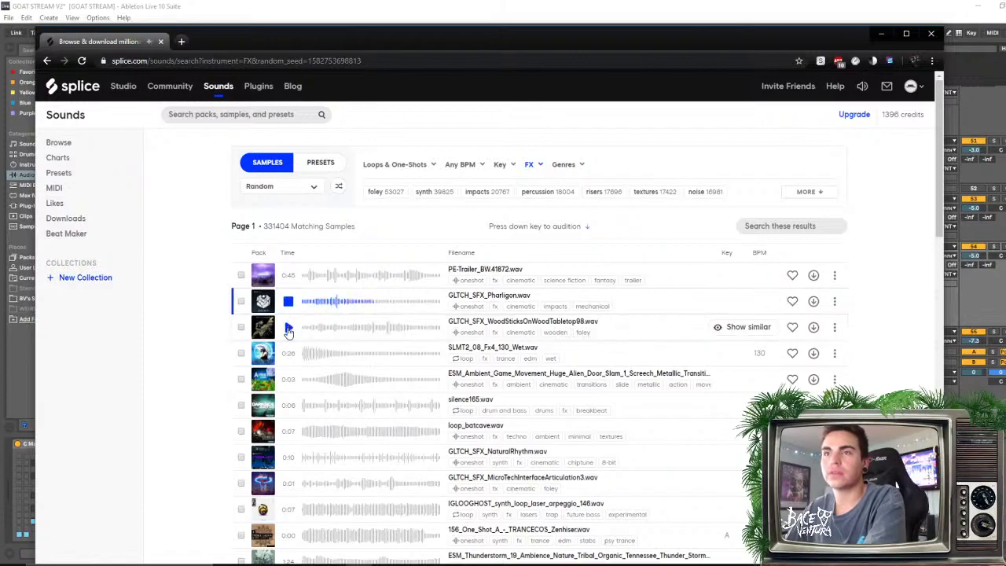
click(288, 327)
click(288, 306)
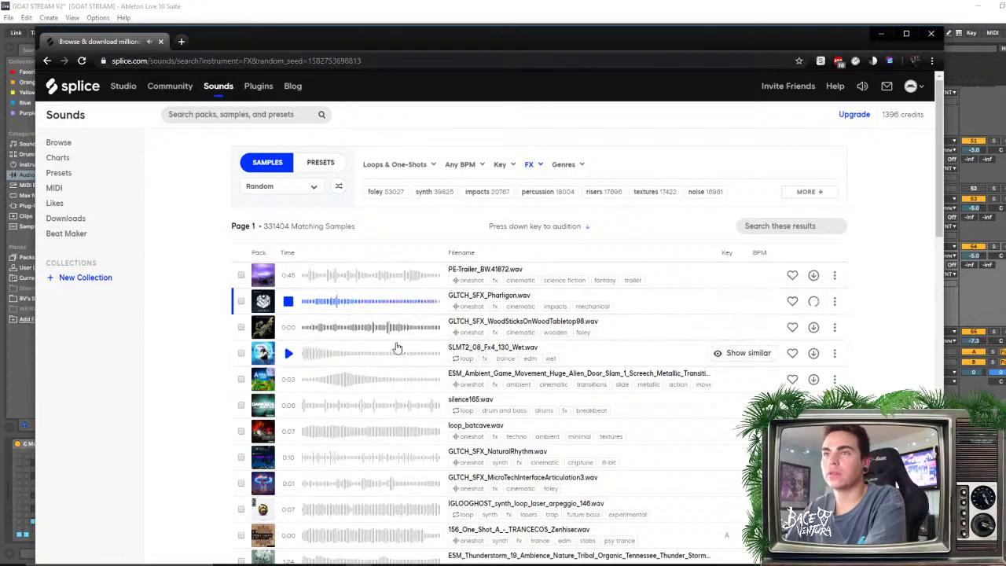
click(285, 343)
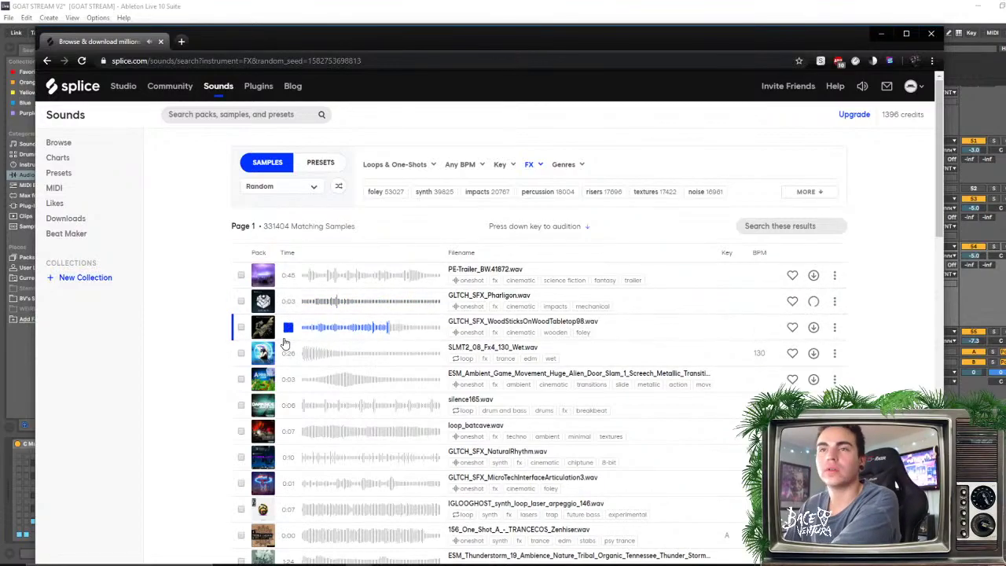
key(Down)
key(Down)
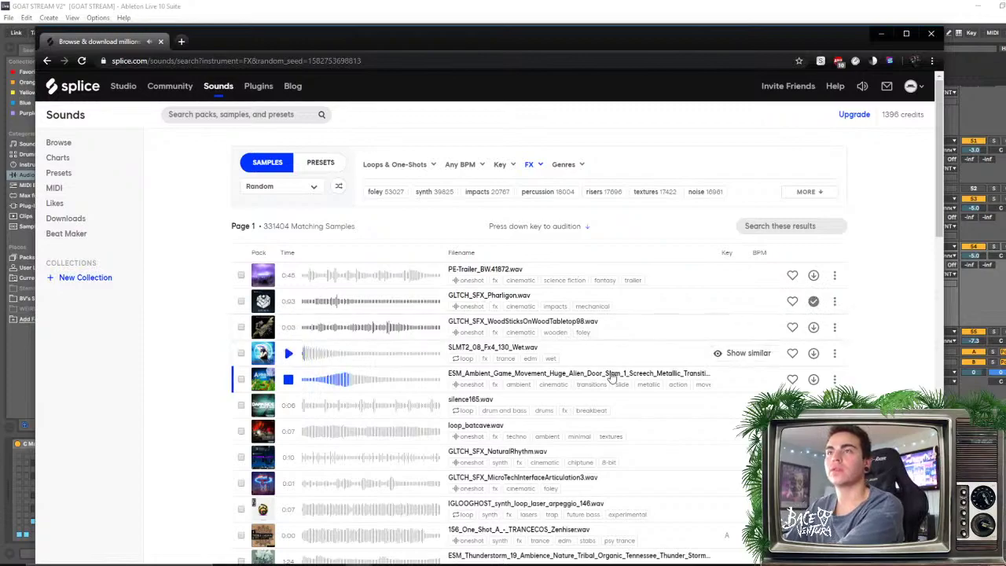
Search within the FX samples for "glitch"
click(792, 226)
text(glitc)
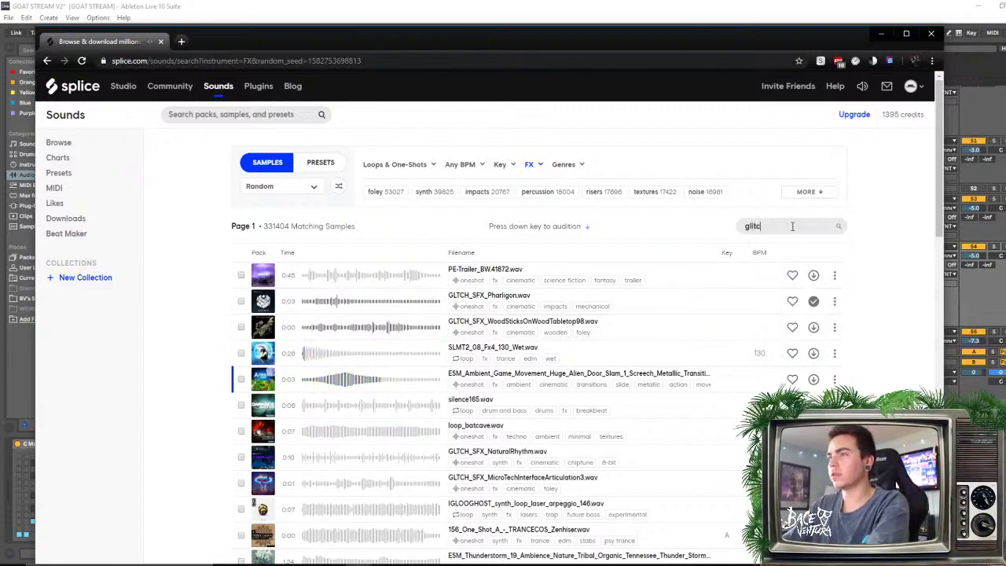
text(h)
key(Return)
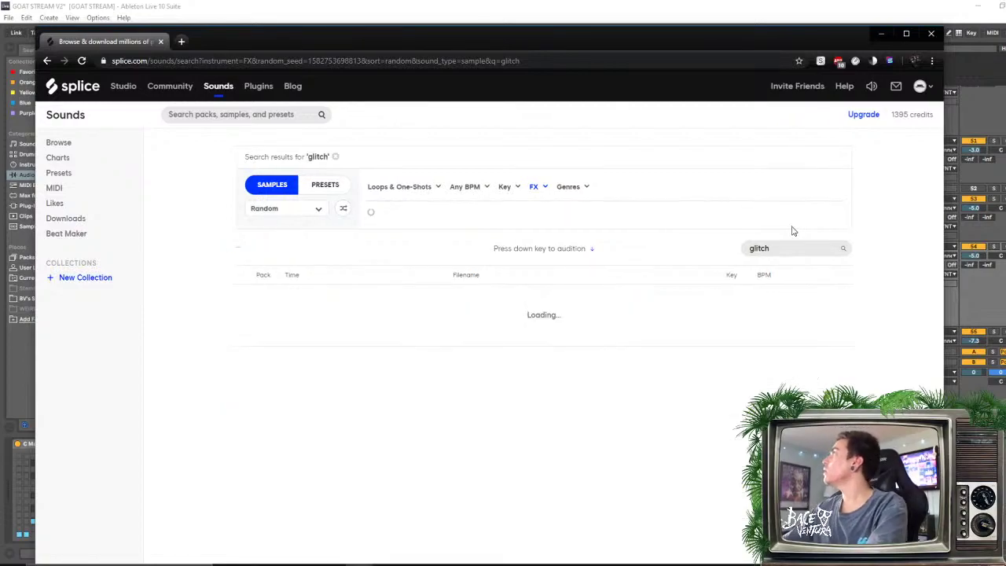
Audition the glitch results from SYNC_KIT_9__118__6.wav down to Glitchy_Kids_75BPM.wav
click(289, 300)
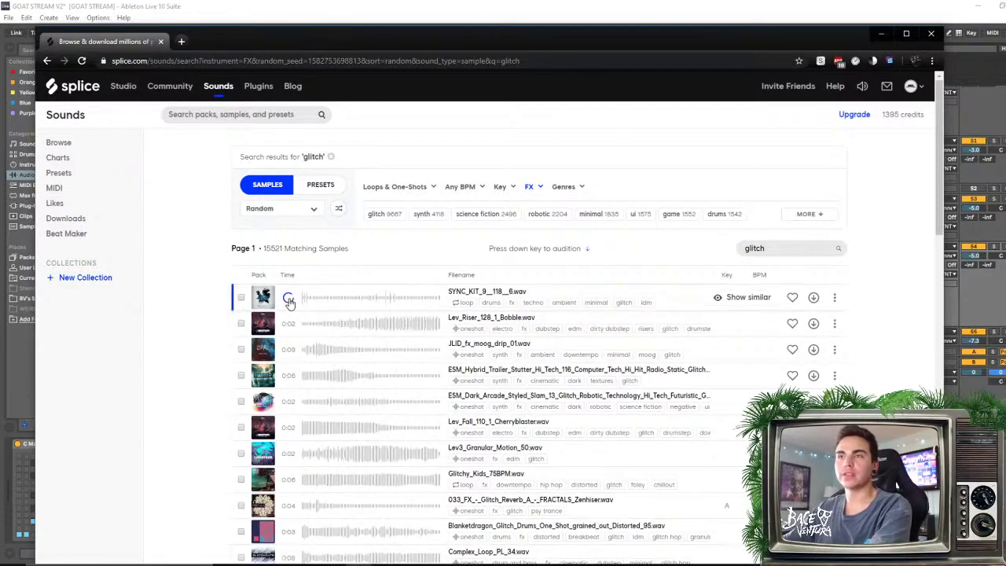
key(Down)
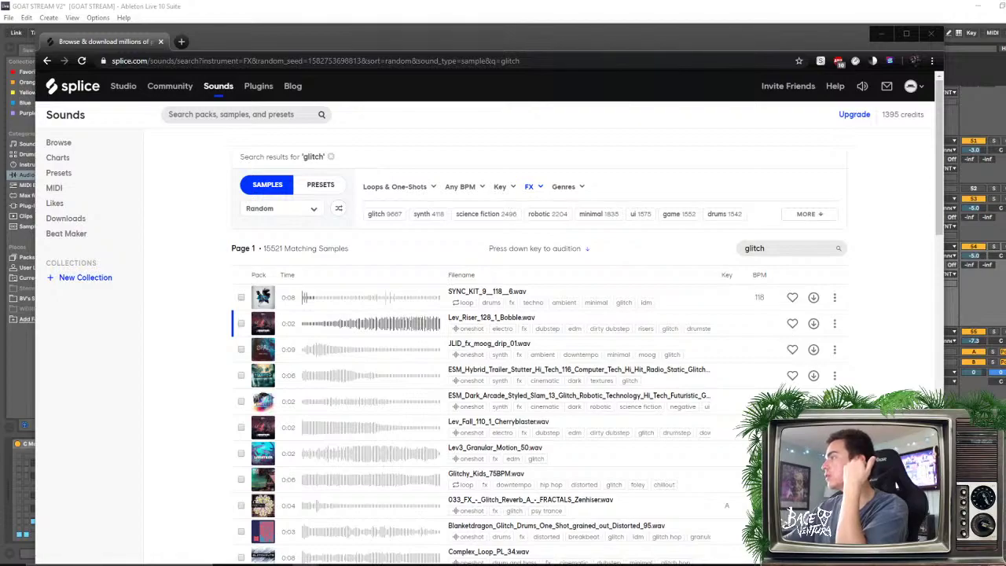
click(287, 323)
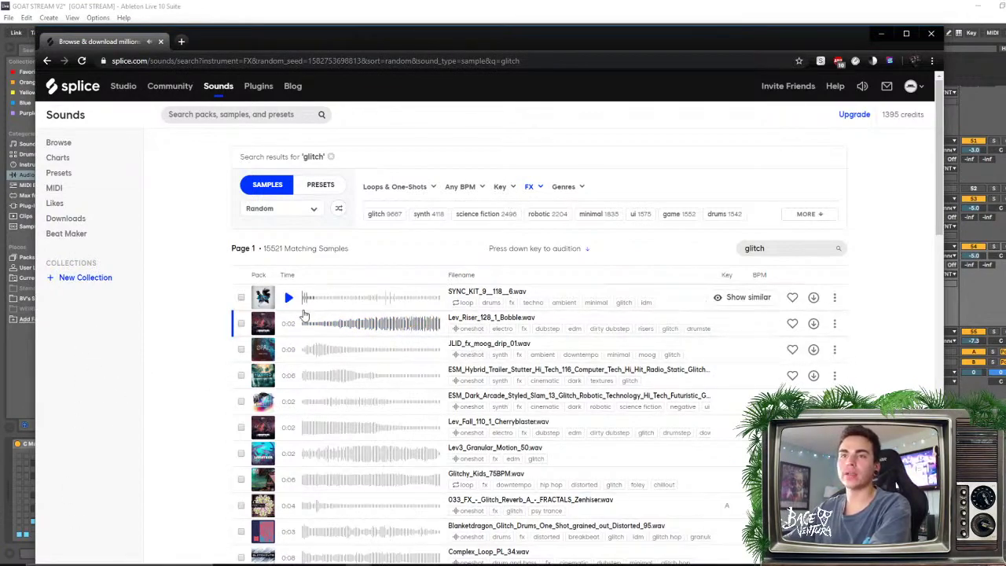
click(288, 350)
key(Down)
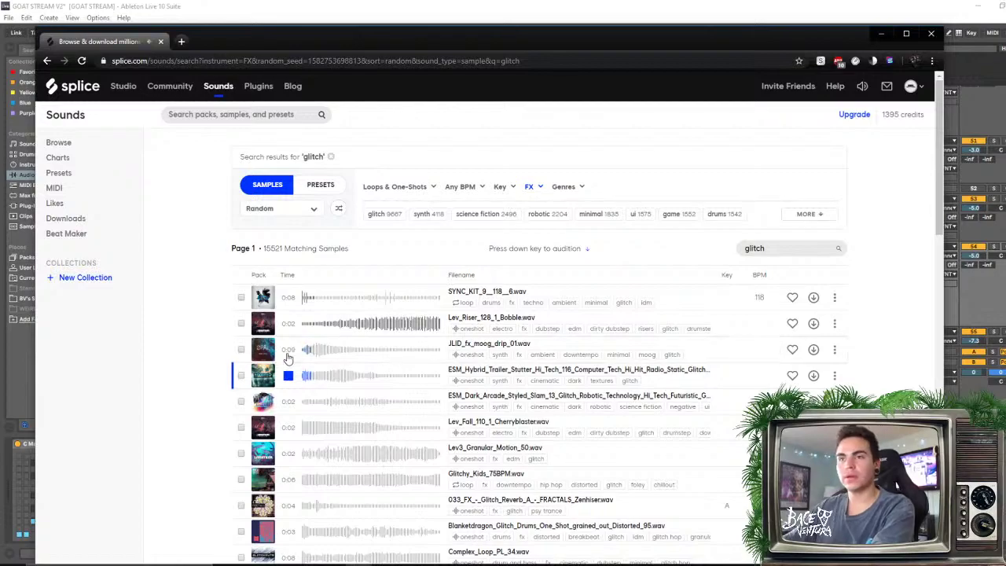
key(Down)
key(Down)
key(Down)
key(Down)
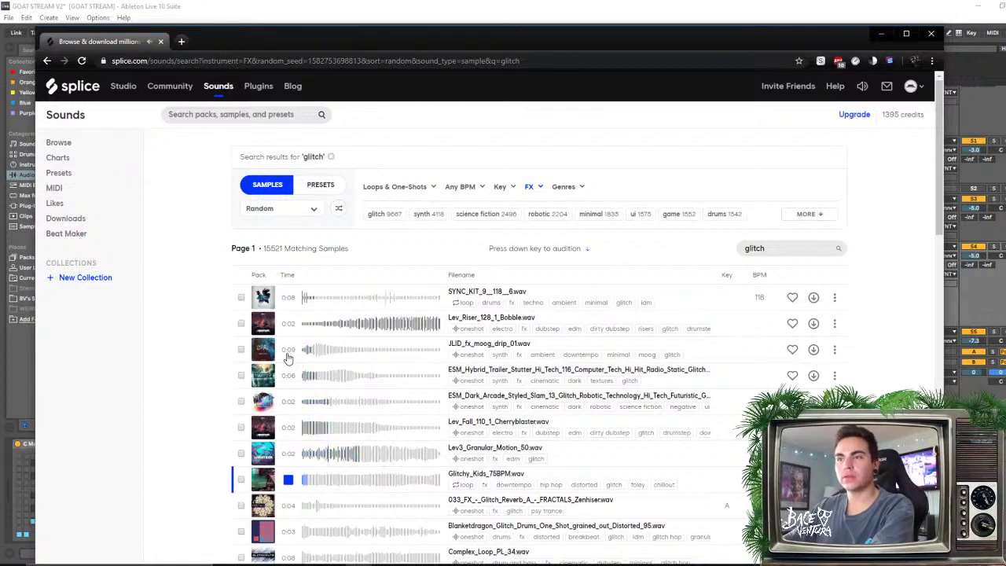
Audition the glitch results from 033_FX_-_Glitch_Reverb down to ESM_Robotic_Vocalizing_15, replaying Complex_Loop_PL_34.wav and ESM_Robot_Movement_Whoosh1 for comparison
key(Down)
key(Down)
key(Down)
key(Down)
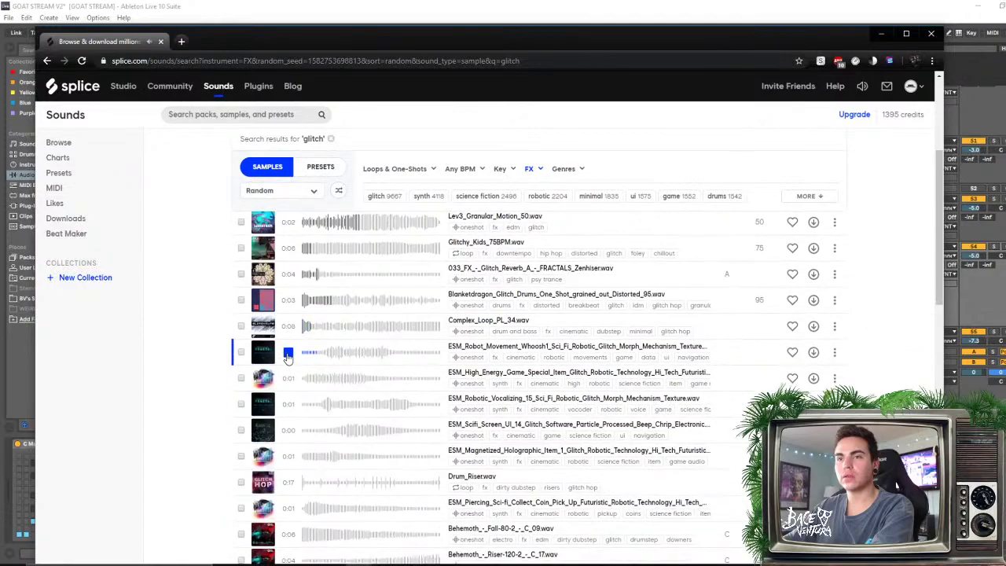
key(Down)
key(Up)
key(Up)
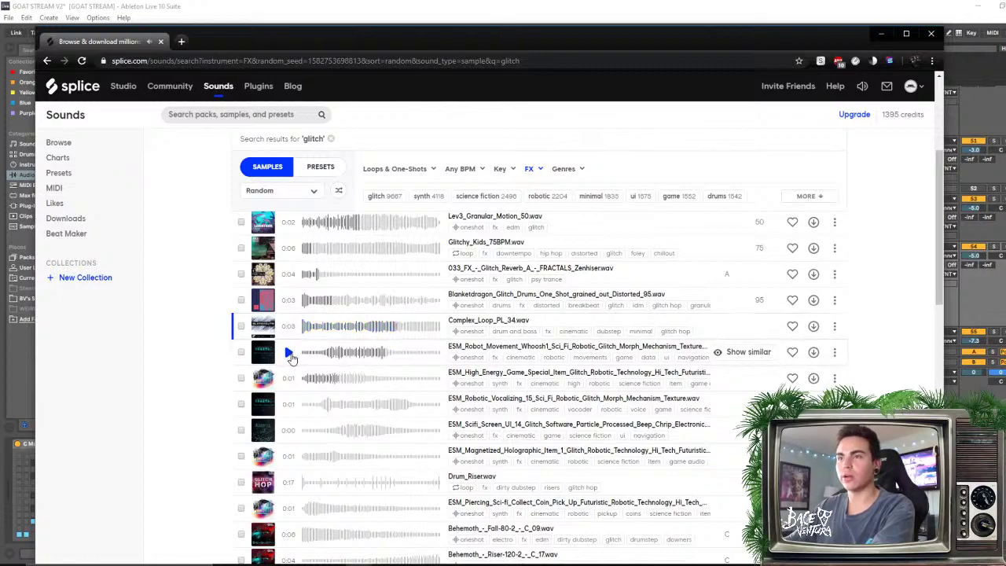
click(290, 352)
key(Down)
key(Down)
key(Down)
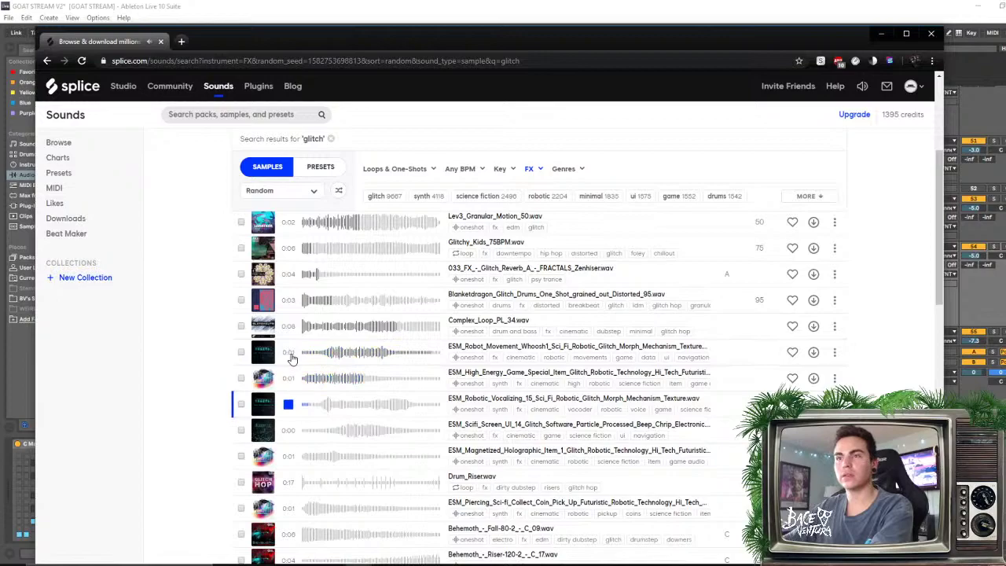
key(Up)
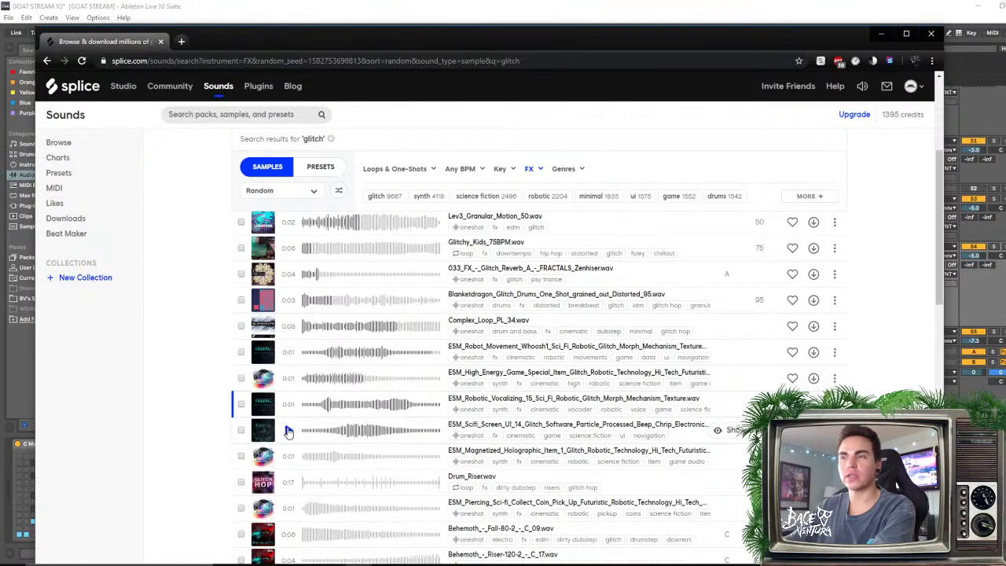
Audition the glitch results from ESM_Scifi_Screen_UI_14 down to the FG_GEOTHEORY percussion one-shot
key(Down)
key(Down)
key(Down)
key(Down)
key(Down)
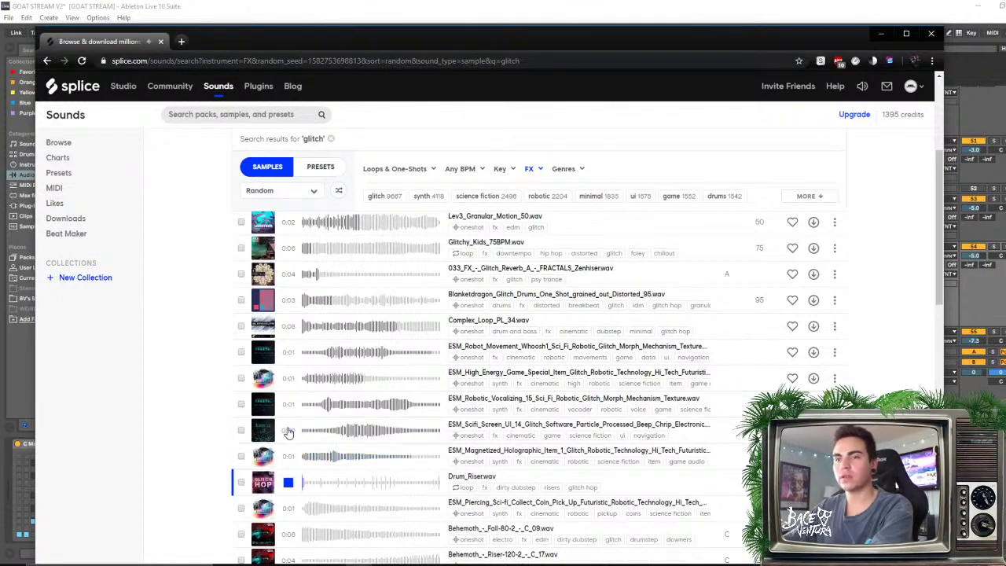
scroll(288, 432, down, 3)
key(Down)
key(Down)
key(Down)
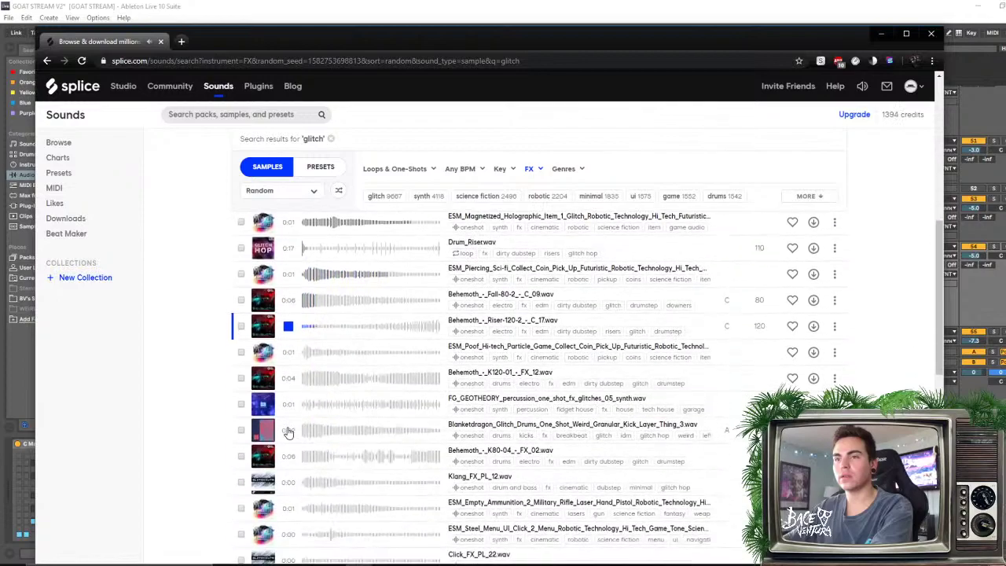
key(Down)
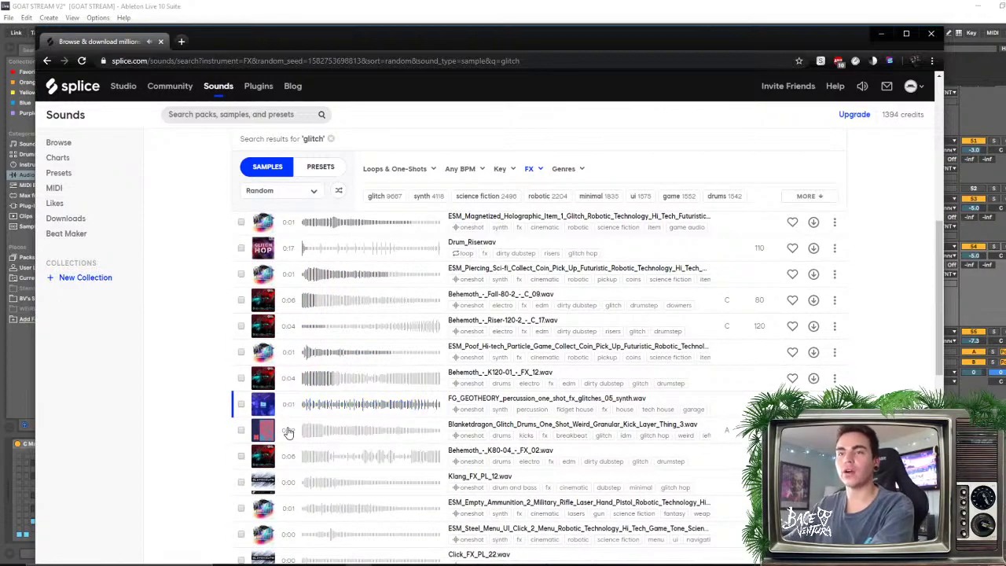
Audition the glitch results from the Blanketdragon granular kick layer down to 059_Glitch_Loop_100bpm.wav, replaying Behemoth_-_K80-04_-_FX_02.wav
scroll(288, 431, down, 2)
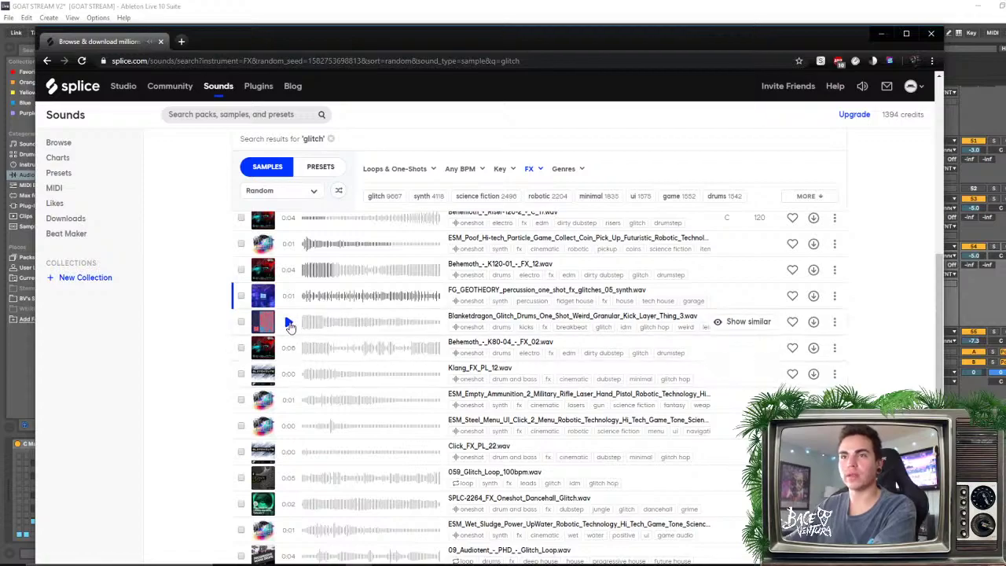
click(289, 325)
key(Down)
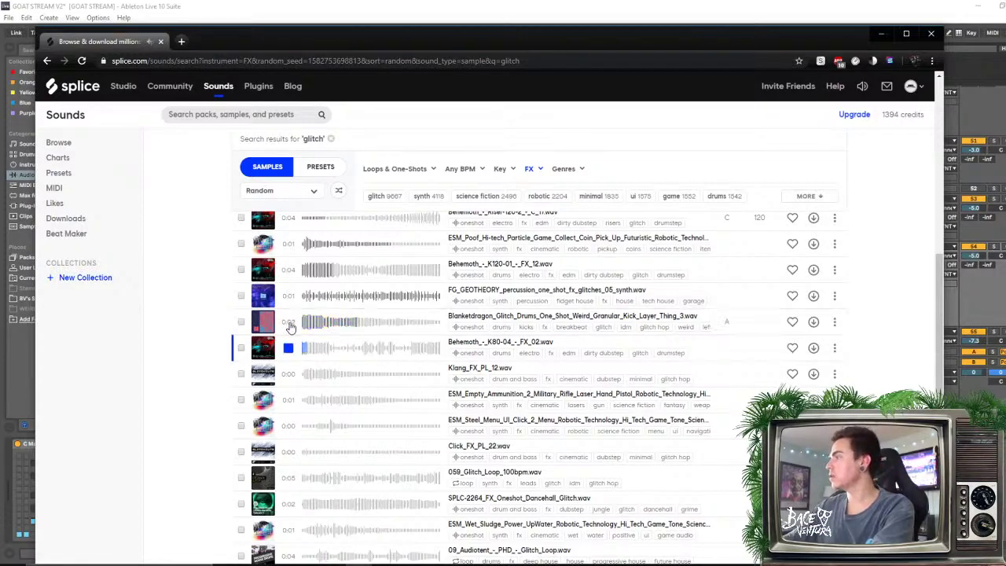
key(Down)
key(Up)
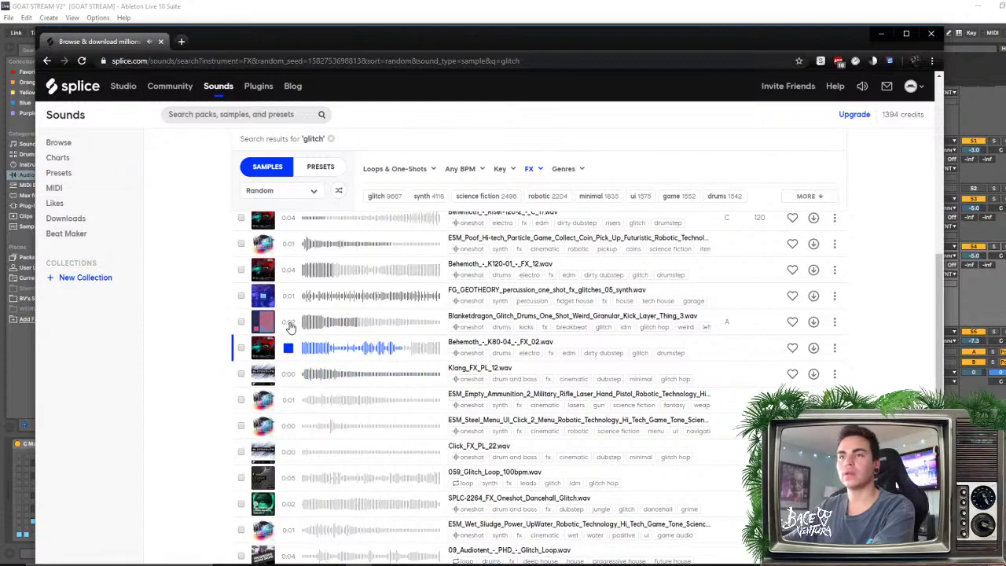
key(Down)
key(Down)
key(Down)
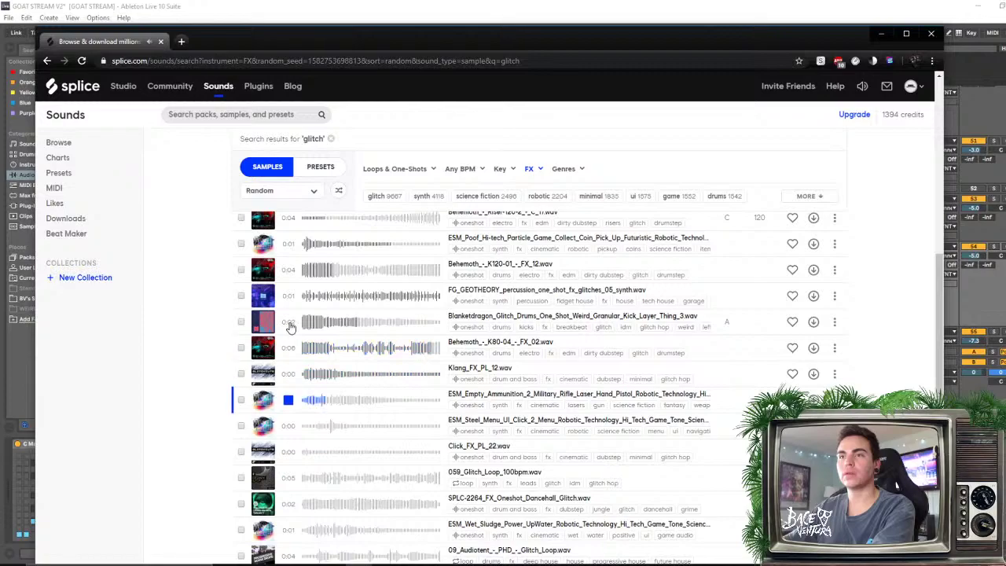
key(Down)
key(Down)
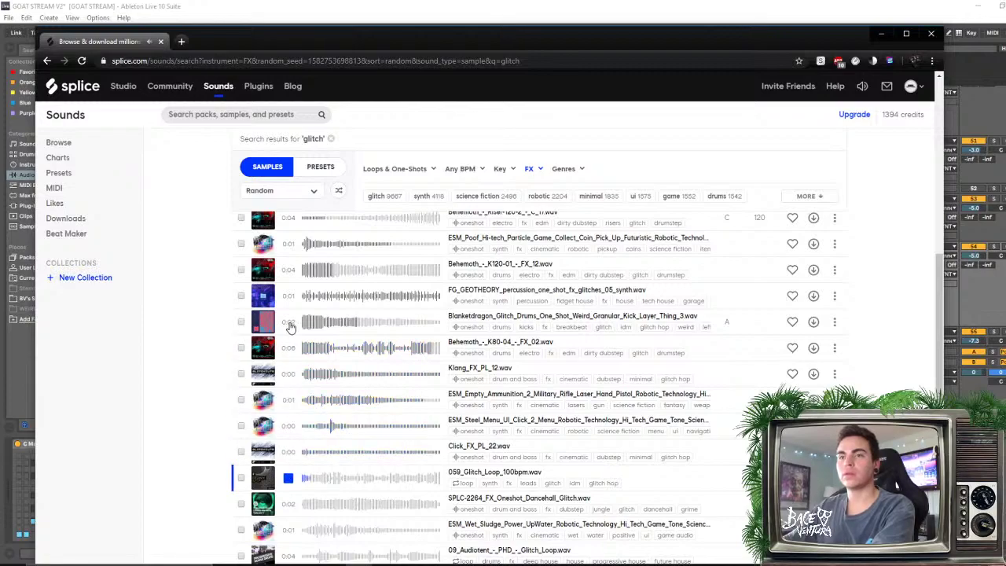
Audition the glitch results from SPLC-2264_FX_Oneshot_Dancehall_Glitch.wav down to Lev_FX_Reverse_D#_02.wav
key(Down)
key(Down)
key(Down)
key(Down)
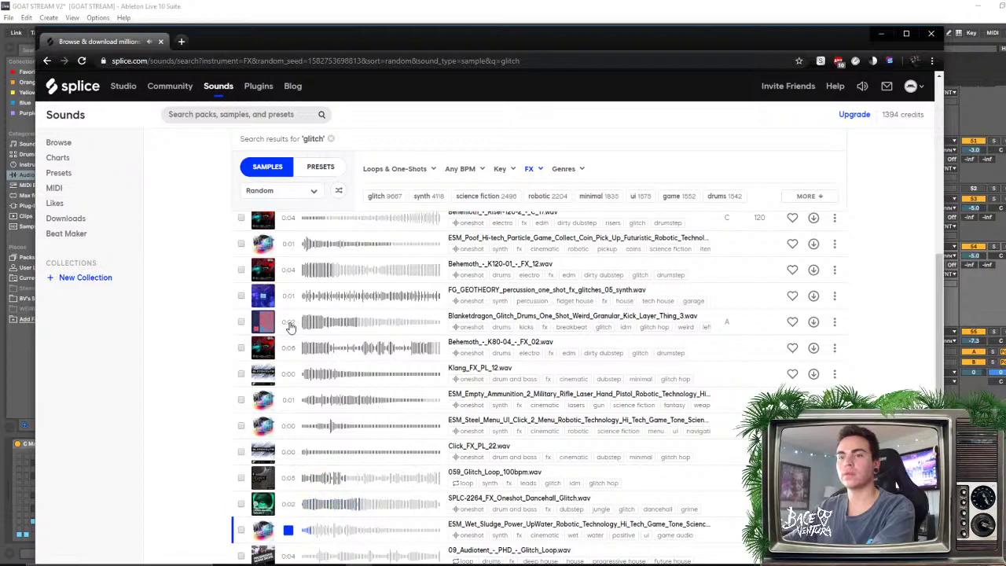
key(Down)
key(Down)
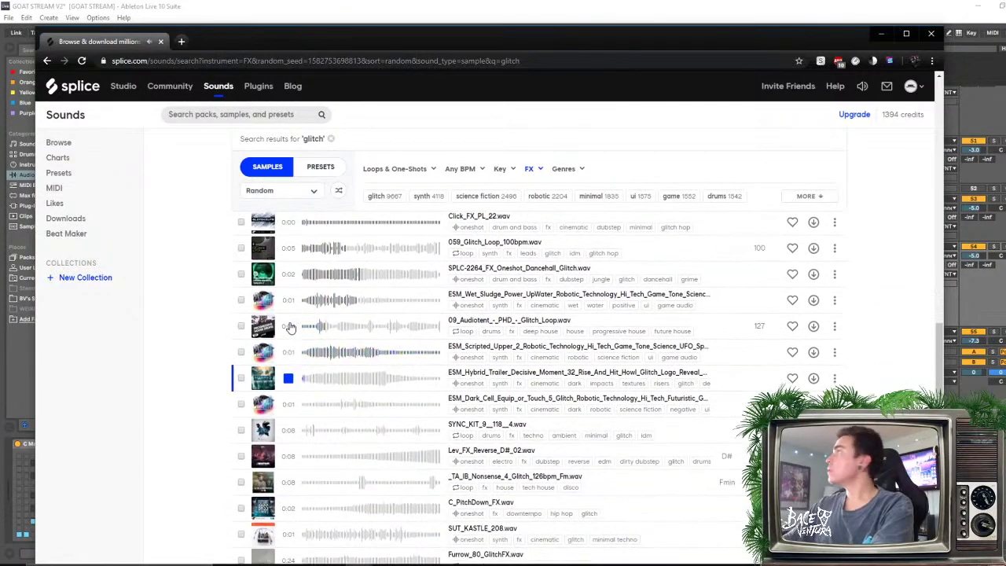
key(Down)
key(Down)
key(Down)
key(Down)
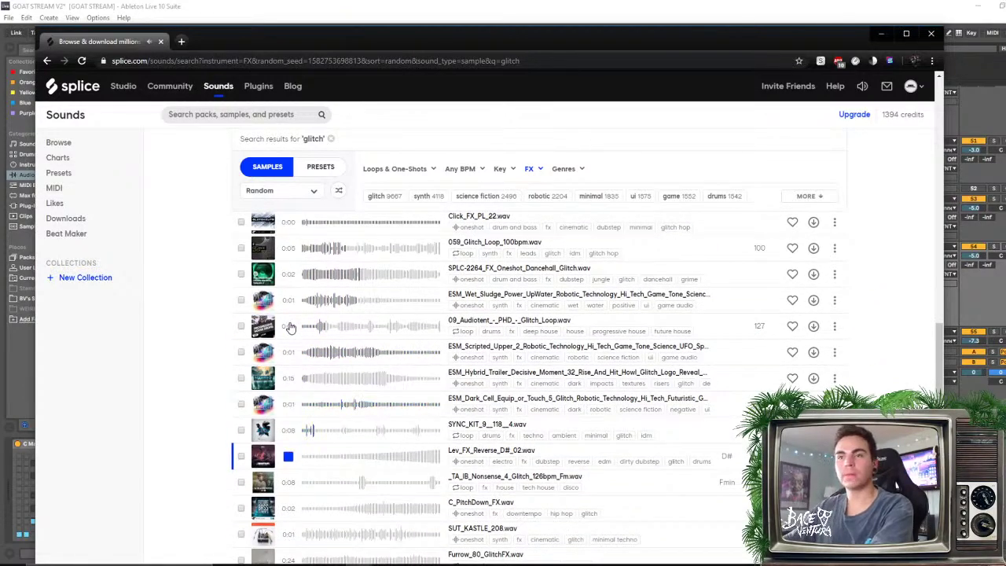
Audition the glitch results from _TA_IB_Nonsense_4_Glitch_126bpm_Fm.wav down to Glitch_9_TL.wav
key(Down)
key(Down)
key(Down)
key(Down)
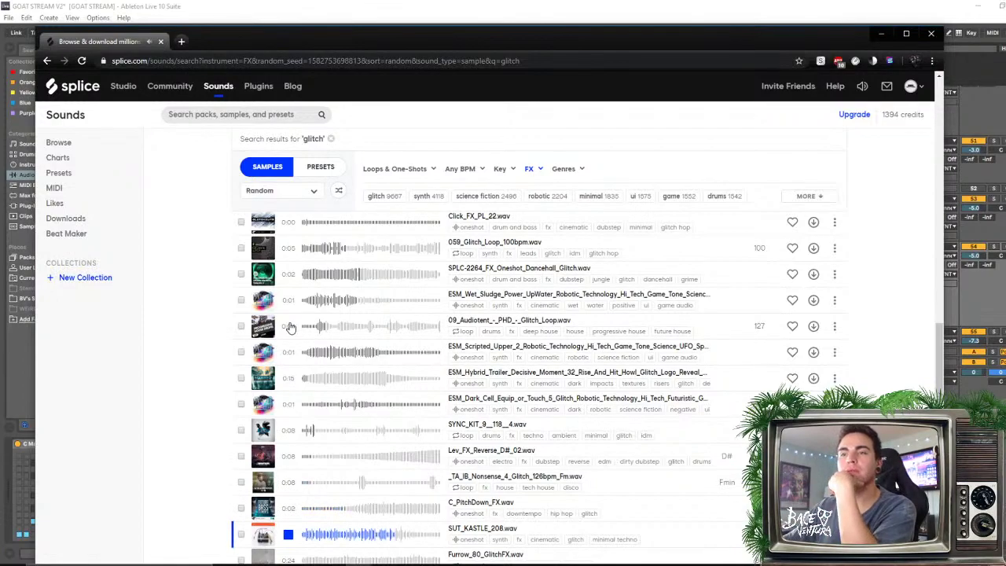
key(Down)
key(Down)
key(Down)
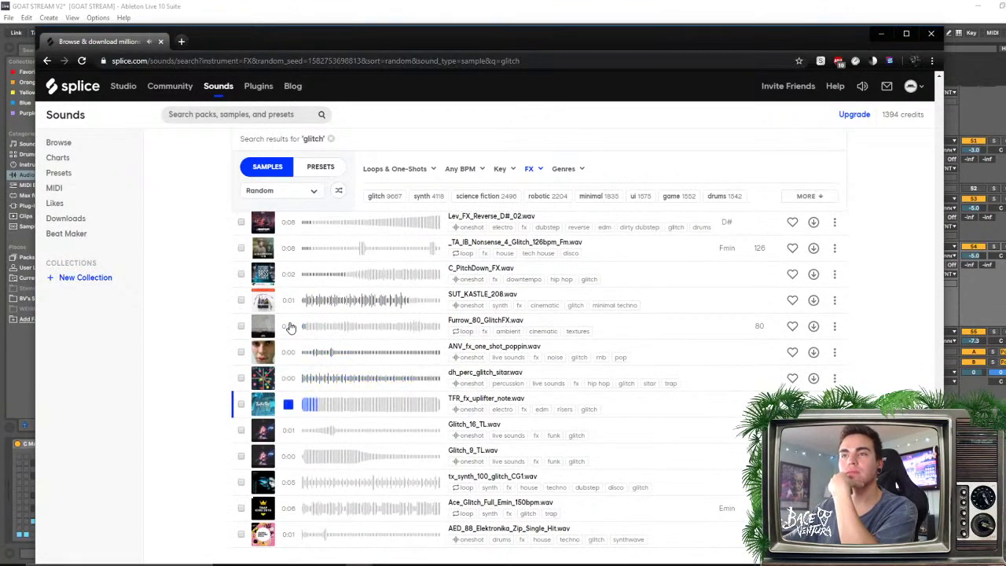
right_click(289, 325)
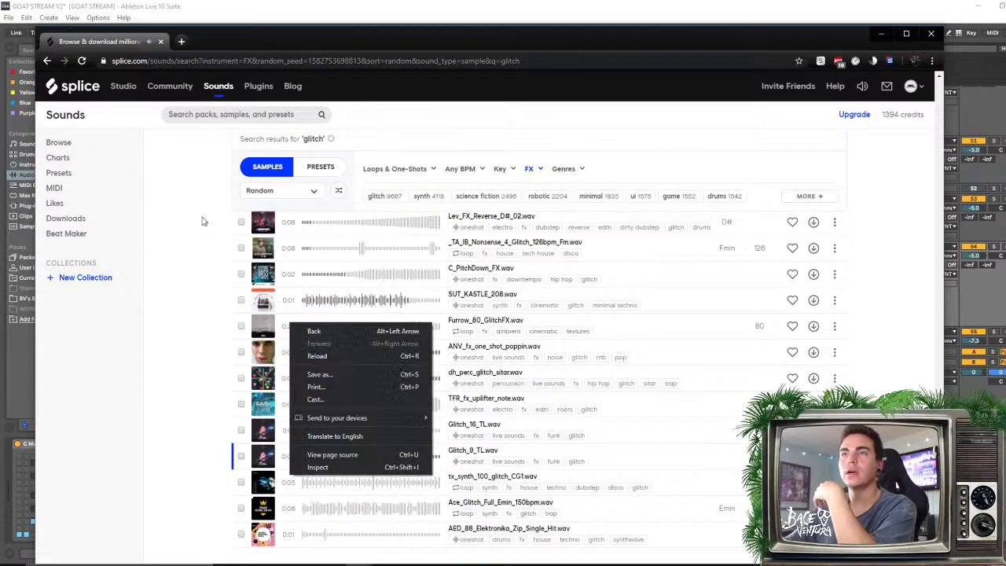
key(Escape)
Filter the results by the glitch tag and sort them by Popular
click(385, 196)
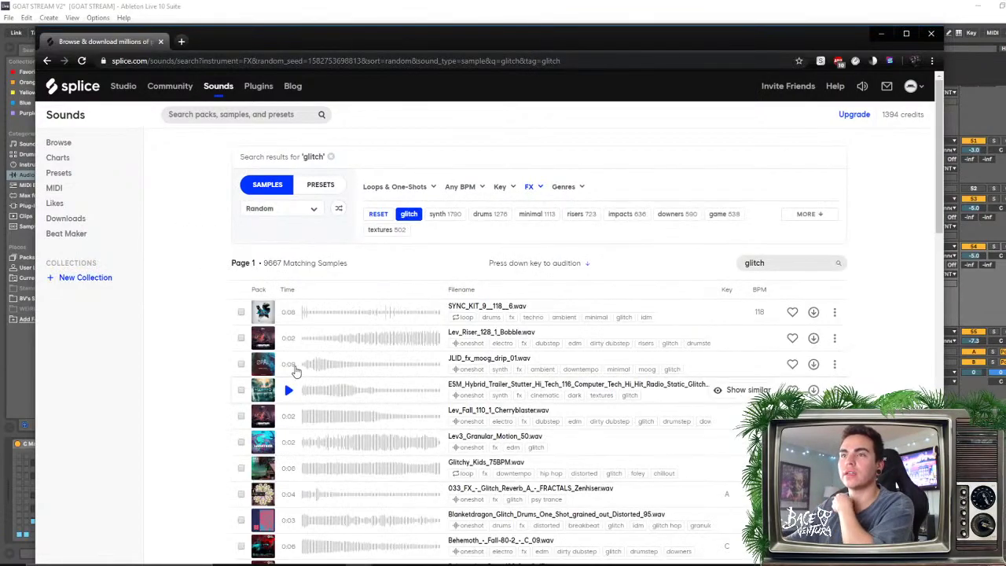
click(288, 313)
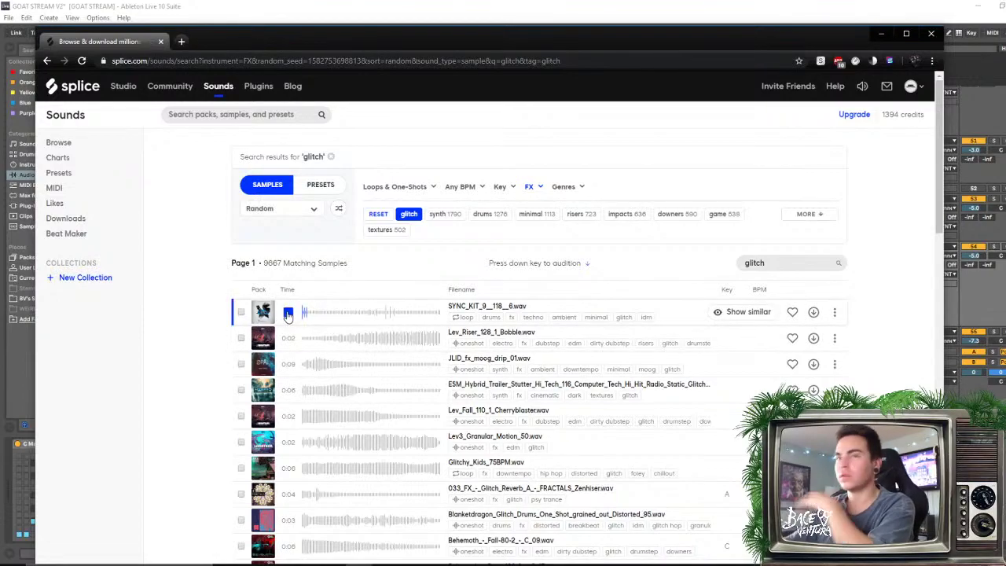
click(277, 211)
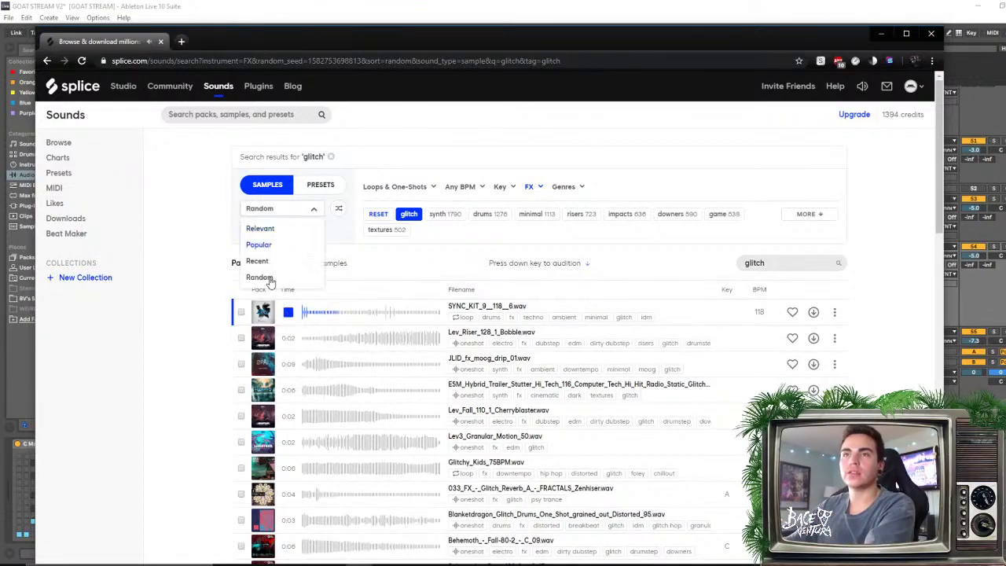
click(259, 244)
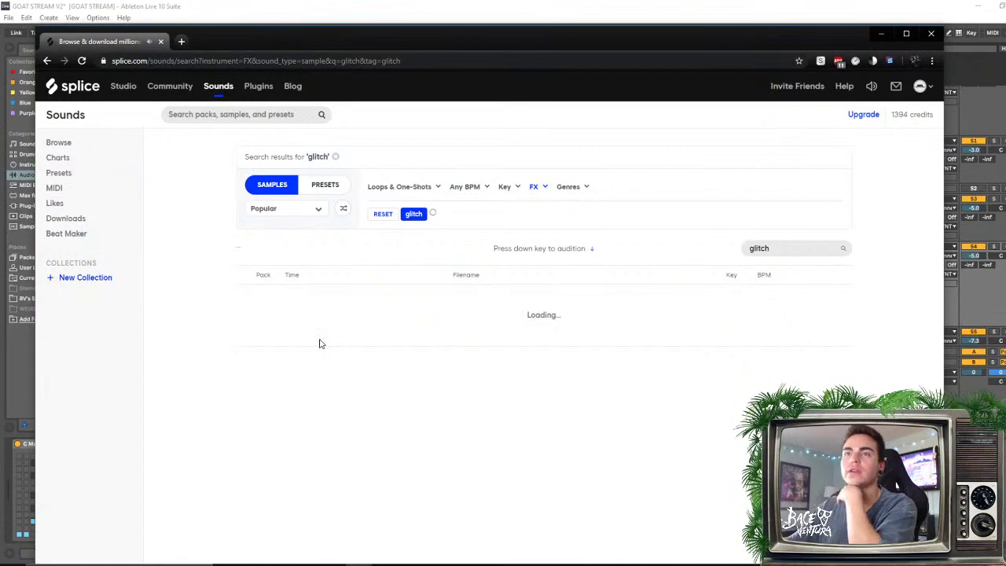
Audition the popular glitch results from RMZ_fx_nice_texture_reverse_v2.wav down to OLIVER_glitch_drum_loop_90_05.wav
click(289, 313)
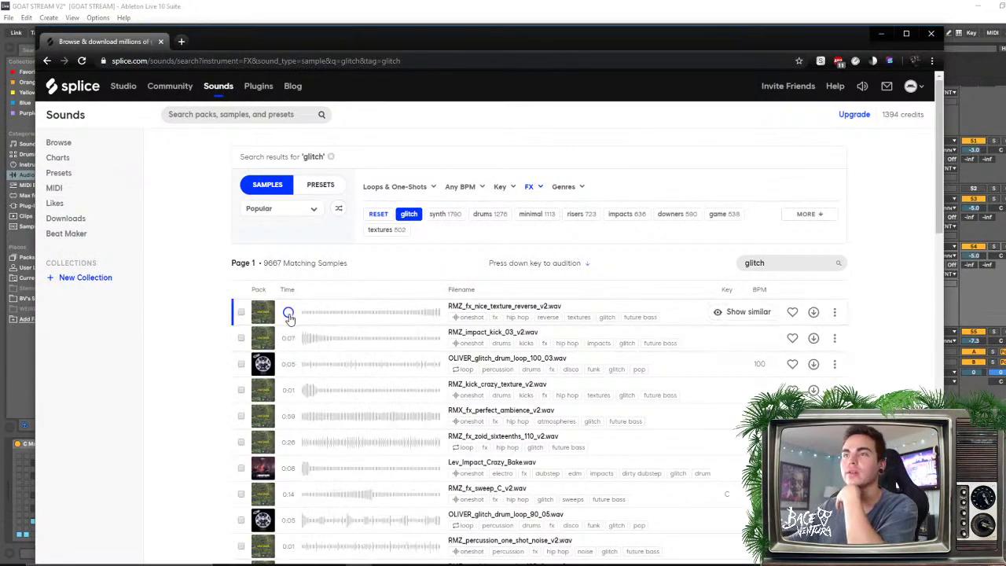
key(Down)
key(Down)
key(Down)
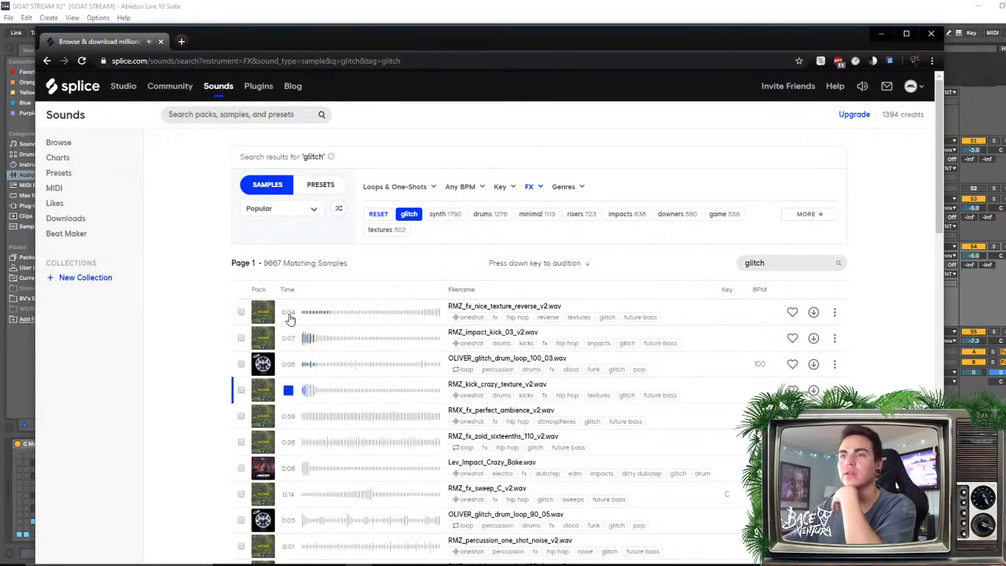
key(Down)
key(Down)
key(Down)
key(Down)
key(Down)
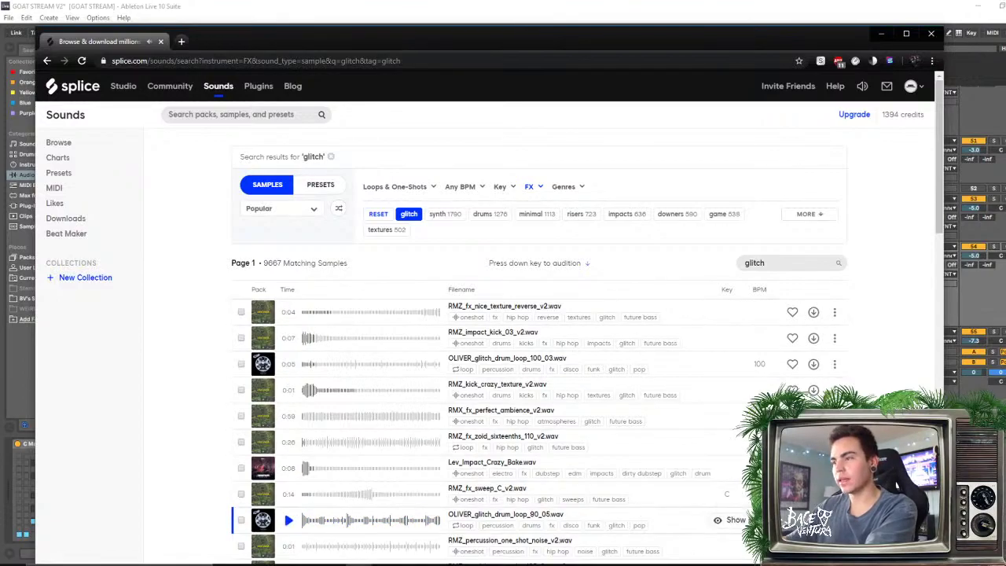
Audition the popular glitch results from RMZ_percussion_one_shot_noise_v2.wav down to OS_TD_SFX_Glitch_Fill.wav
scroll(288, 472, down, 3)
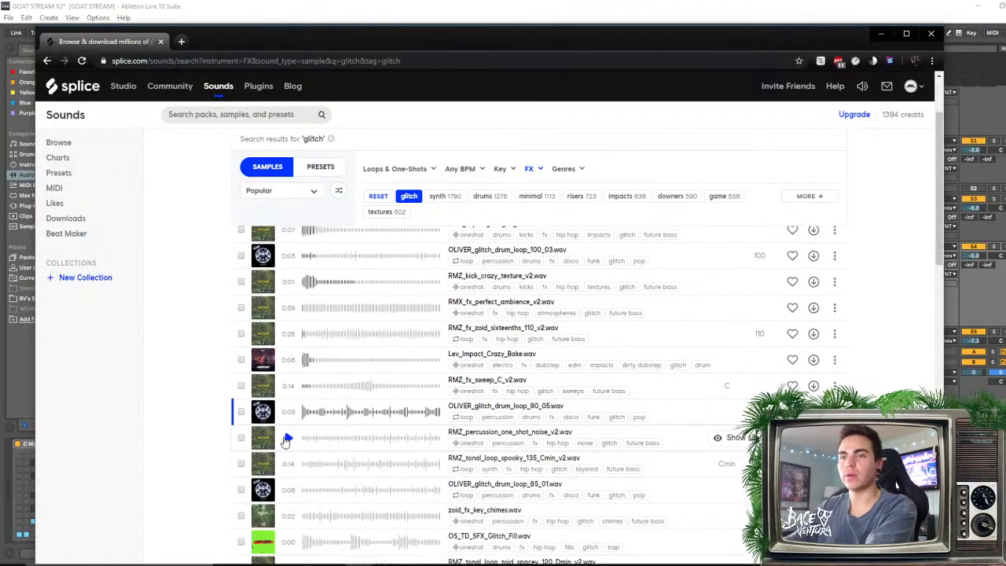
click(289, 438)
key(Down)
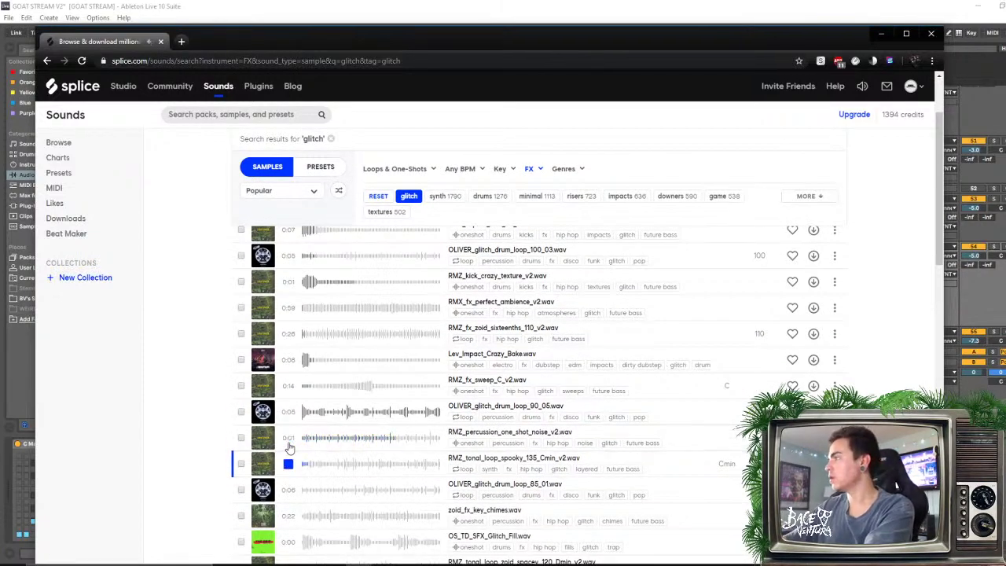
key(Down)
key(Down)
key(Down)
key(Down)
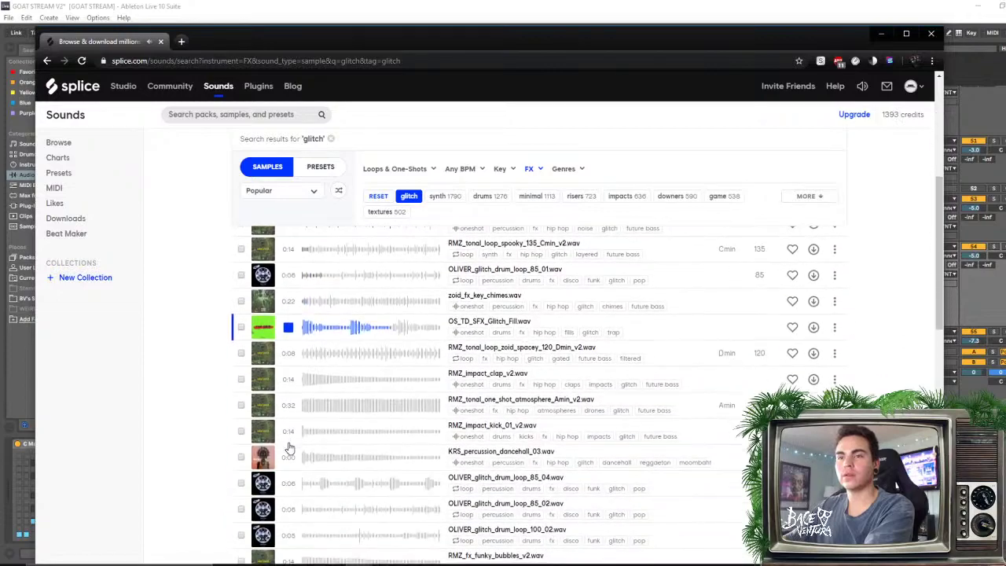
Audition the popular glitch results from RMZ_tonal_loop_zoid_spacey_120_Dmin_v2.wav down to OLIVER_glitch_drum_loop_100_02.wav
key(Down)
key(Down)
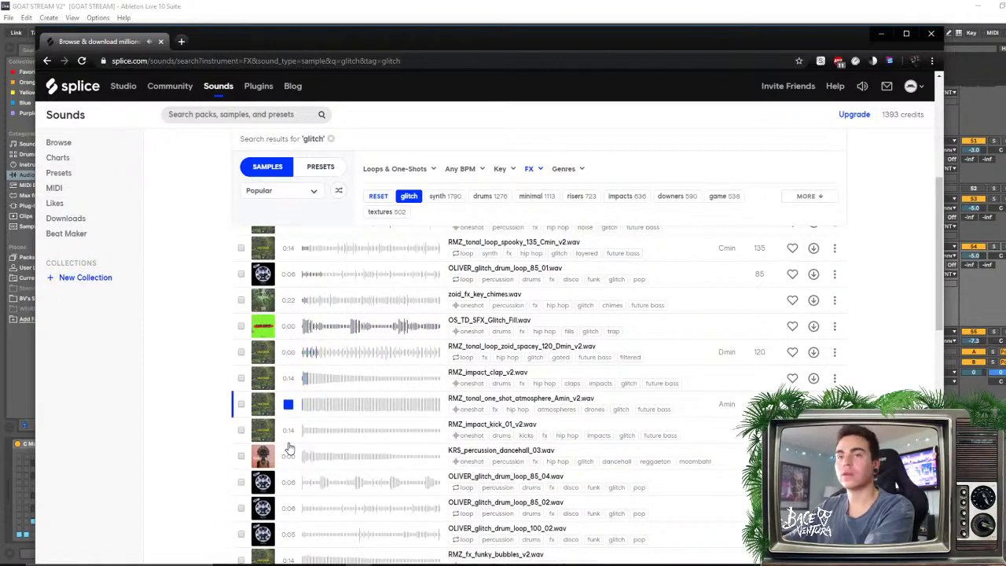
key(Down)
key(Down)
key(Down)
key(Down)
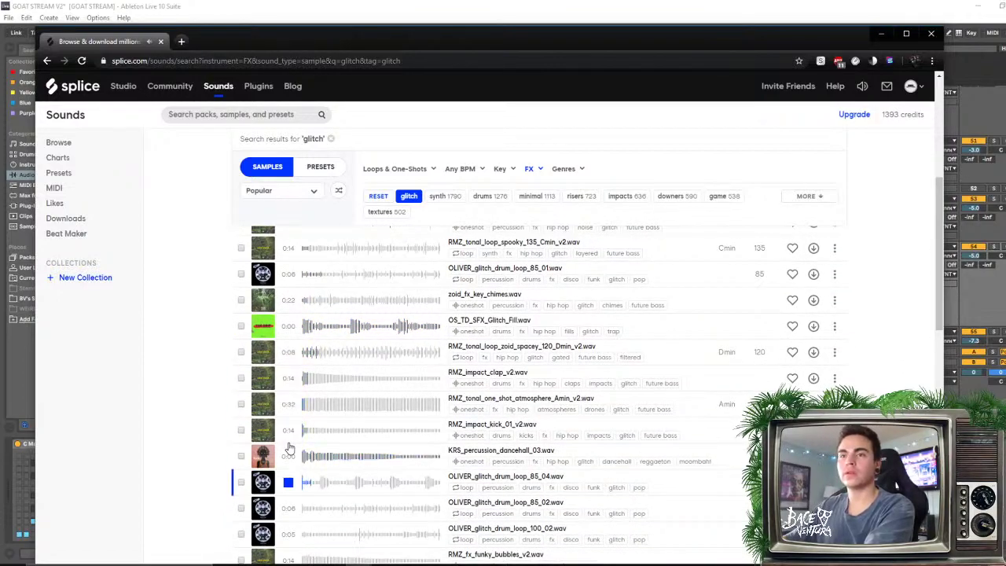
key(Down)
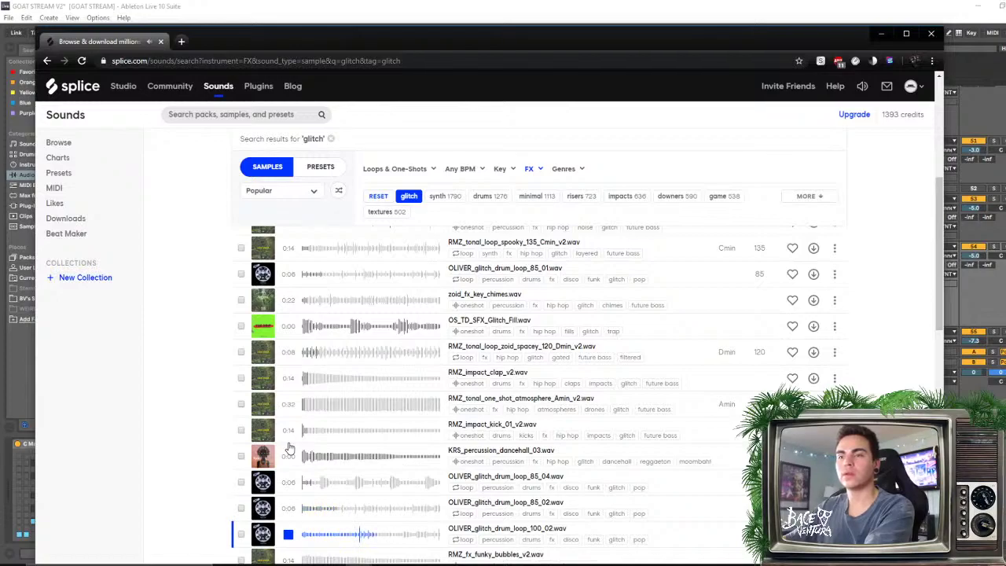
Audition the popular glitch results from RMZ_fx_funky_bubbles_v2.wav down to RMZ_fx_glass_roller_v2.wav
key(Down)
key(Down)
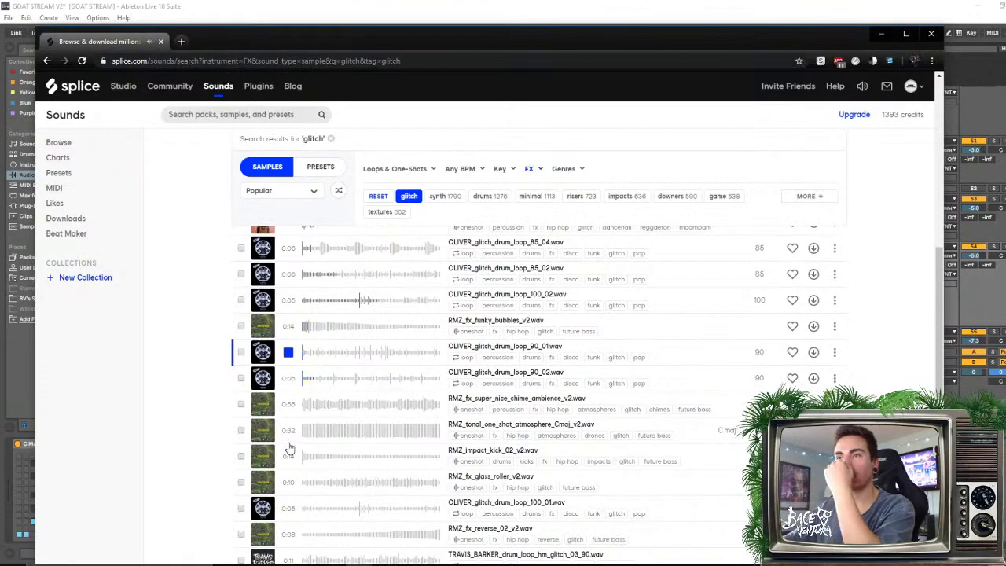
key(Down)
key(Down)
key(Down)
key(Down)
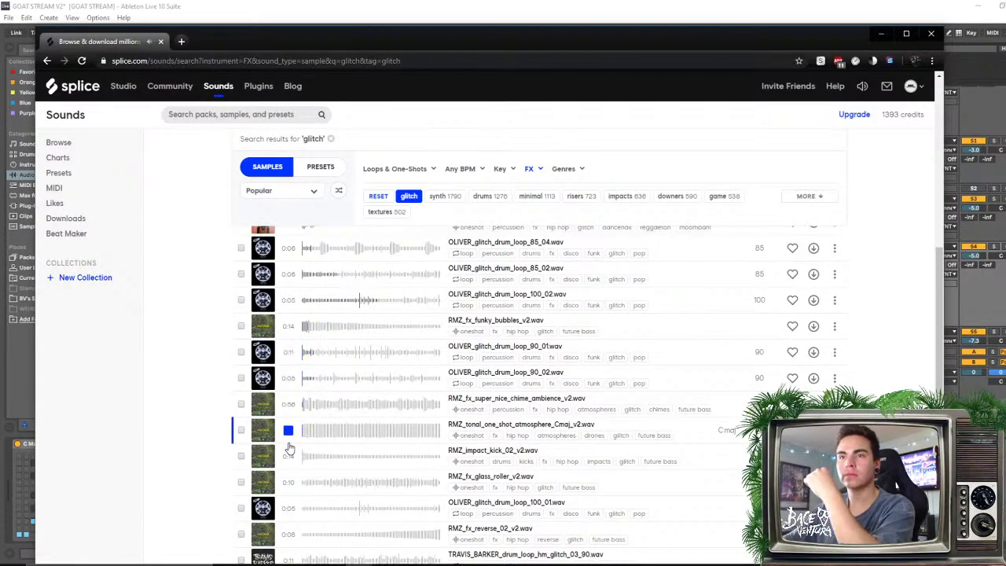
key(Down)
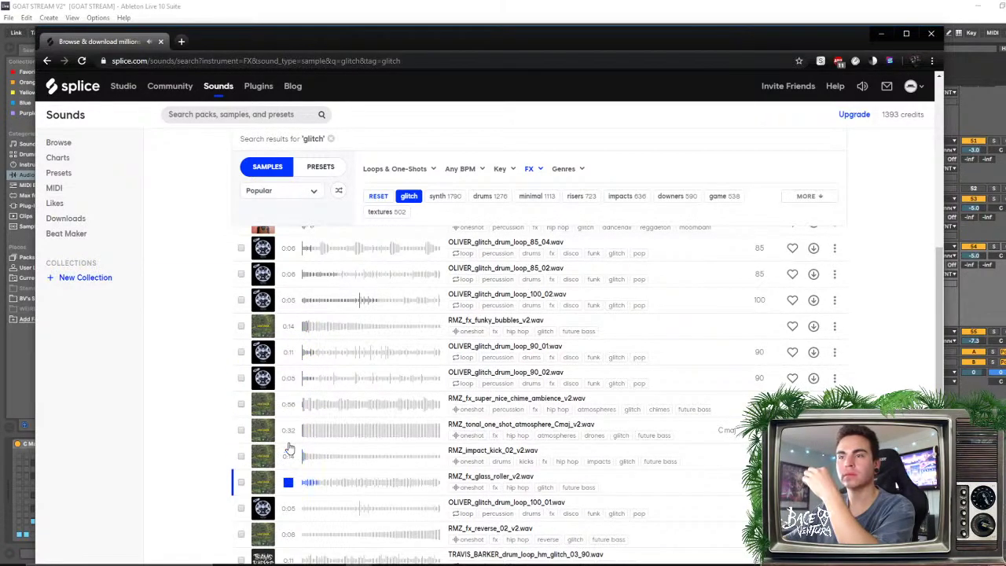
Audition the popular glitch results from OLIVER_glitch_drum_loop_100_01.wav down to RMZ_fx_hihat_horror_v2.wav
key(Down)
key(Down)
key(Down)
key(Down)
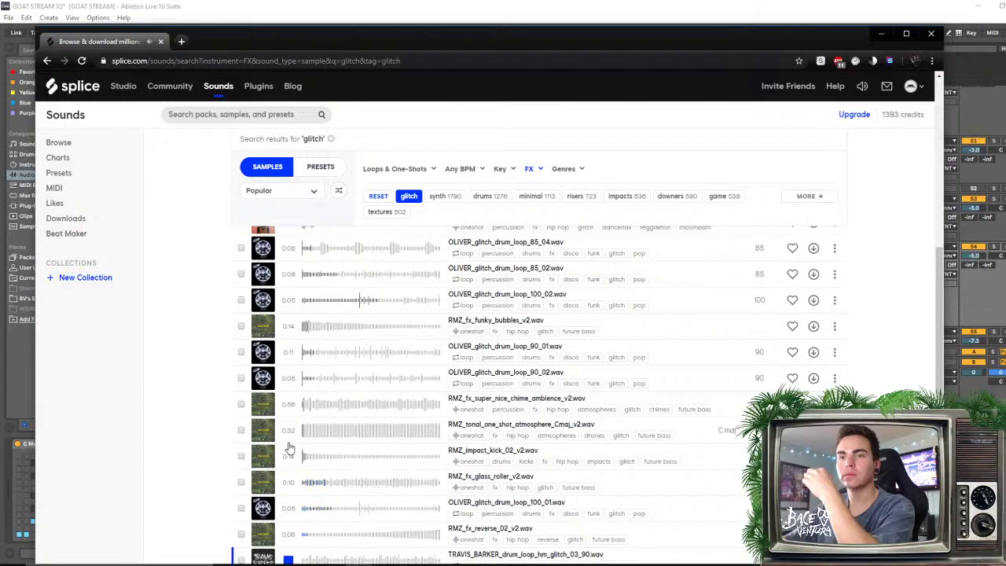
key(Down)
key(Down)
key(Down)
key(Down)
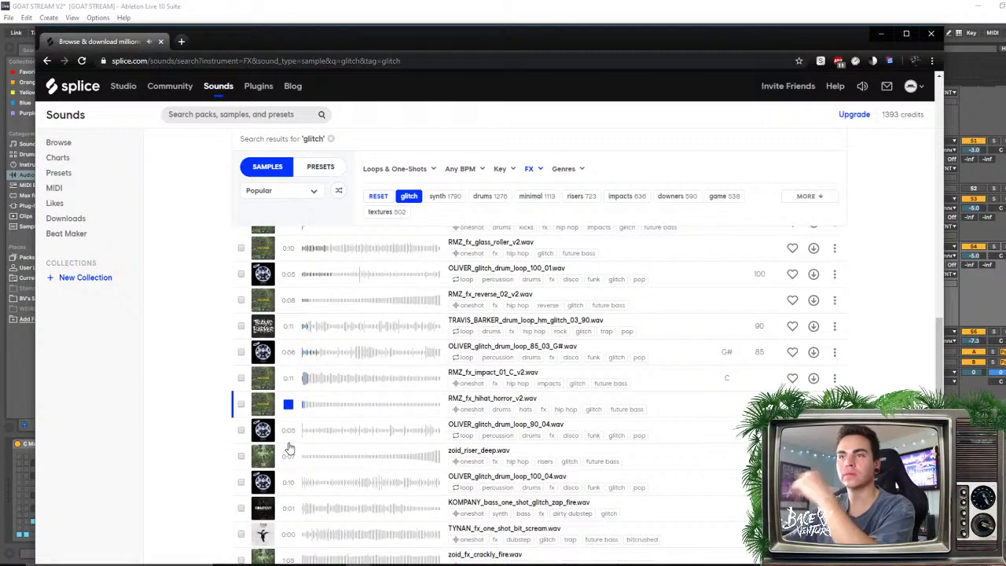
Audition the popular glitch results from OLIVER_glitch_drum_loop_90_04.wav down to zoid_fx_crackly_fire.wav
key(Down)
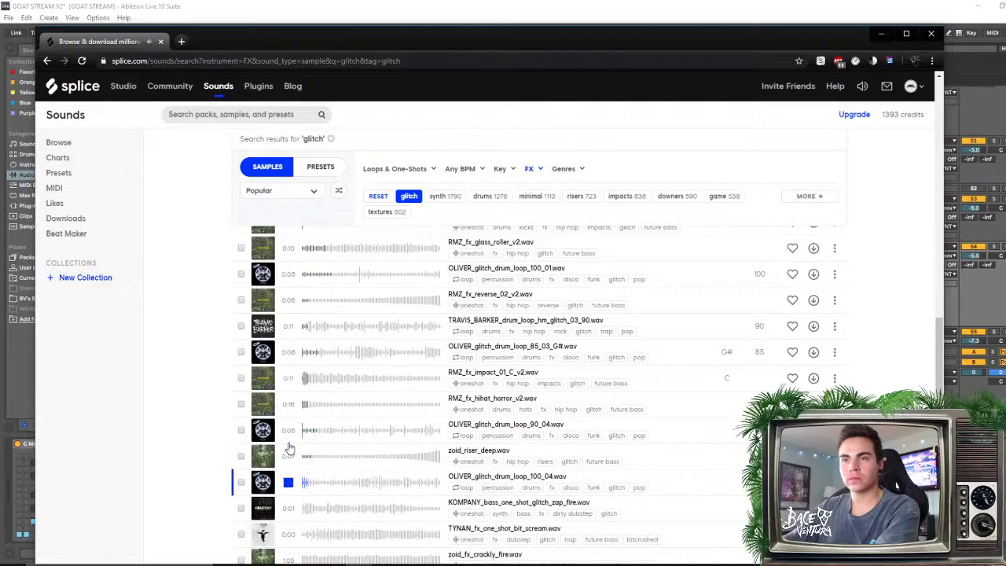
key(Down)
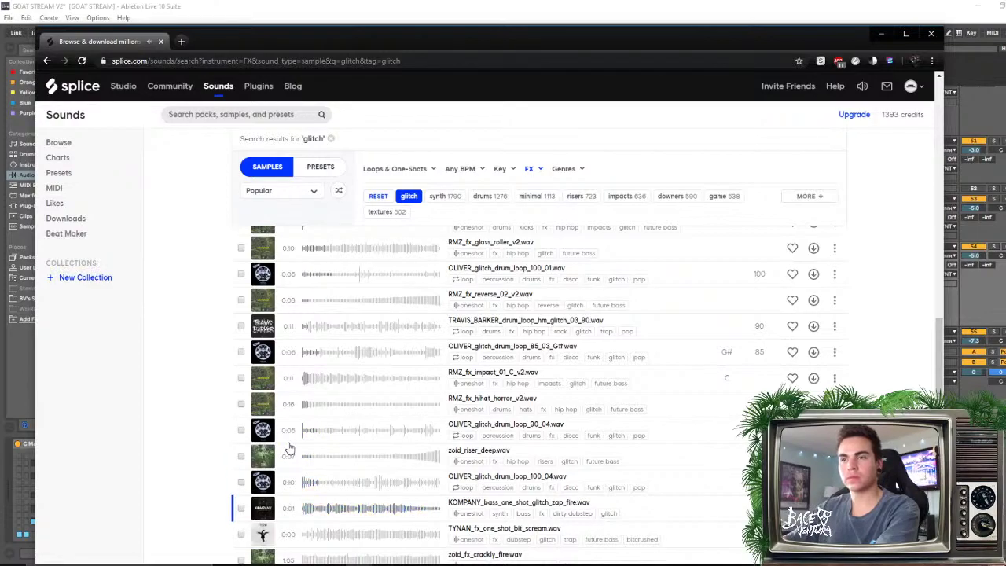
key(Down)
key(Down)
key(Down)
key(Down)
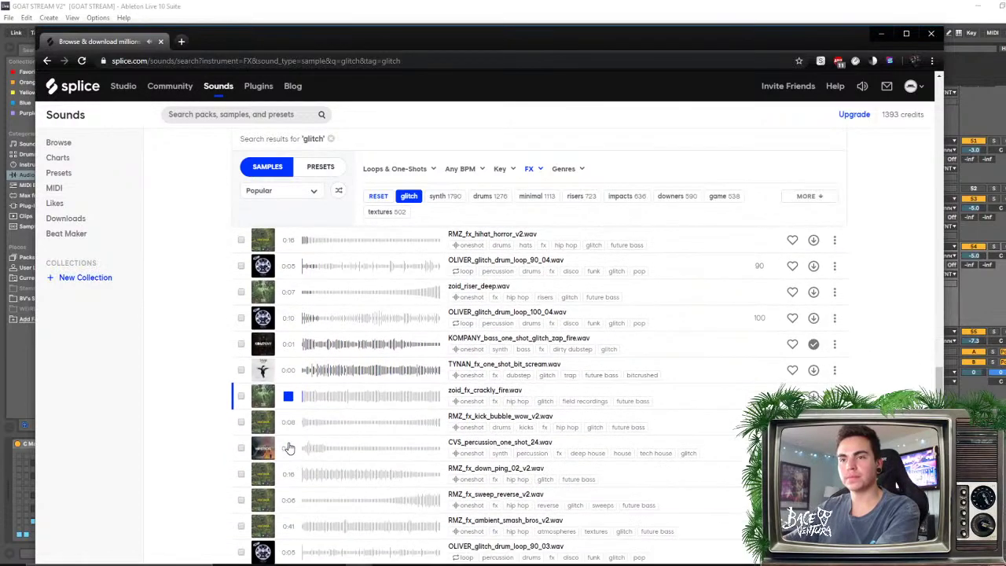
Audition the remaining popular glitch results from RMZ_fx_kick_bubble_wow_v2.wav past Lev_Impact_Shatter.wav and continue to page 2
key(Down)
key(Down)
key(Down)
key(Down)
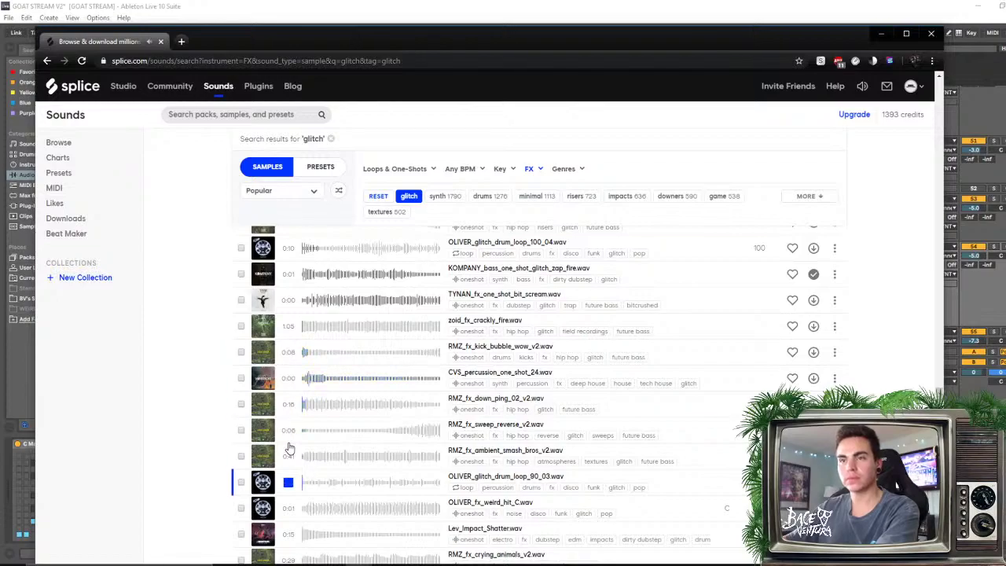
key(Down)
key(Down)
key(Down)
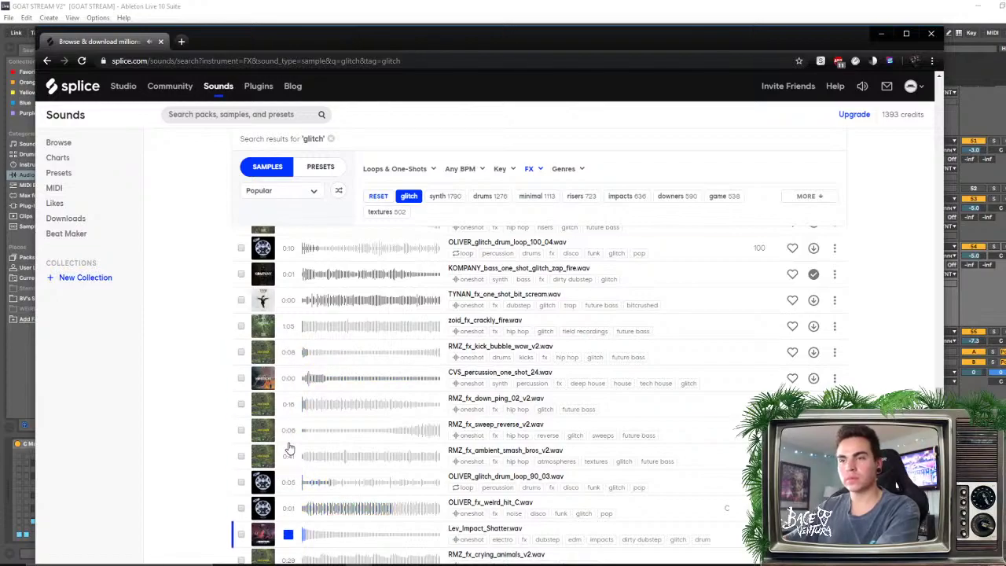
key(Down)
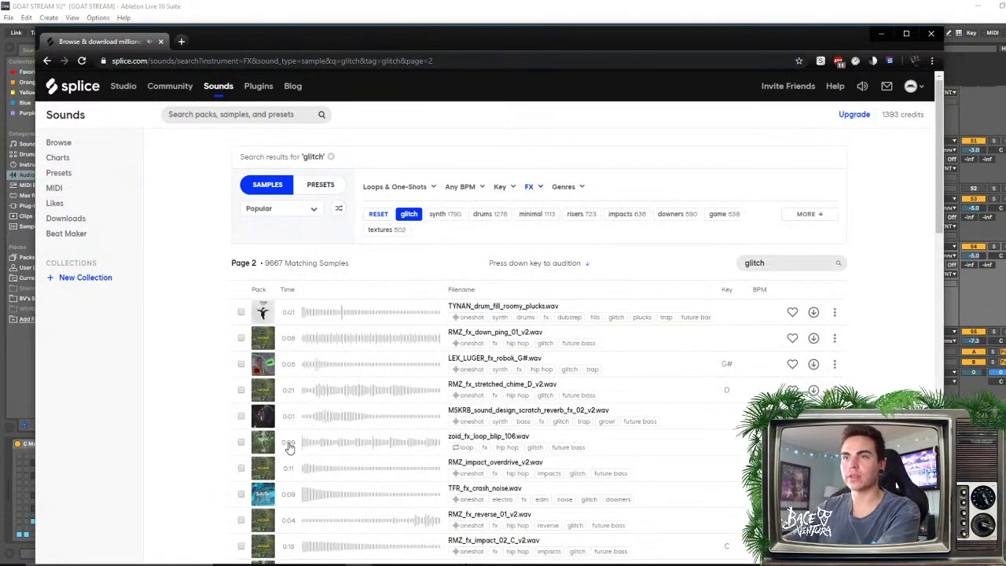
Audition the page 2 glitch results from TYNAN_drum_fill_roomy_plucks.wav down to MSKRB_sound_design_scratch_reverb_fx_02_v2.wav
key(Down)
key(Down)
key(Down)
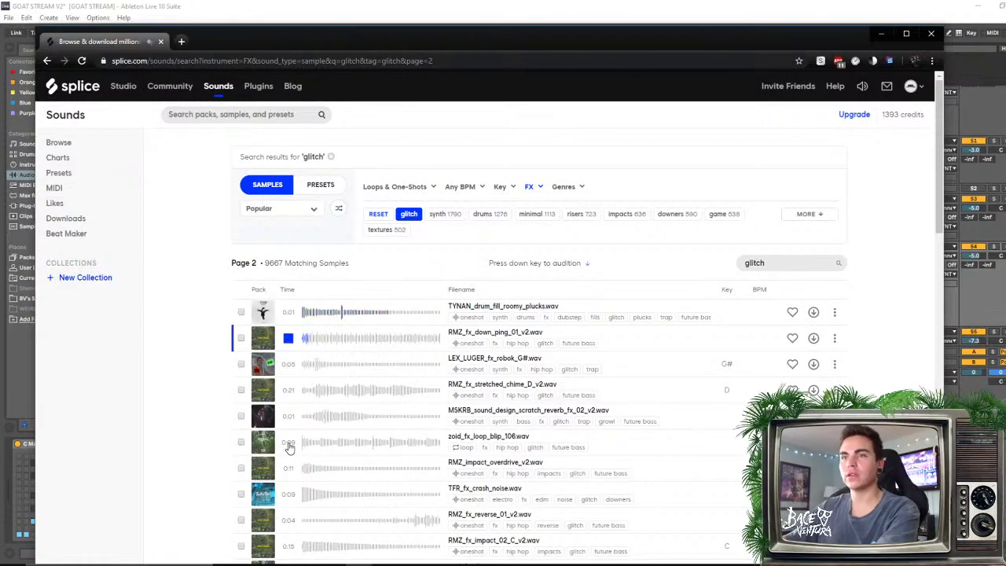
key(Down)
key(Down)
key(Down)
key(Down)
key(Down)
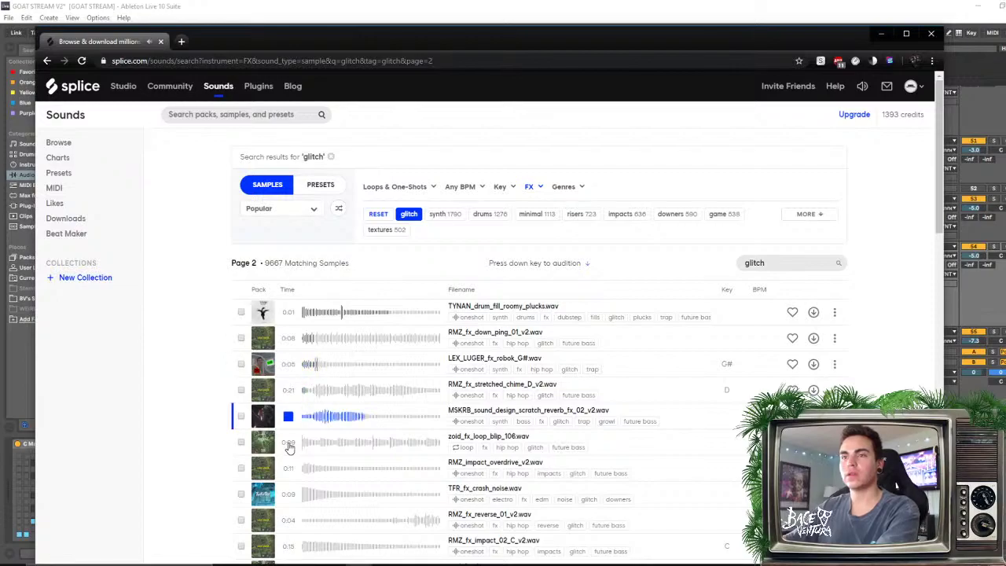
Audition the page 2 glitch results from zoid_fx_loop_blip_106.wav down to OLIVER_fx_stepdown.wav
key(Down)
key(Down)
key(Down)
key(Down)
key(Down)
key(Down)
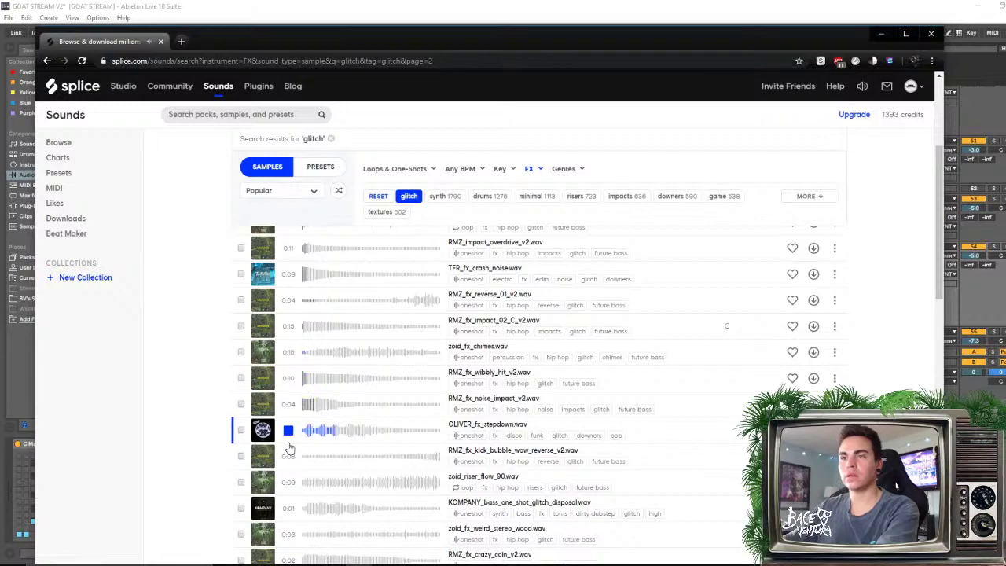
Audition the page 2 glitch results from RMZ_fx_kick_bubble_wow_reverse_v2.wav down to KOMPANY_bass_one_shot_glitch_exorcism.wav
key(Down)
key(Down)
key(Down)
key(Down)
key(Down)
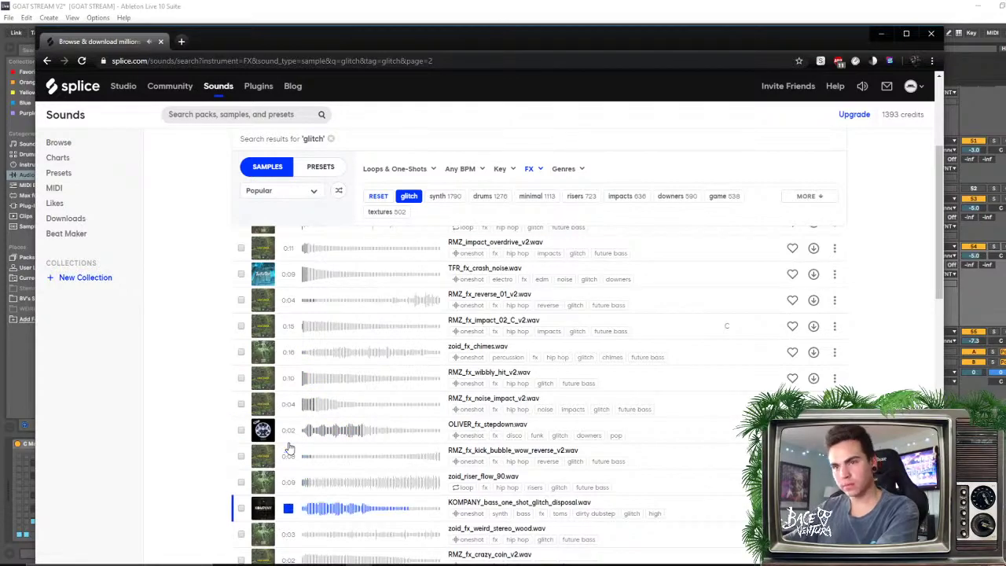
key(Down)
key(Down)
key(Down)
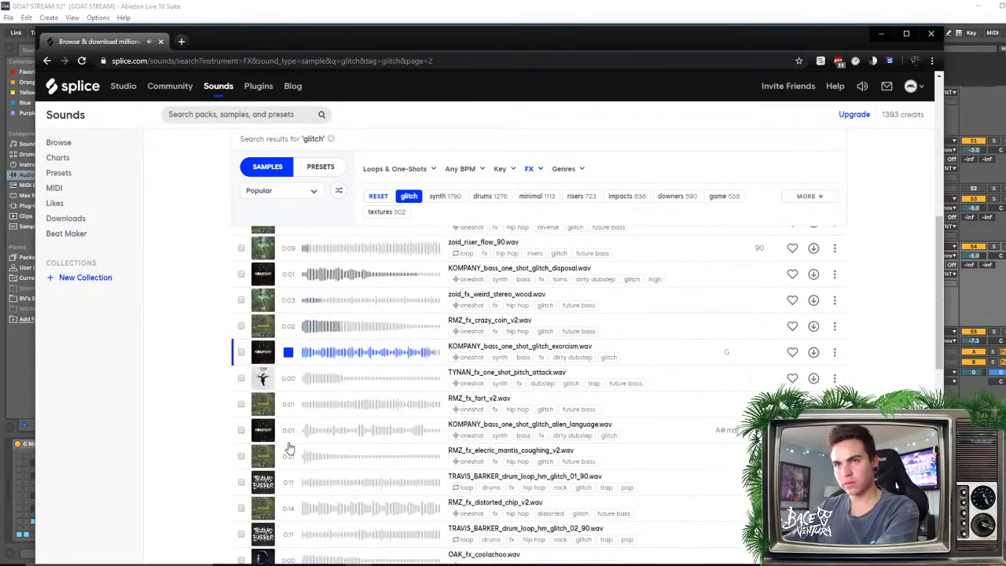
Audition the page 2 glitch results from TYNAN_fx_one_shot_pitch_attack.wav down to Coin_Grab_4.wav
key(Down)
key(Down)
key(Down)
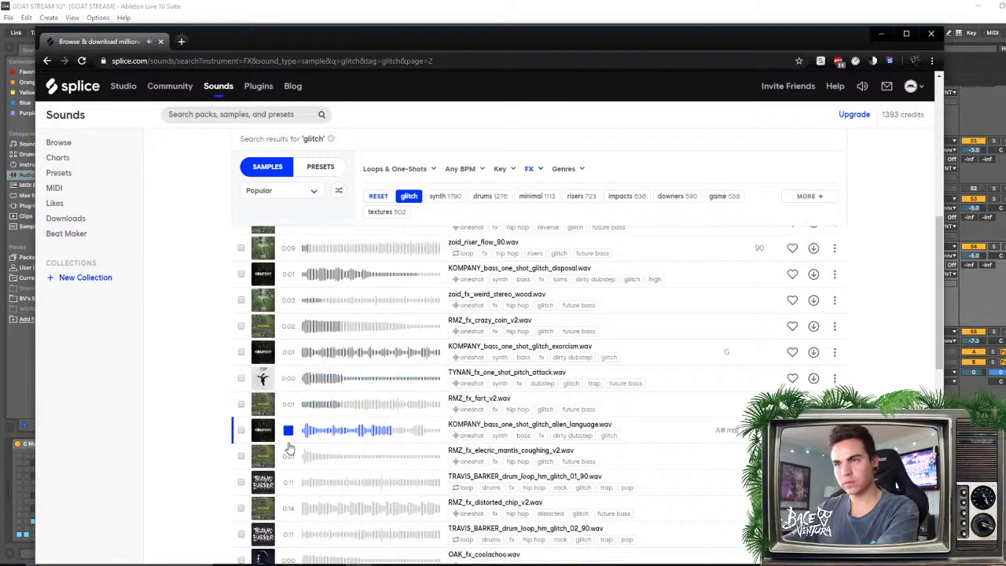
key(Down)
key(Down)
key(Down)
key(Down)
key(Down)
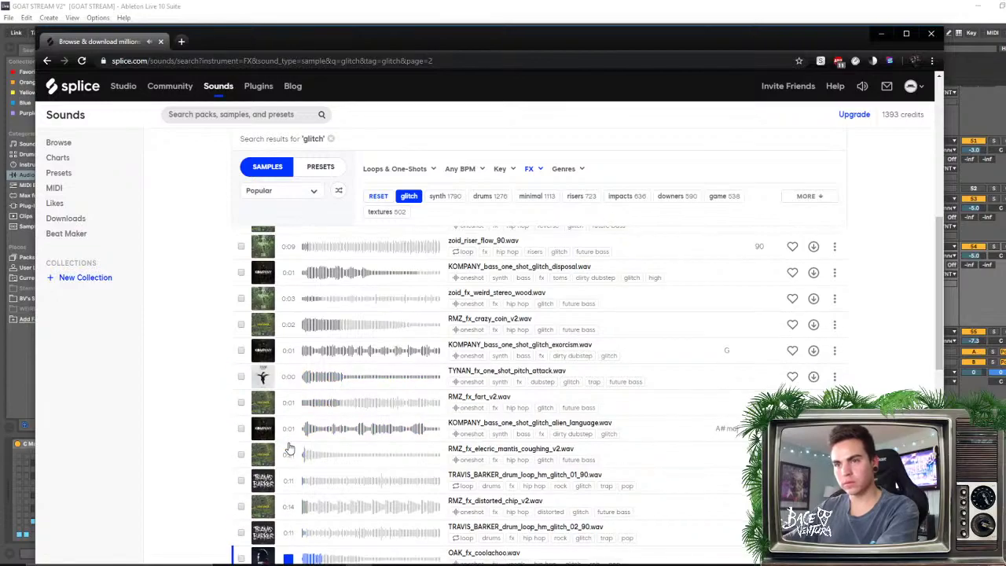
key(Down)
key(Down)
key(Down)
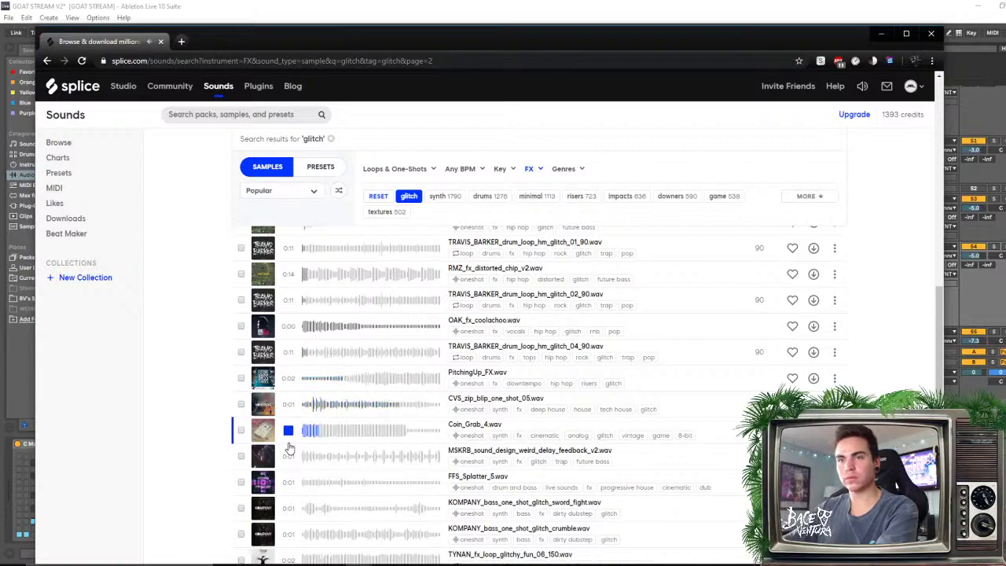
Audition the results below Coin_Grab_4.wav, then compare TYNAN_fx_loop_glitchy_fun_06_150.wav with the neighbouring KOMPANY mids and crumble glitch samples
key(Down)
key(Down)
key(Down)
key(Down)
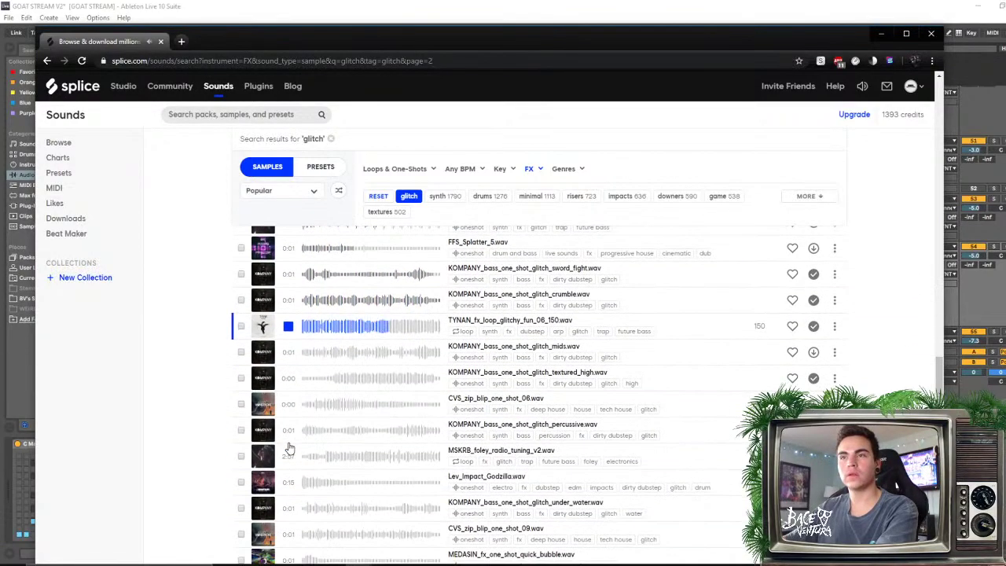
key(Down)
key(Up)
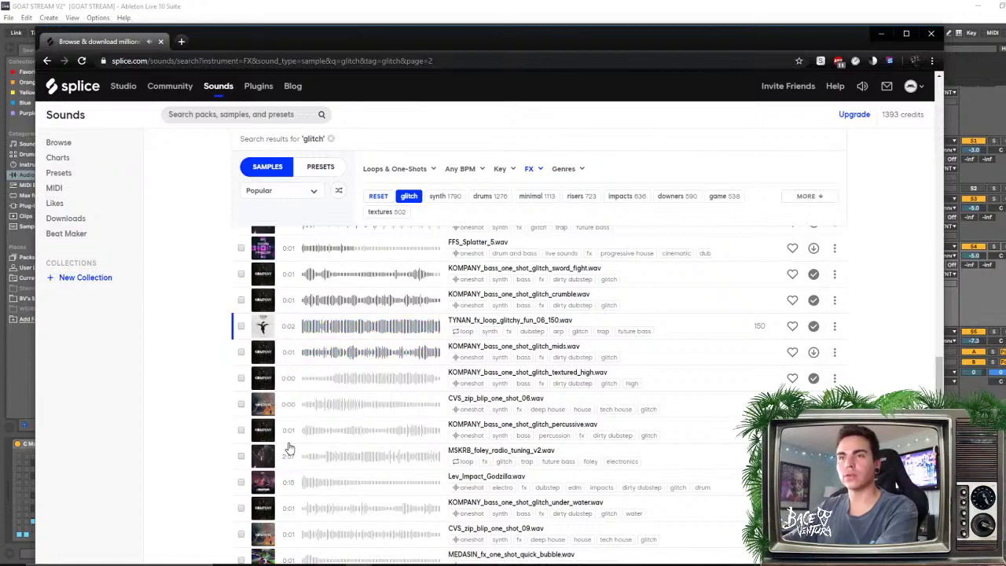
key(Down)
key(Up)
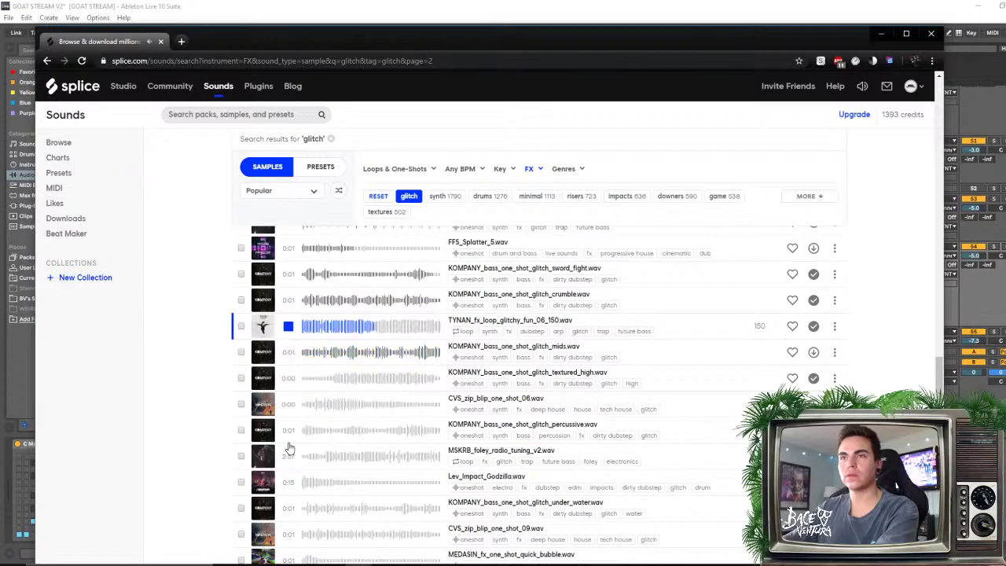
key(Up)
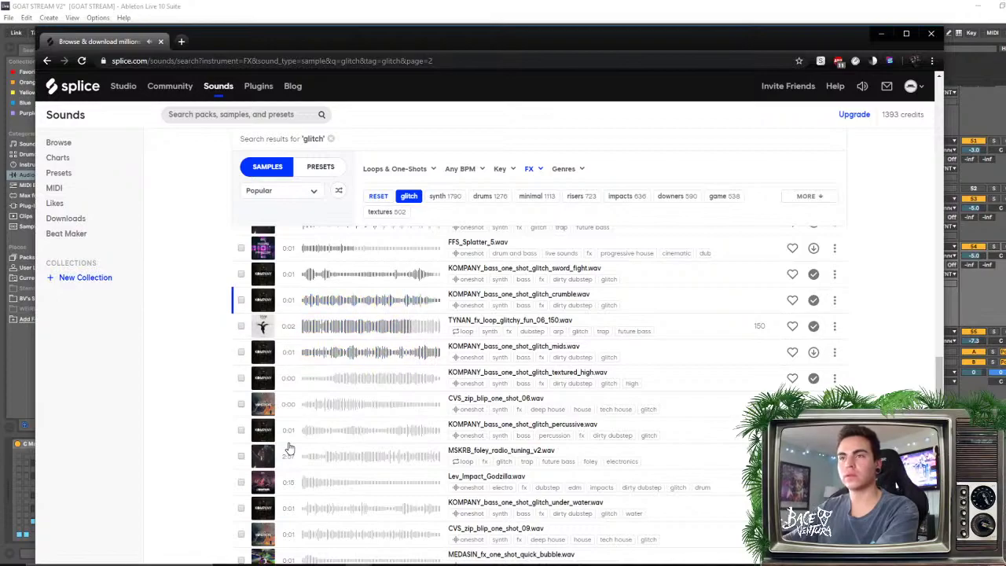
key(Down)
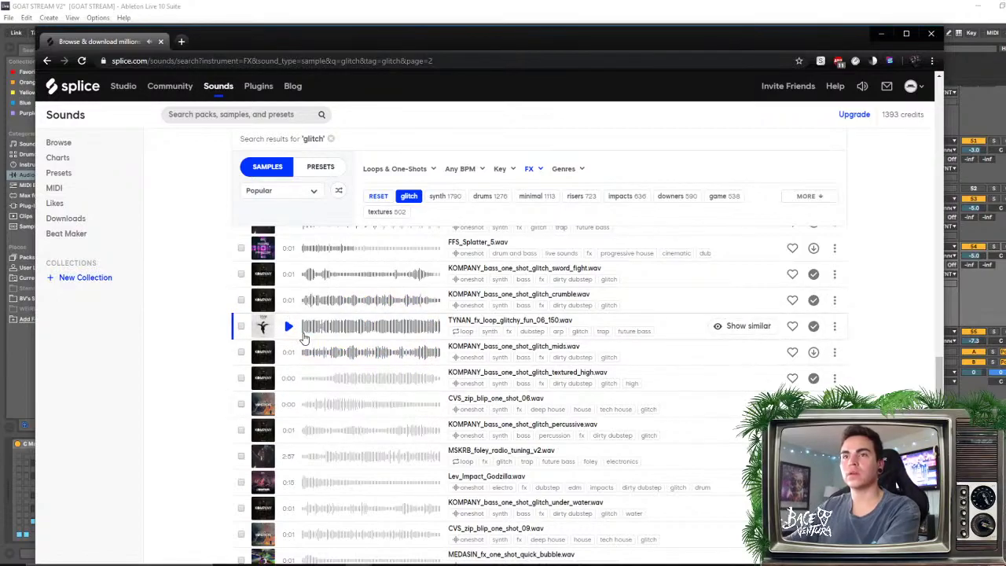
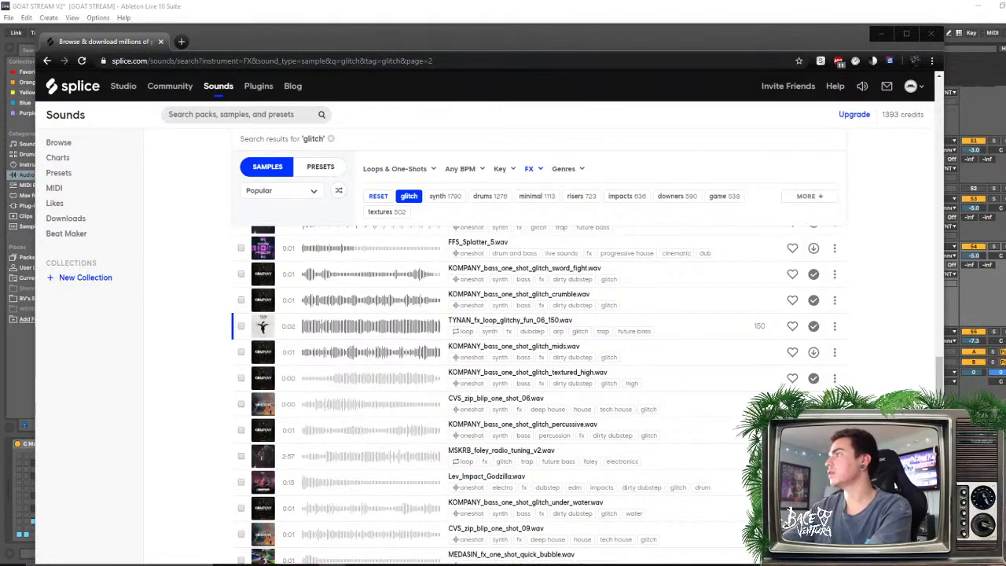
Switch to Ableton Live, collapse the INTRO SYNTHS group and add three audio tracks below the ESM_Builder track in the FX group
click(882, 34)
scroll(799, 272, up, 6)
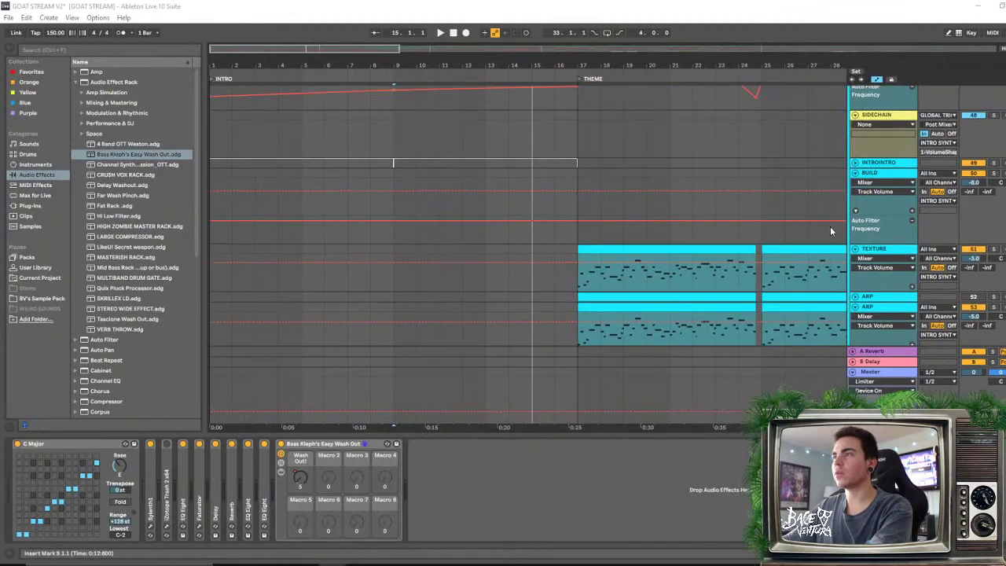
click(853, 135)
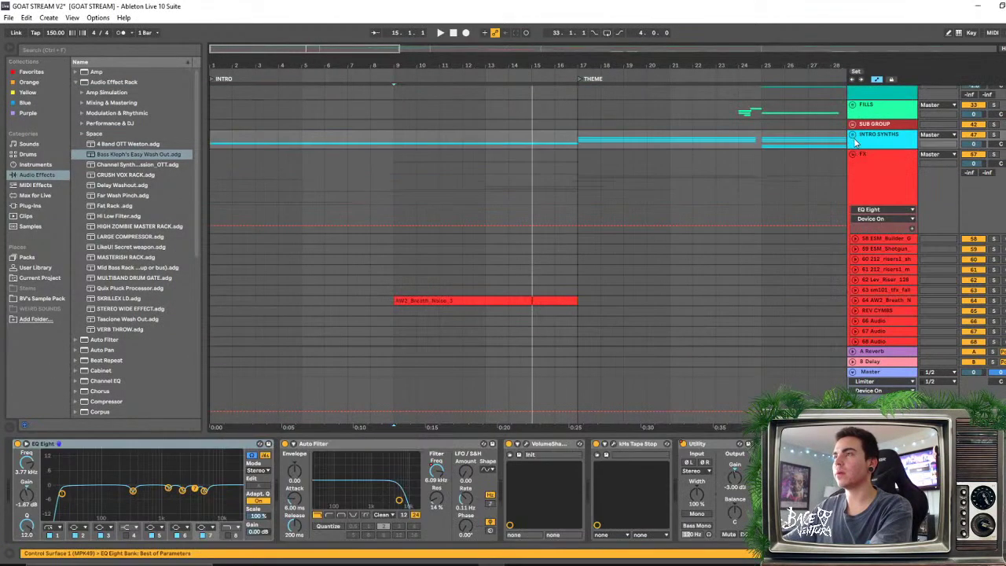
click(880, 228)
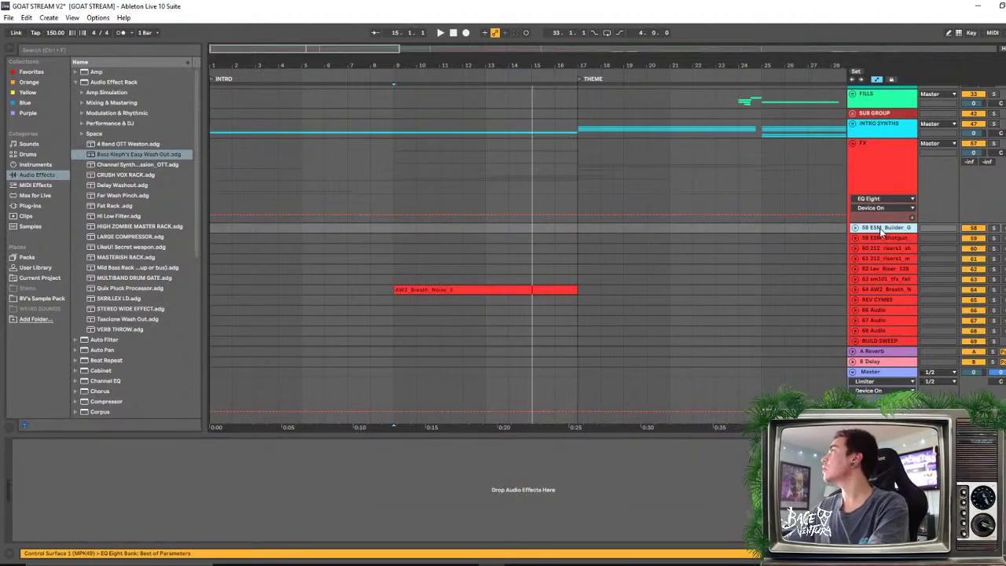
key(ctrl+t)
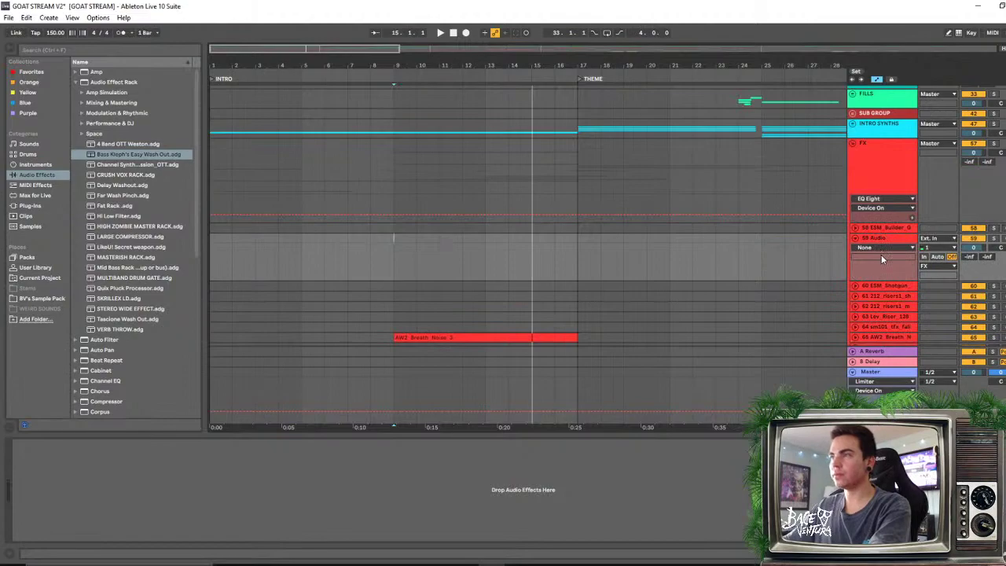
key(ctrl+t)
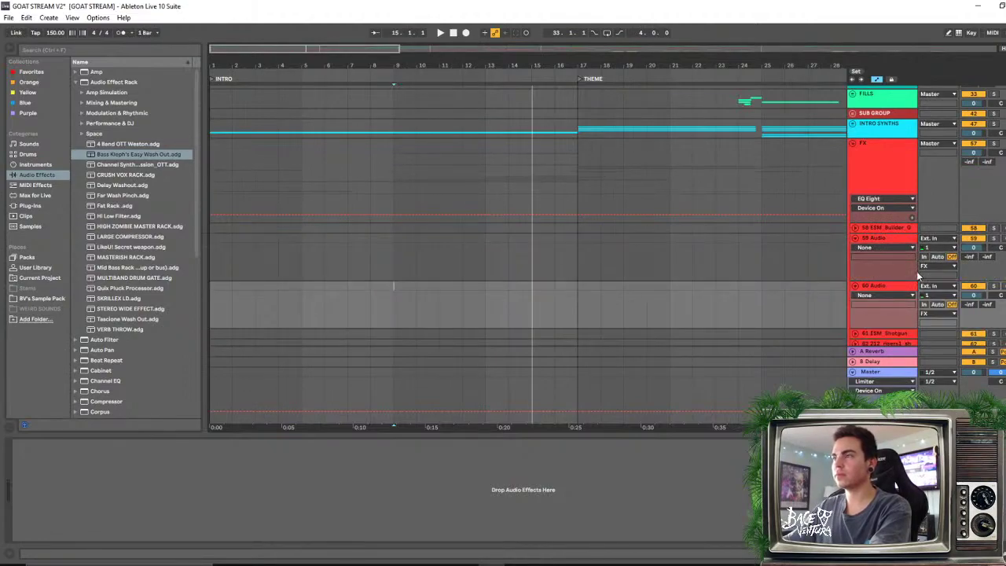
key(ctrl+t)
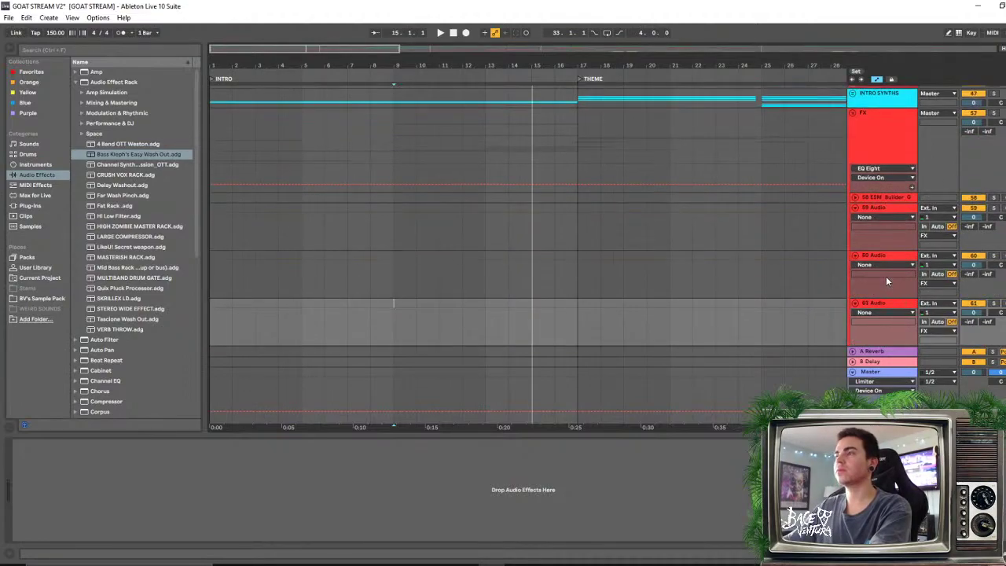
Move the three new audio tracks to the top of the FX group and dismiss the Kaspersky advert
scroll(886, 276, down, 3)
click(884, 201)
drag(885, 201, 883, 189)
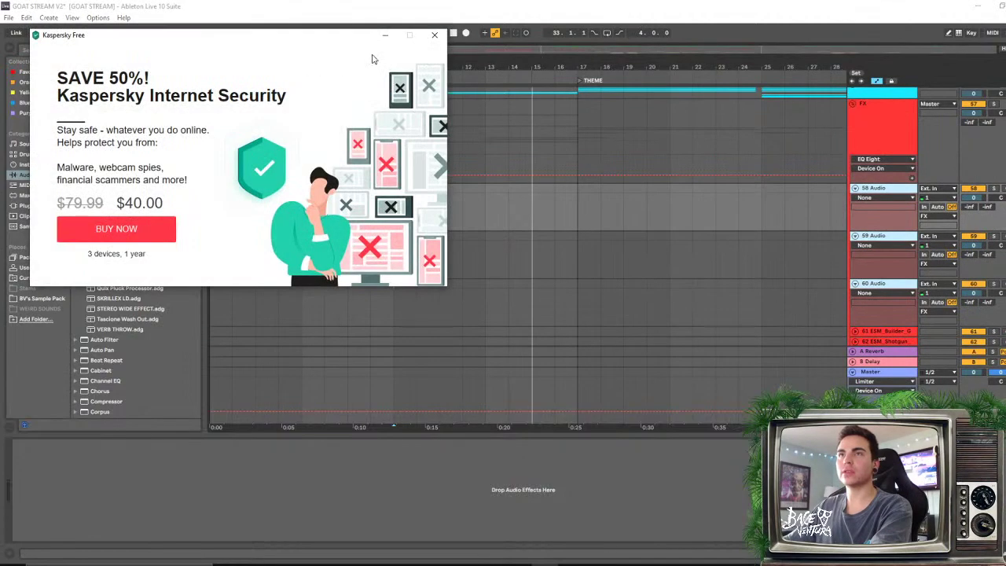
click(434, 36)
Place the TYNAN_fx_loop_glitchy_fun_06_150 sample at bar 9 on the third new audio track
scroll(246, 152, down, 2)
scroll(245, 151, up, 10)
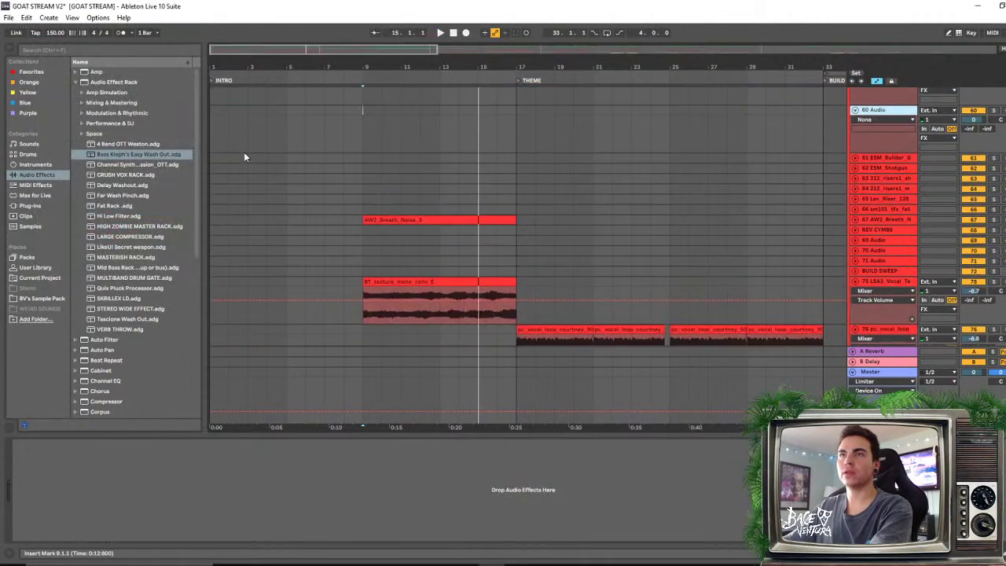
scroll(247, 148, down, 15)
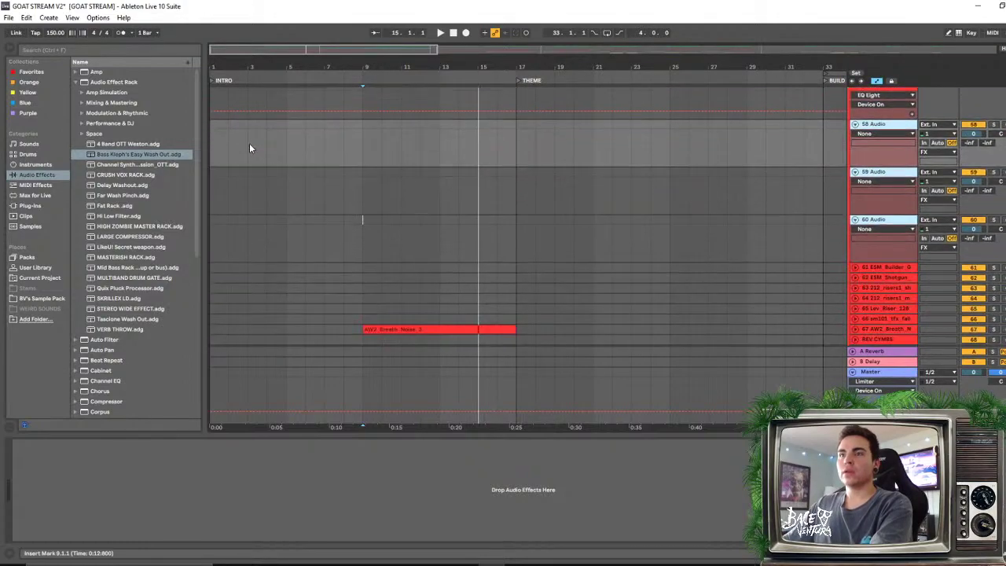
scroll(249, 154, down, 5)
scroll(283, 185, up, 4)
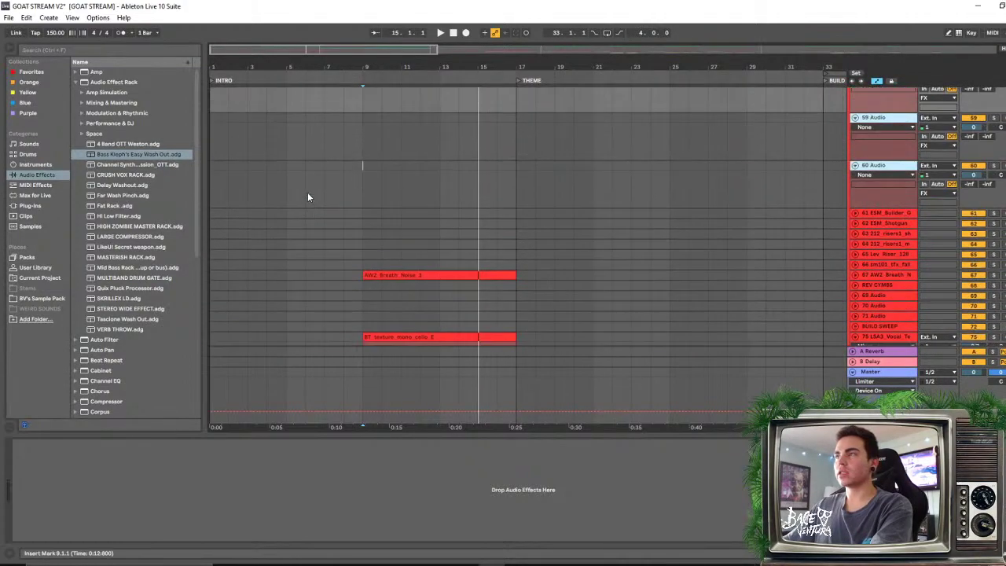
click(361, 168)
key(space)
scroll(398, 178, up, 2)
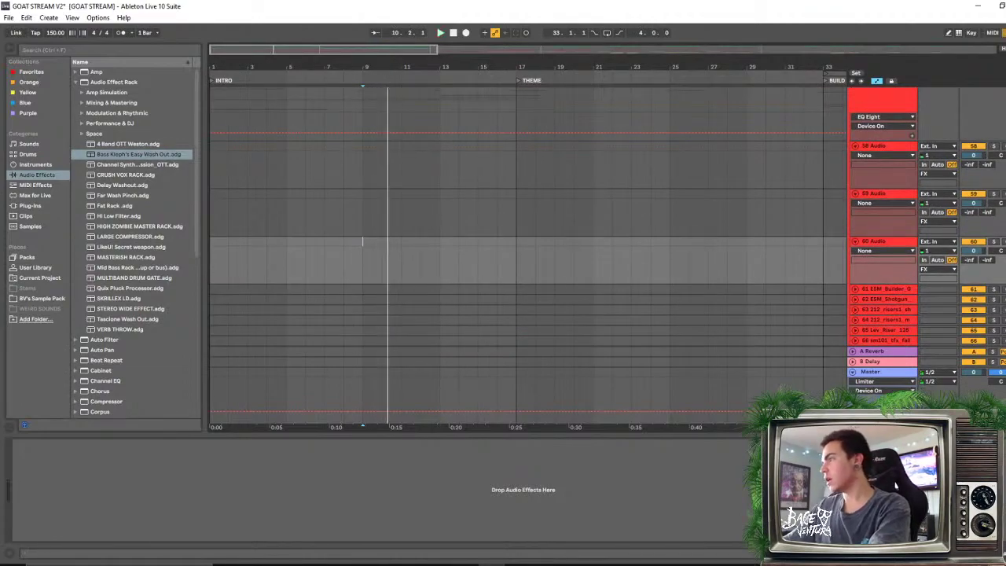
drag(1002, 192, 368, 256)
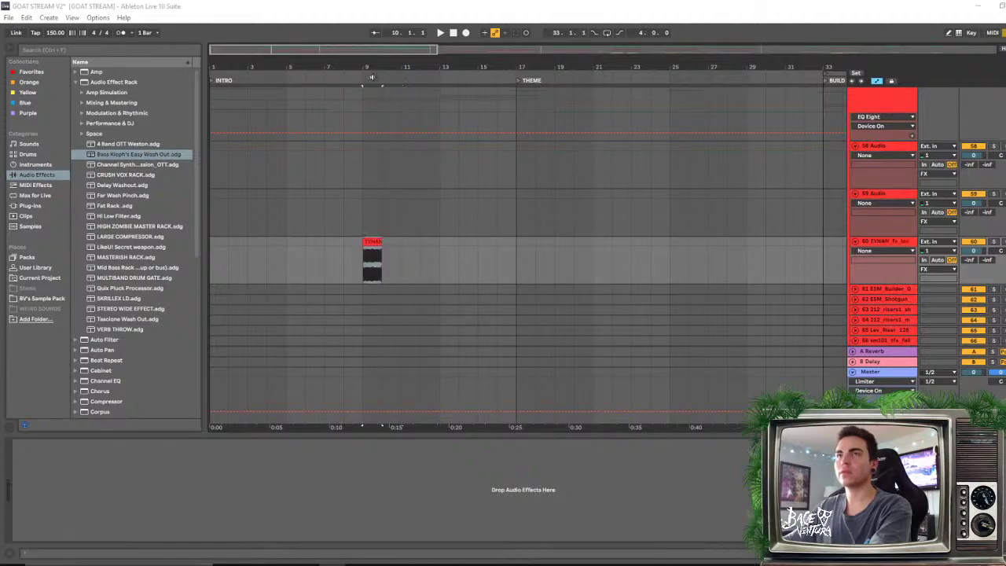
Solo the glitch loop's track and listen to the clip from bar 9
drag(380, 61, 367, 222)
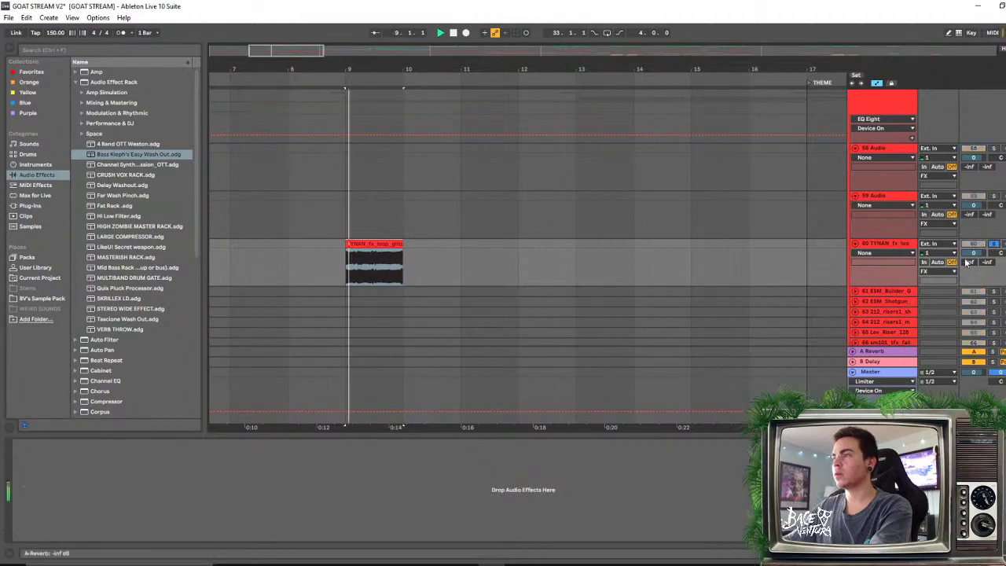
click(886, 230)
click(392, 258)
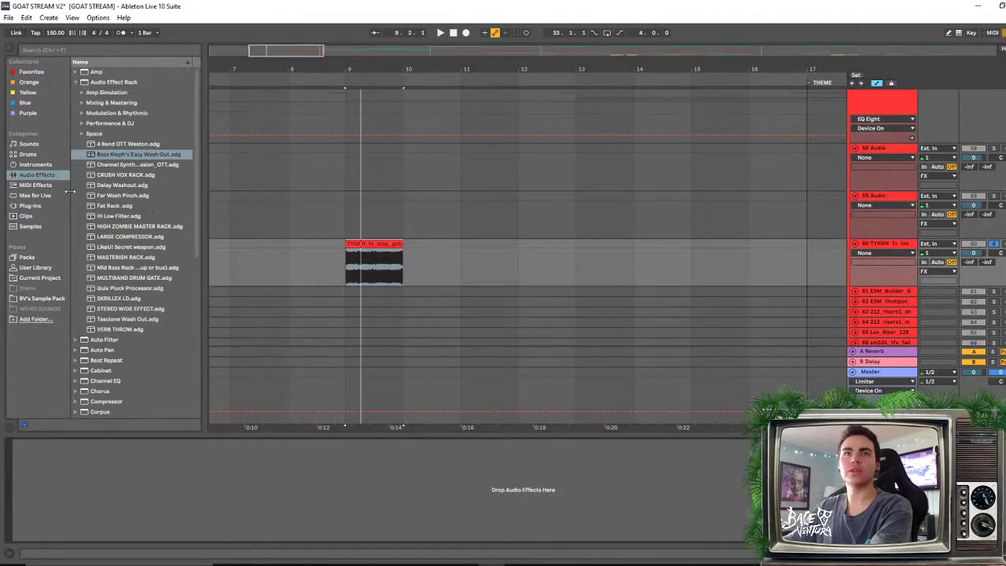
Add an EQ Eight to the glitch loop's track and lower its high shelf to -7.81 dB at 3.03 kHz
click(36, 206)
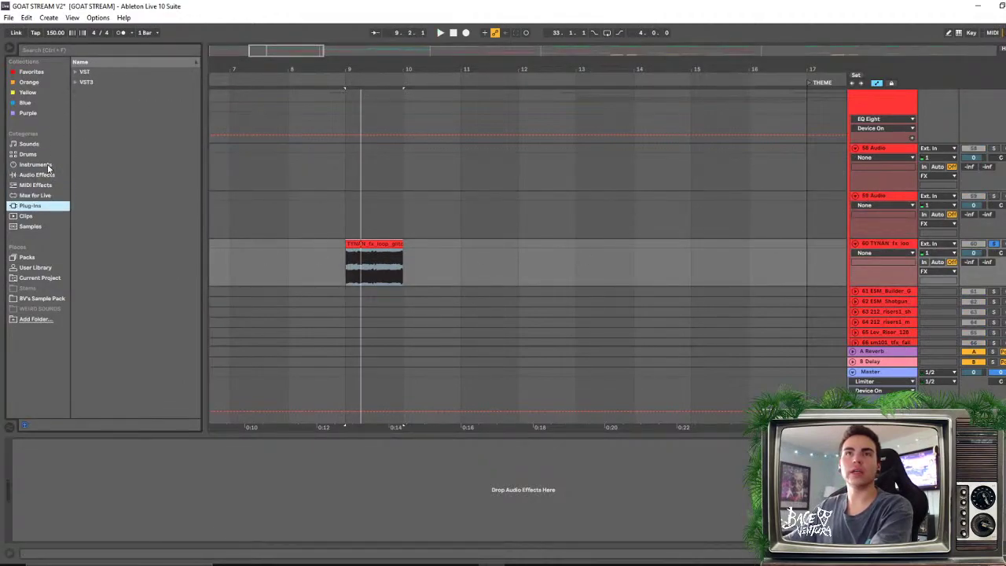
click(37, 175)
click(76, 81)
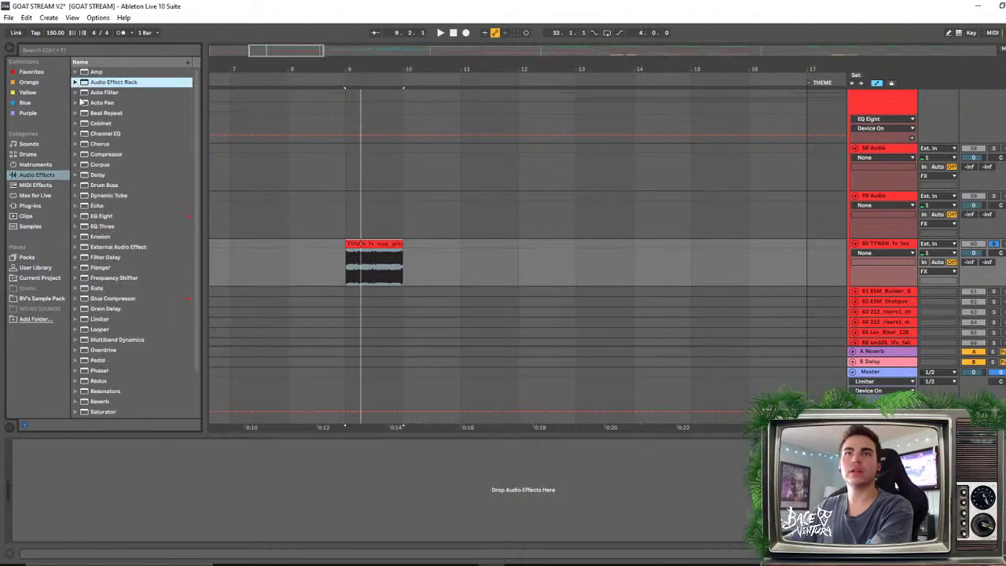
scroll(102, 157, down, 3)
drag(100, 165, 351, 512)
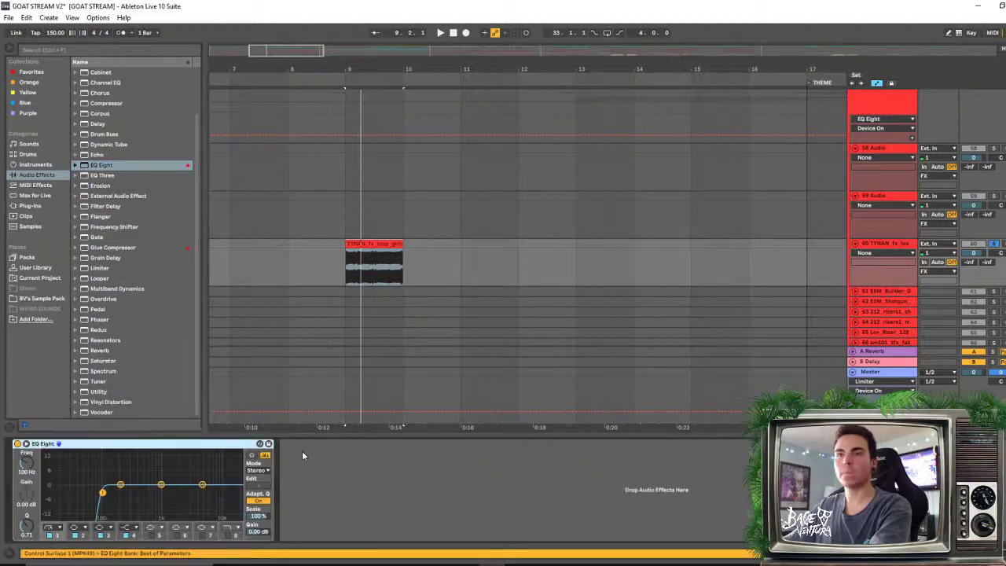
drag(201, 484, 188, 501)
key(space)
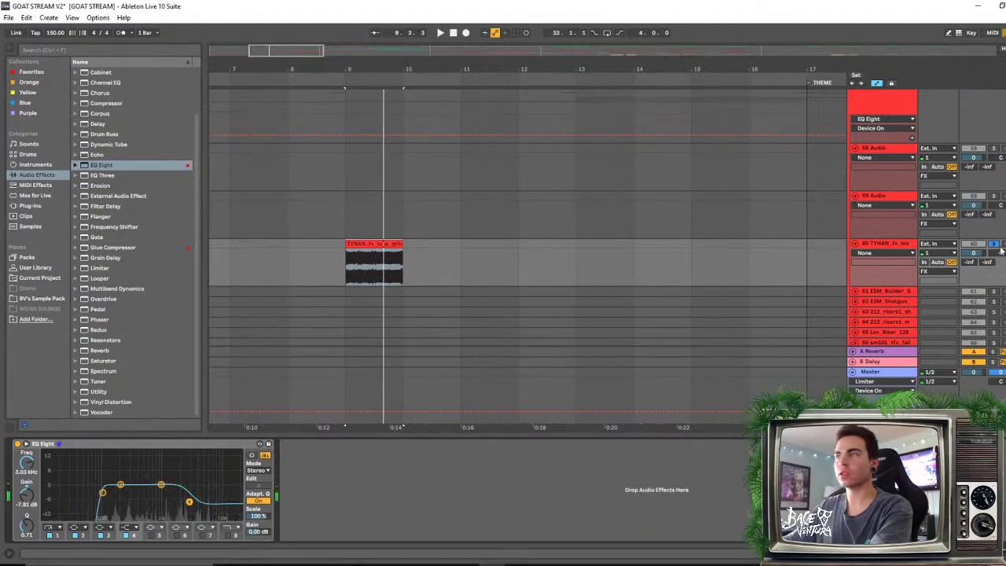
Lower the glitch loop track's volume to -14.1 dB, unsolo it and play it with the full mix from bar 9
mouse_move(983, 254)
mouse_down()
mouse_move(983, 283)
mouse_move(968, 257)
mouse_up()
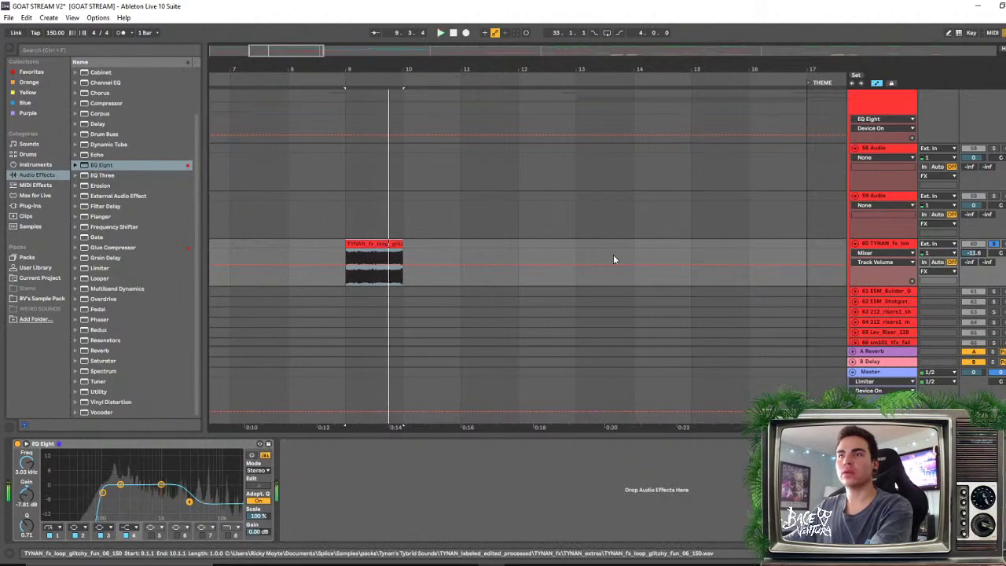
click(994, 244)
key(space)
key(space)
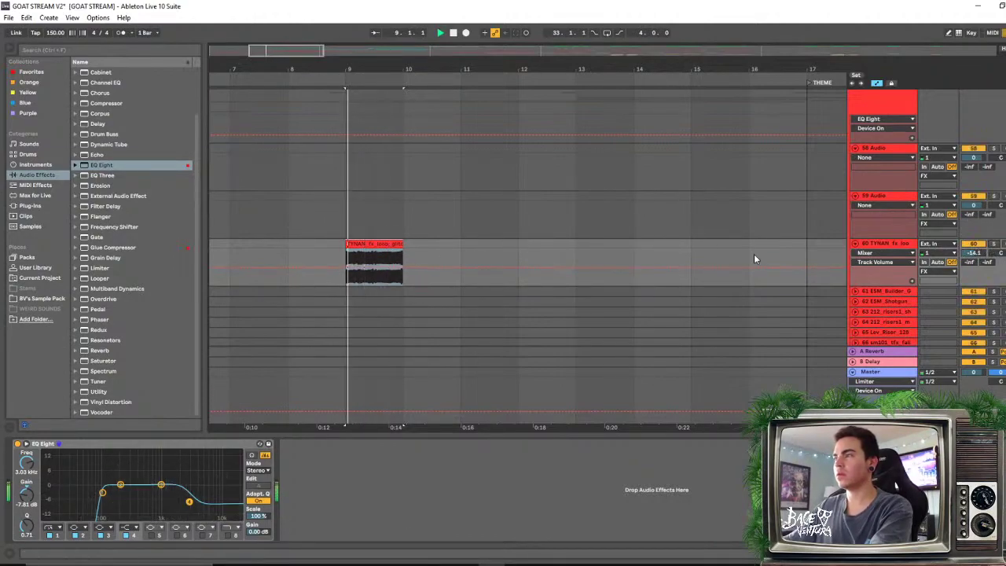
drag(377, 70, 377, 77)
key(space)
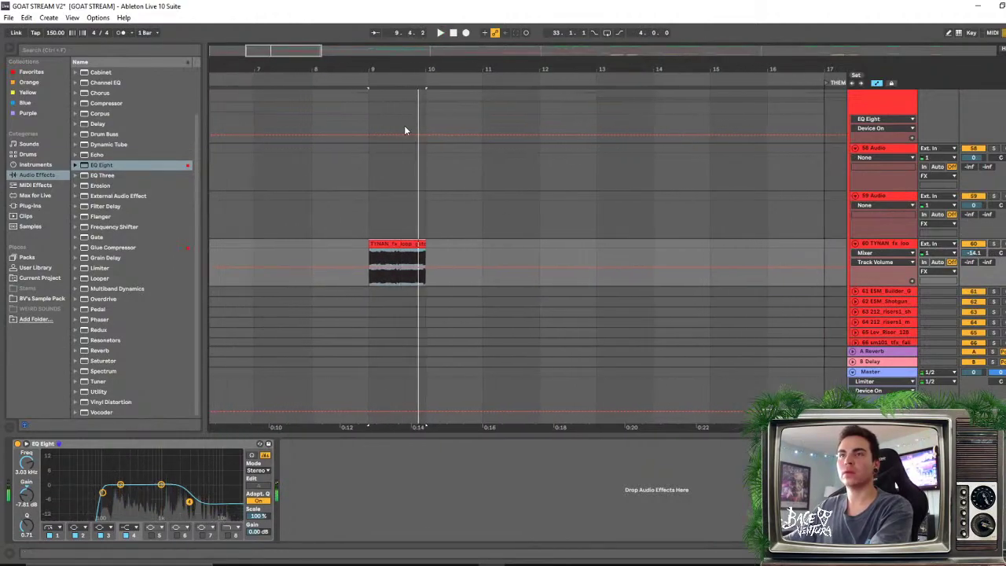
Move the glitch loop clip one beat later to start at 9.2 and play the passage leading into it
click(428, 223)
key(space)
double_click(395, 268)
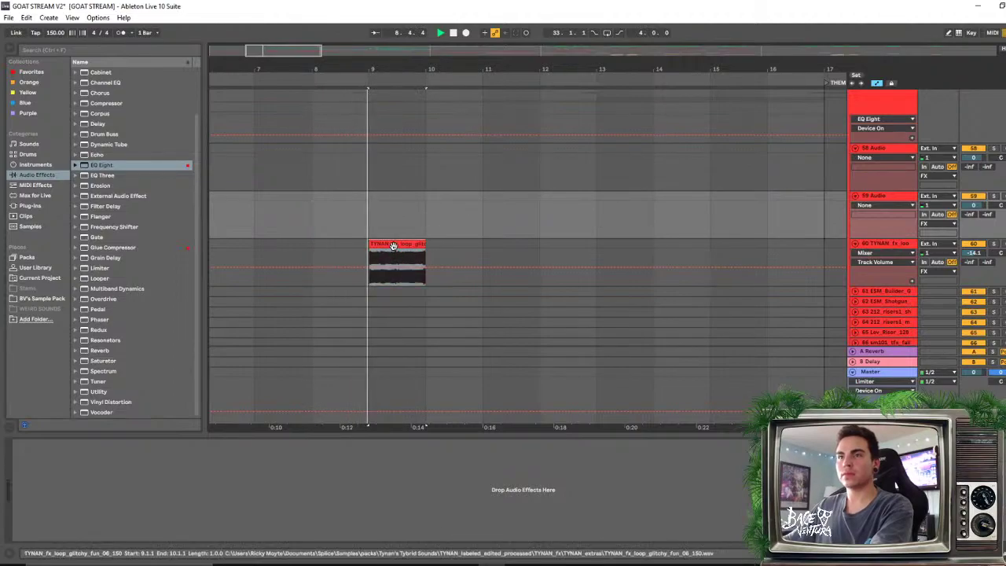
drag(380, 71, 460, 170)
click(354, 173)
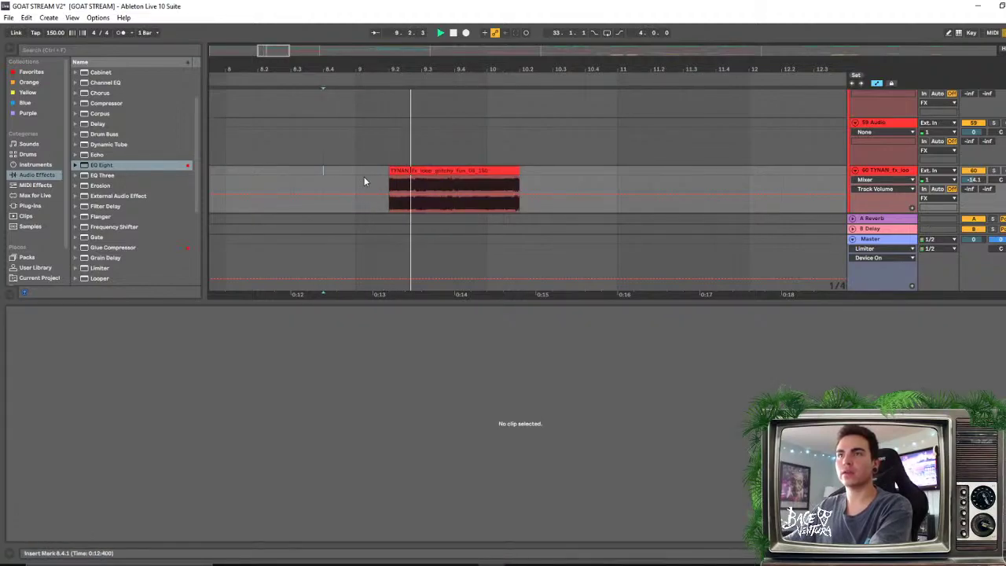
Split the glitch loop clip at 9.3, move its second part to 11.2 and play back from bar 9
click(422, 187)
key(ctrl+e)
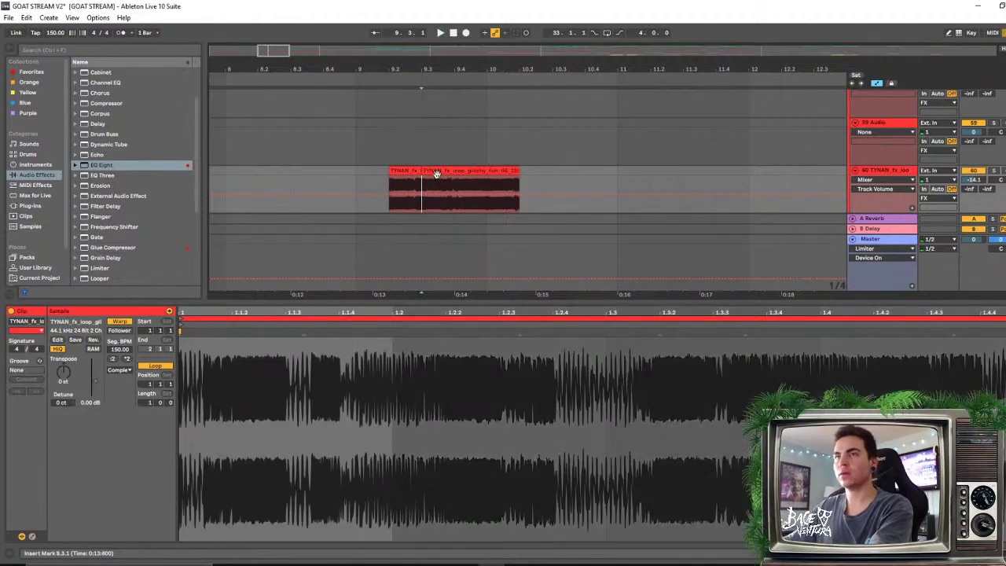
drag(468, 189, 697, 188)
click(365, 170)
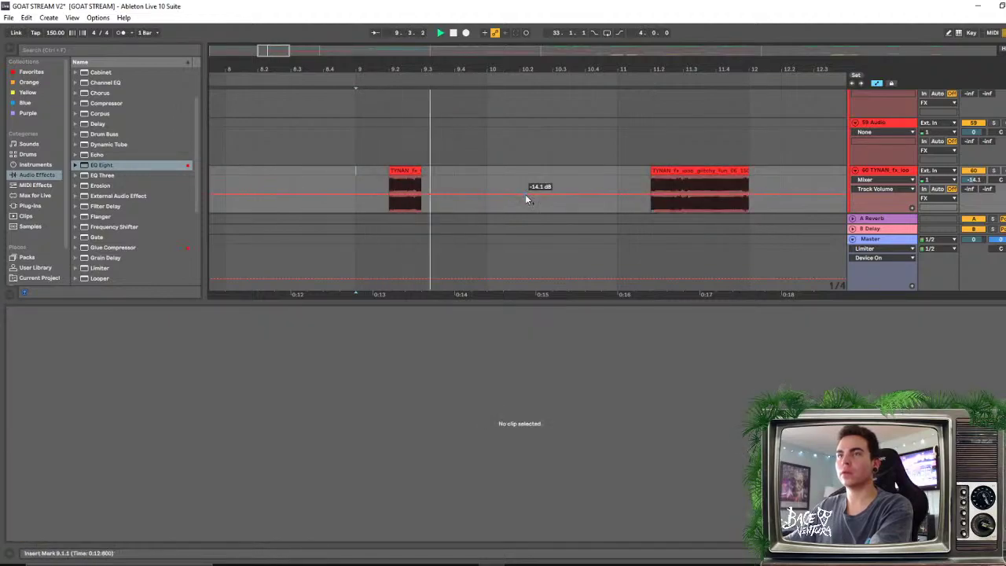
key(space)
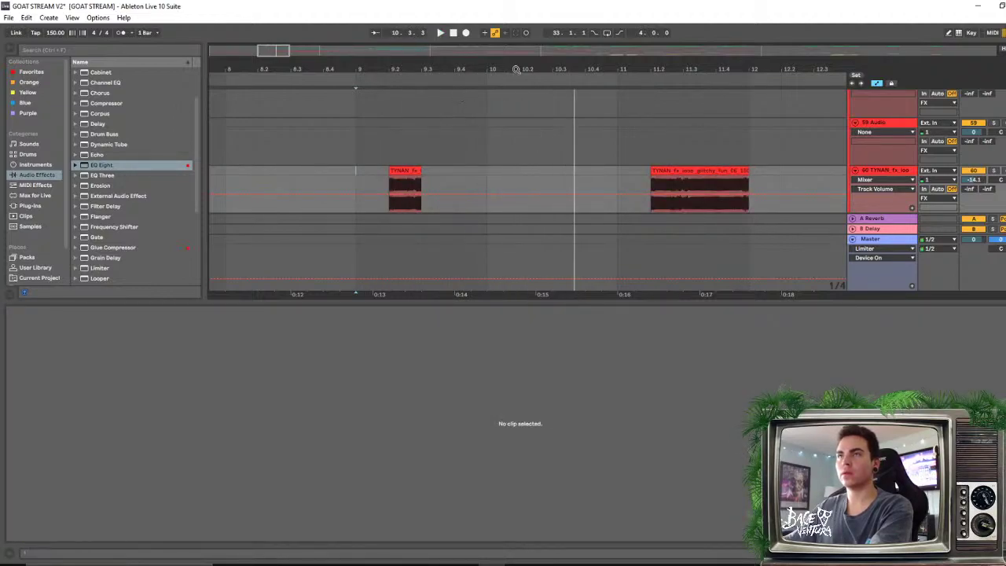
Play the arrangement from 8.4 to hear the separated glitch clips
drag(515, 71, 494, 66)
click(324, 126)
key(space)
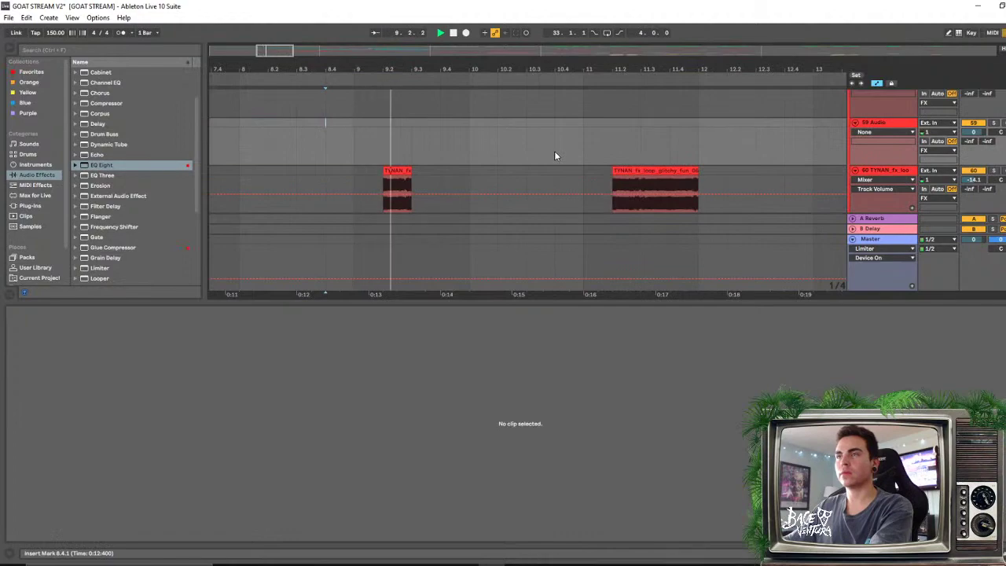
Split the glitch clip at 11.2 into one-beat slices, move the later slices to 13.2 and 15.2, and play from bar 9
click(642, 184)
key(space)
key(ctrl+e)
drag(712, 72, 495, 169)
click(485, 189)
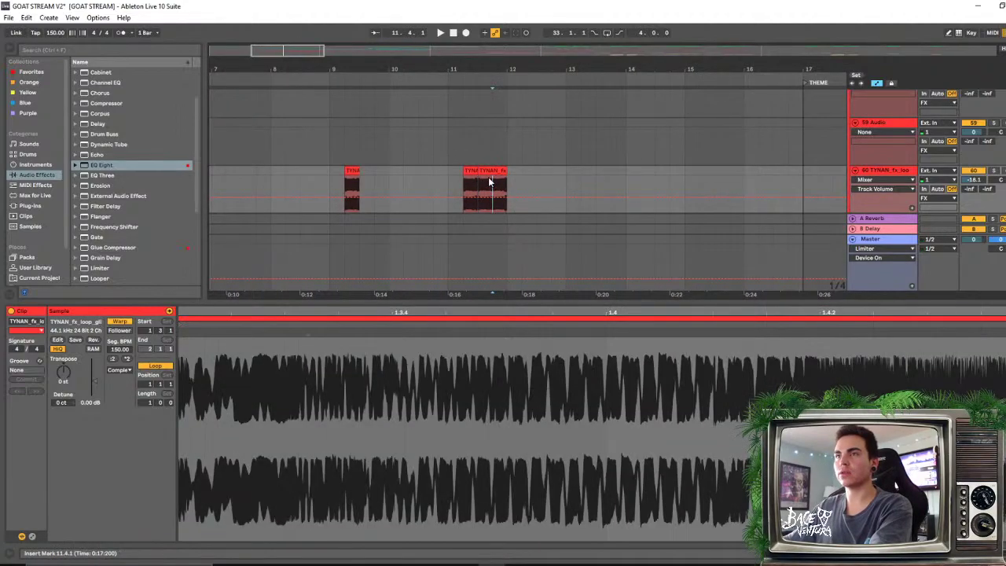
drag(498, 170, 713, 181)
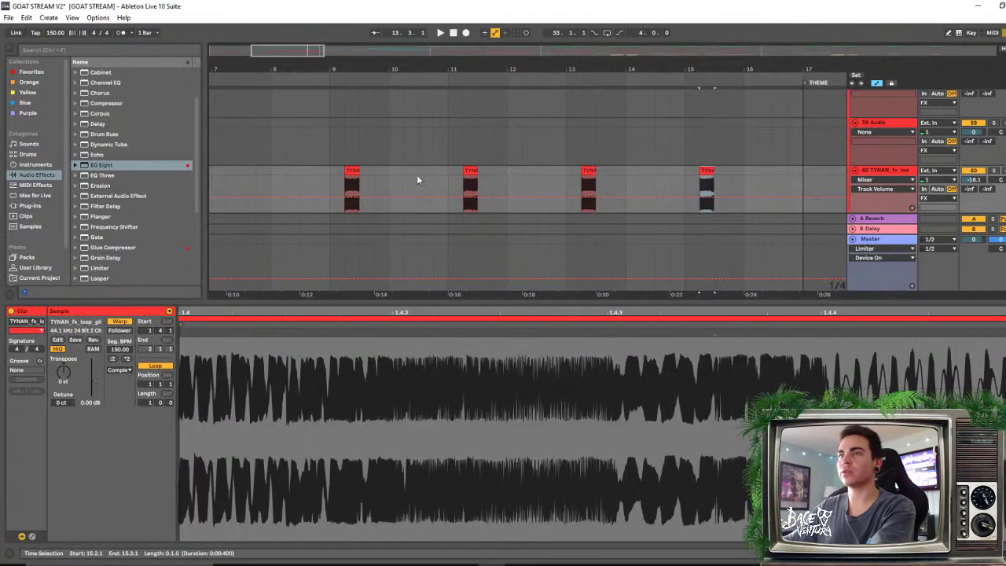
click(329, 175)
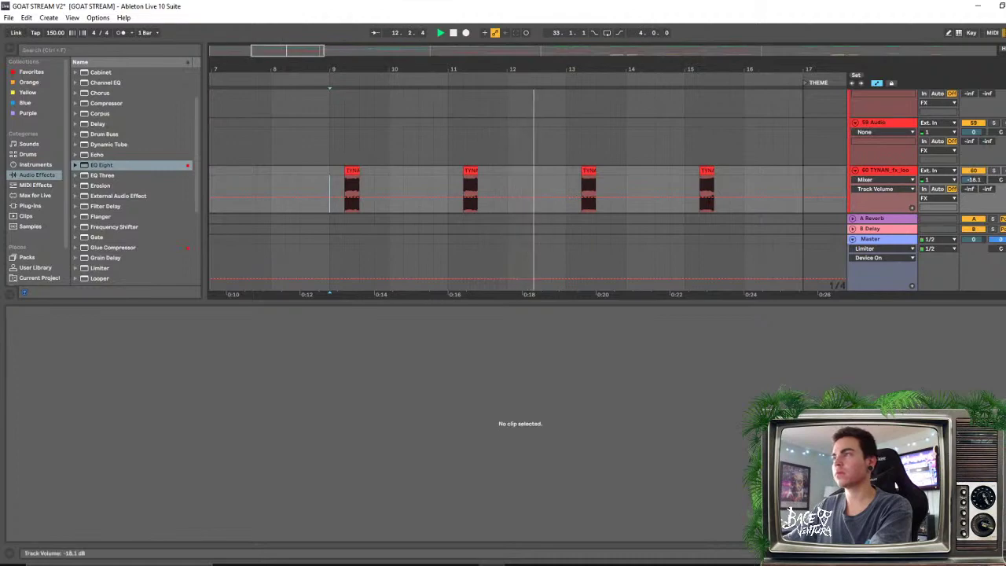
Solo the glitch loop track, add a Reverb after its EQ Eight and play the first glitch clip
click(352, 192)
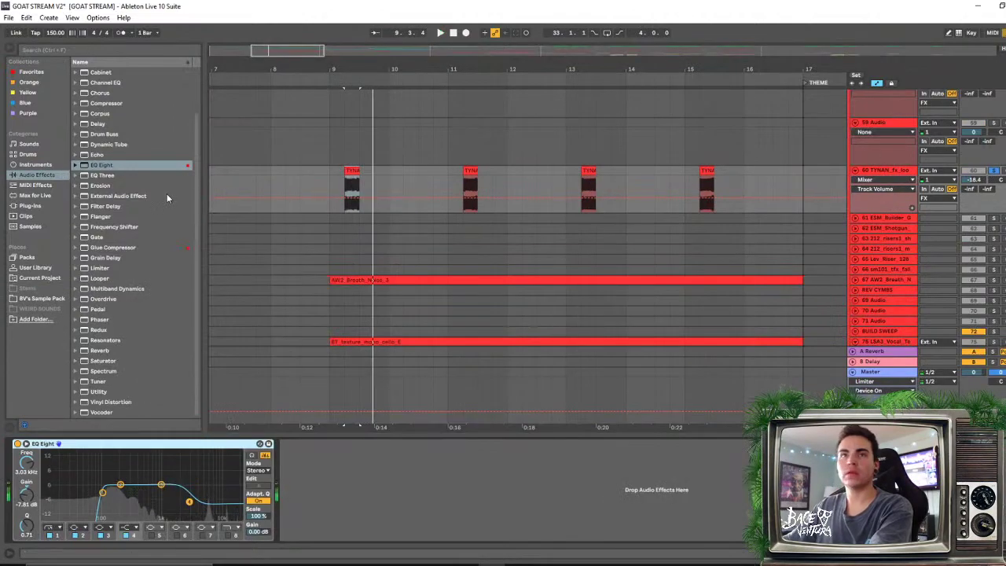
drag(94, 351, 500, 536)
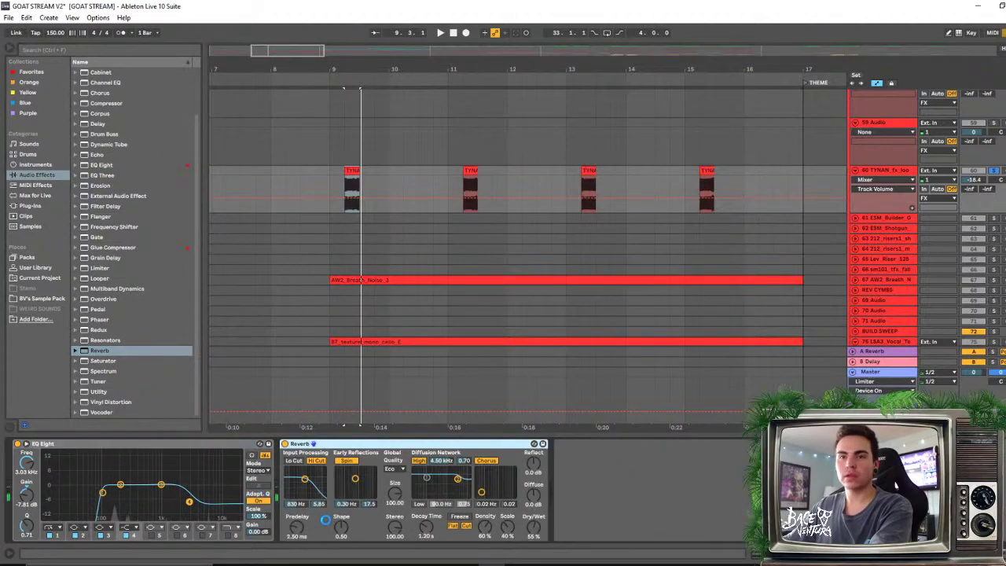
key(space)
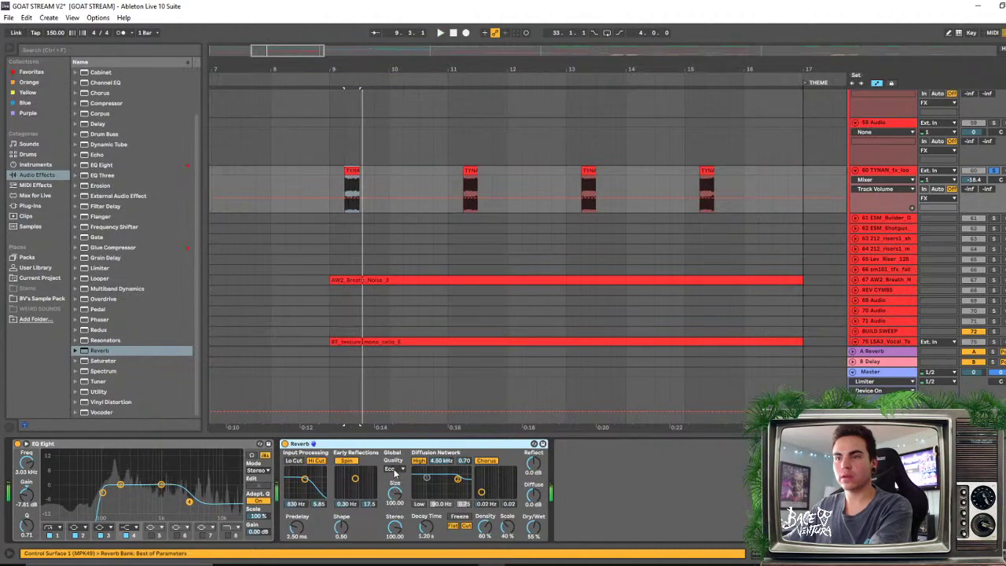
Set the Reverb's quality to High, enable its input low cut, disable the high cut and move the input filter to 1.77 kHz
click(393, 468)
click(393, 495)
click(293, 461)
click(314, 461)
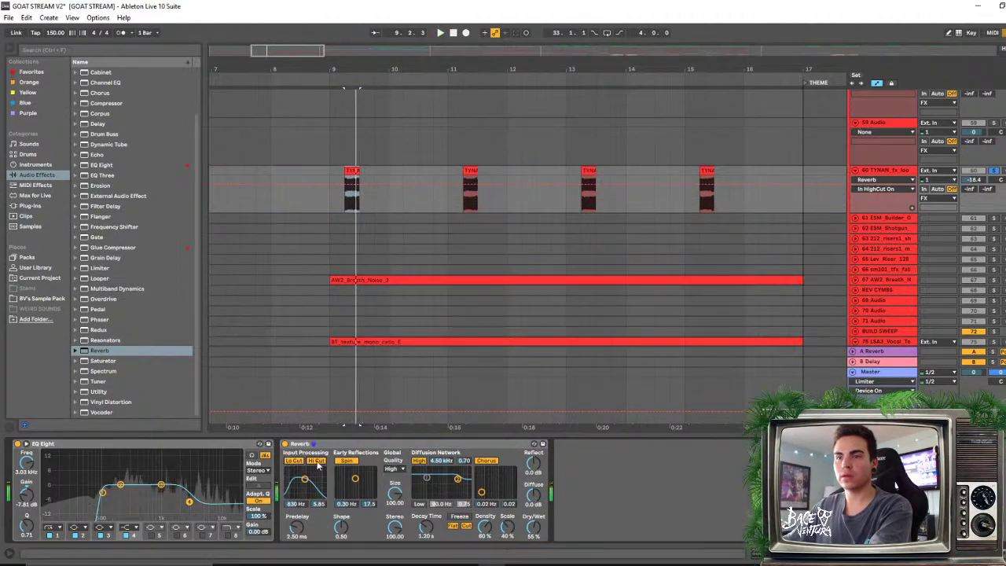
drag(304, 478, 346, 501)
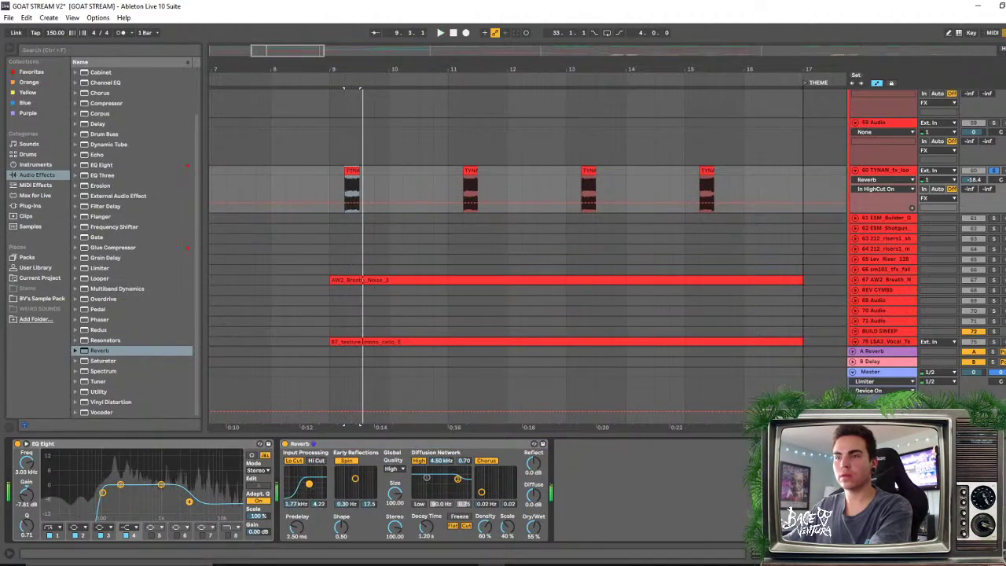
Set the Reverb's Dry/Wet to 21%, its size to 55.09 and its decay time to 743 ms
drag(533, 525, 534, 551)
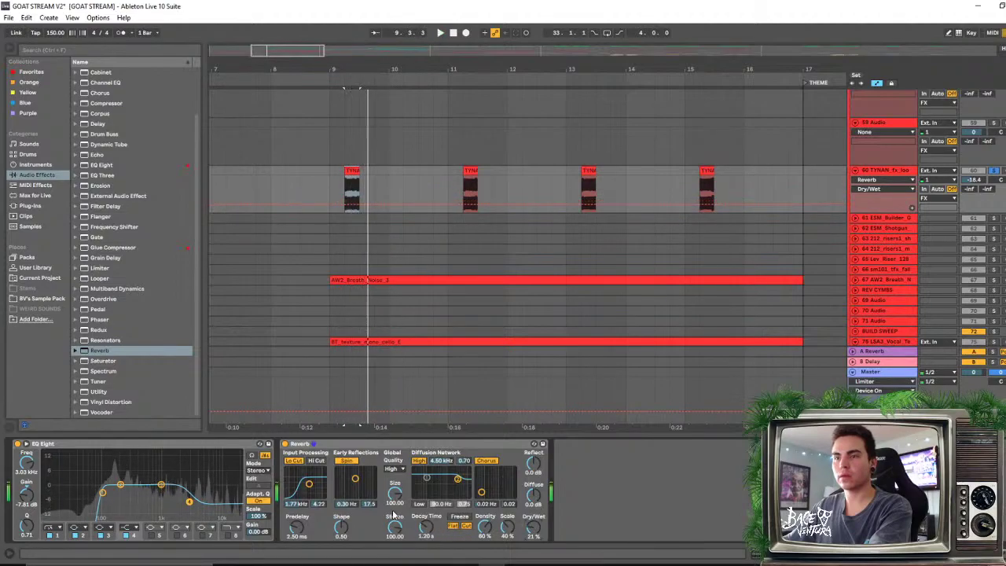
drag(394, 494, 426, 541)
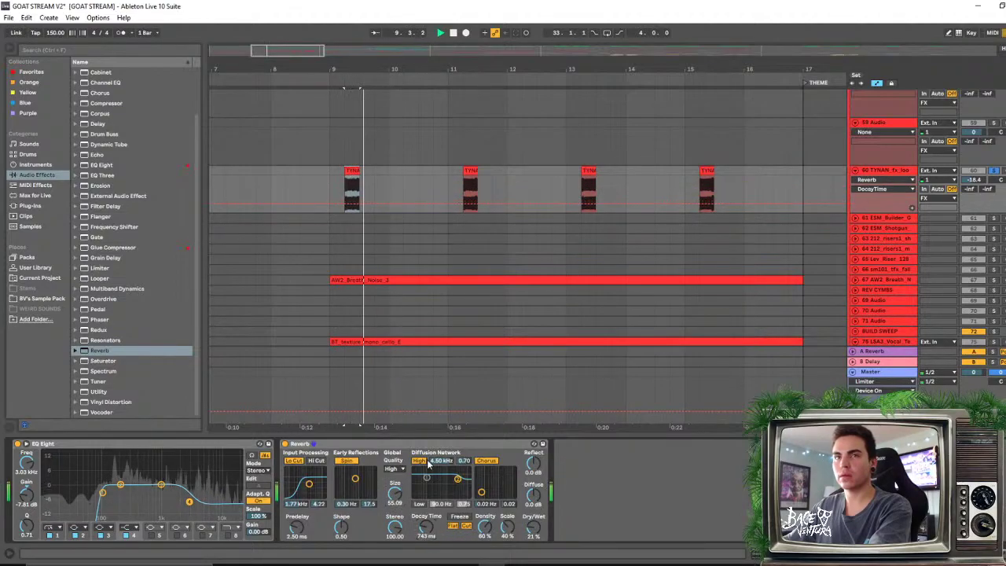
scroll(127, 286, up, 2)
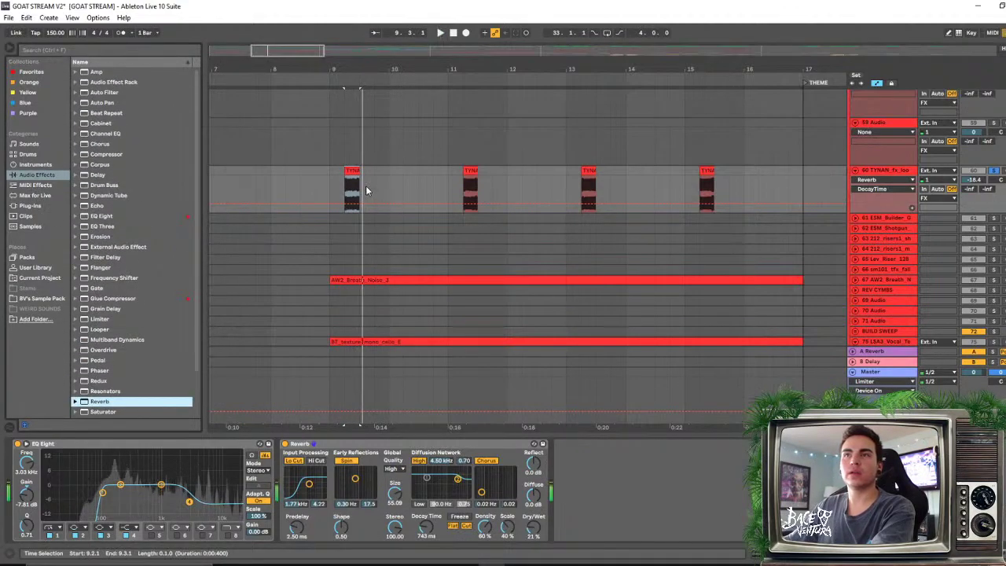
Set the EQ Eight high shelf to -7.07 dB at 2.90 kHz, unsolo the glitch track and play the full mix from 8.3
click(794, 221)
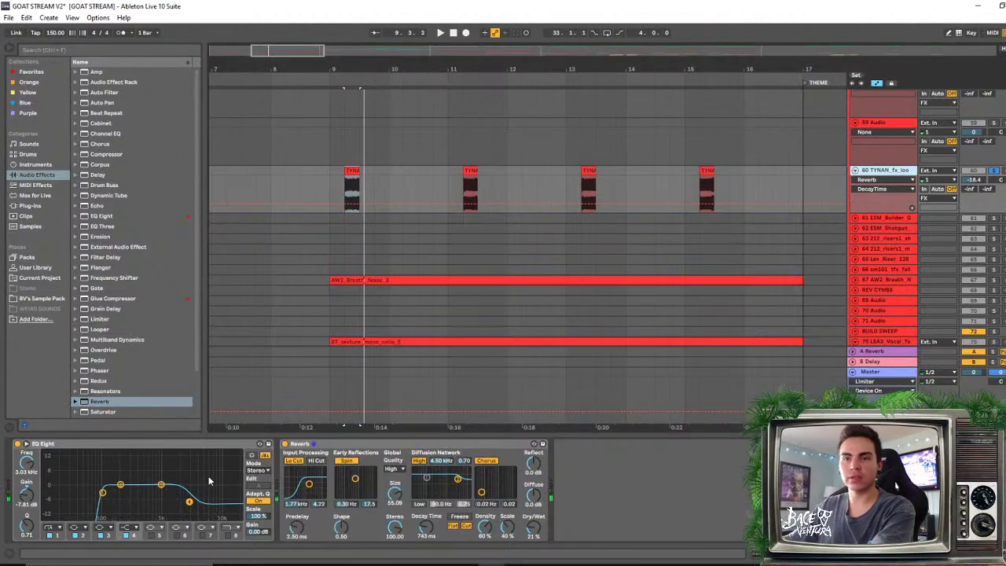
key(space)
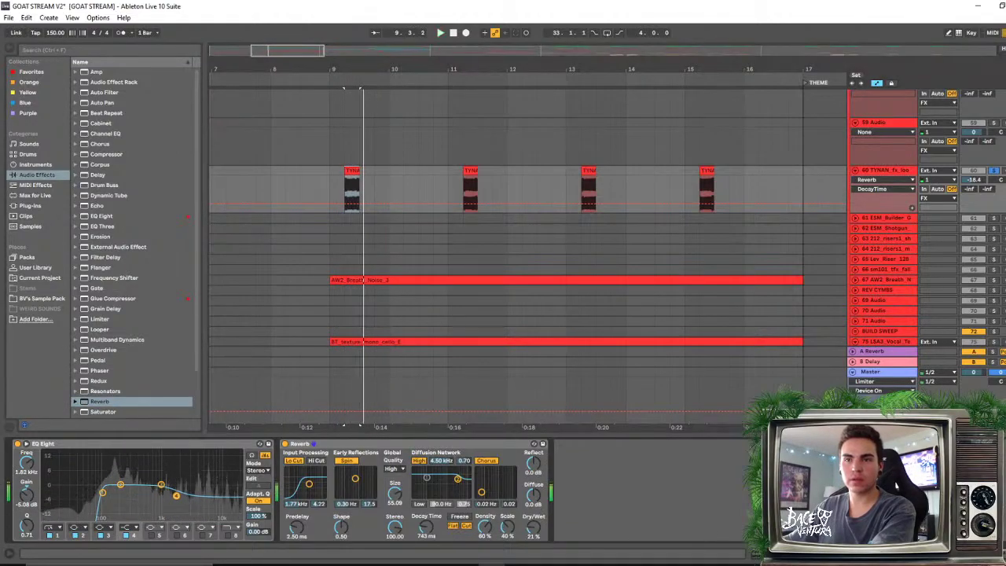
drag(189, 502, 187, 500)
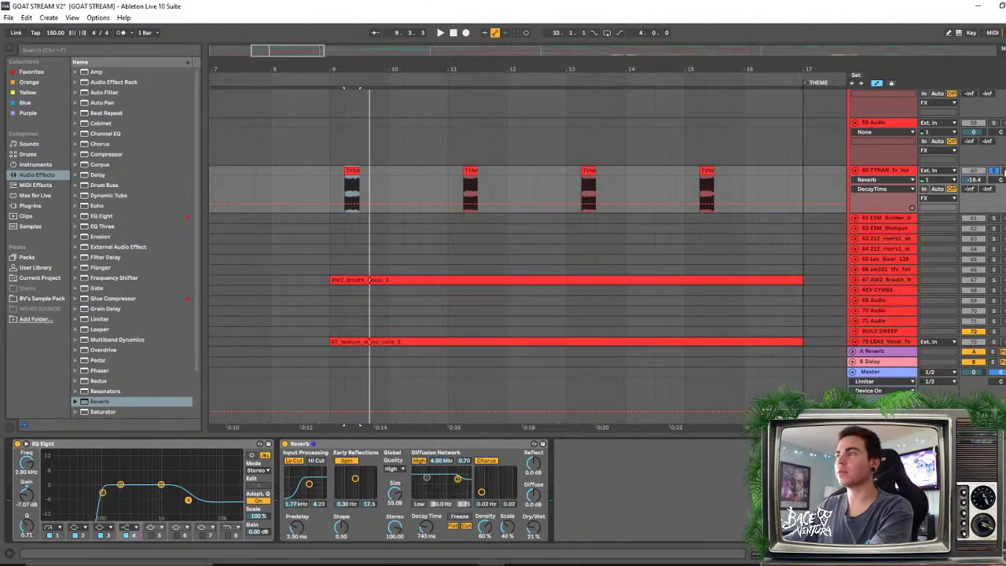
click(300, 146)
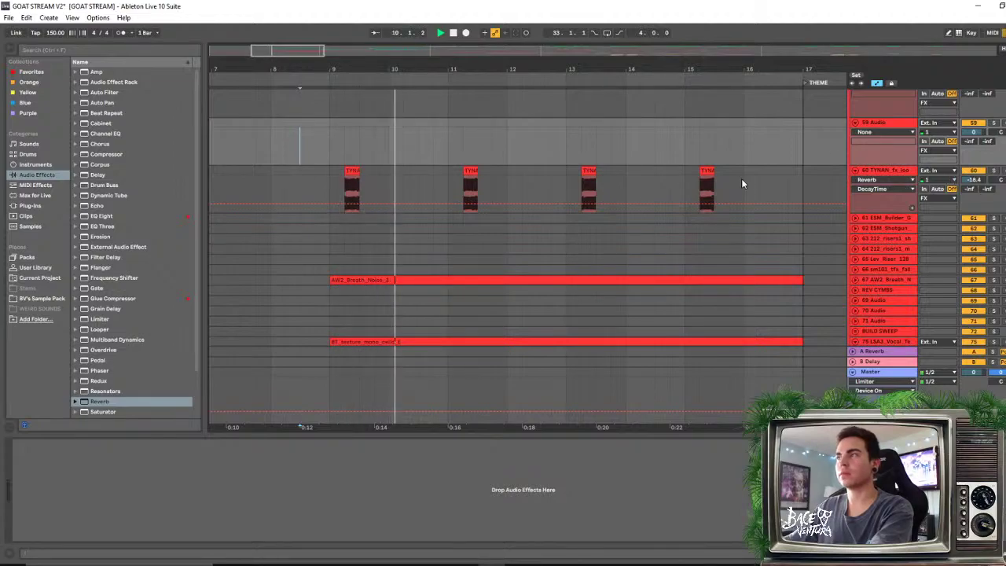
Double the first glitch clip's segment tempo to 300 BPM, extend the clip to end at 9.4 and play it
click(353, 189)
double_click(352, 189)
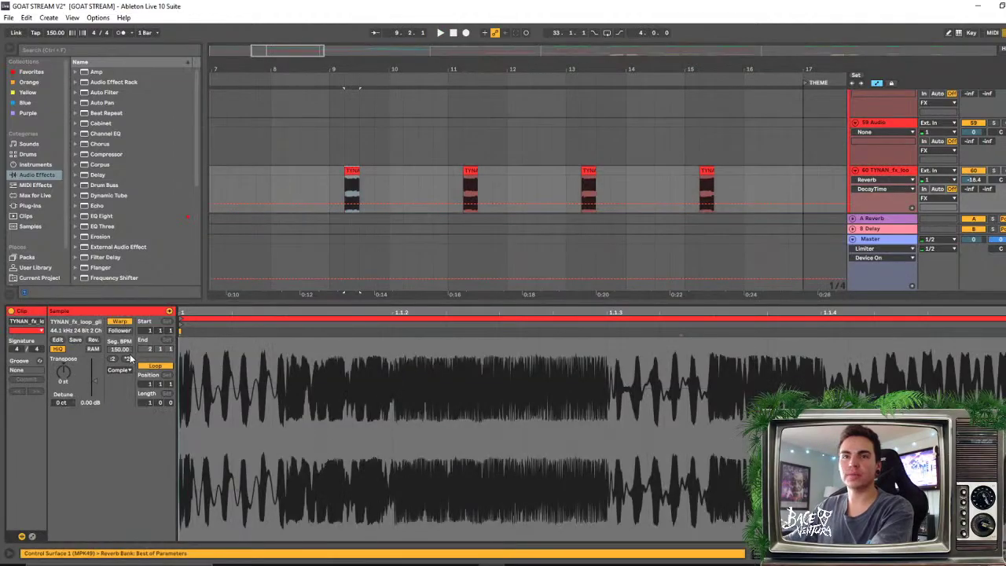
click(127, 358)
click(360, 168)
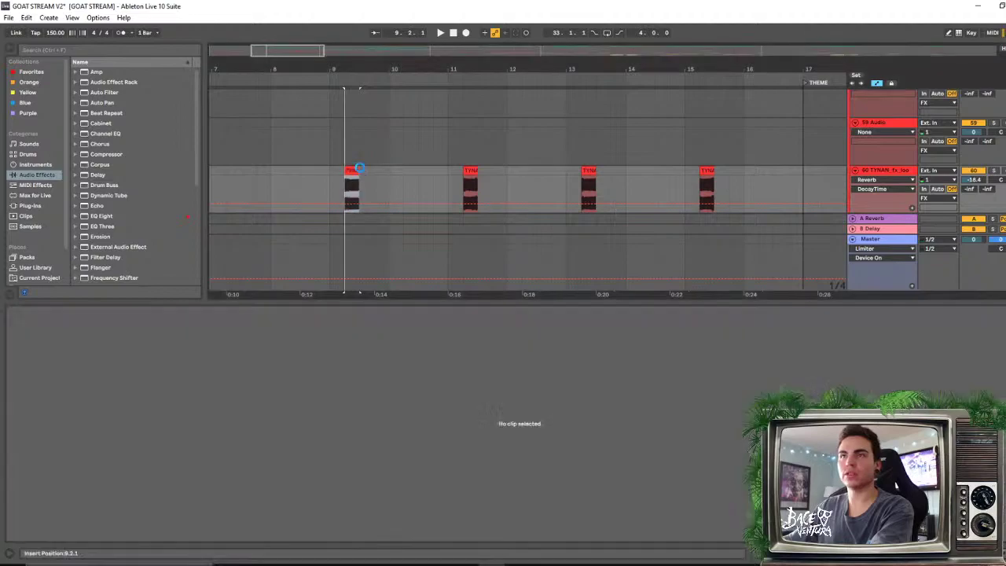
click(357, 169)
drag(360, 170, 374, 170)
click(354, 169)
key(space)
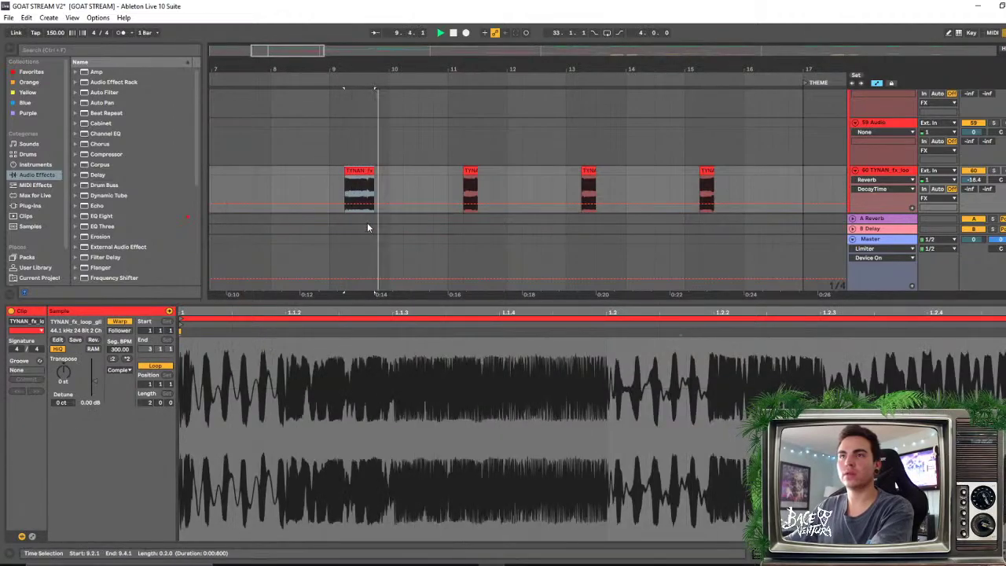
key(space)
key(space)
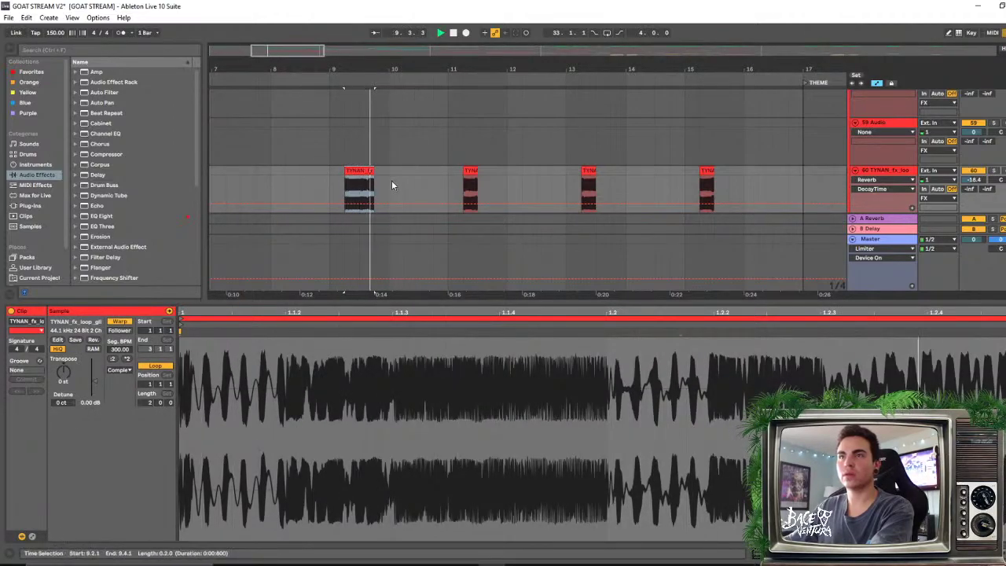
Double the segment tempo of the glitch clips at 11.2, 13.2 and 15.2 to 300 BPM and extend each to two beats
click(472, 179)
click(128, 360)
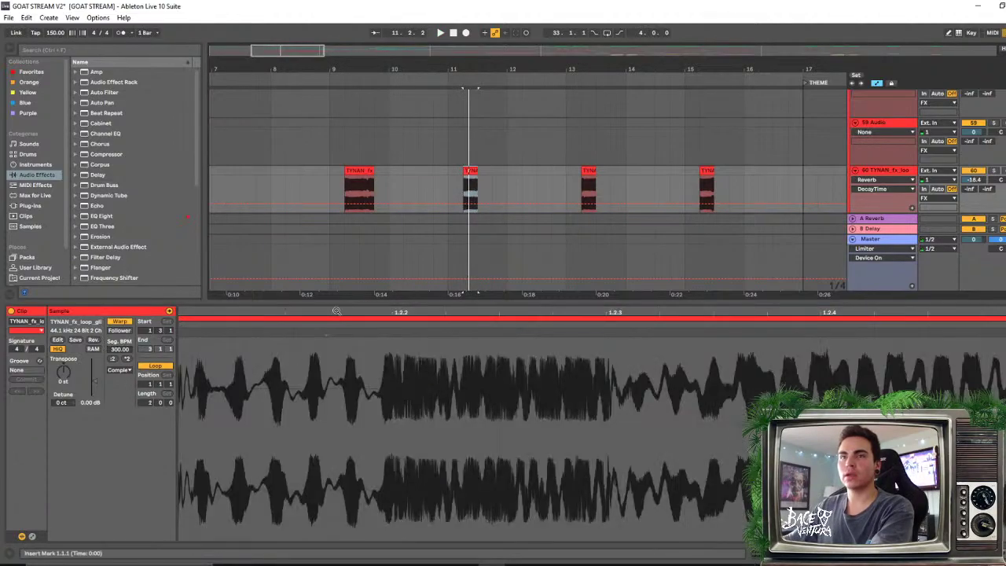
drag(480, 174, 493, 174)
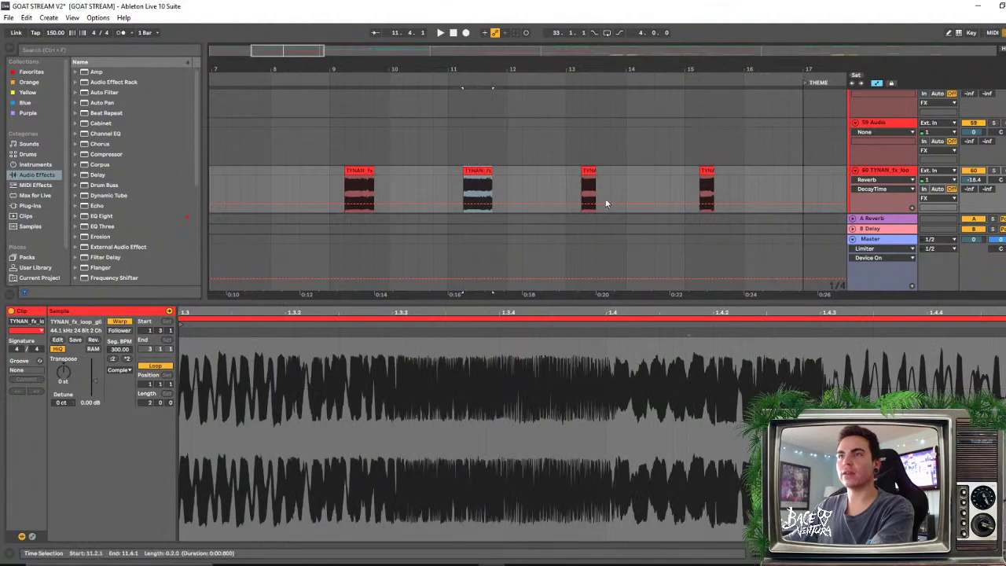
click(595, 174)
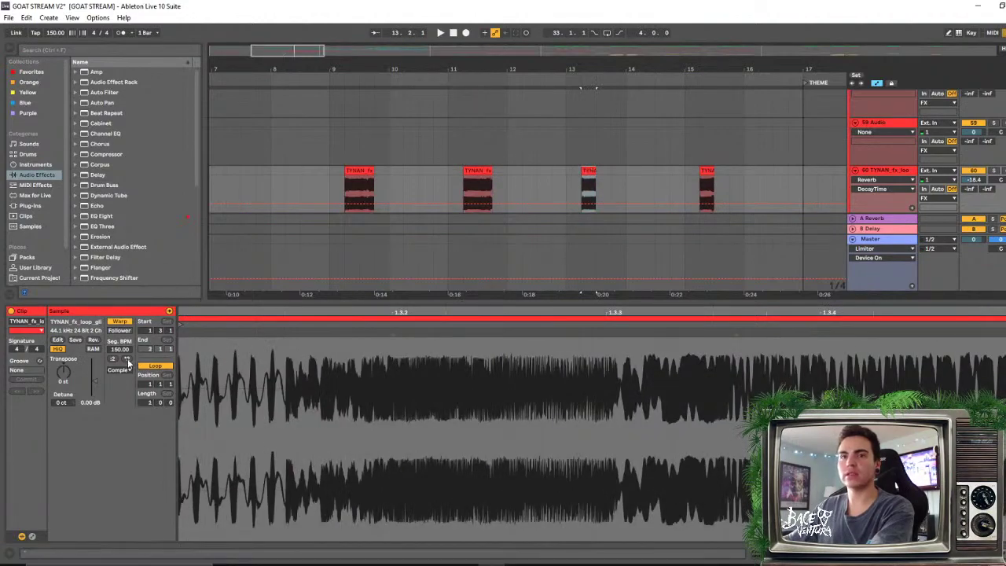
click(127, 359)
drag(596, 176, 611, 176)
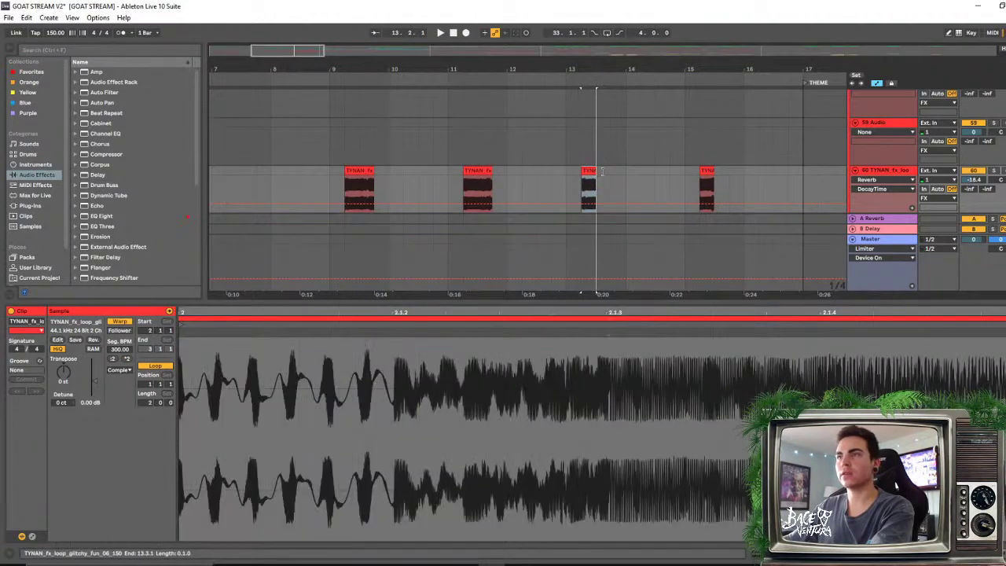
click(712, 172)
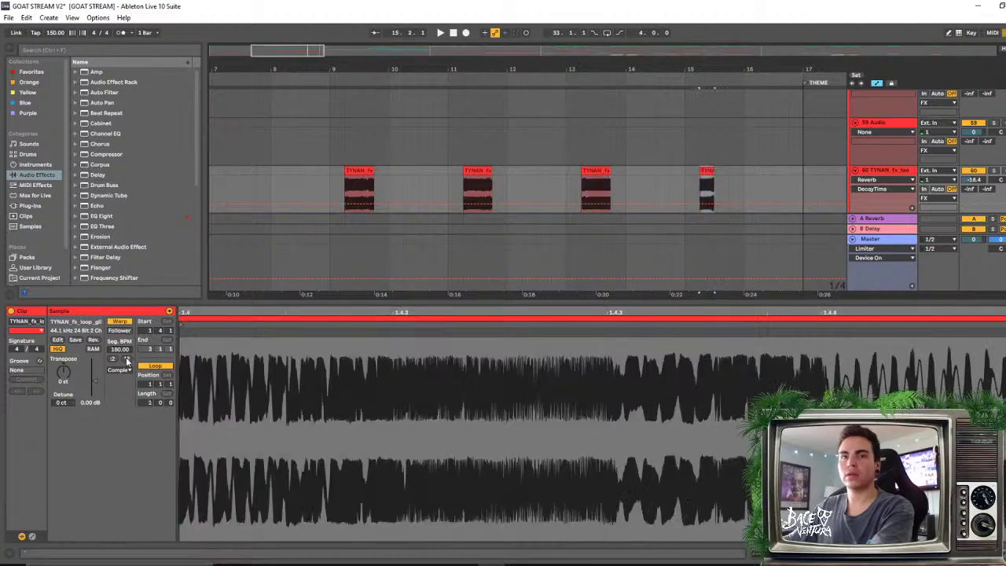
click(127, 360)
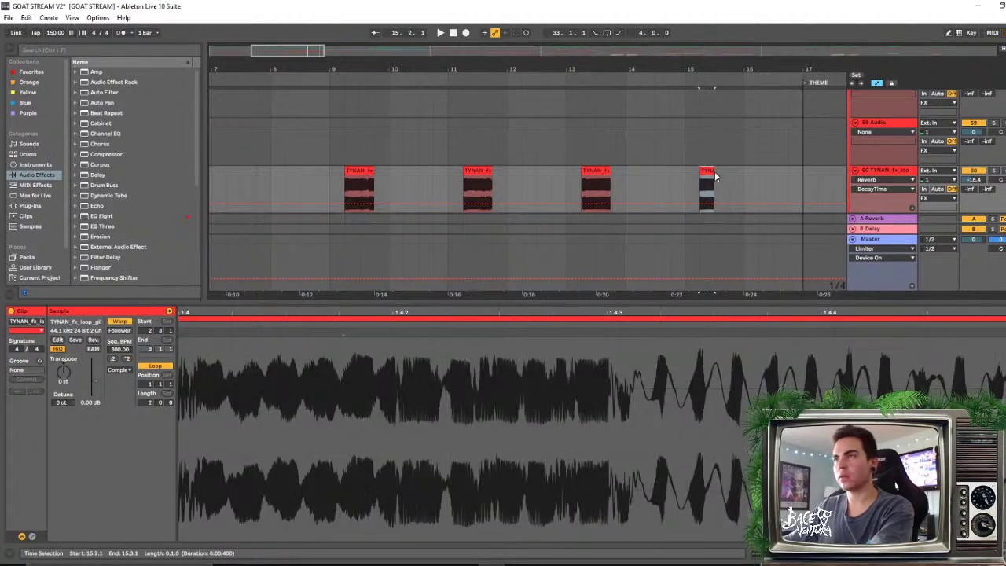
drag(715, 174, 729, 174)
Solo the glitch track and set the first clip's warp mode to Complex Pro with formants 9.38 and envelope 81 during playback
click(351, 170)
key(space)
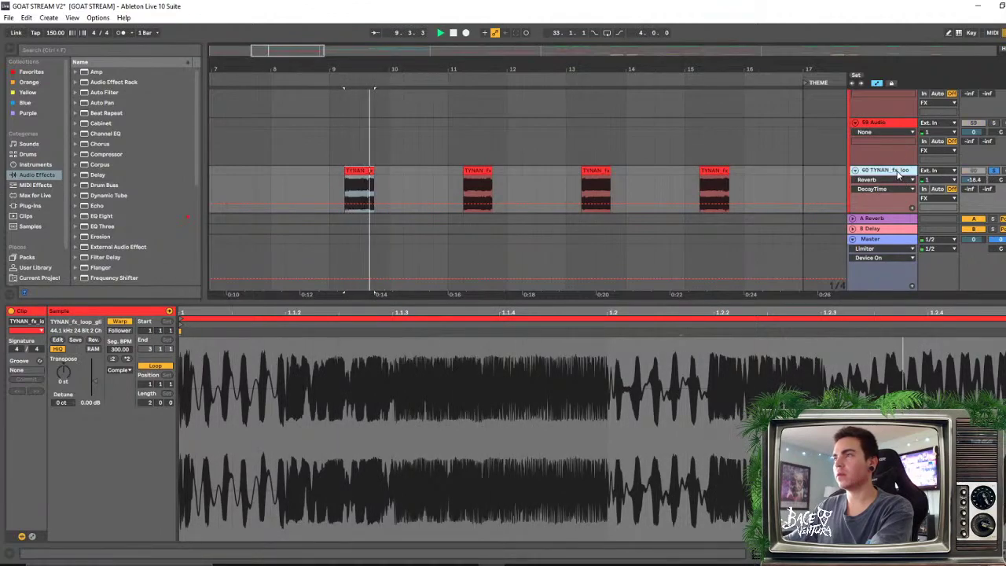
click(120, 369)
click(128, 419)
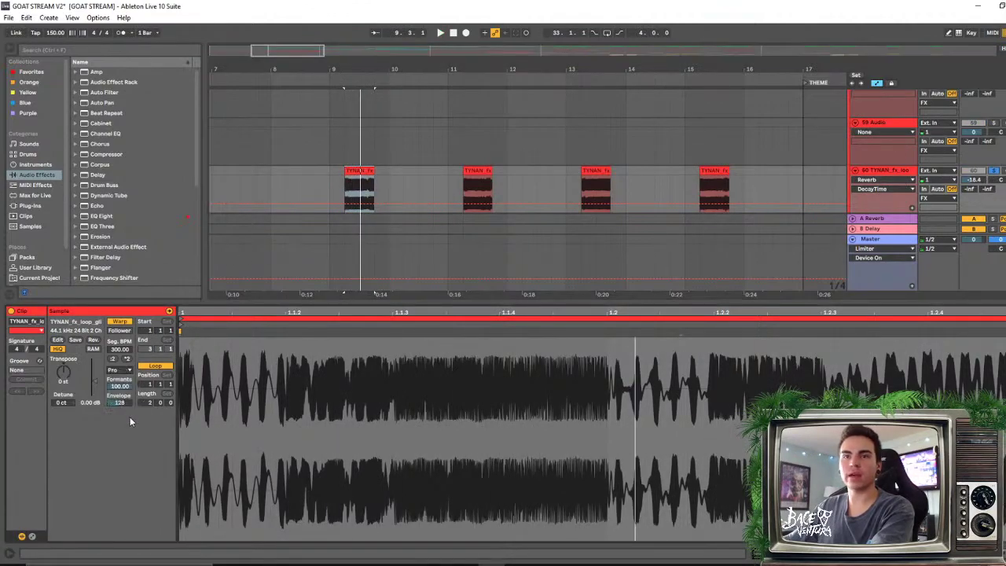
drag(120, 387, 120, 439)
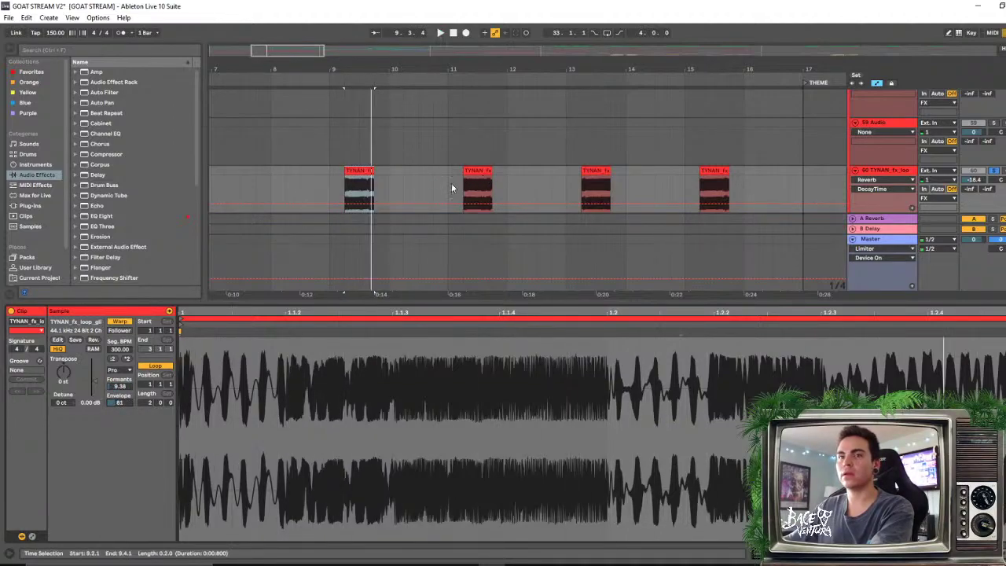
Set the warp mode of the glitch clips at 11.2, 13.2 and 15.2 to Complex Pro
click(477, 184)
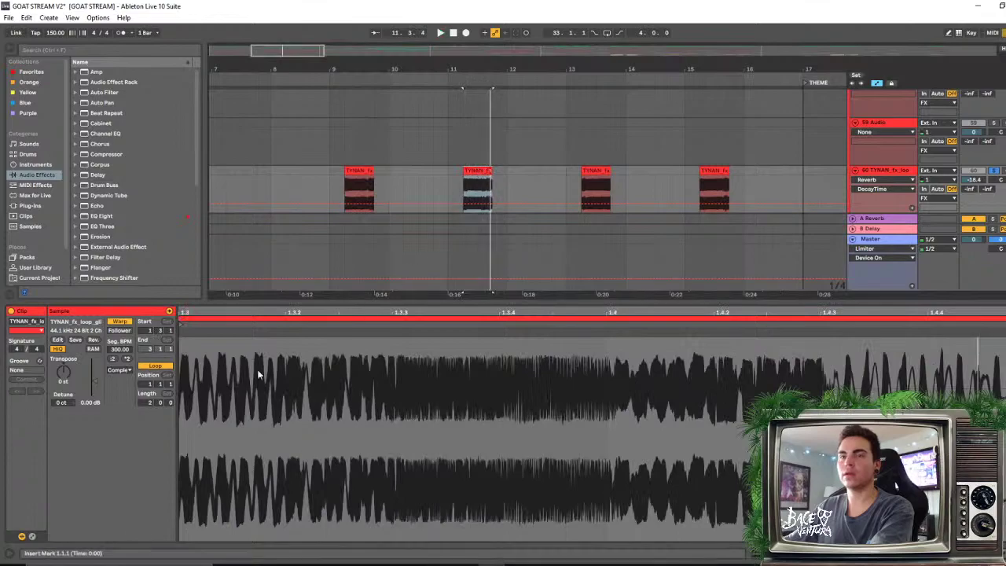
click(132, 373)
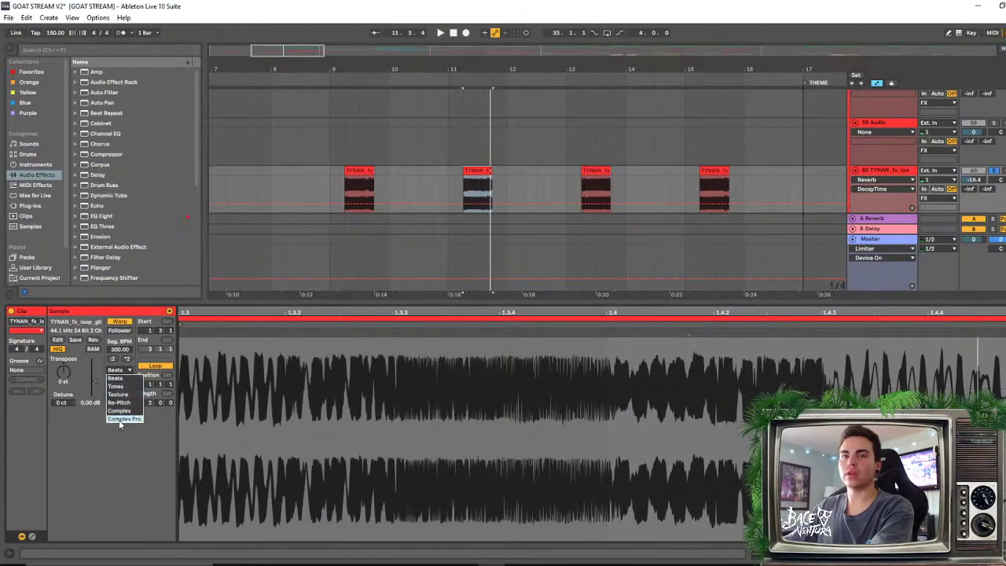
click(122, 416)
click(595, 174)
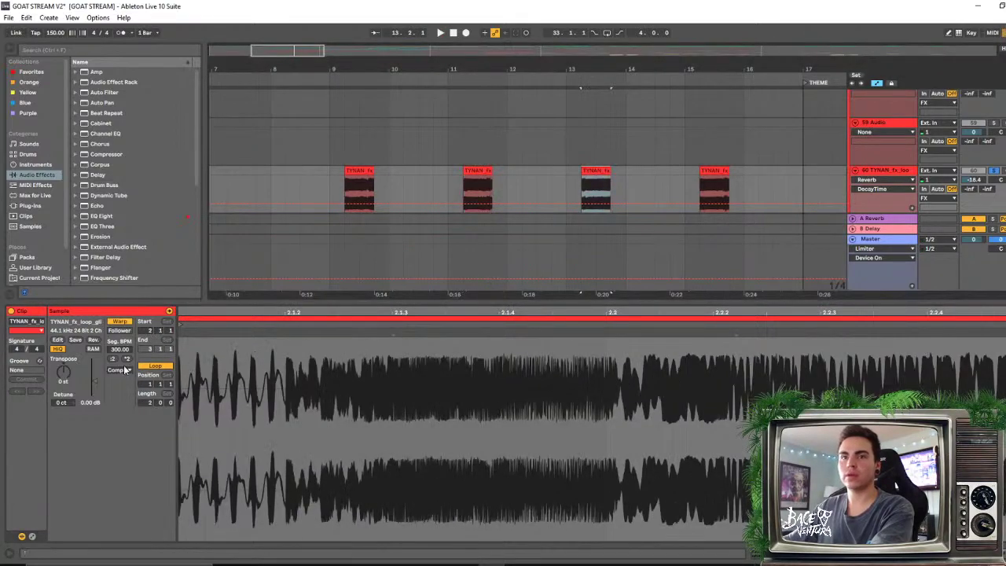
click(126, 370)
click(122, 417)
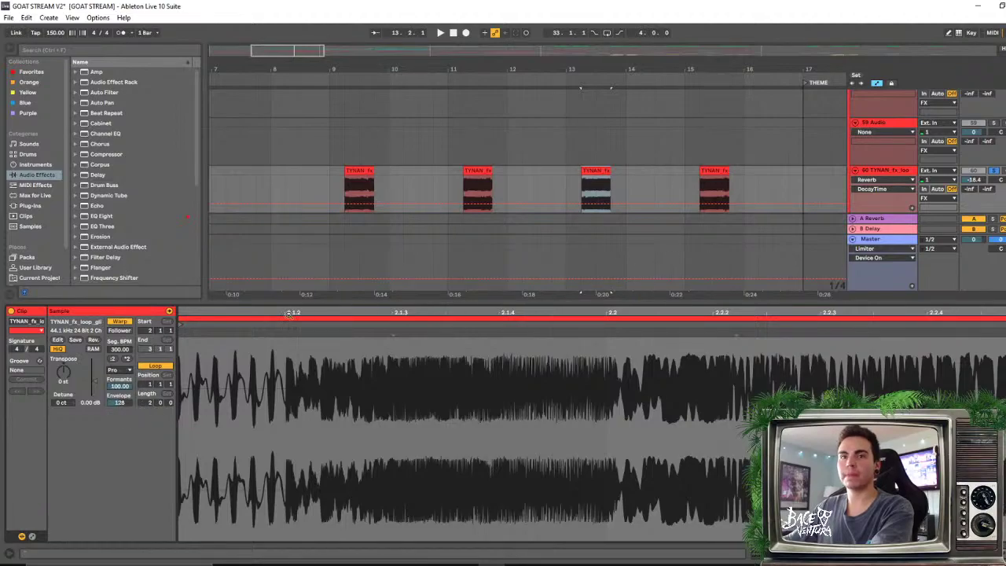
click(728, 186)
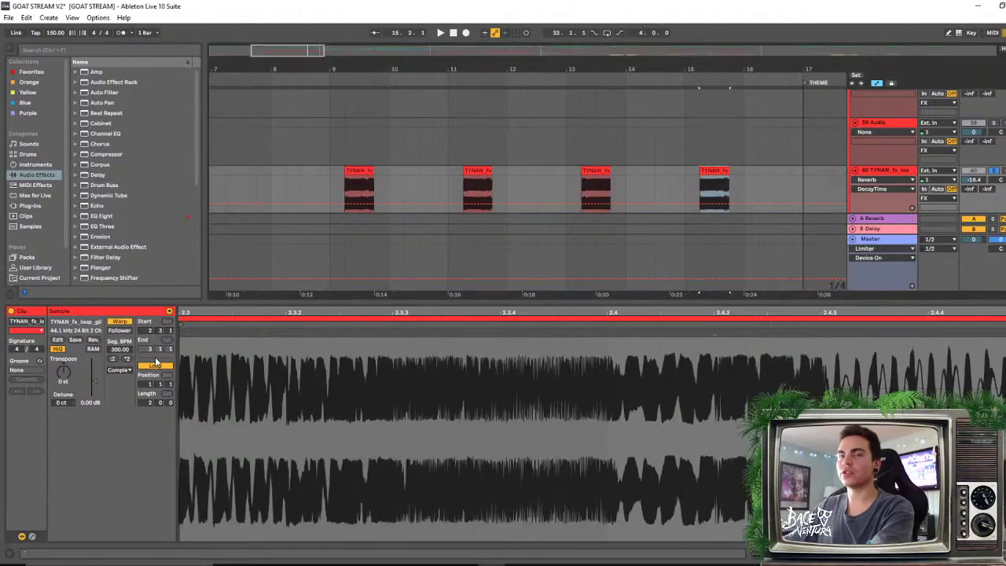
click(118, 371)
click(116, 419)
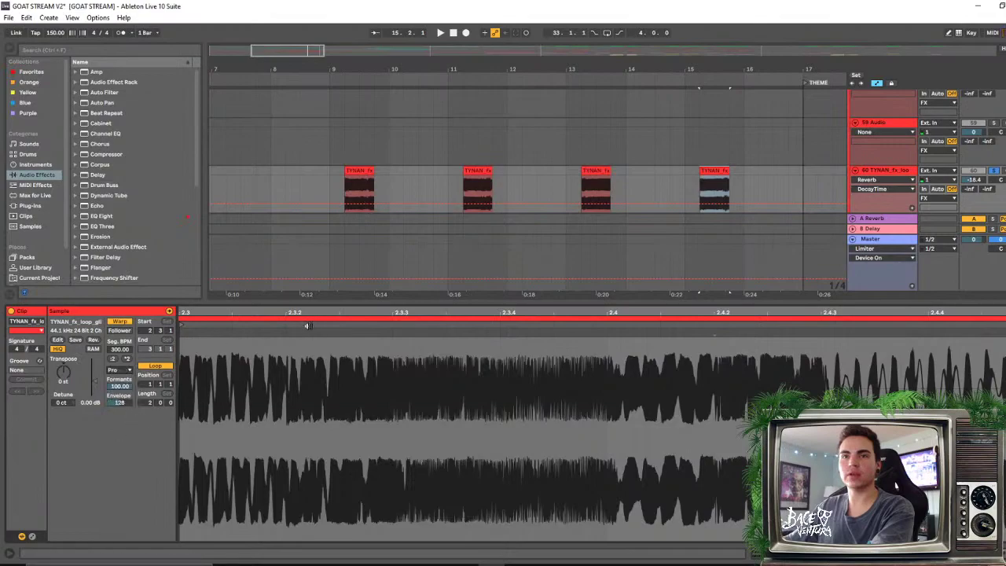
Set the formants of the glitch clips at 11.2, 13.2 and 15.2 to 38.28, 29.69 and 22.66, lower their envelopes and play the result
click(477, 188)
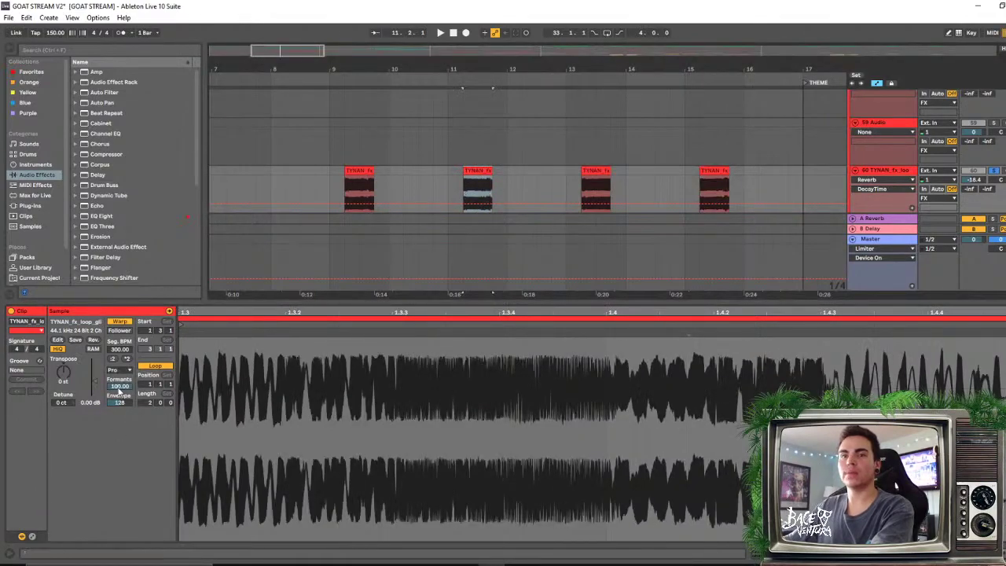
drag(119, 388, 119, 410)
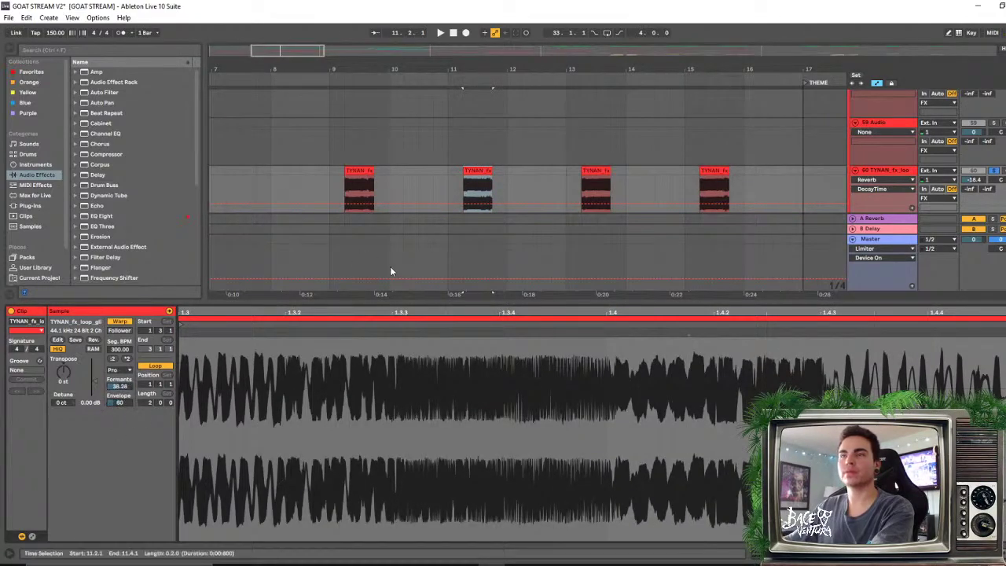
click(595, 193)
drag(117, 386, 116, 388)
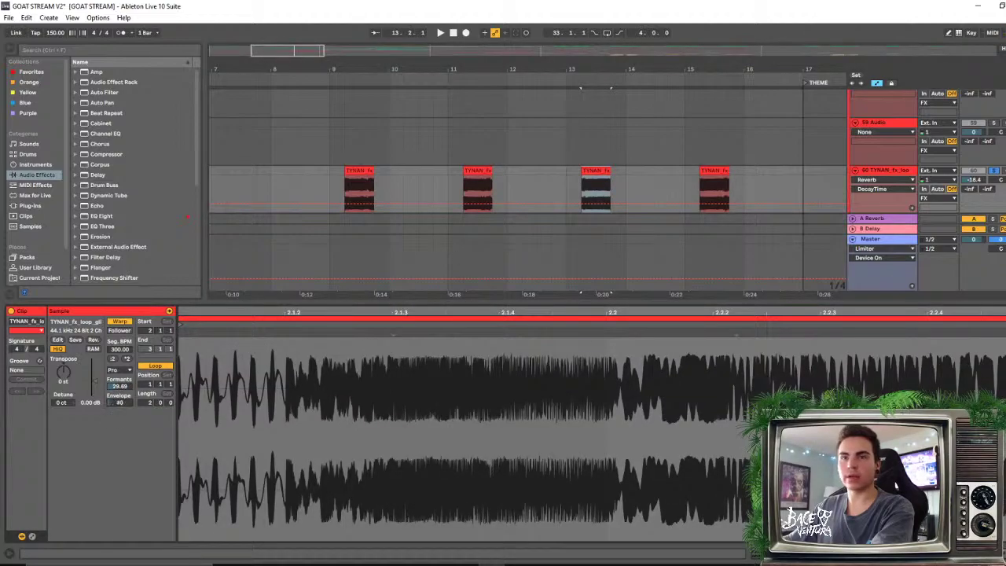
click(717, 173)
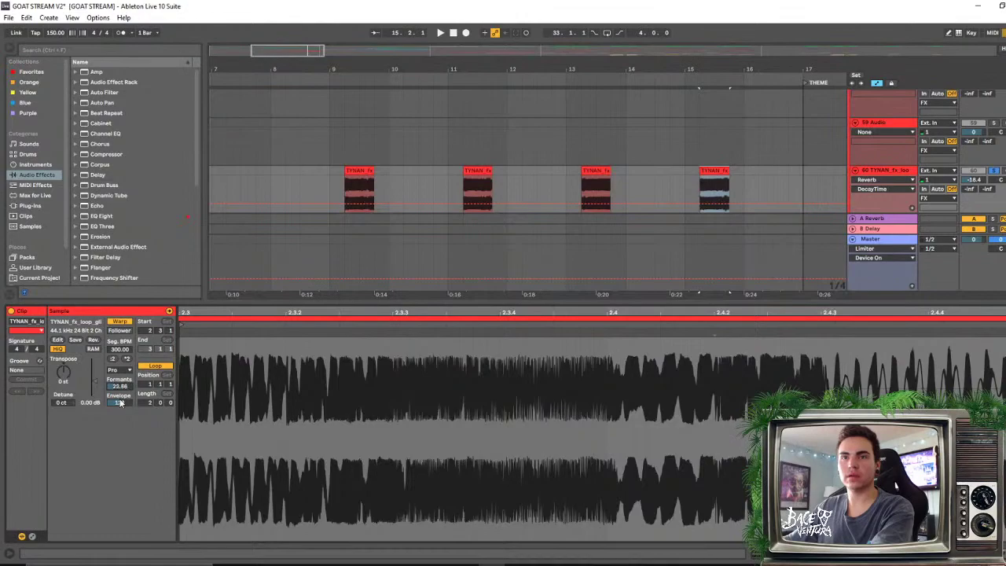
key(space)
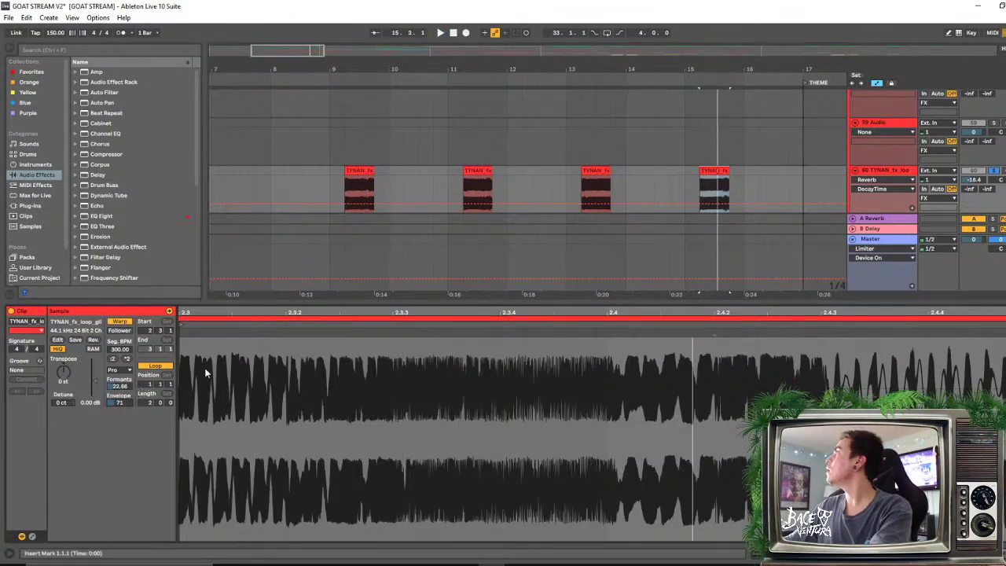
click(359, 189)
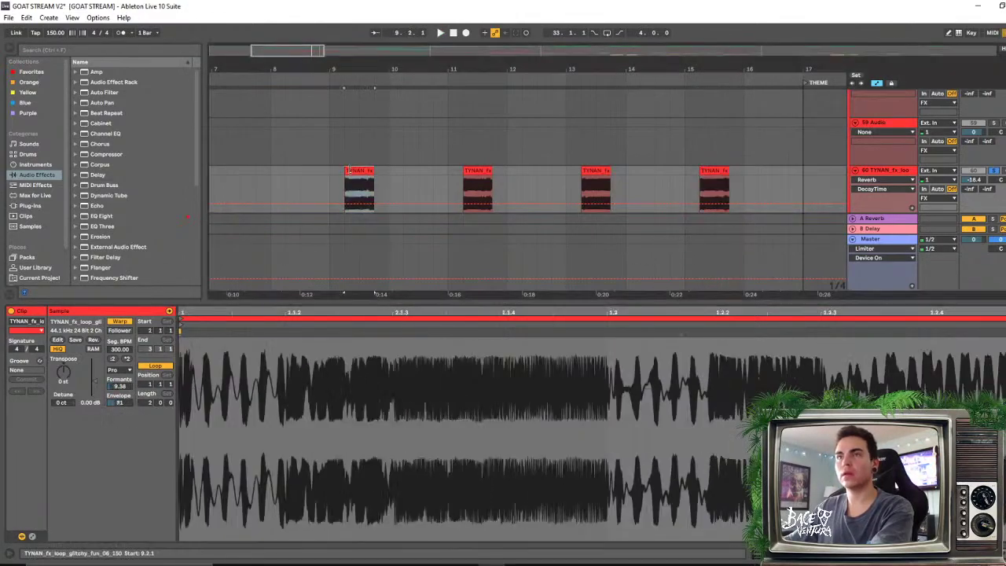
key(space)
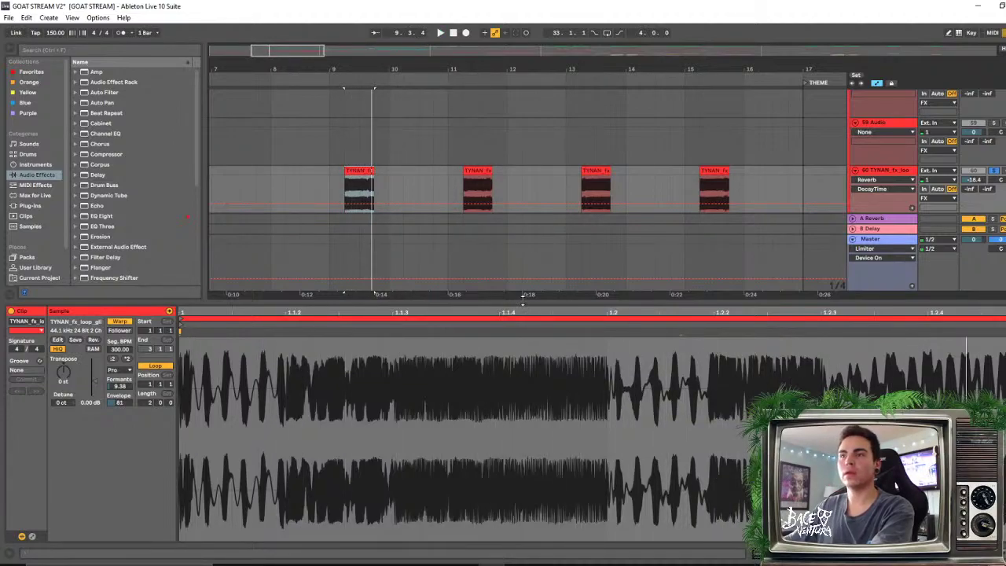
Add the Bass Kleph's Easy Wash Out audio effect rack after the Reverb on the glitch track
key(ctrl+alt+l)
double_click(881, 174)
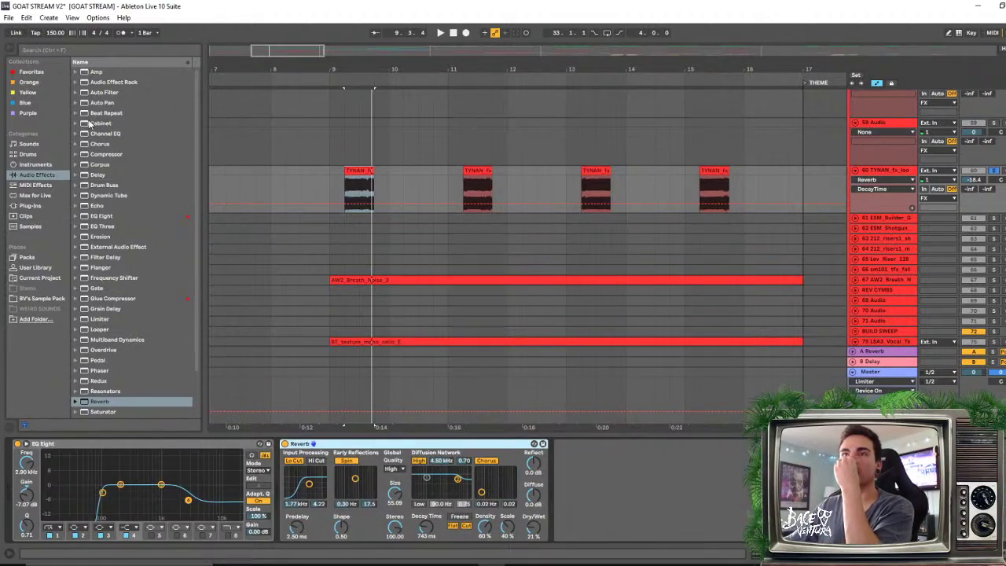
click(76, 81)
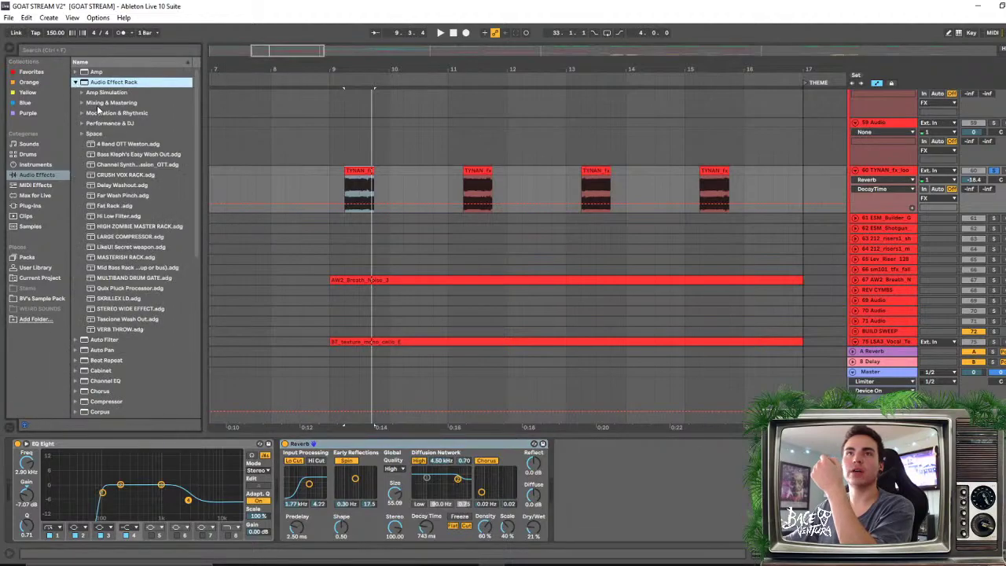
click(109, 155)
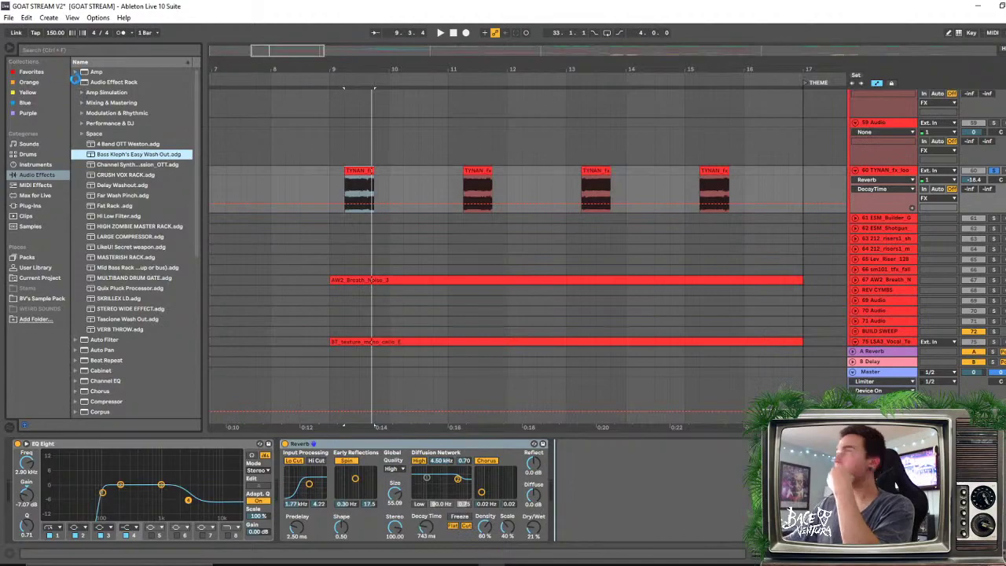
key(Return)
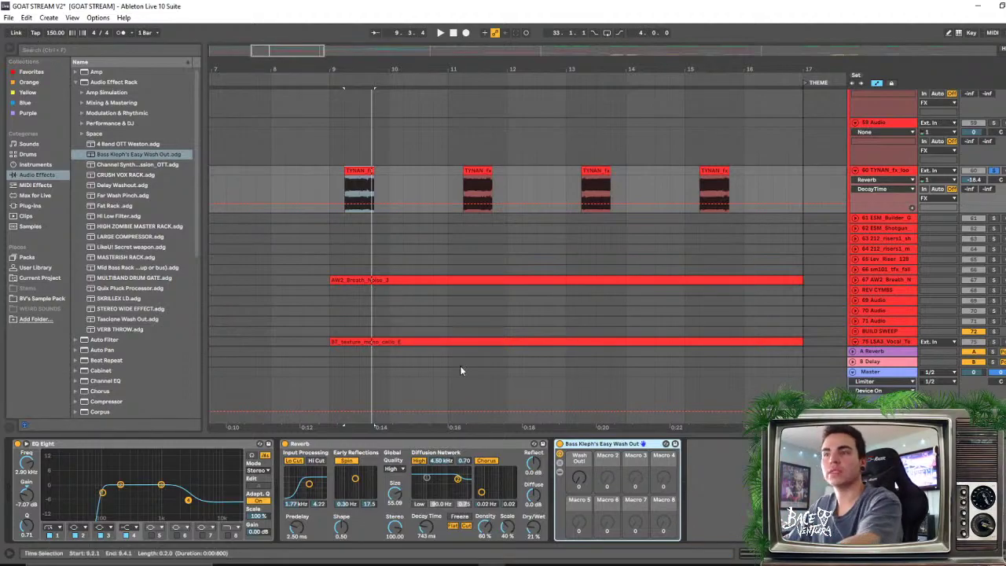
Show the Wash Out! macro's automation in a new lane, ramp it from 0 to about 52 across the first glitch clip and play it
right_click(580, 478)
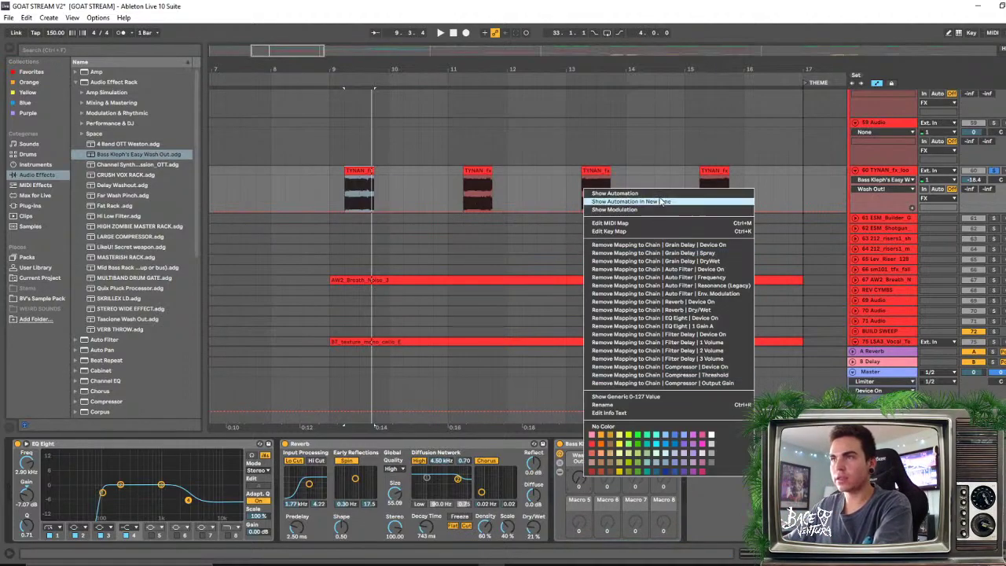
click(661, 202)
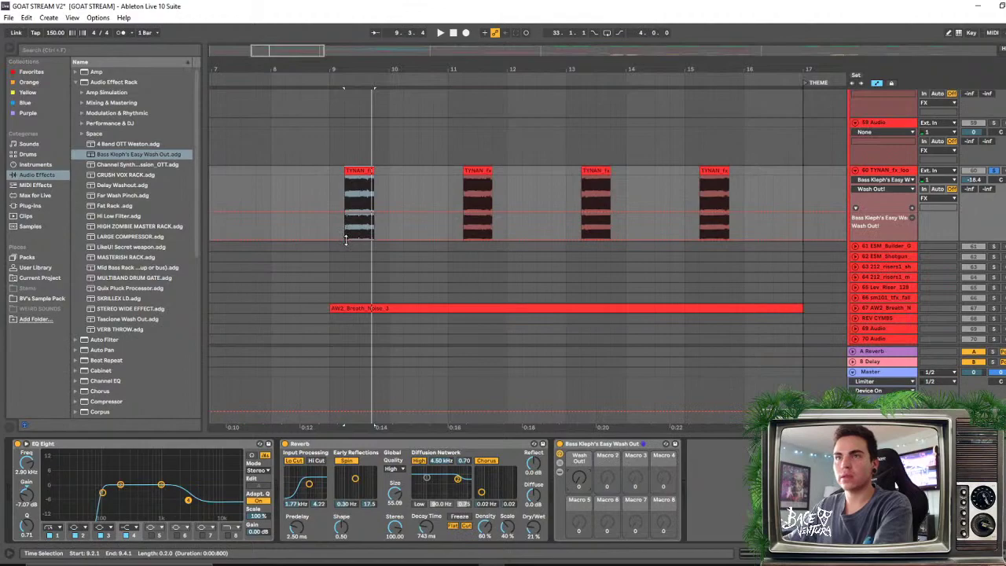
click(345, 242)
click(344, 240)
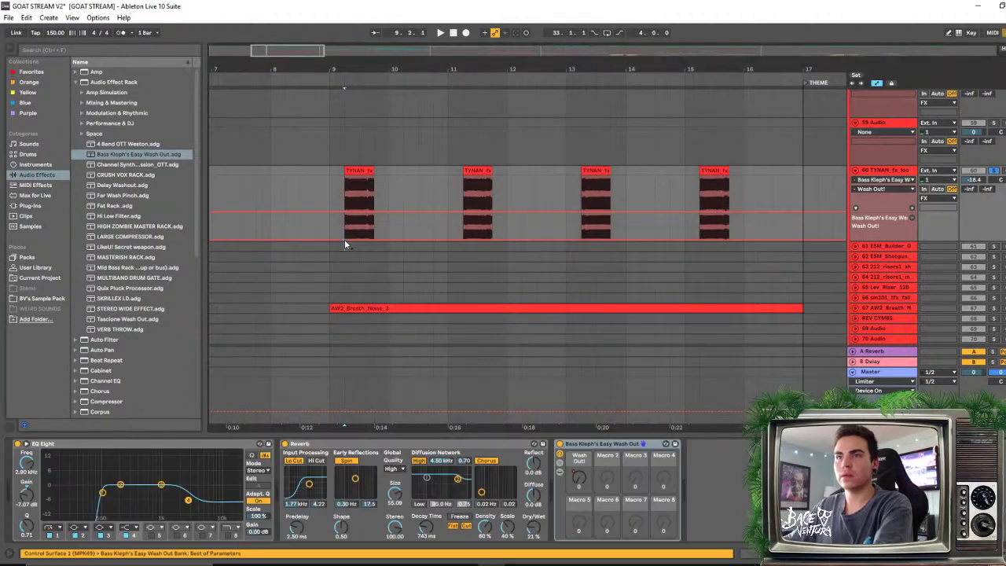
drag(353, 240, 374, 234)
key(space)
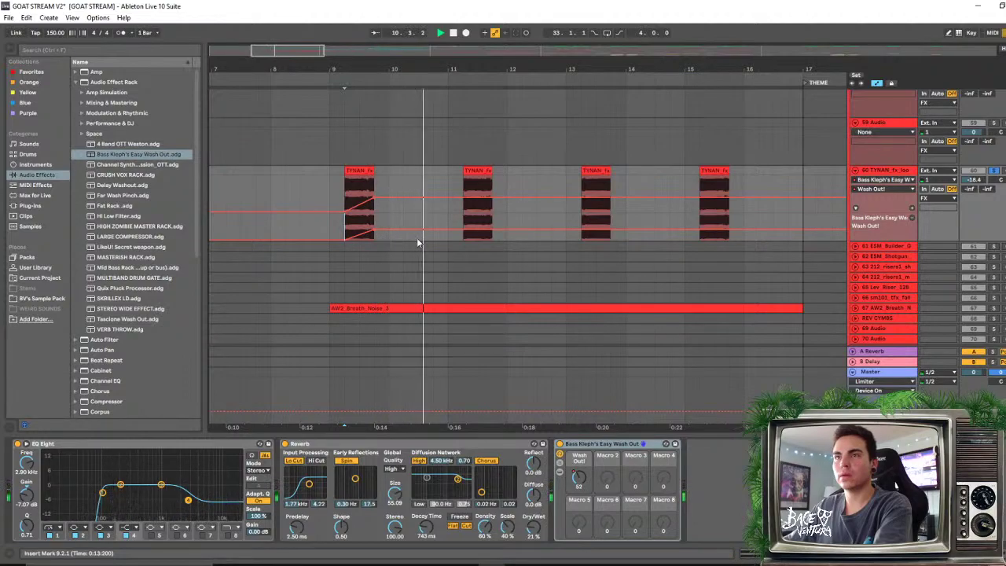
key(space)
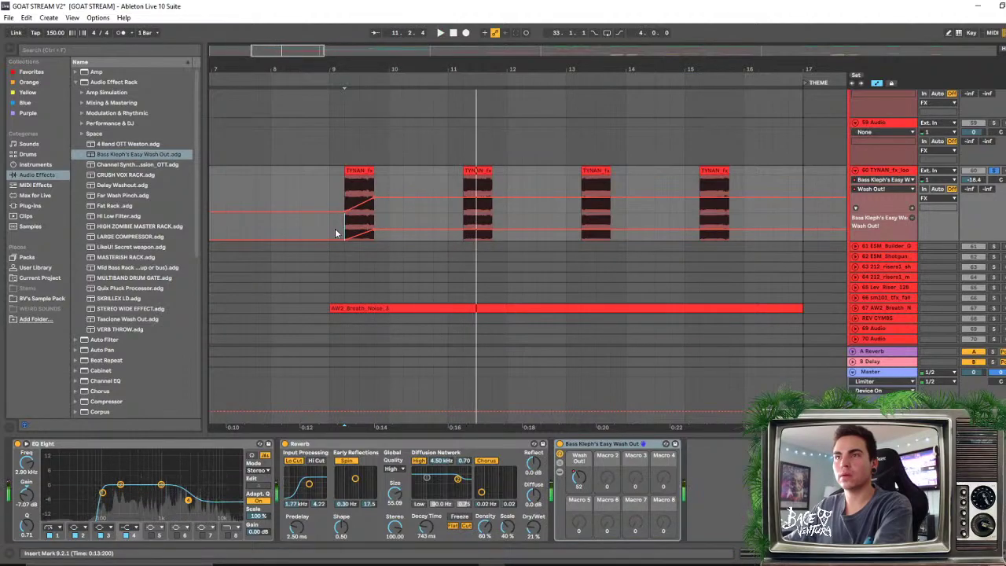
Duplicate the two-bar Wash Out! automation from 9.2 onto the clip at 11.2 and listen from bar 9
drag(339, 231, 465, 233)
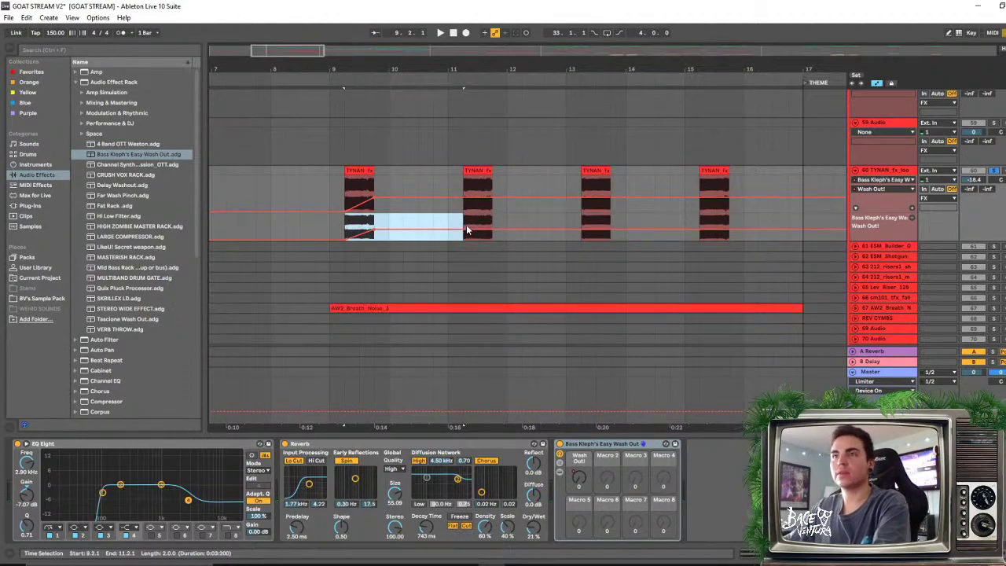
key(ctrl+d)
key(space)
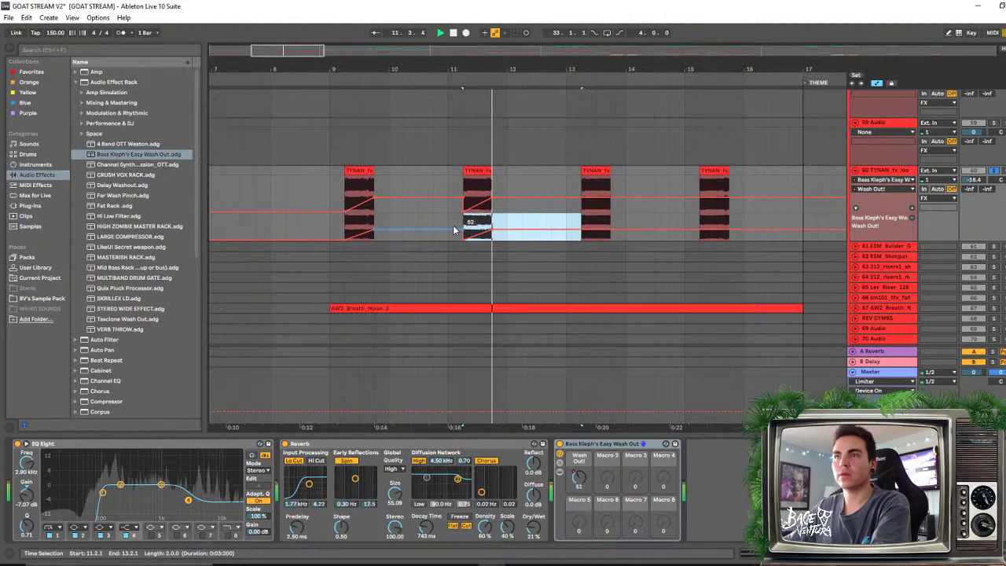
click(330, 228)
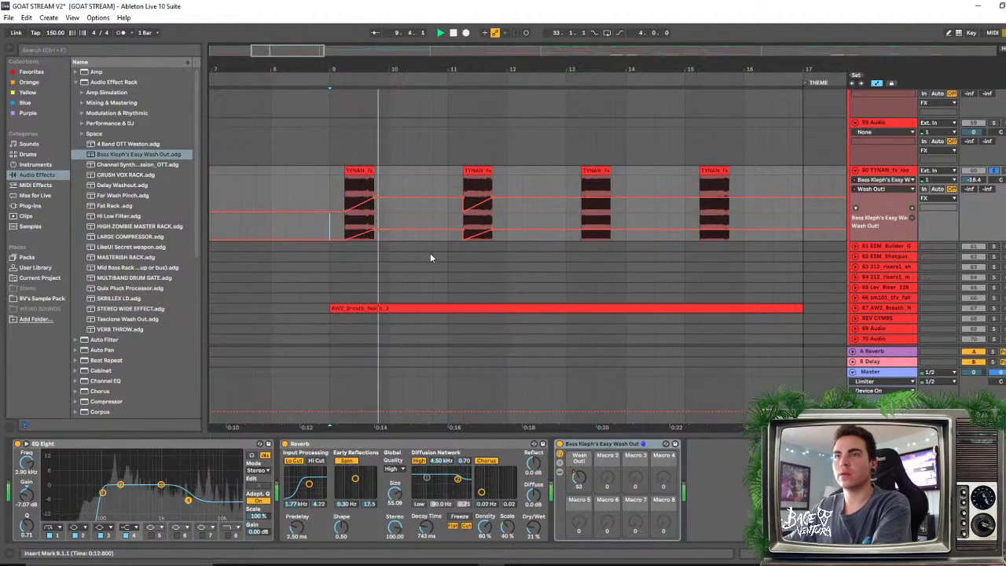
key(space)
Repeat the Wash Out! automation ramp on the glitch clips at 13.2 and 15.2 and play from 9.2
drag(465, 227, 585, 230)
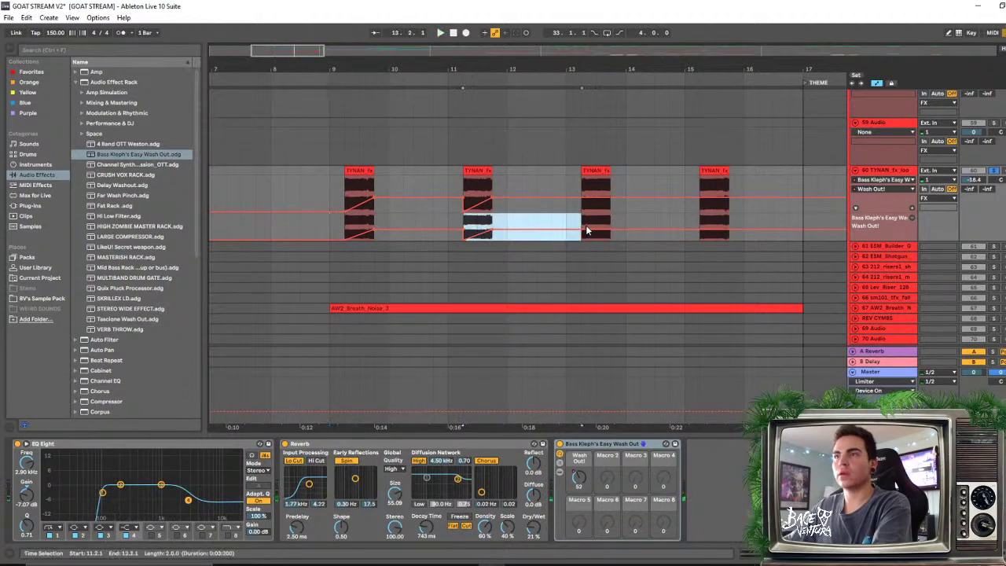
key(ctrl+d)
key(ctrl+d)
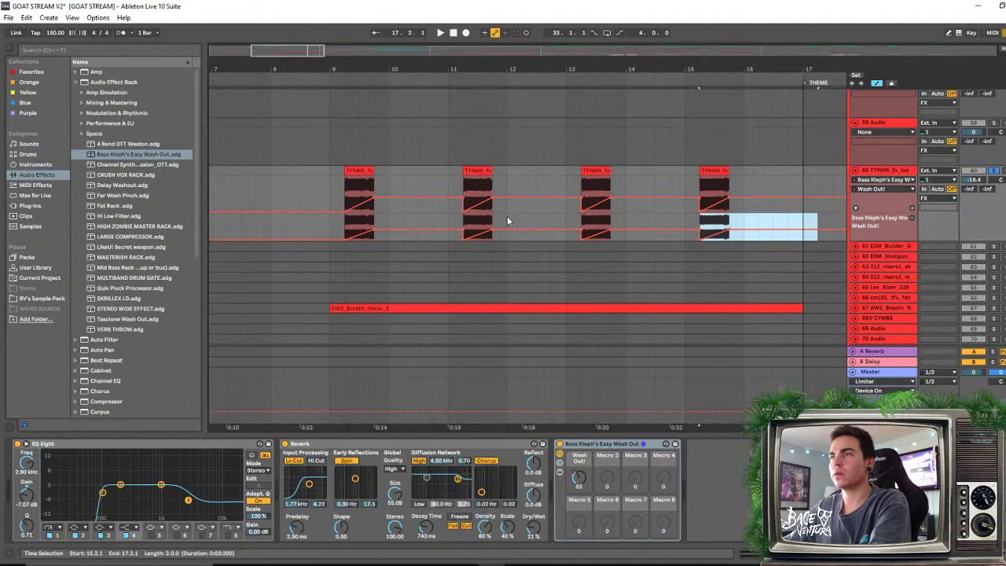
click(350, 226)
key(space)
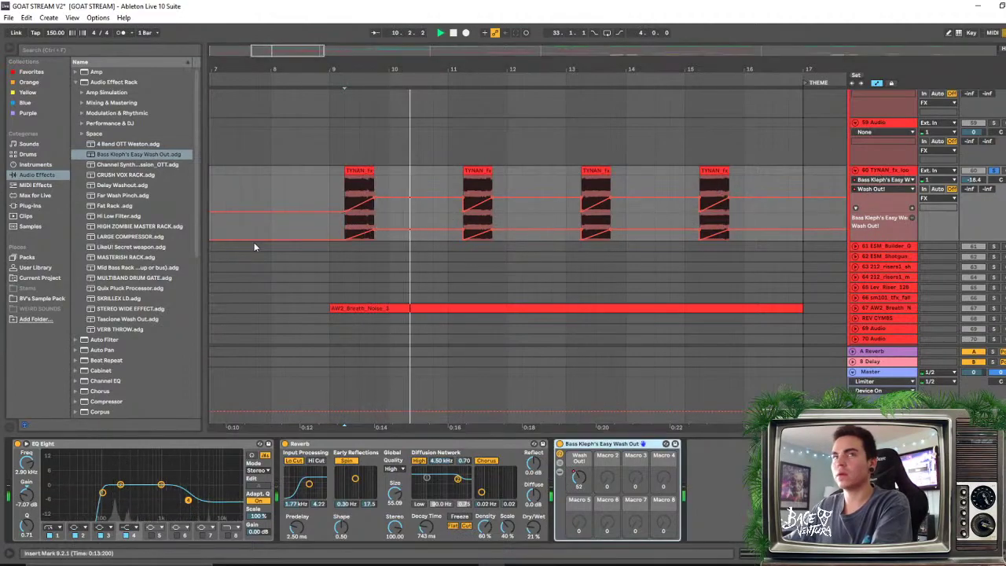
key(space)
Add a Delay to the glitch track, place it between the Reverb and the Wash Out rack, and play the clip
click(77, 82)
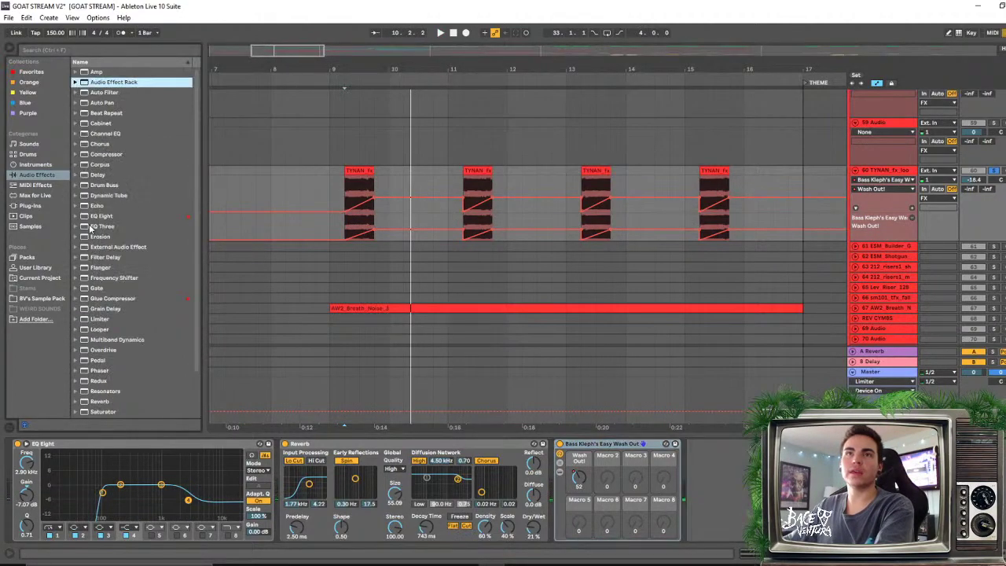
click(95, 175)
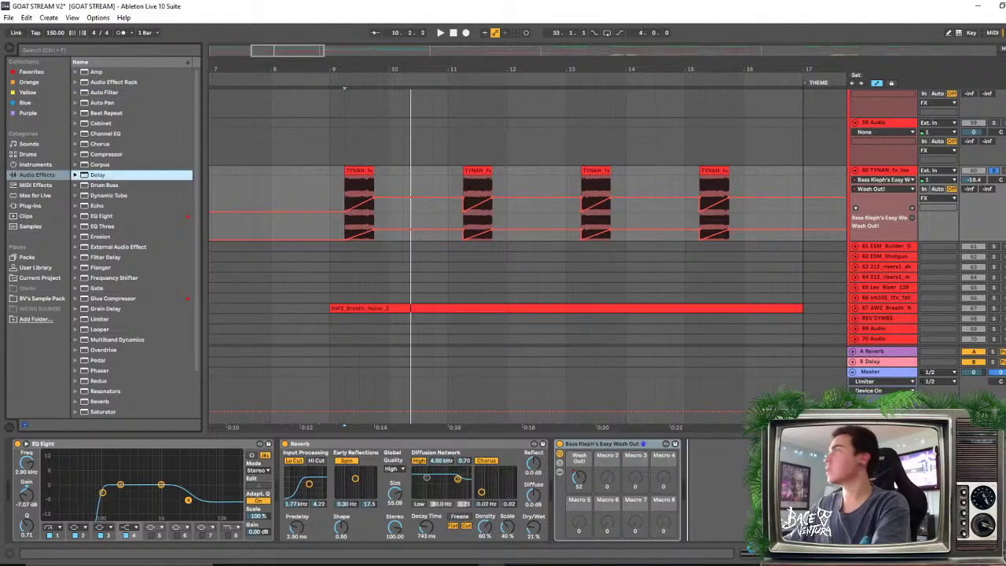
drag(709, 422, 721, 437)
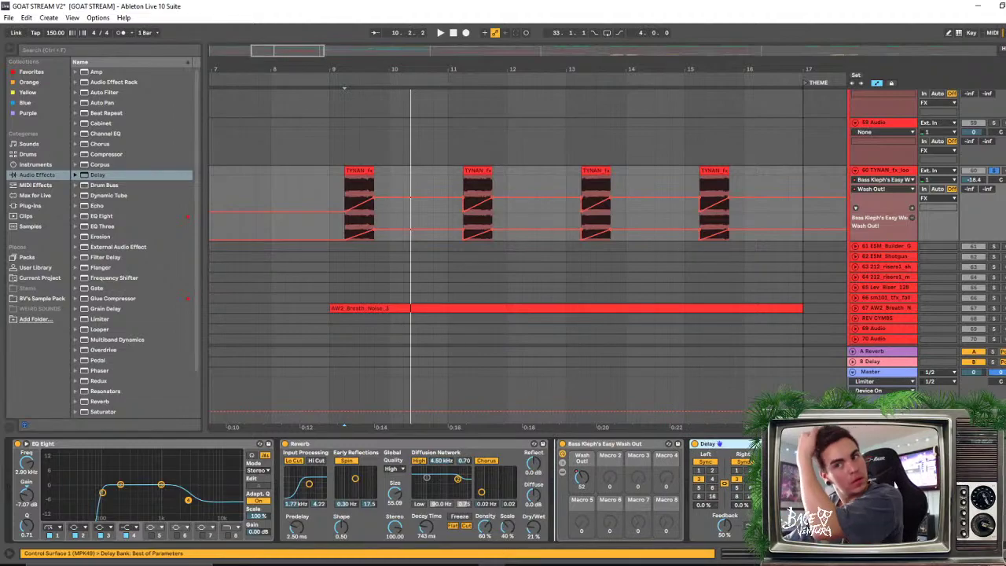
key(Delete)
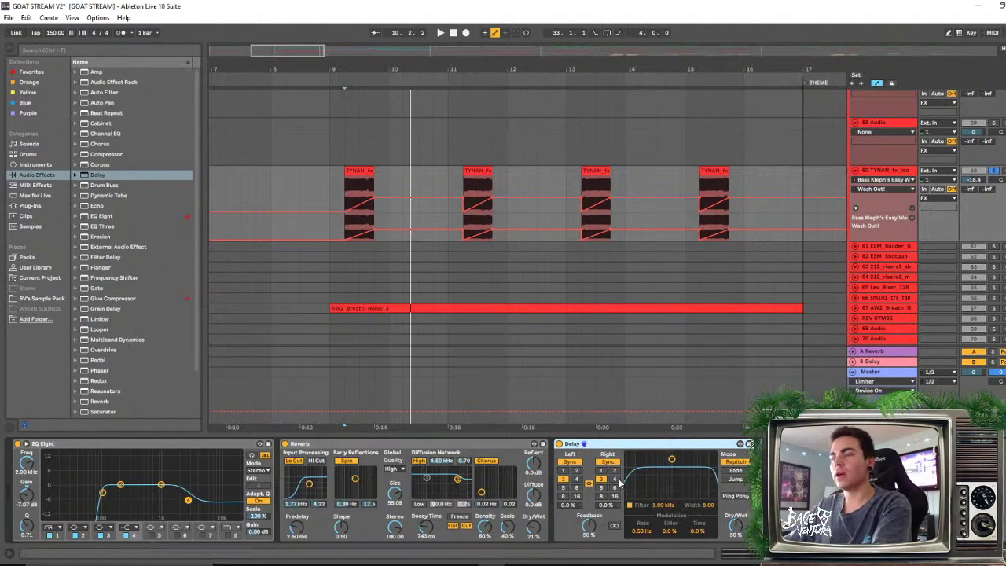
key(space)
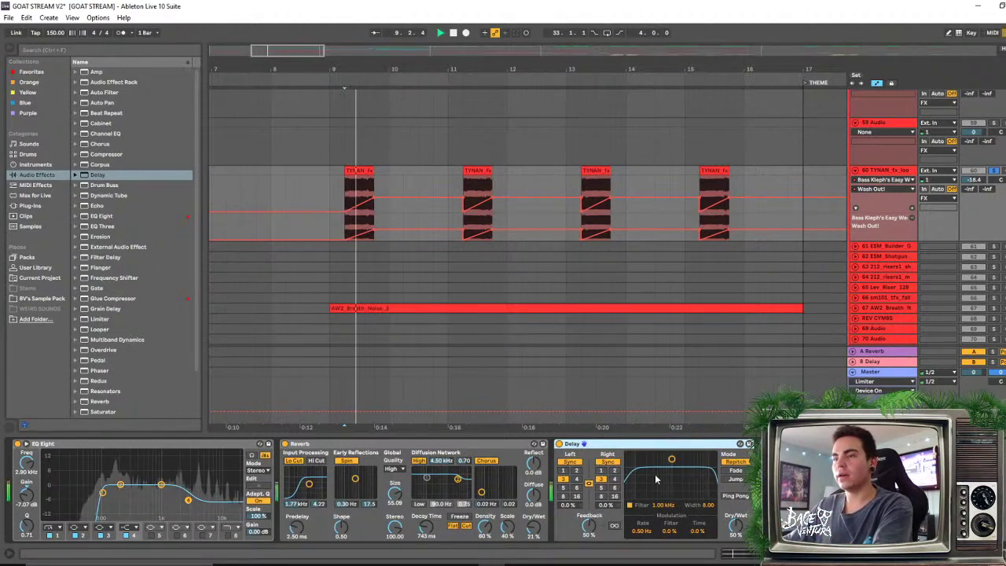
key(space)
Show the Delay's Dry/Wet automation in a new lane, ramp it up to about 41% across the first glitch clip and play it
right_click(735, 528)
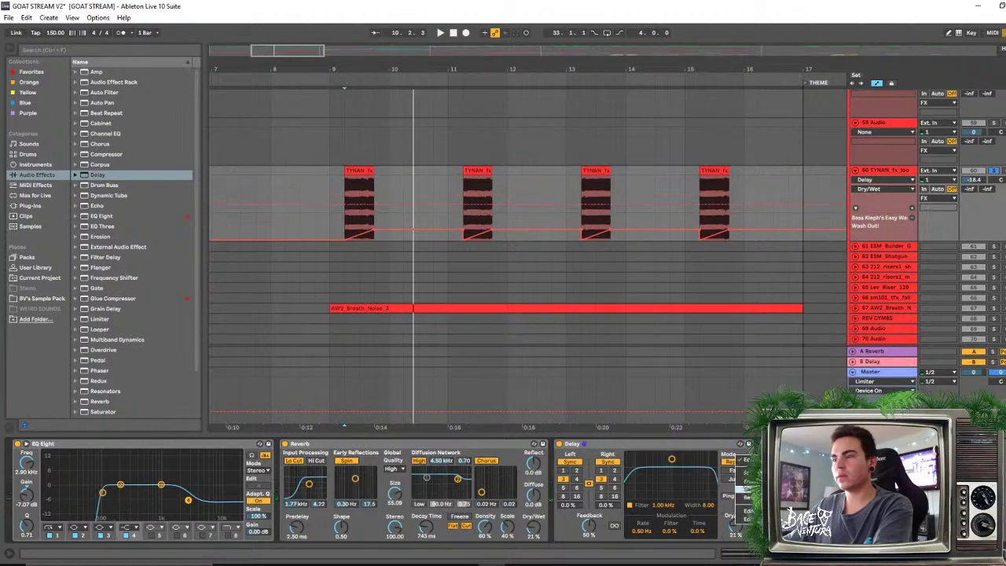
mouse_move(347, 233)
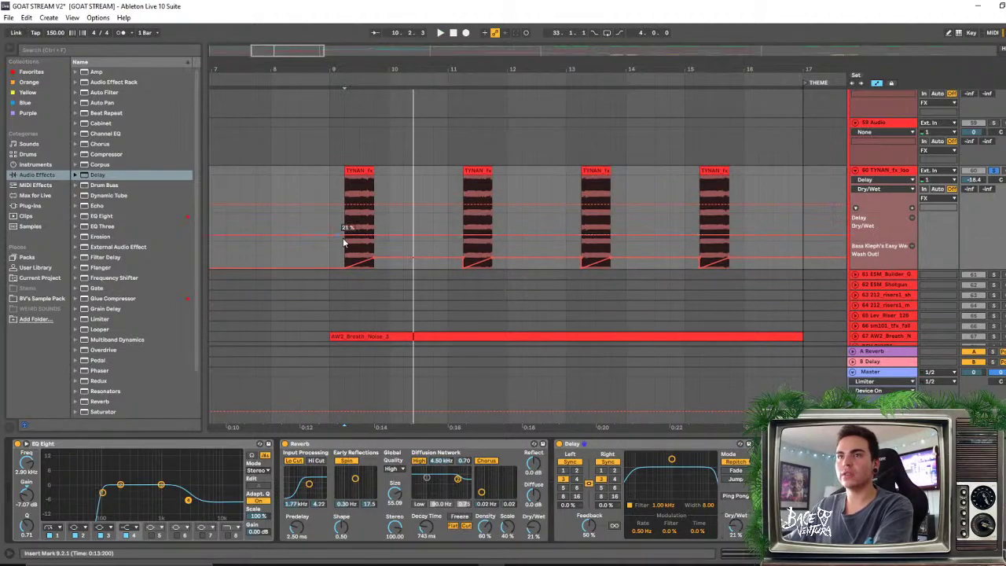
drag(360, 236, 357, 232)
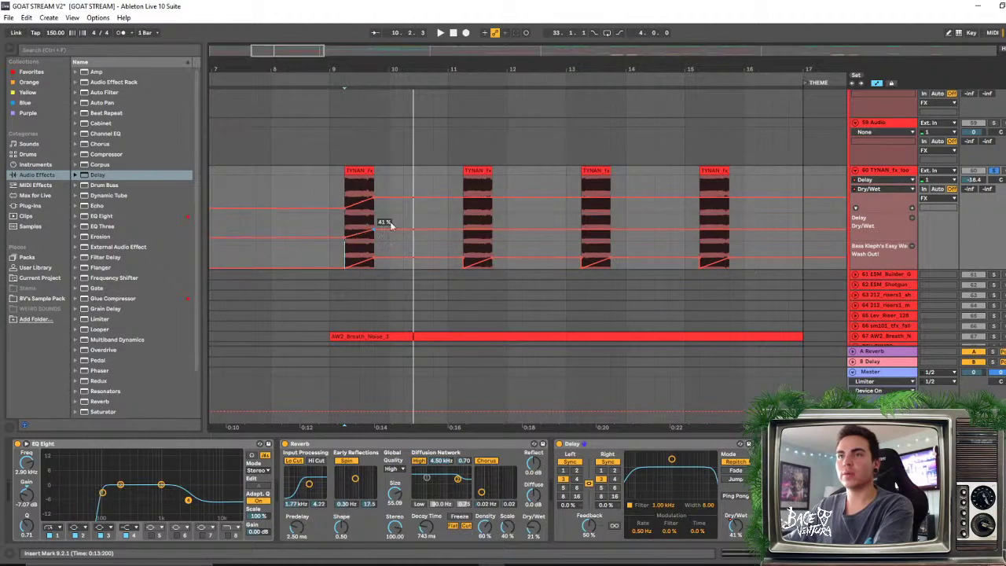
key(space)
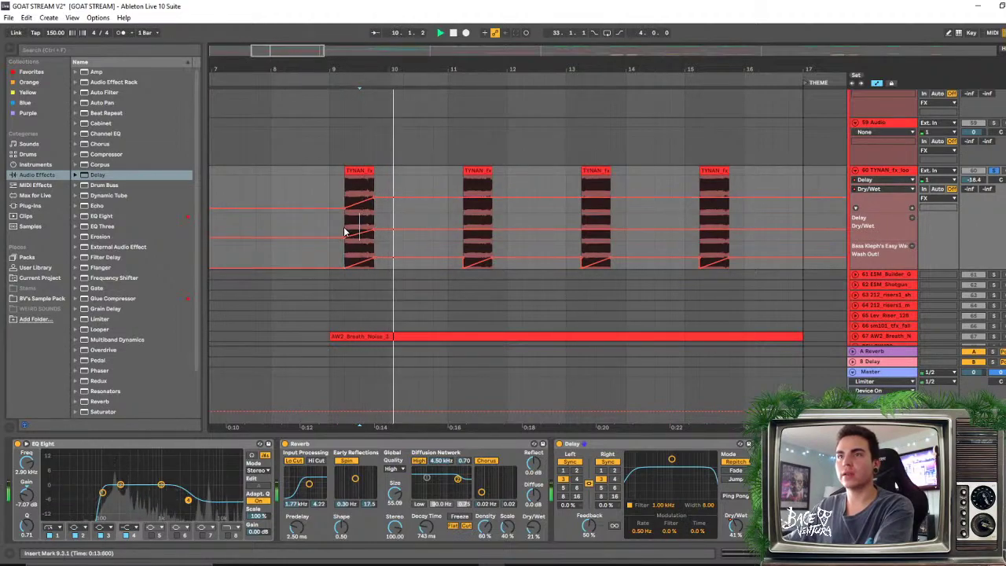
Lower the end of the Delay Dry/Wet ramp to 37% and duplicate the two-bar automation onto the clips at 11.2, 13.2 and 15.2
drag(344, 232, 466, 232)
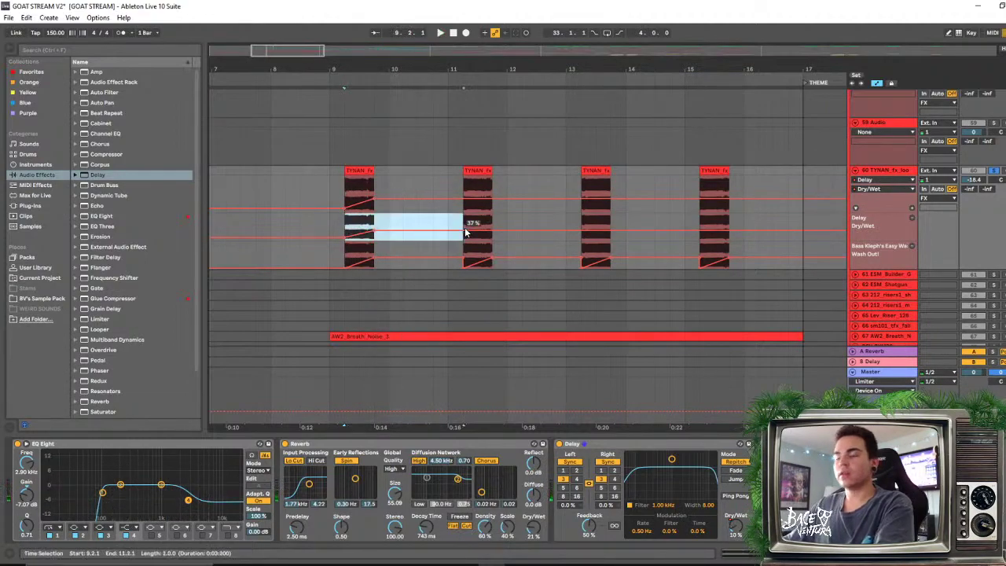
key(ctrl+d)
key(ctrl+d)
key(ctrl+d)
Listen to the glitch track from bar 9, turn off its solo and play the full intro from bar 8
click(335, 226)
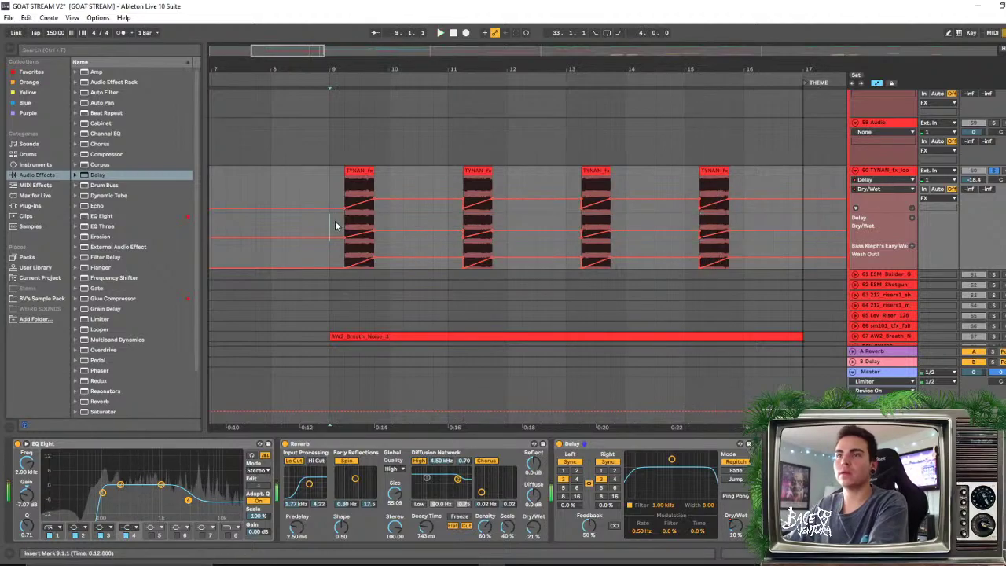
key(space)
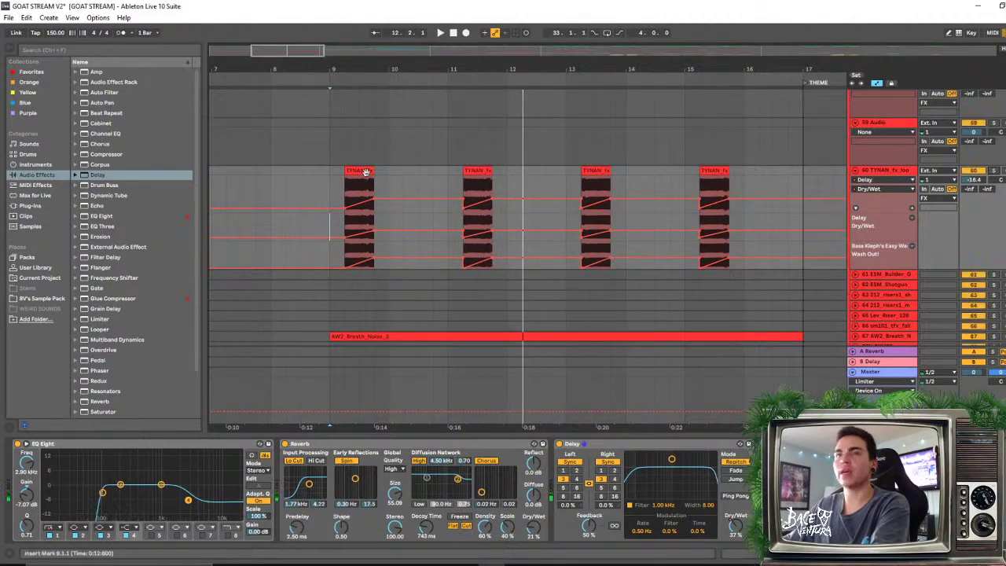
click(277, 162)
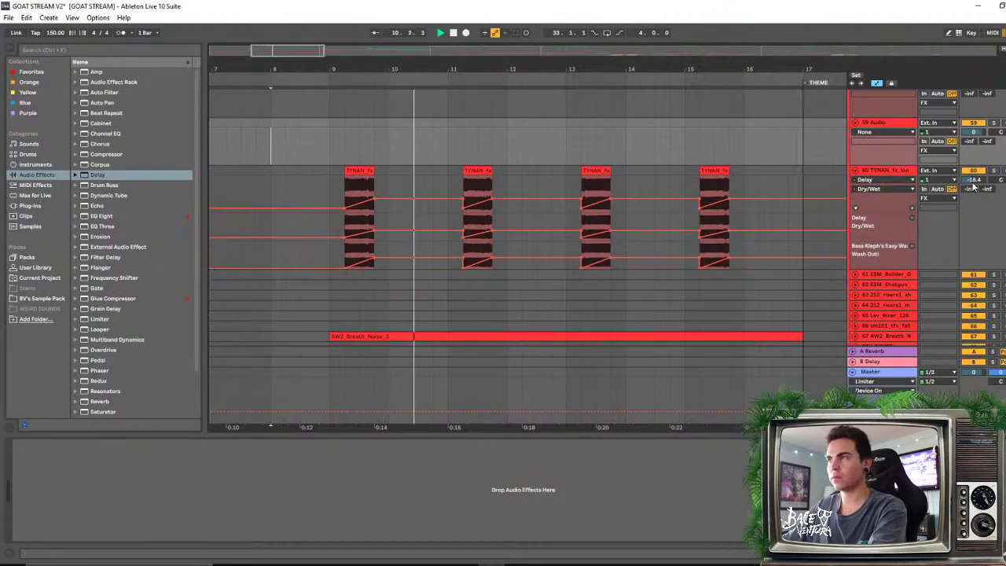
Lower the TYNAN glitch track's volume to about -21 dB and listen to the intro through to the theme at bar 17
drag(974, 180, 974, 190)
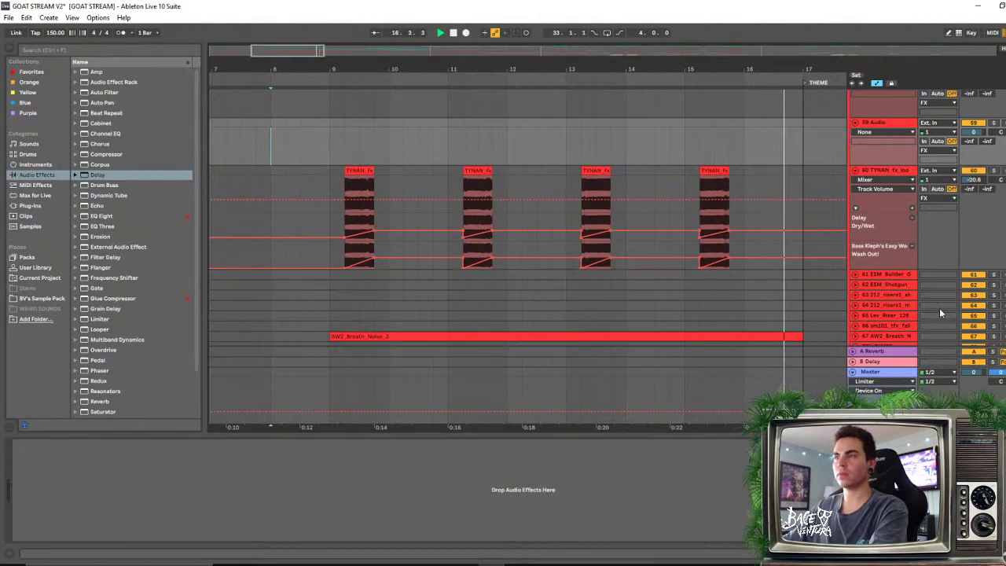
key(space)
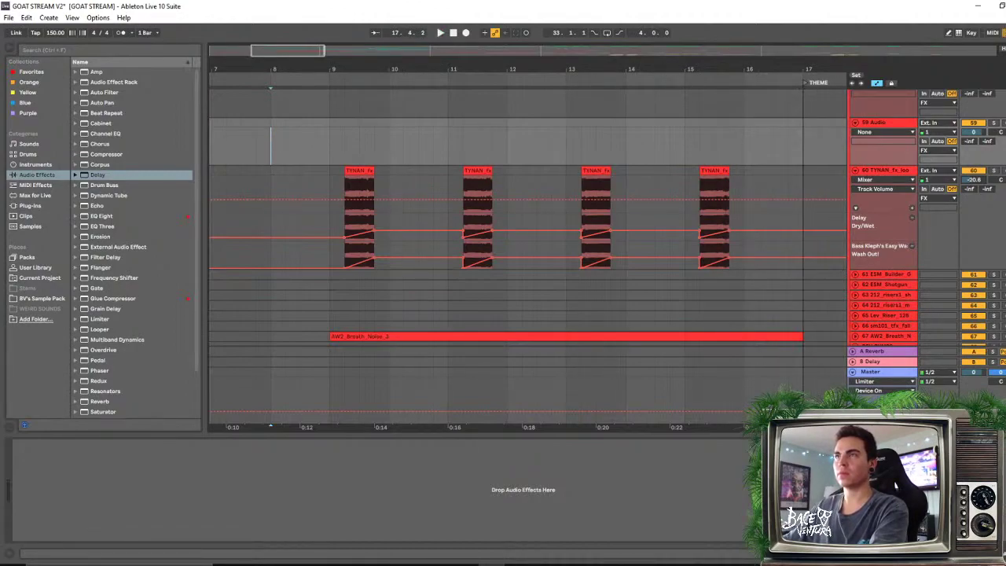
drag(666, 71, 553, 65)
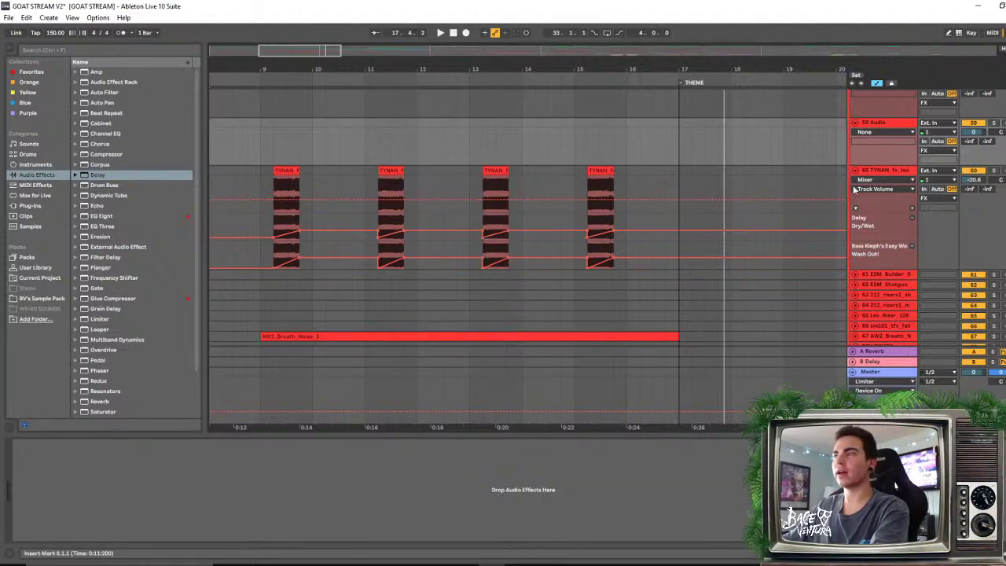
Add the GLTCH_SFX_Pharligon sample to the empty audio track 59 at 9.3, solo the track and play the clip
scroll(880, 228, up, 3)
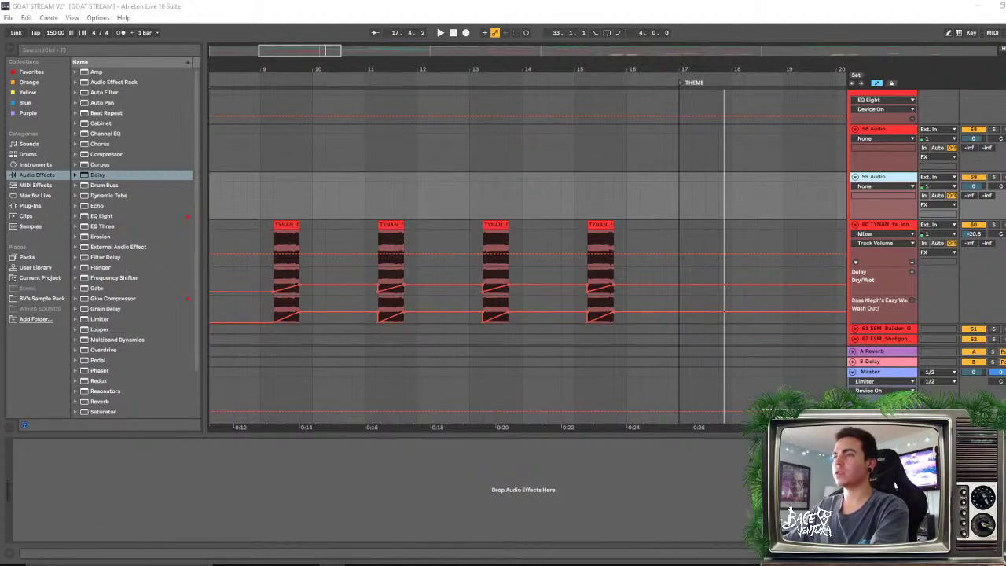
drag(739, 236, 285, 197)
drag(263, 88, 608, 198)
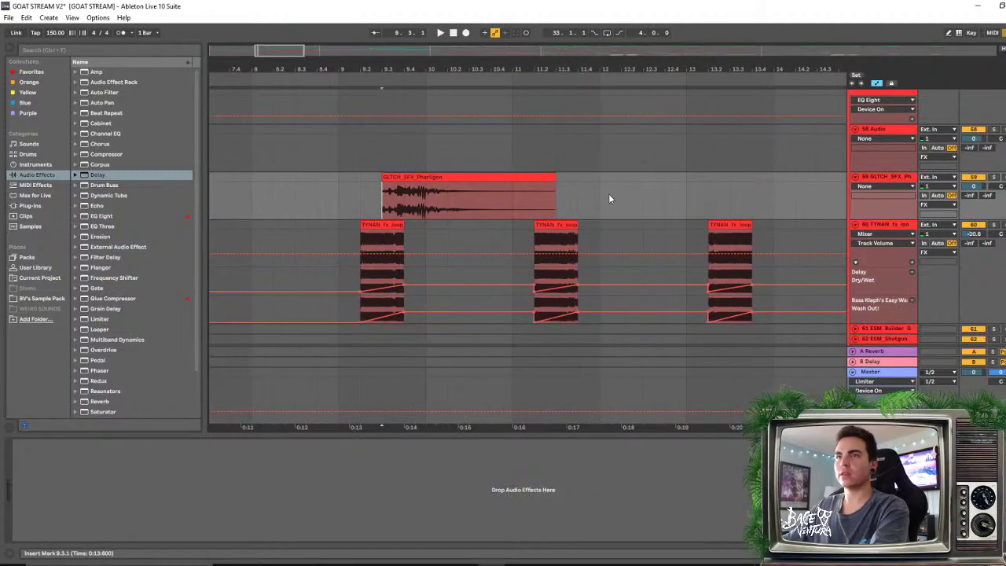
key(space)
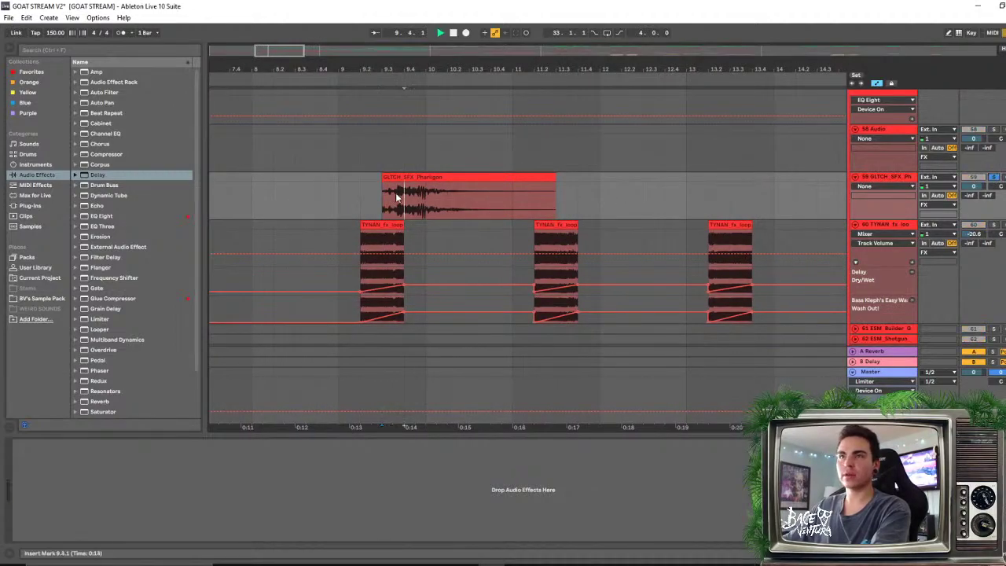
key(space)
Play the GLTCH_SFX_Pharligon clip from its start and move it earlier to 8.4.2 so its main hit falls near bar 9
scroll(392, 157, up, 5)
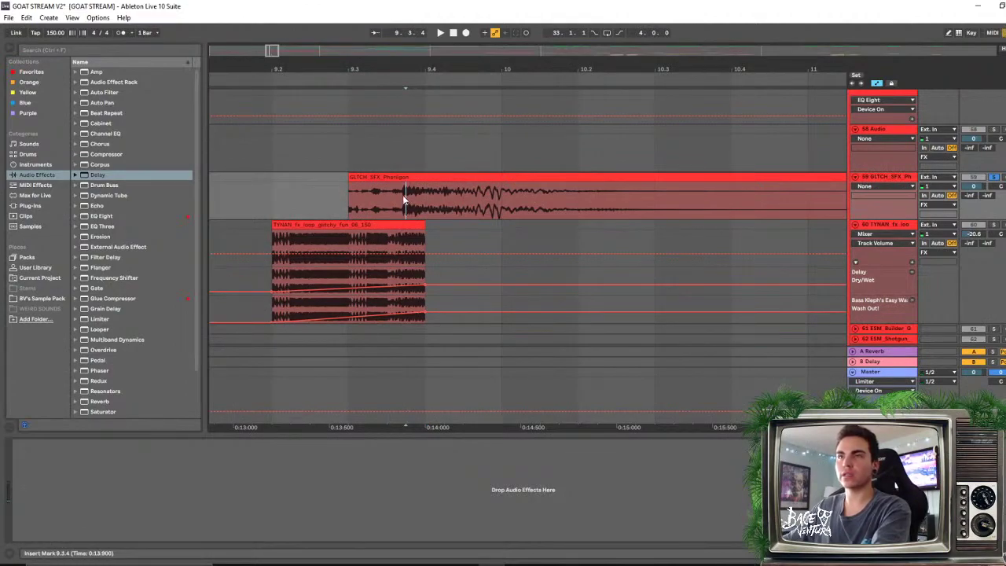
click(403, 180)
key(space)
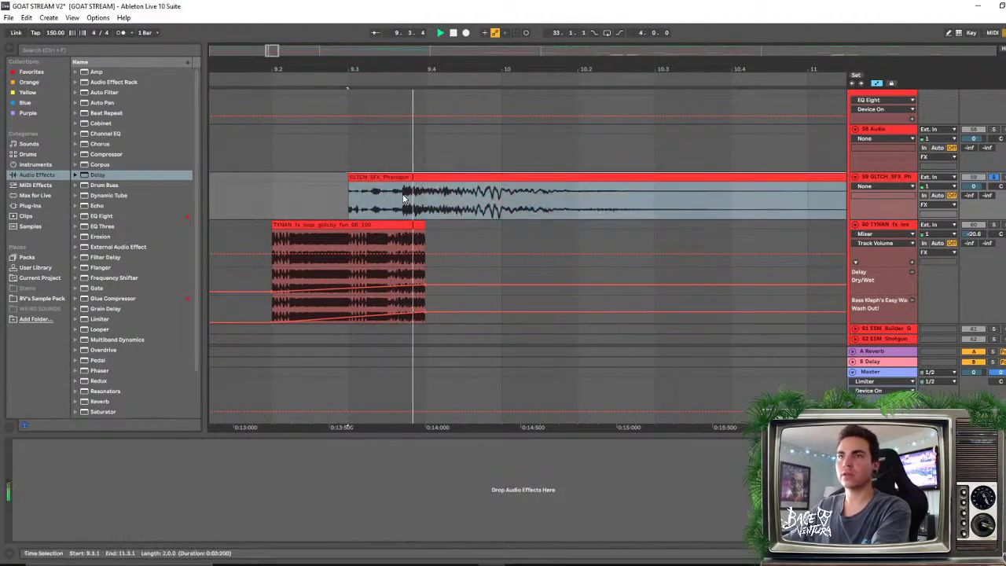
scroll(522, 141, left, 3)
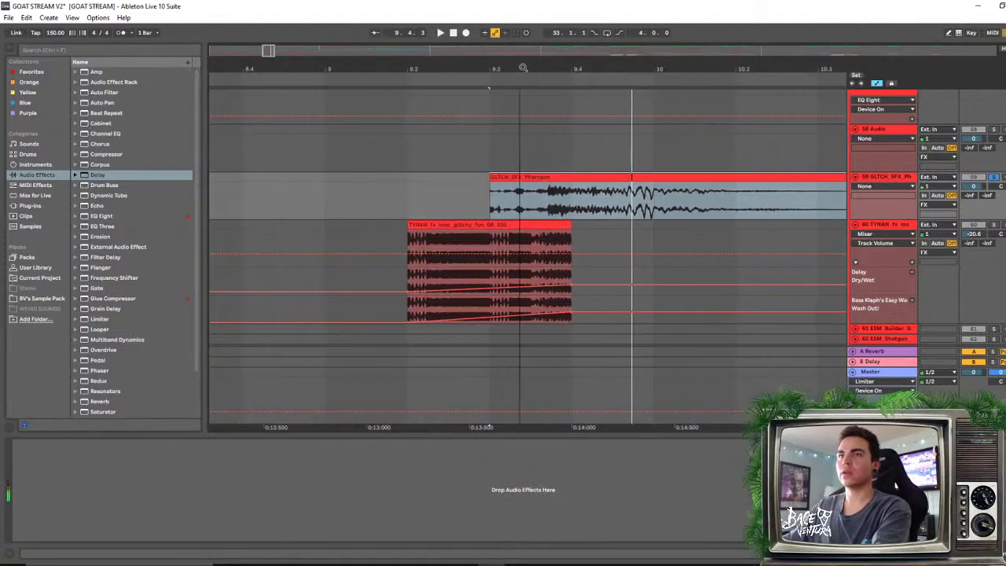
drag(568, 183, 347, 184)
drag(340, 70, 341, 110)
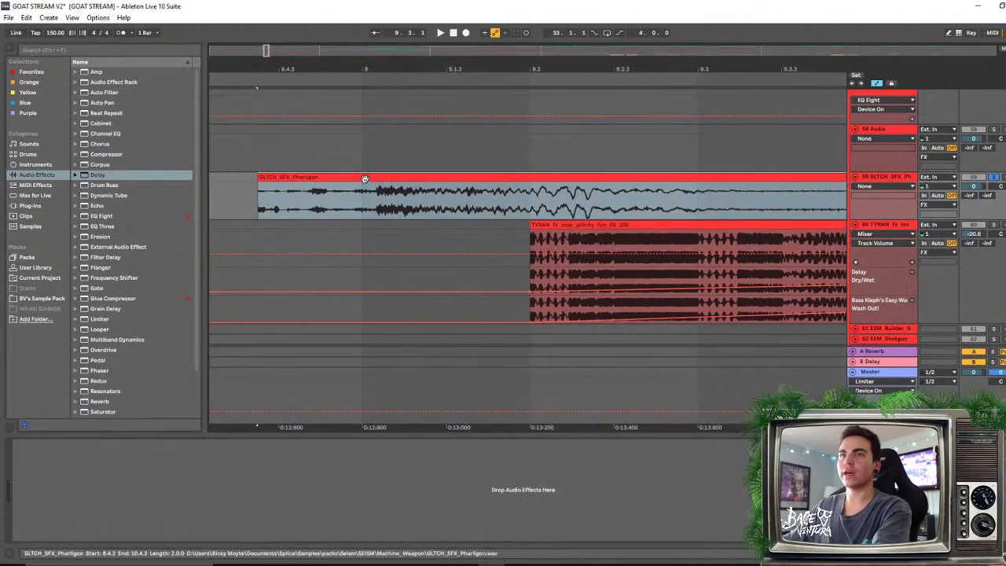
Warp the GLTCH_SFX_Pharligon sample so its main transient lands exactly on bar 9, split the clip there and play it
double_click(364, 207)
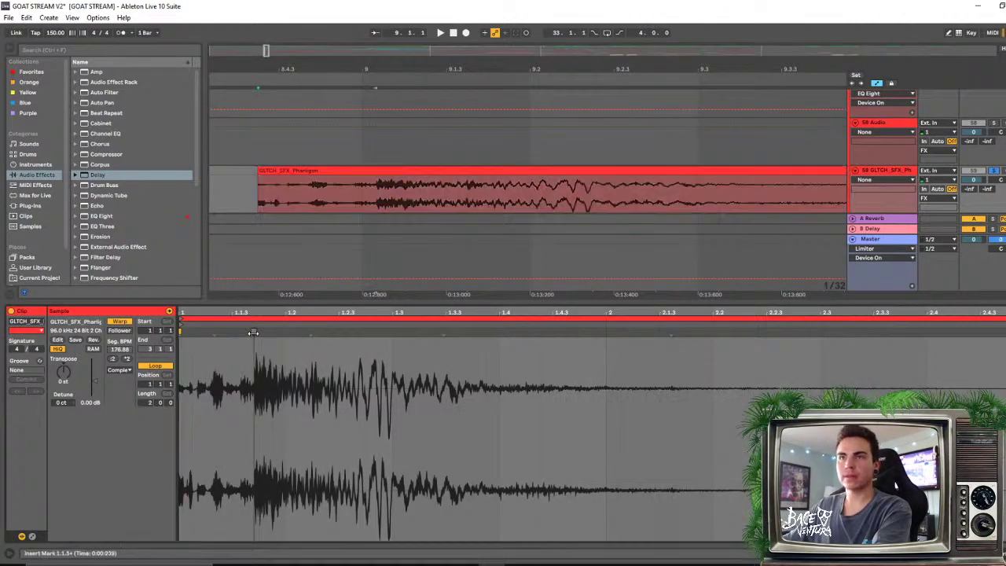
drag(252, 334, 246, 332)
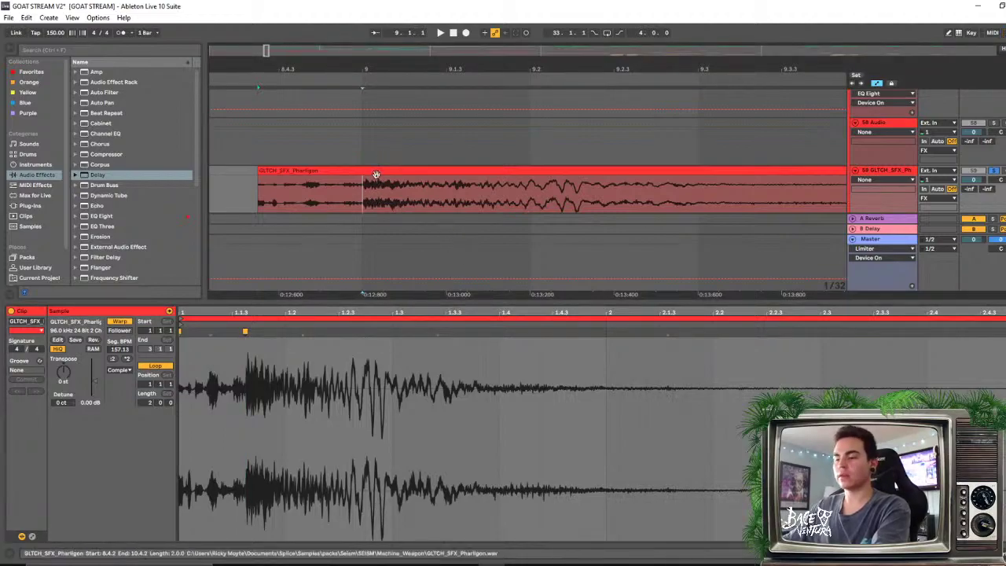
key(ctrl+e)
key(space)
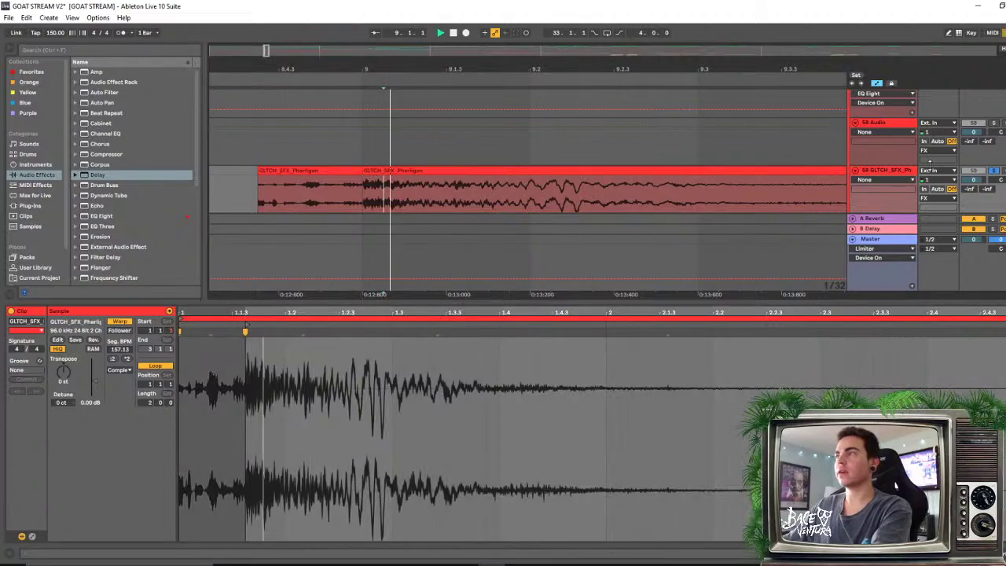
Split the GLTCH_SFX_Pharligon clip again at 9.3 and select the half-bar section from bar 9 to 9.3
key(minus)
key(minus)
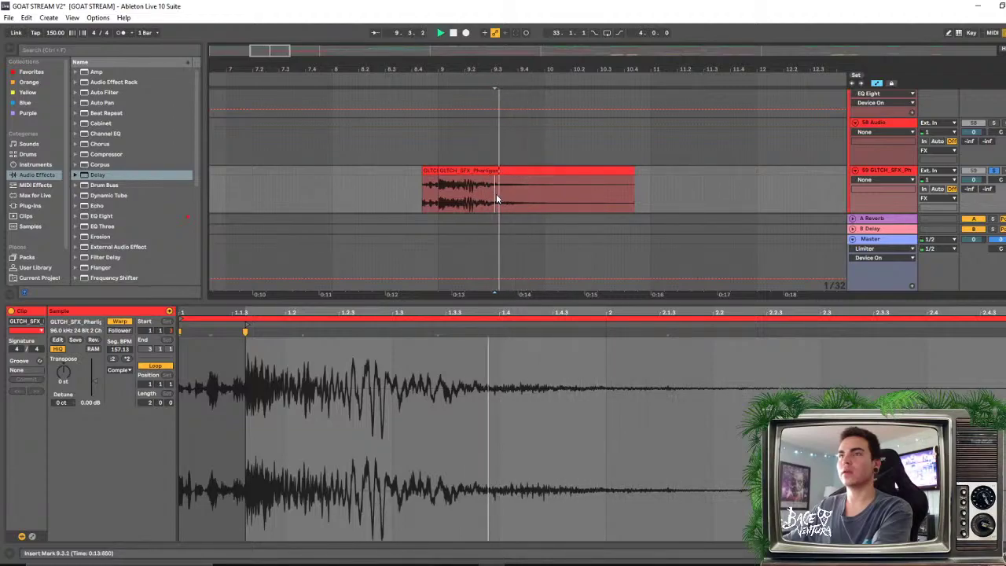
key(ctrl+e)
drag(496, 185, 438, 184)
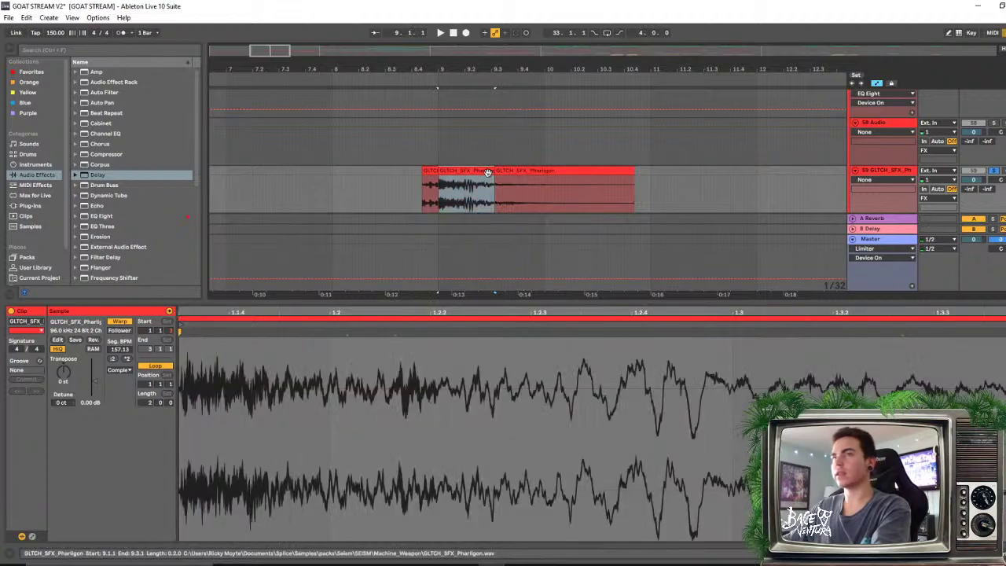
Delete the middle section of the GLTCH_SFX_Pharligon clip and reverse its remaining tail
key(Delete)
click(580, 169)
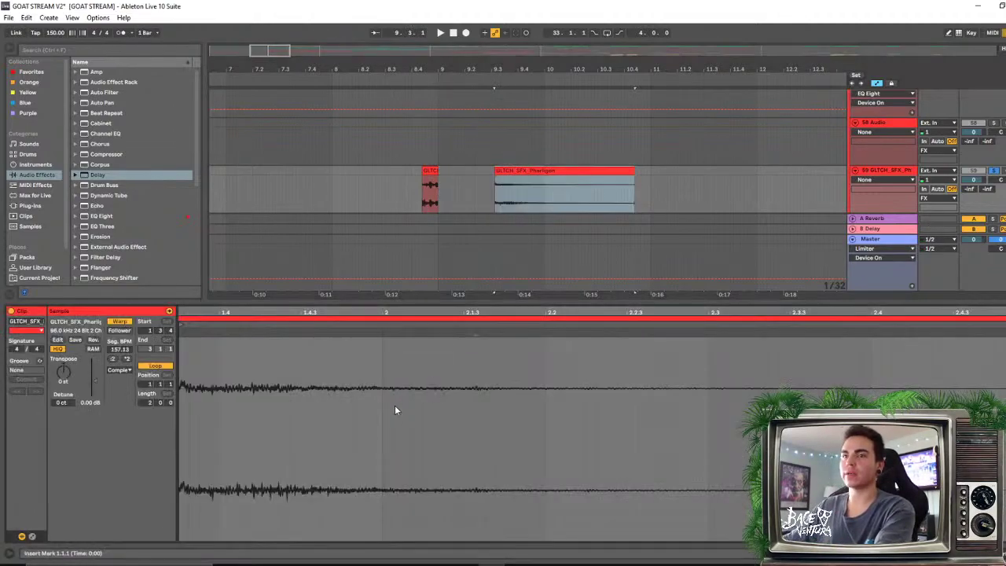
click(92, 340)
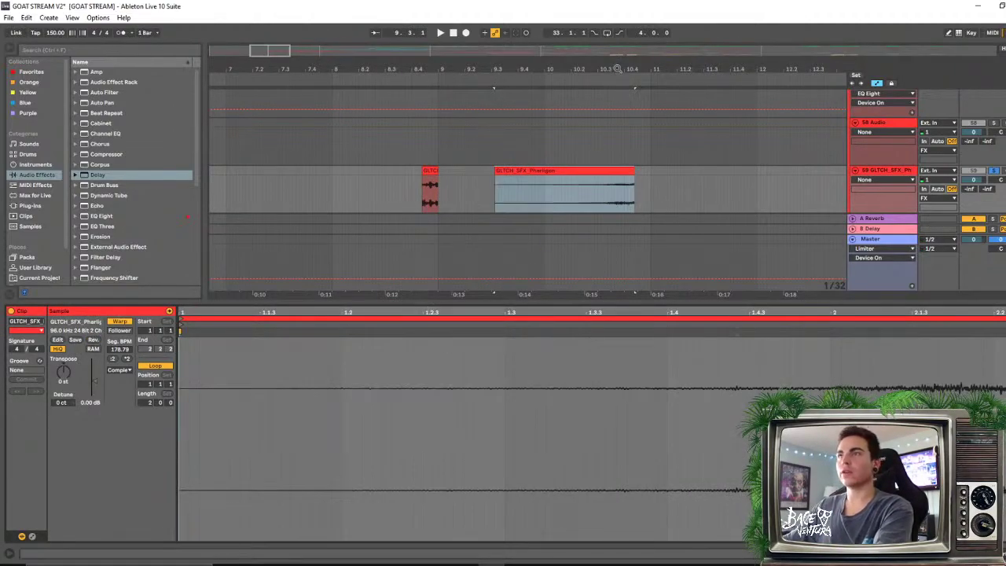
Shorten the reversed glitch tail and reposition it to fill bar 10, playing the result from just before bar 9
mouse_move(618, 70)
mouse_down()
mouse_move(618, 55)
mouse_move(568, 62)
mouse_move(623, 68)
mouse_up()
key(ctrl+alt+l)
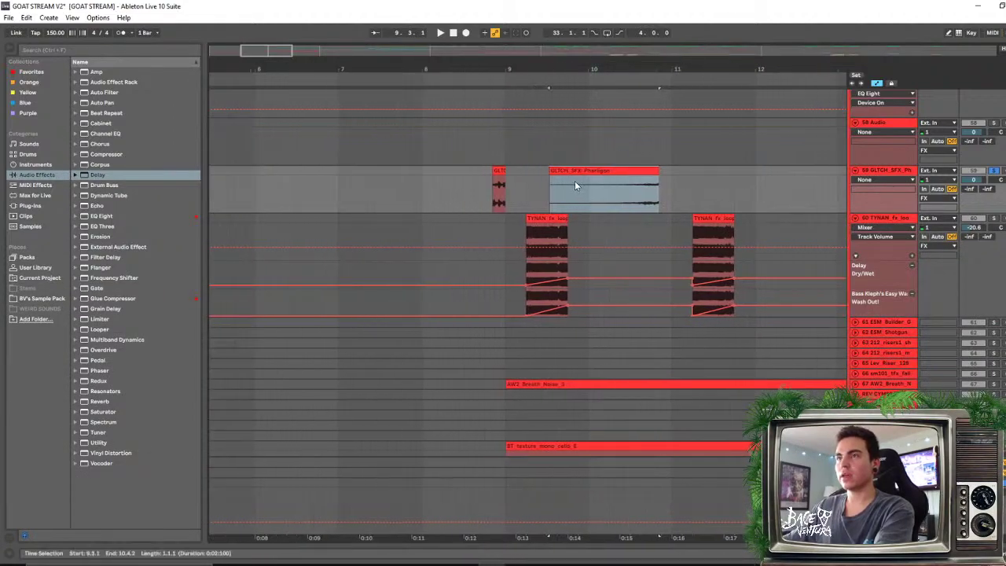
drag(552, 170, 588, 175)
click(490, 151)
key(space)
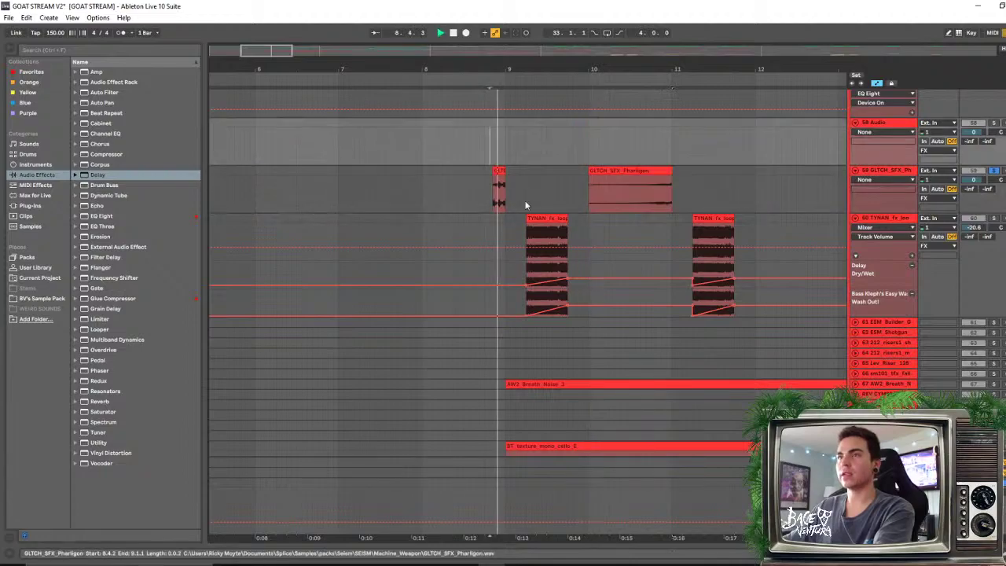
Play the glitch clips with the full mix and lower the glitch track's volume to -6.1 dB
key(space)
key(space)
key(space)
key(space)
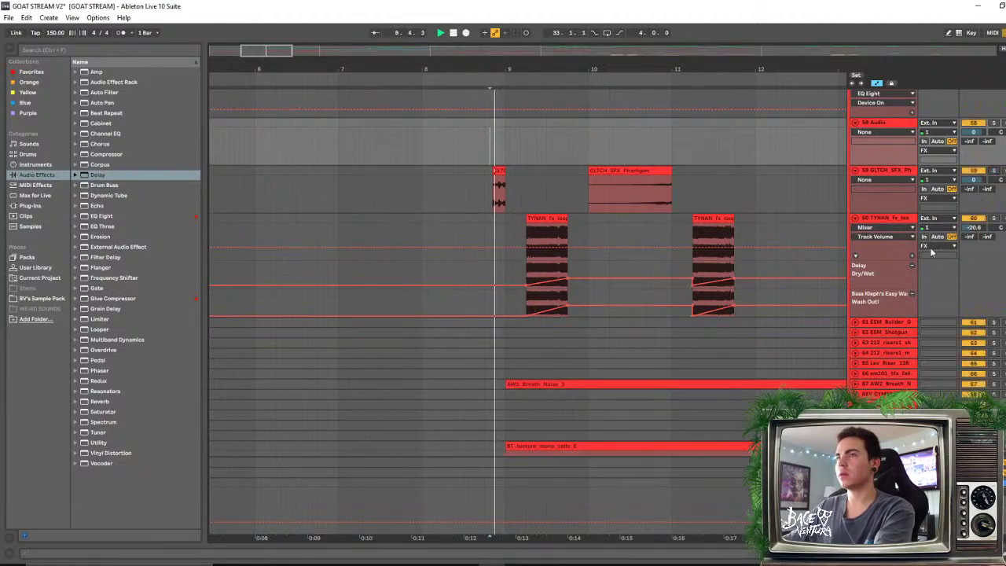
click(477, 174)
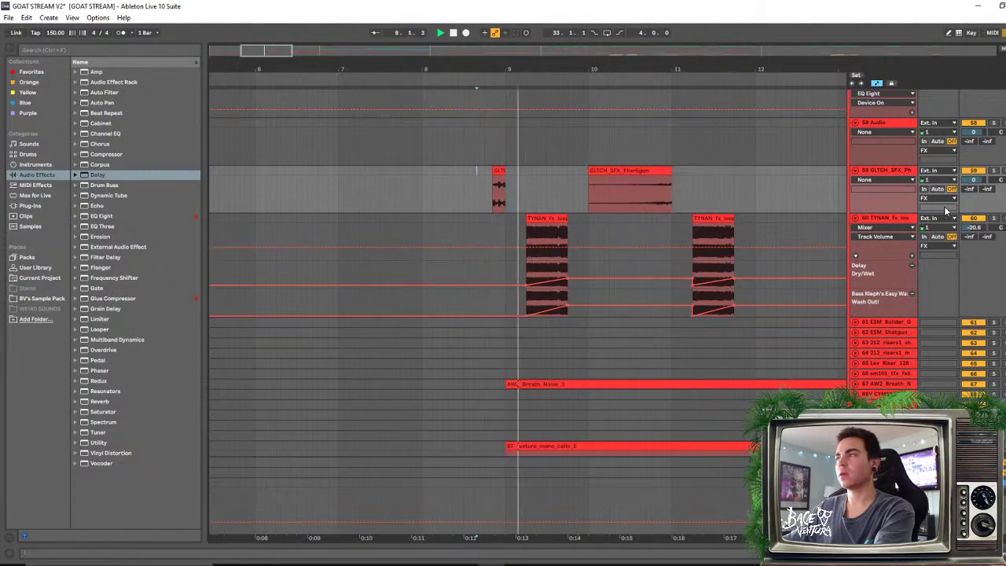
drag(973, 179, 973, 189)
key(space)
key(space)
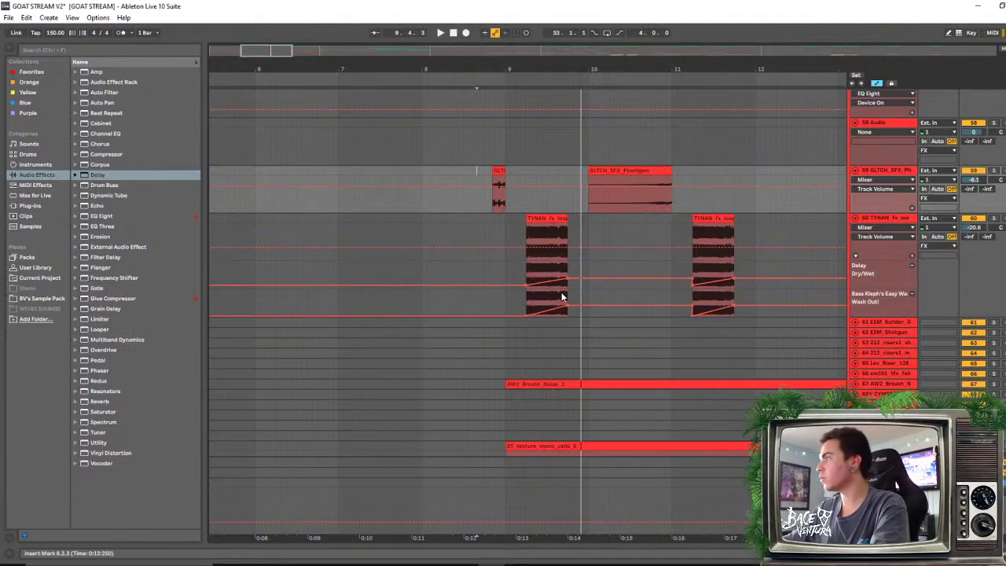
Replay the passage from just before bar 9 in the mix, then solo the glitch track to hear it alone
click(488, 206)
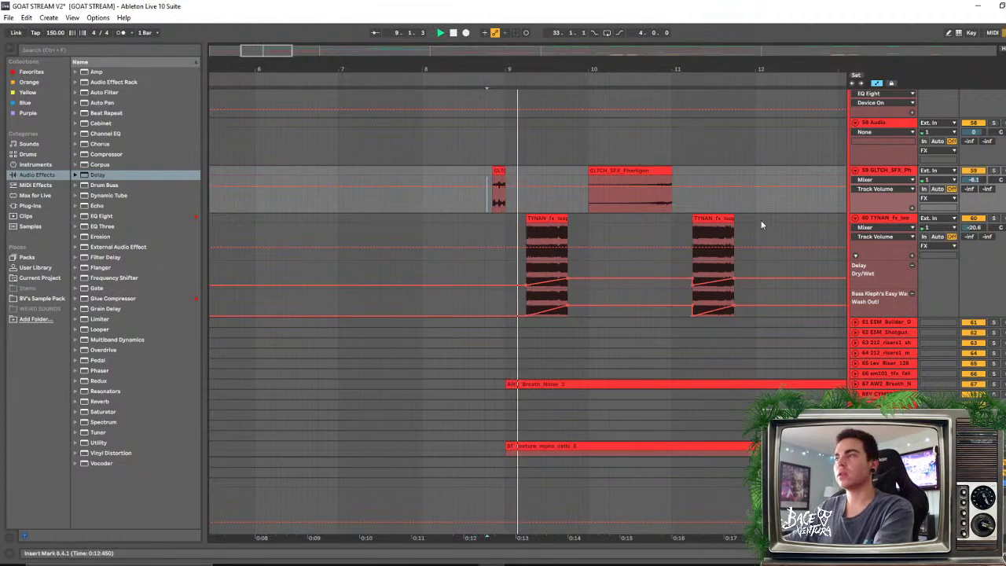
click(890, 170)
click(889, 181)
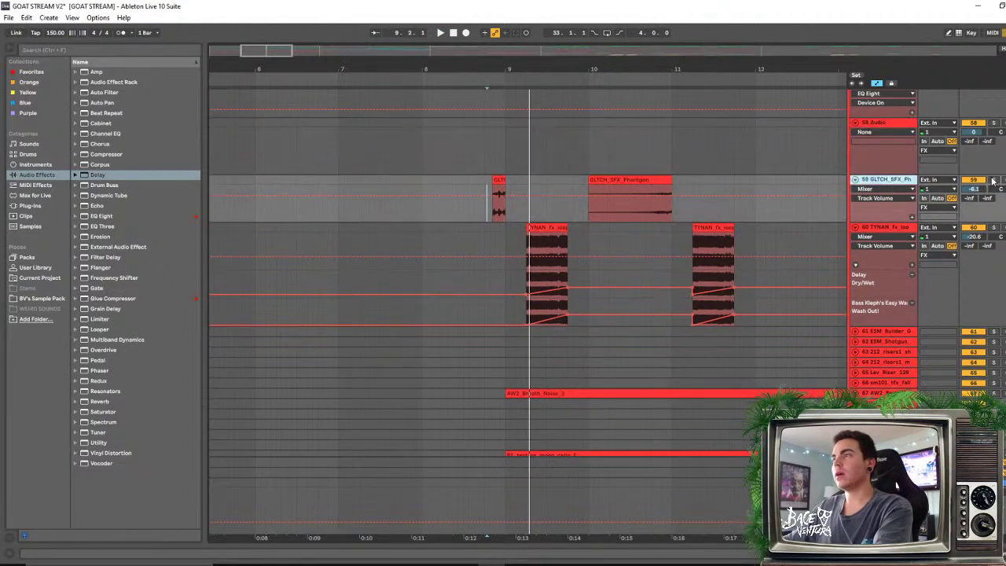
key(space)
key(space)
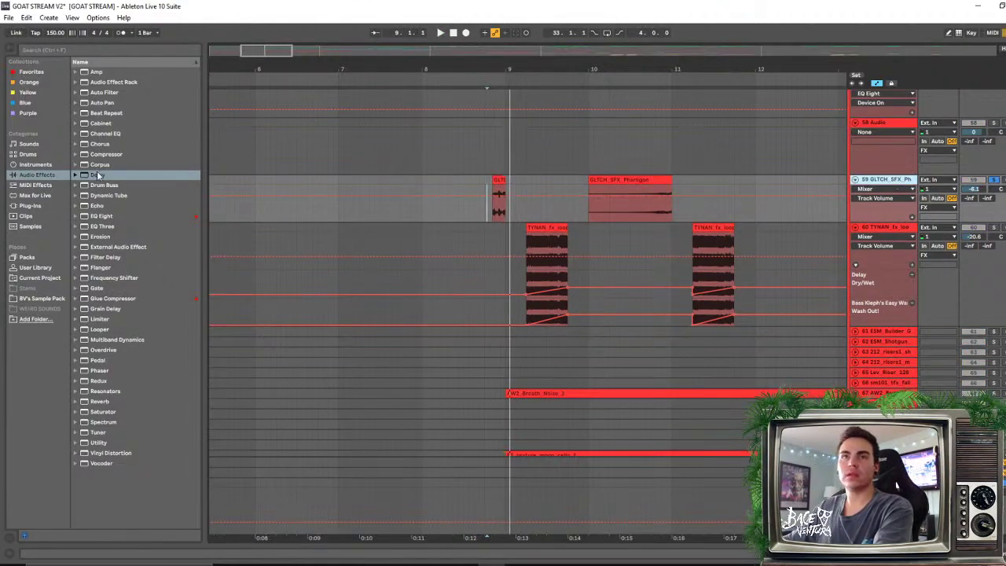
Add an EQ Eight to the glitch track and raise its low-cut filter to 240 Hz
drag(99, 217, 385, 224)
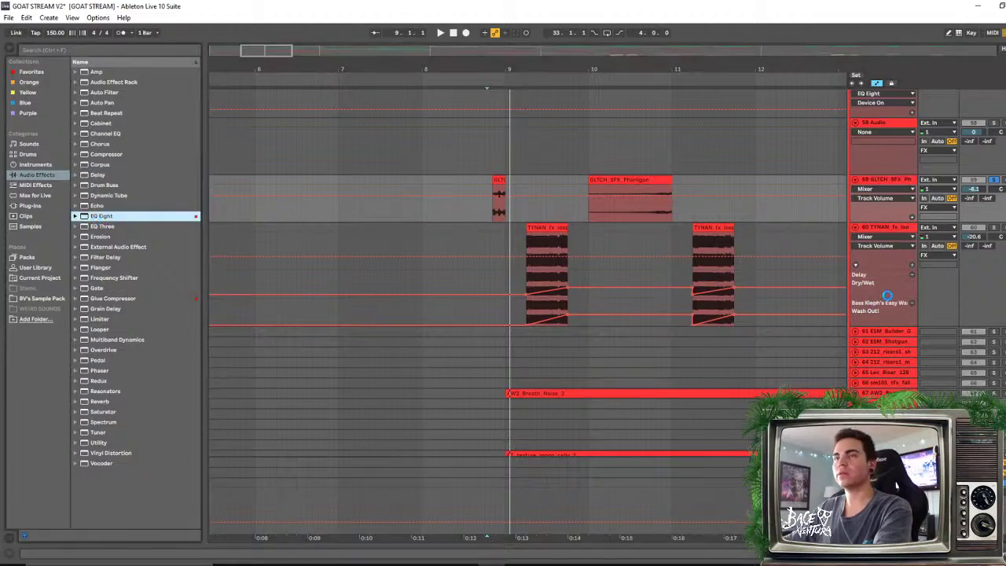
drag(871, 304, 796, 305)
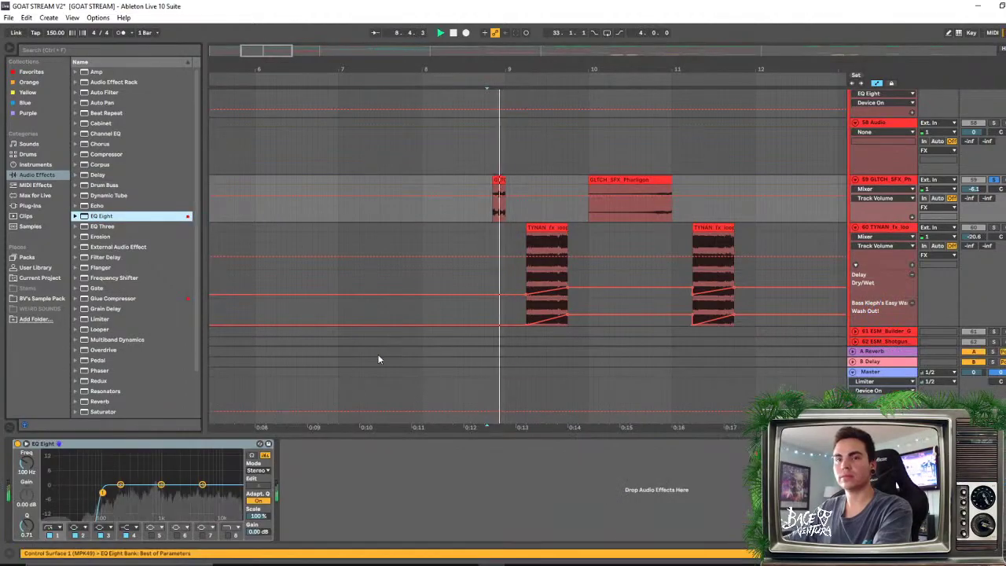
click(52, 528)
click(52, 477)
drag(102, 492, 123, 493)
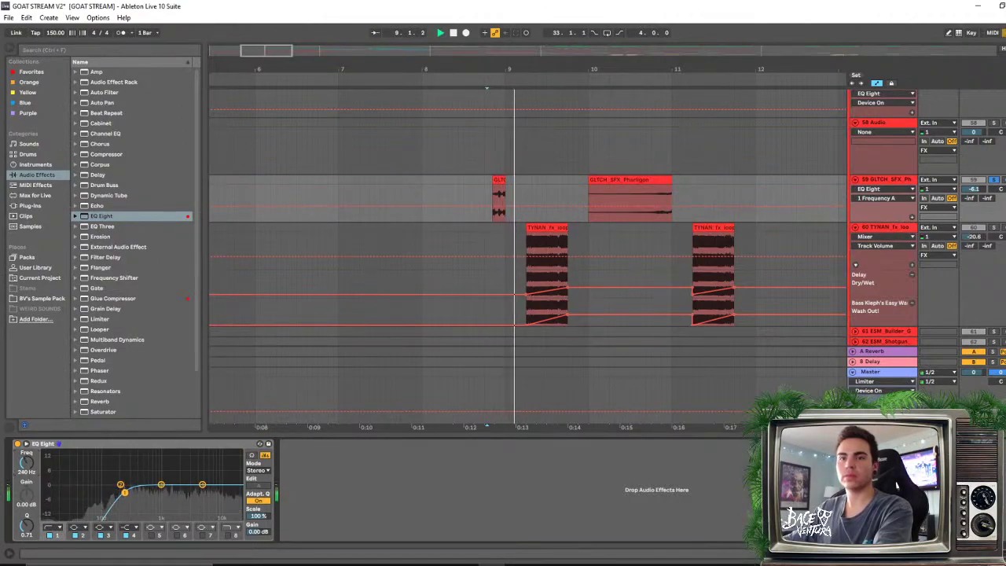
drag(32, 469, 31, 466)
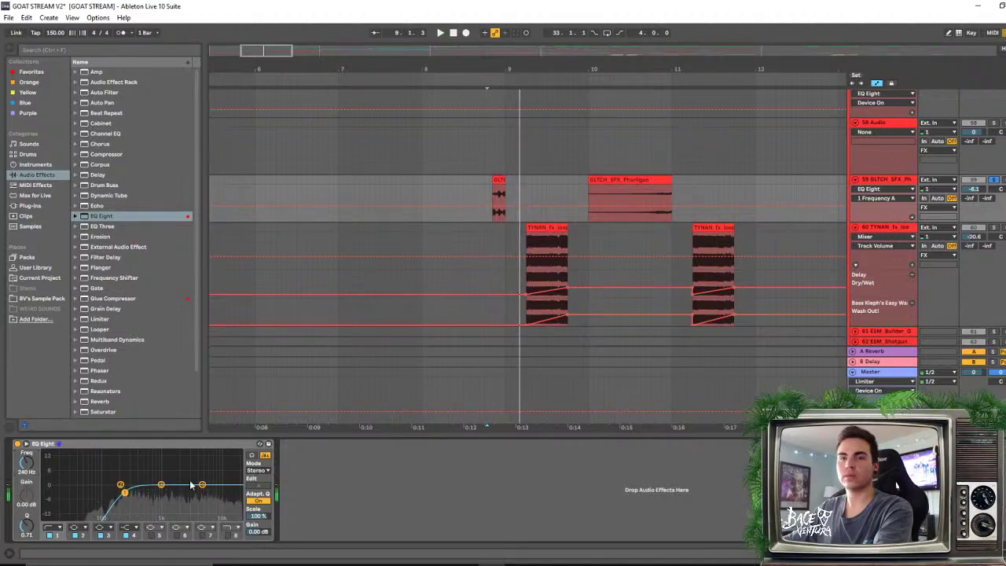
Set EQ Eight band 4 to -2.36 dB at 7.91 kHz and play the glitch clips in the mix and soloed
drag(202, 485, 215, 490)
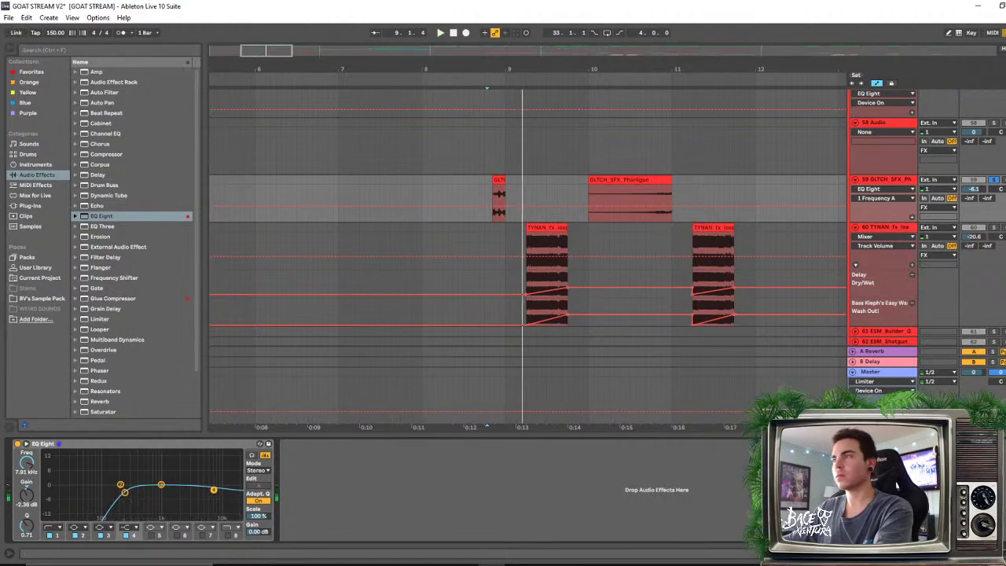
click(461, 149)
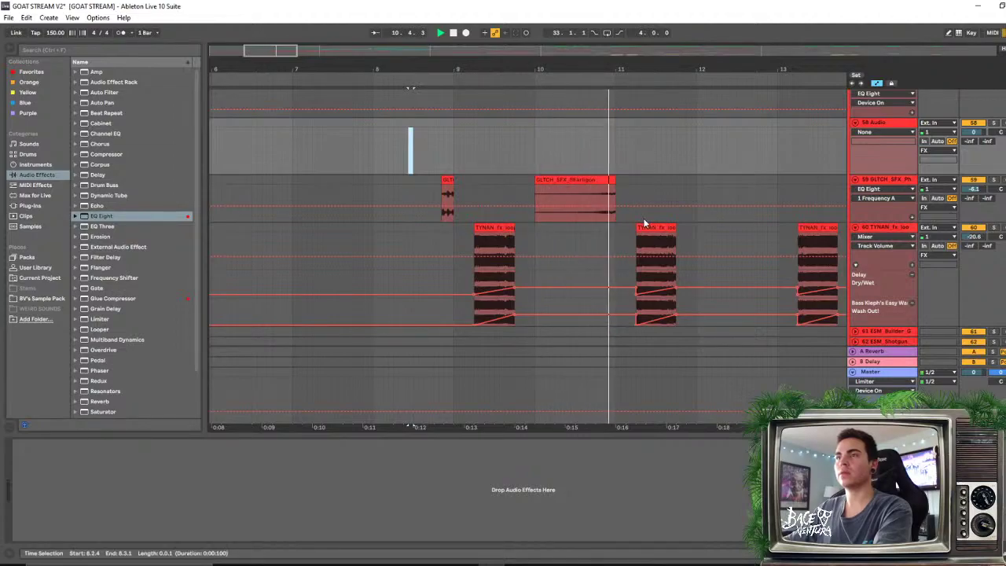
click(579, 200)
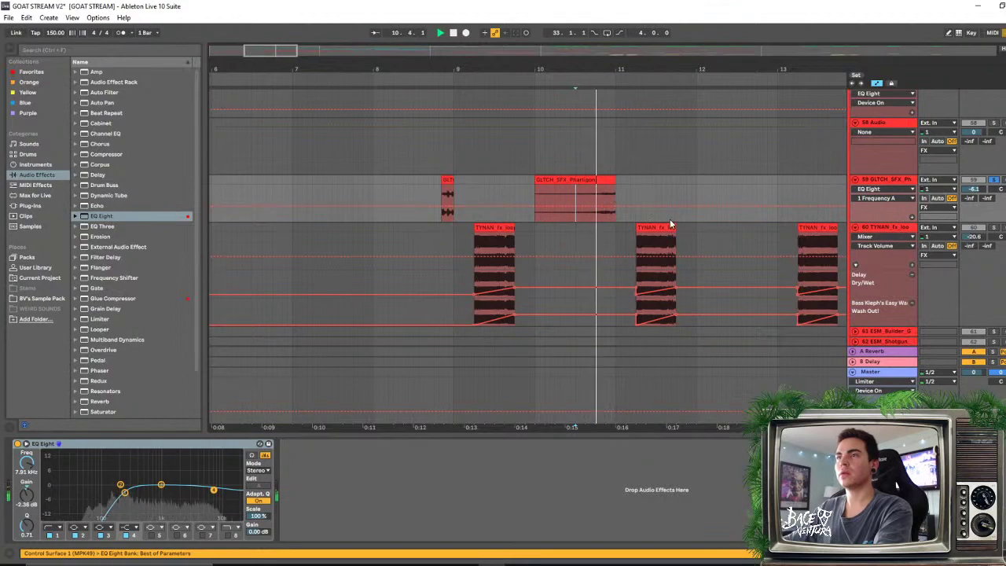
Copy both glitch clips together four bars further along, so the short one ends at bar 13 and the reversed one fills bar 14
drag(605, 72, 451, 56)
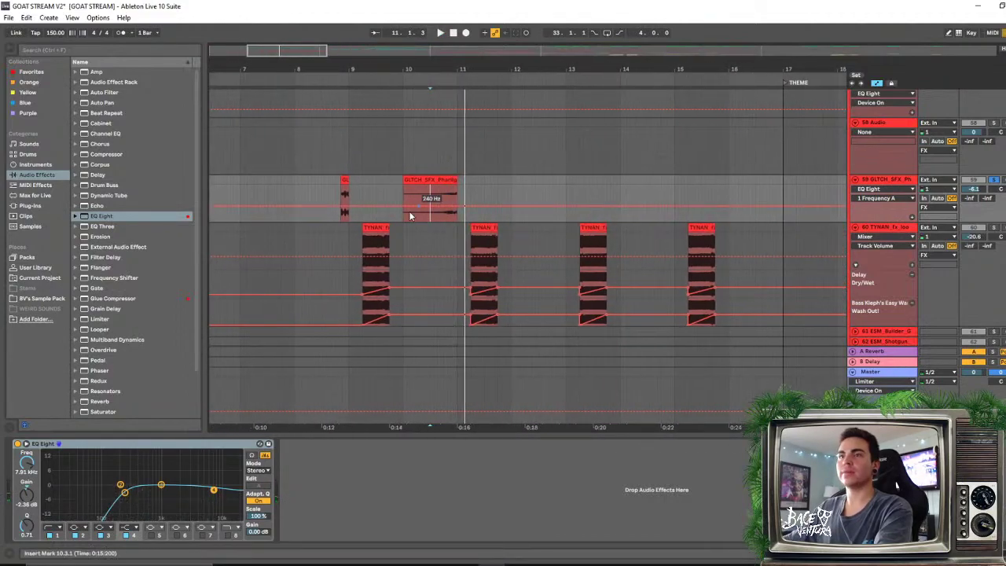
drag(457, 196, 341, 197)
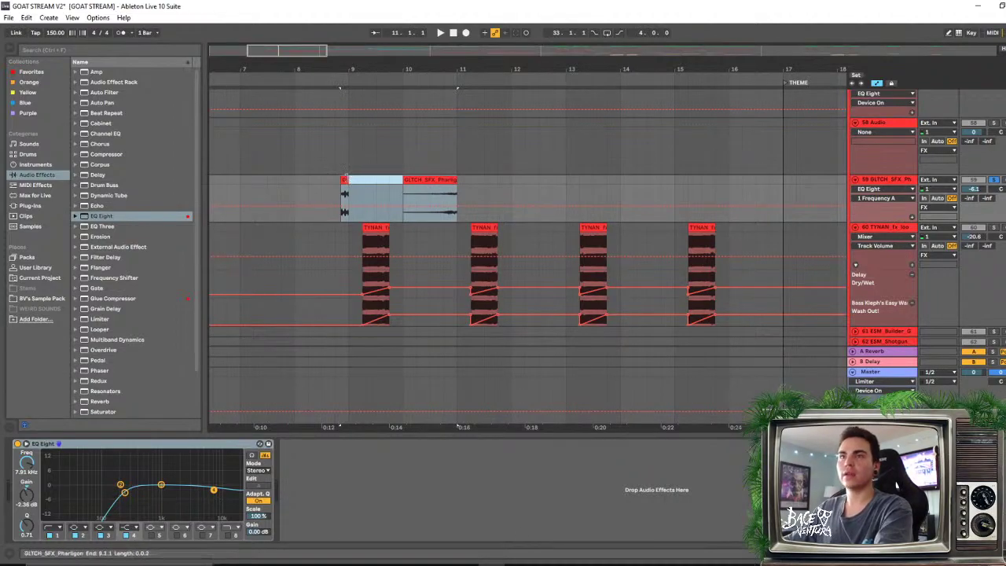
mouse_move(346, 182)
mouse_down()
mouse_move(579, 196)
mouse_move(562, 190)
mouse_up()
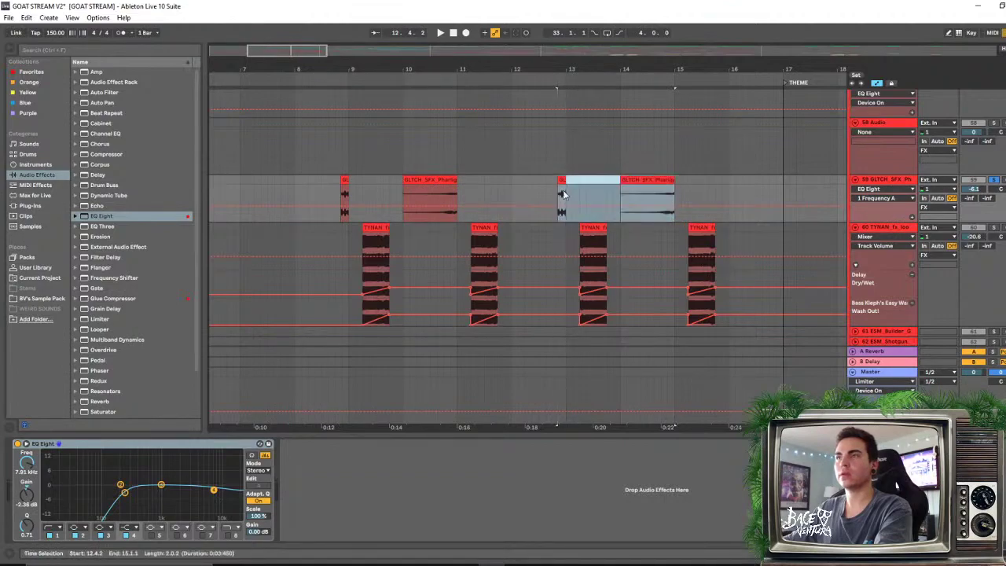
click(686, 188)
scroll(563, 92, up, 5)
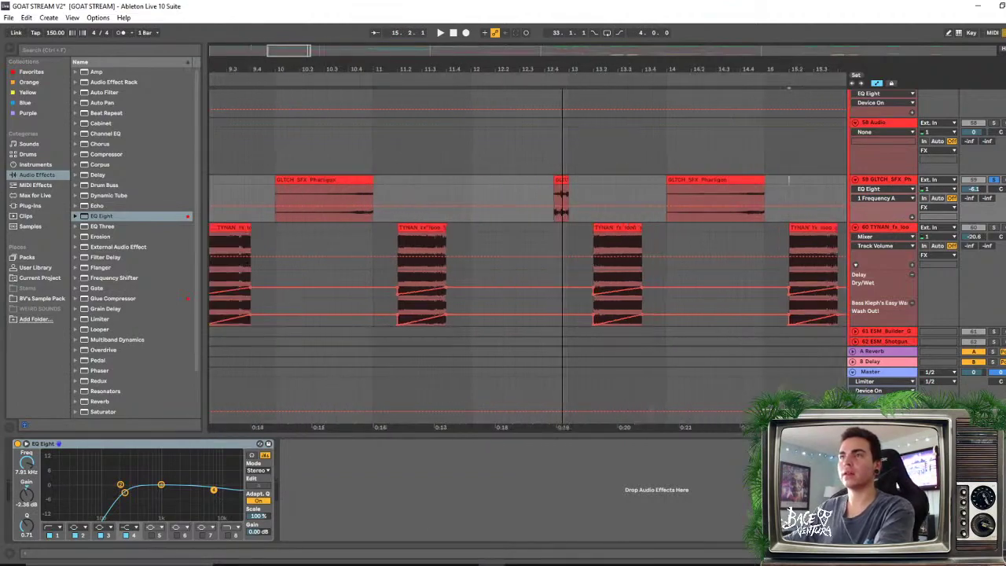
Play bars 8 to 16 soloed and in the full mix to check how the duplicated glitch clips sit with the other tracks
click(265, 147)
key(space)
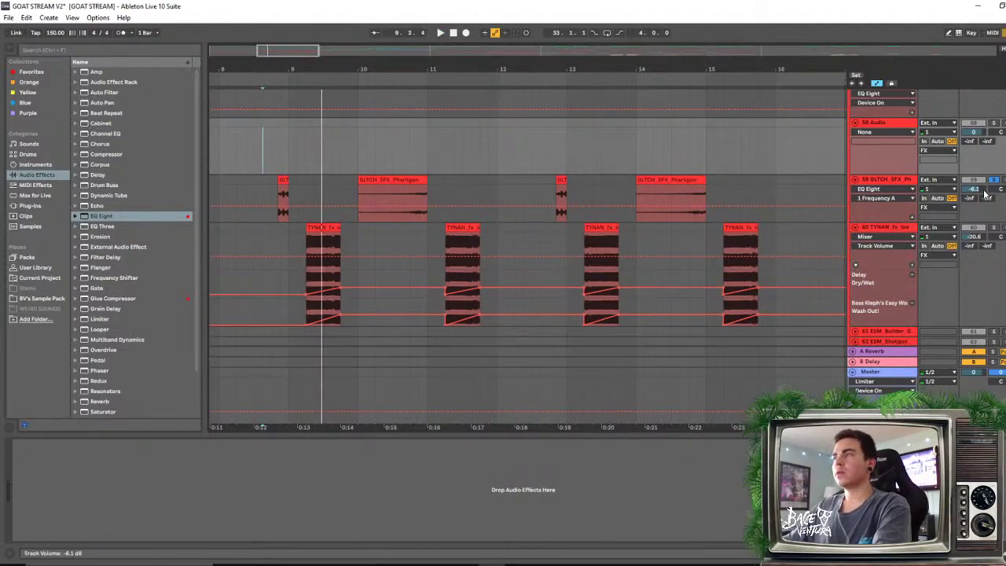
key(space)
key(space)
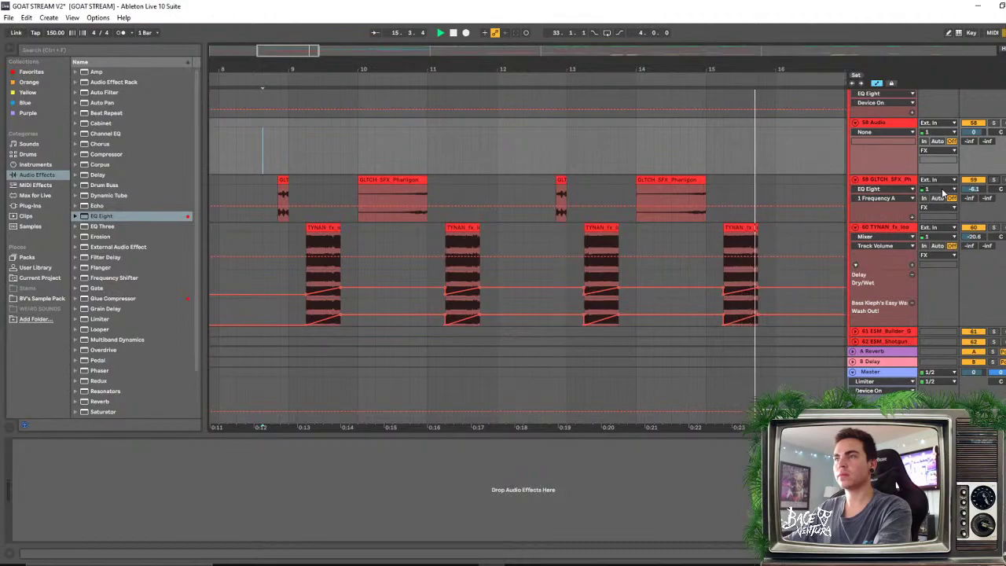
click(657, 130)
key(plus)
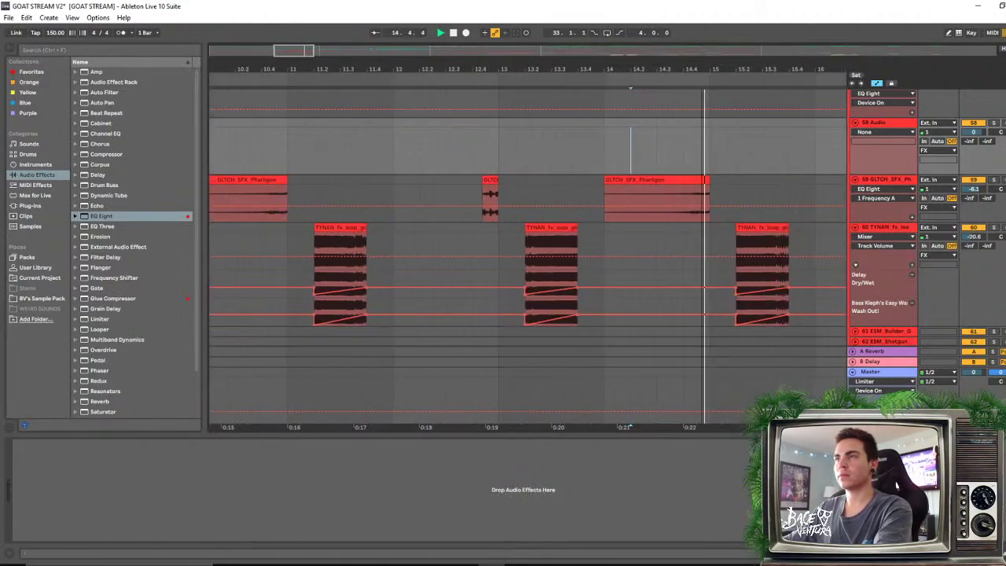
key(minus)
key(minus)
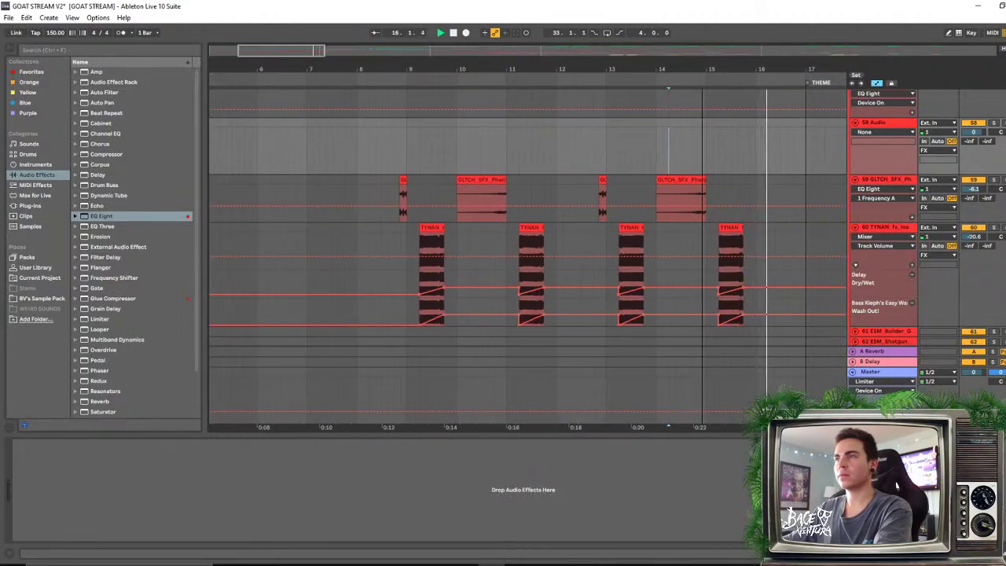
drag(701, 76, 701, 69)
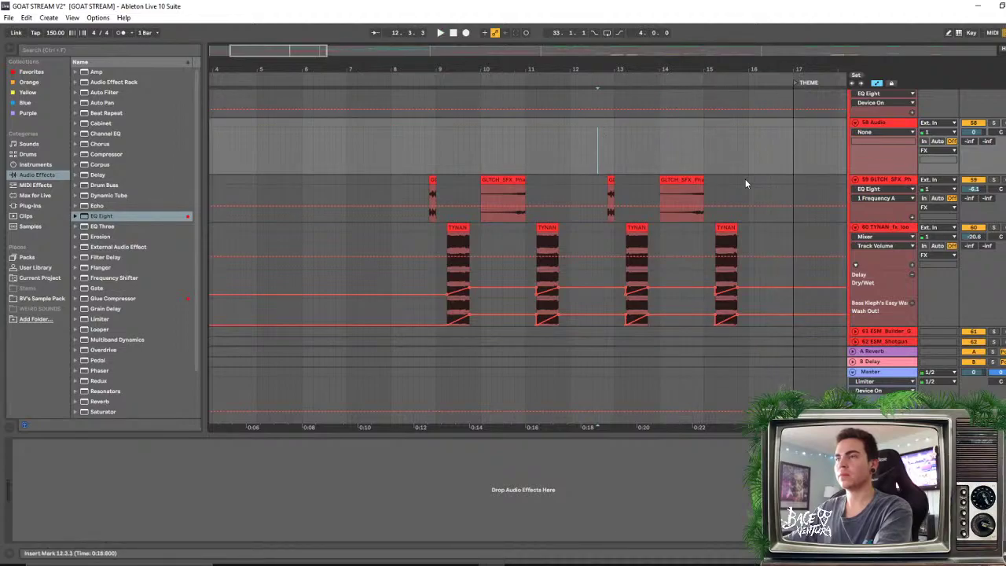
scroll(748, 189, down, 6)
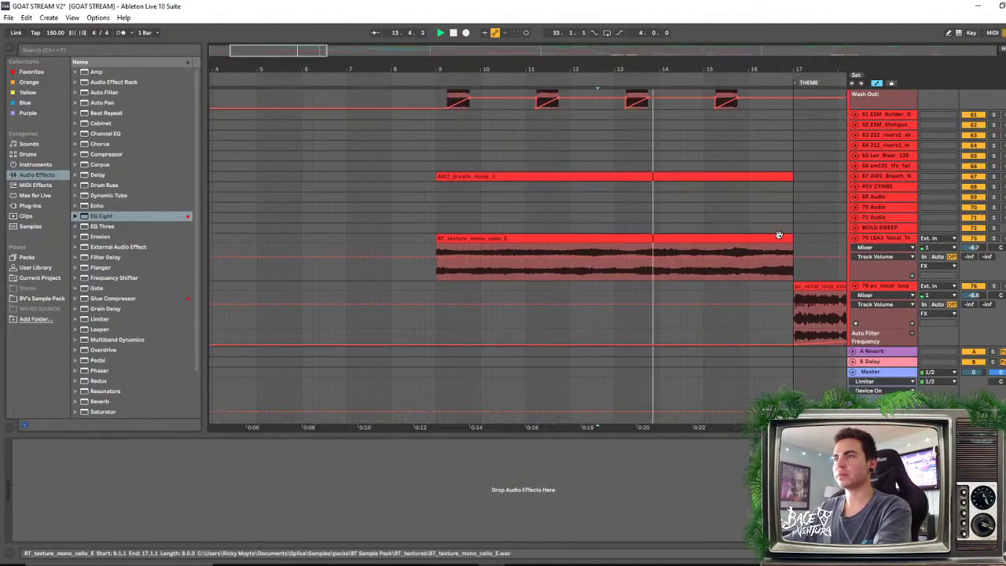
scroll(779, 234, up, 10)
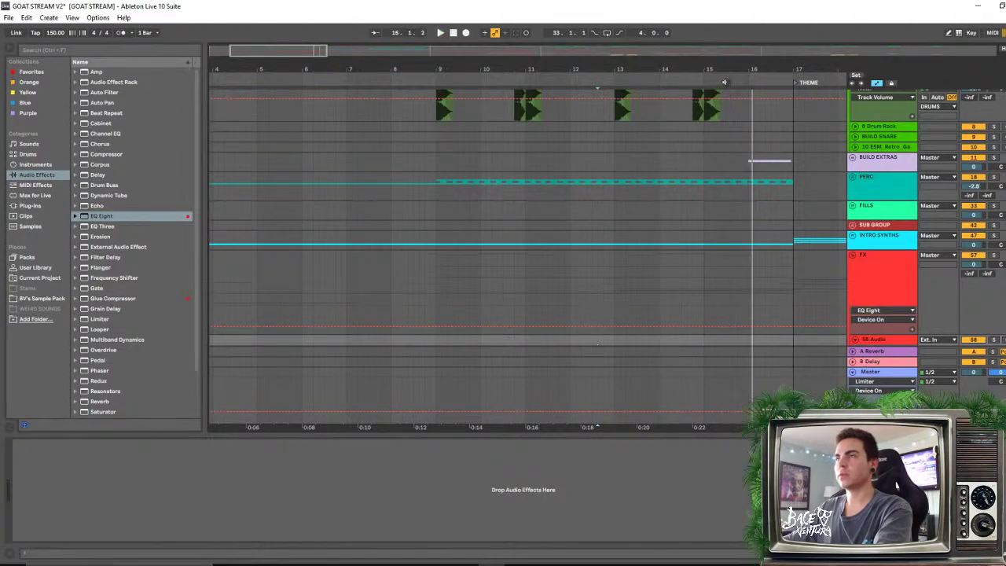
Examine the drum, PERC and INTRO SYNTHS tracks before the THEME section, including the INTRO SYNTHS automation and effects
click(751, 187)
scroll(745, 148, up, 3)
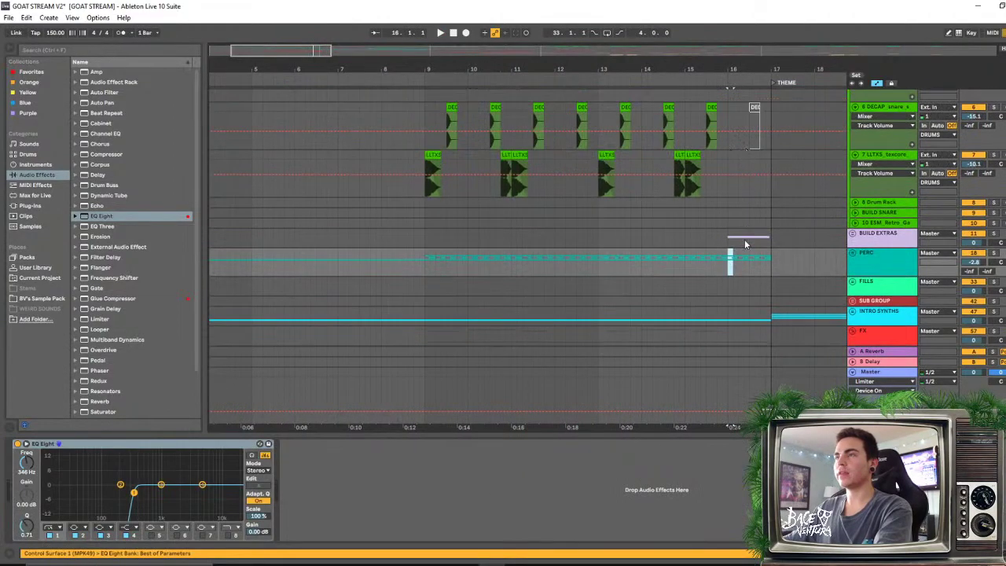
scroll(746, 260, down, 3)
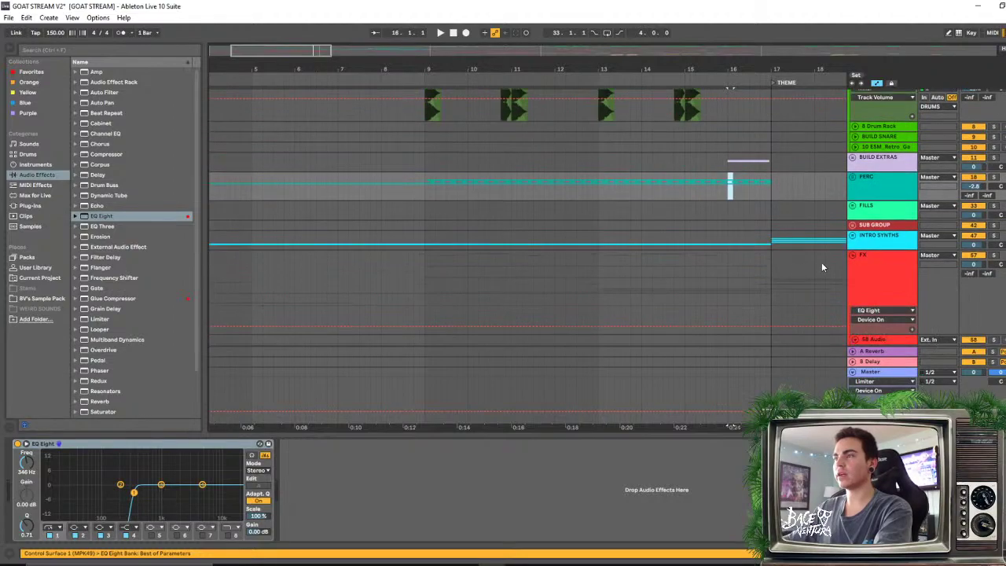
scroll(803, 236, down, 4)
scroll(901, 232, up, 2)
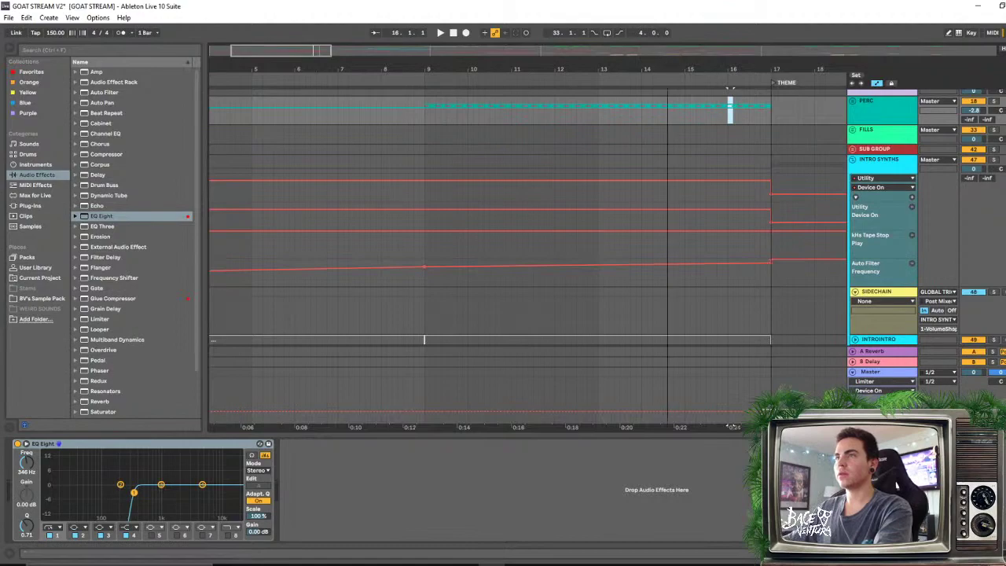
drag(667, 70, 593, 64)
scroll(591, 218, down, 4)
scroll(600, 219, down, 3)
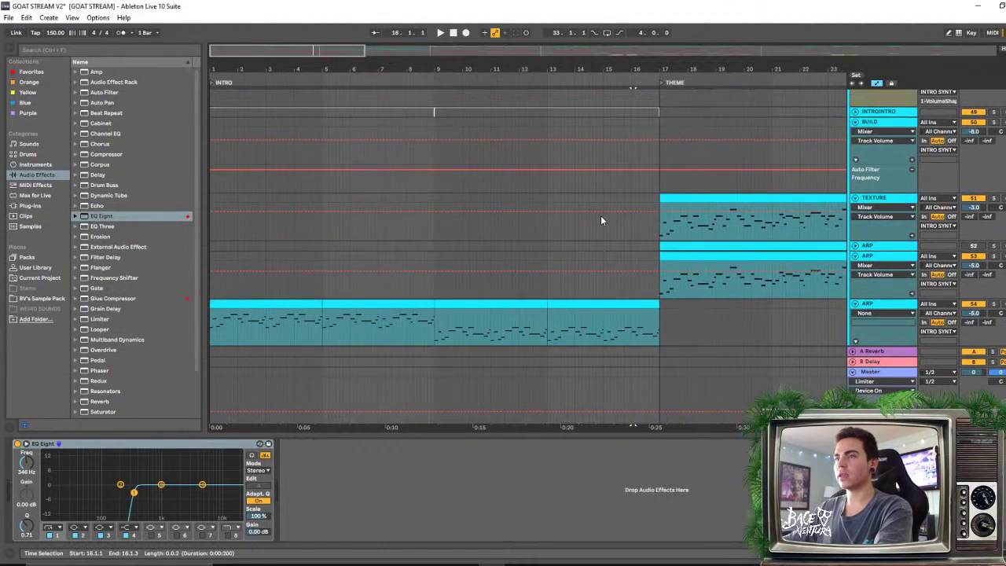
scroll(580, 193, up, 3)
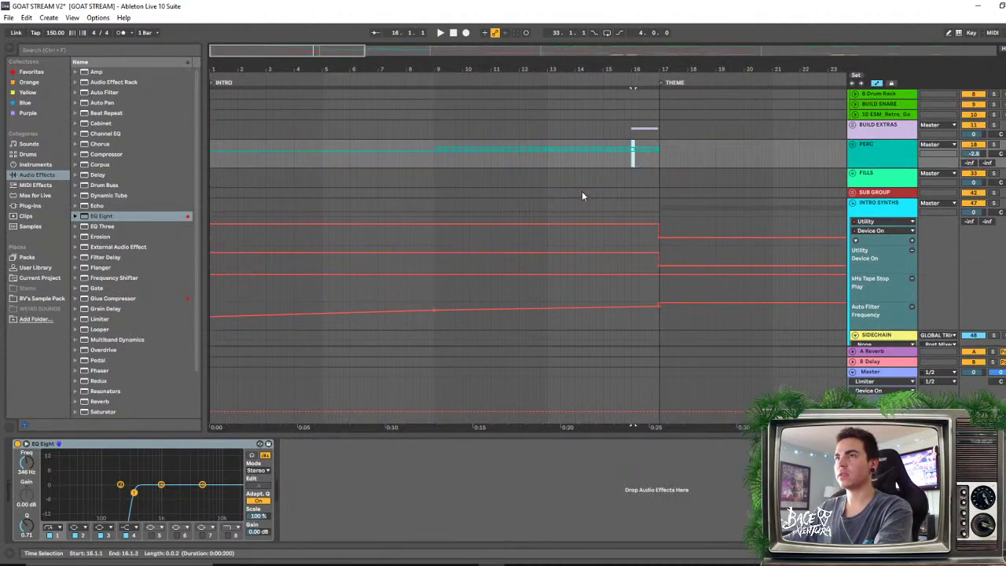
scroll(582, 195, down, 1)
scroll(616, 257, down, 2)
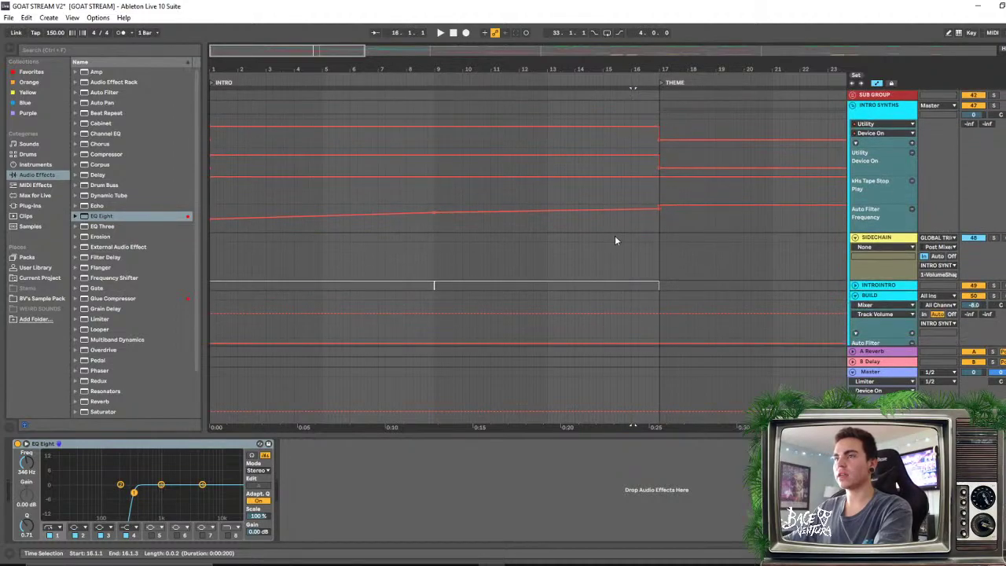
click(603, 210)
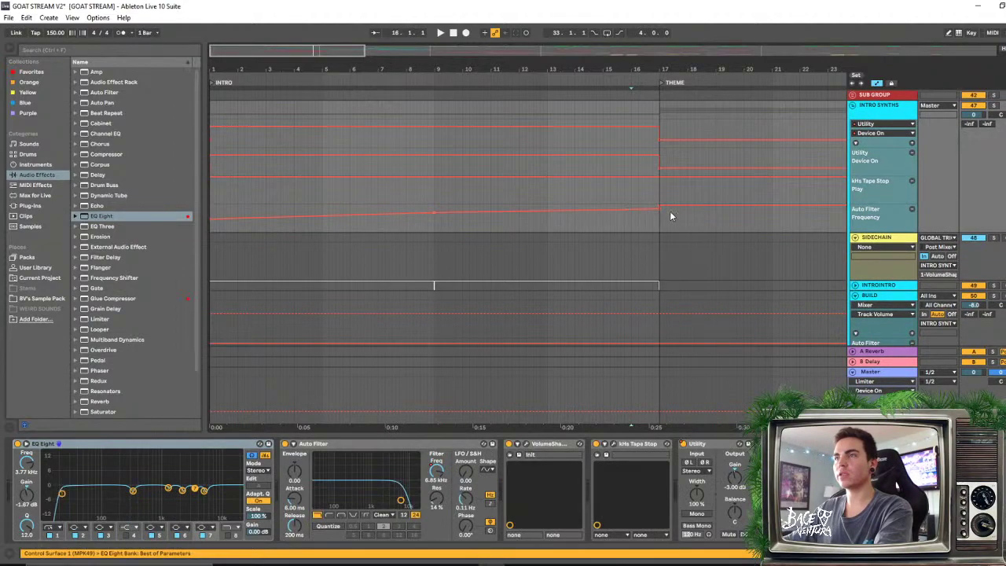
Curve the INTRO SYNTHS Auto Filter frequency automation down from about bar 15 to bar 17 and play it into THEME
click(588, 225)
key(space)
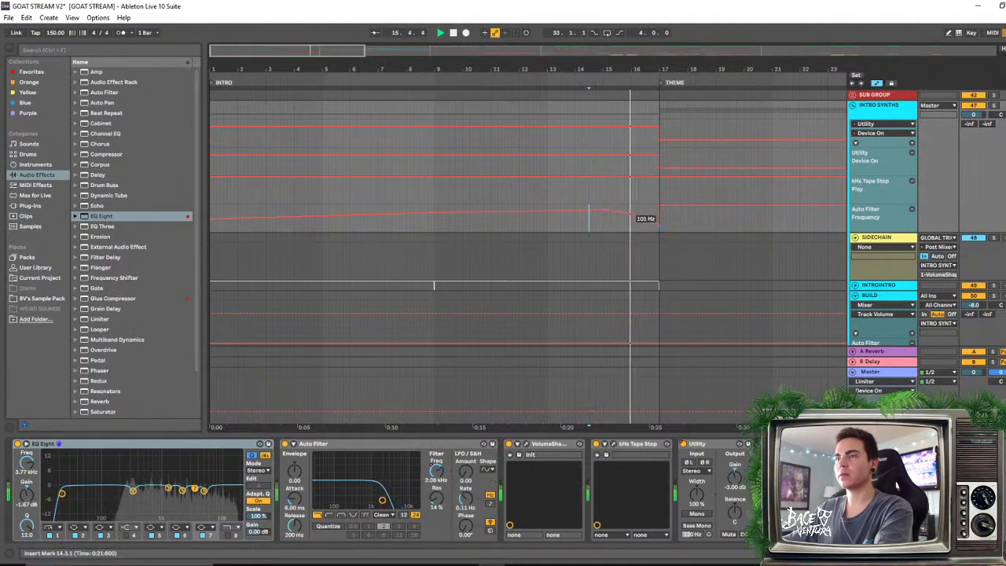
key(space)
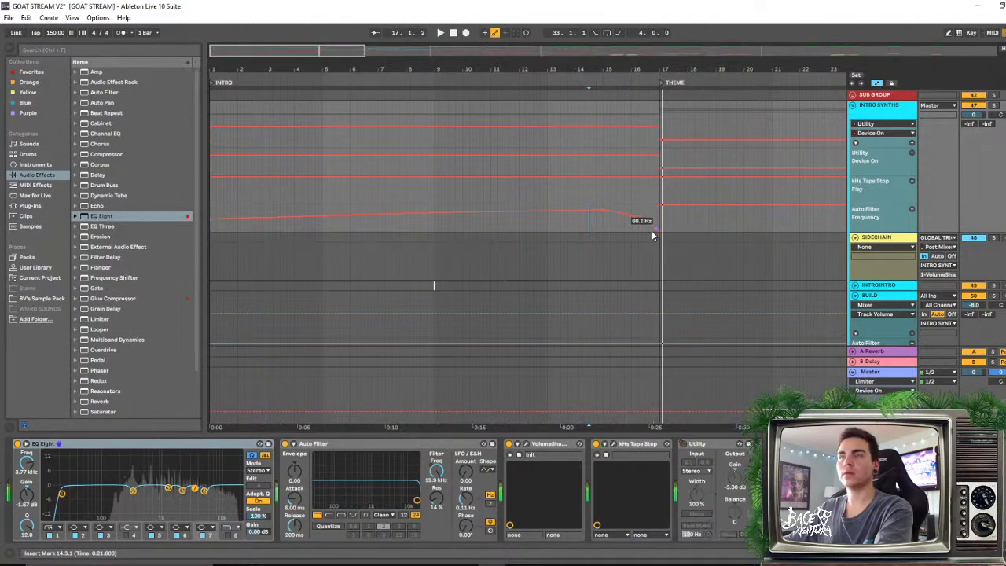
key(space)
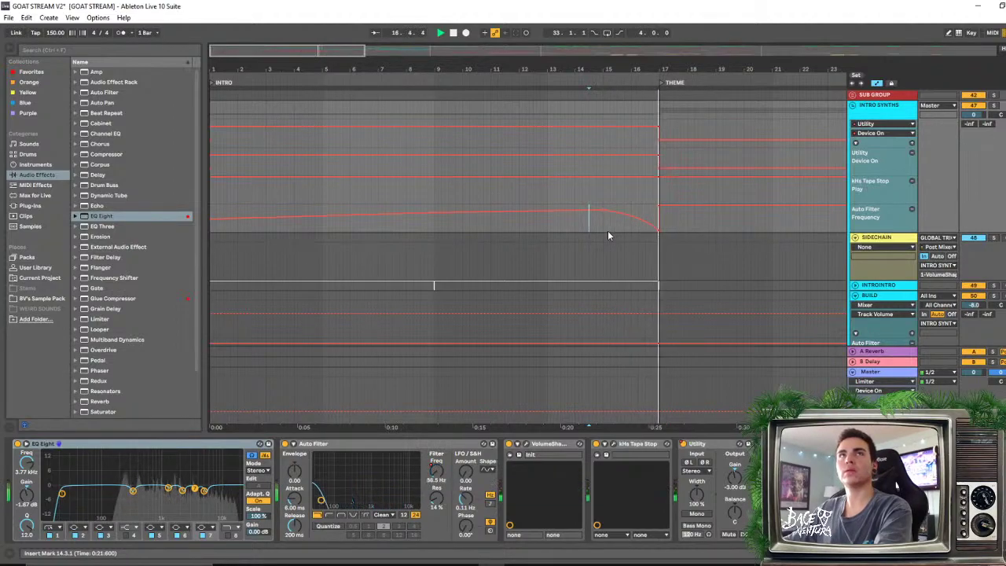
key(space)
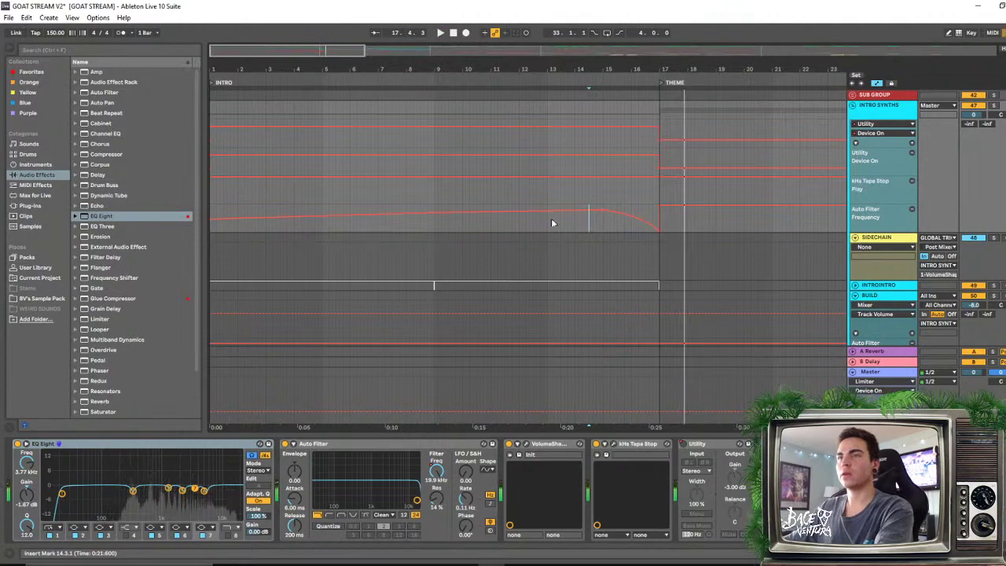
Collapse the INTRO SYNTHS group and play the last bars of the intro from about bar 15
scroll(665, 301, up, 5)
click(853, 258)
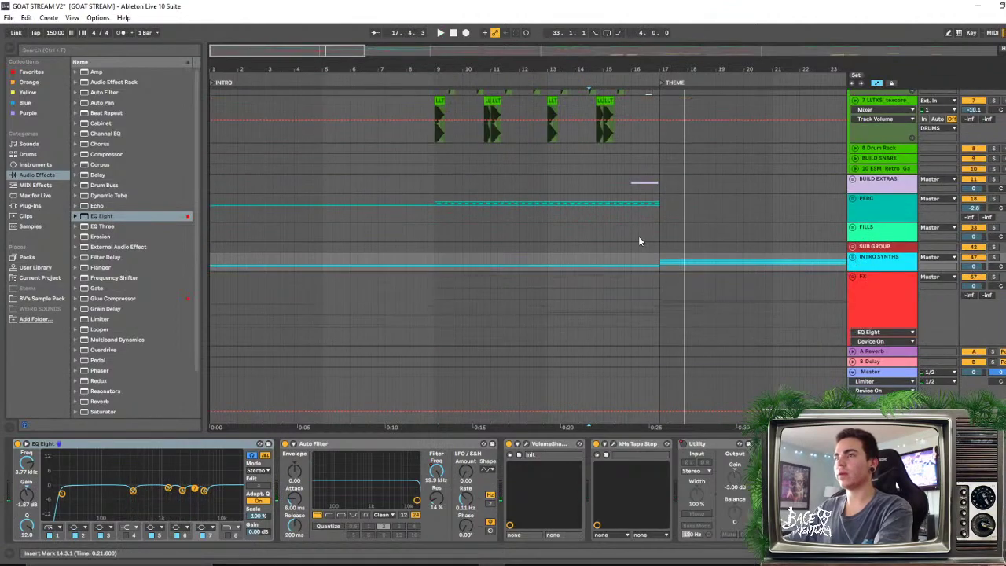
click(617, 211)
key(space)
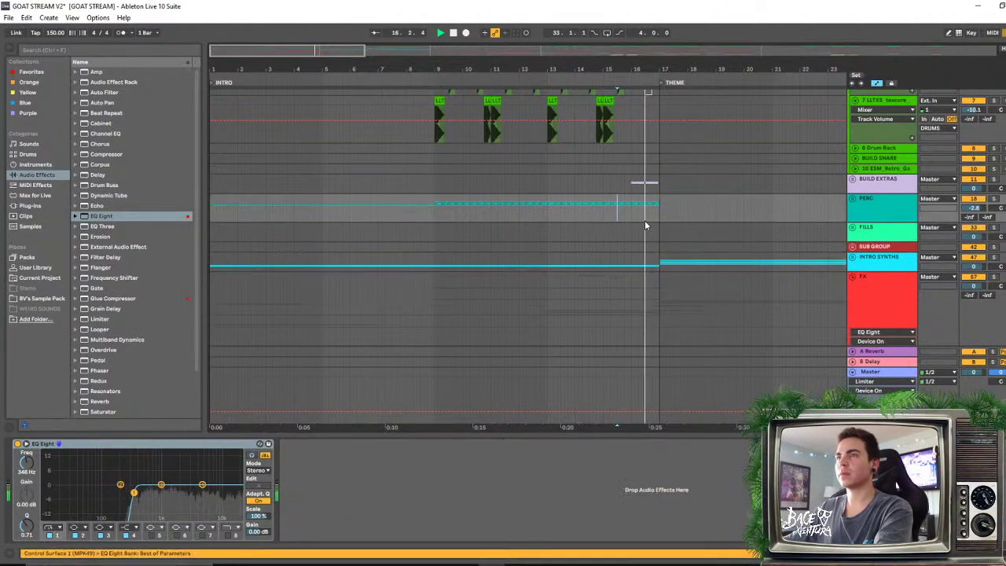
key(space)
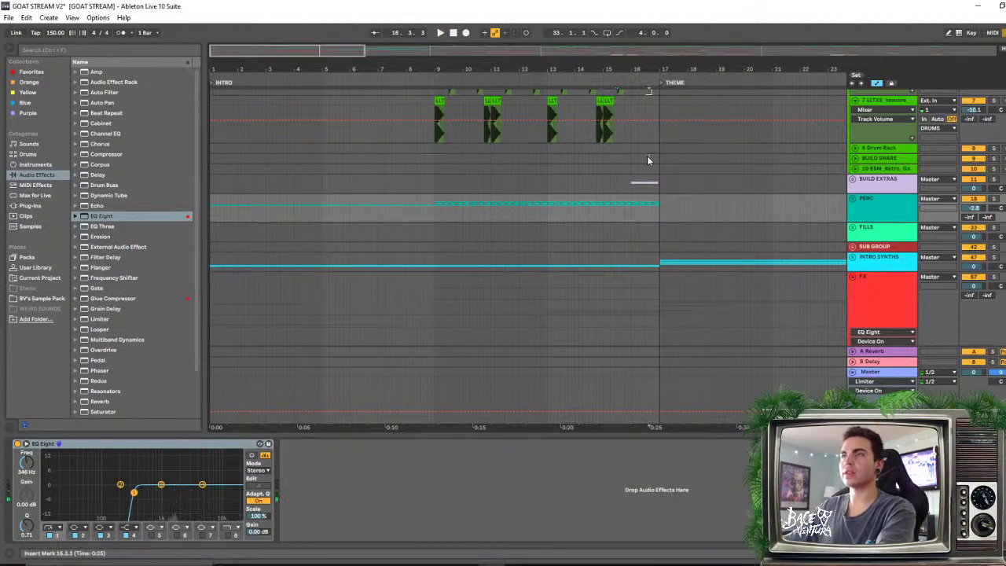
Import the ESM_Robotic vocal sample onto empty audio track 58 in the FX group just after bar 11 and play from bar 8
click(647, 158)
scroll(617, 225, down, 10)
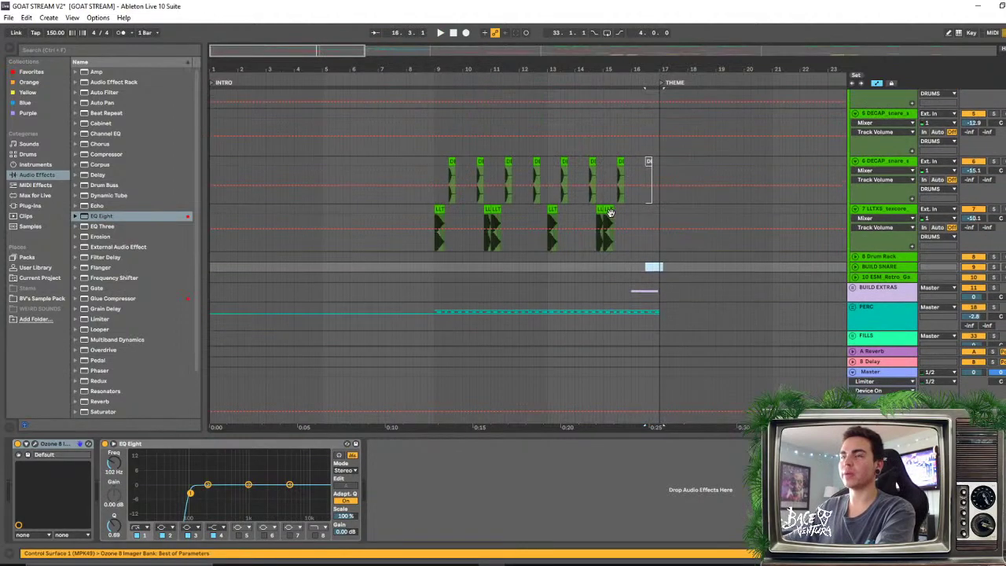
scroll(609, 214, up, 2)
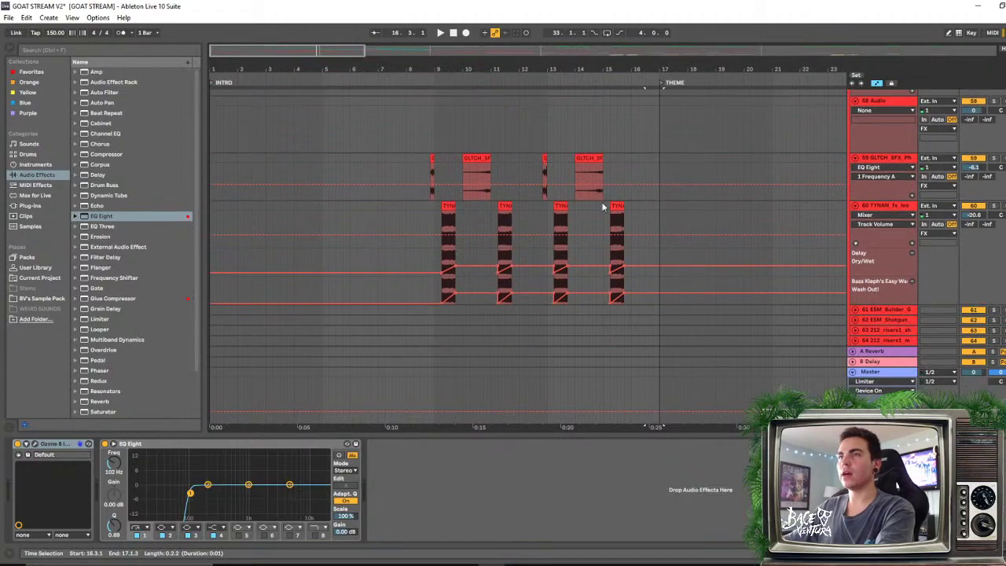
scroll(742, 175, up, 1)
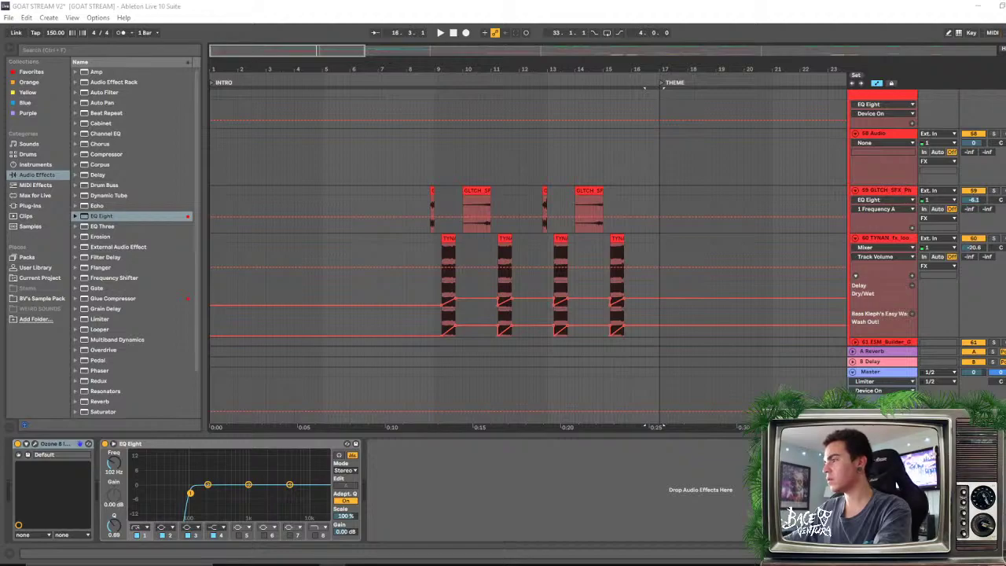
drag(1005, 157, 497, 150)
drag(470, 67, 487, 118)
click(367, 157)
key(space)
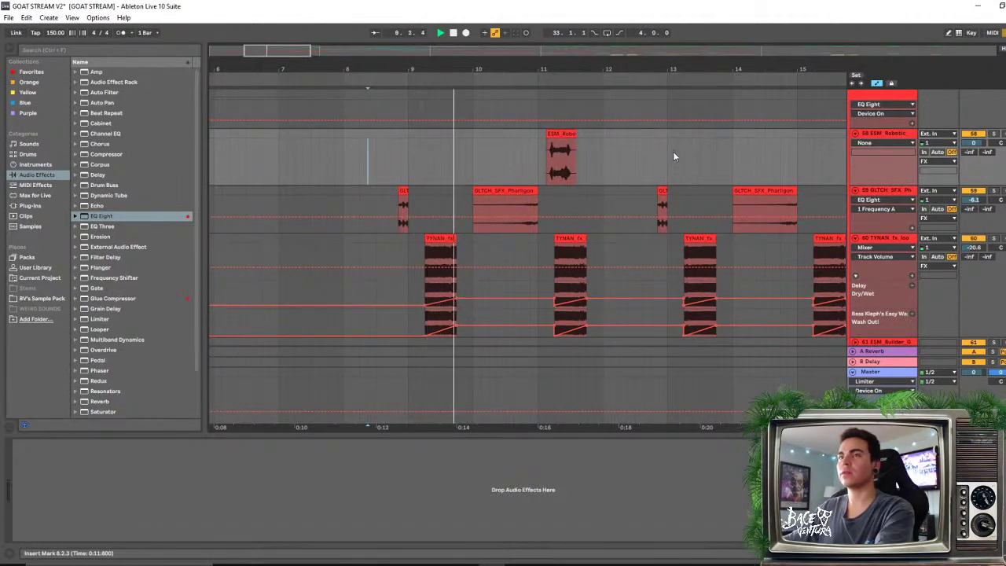
Move the ESM_Robotic clip to bar 12 and lower its track volume to -11.3 dB during playback
drag(550, 137, 627, 137)
key(space)
click(579, 153)
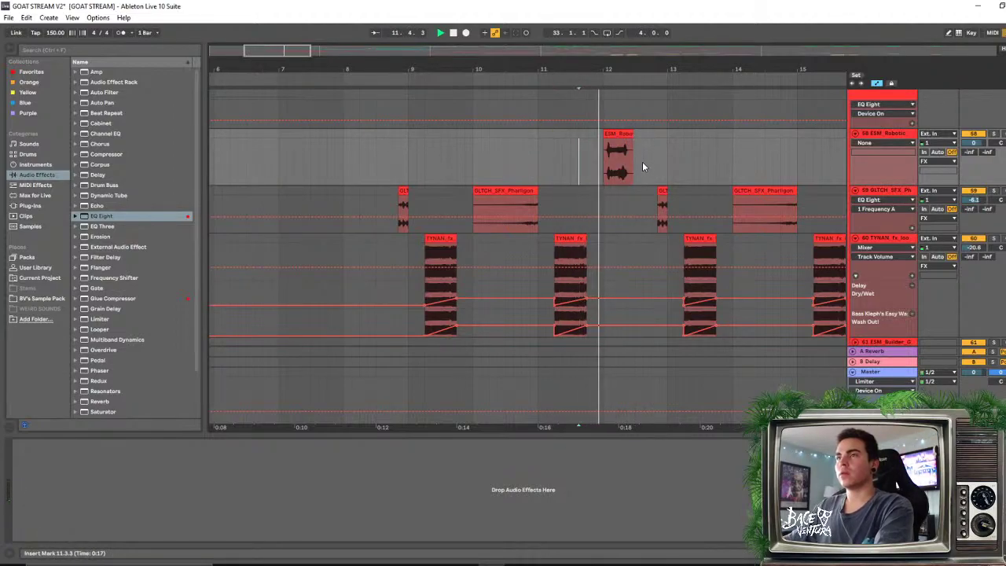
drag(973, 142, 973, 150)
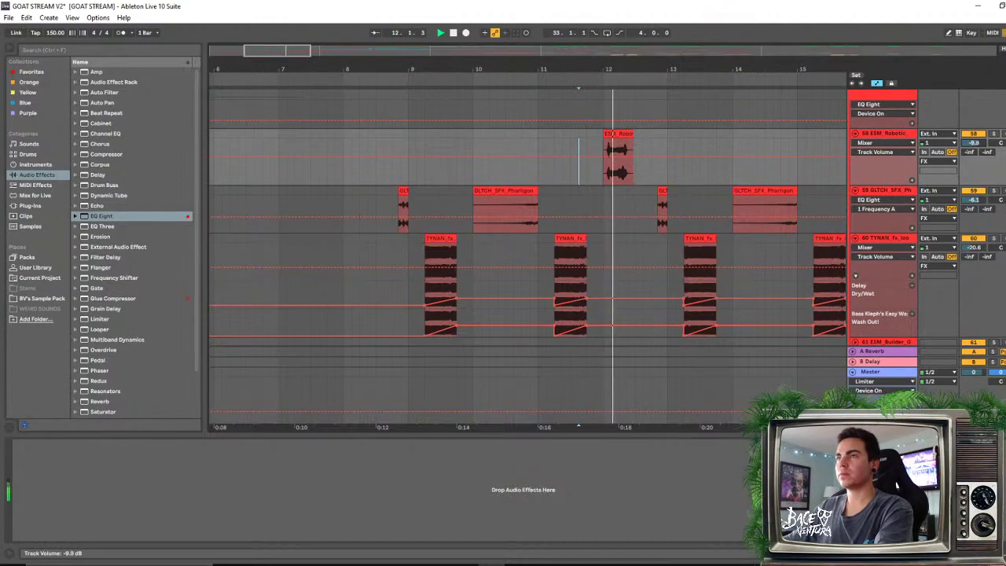
key(space)
Warp the ESM_Robotic clip at 150 BPM, transpose it to -3 st and play it in the mix
double_click(605, 141)
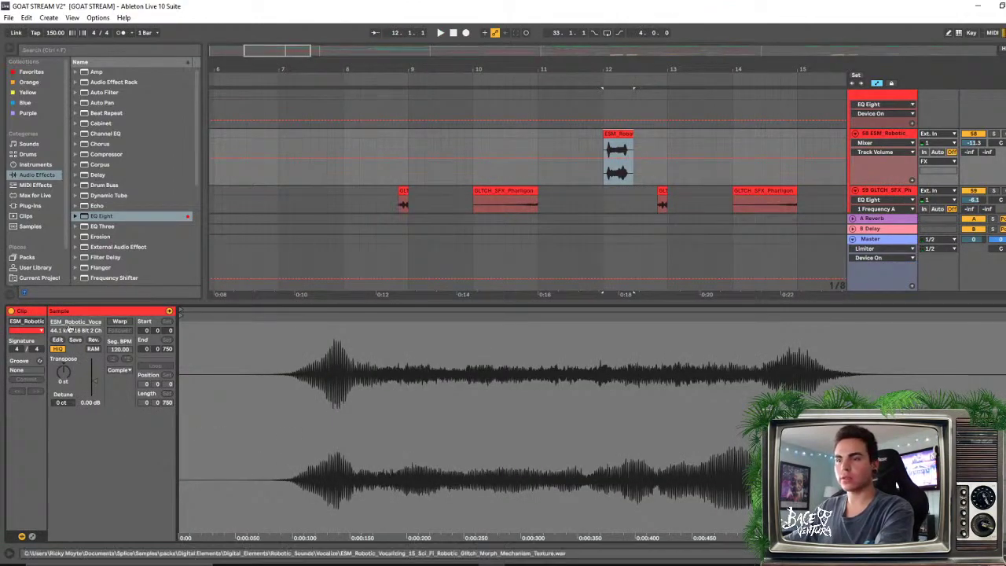
key(space)
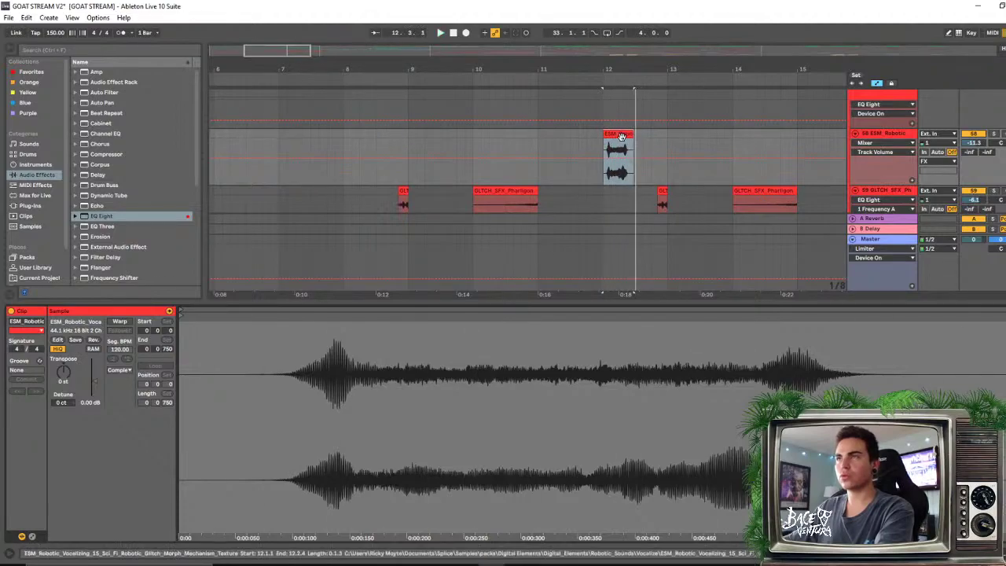
mouse_move(63, 372)
mouse_down()
mouse_move(63, 385)
mouse_move(63, 359)
mouse_up()
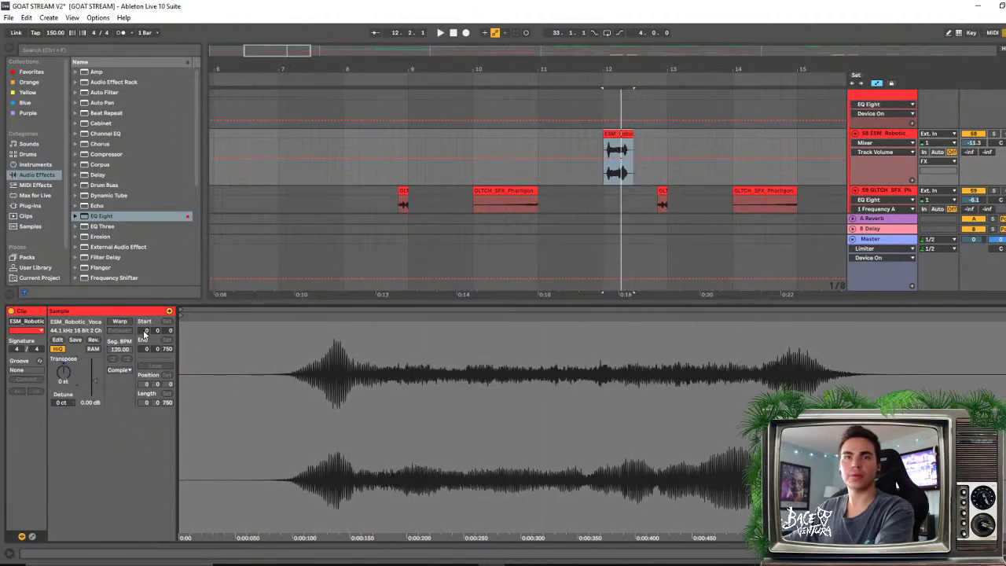
click(118, 322)
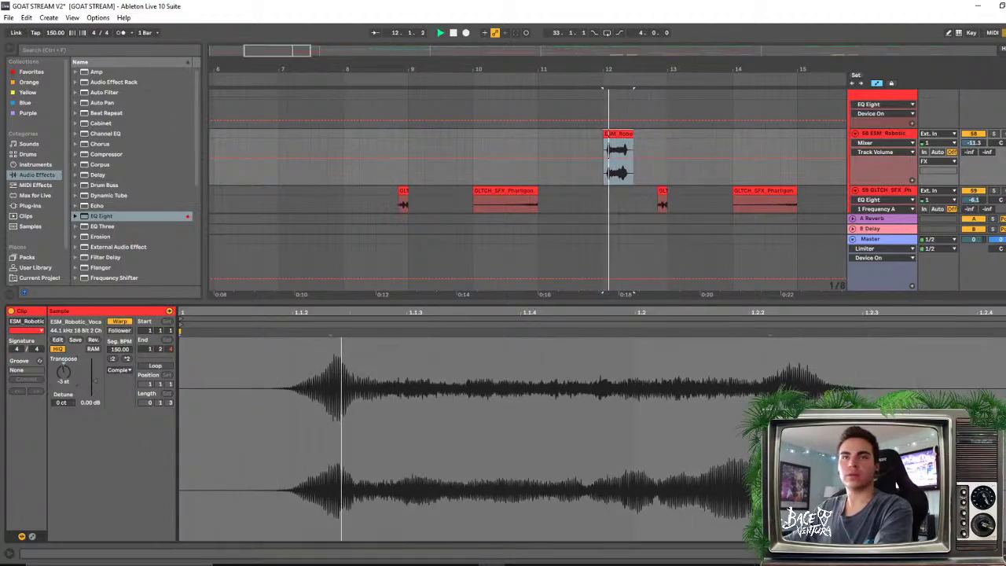
click(580, 140)
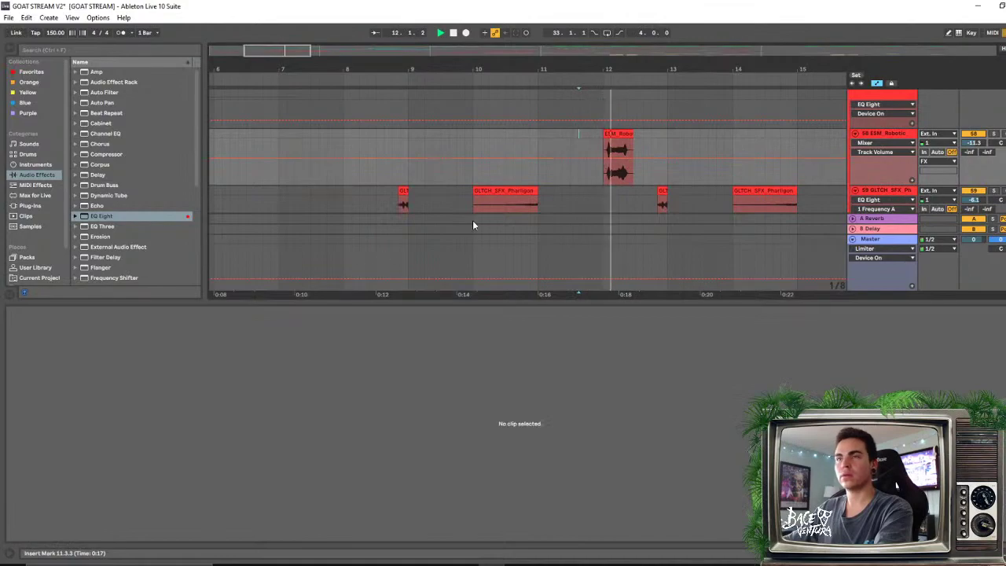
key(space)
click(617, 157)
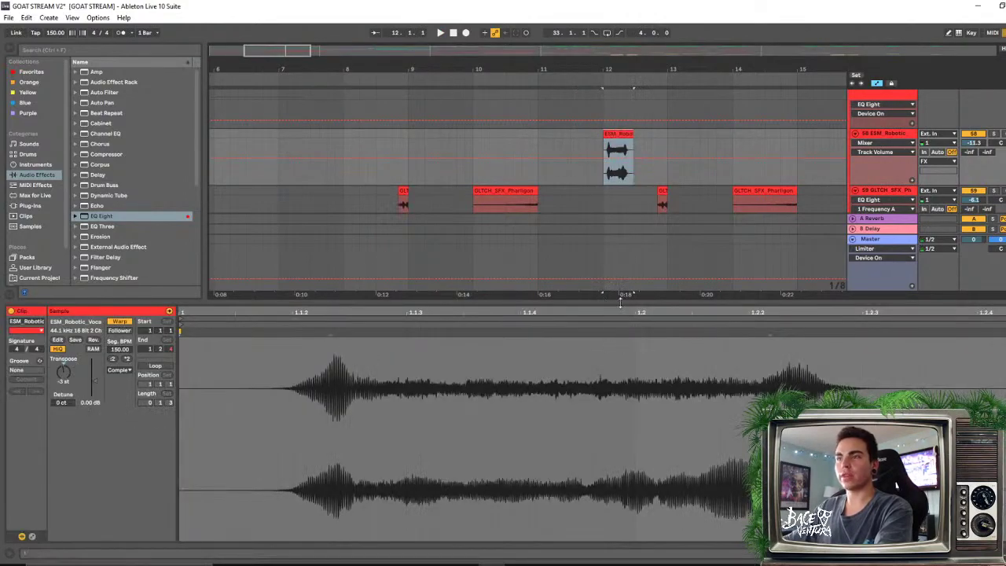
Delete the ESM_Robotic clip from track 58
drag(620, 302, 508, 497)
scroll(607, 145, up, 1)
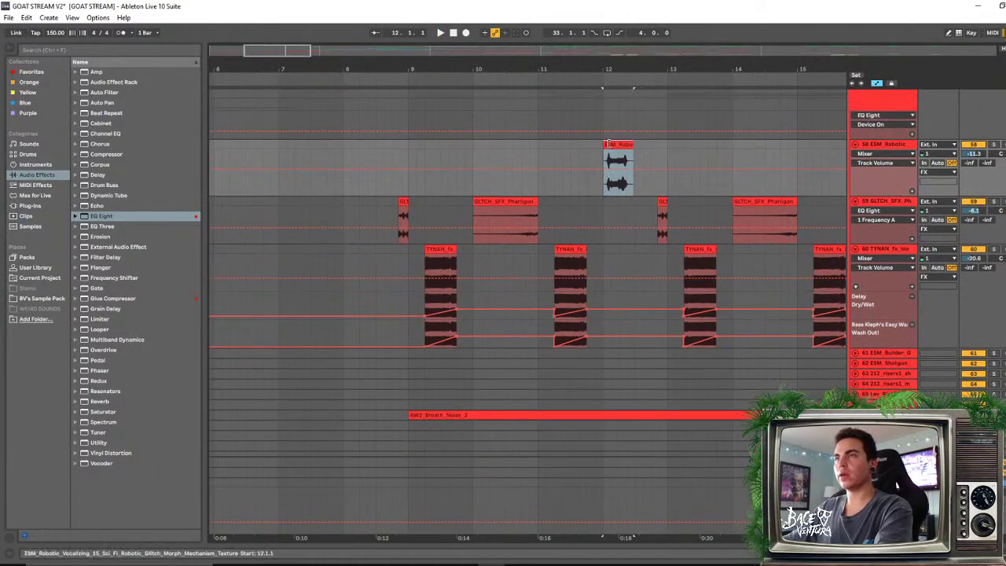
key(Delete)
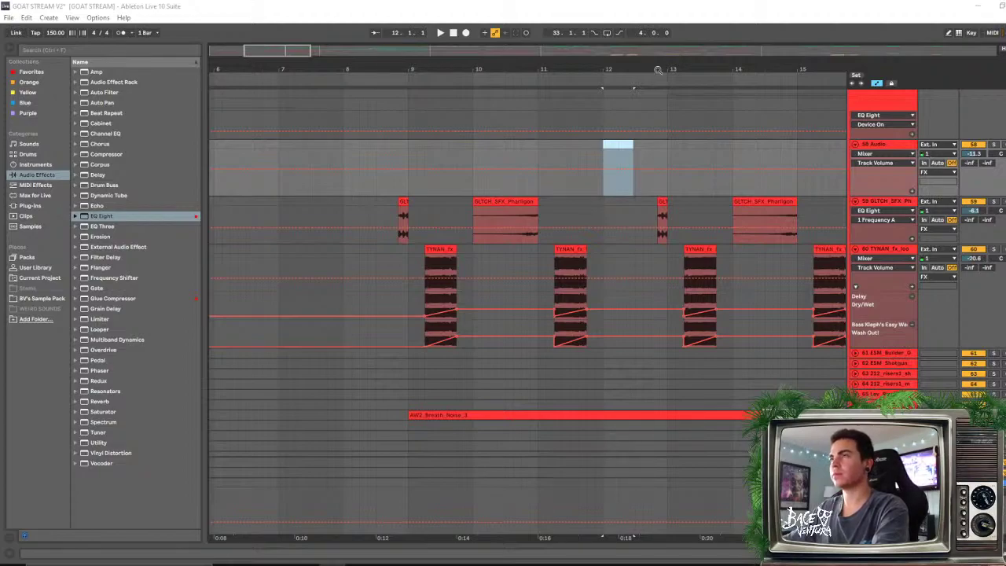
drag(658, 69, 672, 53)
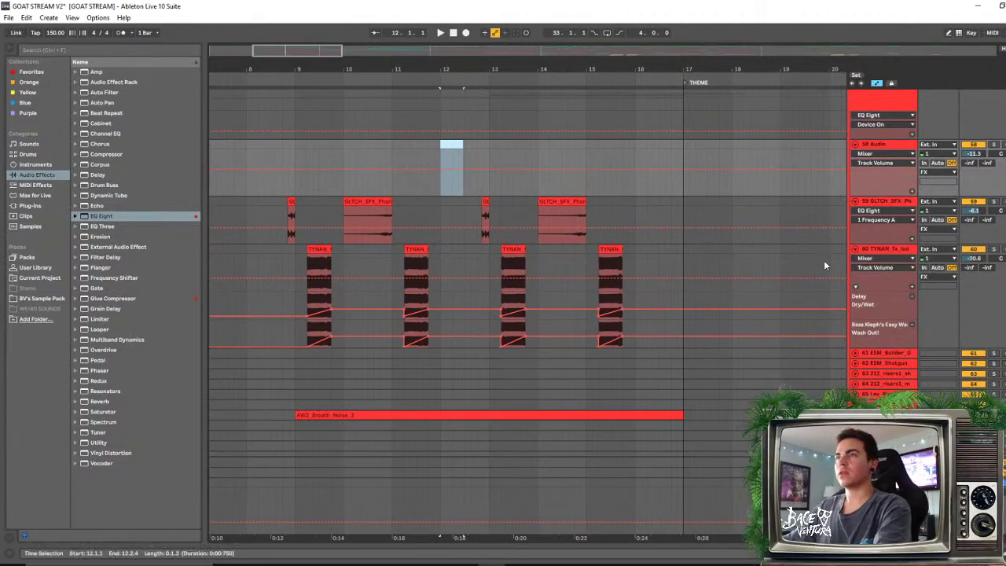
Collapse the FX and MIDS groups and expand the FILLS group to show its tracks
scroll(747, 209, up, 3)
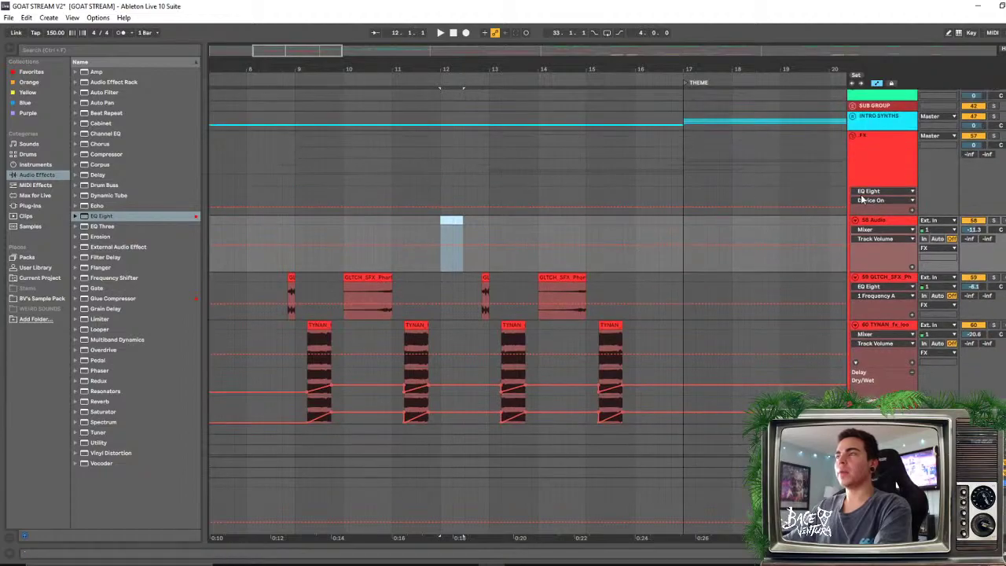
click(854, 138)
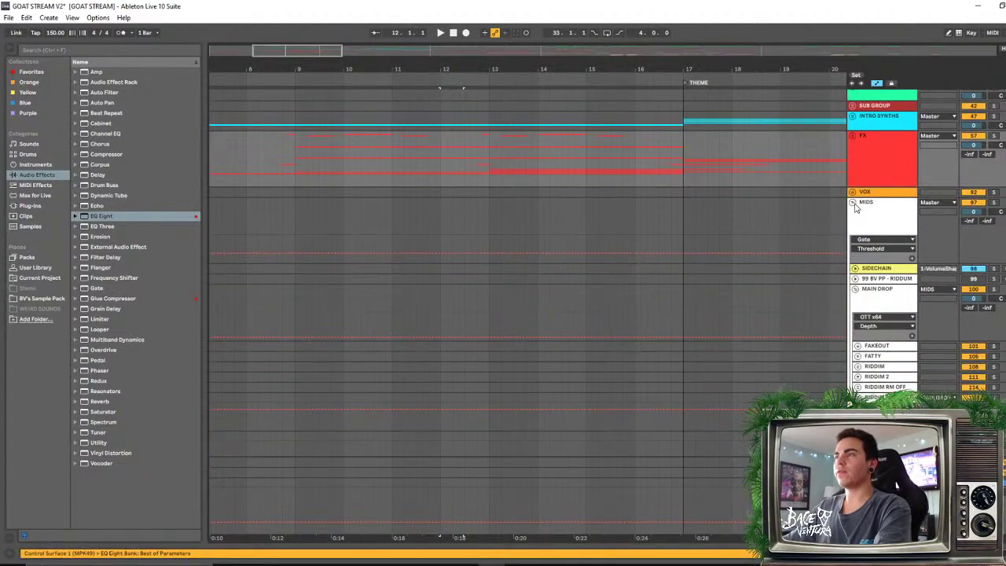
scroll(855, 230, up, 11)
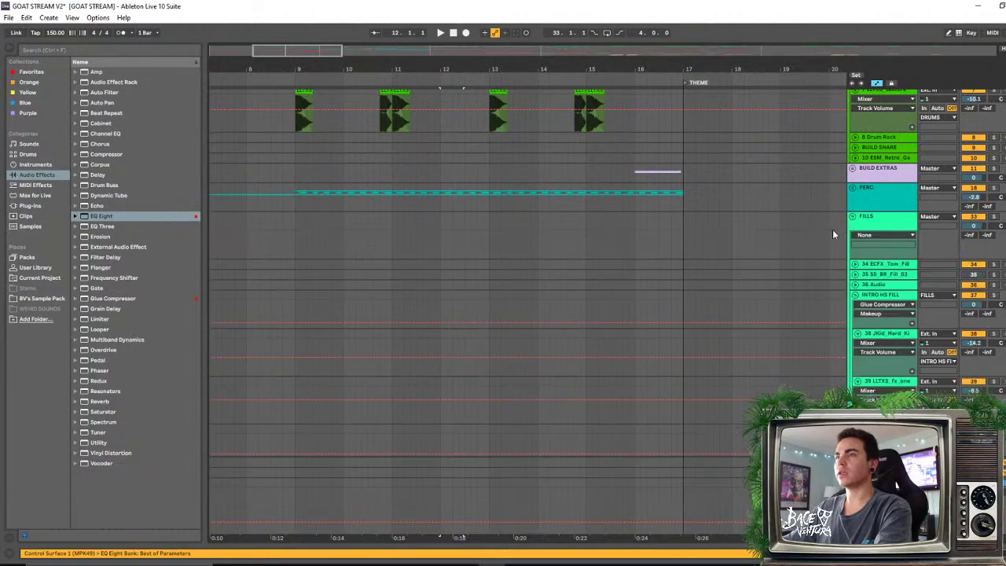
scroll(629, 283, down, 1)
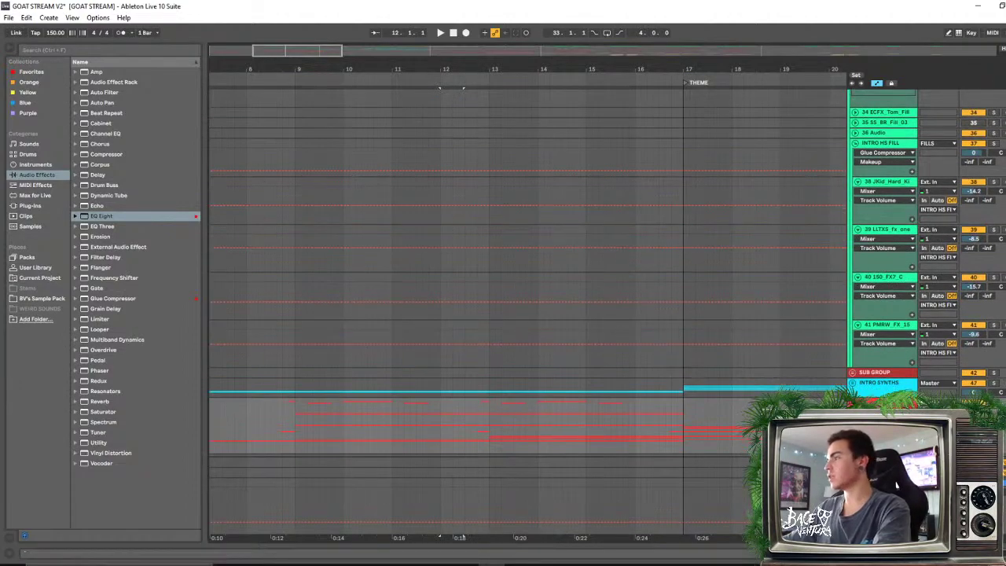
mouse_move(1005, 353)
mouse_down()
mouse_move(731, 352)
mouse_move(1005, 353)
mouse_up()
scroll(884, 181, up, 5)
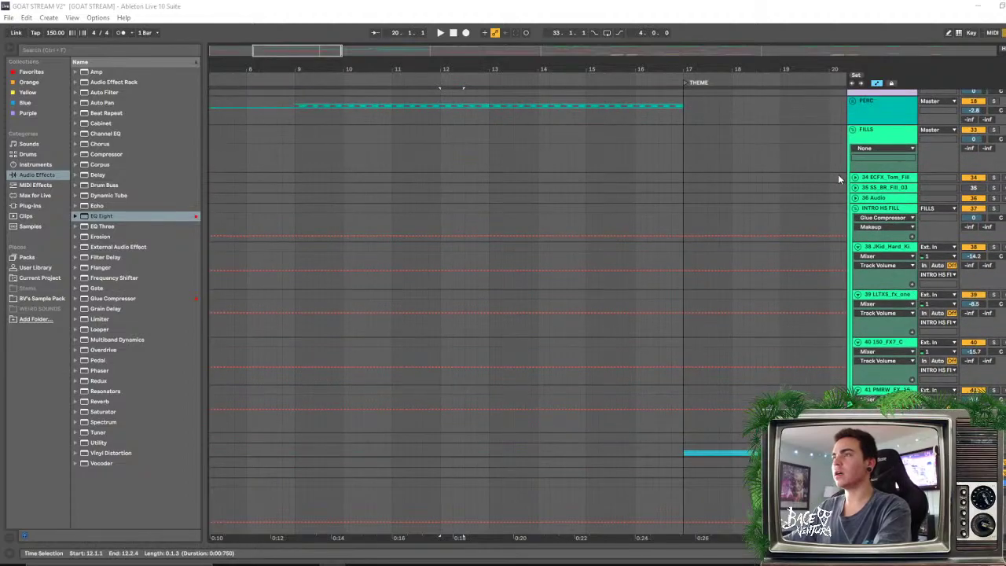
Insert a new audio track at the top of the FILLS group above ECFX_Tom_Fill and collapse the INTRO HS FILL group
click(883, 179)
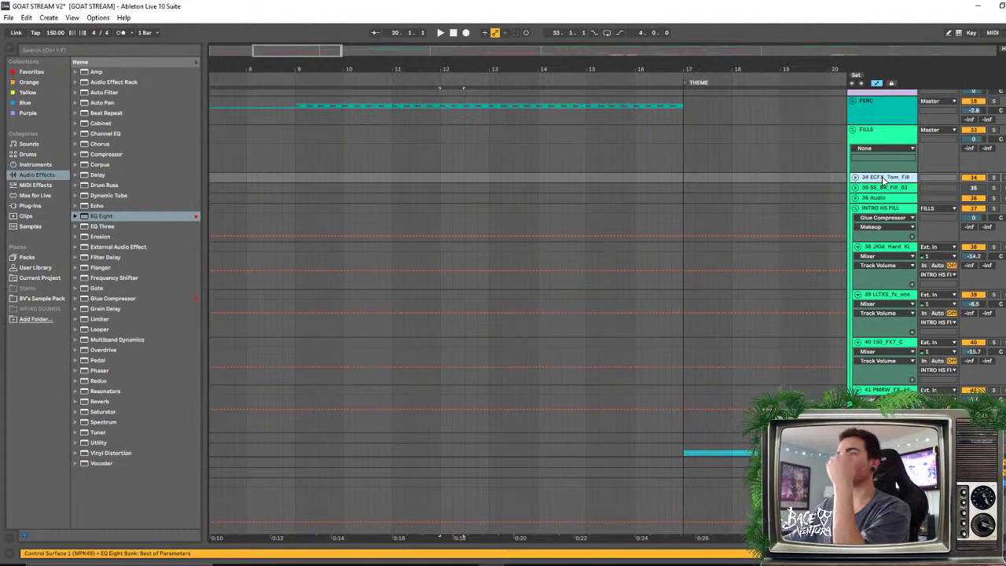
key(Down)
click(856, 257)
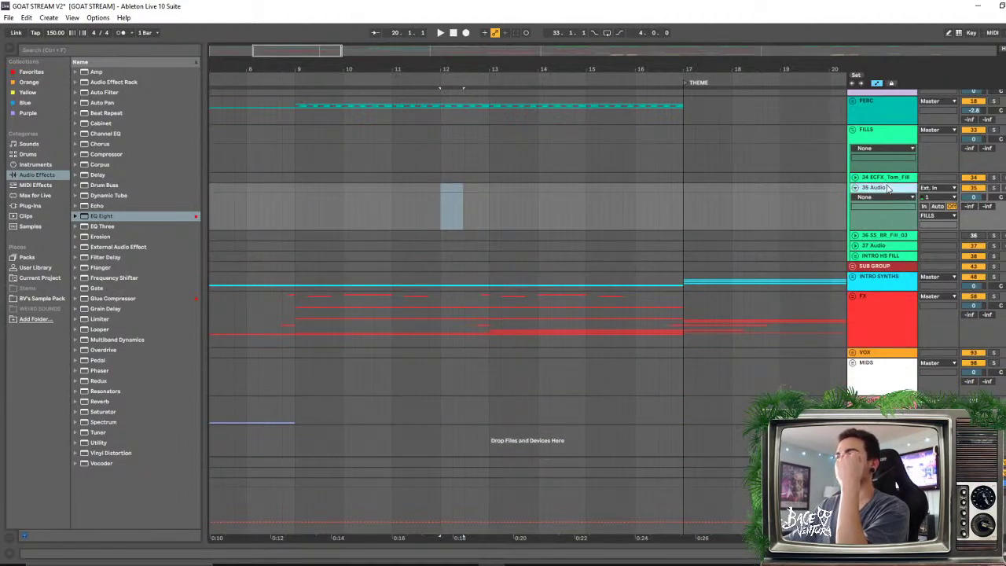
drag(888, 188, 885, 177)
Import the OLIVER_glitch drum sample onto the new FILLS track, keep only its last beat before bar 17, and play it
mouse_move(1005, 180)
mouse_down()
mouse_move(481, 179)
mouse_move(672, 183)
mouse_up()
click(661, 180)
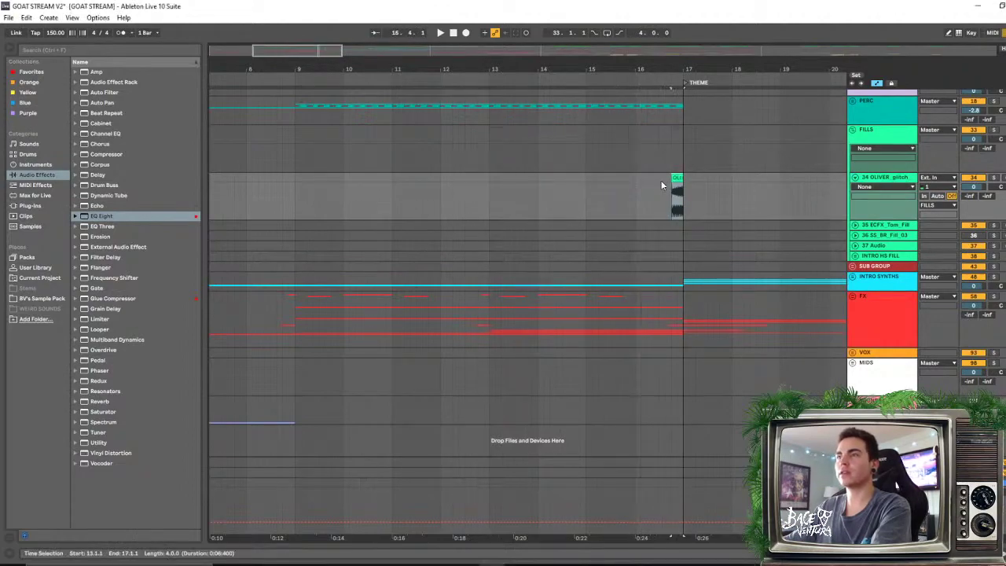
key(space)
Set the OLIVER_glitch clip's warp mode to Re-Pitch and play it into THEME both soloed and in the full mix
double_click(679, 202)
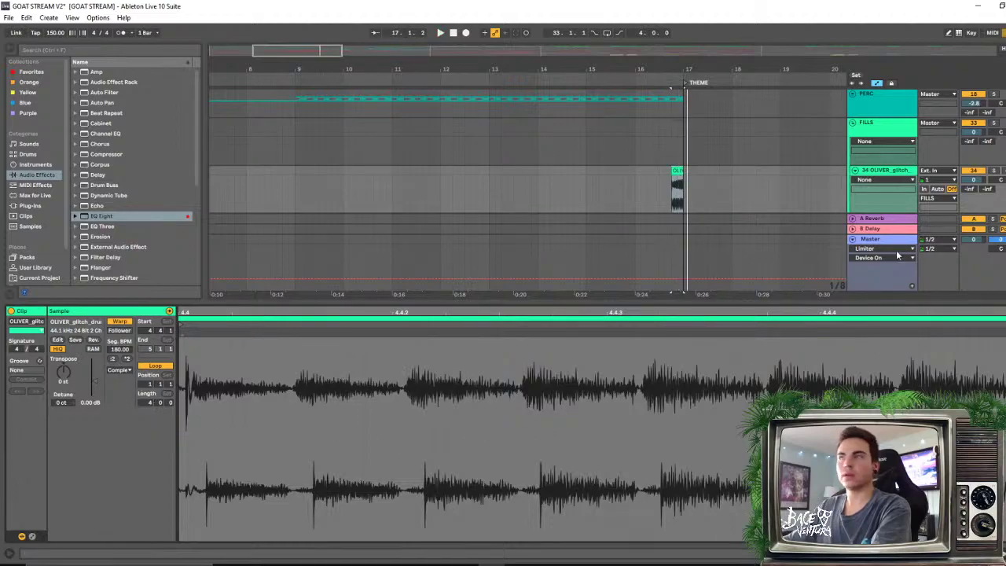
click(994, 170)
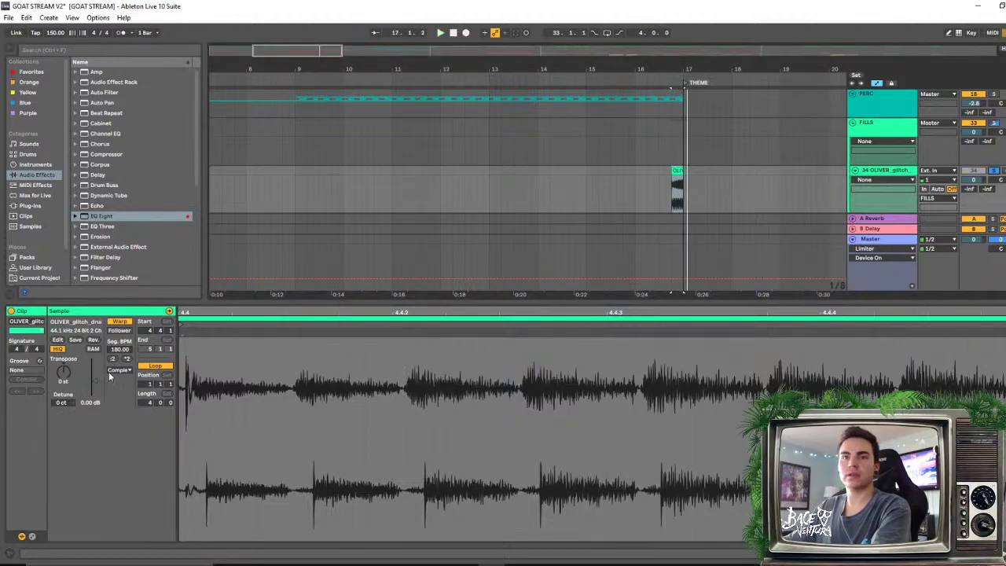
click(118, 369)
click(118, 401)
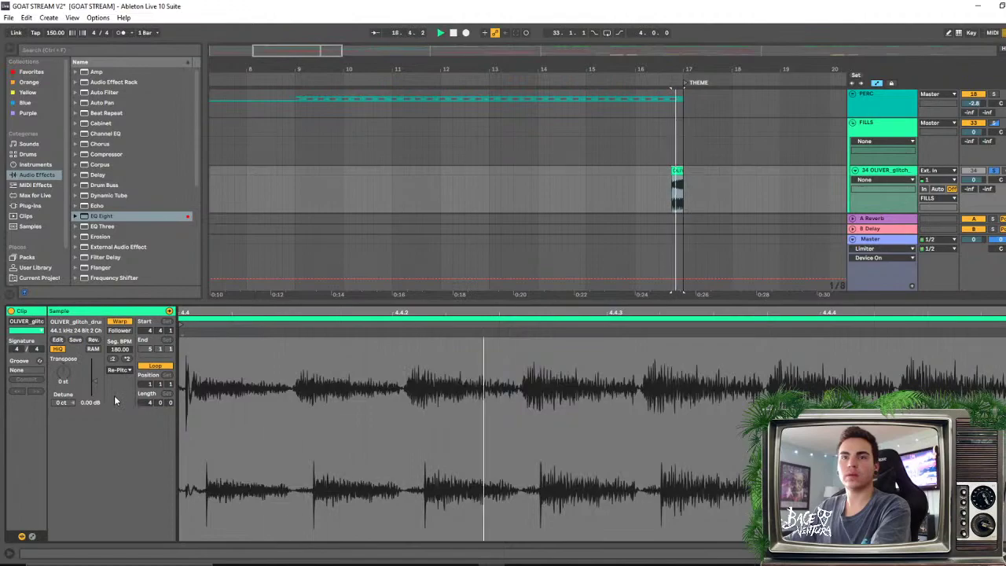
click(658, 172)
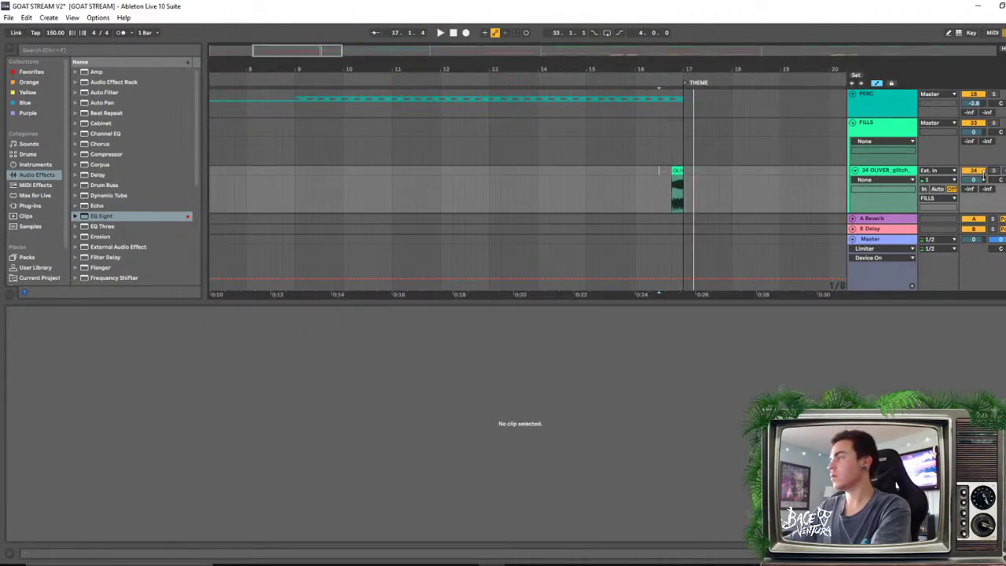
drag(687, 67, 687, 87)
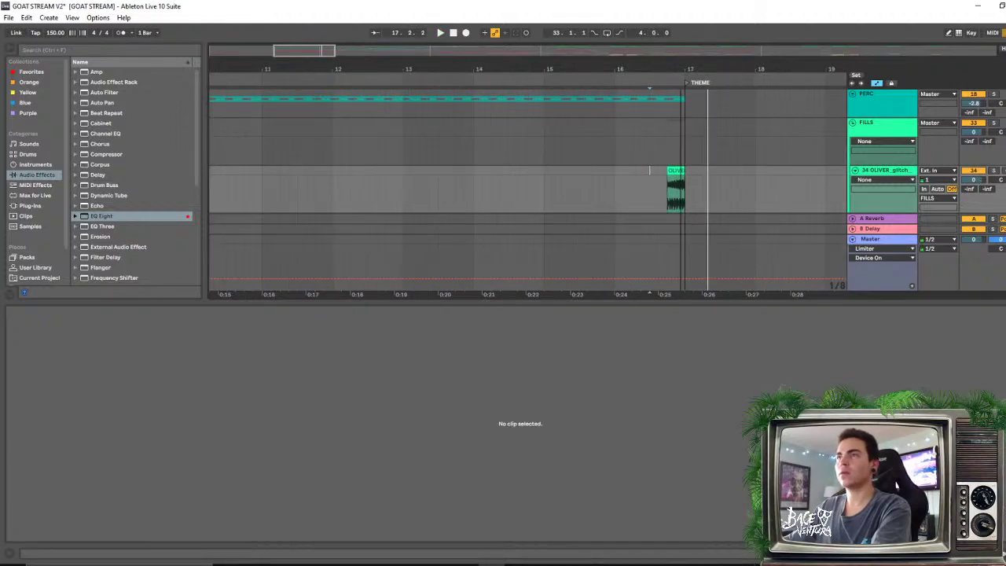
Try doubling the OLIVER_glitch clip's segment BPM to 360, play it soloed, and halve it back to 180
click(668, 197)
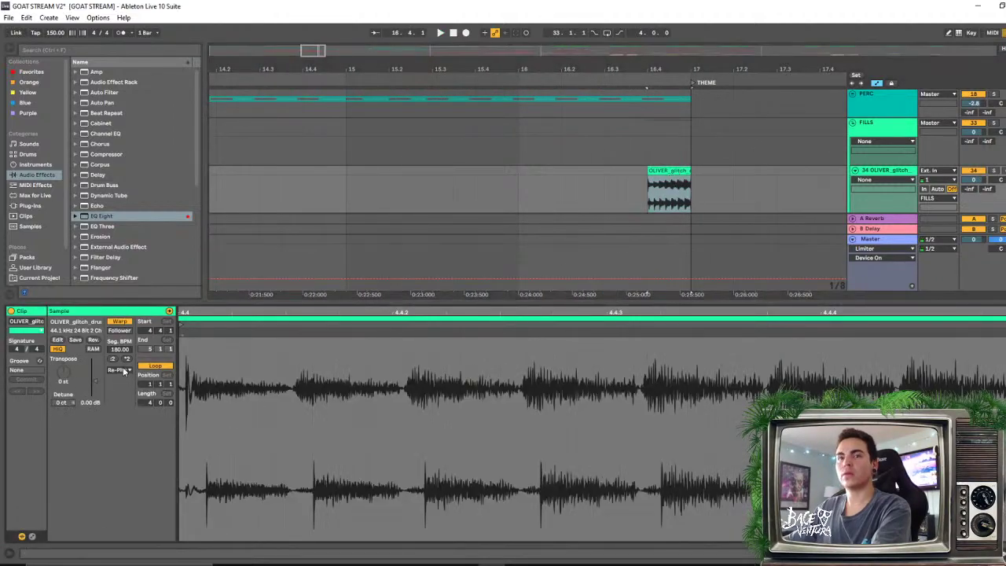
click(127, 359)
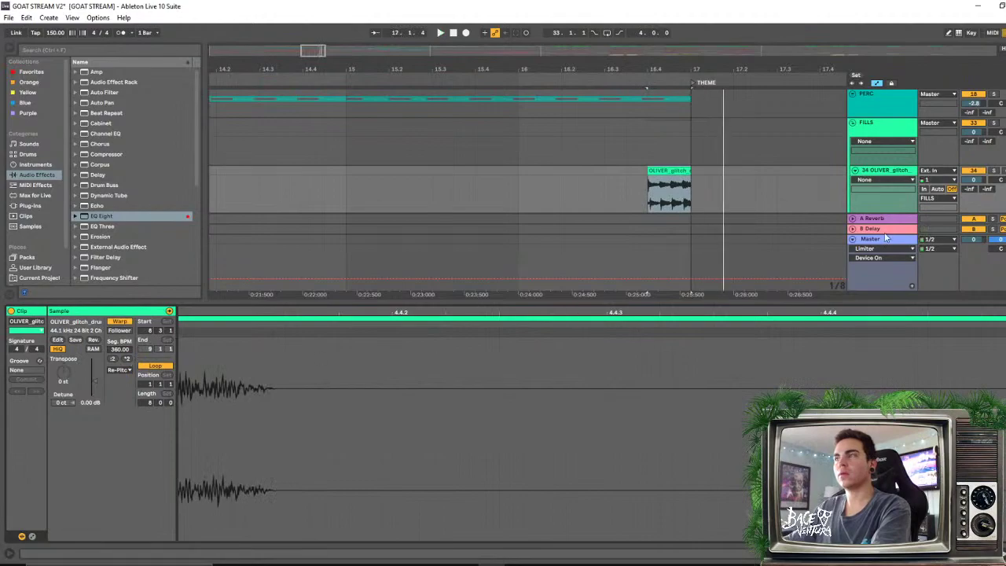
click(994, 171)
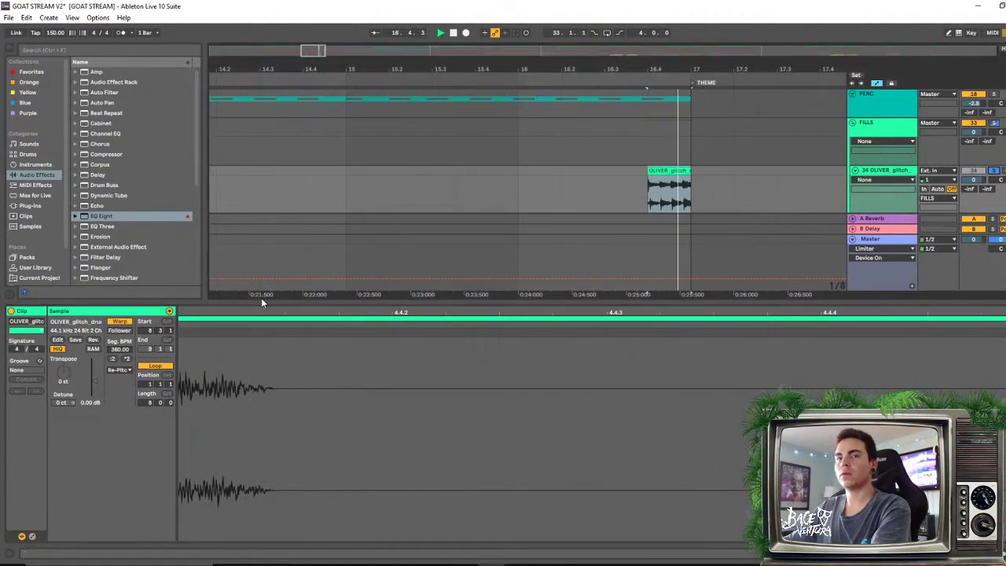
click(112, 360)
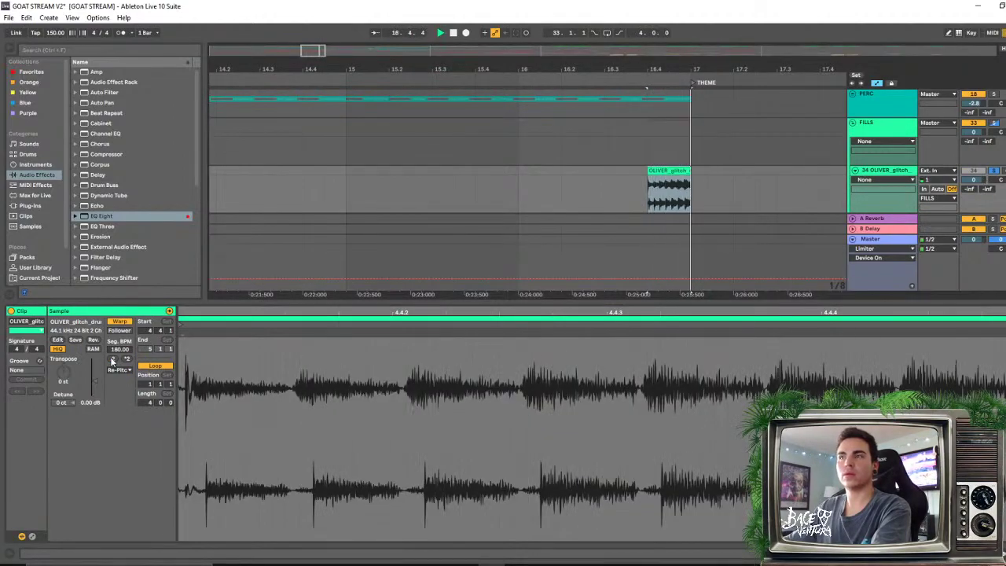
Extend the OLIVER_glitch clip's start back to bar 15 and play it soloed
drag(648, 172, 519, 173)
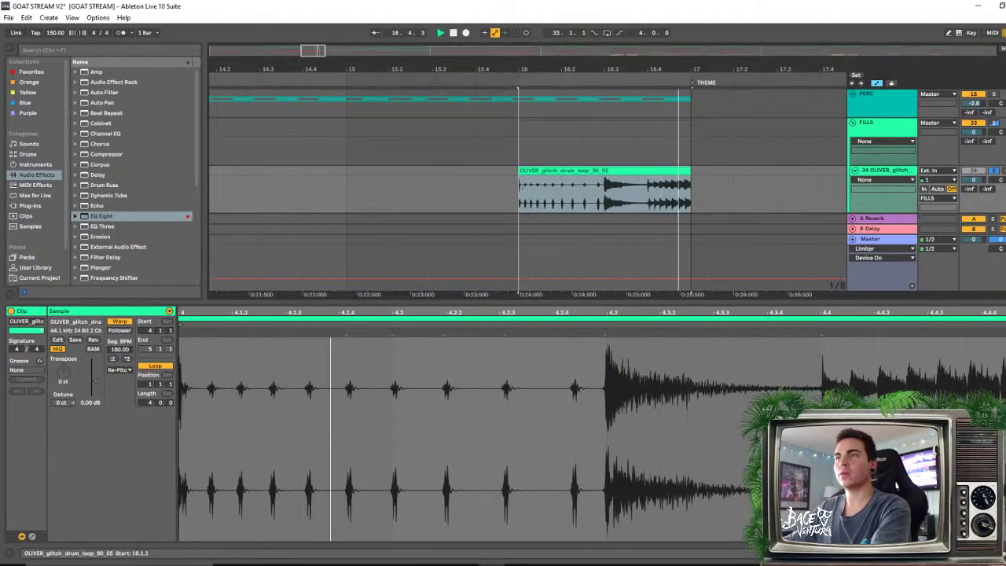
click(530, 191)
key(minus)
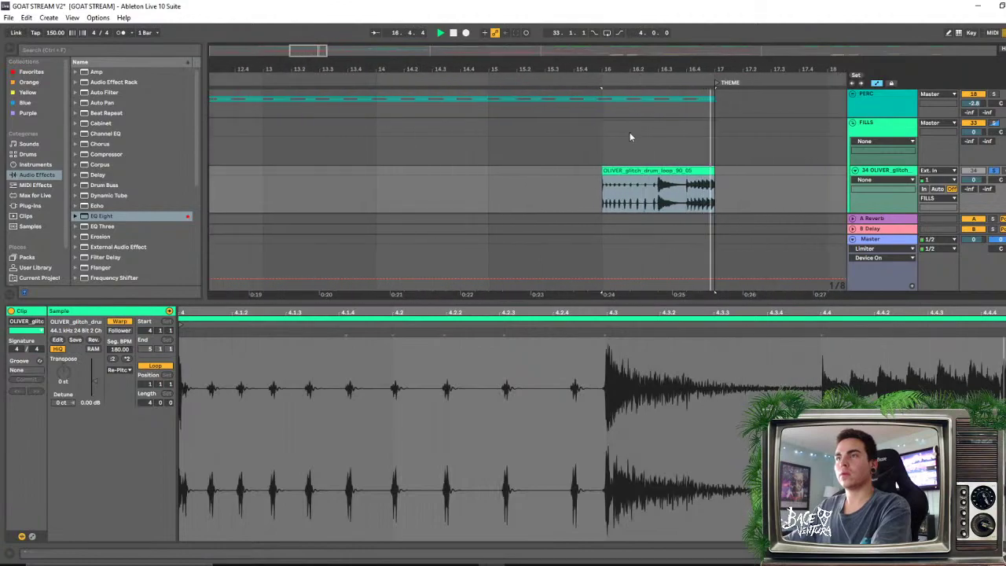
drag(602, 172, 485, 162)
key(space)
Move the OLIVER_glitch slice from 15.3 to bar 16 so it ends at THEME, and delete the remaining slice between bar 16 and 16.3
drag(544, 198, 602, 175)
key(Delete)
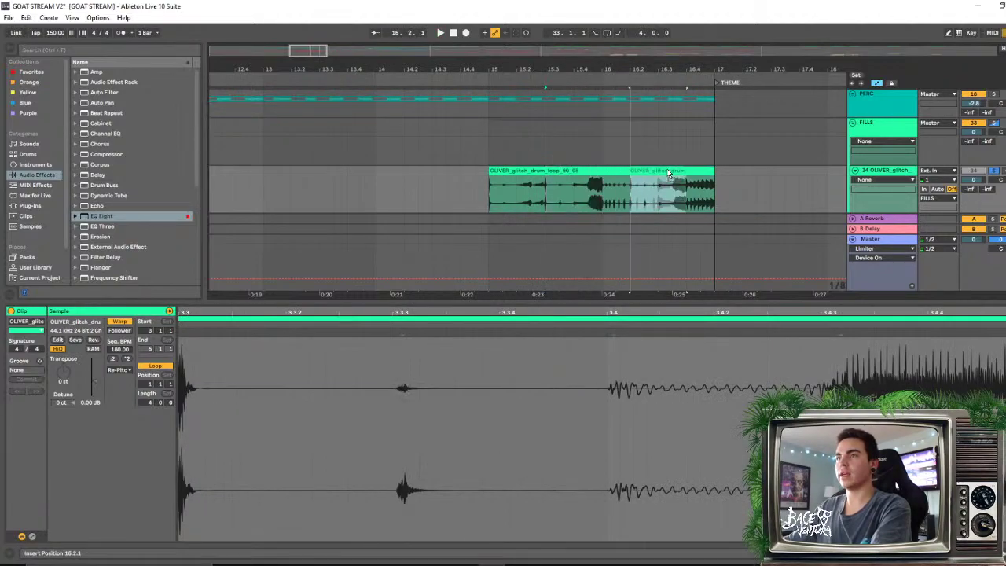
click(633, 170)
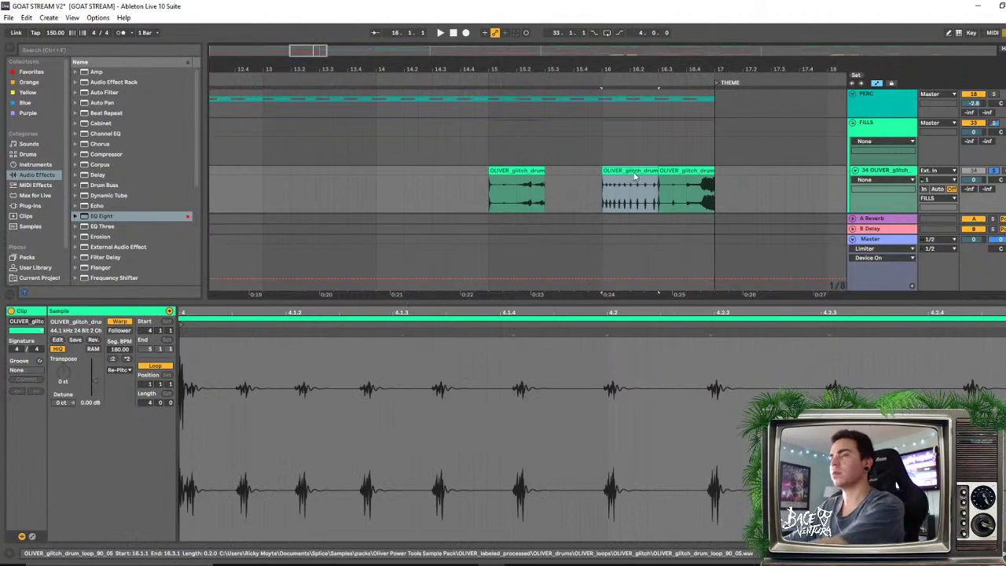
key(Delete)
Play the moved half-bar glitch slice into THEME soloed and in the full mix
click(630, 181)
key(space)
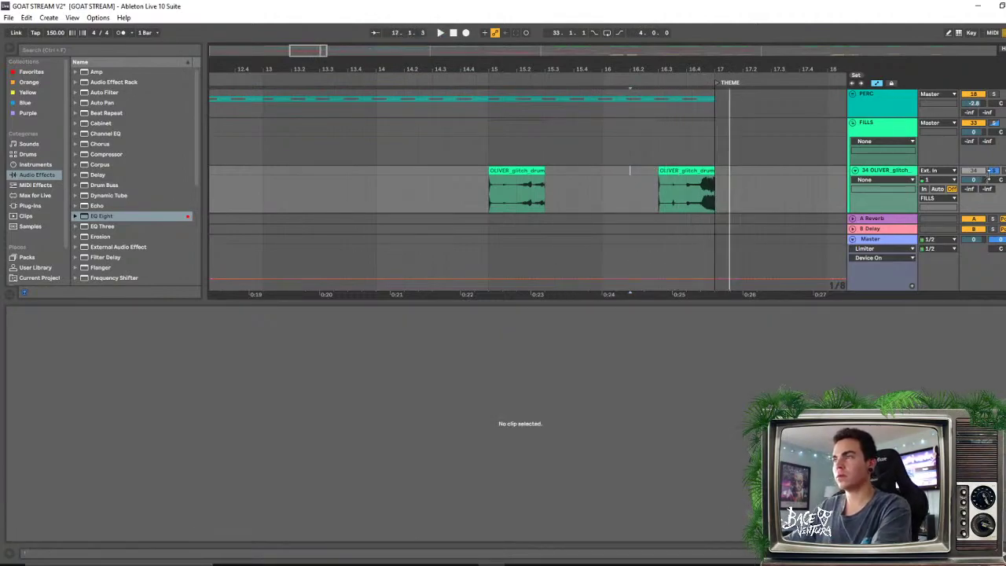
key(space)
key(space)
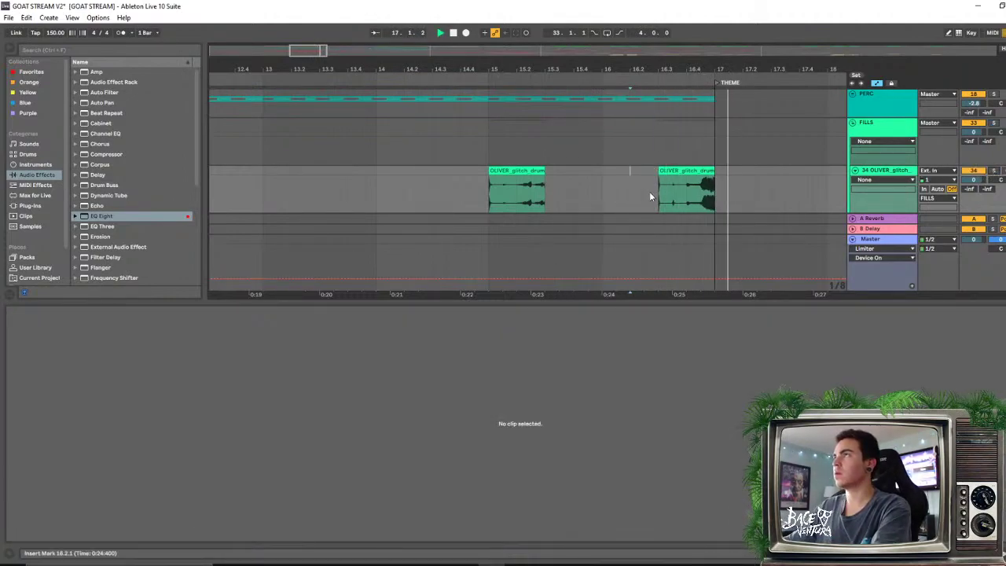
click(673, 151)
click(629, 149)
scroll(606, 236, up, 1)
scroll(560, 202, down, 3)
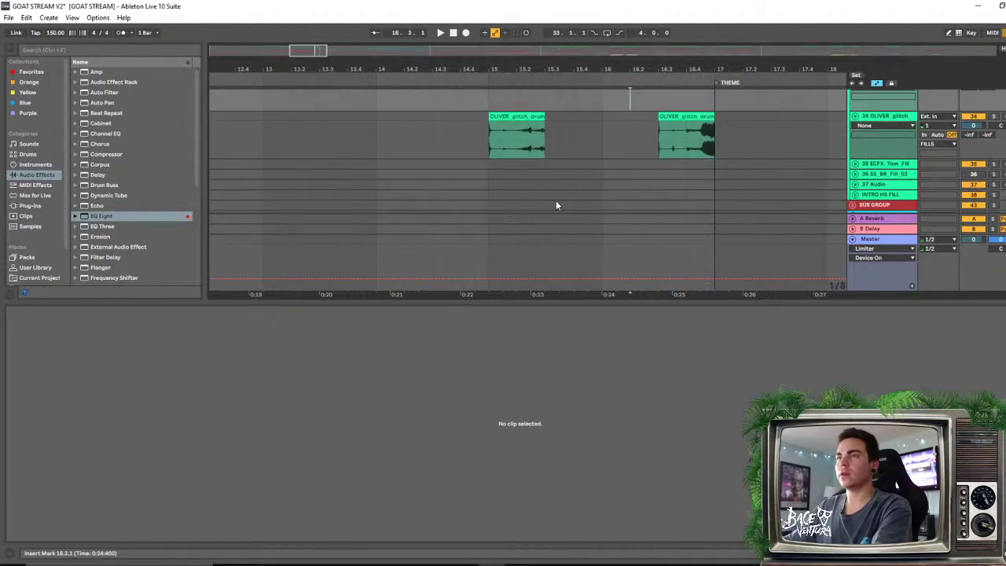
Extend the glitch slice before THEME back to bar 14, solo its track and play the clip from its start
drag(659, 126, 376, 126)
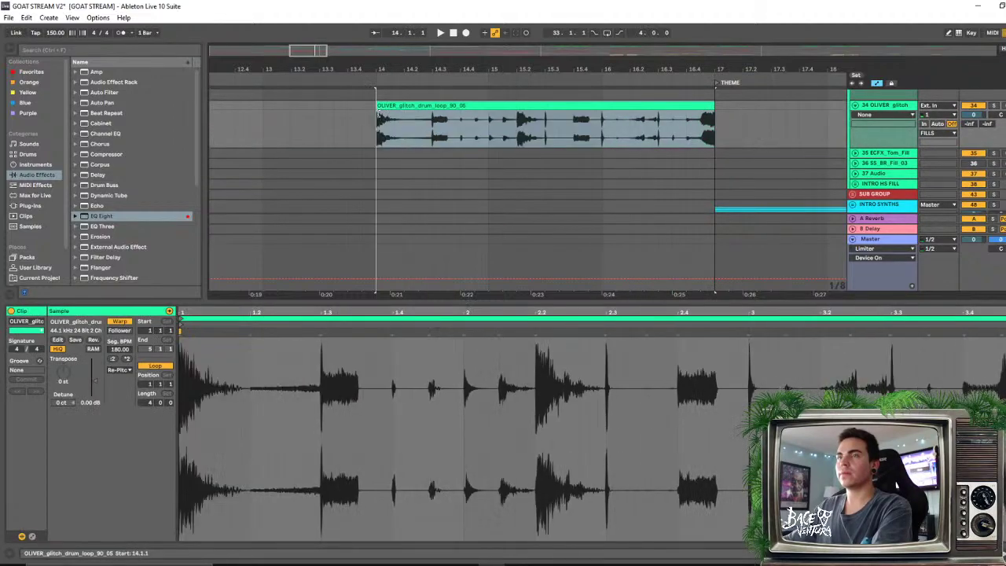
click(433, 126)
key(space)
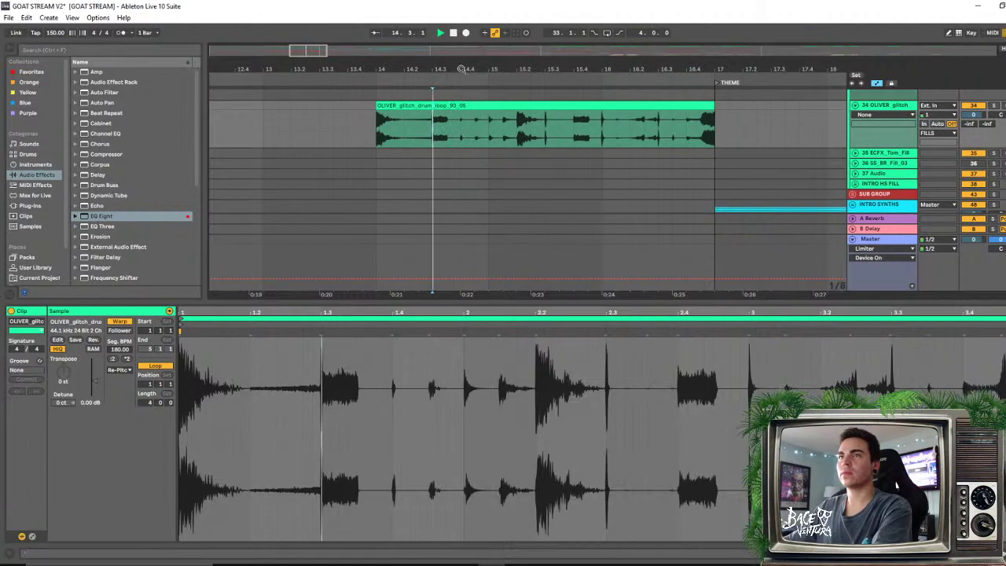
drag(534, 72, 577, 72)
click(994, 105)
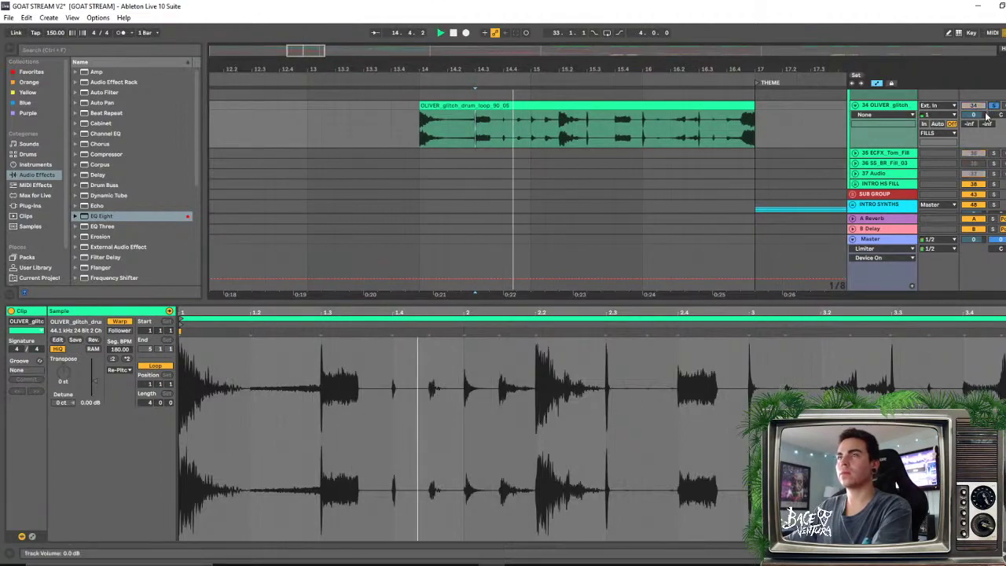
mouse_move(420, 109)
mouse_down()
mouse_move(326, 106)
mouse_move(421, 105)
mouse_up()
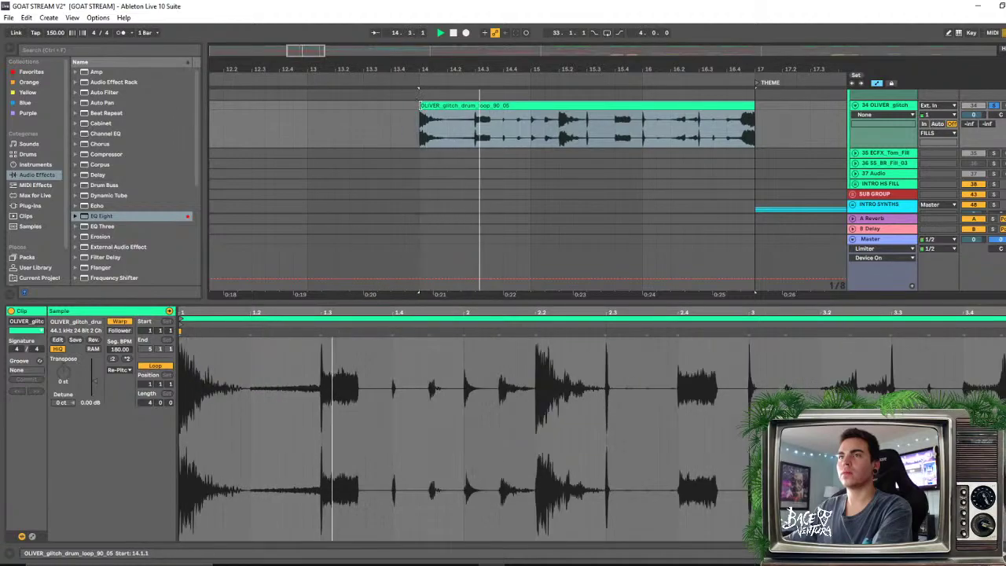
click(440, 139)
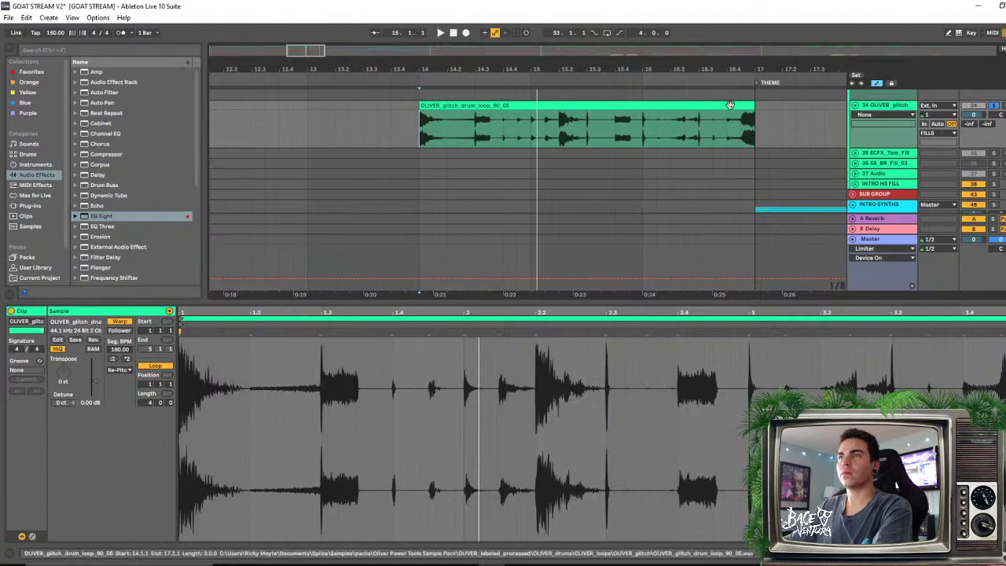
Keep only the opening bar of the OLIVER_glitch loop, placed from bar 16 to THEME, play it soloed and hide the clip view
drag(750, 104, 710, 110)
click(609, 126)
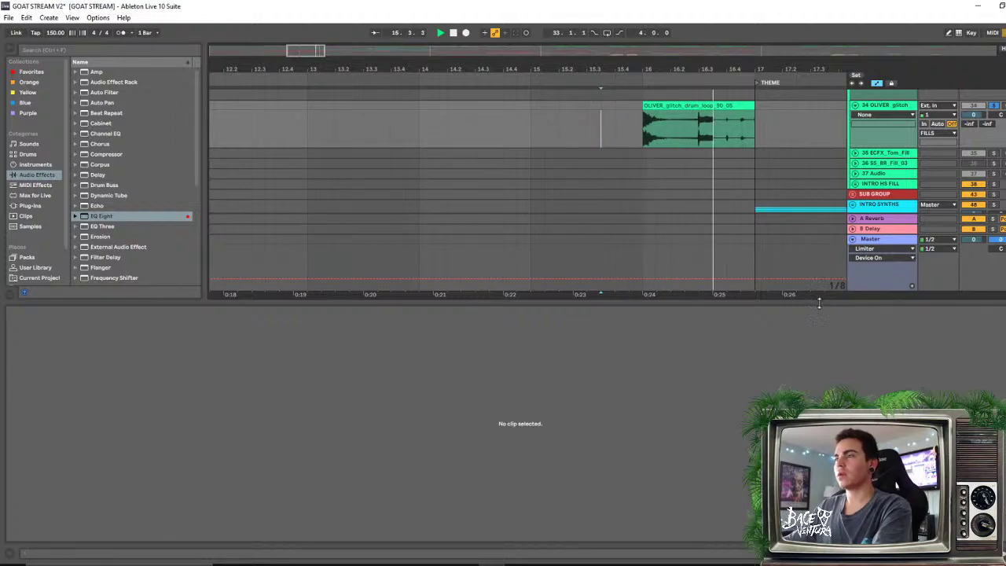
key(ctrl+alt+l)
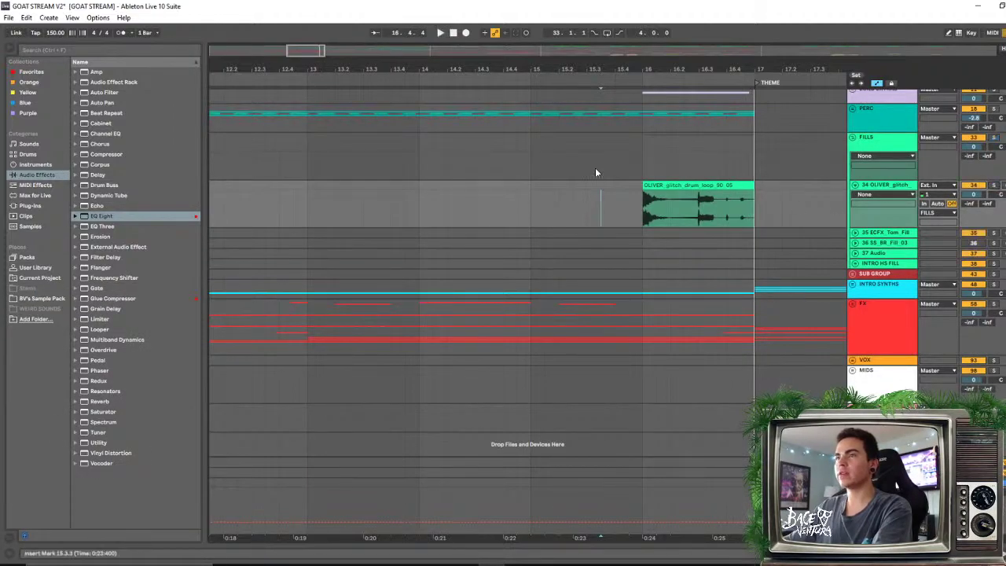
Play the one-bar glitch fill into THEME in the full mix from bar 15 and from bar 14
click(595, 167)
key(space)
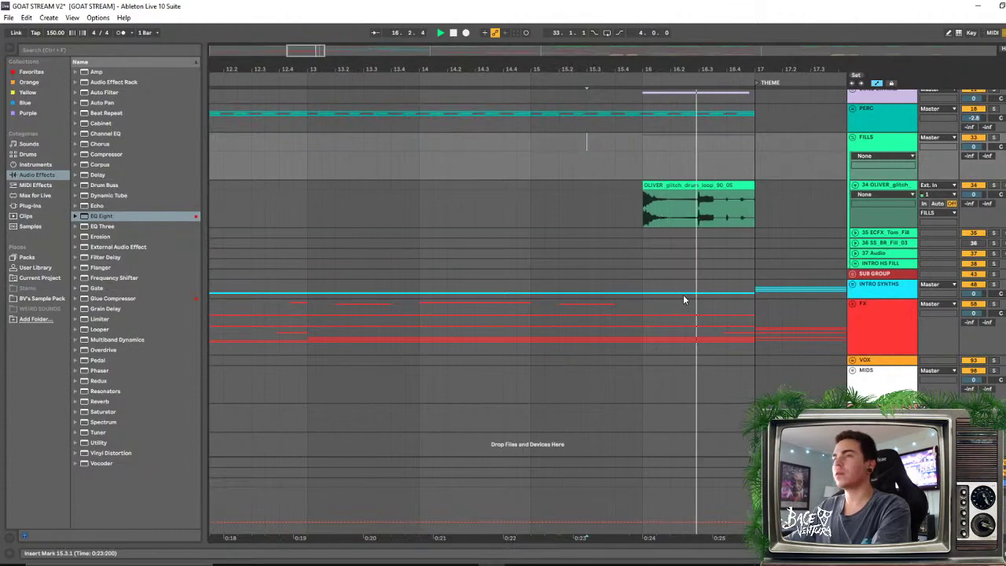
click(447, 206)
key(space)
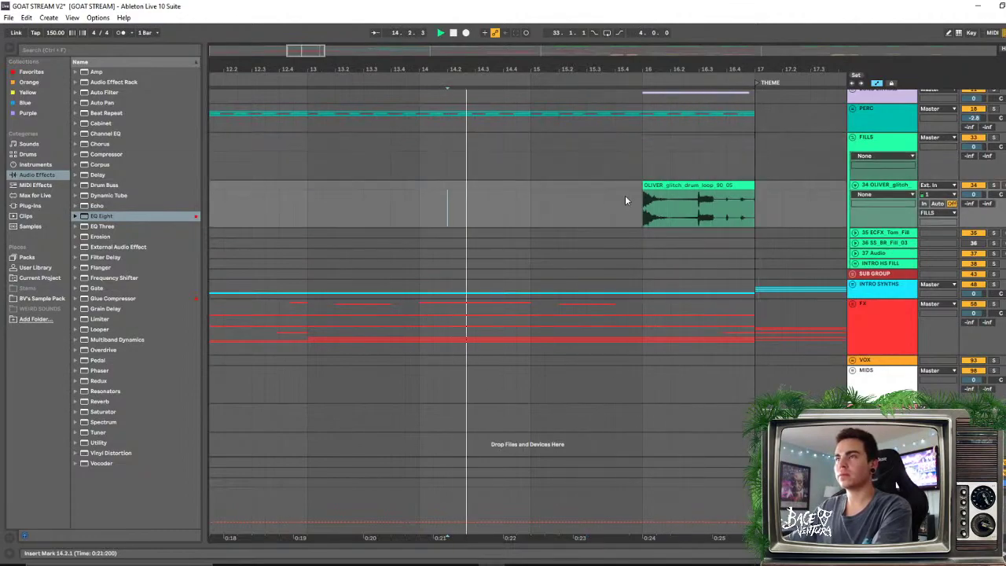
scroll(676, 259, up, 2)
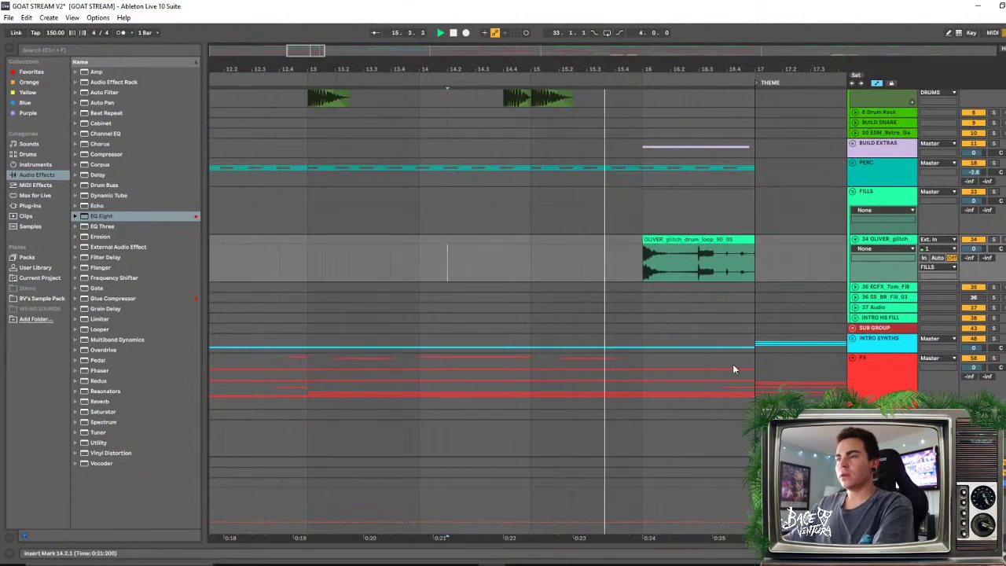
key(space)
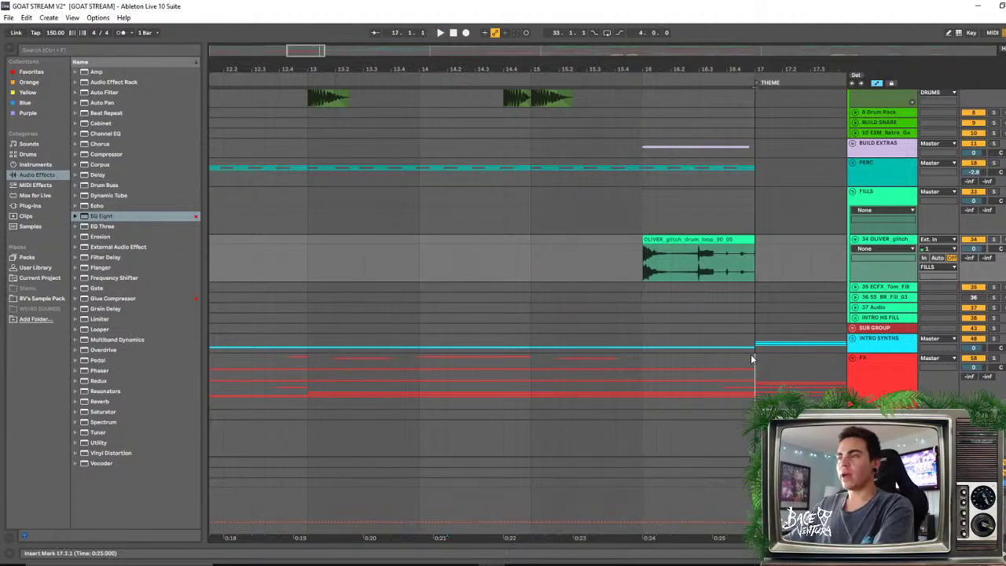
Deactivate the INTRO SYNTHS group's clips from bar 16 to THEME, play the passage, check the ARP track and collapse the group
drag(750, 353, 641, 353)
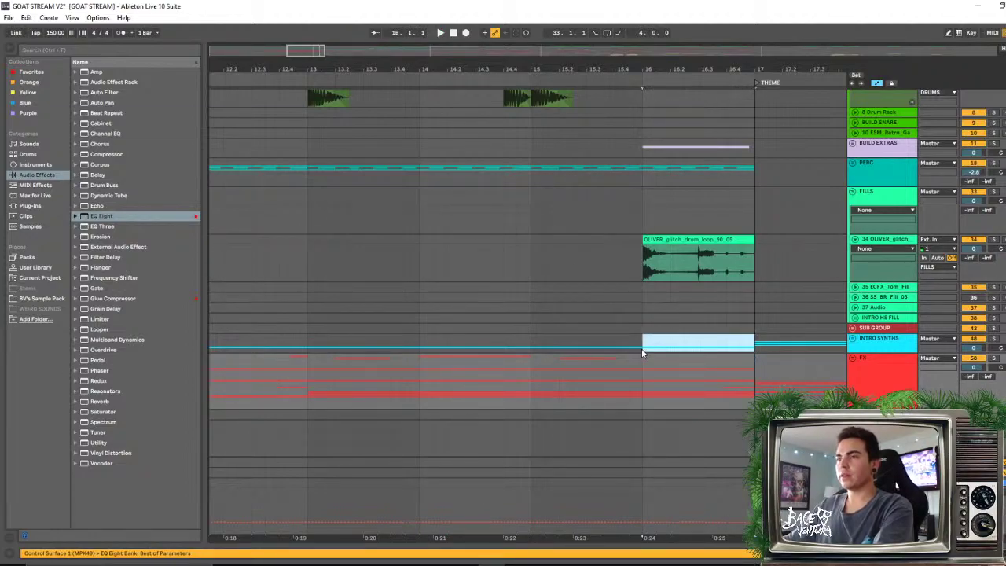
click(854, 339)
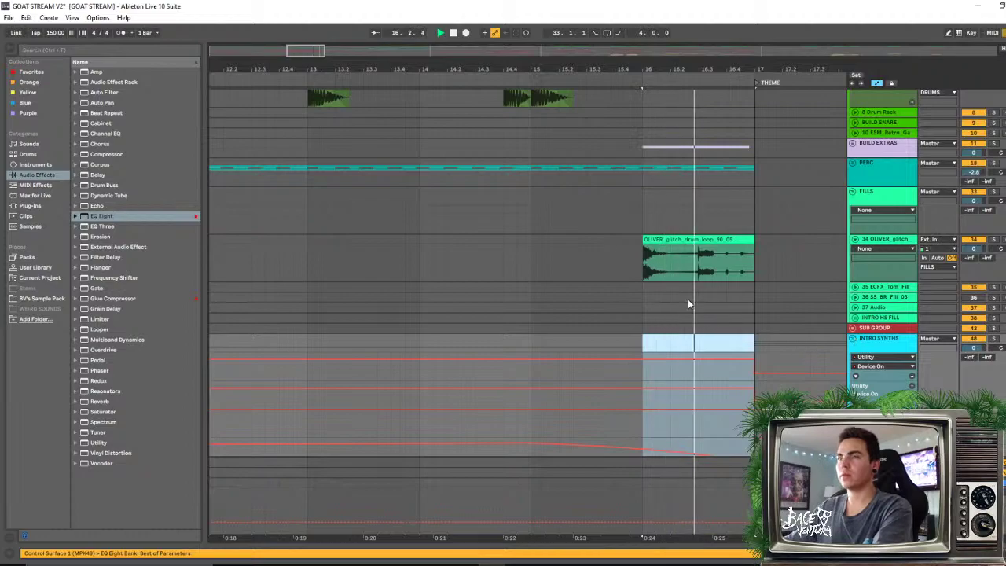
click(561, 217)
scroll(623, 260, down, 3)
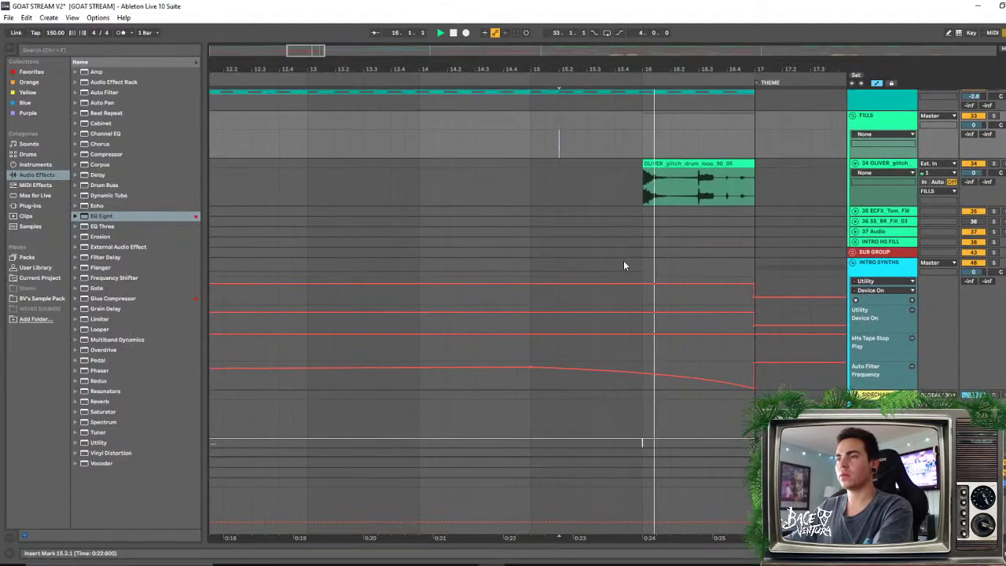
scroll(623, 266, down, 5)
scroll(628, 284, down, 15)
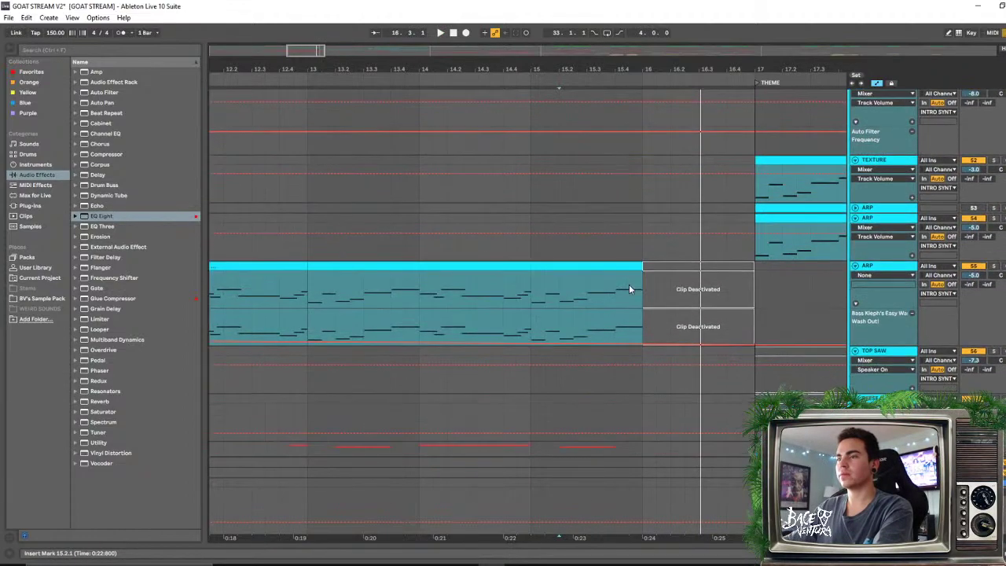
scroll(629, 284, up, 18)
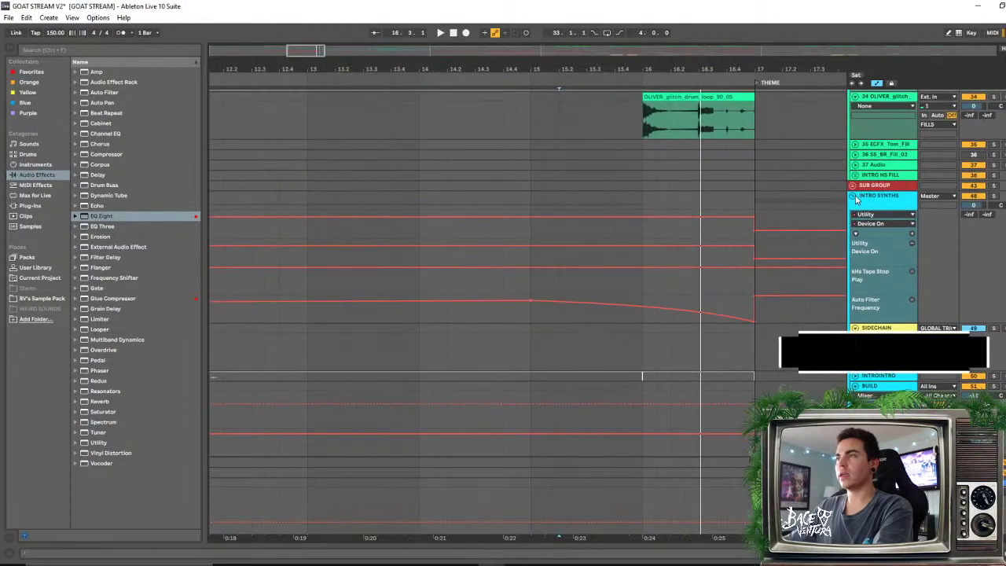
click(853, 196)
Expand the FX group, split the BT_texture_mono_cello clip at bar 16, deactivate its last bar before THEME and play it
click(752, 259)
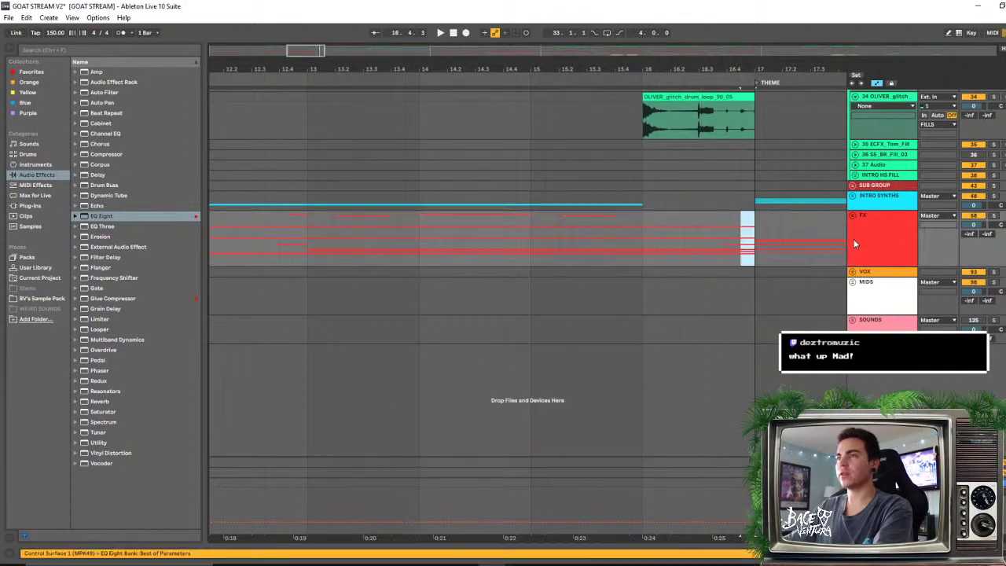
click(855, 215)
scroll(708, 236, down, 10)
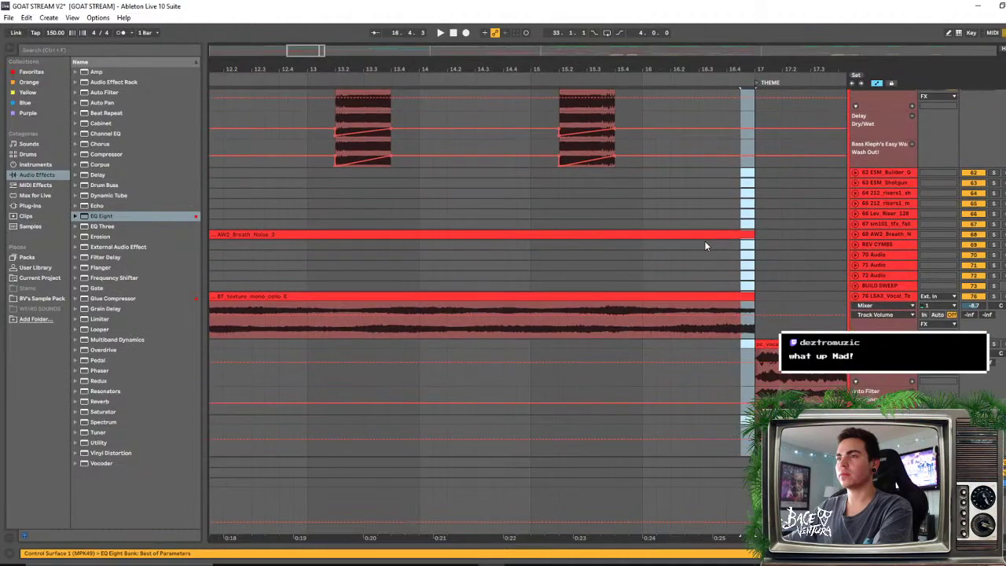
click(580, 297)
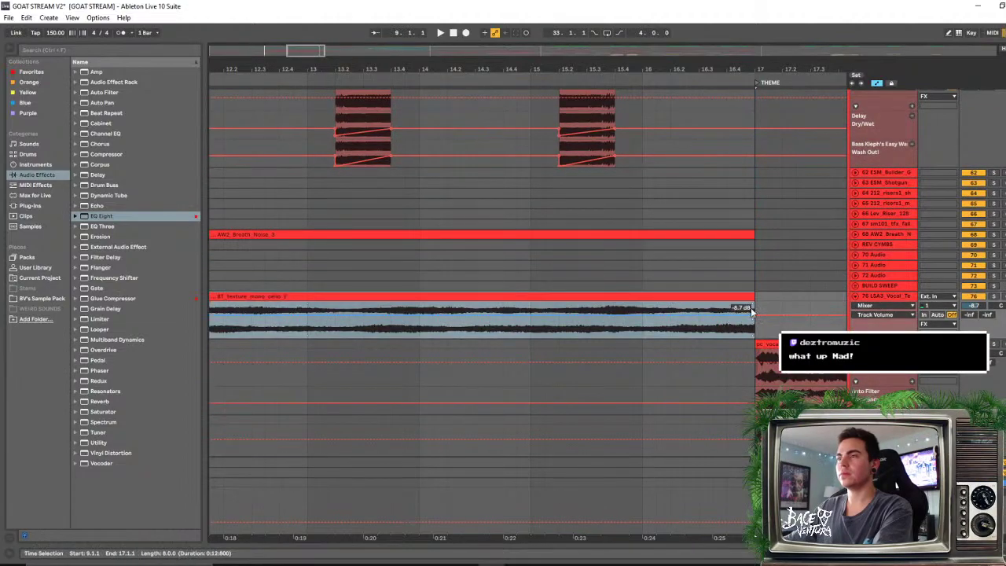
drag(752, 312, 642, 306)
key(ctrl+e)
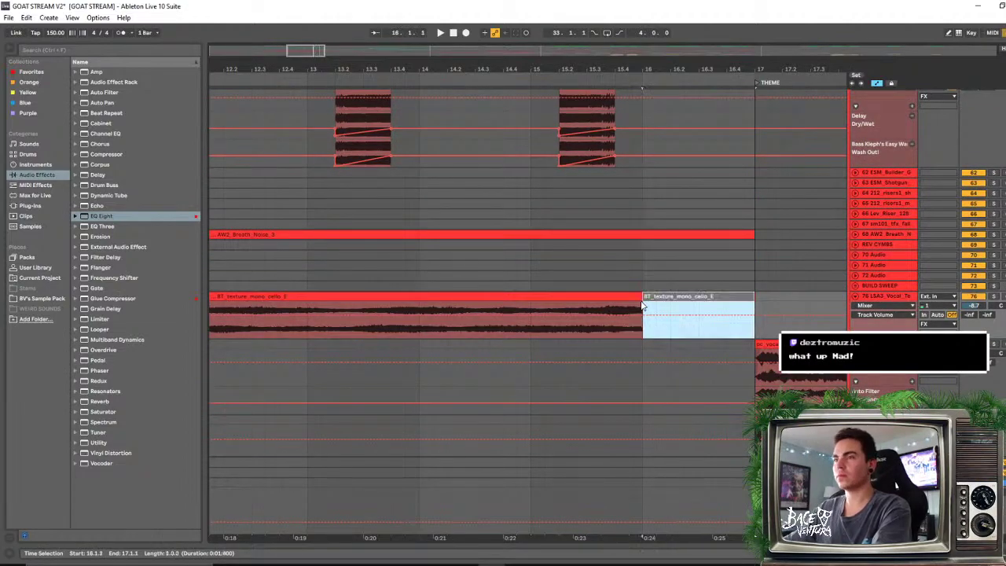
key(0)
click(602, 266)
key(space)
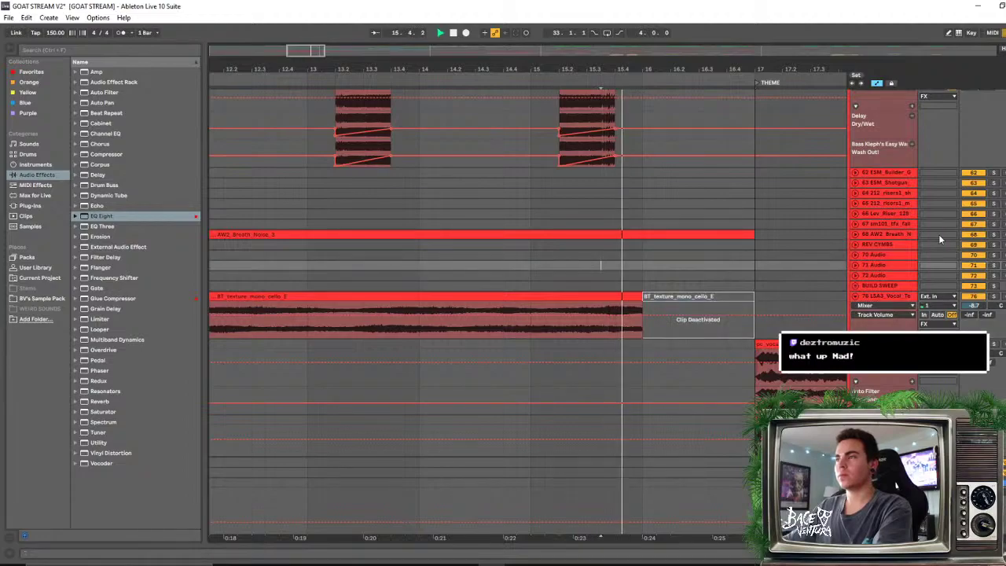
Unfold the AW2_Breath_Noise track, split its clip at bar 16, deactivate the last bar before THEME and play it
click(855, 235)
key(space)
drag(753, 251, 642, 245)
key(ctrl+e)
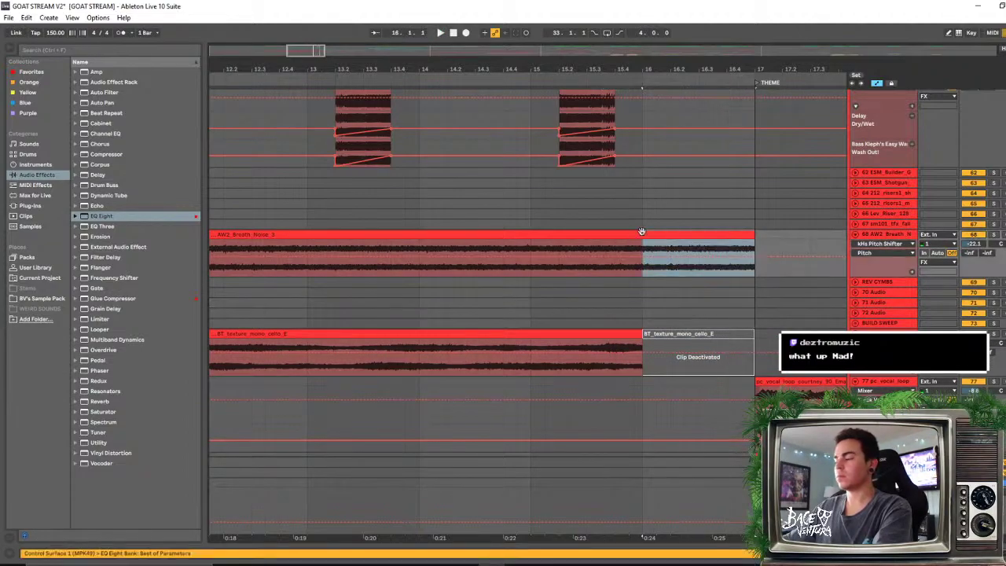
key(0)
key(space)
Split the CT_Kit3_FX_Line2, LSDREAM and both YULTRON riser clips at bar 16, deactivate their last bar before THEME and play the passage
scroll(593, 305, down, 4)
scroll(592, 304, down, 6)
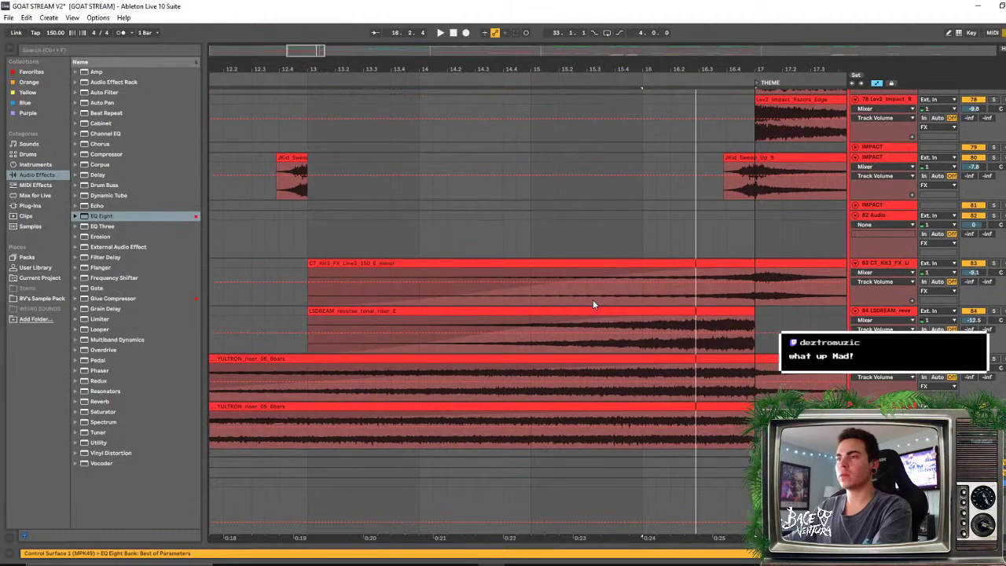
key(space)
drag(756, 353, 645, 204)
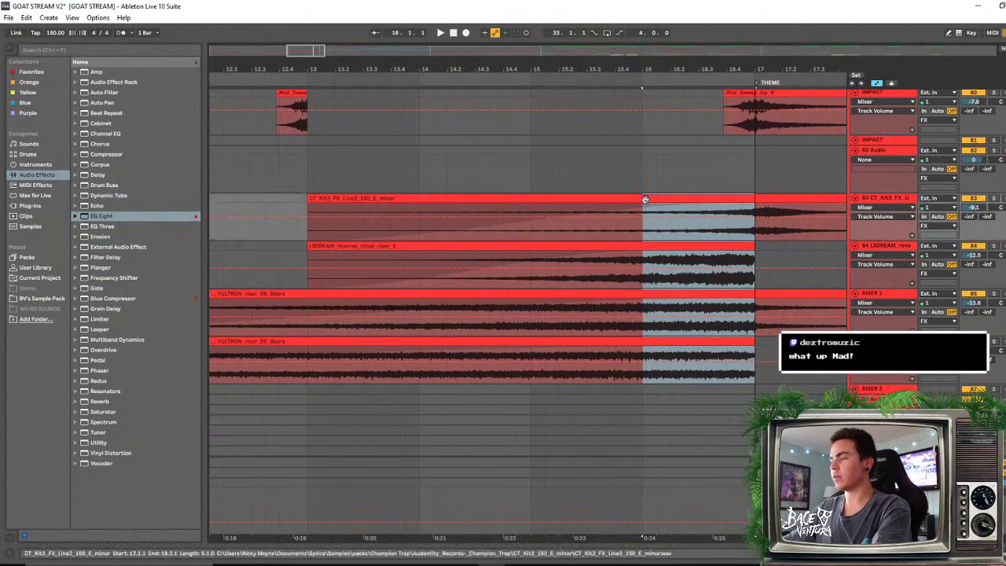
key(ctrl+e)
key(0)
click(593, 154)
key(space)
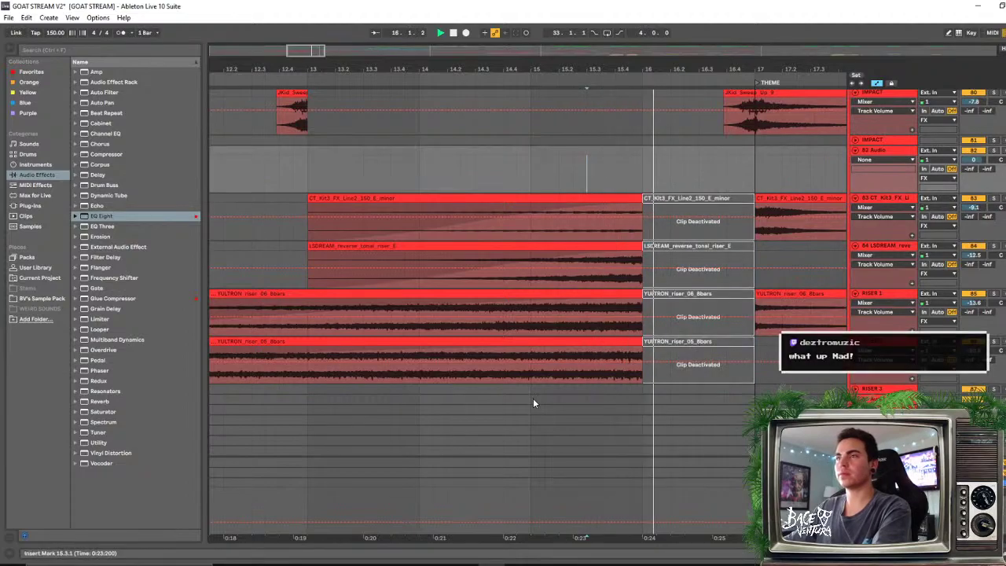
Deactivate the HTF_Twisted_Perc, 140 hi-hat and 140_BackgroundPercs_01_TL clips in the PERC group from bar 16 to THEME
scroll(643, 347, up, 3)
scroll(644, 337, up, 15)
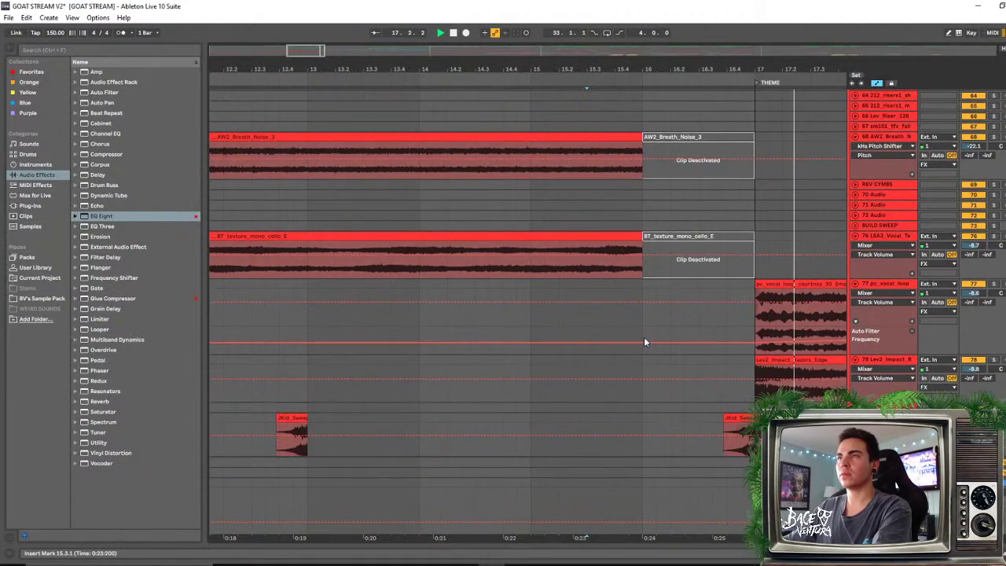
scroll(707, 276, up, 3)
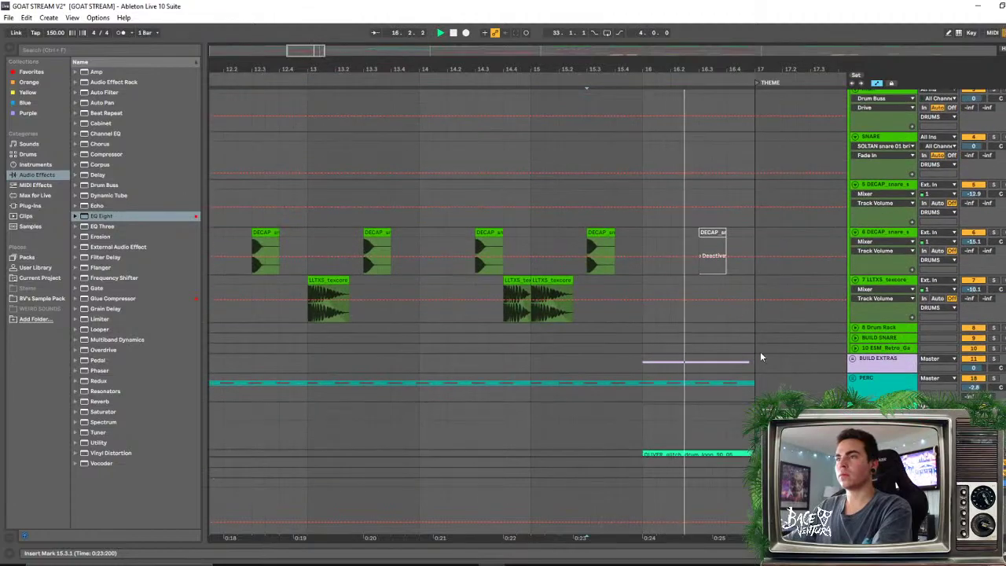
scroll(855, 383, down, 5)
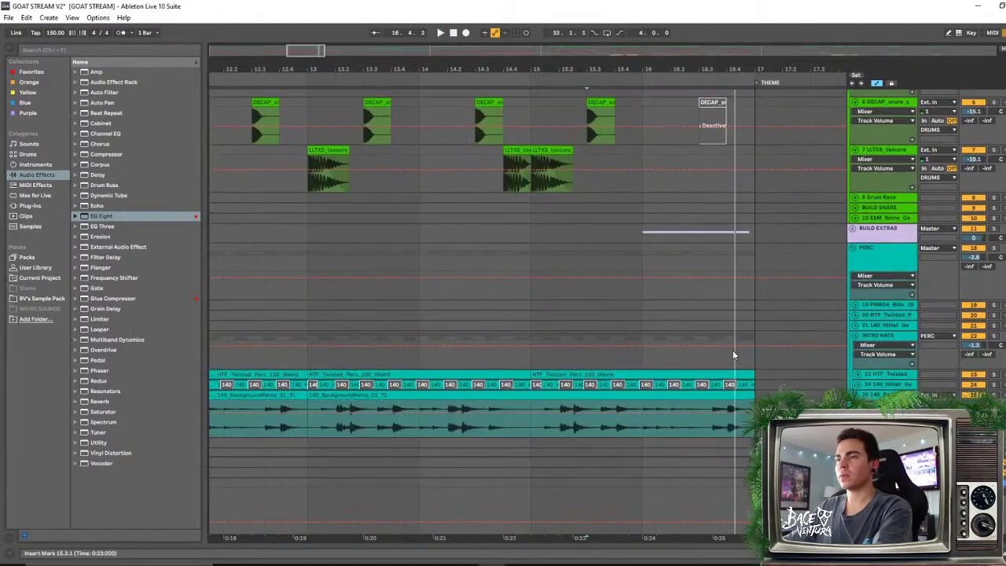
drag(754, 381, 630, 324)
click(638, 343)
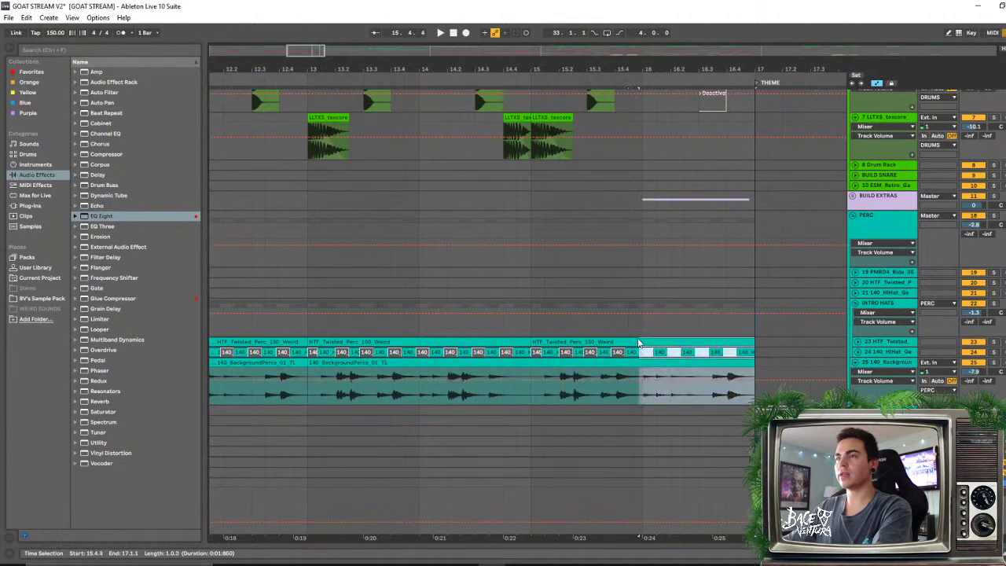
click(641, 341)
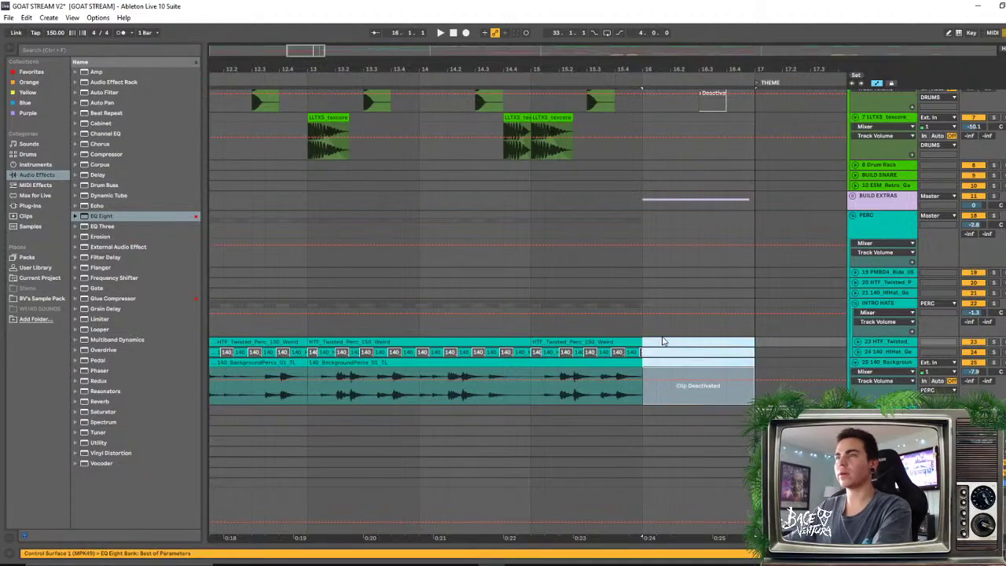
Unfold the GLOBAL TRIGGER track and play the transition into THEME from bar 15 and from bar 13
scroll(664, 331, up, 6)
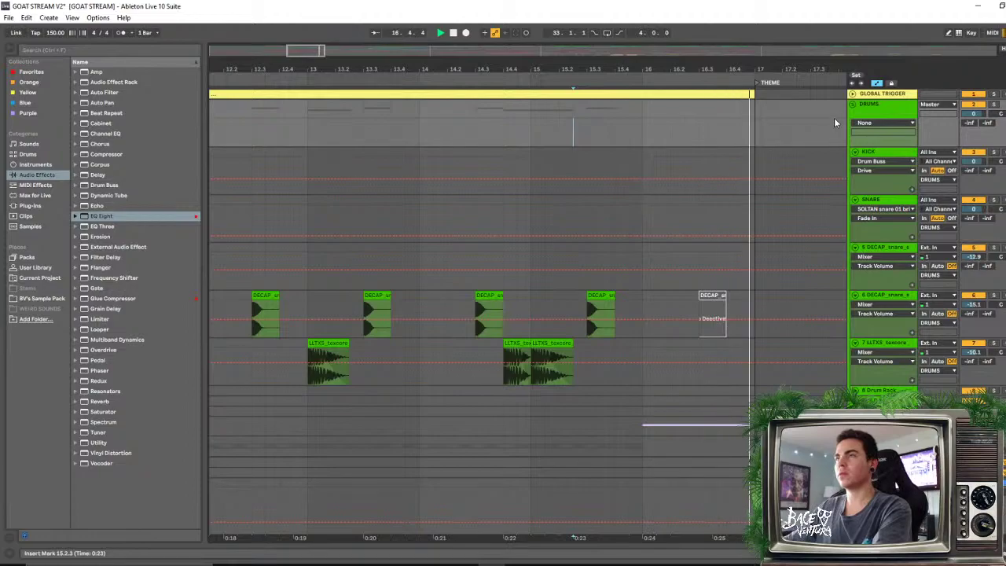
click(852, 93)
key(space)
key(space)
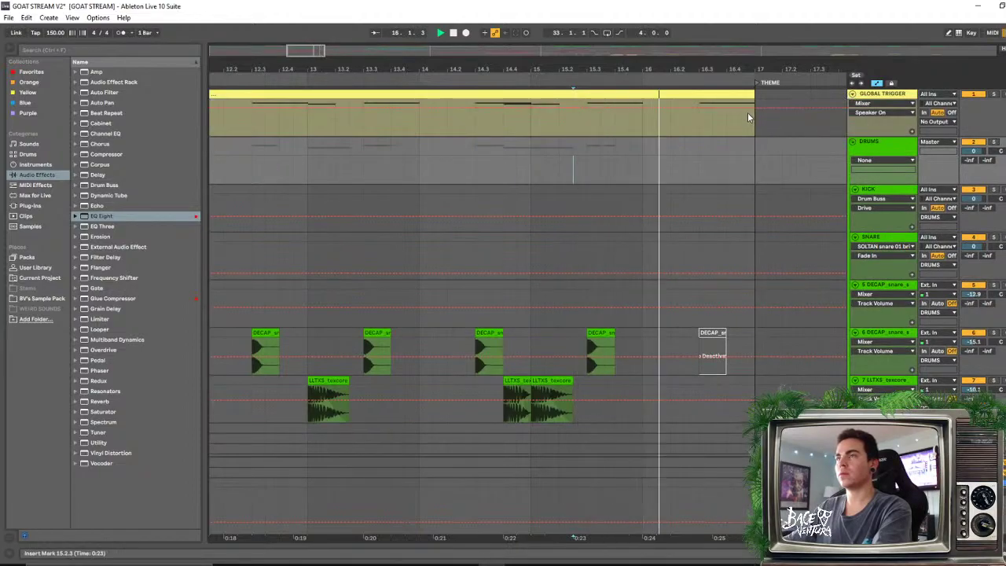
click(583, 148)
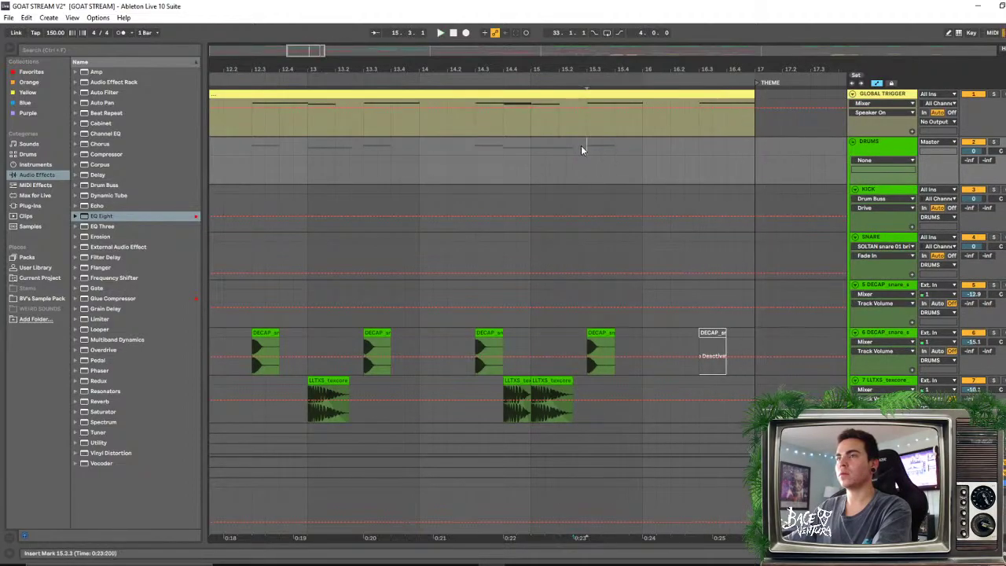
scroll(647, 208, down, 15)
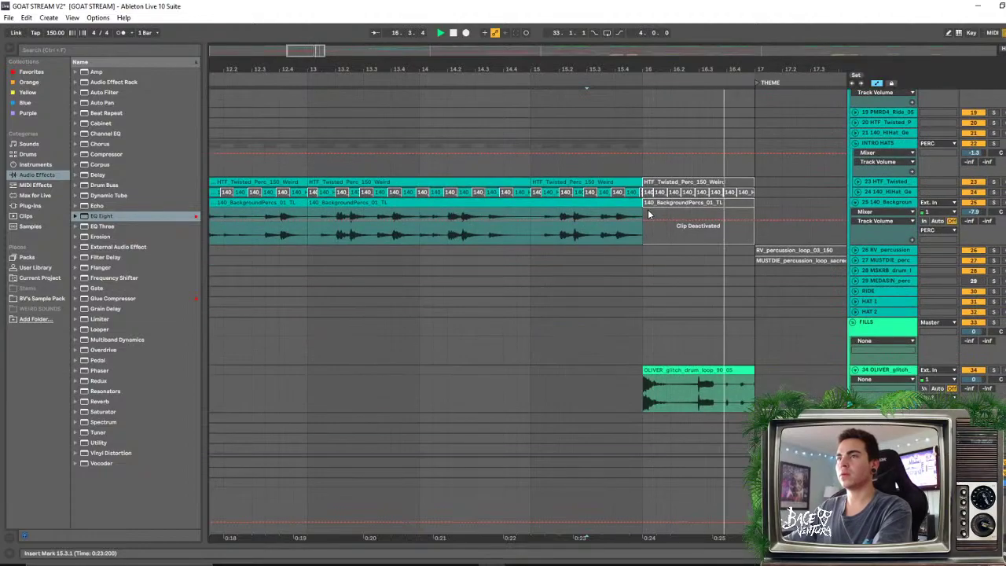
click(378, 281)
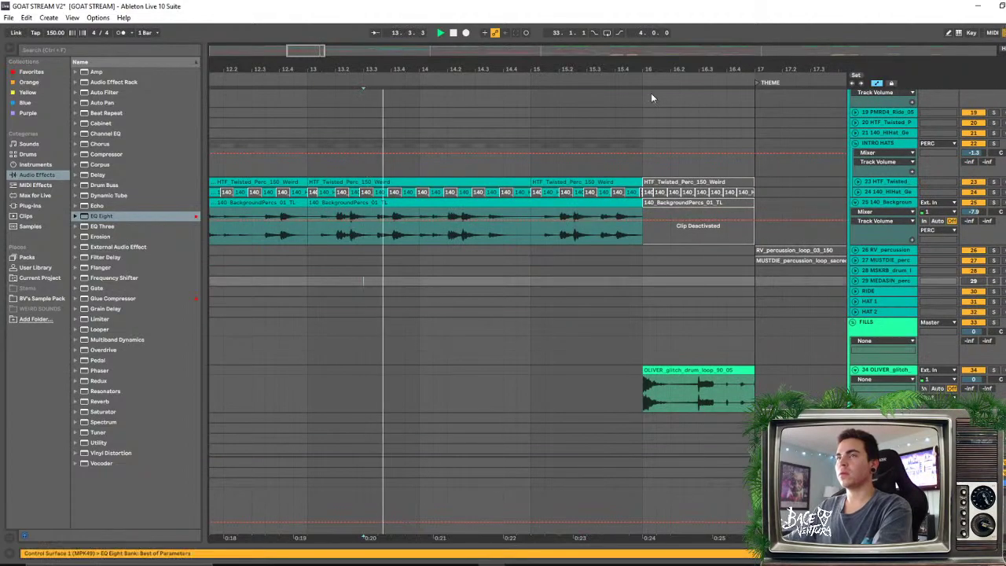
drag(650, 73, 651, 39)
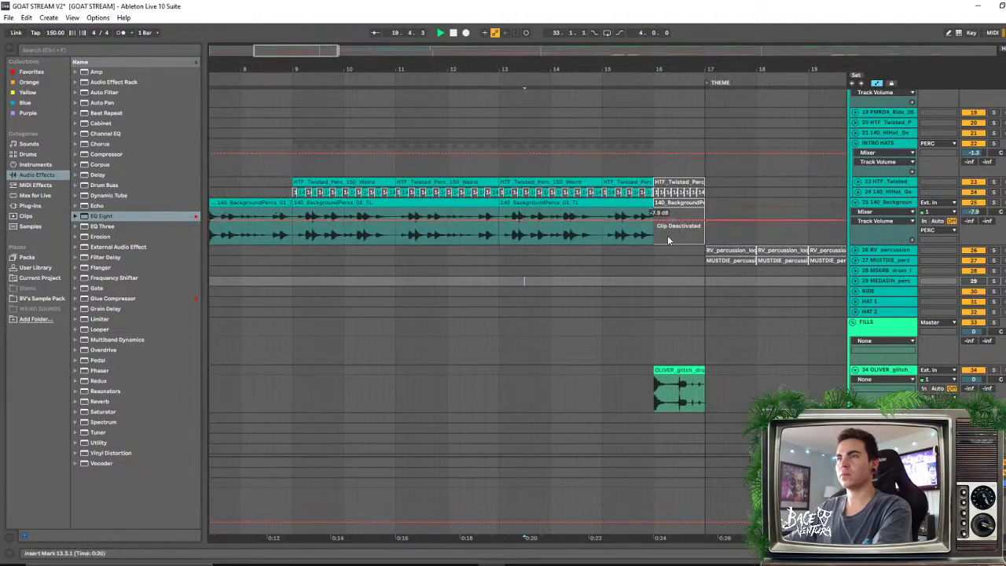
Set the OLIVER glitch drum loop track's volume to -3.4 dB and play the transition into THEME
scroll(752, 314, down, 5)
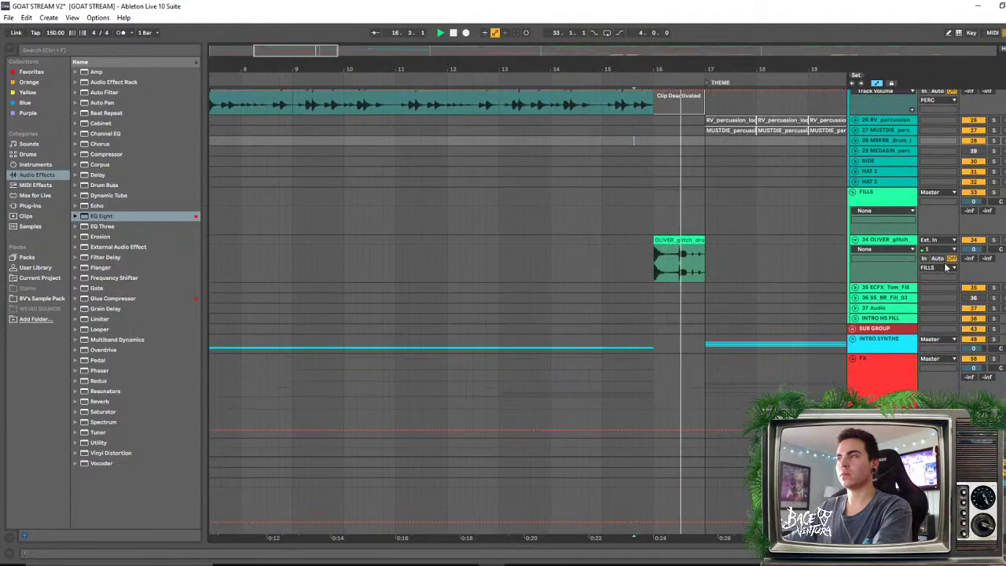
drag(983, 246, 983, 260)
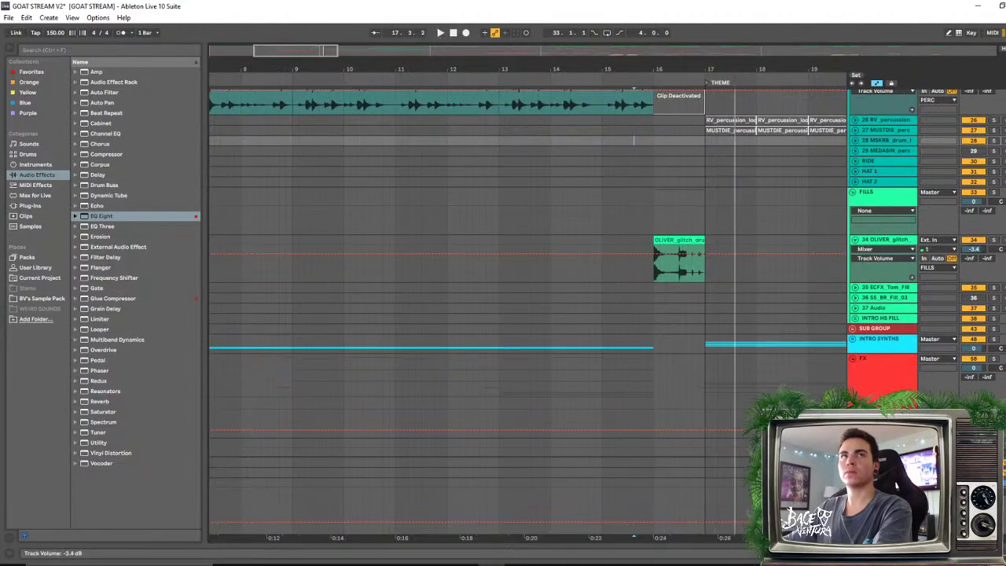
key(space)
key(space)
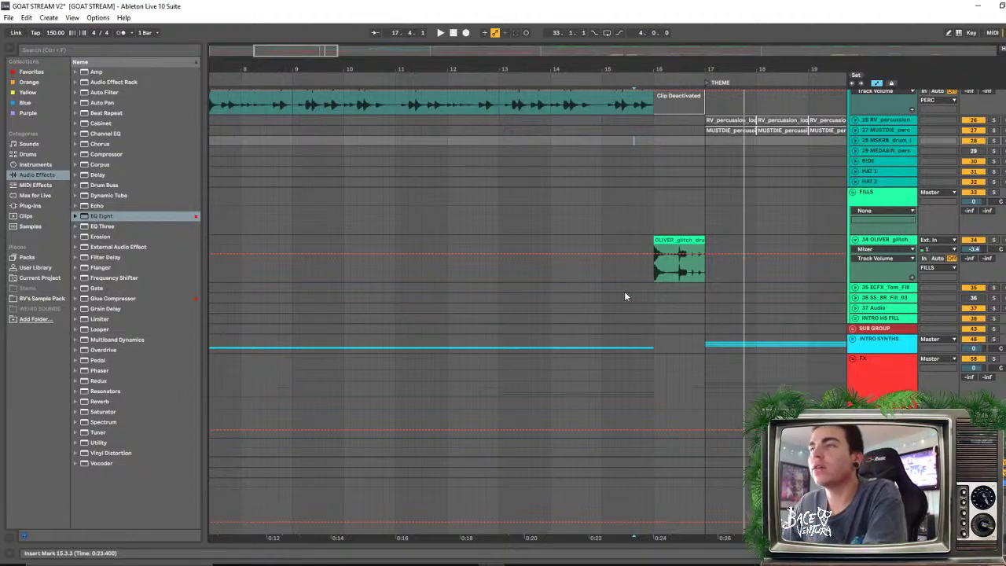
Solo the OLIVER glitch drum loop track, play the fill from bar 16 and examine its clip's waveform
click(653, 275)
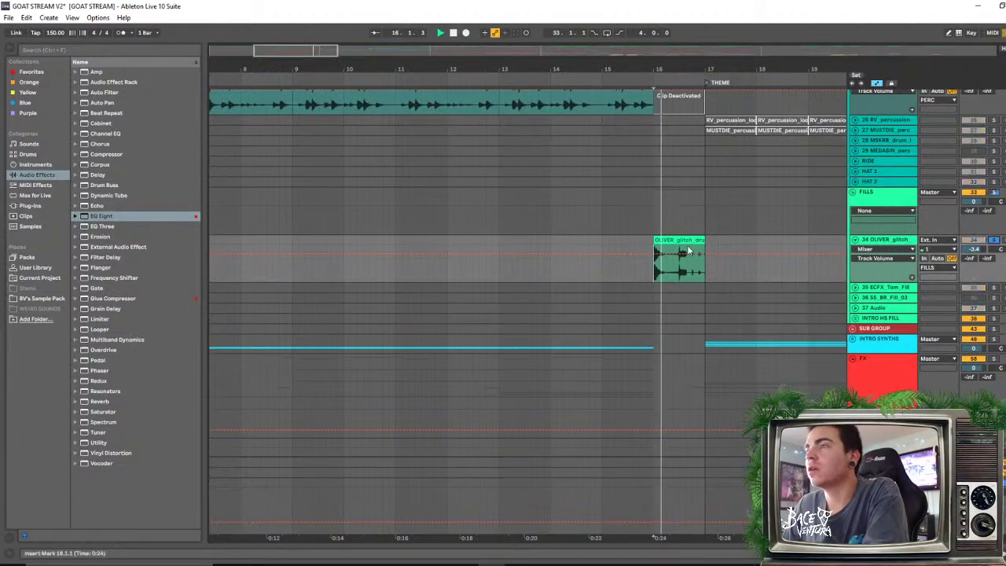
double_click(679, 260)
key(space)
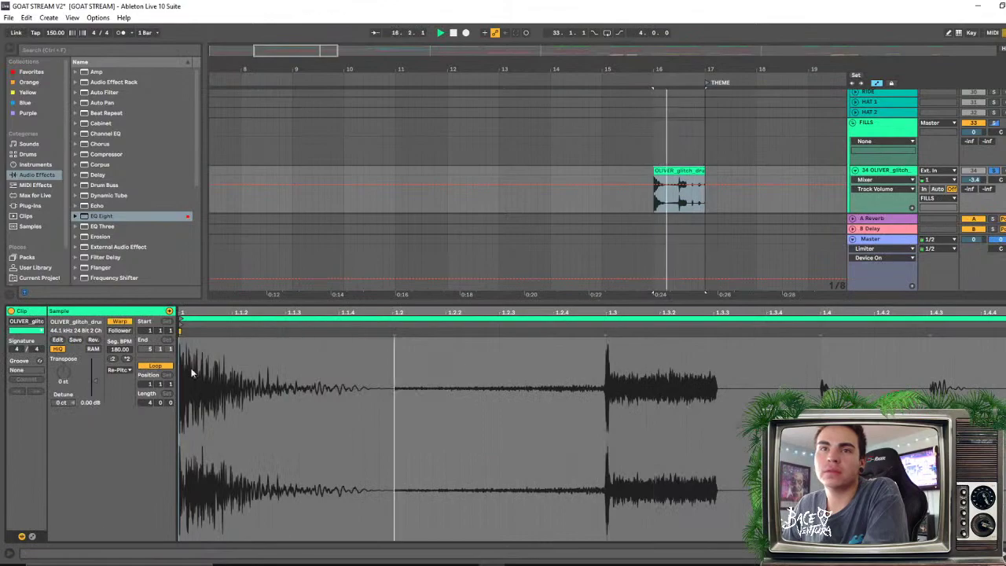
key(ctrl+alt+l)
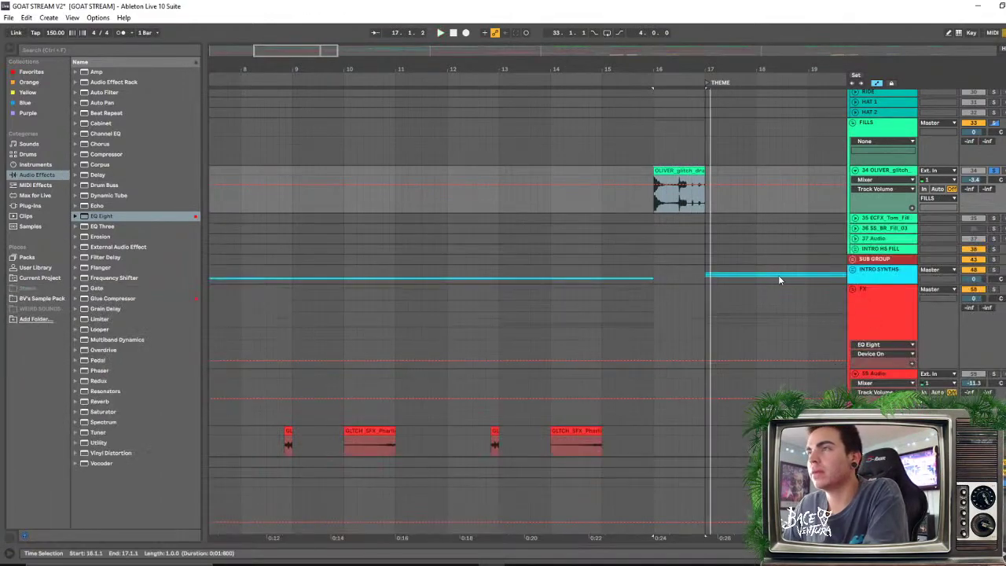
Restore the full CT_Kit3_FX_Line2, LSDREAM reverse riser and YULTRON_riser_06 clips over their deactivated bar and shift each one bar earlier, ending at bar 16
scroll(644, 281, down, 5)
scroll(644, 281, down, 10)
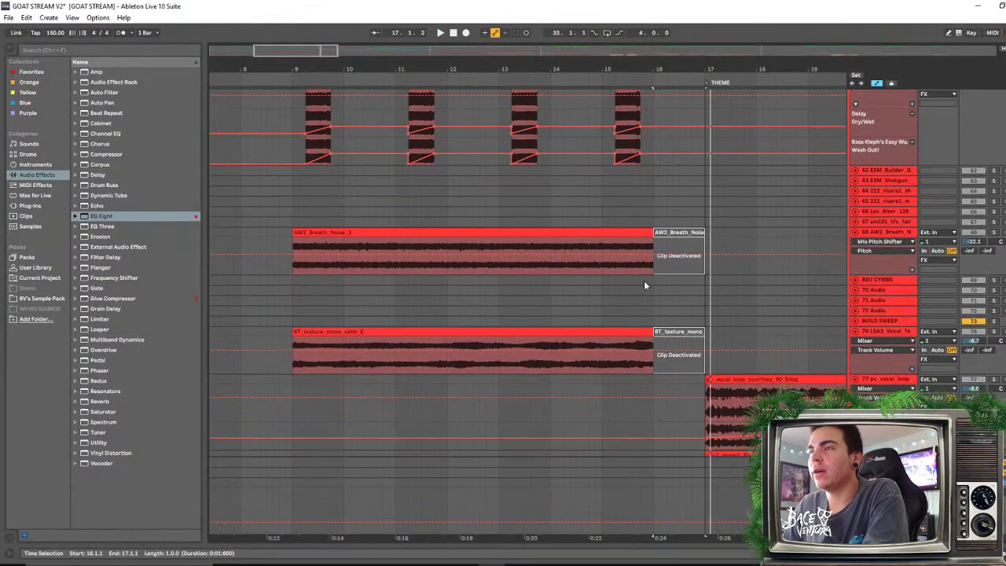
scroll(643, 282, down, 4)
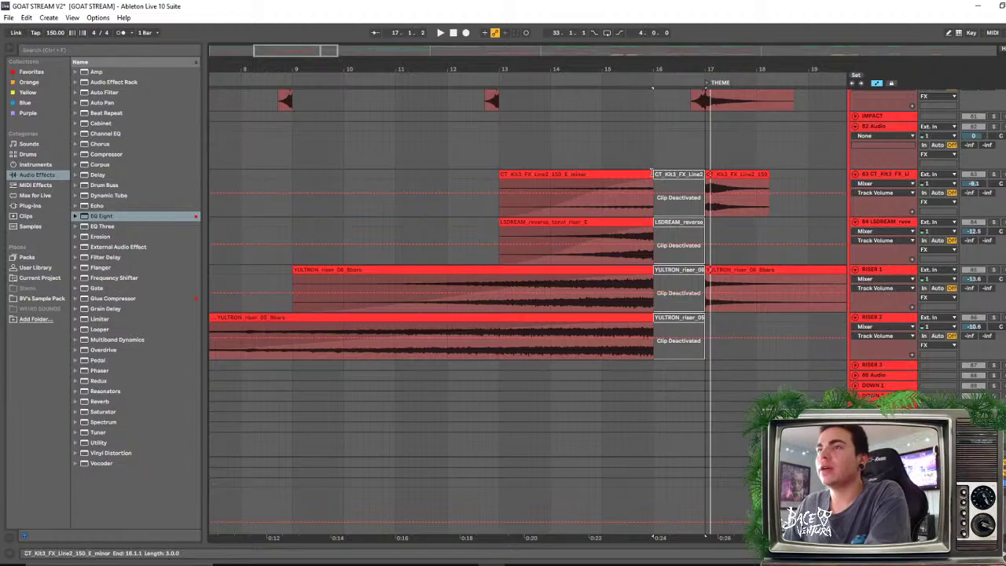
mouse_move(652, 172)
mouse_down()
mouse_move(701, 173)
mouse_move(633, 177)
mouse_up()
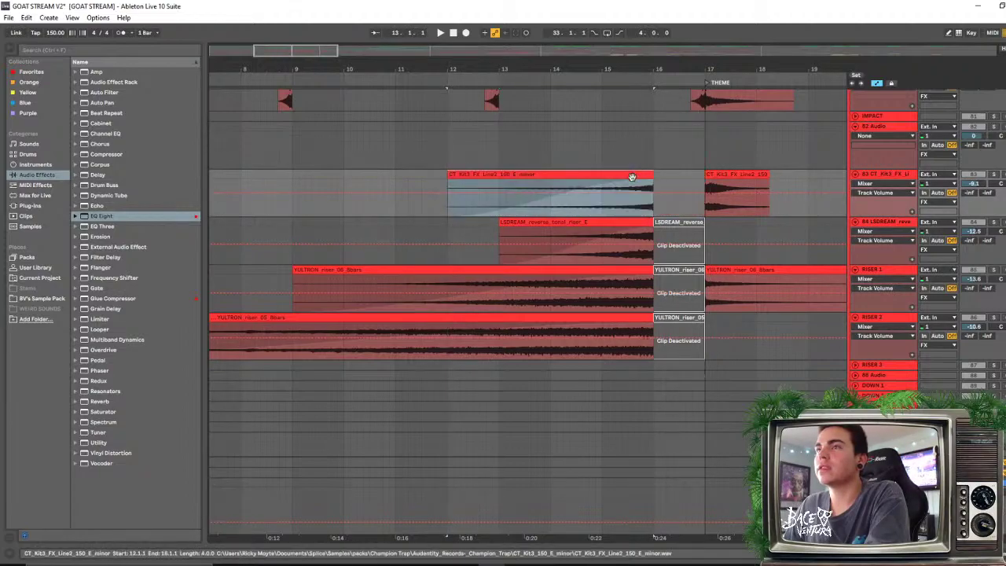
mouse_move(653, 222)
mouse_down()
mouse_move(703, 221)
mouse_move(638, 228)
mouse_up()
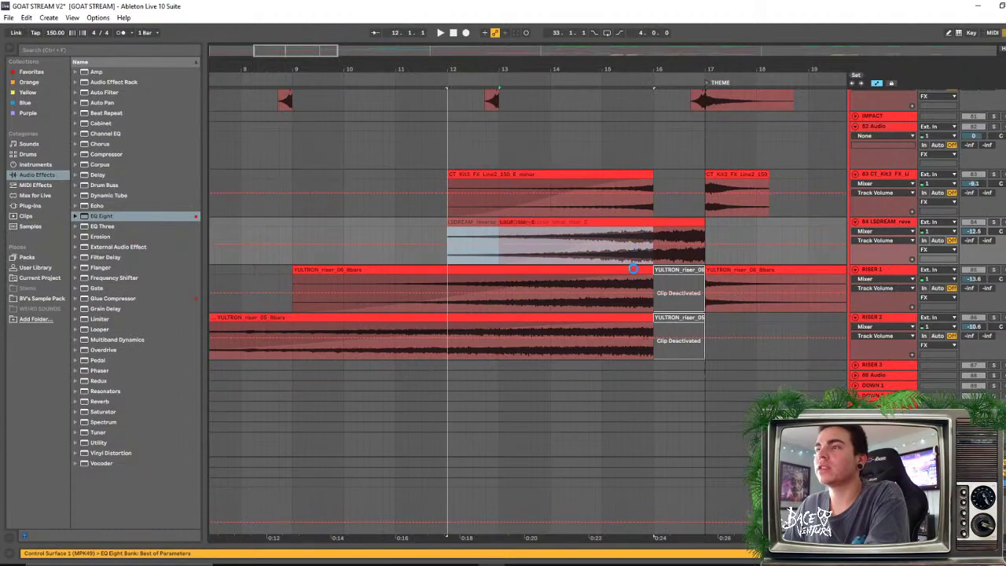
mouse_move(652, 270)
mouse_down()
mouse_move(701, 269)
mouse_move(638, 281)
mouse_up()
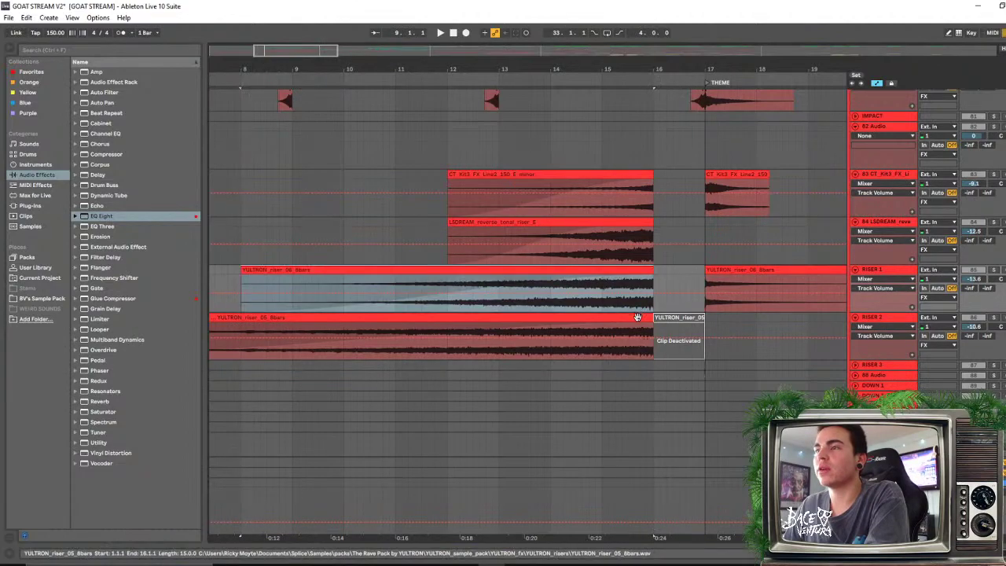
Extend the YULTRON_riser_05_8bars clip over its deactivated bar and shift it earlier to span bars 1 to 16
drag(651, 320, 705, 317)
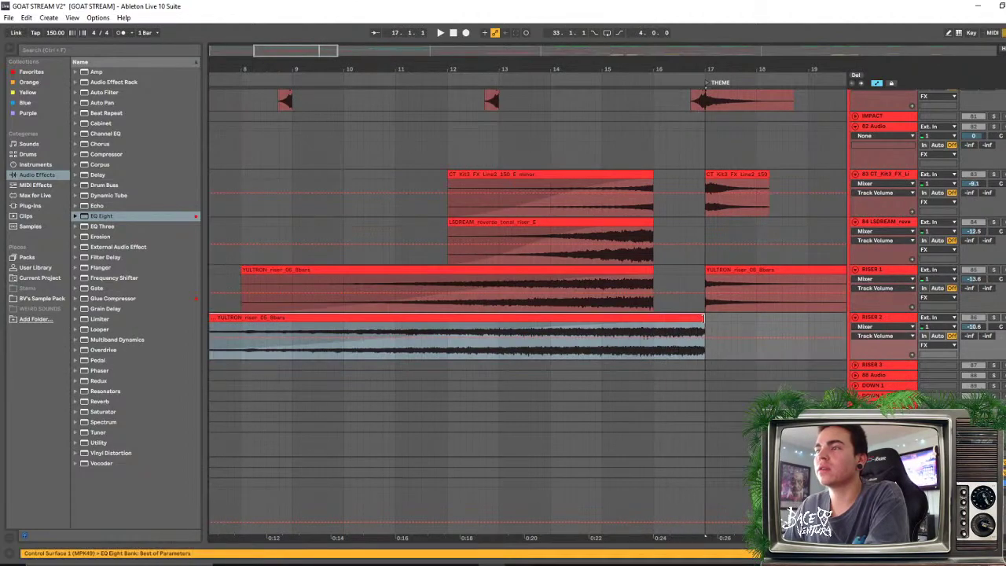
drag(569, 64, 504, 17)
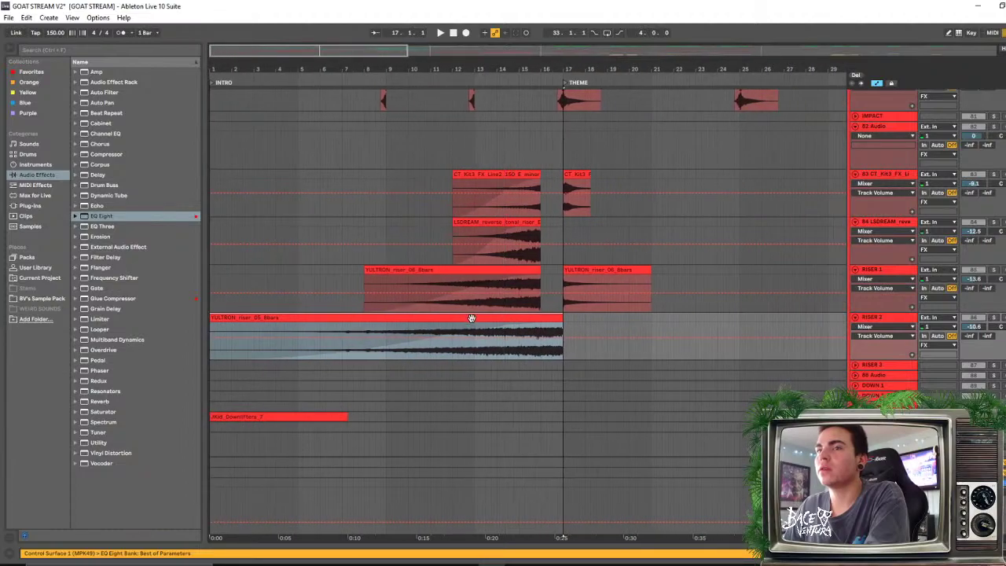
click(527, 318)
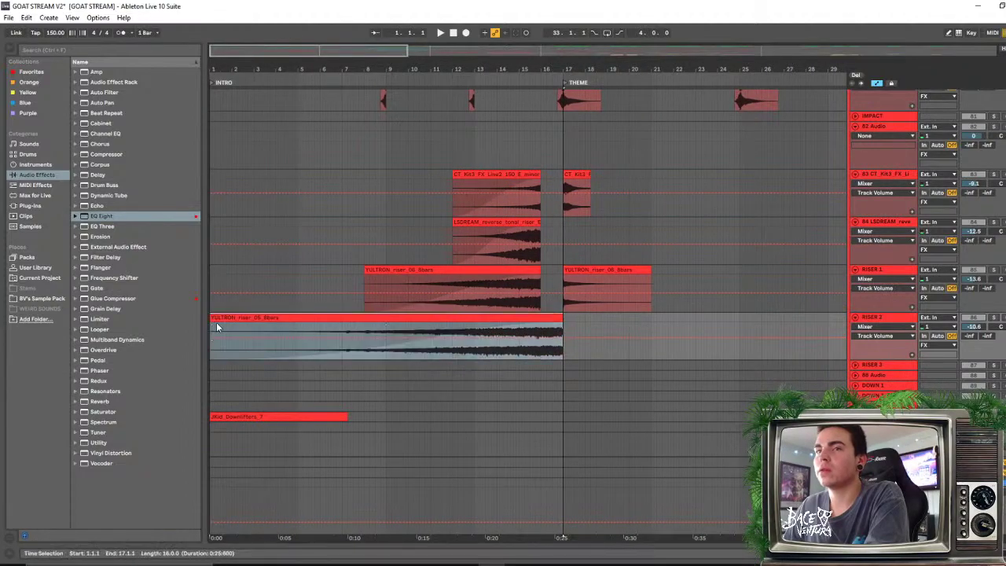
drag(216, 318, 263, 319)
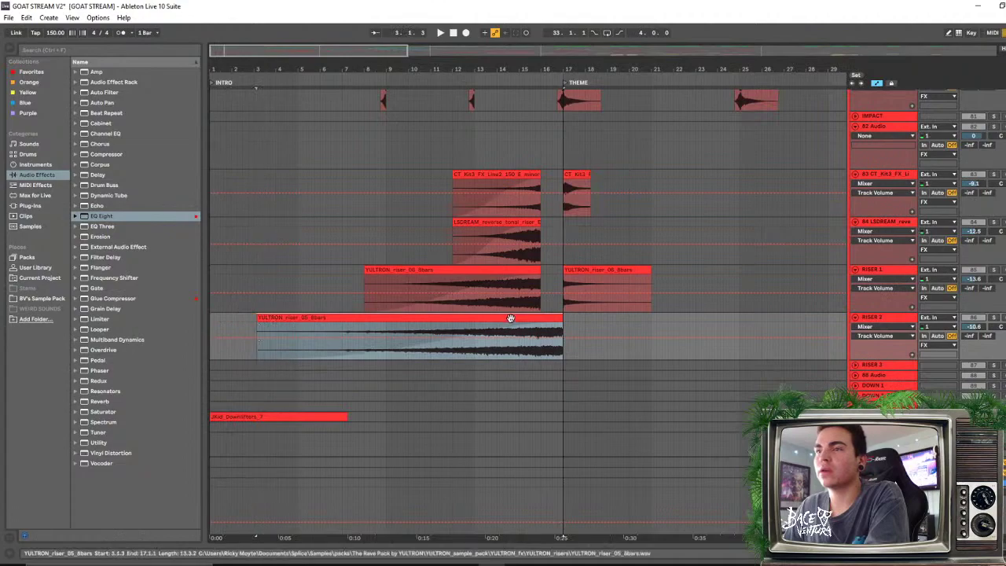
drag(509, 319, 460, 316)
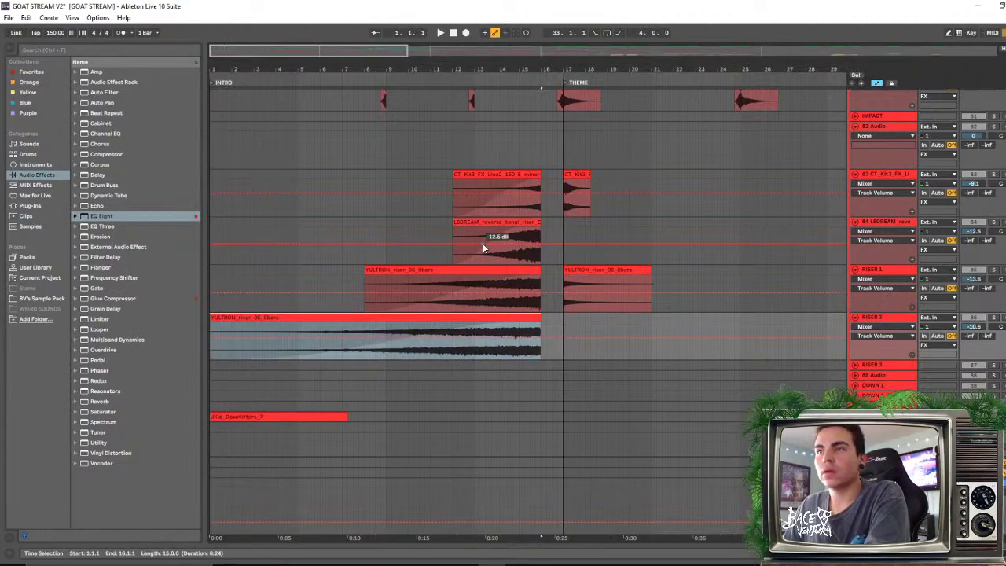
drag(523, 61, 612, 85)
click(497, 194)
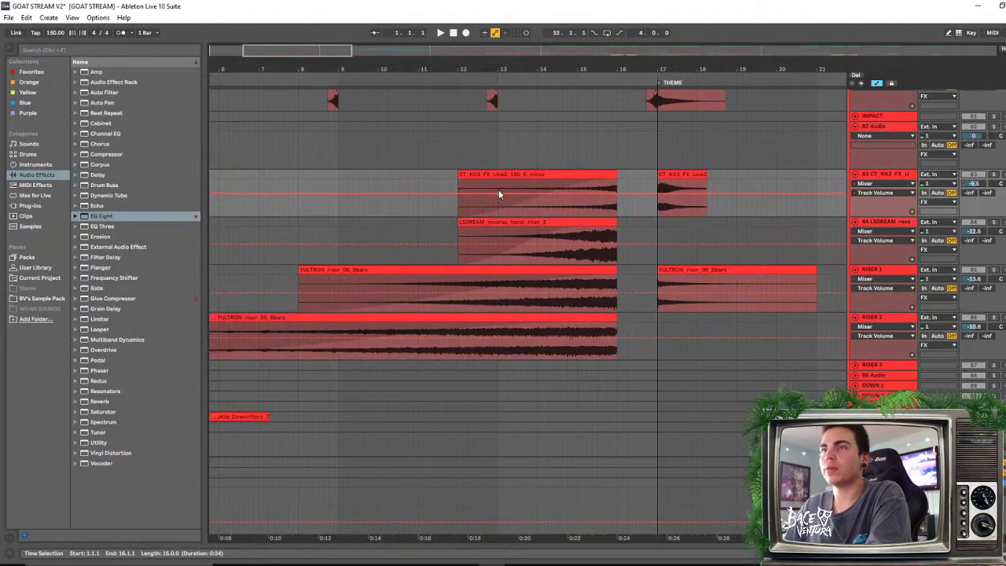
click(497, 196)
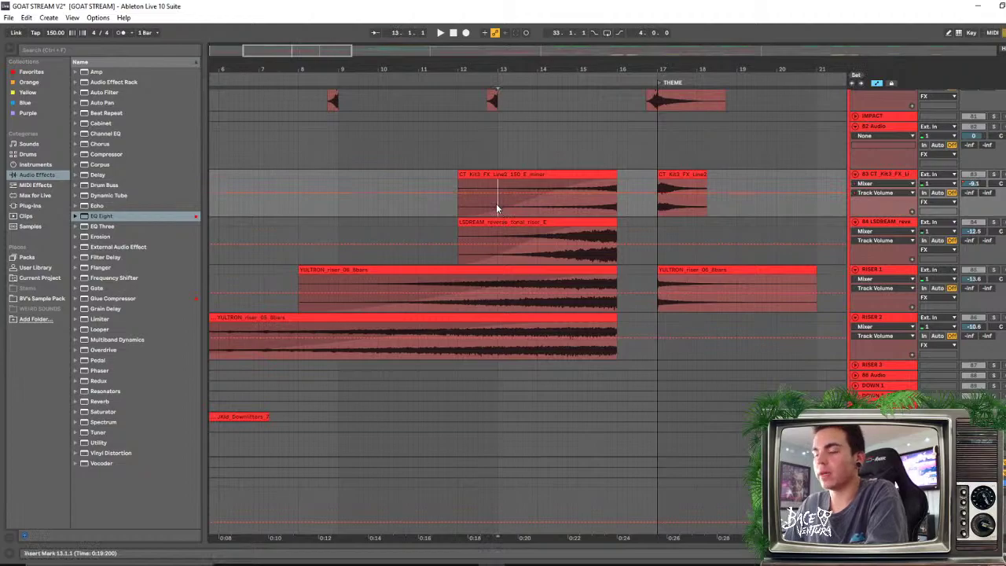
key(ctrl+e)
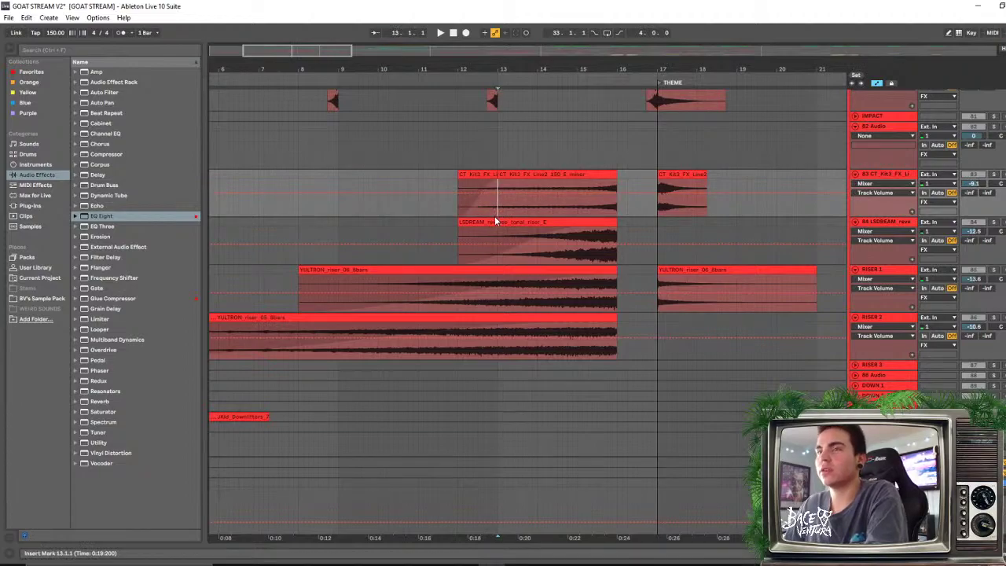
key(ctrl+z)
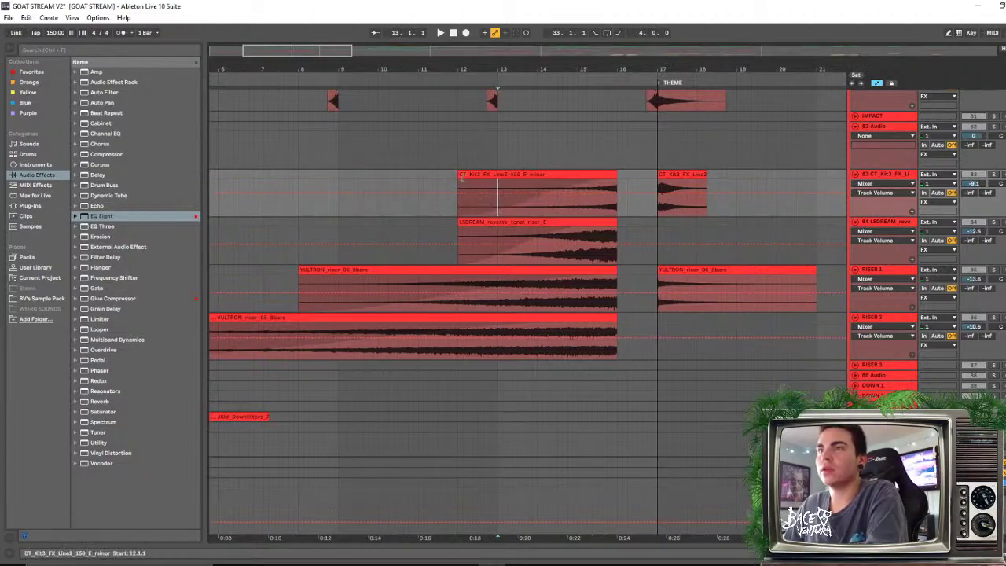
Trim the start of the CT_Kit3_FX_Line2_150_E_minor riser clip to bar 13
drag(463, 180, 499, 174)
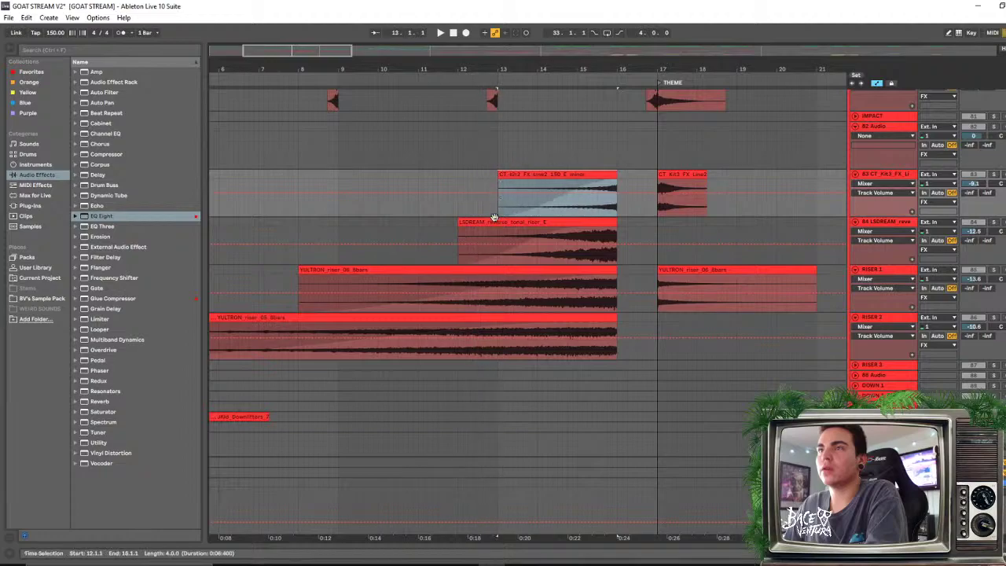
Try trimming the start of the LSDREAM reverse tonal riser clip to bar 13
drag(463, 224, 500, 222)
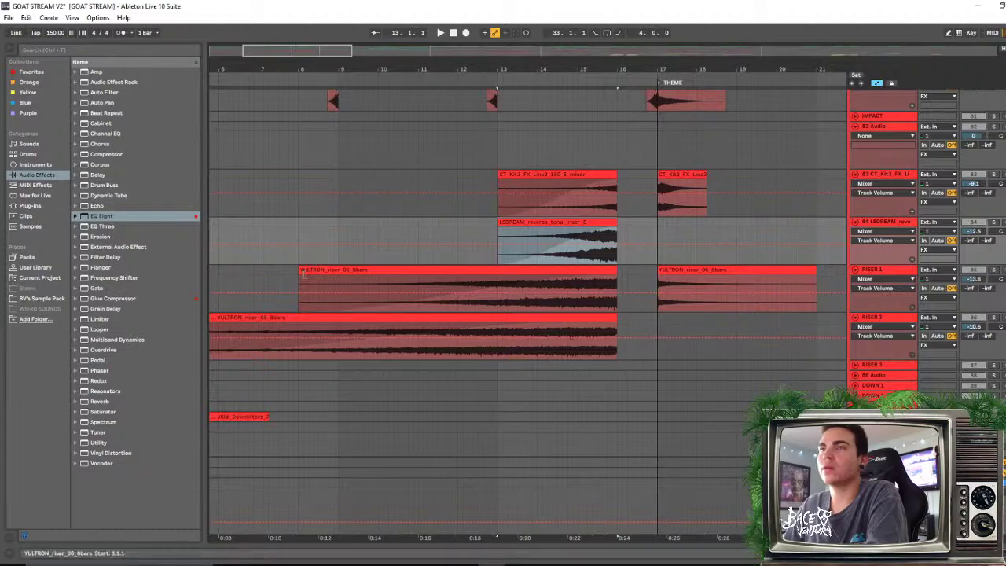
scroll(338, 209, up, 2)
scroll(337, 209, up, 6)
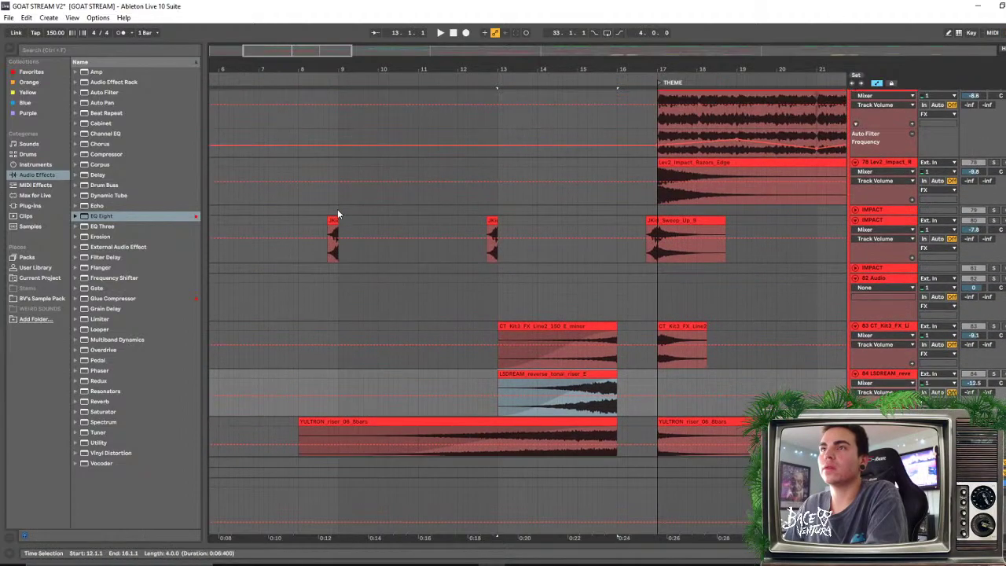
scroll(340, 206, down, 8)
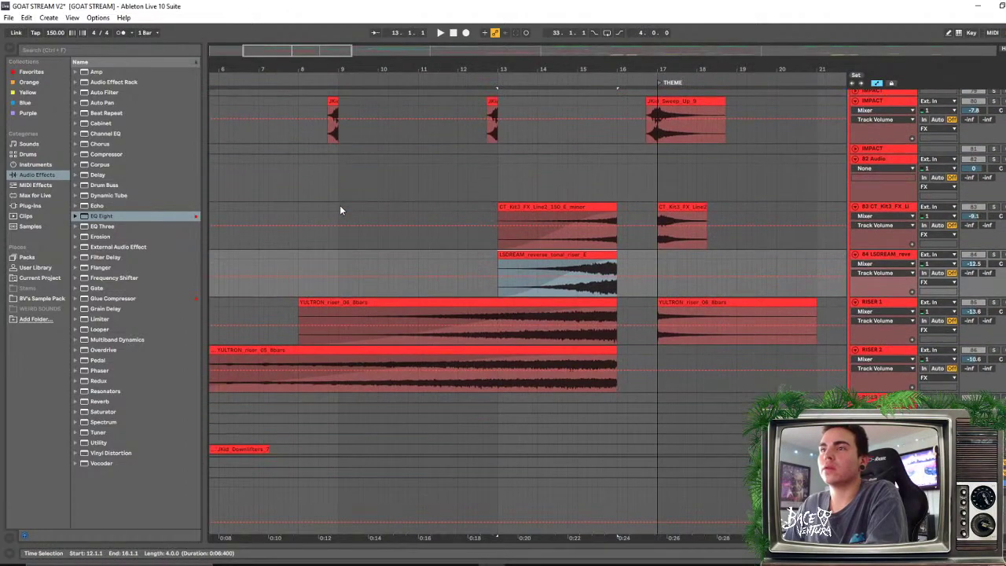
Undo the start trims on the CT_Kit3_FX_Line2 and LSDREAM riser clips, restoring both starts to bar 12
key(ctrl+j)
key(Up)
key(ctrl+j)
scroll(417, 345, down, 3)
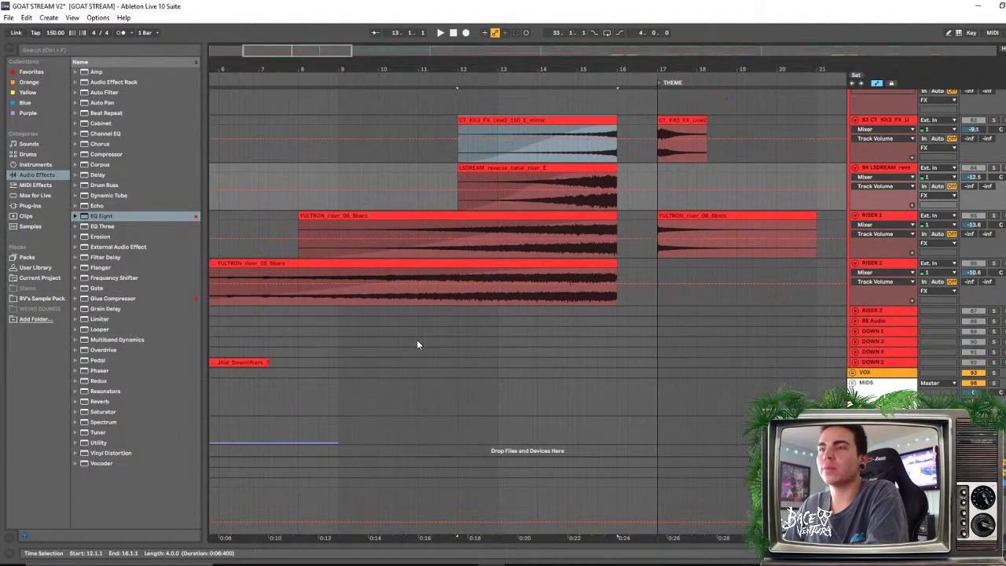
Take the OLIVER glitch drum loop track out of solo and play the full mix from bar 12 into THEME
drag(469, 72, 469, 55)
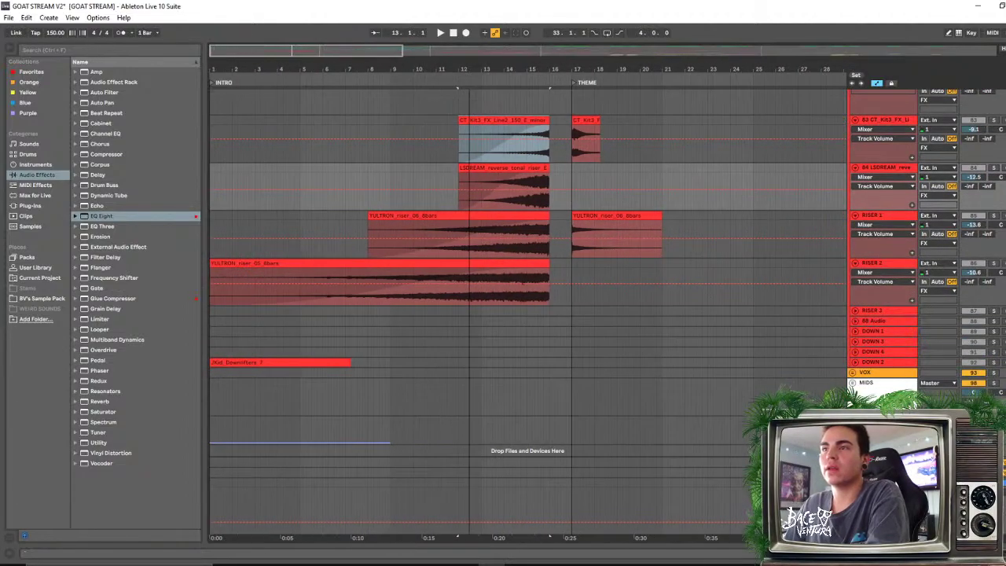
scroll(411, 191, up, 7)
click(367, 136)
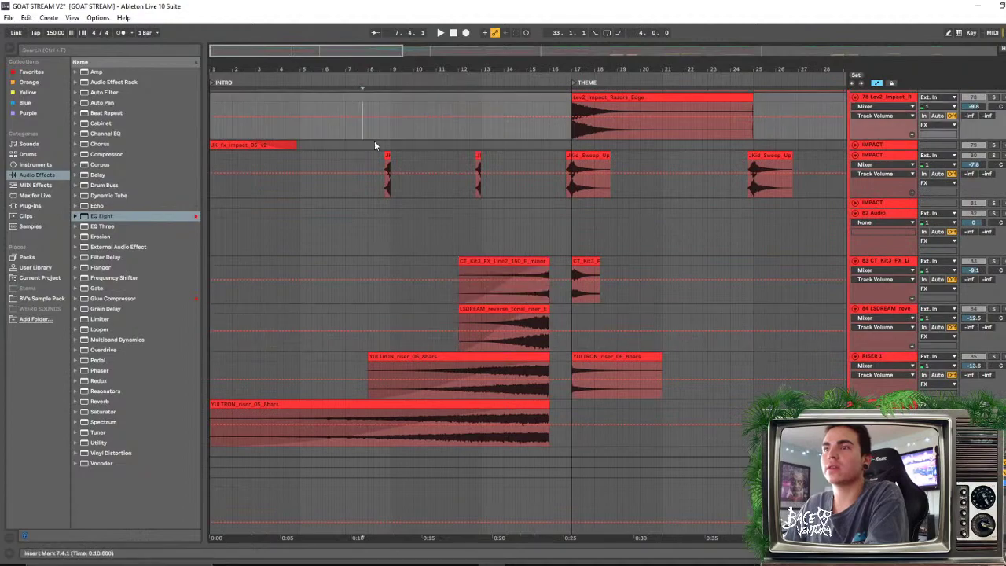
scroll(409, 196, up, 3)
scroll(693, 214, up, 5)
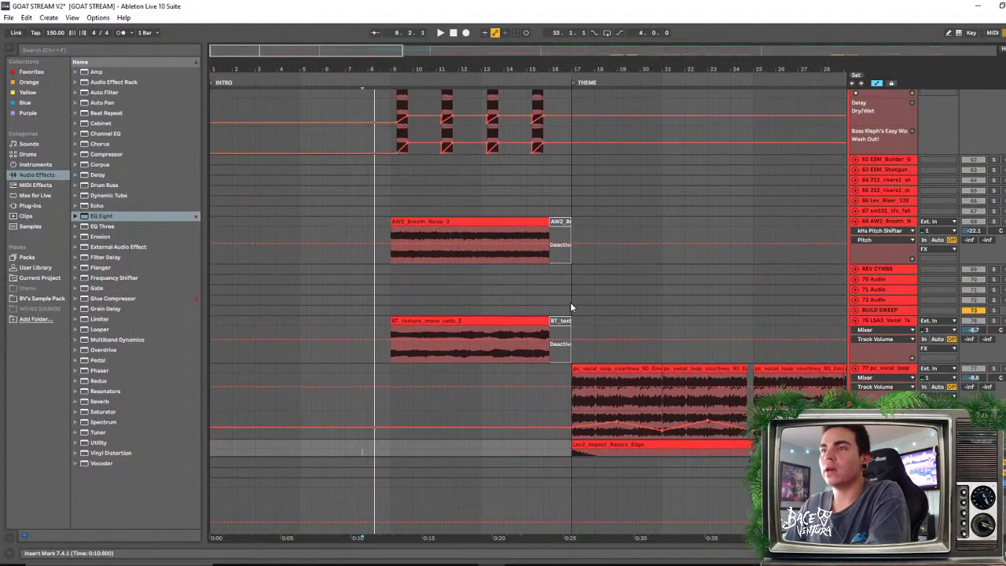
scroll(749, 368, up, 3)
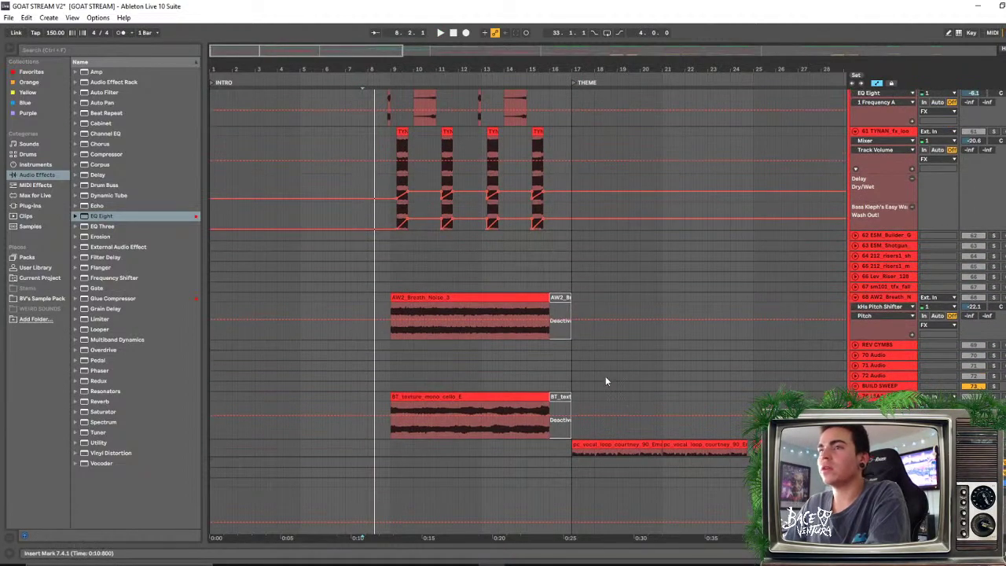
scroll(606, 381, up, 6)
scroll(550, 374, up, 6)
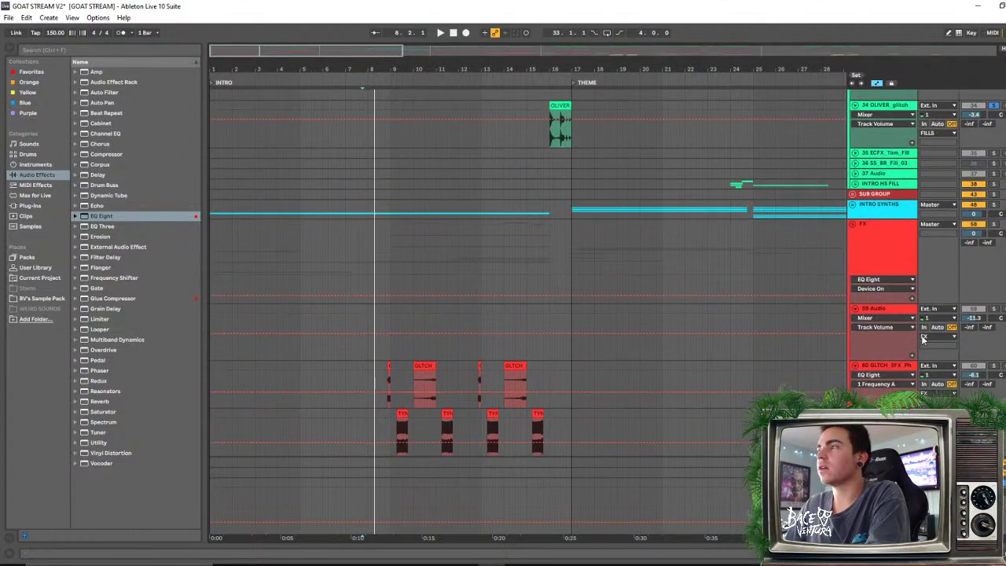
click(995, 107)
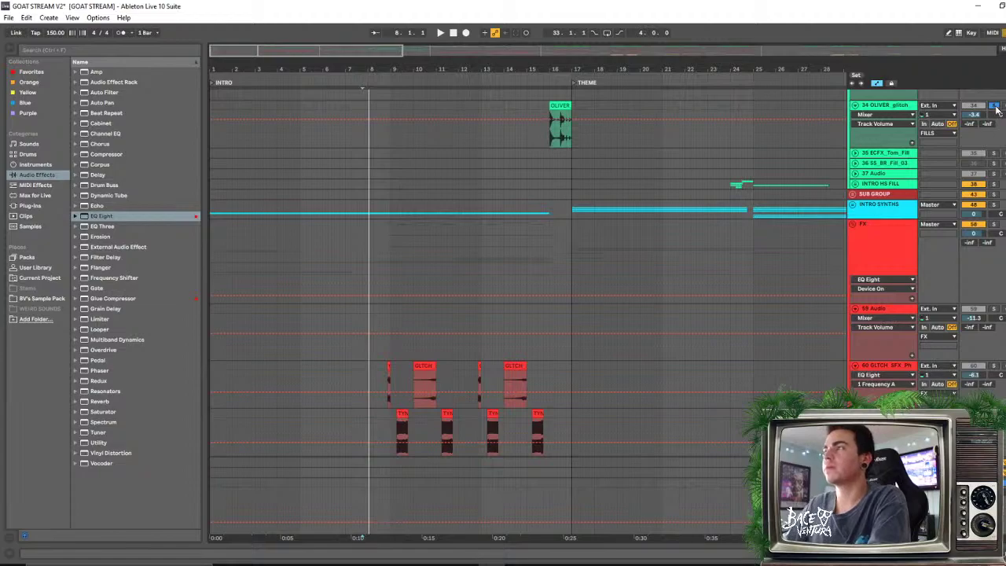
click(458, 153)
key(space)
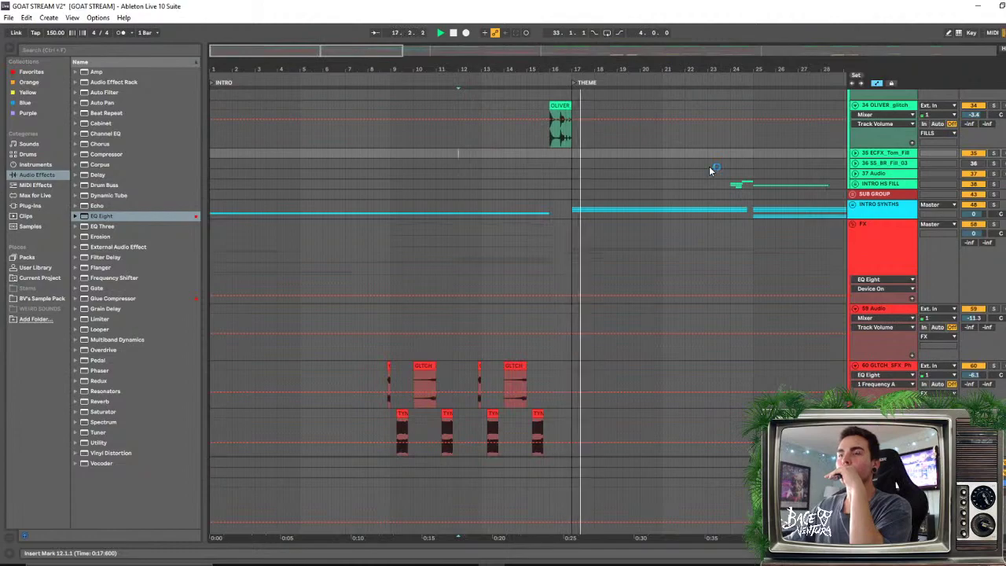
Replay the glitch fill and its transition into THEME, starting from the middle of bar 14
click(535, 133)
scroll(563, 65, up, 4)
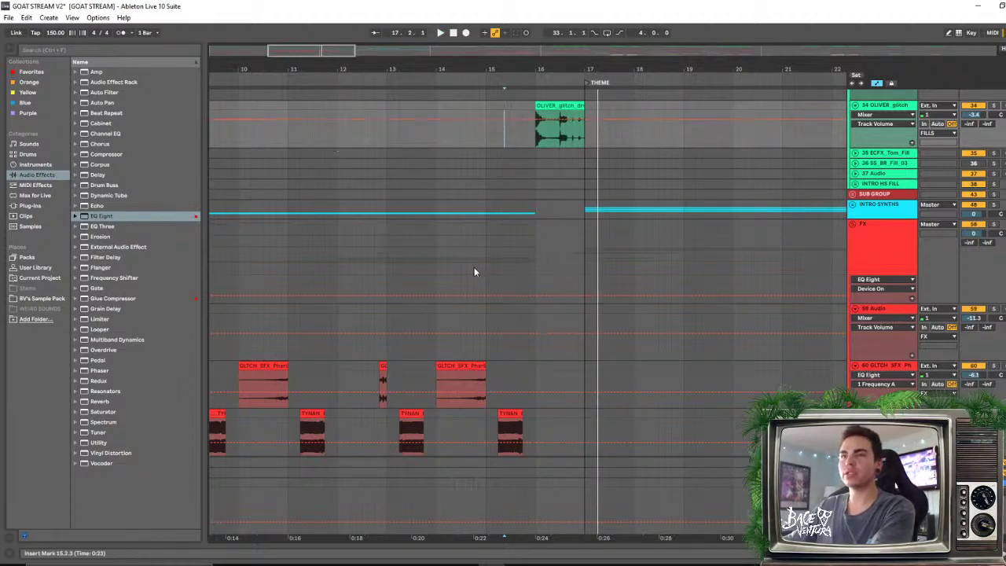
key(space)
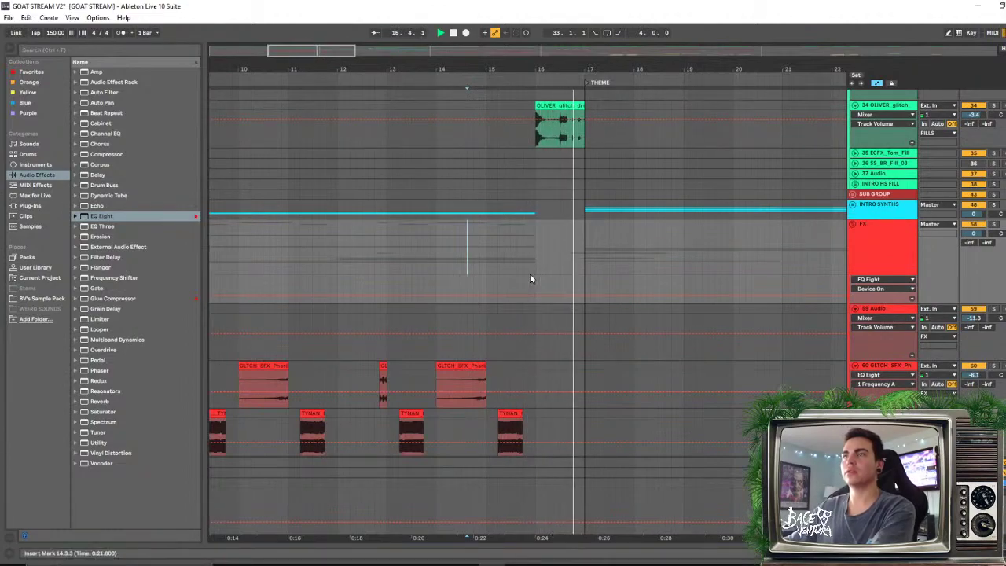
key(minus)
key(minus)
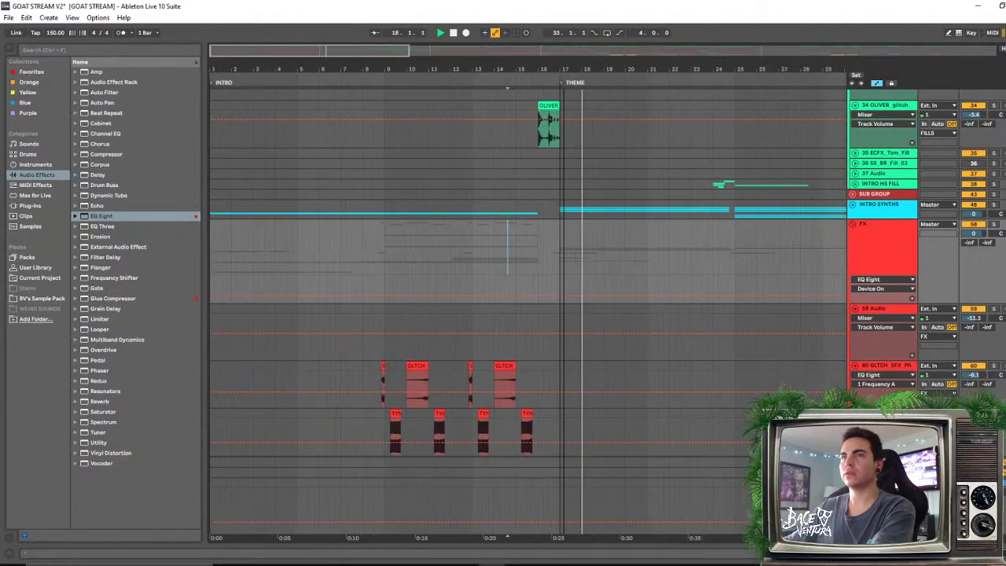
Solo the 140_BackgroundPercs track, play it from bar 1 and open its device chain and first clip
click(440, 34)
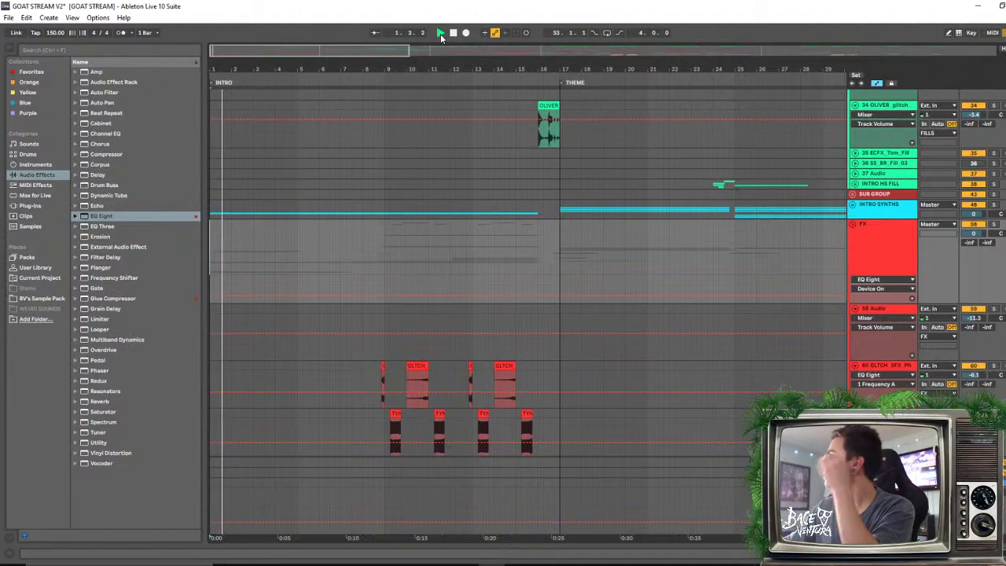
scroll(427, 226, up, 8)
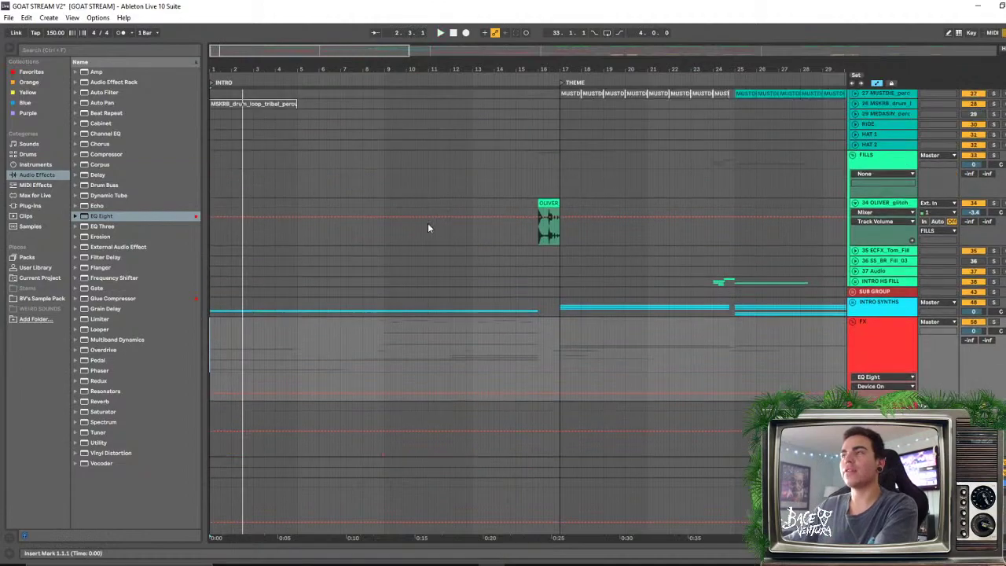
click(265, 287)
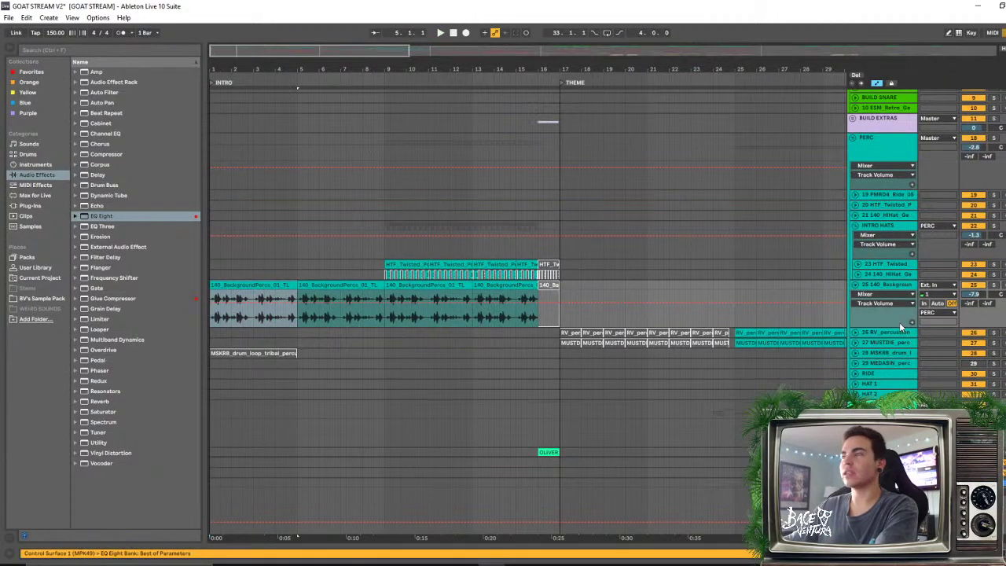
click(992, 284)
key(space)
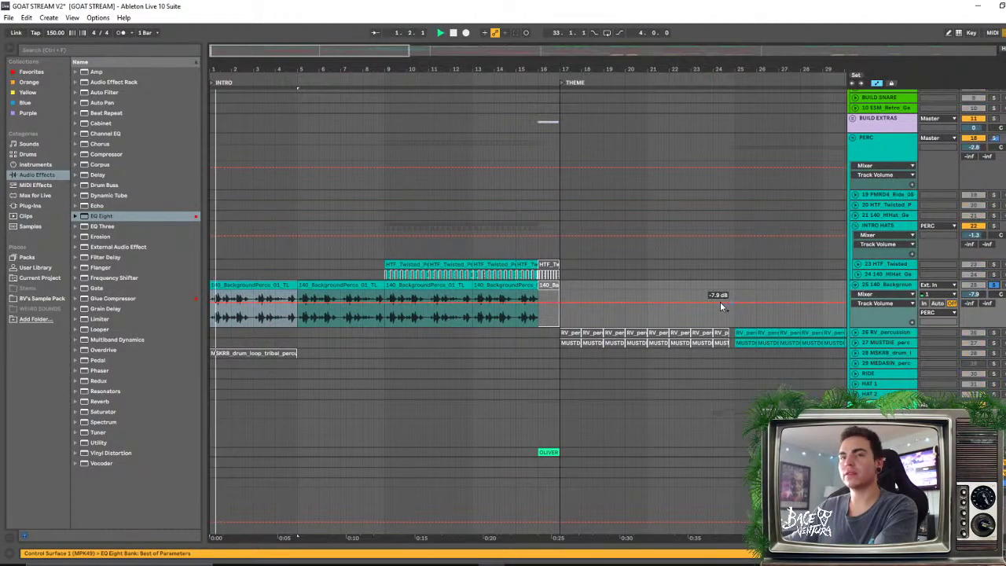
double_click(887, 286)
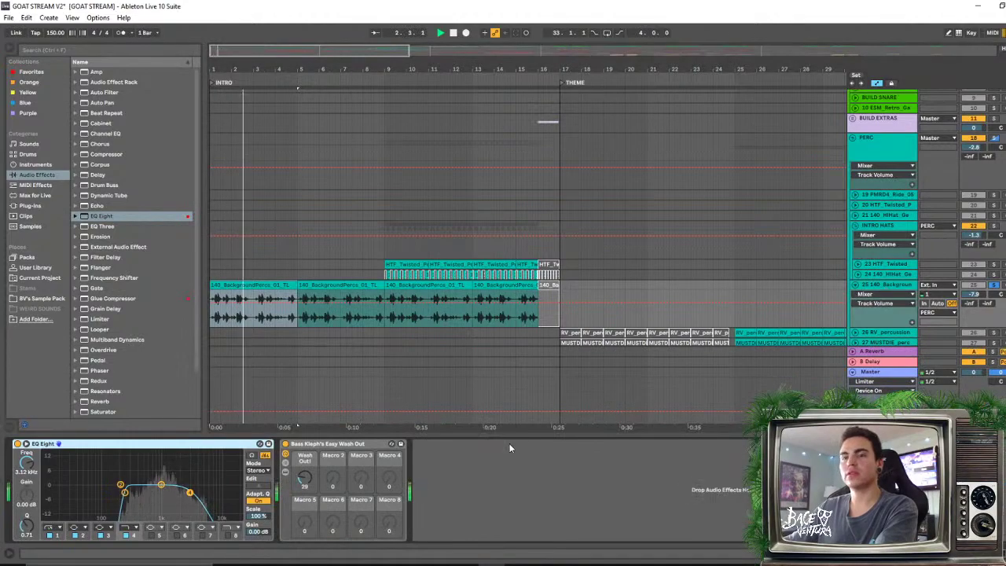
double_click(246, 284)
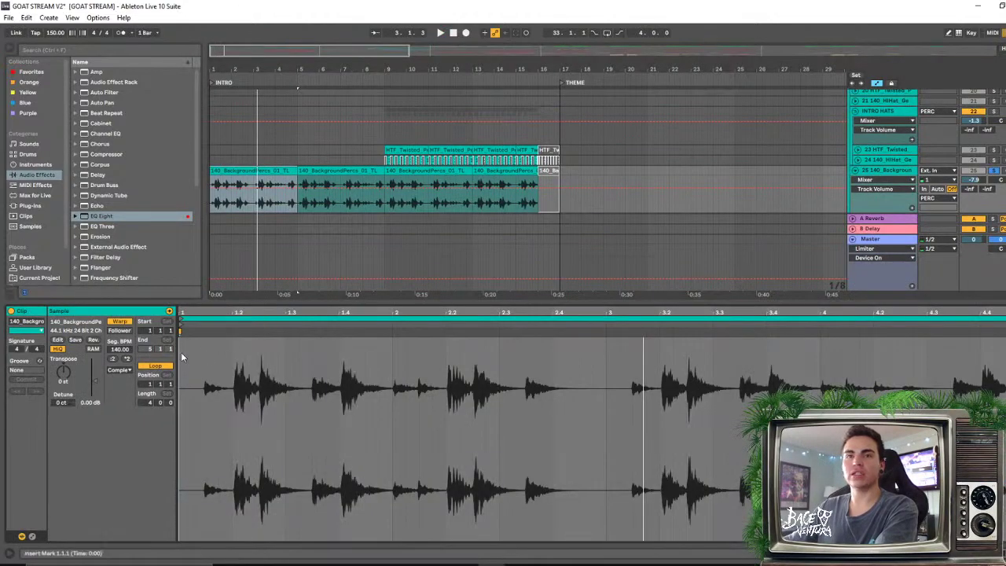
Try doubling the first 140_BackgroundPercs clip's segment tempo to 280 BPM and play it in the intro
click(127, 359)
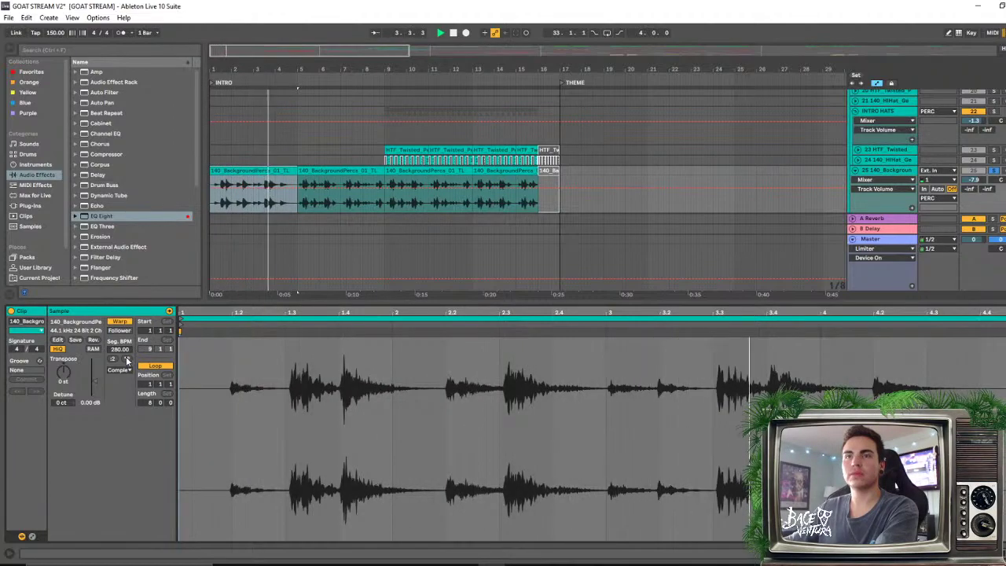
key(space)
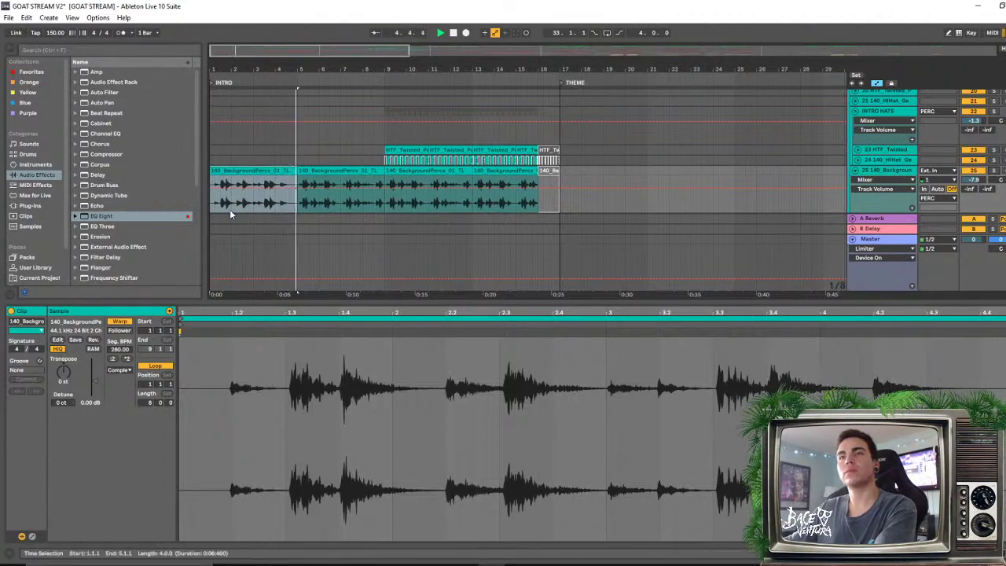
click(113, 359)
Deactivate the 140_BackgroundPercs track and play the intro without it from bar 1
click(474, 70)
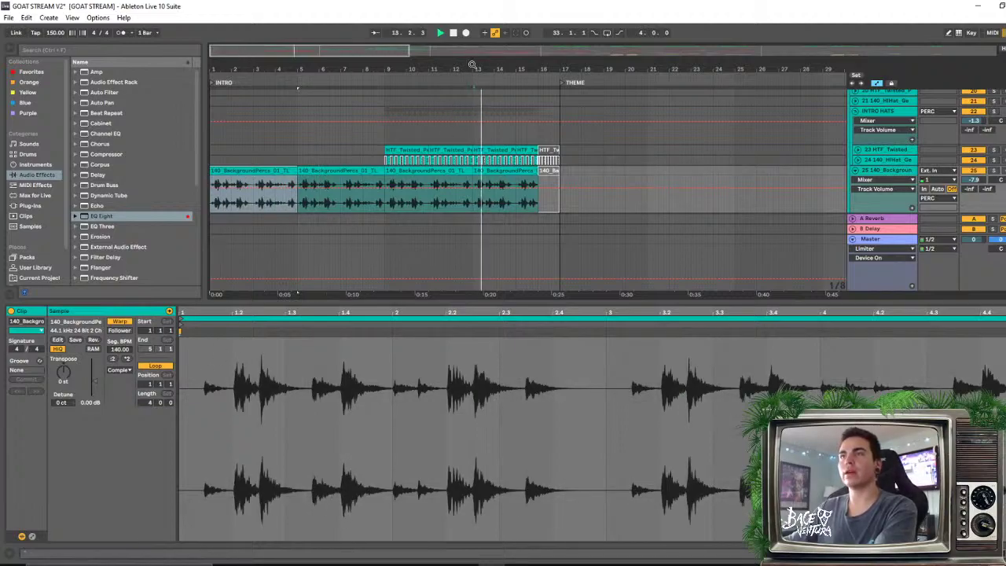
mouse_move(550, 66)
mouse_down()
mouse_move(550, 55)
mouse_move(550, 65)
mouse_up()
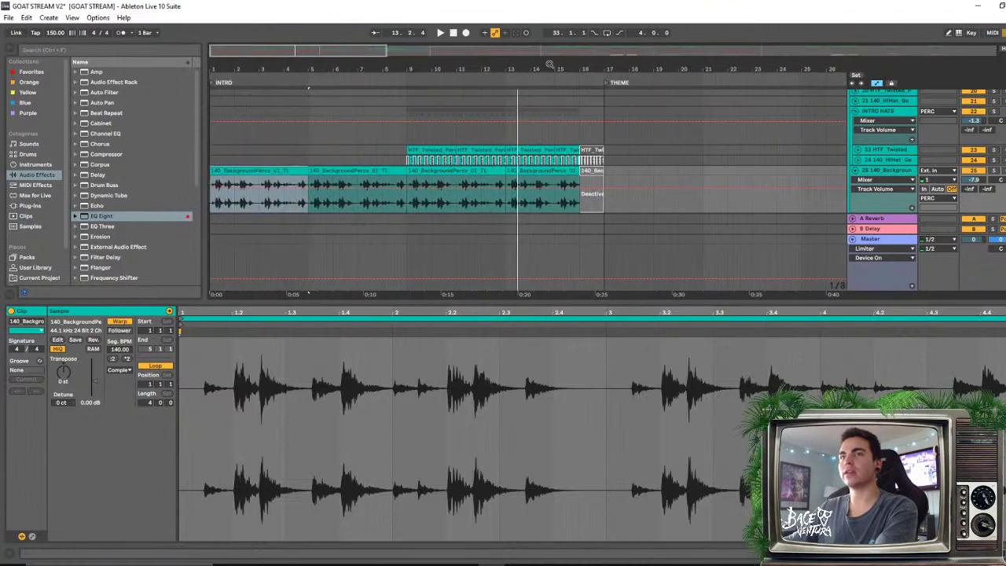
click(976, 172)
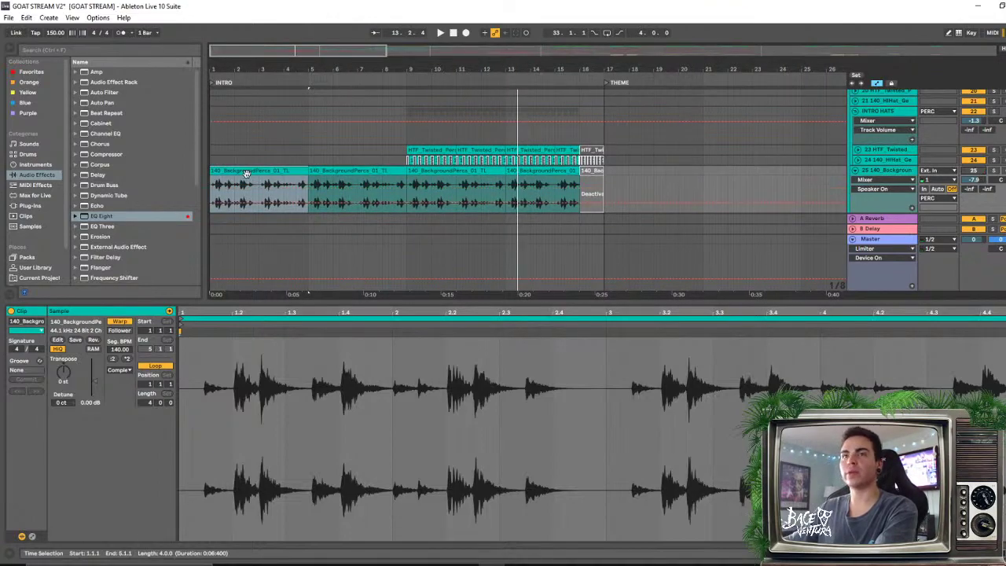
click(442, 33)
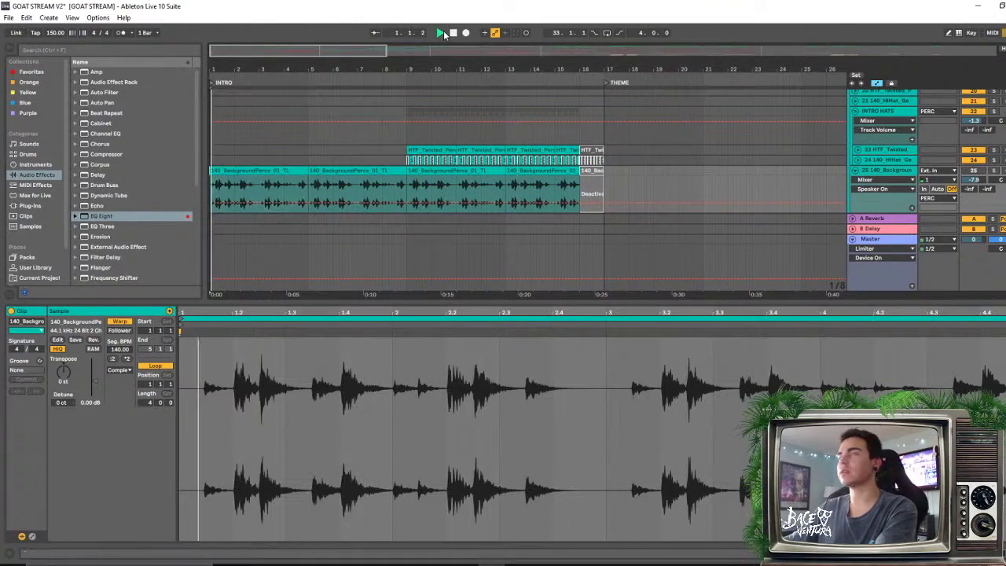
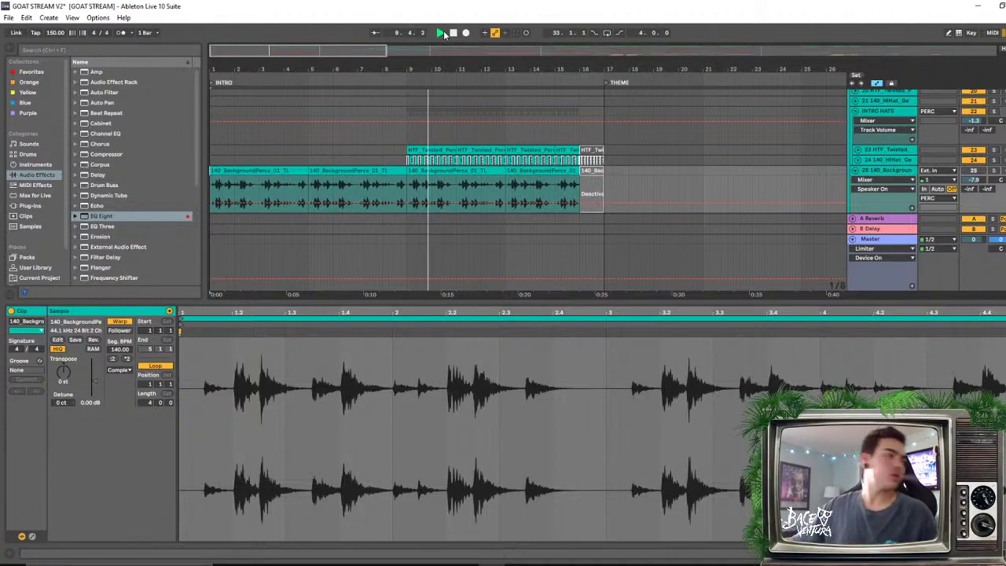
scroll(503, 198, down, 3)
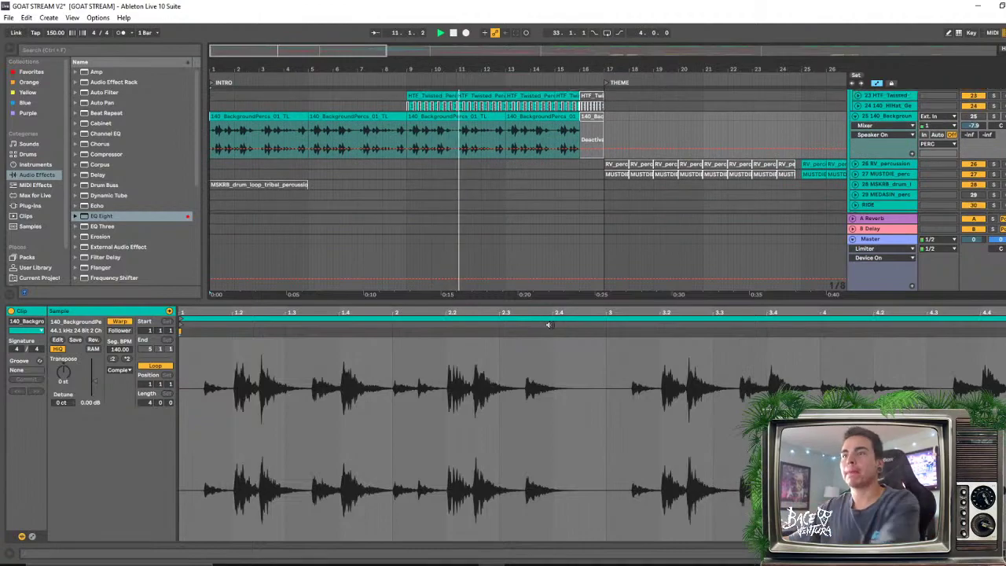
Hide the clip view, replay the intro from just before bar 8 and look over the FX tracks' clips
drag(549, 300, 549, 542)
scroll(433, 193, down, 10)
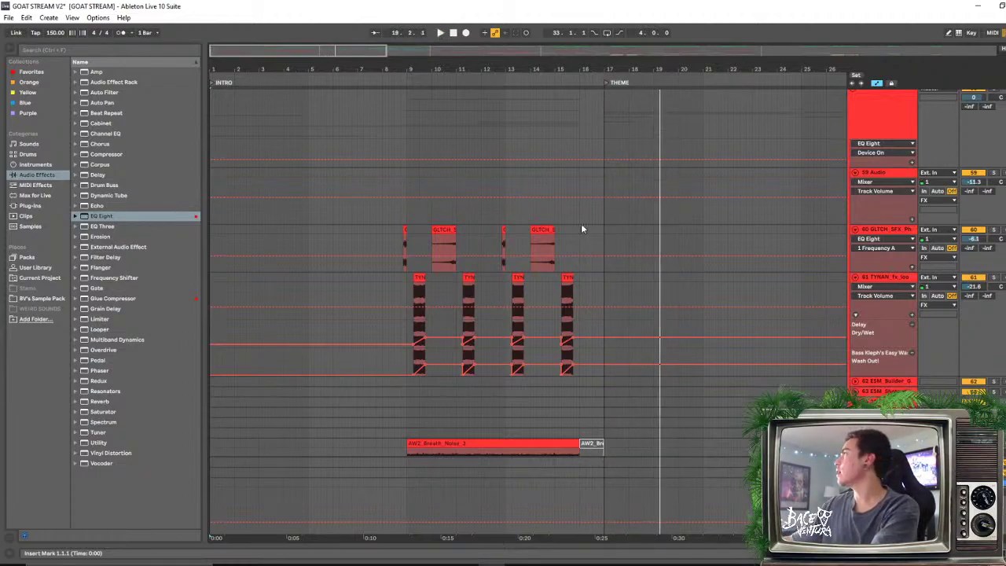
click(377, 125)
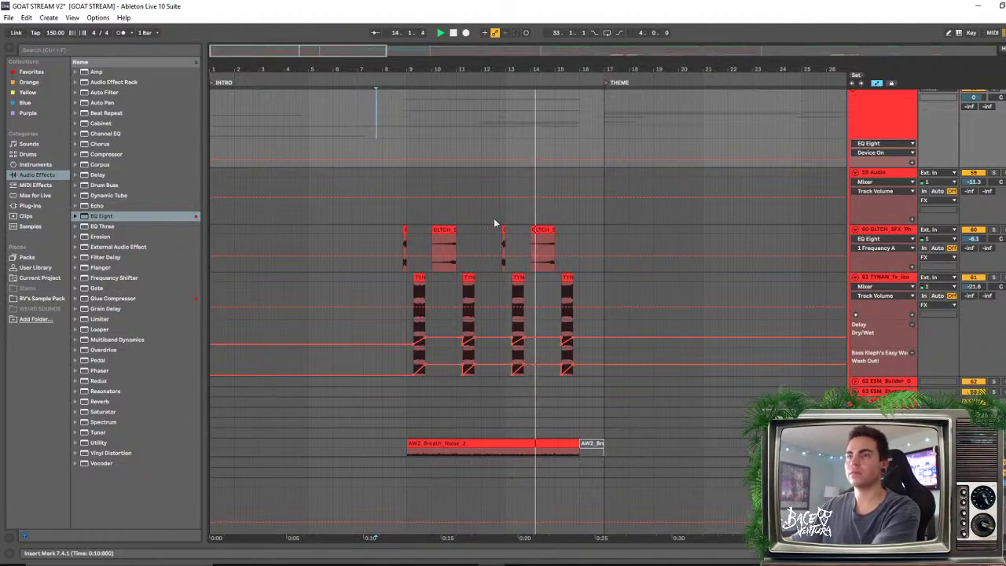
key(space)
scroll(464, 197, down, 3)
scroll(474, 200, down, 12)
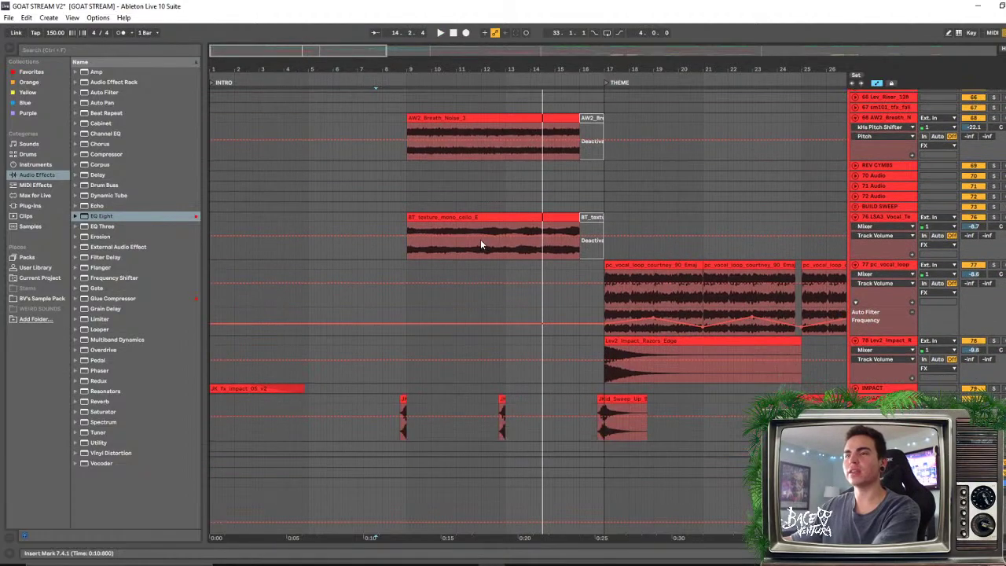
scroll(481, 291, up, 20)
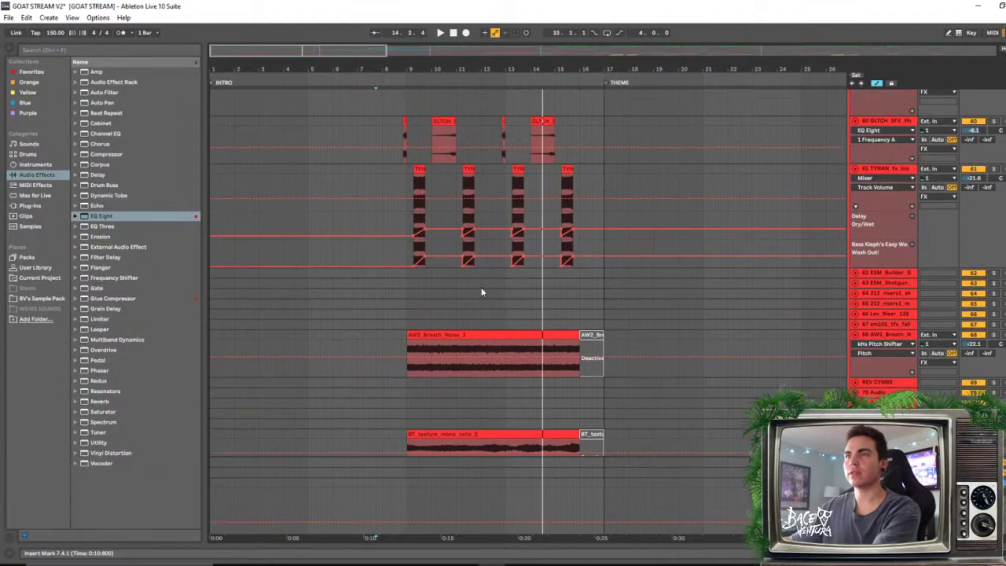
Solo the INTRO SYNTHS group, play from bar 9 and expand the group to examine its ARP clips
click(405, 260)
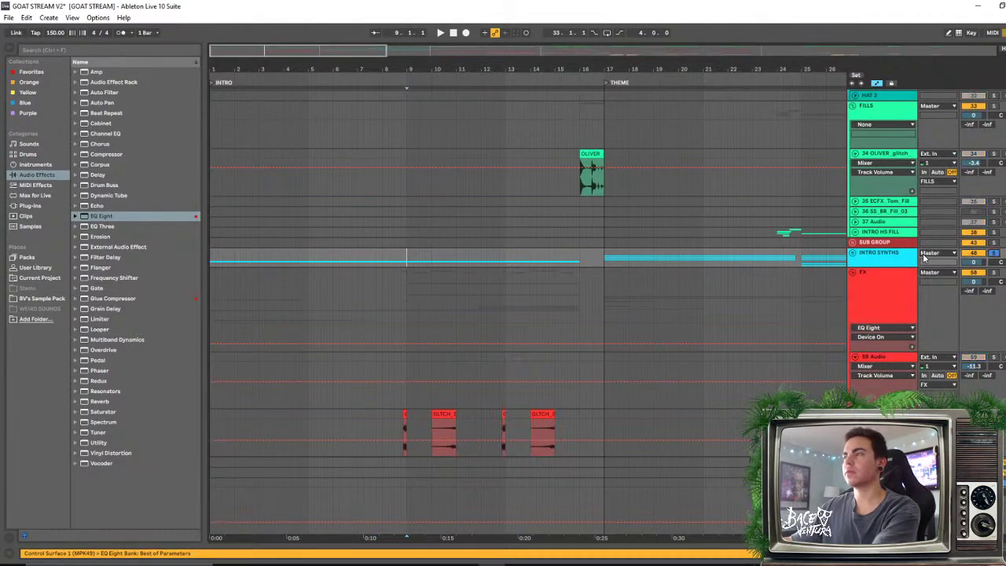
key(space)
click(854, 253)
scroll(439, 244, down, 5)
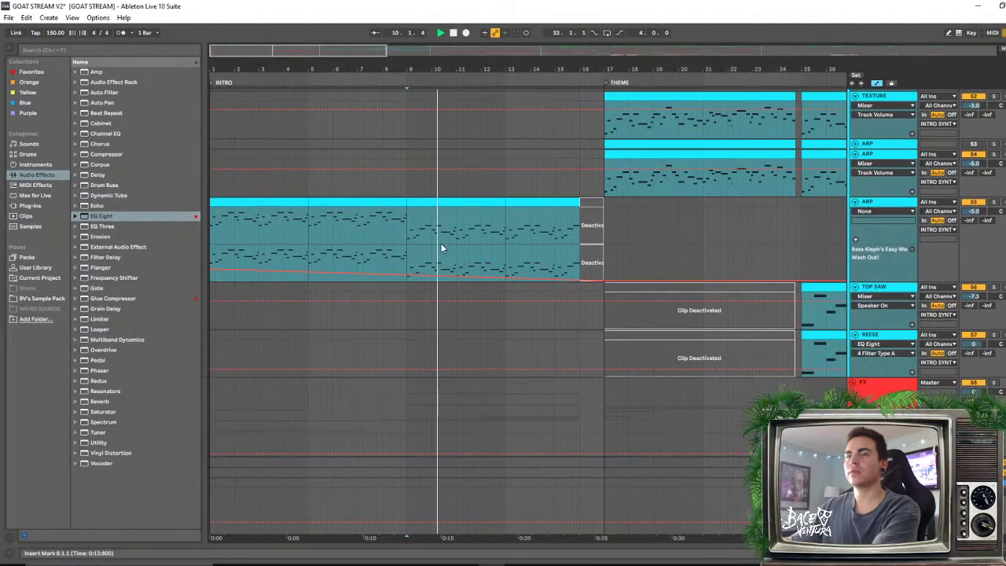
mouse_move(453, 64)
mouse_down()
mouse_move(453, 42)
mouse_move(453, 52)
mouse_up()
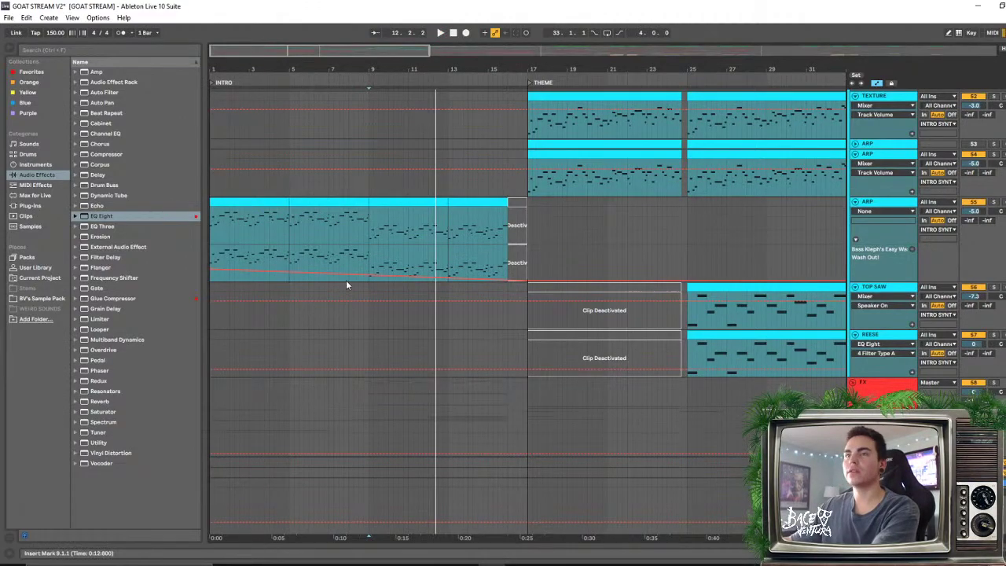
Play the intro ARP clip from bar 9 and examine its notes and the track's devices
drag(392, 214, 506, 202)
key(space)
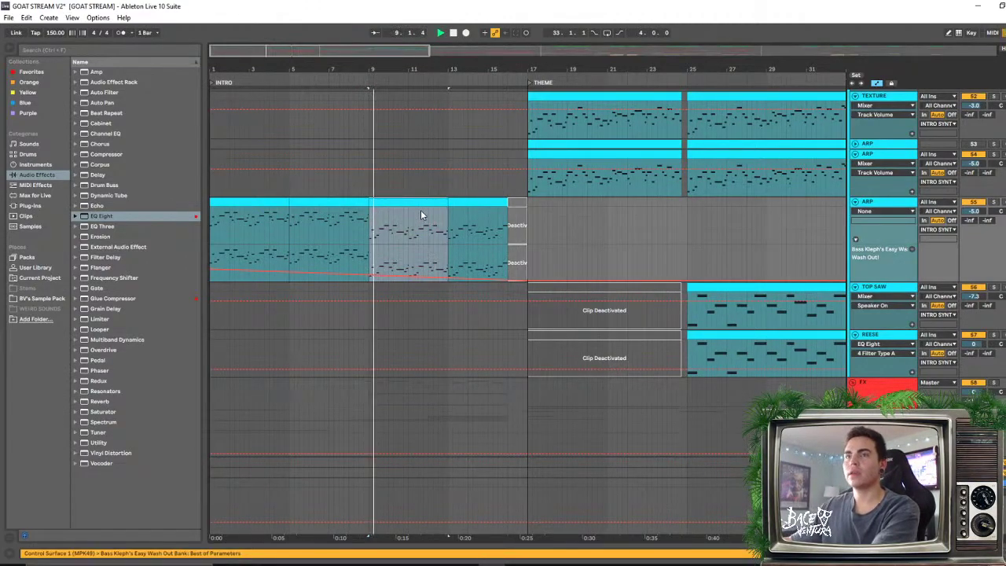
double_click(420, 210)
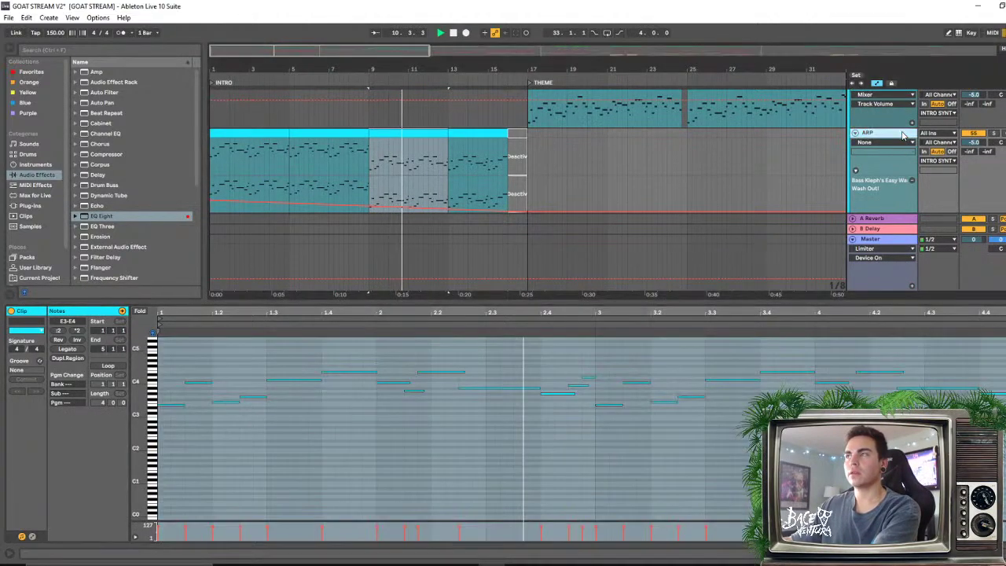
key(shift+Tab)
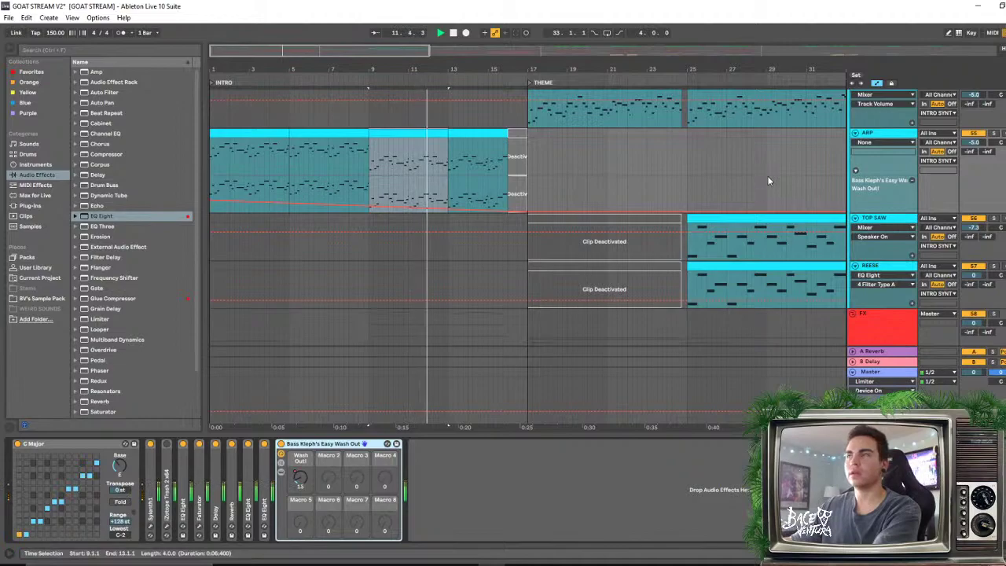
key(shift+Tab)
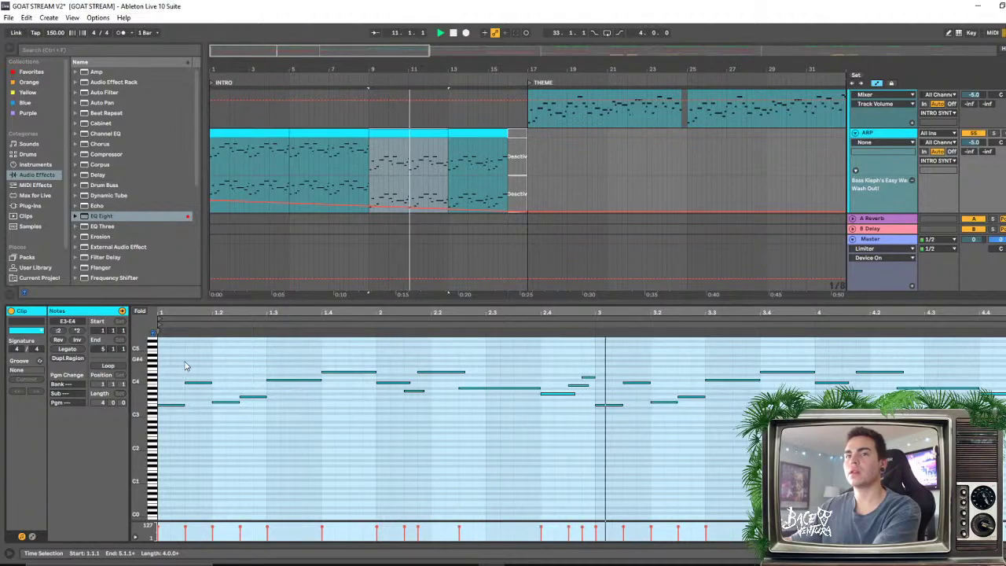
Try stretching all notes of the bar 9 ARP clip to double length and compressing them to half length during playback
key(ctrl+a)
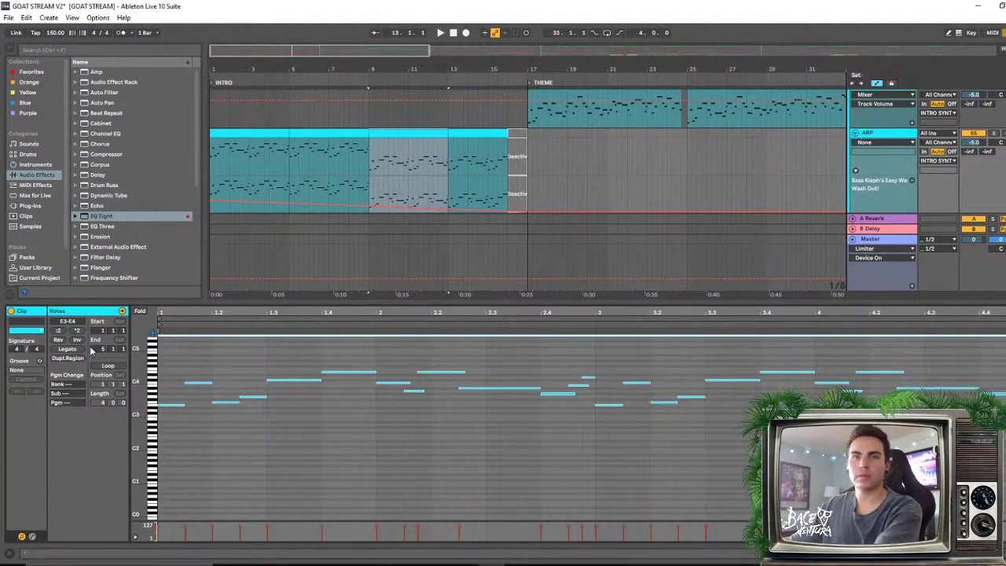
click(79, 333)
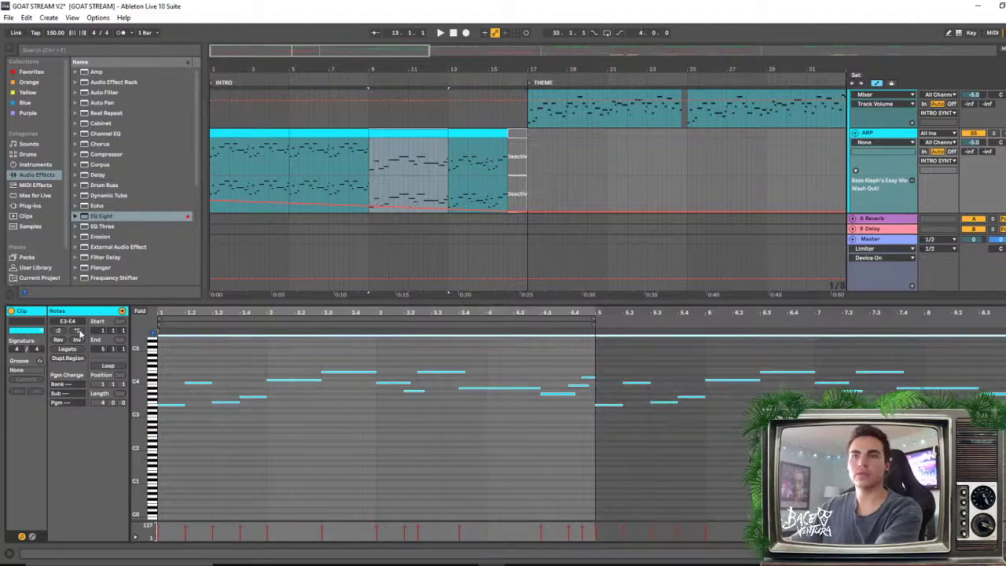
key(space)
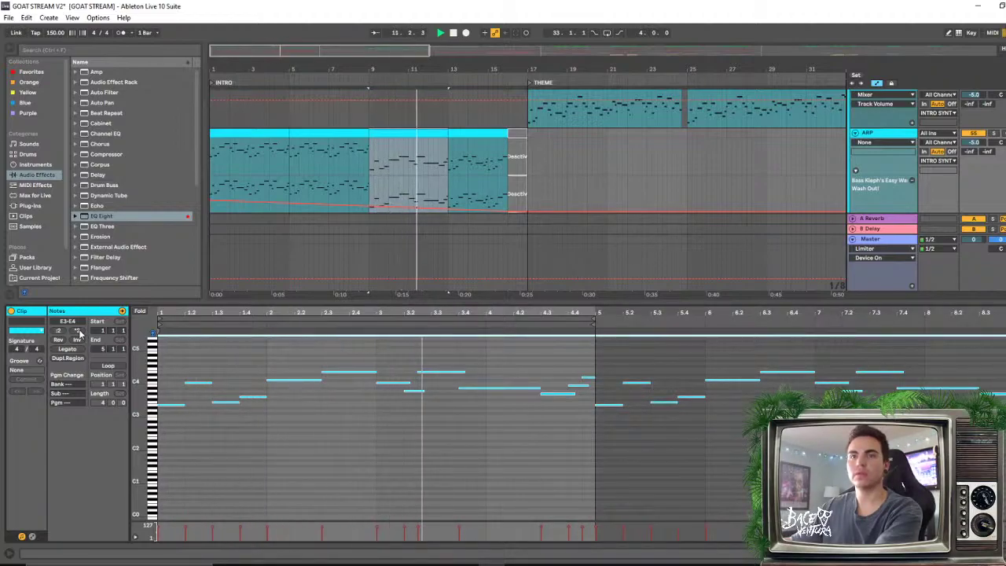
click(59, 330)
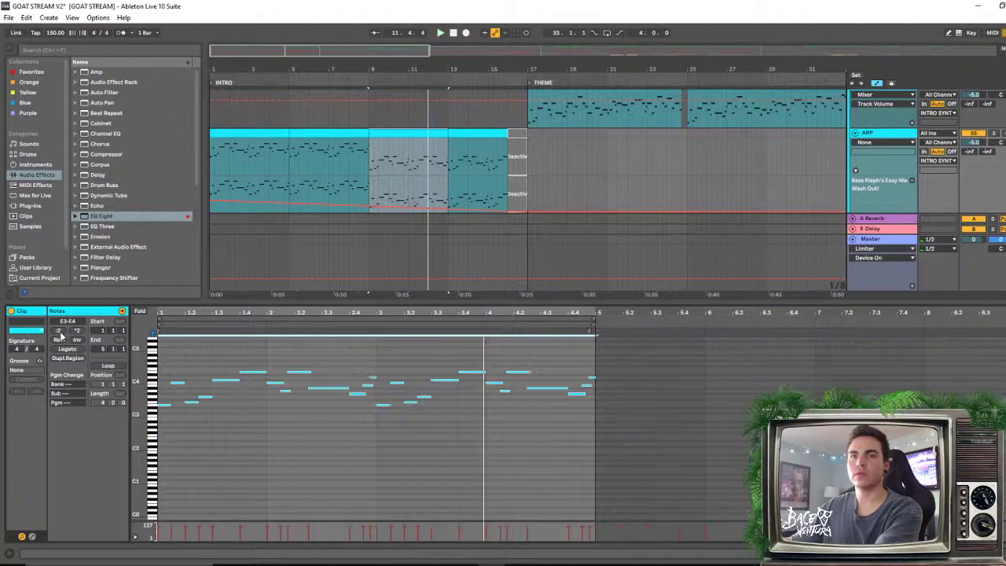
click(60, 331)
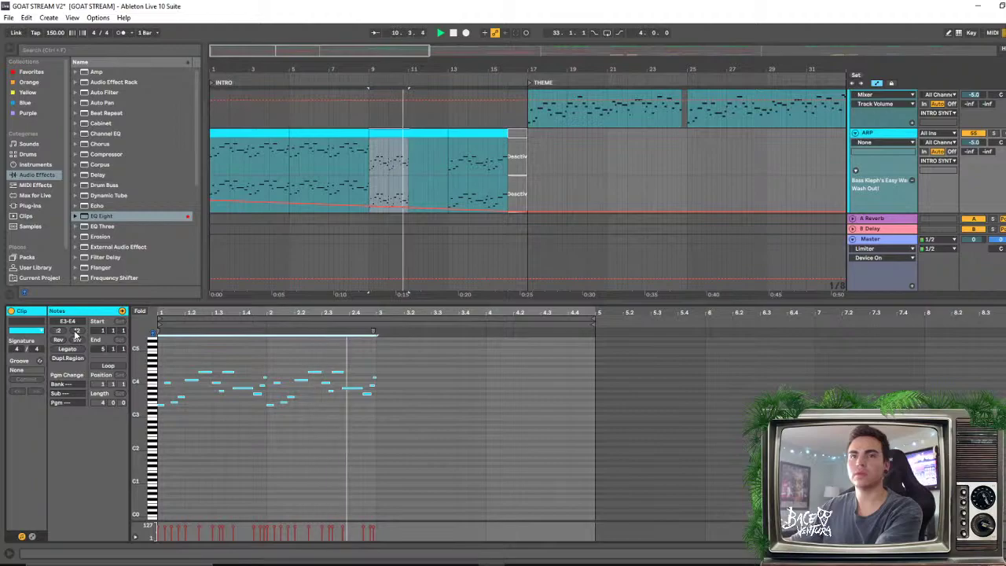
click(75, 331)
key(space)
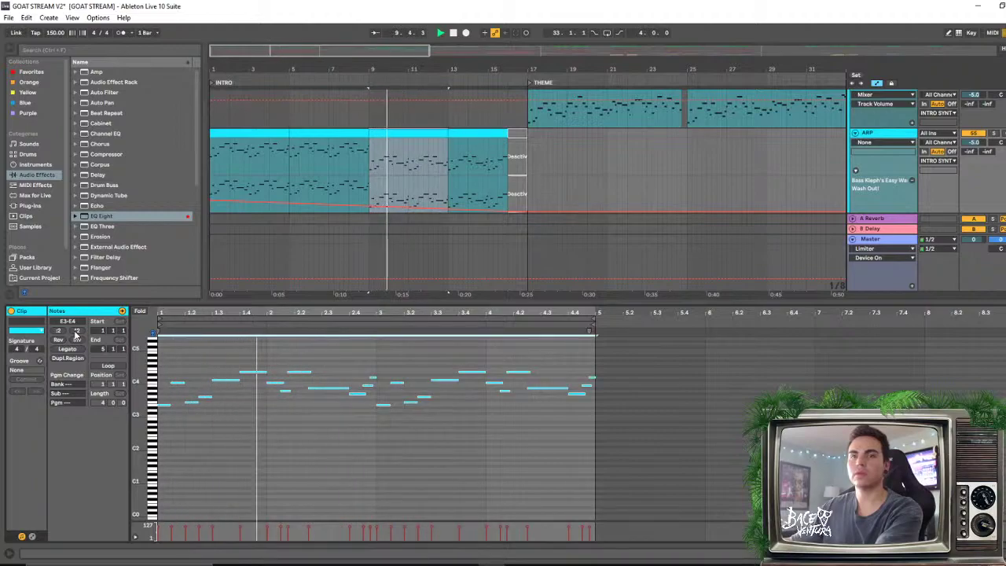
Hide the clip view and replay the INTRO SYNTHS from just before bar 9
key(ctrl+alt+l)
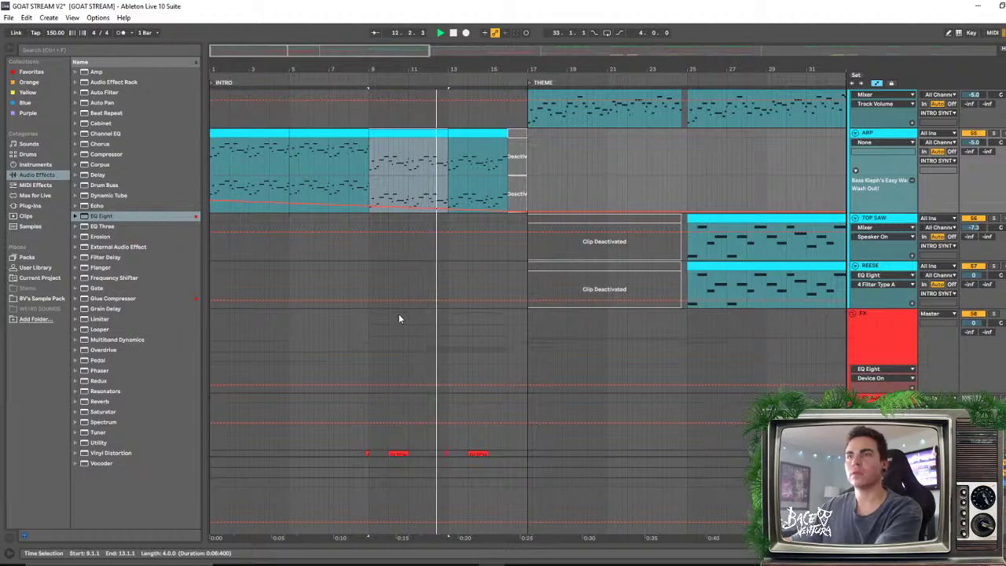
scroll(916, 245, up, 3)
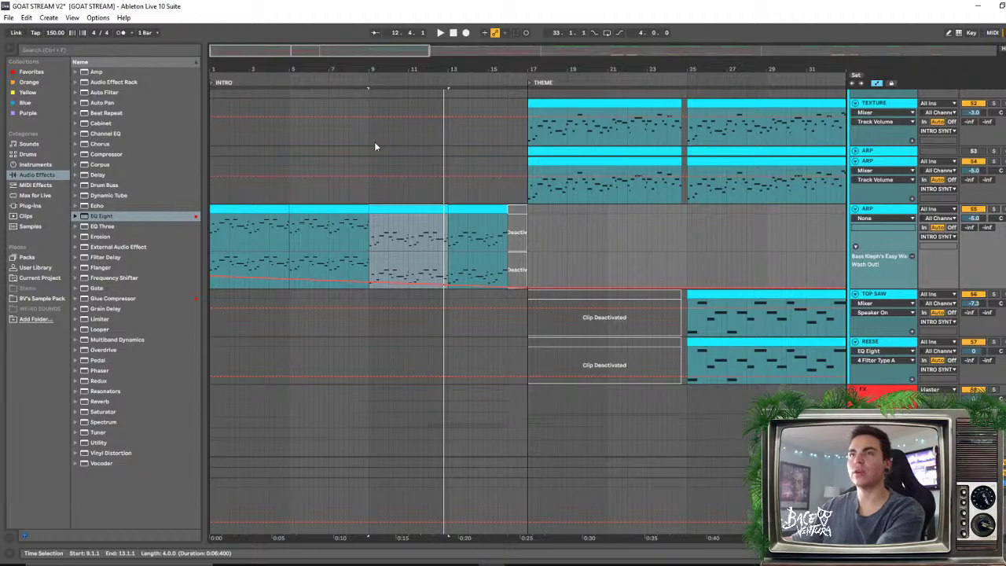
click(375, 142)
key(space)
scroll(853, 267, up, 3)
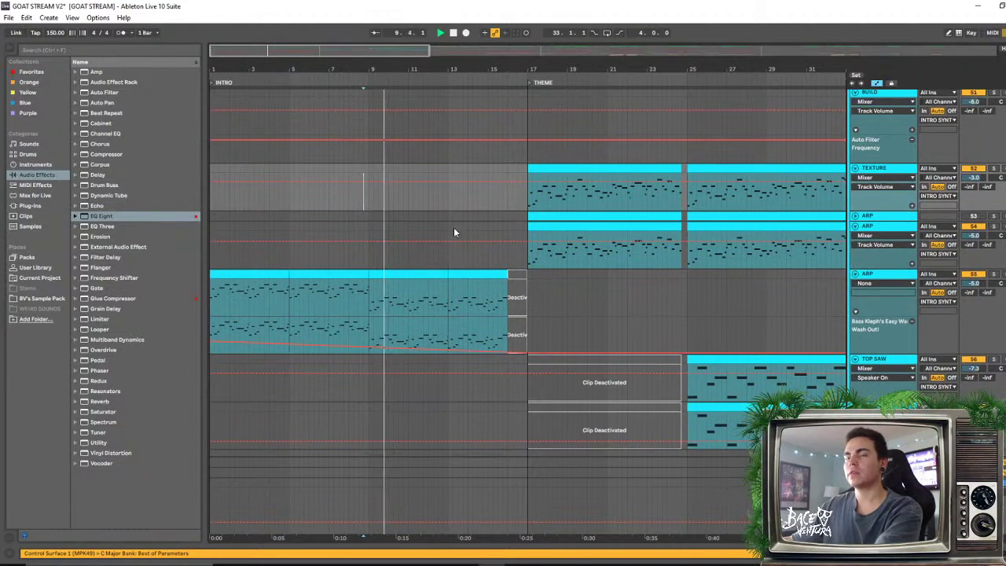
Duplicate the intro ARP track, solo the copy and play it from bar 9 with its devices shown
click(884, 275)
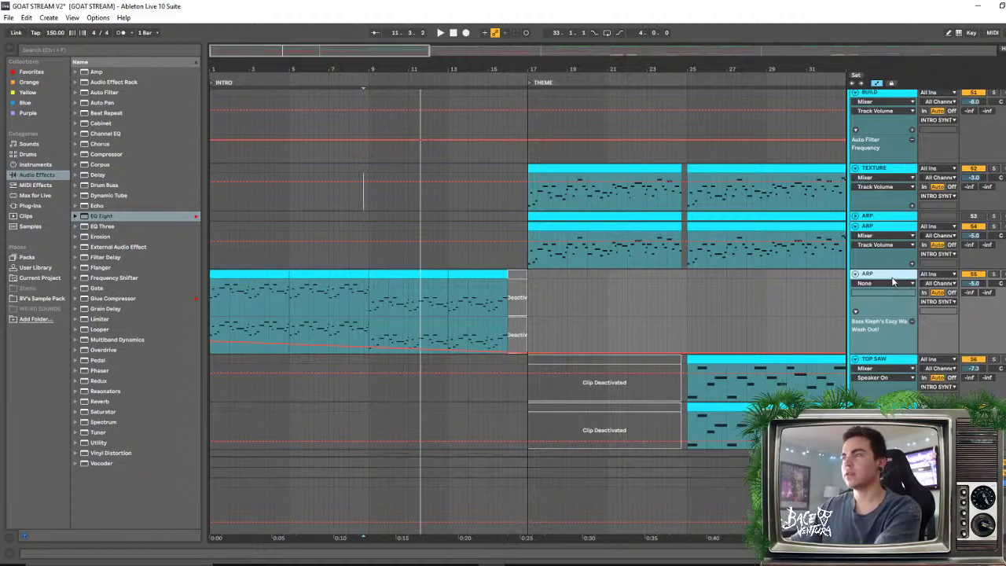
key(space)
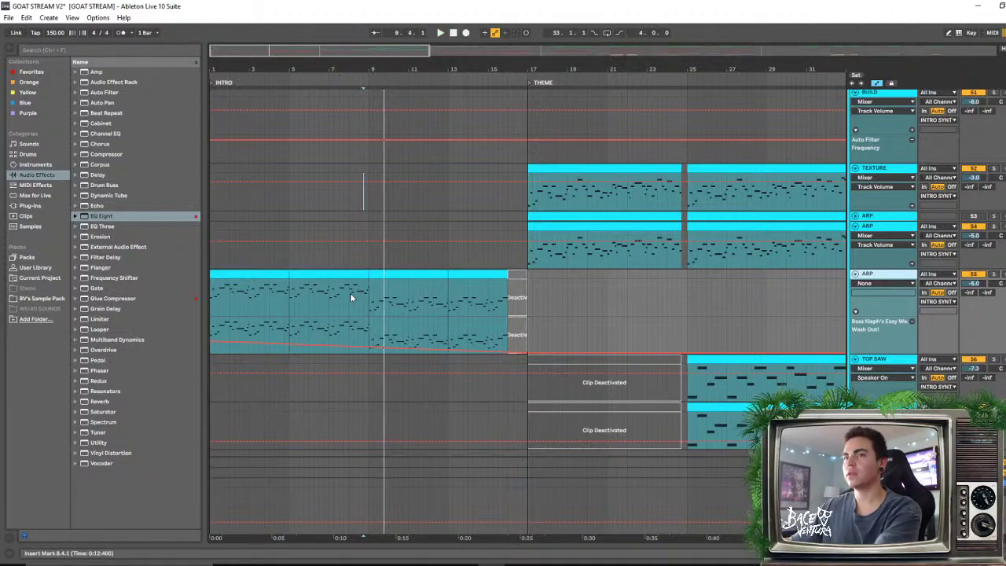
click(352, 298)
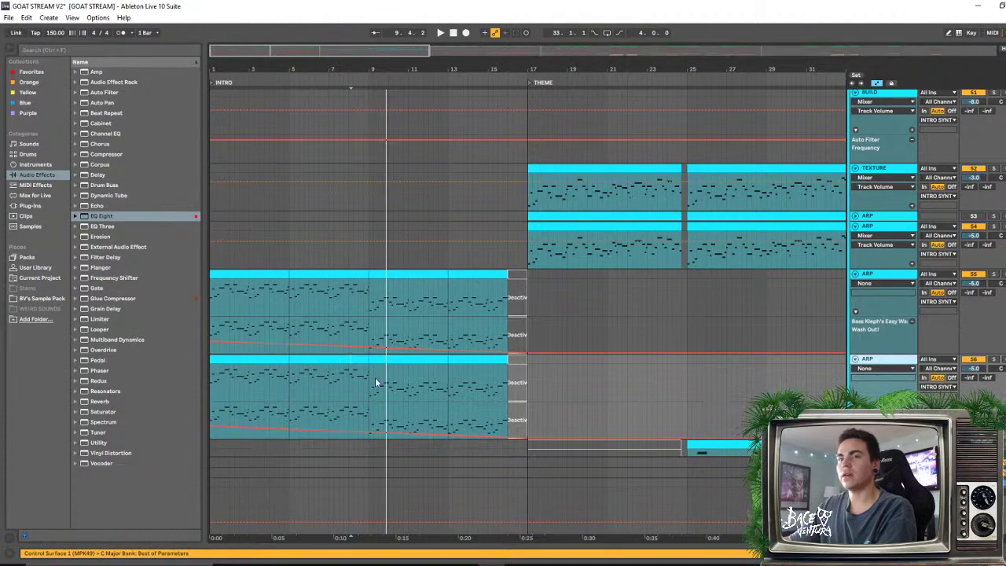
drag(375, 382, 449, 382)
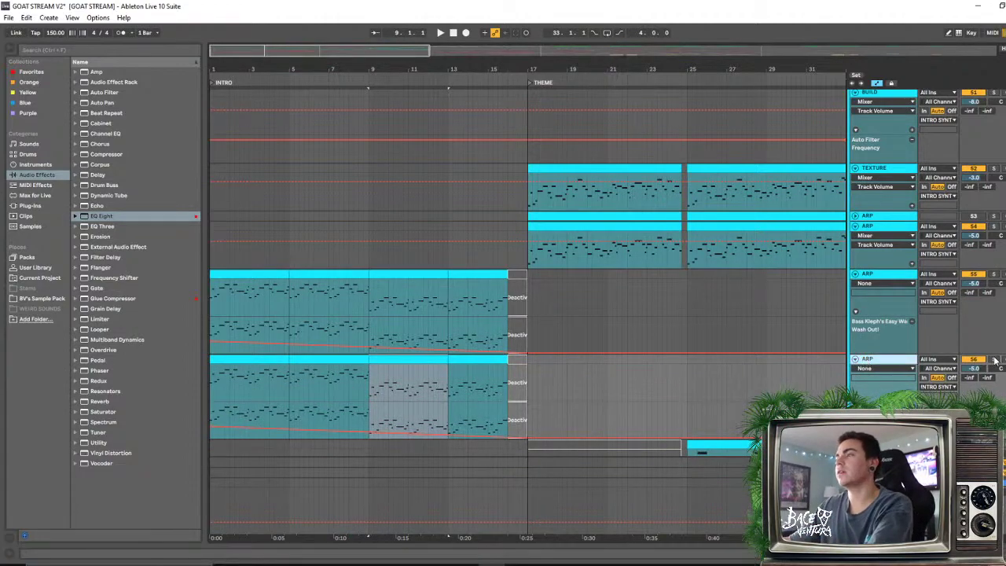
key(space)
double_click(884, 360)
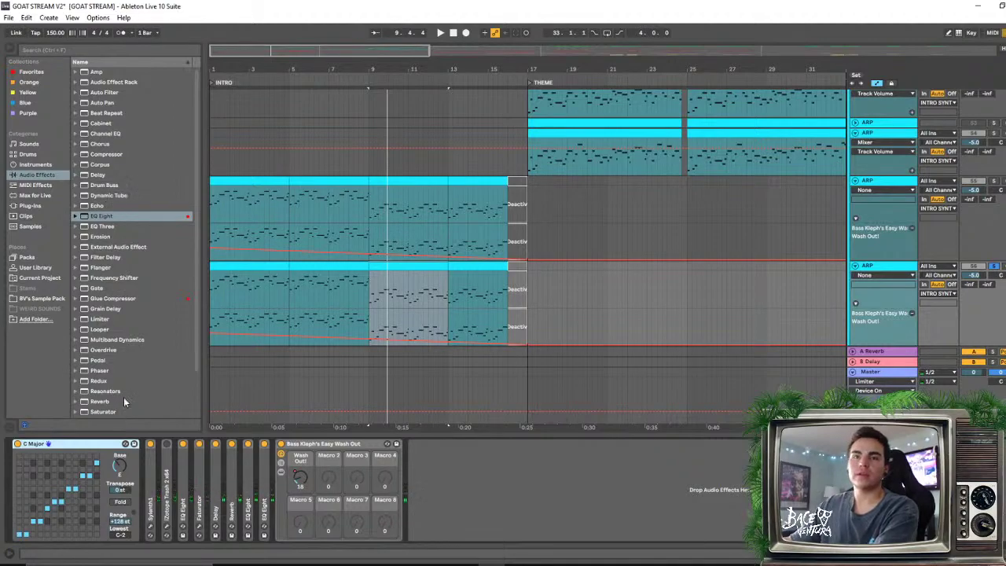
Replace Sylenth1 on the duplicated ARP track with the kiloHearts kHs ONE synth
double_click(154, 475)
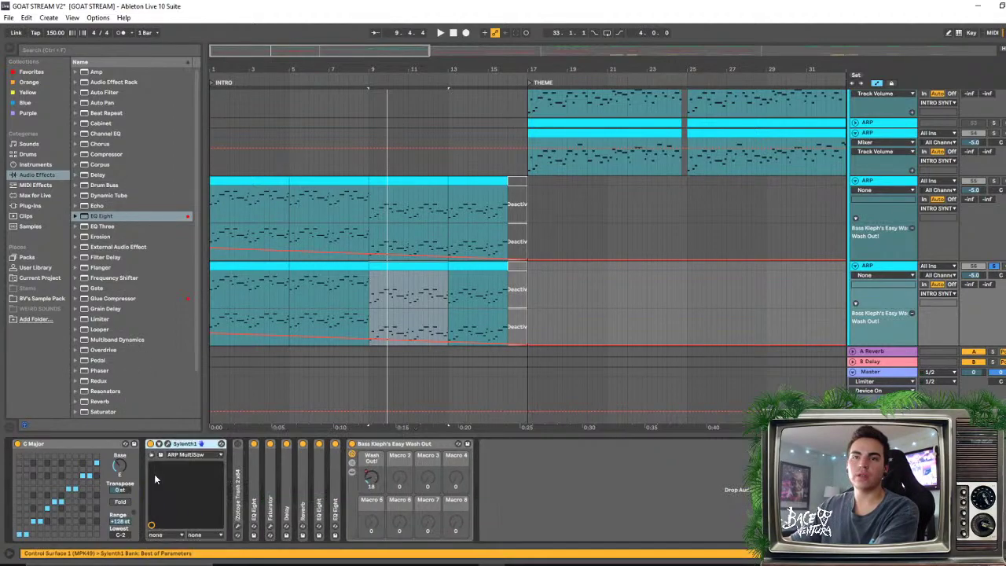
click(31, 205)
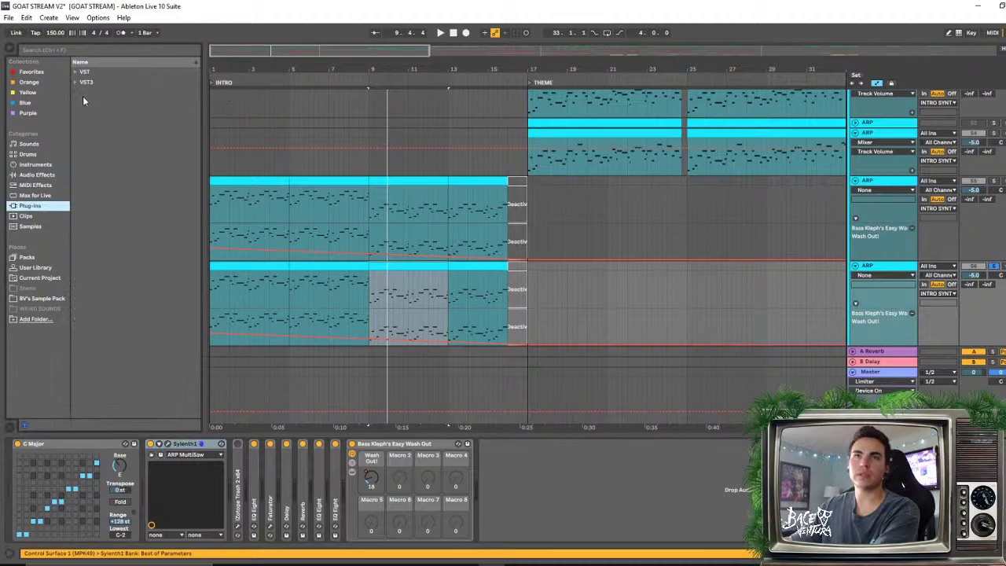
click(76, 73)
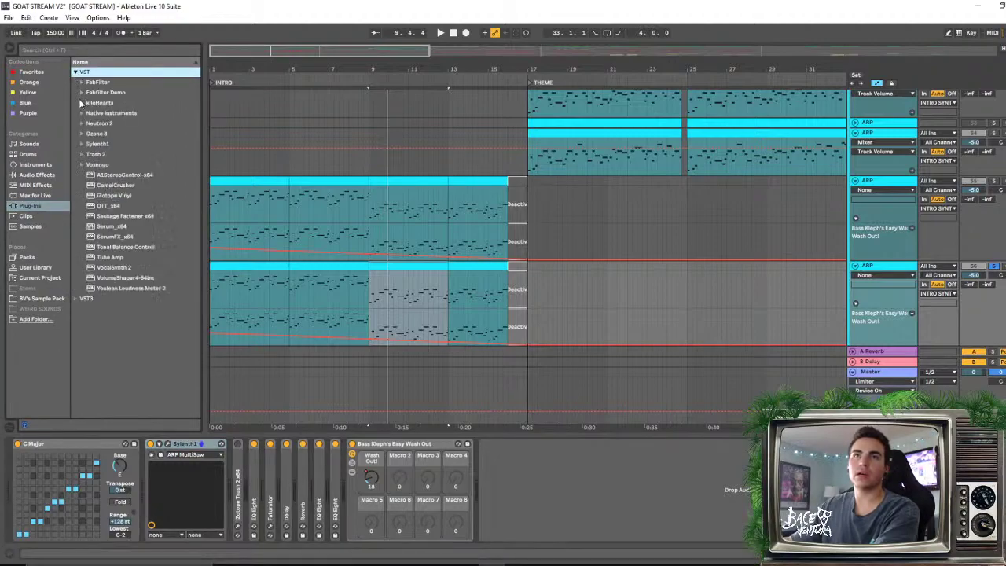
click(80, 103)
scroll(88, 220, down, 3)
click(89, 234)
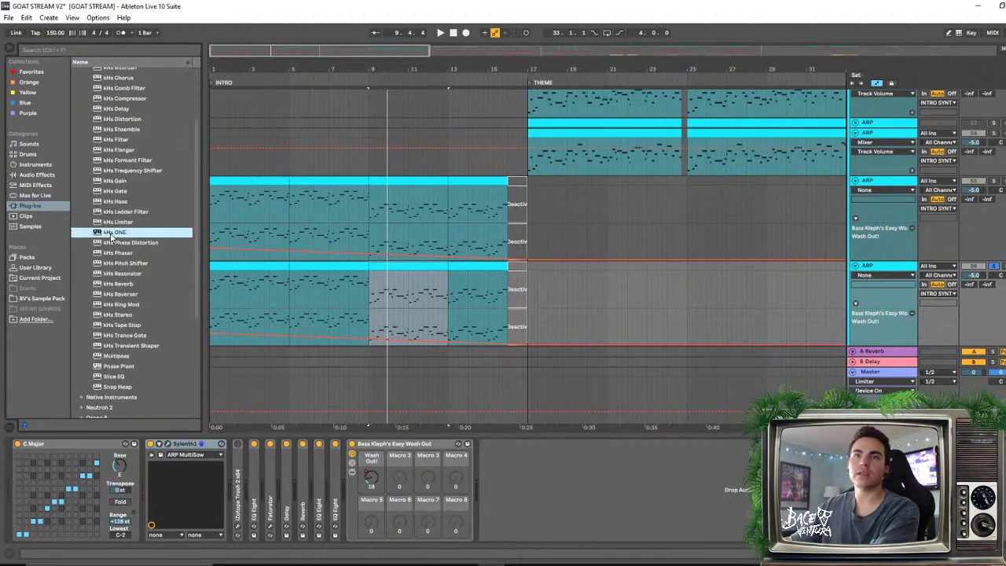
drag(196, 468, 195, 461)
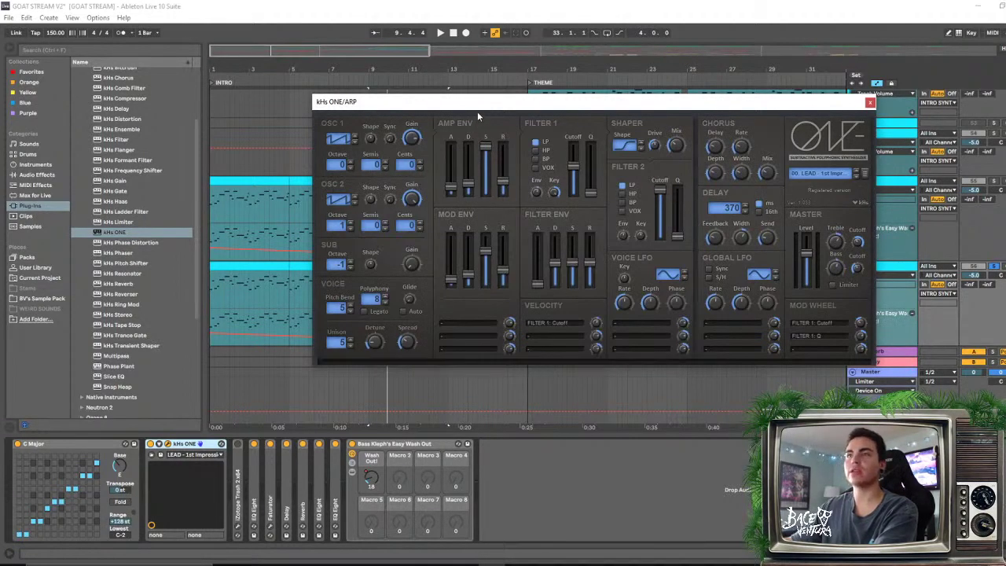
Play the ARP copy through kHs ONE, load the factory bank and browse its preset list
drag(477, 110, 477, 153)
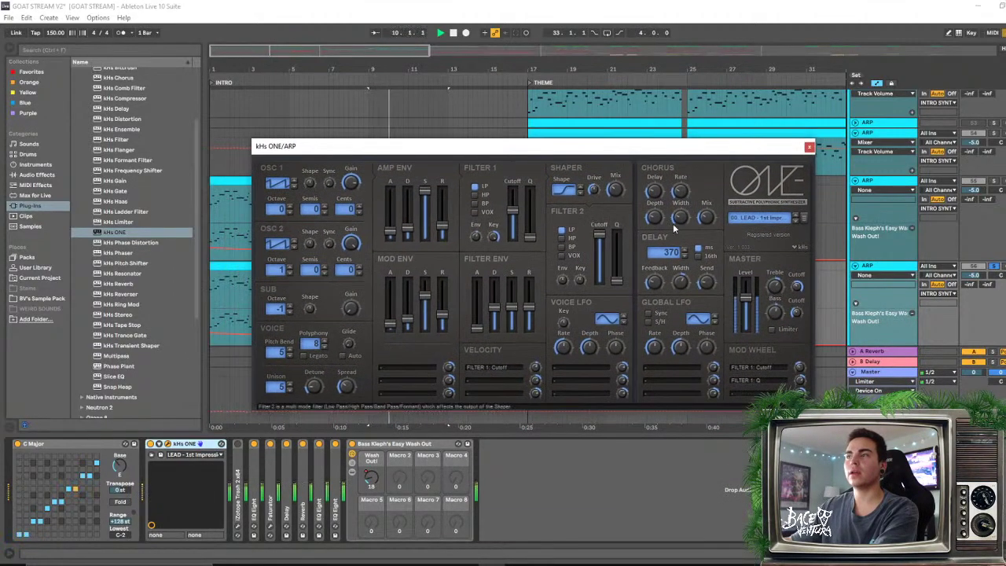
click(762, 218)
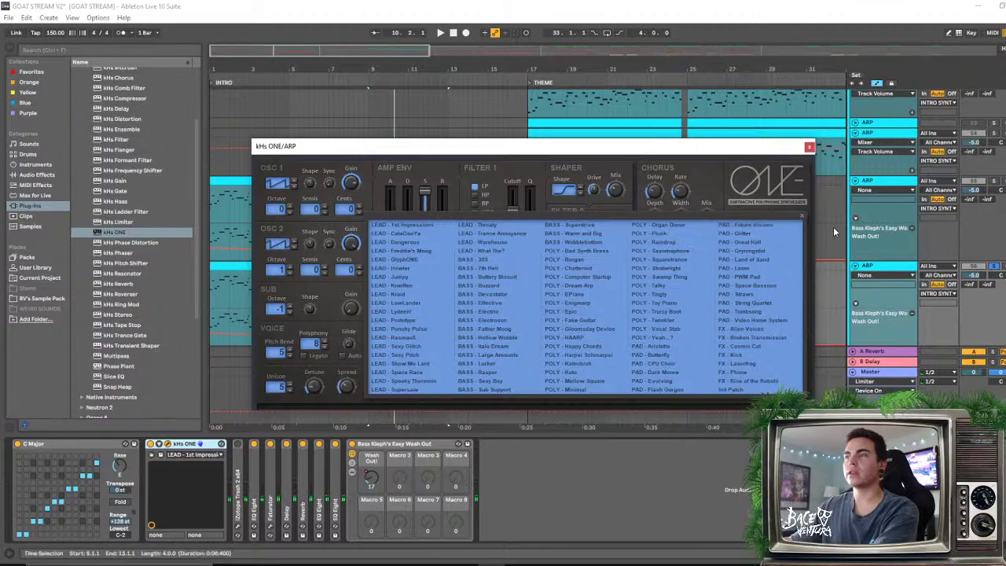
click(802, 216)
click(803, 218)
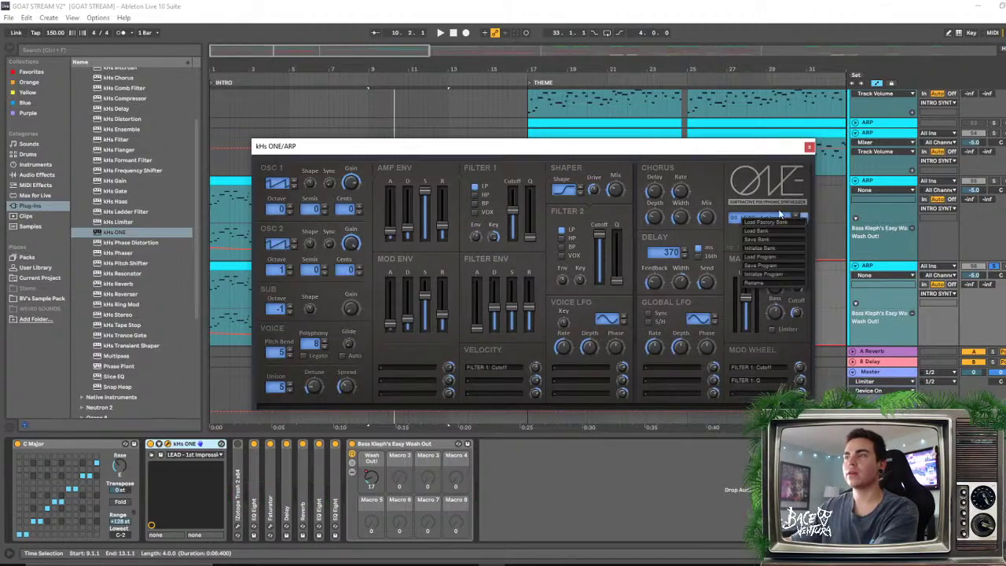
click(767, 222)
click(768, 220)
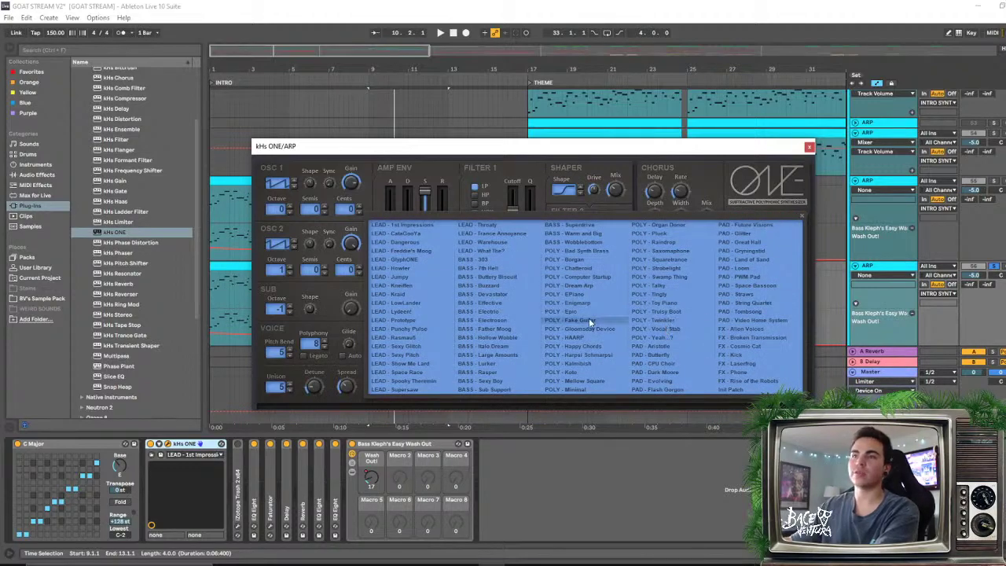
click(446, 166)
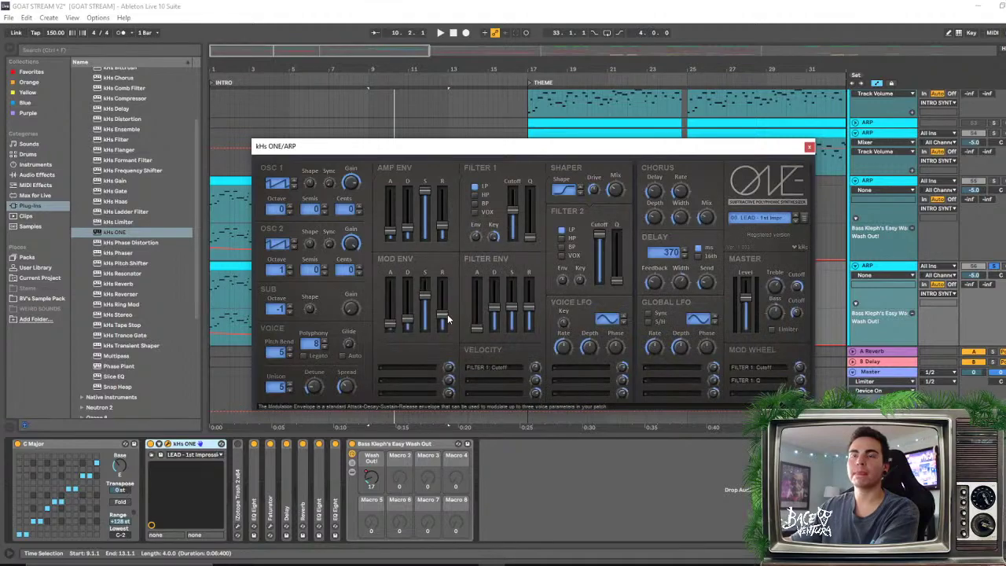
Try pulse waves on both kHs ONE oscillators with a lower amp envelope sustain and a higher Filter 1 cutoff
key(space)
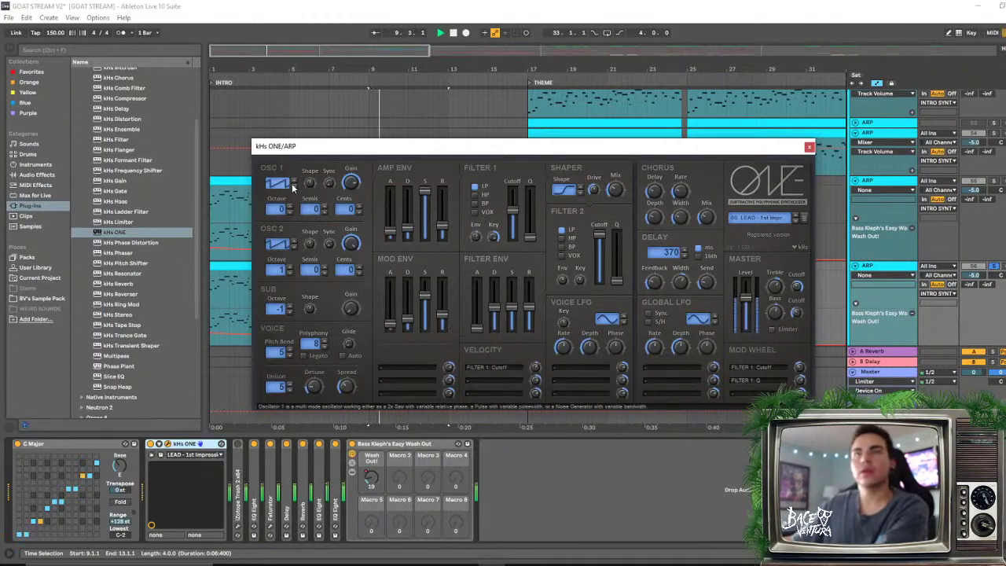
click(293, 181)
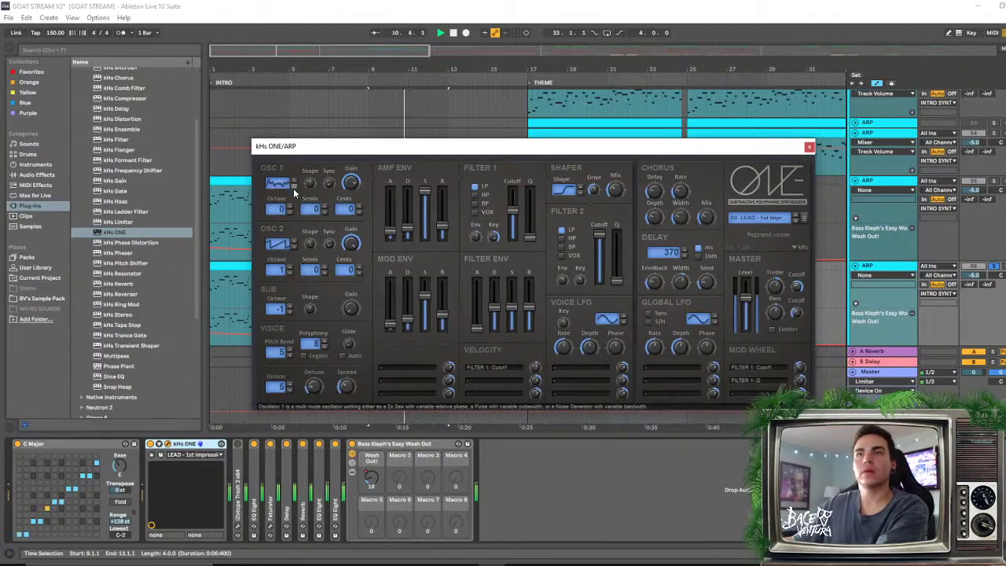
click(292, 246)
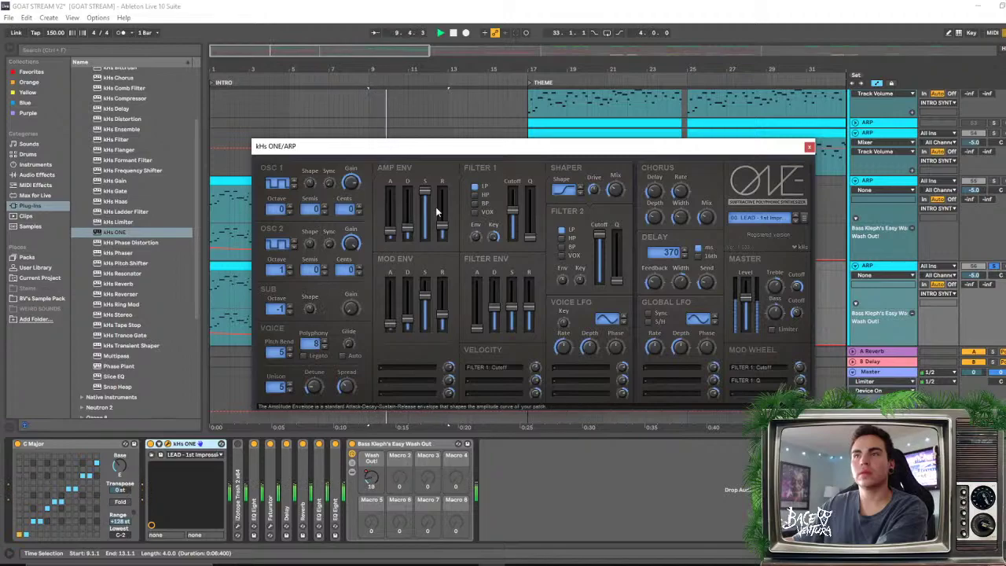
mouse_move(424, 202)
mouse_down()
mouse_move(420, 236)
mouse_move(425, 213)
mouse_up()
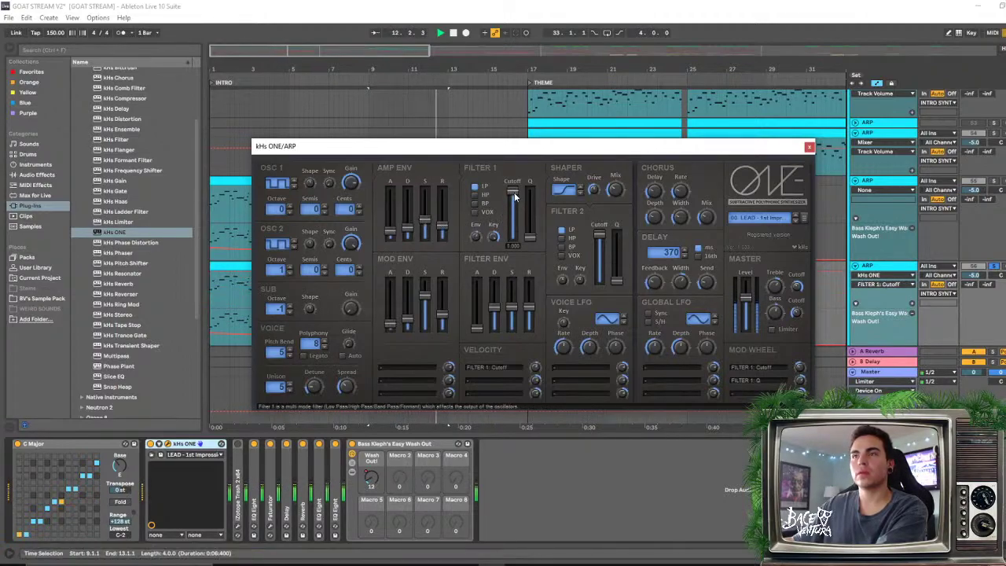
Switch kHs ONE to the LEAD - Dangerous preset and play it with the original ARP track soloed as well
click(794, 220)
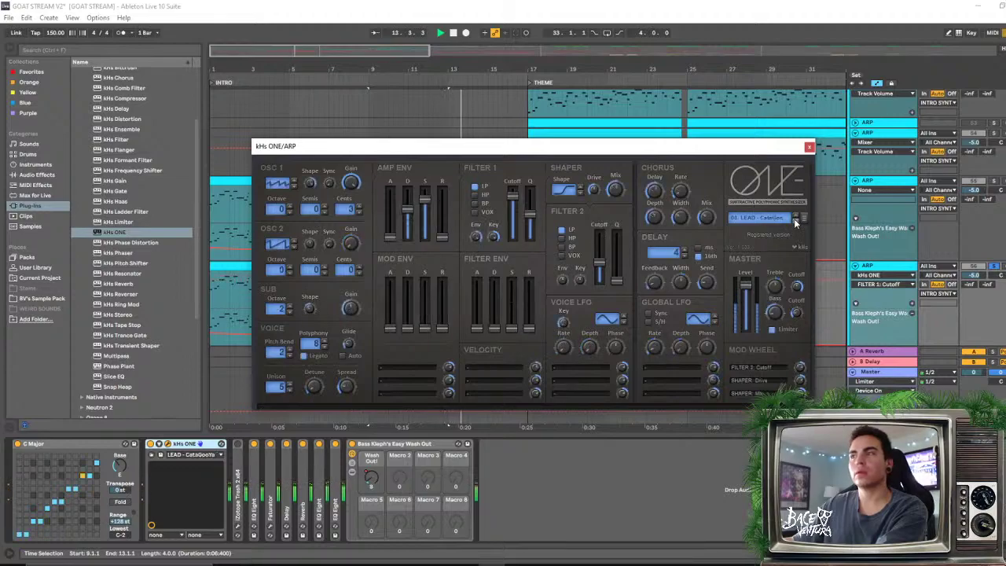
click(795, 220)
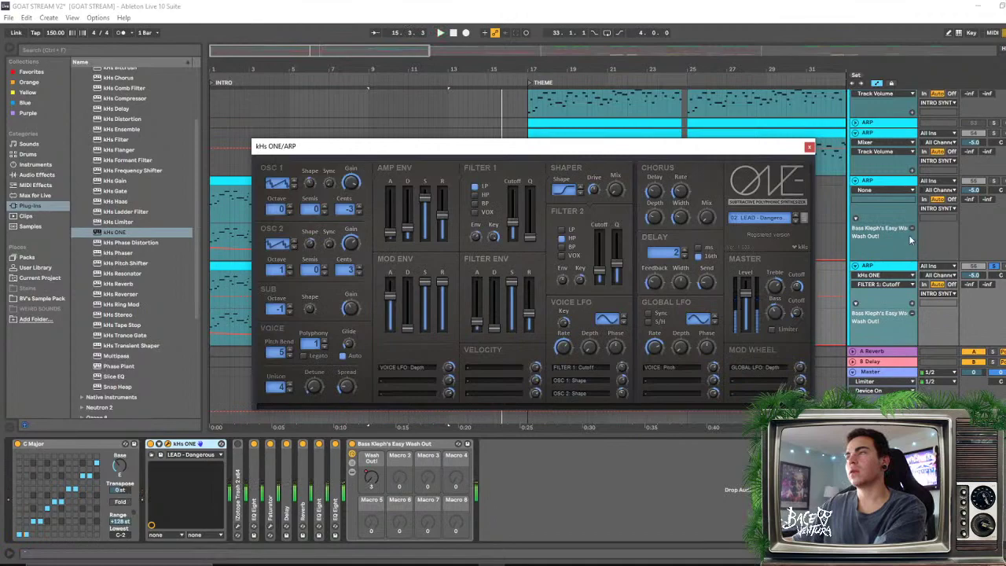
click(992, 184)
key(space)
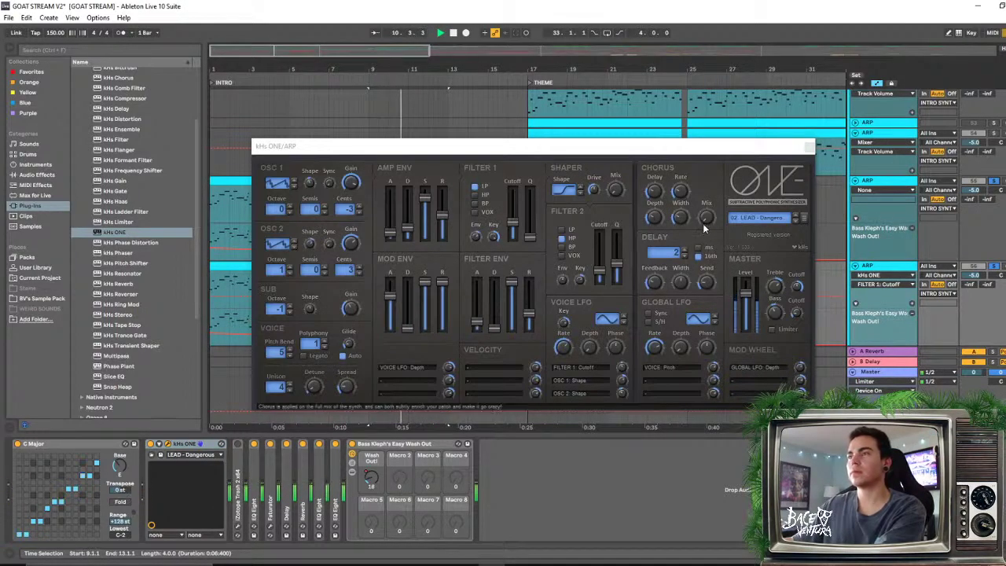
Lower the kHs ONE master level on LEAD - Dangerous while playing both ARP tracks, briefly comparing it with the LEAD - GlyphONE preset
drag(745, 293, 748, 306)
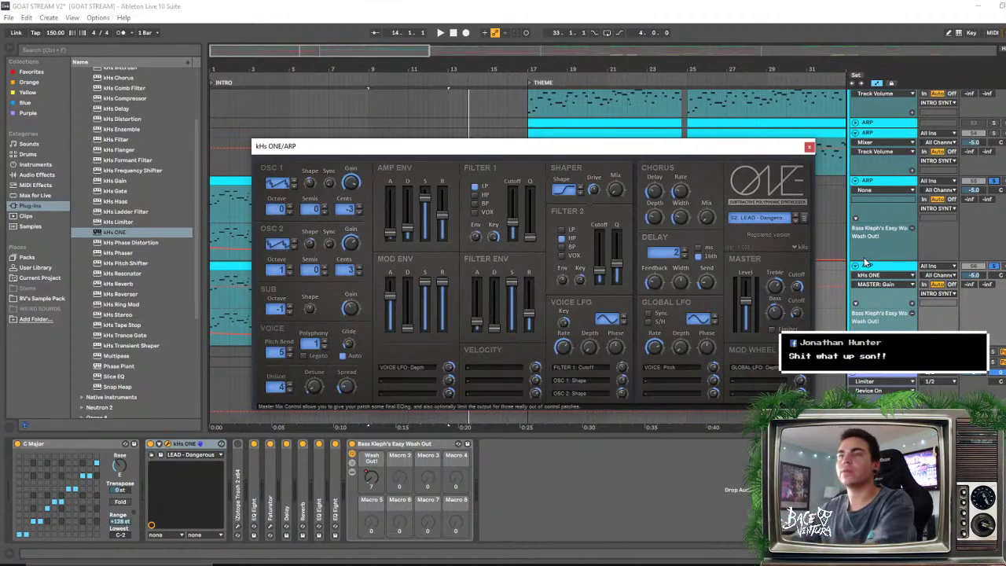
click(864, 263)
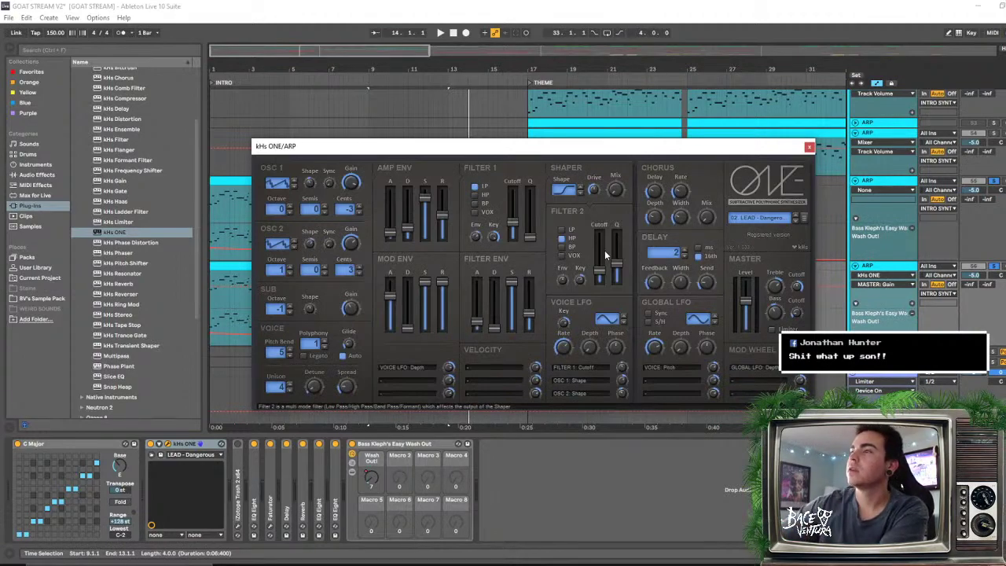
key(space)
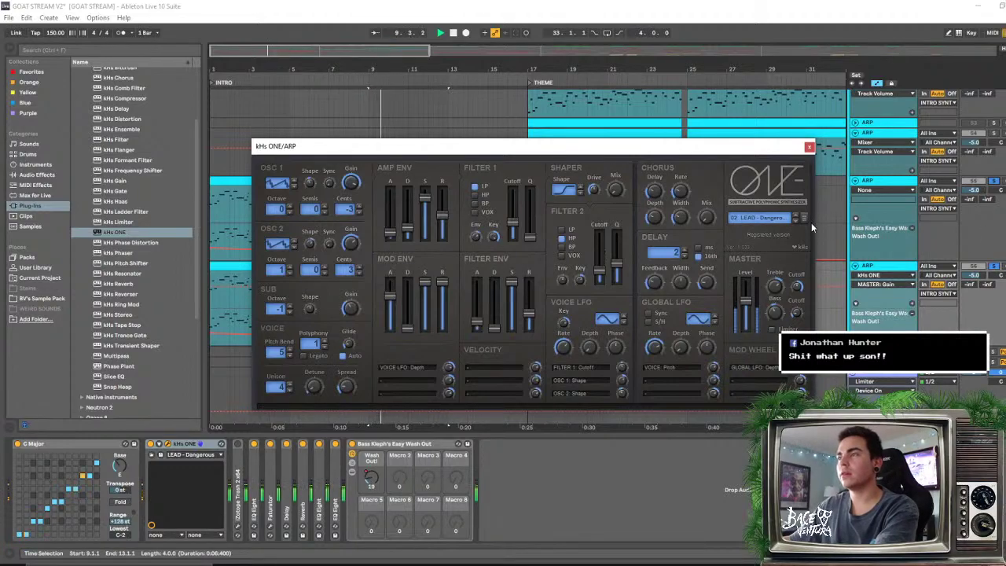
click(794, 221)
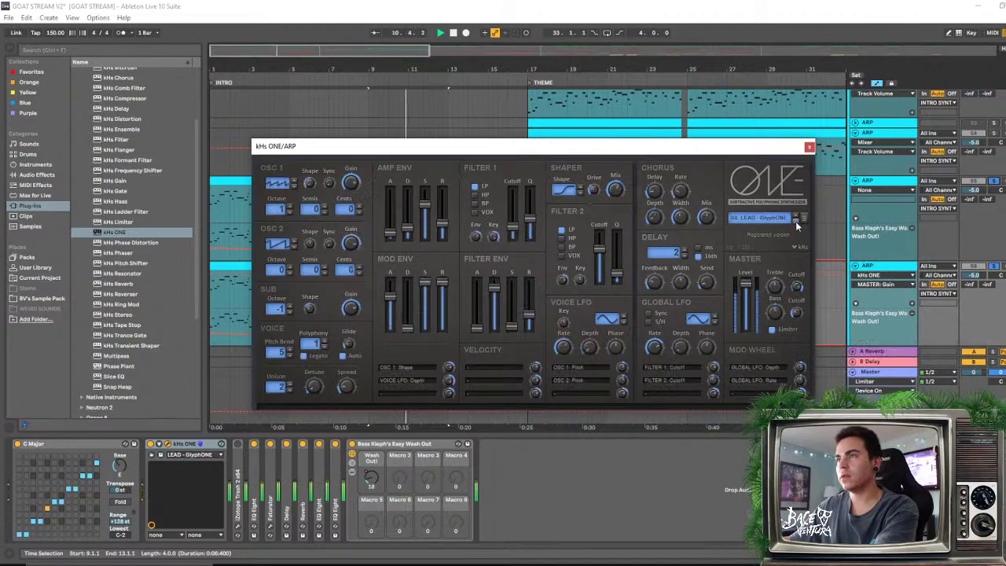
click(796, 220)
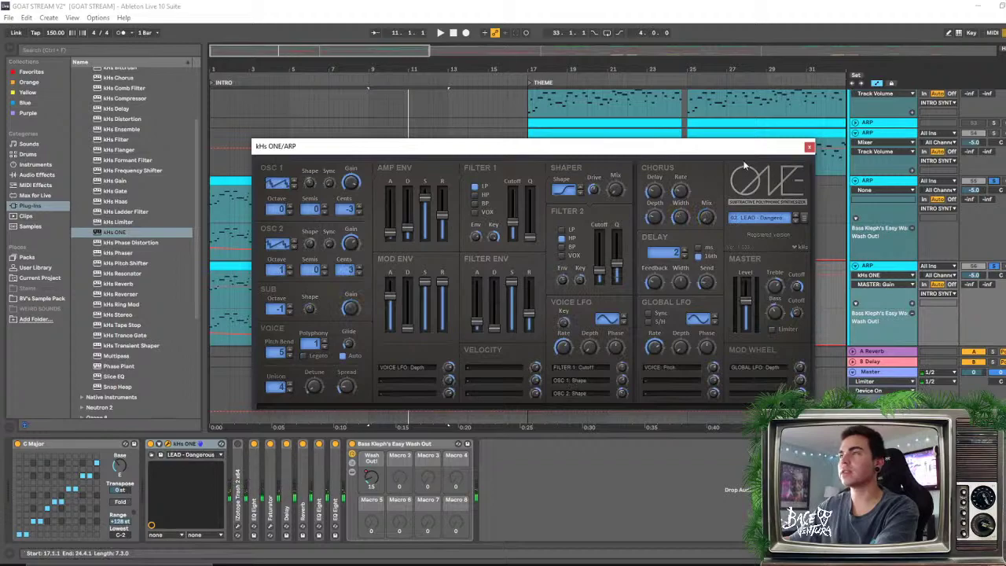
drag(731, 148, 711, 135)
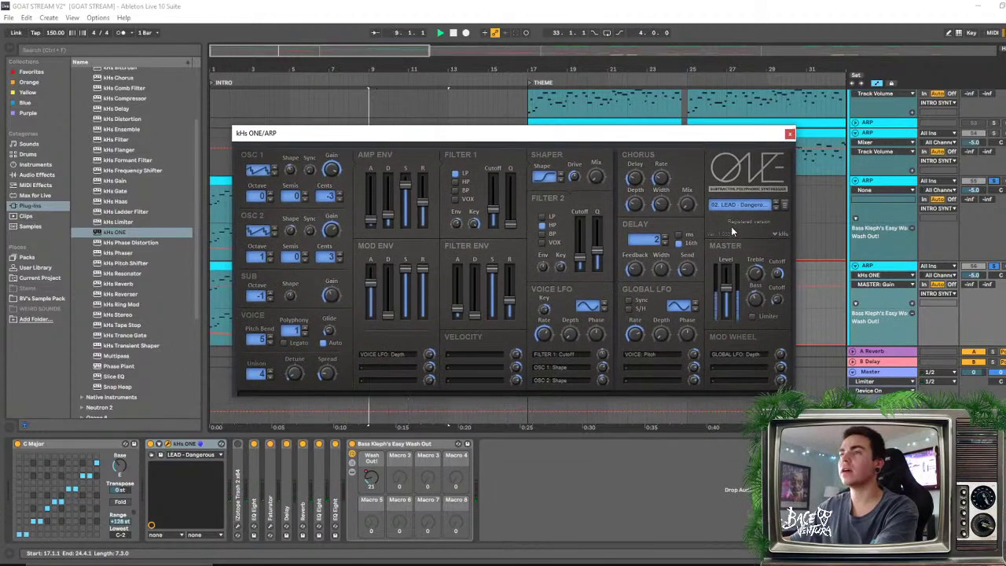
mouse_move(725, 286)
mouse_down()
mouse_move(725, 302)
mouse_move(727, 288)
mouse_up()
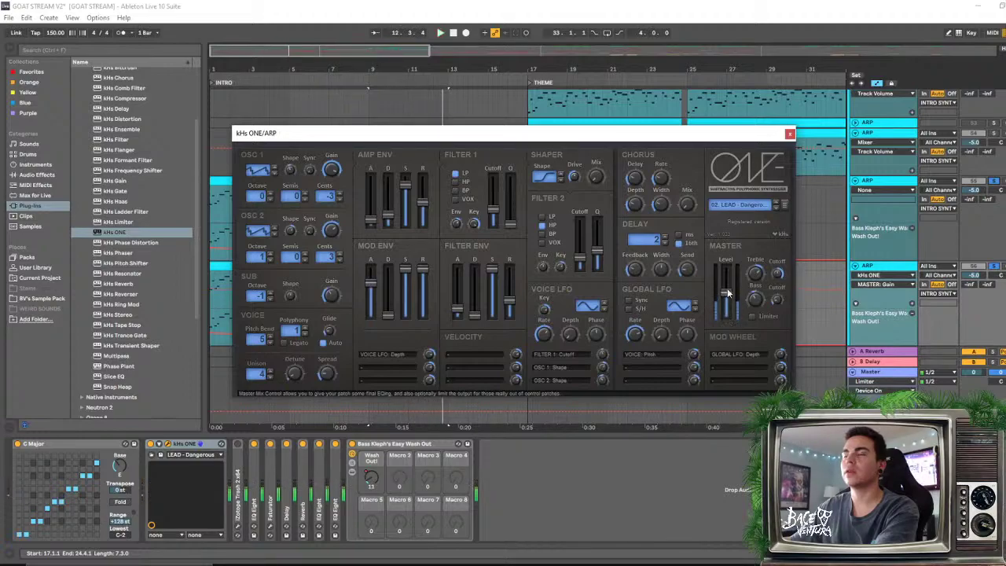
Close the kHs ONE window and play the intro with both ARP tracks taken out of solo
click(790, 134)
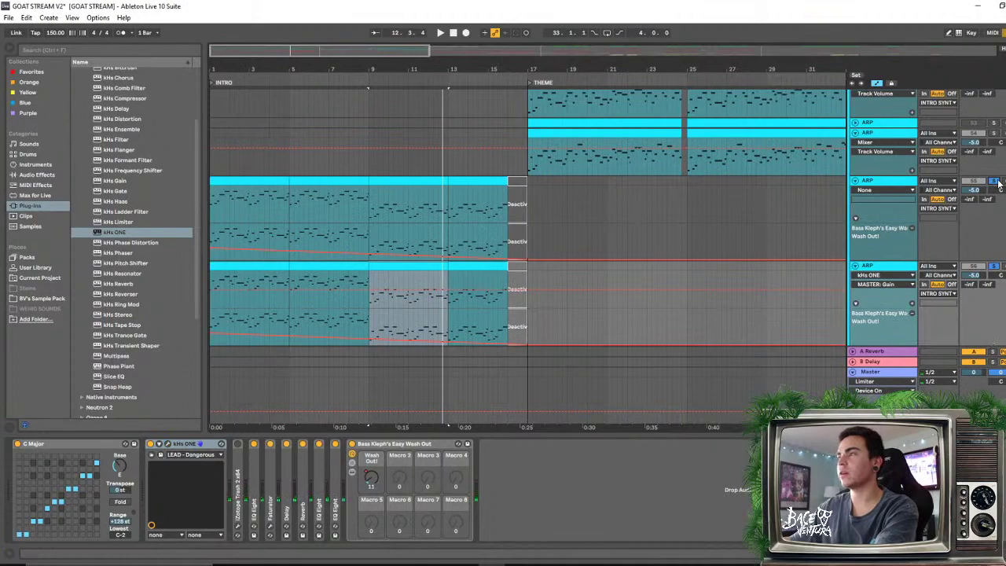
click(377, 197)
key(space)
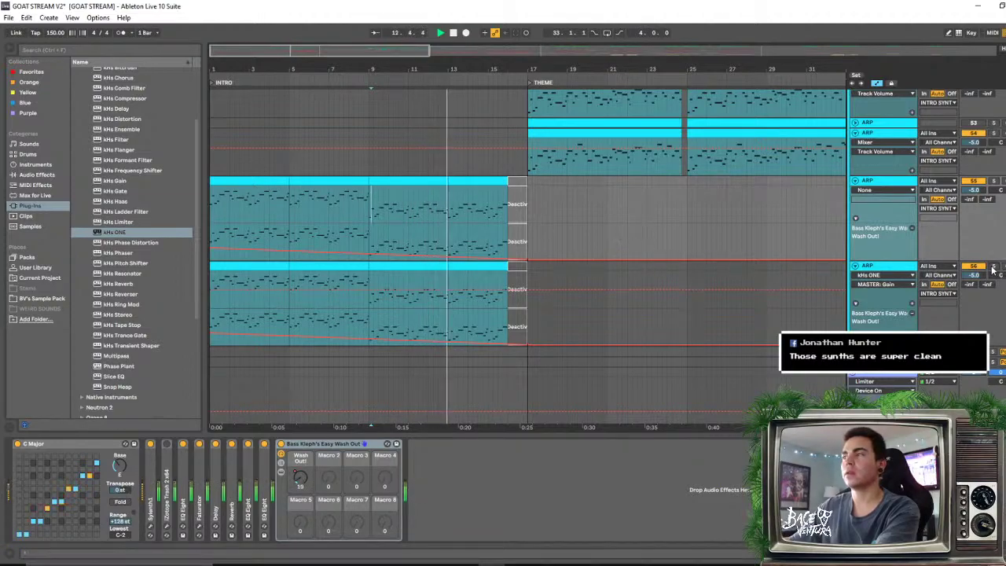
Solo the ARP copy, reopen kHs ONE, and audition LEAD - Dangerous from the preset list over bars 9 to 13
click(891, 265)
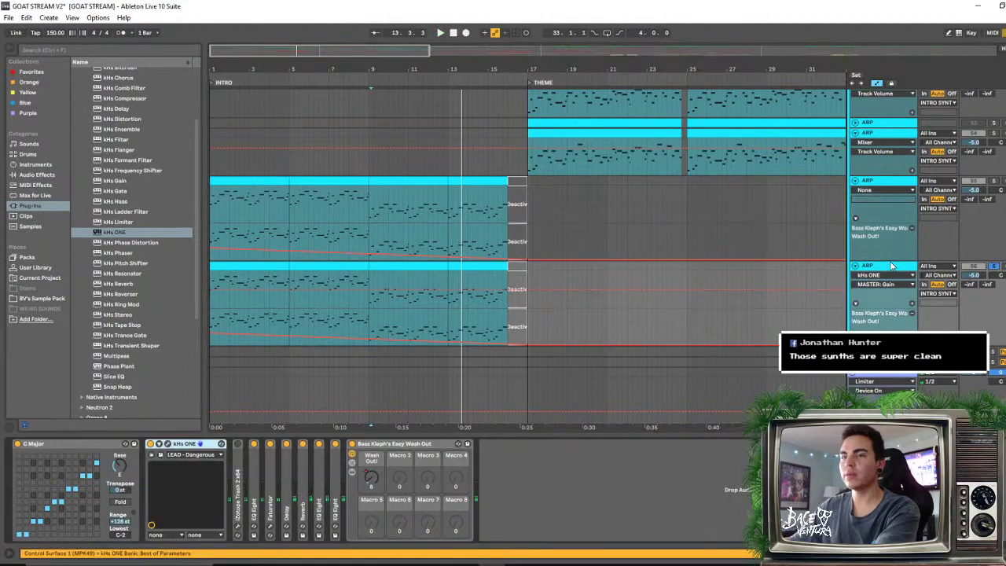
click(166, 444)
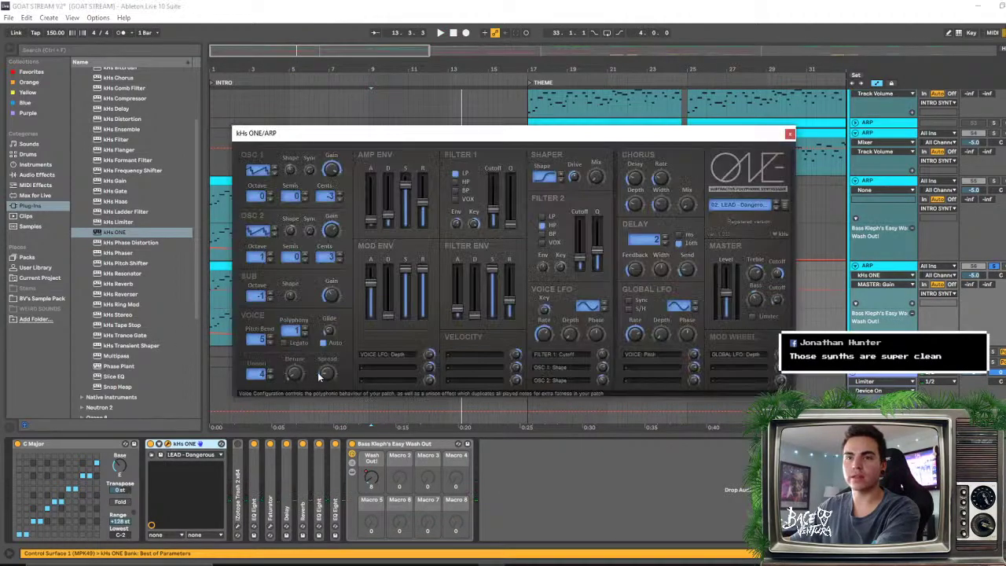
click(739, 201)
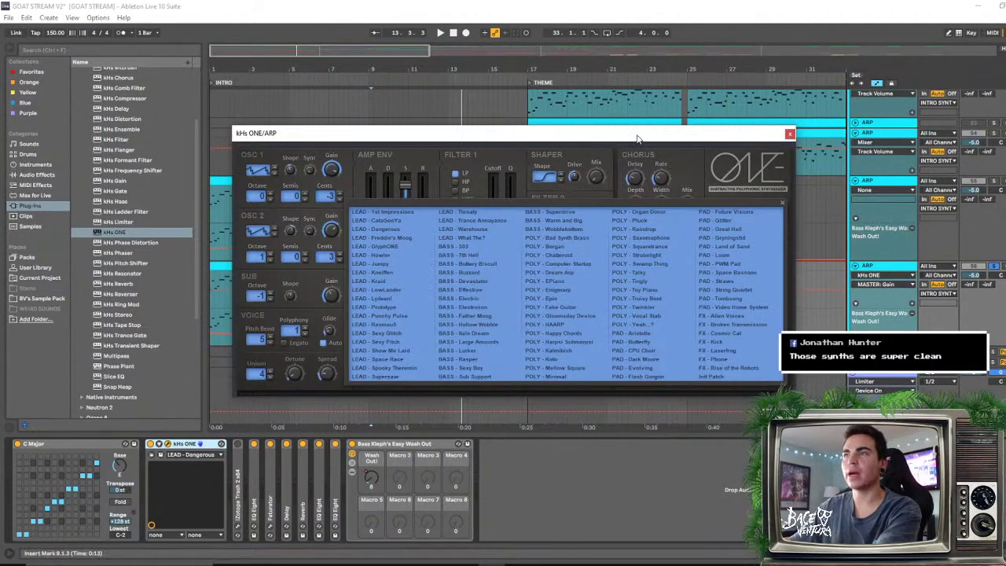
drag(660, 139, 730, 159)
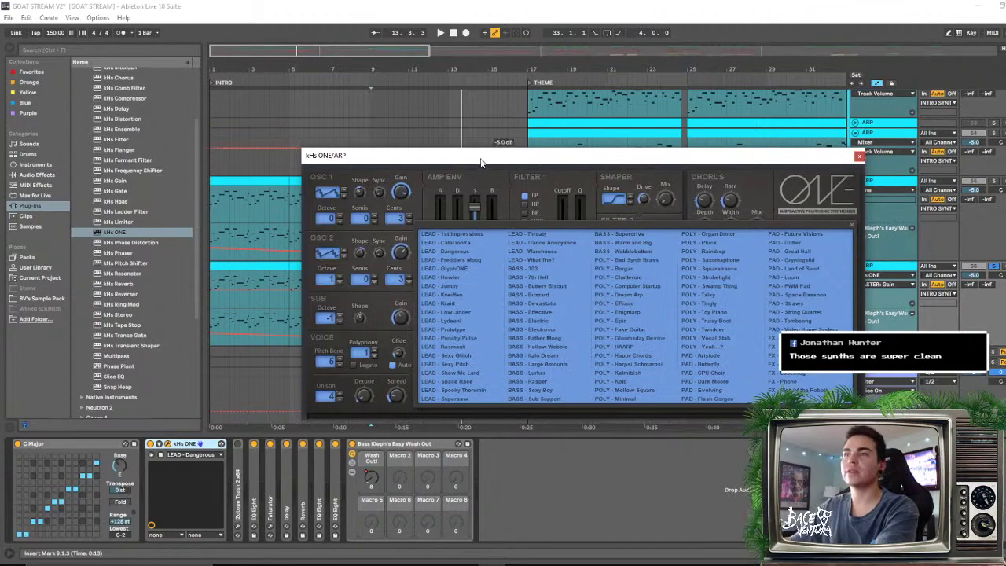
drag(481, 160, 595, 161)
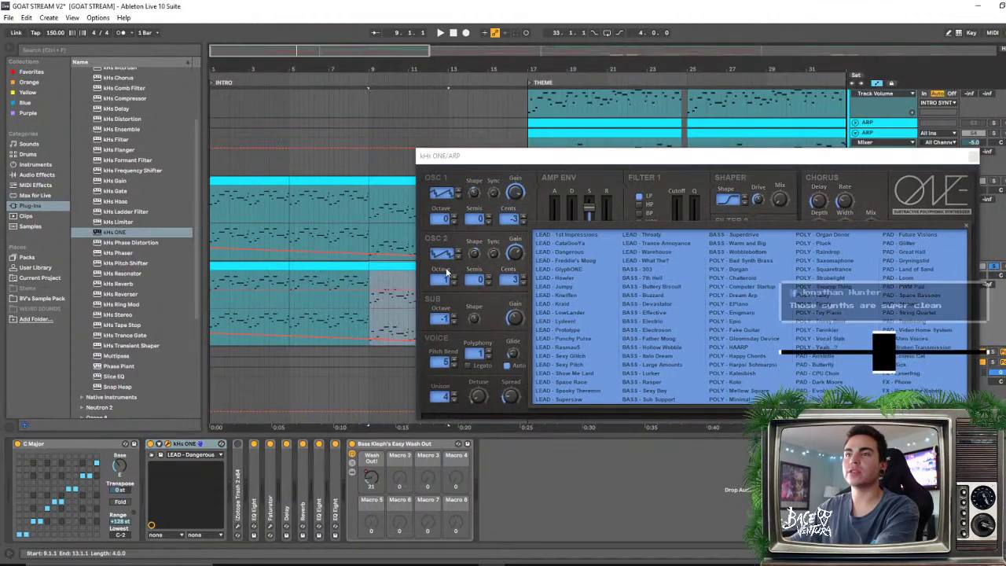
drag(707, 155, 594, 127)
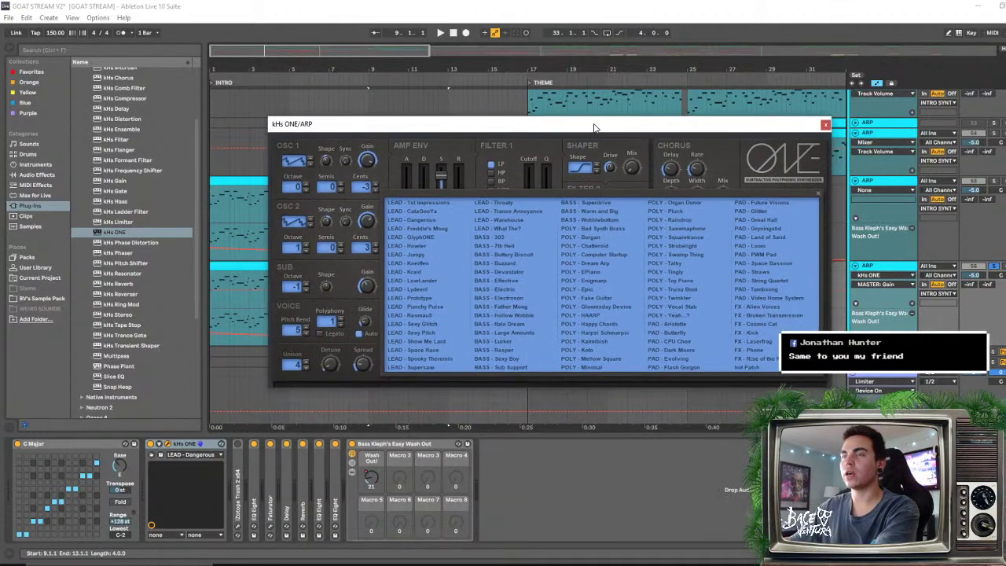
key(space)
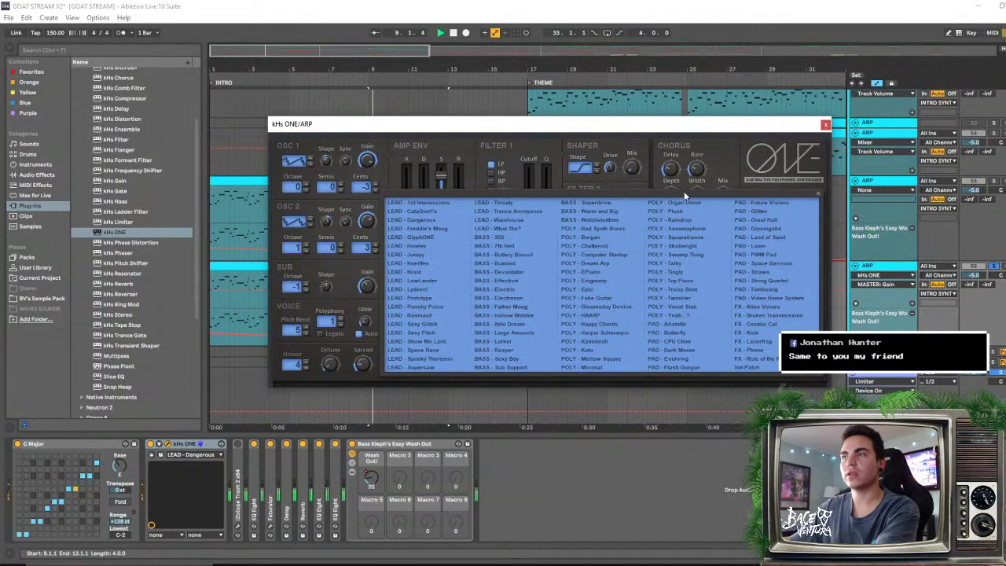
drag(699, 120, 657, 132)
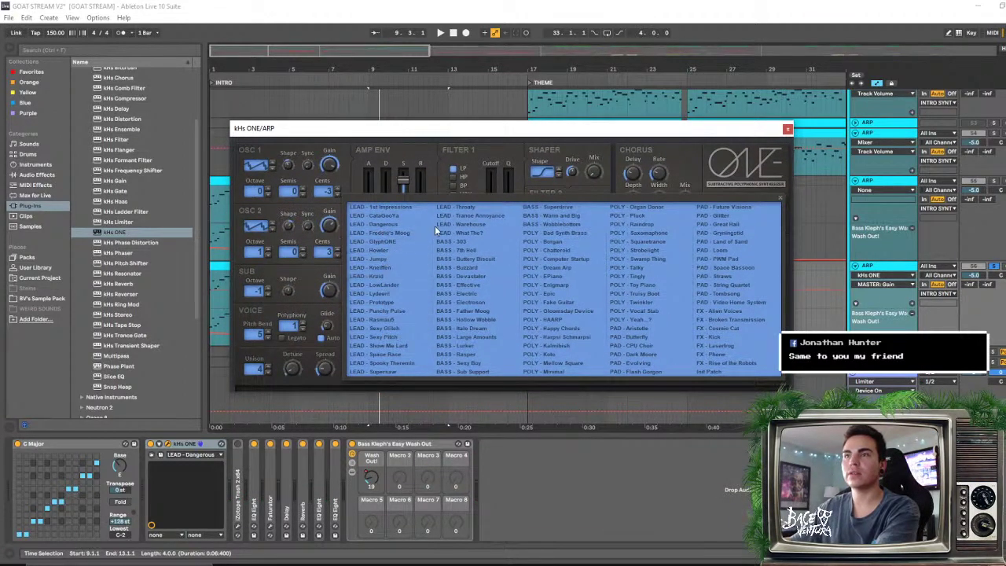
click(393, 226)
key(space)
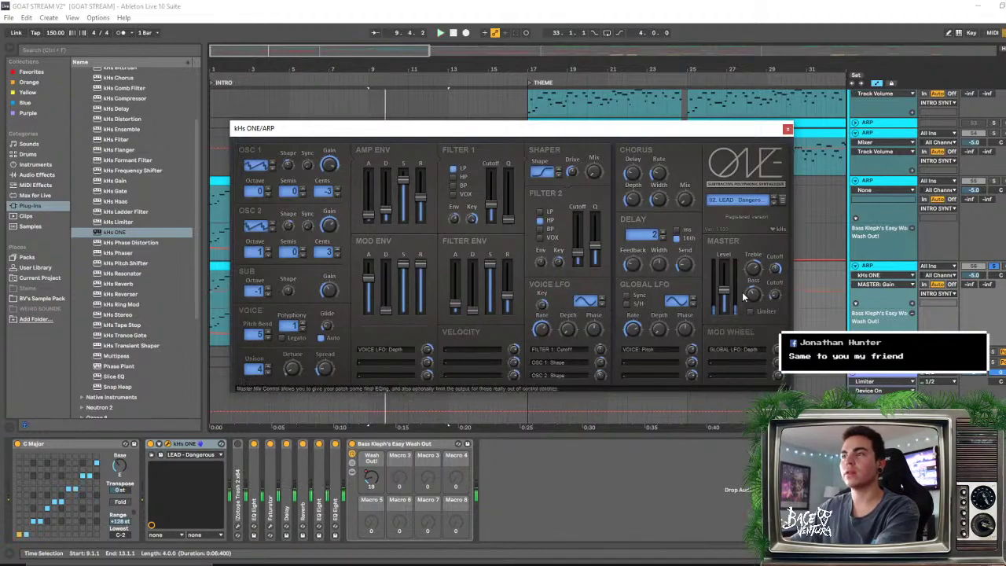
Audition the kHs ONE presets LEAD - GlyphONE, Howler and Jumpy on the soloed ARP copy
click(775, 203)
click(775, 202)
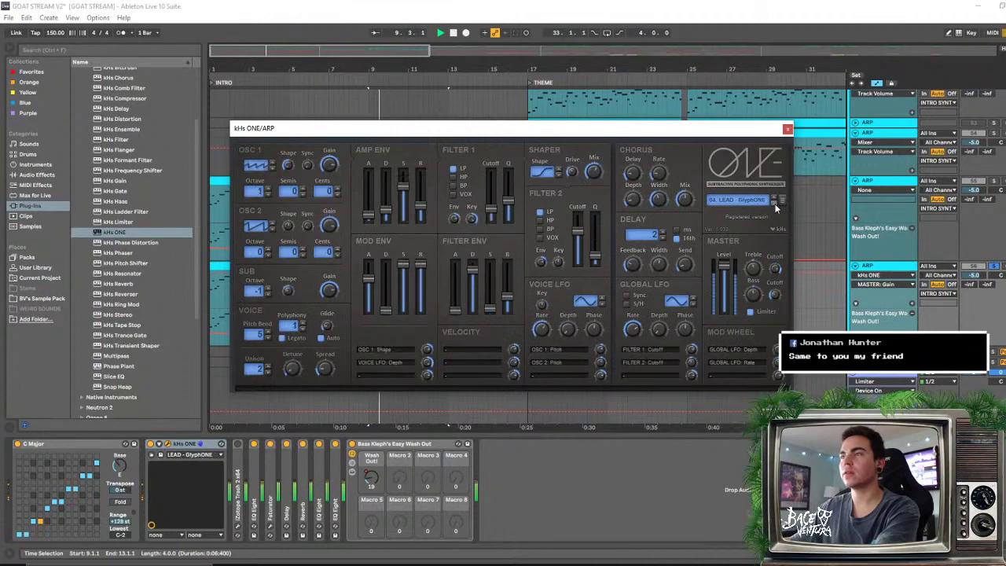
click(775, 204)
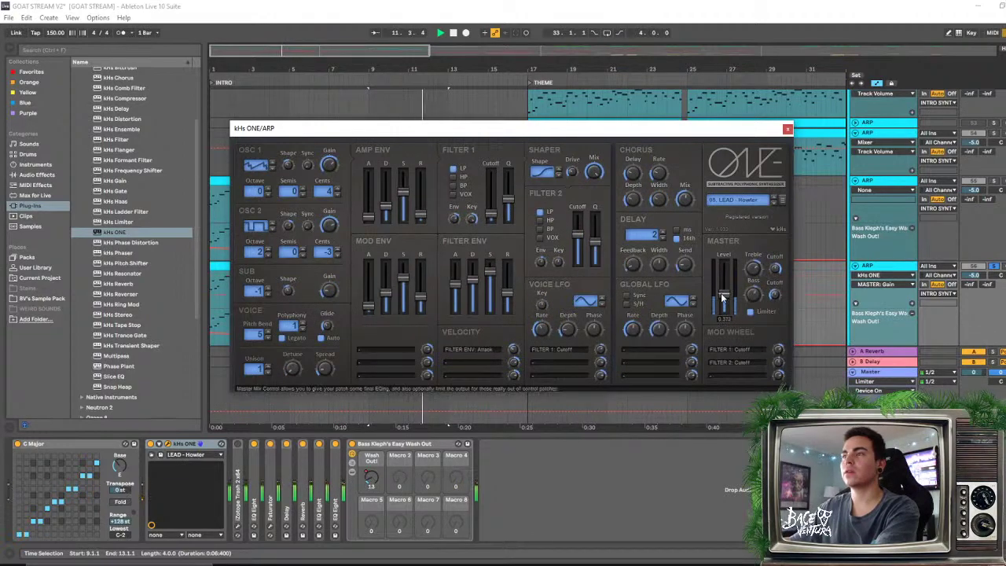
click(769, 201)
click(779, 205)
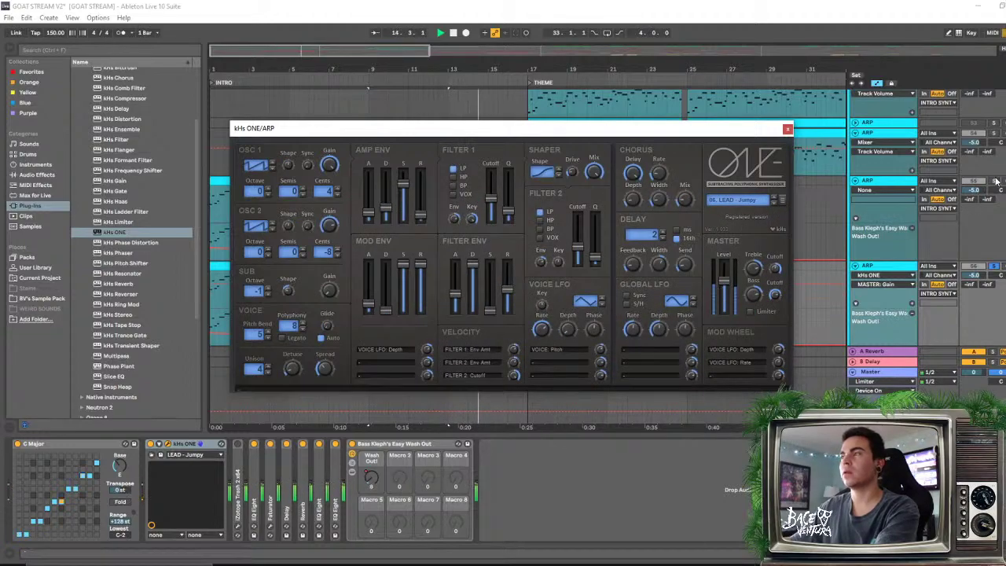
Solo the original ARP track as well and step through the remaining kHs ONE lead presets up to LEAD - Throaty
click(996, 182)
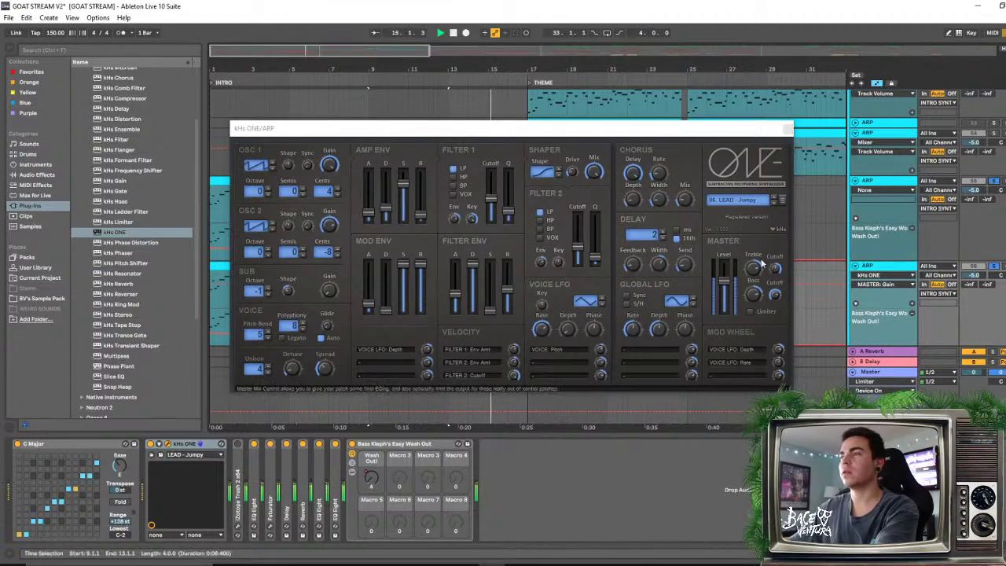
click(773, 205)
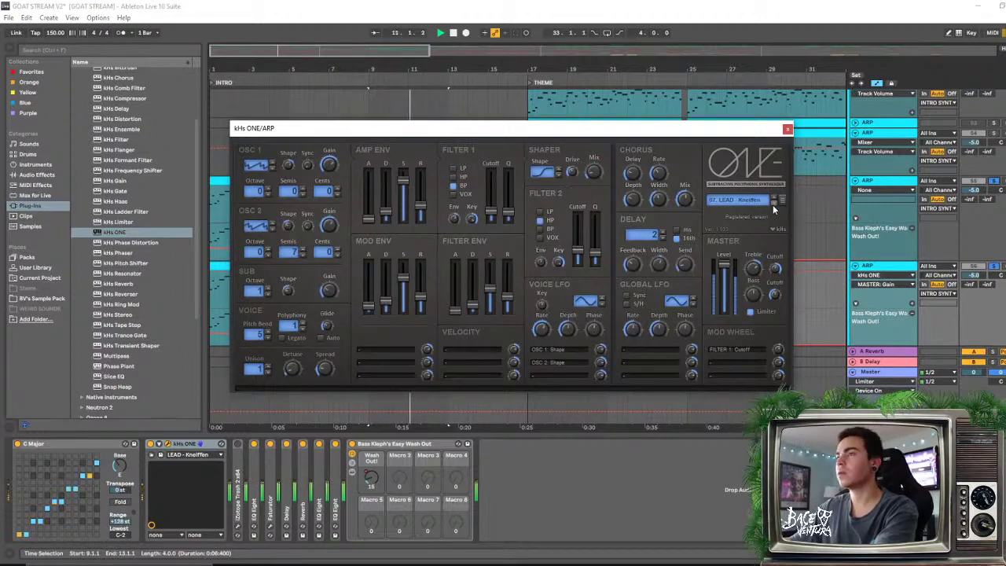
click(775, 204)
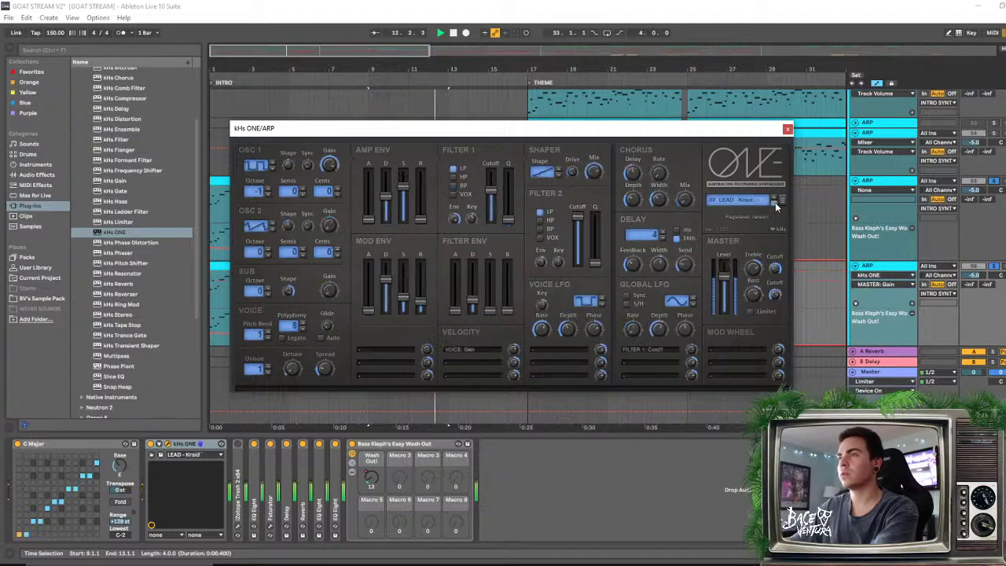
click(775, 204)
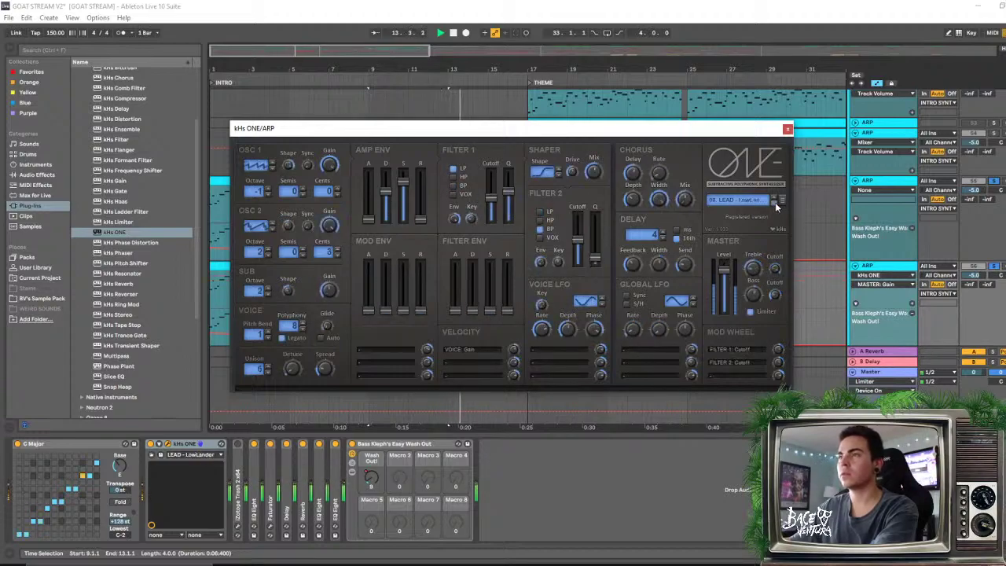
click(775, 205)
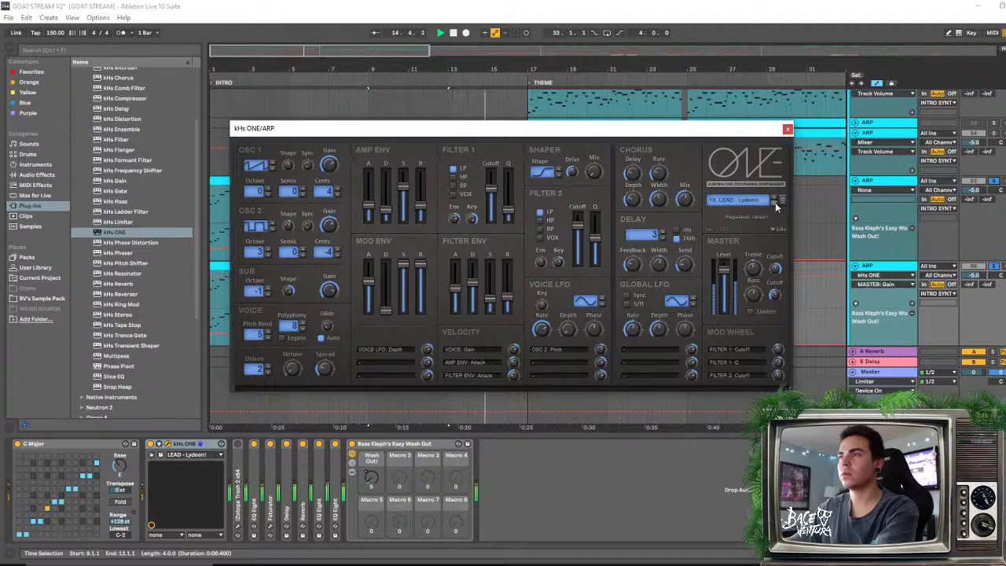
click(775, 204)
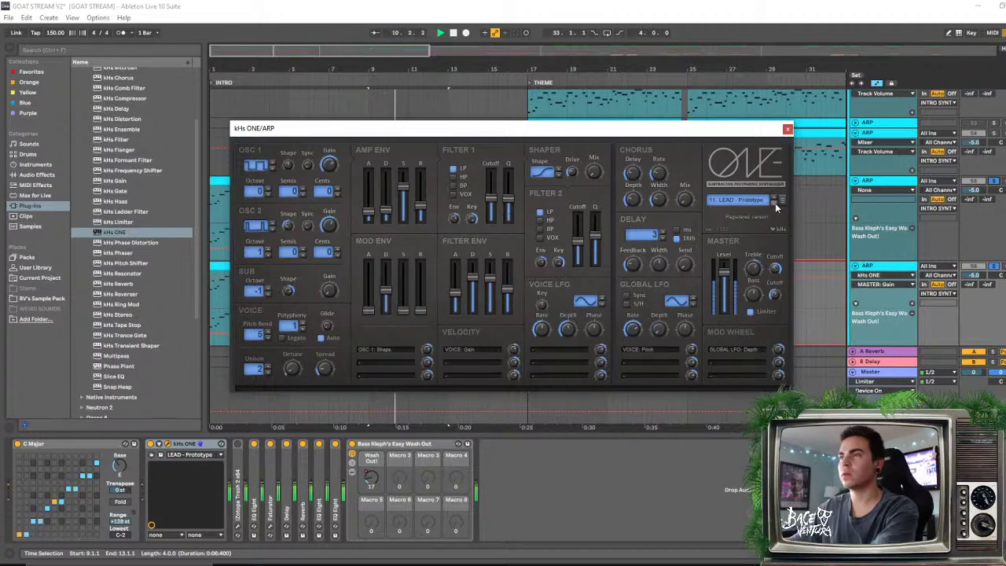
click(775, 204)
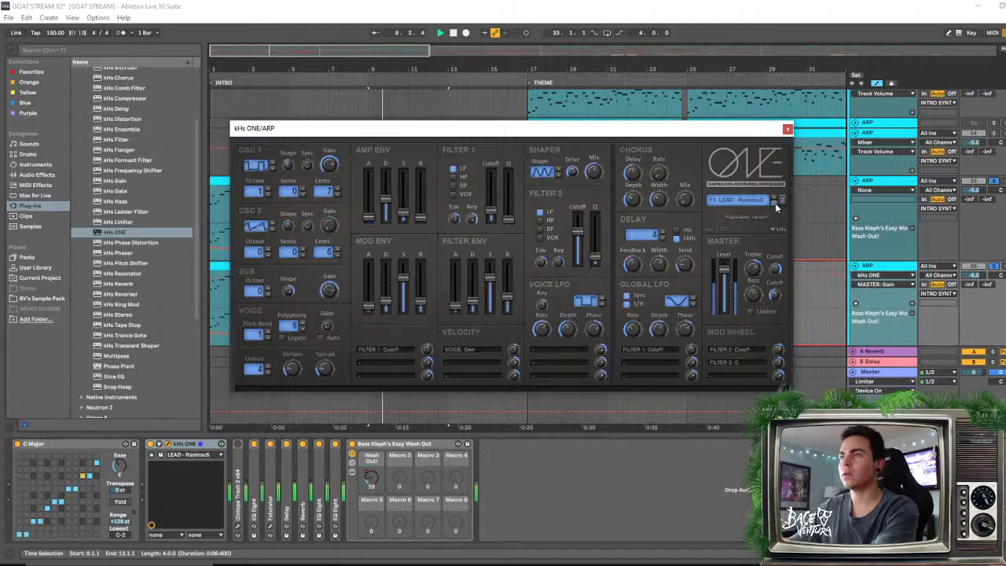
click(775, 204)
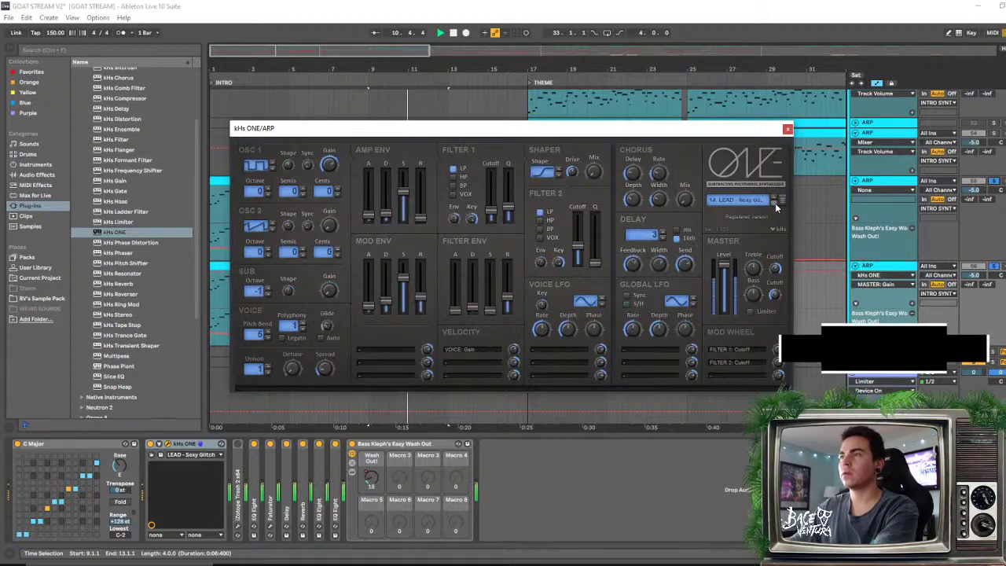
click(775, 204)
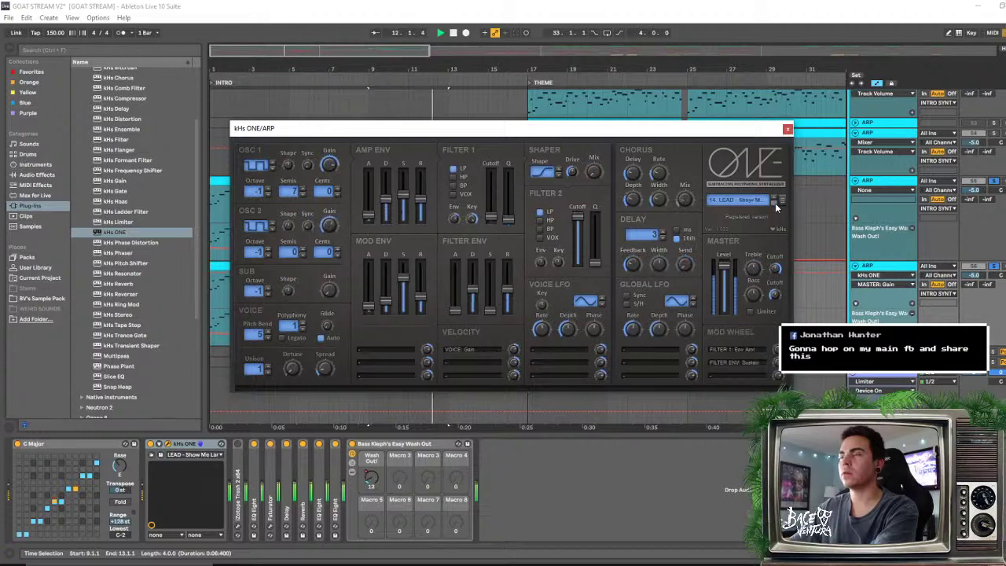
click(775, 205)
click(775, 204)
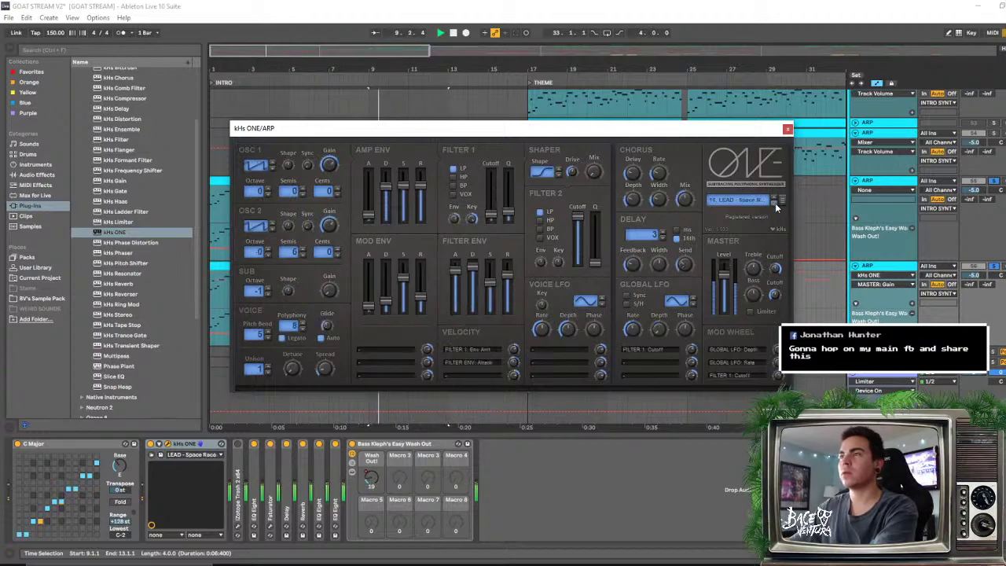
click(775, 204)
click(775, 204)
click(775, 204)
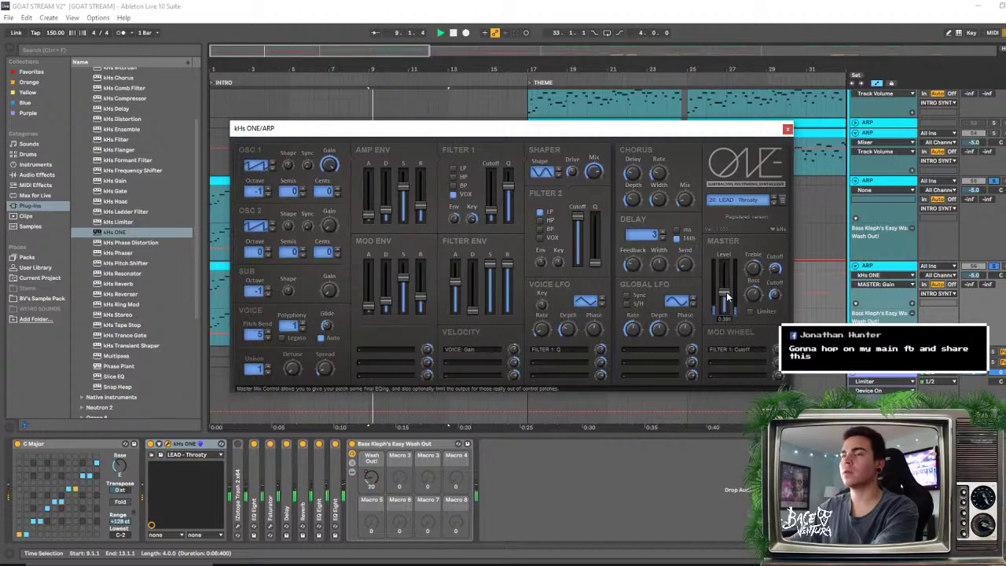
Raise the master level of LEAD - Throaty in kHs ONE, then stop playback and take both ARP tracks out of solo
drag(726, 291, 731, 278)
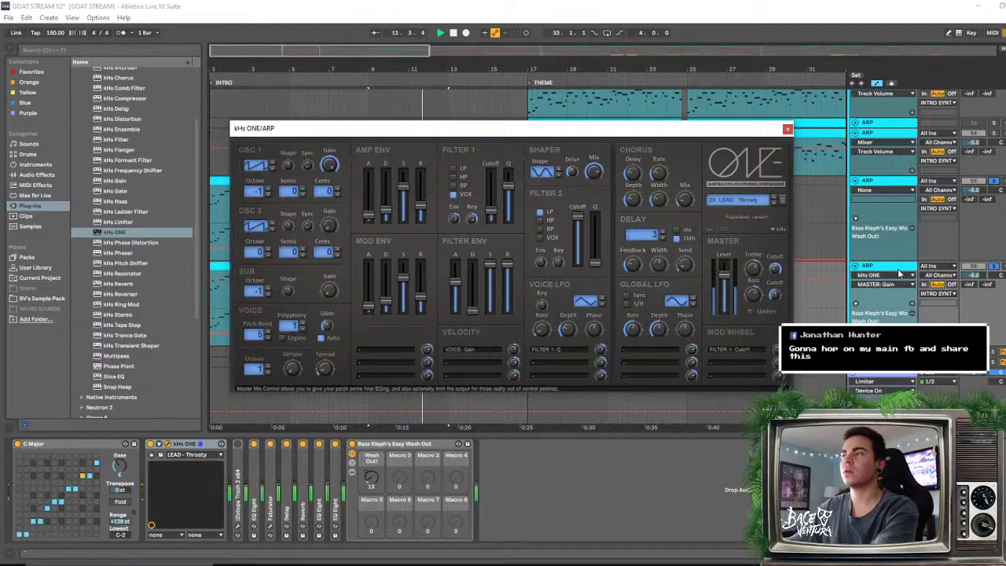
click(960, 224)
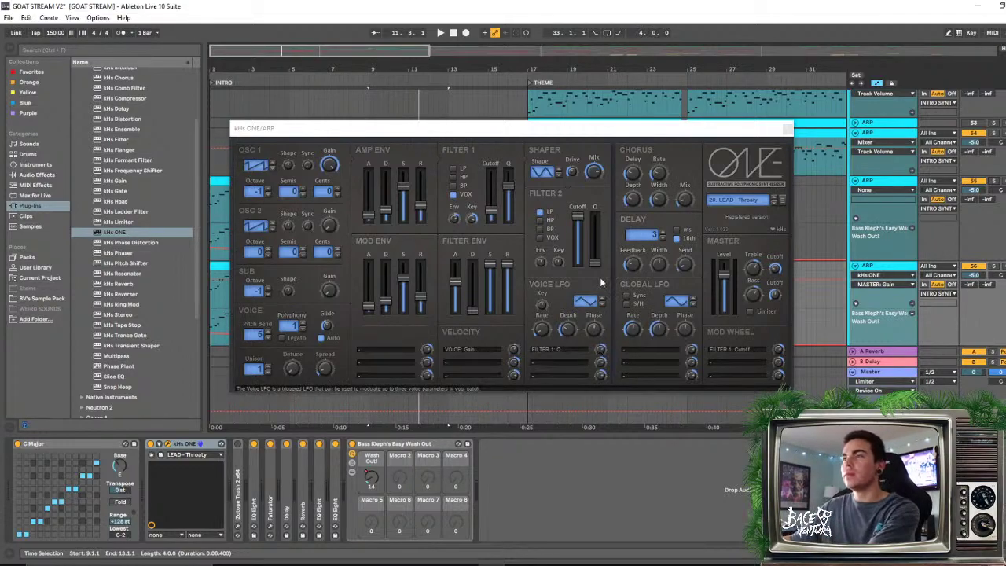
mouse_move(471, 132)
mouse_down()
mouse_move(456, 108)
mouse_move(477, 105)
mouse_move(483, 126)
mouse_up()
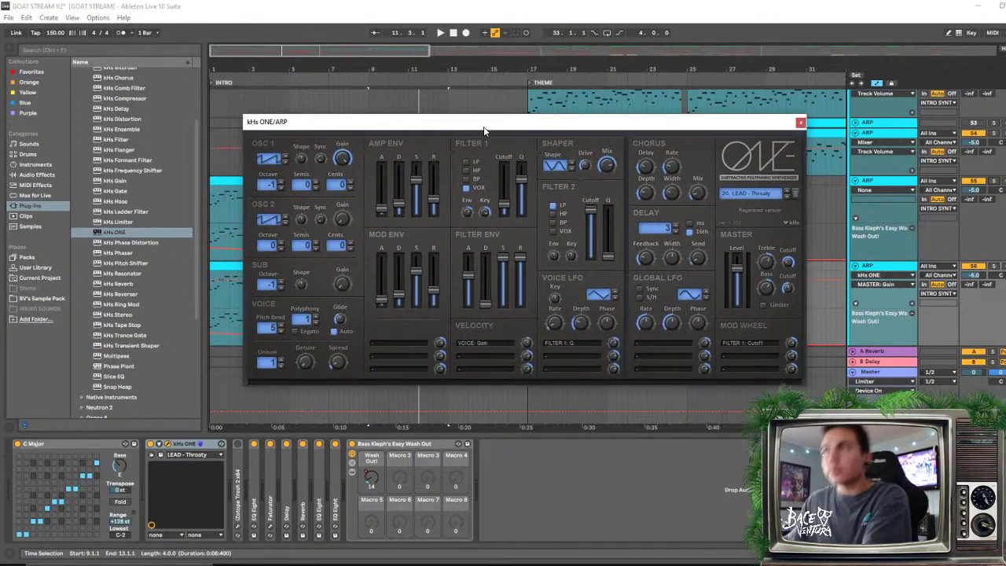
Audition LEAD - Throaty at a lower master level, then try LEAD - Trance Annoyance with its master level slightly reduced
key(space)
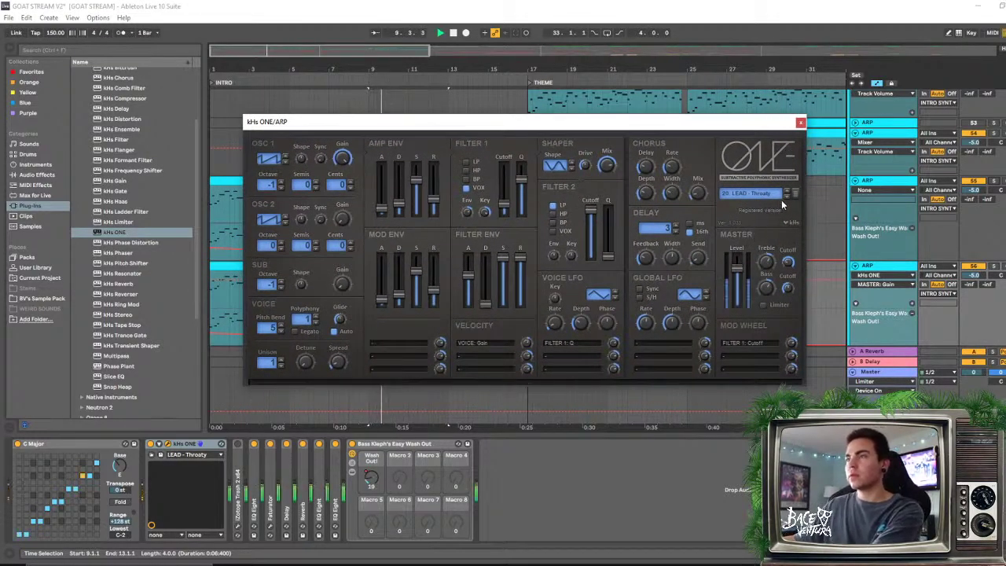
drag(738, 269, 739, 274)
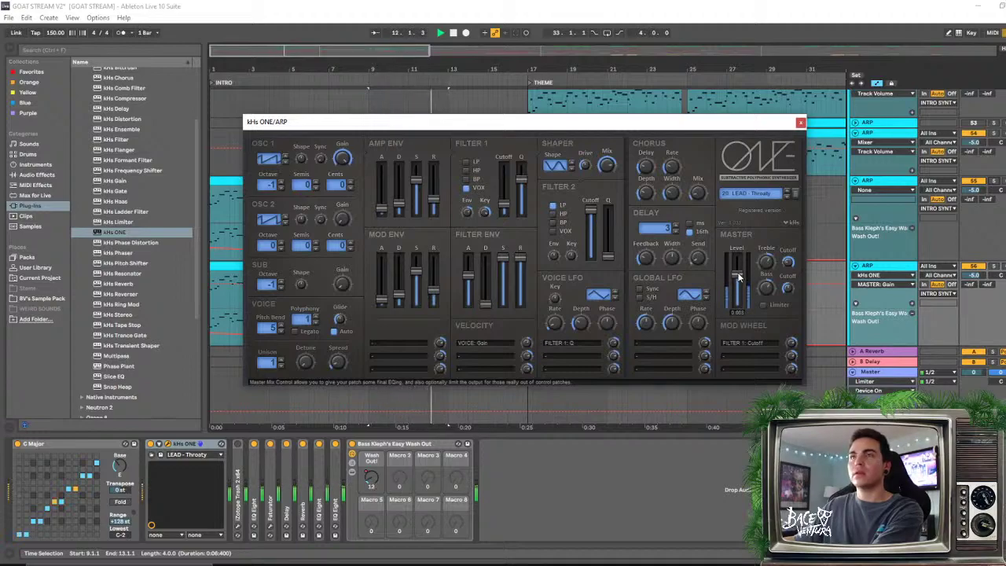
click(791, 195)
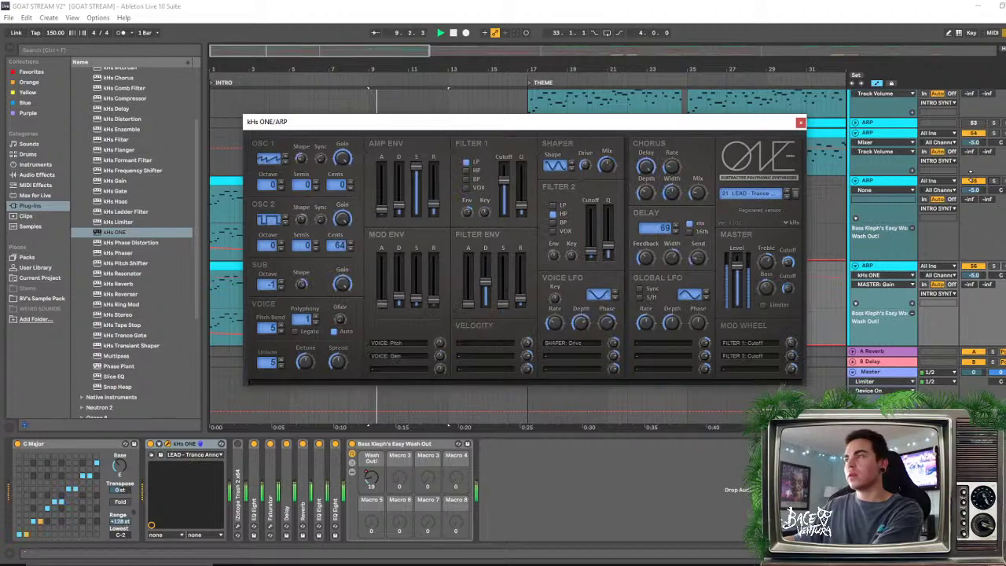
click(972, 172)
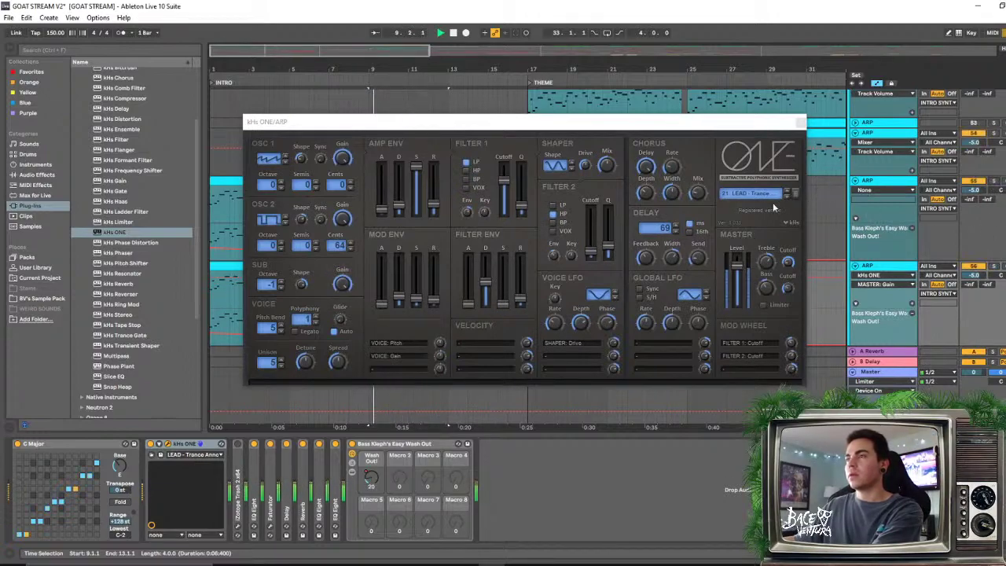
click(737, 271)
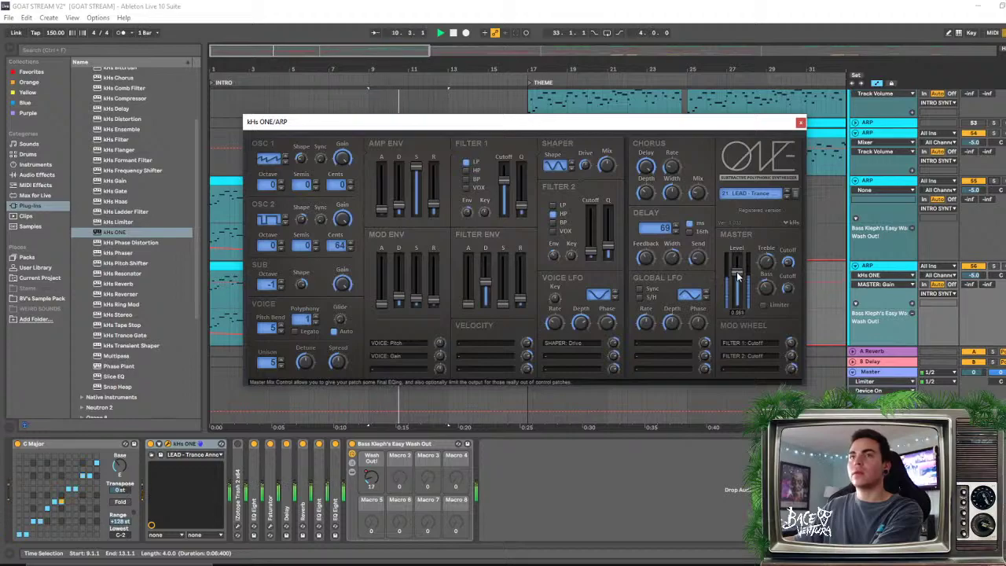
drag(737, 276, 738, 277)
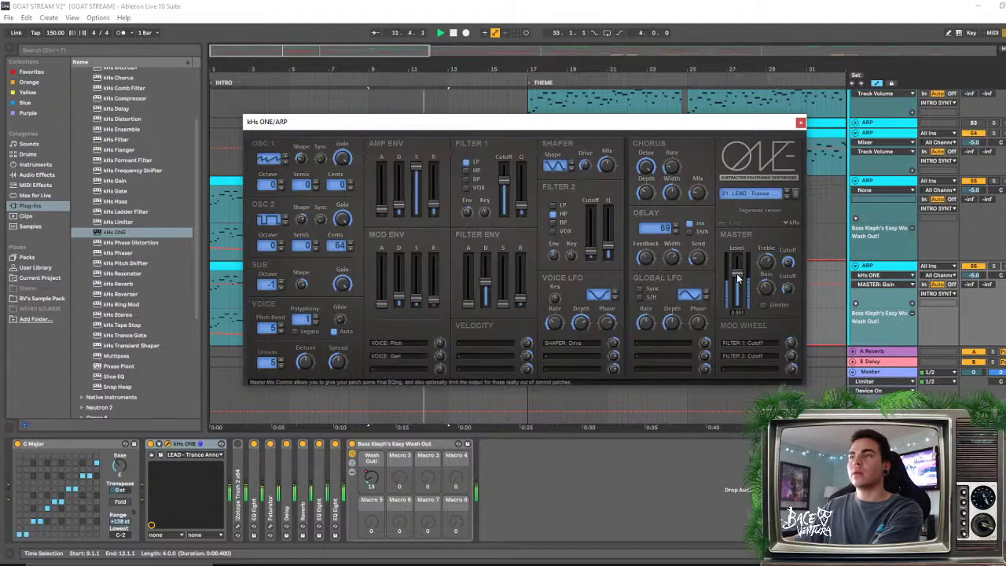
click(442, 33)
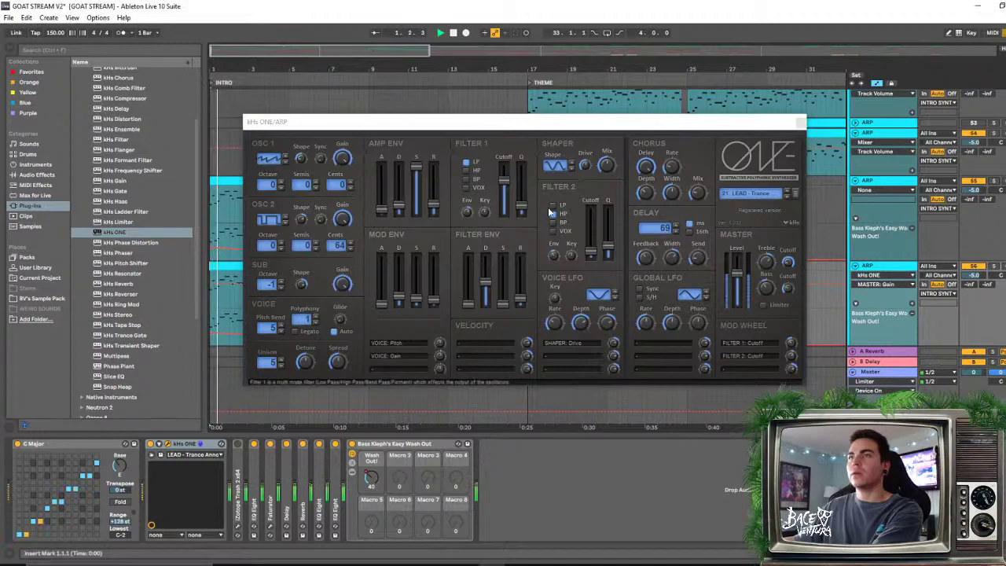
Load the kHs ONE preset LEAD - Dangerous, solo both intro ARP tracks and play them from bar 9
click(750, 193)
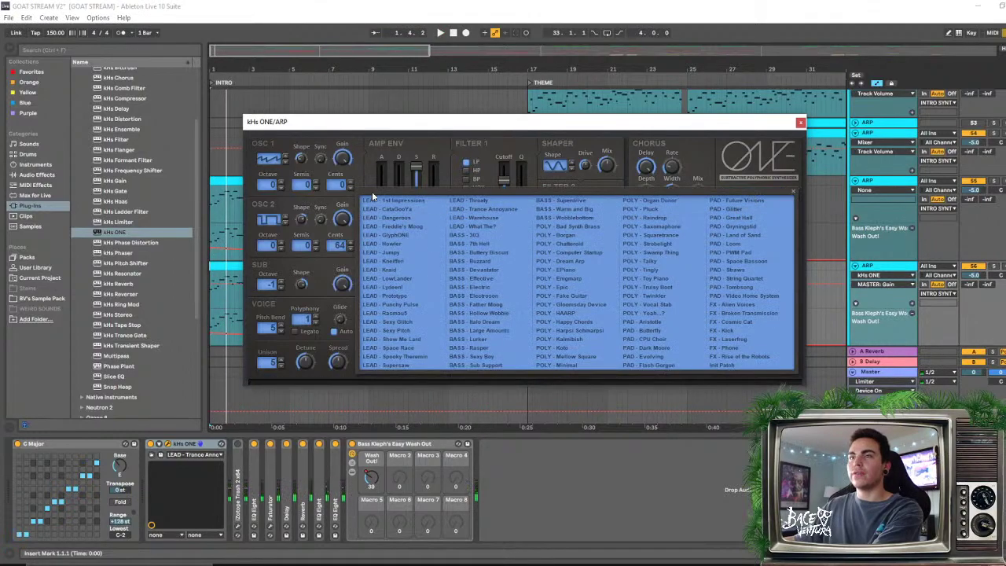
click(390, 217)
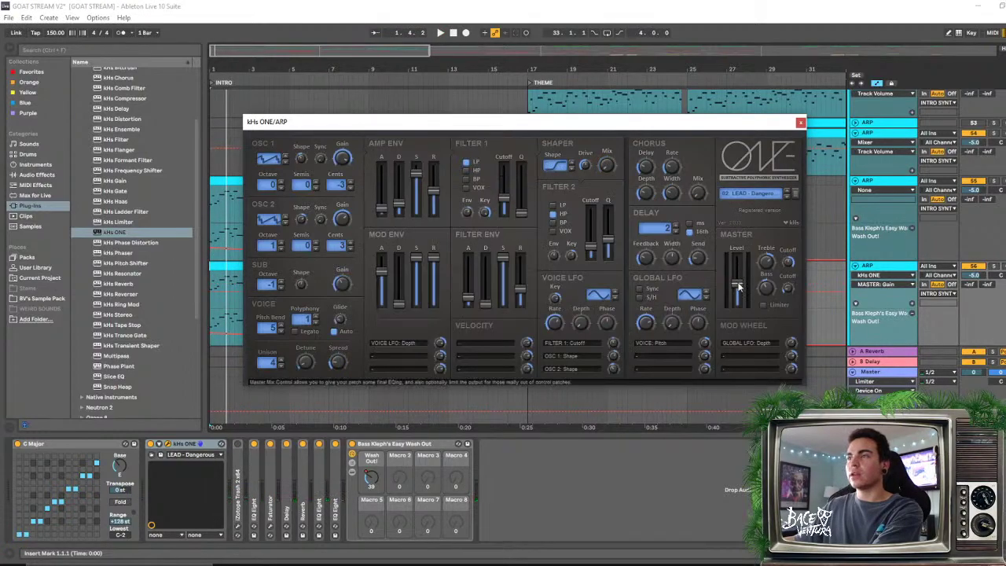
click(992, 268)
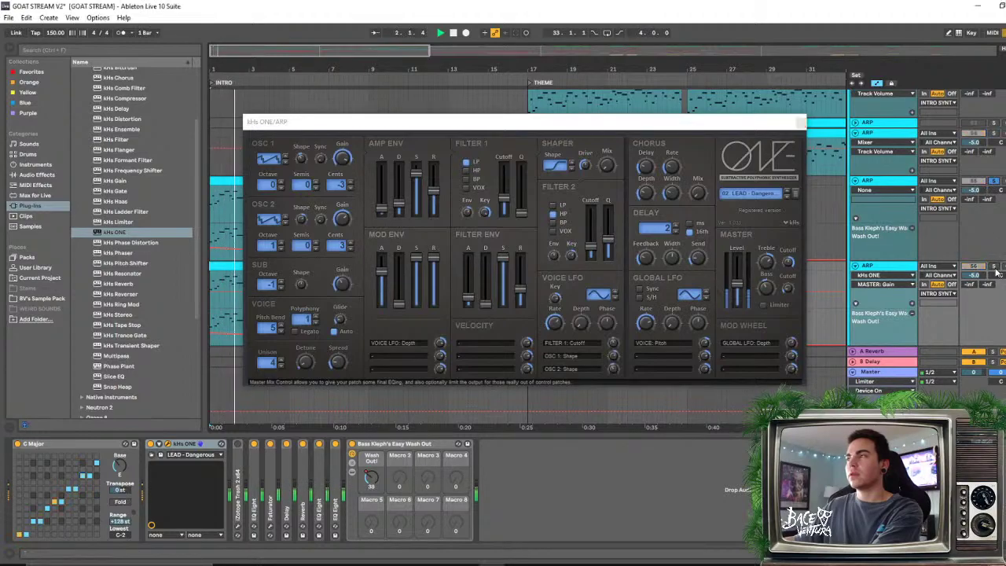
drag(428, 122, 409, 162)
click(393, 313)
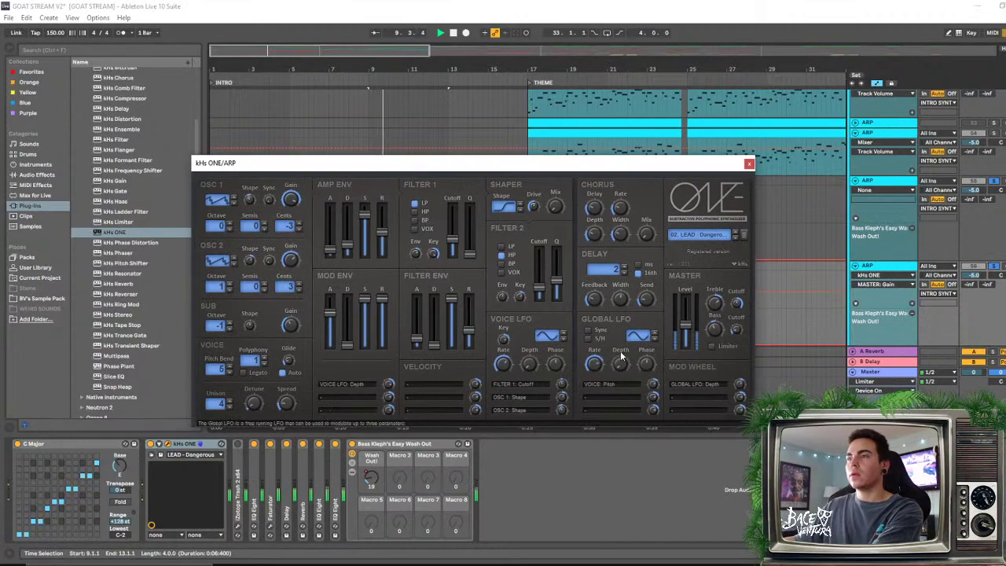
Balance the master level of LEAD - Dangerous against the original ARP, stop playback and close kHs ONE
mouse_move(685, 325)
mouse_down()
mouse_move(695, 336)
mouse_move(698, 329)
mouse_up()
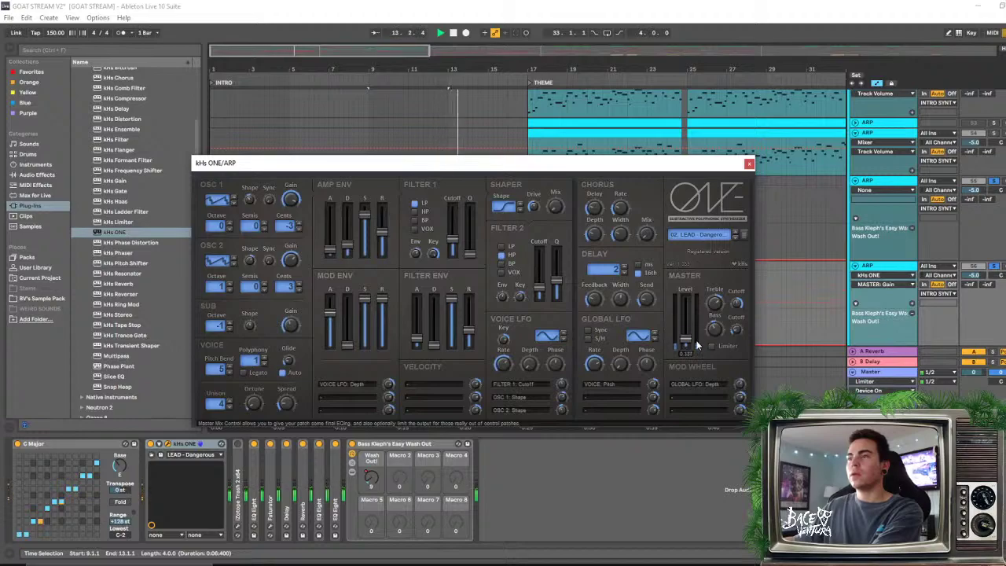
drag(697, 329, 700, 325)
key(space)
click(749, 163)
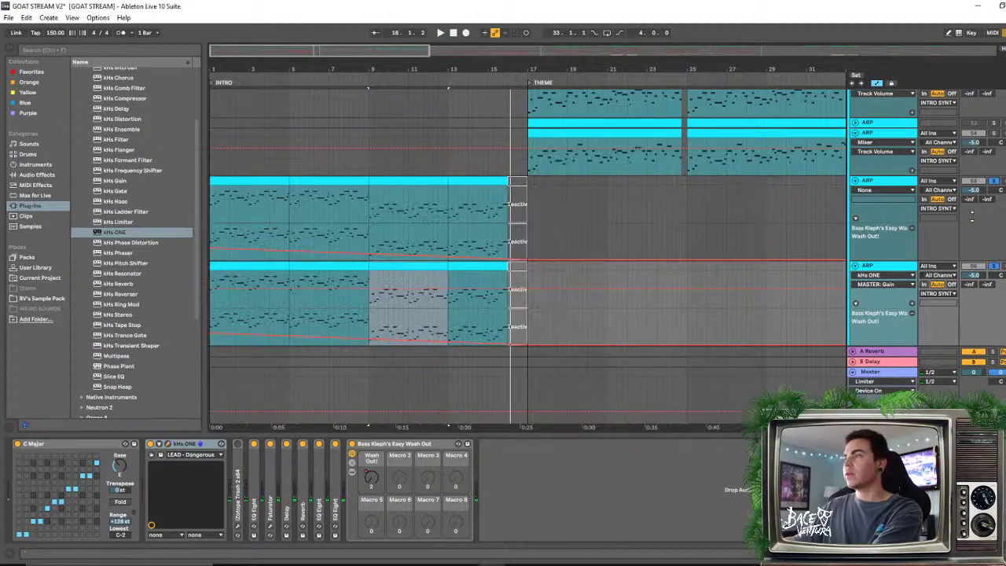
Play the intro from bar 9 into THEME with both ARP tracks out of solo
key(ctrl+z)
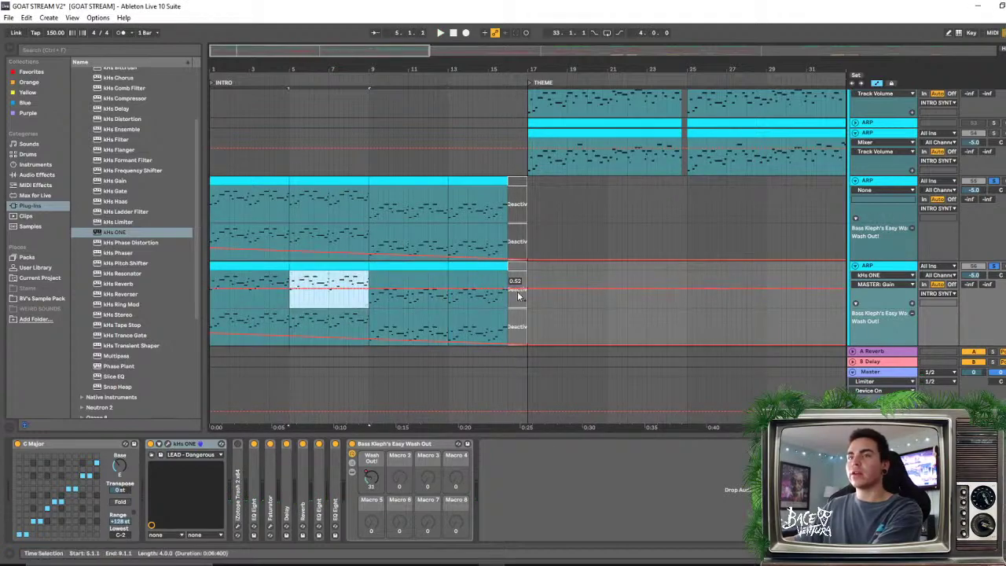
key(ctrl+y)
key(space)
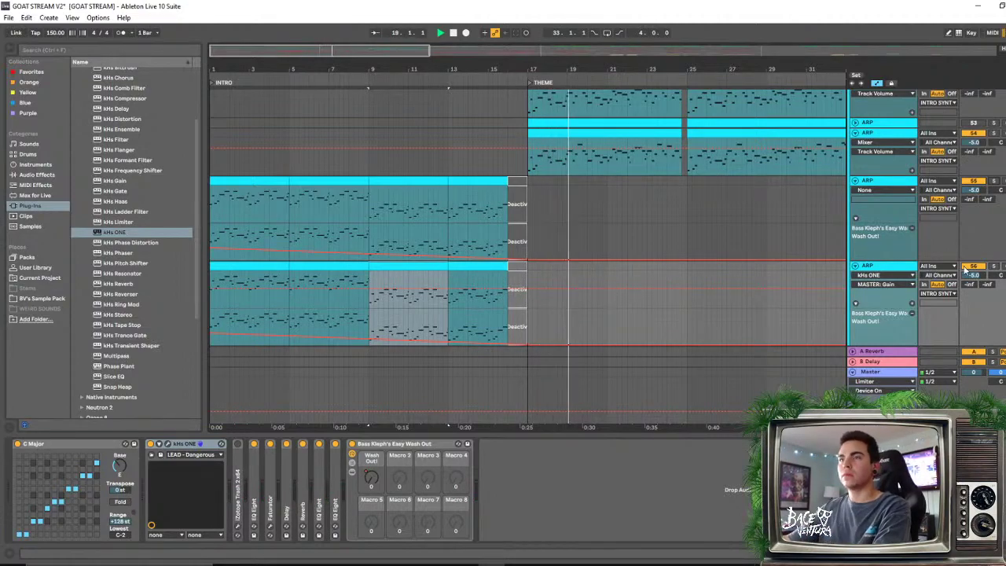
Enable band 8 as a high cut at 17.0 kHz in the EQ Eight on the INTRO SYNTHS group and set its filter type
scroll(675, 305, up, 2)
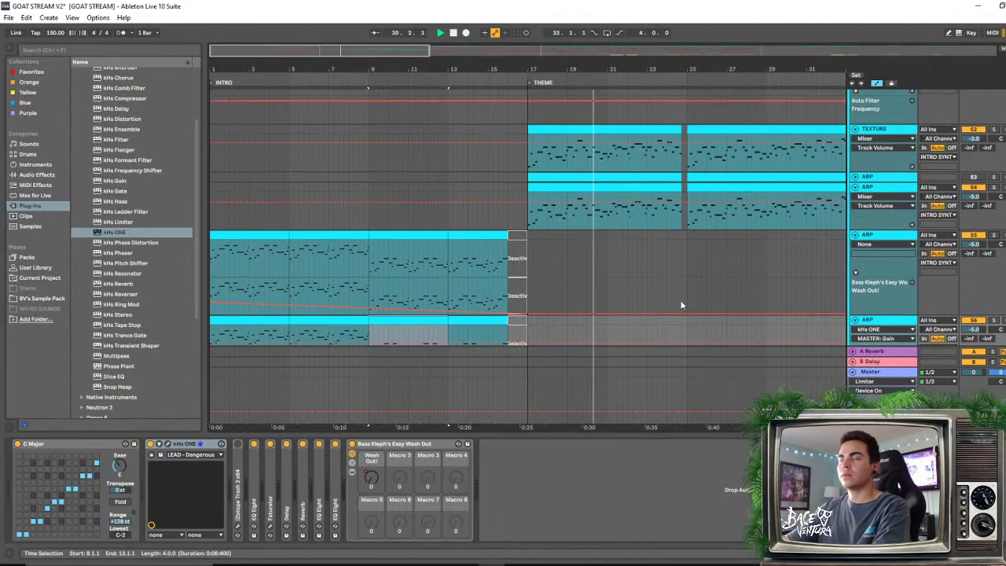
scroll(677, 305, right, 2)
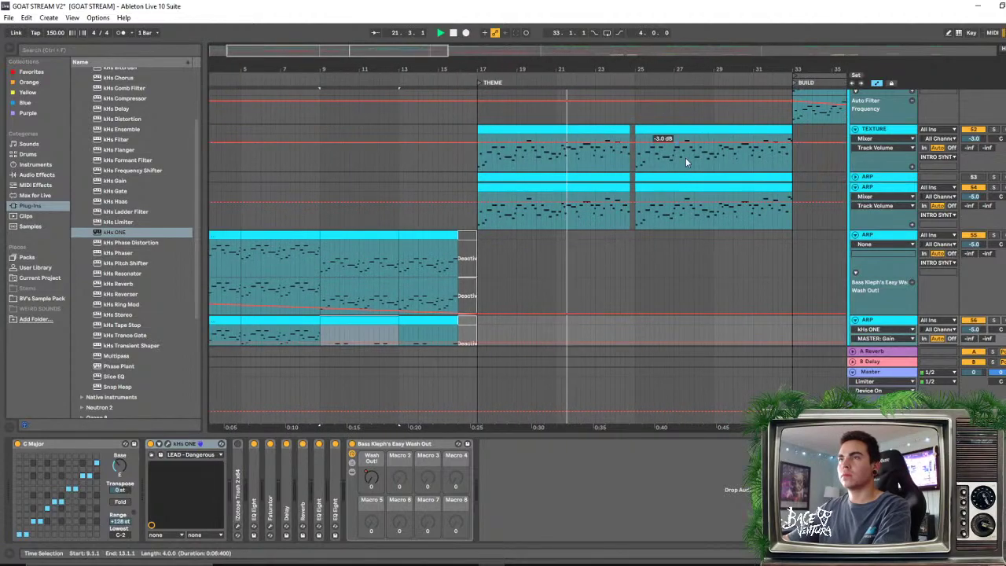
scroll(730, 214, up, 3)
scroll(755, 216, up, 6)
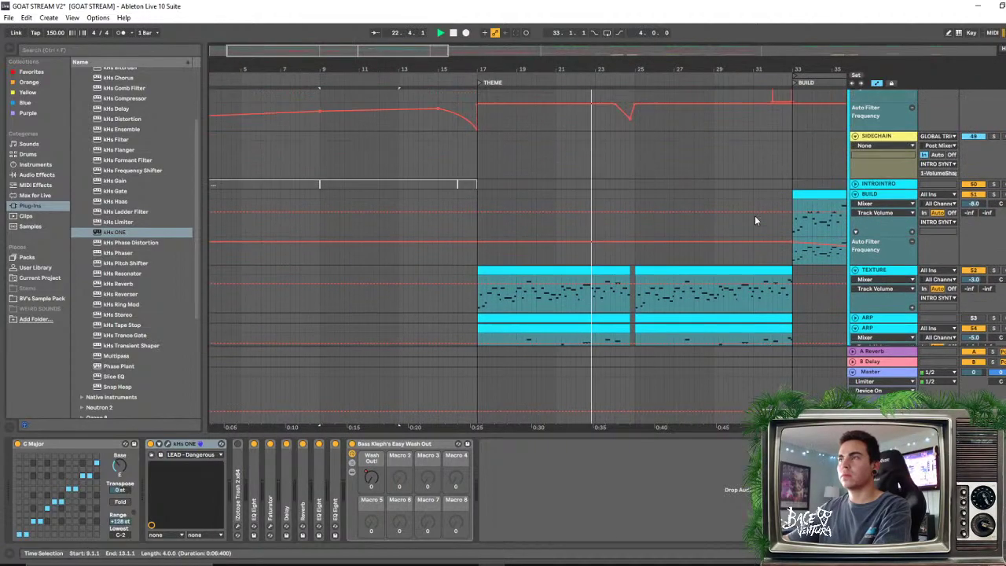
click(886, 132)
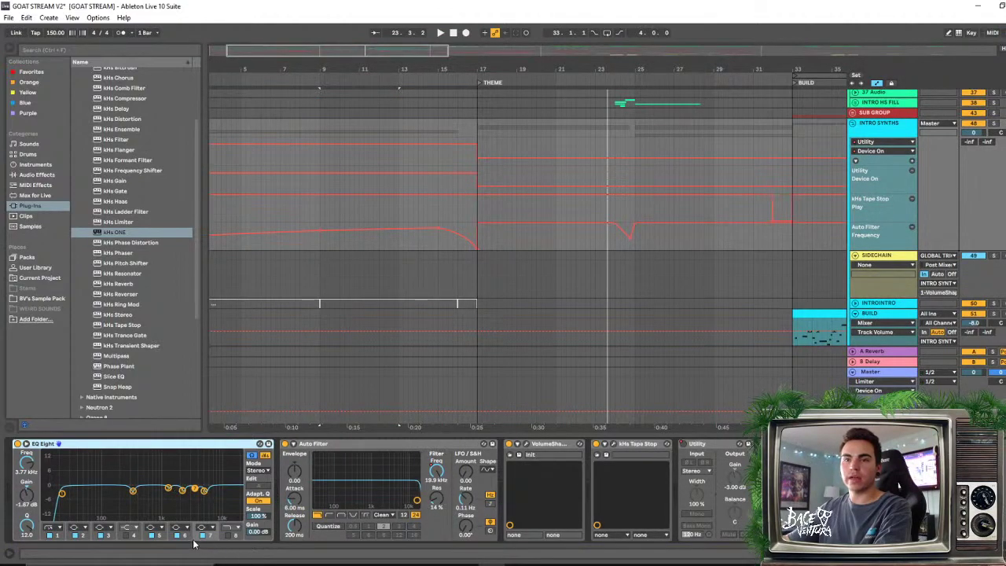
click(227, 535)
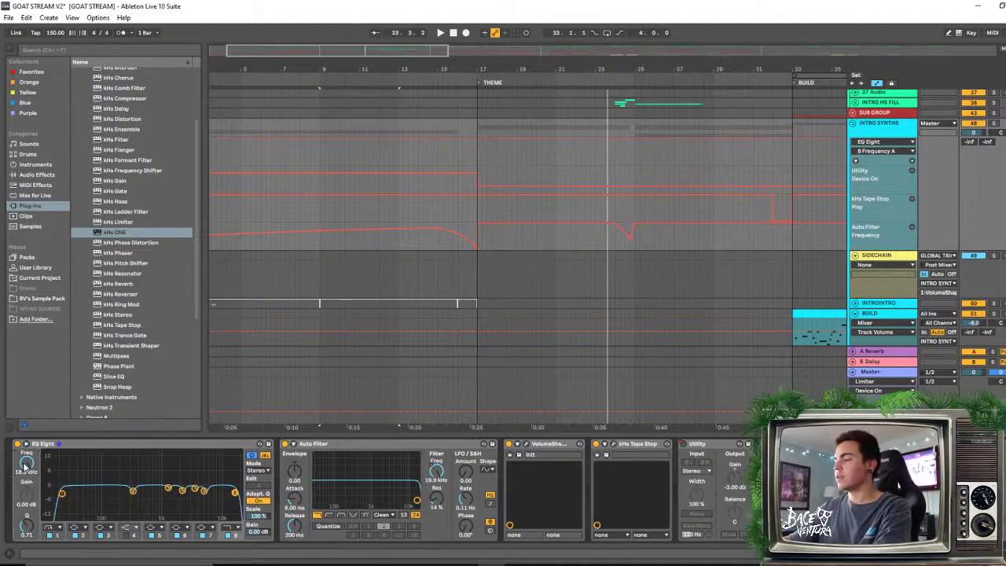
drag(24, 464, 25, 465)
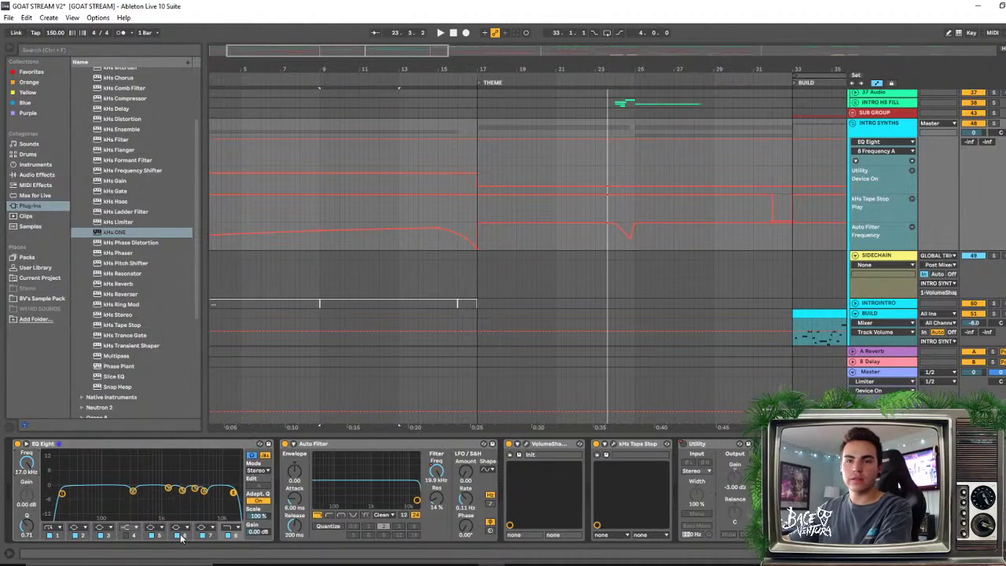
click(235, 527)
click(232, 525)
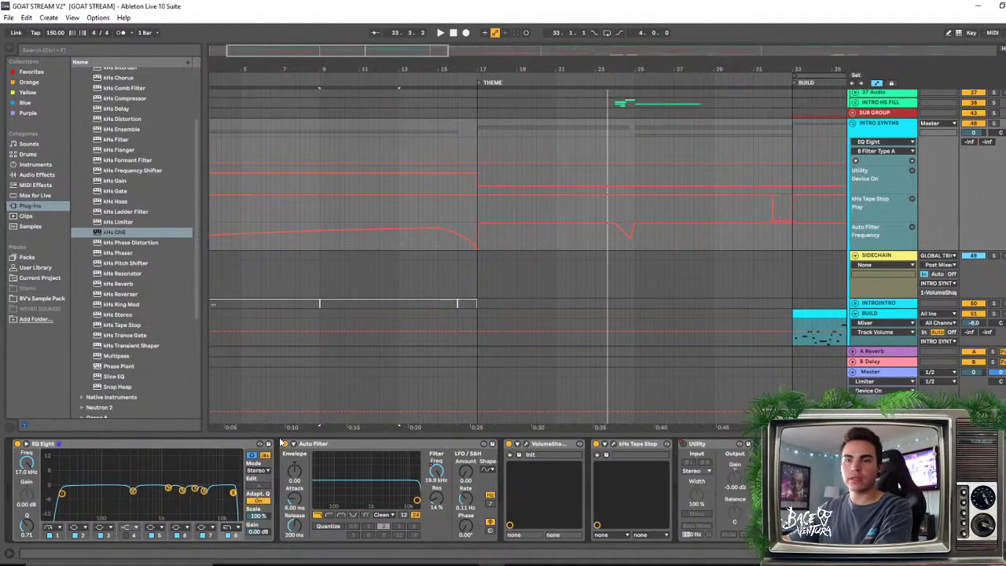
Play the intro from bar 9 and the start of THEME to check the INTRO SYNTHS equalization
click(320, 426)
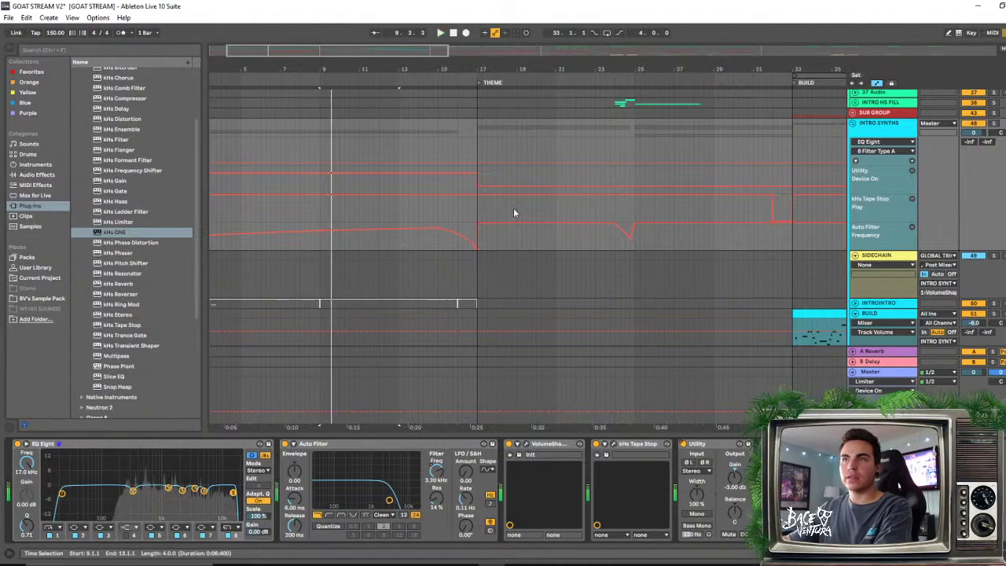
click(497, 144)
key(space)
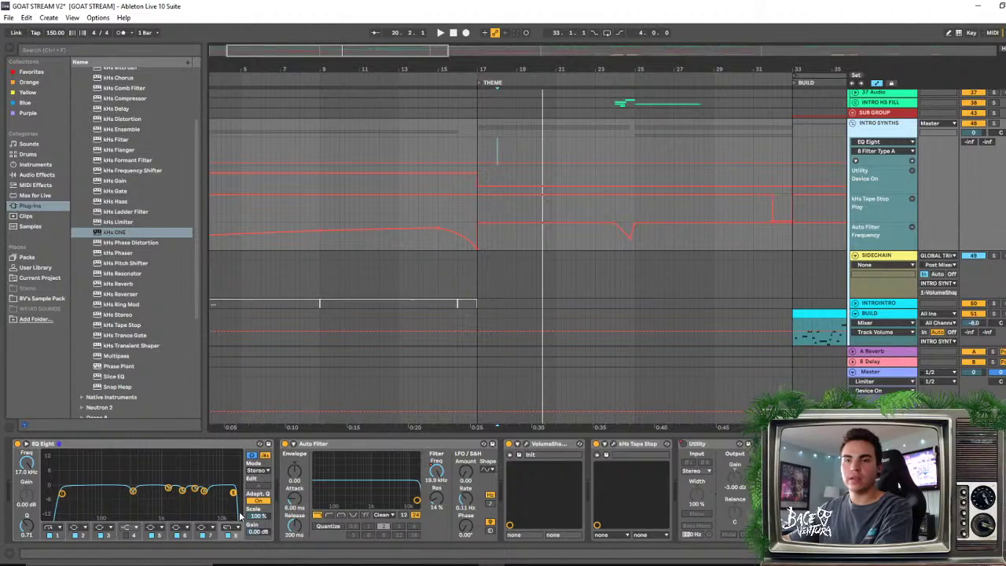
key(space)
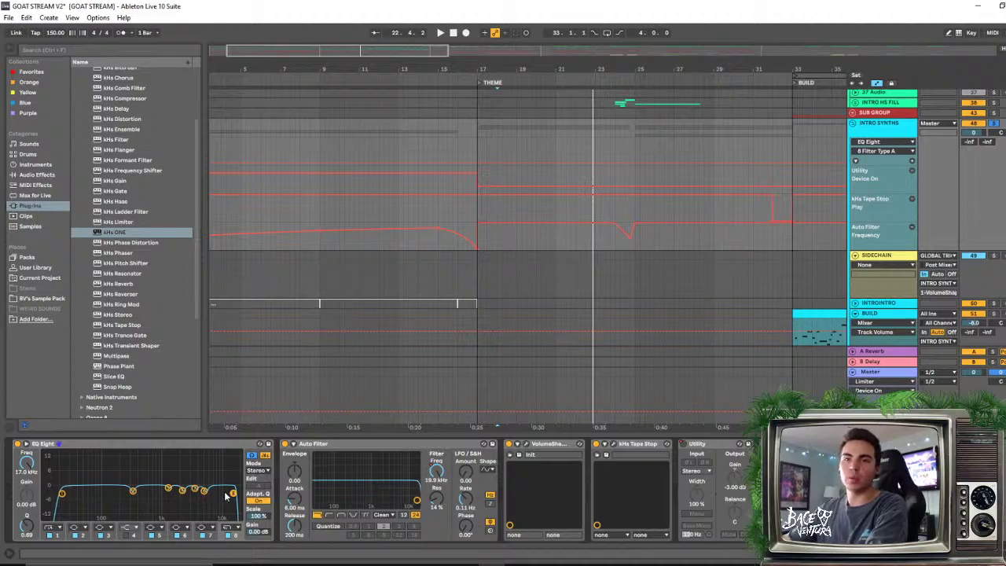
key(space)
Hide the device view and listen to the late intro leading into THEME, restarting from bar 12.4.1
key(ctrl+alt+l)
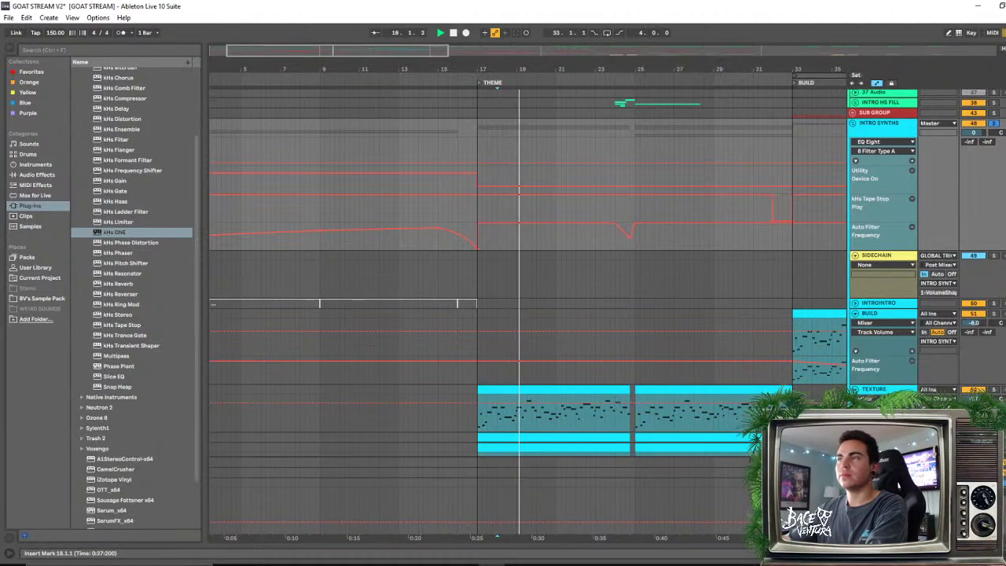
click(449, 136)
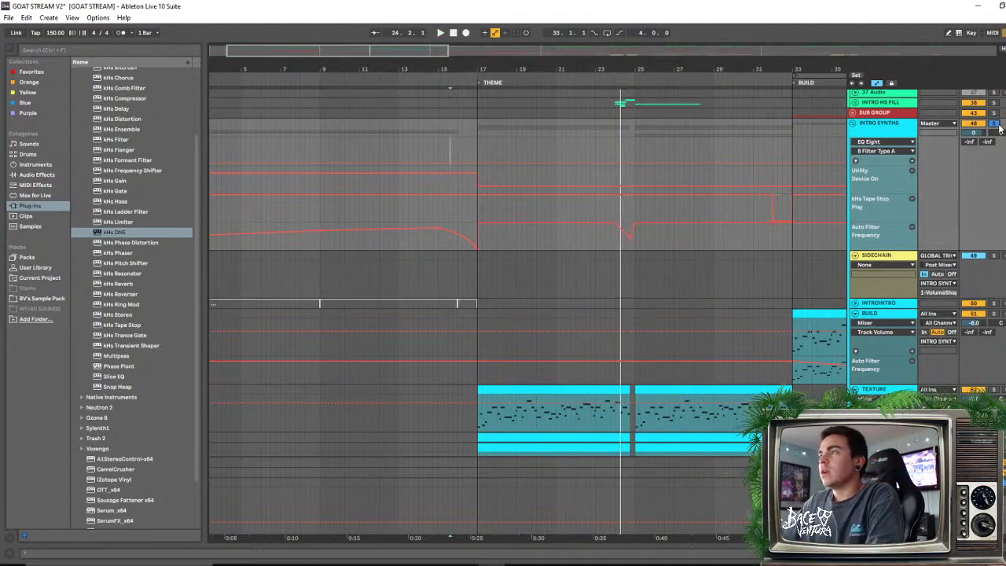
click(393, 138)
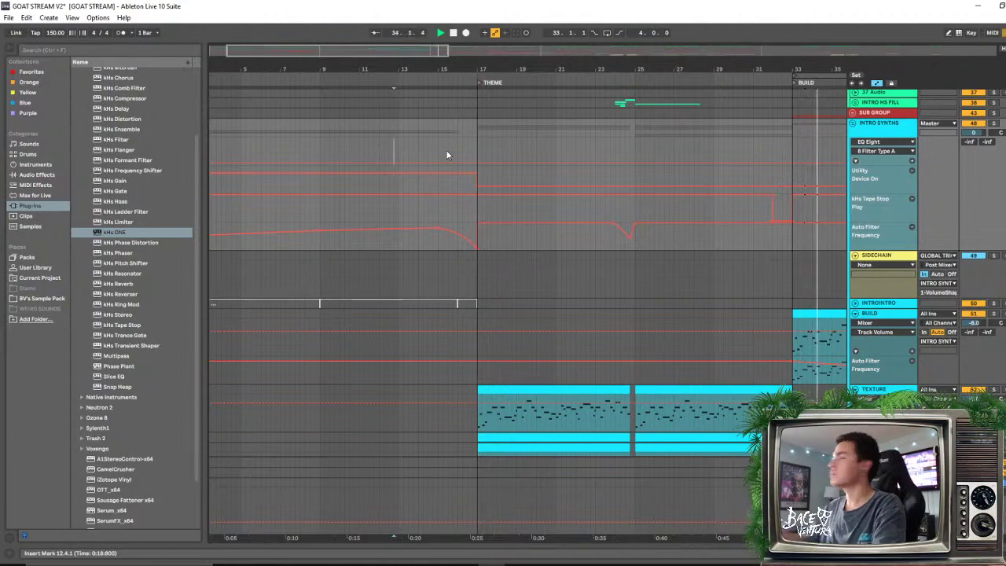
Look over the INTRO, THEME and BUILD sections of the INTRO SYNTHS tracks in the arrangement
key(minus)
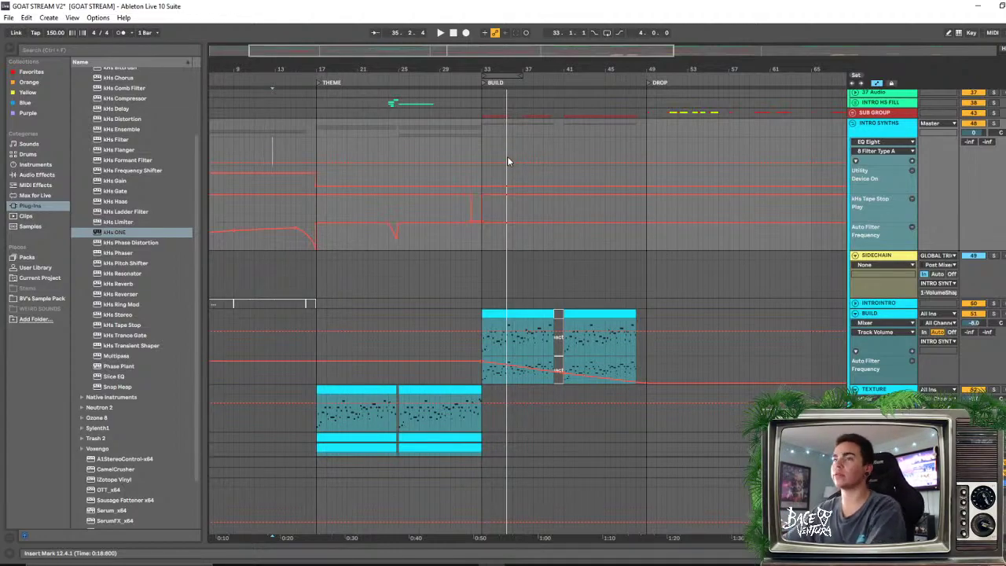
drag(390, 66, 469, 60)
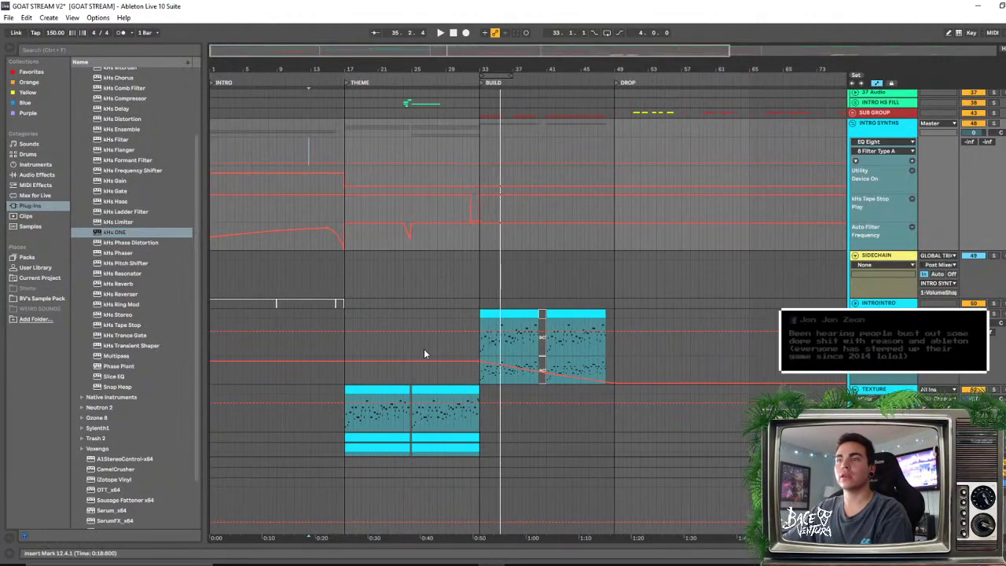
scroll(423, 352, down, 2)
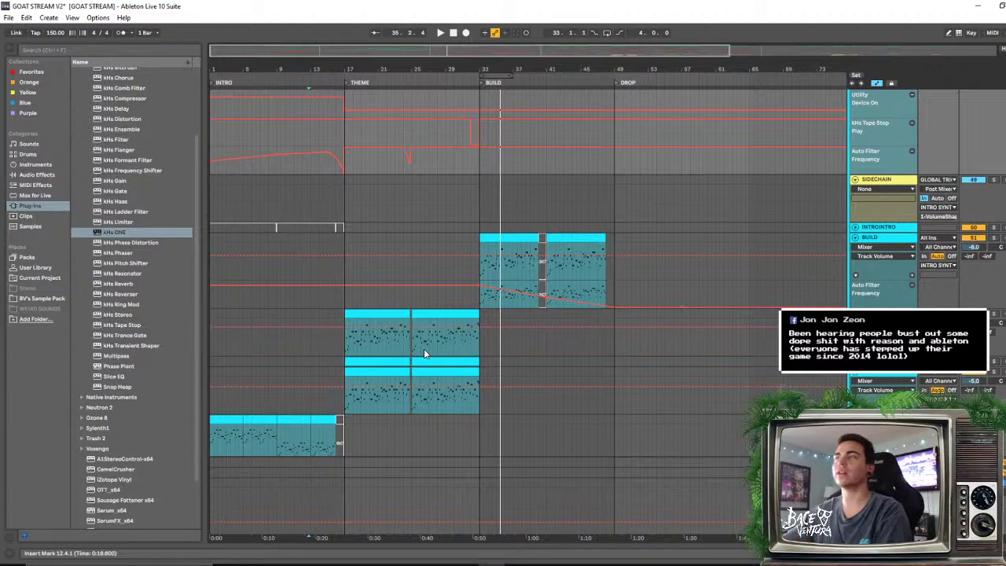
scroll(580, 377, down, 2)
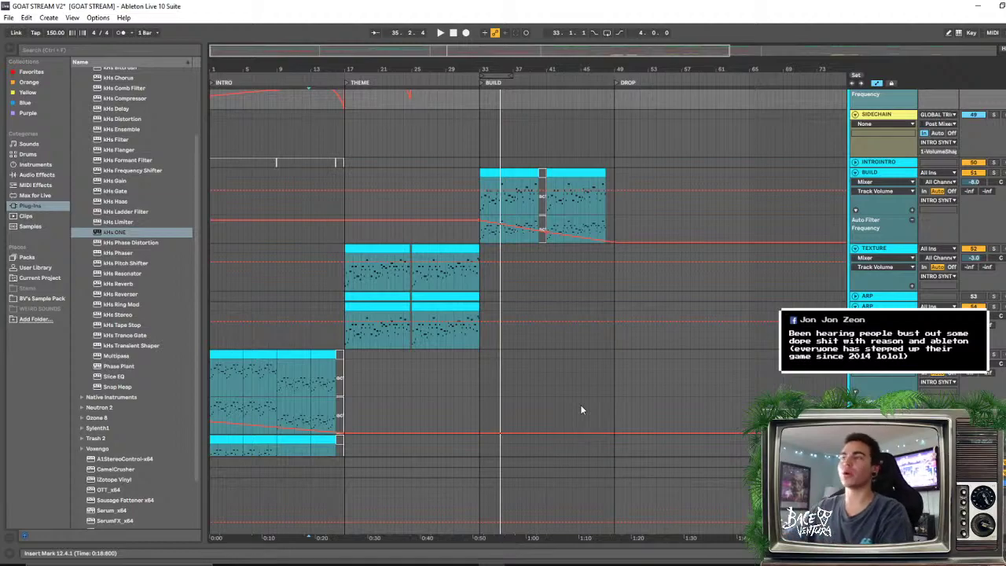
scroll(580, 396, down, 2)
scroll(581, 396, up, 4)
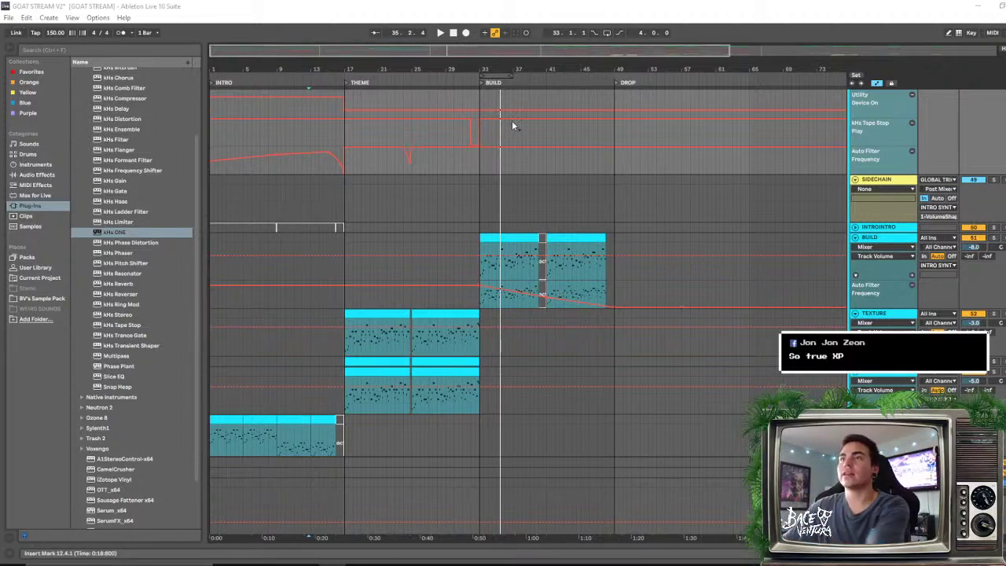
drag(351, 71, 419, 71)
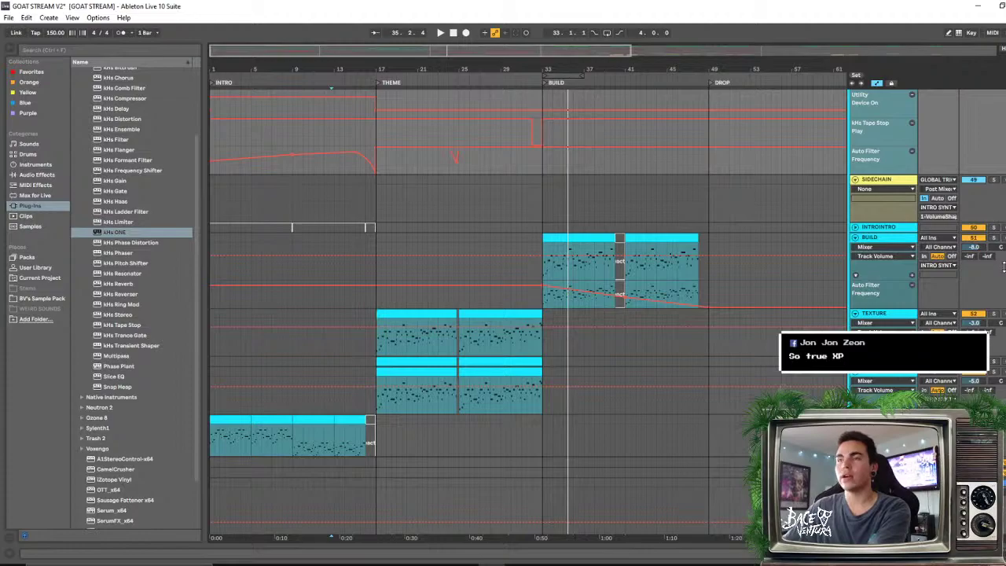
scroll(736, 282, up, 2)
scroll(737, 283, down, 2)
scroll(737, 282, up, 2)
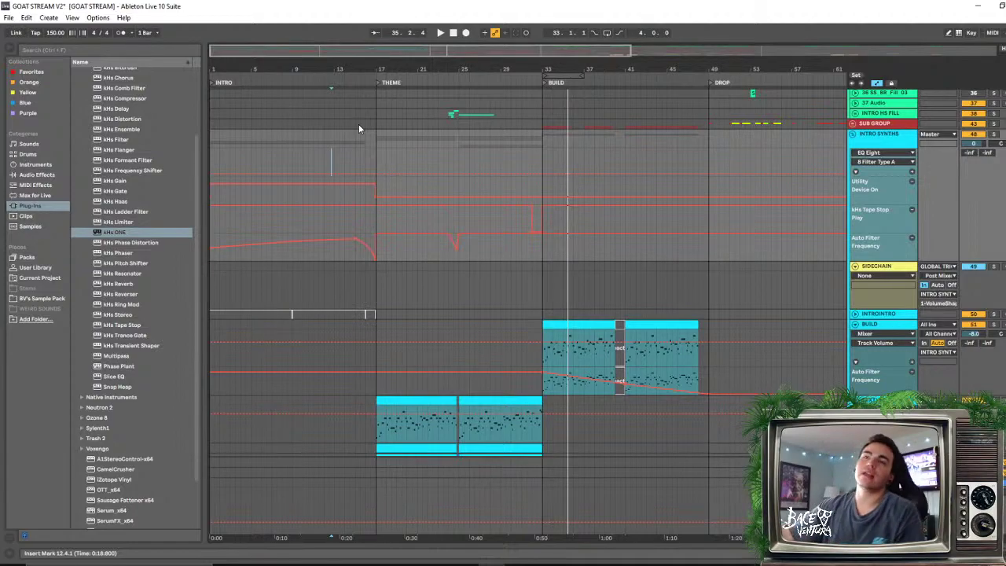
Examine the THEME section's INTRO SYNTHS automation and clips, especially the filter dip and clip gap before bar 25
click(377, 141)
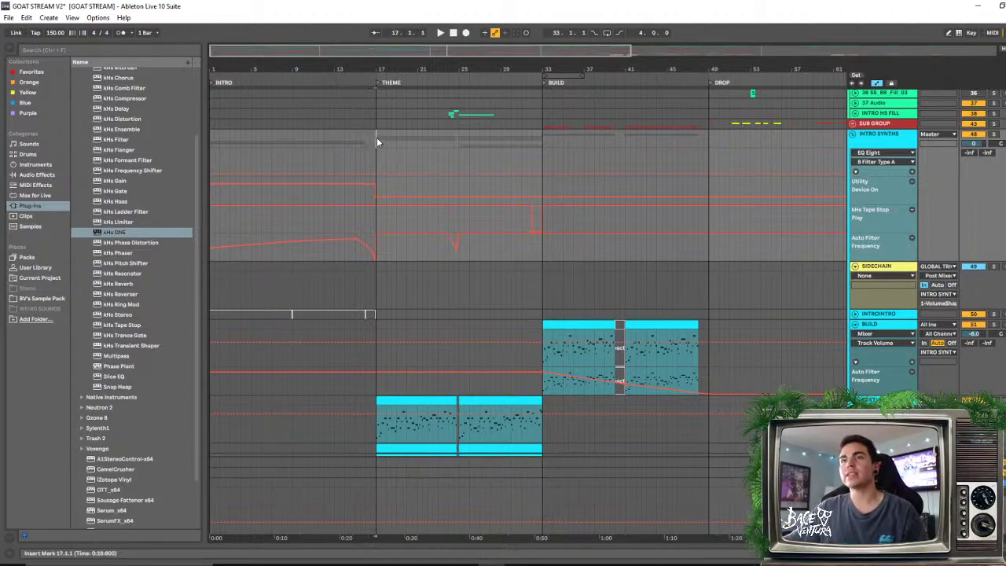
drag(454, 139, 432, 162)
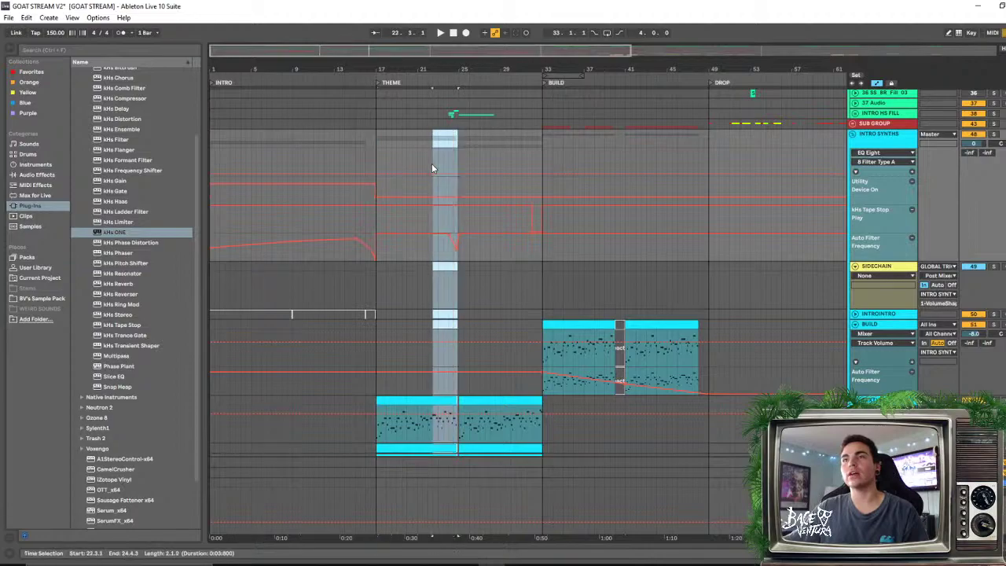
click(459, 141)
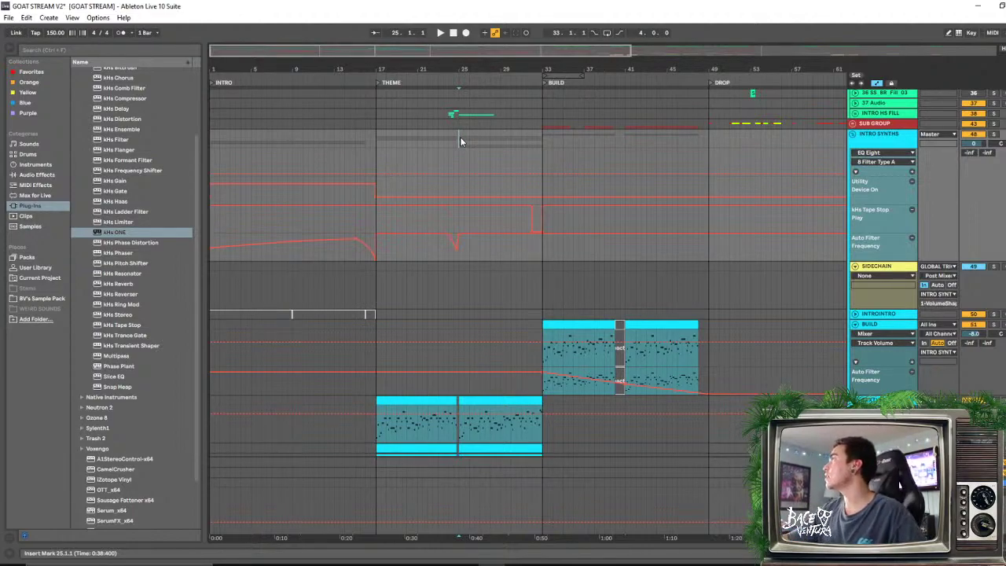
click(377, 147)
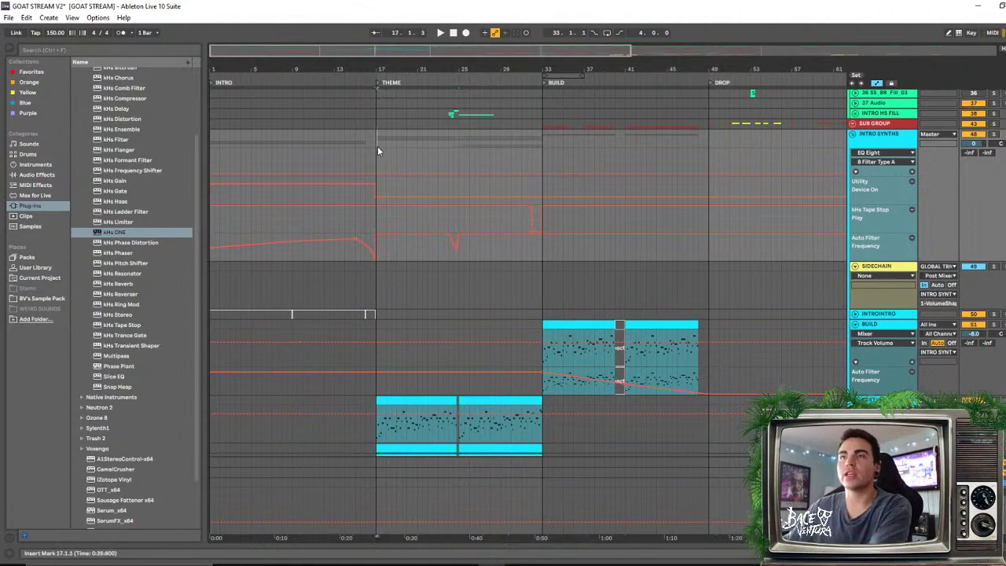
drag(390, 71, 349, 139)
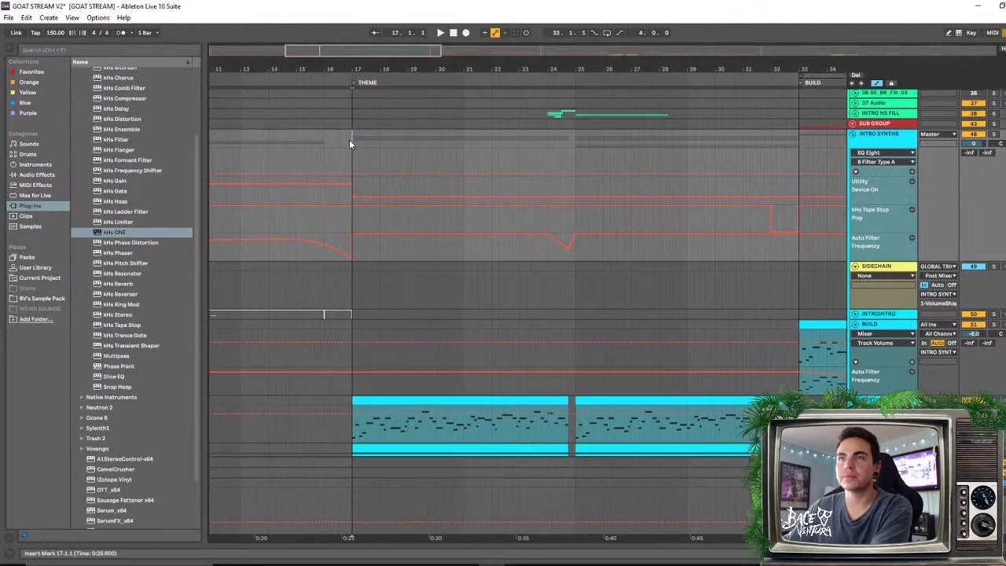
right_click(470, 149)
click(425, 150)
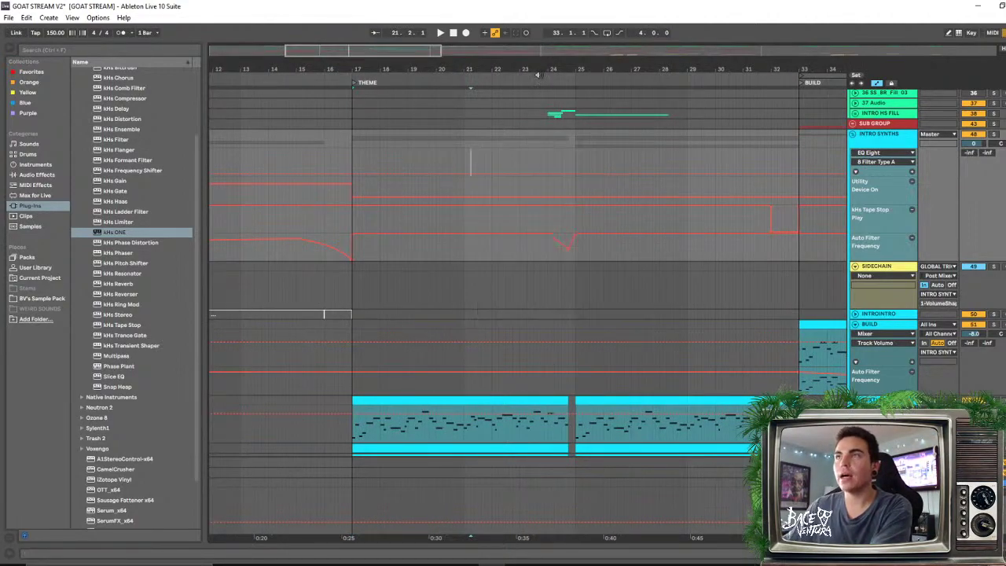
key(minus)
click(395, 161)
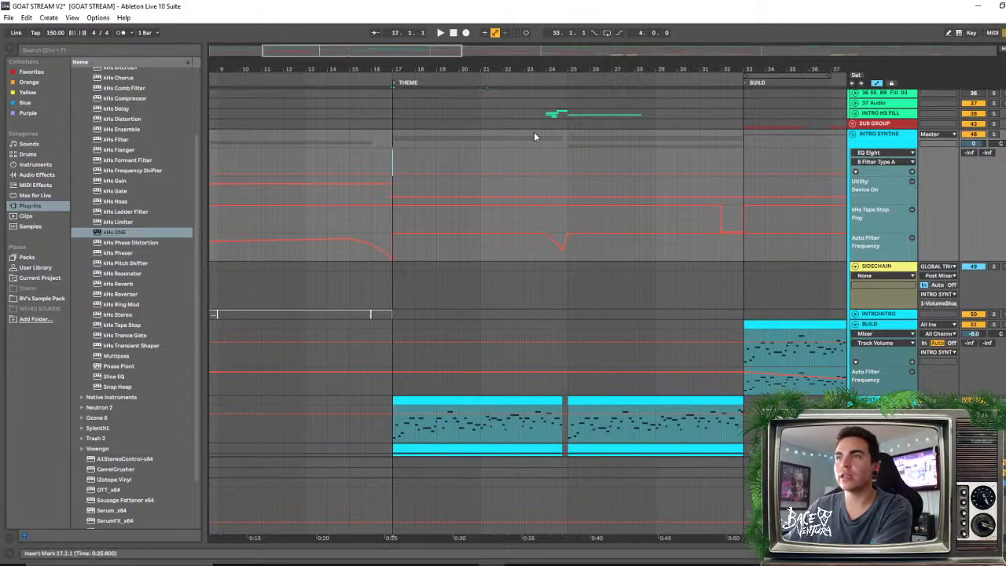
scroll(553, 206, down, 5)
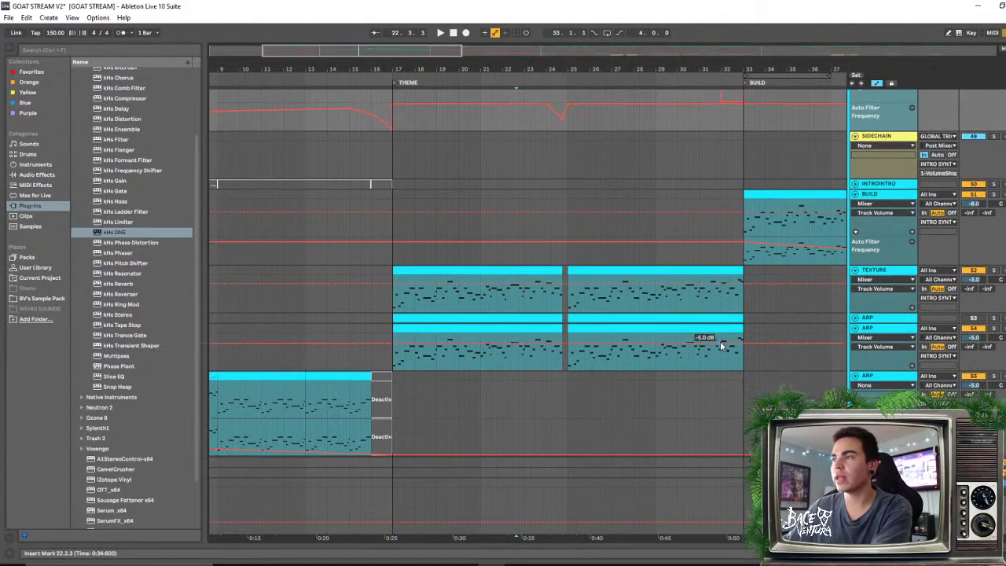
click(519, 141)
scroll(481, 161, up, 3)
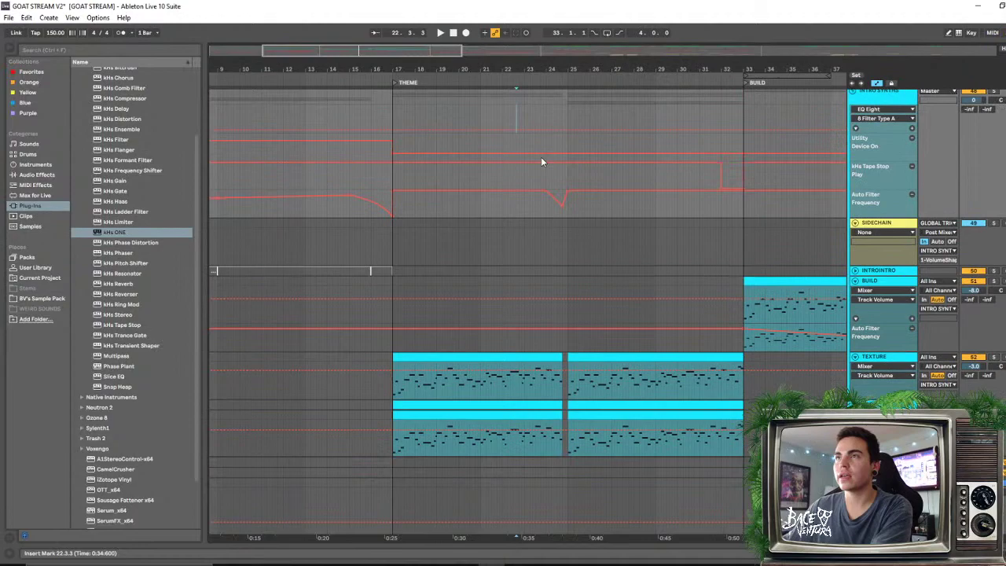
Play the THEME transition from bar 24.1.1 to hear the filter dip on INTRO SYNTHS
click(549, 112)
key(space)
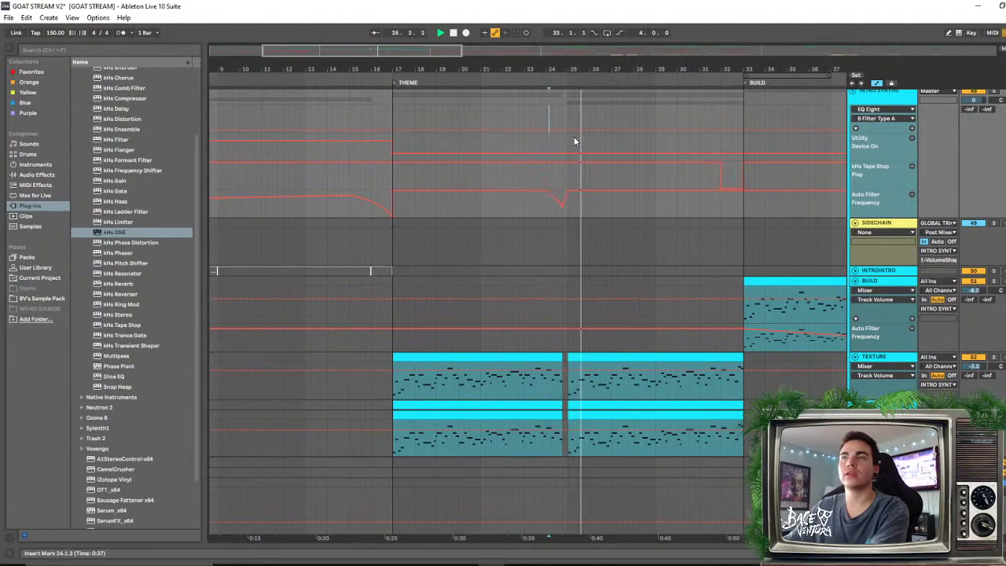
key(space)
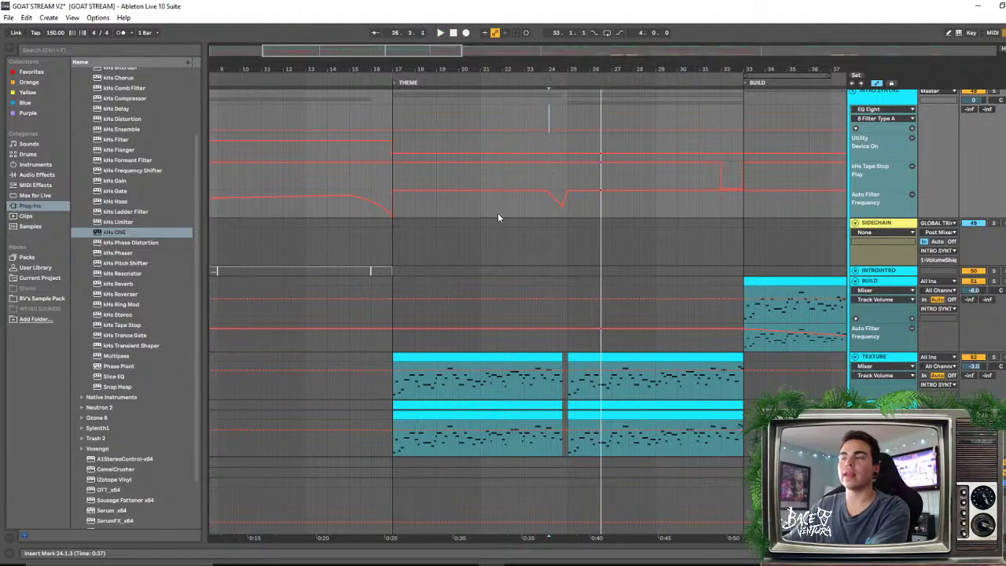
Check the TEXTURE, ARP, TOP SAW and REESE clips in THEME and replay the bar 25 transition from 20.4.3 and 23.2.1
scroll(497, 213, down, 4)
scroll(675, 356, down, 7)
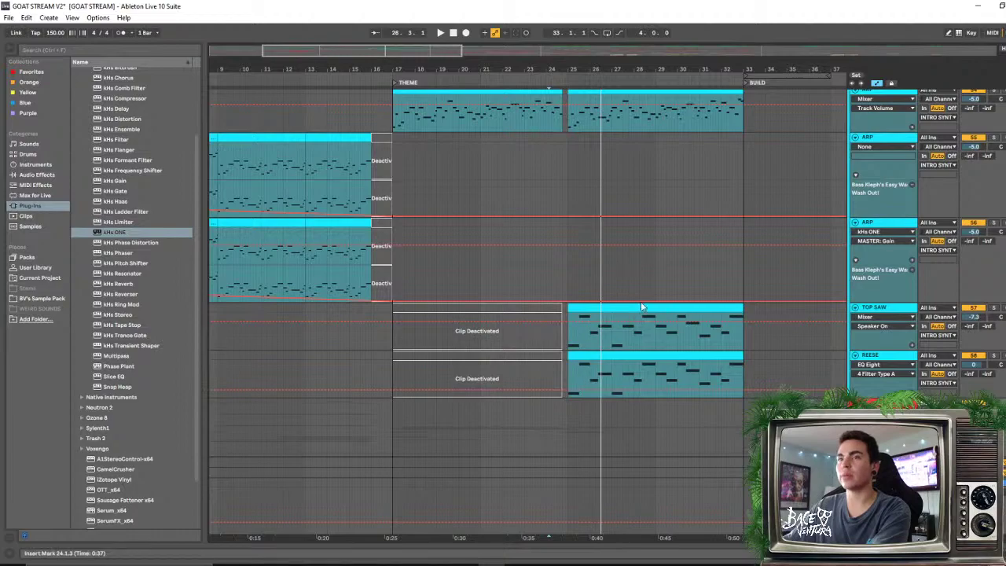
scroll(642, 308, up, 5)
click(476, 203)
key(space)
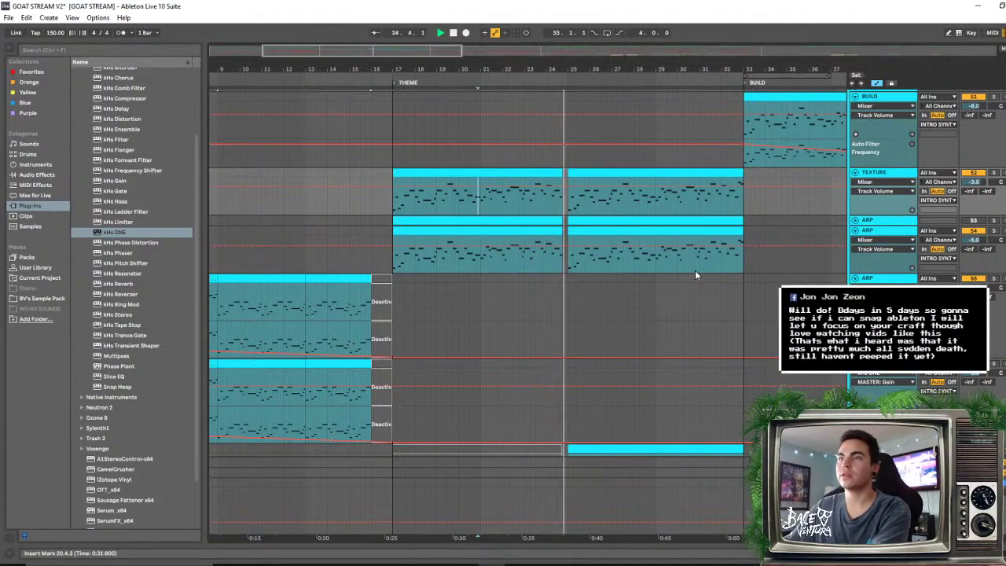
scroll(572, 205, up, 5)
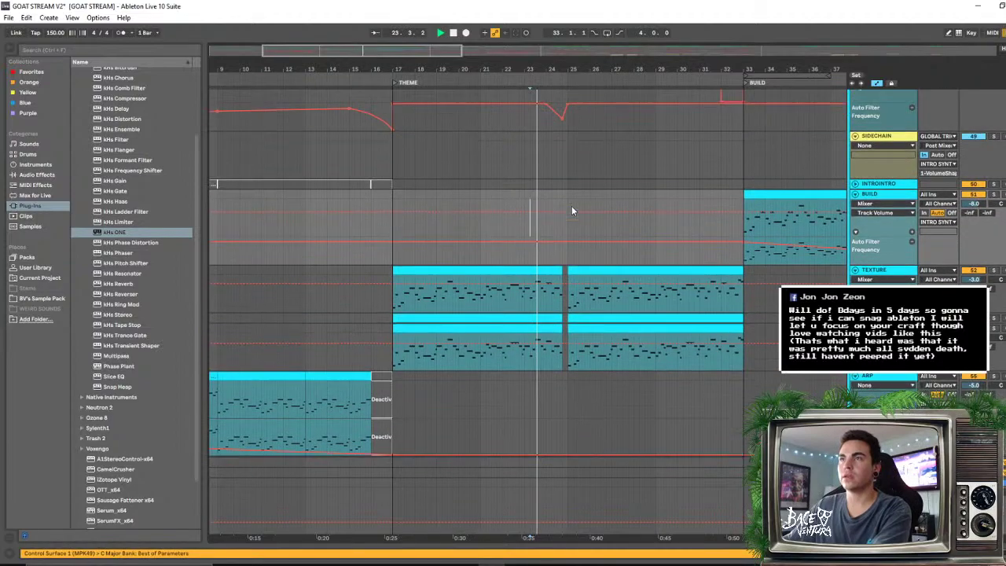
key(space)
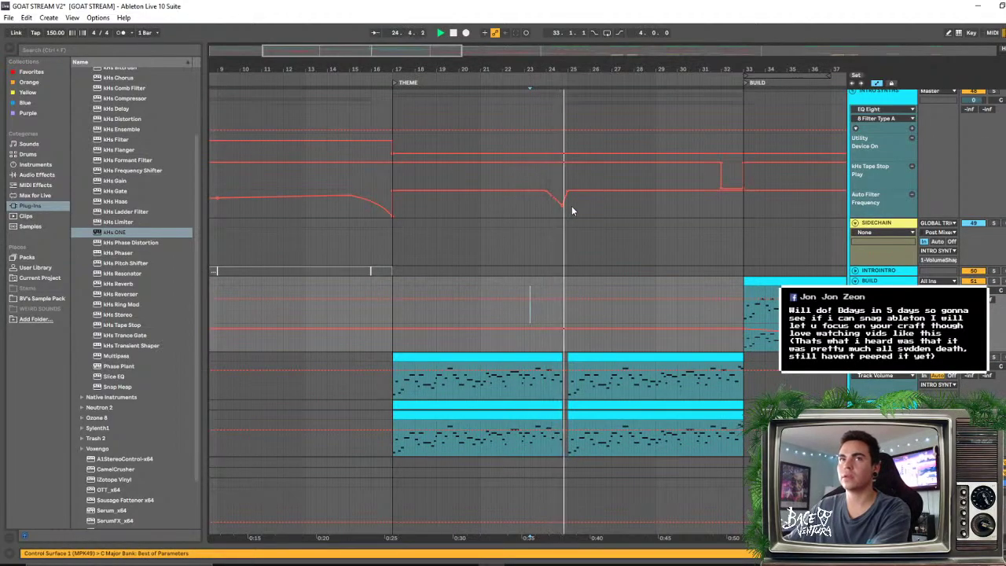
Expand the INTRO HS FILL group to show its individual effect clips around bars 24 and 25
scroll(544, 206, up, 3)
scroll(605, 206, up, 8)
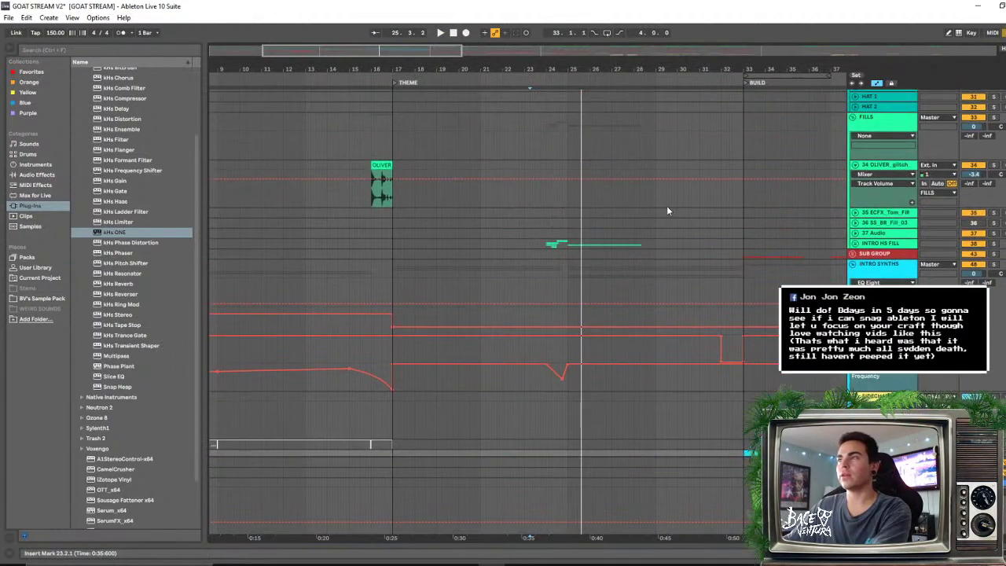
scroll(638, 224, down, 7)
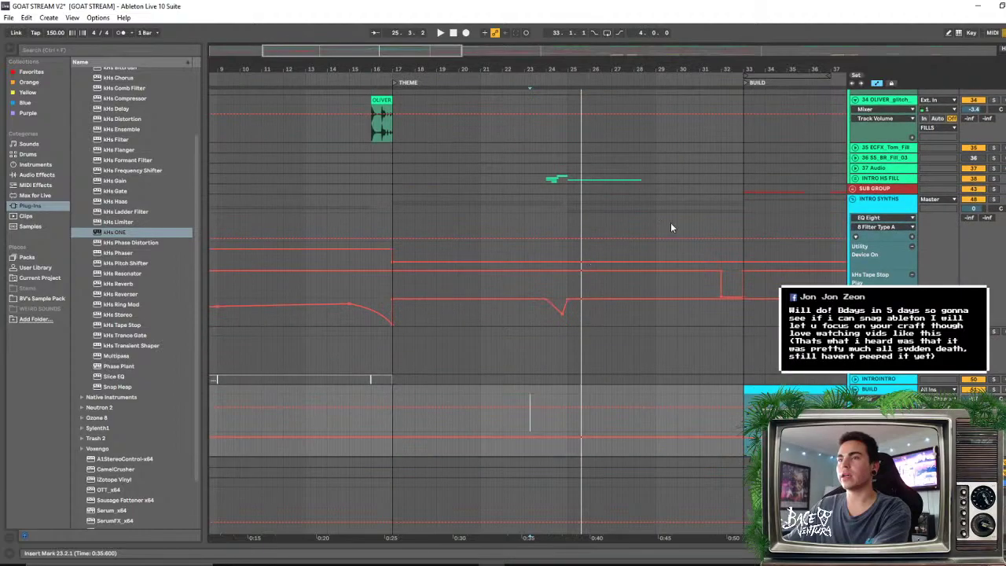
click(854, 180)
scroll(684, 191, down, 4)
drag(556, 69, 512, 162)
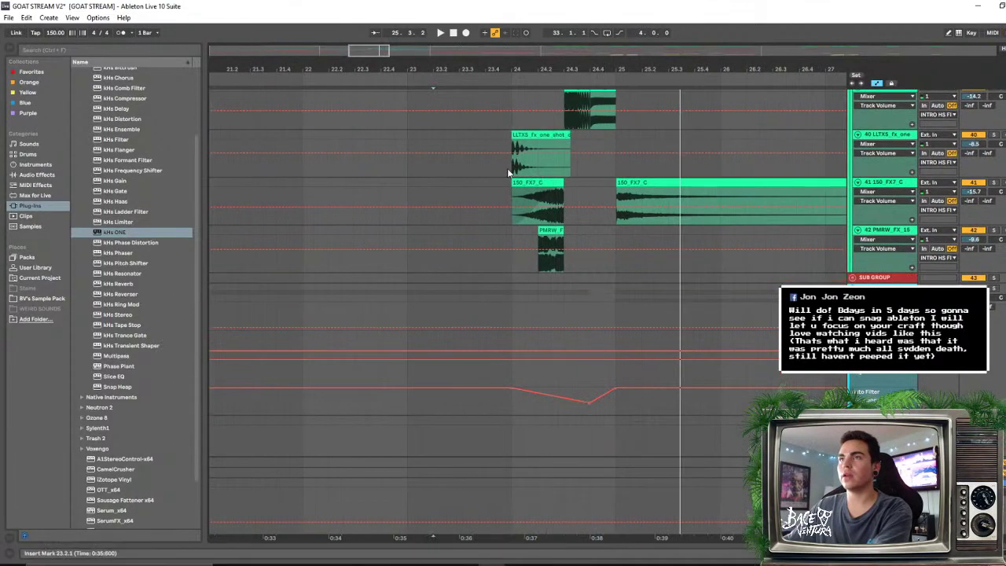
Listen to the INTRO HS FILL effects from bar 23.4.1
click(487, 138)
key(space)
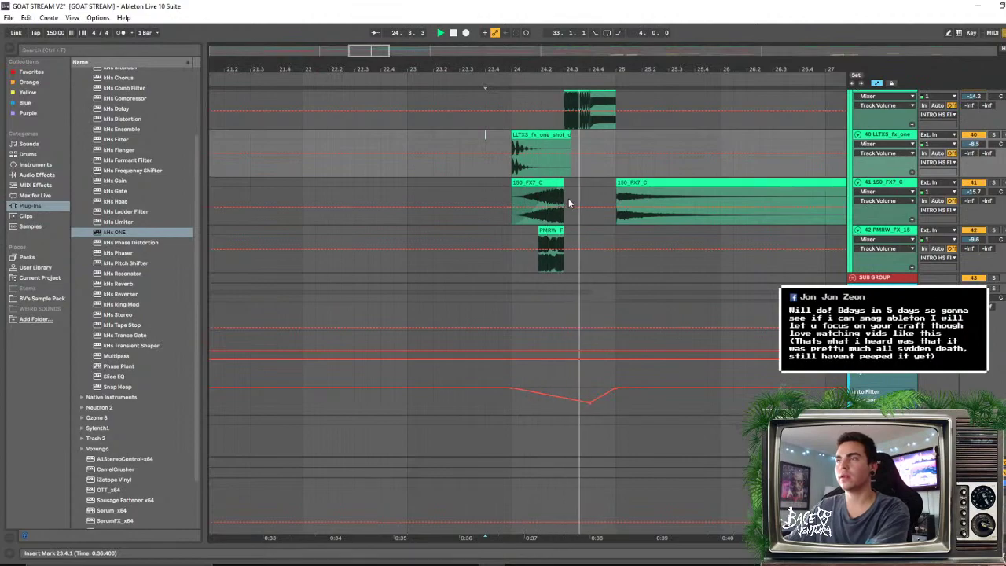
key(space)
key(space)
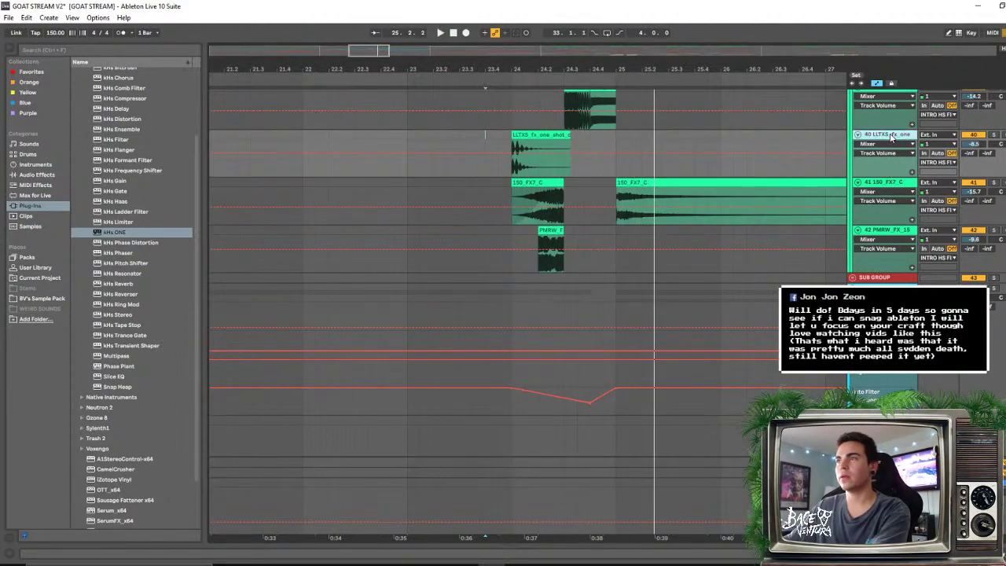
Raise the LLTXS_fx_one, 150_FX7_C and PMRW_FX tracks to -6.9, -14.1 and -8.0 dB and replay the fill
click(889, 232)
key(space)
key(space)
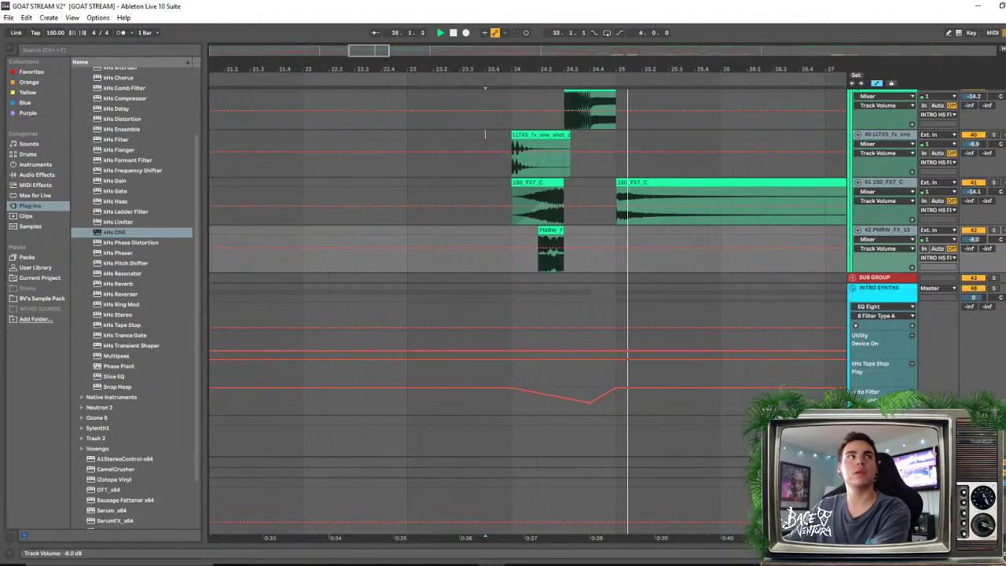
key(space)
key(space)
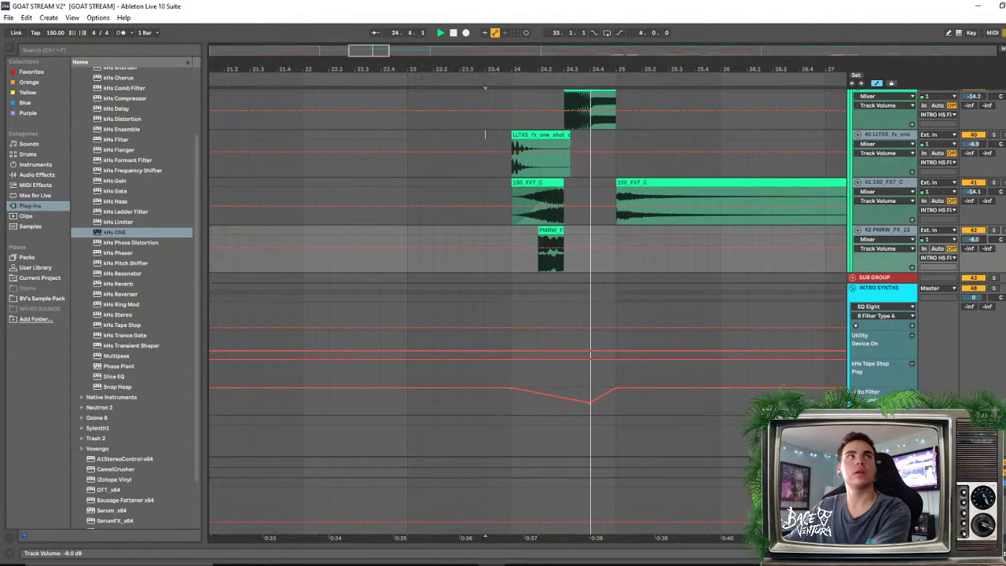
key(space)
key(space)
key(space)
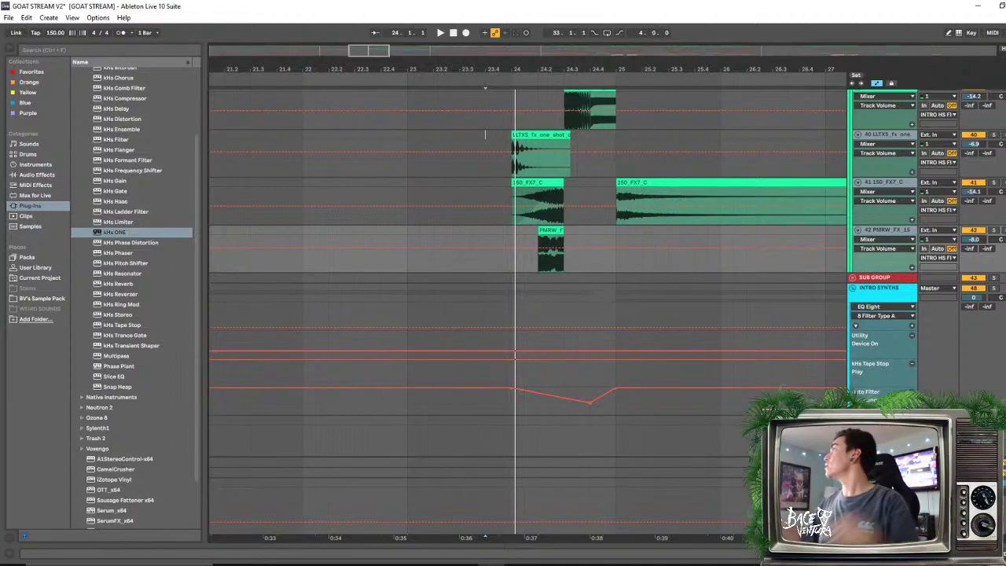
Play the arrangement from bar 24.1.1 through the rest of THEME into BUILD to check the louder fill
click(508, 233)
key(space)
drag(550, 83, 550, 68)
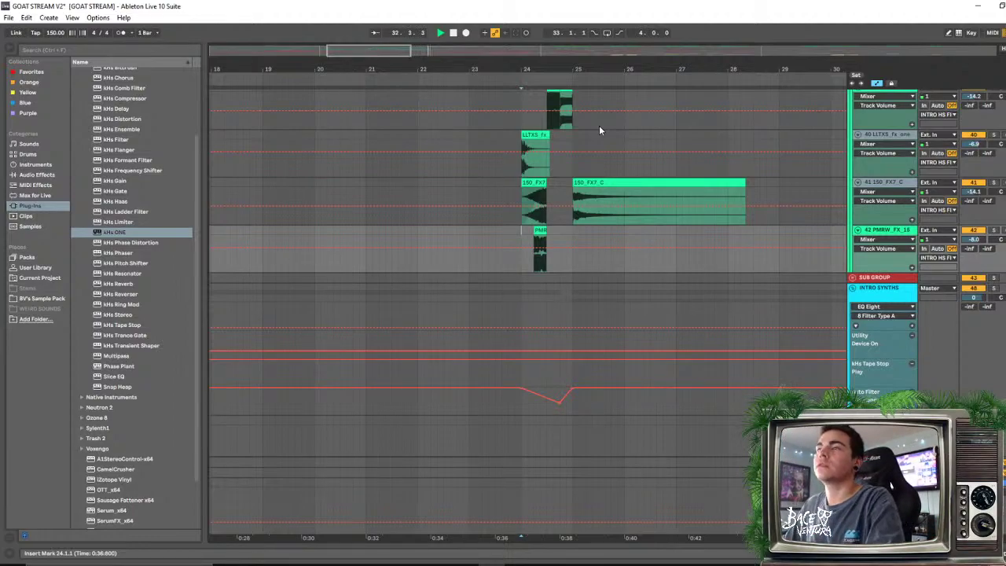
drag(645, 73, 589, 99)
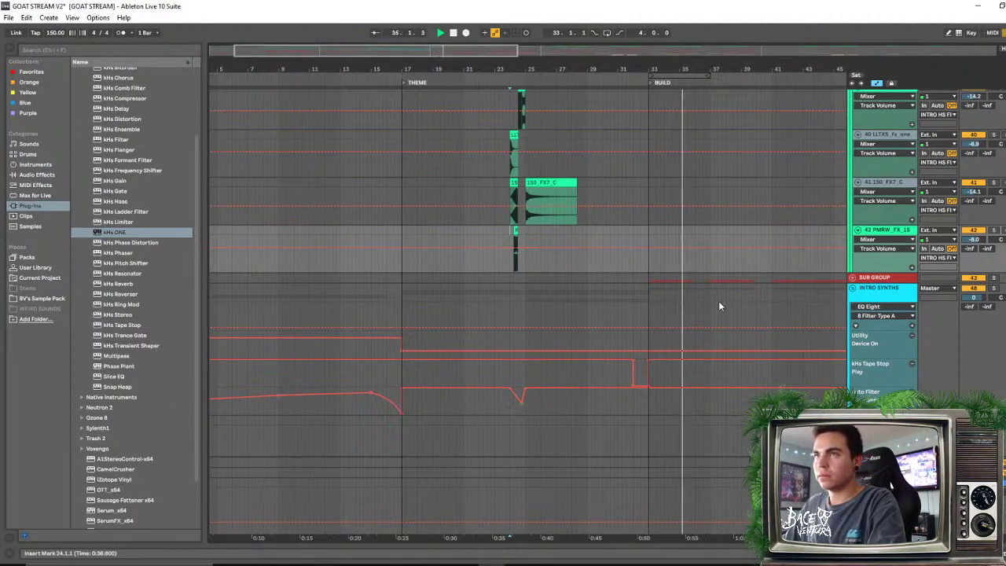
Stop playback and collapse the FILLS and PERC groups in the arrangement
scroll(720, 305, up, 3)
scroll(719, 306, up, 3)
drag(744, 72, 550, 73)
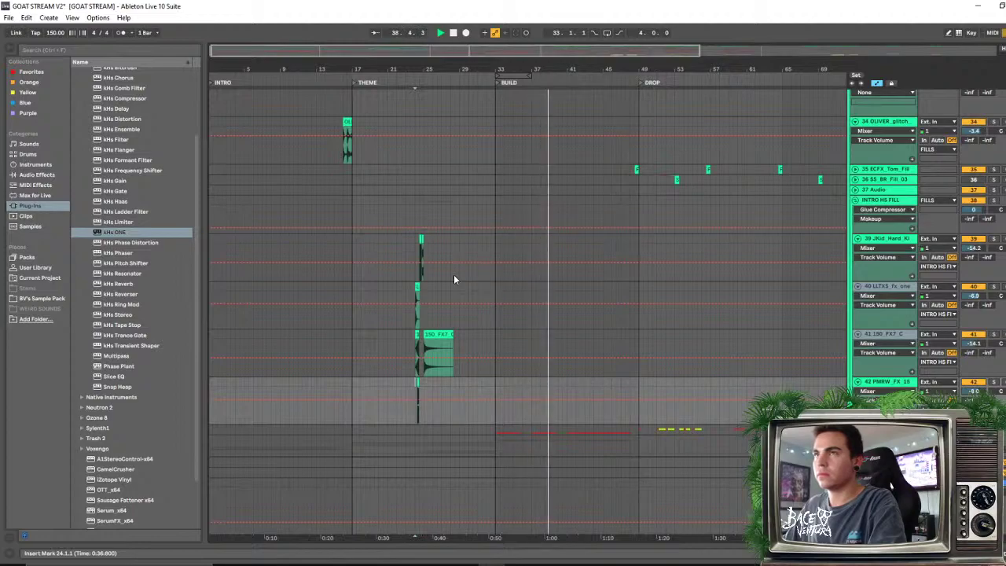
scroll(479, 312, up, 3)
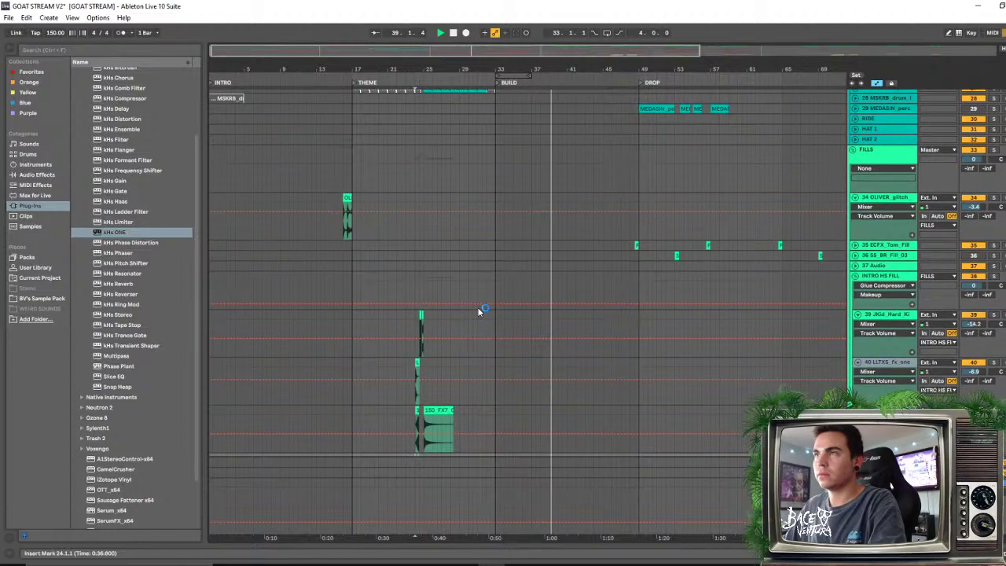
click(854, 150)
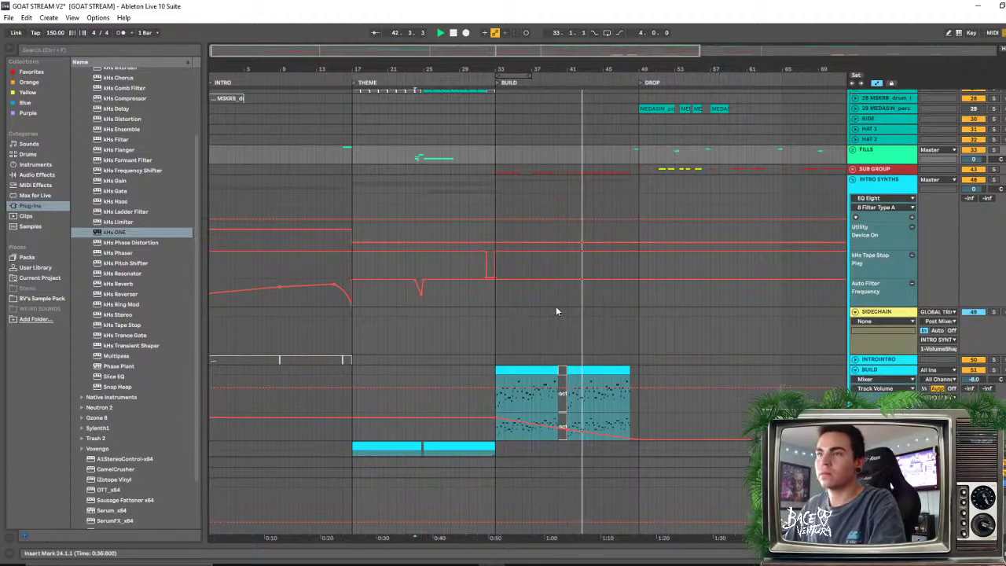
scroll(551, 260, up, 5)
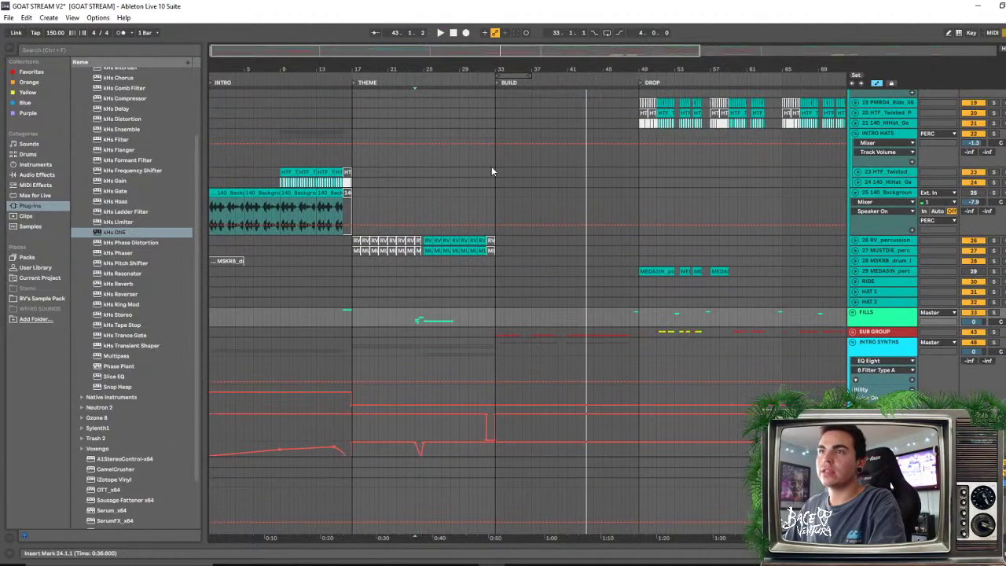
drag(486, 153, 560, 158)
scroll(676, 188, up, 4)
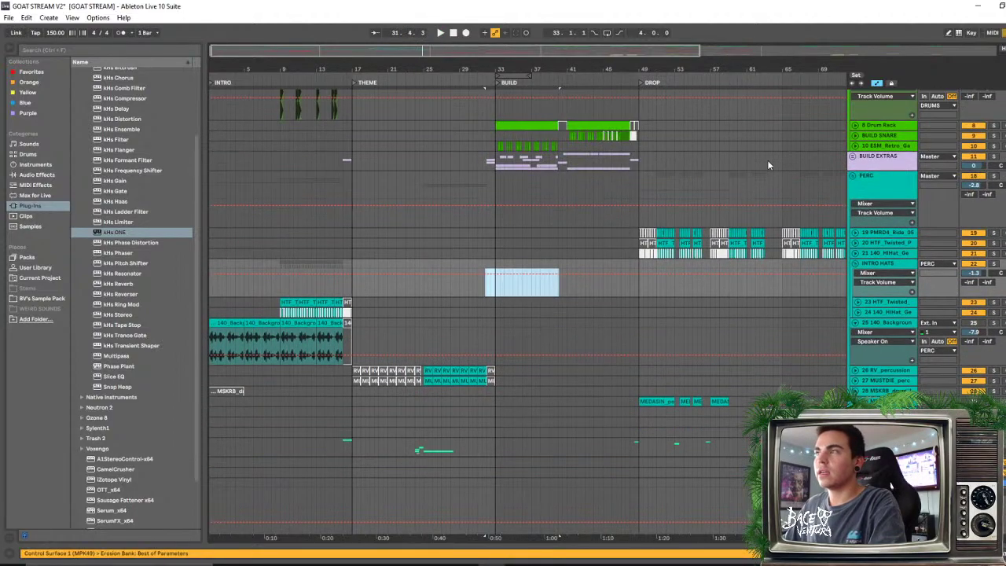
click(853, 177)
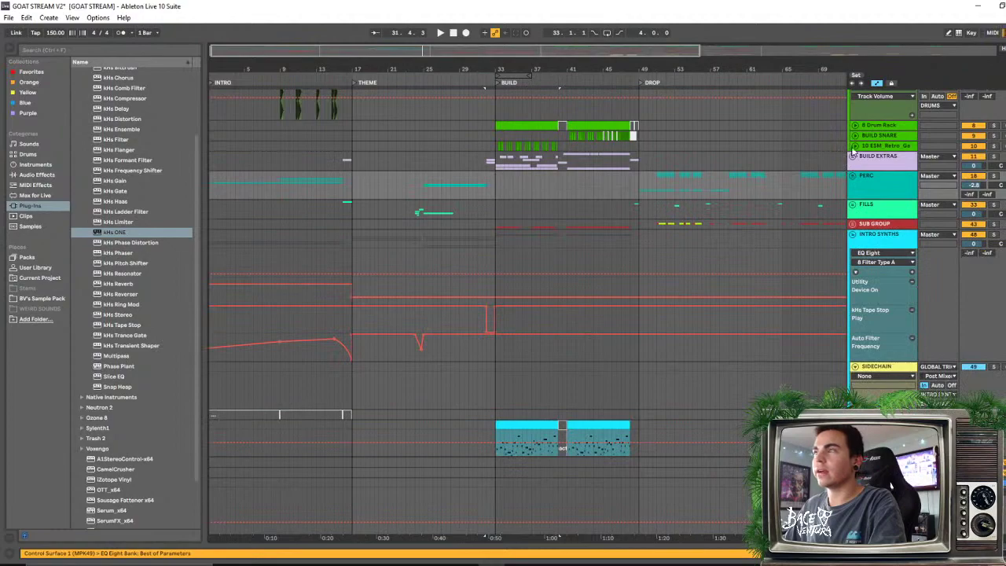
Expand the ESM_Retro drum track and audition it soloed from the start of BUILD
click(855, 146)
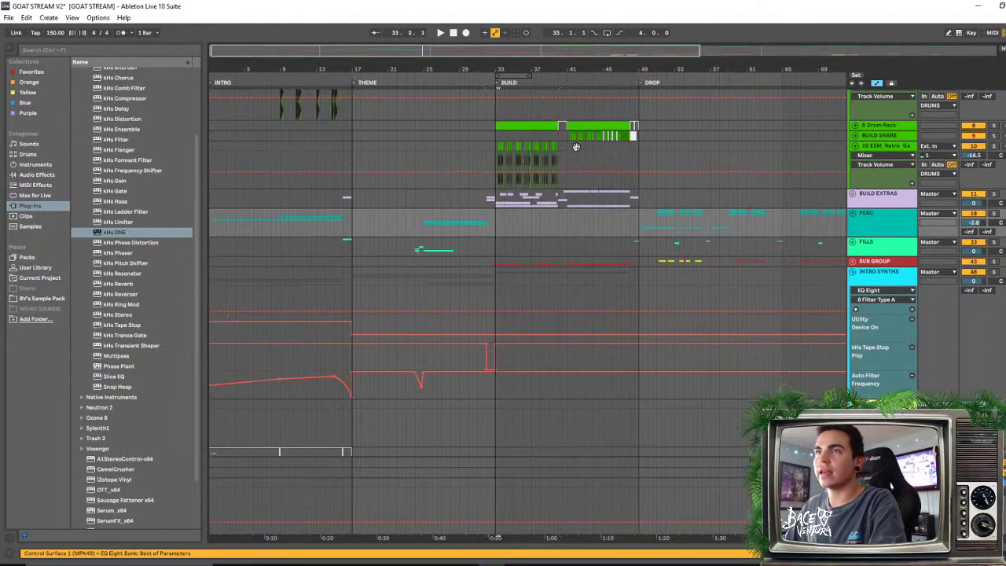
click(576, 147)
key(space)
click(995, 147)
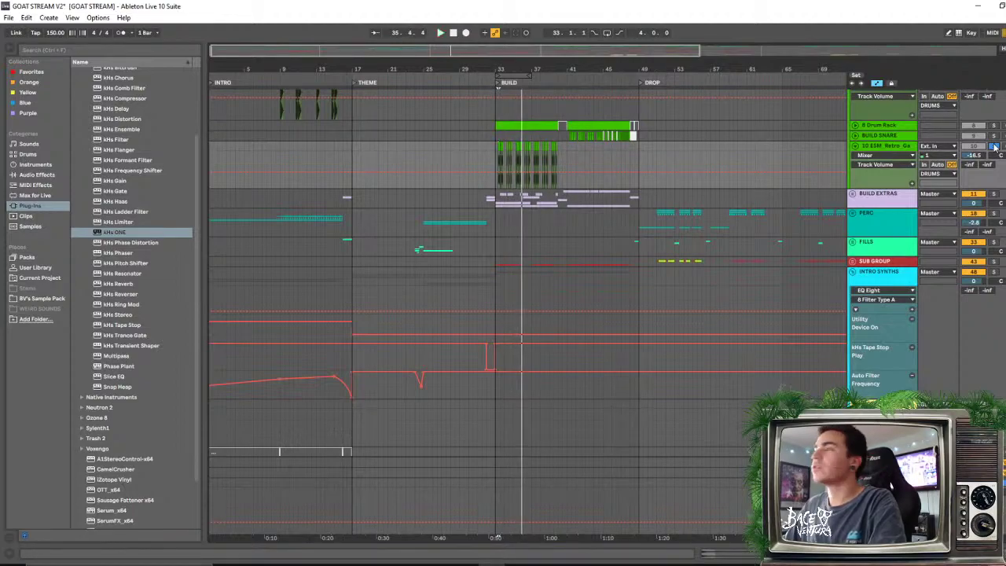
Audition the BUILD SNARE track soloed from bar 41 and mark bars 41 to 45 on the ESM_Retro track below
scroll(567, 153, up, 3)
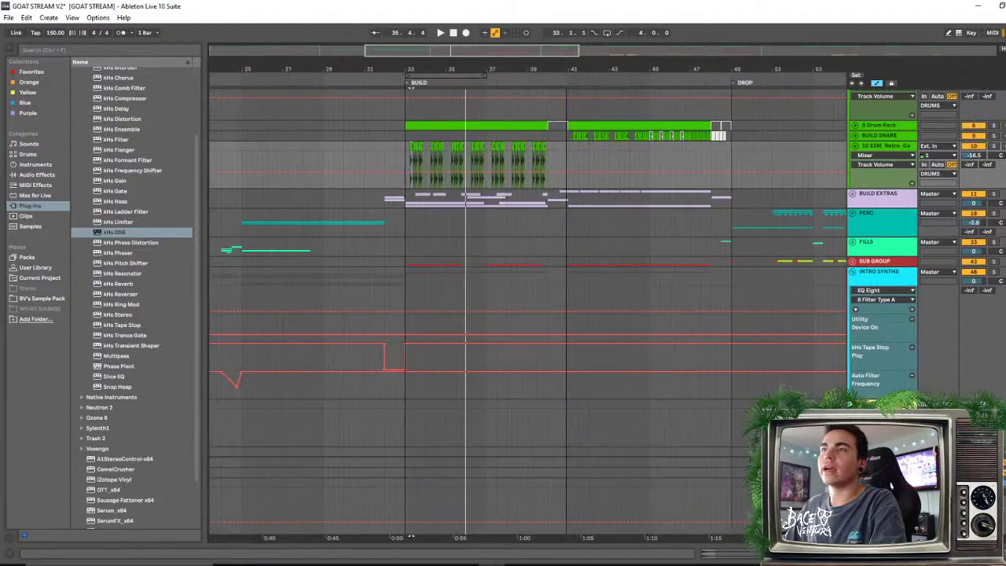
click(575, 135)
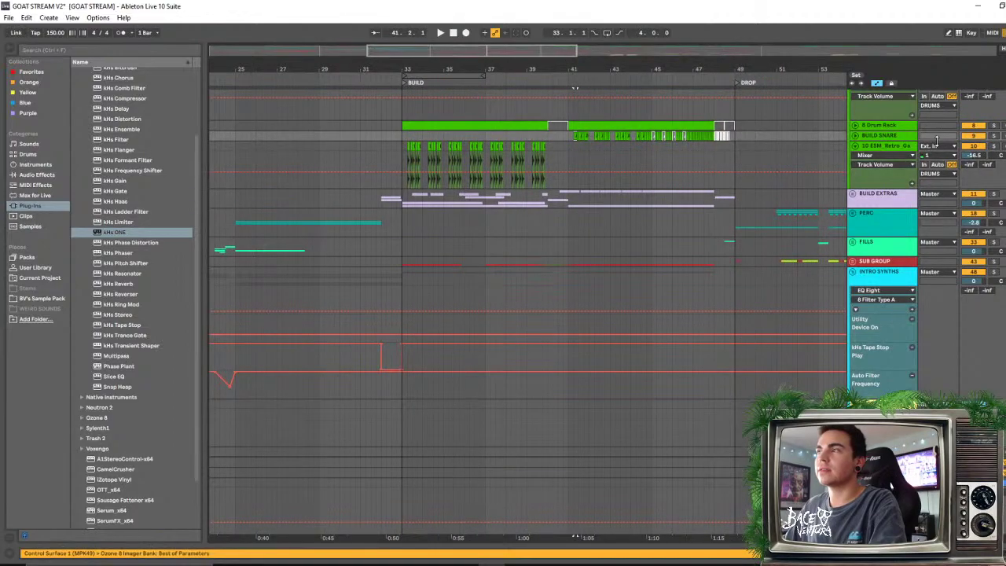
click(994, 136)
key(space)
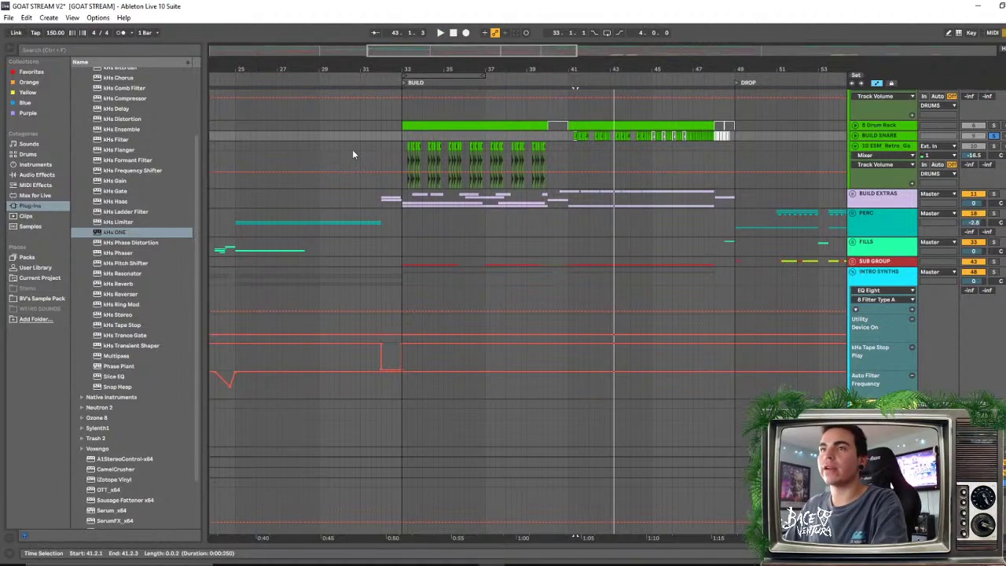
key(space)
shift+click(568, 137)
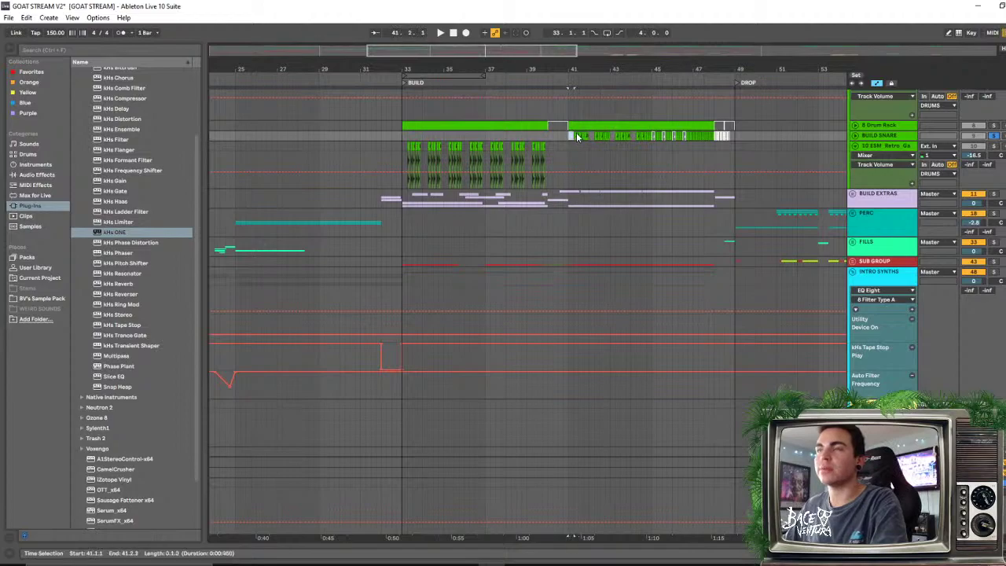
drag(641, 140, 650, 182)
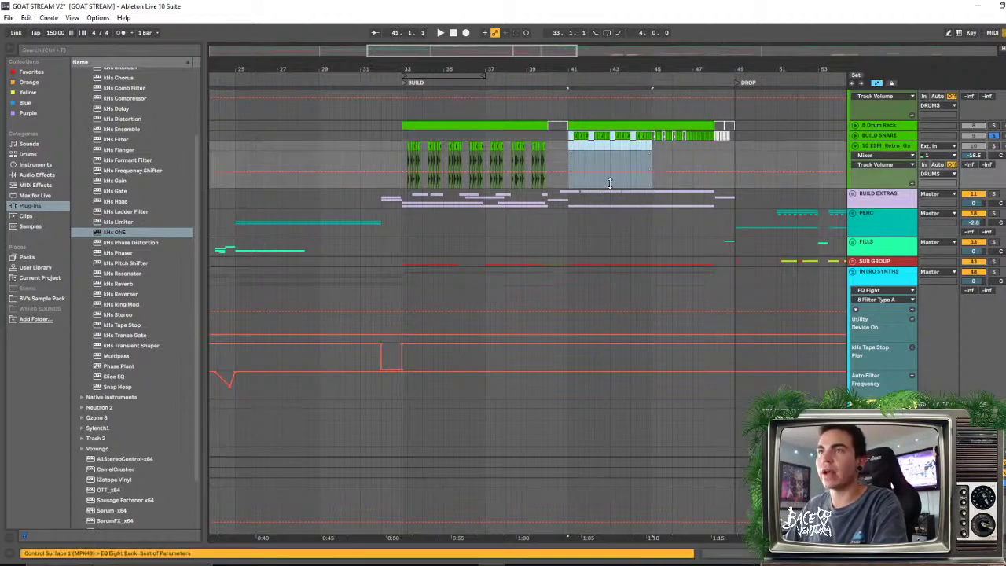
Unsolo BUILD SNARE, play from the start of BUILD and set the ESM_Retro track's volume to -15.8 dB
click(399, 138)
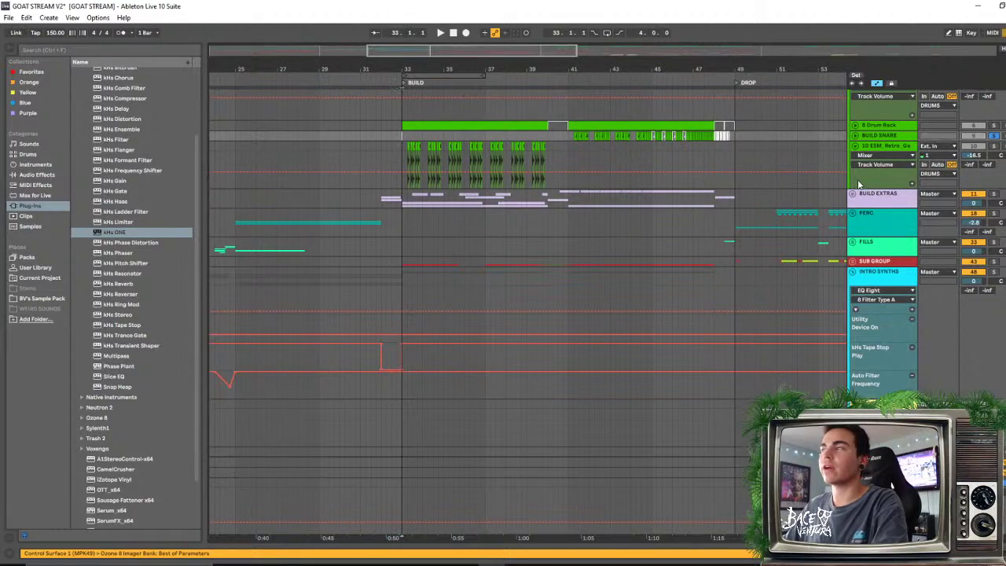
click(994, 136)
key(space)
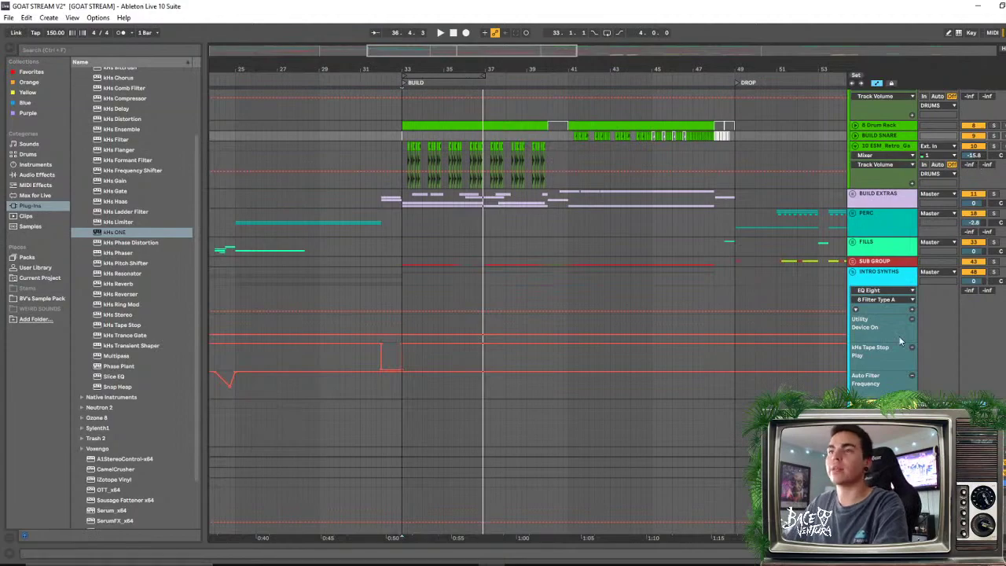
Play the arrangement from bar 30 into BUILD to check the build drums in context
scroll(597, 275, down, 5)
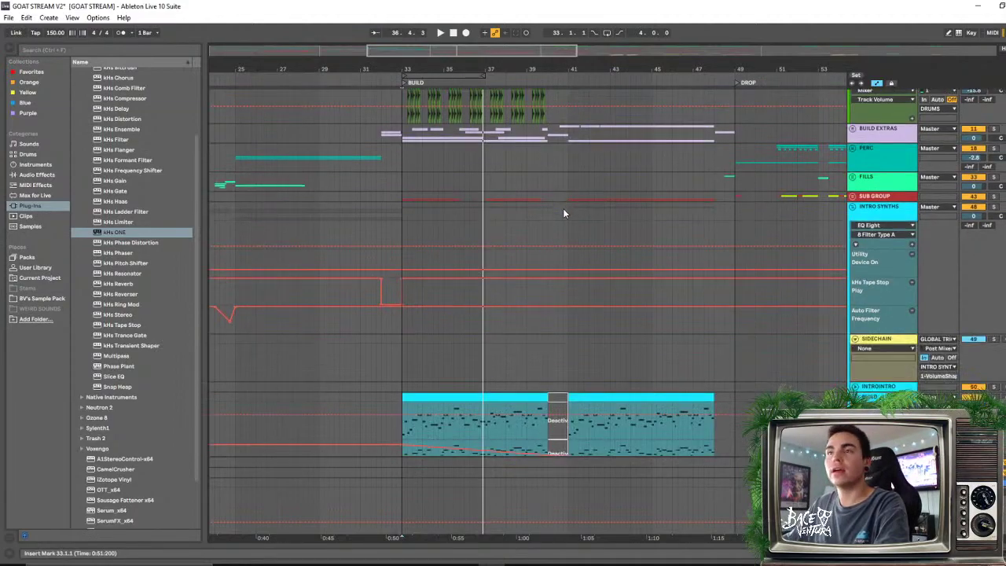
scroll(568, 292, up, 3)
scroll(581, 283, up, 6)
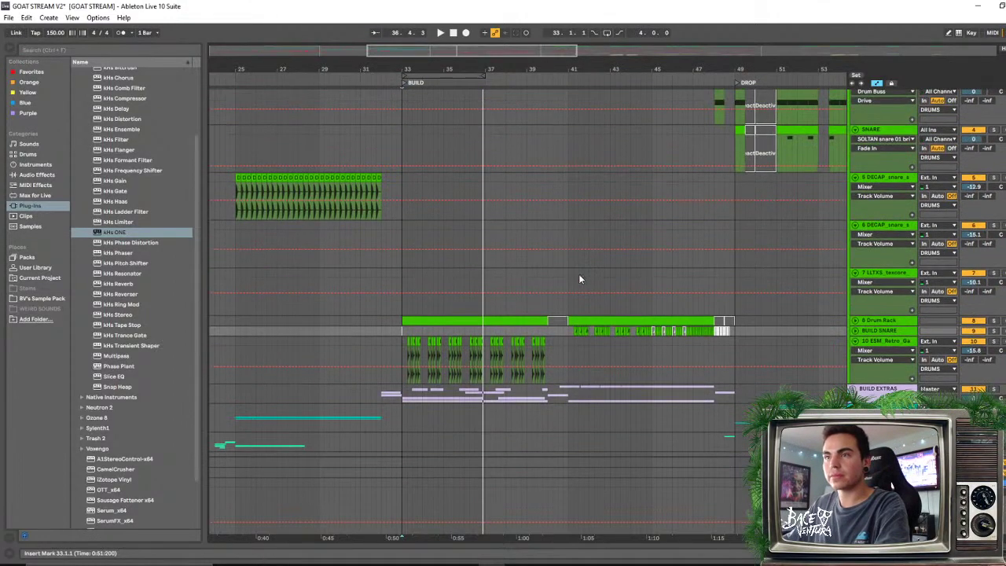
scroll(578, 283, down, 2)
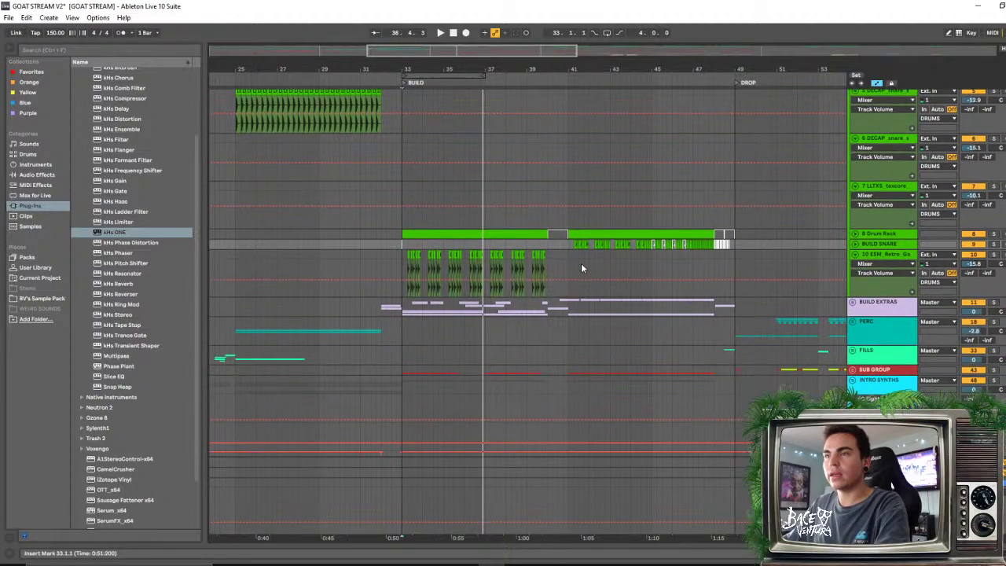
scroll(404, 252, down, 3)
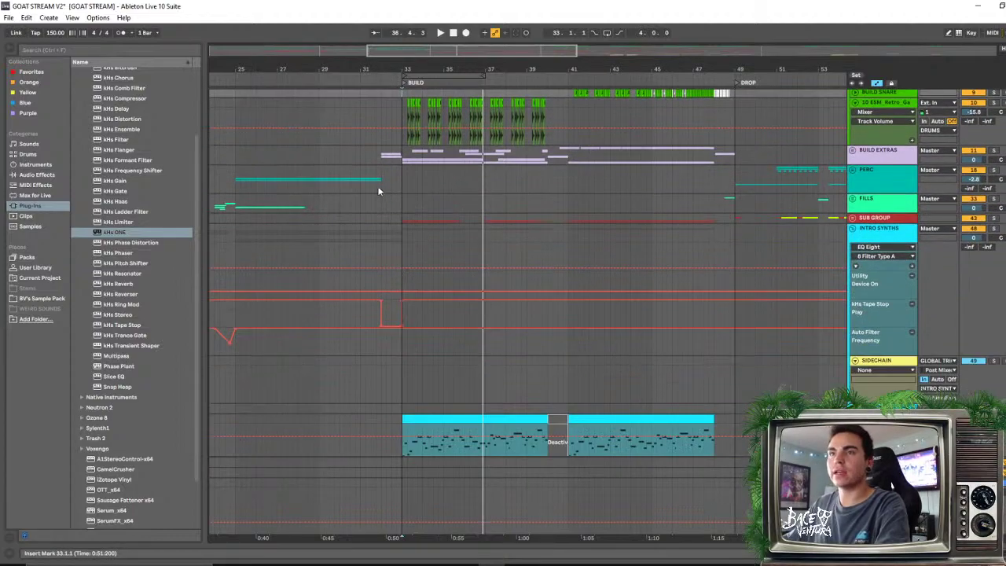
scroll(424, 196, up, 2)
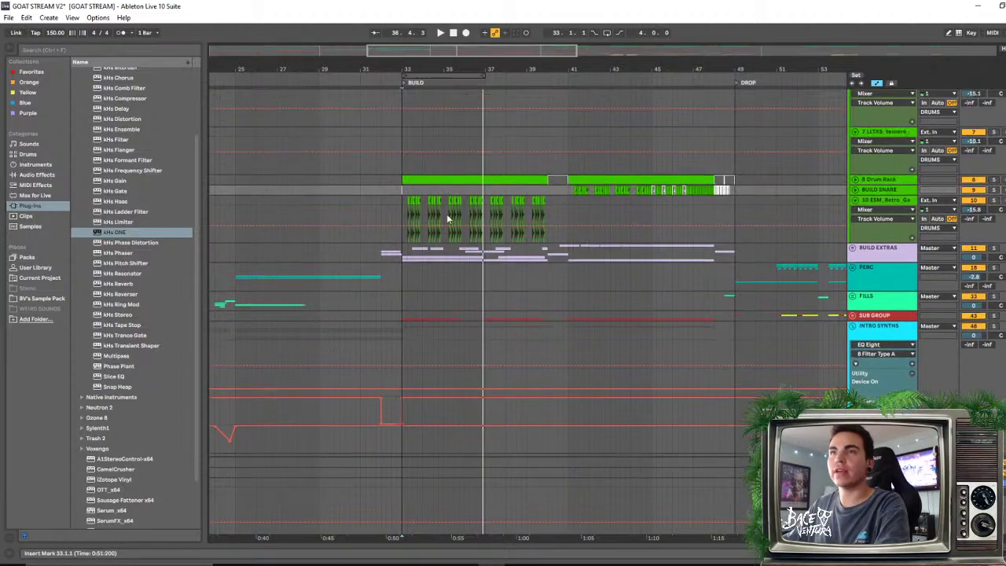
click(351, 182)
click(351, 182)
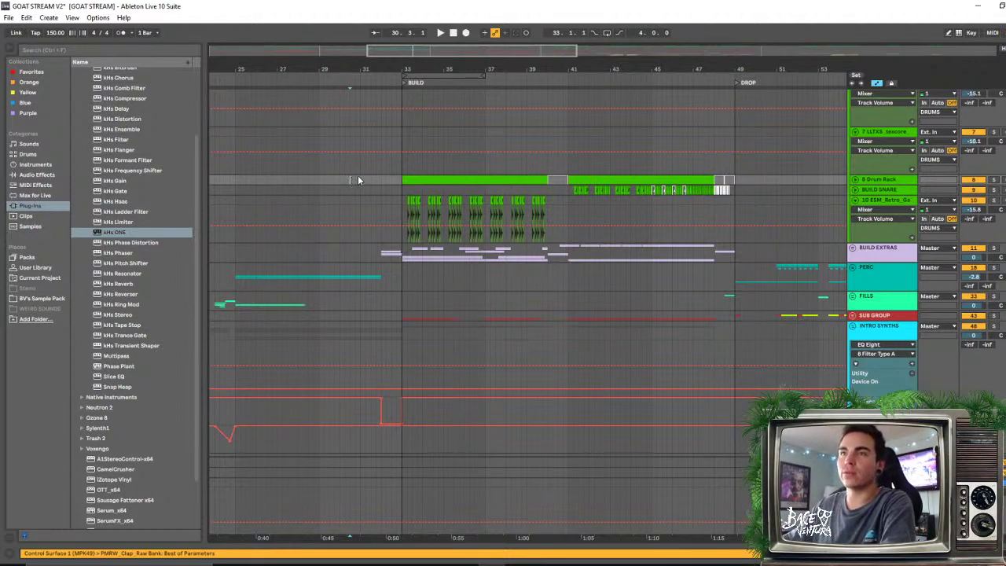
key(space)
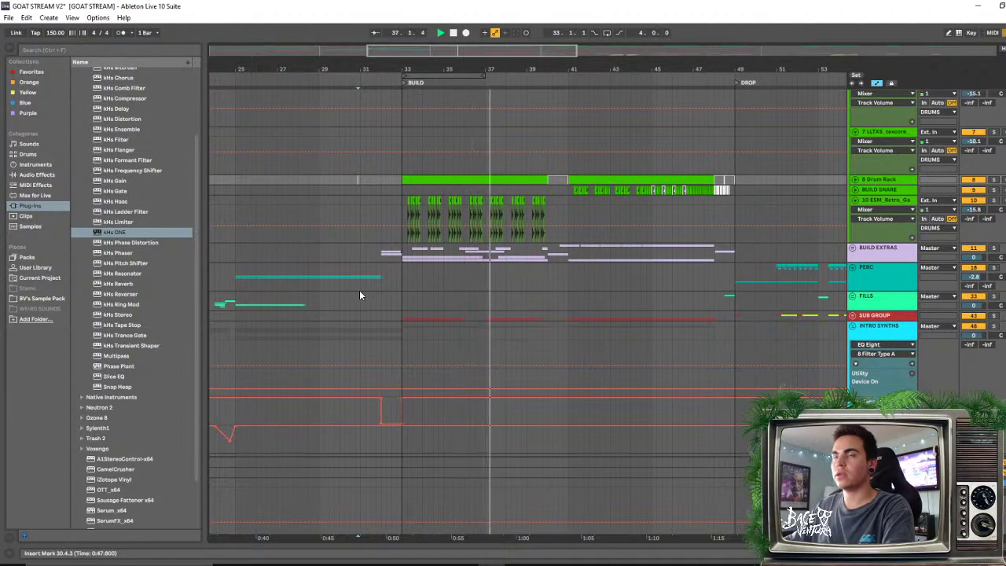
Replay the transition from bar 31, expand the 8 Drum Rack track and set its volume to -4.7 dB
scroll(362, 293, up, 3)
scroll(708, 254, left, 3)
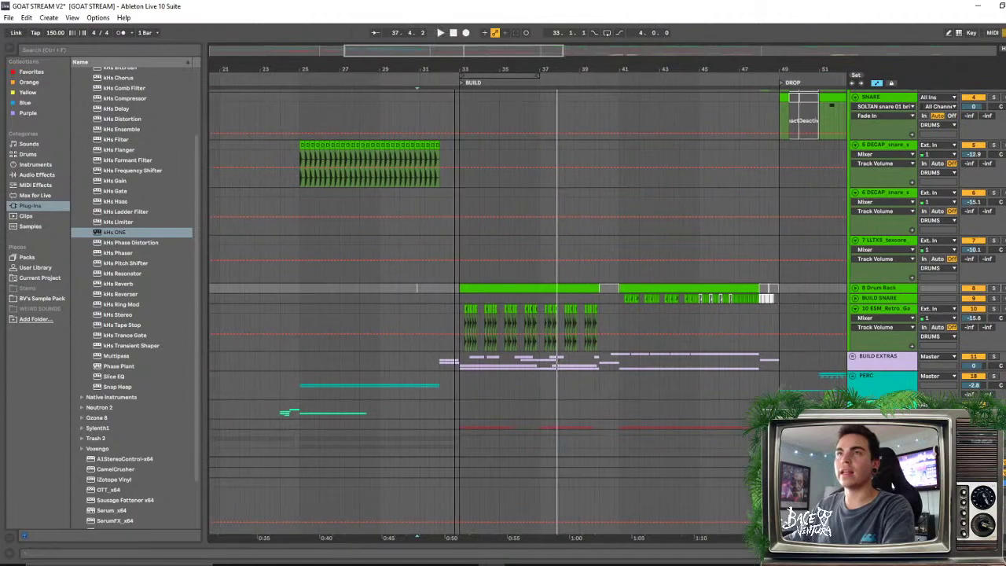
scroll(582, 192, up, 4)
click(451, 181)
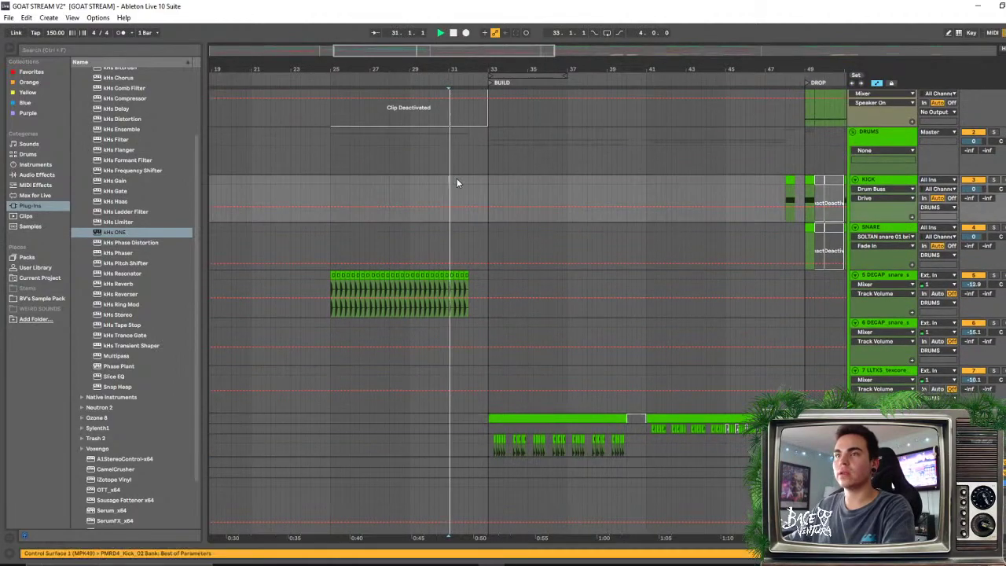
key(space)
scroll(495, 200, up, 1)
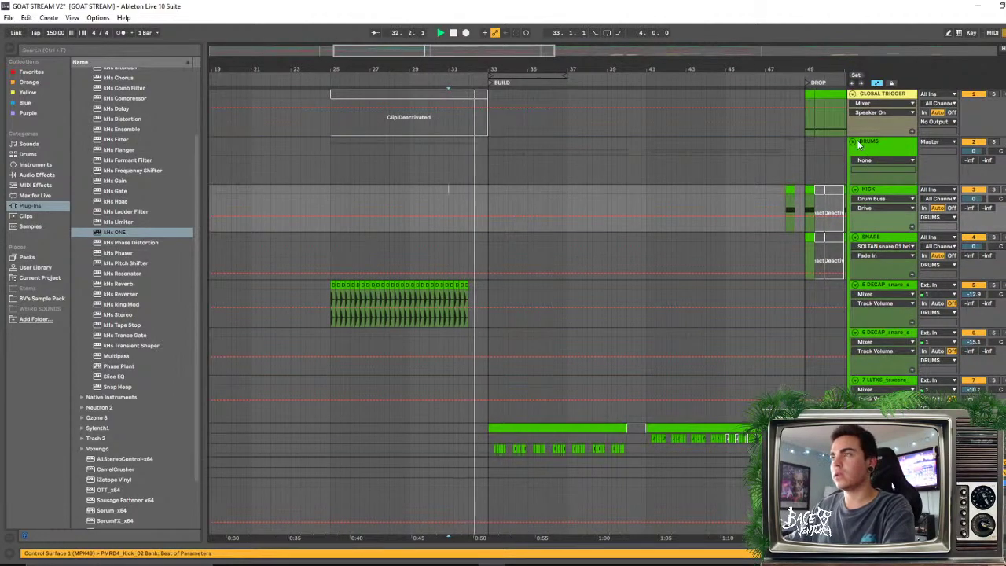
scroll(671, 260, down, 3)
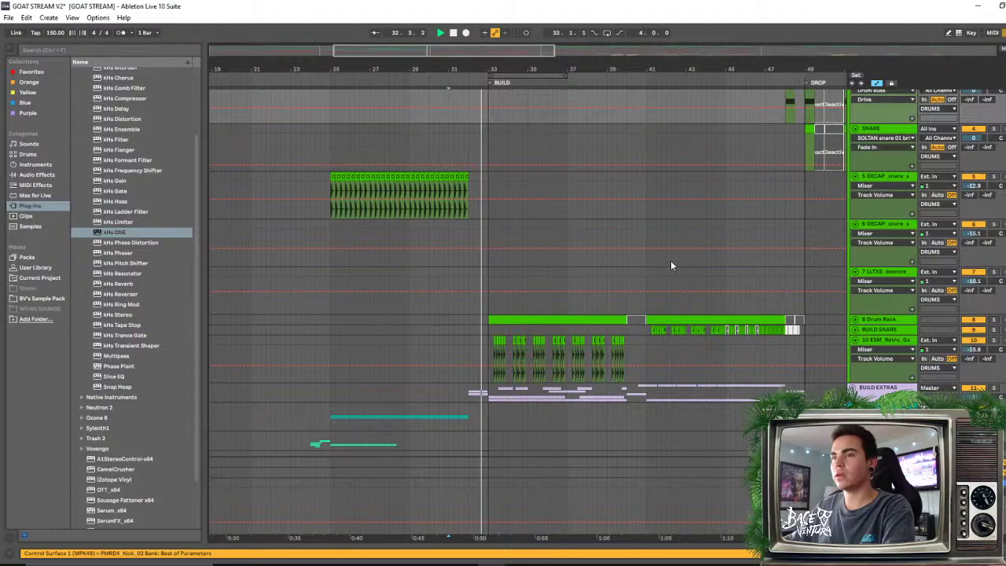
click(856, 320)
drag(975, 328, 975, 338)
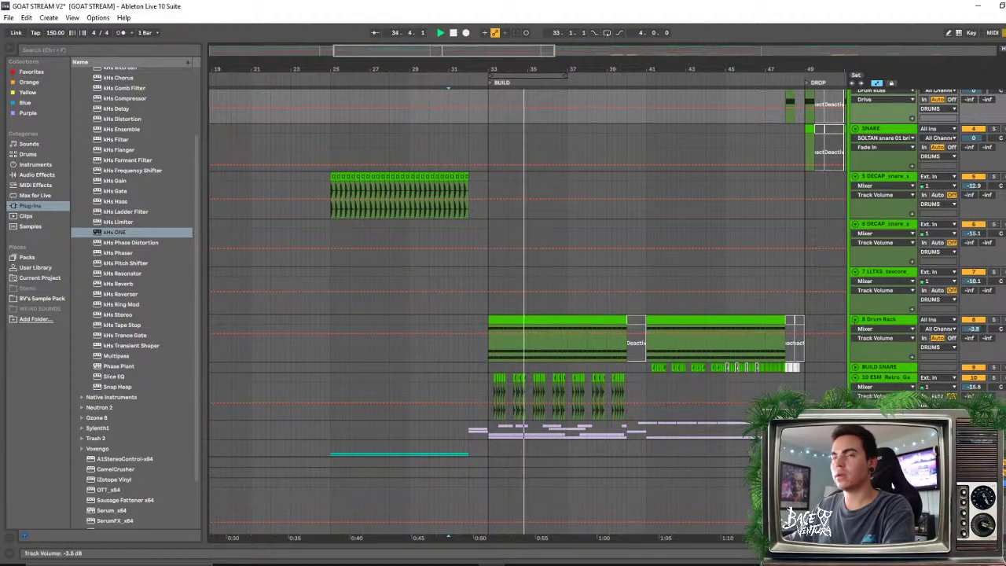
click(451, 260)
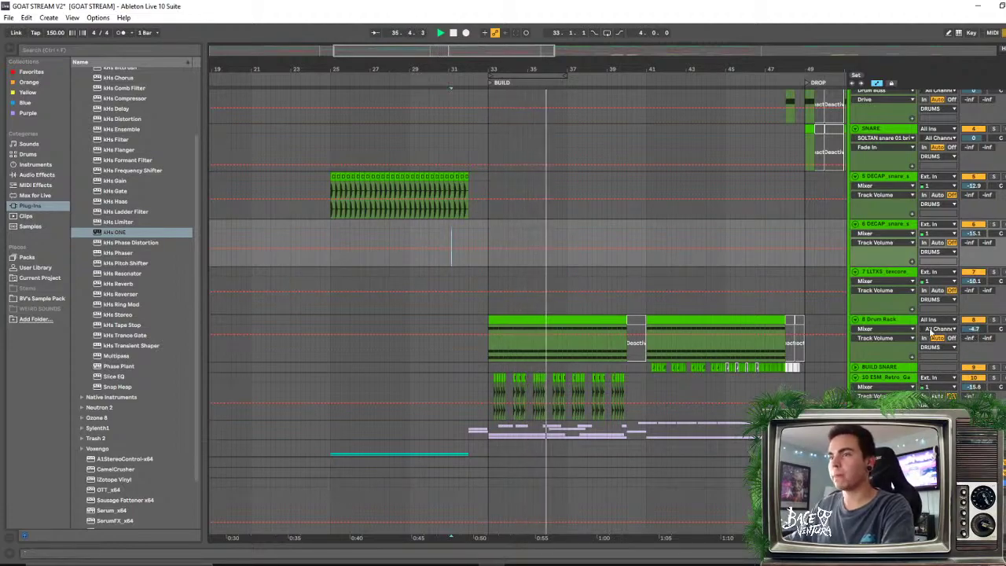
Play the second half of BUILD from bar 40 with the adjusted drums
click(631, 273)
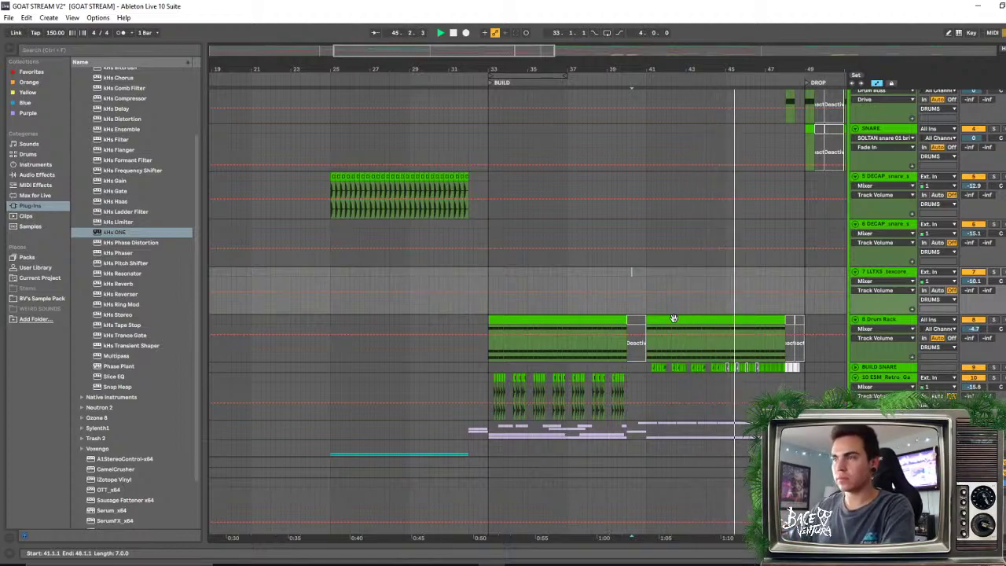
scroll(714, 283, down, 3)
scroll(714, 279, down, 6)
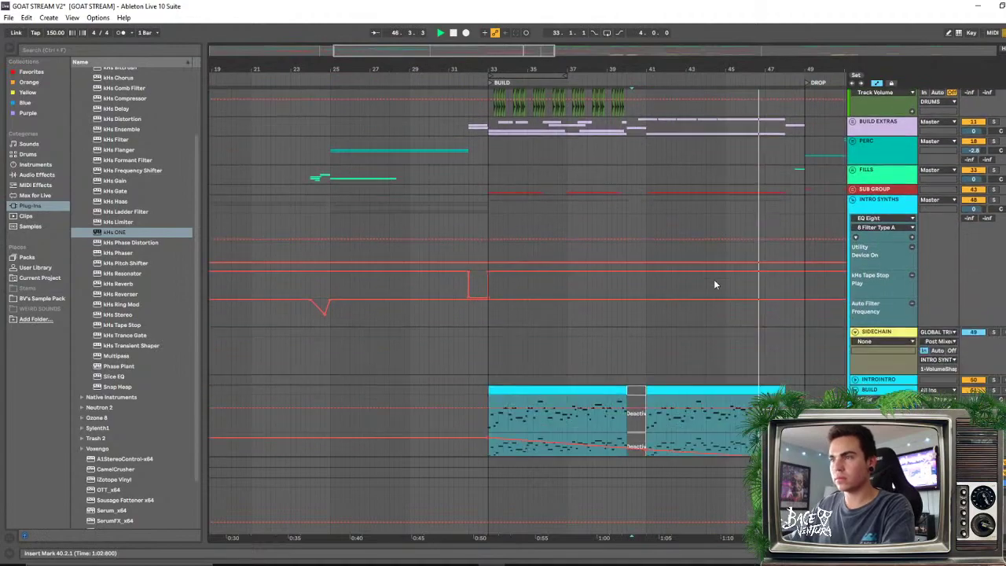
Collapse the INTRO SYNTHS and FX groups and expand the MIDS group
click(854, 190)
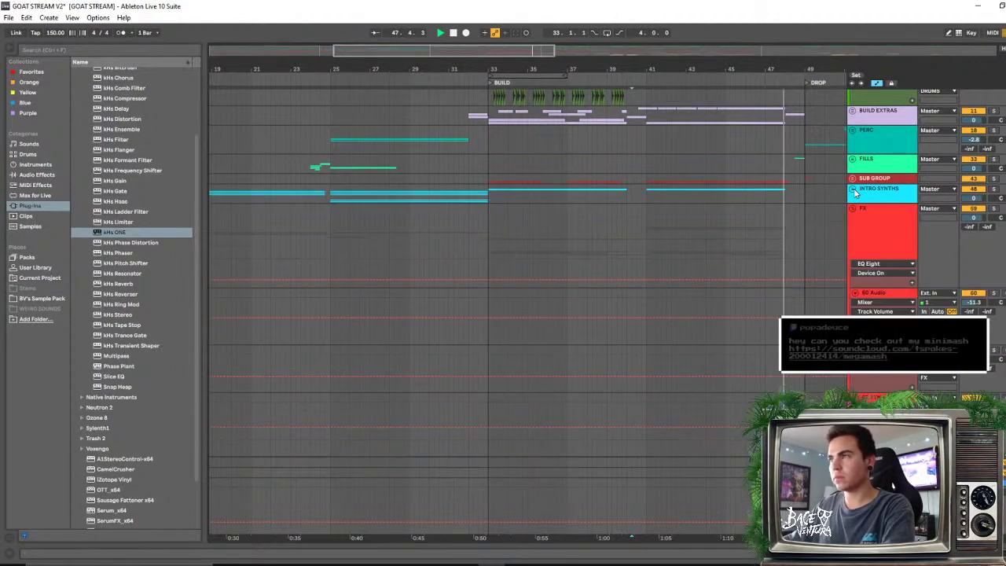
scroll(813, 234, up, 3)
scroll(830, 167, down, 4)
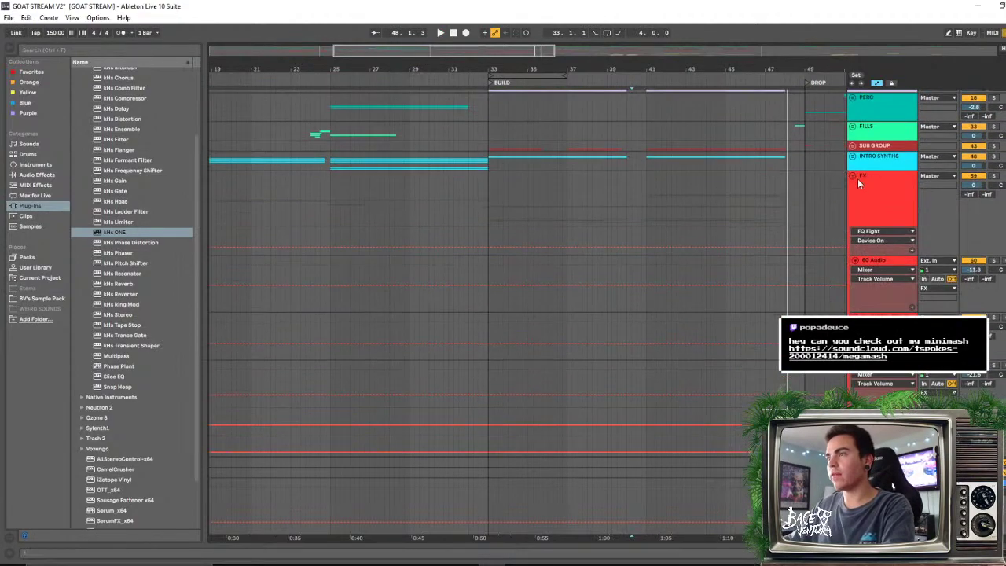
click(854, 176)
click(853, 243)
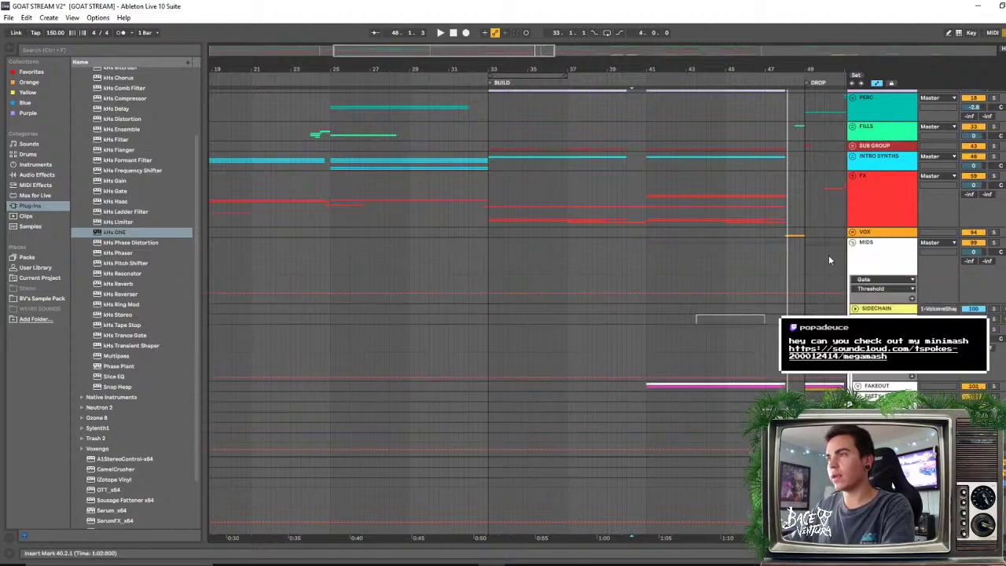
Audition the FAKEOUT group soloed from bar 41, expanding it and opening its device chain
scroll(826, 256, down, 4)
click(767, 226)
click(648, 222)
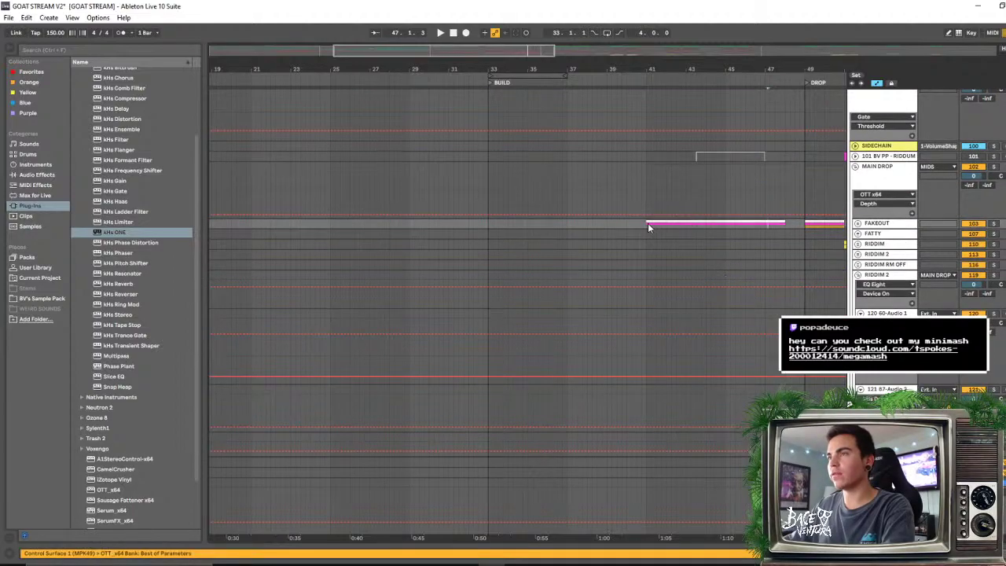
key(space)
key(plus)
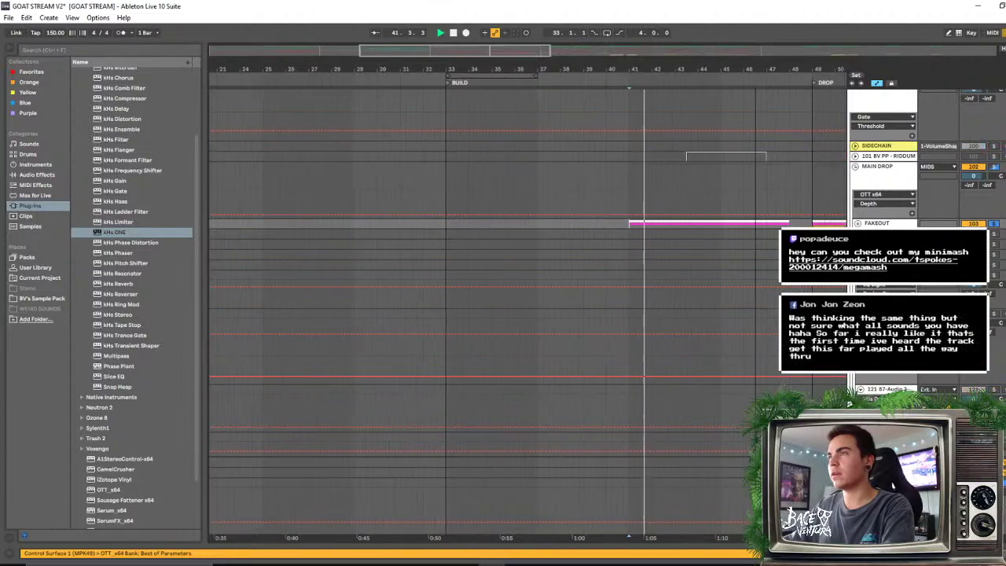
click(857, 223)
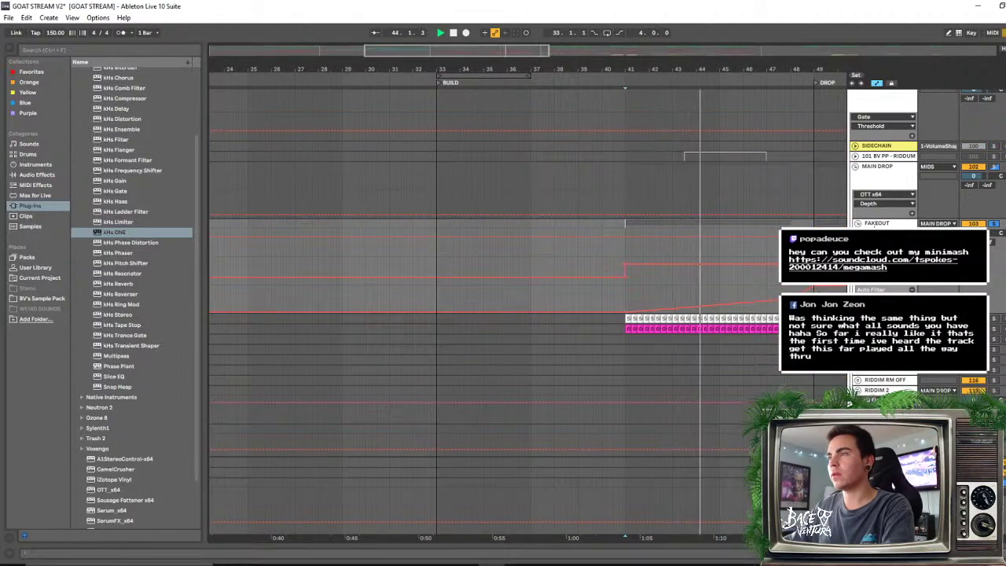
double_click(874, 224)
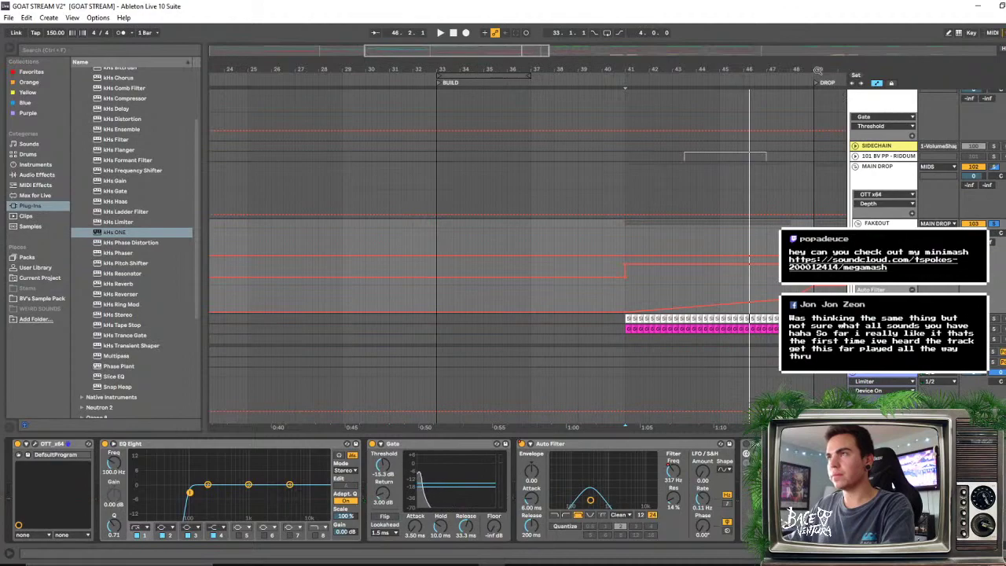
Play the soloed FAKEOUT group within DROP from bar 49.3.1
drag(818, 71, 727, 61)
click(725, 203)
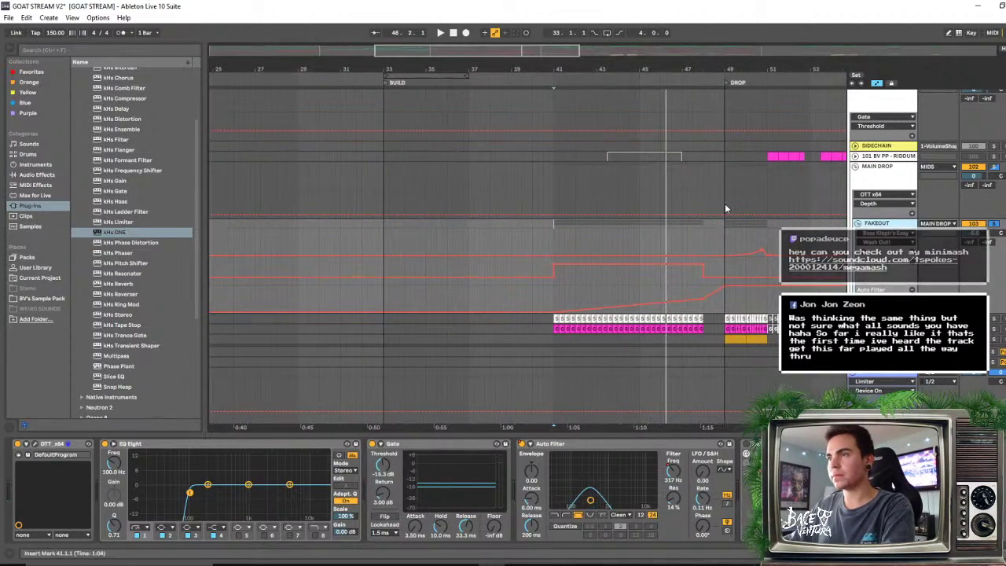
key(space)
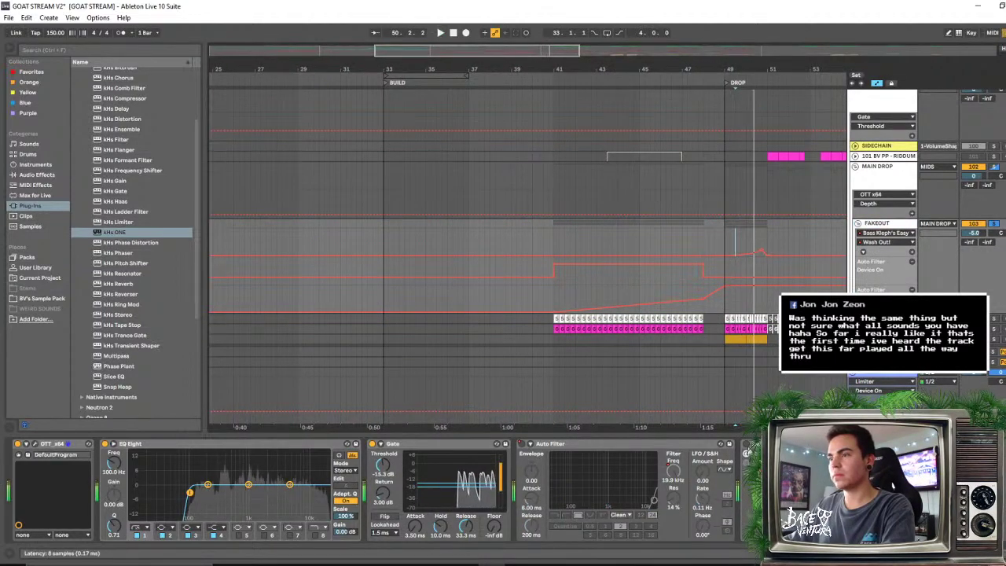
Toggle the Bass Kleph's Easy rack on FAKEOUT while replaying from bar 49.3.1, and display its Wash Out! automation
click(747, 453)
key(space)
key(space)
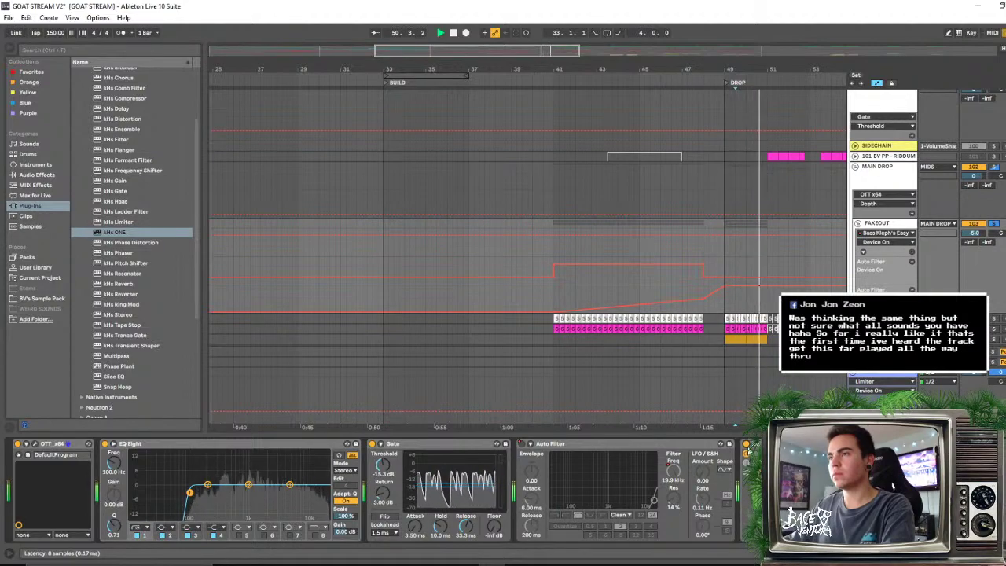
key(space)
key(space)
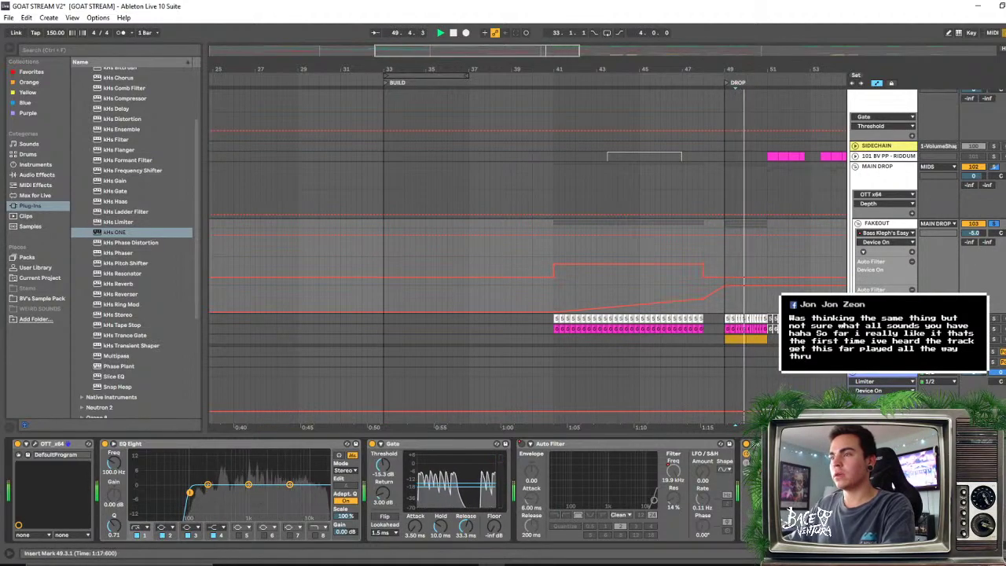
key(space)
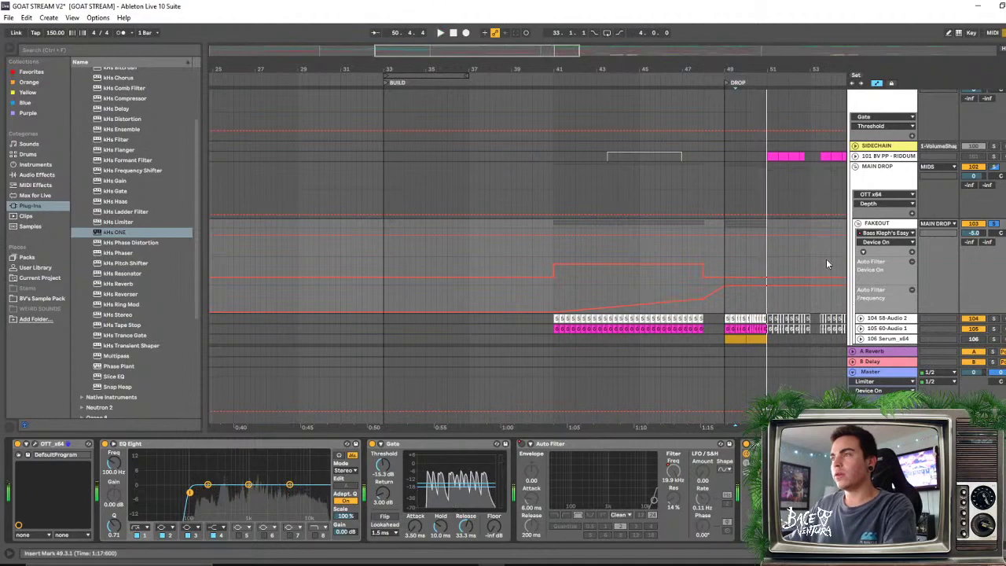
click(889, 242)
click(887, 258)
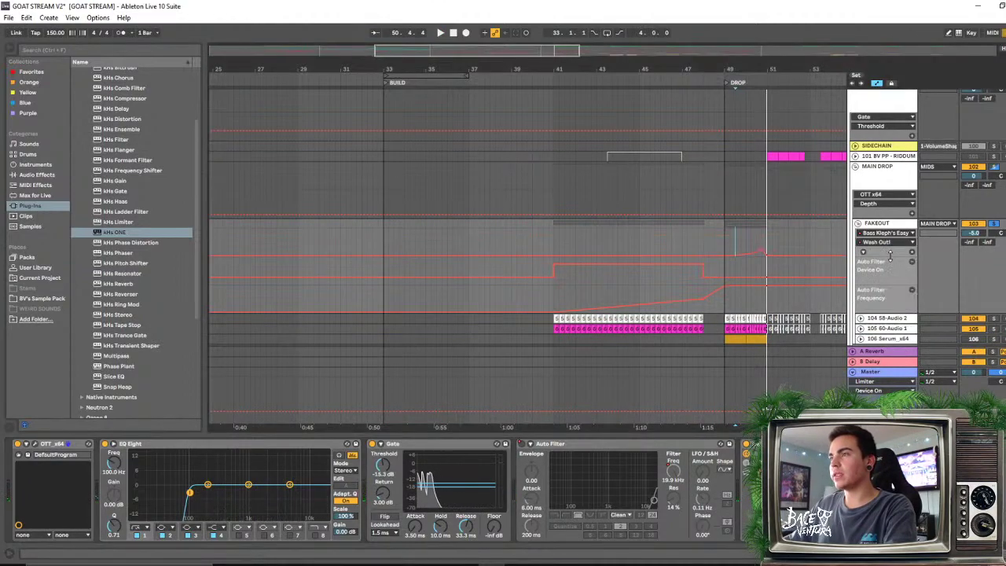
Ramp FAKEOUT's Wash Out! automation up from about bar 40 into bar 41, and play from bar 40.3.1
mouse_move(554, 255)
mouse_down()
mouse_move(543, 242)
mouse_move(531, 256)
mouse_up()
click(544, 234)
key(space)
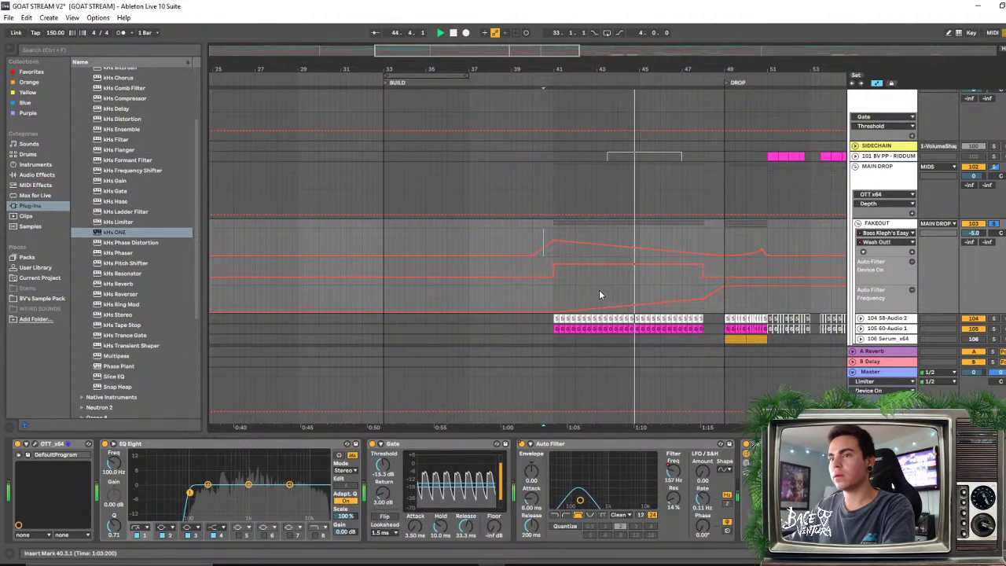
Automate Device On for FAKEOUT's Gate in its own lane, drawing it off from bar 41 to bar 49
click(373, 445)
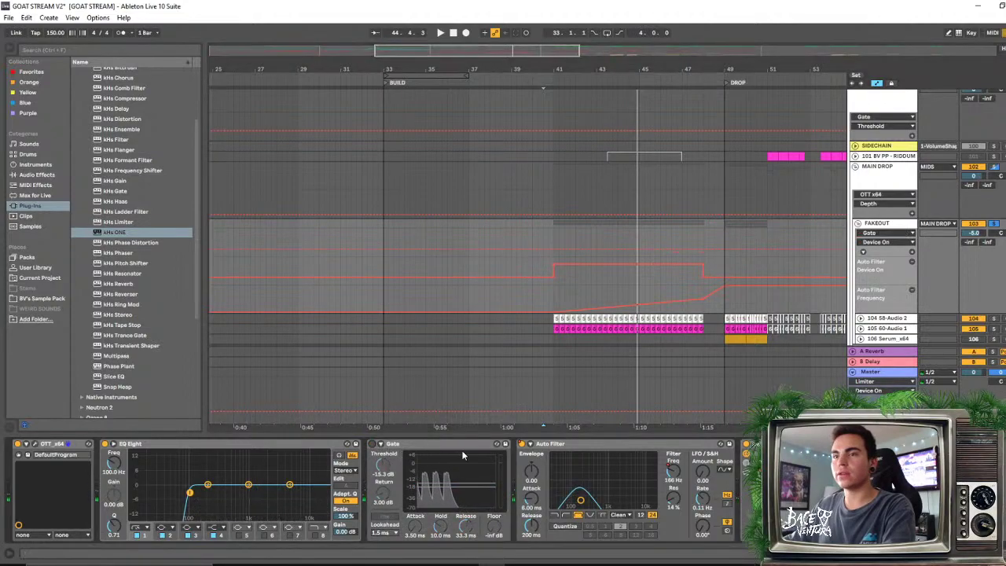
click(373, 445)
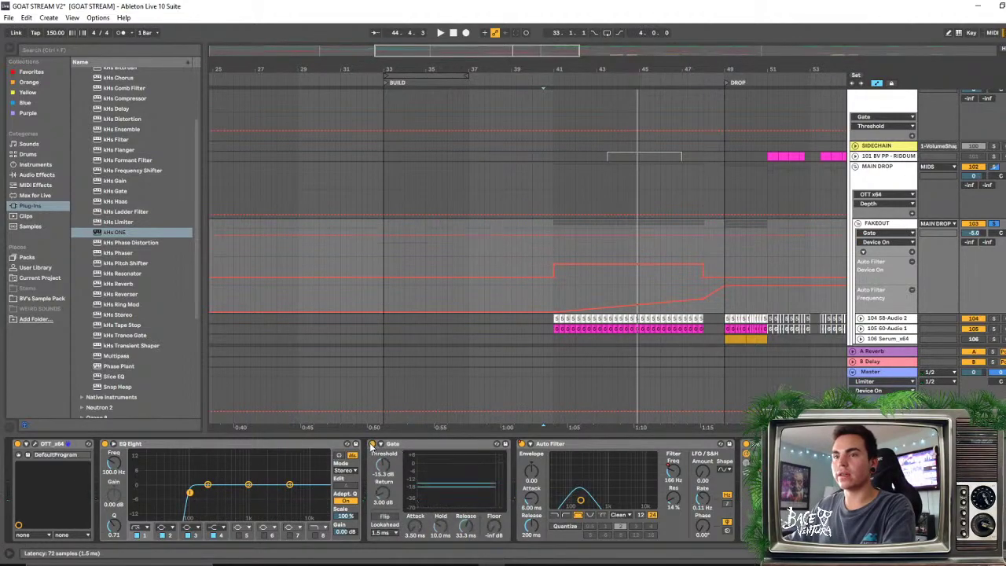
right_click(372, 447)
click(397, 462)
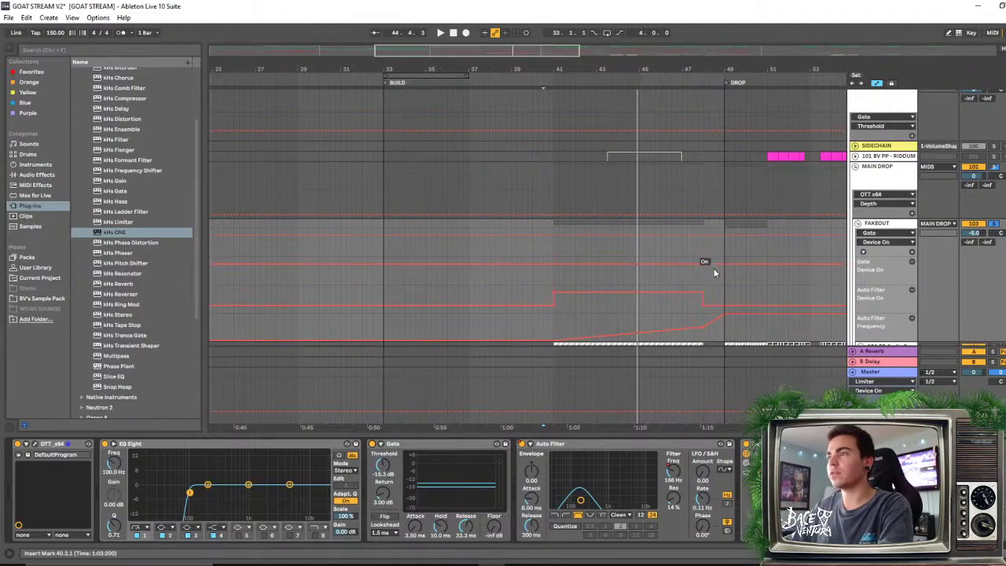
key(b)
mouse_move(715, 272)
mouse_down()
mouse_move(704, 293)
mouse_move(553, 285)
mouse_up()
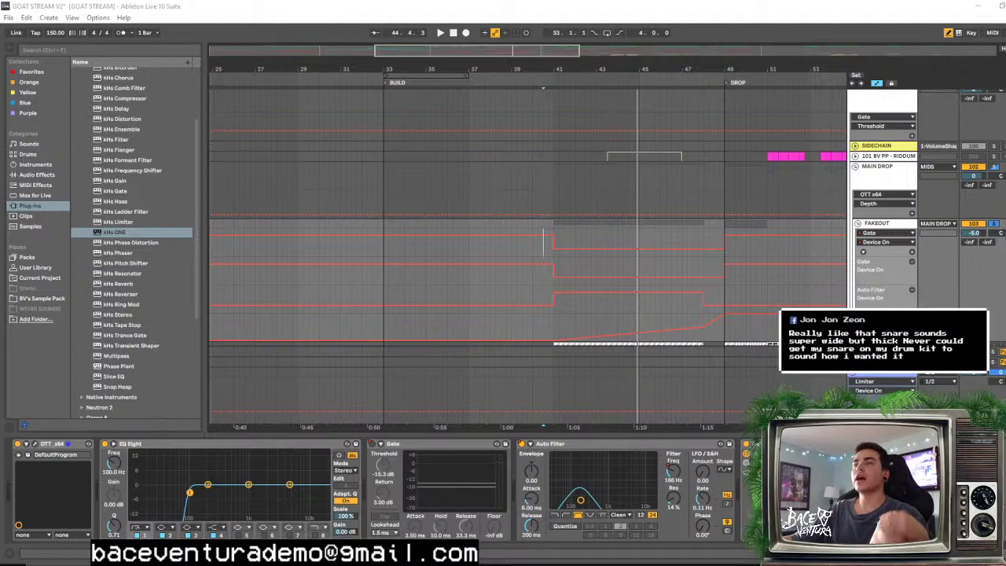
Unfold the BUILD SNARE track and open its first snare clip after bar 41 to inspect the sample waveform
key(ctrl+alt+l)
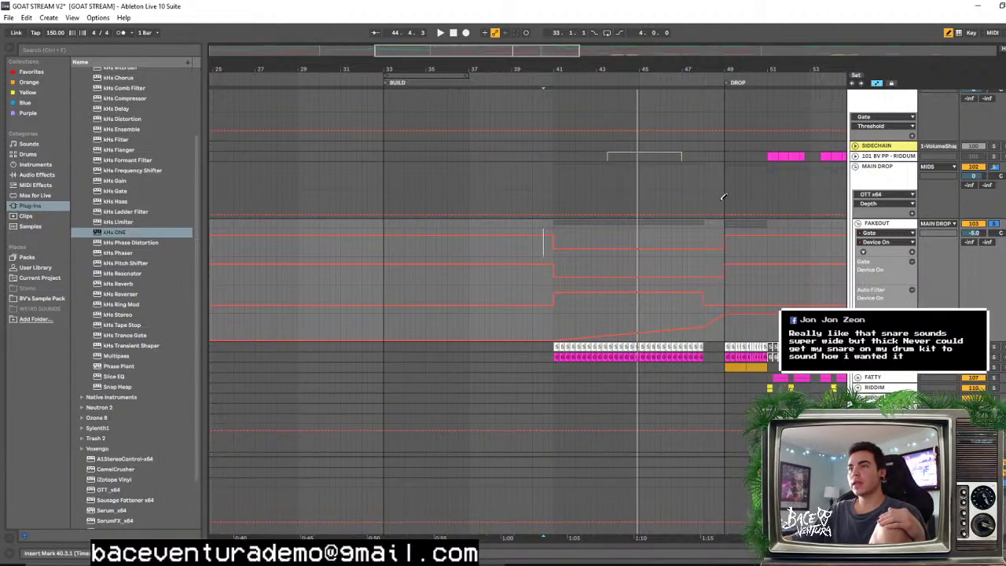
scroll(722, 197, up, 10)
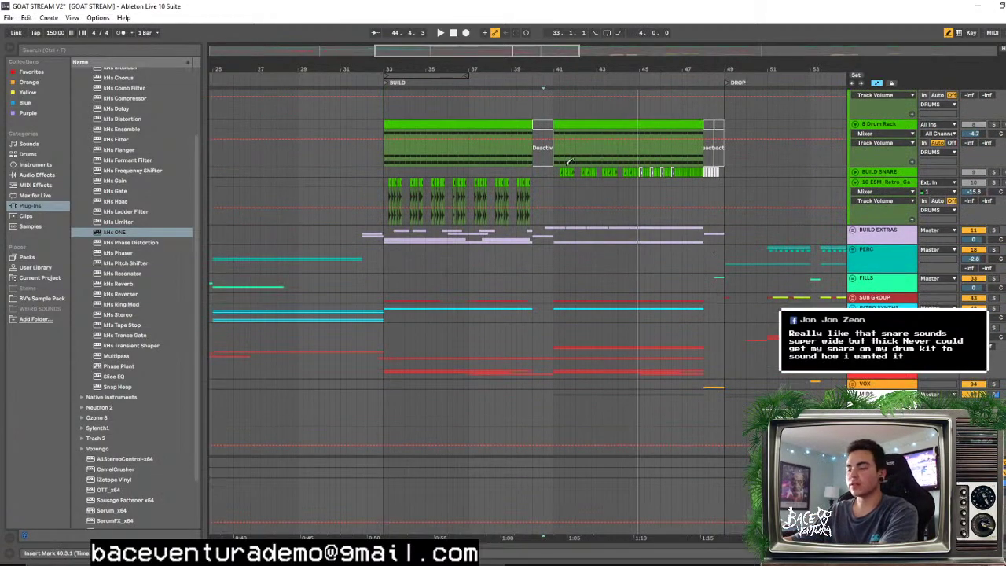
click(563, 171)
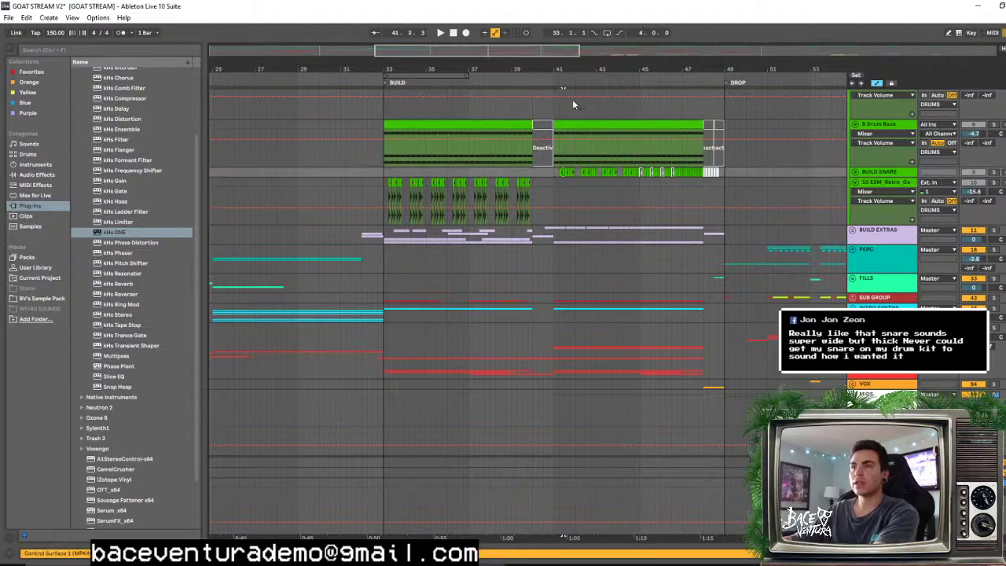
drag(578, 65, 578, 126)
click(510, 172)
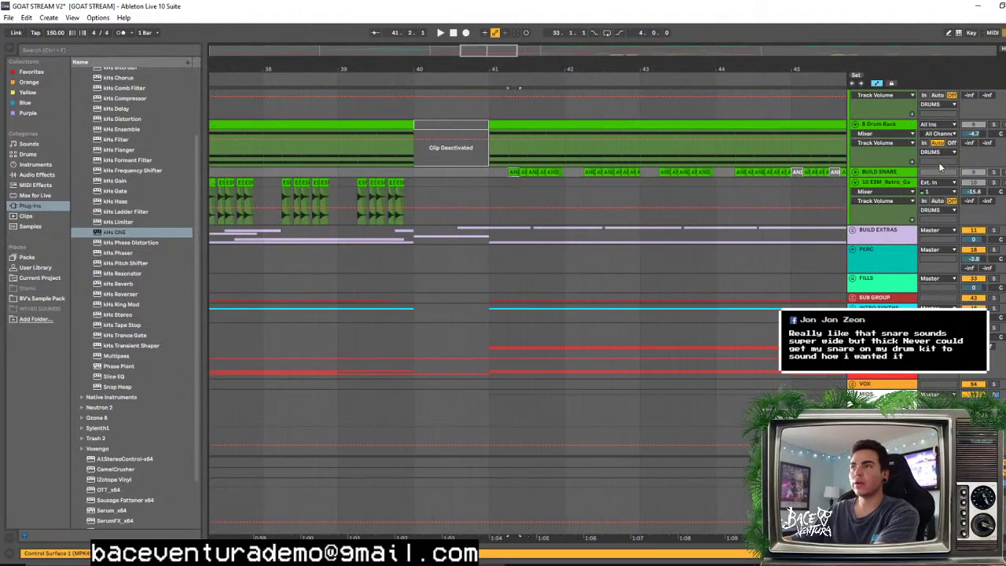
click(855, 171)
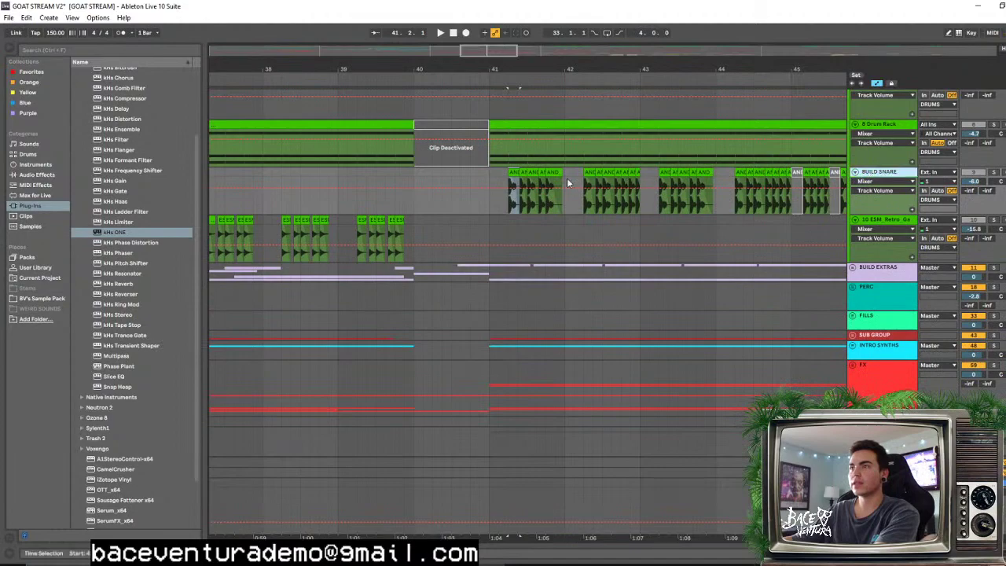
double_click(515, 177)
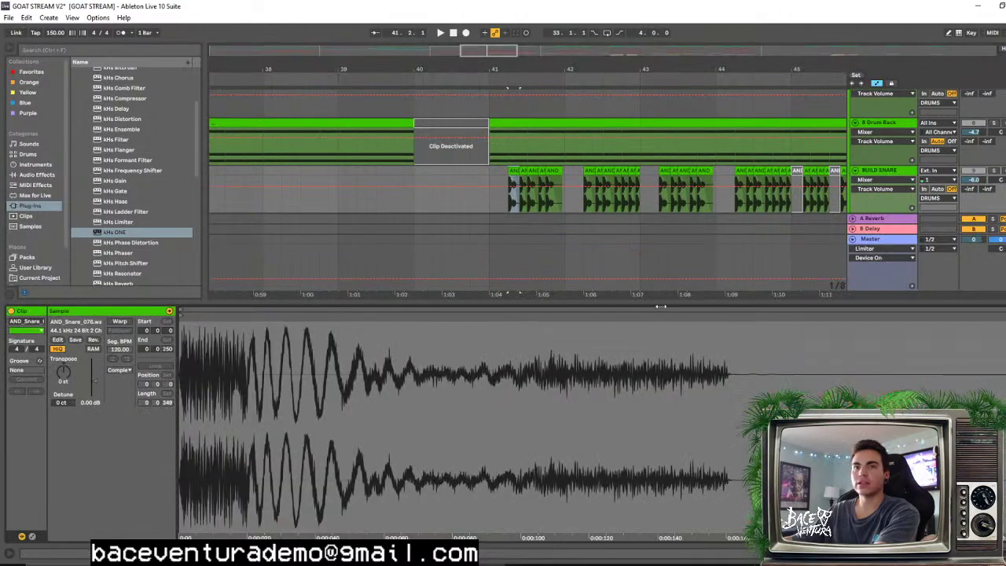
drag(660, 307, 660, 397)
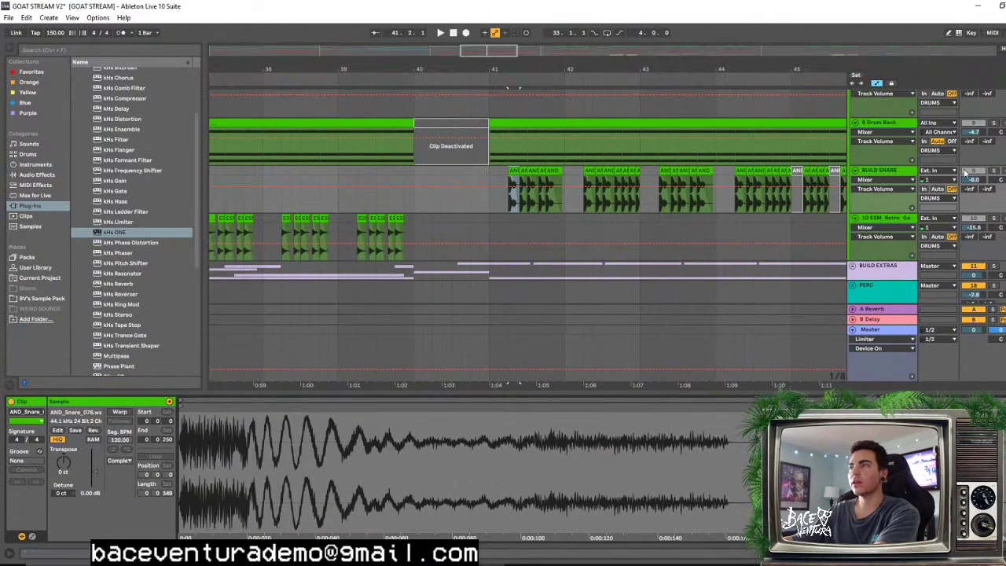
Display the BUILD SNARE device chain and audition the track soloed from bar 41.2.1
click(878, 176)
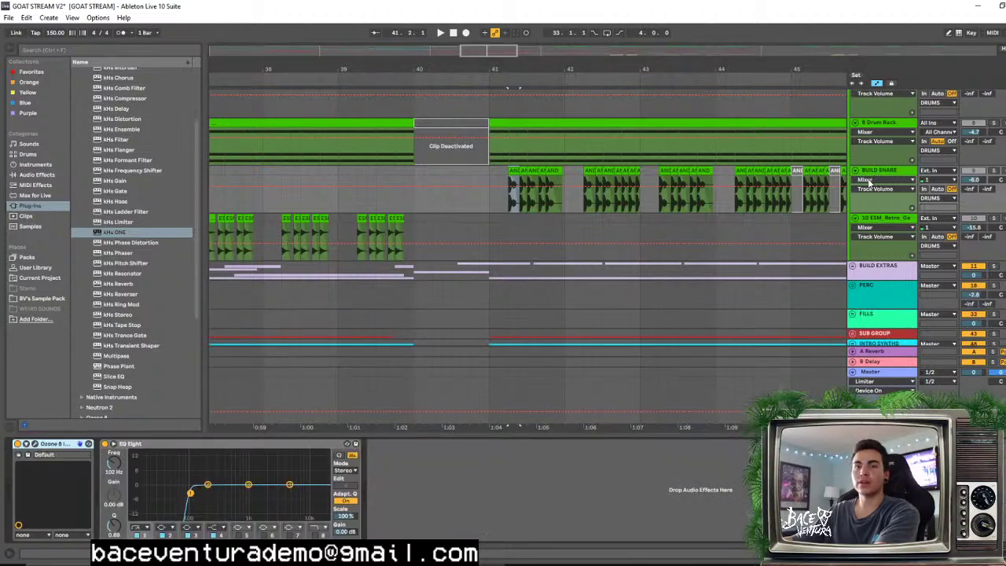
key(space)
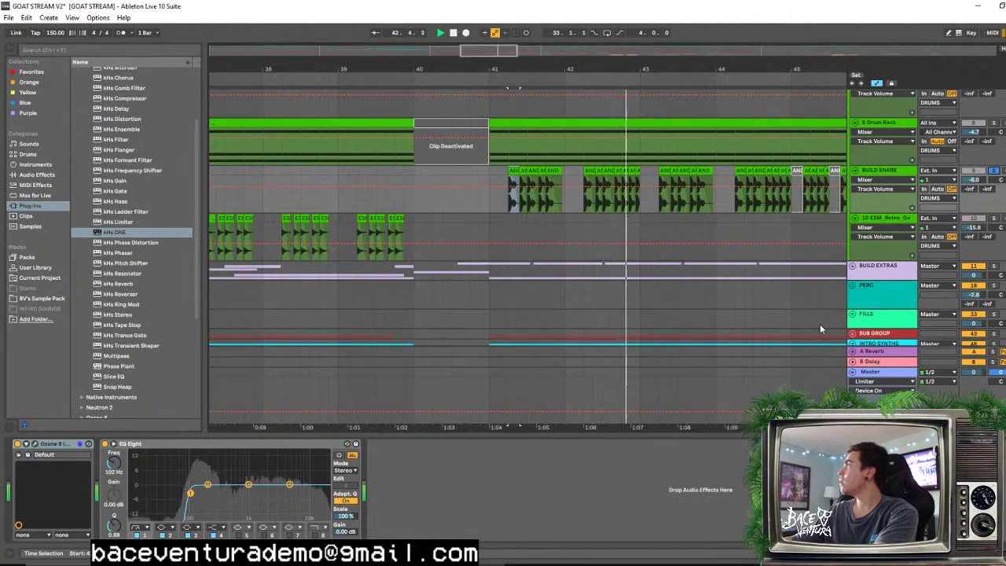
key(space)
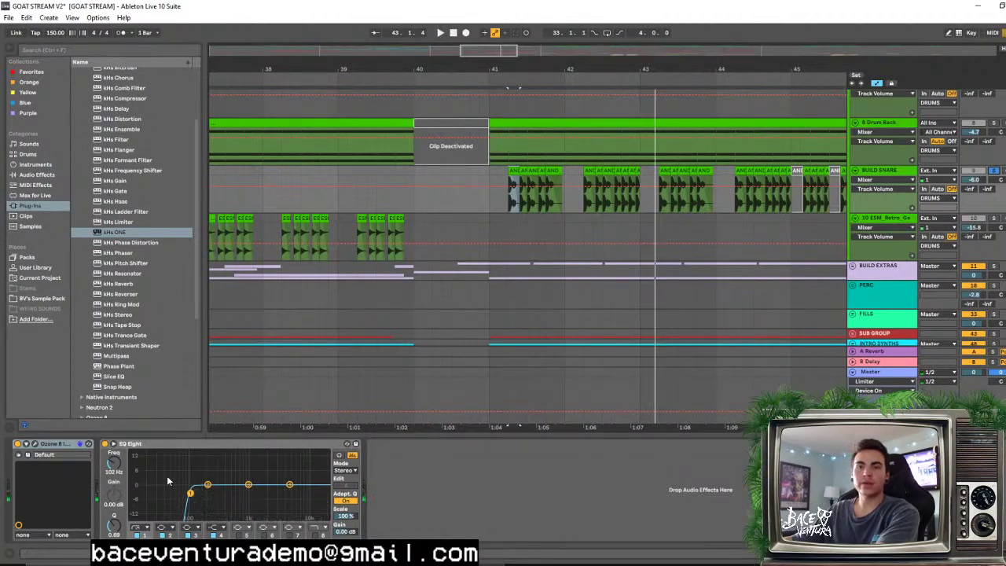
Play the build snares with the BUILD SNARE track's Ozone 8 Imager open and check their stereo image
click(35, 445)
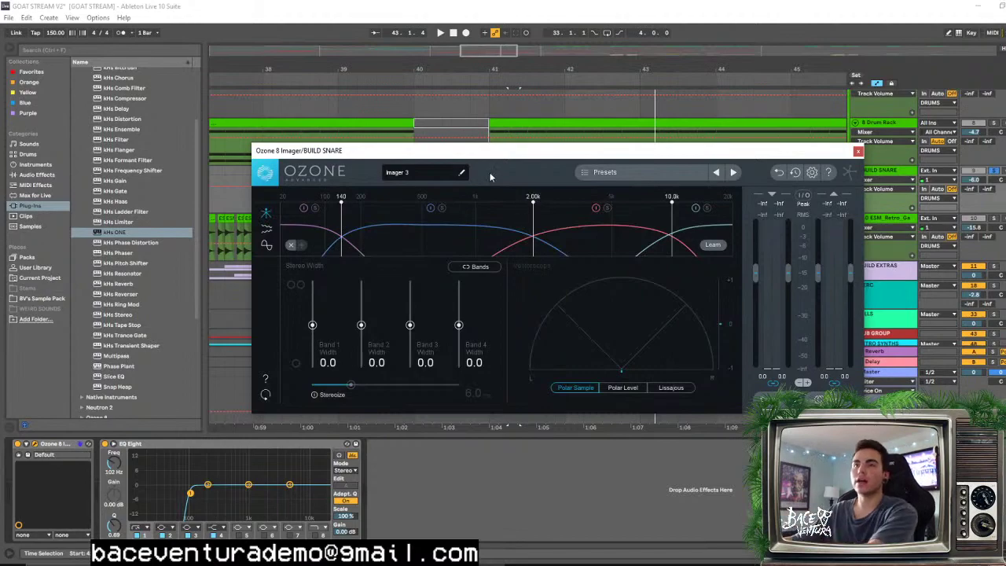
drag(475, 159, 498, 141)
key(space)
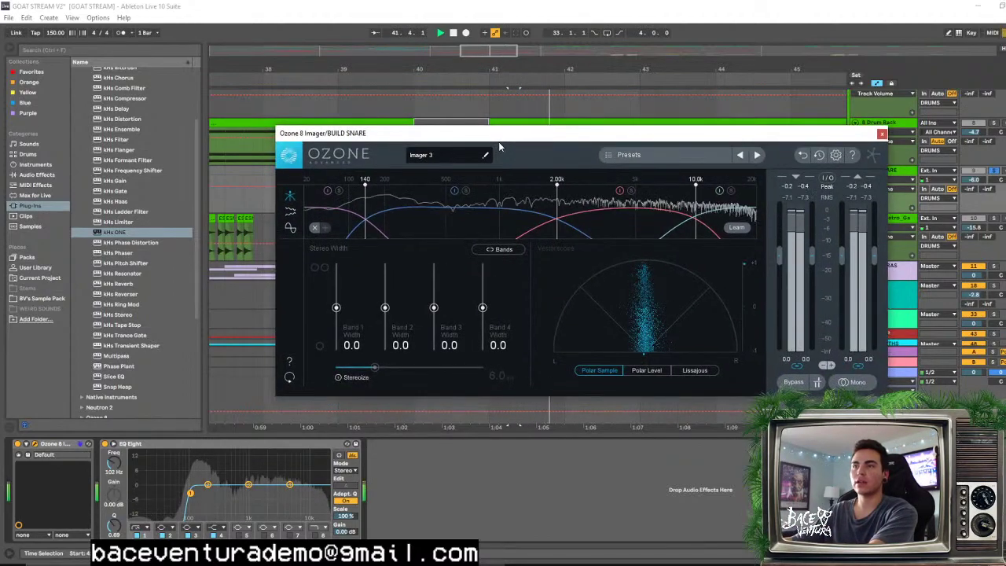
key(space)
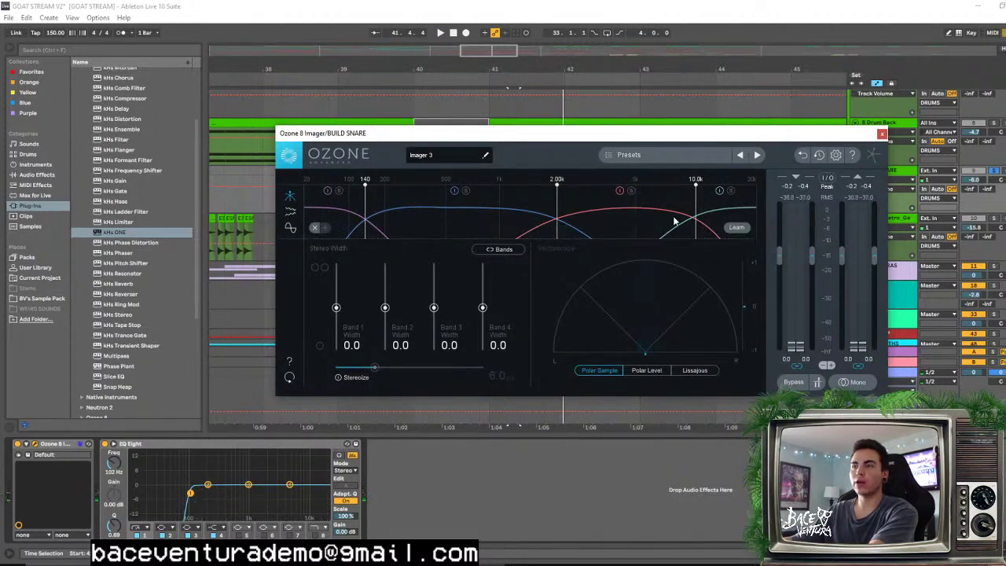
key(space)
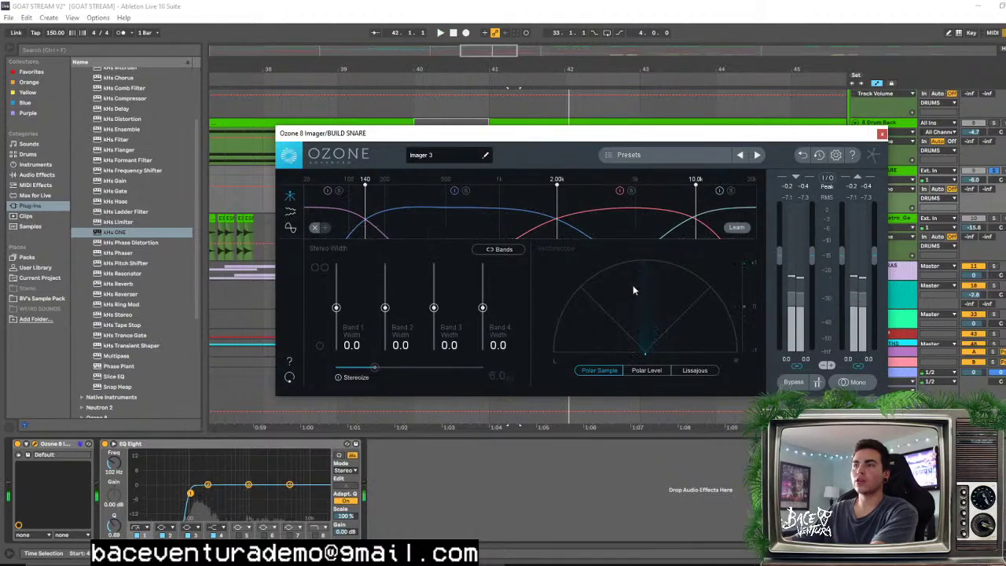
drag(636, 138, 676, 127)
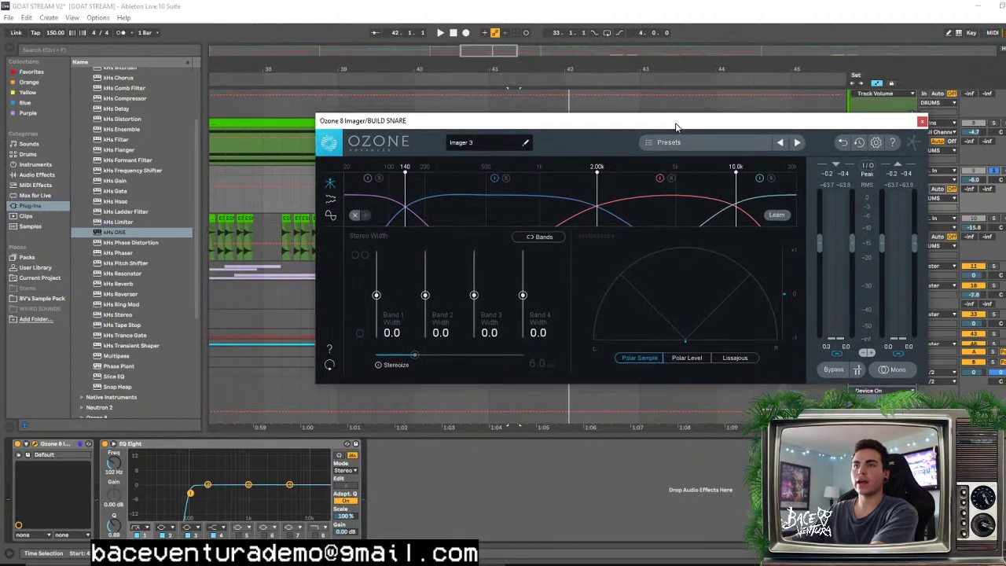
Insert the kHs Haas plug-in ahead of the Ozone 8 Imager on the BUILD SNARE track and audition the snares
click(36, 175)
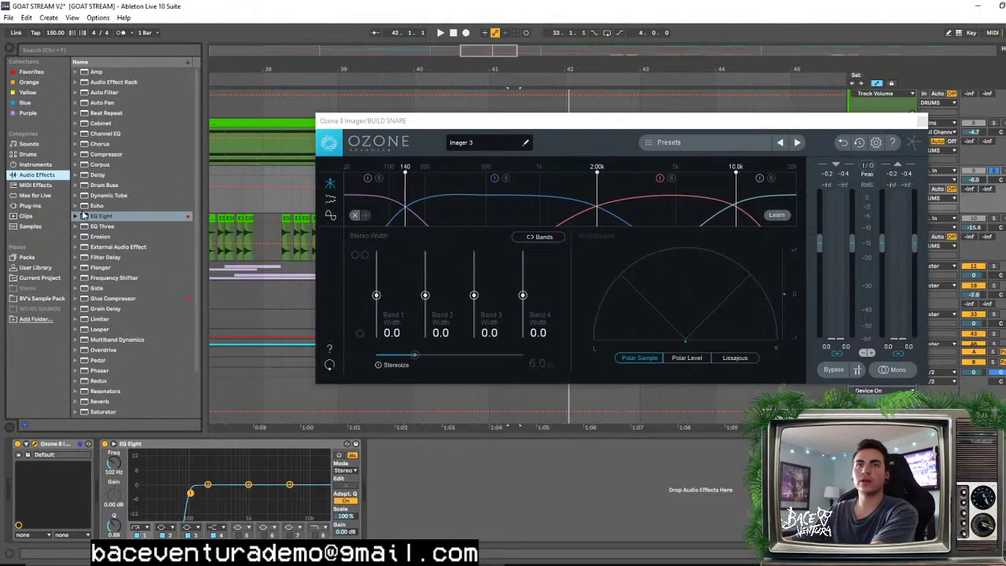
click(47, 206)
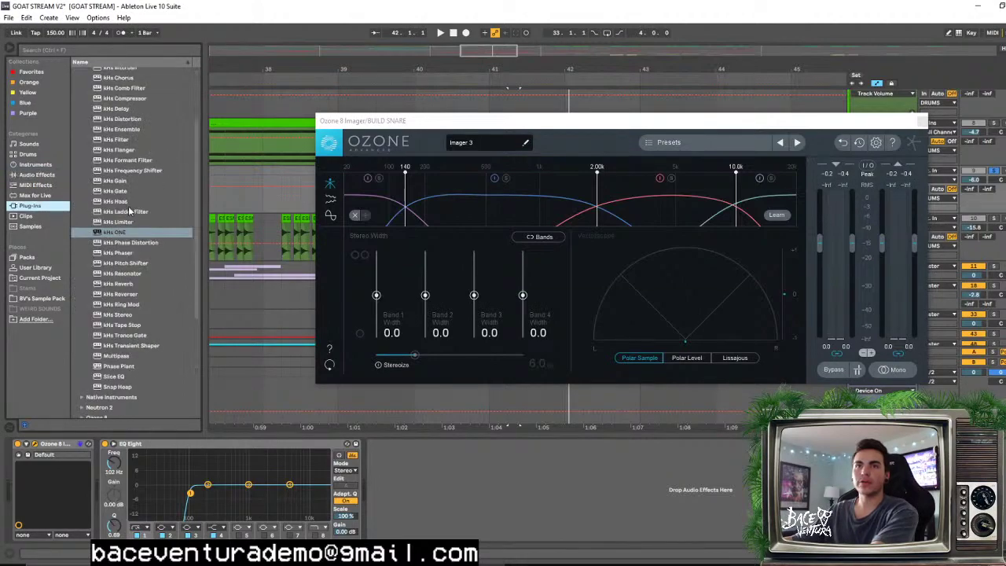
drag(126, 201, 391, 458)
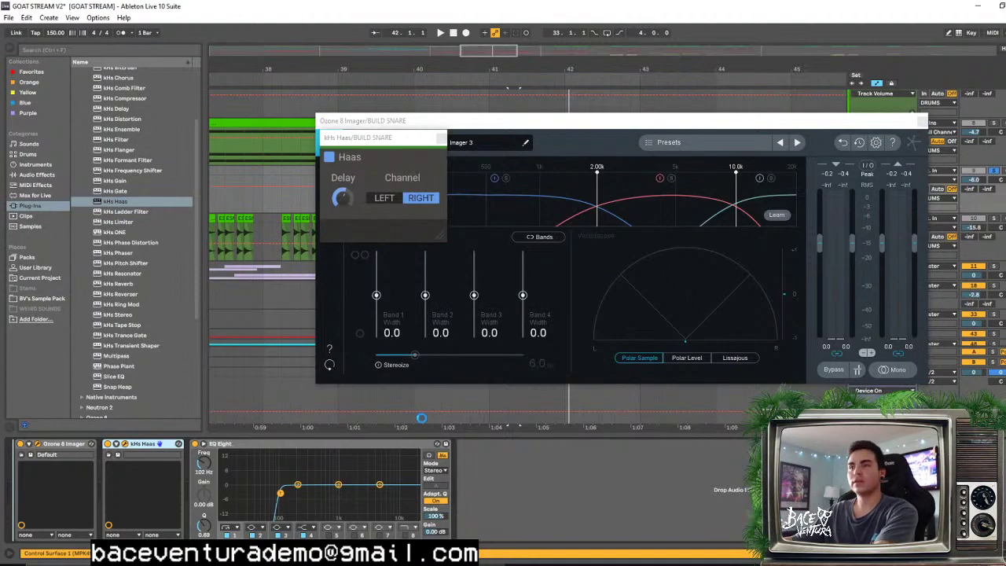
key(space)
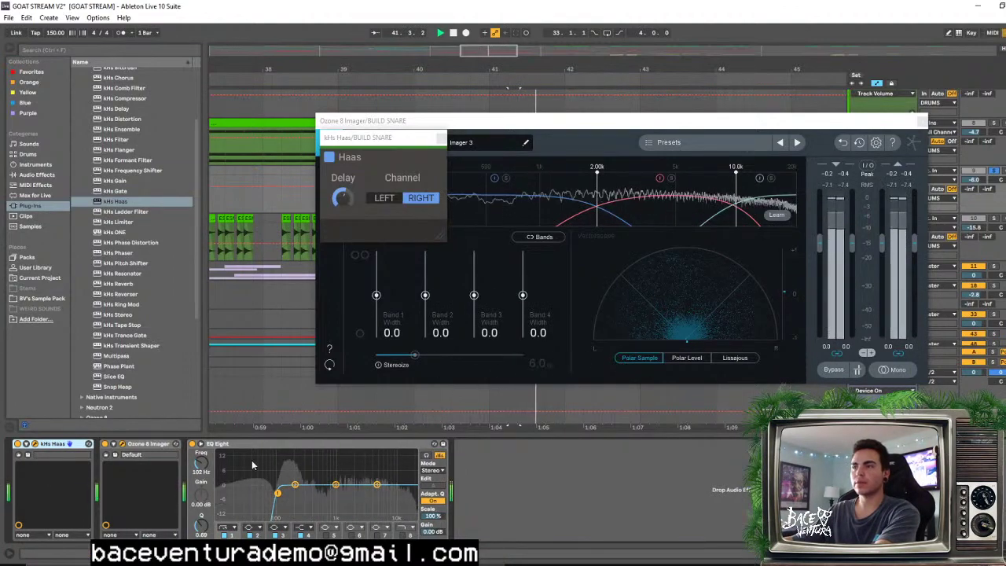
click(17, 444)
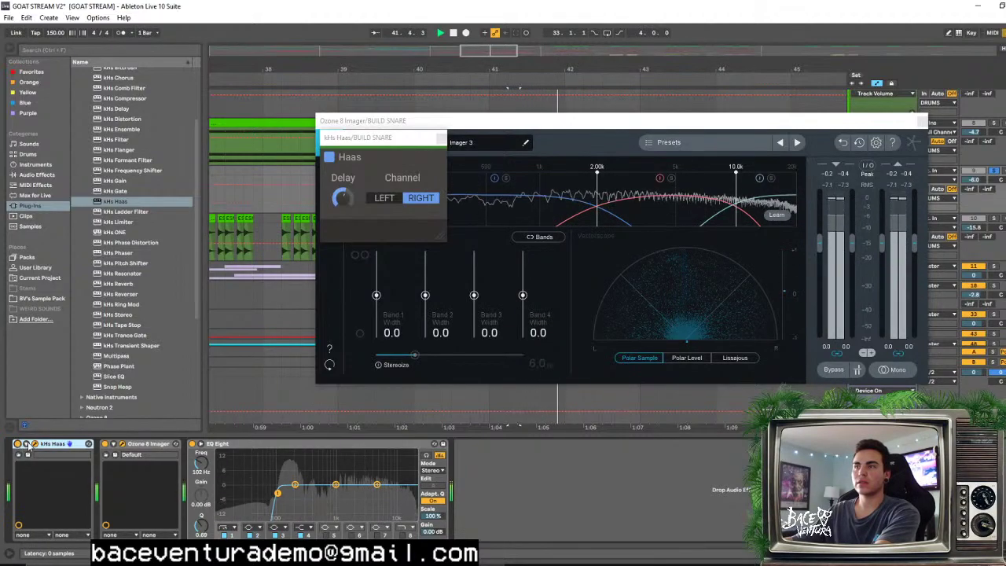
key(space)
Close both plug-in windows, compare the build snares with and without kHs Haas from bar 40, and leave the device switched off and folded
click(921, 139)
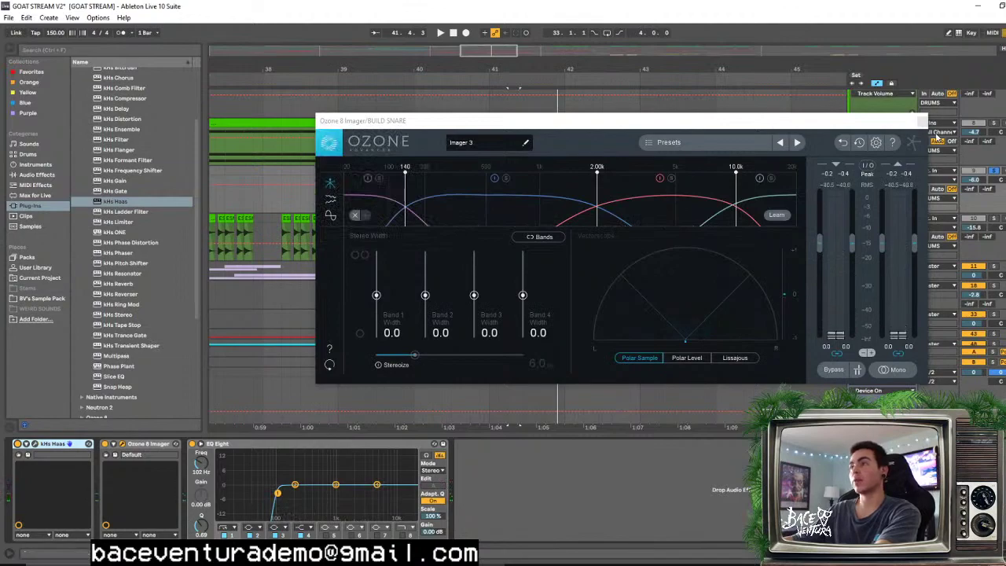
click(923, 121)
click(446, 194)
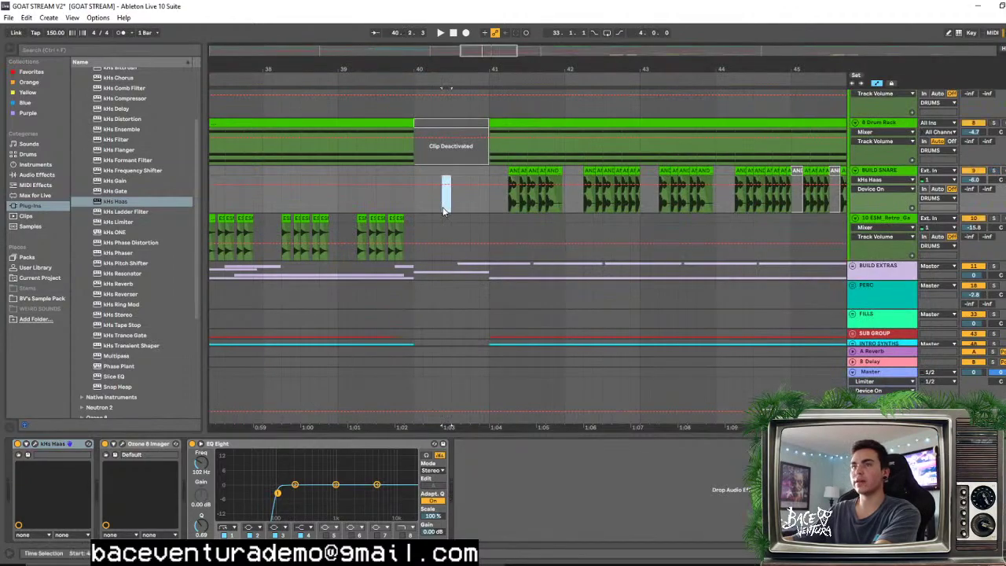
key(space)
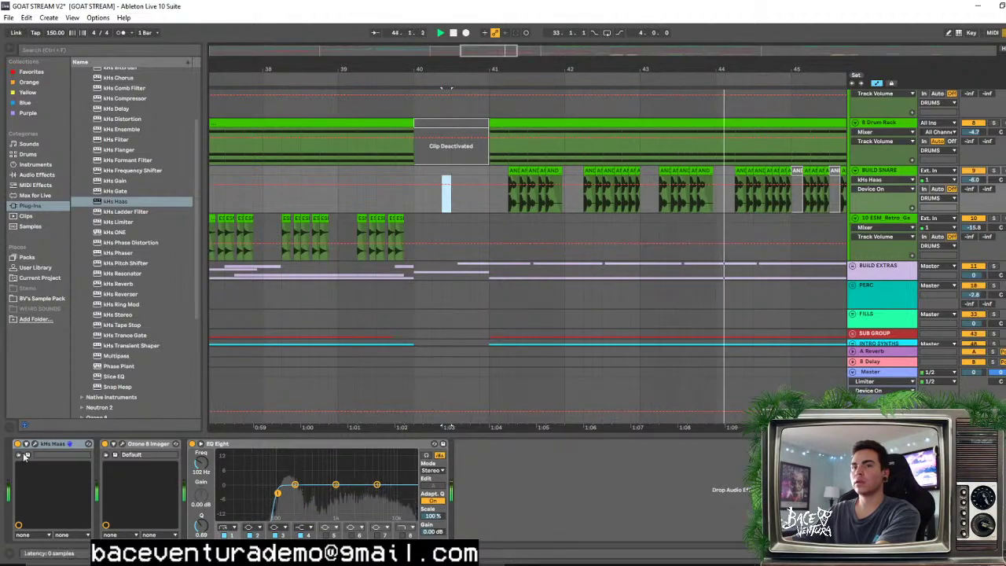
key(space)
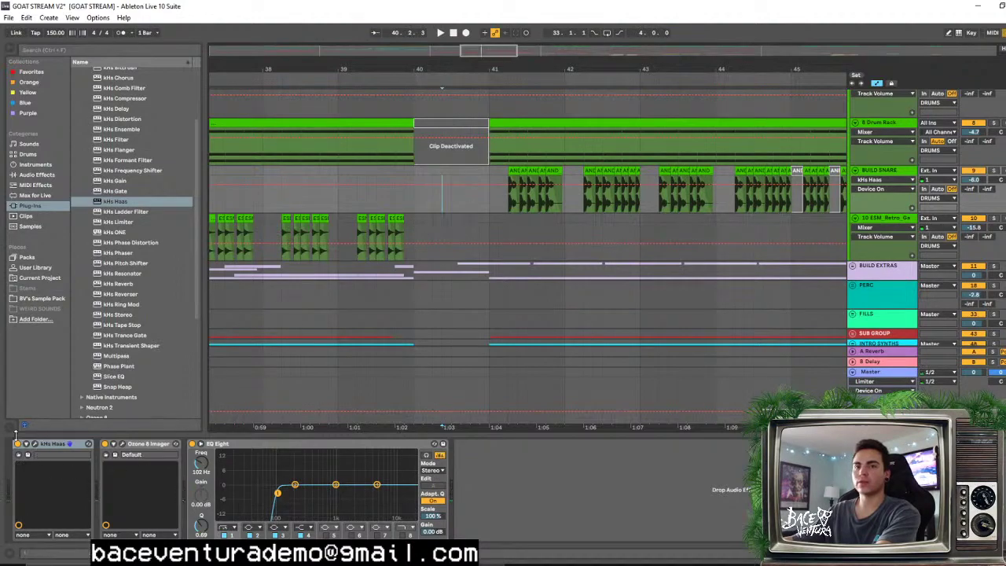
key(space)
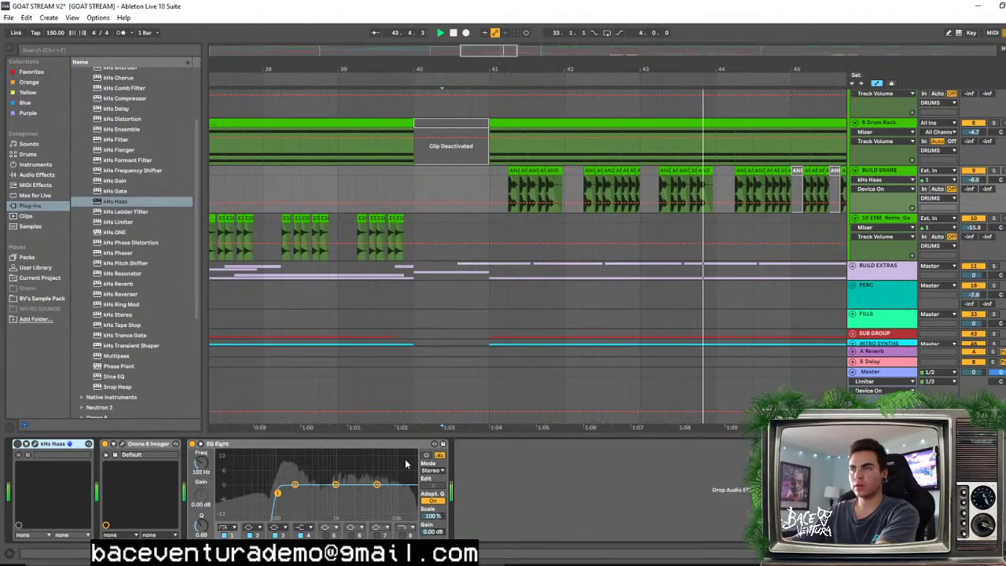
key(space)
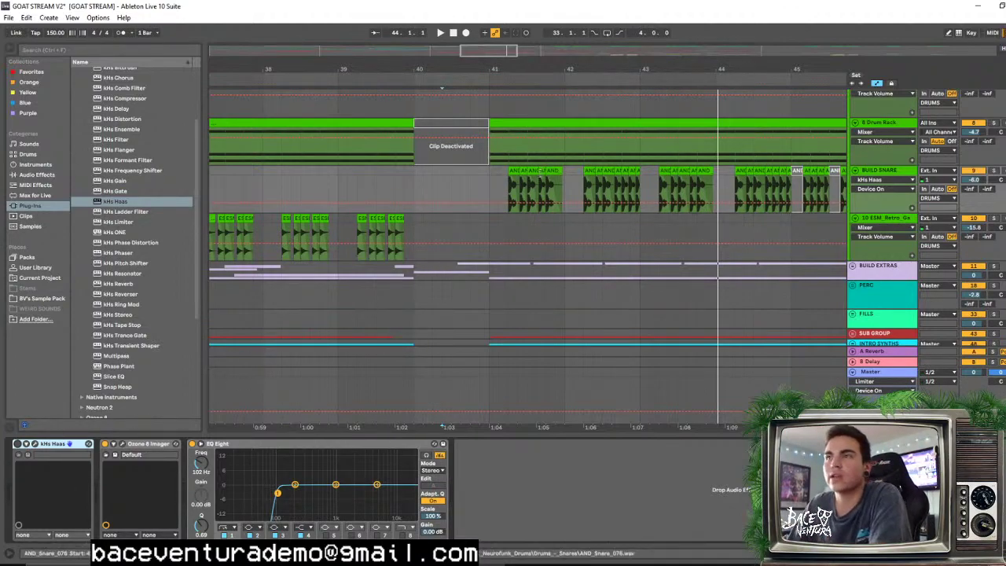
double_click(58, 445)
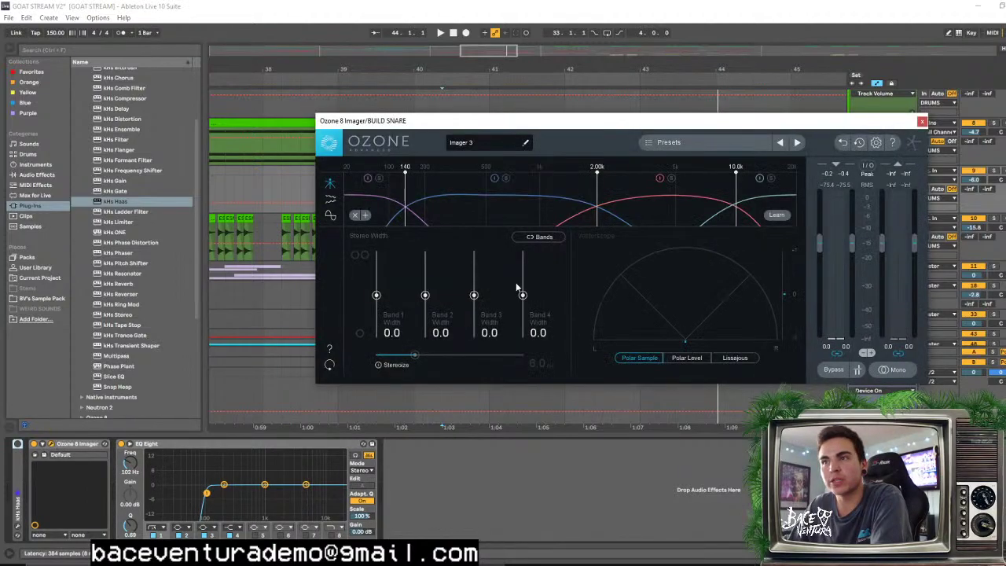
Try widening the playing build snares in the Imager with Band 3 at 24.1, Band 4 at 29.1 and Stereoize at 12.8 ms
drag(550, 122, 522, 313)
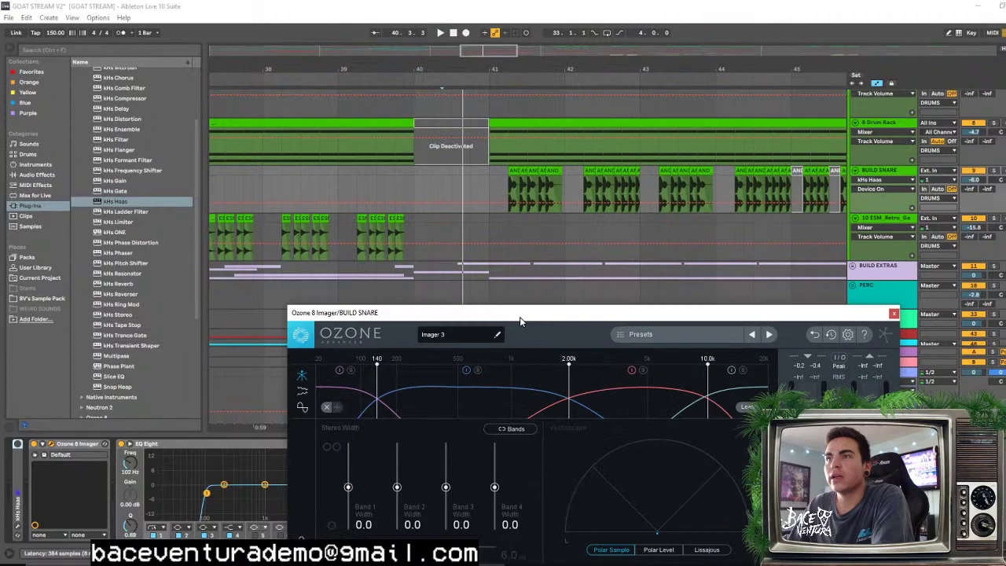
click(508, 189)
key(space)
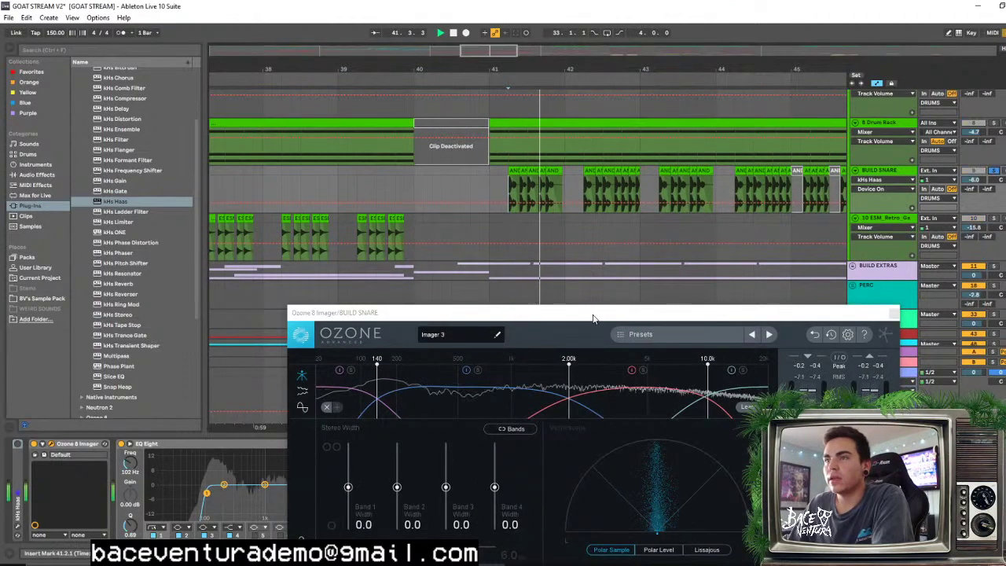
drag(551, 313, 539, 116)
drag(485, 292, 435, 282)
click(348, 359)
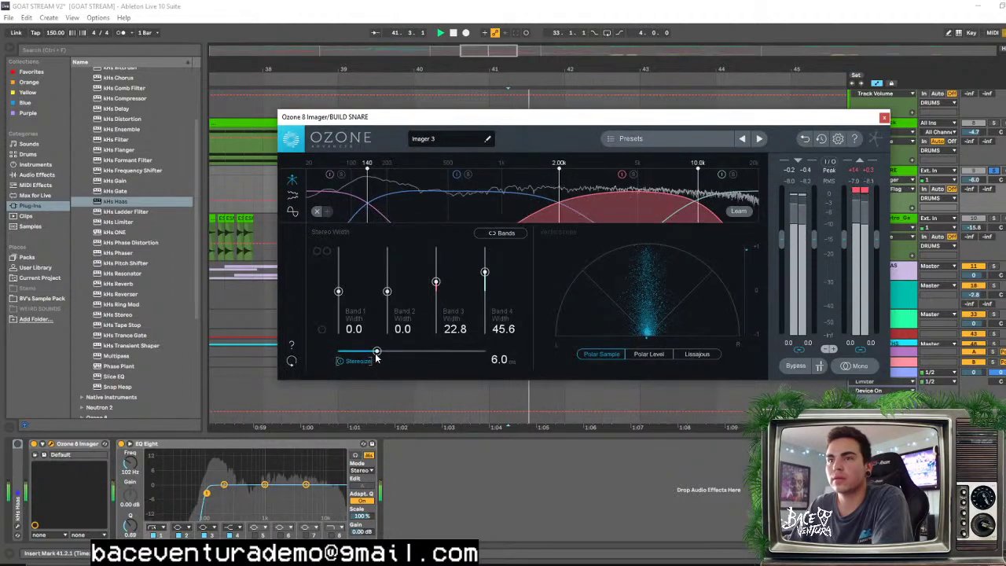
drag(376, 352, 428, 352)
mouse_move(484, 272)
mouse_down()
mouse_move(436, 281)
mouse_move(484, 280)
mouse_up()
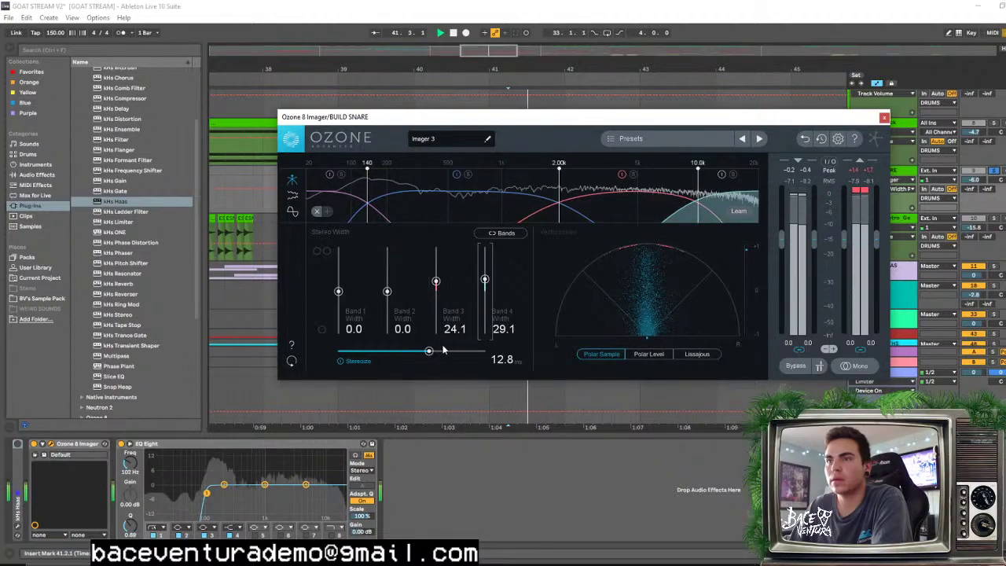
Try Band 3 at 0, Band 4 at 48.1 and Stereoize at 8.7 ms, and reset all widening before closing the Imager
drag(428, 351, 397, 351)
drag(436, 282, 485, 271)
key(space)
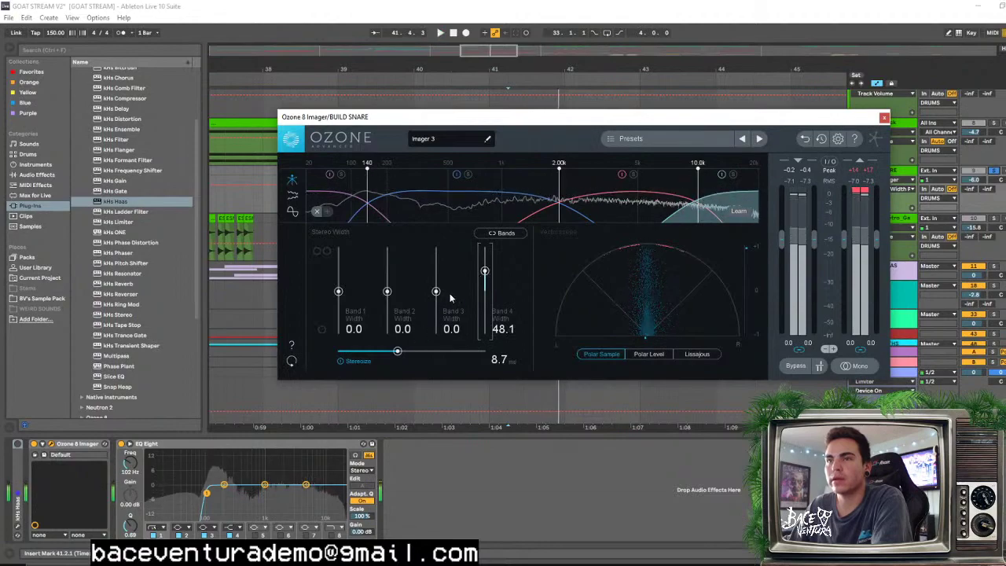
click(340, 362)
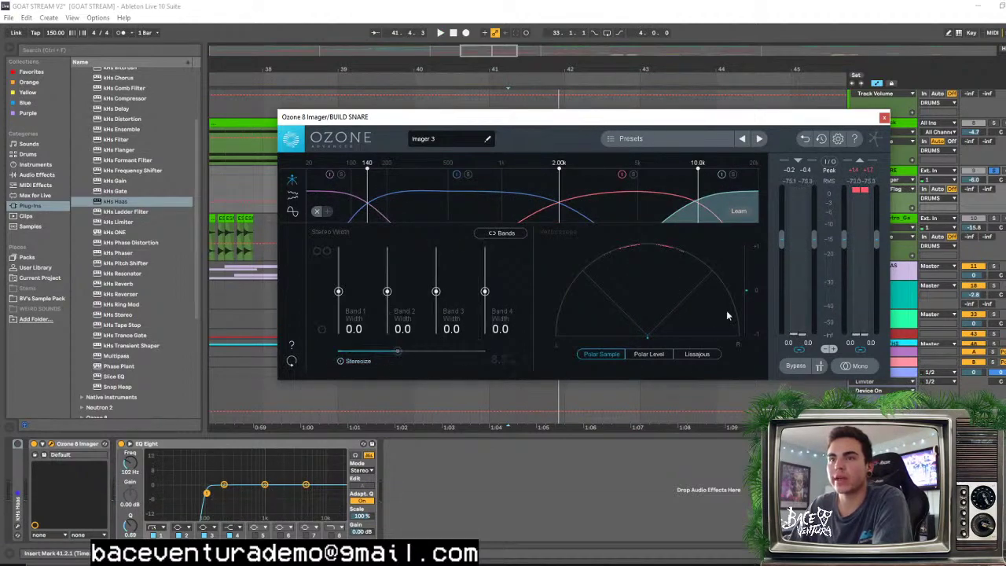
click(883, 119)
Replay the build-up and display the Bass Kleph's Easy Wash Out "Wash Out!" automation on the FAKEOUT track
key(space)
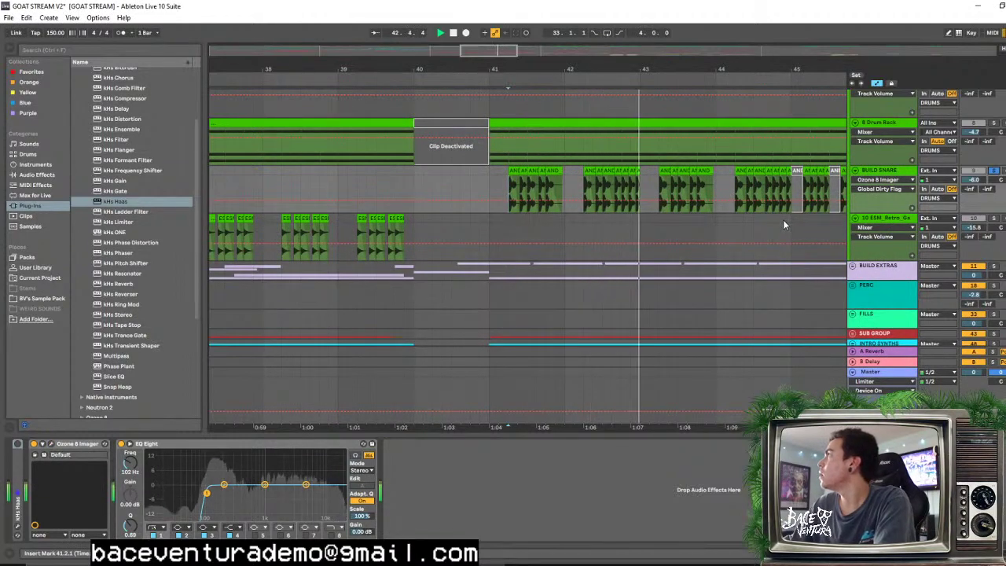
key(minus)
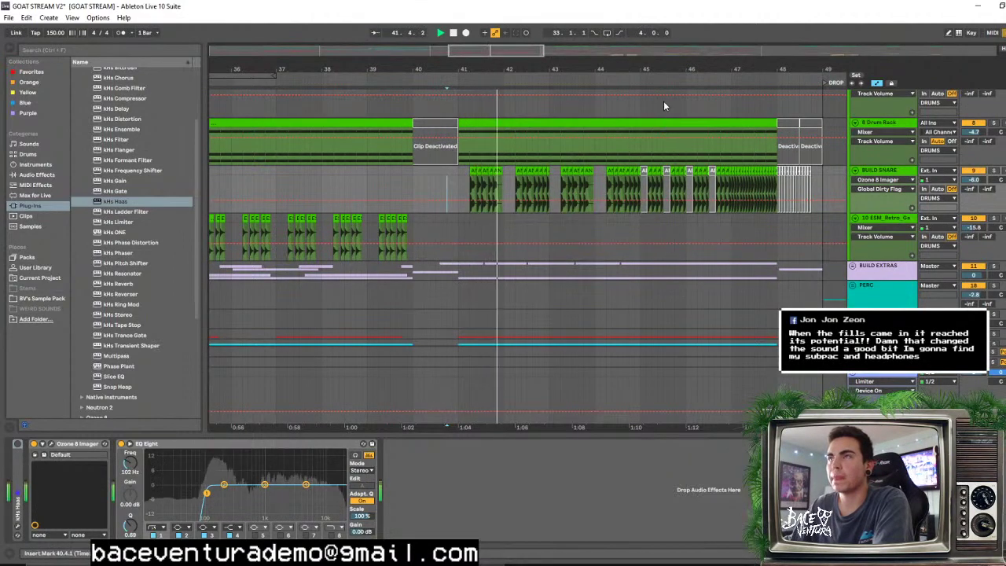
drag(651, 71, 613, 61)
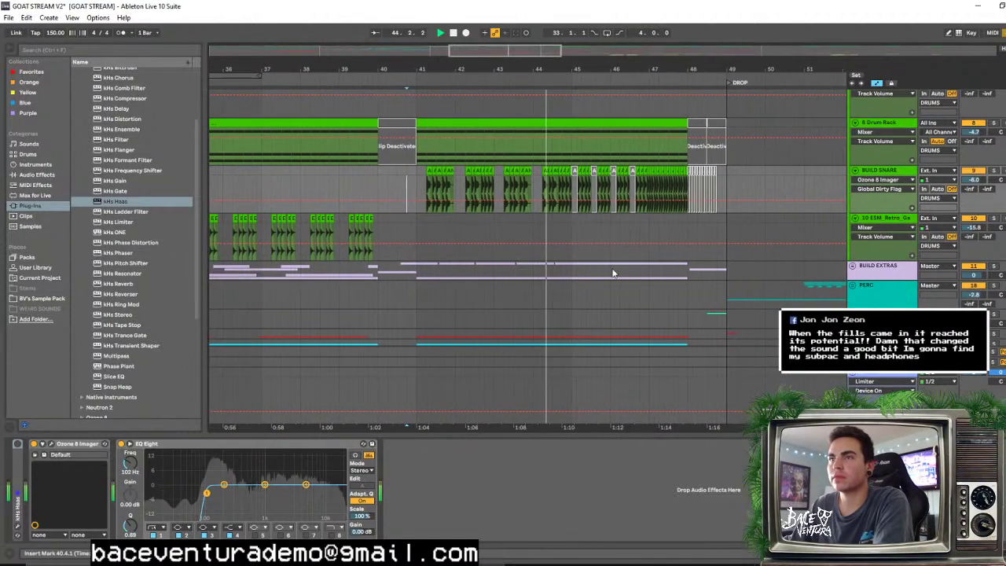
scroll(605, 289, down, 5)
scroll(605, 289, down, 10)
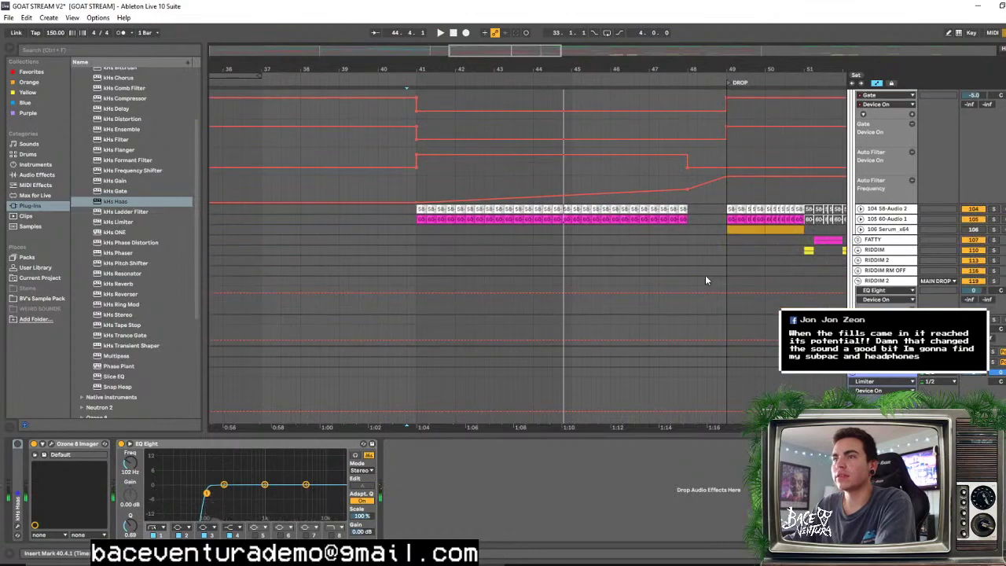
scroll(635, 200, up, 2)
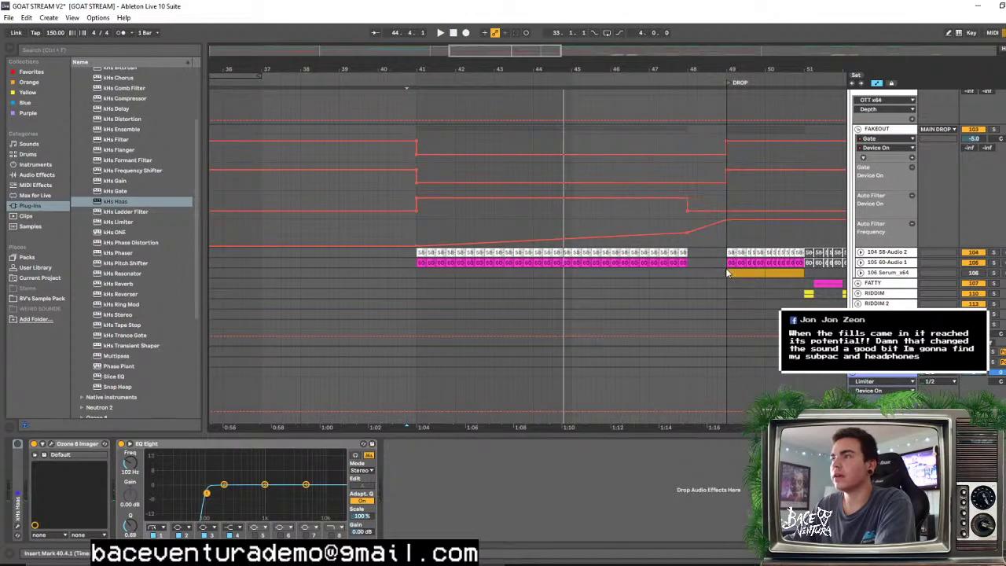
scroll(402, 210, up, 3)
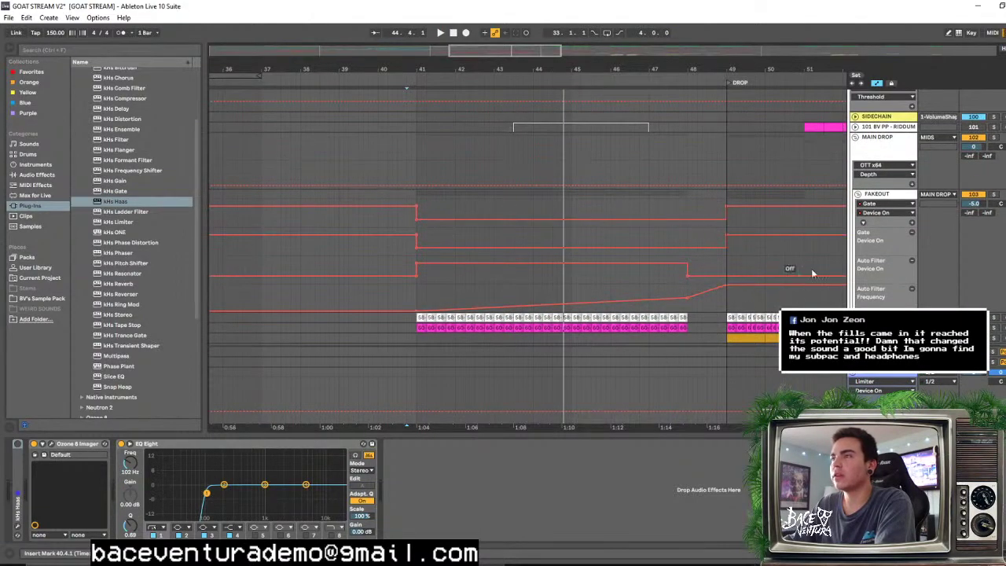
click(884, 203)
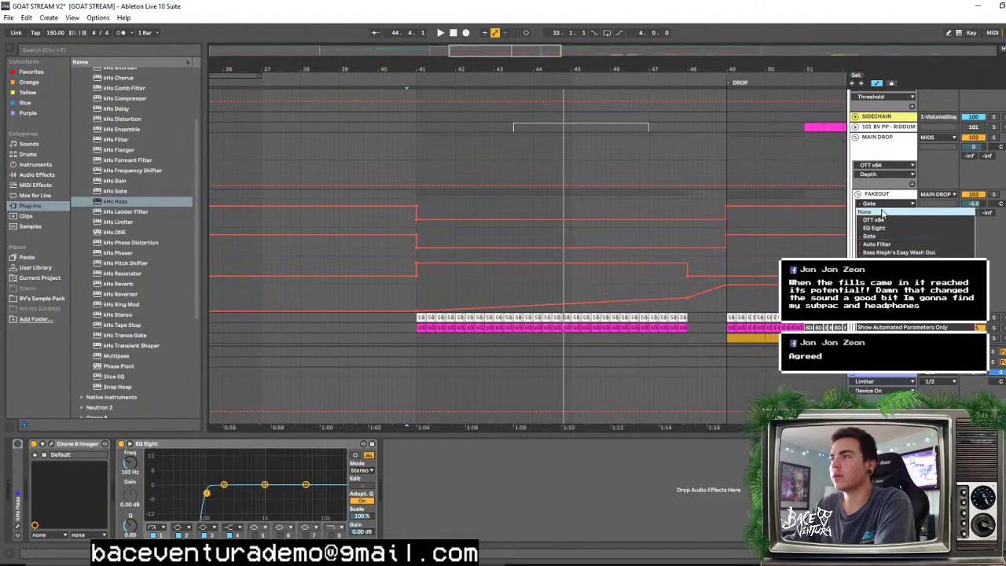
click(881, 250)
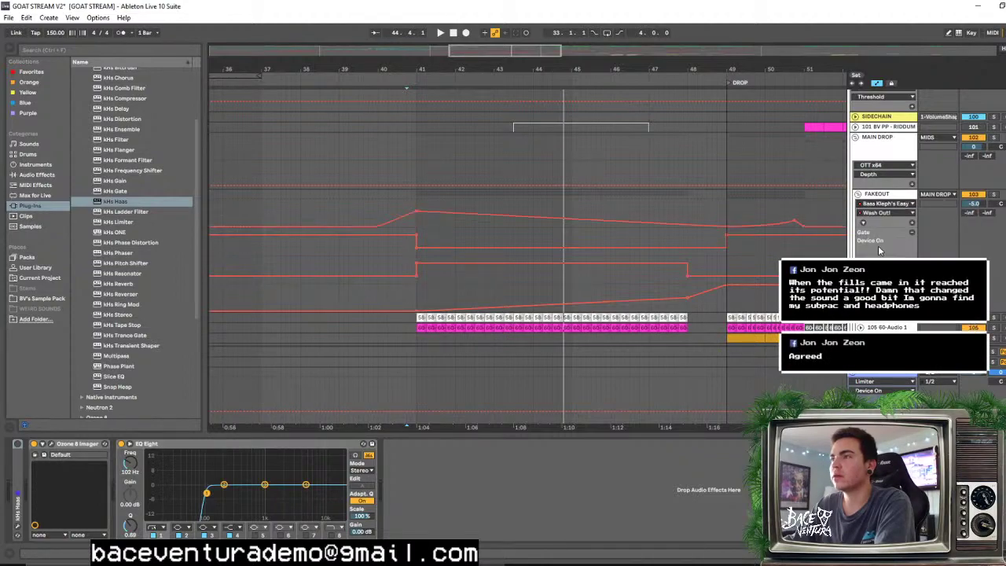
While playing from bar 40.3.3, lower the FAKEOUT Wash Out! peak at bar 41 and move the end of its fade to bar 48
click(403, 206)
key(space)
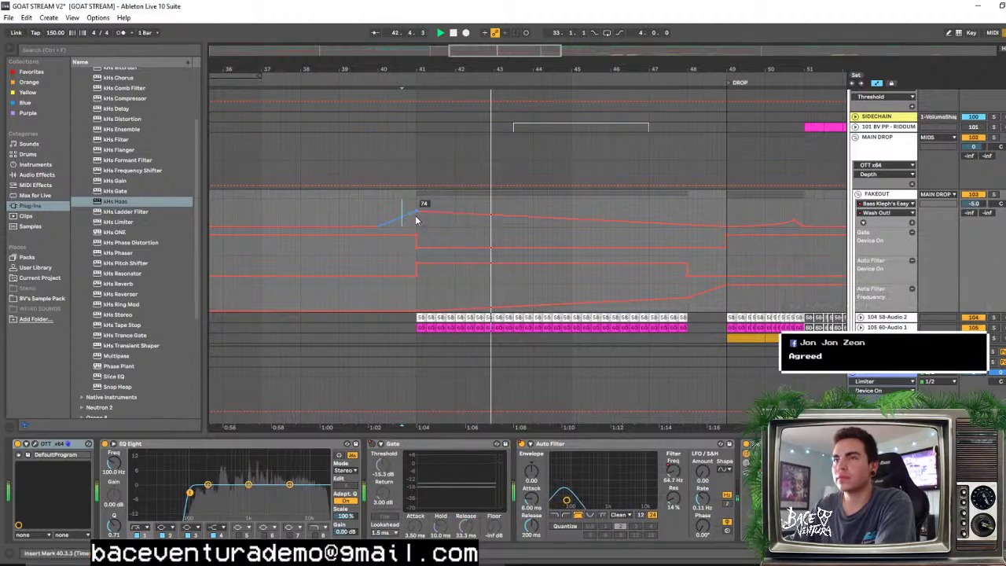
drag(417, 220, 416, 215)
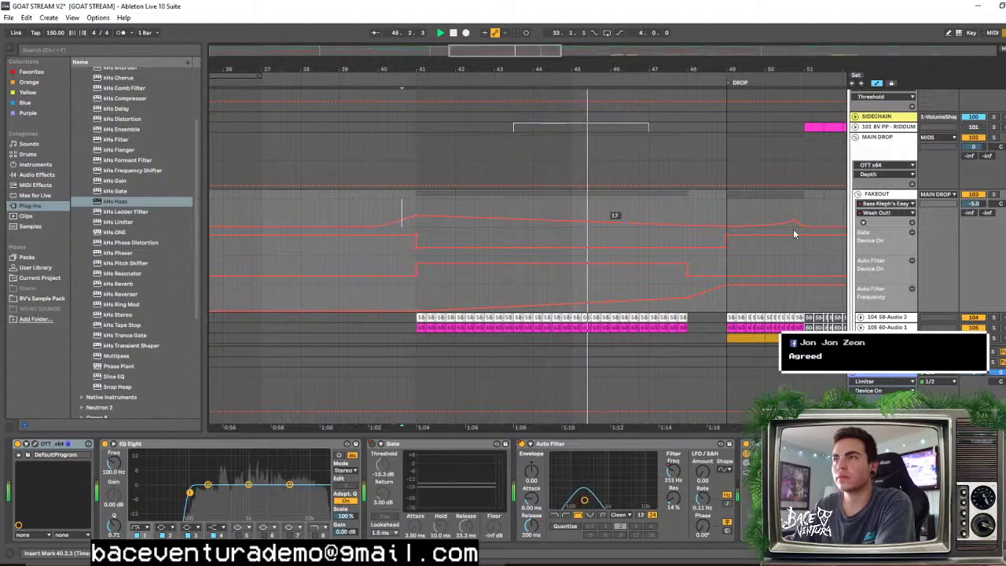
drag(725, 225, 685, 225)
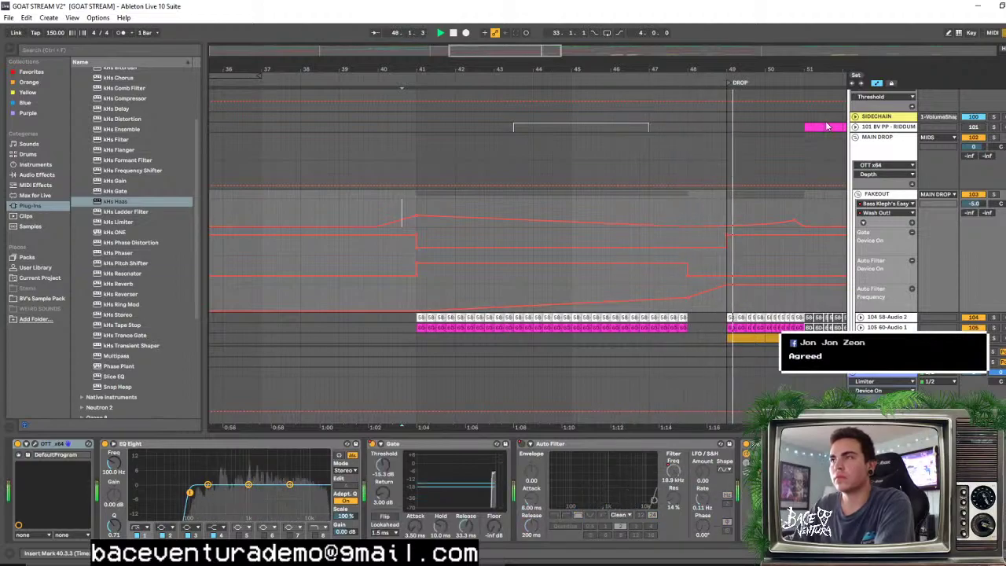
scroll(827, 126, right, 5)
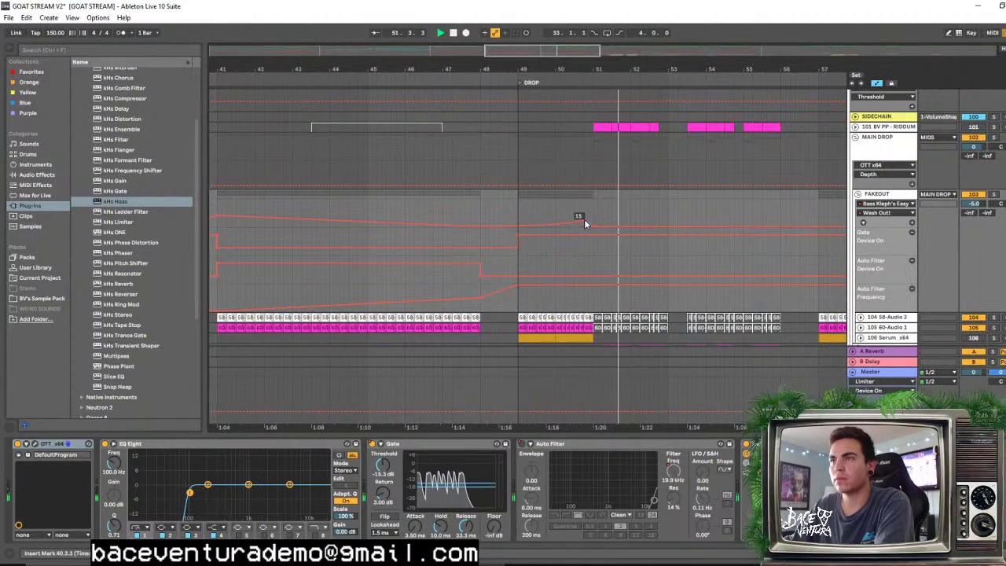
Play the drop from bar 49 to hear how the FAKEOUT track's Wash Out! swell leads into bar 51
drag(585, 69, 581, 102)
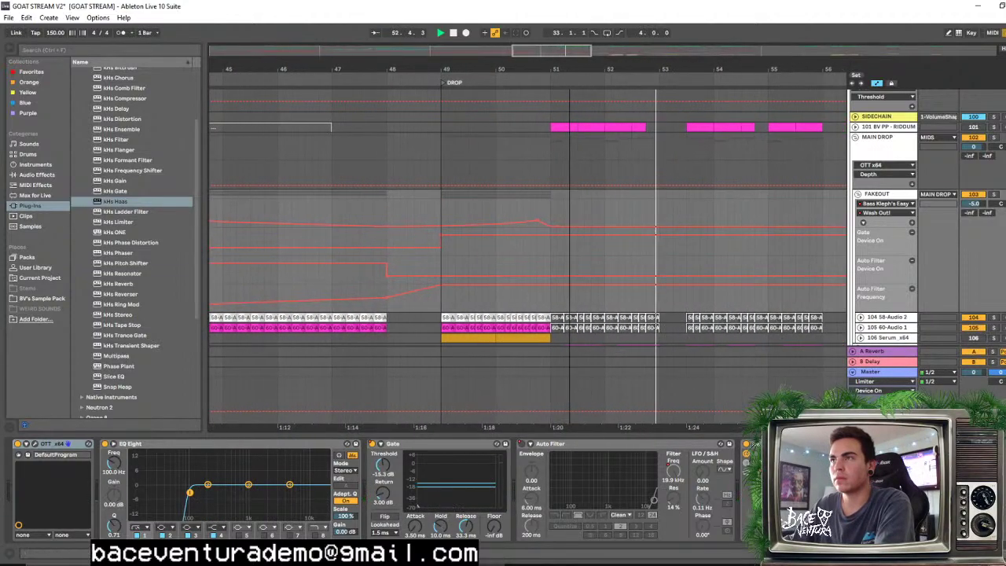
click(442, 204)
key(space)
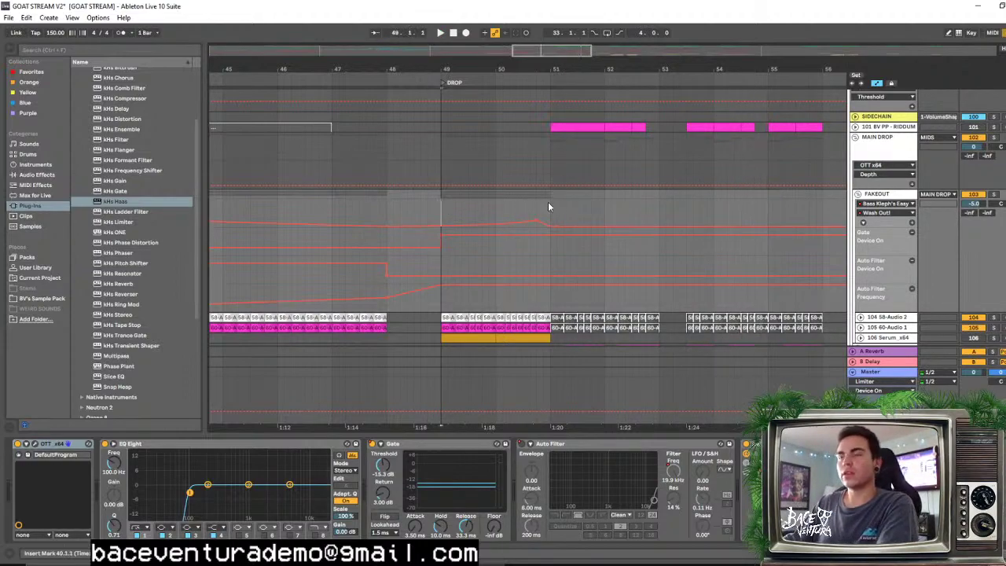
scroll(511, 186, up, 1)
key(space)
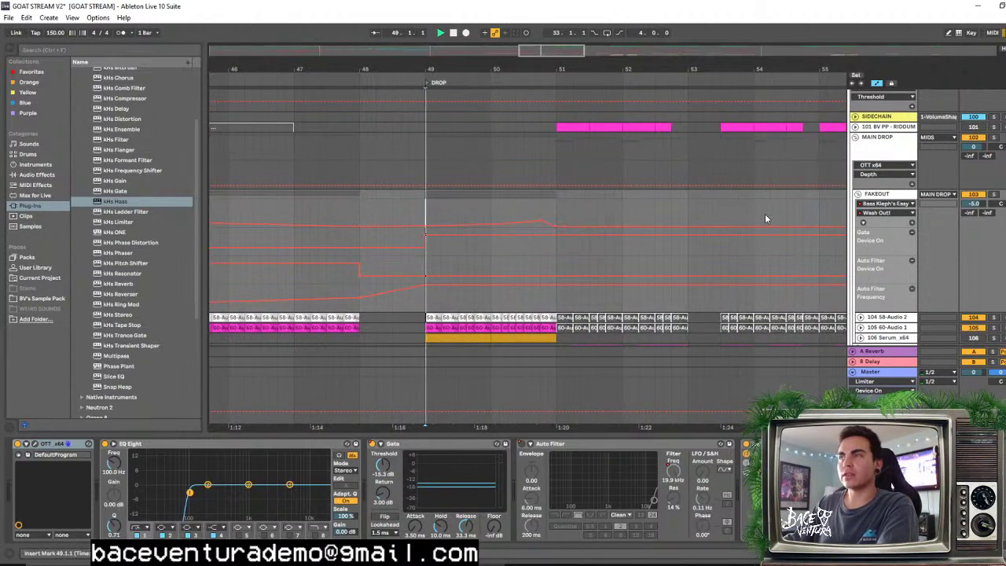
key(space)
click(539, 209)
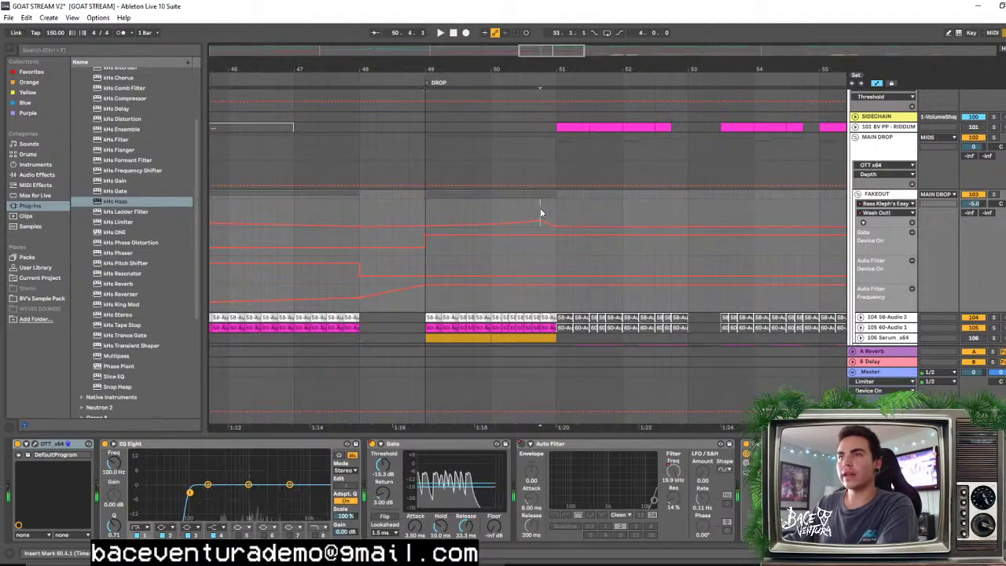
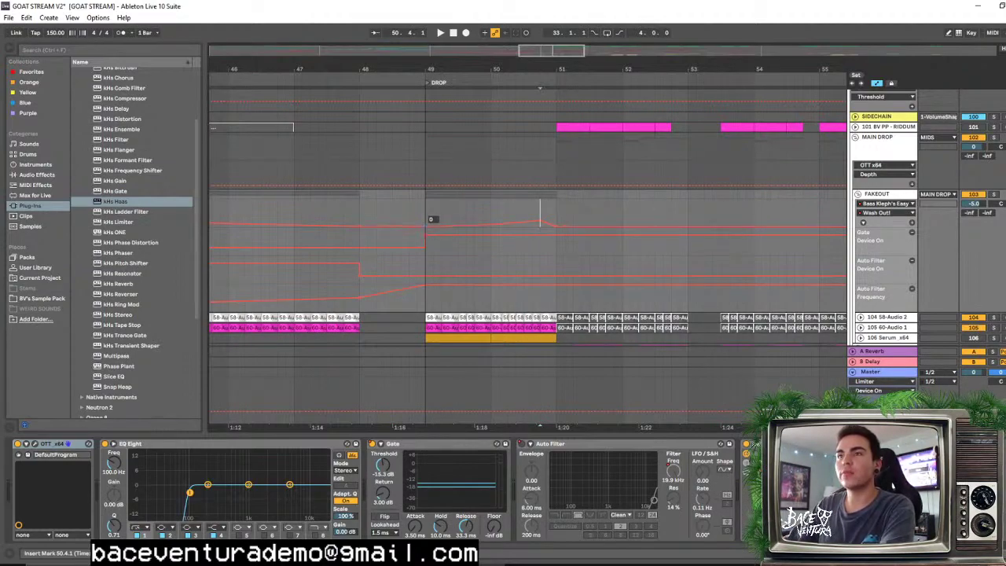
Replay the fakeout section from bar 50 and from bar 49 to judge the Wash Out! peak at 50.4
click(539, 221)
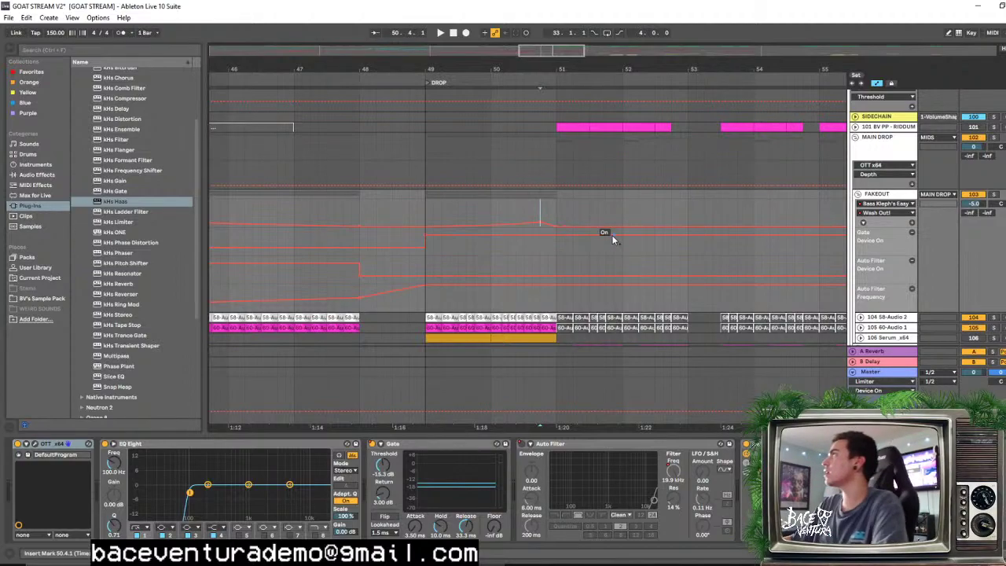
click(504, 214)
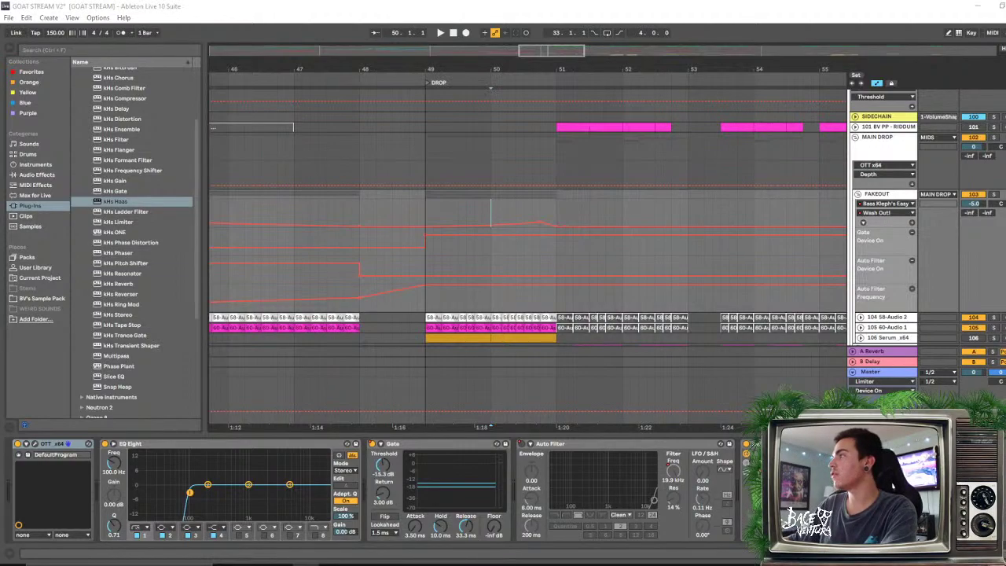
key(space)
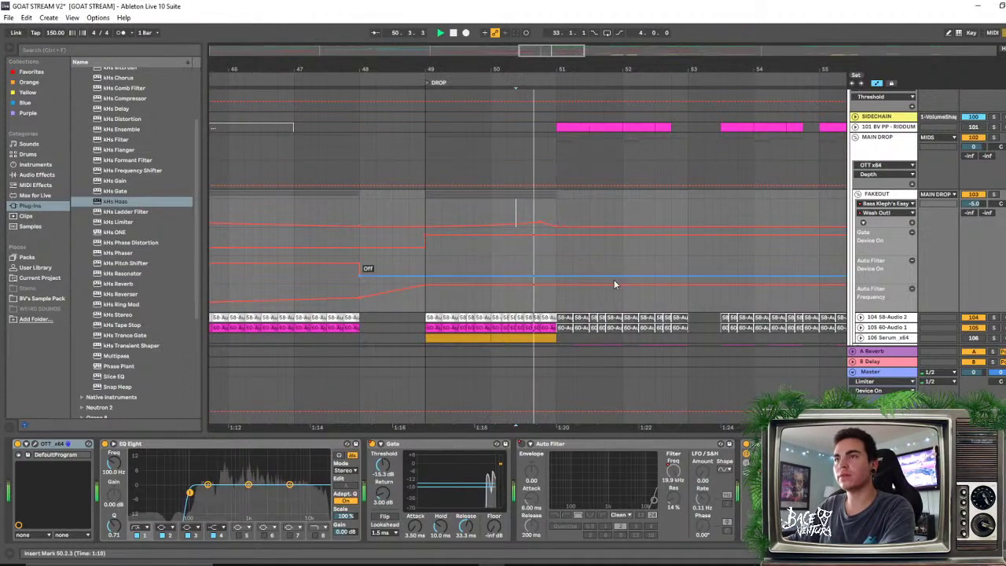
click(448, 217)
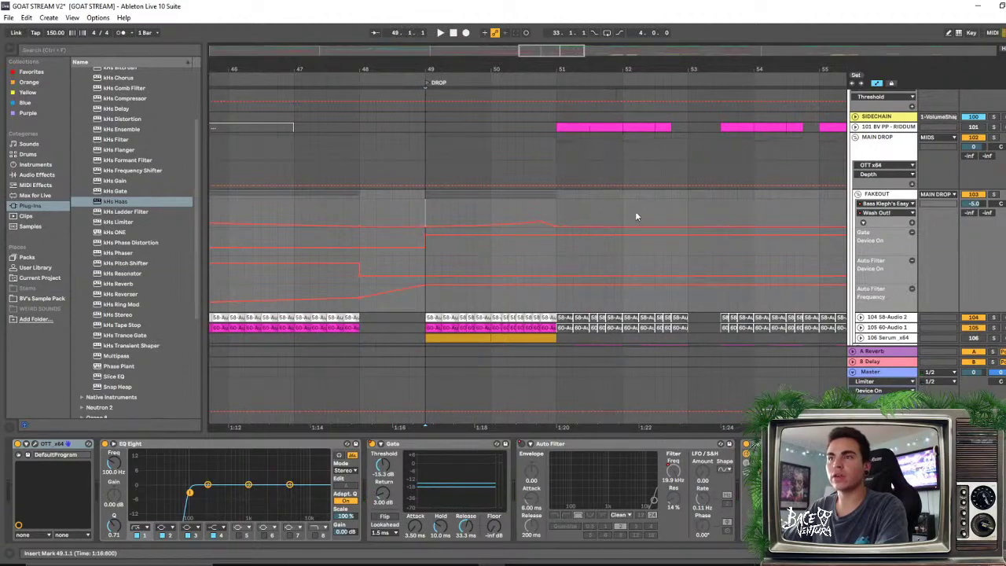
key(space)
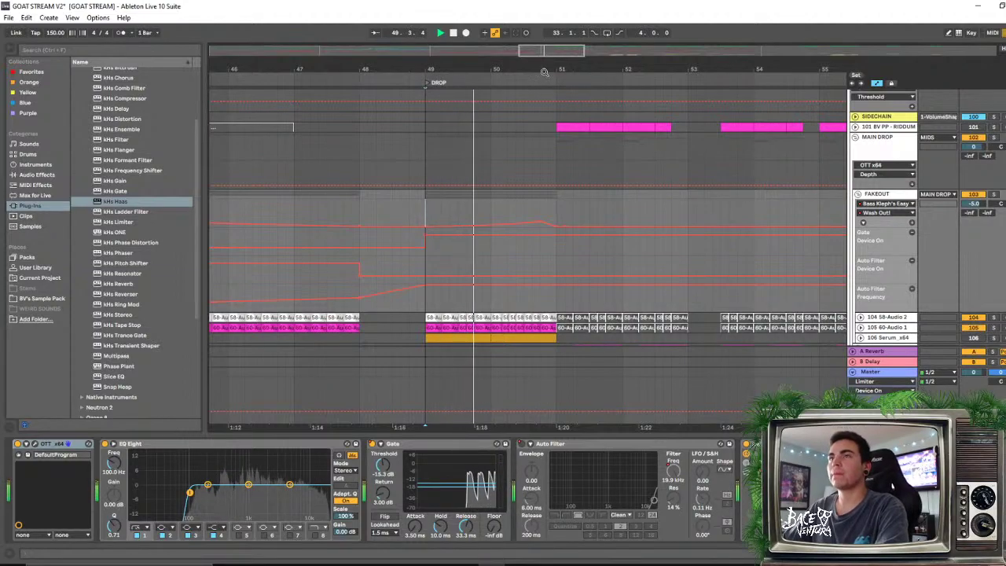
Move the FAKEOUT Wash Out! peak from beat 50.4 to bar 51, so the swell peaks at the end of the fakeout
scroll(542, 157, up, 3)
scroll(543, 277, up, 2)
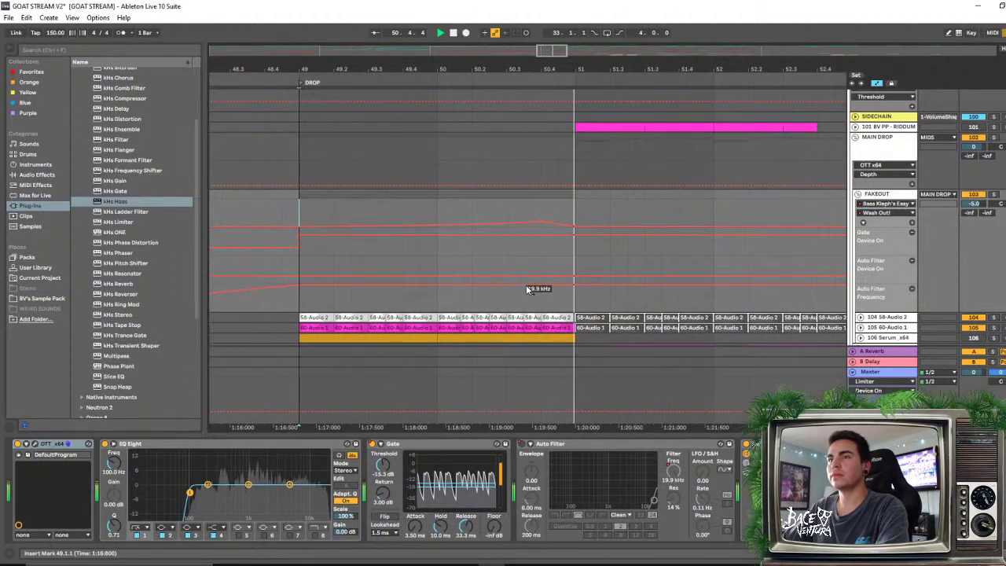
key(space)
click(489, 212)
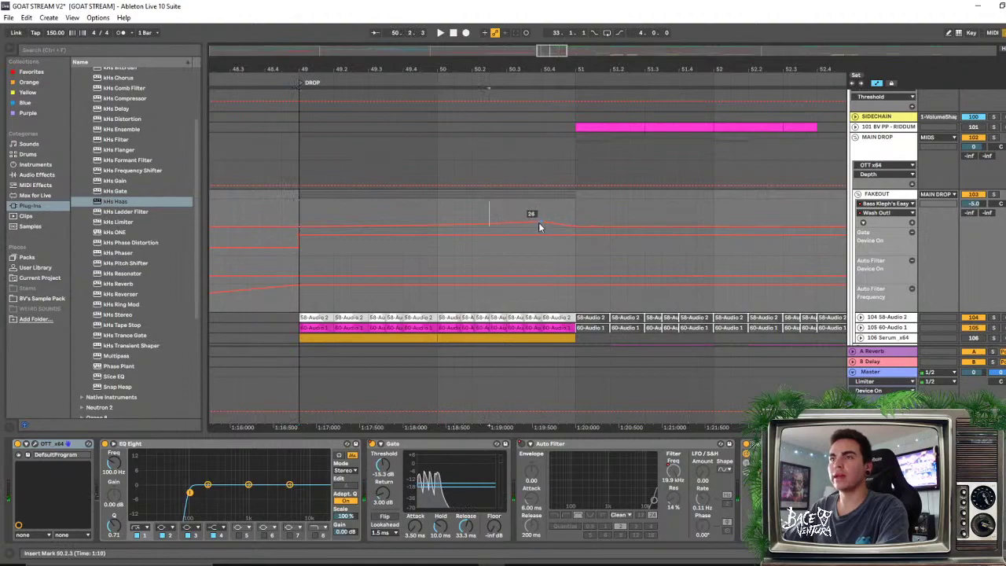
drag(543, 224, 576, 222)
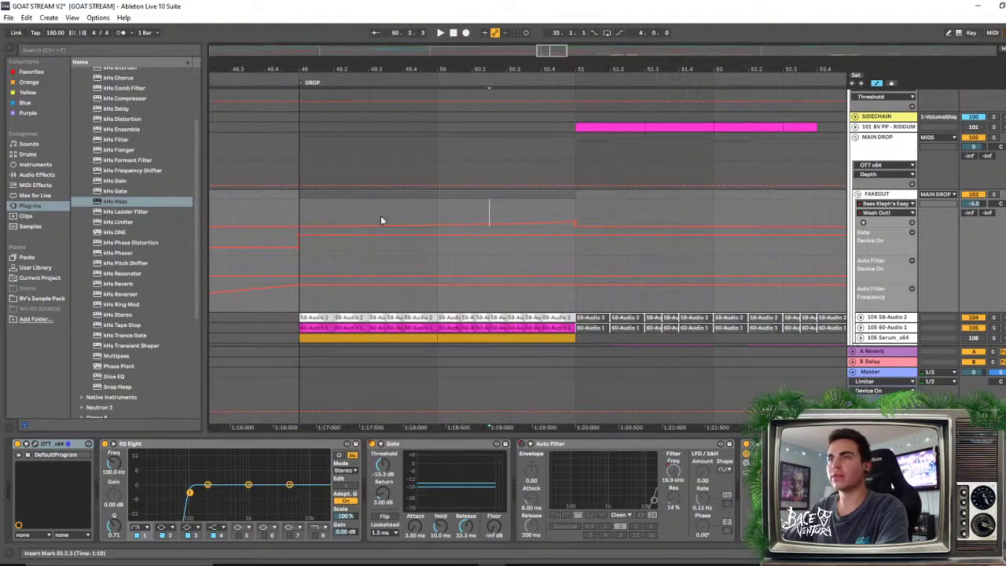
Play the reshaped wash-out from bar 49 and examine the last beat, from 50.4.1 to 51.1.1, across the drop tracks
click(306, 212)
key(space)
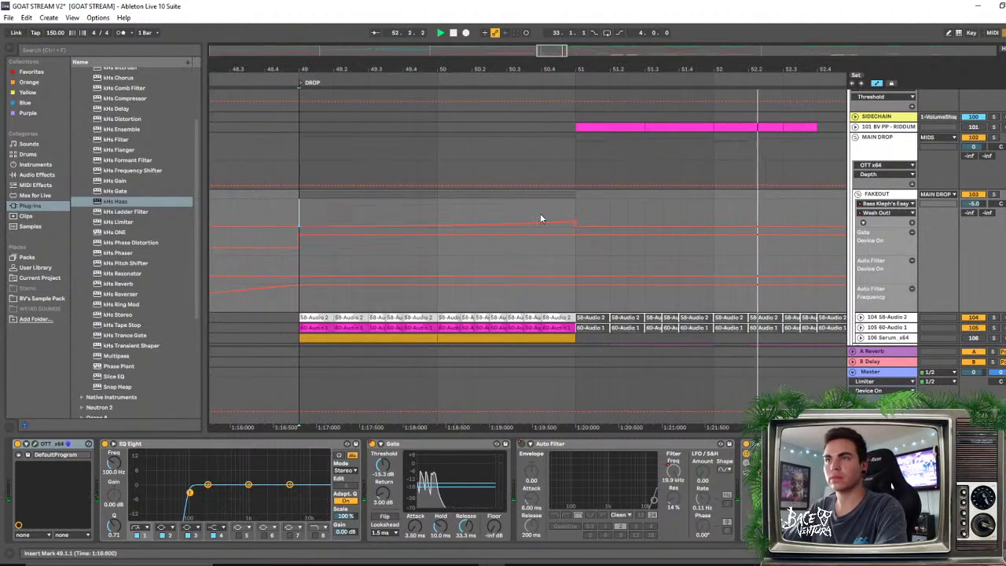
scroll(557, 251, down, 3)
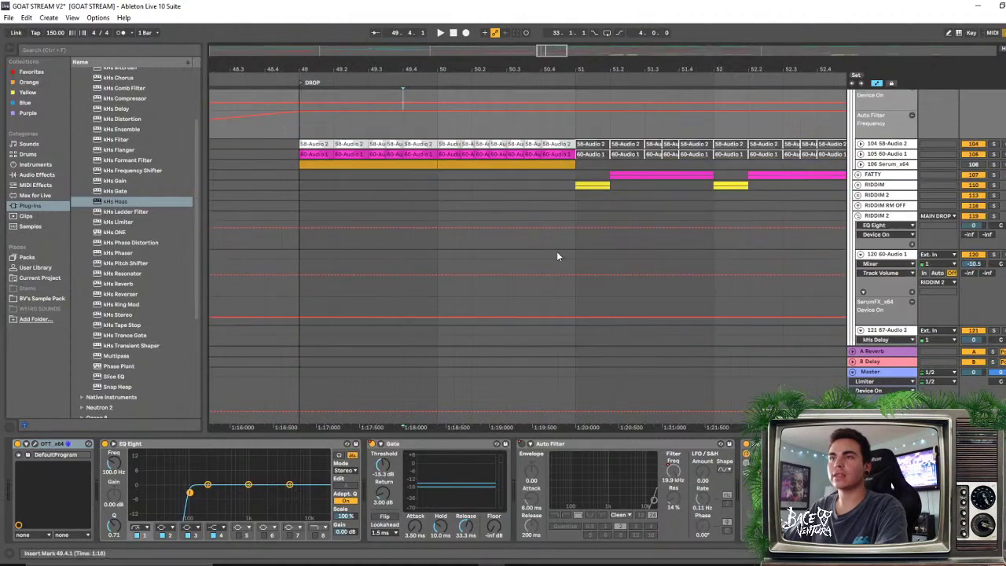
scroll(507, 220, up, 2)
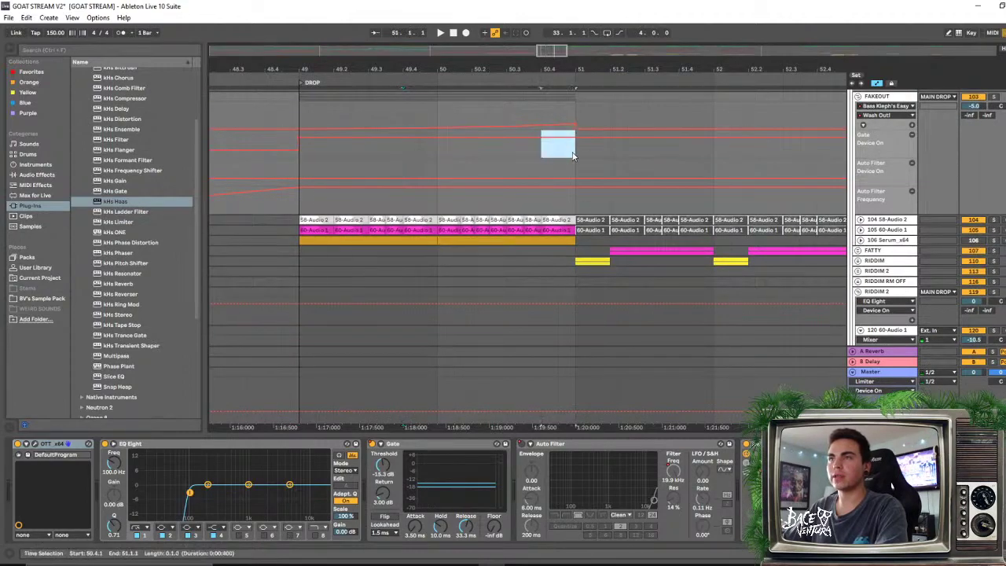
scroll(565, 196, down, 3)
scroll(550, 173, up, 6)
Play into the drop from 50.2.1 and collapse the device view to enlarge the arrangement
click(538, 118)
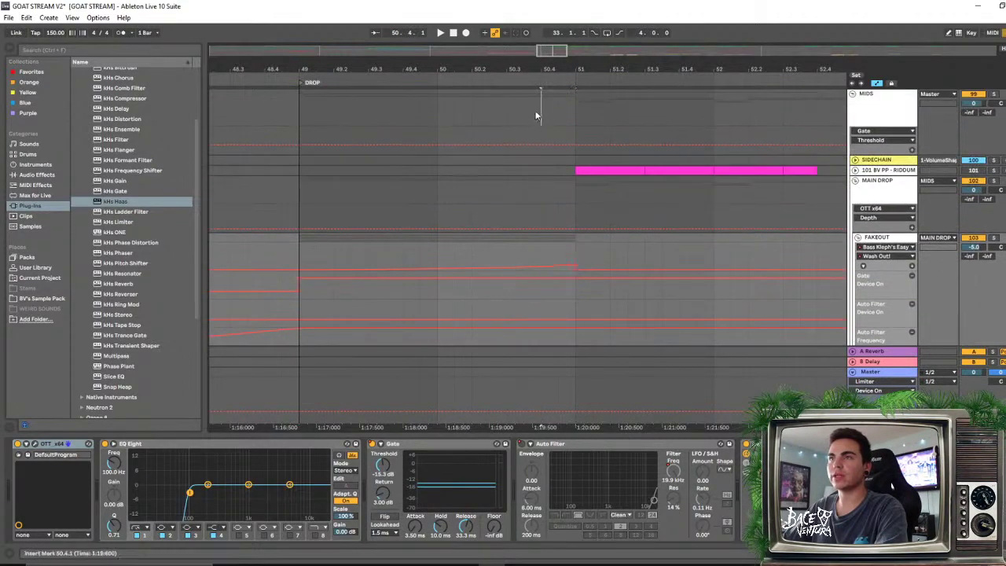
click(293, 116)
click(470, 119)
key(space)
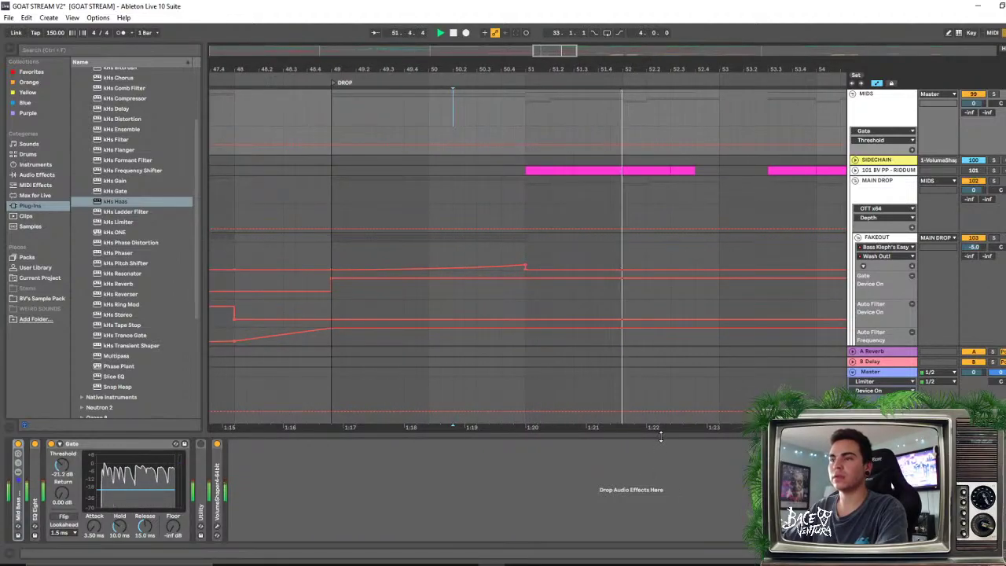
drag(659, 434, 660, 550)
drag(728, 69, 569, 45)
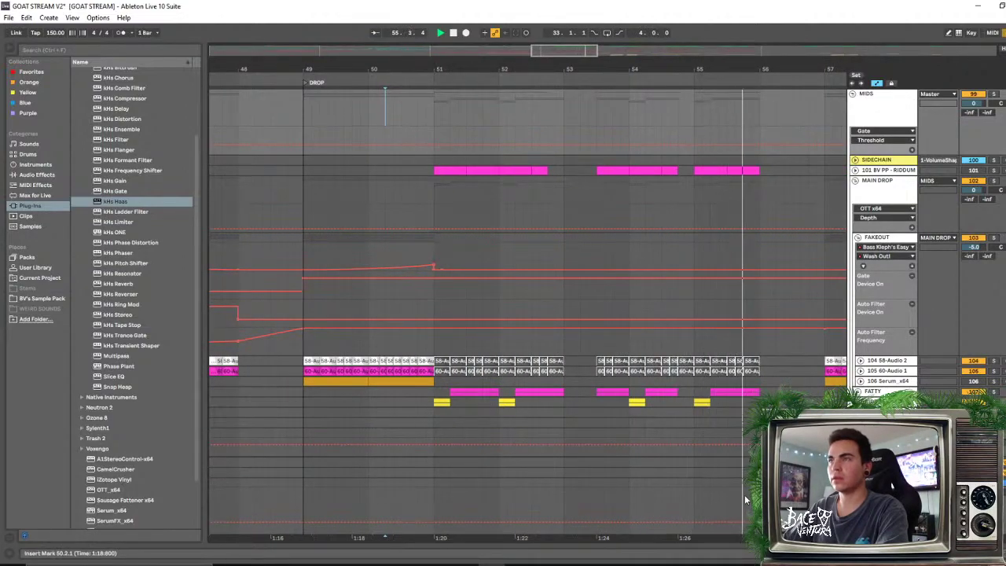
Look over the drop's track groups and the MIDS arrangement from bar 51 to 54.3.3
scroll(684, 294, down, 3)
scroll(684, 295, up, 9)
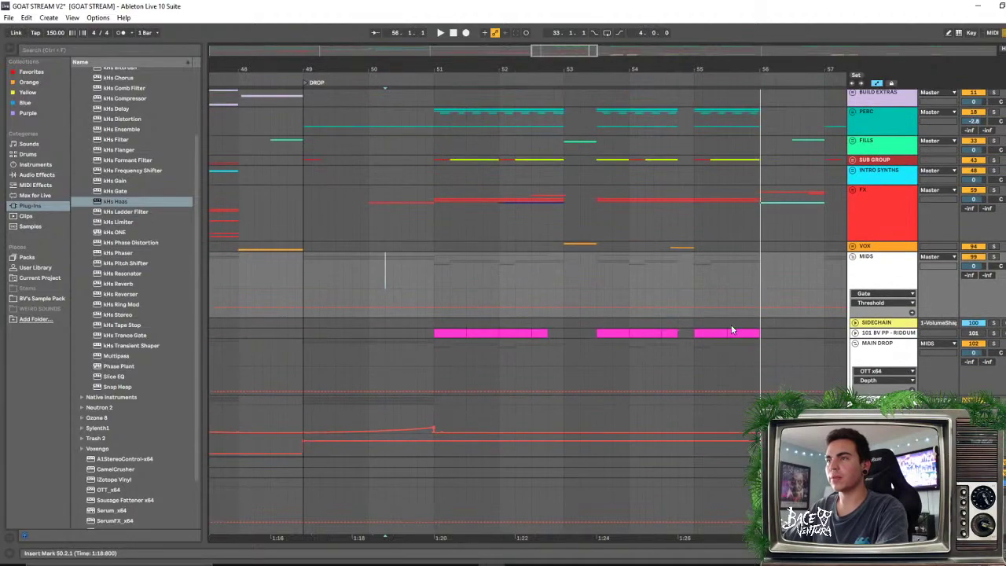
scroll(472, 248, down, 3)
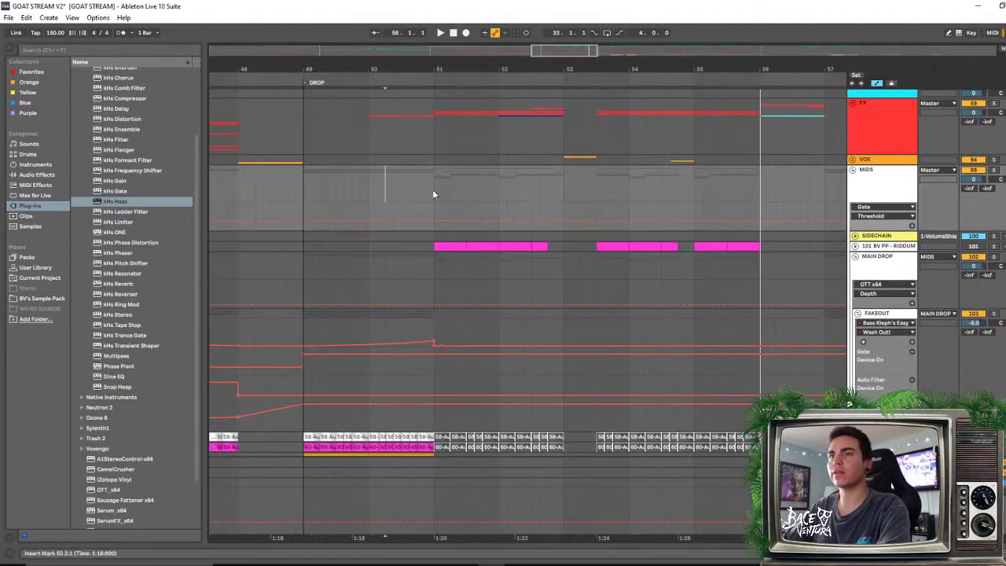
mouse_move(433, 194)
mouse_down()
mouse_move(526, 188)
mouse_move(613, 259)
mouse_up()
click(559, 195)
key(Delete)
click(670, 181)
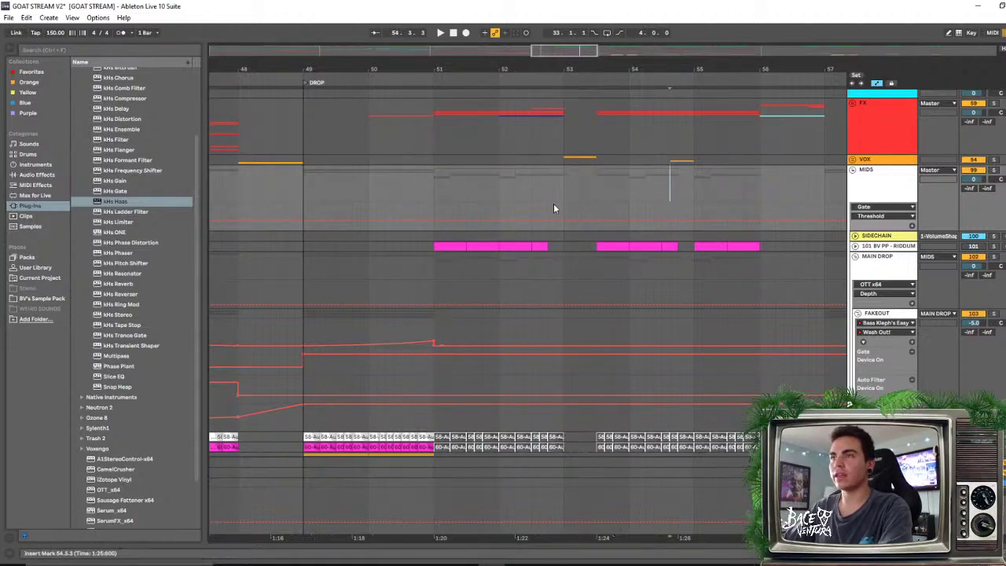
Select the span from 54.4.1 to 55.1.1 across the MIDS tracks and play from 54.4.1
click(678, 246)
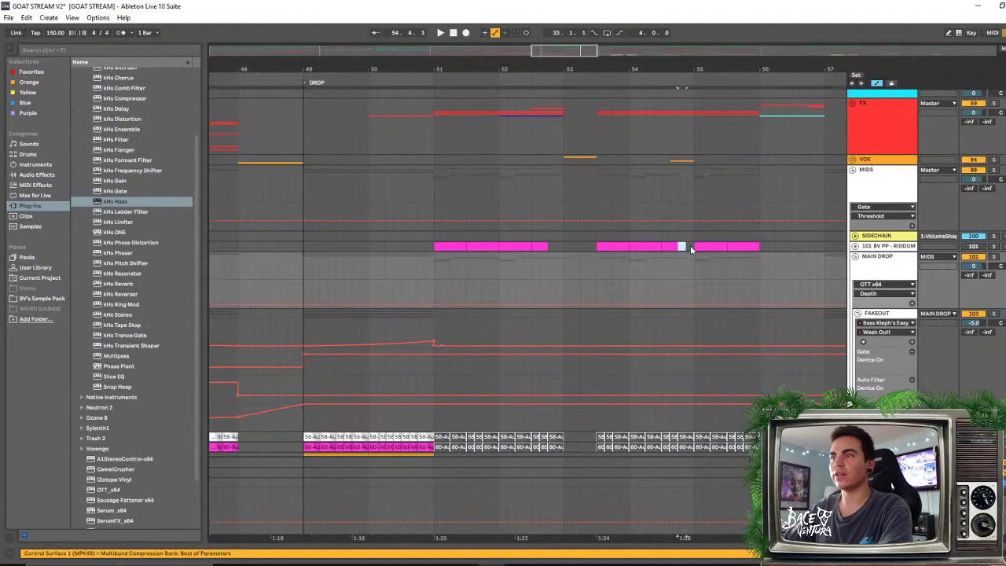
drag(682, 169, 691, 182)
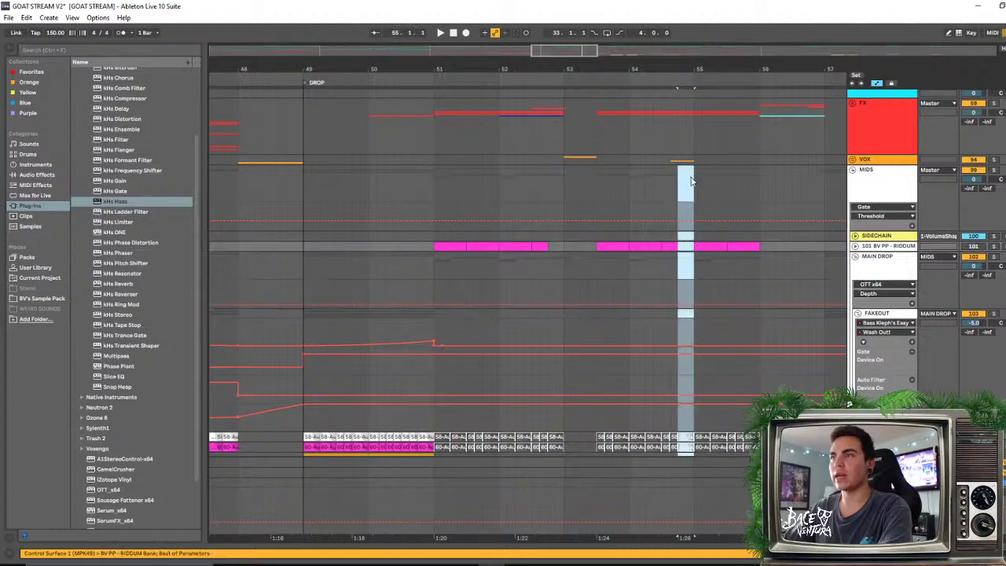
key(Delete)
click(677, 195)
key(space)
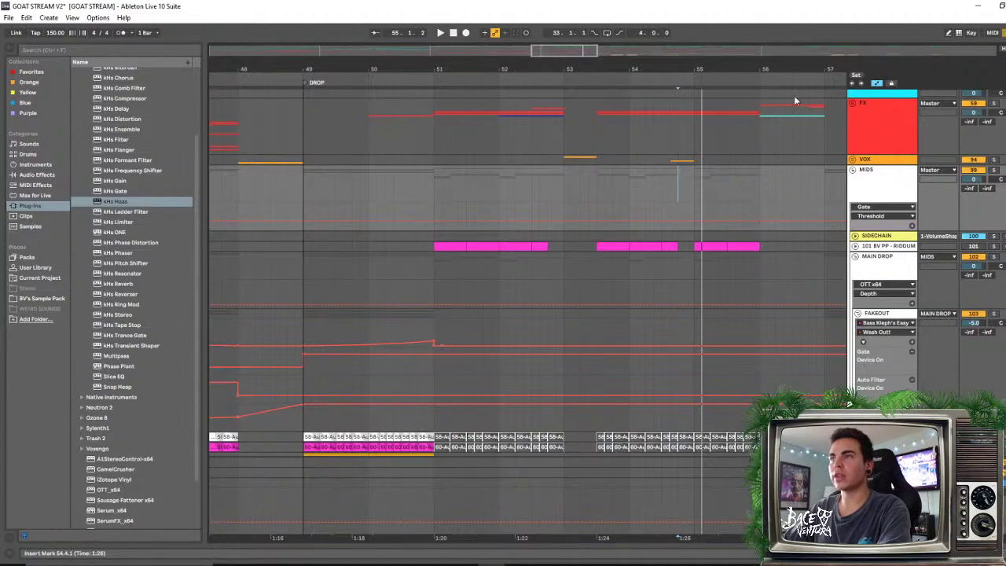
Review the track groups around the drop, and replay the transition from 50.3.1
key(minus)
scroll(612, 298, down, 3)
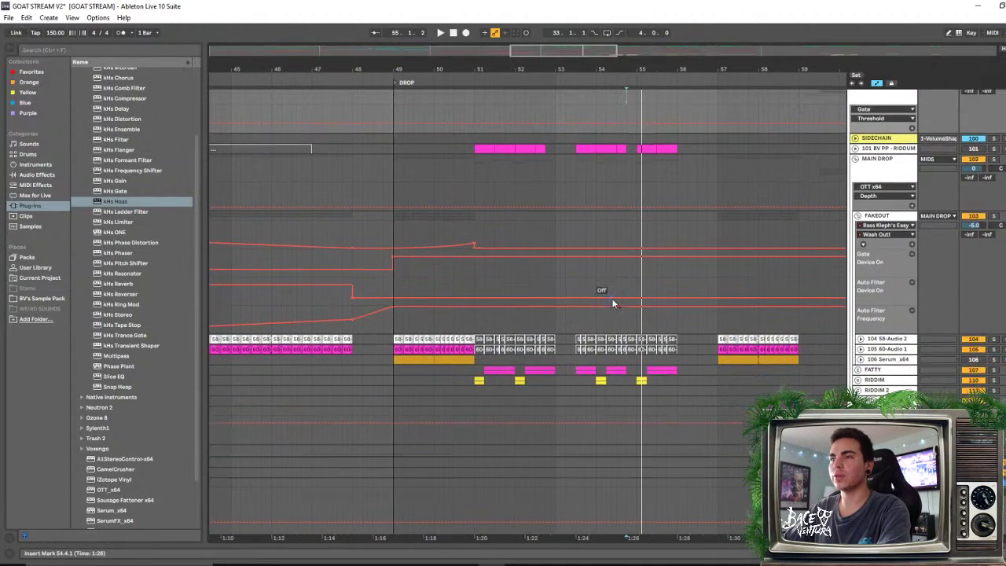
scroll(612, 299, up, 3)
scroll(812, 225, up, 2)
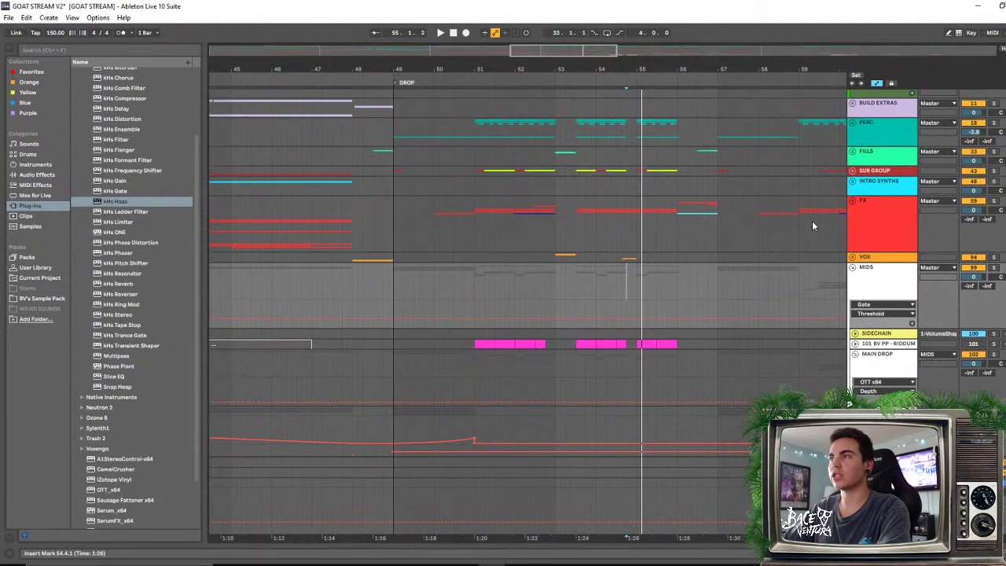
scroll(727, 291, down, 4)
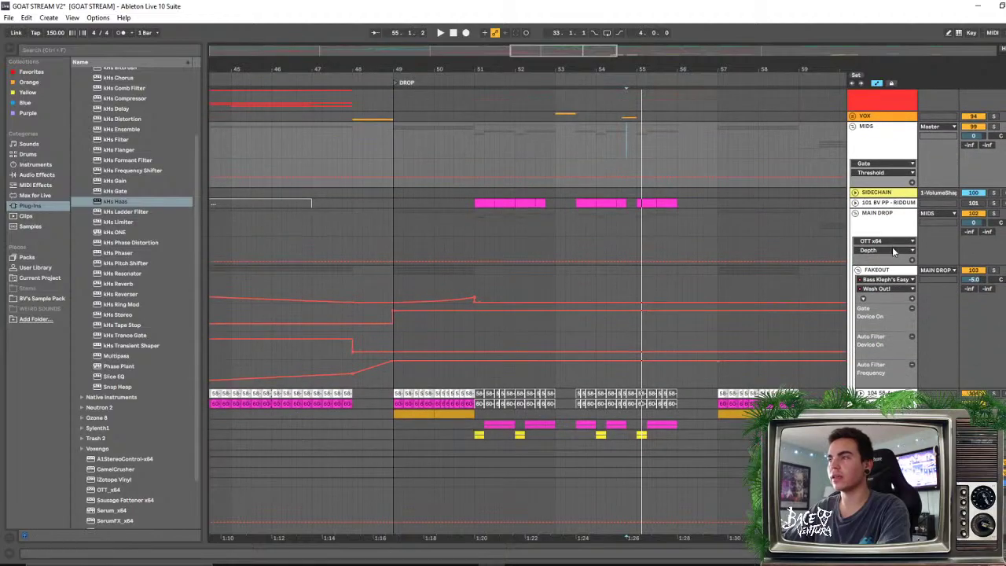
scroll(833, 205, down, 5)
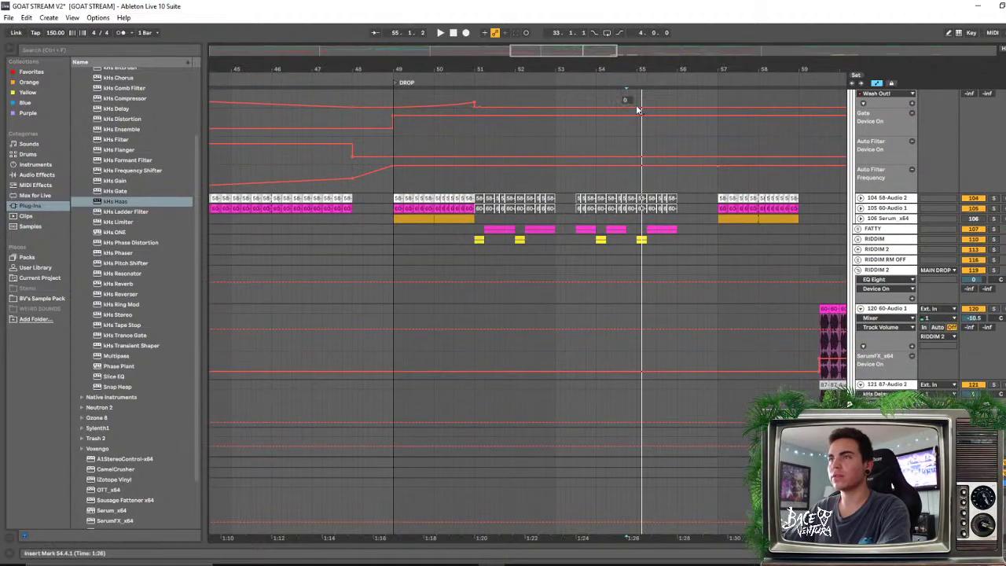
key(plus)
key(space)
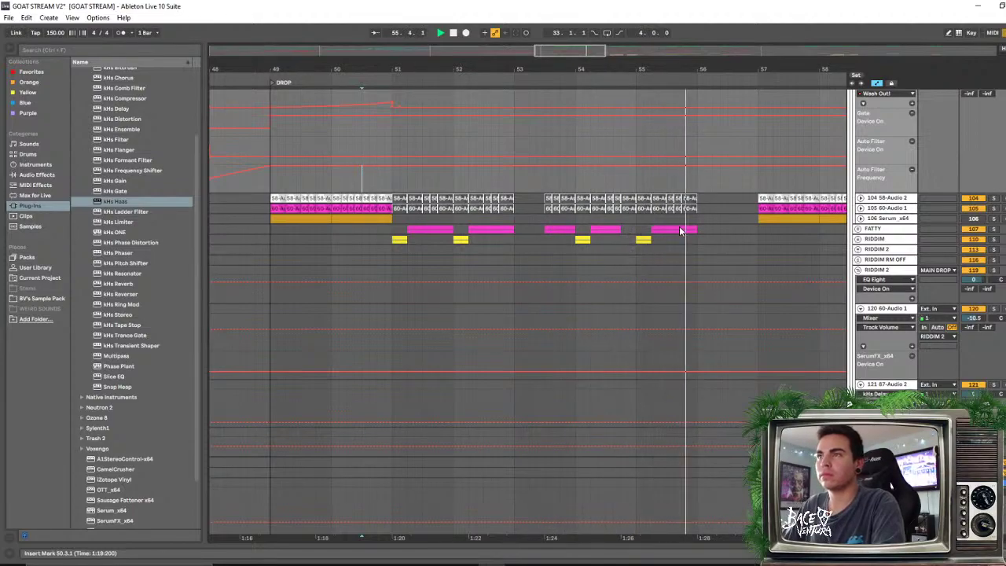
Mark the gap from 53.1.1 to 53.3.1 on the FAKEOUT track and play the drop from 50.4.1 past bar 59
scroll(653, 226, up, 3)
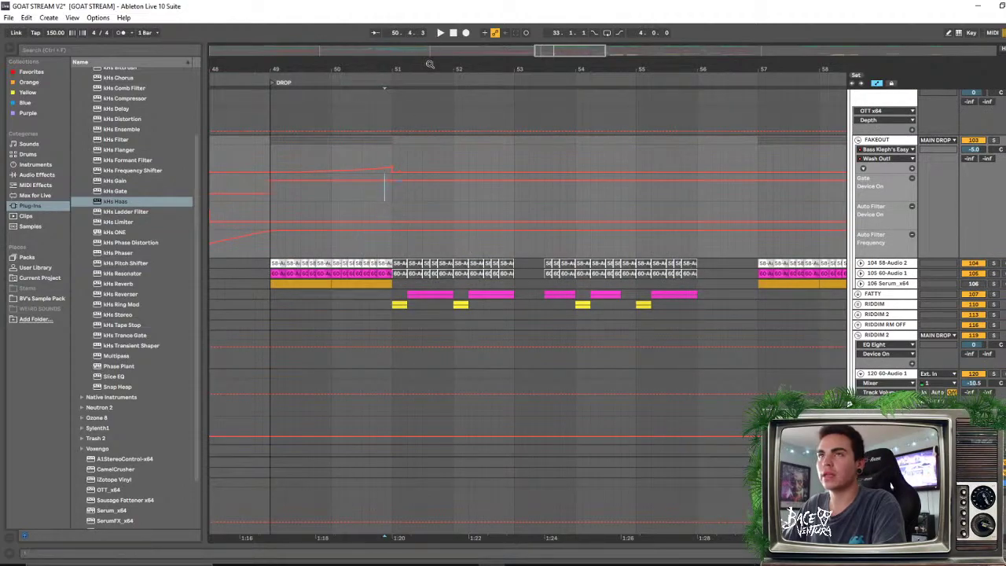
mouse_move(430, 64)
mouse_down()
mouse_move(430, 79)
mouse_move(431, 47)
mouse_up()
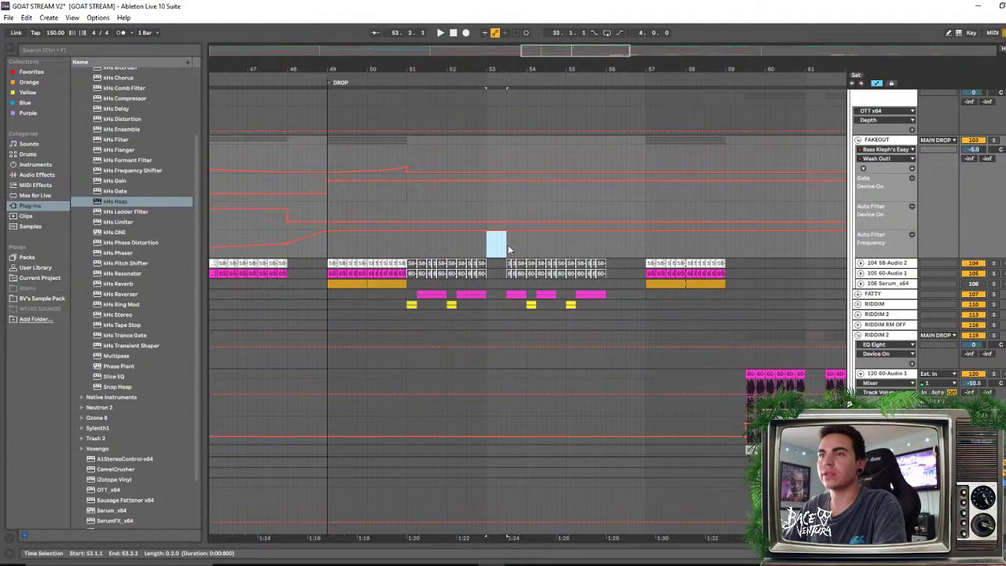
drag(556, 247, 576, 251)
click(397, 241)
key(space)
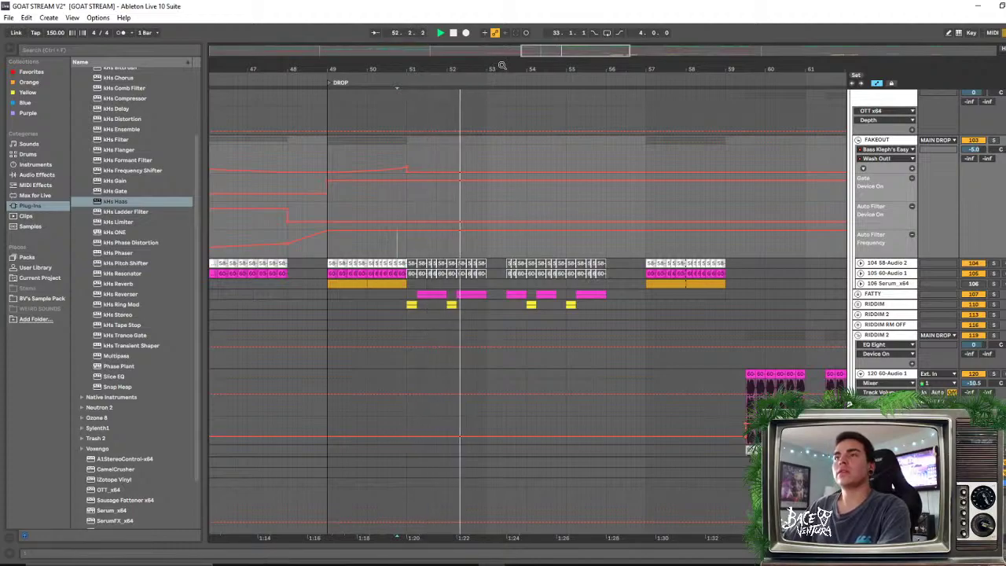
drag(462, 70, 460, 67)
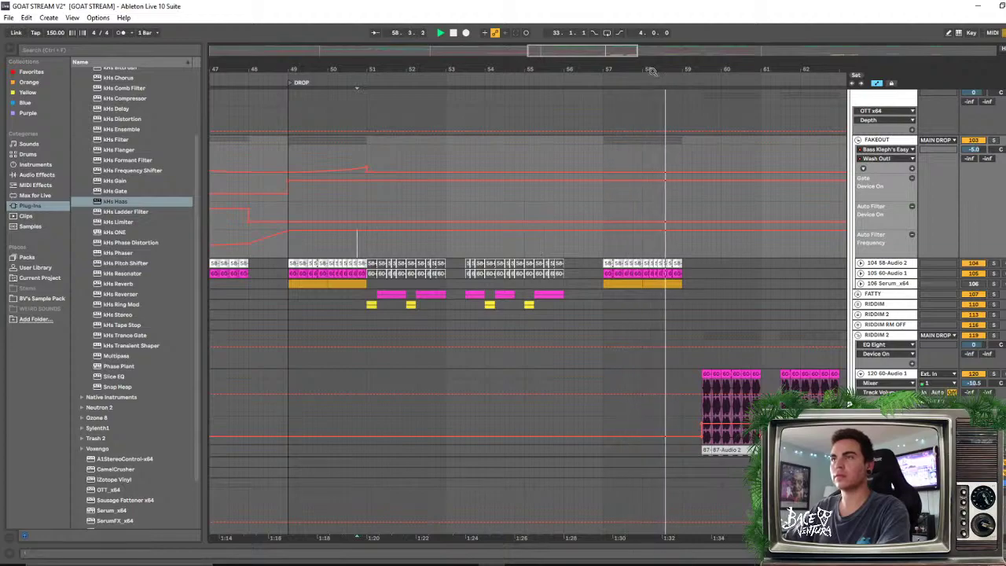
drag(653, 70, 600, 111)
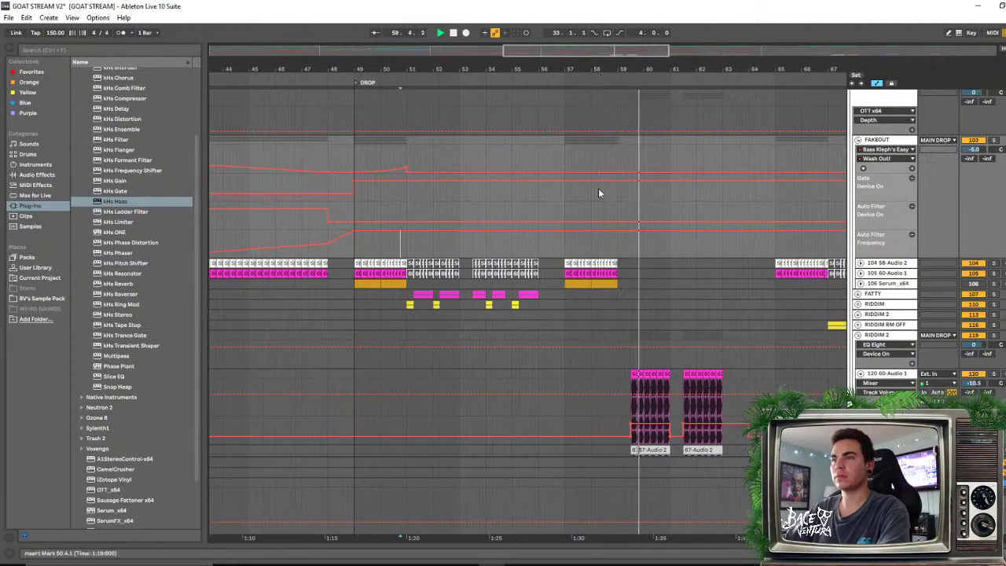
Solo the RIDDIM 2 group and select its first 60-Audio 1 clip at 59.3.1 to play the section
drag(666, 69, 664, 118)
scroll(622, 326, down, 5)
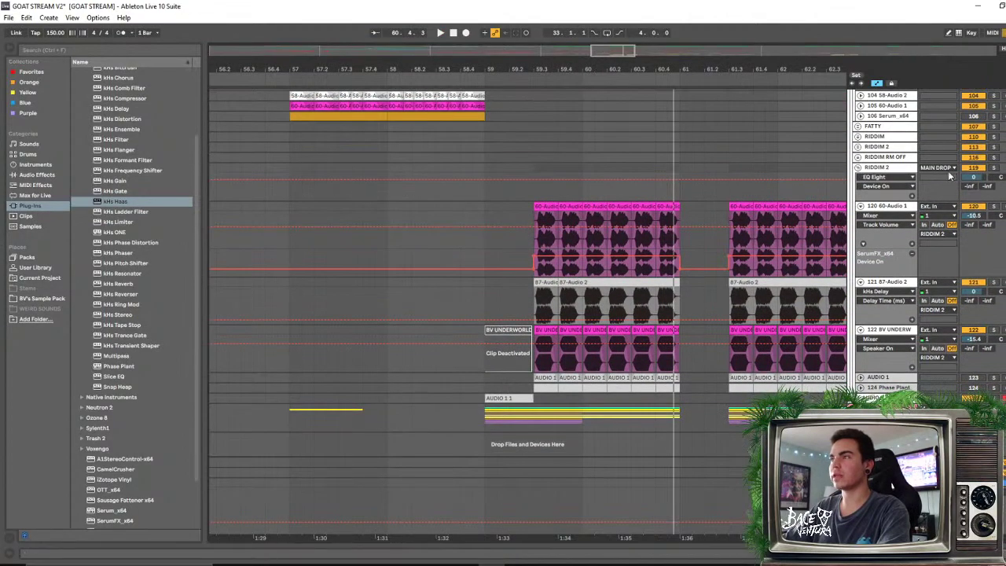
click(929, 173)
click(994, 168)
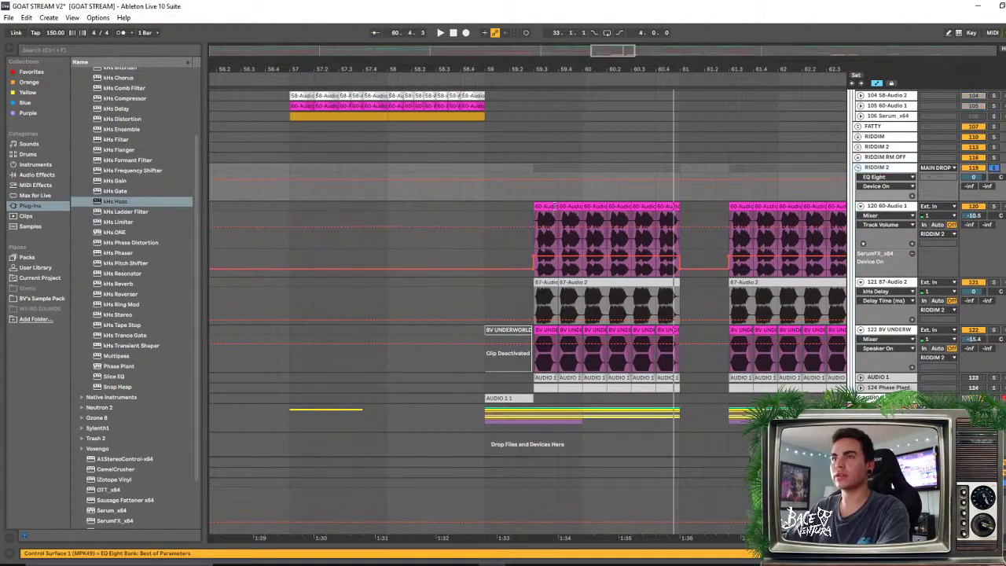
click(555, 205)
key(space)
drag(587, 70, 445, 119)
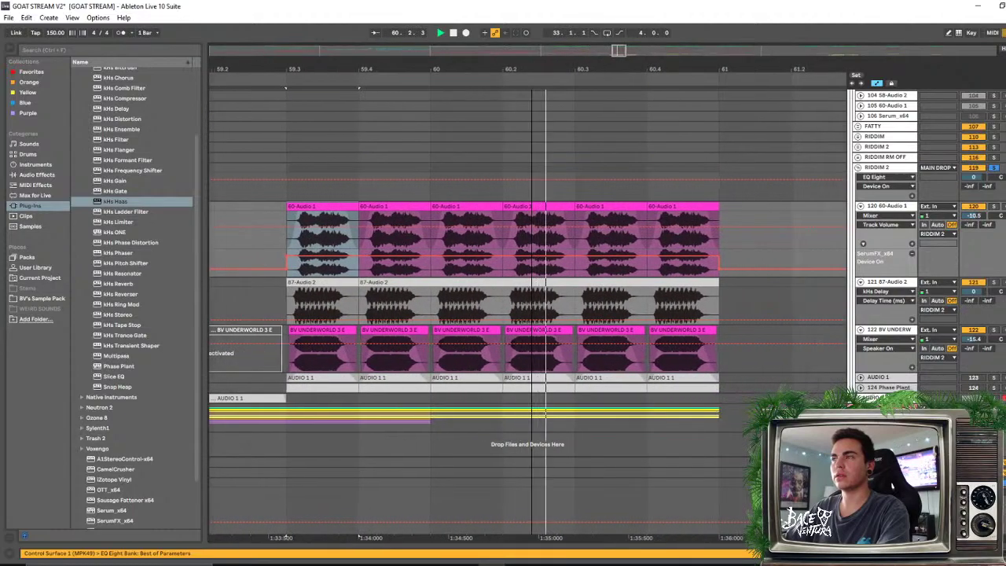
drag(531, 73, 530, 63)
key(space)
key(space)
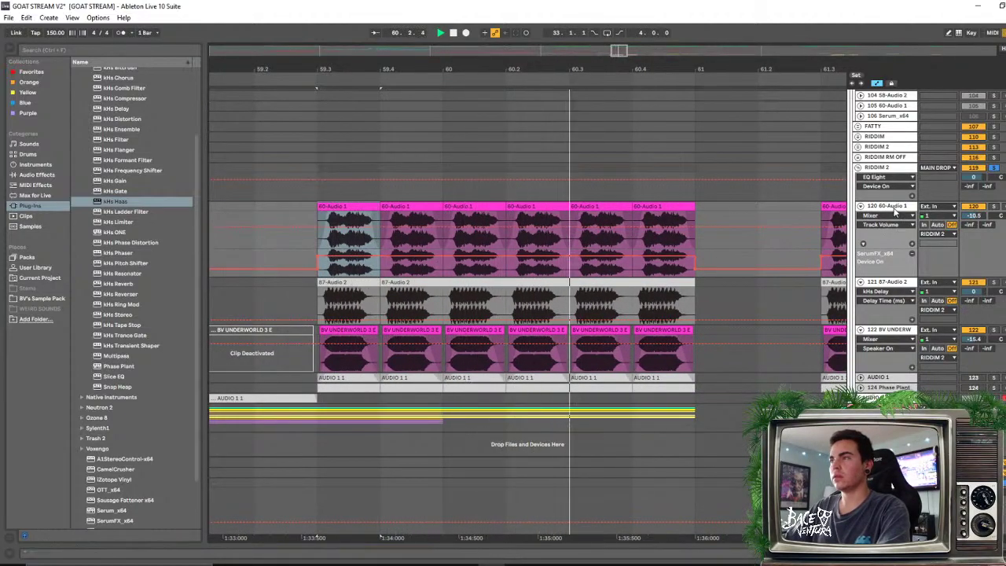
Solo the 60-Audio 1 track, show its device chain, and replay it from 59.3.1
click(893, 209)
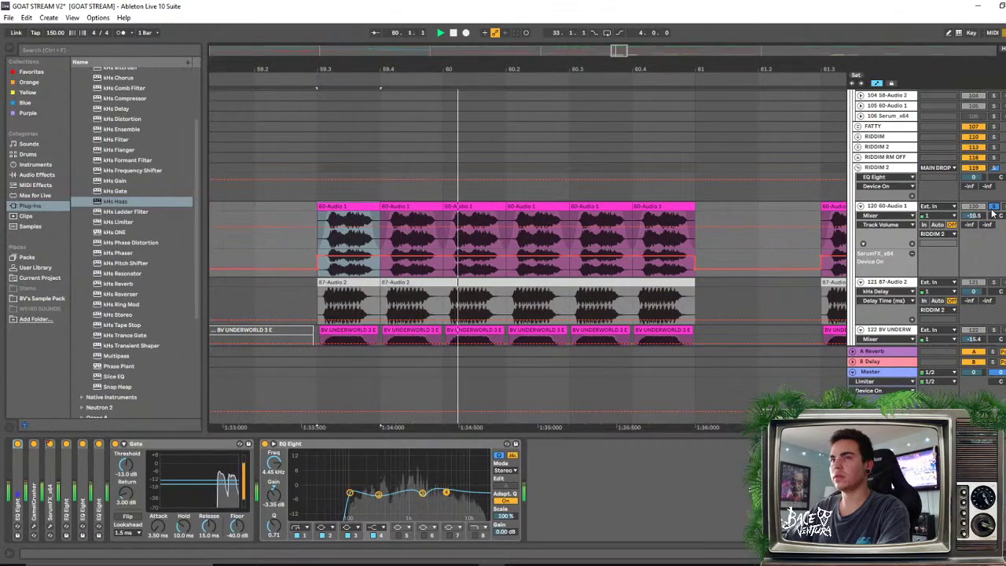
key(space)
key(space)
key(space)
key(space)
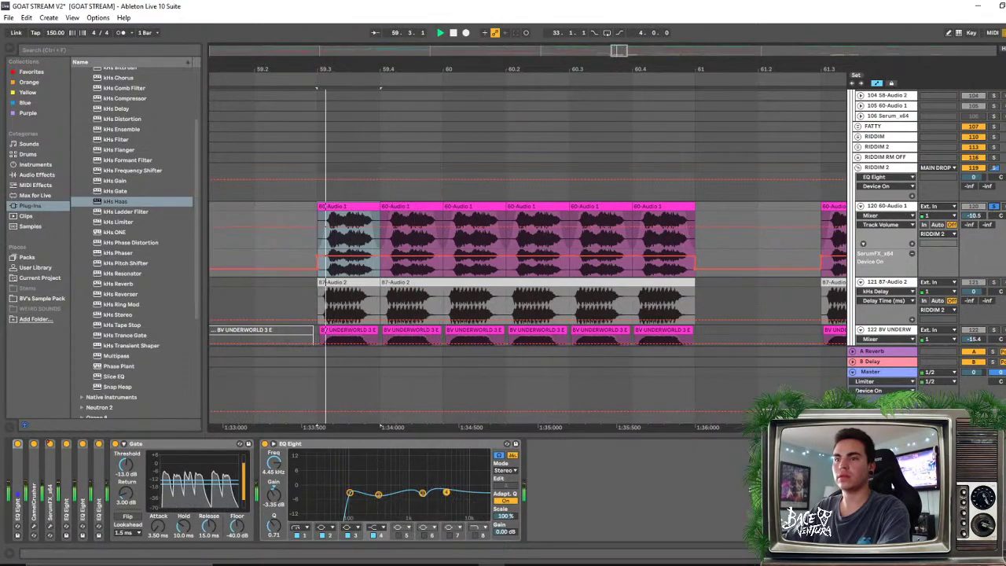
Adjust band 4 of the EQ Eight after the Gate to about 4.3 kHz and -0.87 dB while listening
key(space)
key(space)
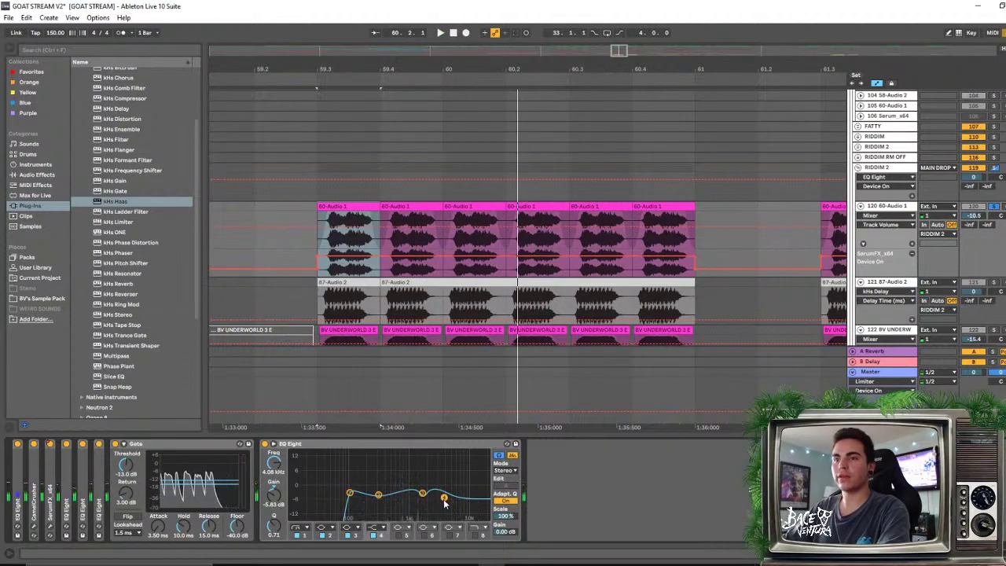
drag(444, 500, 445, 486)
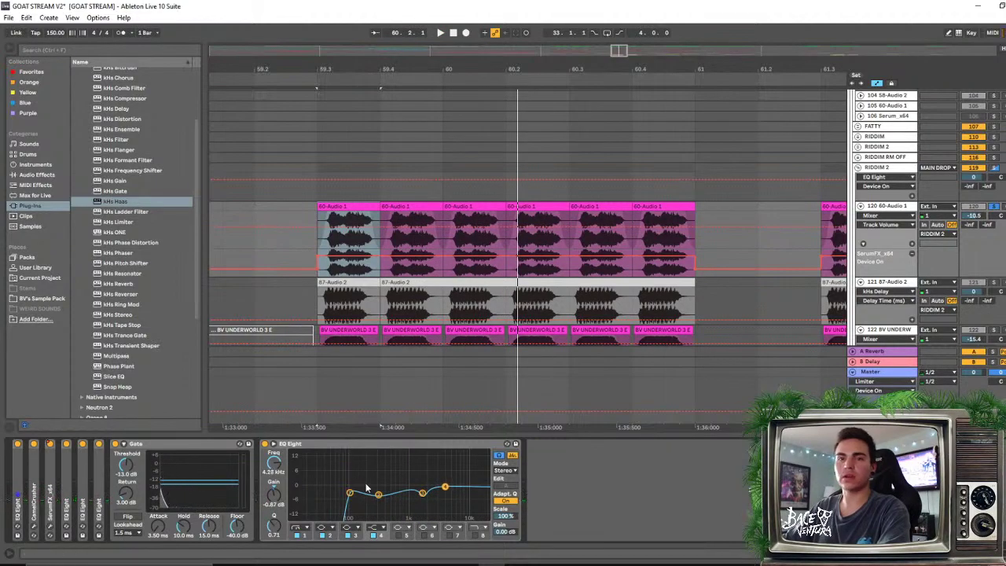
Inspect the curves of the folded EQ Eight devices in the 60-Audio 1 chain, folding each one back
double_click(89, 492)
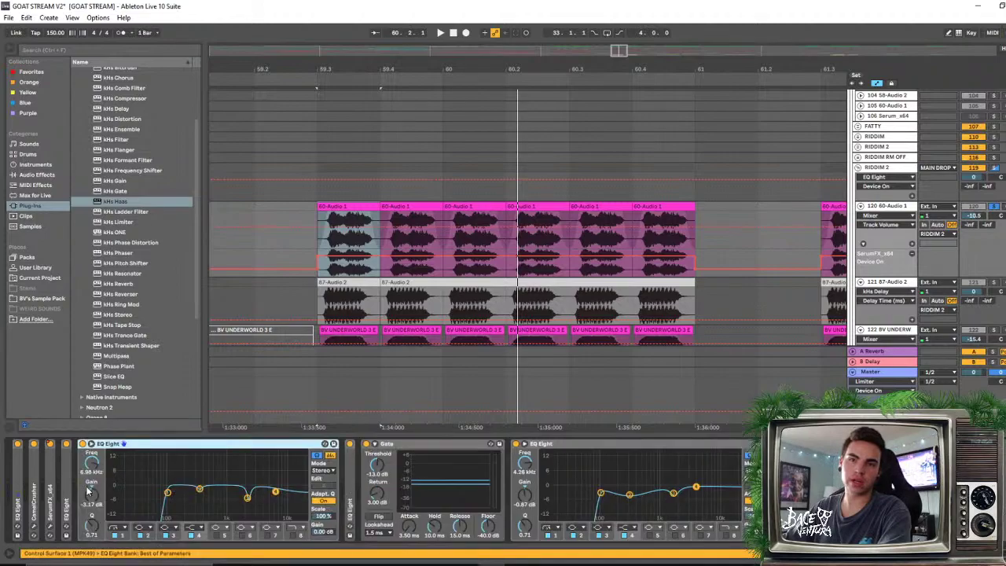
double_click(165, 445)
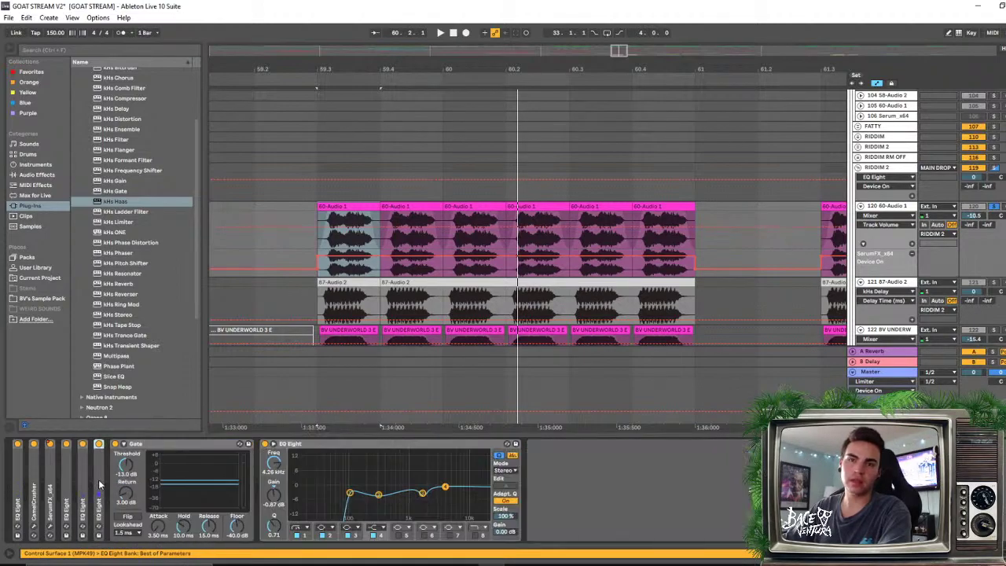
double_click(100, 485)
double_click(184, 448)
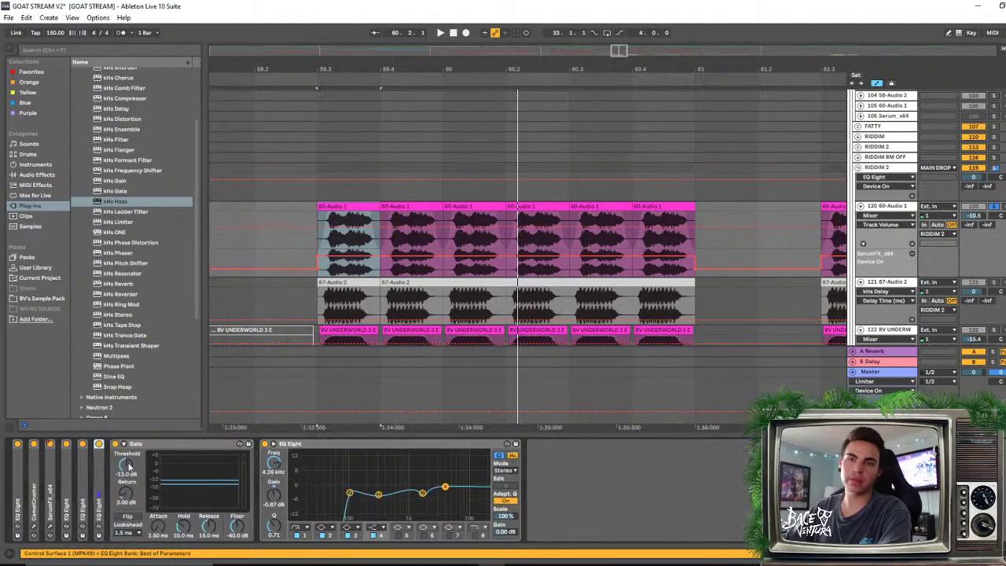
double_click(19, 476)
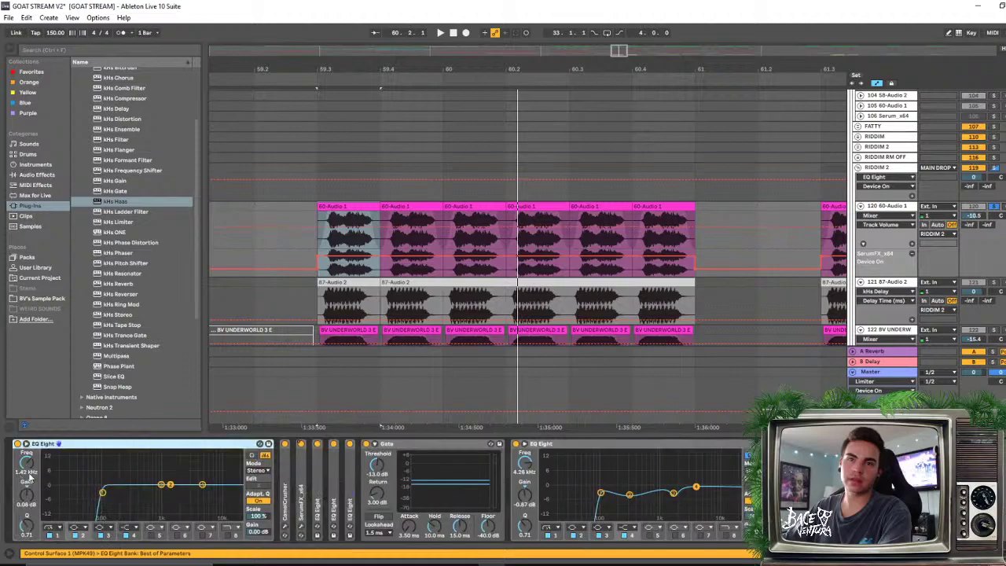
double_click(171, 445)
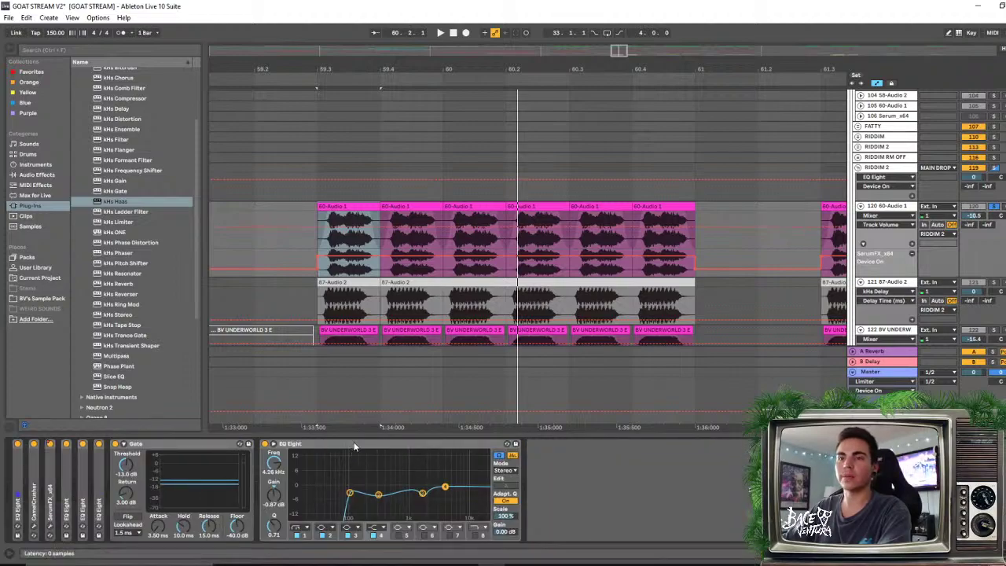
Fold the last EQ Eight, move it ahead of the Gate, and insert a new EQ Eight with enlarged display directly before the Gate
double_click(348, 444)
click(161, 443)
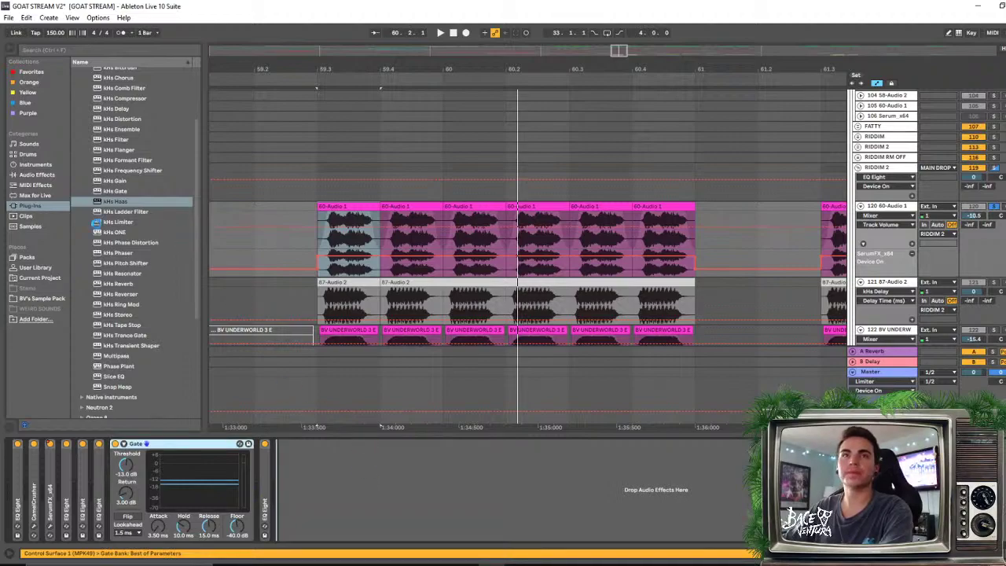
click(37, 185)
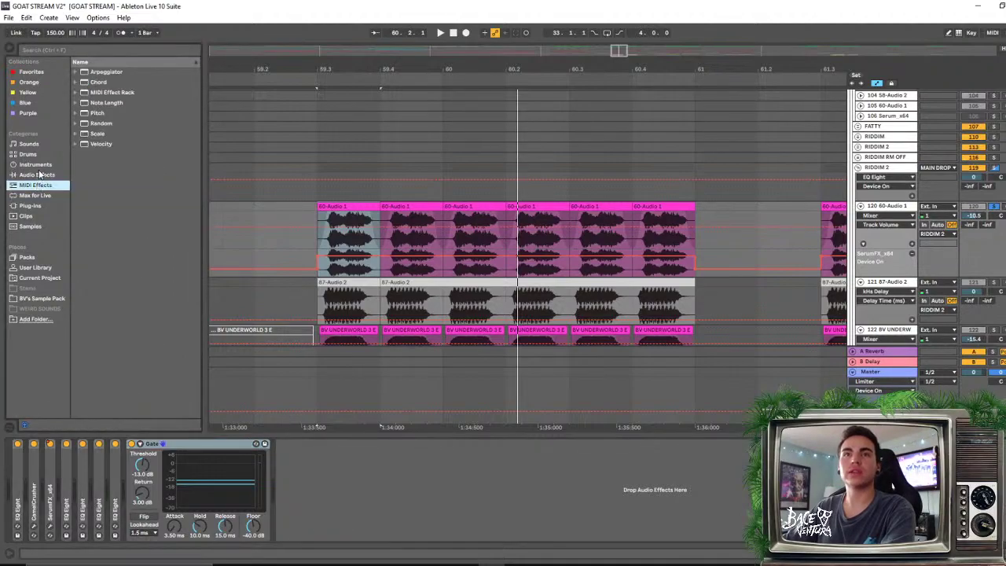
click(39, 175)
drag(104, 223, 133, 492)
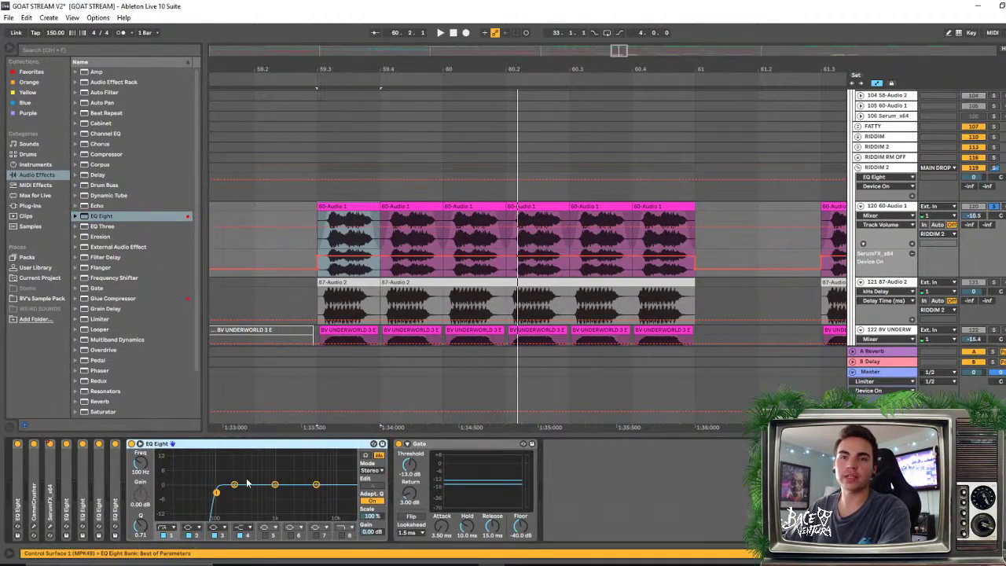
click(268, 469)
drag(509, 321, 516, 269)
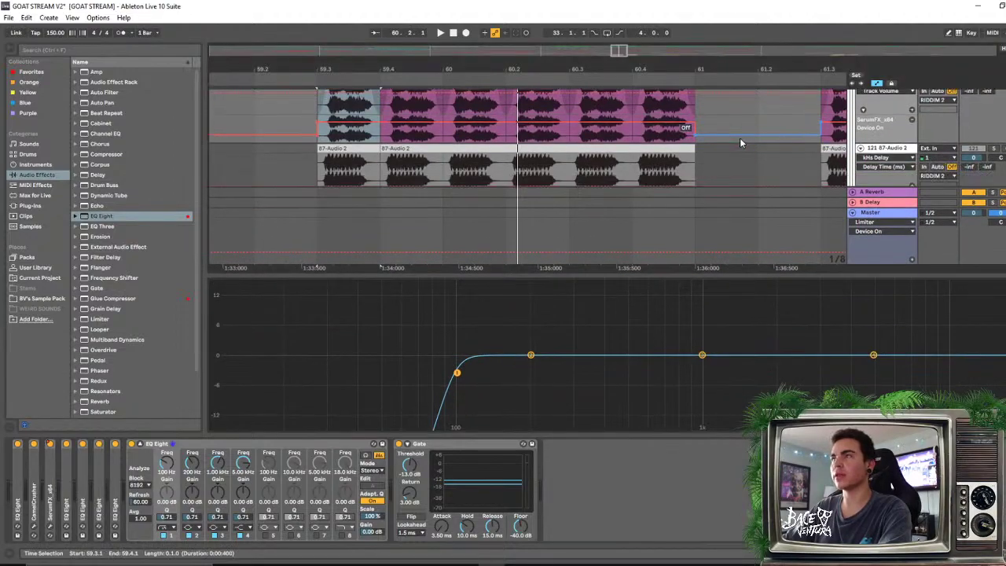
Enable audition mode on the new EQ Eight, sweep a band 2 boost to 436 Hz at 13.2 dB, and bypass the Gate
scroll(740, 138, up, 1)
drag(530, 355, 505, 306)
click(365, 455)
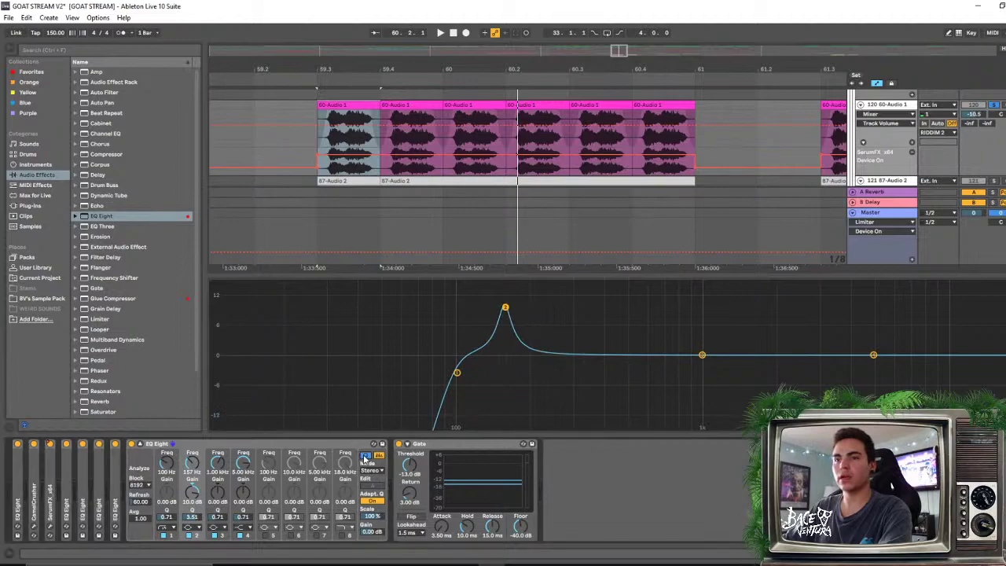
key(space)
drag(508, 311, 613, 293)
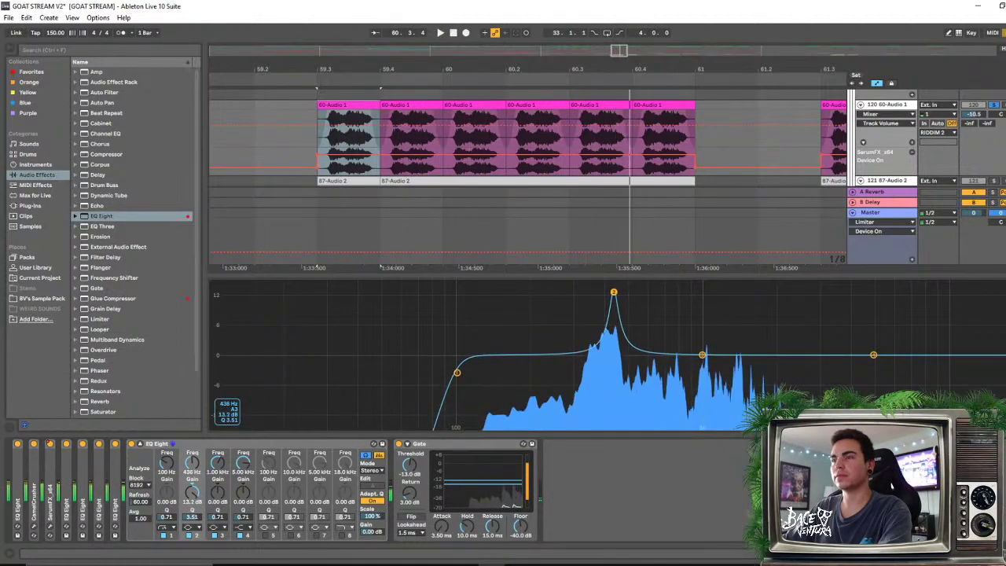
key(space)
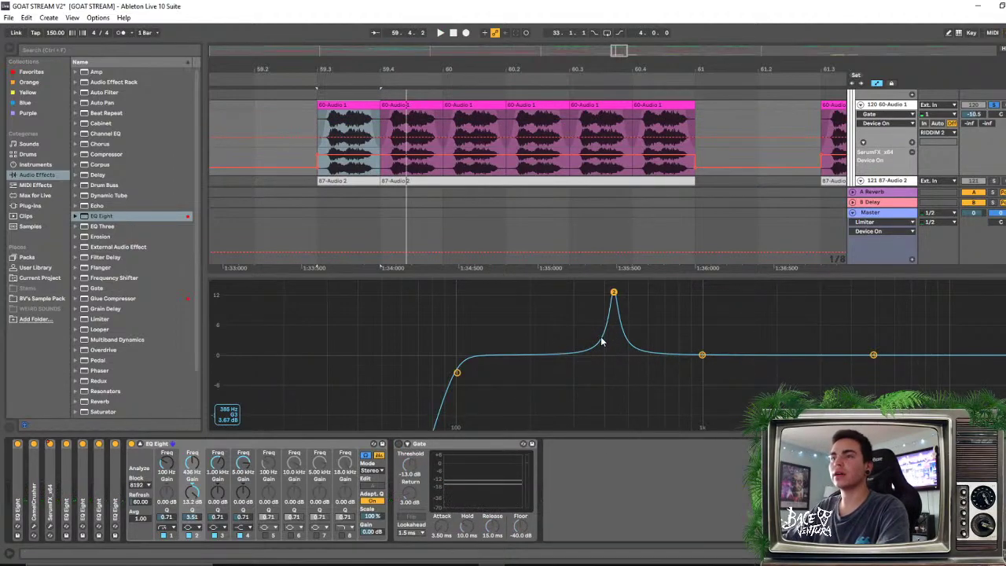
Sweep band 2 during playback and set it to a 5.26 dB cut at 1.05 kHz with a Q of 3.51
drag(613, 293, 493, 296)
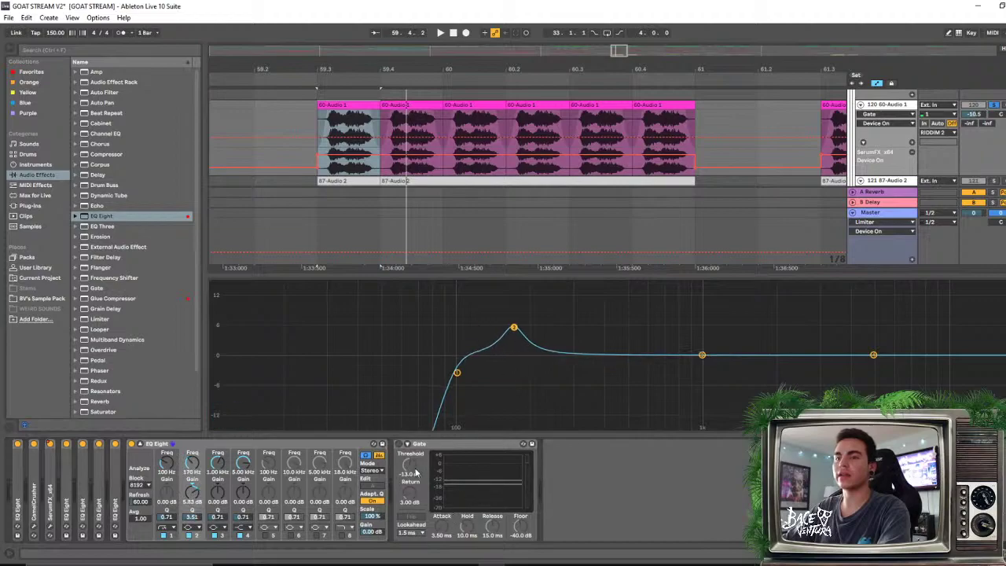
key(space)
drag(510, 324, 707, 386)
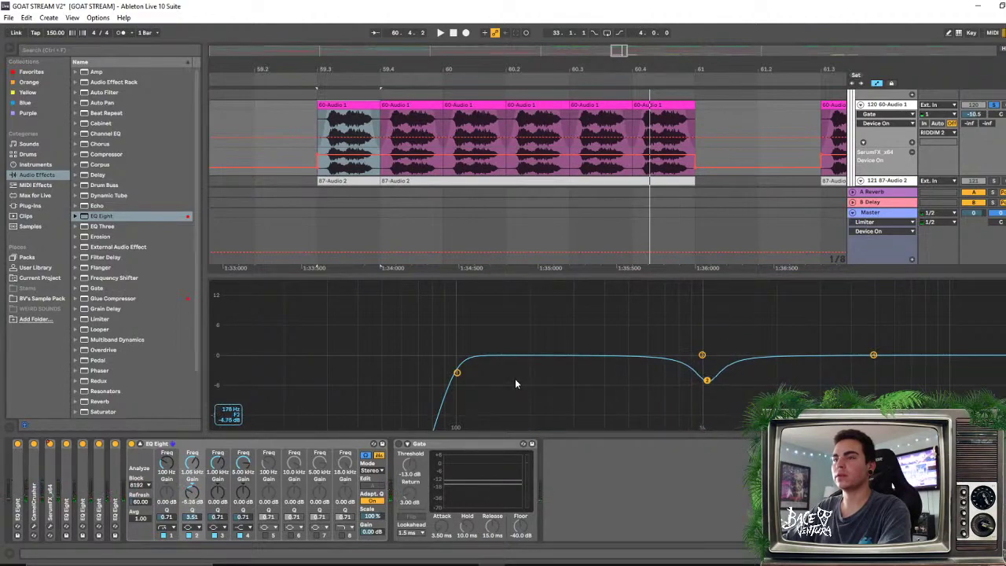
Enable band 5 and set it to a 2.21 dB boost at 686 Hz with a Q of 2.14
click(267, 535)
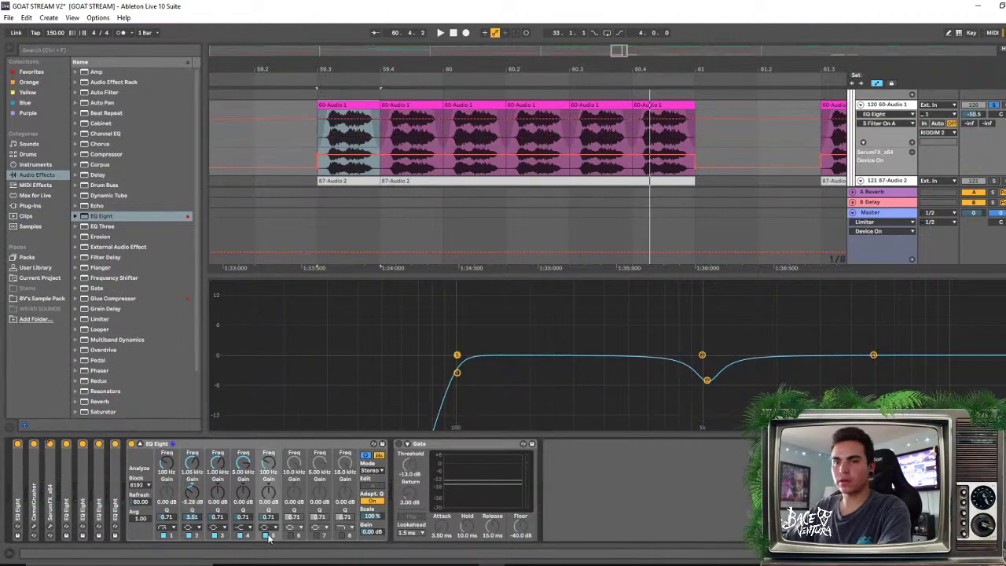
drag(457, 355, 662, 343)
key(space)
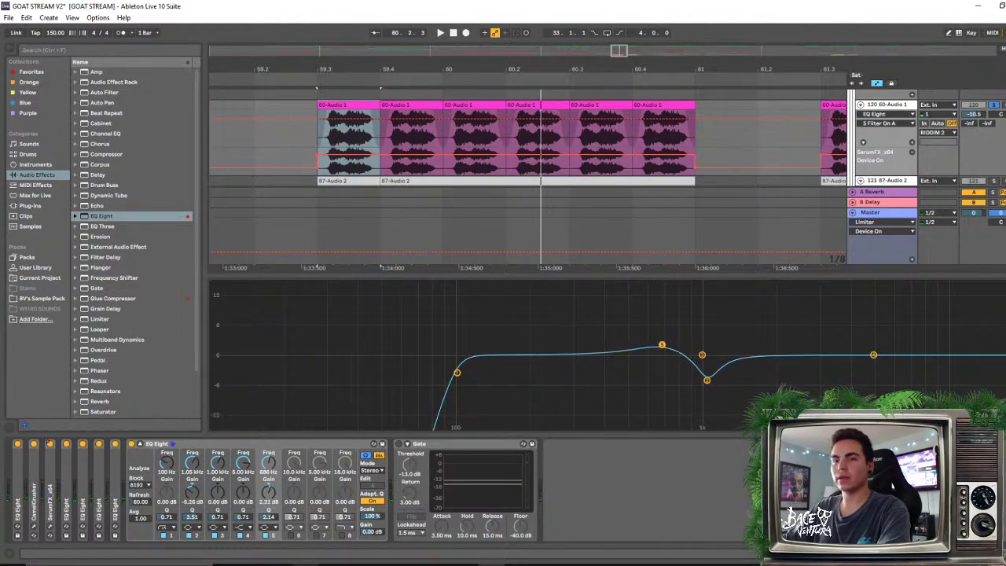
Enable band 6 and set it to a 3.57 dB cut at 2.99 kHz with a Q of 4.55
click(294, 537)
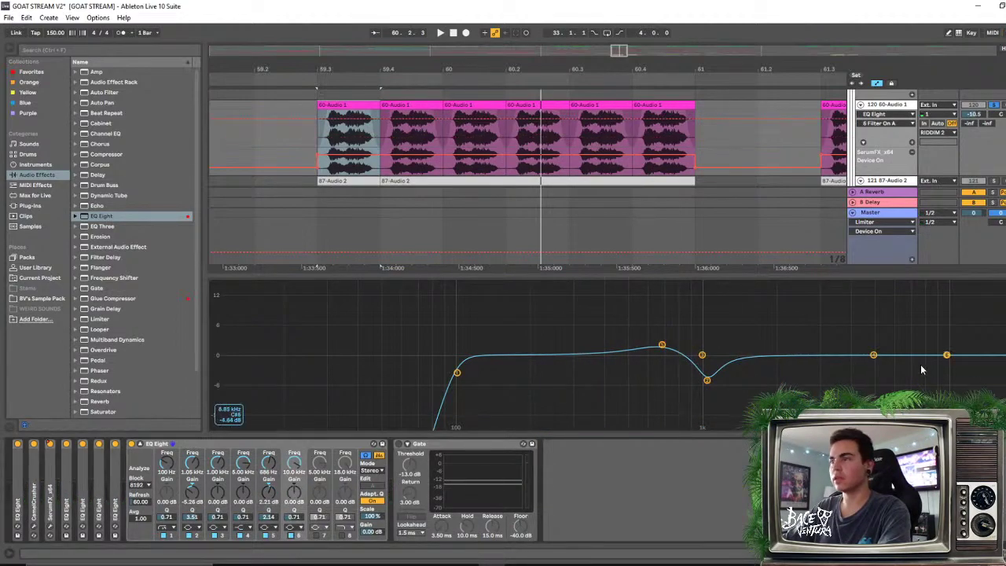
drag(947, 355, 823, 372)
key(space)
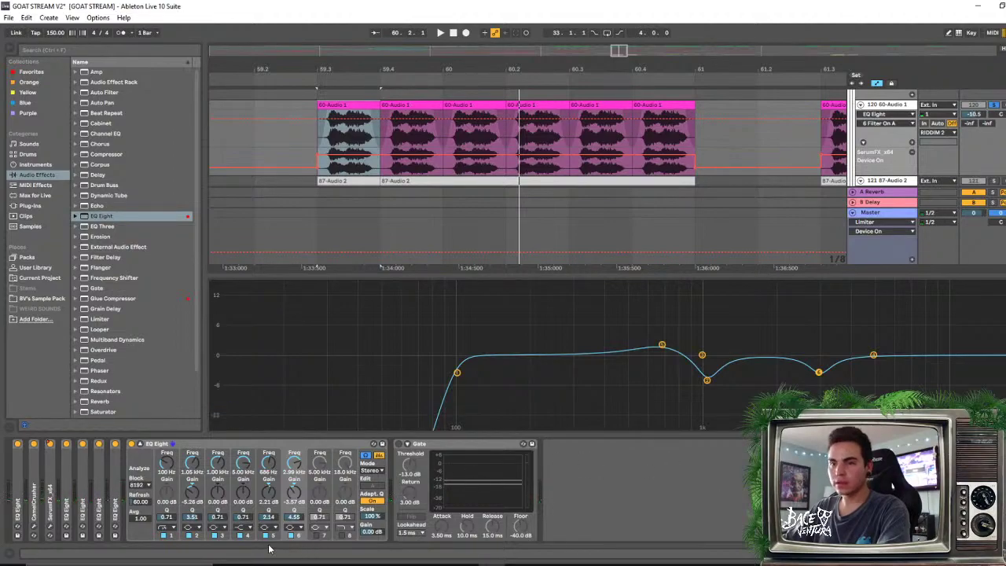
Enable band 7 near 18.2 kHz and turn band 4 into a bell cutting 4.58 dB at 16.0 kHz with a Q of 2.38
click(317, 535)
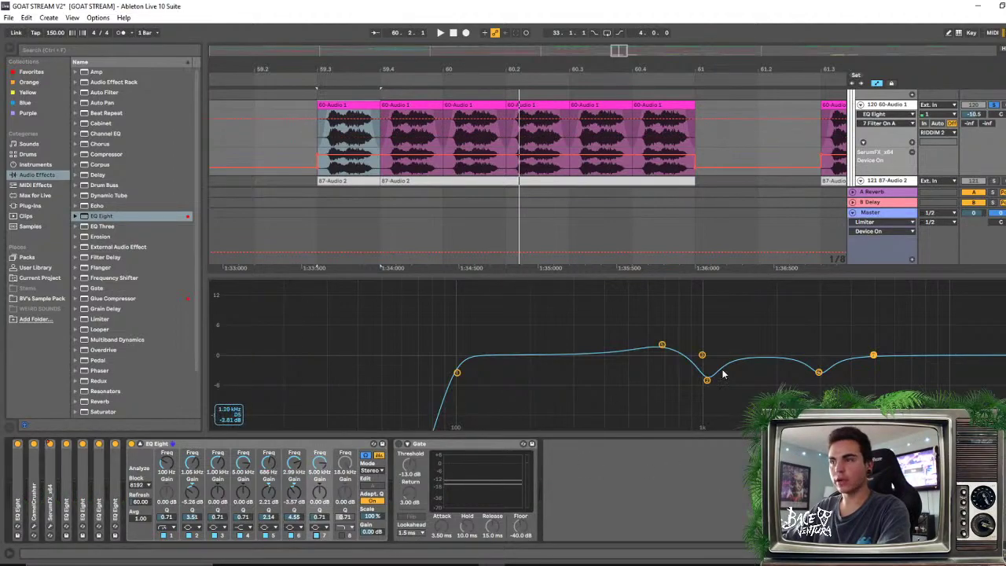
drag(873, 356, 941, 354)
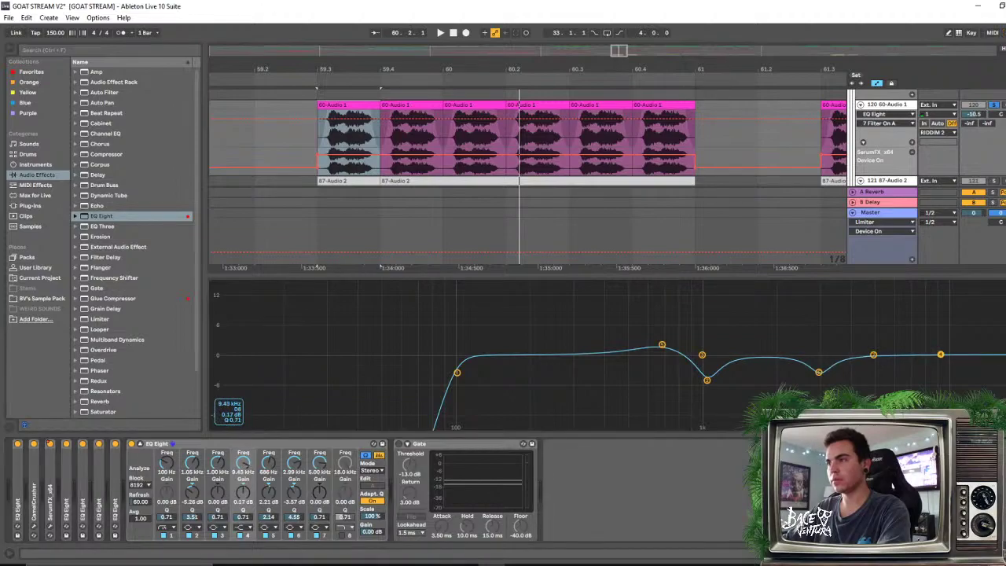
click(246, 528)
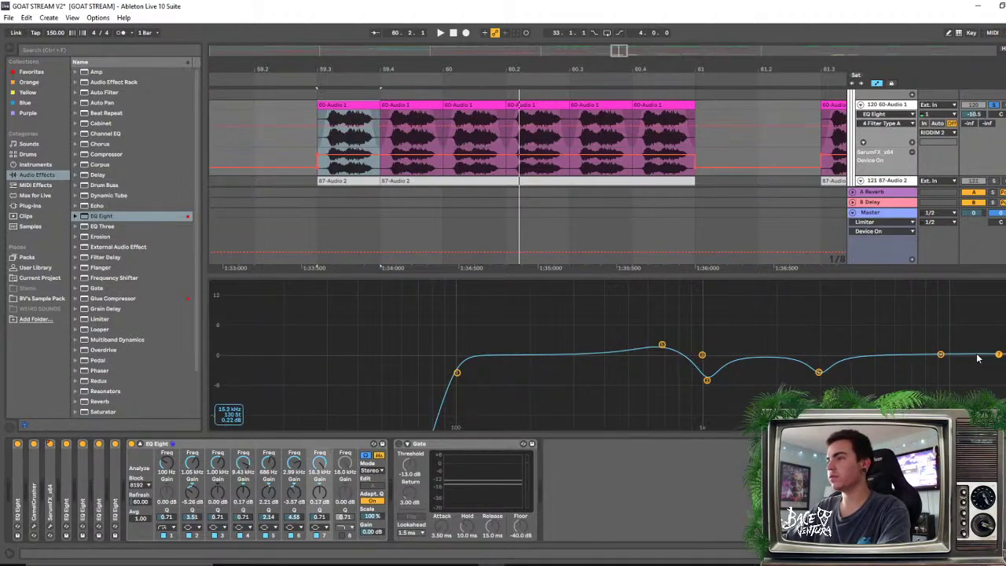
drag(941, 355, 997, 366)
key(space)
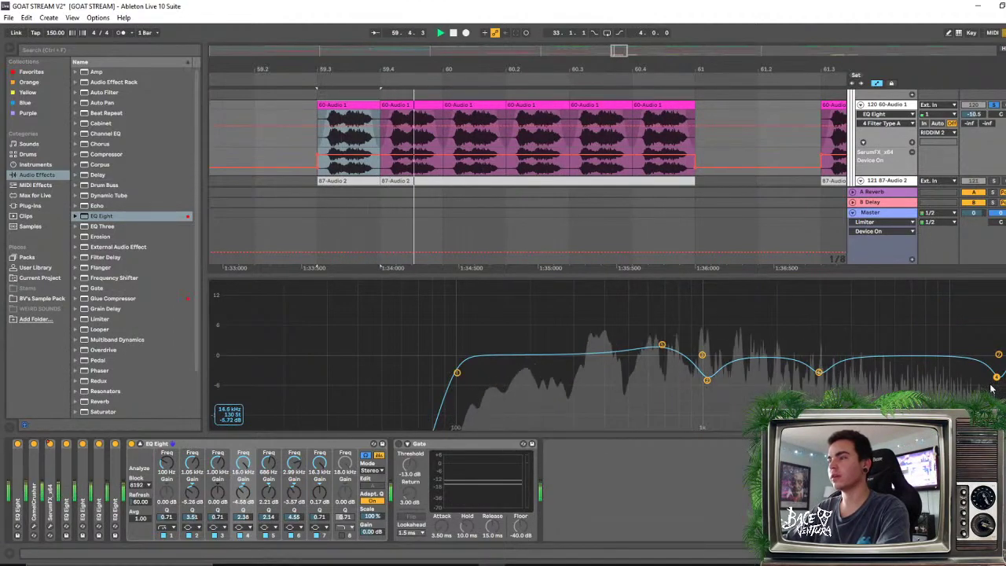
drag(998, 380, 1005, 360)
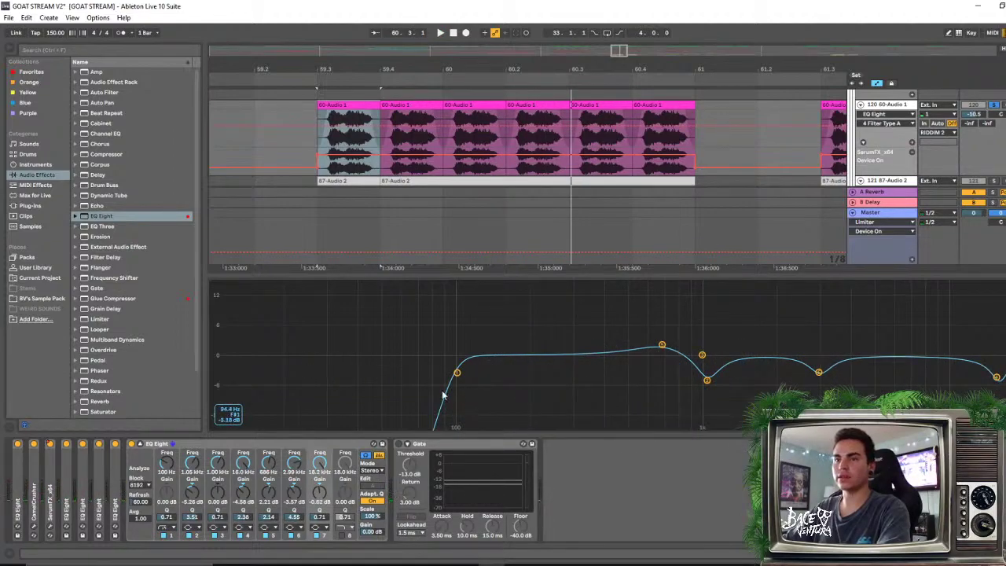
Enable band 8 and set band 7 to 327 Hz at 0.06 dB with a Q of 1.93 while auditioning
click(342, 535)
click(342, 529)
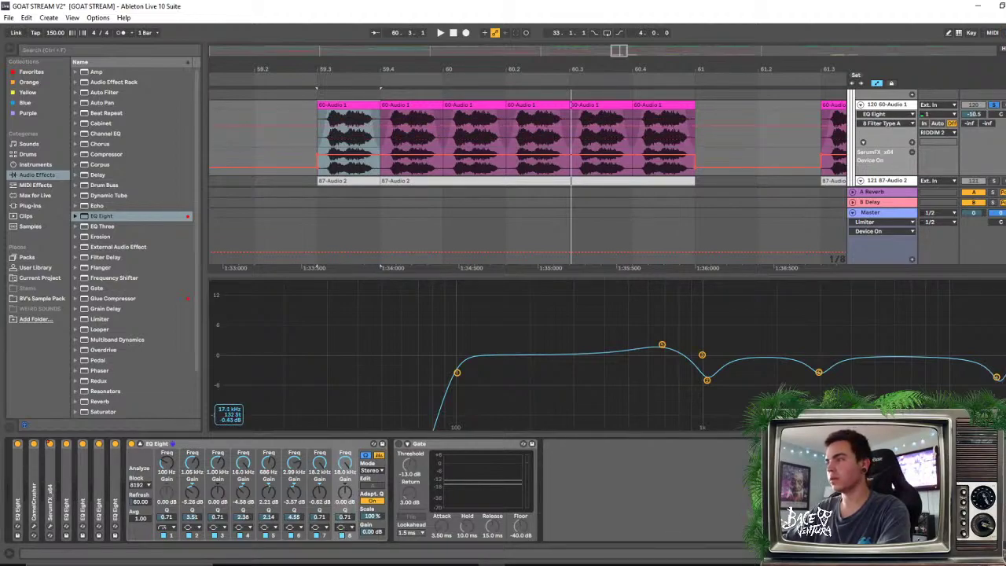
drag(992, 374, 895, 359)
drag(721, 355, 567, 346)
key(space)
key(space)
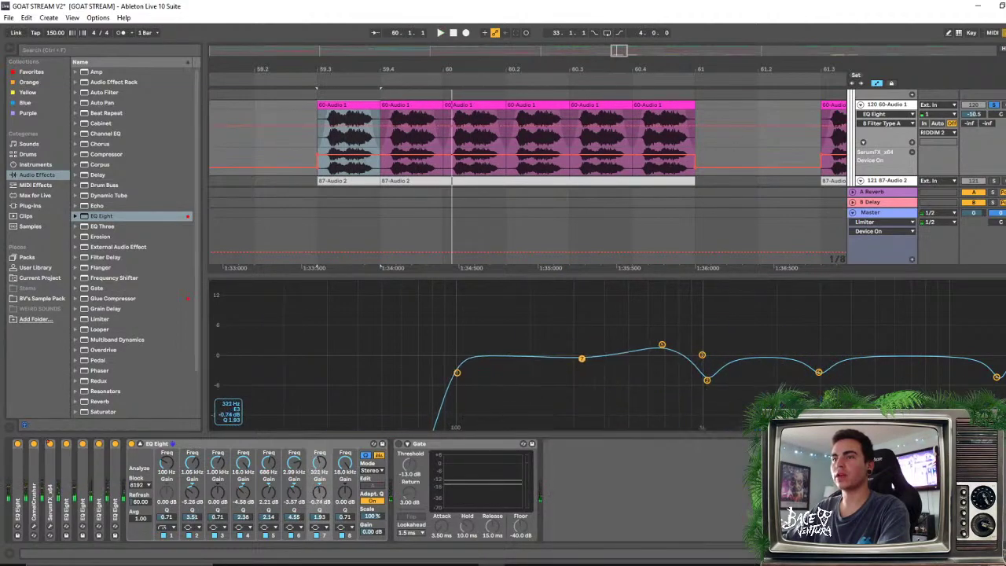
Change band 1 to a gentler low cut at 318 Hz with a Q of 0.65 and play the result
click(171, 529)
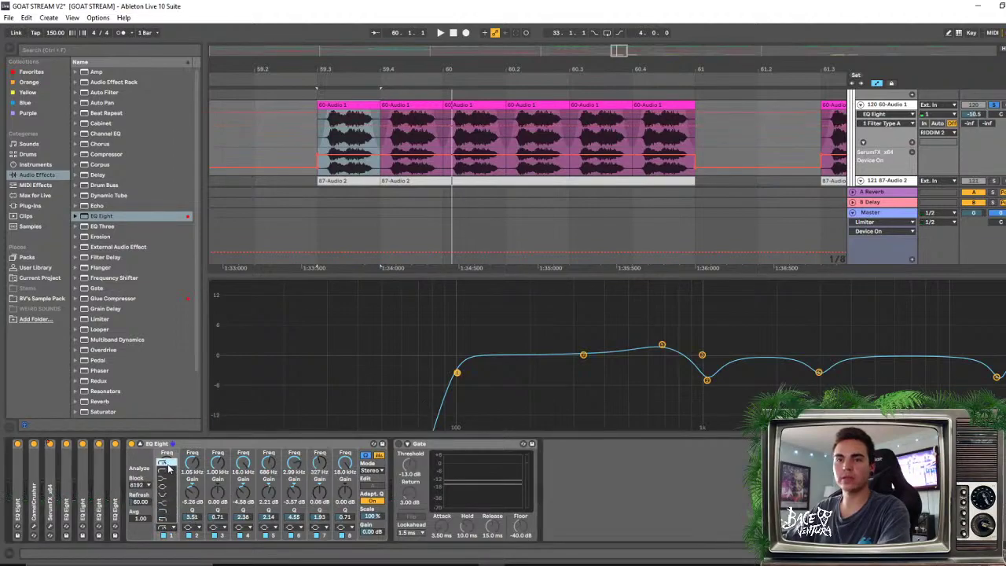
drag(459, 378, 580, 367)
key(space)
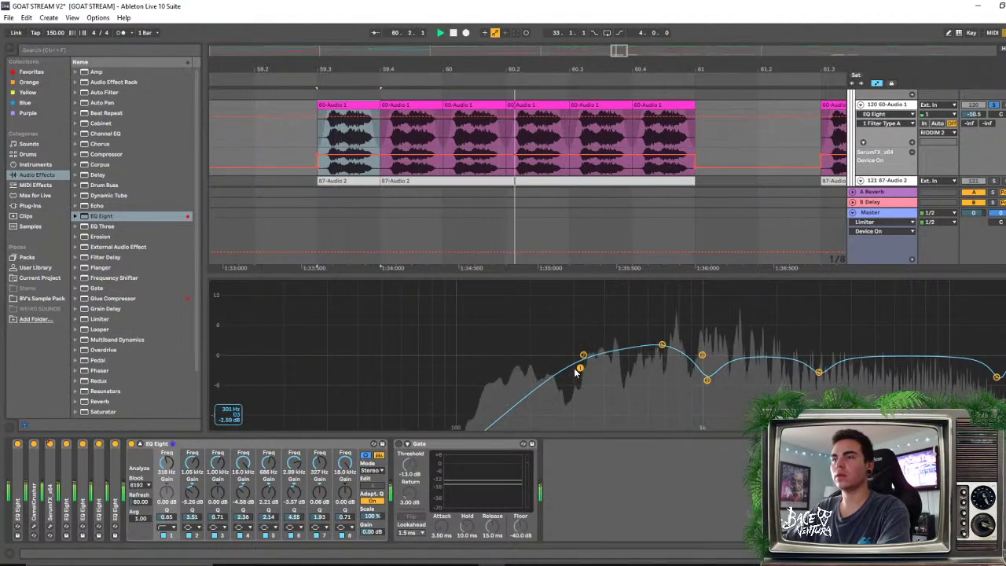
Raise the band 1 low cut on 60-Audio 1 to 363 Hz, auditioning the clip between adjustments
key(space)
drag(580, 367, 576, 370)
key(space)
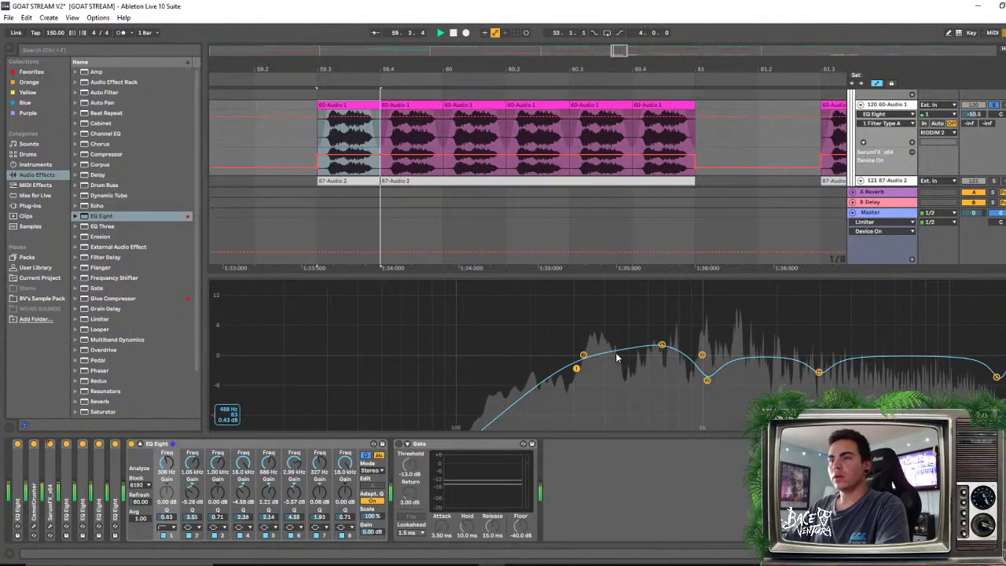
key(space)
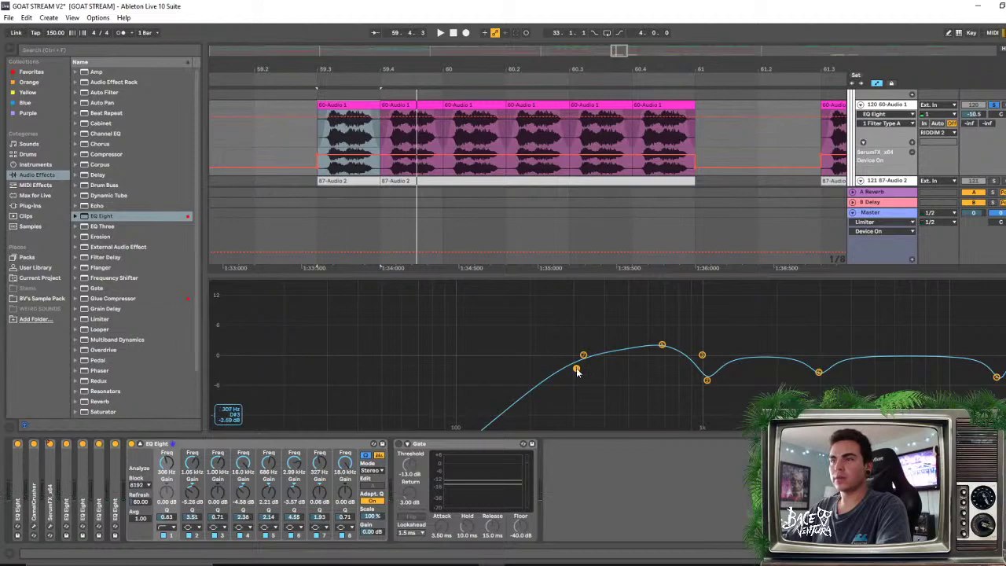
drag(577, 372, 579, 358)
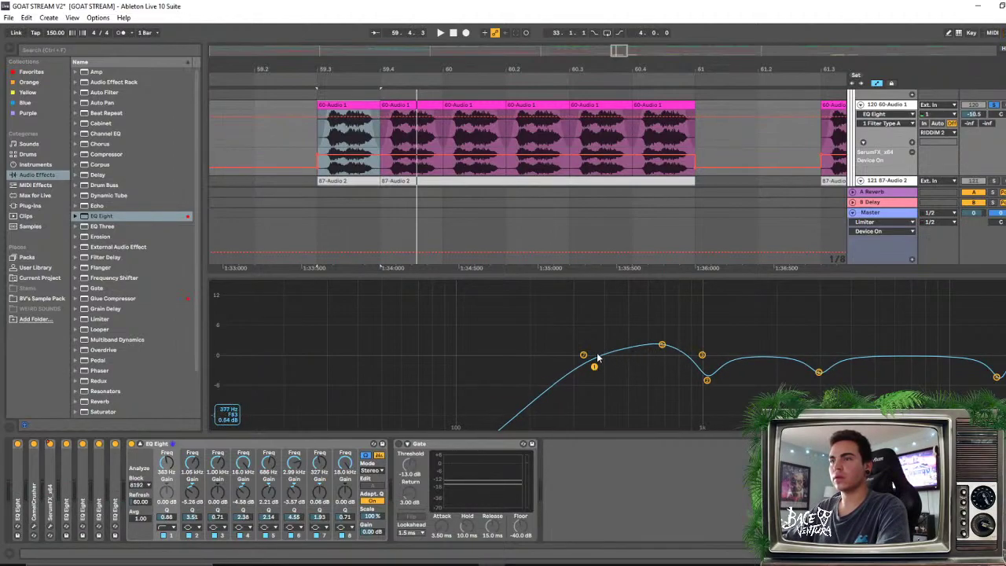
Set band 7 to a cut of about 6 dB at 5.58 kHz and band 4 to a 5.72 dB cut at 15.9 kHz
key(space)
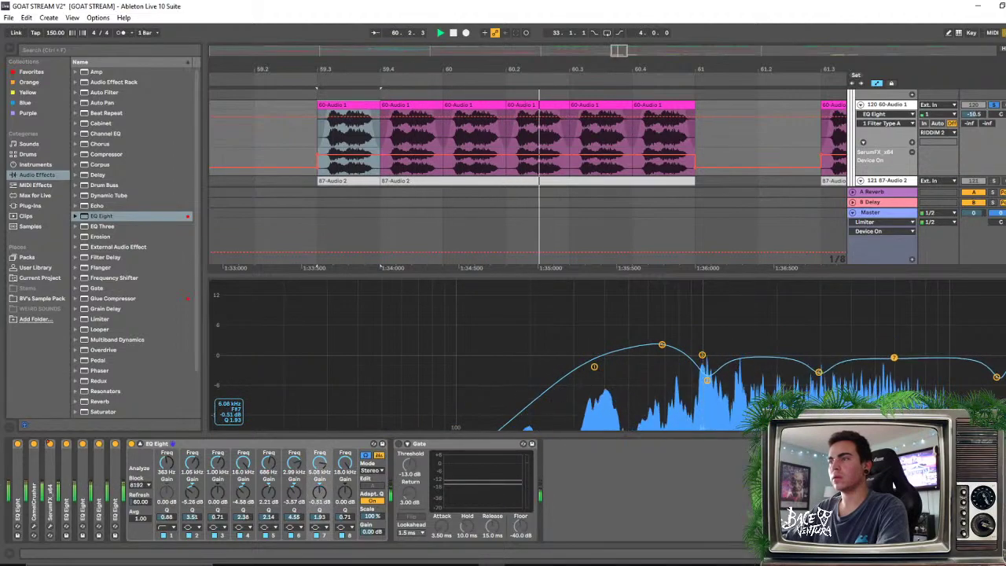
drag(902, 388, 884, 385)
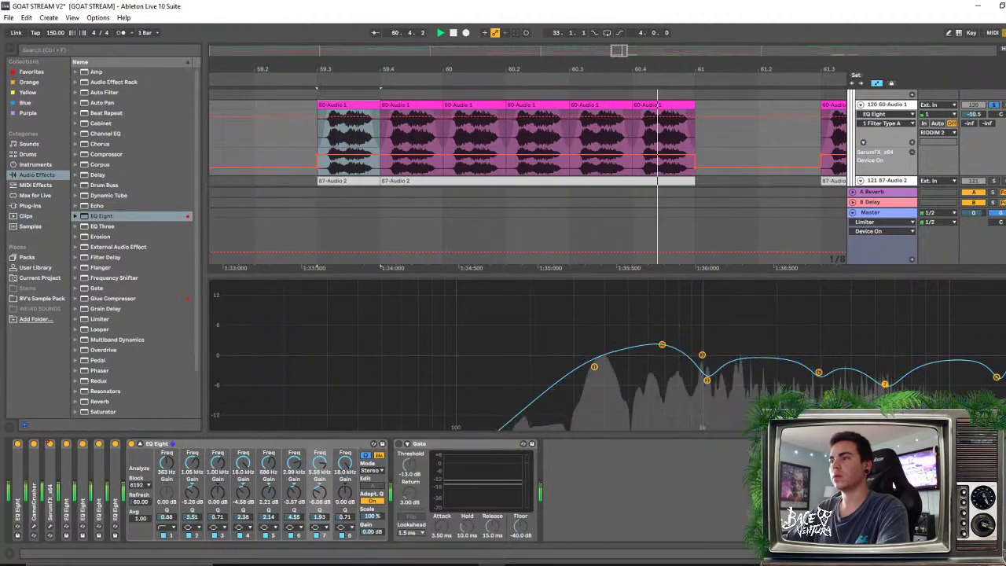
key(space)
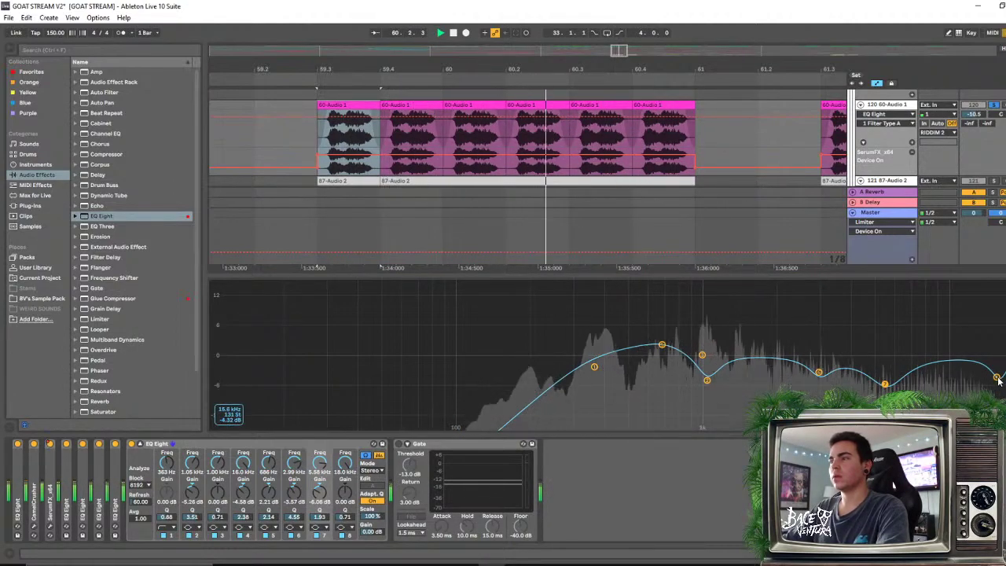
drag(997, 378, 996, 383)
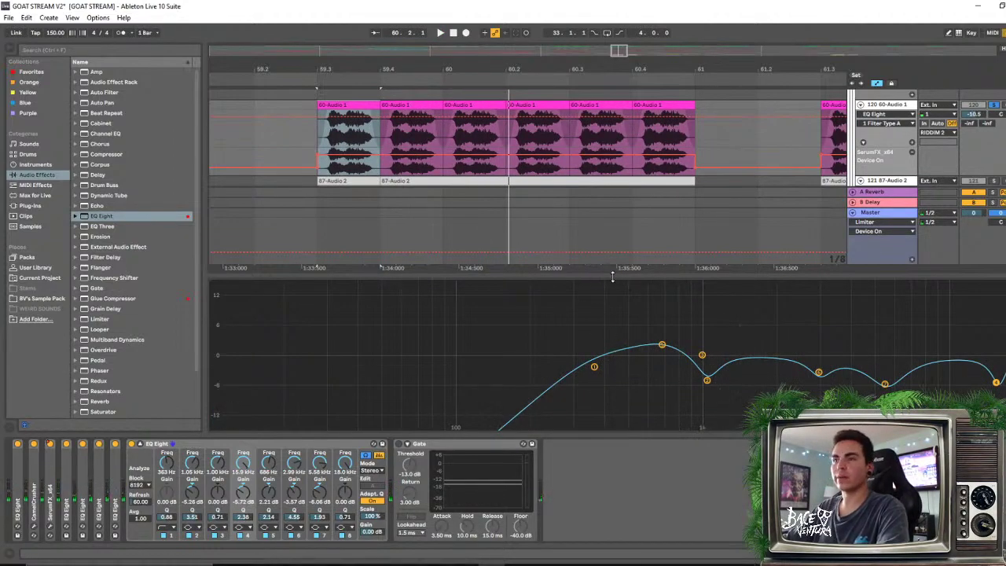
Shrink the enlarged EQ display, unsolo the 60-Audio 1 track and RIDDIM 2 group, and play the section in the full mix
drag(612, 276, 613, 432)
scroll(981, 204, up, 3)
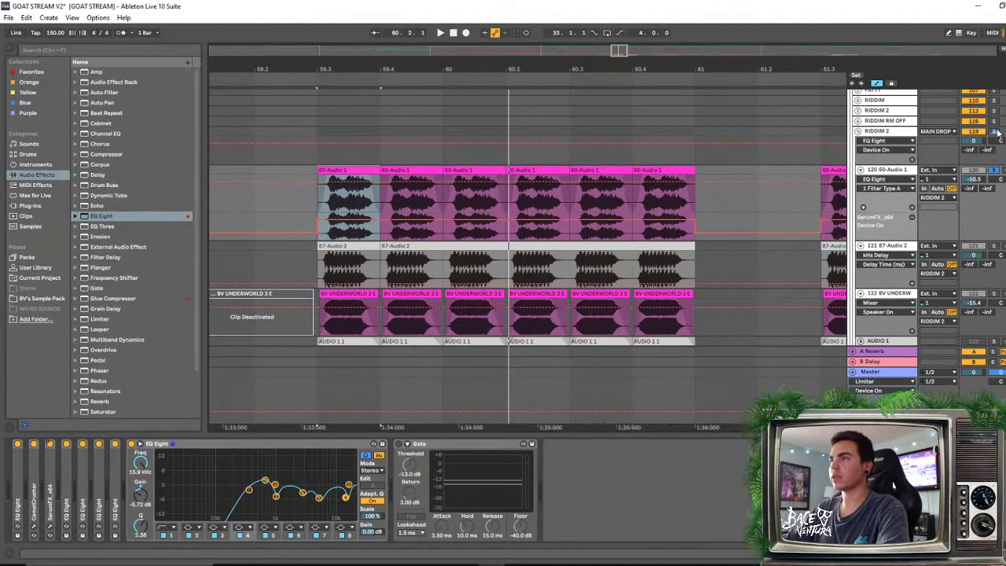
key(space)
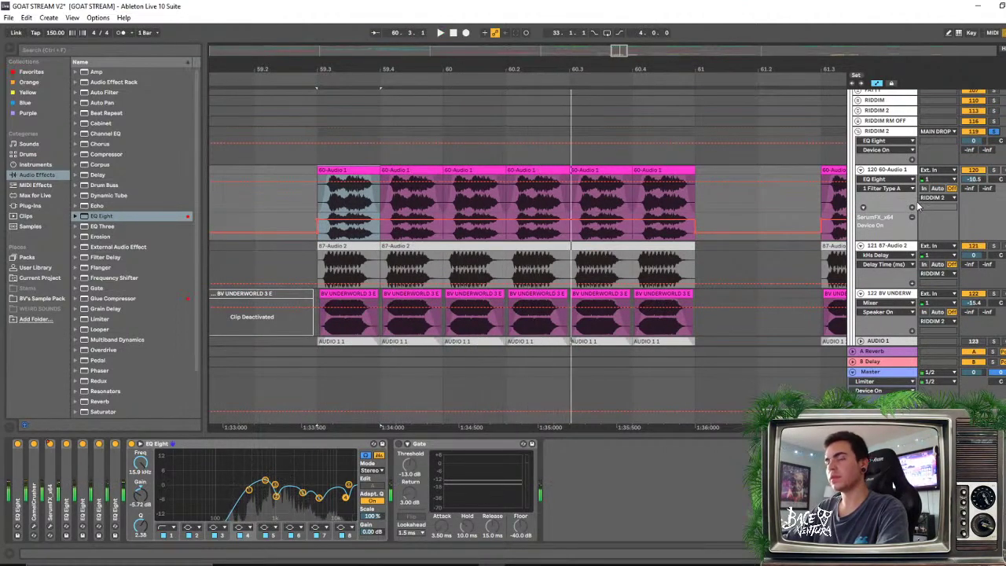
Select the first 87-Audio 2 clip at 59.3 and audition the section from there
drag(351, 69, 351, 102)
scroll(386, 272, down, 2)
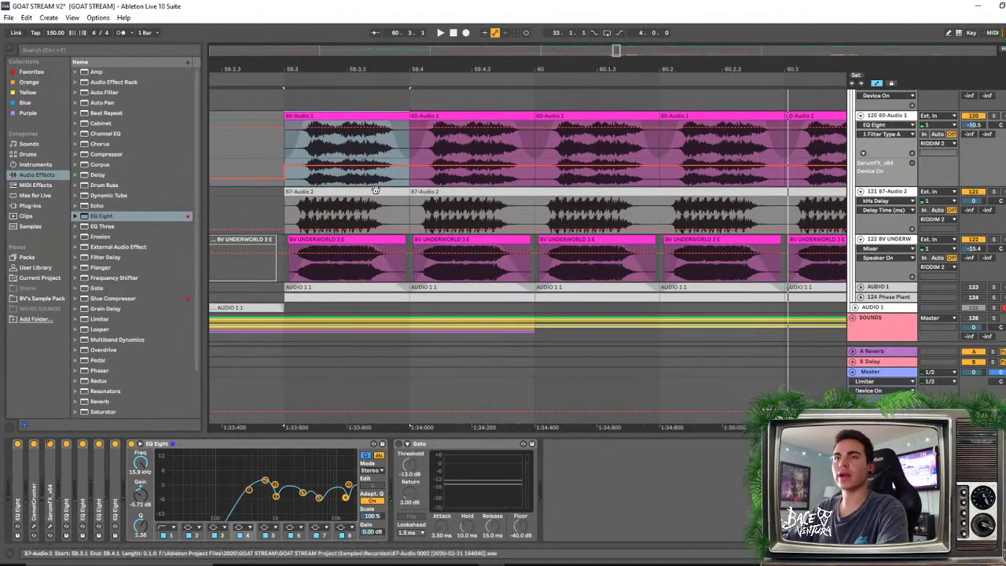
click(375, 191)
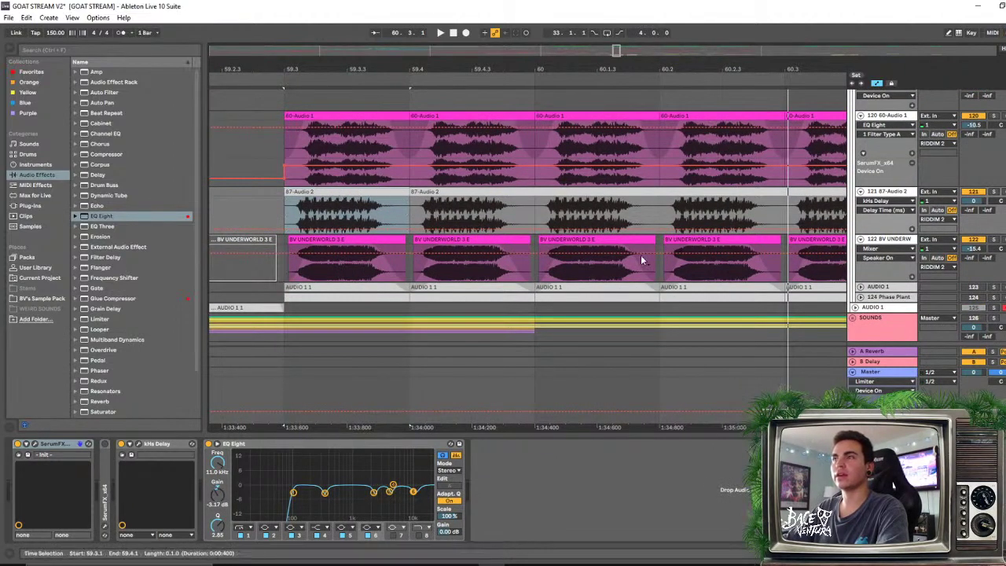
key(space)
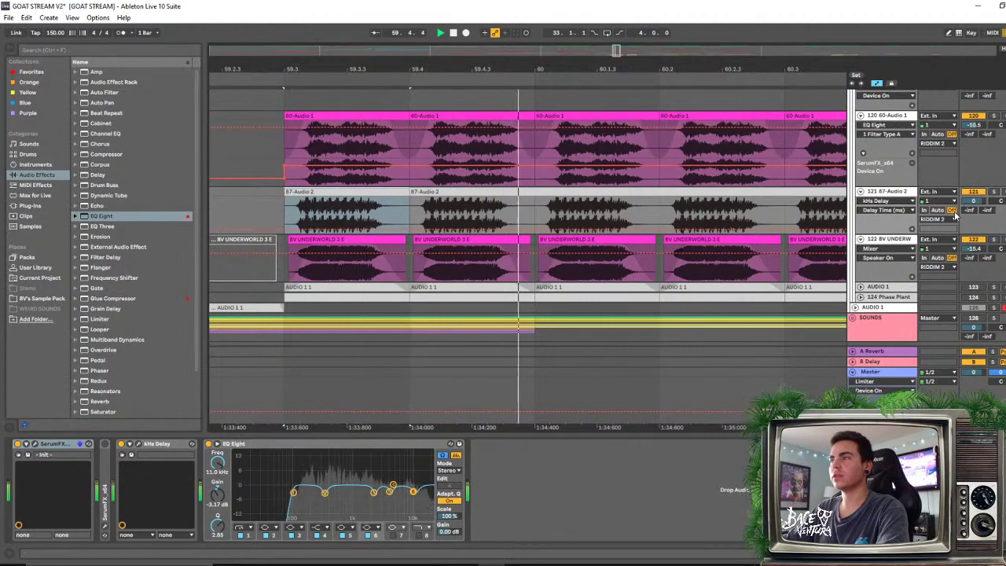
drag(749, 71, 661, 69)
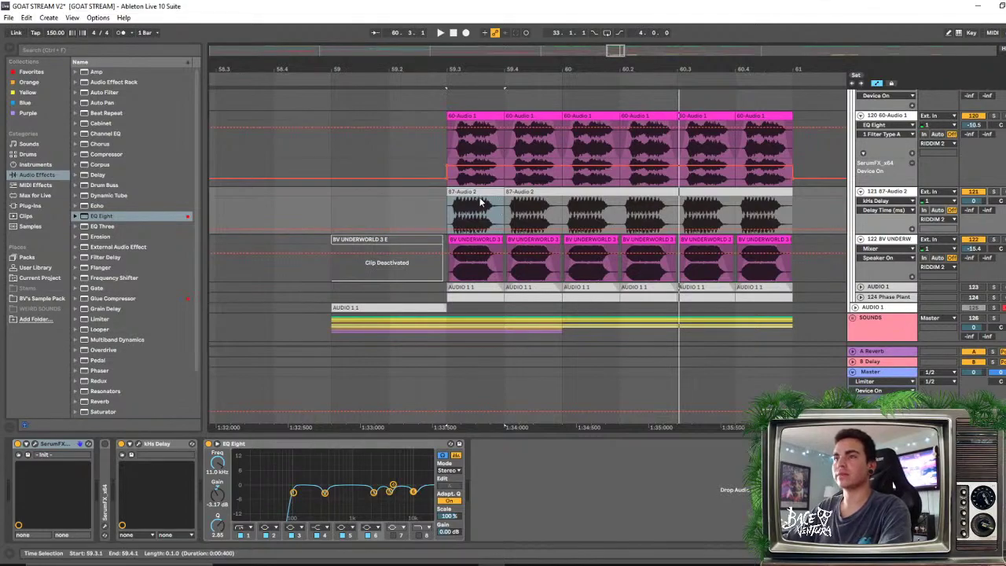
drag(629, 67, 630, 94)
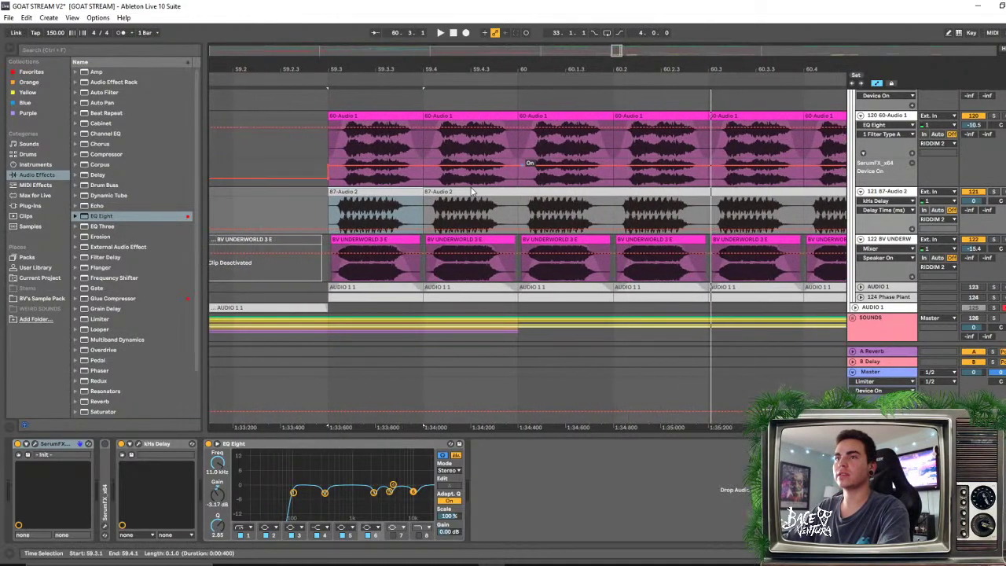
key(space)
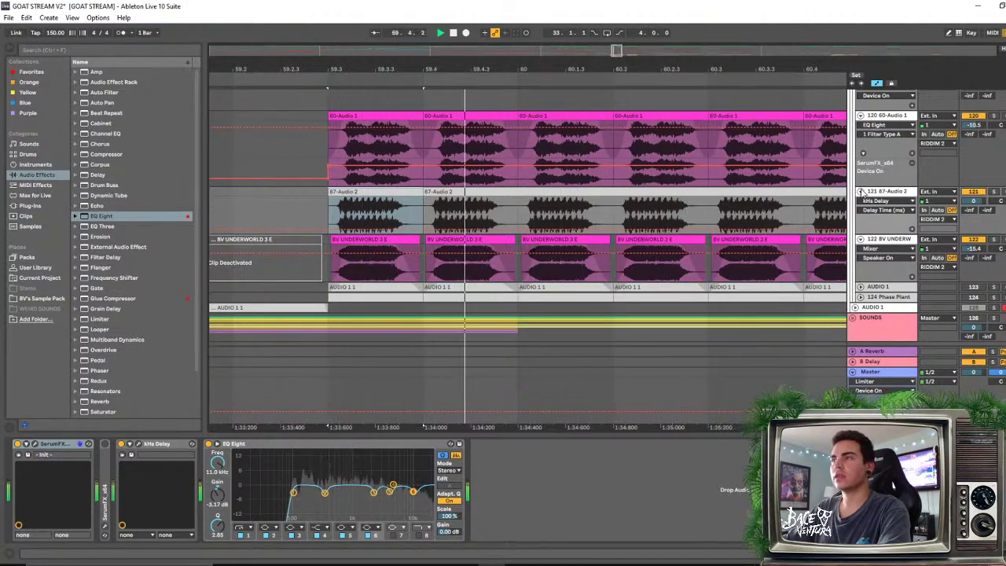
Bypass the kHs Delay on 87-Audio 2 and check its settings
click(120, 445)
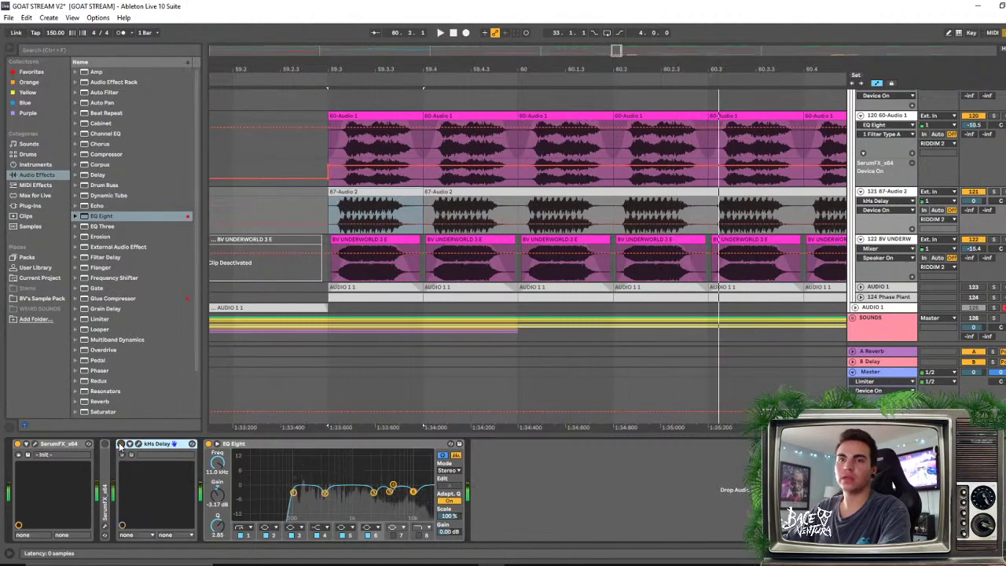
click(140, 445)
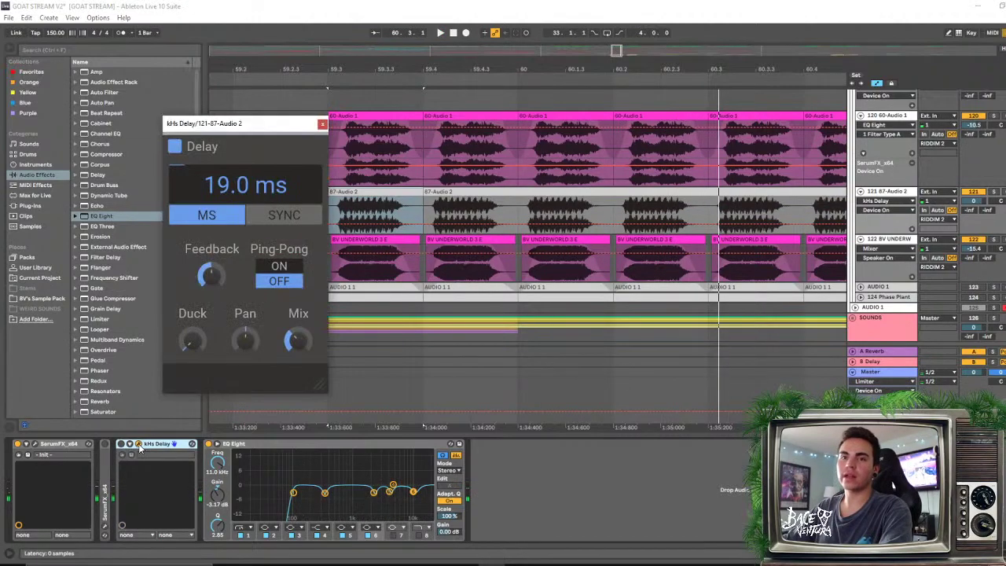
click(323, 124)
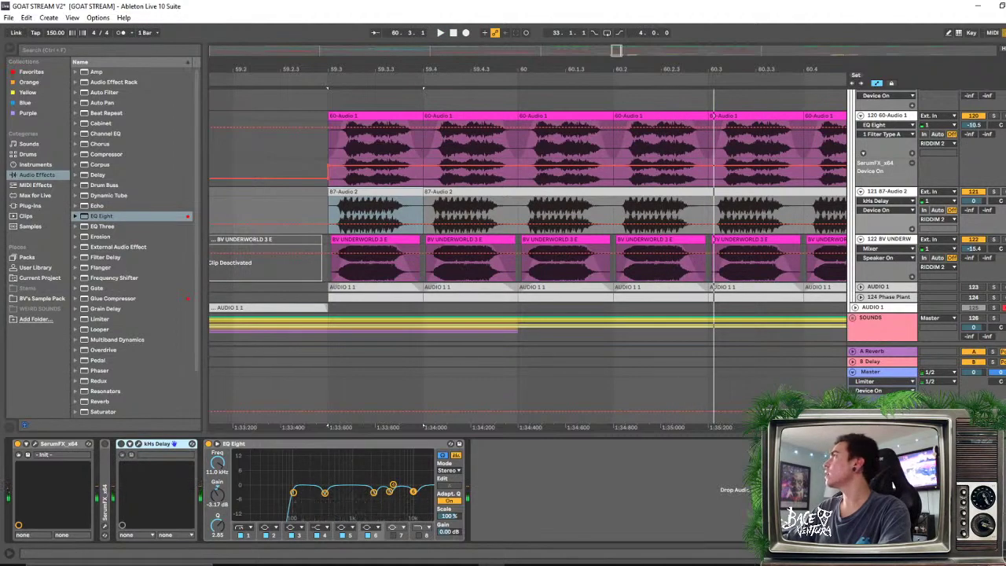
Play the drop from 58.3 to hear 87-Audio 2 in the mix without its delay
drag(683, 86, 682, 68)
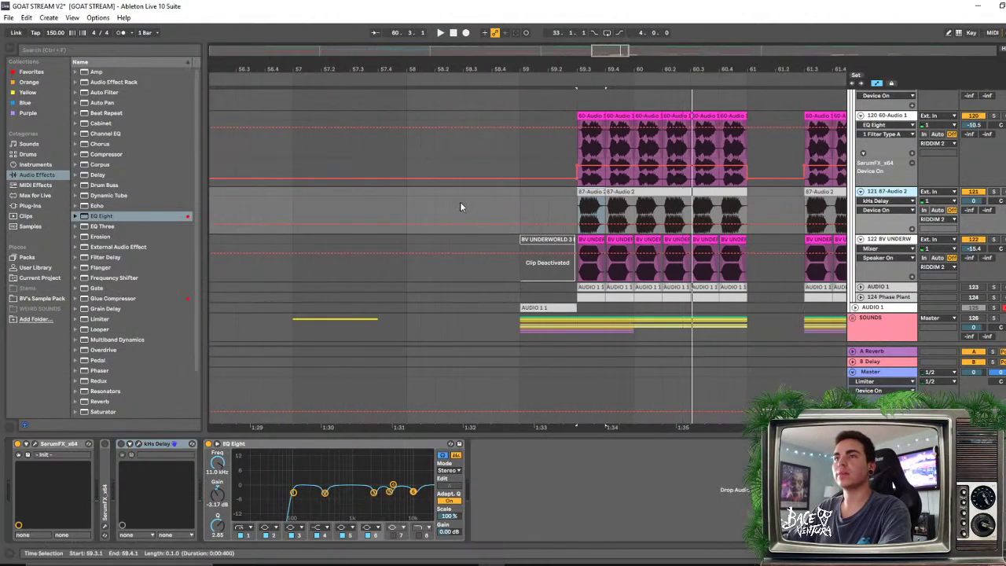
click(460, 207)
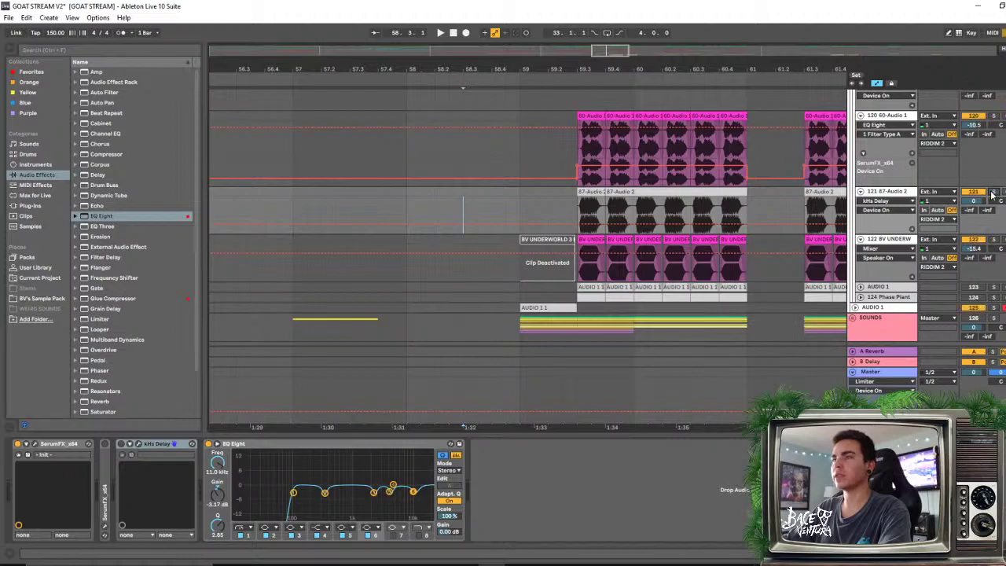
key(space)
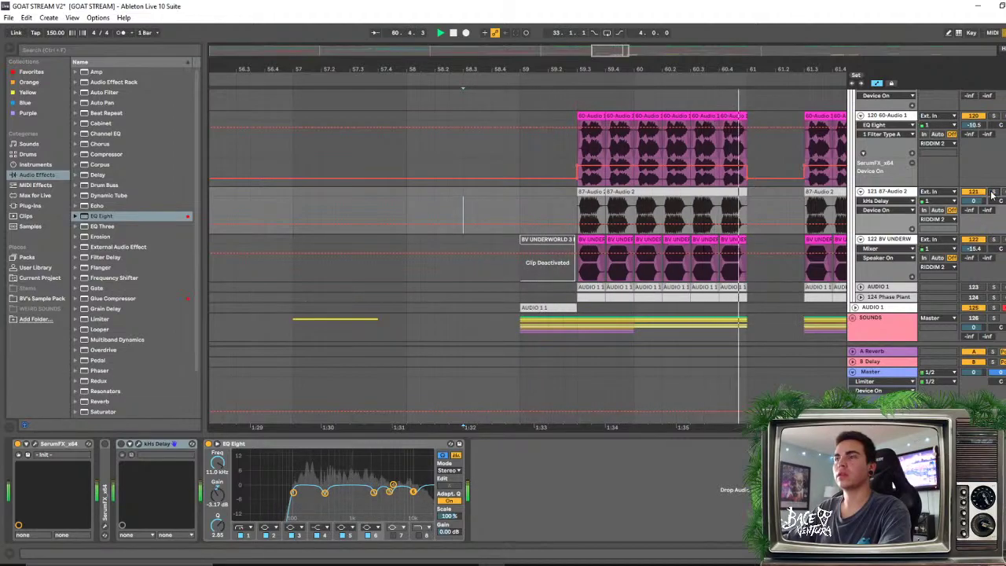
key(space)
key(space)
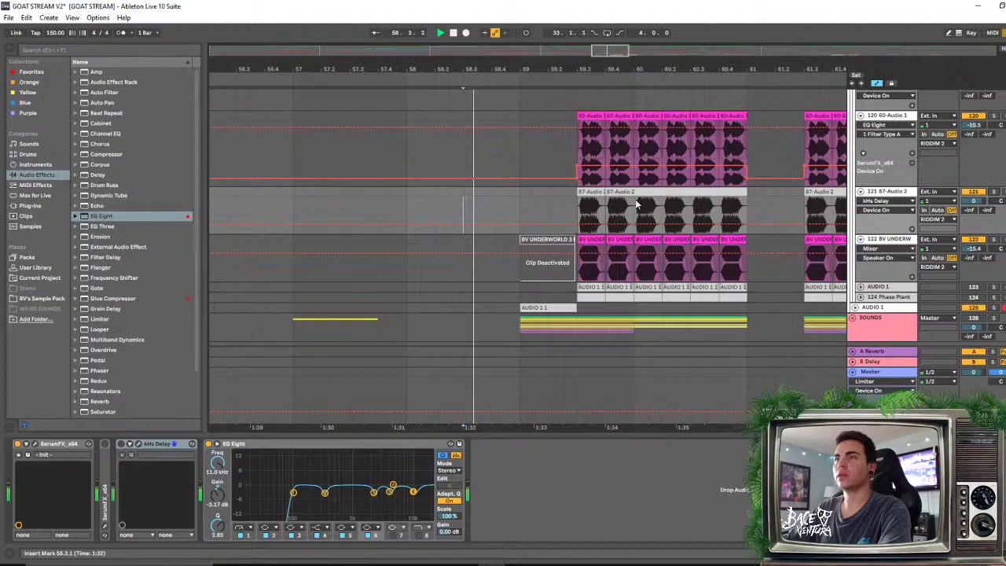
Turn the kHs Delay on 87-Audio 2 back on and set its Mix to 19%, auditioning the track soloed
key(space)
click(593, 192)
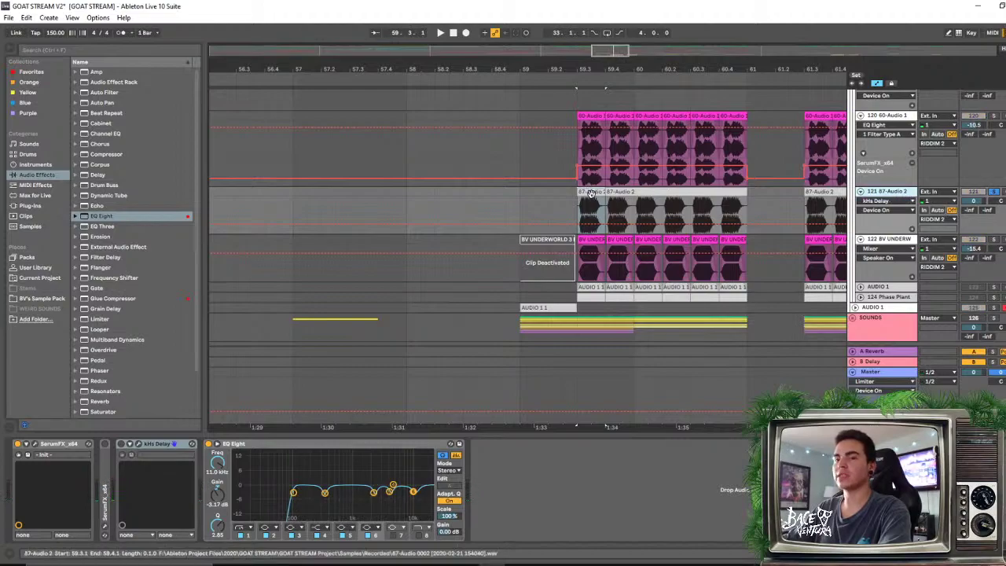
key(space)
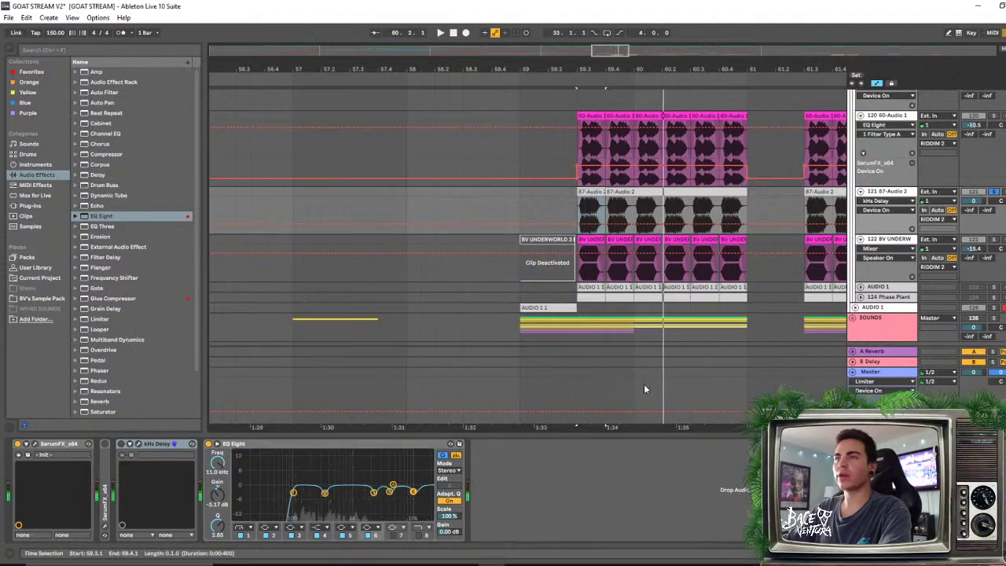
click(138, 444)
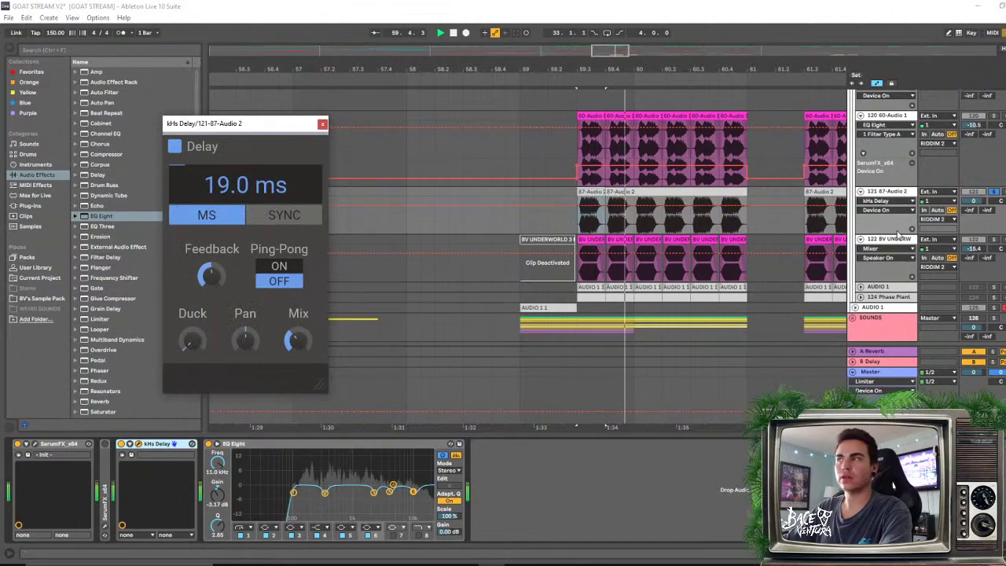
drag(293, 340, 292, 357)
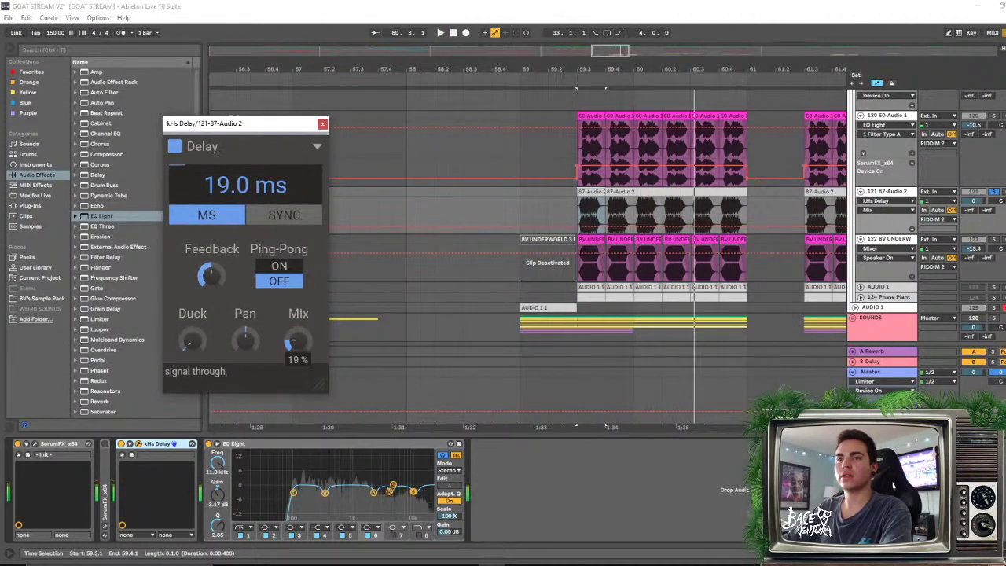
click(323, 123)
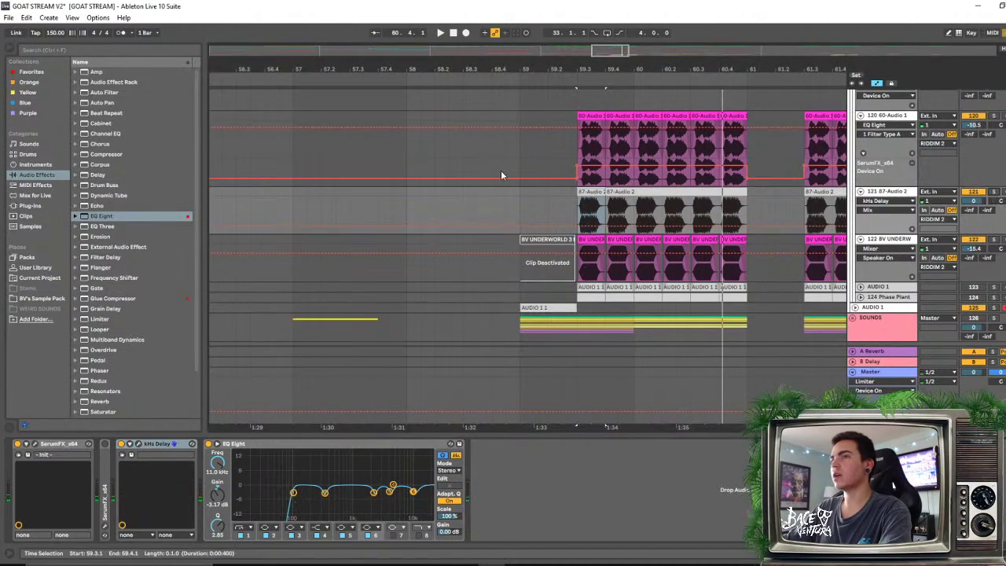
Play the unsoloed drop from 58.3 and again from bar 59 to check the reduced delay mix
click(463, 210)
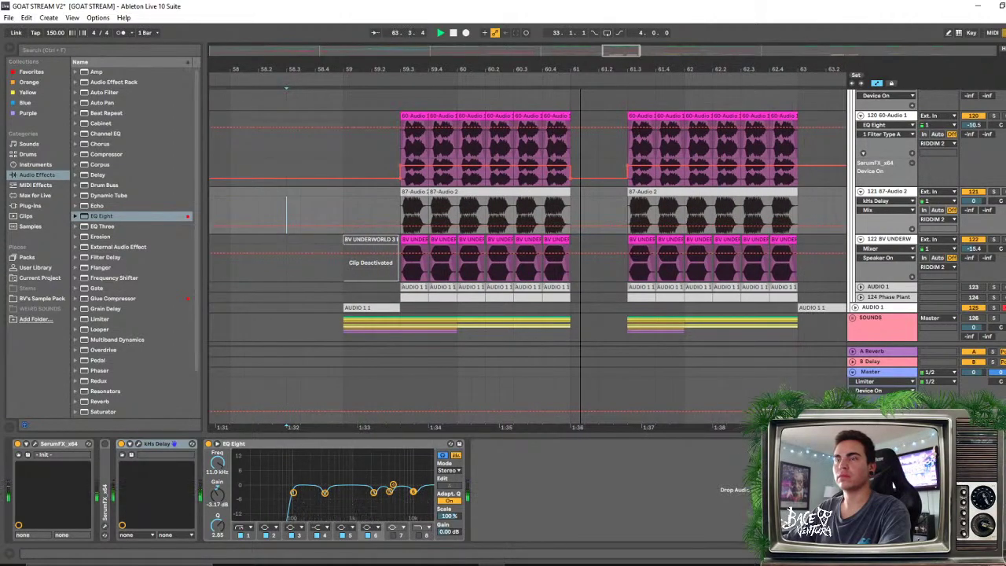
click(342, 154)
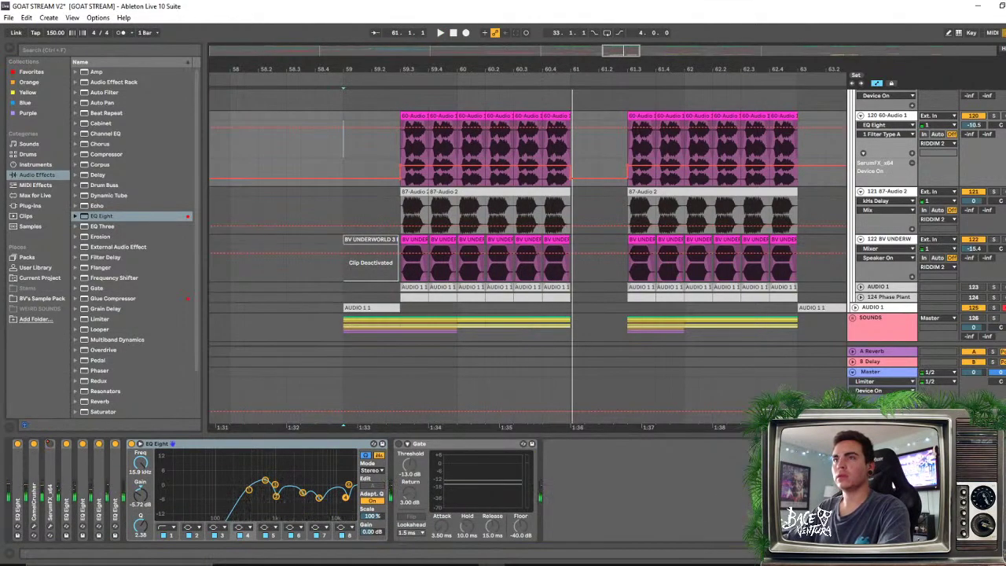
drag(426, 69, 379, 81)
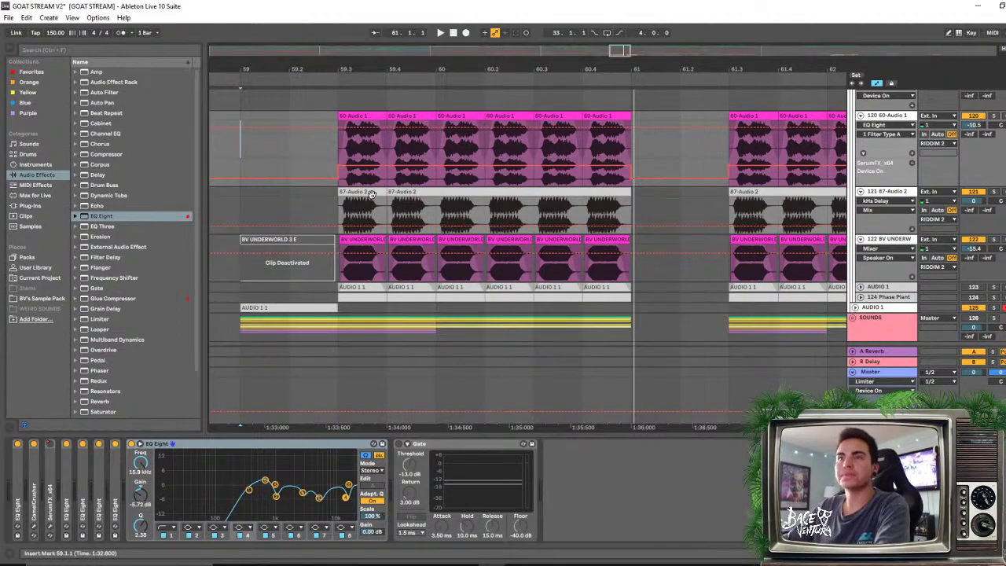
Select the first 87-Audio 2 clip, solo its track and play it from 59.3
drag(339, 212, 385, 224)
key(space)
key(space)
drag(391, 70, 420, 94)
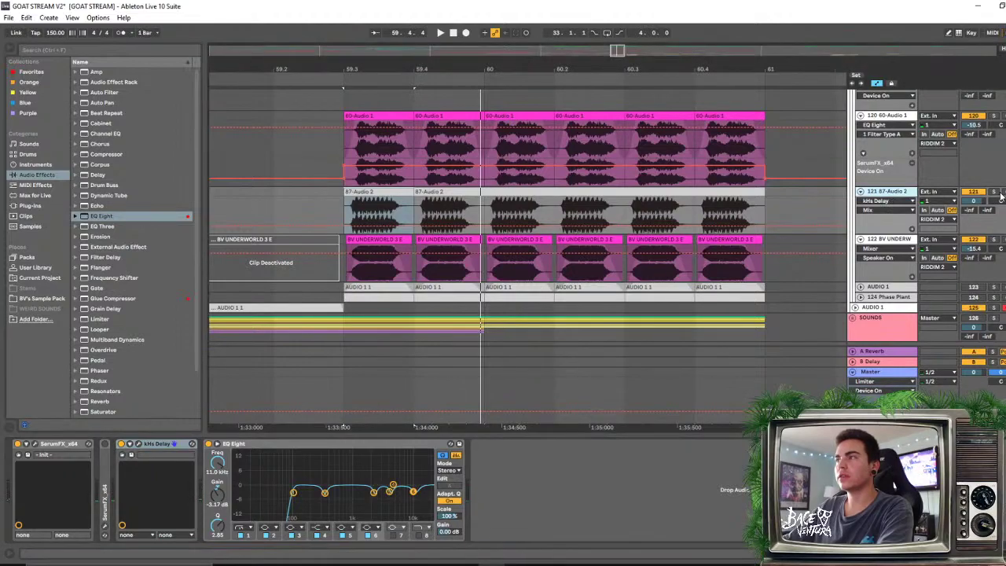
key(space)
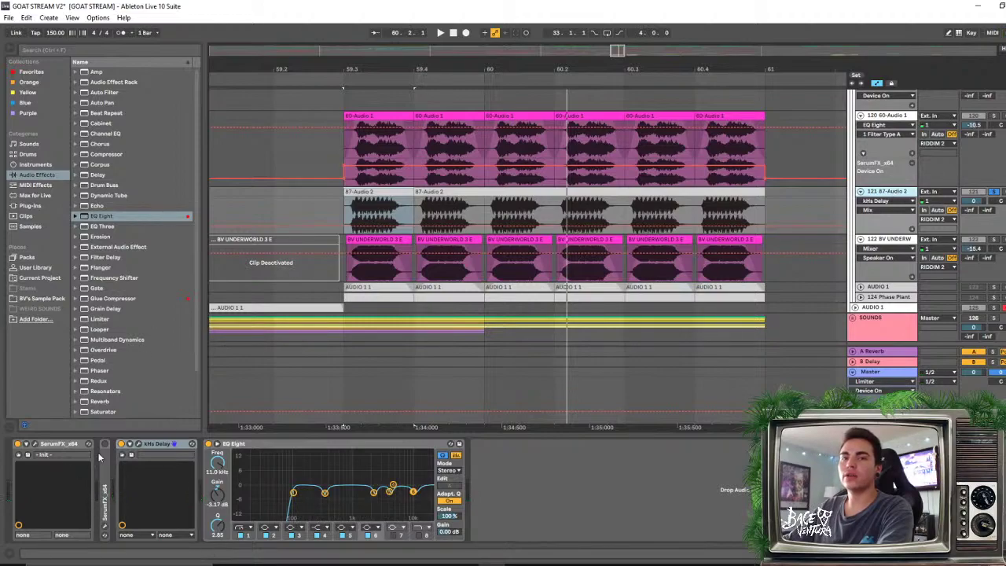
key(space)
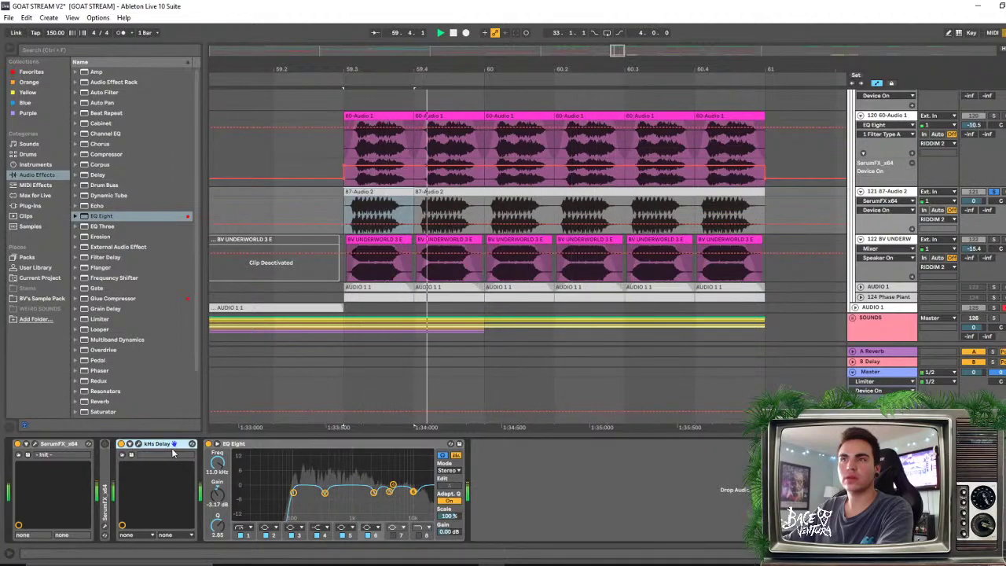
Collapse the SerumFX and kHs Delay devices on 87-Audio 2 and insert another SerumFX_x64 before its EQ Eight
double_click(63, 445)
double_click(117, 444)
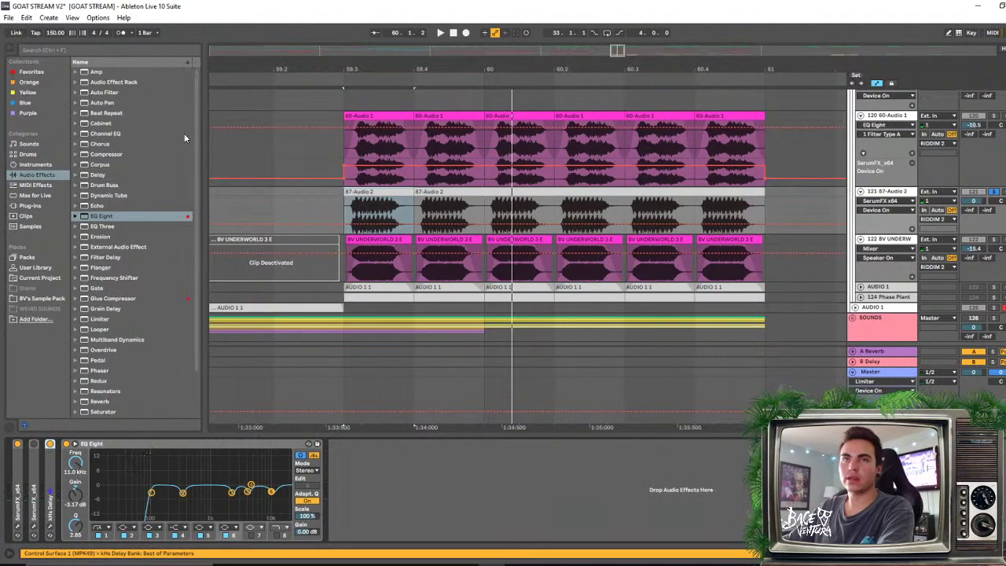
click(47, 205)
scroll(133, 254, down, 5)
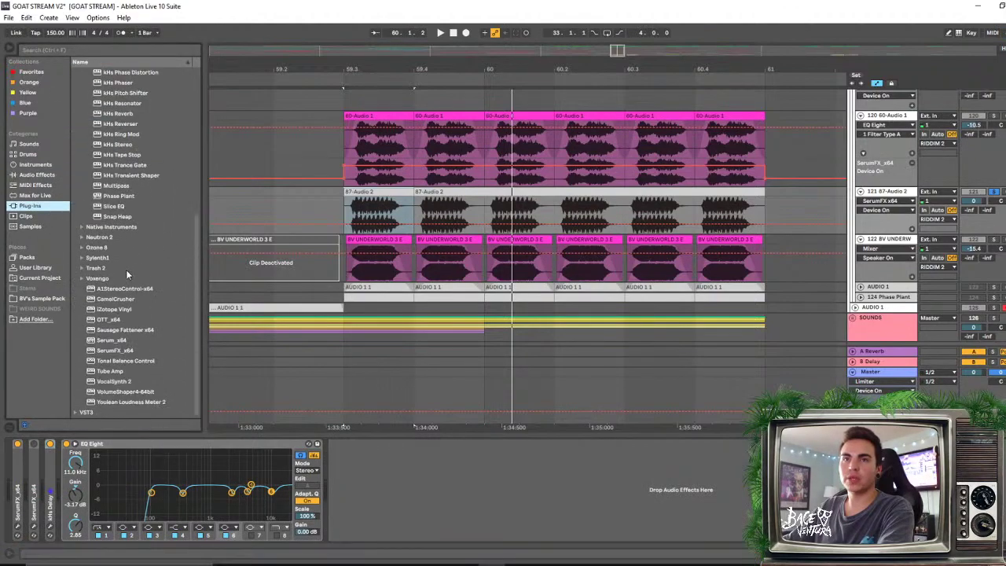
drag(118, 354, 79, 536)
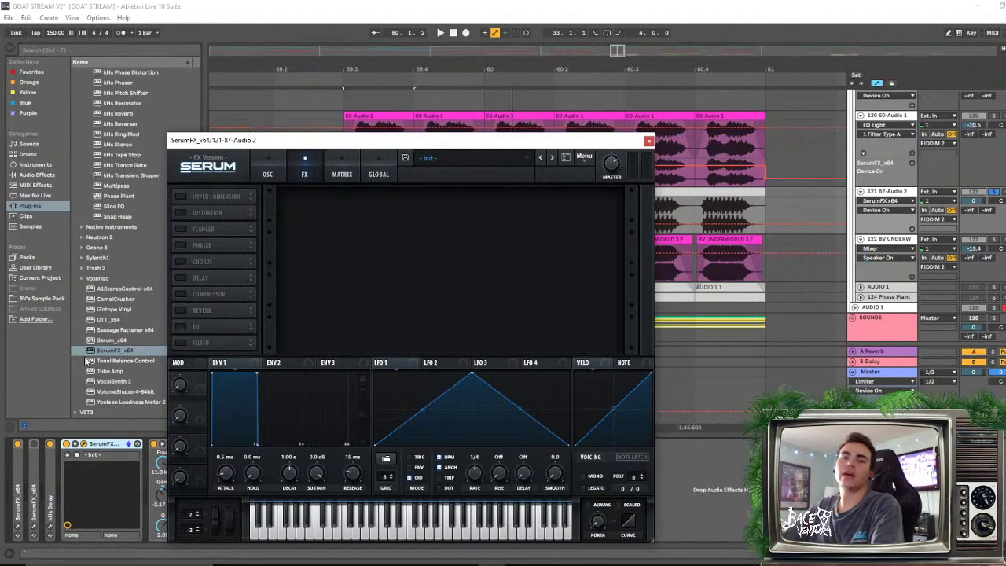
drag(336, 150, 459, 117)
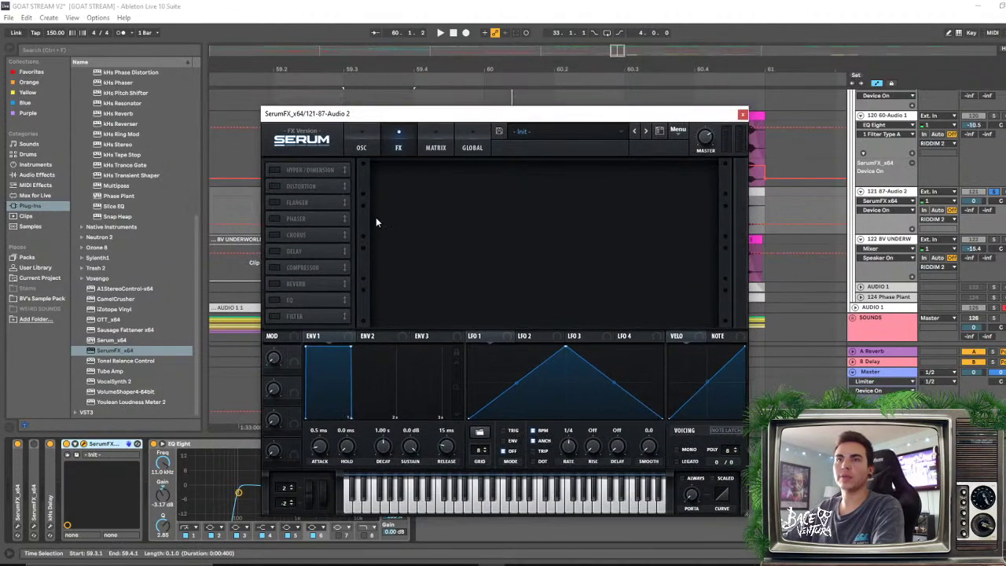
Enable the Filter effect in the new SerumFX and set its type to Reverb from the Misc category
click(274, 316)
click(444, 179)
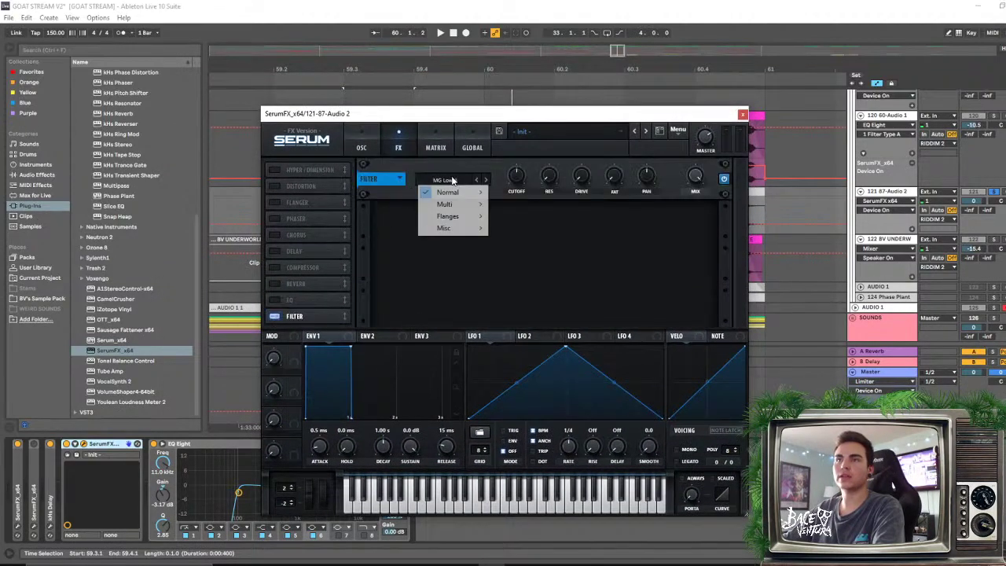
click(469, 214)
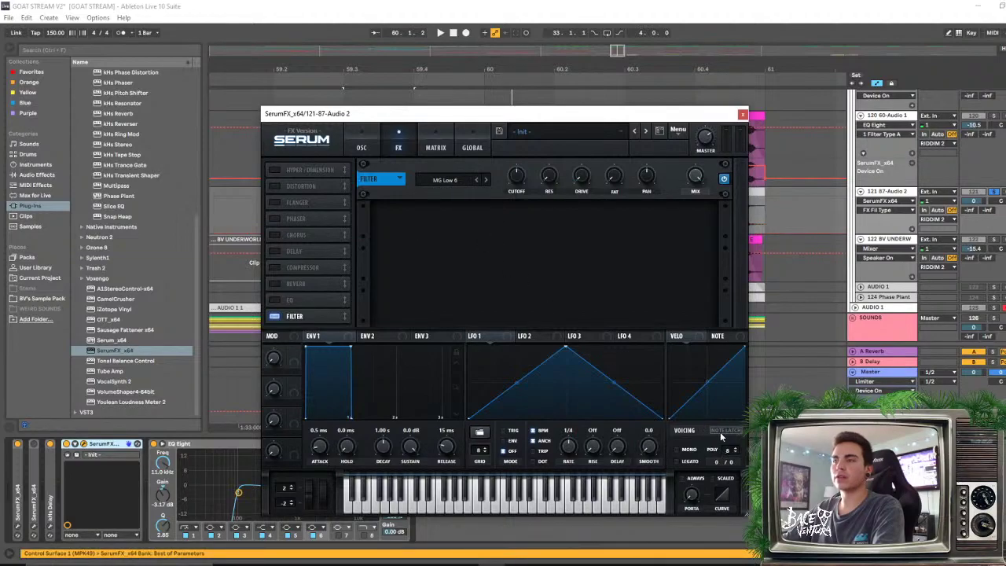
click(452, 180)
mouse_move(453, 228)
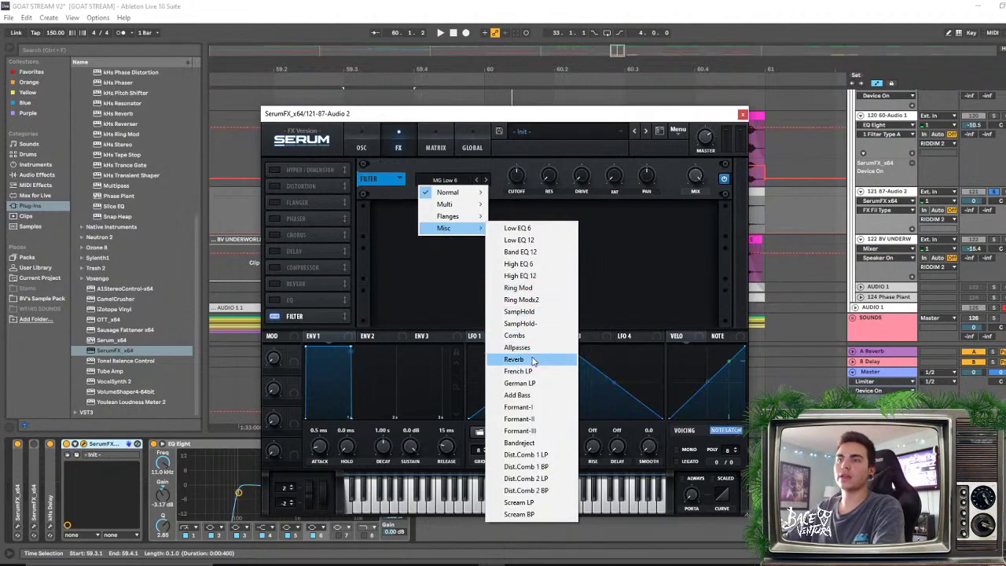
click(533, 360)
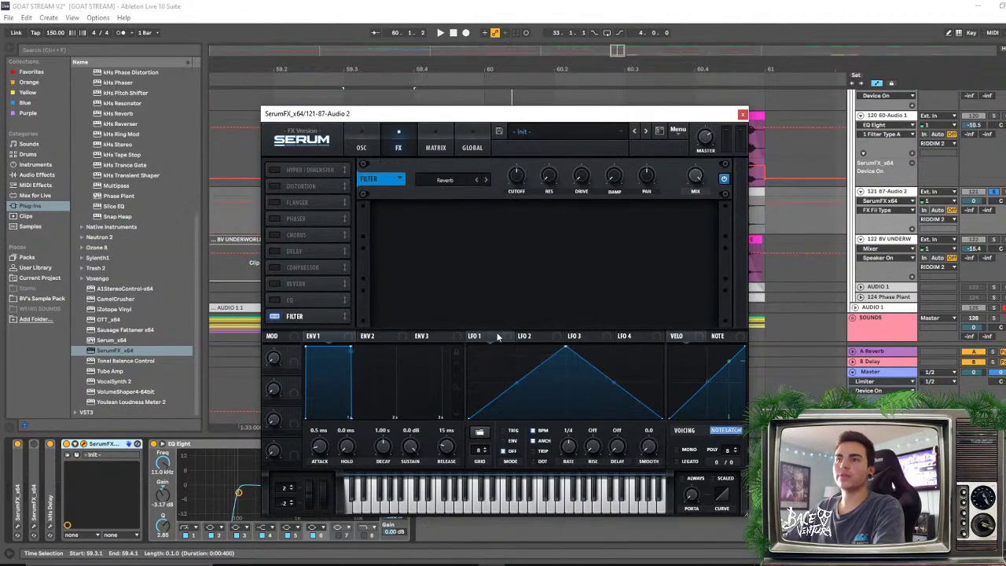
Modulate the Reverb filter's cutoff with LFO 1, adjusting the modulation and cutoff while auditioning the soloed track
click(515, 183)
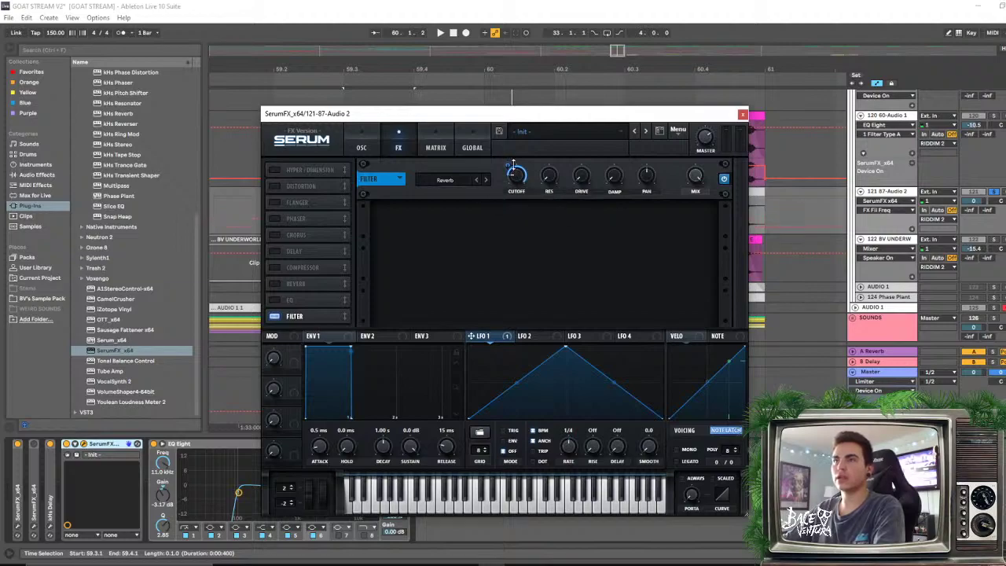
drag(511, 169, 506, 216)
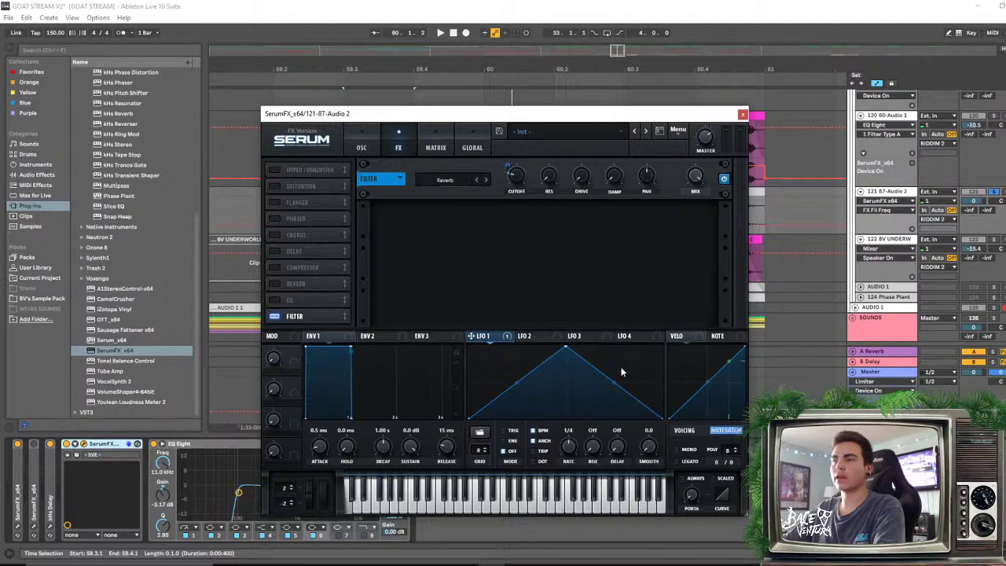
key(space)
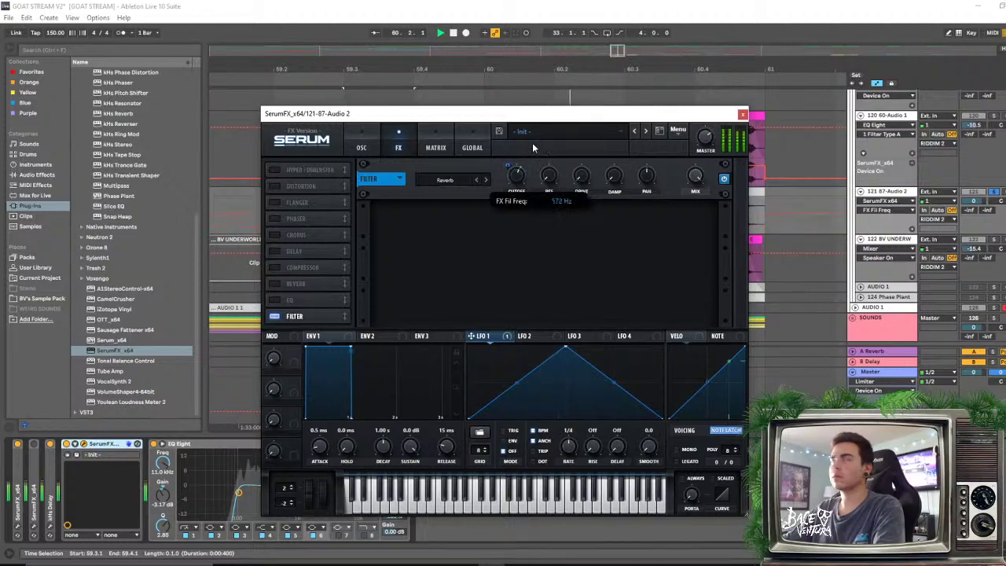
key(space)
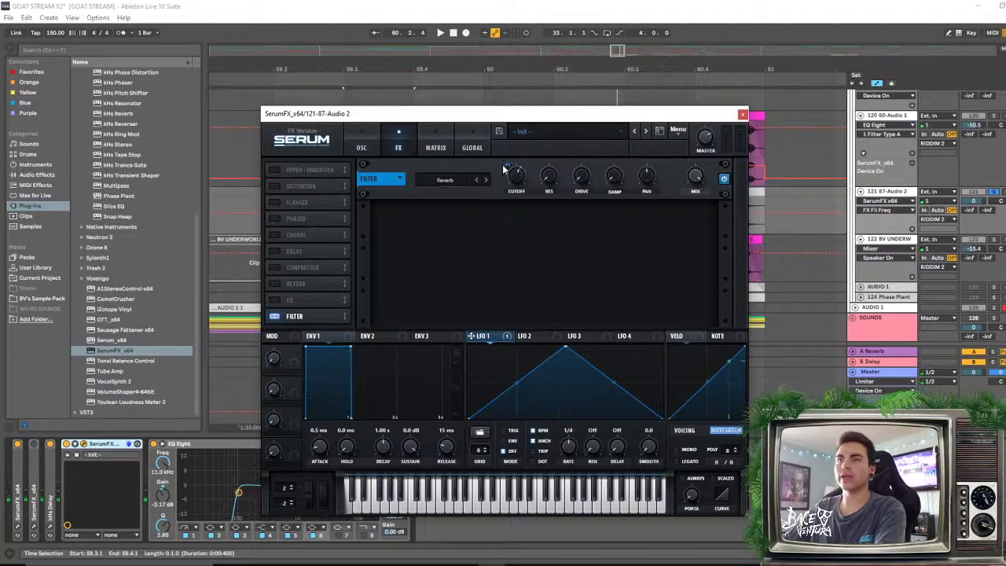
mouse_move(507, 162)
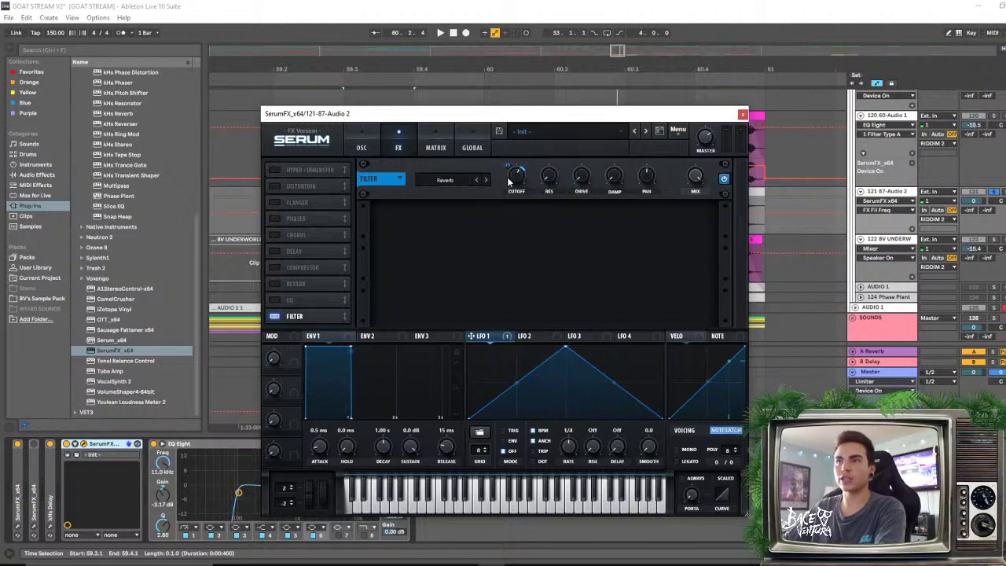
Play the drop and compare 87-Audio 2 in the full mix against the track soloed
key(space)
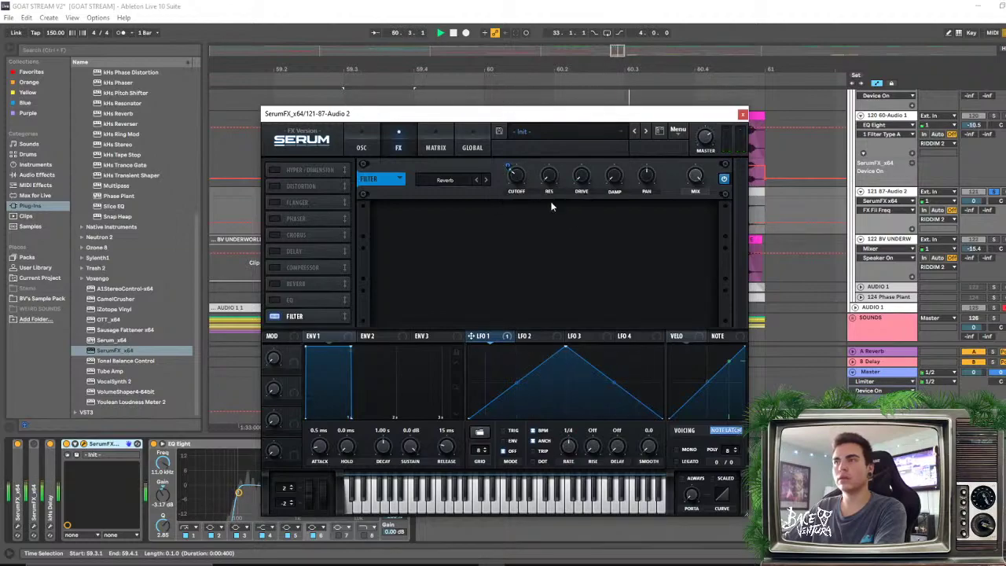
click(995, 193)
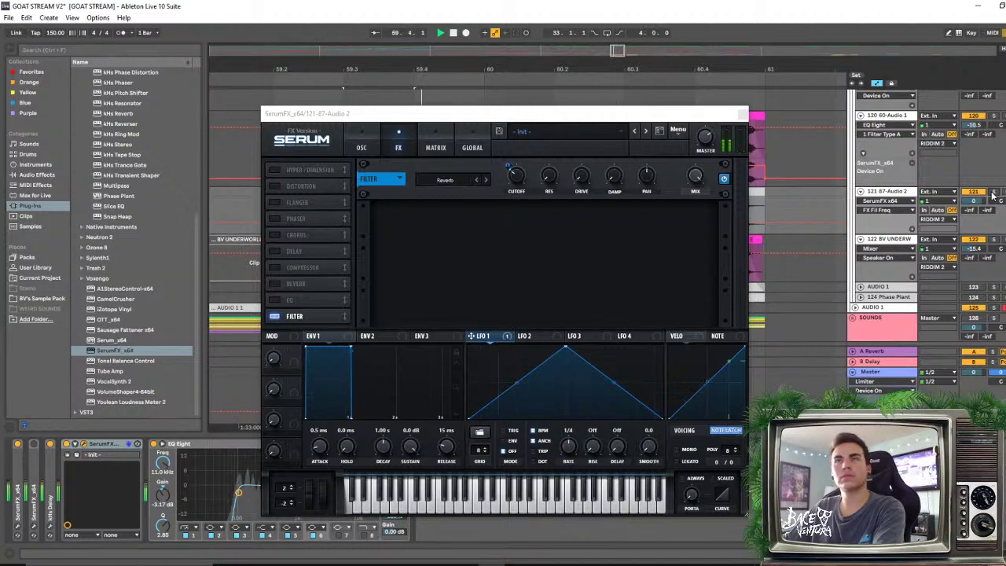
click(994, 191)
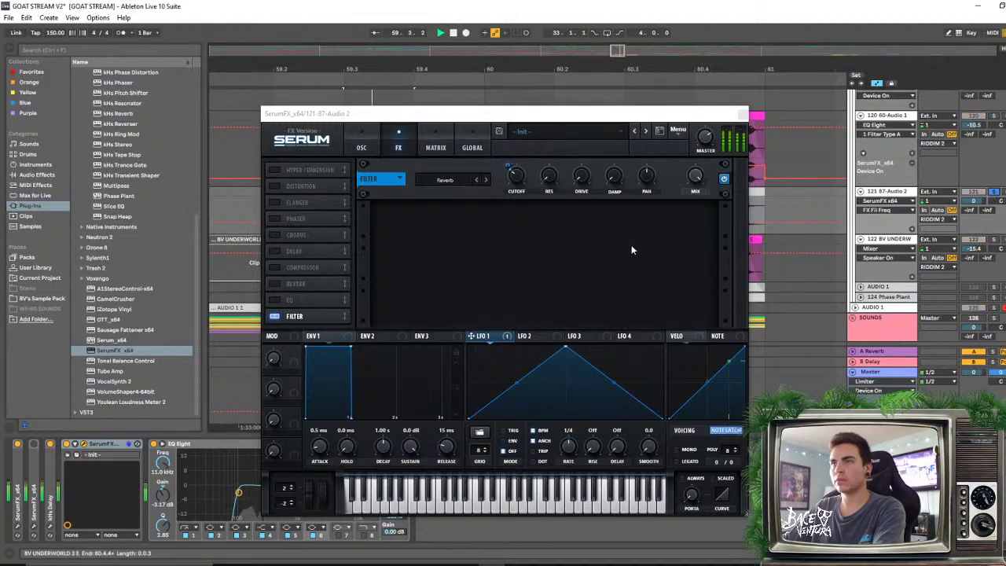
Fine-tune the Reverb filter's cutoff near the low end of its range while the soloed track plays
click(514, 182)
drag(515, 189, 532, 202)
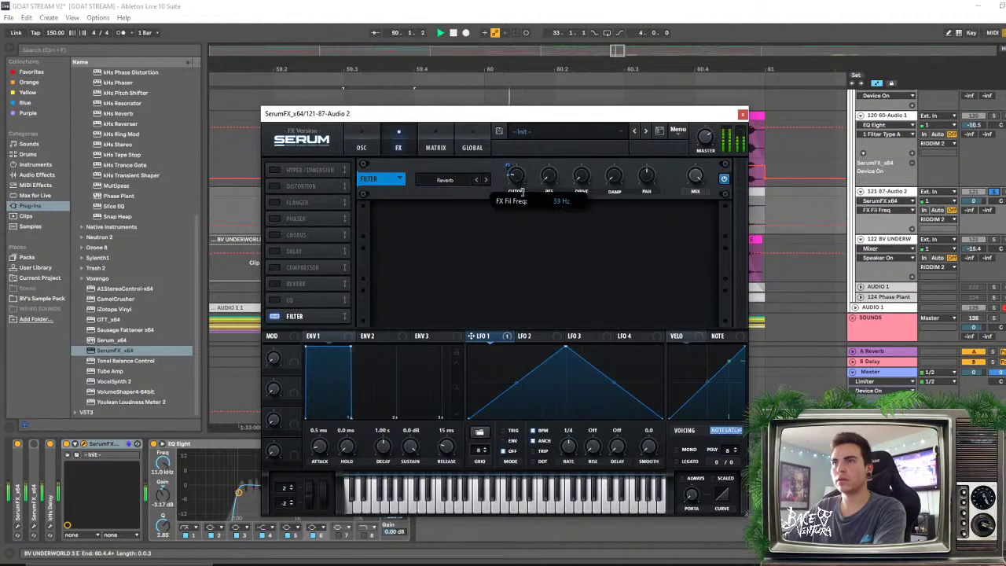
mouse_move(522, 192)
mouse_down()
mouse_move(529, 169)
mouse_move(529, 181)
mouse_up()
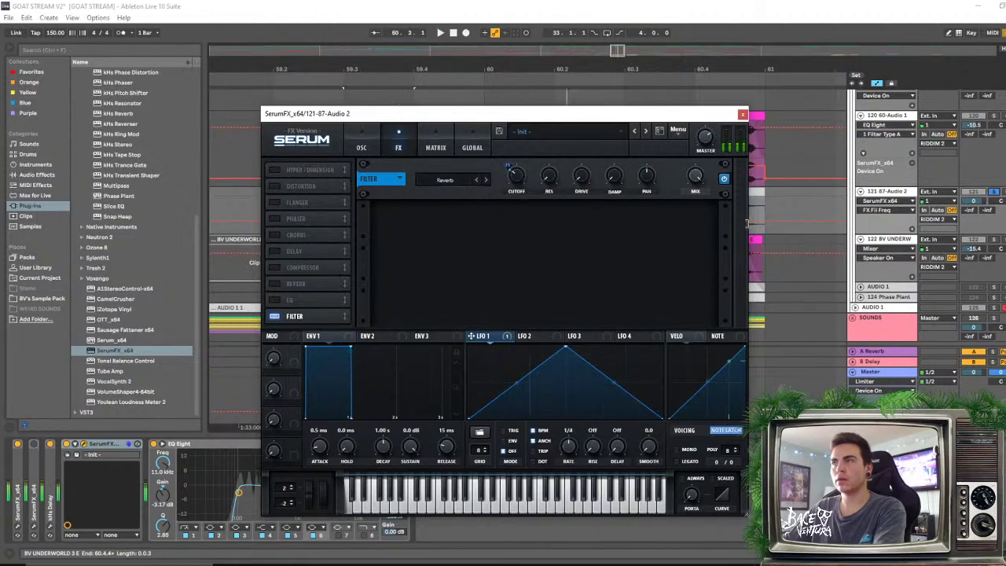
Unsolo 87-Audio 2, close the SerumFX window and play the drop in the full mix from 59.1.3
click(998, 196)
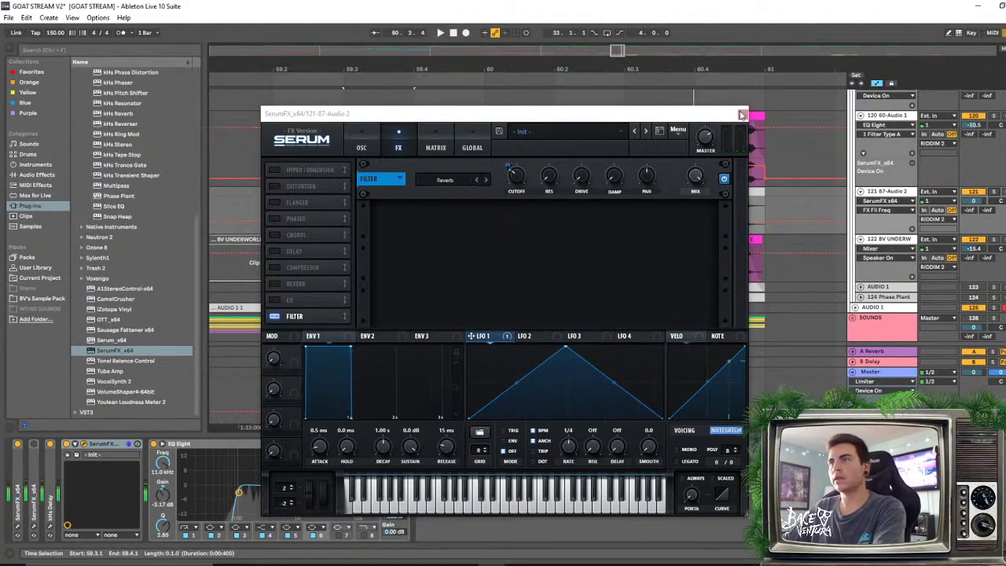
click(742, 115)
click(248, 225)
key(space)
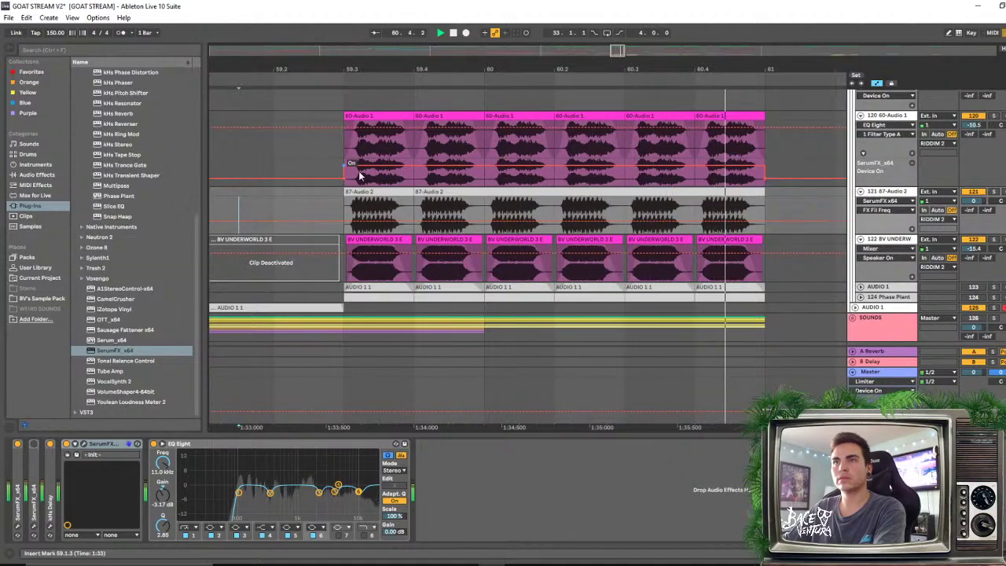
Select the 59.3 to 59.4 range on 87-Audio 2 and play from there in the mix and with the track soloed
drag(346, 214, 409, 214)
key(space)
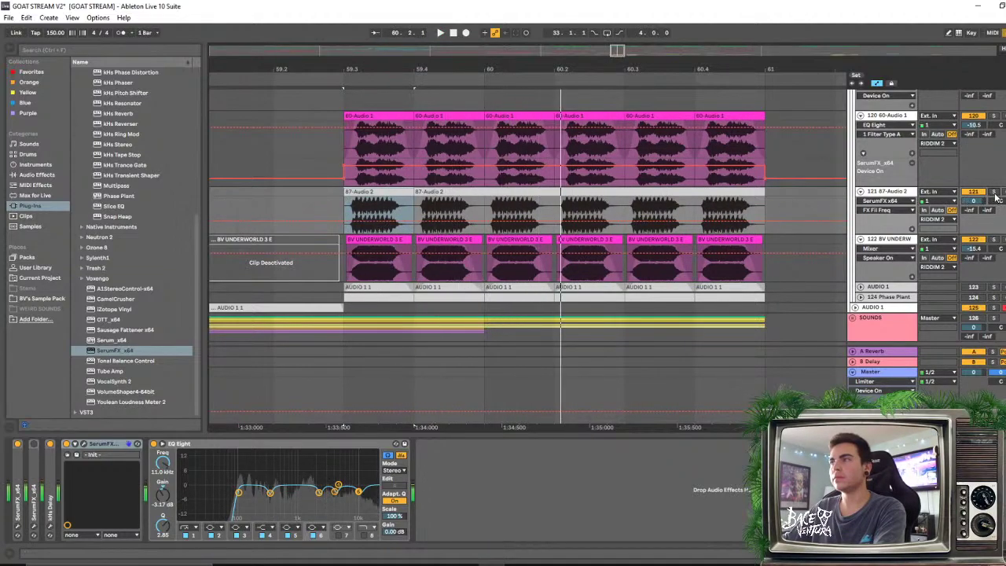
click(890, 196)
key(space)
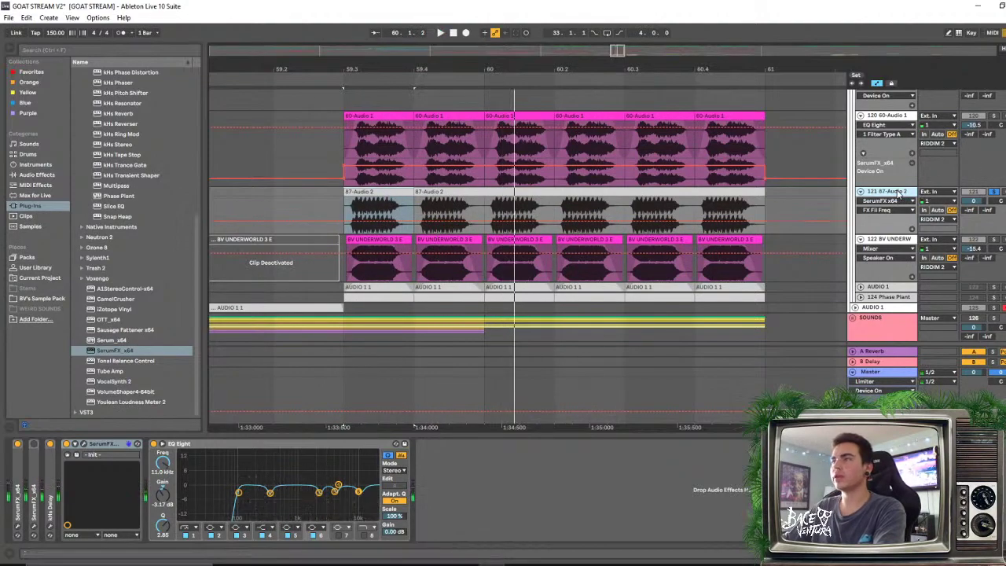
Reopen the new SerumFX, move Filter to the start of its effects order and place an enabled EQ directly after it
click(85, 445)
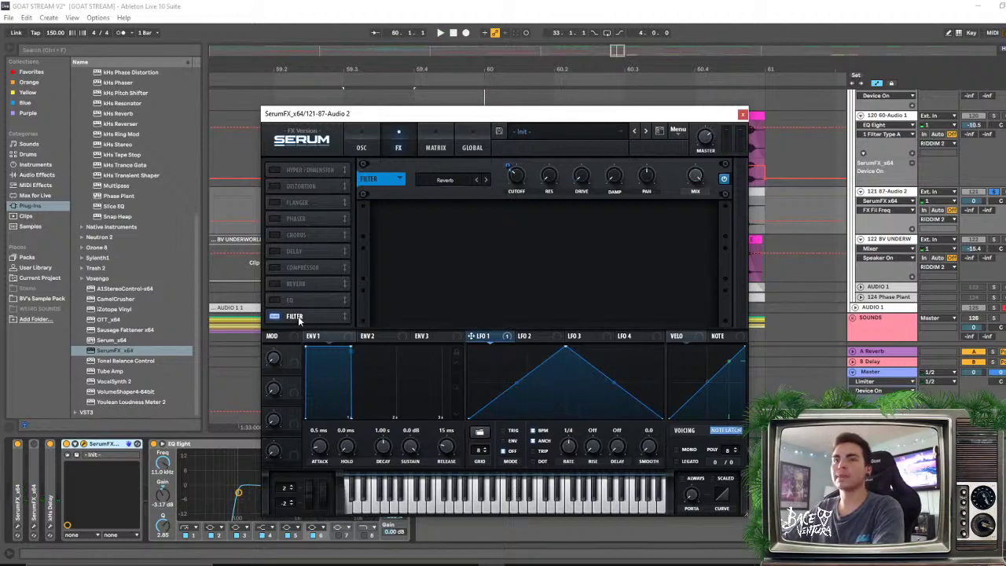
drag(299, 319, 306, 181)
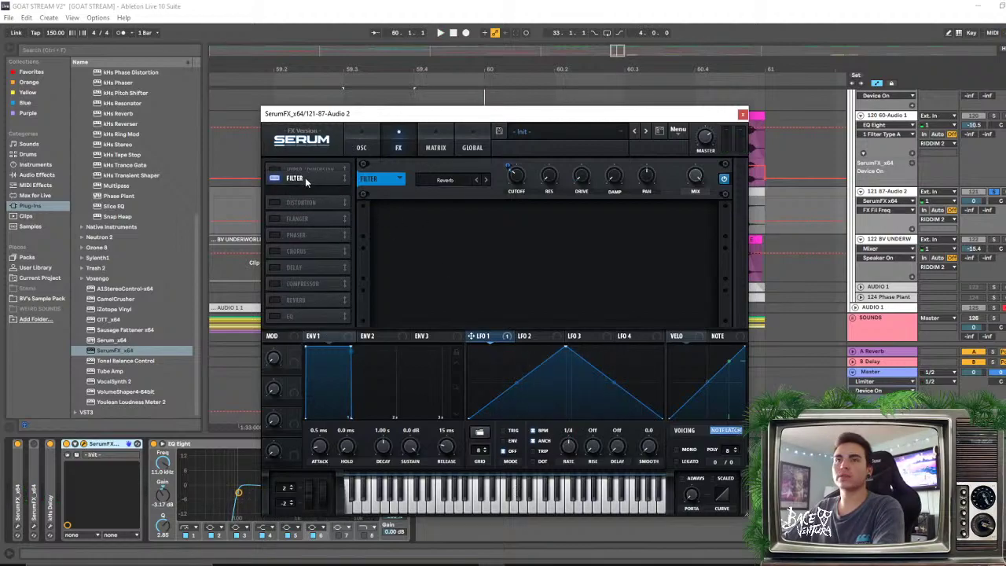
click(315, 317)
drag(298, 316, 314, 182)
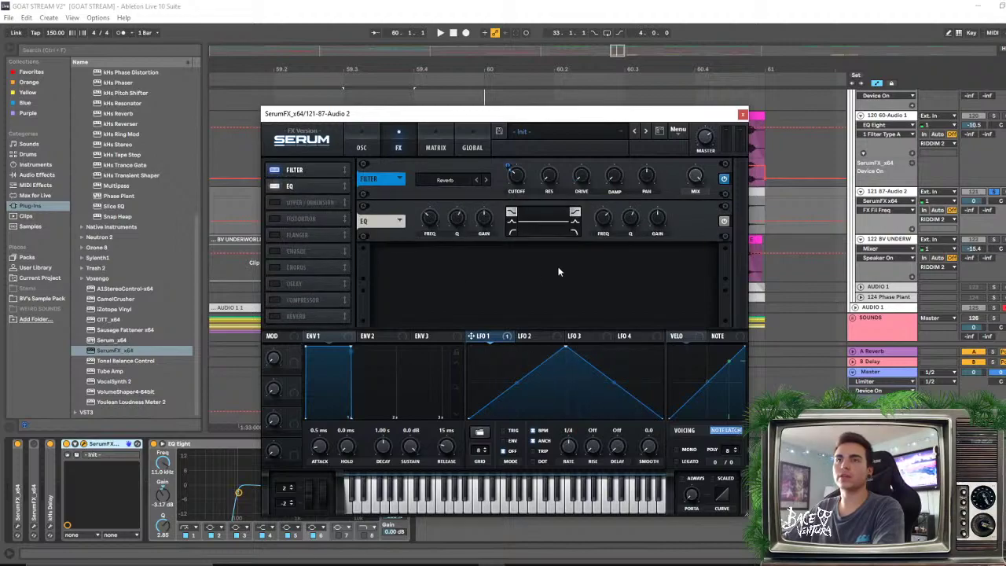
Set the Serum EQ's low band to high-pass and high band to peak, modulating both frequencies with LFO 1
click(511, 231)
drag(428, 219, 425, 240)
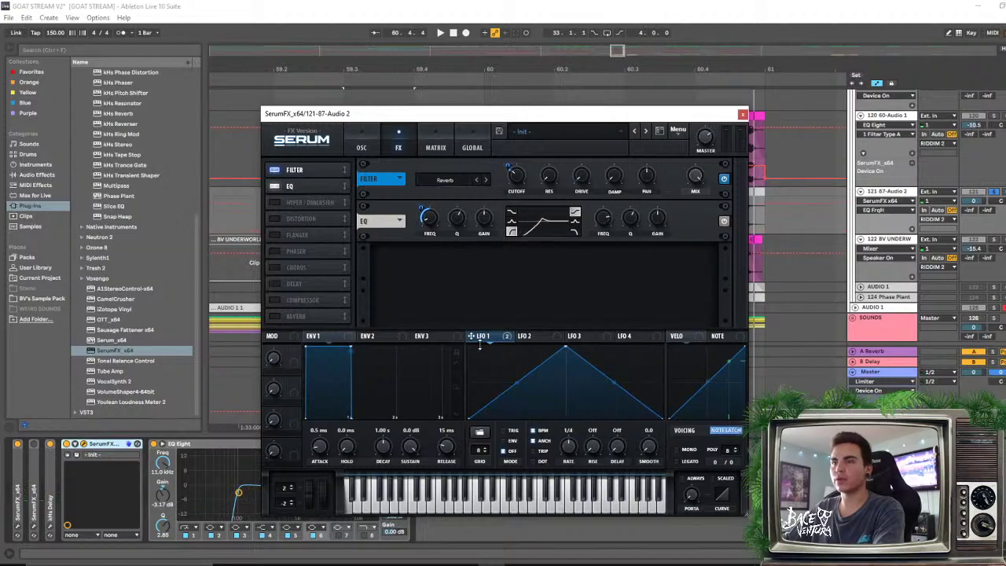
drag(599, 228, 601, 231)
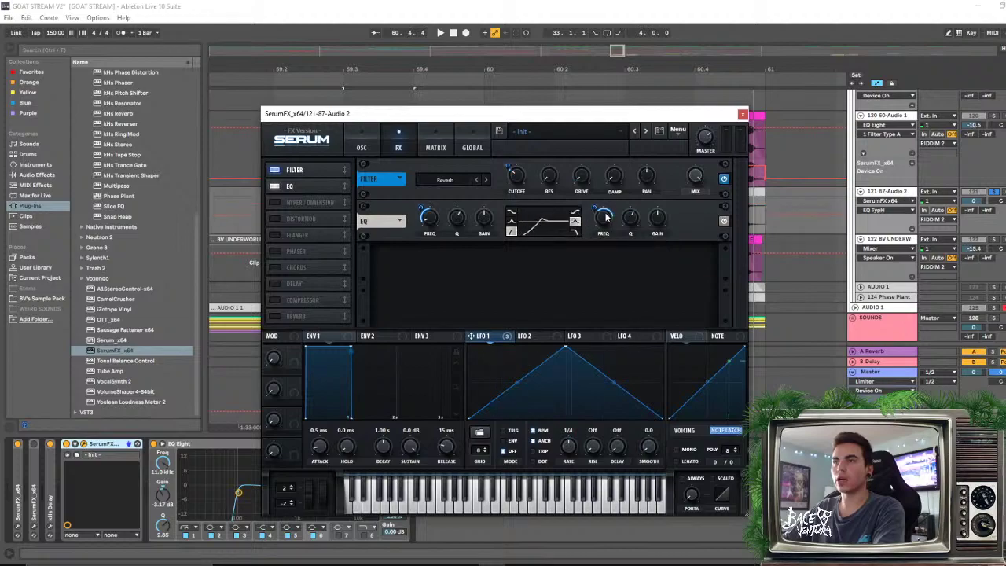
Try different gains on the Serum EQ's modulated high band, boosting it to about 9.1 dB while auditioning the soloed track
mouse_move(662, 212)
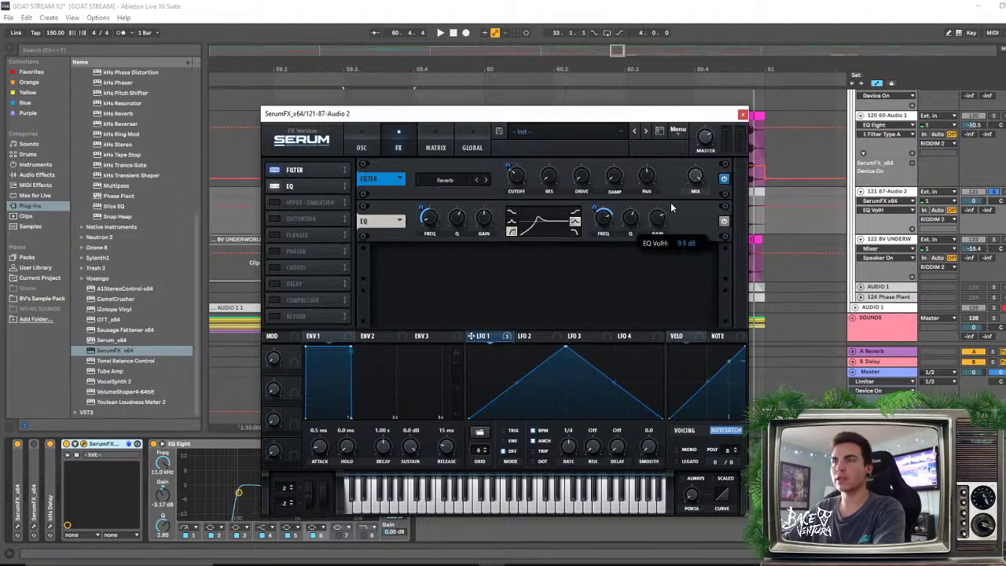
mouse_move(603, 218)
drag(603, 218, 604, 215)
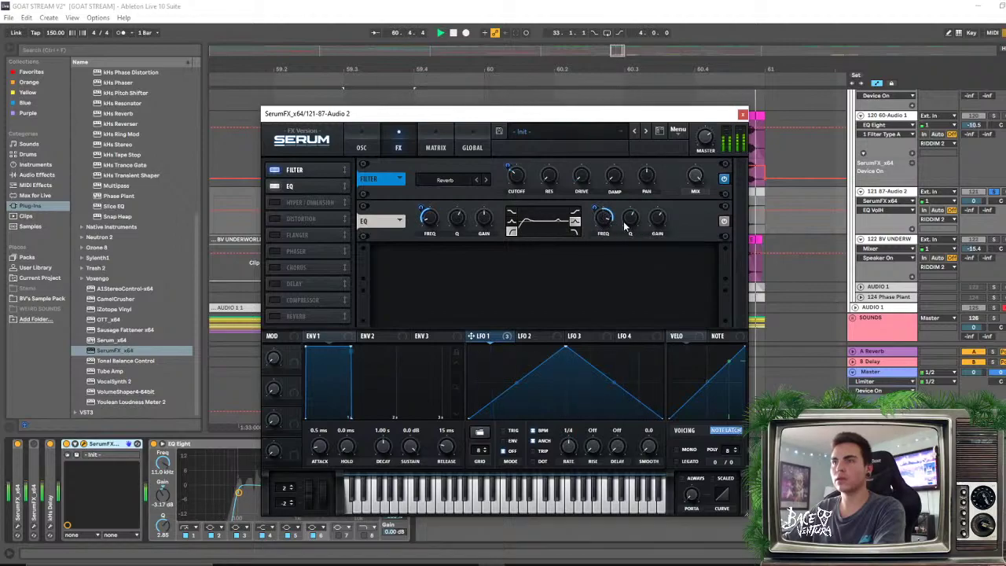
drag(657, 219, 657, 282)
key(space)
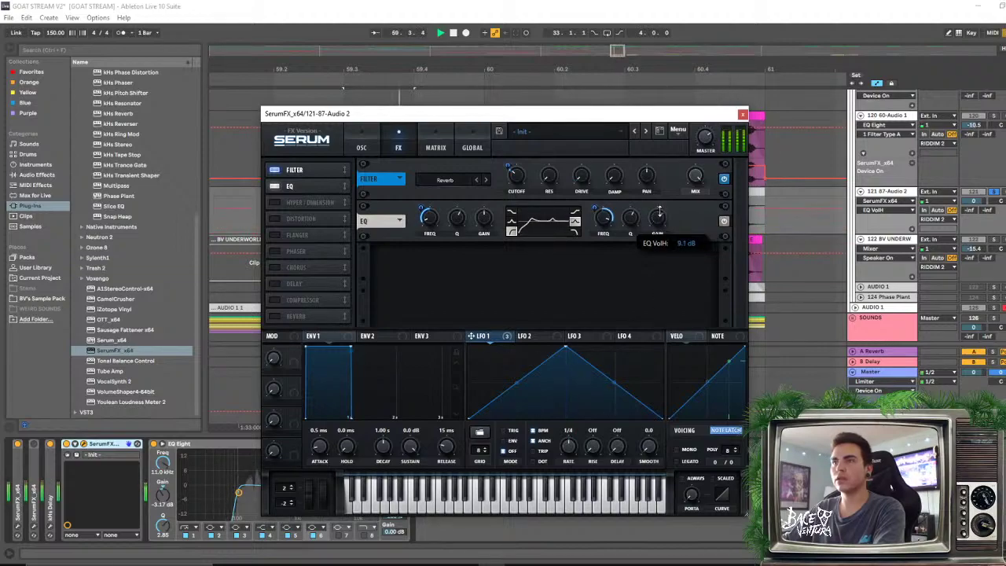
drag(657, 304, 659, 216)
Readjust the high band's frequency, cut its gain to about -21 dB and replay 87-Audio 2 soloed
mouse_move(597, 248)
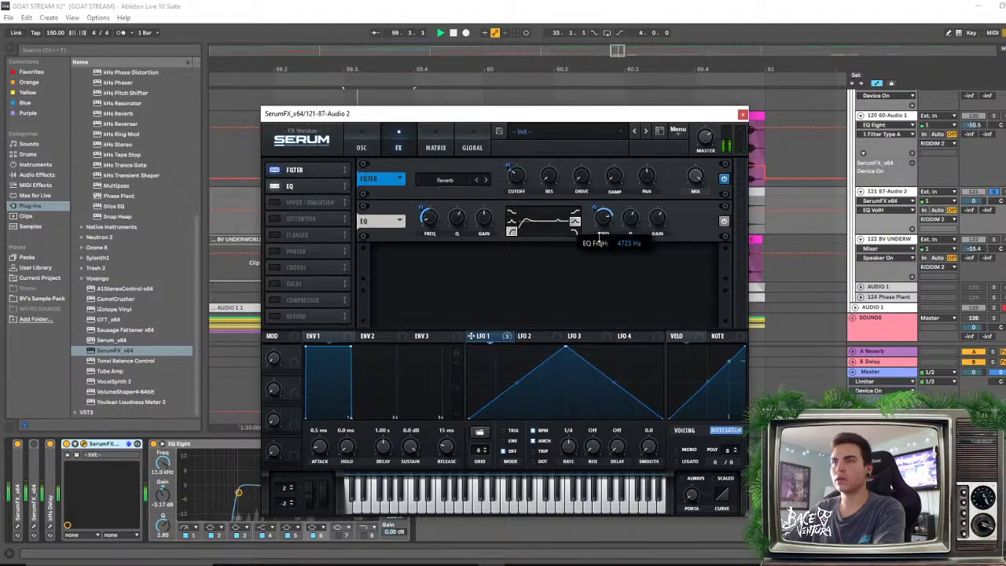
drag(605, 202, 604, 223)
mouse_move(655, 235)
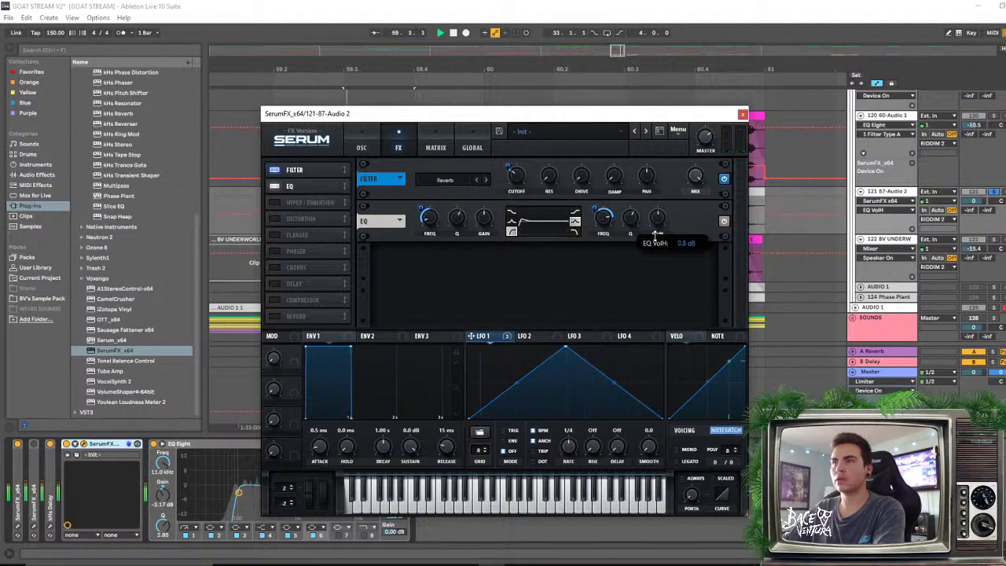
drag(653, 246, 653, 287)
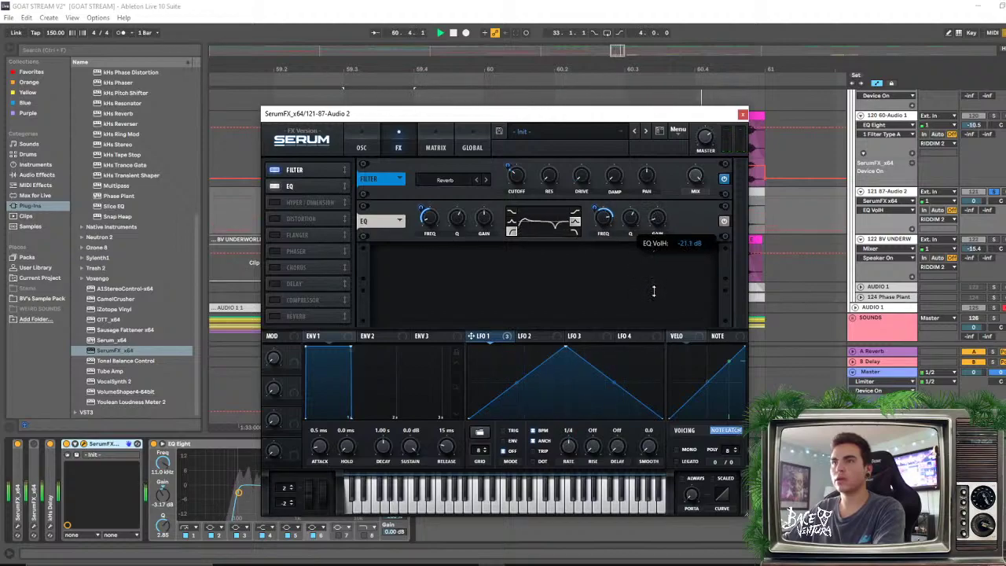
key(space)
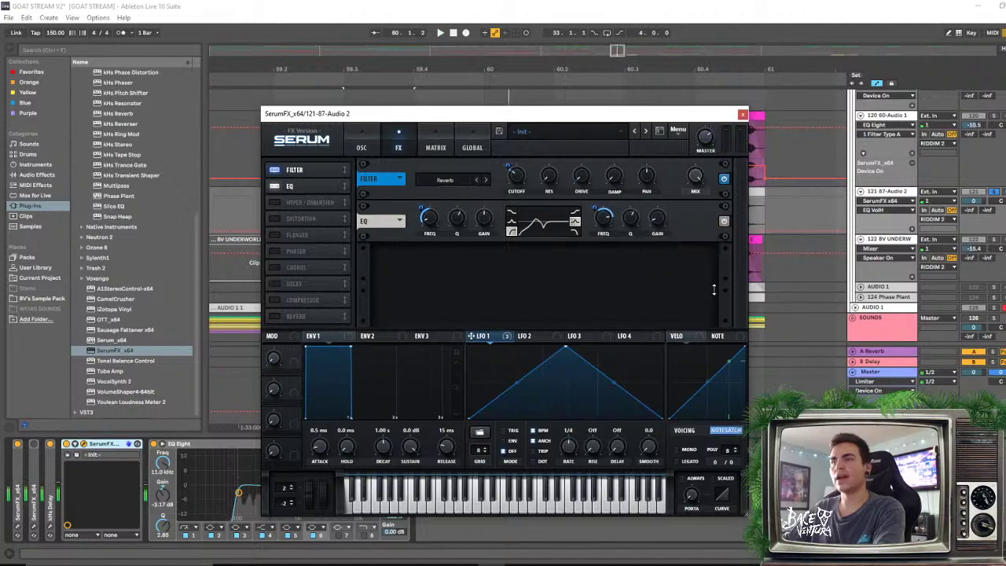
key(space)
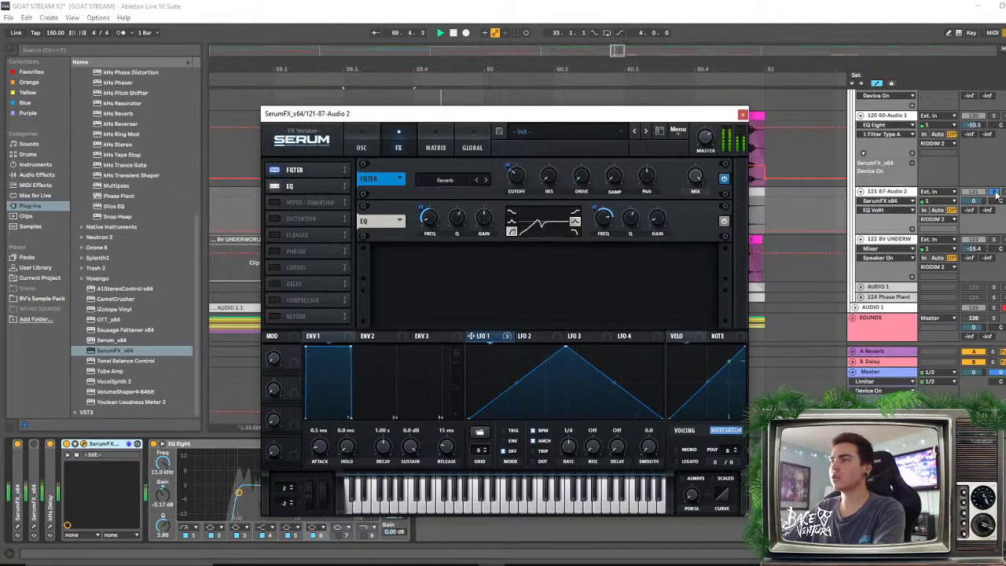
Fine-tune the Serum EQ's high-band frequency, play the track unsoloed in the full mix, and solo 87-Audio 2 again
mouse_move(605, 214)
drag(606, 215, 603, 229)
click(988, 199)
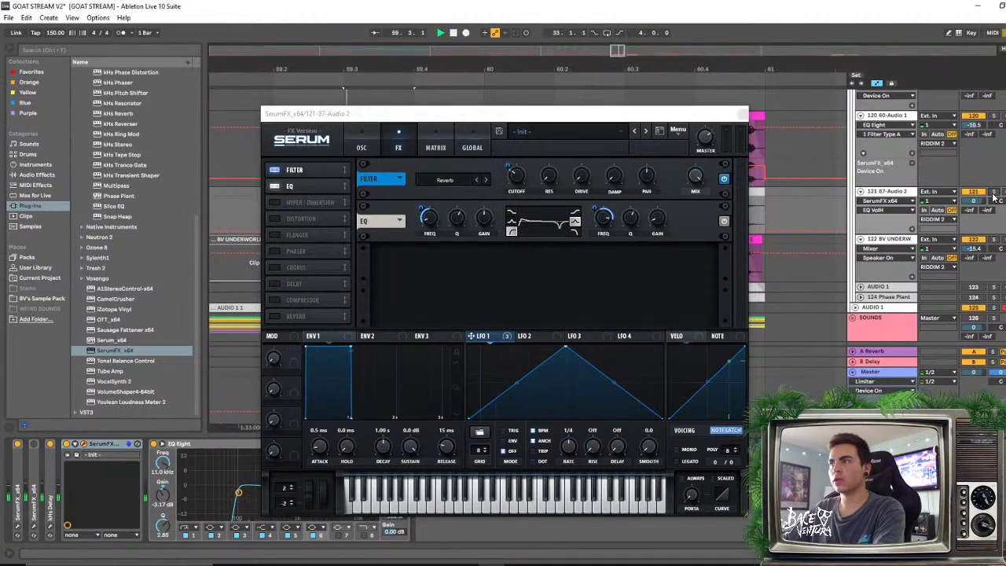
key(space)
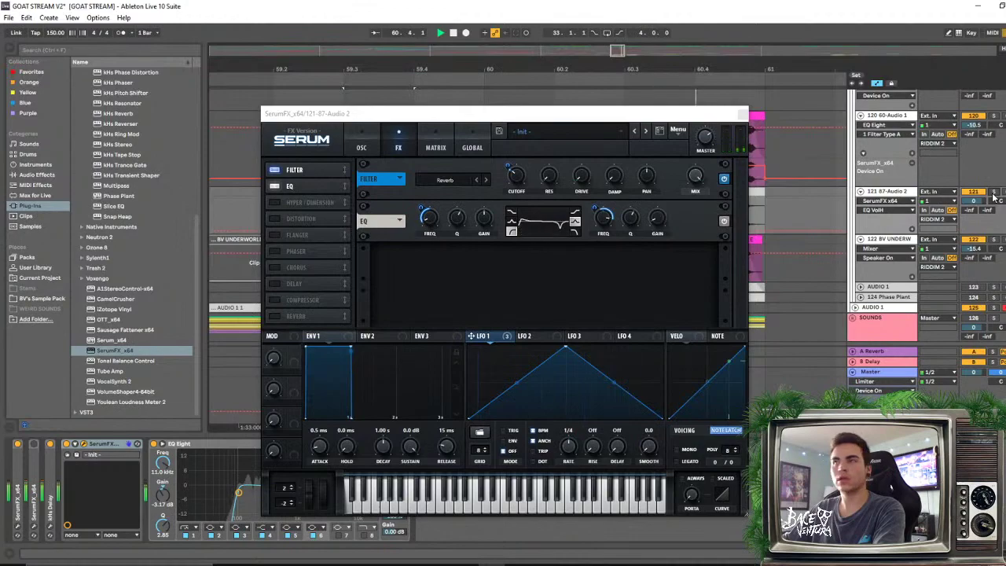
click(993, 192)
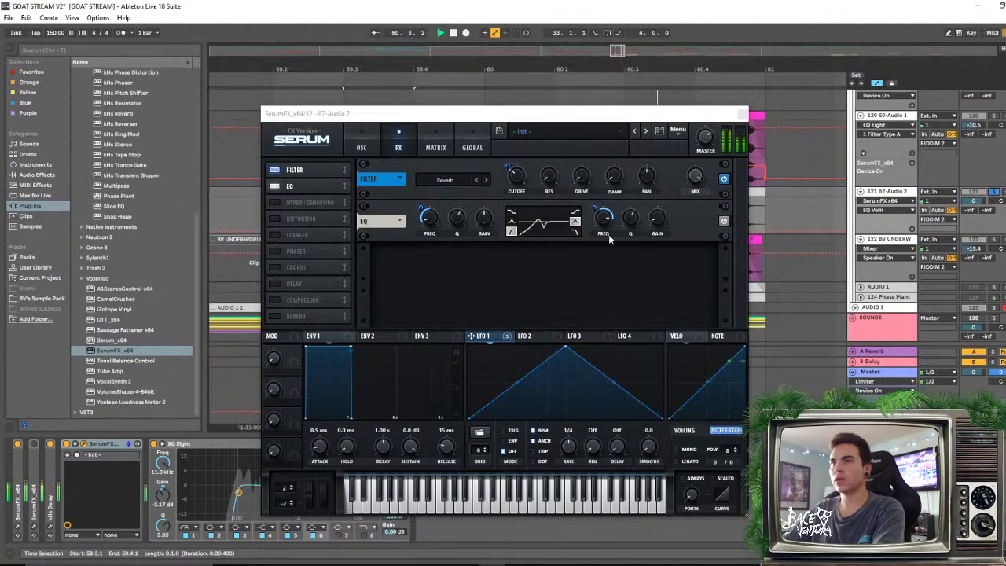
Enable Serum's Noise oscillator on Audio In and its main filter, and set the filter type to Allpasses
click(362, 143)
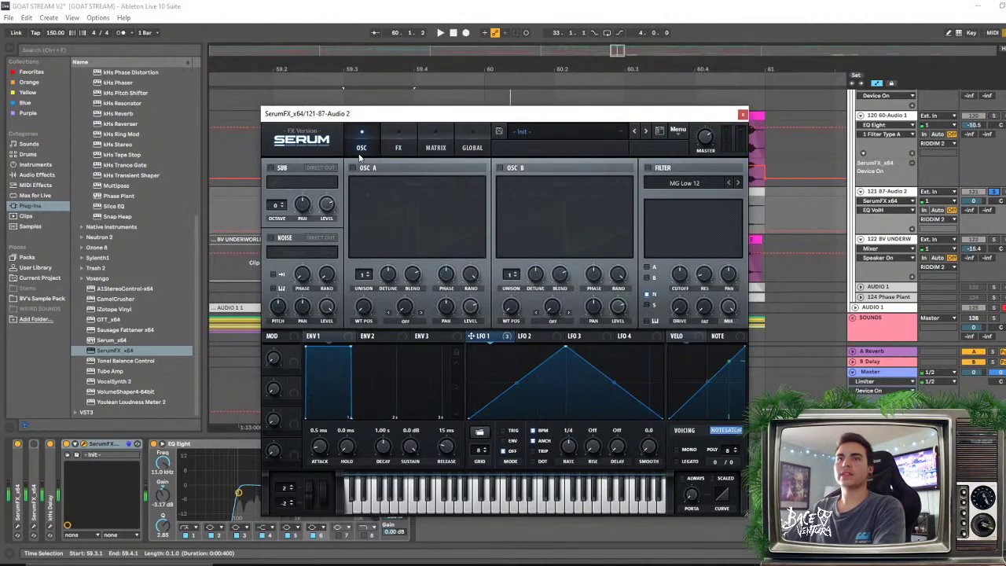
click(278, 241)
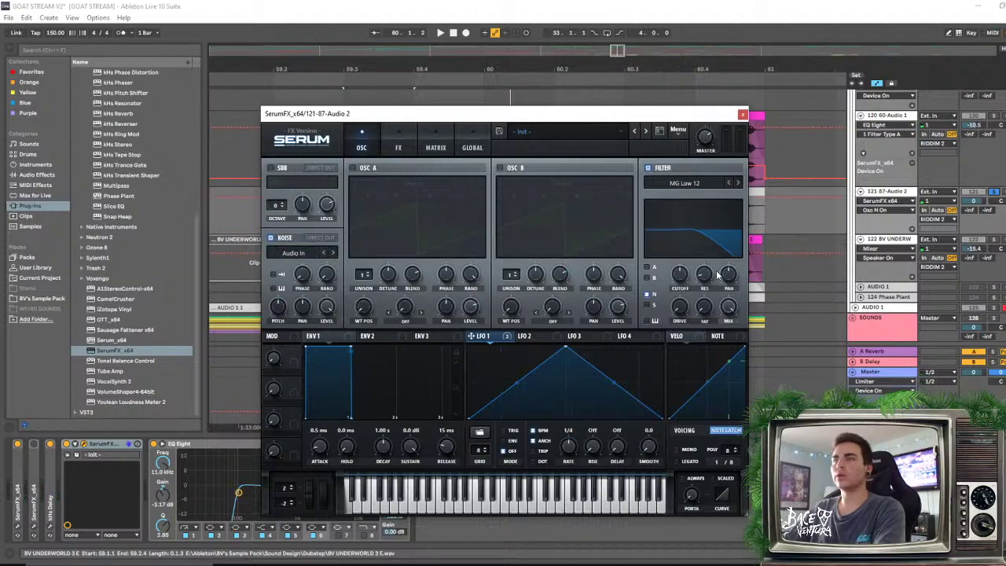
click(677, 184)
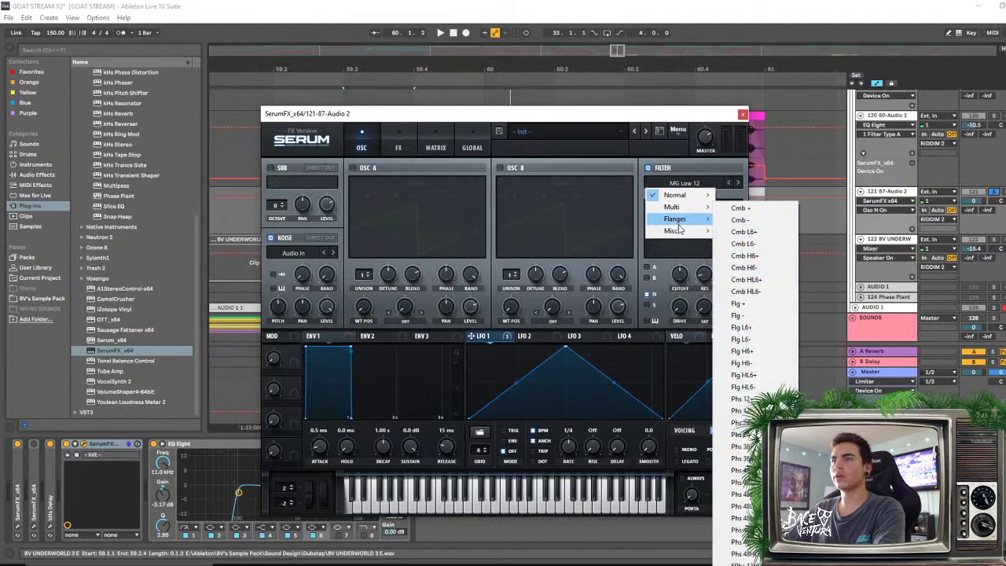
mouse_move(671, 230)
click(745, 350)
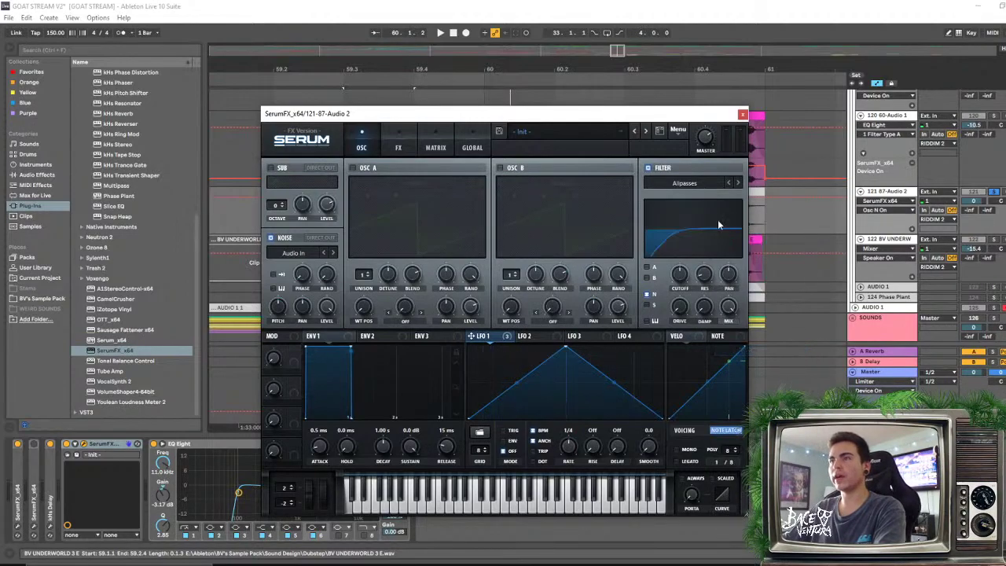
Modulate the Allpasses filter's cutoff with LFO 1 and set the base cutoff to about 86 Hz during playback
click(680, 274)
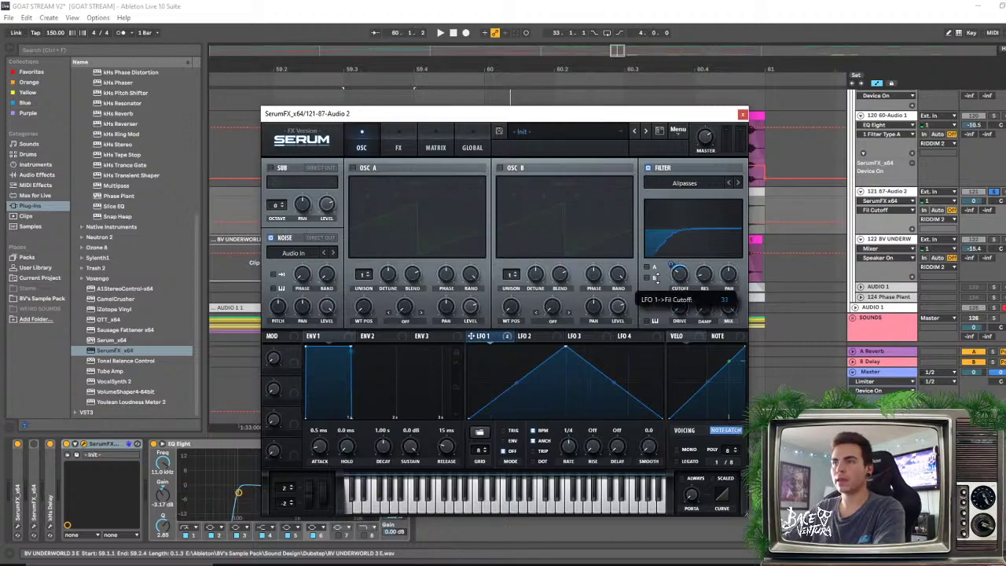
key(space)
drag(677, 298, 685, 279)
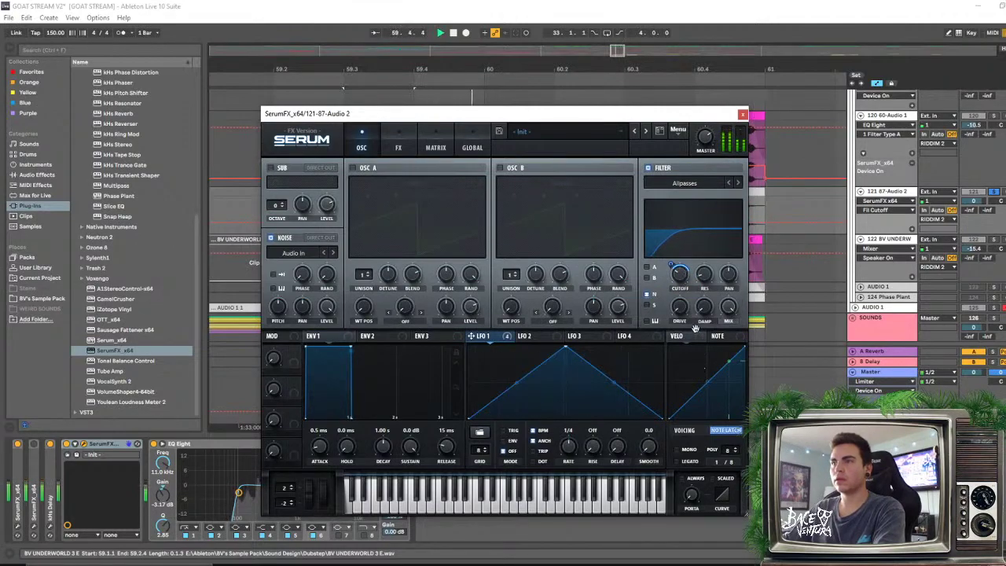
click(681, 275)
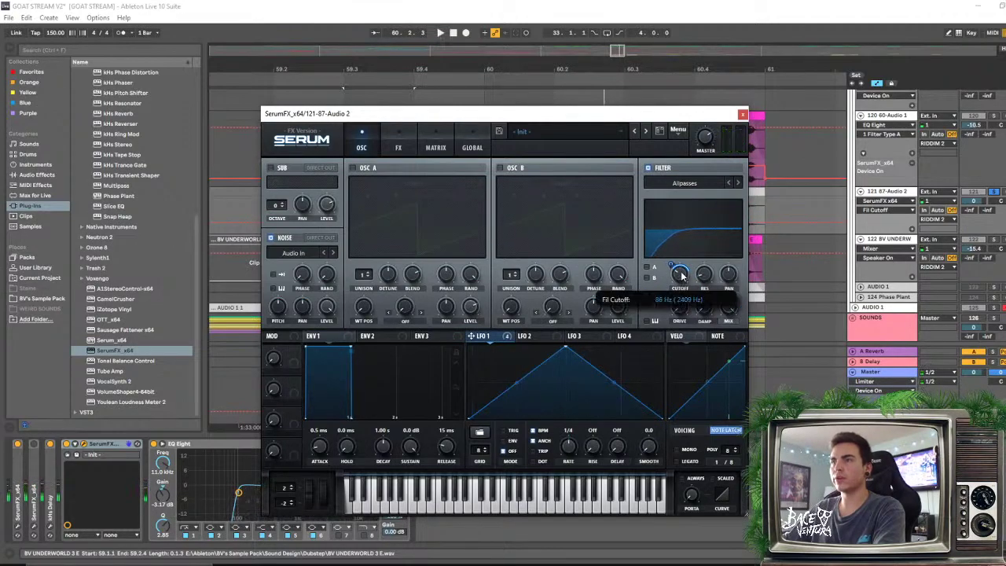
Compare the soloed sound with the Allpasses filter bypassed and enabled, leaving the filter on
click(648, 168)
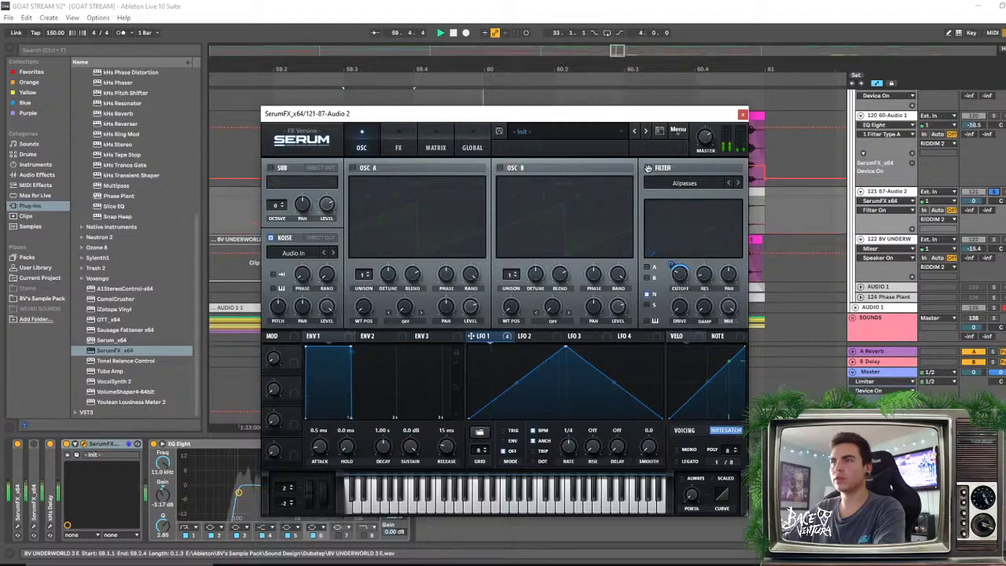
click(648, 168)
click(649, 168)
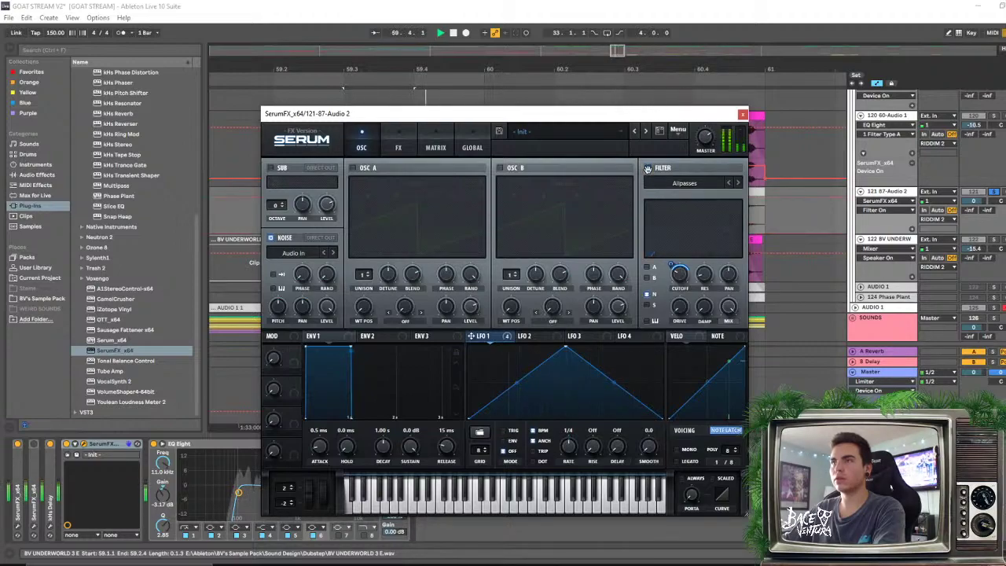
click(648, 169)
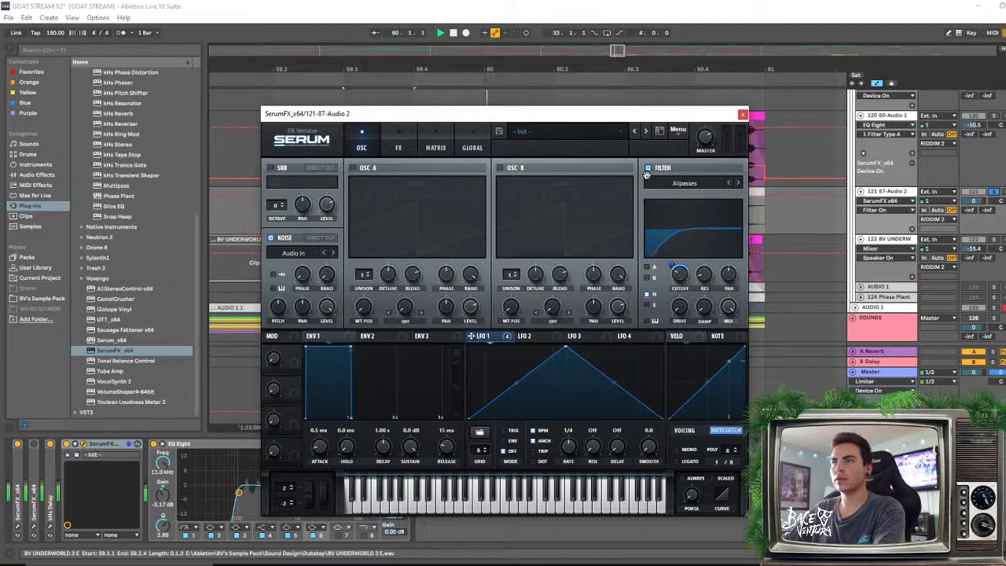
Audition different base cutoffs for the Allpasses filter, from about 179 Hz down to about 34 Hz
mouse_move(676, 287)
key(space)
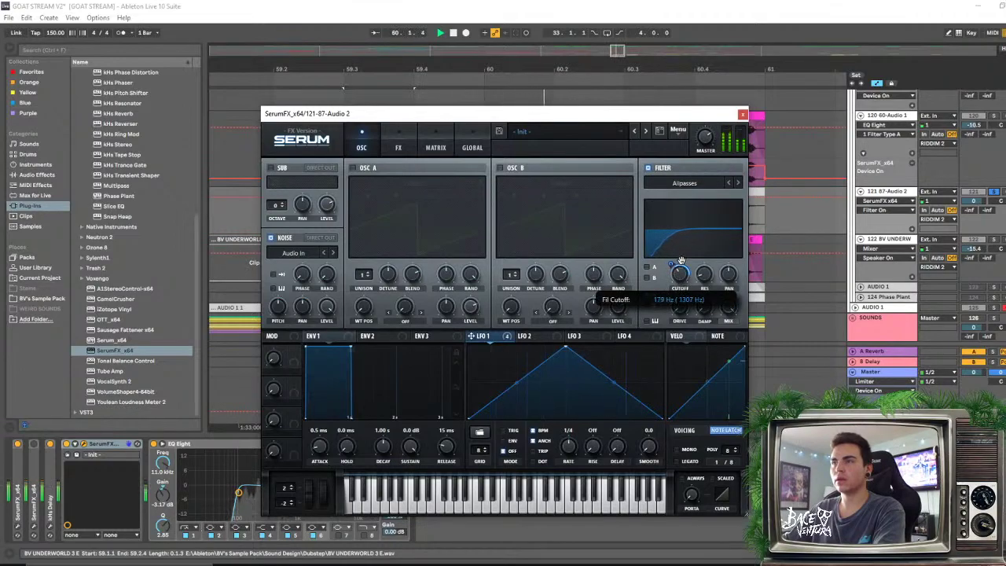
key(space)
mouse_move(676, 296)
mouse_down()
mouse_move(683, 261)
mouse_move(679, 318)
mouse_move(681, 289)
mouse_up()
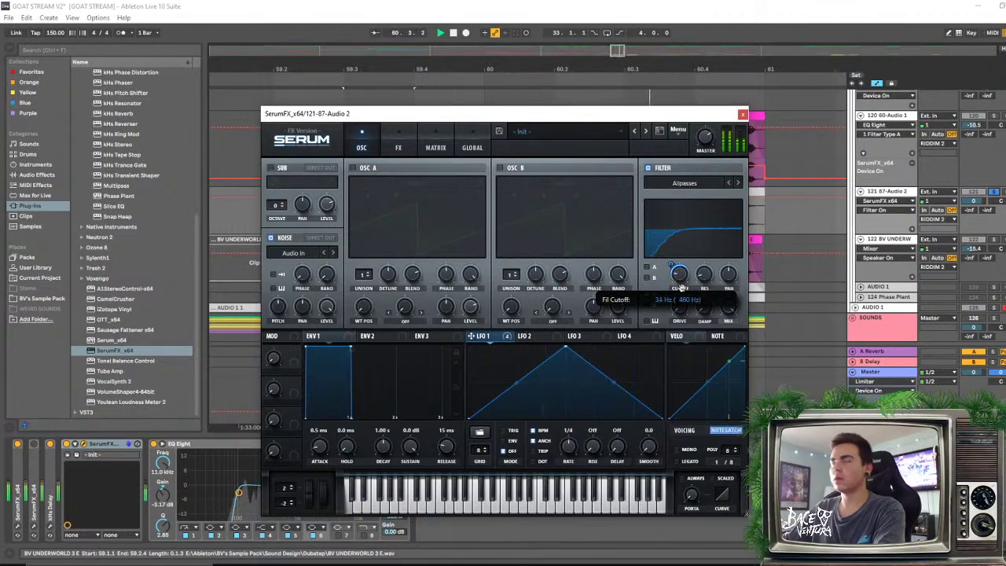
key(space)
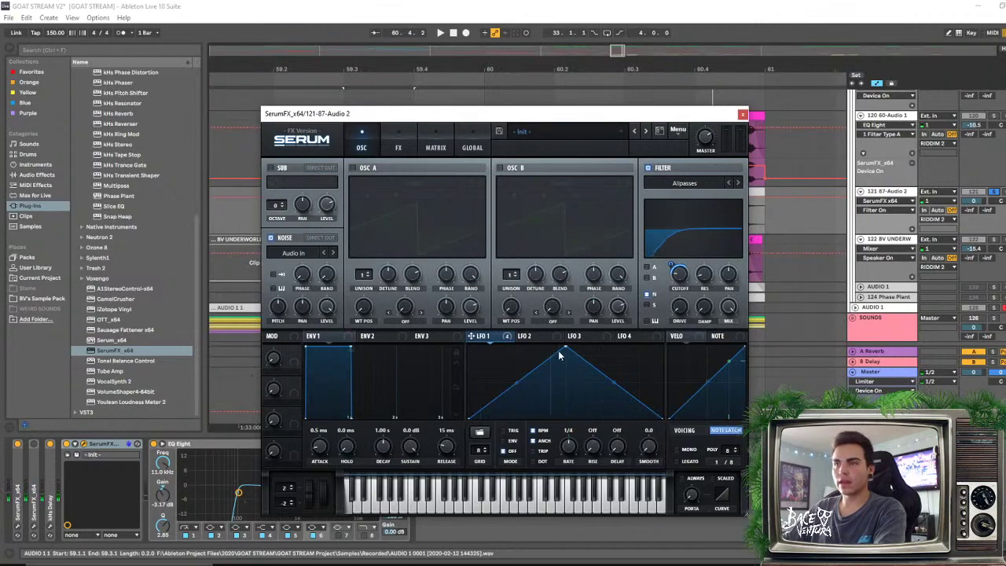
Reshape LFO 1 with a mid-height point on its falling side and curves bending into a sharp central peak, auditioning the result
drag(565, 351, 609, 355)
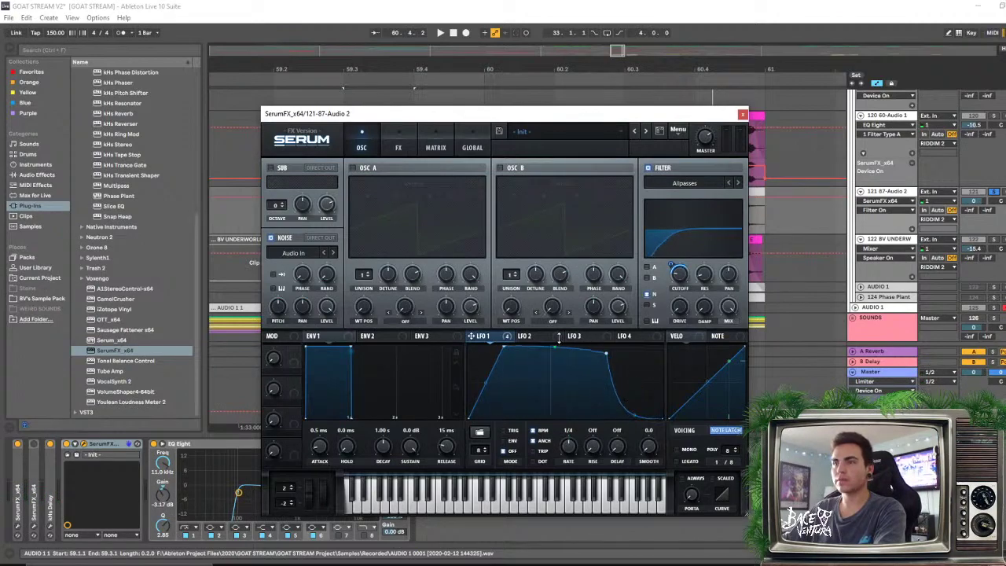
drag(609, 350, 615, 382)
key(space)
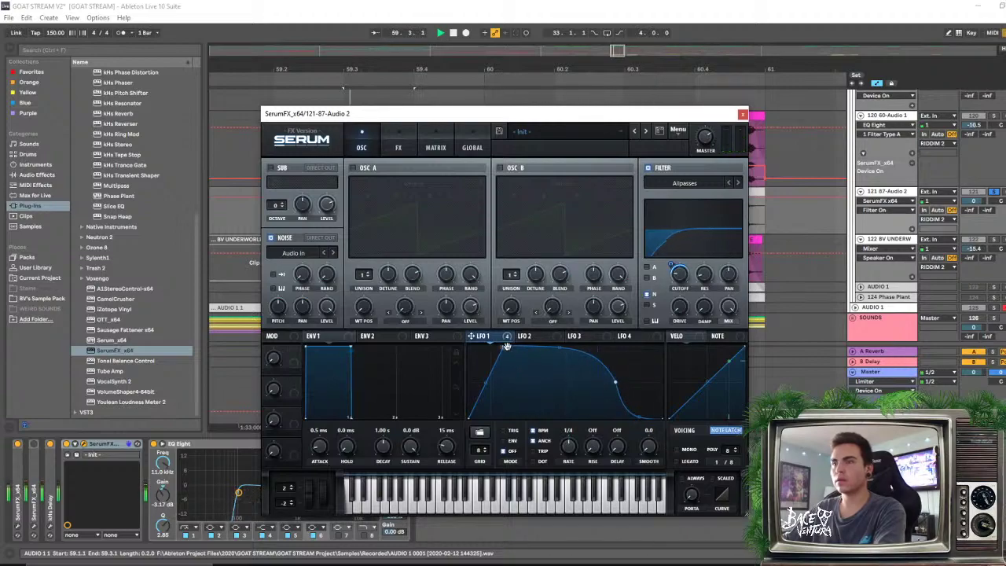
drag(504, 347, 567, 335)
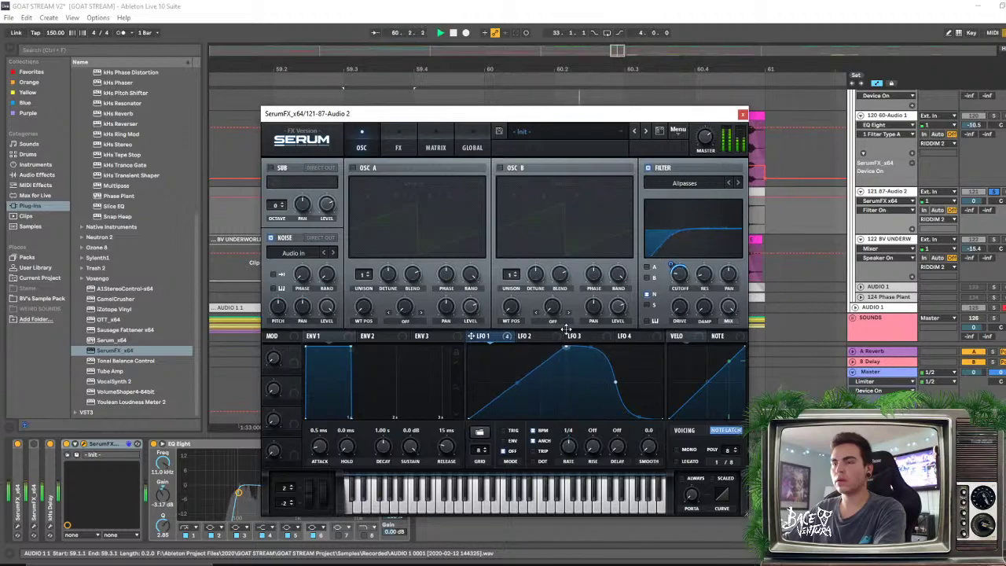
drag(523, 390, 518, 361)
key(space)
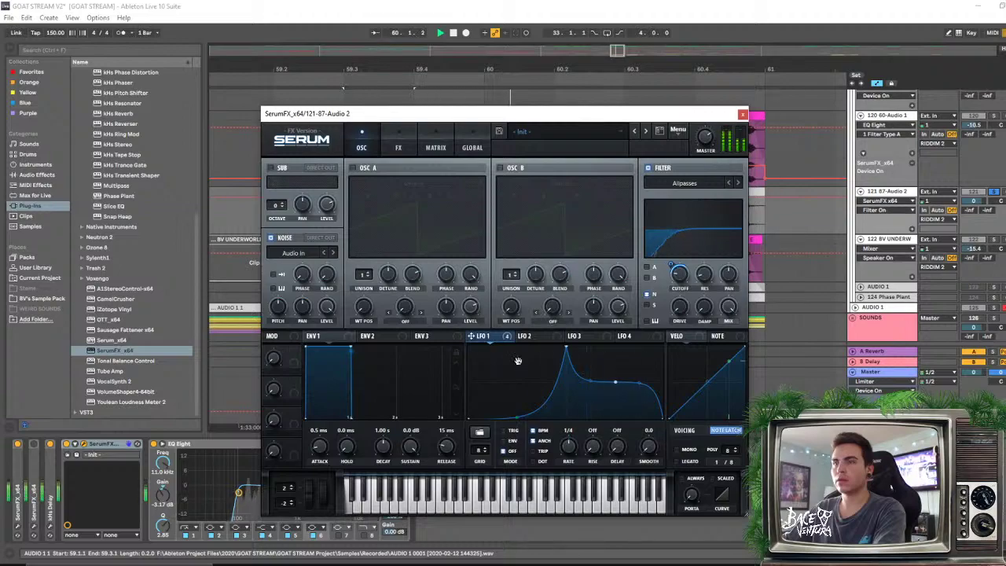
key(space)
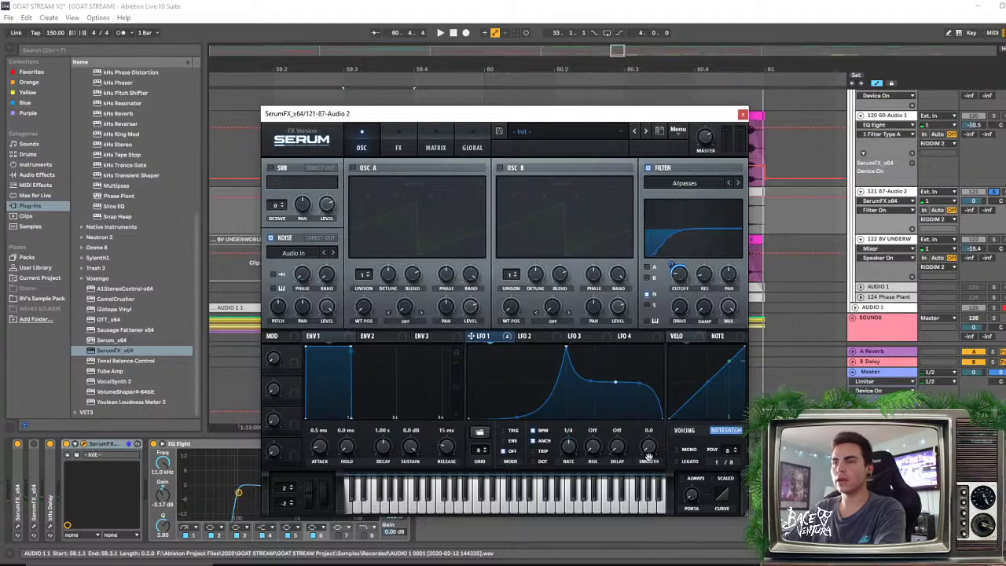
Try a rounded LFO 1 shape, then soften the curves around its central peak and replay the sound
drag(517, 418, 516, 416)
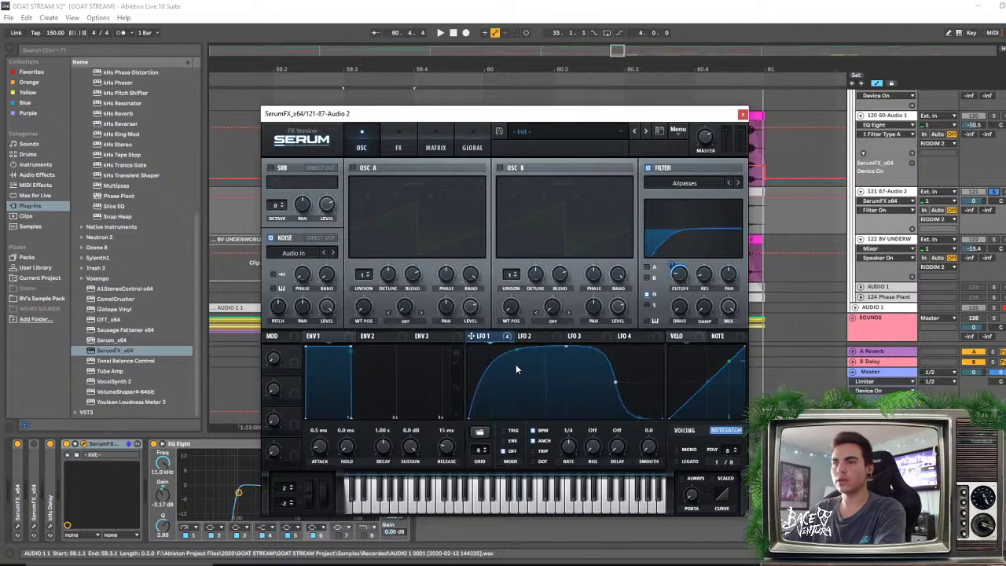
drag(516, 349, 530, 373)
key(space)
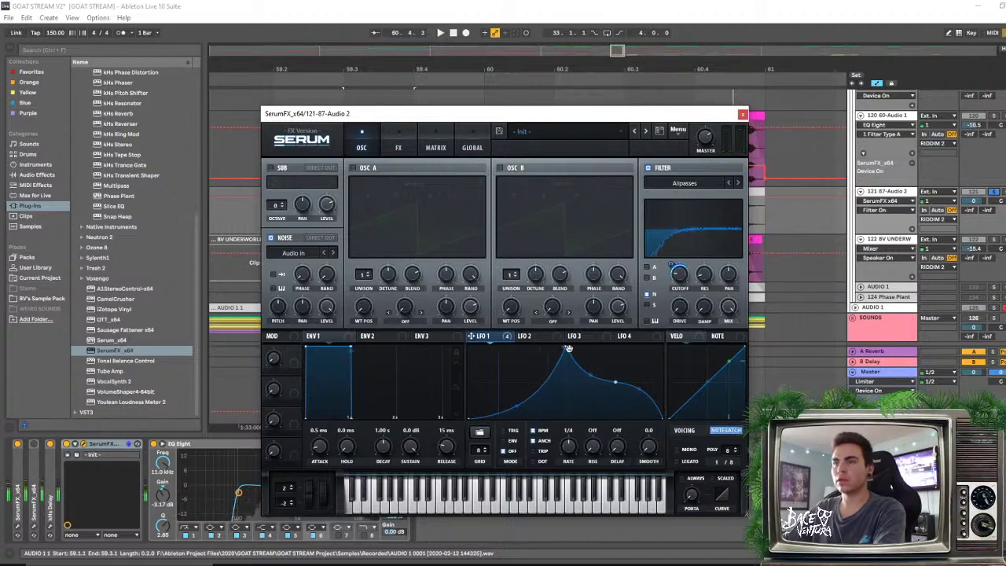
Move LFO 1's peak to a quarter of the cycle and bend its curves into a steep rise and quick fall
drag(568, 348, 515, 343)
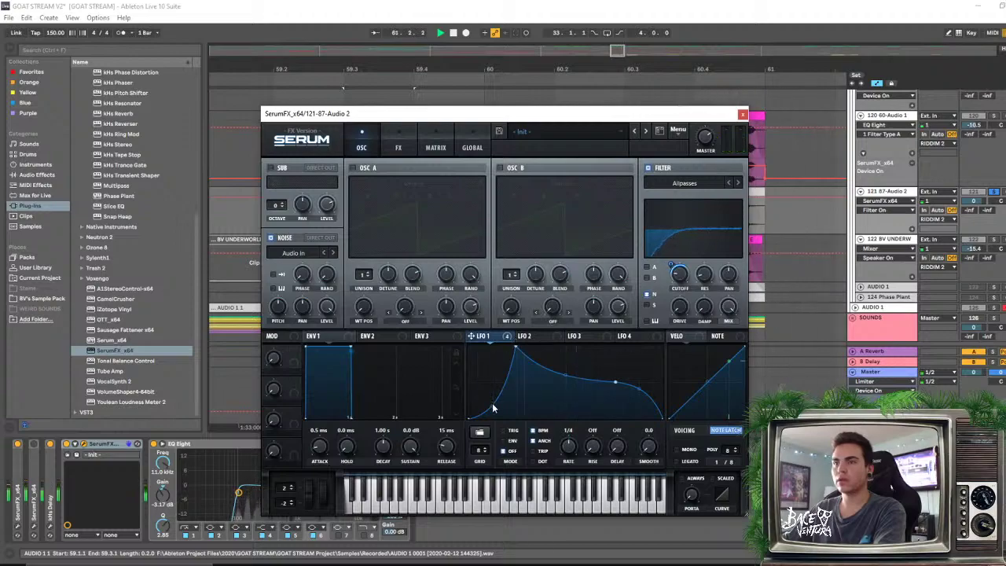
double_click(492, 376)
drag(491, 397, 494, 350)
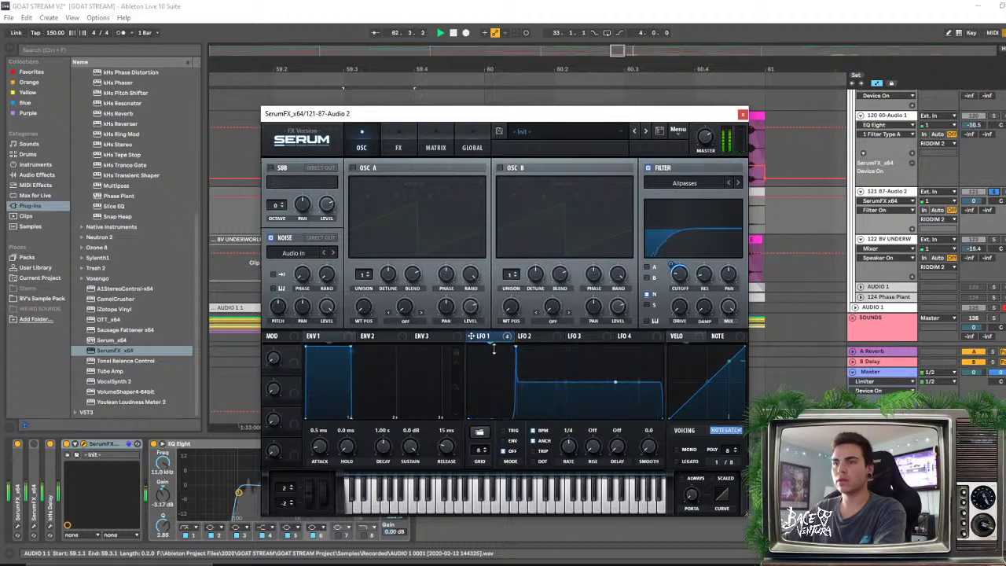
drag(493, 350, 495, 406)
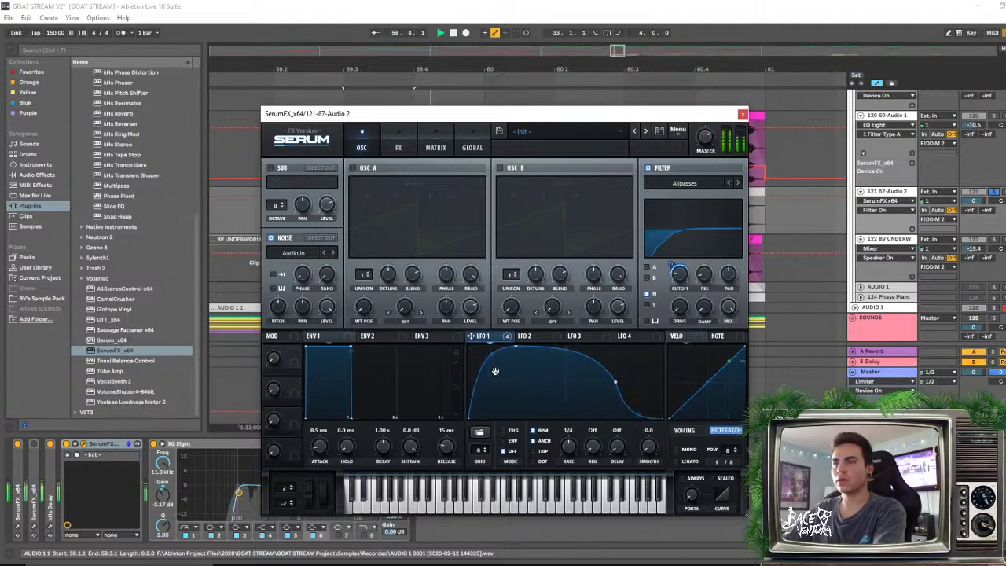
drag(493, 355, 495, 343)
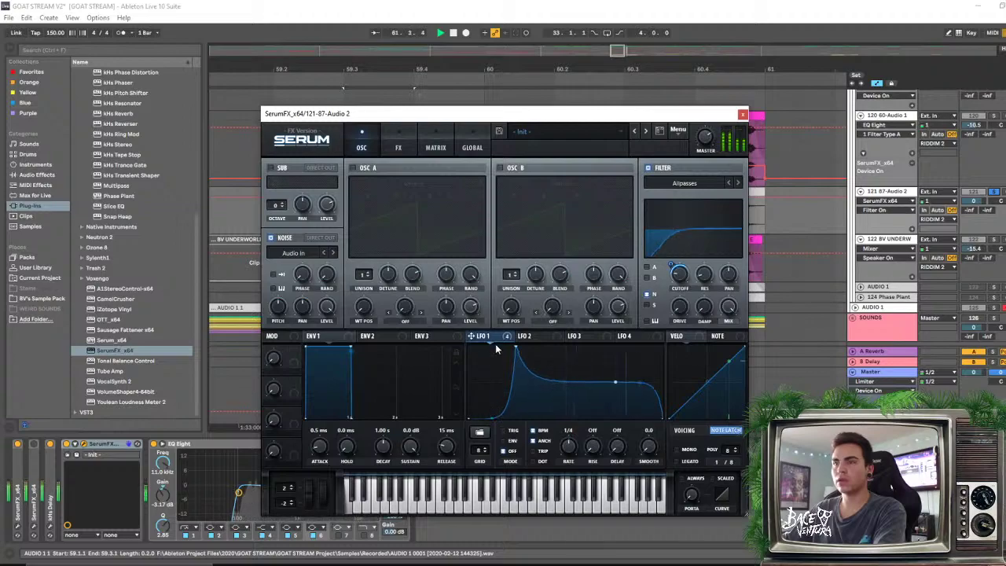
Unsolo 87-Audio 2 to hear it in the full mix, and close the SerumFX window
click(997, 199)
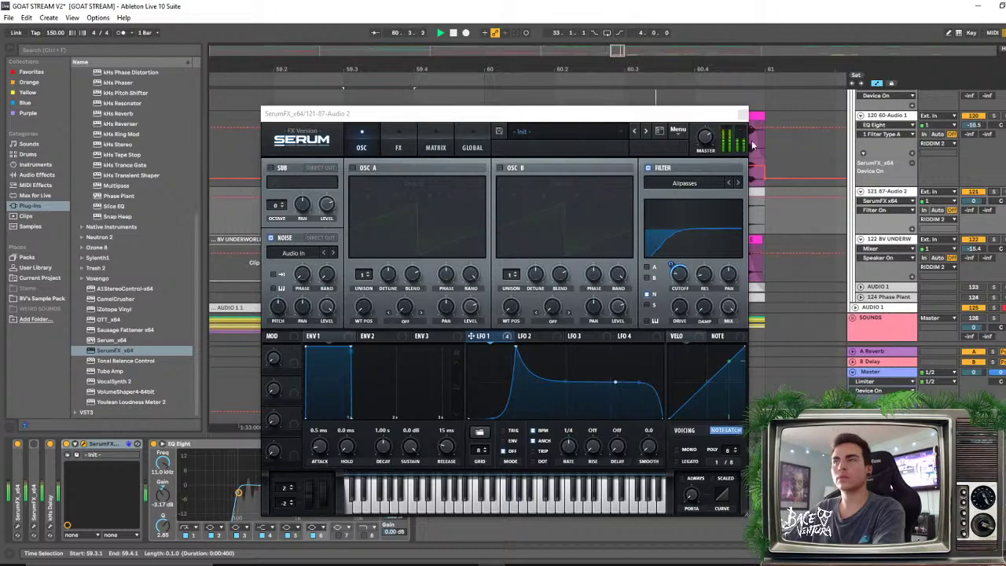
key(space)
click(742, 114)
Play the full mix from bar 57.3 through the fakeout into the drop
drag(431, 69, 618, 70)
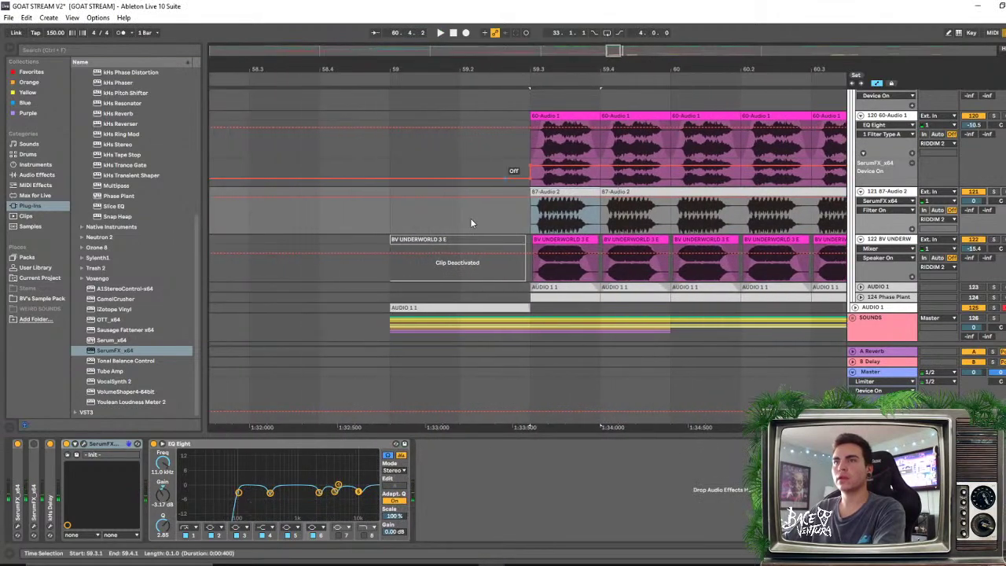
click(319, 216)
key(space)
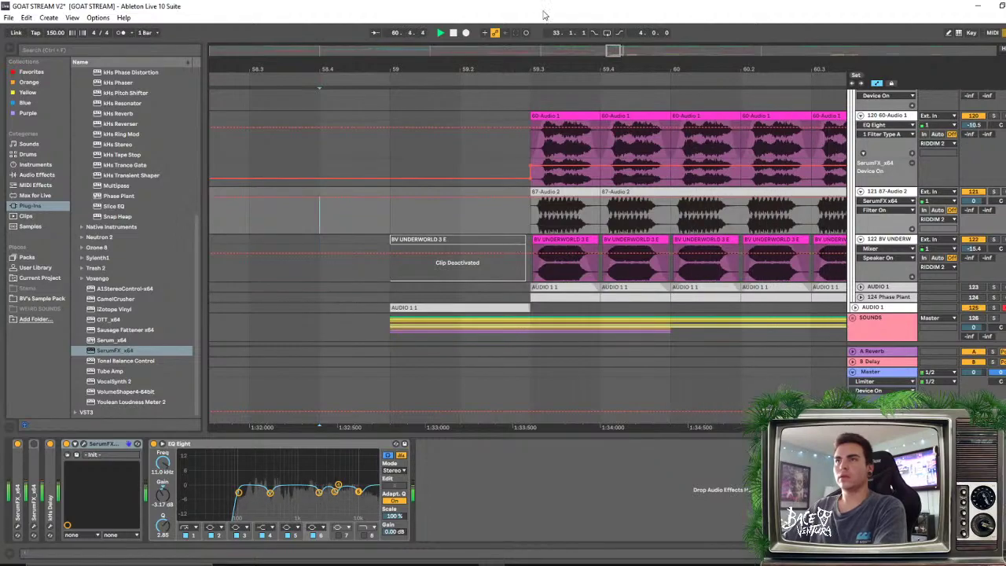
scroll(563, 157, down, 5)
click(318, 259)
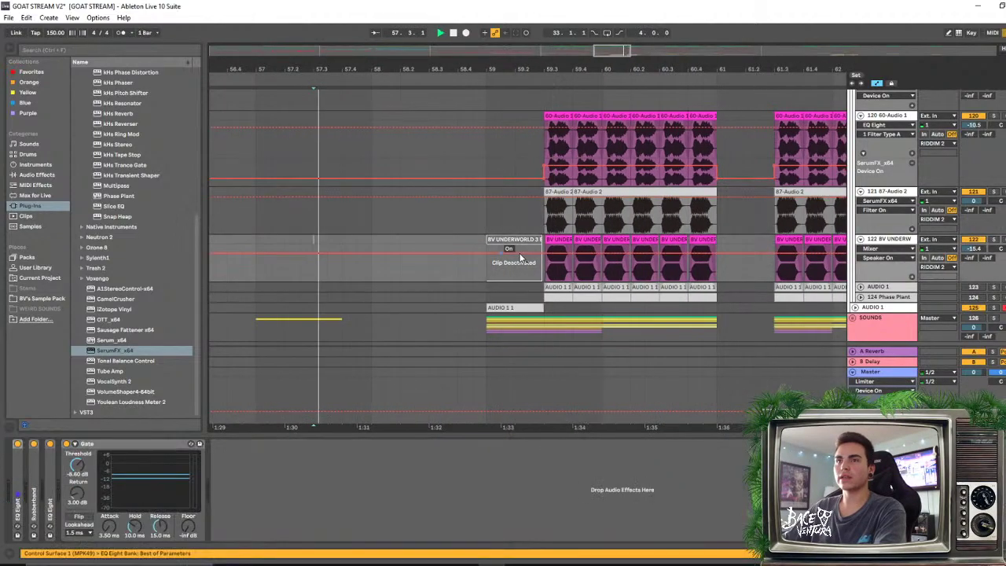
key(space)
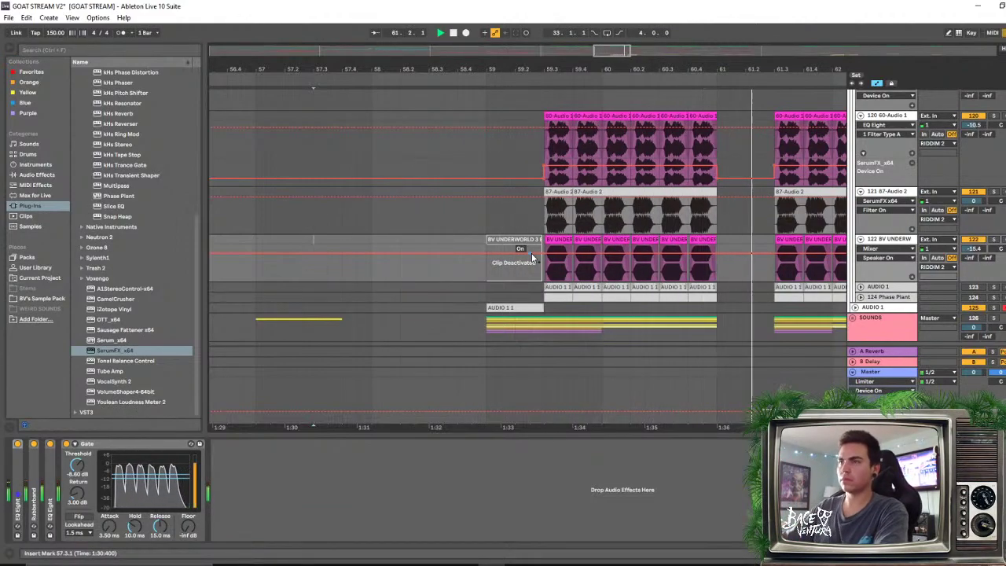
key(space)
Select the first 87-Audio 2 clip at 59.3, solo its track and play it
click(563, 217)
drag(589, 70, 580, 220)
click(500, 191)
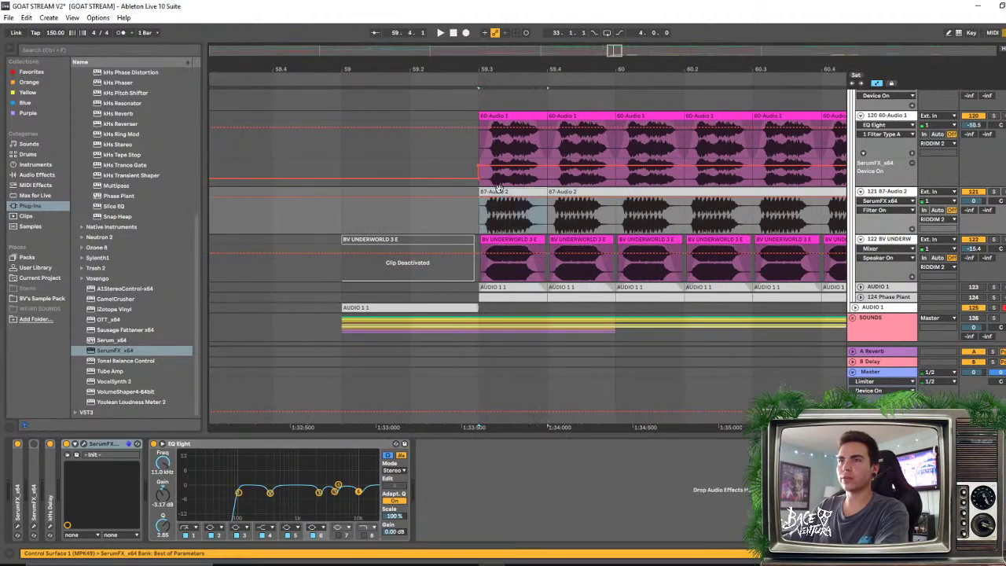
drag(520, 72, 519, 88)
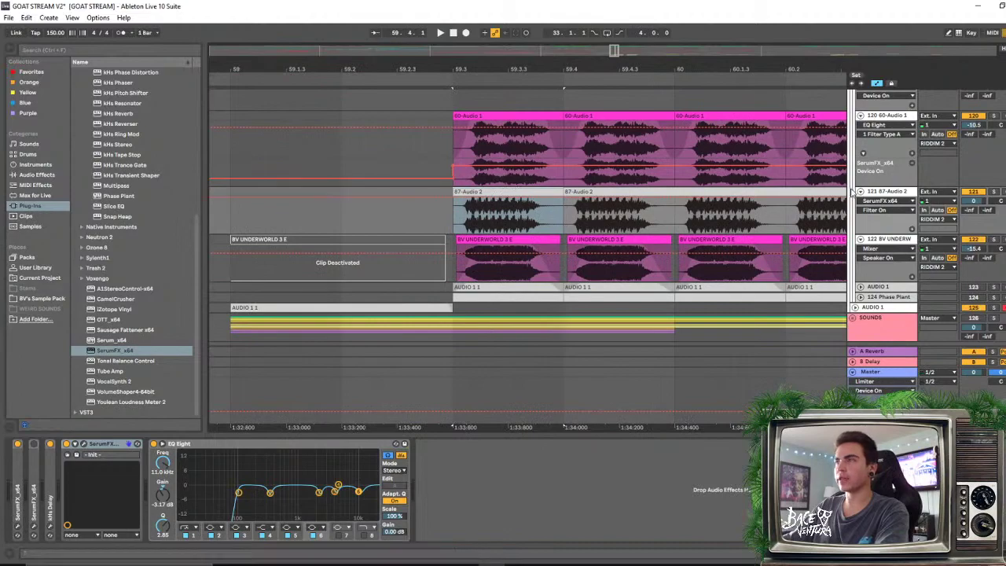
click(992, 192)
key(space)
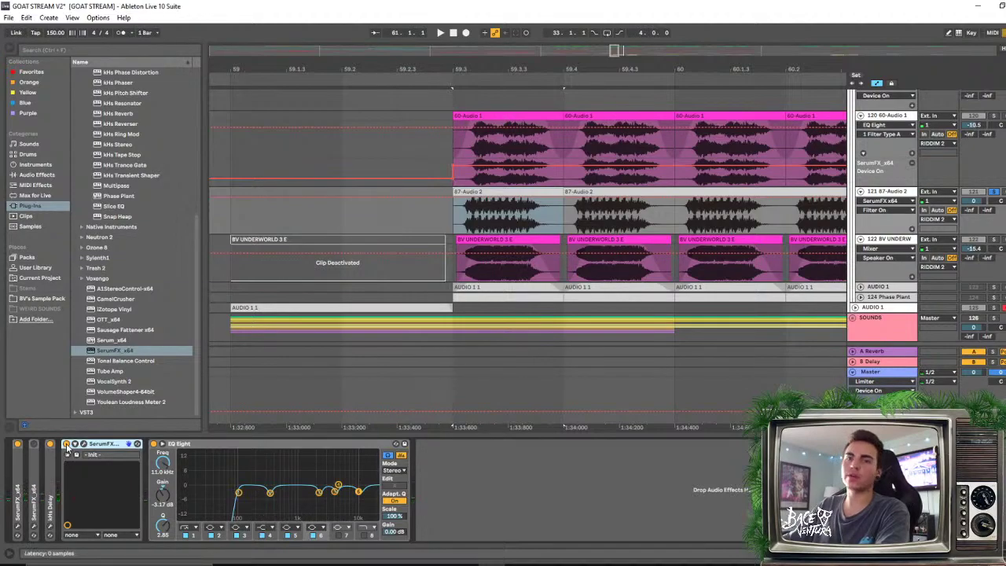
Play the soloed 87-Audio 2 from 59.3 and compare its sound with the last SerumFX bypassed and enabled
key(space)
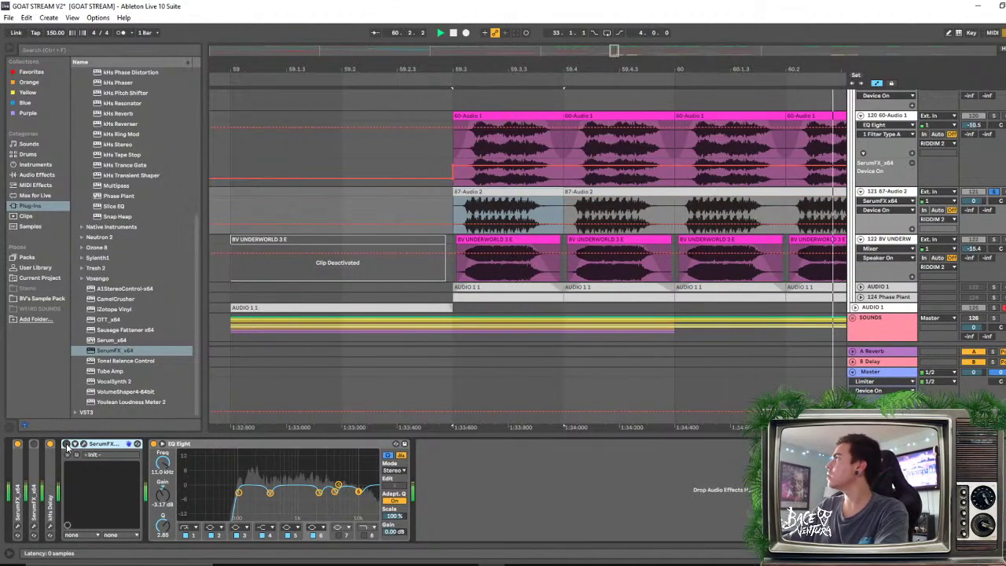
click(66, 445)
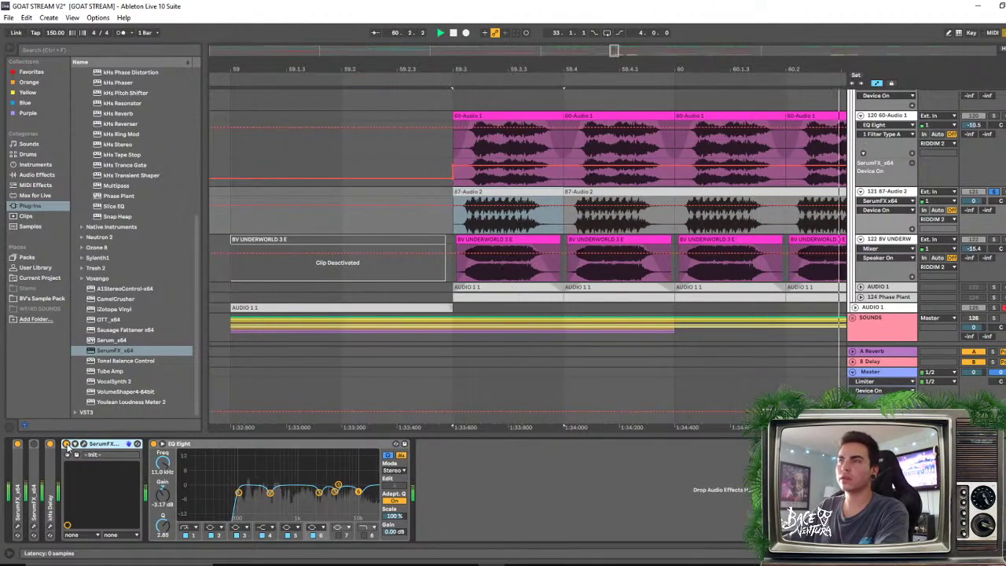
key(space)
drag(597, 72, 437, 70)
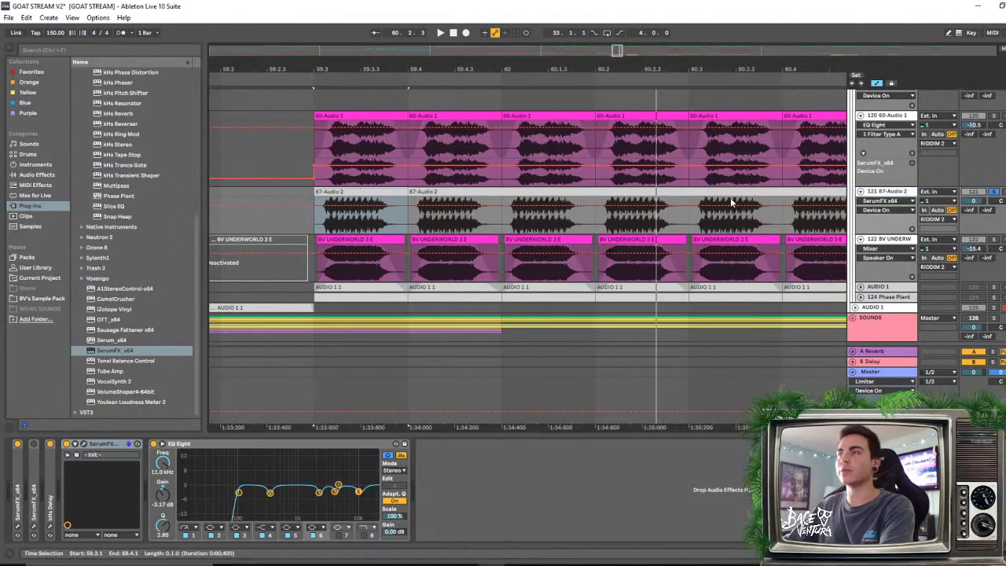
key(space)
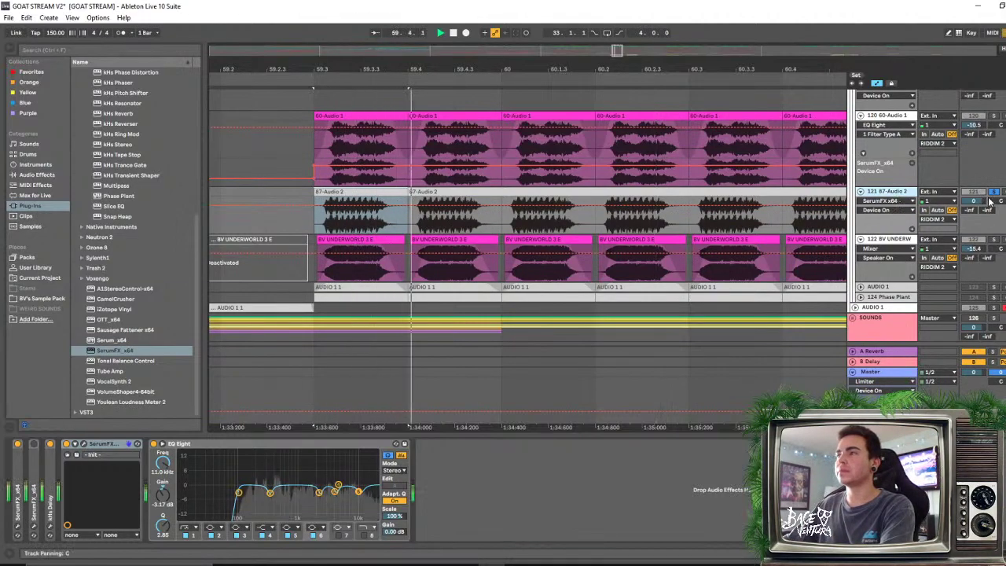
Solo and play 60-Audio 1 from its first clip at 59.3, and listen to the BV UNDERWORLD track as well
drag(609, 71, 610, 48)
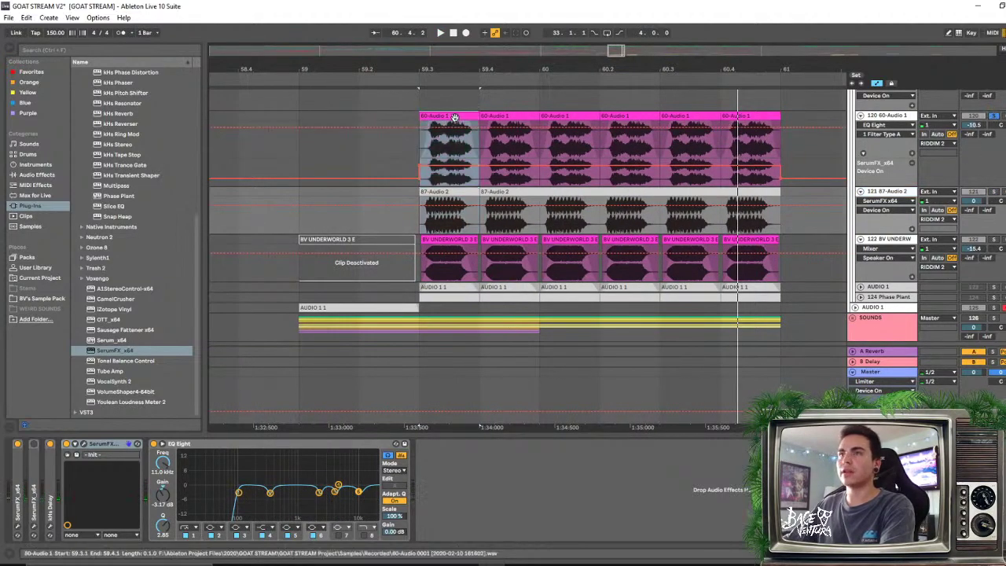
click(475, 142)
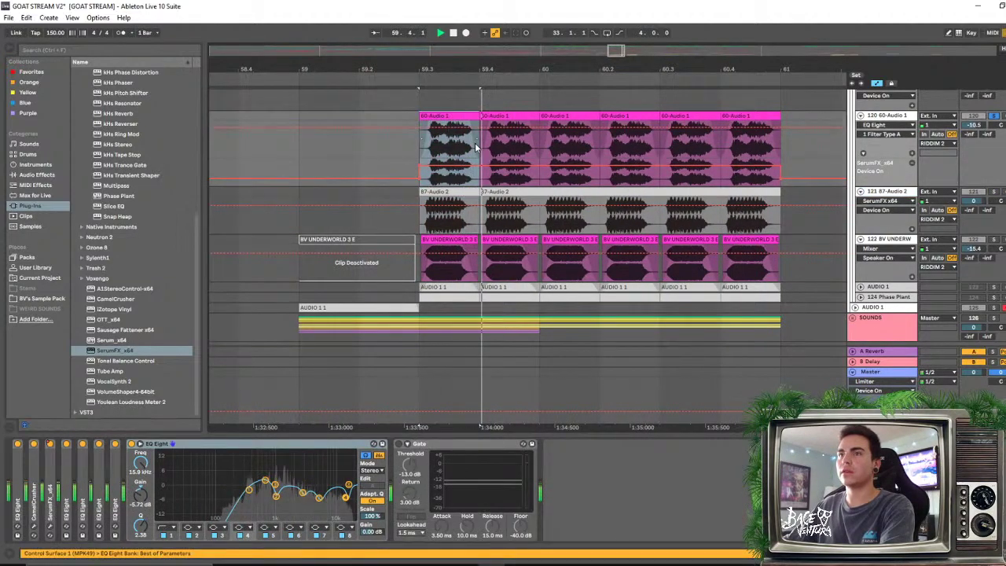
click(995, 240)
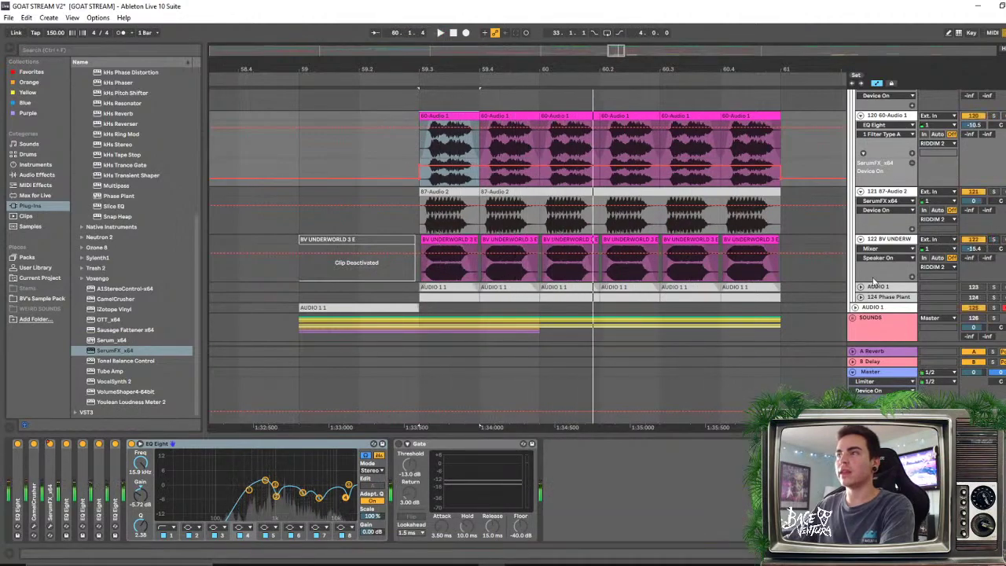
Turn on the Gate on 60-Audio 1 and paste the SerumFX from 87-Audio 2 before its EQ Eight
scroll(981, 201, up, 2)
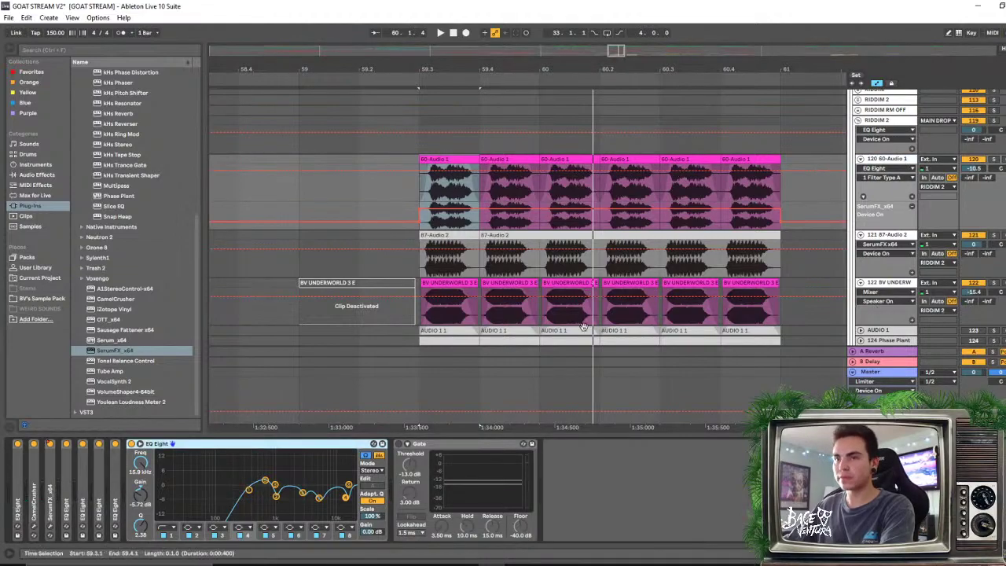
click(895, 236)
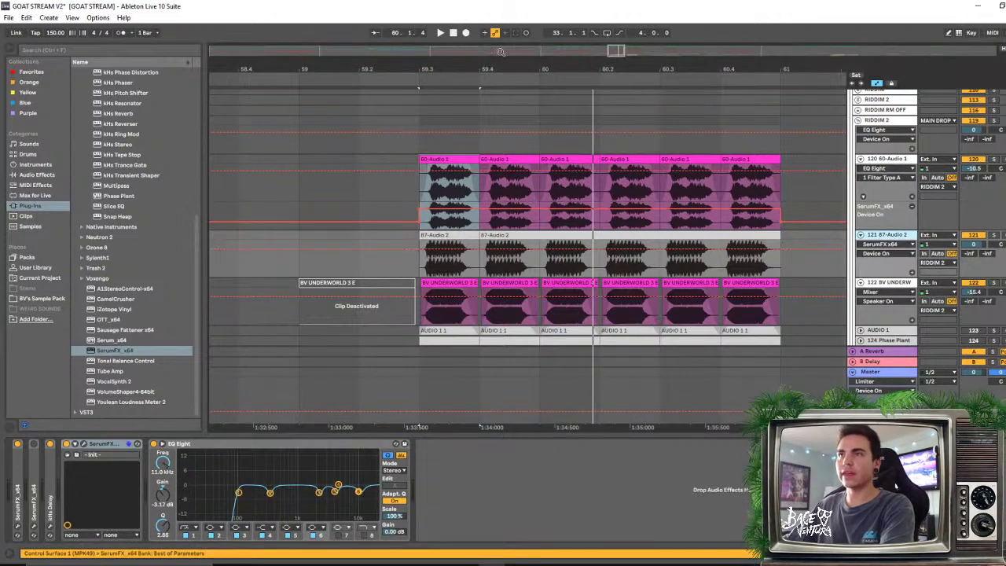
mouse_move(500, 69)
mouse_down()
mouse_move(500, 16)
mouse_move(514, 76)
mouse_up()
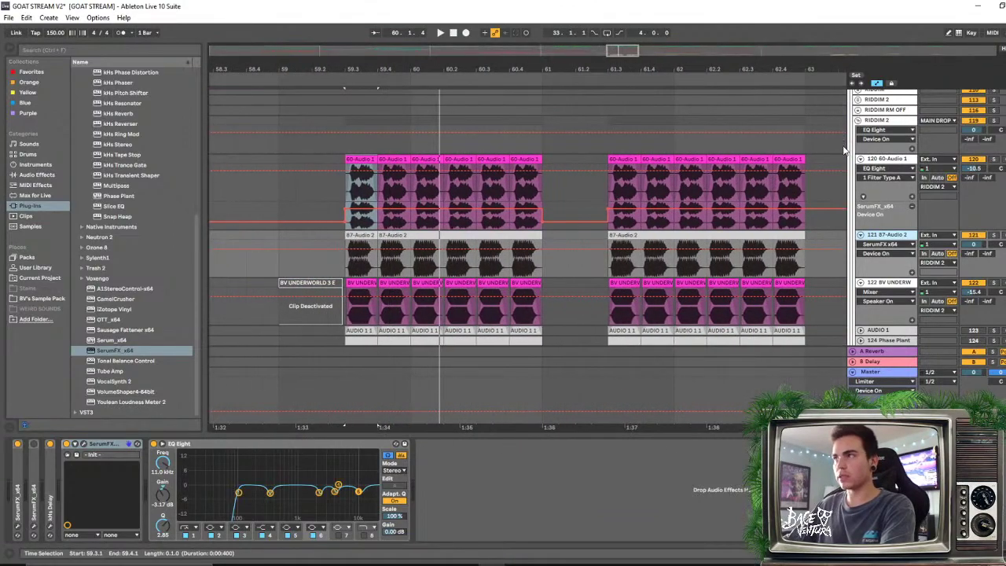
click(884, 161)
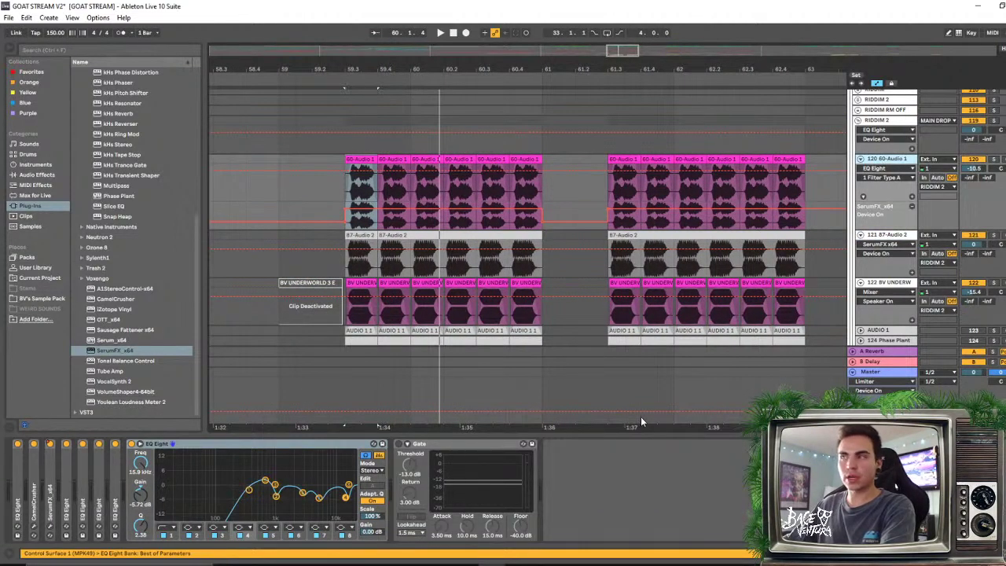
click(887, 235)
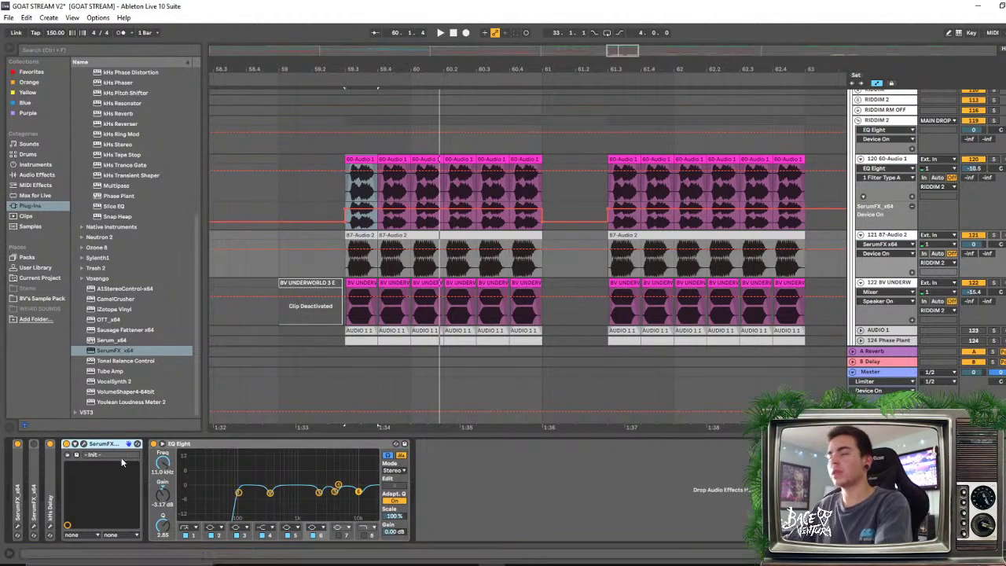
click(887, 158)
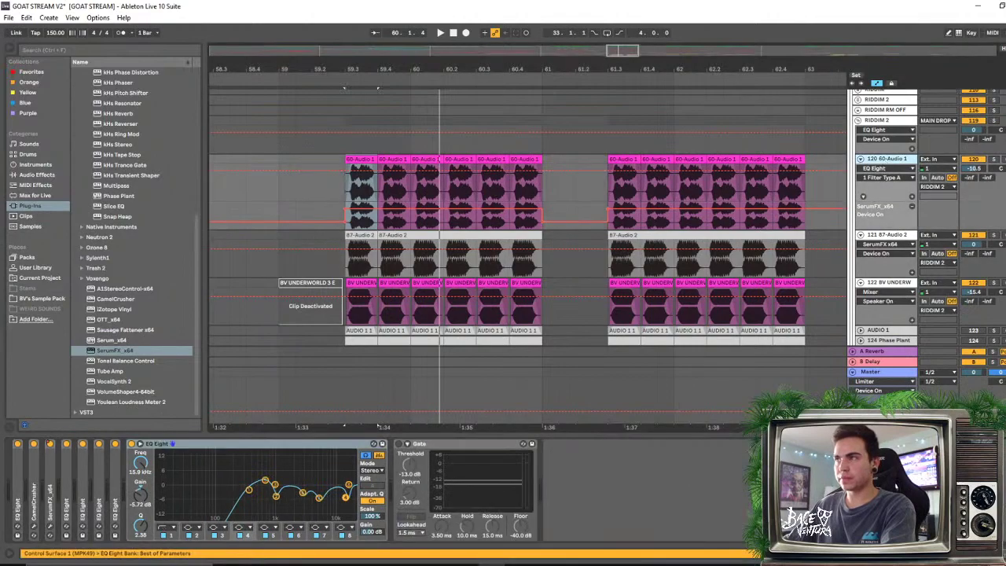
click(888, 235)
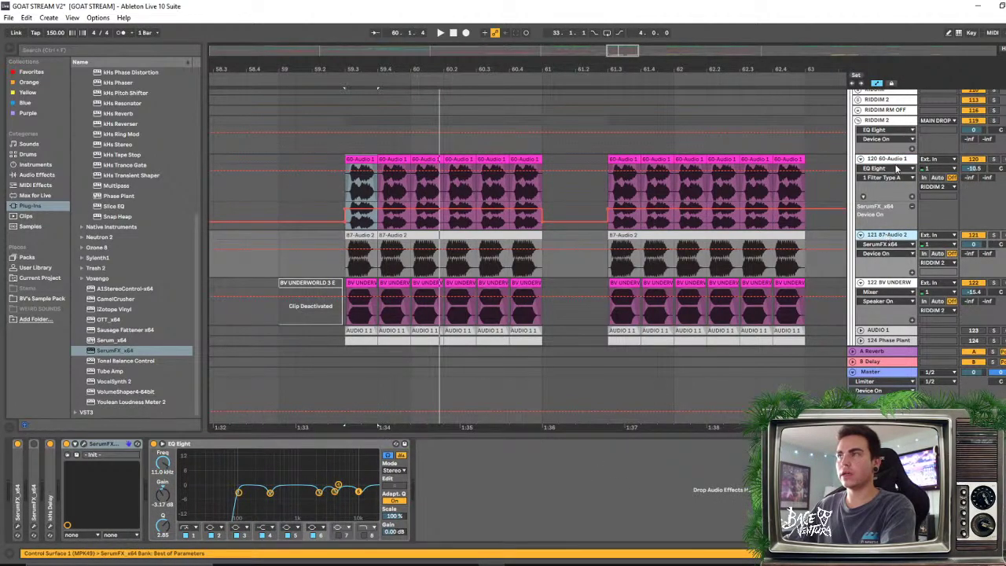
click(894, 161)
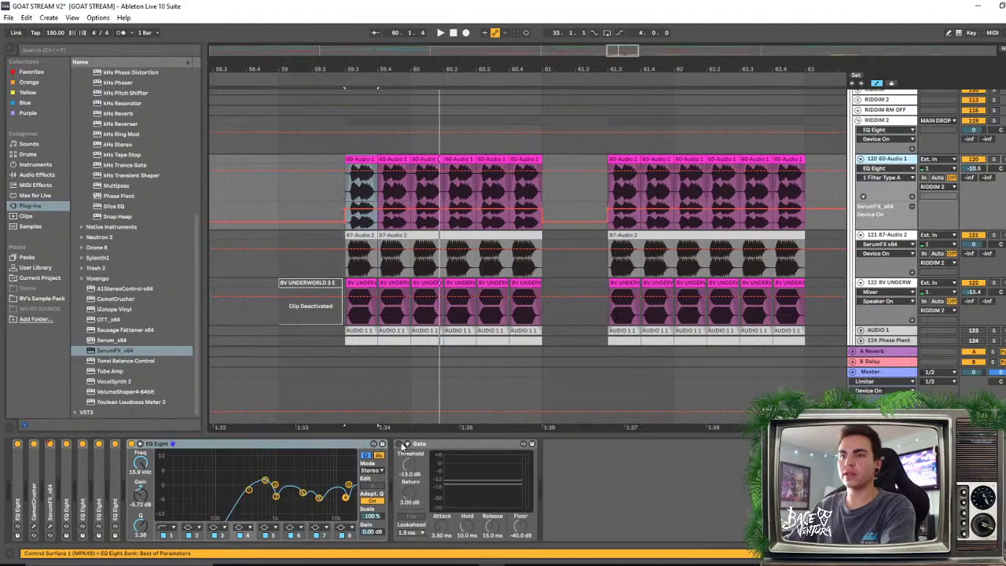
click(400, 444)
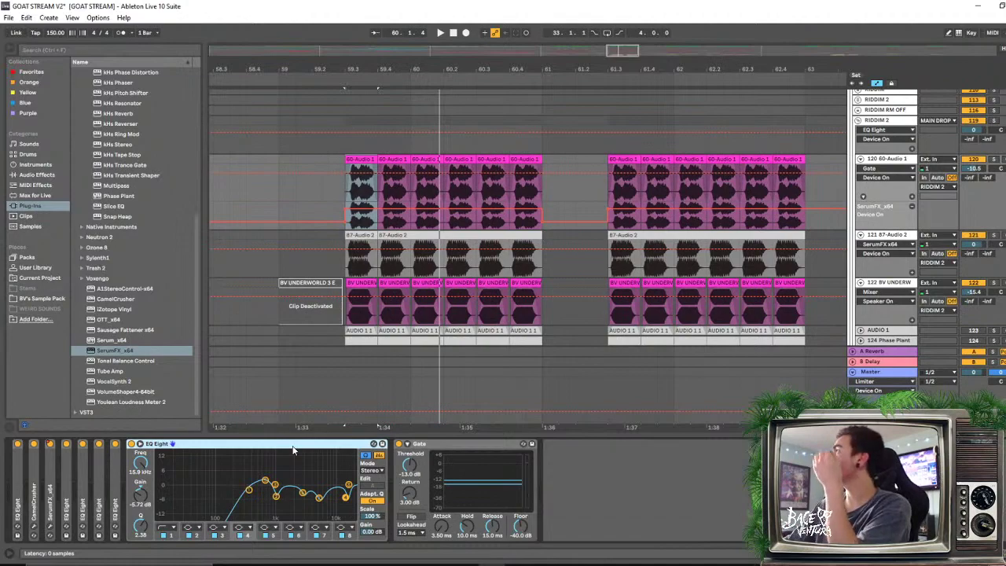
key(ctrl+v)
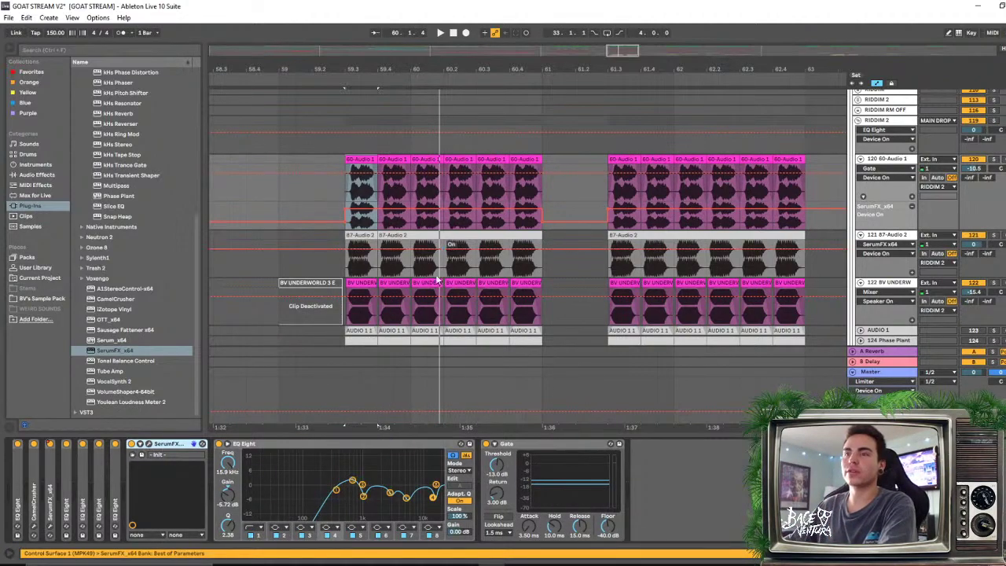
Play the soloed RIDDIM 2 group from 59.3 and isolate 60-Audio 1 to hear its added SerumFX
click(368, 199)
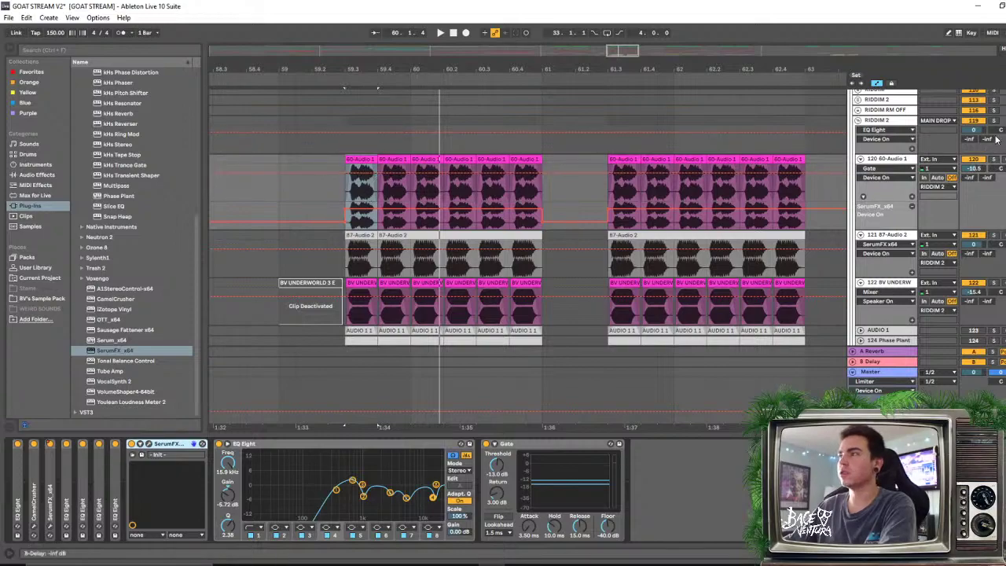
key(space)
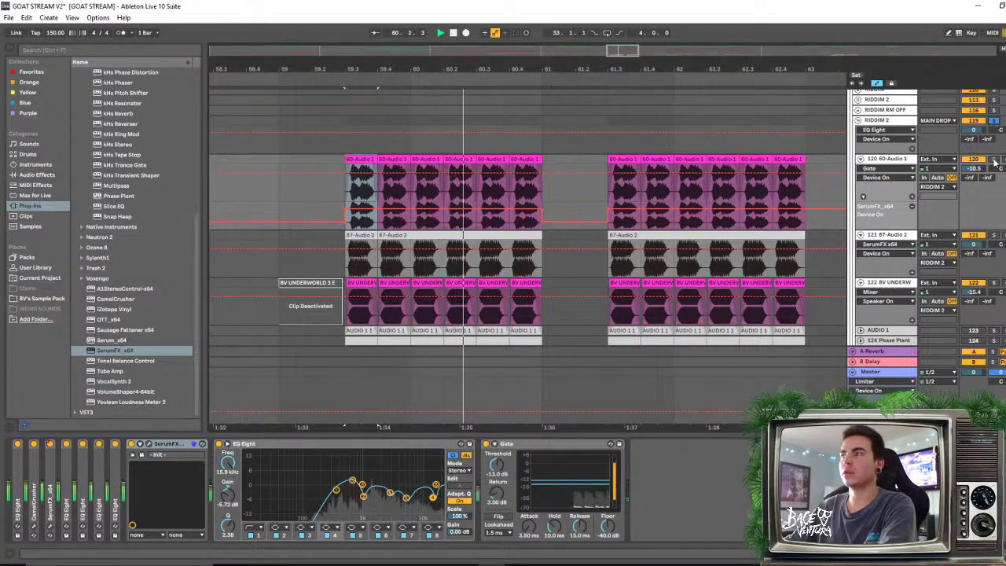
click(994, 160)
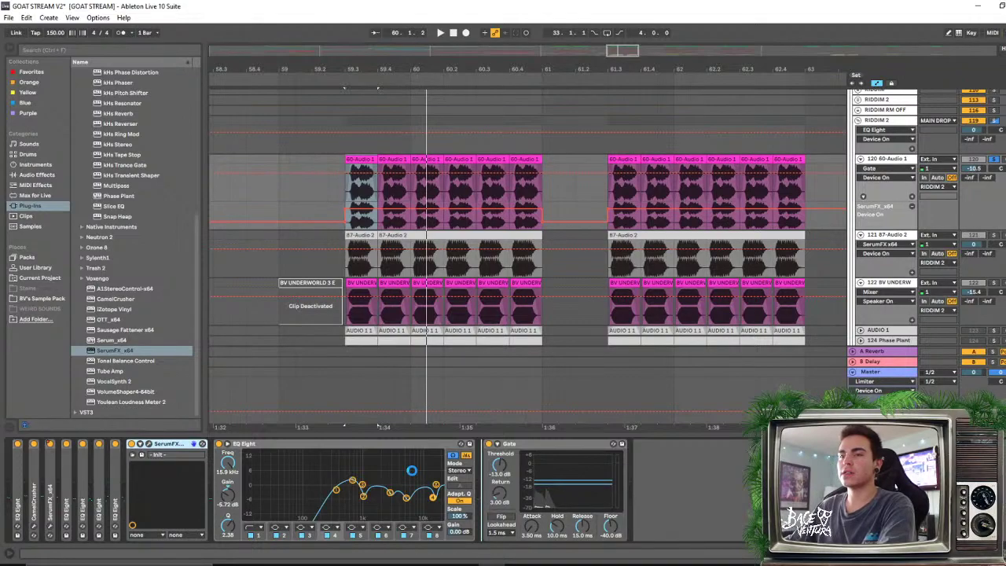
Move SerumFX between EQ Eight and the Gate on 60-Audio 1, and compare by switching the Gate and SerumFX off and on
drag(412, 470, 412, 470)
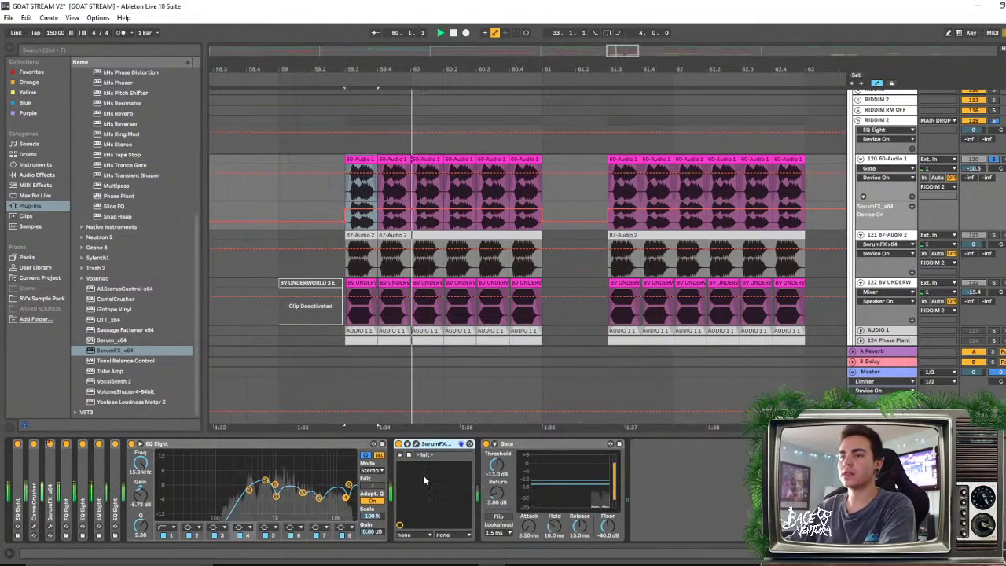
click(487, 444)
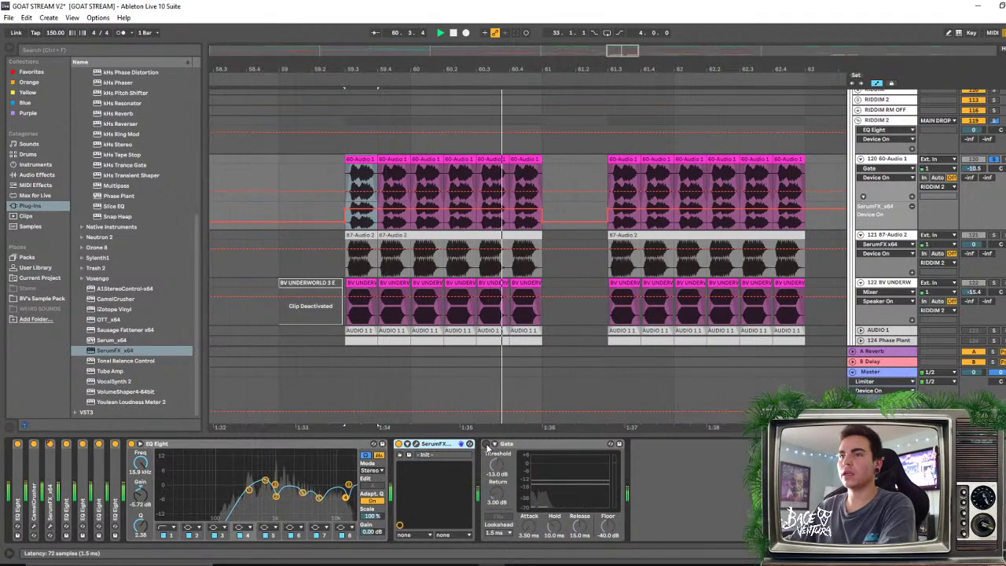
click(398, 444)
click(398, 444)
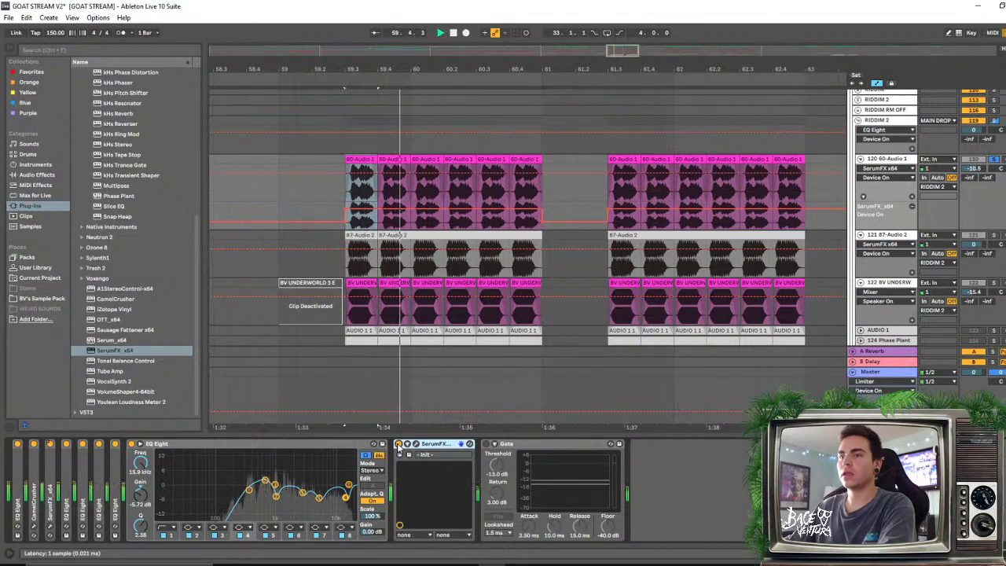
click(487, 444)
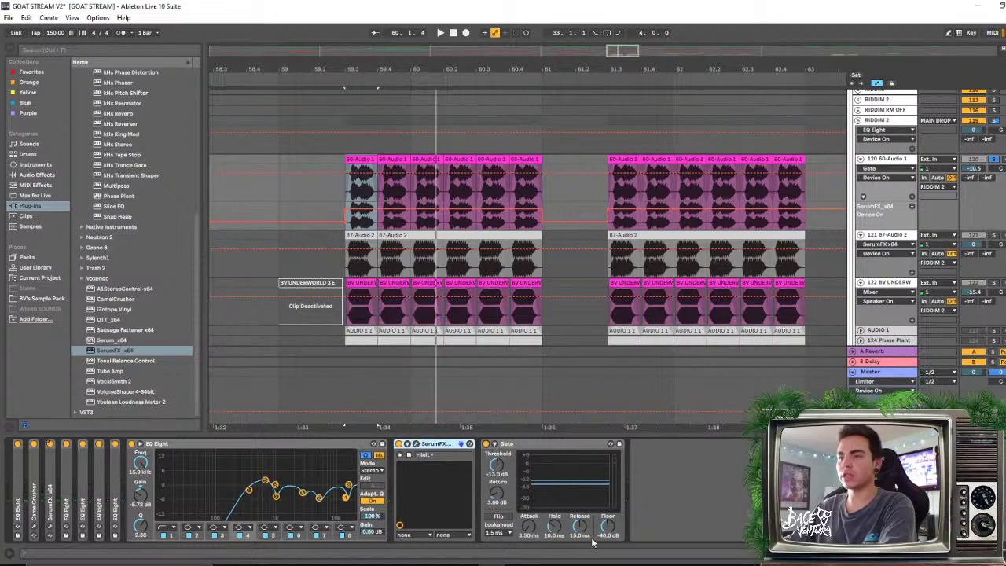
Set the Gate on 60-Audio 1 to a floor of -inf dB, threshold of -34.6 dB and return of 0.00 dB during playback
click(500, 470)
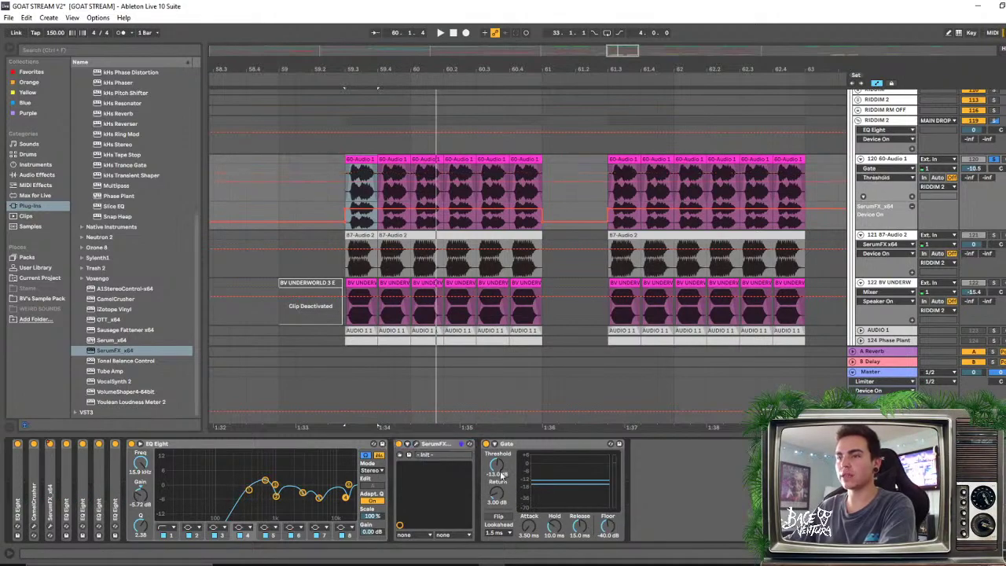
key(space)
drag(607, 526, 608, 551)
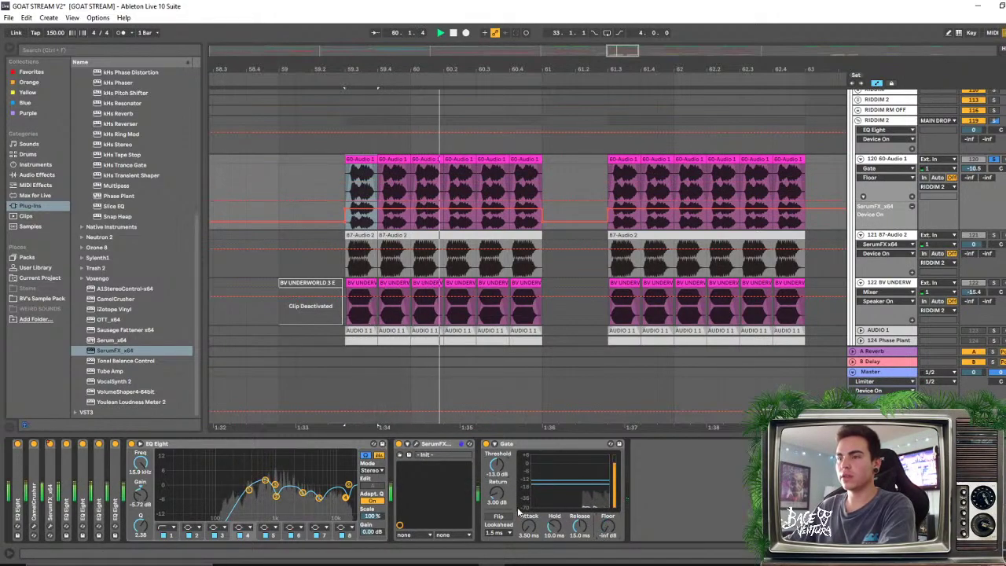
drag(503, 471, 503, 503)
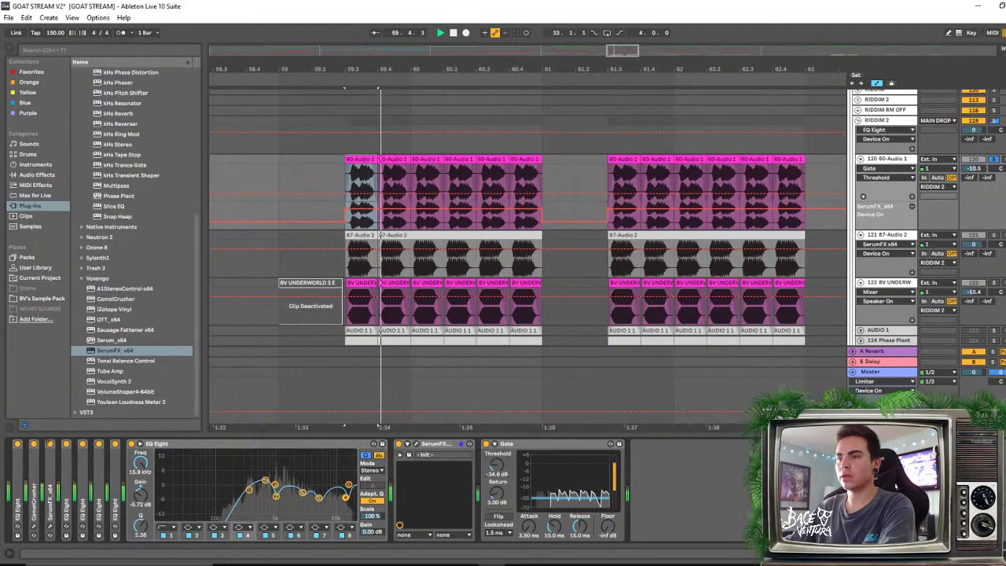
drag(497, 493, 497, 508)
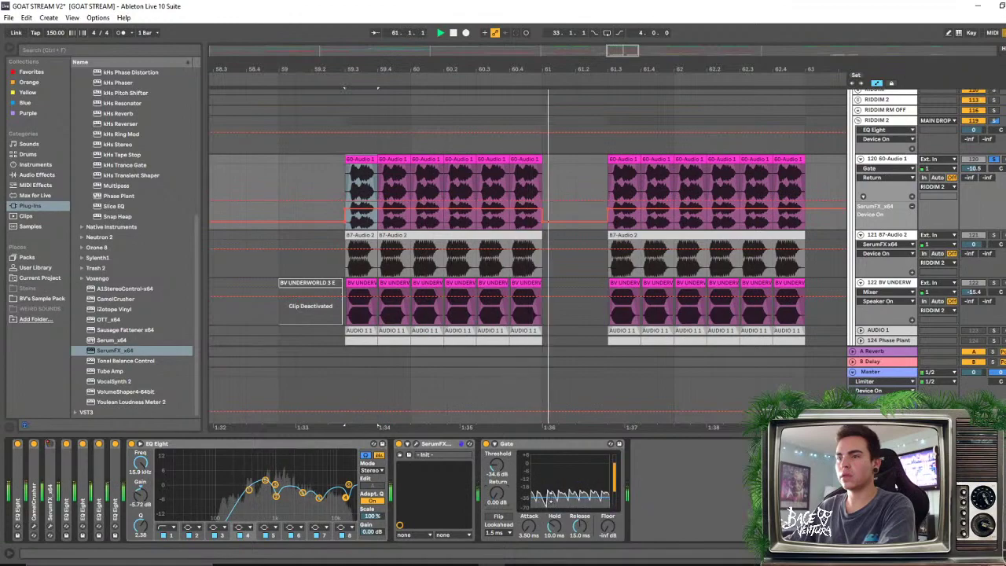
drag(602, 525, 604, 530)
Restart playback and lower the Gate's threshold on 60-Audio 1 to -37.0 dB
key(space)
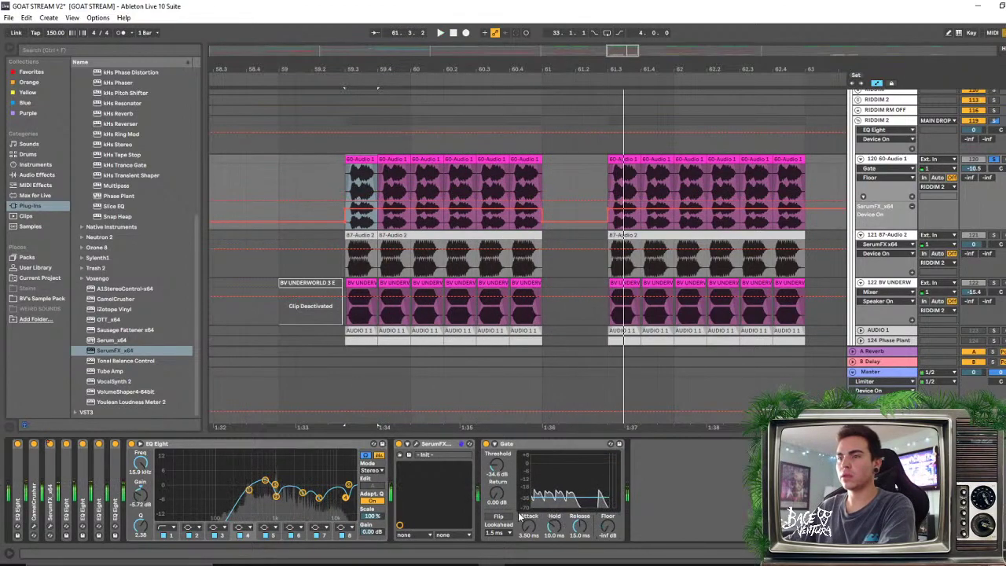
key(space)
drag(501, 477, 501, 486)
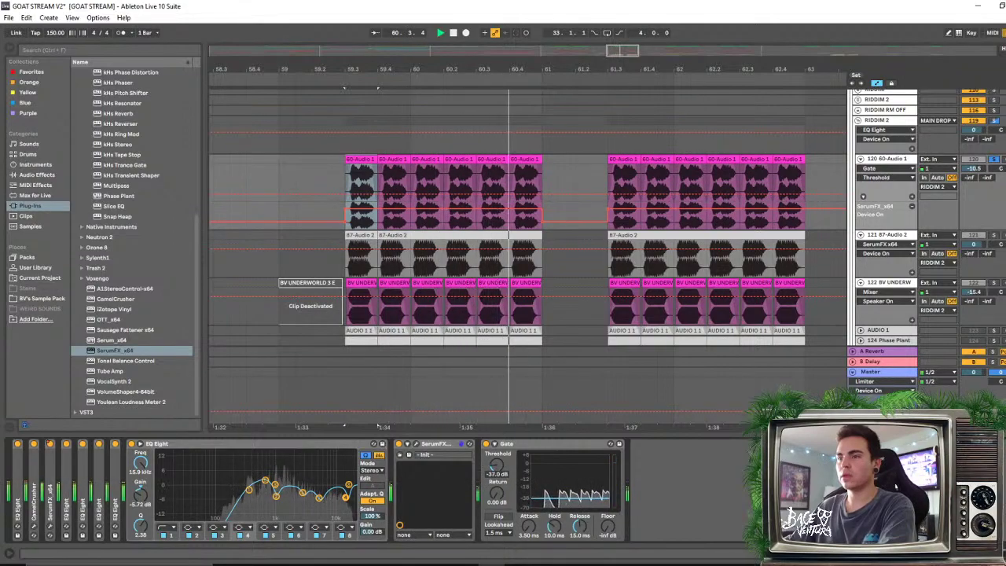
key(space)
key(space)
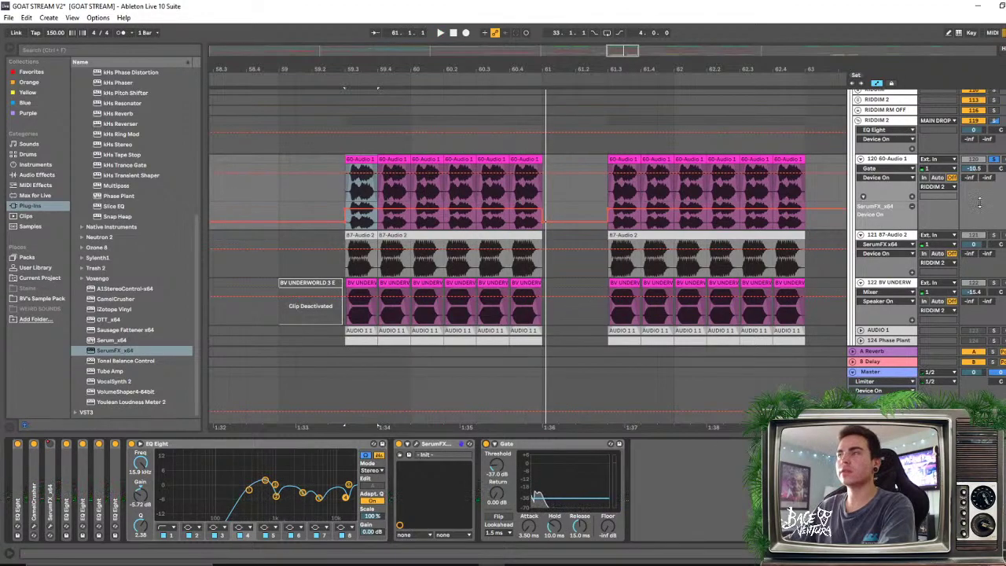
Unsolo 60-Audio 1, solo the RIDDIM 2 group and replay it from 59.3 to check the layers together
click(994, 160)
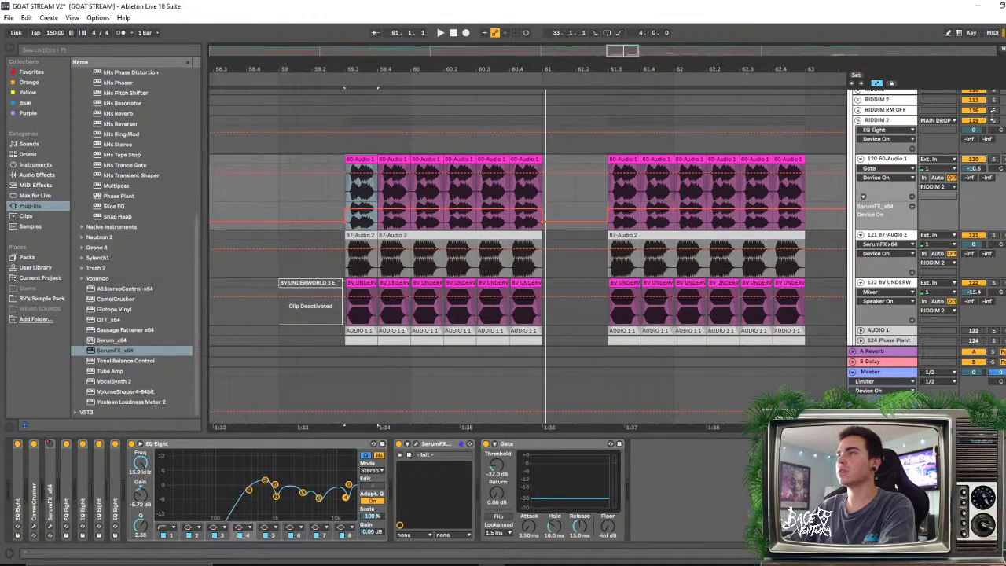
click(368, 137)
key(space)
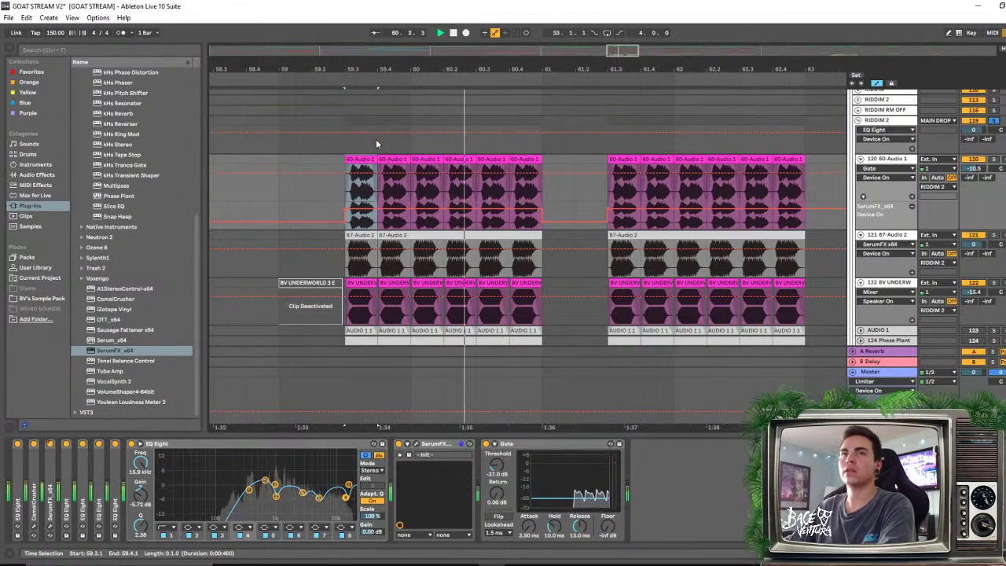
key(space)
key(space)
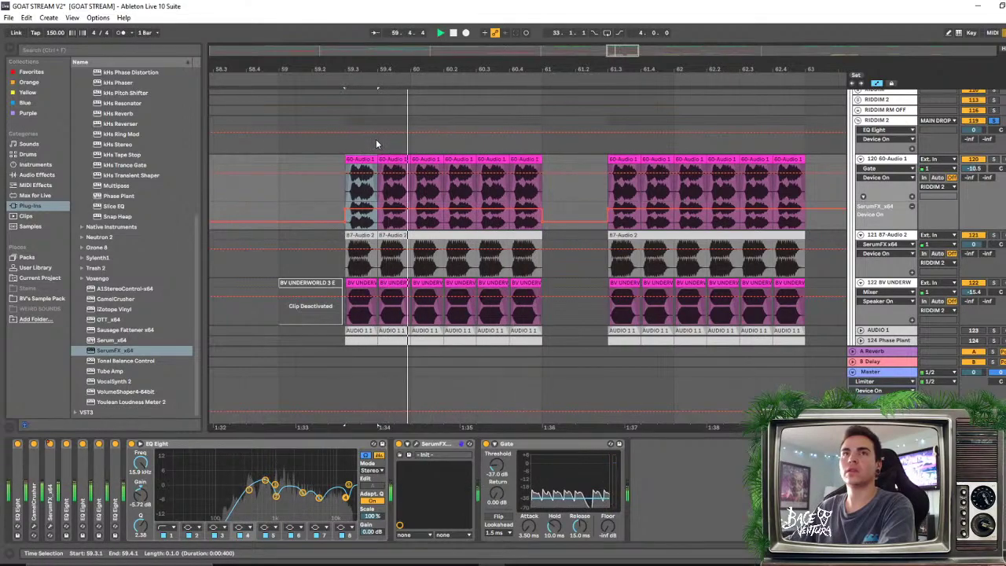
key(space)
key(space)
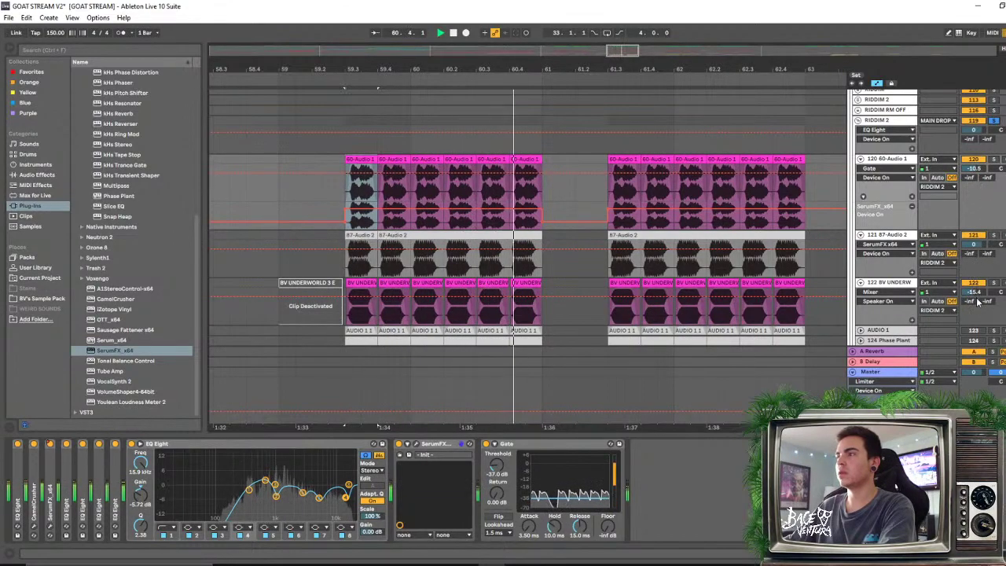
Set the BV UNDERWORLD track's volume to -18.0 dB during playback and replay both phrases from just before bar 59
drag(975, 292, 975, 293)
key(space)
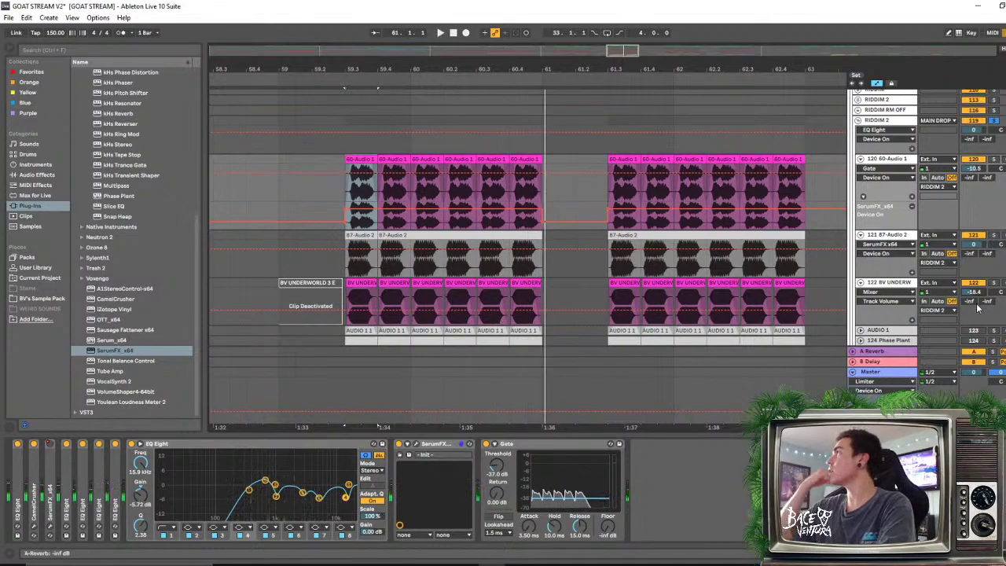
key(space)
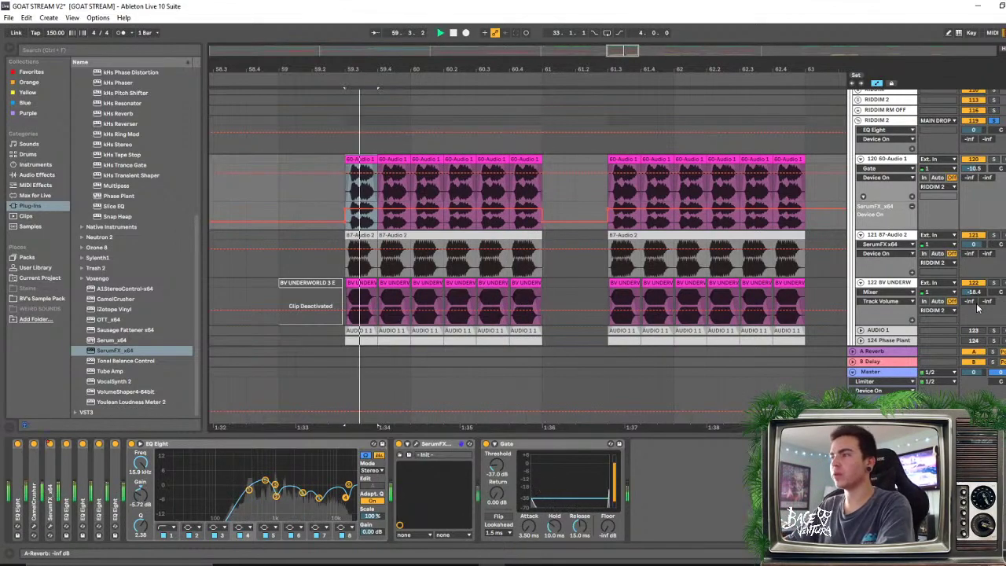
drag(976, 292, 976, 290)
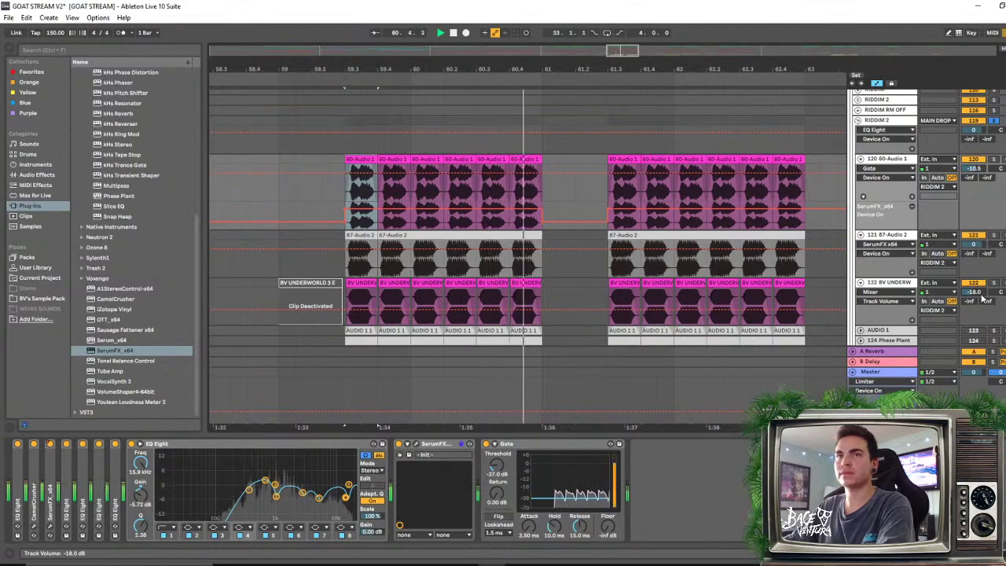
key(space)
click(229, 183)
key(space)
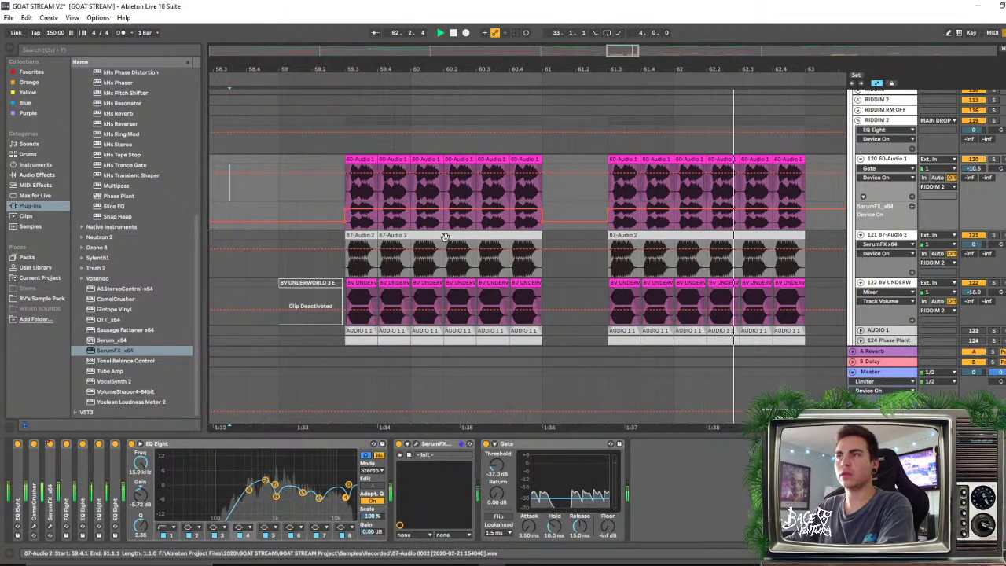
Solo 87-Audio 2 and bend the opening rise of LFO 1 in its SerumFX into a slower-starting curve during playback
click(368, 233)
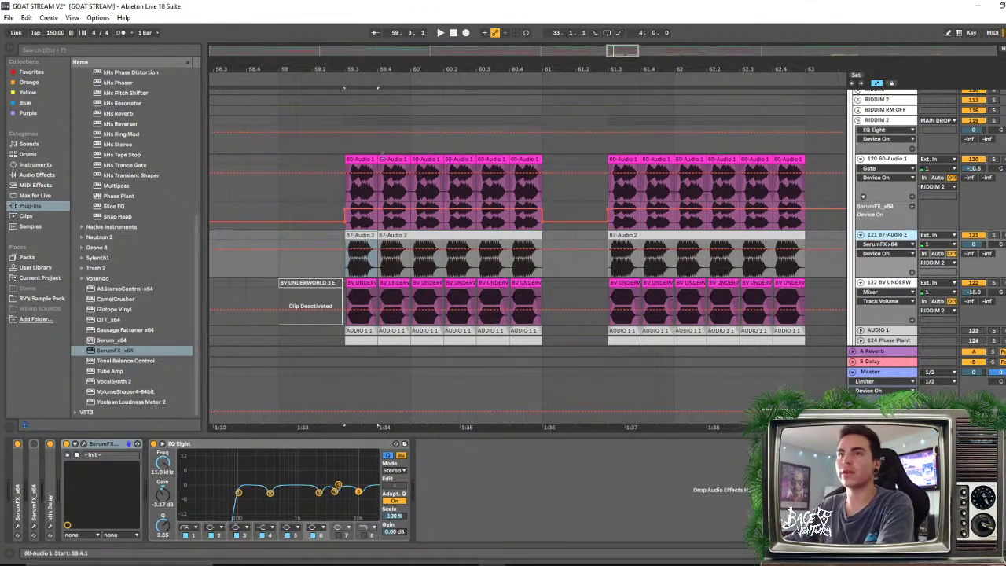
key(space)
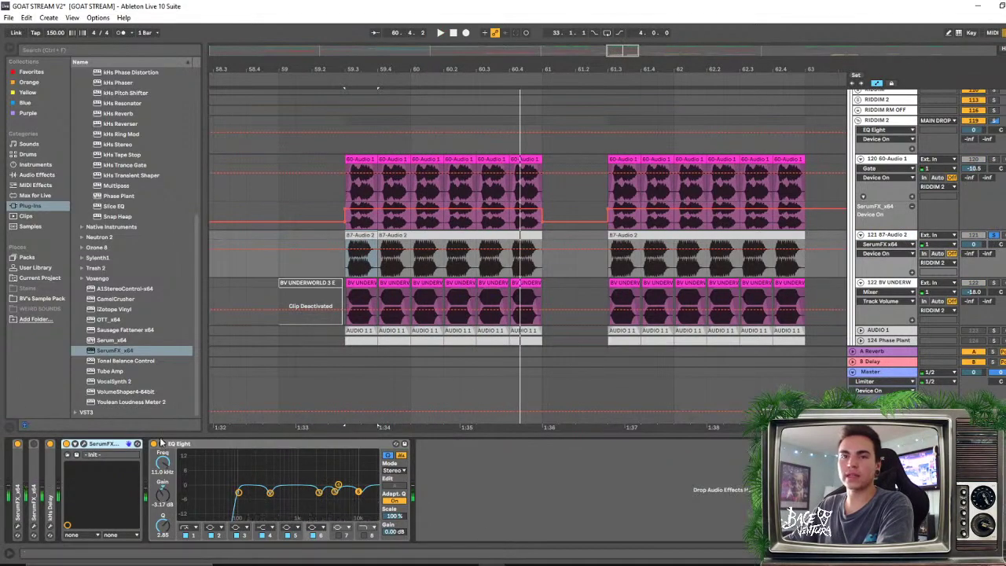
click(74, 444)
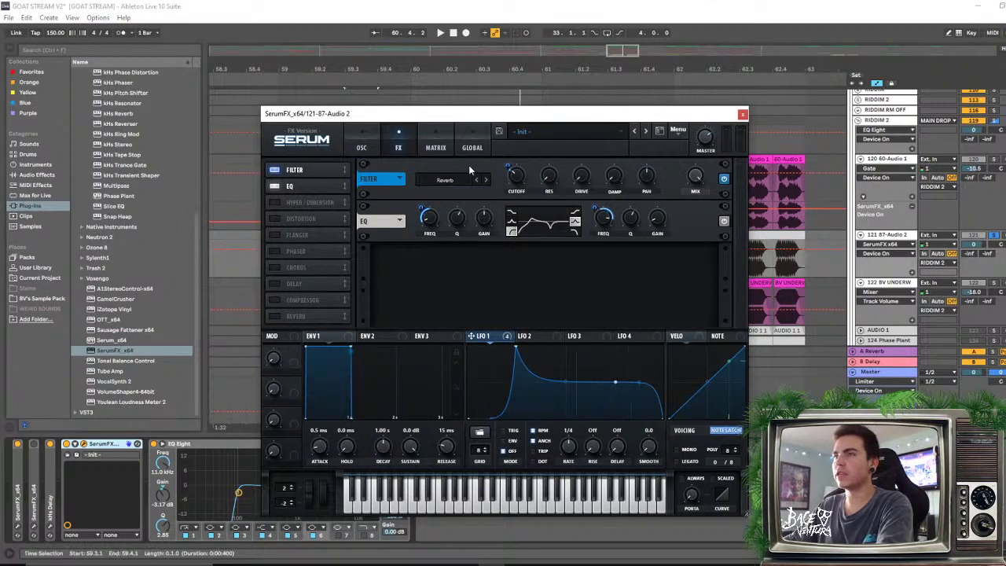
drag(485, 118, 491, 81)
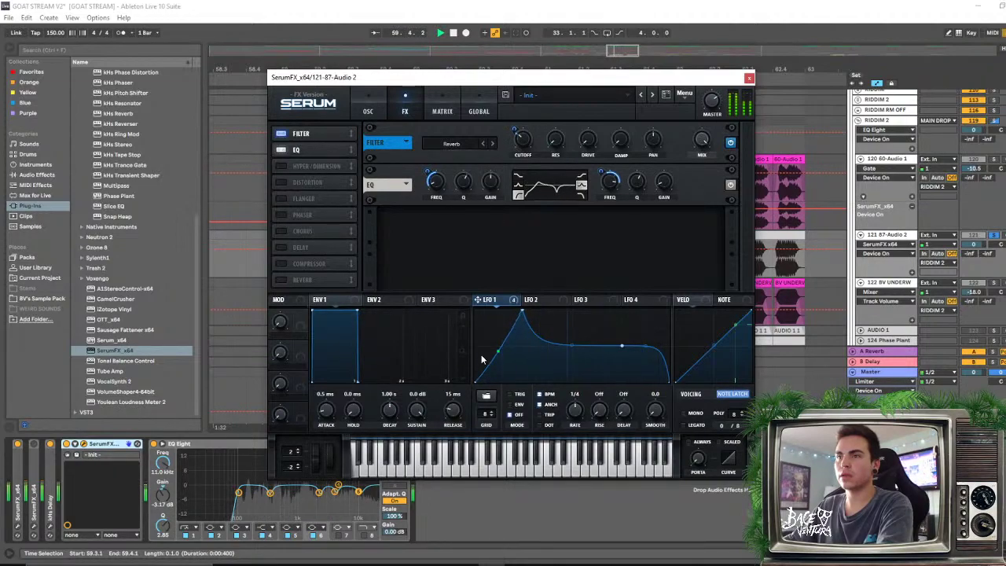
mouse_move(482, 382)
mouse_down()
mouse_move(484, 332)
mouse_move(488, 376)
mouse_up()
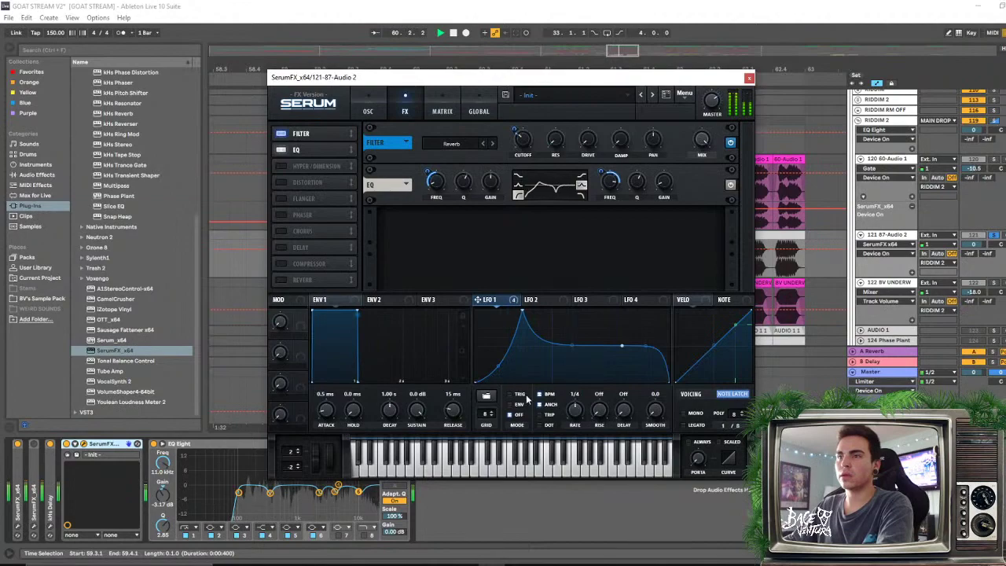
click(749, 77)
Check SerumFX on 60-Audio 1, move it ahead of EQ Eight, and replay that layer soloed
click(879, 161)
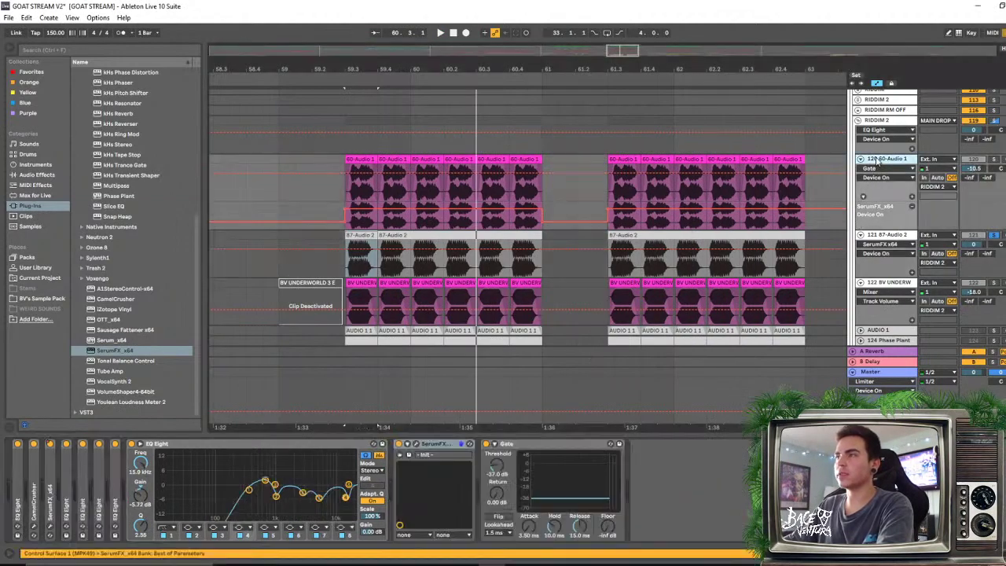
click(417, 444)
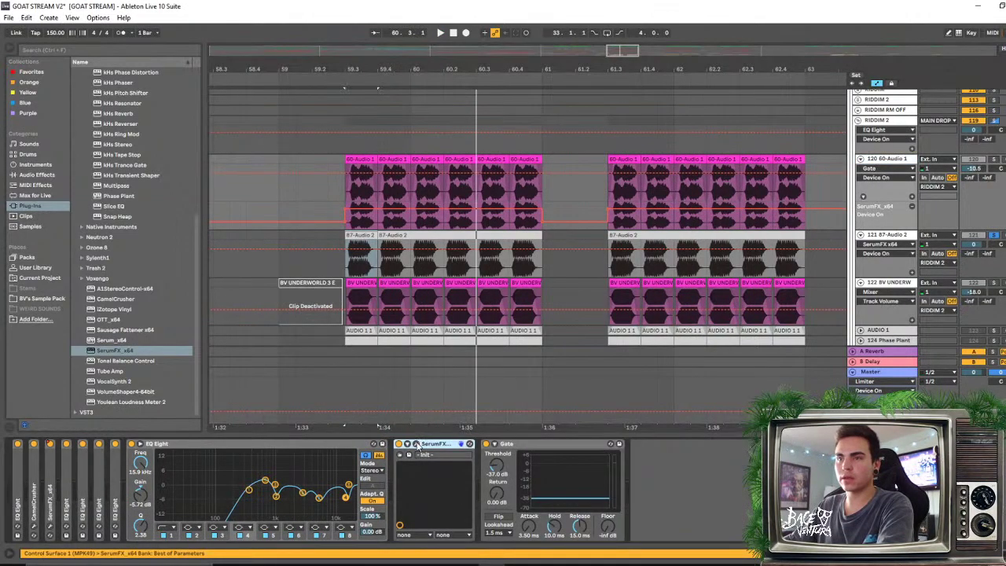
click(418, 445)
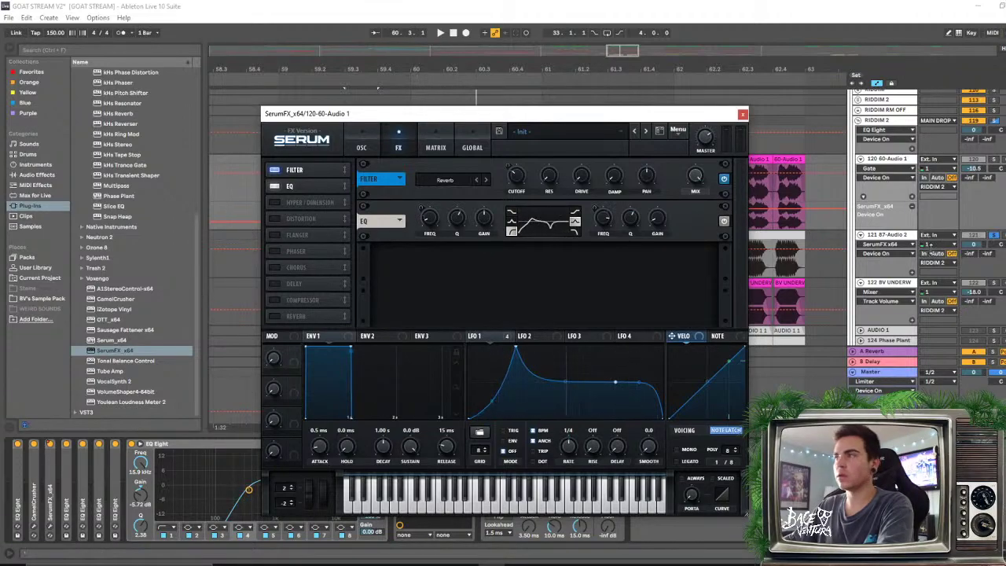
key(space)
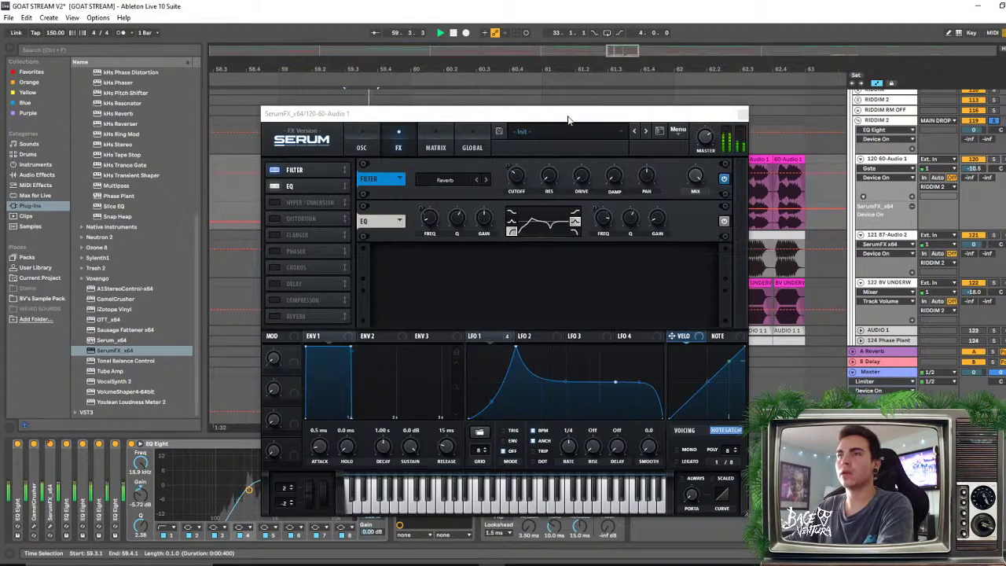
click(747, 113)
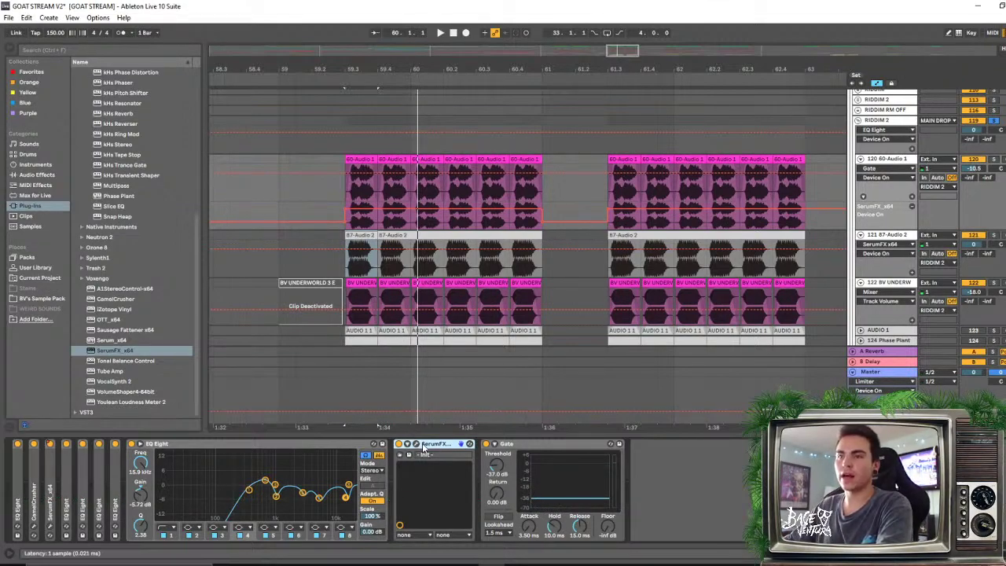
click(436, 447)
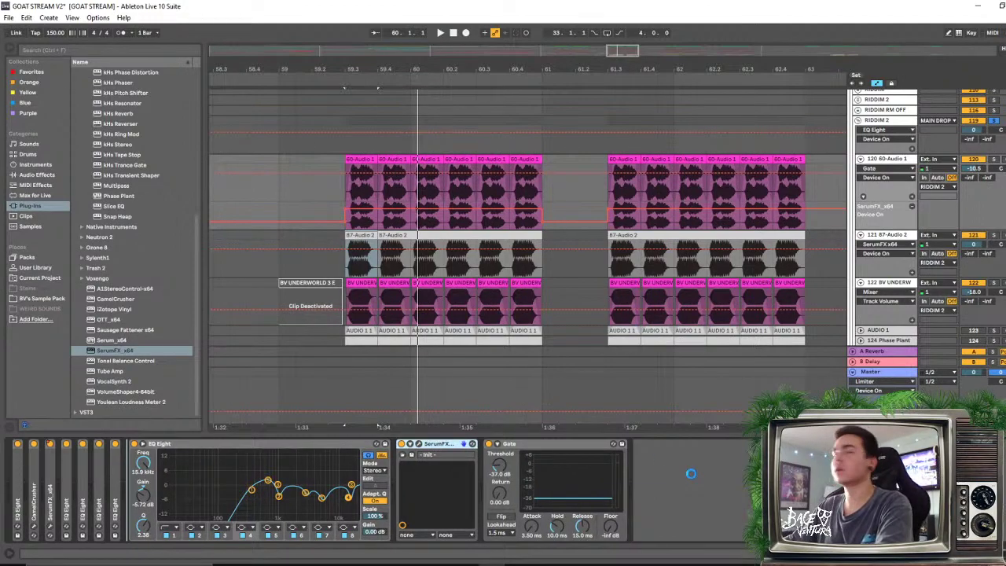
key(space)
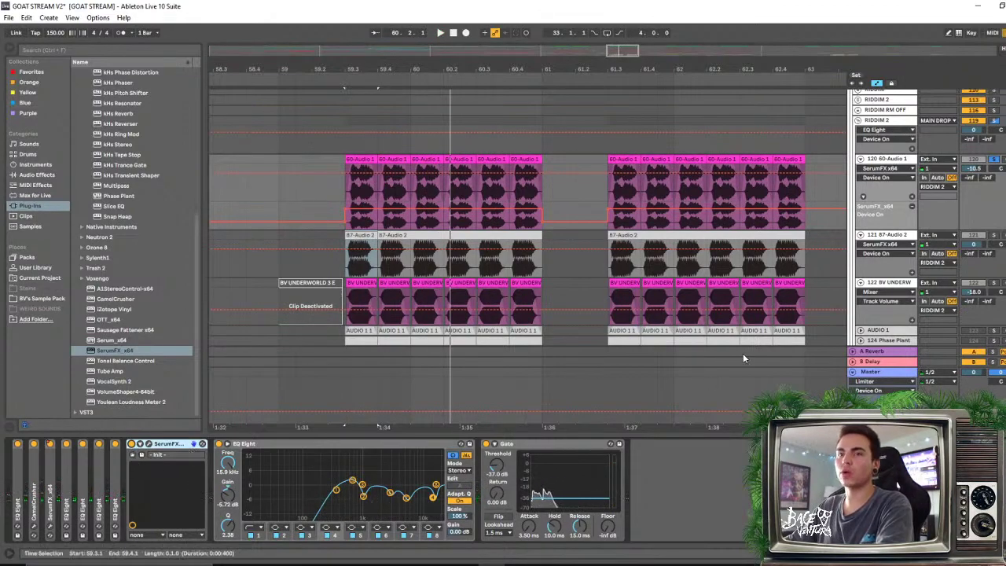
Copy SerumFX from 87-Audio 2 onto BV UNDERWORLD, place it ahead of the Gate, and play that layer soloed
click(930, 245)
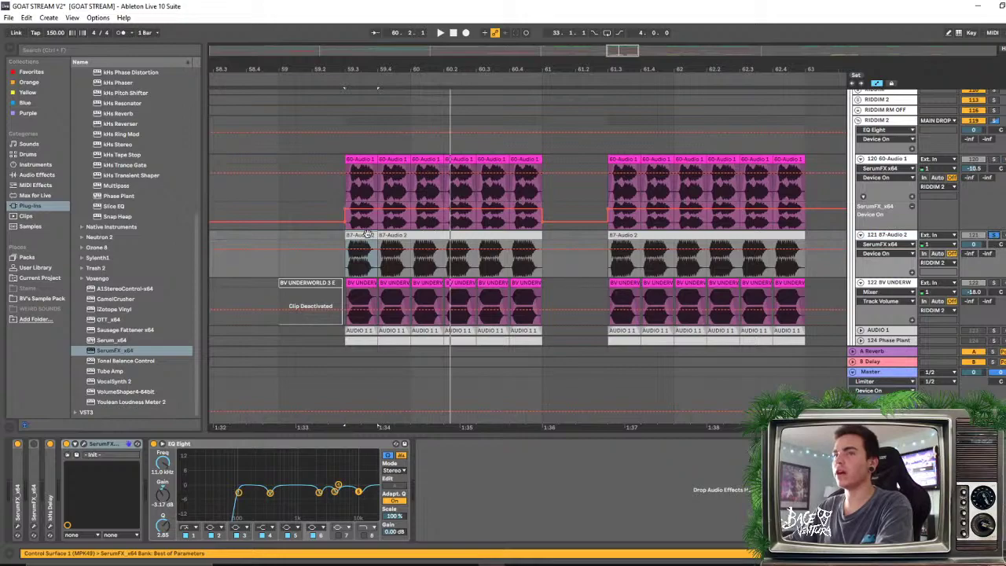
click(358, 285)
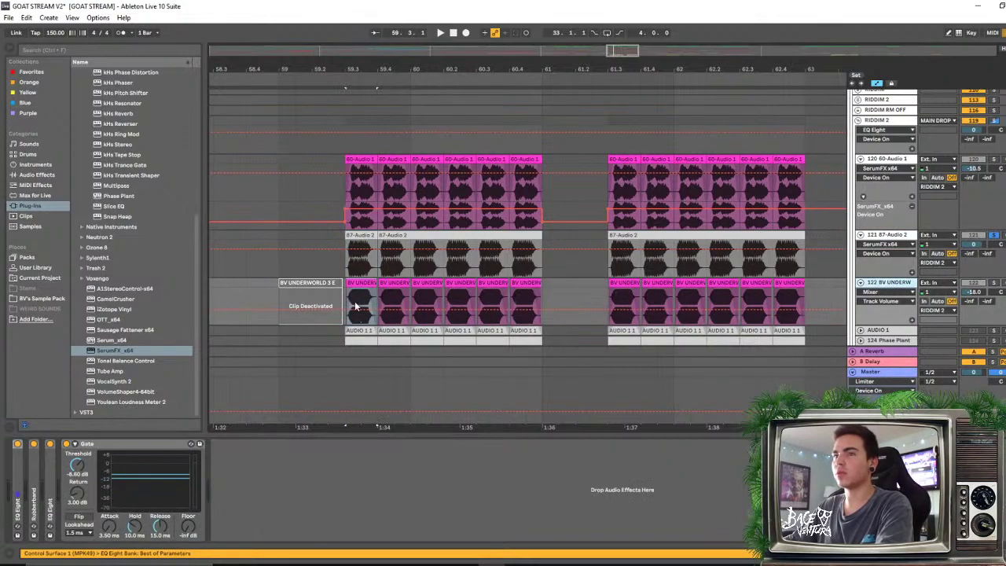
key(space)
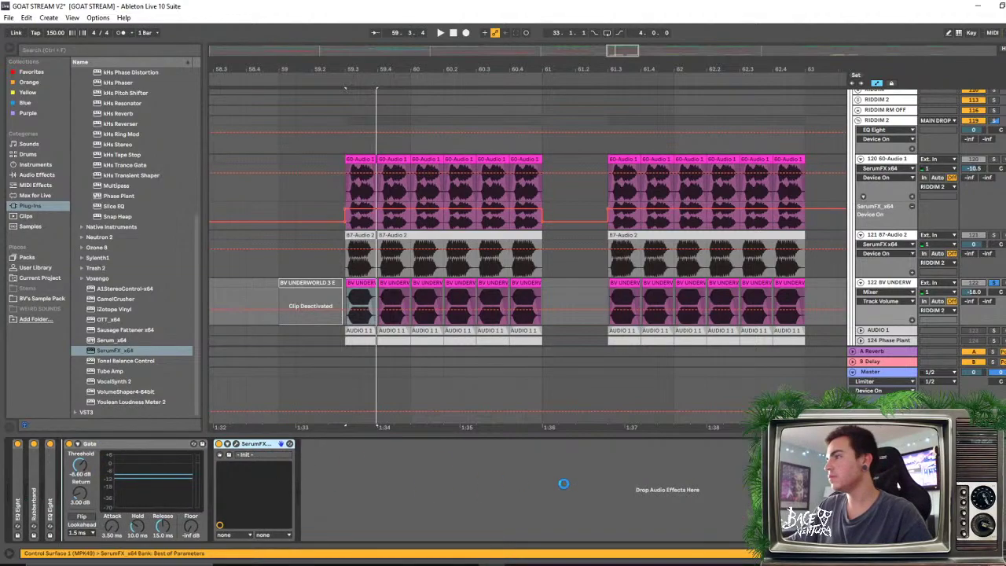
drag(252, 444, 75, 443)
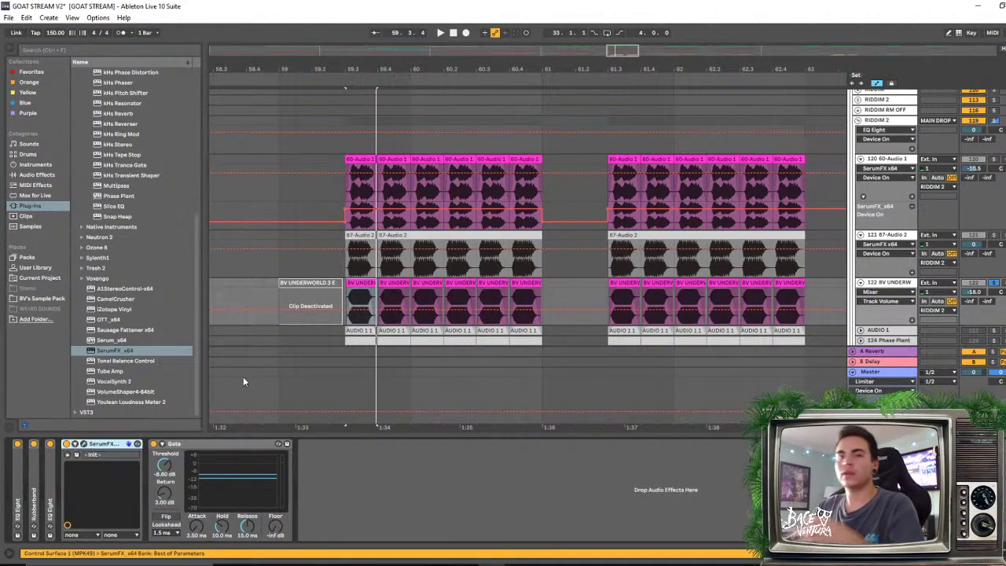
key(space)
key(space)
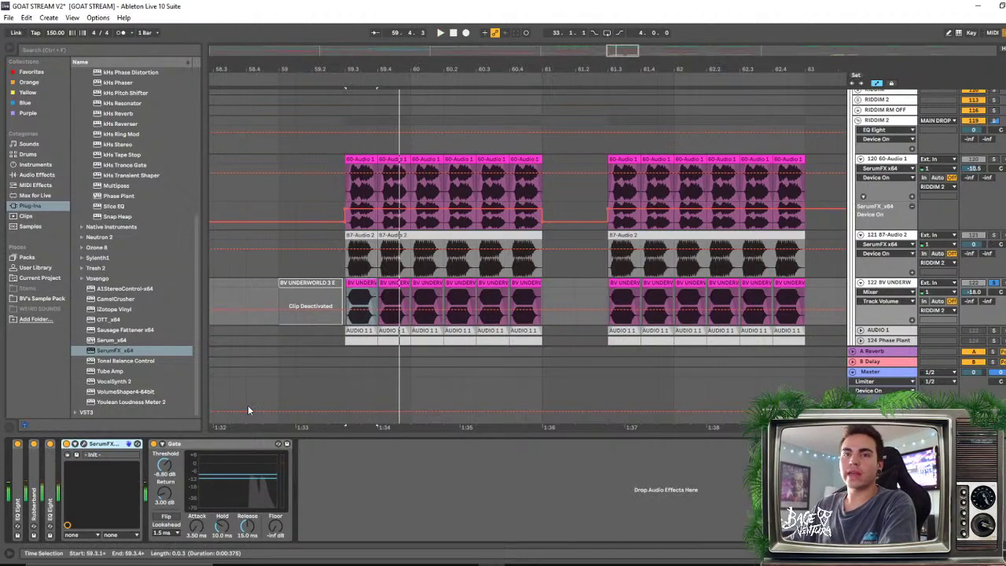
Compare the soloed BV UNDERWORLD layer with its Gate switched off and on again
click(154, 444)
key(space)
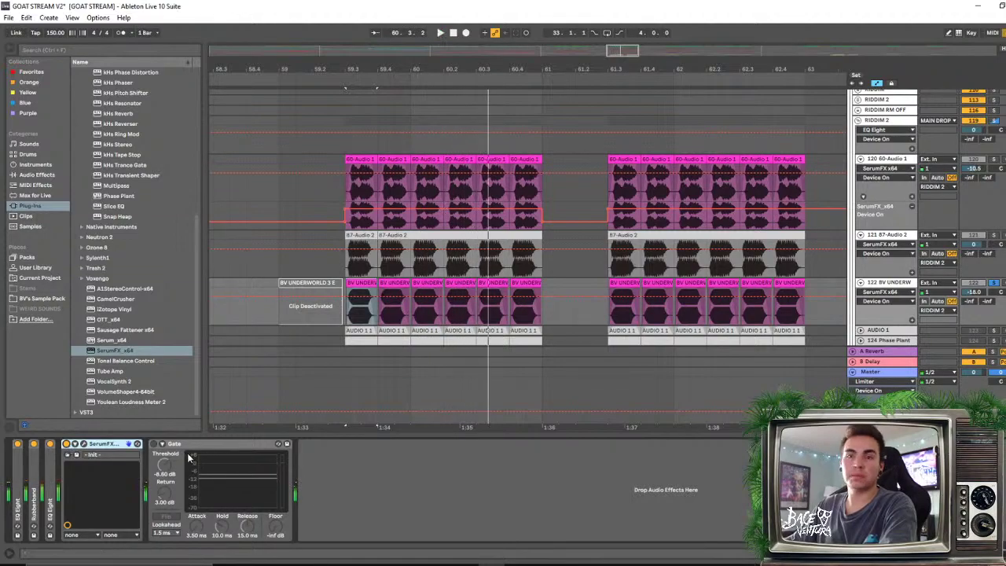
click(160, 444)
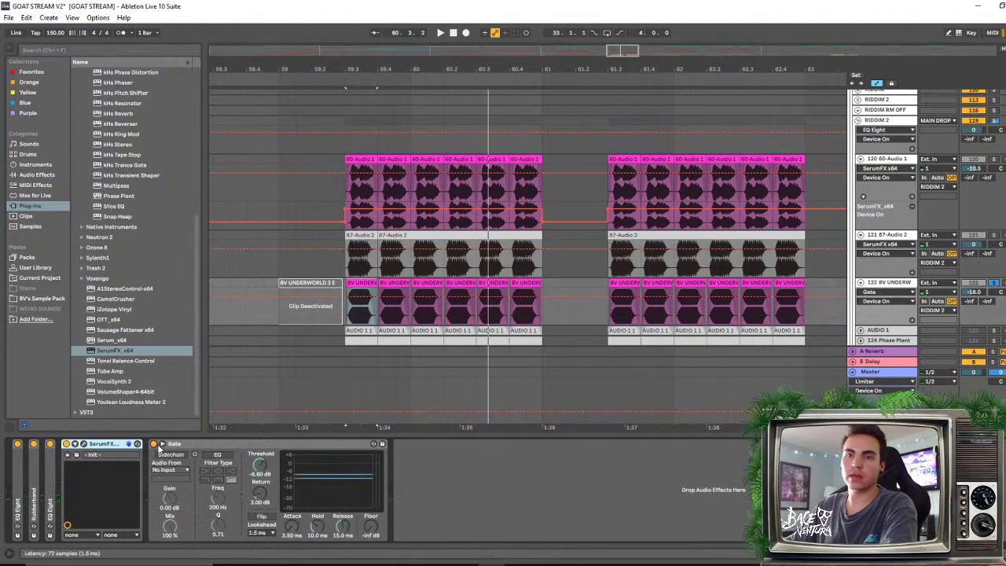
click(161, 445)
key(space)
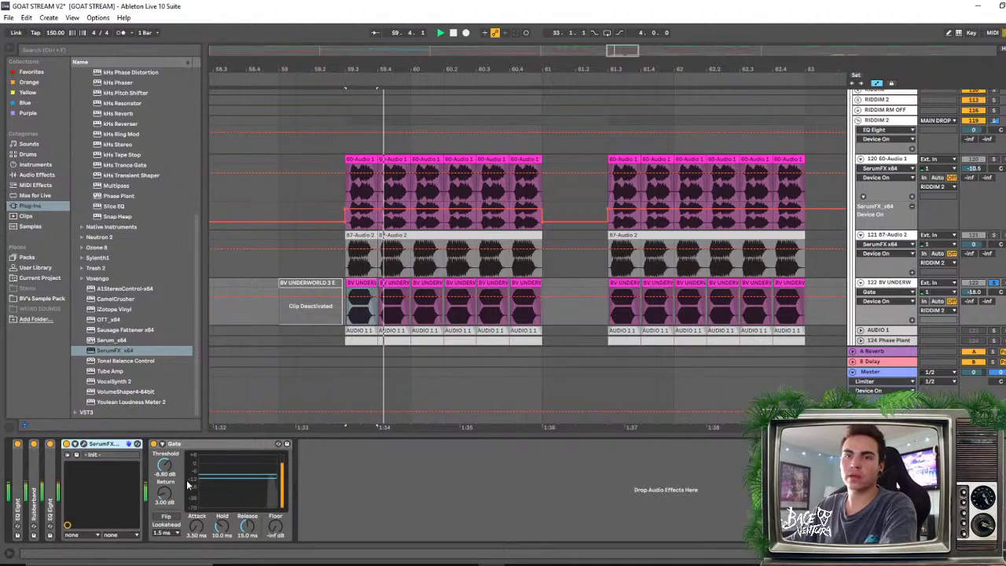
Set the Gate on BV UNDERWORLD to a threshold of -15.6 dB and return of 0.00 dB during playback
drag(165, 464, 164, 487)
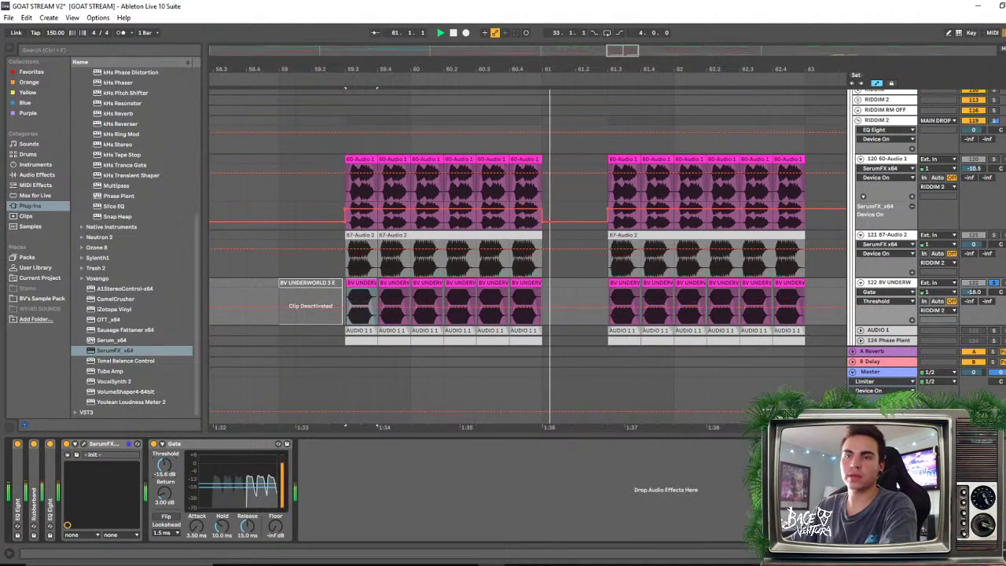
key(space)
key(space)
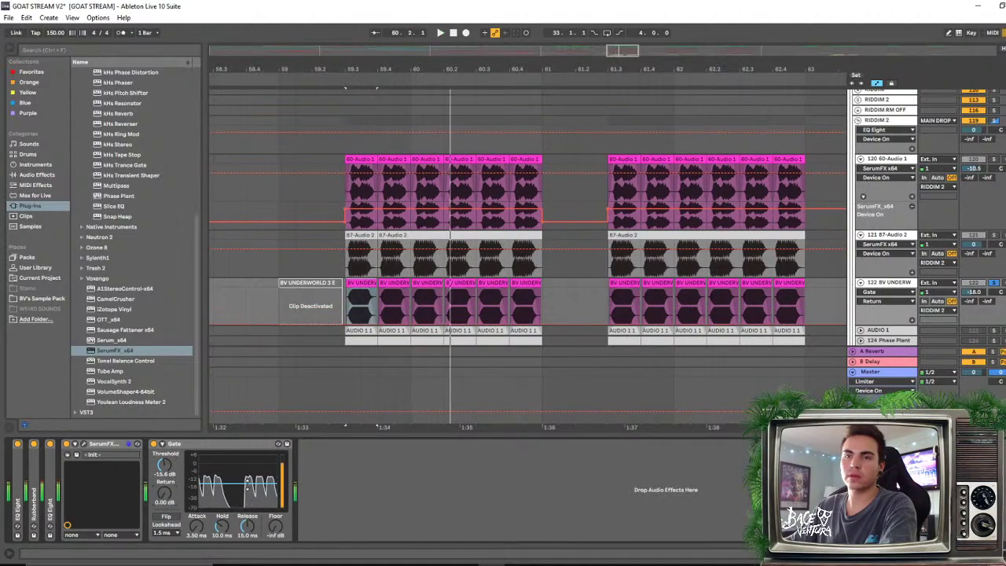
key(space)
key(space)
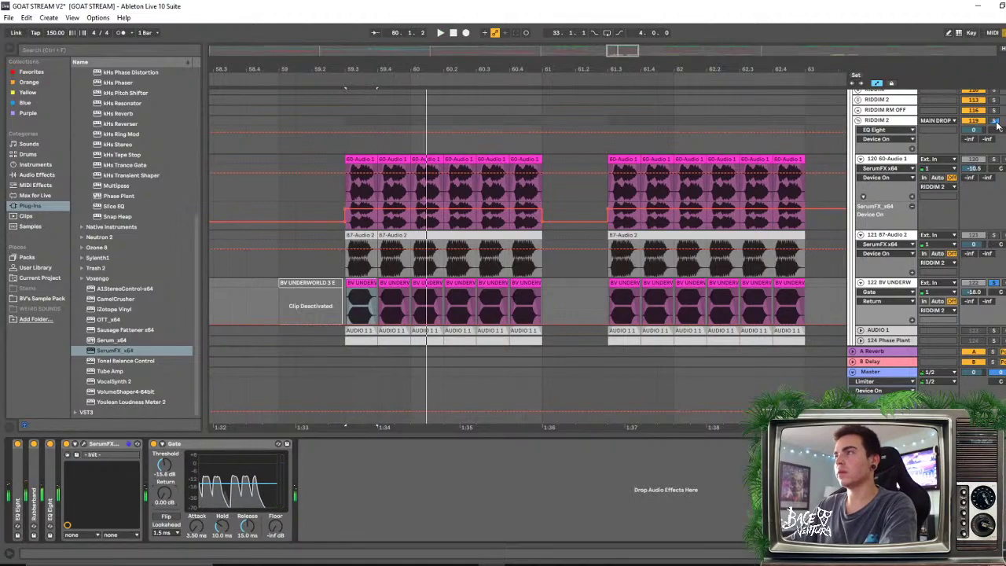
Play the RIDDIM 2 group soloed and switch off SerumFX on BV UNDERWORLD after comparing it on and off
key(space)
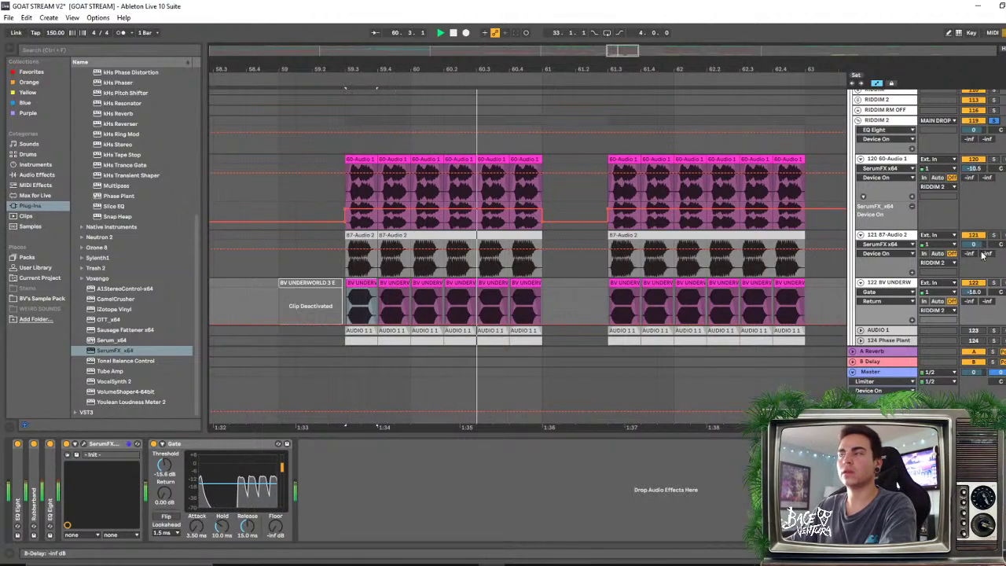
key(space)
key(space)
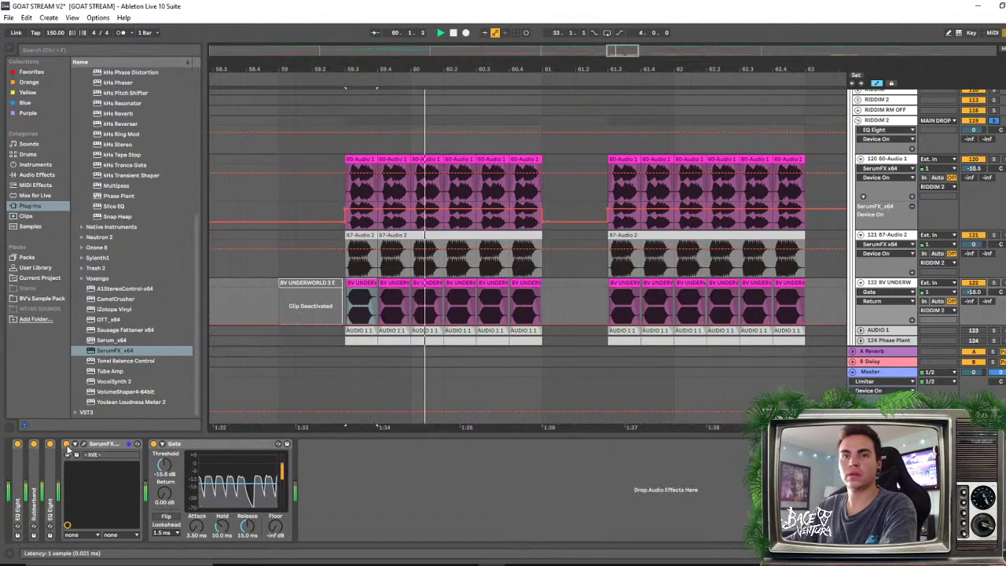
key(space)
key(space)
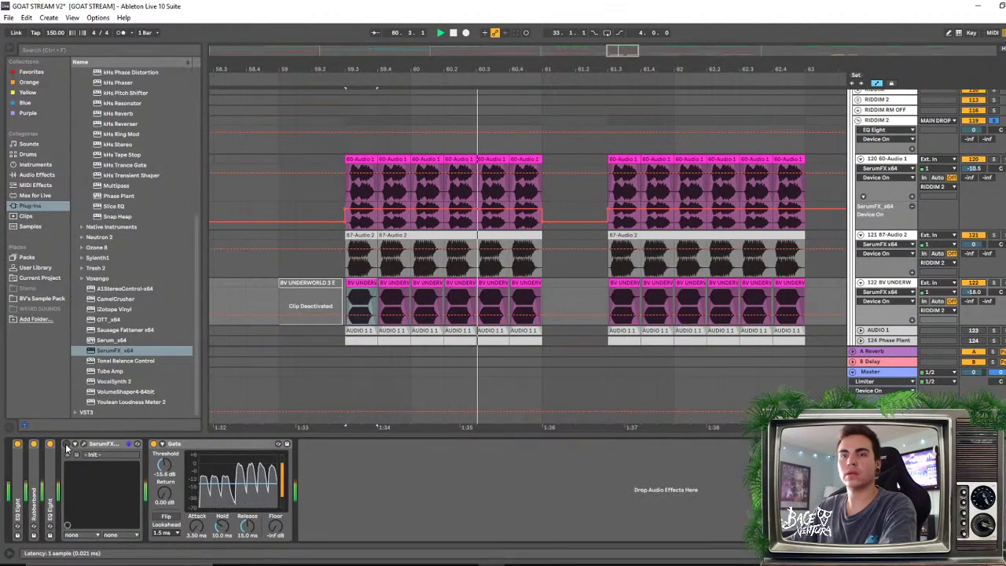
key(space)
key(space)
key(space)
click(66, 445)
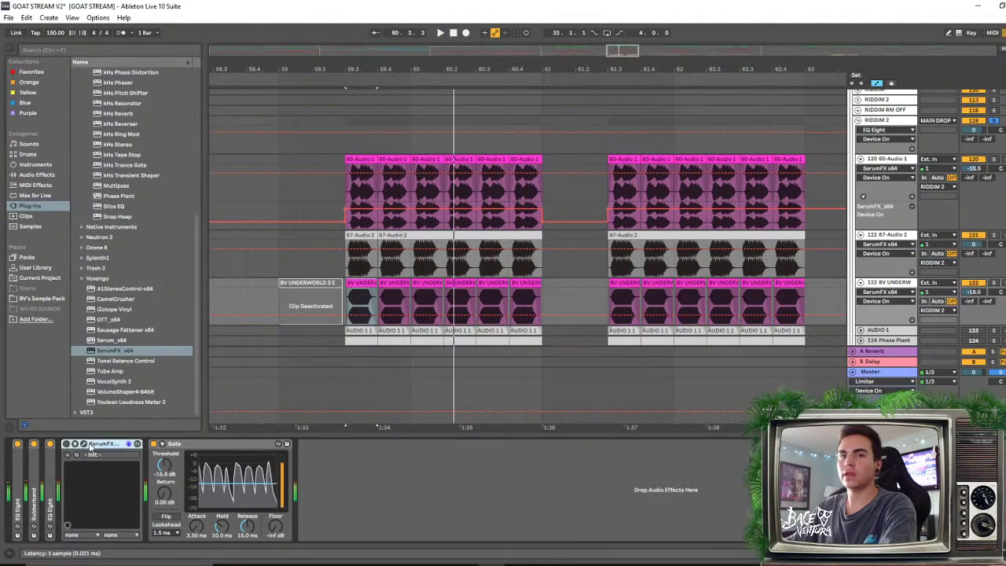
Lower the BV UNDERWORLD track's volume to -25.0 dB while repeatedly replaying the layers together
click(895, 283)
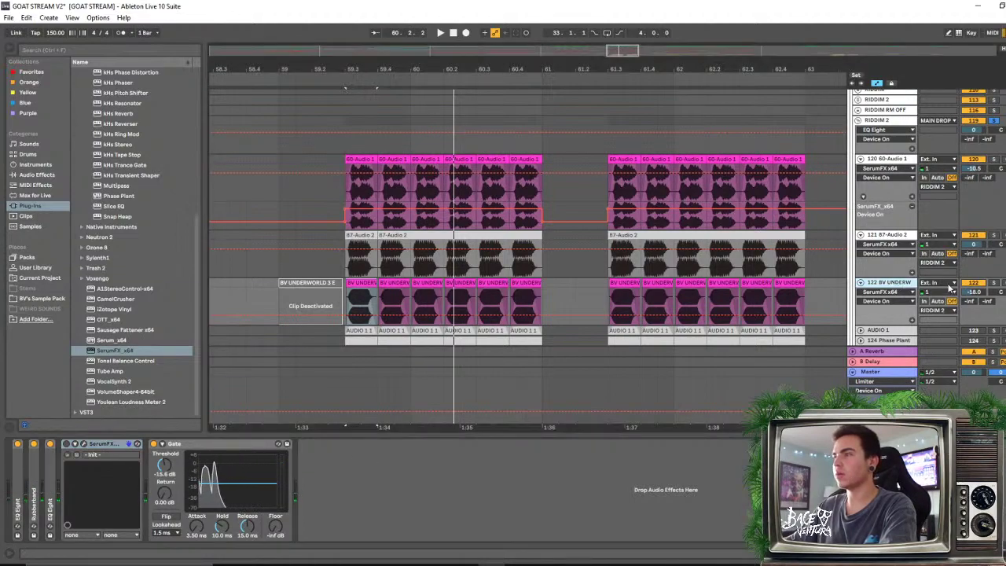
mouse_move(974, 293)
mouse_down()
mouse_move(974, 323)
mouse_move(984, 301)
mouse_up()
key(space)
key(space)
key(space)
key(space)
key(space)
key(space)
key(space)
key(space)
key(space)
key(space)
key(space)
key(space)
key(space)
key(space)
key(space)
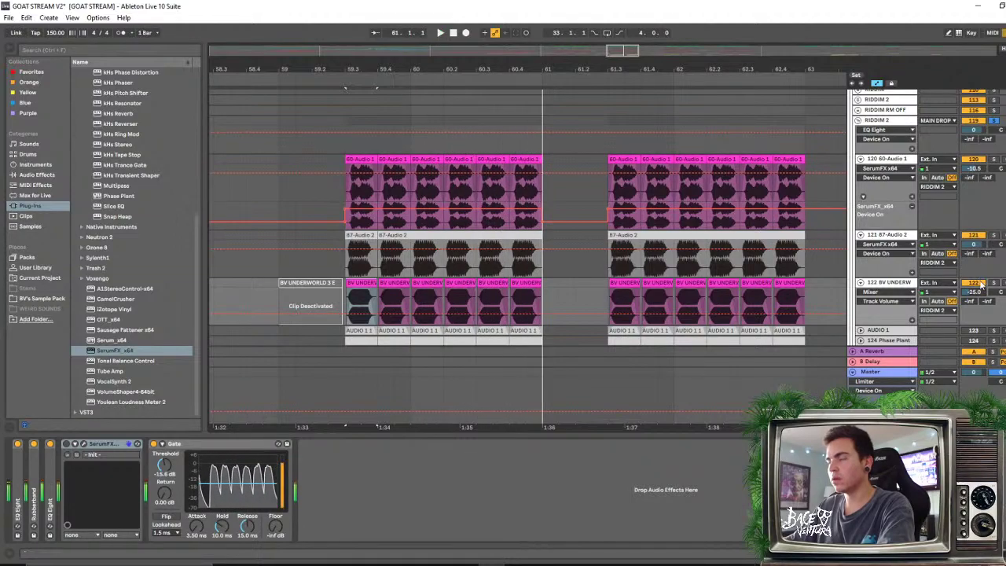
Select 87-Audio 2 to check its devices, and replay the RIDDIM 2 layers from just before bar 59
click(992, 245)
key(space)
key(space)
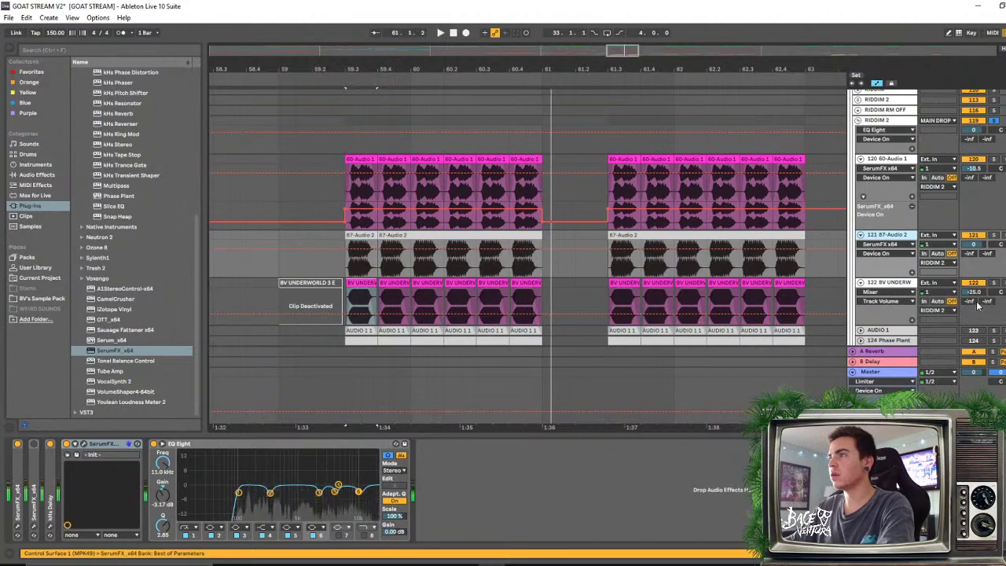
click(267, 185)
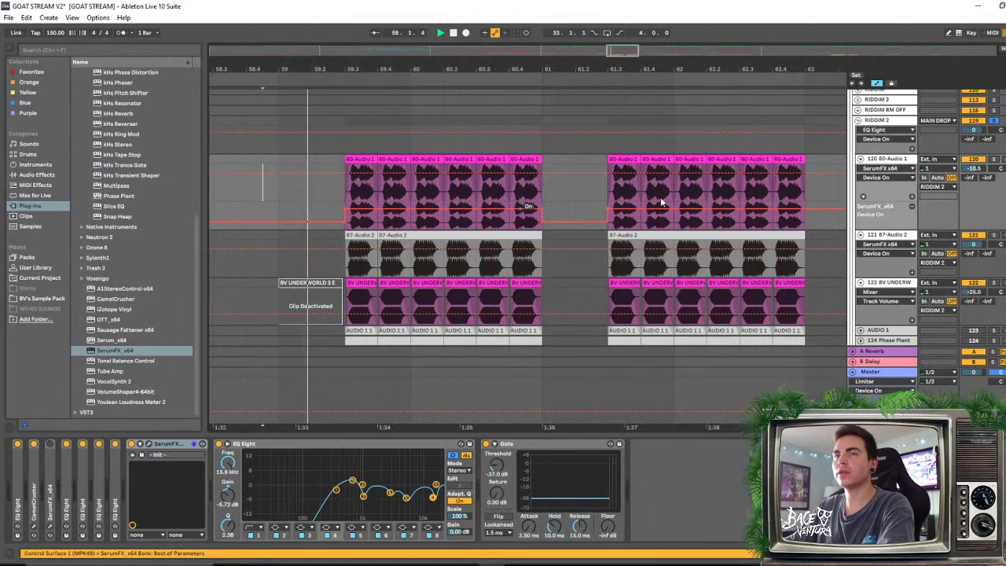
Raise the 87-Audio 2 track's volume to 2.6 dB while replaying the RIDDIM 2 layers from just before bar 59
key(space)
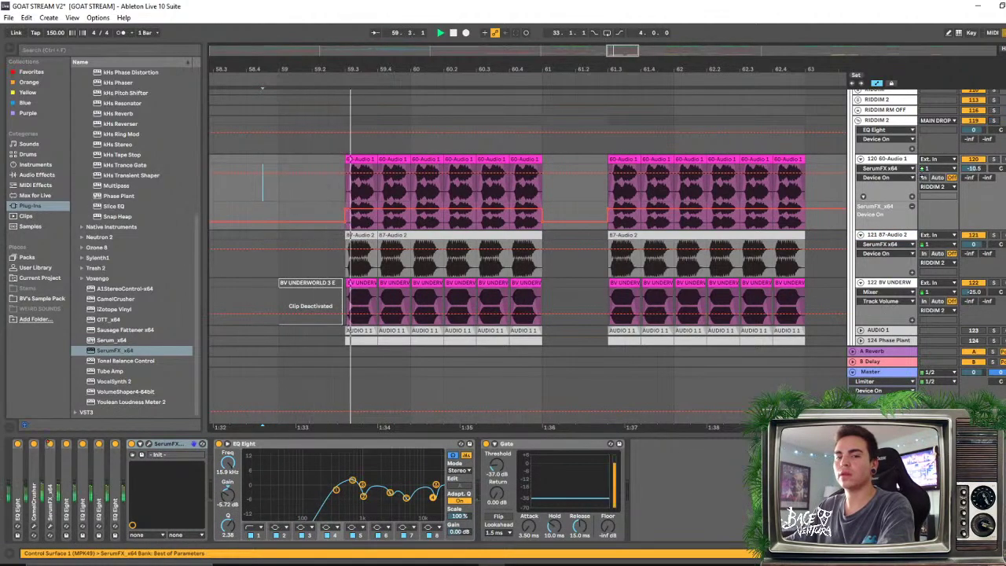
drag(974, 244, 973, 239)
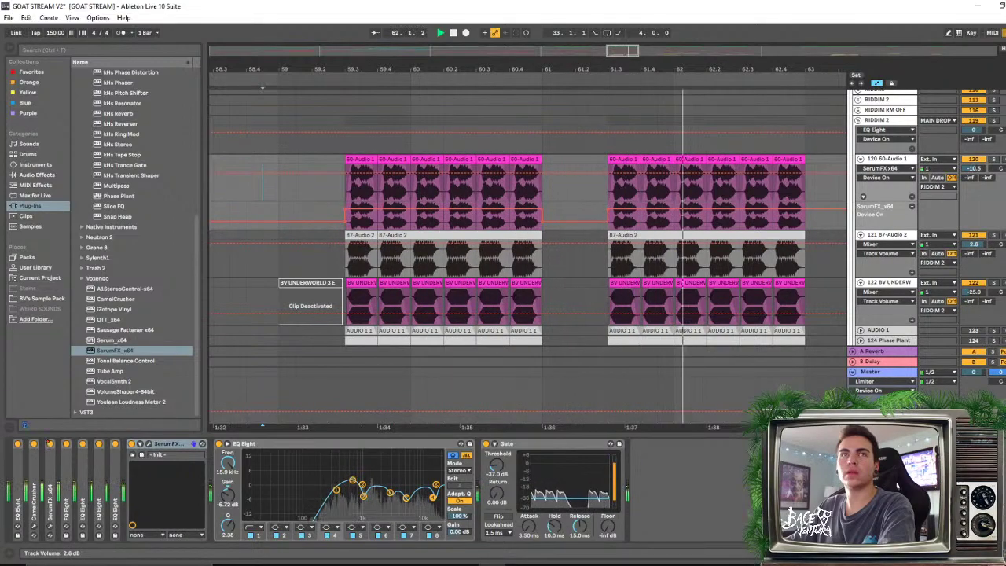
key(space)
key(space)
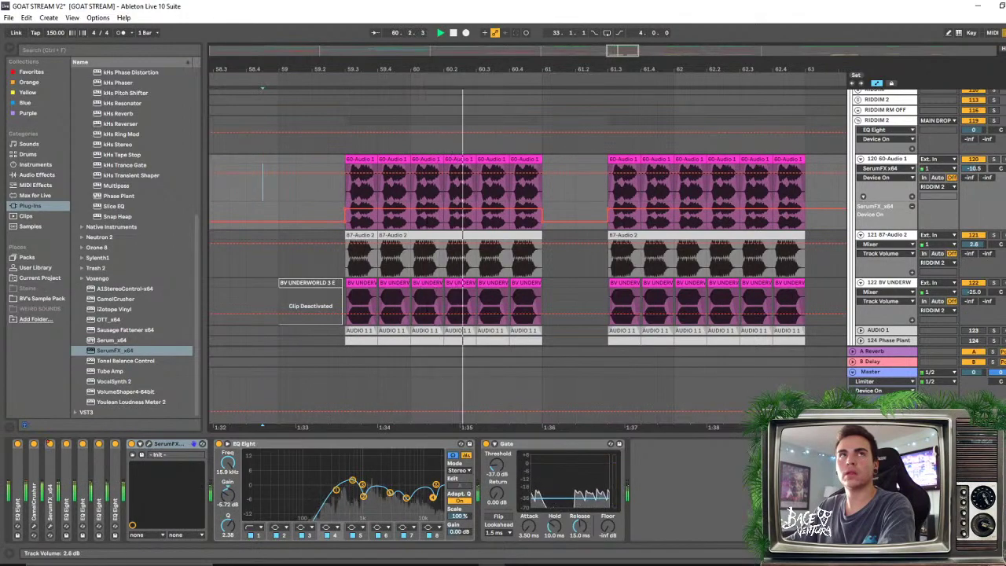
Hide the device view and collapse the 60-Audio 1, 87-Audio 2 and BV UNDERWORLD tracks
key(ctrl+alt+l)
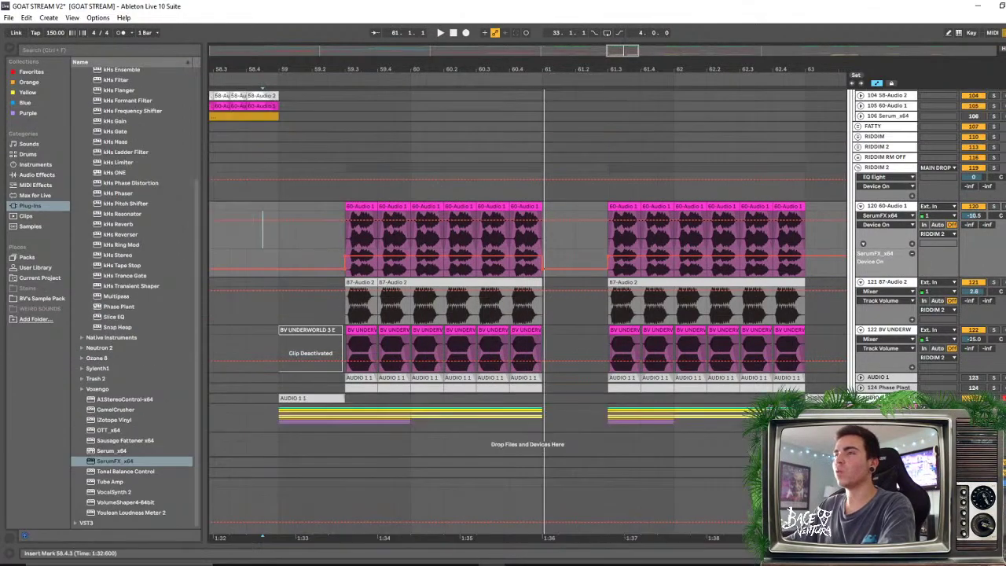
scroll(707, 82, down, 3)
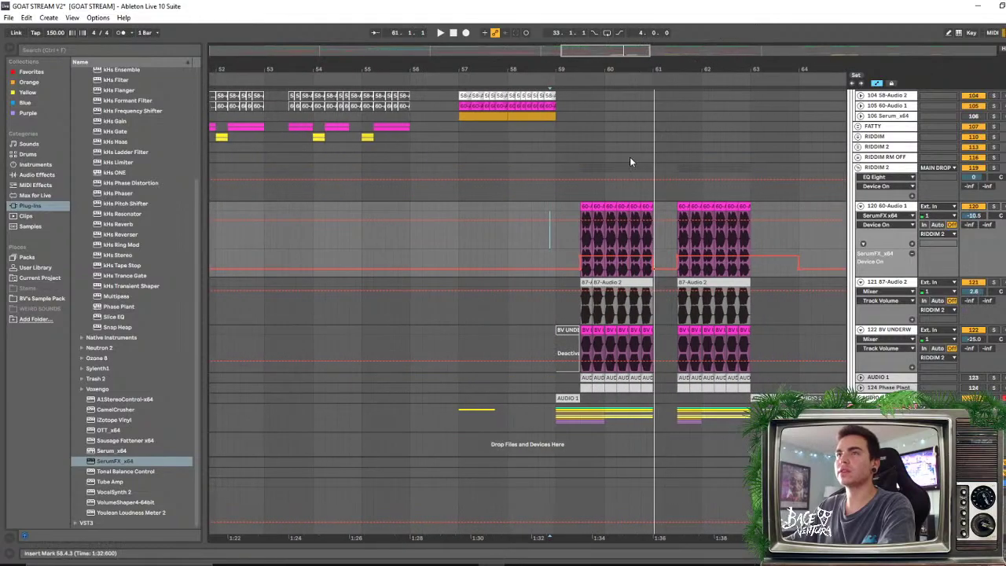
scroll(573, 187, up, 5)
scroll(612, 186, down, 5)
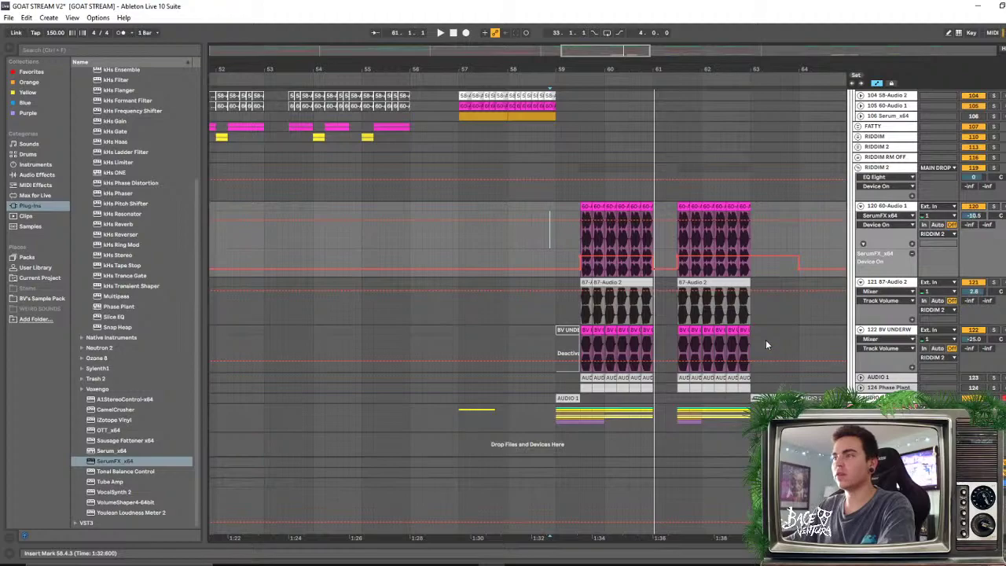
click(861, 206)
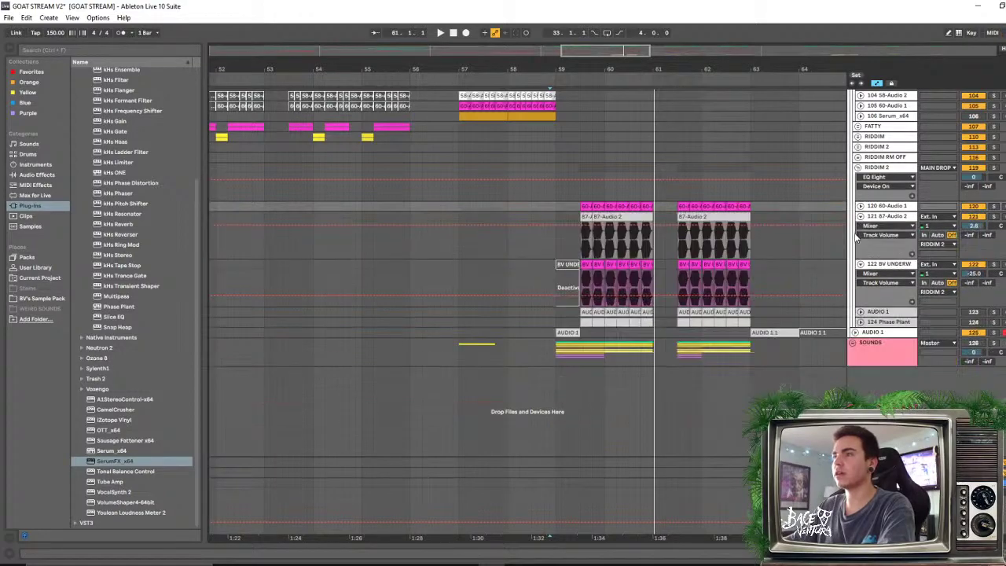
click(861, 216)
click(860, 227)
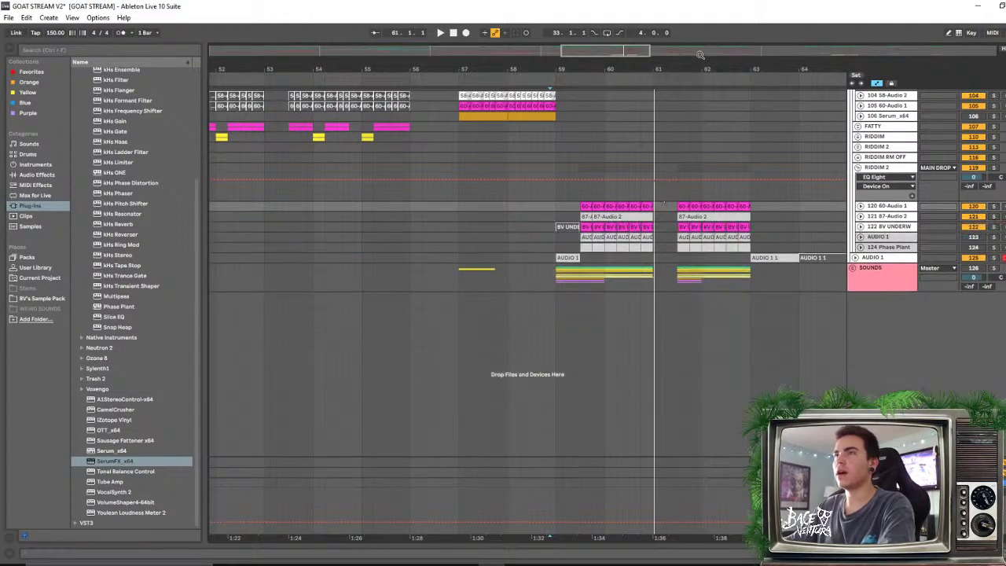
Play the second RIDDIM 2 section of the drop in the full mix from bar 75.2
drag(699, 55, 674, 311)
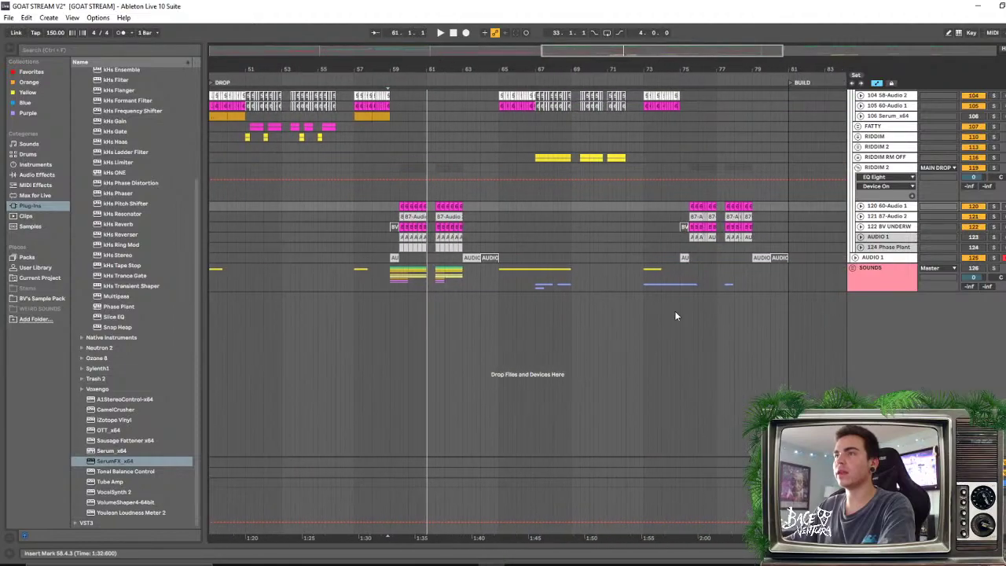
click(684, 199)
key(space)
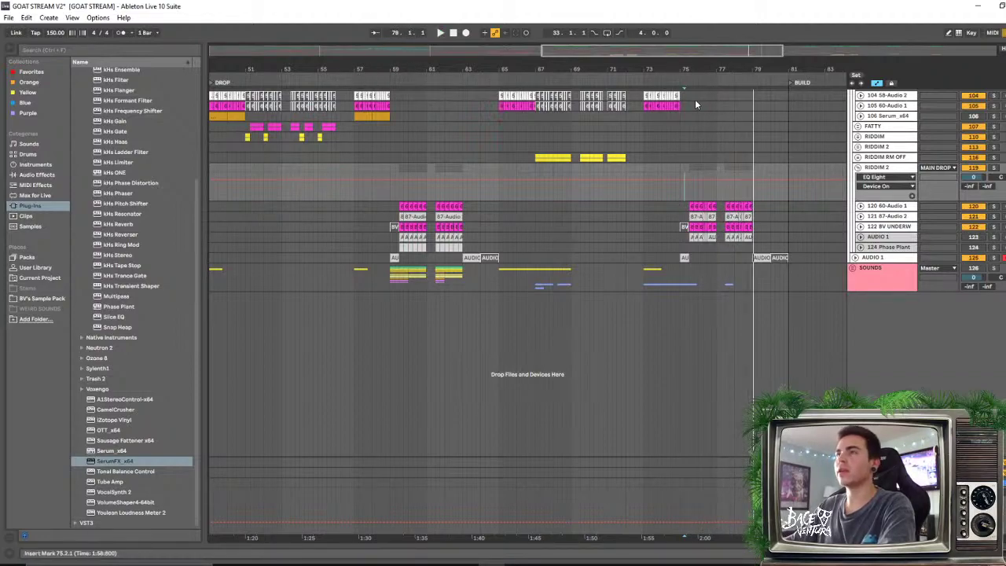
Look over the whole arrangement, comparing the drum, percussion, FX, vocal and mid tracks across the drop
scroll(599, 249, up, 5)
scroll(613, 264, down, 5)
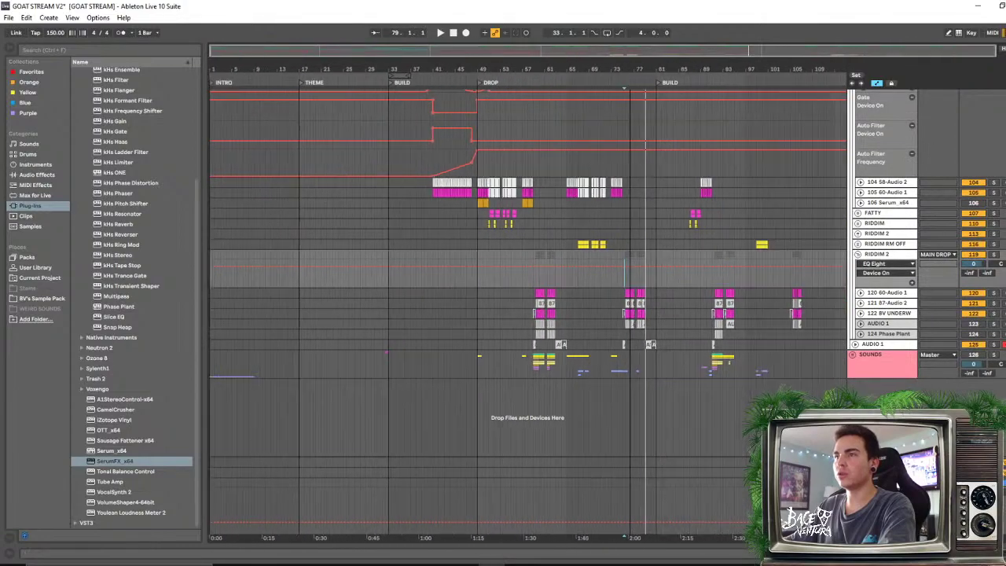
scroll(635, 322, up, 10)
scroll(638, 323, up, 10)
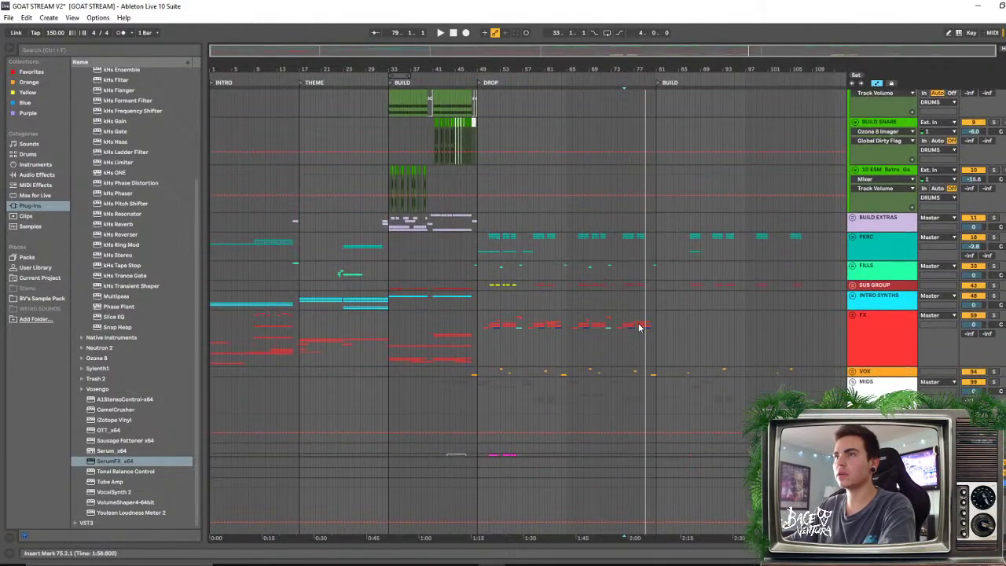
scroll(638, 323, down, 8)
scroll(637, 323, up, 10)
click(621, 454)
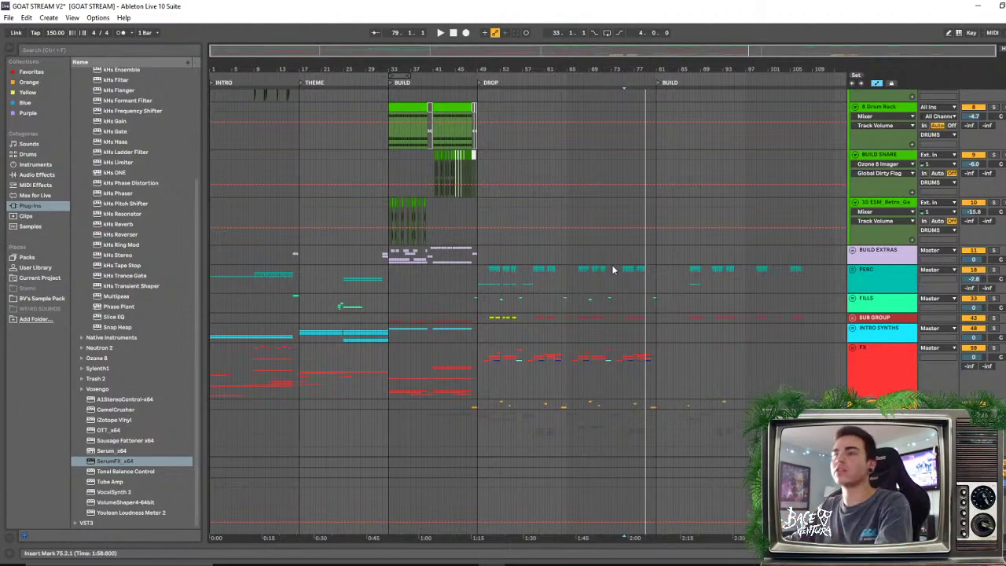
scroll(614, 270, down, 15)
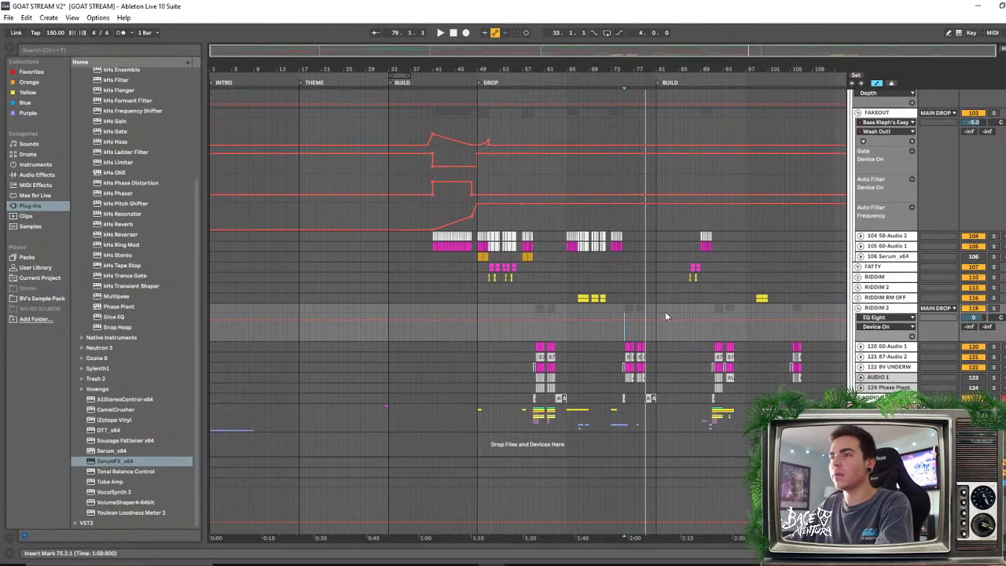
Play the second half of the drop from bar 67, where the RIDDIM RM OFF clips start
click(567, 265)
drag(580, 68, 581, 180)
click(574, 288)
key(space)
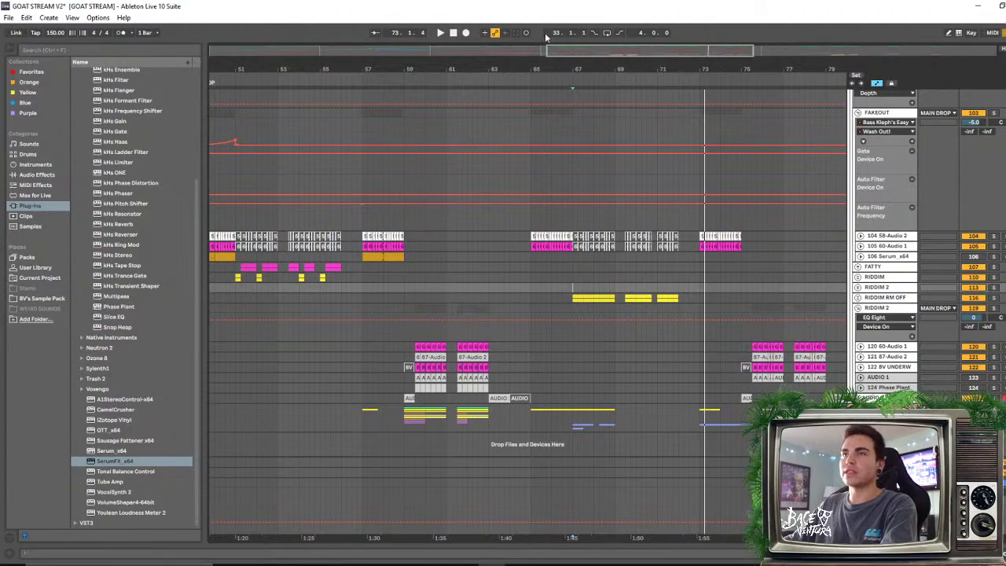
Set the arrangement's fixed grid to 2 Bars
scroll(438, 277, left, 3)
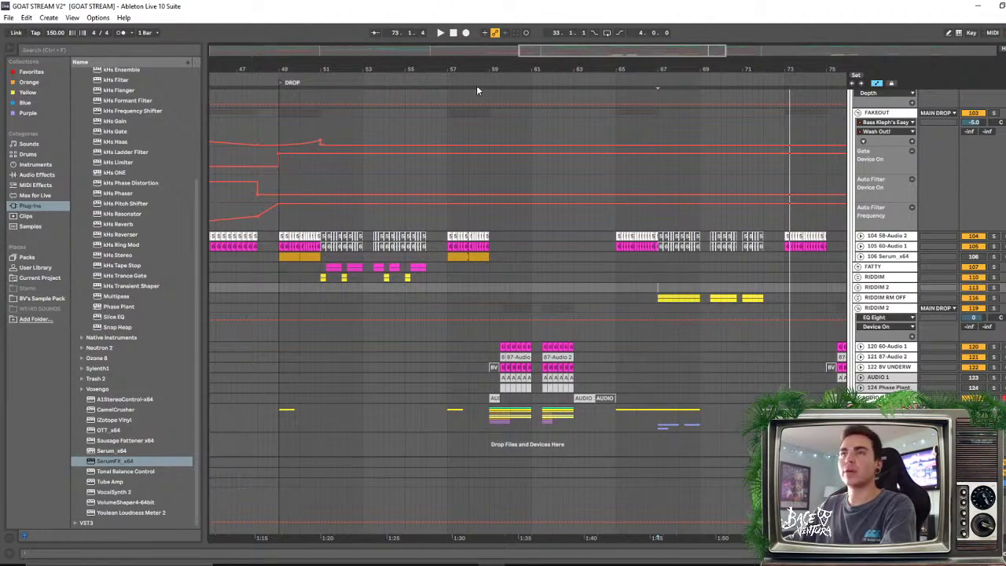
scroll(482, 70, down, 5)
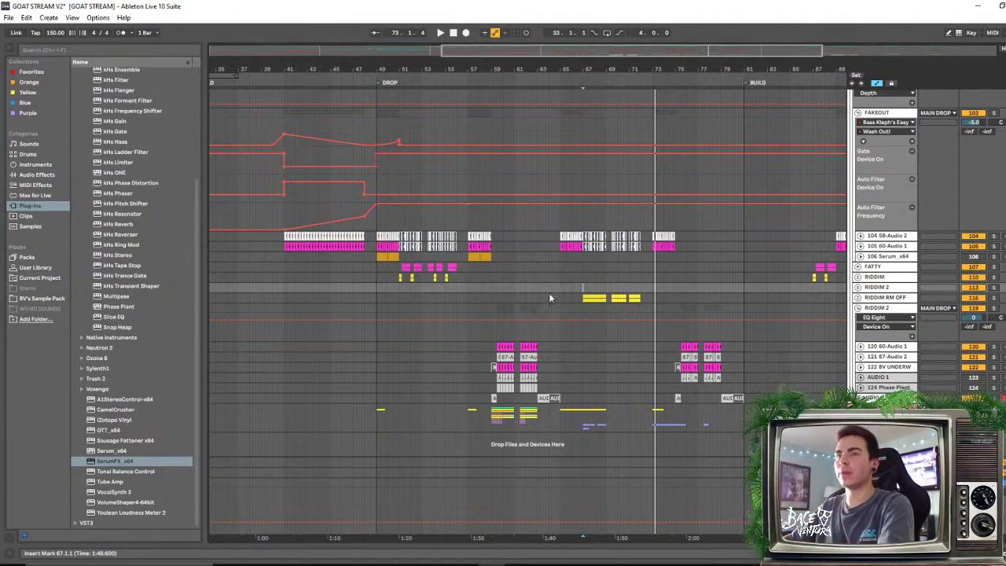
click(378, 231)
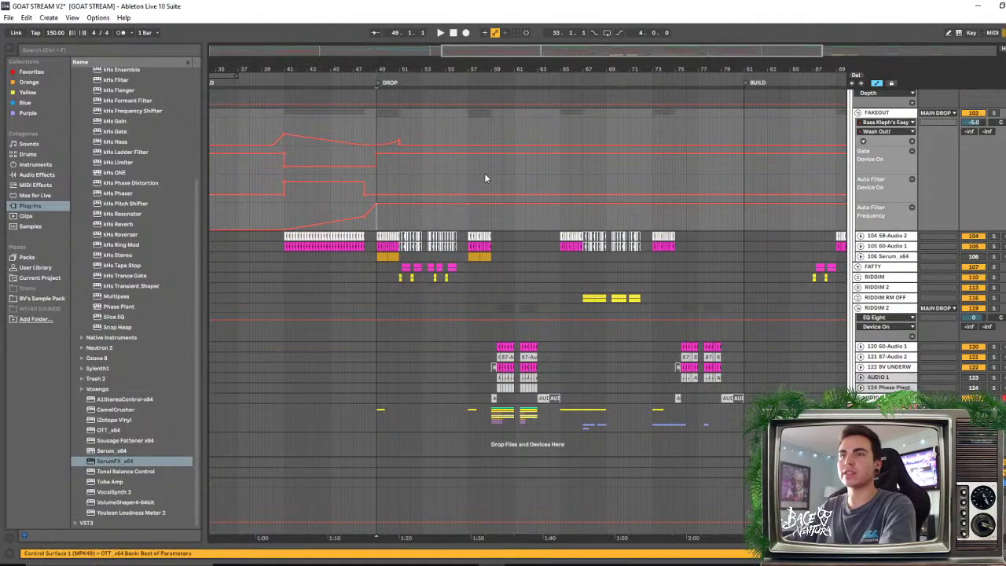
right_click(420, 225)
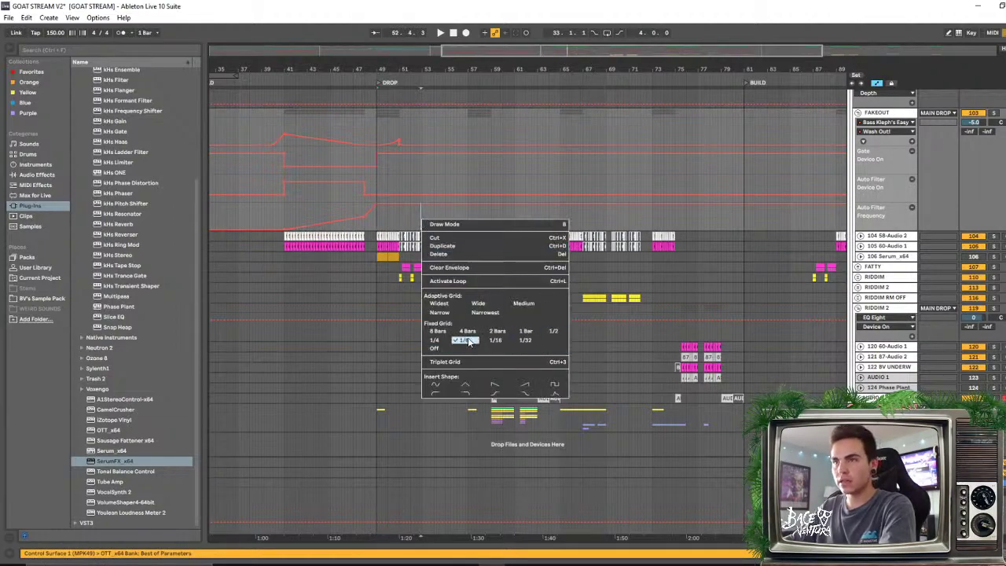
click(435, 340)
right_click(405, 215)
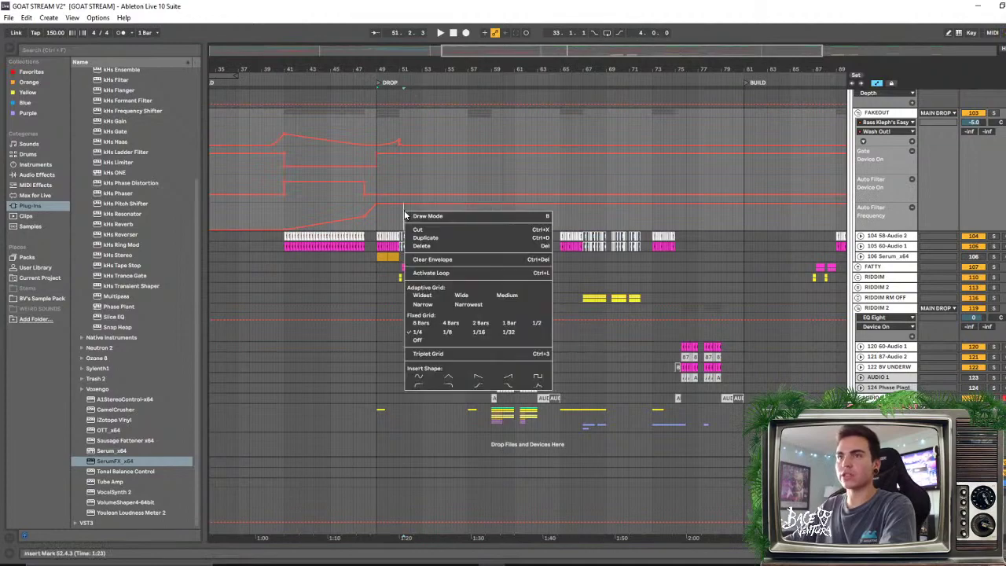
click(481, 322)
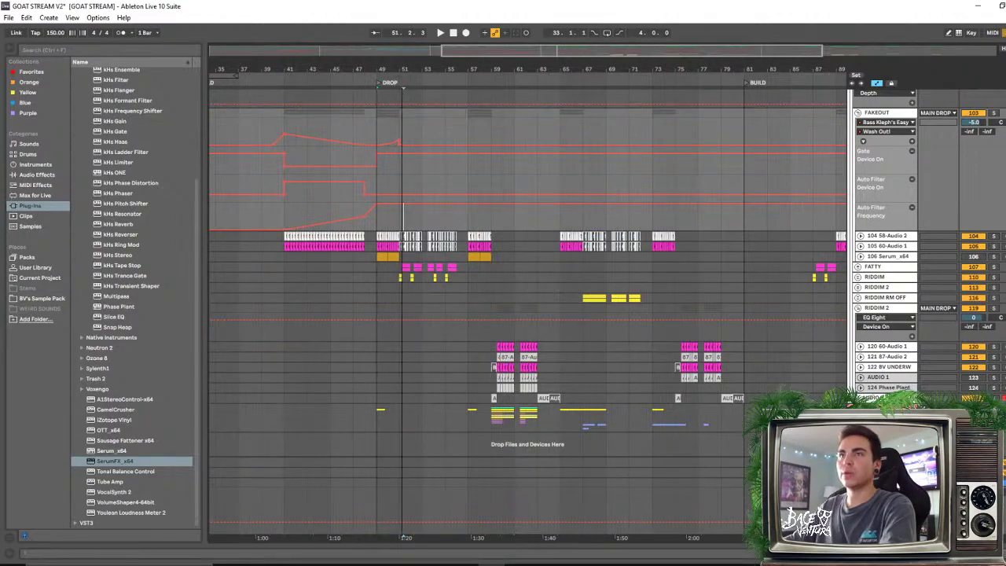
Play the track from the start of the build at bar 33 through the whole drop
scroll(458, 173, left, 3)
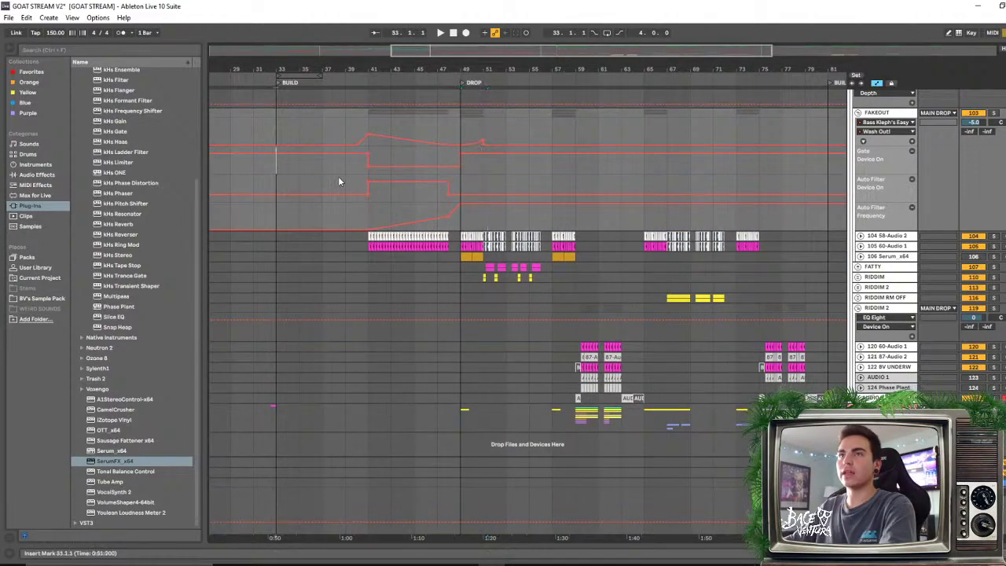
drag(537, 78, 537, 69)
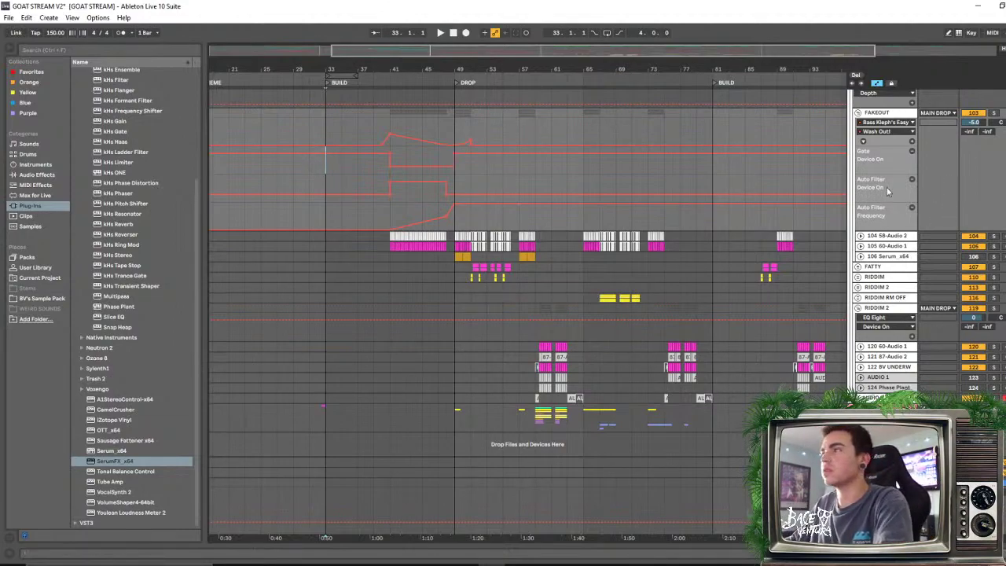
key(space)
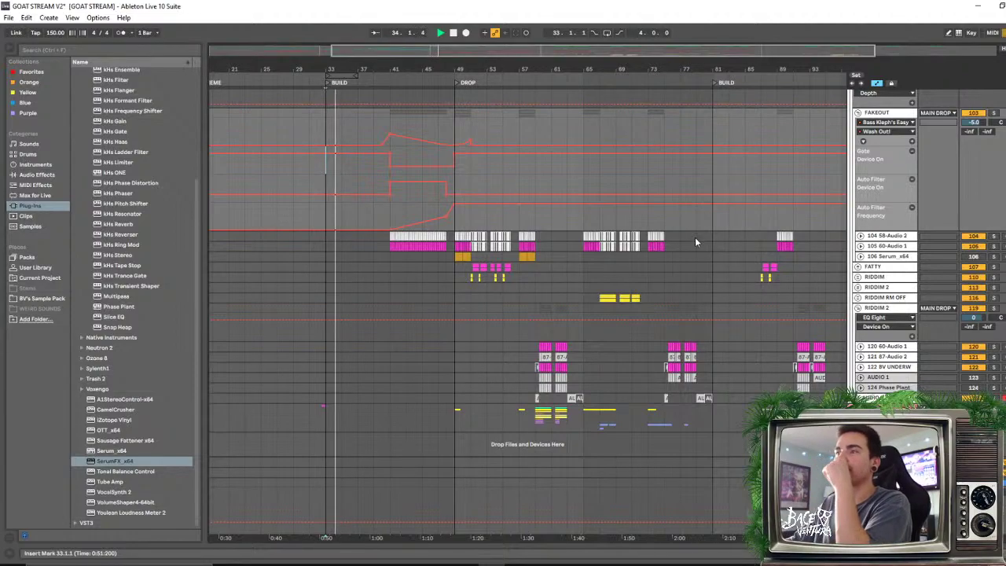
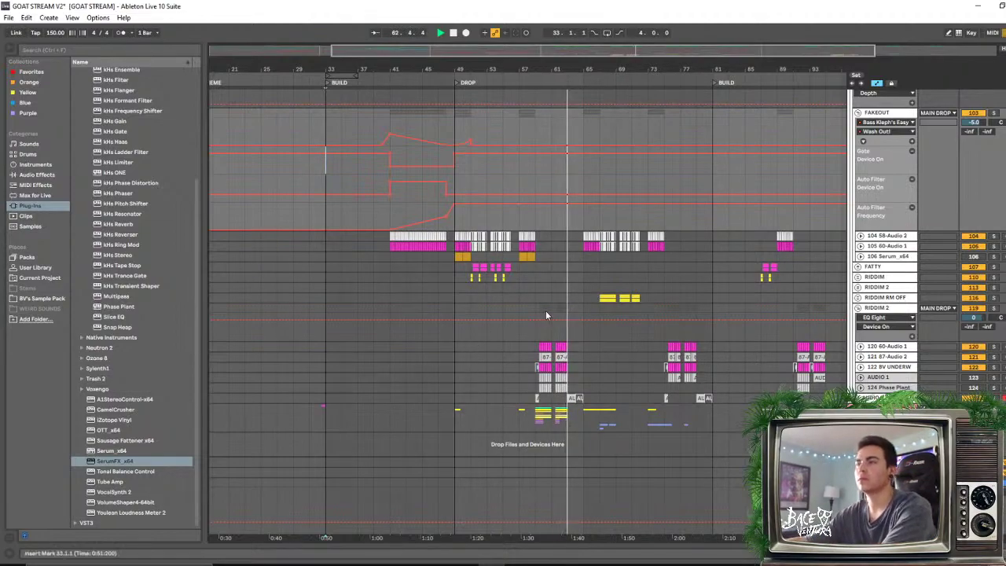
key(plus)
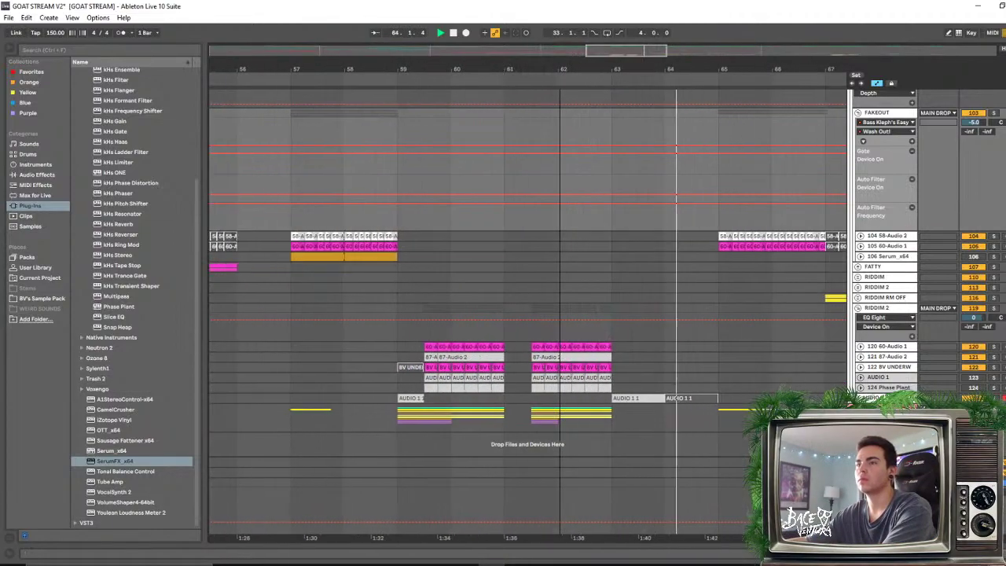
drag(664, 68, 496, 68)
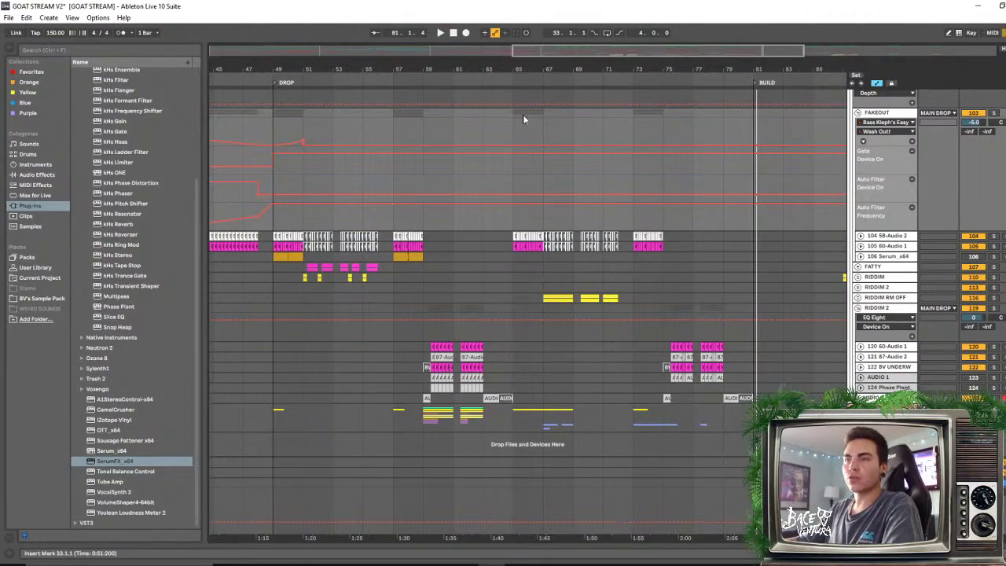
scroll(567, 360, up, 5)
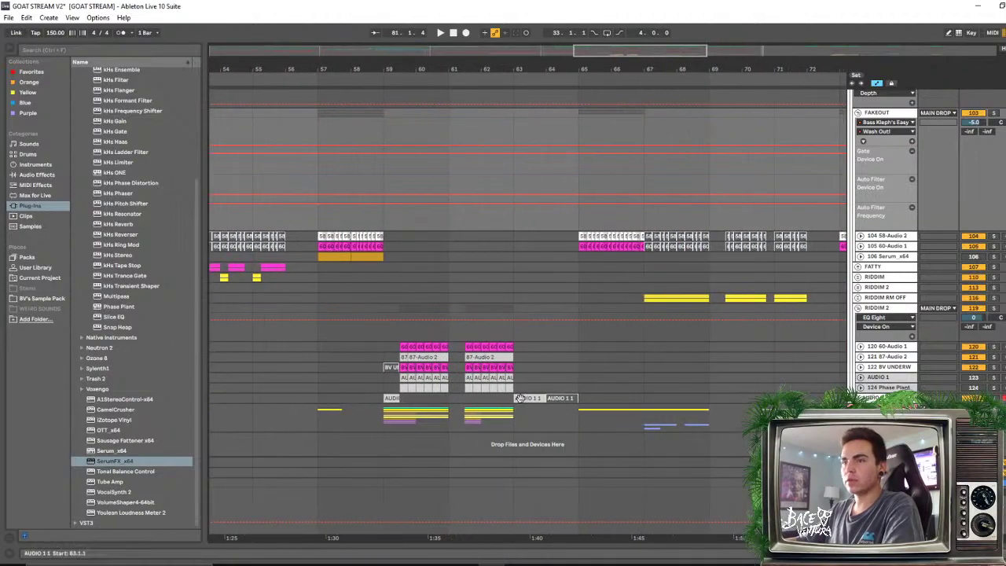
click(512, 288)
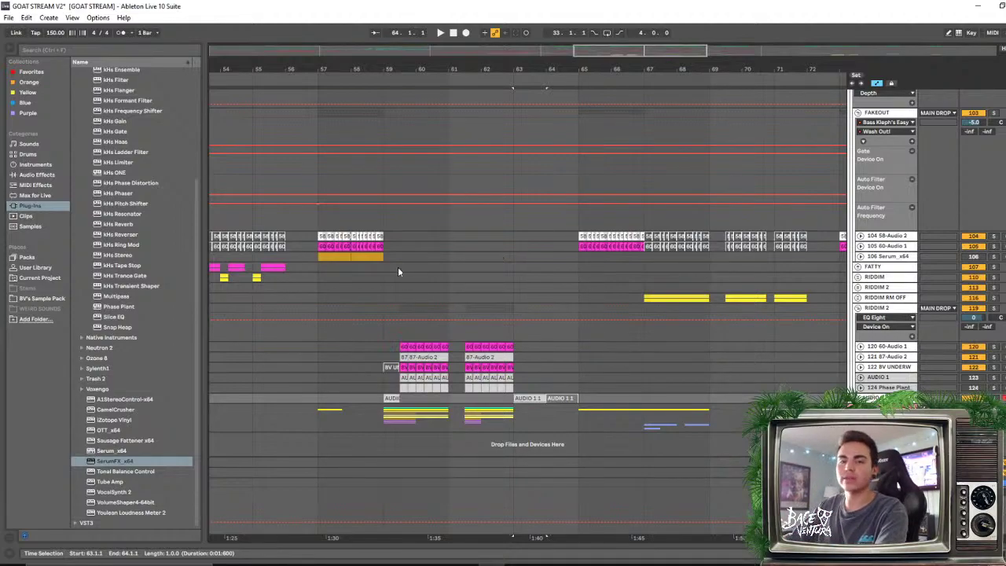
click(318, 216)
drag(333, 68, 492, 68)
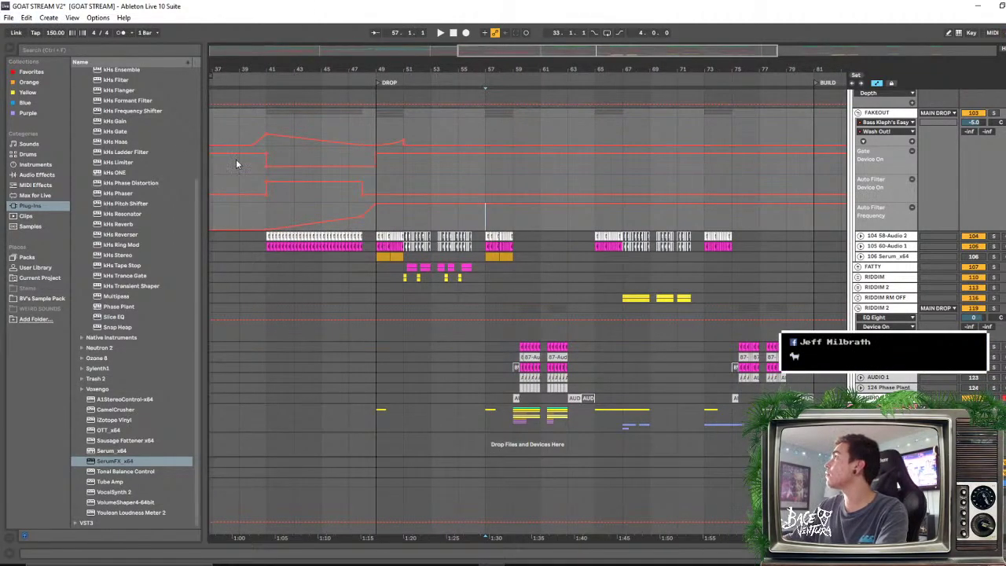
Solo the RIDDIM 2 group, play it from bar 59.3, and show the 87-Audio 2 track's devices during a replay
drag(529, 64, 520, 341)
click(511, 346)
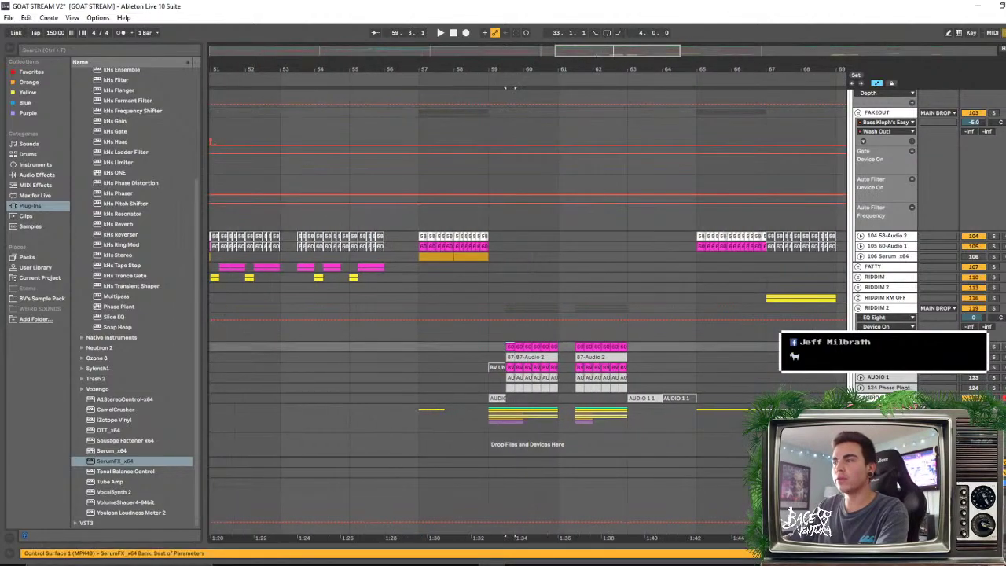
click(874, 309)
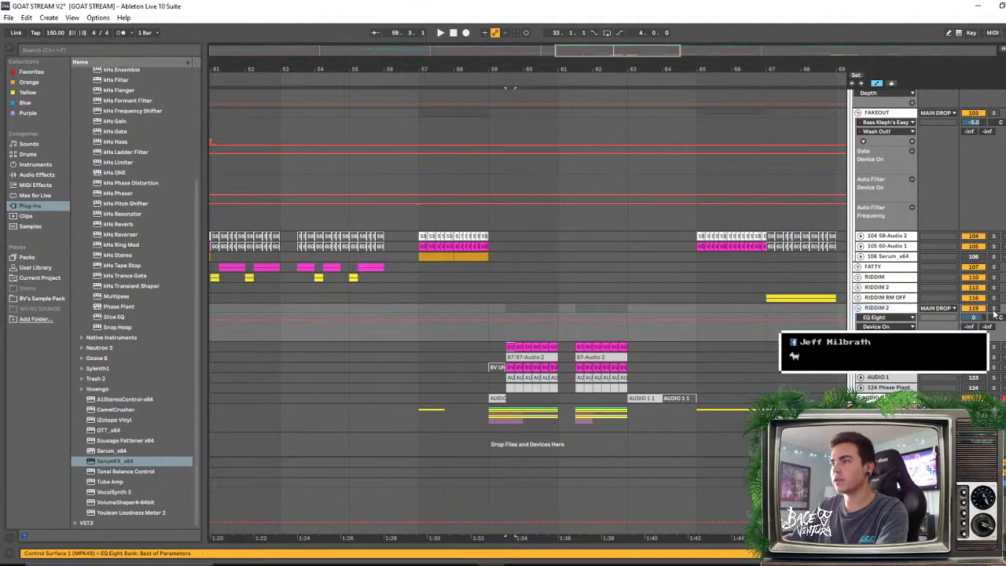
key(plus)
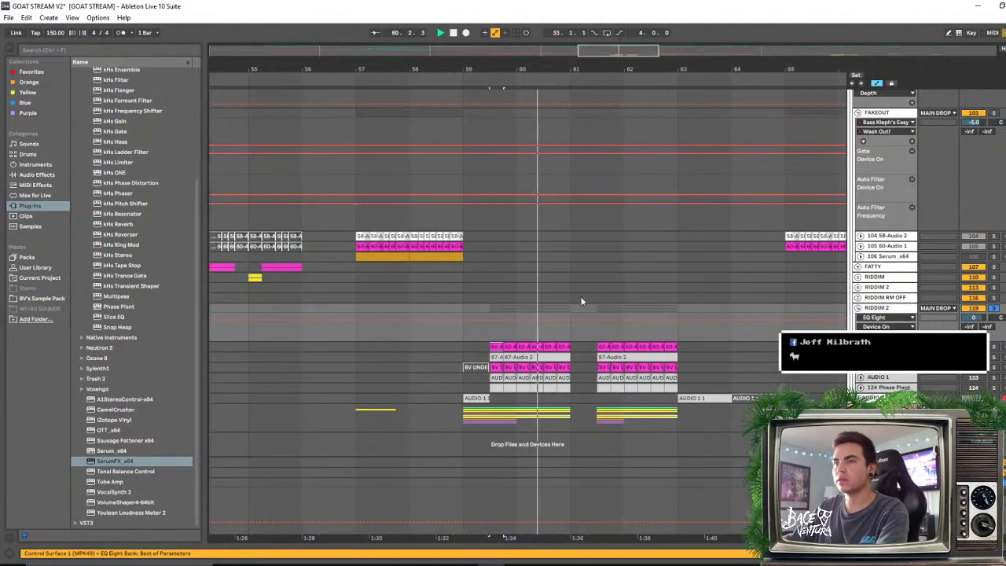
double_click(886, 357)
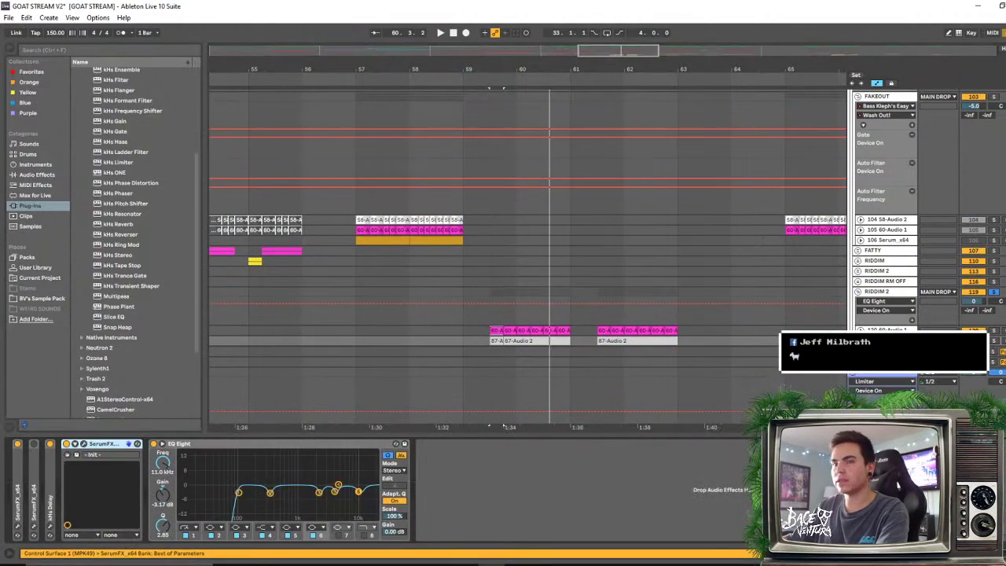
key(space)
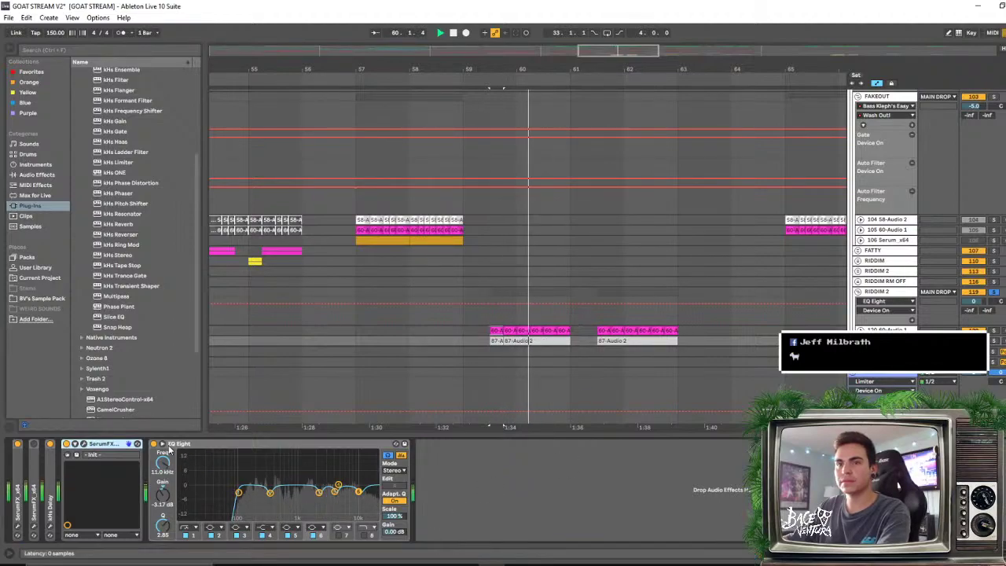
Compare 87-Audio 2 with its EQ Eight bypassed and enabled while replaying the soloed RIDDIM 2 group from bar 59.3
click(154, 444)
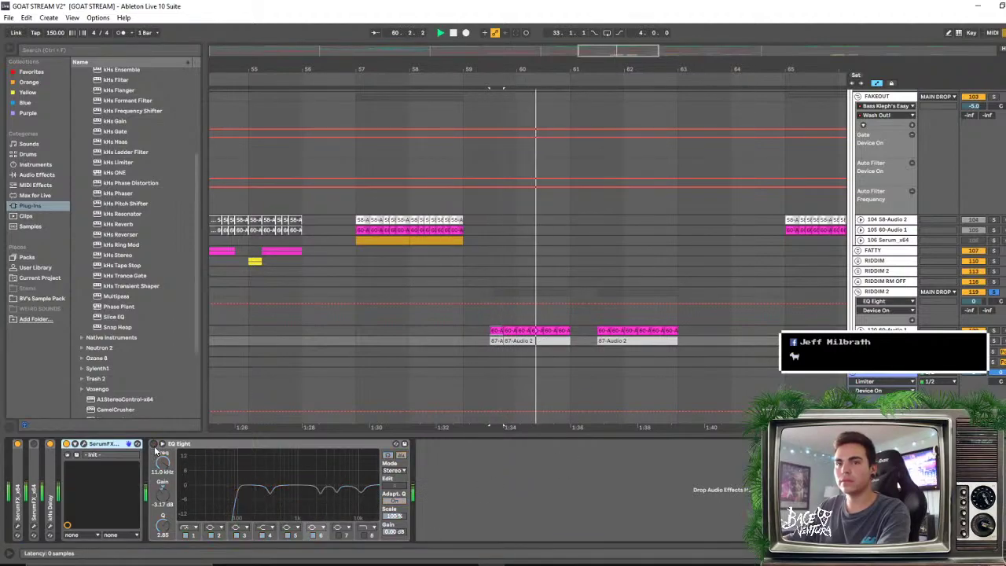
click(154, 444)
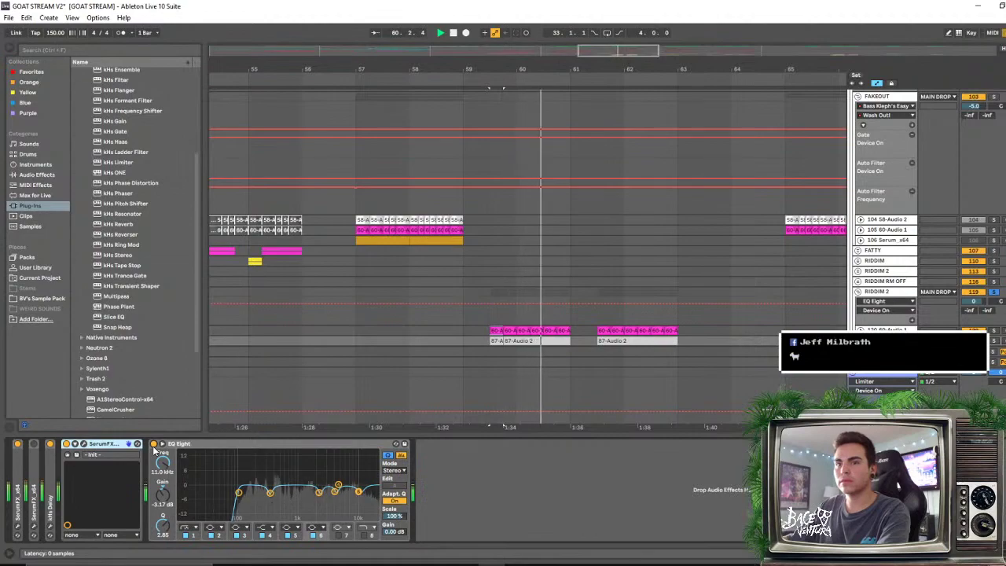
scroll(920, 309, down, 3)
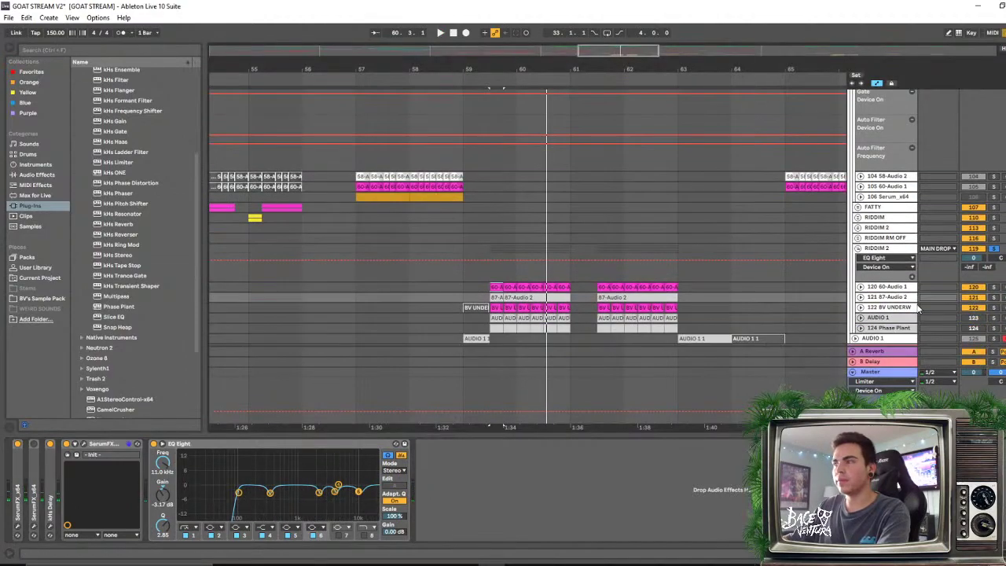
click(890, 297)
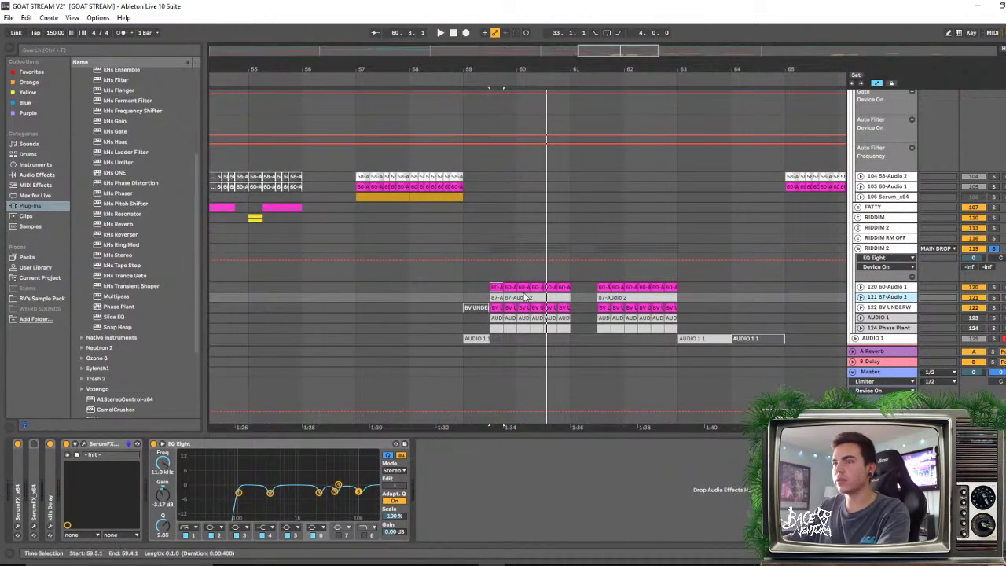
key(space)
click(153, 445)
key(space)
key(space)
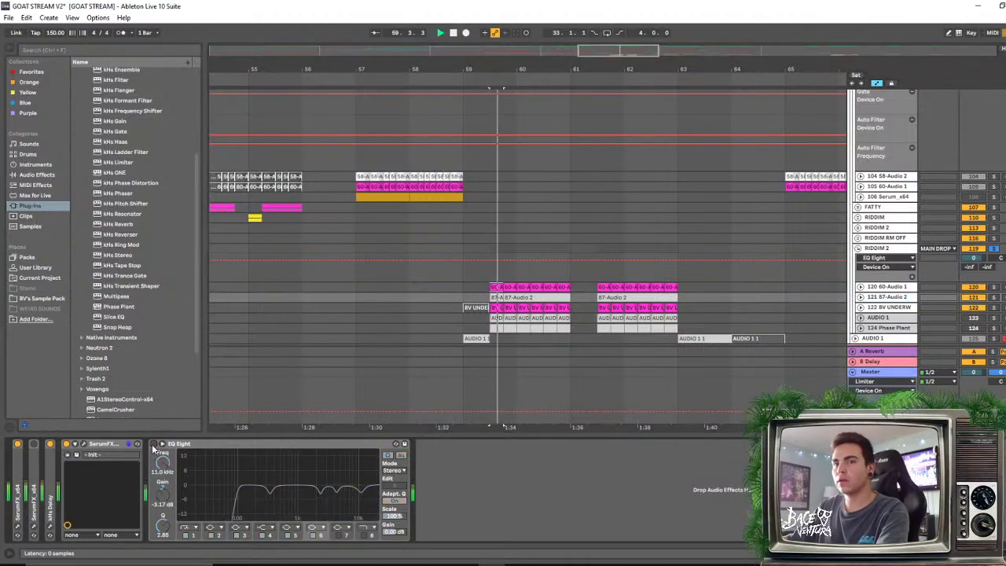
click(154, 445)
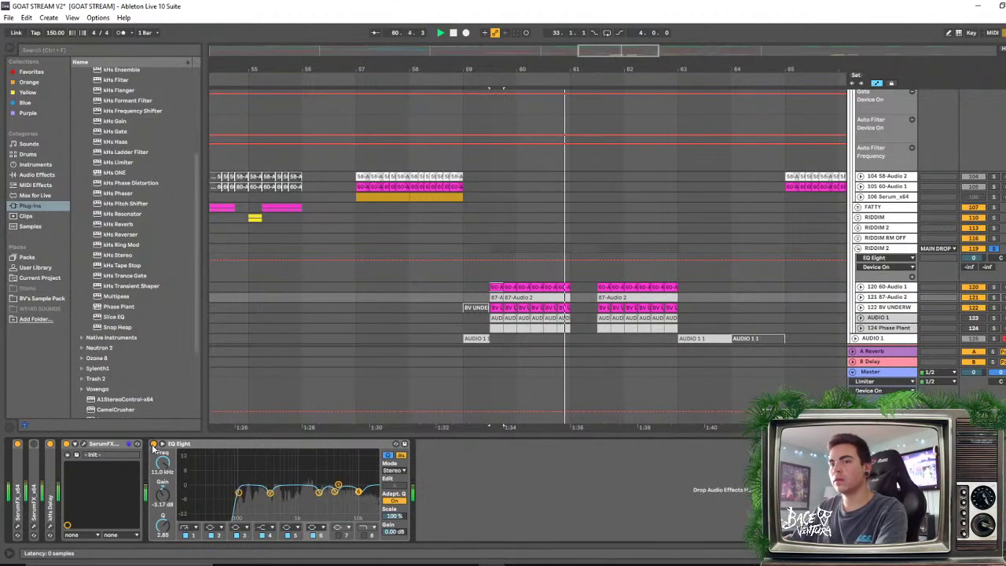
click(153, 445)
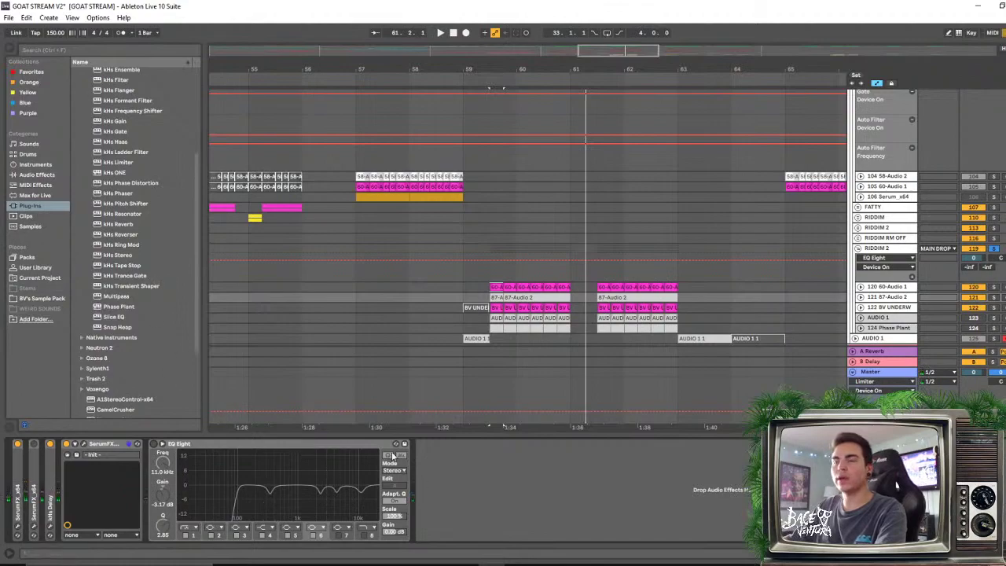
Adjust the low EQ frequency modulation and the Allpasses filter cutoff in 87-Audio 2's SerumFX, and unsolo the RIDDIM 2 group
click(84, 444)
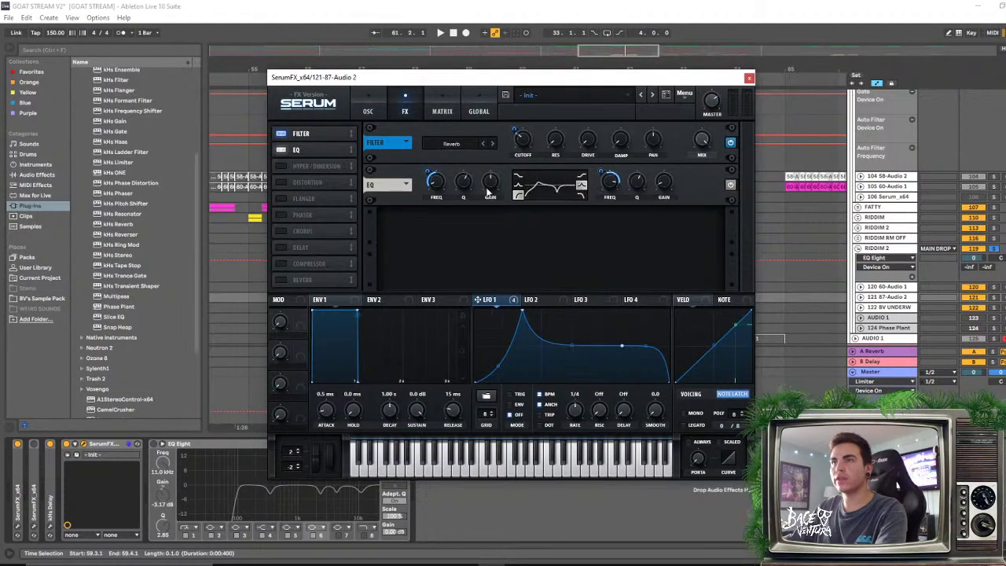
drag(430, 176, 438, 153)
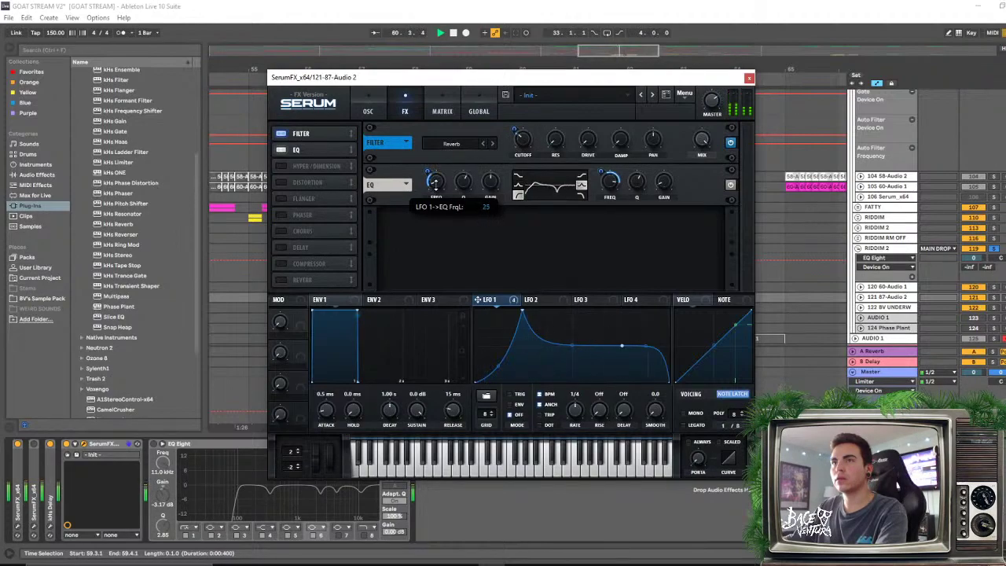
click(384, 118)
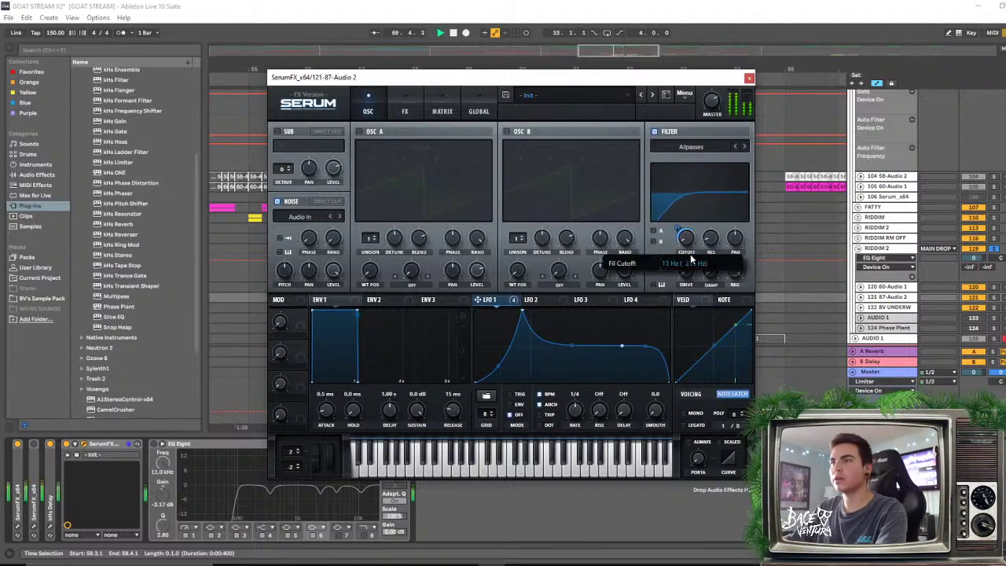
drag(697, 206, 696, 264)
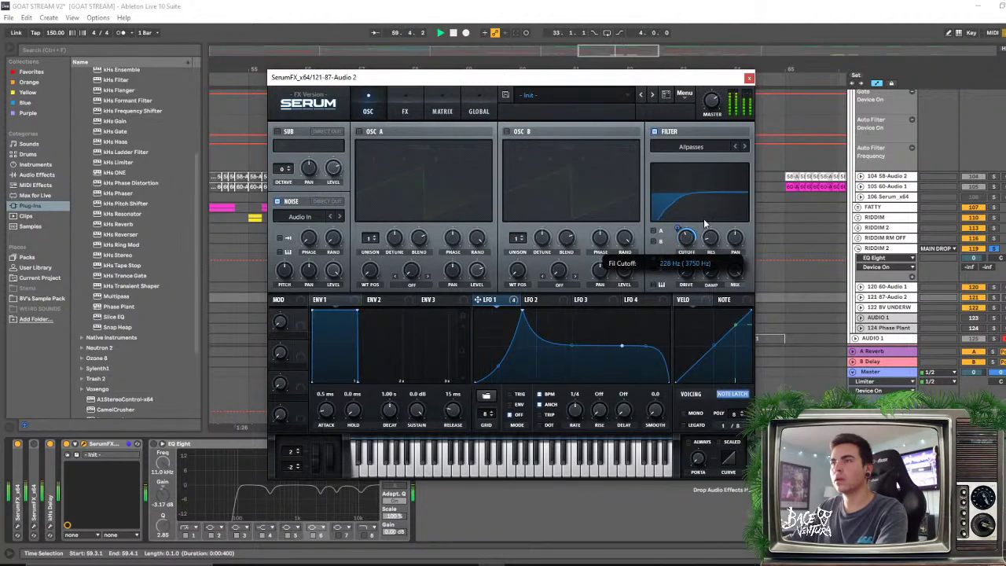
drag(705, 224, 700, 263)
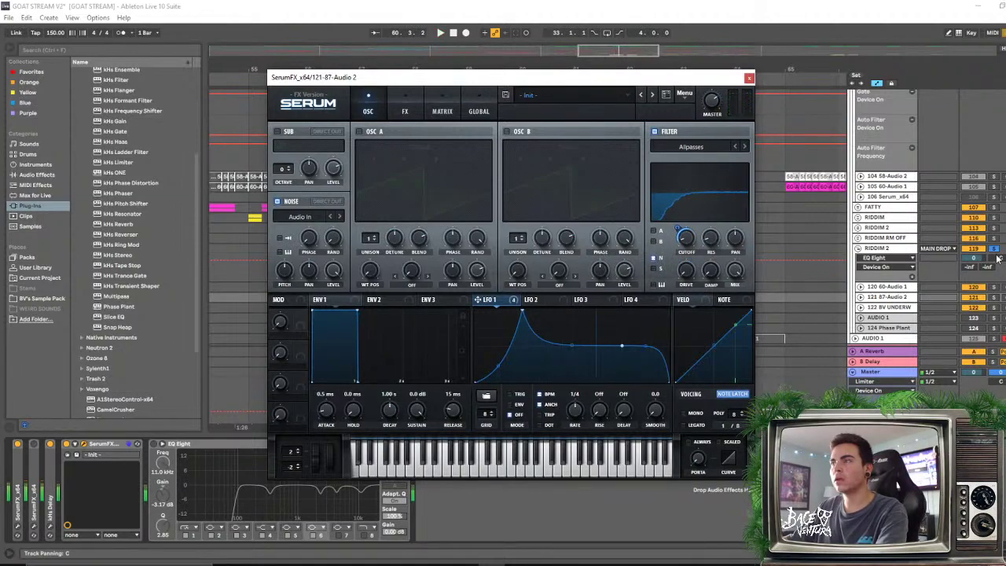
click(995, 249)
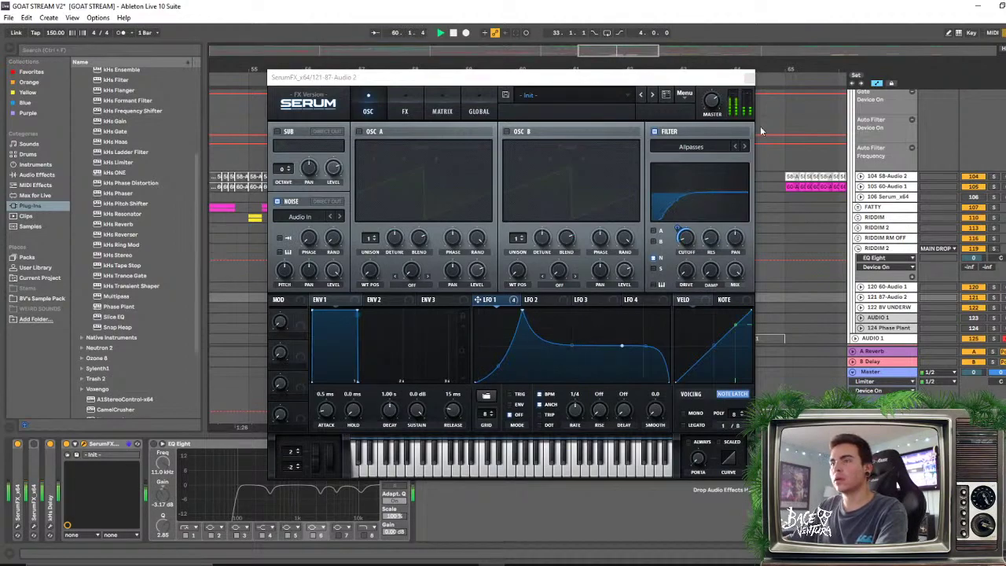
click(748, 78)
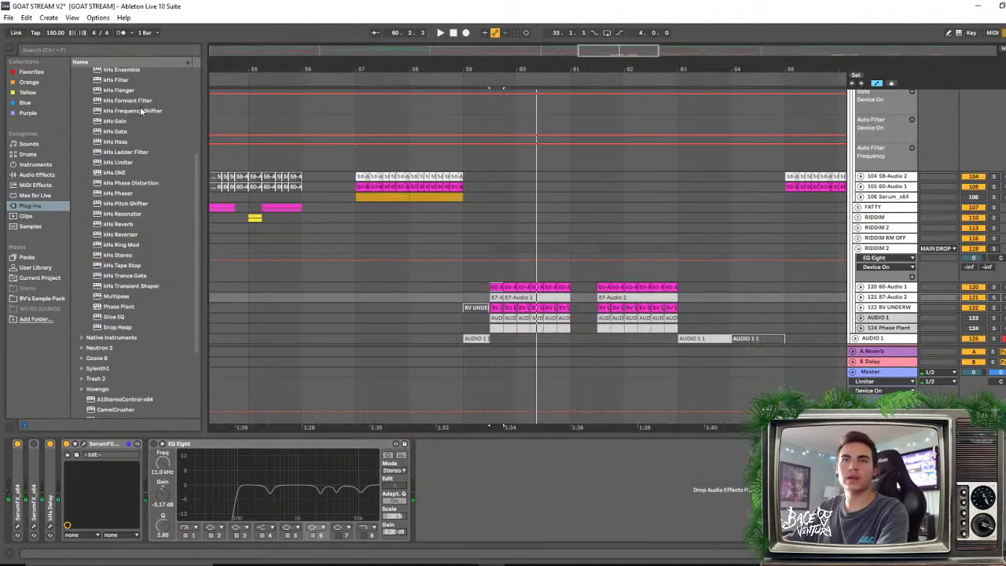
Replace the EQ Eight on 87-Audio 2 with a fresh default EQ Eight and play the full mix from bar 59.3
click(50, 174)
drag(113, 216, 367, 480)
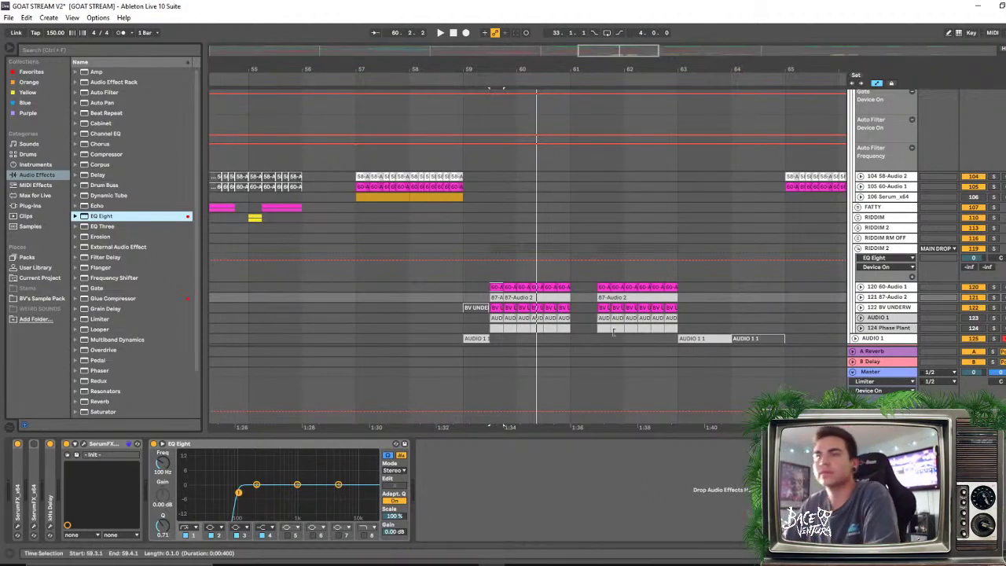
click(509, 207)
key(space)
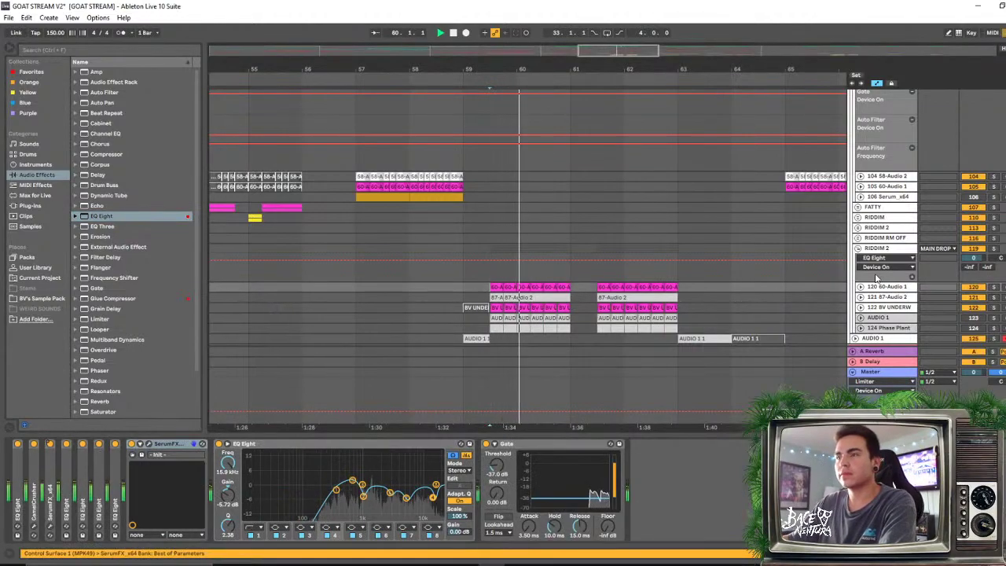
Solo the 87-Audio 2 track and expand its new EQ Eight into the enlarged frequency display
scroll(707, 287, down, 2)
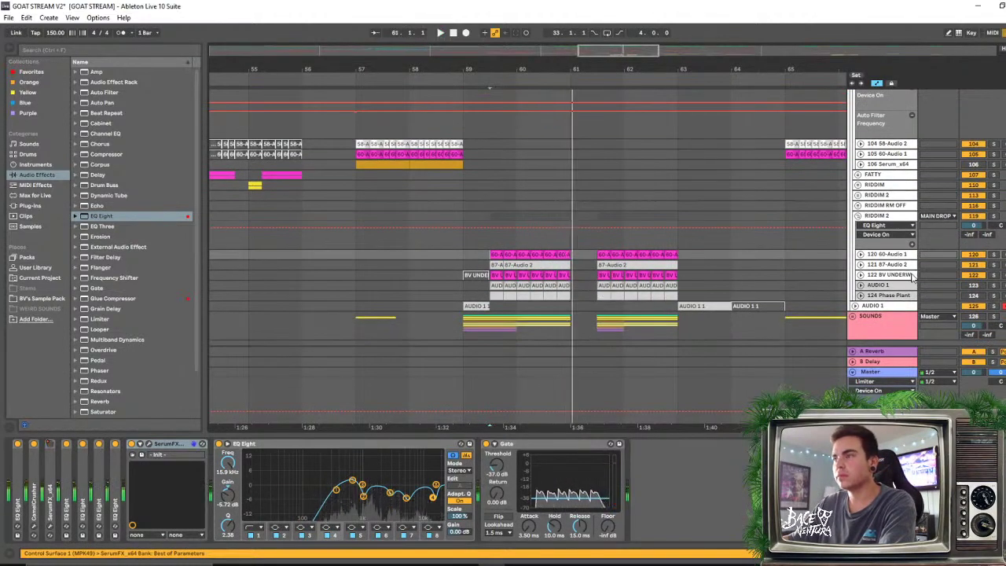
click(904, 275)
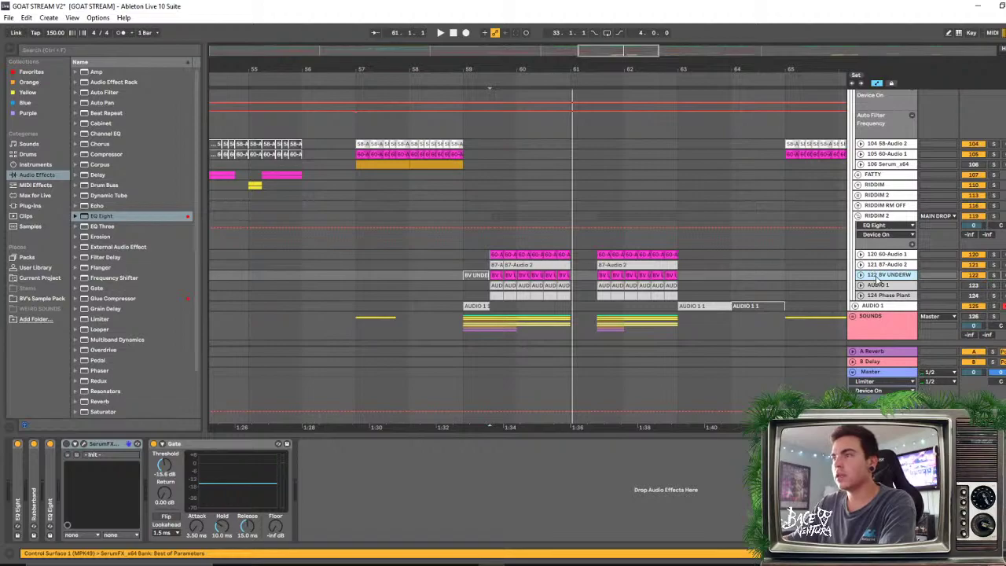
click(911, 265)
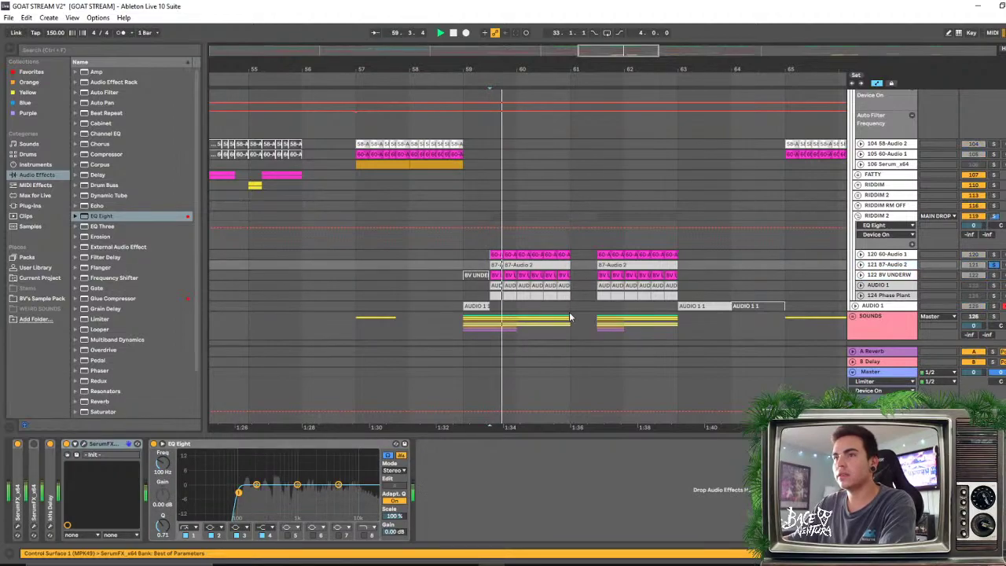
click(402, 455)
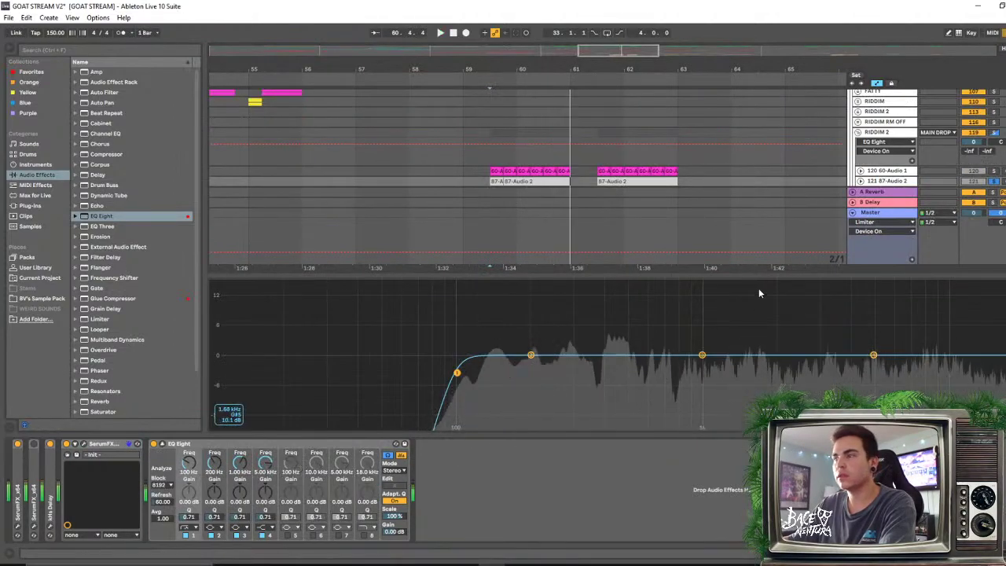
drag(751, 277, 742, 180)
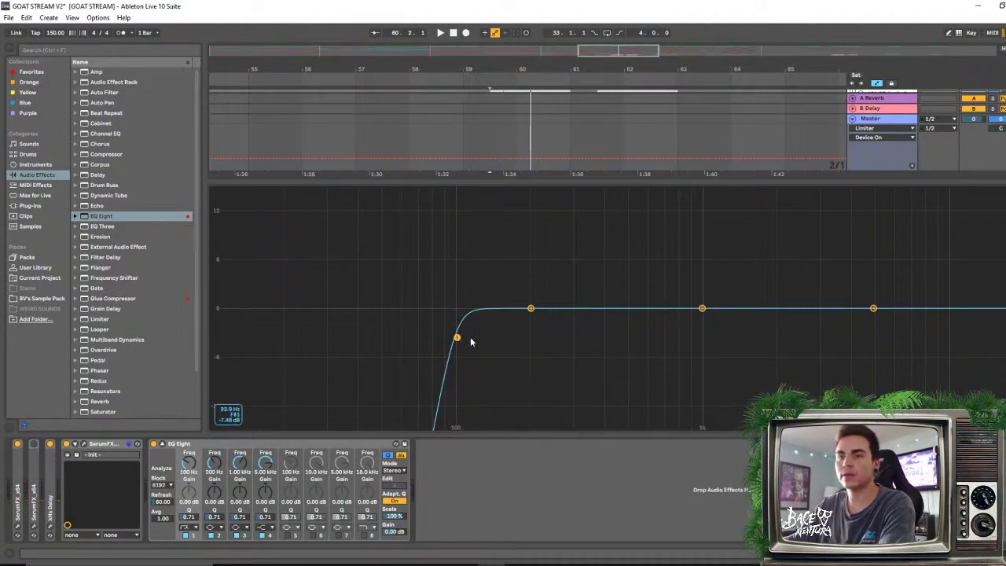
Cut 2.88 dB at 4.62 kHz with Q 7.45 on EQ band 2 and move band 4 to about 15.6 kHz at -0.41 dB
drag(531, 311, 531, 304)
drag(527, 239, 864, 333)
key(space)
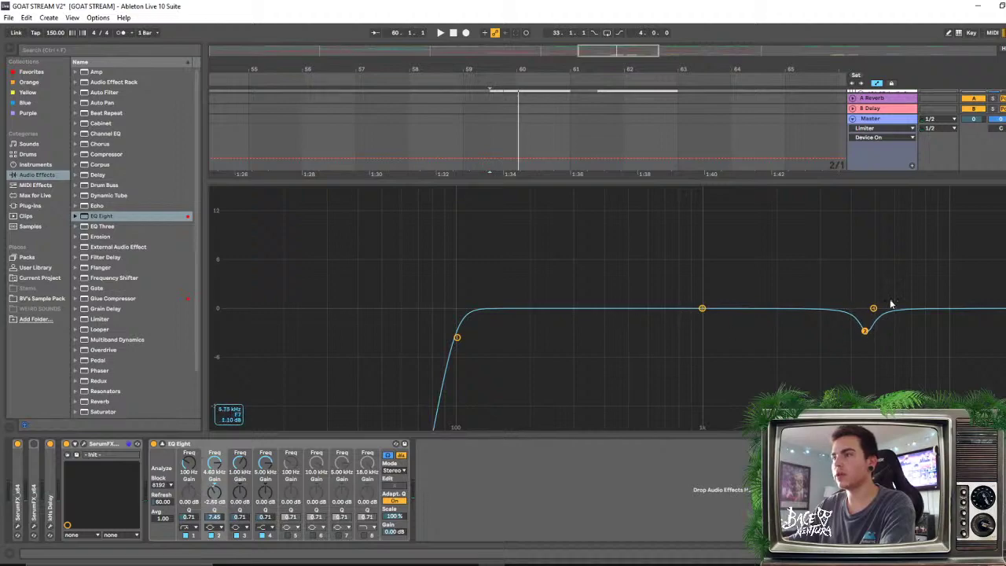
drag(876, 310, 958, 313)
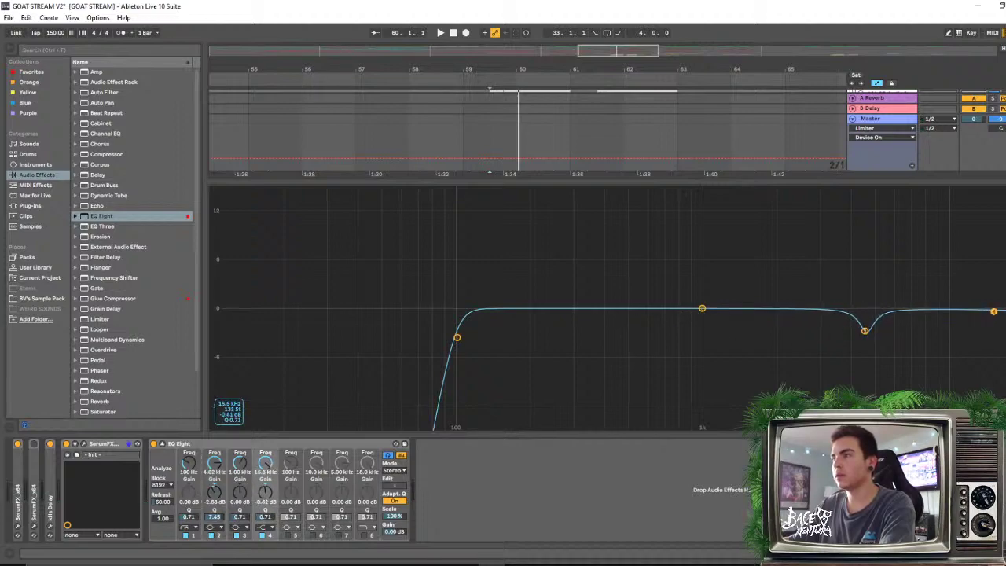
Set EQ band 3 to a 0.89 dB cut at 1.19 kHz with Q 4.55, checking it in playback
mouse_move(695, 309)
mouse_down()
mouse_move(703, 304)
mouse_move(645, 231)
mouse_move(542, 236)
mouse_move(556, 225)
mouse_move(509, 220)
mouse_move(534, 229)
mouse_move(681, 220)
mouse_move(527, 215)
mouse_move(732, 216)
mouse_move(532, 215)
mouse_move(718, 213)
mouse_move(711, 317)
mouse_up()
key(space)
key(space)
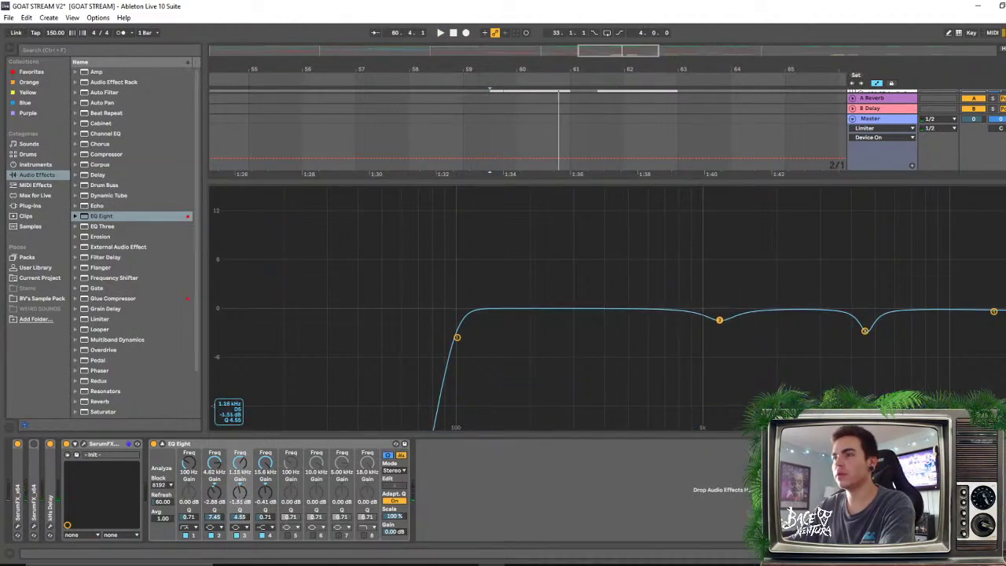
drag(721, 325, 718, 319)
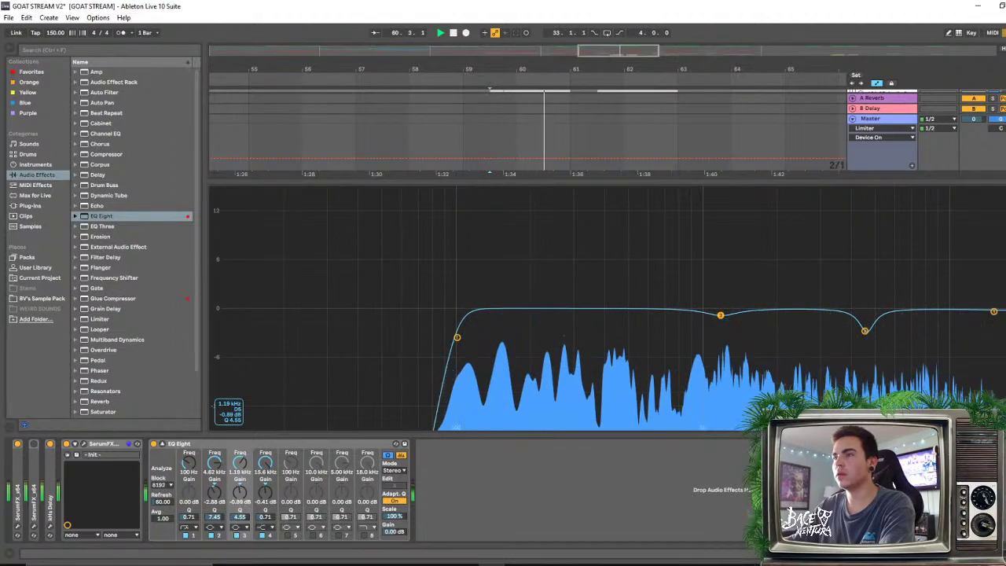
key(space)
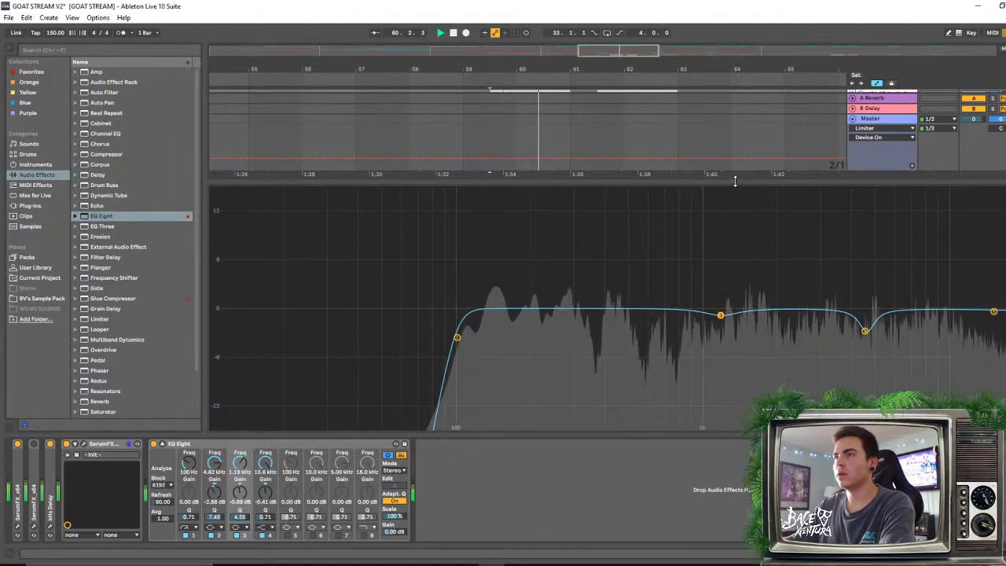
Collapse the enlarged EQ display and play the whole RIDDIM 2 group soloed instead of just 87-Audio 2
drag(734, 180, 727, 342)
key(space)
key(space)
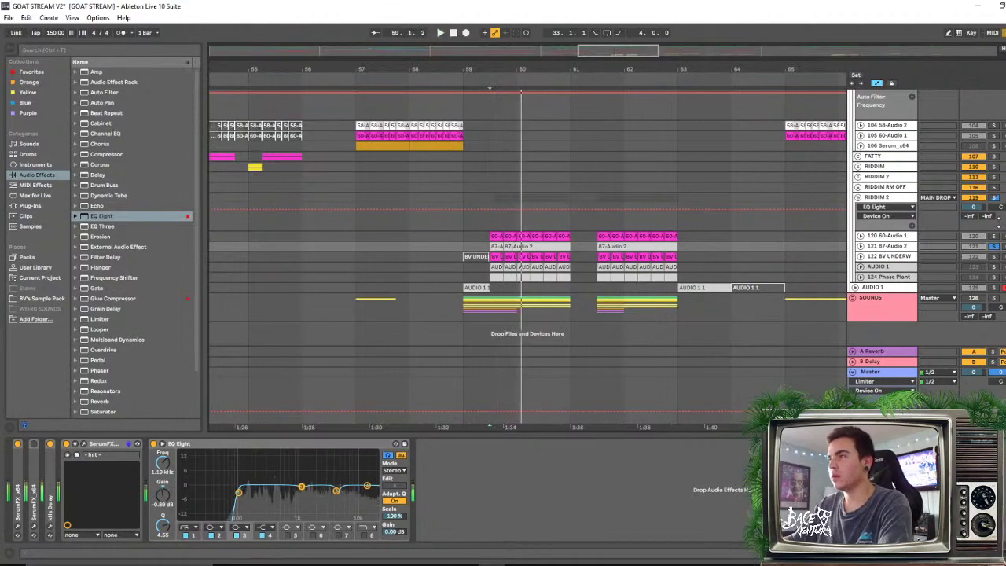
key(space)
click(995, 188)
key(space)
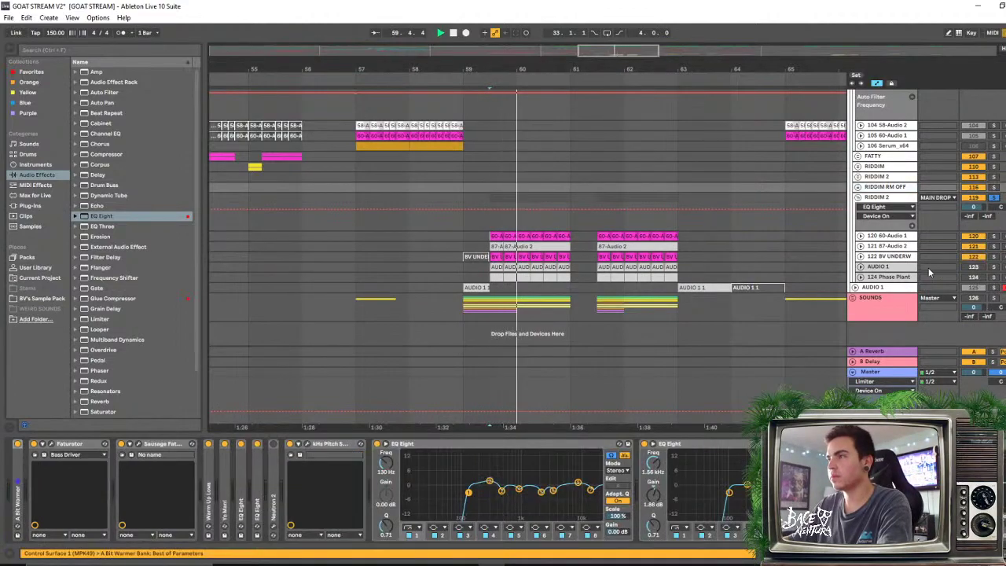
Unfold the 122 BV UNDERWORLD track and unsolo the RIDDIM 2 group after another replay
click(860, 257)
key(space)
key(space)
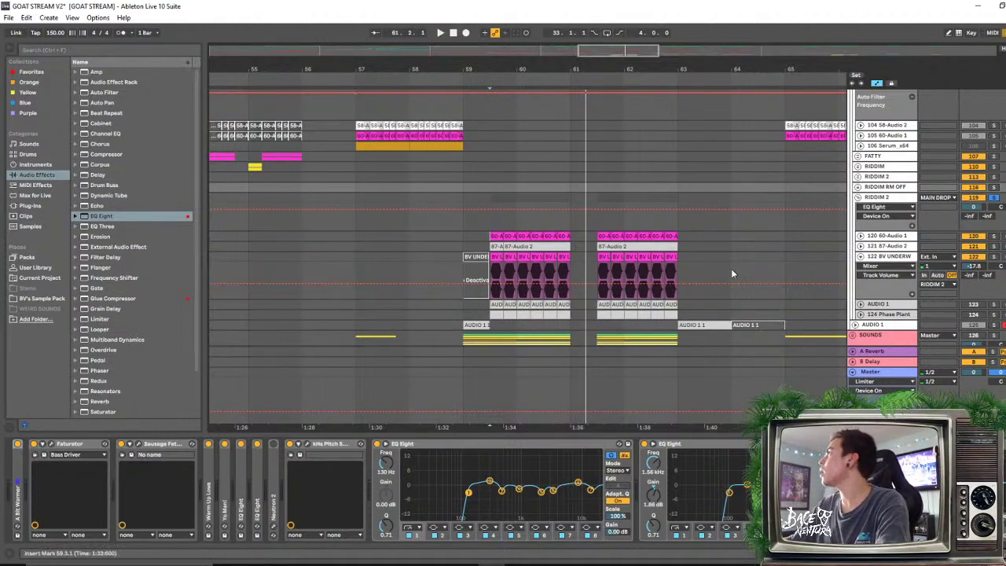
click(991, 196)
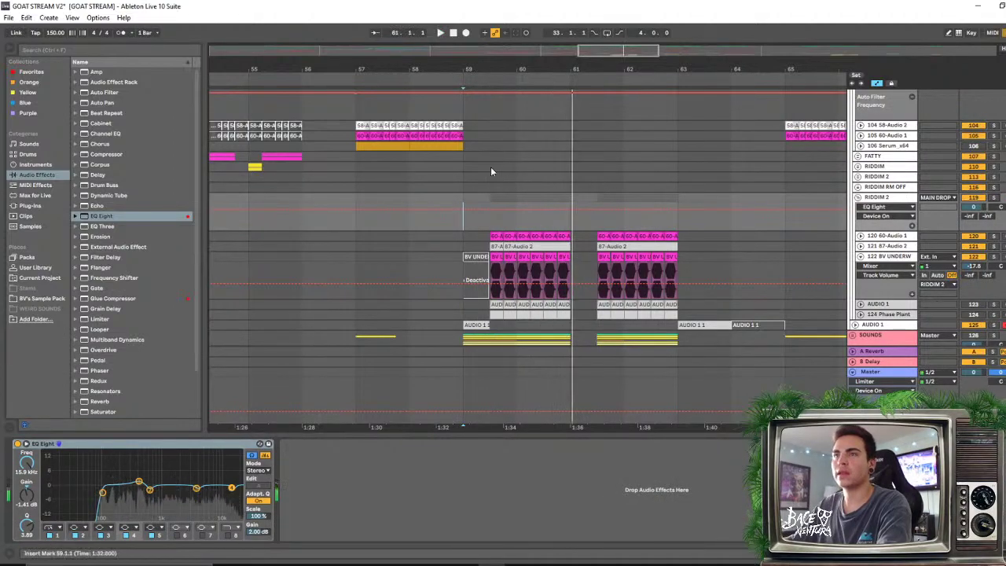
Play the full mix from bar 55 through the fakeout into the RIDDIM 2 section
scroll(499, 146, left, 3)
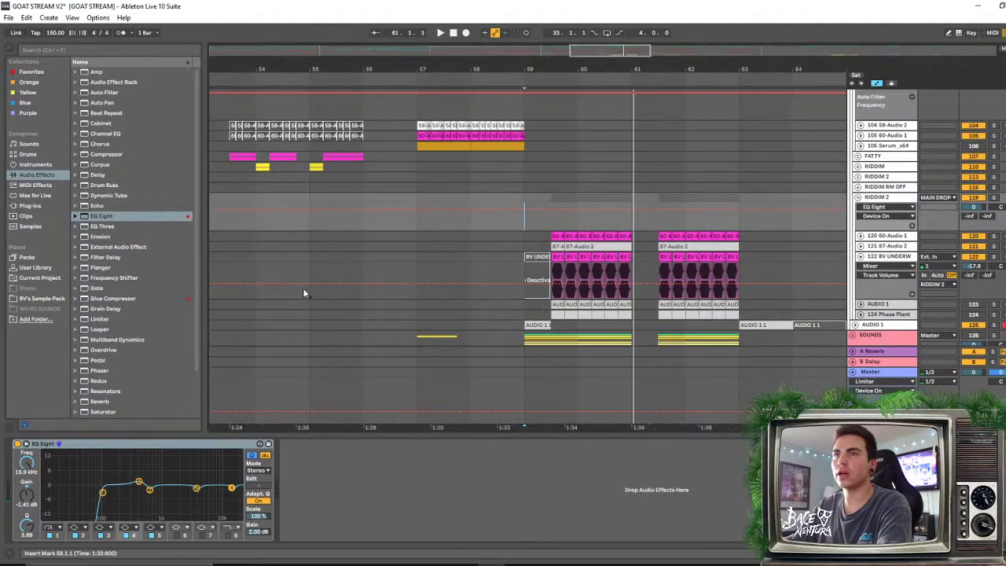
click(302, 257)
key(space)
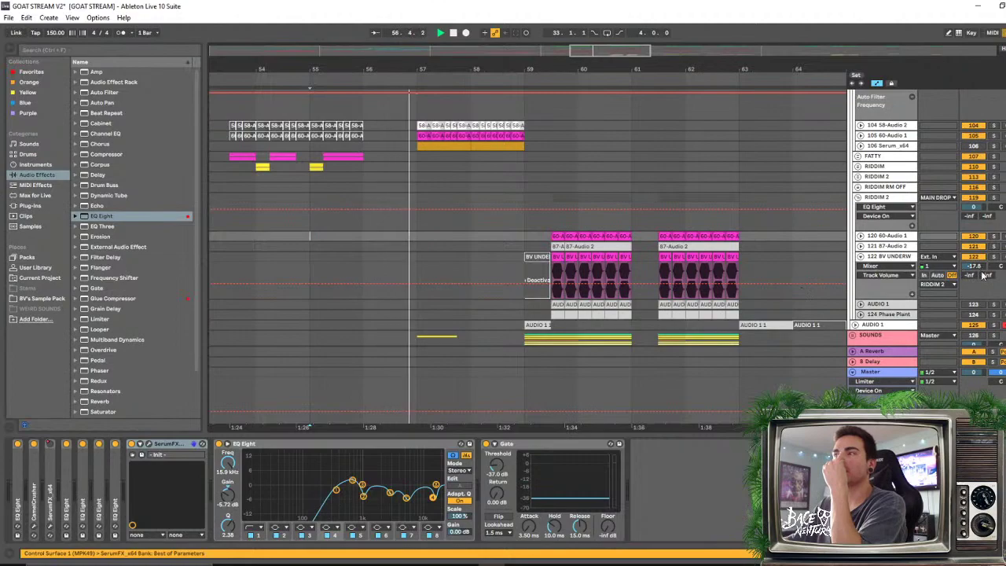
scroll(969, 223, up, 5)
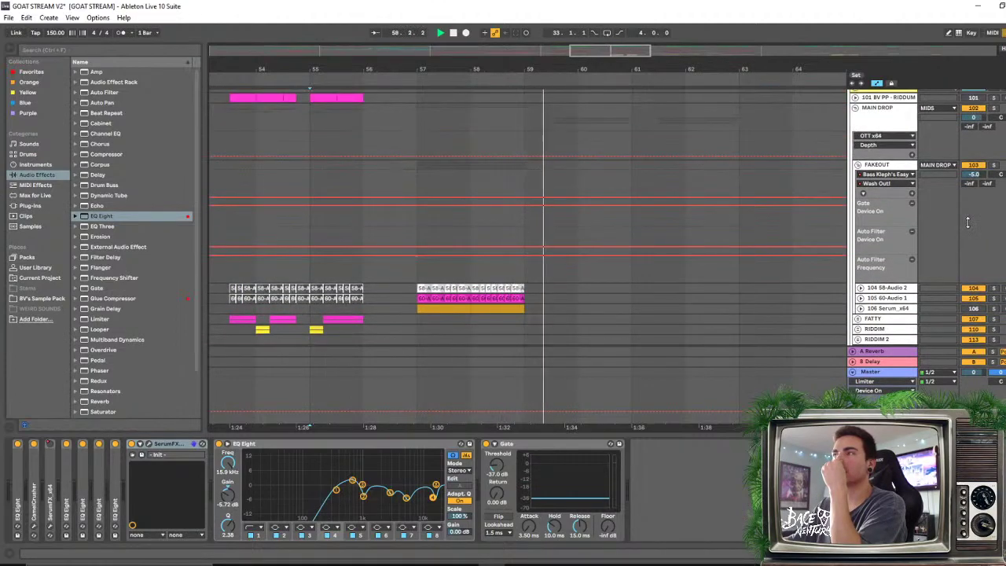
scroll(968, 228, down, 5)
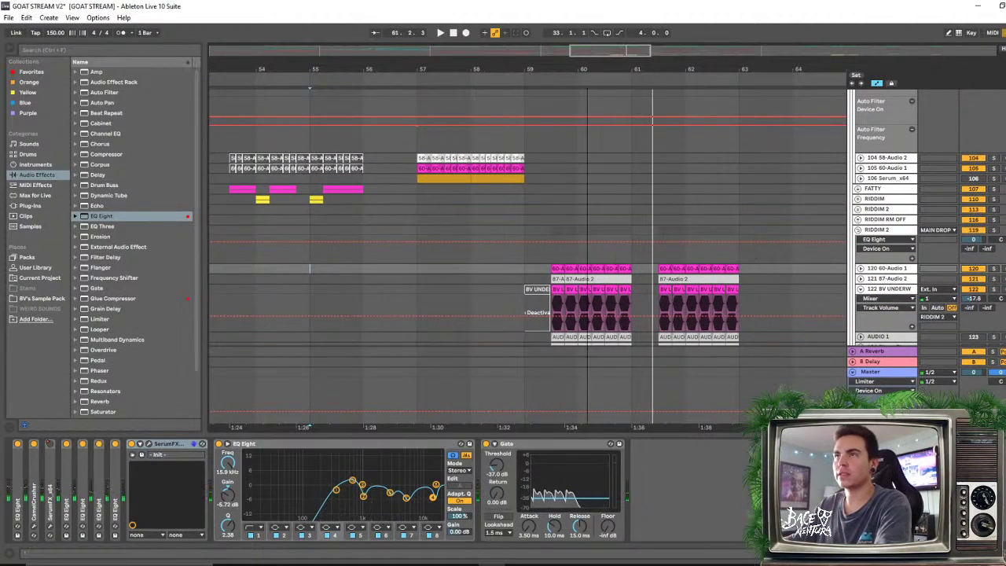
Zoom in on the first RIDDIM 2 section and play it from bar 59 on the BV UNDERWORLD track
drag(587, 68, 587, 110)
click(442, 305)
key(space)
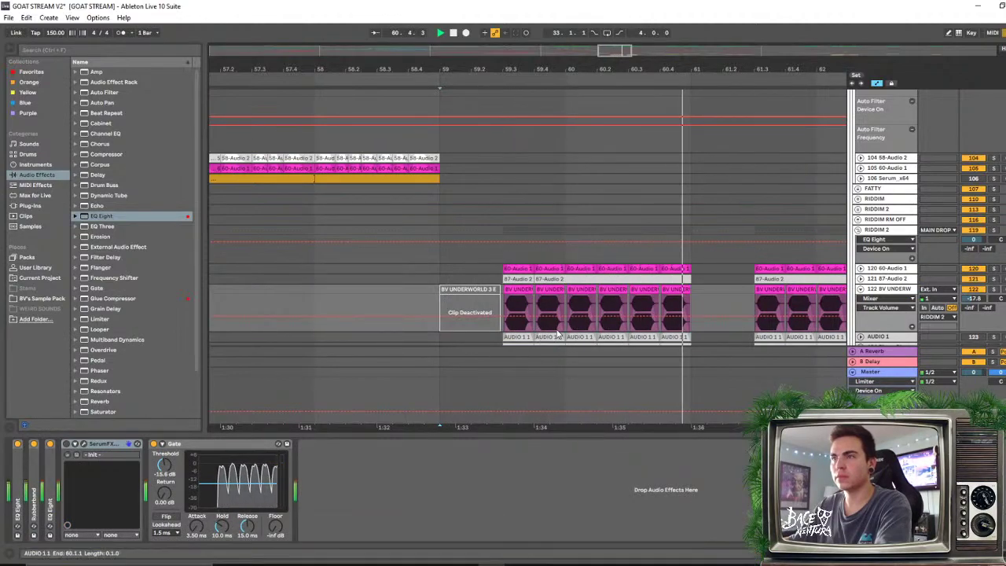
Play the first RIDDIM 2 section from 59.3, auditioning BV UNDERWORLD soloed and 87-Audio 2 soloed
click(525, 288)
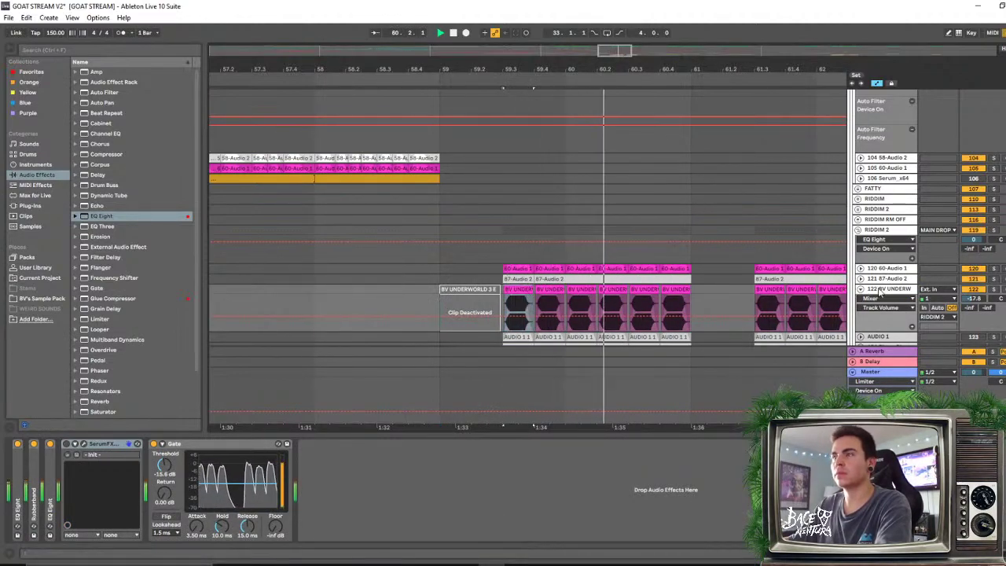
key(space)
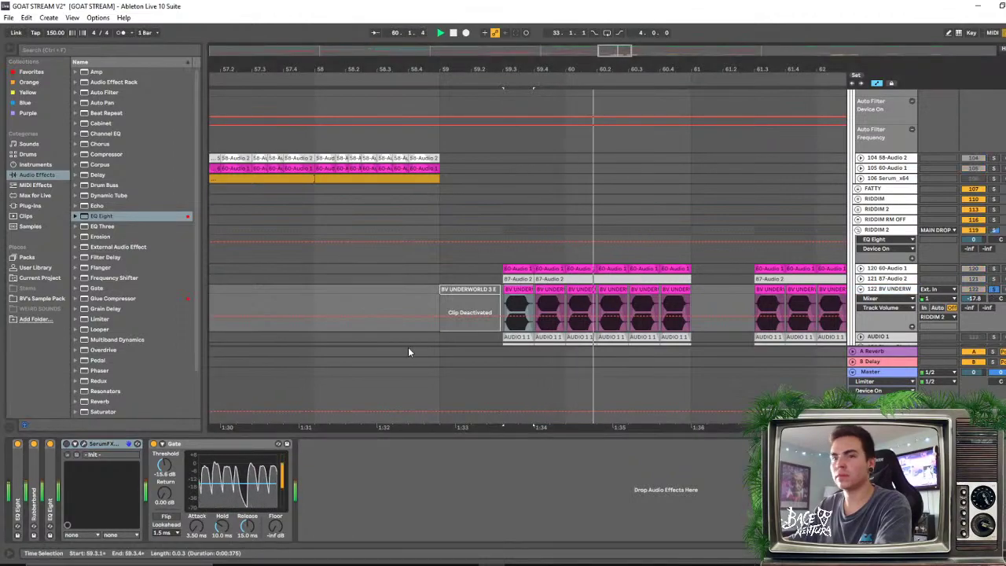
click(887, 279)
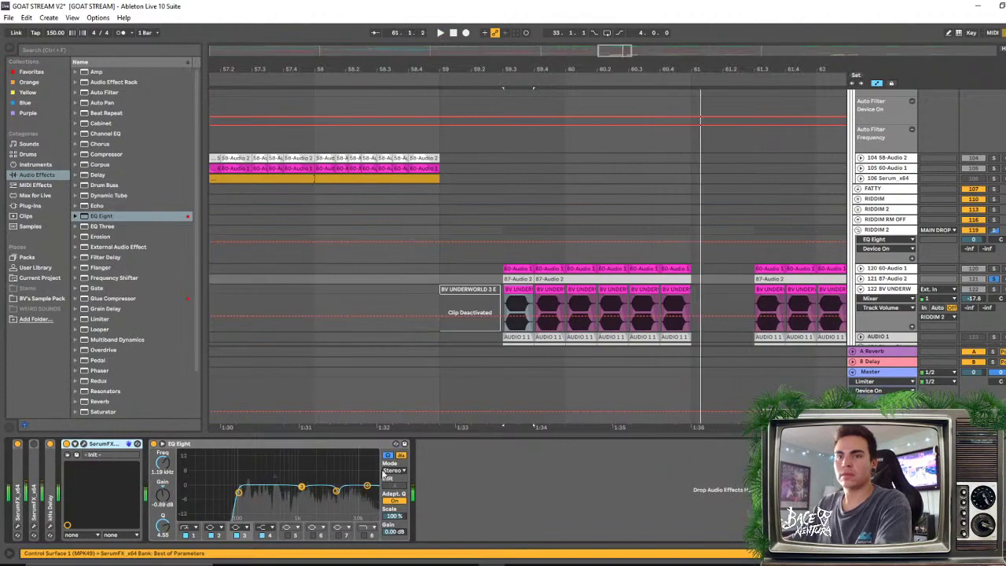
key(space)
key(space)
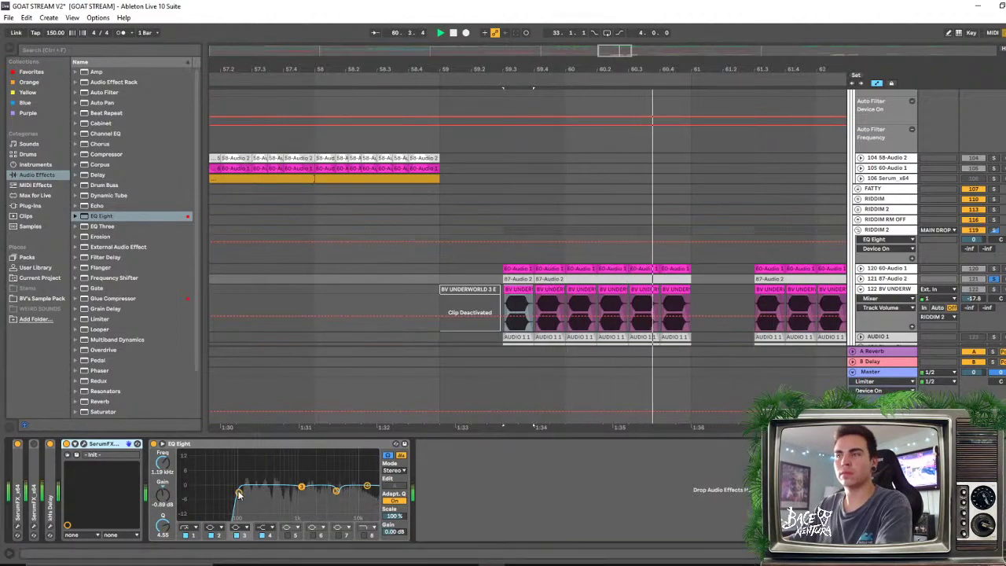
key(space)
key(space)
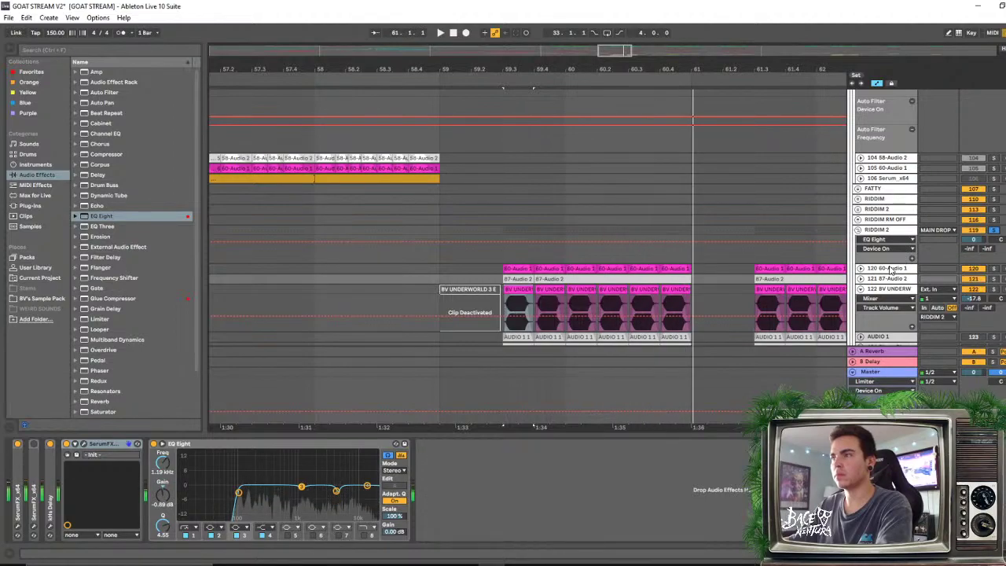
Unfold the 120 60-Audio 1 and 121 87-Audio 2 tracks in the RIDDIM 2 group
click(888, 269)
click(888, 280)
click(860, 268)
scroll(868, 236, down, 3)
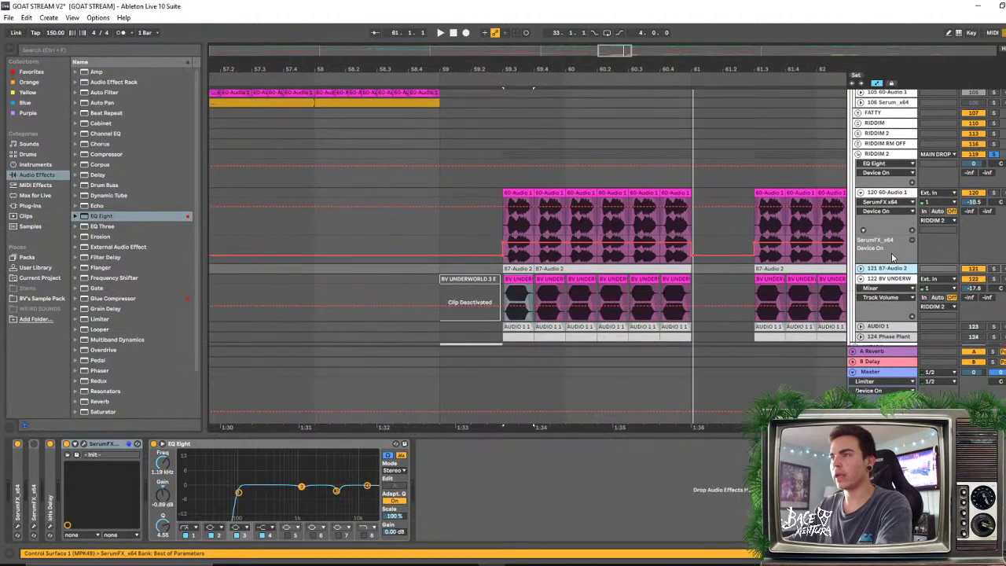
click(860, 215)
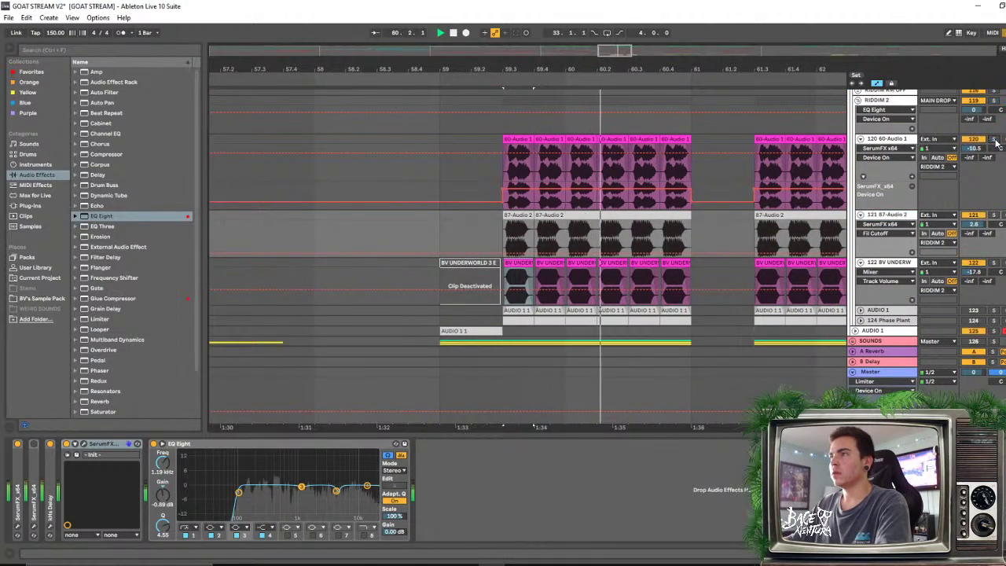
Solo 60-Audio 1 alongside 87-Audio 2 and set the 60-Audio 1 track volume to -5.2 dB during playback
click(994, 139)
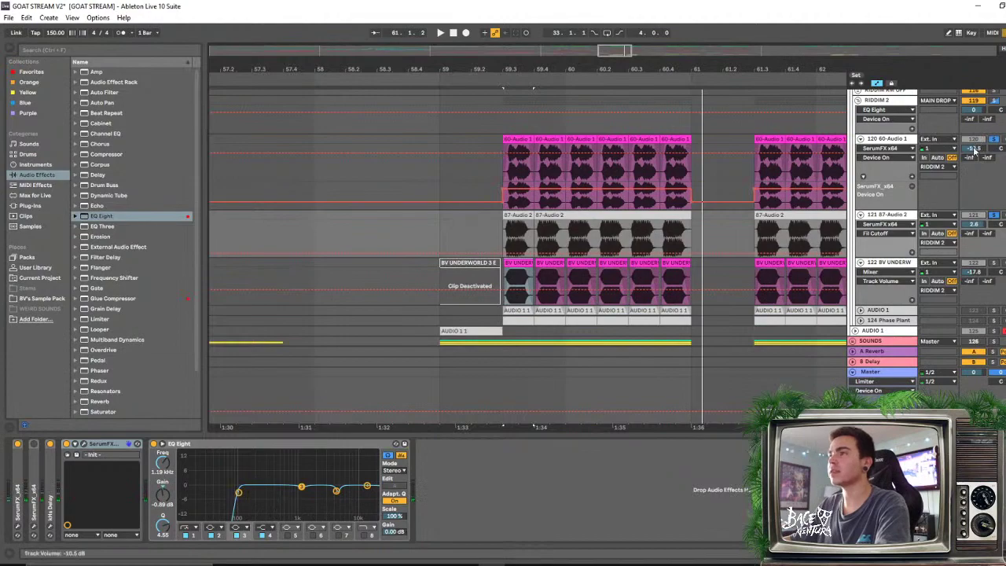
drag(974, 149, 973, 125)
key(space)
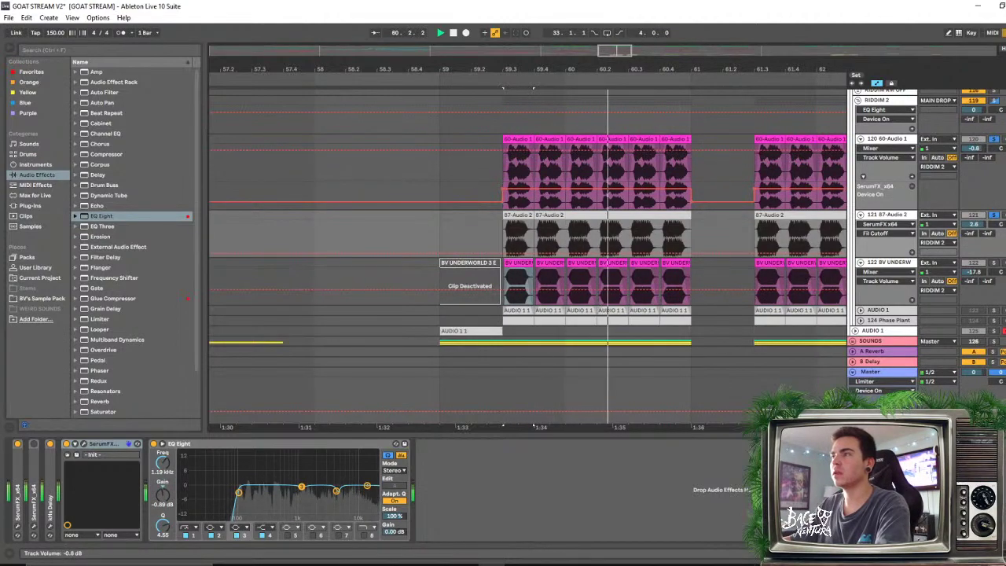
drag(973, 148, 973, 162)
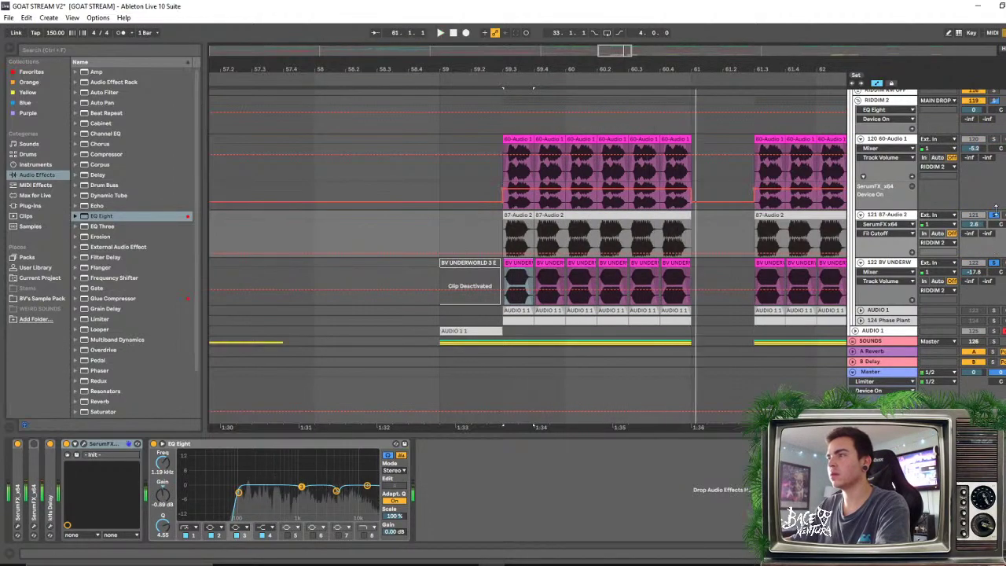
Unsolo 87-Audio 2 and replay the section with 60-Audio 1 and BV UNDERWORLD soloed
click(995, 217)
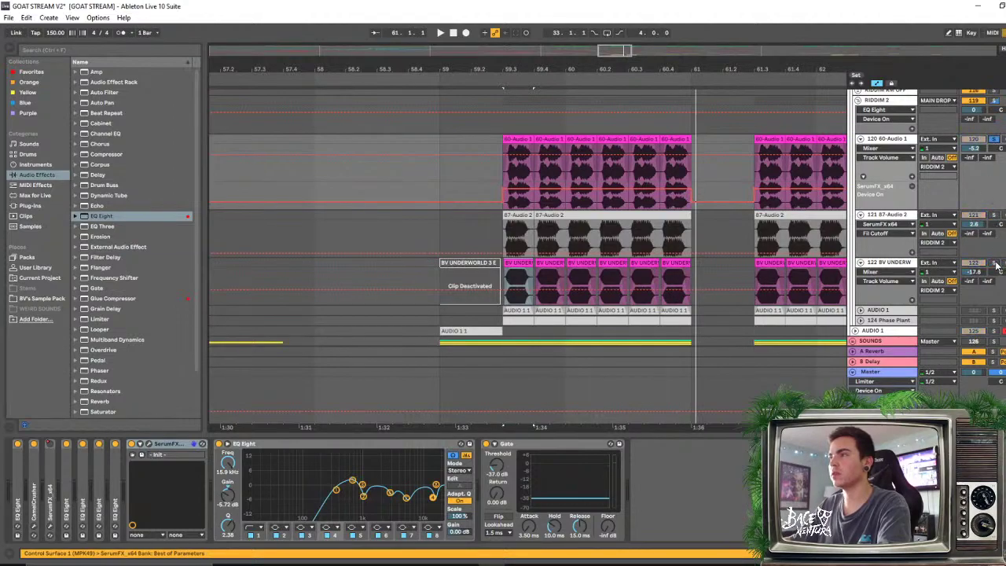
key(space)
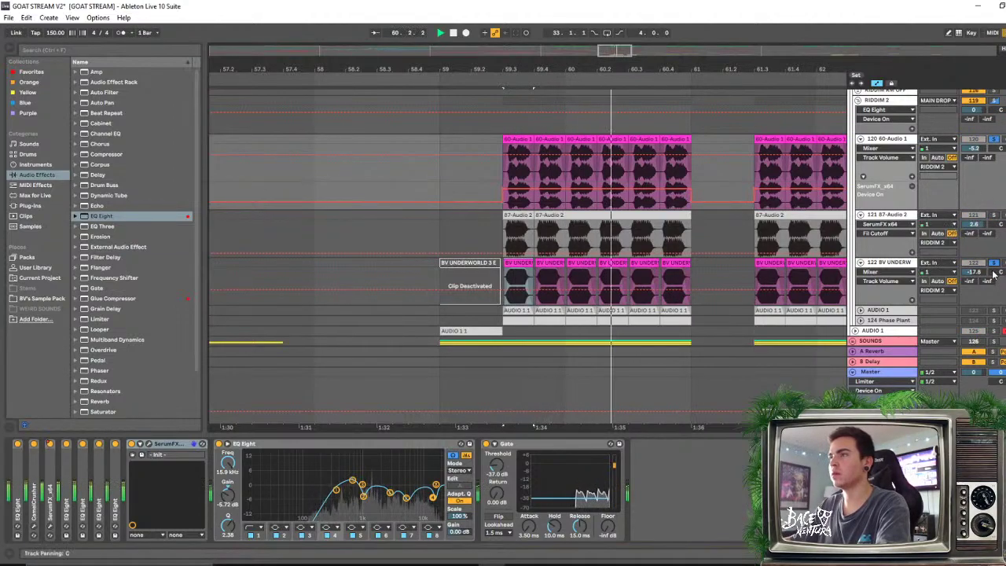
Play back the soloed RIDDIM 2 clips from bar 59.3 several times to judge the layered bass sounds
key(space)
key(space)
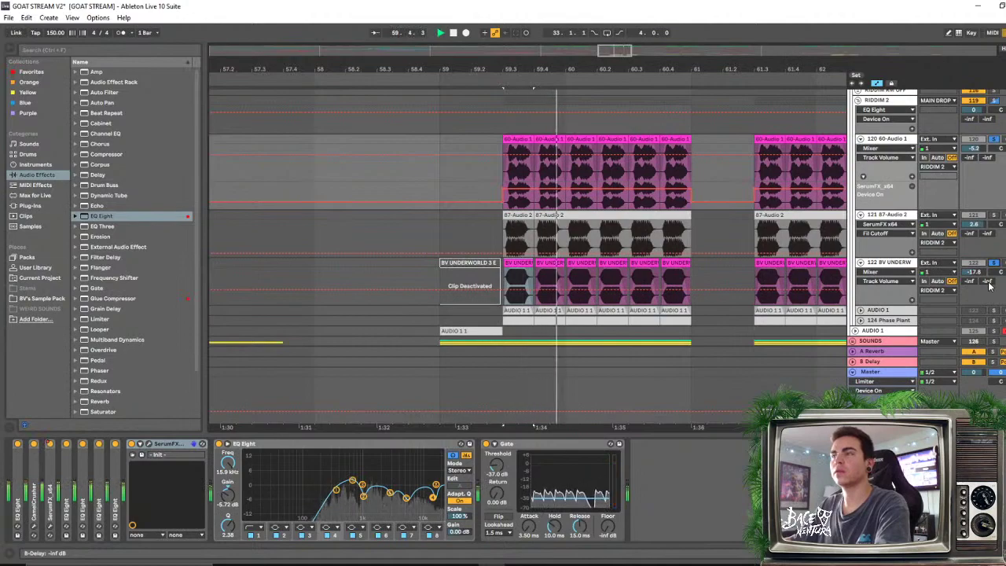
key(space)
key(space)
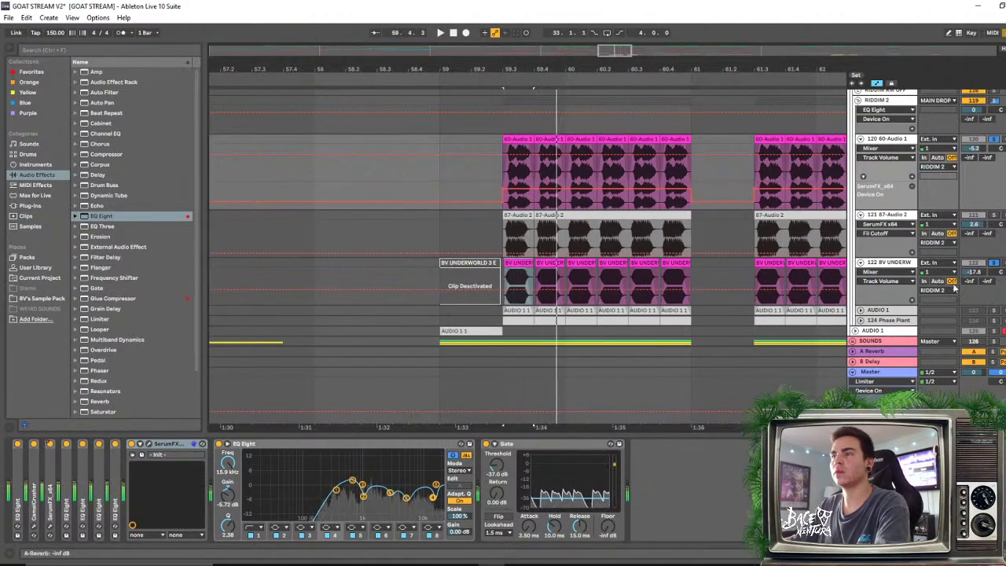
key(space)
Add the kHs Transient Shaper plug-in to the BV UNDERWORLD track between SerumFX and the Gate
click(890, 265)
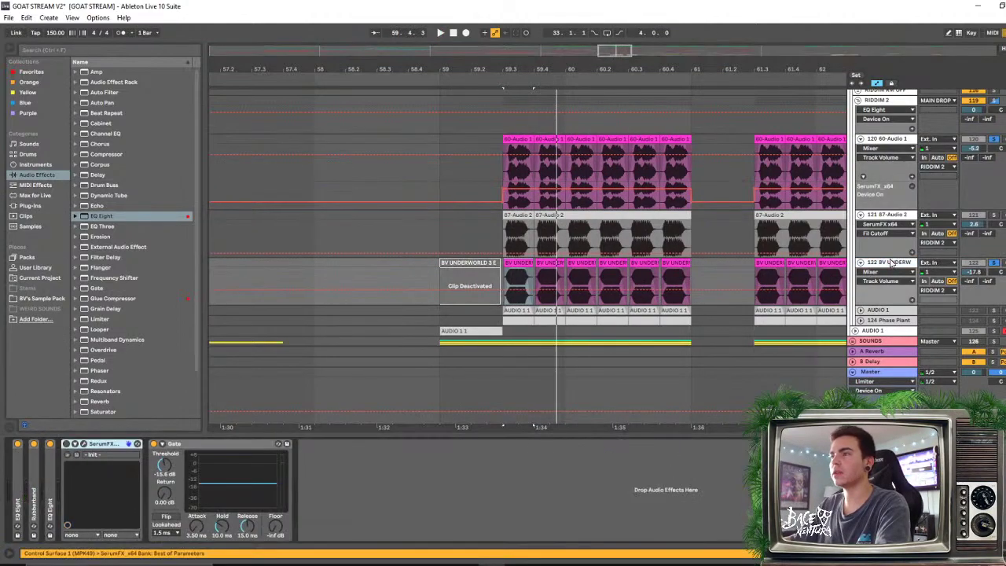
click(897, 223)
click(912, 271)
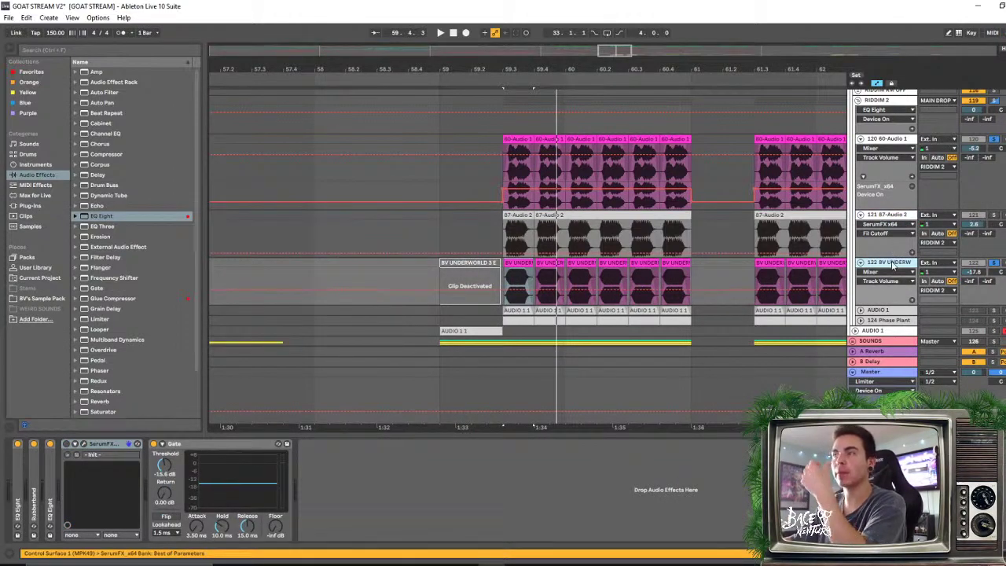
click(535, 356)
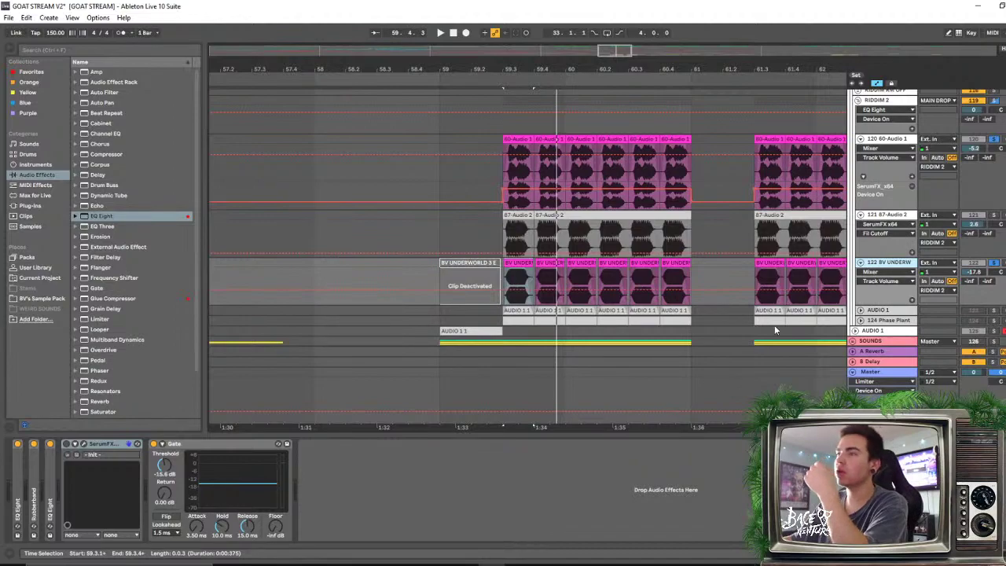
click(32, 205)
click(114, 288)
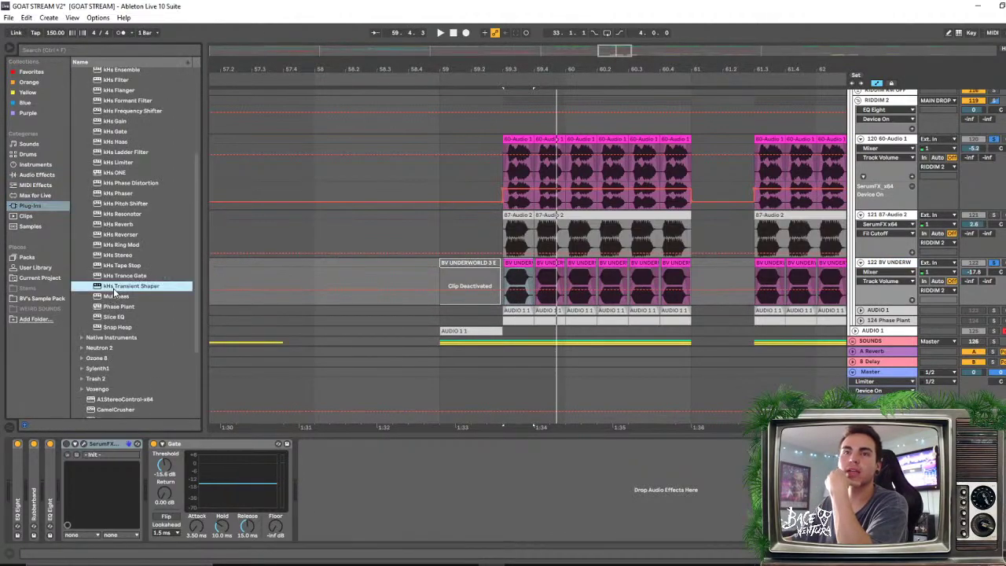
drag(359, 463, 735, 478)
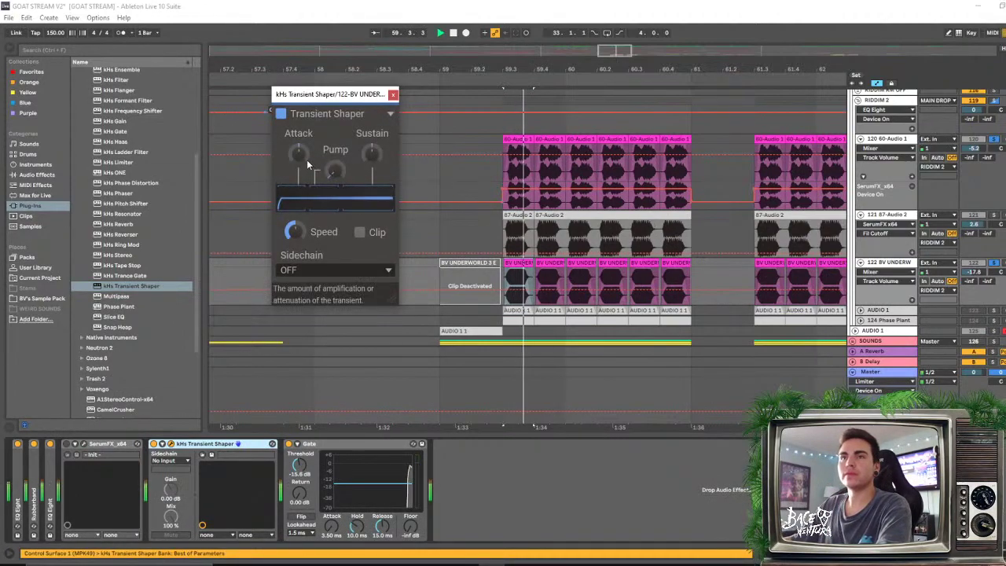
Raise the Transient Shaper's Attack slightly, audition the change, and close the plug-in window
drag(297, 154, 297, 170)
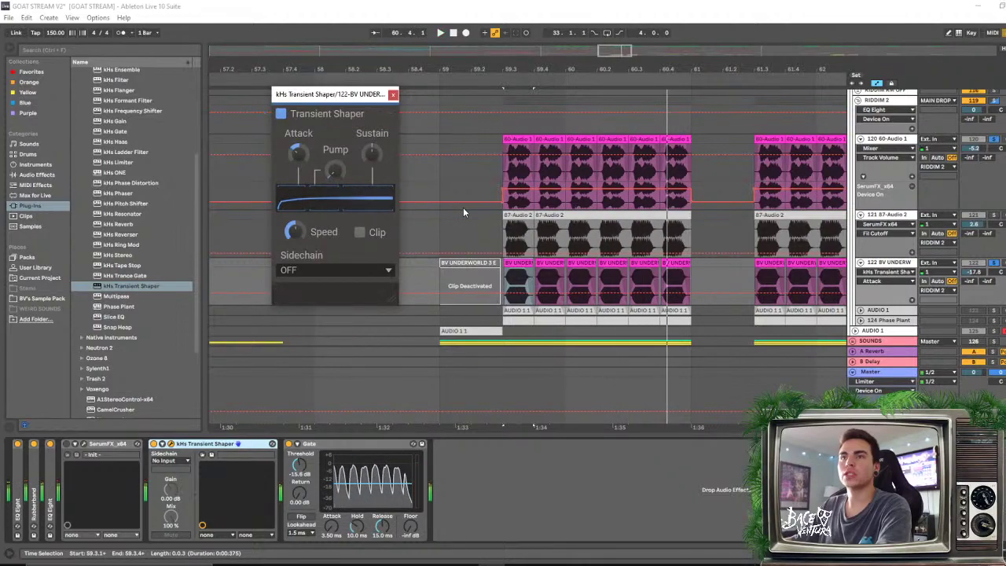
key(space)
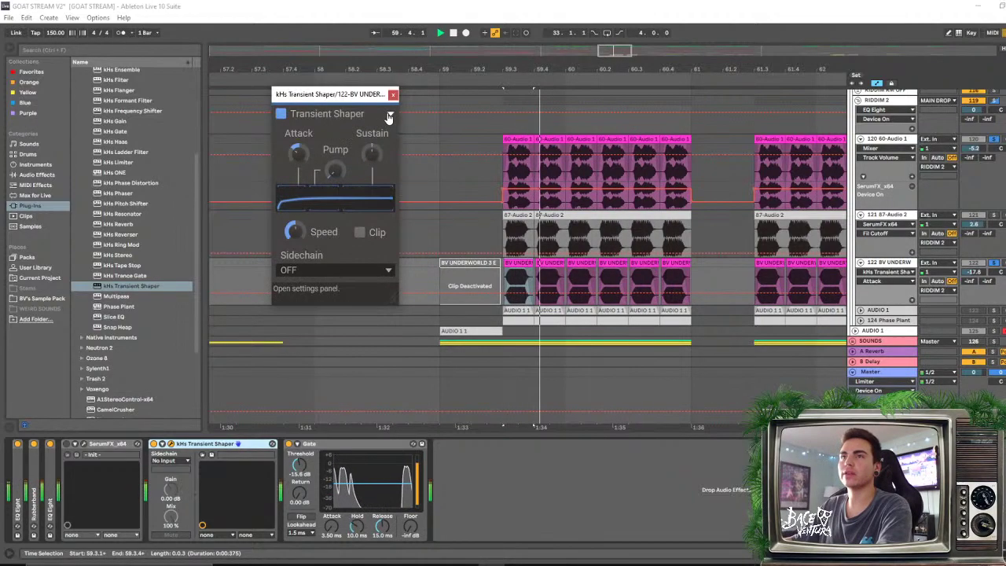
key(space)
key(space)
mouse_move(300, 157)
mouse_down()
mouse_move(300, 140)
mouse_move(300, 181)
mouse_move(301, 160)
mouse_up()
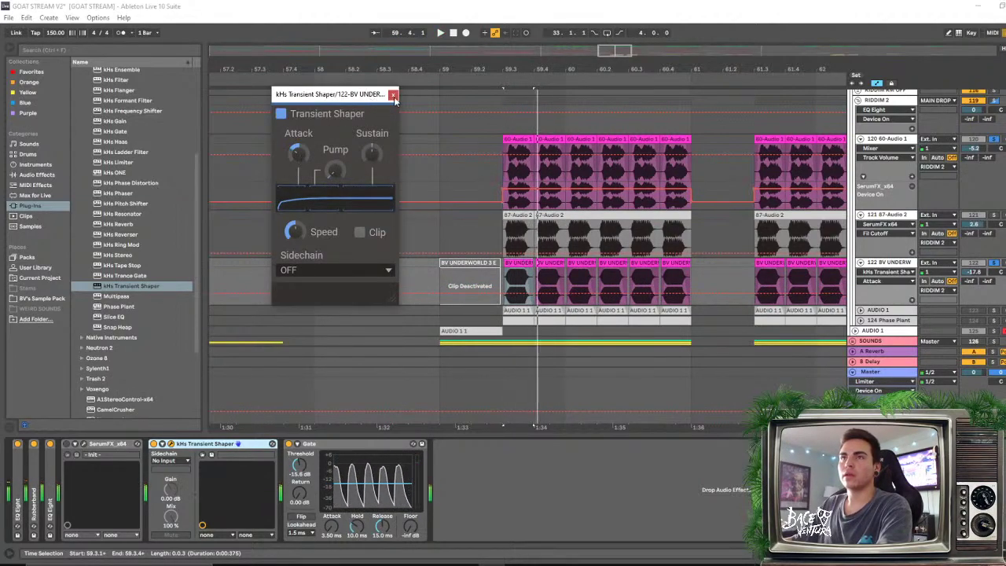
click(393, 95)
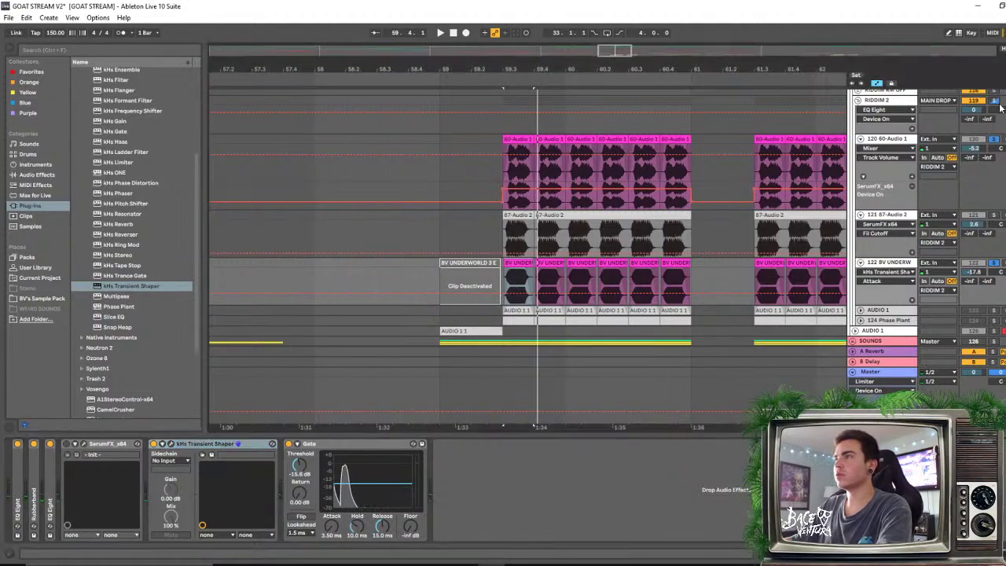
key(space)
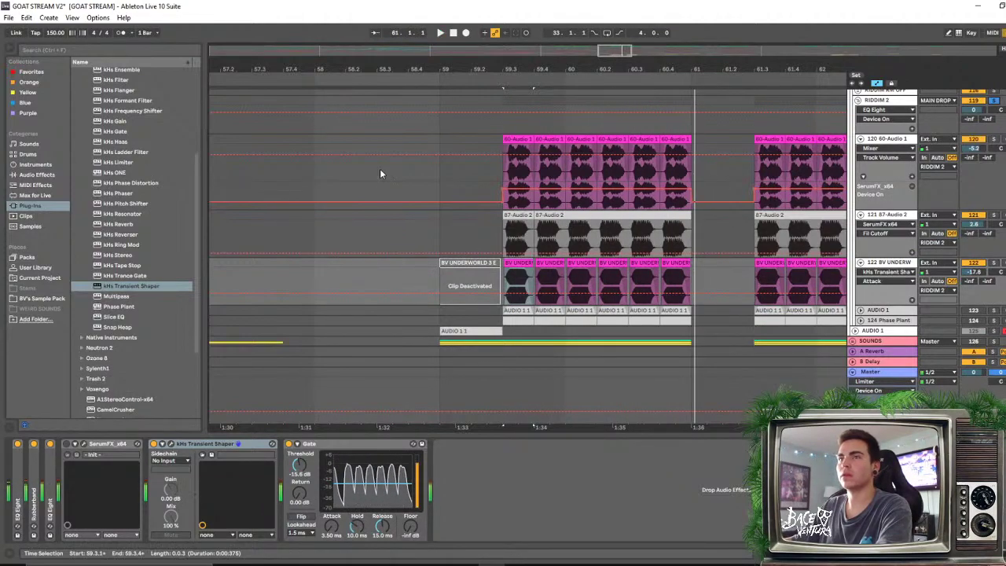
key(space)
Hide the device view to enlarge the arrangement and collapse the FAKEOUT group
scroll(378, 341, down, 2)
scroll(695, 284, up, 2)
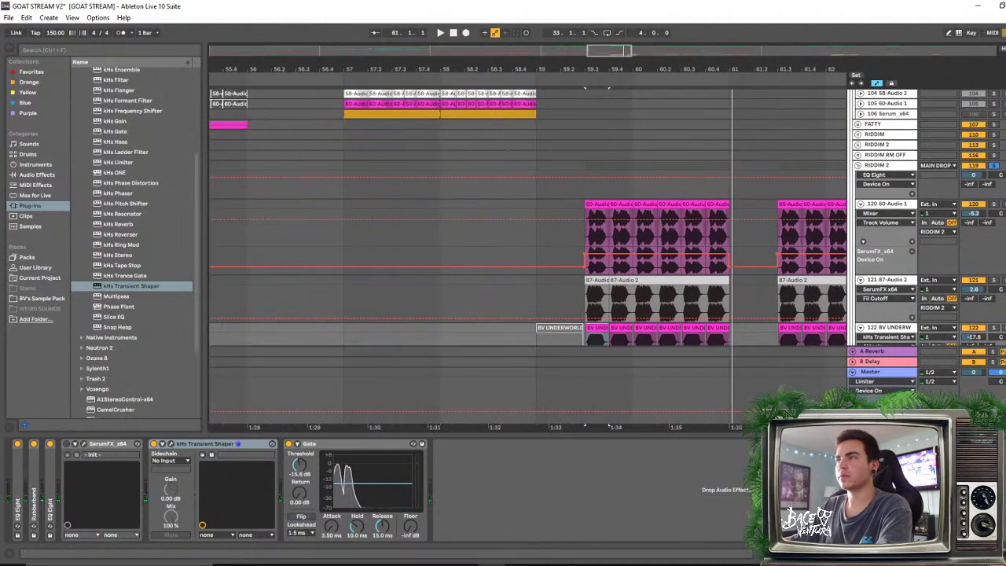
scroll(707, 298, up, 3)
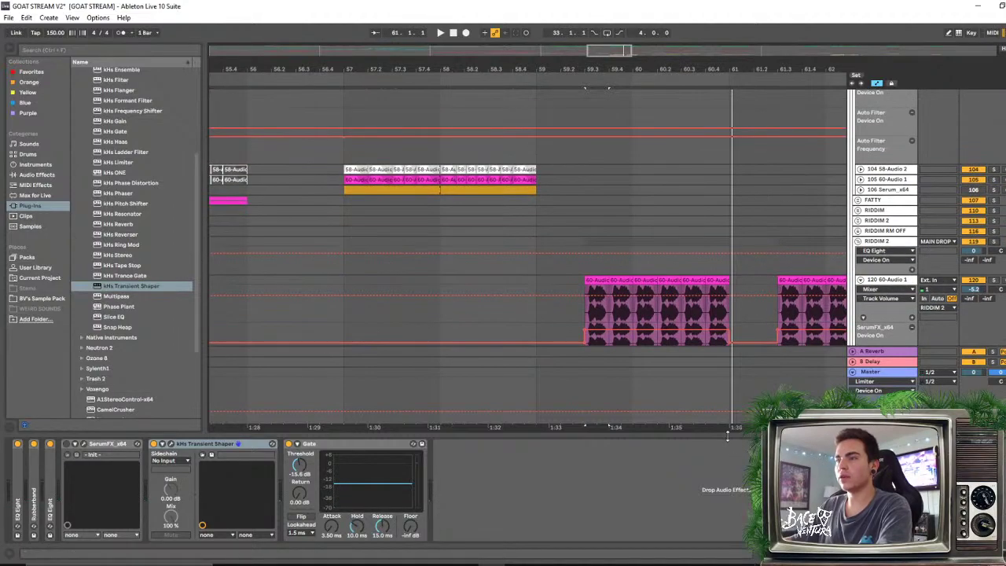
drag(728, 437, 728, 507)
click(344, 150)
scroll(660, 137, up, 2)
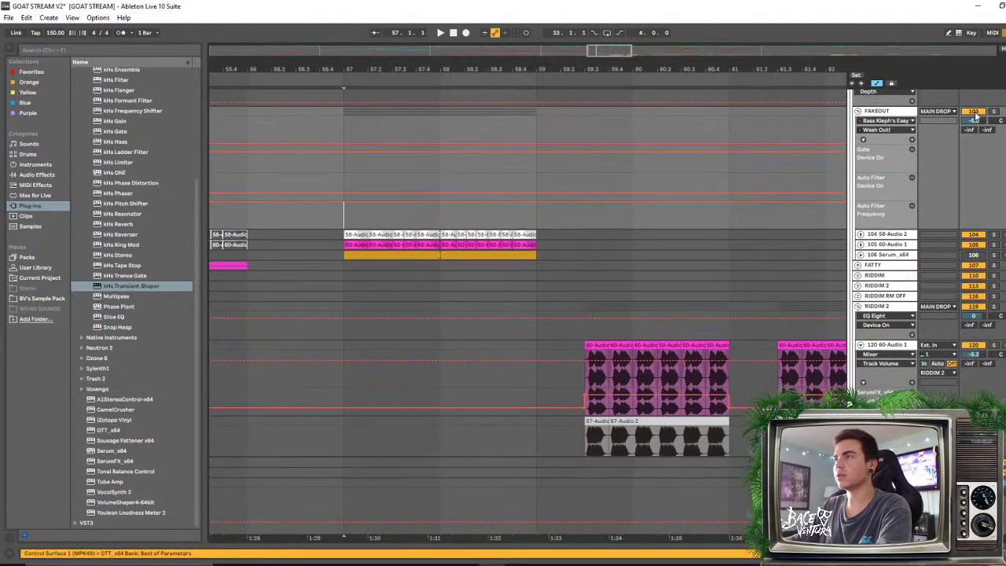
scroll(982, 142, up, 2)
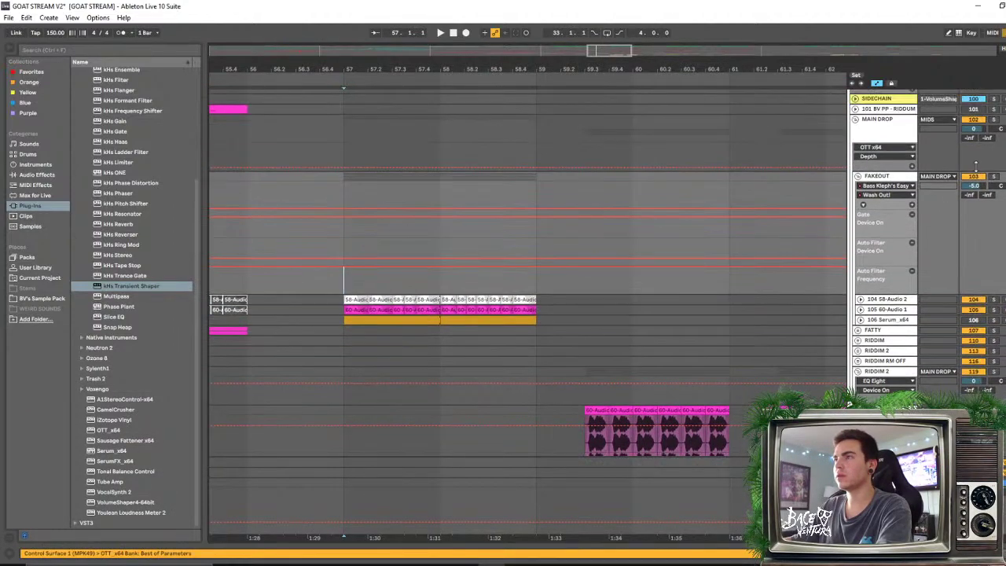
click(858, 176)
Play the main drop from bars 57, 59 and 59.3 to compare the FAKEOUT and RIDDIM 2 sections
key(space)
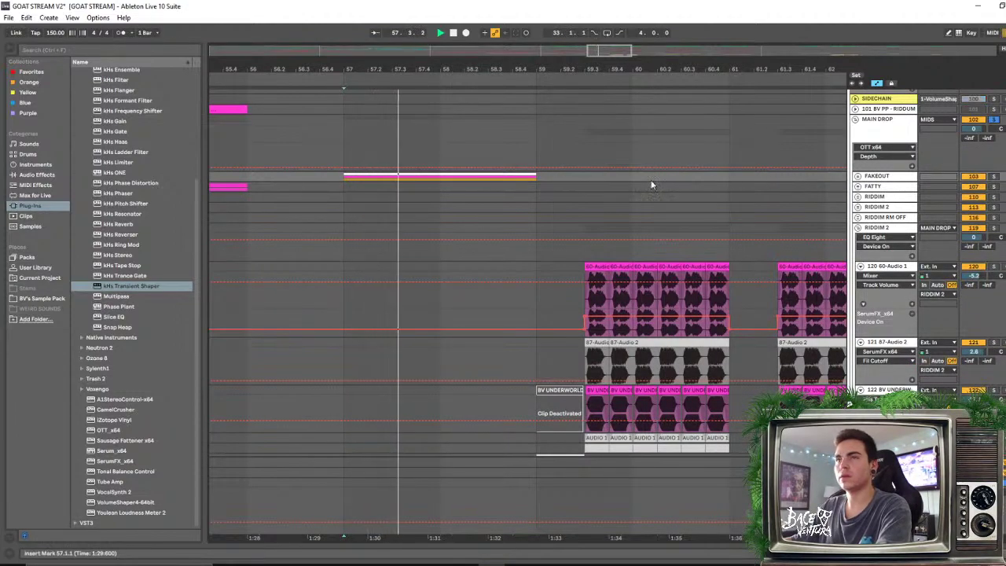
click(583, 182)
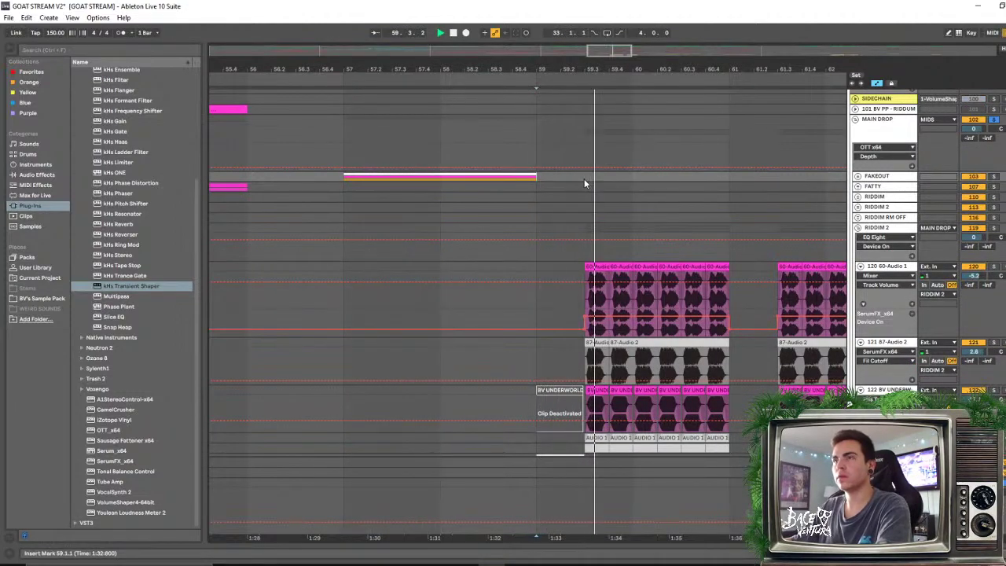
click(584, 180)
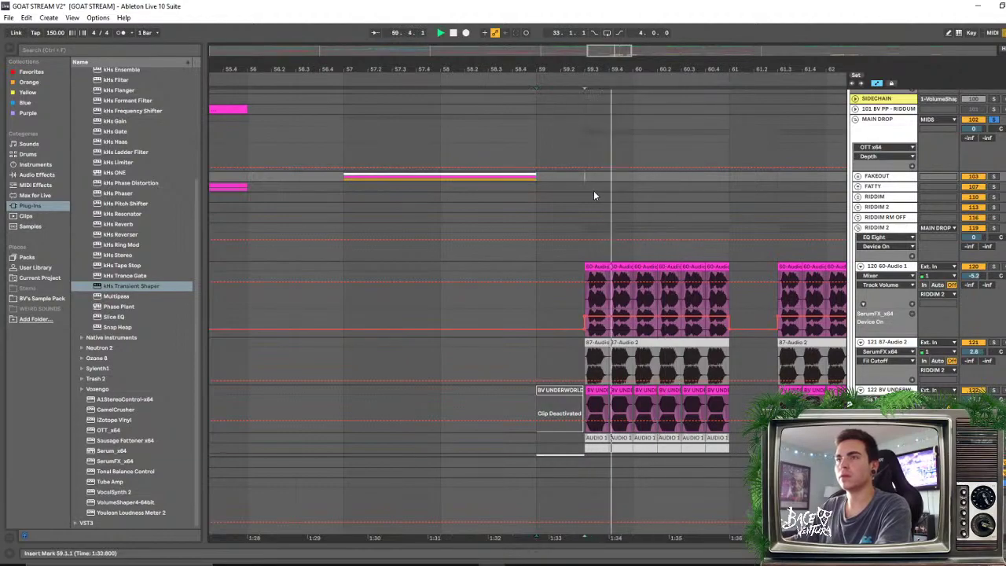
click(343, 153)
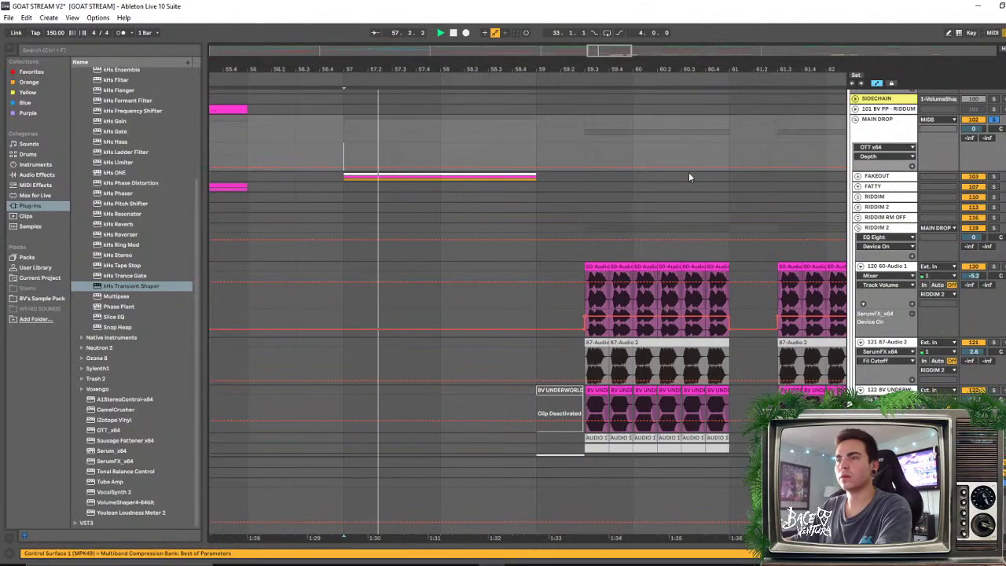
Add a fade-out to the end of the first 87-Audio 2 clip at bar 59.3
drag(617, 79, 618, 145)
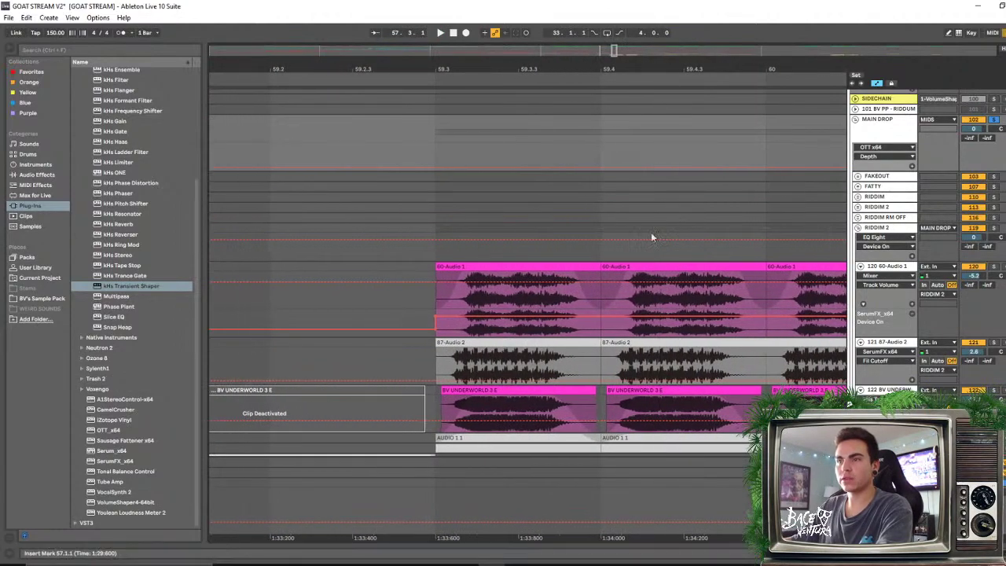
click(562, 341)
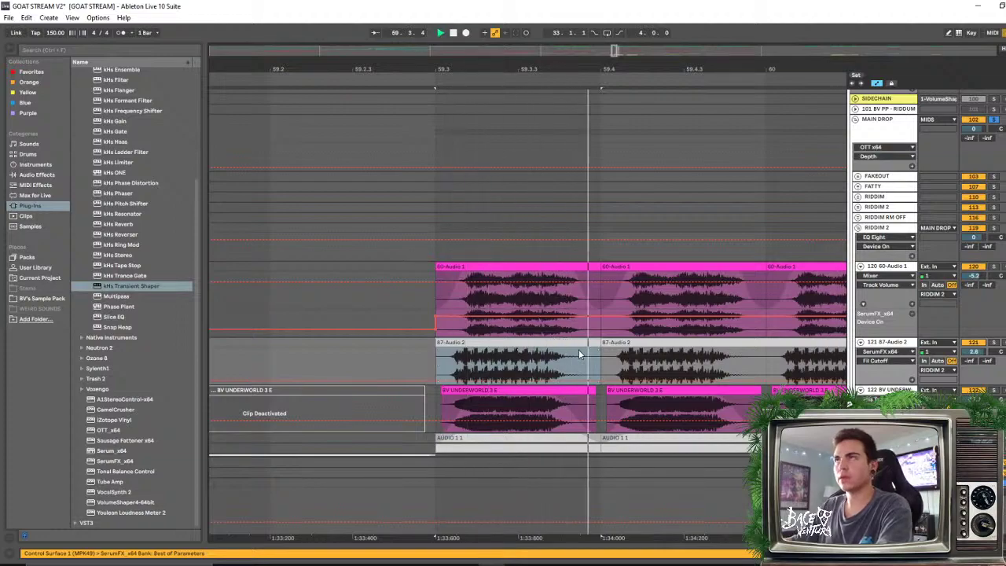
key(space)
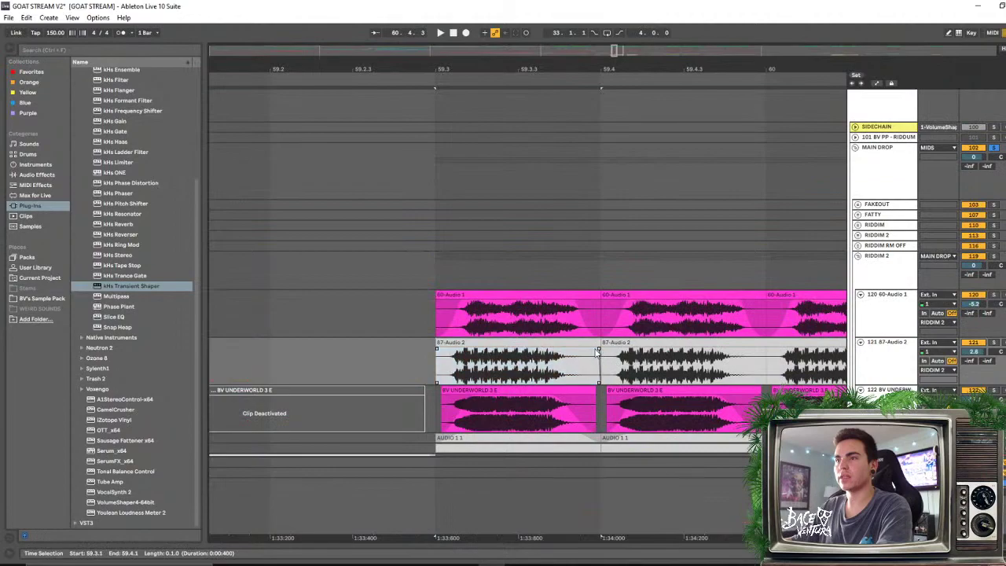
drag(598, 350, 560, 350)
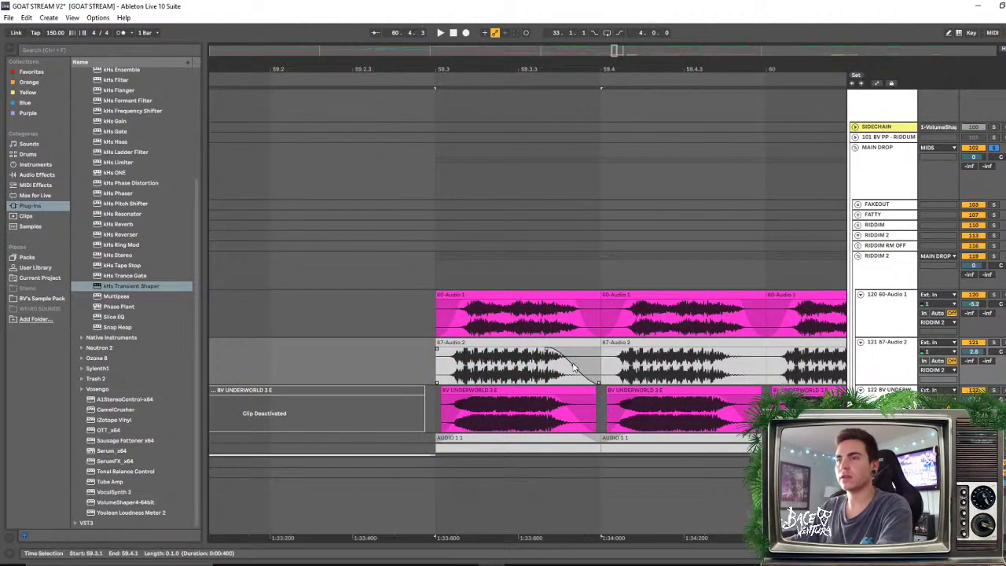
Audition the first 87-Audio 2 clip and bend its fade-out curve to drop off faster
key(space)
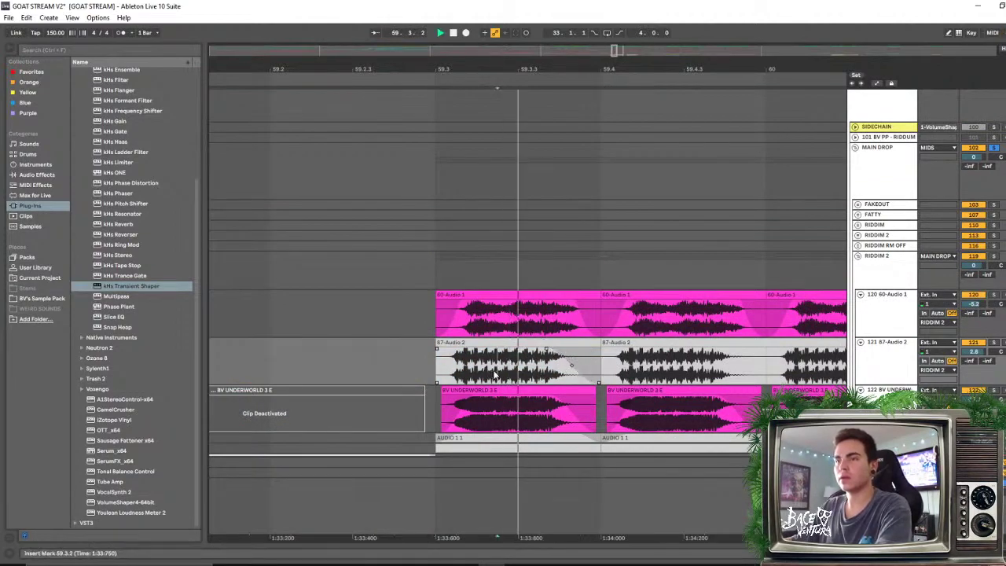
click(528, 353)
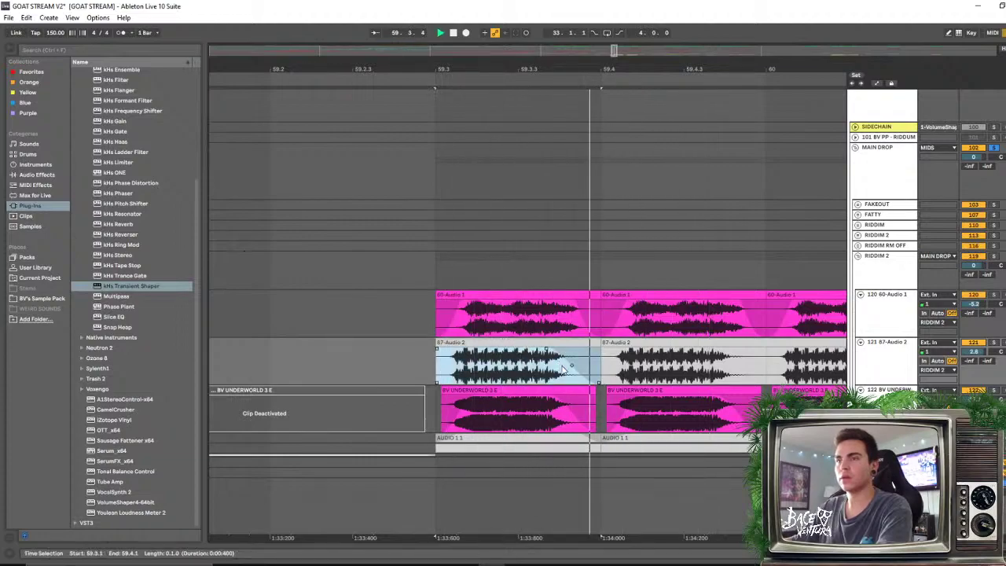
drag(578, 366, 572, 375)
Duplicate the faded 87-Audio 2 clip along its track to fill the riddim phrase up to bar 61
click(509, 347)
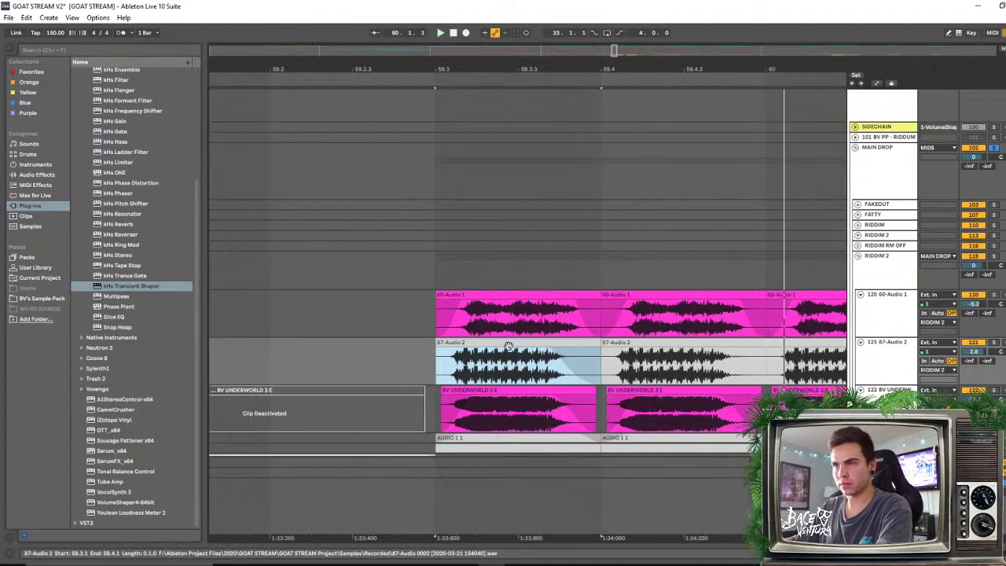
key(Right)
drag(627, 66, 441, 66)
key(ctrl+d)
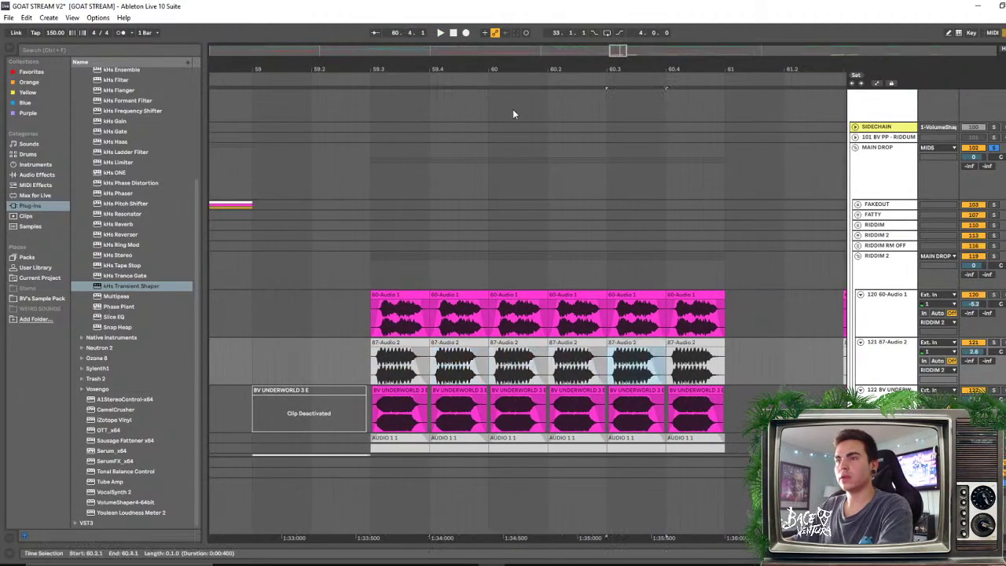
Play the riddim phrase from bar 59.3 to check the faded 87-Audio 2 clips
click(401, 343)
key(space)
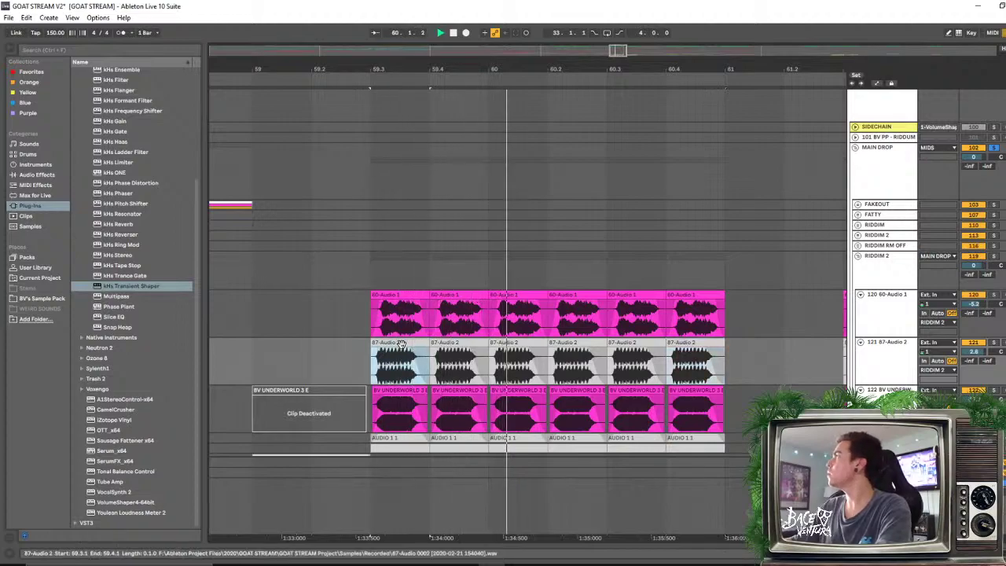
drag(385, 366, 428, 385)
key(space)
key(space)
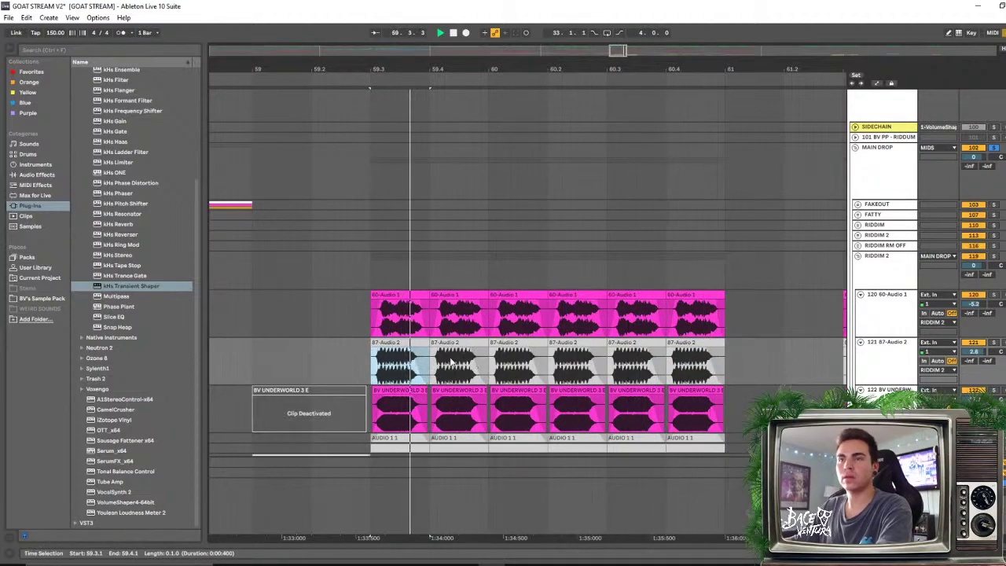
Steepen the fade-out curve of the first BV UNDERWORLD 3 E clip at bar 59.3 and select the clip
drag(399, 71, 398, 116)
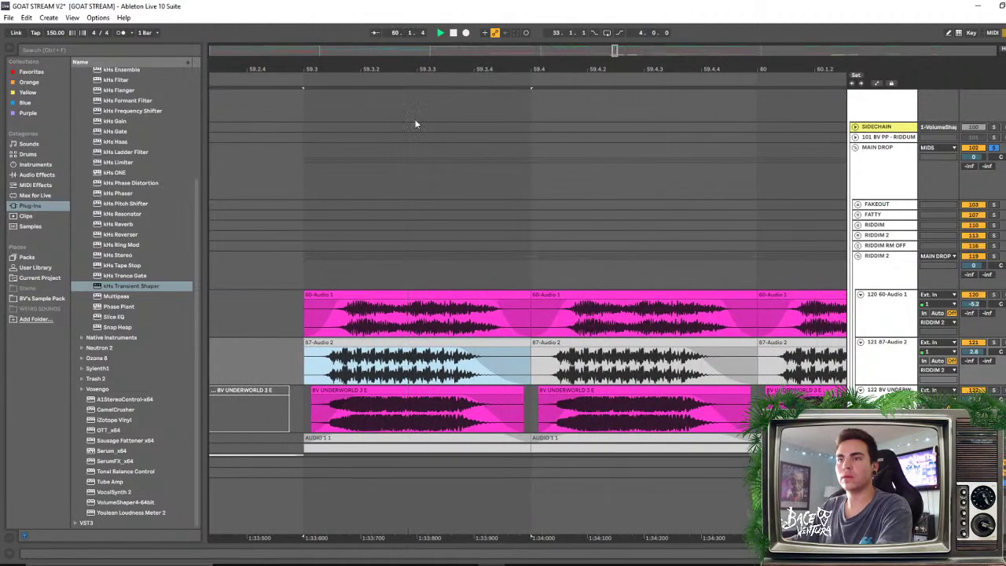
click(455, 396)
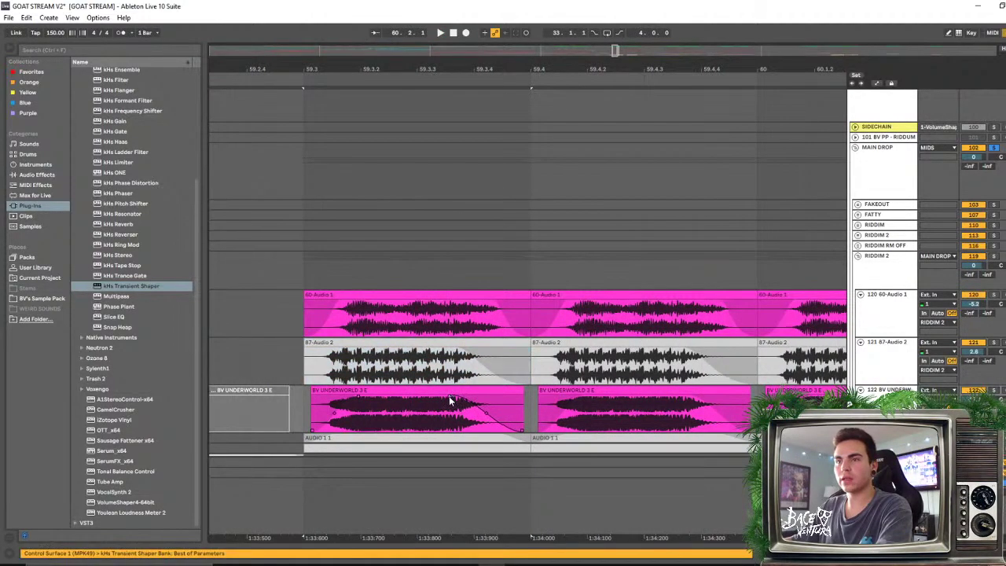
click(445, 391)
key(space)
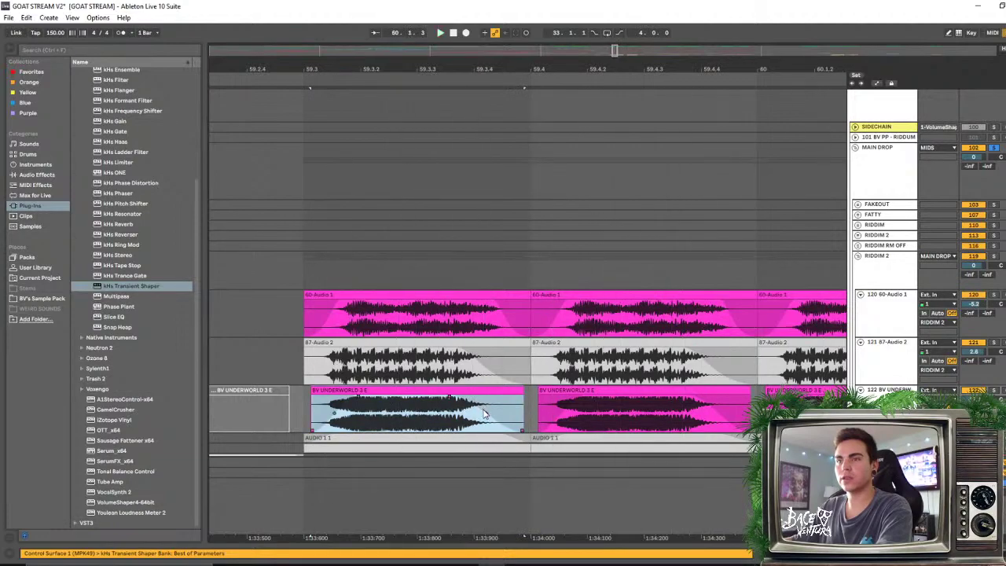
click(481, 415)
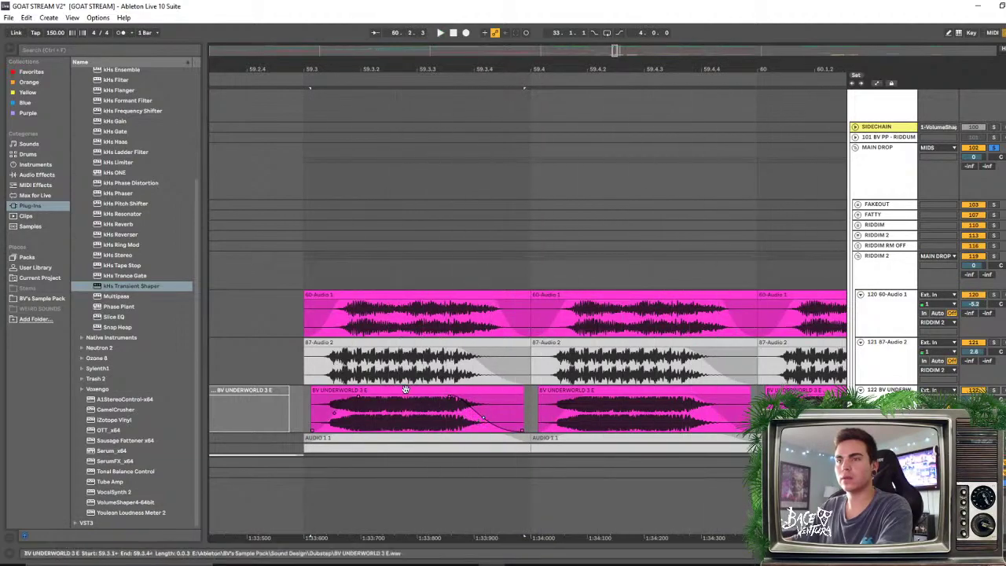
click(430, 397)
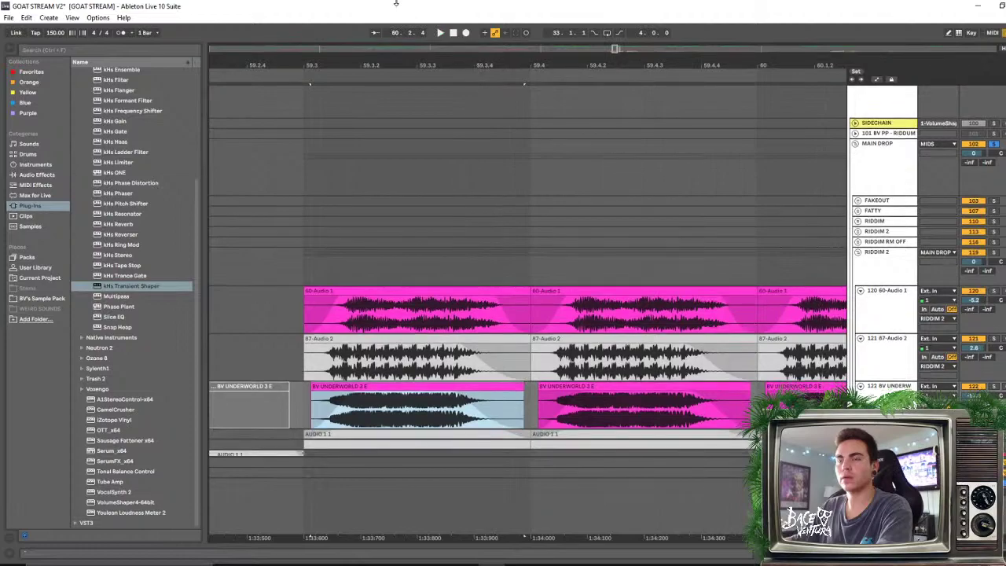
Duplicate the faded BV UNDERWORLD 3 E clip, selected from 59.3 to 59.4, along its track up to bar 61
drag(415, 60, 414, 47)
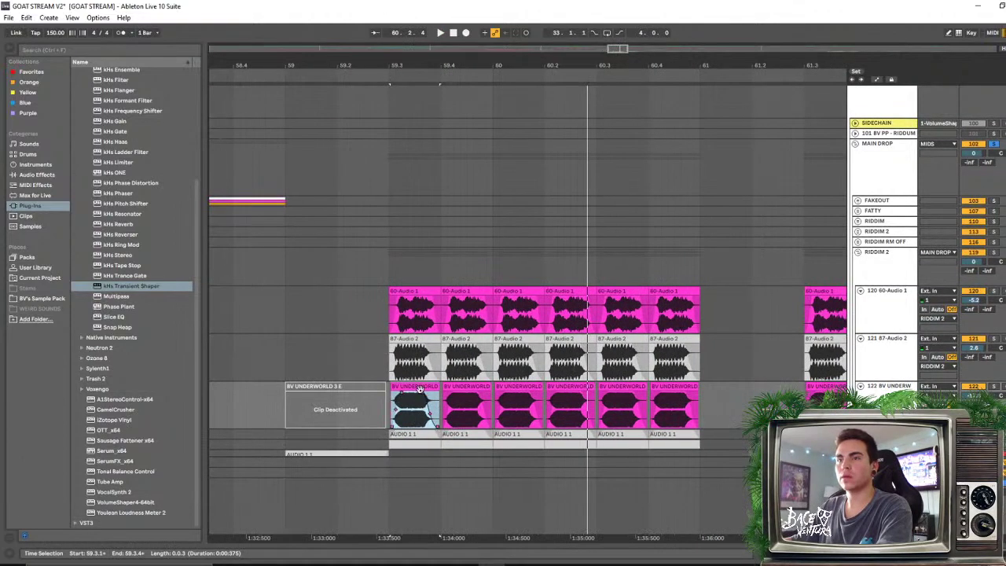
click(421, 393)
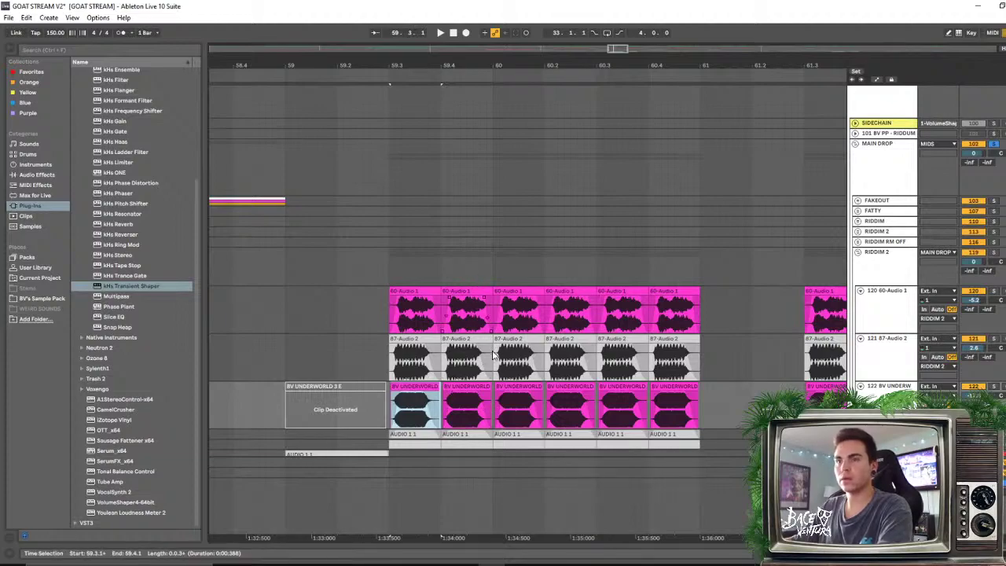
drag(395, 66, 395, 107)
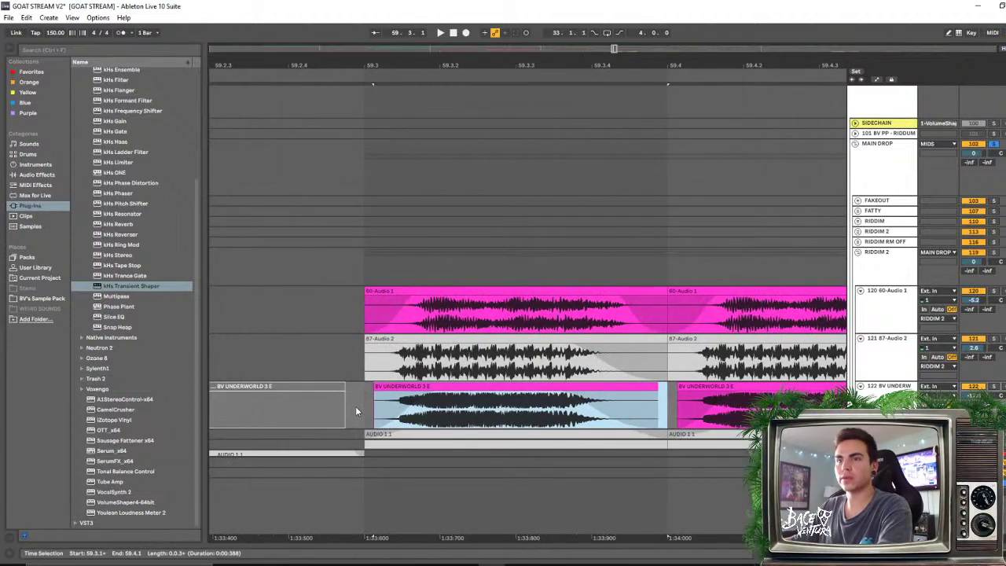
drag(357, 408, 669, 393)
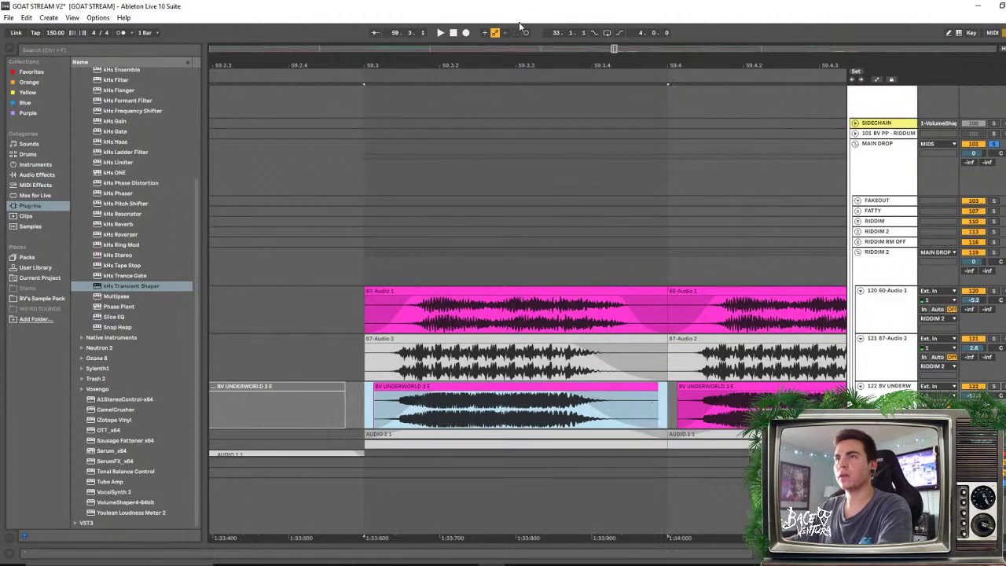
drag(535, 67, 388, 67)
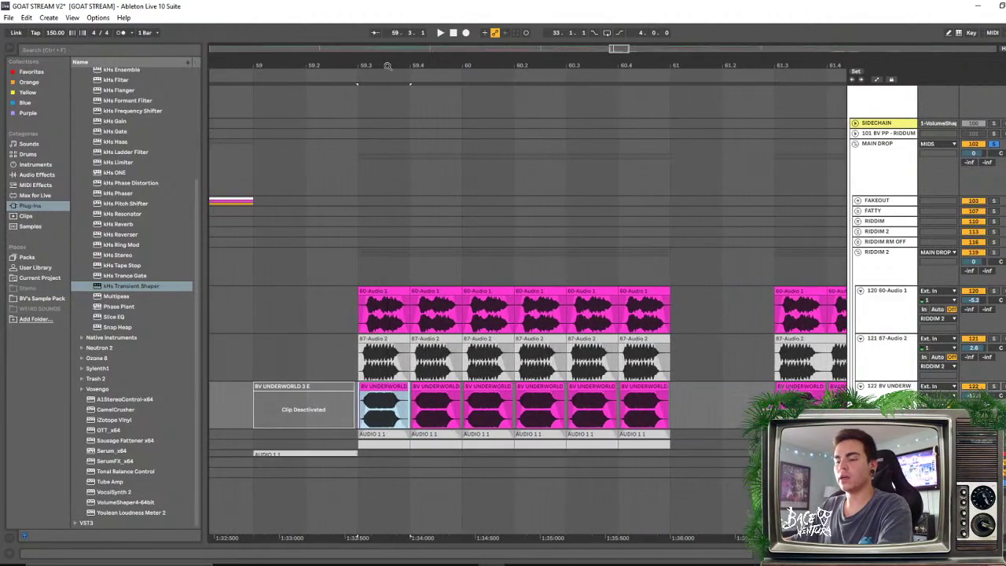
key(ctrl+d)
key(ctrl+d)
key(ctrl+d)
key(ctrl+d)
key(ctrl+d)
Play the riddim phrase around bars 59.3 to 61 to check the faded BV UNDERWORLD 3 E clips
key(space)
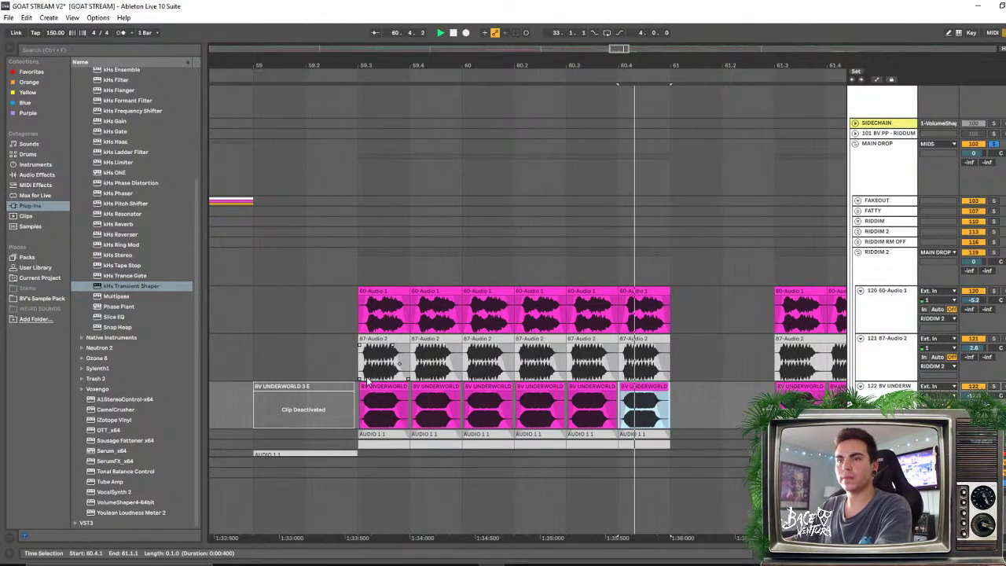
click(369, 387)
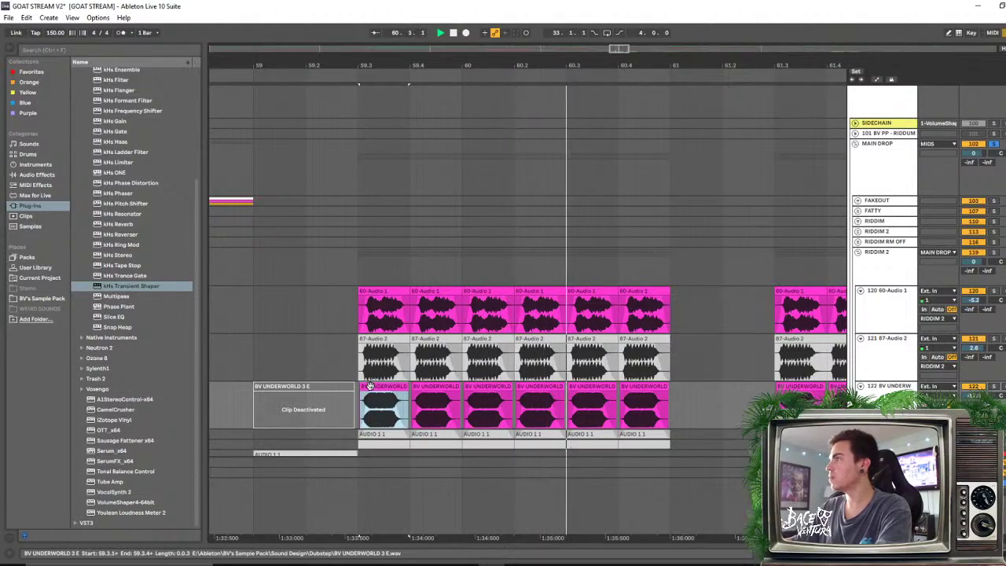
click(384, 374)
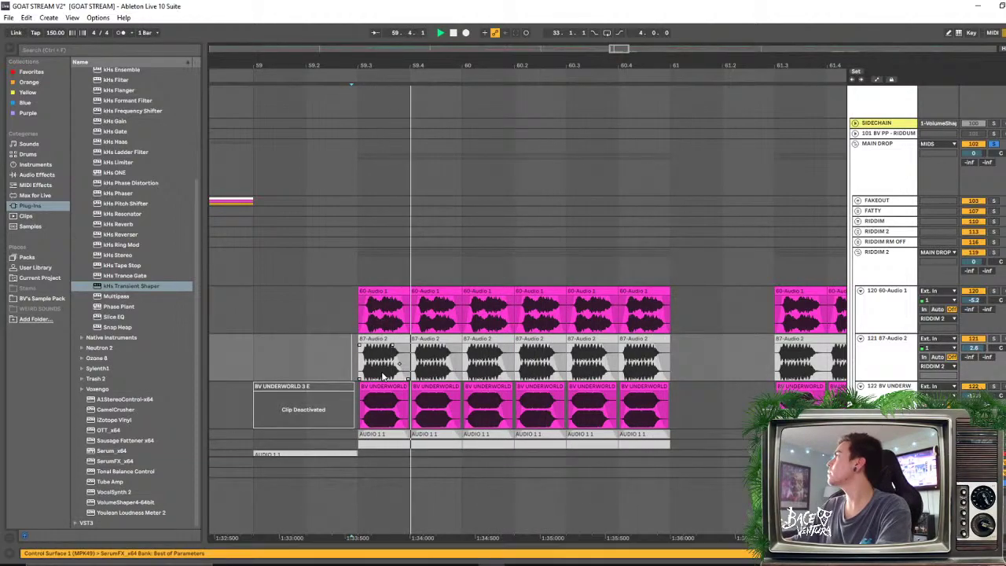
Turn off solo on the MAIN DROP group and play into the riddim phrase from bar 58.4 with the full mix
click(232, 269)
click(994, 143)
key(space)
key(space)
drag(425, 65, 439, 60)
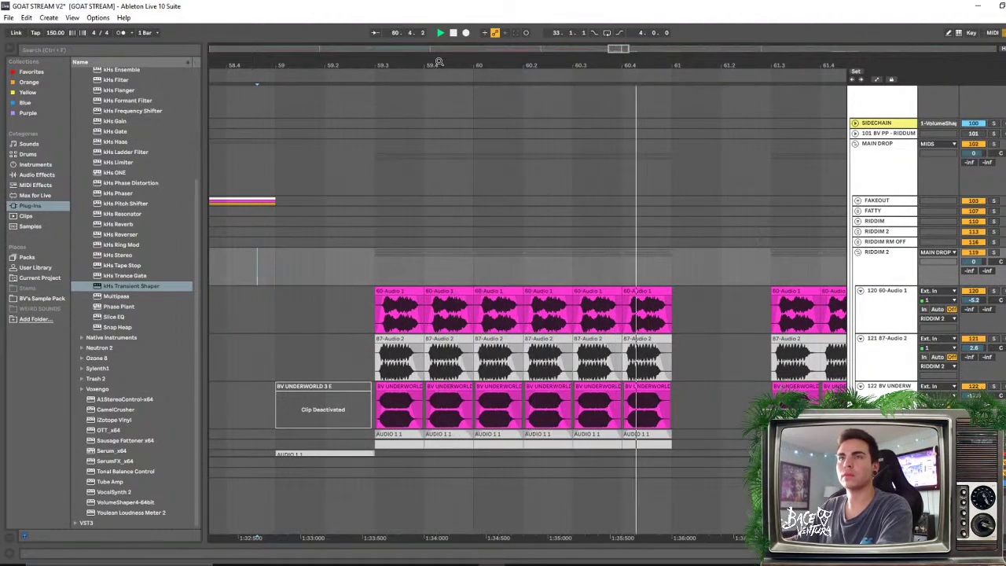
Play the full drop from bar 54.4 through both riddim phrases to check them in context
drag(473, 62, 574, 35)
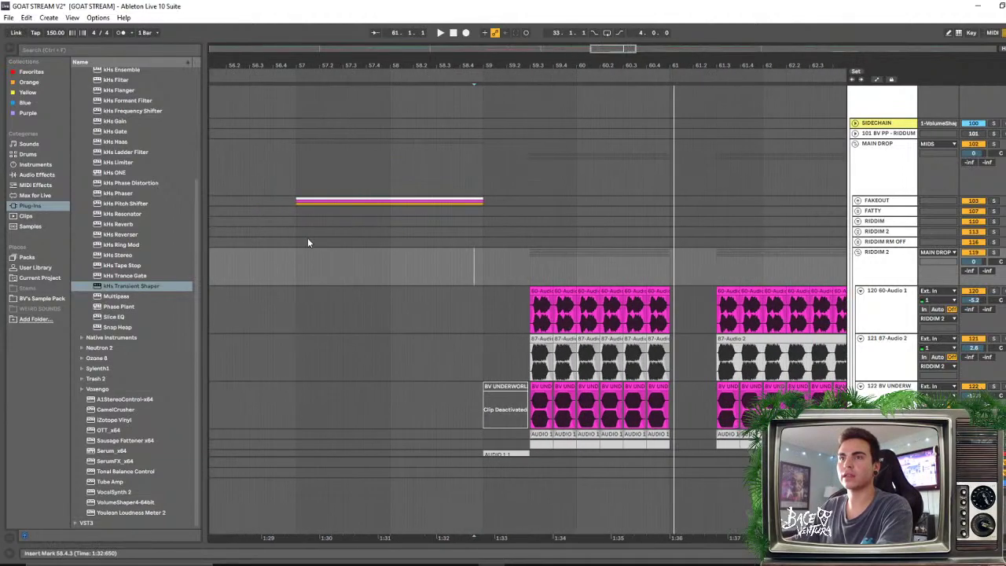
drag(219, 268, 225, 268)
drag(400, 64, 433, 39)
click(261, 309)
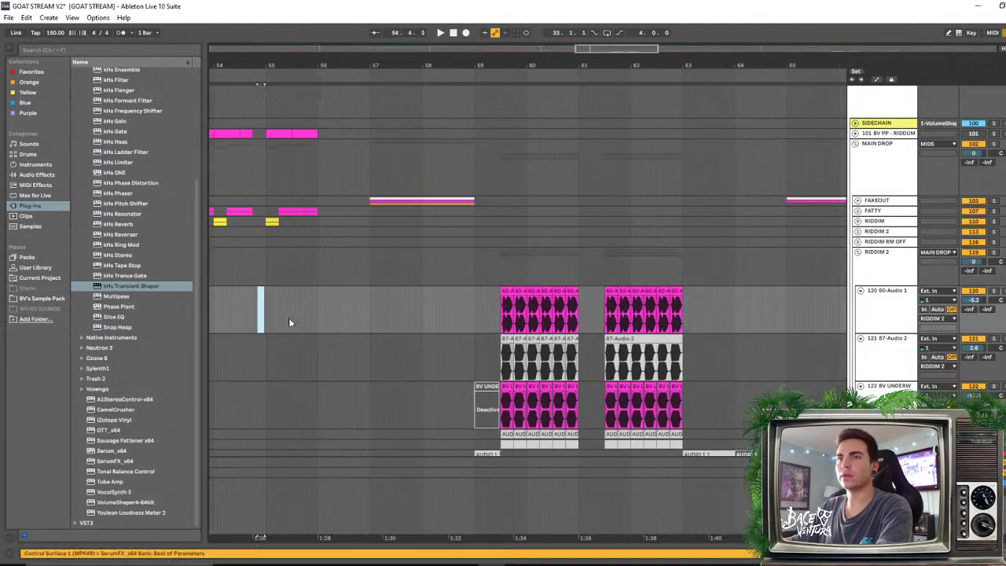
key(space)
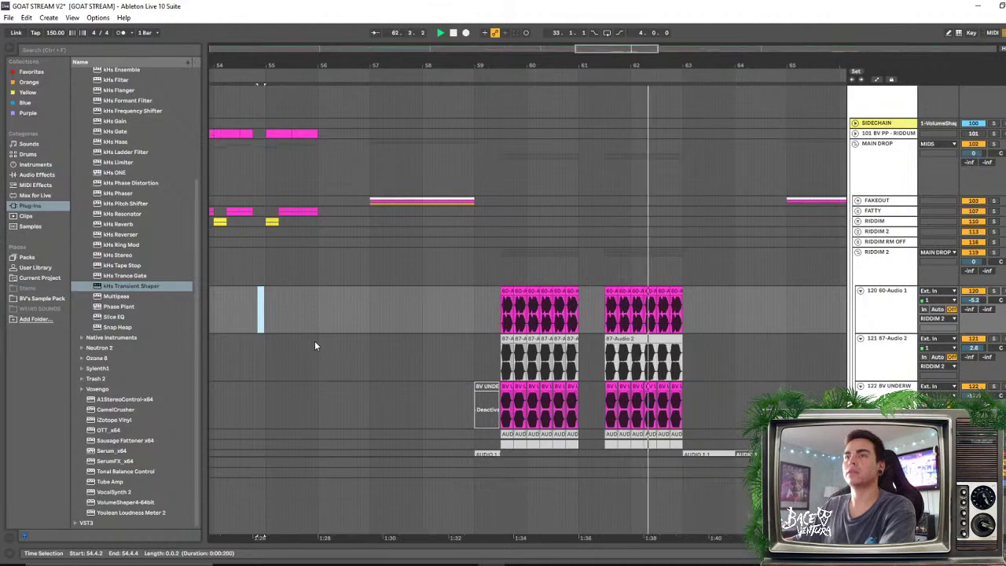
key(space)
Collapse the MAIN DROP group in the arrangement
scroll(484, 330, up, 5)
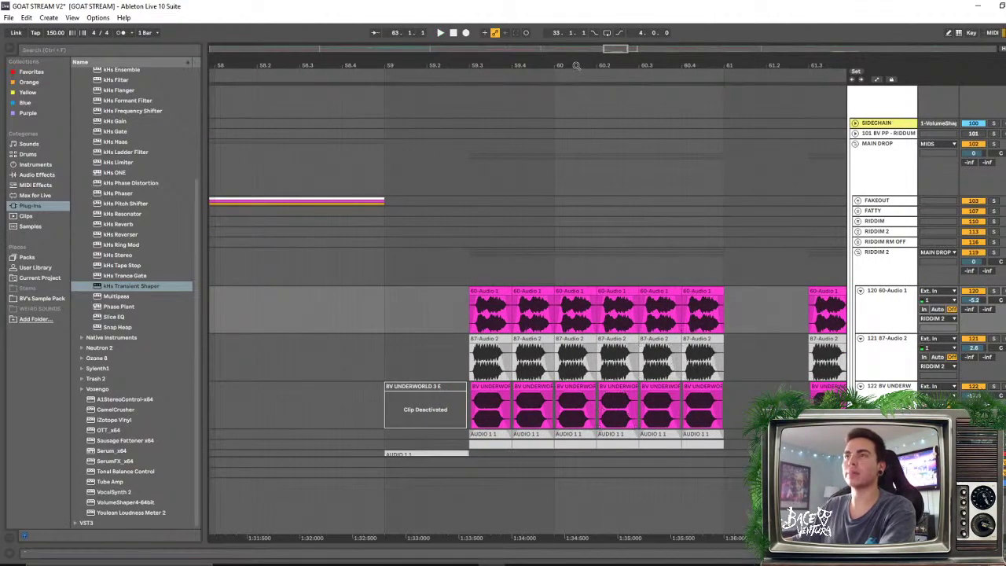
scroll(474, 192, down, 5)
scroll(677, 325, up, 1)
scroll(679, 325, up, 1)
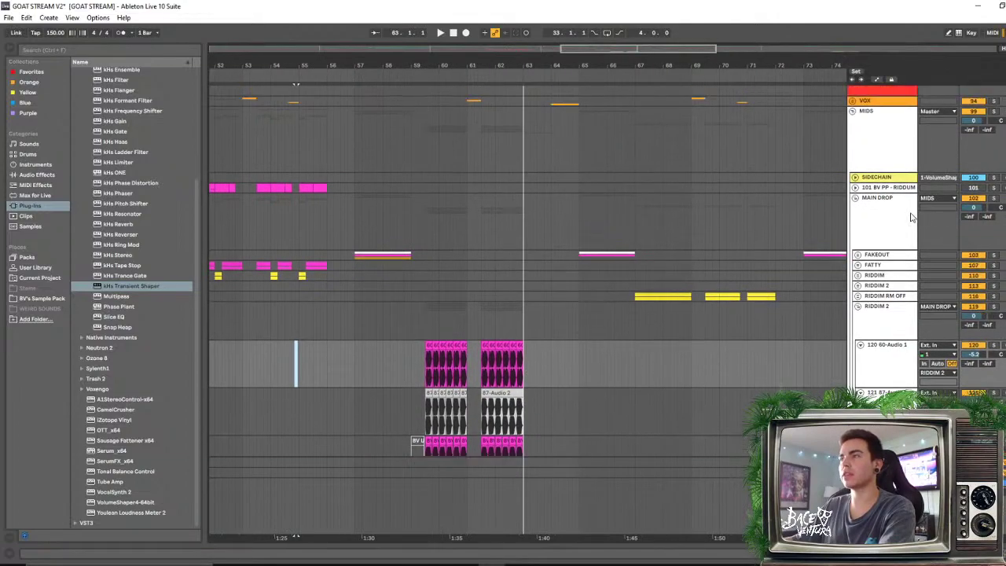
click(862, 203)
click(855, 200)
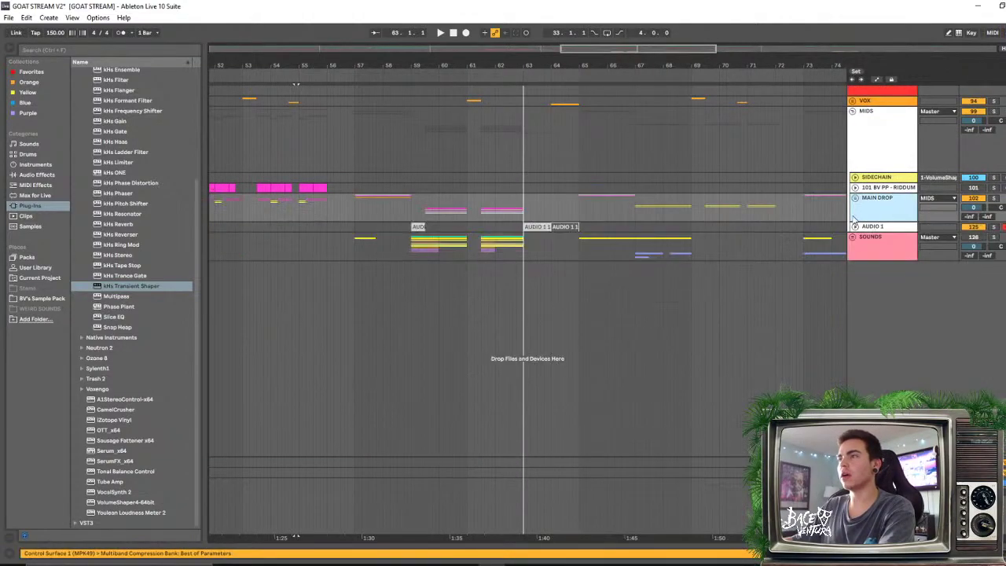
Audition the leftover arrangement beyond the second BUILD marker from about bars 86, 94 and 99
scroll(566, 274, up, 3)
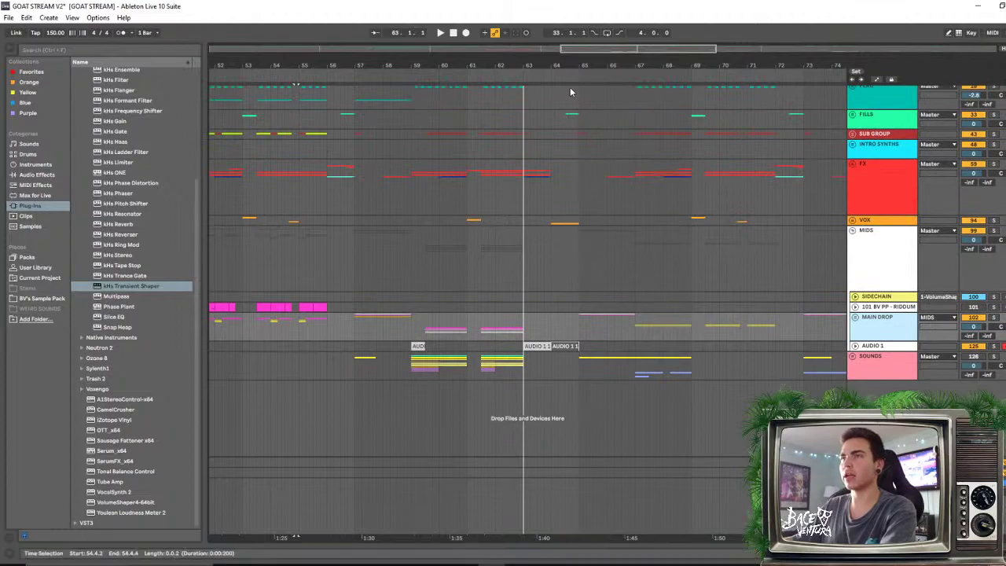
scroll(561, 204, down, 3)
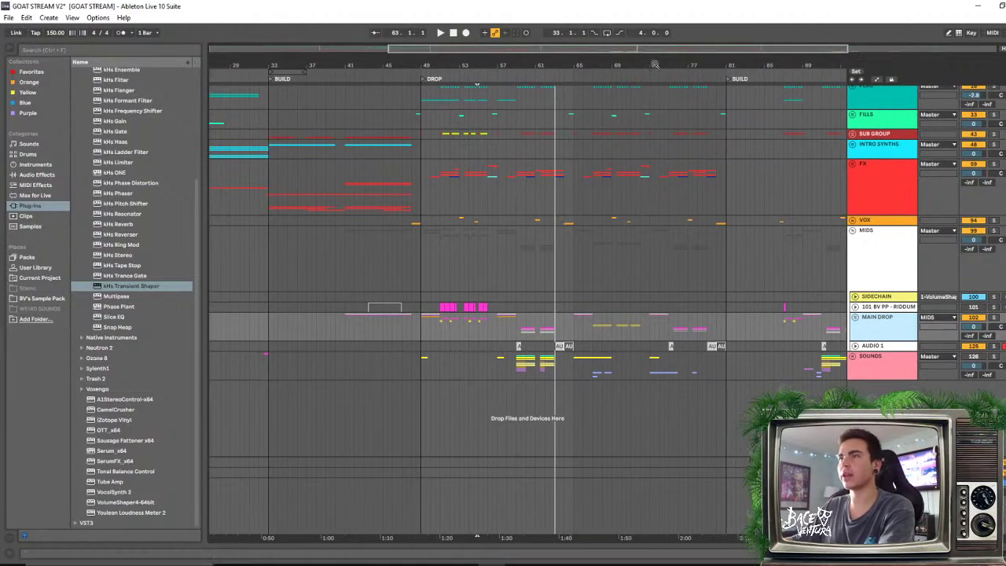
drag(655, 63, 588, 62)
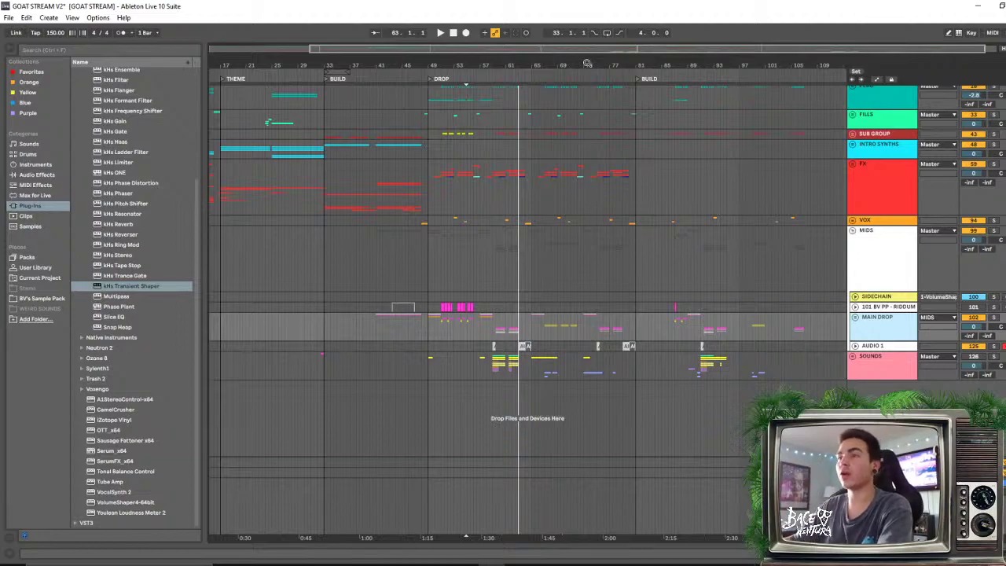
click(676, 166)
scroll(676, 166, up, 3)
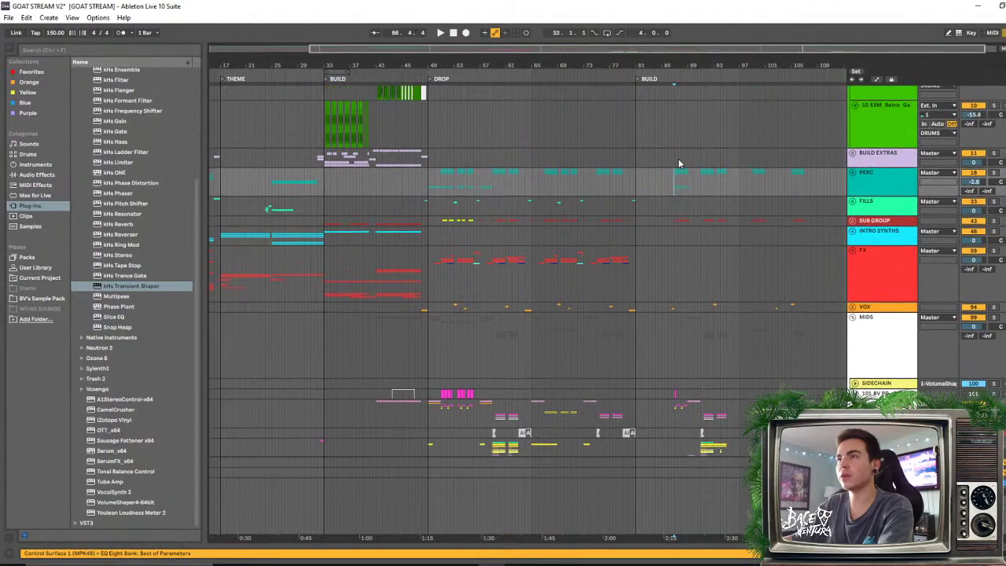
click(723, 176)
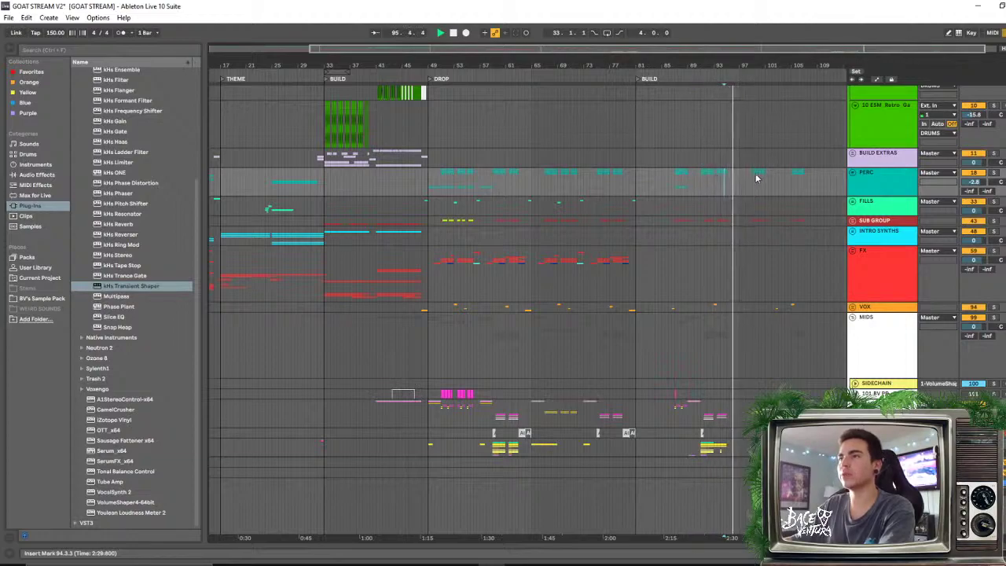
click(755, 176)
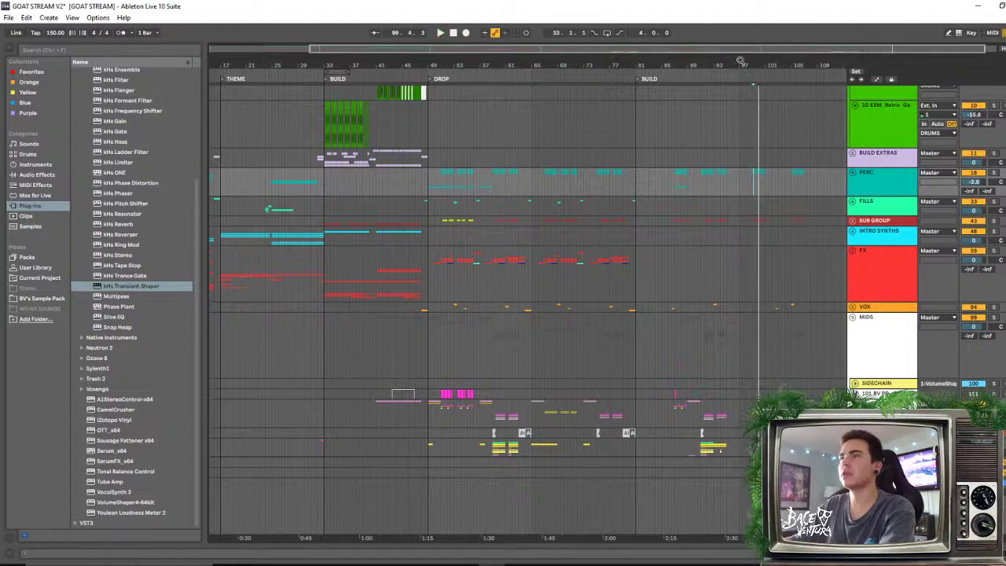
Collapse the MIDS and DRUMS groups and fold the GLOBAL TRIGGER track to show the whole song
scroll(758, 236, down, 1)
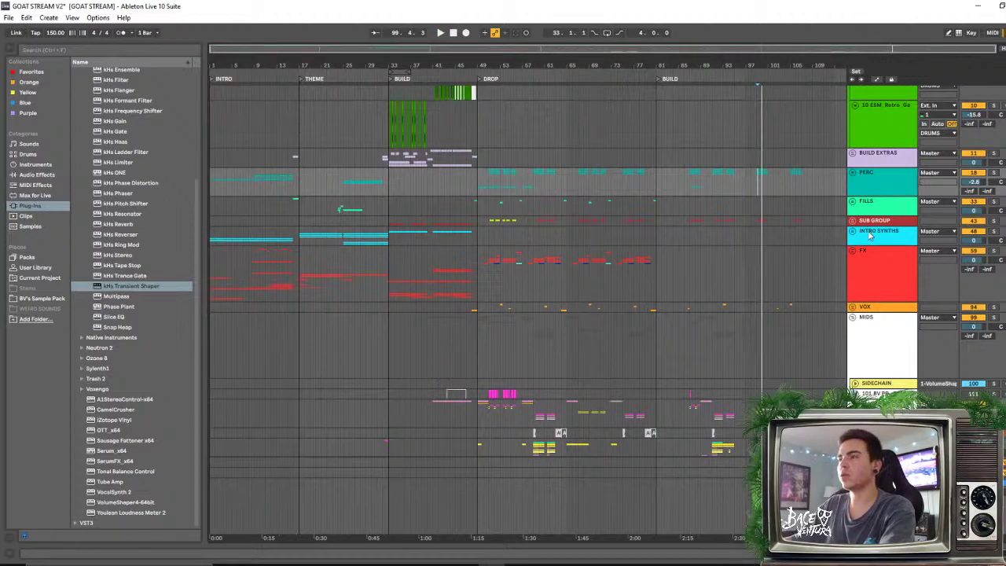
click(853, 319)
scroll(857, 197, up, 5)
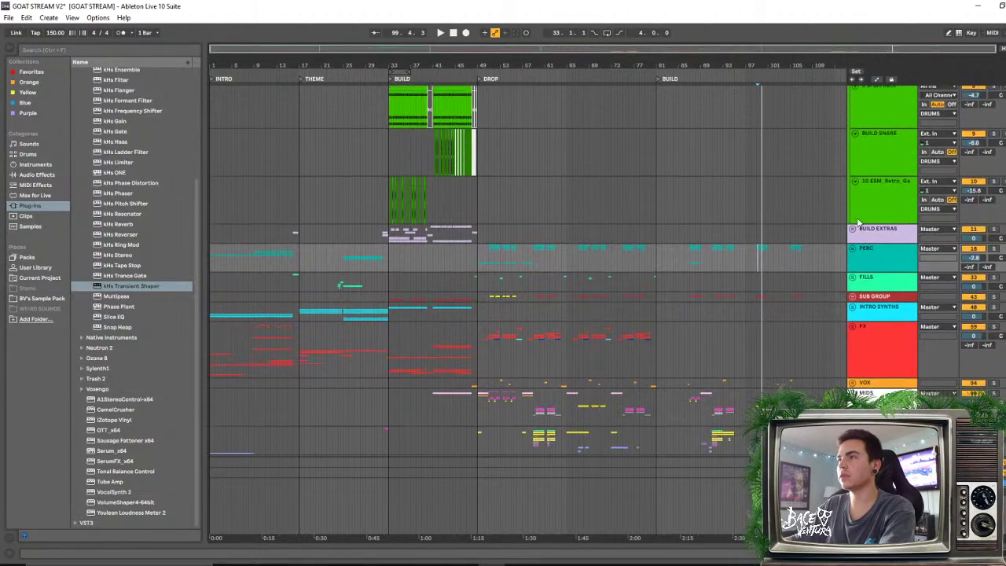
scroll(855, 142, up, 2)
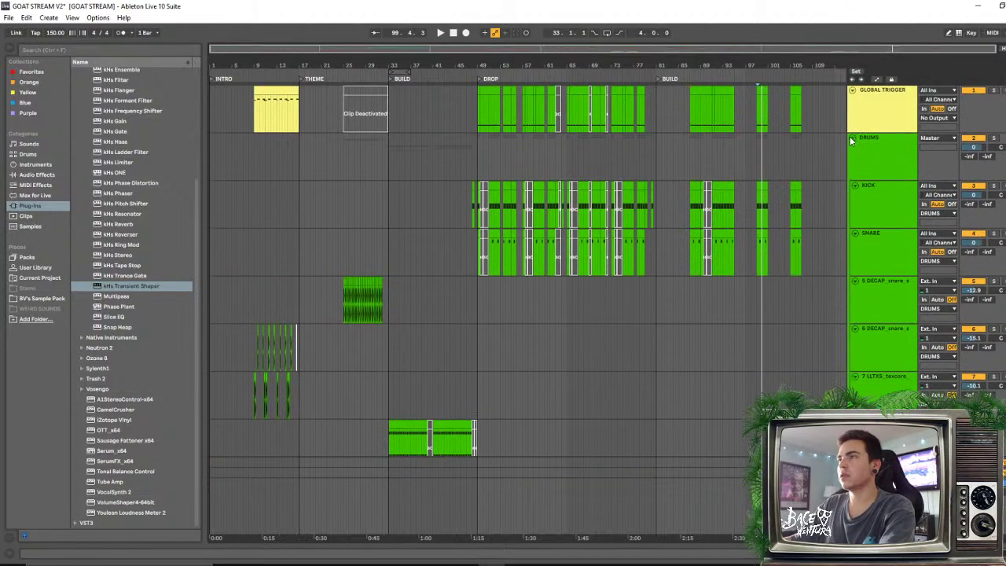
click(852, 138)
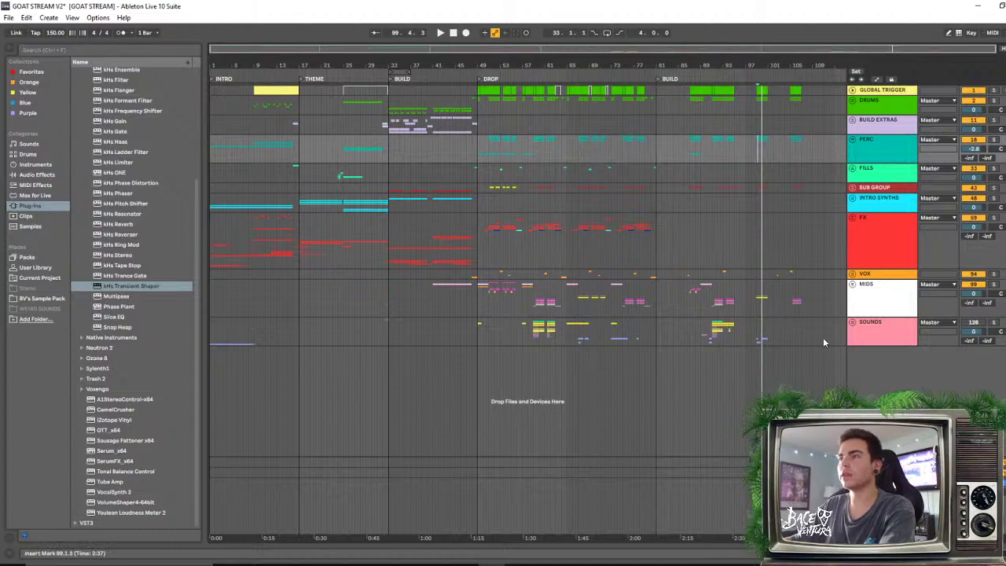
Delete the clips on all tracks from about bar 83 onward and set the fixed grid to 8 Bars
drag(830, 334, 686, 253)
key(Delete)
right_click(711, 320)
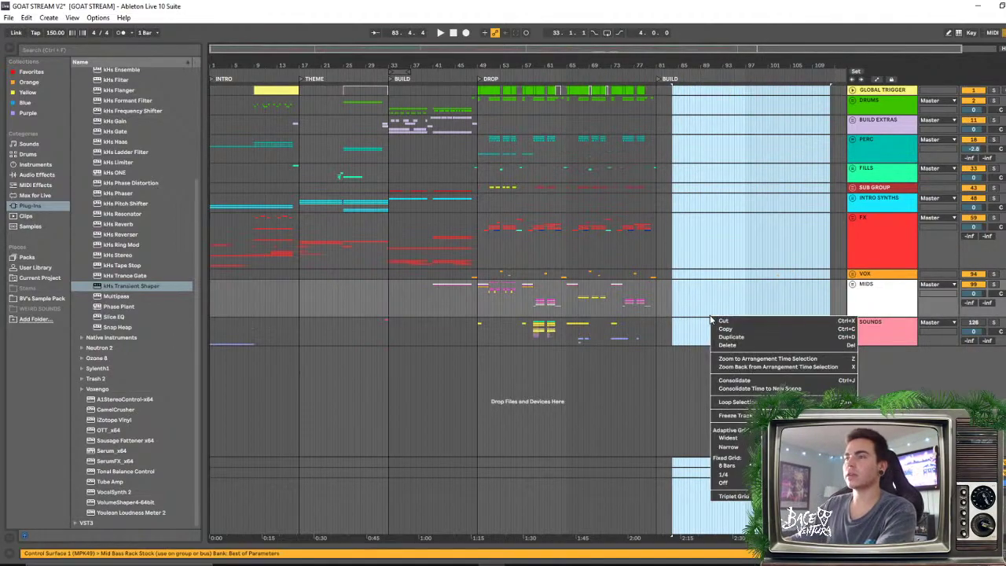
click(745, 465)
click(700, 274)
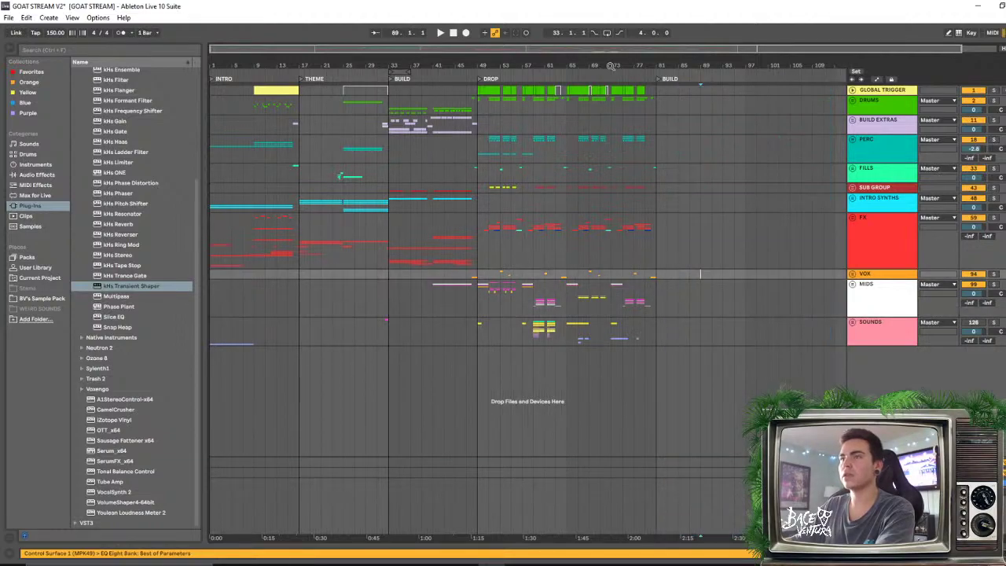
Play the THEME section from bar 17 to review it
drag(533, 62, 535, 56)
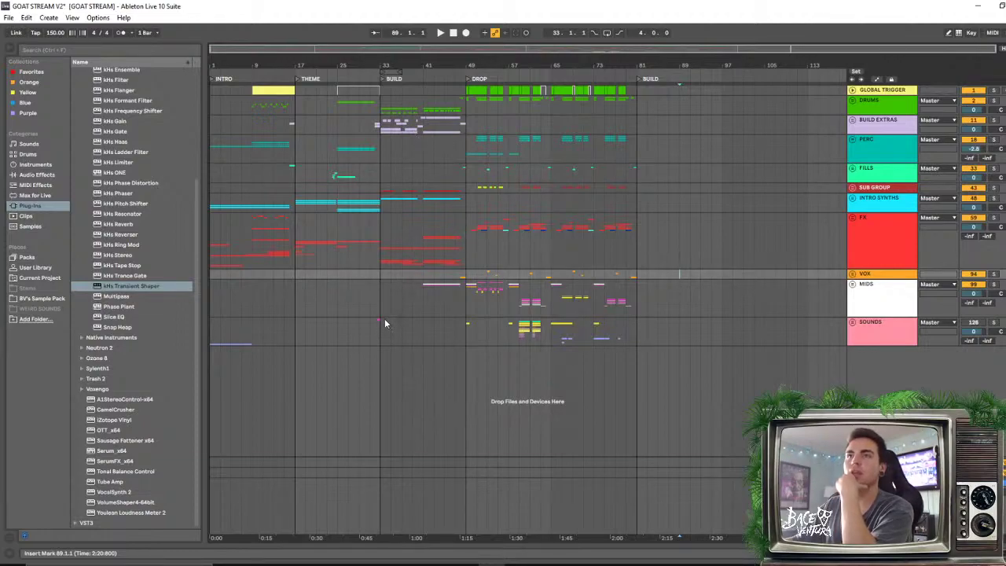
click(300, 95)
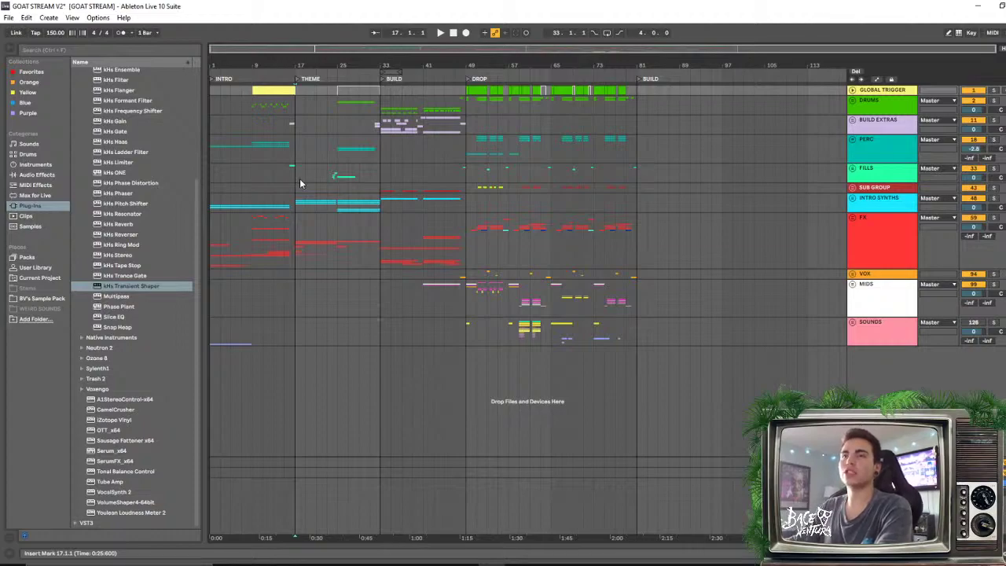
key(space)
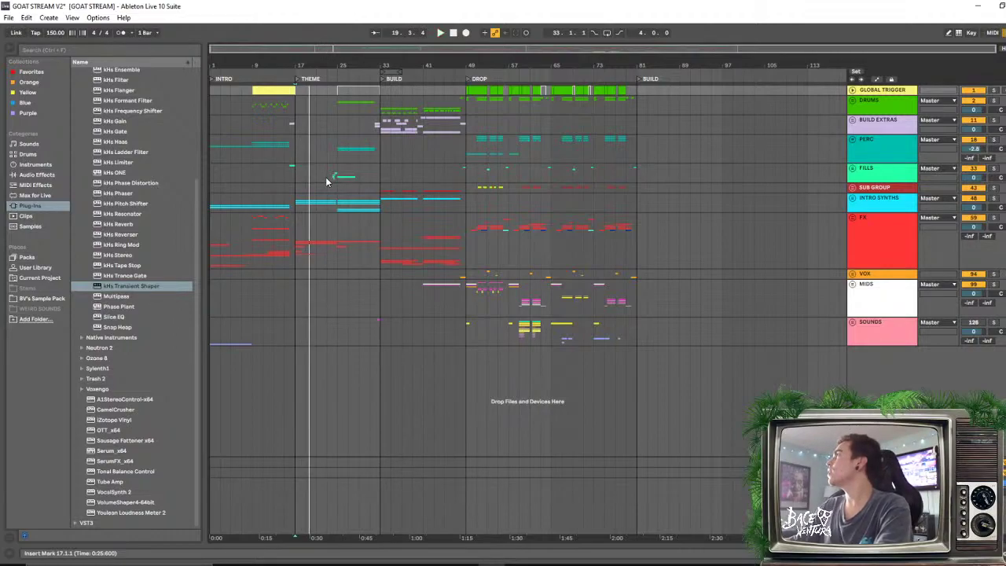
key(space)
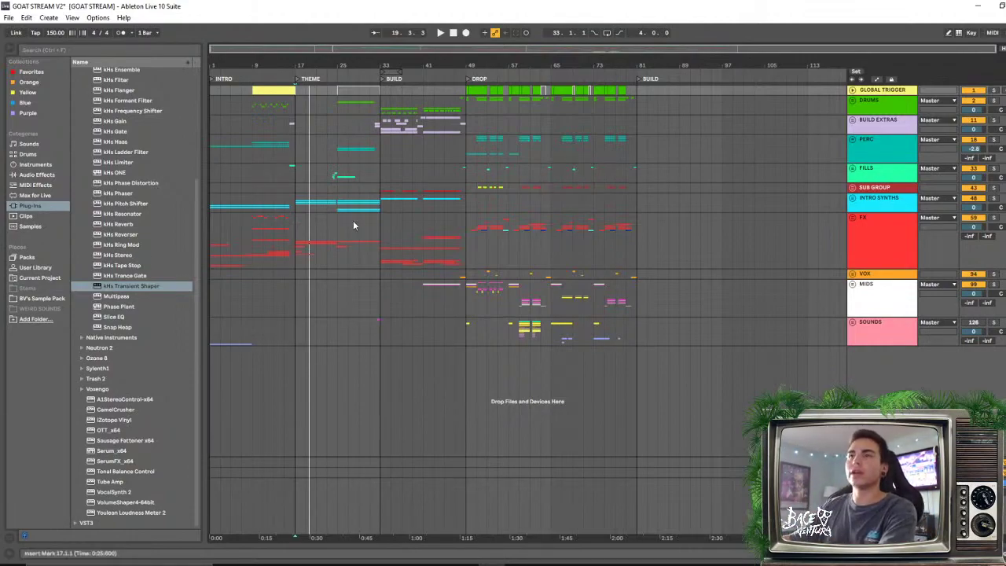
Copy the BUILD and DROP sections on all tracks, bars 33 to 81, and paste them at bar 81
click(384, 92)
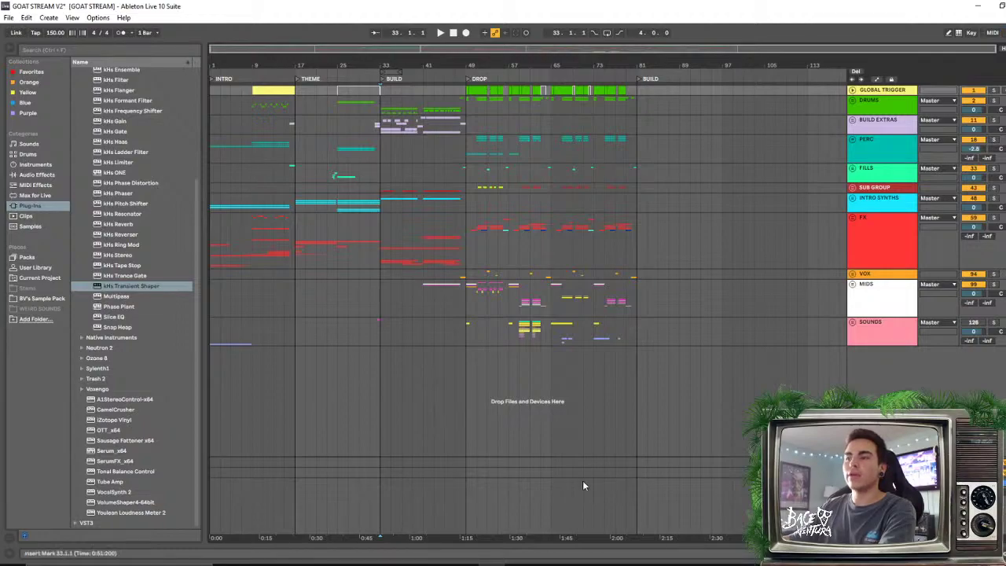
drag(583, 485, 636, 485)
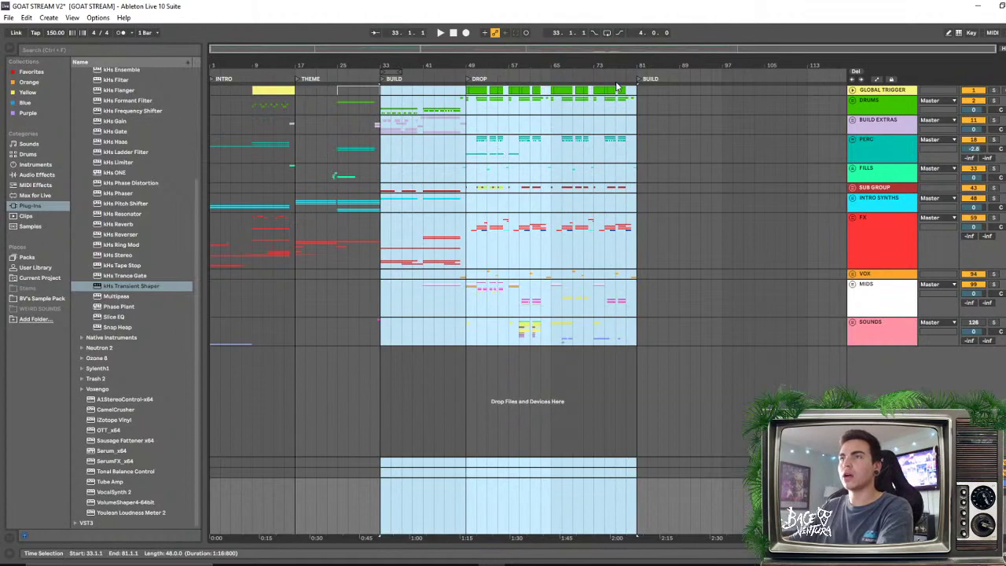
click(639, 92)
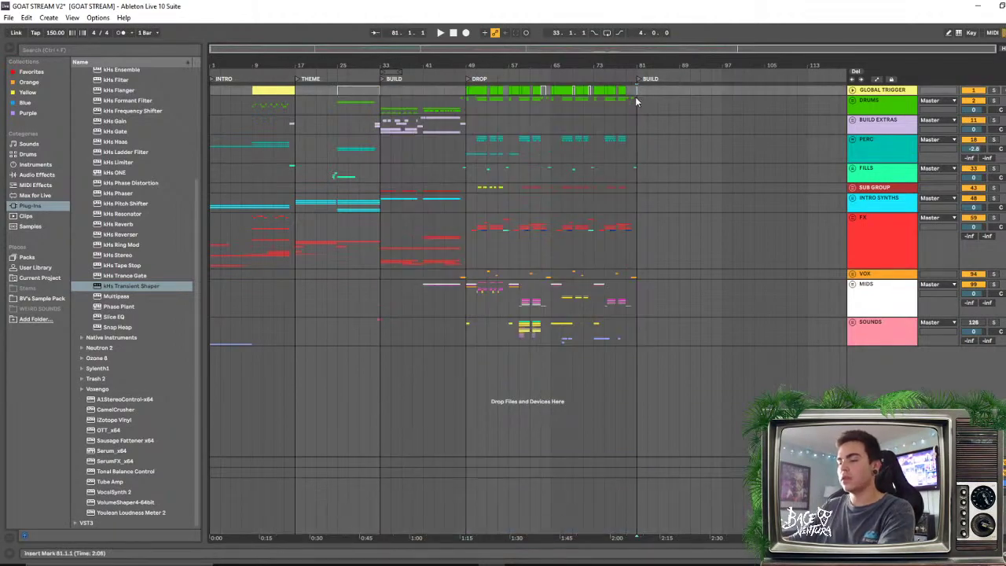
key(ctrl+v)
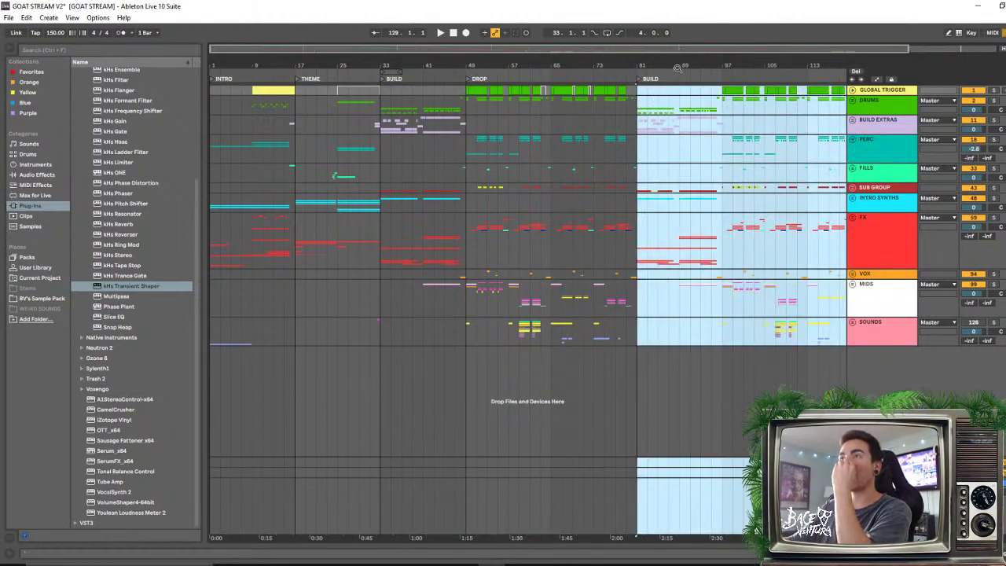
Play the end of the first DROP from bar 79 into the pasted BUILD at bar 81 to check the transition
drag(675, 71, 675, 63)
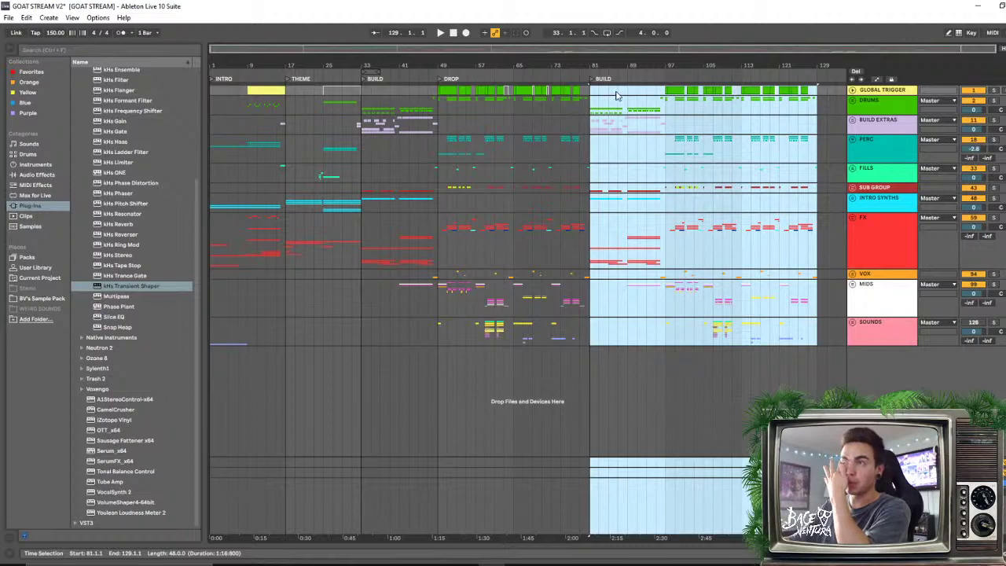
mouse_move(631, 64)
mouse_down()
mouse_move(631, 79)
mouse_move(631, 64)
mouse_up()
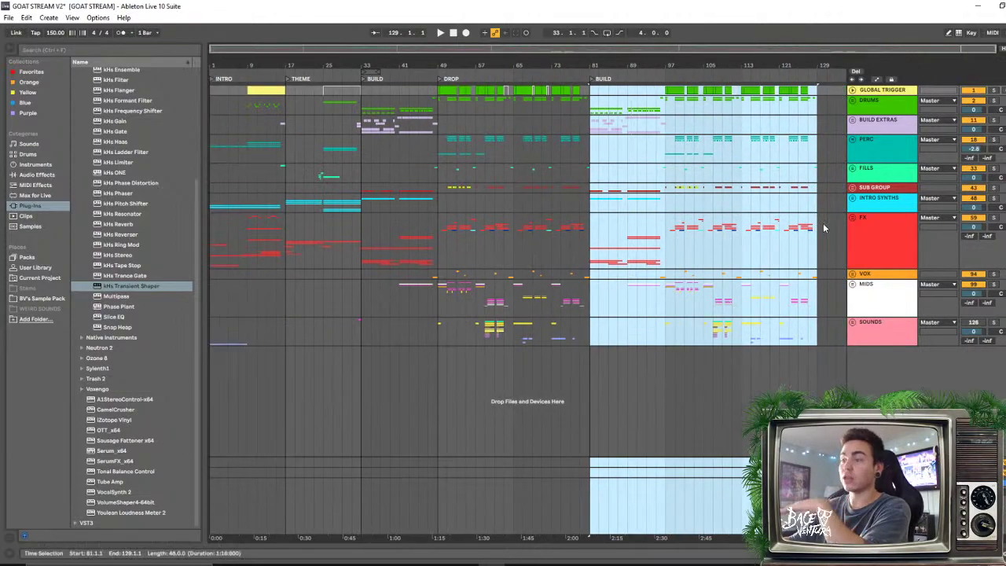
click(823, 152)
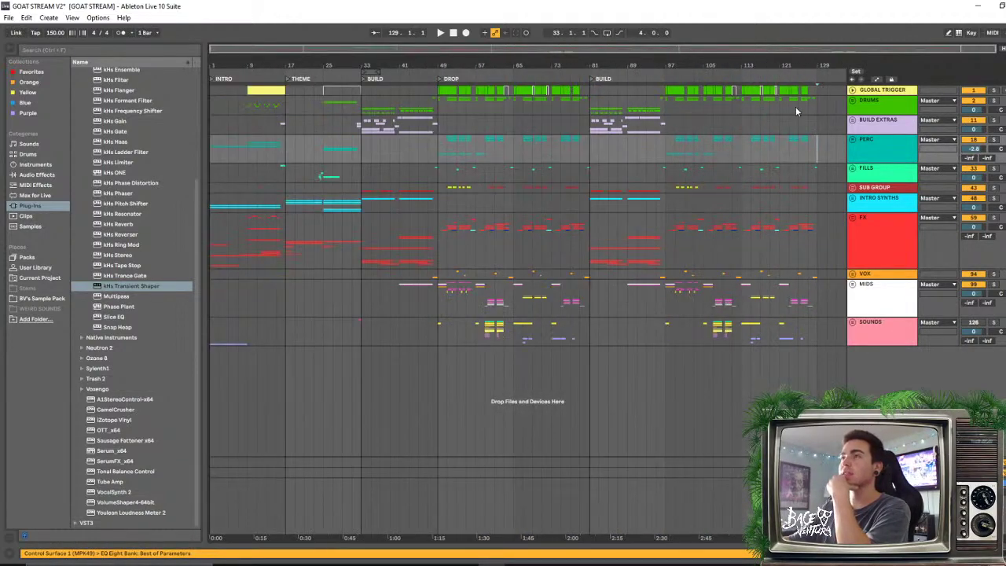
drag(818, 90, 786, 47)
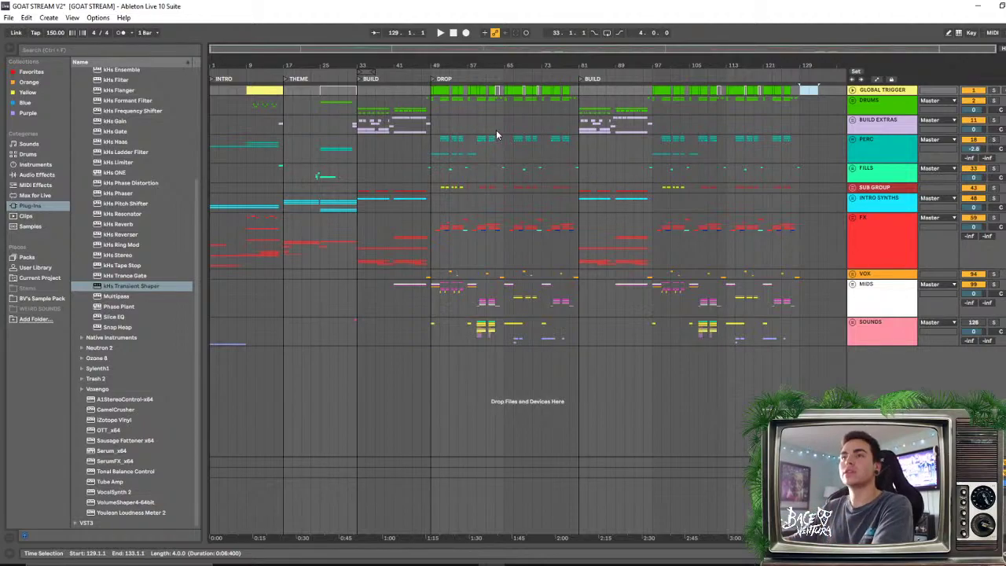
scroll(540, 131, up, 2)
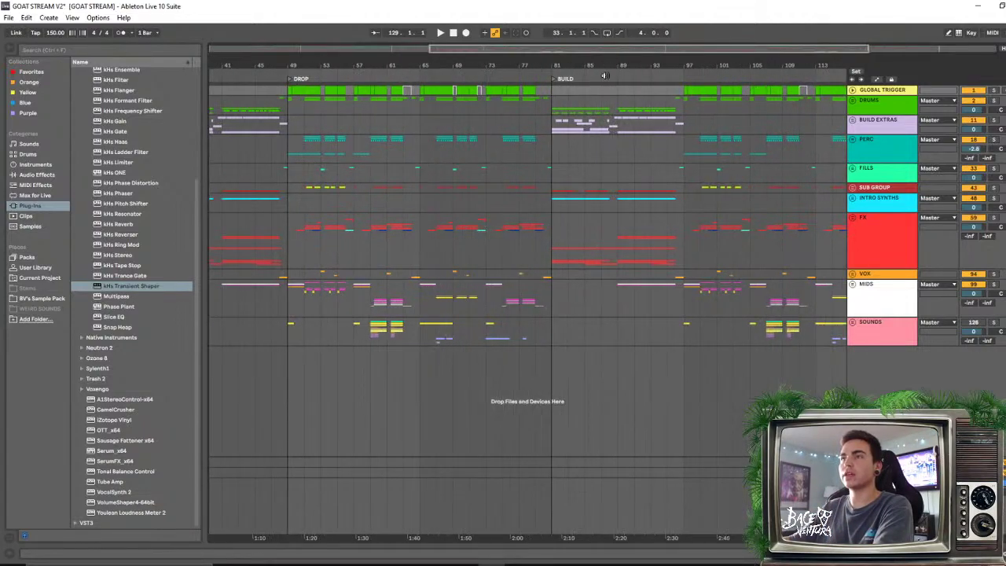
click(537, 130)
key(space)
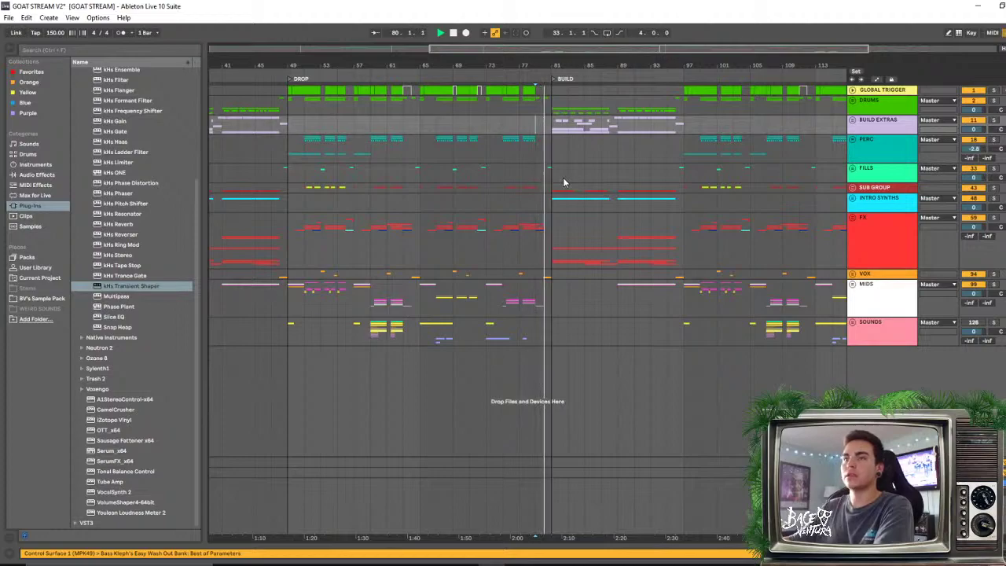
scroll(555, 65, down, 1)
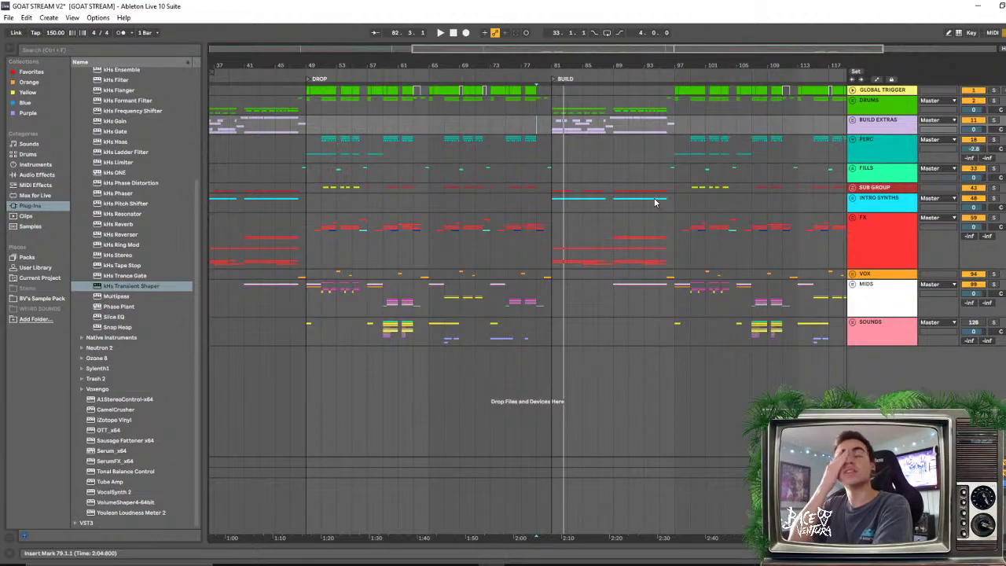
In the DRUMS group, delete the Drum Rack clip at bars 81 to 88 and play the second BUILD's opening
click(854, 101)
click(573, 108)
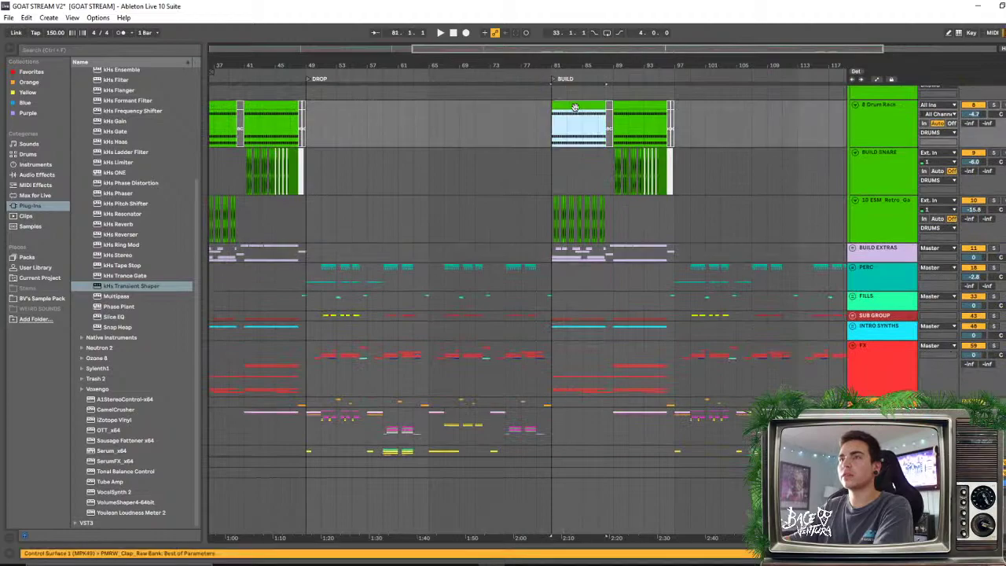
key(space)
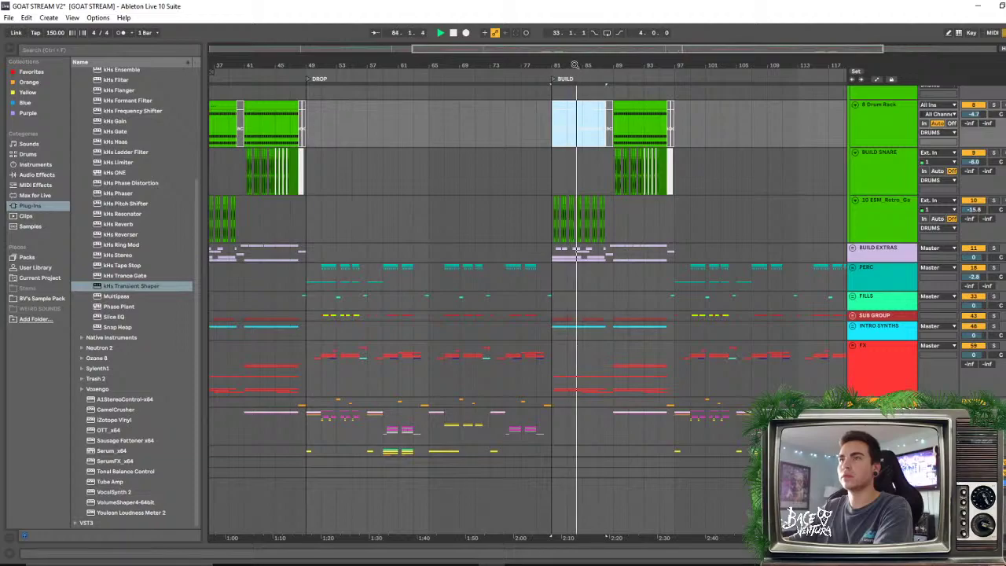
scroll(578, 250, up, 2)
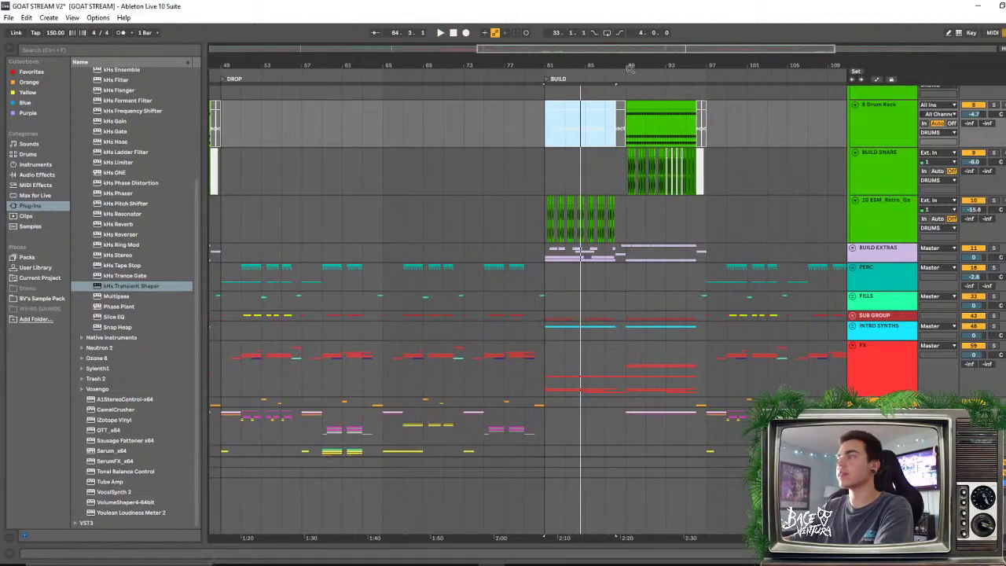
scroll(579, 252, down, 3)
scroll(802, 130, up, 5)
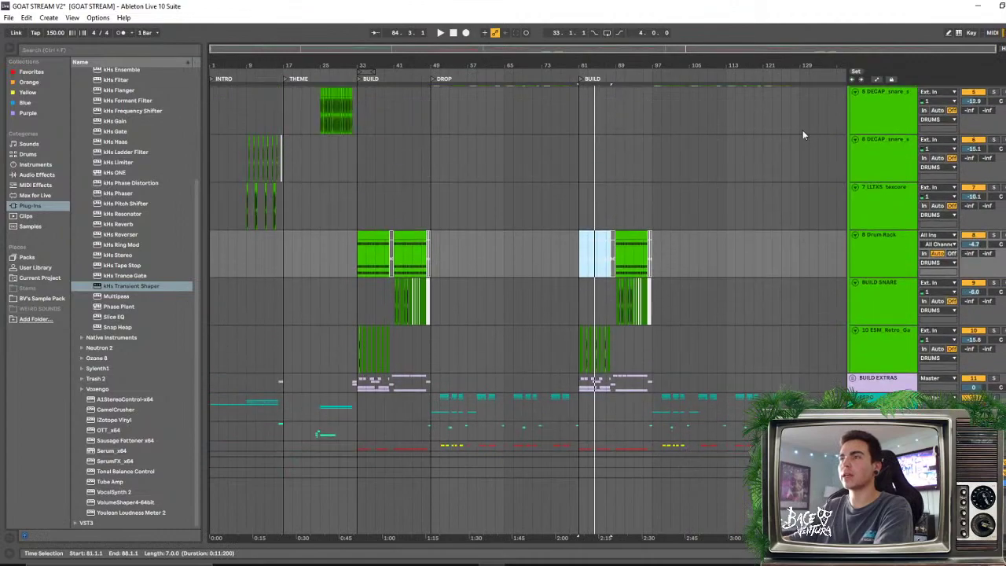
scroll(792, 275, up, 1)
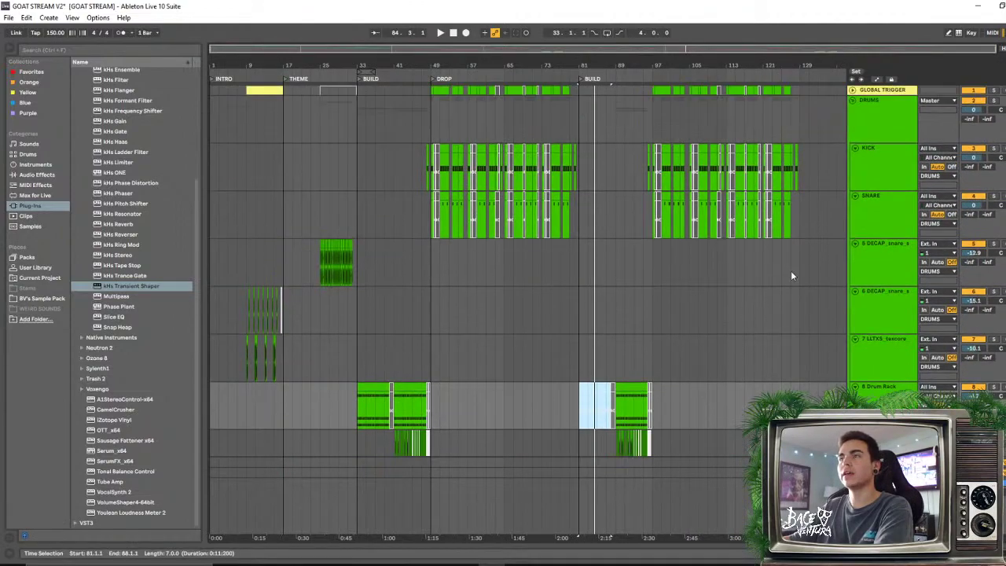
click(855, 101)
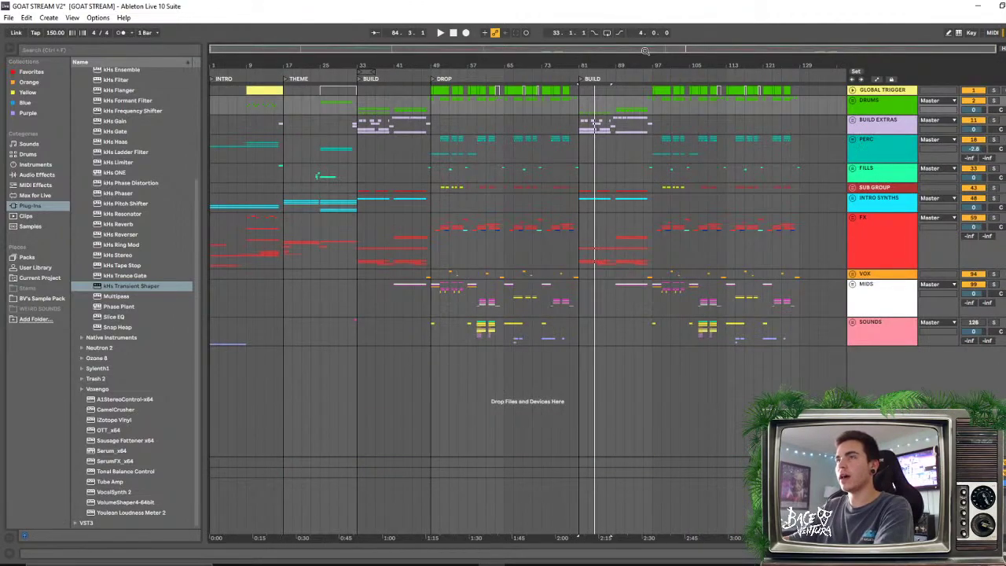
Move the PERC group directly below DRUMS and the FX group between MIDS and SOUNDS
mouse_move(741, 63)
mouse_down()
mouse_move(560, 94)
mouse_move(596, 95)
mouse_up()
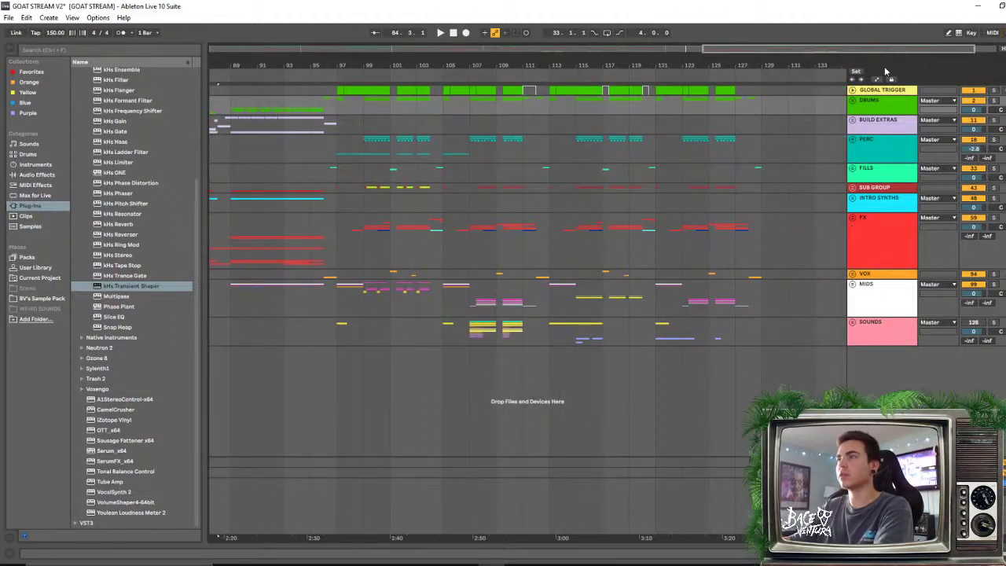
click(879, 151)
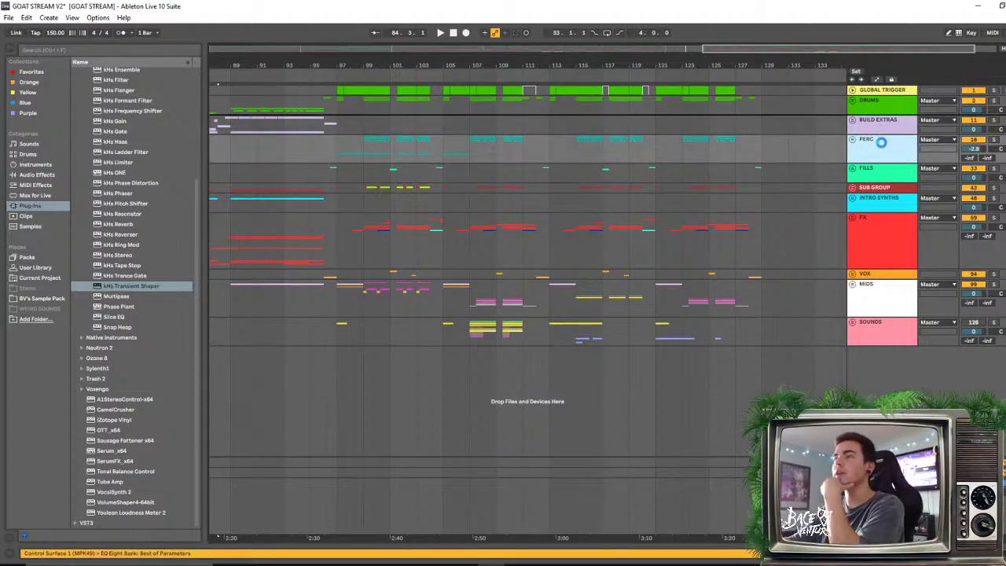
drag(881, 143, 881, 119)
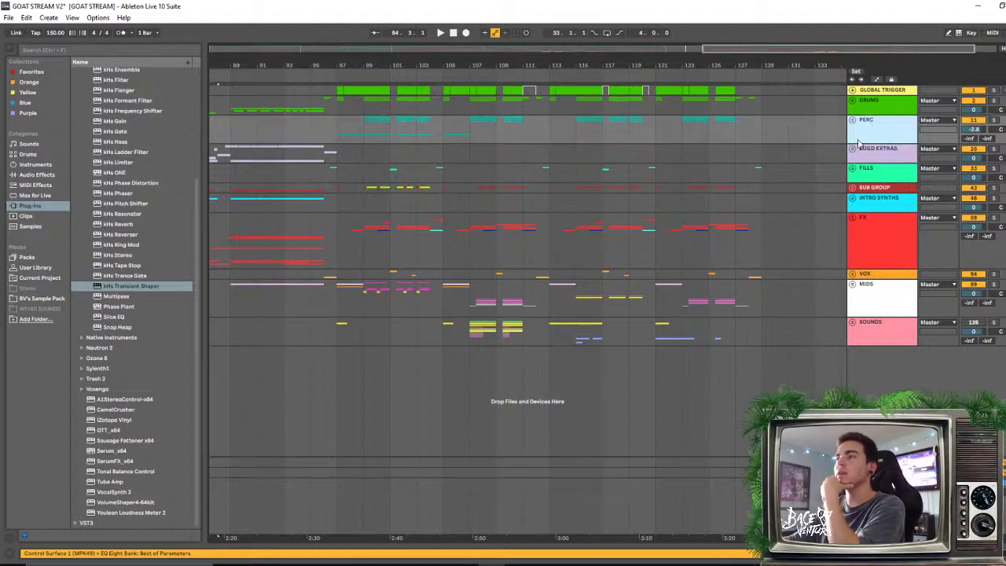
click(883, 236)
click(882, 336)
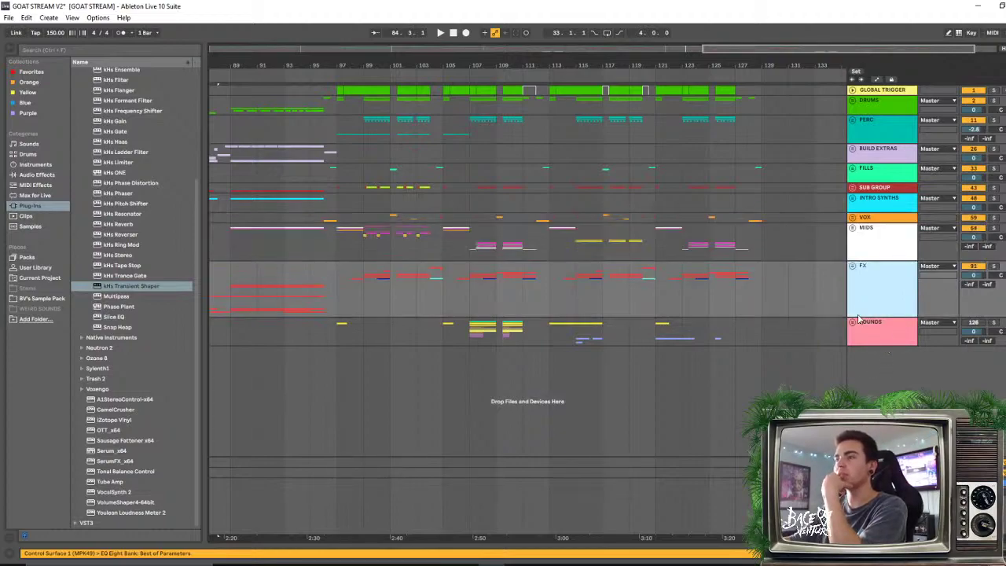
click(615, 336)
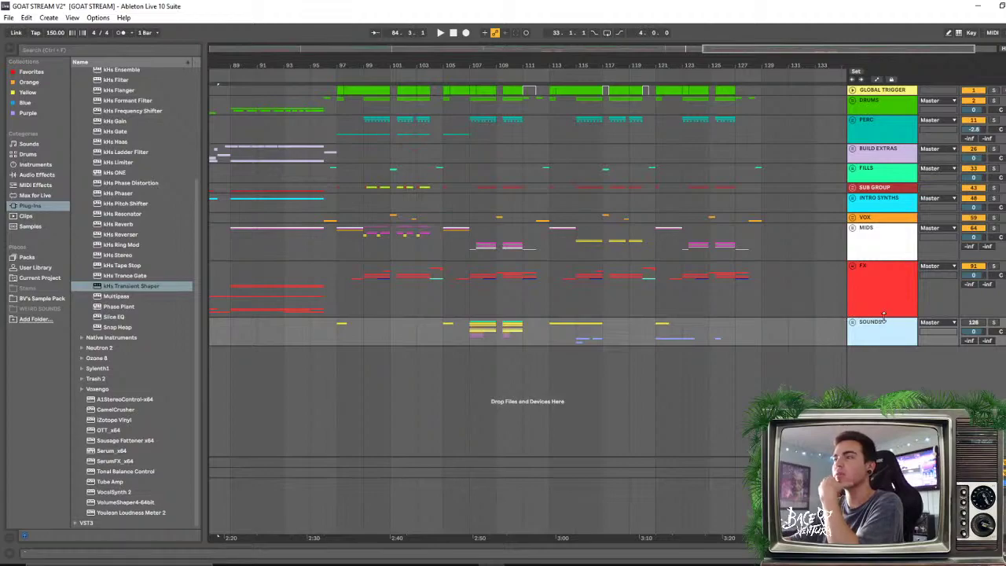
click(881, 275)
click(880, 240)
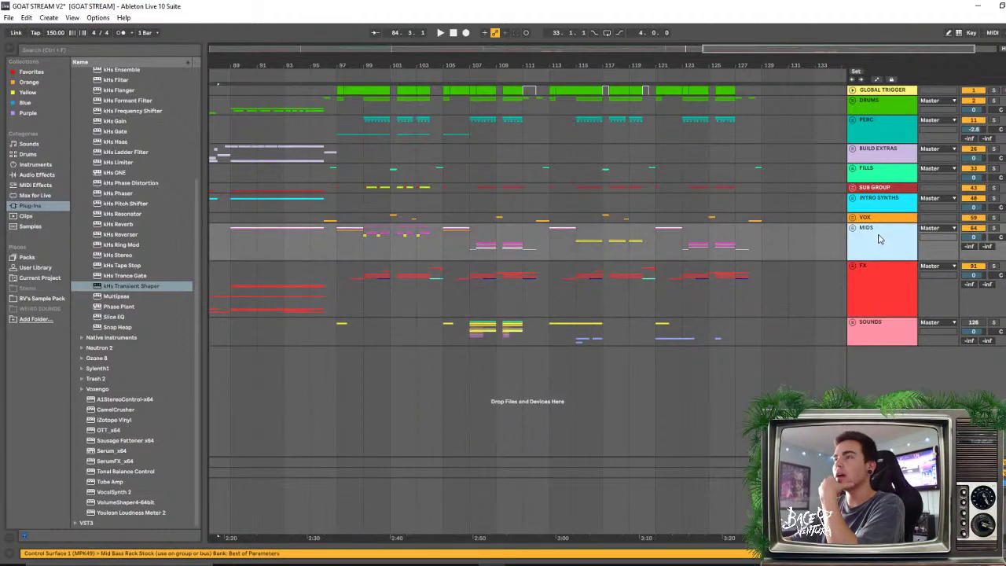
Move SUB GROUP directly below PERC and the INTRO SYNTHS group between MIDS and FX
click(878, 188)
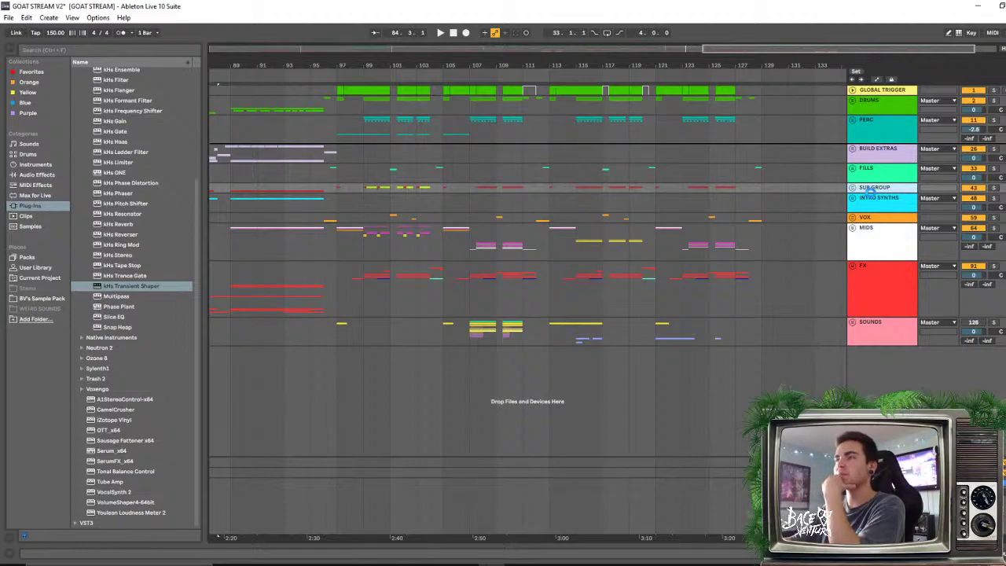
drag(873, 188, 872, 148)
drag(870, 205, 928, 266)
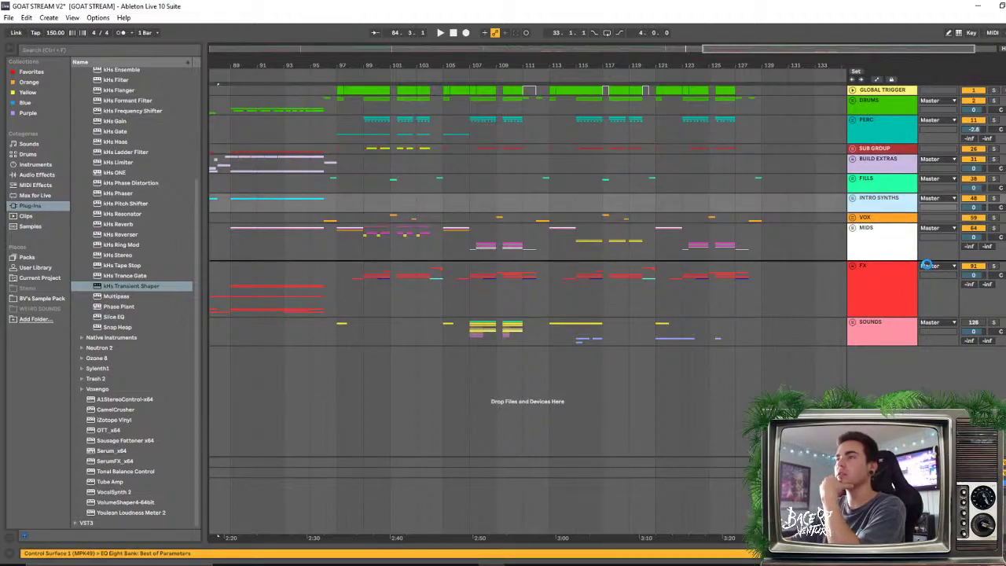
drag(927, 266, 928, 268)
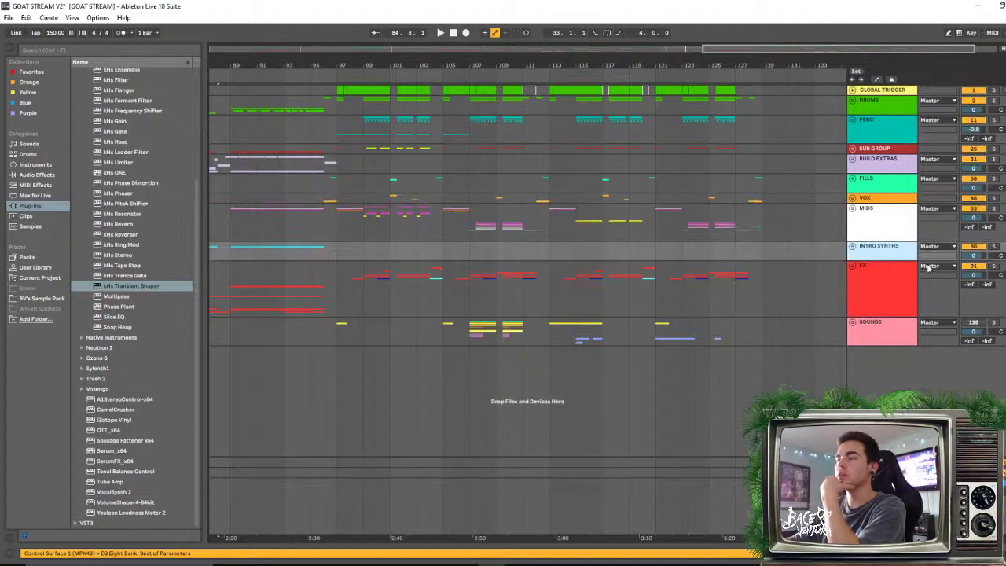
Move the VOX group below INTRO SYNTHS and place the FILLS group between VOX and FX
drag(865, 199, 865, 269)
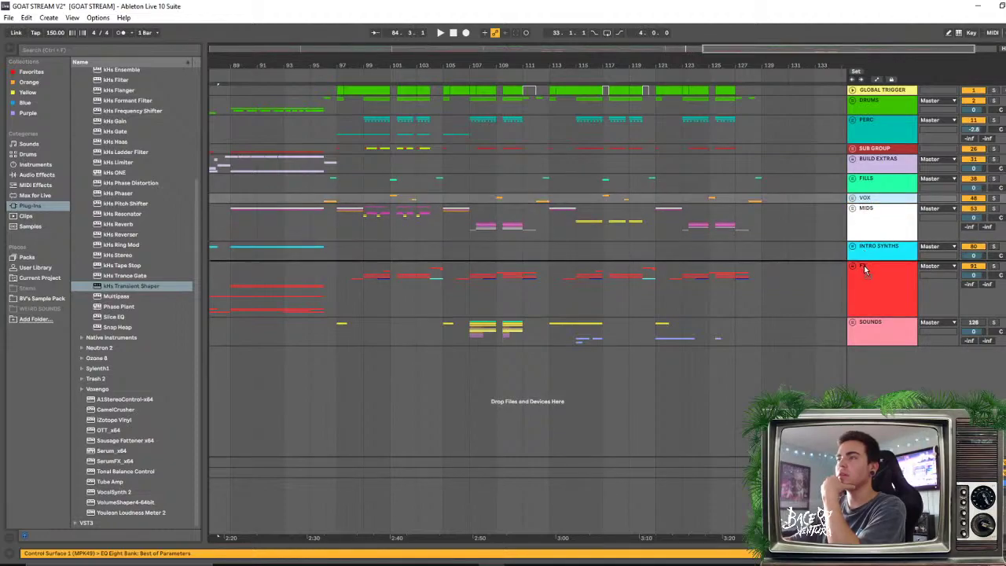
click(913, 228)
click(881, 182)
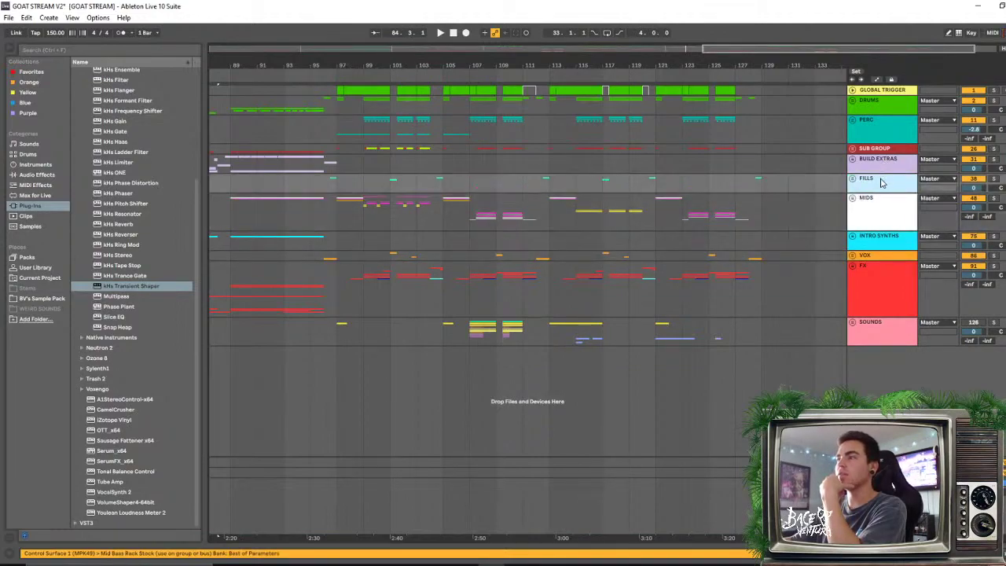
drag(880, 183, 882, 267)
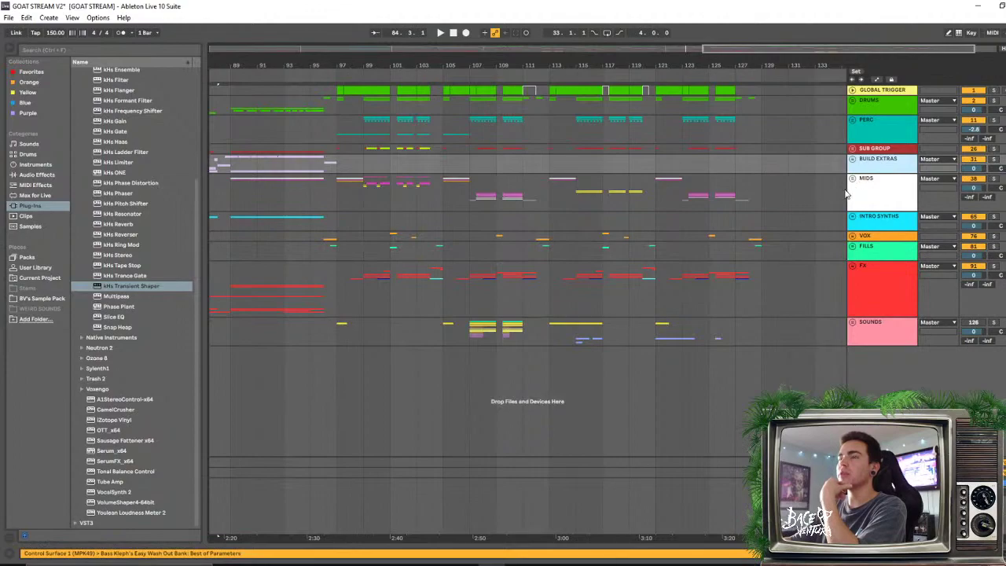
Move the BUILD EXTRAS group between VOX and FILLS
click(878, 190)
click(883, 171)
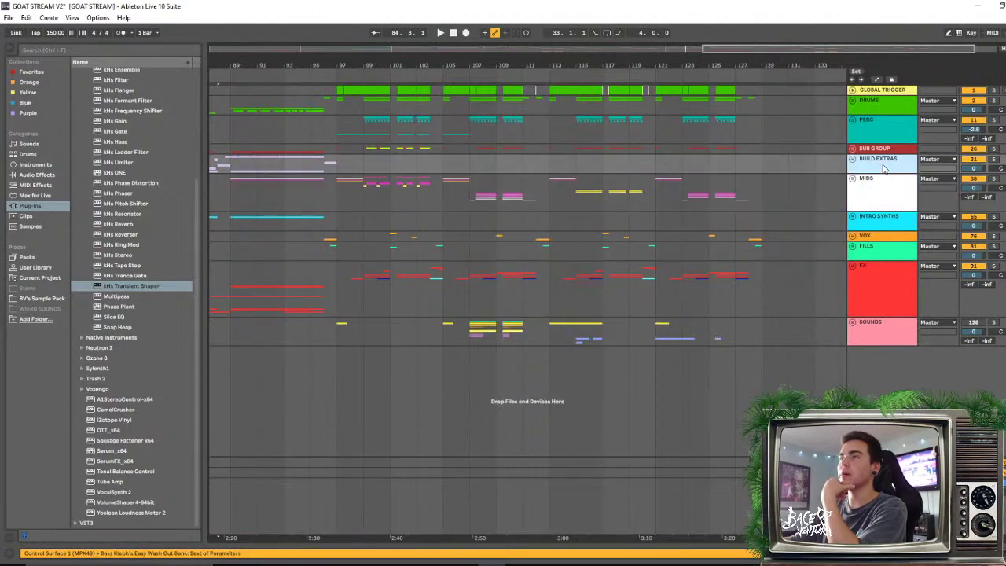
drag(882, 167, 886, 248)
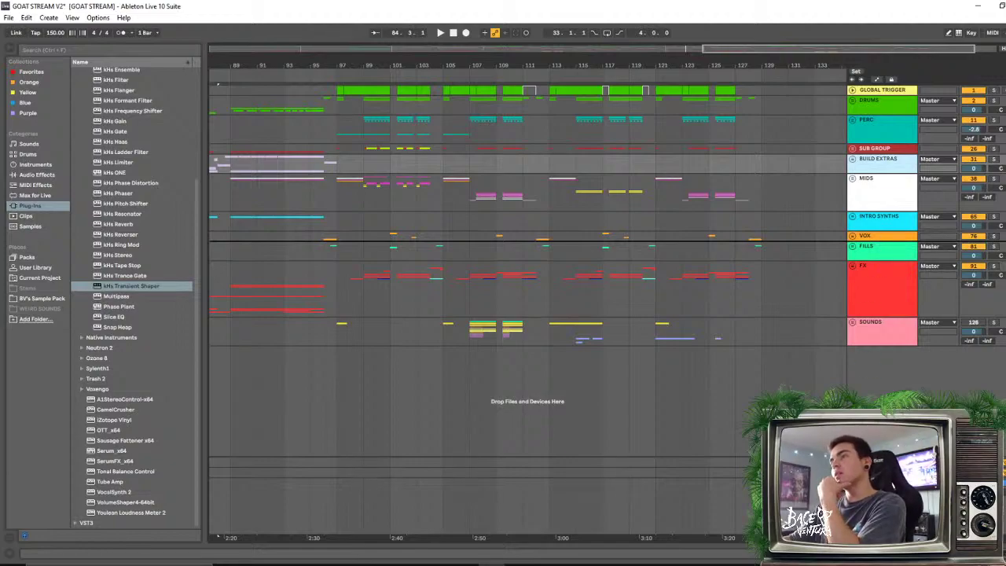
drag(886, 249, 886, 248)
click(890, 189)
click(888, 201)
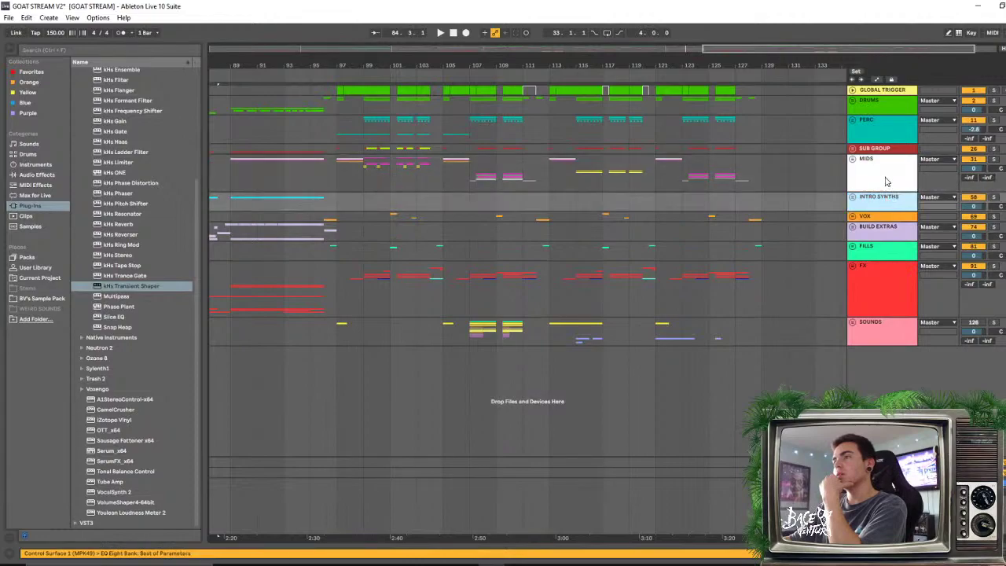
click(888, 186)
click(888, 198)
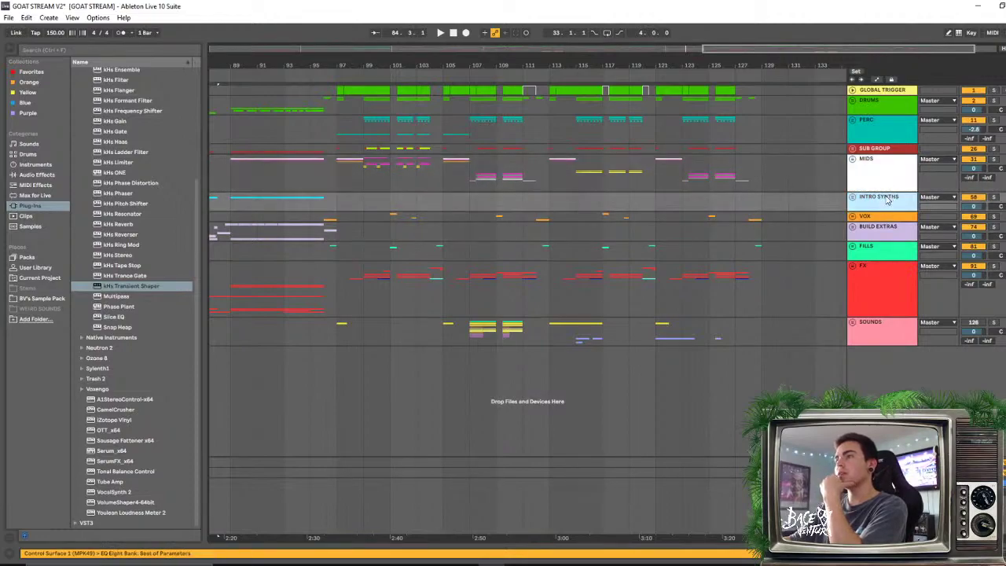
click(888, 188)
click(887, 201)
click(886, 189)
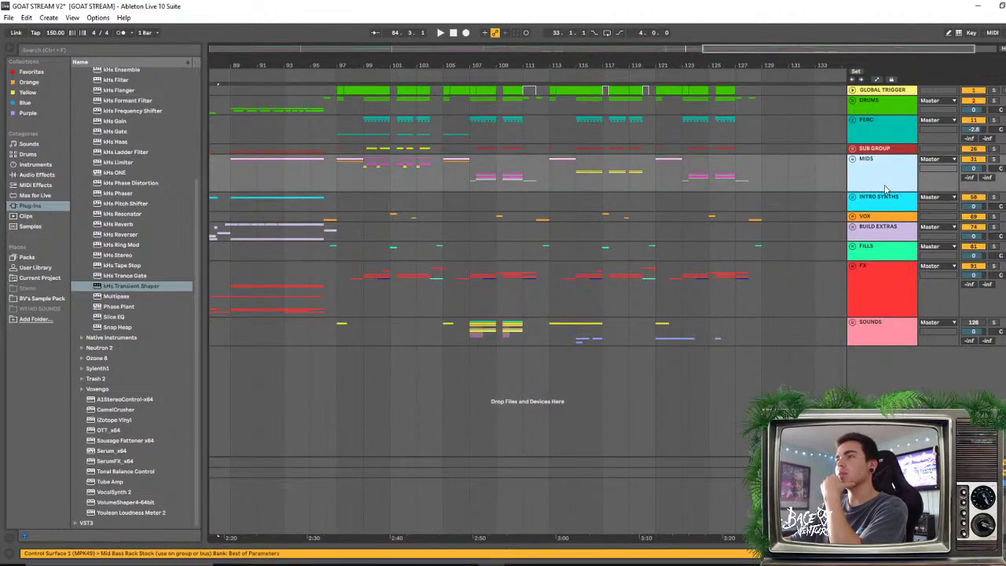
Expand the MIDS group at bar 97 and delete the BV PP - RIDDUM track above MAIN DROP
drag(372, 65, 342, 175)
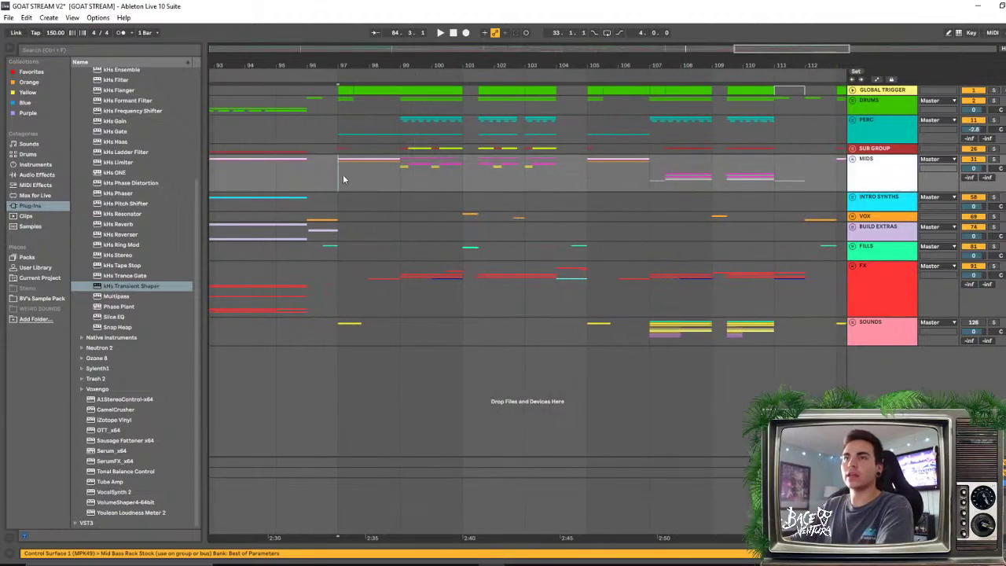
click(852, 158)
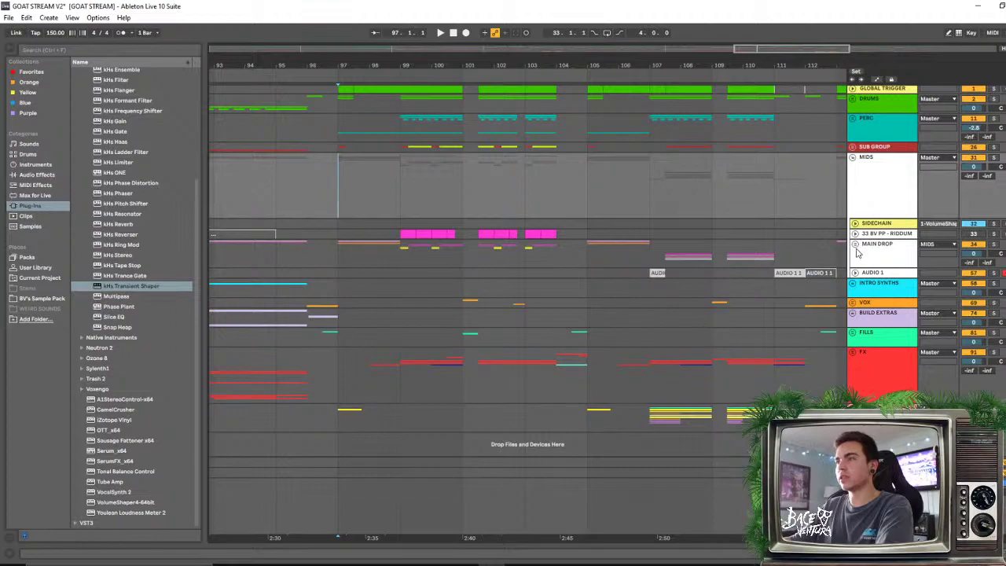
click(881, 233)
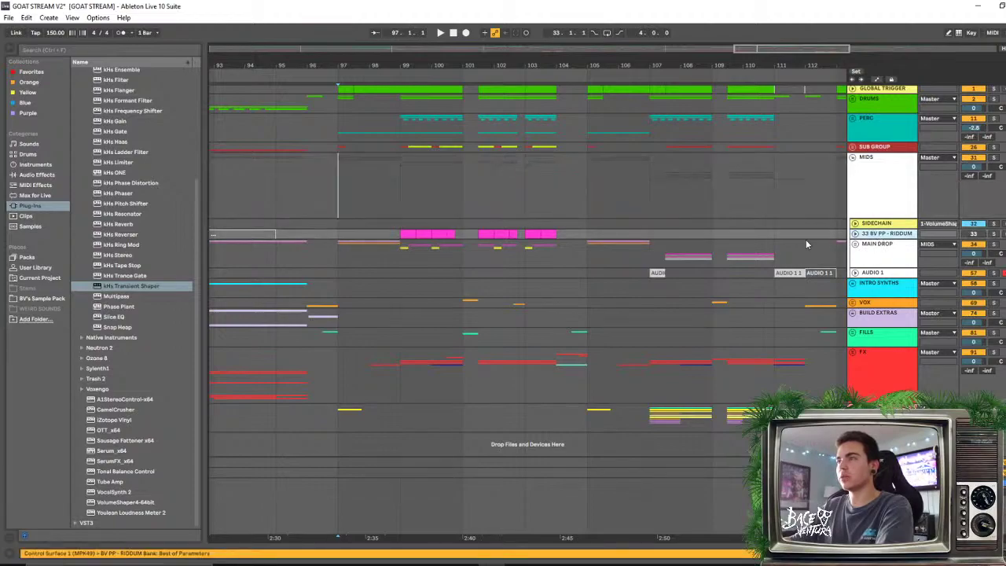
drag(569, 66, 540, 53)
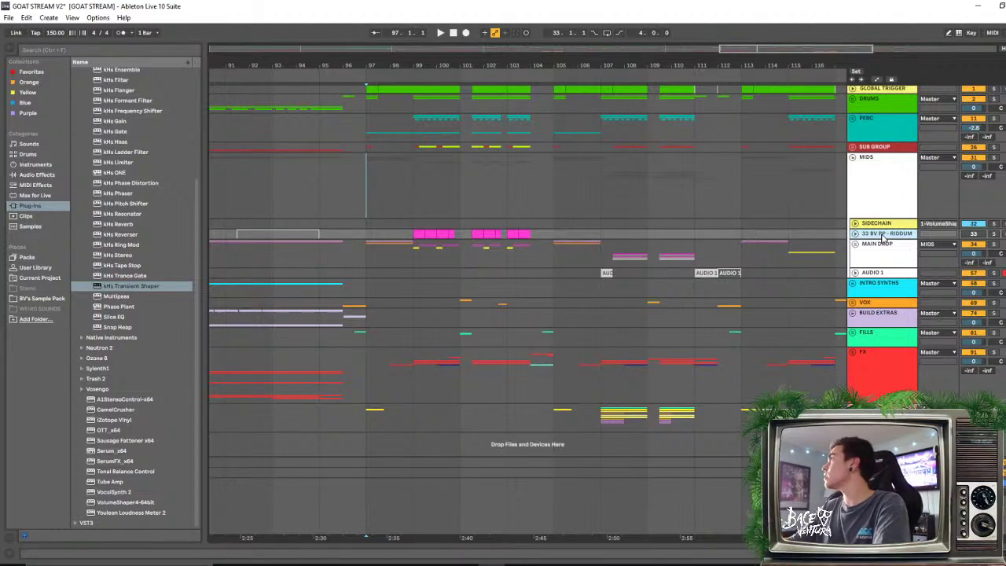
key(Delete)
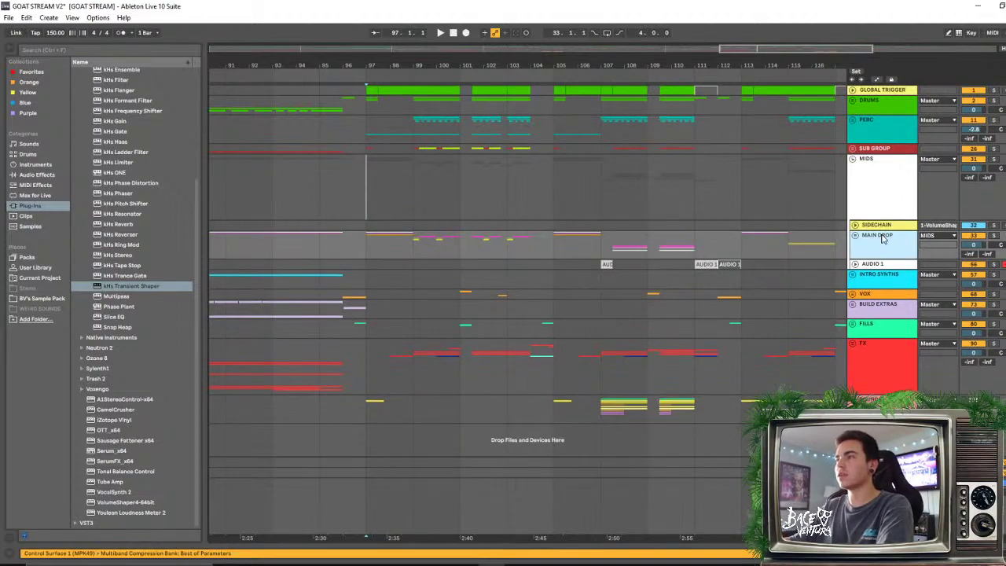
Expand the MAIN DROP group and play the 55 Phase Plant layer of RIDDIM 2 from bar 107
click(855, 236)
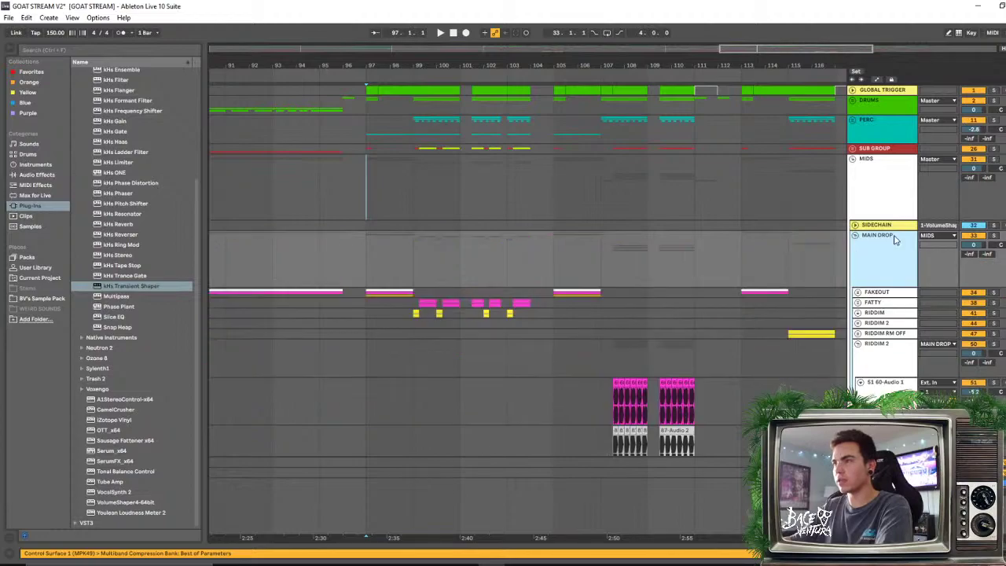
scroll(904, 228, down, 5)
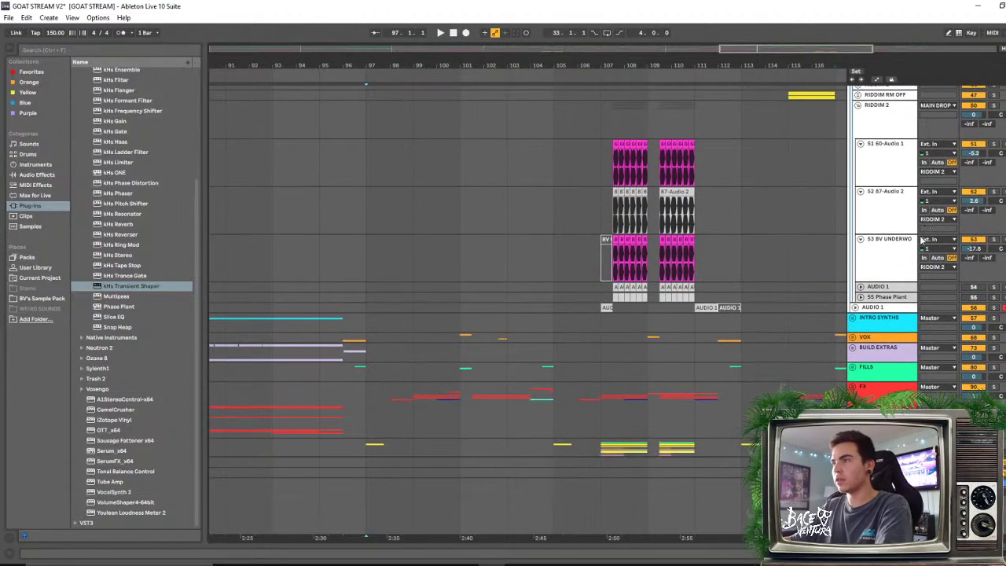
click(616, 296)
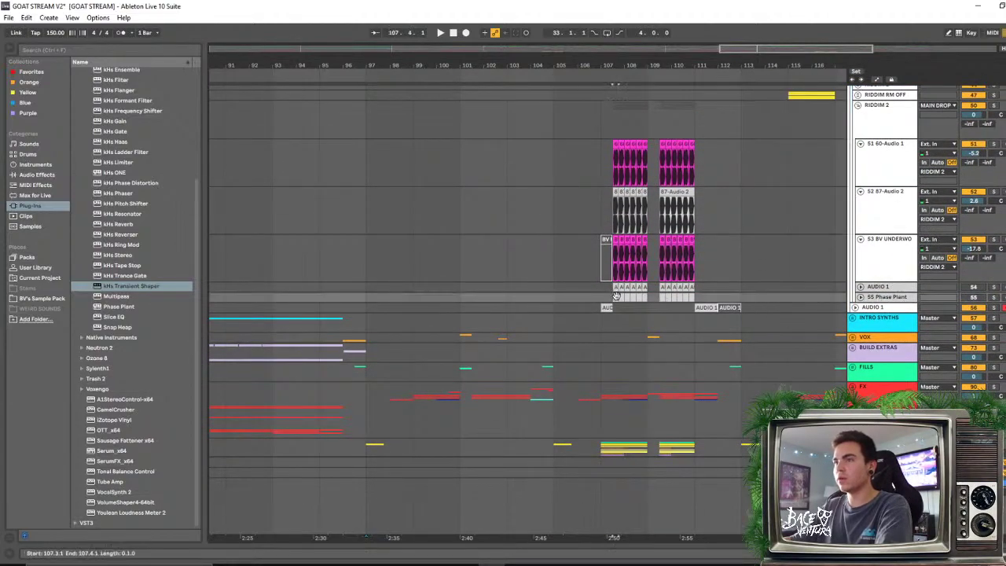
key(space)
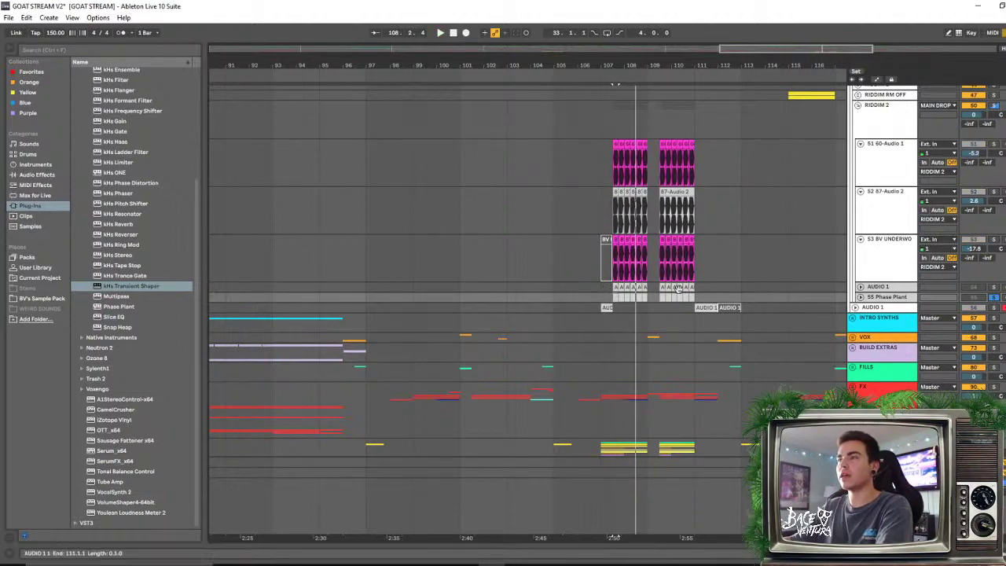
Compare the 52 87-Audio 2 and 55 Phase Plant layers by playing them in solo around bars 107 and 108
click(904, 202)
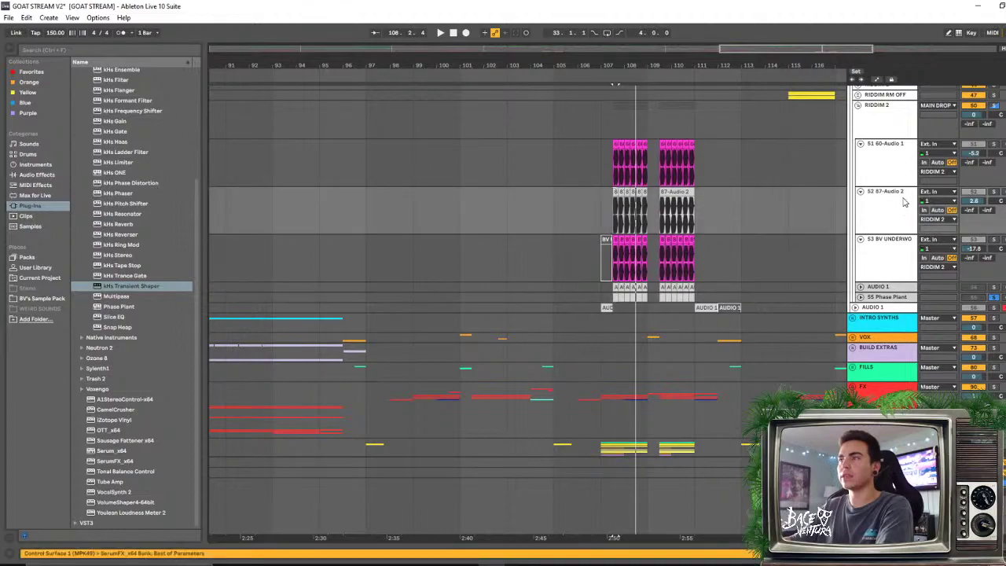
click(994, 191)
key(space)
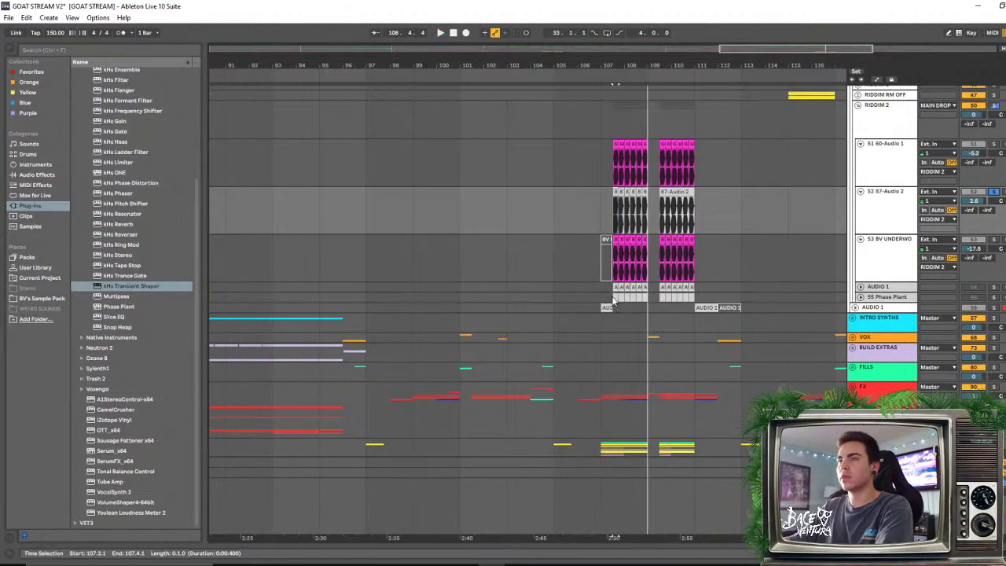
click(890, 298)
key(space)
key(space)
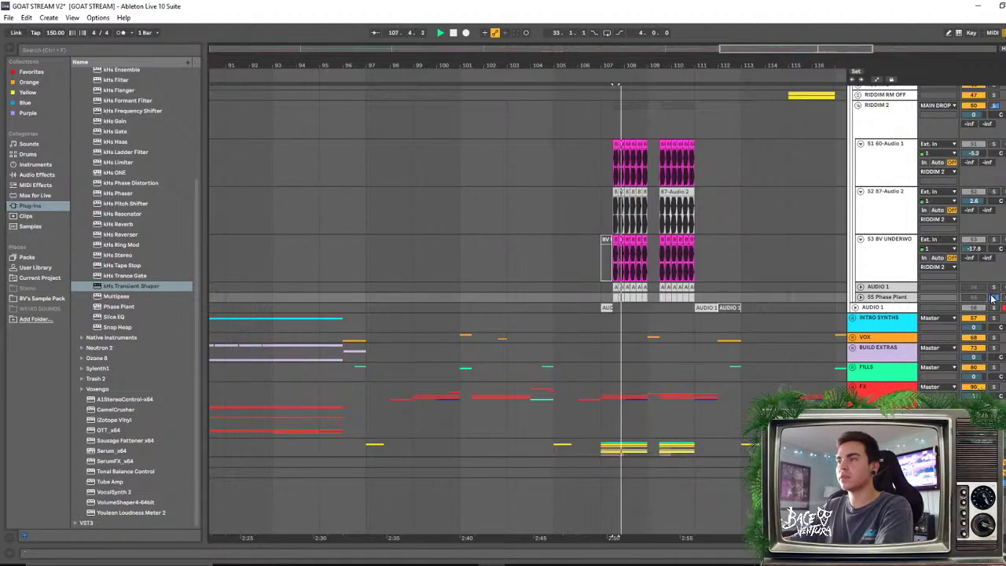
click(992, 297)
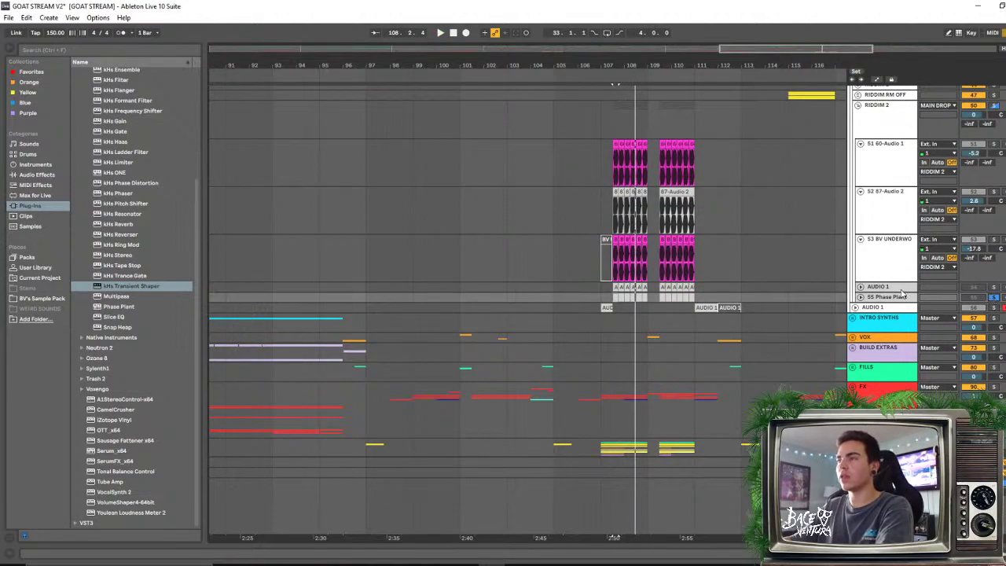
Unfold the AUDIO 1 track inside the lower RIDDIM 2 group and audition it in solo around bar 108
click(757, 289)
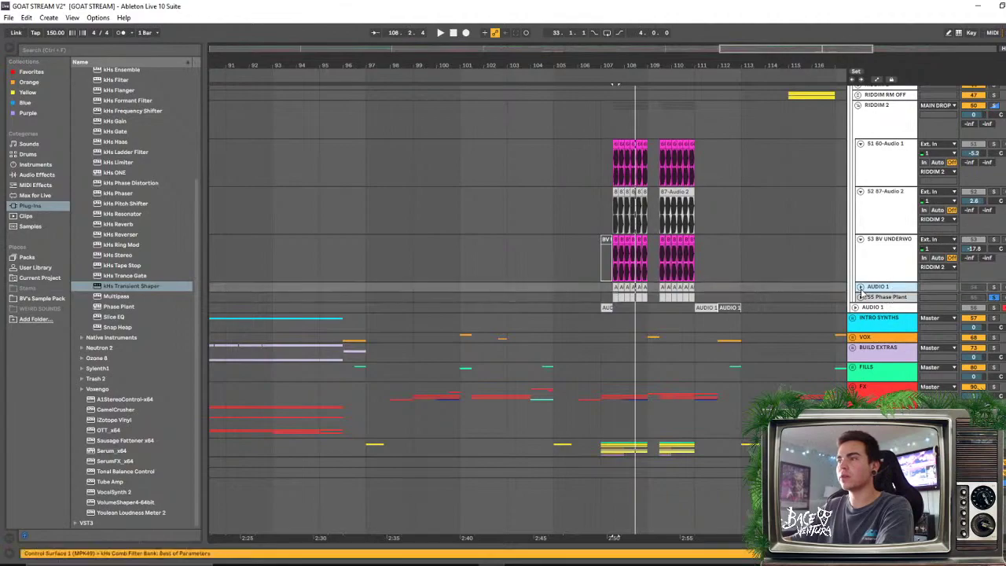
key(Right)
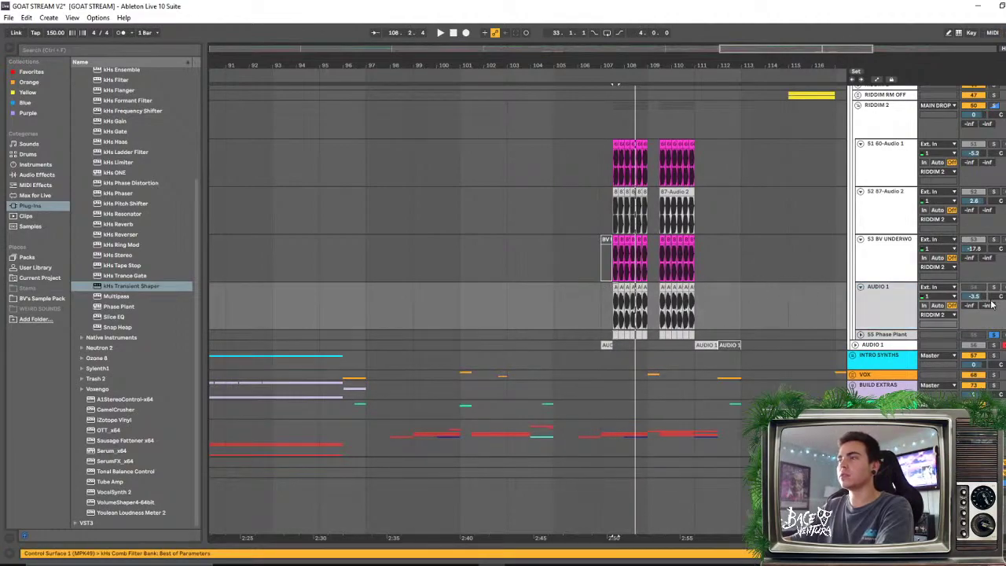
click(993, 288)
key(space)
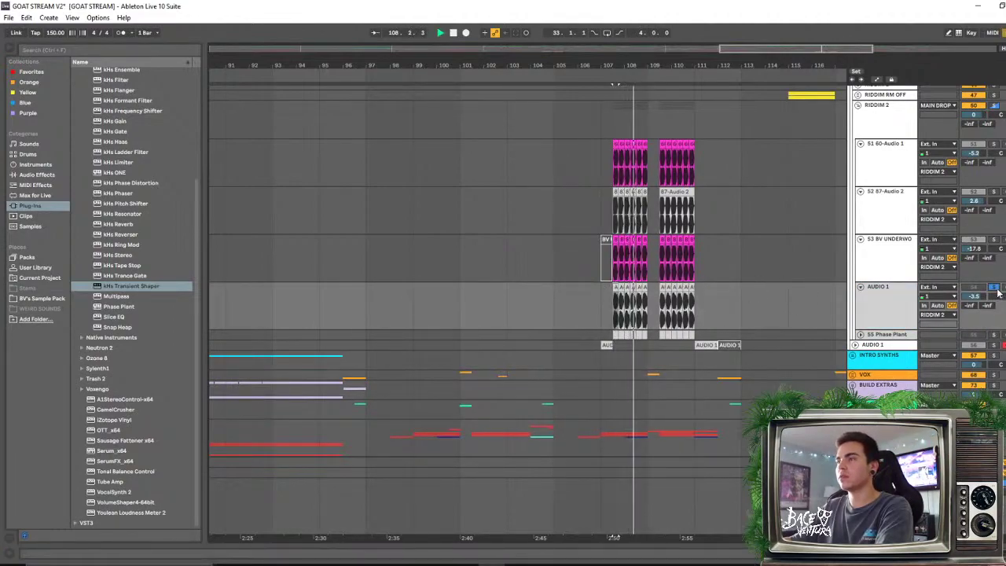
key(space)
click(995, 290)
Delete the AUDIO 1 and 55 Phase Plant tracks from the lower RIDDIM 2 group
click(880, 302)
click(897, 336)
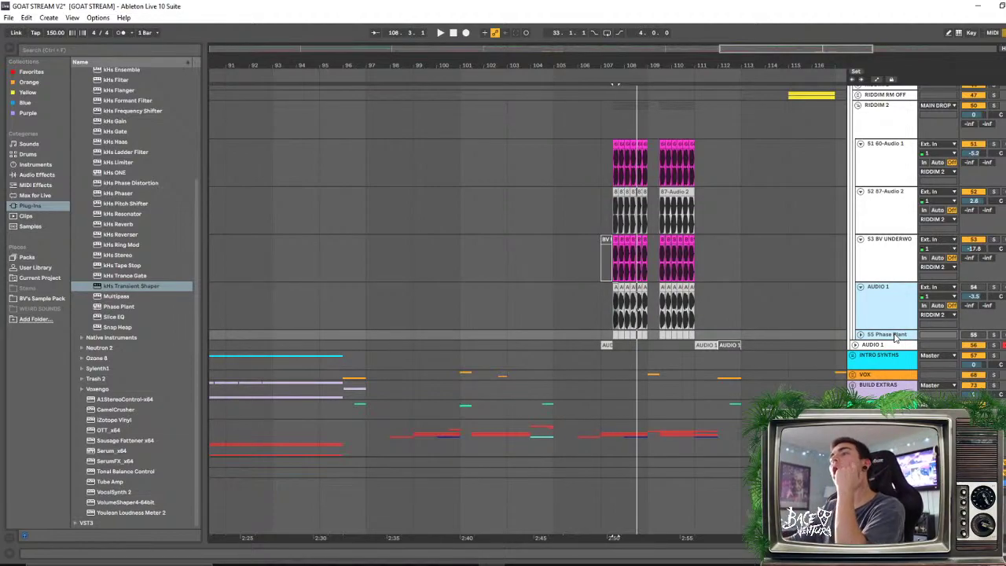
key(Delete)
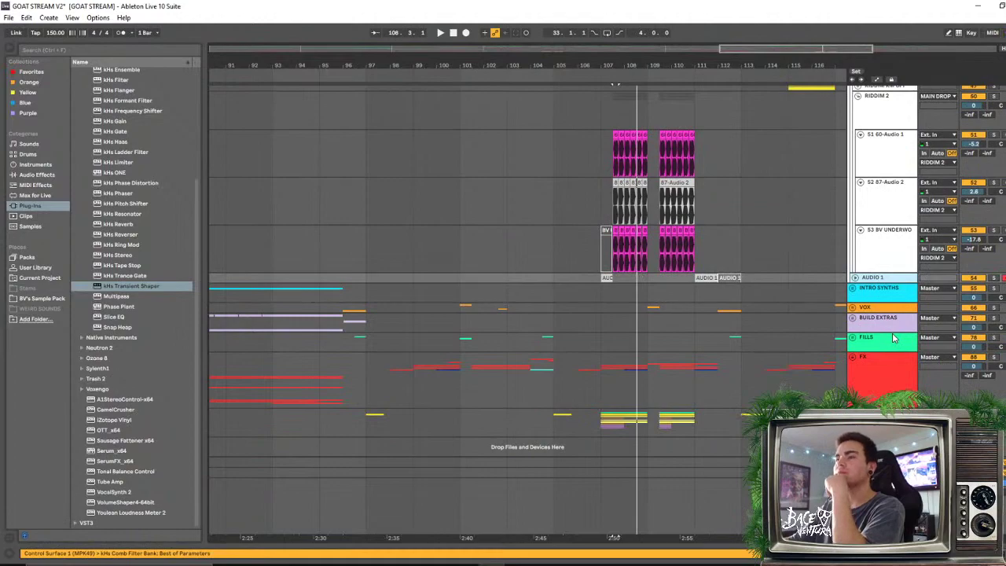
Unfold the AUDIO 1 track above INTRO SYNTHS, audition its bar 111 clip in solo, and fold the track again
click(855, 279)
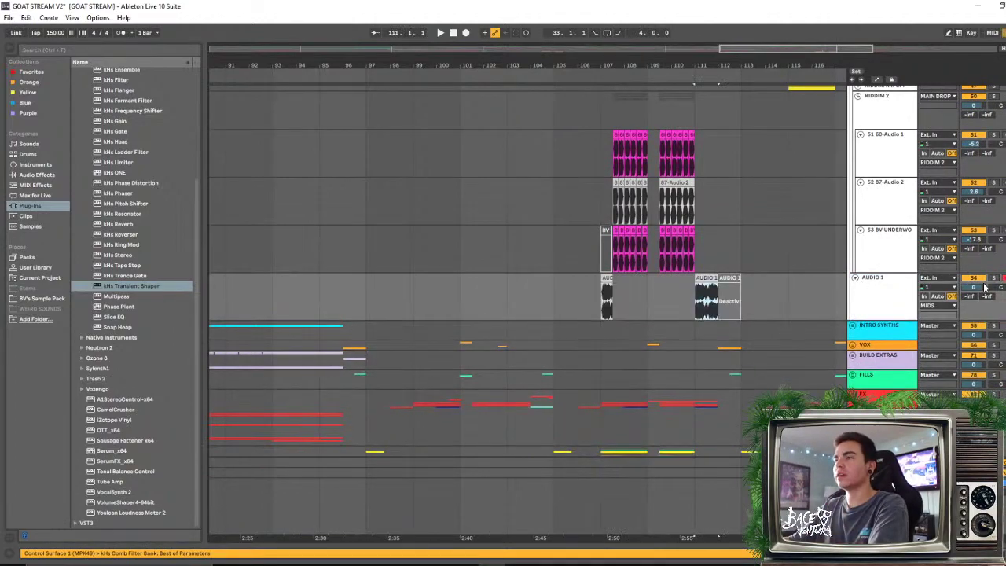
key(space)
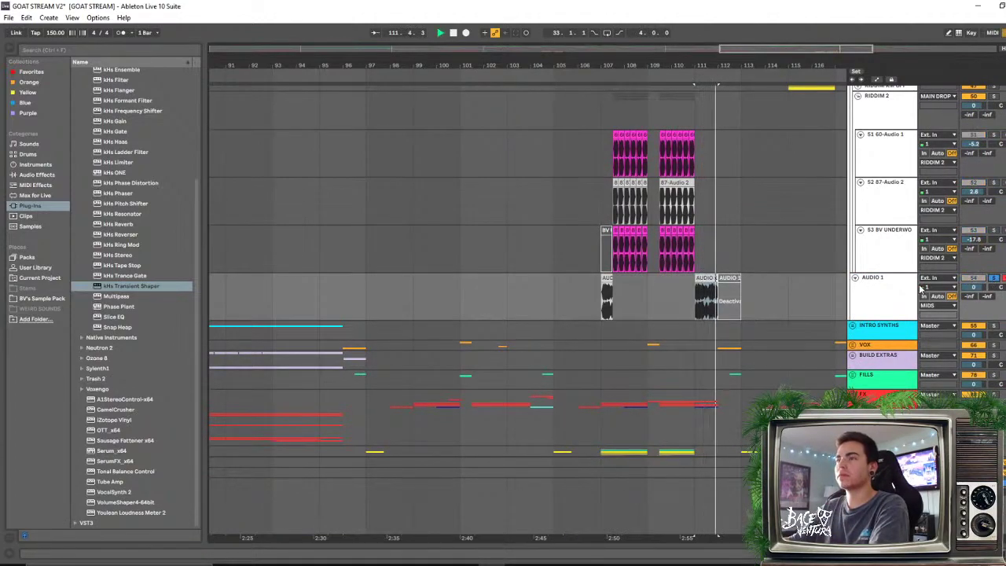
click(991, 280)
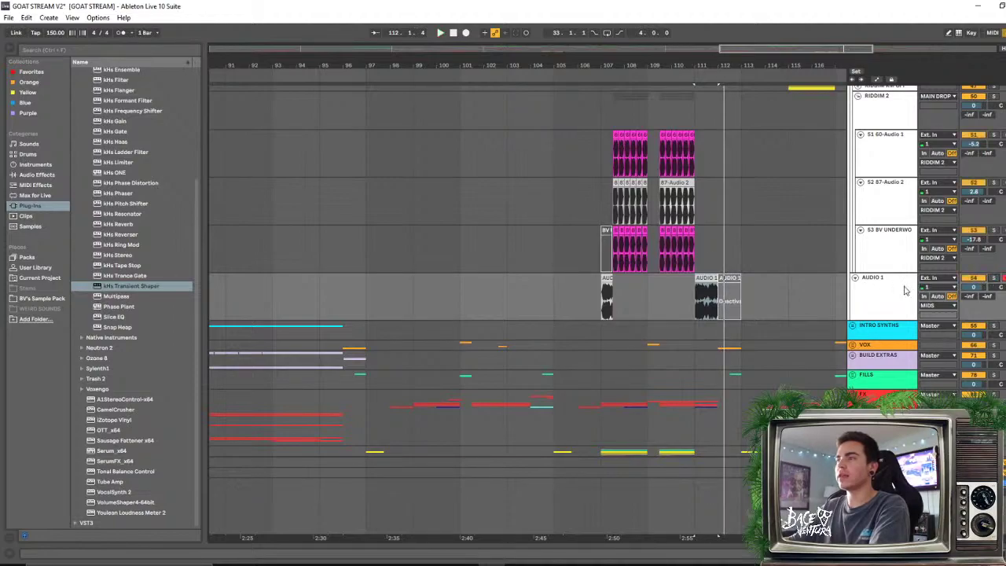
click(855, 280)
Inspect the tracks inside the FAKEOUT and FATTY groups of MAIN DROP, collapsing each group again
scroll(867, 236, up, 5)
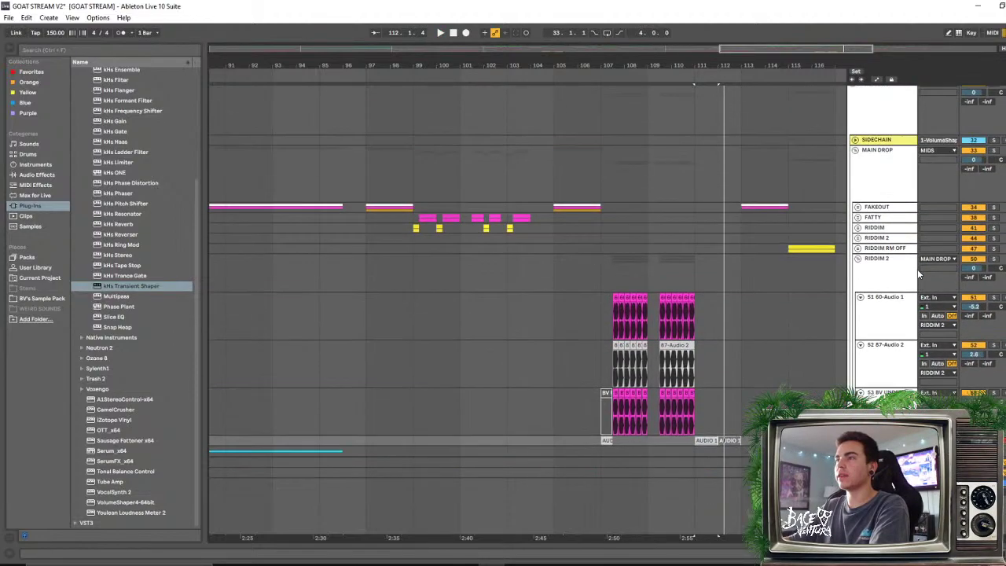
scroll(868, 178, down, 3)
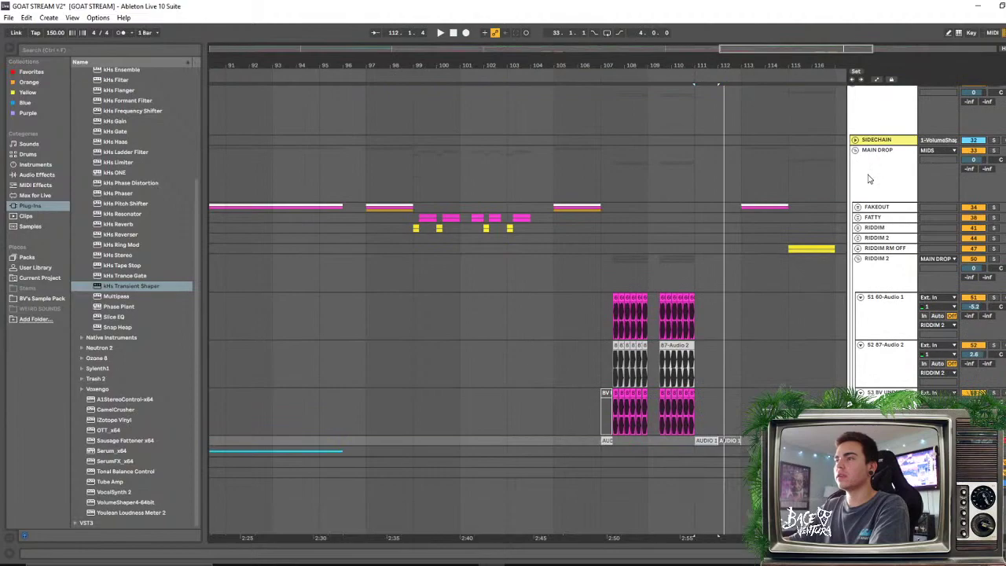
click(857, 207)
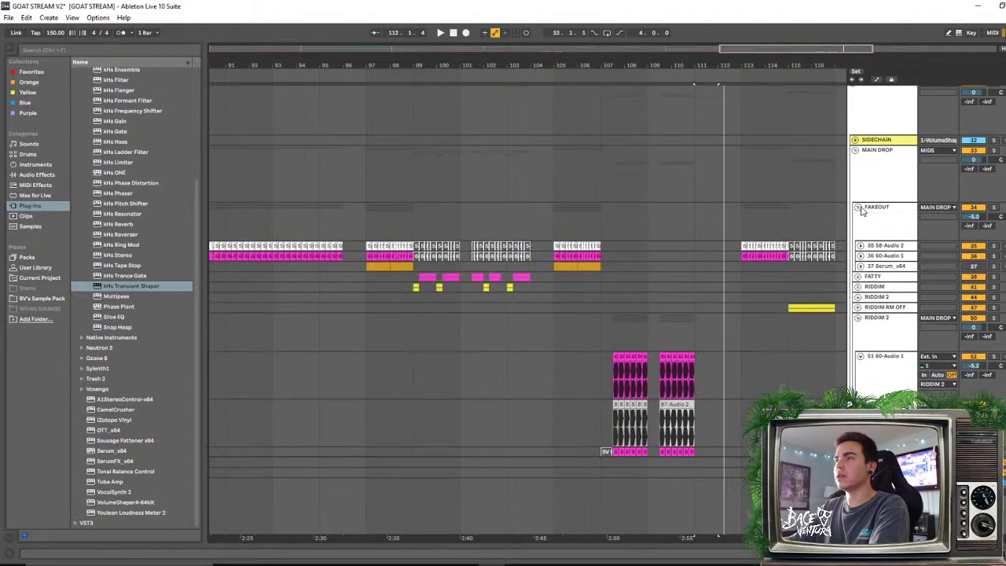
click(884, 266)
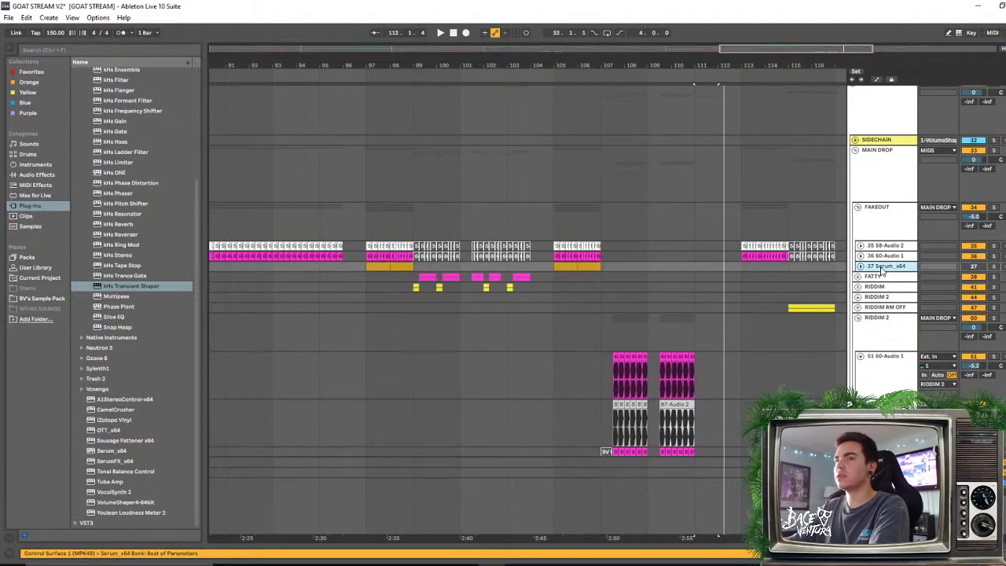
click(858, 207)
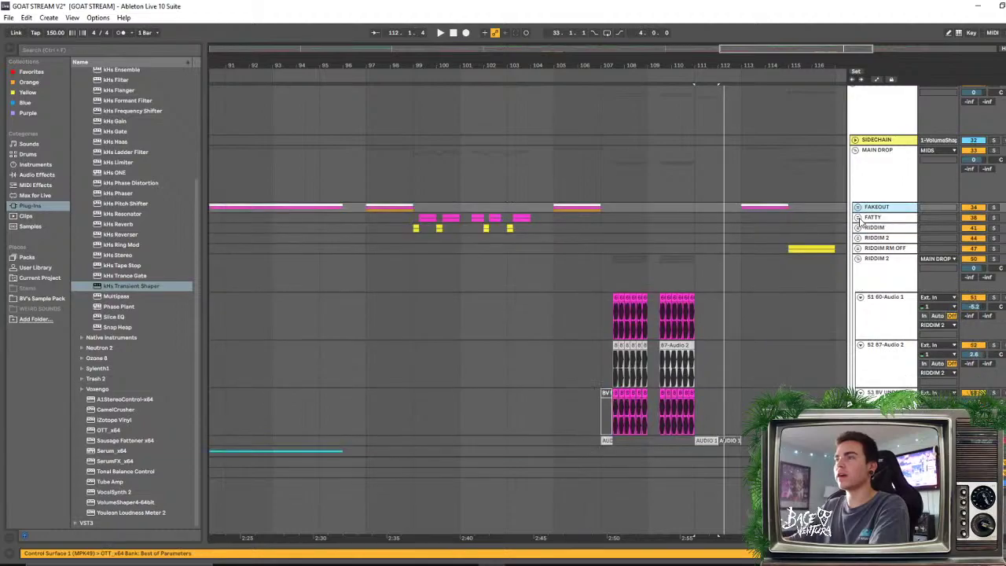
click(857, 217)
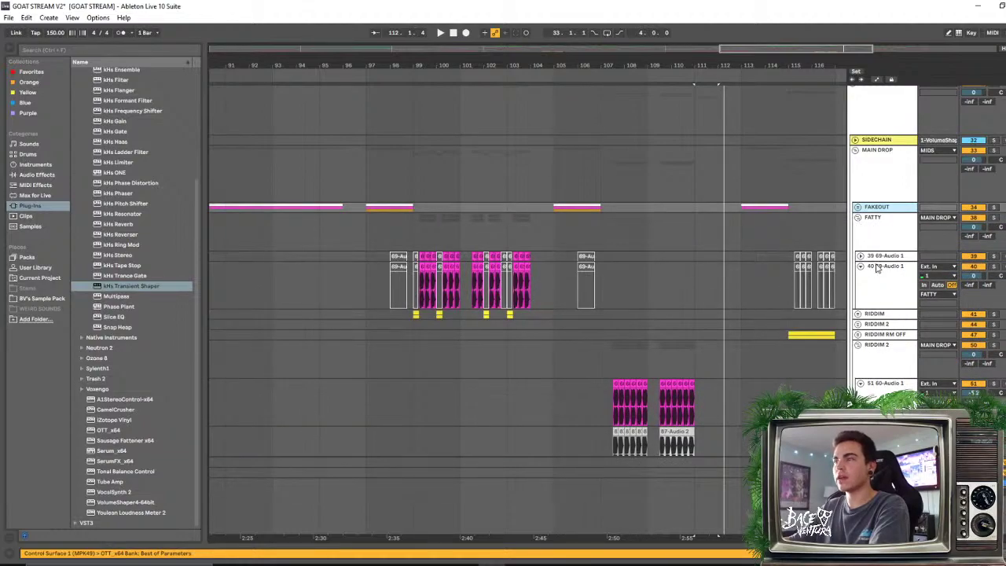
click(858, 217)
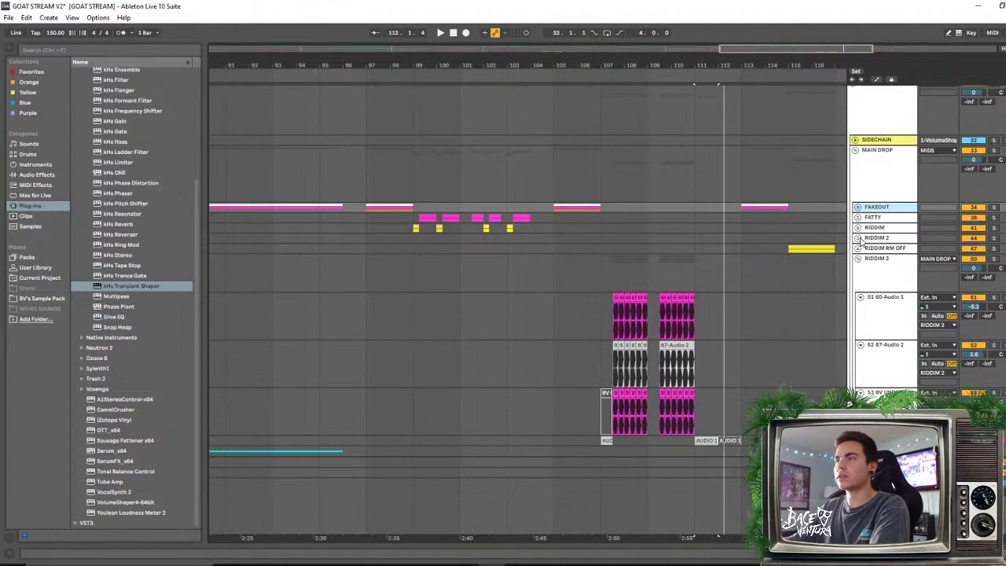
Expand the upper RIDDIM 2 group and activate the WIDE LAYER and MID LAYER clips in bars 59 to 61
click(857, 238)
scroll(893, 266, down, 2)
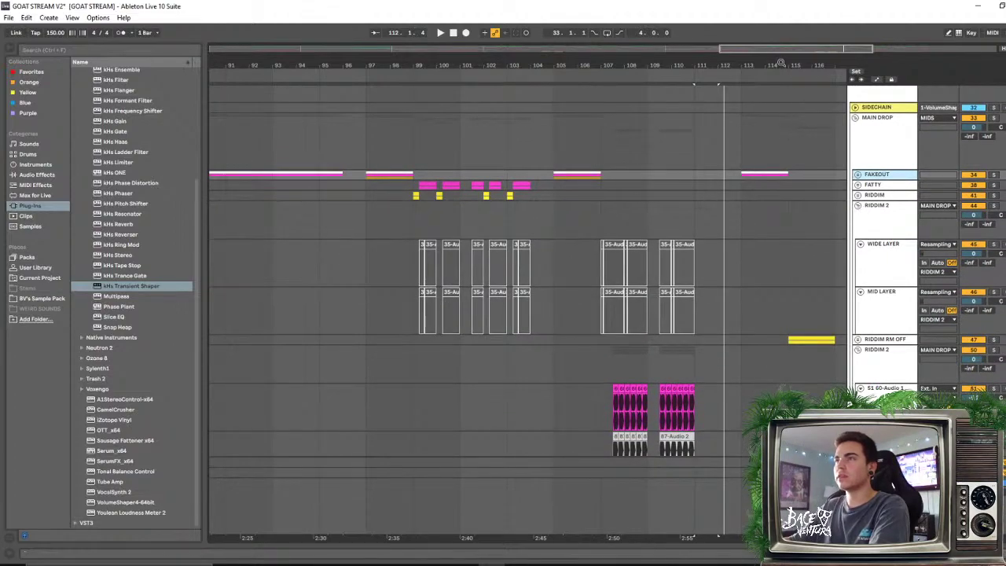
mouse_move(780, 65)
mouse_down()
mouse_move(782, 49)
mouse_move(786, 69)
mouse_up()
drag(430, 62, 429, 219)
drag(533, 240, 588, 290)
key(0)
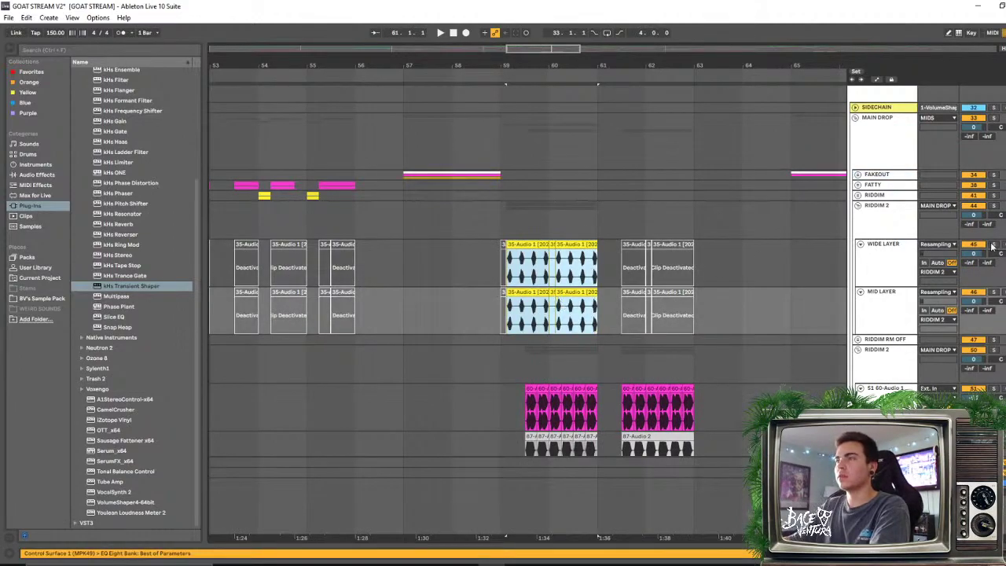
Audition the WIDE LAYER and MID LAYER clips in solo, and deactivate them in bars 59 to 61
click(995, 207)
key(space)
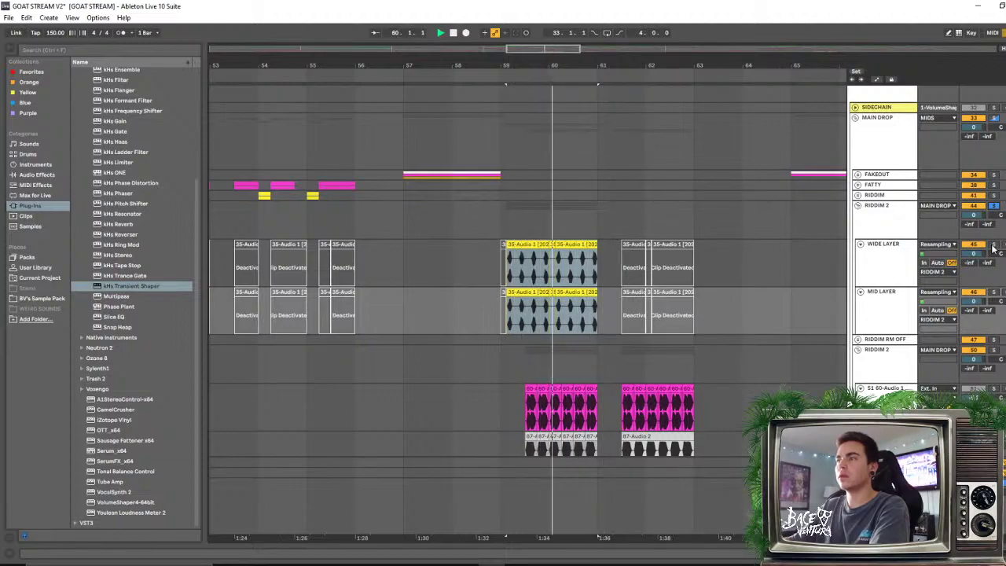
click(994, 245)
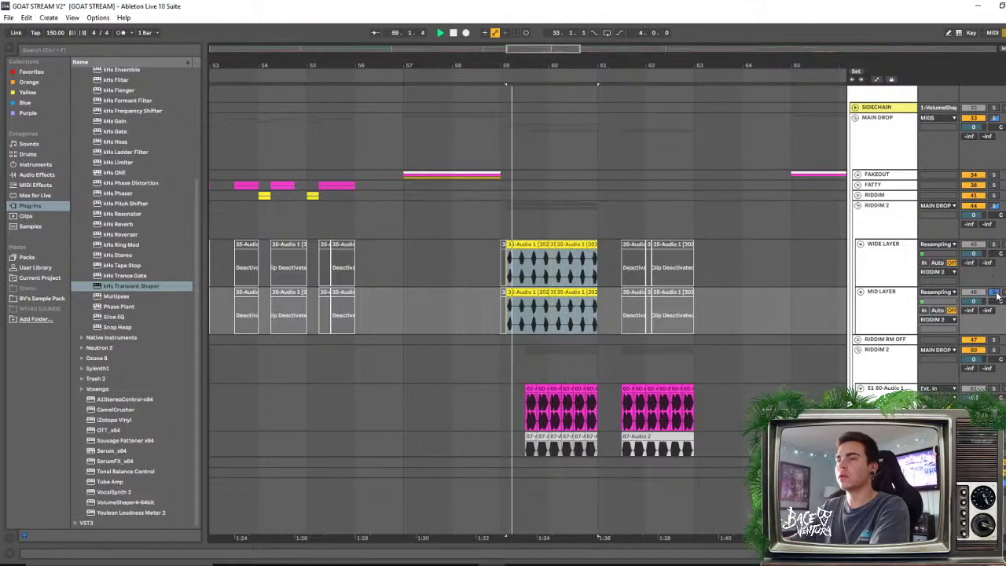
click(995, 293)
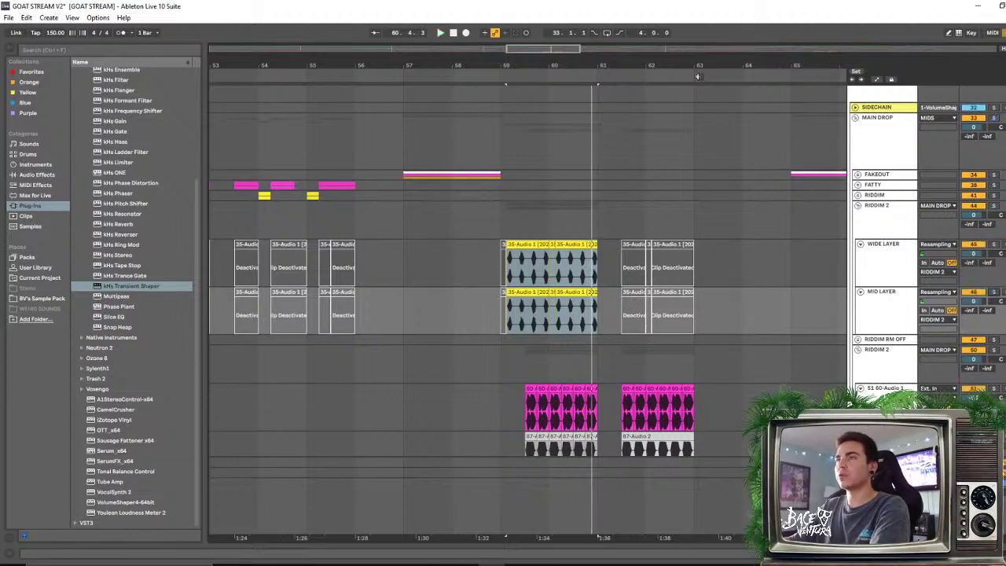
drag(697, 76, 542, 294)
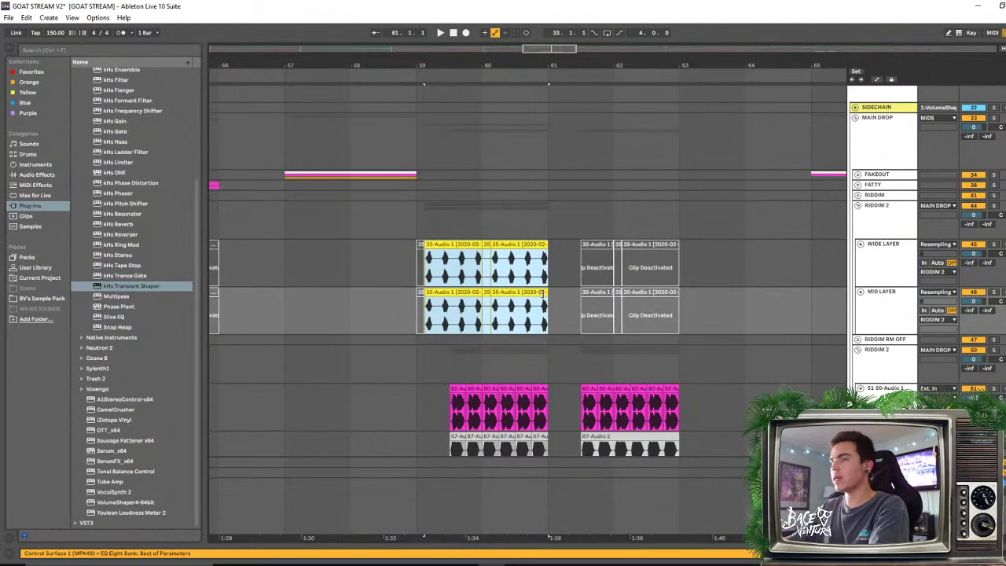
key(Delete)
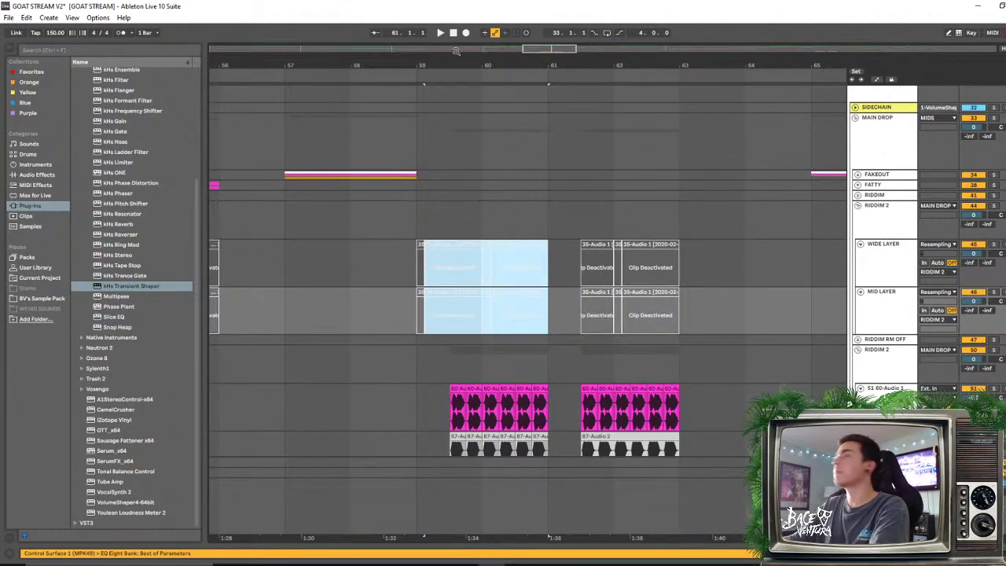
Review the RIDDIM 2 clips across both drops and play the second drop from bar 97
drag(455, 51, 473, 115)
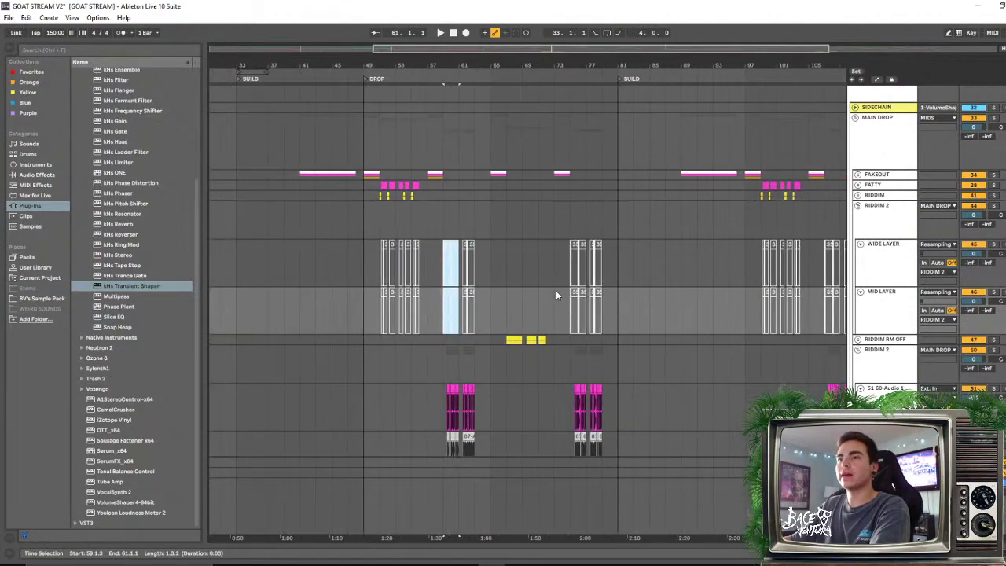
click(865, 214)
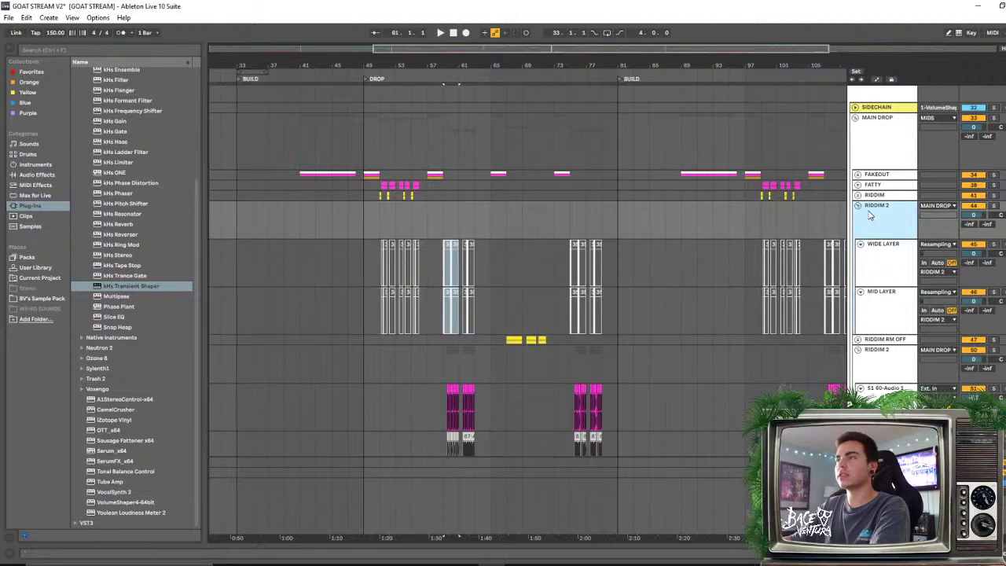
scroll(669, 161, up, 2)
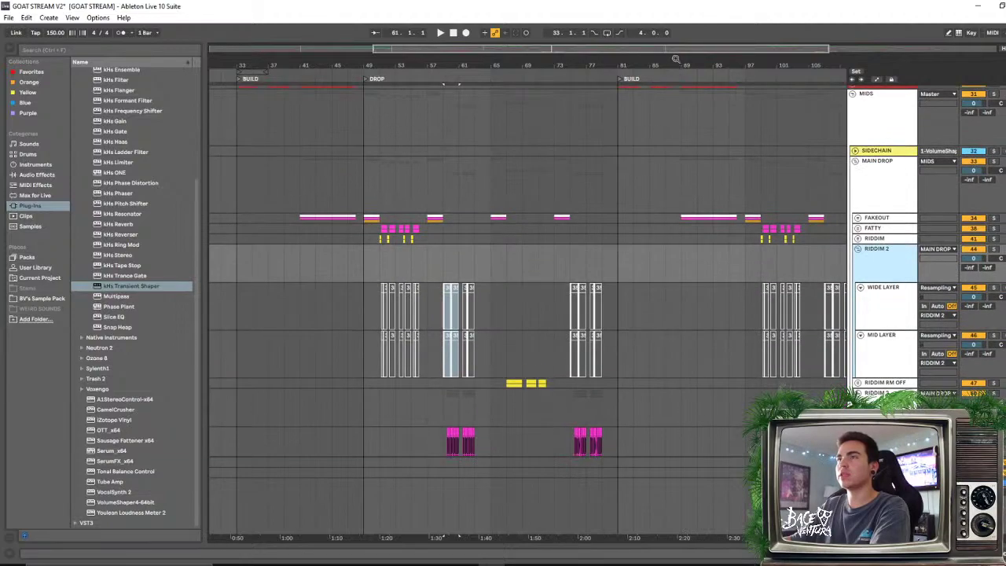
scroll(645, 125, right, 6)
click(563, 69)
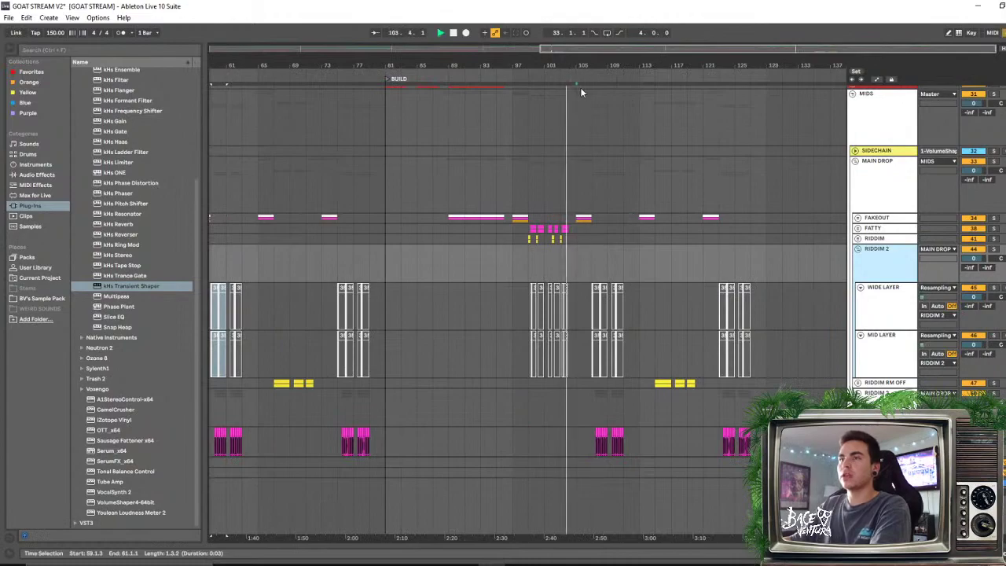
key(plus)
key(plus)
click(411, 240)
key(space)
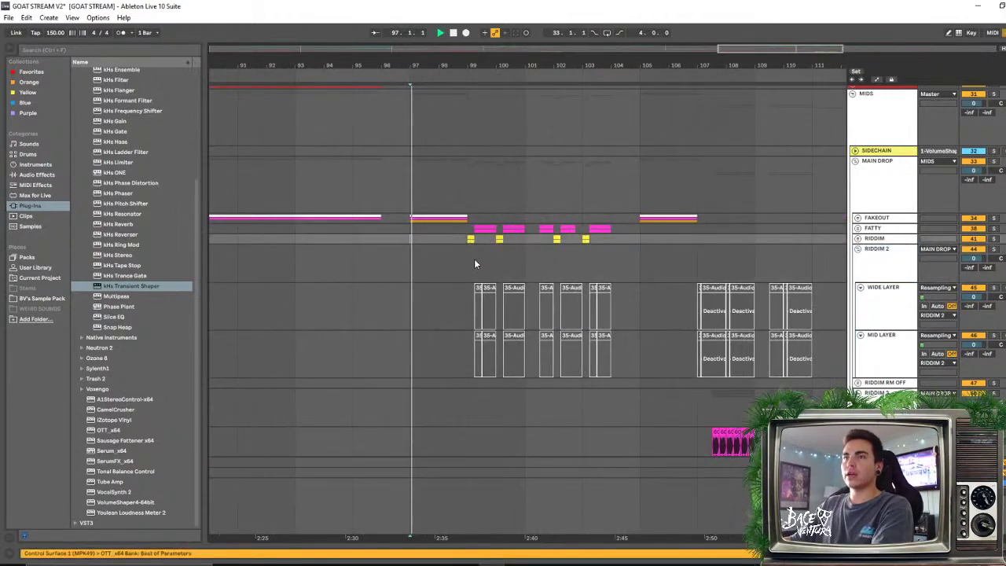
Expand the FAKEOUT group in MAIN DROP and unfold its 58-Audio 2 and 60-Audio 1 tracks around bar 97
key(minus)
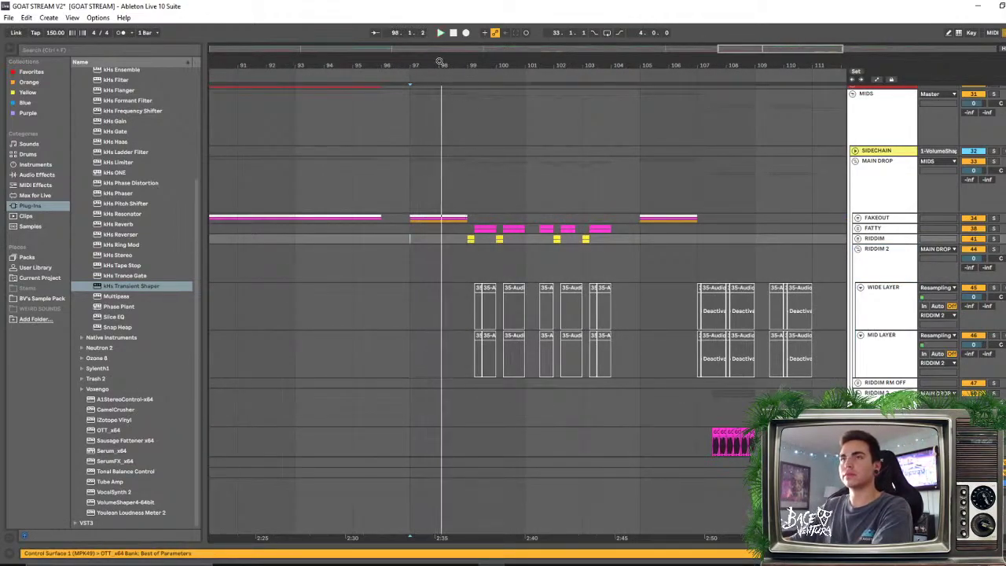
key(space)
click(517, 185)
scroll(564, 198, up, 2)
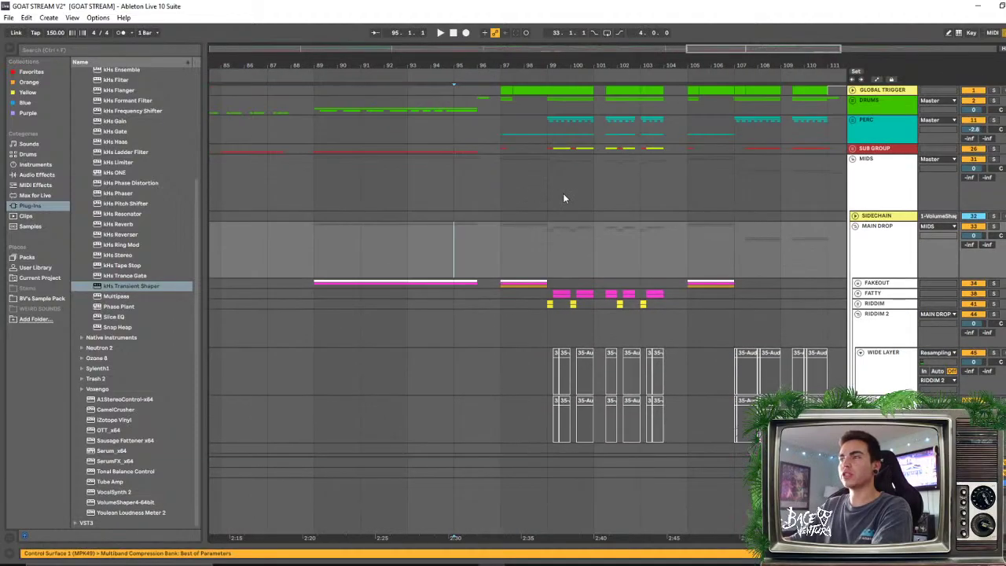
scroll(633, 200, down, 3)
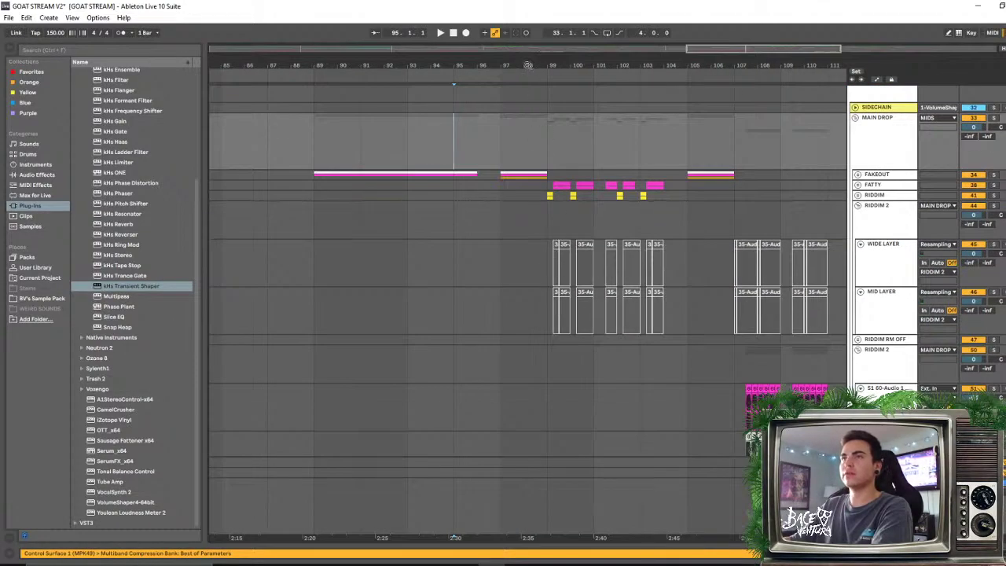
drag(528, 65, 592, 236)
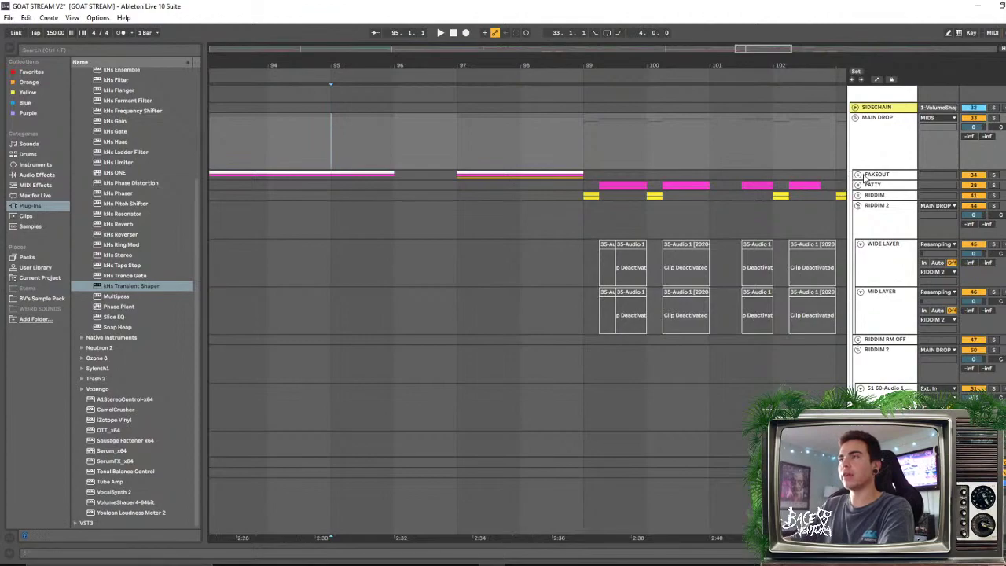
click(858, 174)
click(860, 213)
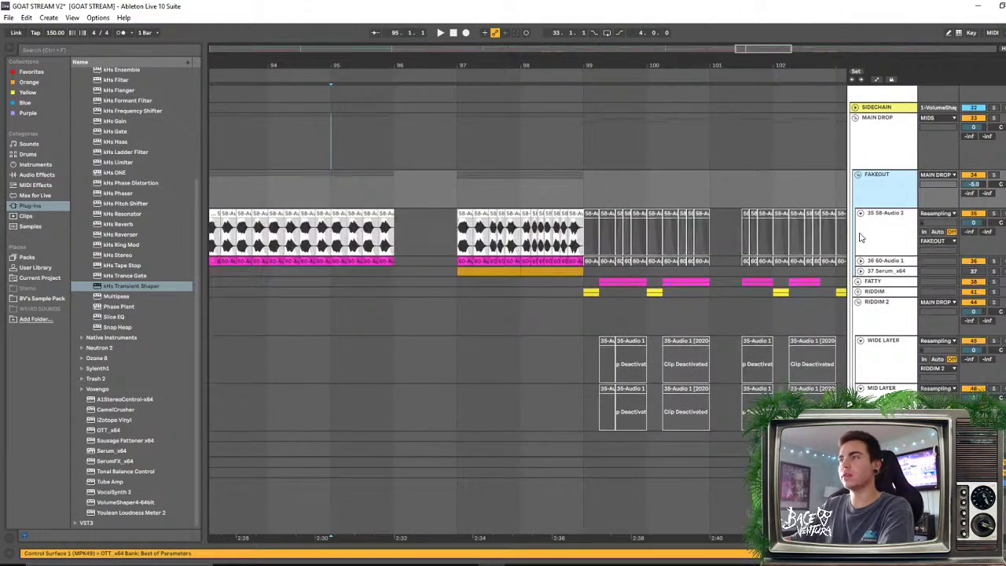
click(860, 261)
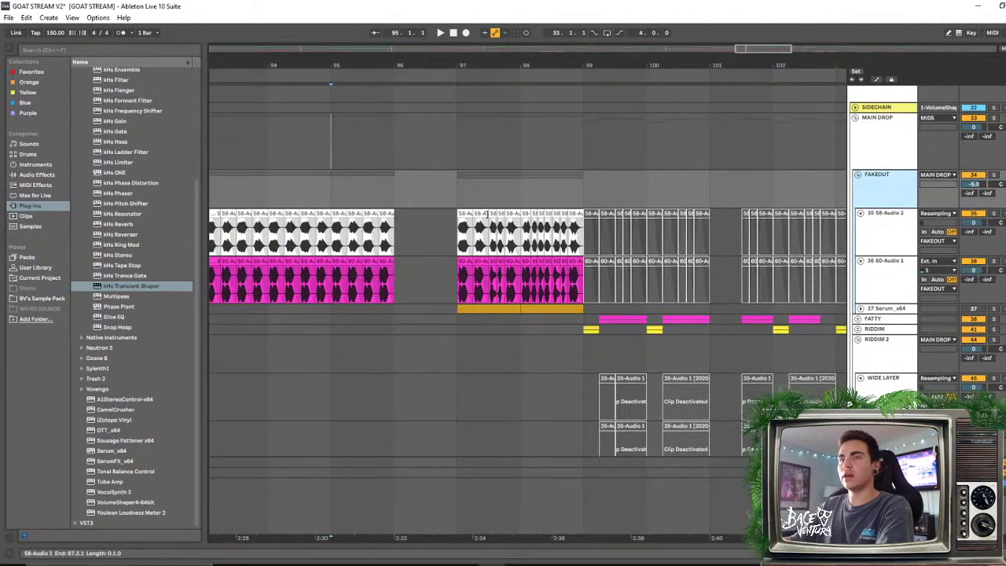
Play the FAKEOUT clips from bar 98 to hear the second half of the phrase
drag(472, 228, 488, 228)
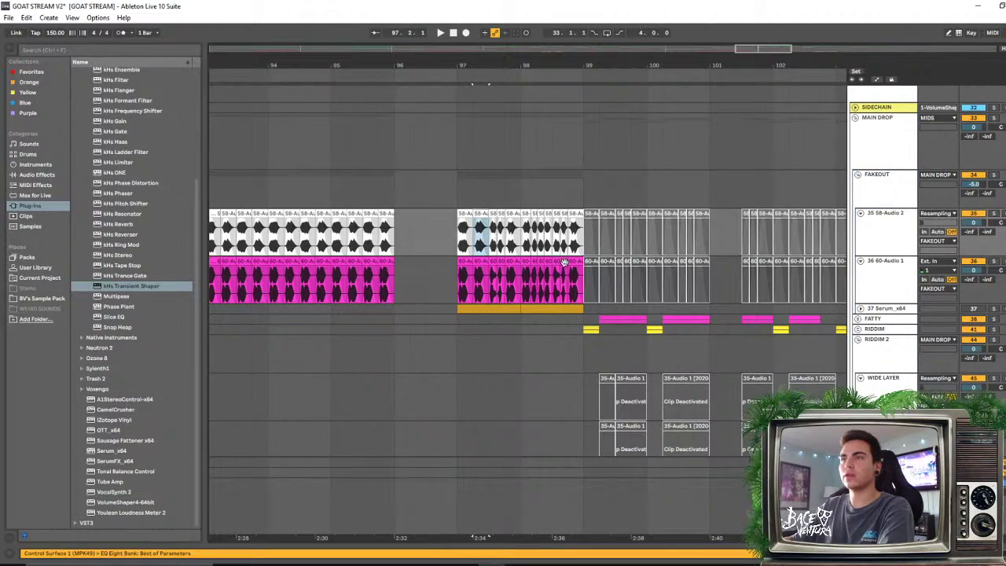
click(565, 262)
key(space)
click(529, 185)
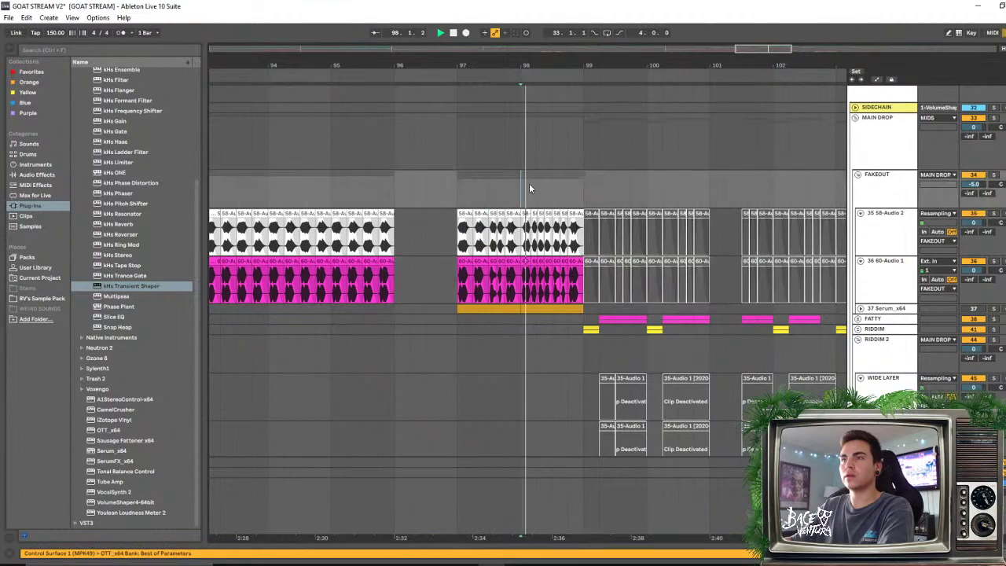
key(space)
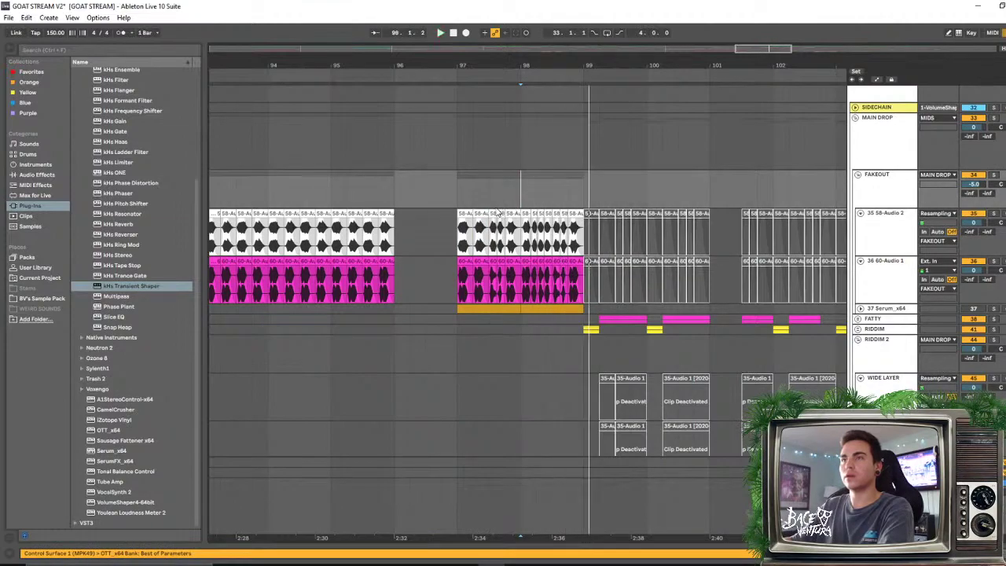
Deactivate the clips on both FAKEOUT audio tracks from 97.2 up to bar 99
drag(473, 228, 489, 228)
shift+click(574, 260)
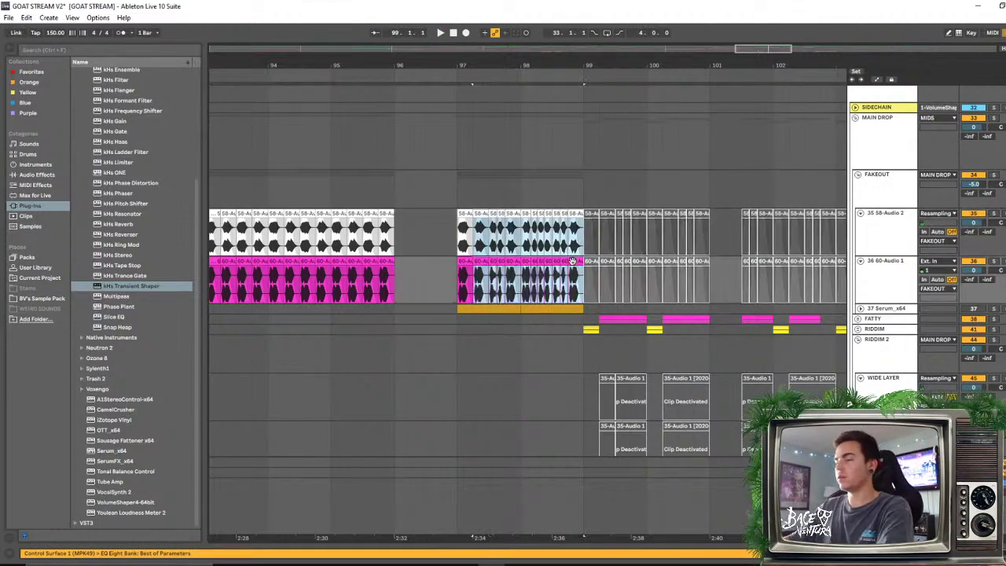
key(0)
Copy the WIDE LAYER and MID LAYER clips from 99.3 to 97.2 and activate the copies
scroll(709, 395, down, 3)
click(623, 304)
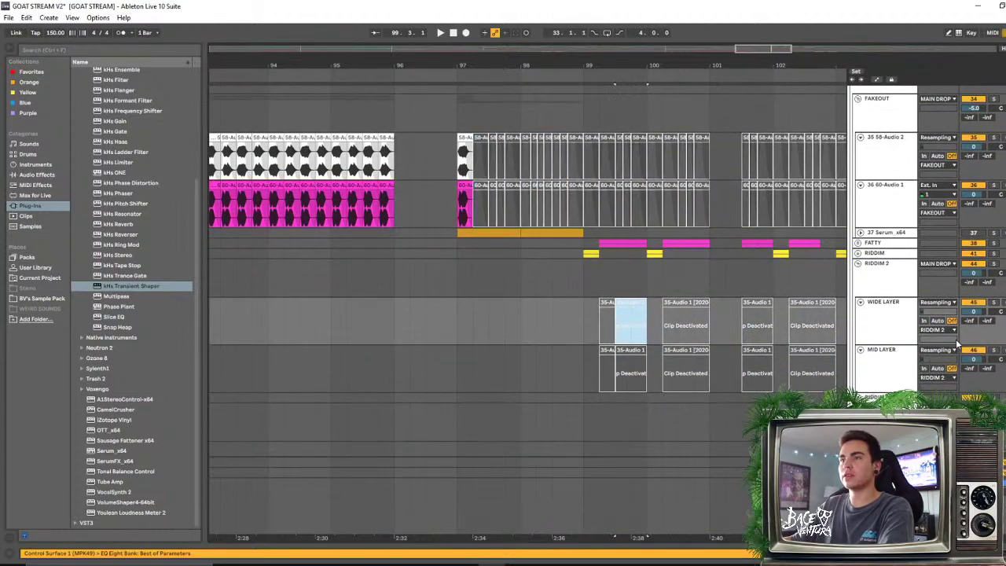
shift+click(633, 352)
drag(623, 309, 483, 303)
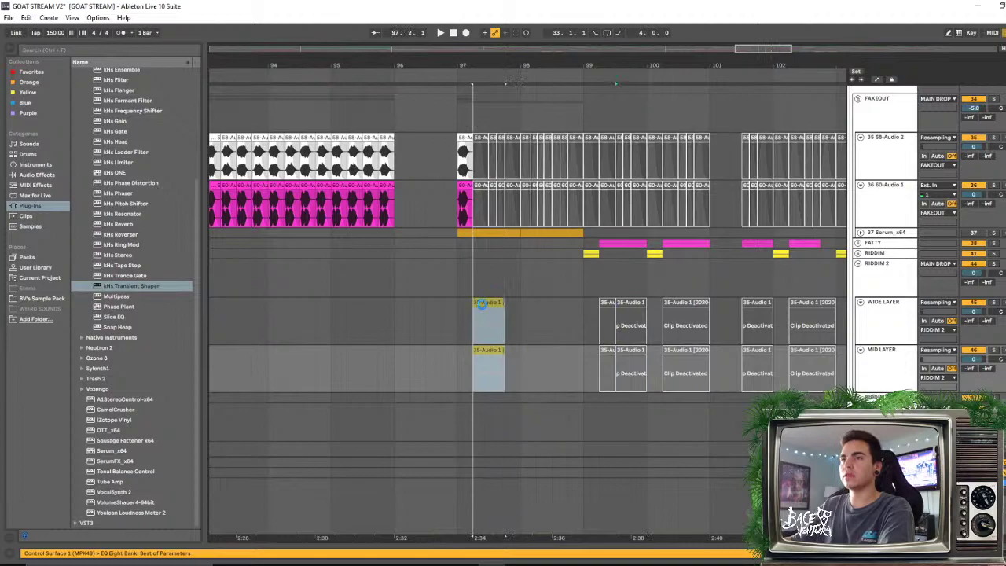
key(0)
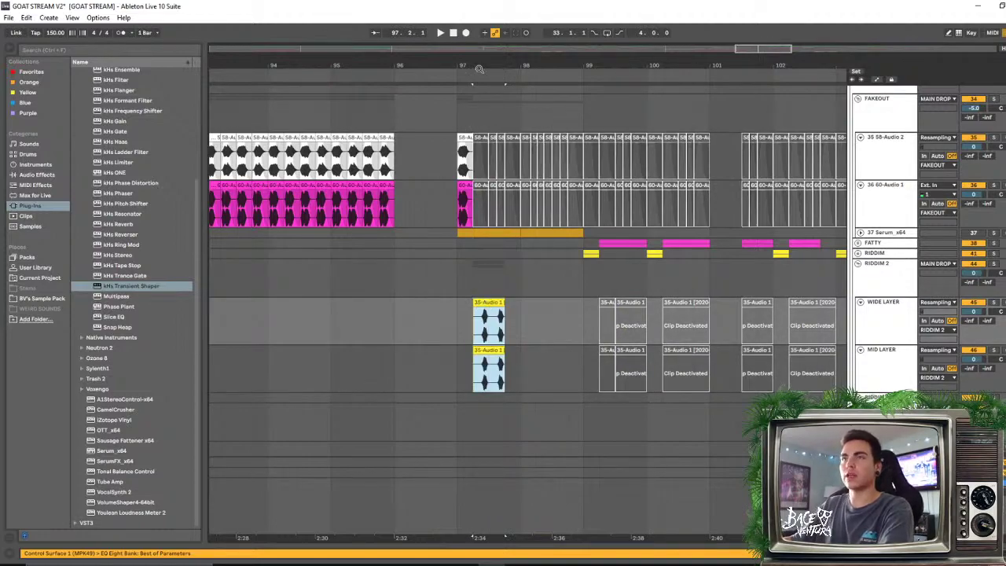
Play the copied WIDE LAYER and MID LAYER clips from around bar 97
drag(478, 69, 484, 311)
key(space)
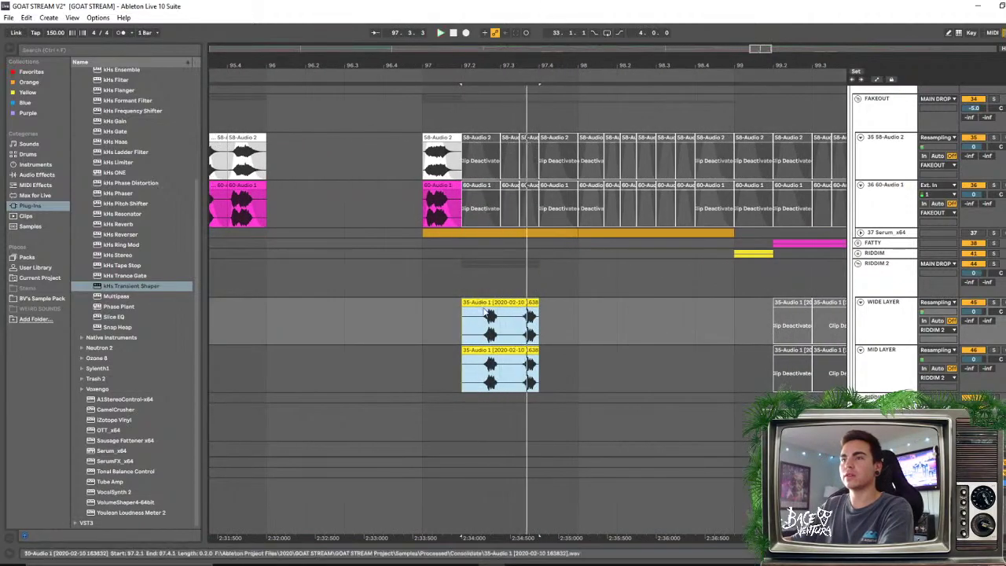
click(404, 301)
key(space)
key(space)
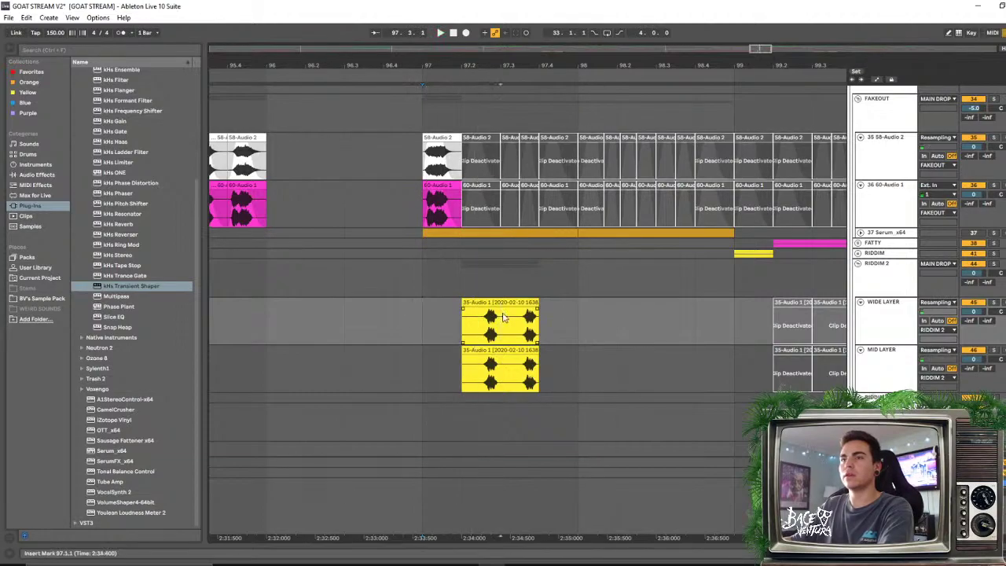
Shift the copied WIDE LAYER and MID LAYER clips earlier so they start at 97.1.3, and audition them
click(503, 303)
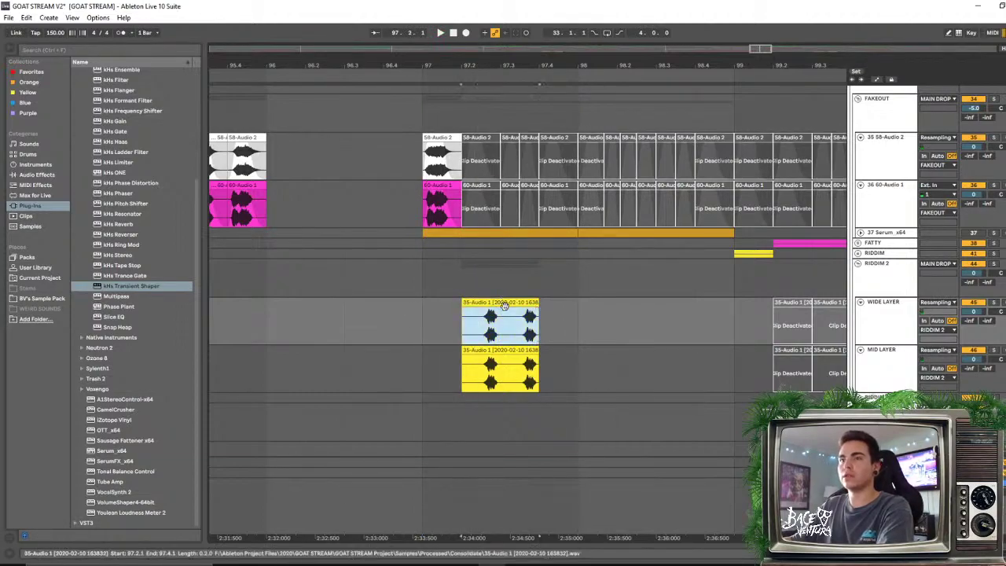
drag(510, 301, 470, 309)
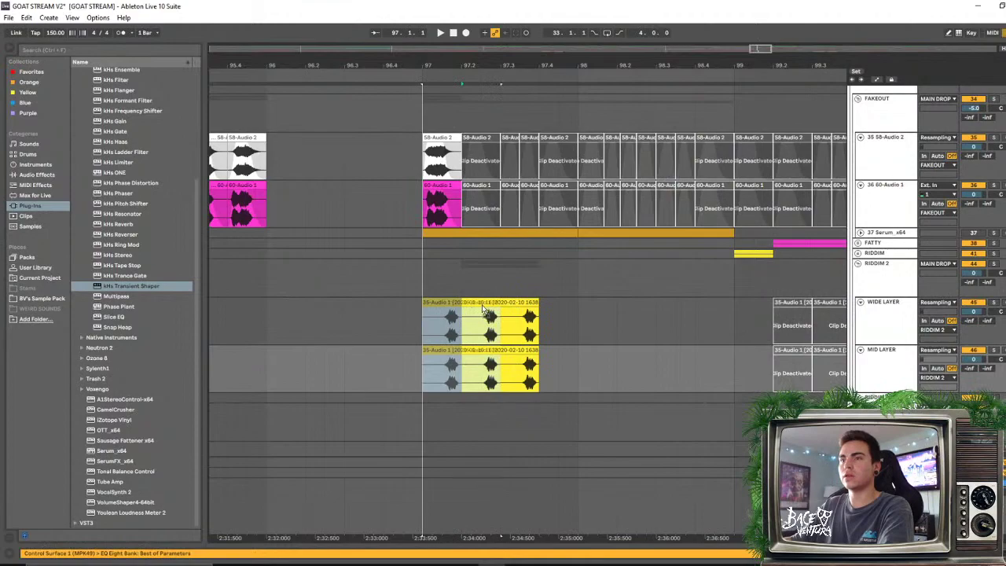
key(ctrl+z)
key(ctrl+z)
click(409, 296)
key(space)
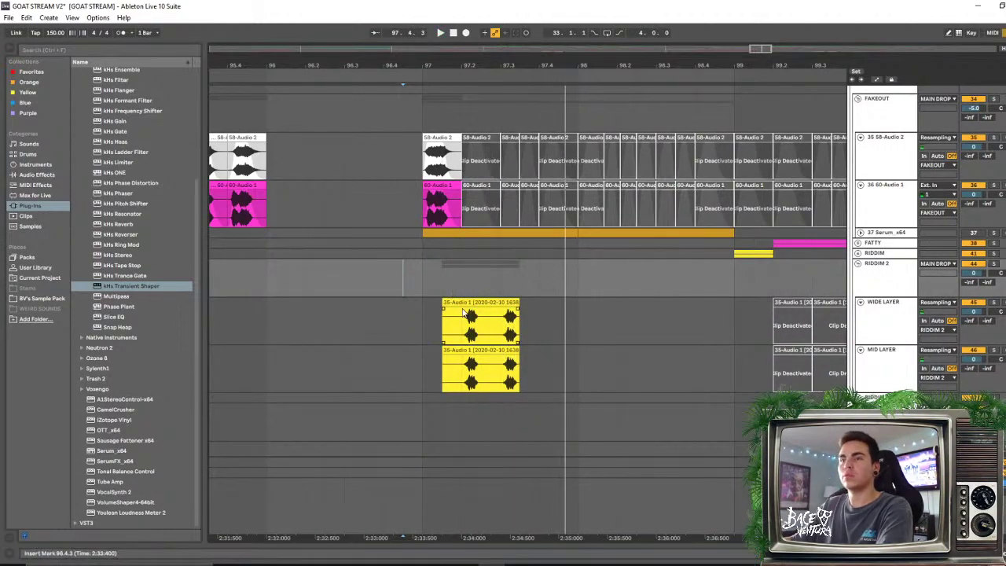
Trim the start of the shifted WIDE LAYER and MID LAYER clips to 97.2
drag(513, 68, 514, 443)
double_click(433, 303)
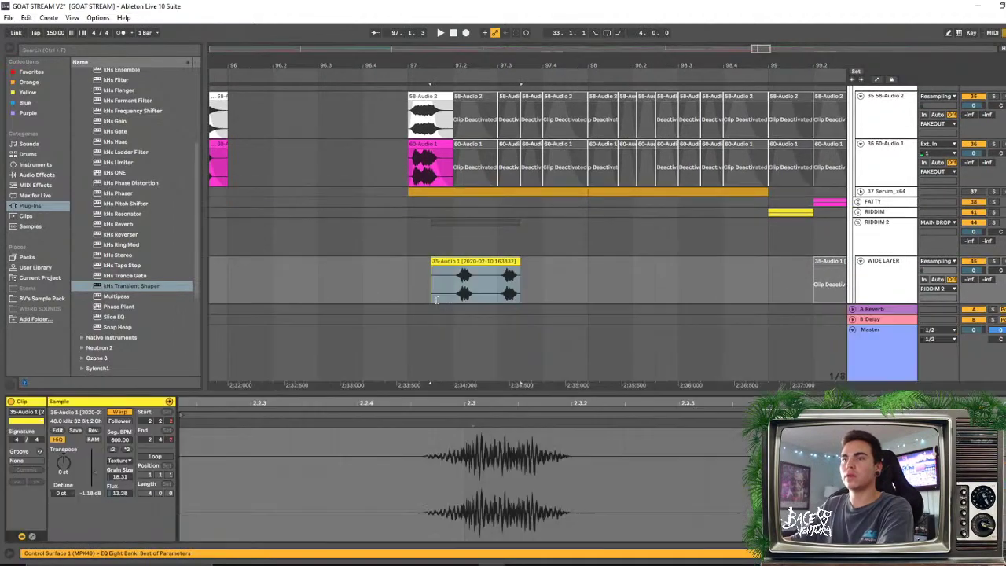
drag(431, 266, 454, 260)
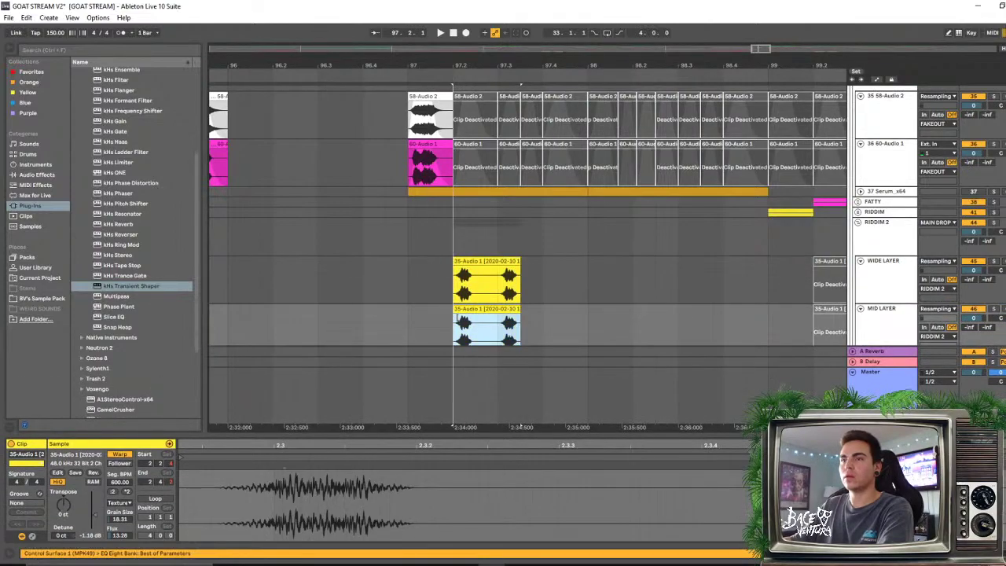
drag(456, 272, 499, 267)
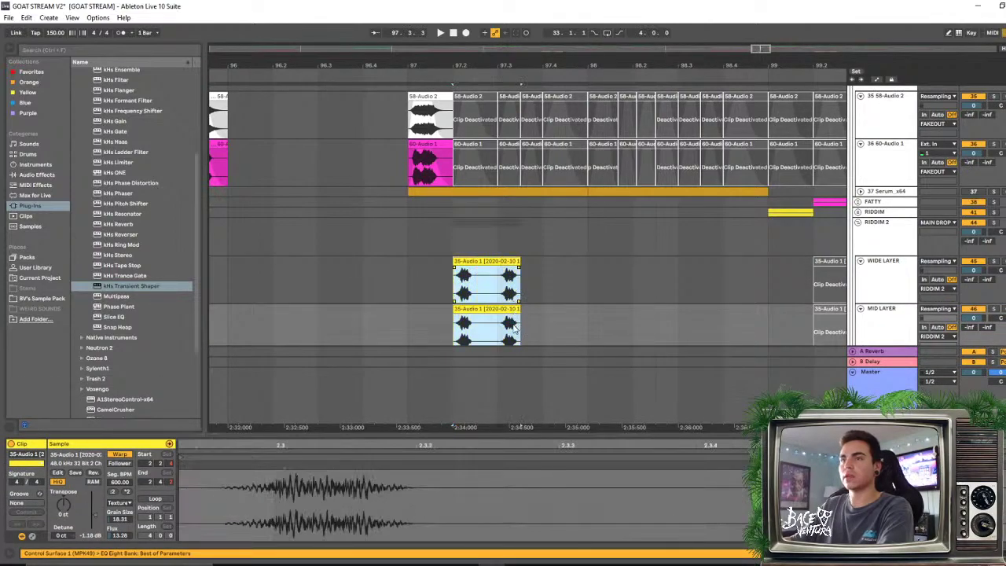
click(469, 292)
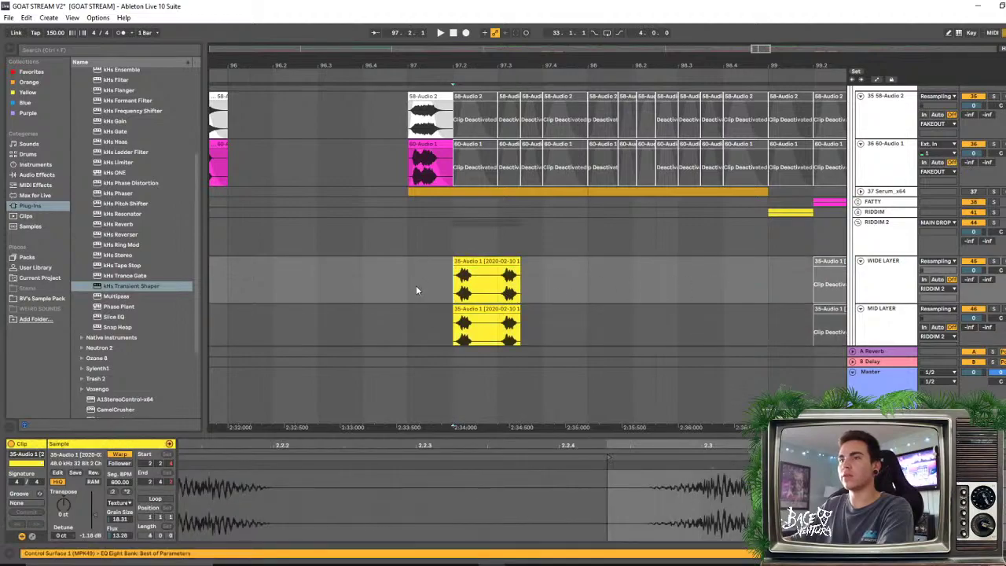
click(474, 265)
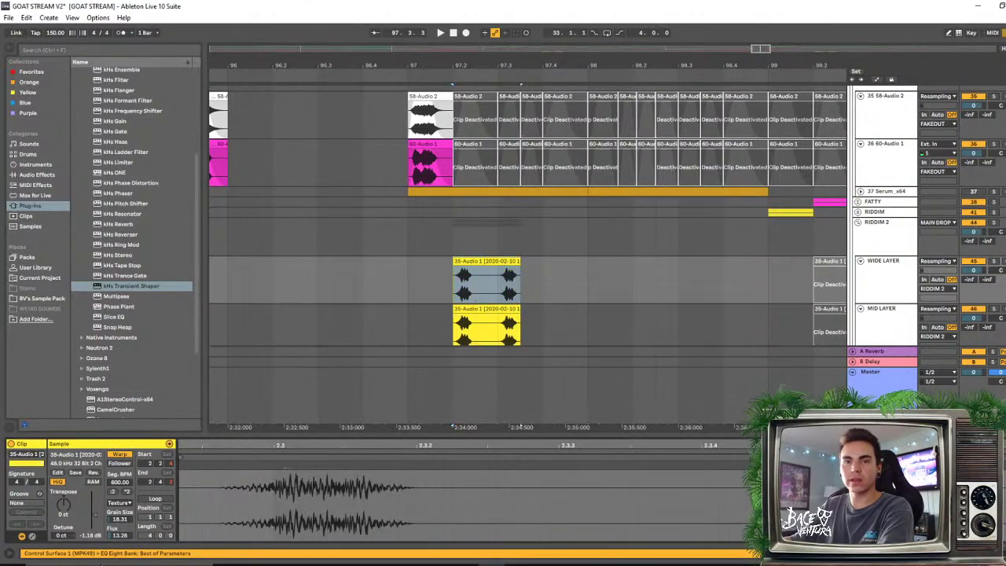
Show the envelope settings of the trimmed WIDE LAYER clip and close the clip details
click(31, 536)
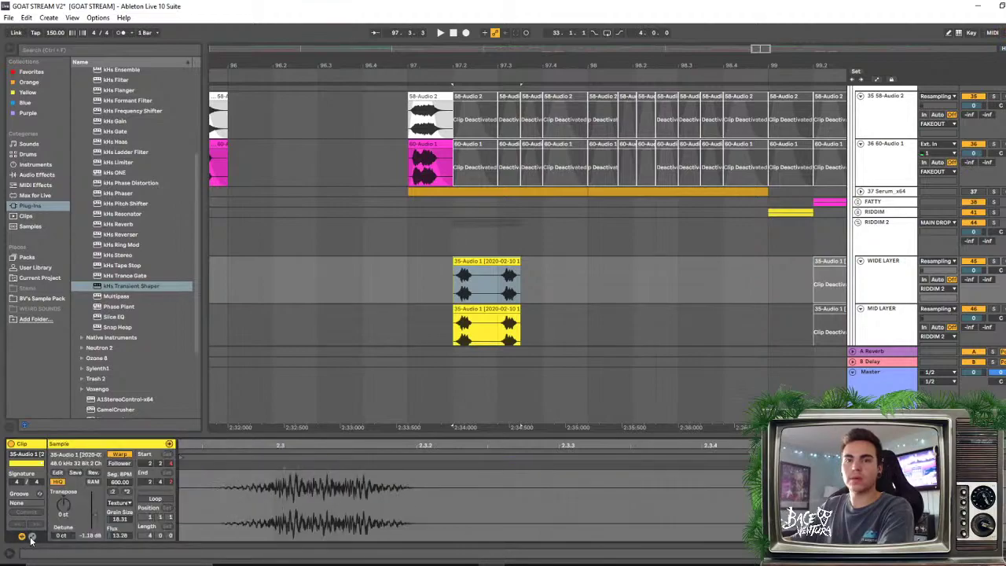
click(203, 464)
click(326, 426)
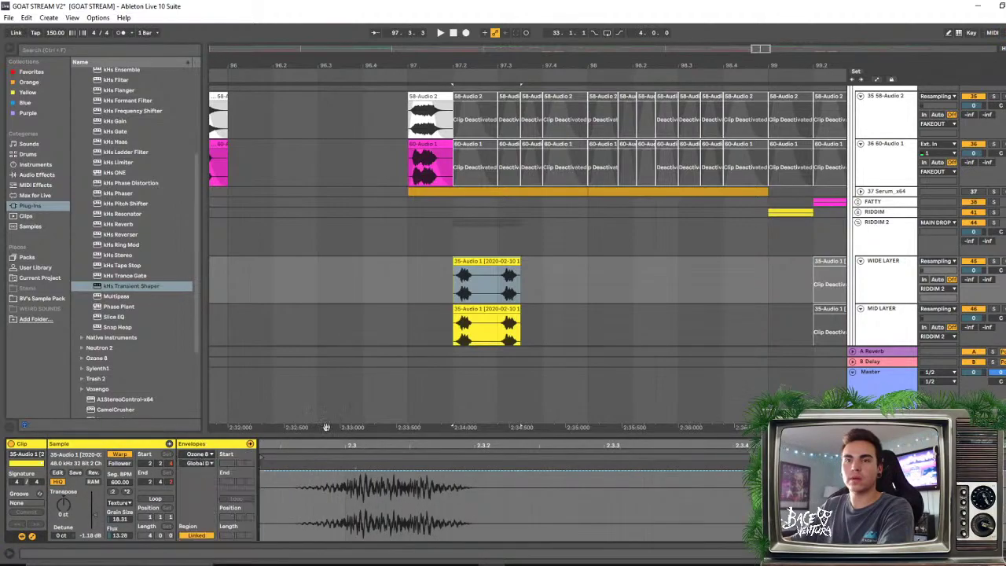
drag(525, 433, 526, 546)
Duplicate the one-beat section at 97.2 on WIDE LAYER and MID LAYER six times, filling up to bar 99
drag(438, 295, 509, 340)
key(minus)
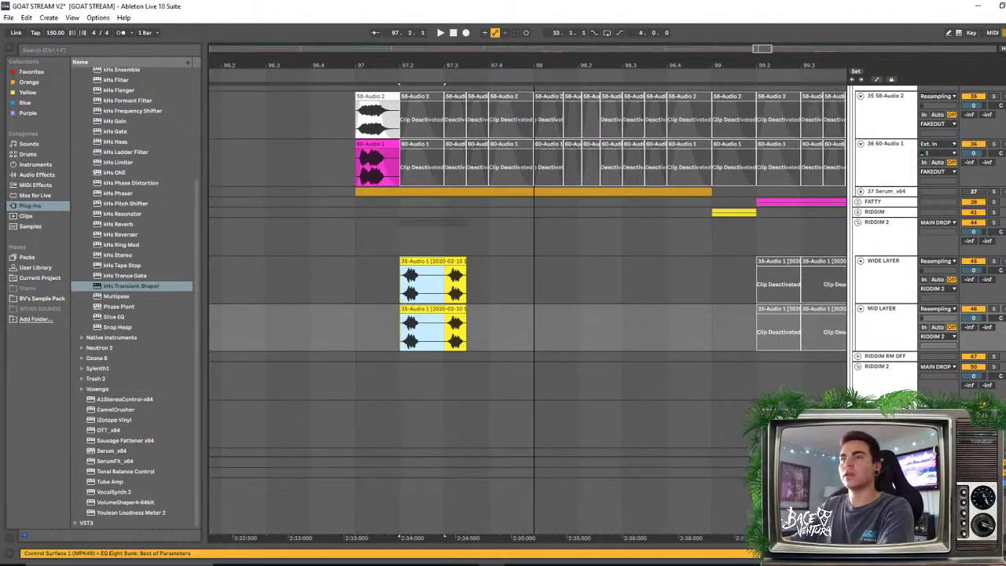
key(ctrl+d)
key(ctrl+d)
key(ctrl+d)
key(ctrl+d)
key(ctrl+d)
key(ctrl+d)
Play the repeated WIDE LAYER and MID LAYER hits from 97.1.3 while checking the upper tracks
click(439, 283)
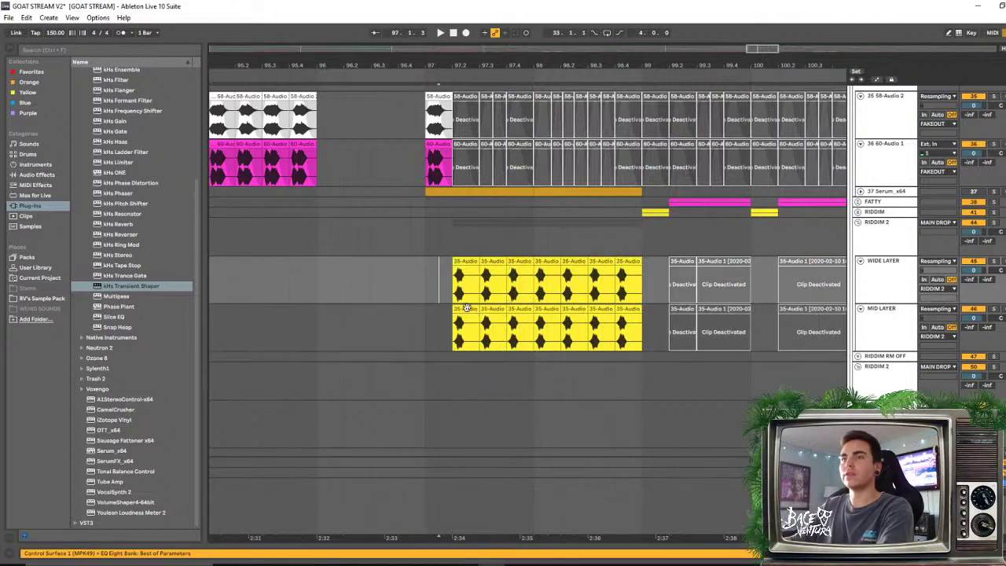
key(space)
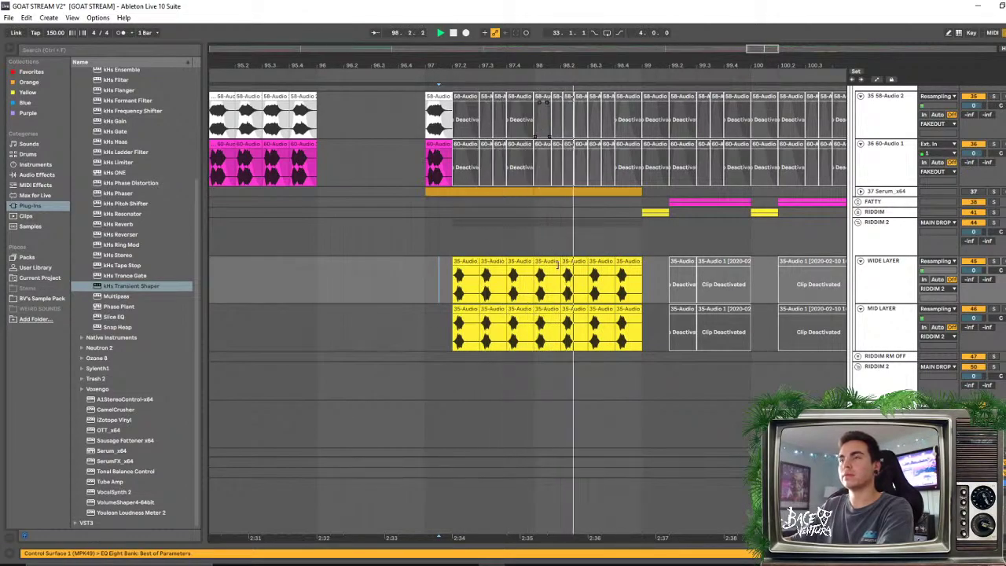
scroll(572, 316, up, 6)
key(space)
key(space)
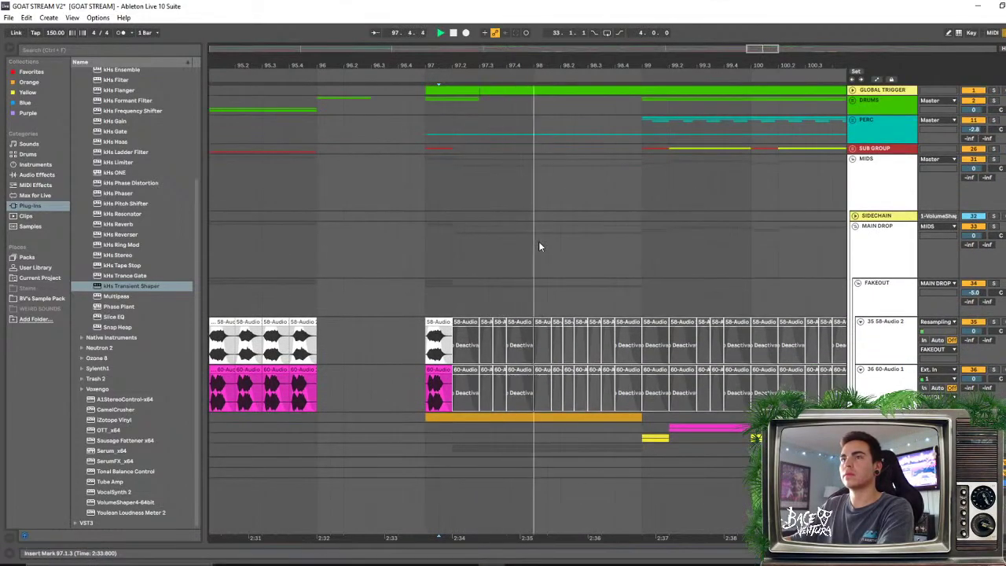
Unfold the GLOBAL TRIGGER track, deactivate its section from 97.3 to bar 99, and play the result
click(852, 91)
key(space)
key(space)
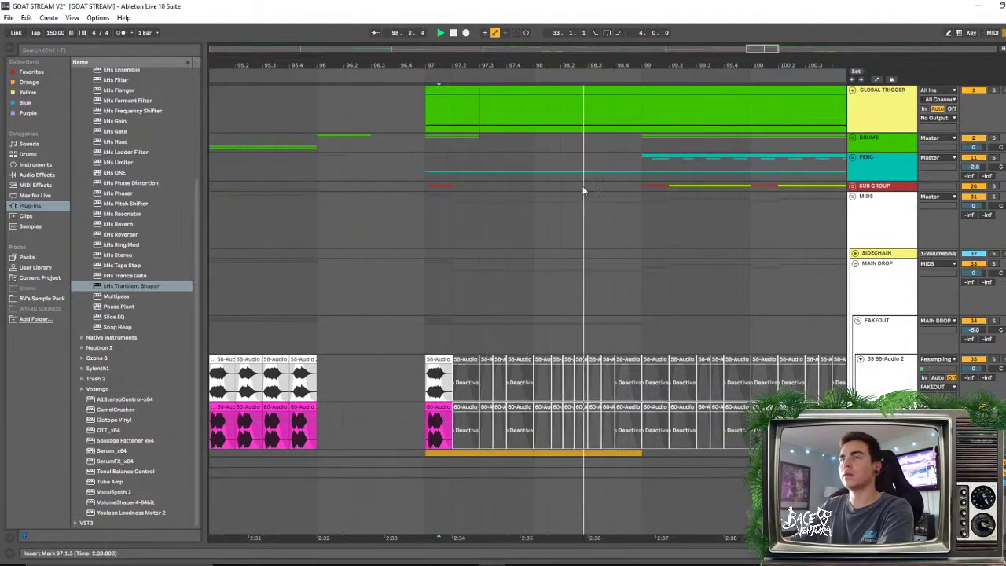
key(space)
drag(481, 101, 641, 98)
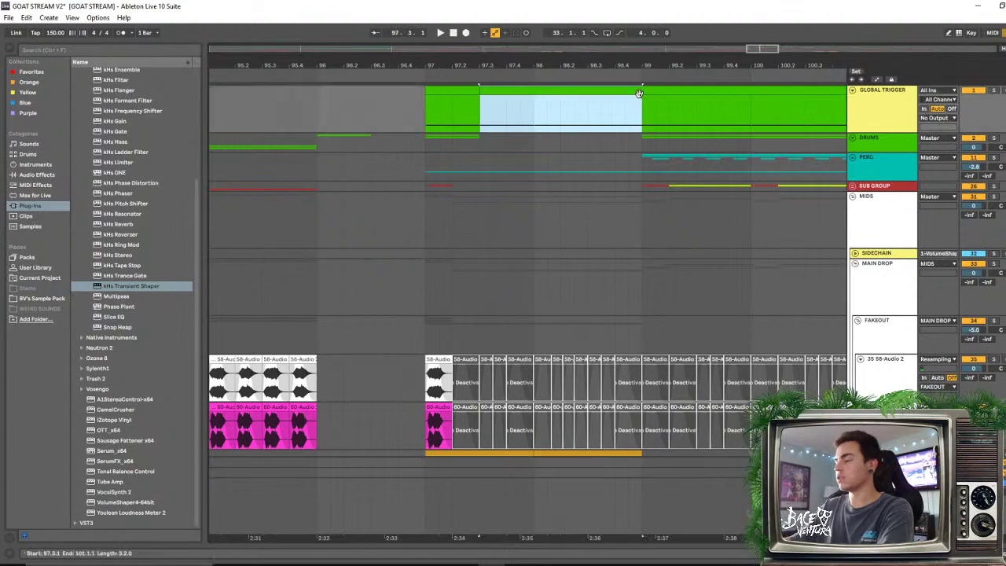
key(space)
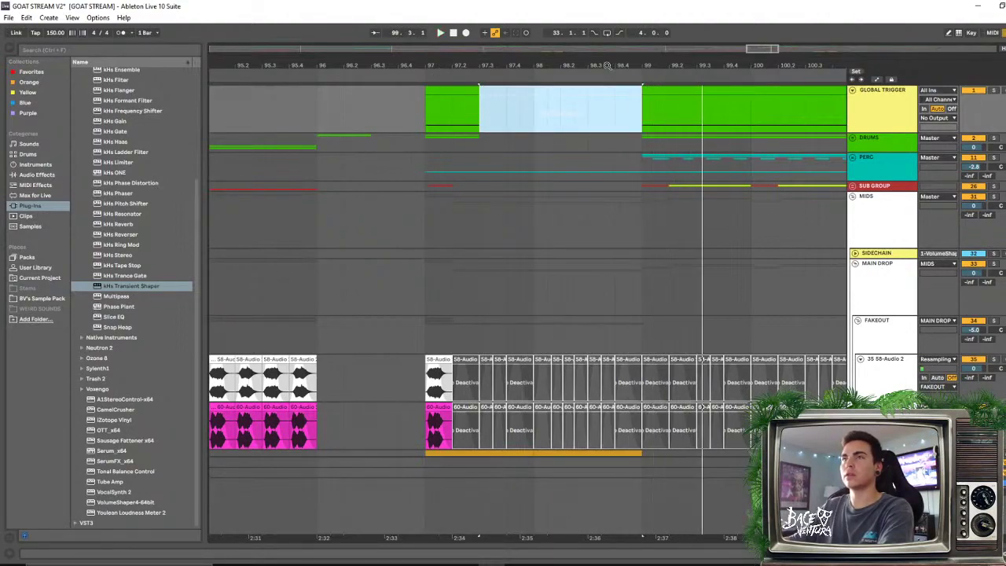
key(space)
Review the WIDE LAYER and MID LAYER clips of RIDDIM 2 from bar 97 to bar 104
drag(601, 66, 595, 60)
scroll(612, 135, down, 6)
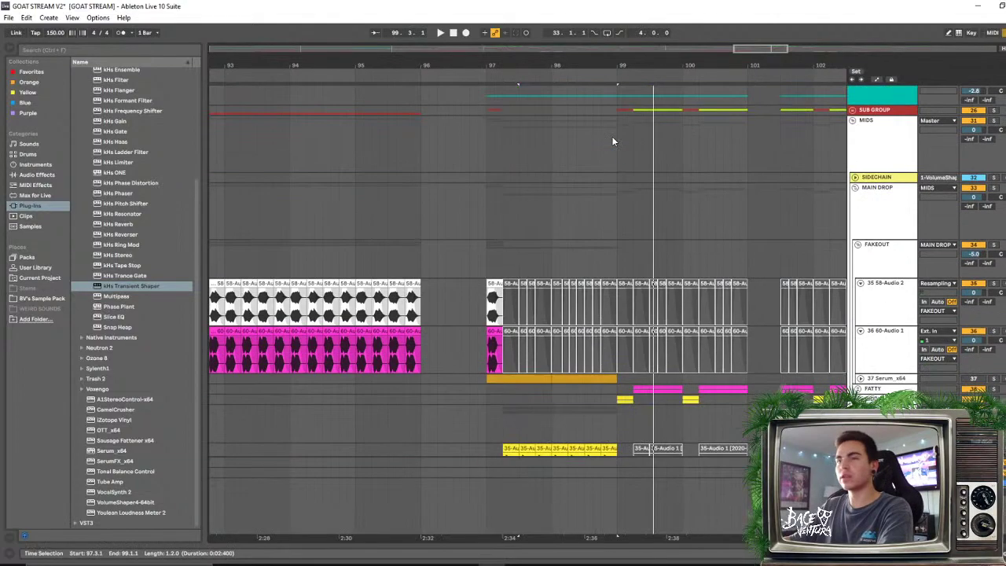
click(472, 227)
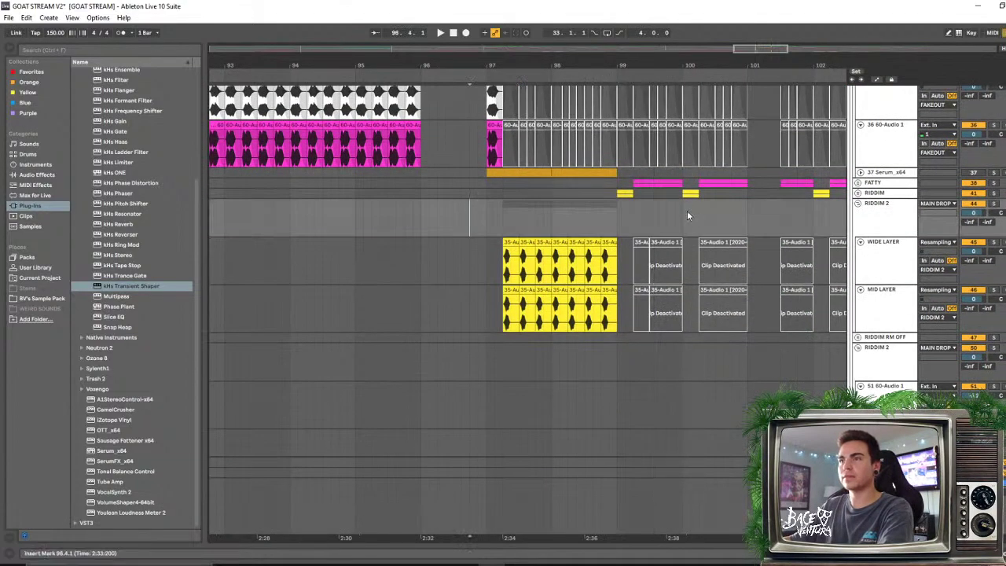
scroll(572, 278, right, 5)
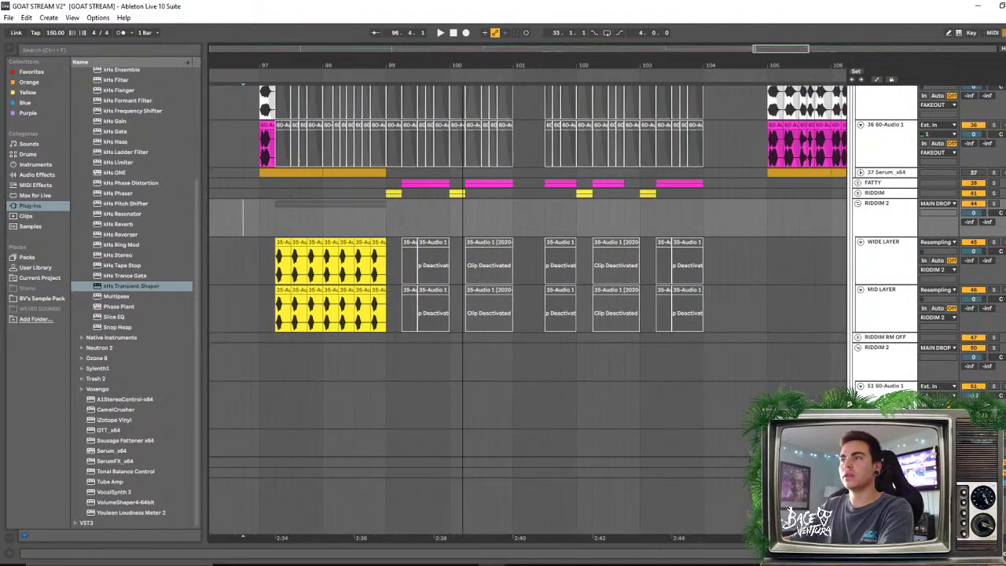
Reactivate the WIDE LAYER and MID LAYER clips at 100.2 and compare them with the 97.2 hits, soloing the RIDDIM 2 group
click(488, 245)
shift+click(486, 290)
key(0)
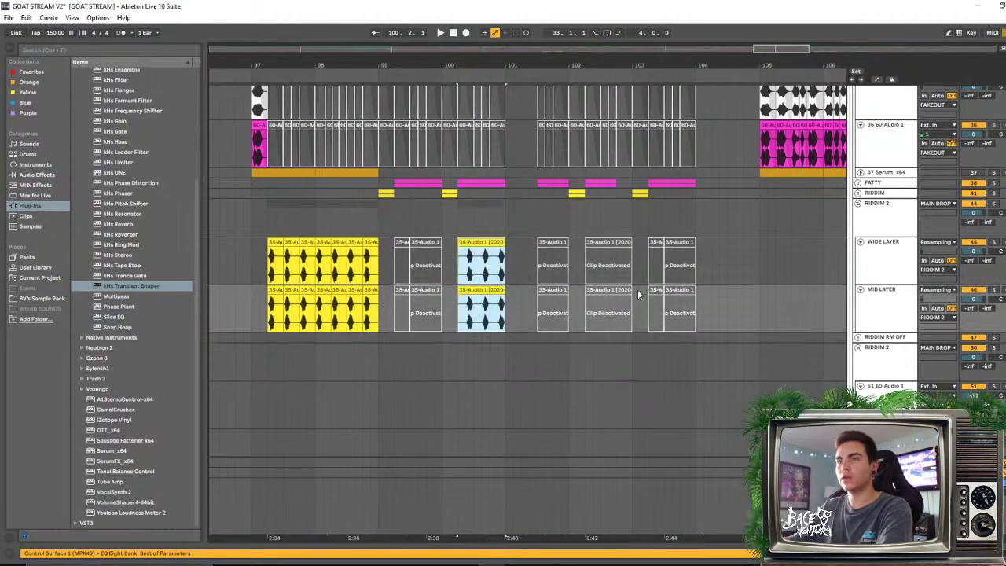
click(994, 204)
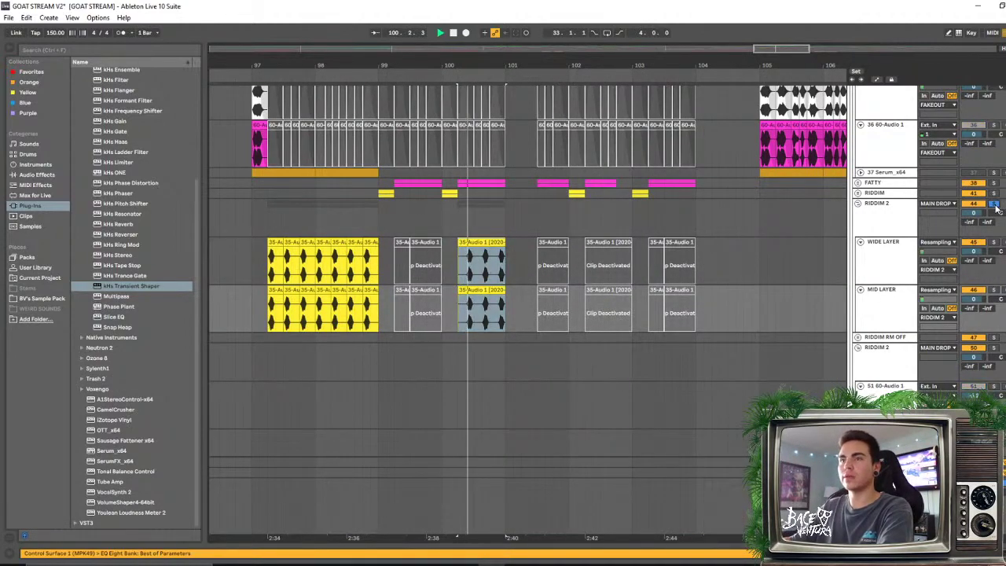
click(275, 256)
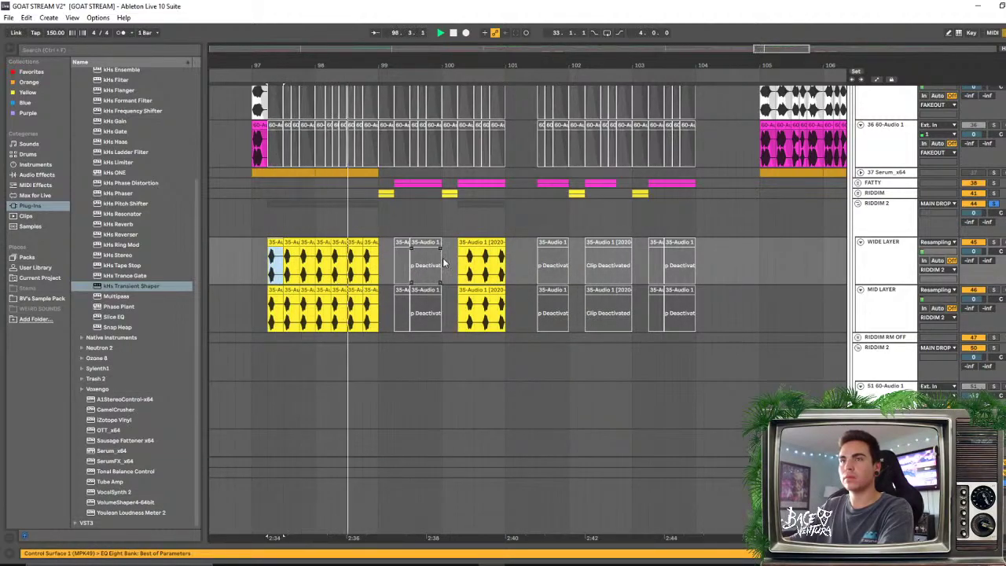
click(477, 249)
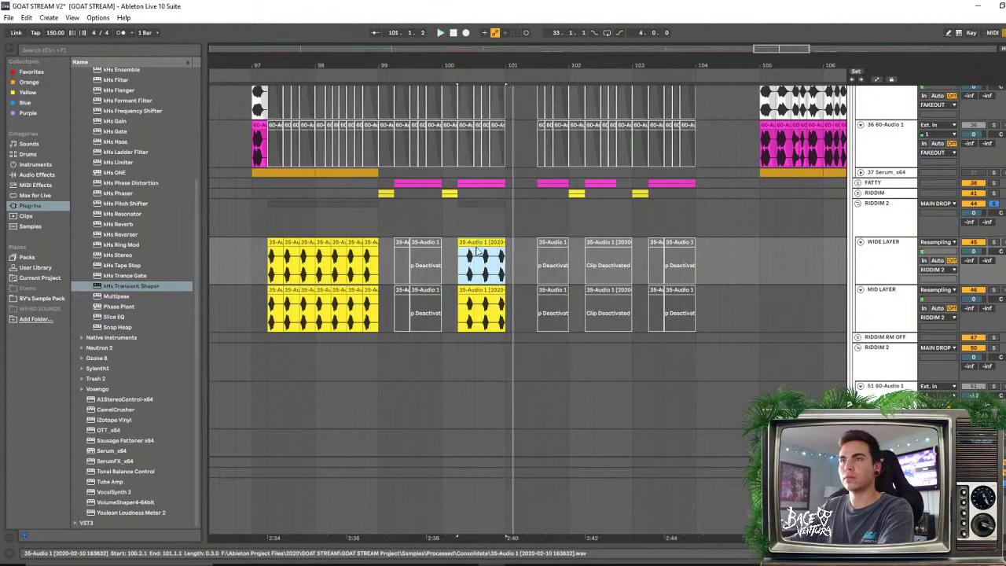
click(459, 261)
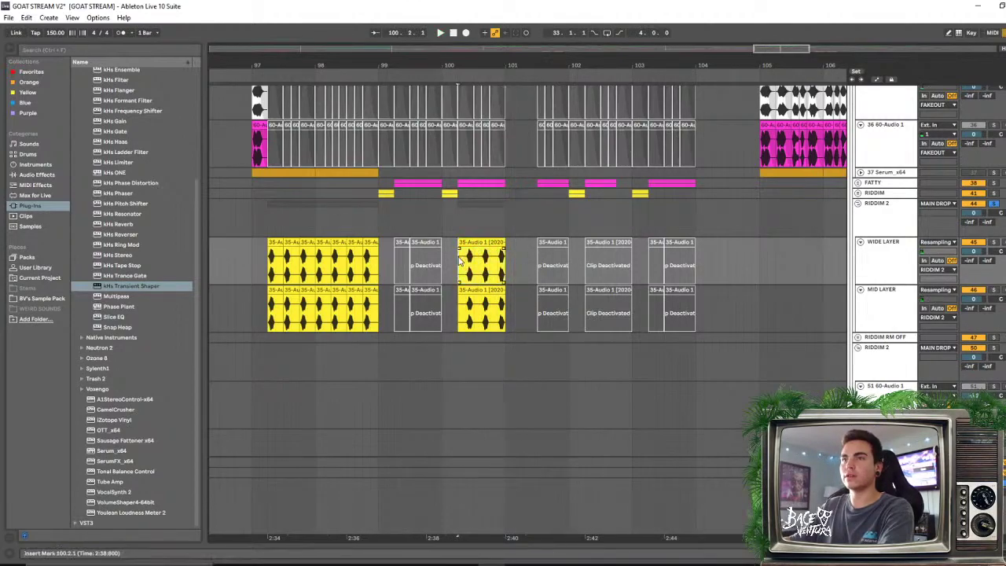
Reactivate the WIDE LAYER and MID LAYER clips at 101.3 and play them
click(609, 265)
click(552, 265)
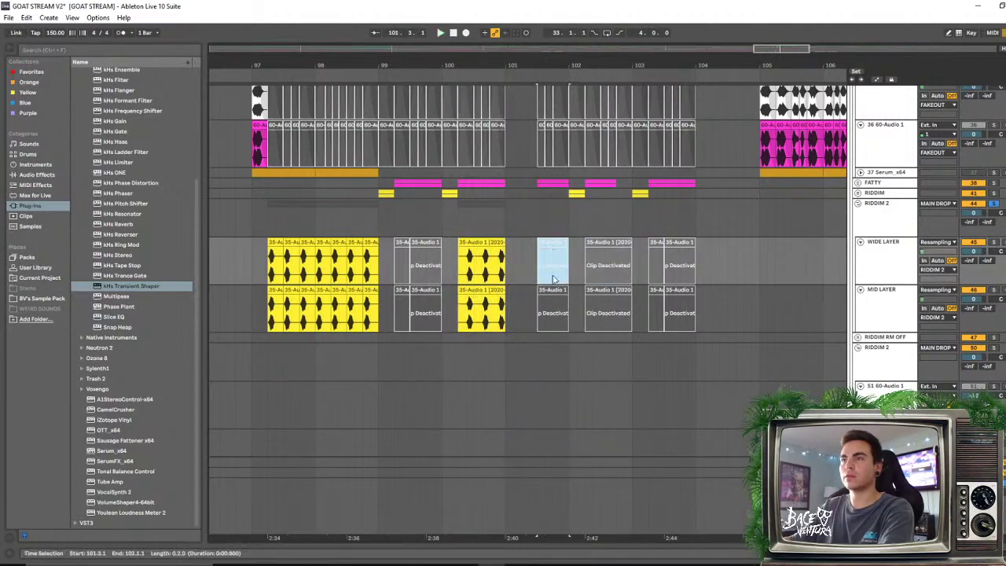
shift+click(552, 292)
key(0)
key(space)
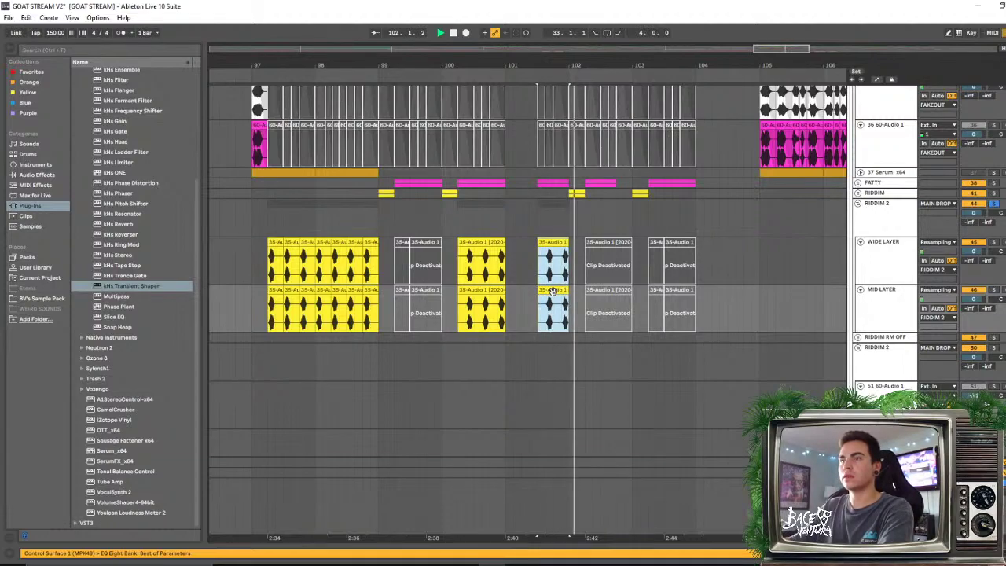
key(space)
Move the WIDE LAYER and MID LAYER clips from 100.2 to 97.1.3, duplicate them once directly after, and play the result
click(484, 275)
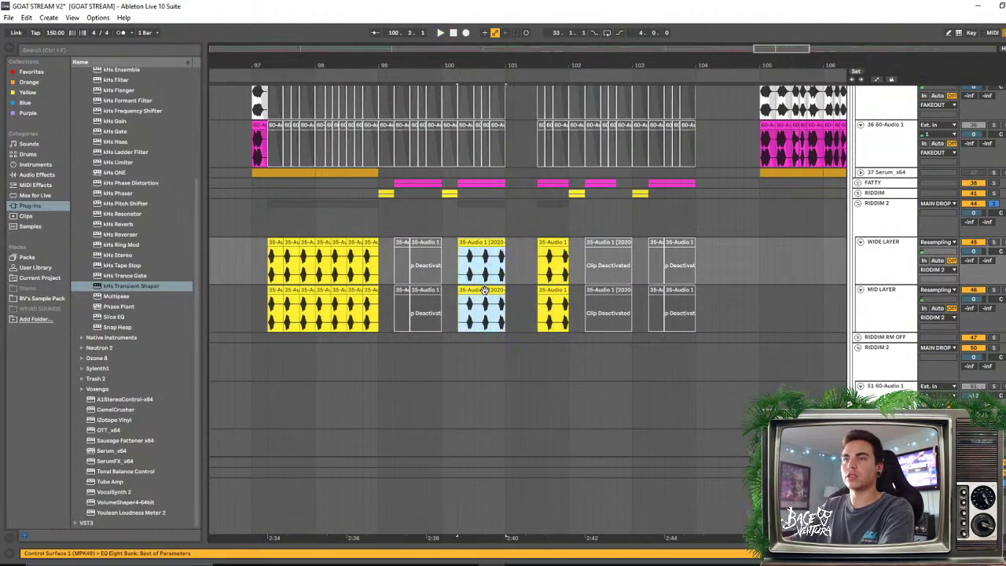
drag(263, 314, 307, 248)
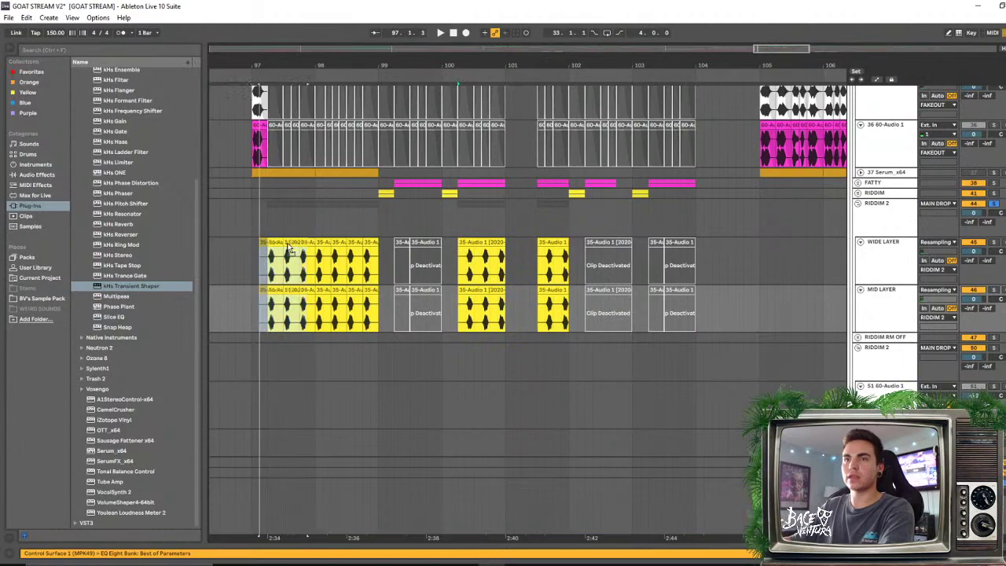
key(ctrl+z)
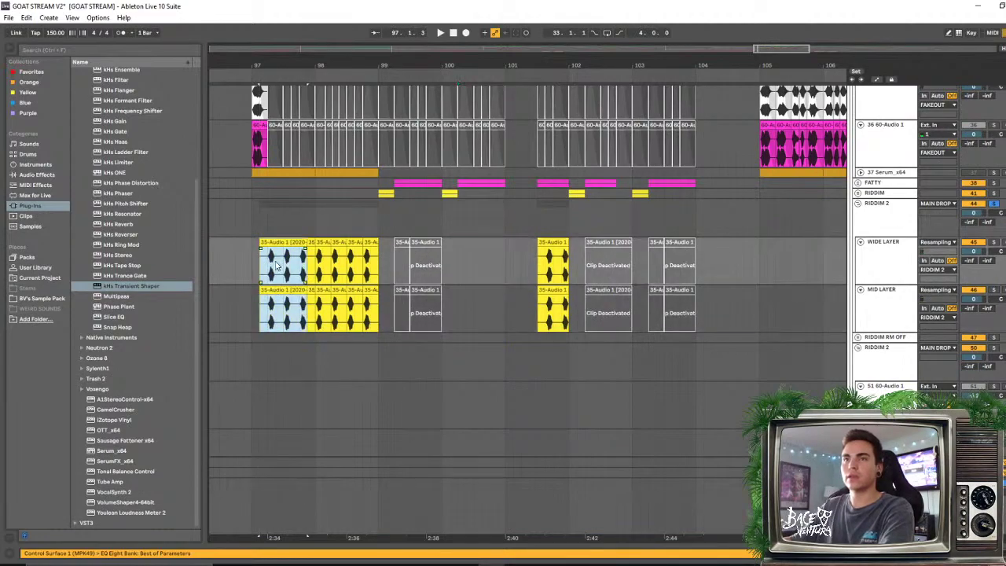
click(274, 254)
key(space)
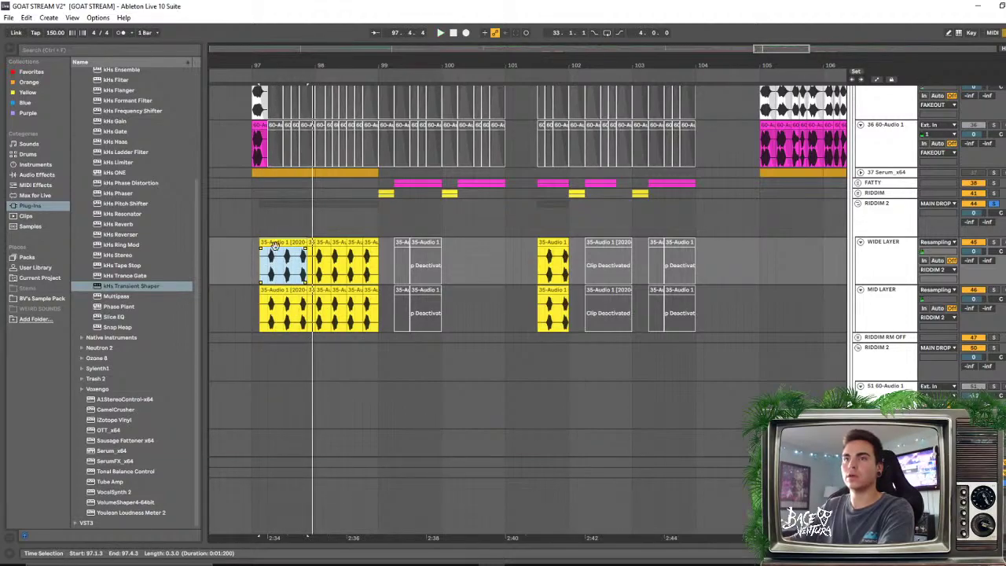
shift+click(275, 288)
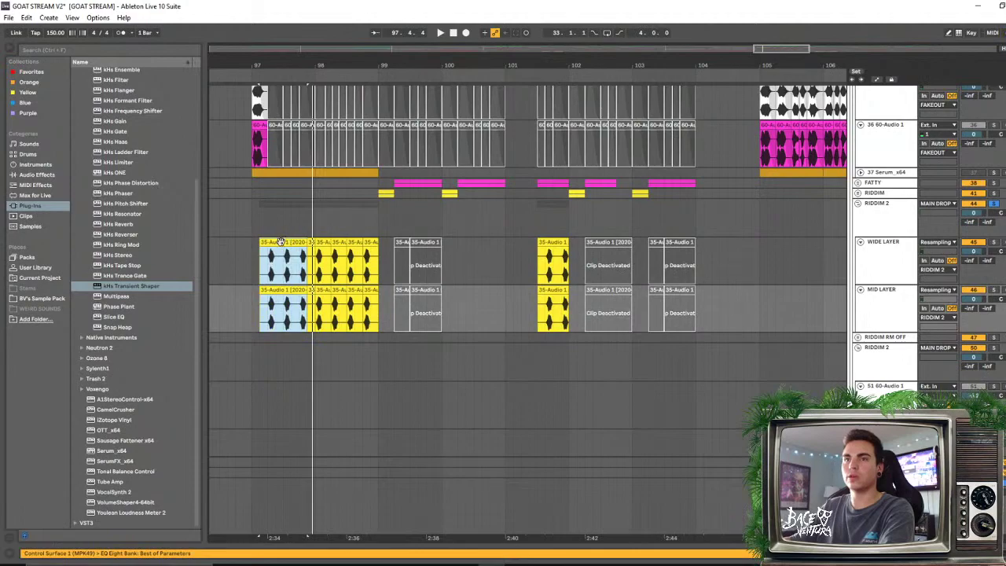
click(234, 258)
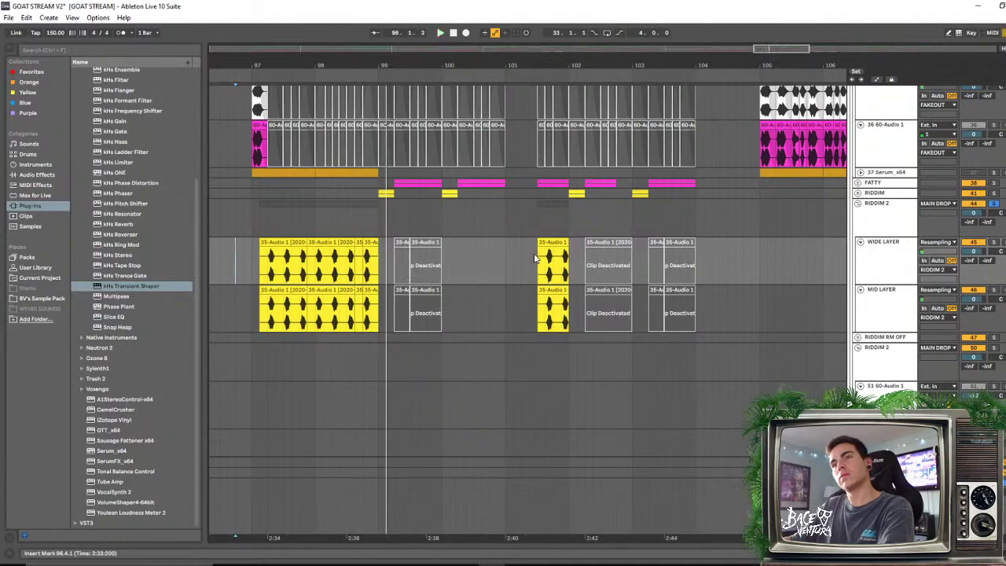
Deactivate the WIDE LAYER and MID LAYER clips at 101.3
click(561, 244)
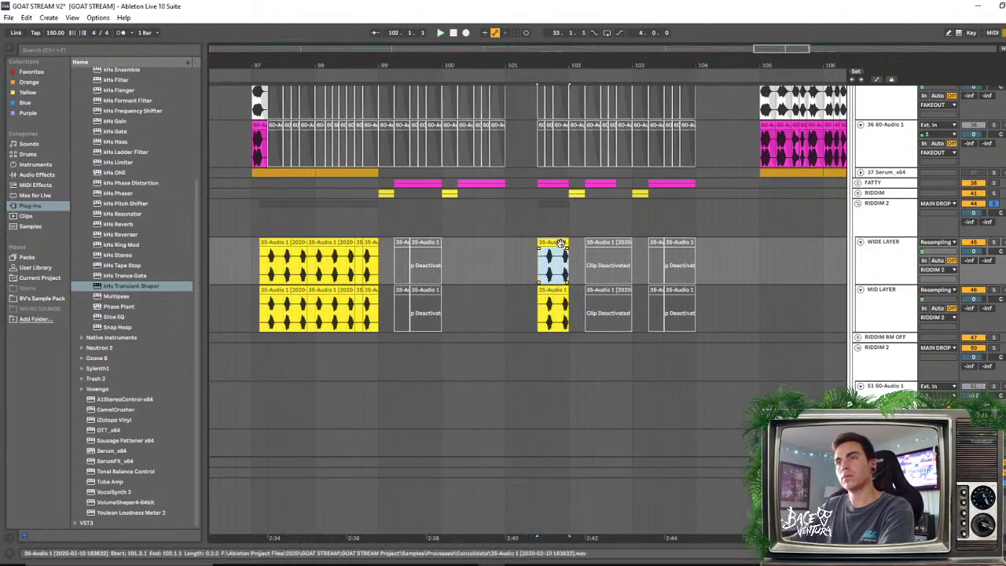
shift+click(559, 289)
key(Delete)
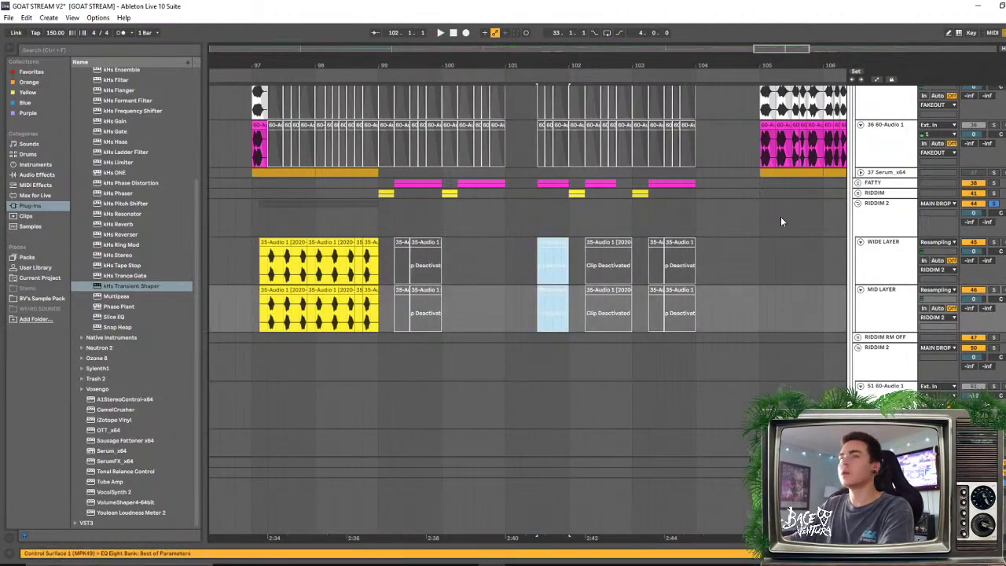
Reactivate the WIDE LAYER and MID LAYER clips at 102.2 for a listen, and deactivate them again
click(597, 237)
shift+click(607, 314)
key(0)
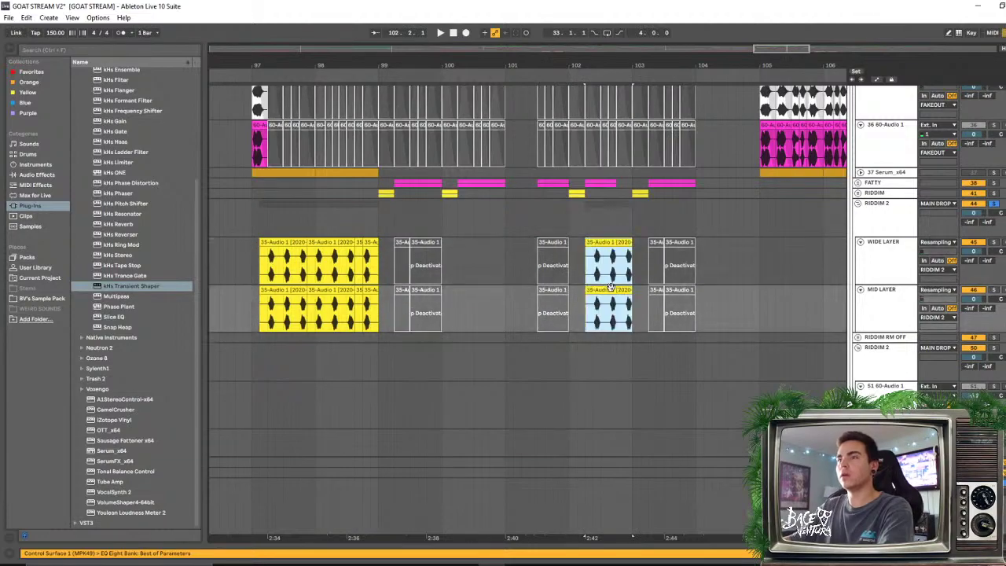
key(space)
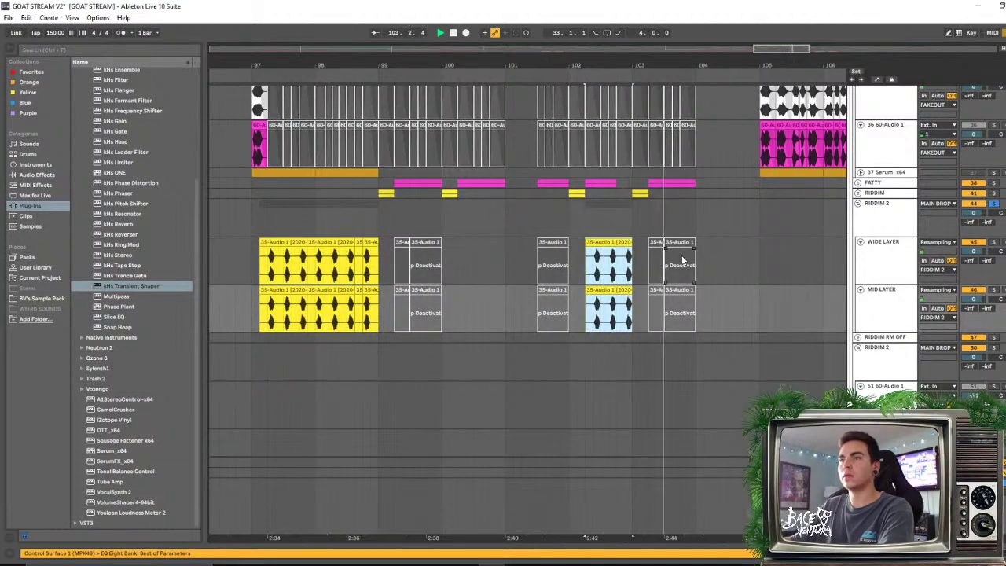
key(space)
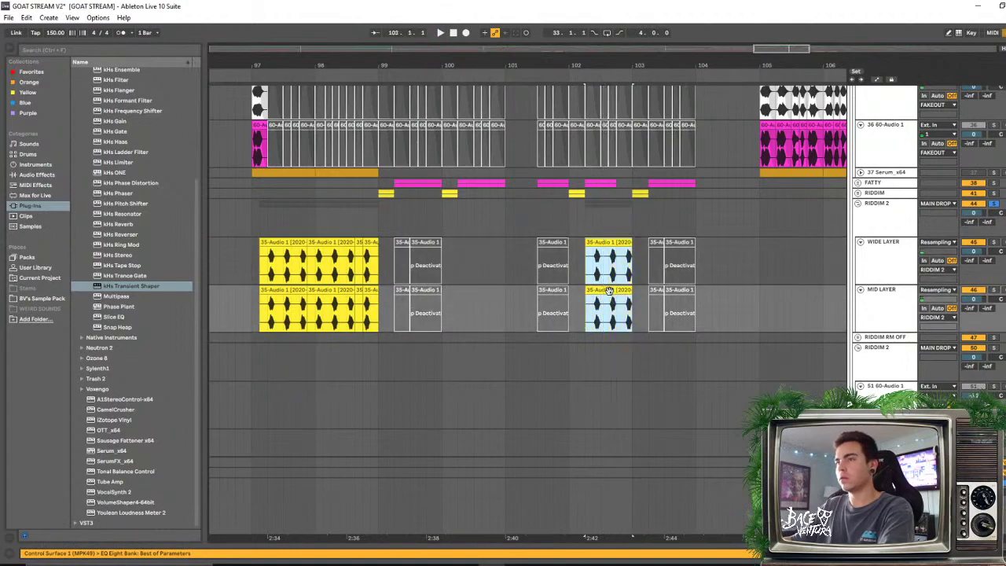
key(Delete)
Play the new RIDDIM 2 hits from 96.4.3 in the full mix with the group's solo turned off
click(241, 239)
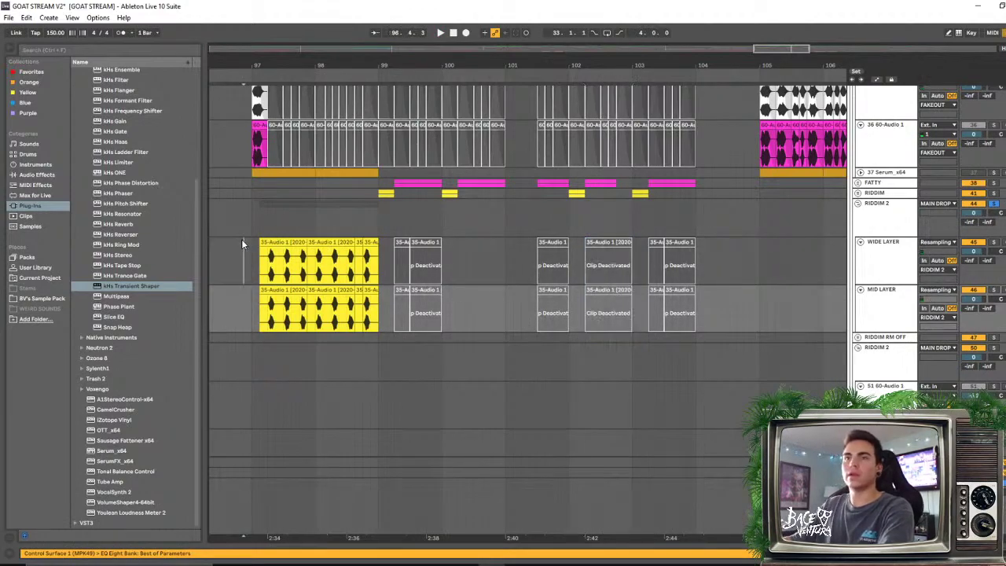
key(ctrl+z)
key(ctrl+z)
key(space)
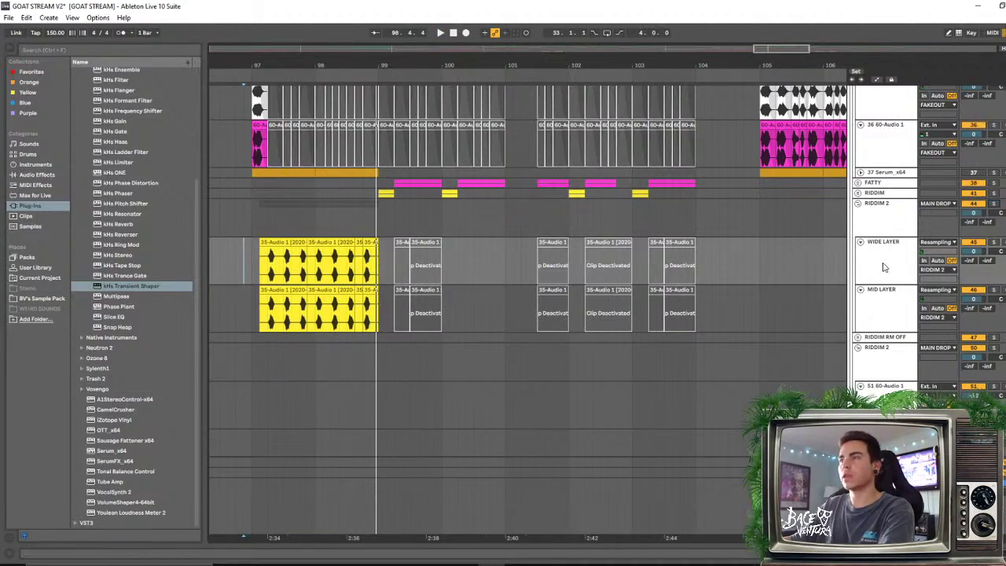
Listen to WIDE LAYER soloed from 97.1.3, and set the audio input of WIDE LAYER and MID LAYER to Ext. In
drag(260, 264, 306, 264)
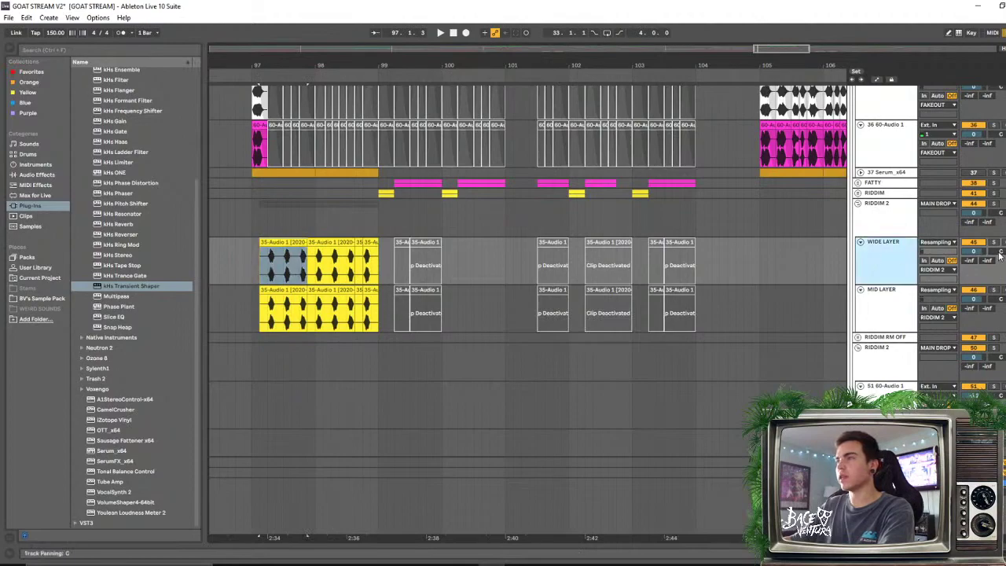
key(space)
click(936, 242)
click(934, 253)
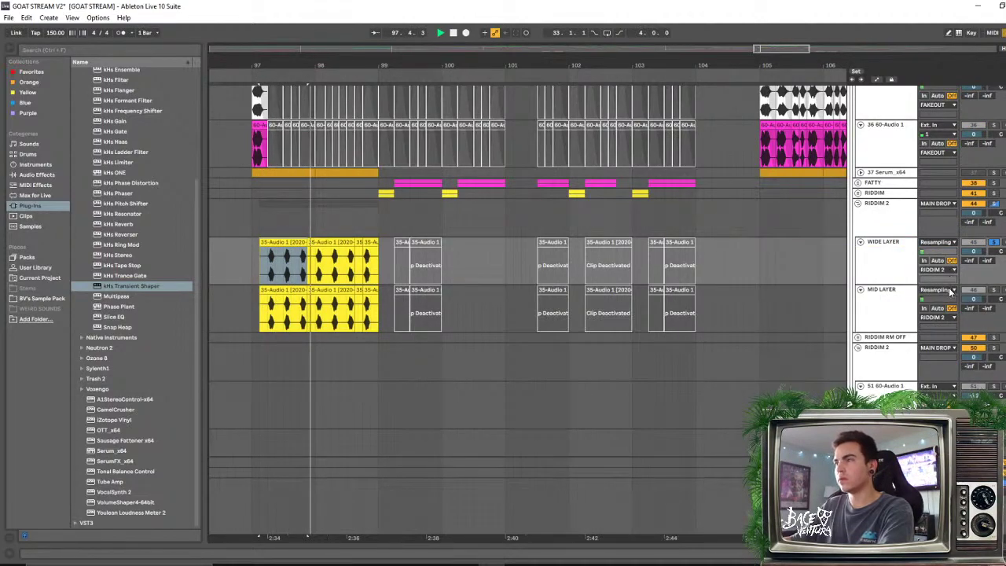
click(950, 290)
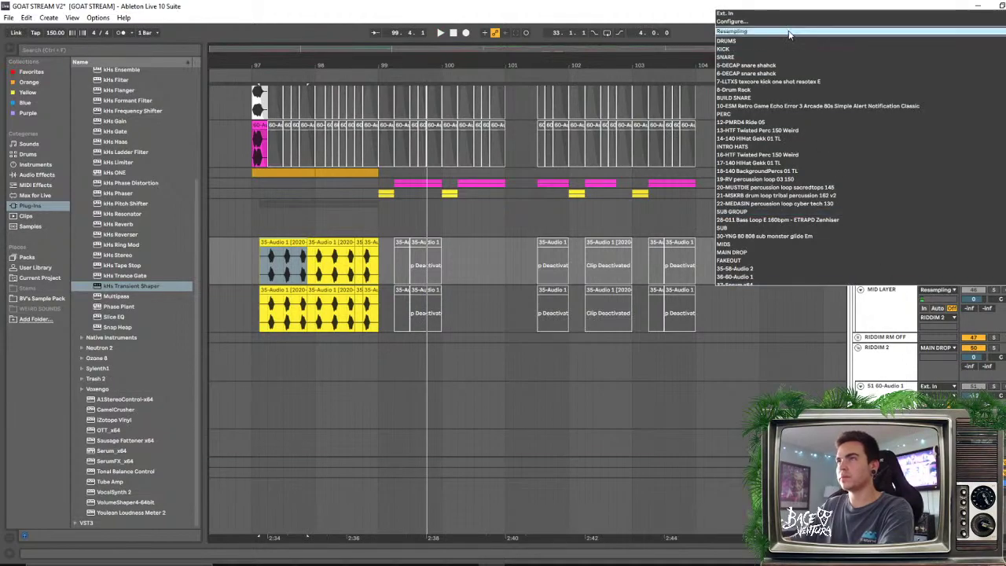
key(Escape)
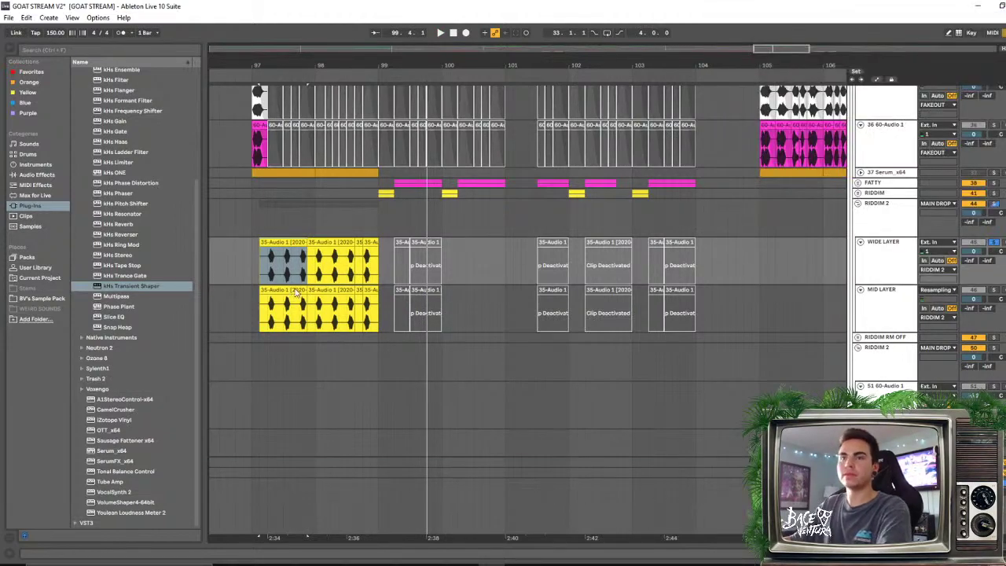
click(889, 304)
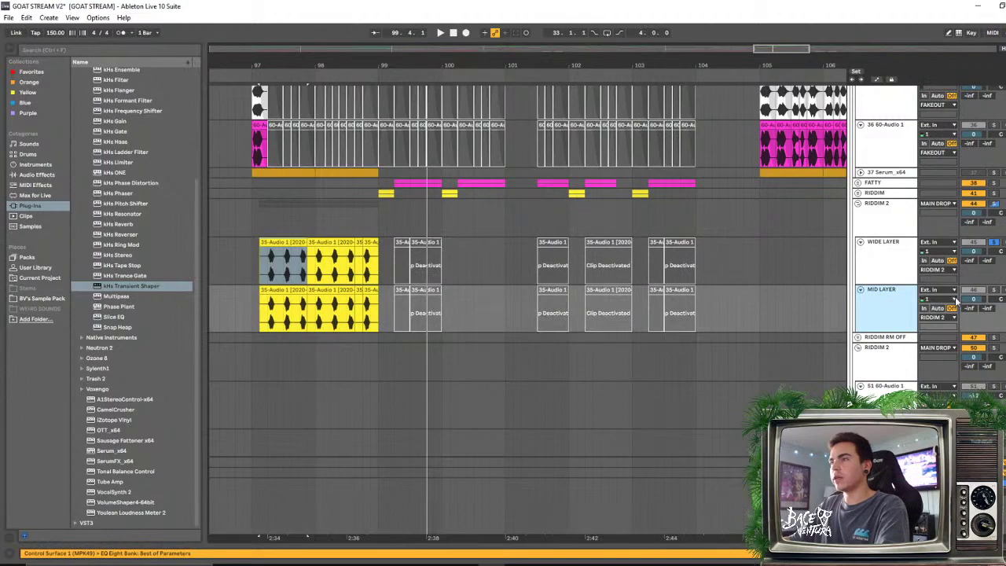
Solo MID LAYER, play it, and examine its effect chain, including Multipass and the SerumFX window
click(994, 291)
double_click(904, 303)
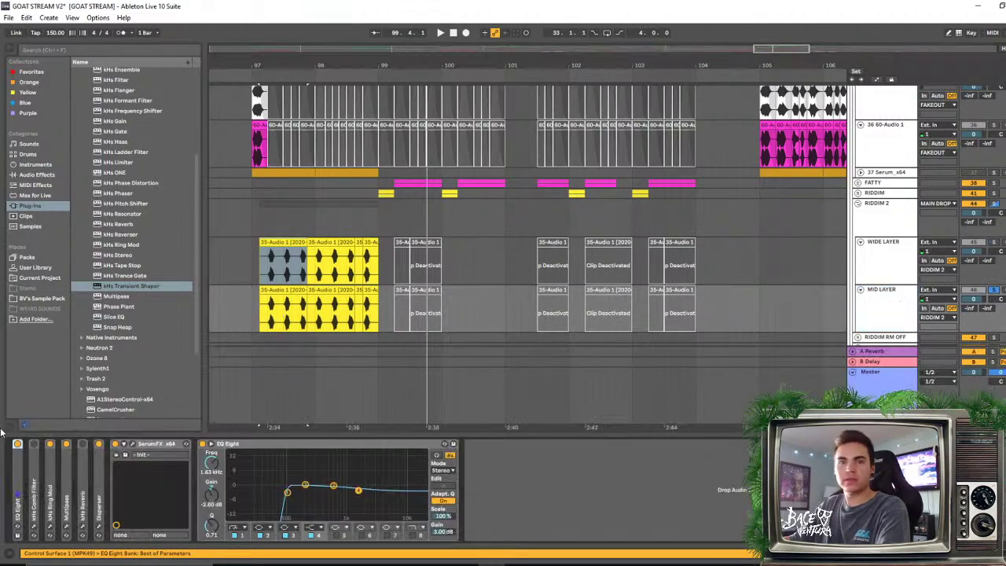
double_click(79, 479)
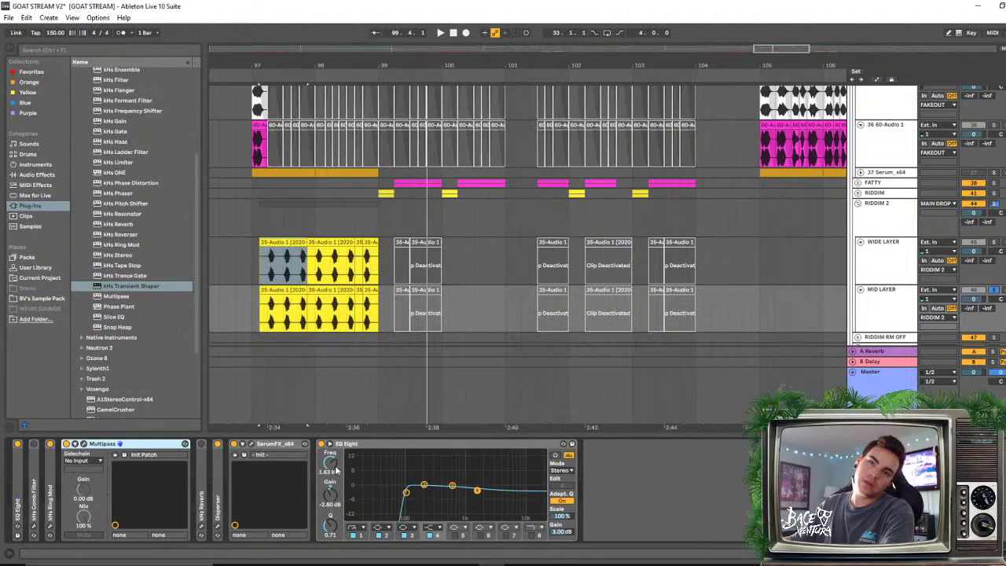
click(84, 444)
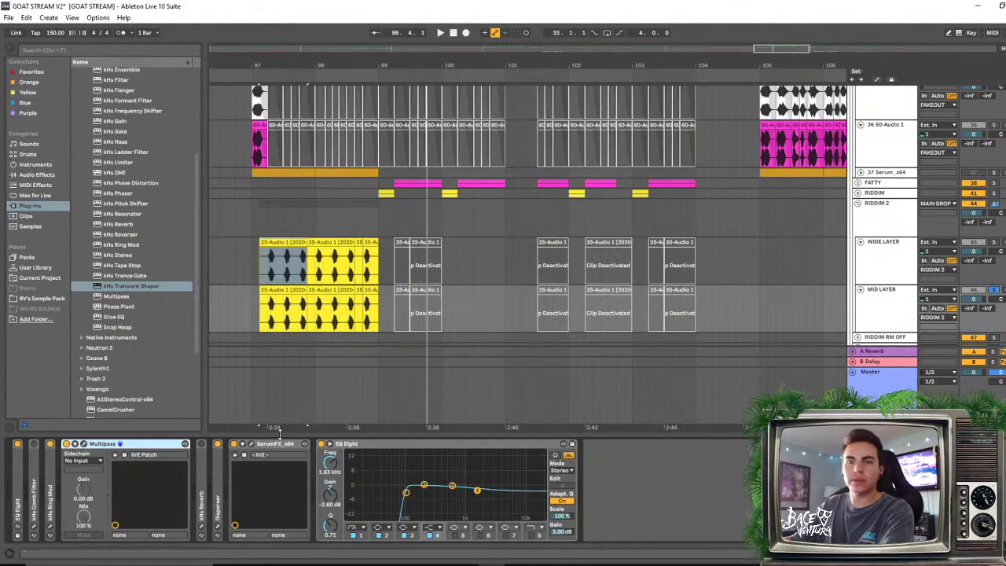
double_click(148, 445)
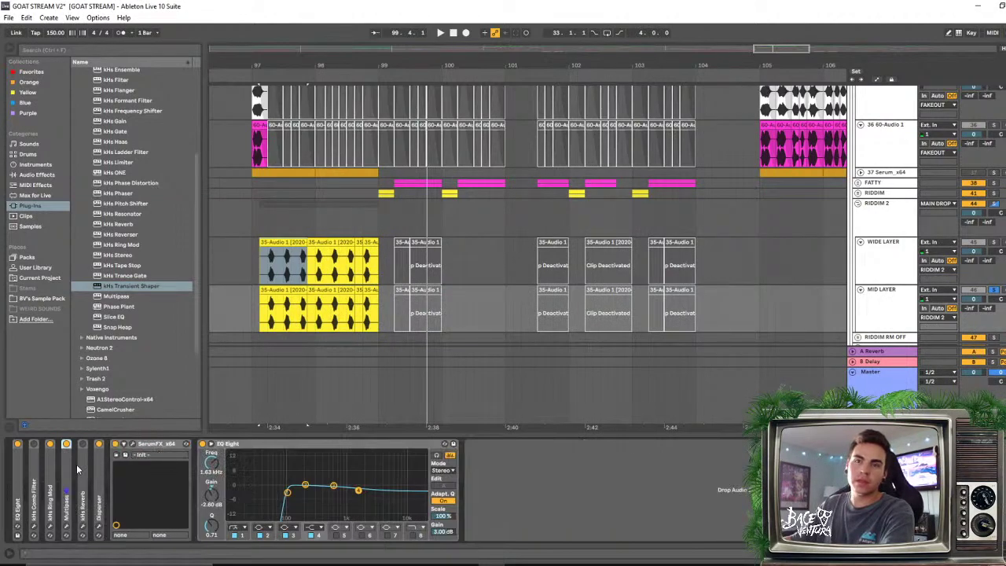
key(space)
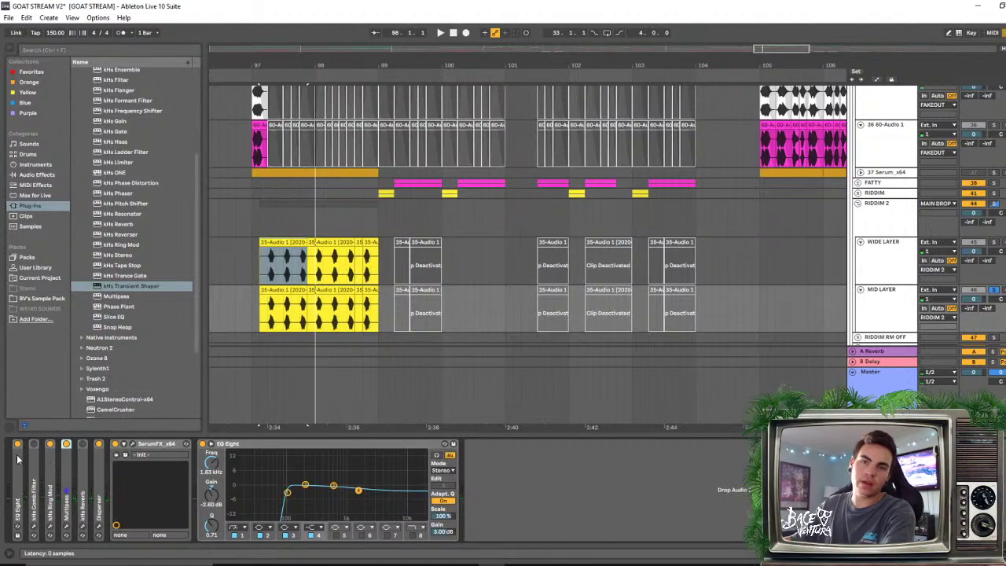
click(132, 446)
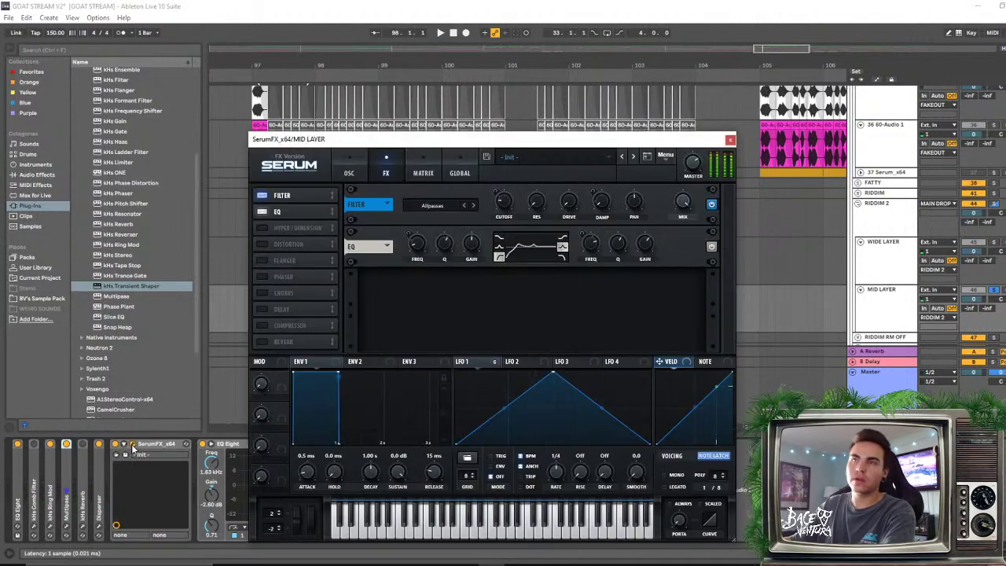
click(730, 140)
click(893, 310)
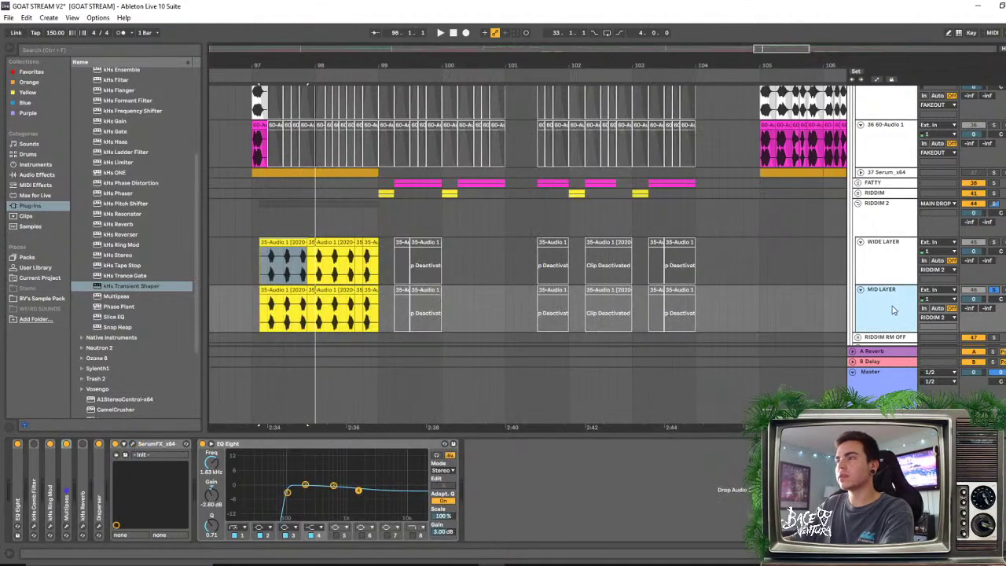
Examine the Ozone 8 Imager in the WIDE LAYER effect chain during playback, and close its window
click(869, 259)
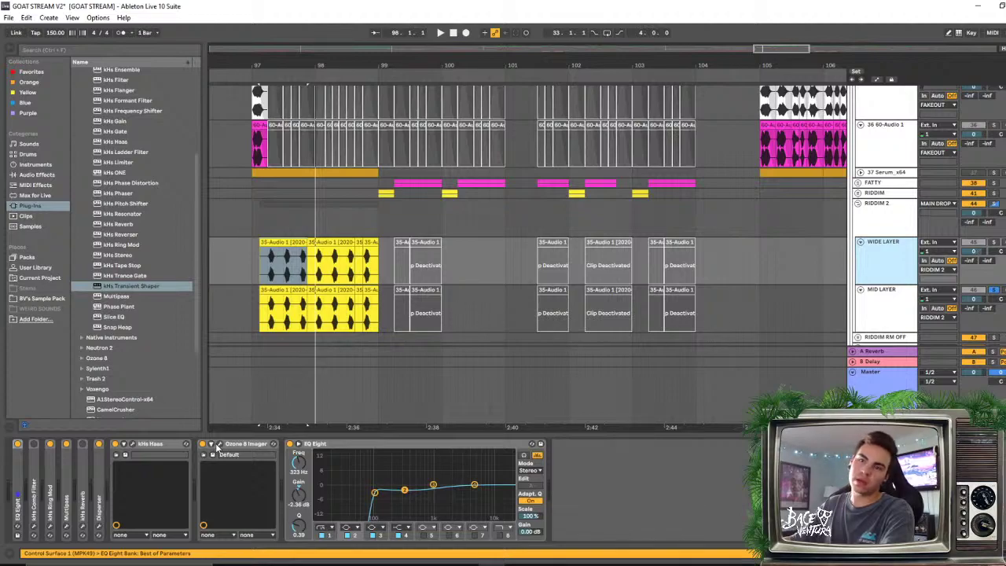
key(ctrl+alt+p)
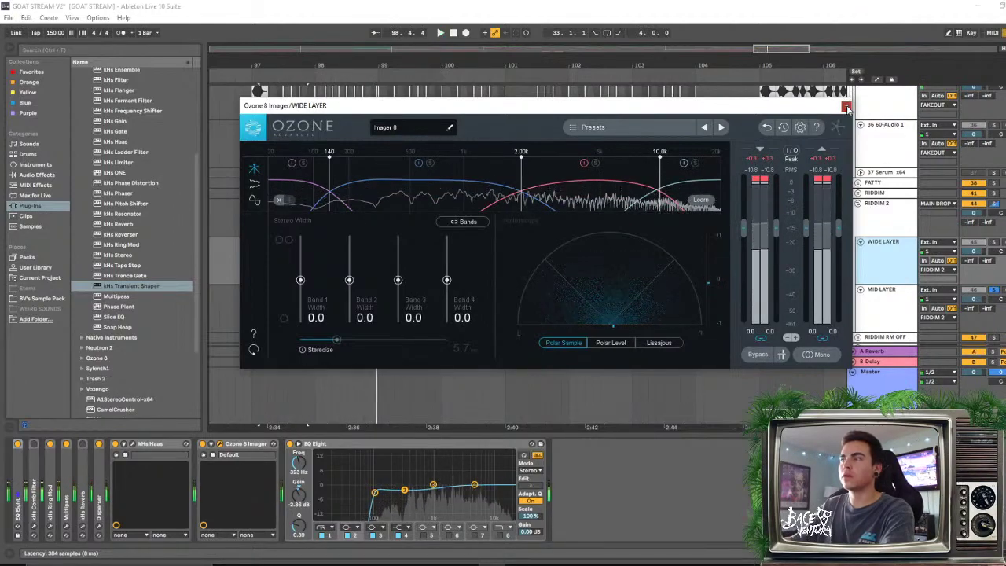
click(846, 107)
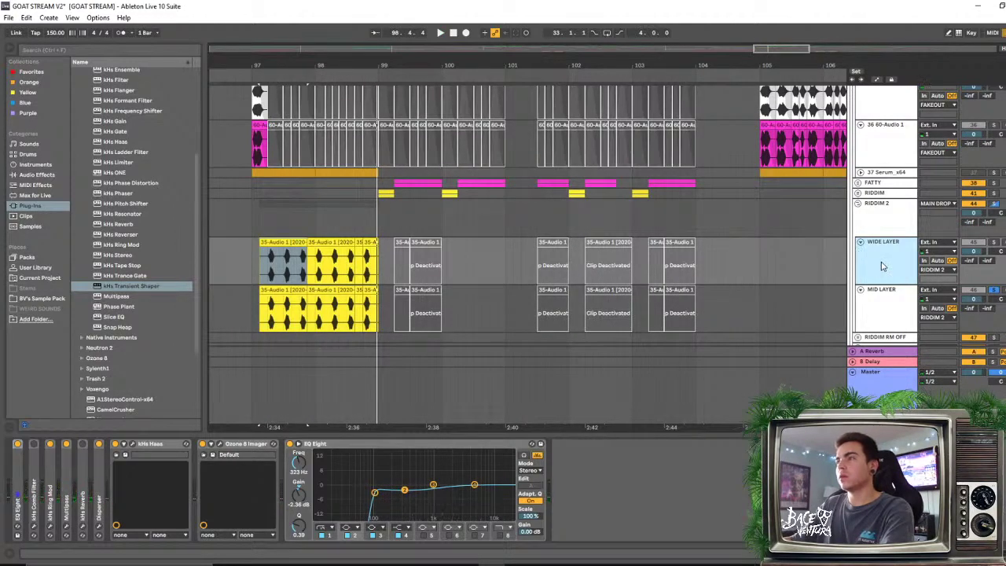
Compare WIDE LAYER and MID LAYER of RIDDIM 2 by soloing each during playback
key(space)
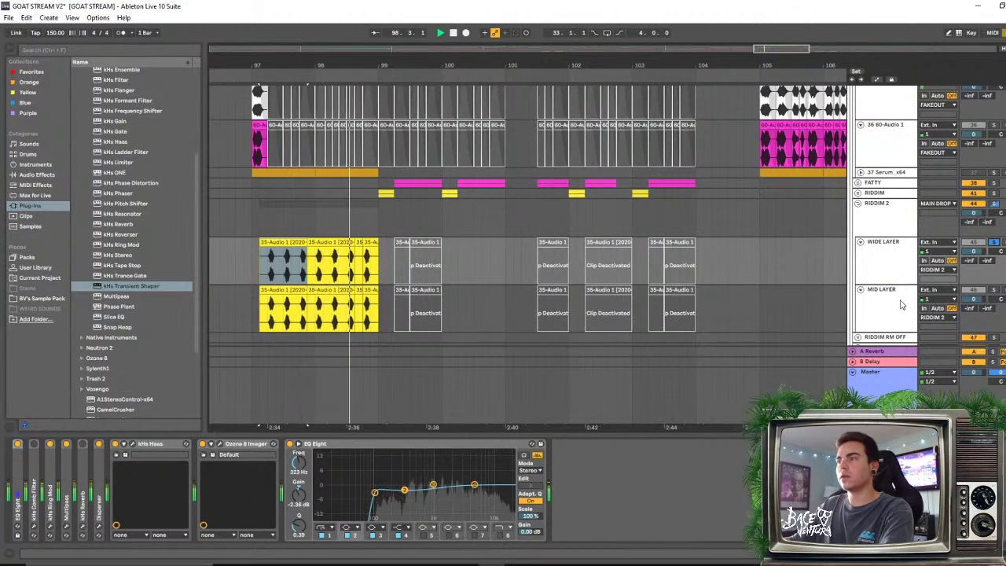
click(997, 294)
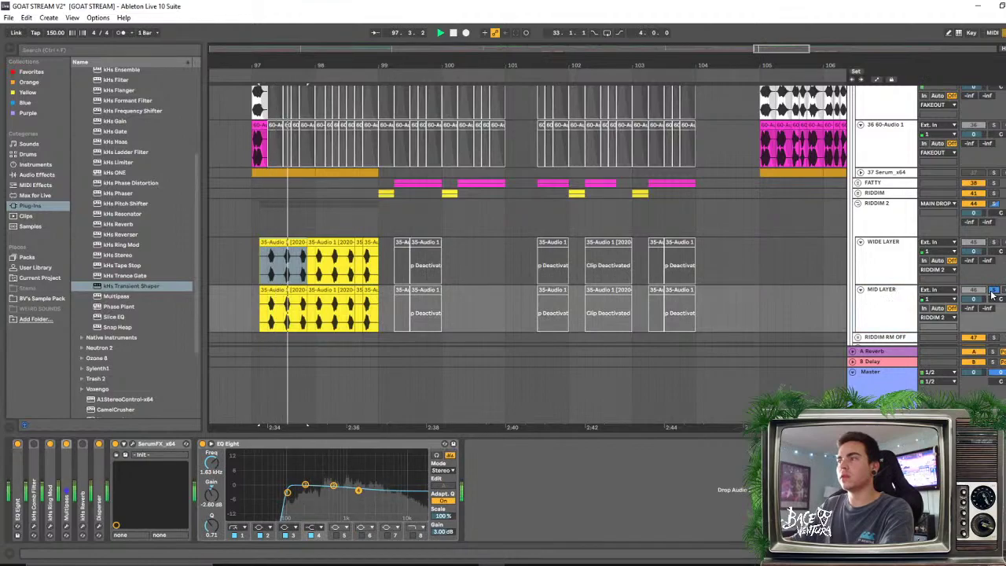
click(904, 273)
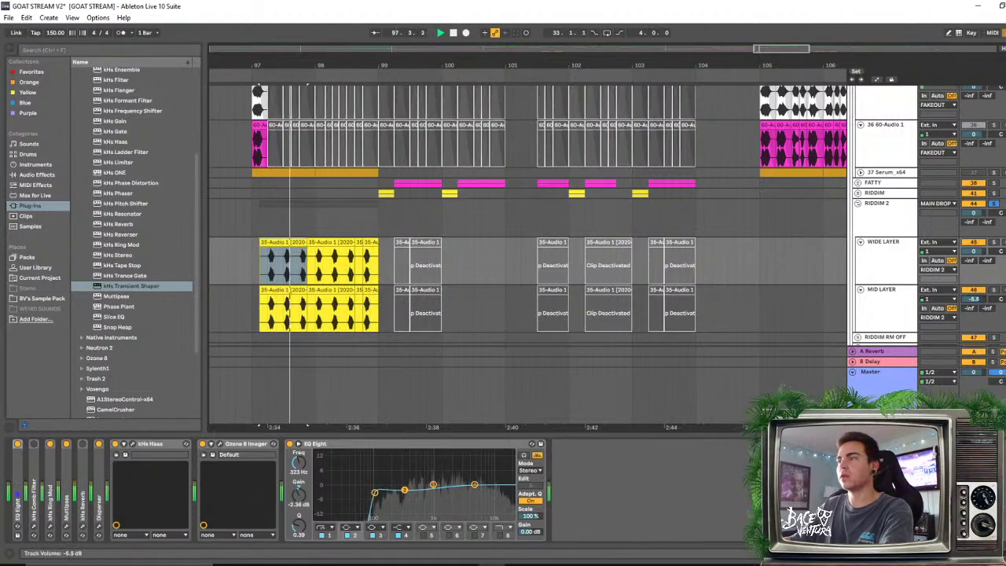
Balance the RIDDIM 2 layers during playback, setting MID LAYER to 0.1 dB and WIDE LAYER to -7.8 dB
drag(974, 299, 974, 311)
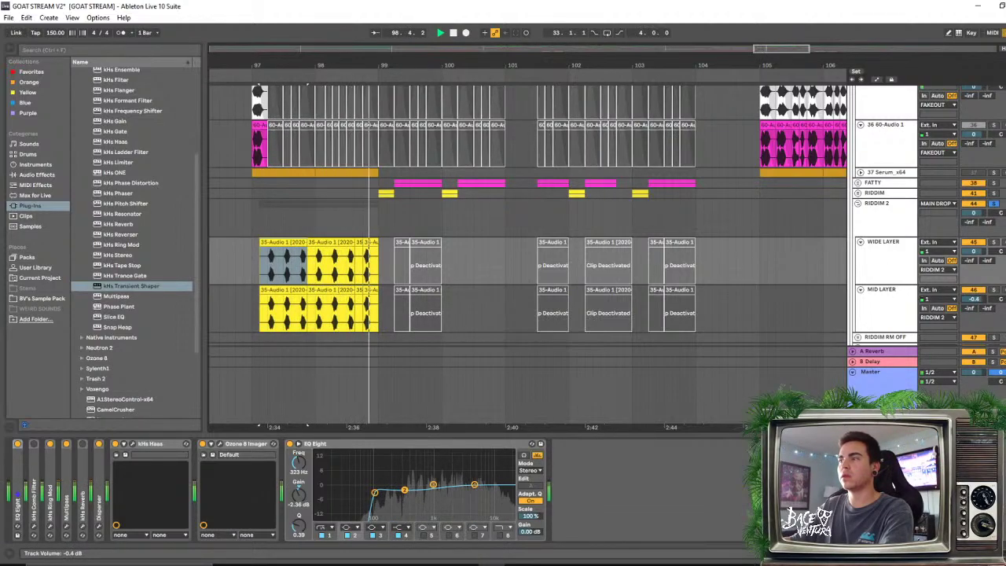
drag(975, 253, 975, 249)
click(975, 298)
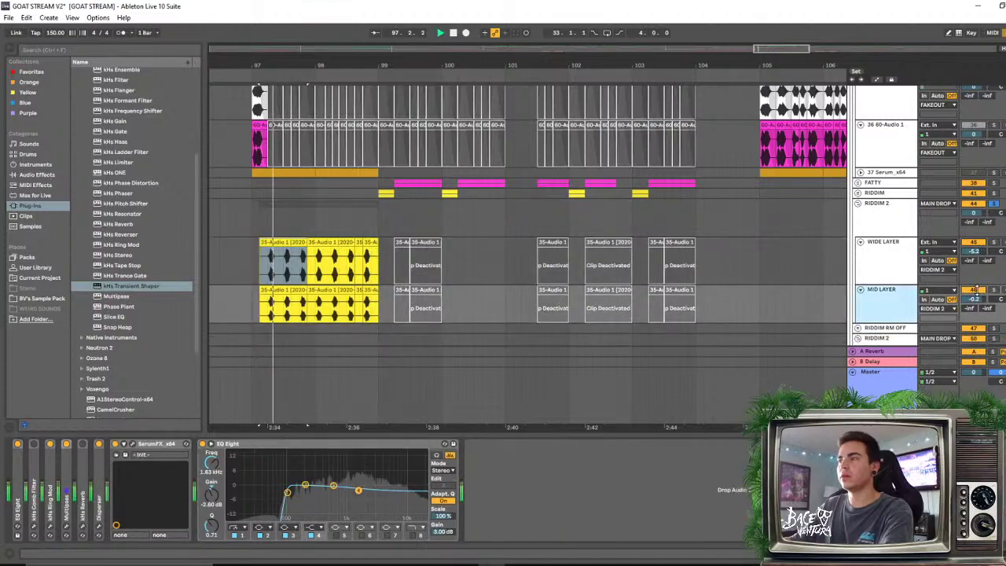
drag(975, 300, 975, 297)
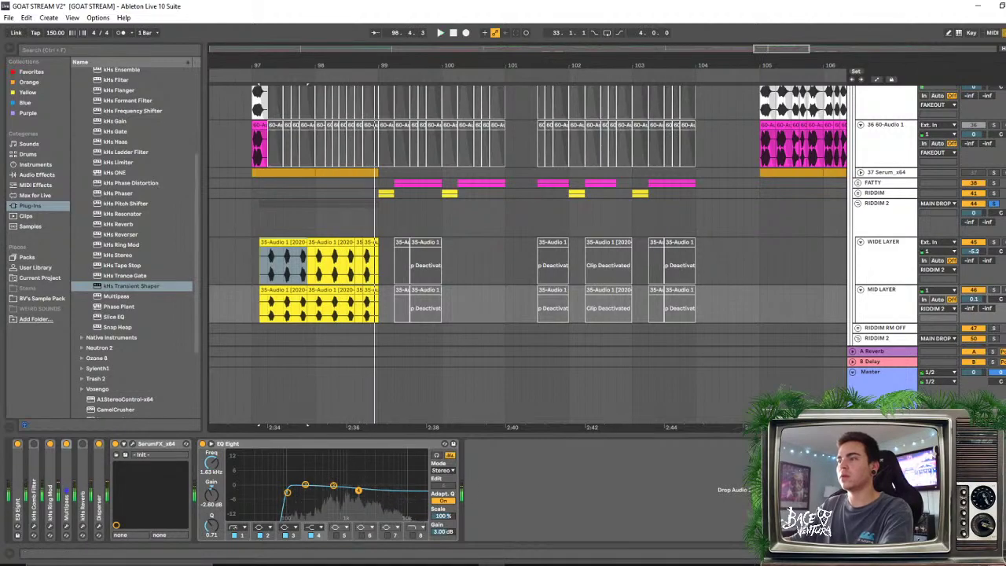
key(ctrl+alt+l)
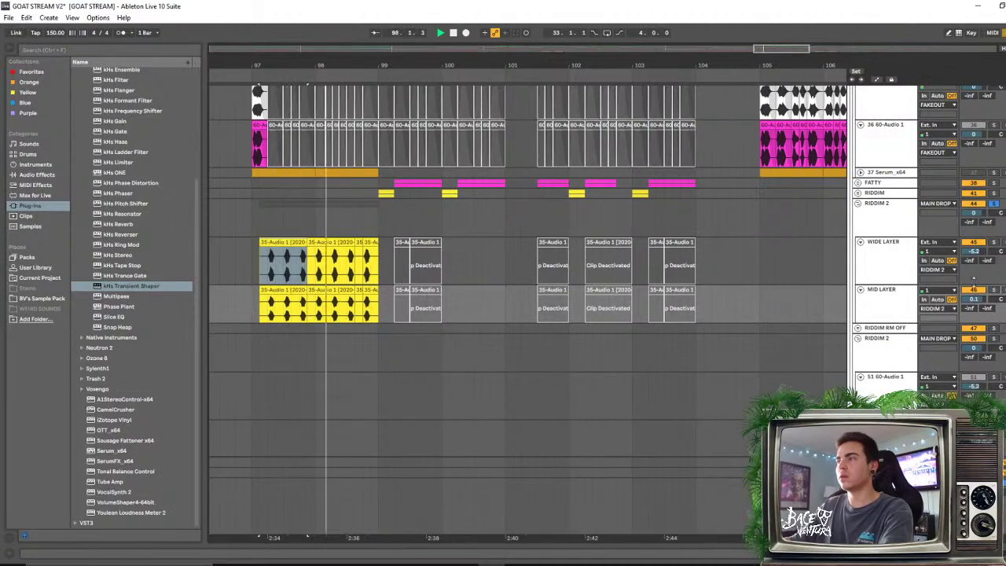
drag(974, 251, 974, 261)
drag(329, 67, 428, 67)
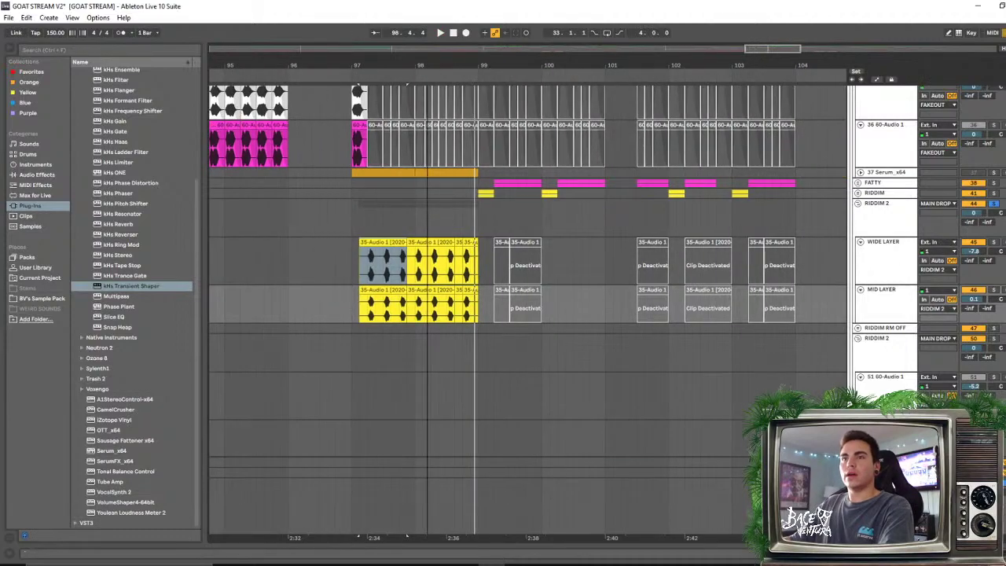
Play the RIDDIM 2 group soloed from 97.1.1 and add an EQ Eight to the group
click(348, 256)
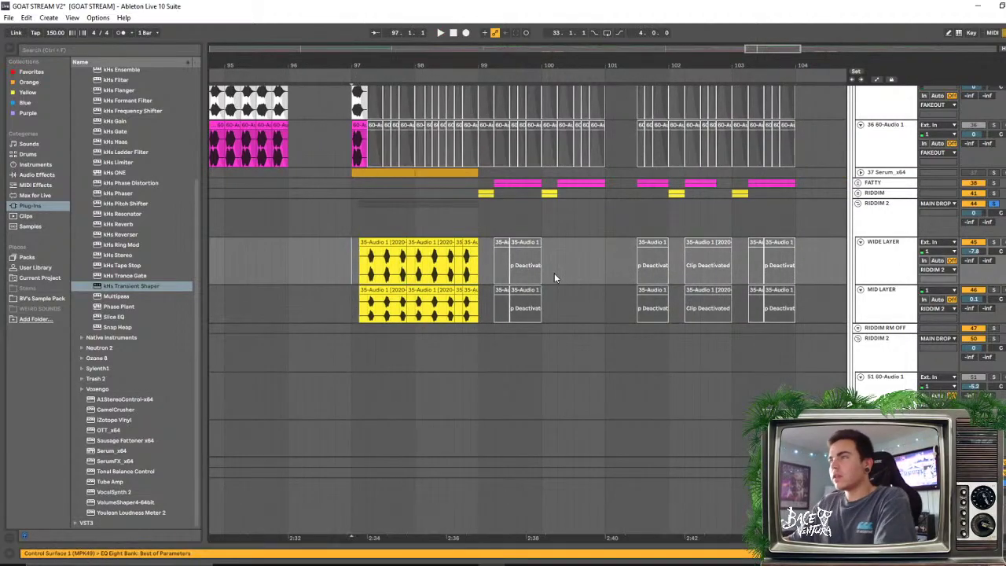
double_click(882, 220)
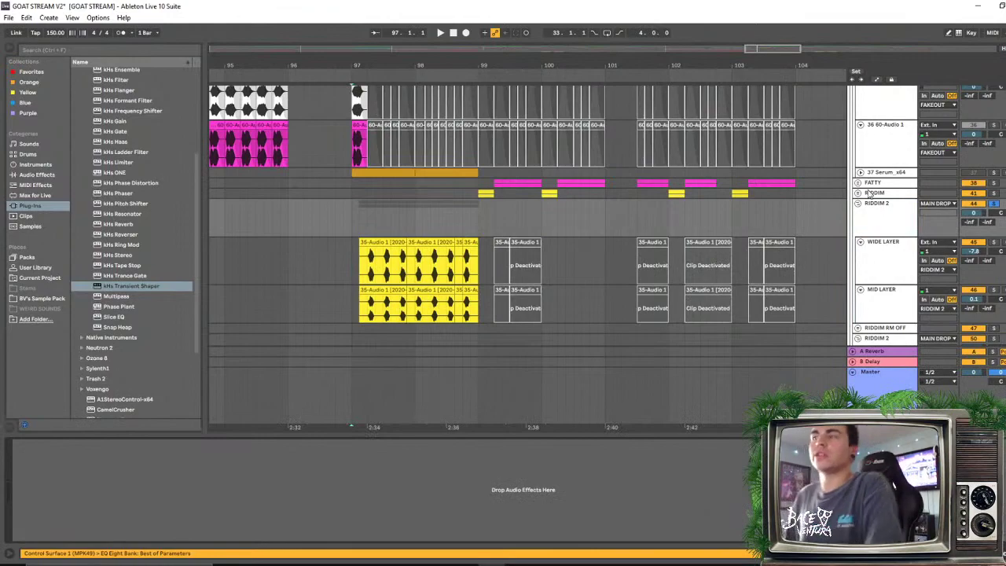
click(876, 209)
key(space)
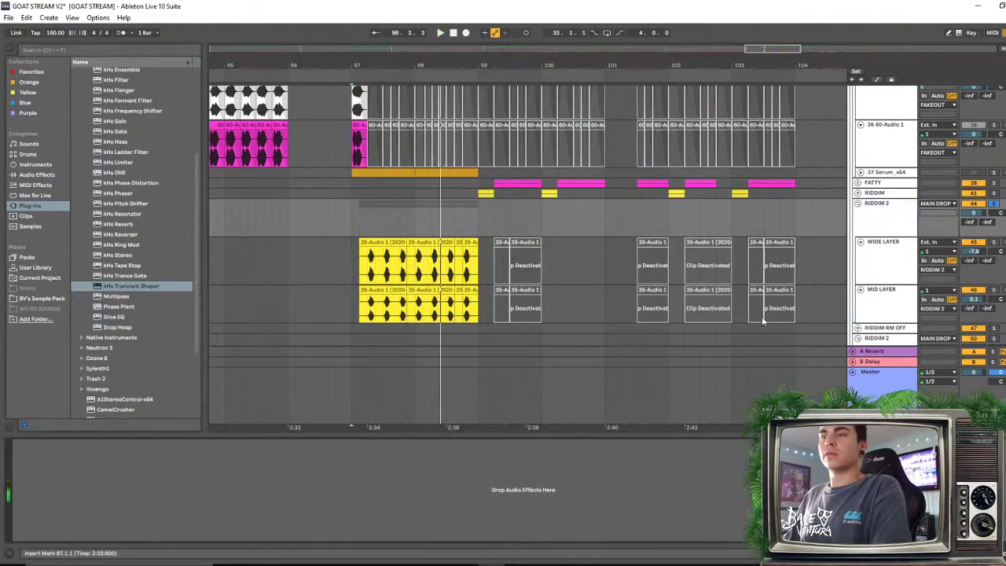
click(36, 175)
drag(98, 216, 460, 447)
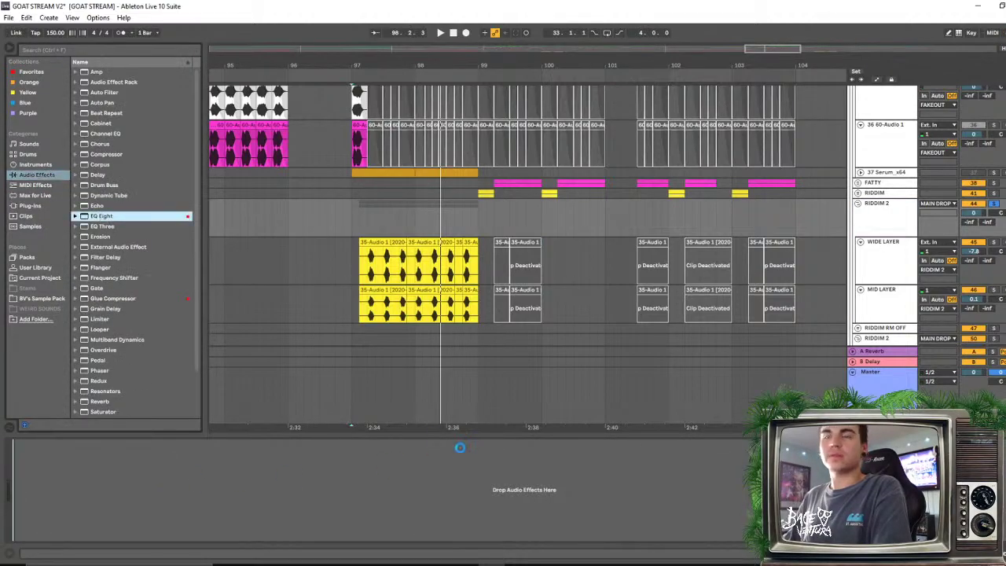
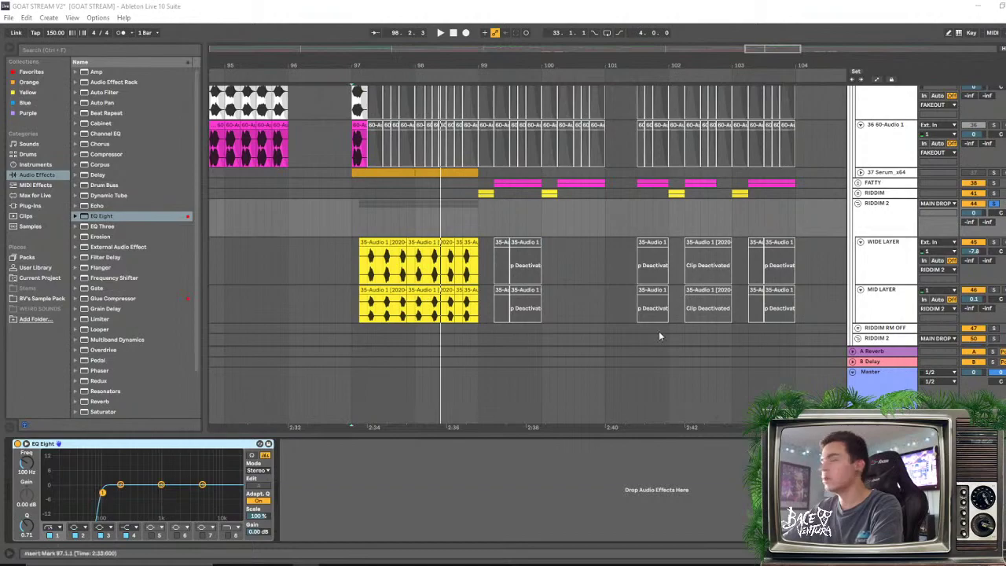
Play from 96.3.1 with the RIDDIM 2 solo off and lower the group's volume to about -5.3 dB
click(343, 210)
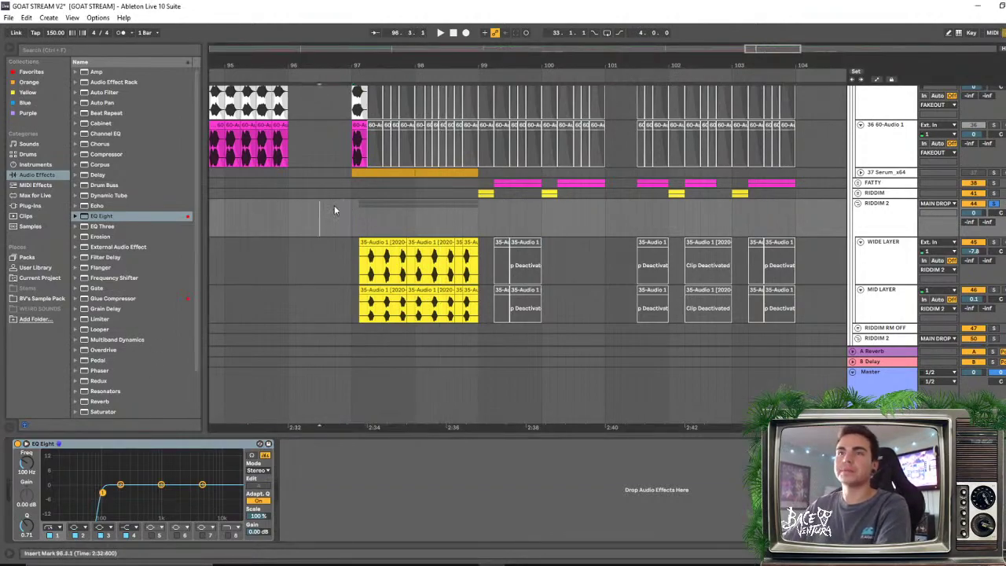
key(space)
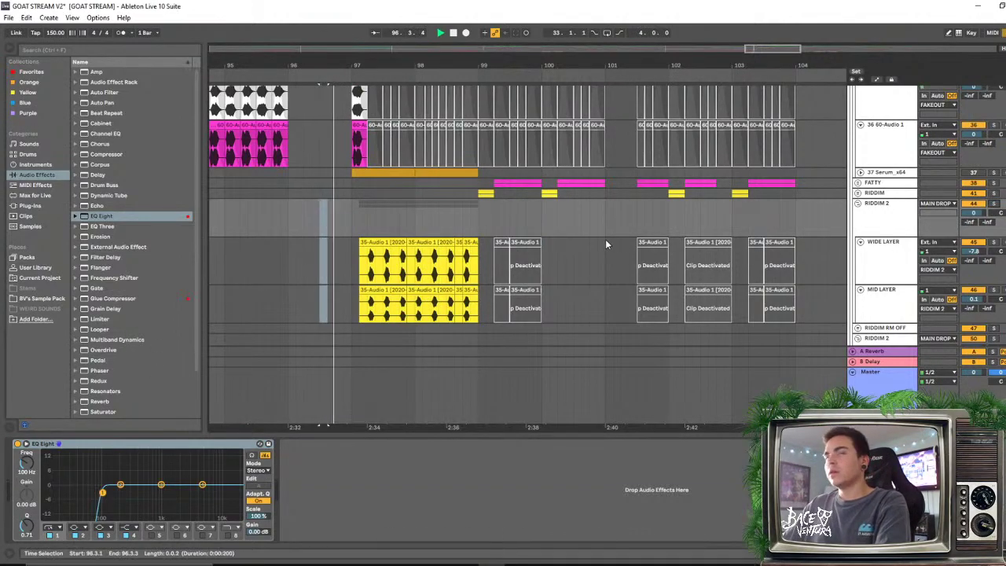
drag(974, 212, 974, 228)
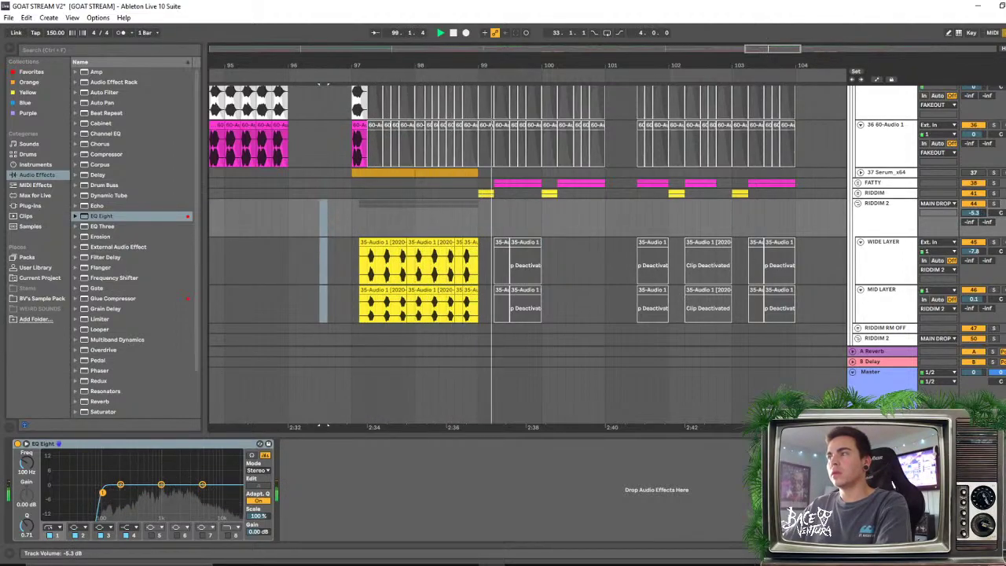
key(space)
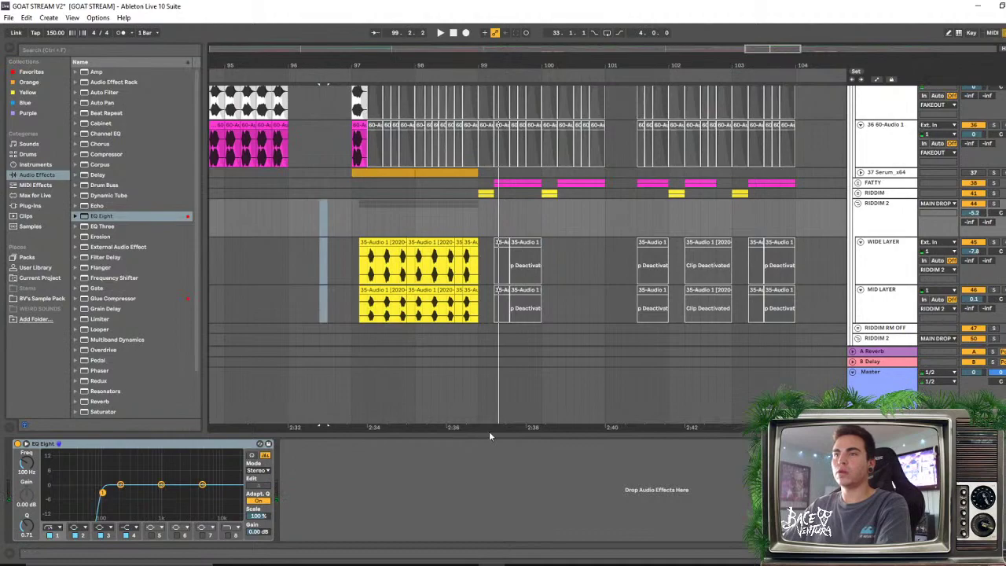
Play the full mix from 97.4.1 to hear the transition into bar 99
drag(489, 70, 489, 121)
click(333, 229)
key(space)
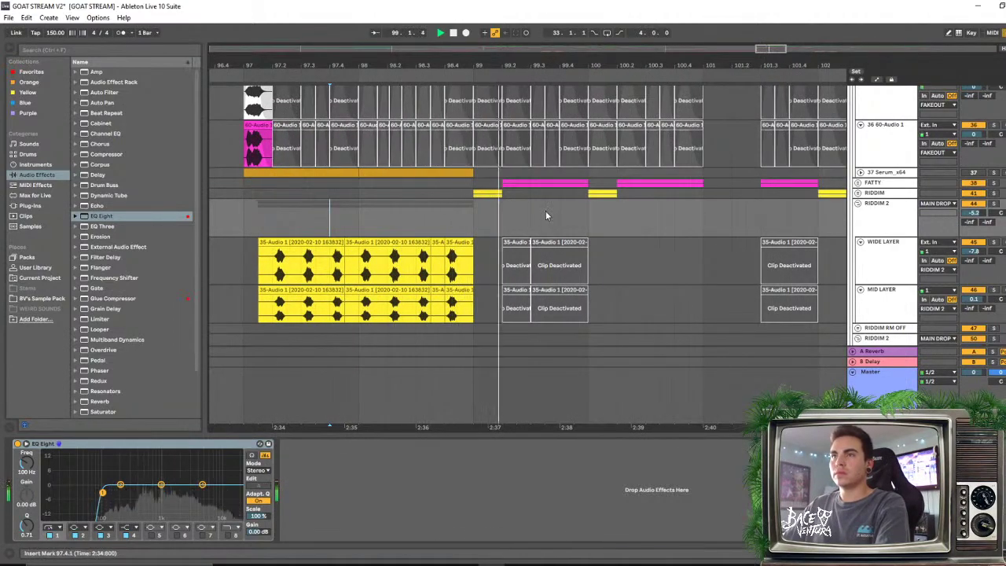
Copy the first RIDDIM 2 WIDE LAYER and MID LAYER clips to 99.1.3, and delete the deactivated remnants at 99.4.3
click(315, 253)
key(space)
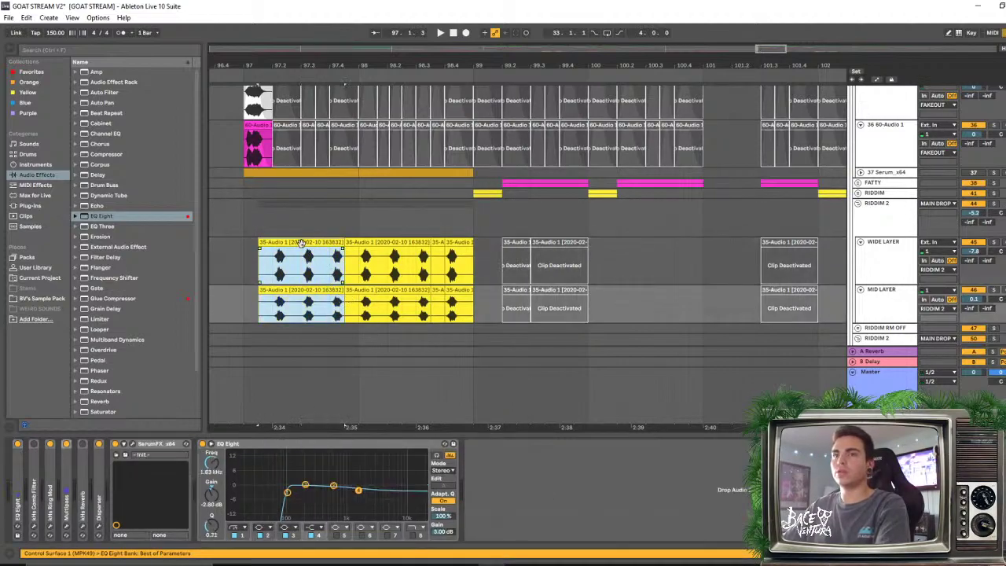
drag(315, 251, 541, 259)
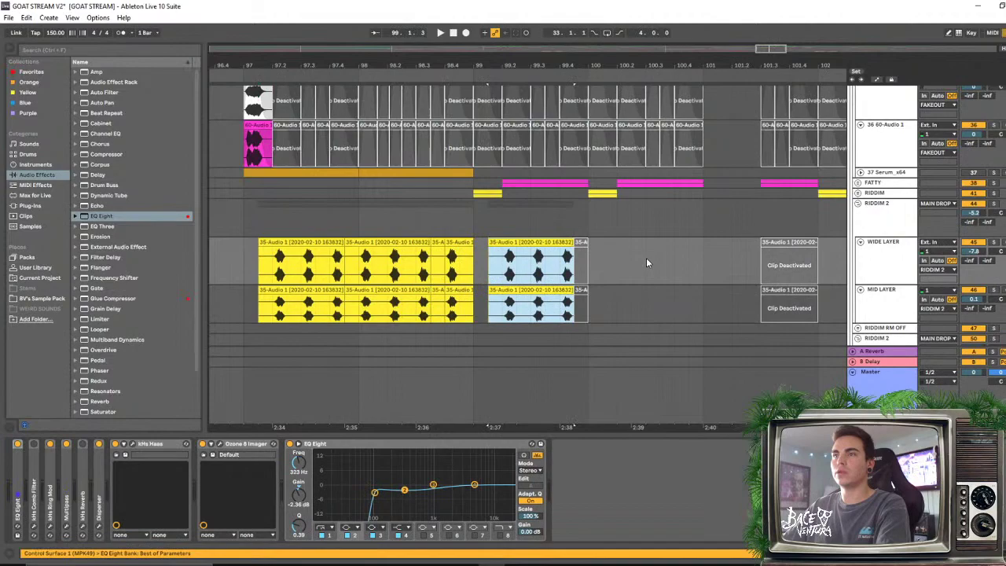
click(582, 243)
shift+click(581, 290)
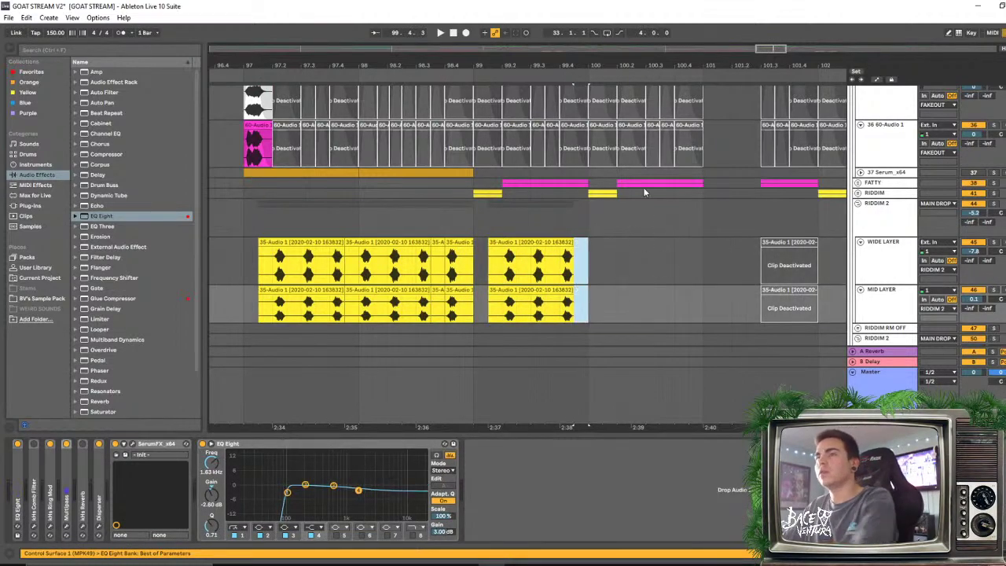
Unfold the FATTY and RIDDIM groups to show their clips around bar 99
click(860, 183)
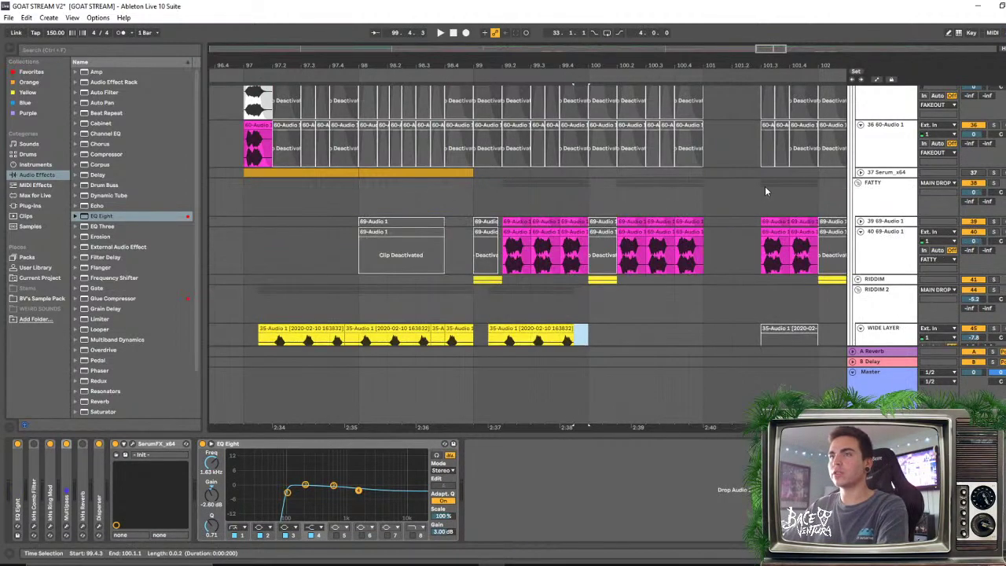
scroll(774, 172, down, 3)
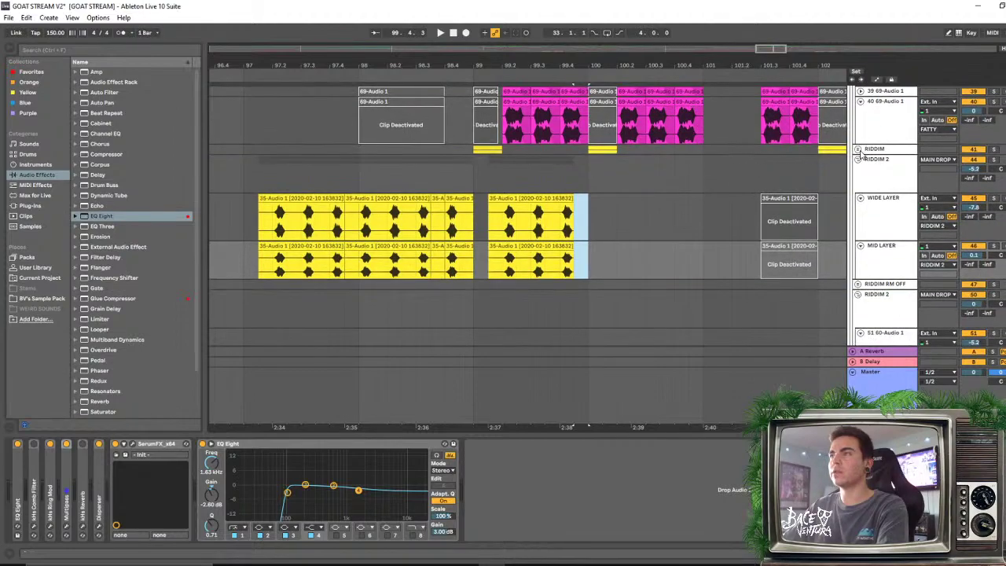
click(858, 148)
scroll(734, 231, up, 2)
scroll(683, 215, down, 3)
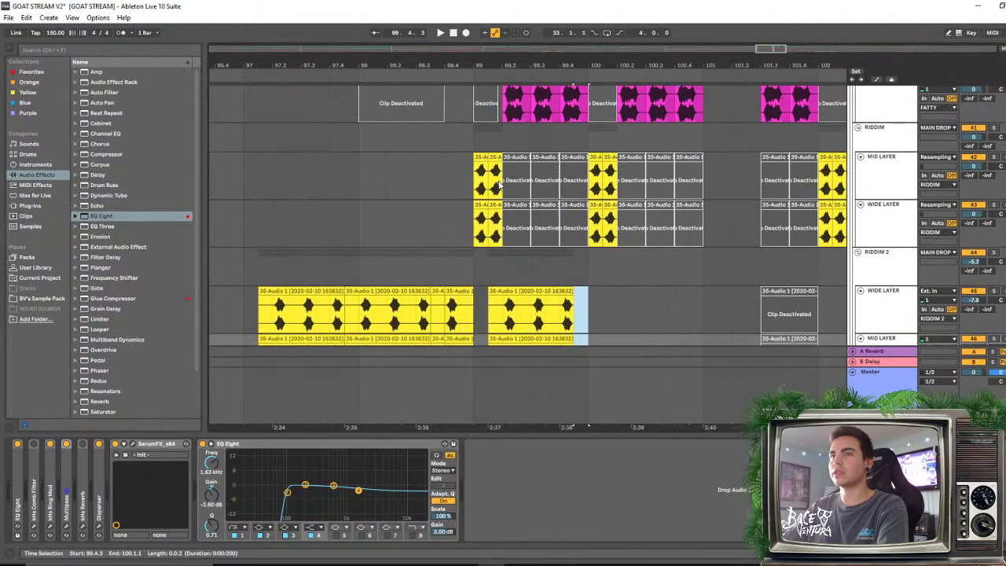
Listen to the RIDDIM hits at bar 99 in the full mix and with the RIDDIM group soloed
click(461, 178)
key(space)
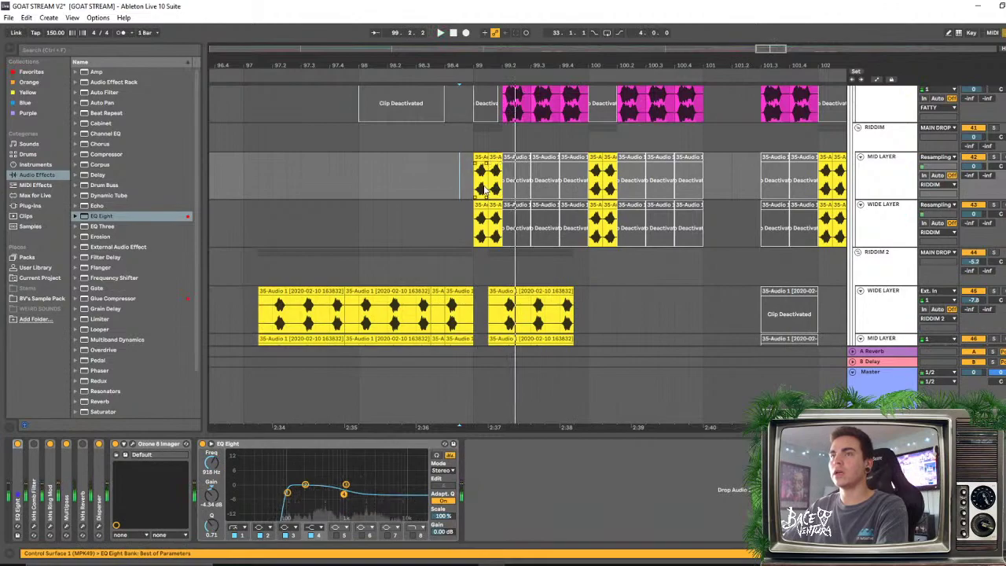
key(space)
click(993, 128)
key(space)
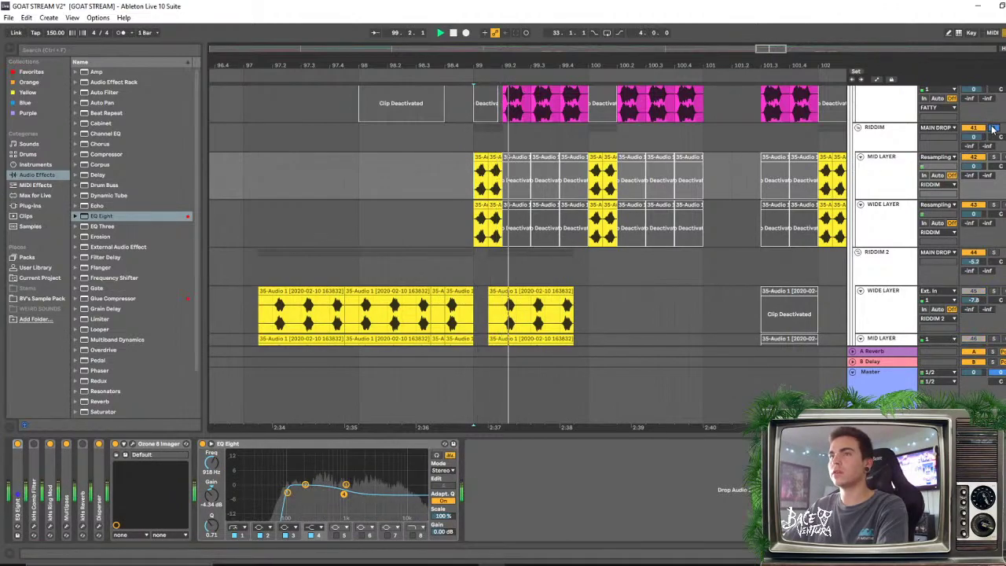
scroll(597, 159, up, 3)
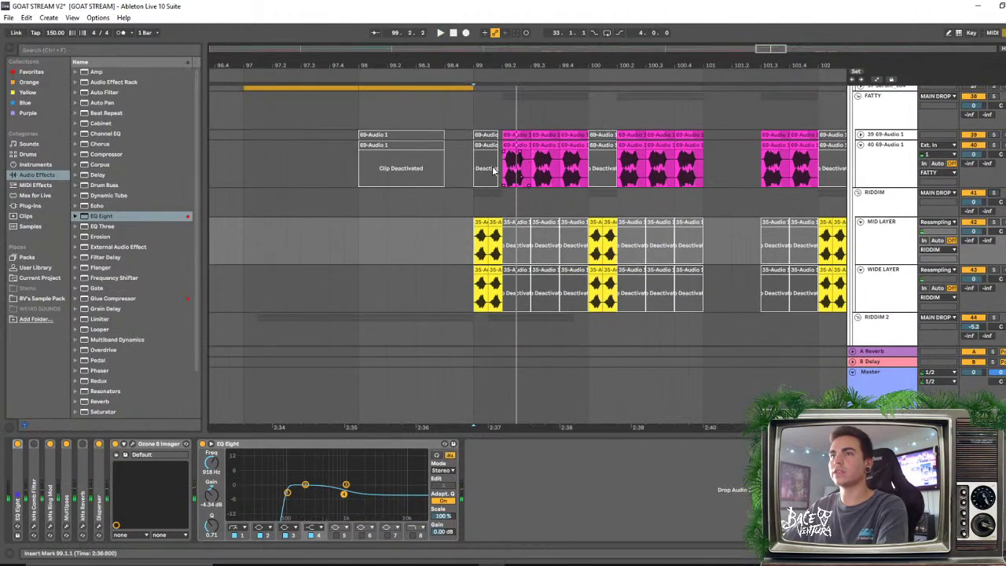
key(space)
Play the full mix from 98.4.3 to hear how the FATTY hits enter at 99.2
click(597, 160)
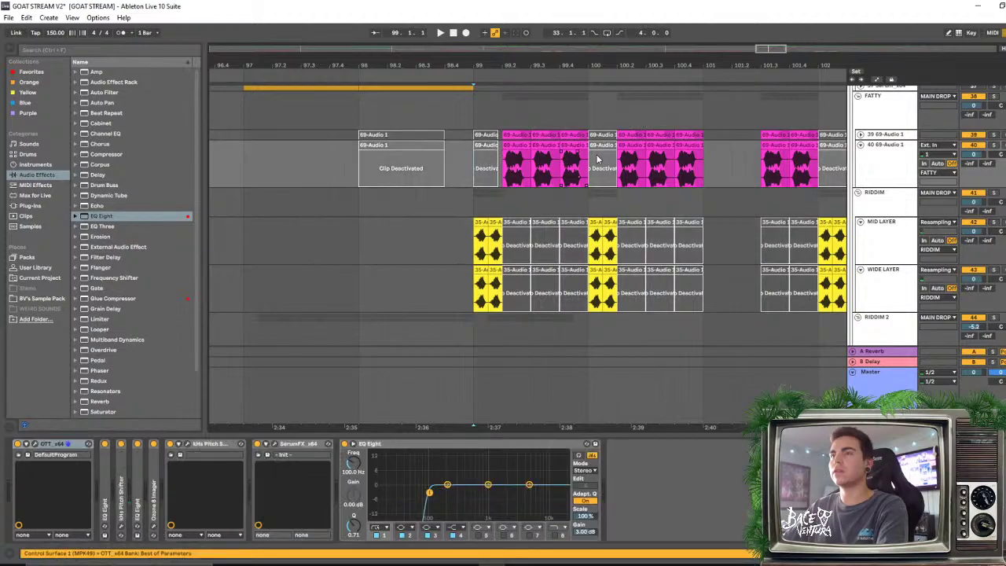
click(462, 182)
key(space)
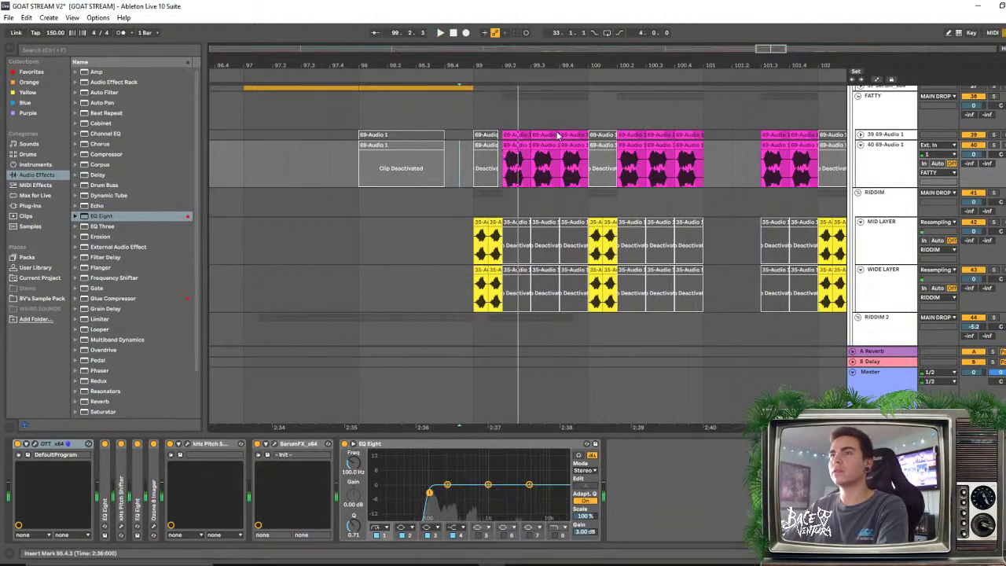
Move the copied RIDDIM 2 WIDE LAYER and MID LAYER clips from 99.1.3 to 99.2.3
scroll(541, 253, down, 3)
click(505, 291)
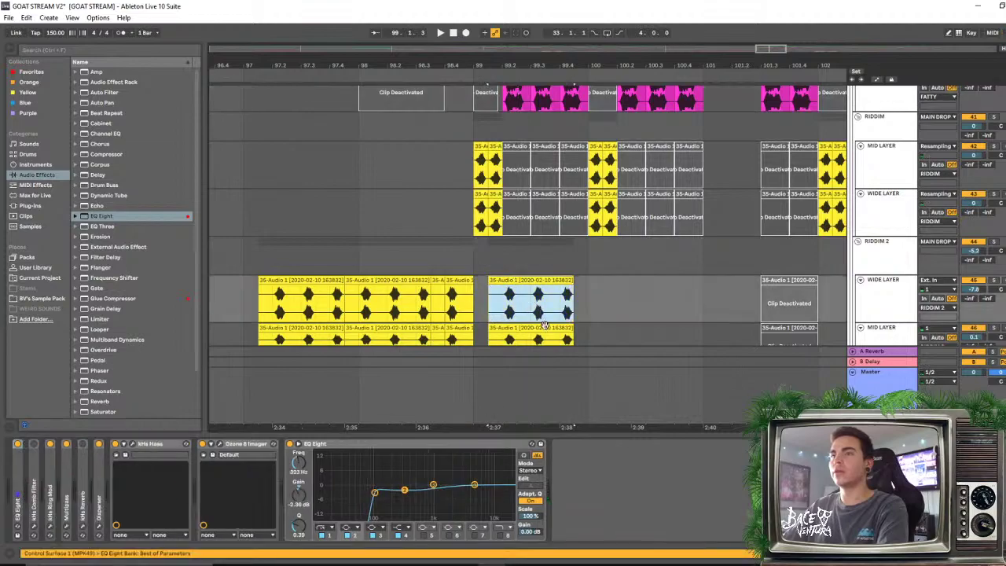
shift+click(548, 328)
drag(554, 284, 580, 281)
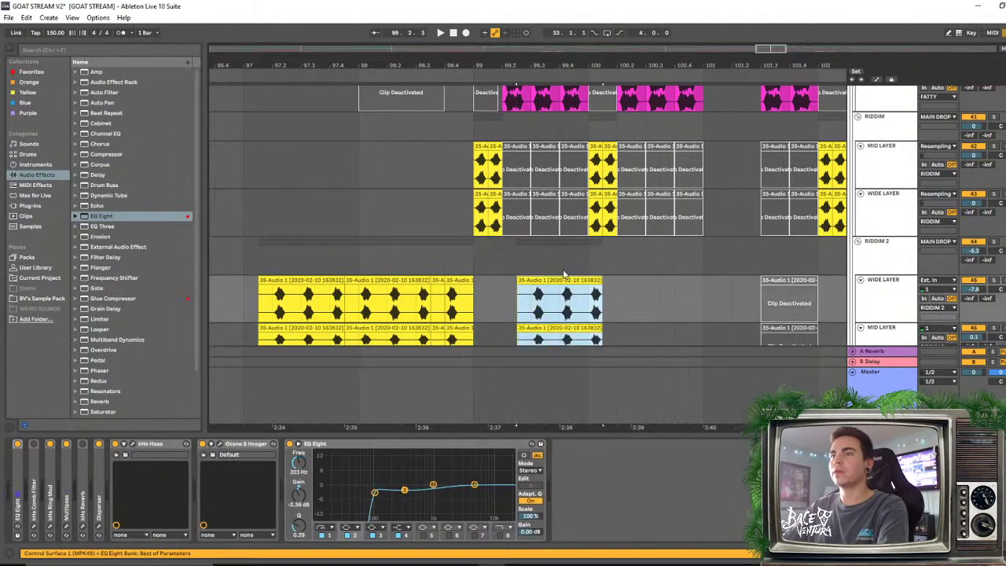
Deactivate the FATTY clips between 99.3 and bar 100 on both 69-Audio tracks
click(564, 267)
scroll(551, 200, up, 4)
scroll(531, 218, down, 2)
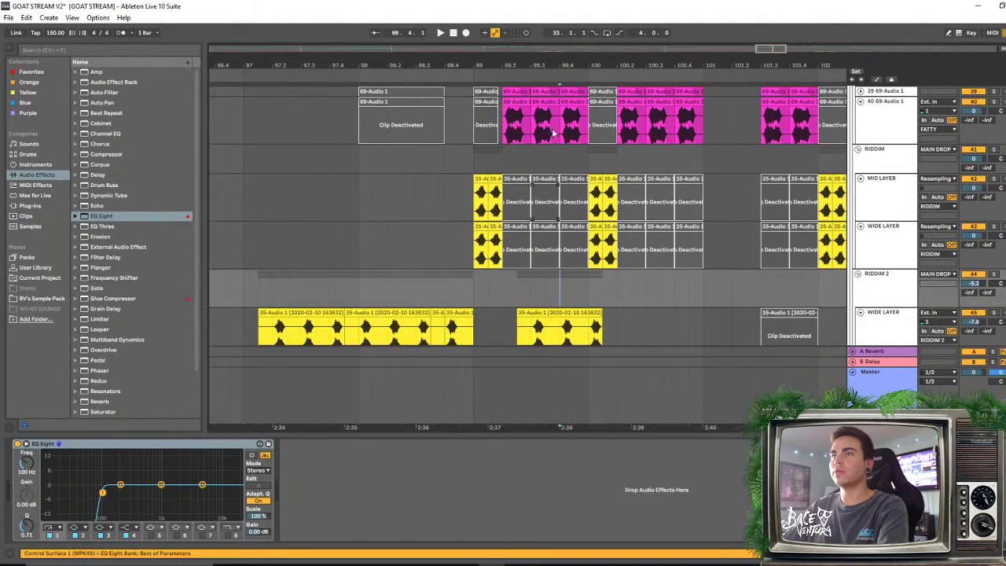
click(579, 132)
click(579, 134)
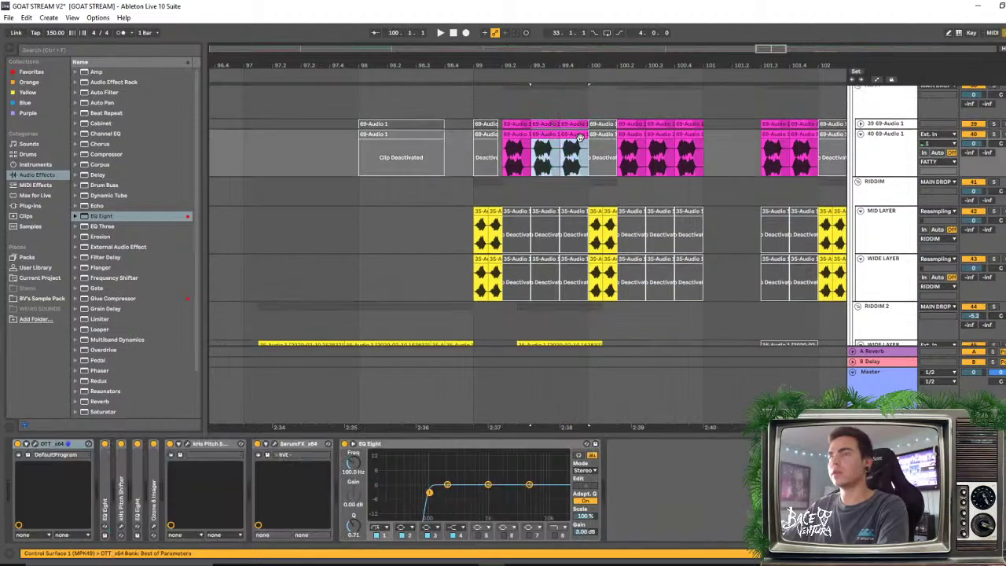
Play the reworked pattern in the full mix from 98.4 into bar 100
click(445, 116)
key(space)
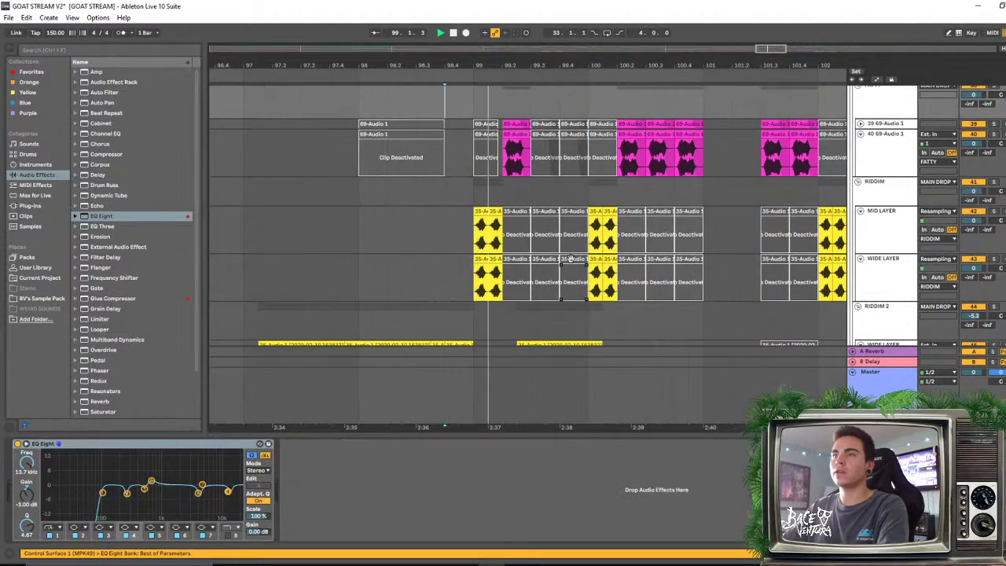
key(space)
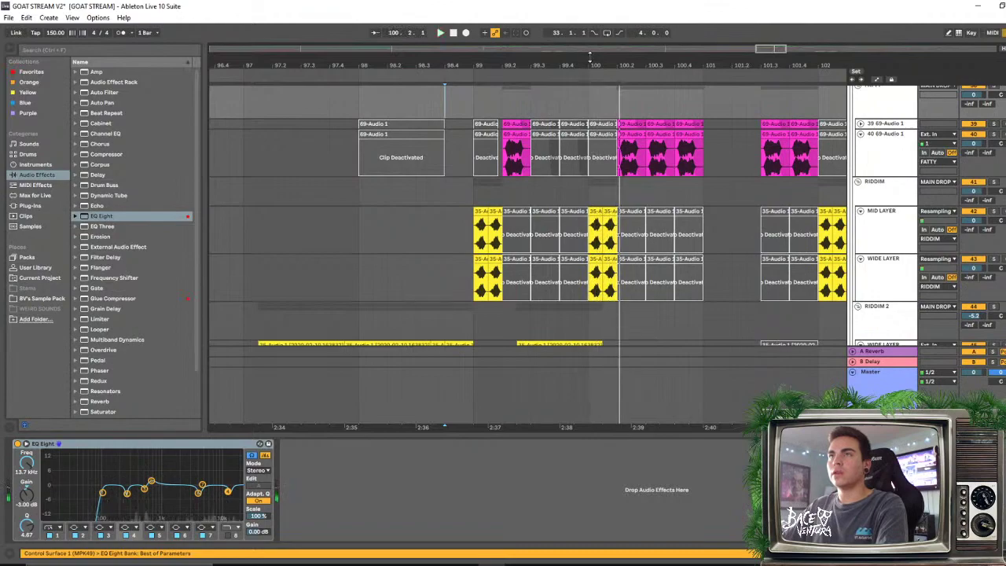
Raise the RIDDIM 2 group volume to -3.0 dB while playing the mix from 98.4 into bar 100
drag(591, 65, 672, 77)
scroll(550, 236, down, 3)
key(space)
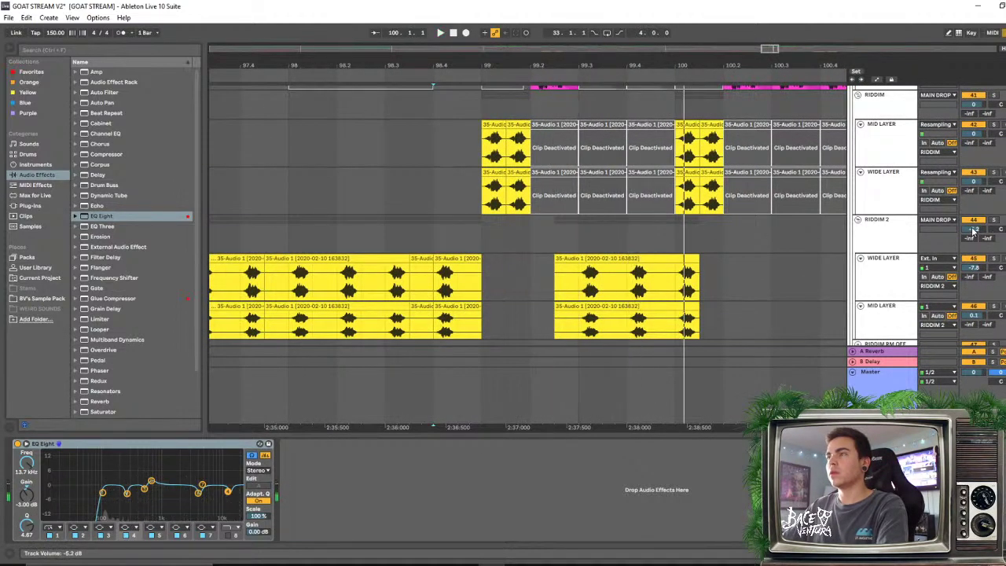
key(space)
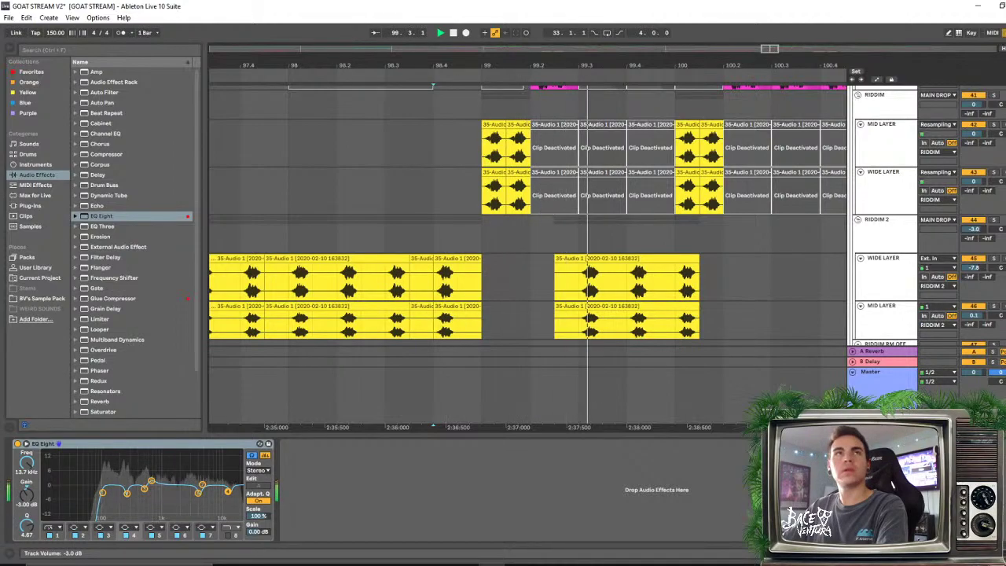
key(space)
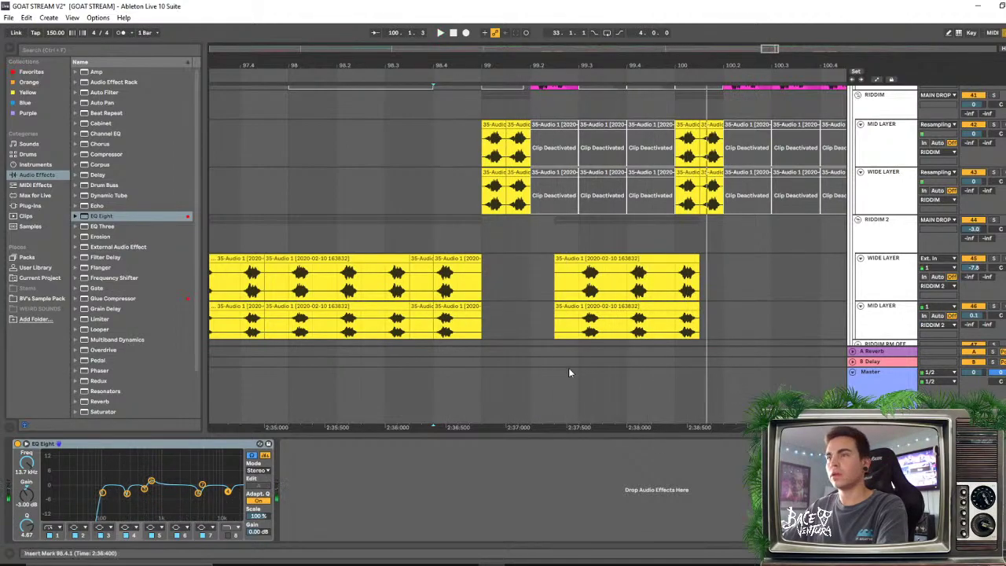
Play the mix from 99.3 and again from 98.3 to judge the RIDDIM 2 level against the other layers
click(593, 287)
key(space)
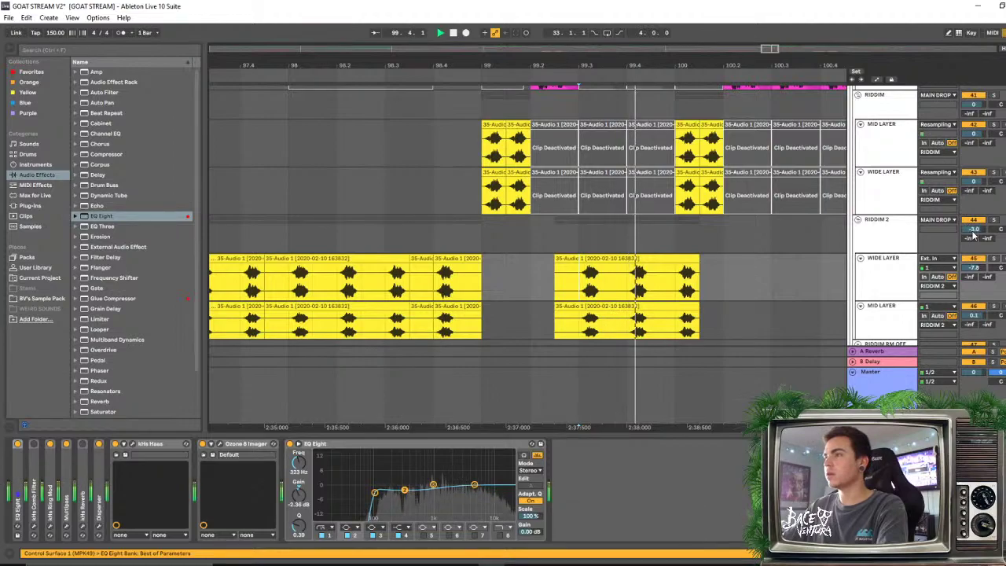
click(488, 199)
scroll(488, 199, up, 3)
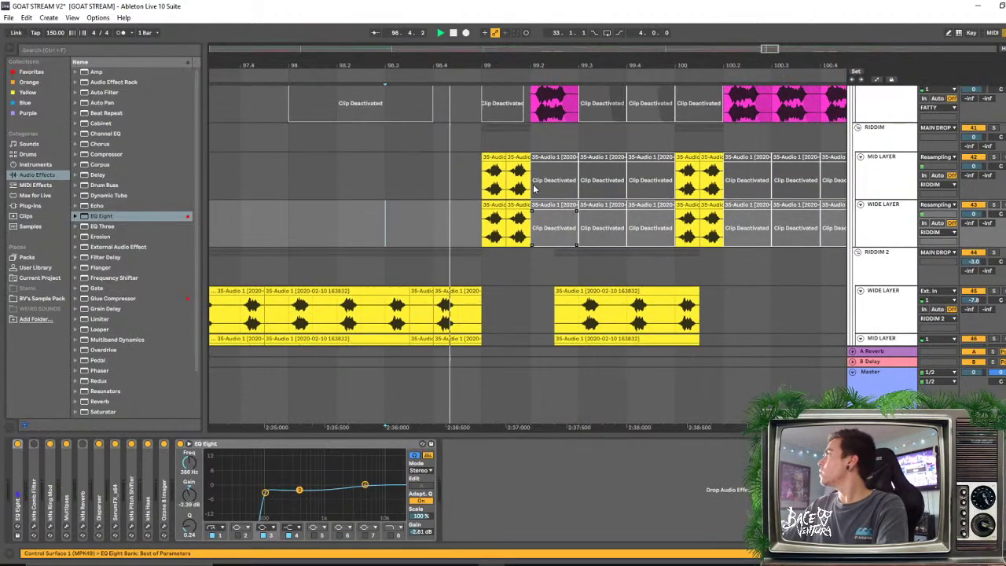
key(space)
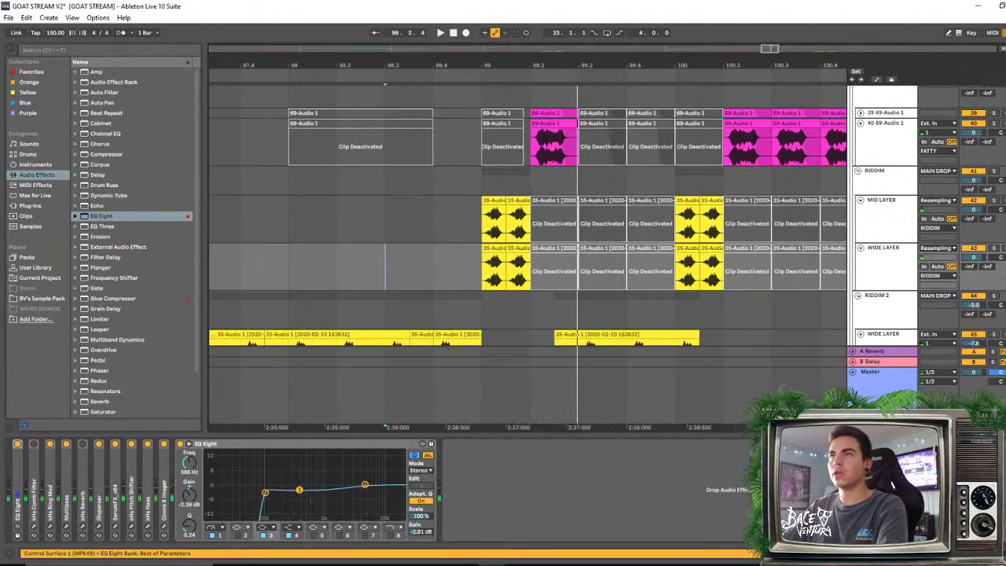
Copy the 99.3.1 hit on both RIDDIM 2 layers to 99.3.3 and 99.4.3, and deactivate their clips at 100.1.1
scroll(582, 236, up, 2)
scroll(580, 251, down, 3)
drag(579, 265, 610, 313)
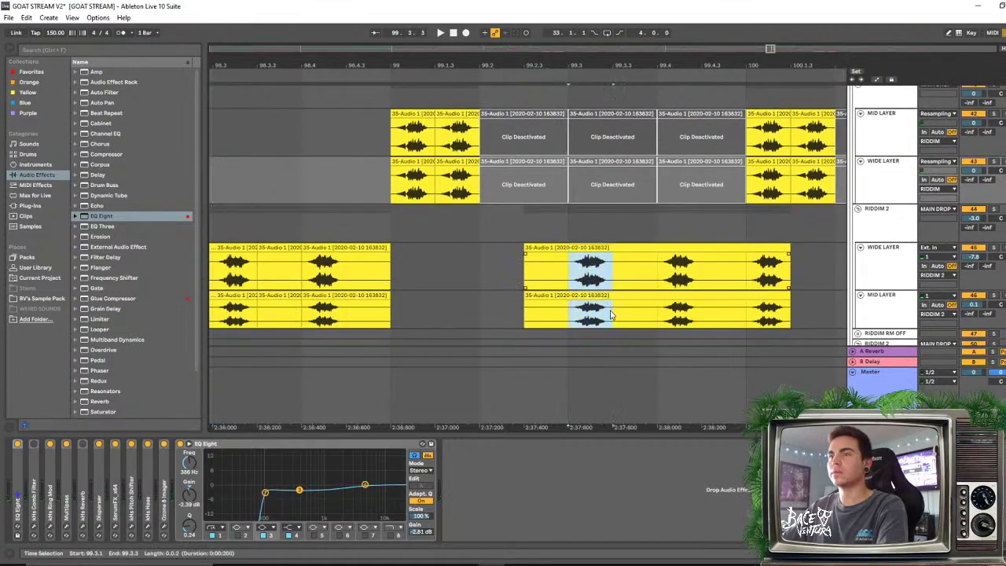
drag(661, 267, 679, 259)
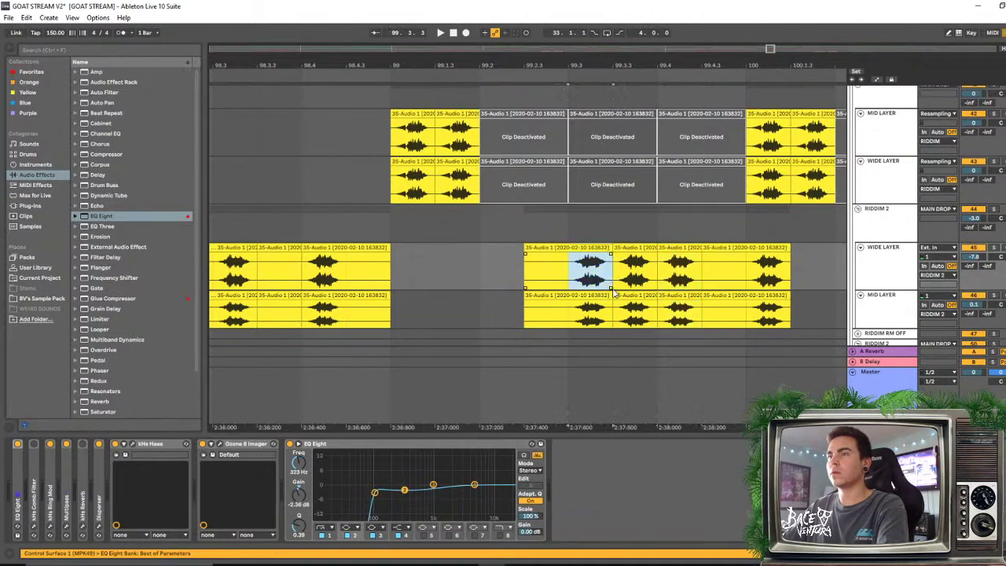
shift+click(617, 299)
drag(595, 249, 770, 295)
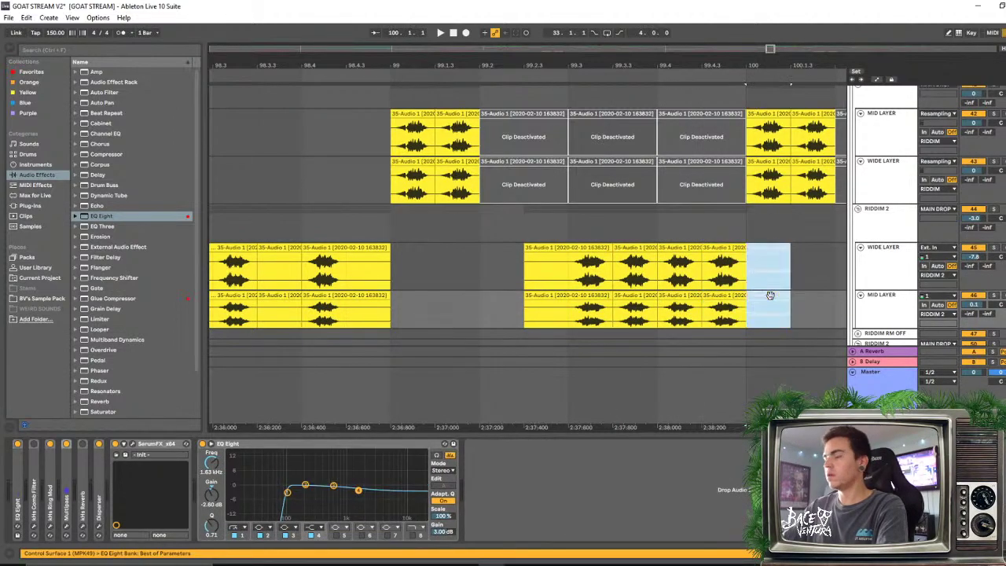
key(0)
Play the doubled RIDDIM 2 hits from 99.2 and again from 98.2.3 into bar 100
click(480, 252)
key(space)
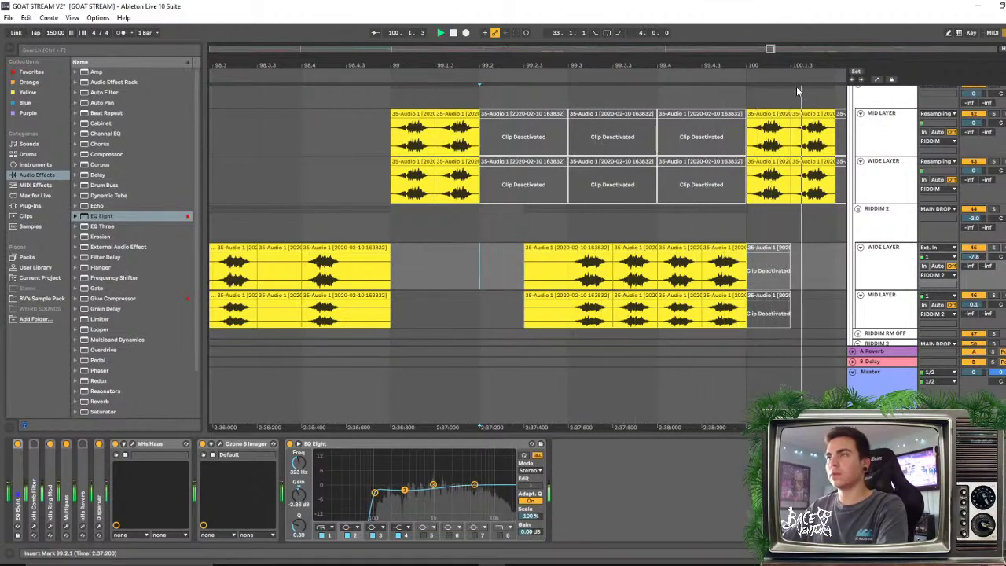
key(minus)
click(353, 132)
key(space)
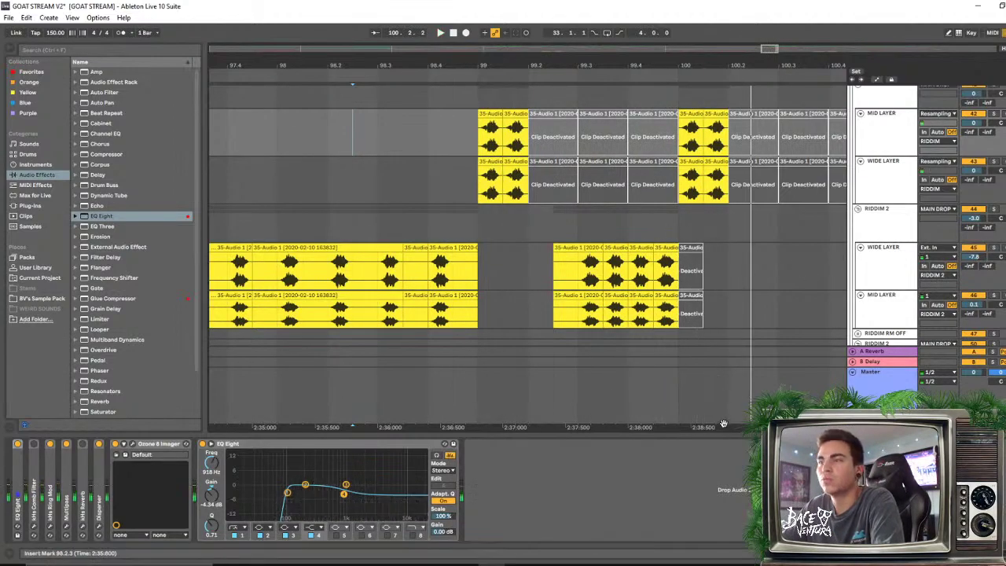
Deactivate the FATTY clips from 100.2 to 101 and the RIDDIM 2 lead-in between 99.2.3 and 99.3 on both layers
drag(642, 68, 605, 66)
scroll(556, 240, up, 3)
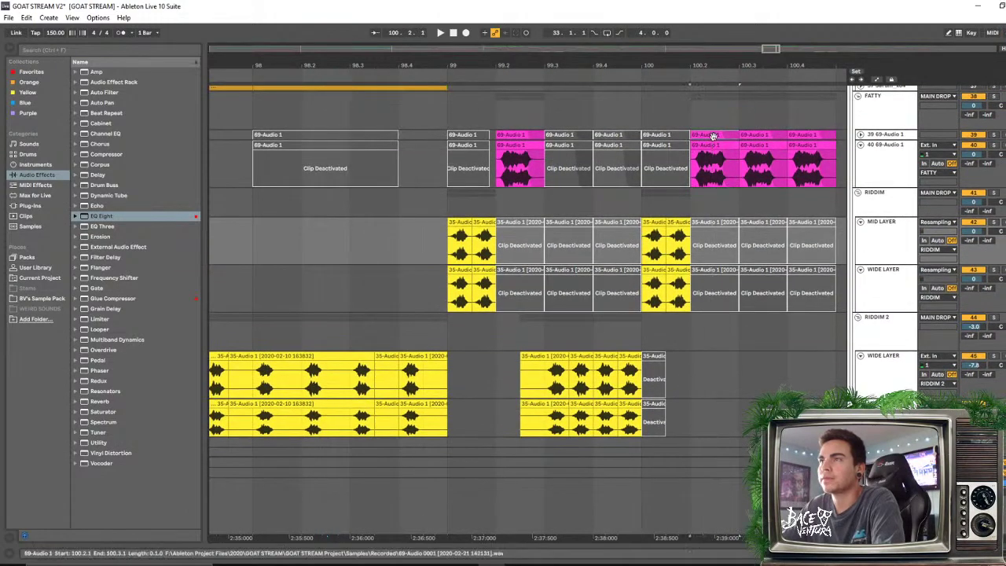
drag(717, 154, 805, 144)
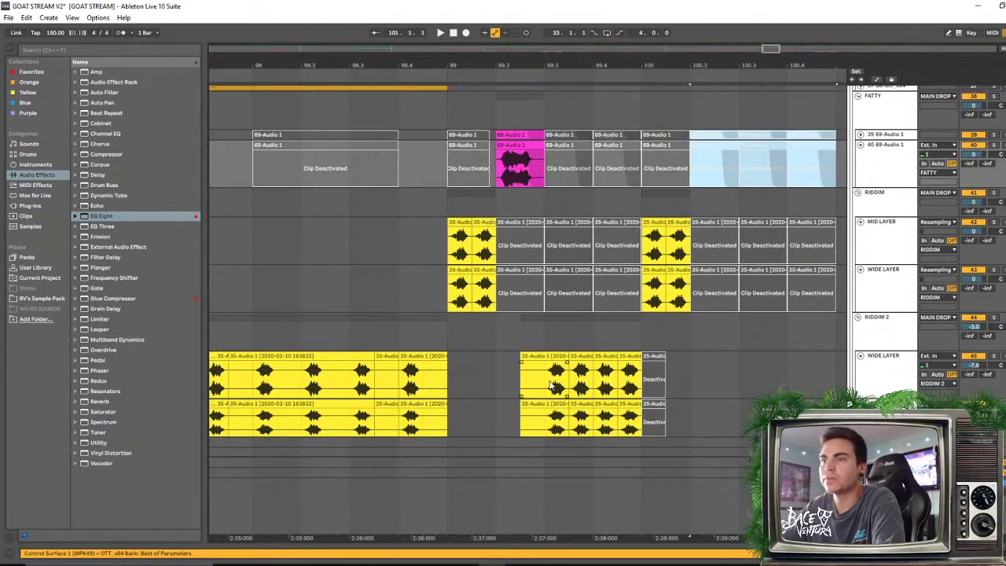
scroll(552, 385, down, 1)
click(547, 323)
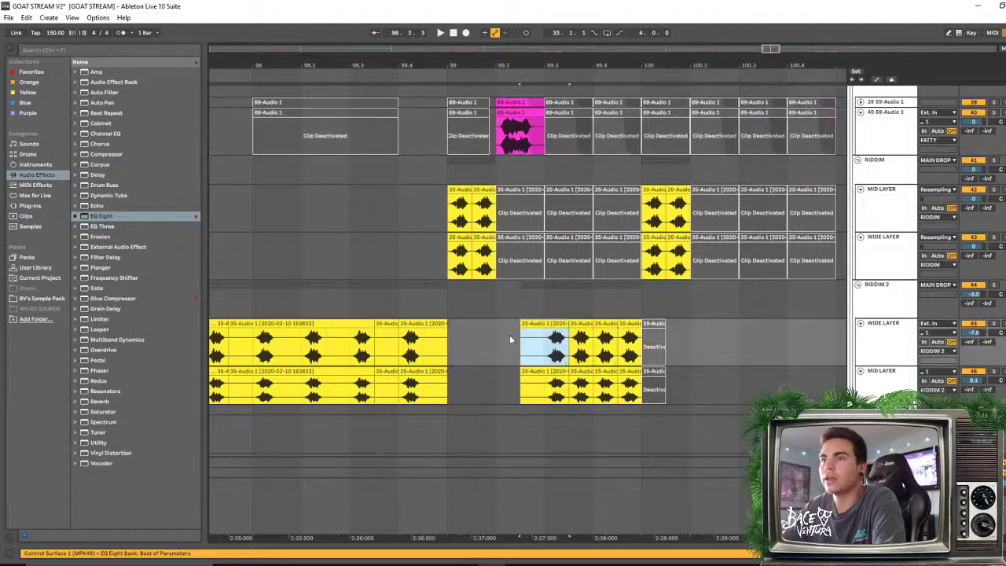
key(Delete)
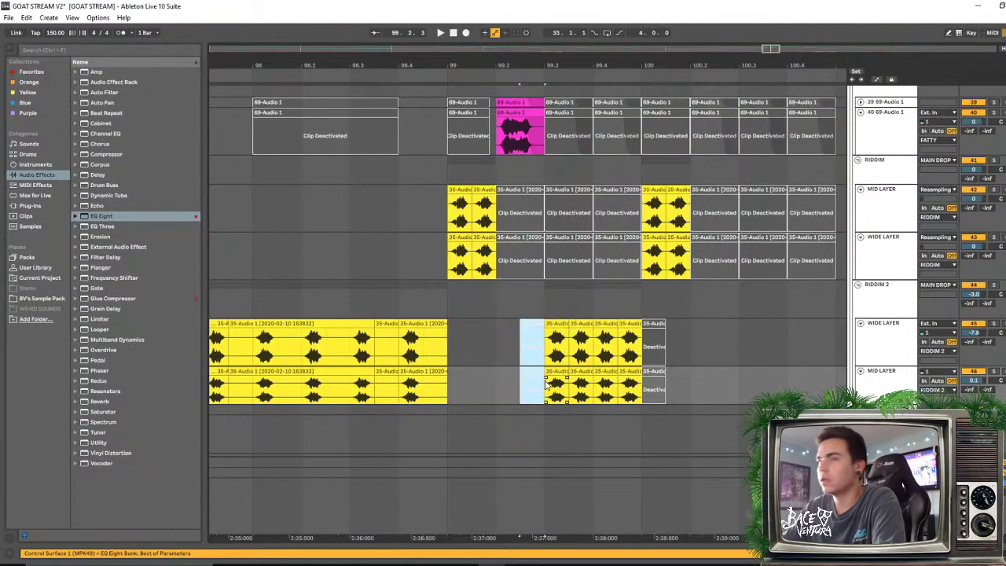
Copy the four RIDDIM 2 hits between 99.3 and 100 on both layers to 100.2 and play from 98.4.3
drag(565, 323, 631, 371)
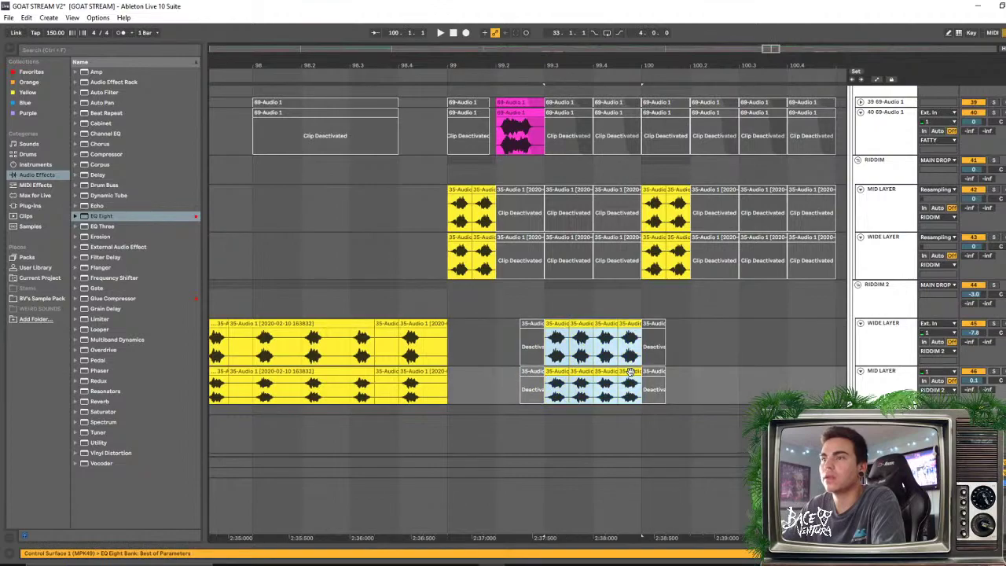
drag(558, 324, 704, 325)
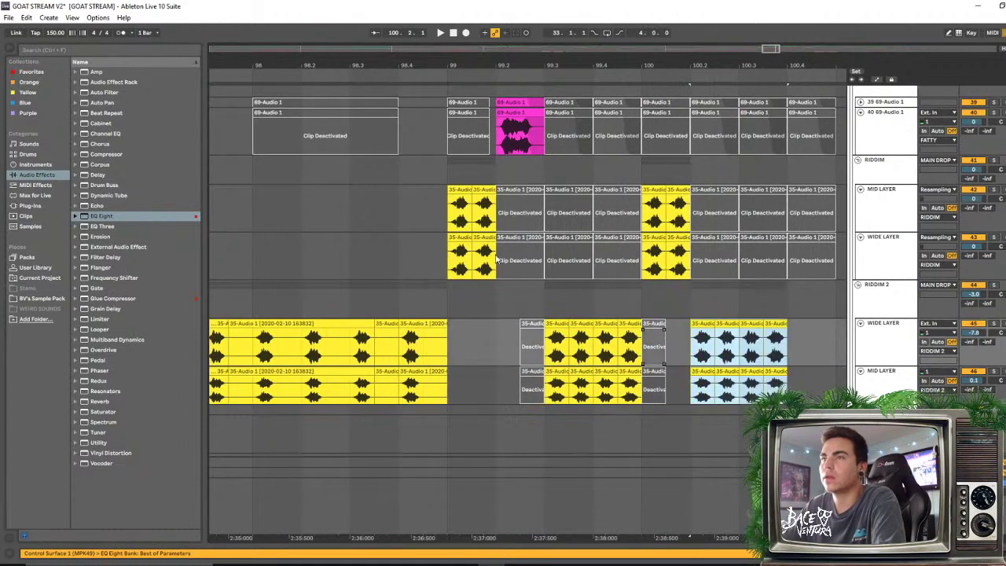
click(420, 210)
key(space)
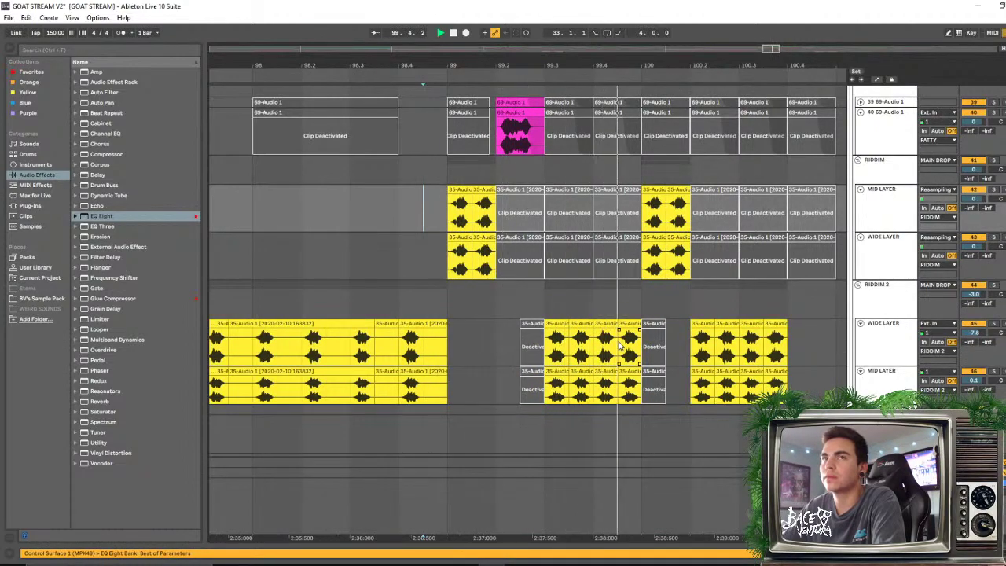
Solo the RIDDIM 2 group and play its hits from 99.3
click(556, 342)
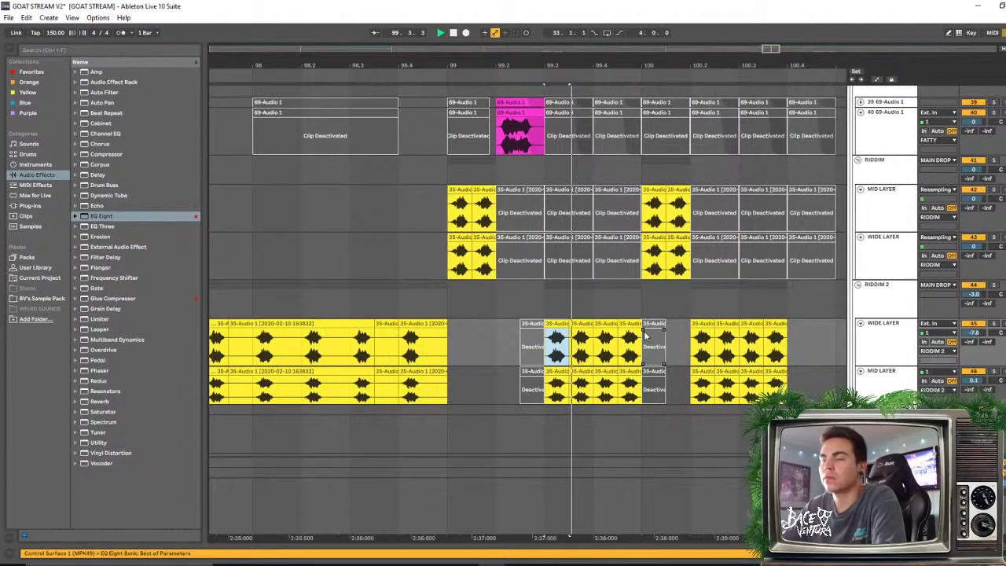
click(582, 334)
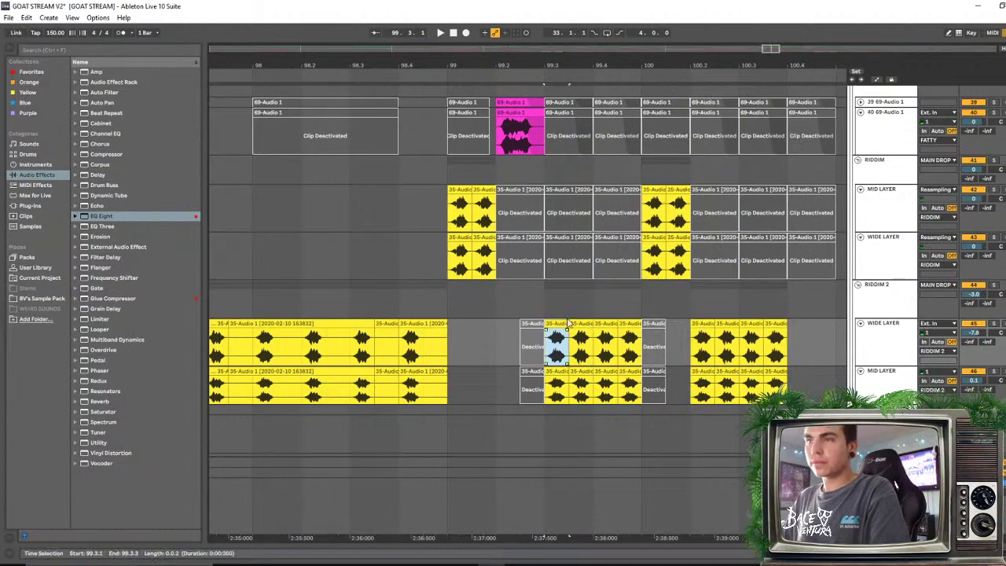
click(953, 338)
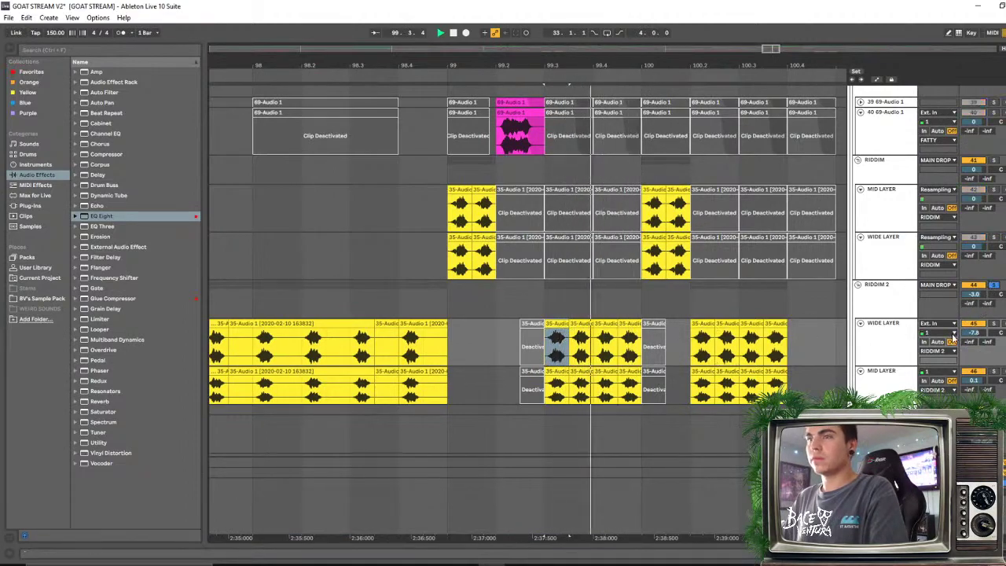
Deactivate the RIDDIM 2 hits at 99.3.3 and 99.4.3 on both the WIDE LAYER and MID LAYER tracks
click(555, 337)
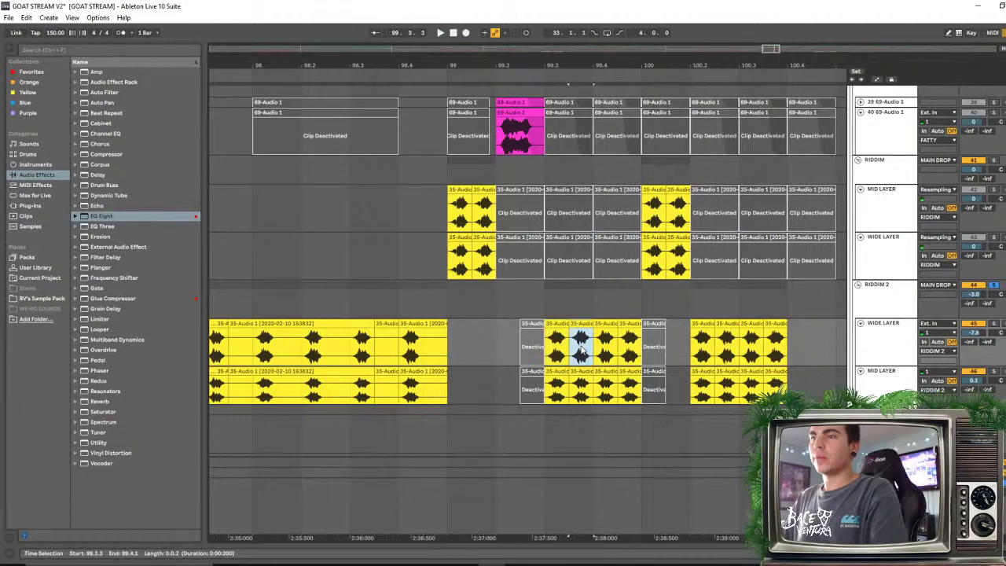
drag(571, 329, 595, 367)
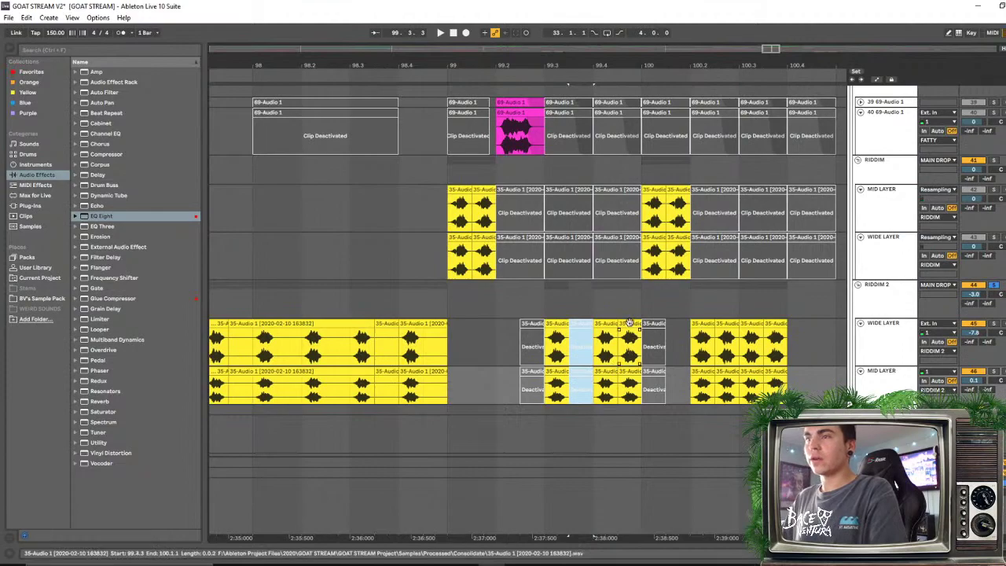
click(631, 369)
key(0)
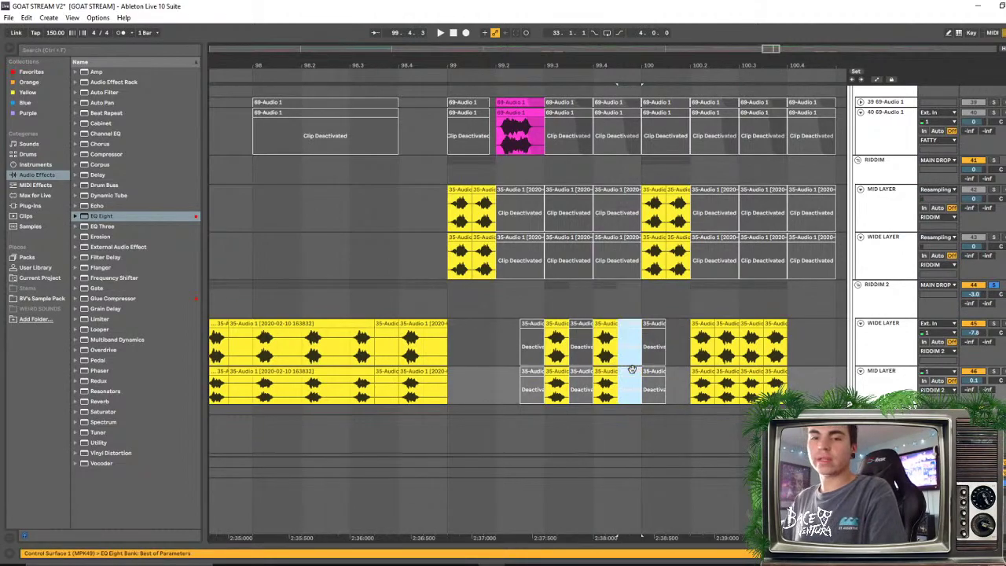
Play the thinned RIDDIM 2 pattern soloed from 98.3.3, unsolo the group, and play it again in the full mix
click(398, 304)
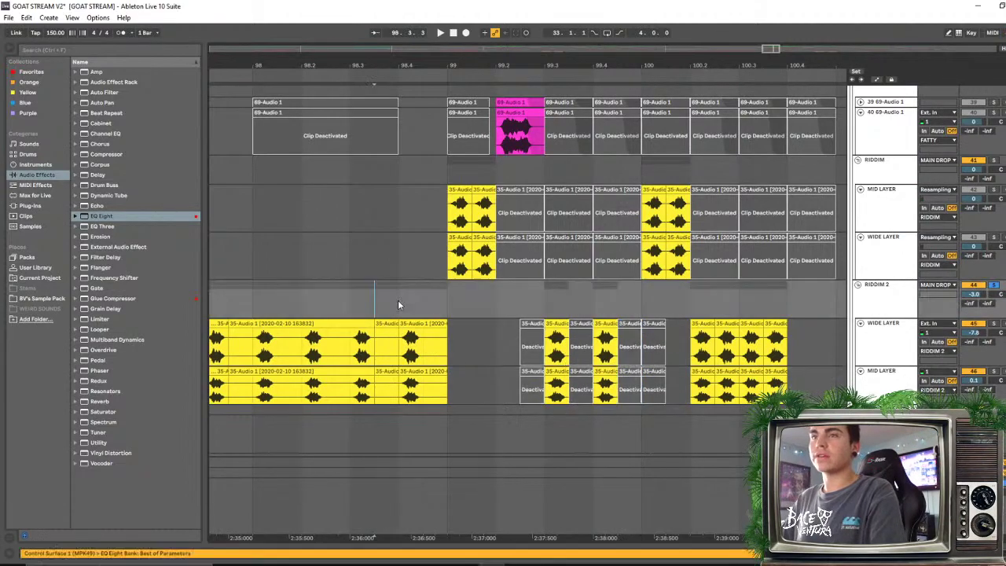
key(space)
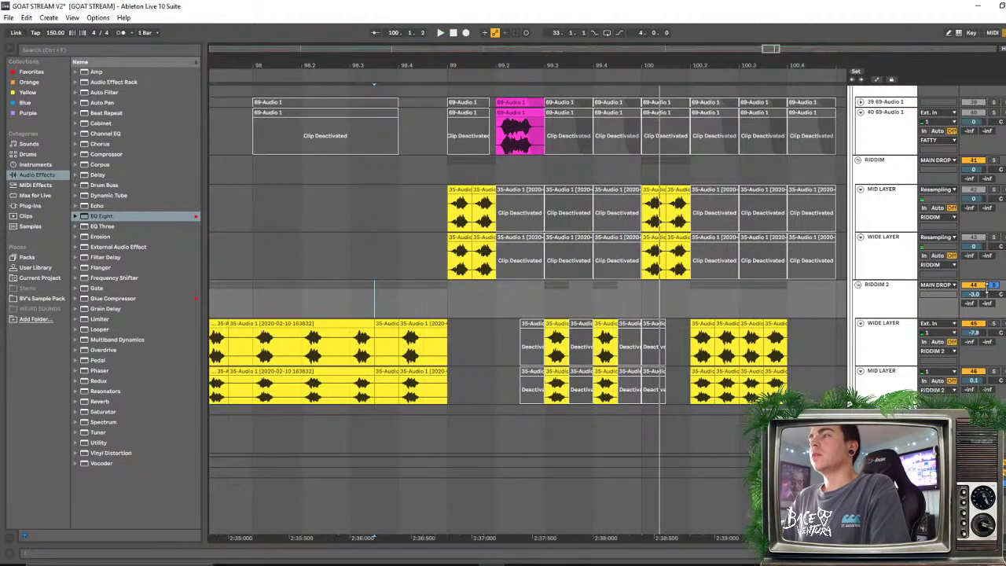
key(space)
key(space)
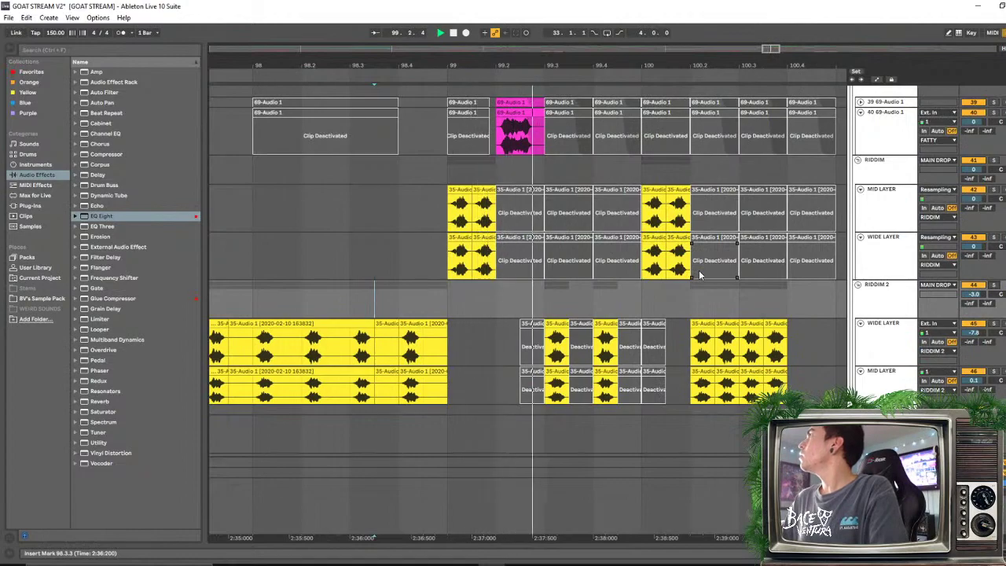
Replace the RIDDIM 2 clips from 100.2 to 100.4 on both layers with a copy of the 99.3 to 99.4.3 pattern
drag(651, 54, 653, 41)
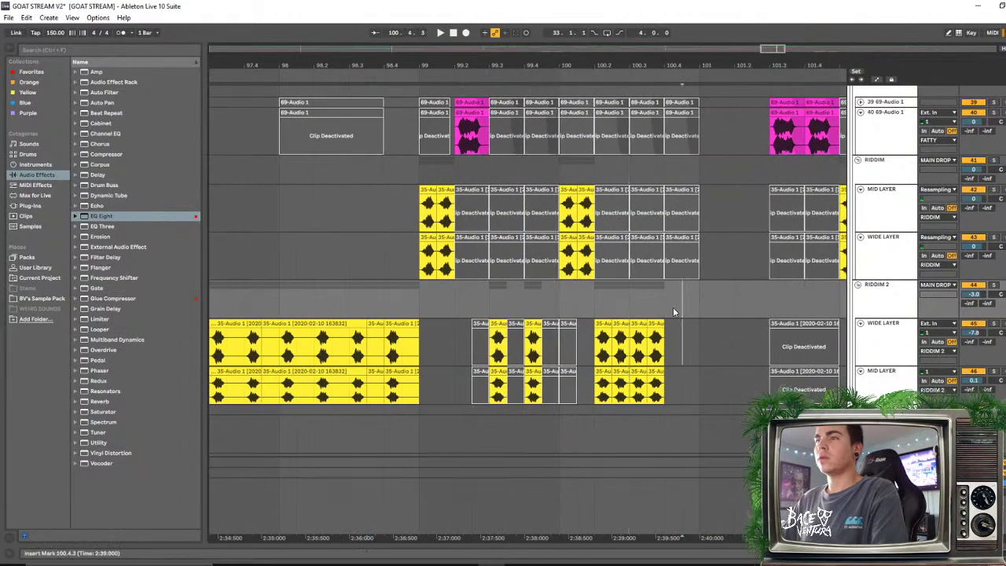
drag(677, 326, 599, 384)
key(Delete)
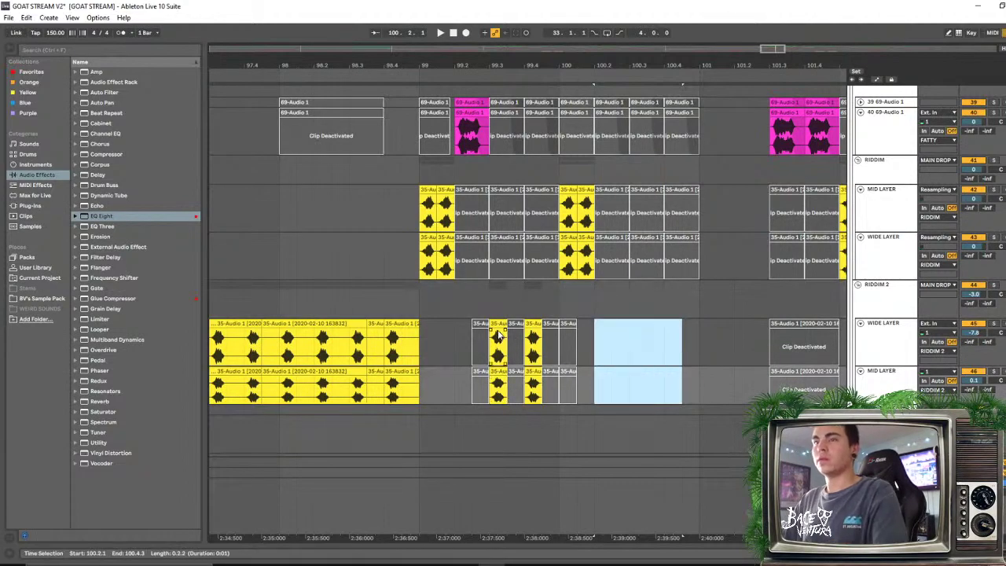
drag(489, 334, 540, 369)
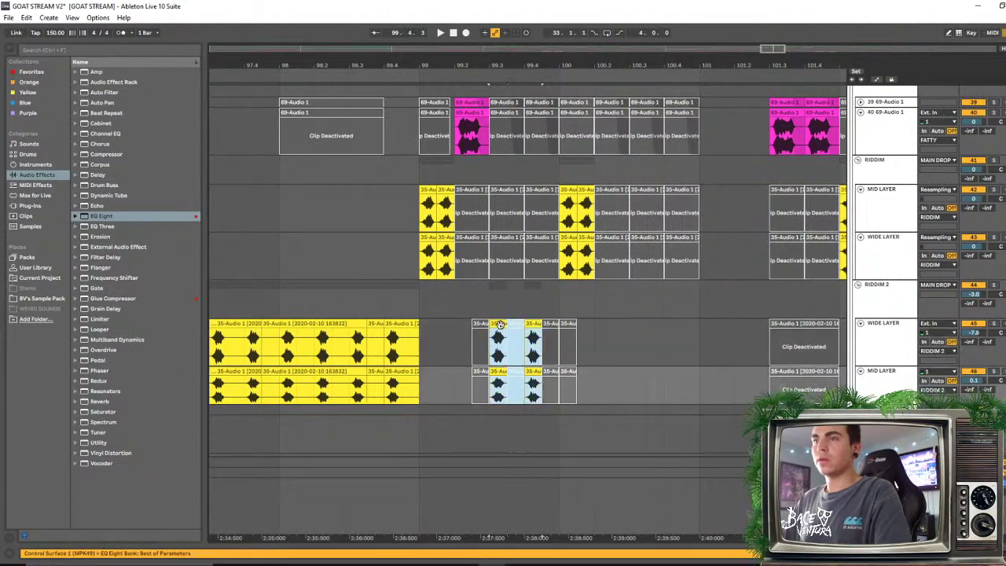
drag(500, 325, 603, 324)
Play the updated RIDDIM 2 pattern from 99.2.3 and the full mix from bar 98 into bar 100
click(464, 302)
key(space)
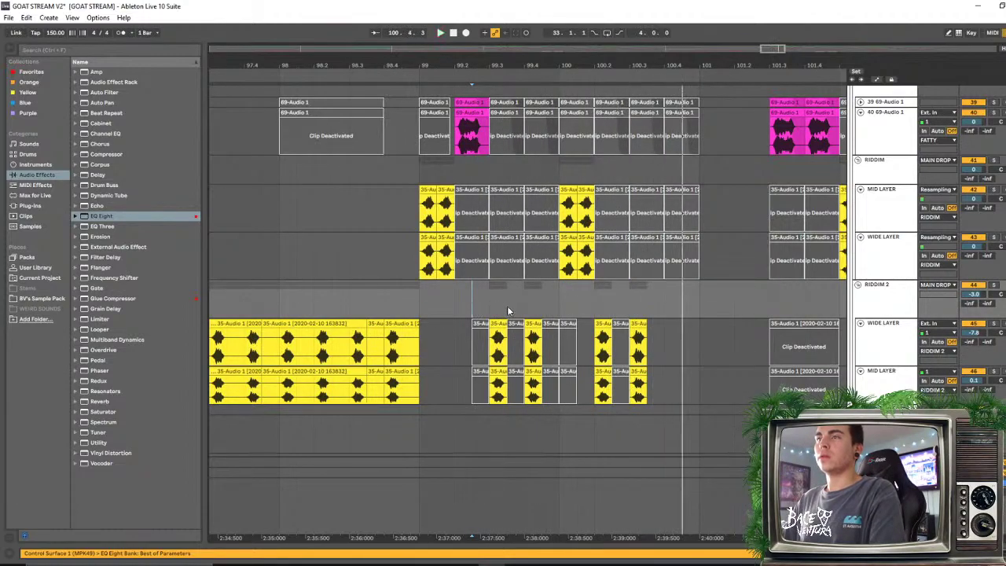
click(278, 194)
scroll(420, 283, up, 2)
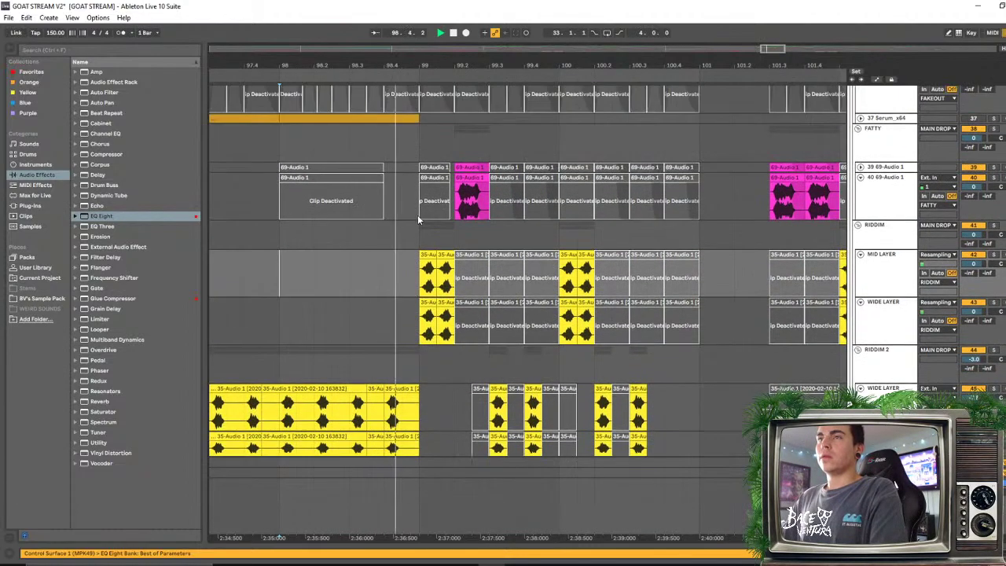
scroll(418, 219, up, 2)
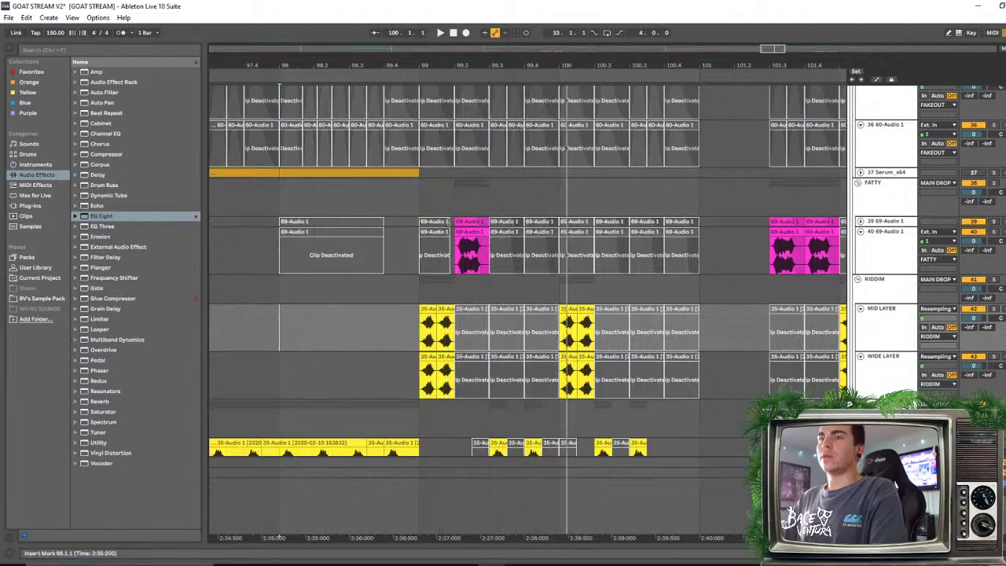
Copy the RIDDIM 2 hit at 99.4 to 99.2 on both layers and deactivate the FATTY clip at 99.2
scroll(495, 380, down, 2)
click(497, 378)
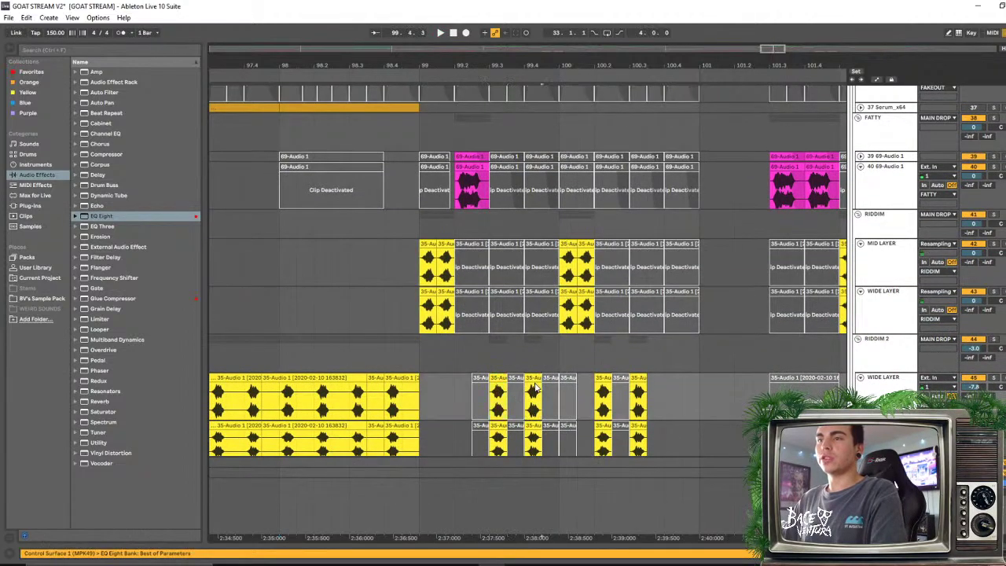
shift+click(533, 433)
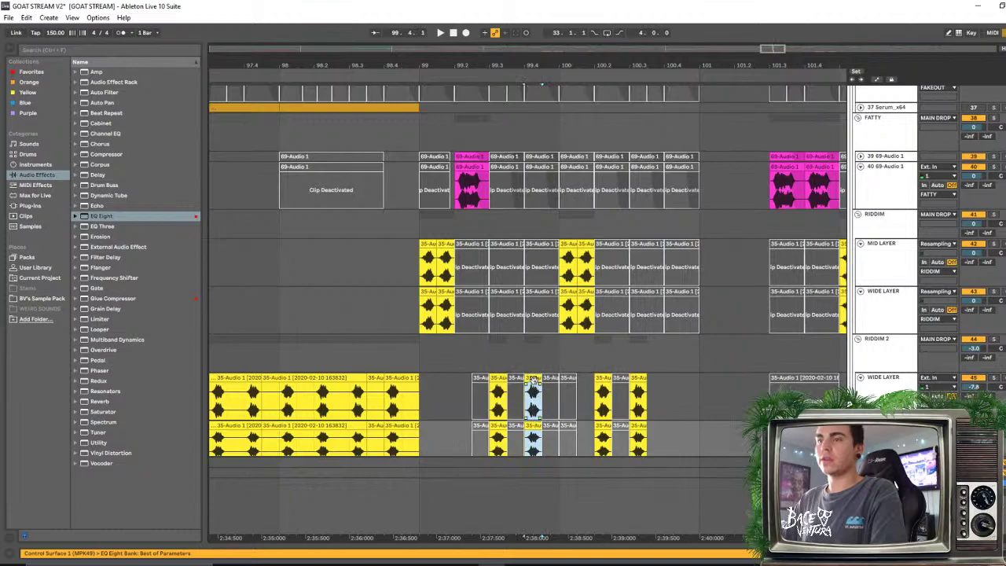
drag(534, 382, 462, 383)
click(476, 168)
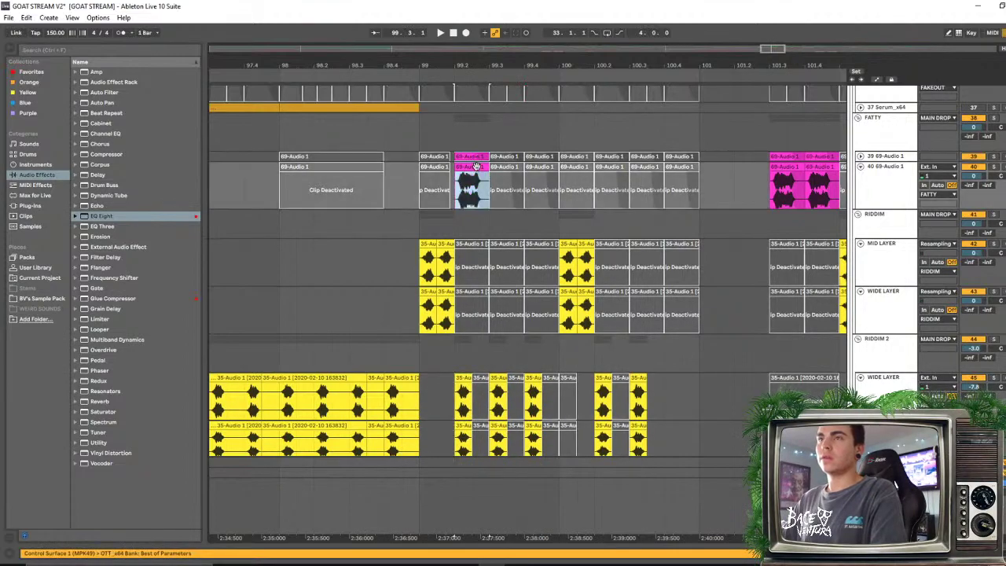
key(Delete)
Play the full mix from 98.2.1 through bar 100 to check the new RIDDIM 2 hit
click(314, 255)
key(space)
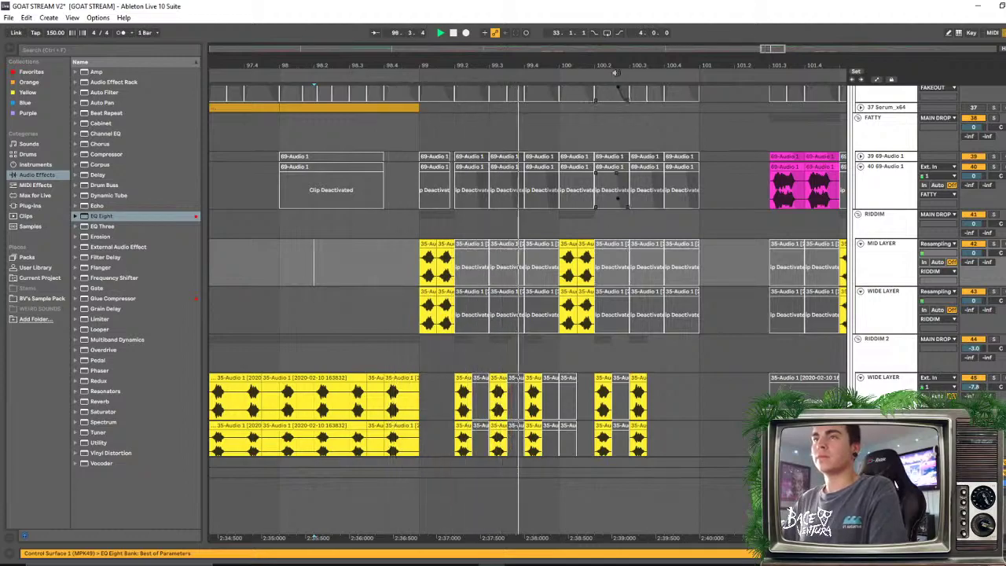
drag(592, 69, 592, 63)
scroll(521, 357, down, 5)
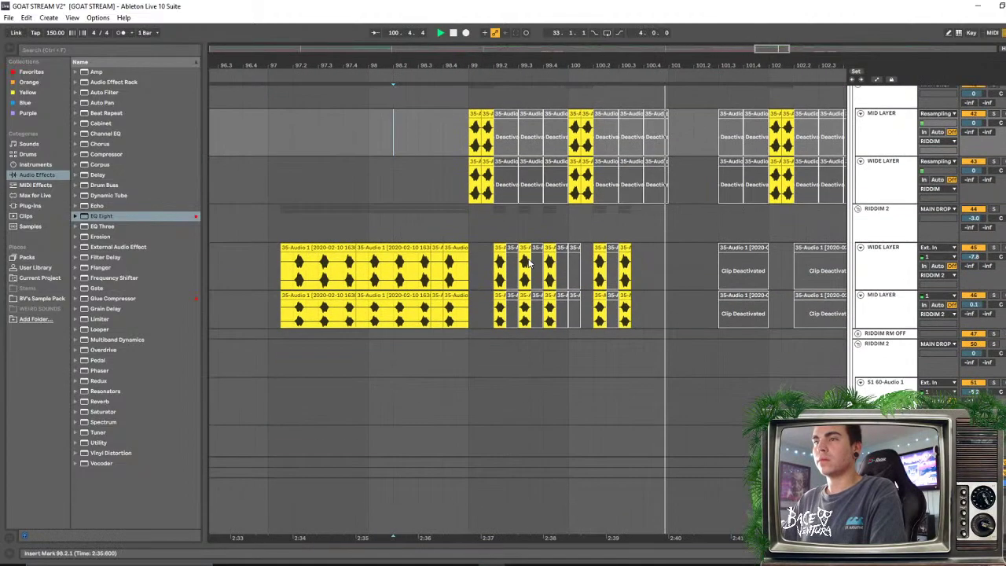
key(space)
key(space)
scroll(424, 196, up, 4)
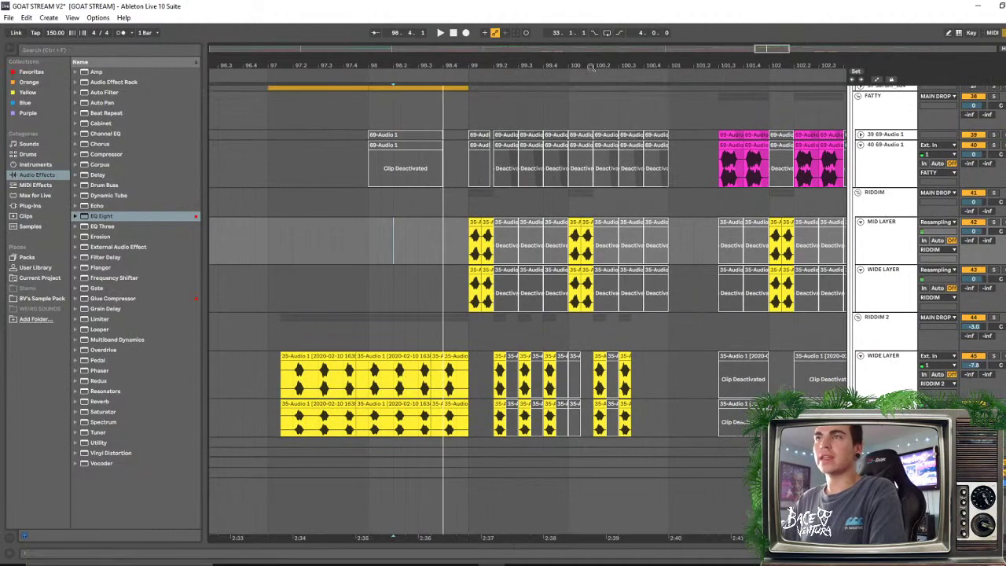
drag(591, 68, 676, 102)
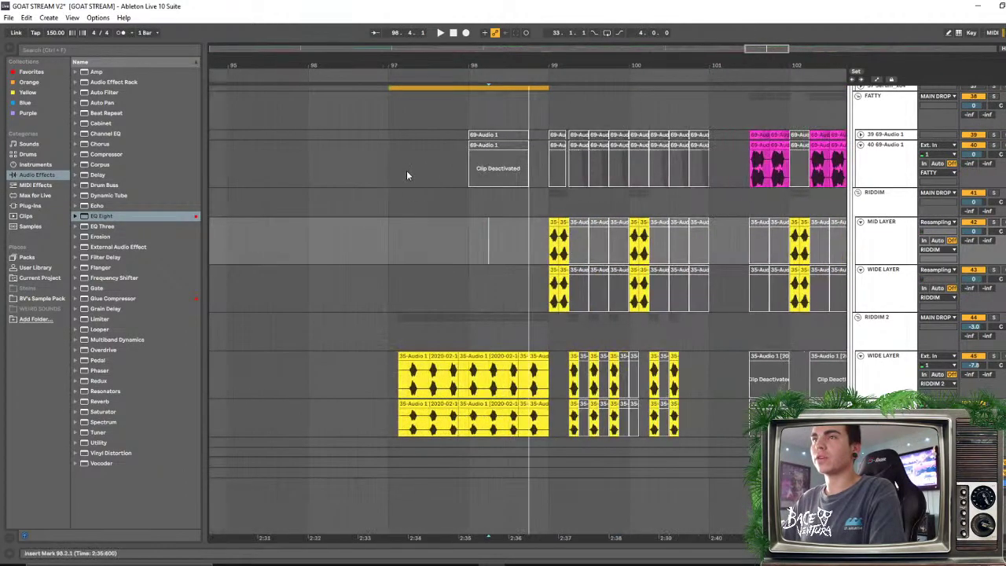
Play the section with a longer lead-in from 96.3.1 into the bar 99 and 100 pattern
click(348, 136)
key(space)
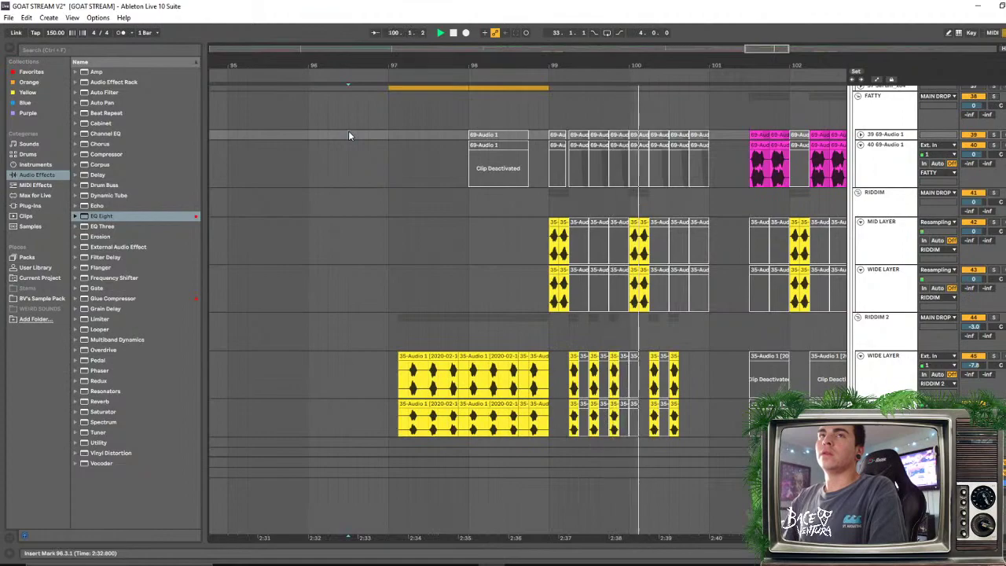
click(480, 237)
drag(598, 56, 598, 64)
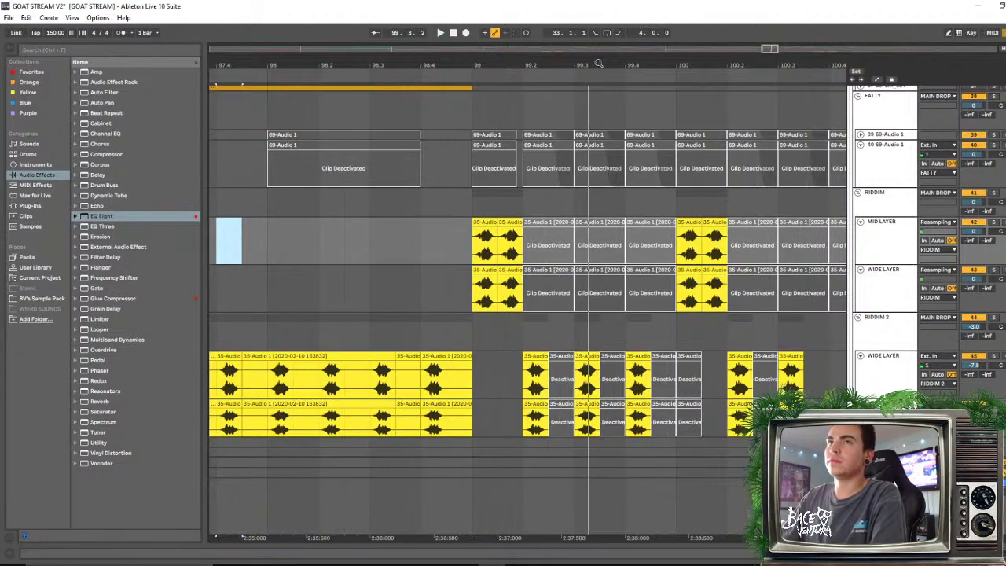
scroll(597, 212, down, 3)
scroll(771, 299, up, 3)
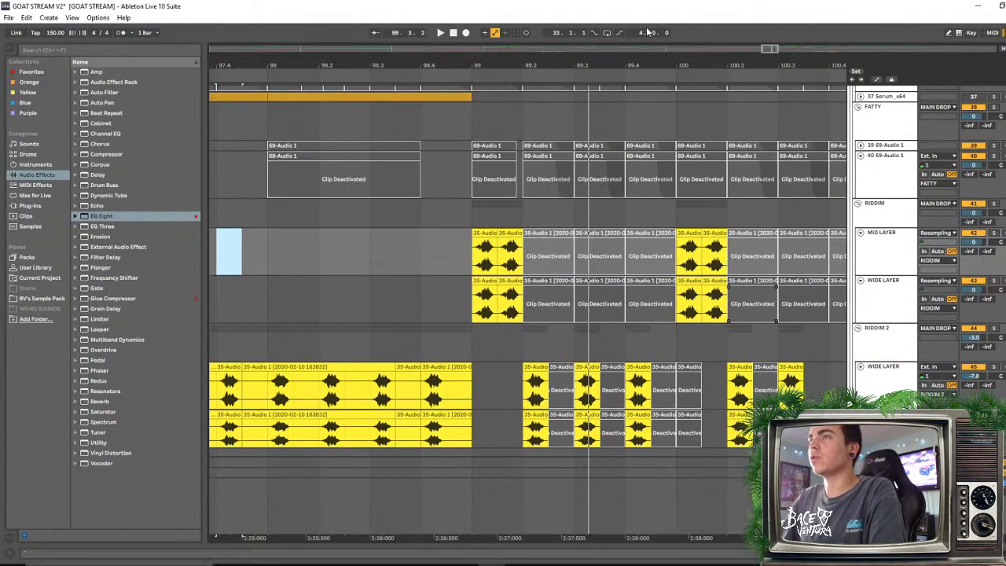
drag(550, 70, 544, 63)
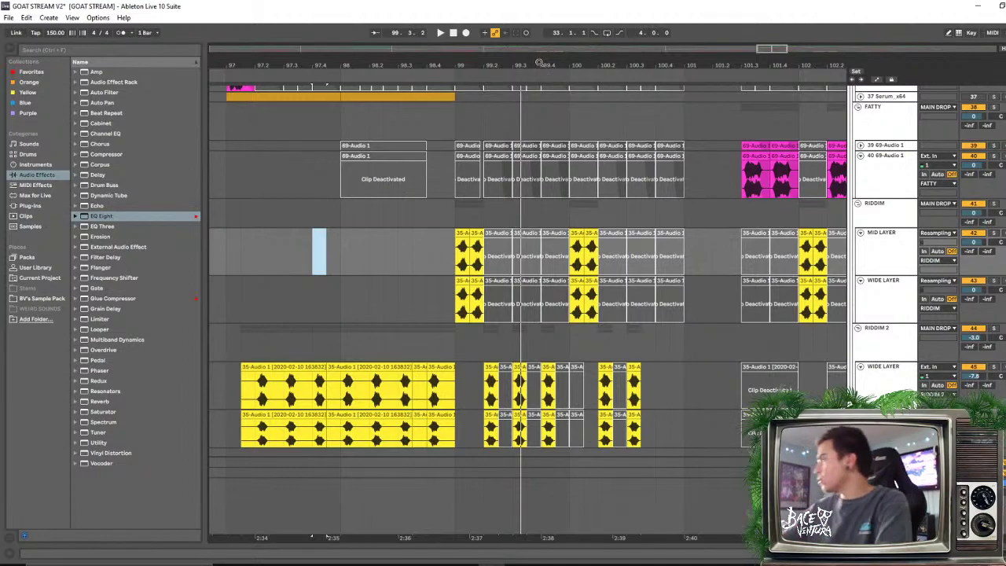
Play the mix from 98.1.1 into the RIDDIM 2 hits at 99.2 and 99.3
click(341, 211)
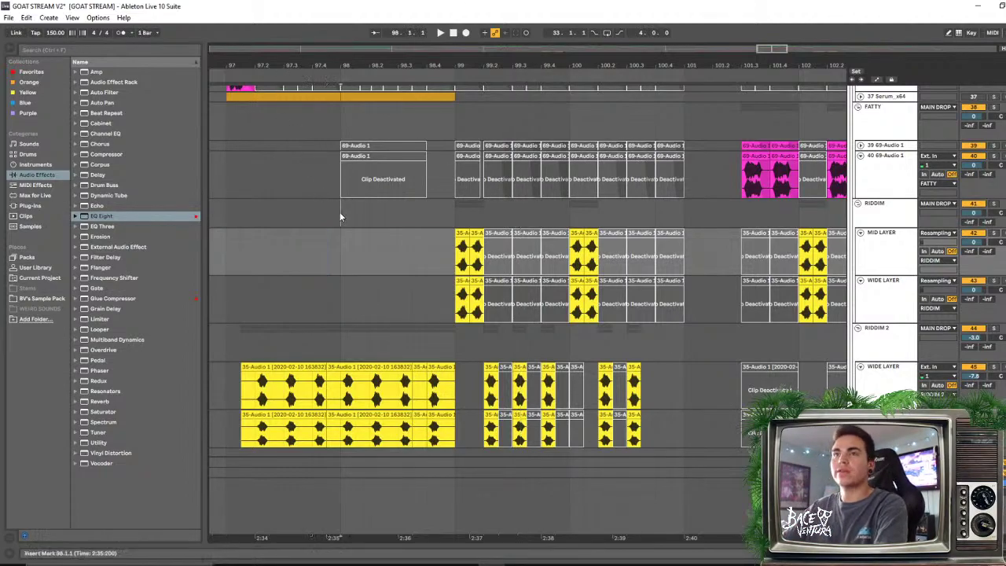
scroll(389, 189, up, 2)
key(space)
scroll(390, 172, down, 3)
scroll(391, 172, down, 4)
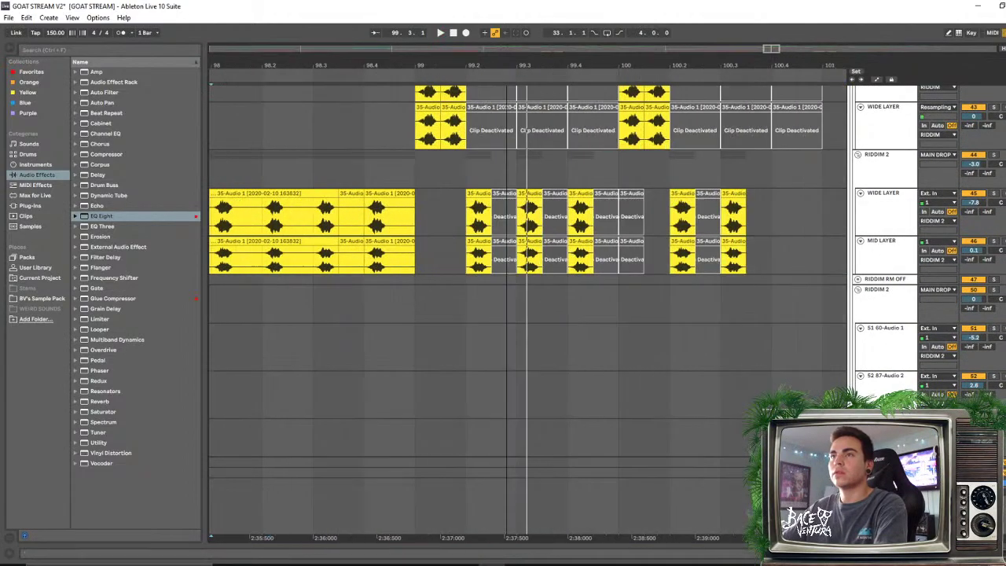
Duplicate the RIDDIM 2 hit at 99.2 to 99.2.3 on both layers and play the pattern from bar 99
scroll(505, 90, up, 3)
click(476, 196)
click(504, 212)
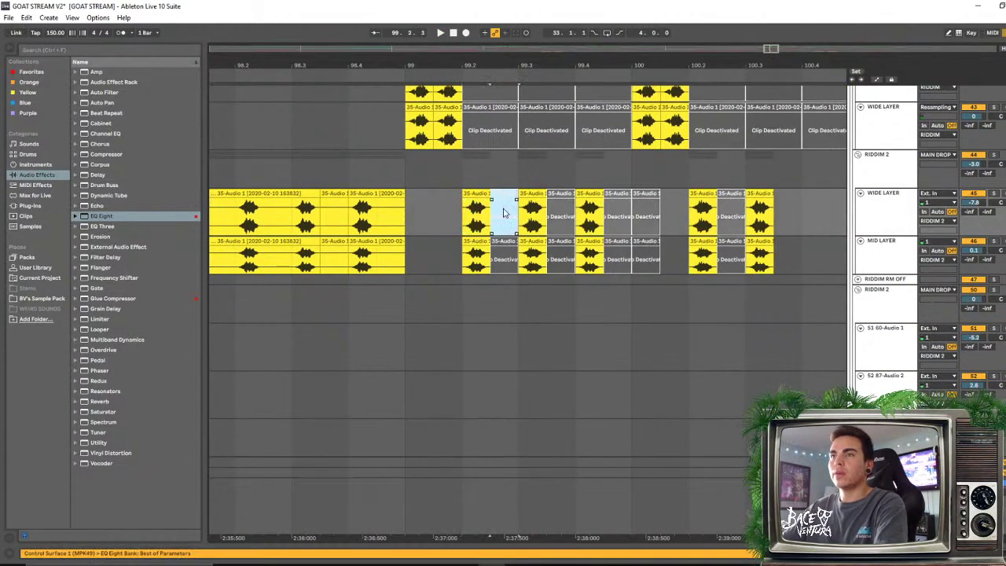
click(492, 250)
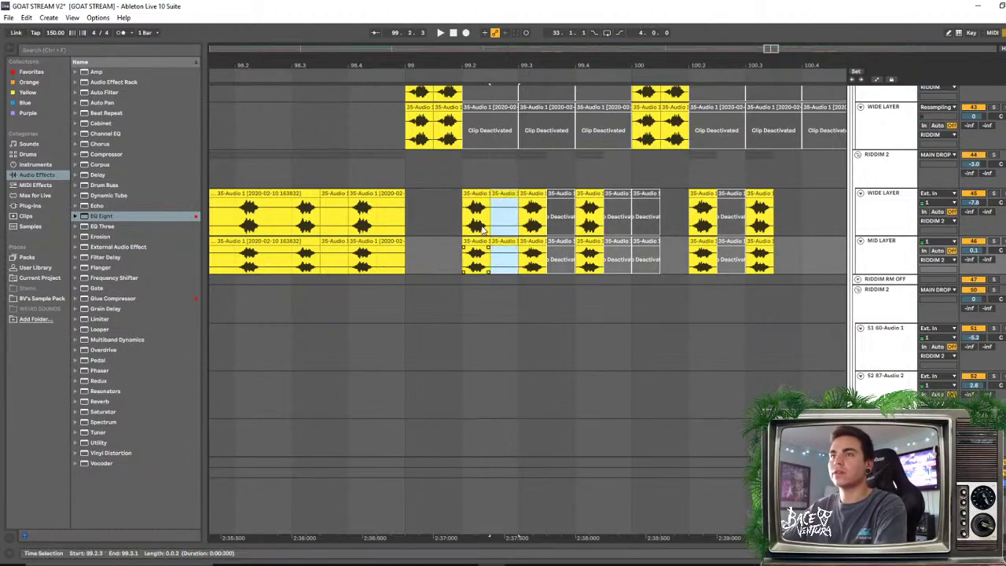
click(483, 227)
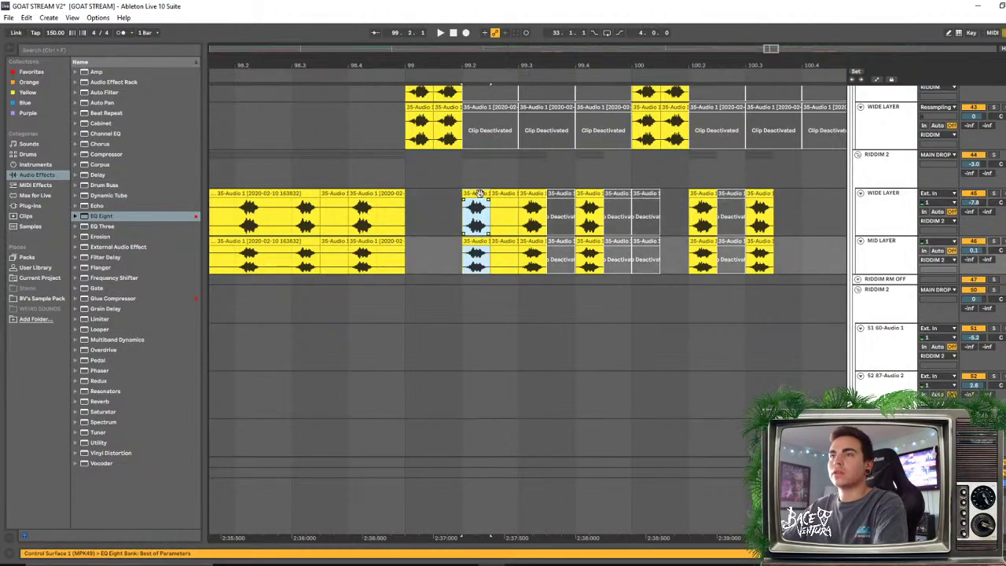
key(ctrl+d)
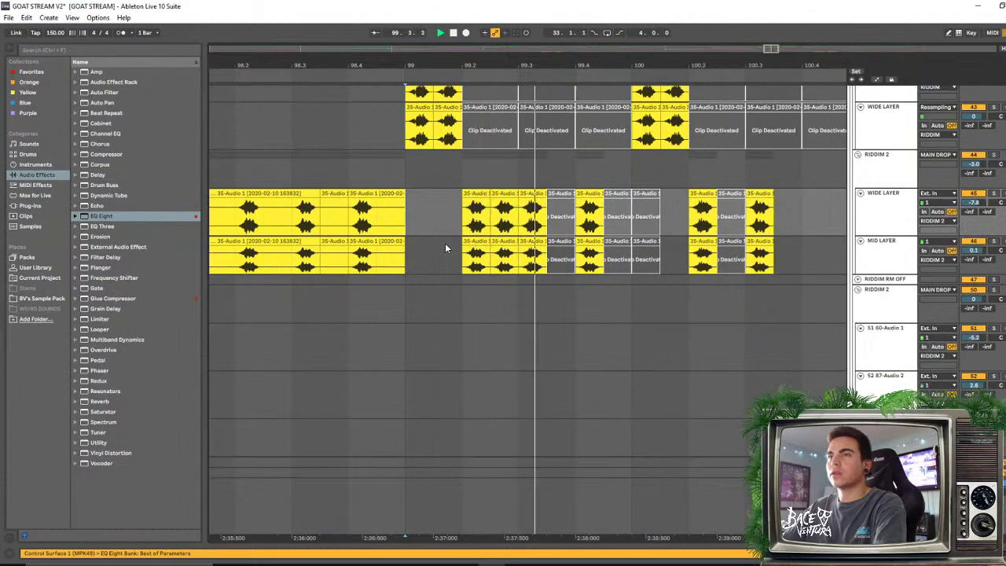
scroll(652, 103, up, 3)
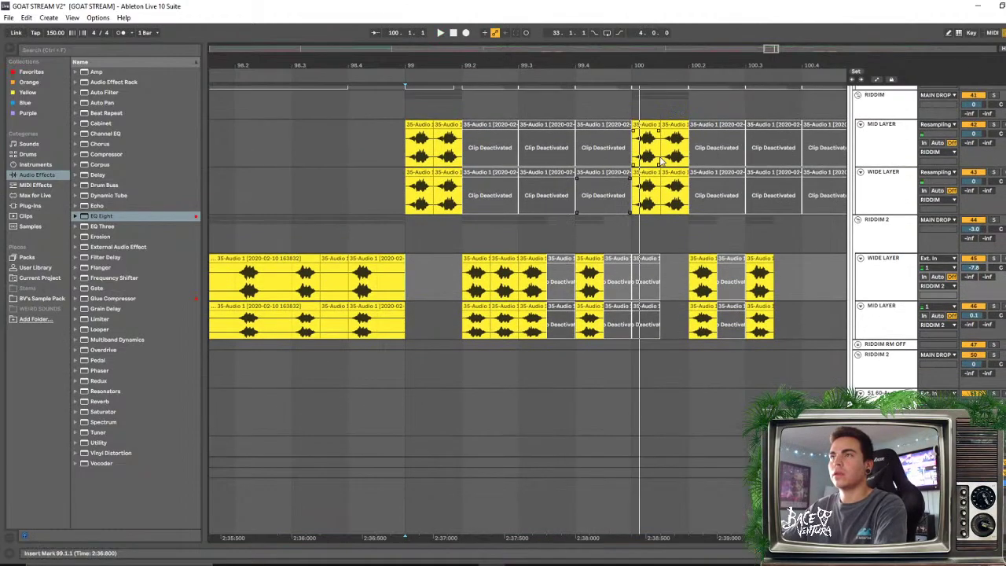
Deactivate the RIDDIM clips from 100.1 to 100.2 on the MID LAYER and WIDE LAYER tracks
drag(682, 66, 610, 60)
scroll(613, 284, up, 5)
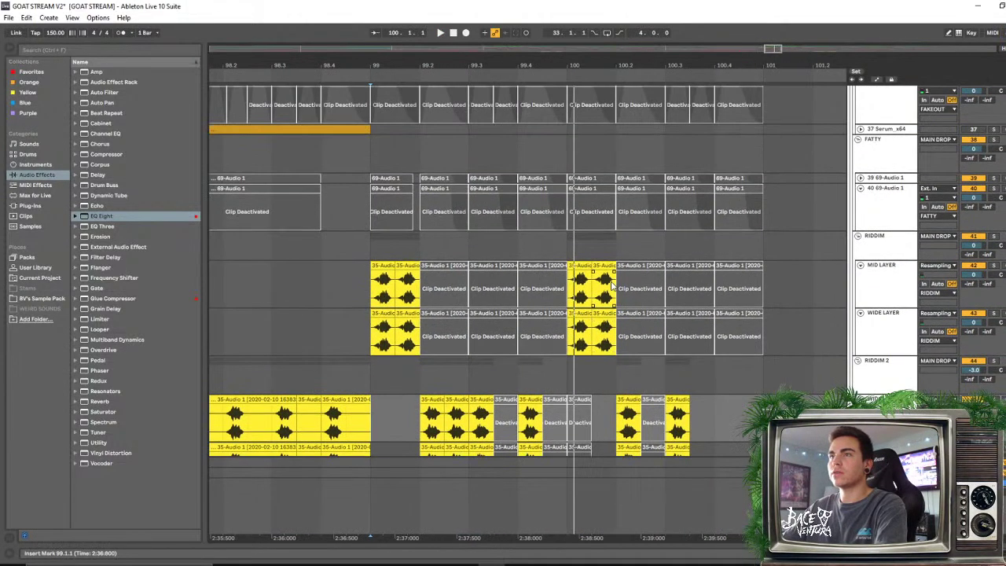
drag(572, 305, 612, 346)
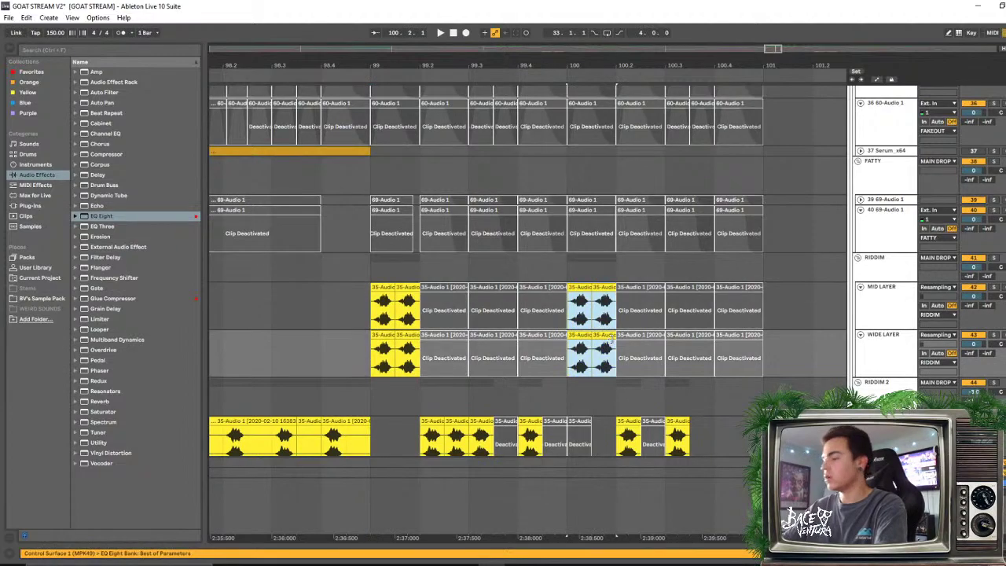
key(Delete)
Copy the RIDDIM 2 hit at 99.2.3 on both layers and paste it at 100.1
scroll(452, 314, down, 6)
click(452, 314)
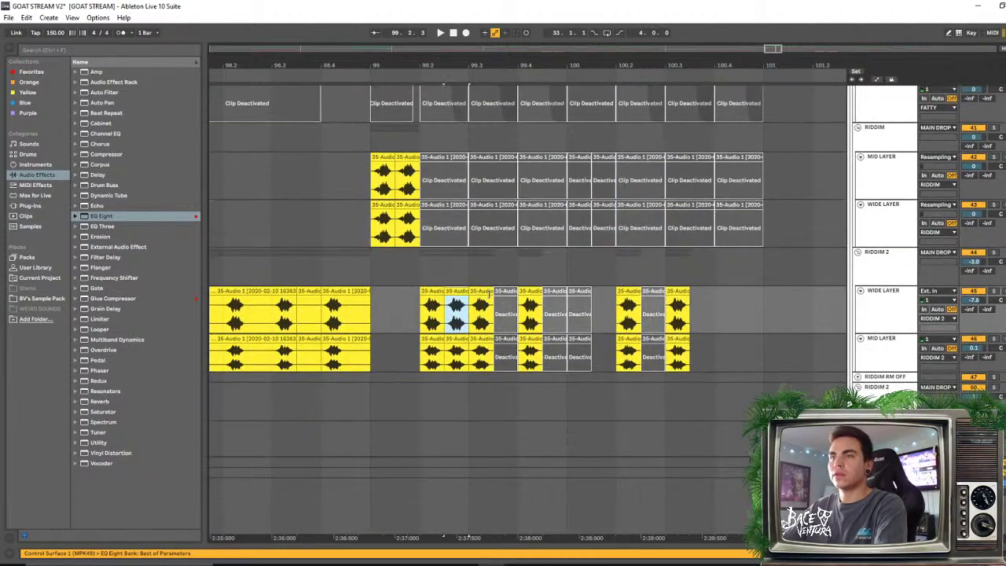
drag(581, 335, 582, 339)
key(ctrl+v)
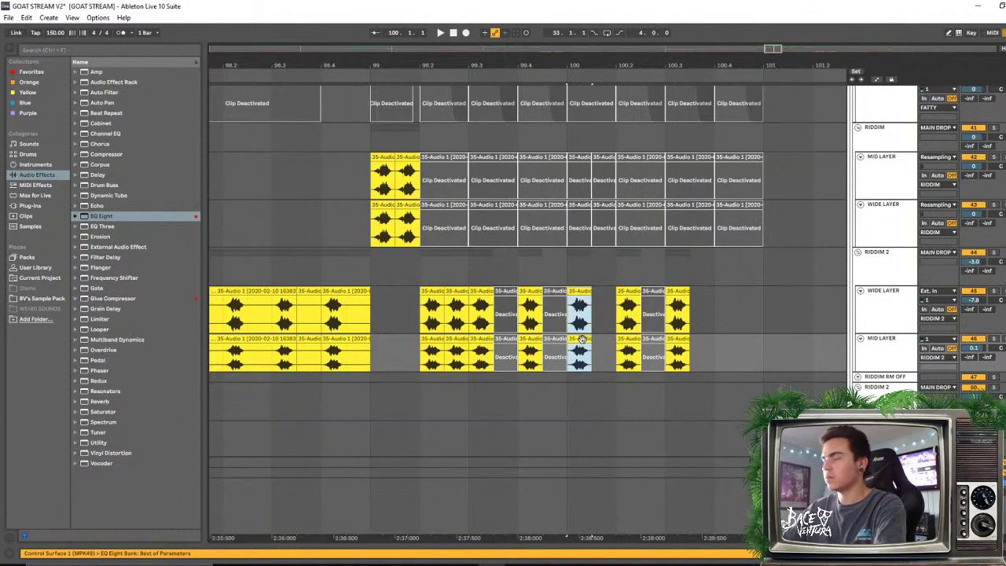
Play the edited pattern from 98.4.3 and again from bar 99
click(346, 271)
key(space)
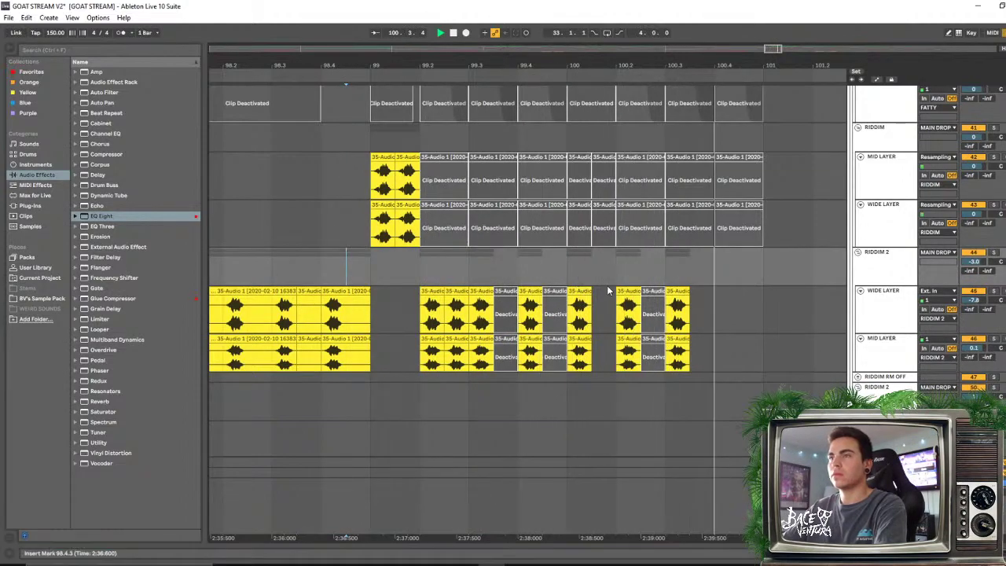
click(393, 270)
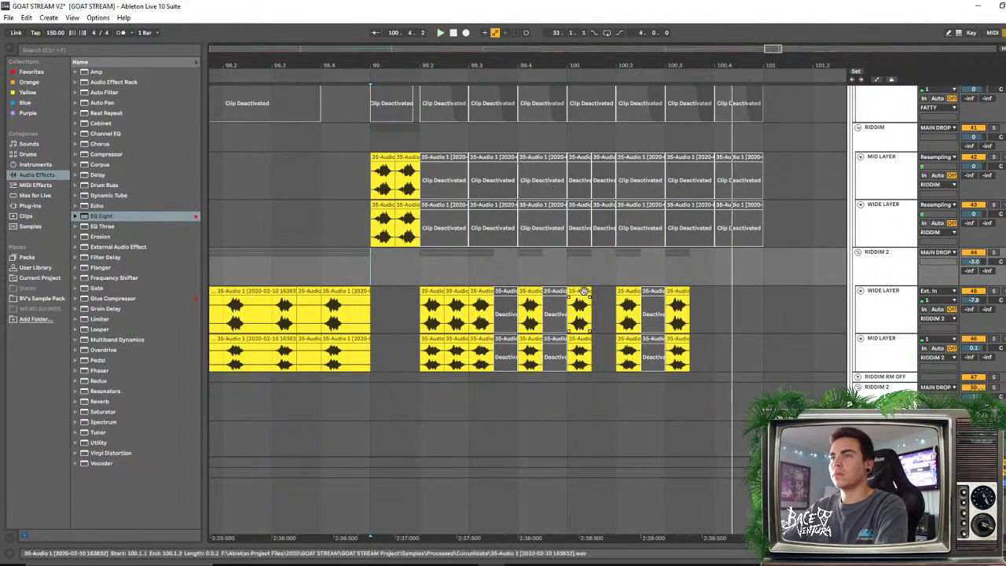
click(584, 307)
key(space)
Open the RIDDIM 2 WIDE LAYER hit at 100.1 and try to double its segment BPM
click(582, 291)
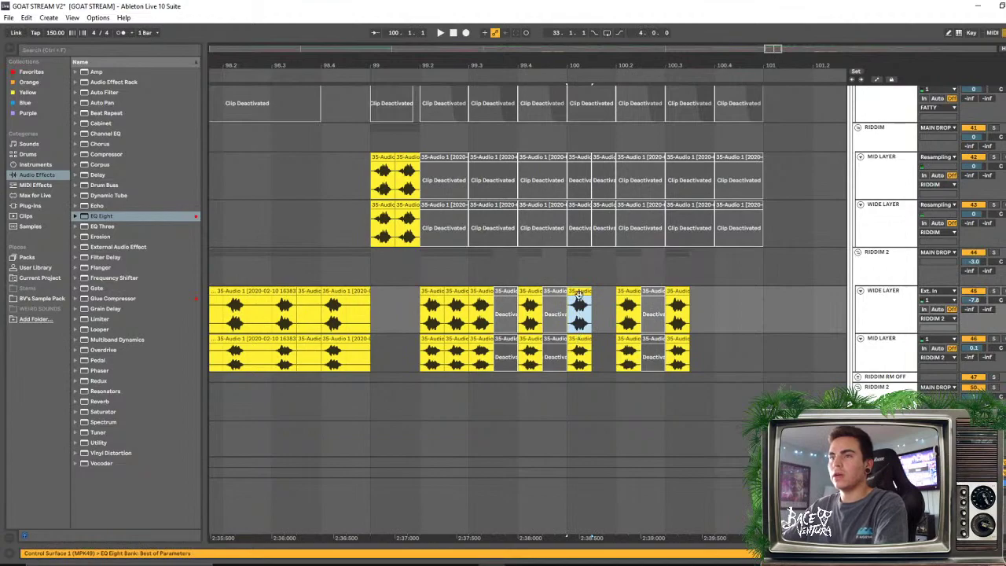
double_click(579, 293)
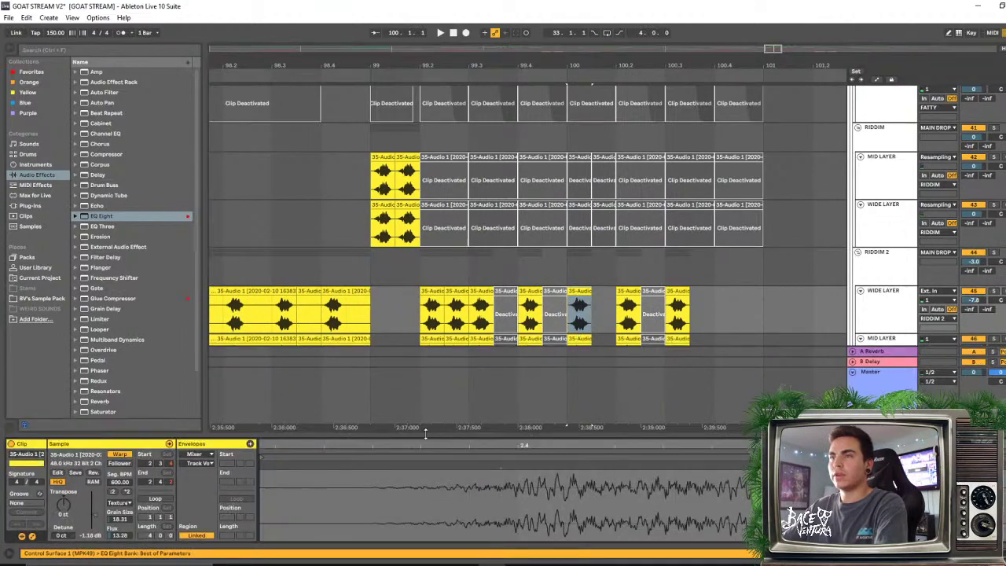
click(128, 491)
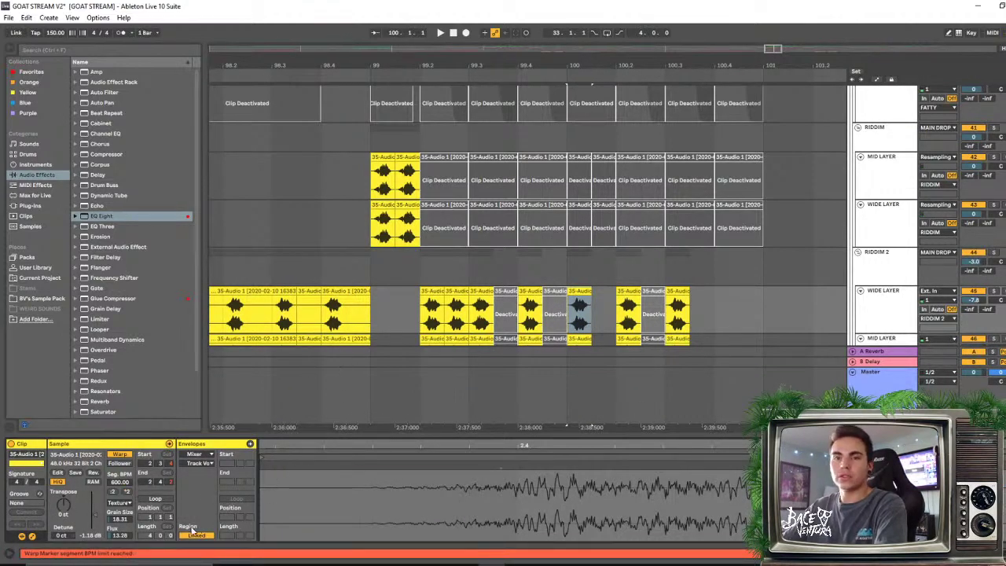
Extend the RIDDIM 2 WIDE LAYER hit at 99.4 to 100.1, halving its segment BPM to 300 and doubling it back to 600
click(530, 292)
shift+click(554, 292)
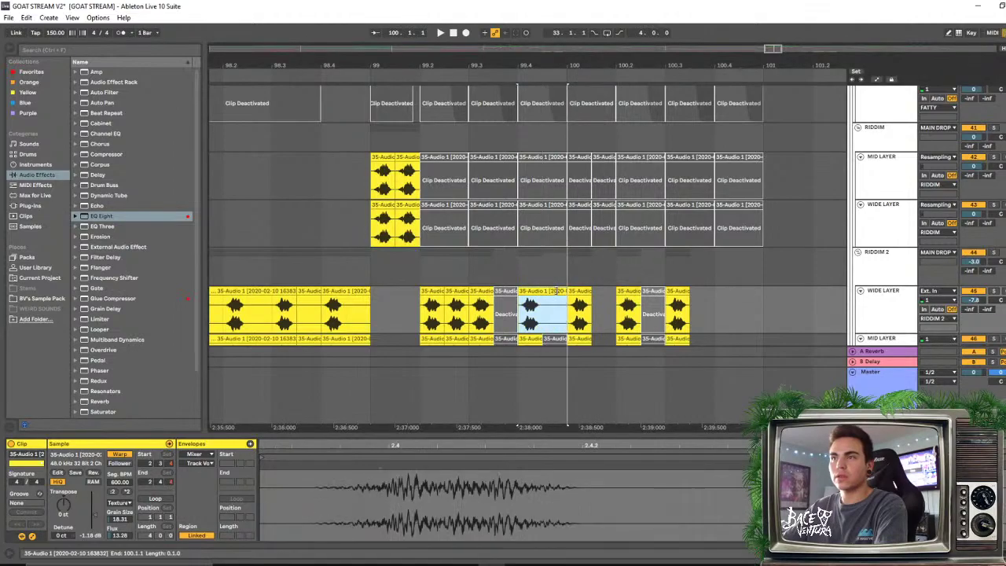
click(113, 491)
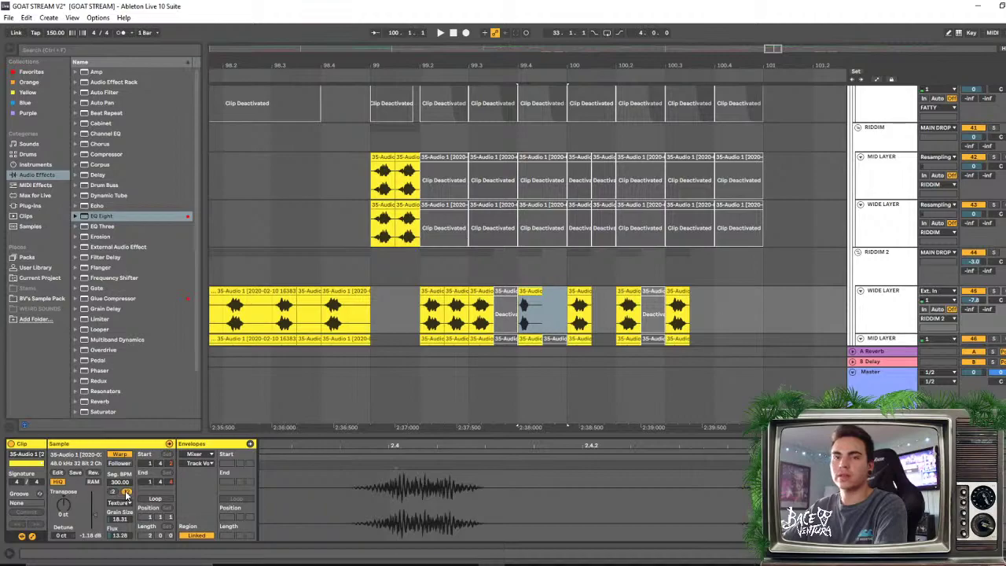
click(127, 492)
Play the extended WIDE LAYER hit at 99.4 and trim its end back to 99.4.3
click(541, 292)
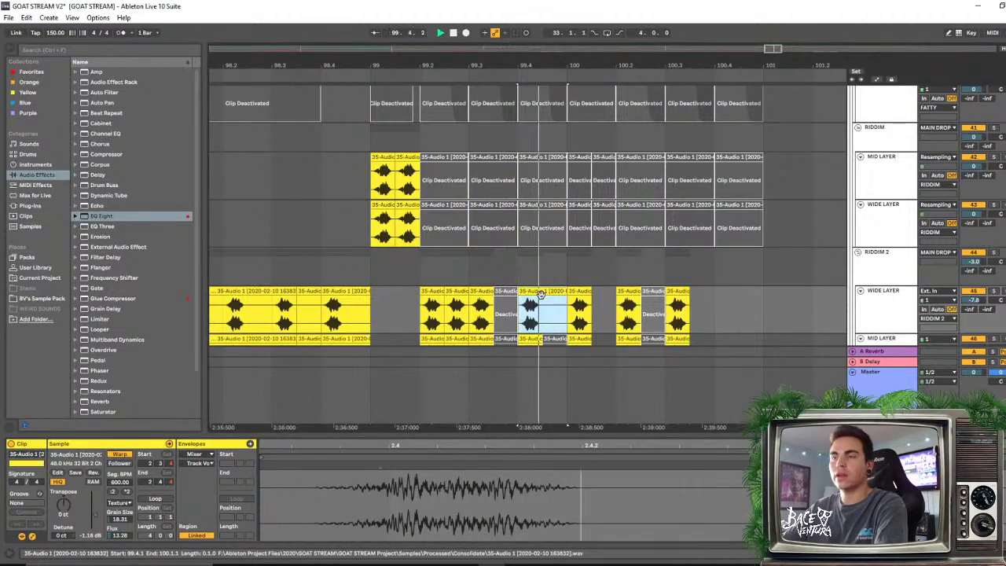
scroll(554, 251, down, 2)
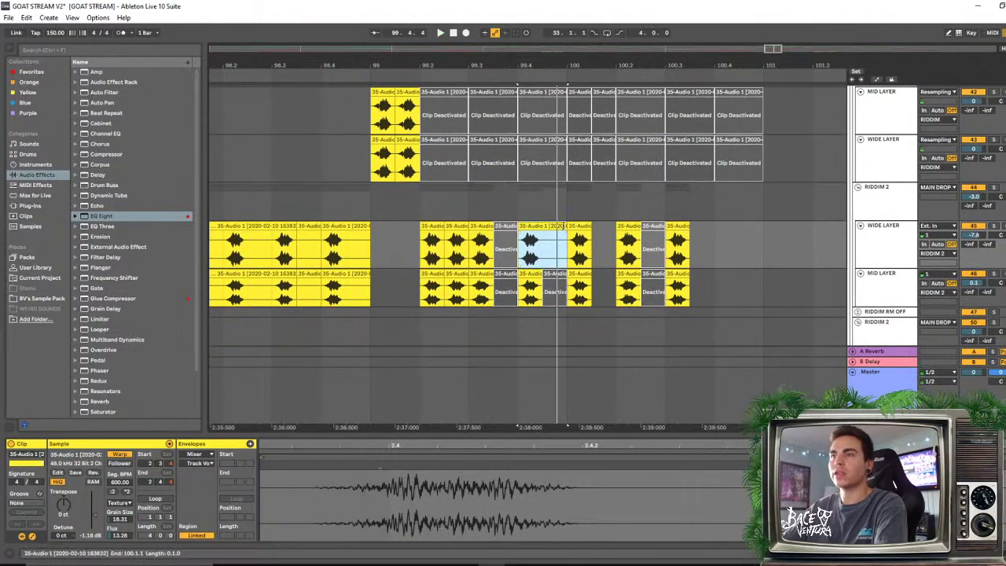
drag(562, 225, 542, 226)
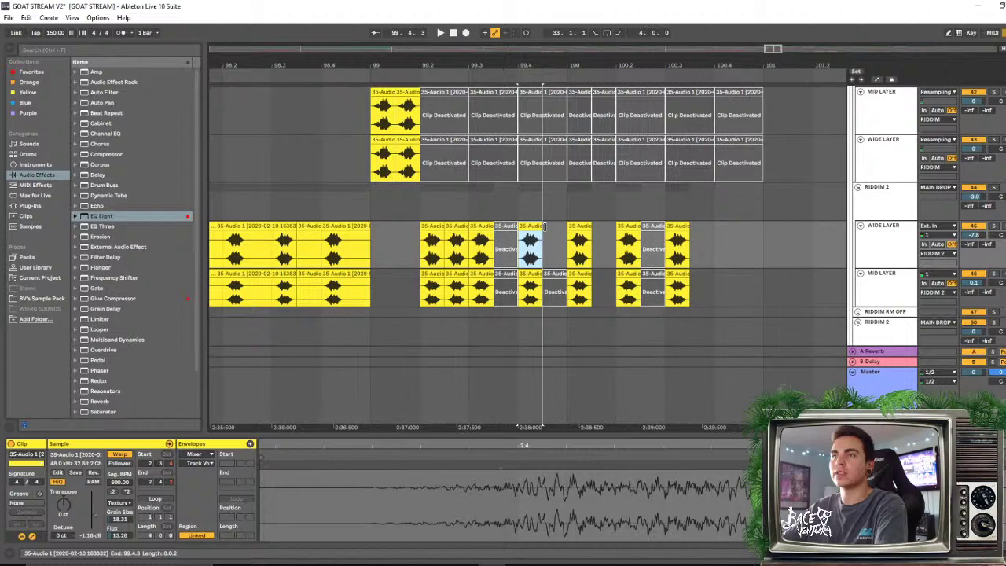
Play the finished RIDDIM 2 pattern from 99.1.3 and again from 98.3.1 past bar 101
click(400, 258)
key(space)
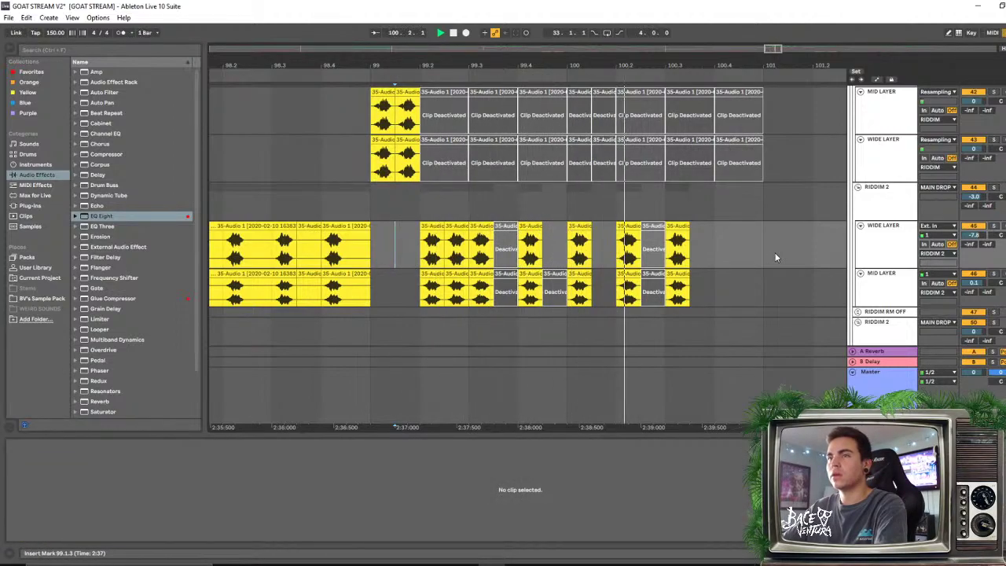
key(space)
key(space)
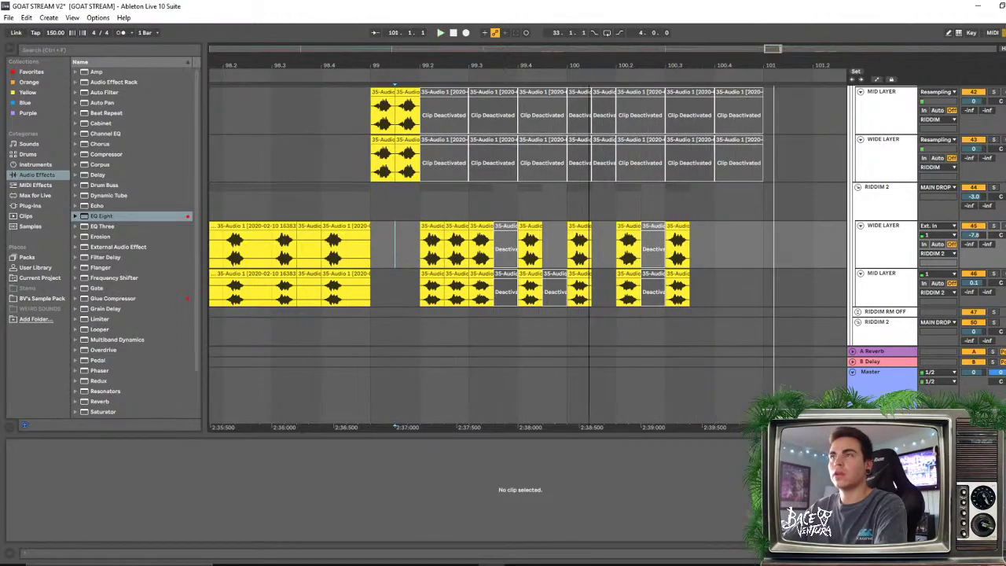
ctrl+scroll(469, 191, down, 2)
click(334, 110)
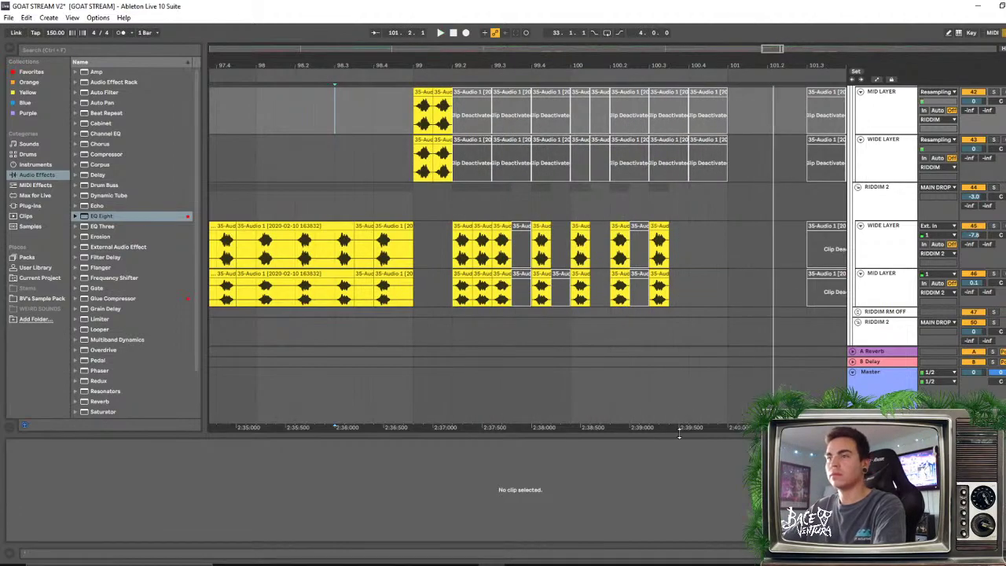
Enlarge the arrangement area and play the second drop from 99.1.1 through bar 100
drag(682, 433, 681, 550)
drag(670, 60, 567, 61)
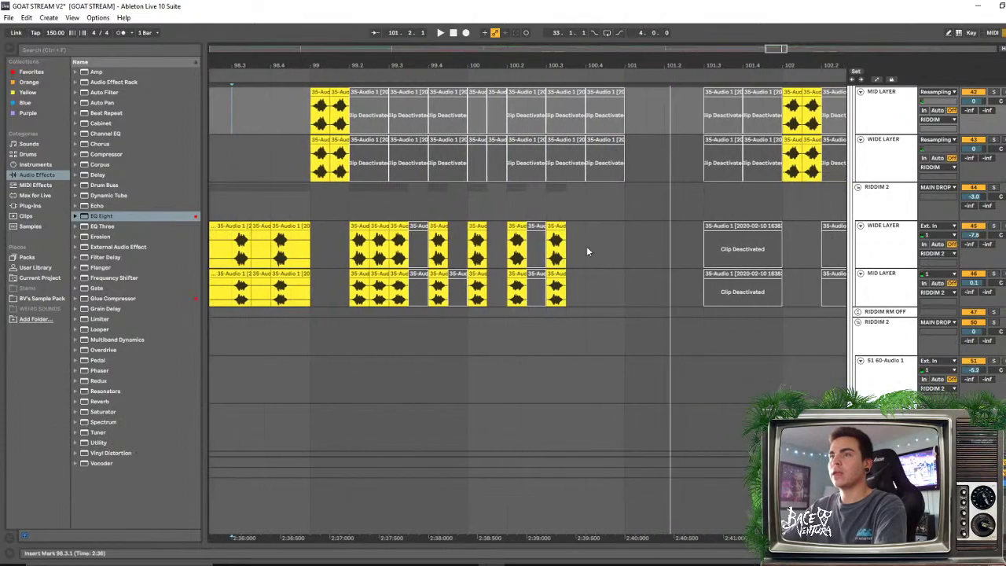
scroll(582, 259, up, 5)
scroll(576, 269, down, 5)
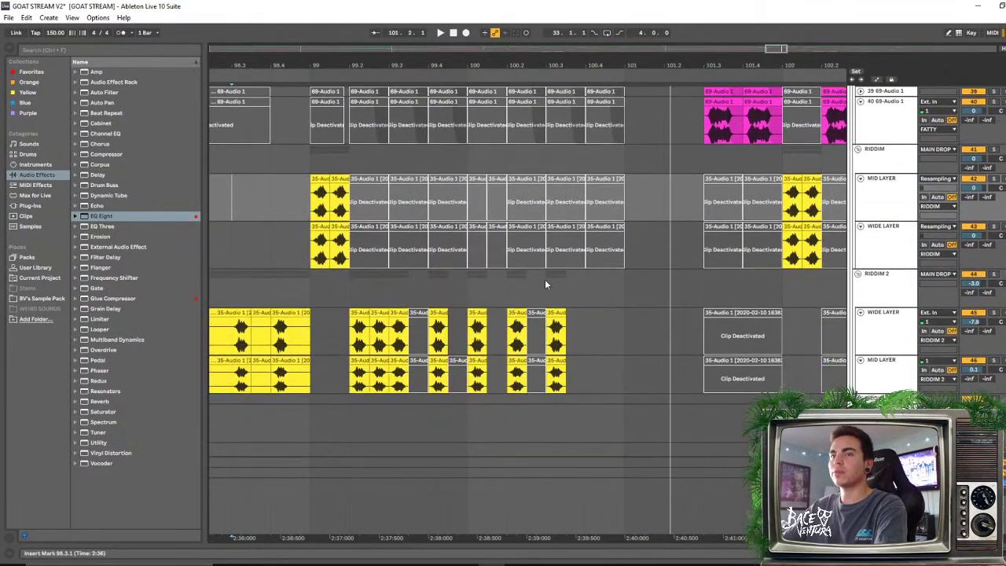
drag(511, 63, 483, 49)
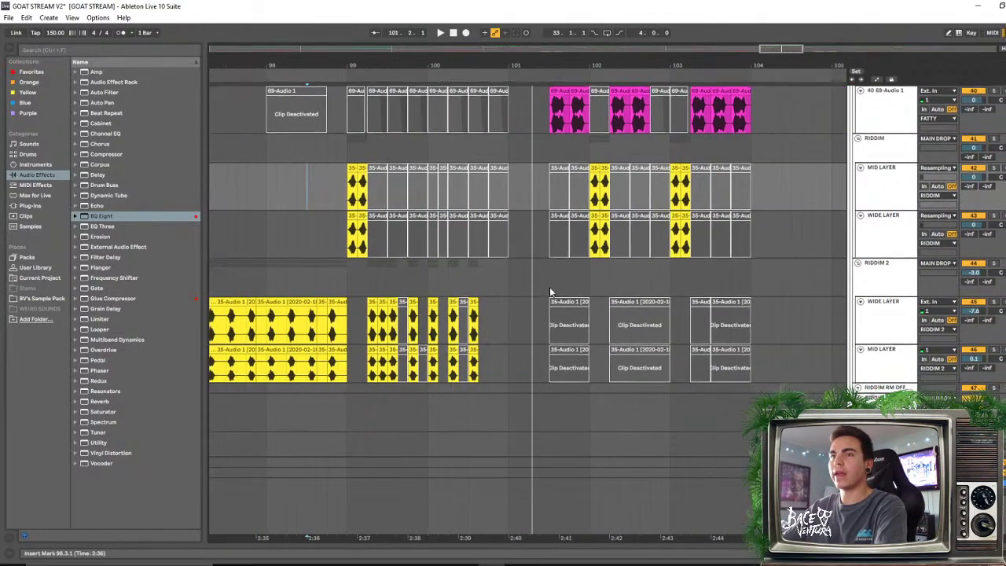
scroll(724, 257, up, 2)
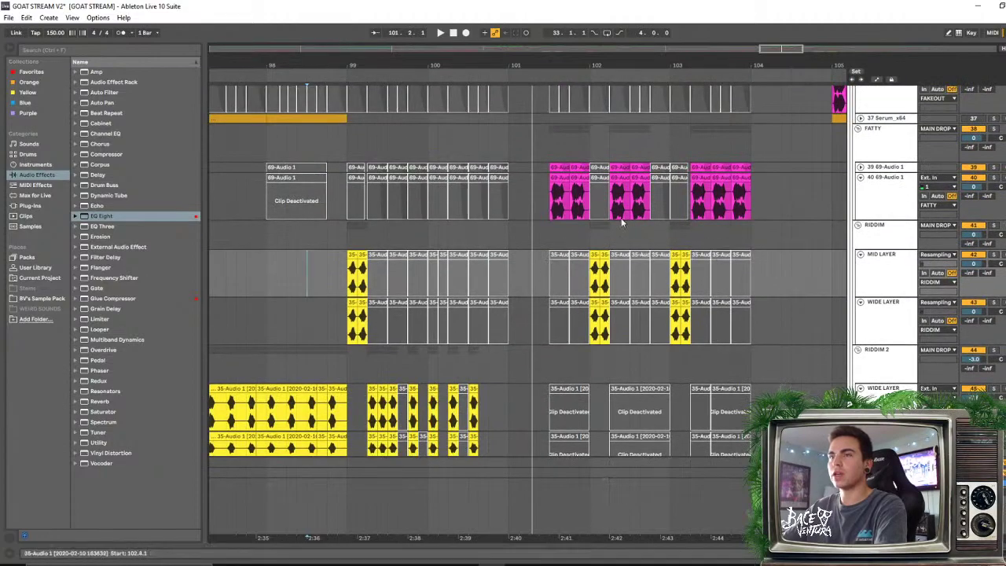
click(345, 187)
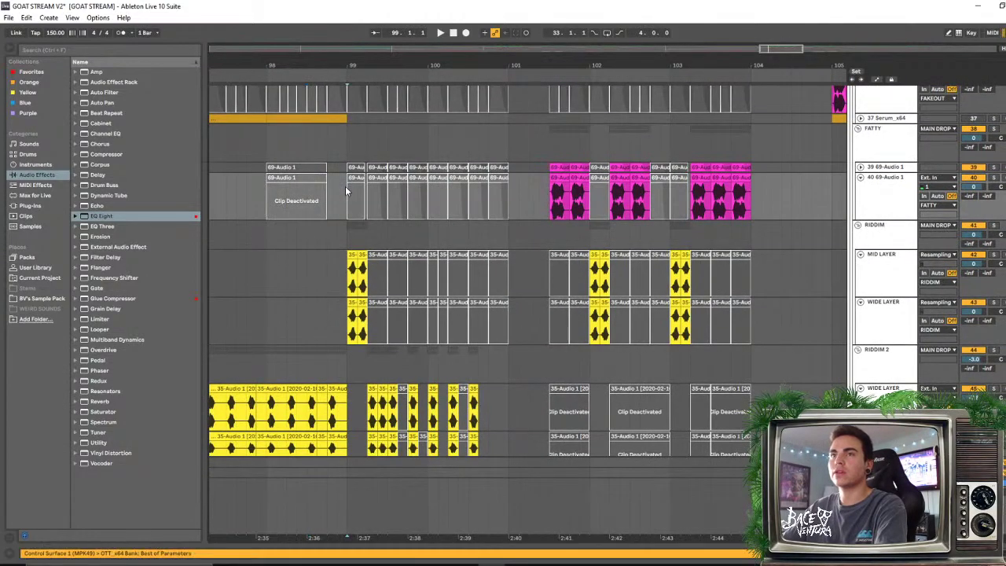
click(351, 138)
key(space)
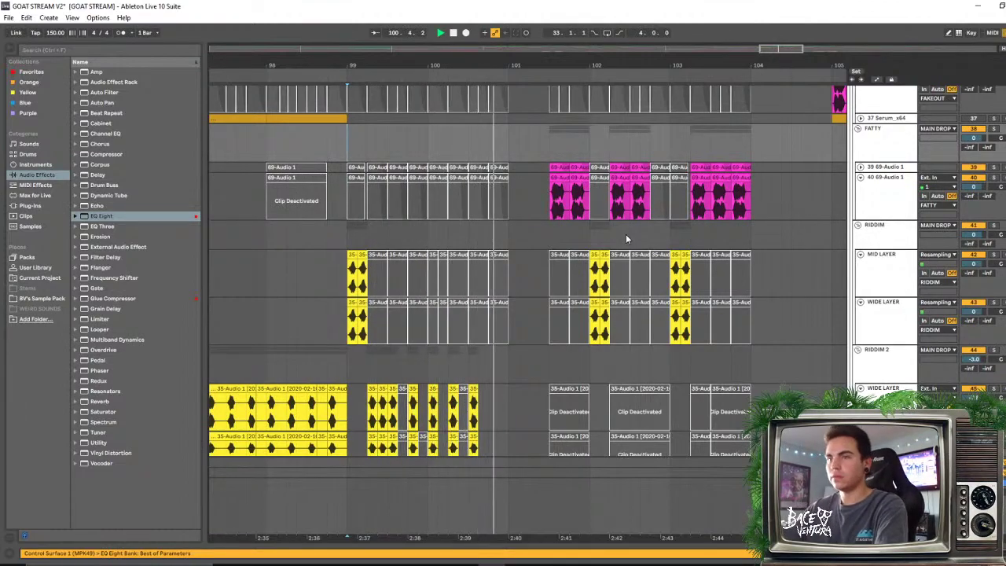
Copy the RIDDIM 2 WIDE and MID LAYER hits at 100.3.1 to 100.4.1 and play from 100.2.3
right_click(625, 233)
key(Escape)
click(472, 409)
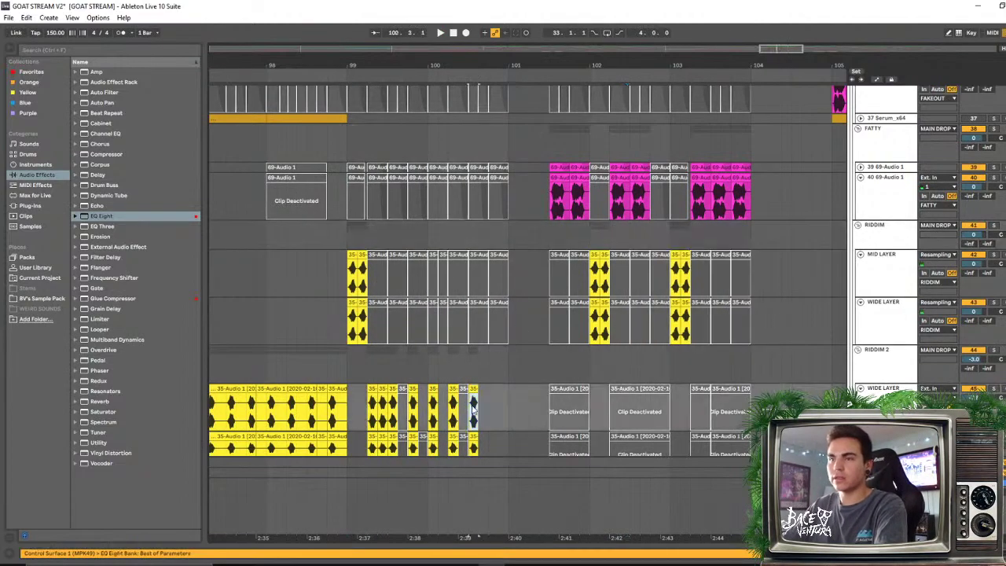
drag(471, 435, 477, 404)
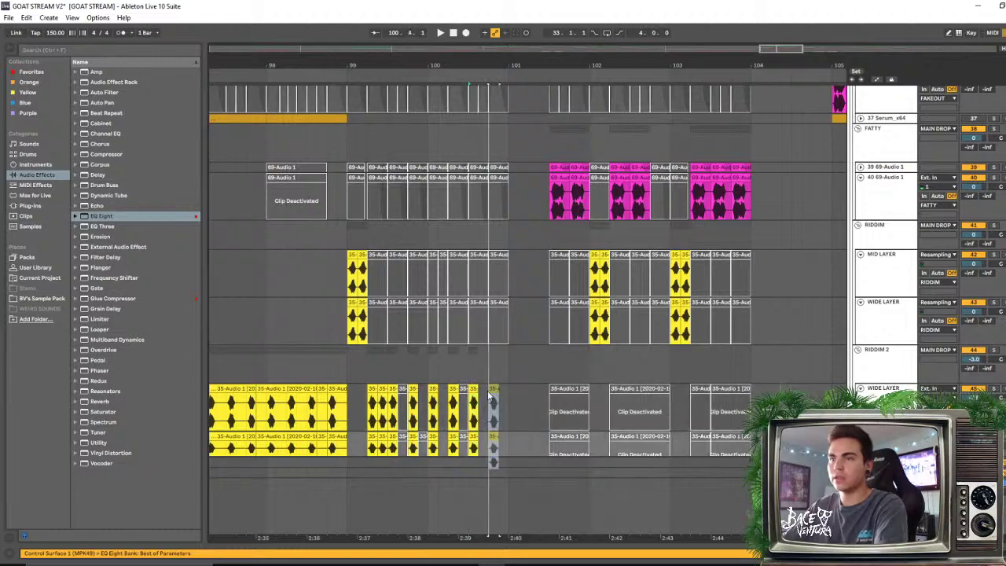
key(ctrl+d)
key(space)
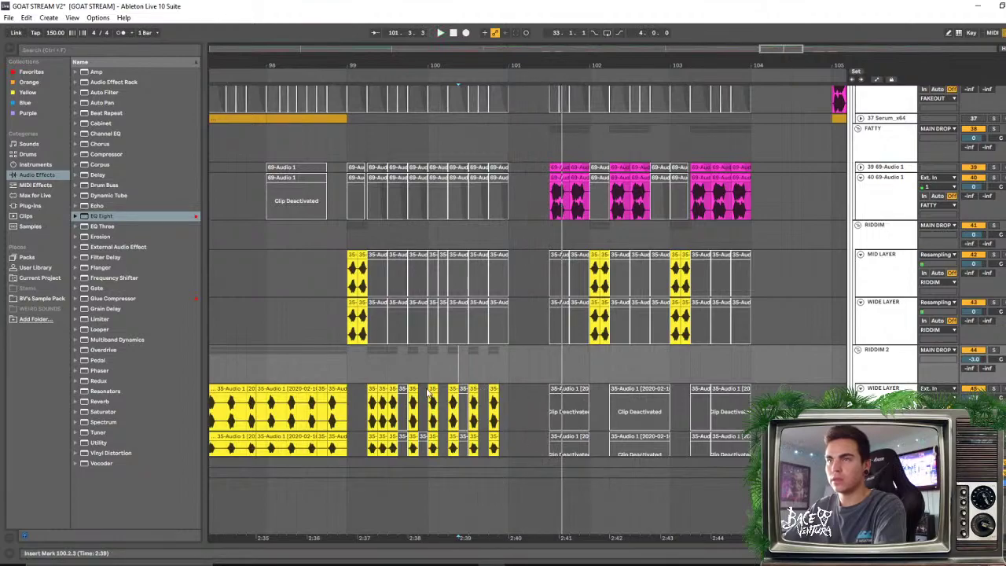
Copy the RIDDIM 2 WIDE and MID LAYER pattern from 99.2.1 to 101.2.1, then deactivate the copy's first two hits
click(372, 409)
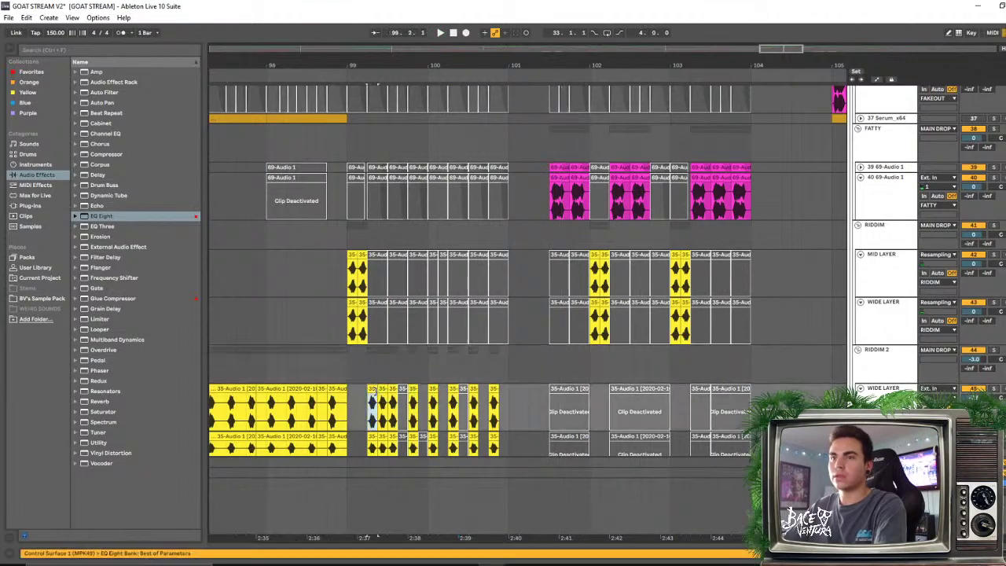
shift+click(494, 434)
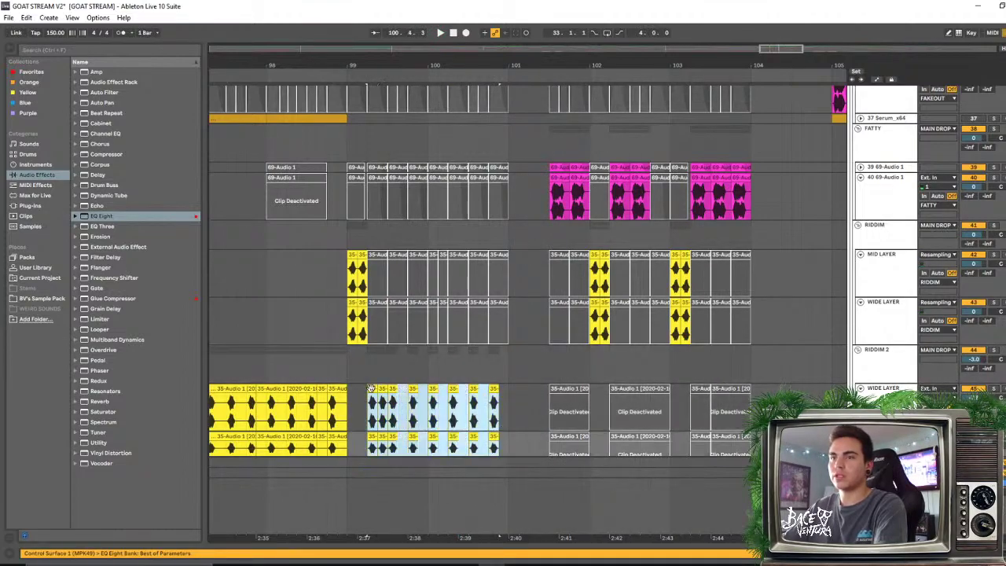
drag(372, 389, 557, 390)
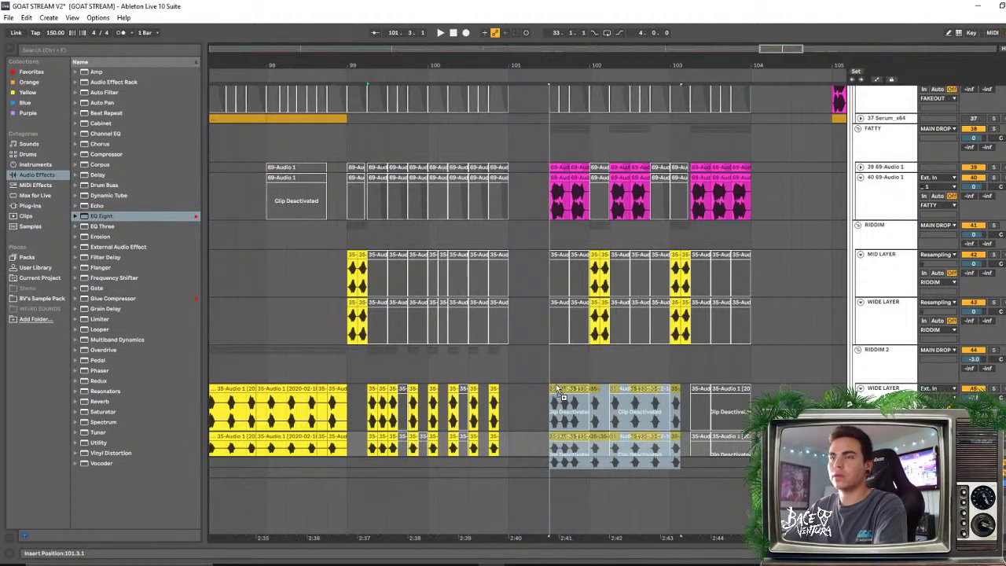
drag(556, 390, 541, 416)
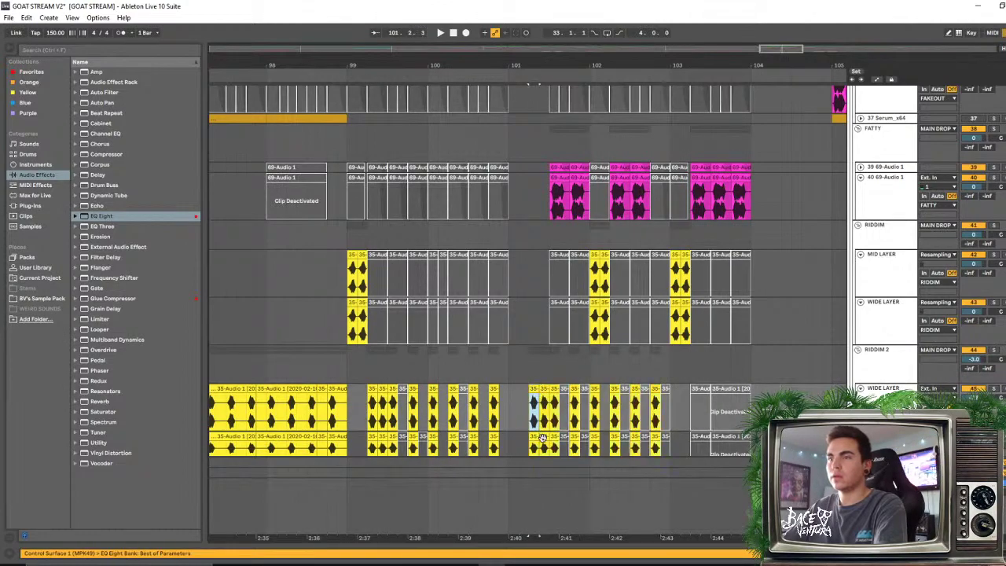
key(shift+Right)
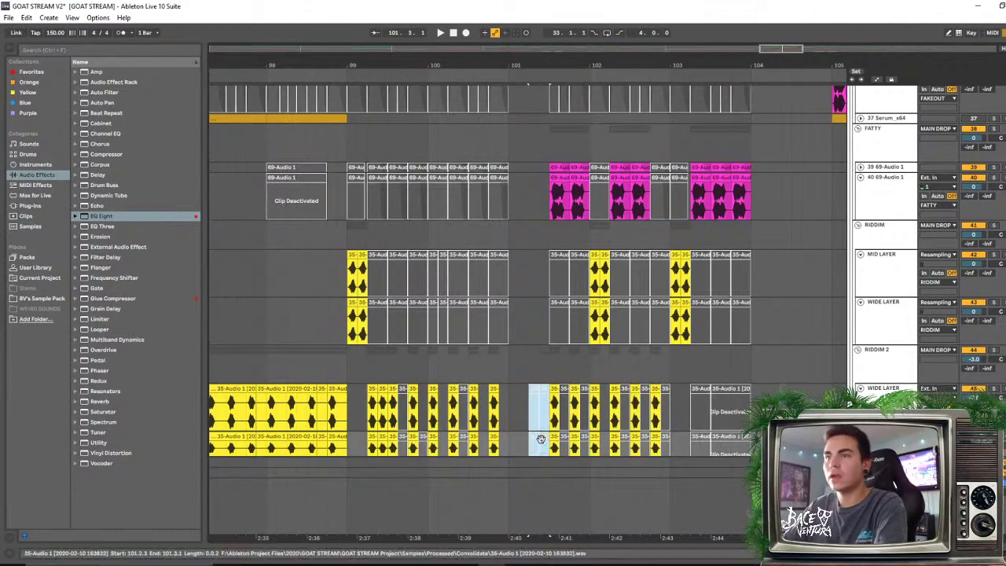
key(0)
Deactivate the FATTY clips between 101.3 and 104 and play from 100.4.1
click(717, 187)
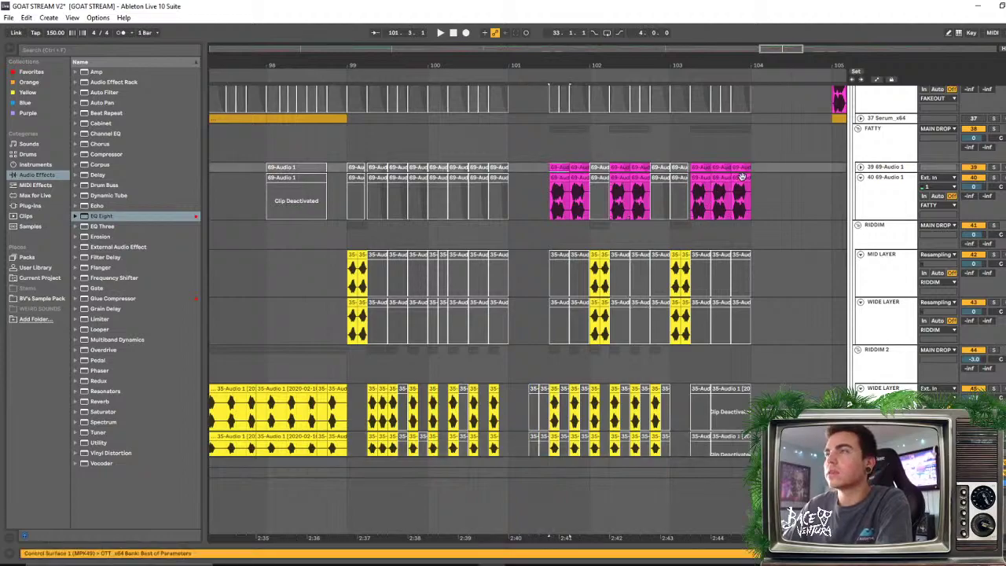
shift+click(742, 177)
click(531, 165)
key(space)
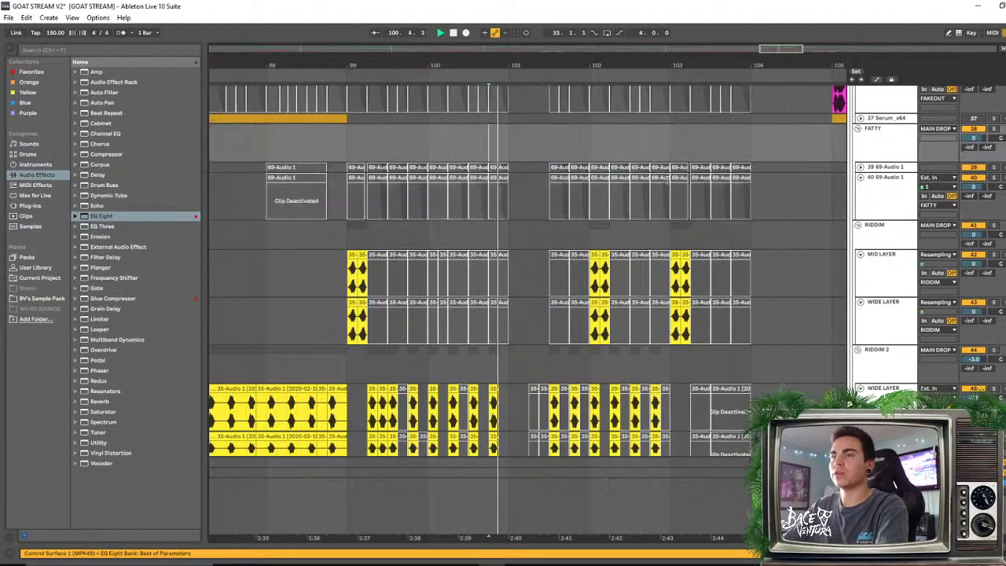
Play from 101.1.3, then deactivate the RIDDIM MID and WIDE LAYER hits at 102.1.1 and play from 101.4.1
scroll(574, 190, down, 2)
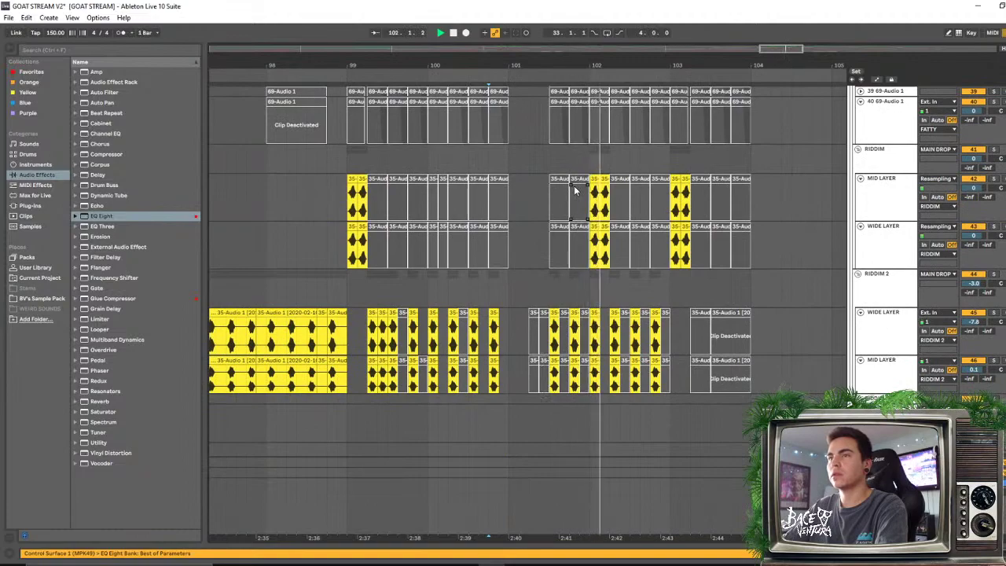
click(516, 142)
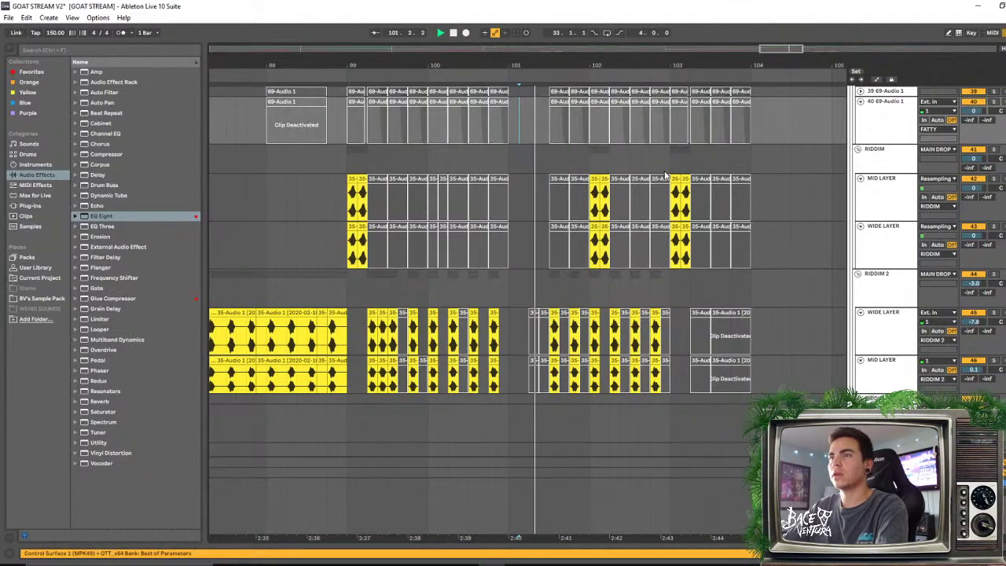
key(plus)
key(plus)
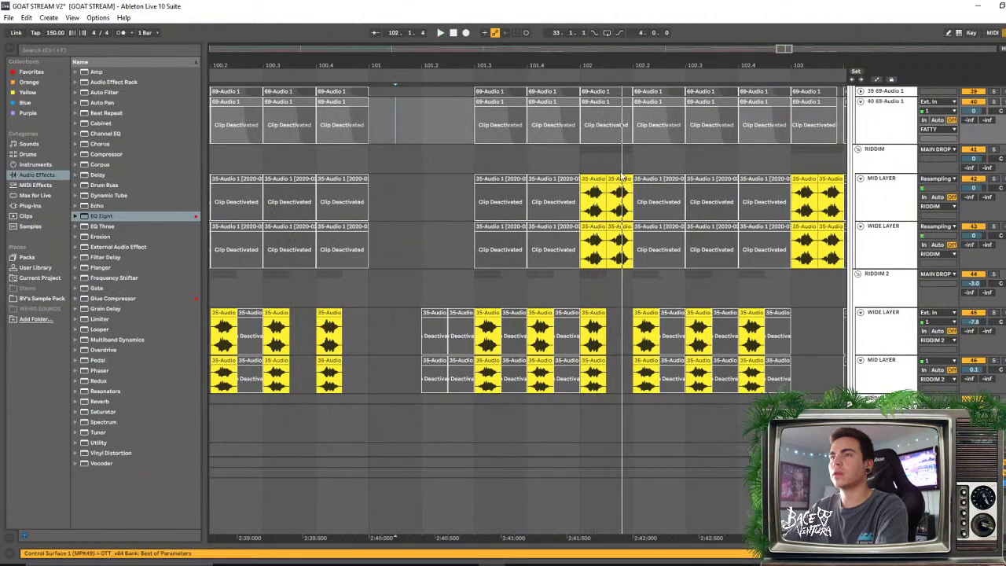
click(594, 193)
shift+click(591, 221)
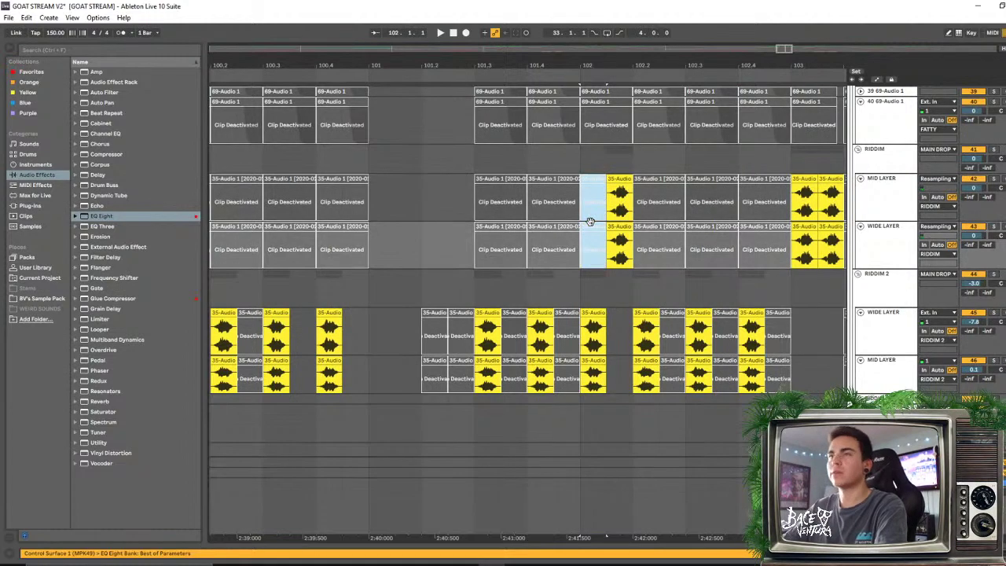
key(0)
key(space)
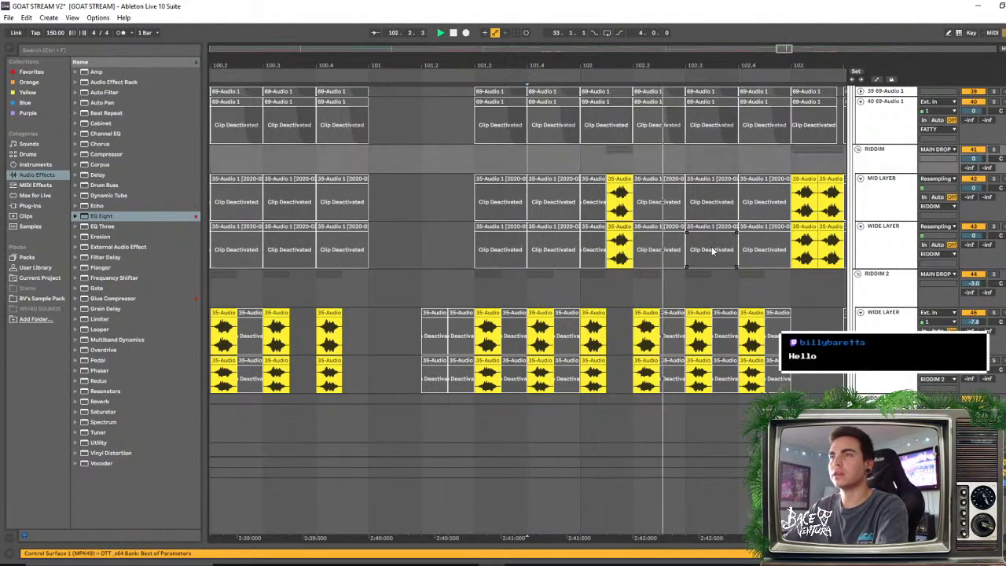
Solo the RIDDIM 2 and RIDDIM groups and play them from 101.2.1 through bar 102
click(501, 161)
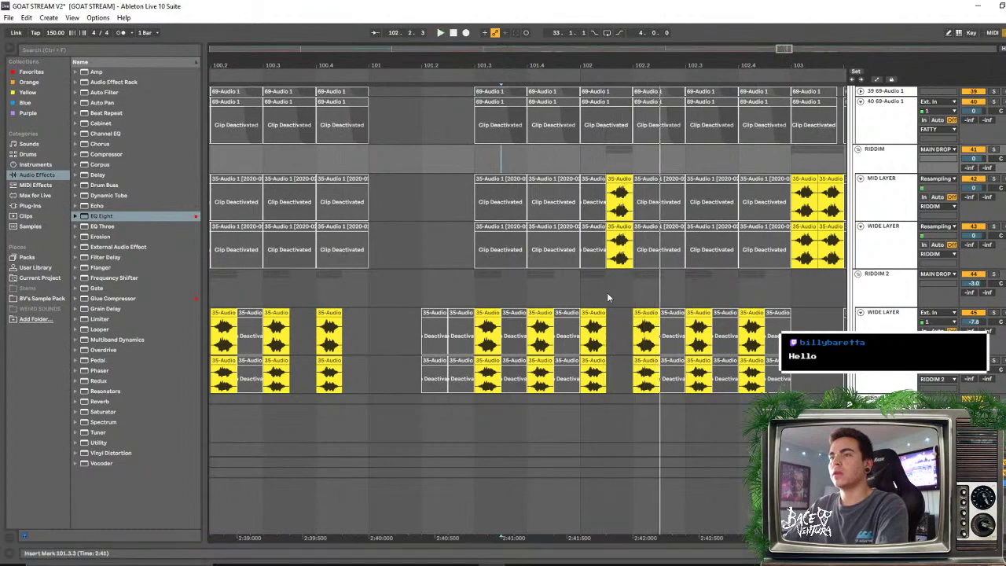
click(422, 289)
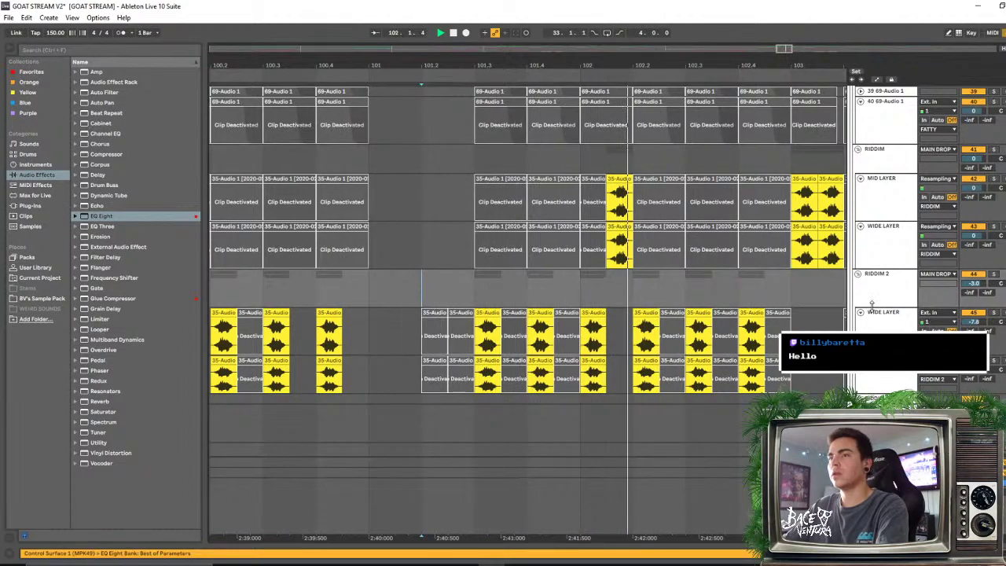
click(994, 274)
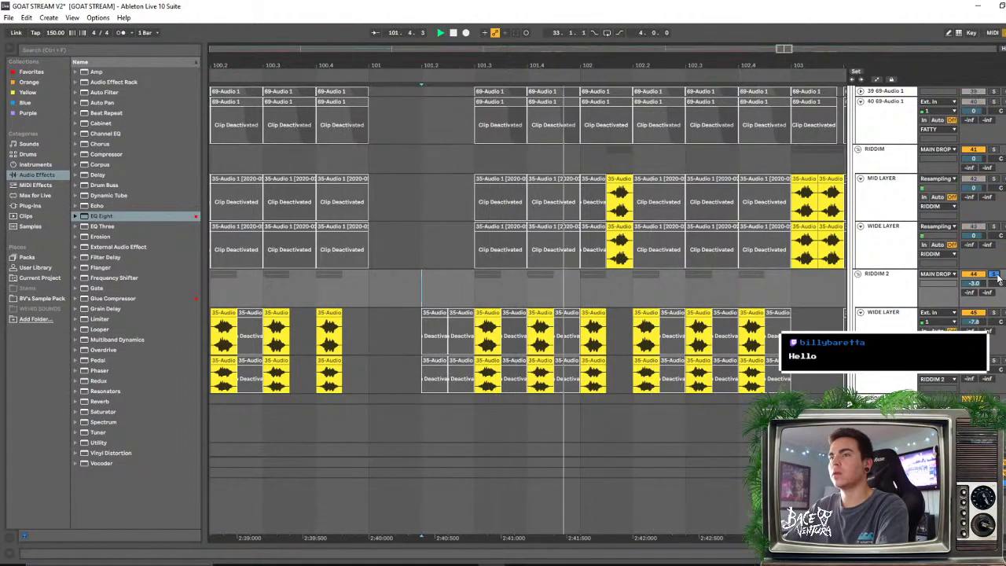
key(space)
click(993, 150)
key(space)
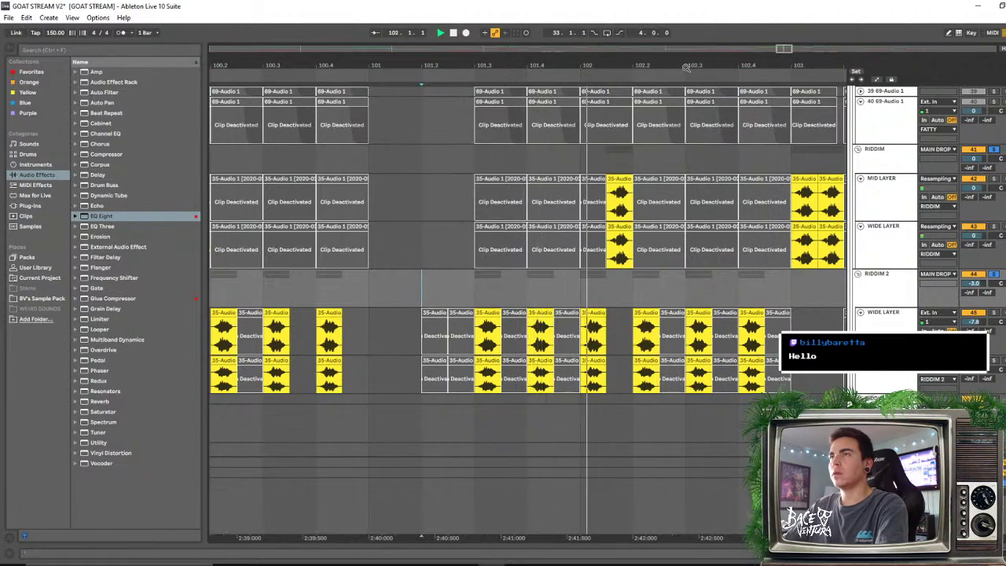
key(minus)
key(minus)
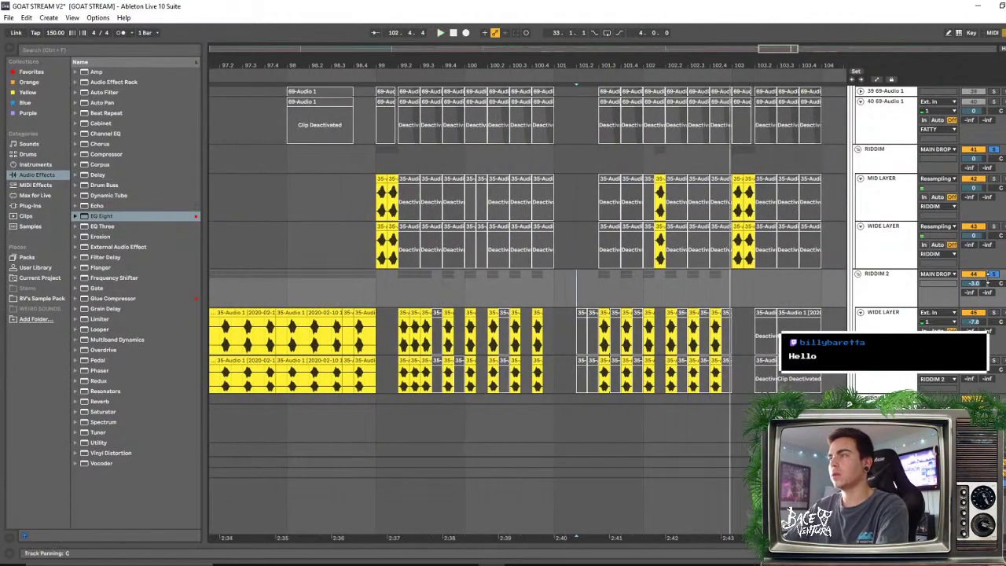
Deactivate the remaining RIDDIM MID and WIDE LAYER hits at 102.1.3 and play with all tracks audible
click(366, 191)
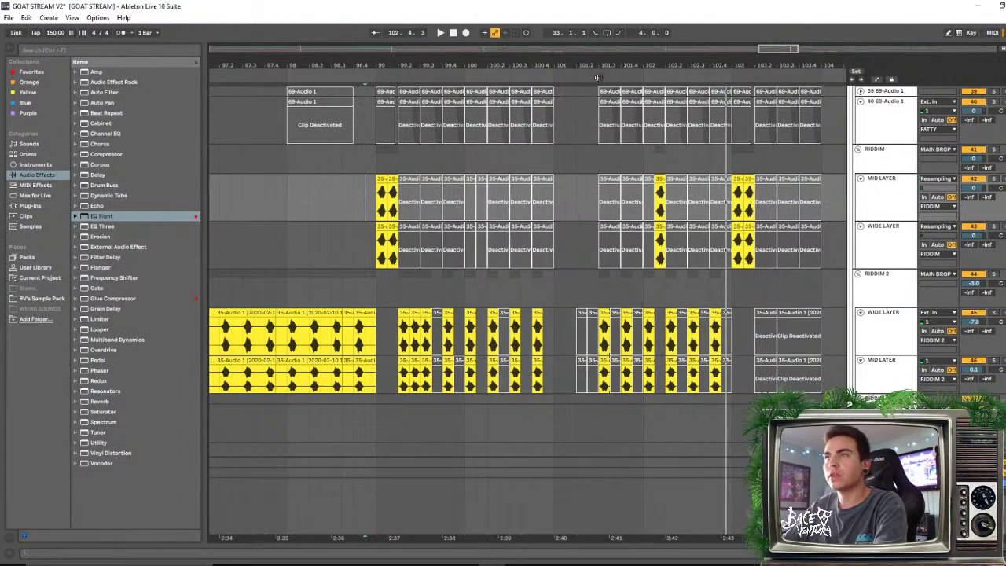
drag(601, 65, 601, 76)
click(685, 224)
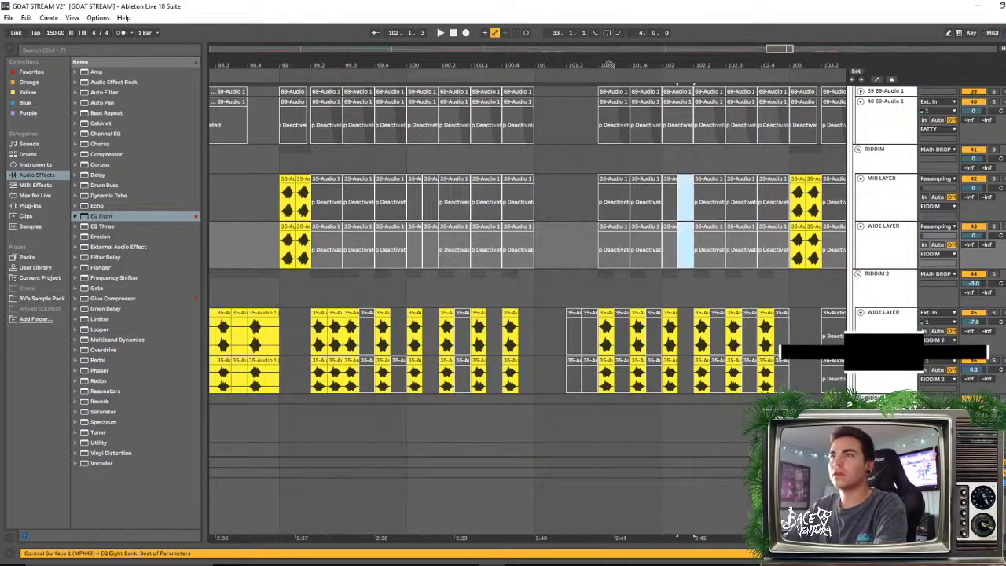
scroll(629, 157, down, 2)
click(525, 160)
key(space)
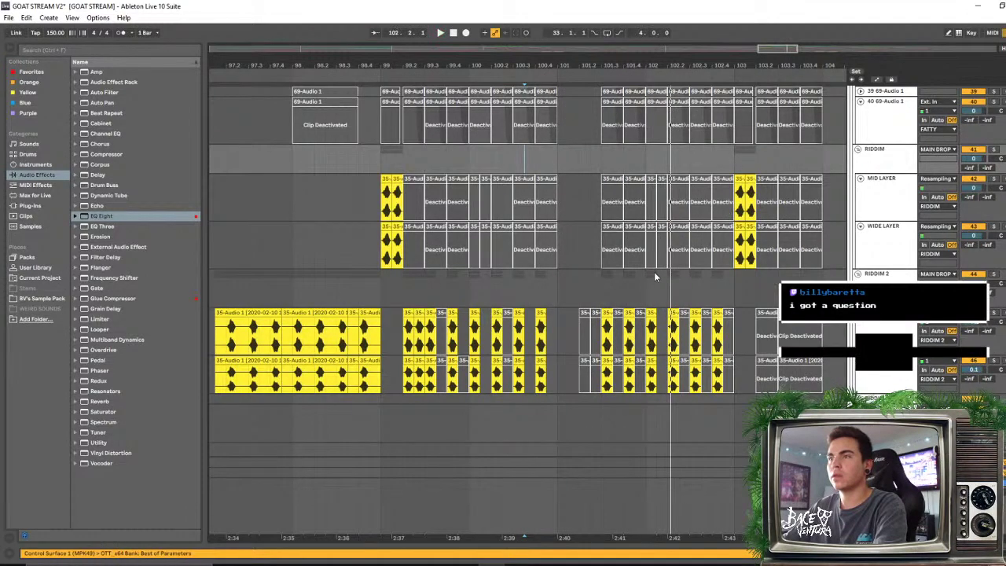
key(space)
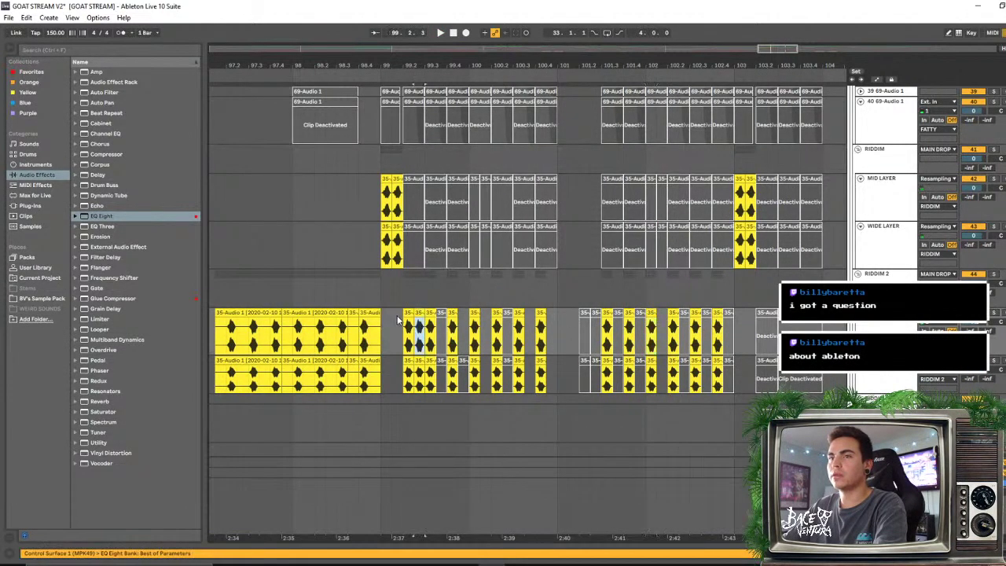
Copy the three RIDDIM 2 WIDE and MID LAYER hits starting at 99.2.1 to 102.1.1 and play from 101.2.3
click(408, 318)
shift+click(428, 360)
drag(408, 315, 650, 328)
click(589, 299)
key(space)
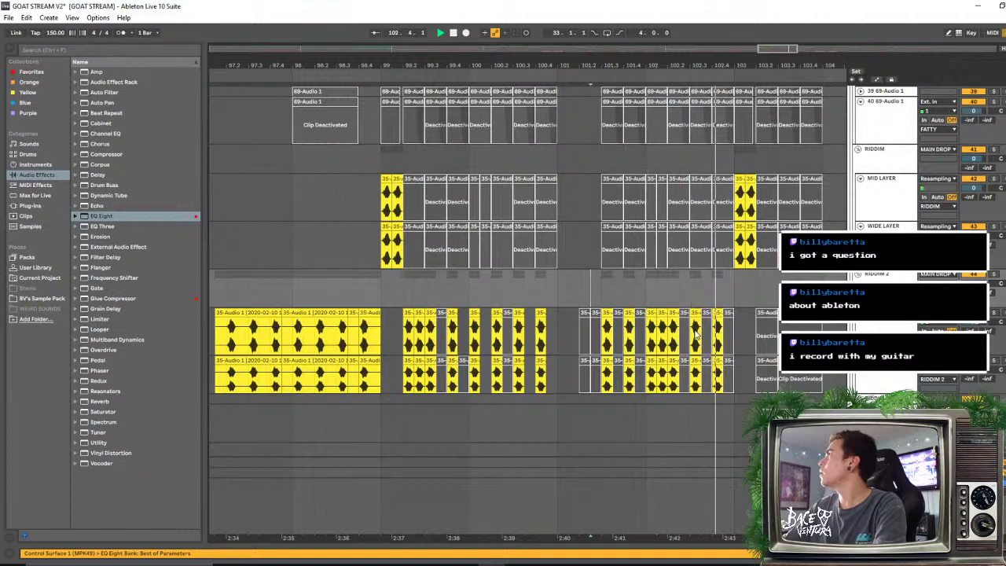
key(space)
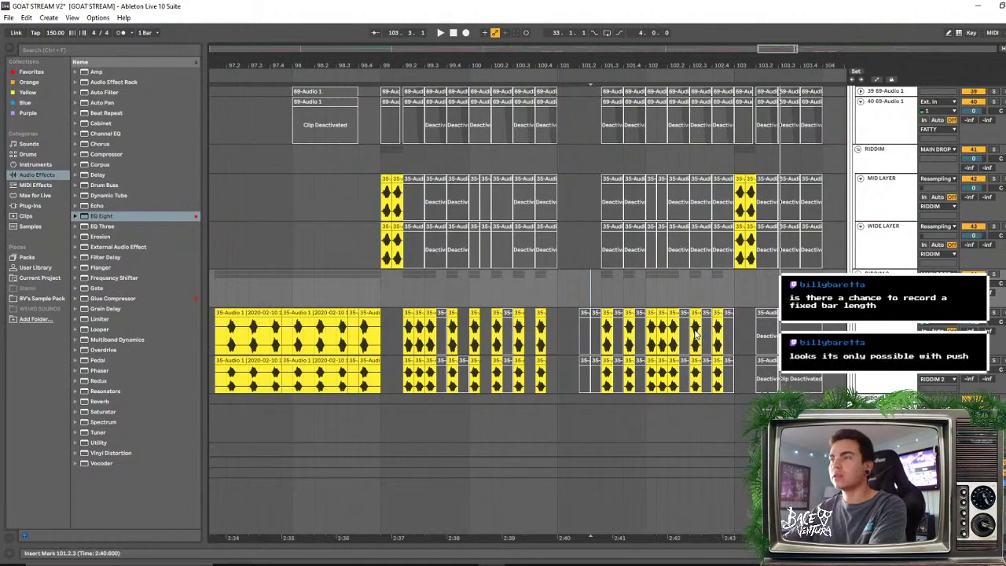
Select the empty RIDDIM 2 range from 92.1.1 to 96.1.1 and loop that selection
drag(595, 63, 574, 241)
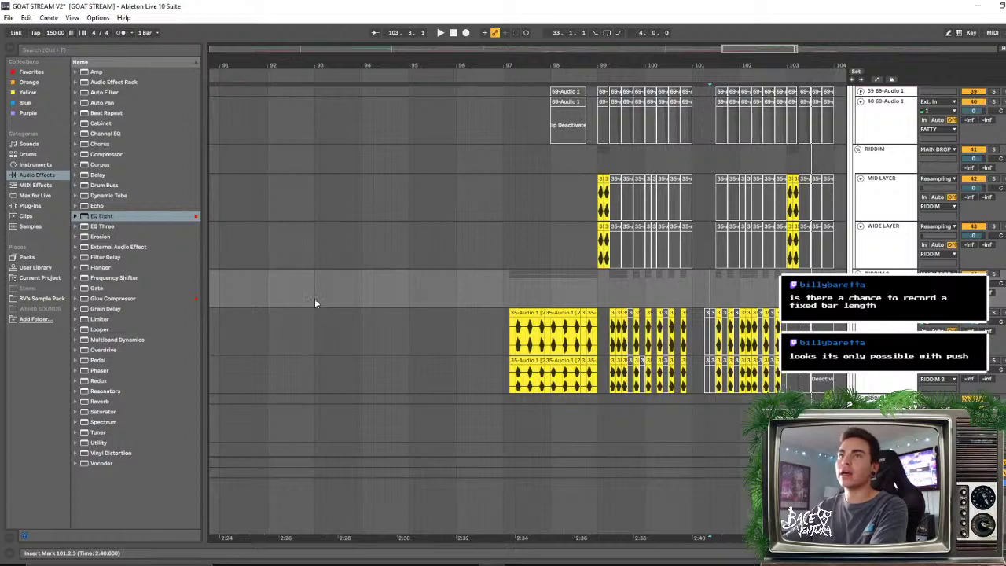
drag(316, 281, 512, 274)
drag(269, 273, 460, 275)
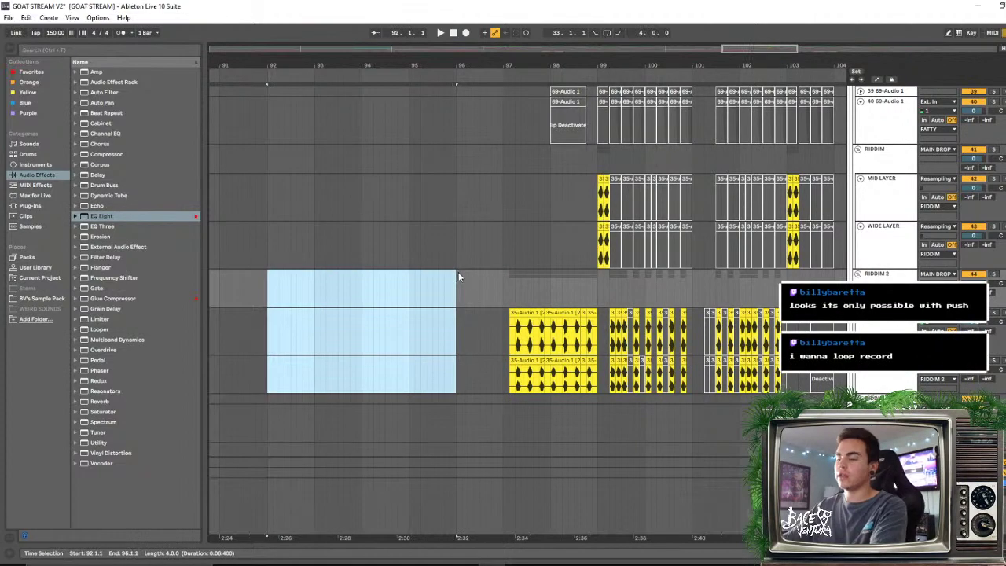
key(ctrl+l)
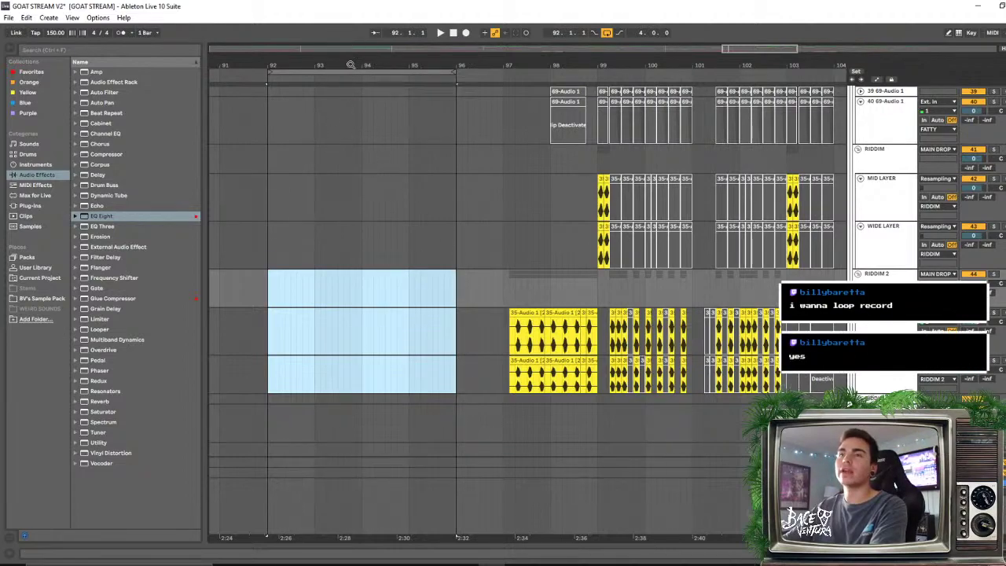
Clear the range selection at 92.1.1 and check the Session view for a fixed-length recording option before returning to the Arrangement
click(269, 294)
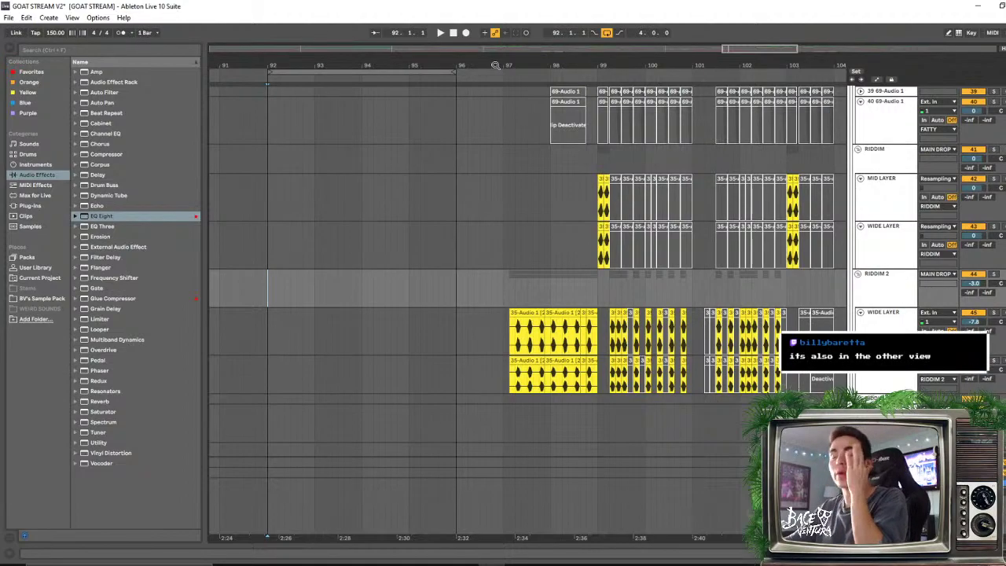
drag(373, 68, 440, 73)
click(434, 289)
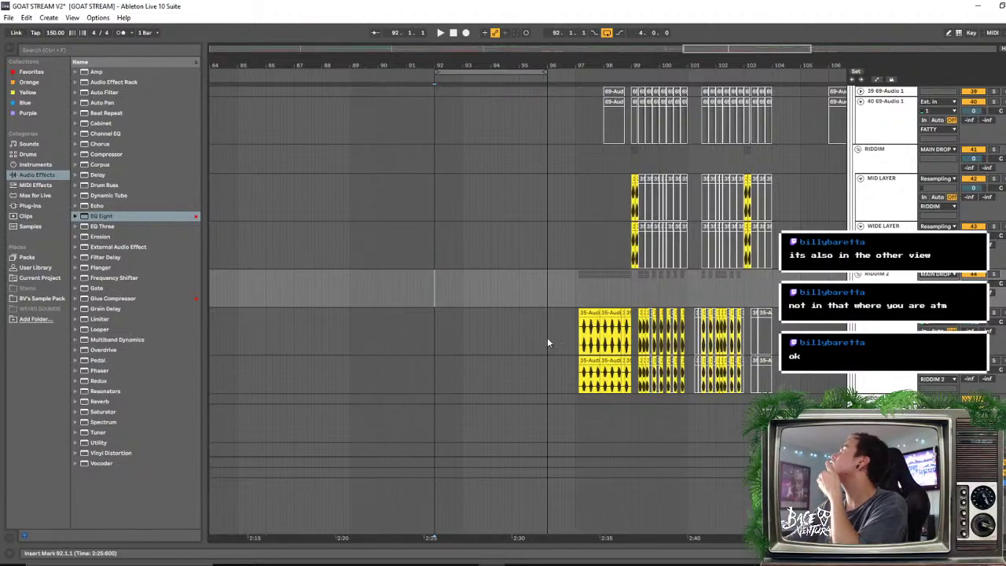
key(Tab)
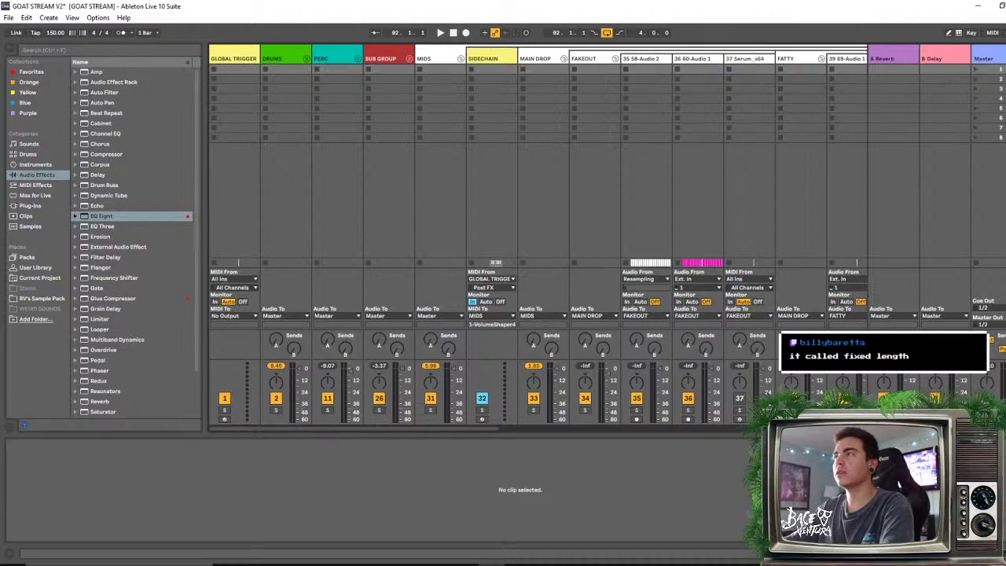
key(Tab)
Play the drop from 97.1.1 into bar 103, then stop and select the RIDDIM 2 WIDE LAYER hit at 102.3.1
scroll(559, 232, down, 5)
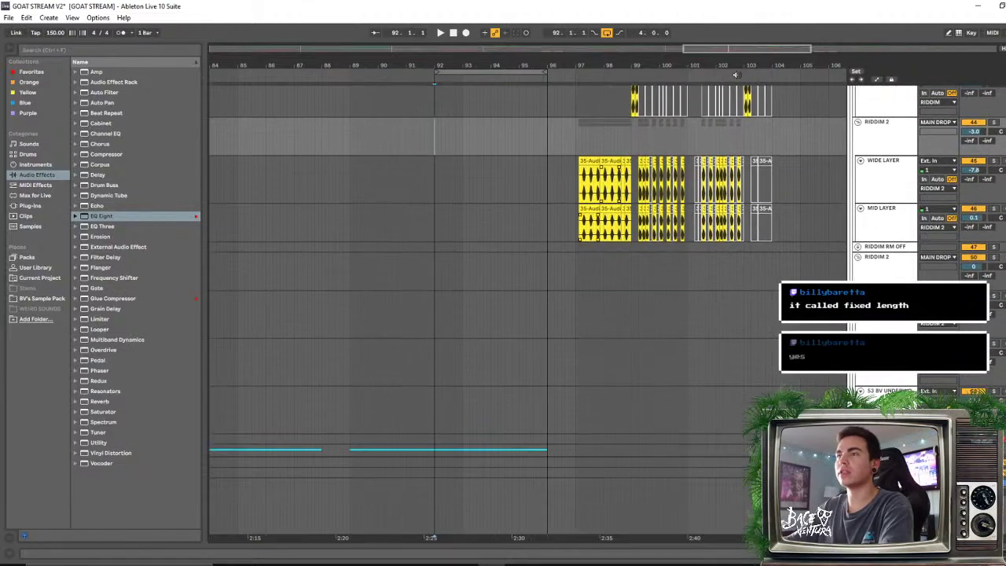
drag(735, 75, 612, 74)
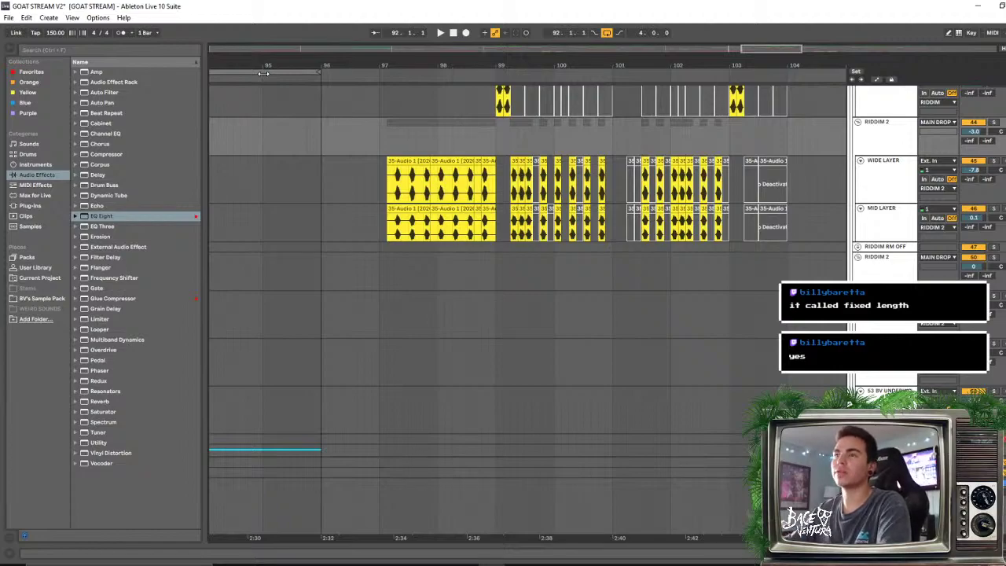
scroll(436, 310, up, 2)
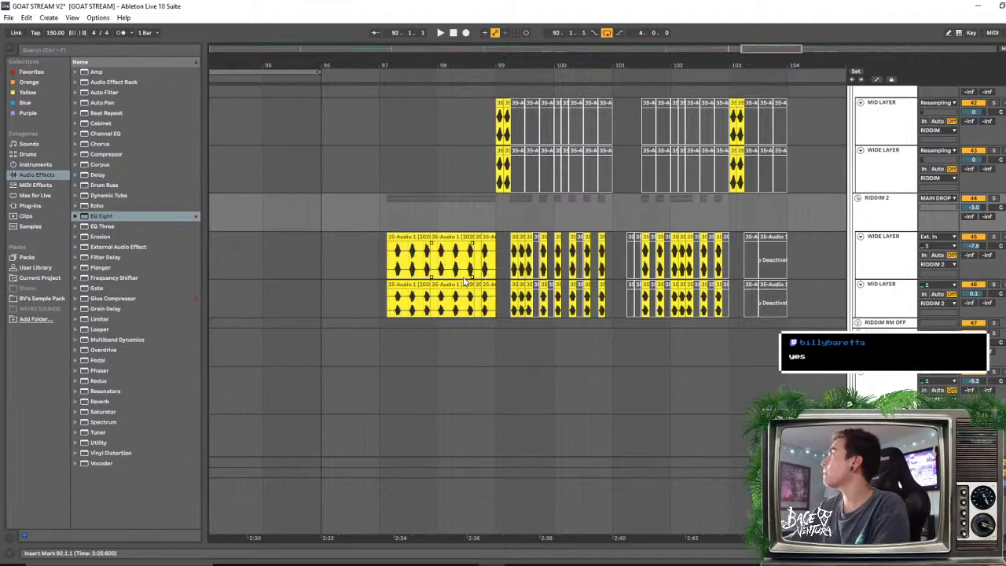
click(388, 198)
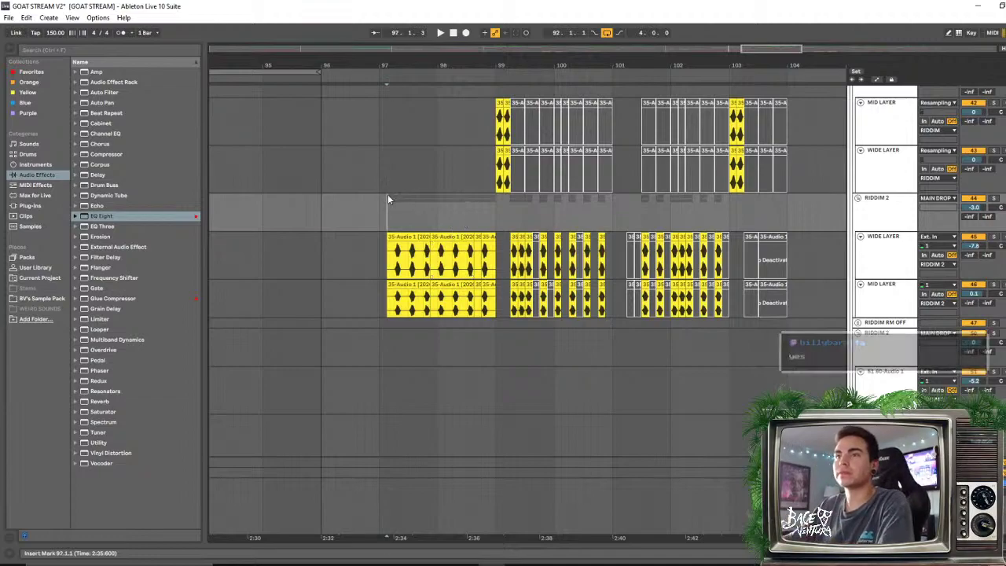
scroll(745, 284, up, 2)
key(space)
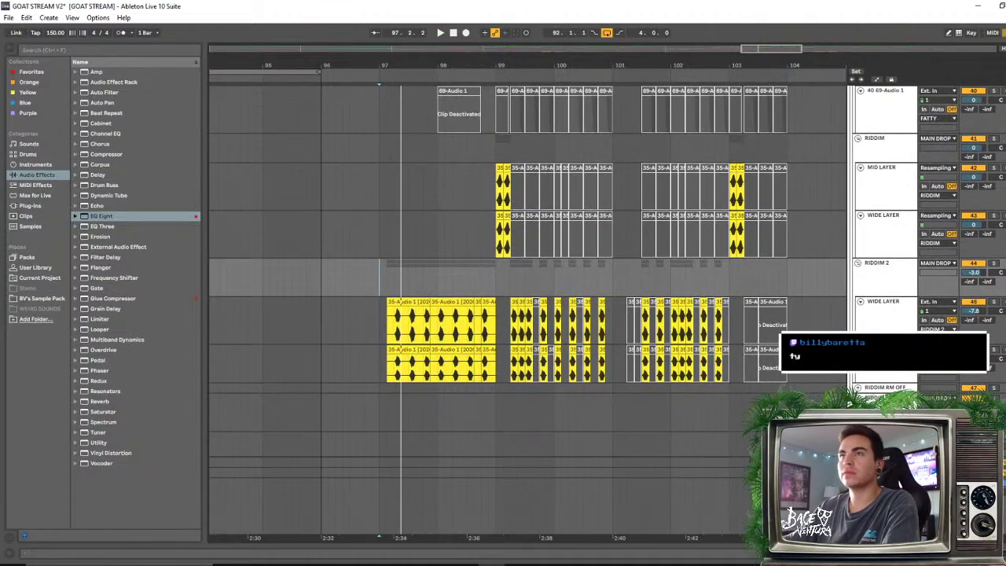
scroll(468, 145, up, 2)
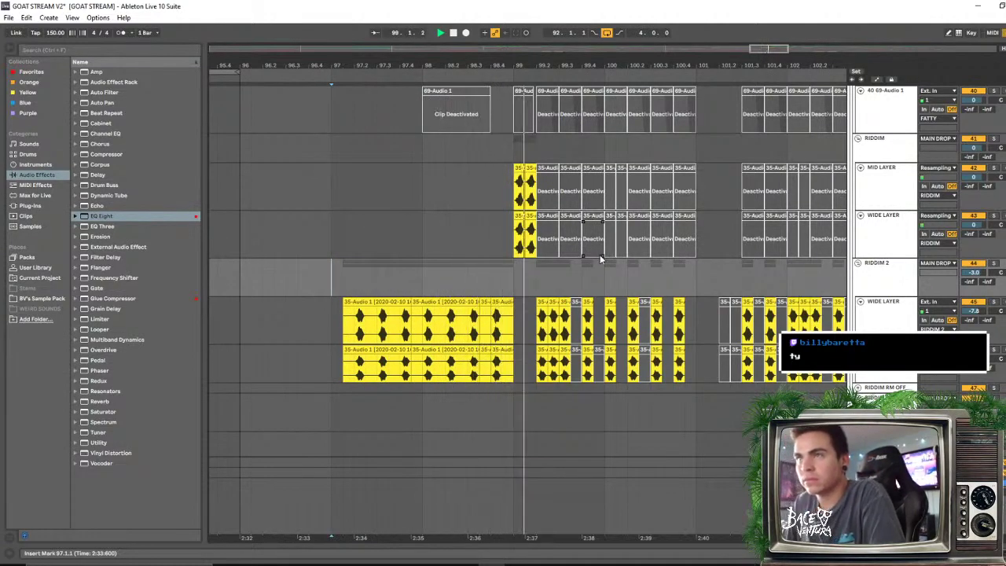
scroll(637, 75, up, 3)
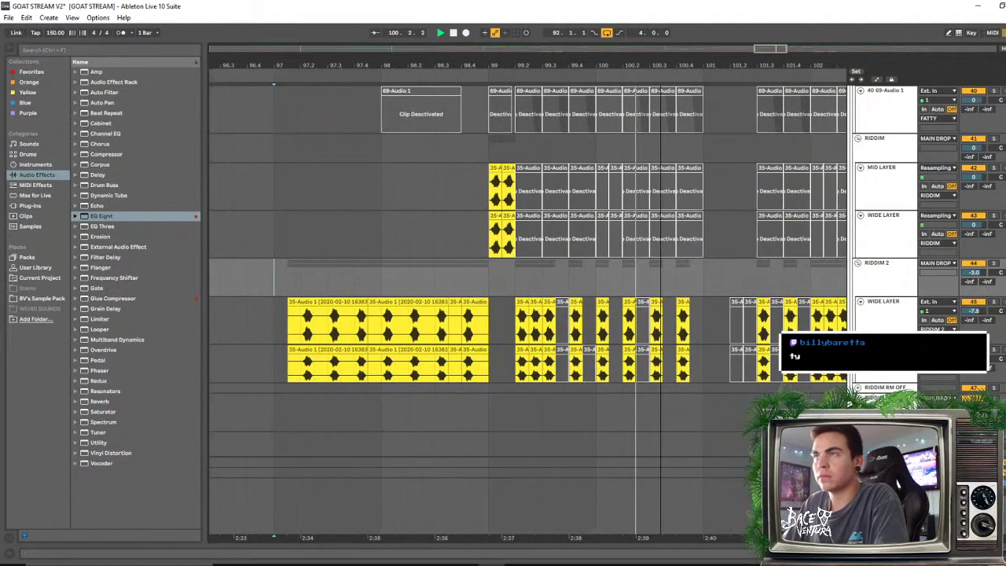
scroll(526, 71, down, 2)
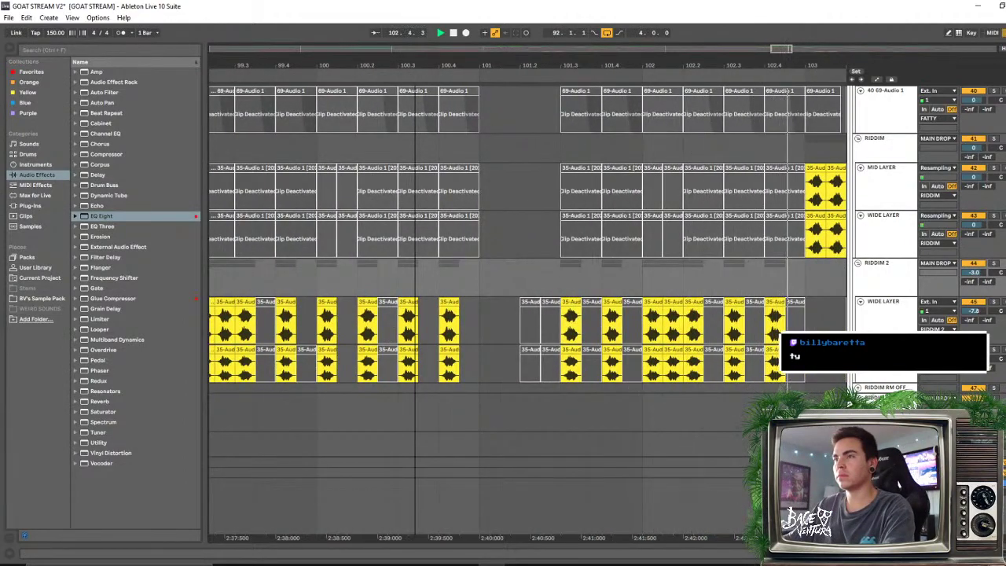
scroll(599, 374, down, 2)
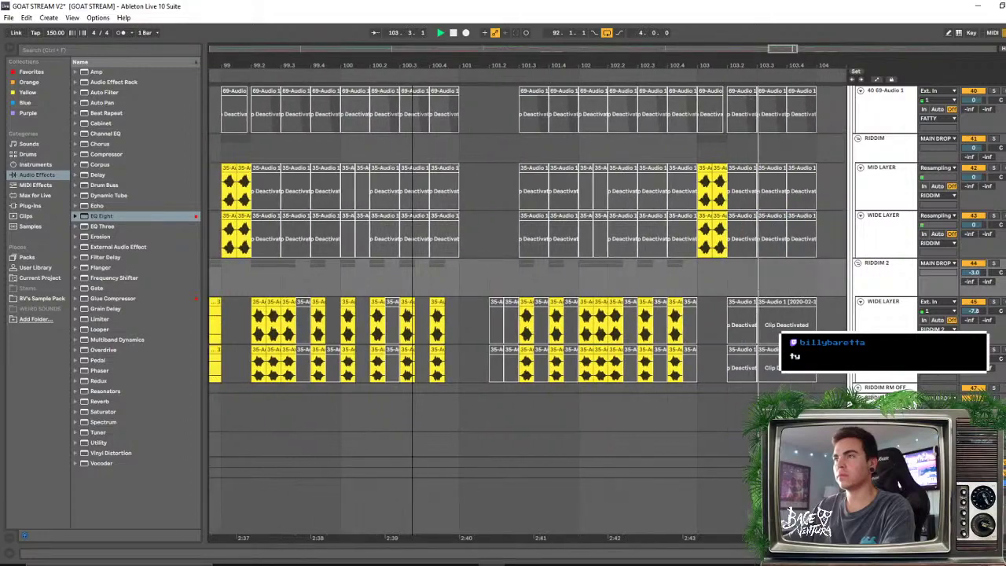
click(644, 318)
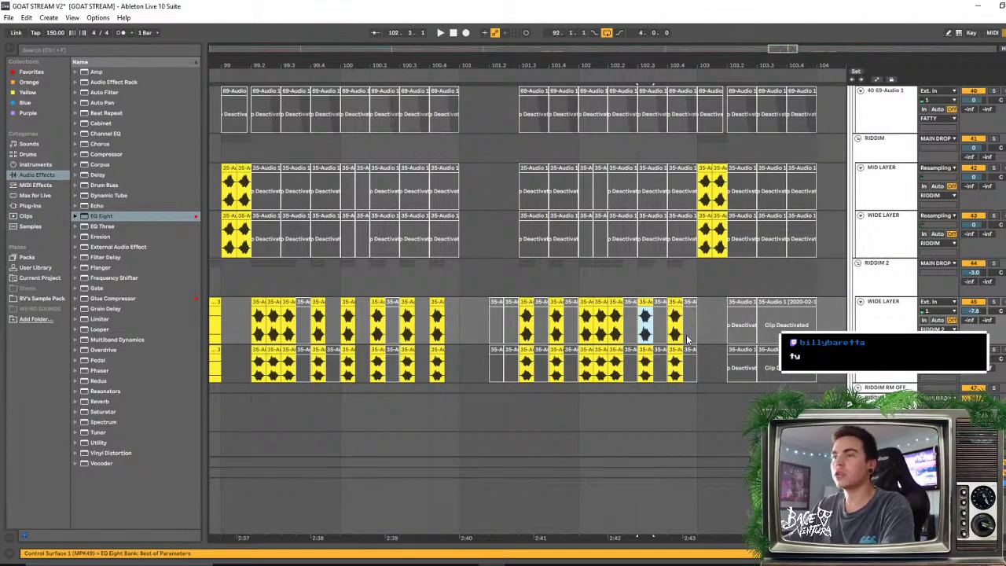
Copy the chops from 102.3 in RIDDIM 2's WIDE LAYER and MID LAYER to 103.2, then duplicate the last chop at 103.4
shift+click(701, 362)
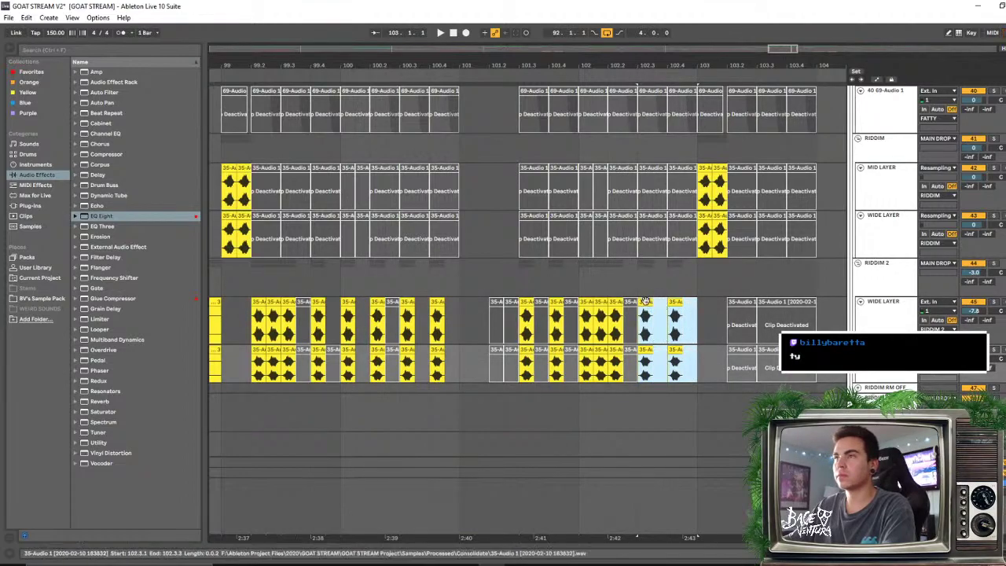
drag(644, 301, 738, 313)
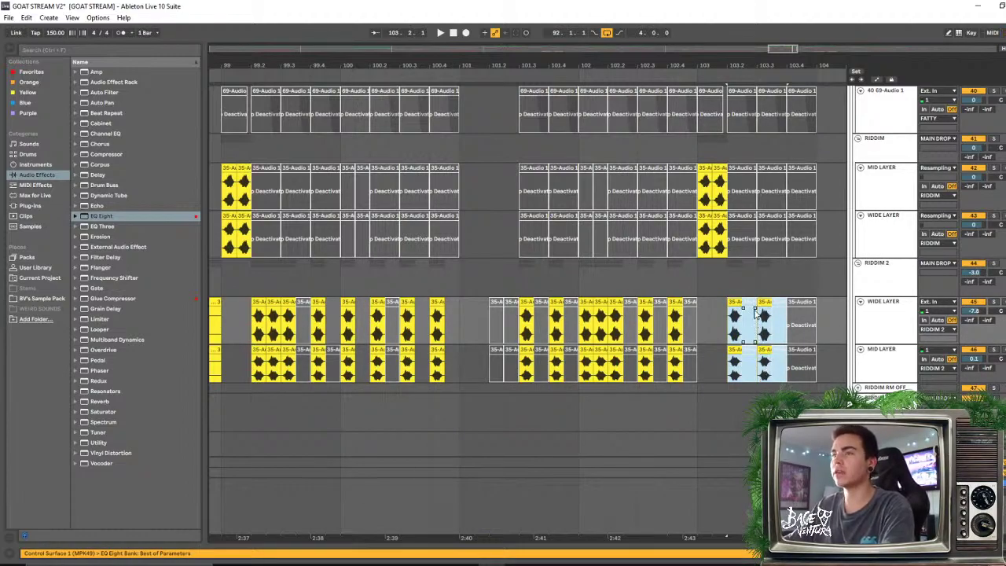
drag(759, 313, 773, 313)
shift+click(767, 361)
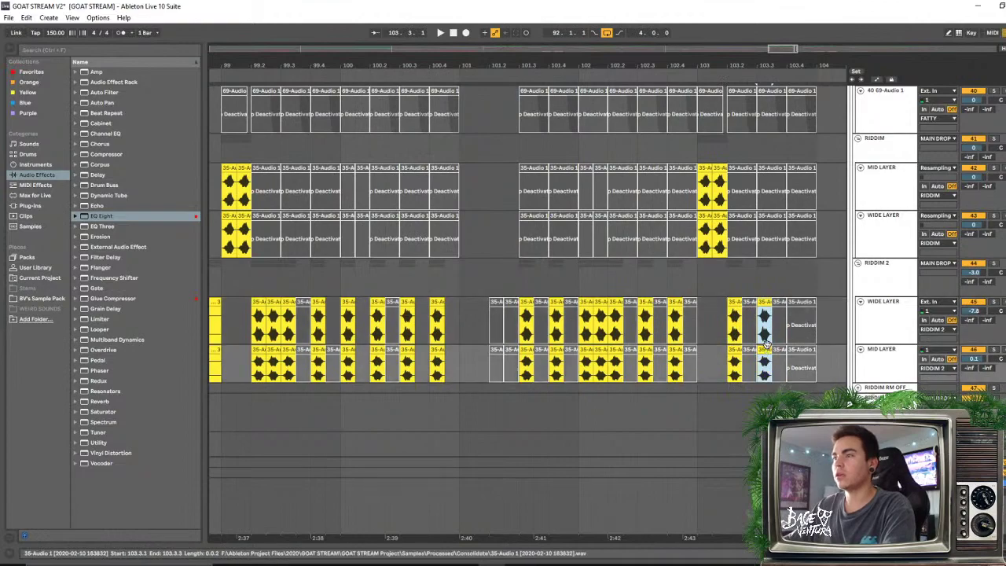
key(ctrl+d)
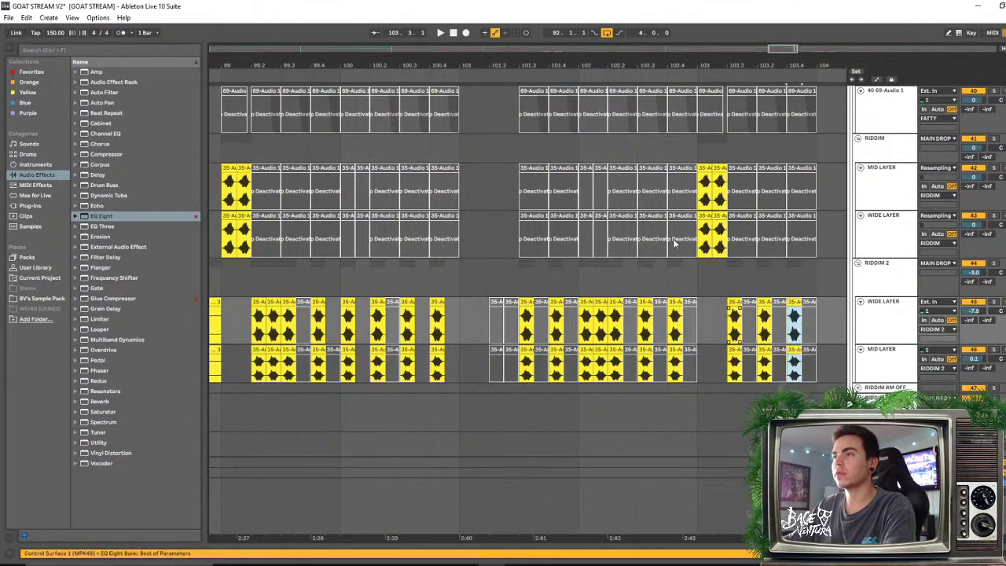
Play the arrangement from the end of bar 102 to check the new chops in bar 103
click(679, 254)
key(space)
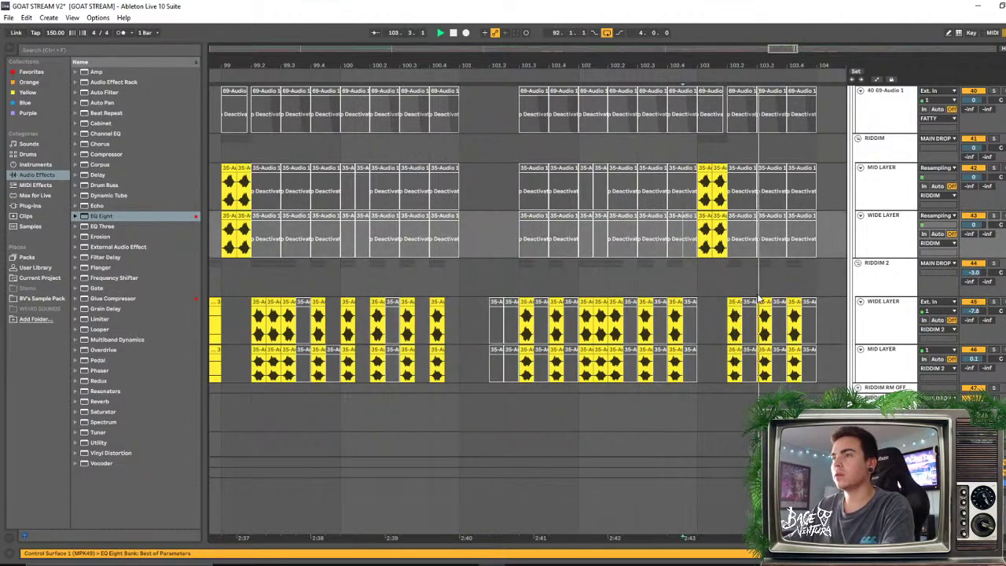
key(space)
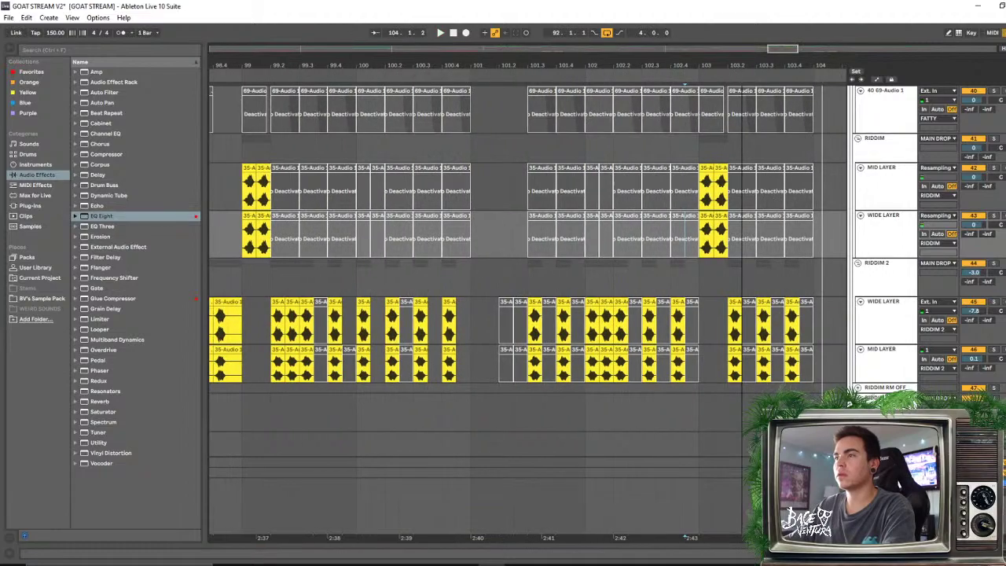
Solo the RIDDIM 2 group and listen to its chopped pattern from bar 99
key(minus)
click(492, 303)
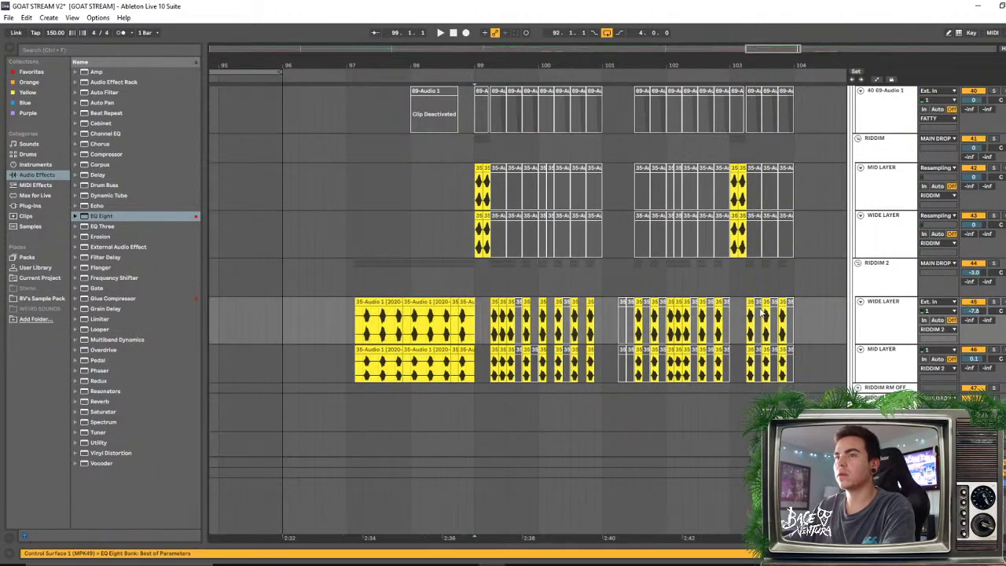
click(994, 264)
key(space)
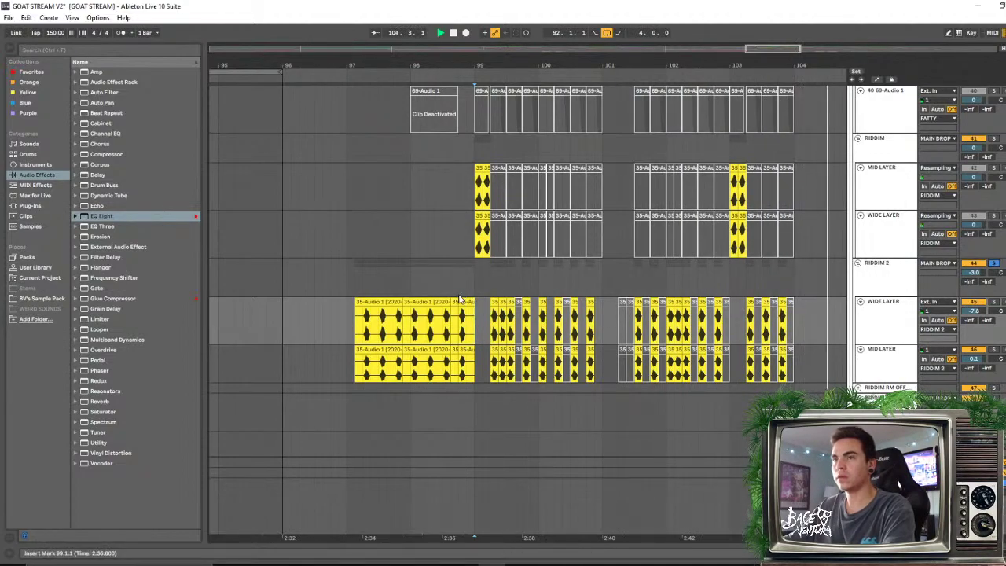
key(space)
Play the drop from 96.2.3 and take RIDDIM 2 out of solo to hear the chops in the full mix
click(431, 267)
key(space)
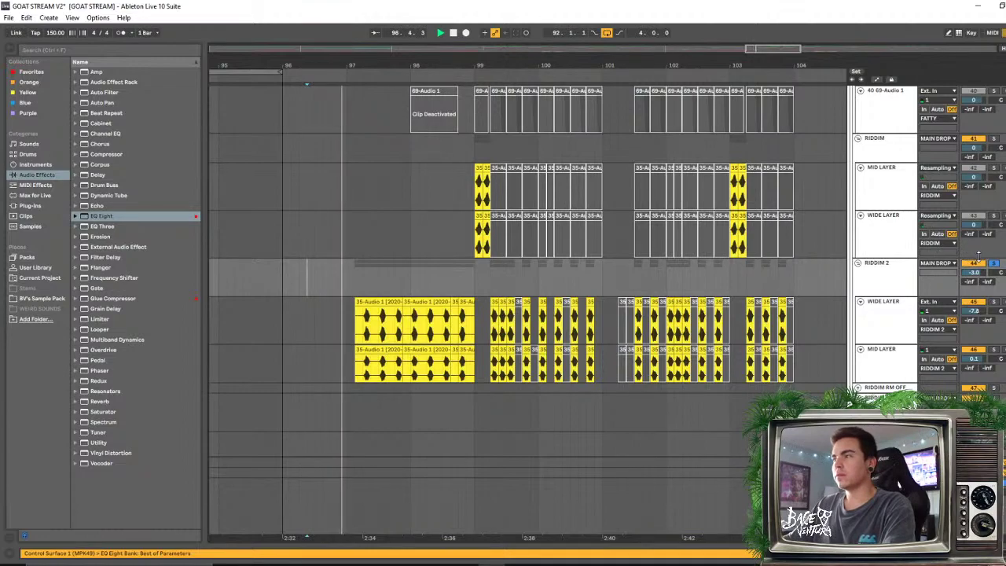
key(space)
key(space)
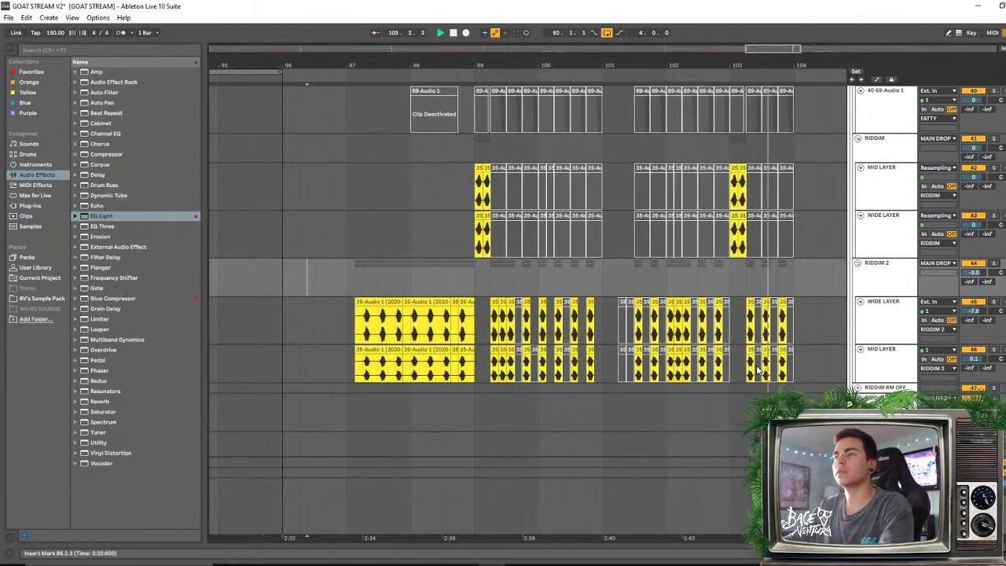
Solo the RIDDIM 2 group and add the SerumFX_x64 plug-in after its EQ Eight
click(511, 283)
click(913, 277)
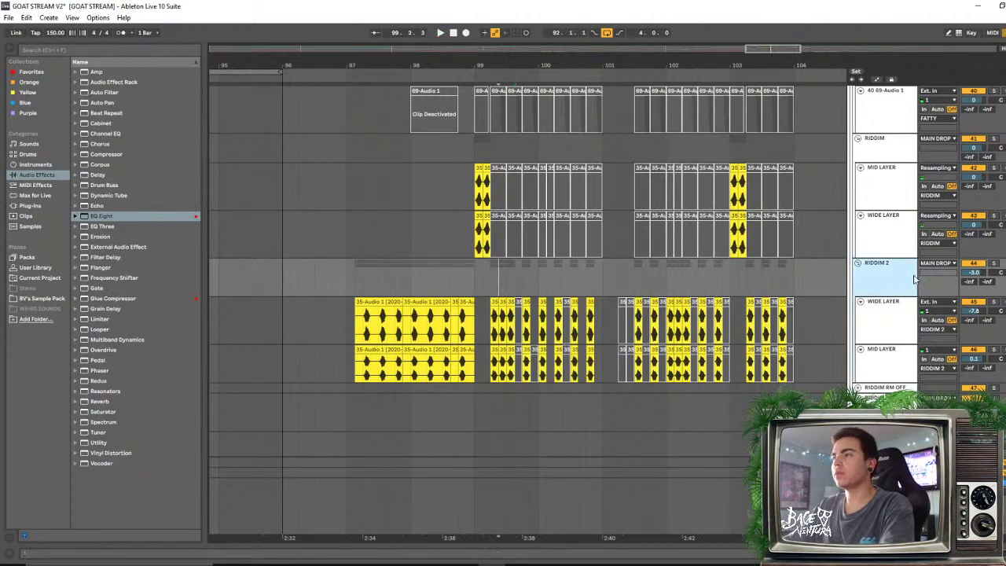
double_click(889, 272)
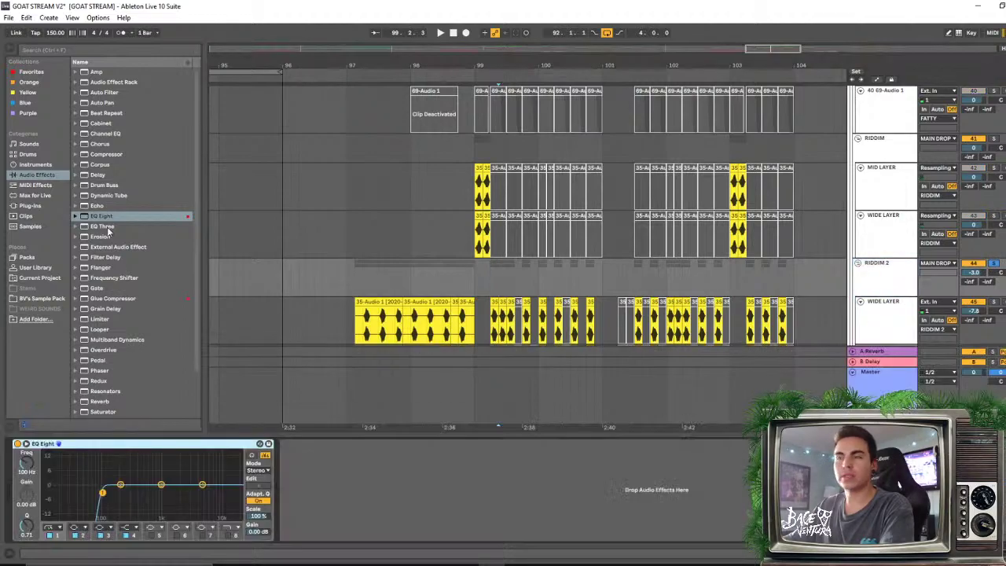
scroll(467, 283, down, 2)
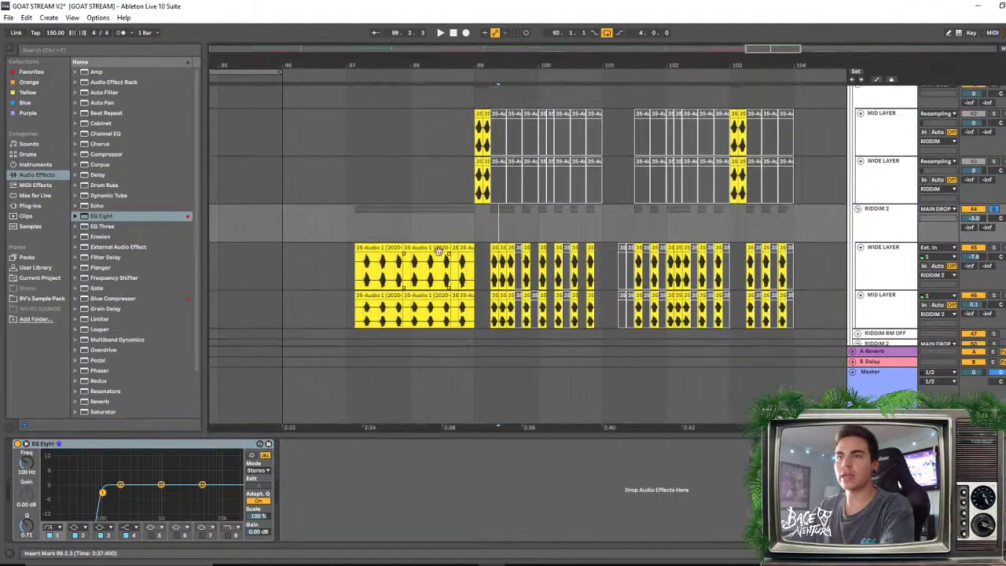
click(47, 205)
scroll(135, 285, down, 5)
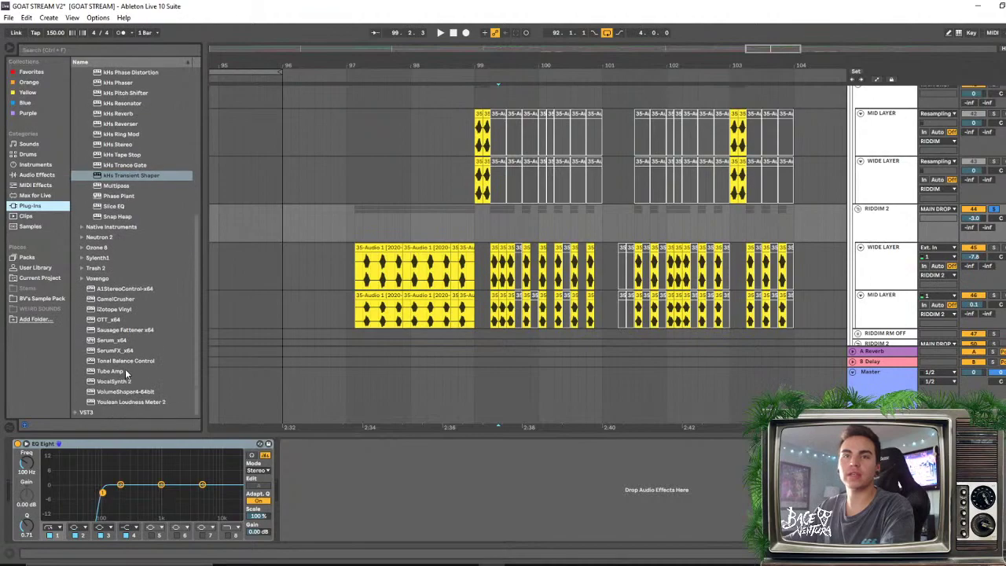
drag(121, 356, 595, 521)
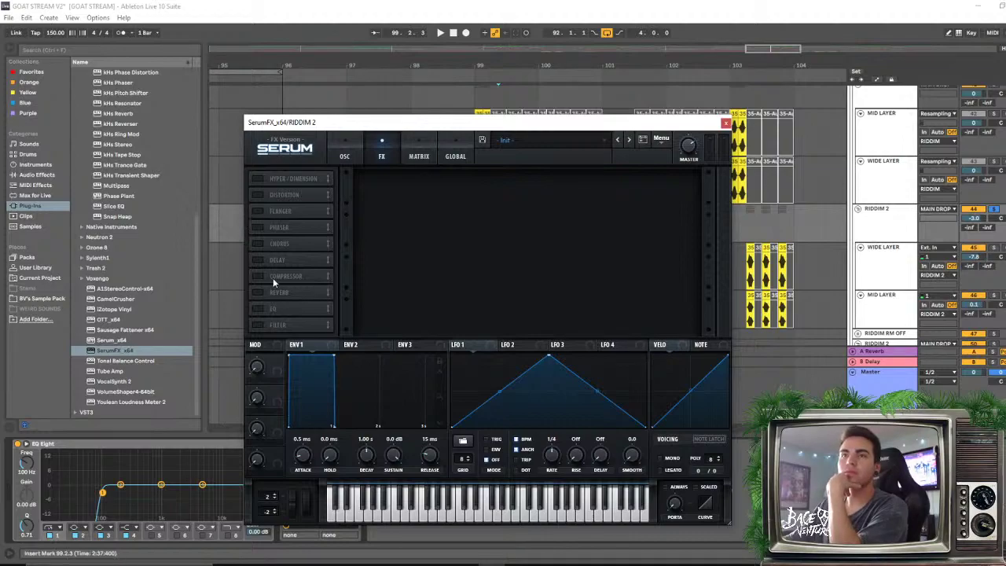
Enable SerumFX's filter effect and set its type to Reverb from the Misc filters
click(257, 324)
click(417, 189)
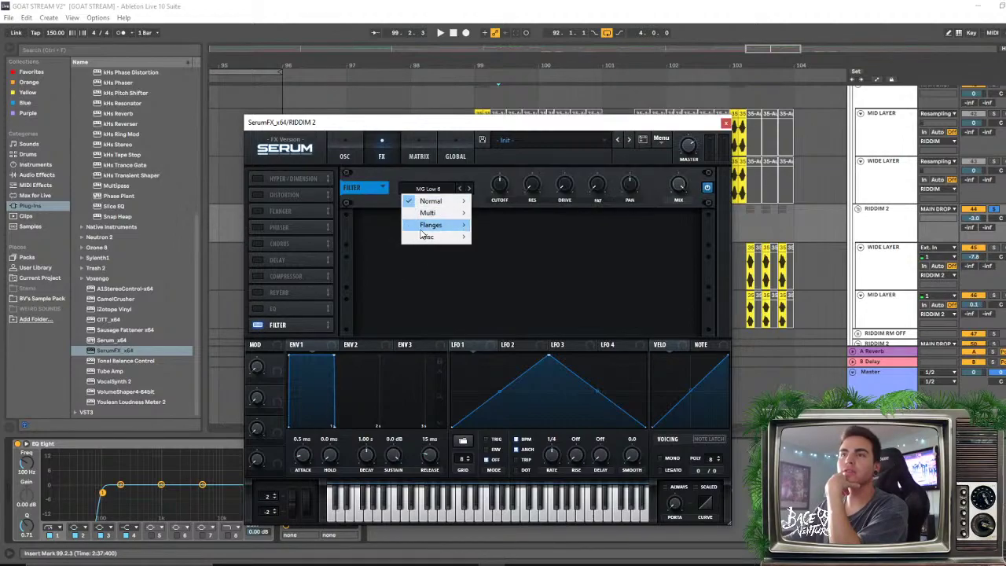
mouse_move(426, 236)
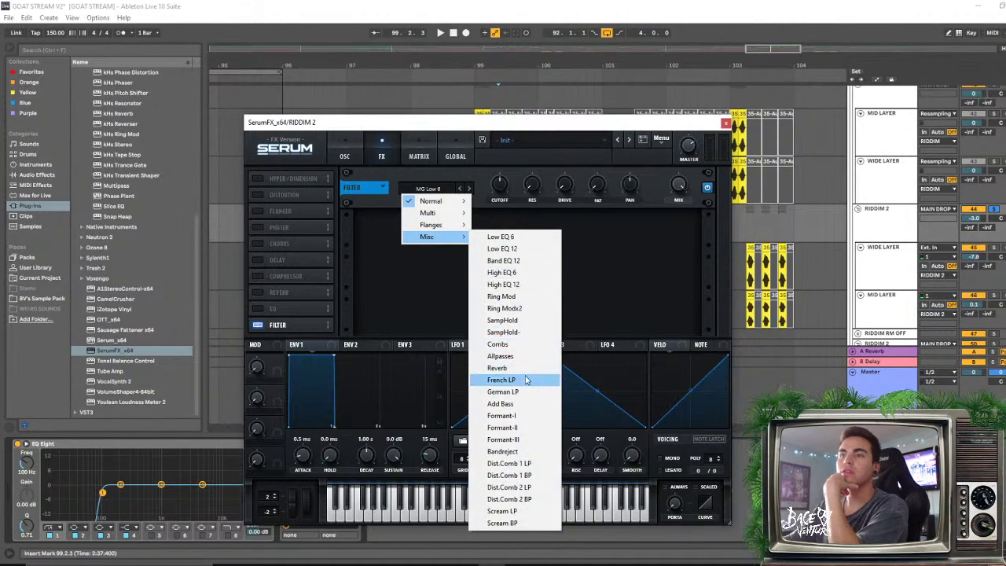
click(503, 367)
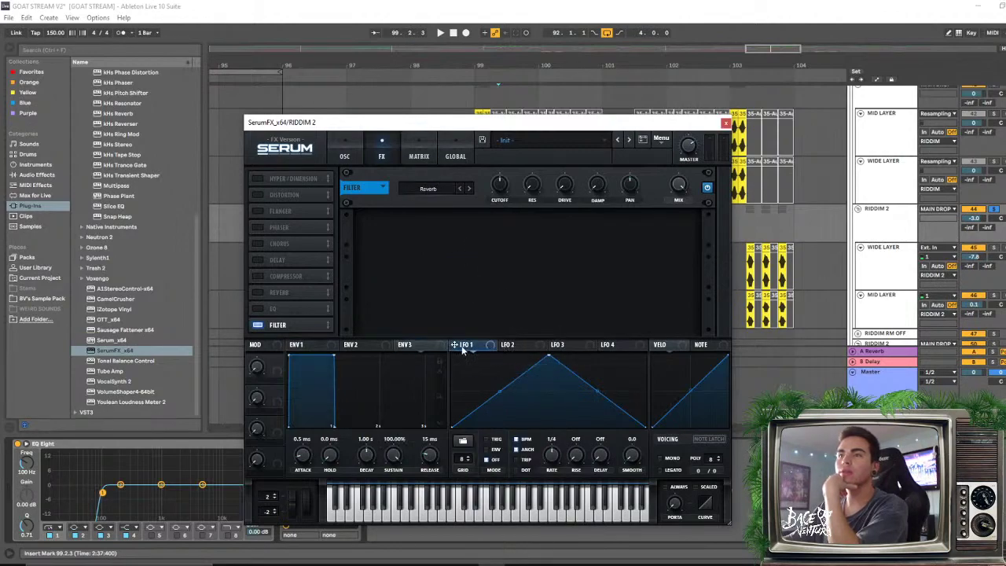
Assign LFO 1 to the filter's cutoff and lower the cutoff to about 35 Hz while auditioning the RIDDIM 2 group
drag(459, 346, 500, 184)
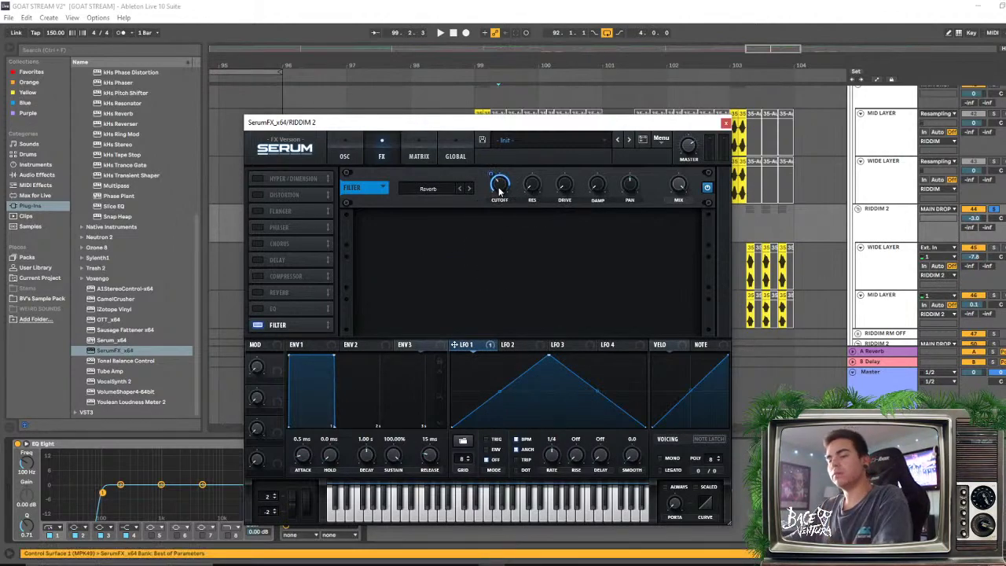
key(space)
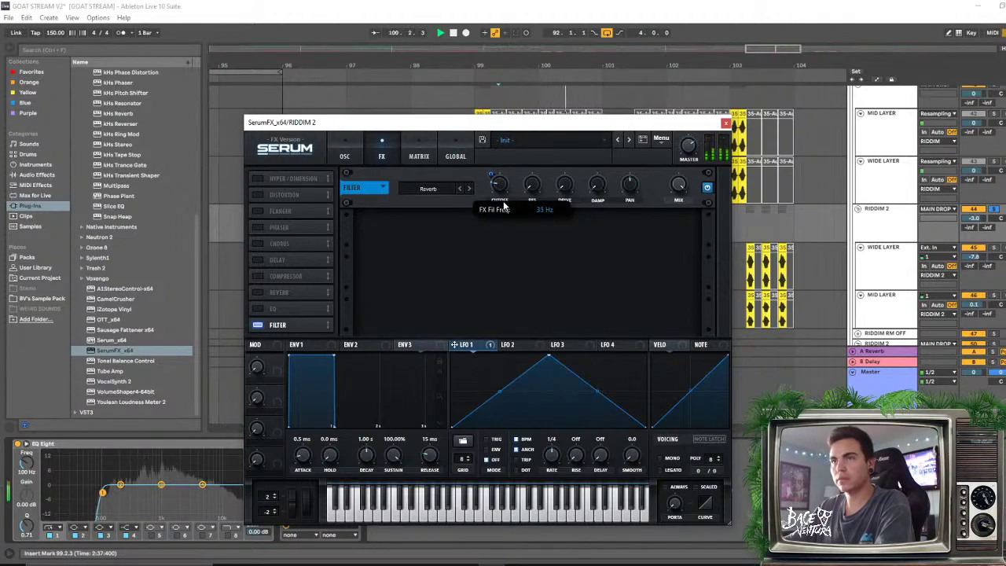
key(space)
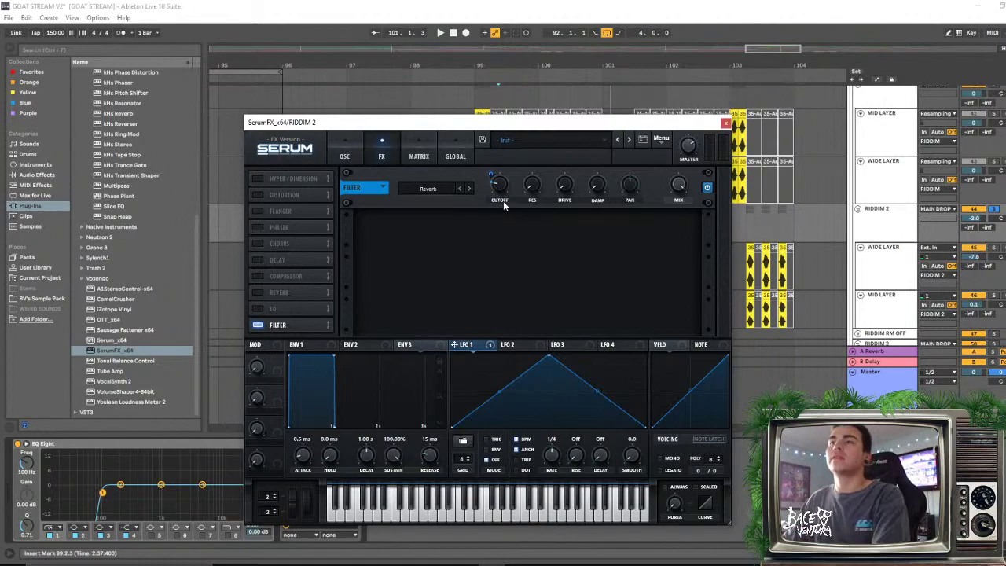
key(space)
drag(507, 186, 508, 207)
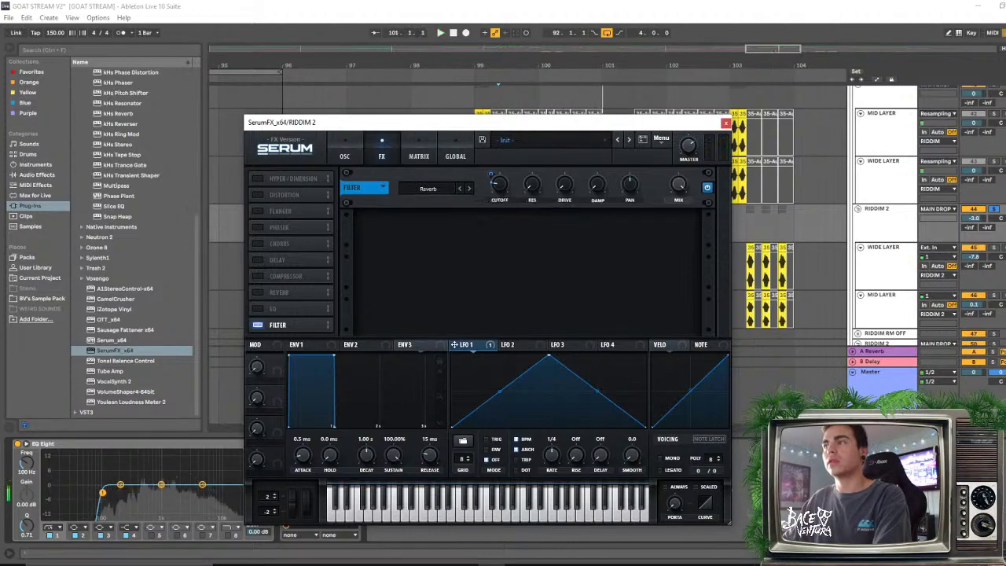
click(998, 212)
key(space)
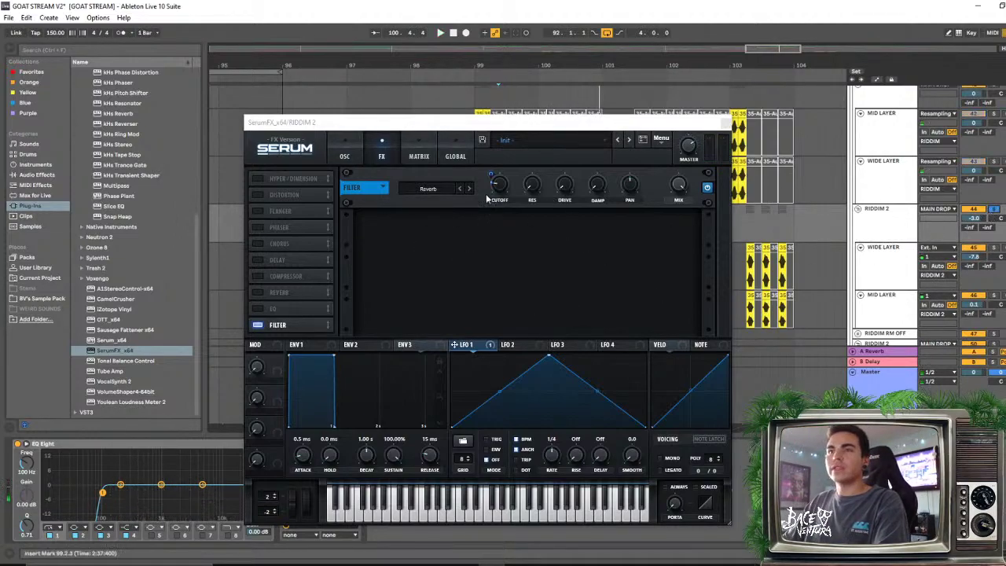
key(space)
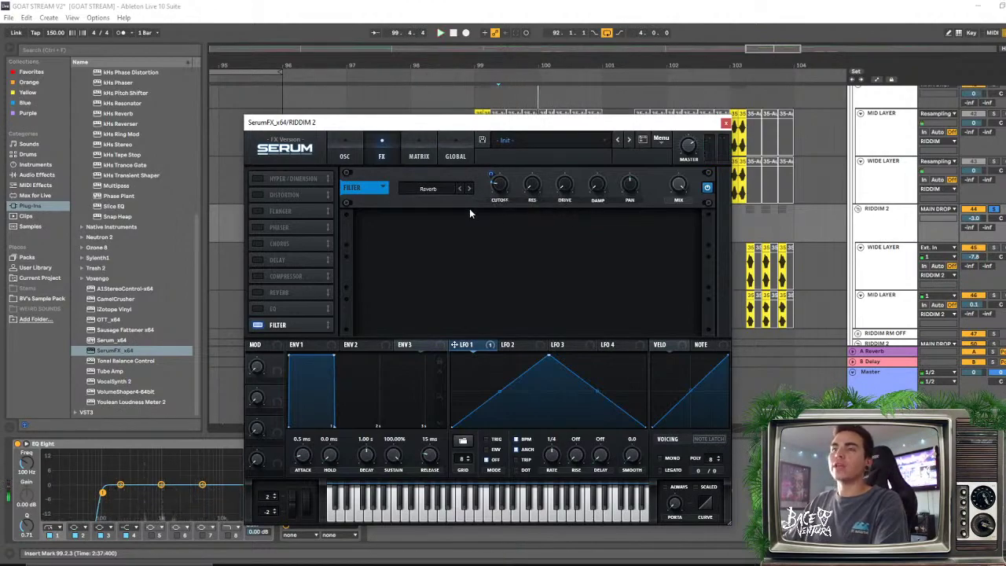
Change the SerumFX filter type to Combs and readjust its cutoff while auditioning the chops
click(442, 188)
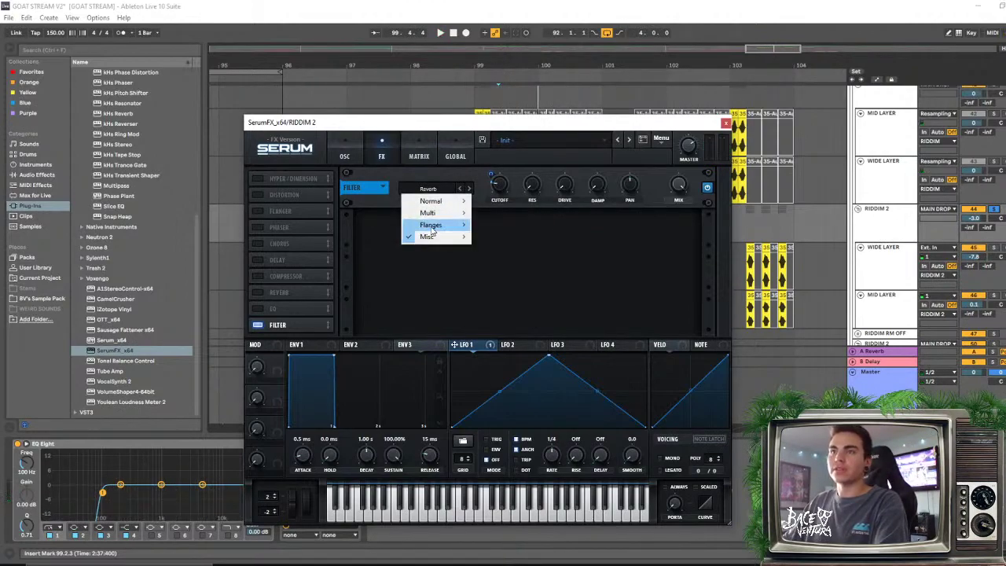
mouse_move(444, 237)
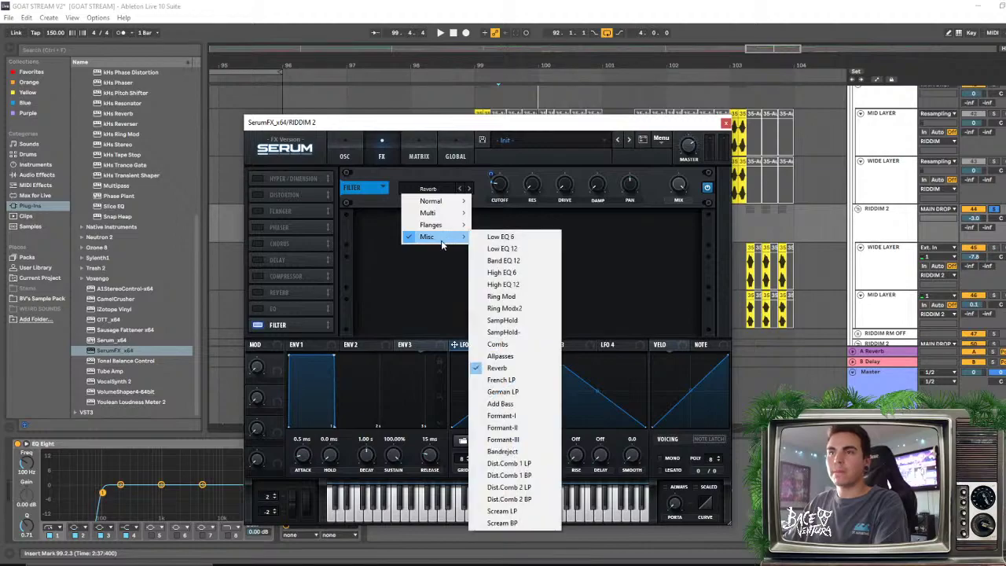
click(537, 347)
drag(501, 187, 506, 177)
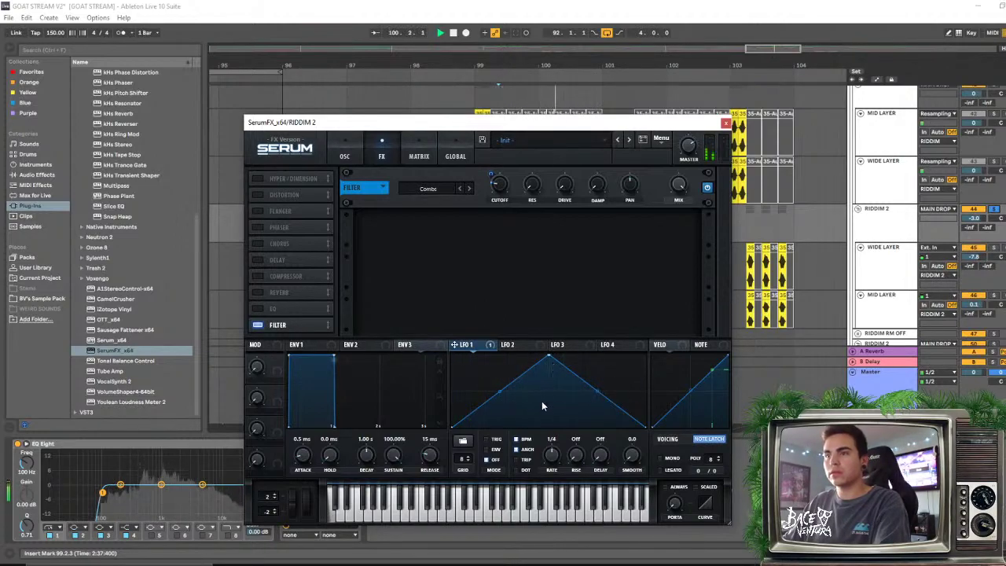
mouse_move(511, 175)
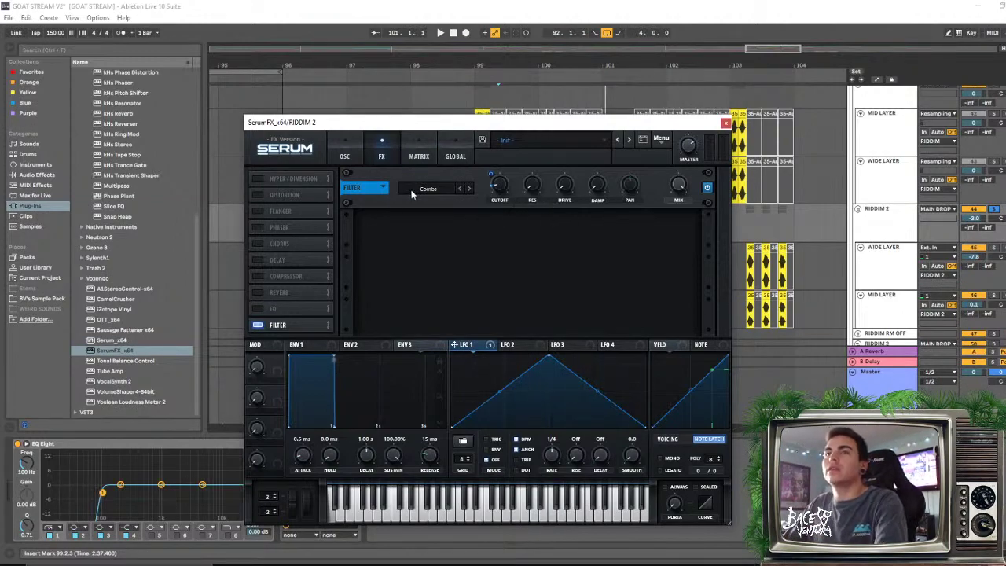
key(space)
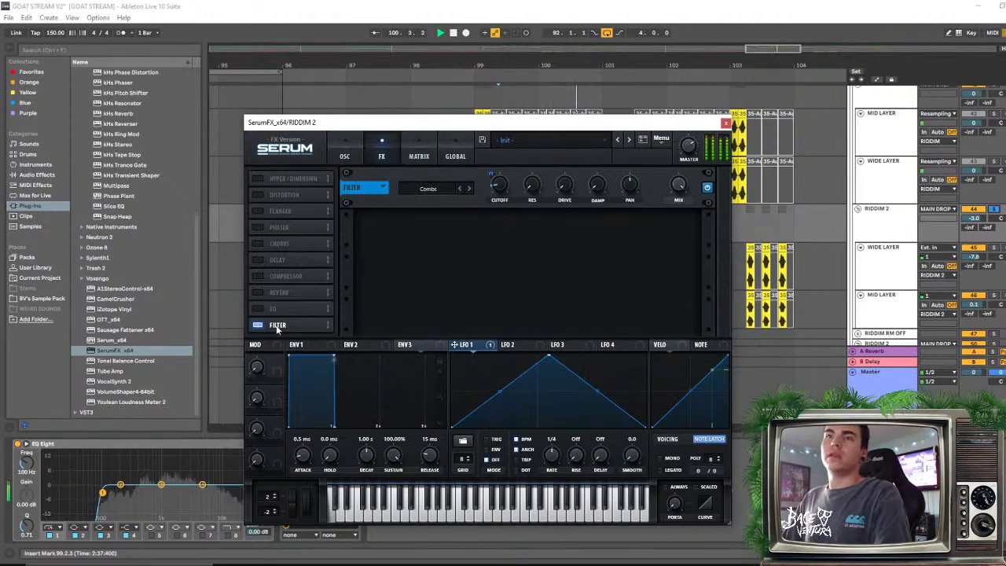
Move the filter to the start of the SerumFX effects chain and place an enabled EQ directly after it
drag(276, 329, 291, 171)
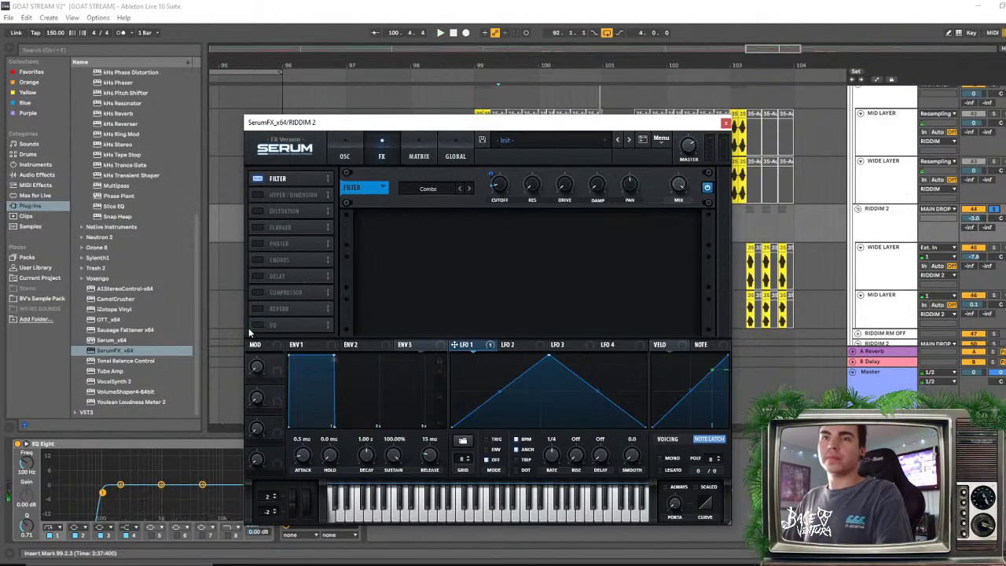
click(256, 324)
drag(295, 326, 295, 198)
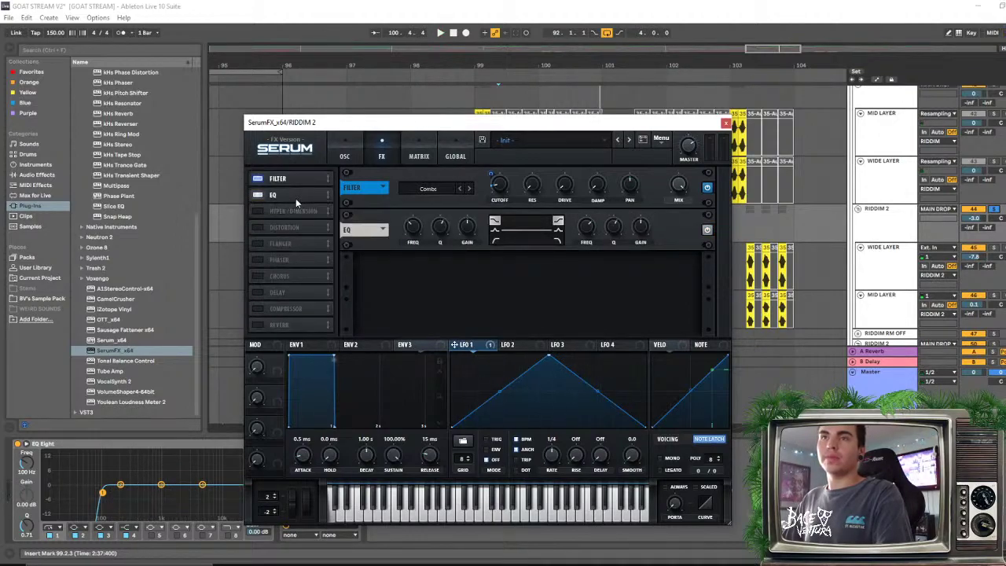
Set the EQ's low band to a low-cut shape and assign LFO 1 to its frequency while auditioning the chops
click(496, 241)
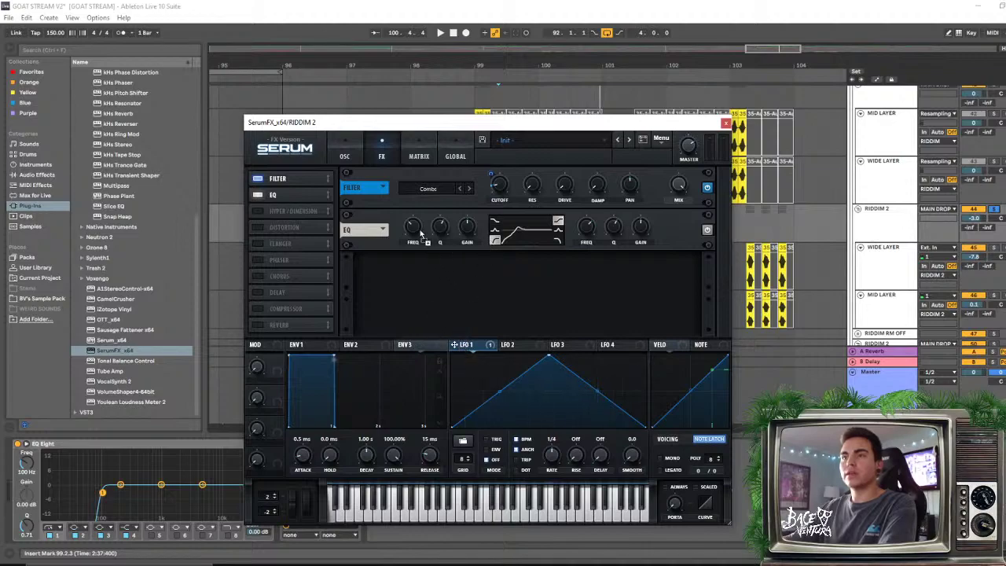
drag(422, 234, 419, 255)
key(space)
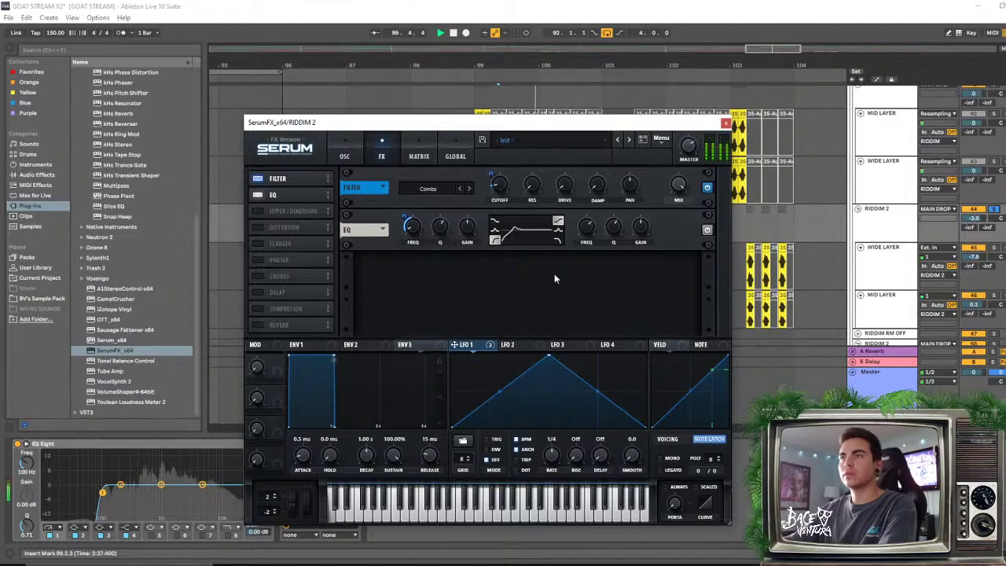
drag(454, 344, 411, 226)
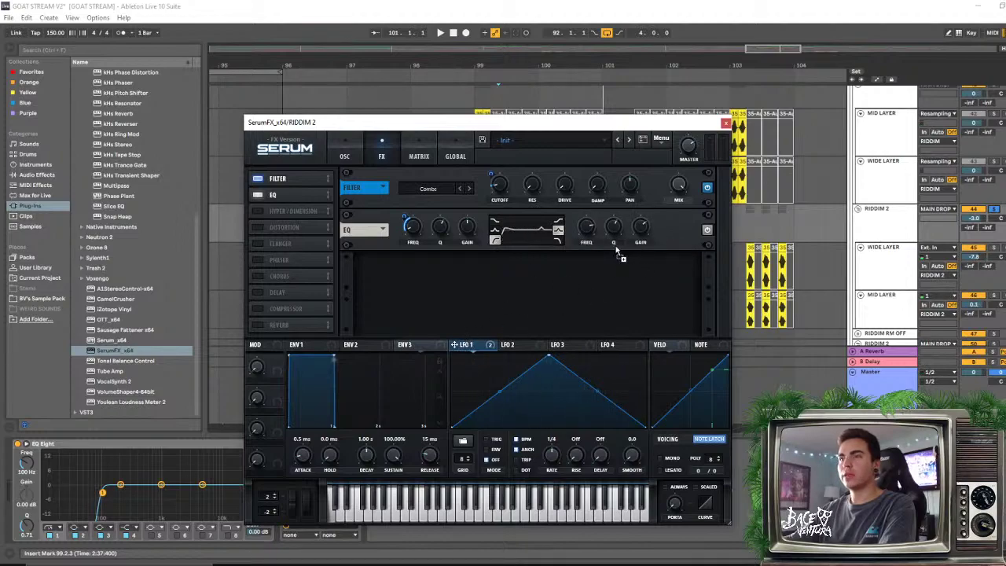
Modulate the EQ's high-band frequency with LFO 1 at about -35, reduce that band's gain, and set its frequency to about 3500 Hz
key(space)
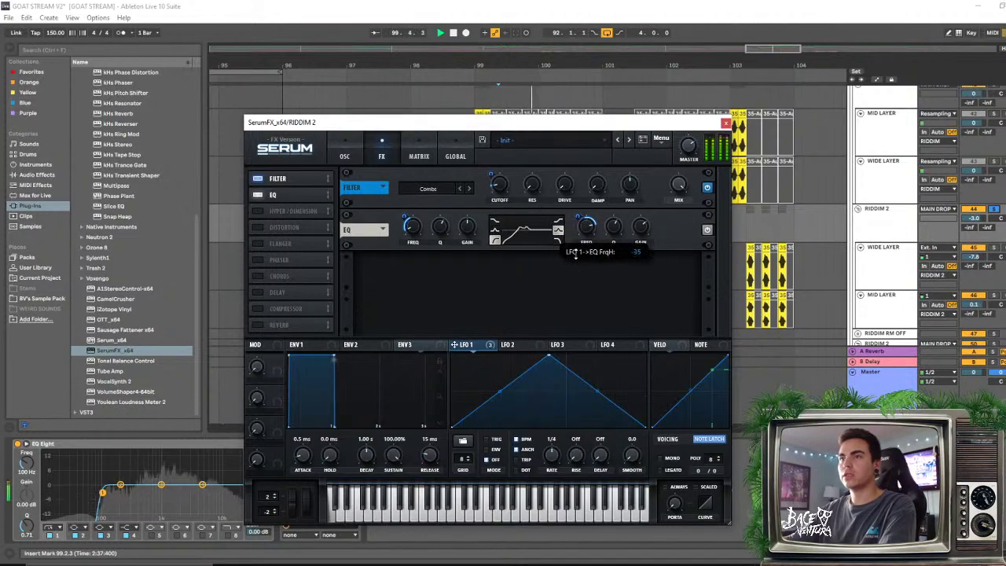
drag(640, 227, 643, 290)
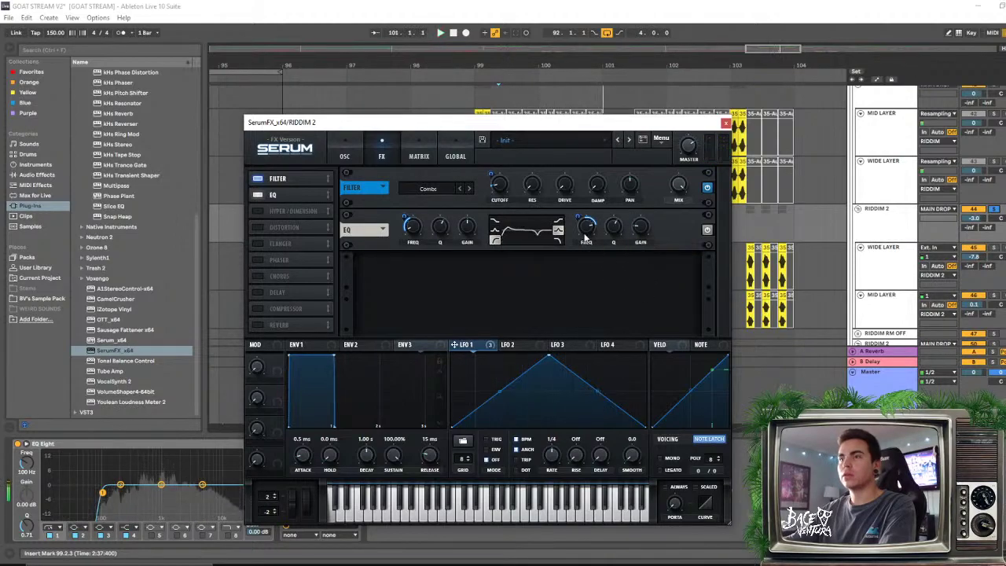
mouse_move(588, 240)
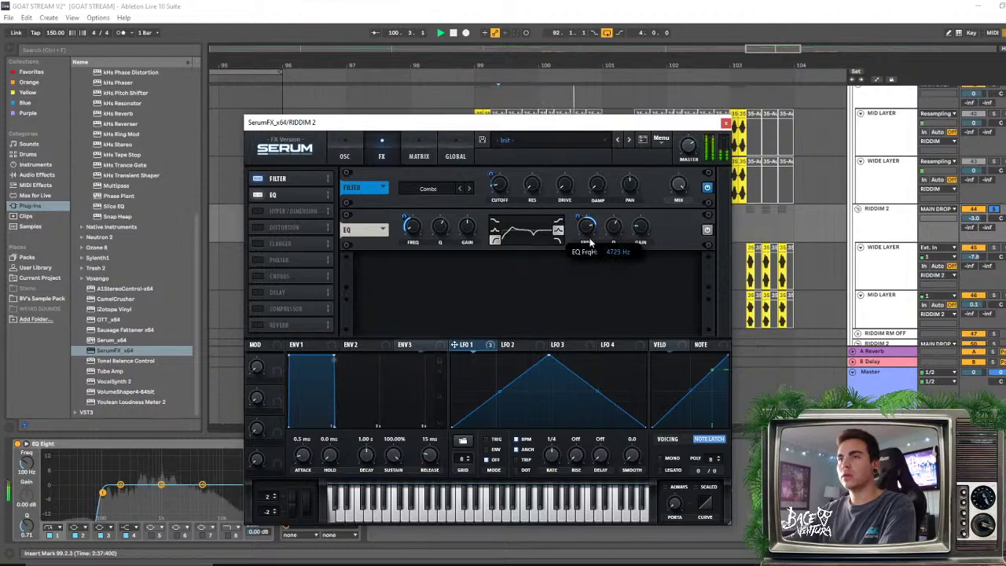
scroll(591, 240, up, 3)
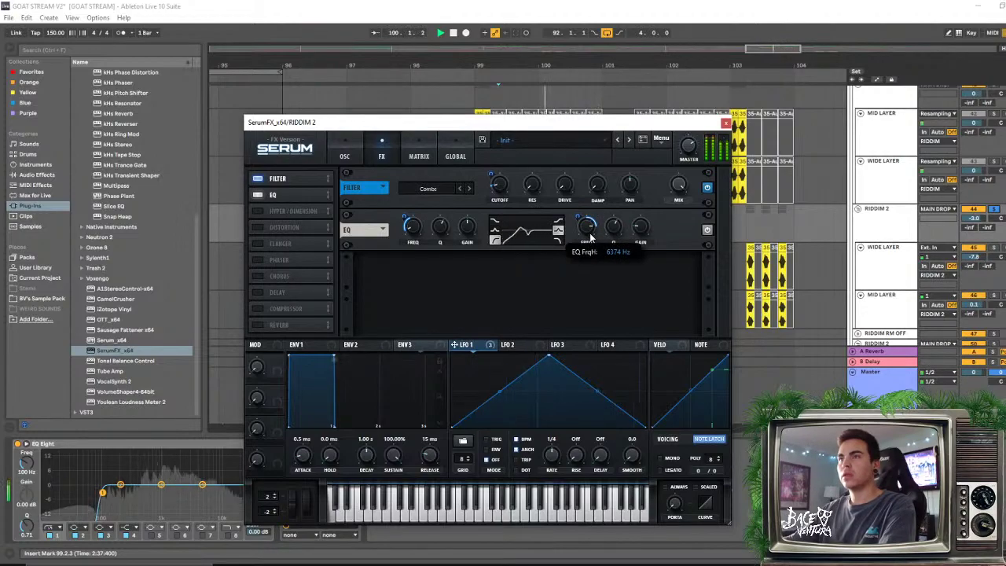
drag(591, 238, 592, 250)
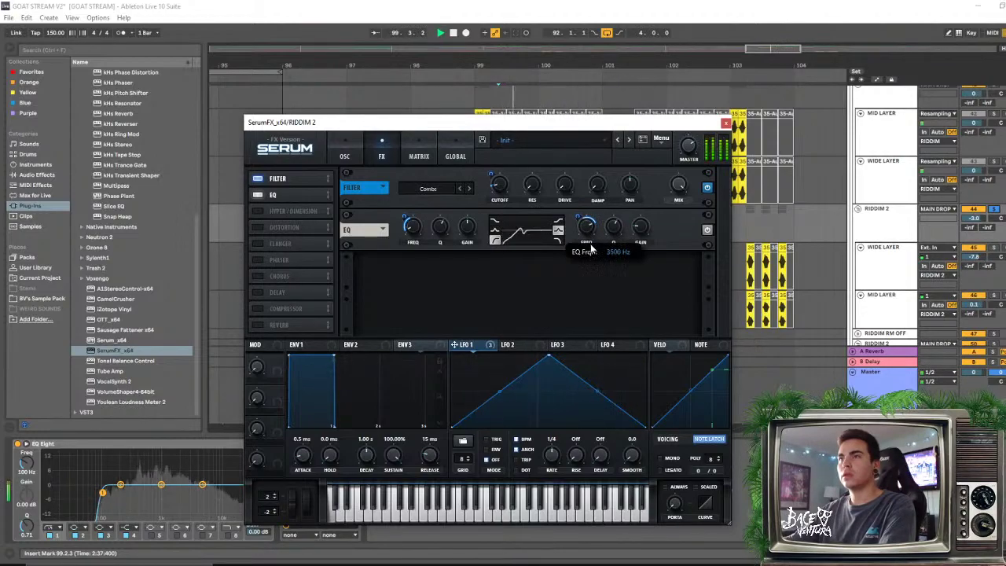
Enable the Audio In noise source for SerumFX's main filter and set the filter type to Allpasses from the Misc filters
click(344, 156)
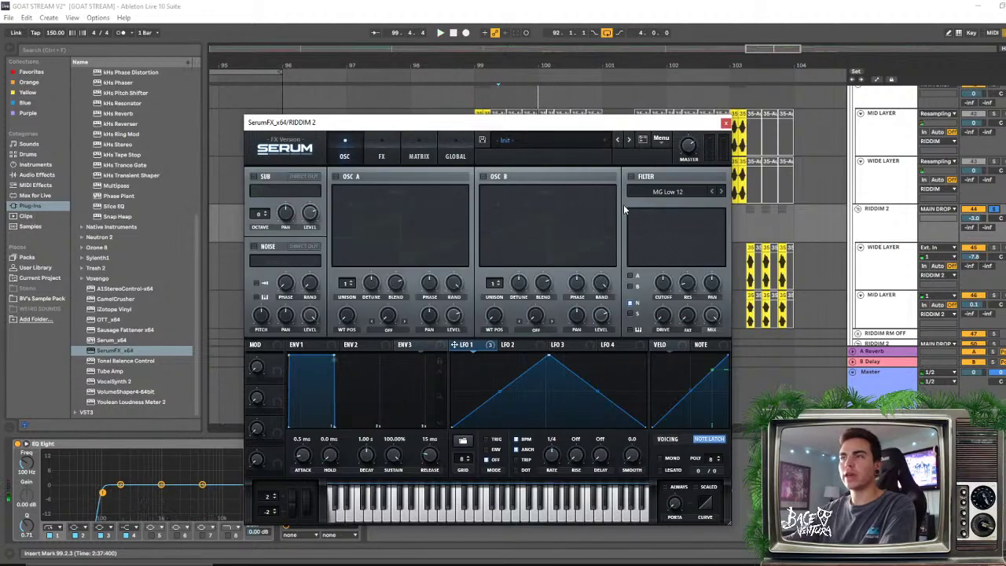
click(254, 247)
click(679, 195)
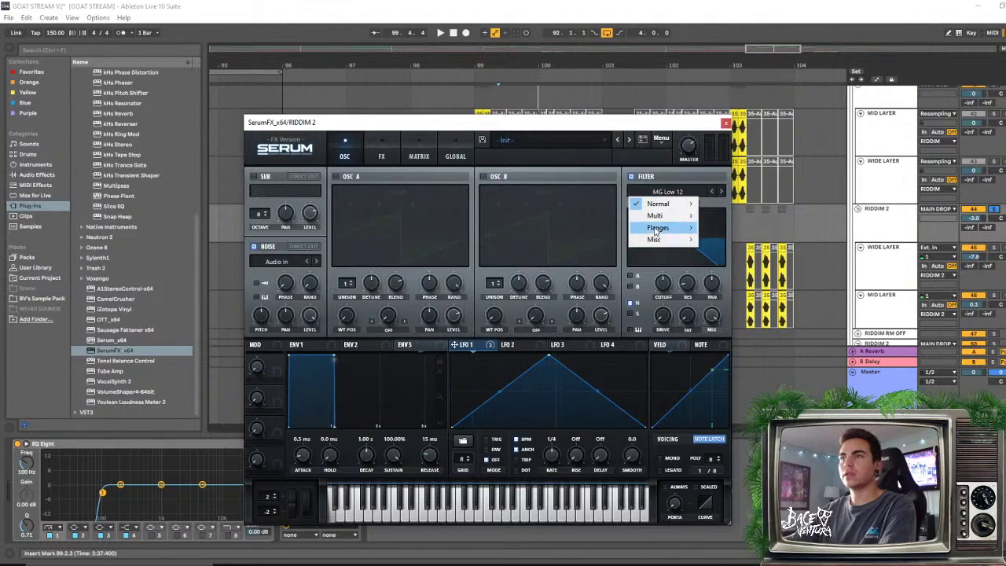
mouse_move(656, 240)
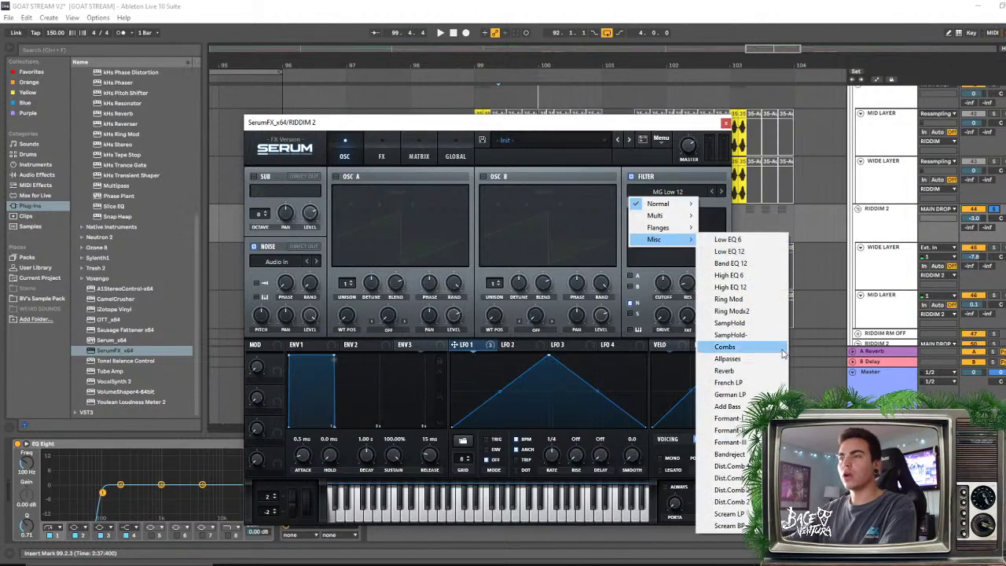
click(719, 360)
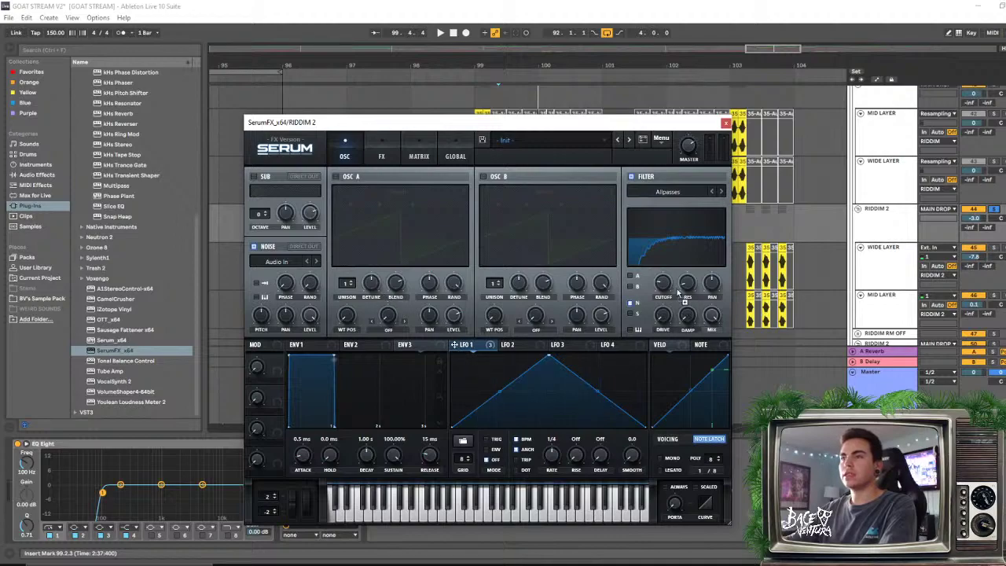
Assign LFO 1 to the Allpasses filter's cutoff at about 32 and compare the sound with the filter off and on
drag(680, 293, 659, 283)
key(space)
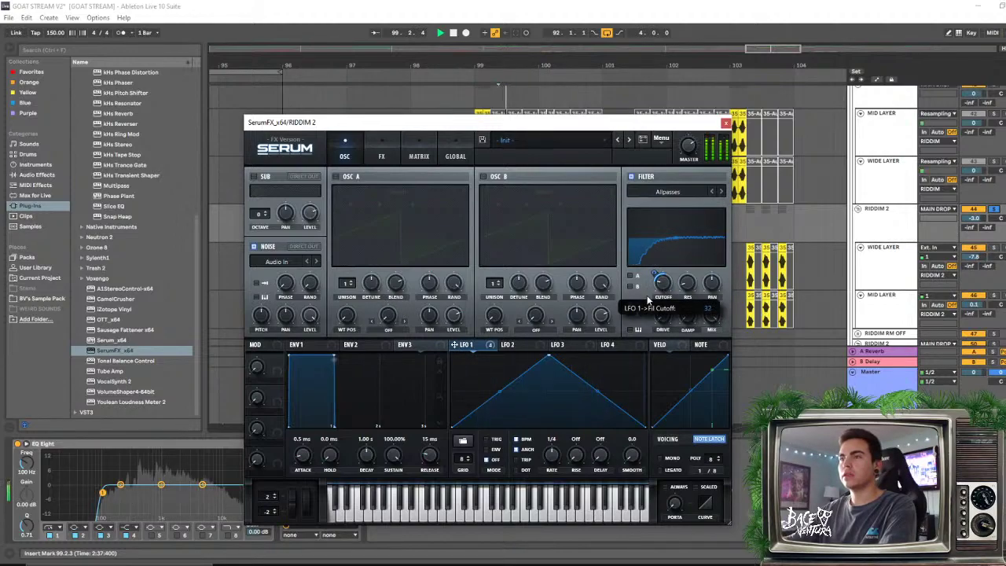
click(631, 177)
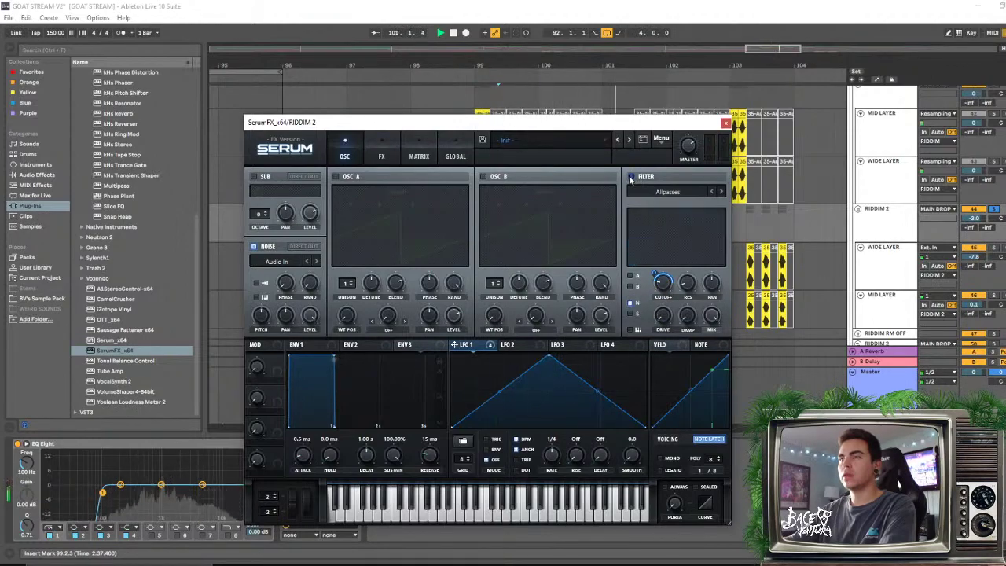
click(630, 177)
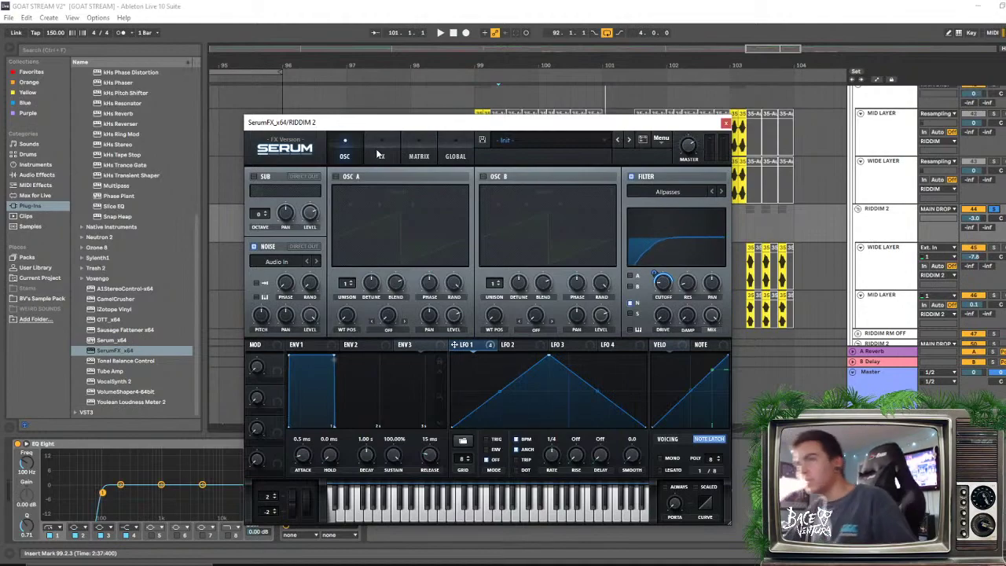
key(space)
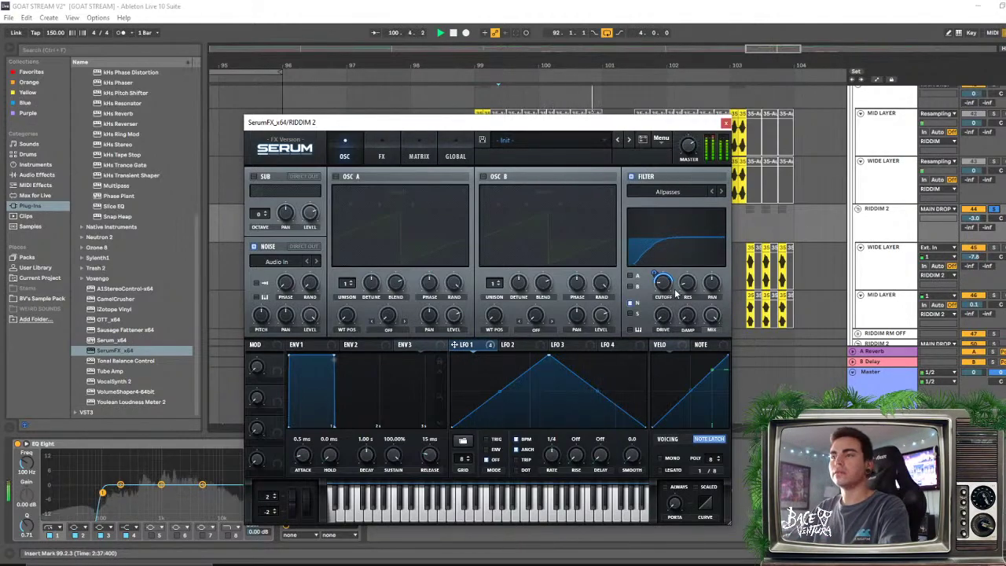
key(space)
Review the LFO 1 assignments in the modulation matrix, the main filter and the effects chain, and audition the result
click(418, 158)
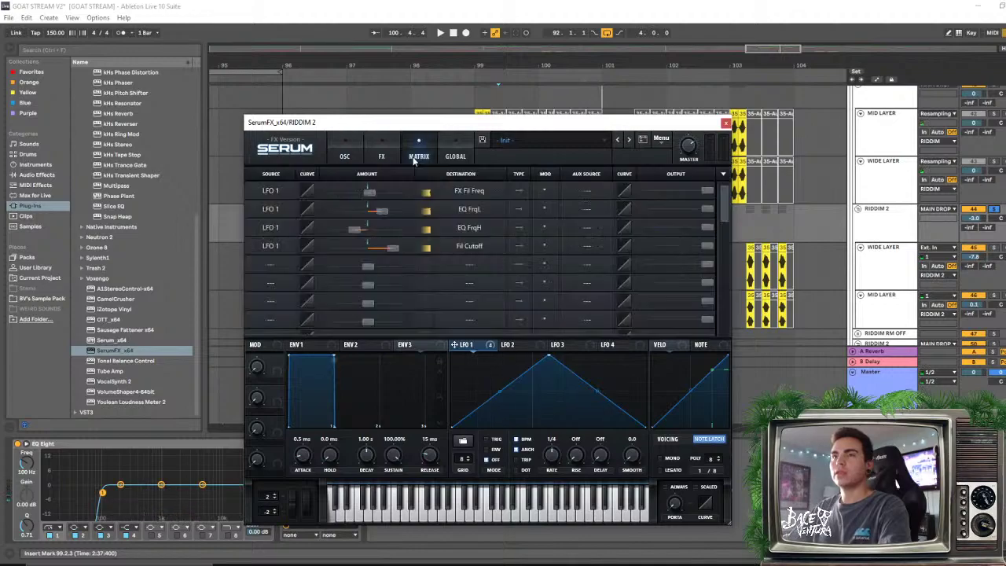
click(389, 161)
click(346, 157)
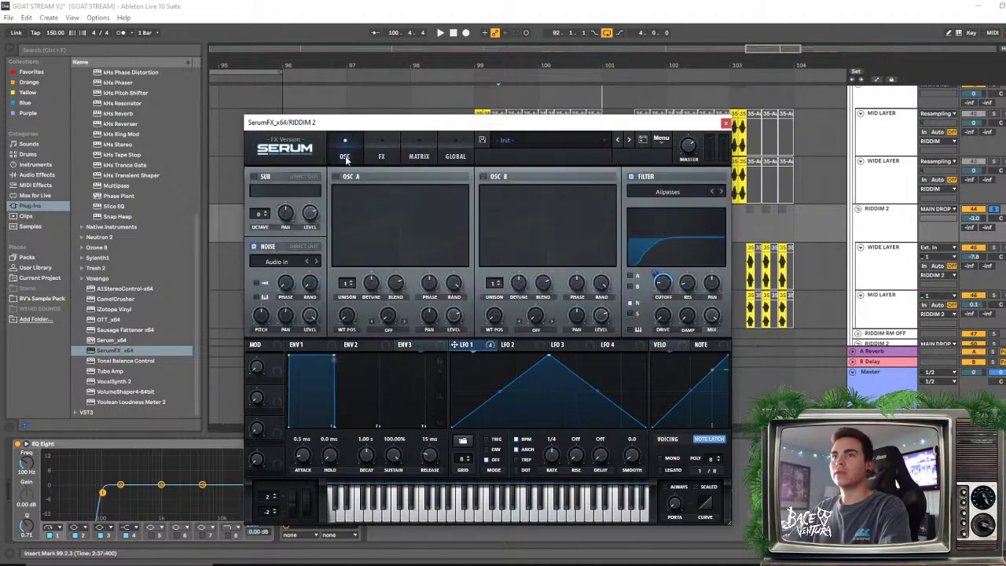
click(393, 163)
key(space)
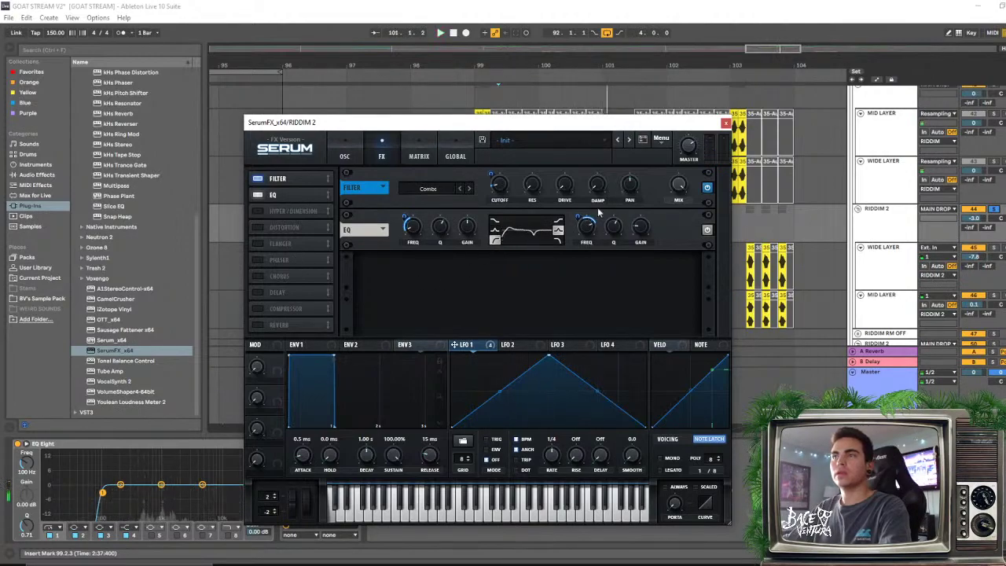
Hide the plug-in window and audition the RIDDIM 2 pattern from 96.3.3
key(ctrl+alt+p)
drag(487, 225, 482, 226)
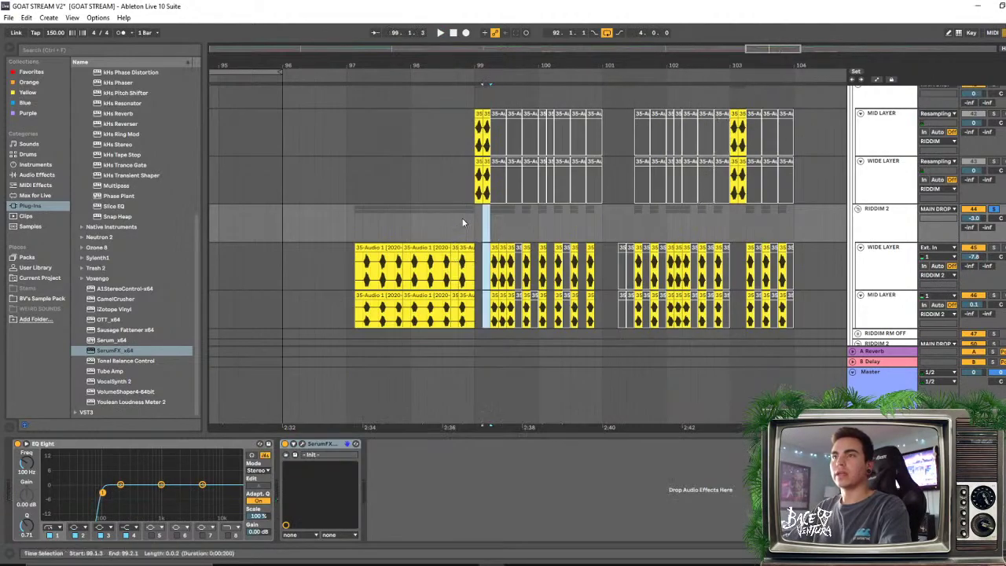
click(335, 220)
key(space)
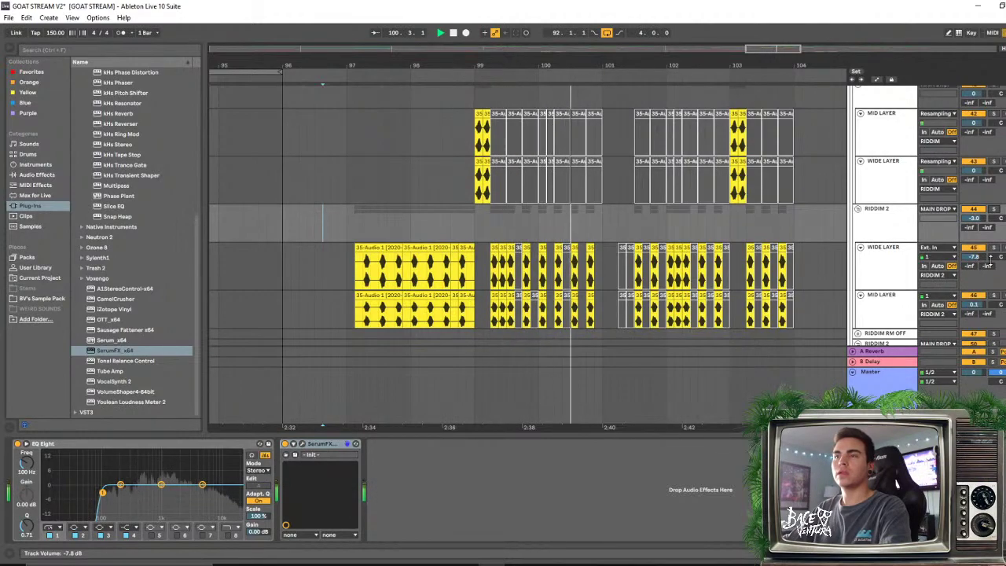
key(space)
Collapse the WIDE LAYER and MID LAYER tracks inside the RIDDIM 2 group
click(888, 233)
click(860, 247)
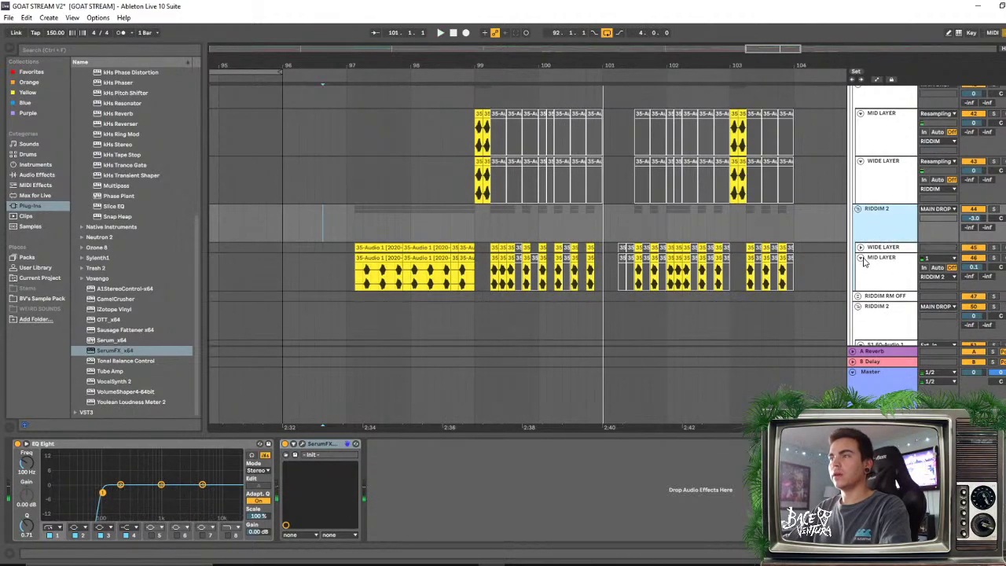
click(859, 257)
click(825, 245)
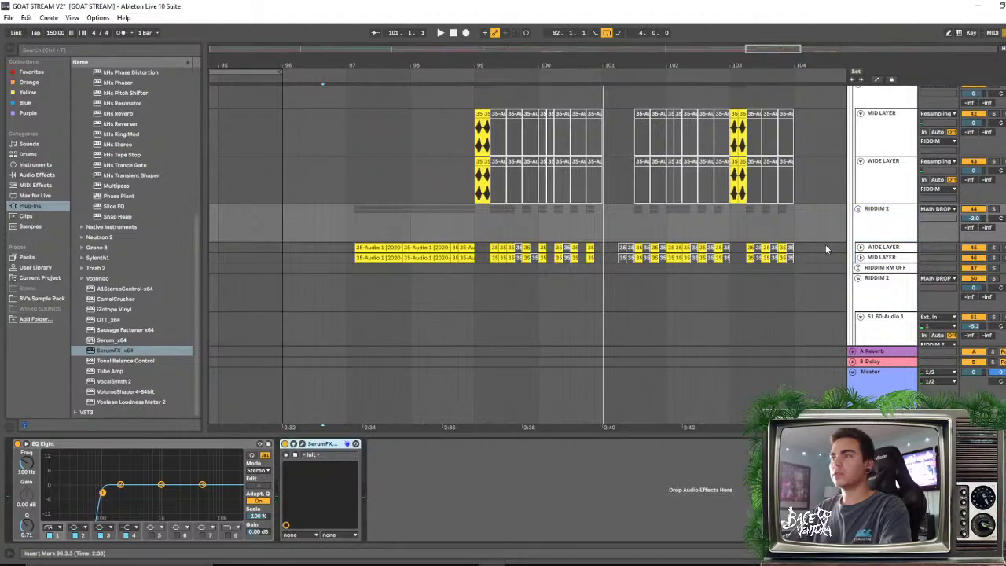
Reopen SerumFX on RIDDIM 2 and compare its main Allpasses filter with the Combs filter and EQ effects
click(302, 444)
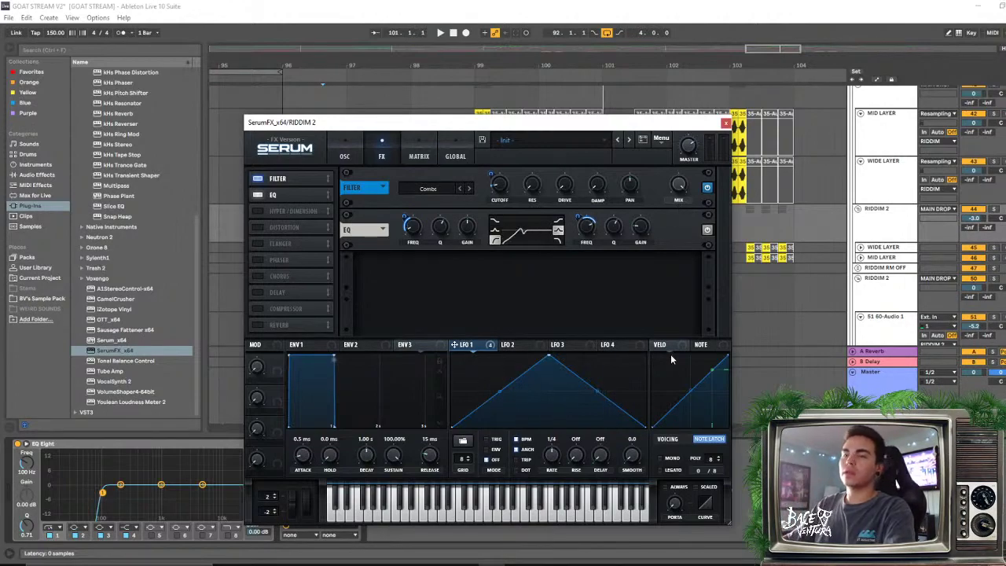
click(344, 157)
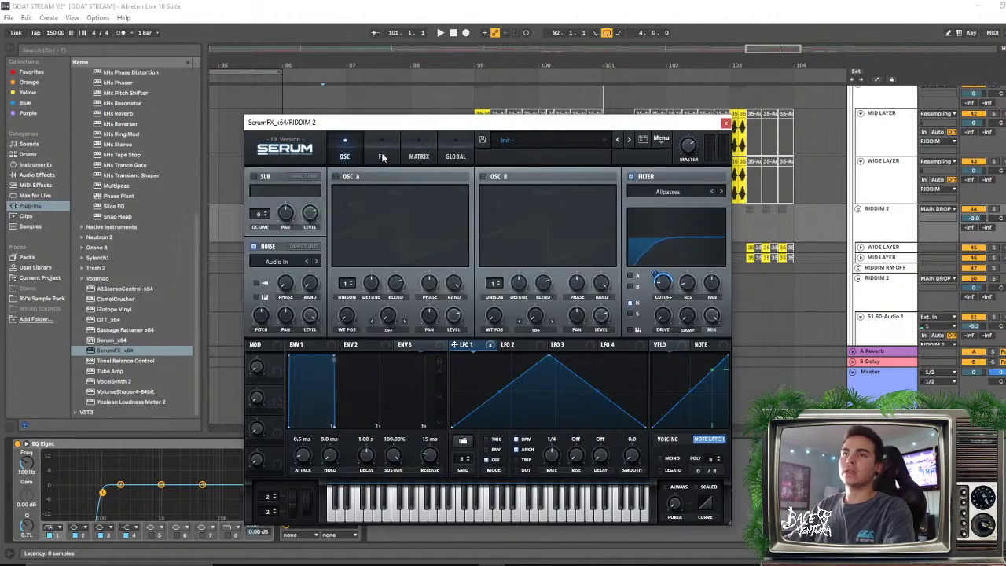
click(382, 157)
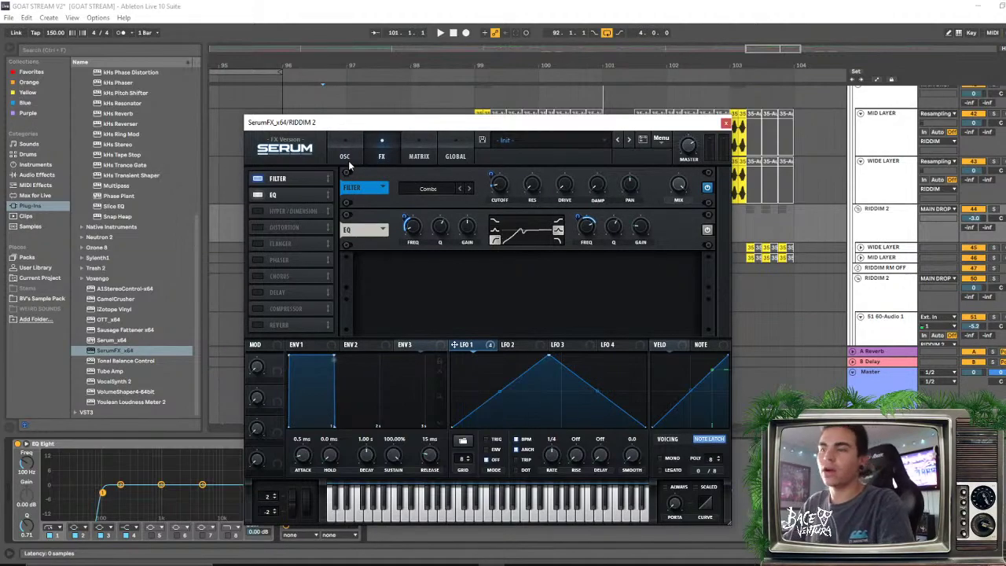
click(348, 160)
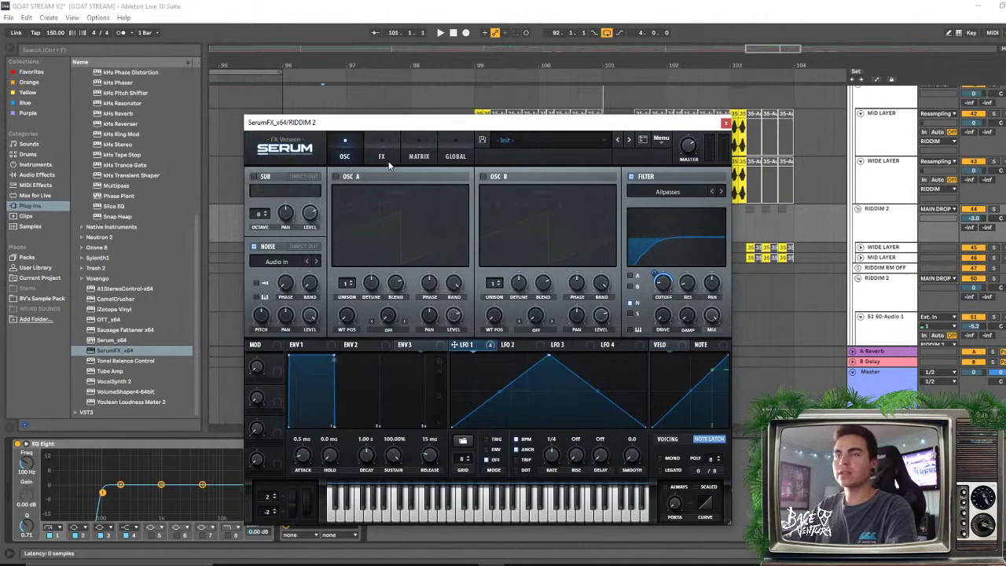
click(386, 161)
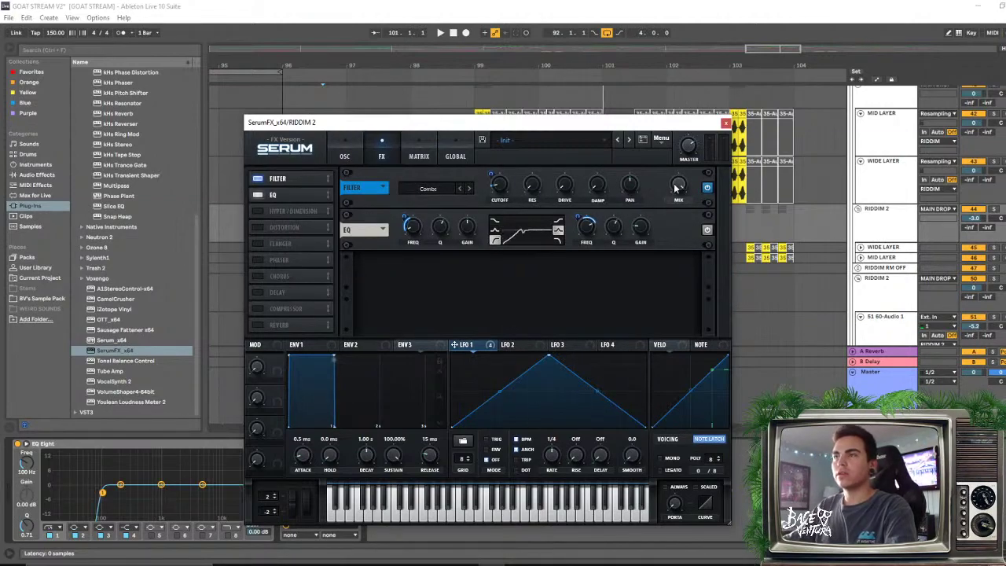
Readjust the Combs filter's wet mix during playback and close SerumFX
mouse_move(677, 195)
key(space)
drag(674, 241, 676, 346)
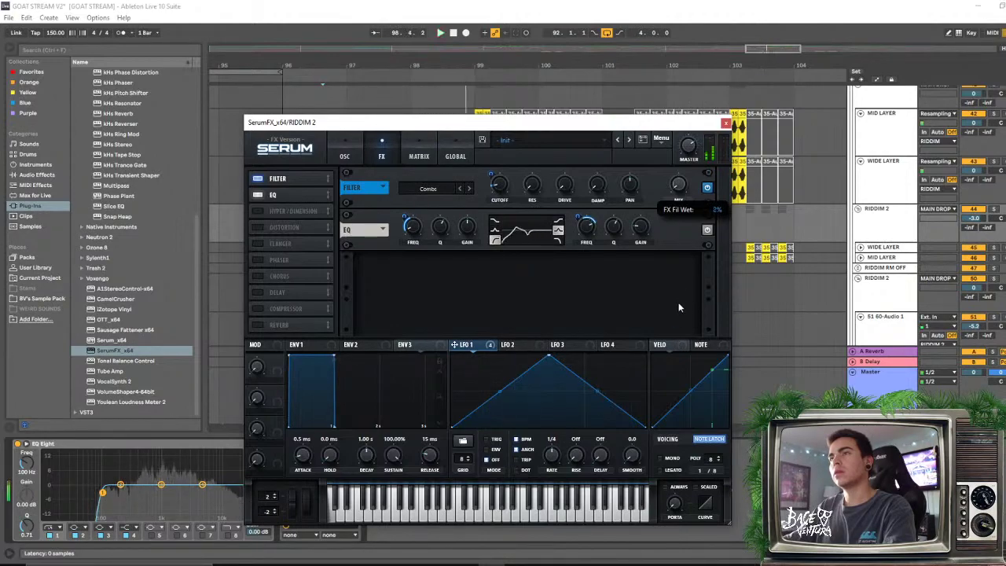
drag(683, 262, 682, 279)
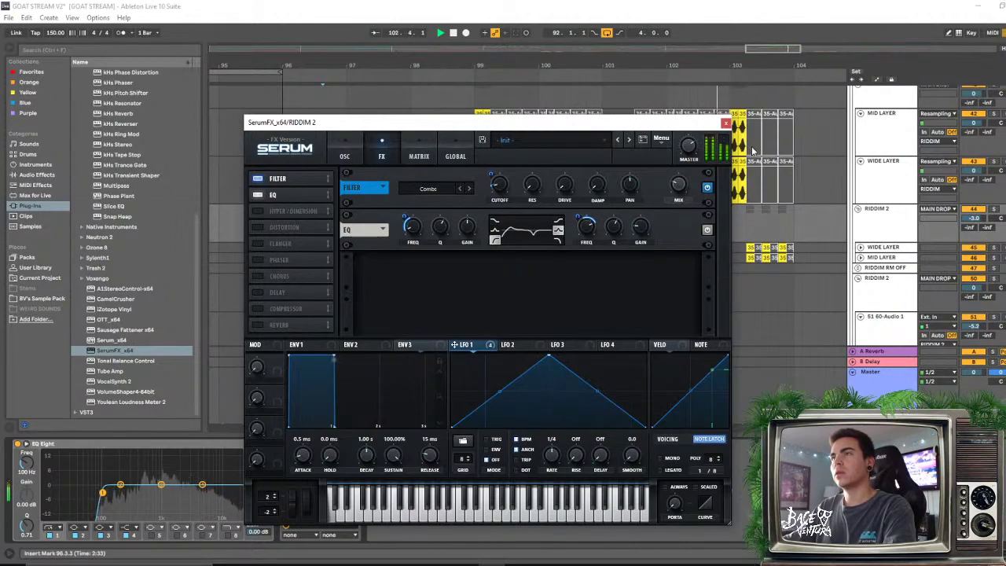
click(726, 123)
Audition the drop from 92.3.1 and hide the device view to check the bass chops across more tracks
scroll(756, 95, down, 3)
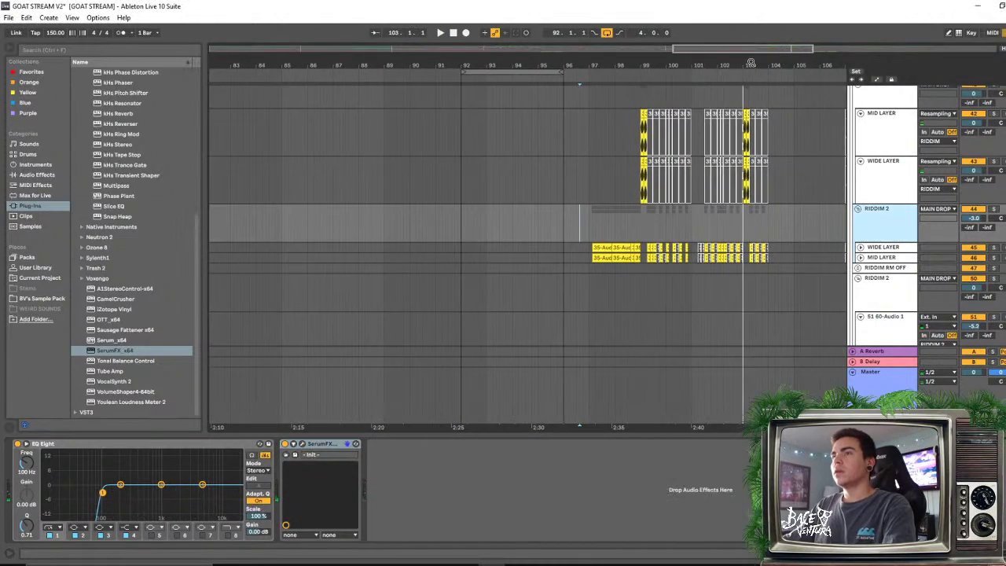
click(473, 154)
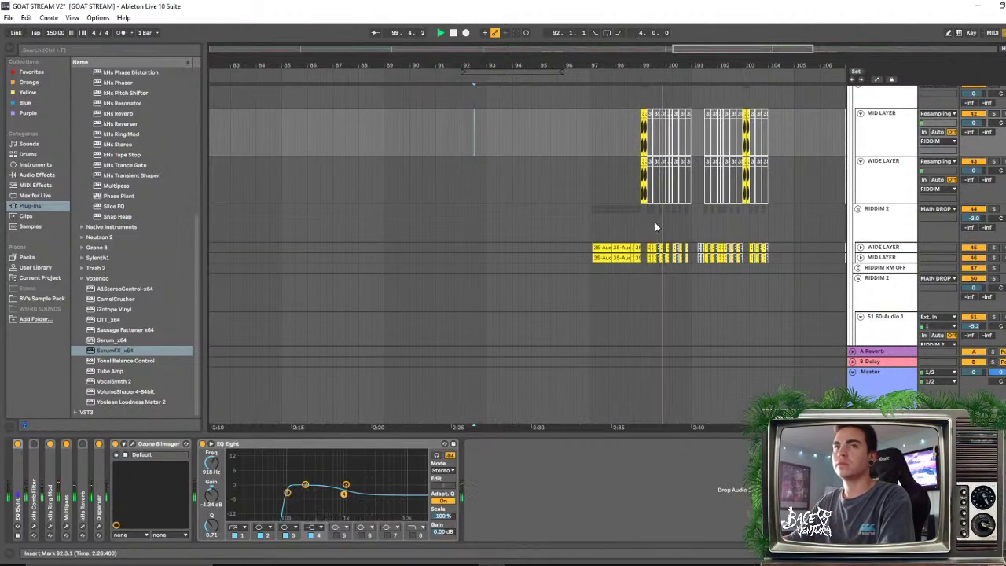
double_click(681, 435)
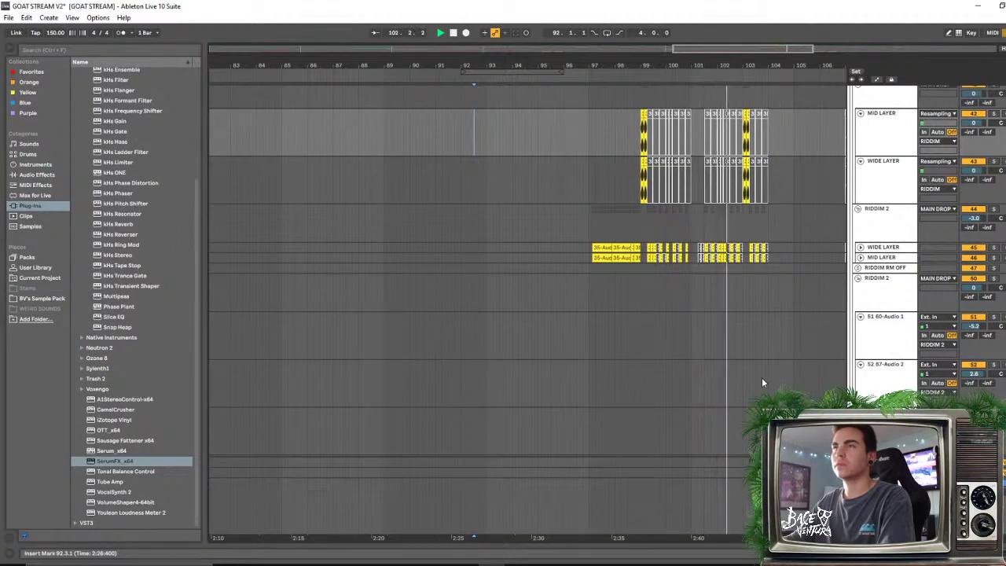
key(space)
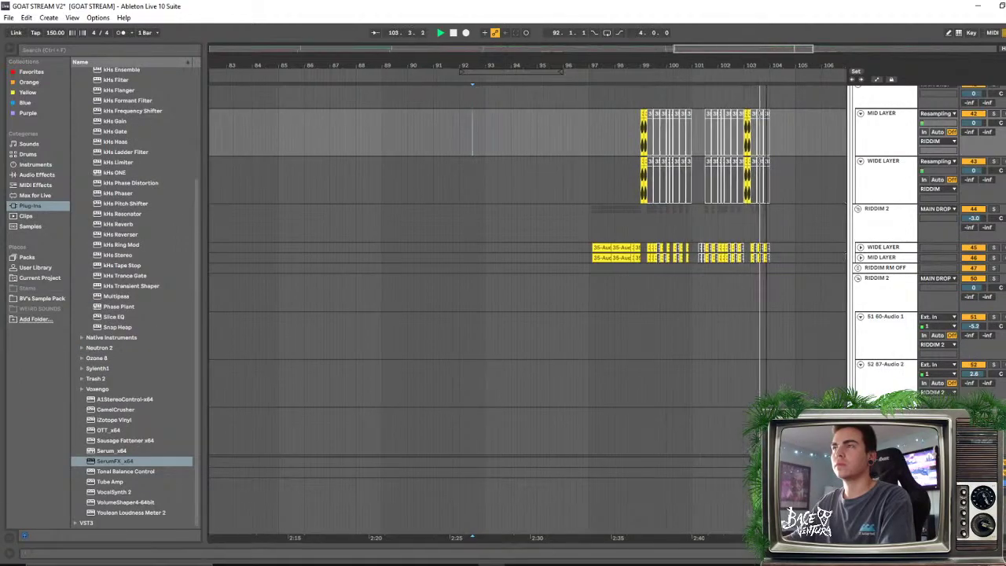
drag(759, 70, 708, 126)
scroll(653, 267, up, 3)
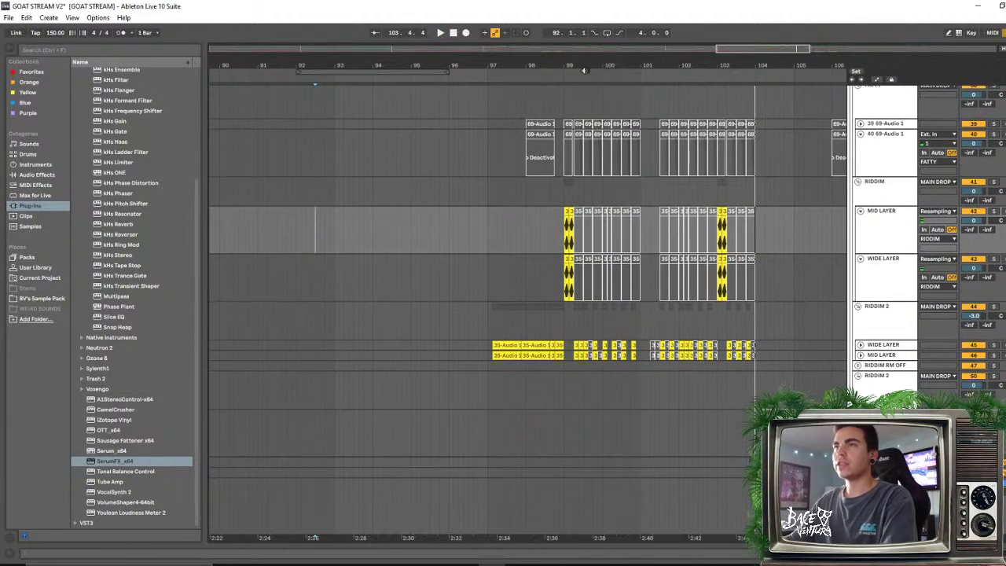
Activate the 69-Audio 1 clips at 99.2 on both FATTY layer tracks
drag(583, 70, 511, 157)
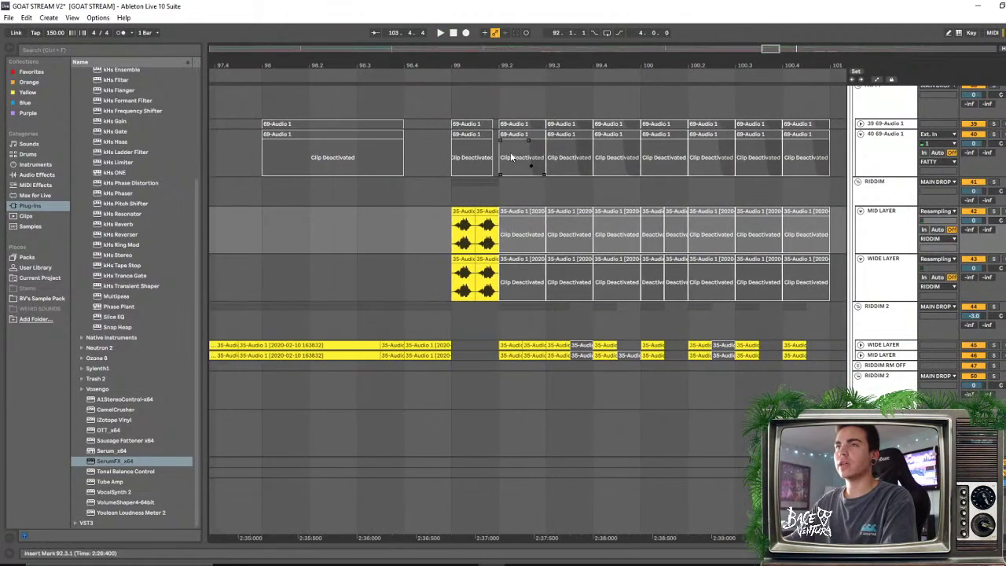
click(528, 123)
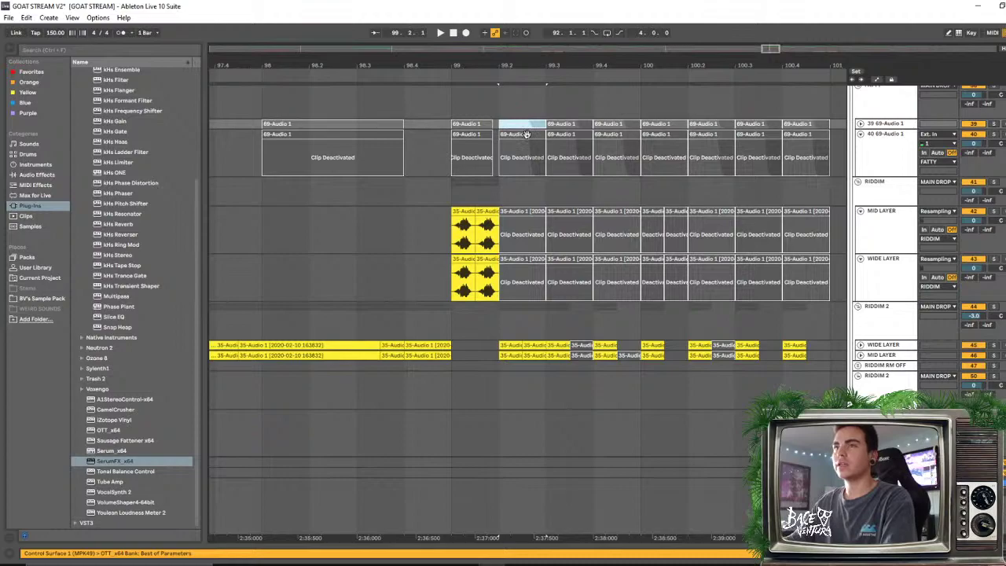
key(0)
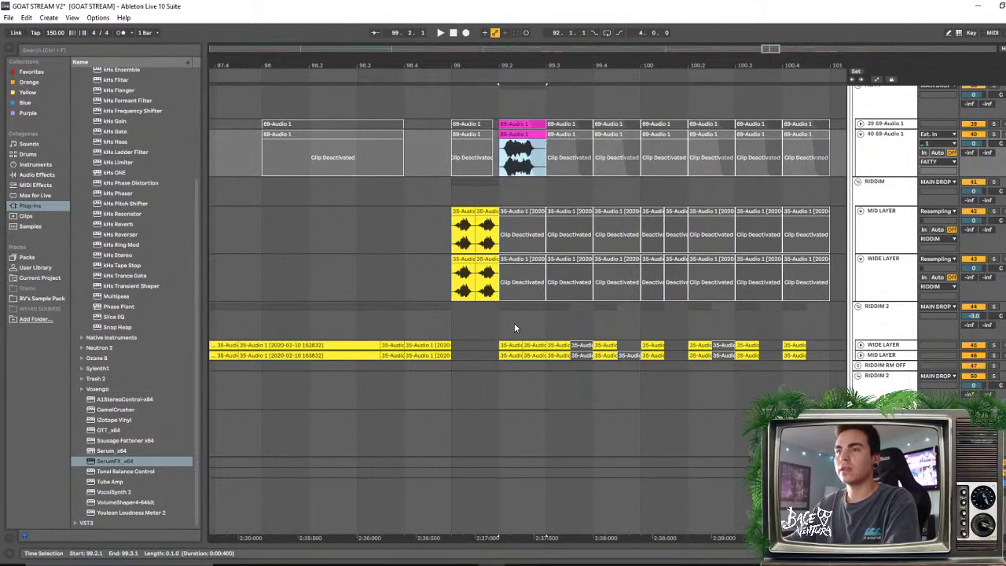
Deactivate the WIDE LAYER and MID LAYER clips of RIDDIM 2 between 99.2 and 99.3
key(Down)
key(Down)
key(Down)
key(Down)
key(Down)
key(Down)
key(Down)
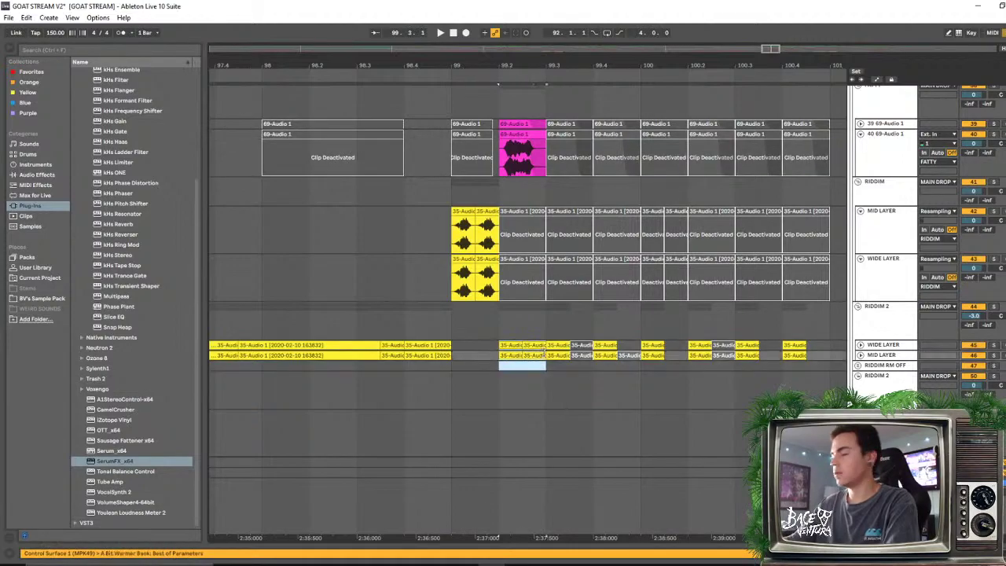
key(shift+Up)
key(shift+Up)
Swap the RIDDIM 2 layer clips for the 69-Audio 1 clips at 99.4 and audition from 98.4.3
click(615, 133)
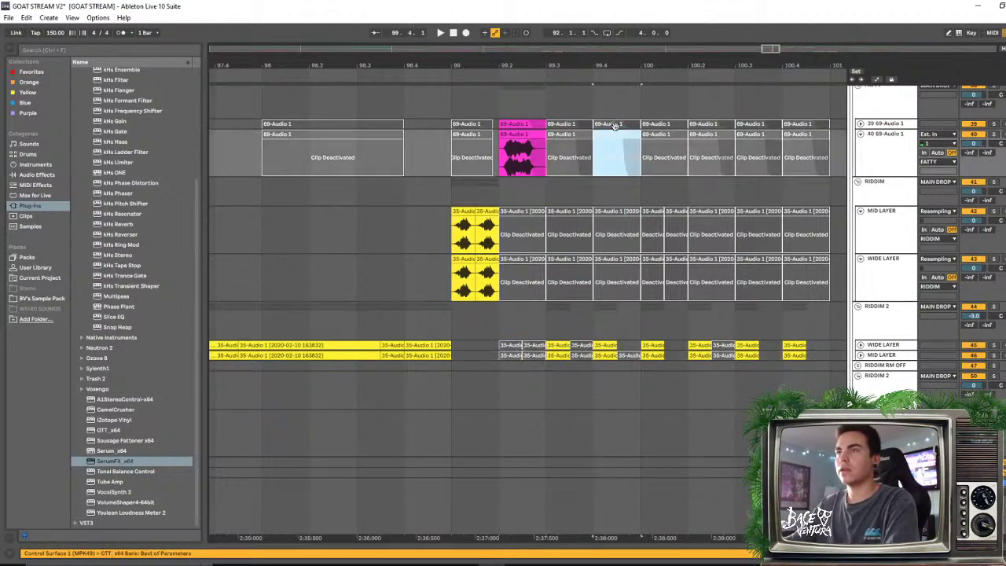
key(0)
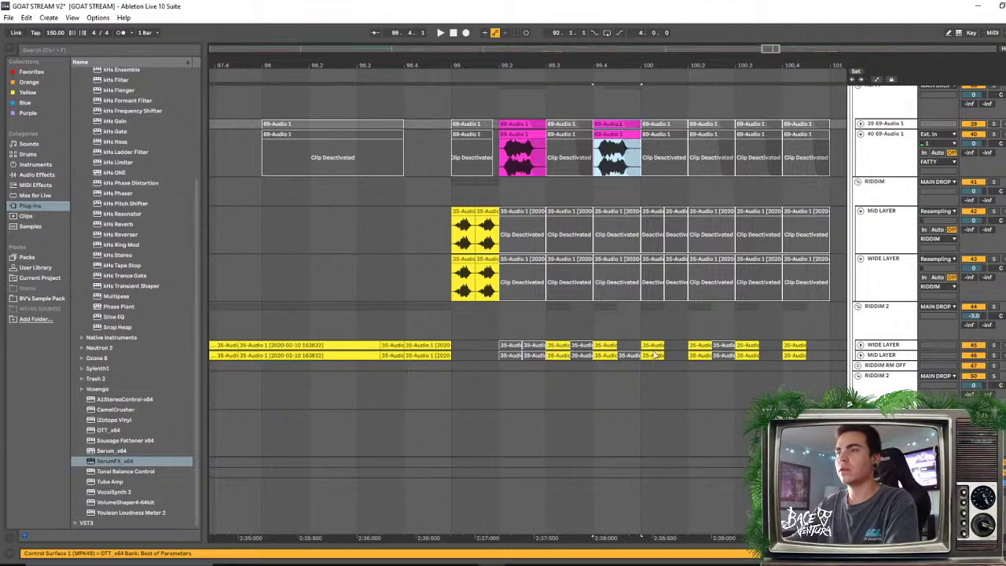
click(603, 356)
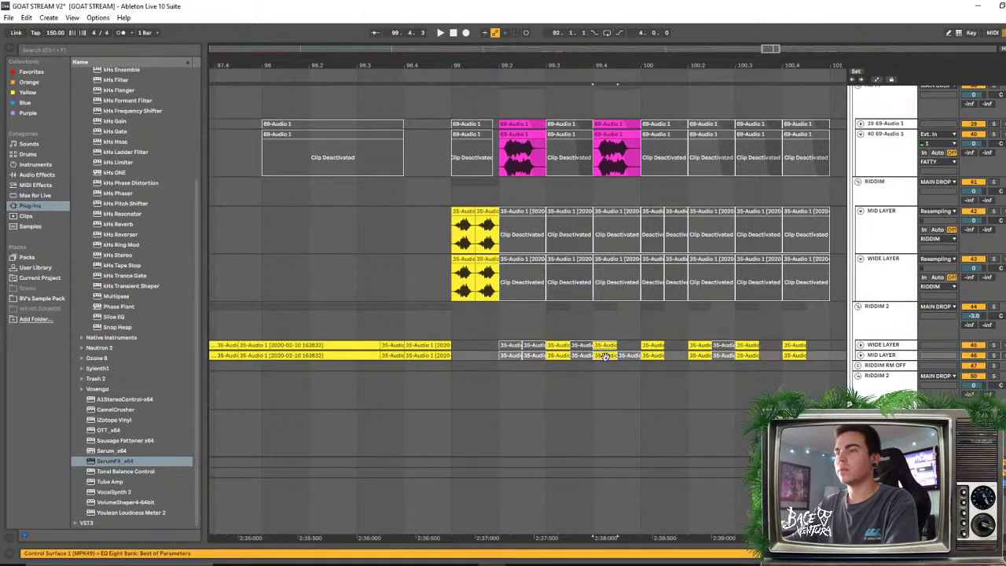
click(429, 242)
key(space)
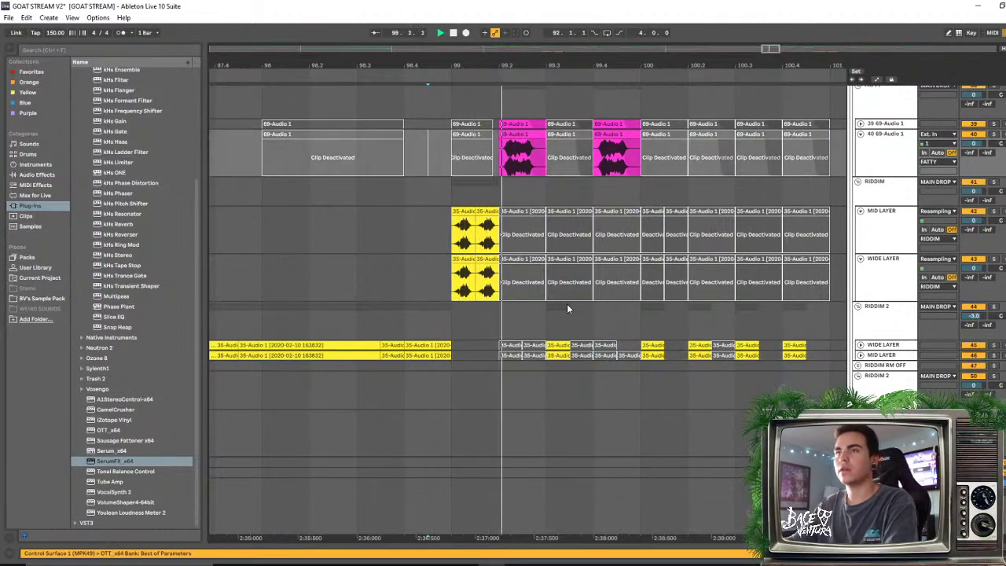
key(space)
key(space)
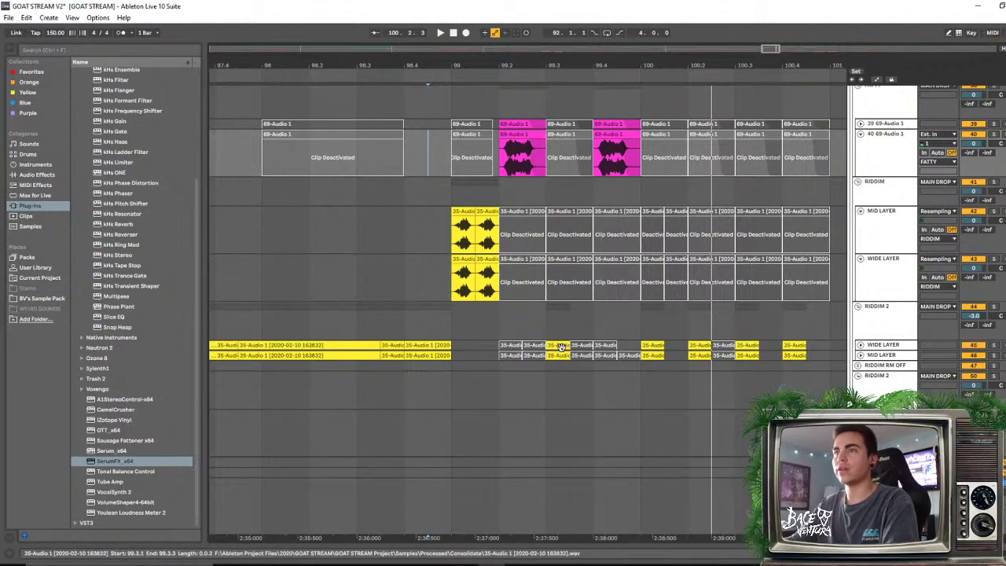
Undo the clip swap at 99.4 and the RIDDIM 2 deactivation at 99.2, and deactivate the 69-Audio 1 clips at 99.2
key(0)
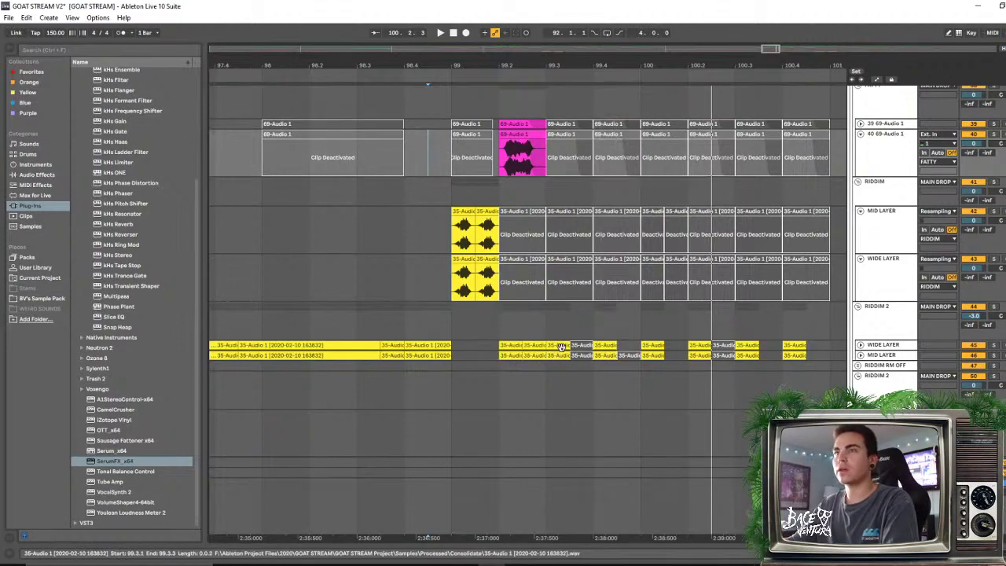
click(518, 134)
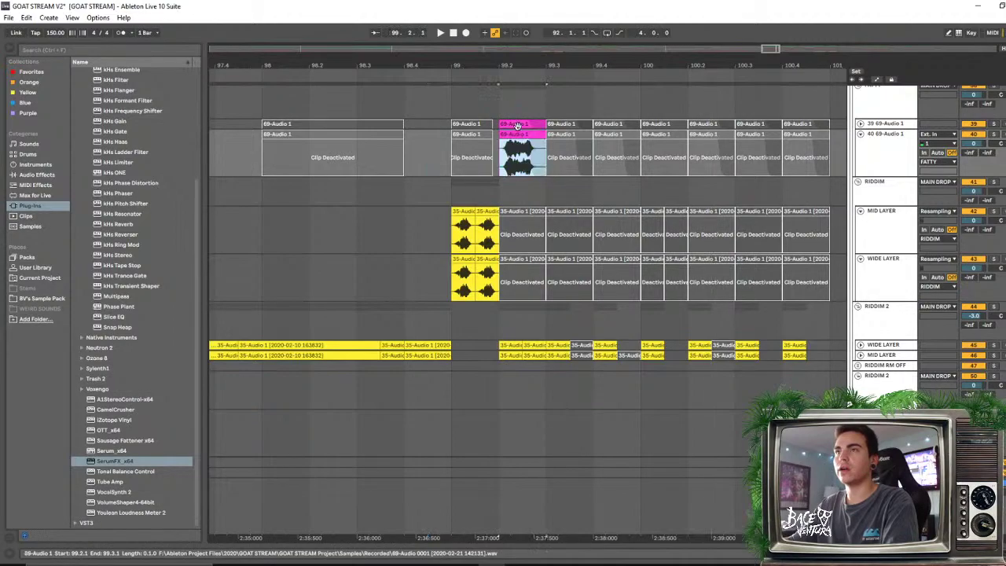
key(Delete)
Replace the RIDDIM 2 layer clips with the 69-Audio 1 clips at 99.3 and audition from 98.4.3
click(573, 130)
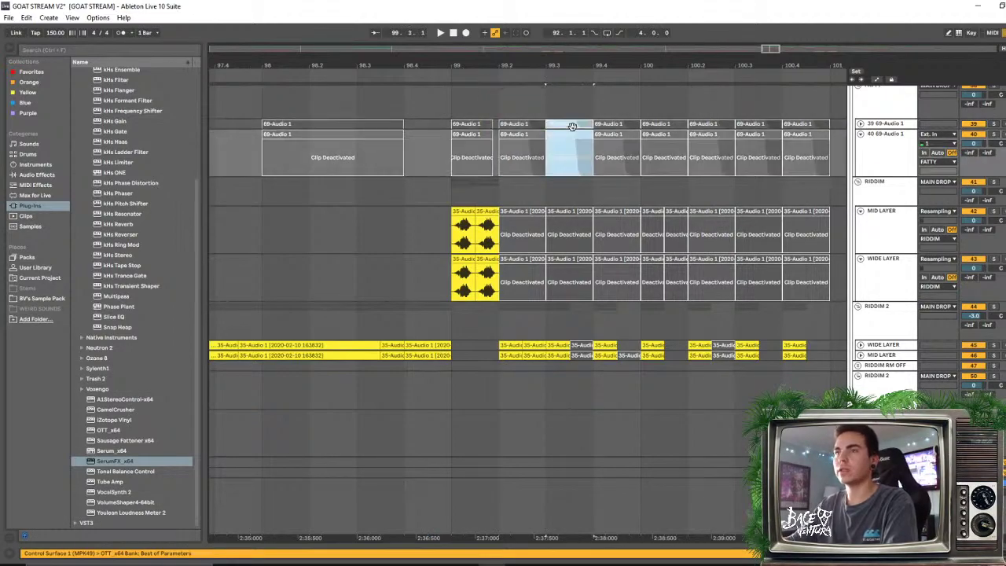
key(0)
click(561, 355)
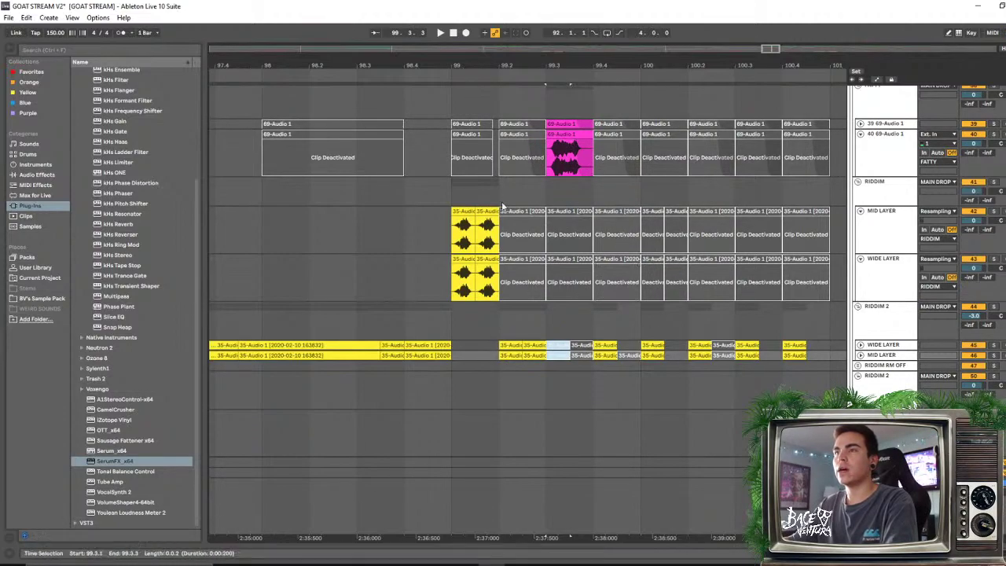
click(453, 173)
key(space)
click(431, 155)
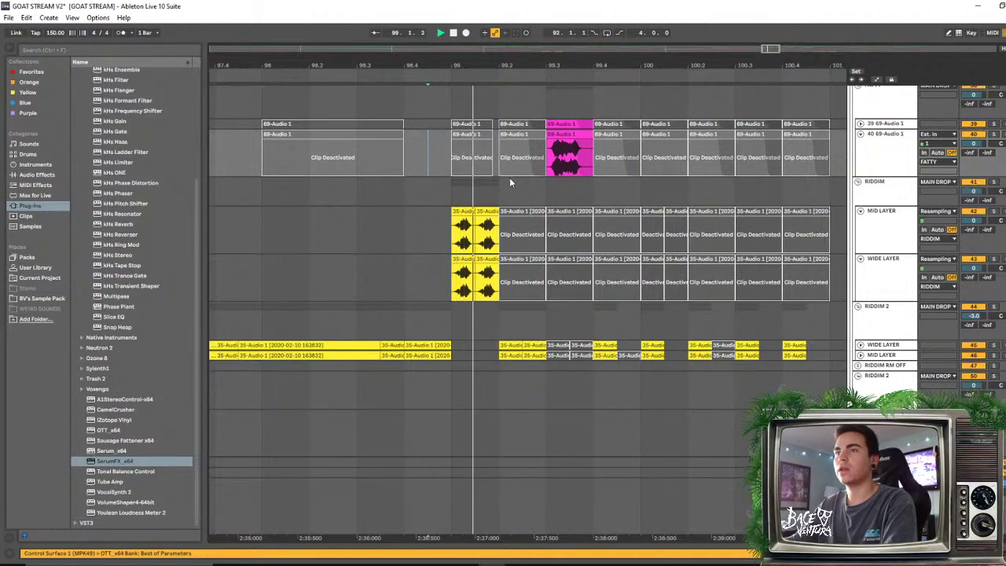
key(space)
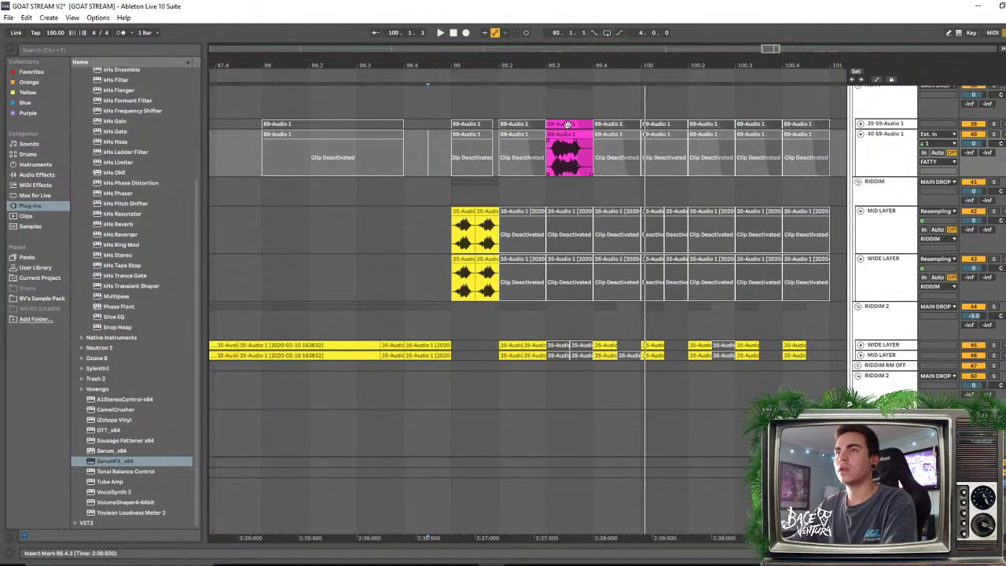
key(space)
key(space)
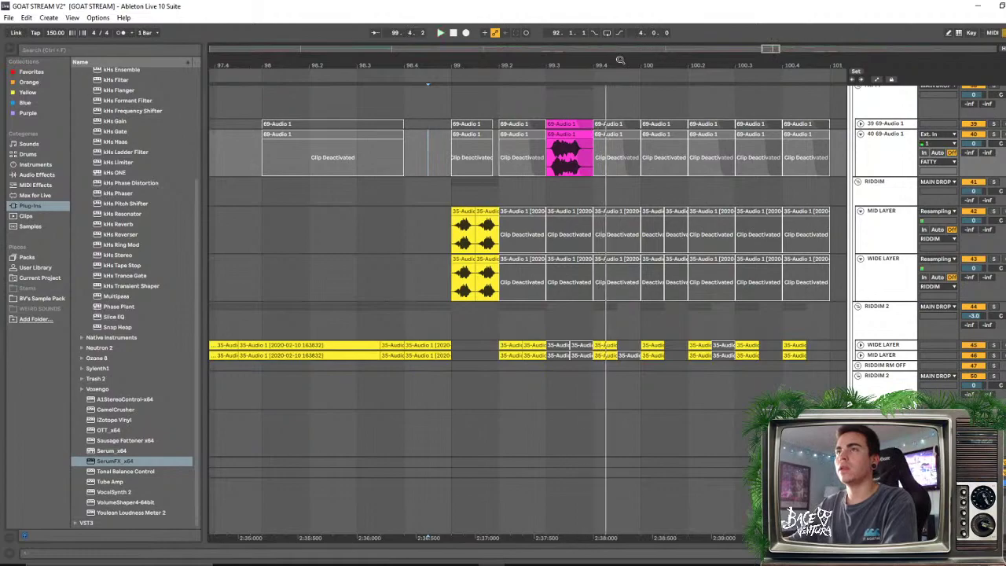
Activate the 69-Audio 1 clips from 99.4 to 100.3 on both tracks
drag(620, 59, 620, 71)
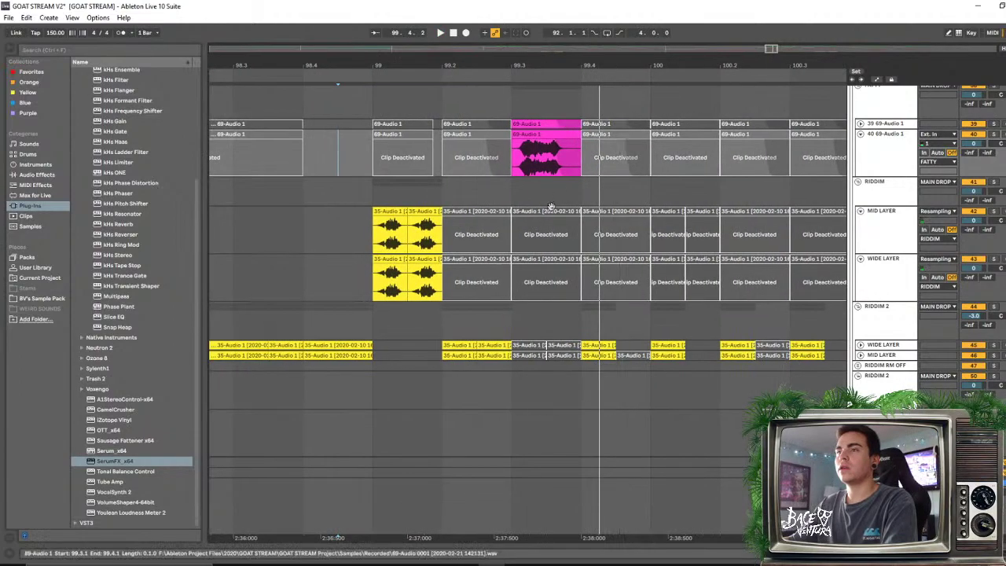
click(554, 135)
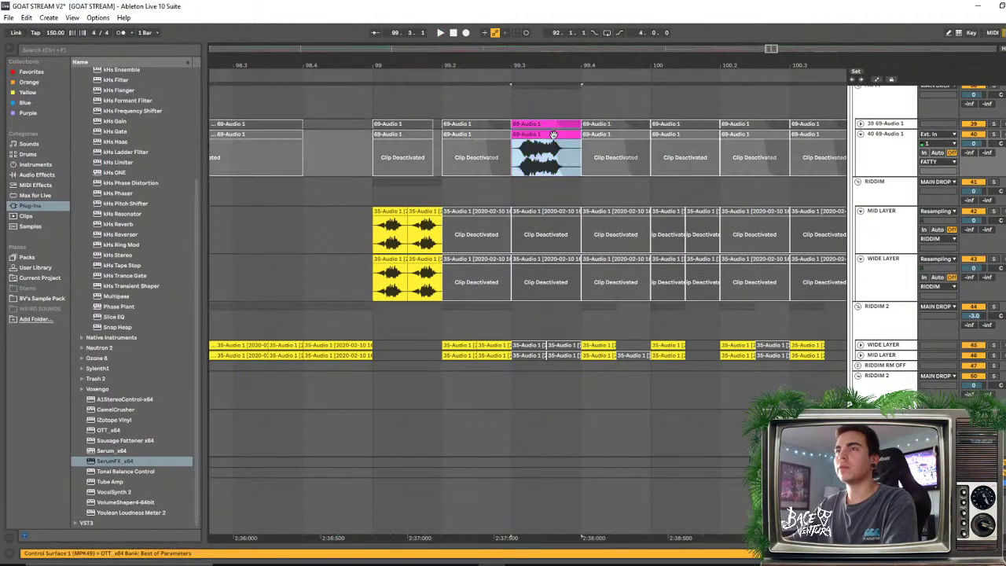
click(625, 131)
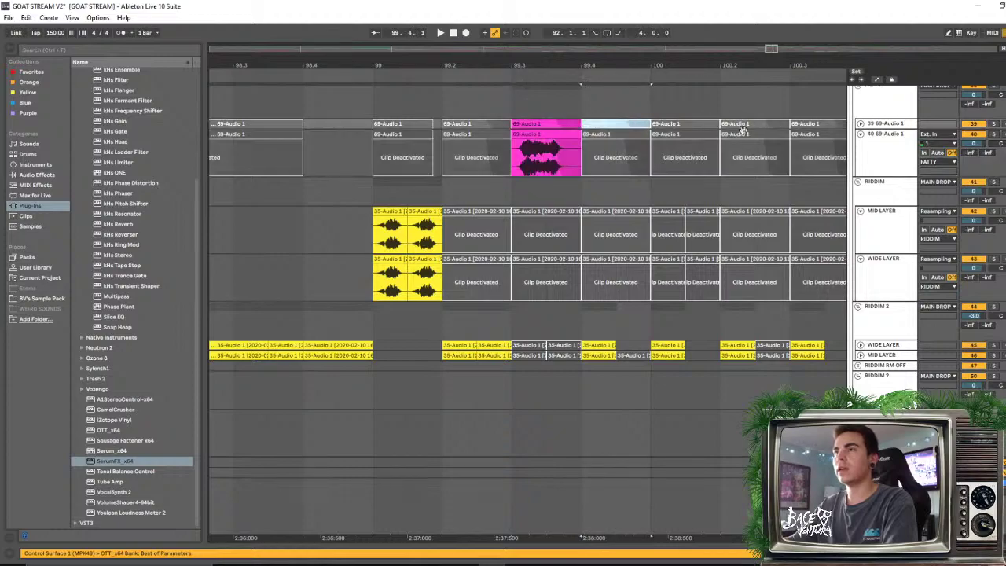
shift+click(744, 132)
key(0)
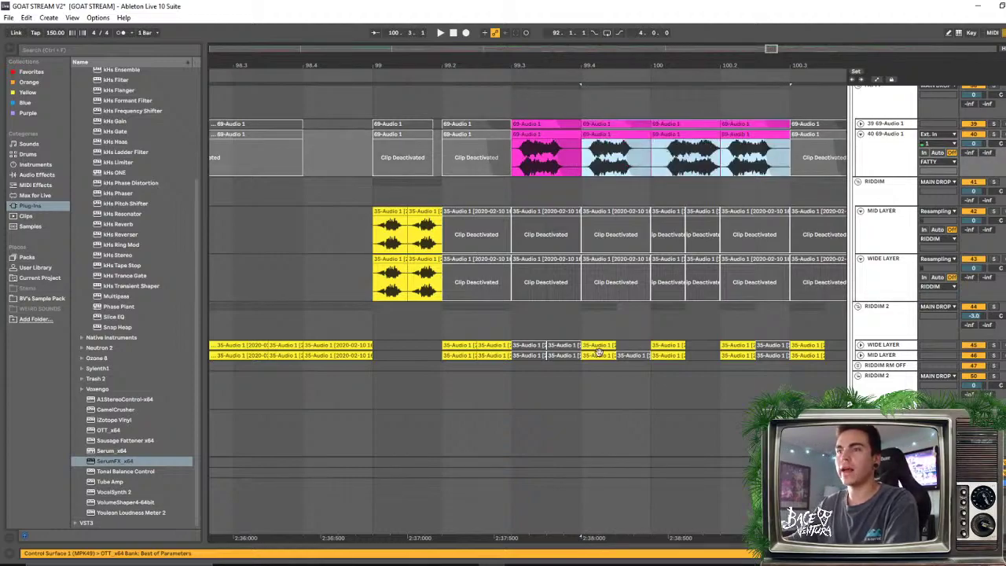
Reactivate the RIDDIM 2 layer clips at 99.3.3 and deactivate the ones at 99.4
drag(588, 67, 587, 87)
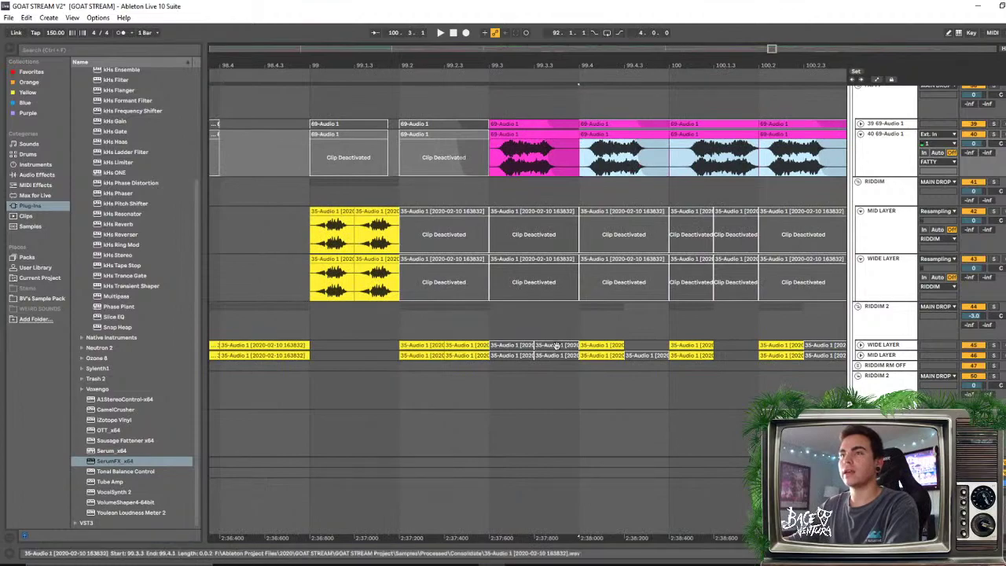
drag(556, 347, 555, 357)
key(0)
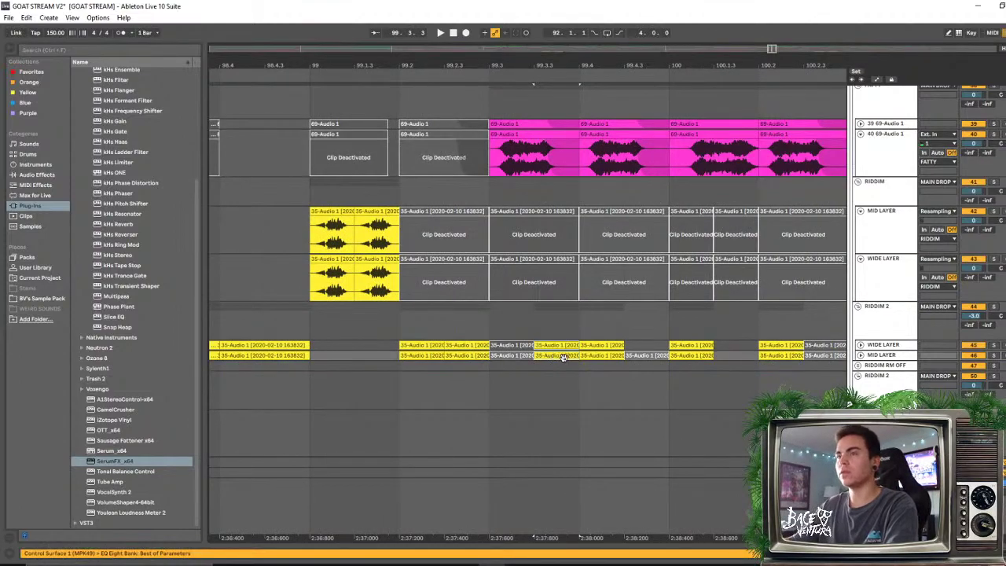
click(607, 357)
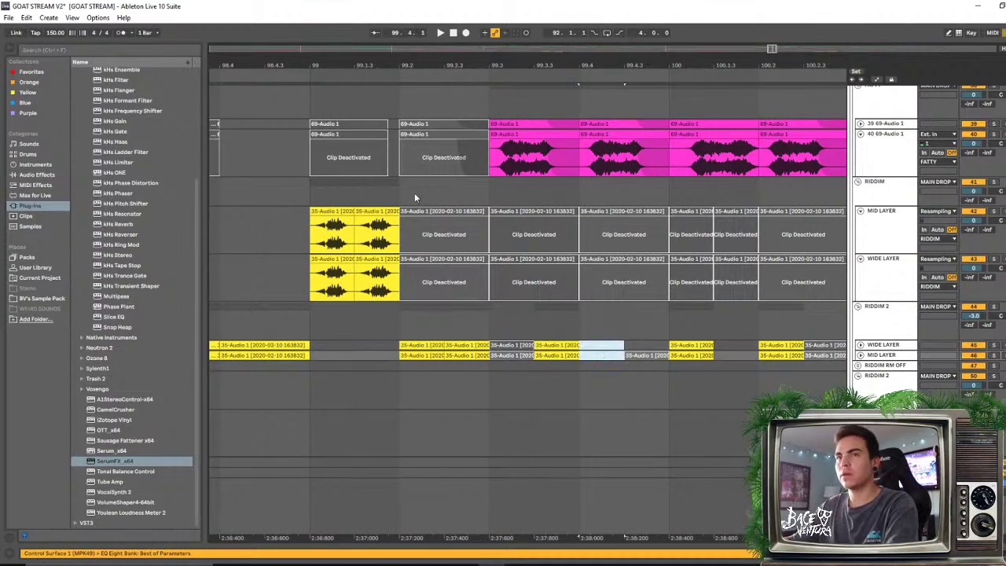
Audition the alternating 69-Audio 1 and RIDDIM 2 chops from 98.4.1
click(291, 197)
key(space)
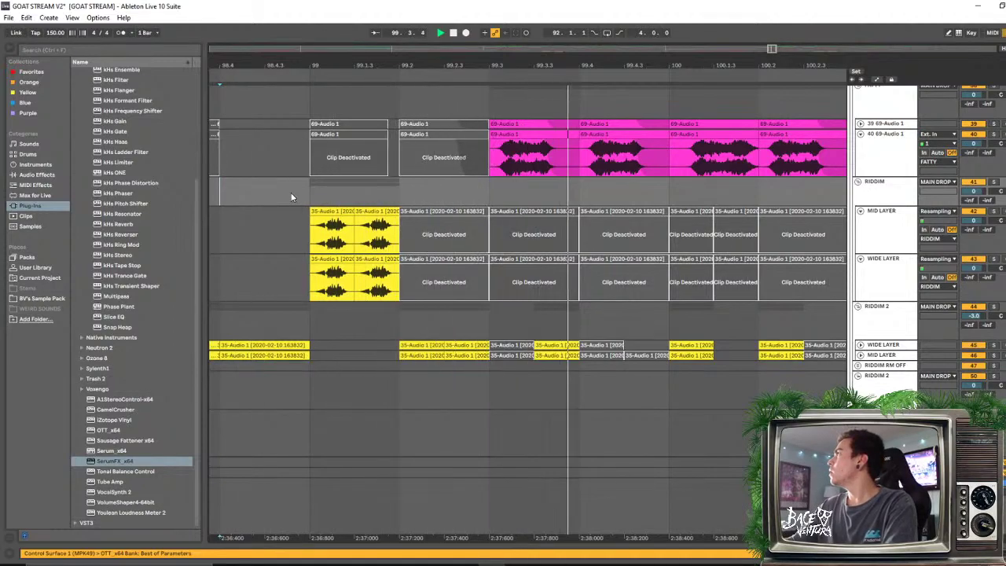
key(space)
key(space)
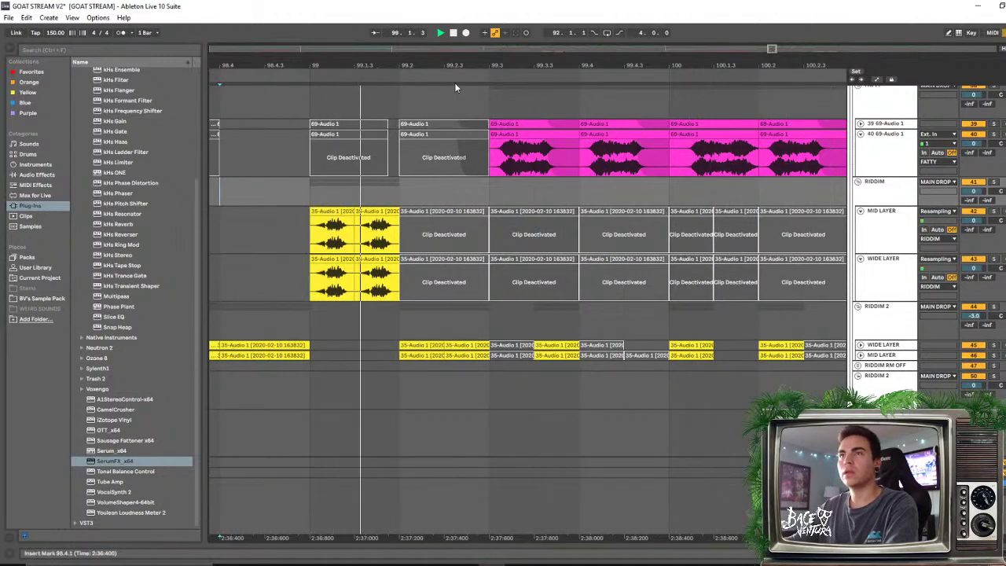
drag(456, 66, 431, 49)
key(space)
key(space)
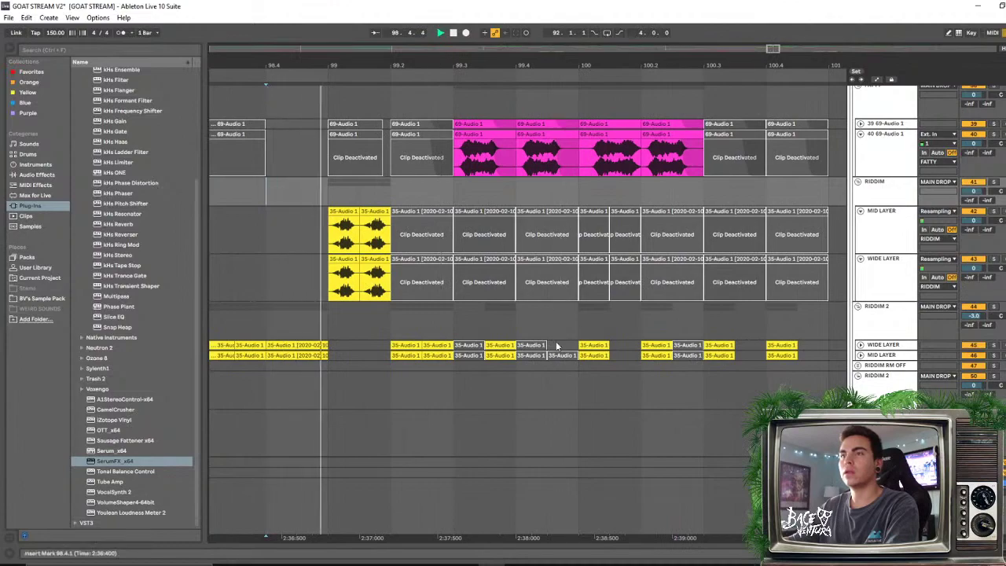
Reactivate the RIDDIM 2 layer clips at 99.4.3 and audition the pattern from 99.2
click(500, 346)
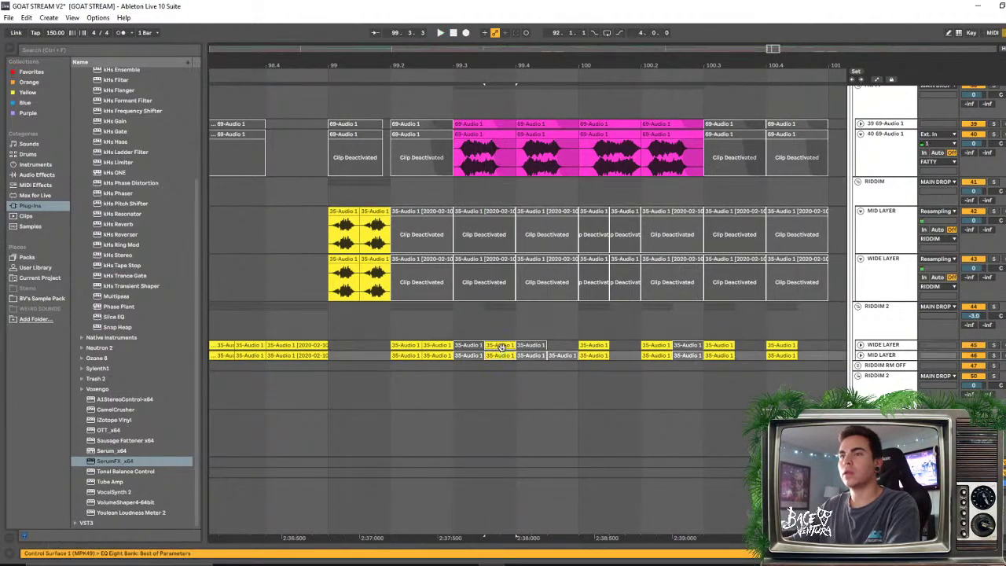
drag(500, 346, 562, 346)
key(space)
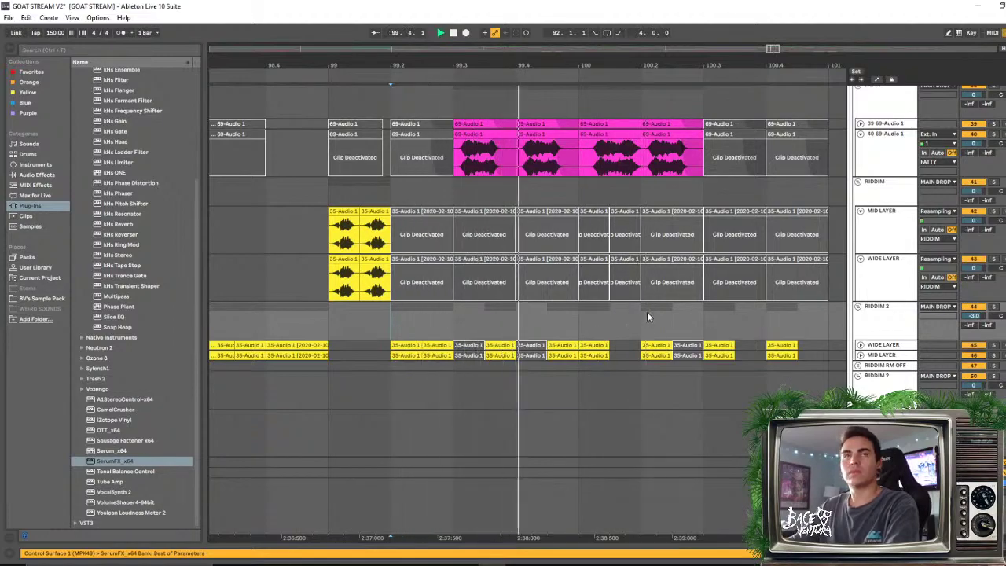
key(space)
Deactivate the RIDDIM 2 WIDE LAYER and MID LAYER clips at 100.1 and audition from 98.4
click(595, 345)
shift+click(595, 356)
key(0)
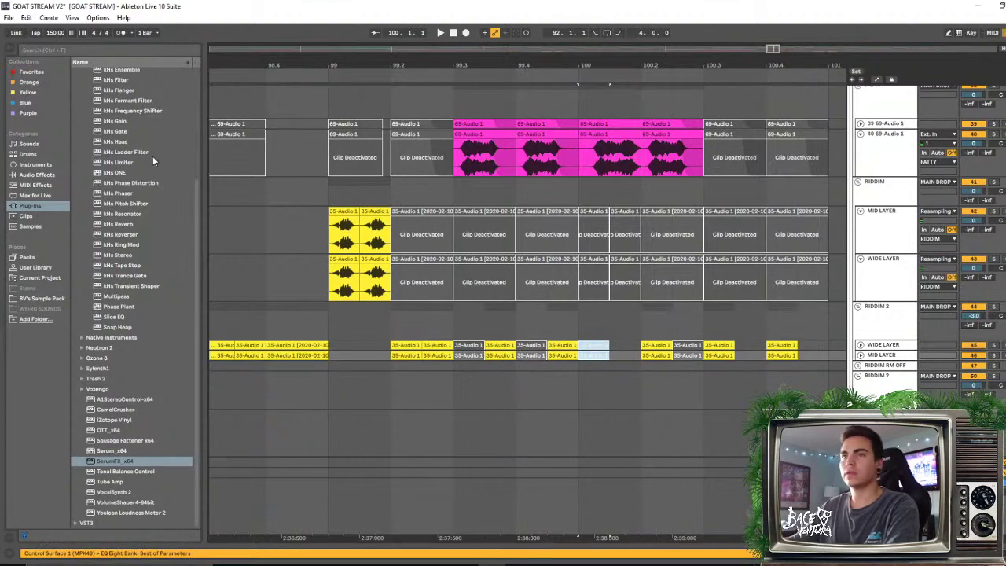
key(space)
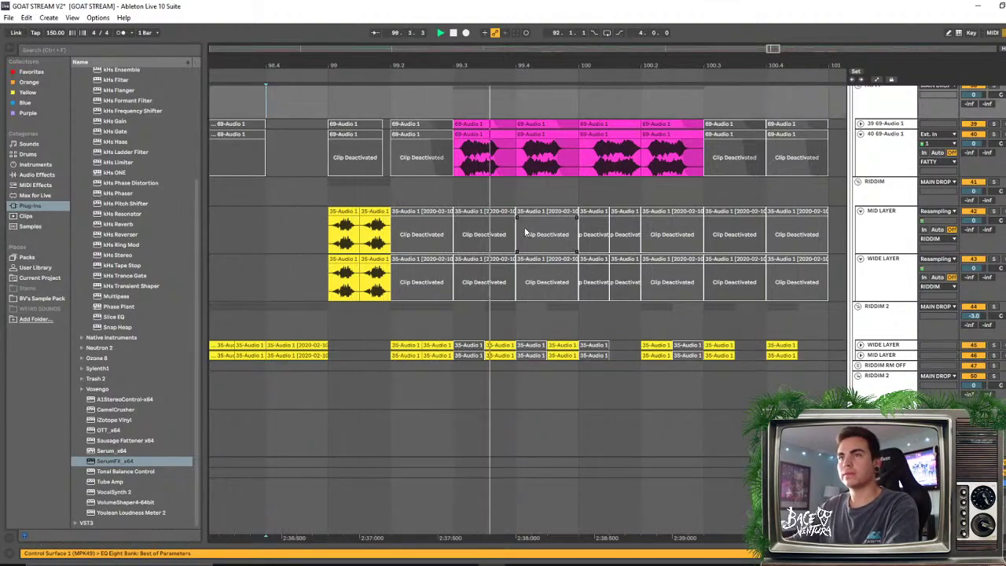
scroll(524, 232, up, 2)
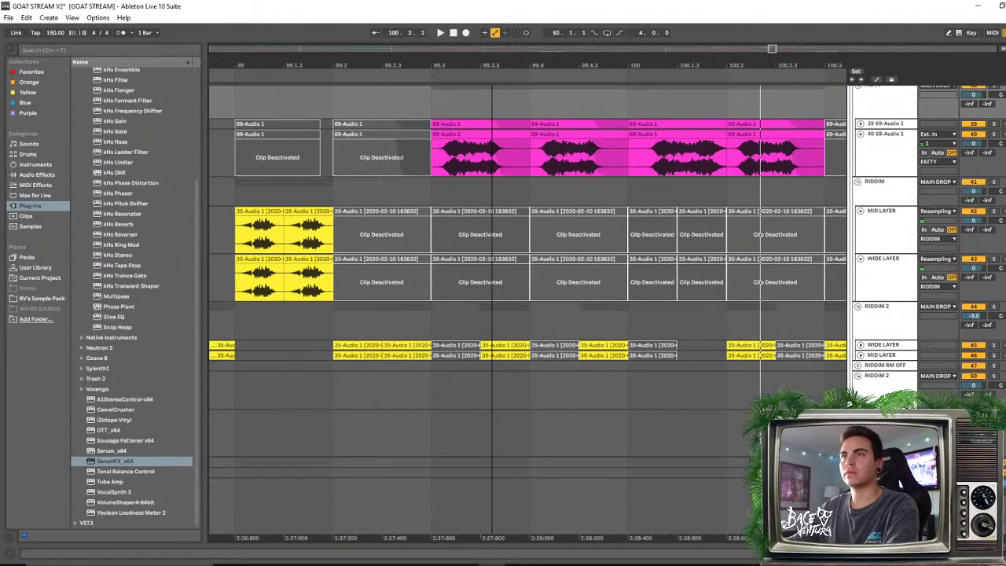
scroll(507, 349, down, 1)
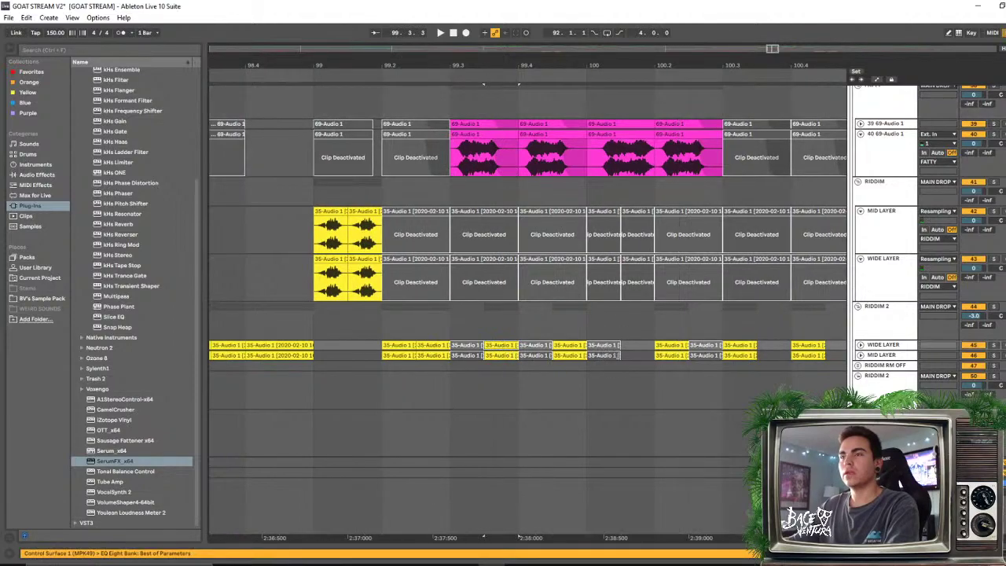
Deactivate the RIDDIM 2 layer clips at 99.3.3 and 99.4.3, and audition the result from 98.3.3
drag(517, 350, 636, 359)
key(Delete)
key(ctrl+z)
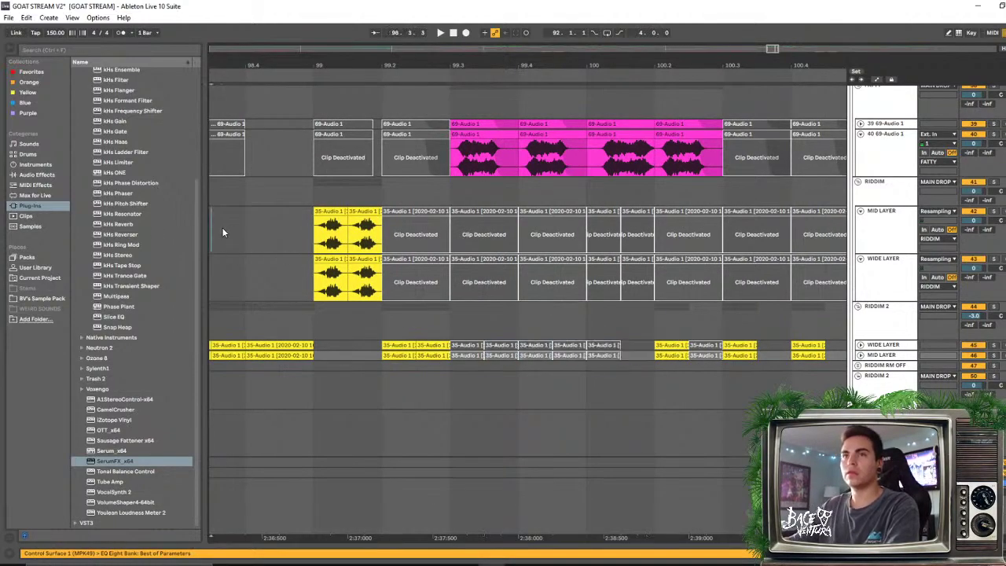
click(222, 227)
key(space)
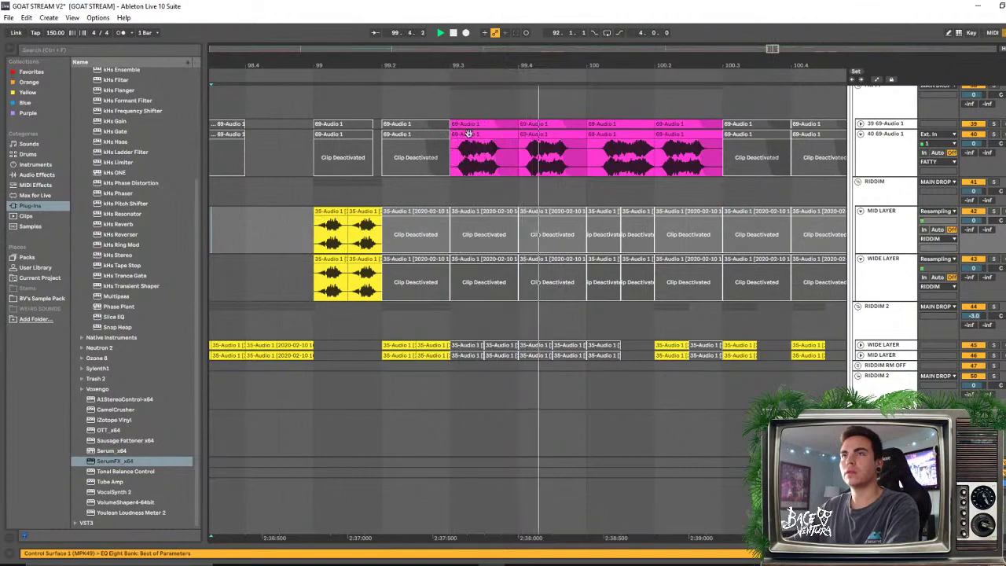
scroll(519, 131, up, 2)
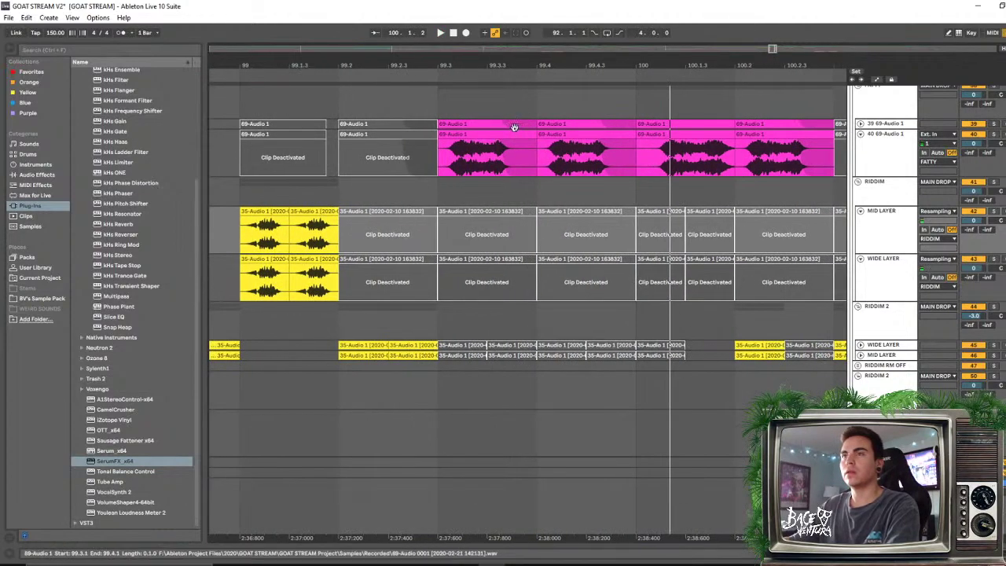
Unfold the 39 69-Audio 1 track and open its clip at 99.3 in the clip editor
click(515, 127)
key(space)
click(861, 124)
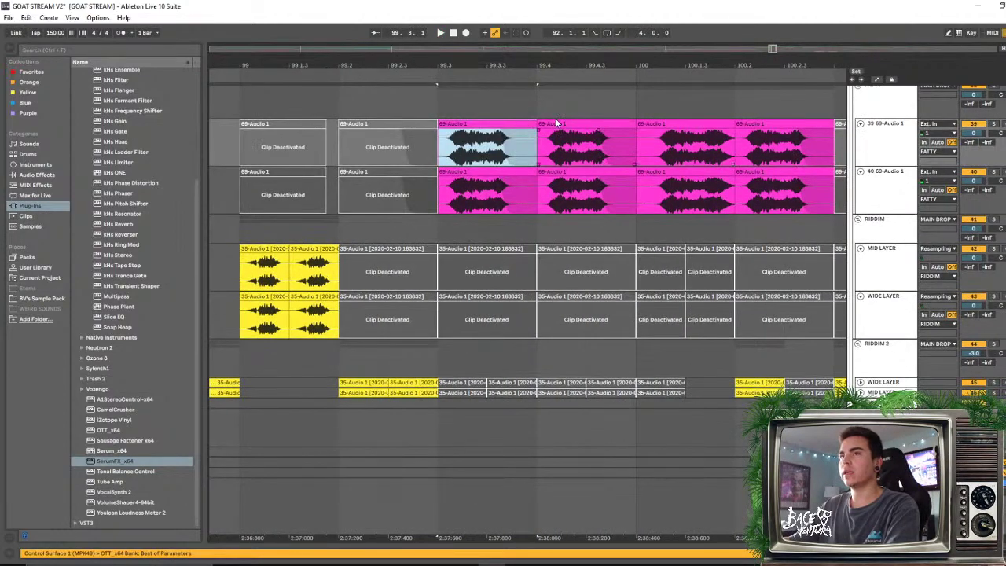
double_click(505, 124)
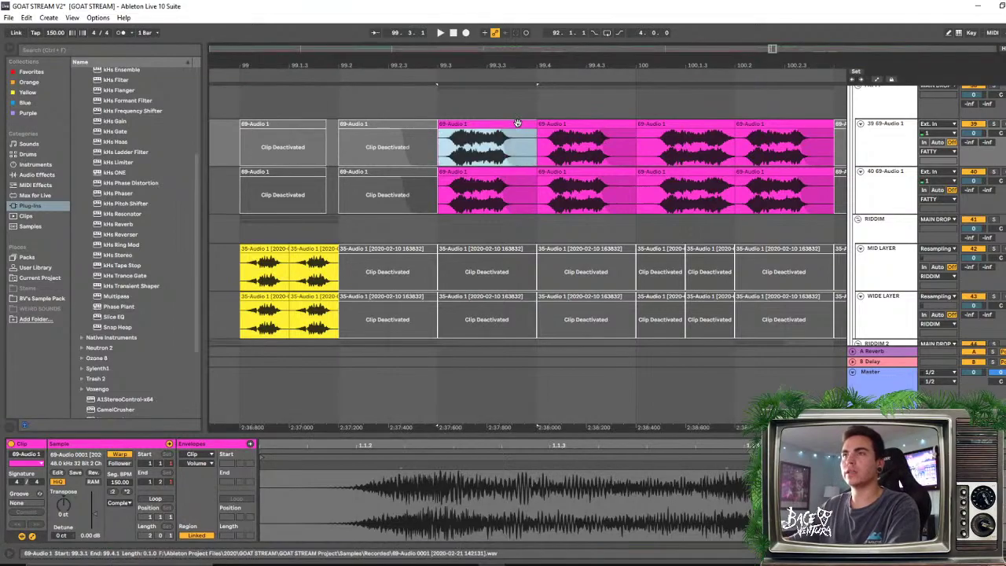
click(520, 124)
double_click(520, 124)
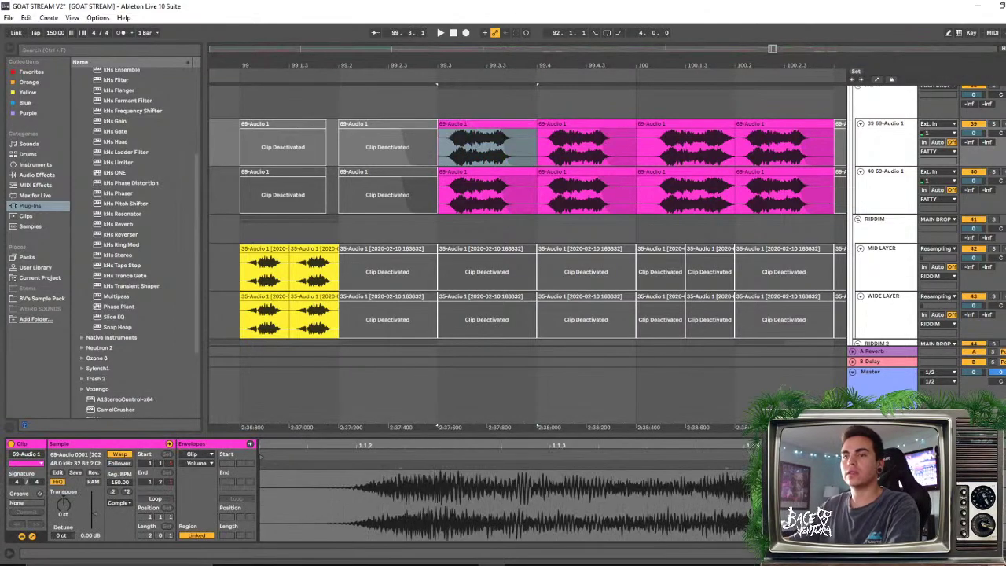
Warp the track 39 clip at 99.3 with a warp marker so its sound comes in earlier
click(114, 492)
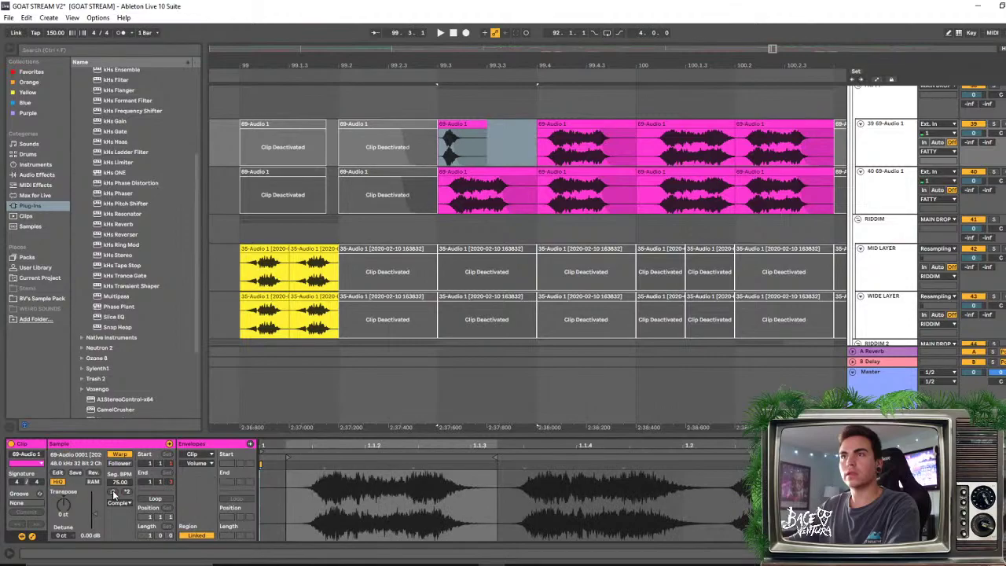
click(126, 493)
drag(595, 445, 319, 472)
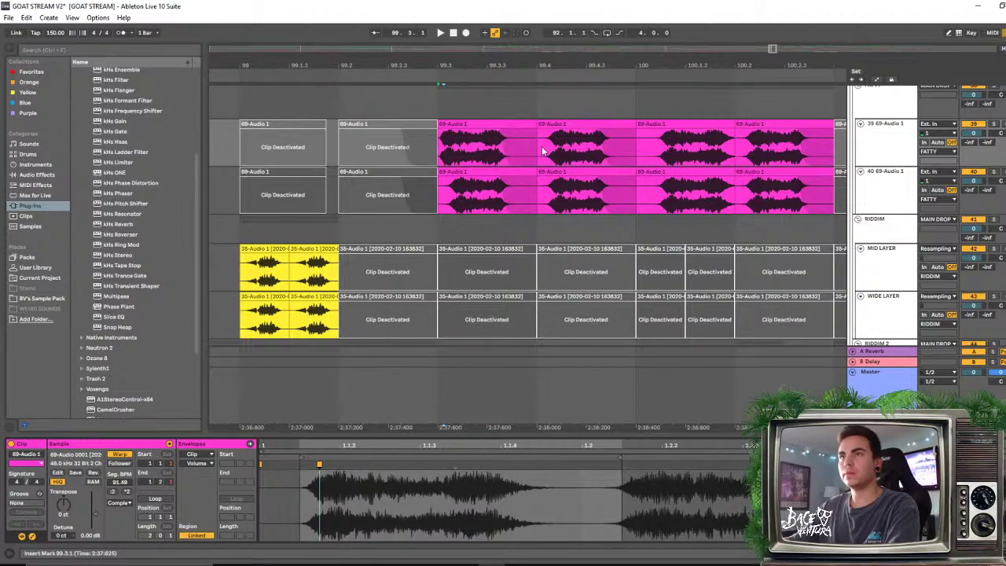
Shorten the track 39 clip to end at 99.3.3 and adjust its fade-out to a short one at the clip's end
drag(534, 126, 486, 126)
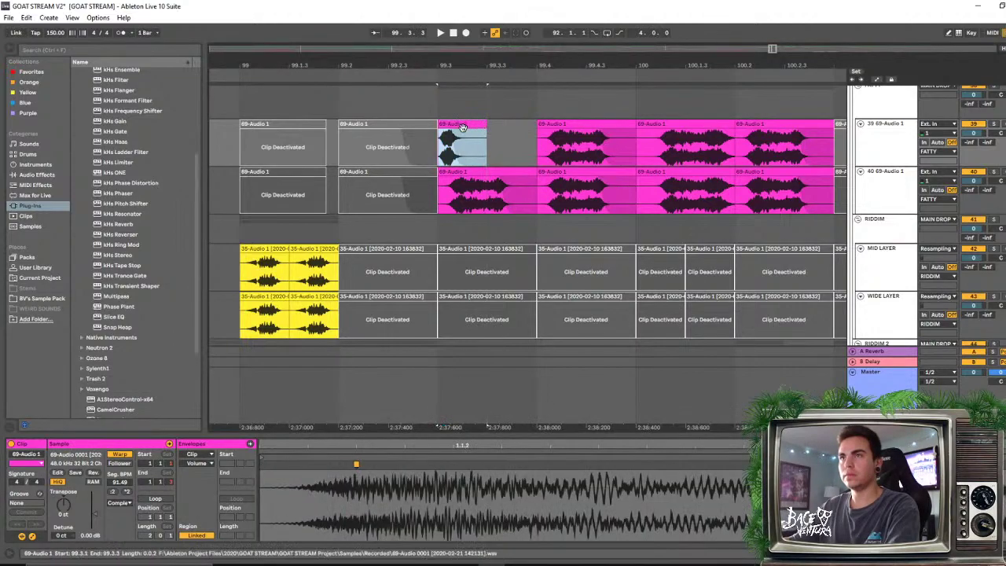
click(474, 135)
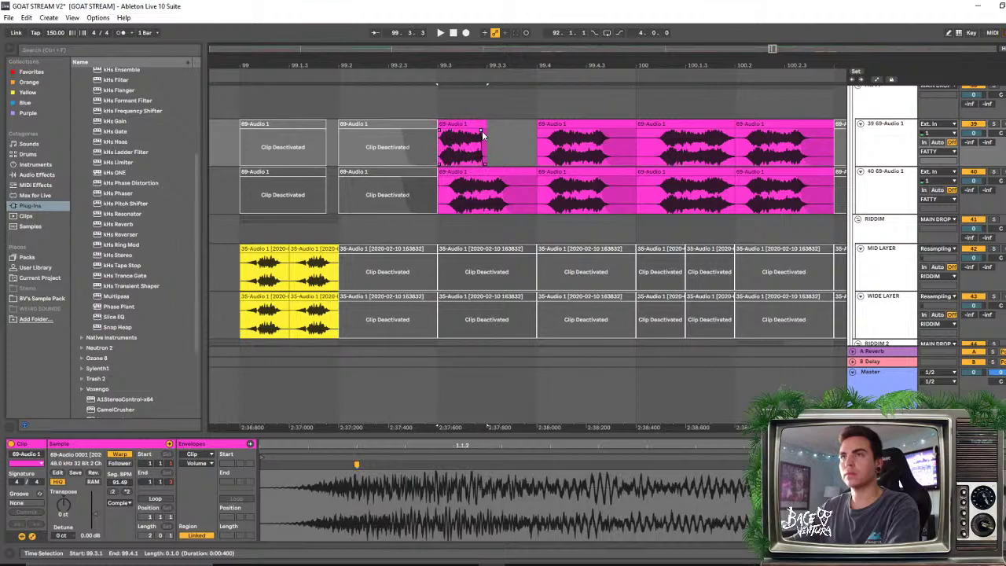
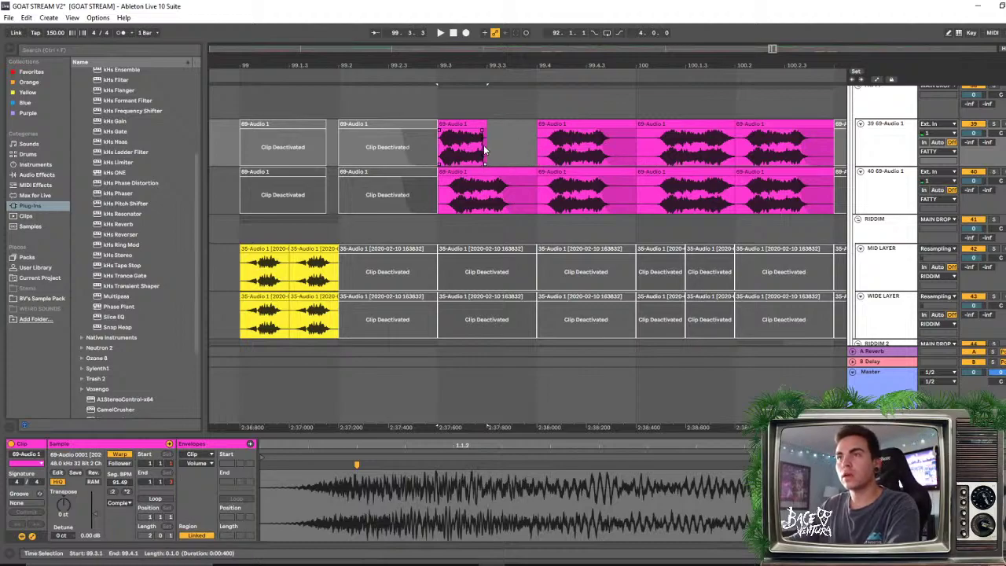
click(482, 126)
key(plus)
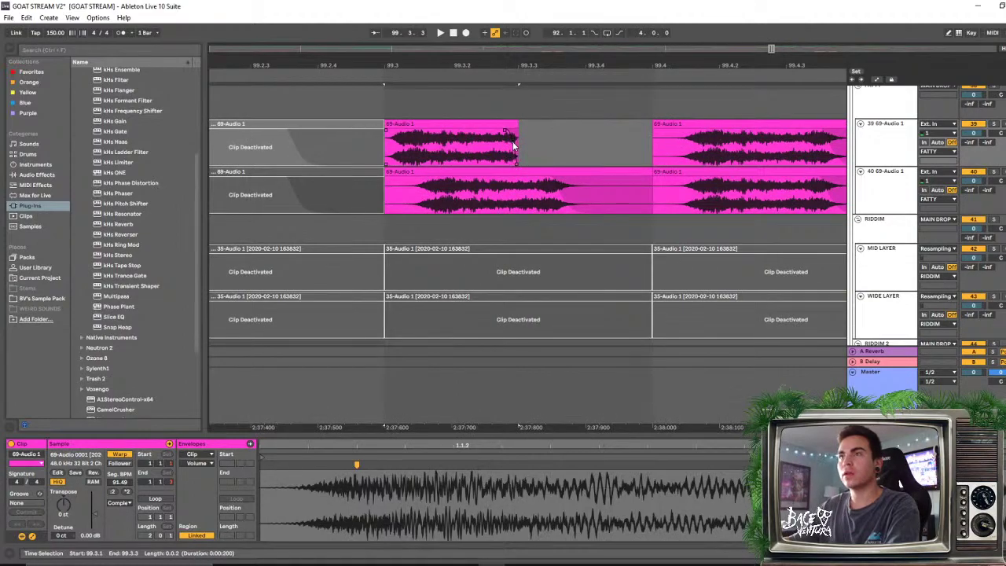
click(514, 149)
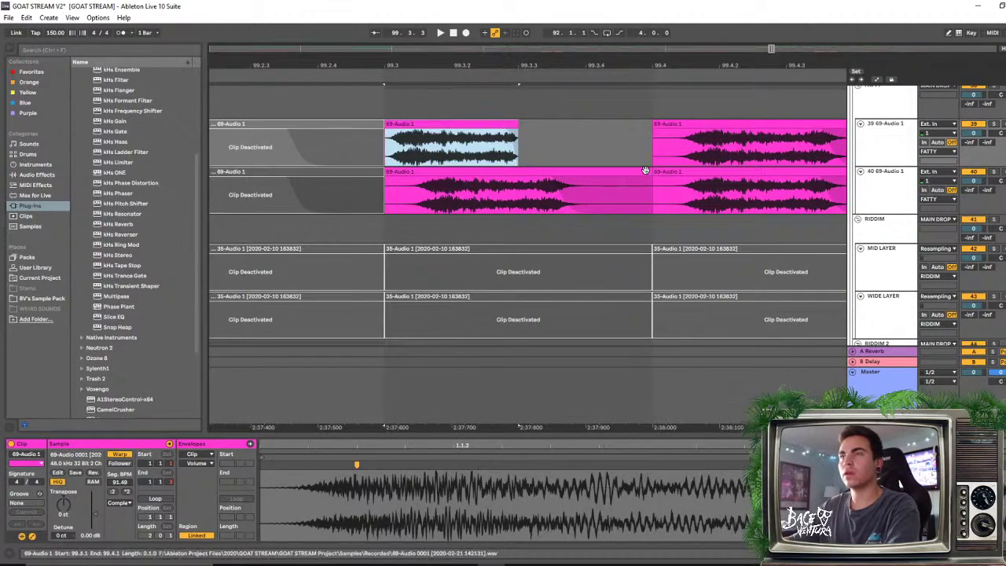
Shorten the track 40 clip at 99.3 to end at 99.3.3 and reduce its fade-out to match the track 39 clip
drag(651, 185, 518, 184)
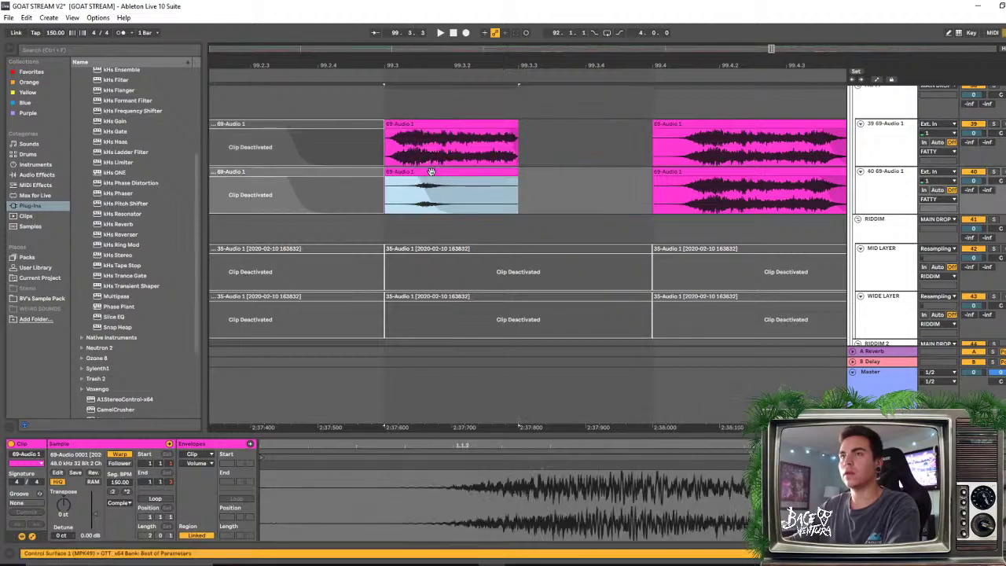
drag(420, 182, 509, 181)
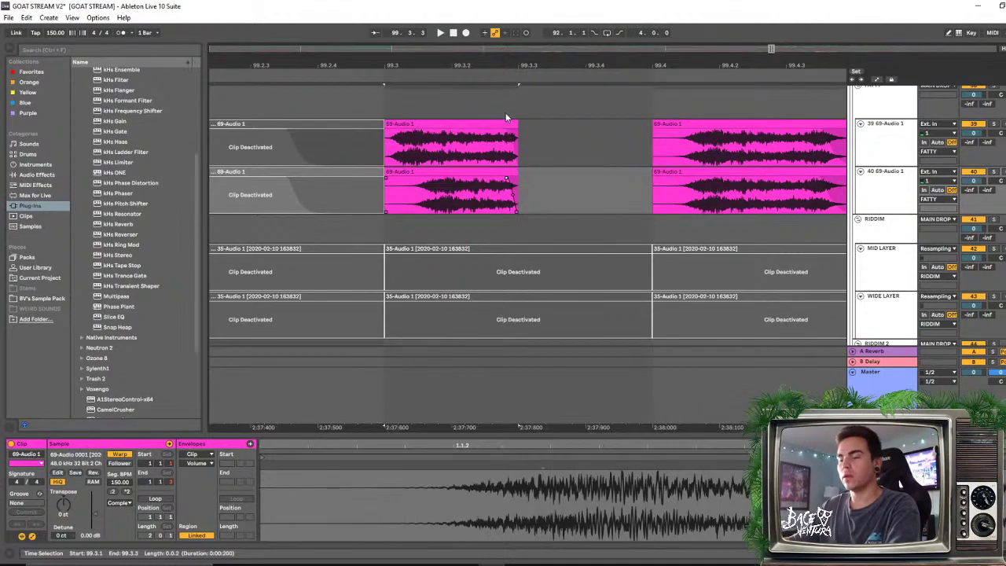
key(z)
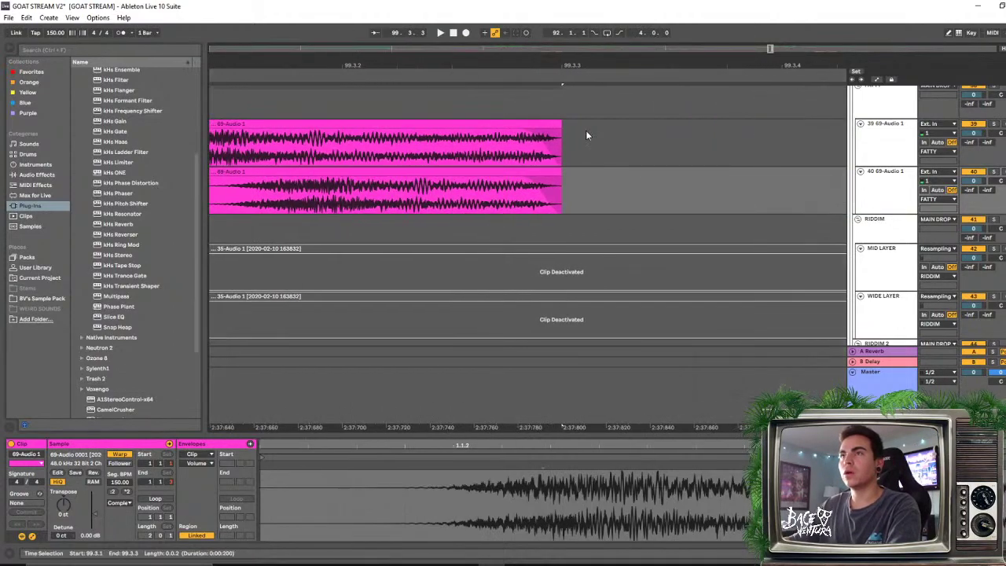
key(super)
click(611, 190)
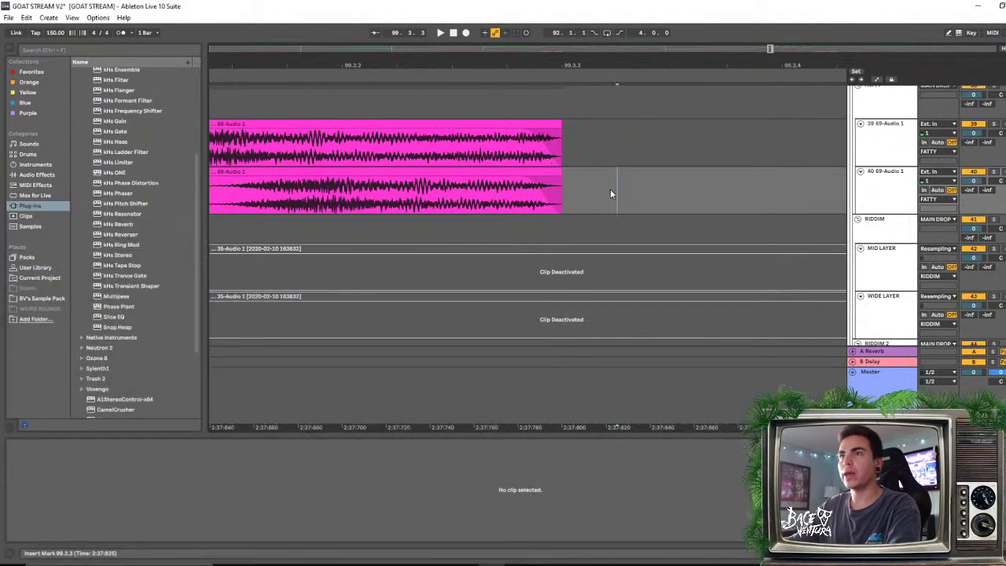
Tighten the fade-outs at 99.3.3 on the track 39 and 40 clips and adjust their curves
click(520, 130)
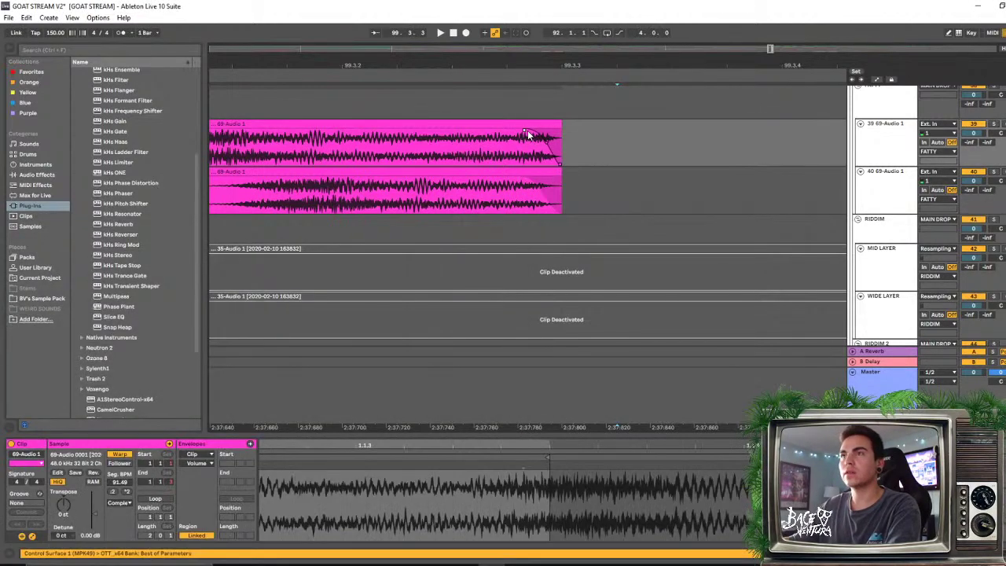
click(532, 182)
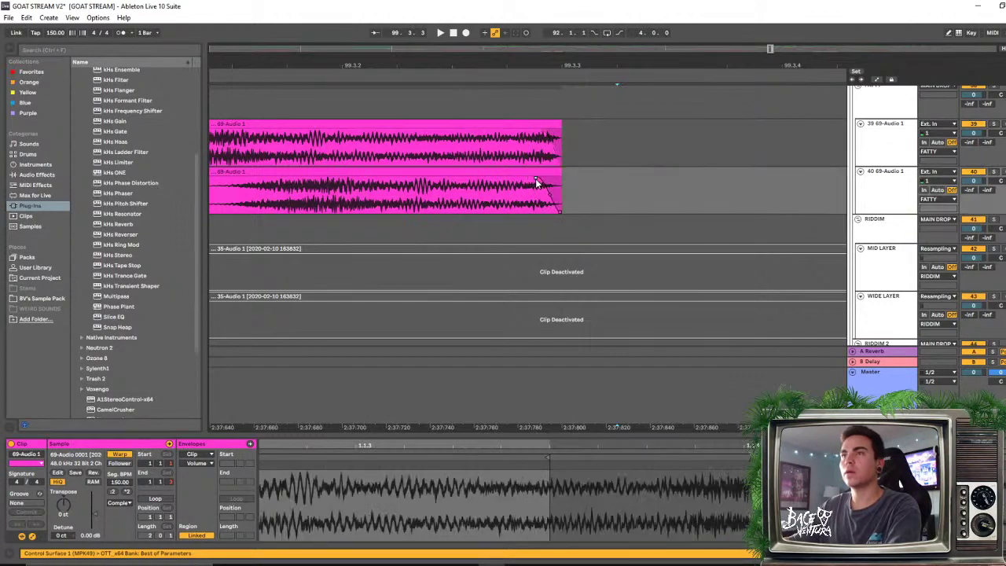
click(546, 197)
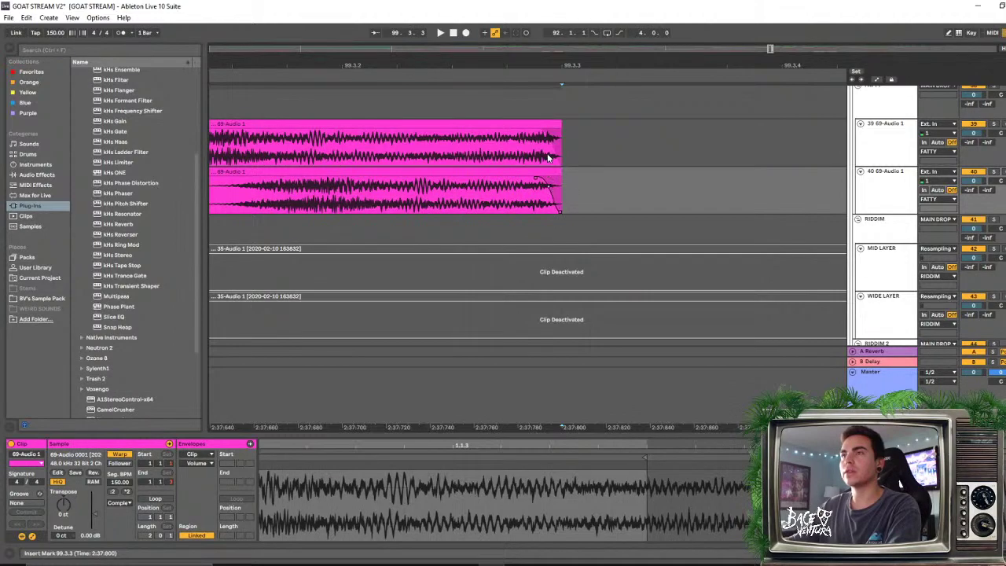
click(548, 158)
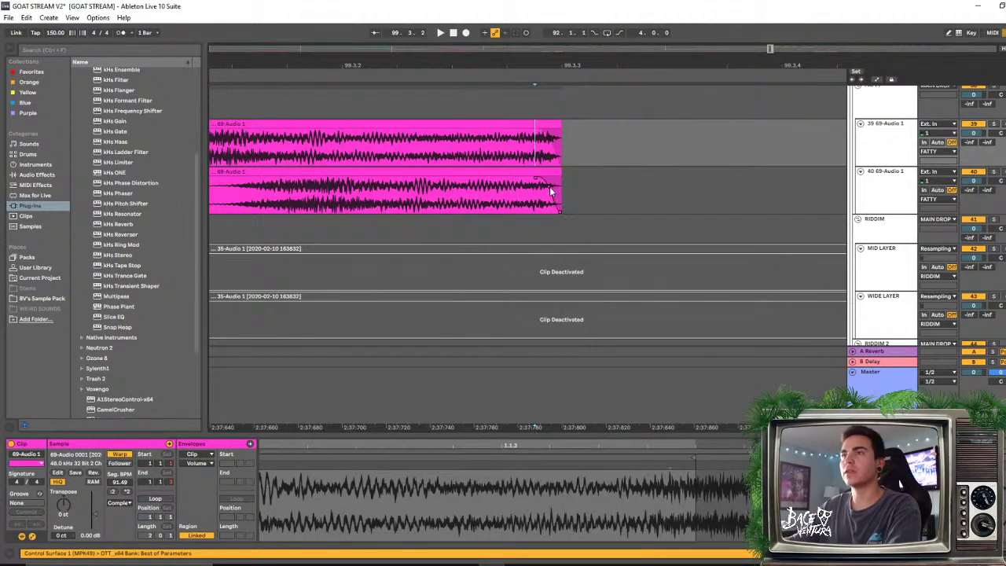
click(550, 191)
Audition the shortened clips at 99.3 and warp the track 40 clip so its sound comes in earlier
drag(555, 66, 498, 41)
click(425, 126)
key(space)
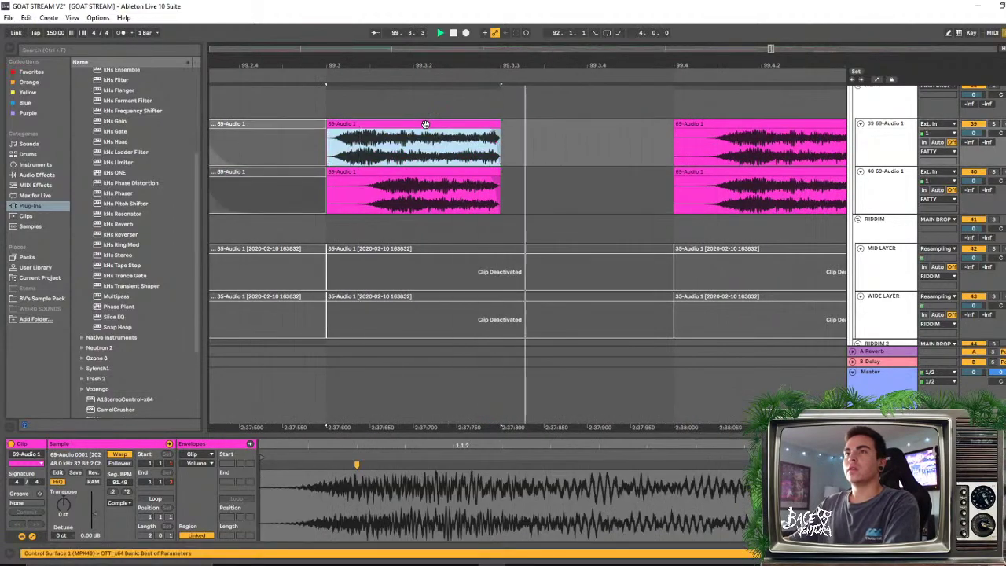
click(425, 182)
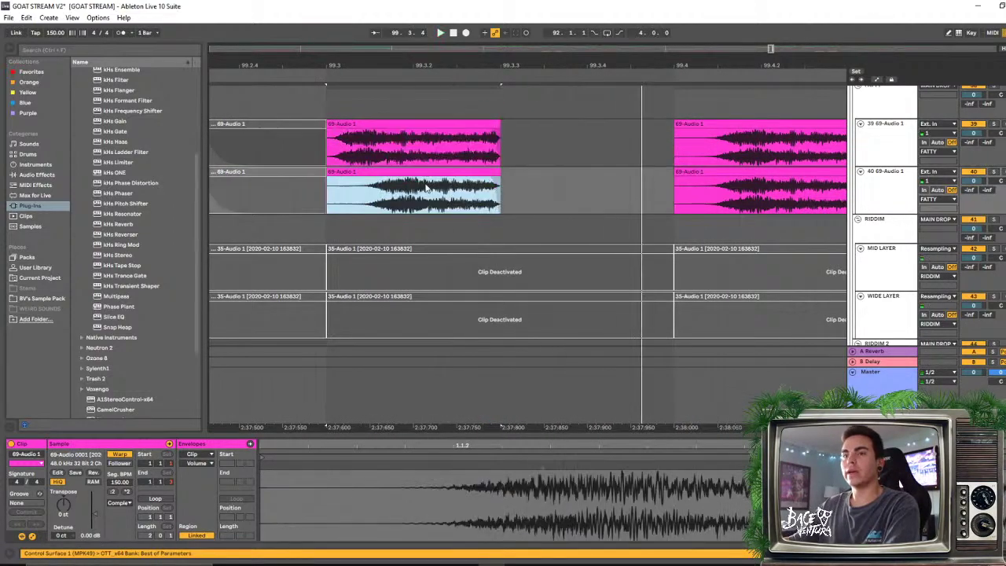
drag(533, 445, 407, 445)
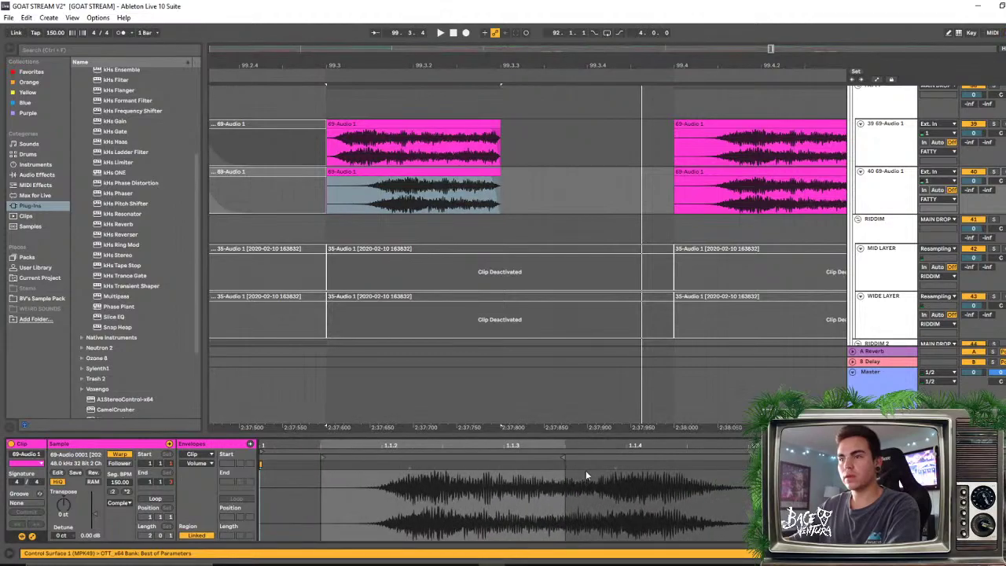
drag(615, 466, 472, 467)
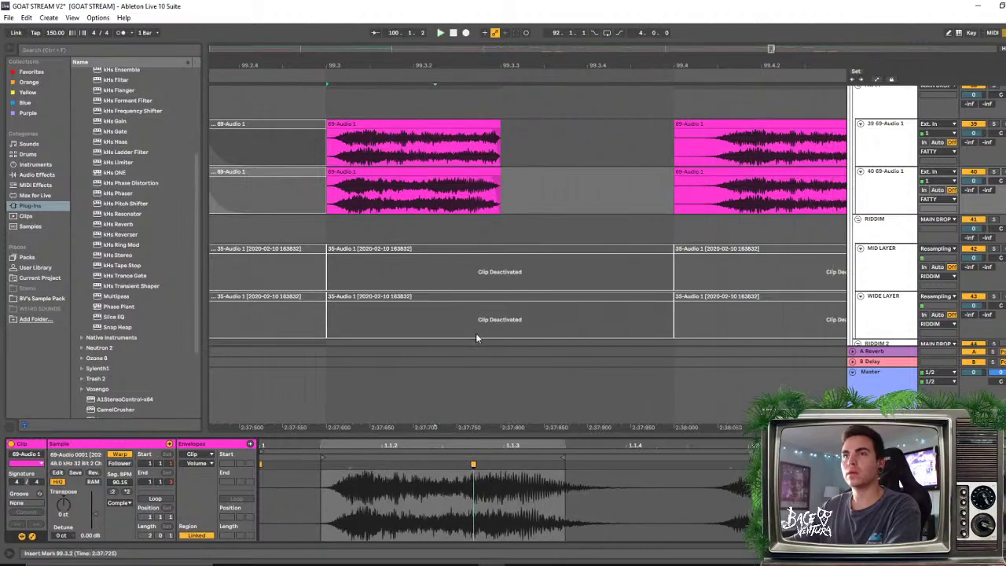
Duplicate the shortened 69-Audio 1 clips on tracks 39 and 40 to fill 99.3.3 to 99.4
ctrl+scroll(503, 212, down, 3)
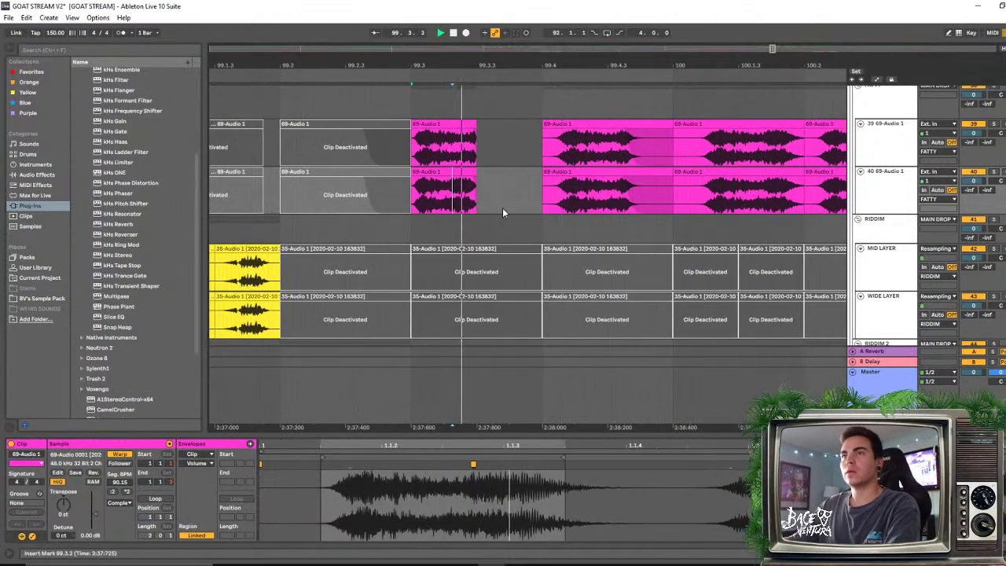
key(space)
click(454, 123)
shift+click(454, 172)
key(ctrl+d)
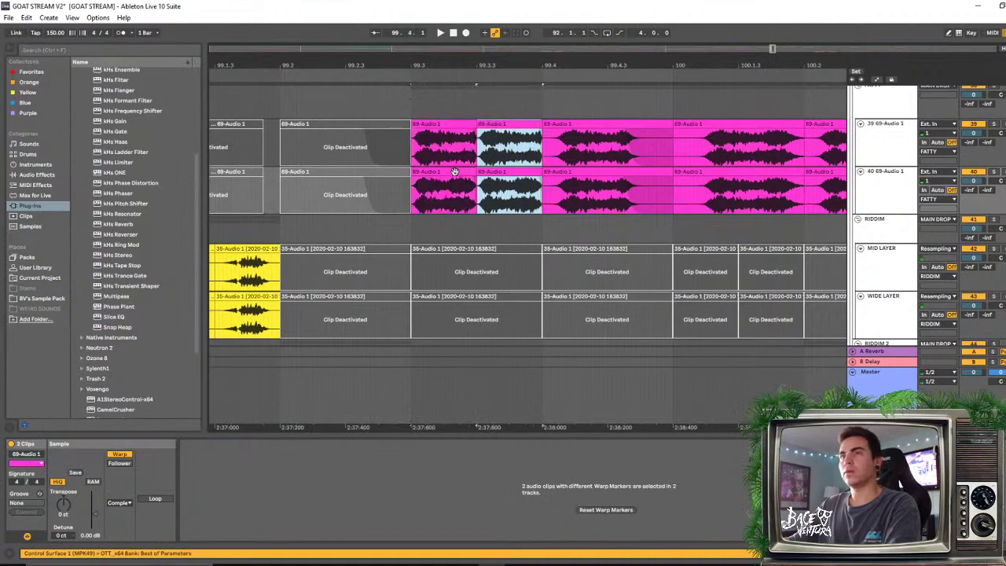
Audition the doubled 69-Audio 1 chops from just after 99.2
click(311, 148)
key(space)
key(space)
key(space)
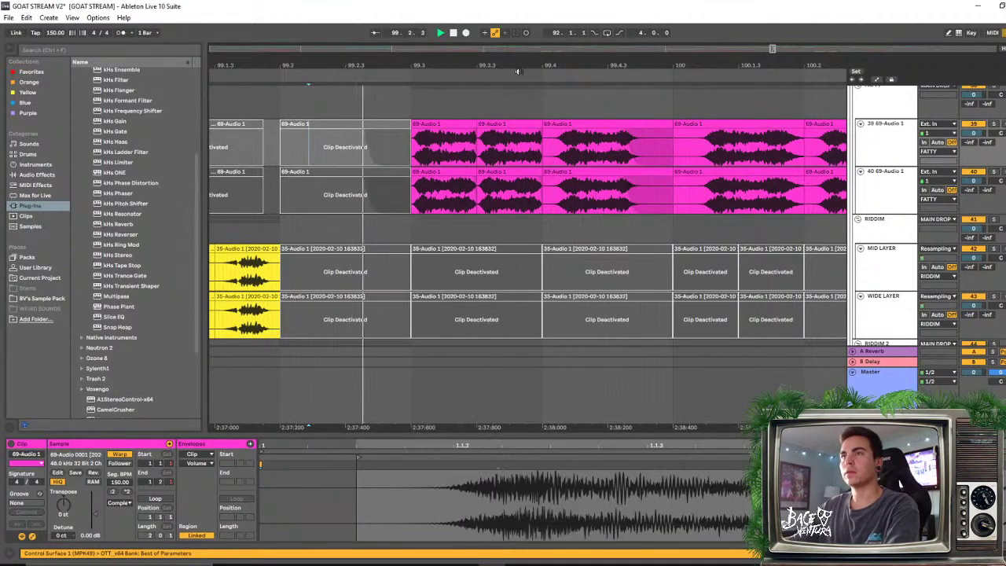
drag(517, 71, 479, 55)
Lengthen the fade-outs of the four short 69-Audio 1 clips at 99.3 and 99.3.3 to start about halfway through each clip
click(430, 123)
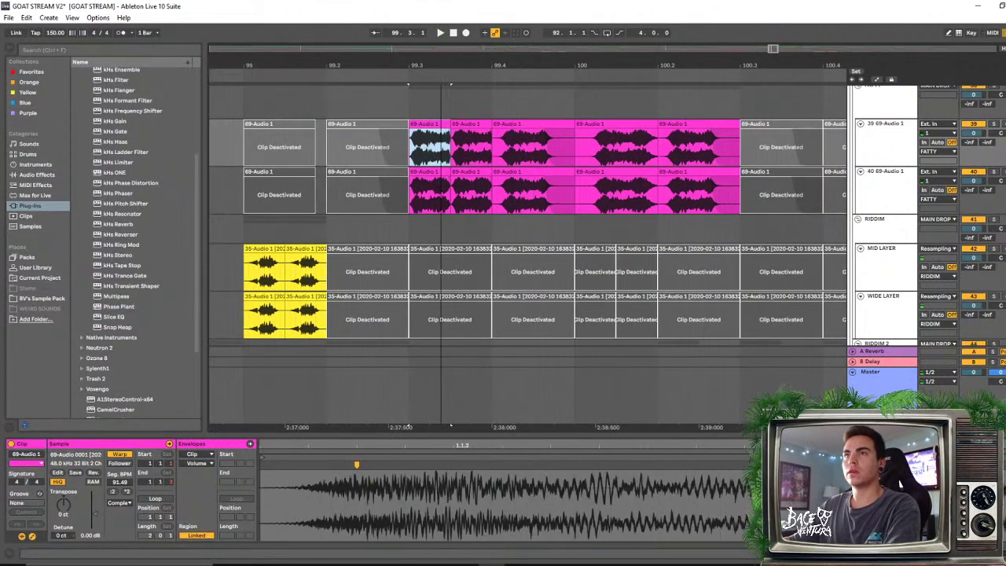
key(plus)
key(plus)
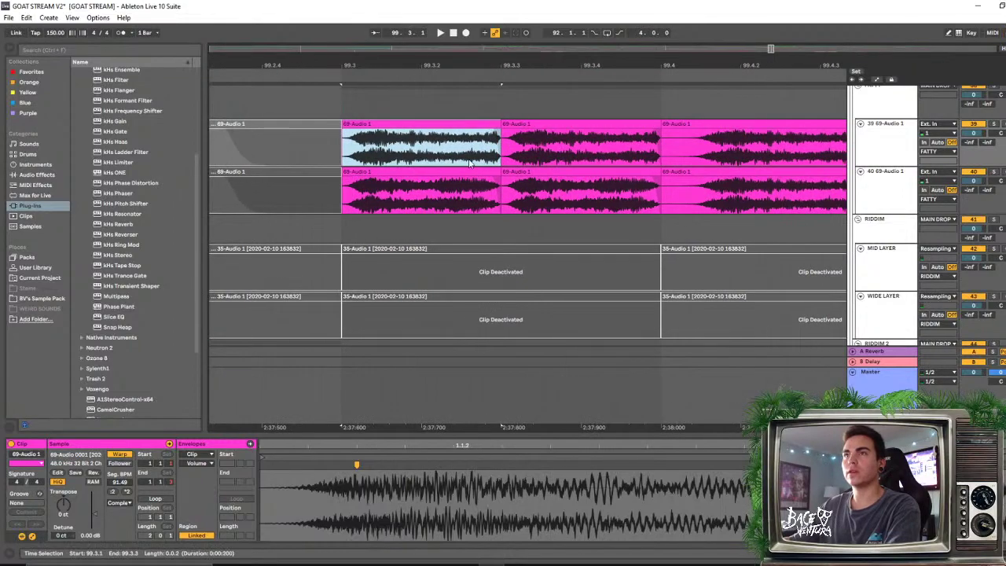
drag(493, 136, 427, 134)
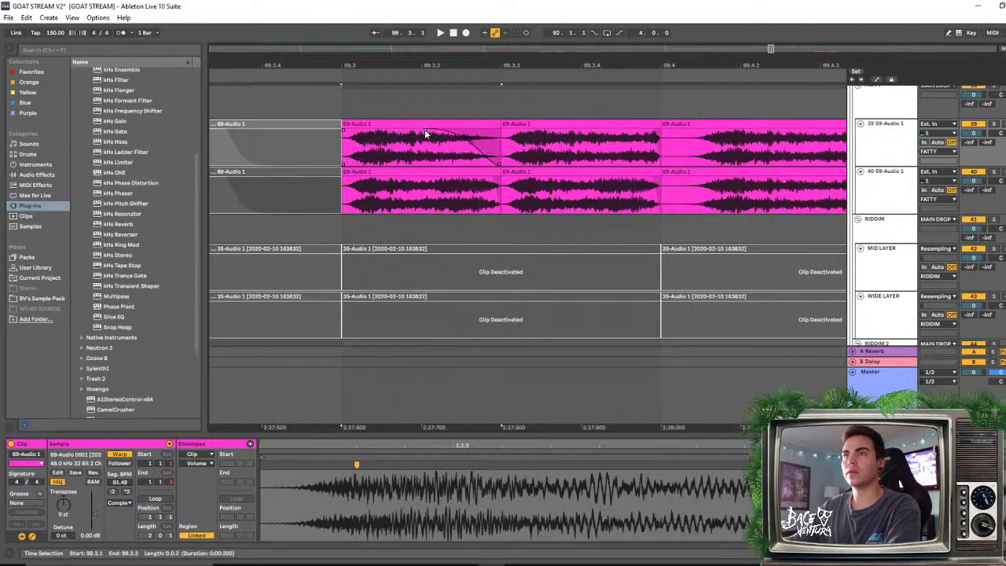
mouse_move(489, 184)
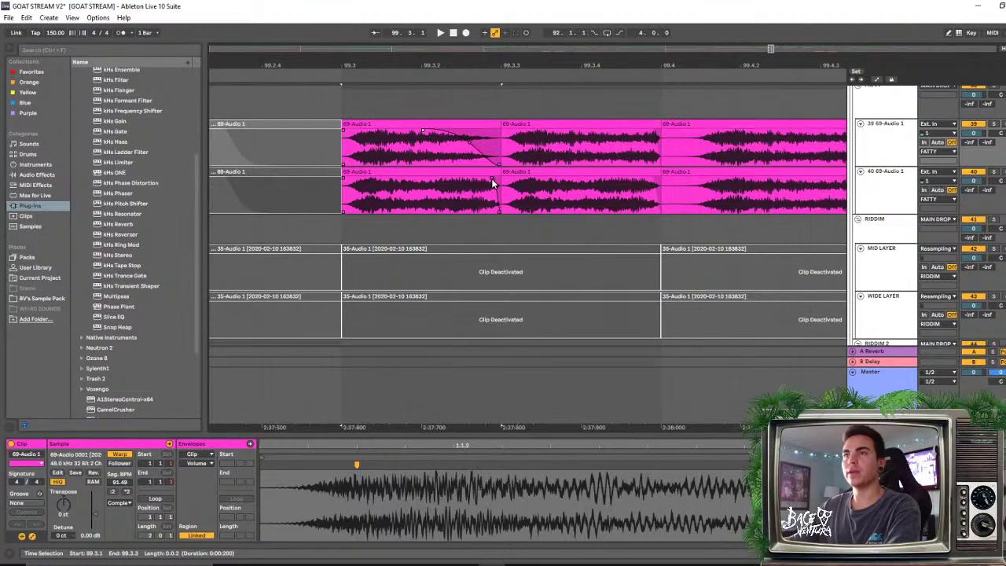
drag(492, 184, 425, 179)
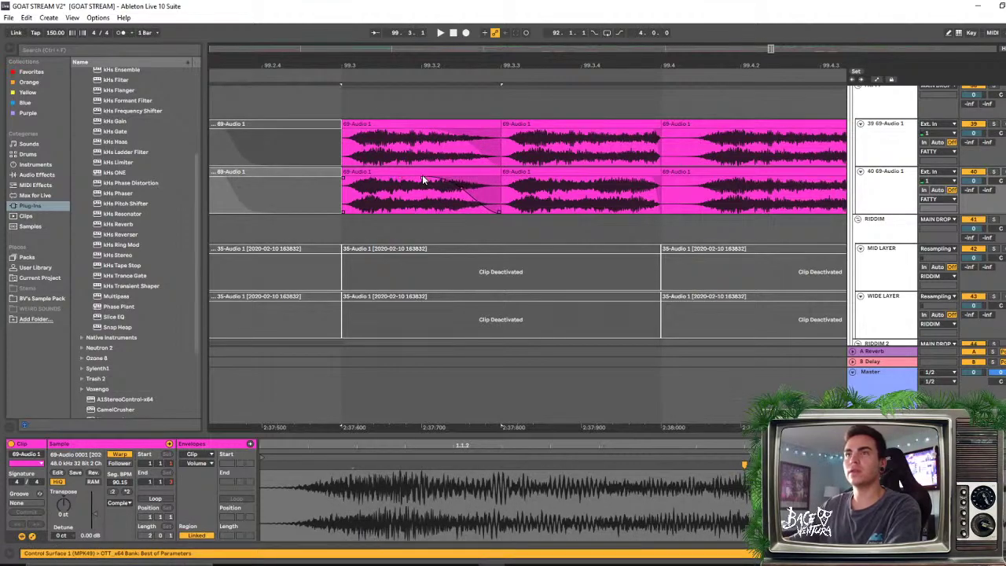
drag(657, 129, 585, 132)
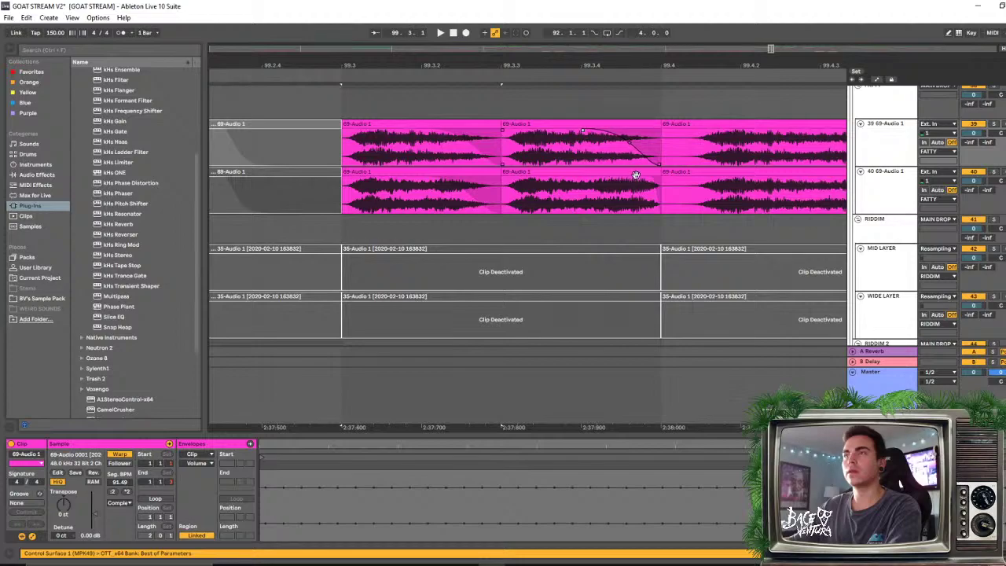
drag(653, 184, 576, 180)
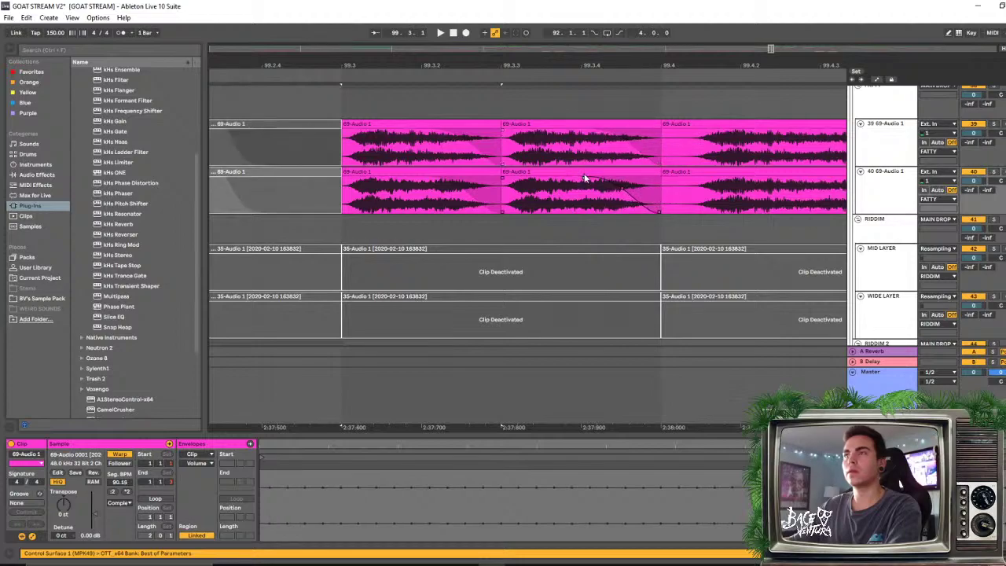
Audition the faded chops from 99.3 and bend the fade-out curve of the track 39 clip at 99.3 steeper
click(426, 123)
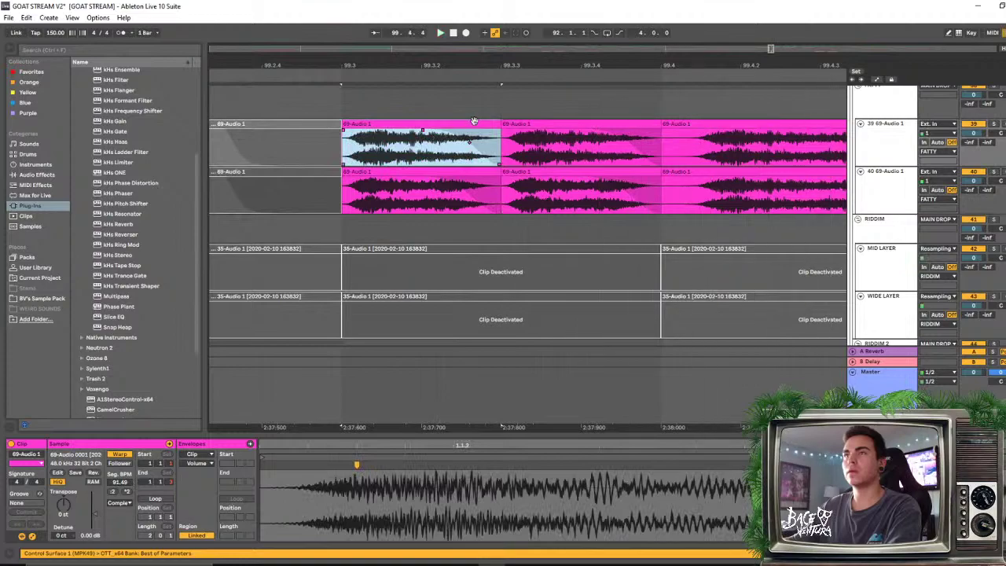
drag(487, 65, 449, 32)
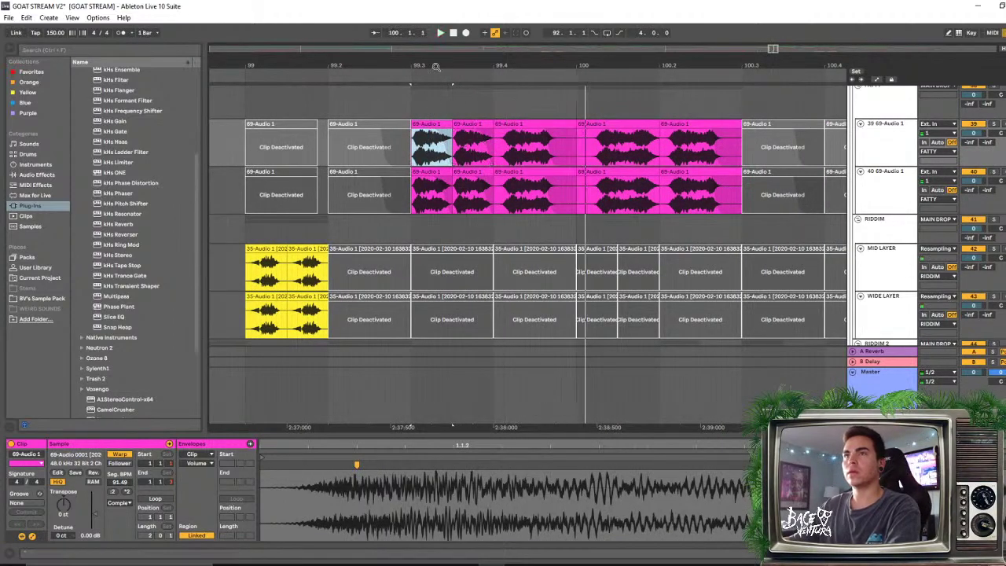
scroll(440, 138, up, 3)
drag(466, 157, 452, 150)
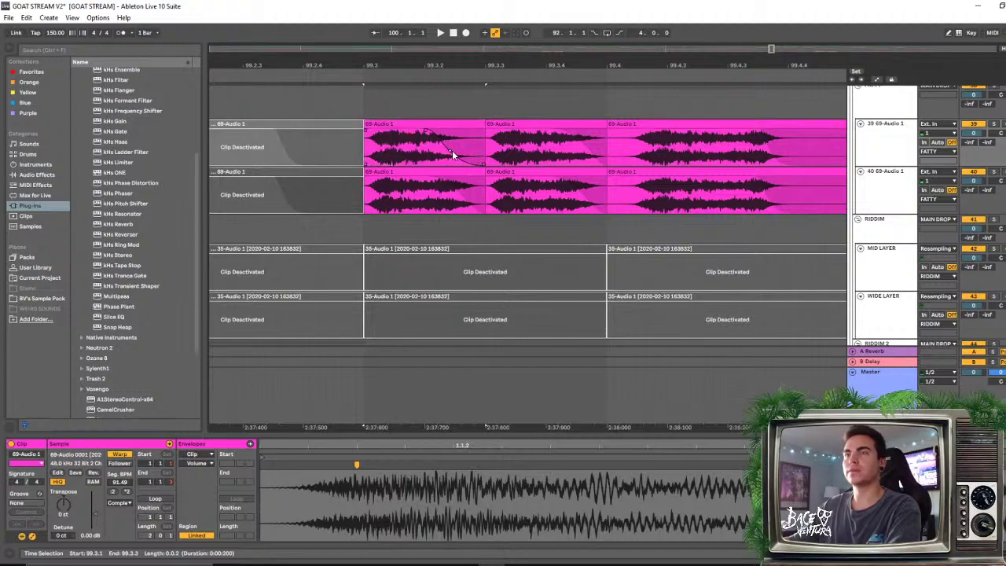
Bend the fade-out curve of the track 40 clip at 99.3 steeper to match track 39, and audition the result from 99.3
click(447, 200)
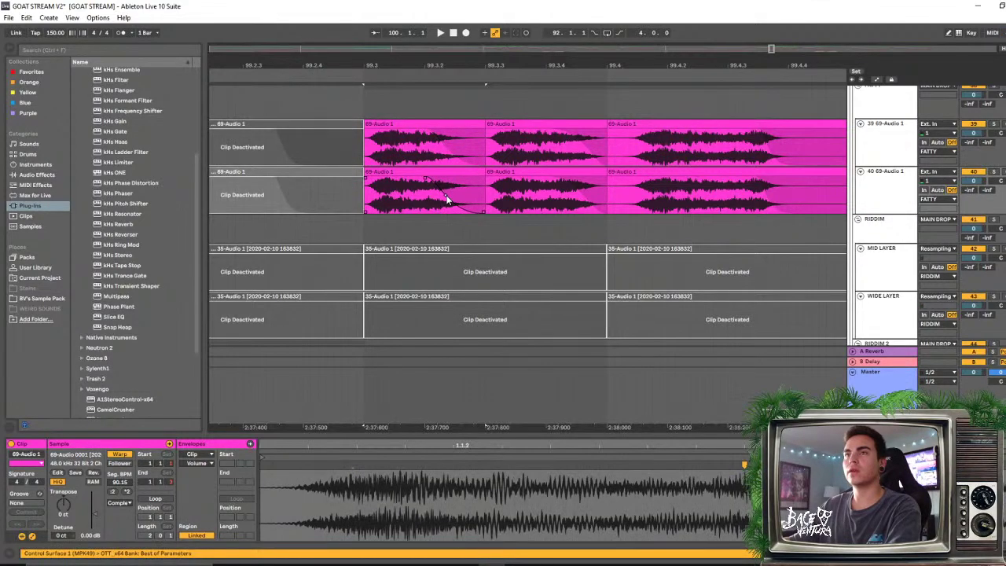
click(451, 154)
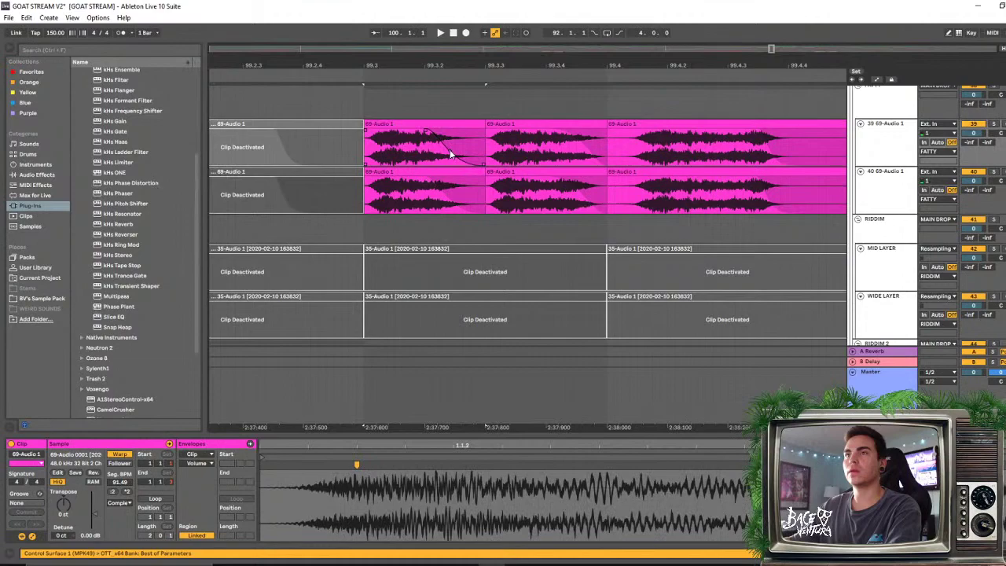
click(447, 201)
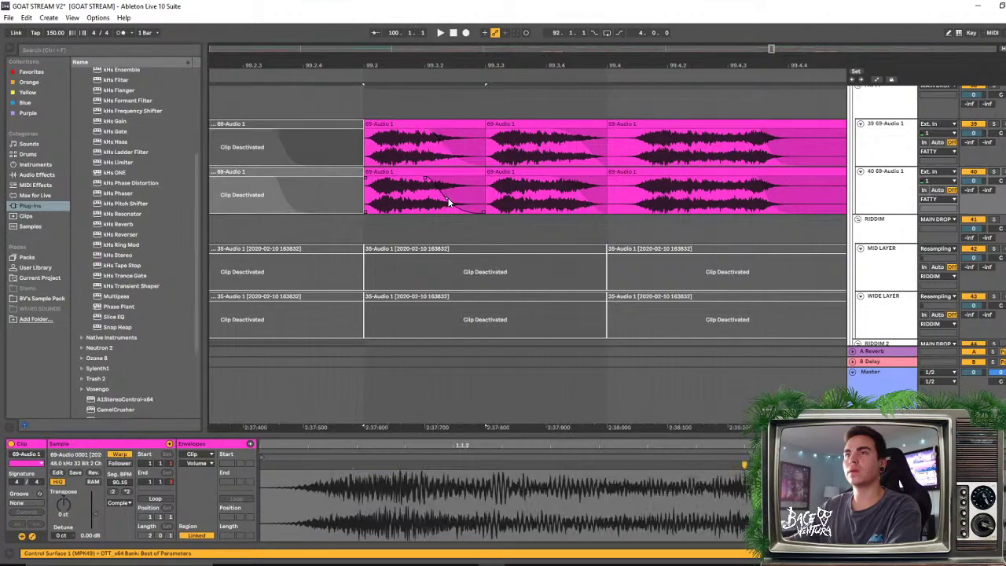
shift+click(445, 125)
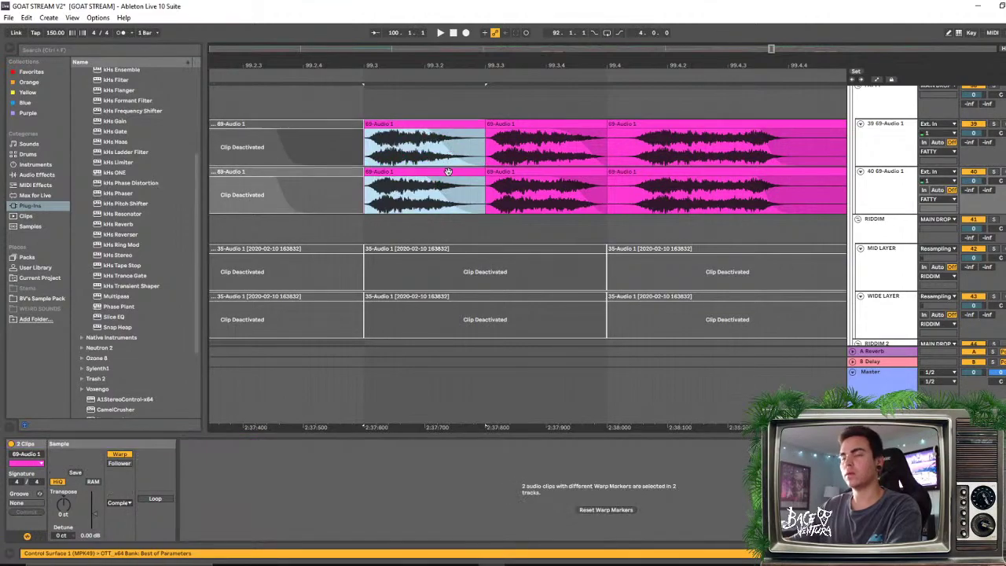
click(447, 145)
key(space)
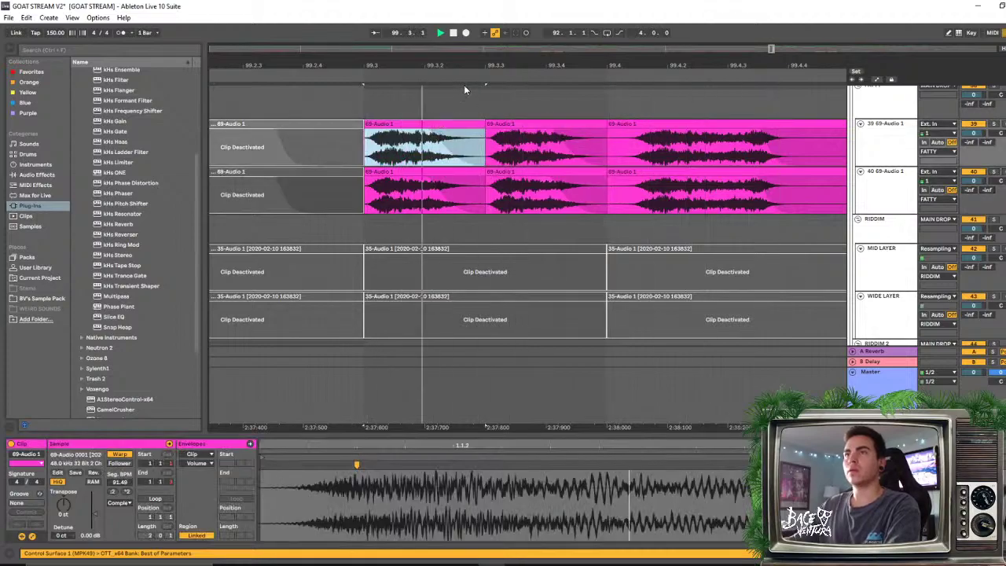
key(minus)
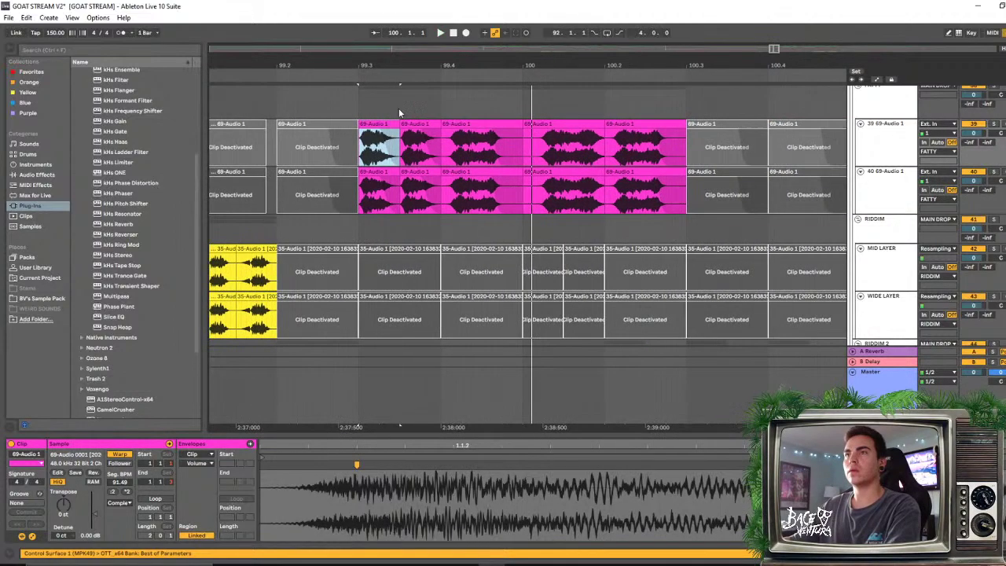
Duplicate the two short 69-Audio 1 chops on tracks 39 and 40 to fill 99.4 to 100, and audition them from 99.3
shift+click(433, 175)
key(ctrl+d)
click(389, 145)
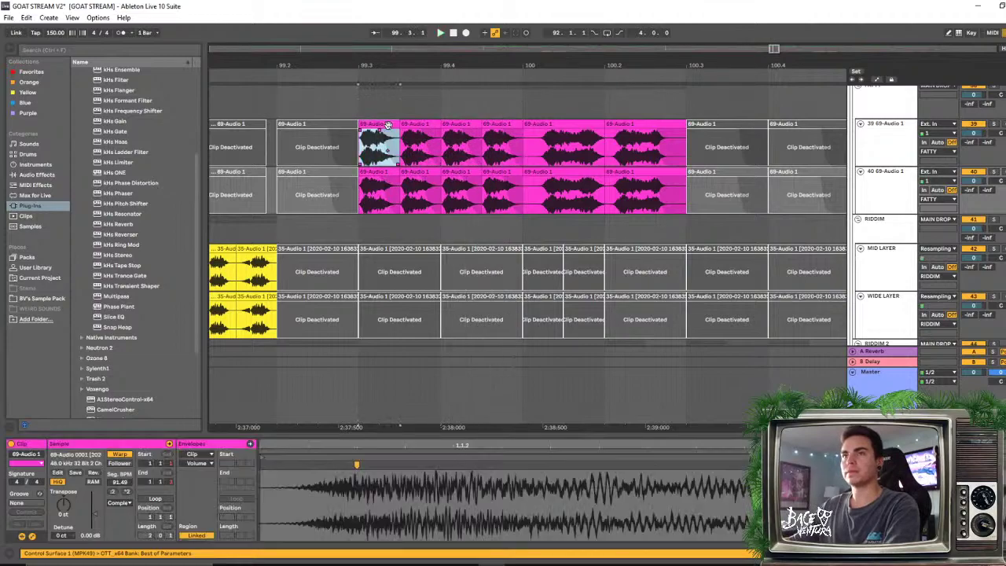
drag(443, 88, 442, 63)
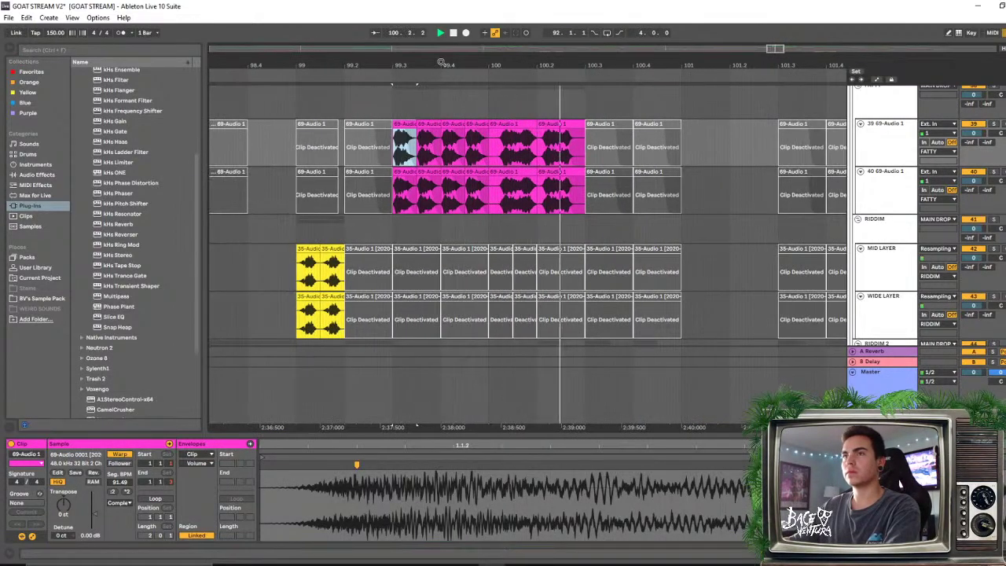
click(401, 79)
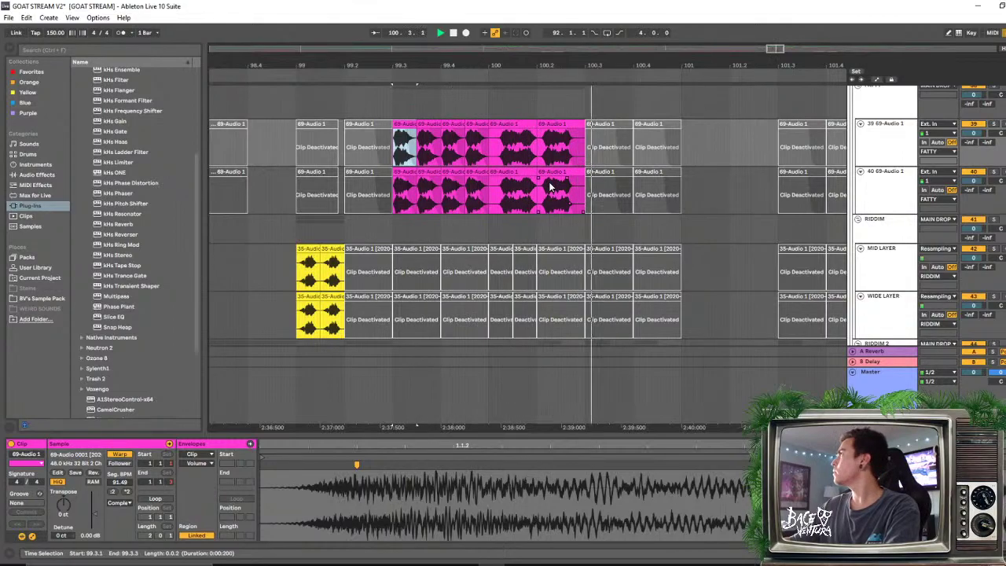
click(401, 79)
scroll(359, 95, left, 4)
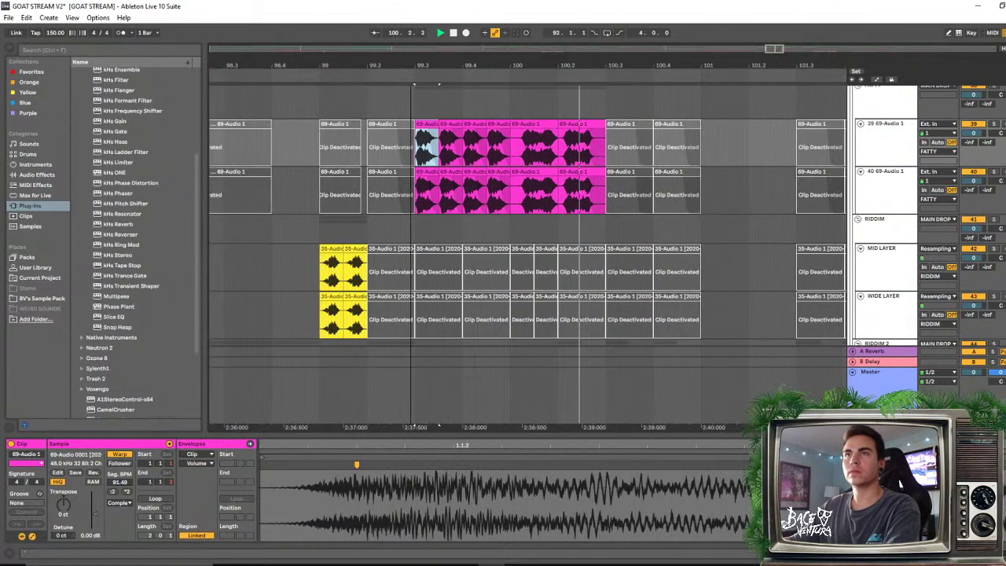
Audition the four-chop 69-Audio 1 pattern from 98.3.4
click(357, 92)
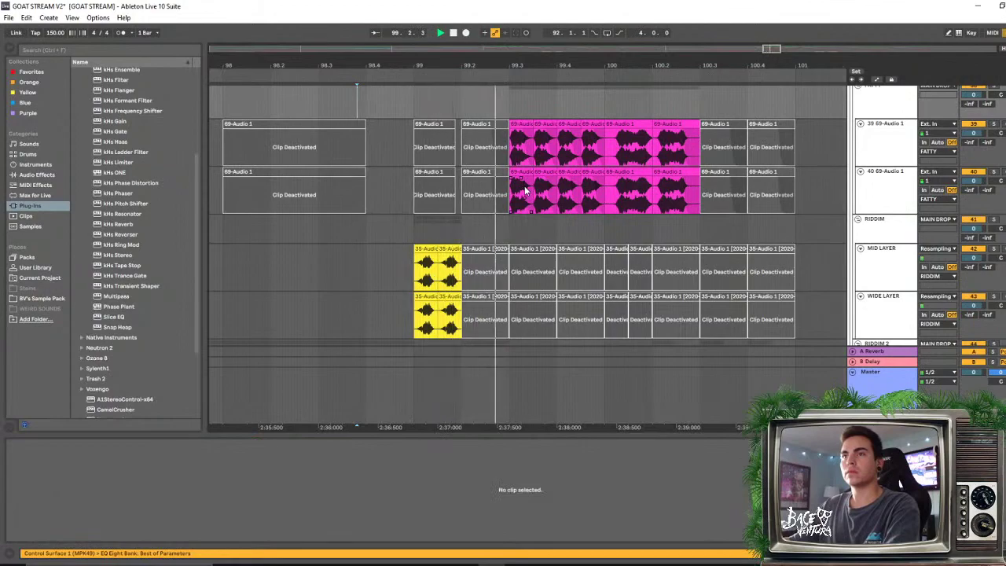
key(space)
key(space)
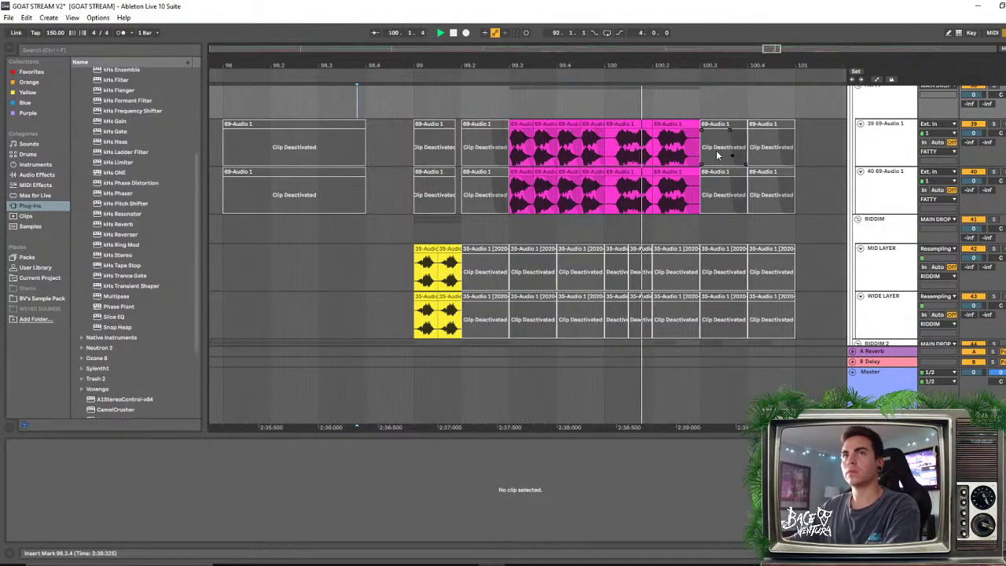
key(space)
key(space)
drag(523, 65, 522, 62)
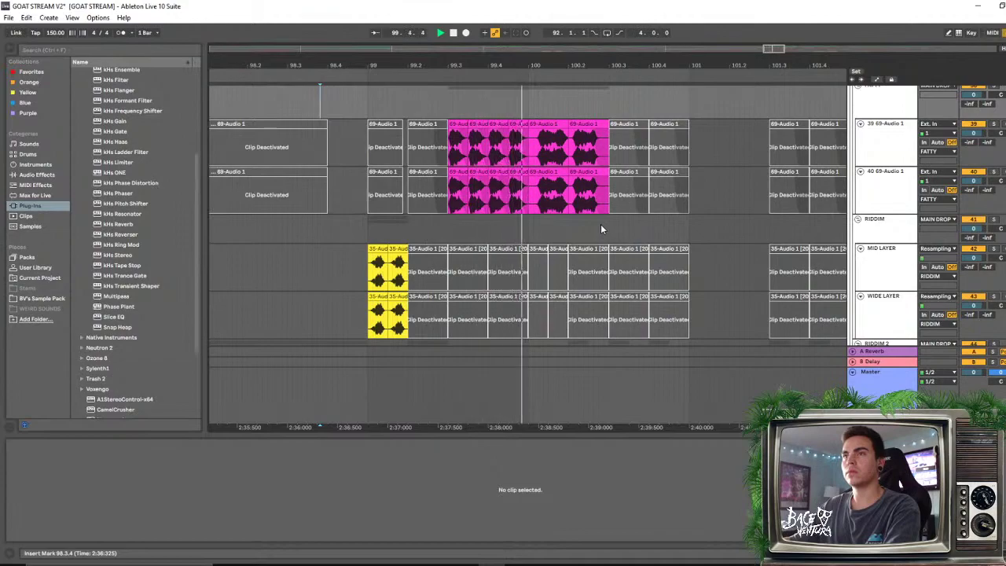
key(space)
Copy the short 69-Audio 1 clips at 99.4 on tracks 39 and 40 to the start of bar 100
drag(488, 133, 508, 189)
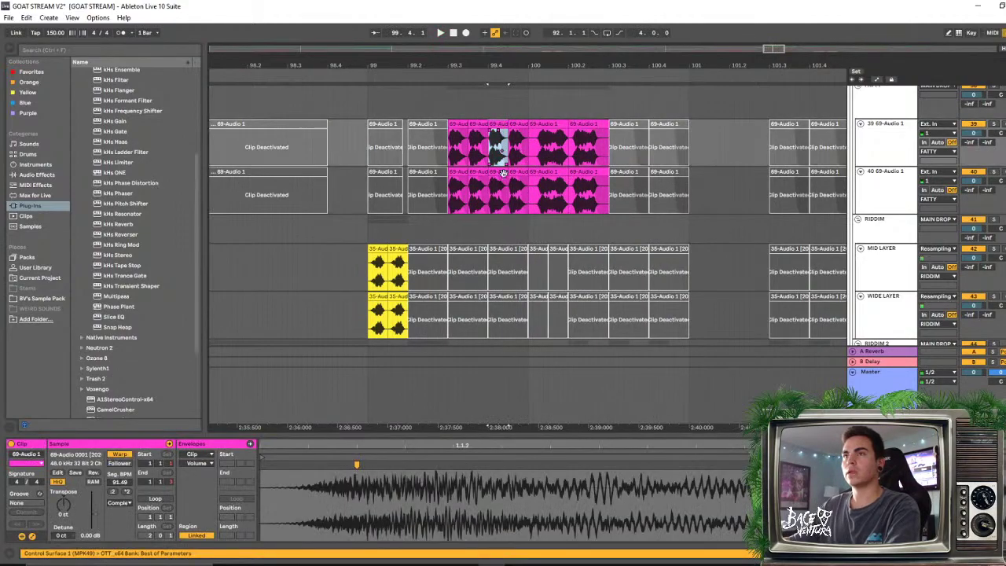
drag(500, 128, 542, 133)
key(z)
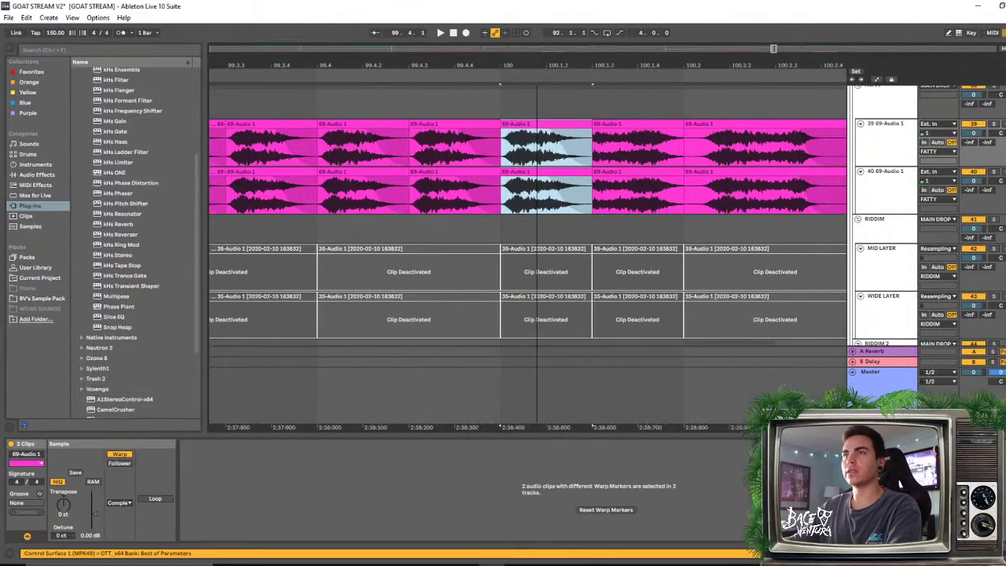
drag(537, 65, 503, 65)
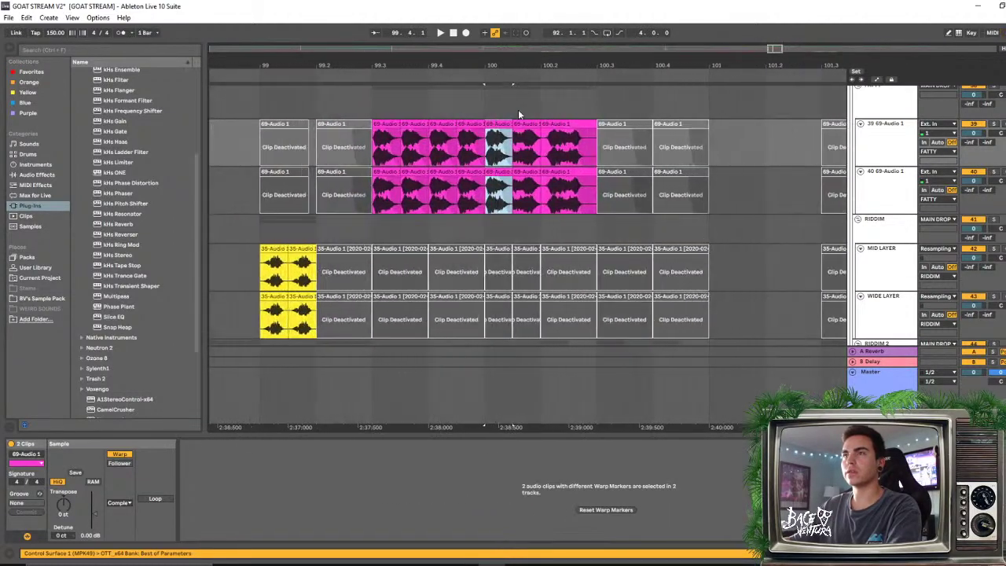
Deactivate the leftover 69-Audio 1 clips at 100.1.3 on tracks 39 and 40
click(526, 125)
shift+click(530, 171)
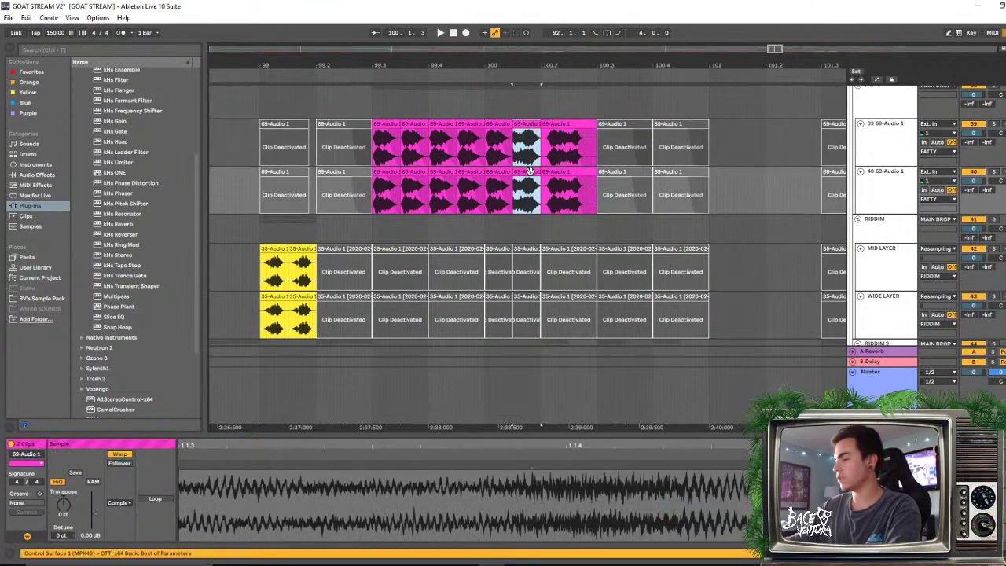
key(0)
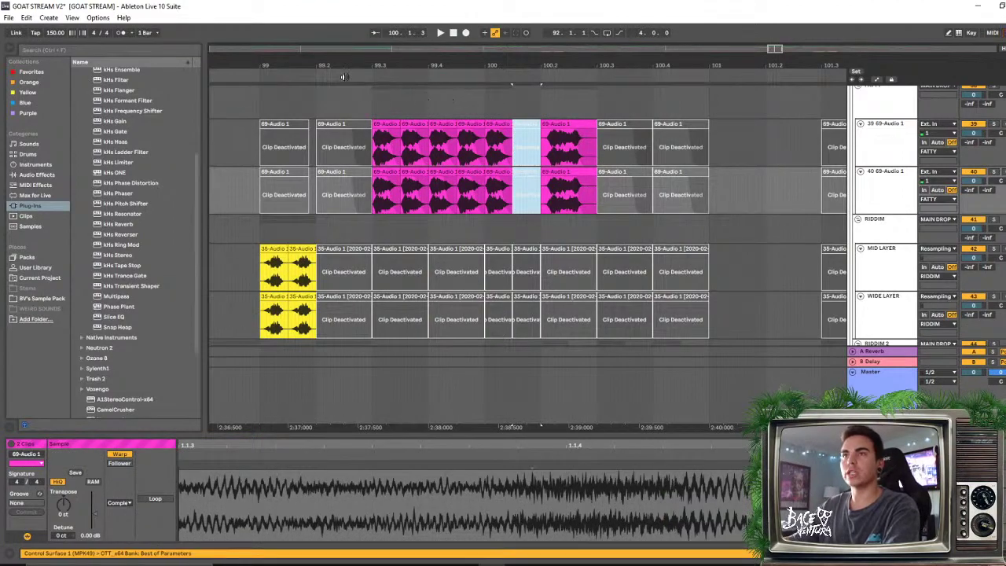
Audition the revised chop pattern from just after 99.2 and again from 98.2.3
click(336, 114)
key(space)
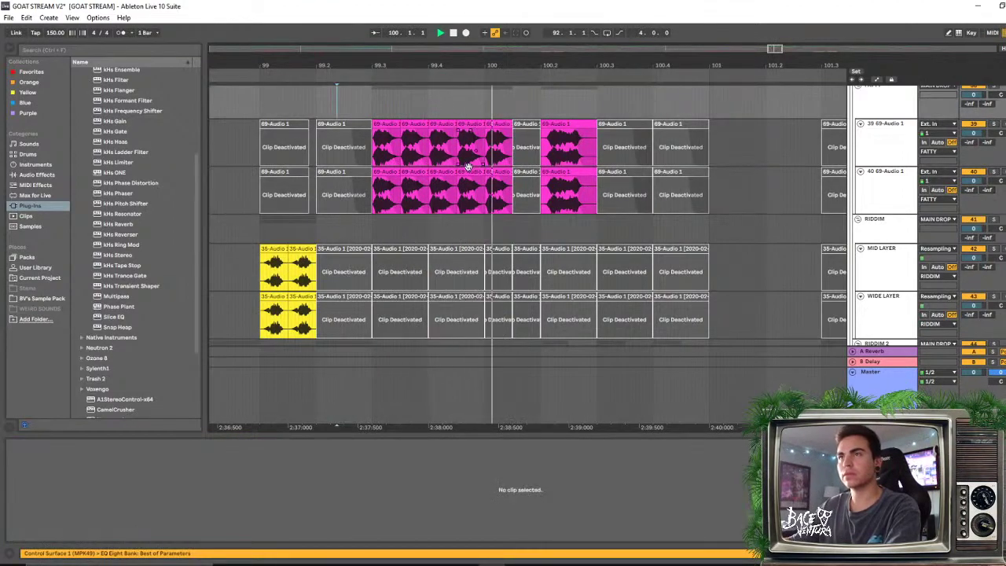
key(space)
drag(560, 66, 560, 50)
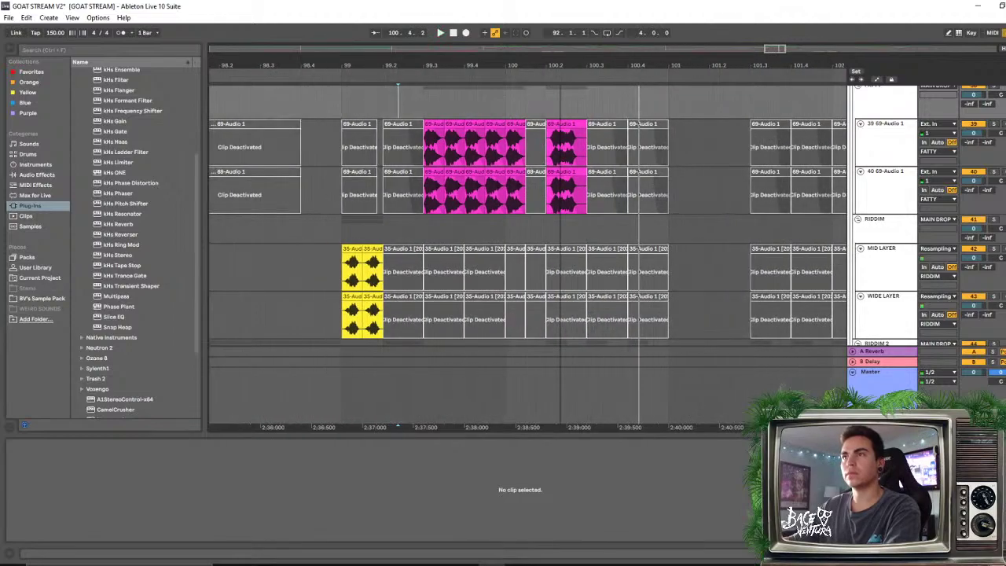
drag(277, 197, 284, 87)
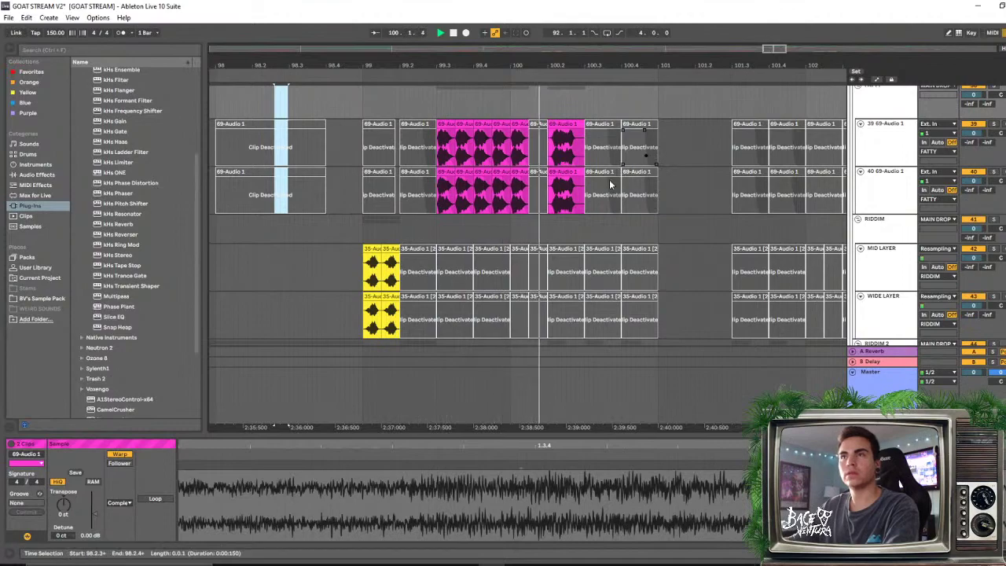
Move the active 35-Audio 1 clips at 100.2 on the RIDDIM 2 wide and mid layers back to 100.1.3
scroll(551, 294, down, 2)
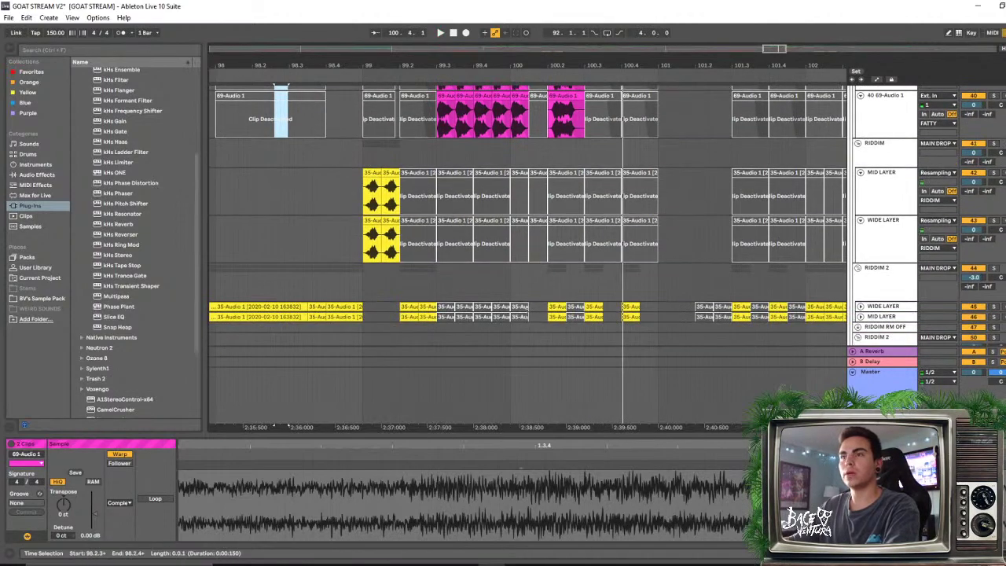
click(552, 312)
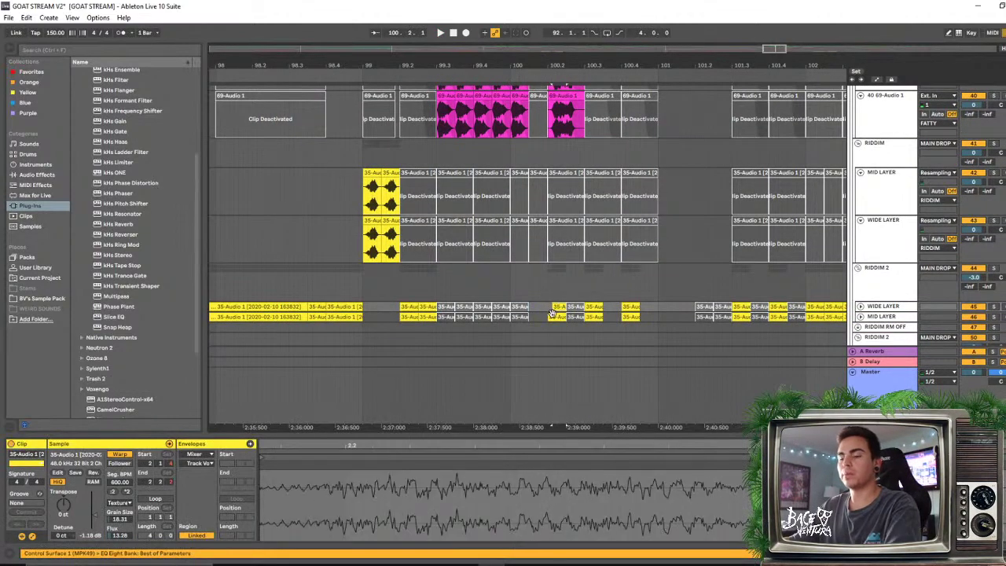
shift+click(553, 315)
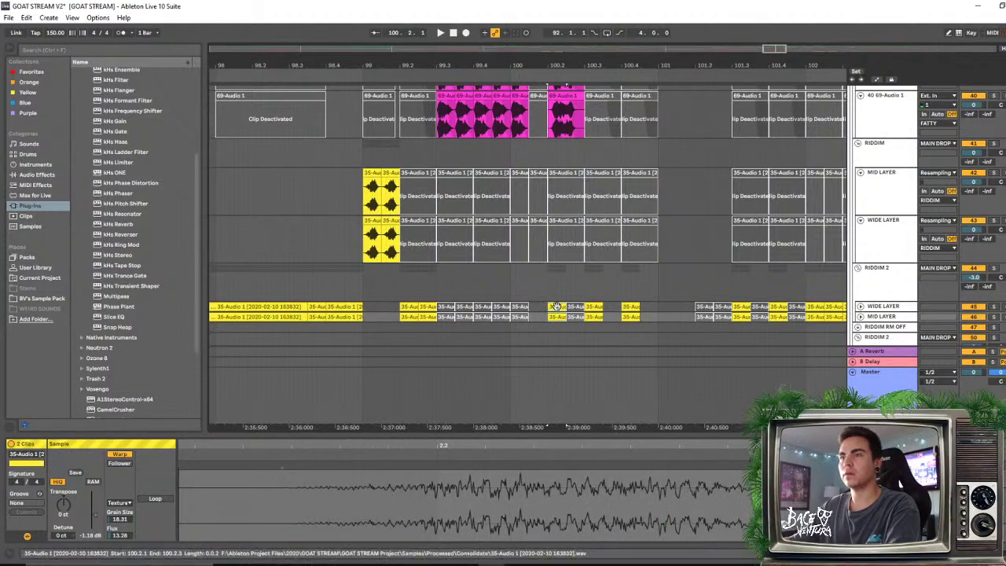
drag(551, 312, 522, 315)
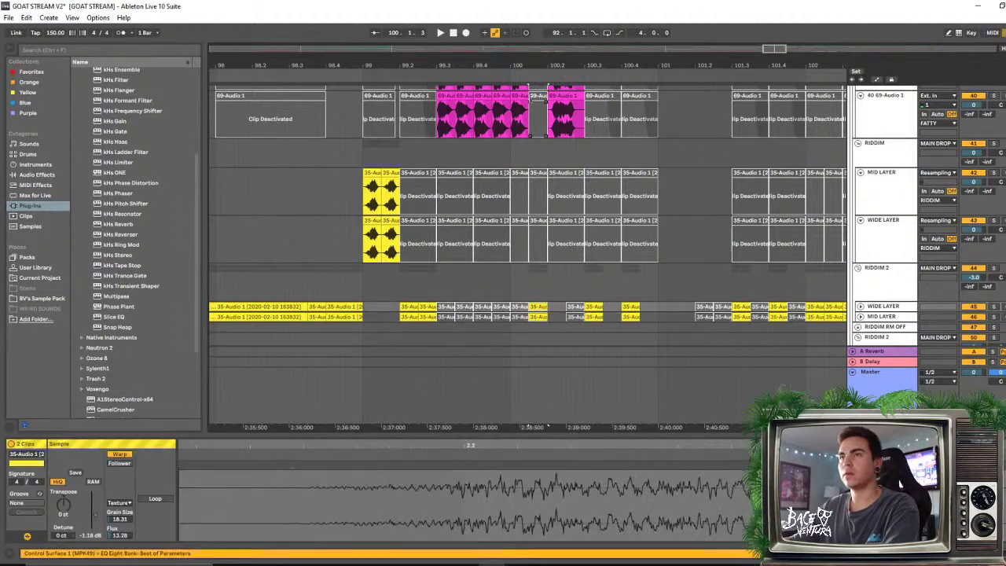
mouse_move(531, 61)
mouse_down()
mouse_move(532, 118)
mouse_move(531, 47)
mouse_move(531, 71)
mouse_up()
Audition the moved RIDDIM 2 clips with the bass chops from 99.1.4
click(362, 161)
key(space)
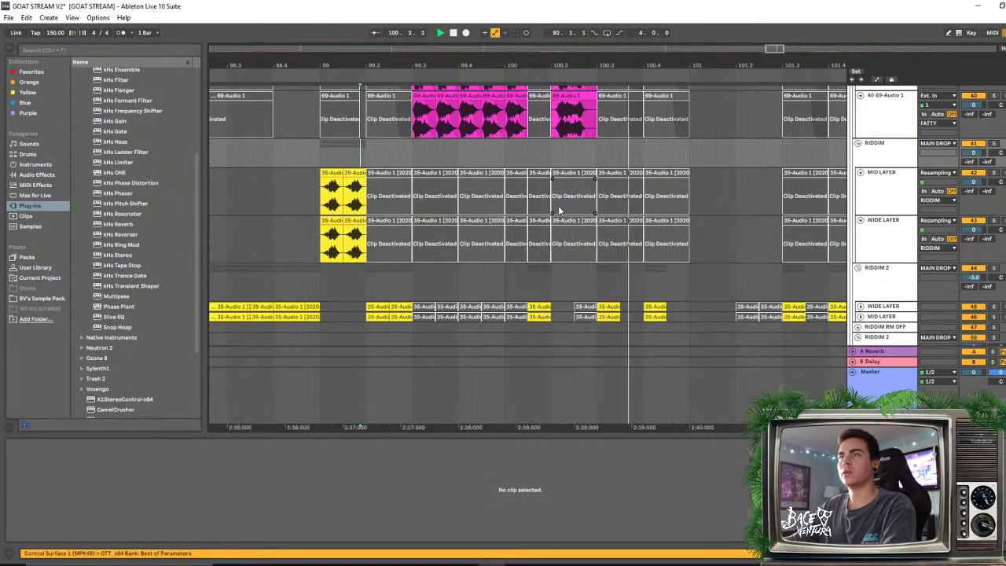
key(space)
key(space)
key(space)
Select the RIDDIM 2 layer clips at 99.3.3, and deactivate the 69-Audio 1 clips at the same position on tracks 39 and 40
scroll(529, 201, up, 2)
scroll(553, 235, down, 3)
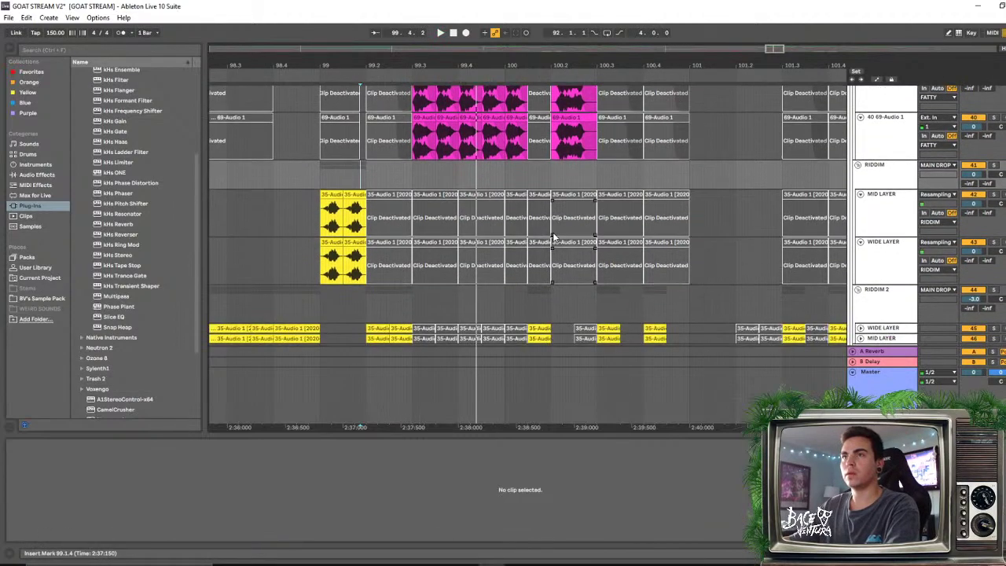
click(541, 295)
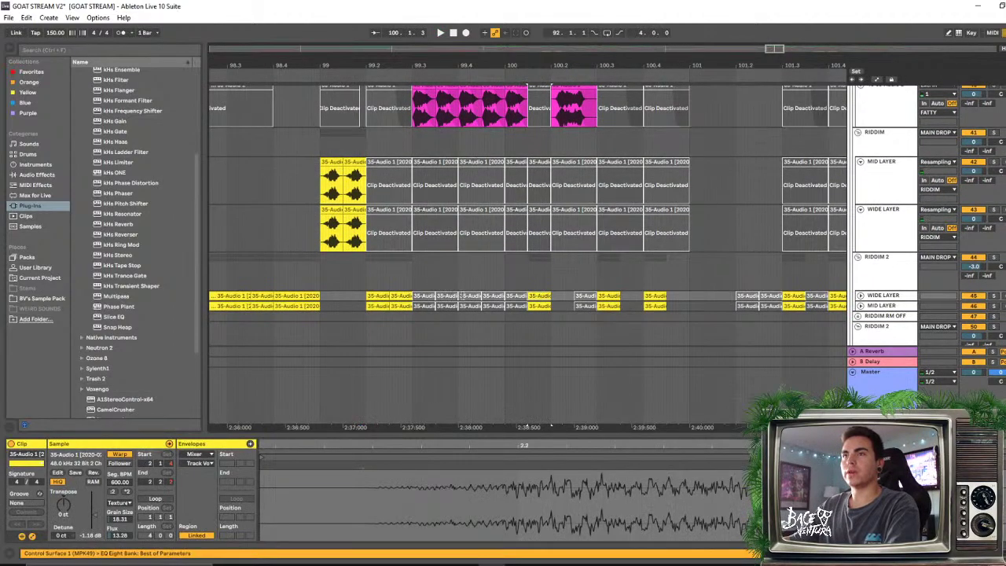
click(448, 296)
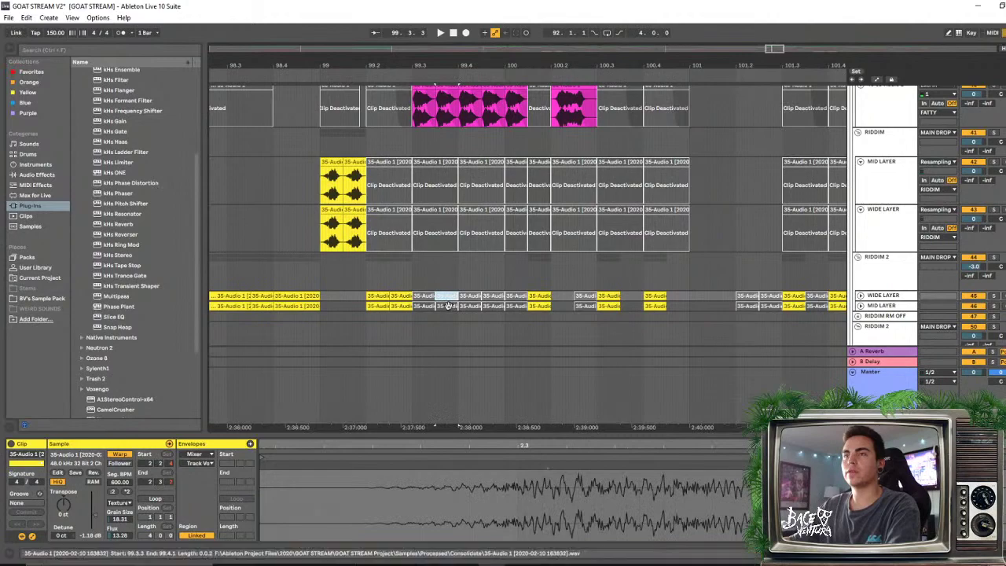
shift+click(446, 307)
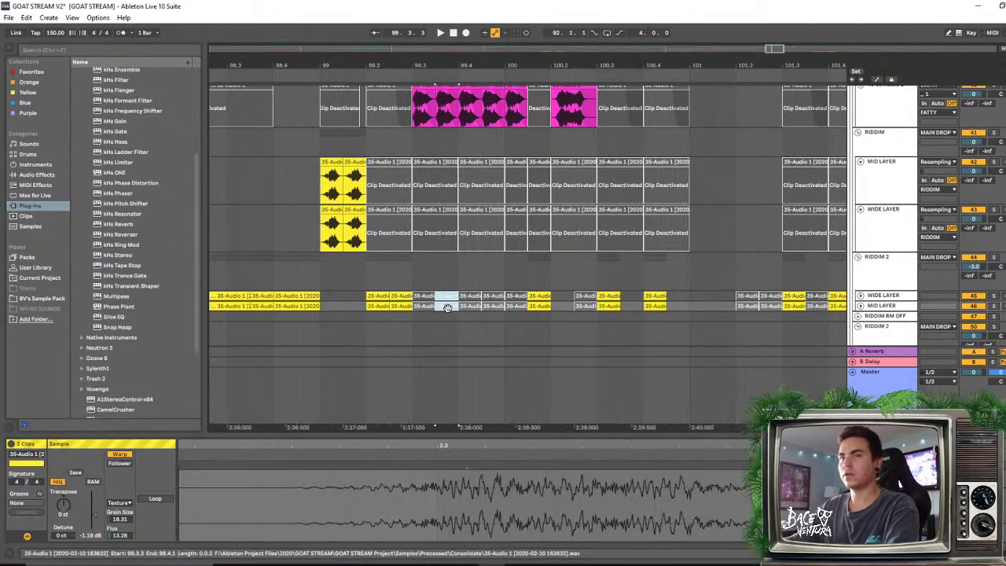
scroll(446, 307, up, 5)
click(446, 167)
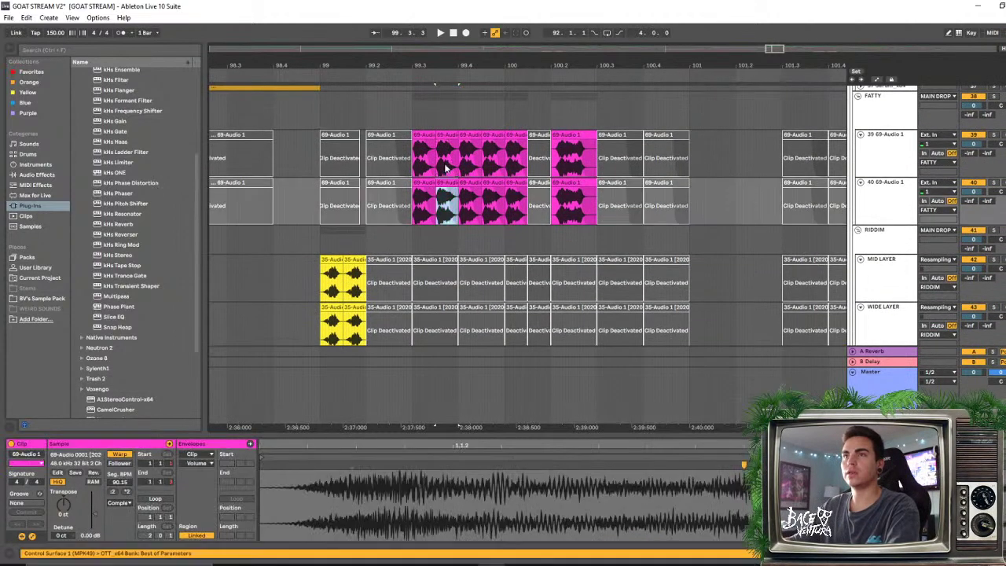
shift+click(444, 136)
key(0)
Audition the chop pattern with its new gap from just after 99.2 and again from 98.4.2
click(372, 113)
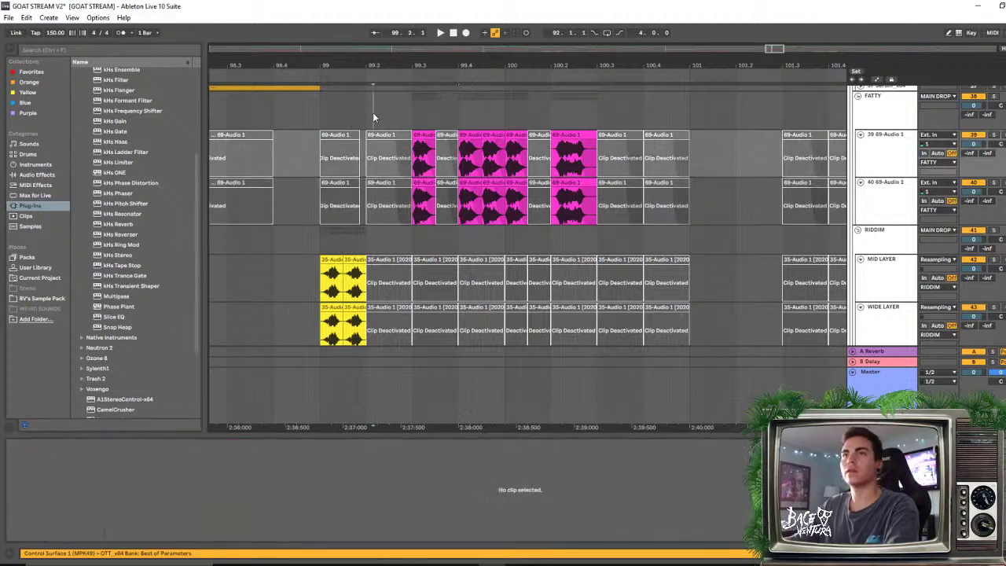
key(space)
click(292, 111)
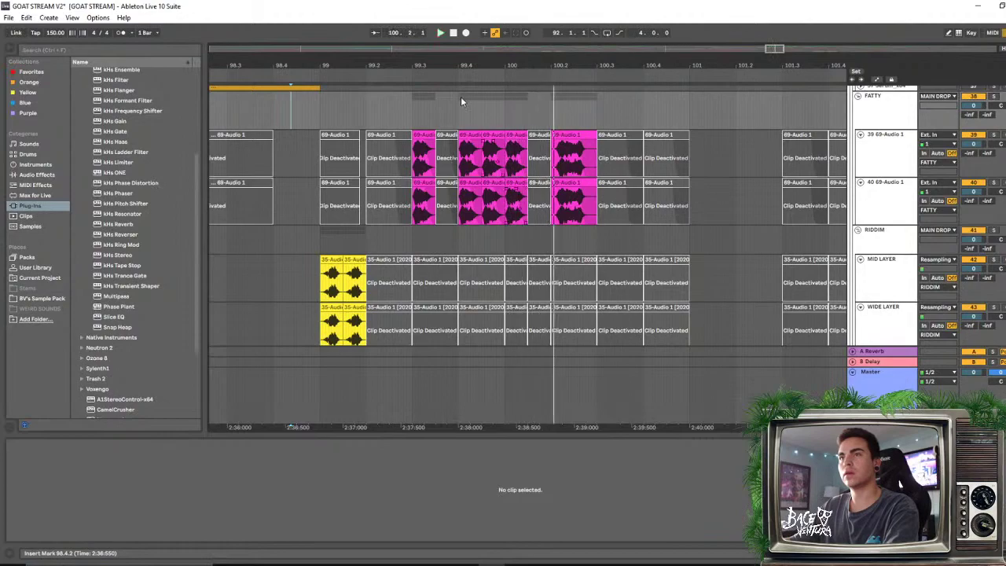
key(space)
key(space)
mouse_move(482, 65)
mouse_down()
mouse_move(487, 88)
mouse_move(465, 57)
mouse_up()
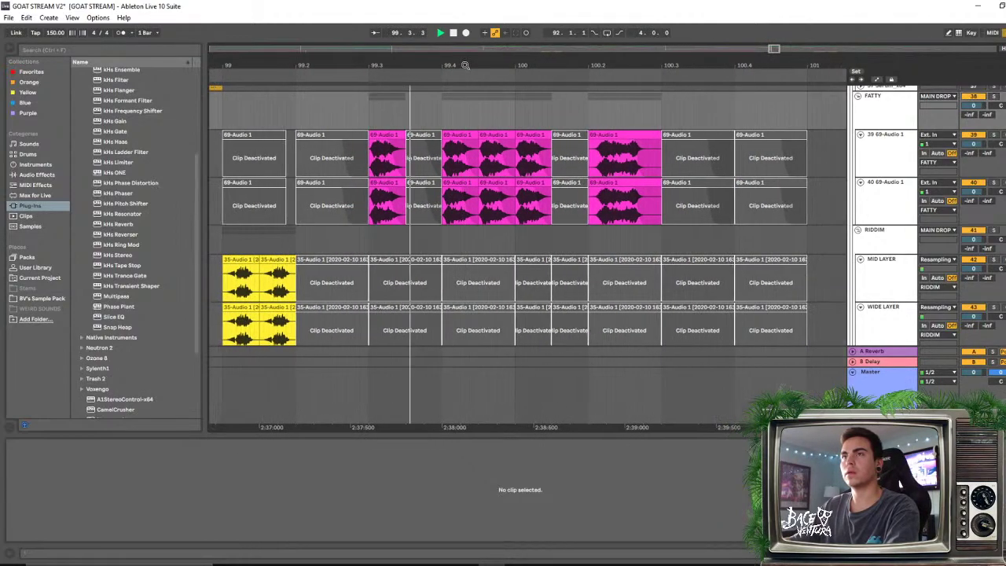
key(space)
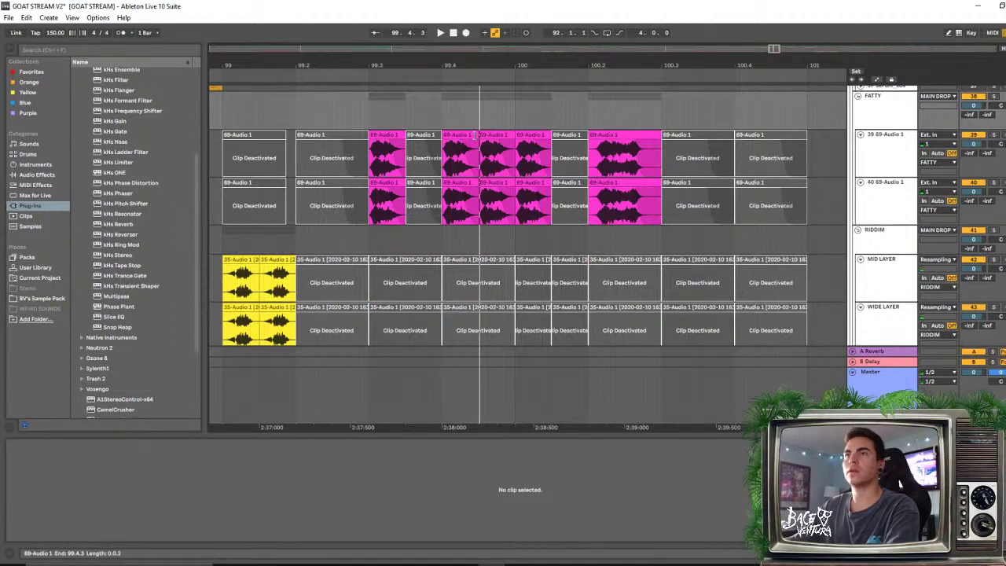
Extend the 69-Audio 1 clips at 99.4 on tracks 39 and 40 towards bar 100, and audition them
drag(478, 135, 515, 135)
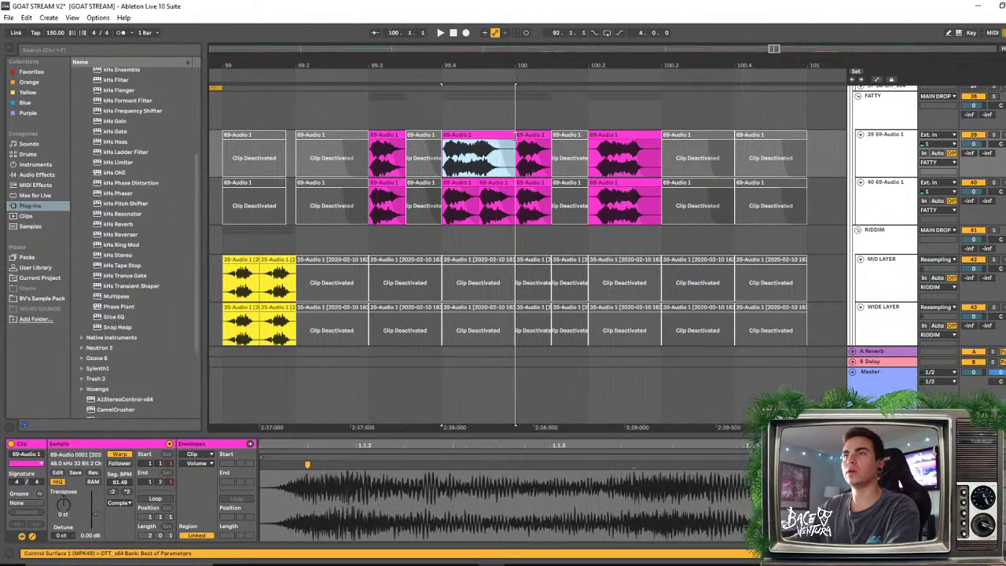
drag(475, 183, 515, 183)
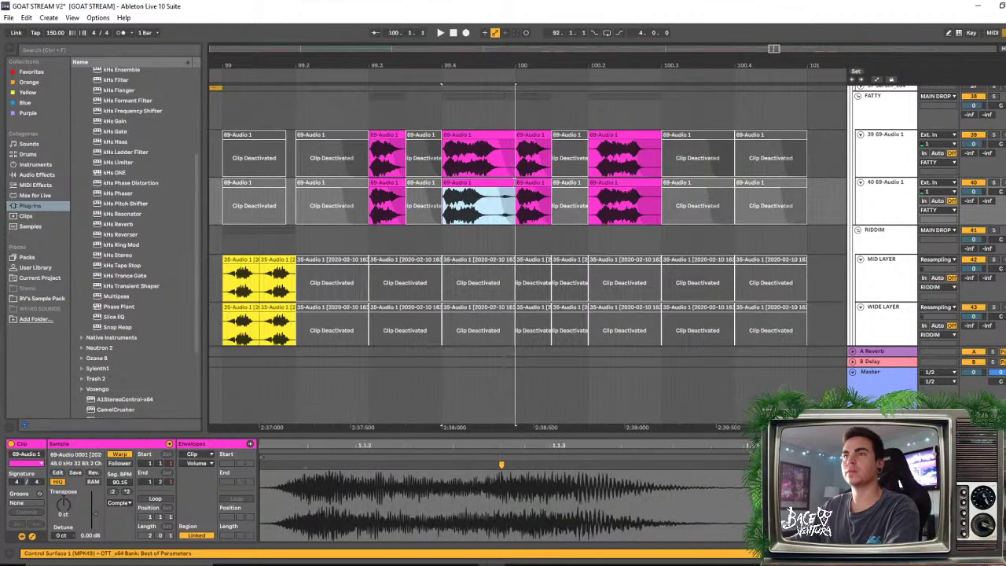
key(space)
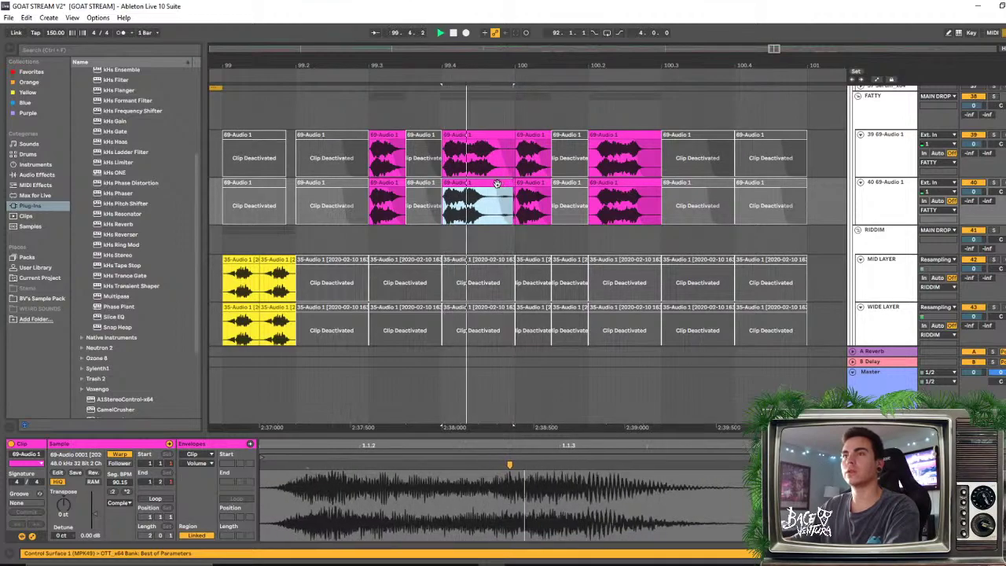
click(300, 170)
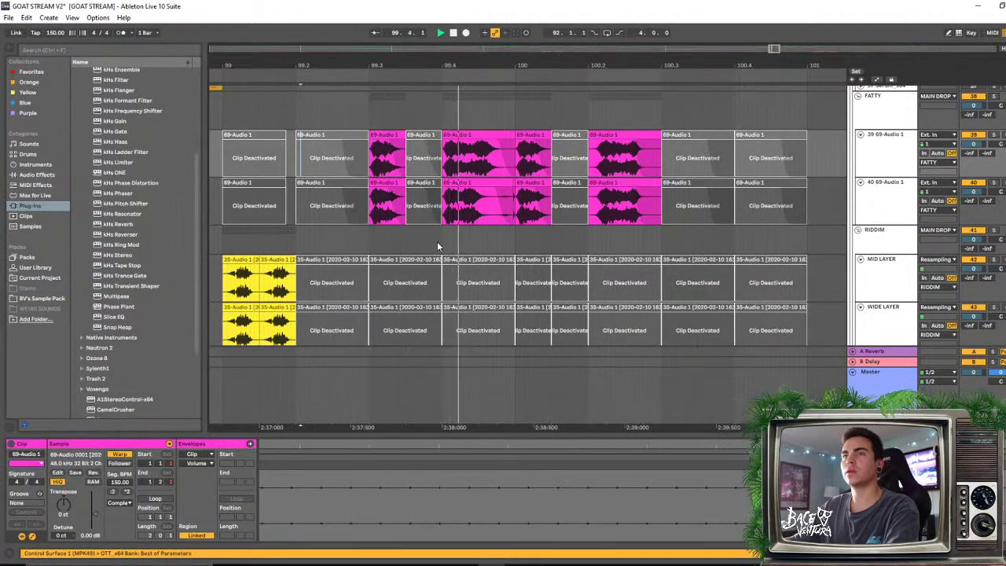
Close the small gap on track 40 by extending its 69-Audio 1 clip at 99.4 exactly to bar 100
scroll(535, 216, up, 5)
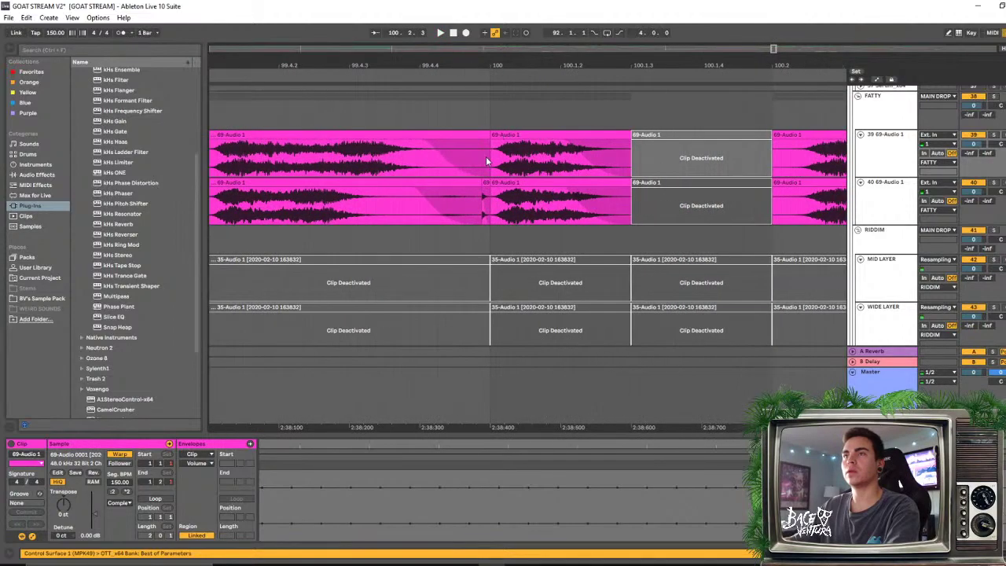
click(482, 182)
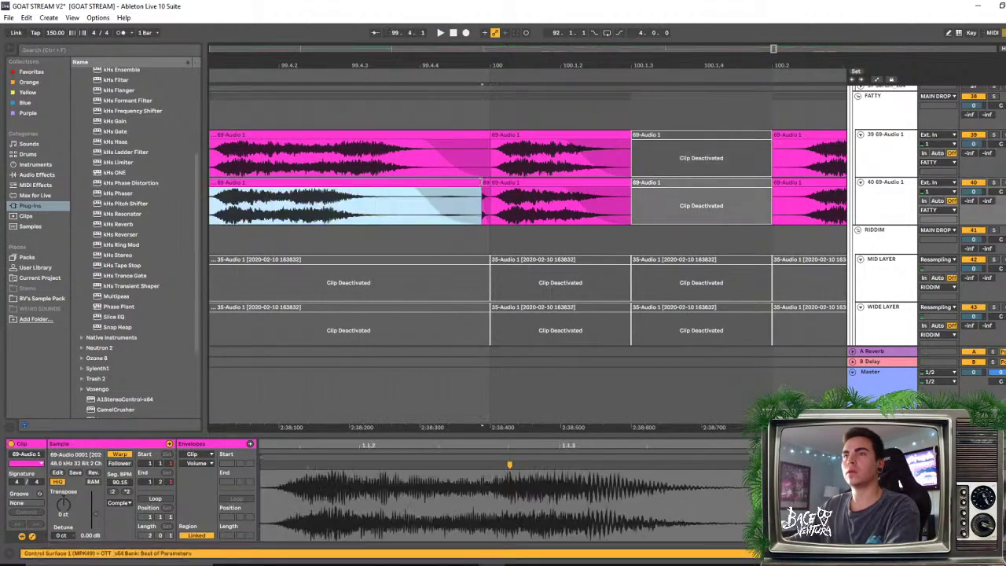
click(432, 135)
scroll(506, 117, down, 3)
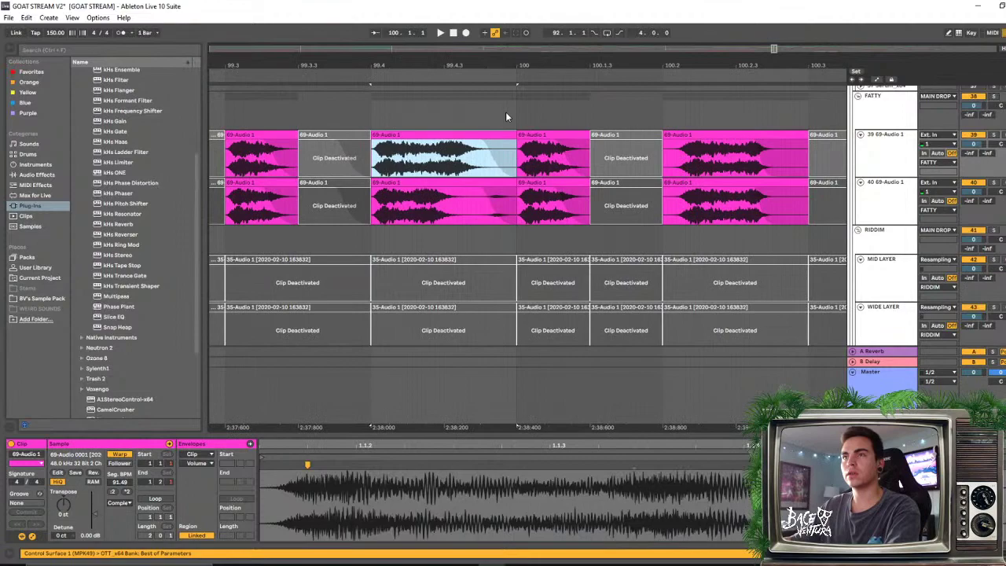
Adjust the warp markers of the 69-Audio 1 clip at 99.4 on track 40, pulling its attack earlier
click(438, 189)
mouse_move(558, 444)
mouse_down()
mouse_move(396, 447)
mouse_move(376, 465)
mouse_move(418, 464)
mouse_up()
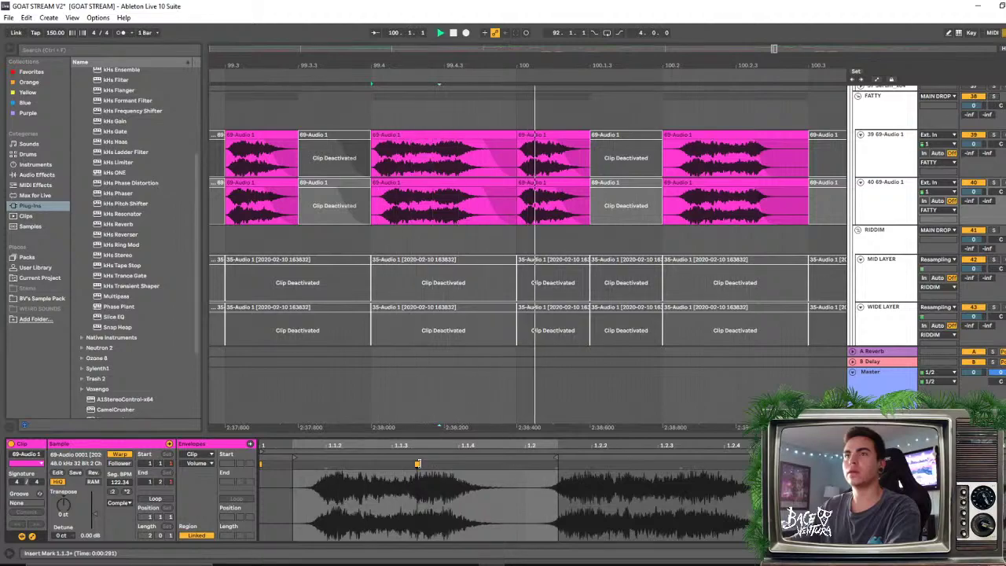
drag(326, 465, 308, 465)
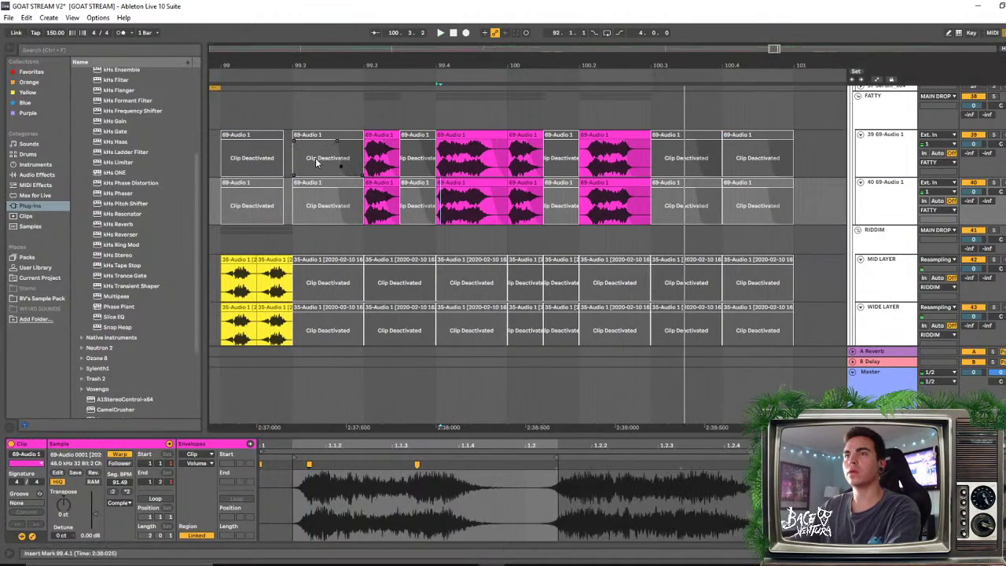
Audition the rewarped bass chops from several points between bar 99 and 99.4, and with a lead-in from just after 98.1
click(315, 158)
key(space)
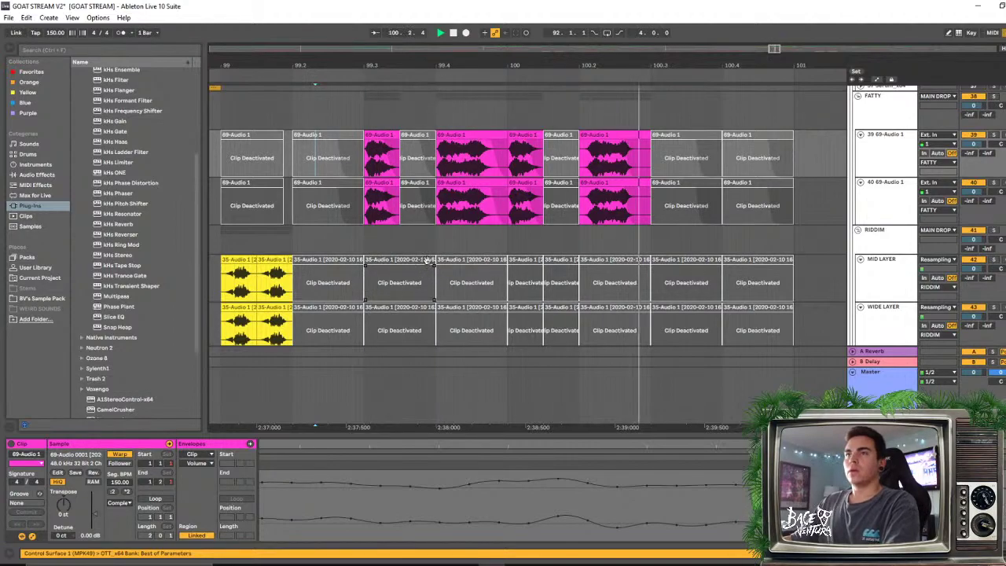
click(433, 118)
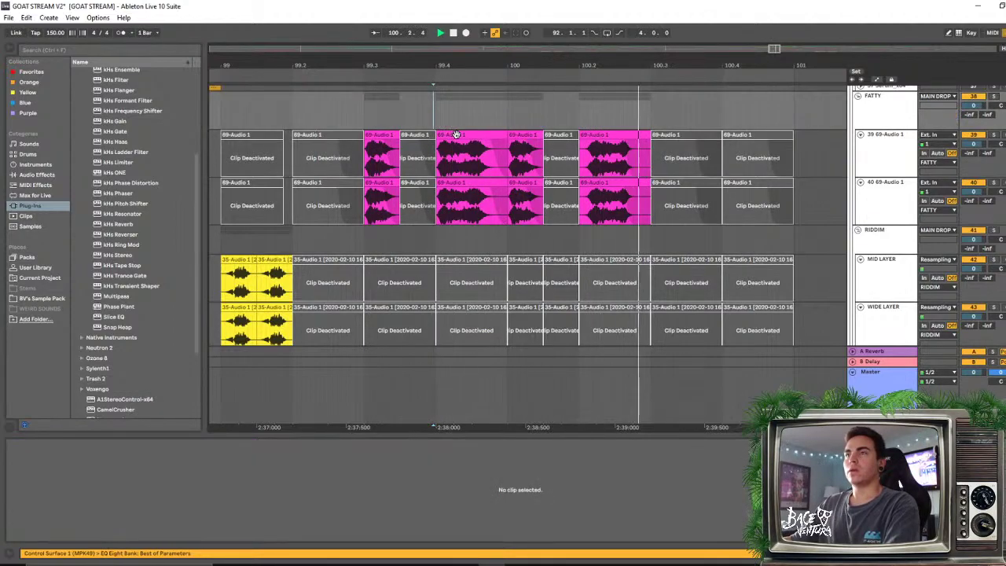
click(216, 117)
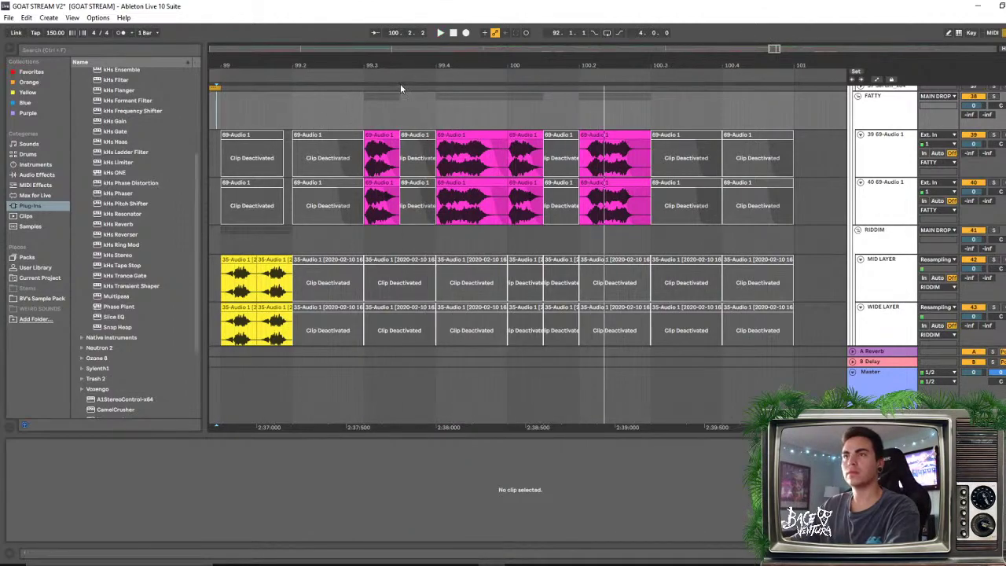
drag(444, 71, 443, 65)
key(space)
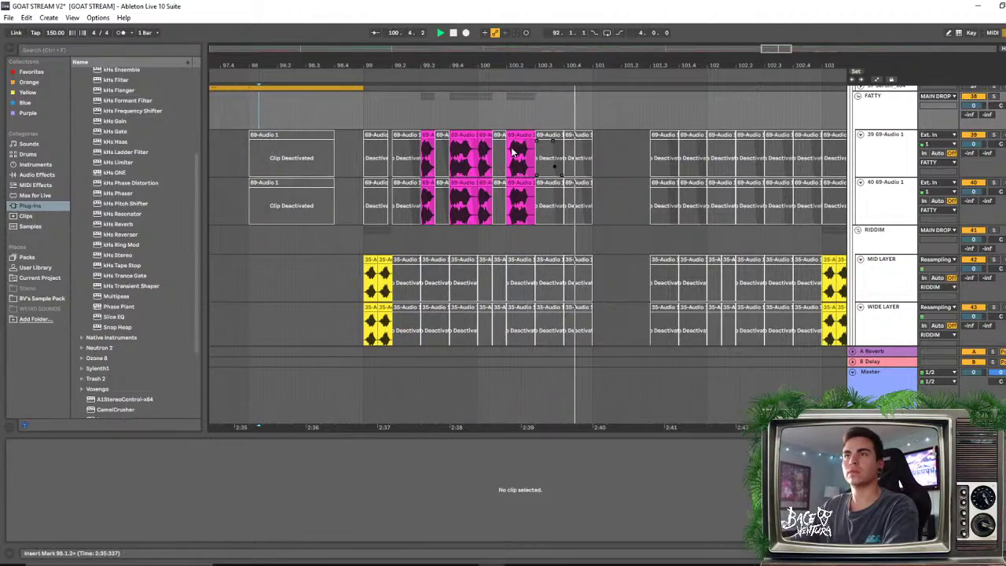
Replay the chop pattern from 99.2.1 and again from bar 99
key(plus)
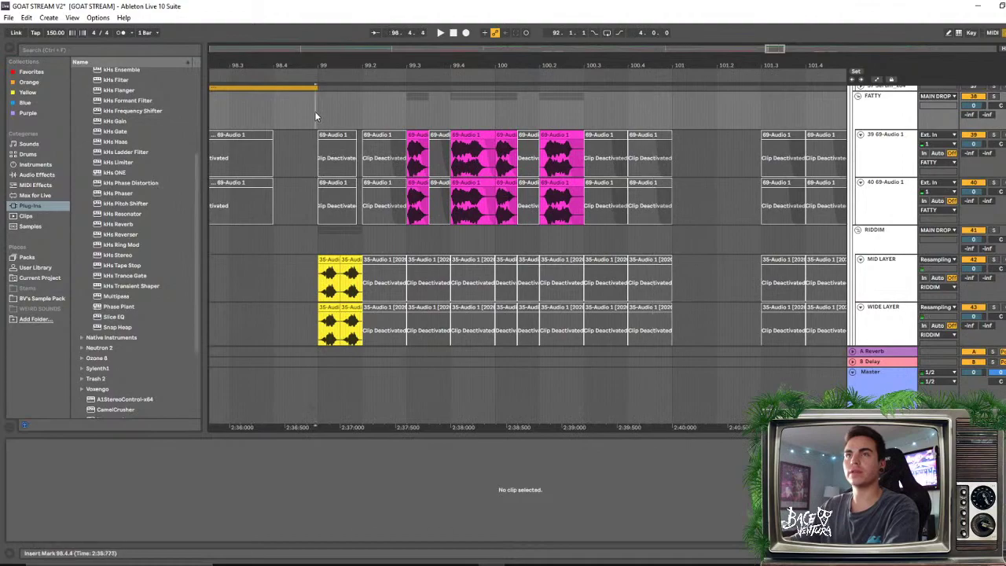
click(370, 110)
key(space)
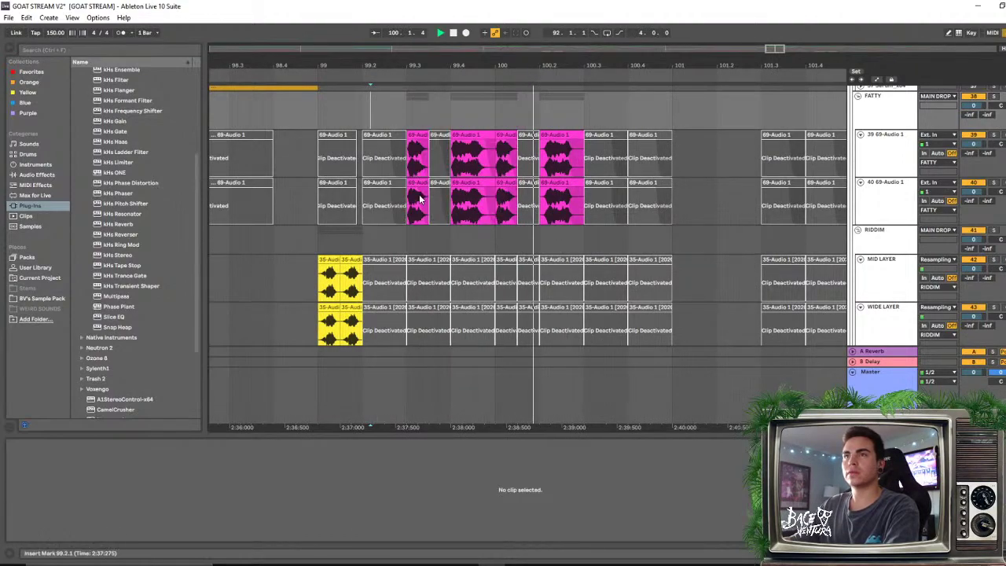
key(Left)
key(space)
key(space)
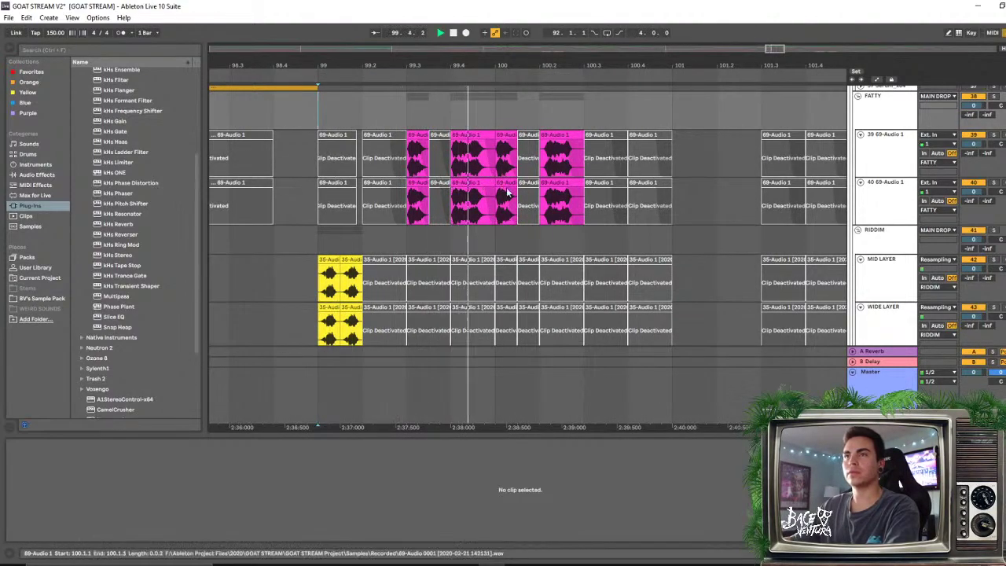
Deactivate the 35-Audio 1 clips at 99.3.3 on the RIDDIM 2 wide and mid layers
key(ctrl+z)
click(444, 315)
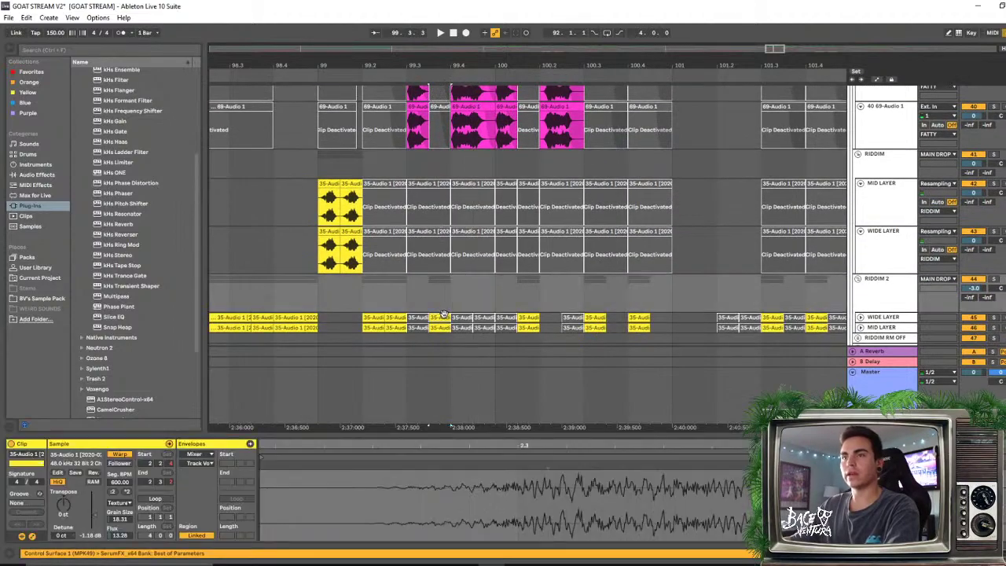
drag(443, 314, 469, 327)
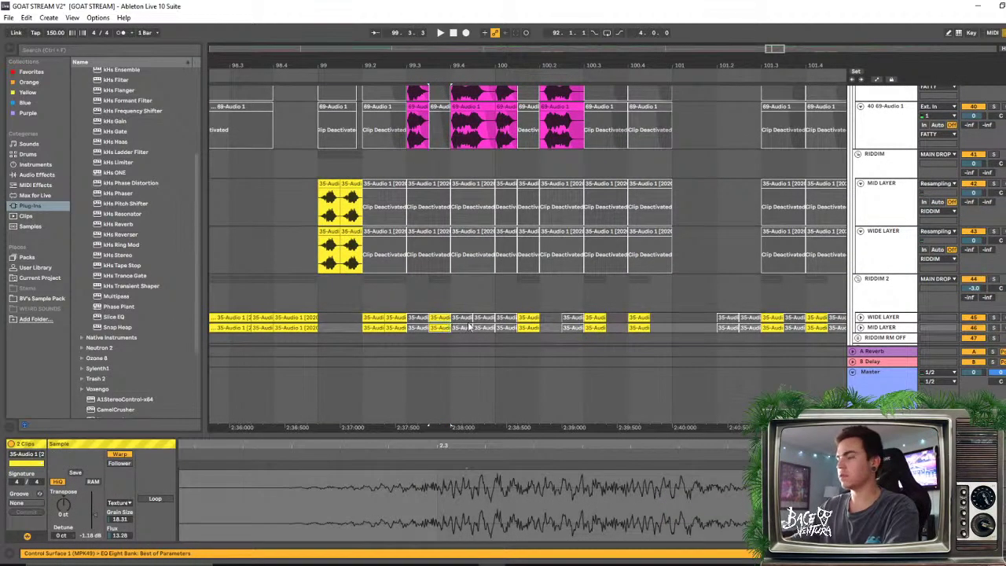
Audition the pattern from 98.4.3 without the RIDDIM 2 clips at 99.3.3
click(305, 147)
key(space)
key(ctrl+z)
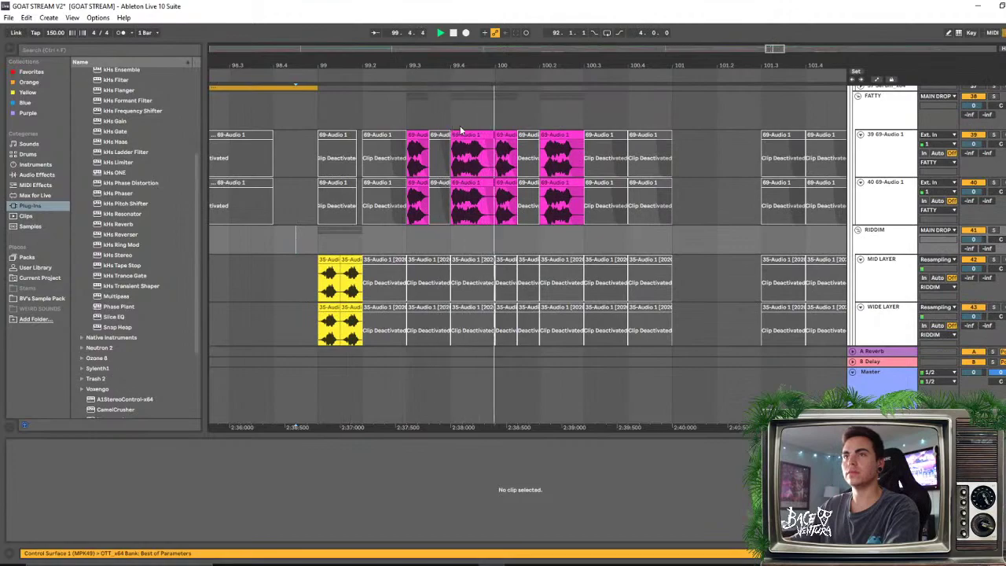
click(362, 103)
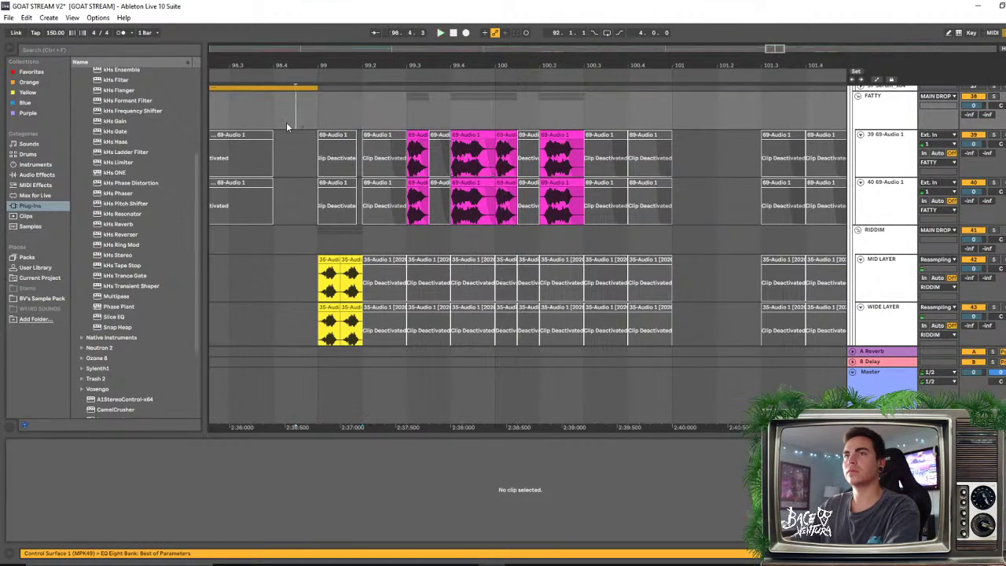
key(space)
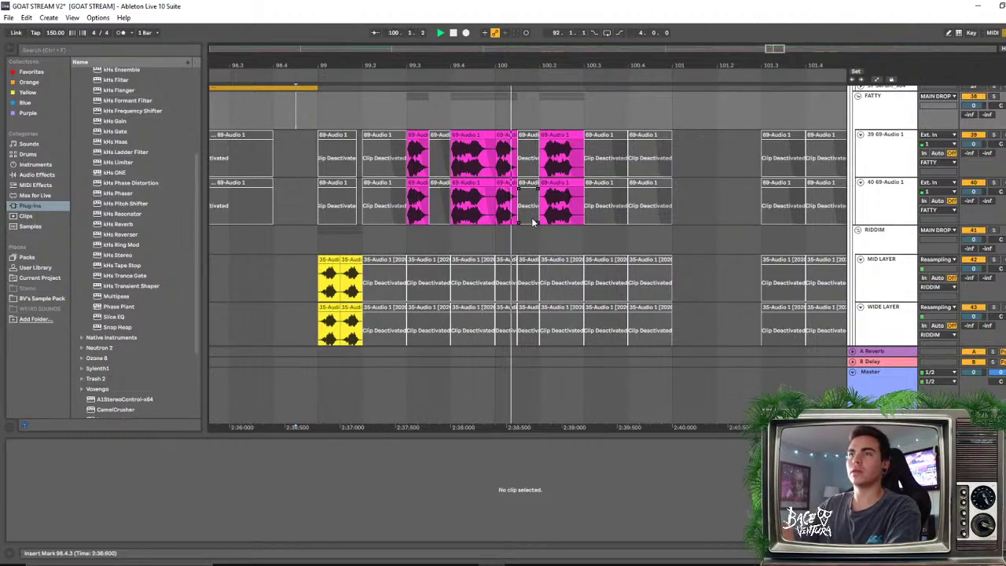
key(space)
Duplicate the 69-Audio 1 clips at 99.4 on tracks 39 and 40 to bar 100, and audition from 99.1.3
click(487, 148)
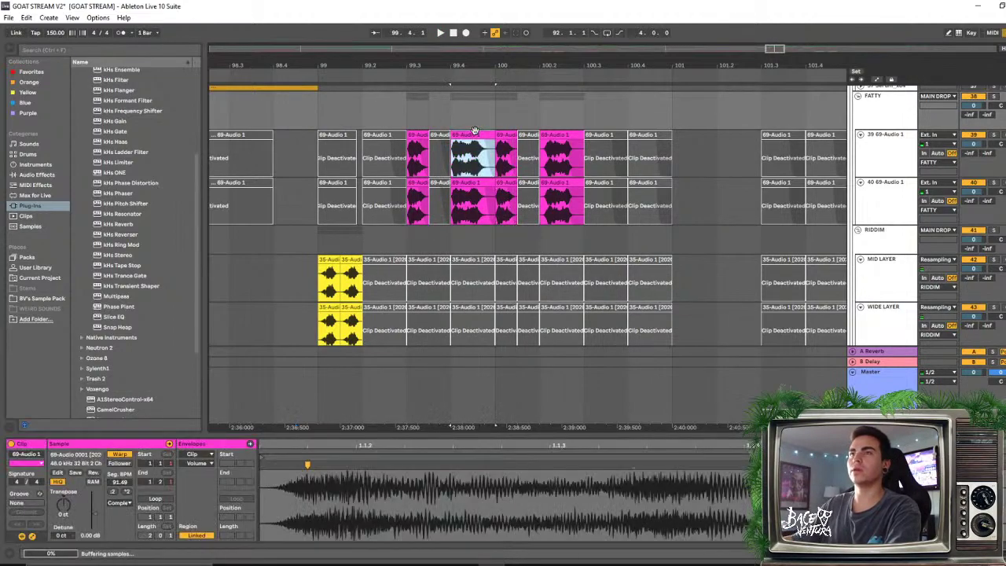
shift+click(469, 183)
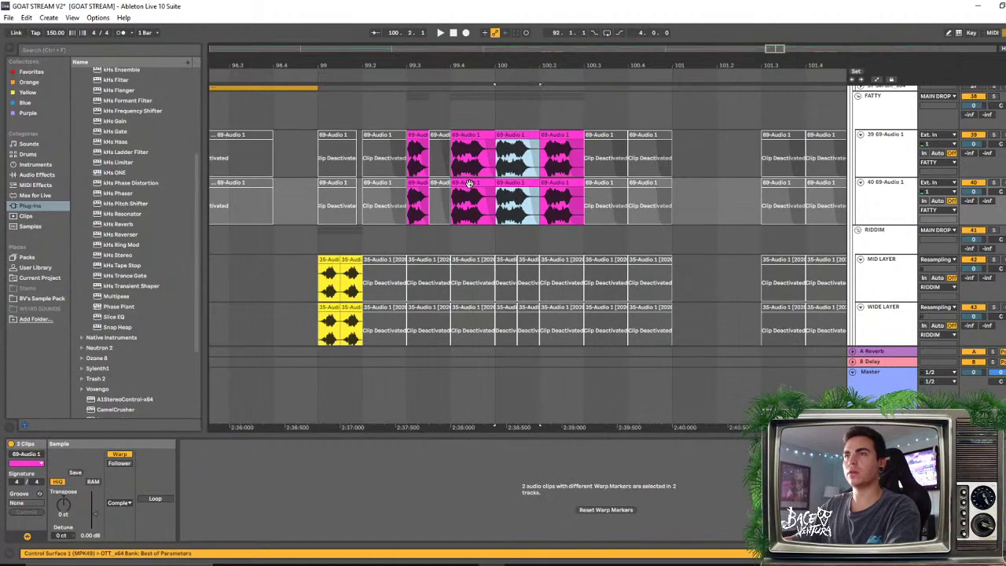
click(486, 209)
key(space)
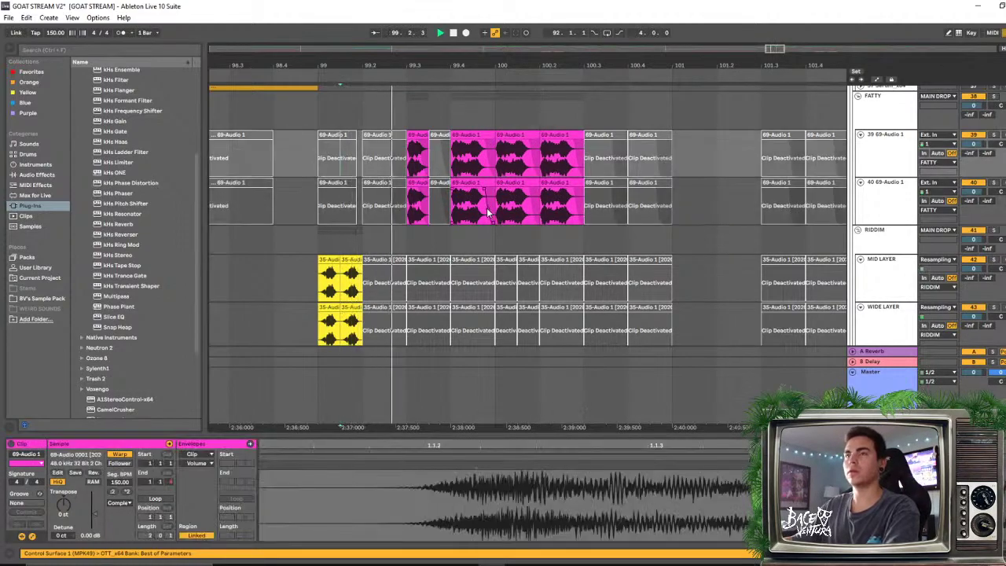
key(space)
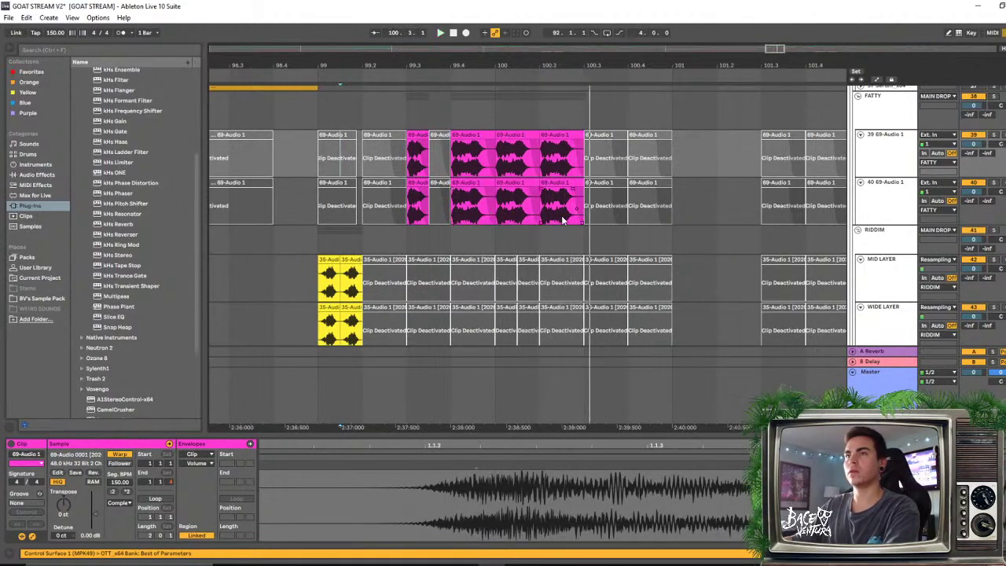
Deactivate the 35-Audio 1 clips at 100.1.3 on the RIDDIM 2 wide and mid layers, and audition from 98.3.1
scroll(550, 236, down, 3)
click(529, 305)
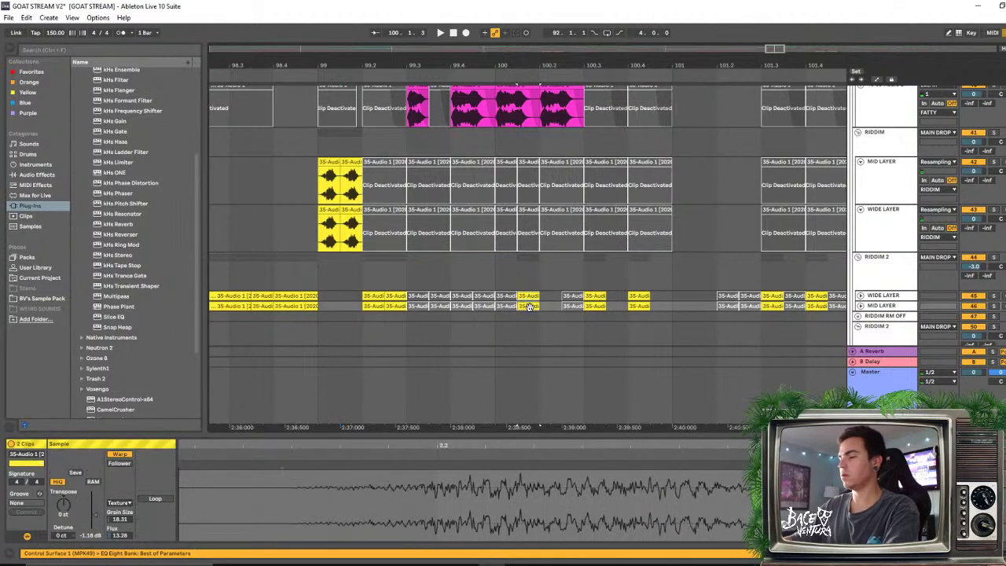
click(233, 189)
key(space)
scroll(617, 283, up, 2)
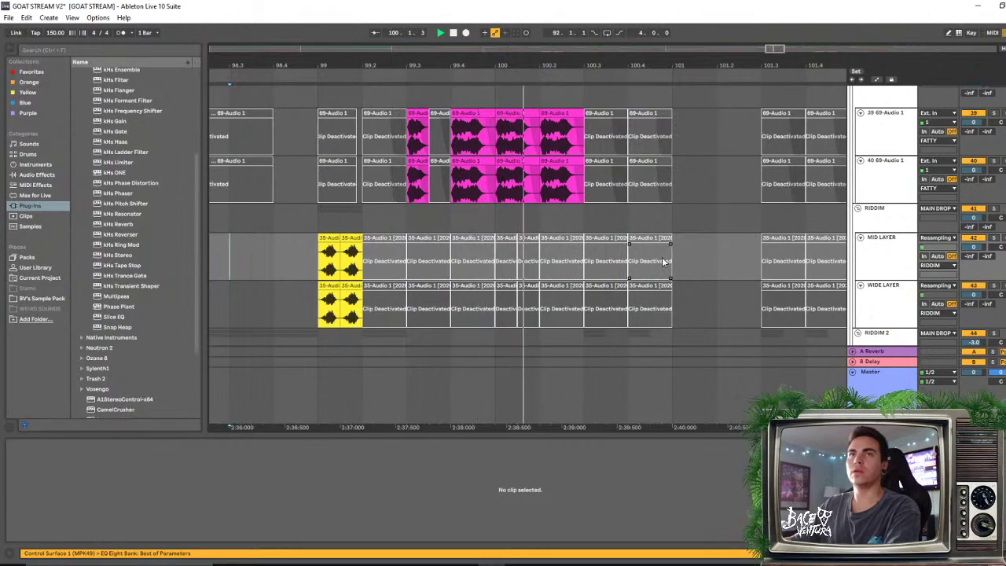
Audition the three consecutive bass chops with the remaining layers from 99.1.3
key(minus)
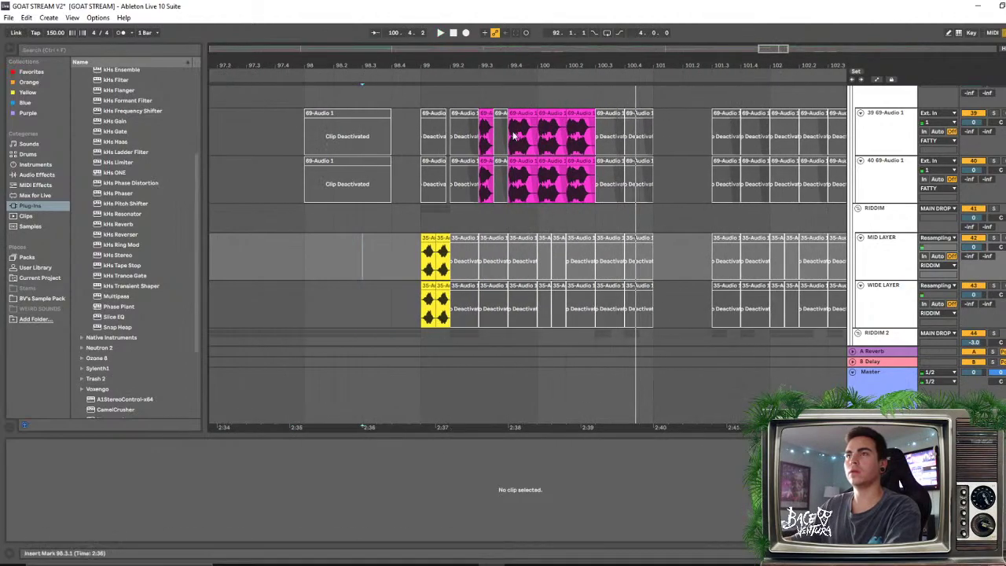
click(516, 140)
scroll(633, 138, down, 3)
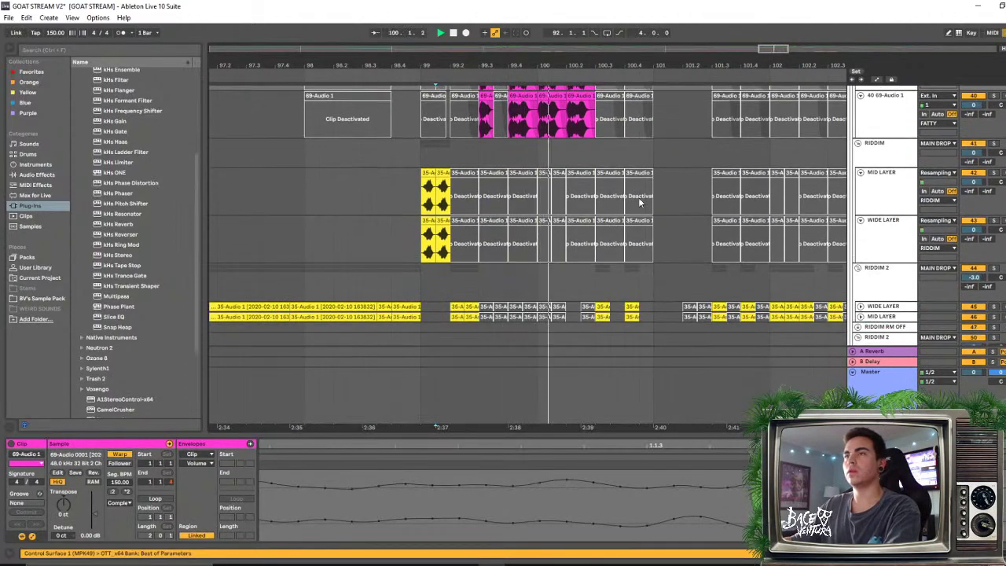
scroll(583, 210, up, 4)
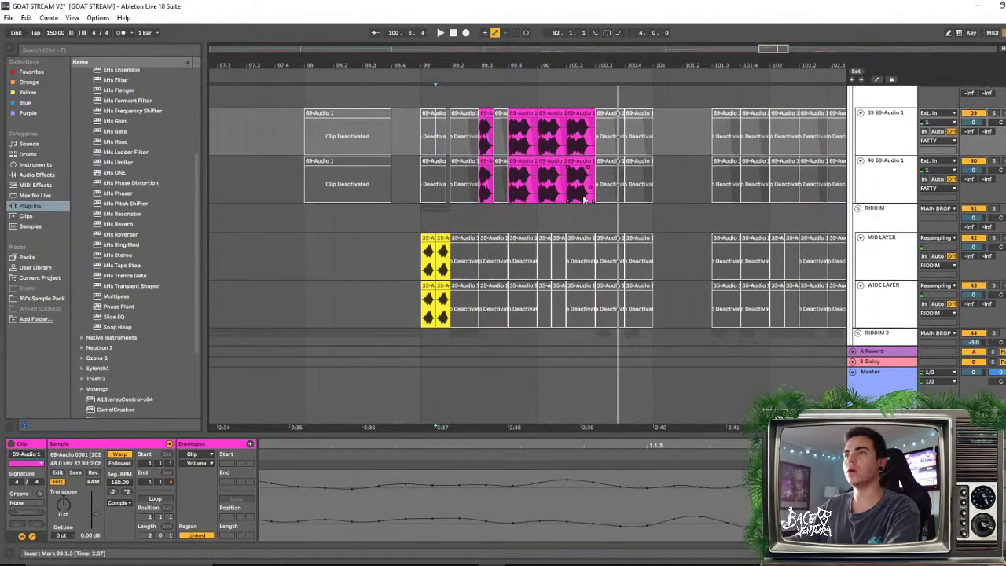
Duplicate the 35-Audio 1 clips at 100.3 on the RIDDIM 2 wide and mid layers to 100.3.3
scroll(598, 278, down, 4)
click(552, 274)
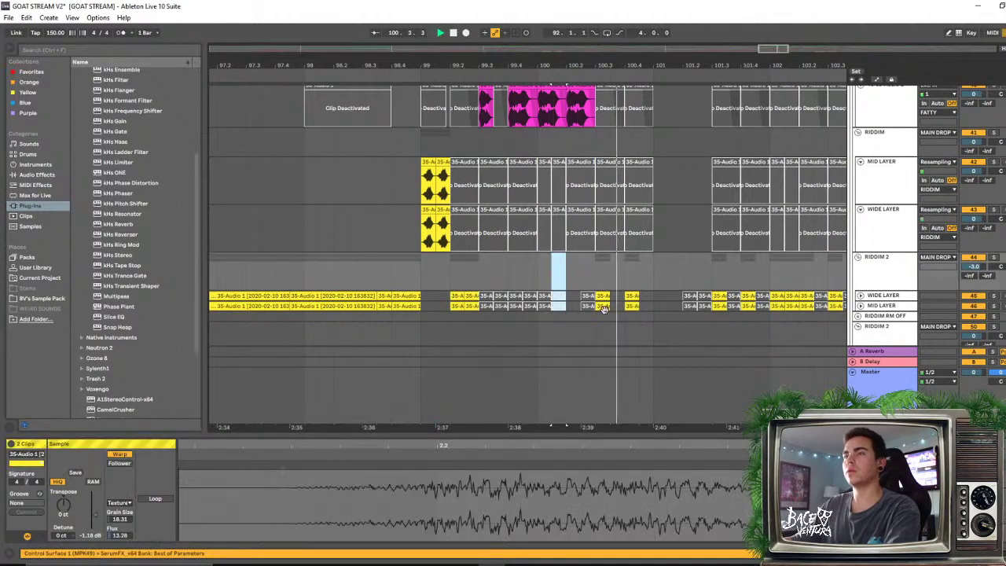
click(604, 306)
key(ctrl+d)
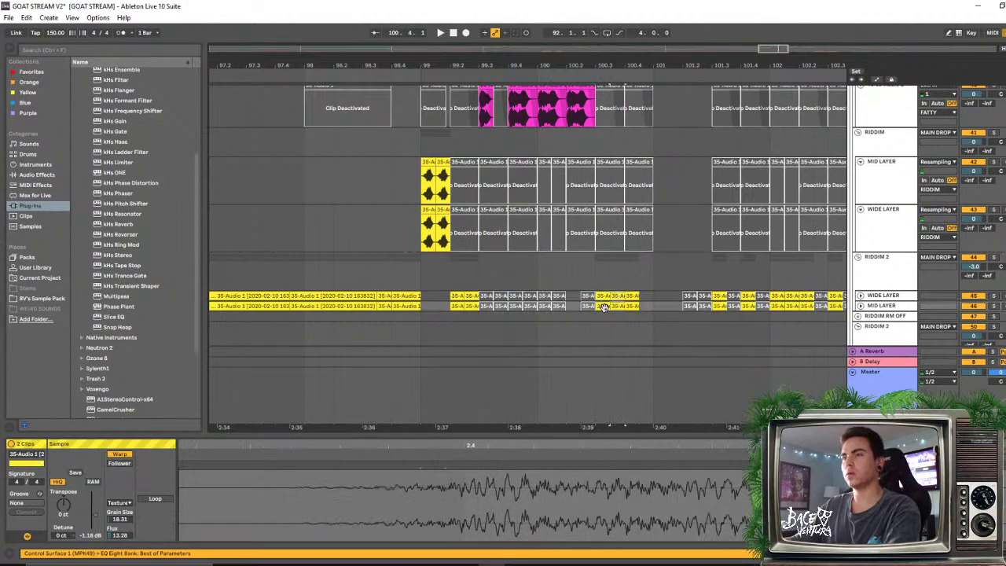
Audition the pattern with the duplicated RIDDIM 2 clips from 98.4.3 and again from 99.4.3
click(538, 273)
drag(420, 277, 406, 306)
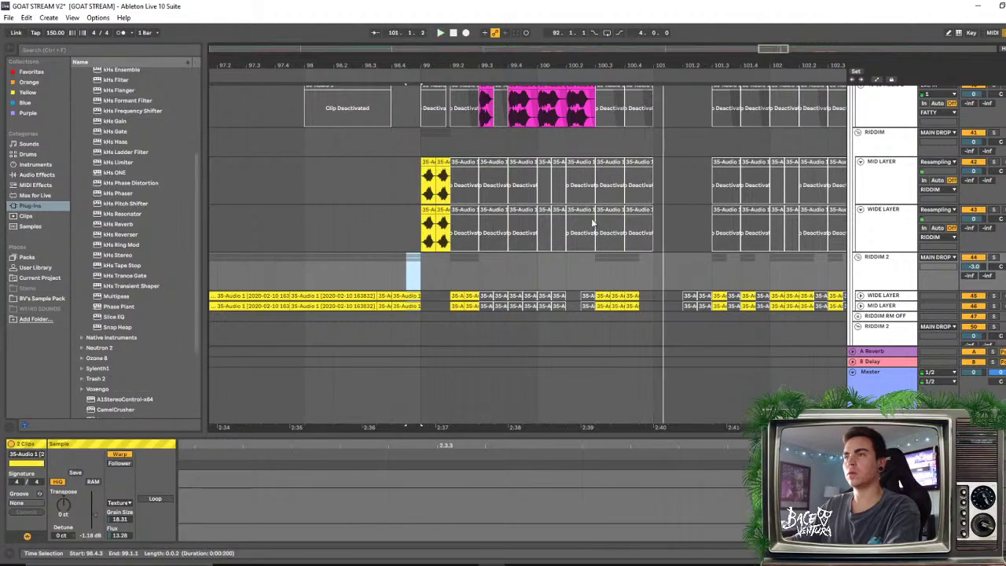
click(524, 282)
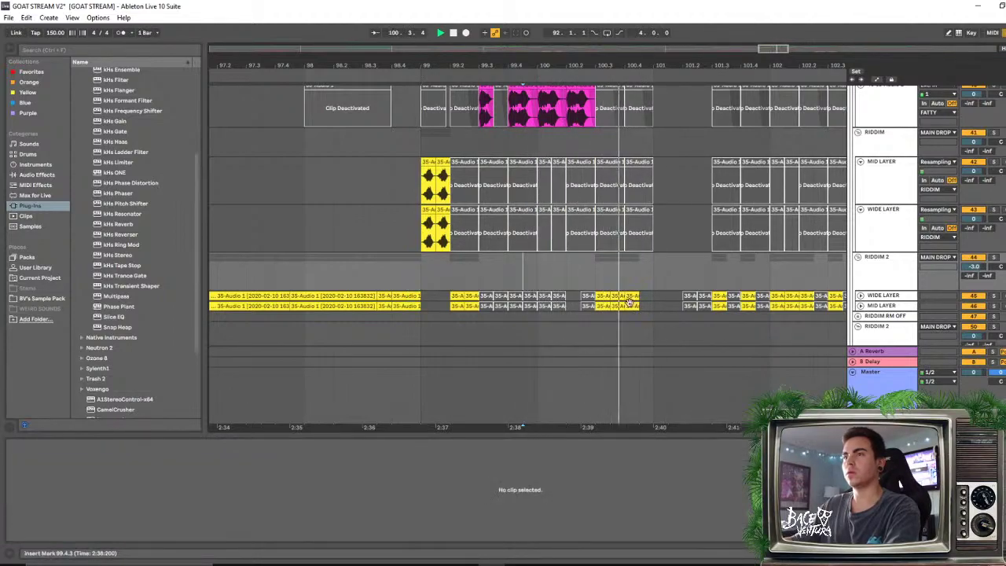
Deactivate the 35-Audio 1 clips at 100.3 on the RIDDIM 2 wide and mid layers
click(606, 294)
shift+click(603, 305)
scroll(605, 298, up, 2)
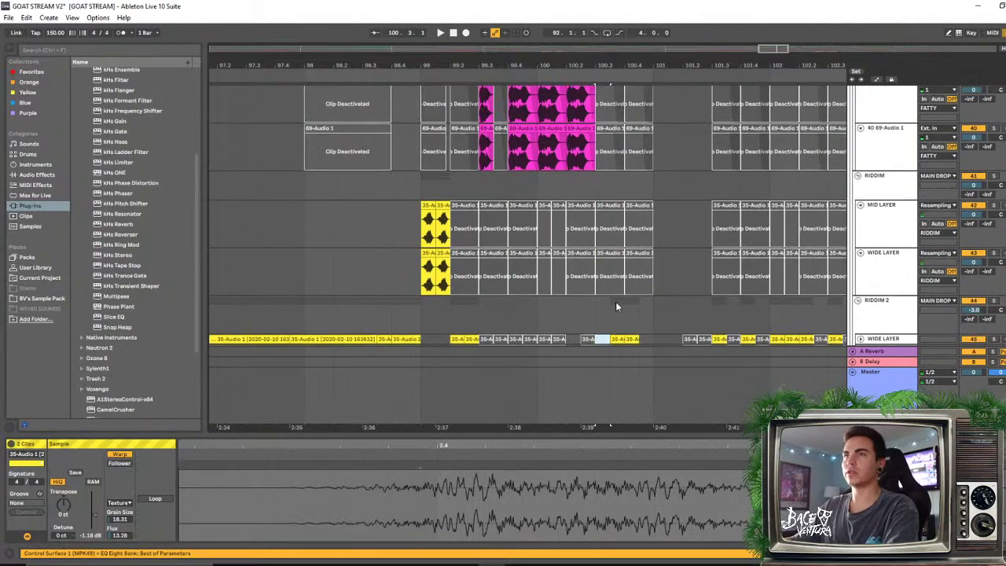
Copy the short 69-Audio 1 chops at 99.3 to 100.3 on both 69-Audio 1 tracks and play back from 99.1.4
drag(486, 130, 488, 169)
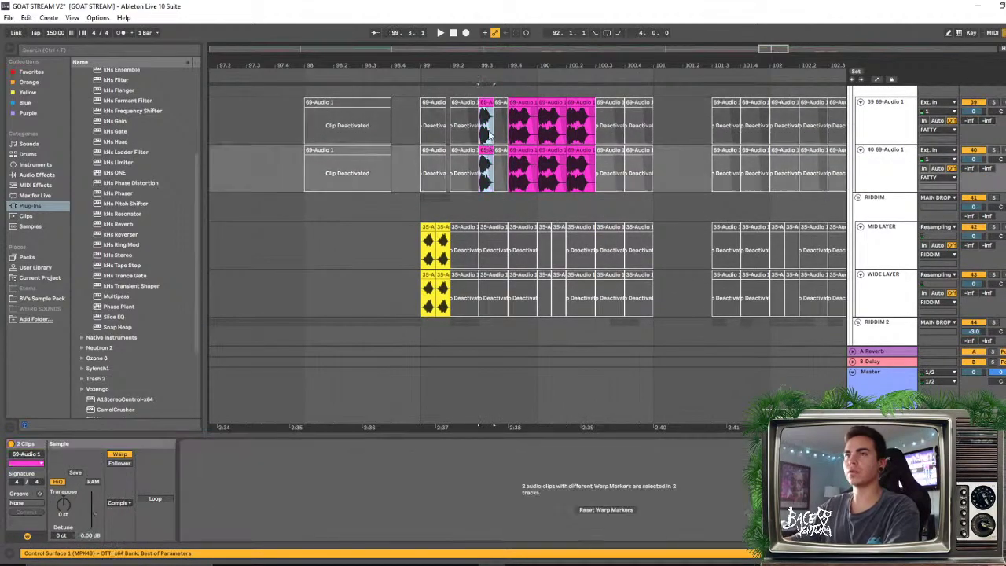
drag(487, 103, 610, 108)
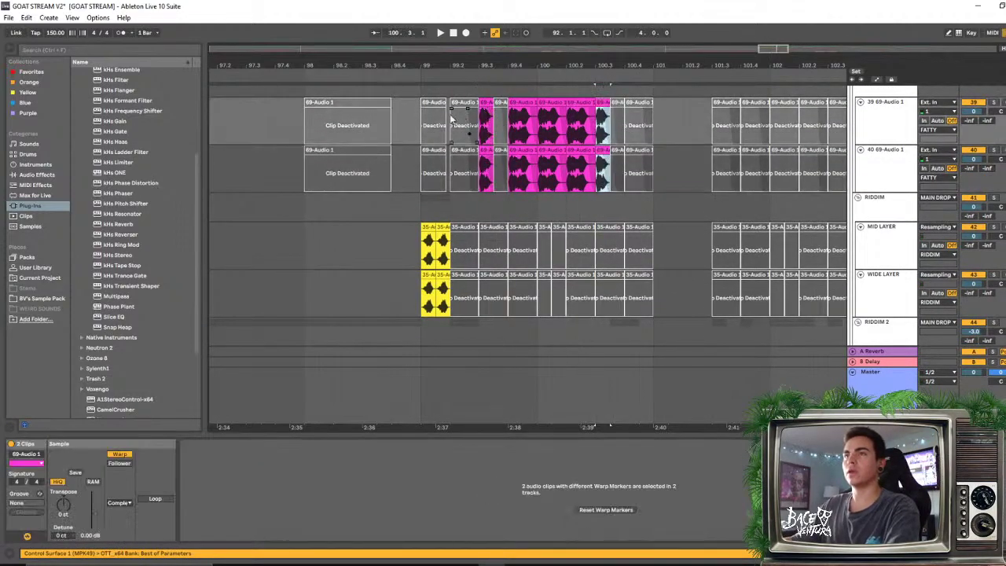
click(449, 119)
key(space)
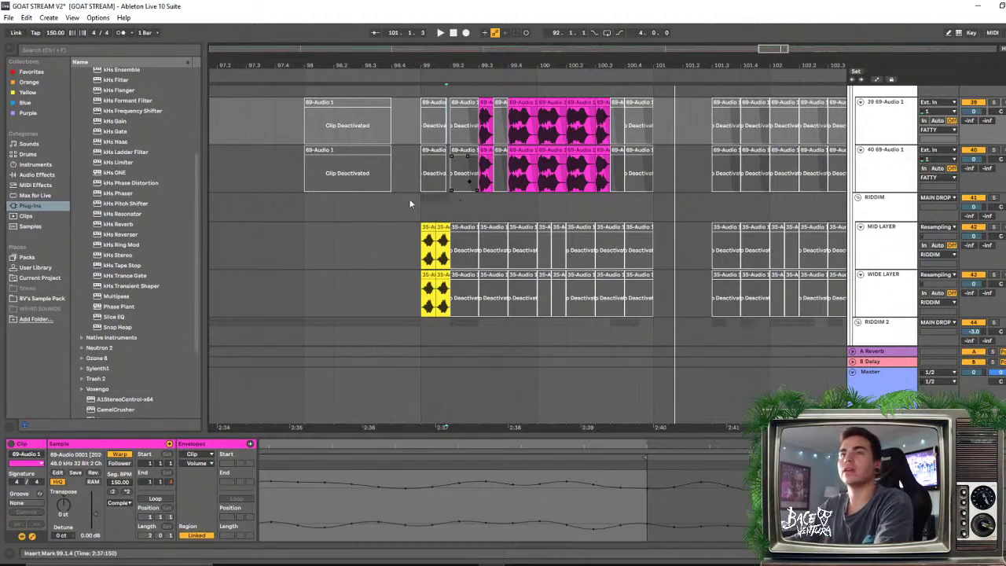
Audition the chopped bass pattern from 98.1.3
click(315, 211)
key(space)
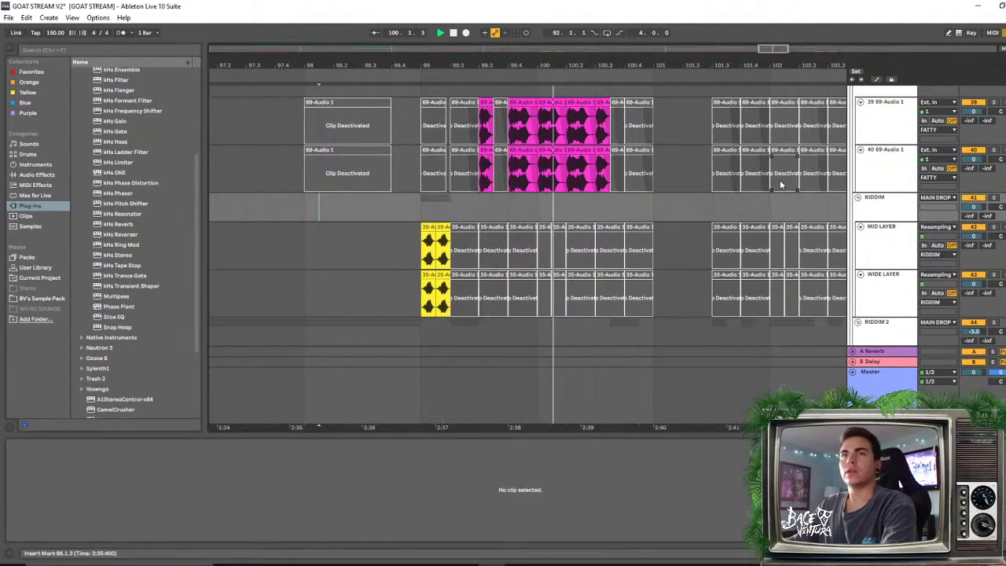
scroll(573, 236, down, 2)
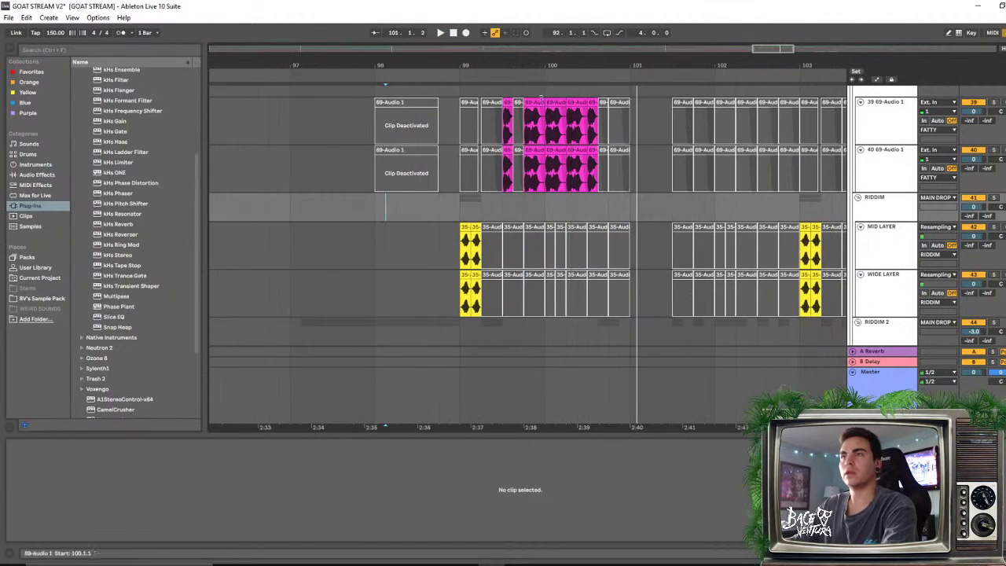
scroll(623, 244, down, 2)
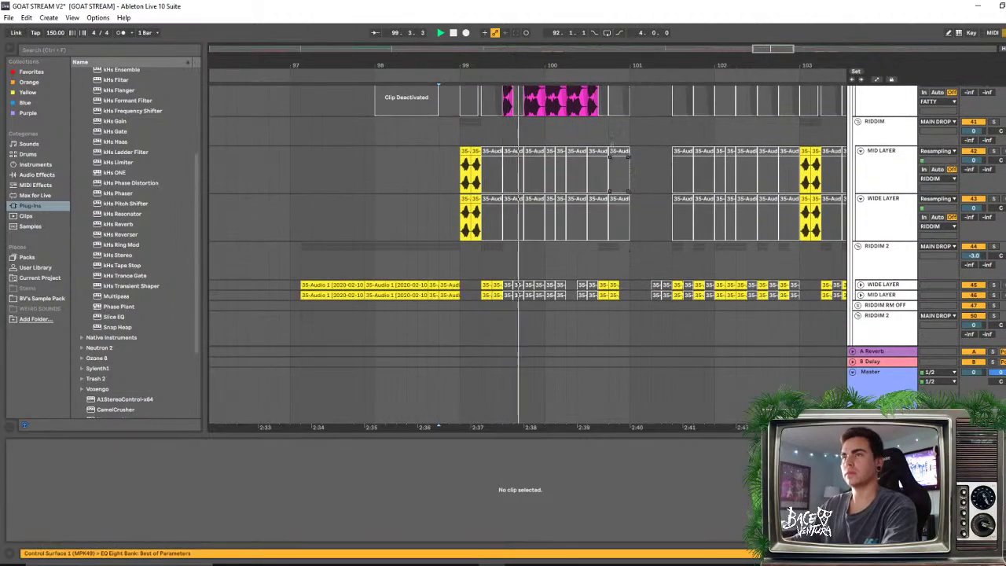
Fill beat 100.3 with a full-beat chop on both 69-Audio 1 tracks
drag(609, 65, 596, 214)
scroll(634, 238, up, 2)
scroll(595, 193, down, 1)
scroll(599, 235, down, 2)
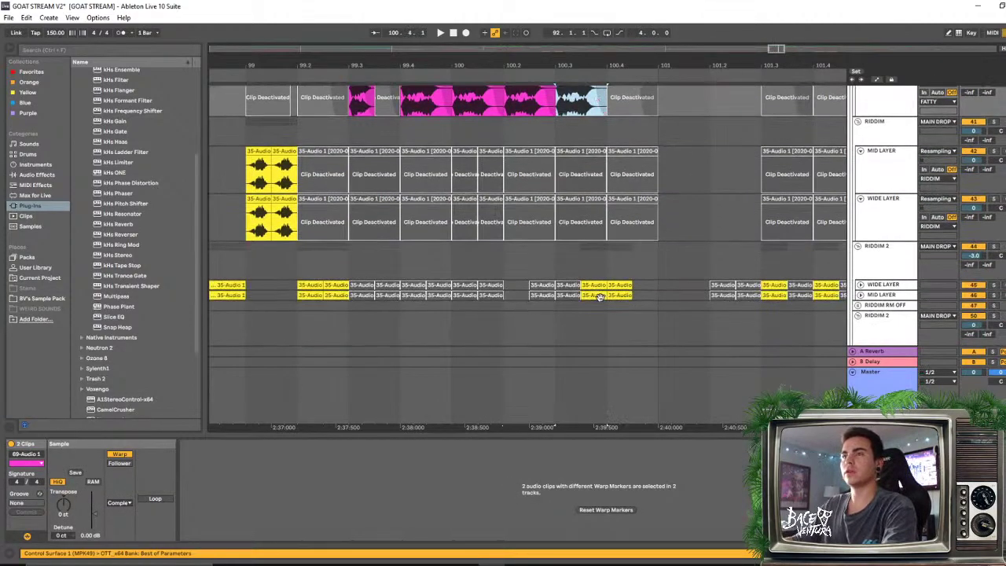
Deactivate the 35-Audio 1 clips at 100.3.3 on the RIDDIM 2 wide and mid layers
click(599, 296)
click(595, 285)
key(space)
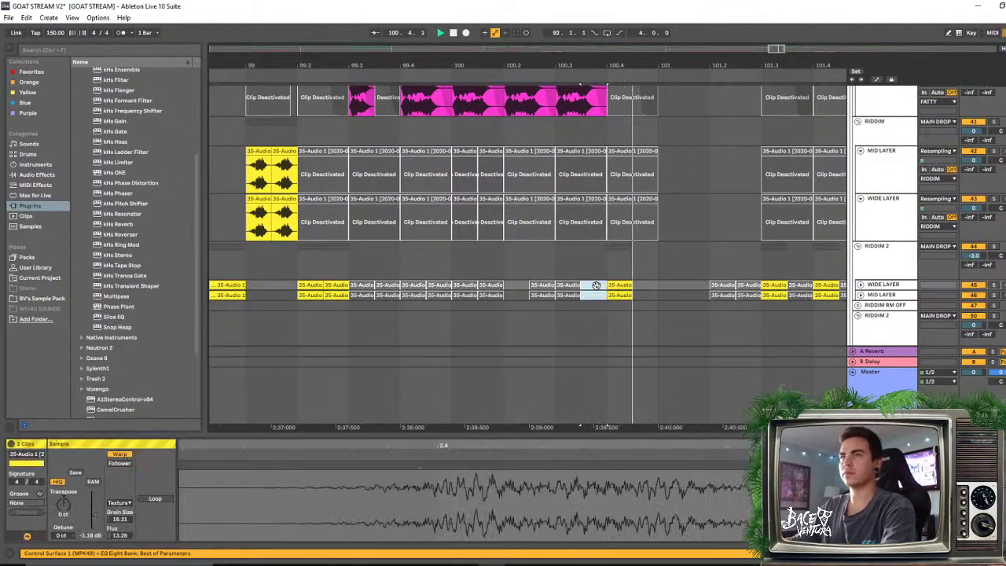
Audition the four consecutive bass chops from bar 100 and again from 99.2.3
click(467, 139)
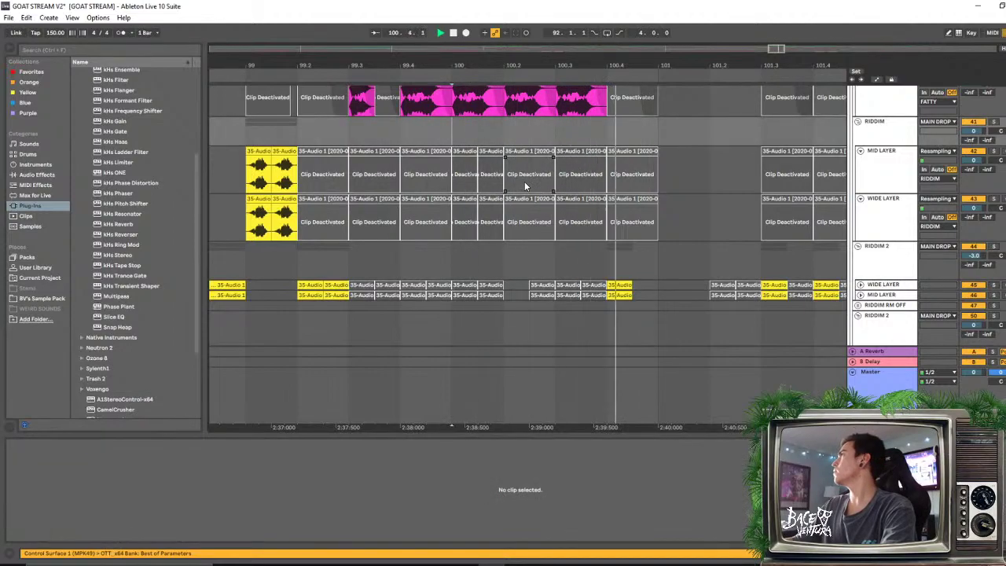
click(323, 136)
key(space)
key(space)
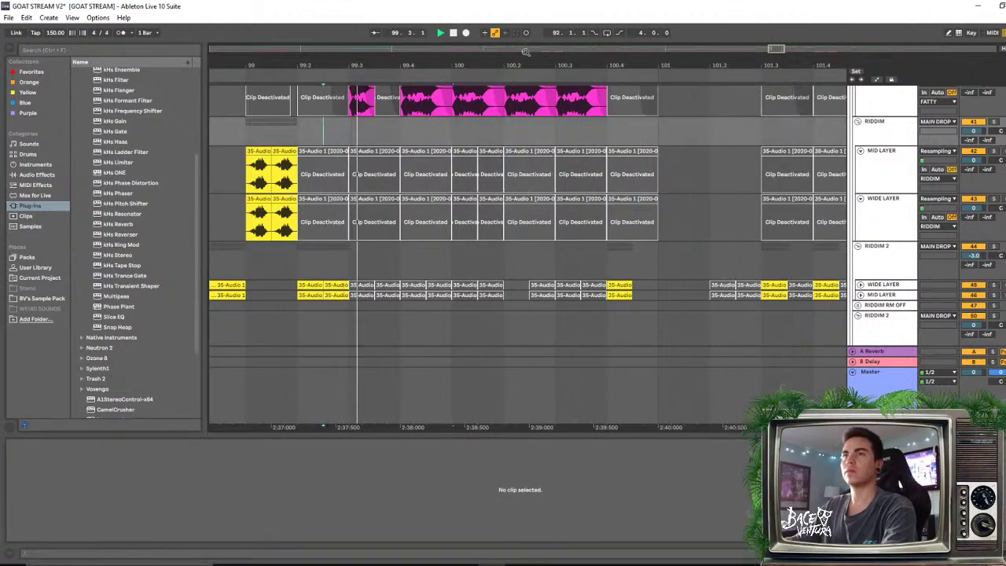
drag(539, 66, 596, 64)
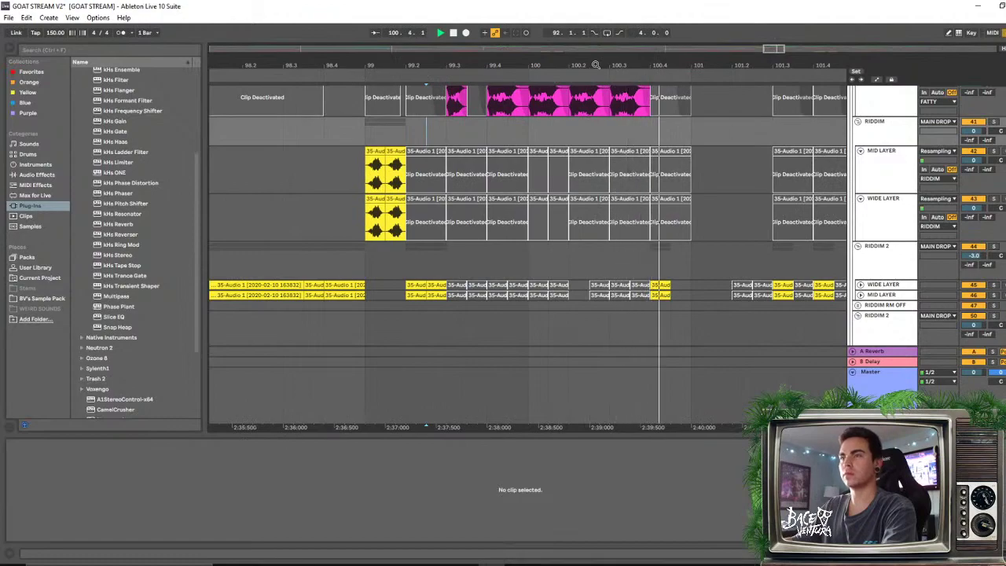
Copy the two 35-Audio 1 clips at 99.2 to 100.4 on the RIDDIM 2 wide and mid layers and play back from bar 100
click(407, 285)
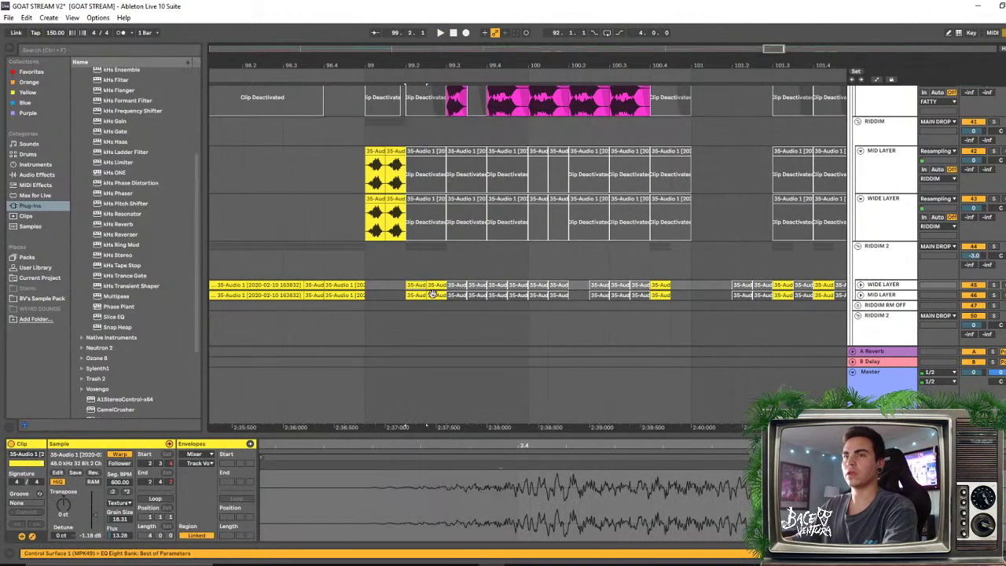
drag(631, 285, 656, 290)
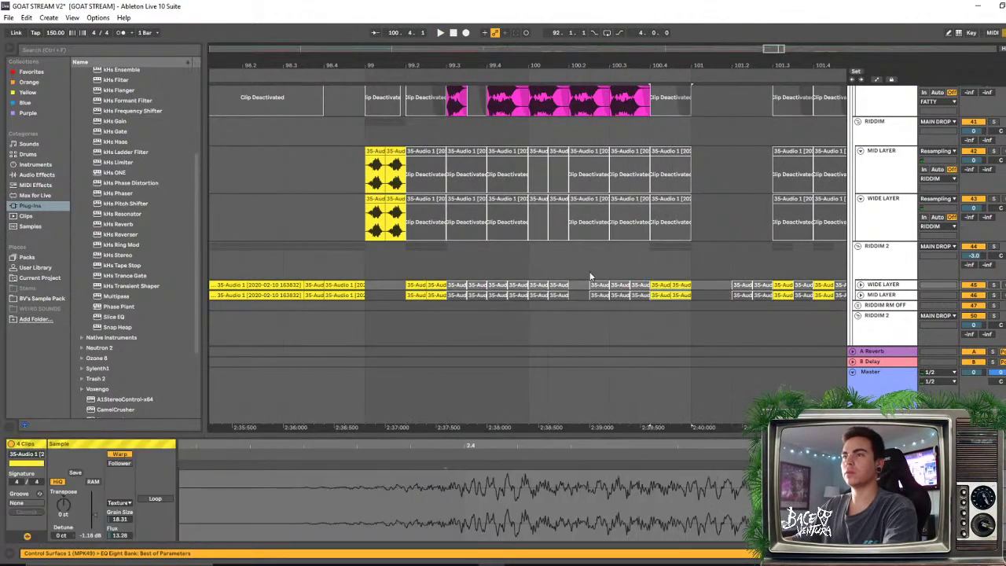
click(760, 344)
key(space)
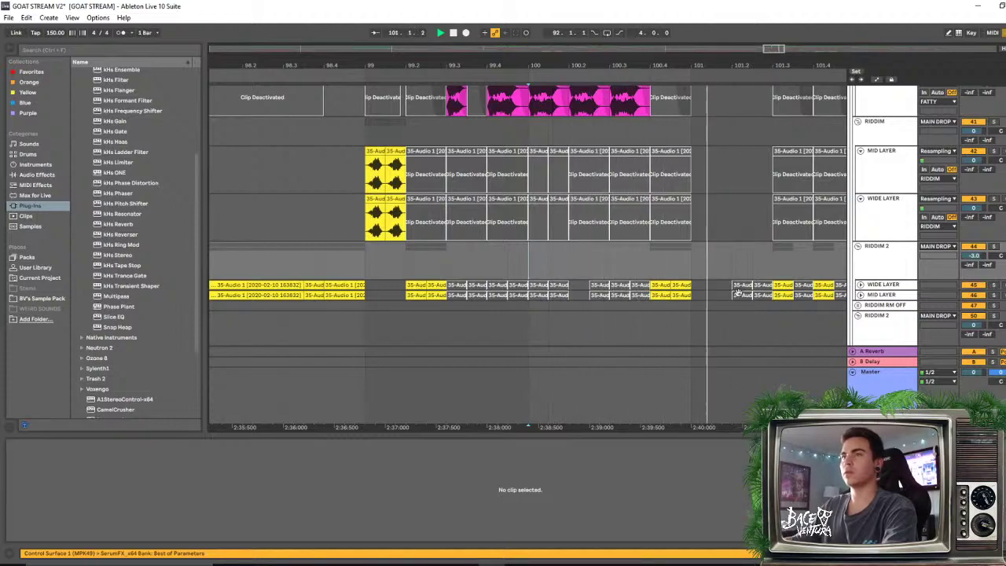
Audition the pattern with the copied RIDDIM 2 clips from 98.1.1
mouse_move(515, 66)
mouse_down()
mouse_move(503, 57)
mouse_move(519, 50)
mouse_up()
click(328, 165)
key(space)
key(space)
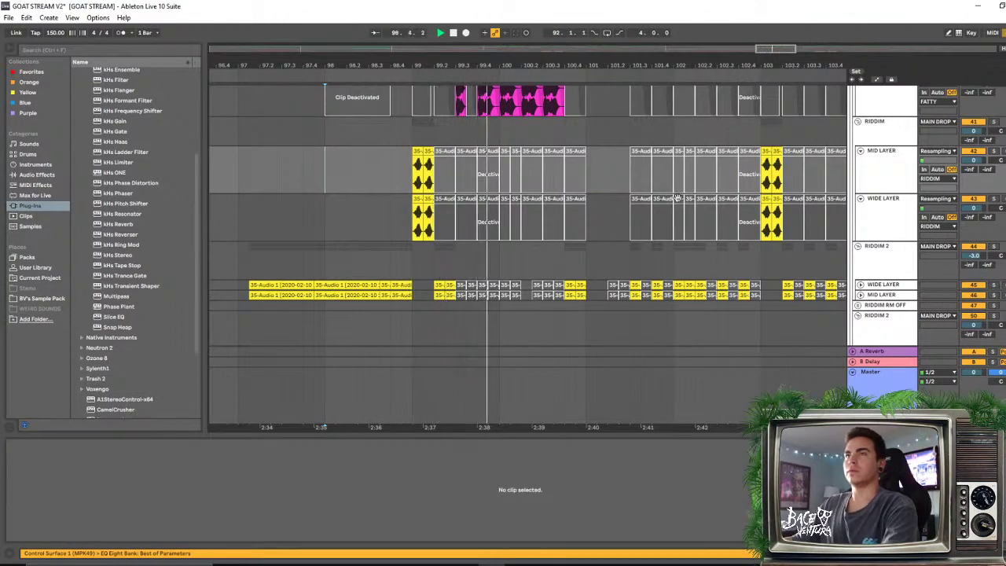
drag(503, 66, 503, 84)
key(space)
key(space)
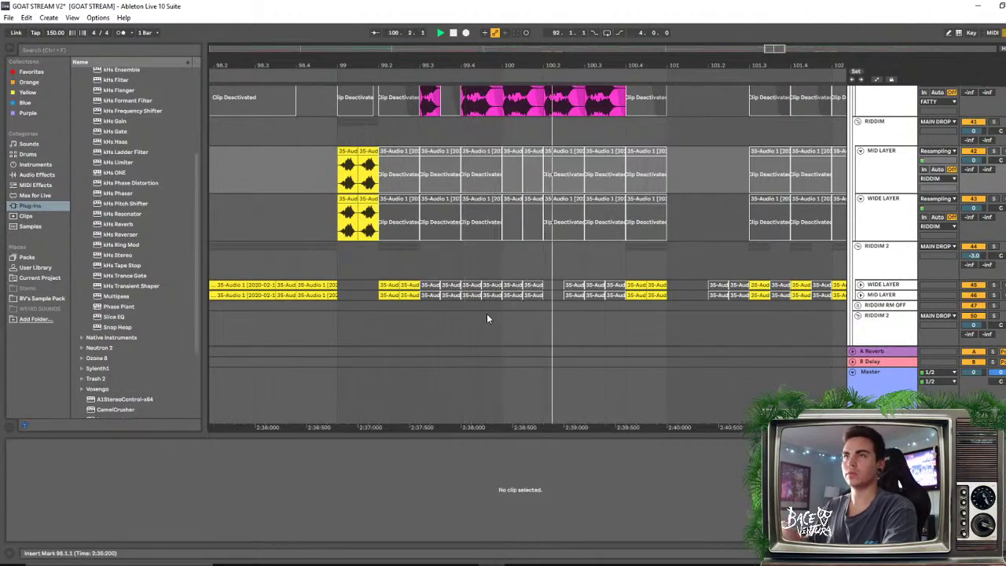
key(space)
Reactivate the 35-Audio 1 clips at 99.4 on the RIDDIM 2 wide and mid layers and audition from 99.2
click(470, 284)
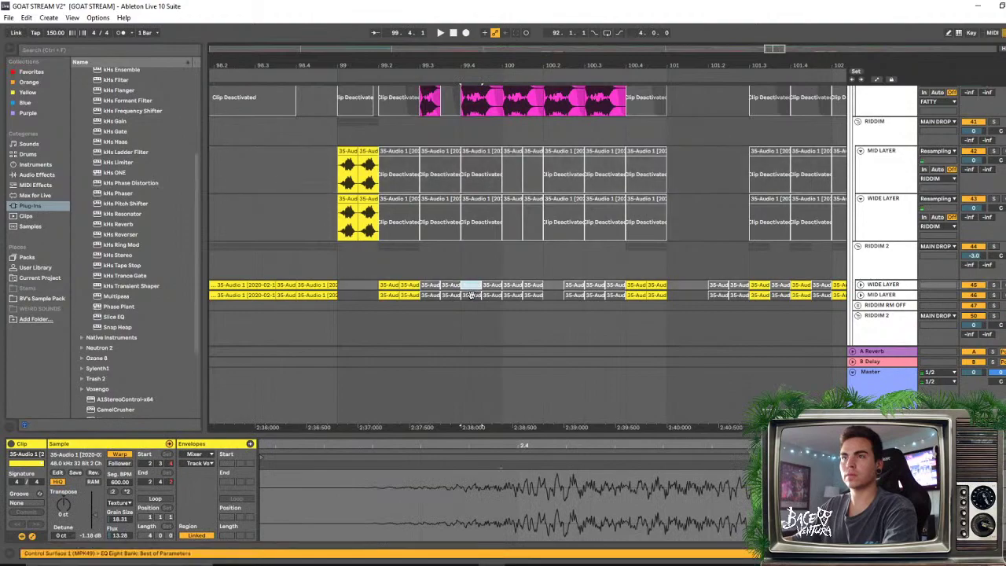
shift+click(471, 295)
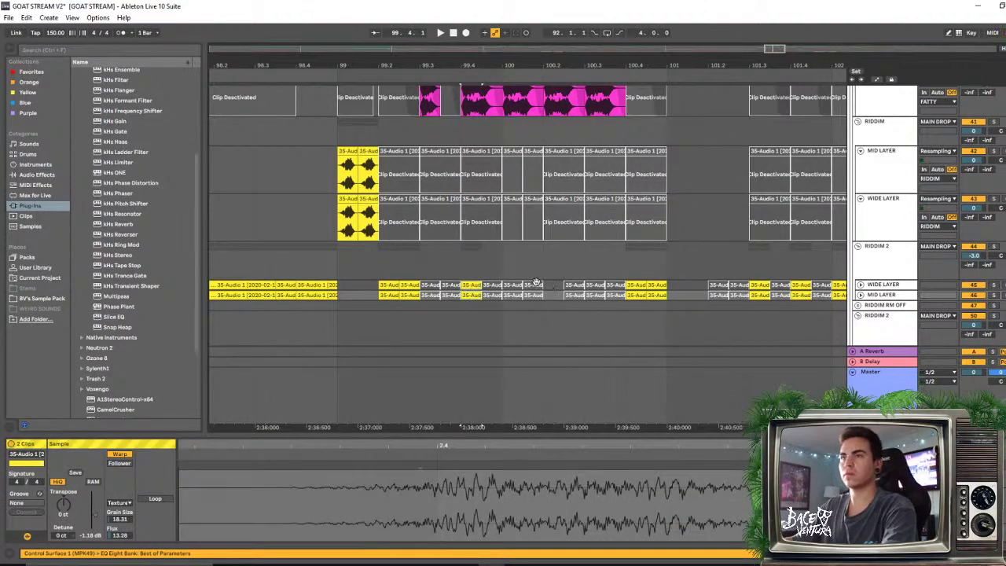
click(378, 259)
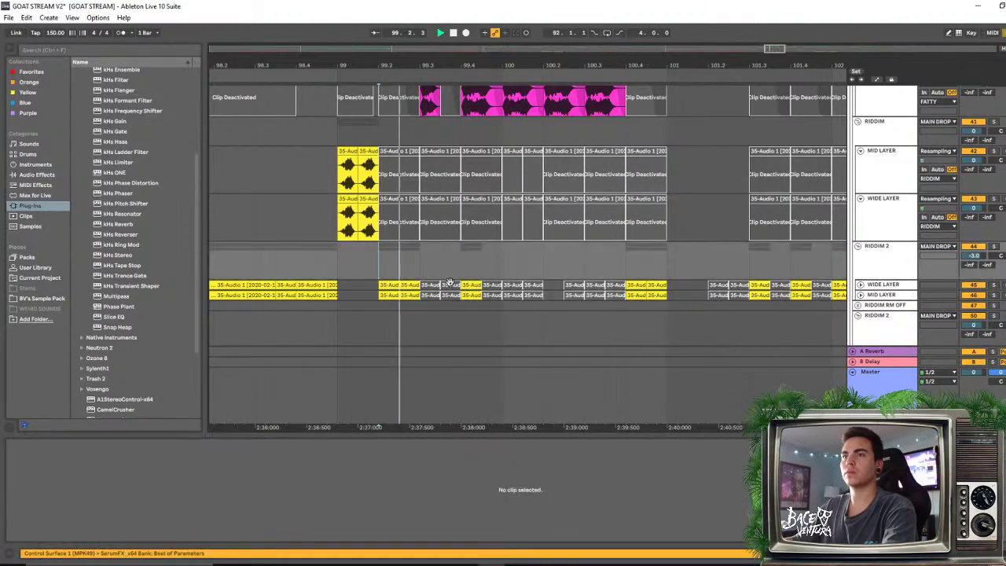
key(space)
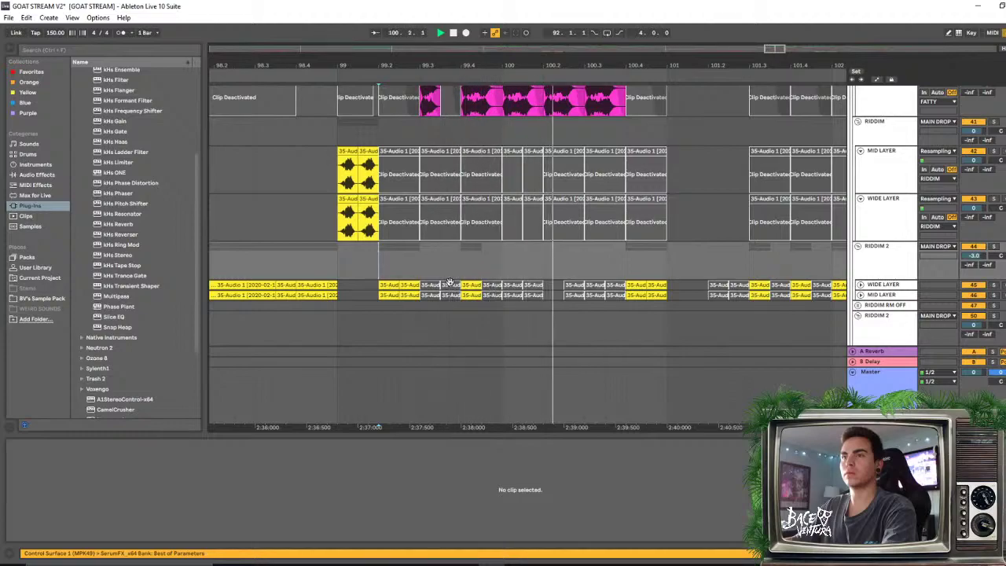
Place active 35-Audio 1 clips at 100.2 on the RIDDIM 2 wide and mid layers and audition from 98.4
click(544, 284)
shift+click(551, 295)
key(space)
click(553, 293)
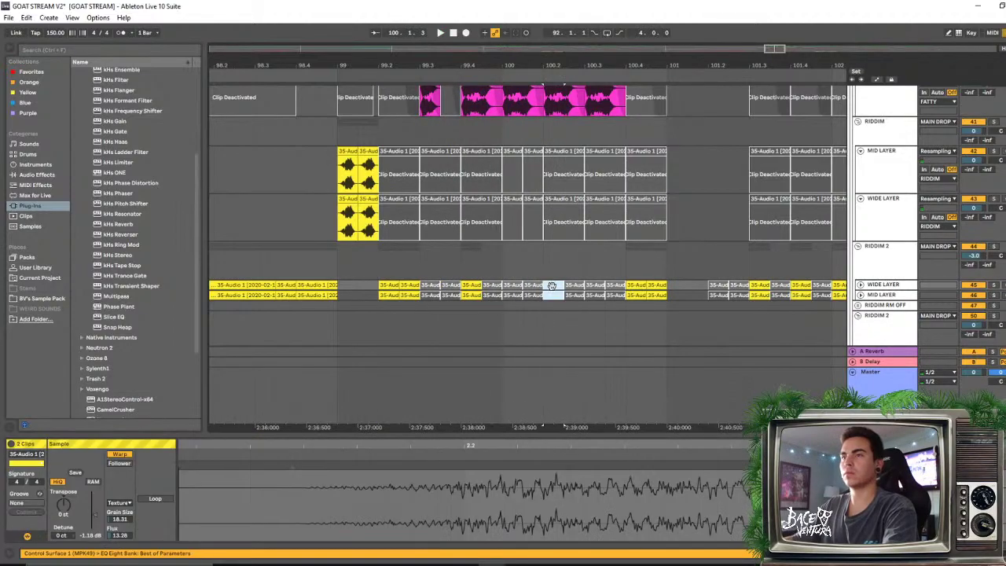
click(296, 260)
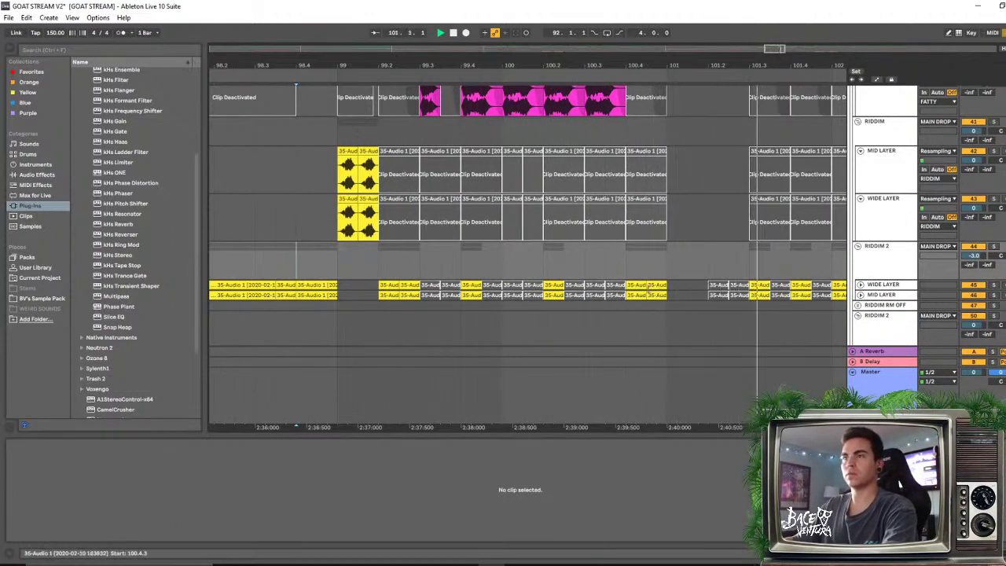
Deactivate the 35-Audio 1 clips at 99.4 and 100.2 on the RIDDIM 2 wide and mid layers and audition from 98.3
drag(481, 289, 543, 294)
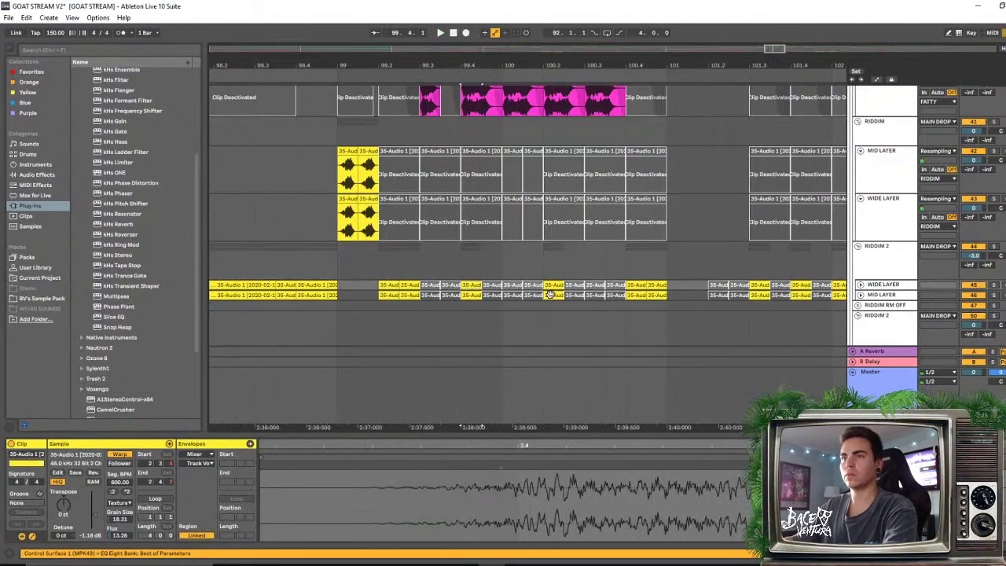
click(265, 206)
key(space)
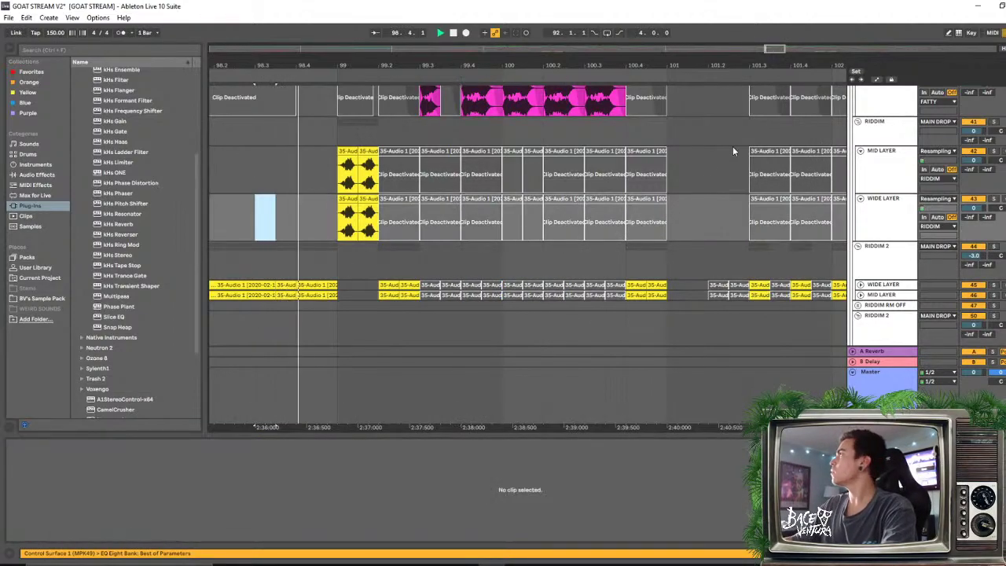
scroll(550, 216, down, 2)
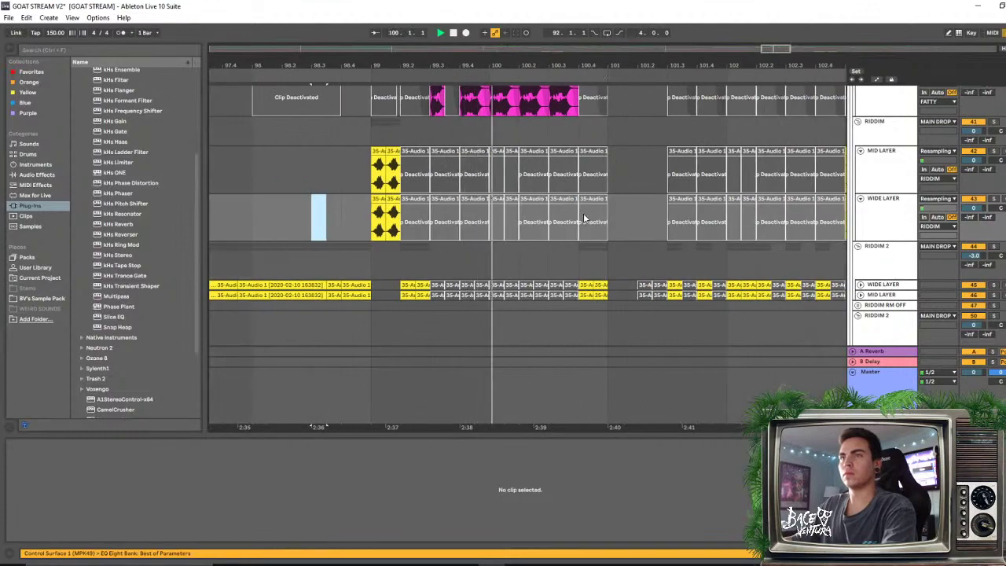
scroll(583, 219, up, 2)
scroll(582, 214, down, 4)
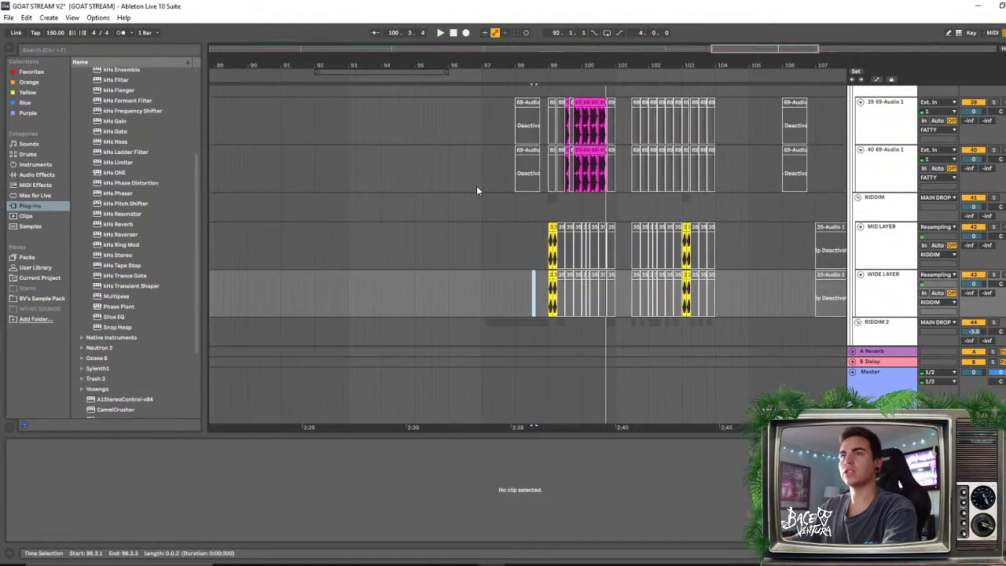
Play the drop from 95.2.3 through the finished chop pattern
click(426, 166)
key(space)
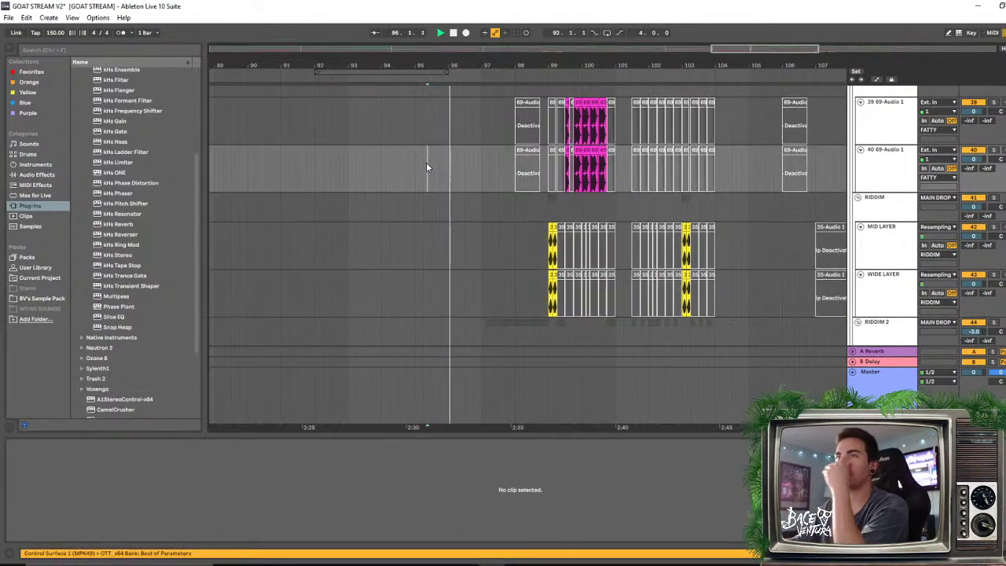
scroll(456, 205, down, 2)
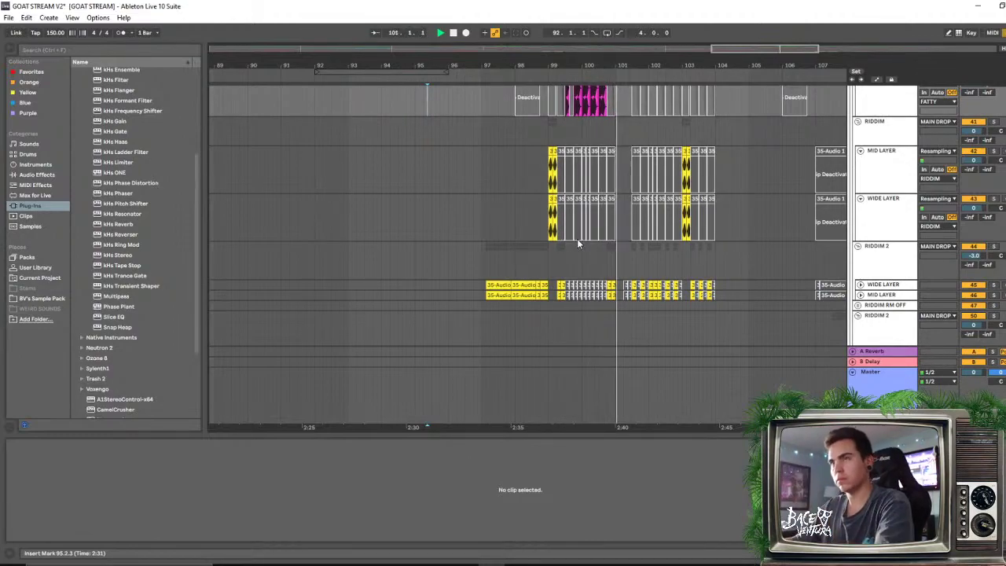
key(z)
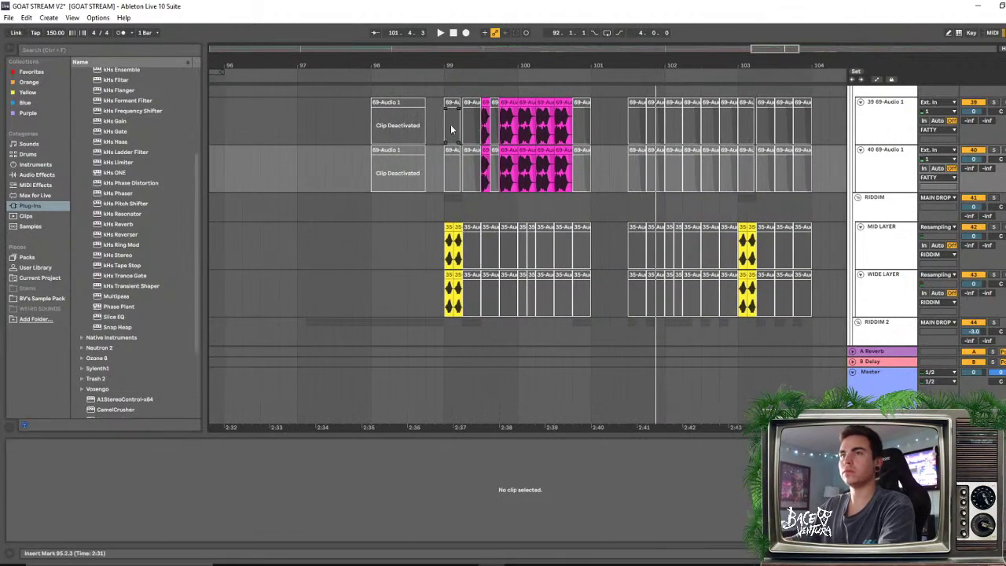
Audition the section from bar 101 and the chop pattern again from bar 99
click(591, 120)
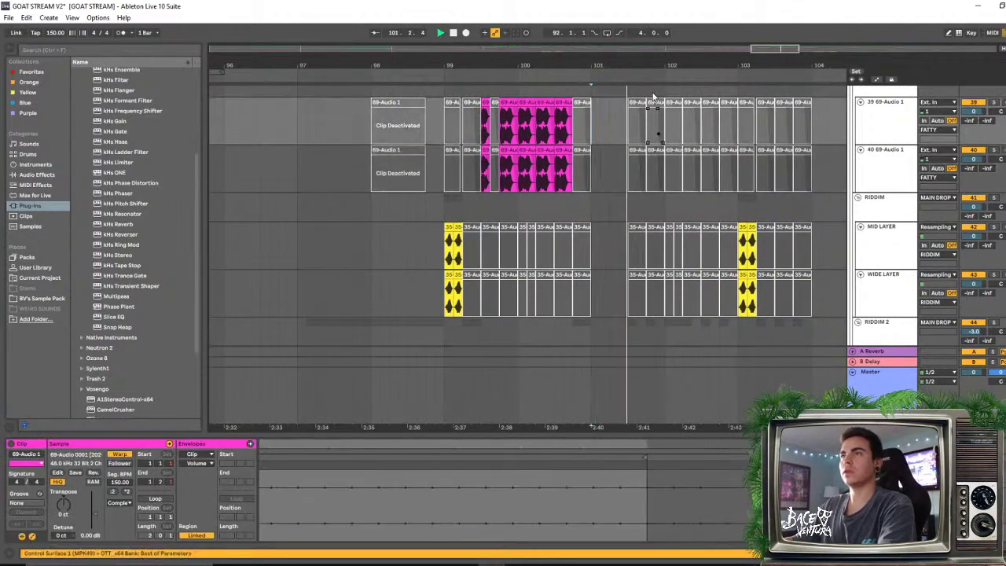
key(minus)
click(444, 80)
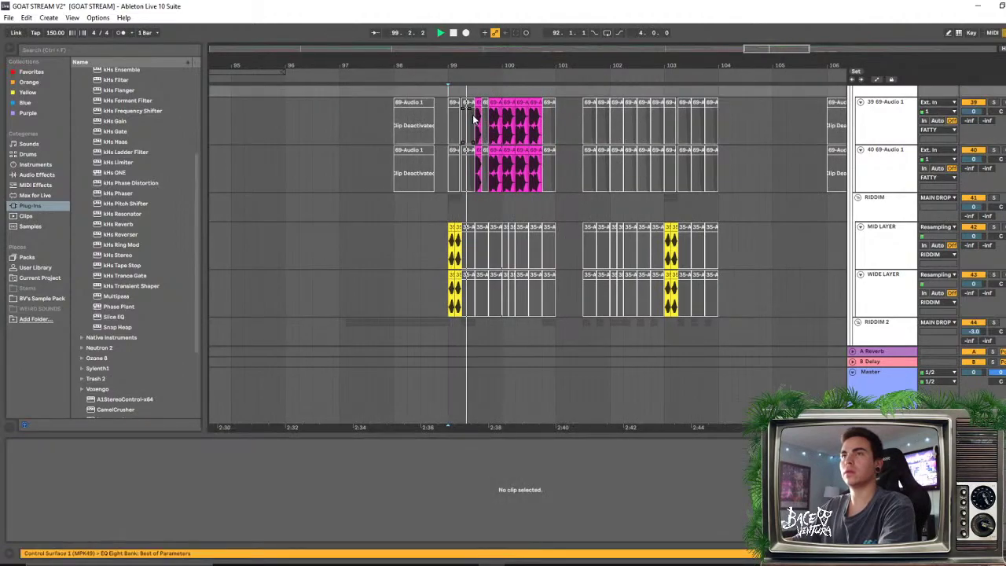
Replace the clips from 101.3.1 to 104.1.1 with a copy of the 99.3.1–101.1.1 chop pattern across the FATTY, RIDDIM and RIDDIM 2 layers
click(476, 118)
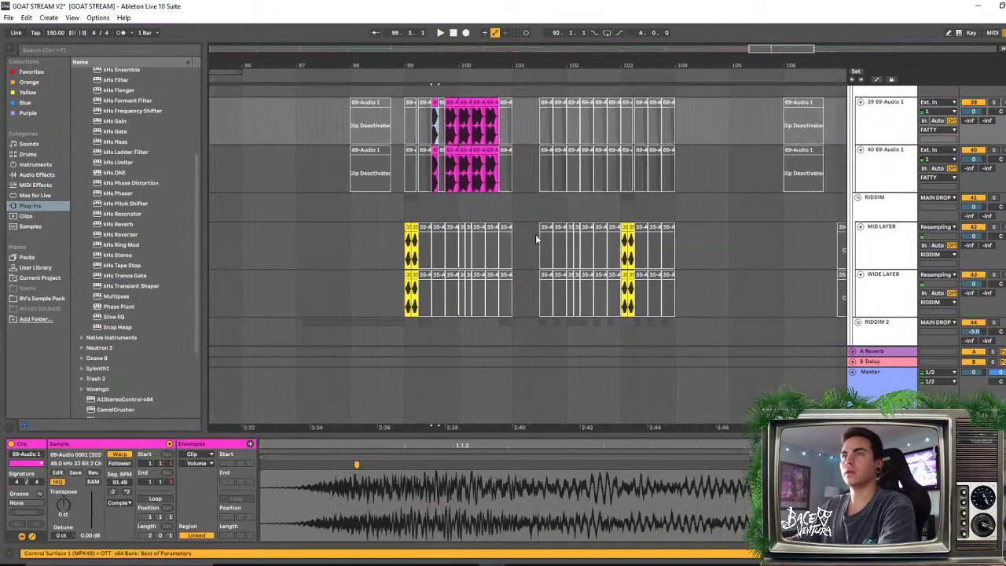
scroll(439, 226, down, 3)
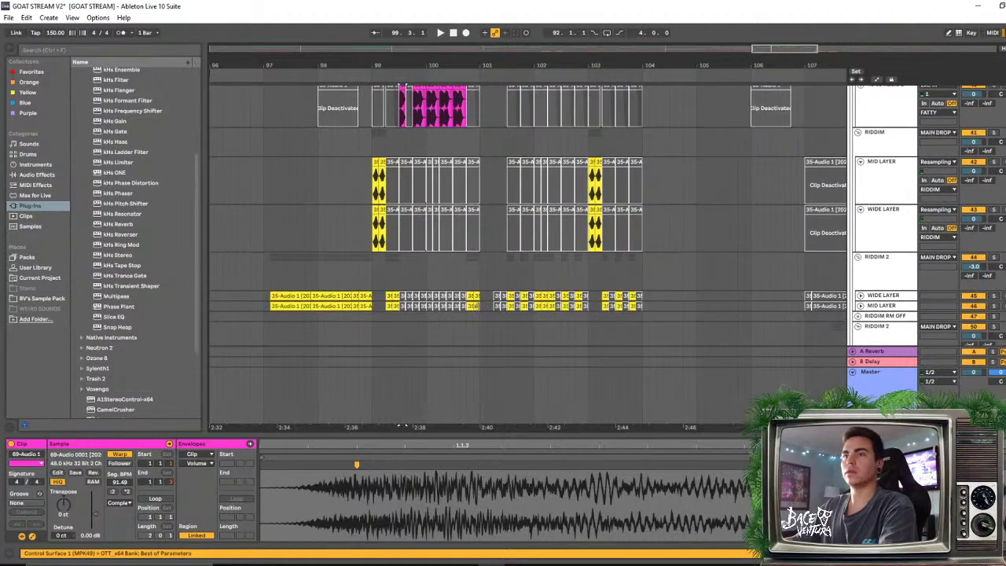
drag(401, 91, 491, 308)
scroll(542, 215, up, 8)
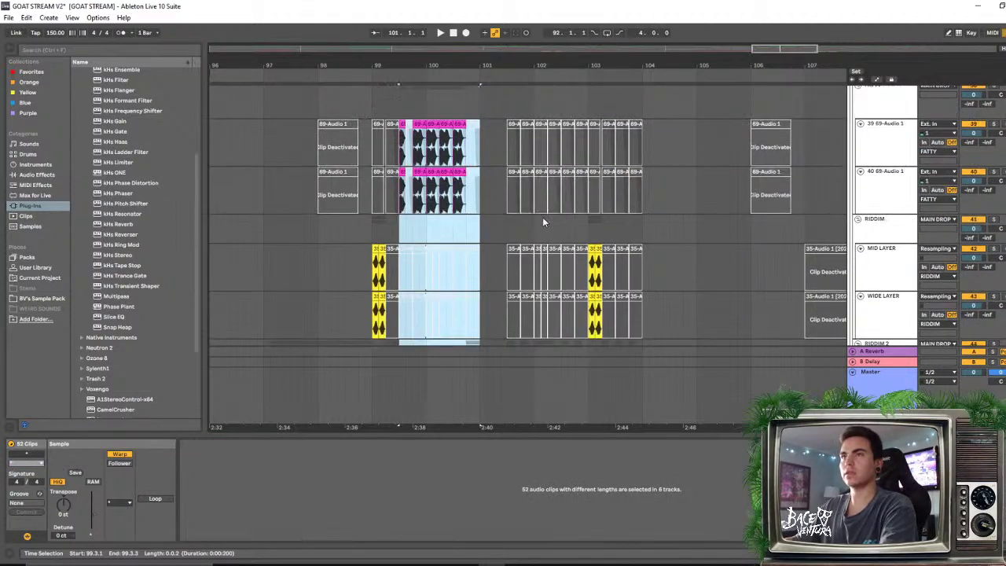
scroll(539, 209, down, 3)
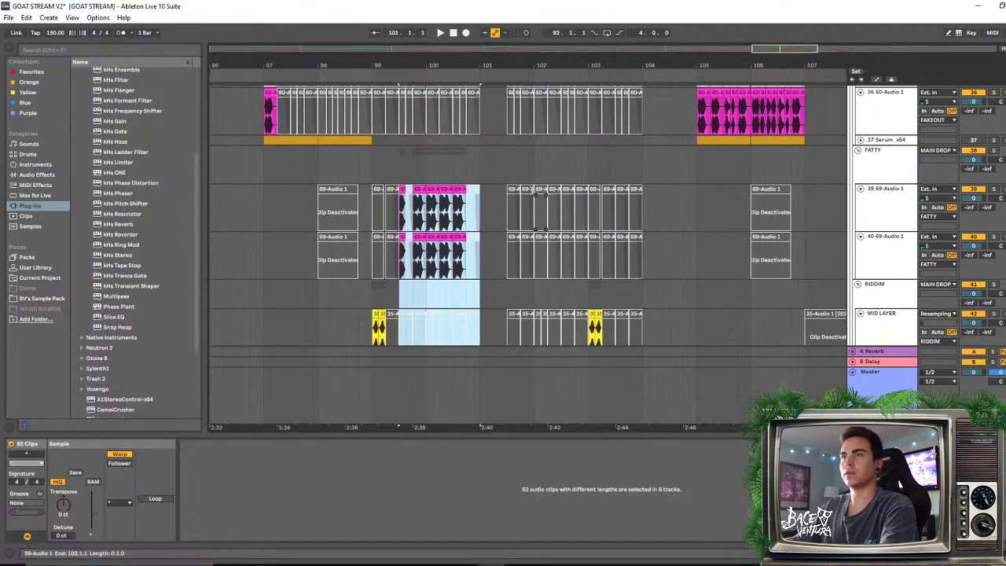
click(515, 189)
scroll(613, 250, down, 4)
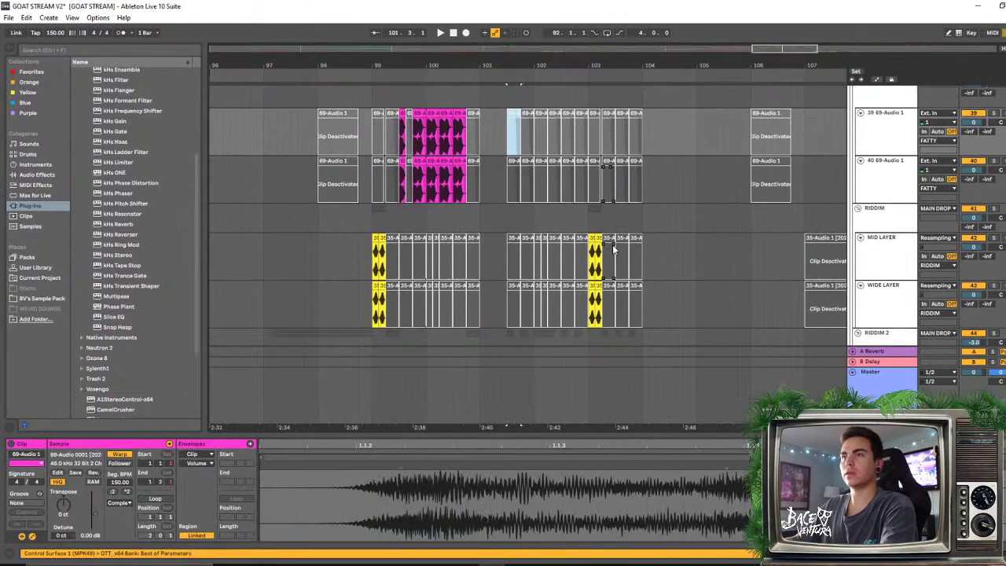
scroll(637, 315, down, 5)
shift+click(640, 295)
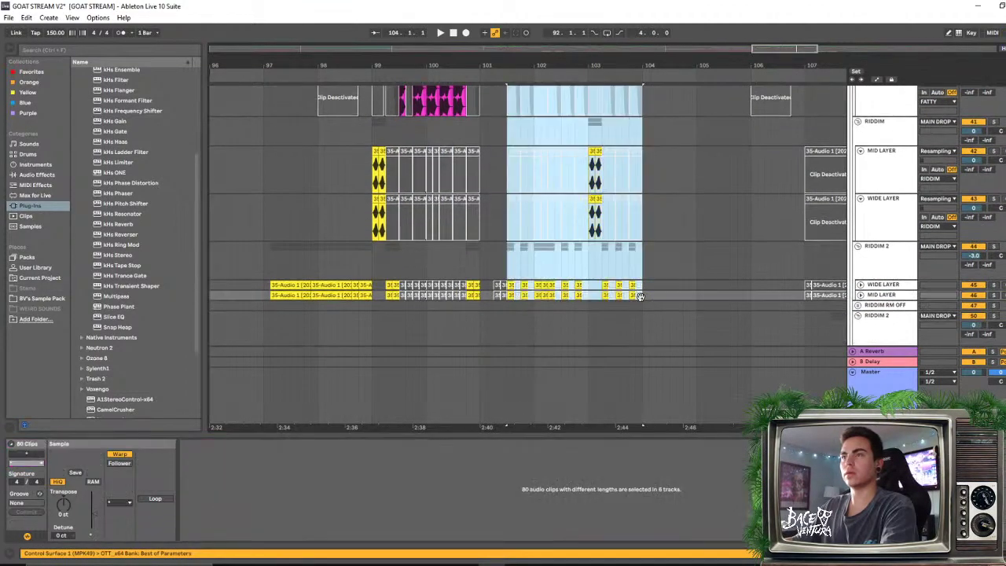
key(Delete)
key(ctrl+v)
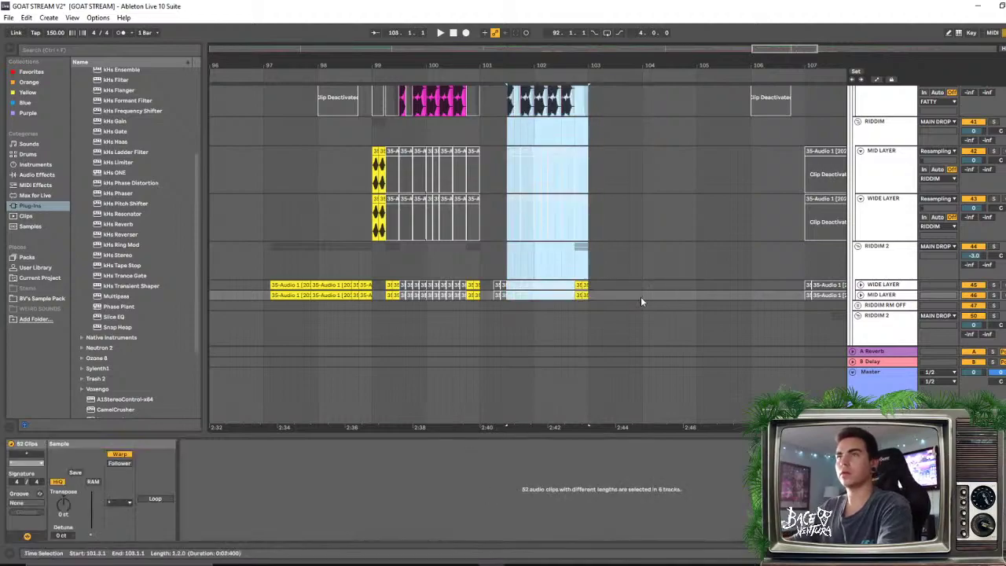
Audition the pasted chop pattern from 101.3.1, and again with its lead-in from 96.1.3
key(space)
scroll(492, 183, up, 5)
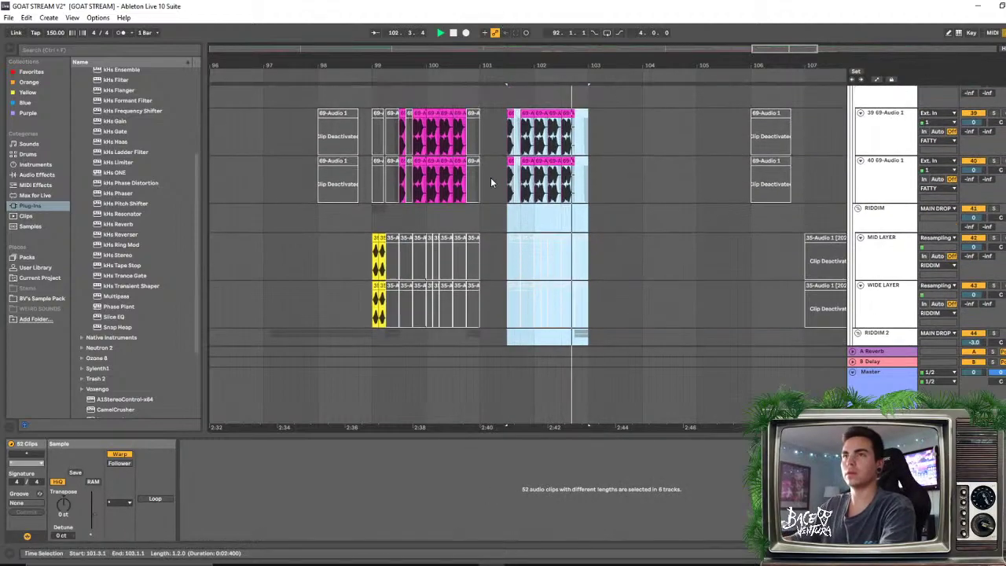
scroll(448, 176, left, 3)
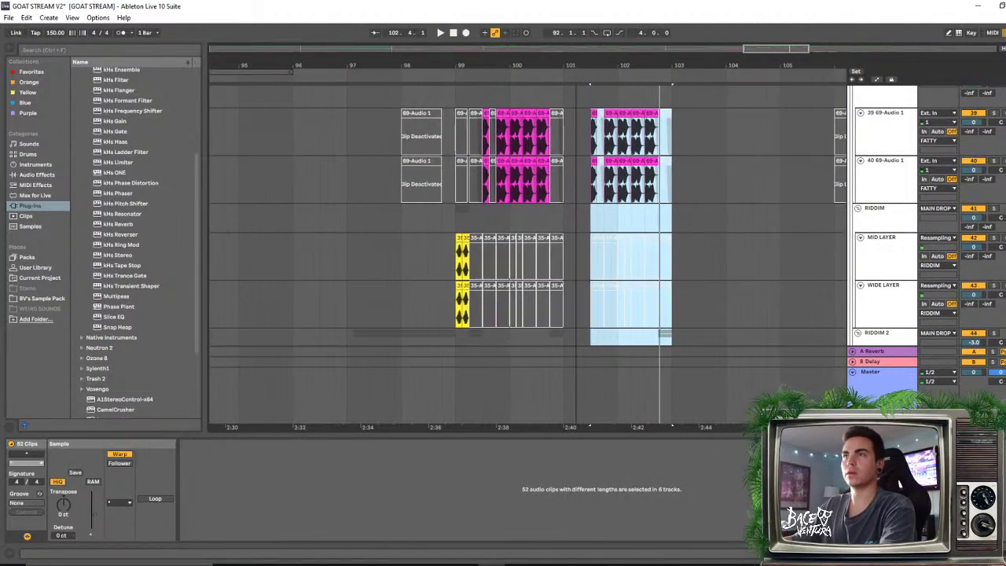
click(320, 127)
key(space)
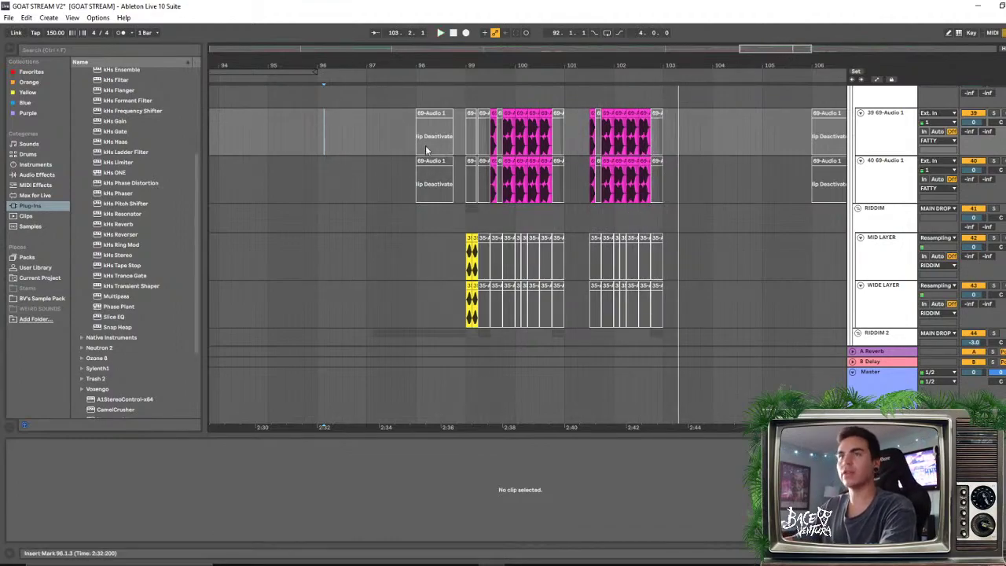
drag(532, 64, 533, 63)
key(space)
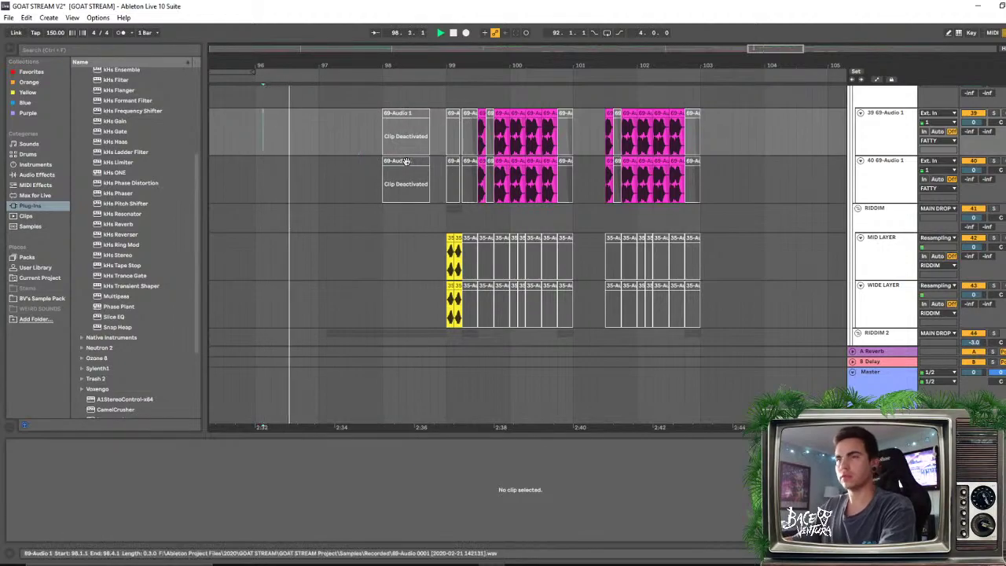
scroll(499, 277, down, 4)
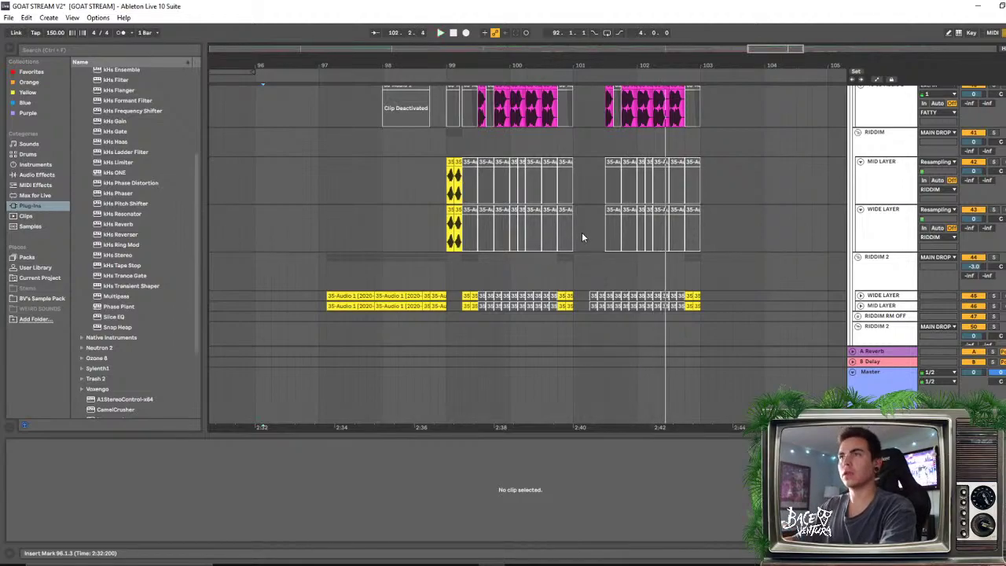
Copy the 69-Audio 1 clips at 101.4.1 over 101.3.1 on both FATTY tracks and audition from 100.4.1
scroll(613, 220, up, 2)
click(627, 115)
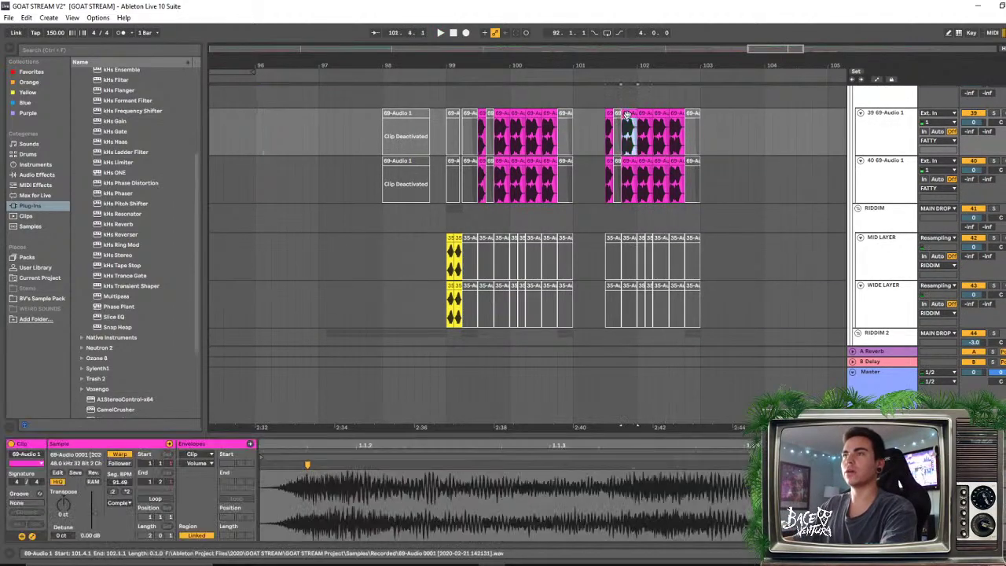
shift+click(630, 161)
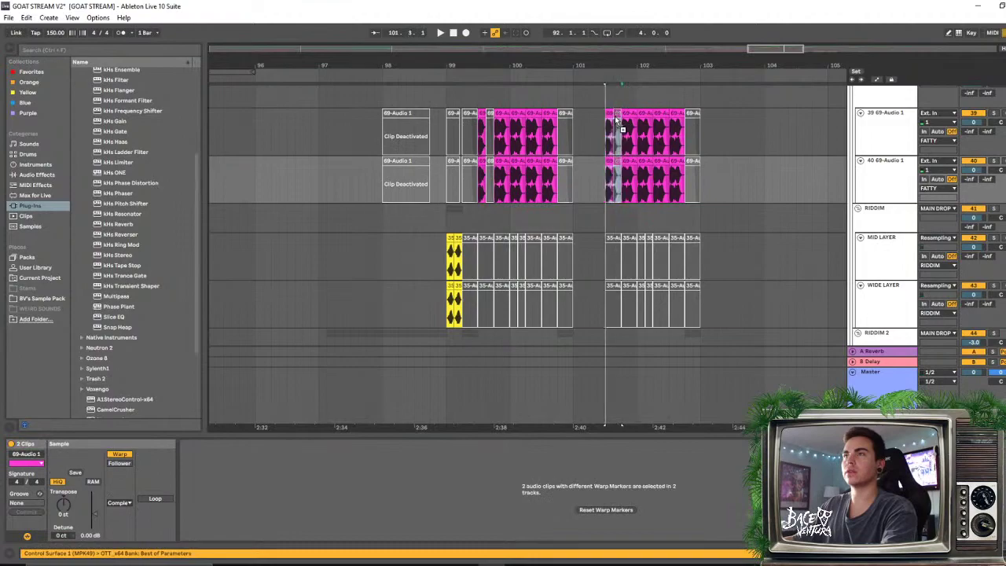
scroll(603, 193, down, 4)
scroll(606, 196, up, 2)
click(558, 151)
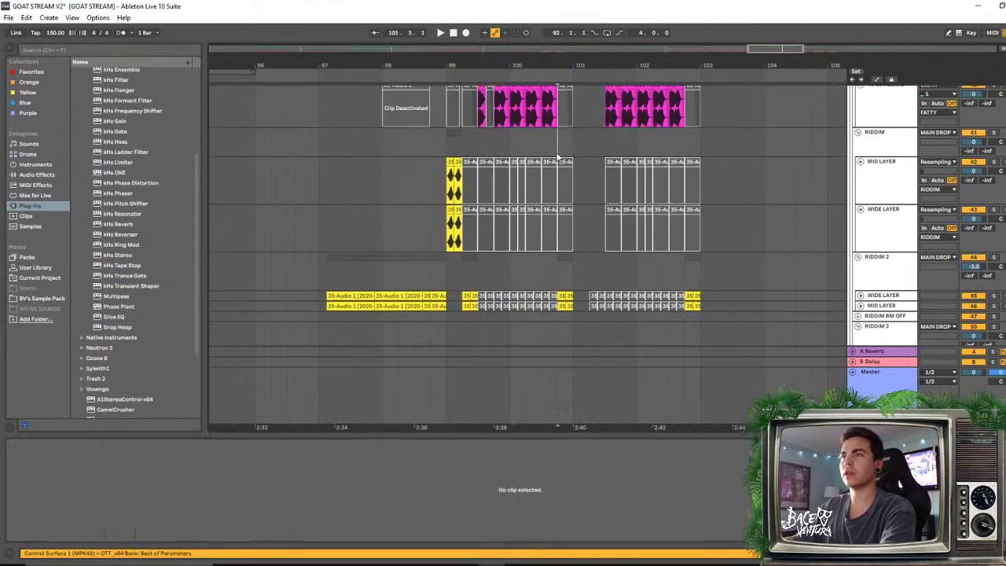
key(space)
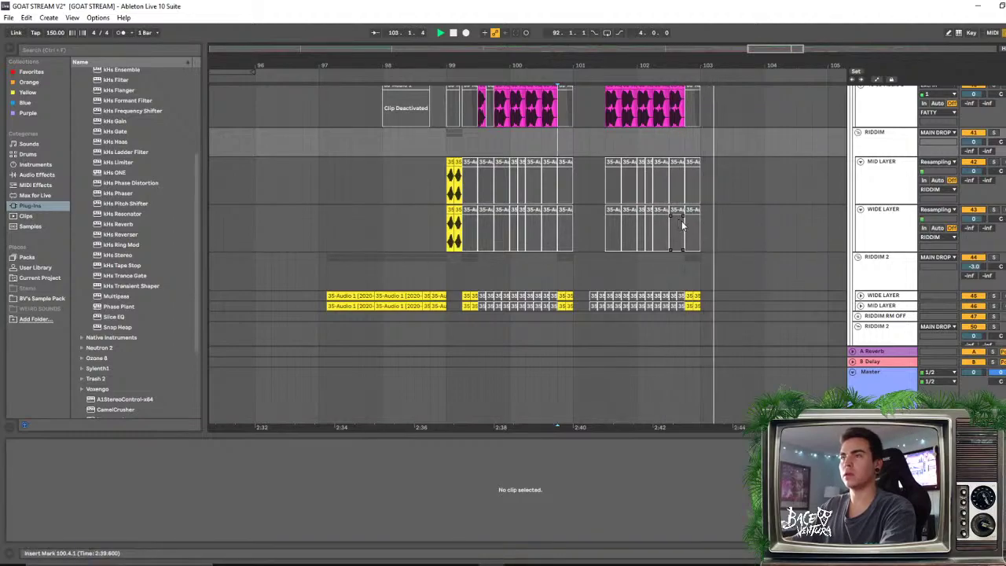
Deactivate the 35-Audio 1 clips at 102.4.1 on the RIDDIM 2 wide and mid layers and audition from 97.4.3
click(652, 140)
scroll(712, 179, up, 4)
scroll(714, 236, down, 5)
key(space)
drag(716, 284, 684, 293)
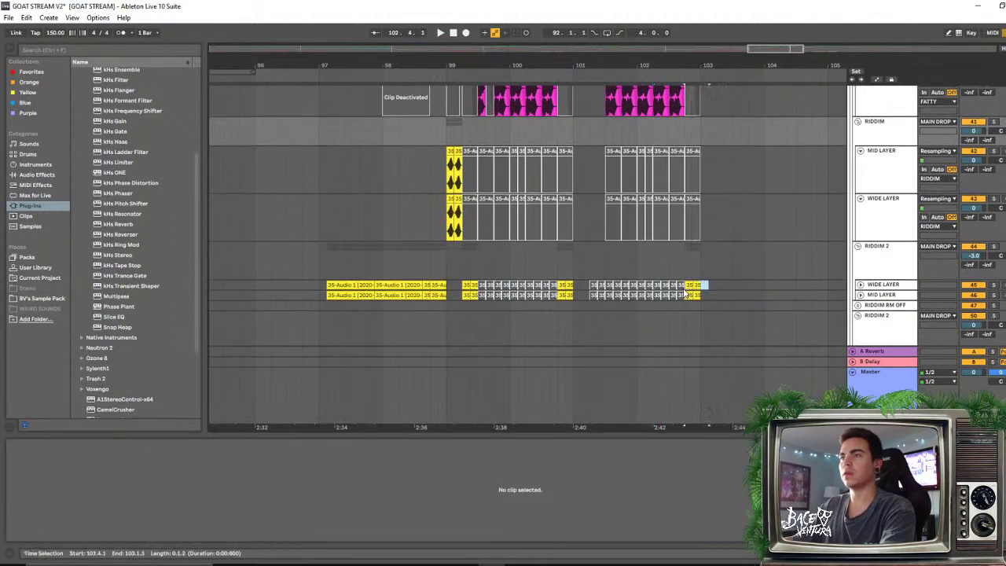
click(682, 294)
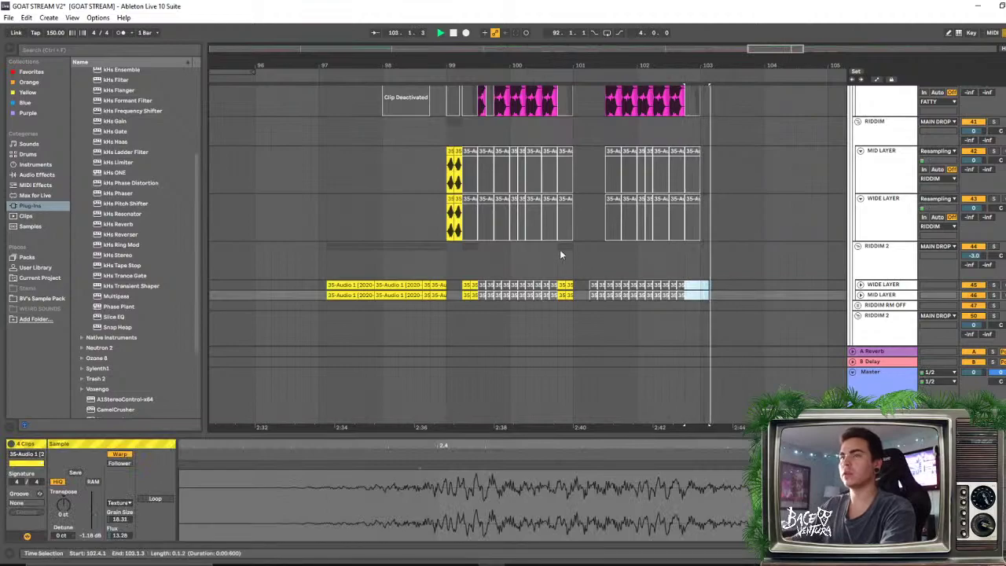
click(378, 212)
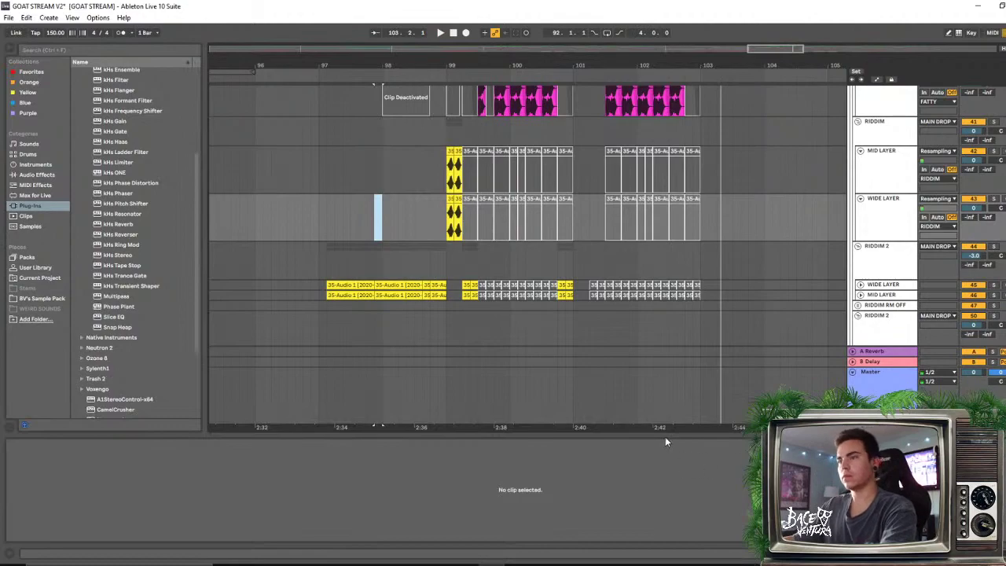
Hide the clip detail view and audition the end of bar 103 and the chop pattern from 99.1.1
drag(668, 432, 668, 438)
scroll(694, 121, up, 5)
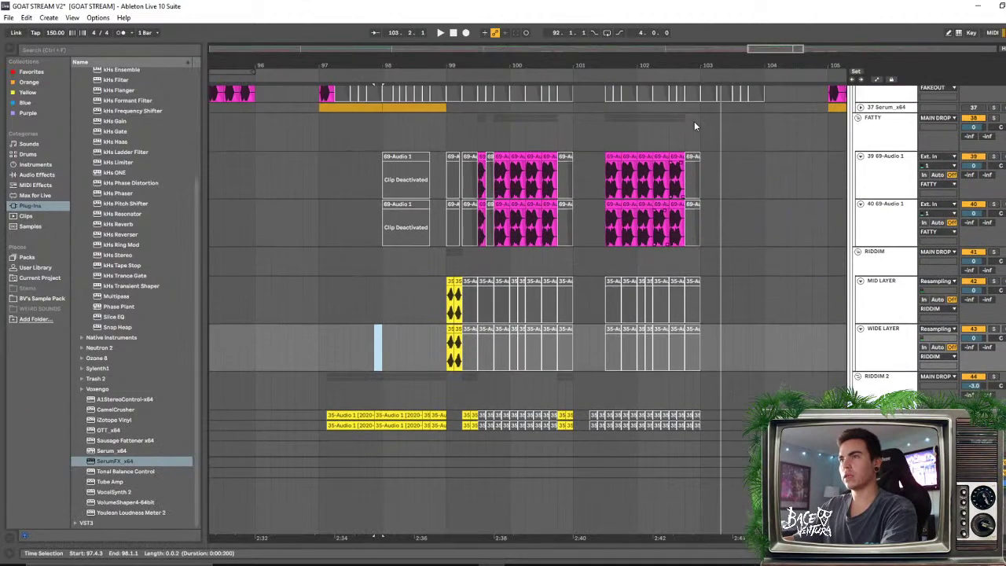
click(684, 132)
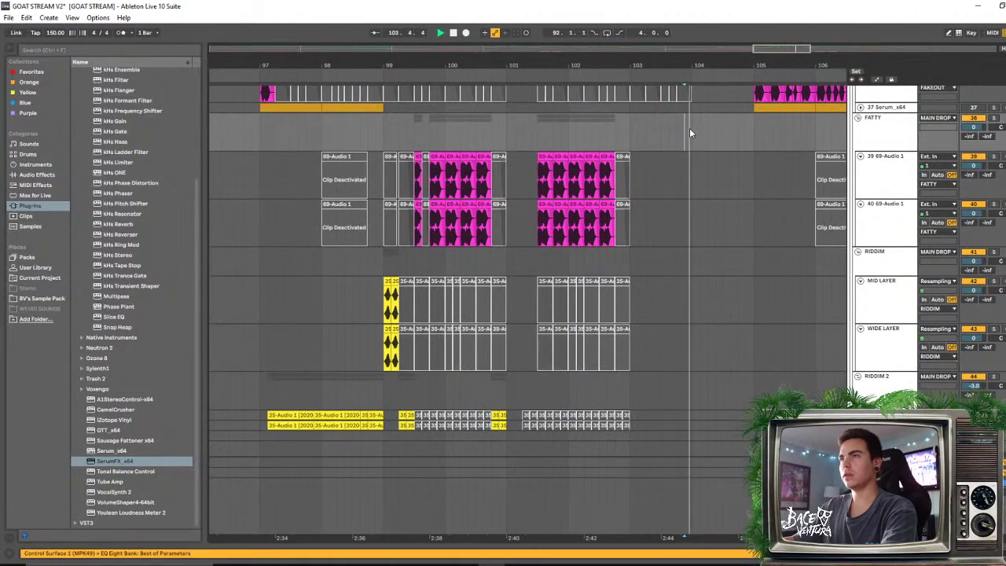
click(694, 127)
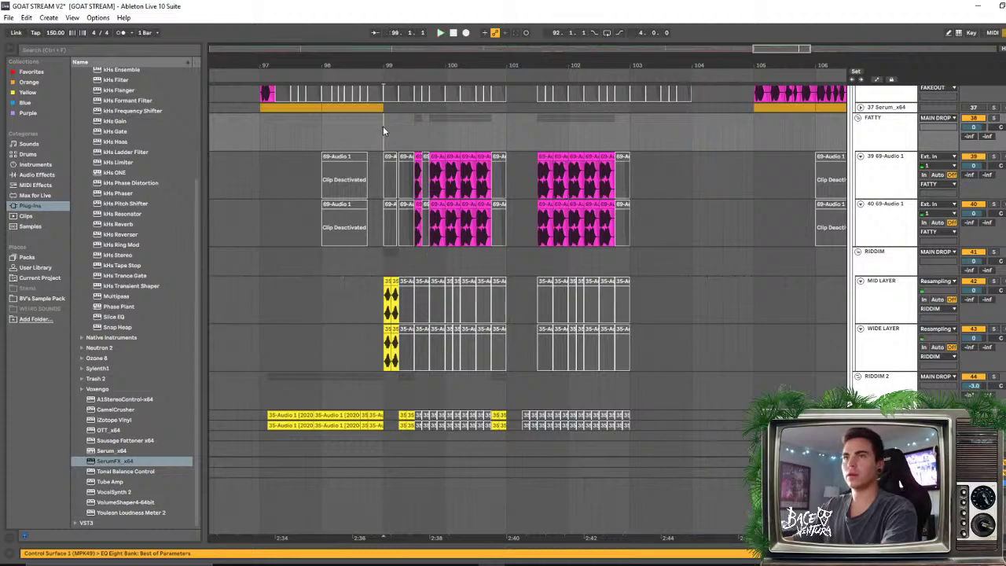
Copy the bar 99 clips from FATTY down to the RIDDIM 2 wide layer to 103.1.1 and audition the drop from 96.3.3
scroll(402, 216, down, 1)
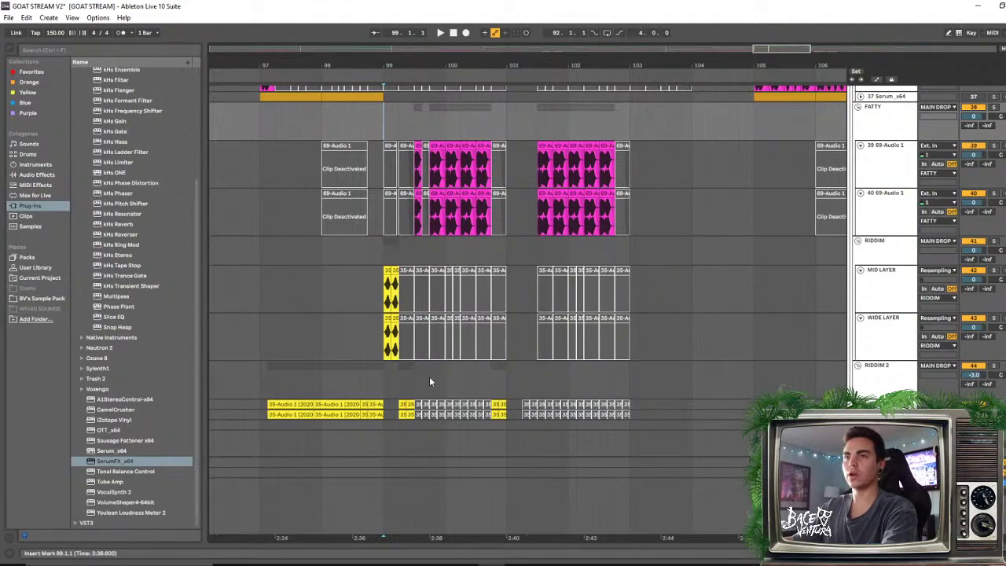
drag(443, 393, 383, 104)
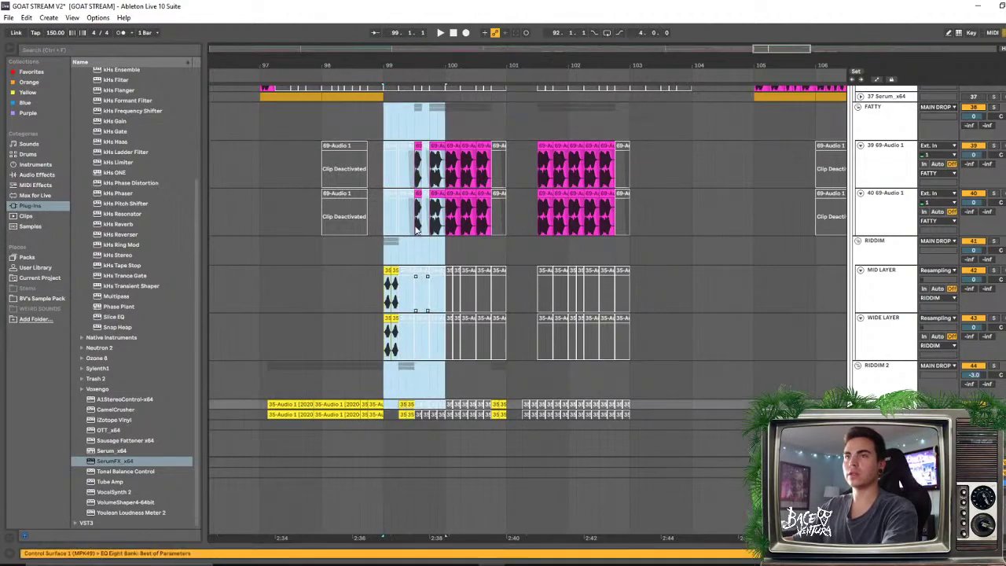
drag(387, 270, 636, 273)
click(615, 256)
key(space)
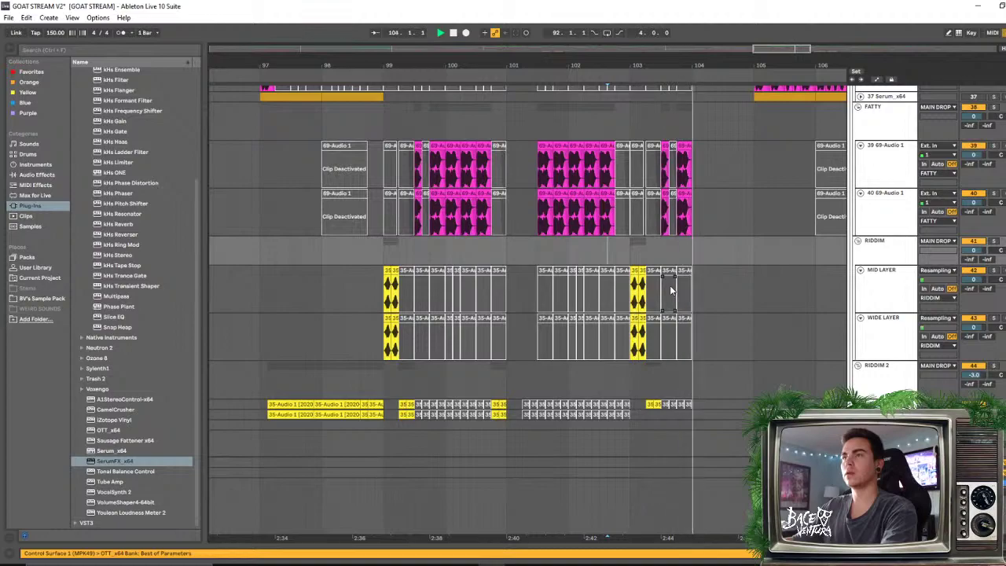
click(234, 186)
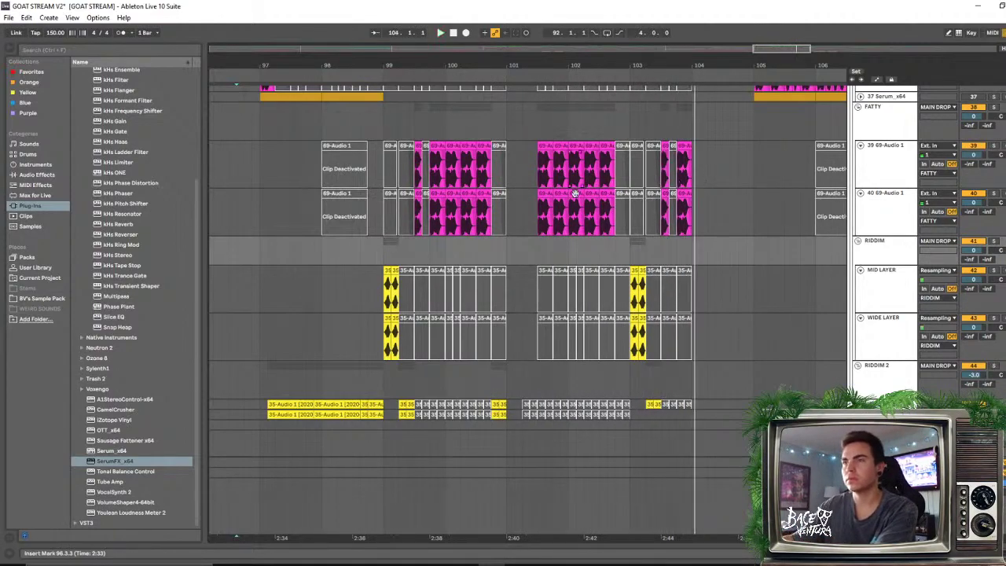
Copy the RIDDIM 2 mid layer's 35-Audio 1 clips from 99.2.1 to 103.2.1 and audition from 102.1.1
click(586, 254)
scroll(605, 283, down, 3)
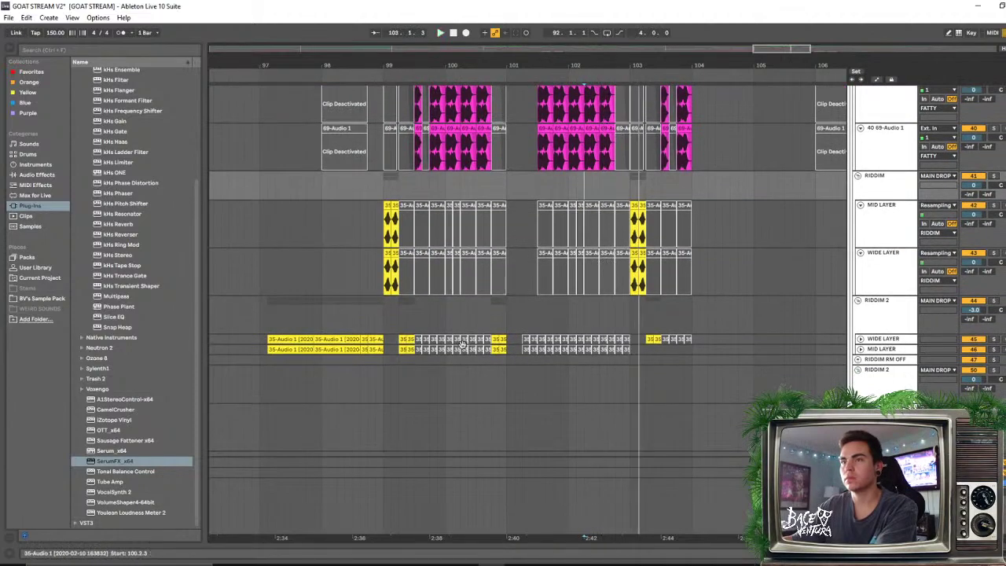
key(space)
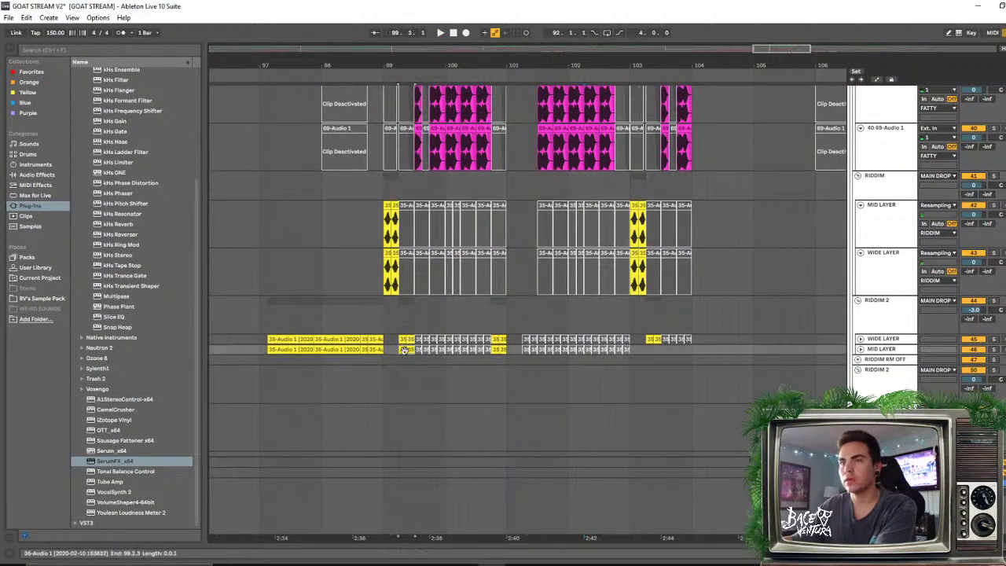
click(653, 351)
key(space)
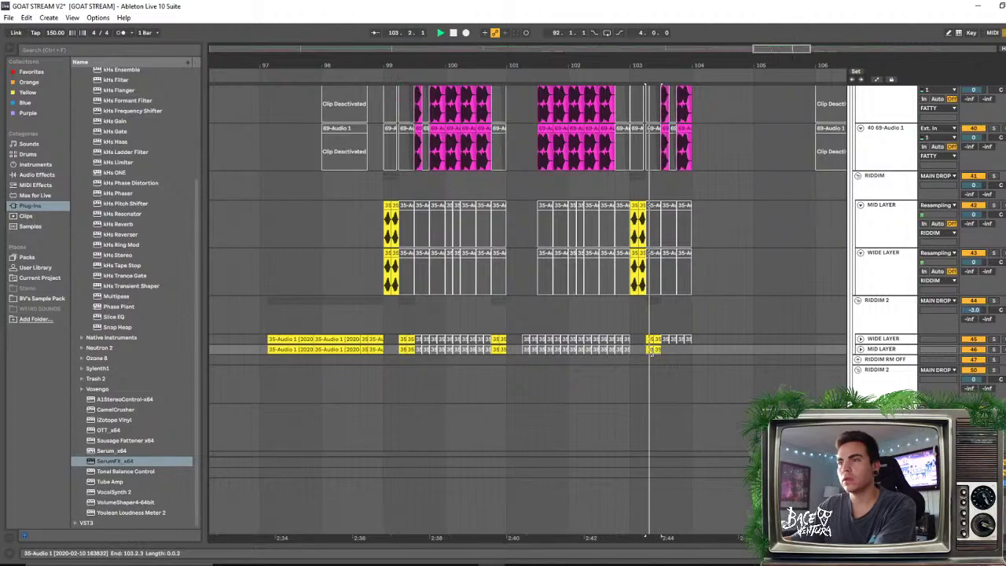
click(582, 324)
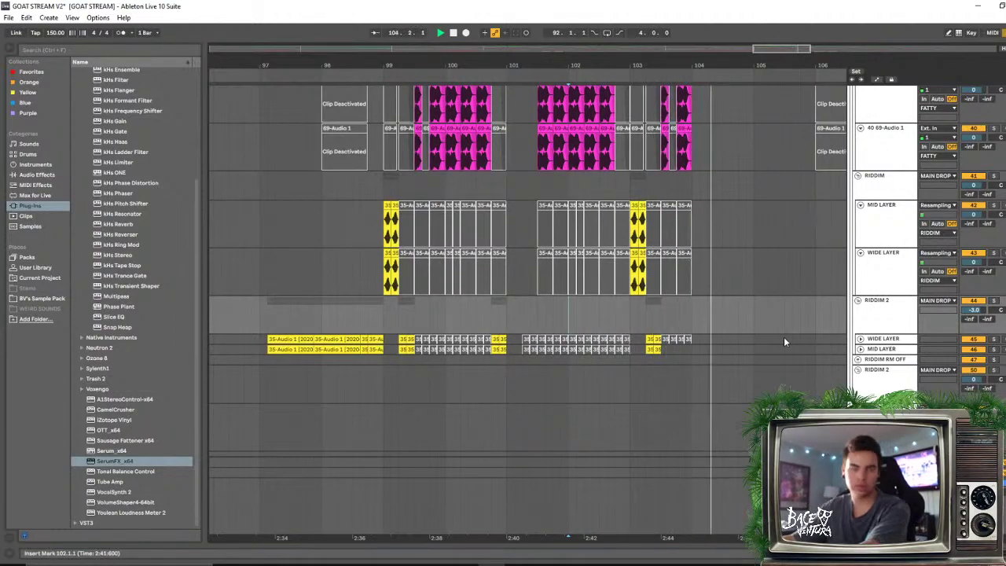
Audition the drop from 103.1.1 and from 93.4.1, and place the insert marker at 97.3.1 on the RIDDIM 2 mid layer
click(627, 183)
scroll(767, 219, up, 3)
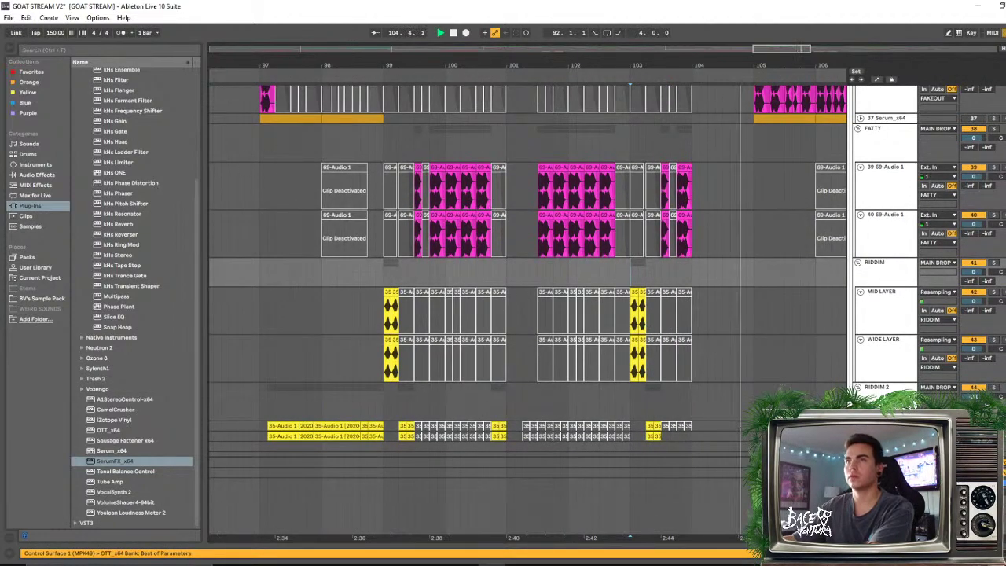
drag(502, 72, 499, 63)
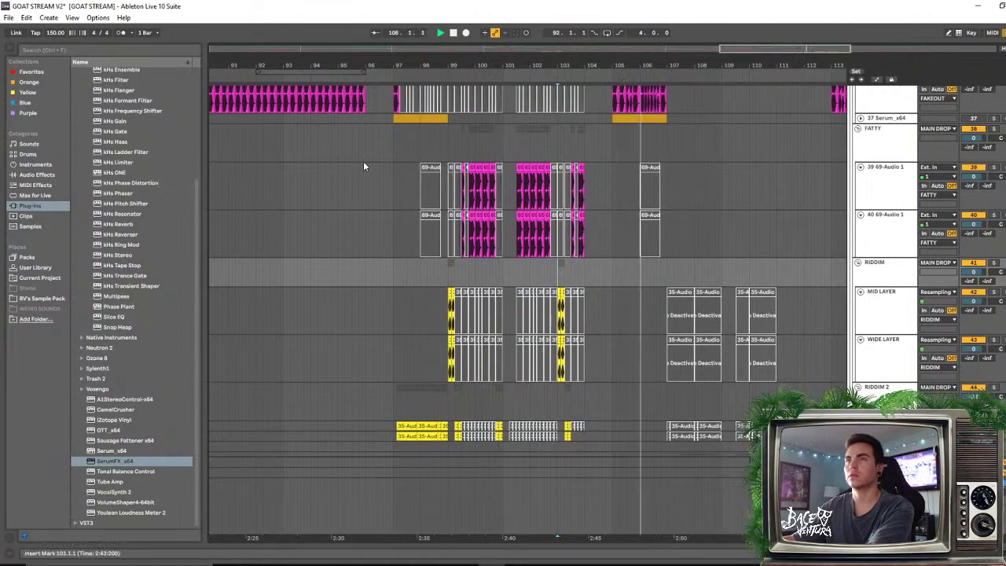
click(305, 189)
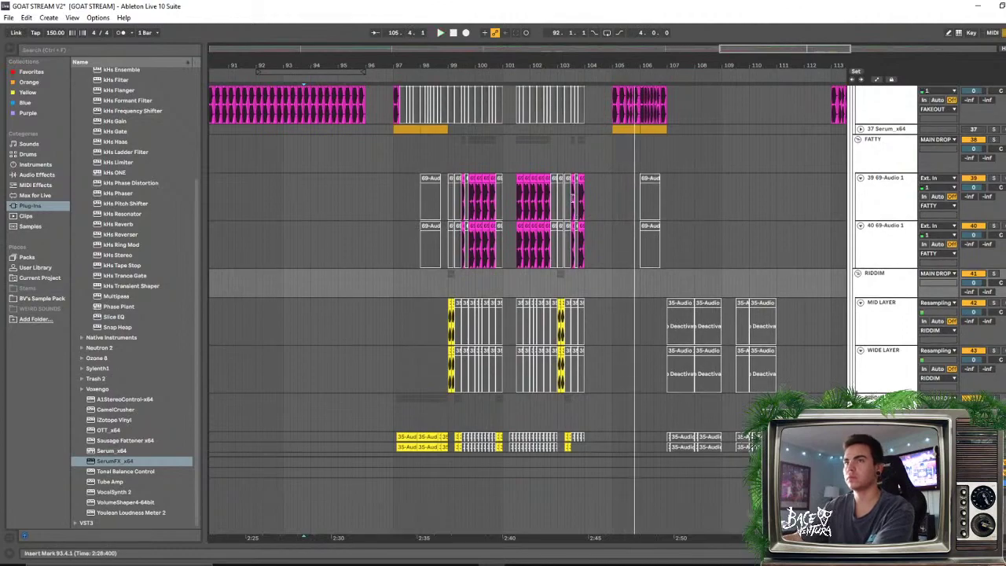
scroll(564, 207, down, 3)
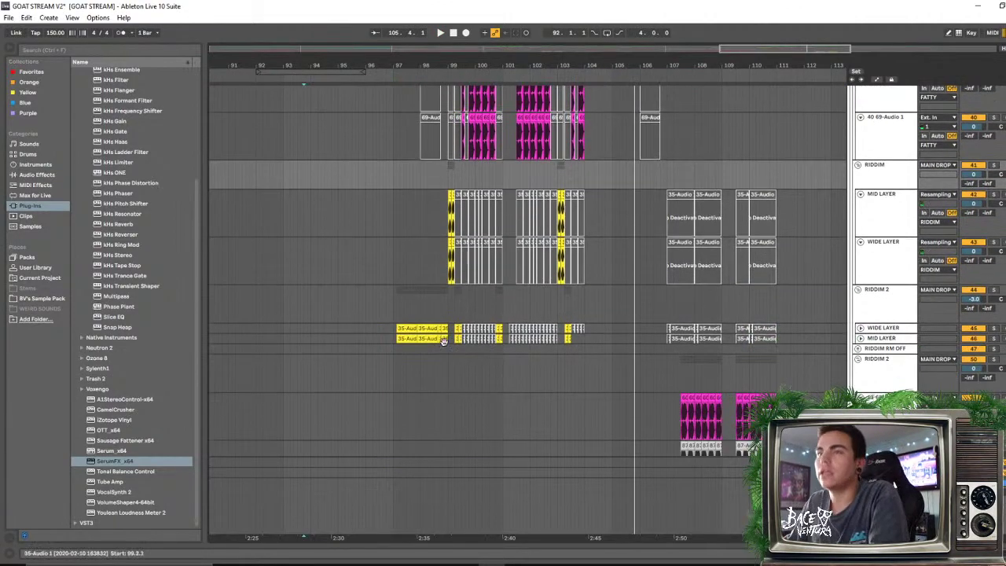
click(411, 338)
key(space)
scroll(430, 293, up, 2)
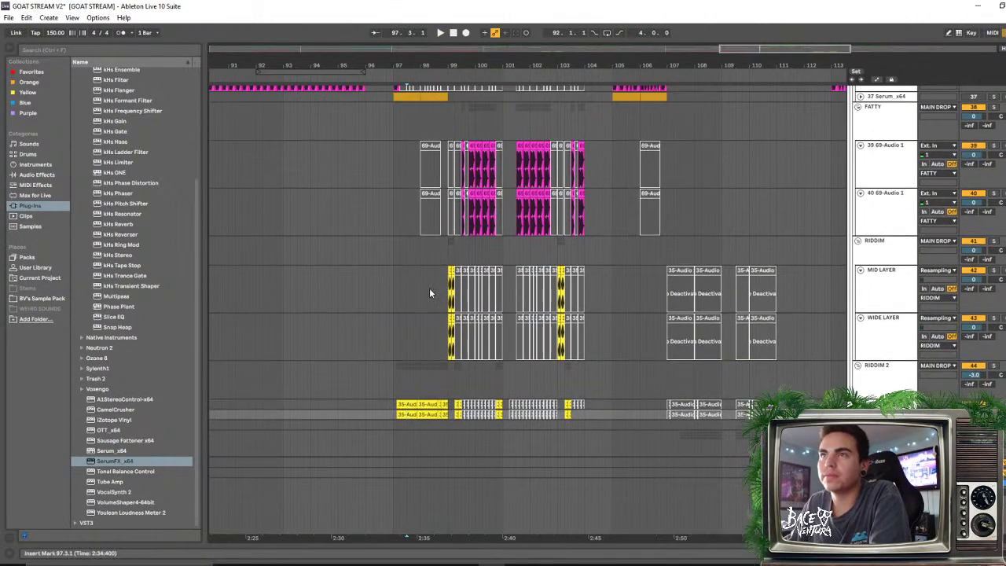
Deactivate the 58-Audio 2 and 60-Audio 1 clips in the FAKEOUT group from 105.1.1 to 107.1.1
scroll(429, 293, up, 3)
scroll(427, 235, down, 2)
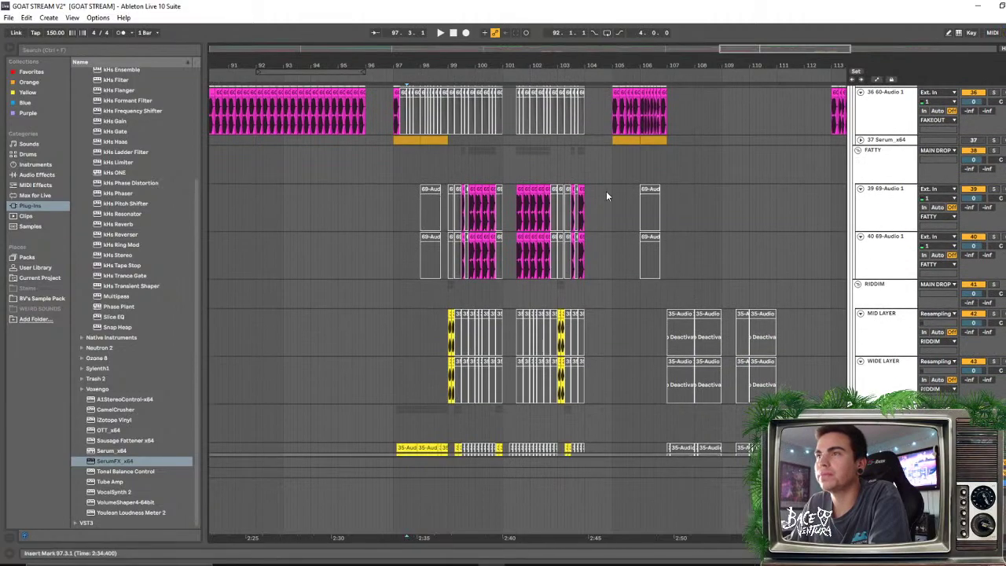
scroll(607, 188, up, 3)
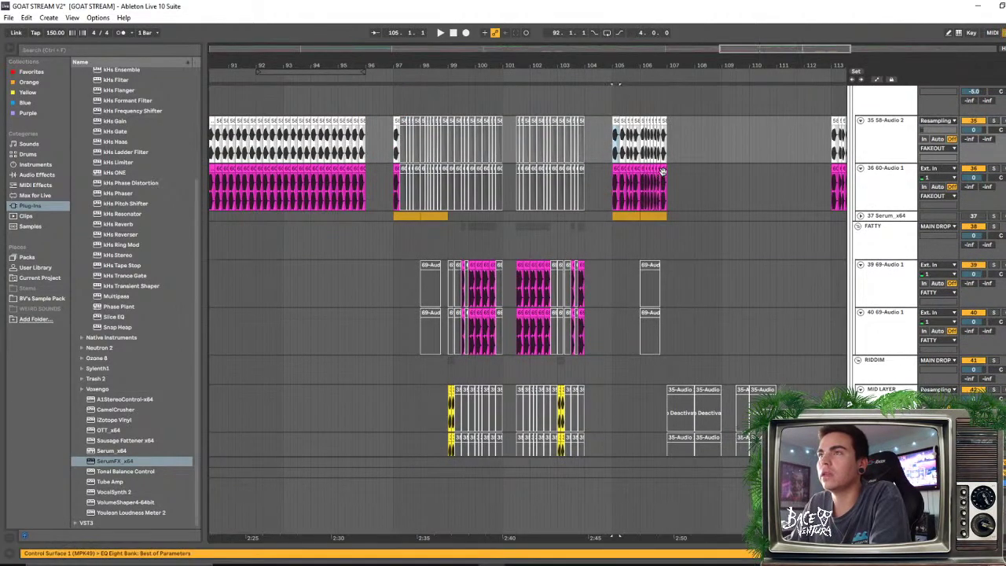
click(663, 172)
key(Delete)
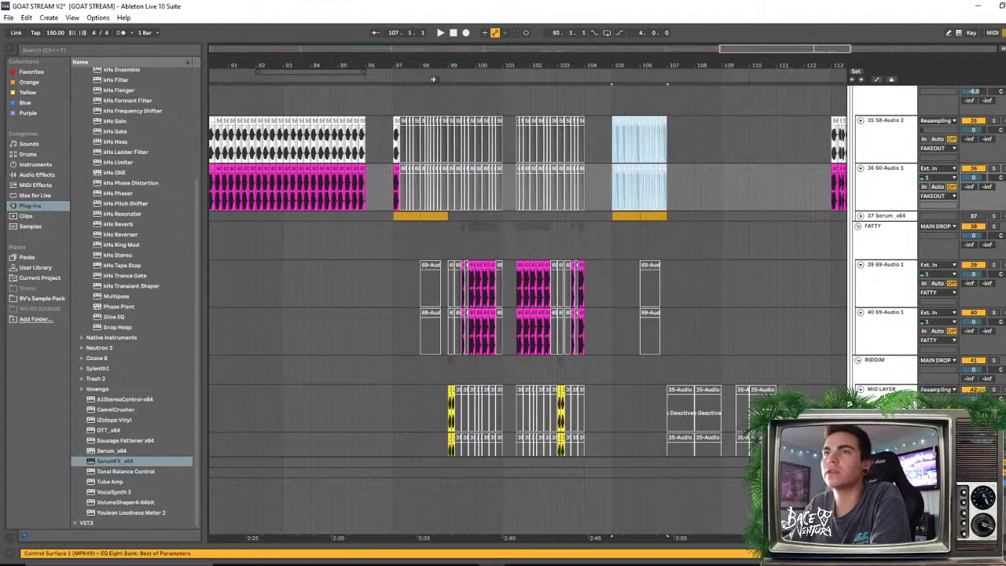
Copy all clips between 97.1.1 and 99.1.1 from the FAKEOUT group through RIDDIM 2 to 105.1.1 and audition from 103.2.3
click(396, 120)
scroll(413, 149, down, 5)
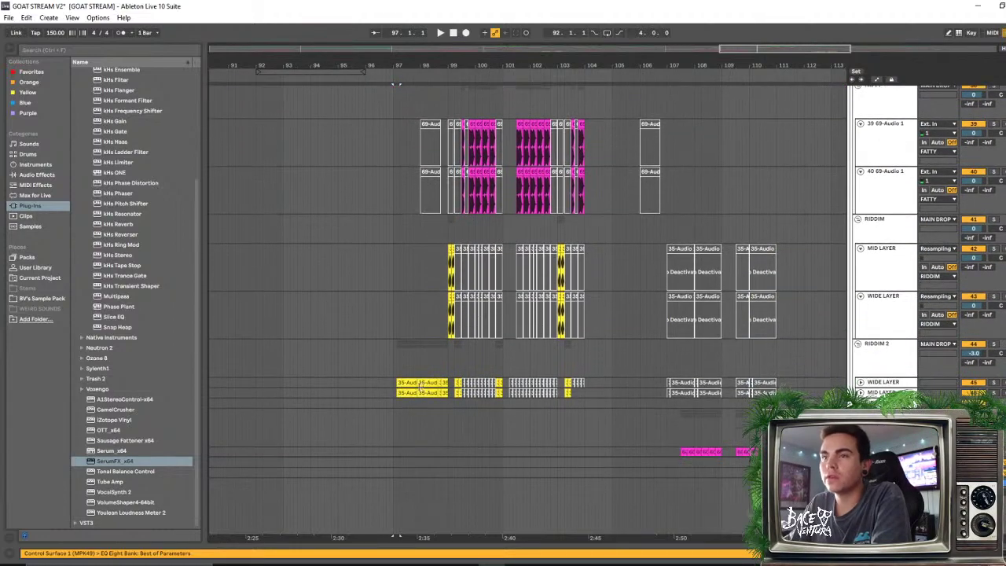
drag(395, 88, 448, 400)
scroll(657, 303, up, 8)
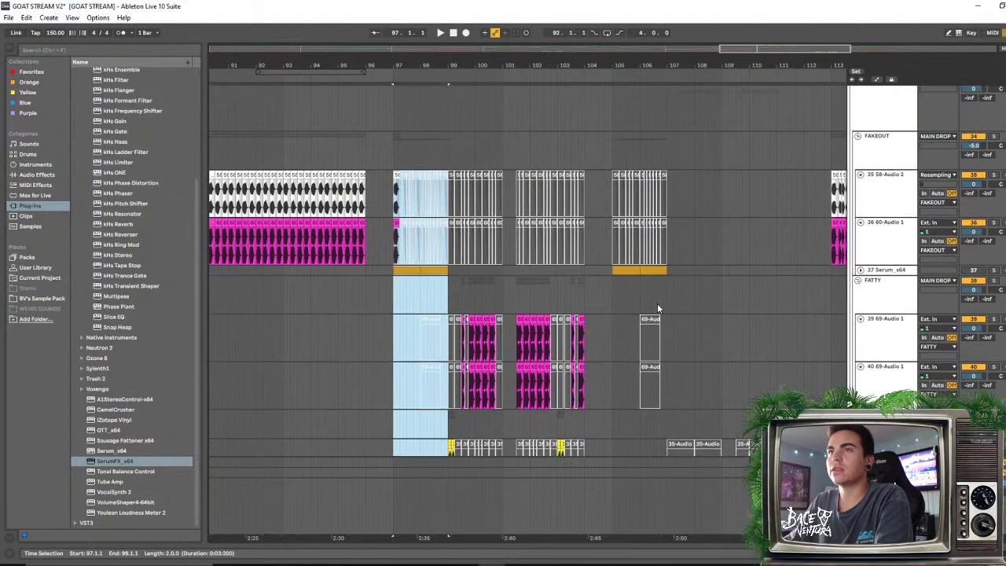
click(615, 197)
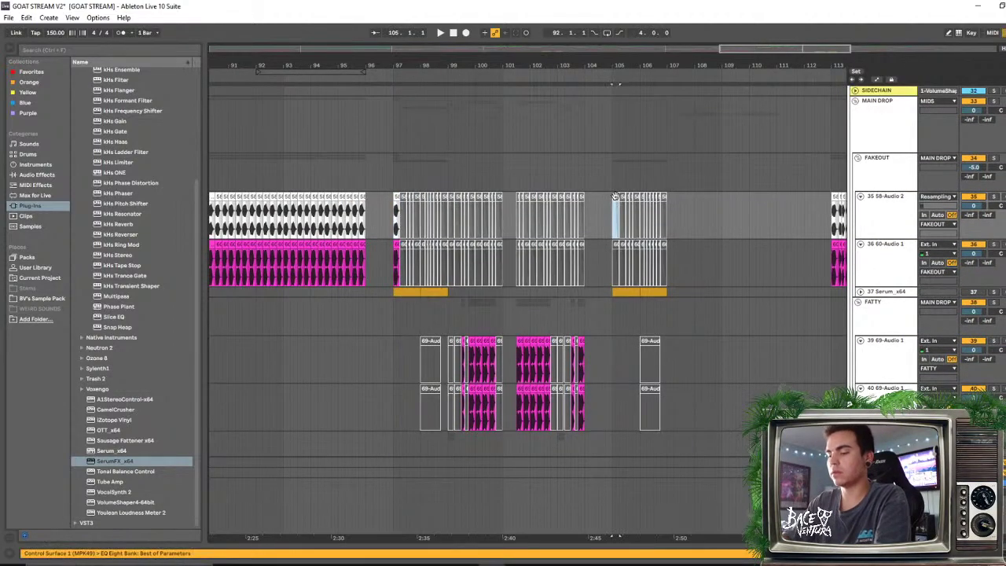
key(ctrl+v)
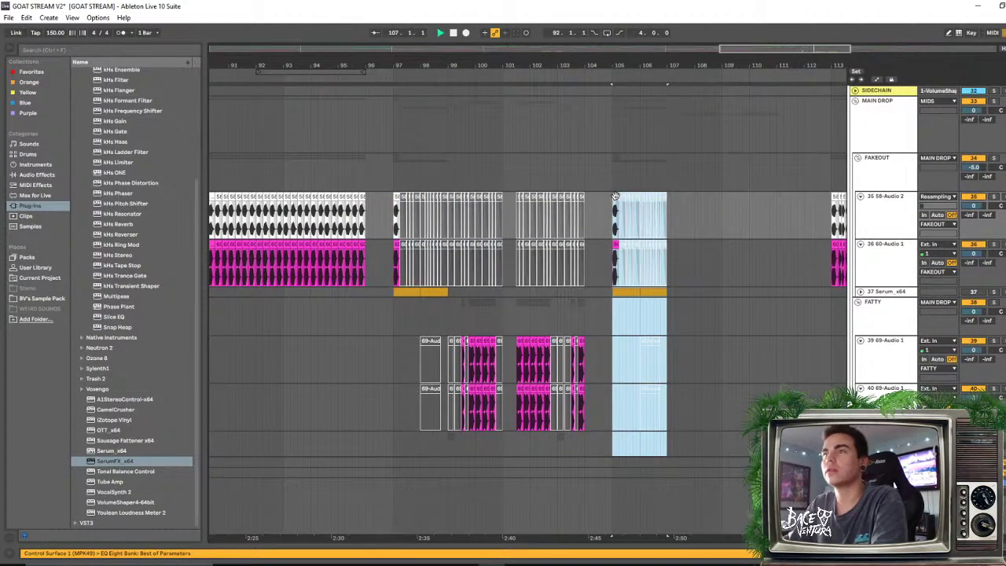
click(569, 167)
scroll(636, 221, down, 2)
scroll(637, 220, down, 5)
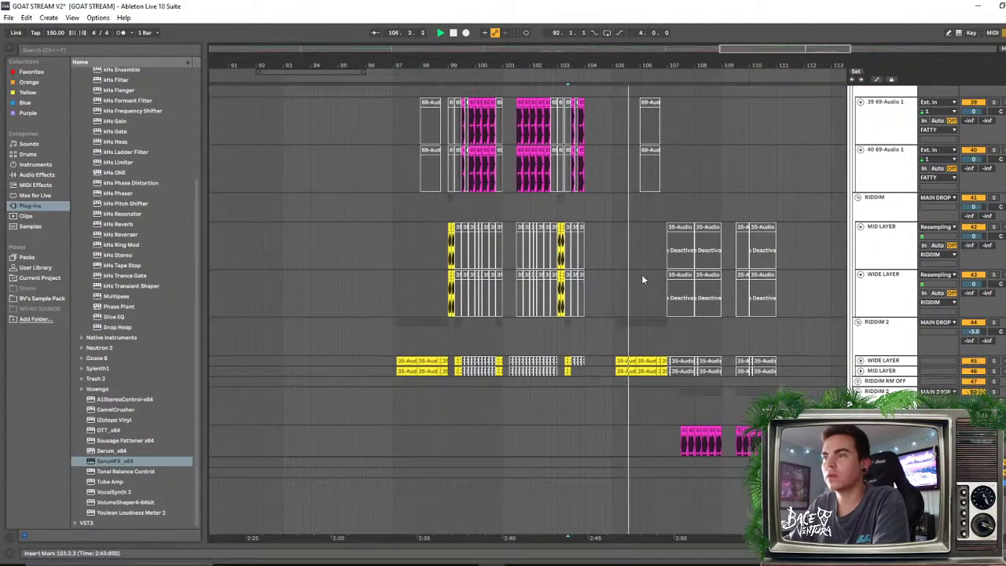
Deactivate the GLOBAL TRIGGER clip section from 105.3.1 to 107.1.1 and audition the drop from 104.1.3 and from 93.1.1
scroll(647, 260, up, 4)
scroll(637, 236, up, 7)
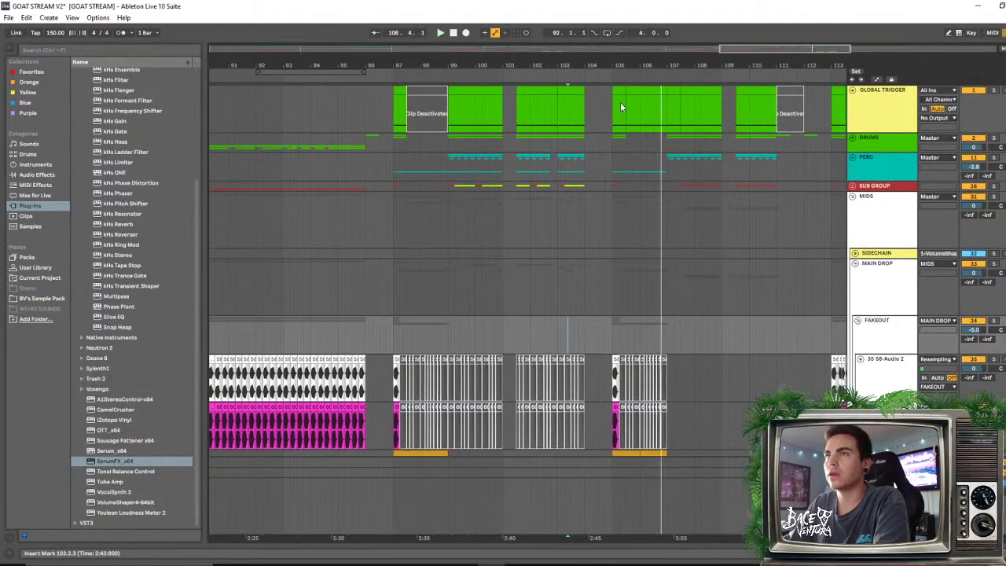
drag(626, 98, 667, 99)
click(590, 94)
key(space)
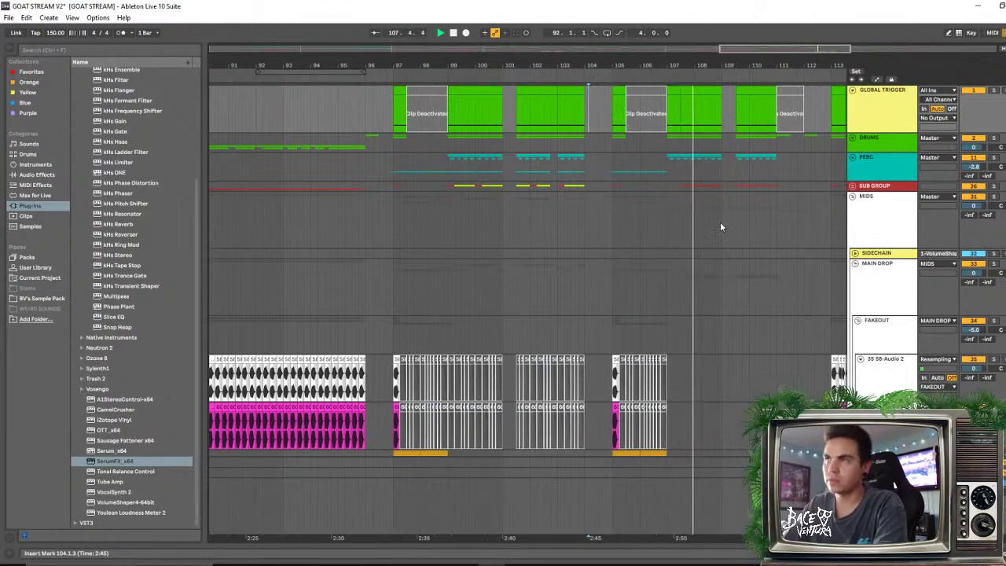
scroll(720, 221, down, 8)
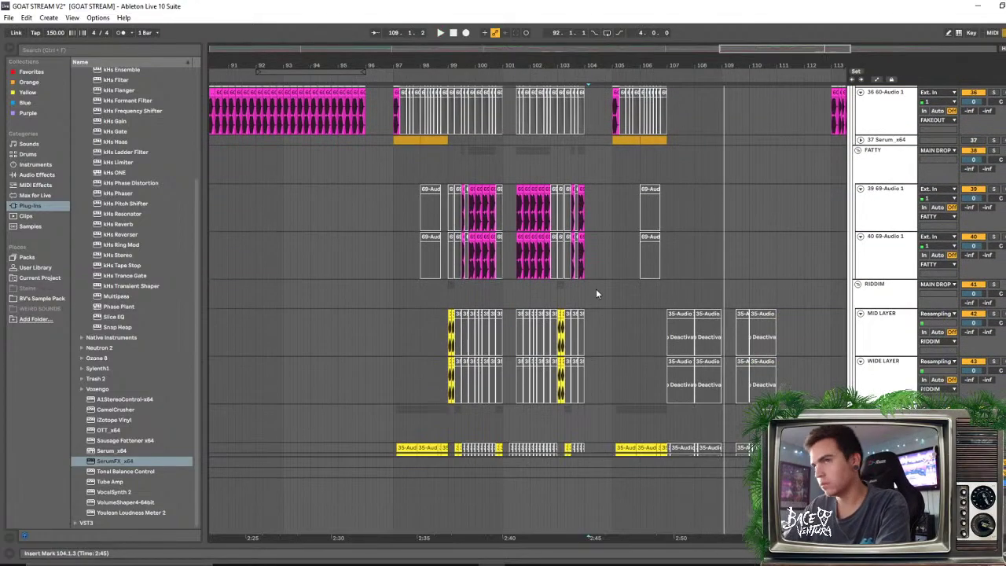
key(space)
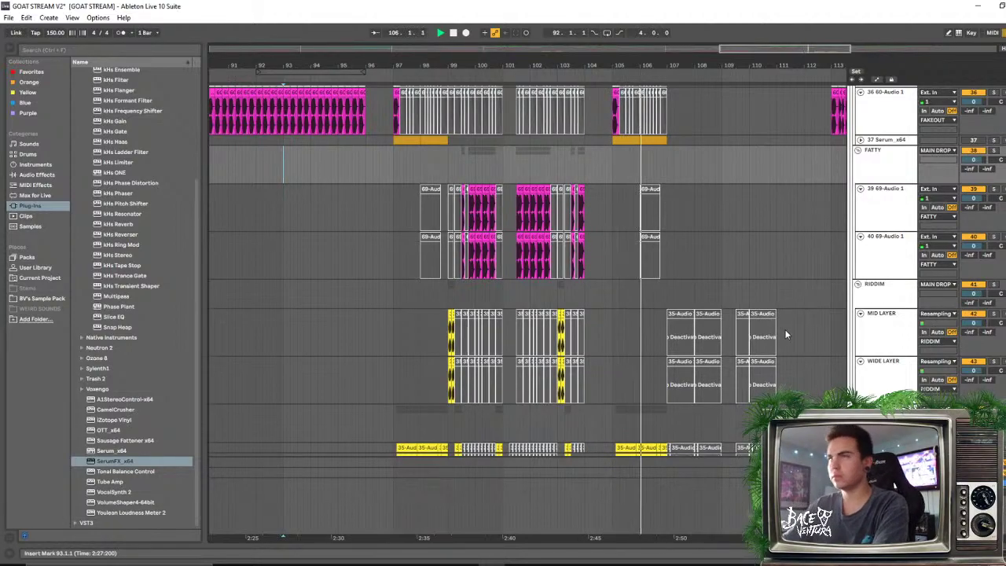
Duplicate the 105.2.1 to 105.2.3 slice of 35-Audio 1 on RIDDIM 2's wide and mid layers to 105.2.3 and audition it
scroll(949, 356, down, 3)
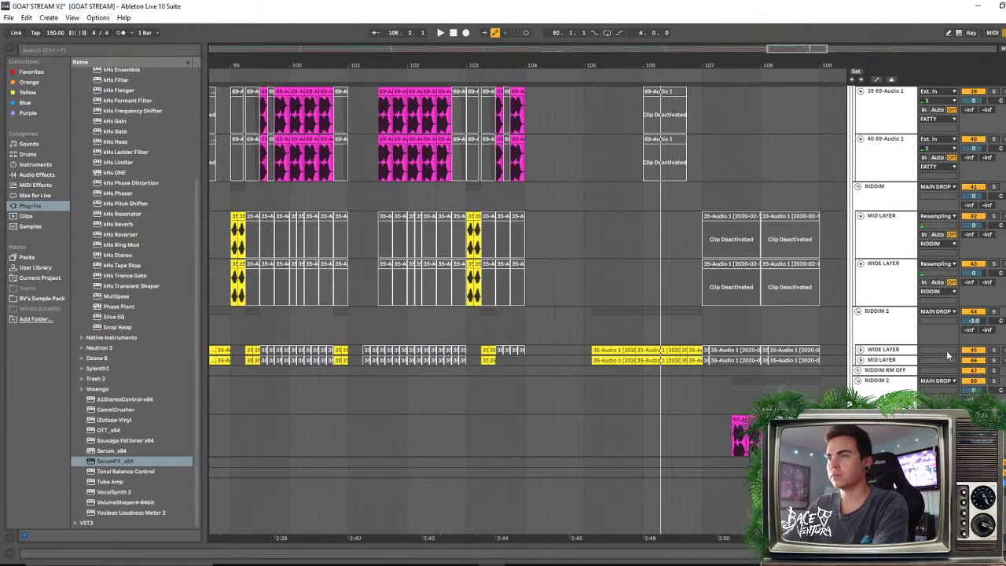
click(860, 350)
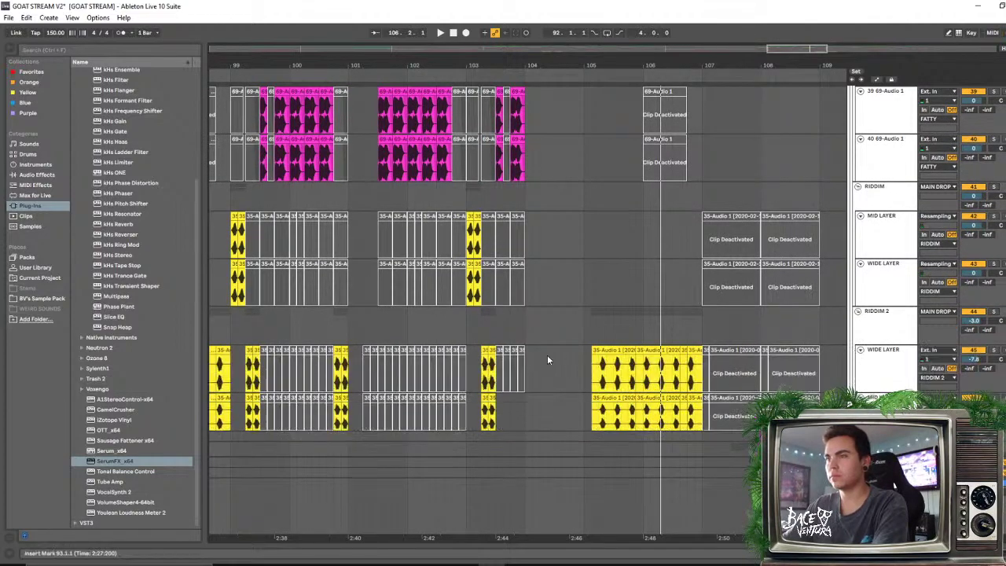
click(569, 362)
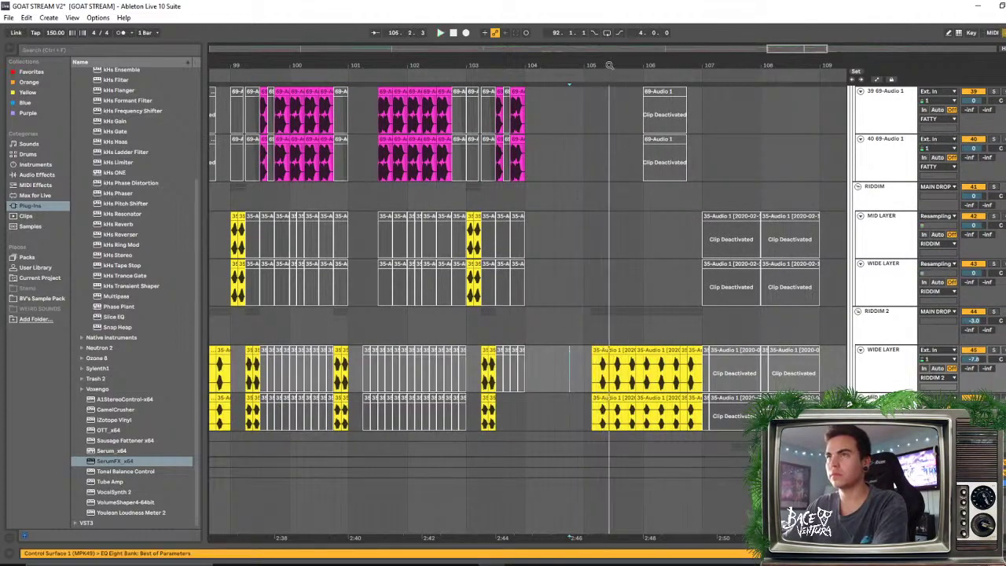
scroll(613, 235, up, 3)
click(596, 375)
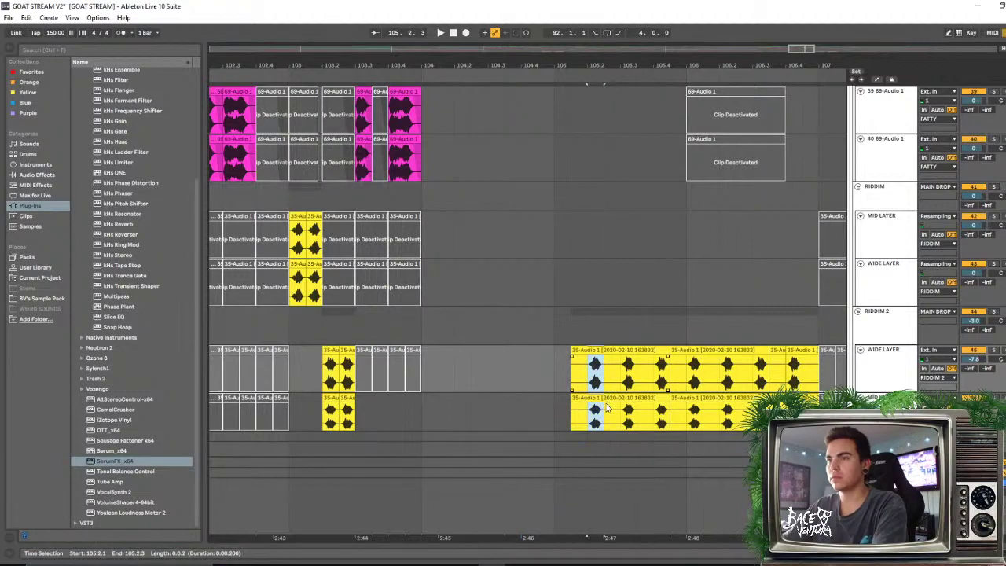
key(ctrl+e)
click(538, 365)
key(space)
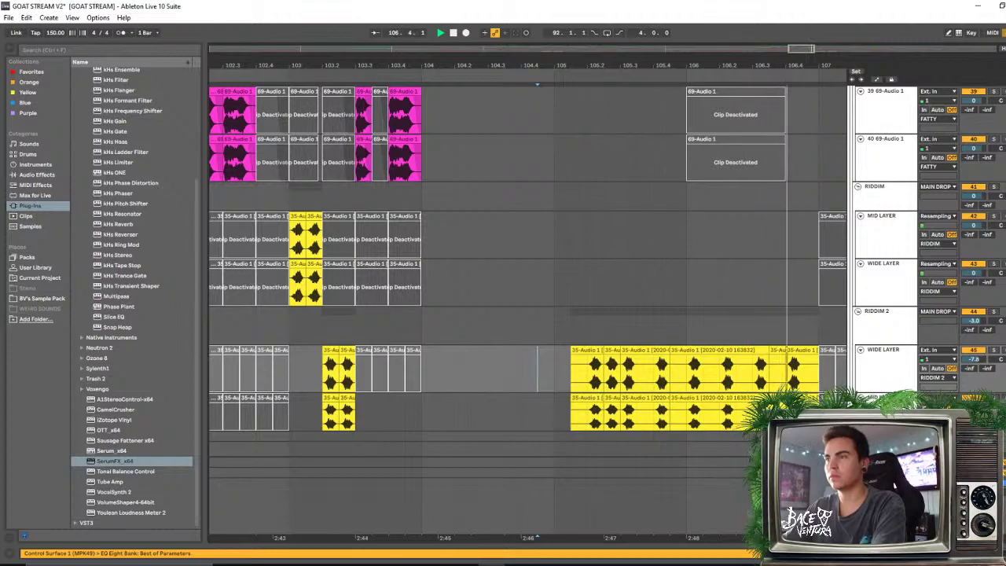
Audition the drop from the end of bar 104 and from 106.3.1
key(space)
drag(810, 66, 596, 57)
click(584, 176)
key(space)
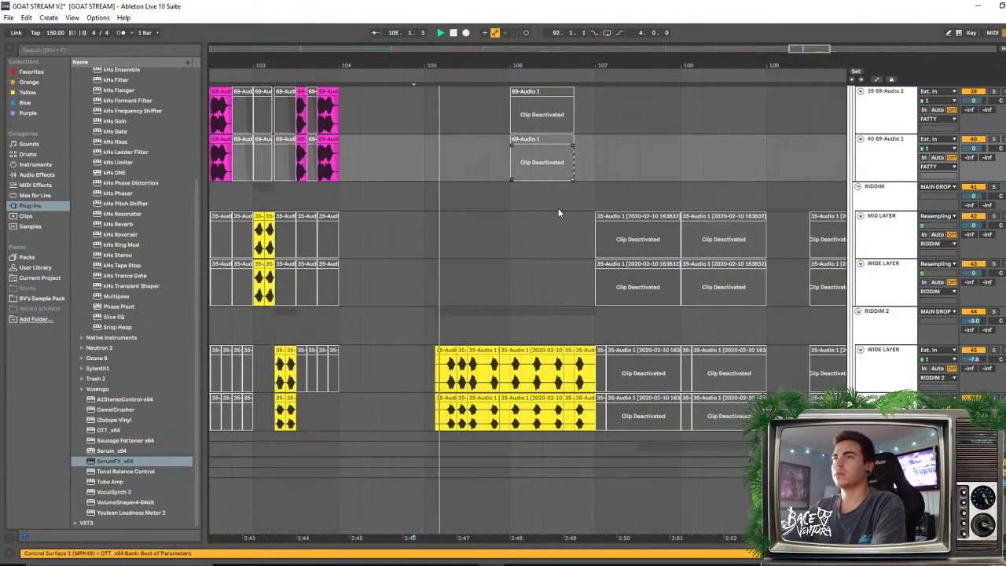
click(553, 202)
key(space)
key(space)
scroll(613, 275, down, 4)
scroll(609, 342, down, 3)
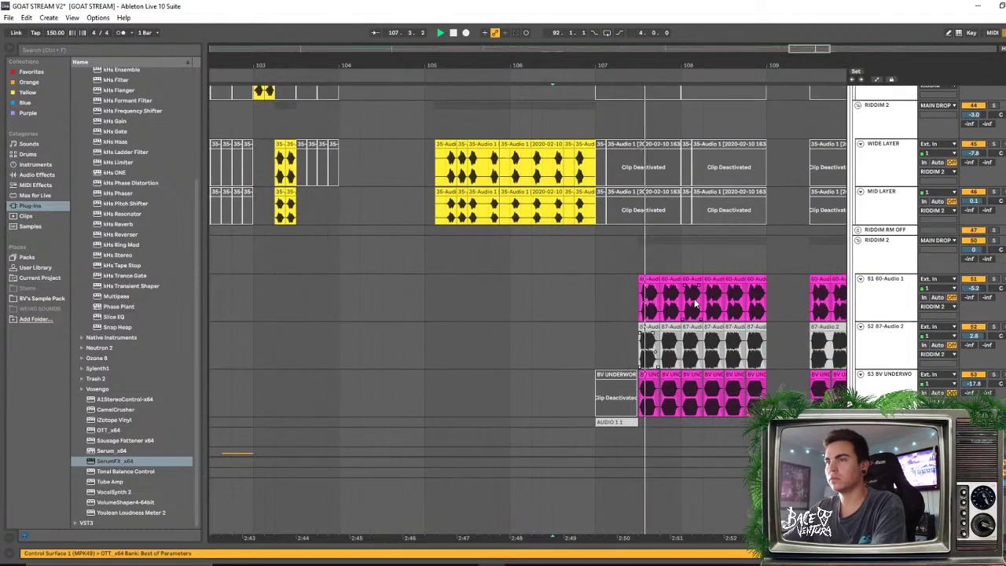
Double the segment BPM of the 87-Audio 2 clip at 107.3.1 to 300 and add a warp marker at 2.1.1
drag(817, 64, 818, 110)
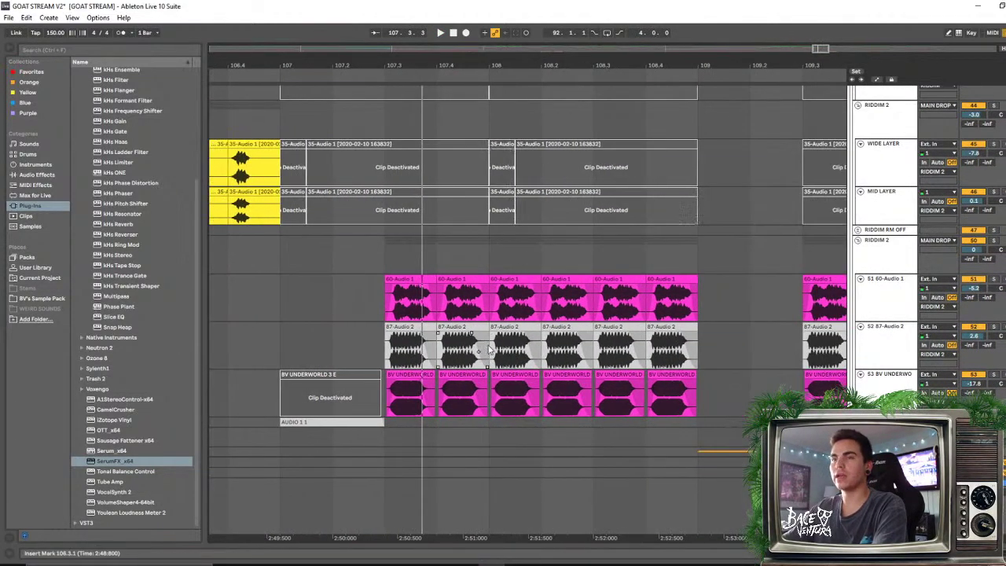
drag(419, 81, 461, 62)
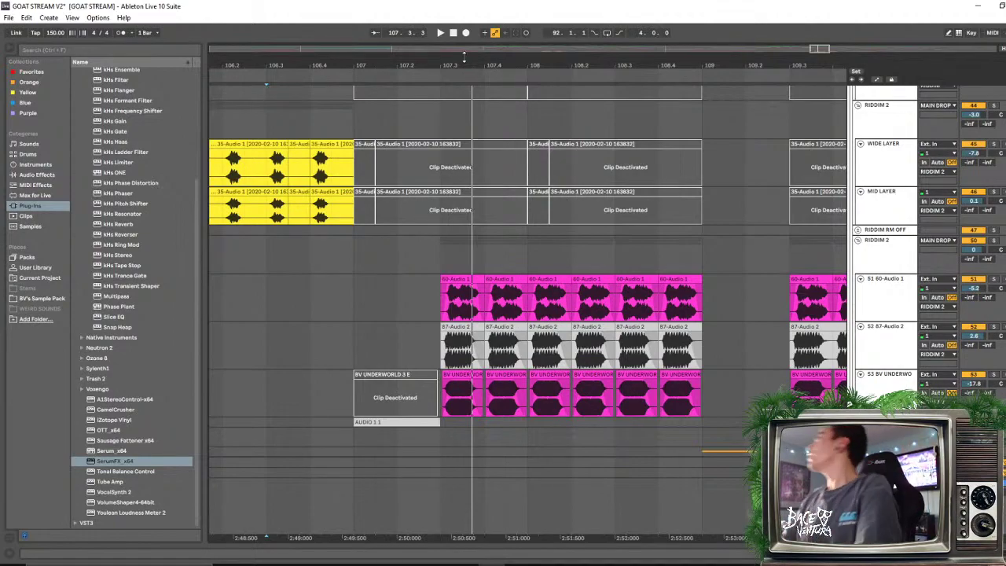
scroll(445, 314, down, 1)
click(440, 334)
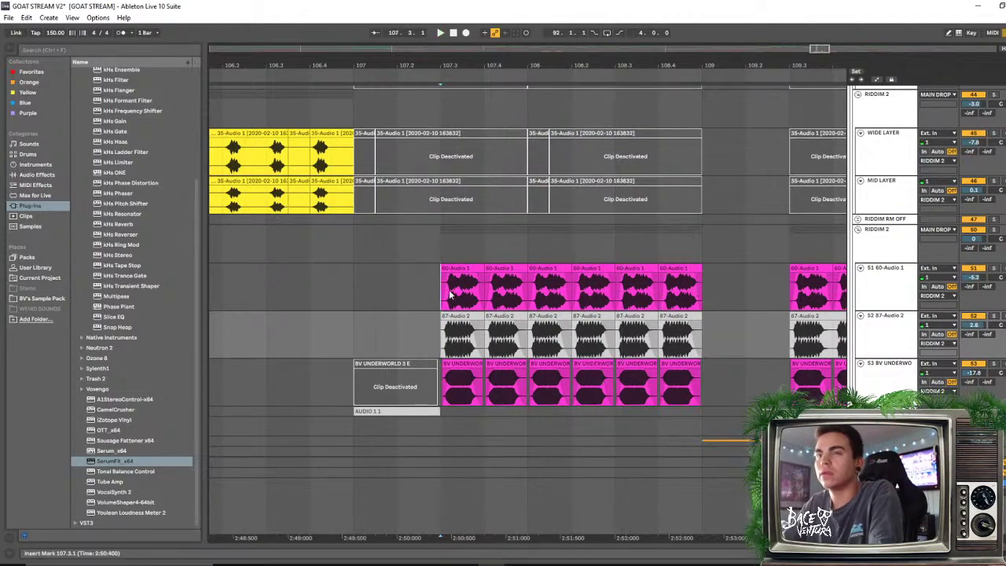
double_click(461, 329)
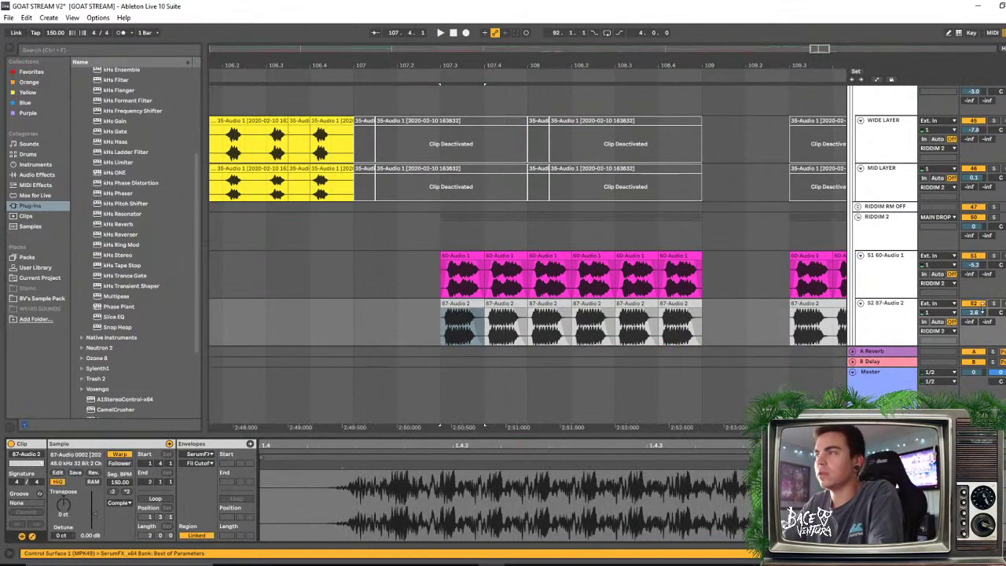
click(126, 491)
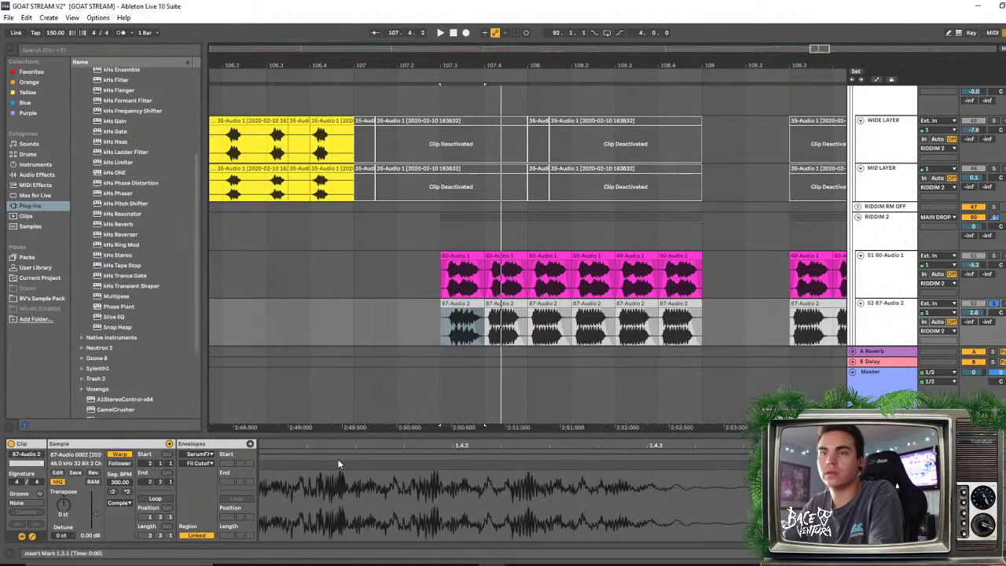
drag(338, 463, 638, 483)
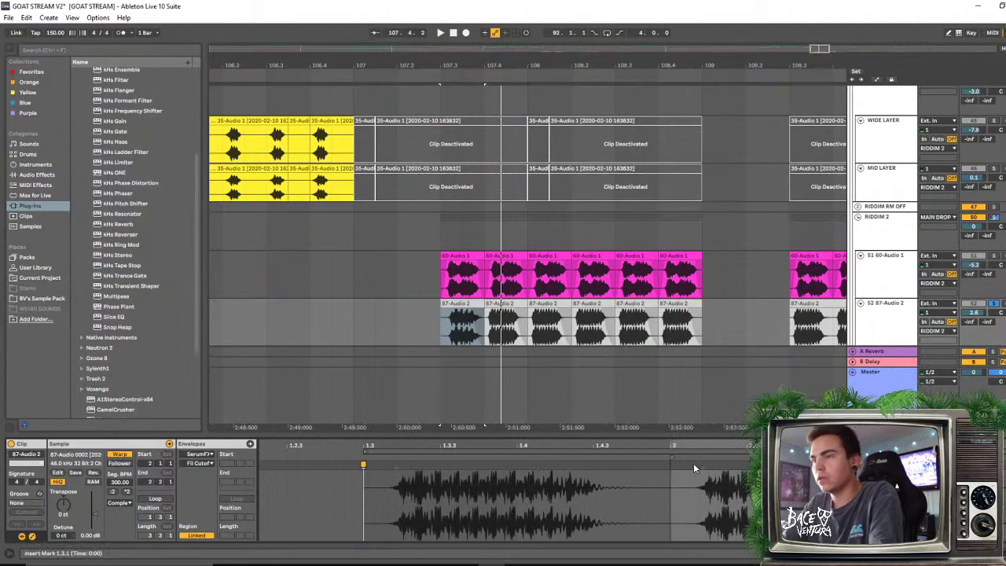
double_click(670, 466)
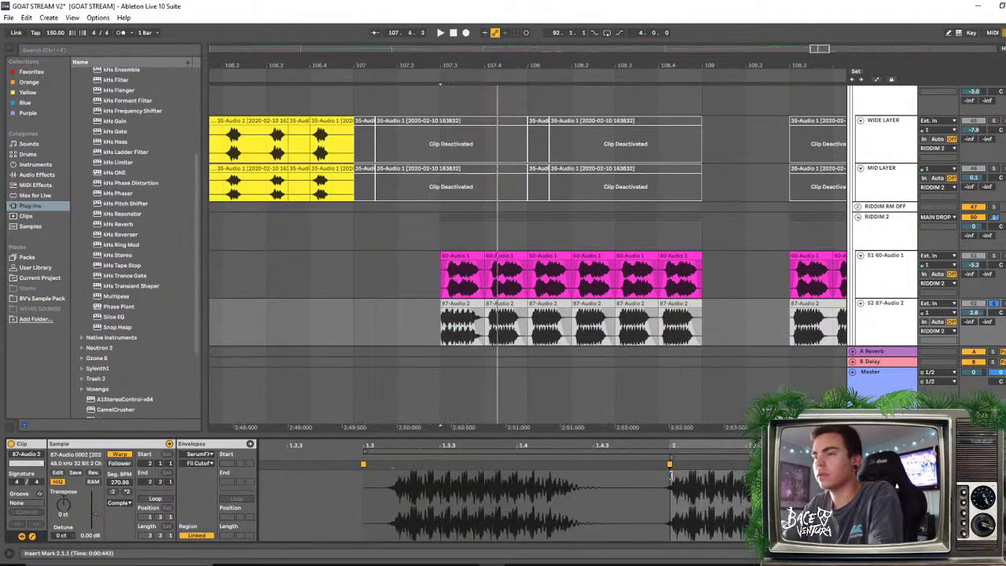
Try the Beats and Re-Pitch warp modes on the 87-Audio 2 clip, then set its warp mode to Texture
click(118, 503)
click(117, 511)
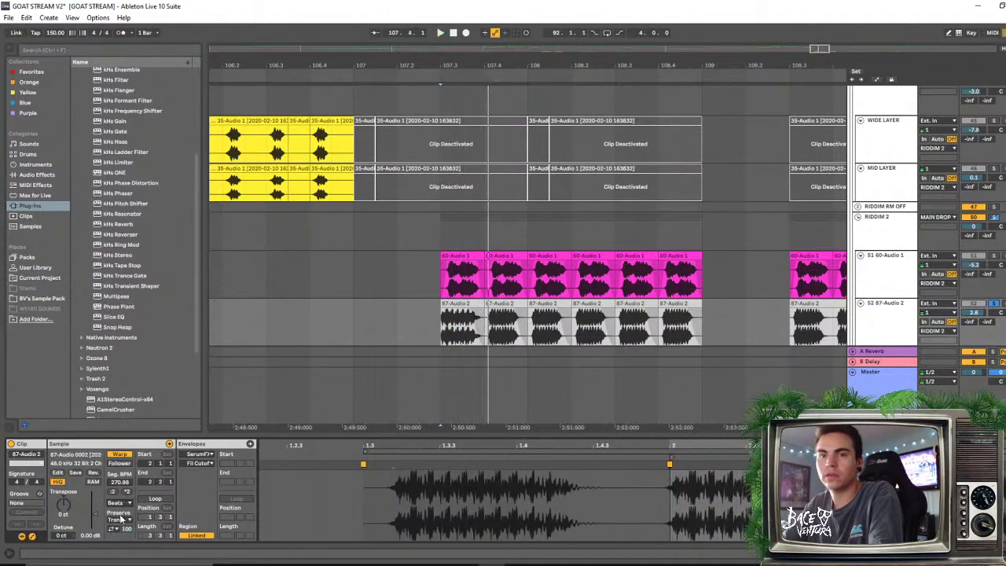
click(118, 503)
click(120, 535)
click(118, 503)
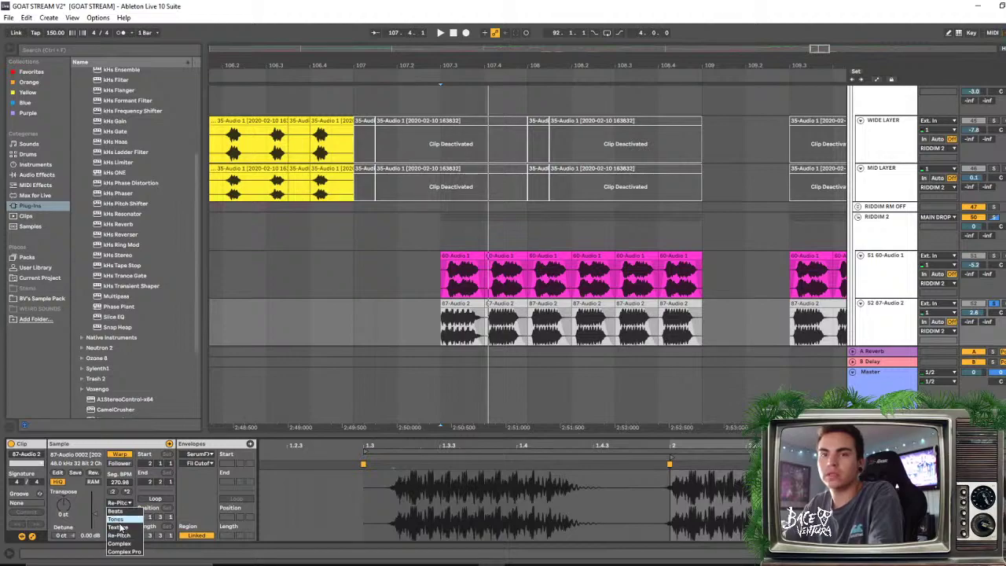
click(119, 527)
Set the clip's grain size to 2.00 and flux to 0.00, and double its segment BPM to 541.96
key(space)
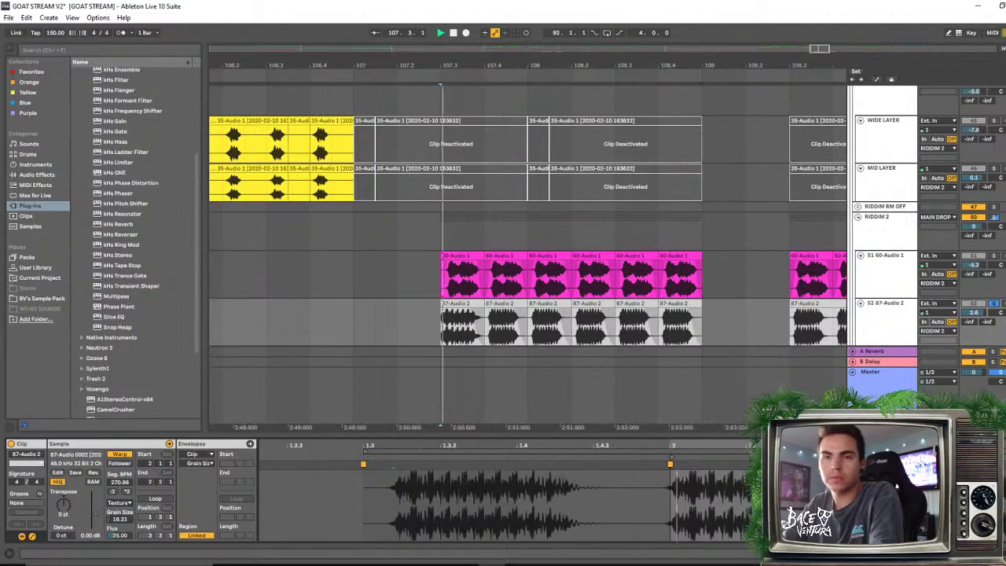
drag(119, 535, 119, 548)
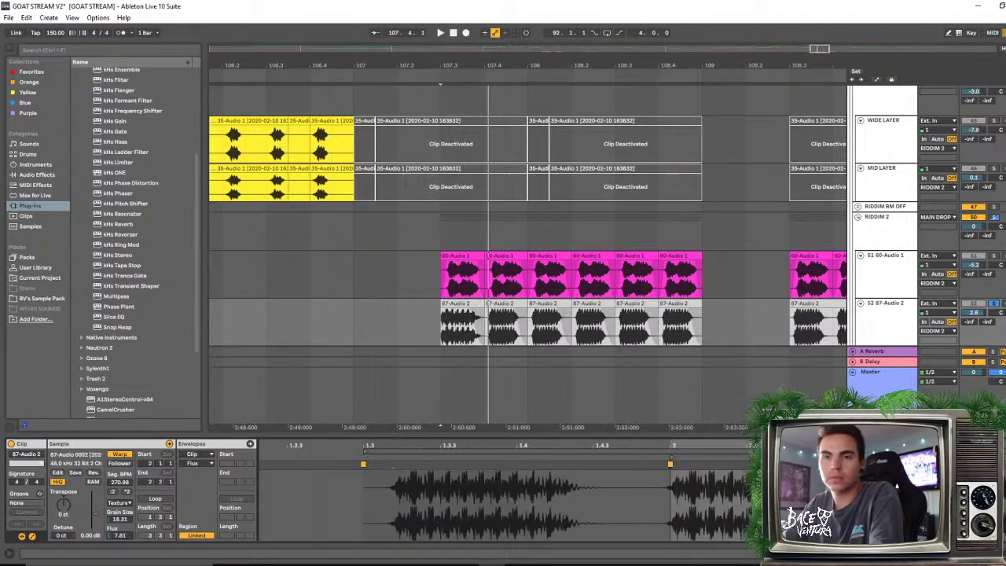
click(126, 492)
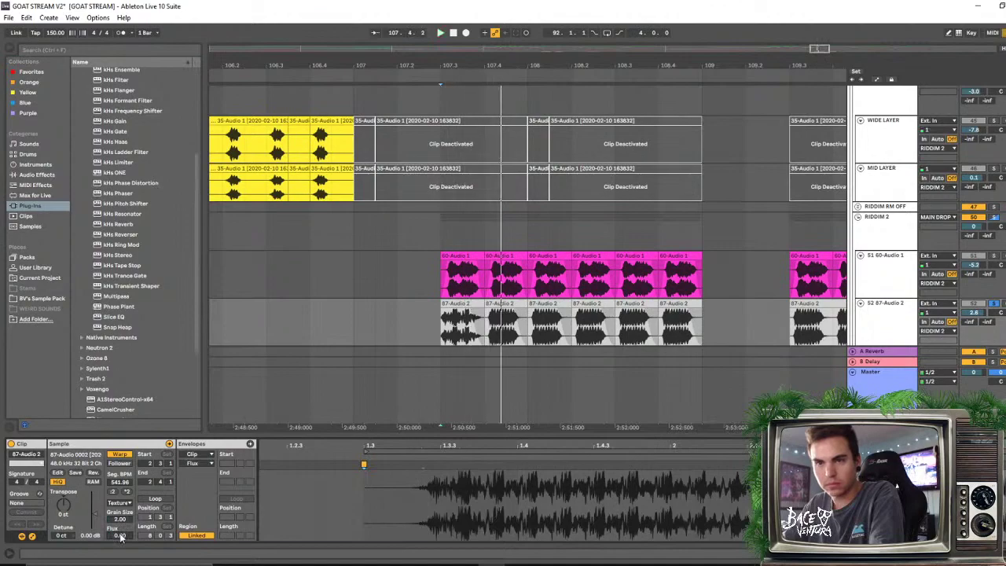
Audition from 107.1.3, then copy the warped 87-Audio 2 clip from 107.3.1 to 108.3.1 and listen to the result
click(375, 279)
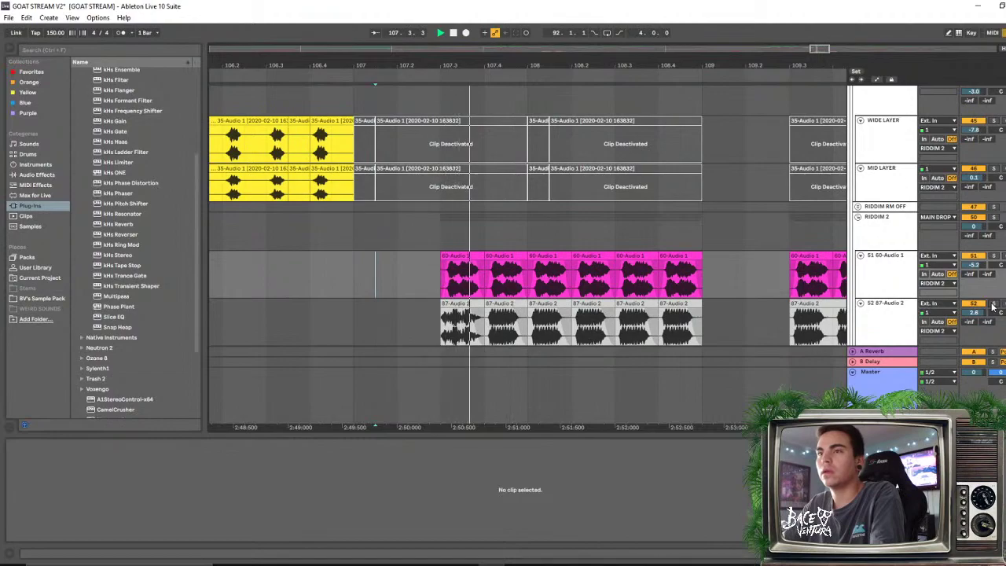
scroll(631, 375, down, 2)
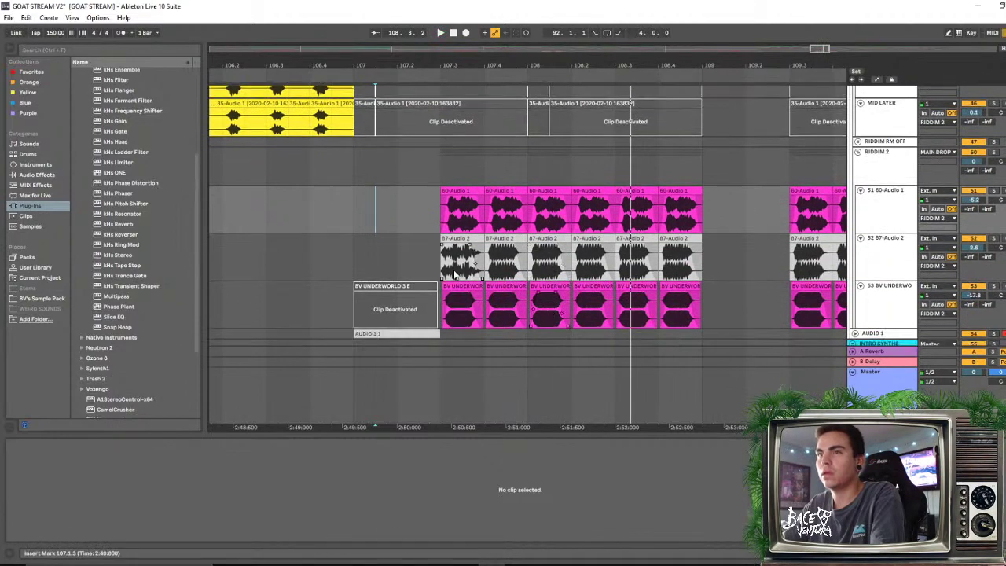
click(453, 256)
click(629, 247)
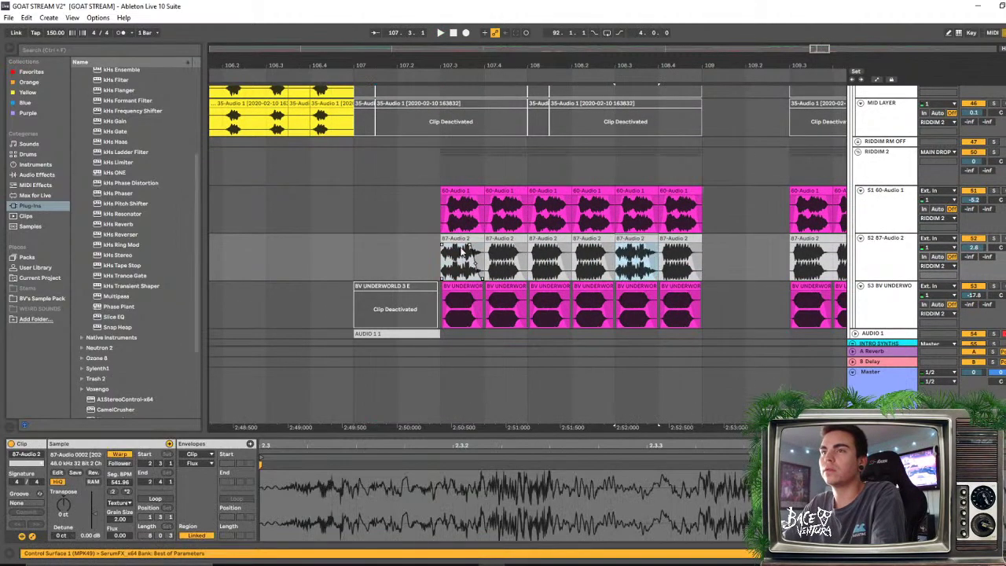
click(332, 257)
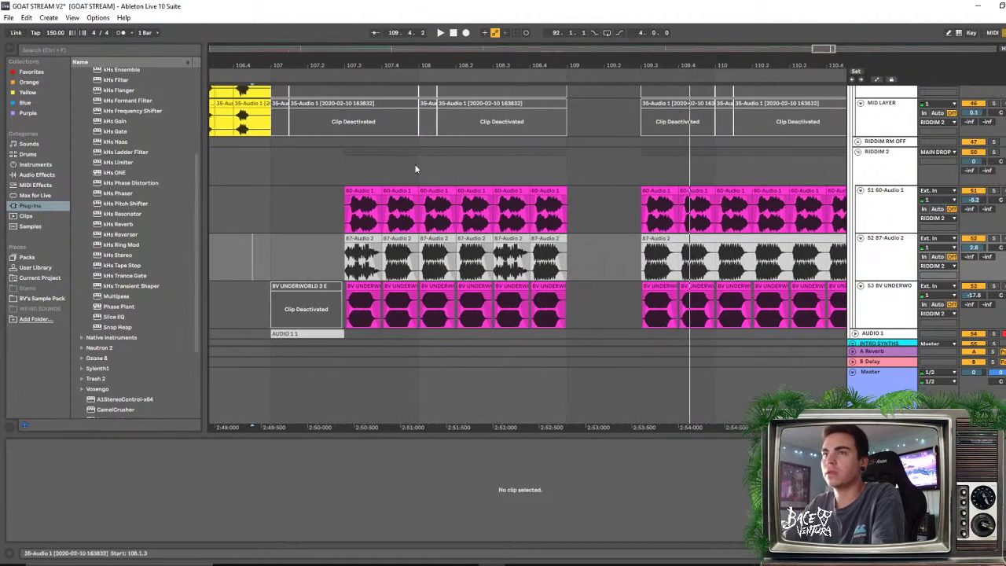
Copy the six 87-Audio 2 clips starting at 107.3.1 over the clips starting at 109.3.1
click(365, 239)
shift+click(539, 238)
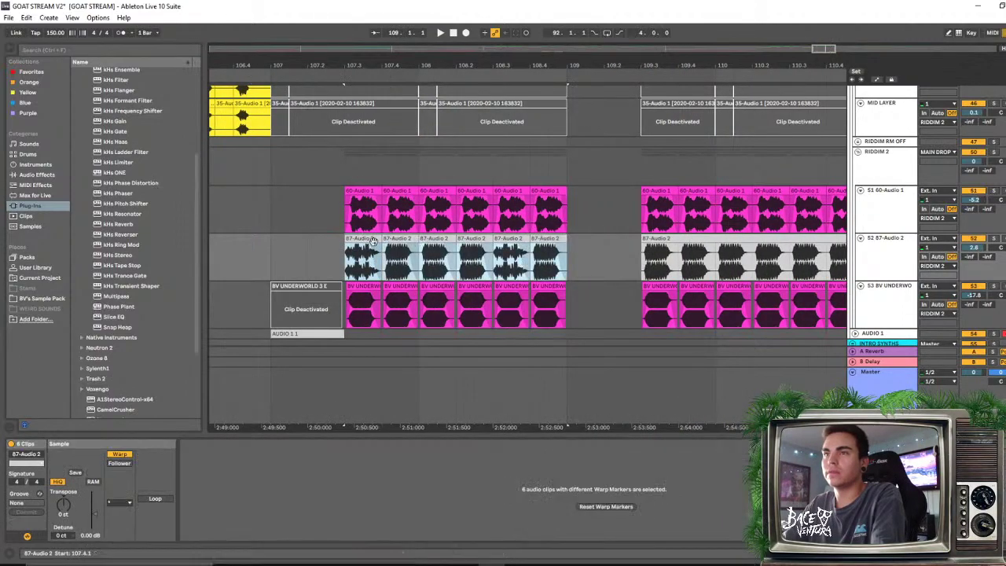
drag(395, 239, 691, 247)
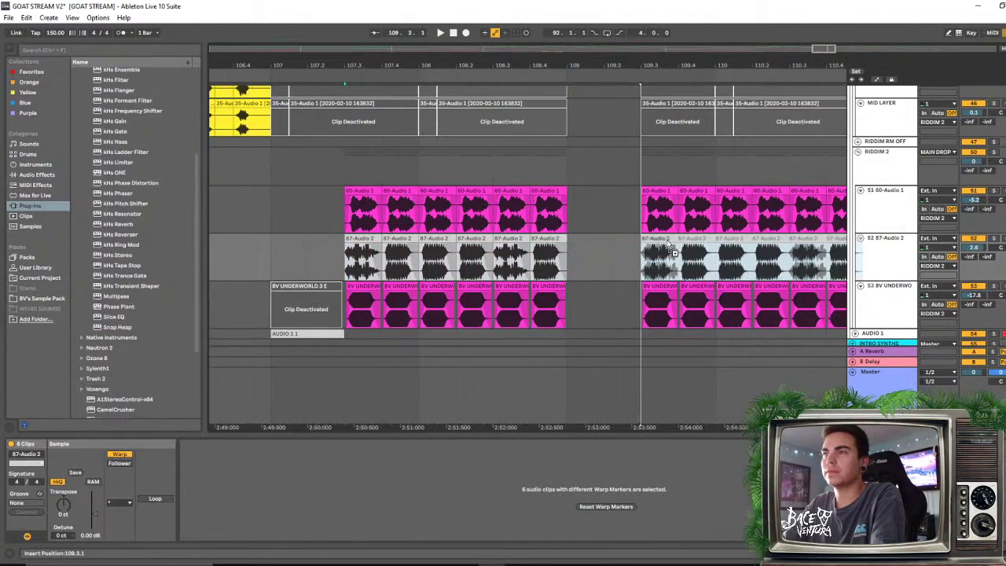
Audition the bass pattern from 106.4.1 and again from 107.3.1
click(242, 244)
key(space)
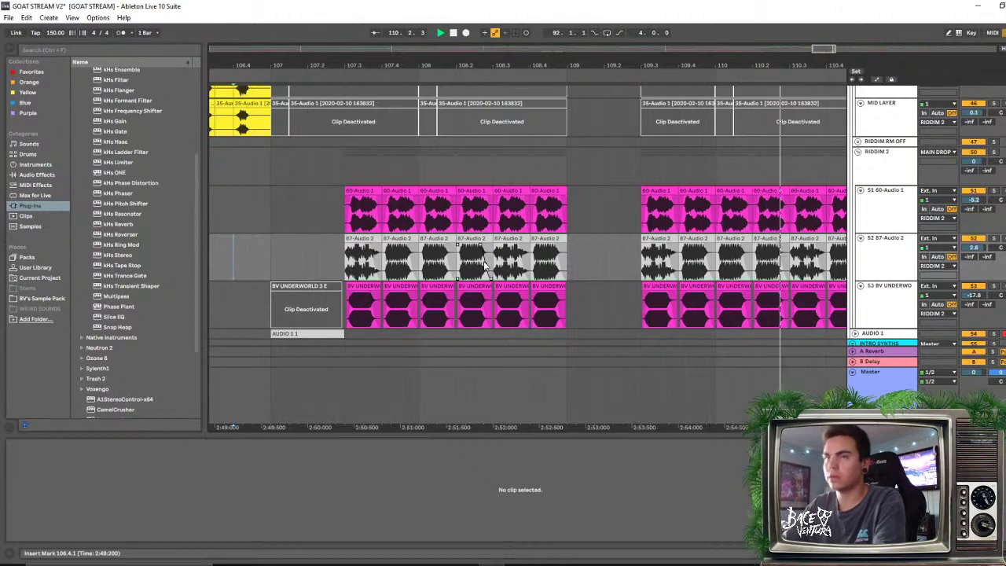
click(347, 228)
click(343, 271)
key(space)
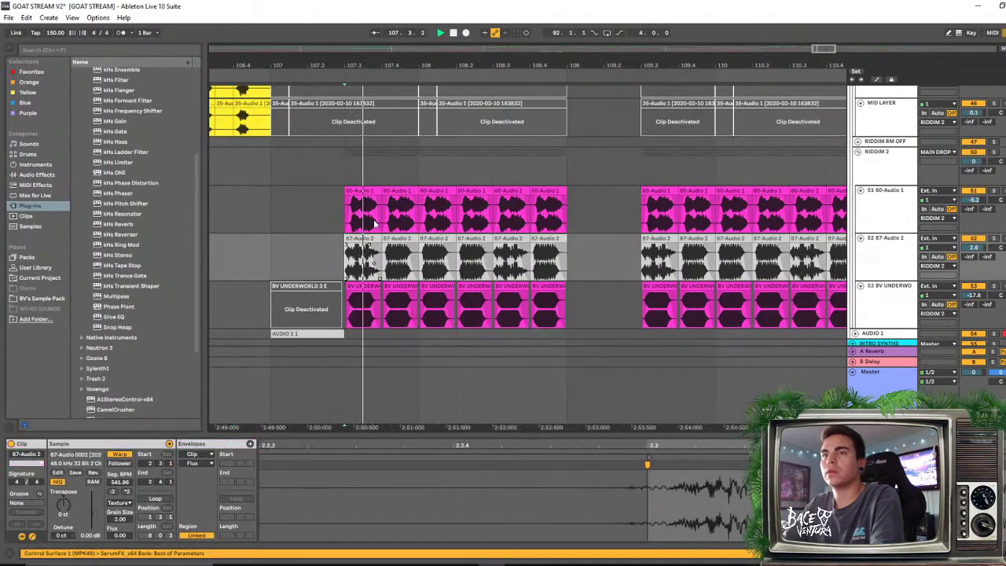
key(space)
drag(383, 68, 459, 72)
key(space)
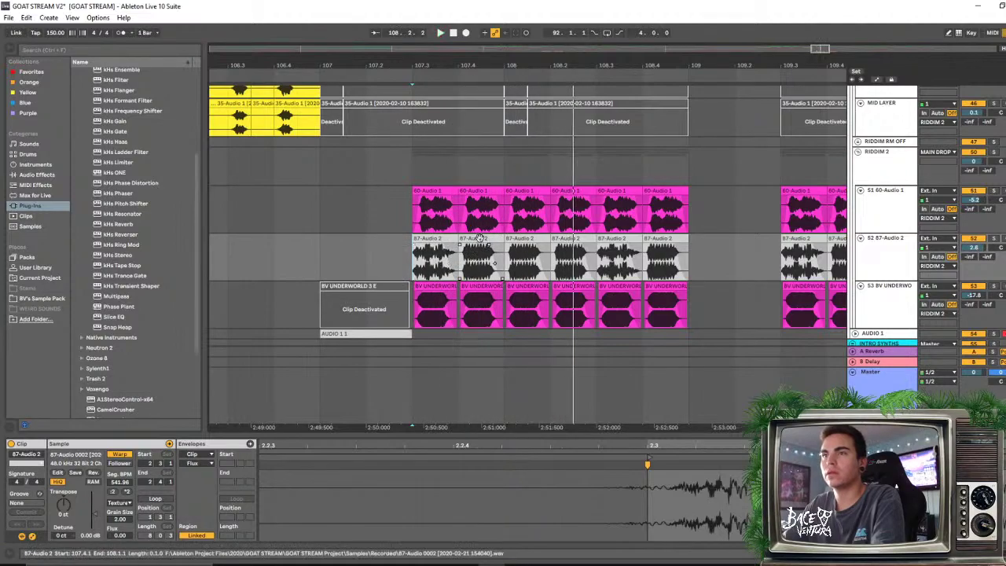
Shorten the 87-Audio 2 clip at 107.4.1 to one sixteenth, ending at 107.4.2
click(480, 239)
key(space)
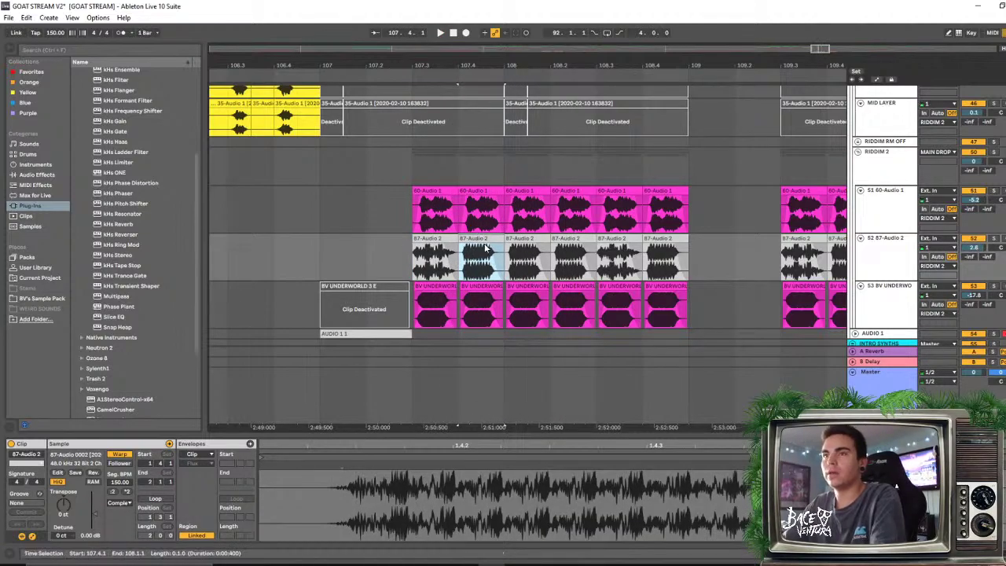
drag(497, 239, 470, 242)
click(469, 250)
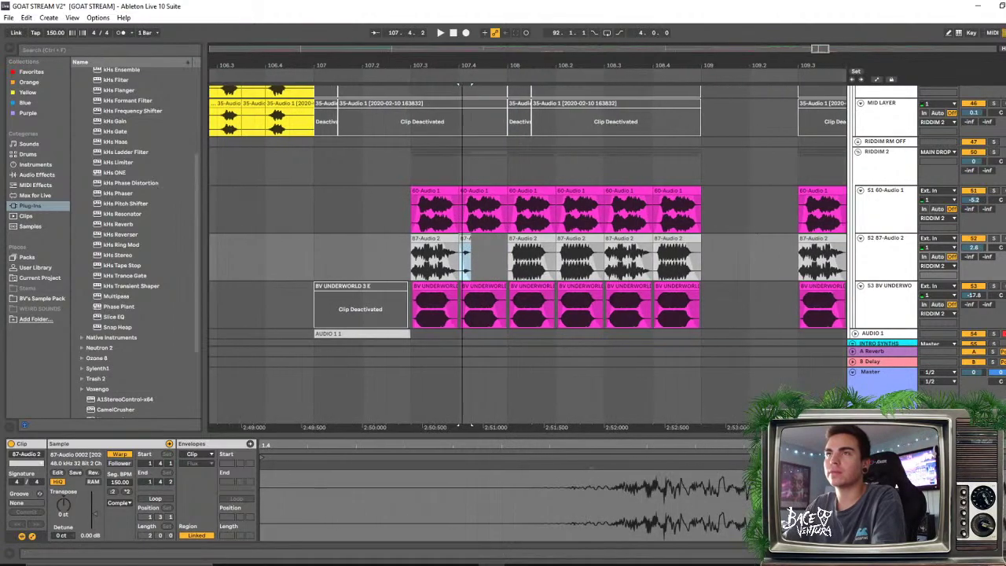
key(plus)
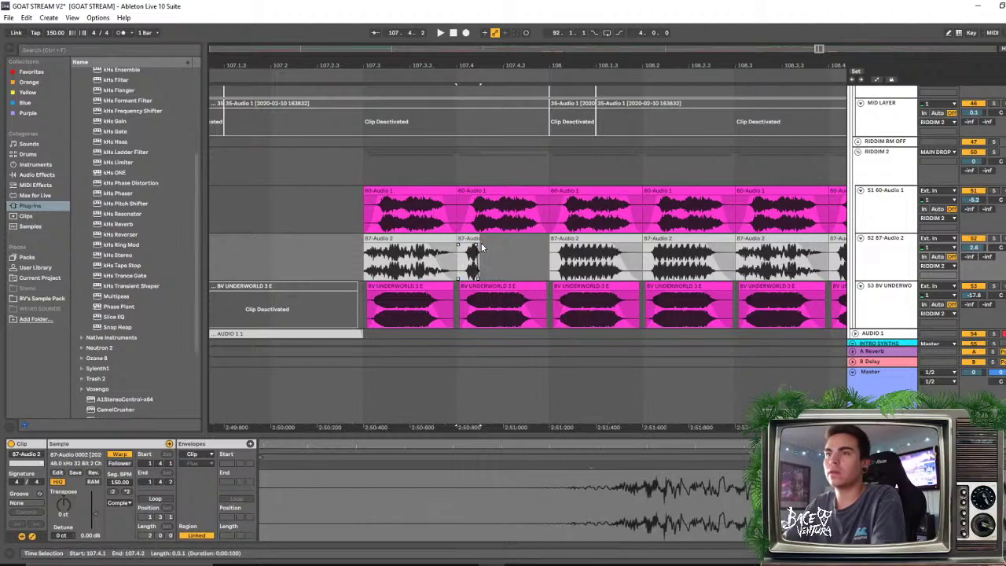
Warp the shortened 87-Audio 2 clip so its transient lands on 1.4 at the clip's start, and audition it
click(478, 249)
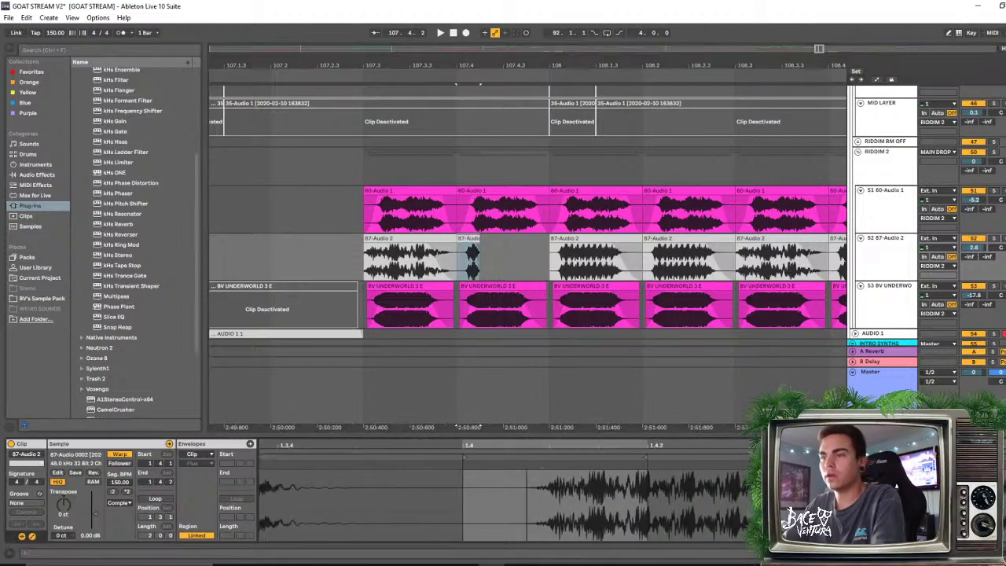
drag(589, 465, 592, 456)
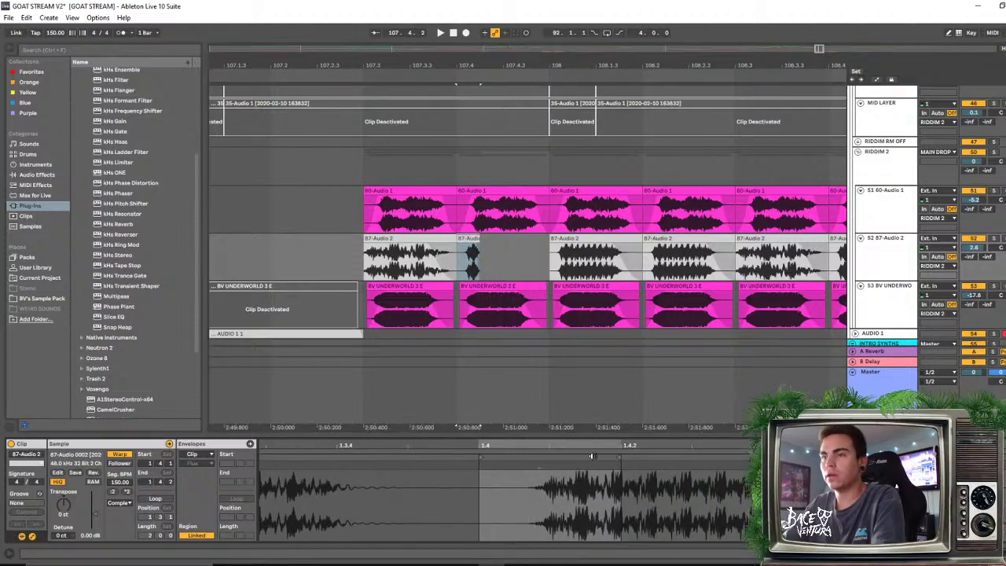
click(479, 471)
key(space)
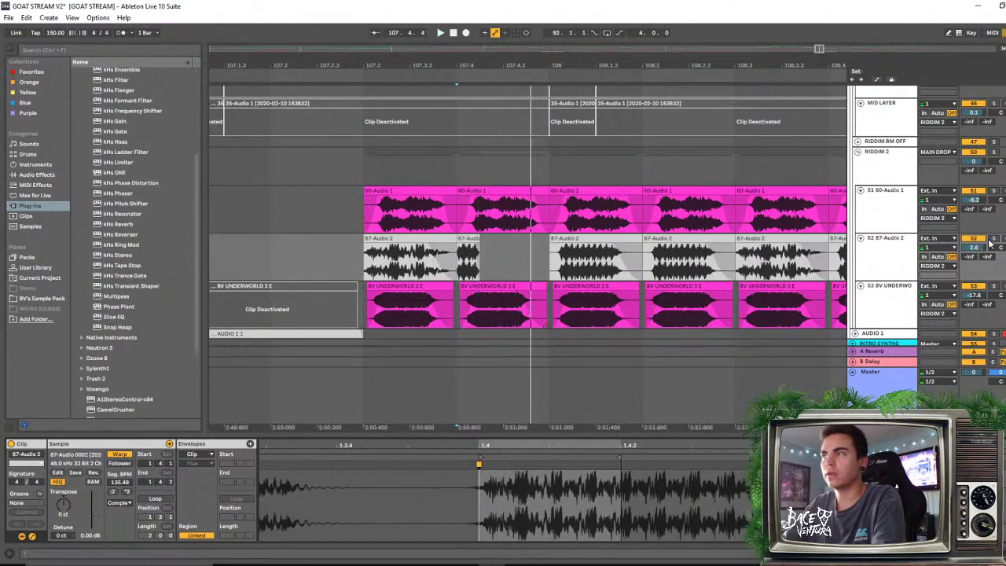
click(476, 250)
key(space)
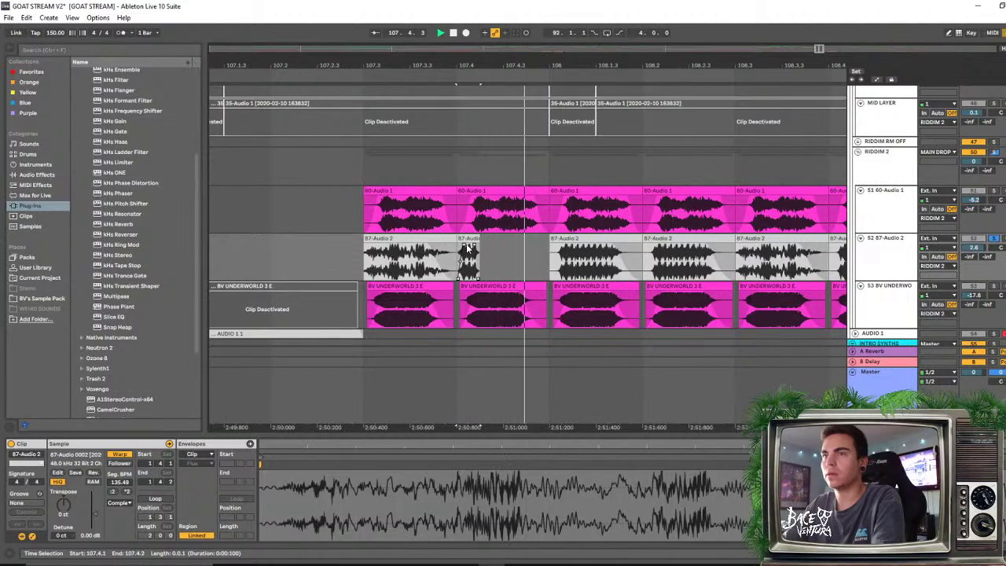
Duplicate the sixteenth-long 87-Audio 2 clip three times to fill beat 107.4 and listen to the result
click(468, 238)
key(ctrl+d)
key(ctrl+d)
key(ctrl+d)
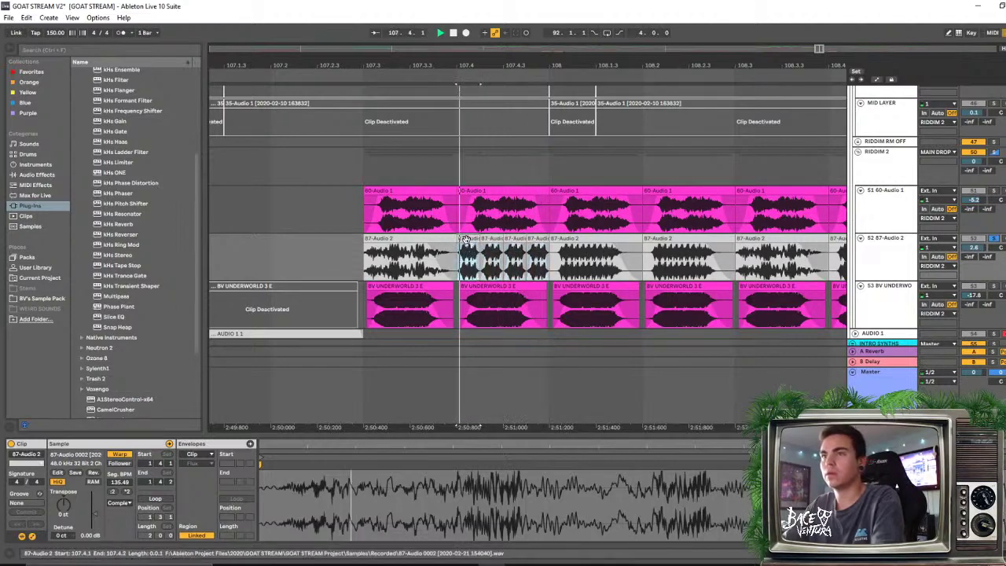
click(471, 248)
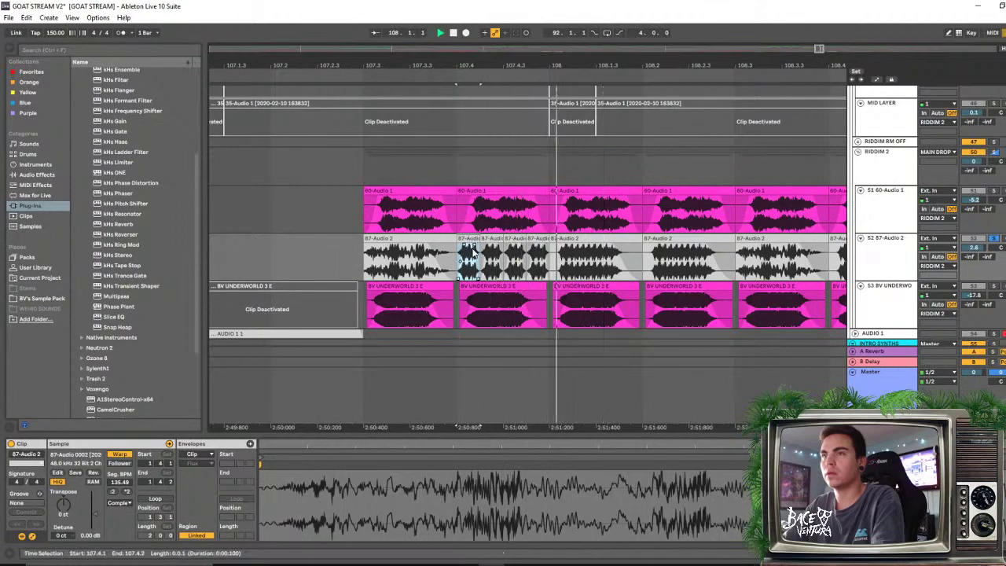
key(Left)
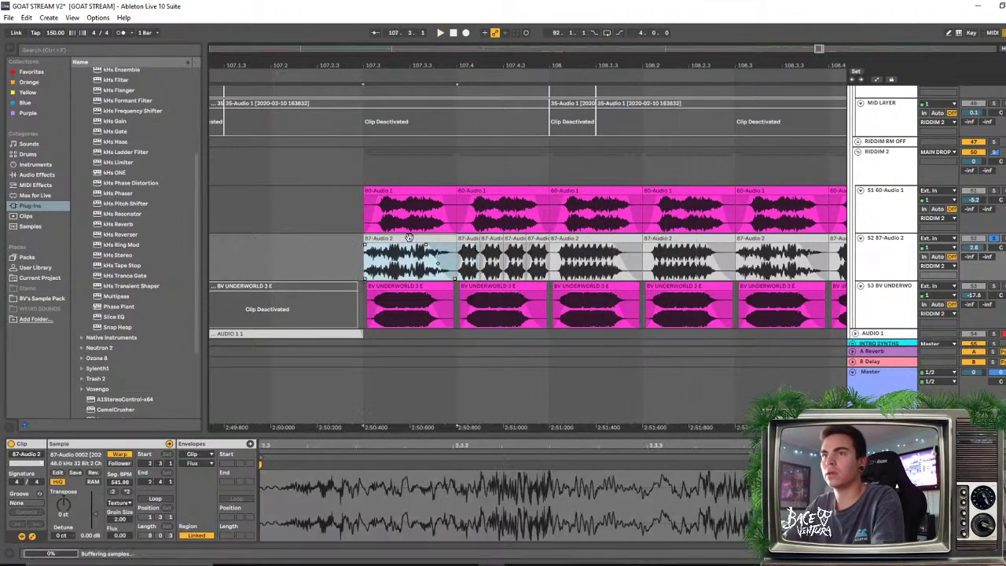
click(992, 239)
click(660, 248)
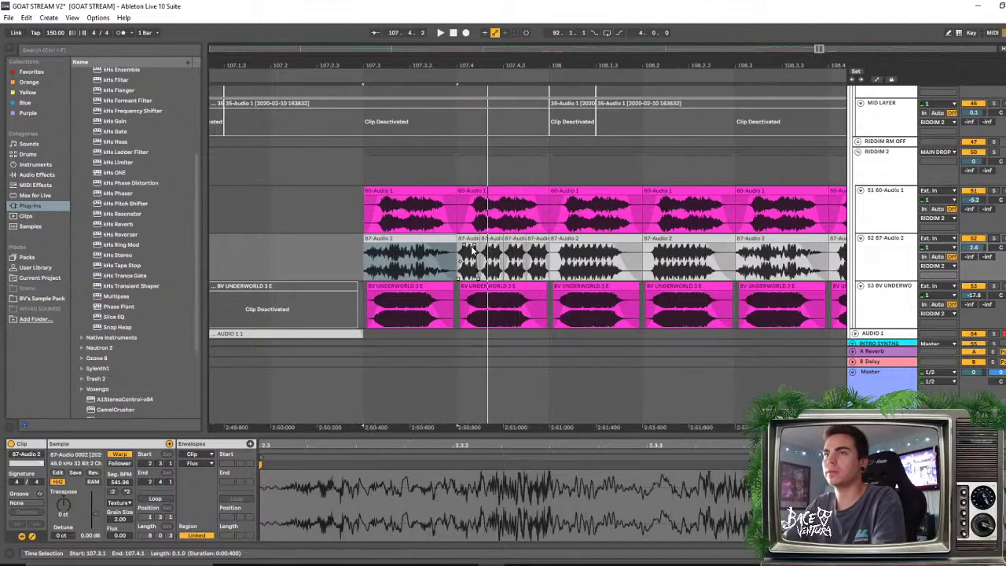
Switch to the triplet grid and rebuild beat 107.4 as three equal triplet-length 87-Audio 2 clips
right_click(344, 264)
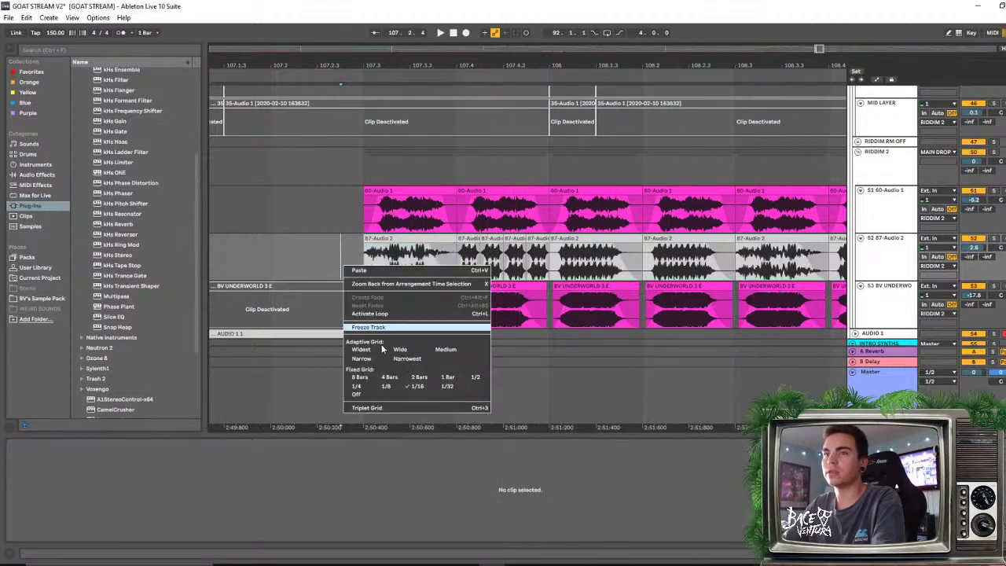
click(390, 408)
click(470, 238)
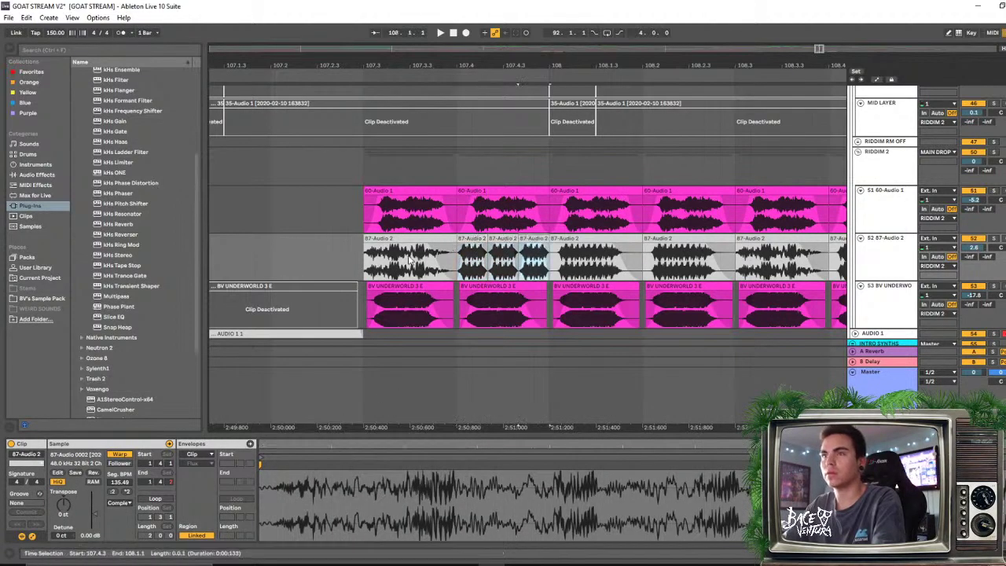
Audition the 87-Audio 2 triplets in solo, then within the full mix from 107.1.3 and from 106.4.1
click(318, 256)
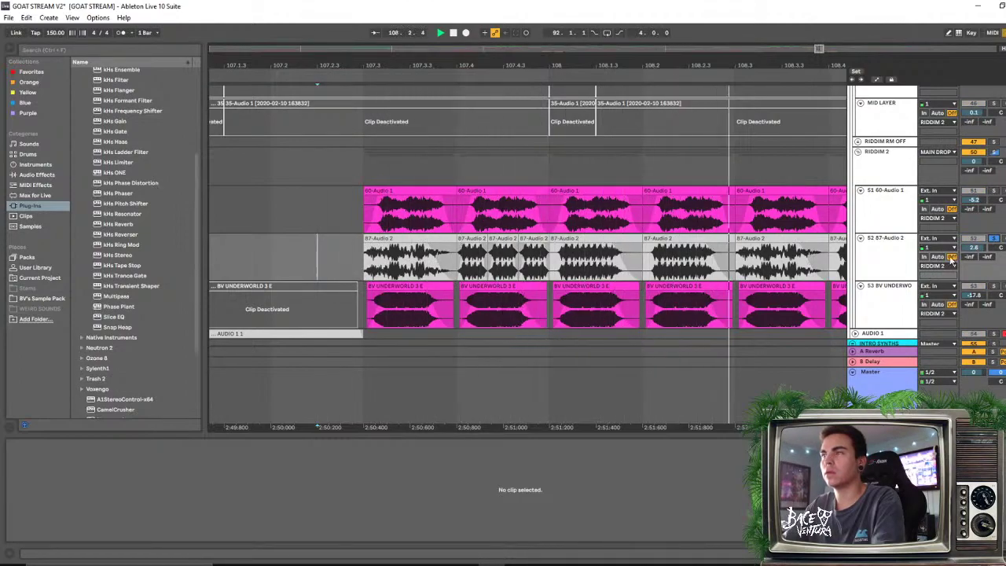
key(space)
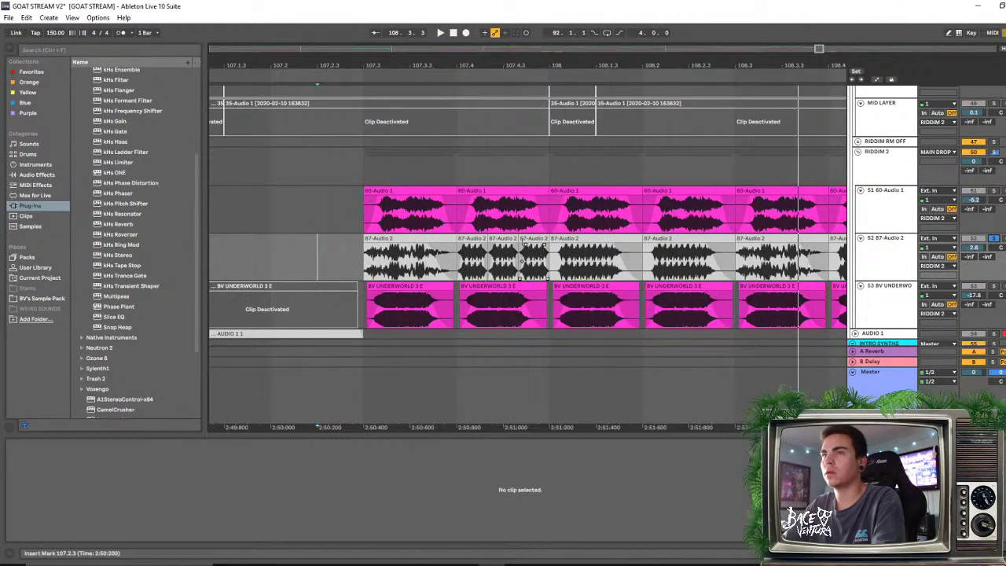
click(994, 239)
click(239, 242)
key(space)
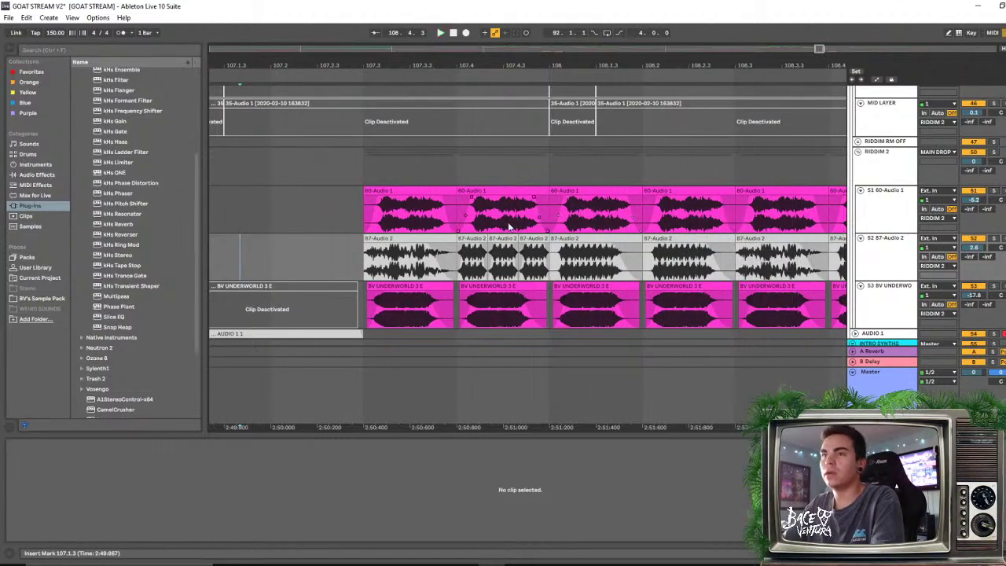
drag(239, 250, 227, 250)
drag(368, 66, 475, 61)
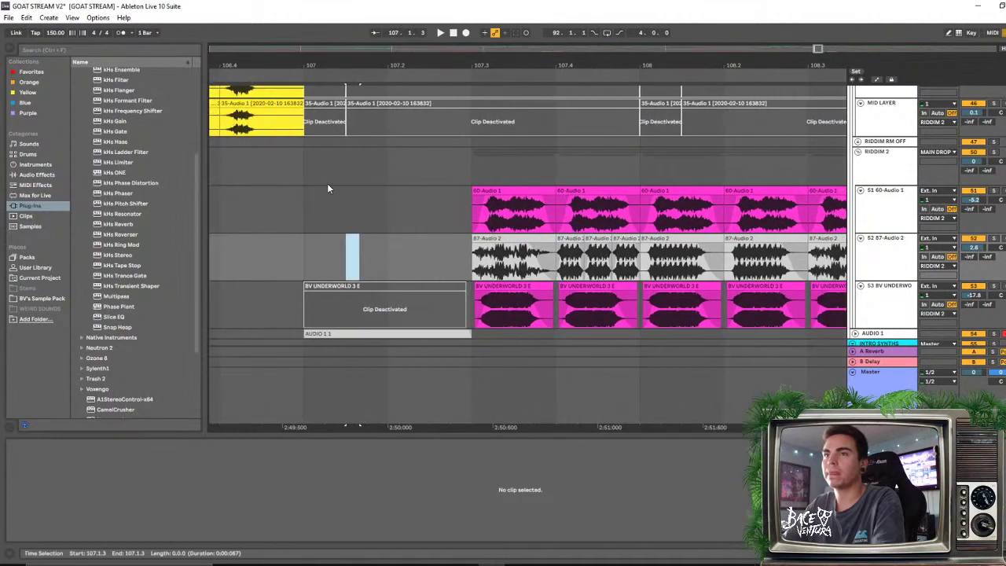
click(234, 249)
key(space)
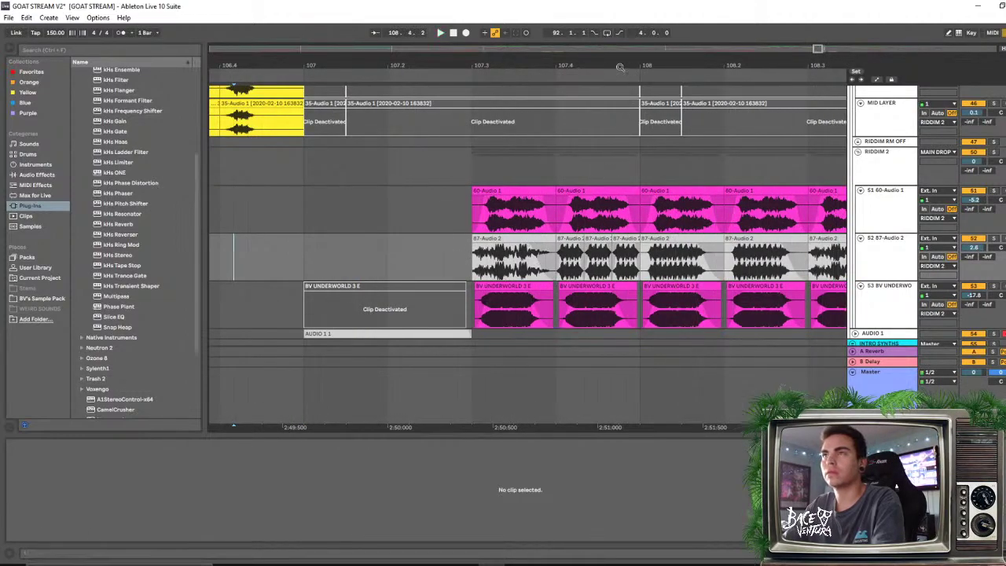
Shorten the 60-Audio 1 clip at 107.4.1 to one triplet step, ending at 107.4.2
drag(619, 68, 583, 214)
drag(520, 225, 460, 213)
click(658, 207)
drag(690, 191, 531, 196)
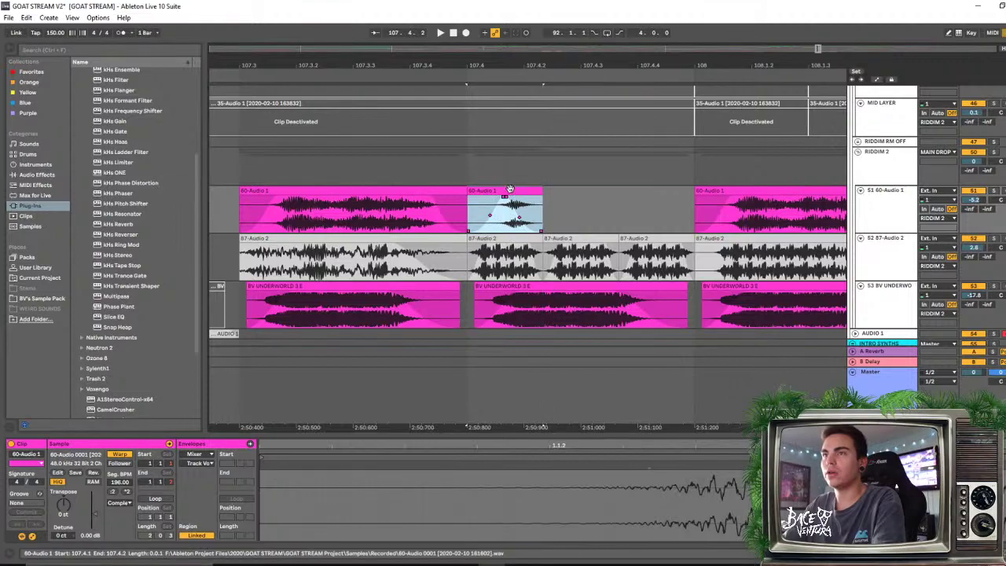
Warp the 60-Audio 1 clip so its transient meets the clip's start, and raise its segment BPM to 334.98 by doubling
click(562, 426)
mouse_move(602, 444)
mouse_down()
mouse_move(419, 444)
mouse_move(332, 465)
mouse_up()
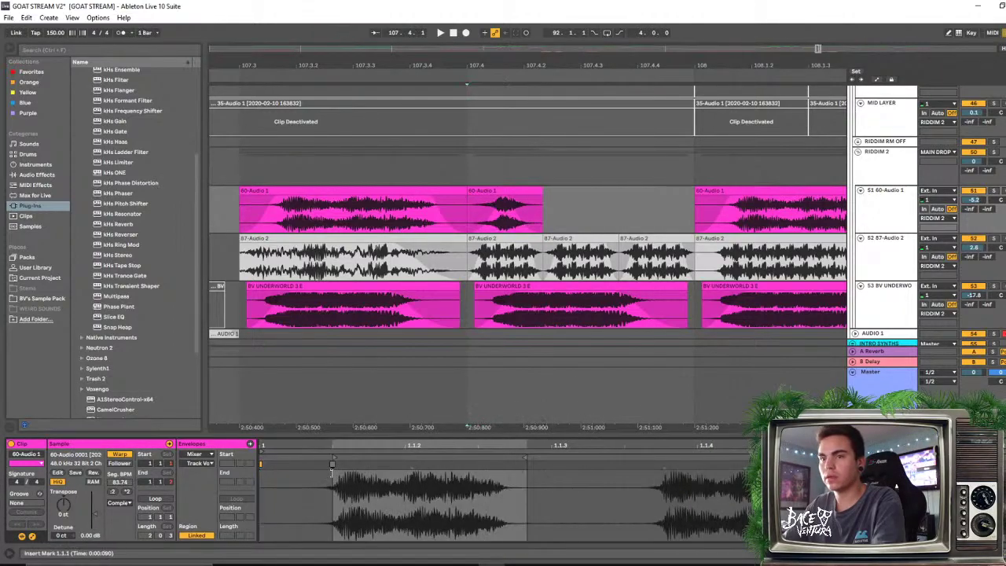
click(126, 493)
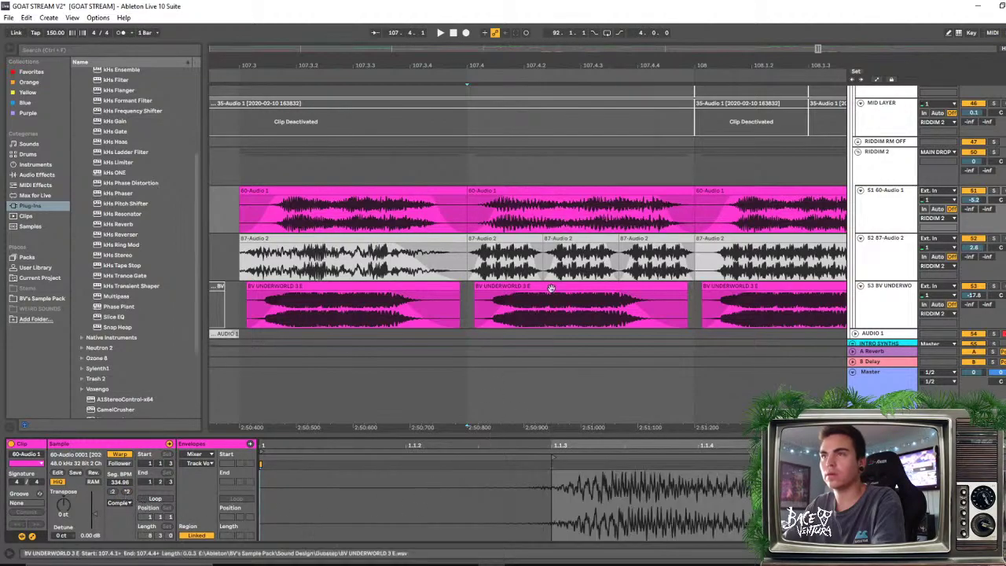
Trim the warped 60-Audio 1 clip to one triplet step, duplicate it twice up to 108.1.1, and audition it
drag(690, 190, 527, 200)
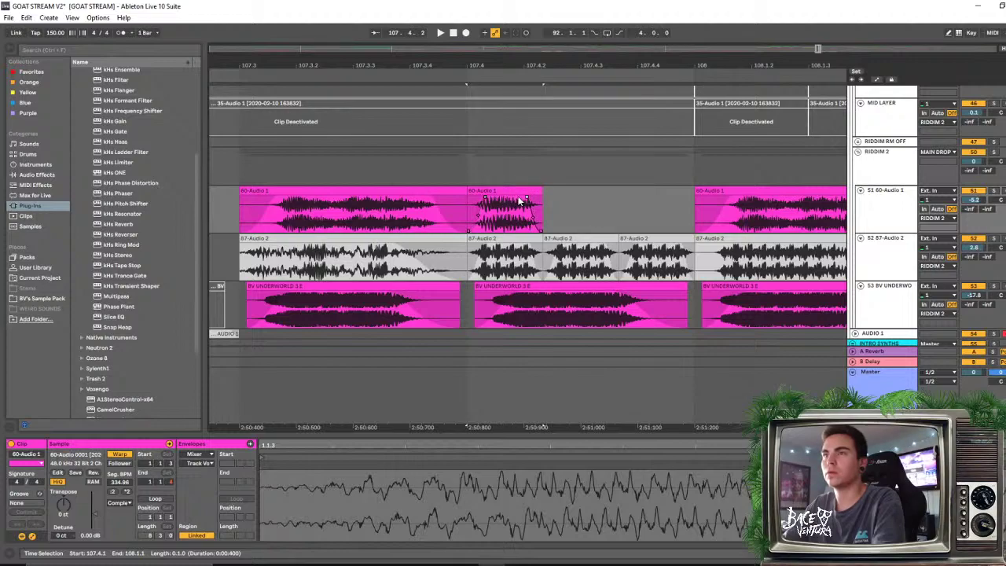
click(518, 202)
key(ctrl+d)
key(ctrl+d)
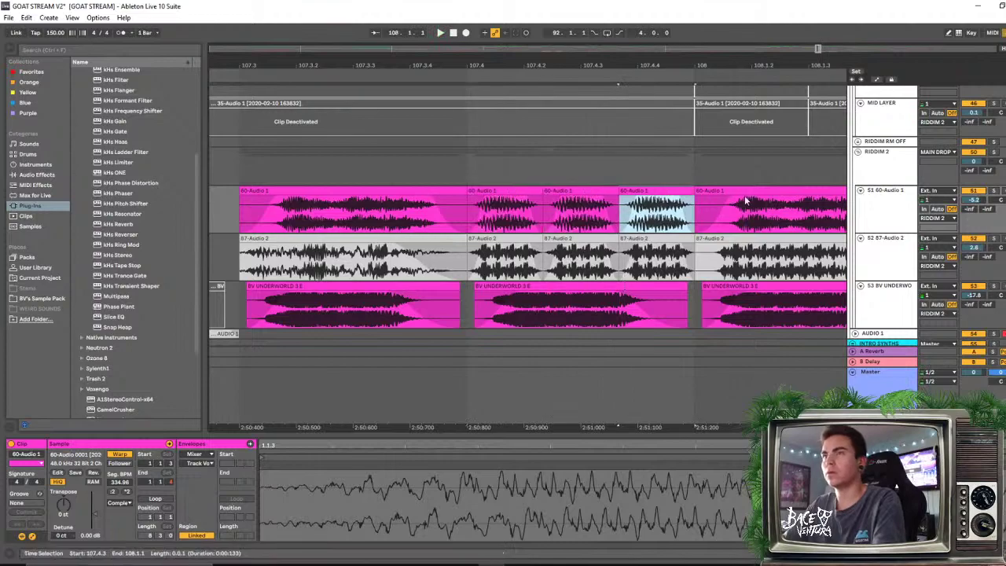
click(501, 191)
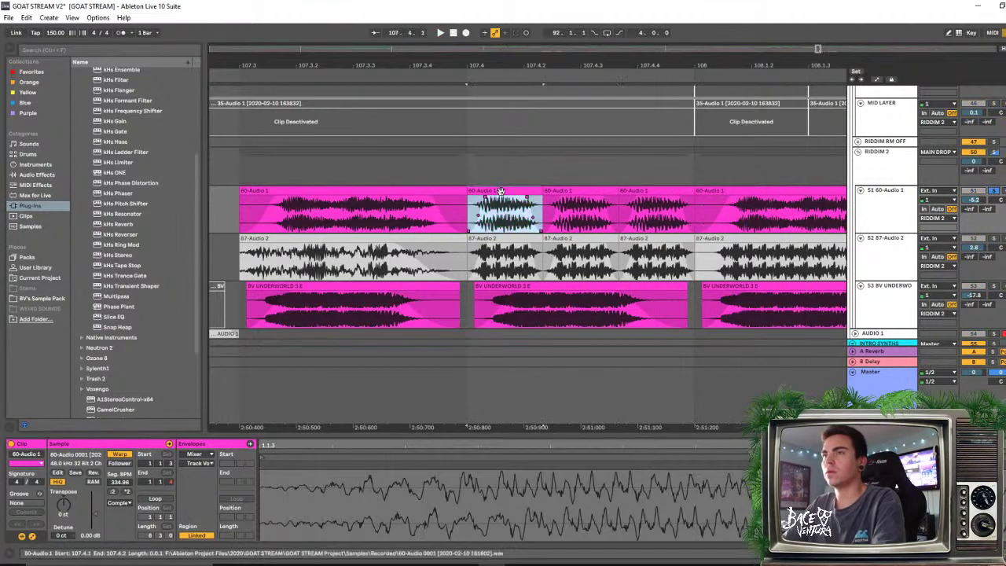
key(space)
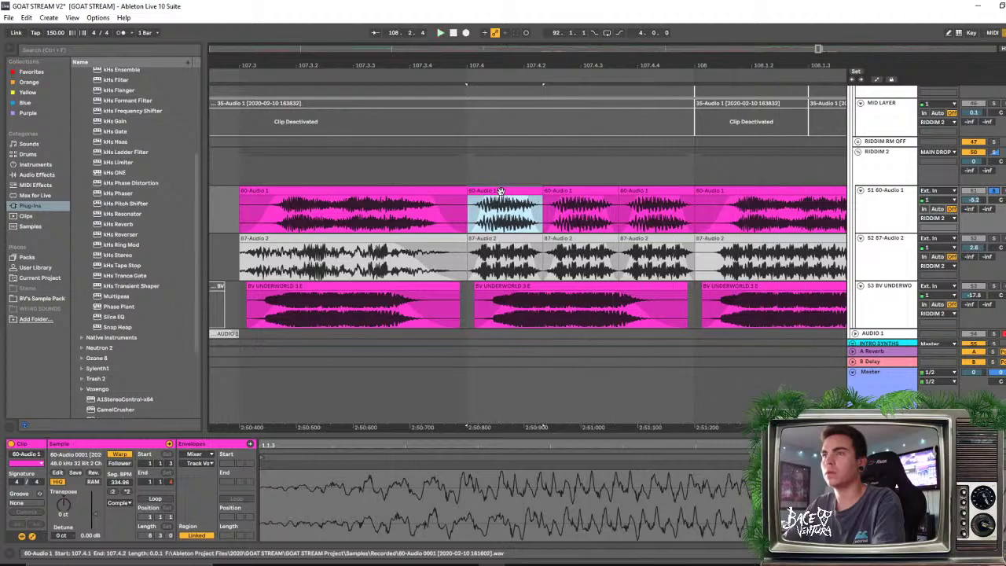
Extend both edges of the BV UNDERWORLD 3 E clip in beat 107.4 so it spans exactly 107.4.1 to 108.1.1
click(547, 288)
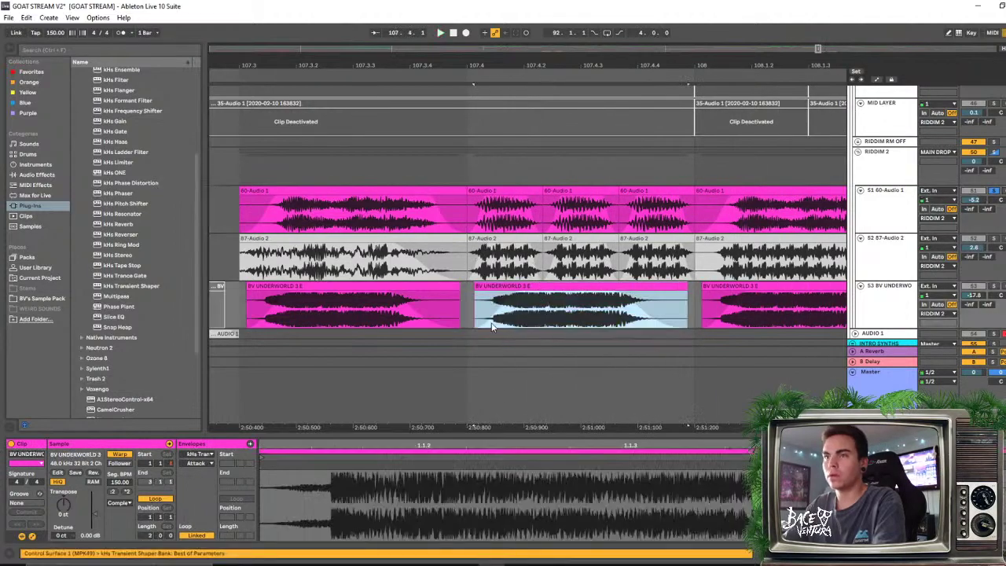
drag(465, 301, 685, 290)
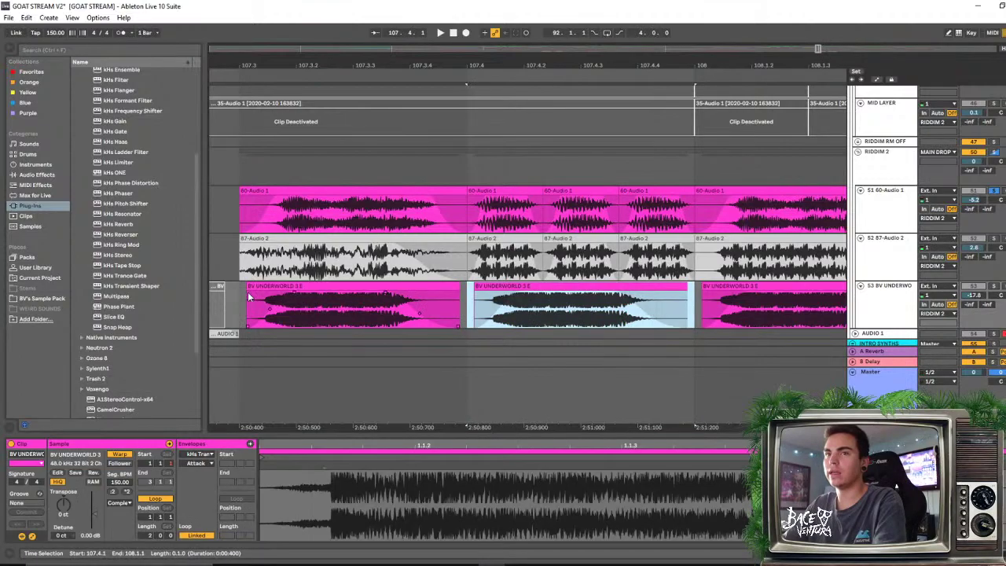
drag(466, 292, 695, 290)
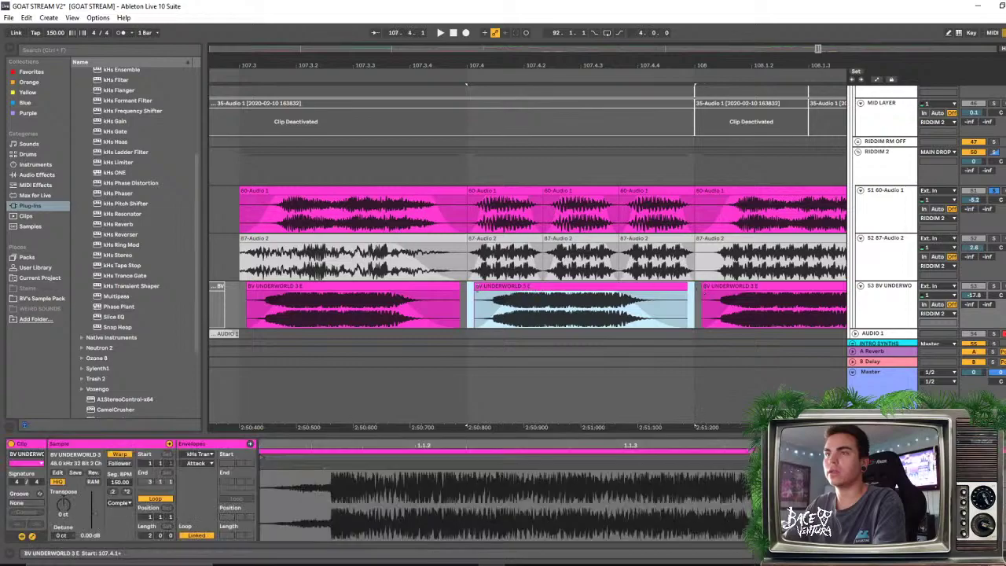
drag(475, 287, 468, 289)
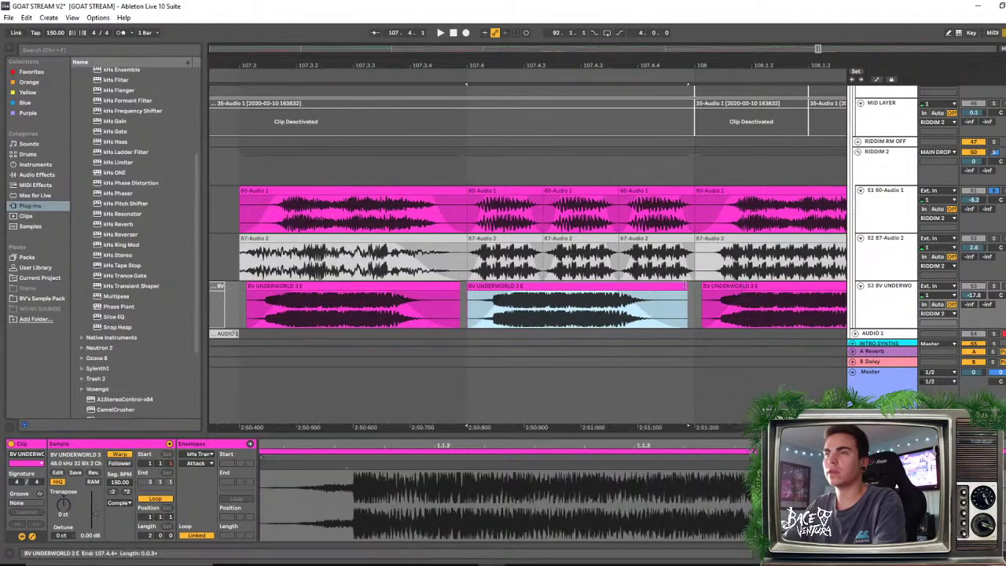
drag(681, 284, 695, 286)
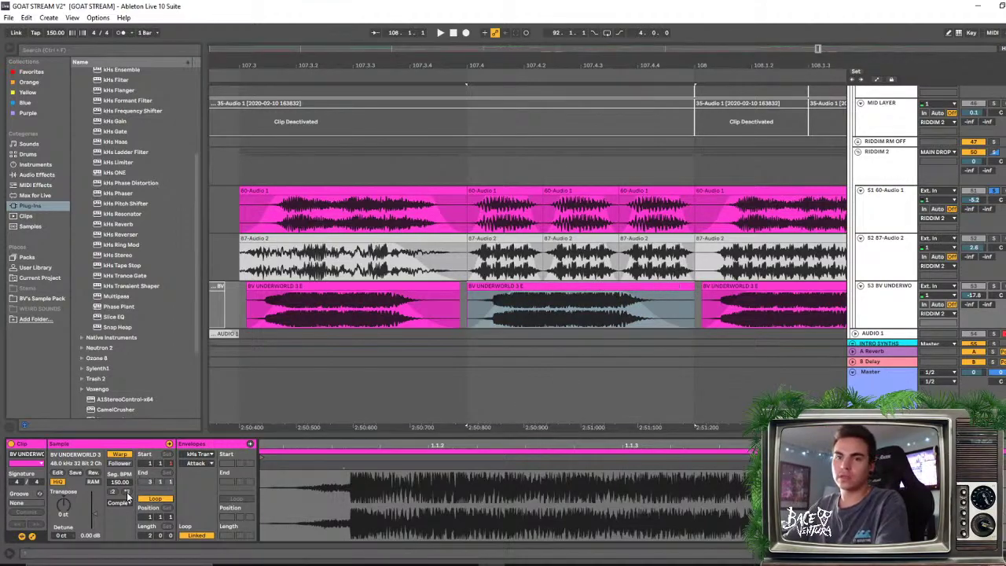
Double the segment BPM twice on the warped BV UNDERWORLD 3 E clip in beat 107.4
click(127, 492)
click(127, 493)
mouse_move(479, 446)
mouse_down()
mouse_move(313, 446)
mouse_move(325, 472)
mouse_move(280, 471)
mouse_up()
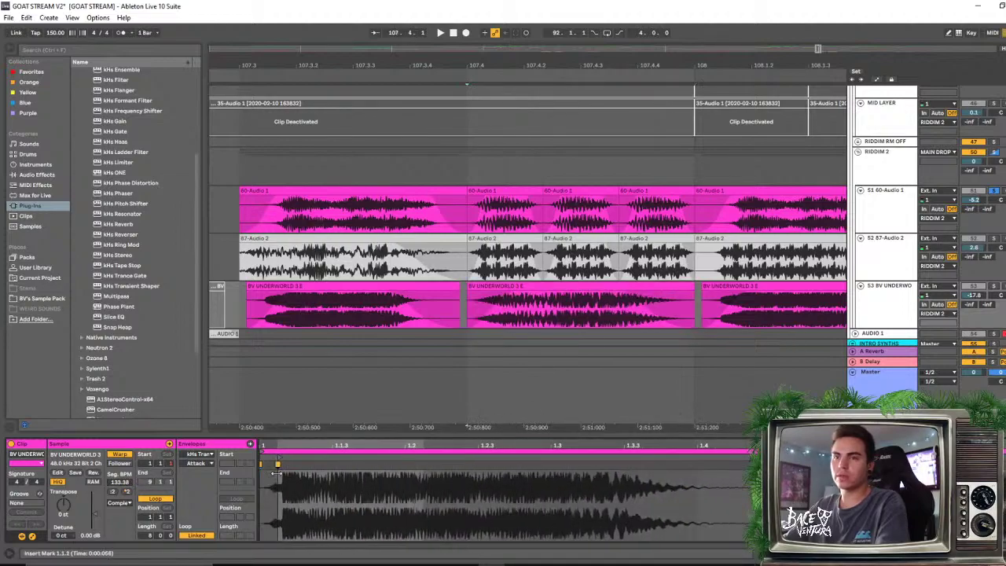
Shorten the BV UNDERWORLD 3 E clip to one triplet step ending at 107.4.2 and reshape its fades to short ones at both edges
drag(694, 298, 539, 297)
click(486, 305)
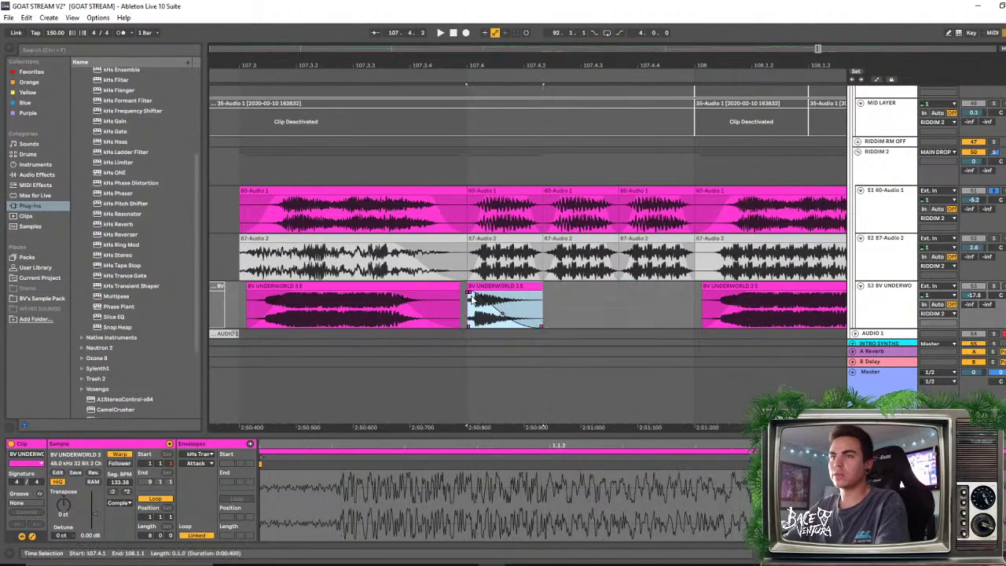
drag(470, 295, 536, 294)
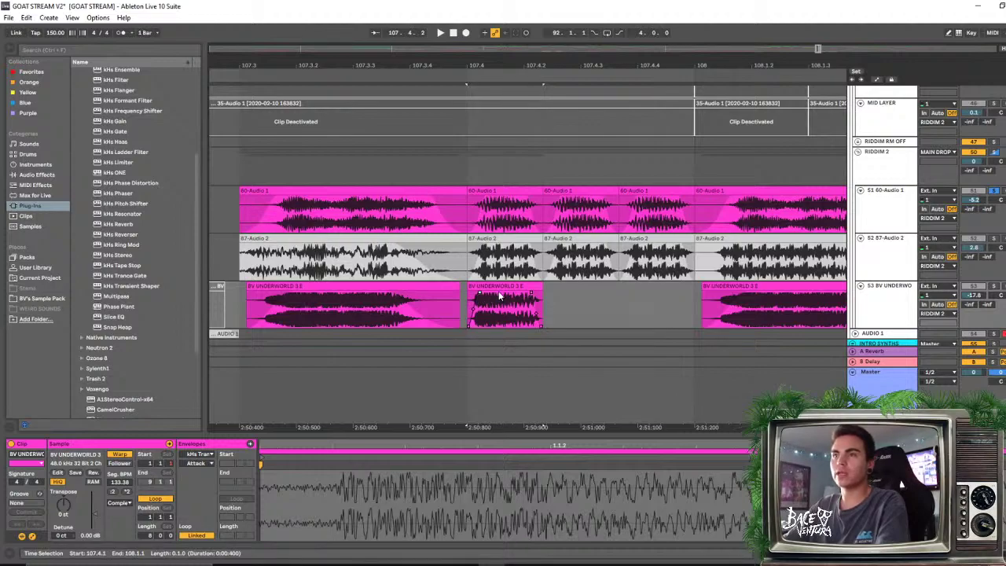
click(528, 294)
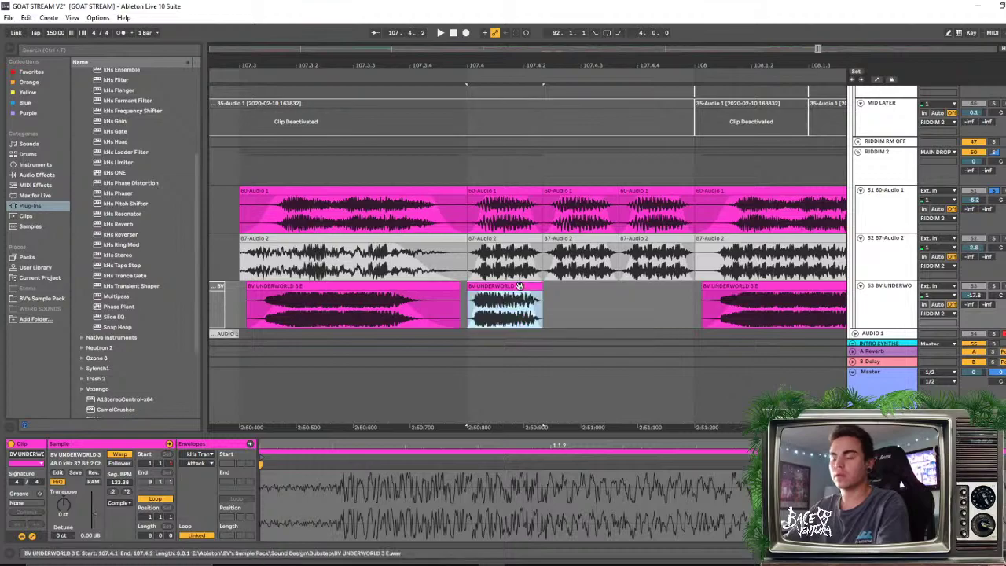
Duplicate the one-step BV UNDERWORLD 3 E clip twice so the triplets fill beat 107.4 up to 108.1.1
key(ctrl+d)
key(ctrl+d)
click(507, 286)
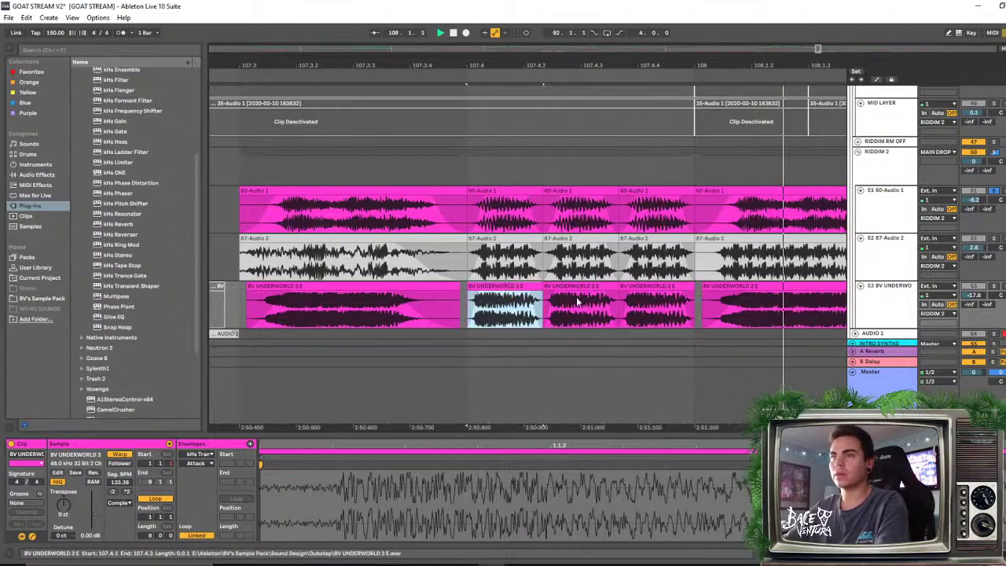
Audition the triplet fill with the BV UNDERWORLD track soloed, and again with the RIDDIM 2 group soloed to hear all layers together
click(994, 288)
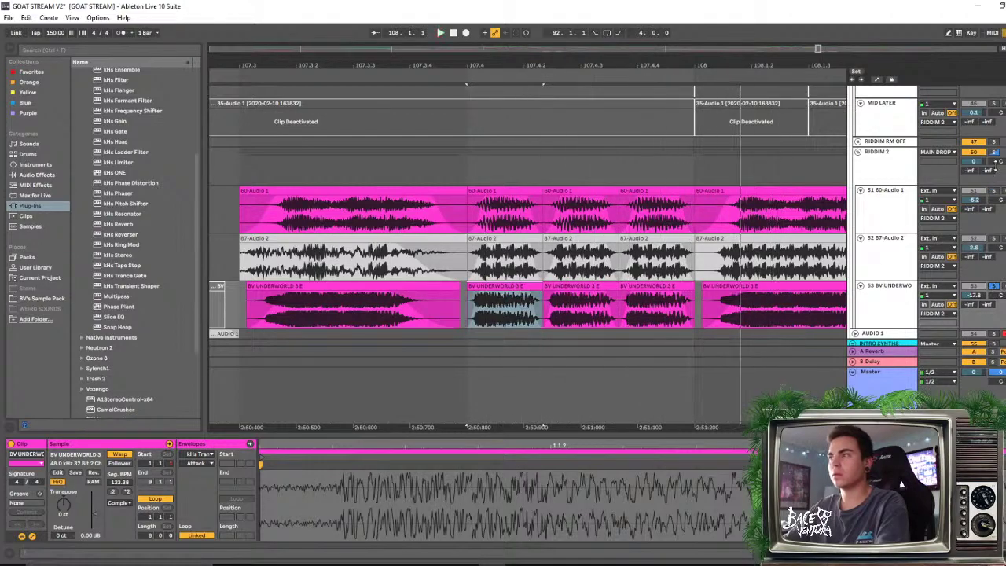
click(996, 153)
key(space)
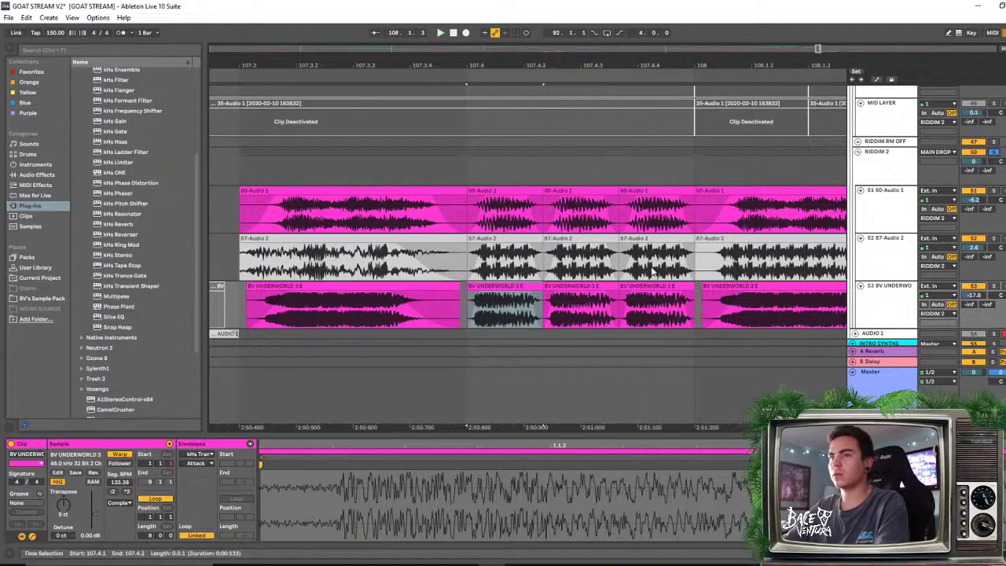
key(space)
key(space)
drag(539, 67, 546, 157)
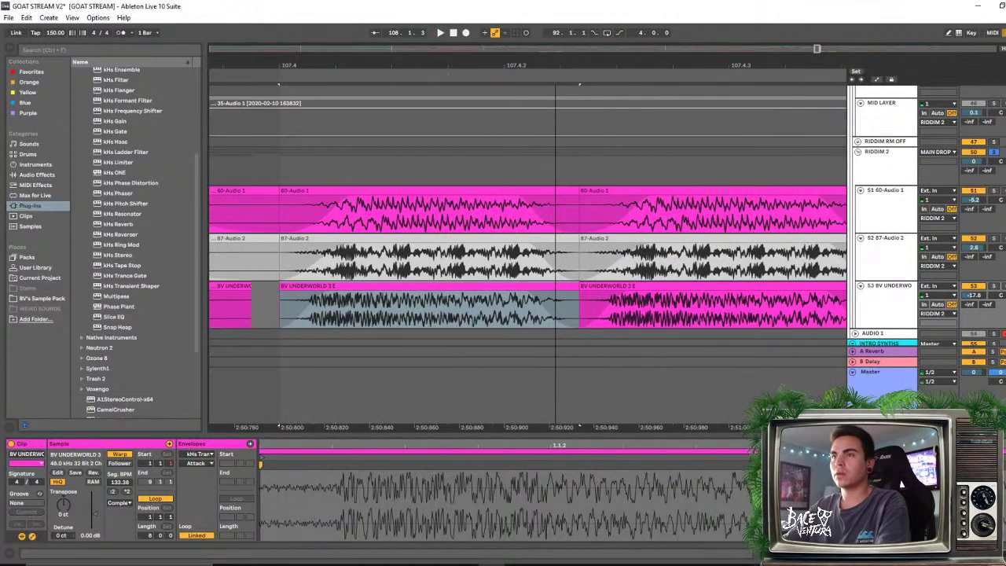
key(space)
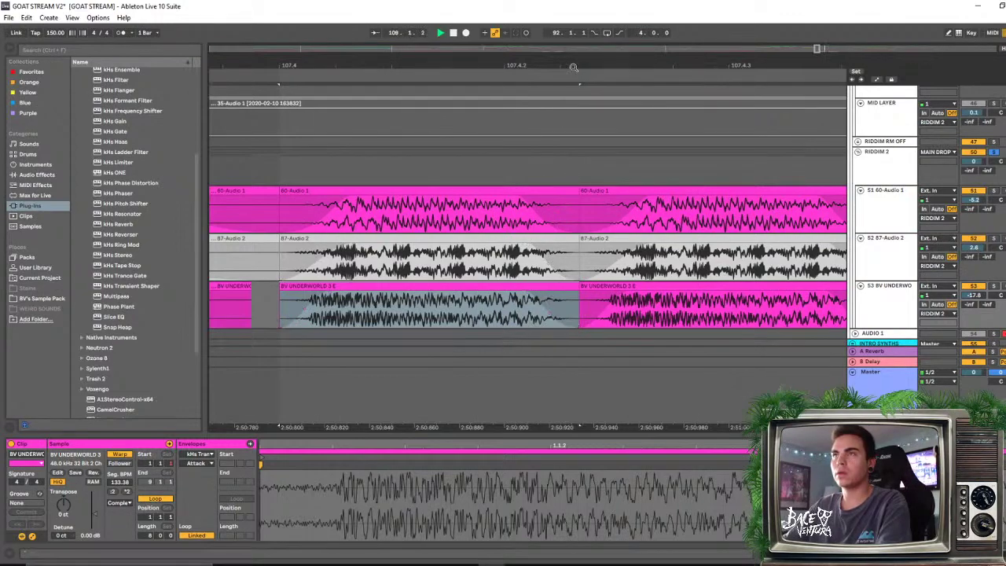
drag(574, 68, 574, 24)
click(542, 220)
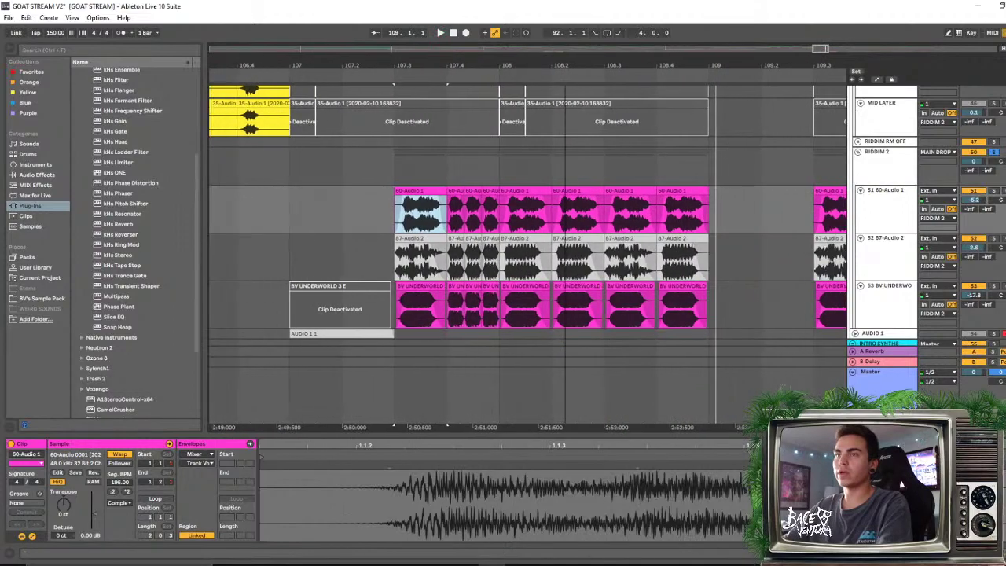
Play back from 107.2.3 and balance the layers, setting the BV UNDERWORLD track to -19.4 dB and the 60-Audio 1 track to -5.8 dB
click(372, 217)
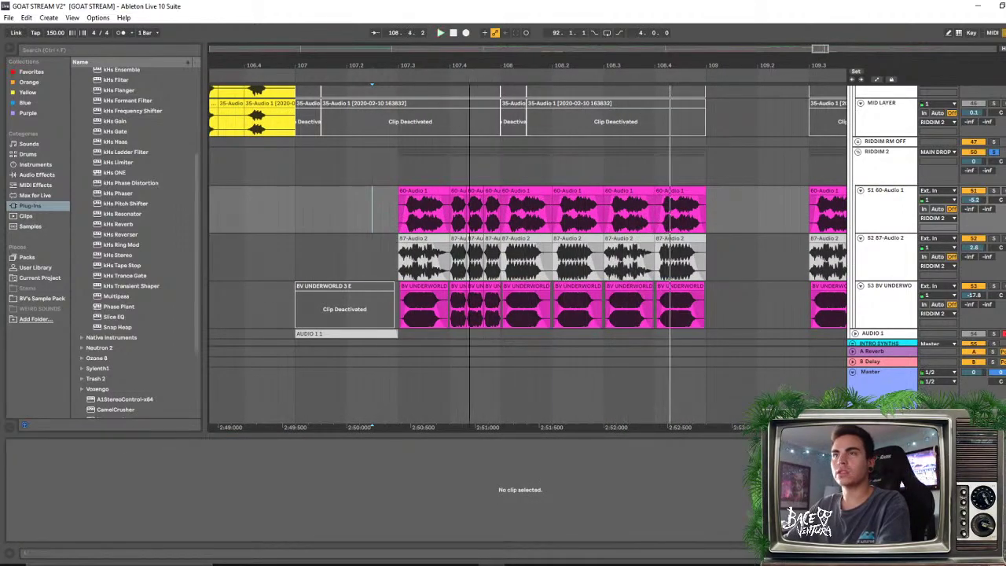
drag(470, 66, 469, 93)
key(space)
key(space)
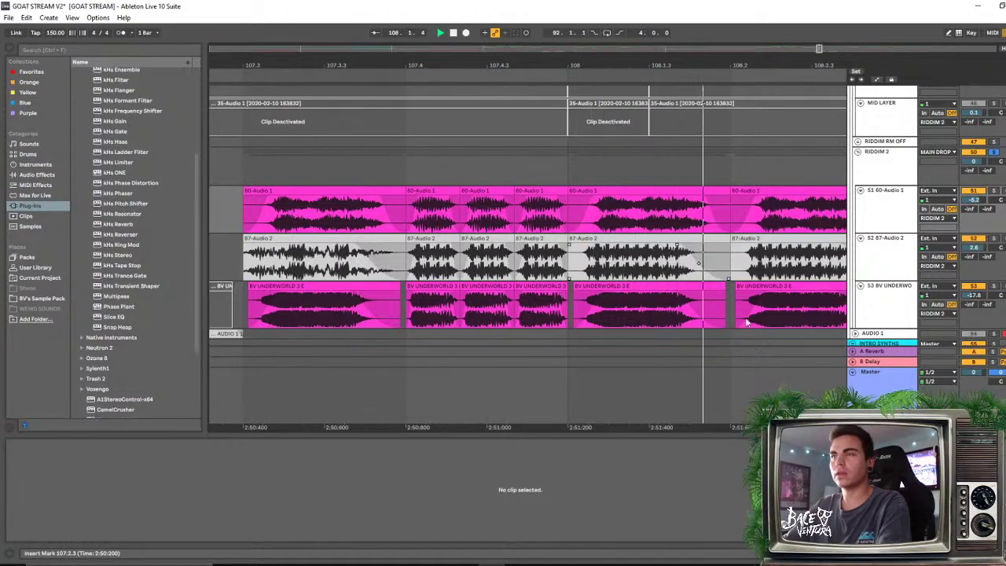
key(space)
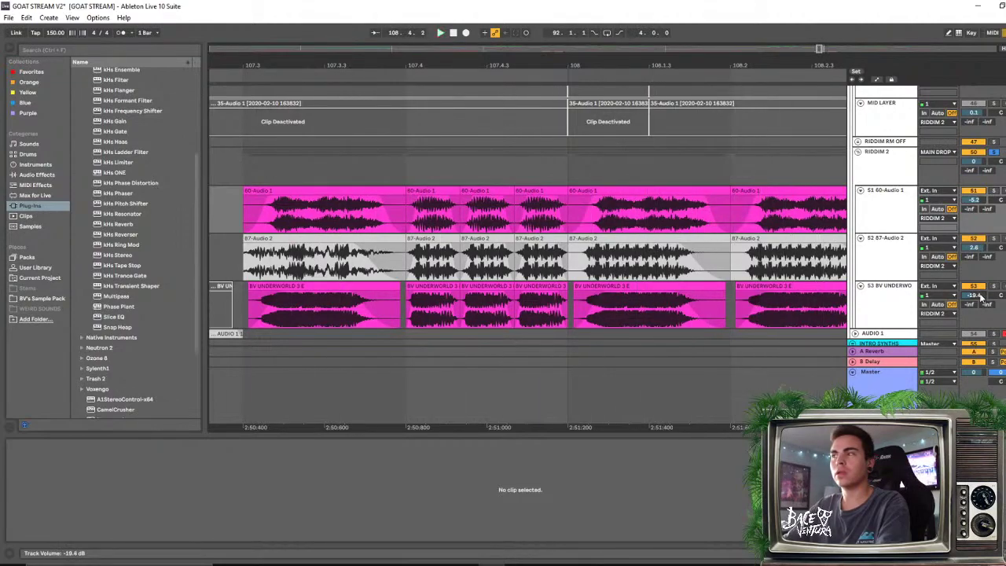
key(space)
key(space)
mouse_move(978, 201)
mouse_down()
mouse_move(979, 218)
mouse_move(975, 209)
mouse_up()
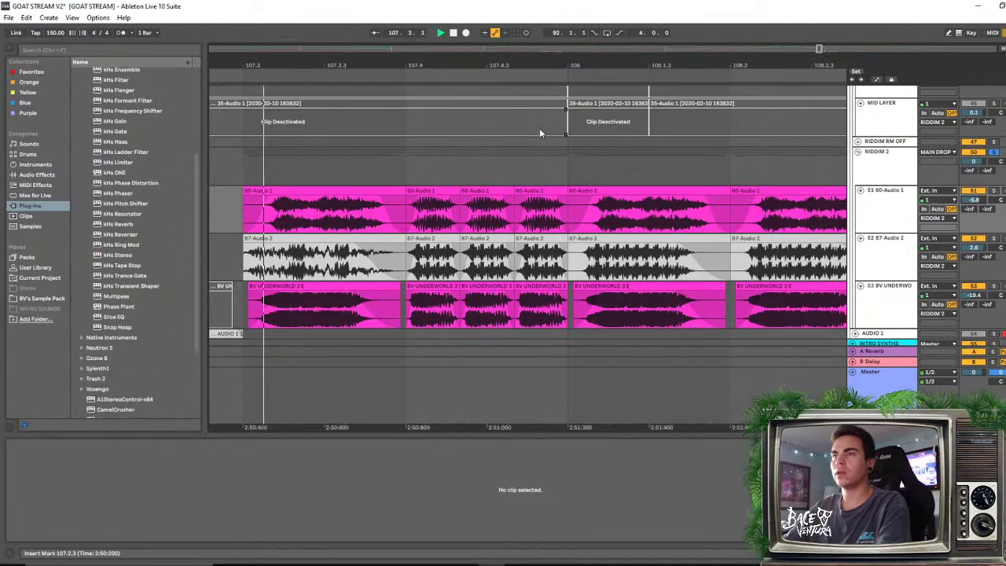
Bring up the audio effects with EQ Eight, check the 87-Audio 2 device chain, and open the RIDDIM 2 group's device chain
click(870, 205)
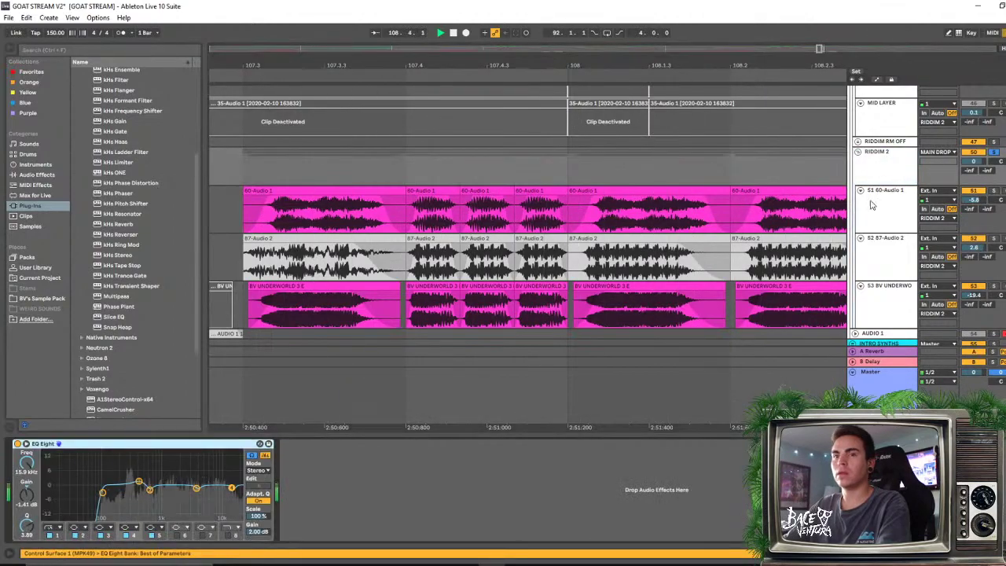
key(space)
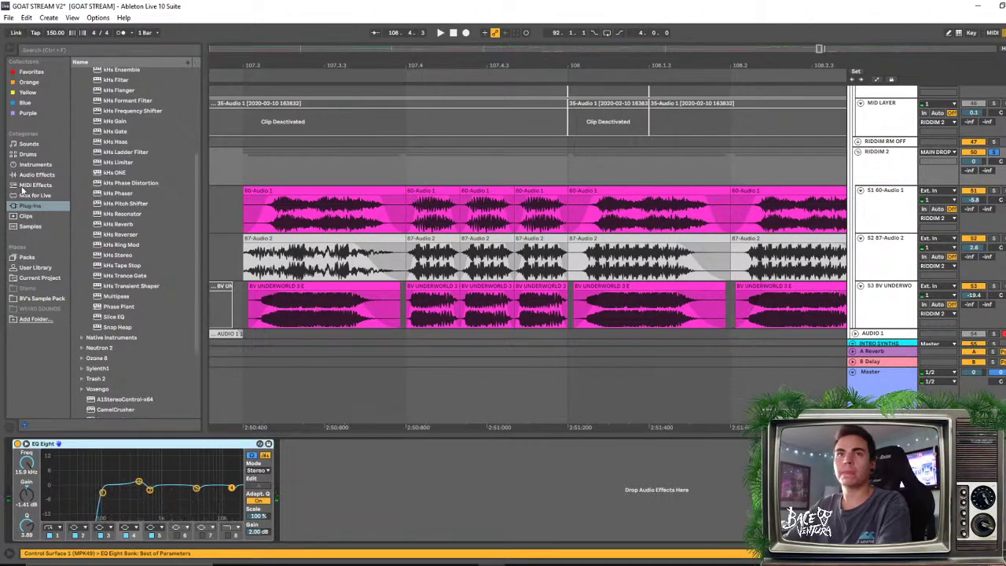
click(49, 174)
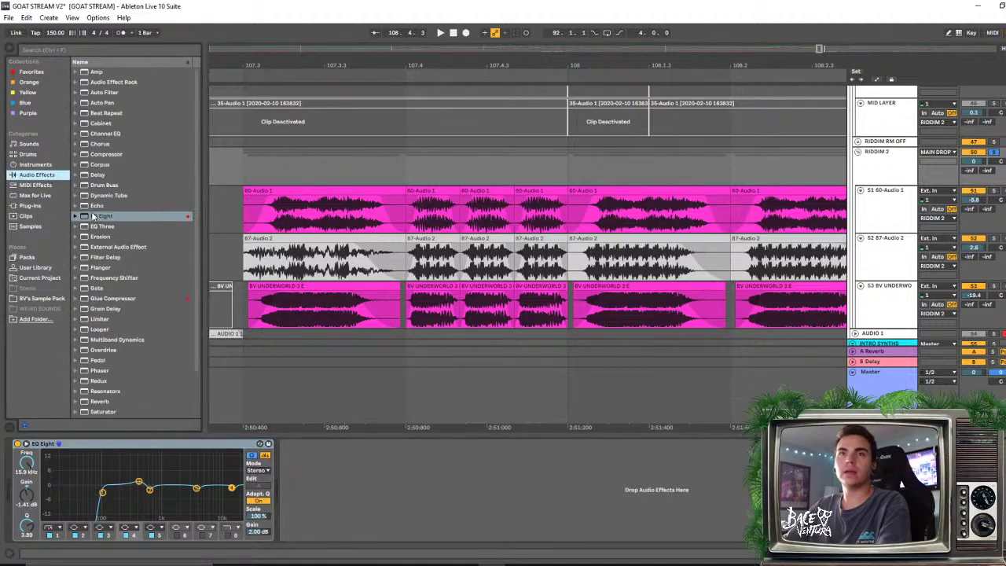
click(888, 266)
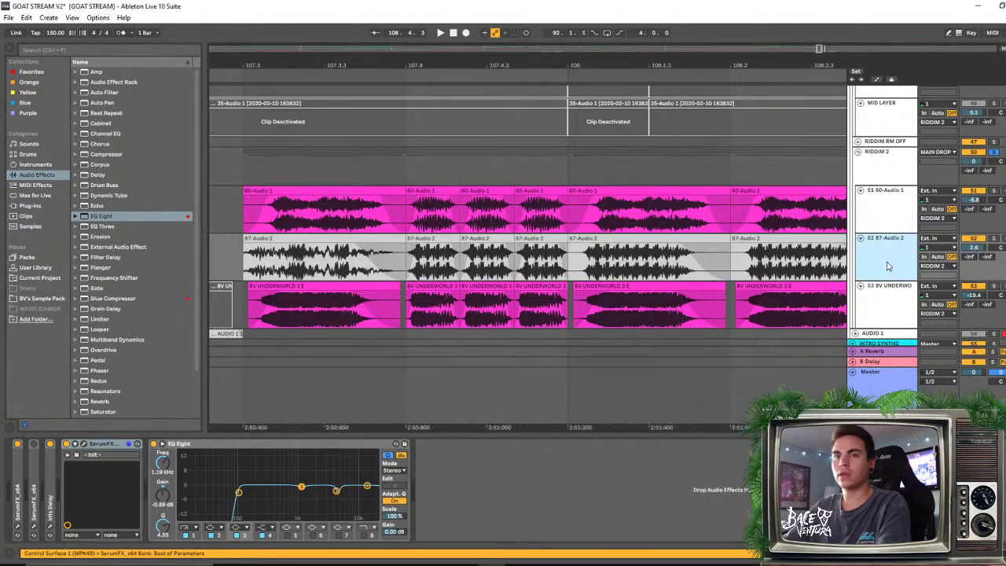
click(878, 178)
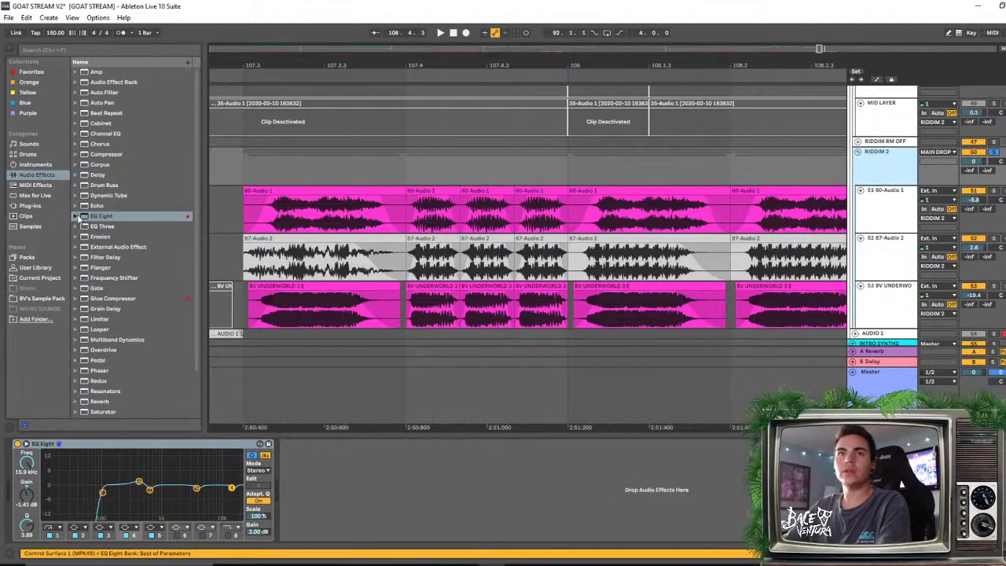
Add a Gate after EQ Eight on the lower RIDDIM 2 group, with threshold -22.8 dB, return 0 dB and floor -inf
click(111, 289)
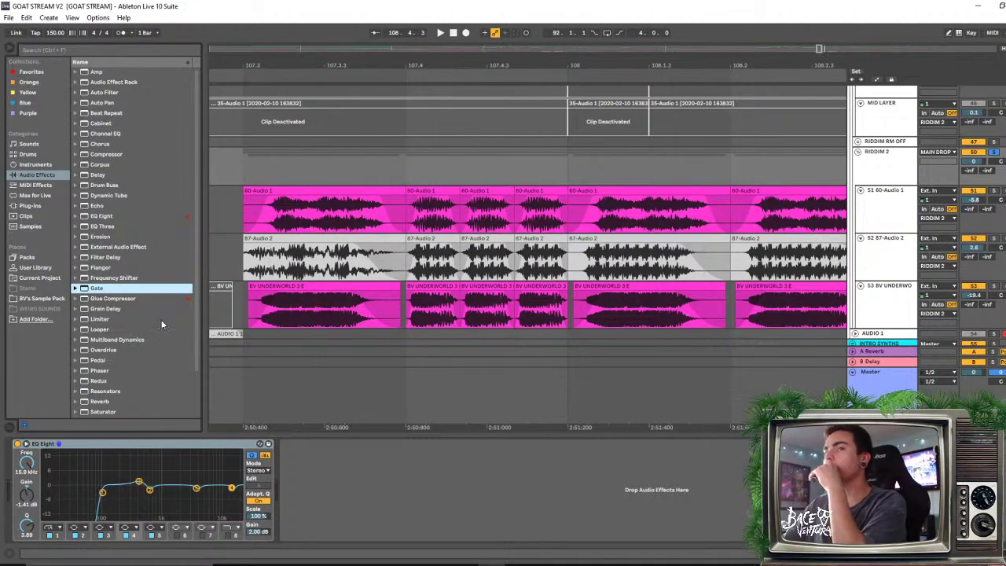
click(502, 520)
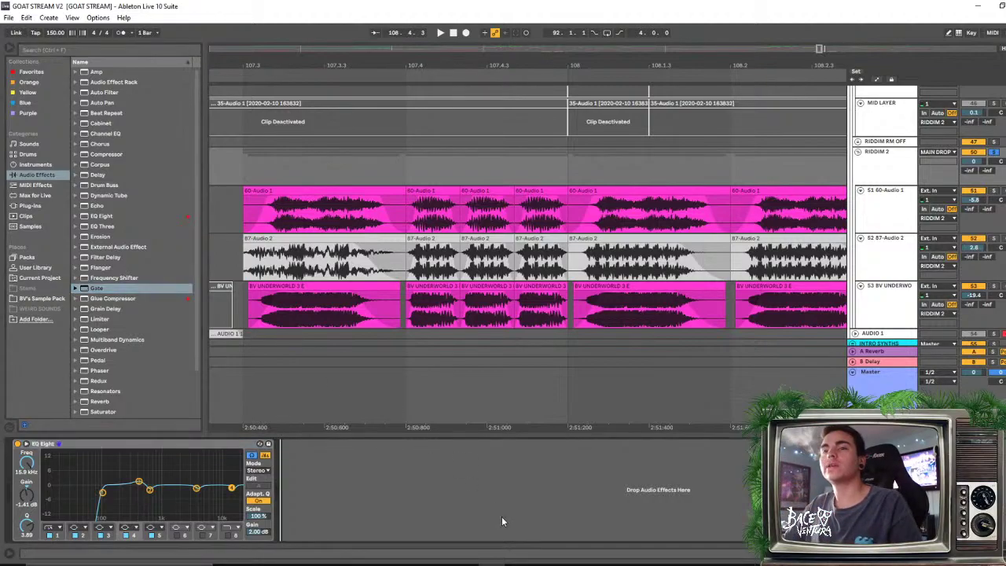
click(101, 287)
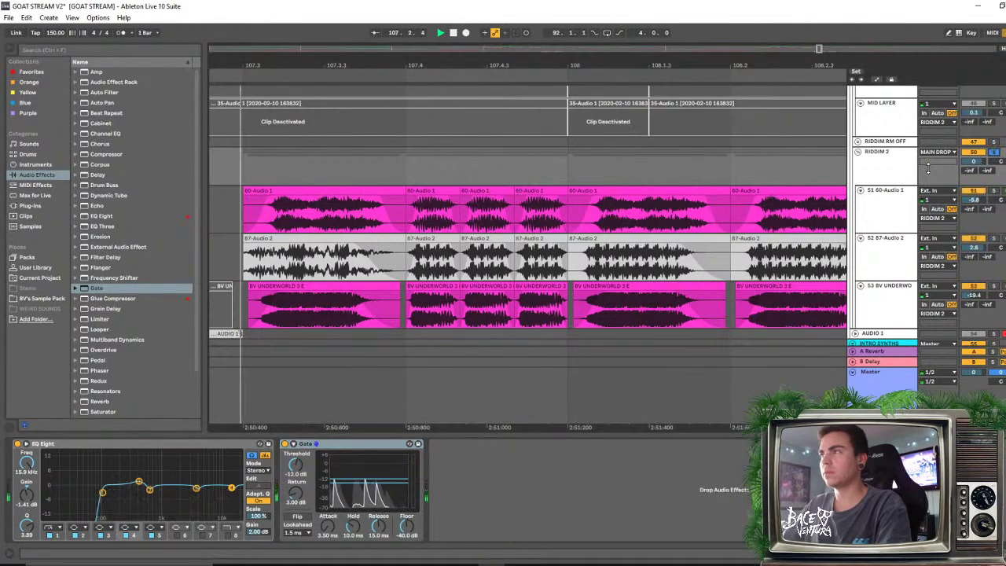
key(space)
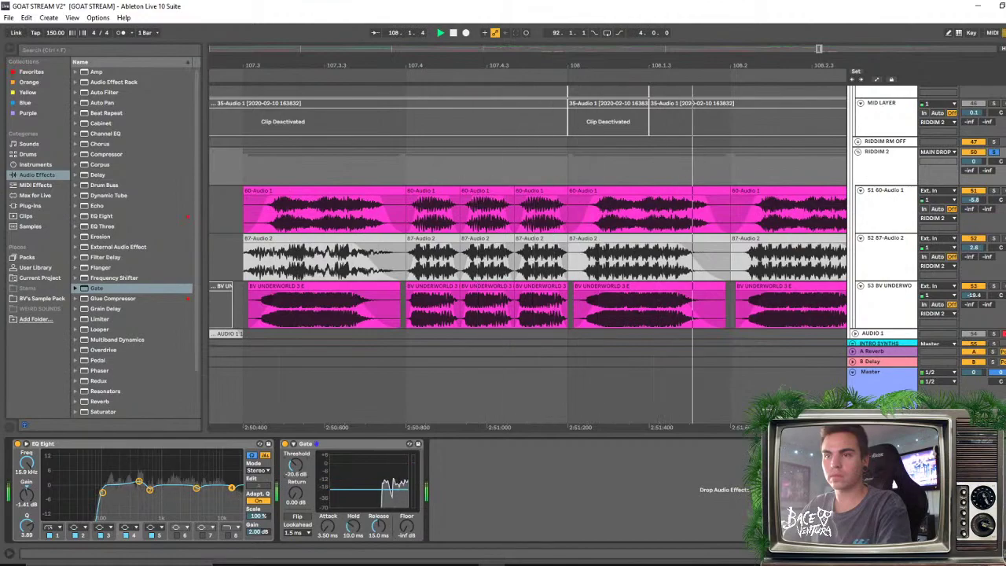
drag(296, 466, 295, 519)
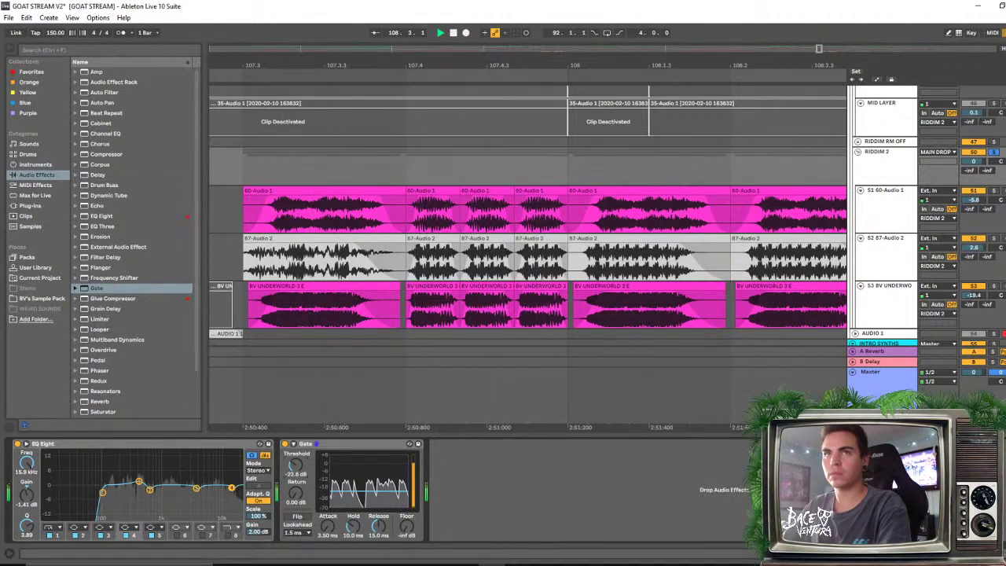
Play the soloed RIDDIM 2 clips in the first drop from bar 58.3.3 and in the second drop from 106.3.3 to compare them
drag(558, 65, 558, 19)
click(401, 206)
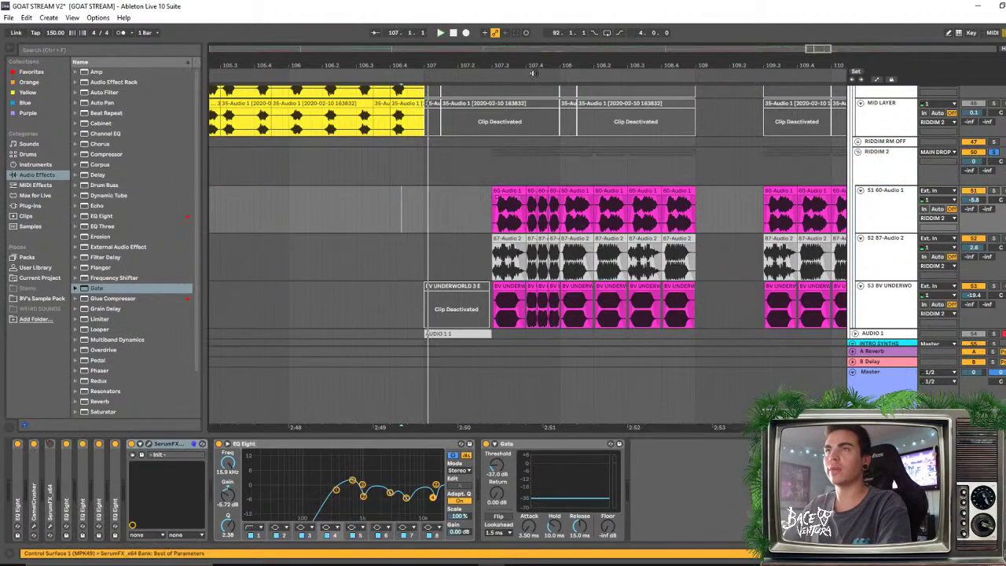
drag(532, 73, 674, 81)
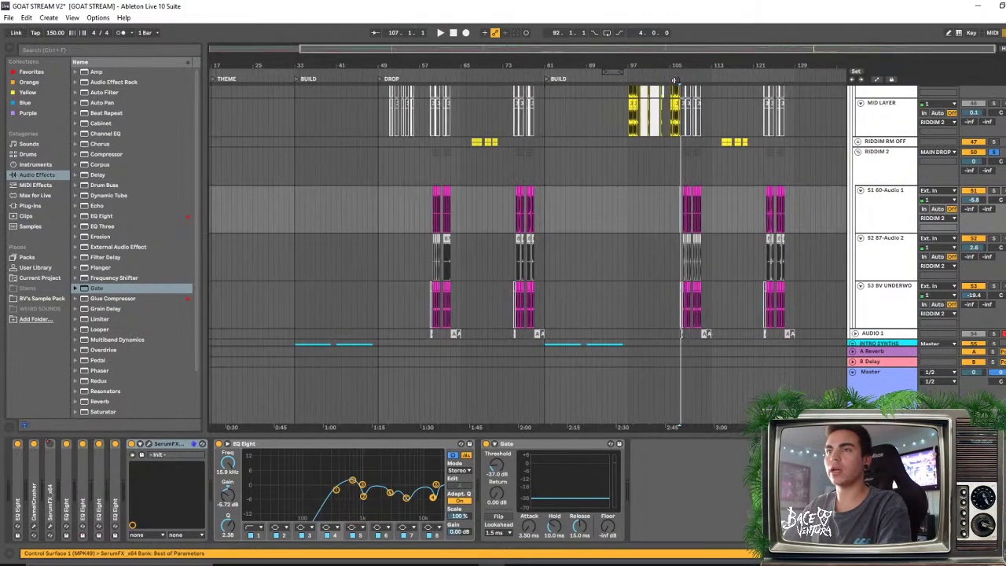
click(427, 253)
key(space)
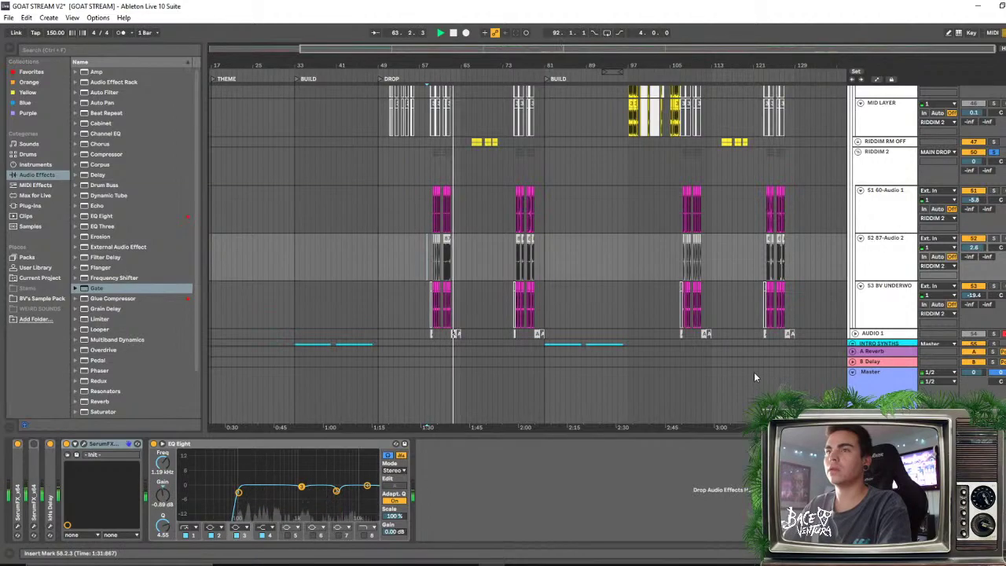
click(681, 261)
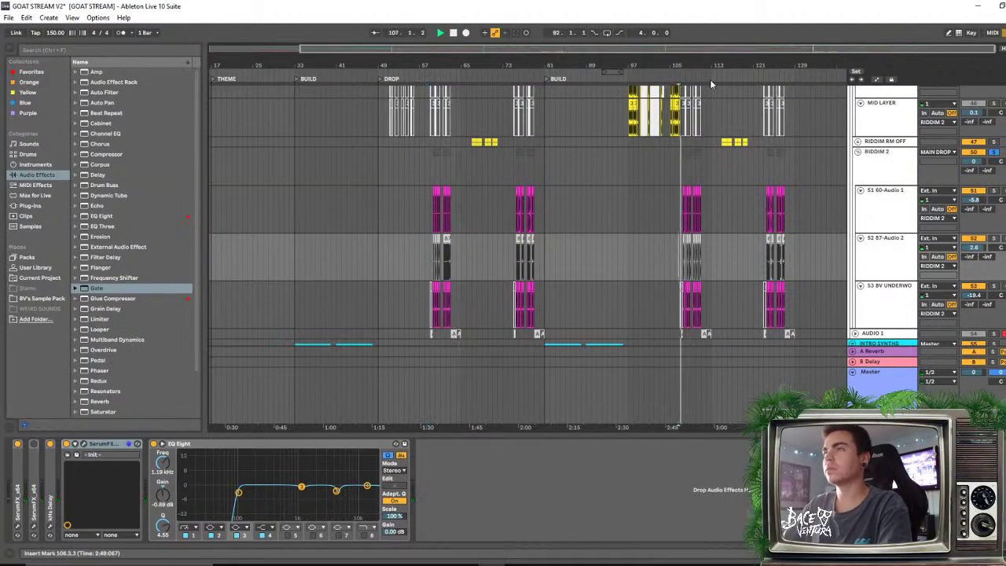
drag(710, 68, 710, 126)
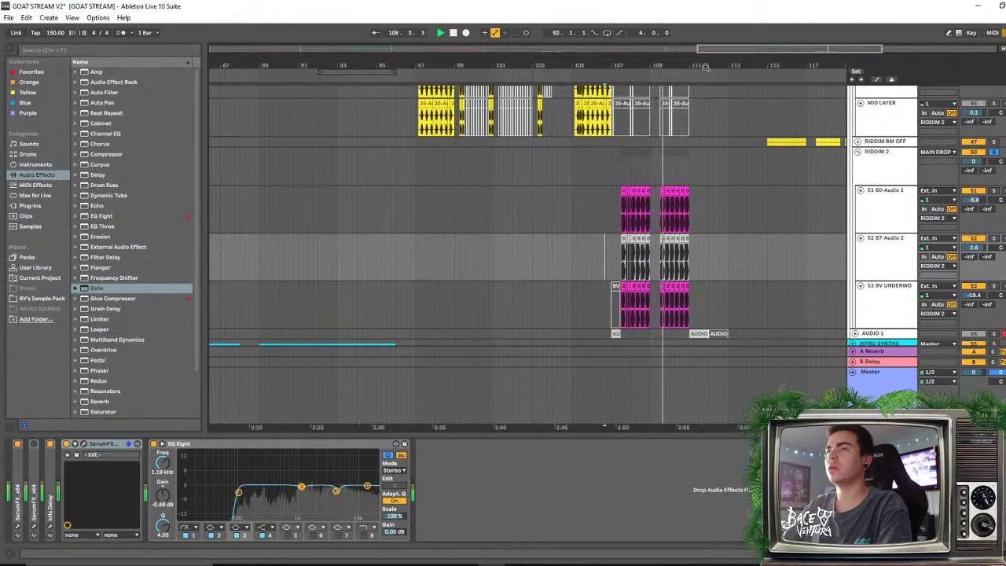
key(space)
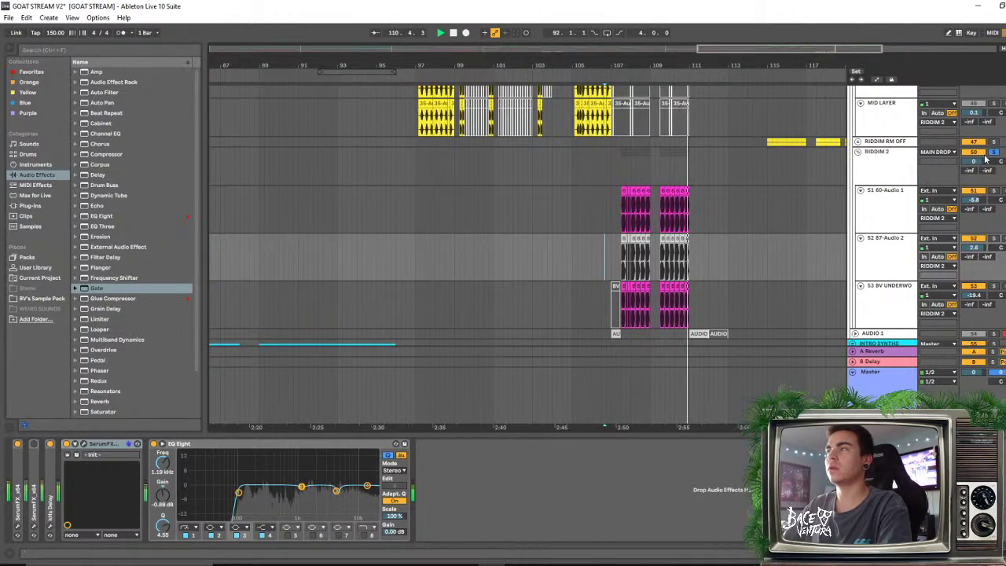
Unsolo the lower RIDDIM 2 group and hide the device view to enlarge the arrangement
click(533, 173)
key(space)
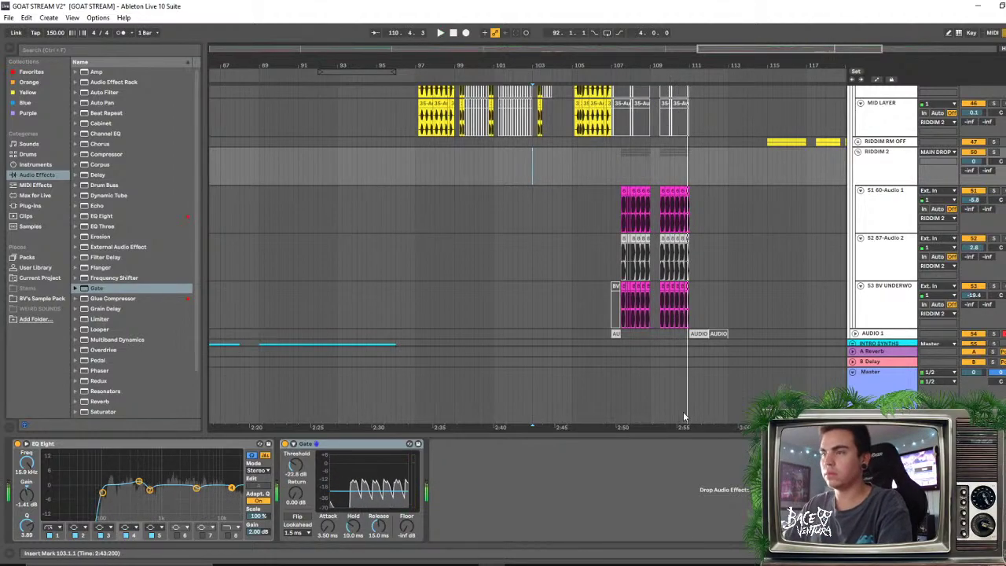
key(space)
key(ctrl+alt+l)
scroll(706, 213, down, 2)
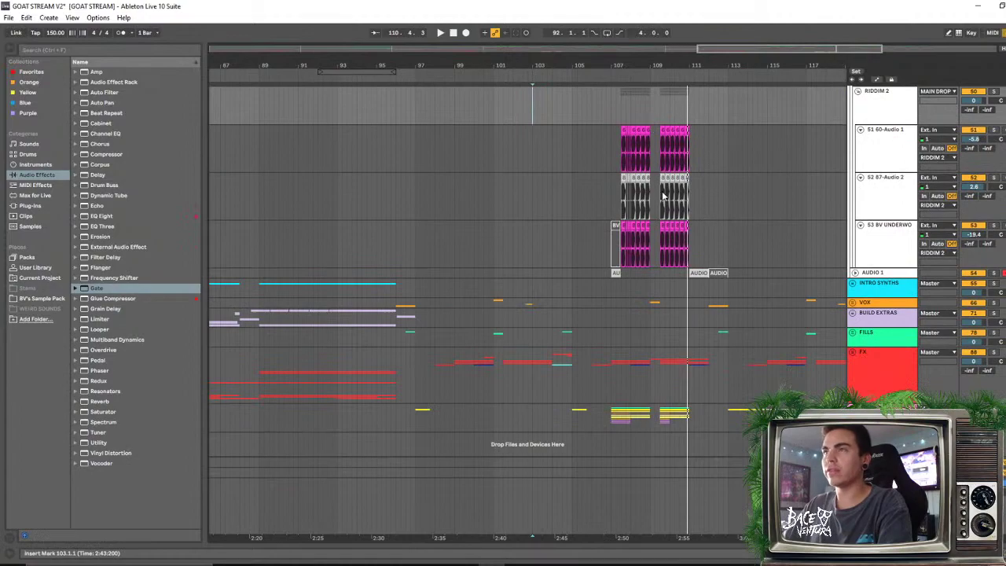
scroll(672, 92, up, 2)
scroll(672, 92, up, 3)
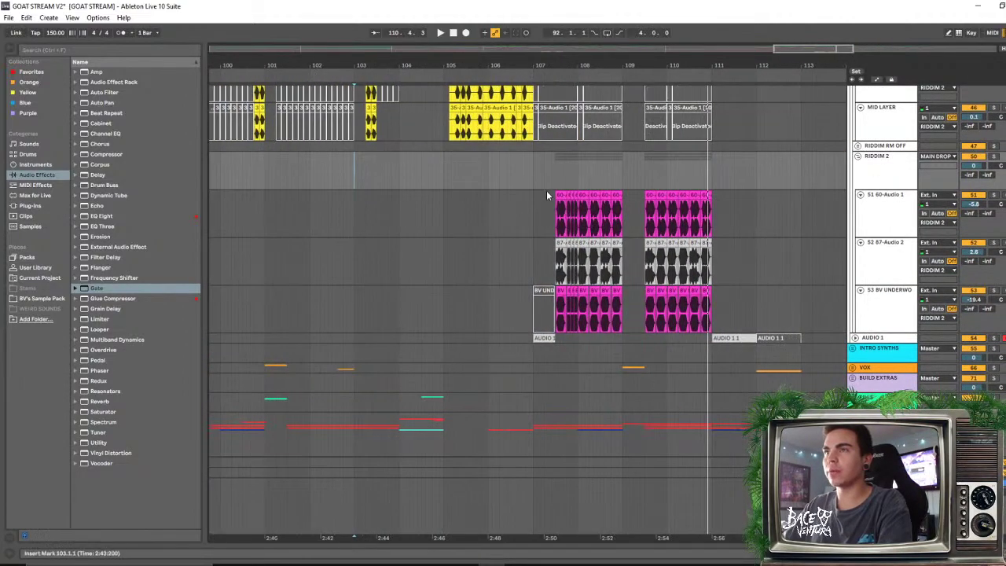
Play the full mix around the pink riddim clips from bar 107, and again from bar 104.3.1
click(545, 195)
key(space)
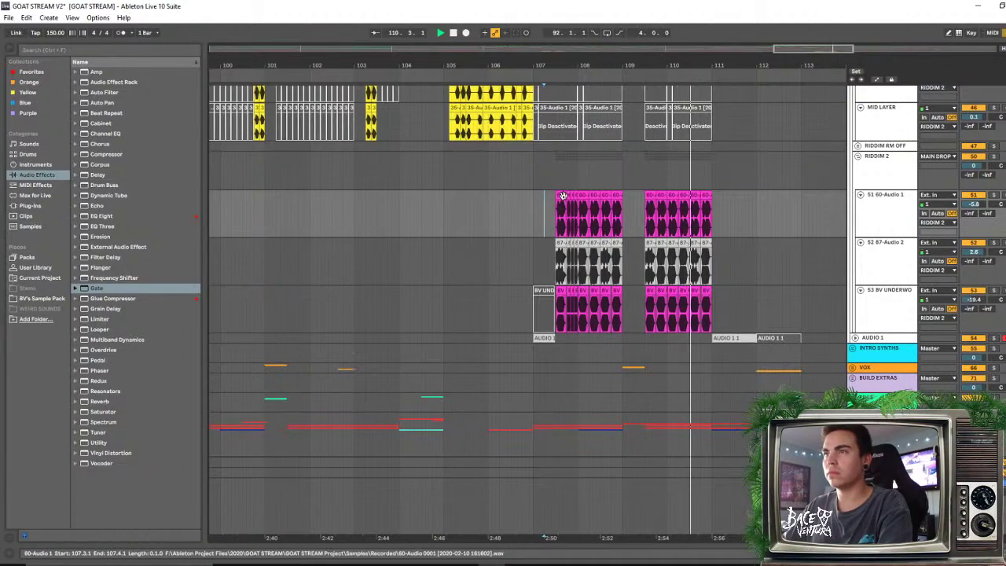
click(423, 196)
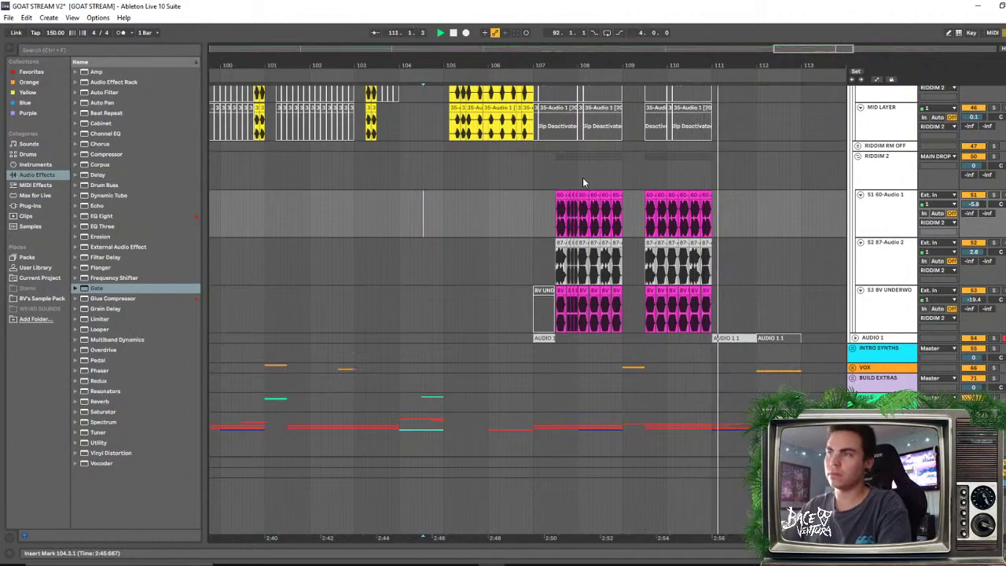
drag(730, 60, 613, 39)
scroll(611, 235, up, 2)
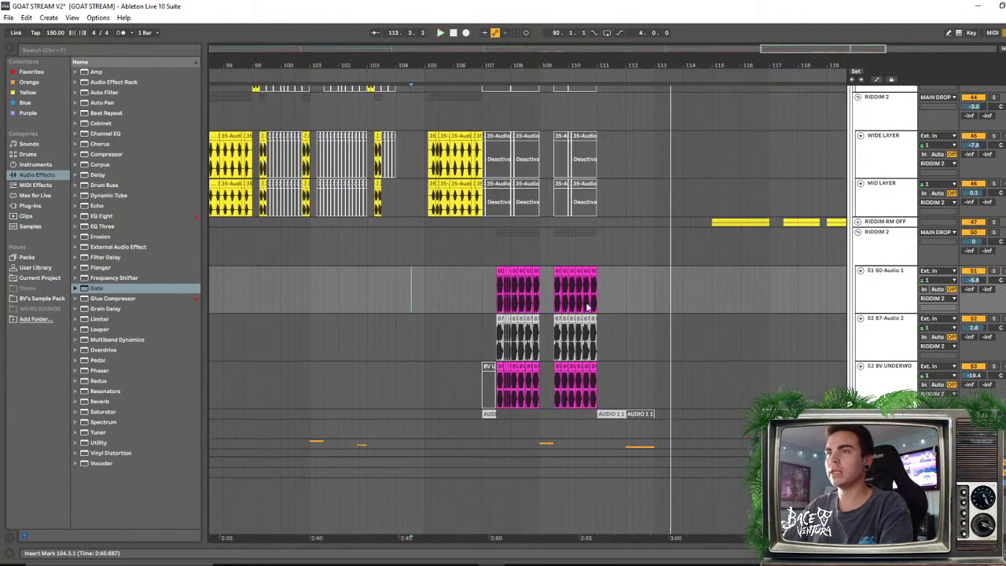
Play the second drop in full from bar 92.4.3 to past the pink riddim clips
drag(440, 78, 535, 66)
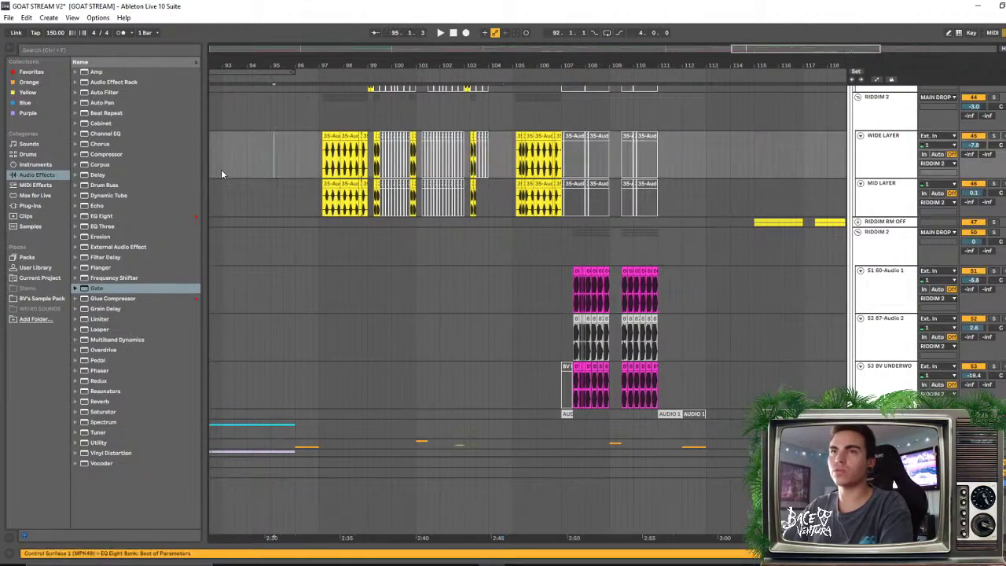
click(221, 171)
key(space)
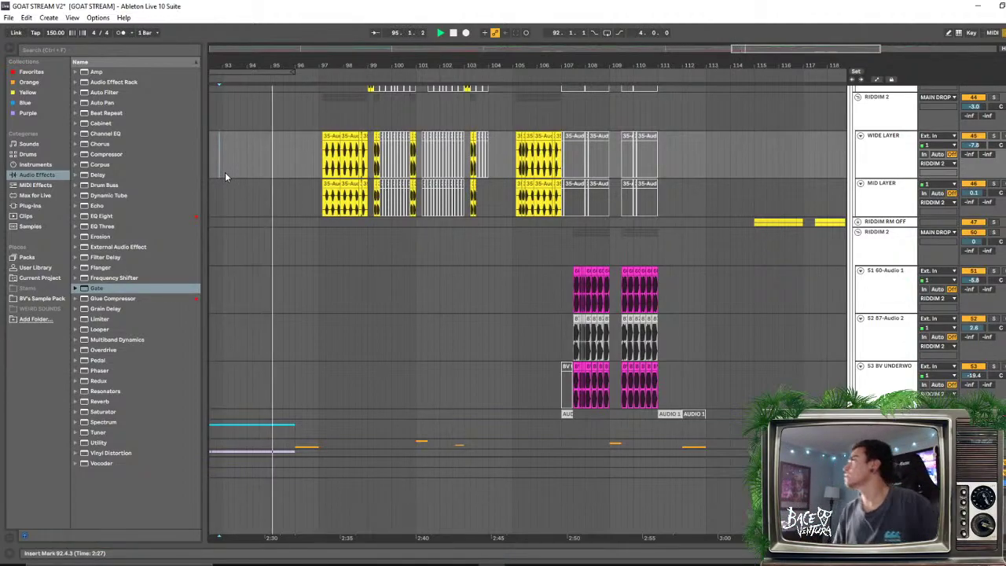
scroll(280, 168, up, 1)
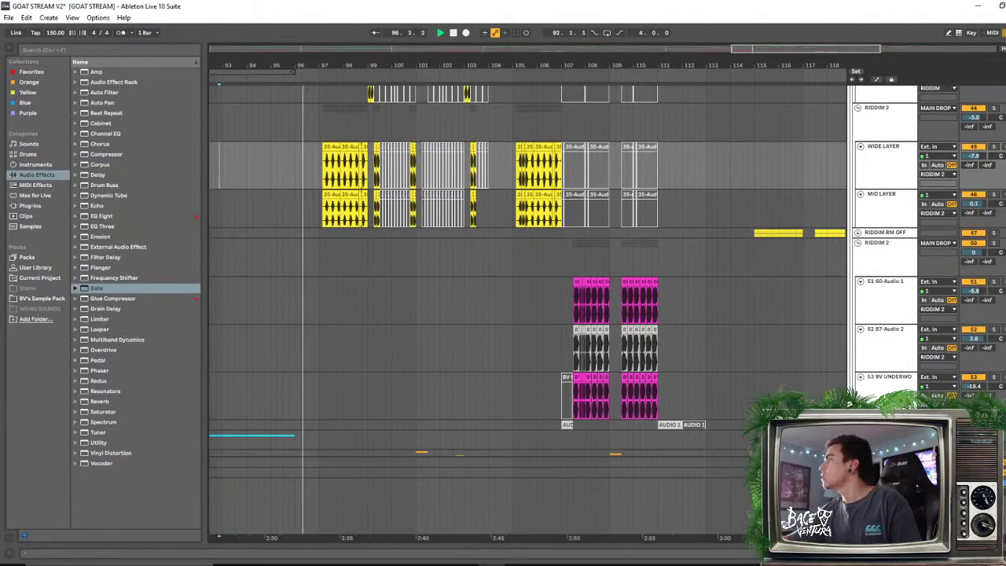
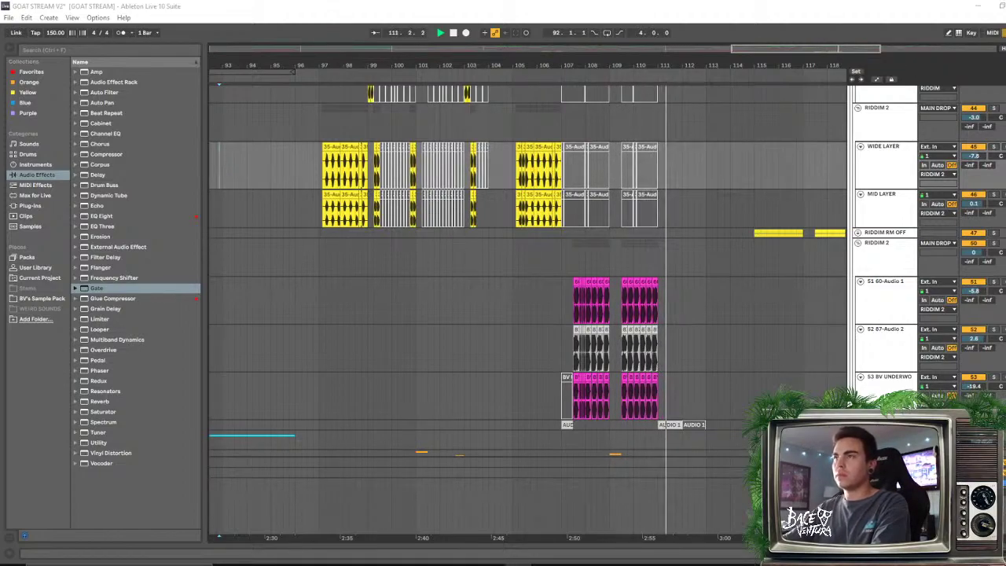
Play the riddim clips closely from bar 108 in the full mix
drag(595, 54, 535, 308)
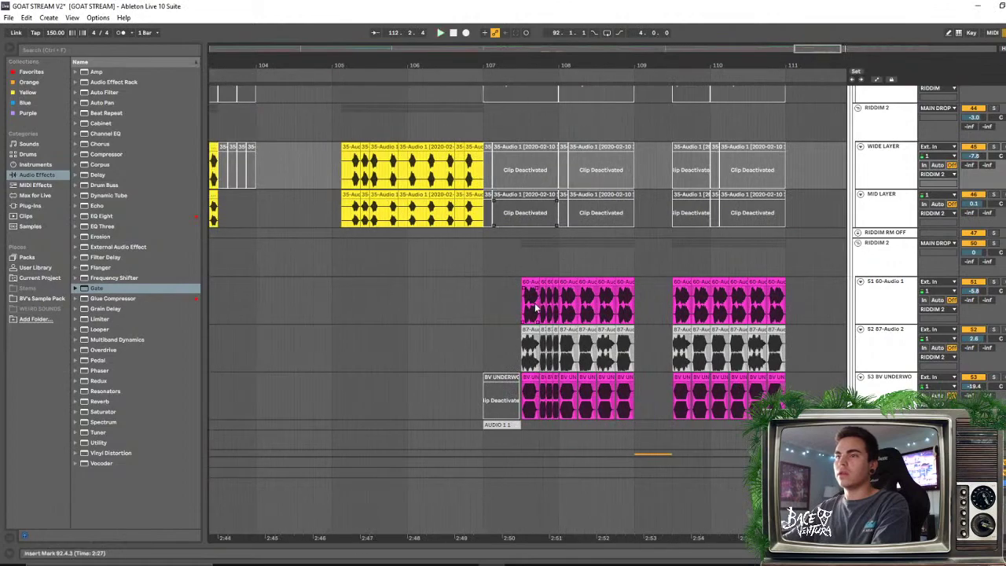
click(521, 265)
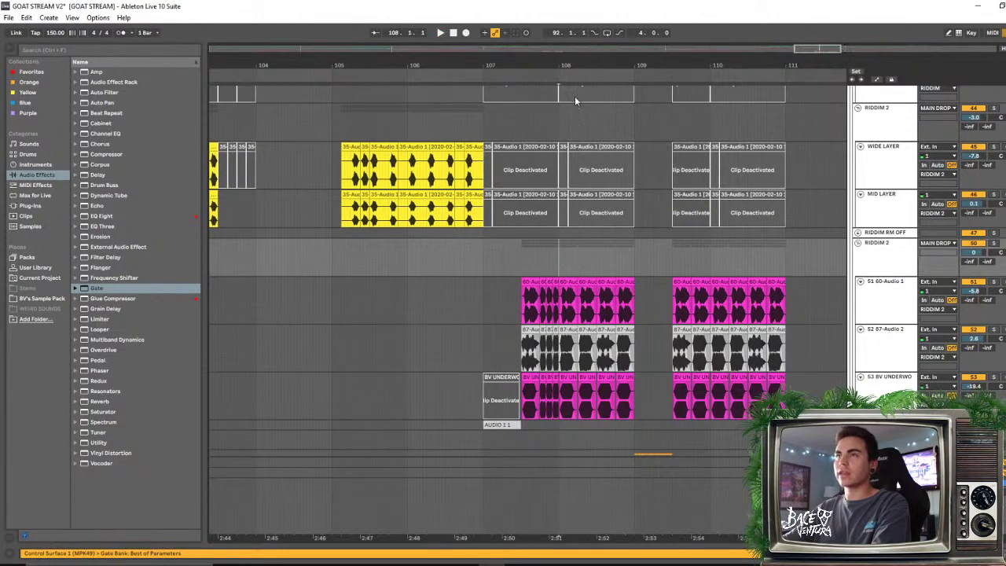
click(572, 66)
drag(571, 66, 563, 204)
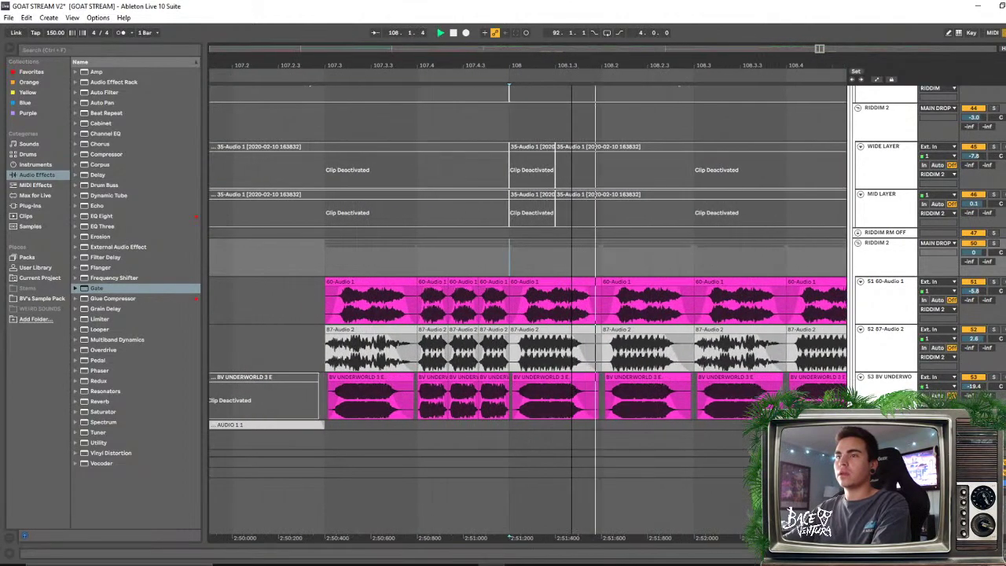
key(space)
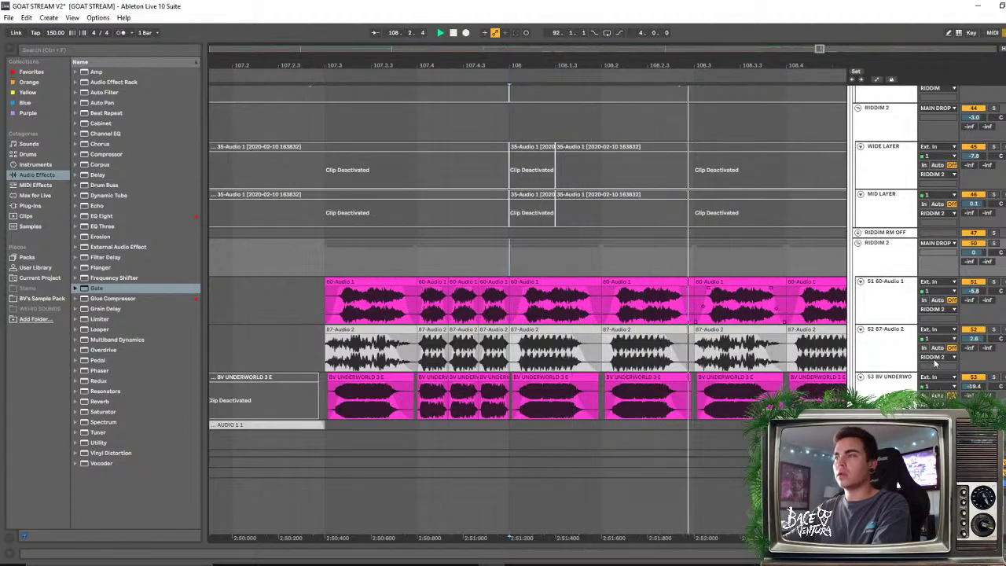
Solo the 87-Audio 2 track and listen to it alone, checking its device chain
key(space)
double_click(903, 351)
key(space)
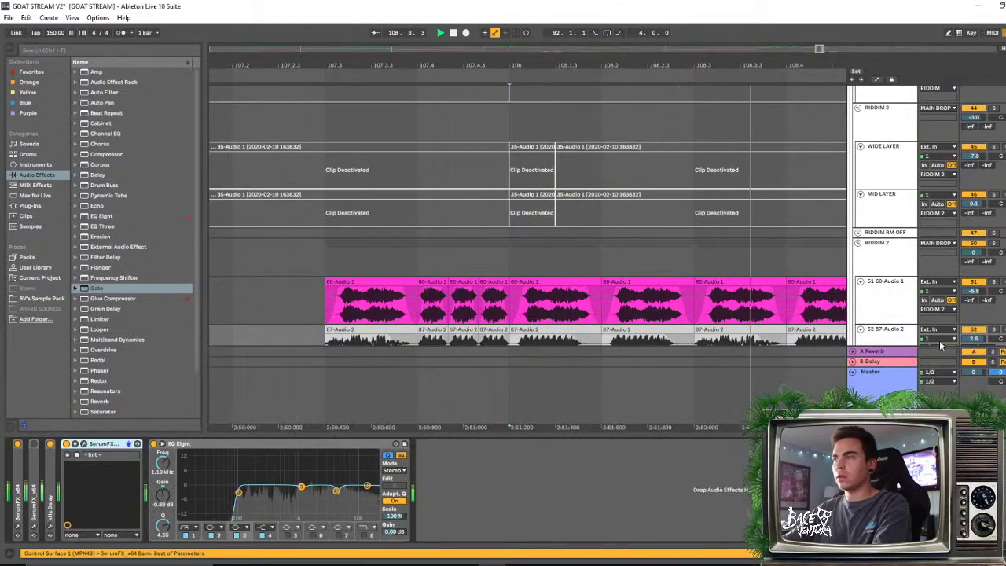
click(993, 331)
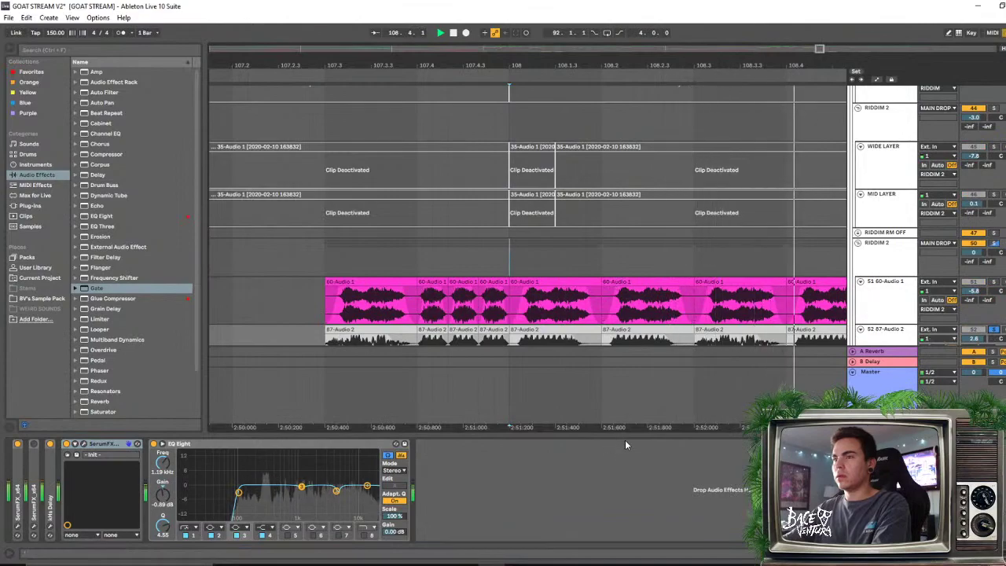
key(space)
key(ctrl+alt+l)
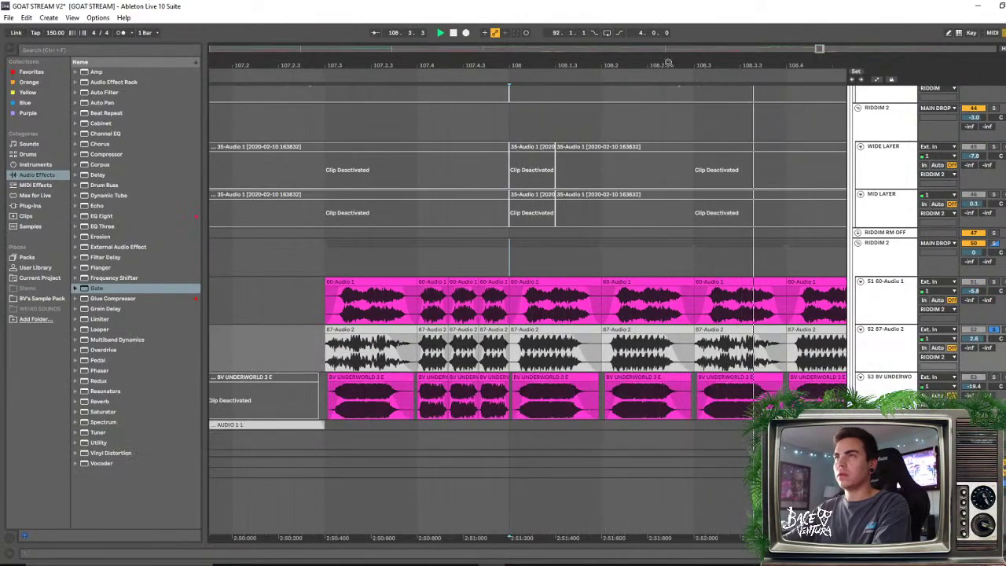
Replay the section from just before bar 107.3 with the whole lower RIDDIM 2 group soloed and the metronome on
drag(678, 65, 583, 55)
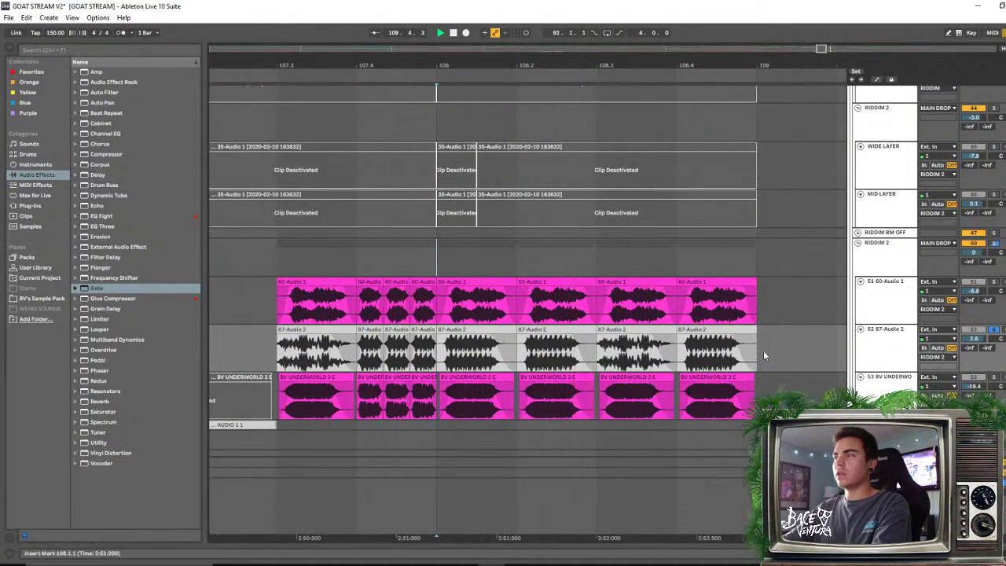
click(926, 263)
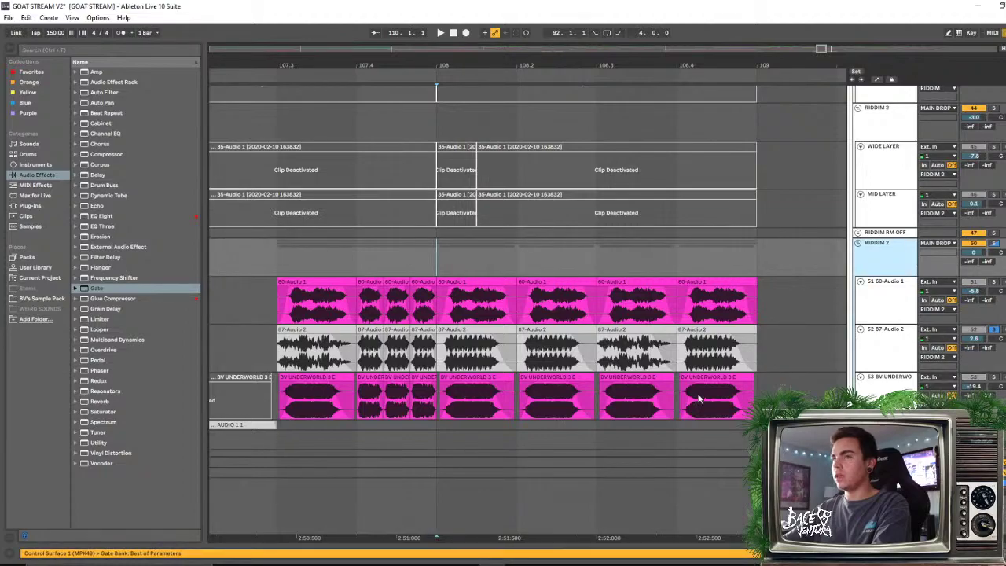
click(268, 312)
key(space)
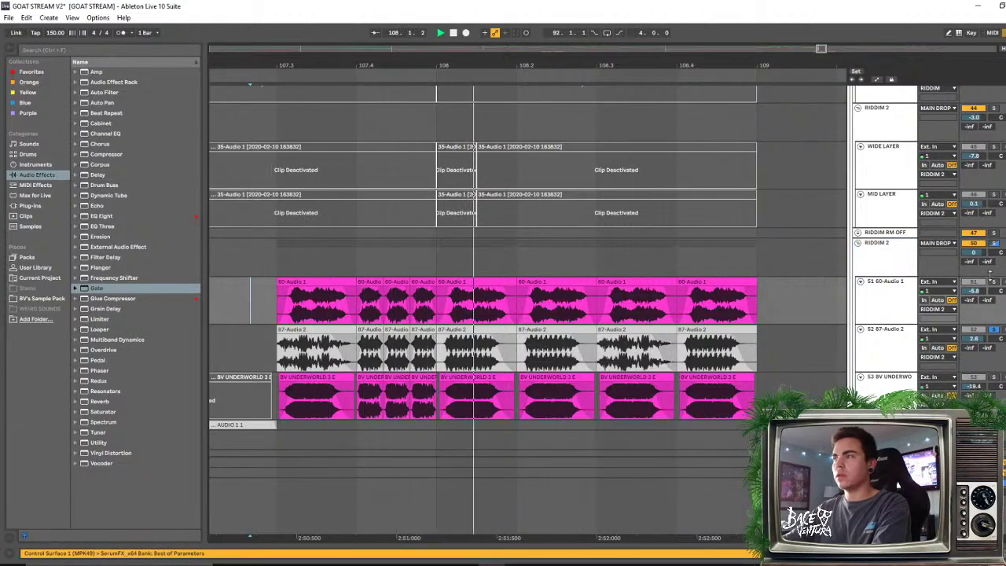
key(space)
key(space)
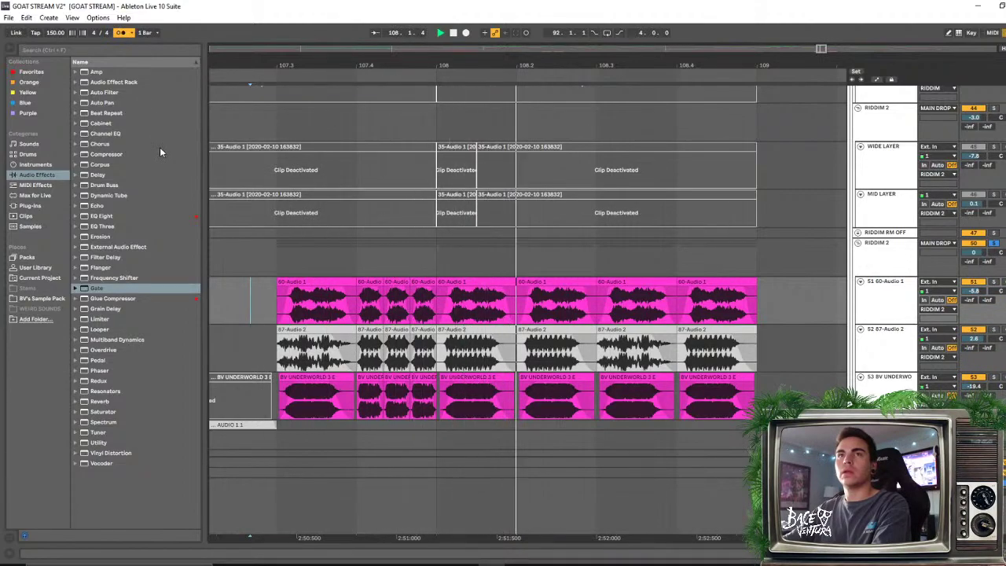
Set the lower RIDDIM 2 group's track delay to -20 ms and play it from bar 107.3
click(861, 258)
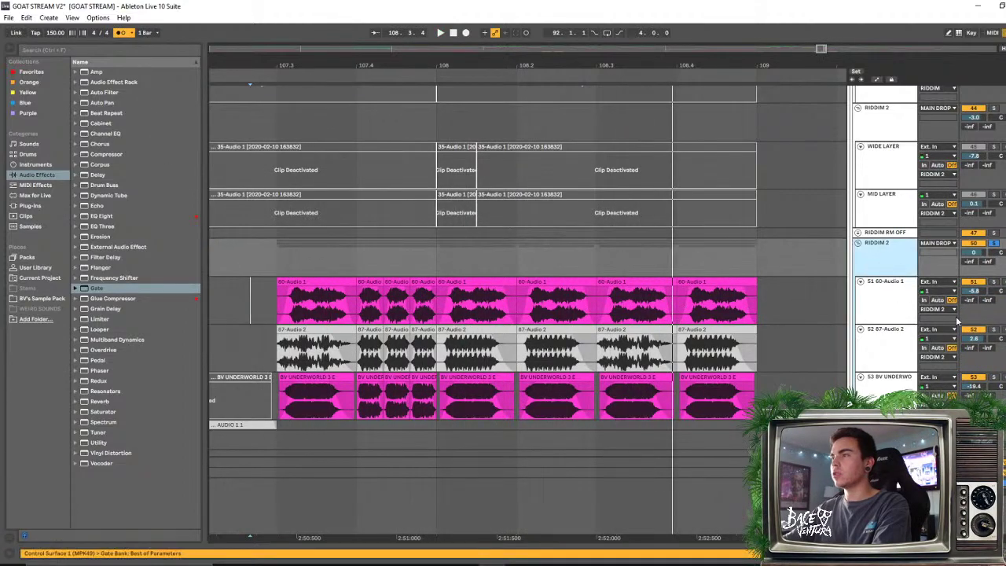
click(1004, 483)
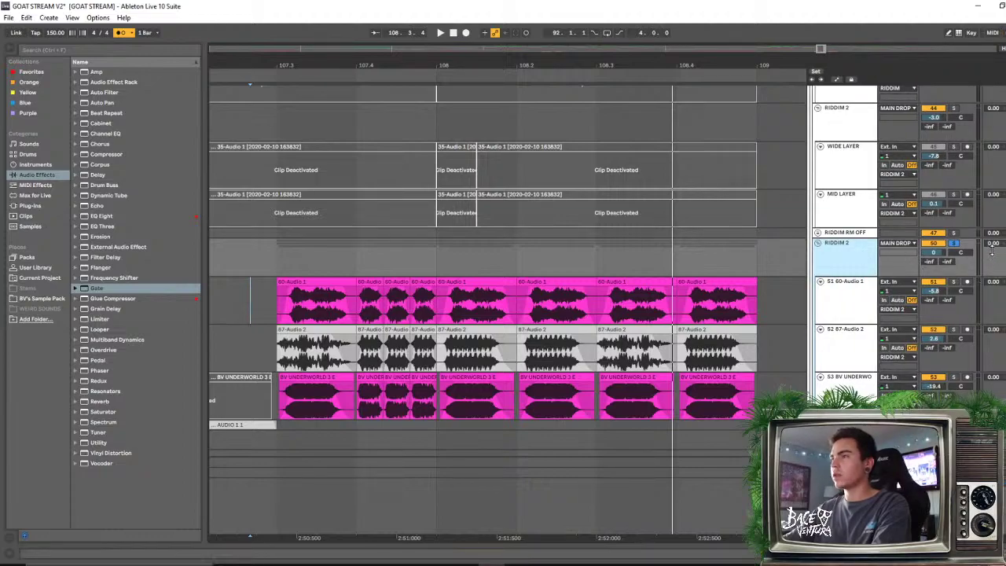
click(994, 245)
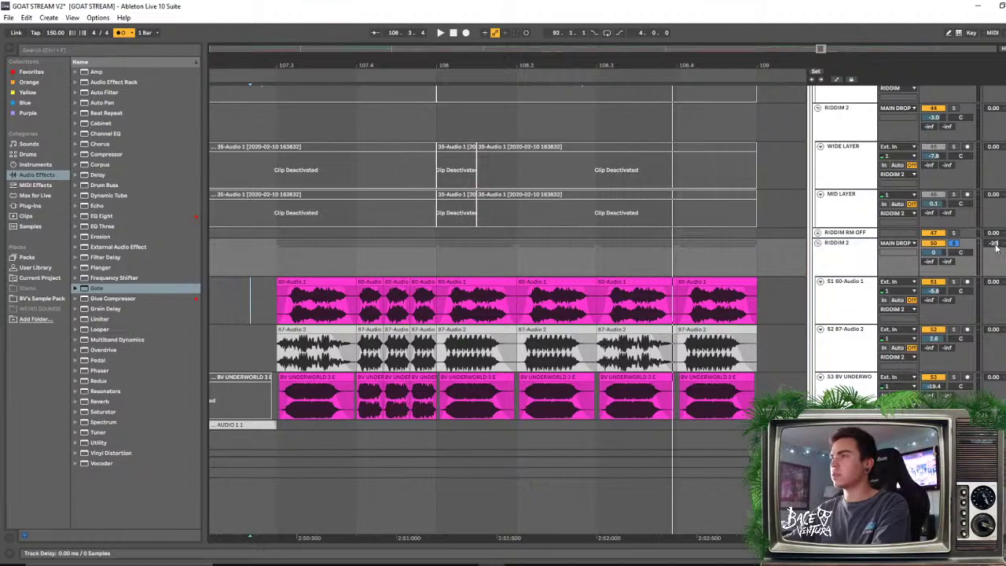
click(280, 271)
key(space)
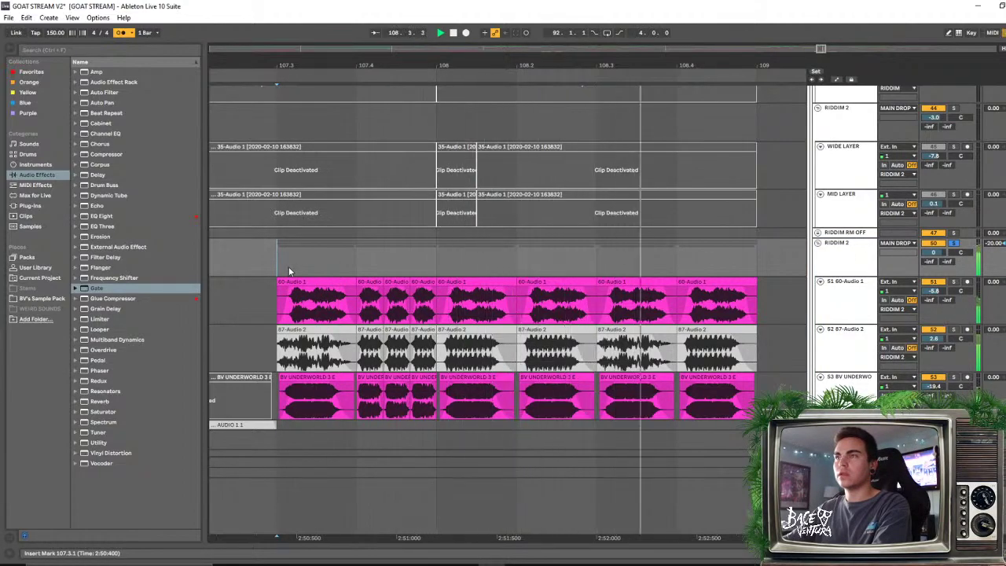
Turn off the metronome and the lower RIDDIM 2 group's solo, and play the full mix from just before bar 107.3
drag(372, 66, 470, 47)
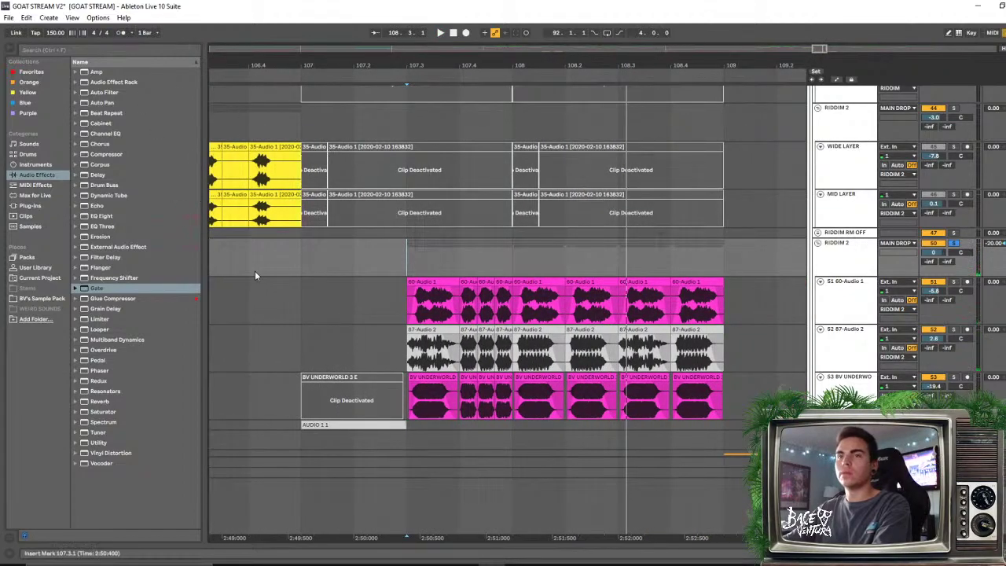
click(388, 263)
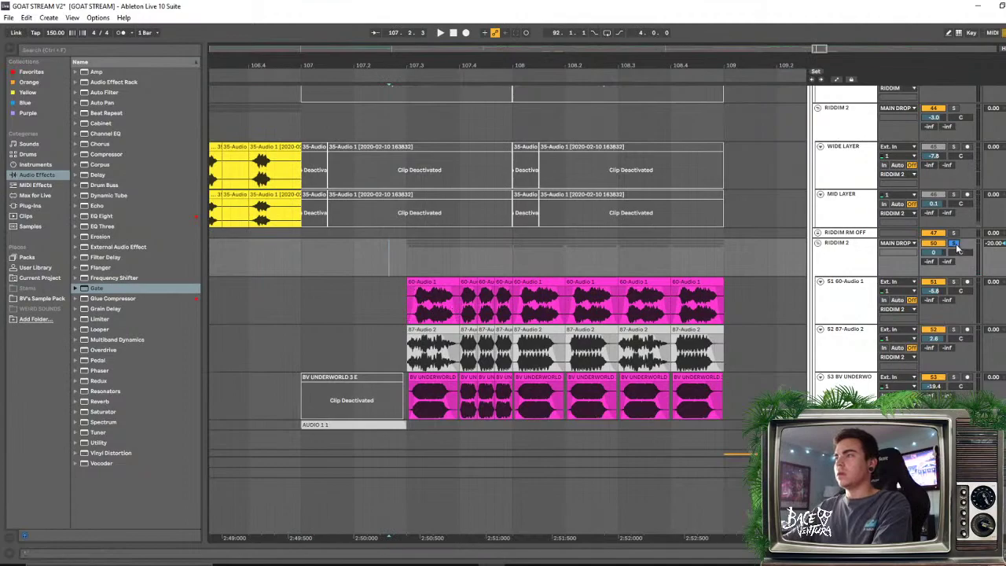
key(space)
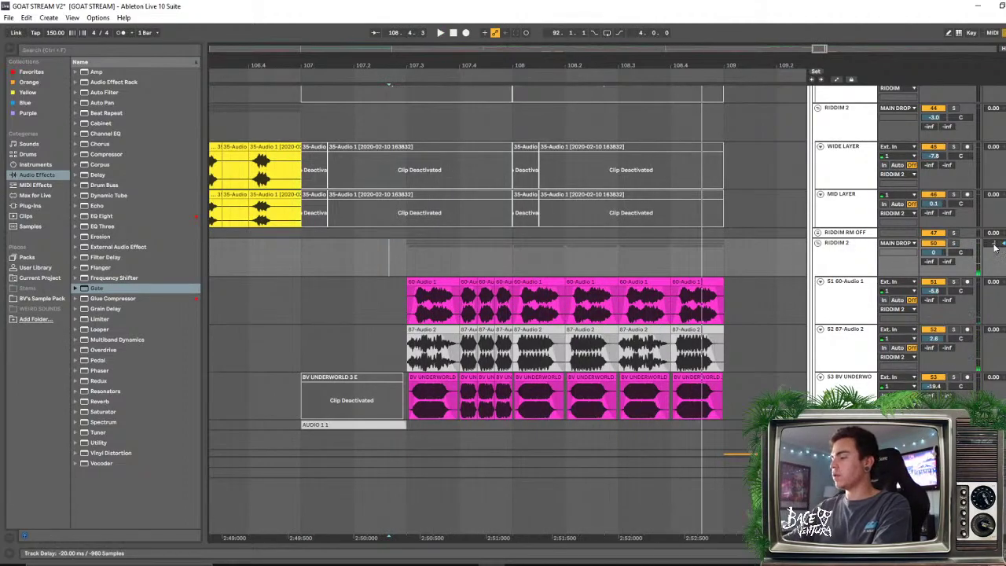
Set the lower RIDDIM 2 group's track delay to -30 ms and replay the pink riddim clips
scroll(995, 246, down, 5)
key(space)
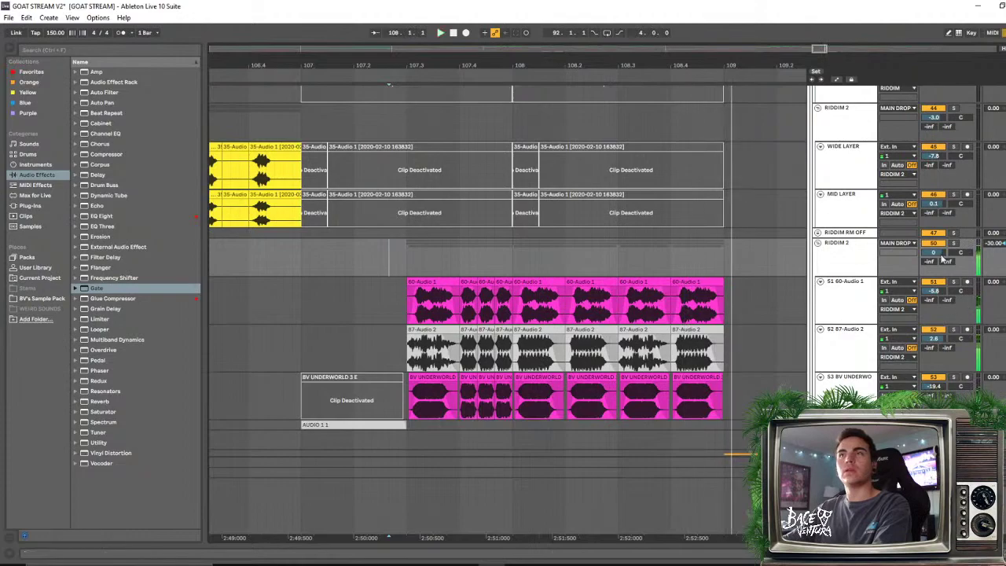
scroll(687, 57, down, 3)
Play the lead-in to the riddim clips in the full mix from bar 106.3.1, and again from 104.2.4
click(496, 267)
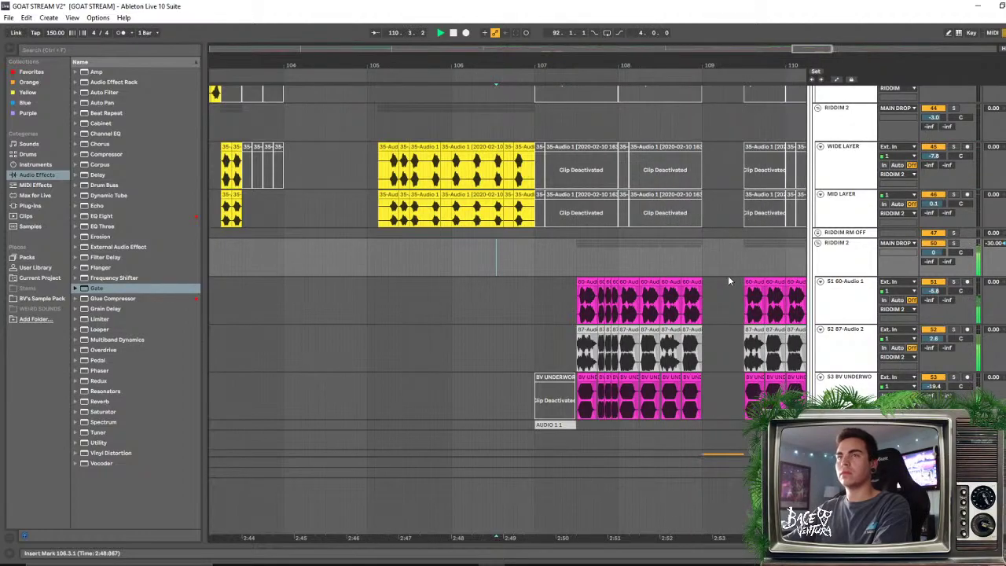
drag(546, 62, 553, 51)
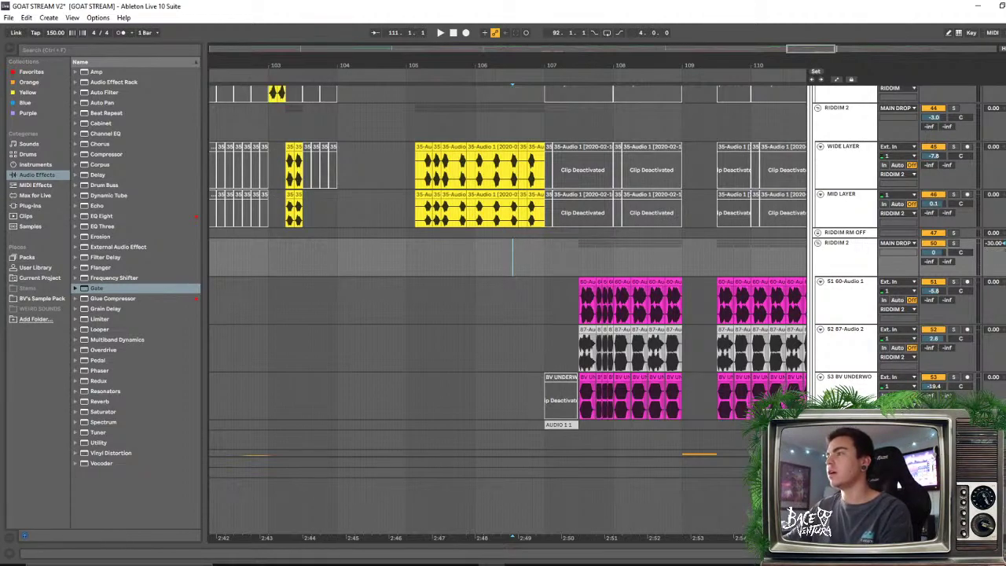
click(370, 262)
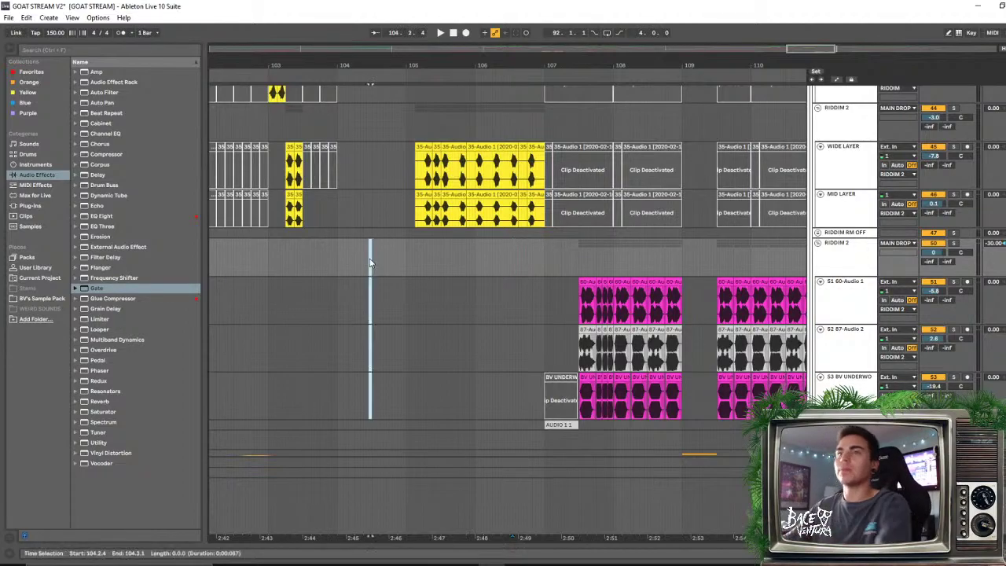
key(space)
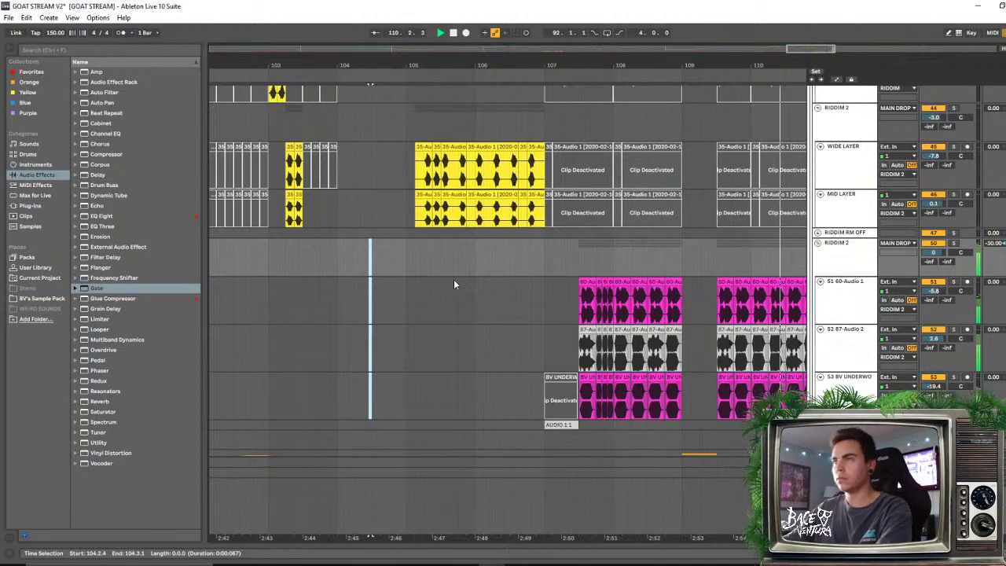
Replay the riddim clips from bar 107.2.4 and check the lower RIDDIM 2 group's EQ Eight and Gate
click(594, 238)
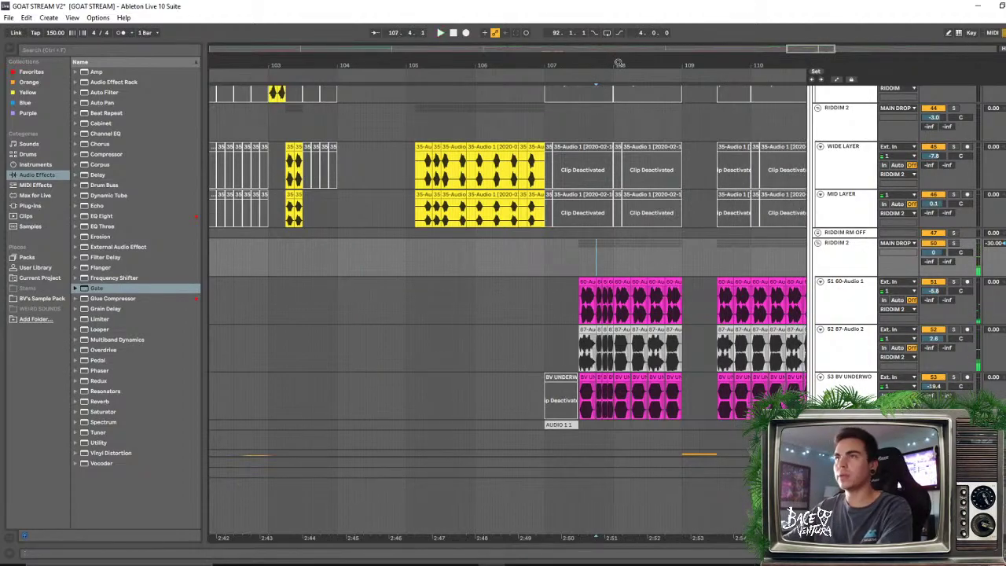
drag(620, 63, 604, 212)
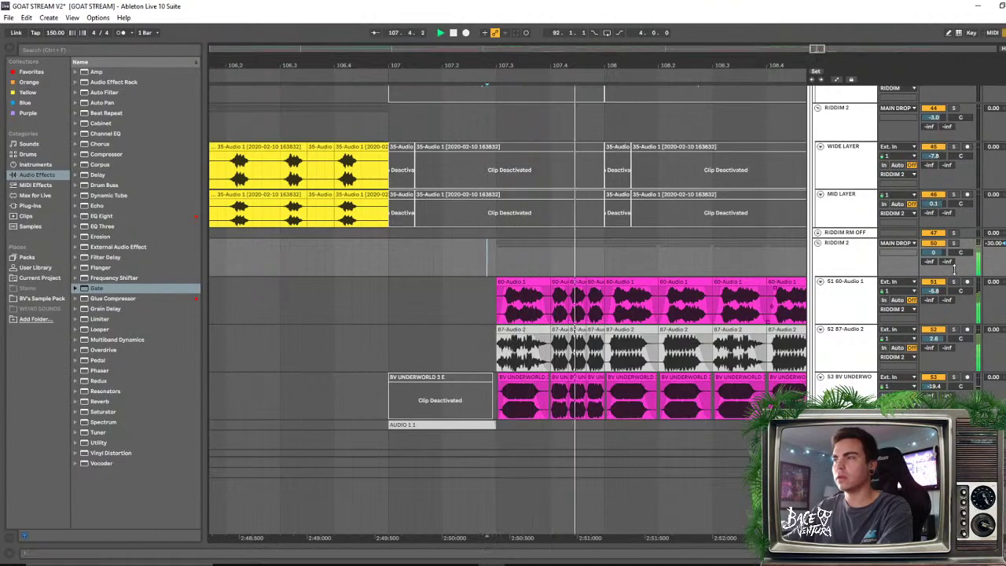
drag(749, 63, 493, 1)
key(shift+Tab)
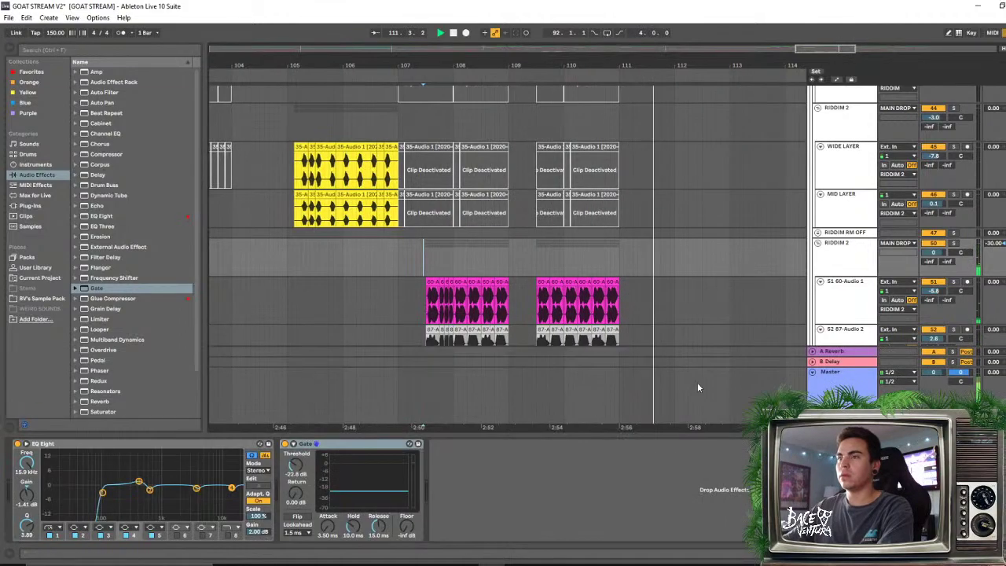
key(shift+Tab)
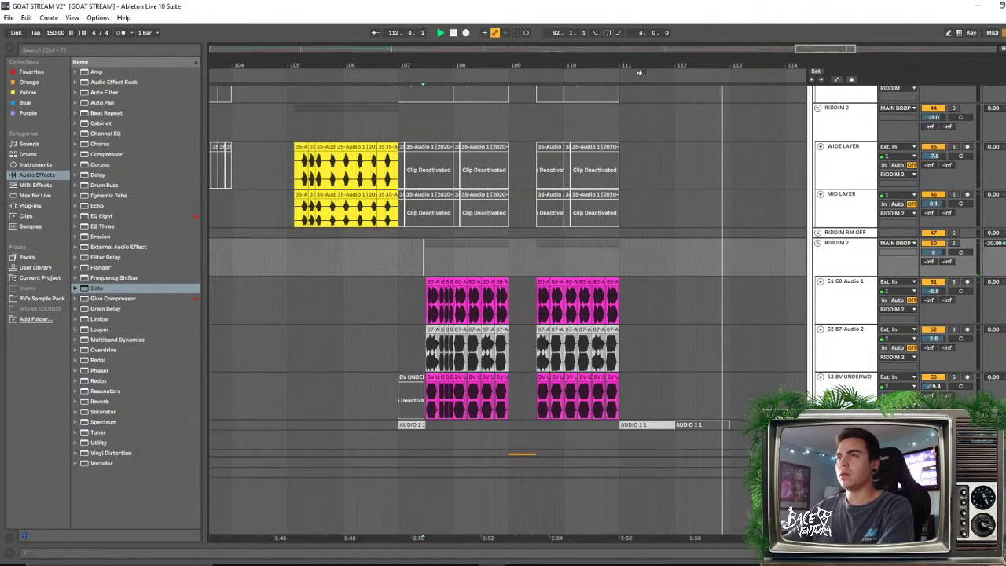
Let playback run past bar 115, stop it, and collapse the MAIN DROP group to its overview
drag(591, 69, 591, 65)
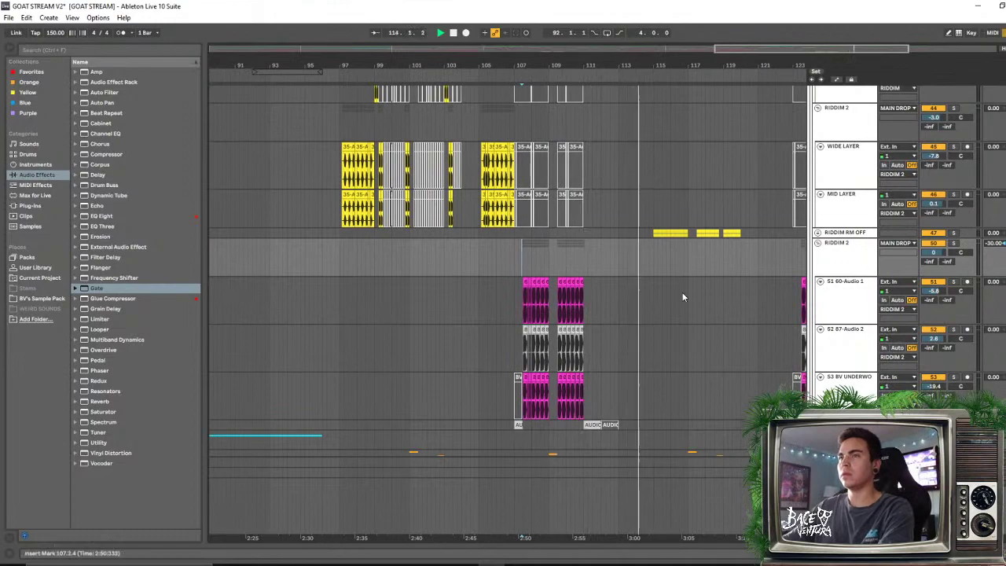
scroll(647, 297, up, 2)
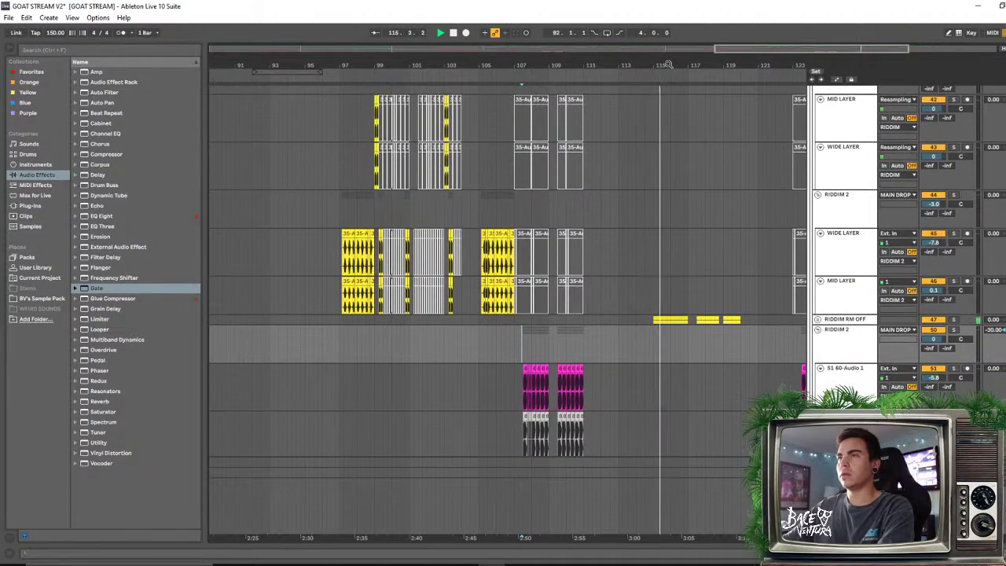
drag(670, 64, 670, 62)
scroll(653, 348, down, 3)
scroll(652, 343, up, 15)
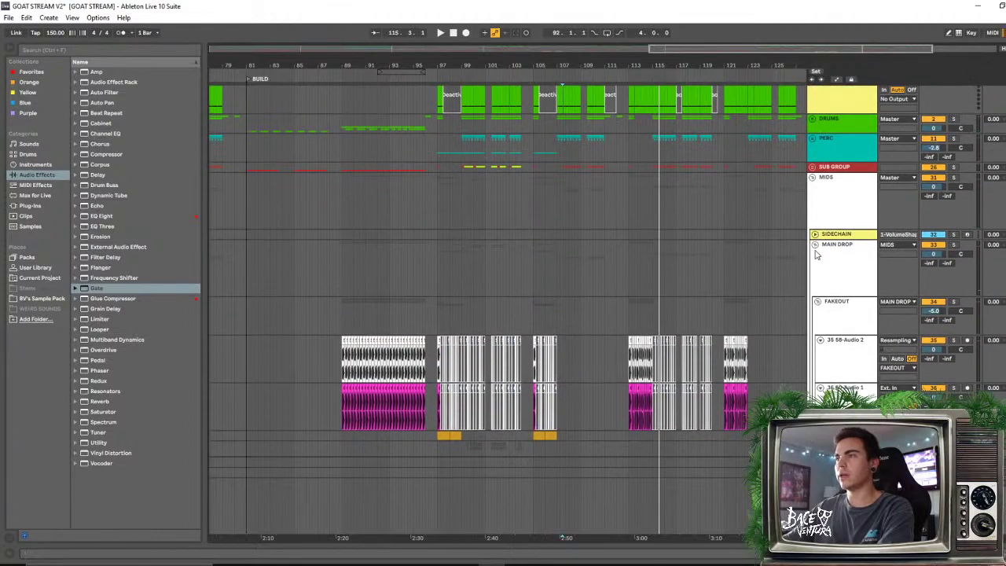
click(815, 252)
click(815, 244)
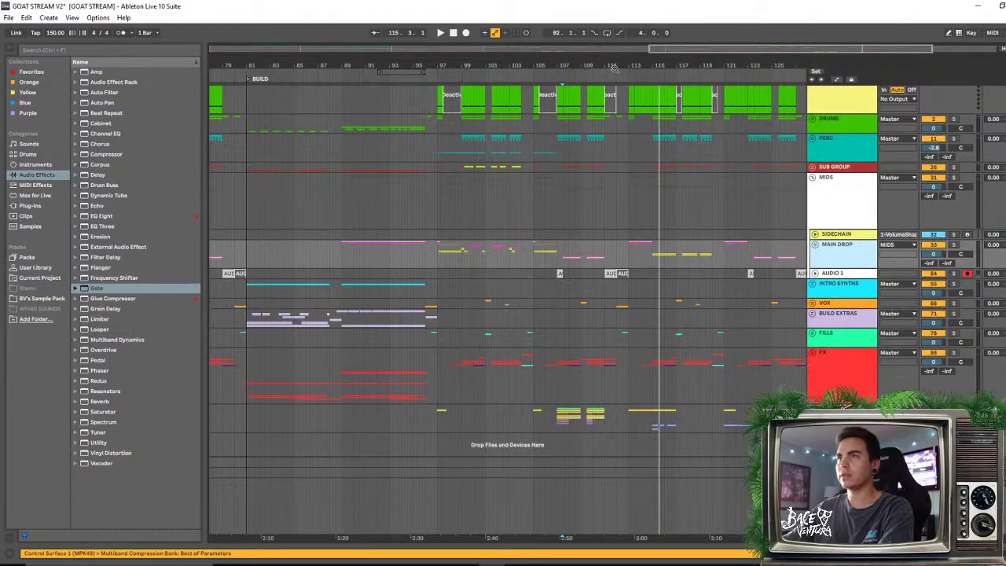
drag(615, 70, 639, 64)
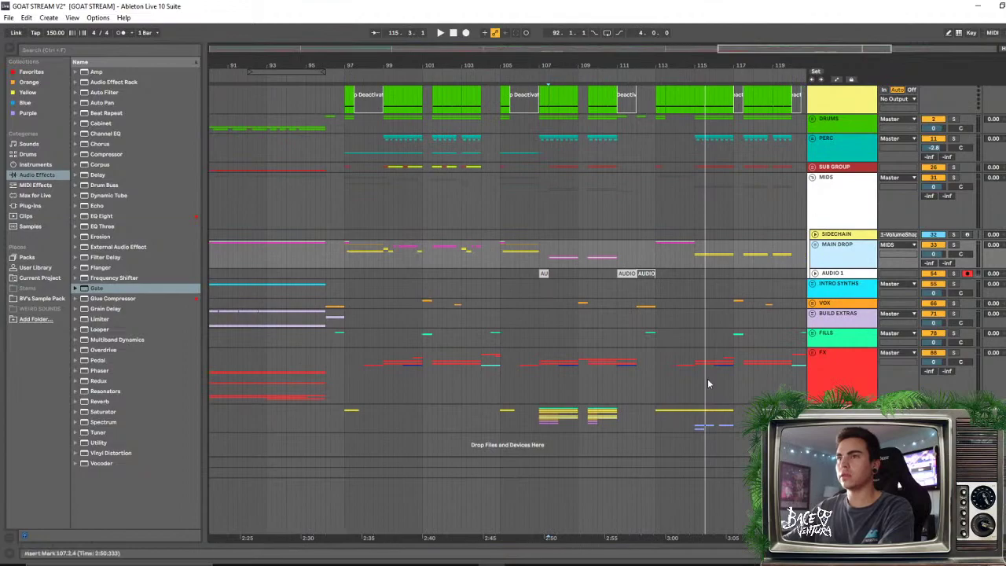
Delete the MAIN DROP group's clips between bars 113.1.1 and 115.1.1
click(657, 257)
right_click(652, 257)
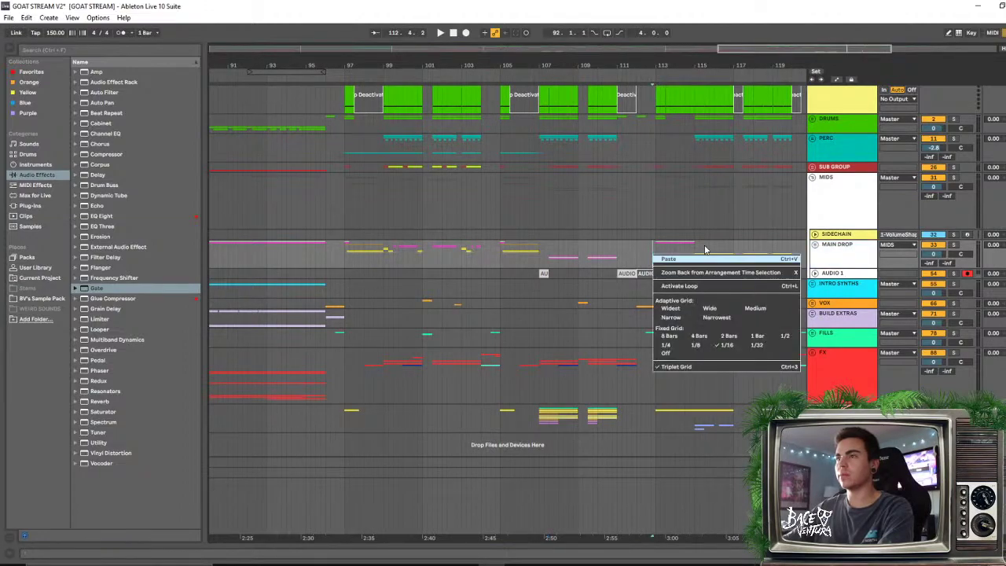
click(694, 245)
right_click(694, 252)
click(770, 335)
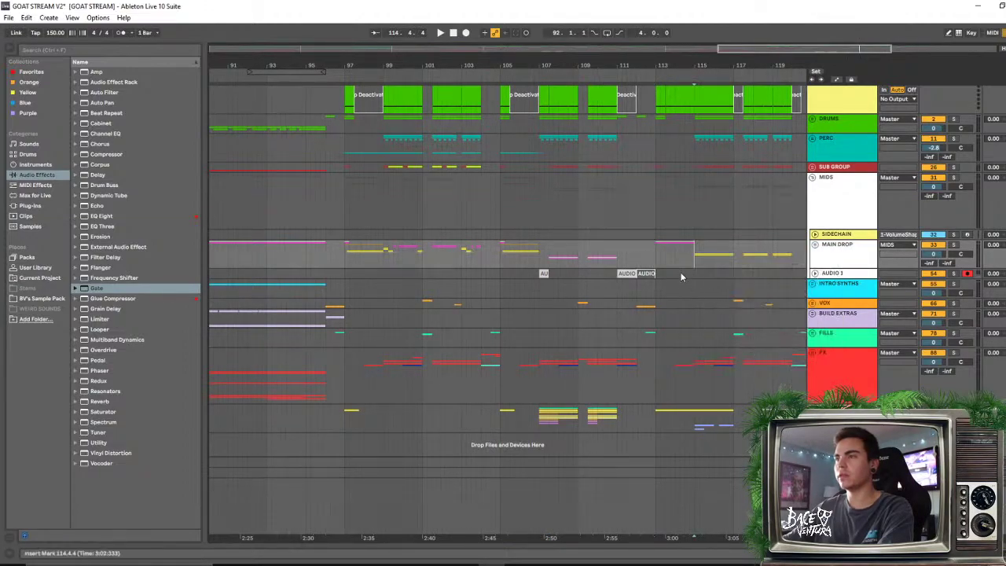
shift+click(691, 248)
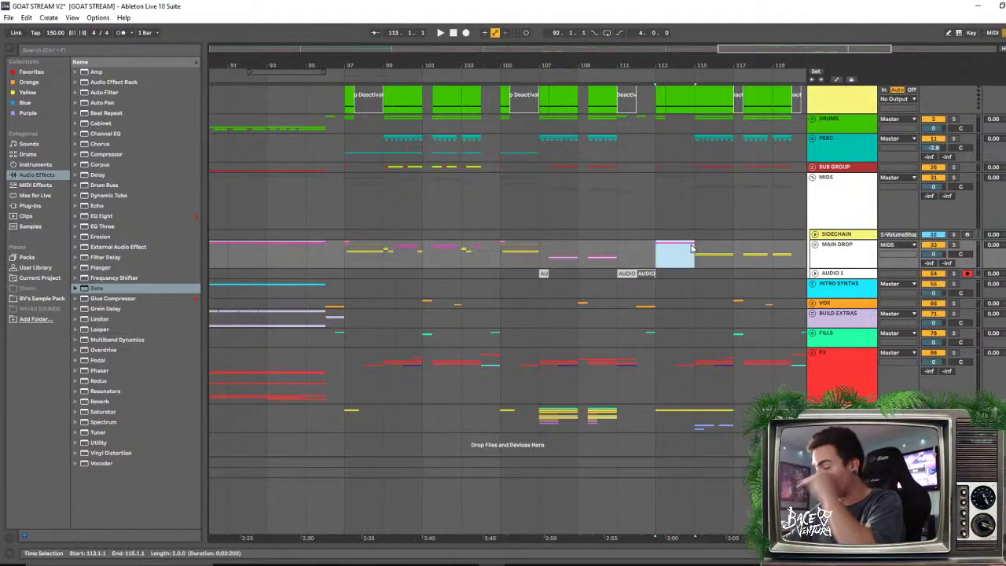
Copy the MAIN DROP clips from bars 97.1.1 to 99.1.1 and paste them at bar 113.1.1
drag(384, 253, 348, 252)
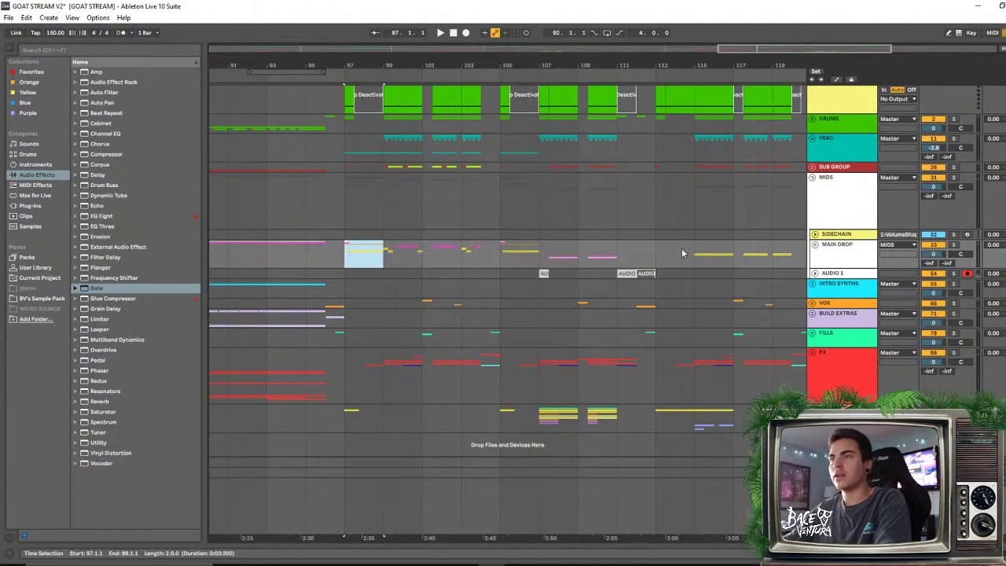
click(655, 253)
key(ctrl+v)
scroll(667, 257, up, 1)
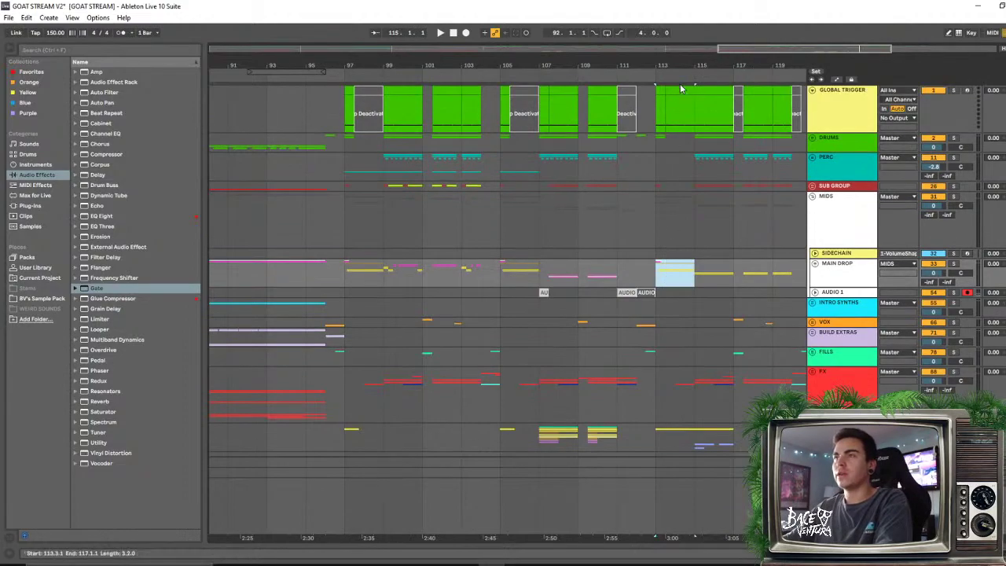
Deactivate the GLOBAL TRIGGER clip section from bar 113.3.1 to 115.1.1 and play from bar 113
click(681, 89)
drag(668, 107, 692, 96)
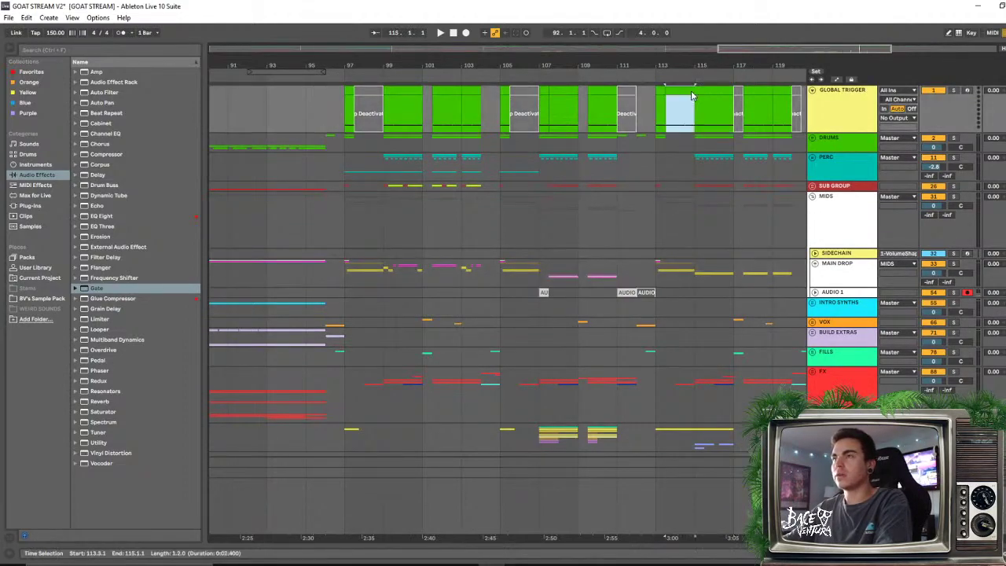
click(662, 92)
key(space)
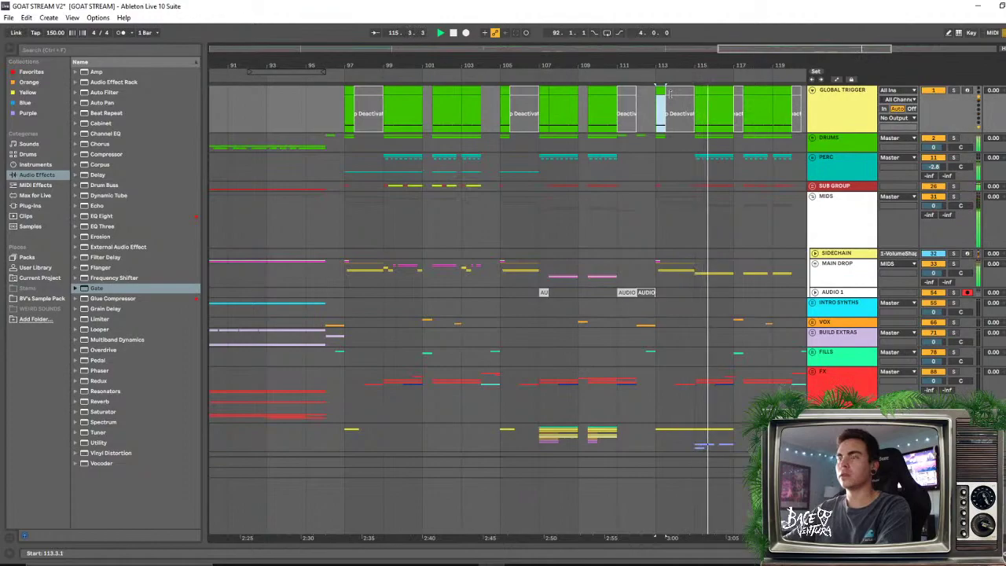
Replay the full mix from bar 113.1.1 to past bar 115
scroll(710, 69, up, 1)
click(577, 212)
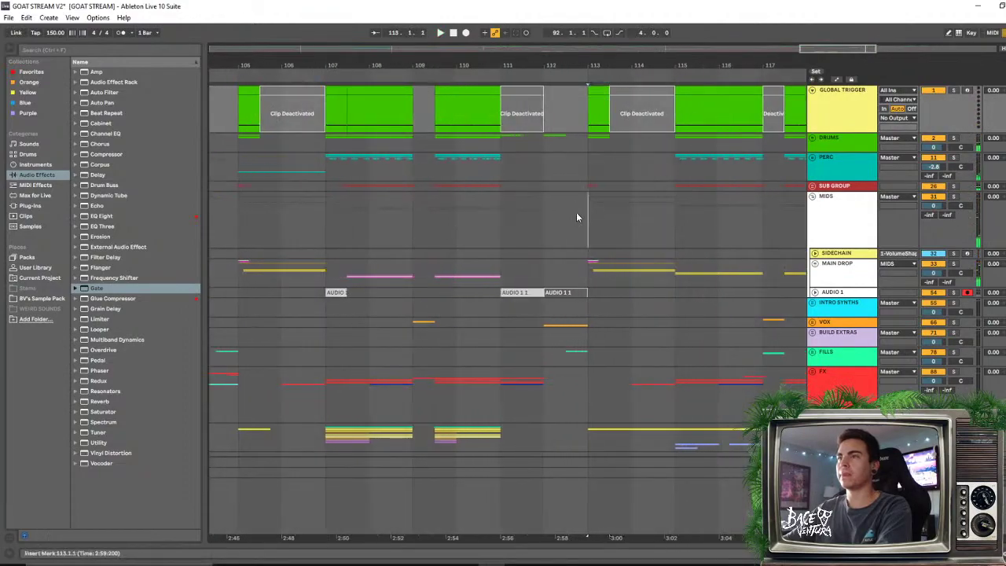
scroll(777, 258, down, 1)
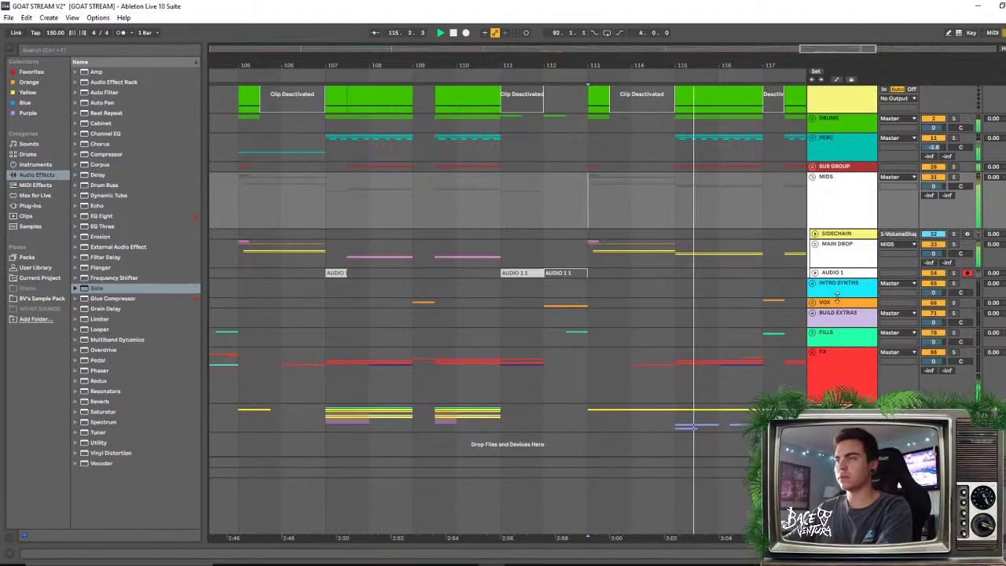
key(space)
Expand the MAIN DROP group and collapse its RIDDIM and FATTY subgroups
scroll(781, 242, down, 6)
scroll(778, 238, down, 10)
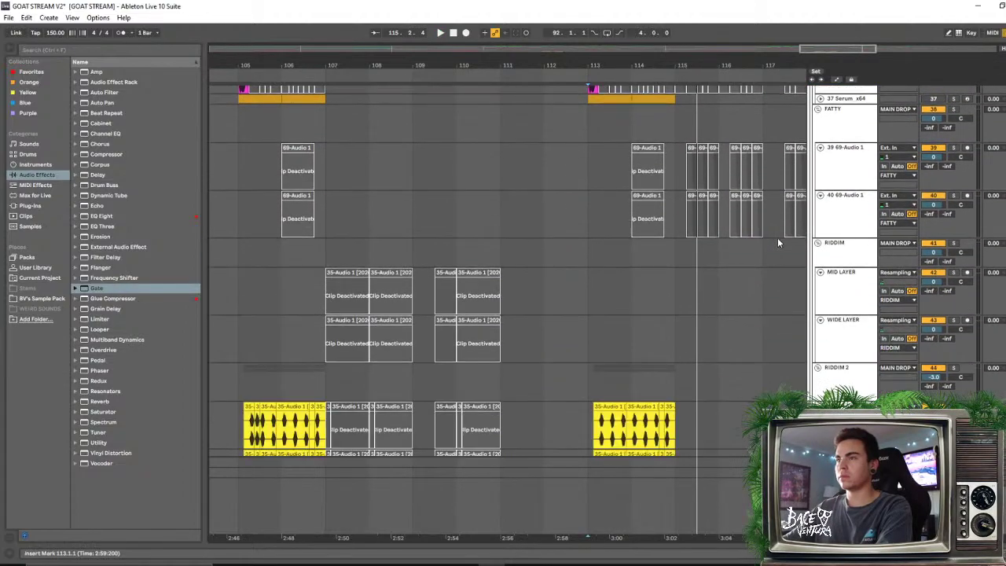
scroll(788, 217, up, 5)
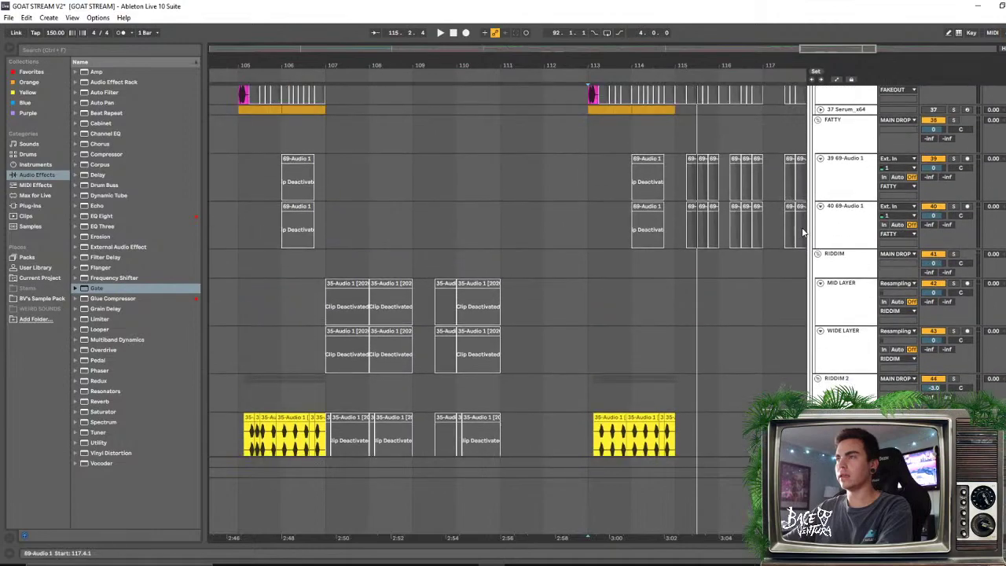
click(817, 255)
scroll(823, 208, up, 2)
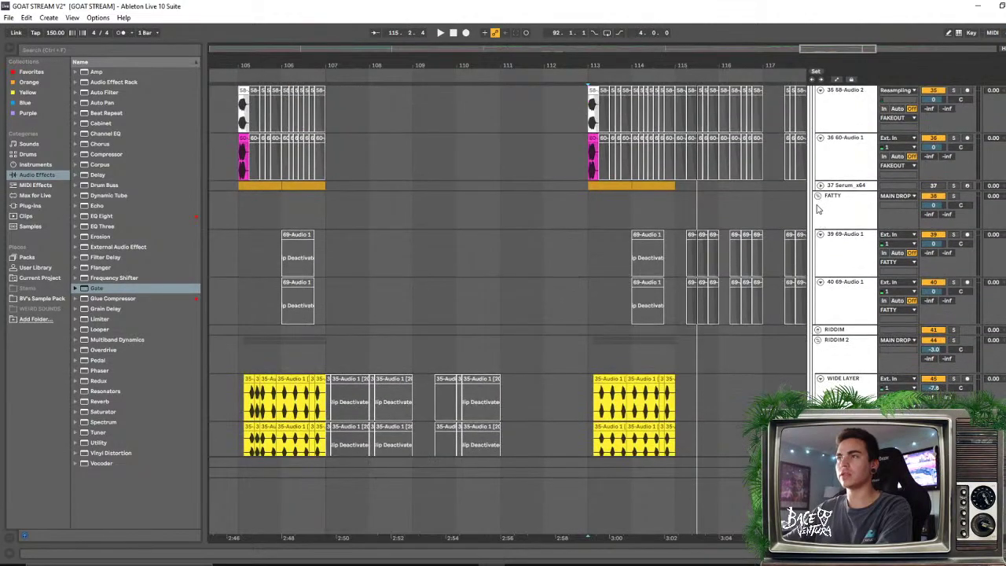
click(817, 195)
scroll(816, 202, up, 2)
Expand the RIDDIM RM OFF group to show its audio layers around bar 115
scroll(794, 182, down, 4)
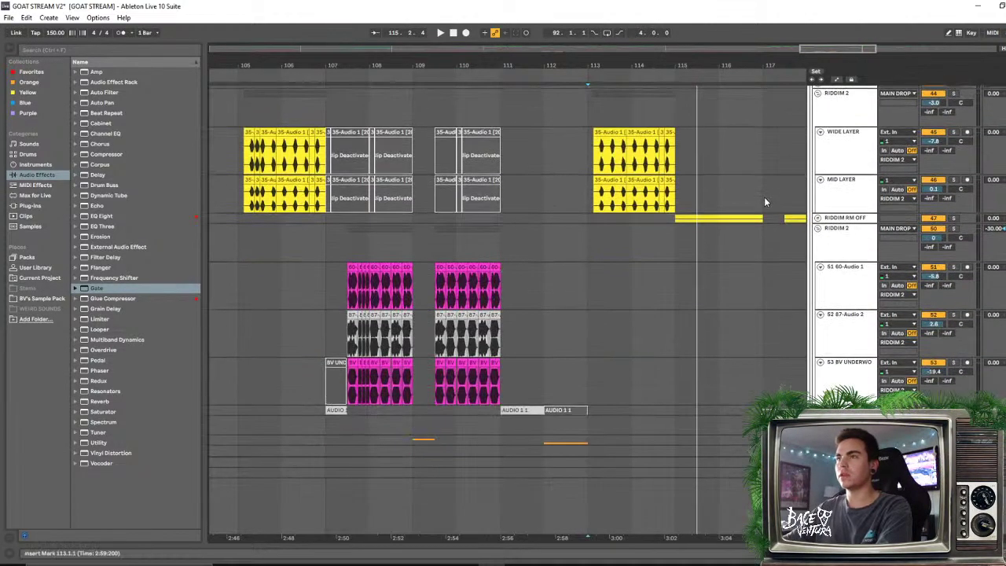
click(818, 218)
scroll(817, 297, down, 2)
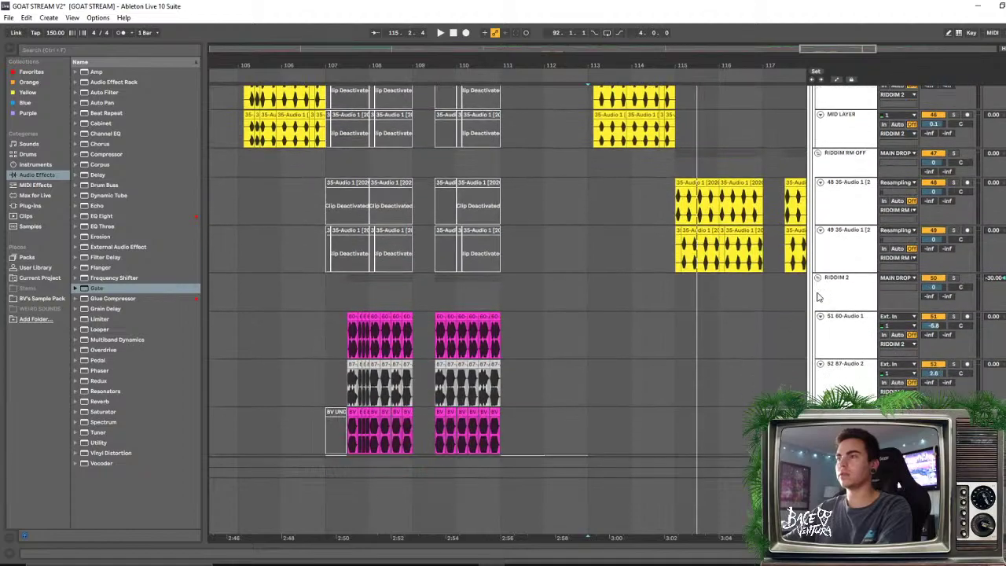
Collapse the lower RIDDIM 2 group and play the RIDDIM RM OFF layers from bar 115
click(817, 279)
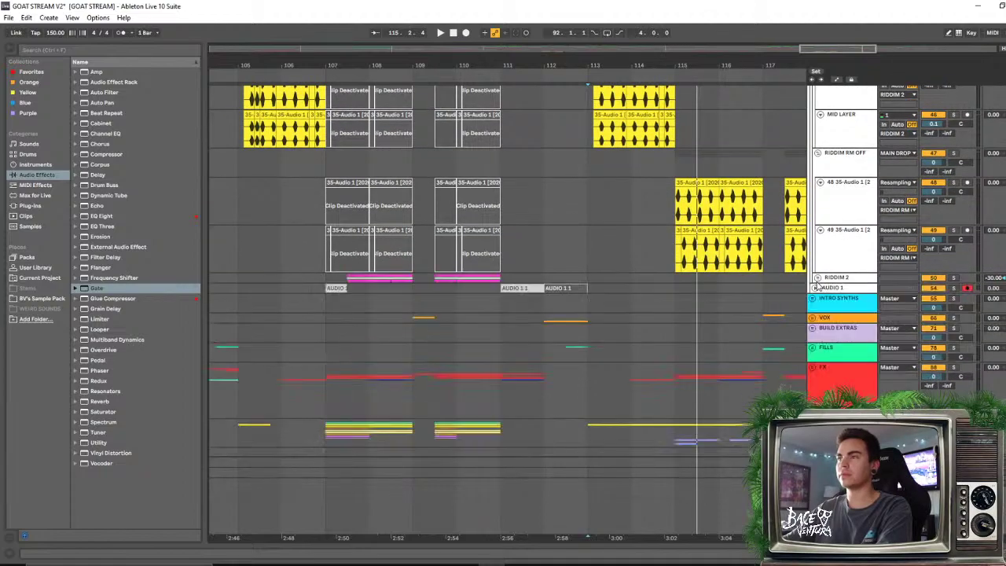
mouse_move(734, 66)
mouse_down()
mouse_move(679, 68)
mouse_move(648, 106)
mouse_up()
click(552, 192)
key(space)
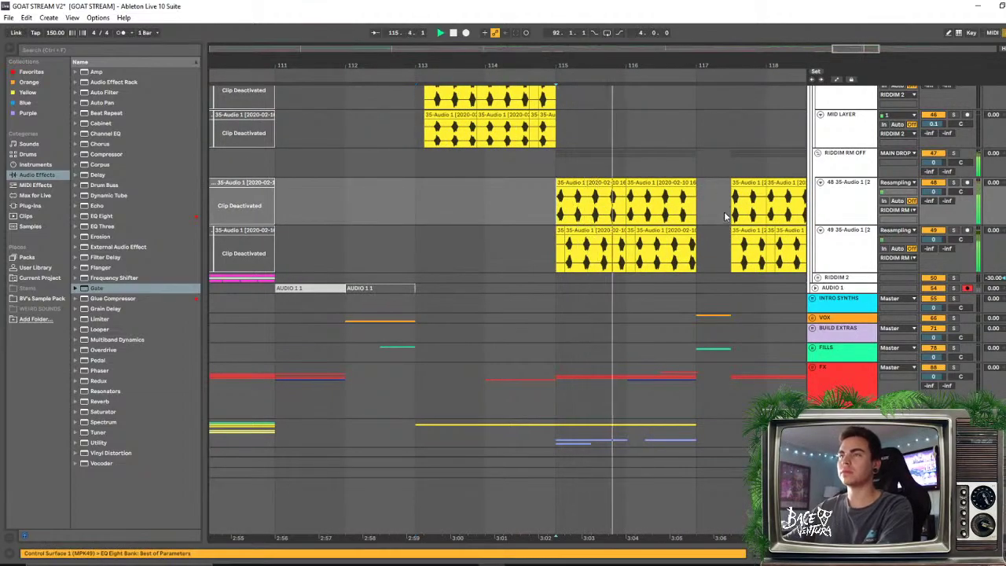
drag(586, 62, 588, 88)
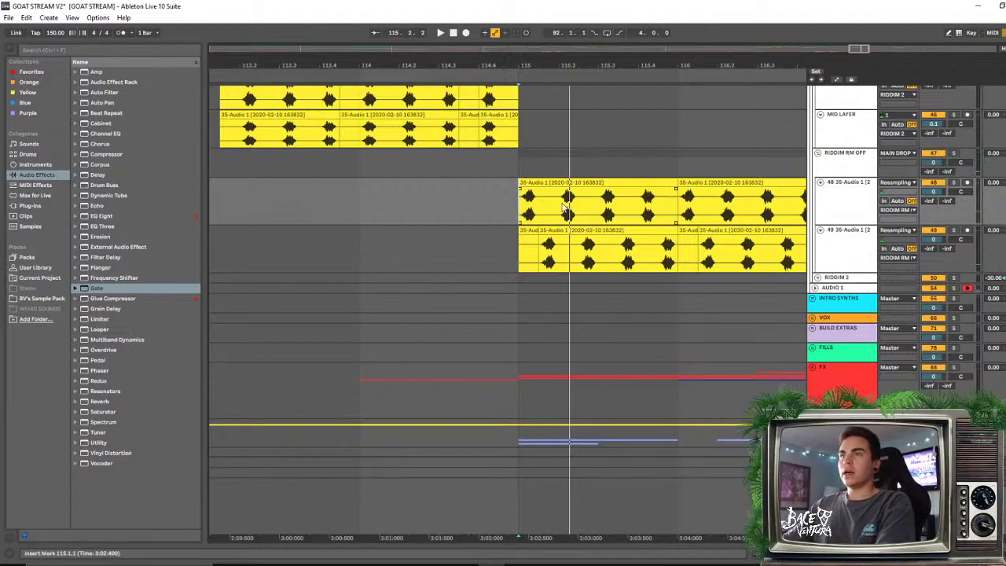
key(space)
Try deactivating the hits around 115.2 and 115.4 on track 48, audition the pattern, and undo both deactivations
drag(561, 207, 652, 202)
key(ctrl+e)
key(0)
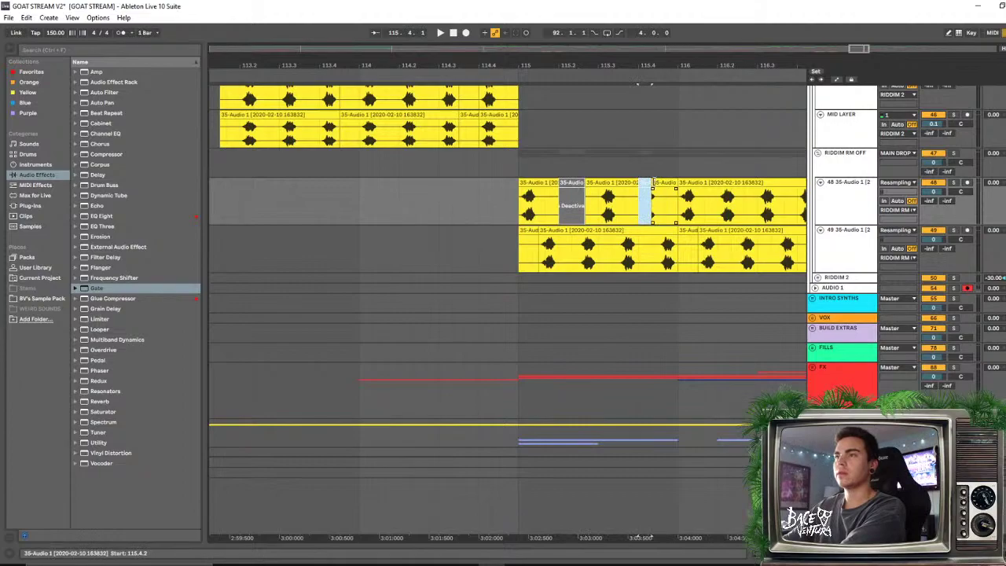
key(ctrl+e)
key(0)
click(546, 186)
key(space)
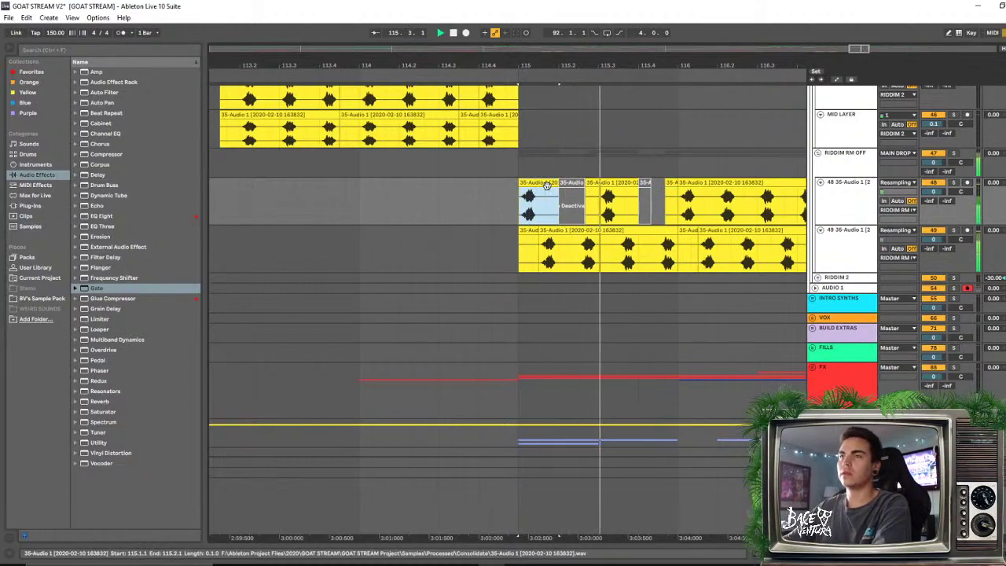
click(360, 195)
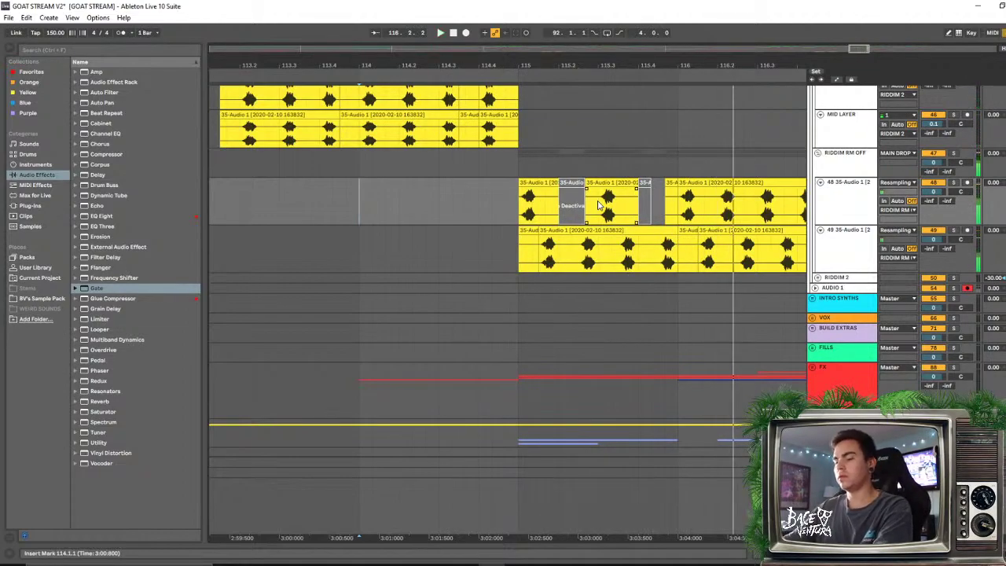
key(ctrl+z)
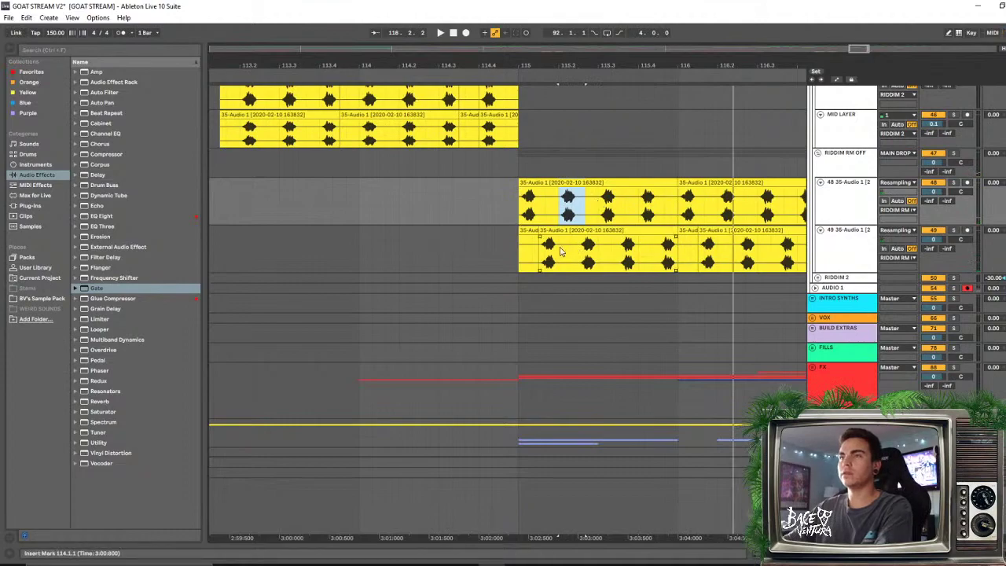
Deactivate track 49's first hit in bar 115 and its section from 115.3.2 to 115.4.2, and audition the new pattern
click(532, 252)
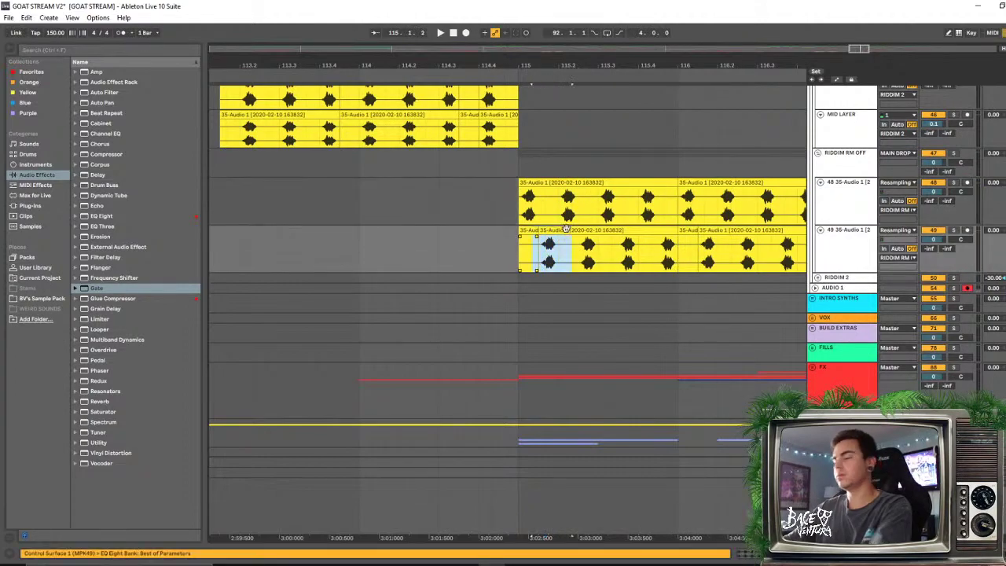
key(0)
drag(616, 250, 652, 250)
key(0)
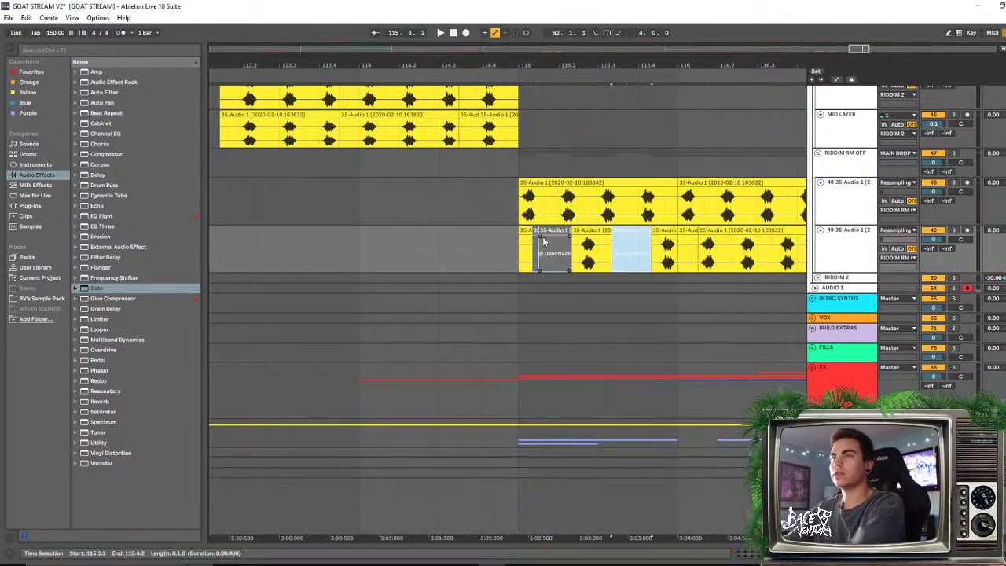
click(498, 216)
key(space)
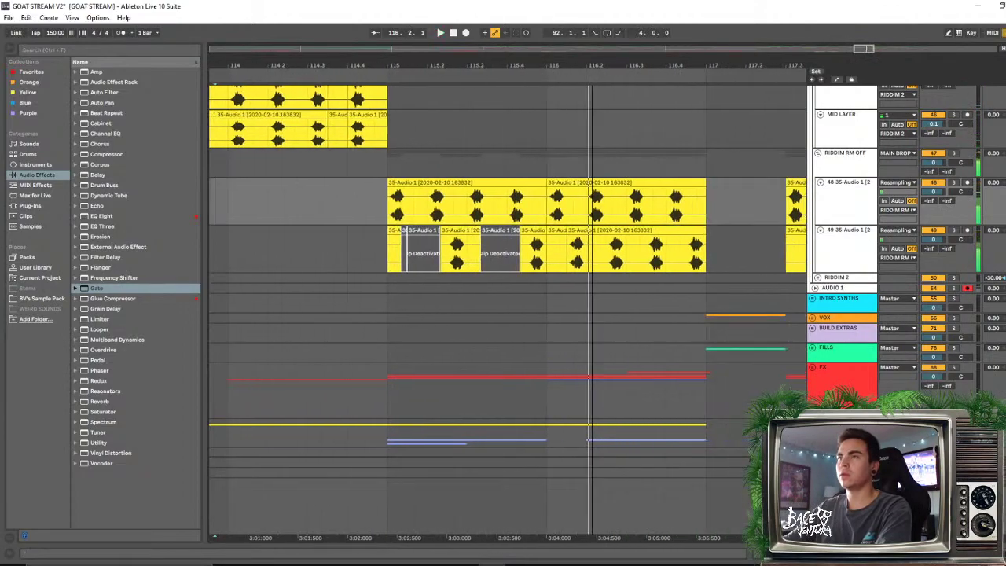
Replay the passage into bar 115 from 112.2.2 and again from 114.2.2
key(minus)
drag(361, 63, 432, 61)
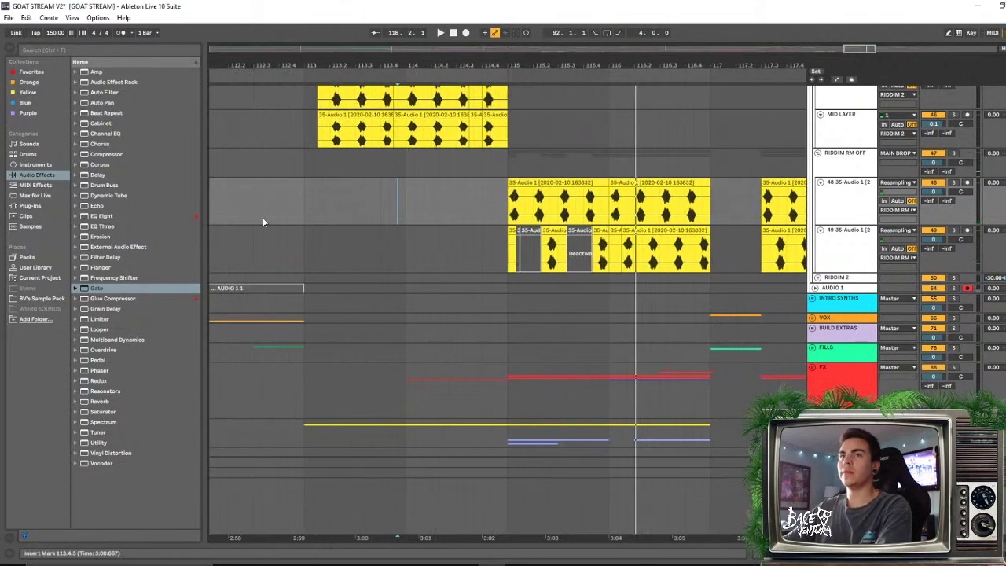
click(238, 209)
key(space)
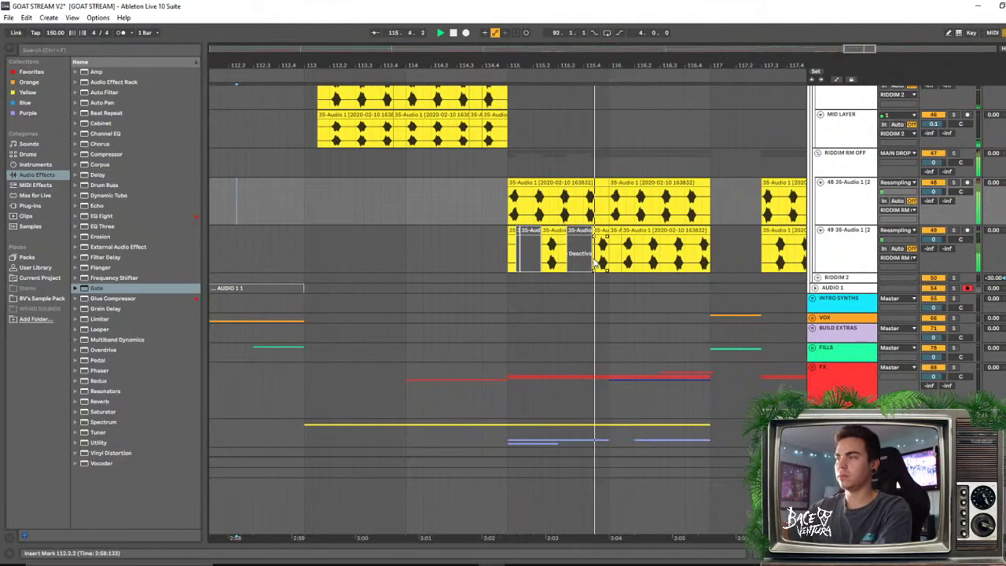
key(space)
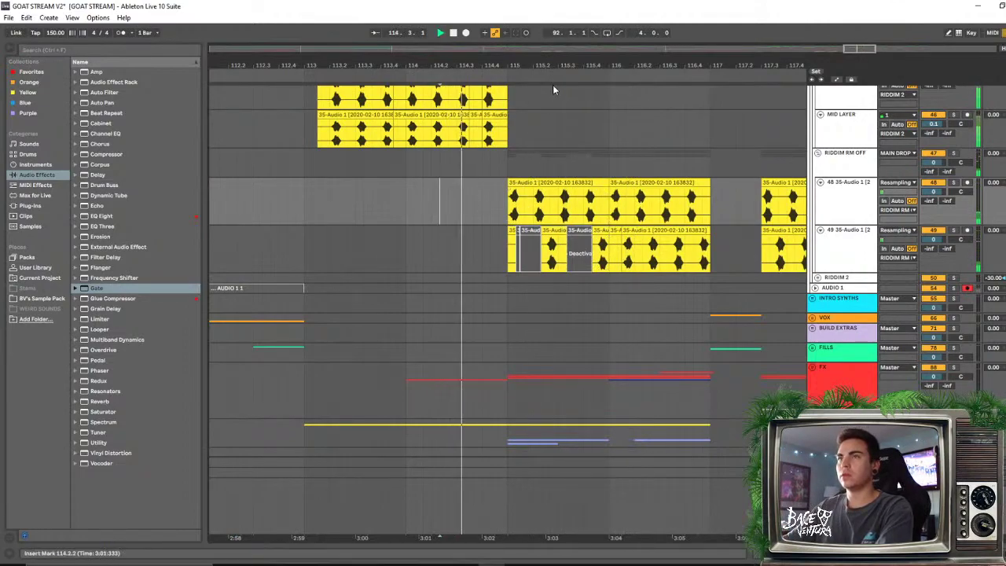
scroll(566, 118, up, 2)
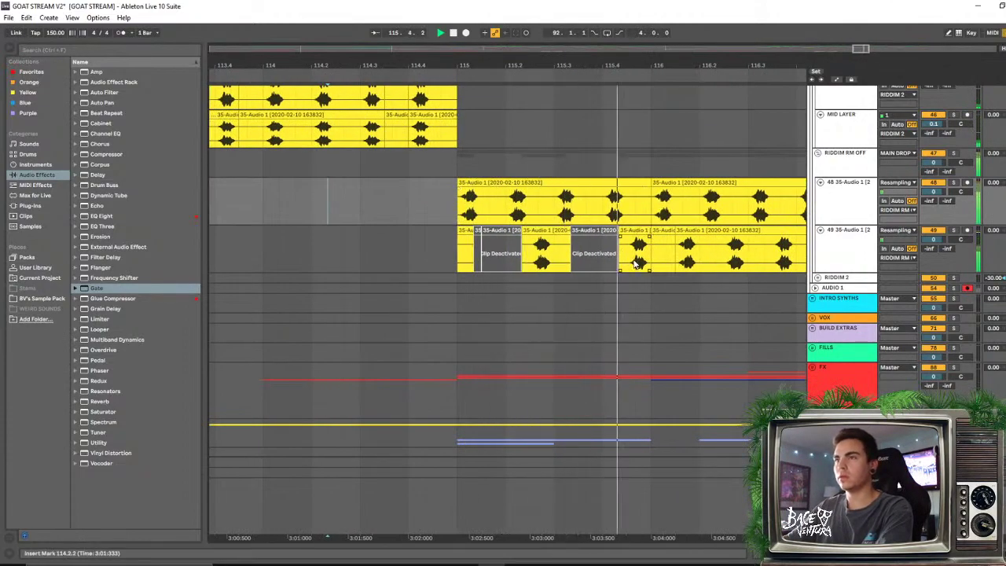
scroll(595, 220, down, 1)
scroll(574, 212, down, 1)
key(space)
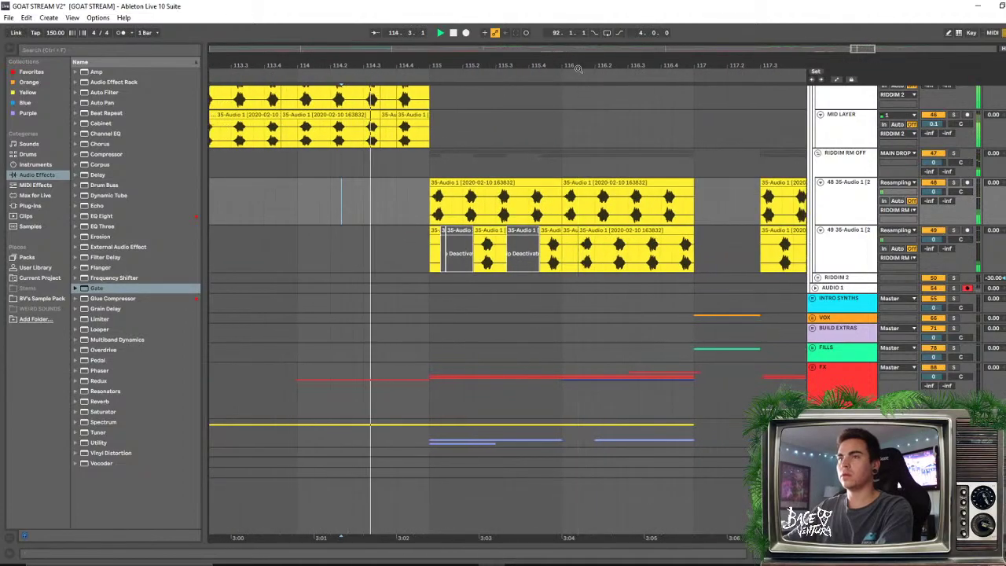
Play the transition from the RIDDIM 2 clips into the RIDDIM RM OFF clips, starting shortly before bar 115
click(434, 220)
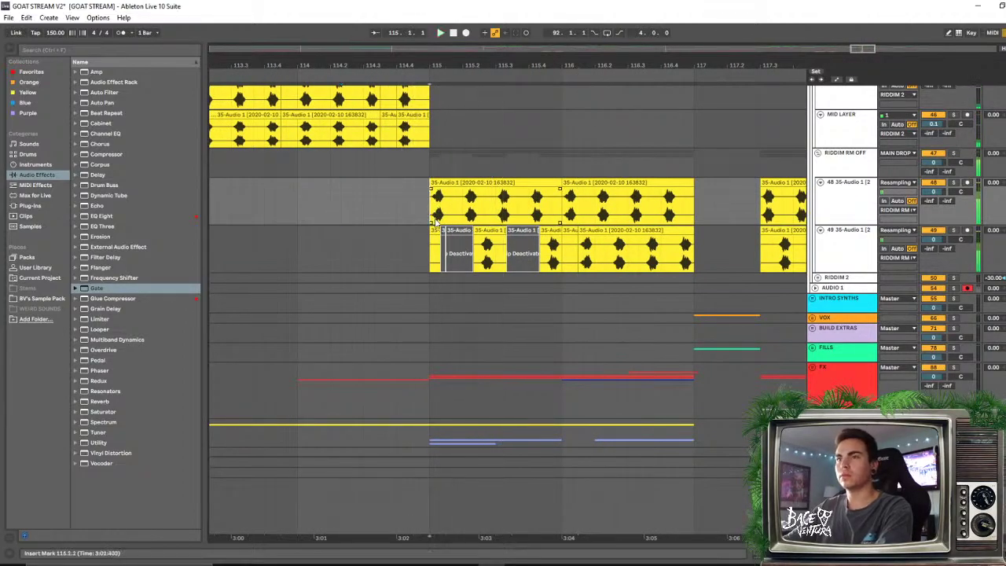
click(439, 239)
scroll(459, 239, up, 2)
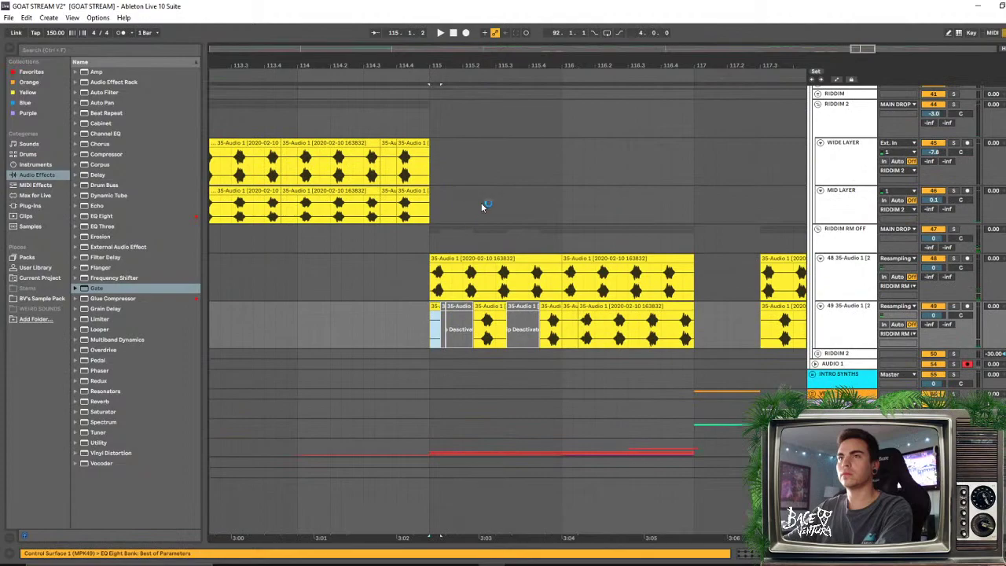
drag(505, 66, 511, 60)
click(452, 229)
key(space)
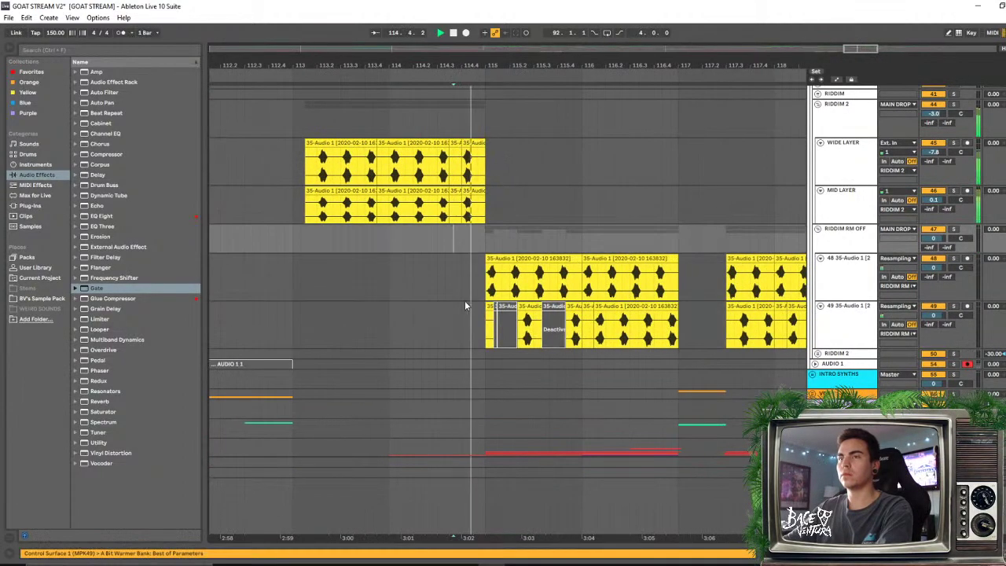
key(space)
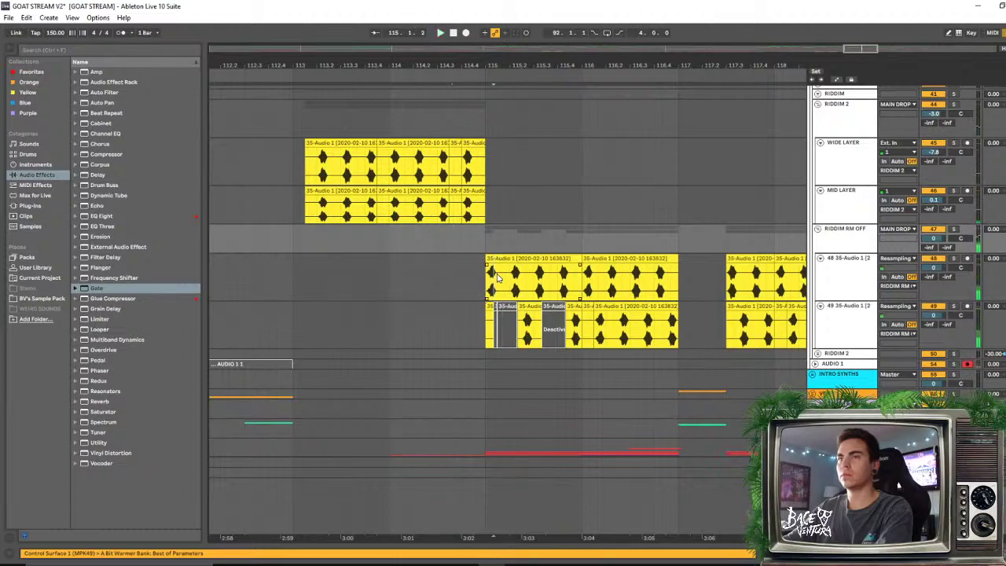
Select track 48's opening hit from 115.1.1 to 115.1.3 and expand the lower RIDDIM 2 group to show its layers
click(500, 277)
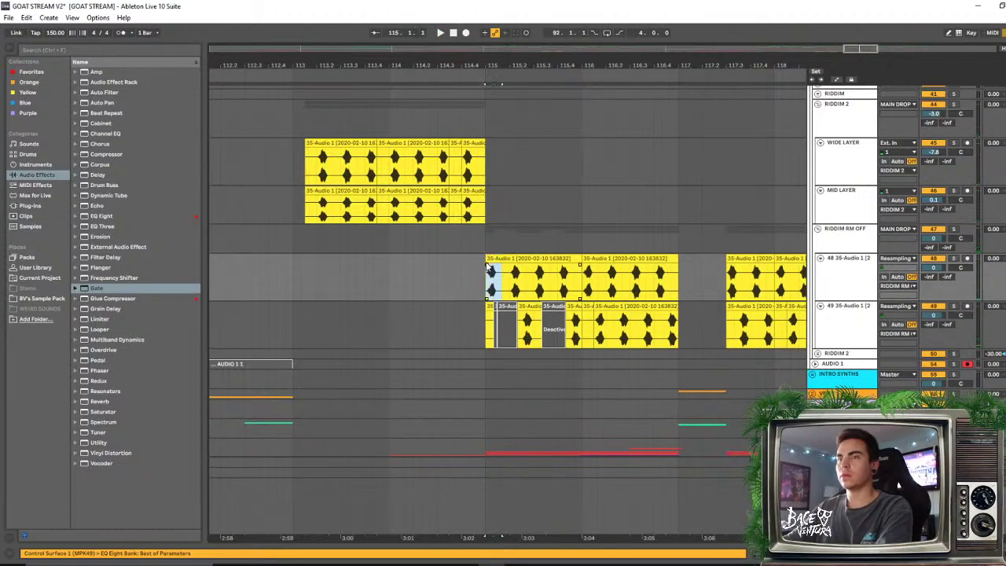
key(x)
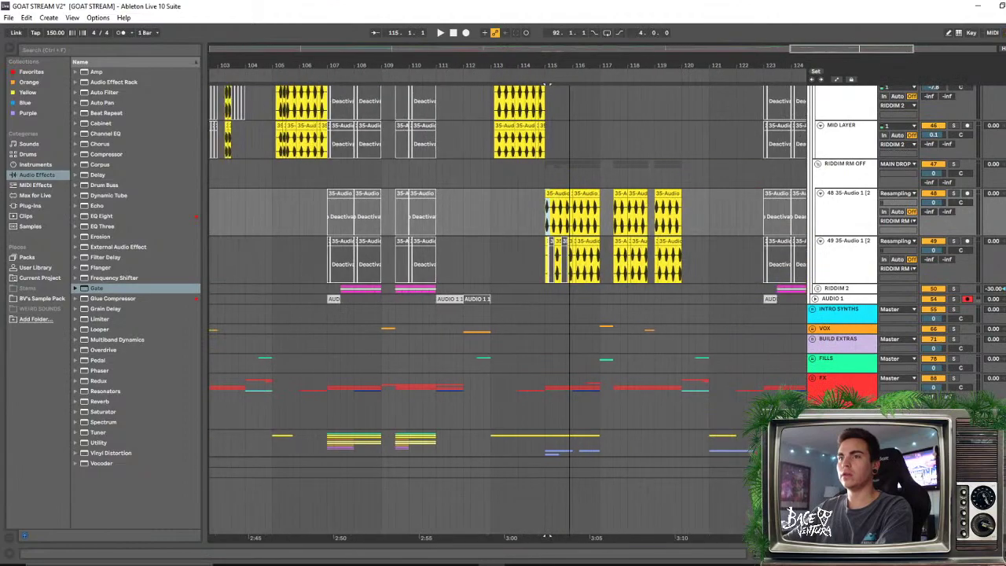
click(817, 289)
scroll(571, 305, down, 3)
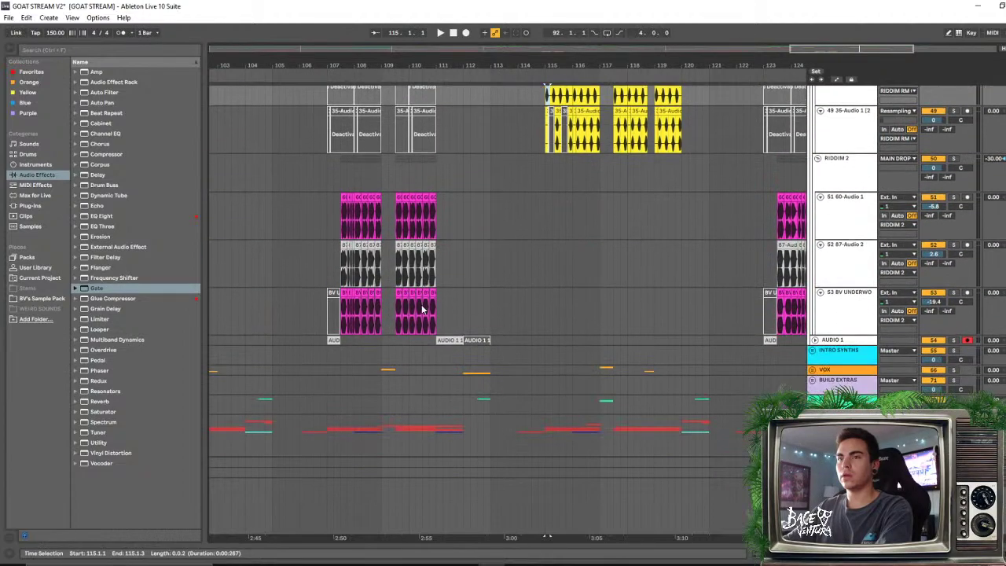
scroll(748, 299, up, 3)
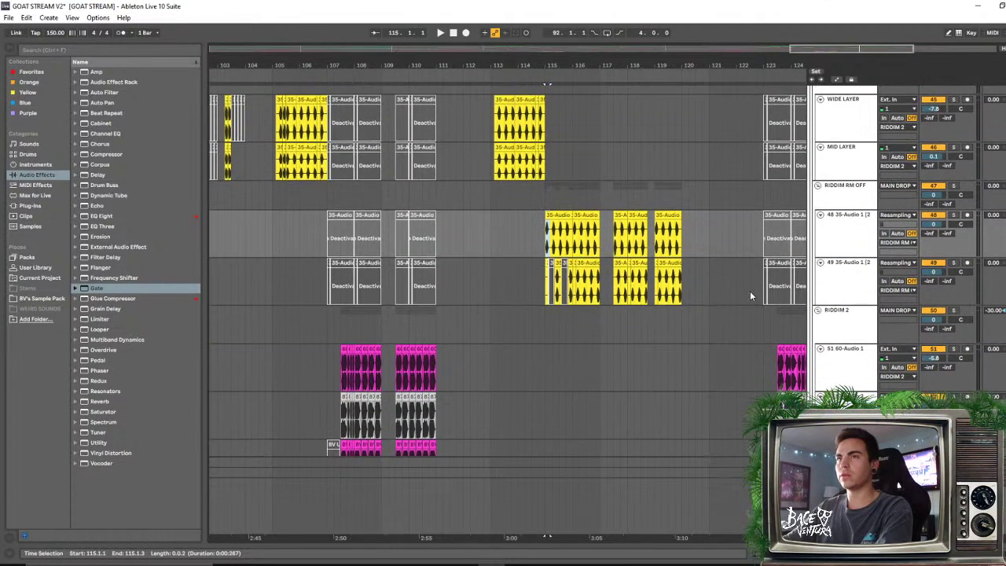
Copy the short pair of hits in bar 103 on WIDE LAYER and MID LAYER to 115.1.1 through 115.2.1
click(554, 64)
click(227, 132)
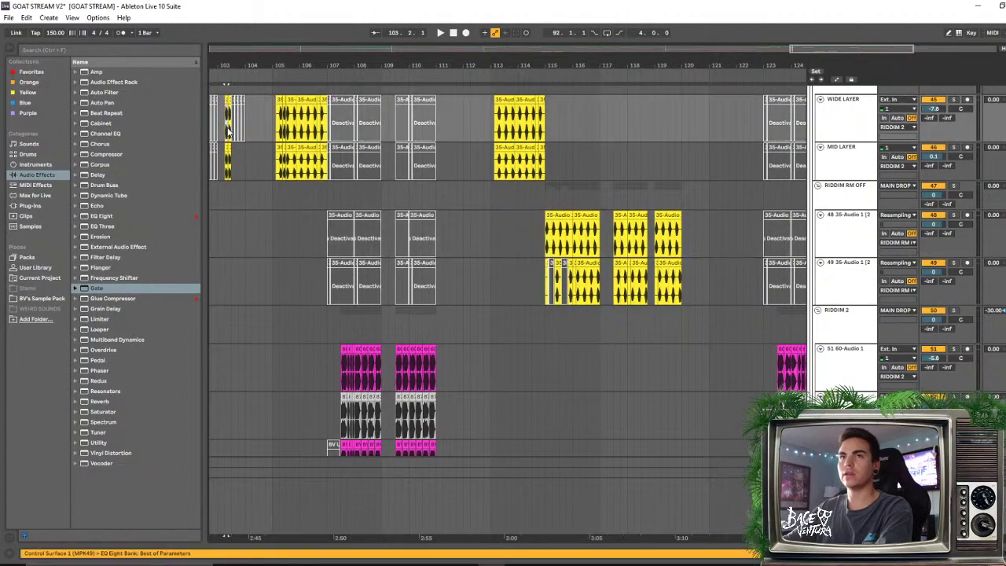
click(228, 147)
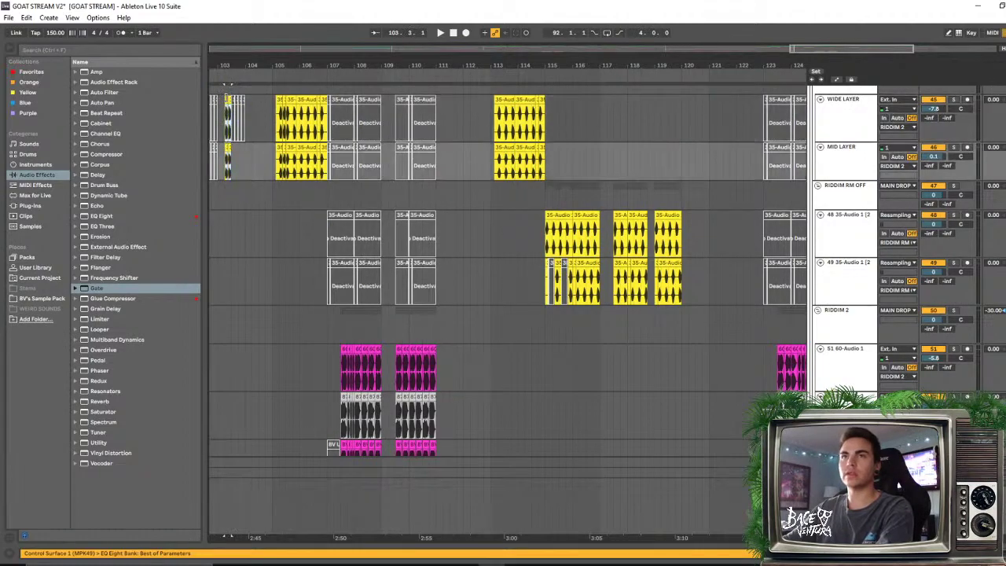
click(228, 99)
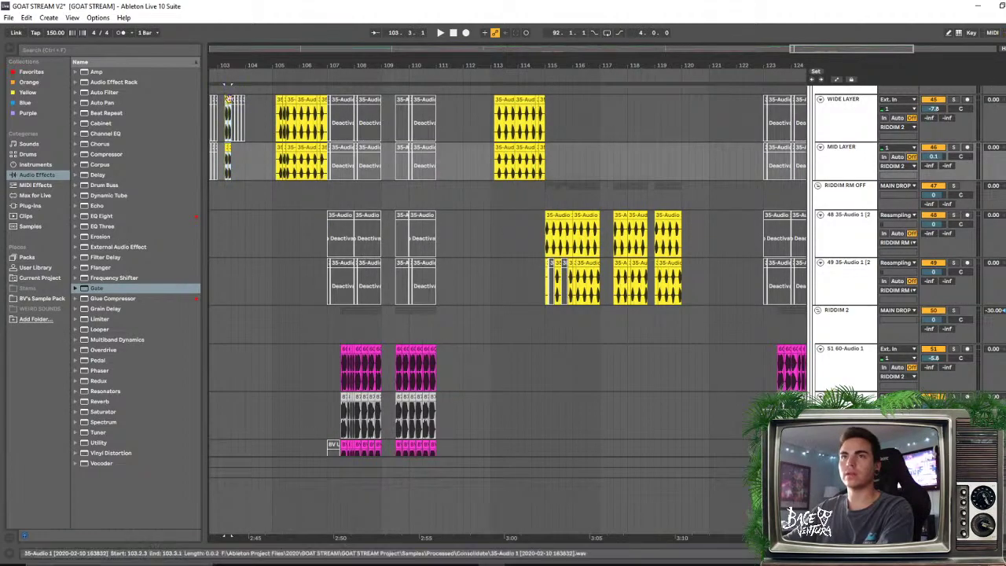
drag(227, 100, 570, 107)
drag(551, 45, 649, 144)
drag(604, 102, 527, 115)
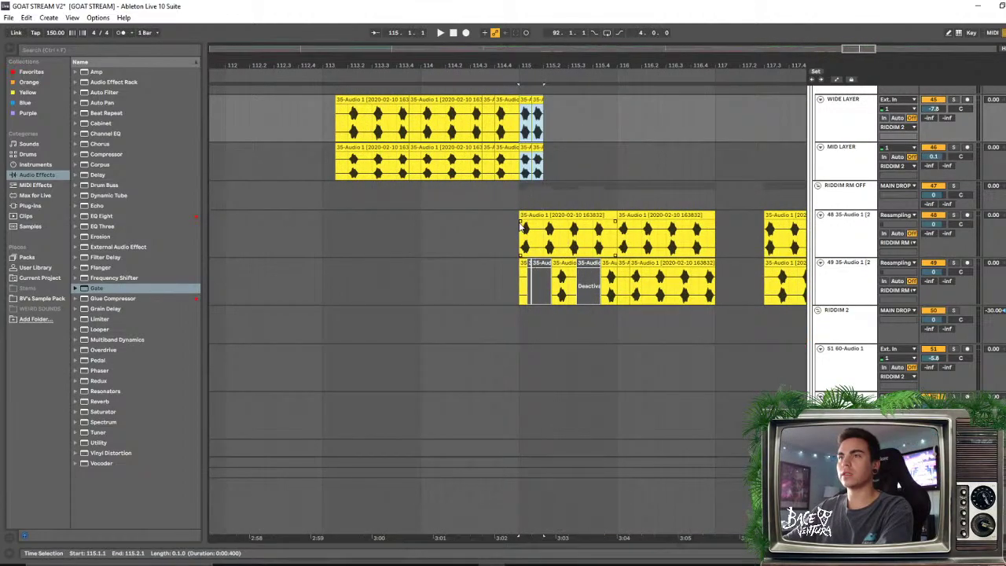
Deactivate the audio on tracks 48 and 49 from 115.1.1 to 115.2.1 and audition the transition from just before bar 115
click(547, 279)
click(481, 206)
key(space)
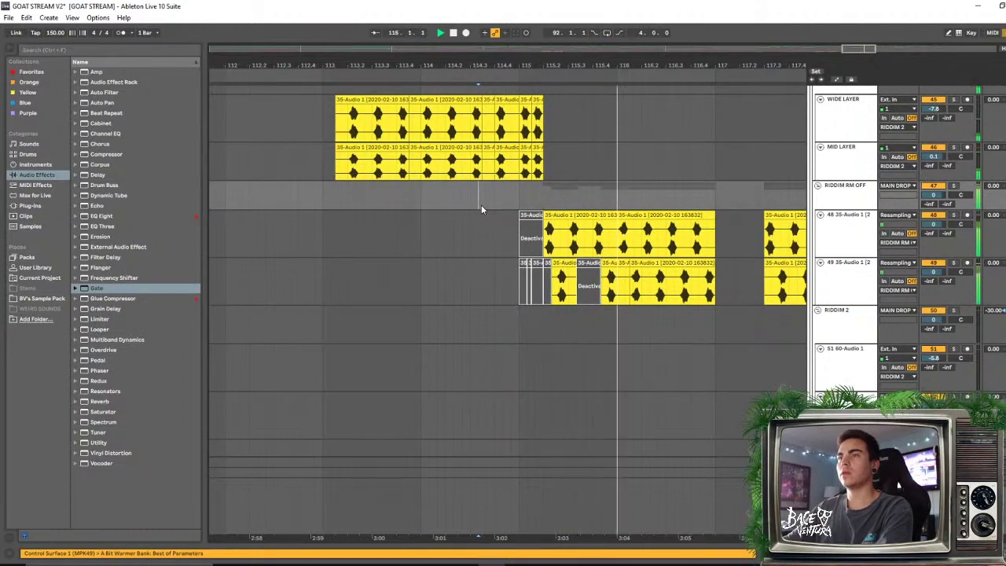
click(494, 236)
key(space)
key(space)
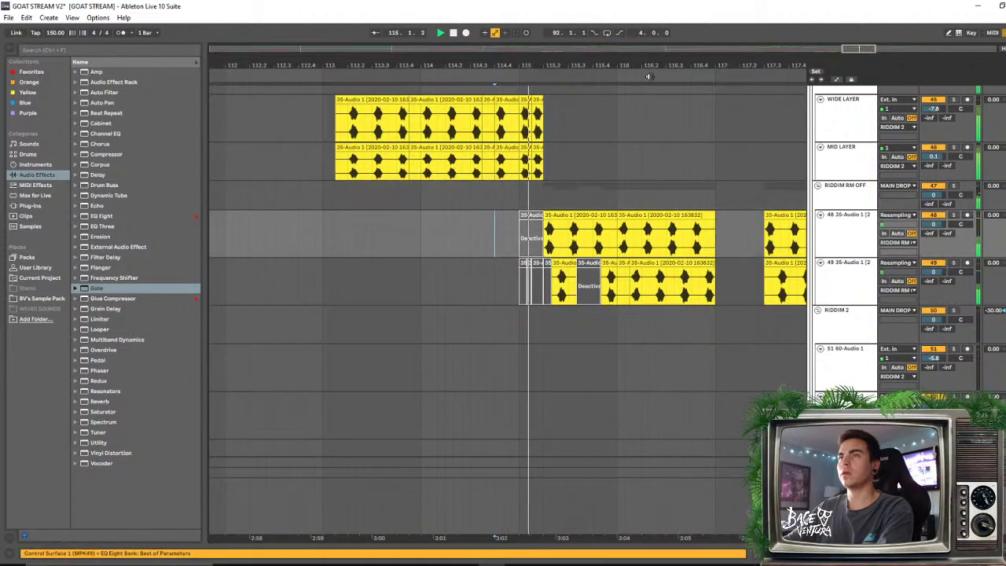
Replay from 115.1.2 and deactivate the track 49 hit starting at 116.1.3
drag(649, 62, 649, 63)
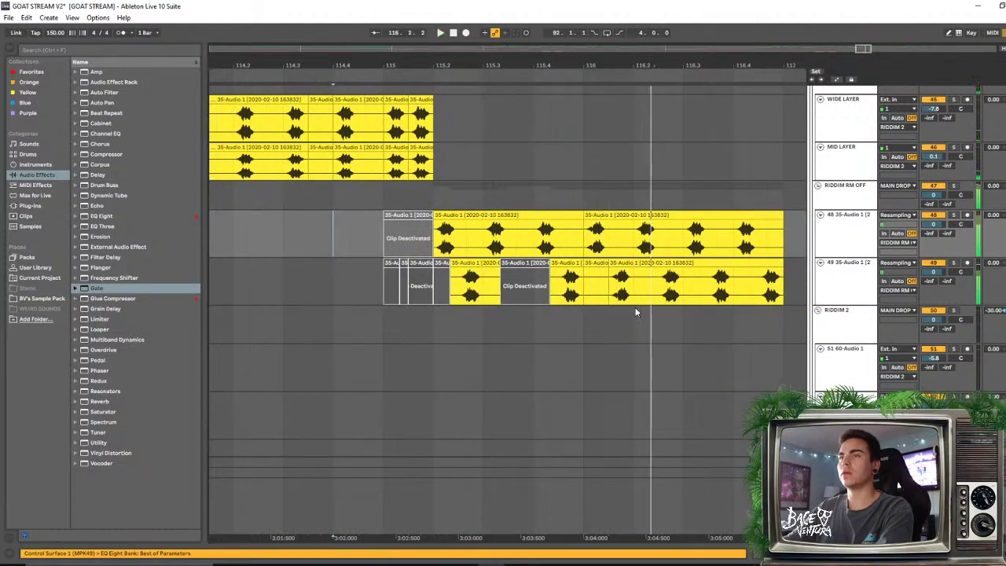
click(400, 236)
key(space)
key(space)
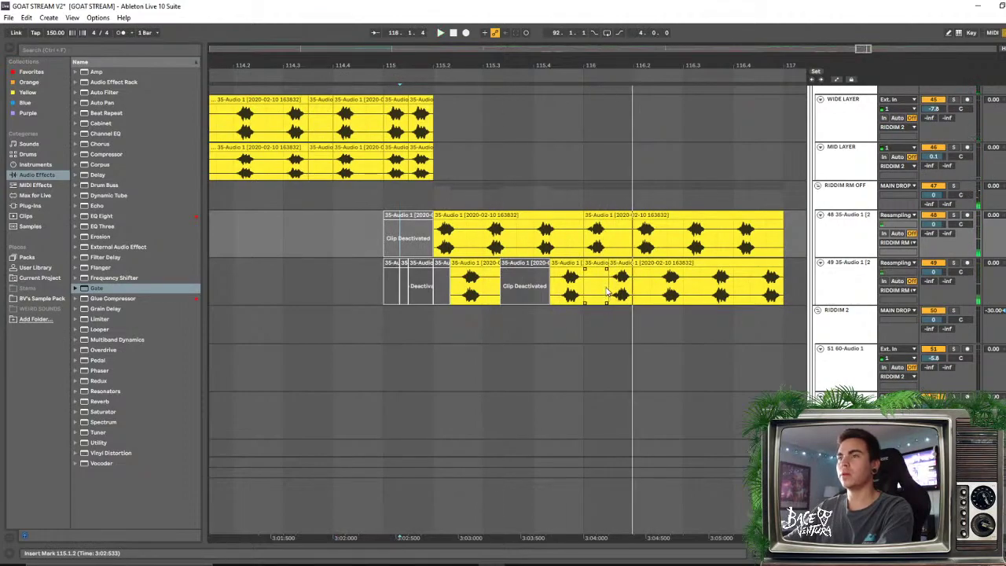
drag(606, 291, 649, 271)
key(space)
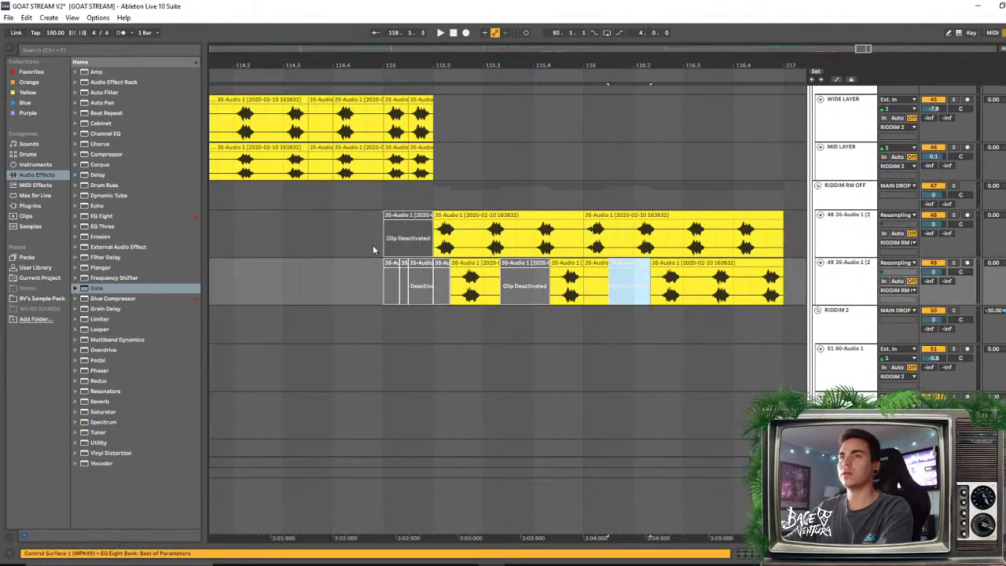
key(0)
Replay the edited drop from bar 115 and again from 112.4.1 to past bar 117
click(373, 250)
key(space)
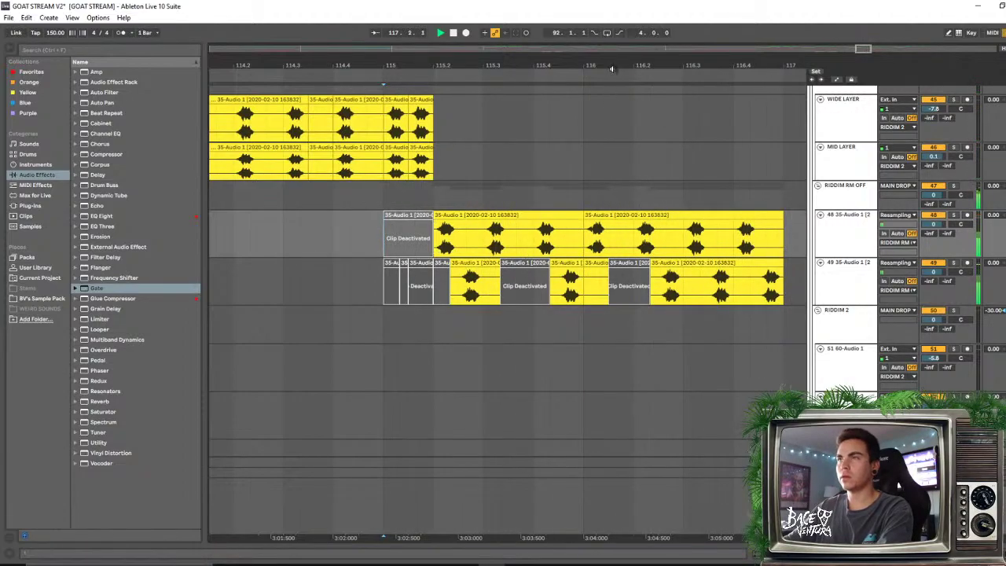
drag(612, 68, 479, 48)
key(space)
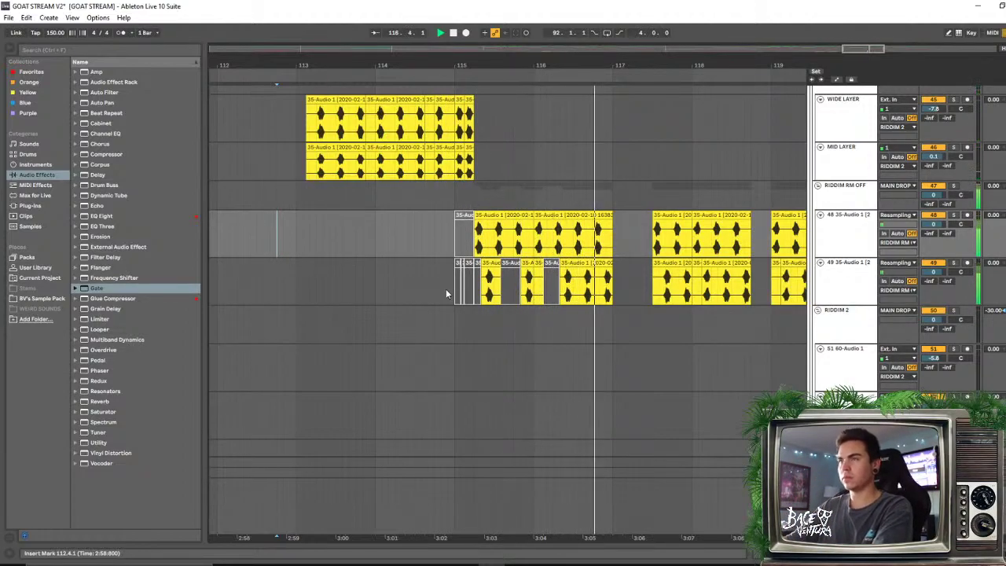
key(space)
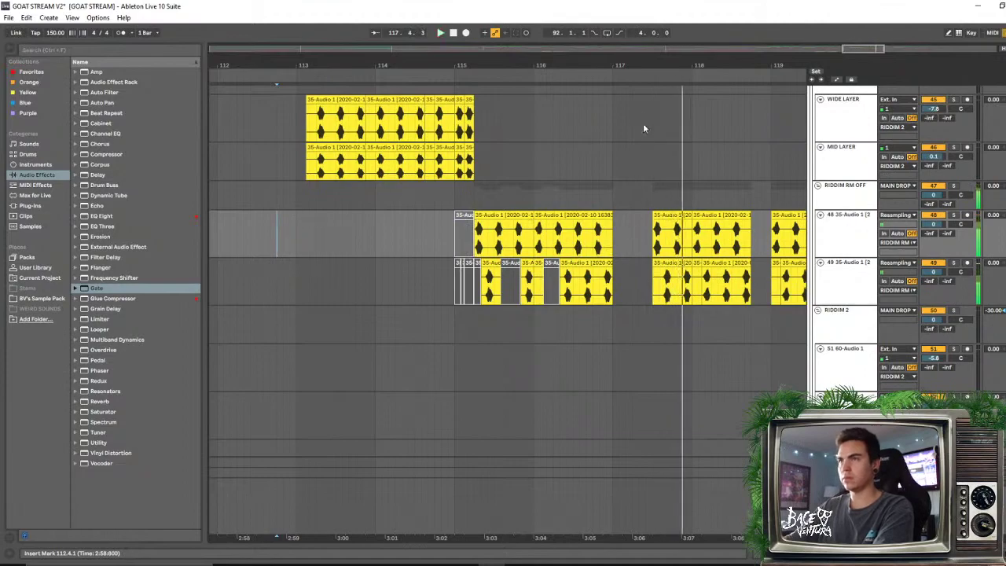
Copy tracks 48 and 49 from 115.3.1 to 116.4.1 over the clips starting at 117.3.1 and audition the result
drag(640, 232, 677, 240)
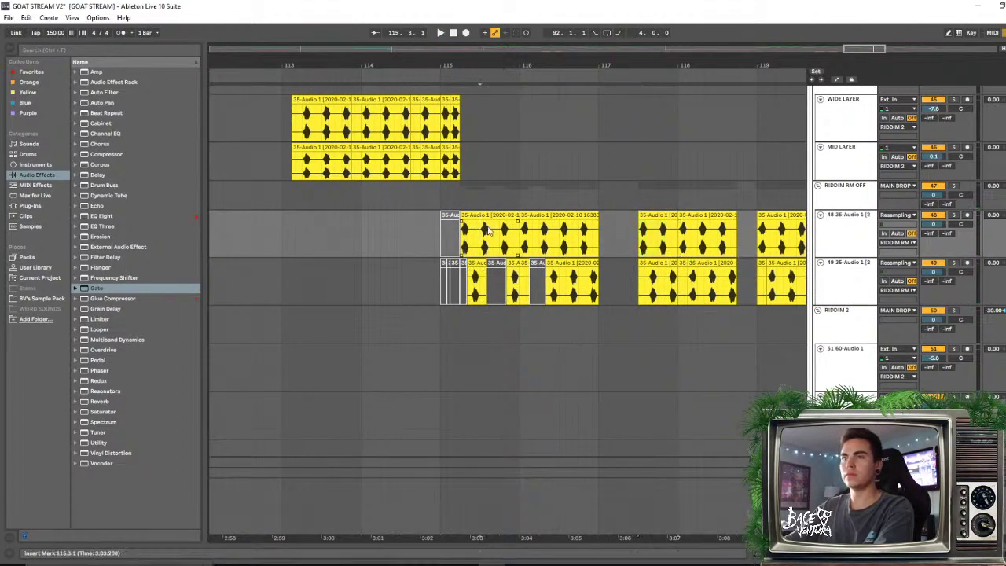
drag(487, 230, 589, 269)
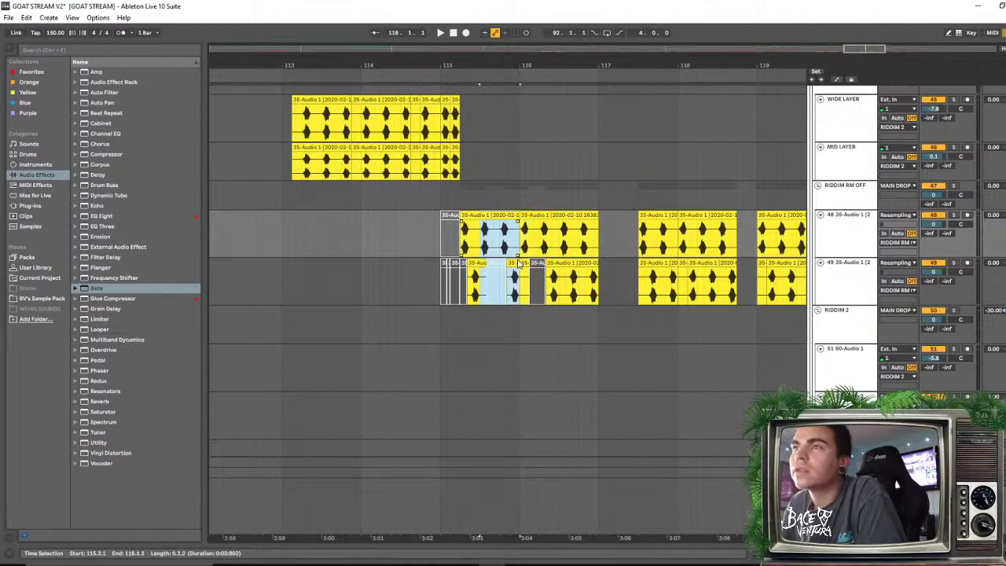
click(545, 256)
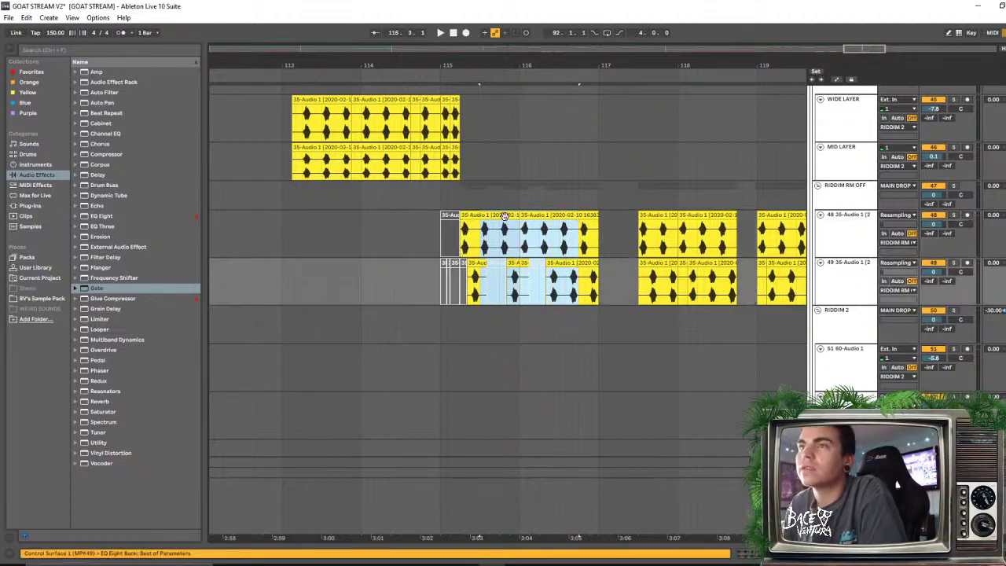
drag(638, 224, 704, 291)
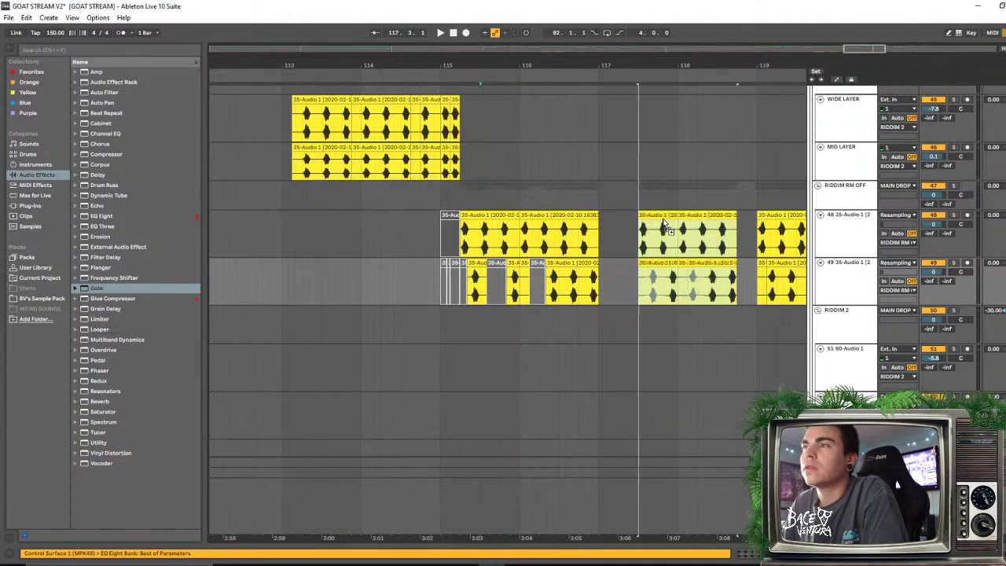
click(626, 234)
key(space)
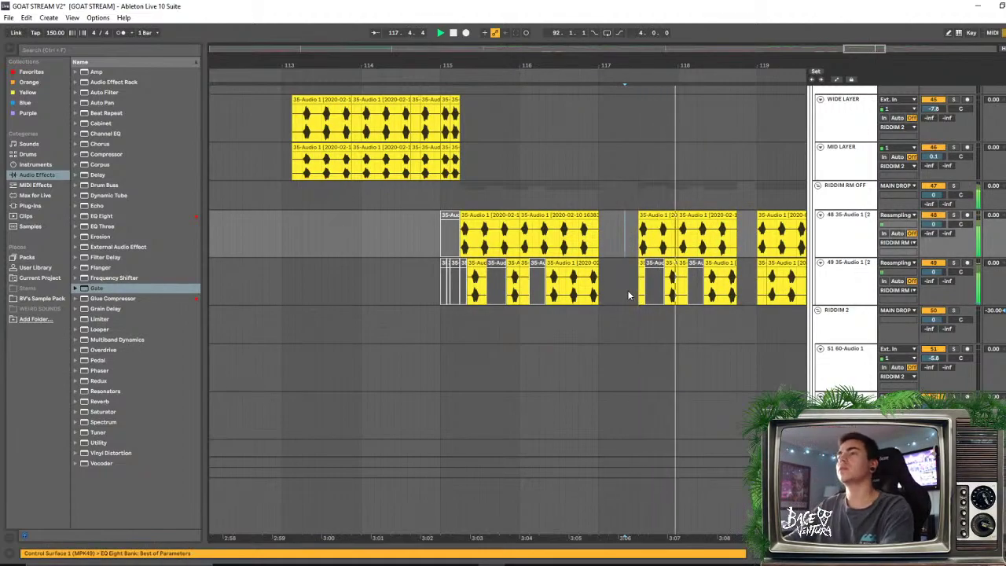
Replay the drop from 113.3.2 to past bar 121 and check the tracks below RIDDIM RM OFF
click(328, 223)
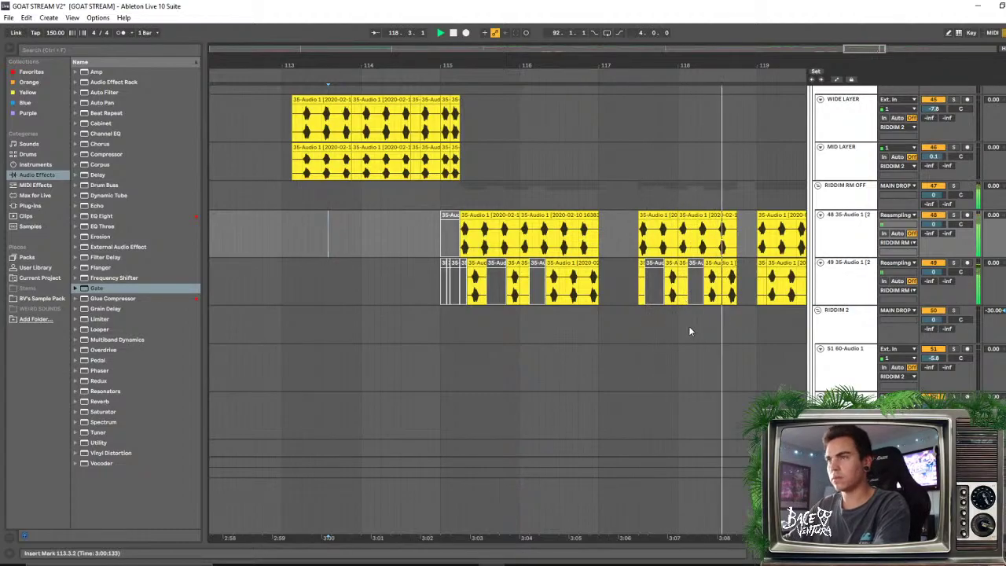
drag(739, 68, 624, 63)
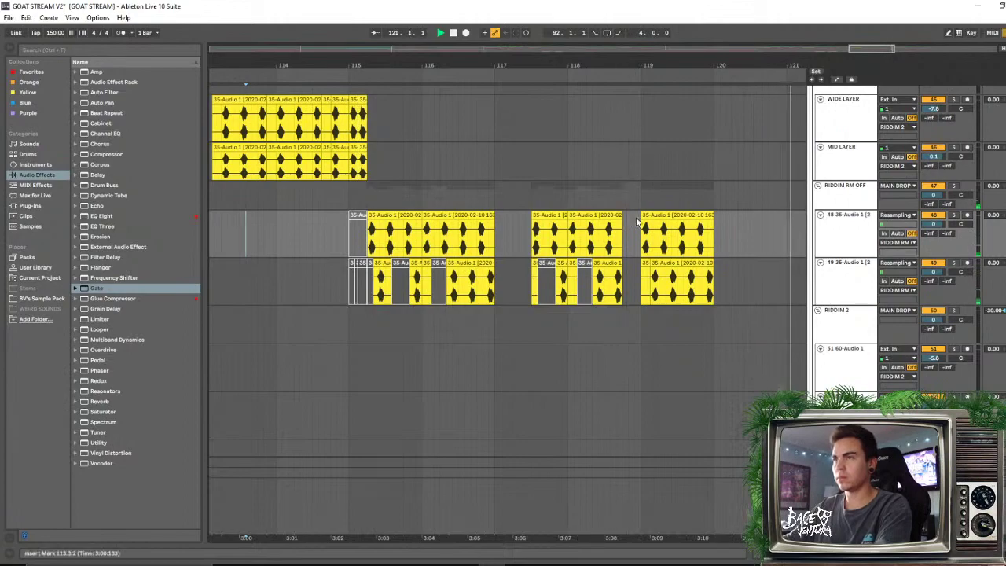
scroll(560, 318, down, 5)
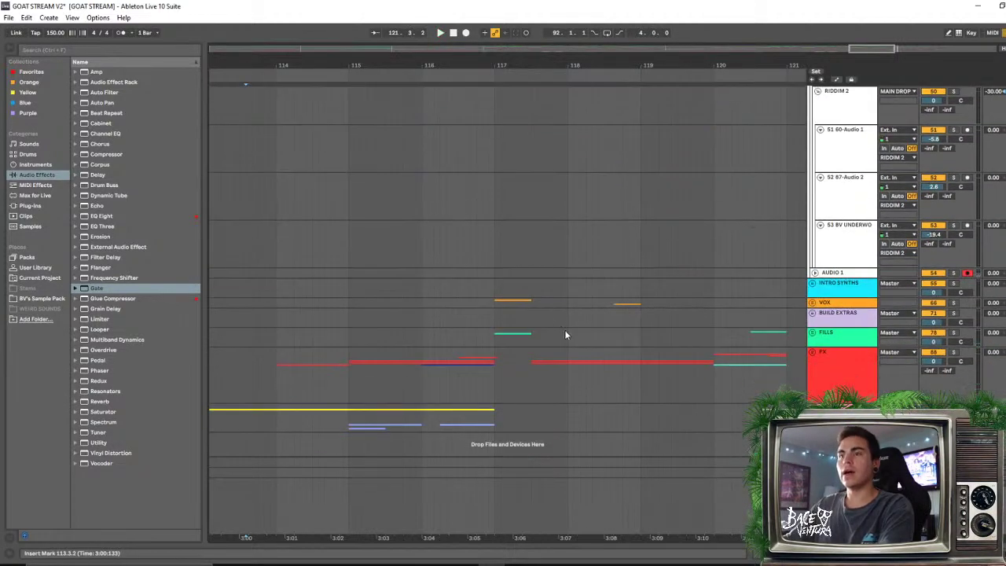
scroll(565, 335, up, 5)
Replay from 112.2.3 and again from 118.1.3 to judge the section around bar 119
drag(472, 68, 395, 126)
click(374, 167)
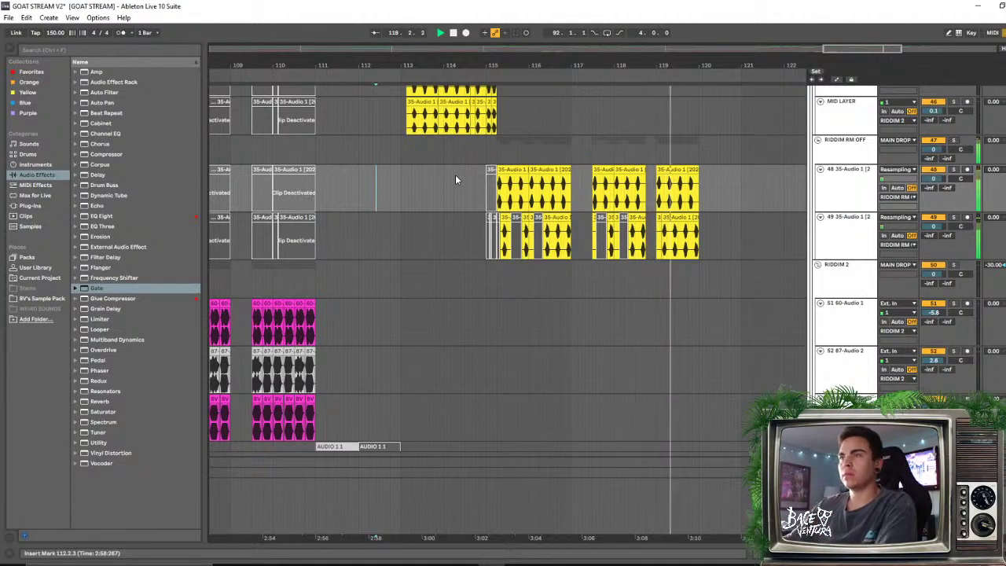
drag(685, 72, 558, 132)
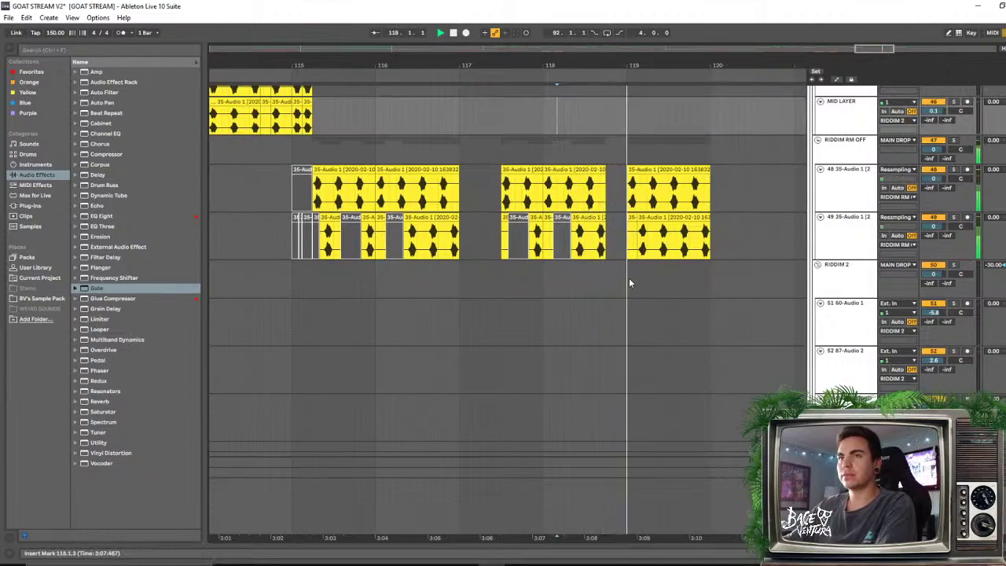
scroll(308, 179, up, 2)
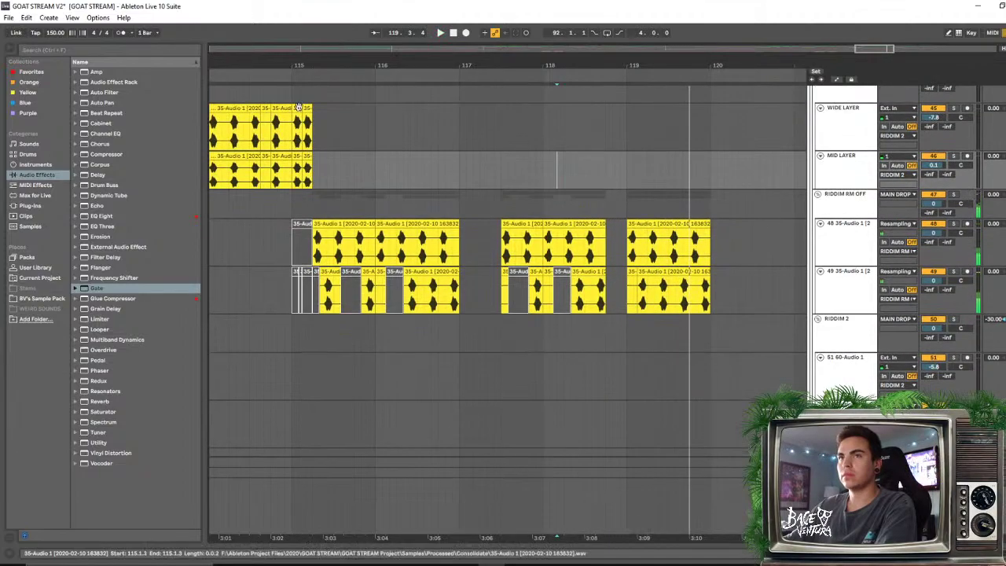
key(space)
Delete the clips in bar 119 on tracks 48 and 49
click(297, 130)
shift+click(367, 272)
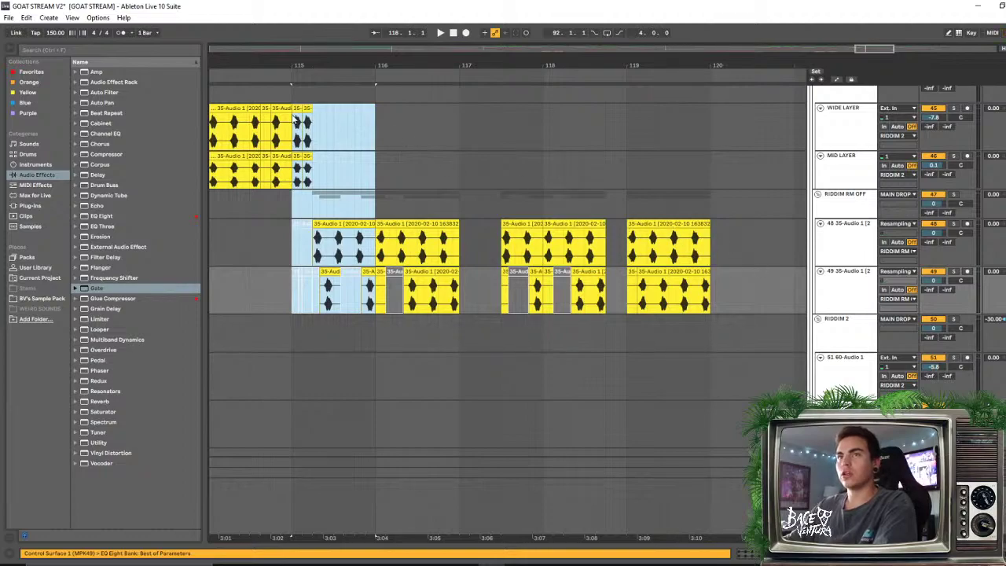
click(652, 227)
shift+click(684, 274)
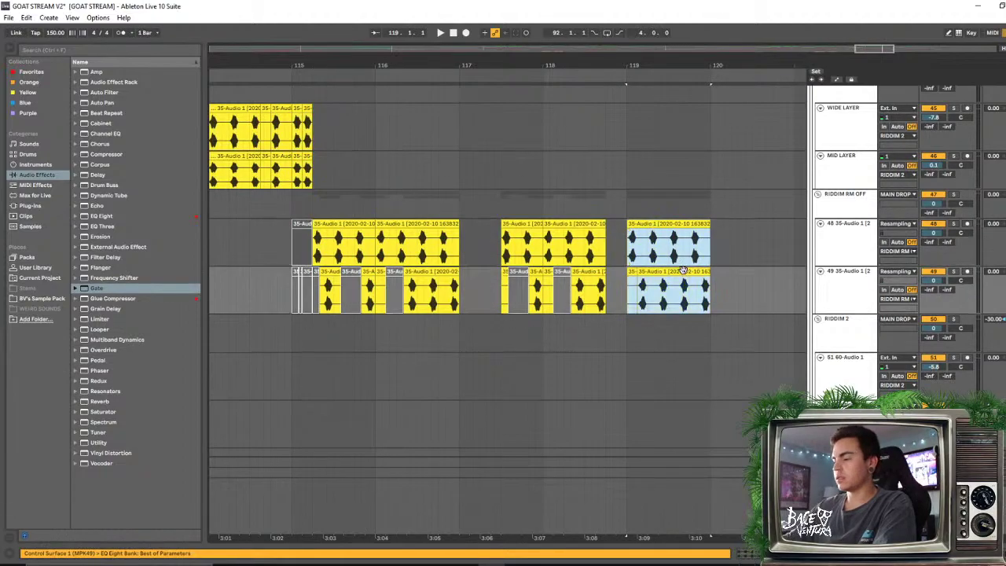
key(Delete)
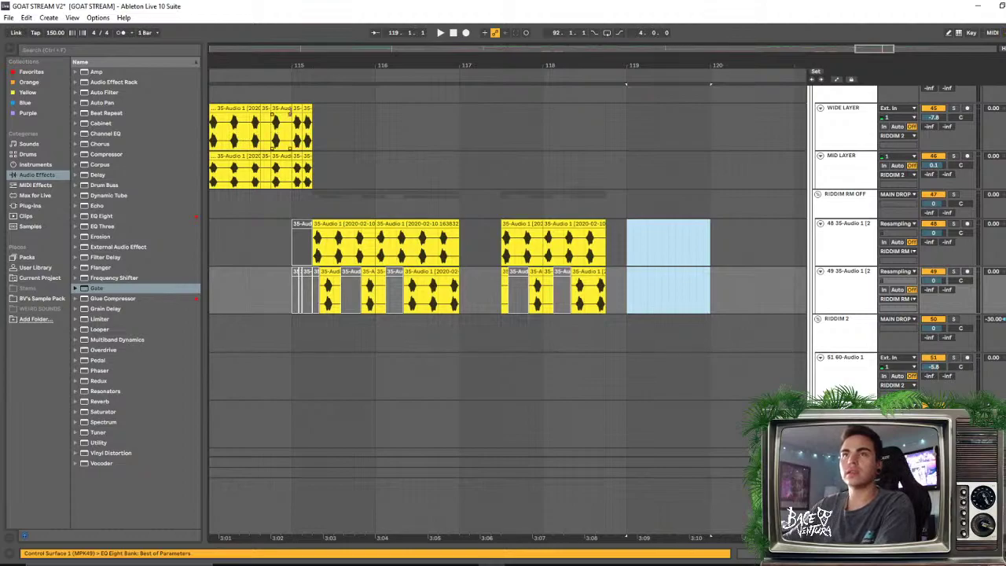
Copy bar 115 across WIDE LAYER, MID LAYER and tracks 48 and 49 to 119.1.1 and audition the transition
click(297, 118)
shift+click(367, 272)
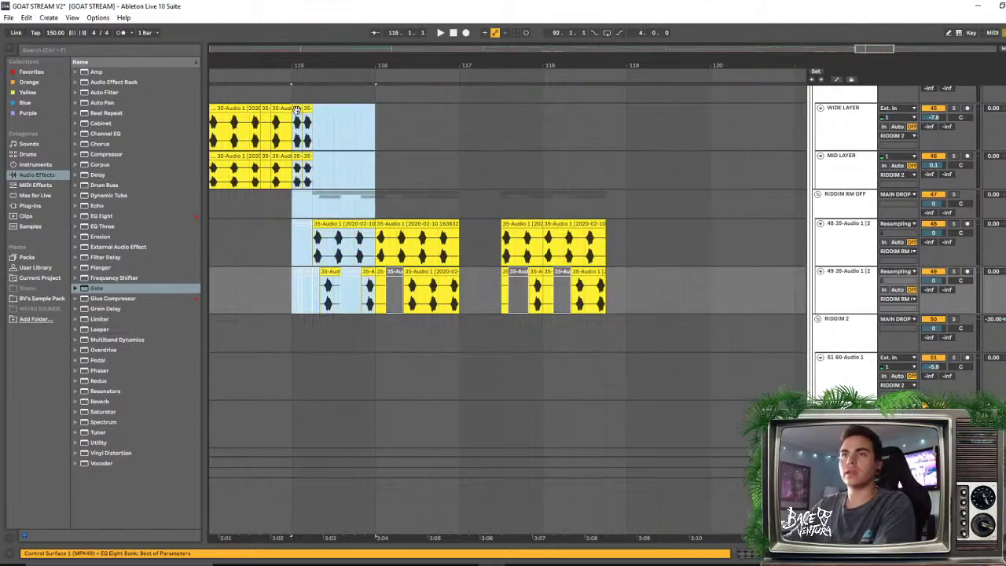
mouse_move(297, 110)
mouse_down()
mouse_move(649, 126)
mouse_move(630, 123)
mouse_up()
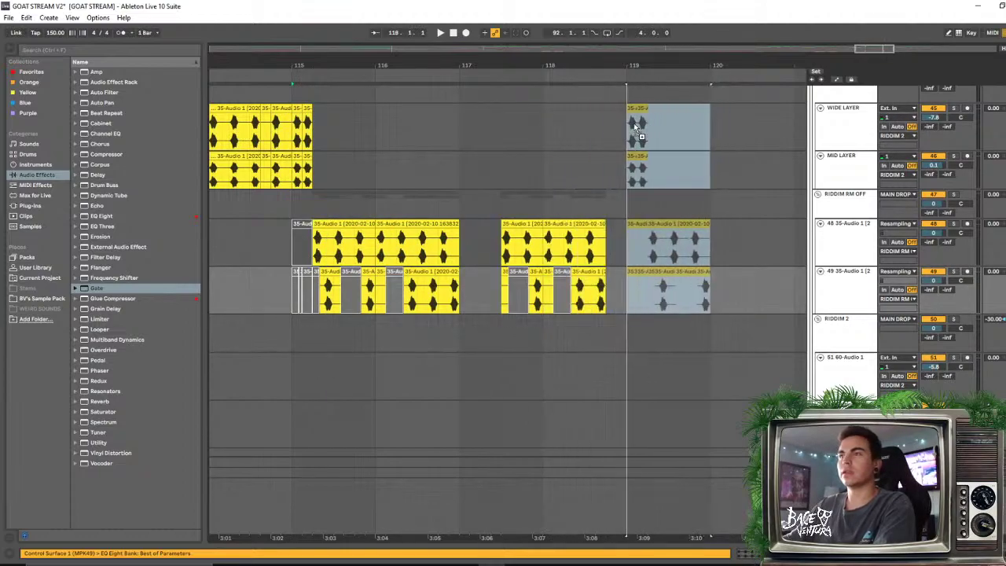
click(599, 123)
key(space)
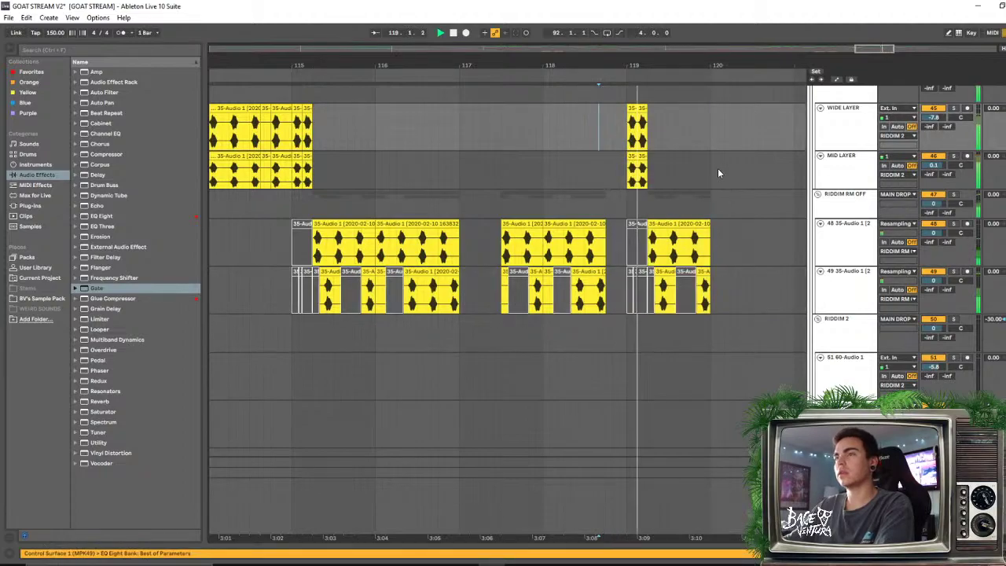
Replay the drop from 118.1.2 and from 112.1.2 through to bar 125, checking the layers in view
click(551, 143)
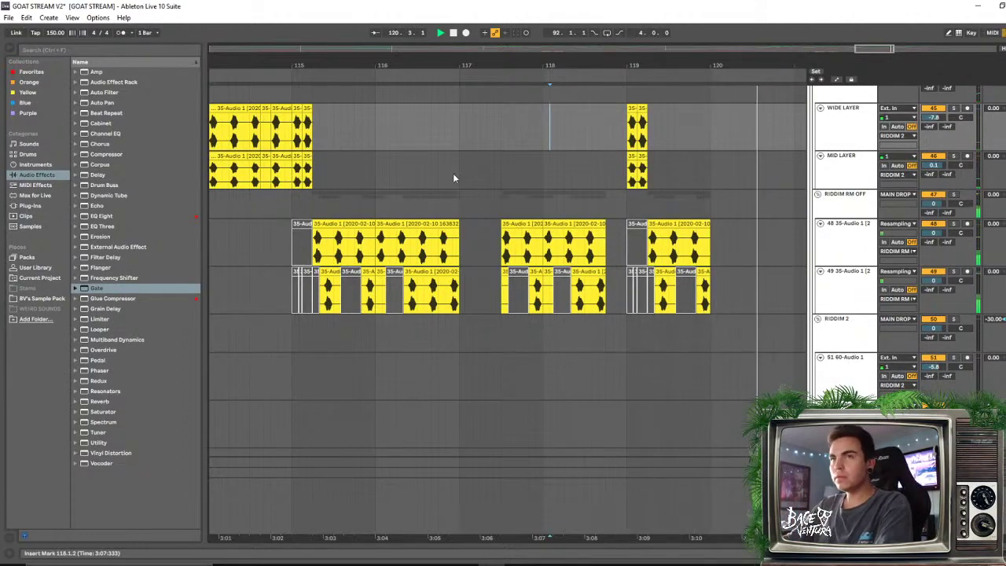
key(minus)
key(minus)
key(space)
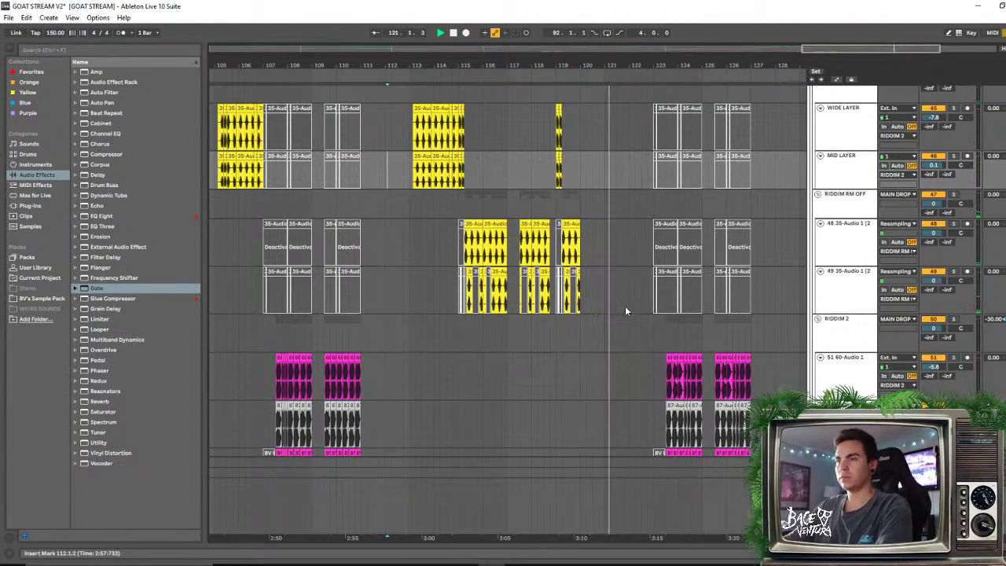
scroll(625, 291, down, 2)
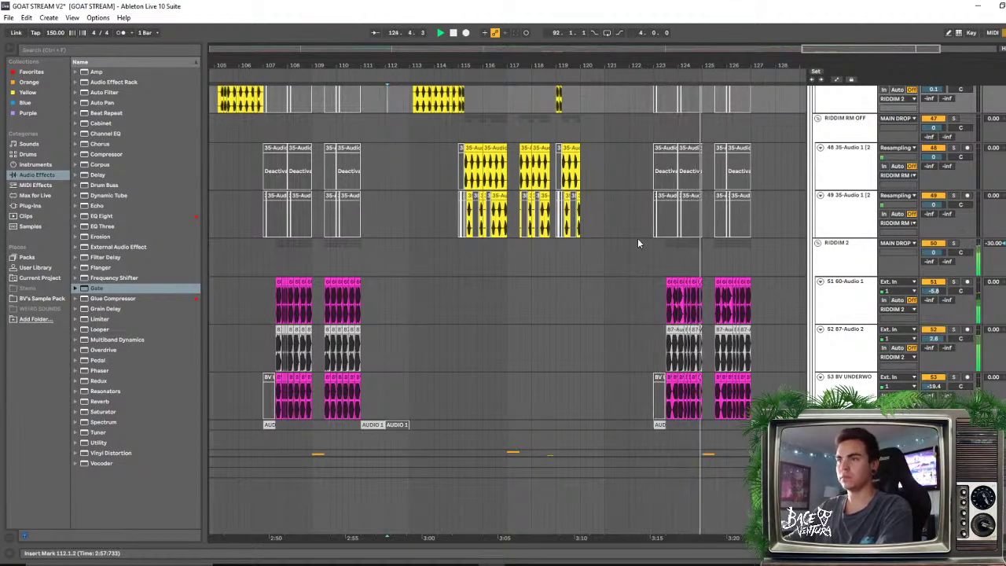
scroll(627, 251, up, 2)
scroll(627, 253, up, 2)
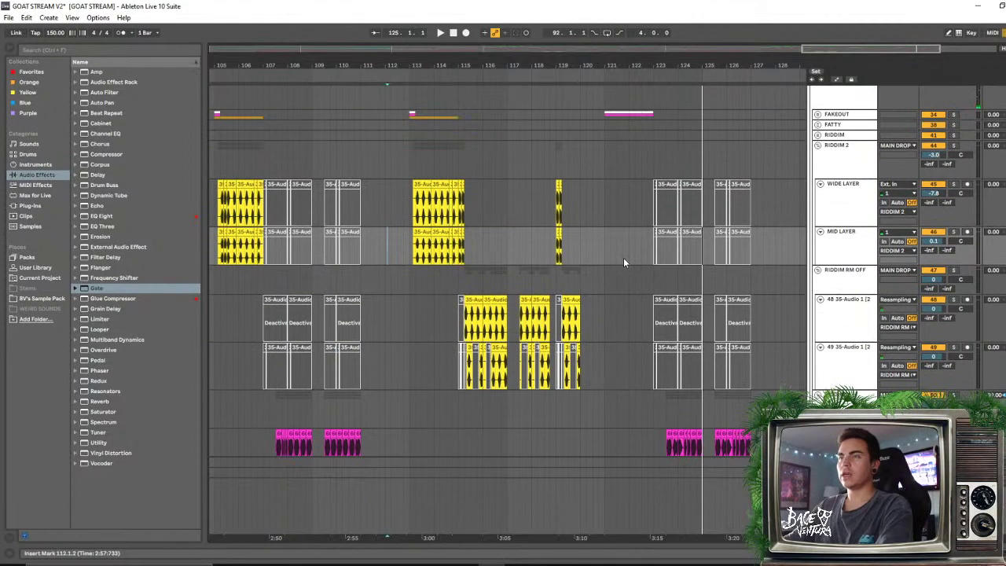
Copy the FAKEOUT section from 105.1.1 to 107.1.1 over the clips starting at 121.1.1
scroll(645, 275, up, 1)
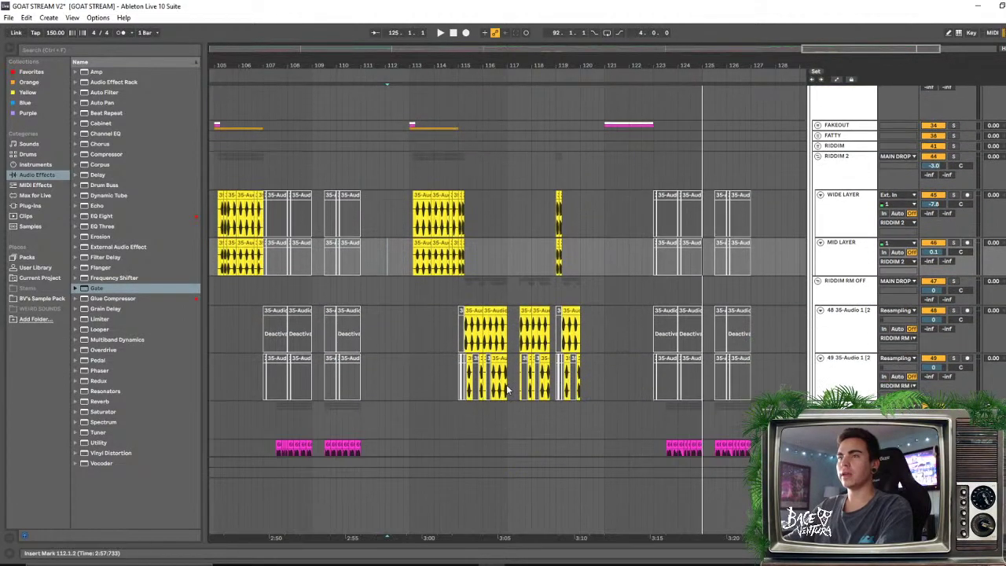
scroll(648, 278, up, 3)
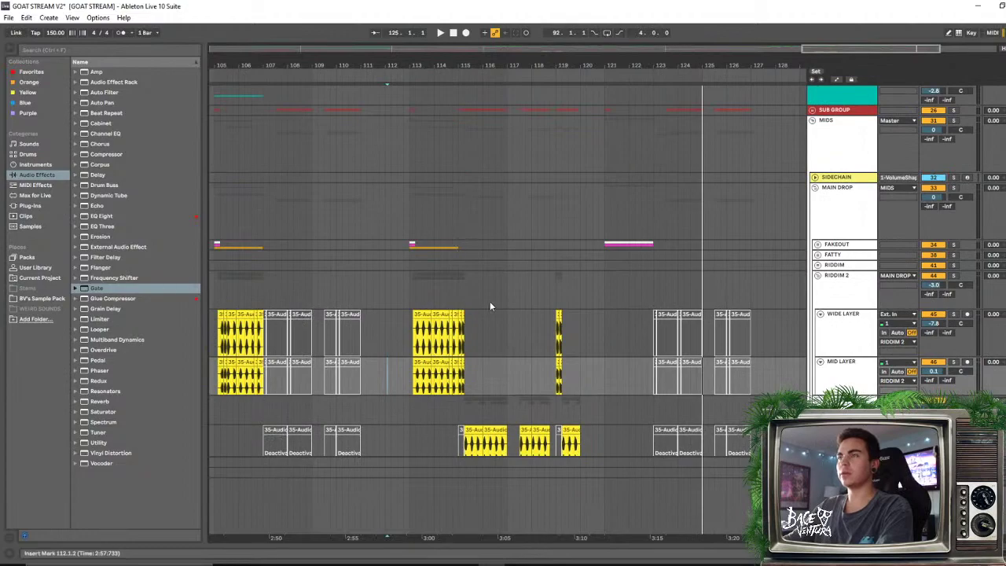
scroll(542, 318, up, 1)
scroll(593, 323, down, 3)
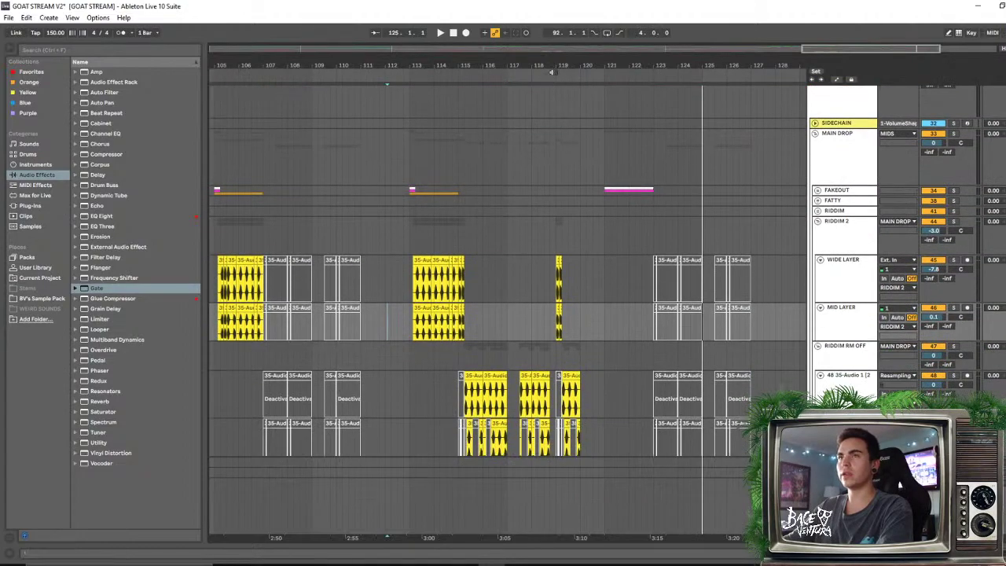
scroll(530, 143, down, 3)
right_click(480, 203)
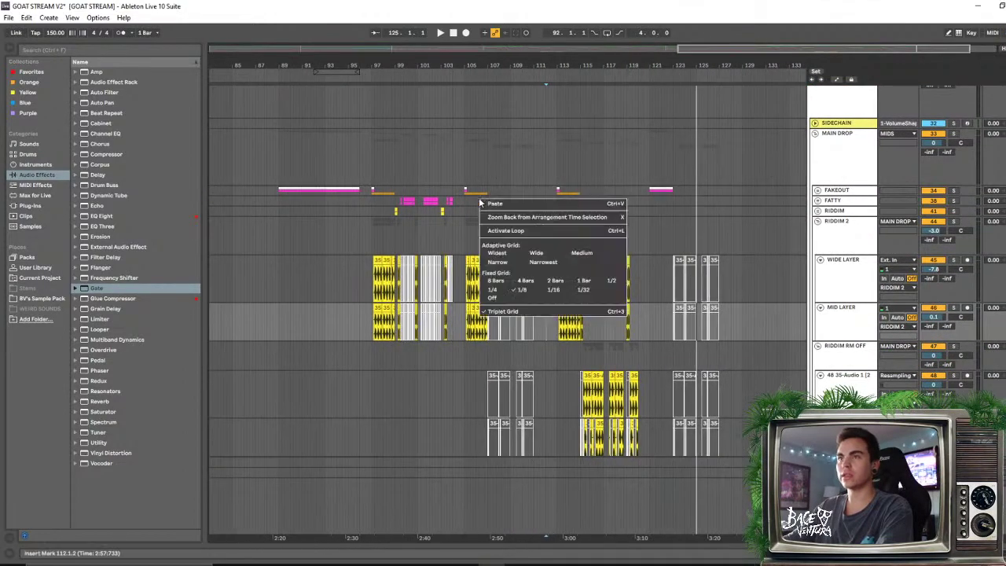
key(Escape)
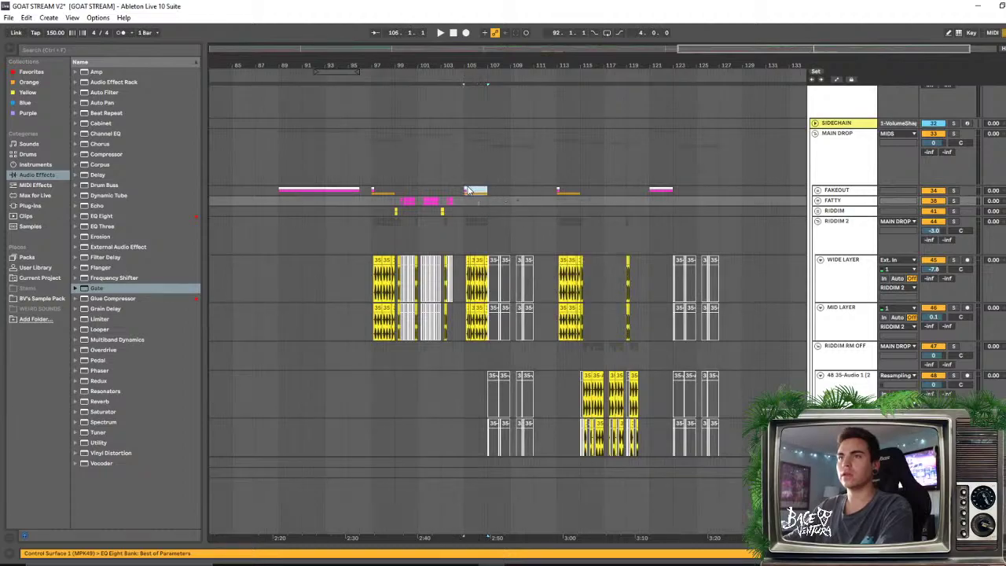
click(468, 190)
click(652, 191)
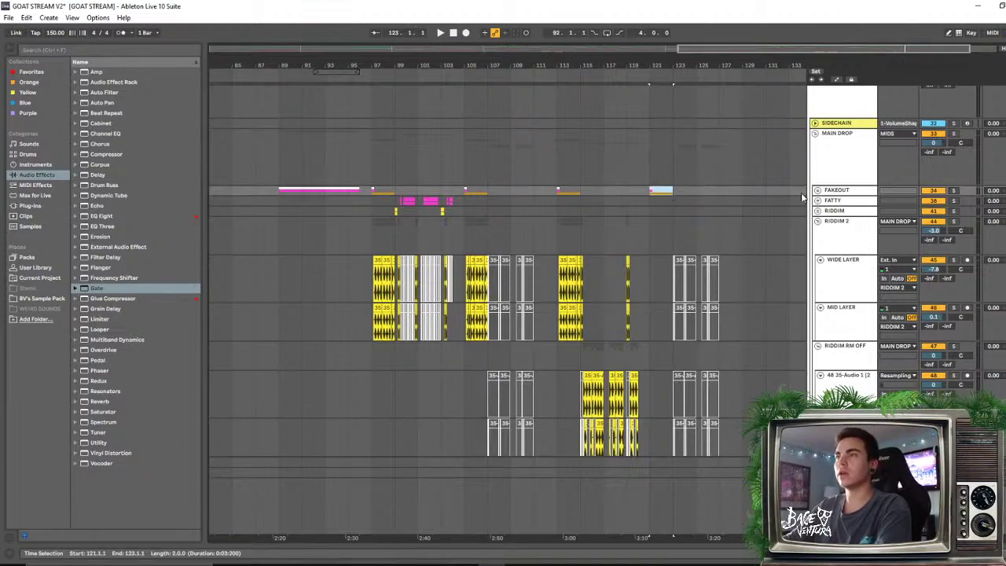
Fold the upper RIDDIM 2 group, copy its clips from 105.1.1 to 107.1.1 to 121.1.1 and play them
click(817, 224)
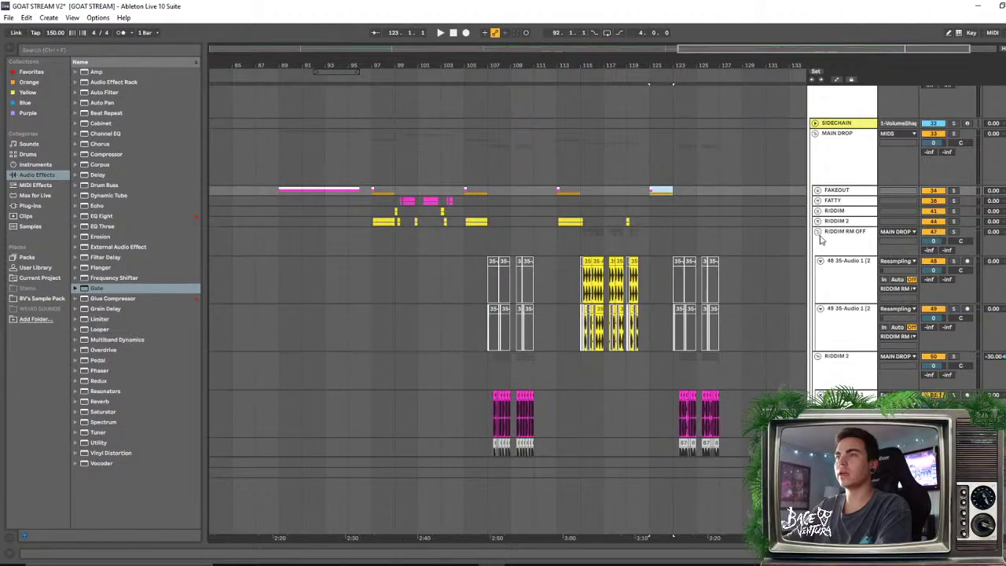
click(820, 239)
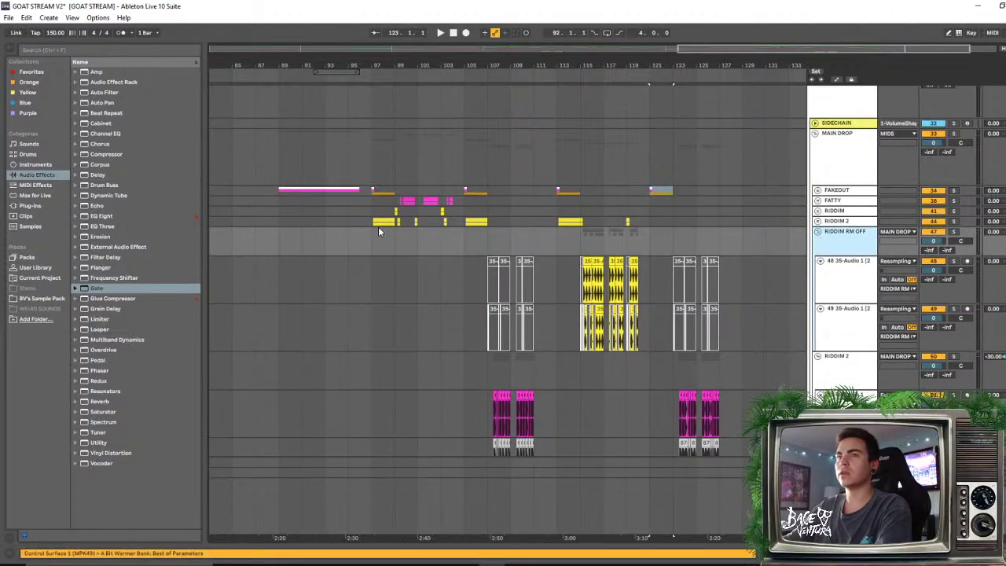
click(485, 222)
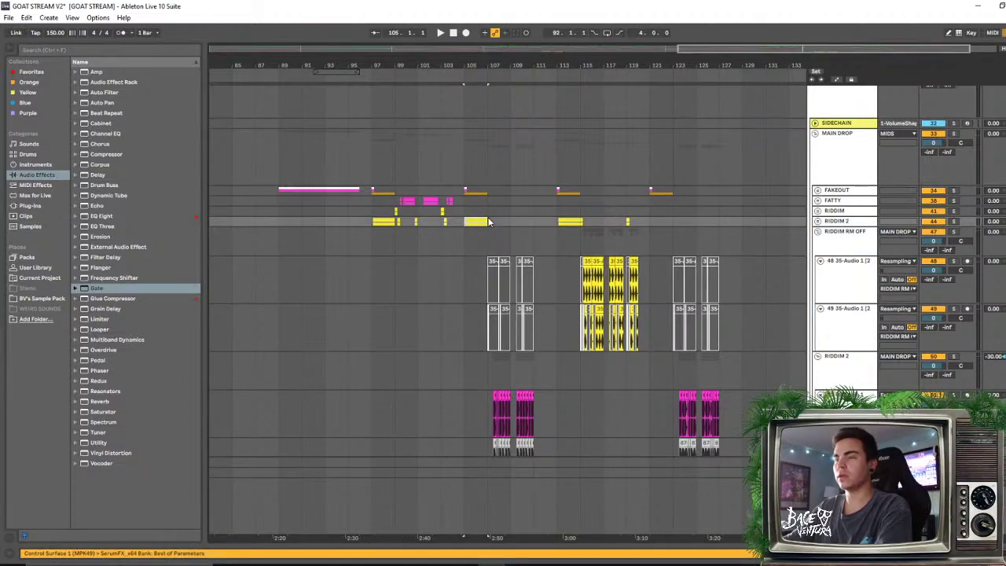
click(650, 222)
key(space)
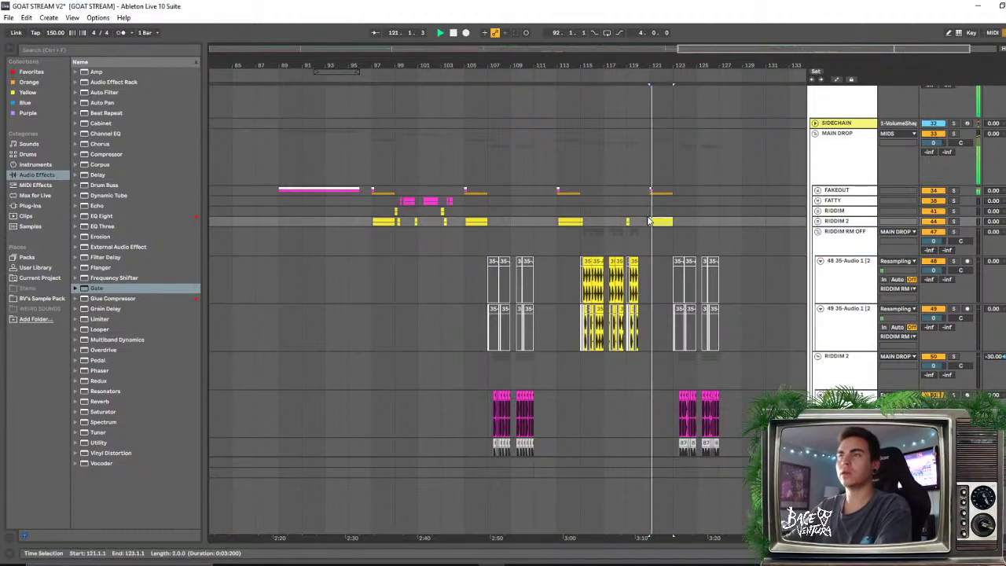
Shorten the GLOBAL TRIGGER clip starting at bar 121 so it ends at 121.3.1
scroll(644, 224, up, 4)
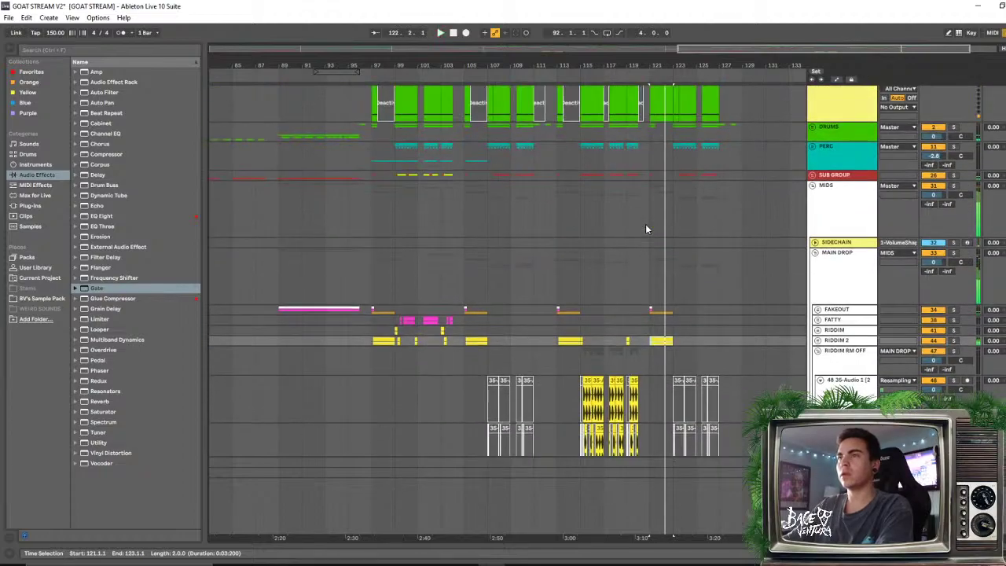
click(663, 92)
drag(663, 74, 666, 90)
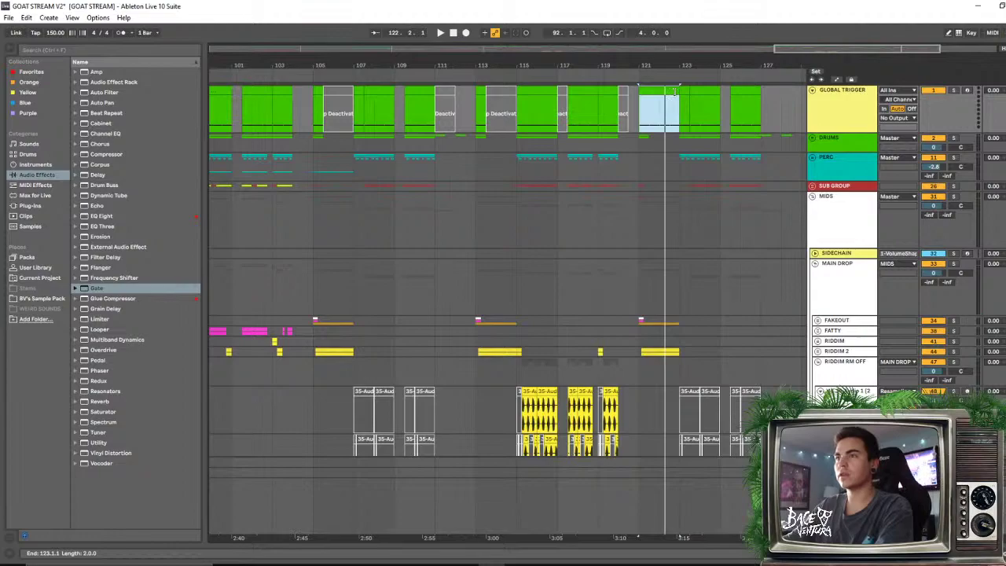
drag(641, 92, 650, 96)
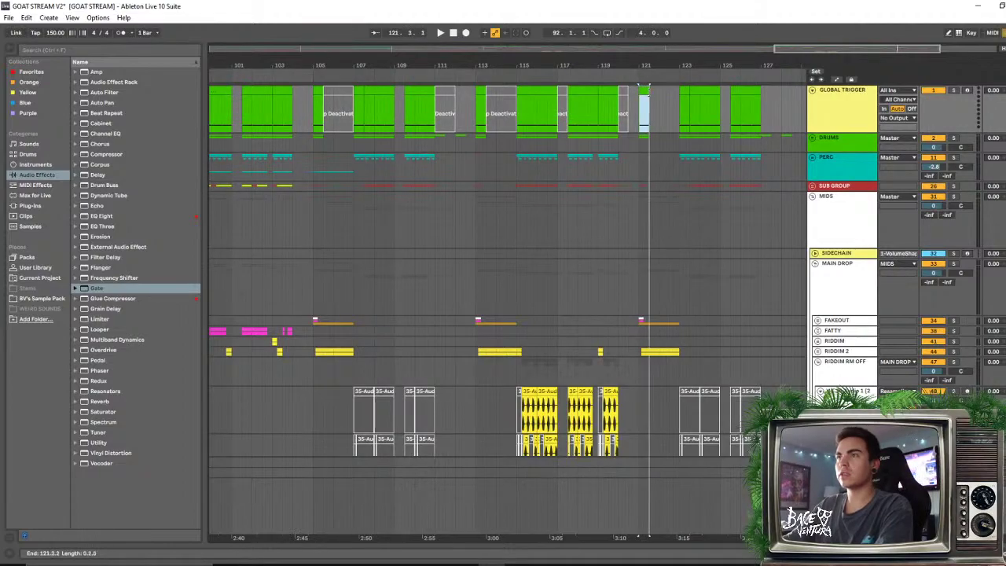
scroll(647, 93, down, 4)
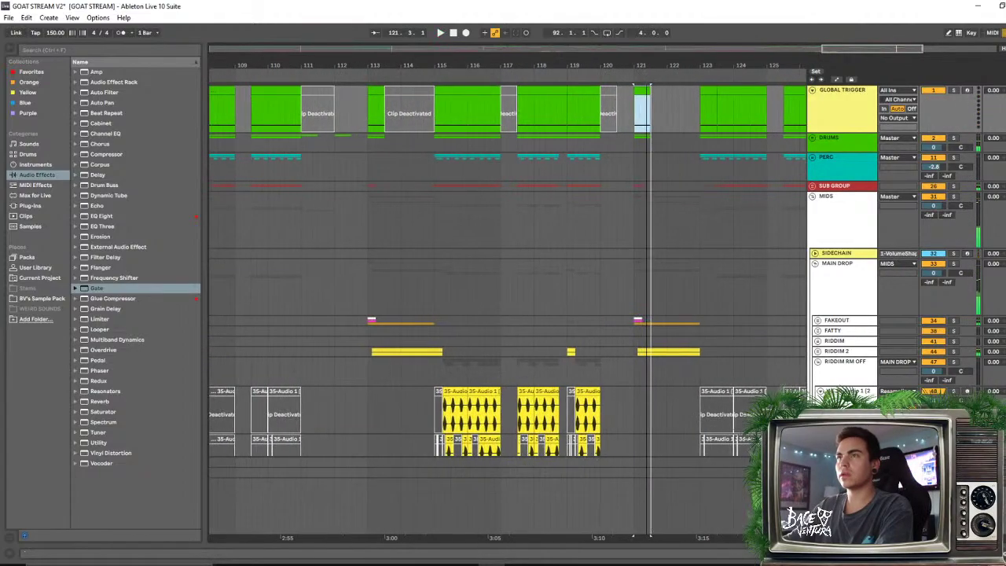
Compare the GLOBAL TRIGGER clips at bars 113 and 121, and play from 120.4.1 into bar 123 while checking the lower tracks
scroll(633, 65, up, 5)
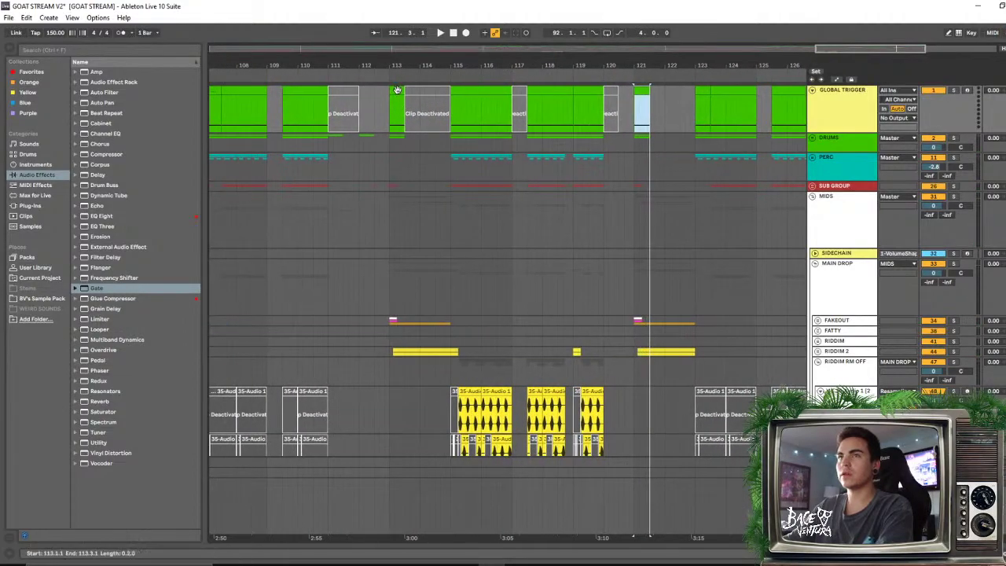
click(397, 89)
click(400, 92)
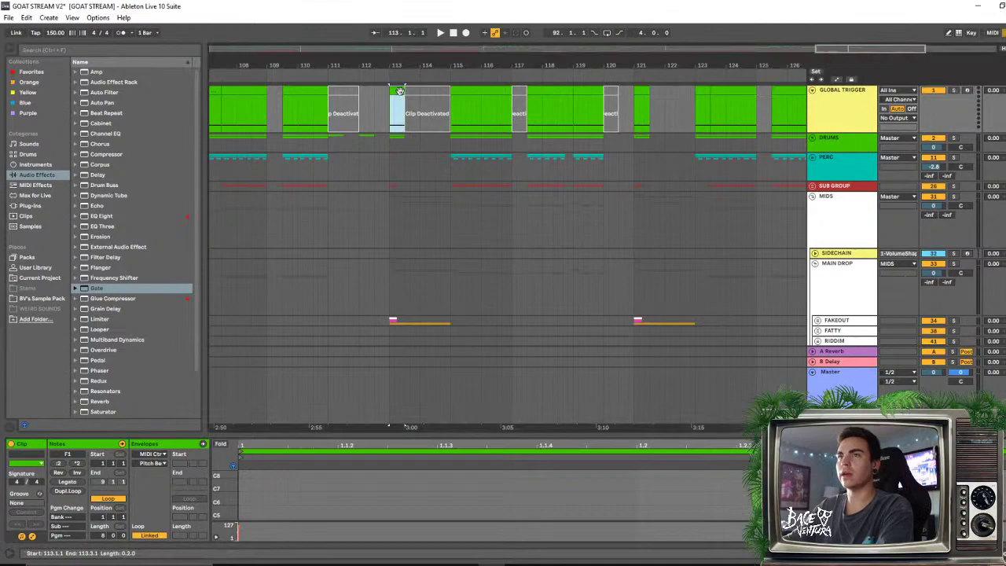
right_click(654, 104)
click(670, 109)
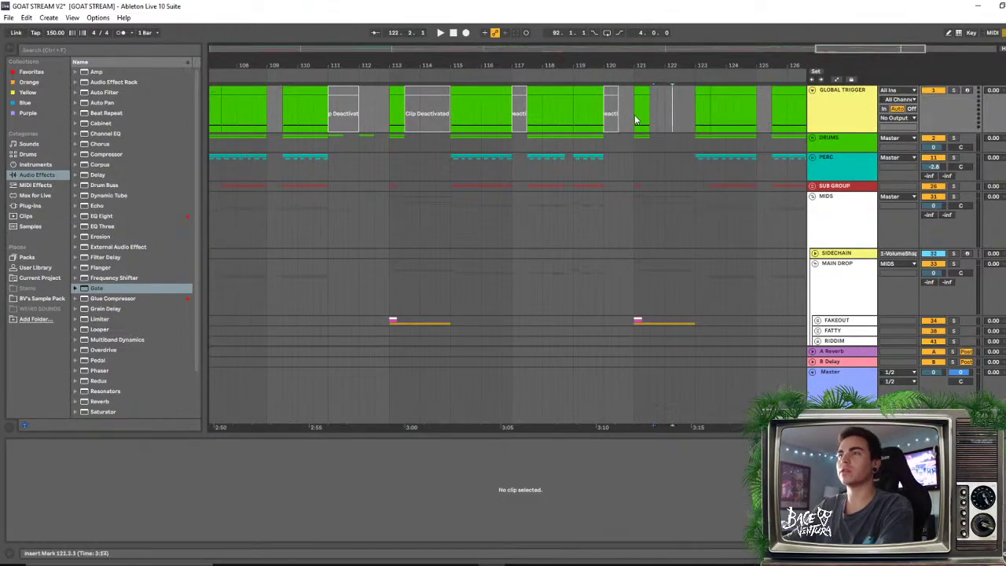
click(634, 120)
key(space)
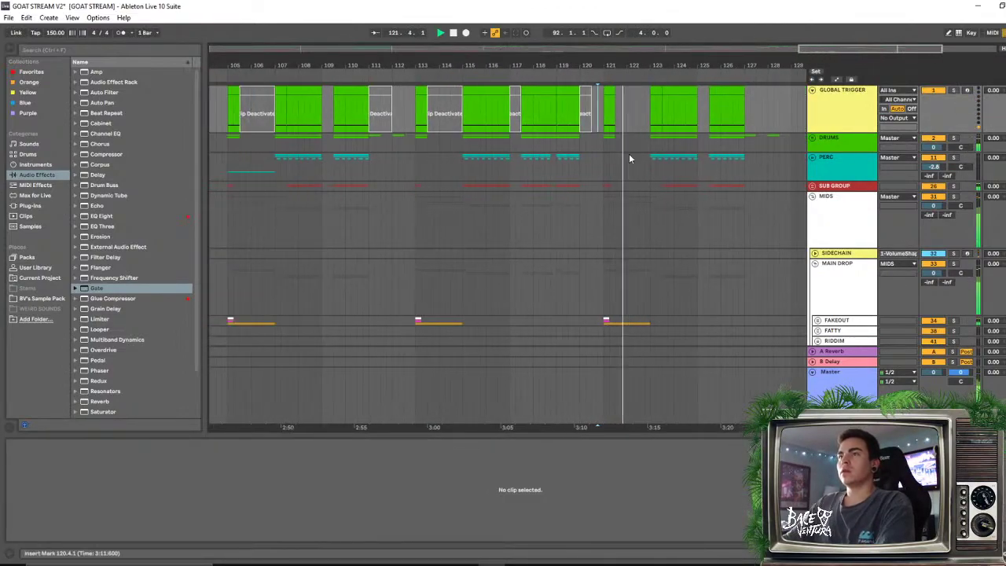
scroll(631, 168, down, 10)
scroll(632, 168, down, 2)
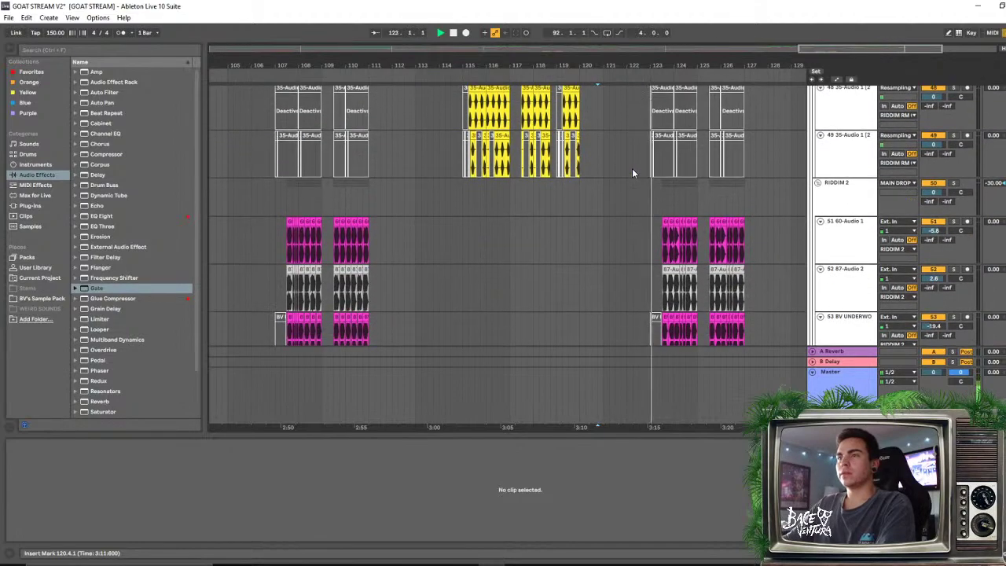
scroll(632, 169, down, 3)
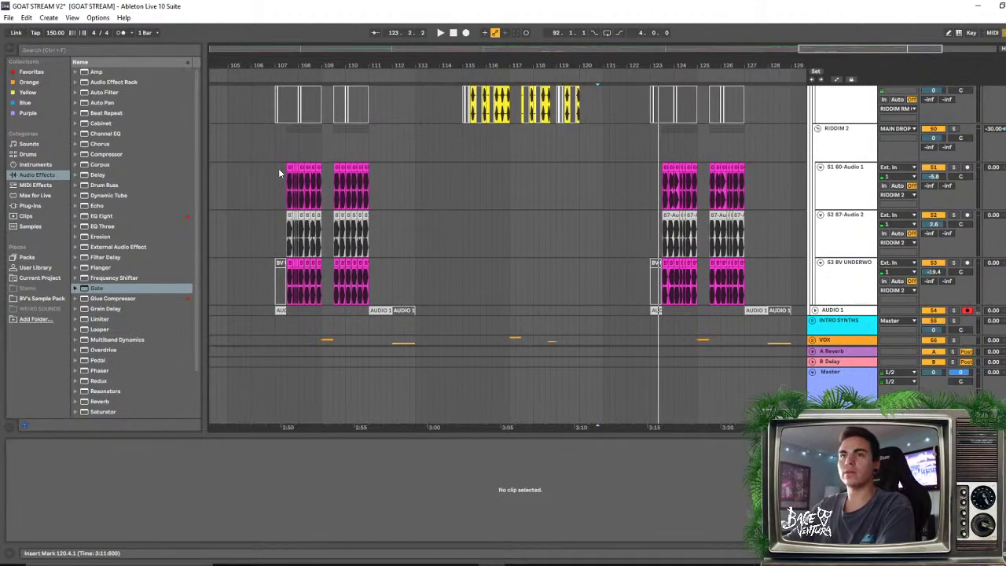
Copy the clips on RIDDIM 2's tracks 51 to 53 between 107.3.1 and 111.1.1 over the clips starting at 123.3.1
click(291, 190)
shift+click(364, 263)
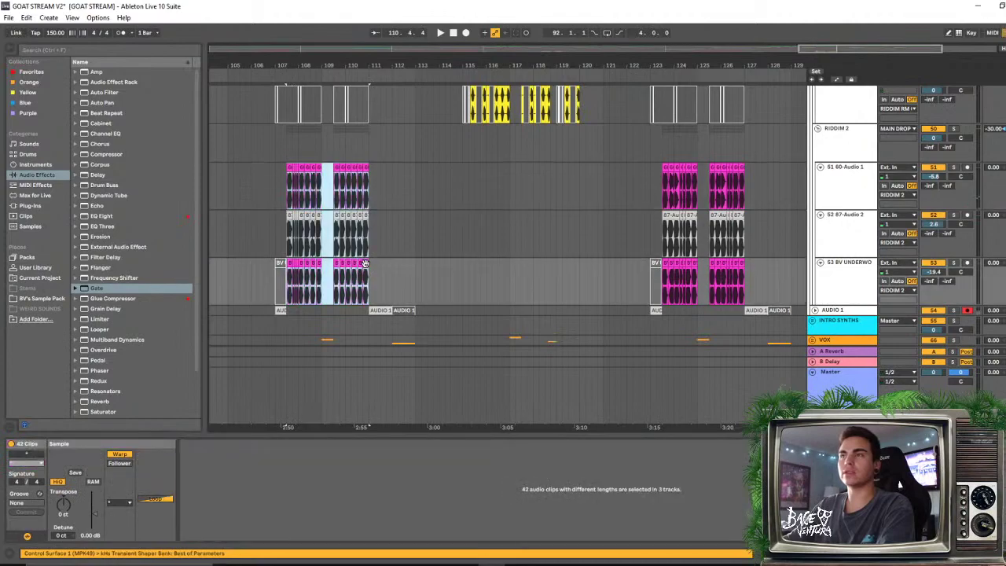
drag(290, 166, 669, 174)
scroll(629, 205, up, 3)
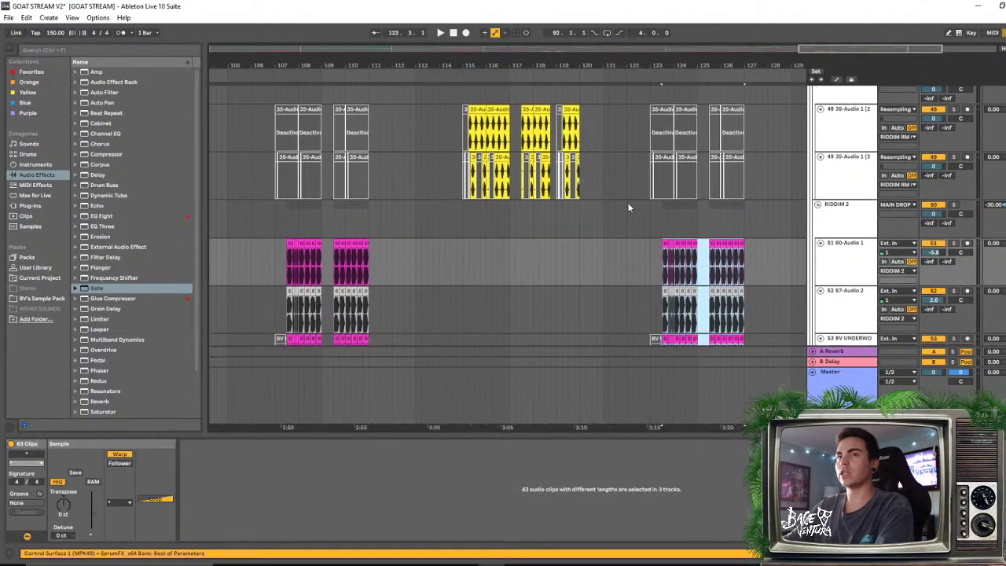
Fold the MAIN DROP and MIDS groups and unfold the SUB GROUP
scroll(629, 198, down, 5)
scroll(638, 180, up, 8)
scroll(653, 175, up, 4)
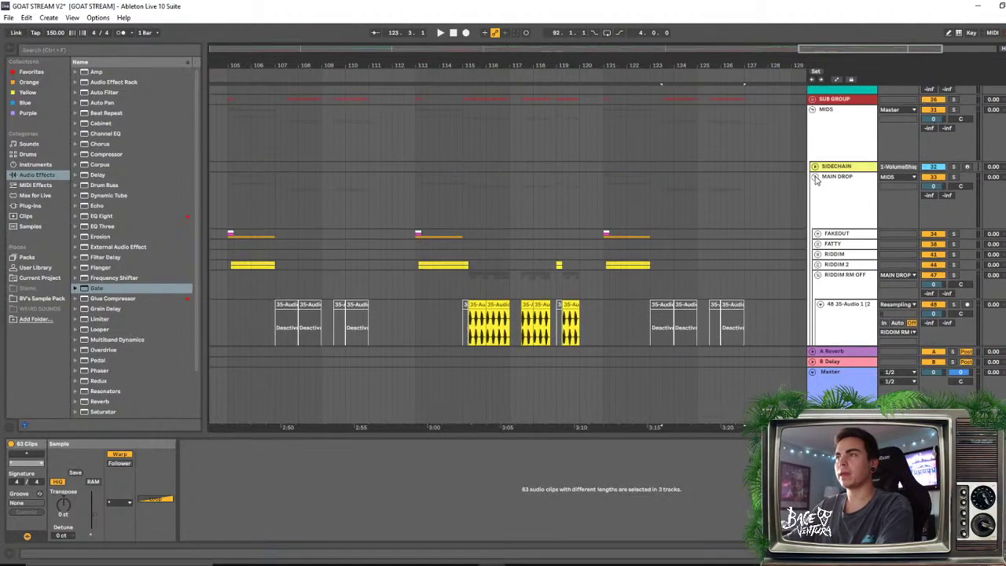
click(815, 188)
scroll(819, 307, down, 2)
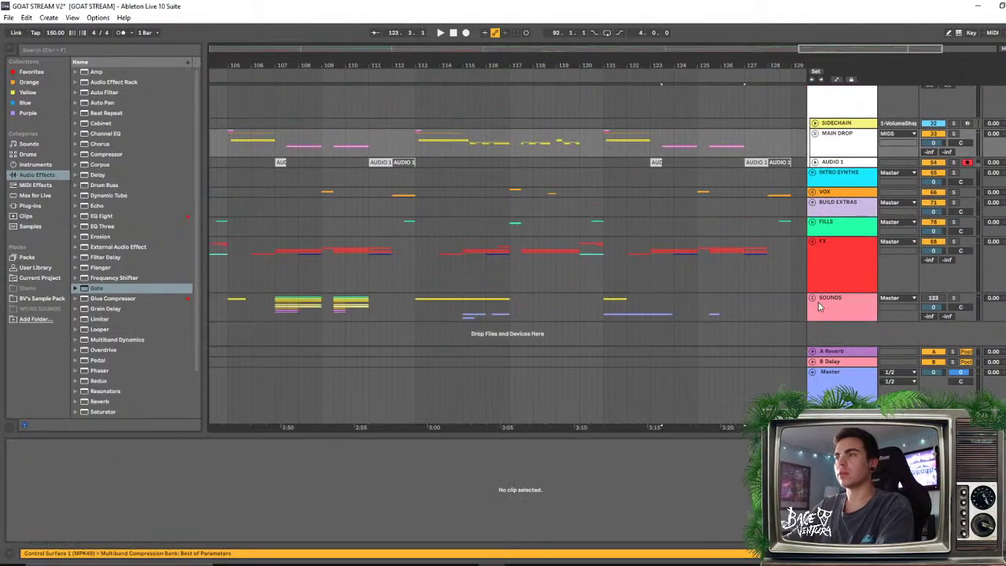
scroll(829, 204, up, 3)
click(813, 142)
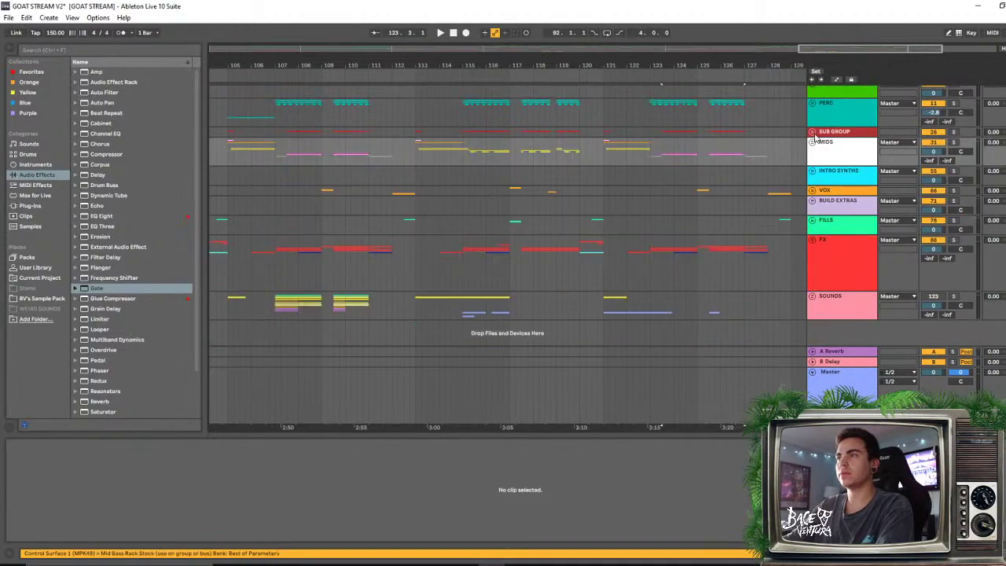
click(813, 131)
Play the drop from 97.1.1 and 99.1.1, examining the 011_Bass_Loop clips in the SUB GROUP
drag(496, 78, 475, 173)
click(302, 179)
key(space)
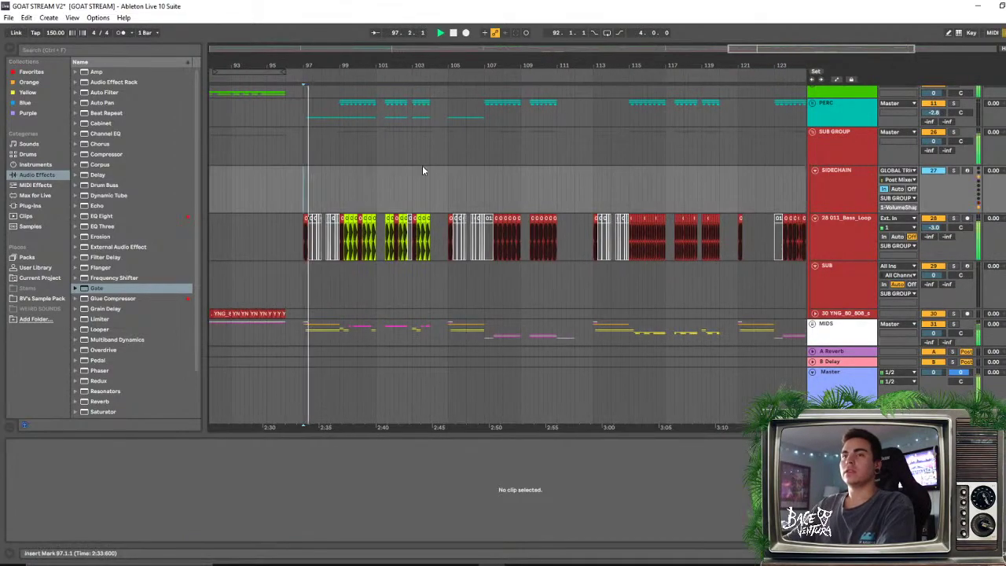
drag(327, 66, 334, 110)
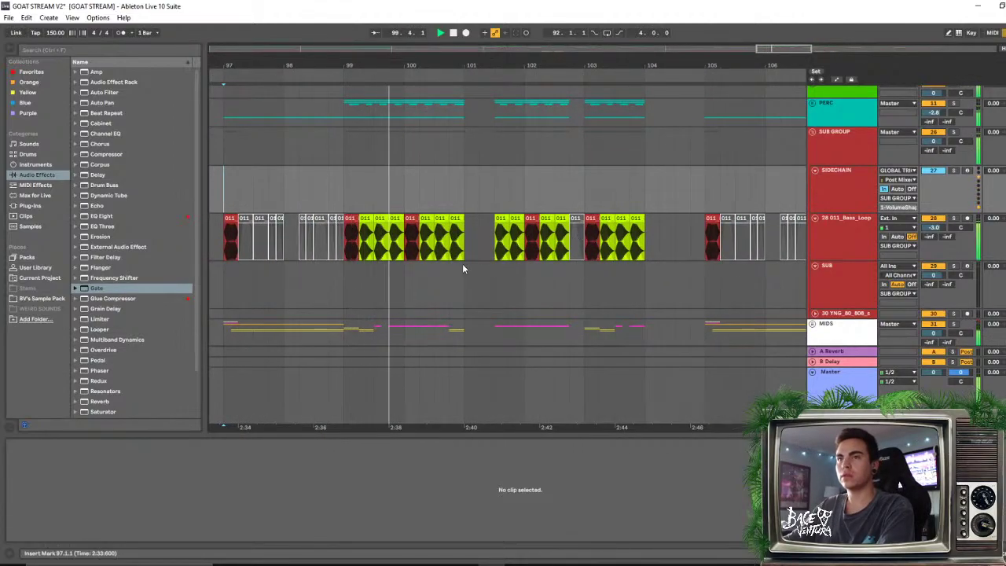
scroll(327, 184, up, 3)
click(326, 189)
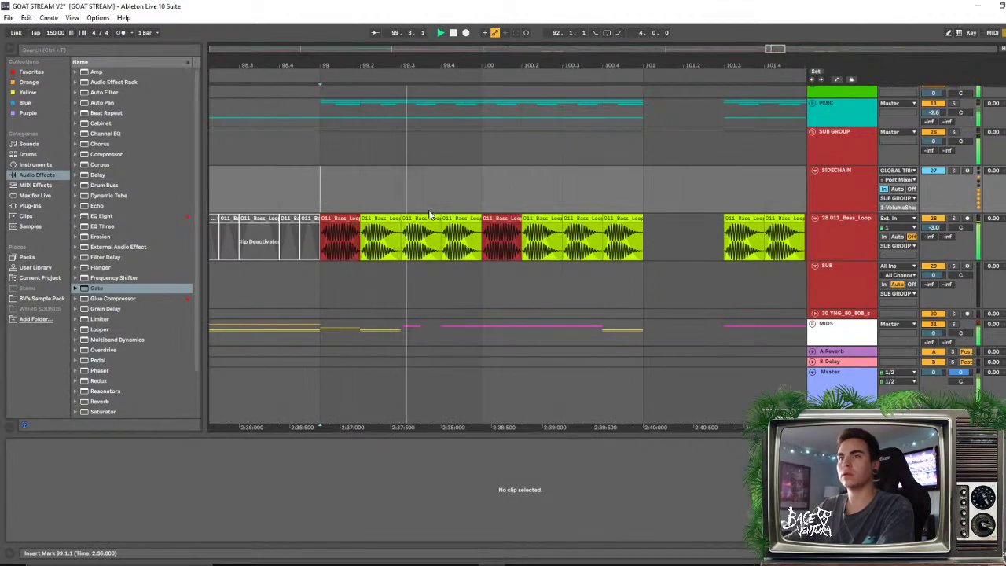
key(minus)
key(minus)
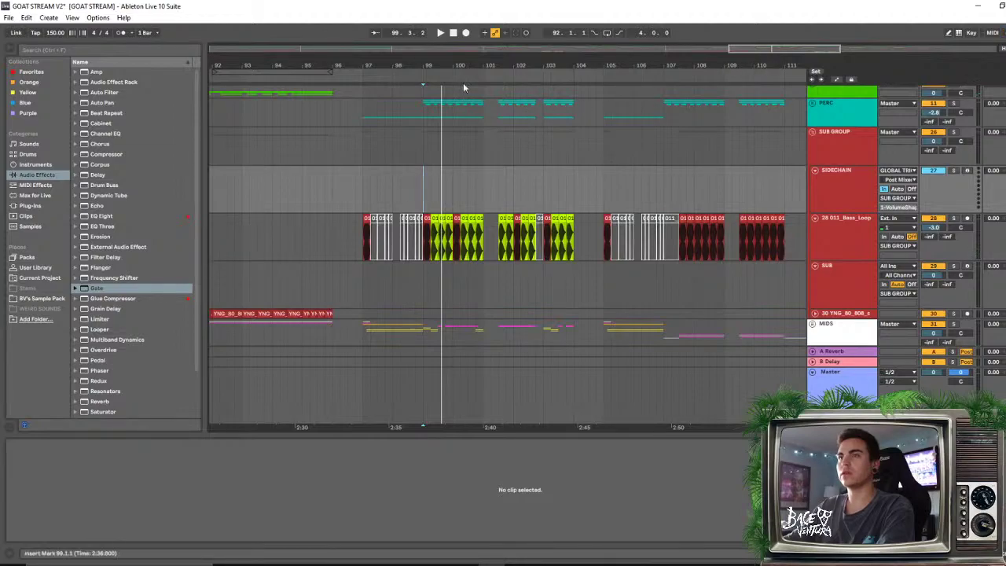
drag(439, 61, 423, 205)
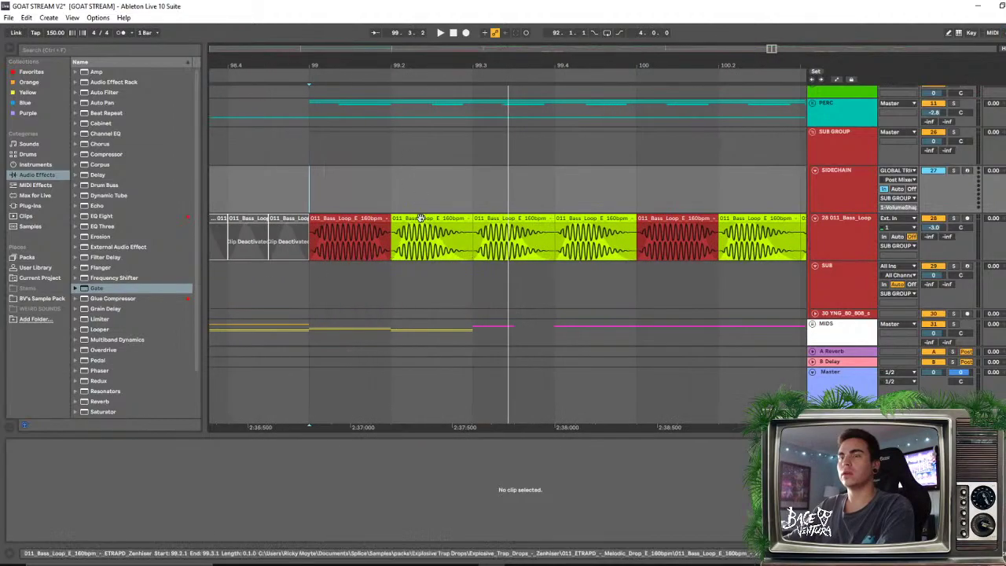
click(421, 219)
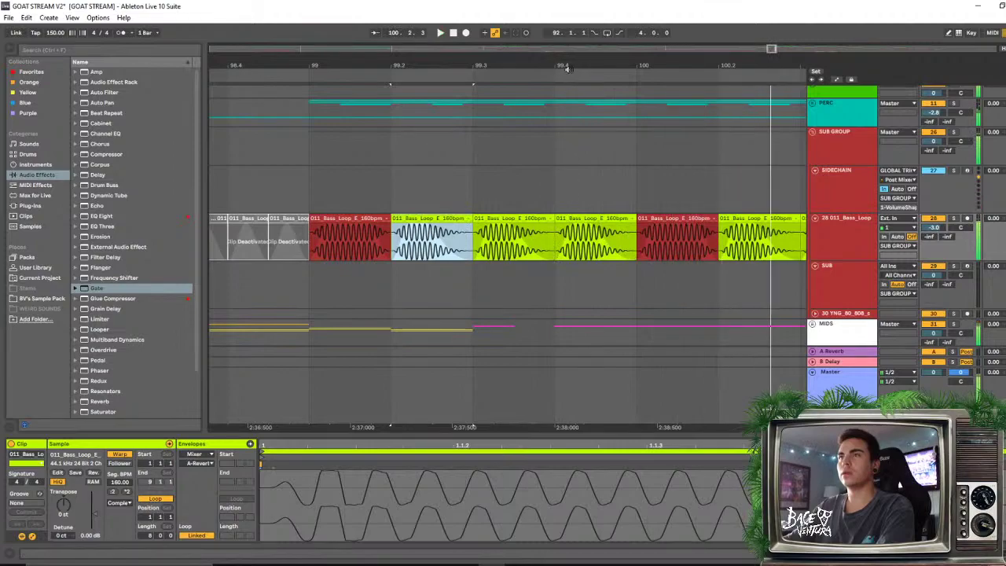
key(minus)
Save the set and copy the two short bass loop clips at 115.1.1 over the clip at 99.2.1
drag(443, 86, 442, 64)
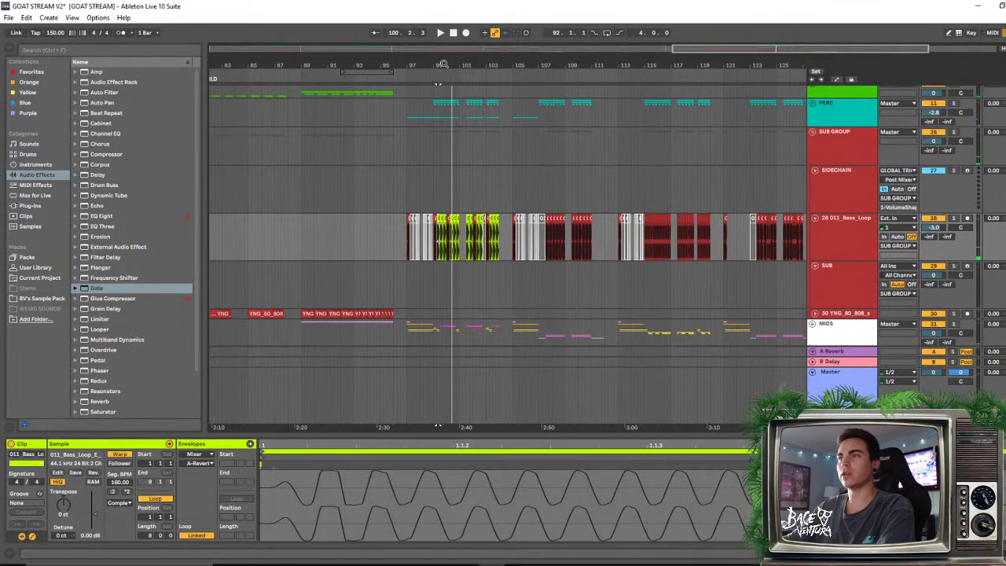
drag(657, 70, 657, 138)
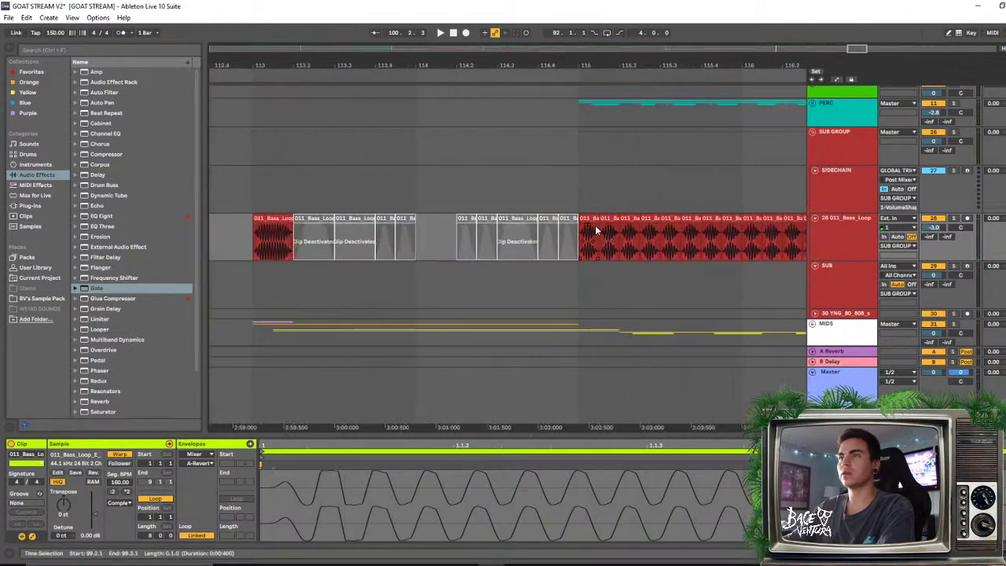
click(603, 217)
shift+click(605, 220)
key(Delete)
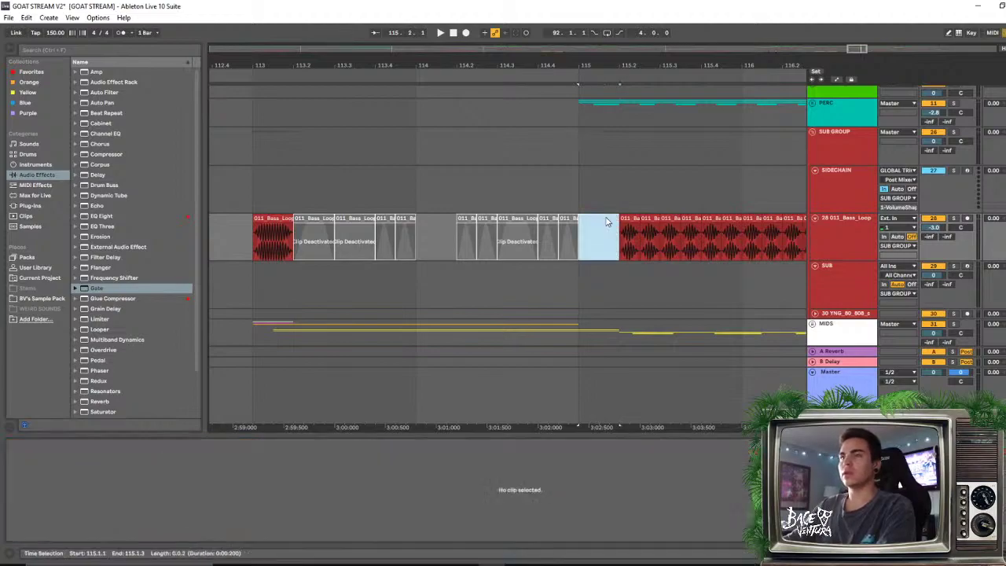
key(ctrl+z)
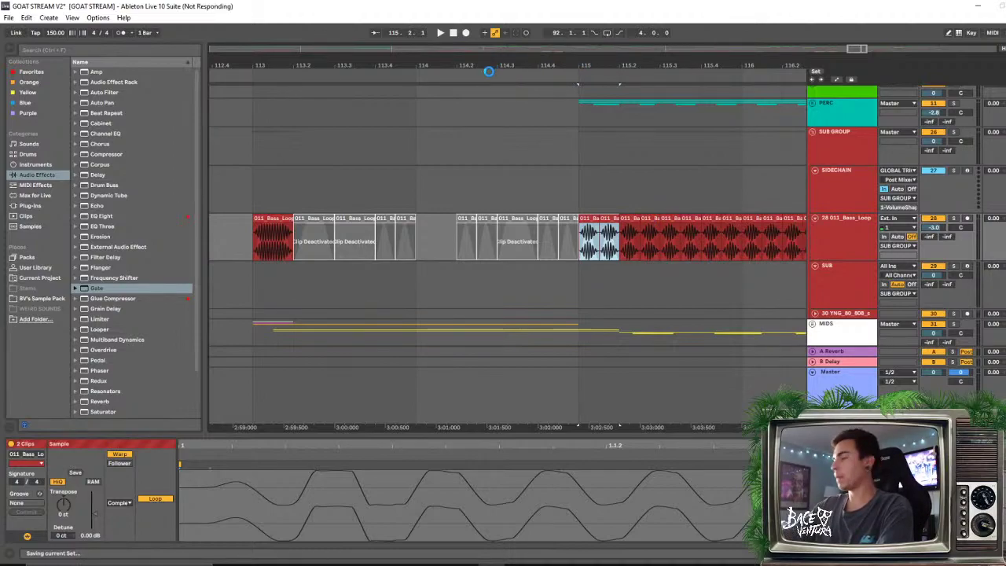
scroll(517, 66, down, 5)
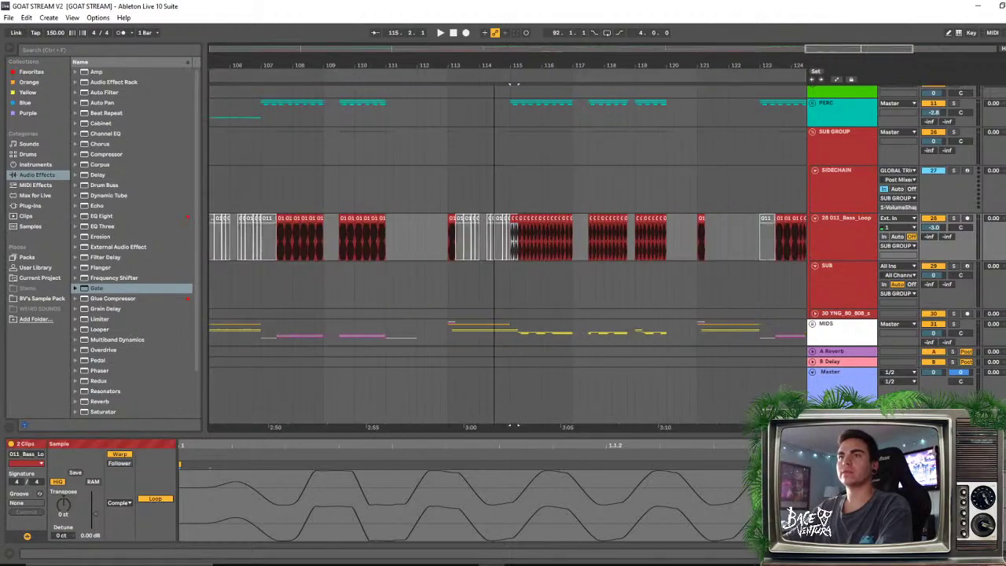
scroll(323, 66, up, 5)
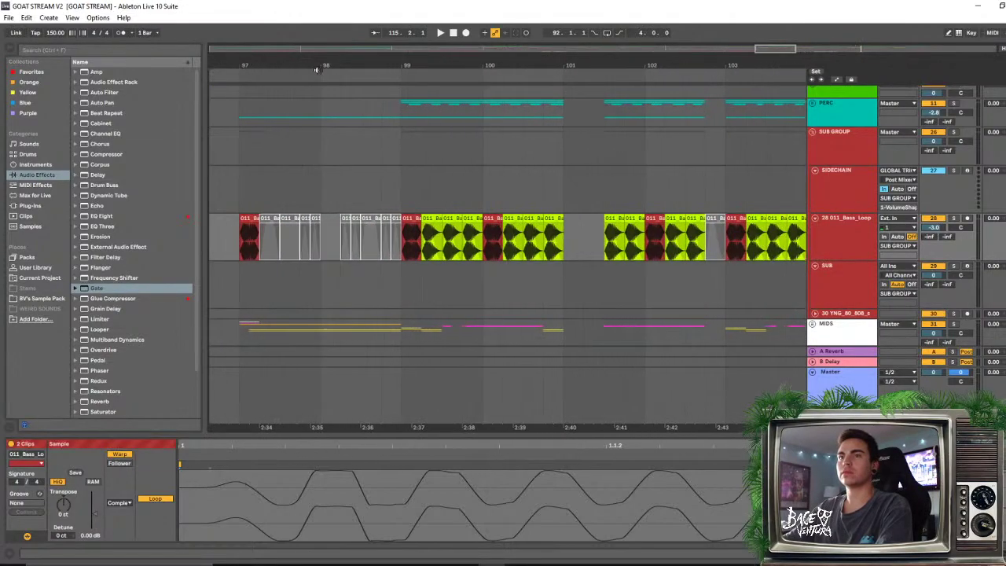
click(368, 245)
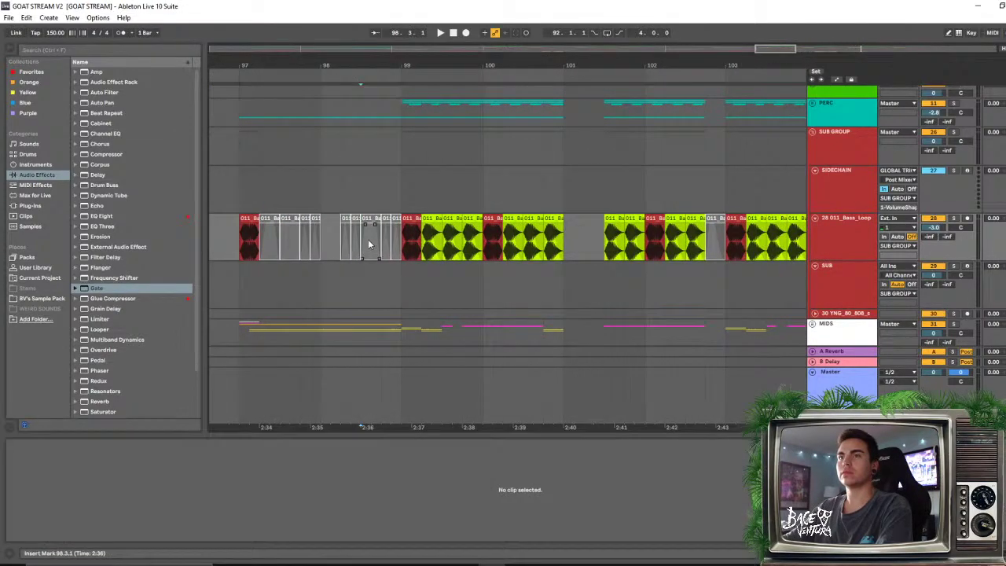
click(433, 219)
key(space)
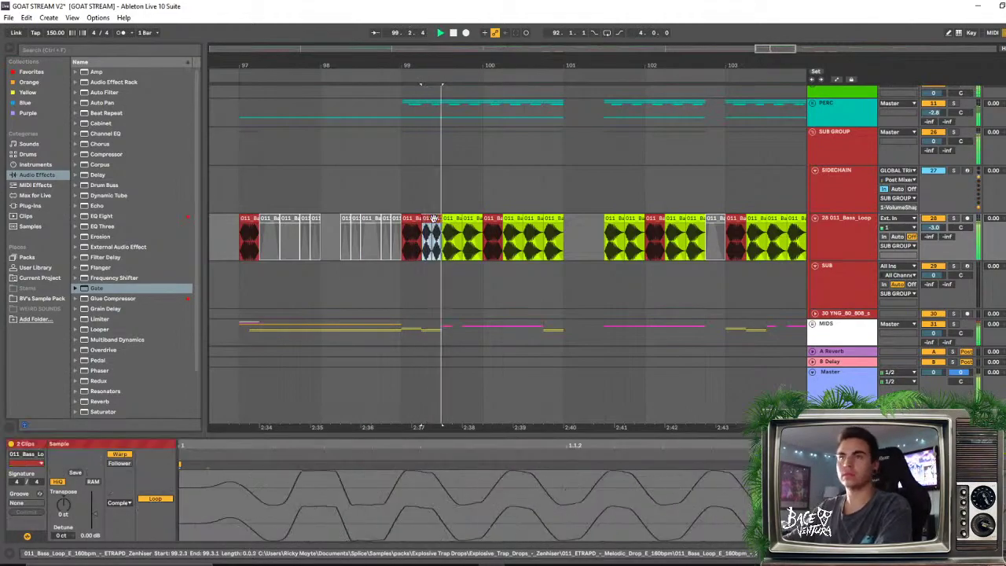
Duplicate the green bass loop clip at 99.4.1 over the red clip at 100.1.1 and replay from 99.1.1
click(382, 189)
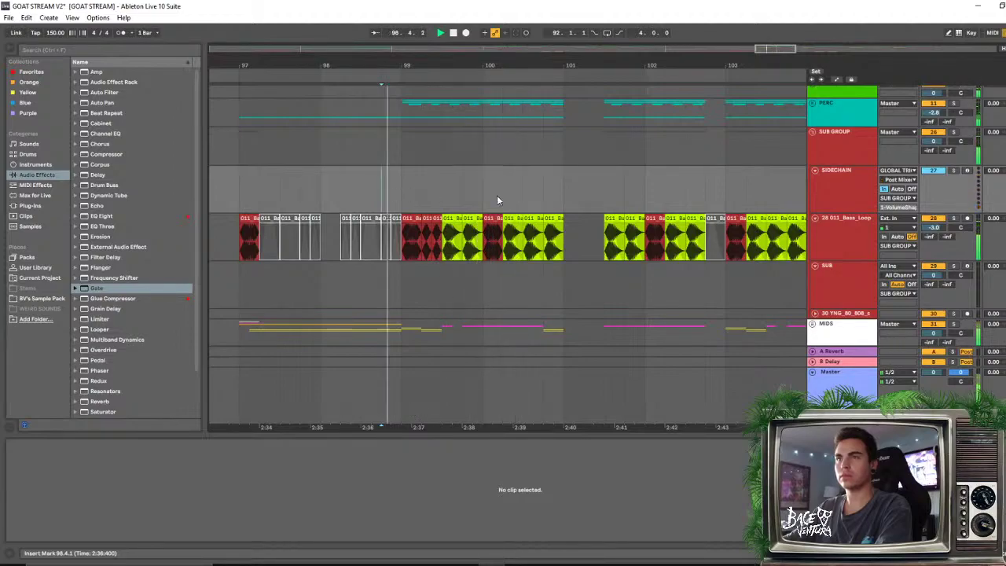
click(471, 224)
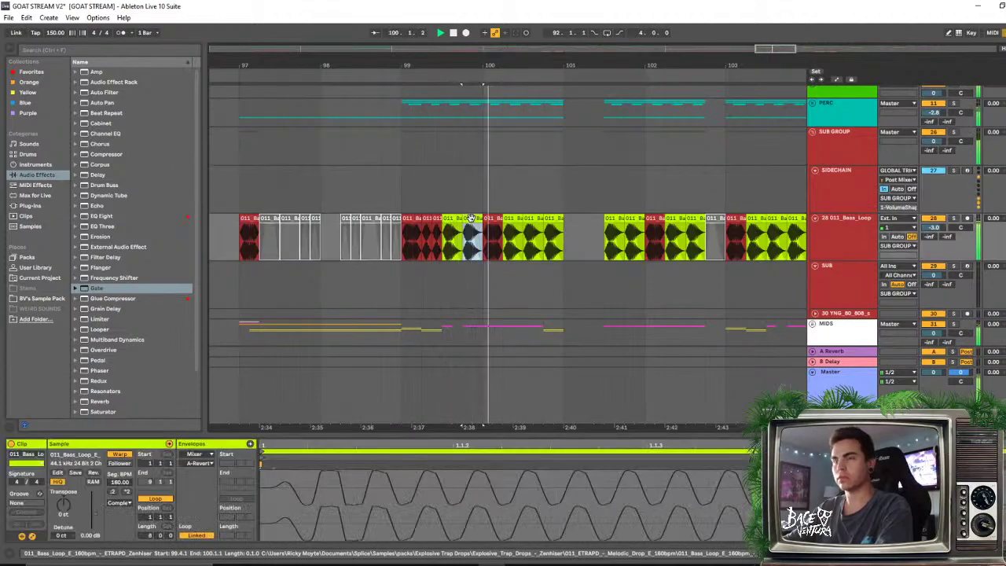
click(402, 193)
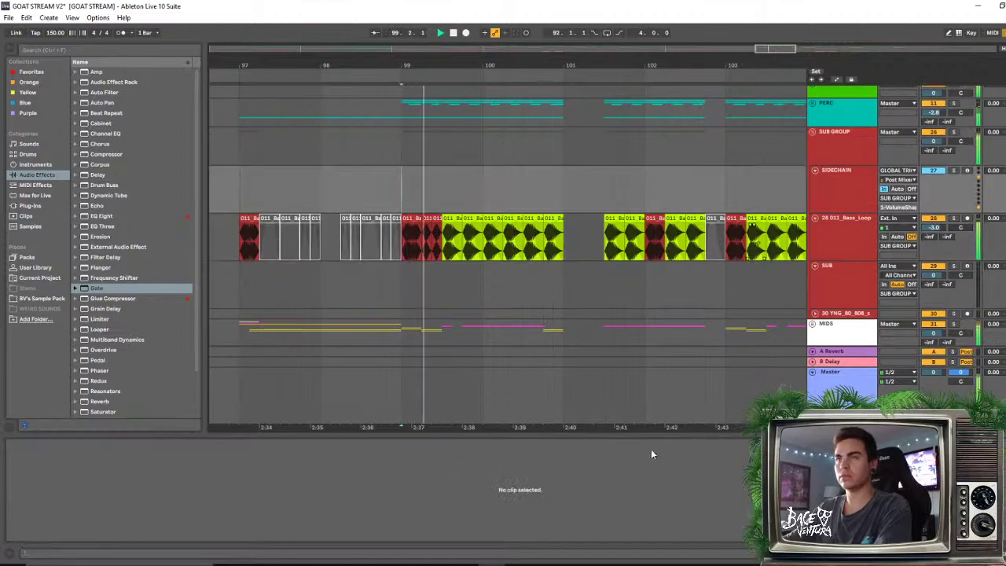
click(400, 188)
click(400, 188)
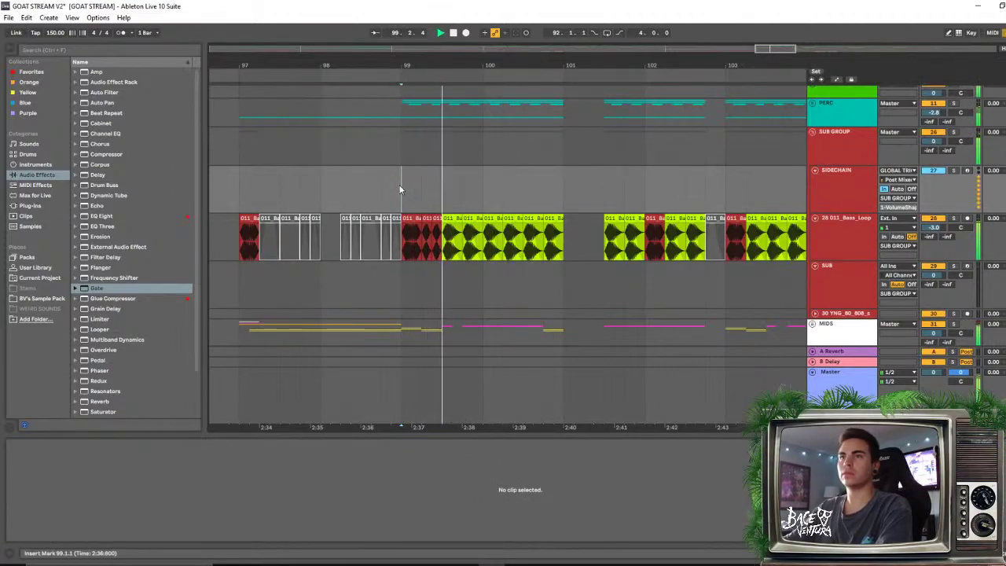
click(400, 189)
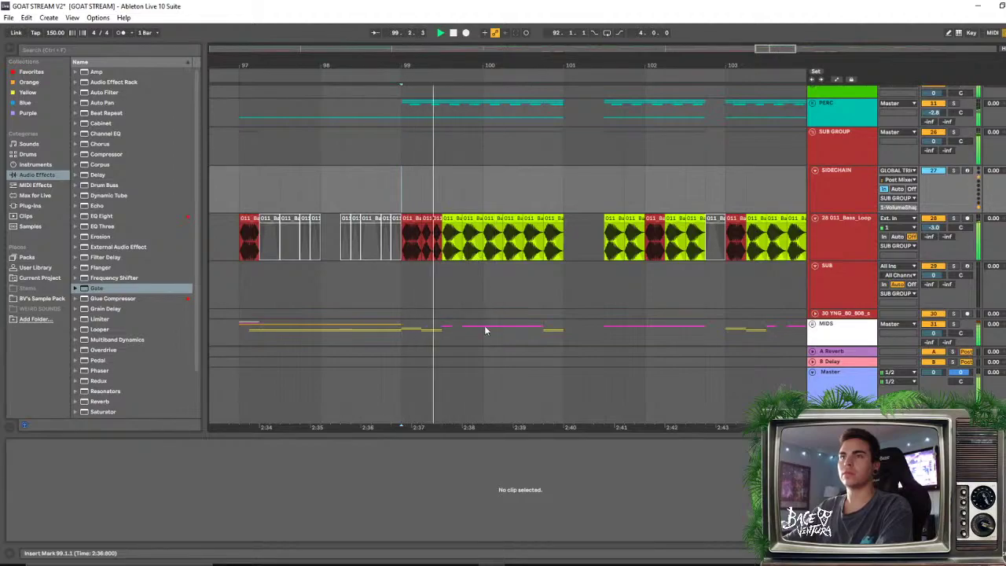
Deactivate the bass loop clip at 99.3.1 and play the change from 98.3.1 and 98.2.1
click(454, 221)
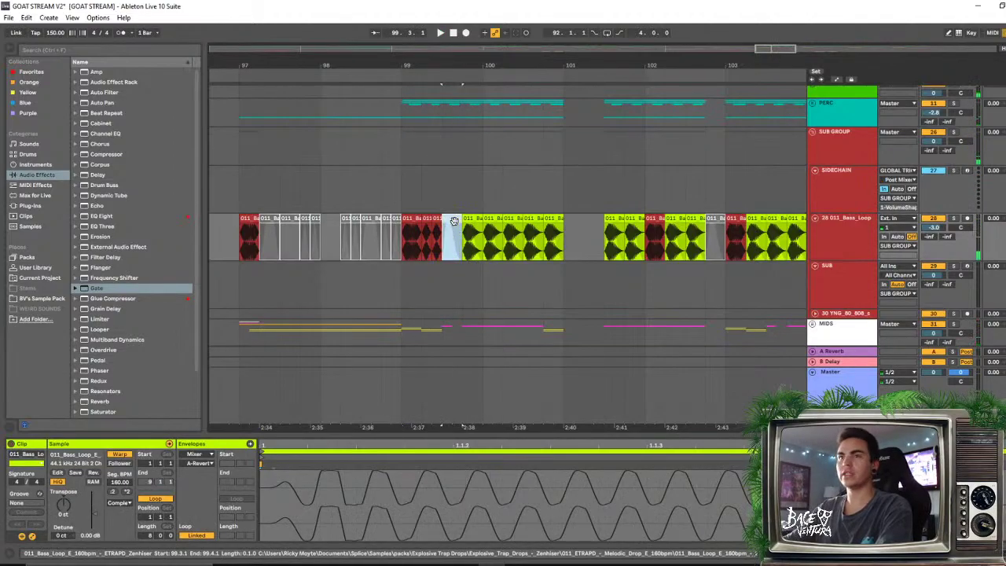
click(360, 191)
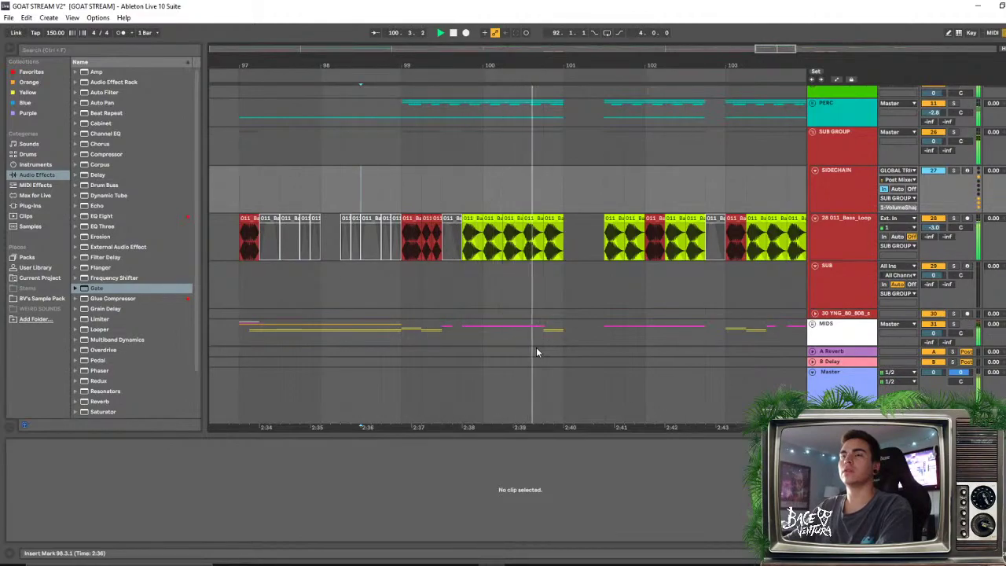
click(340, 191)
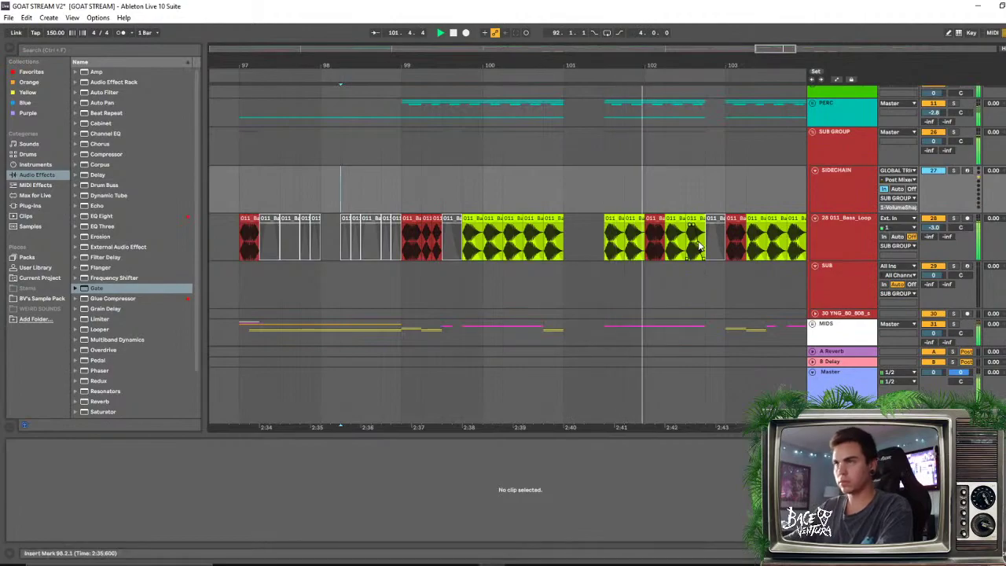
Duplicate the green bass loop clip at 101.4.1 over the red clip at 102.1.1 and play from 101.3.1
click(640, 235)
key(space)
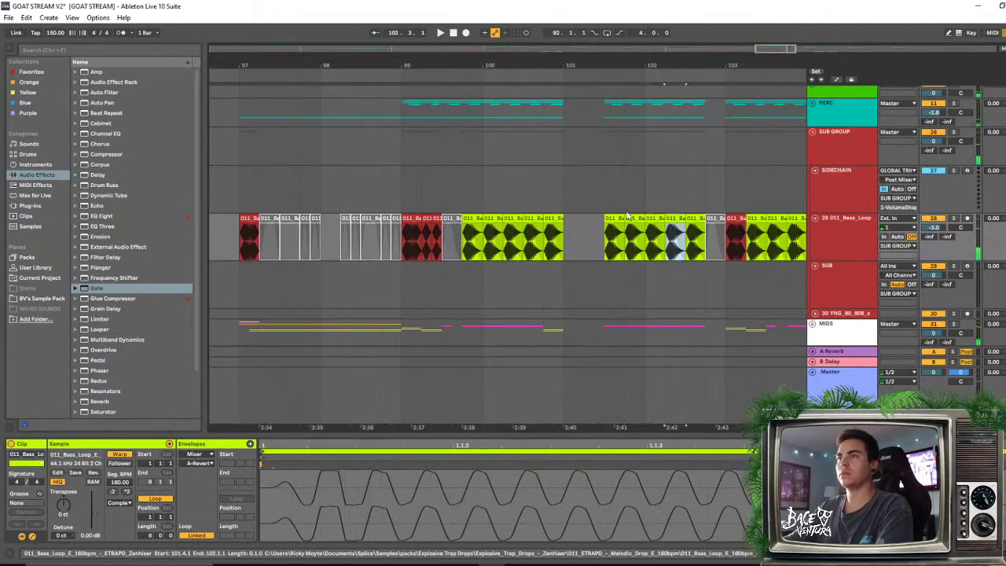
click(605, 188)
key(space)
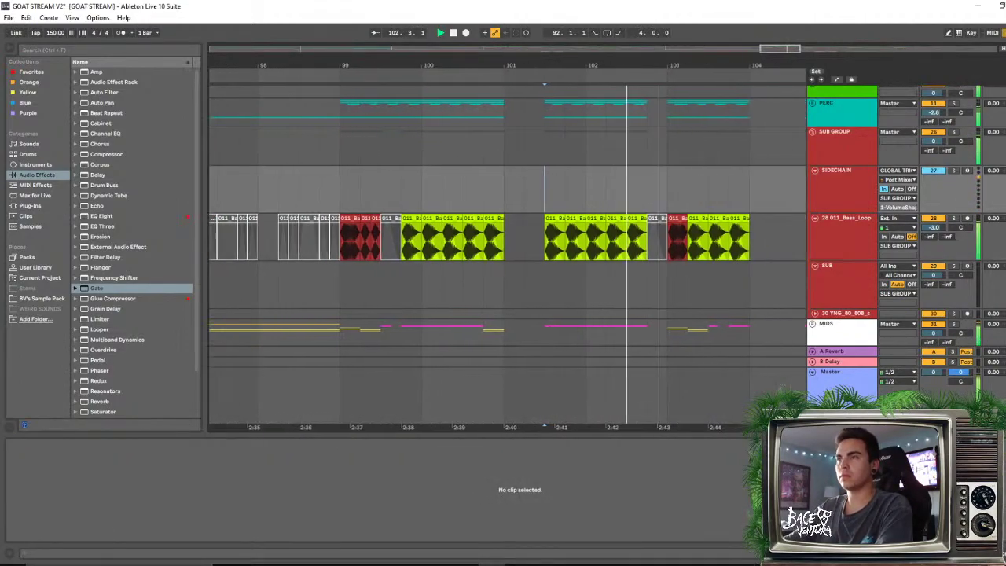
Copy the short red bass loop clips at 99.2.1 over the green clip at 103.2.1 and play from 103.1.1
click(593, 189)
key(space)
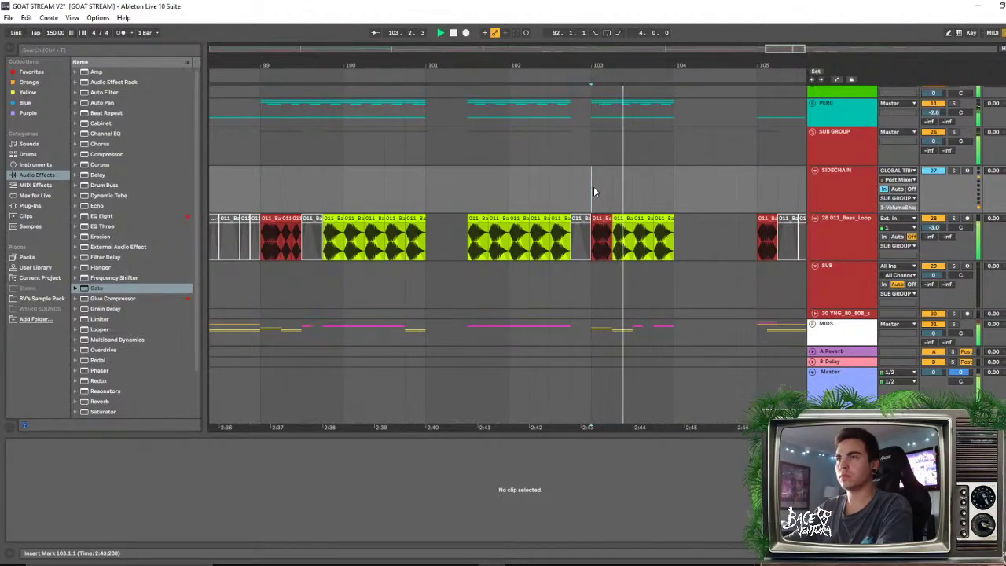
key(space)
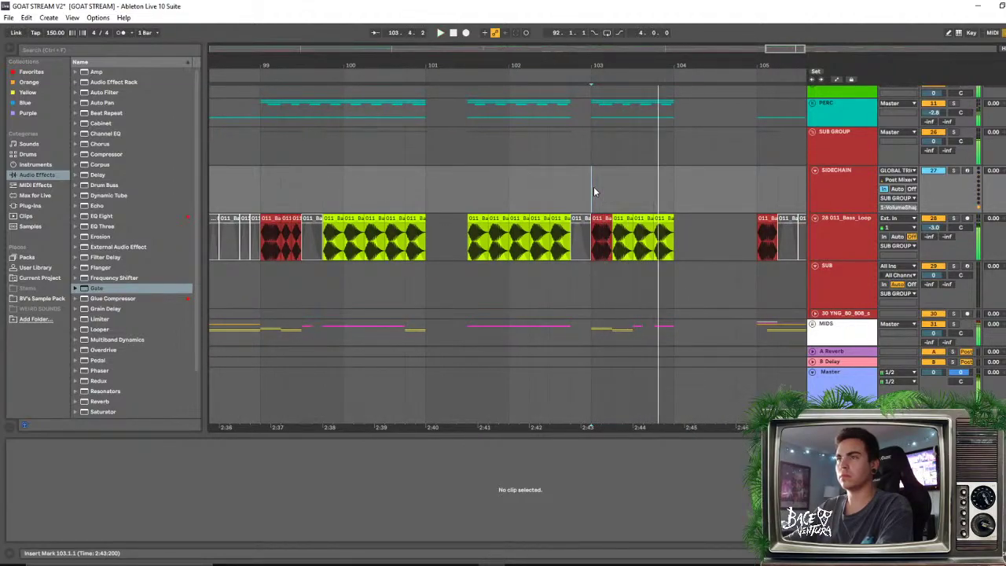
click(289, 219)
drag(612, 224, 649, 228)
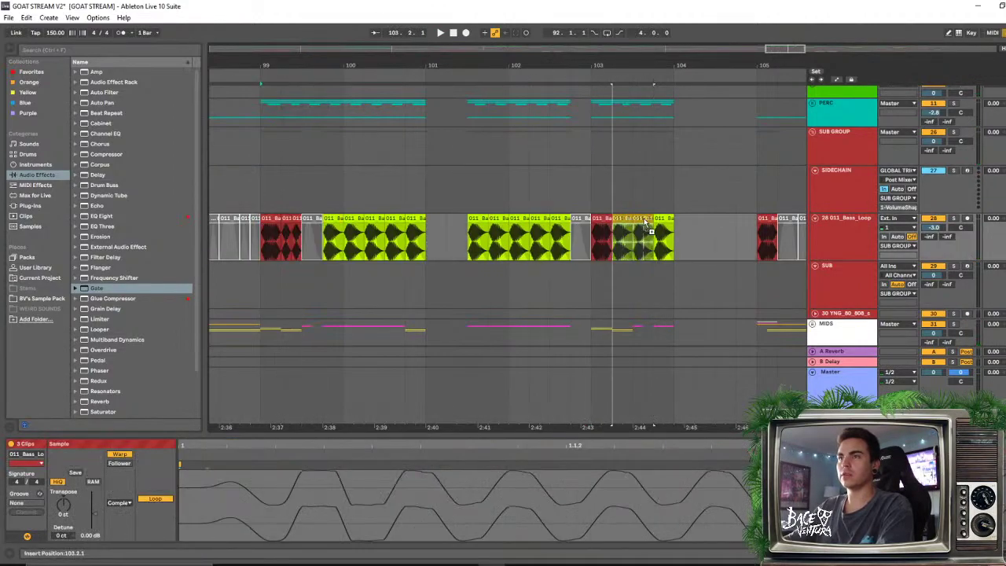
click(595, 189)
key(space)
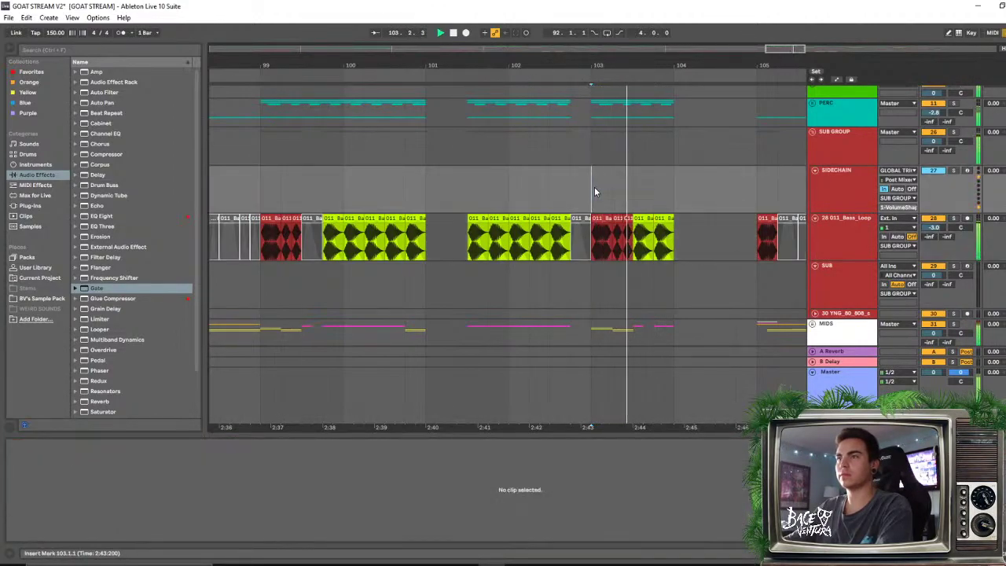
Deactivate the green bass loop clip at 103.3.1 and play the change from 102.3.1
key(space)
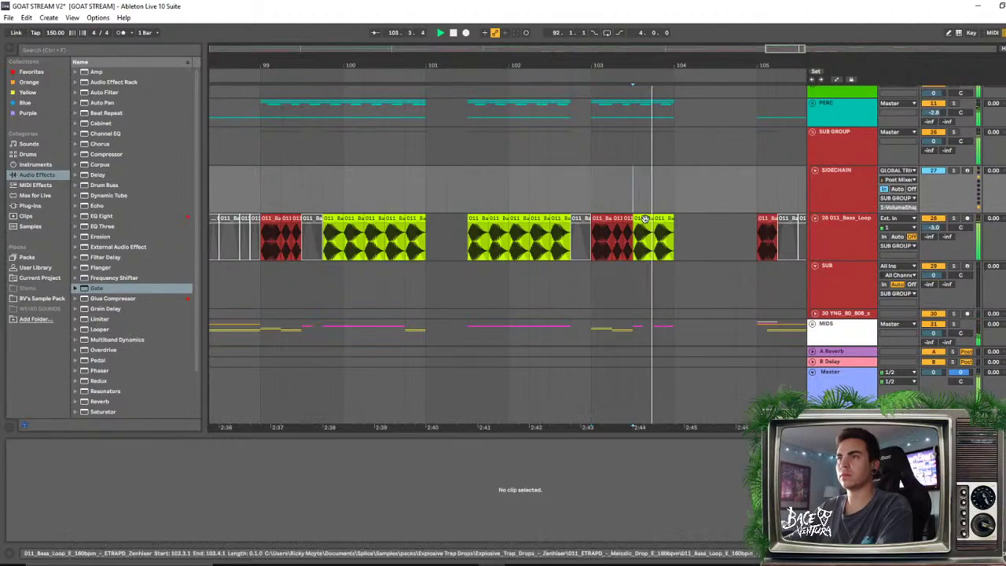
click(646, 219)
key(space)
click(550, 189)
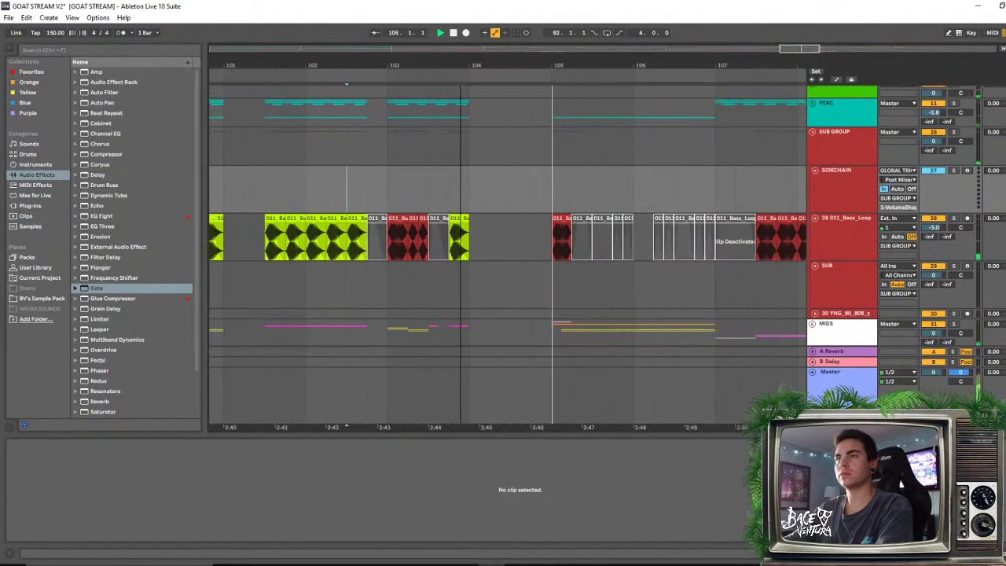
Copy the green bass loop clip at 103.4.1 over the red clip at 107.3.1 and play from 107.1.1
key(minus)
key(minus)
key(minus)
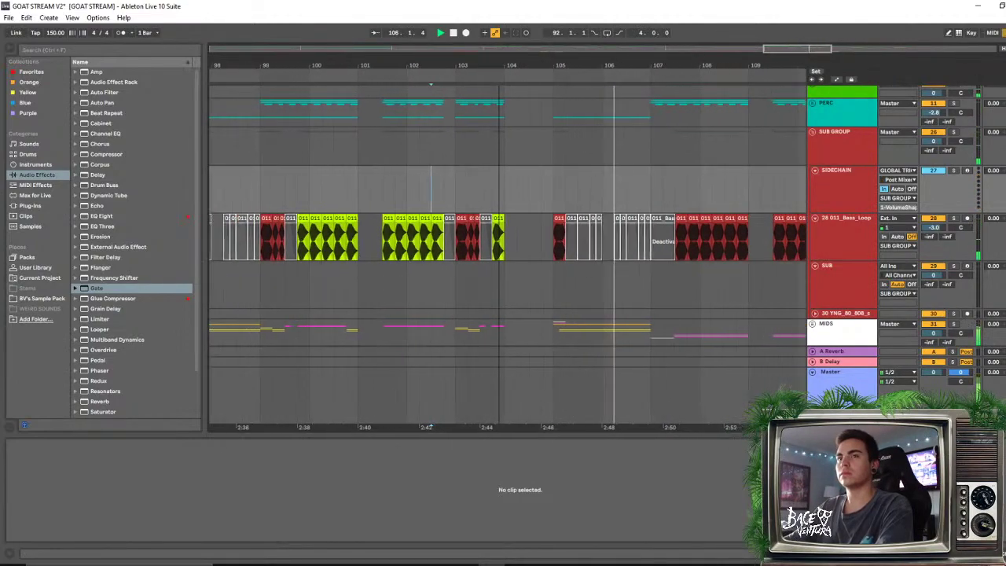
key(minus)
key(minus)
drag(621, 68, 621, 126)
key(space)
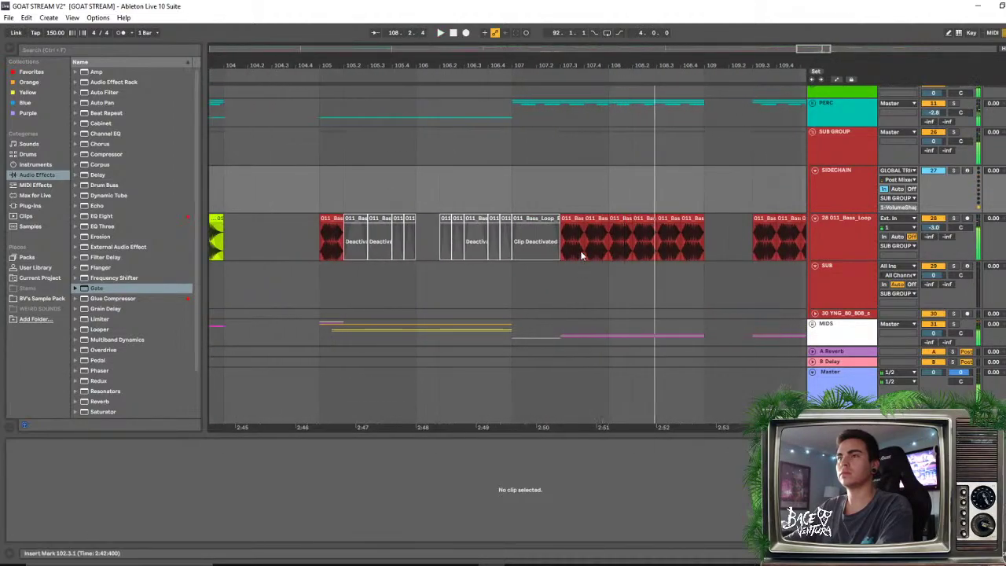
drag(561, 246, 585, 245)
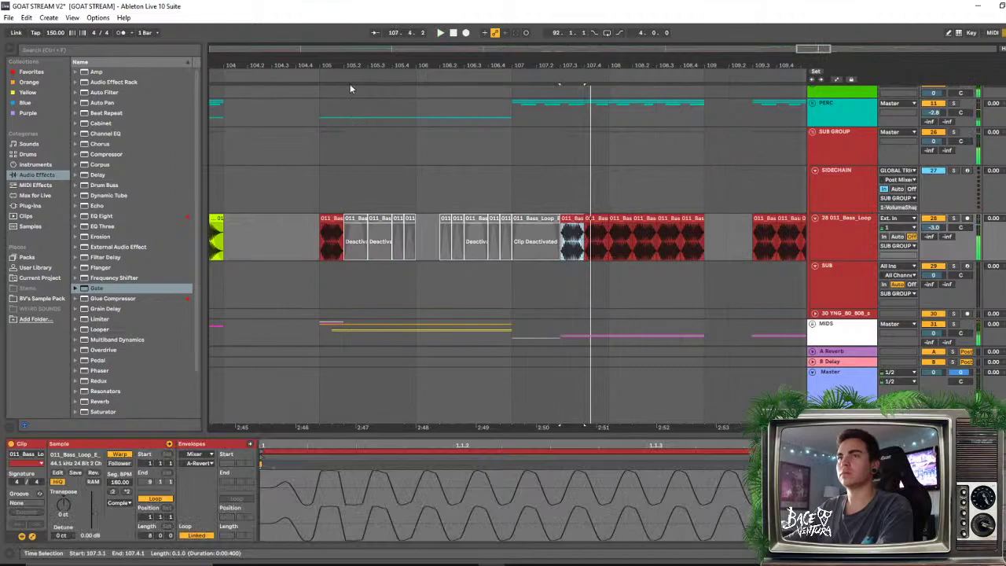
drag(350, 69, 393, 63)
click(263, 212)
drag(265, 217, 592, 221)
click(543, 195)
key(space)
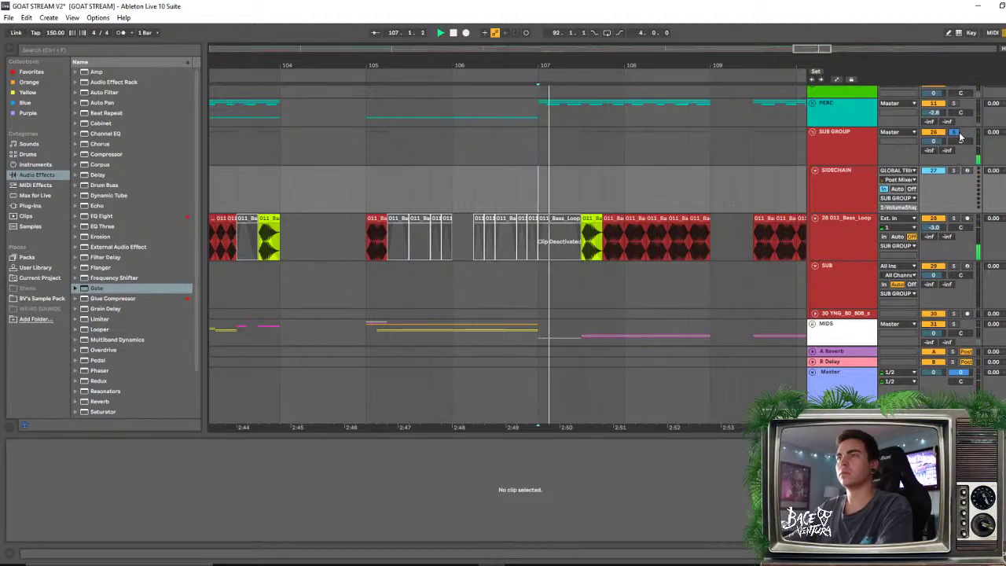
Replay from 107.1.1 and duplicate the green bass loop clip at 107.3.1 over the red clip at 107.4.1
key(space)
key(space)
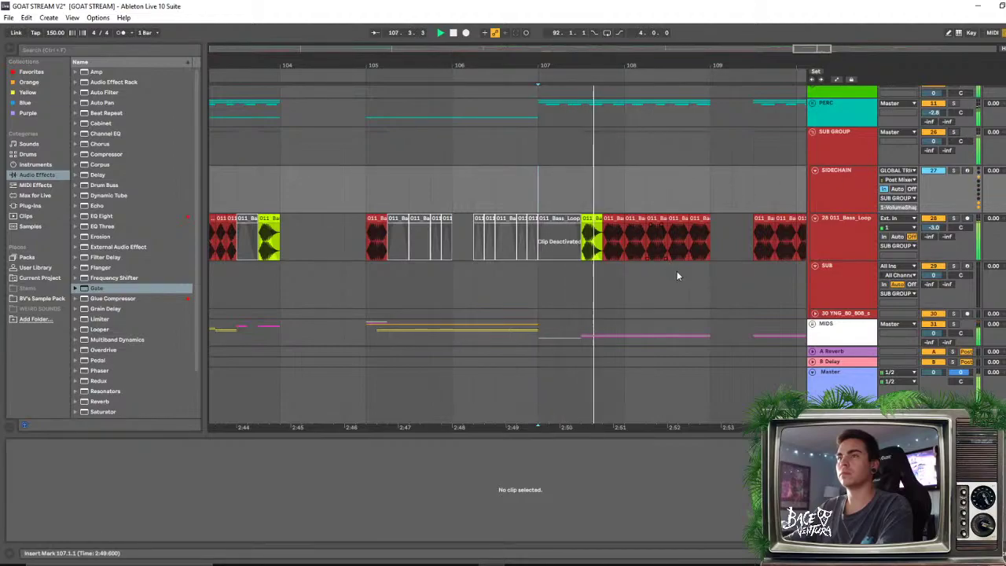
scroll(538, 236, up, 4)
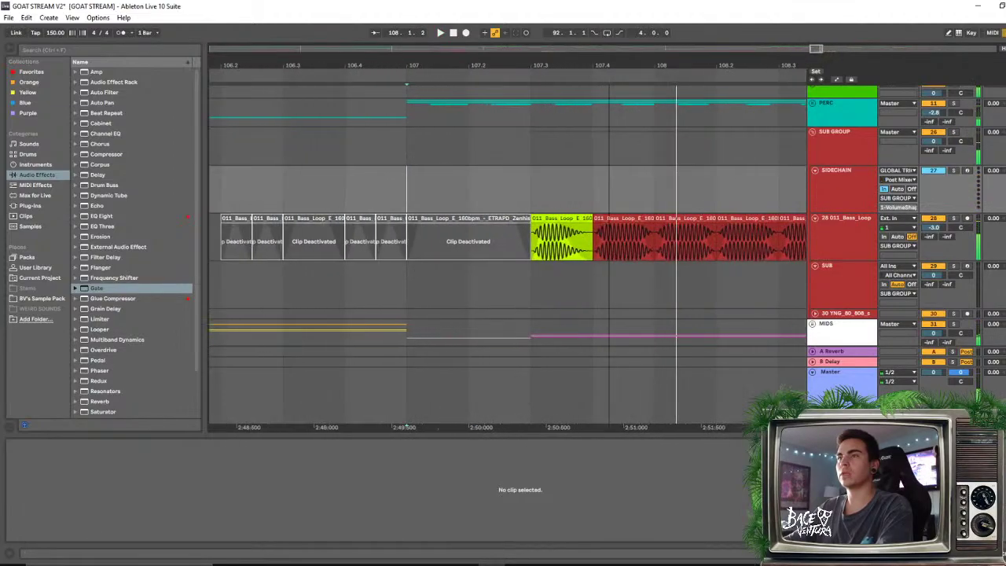
click(538, 218)
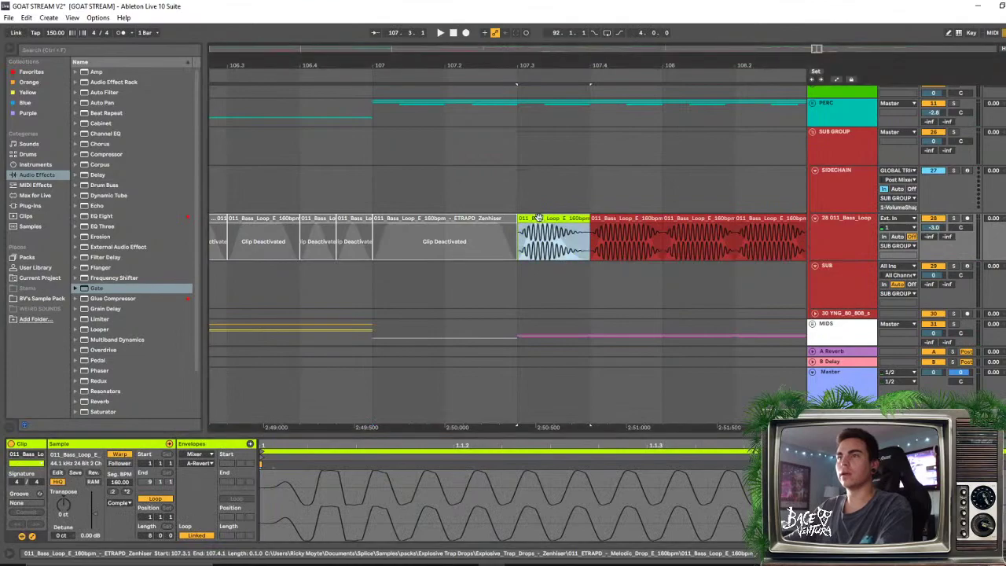
click(623, 219)
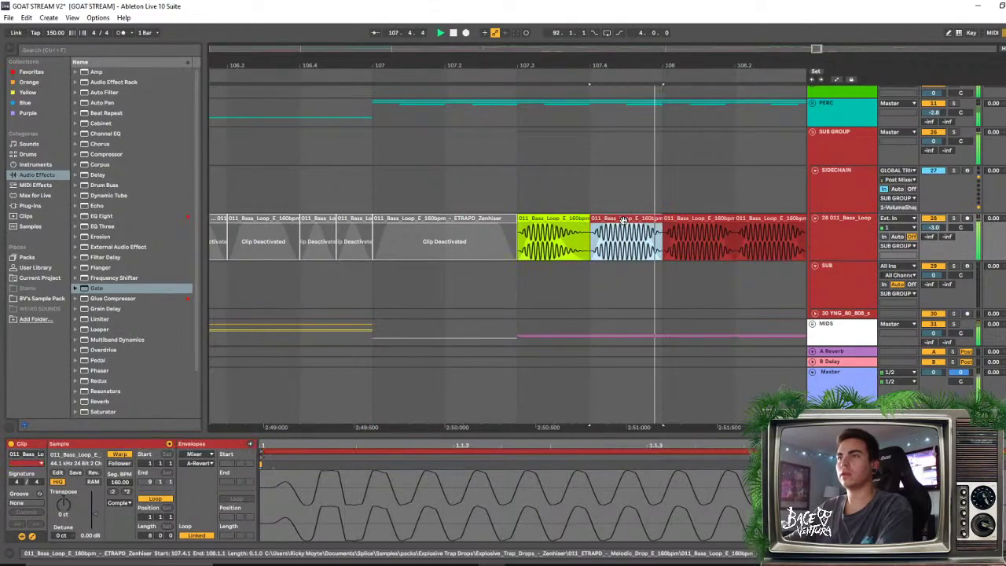
click(497, 197)
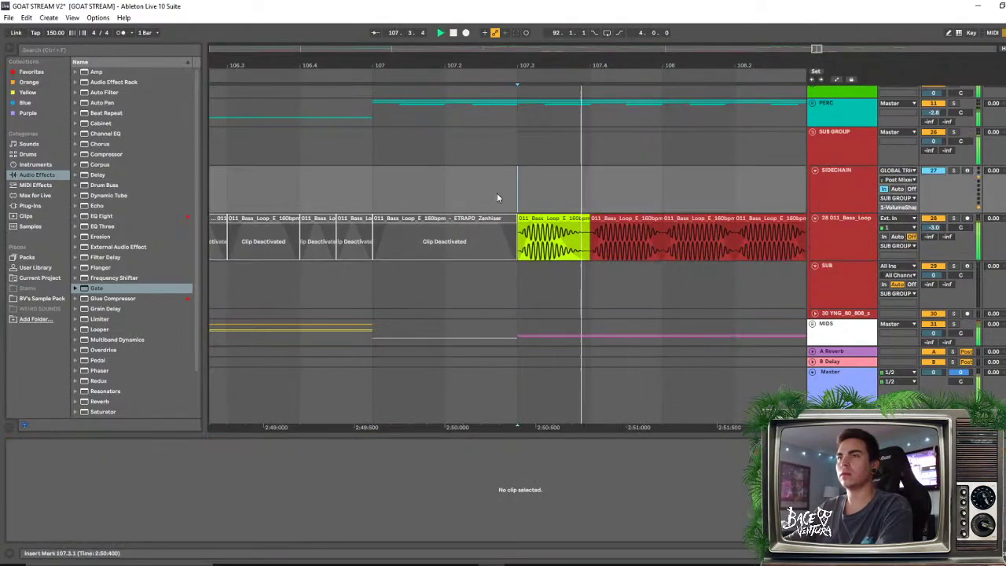
click(625, 236)
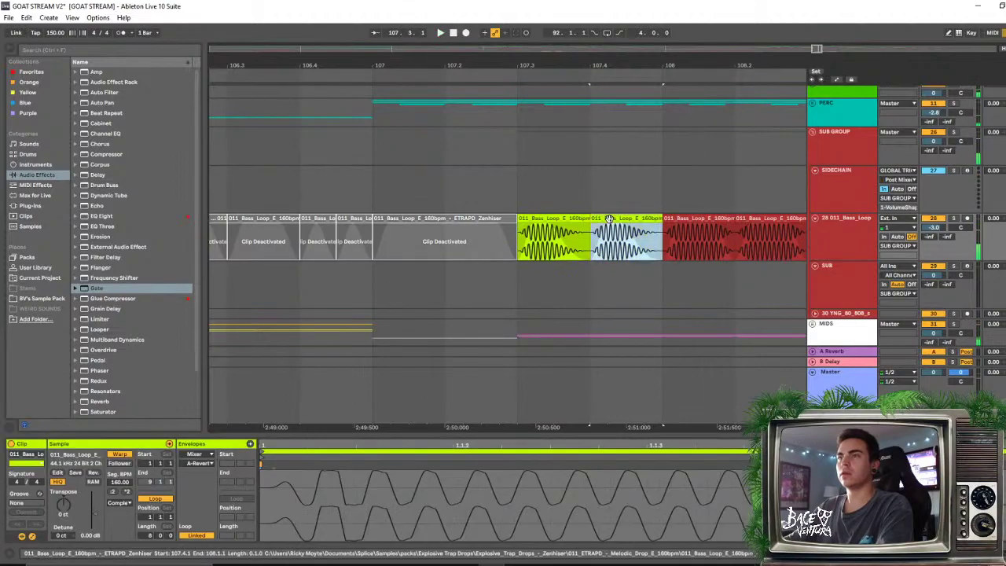
Use the triplet grid to shorten the green bass loop clip at 107.4.1 so it ends at 107.4.2
right_click(603, 167)
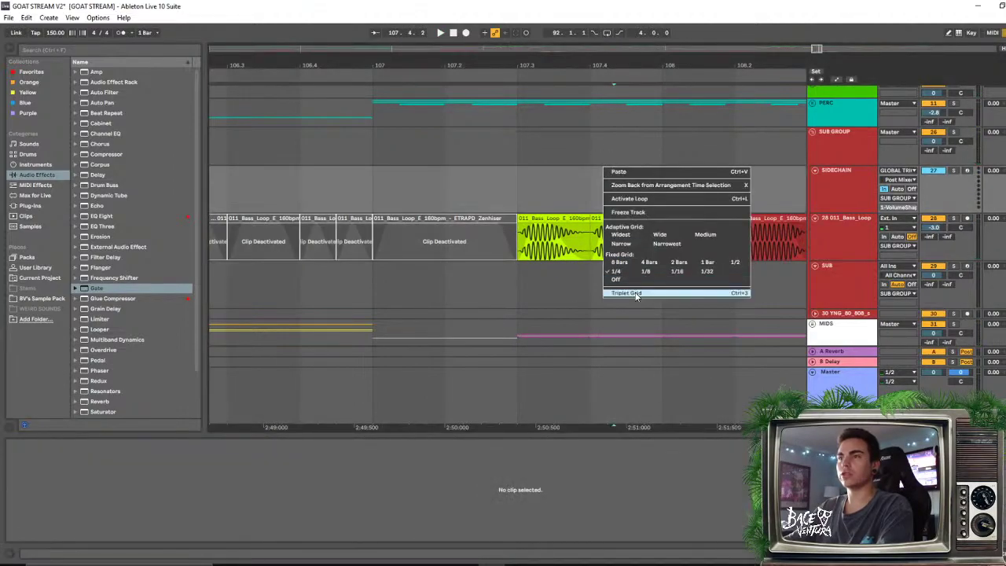
click(637, 294)
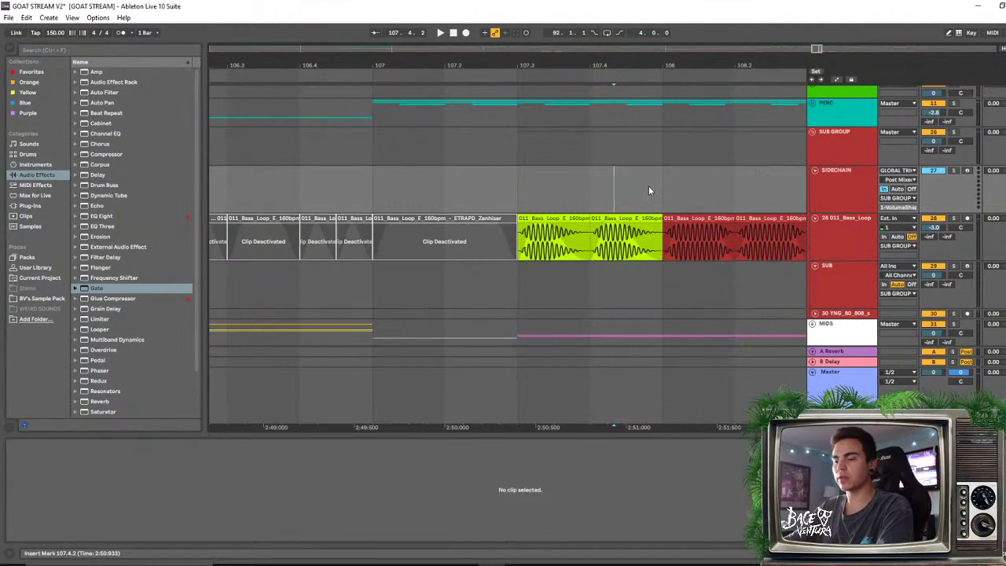
click(640, 200)
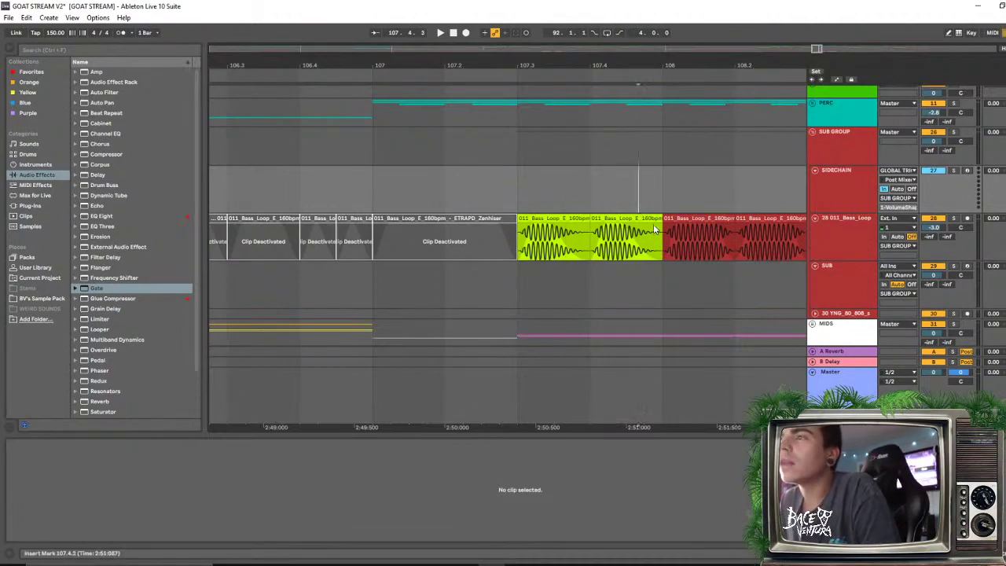
drag(658, 220, 614, 224)
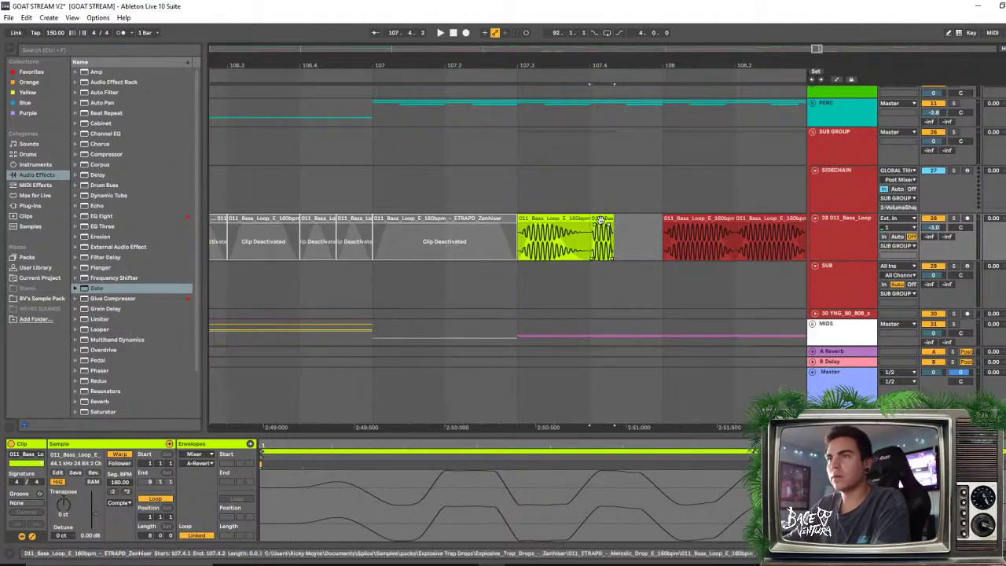
Duplicate the shortened bass loop clip to fill the beat up to bar 108 and play from just before 107.3.1
drag(601, 222, 663, 224)
click(493, 240)
key(space)
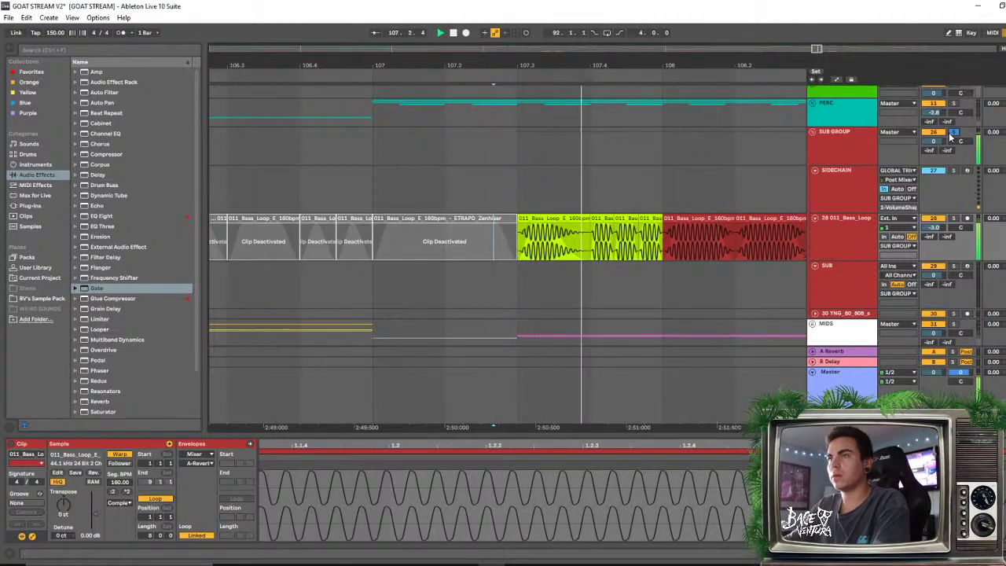
Copy the green bass loop clip at 107.3.1 to 108.1.1, duplicate it through the end of bar 108, and play from 107.2.1
drag(674, 60, 676, 52)
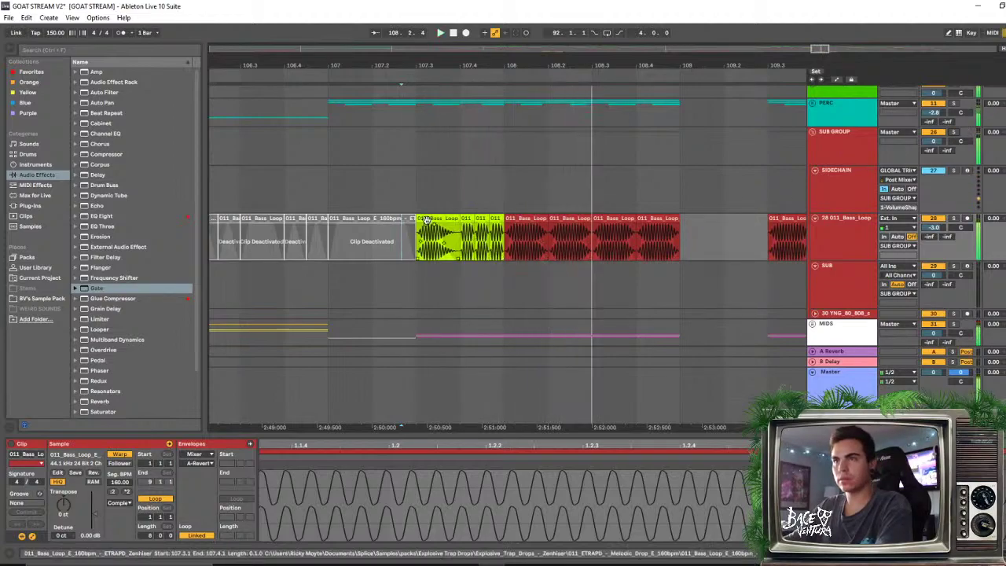
key(space)
drag(432, 220, 521, 220)
key(ctrl+d)
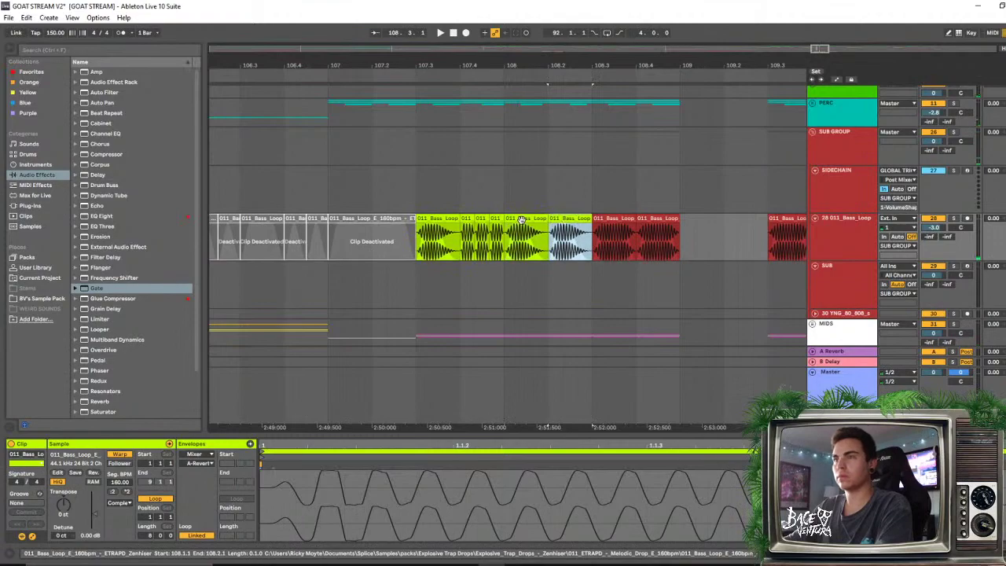
key(ctrl+d)
key(ctrl+d)
click(522, 258)
key(space)
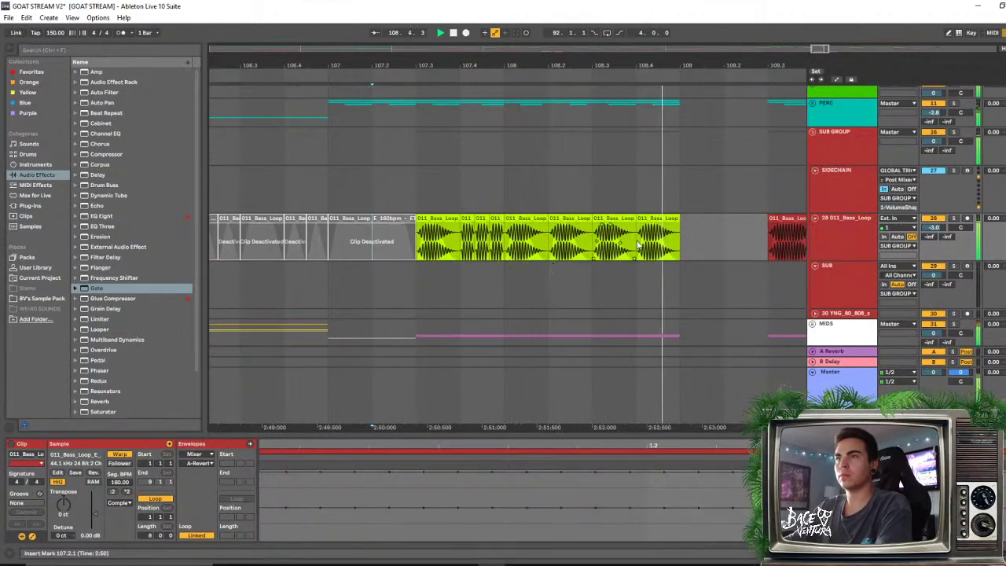
Listen to the new bass pattern from 107.4.1, 107.3.2 and 108.1.2 through the following red clips
click(460, 193)
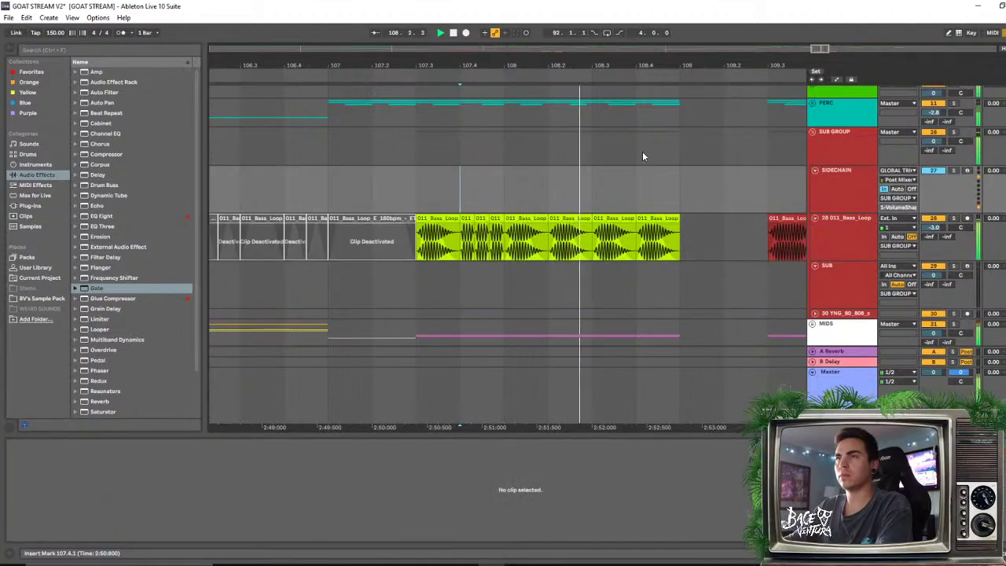
click(431, 189)
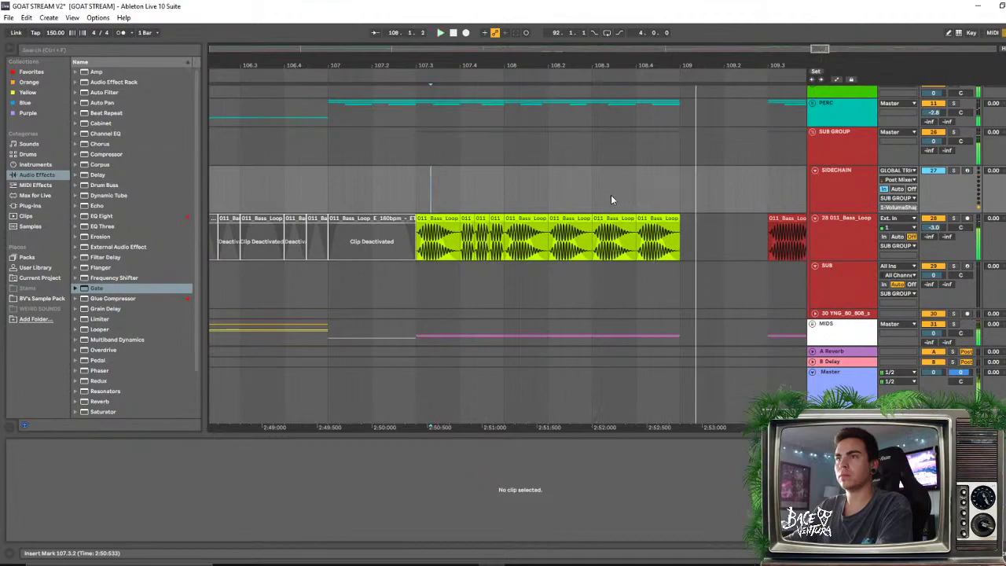
click(519, 190)
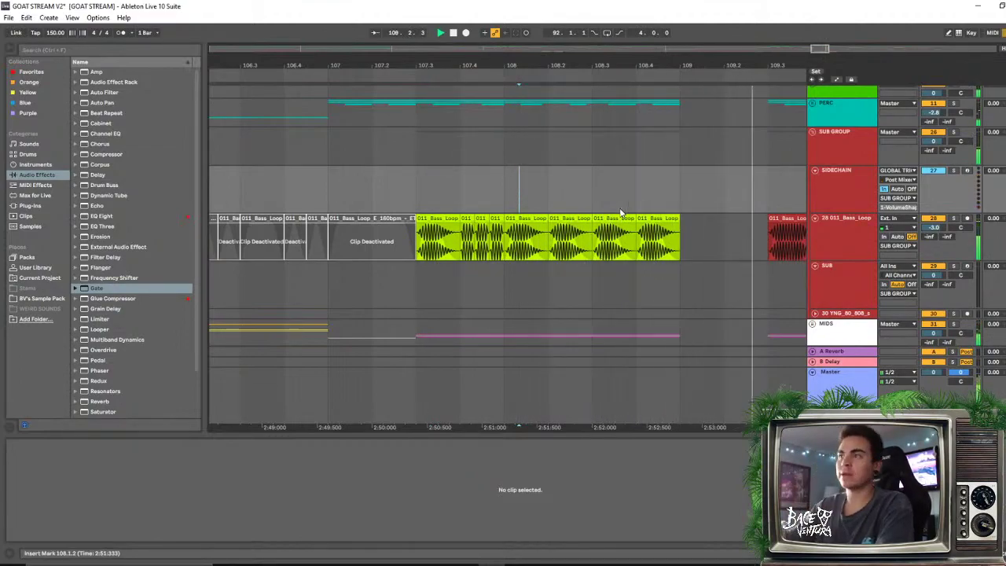
drag(542, 86, 538, 55)
key(space)
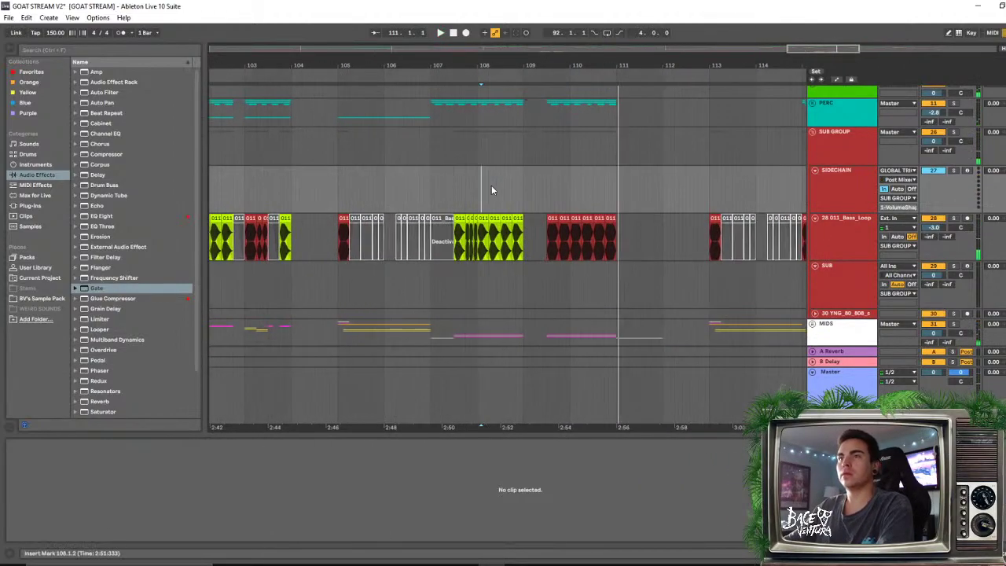
Copy the green bass loop clip at 108.2.1 over the red clip at 109.3.1 and duplicate it through 110.3.1
drag(549, 236, 561, 236)
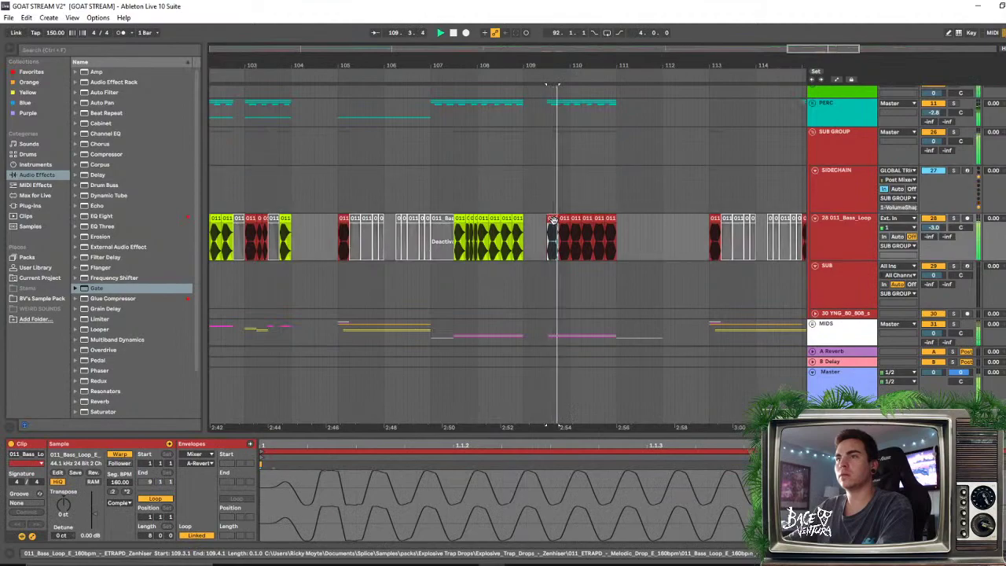
click(493, 217)
click(552, 224)
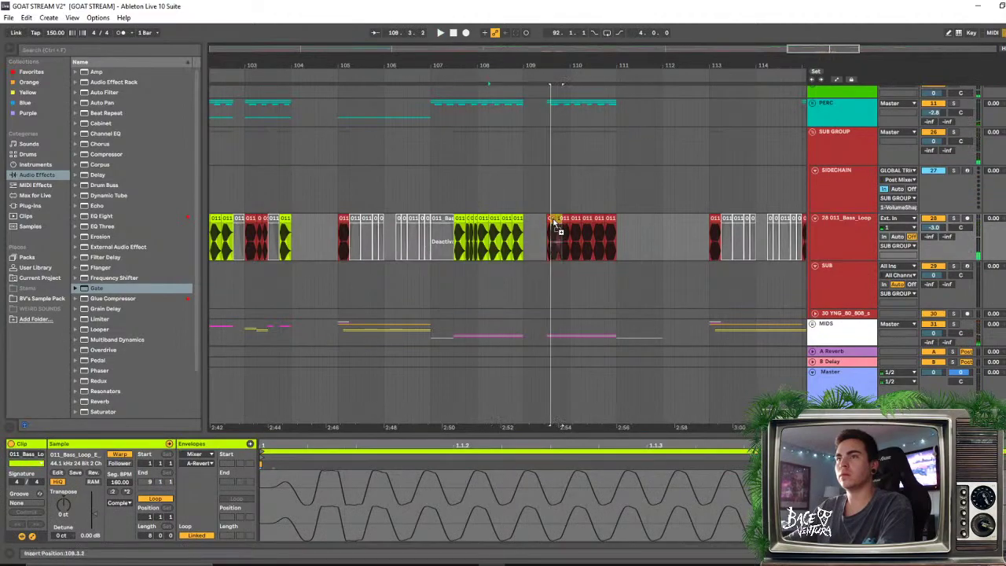
key(space)
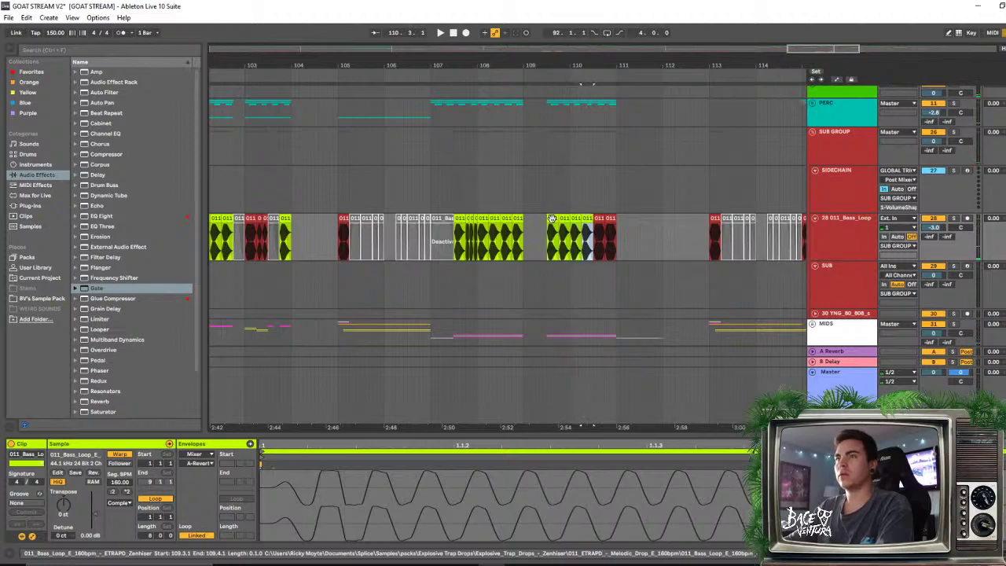
key(space)
Move the red bass loop clip at 110.4.1 to 109.3.1, duplicate the green clip at 110.3.1 into its place, and play from 108.2.1
click(548, 227)
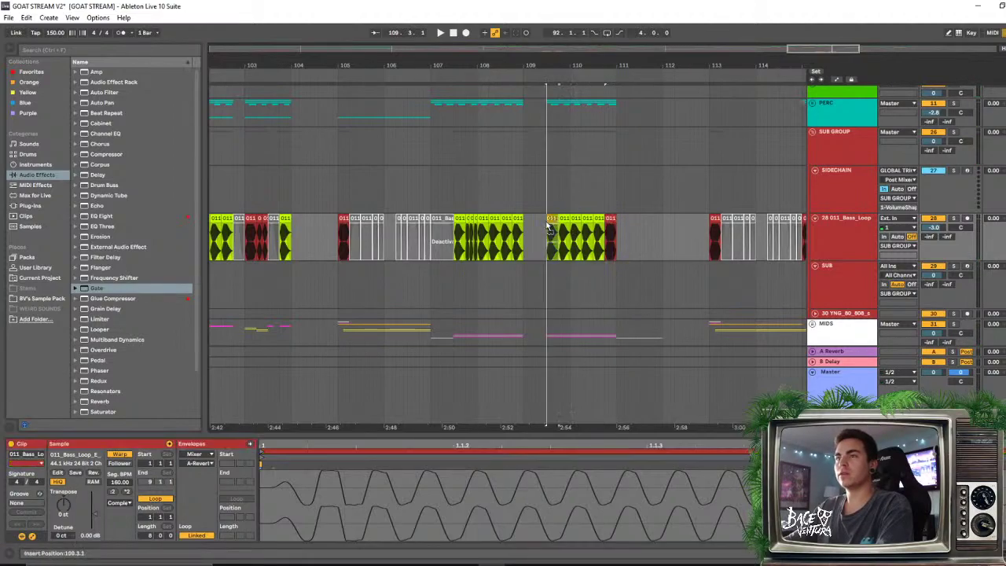
click(599, 221)
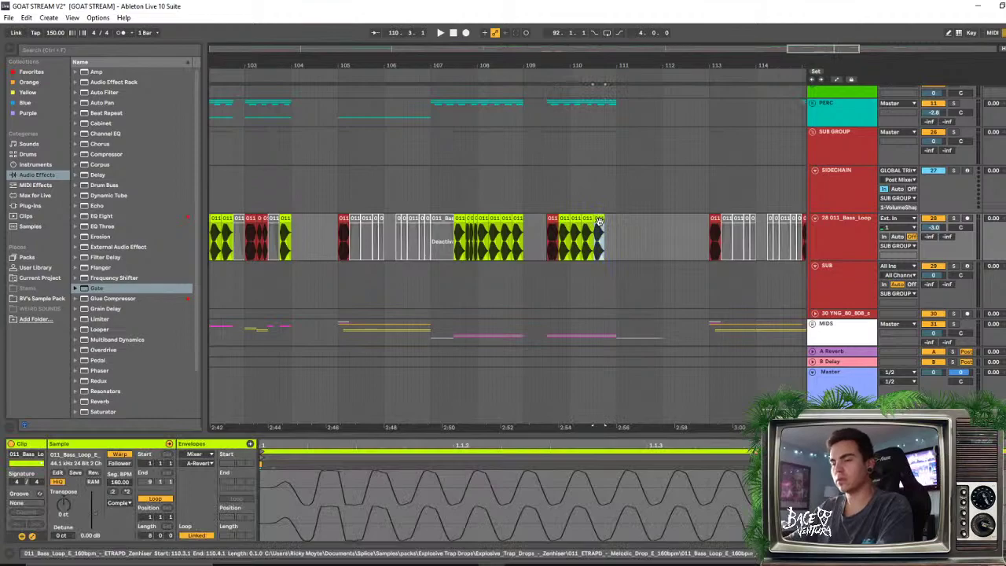
key(ctrl+d)
key(space)
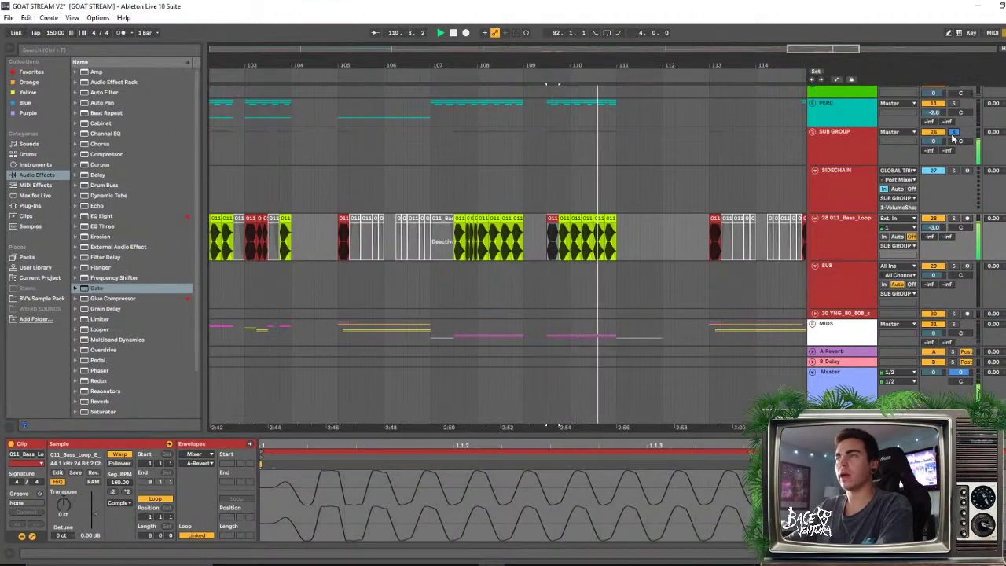
click(489, 191)
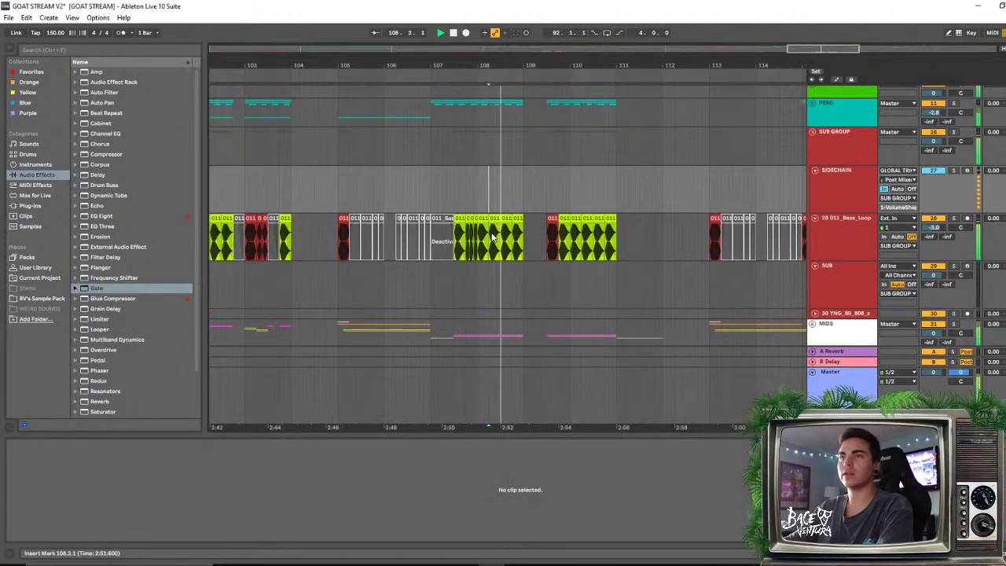
Copy the red bass loop clip at 109.3.1 over the green clips at 108.3.1 and 107.3.1, and play from 107.3.1
click(507, 224)
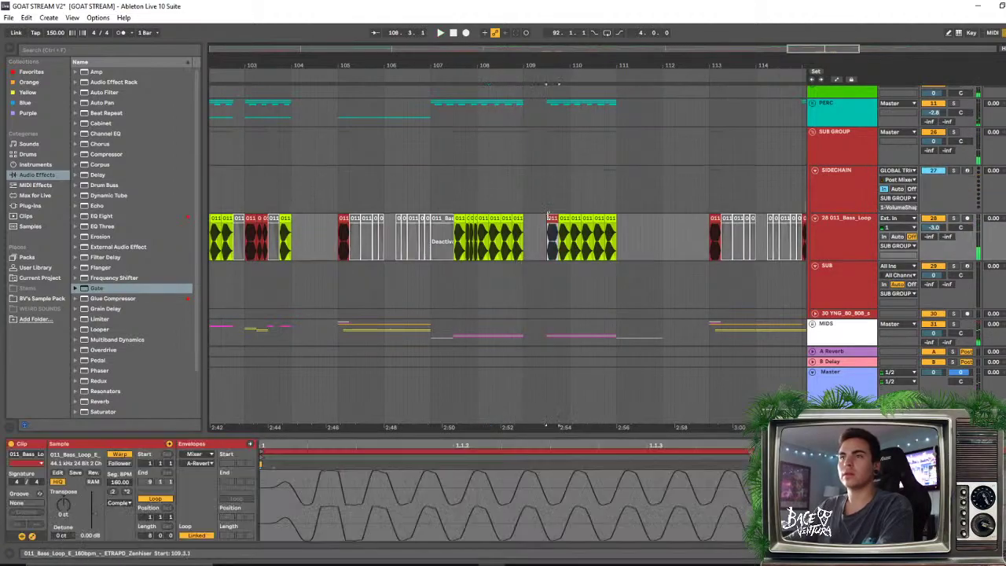
click(437, 198)
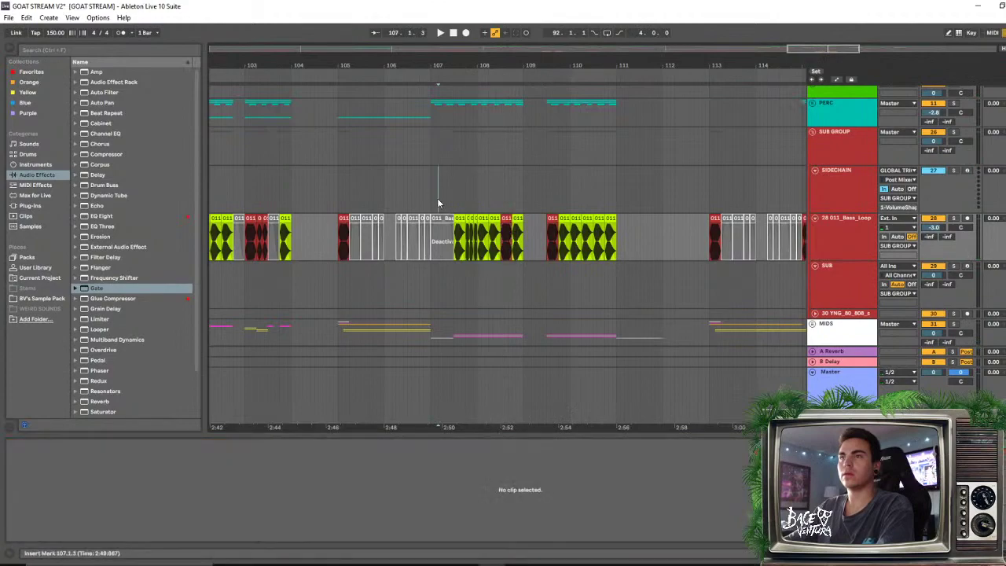
click(461, 228)
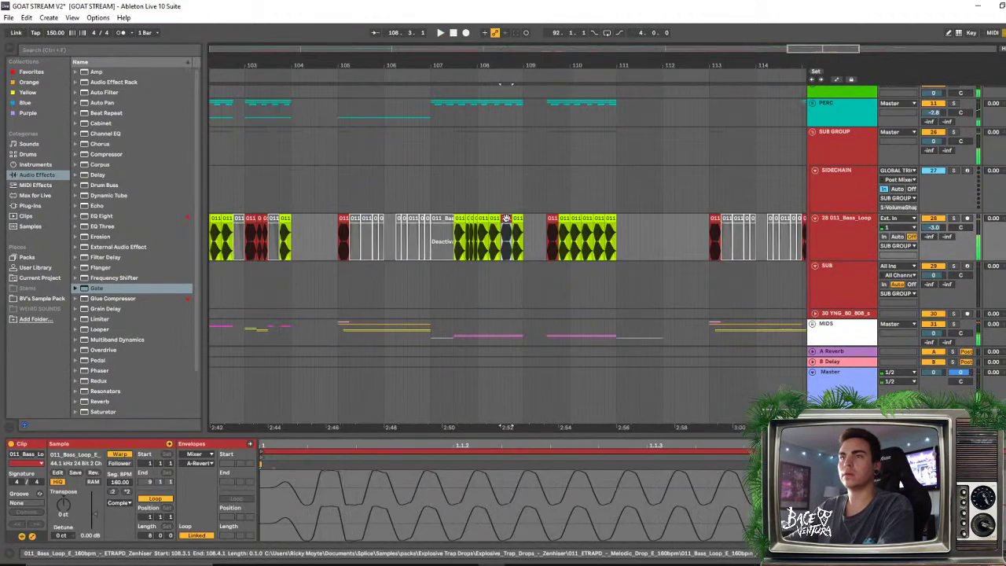
click(455, 200)
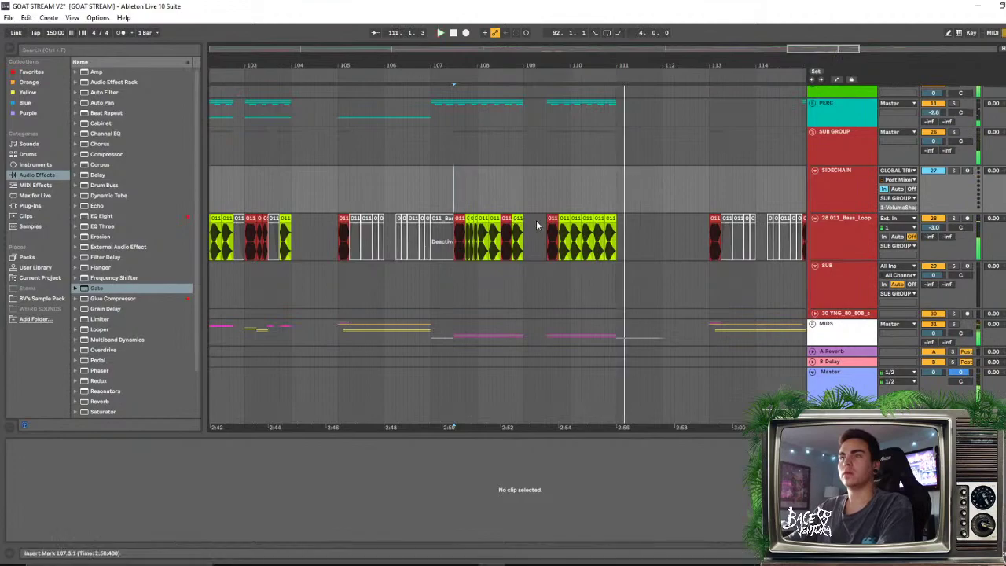
Copy the red bass loop clip over the green clip at 110.3.1 and listen from 110.2.2 through the riddim section at bar 115
click(599, 220)
click(586, 193)
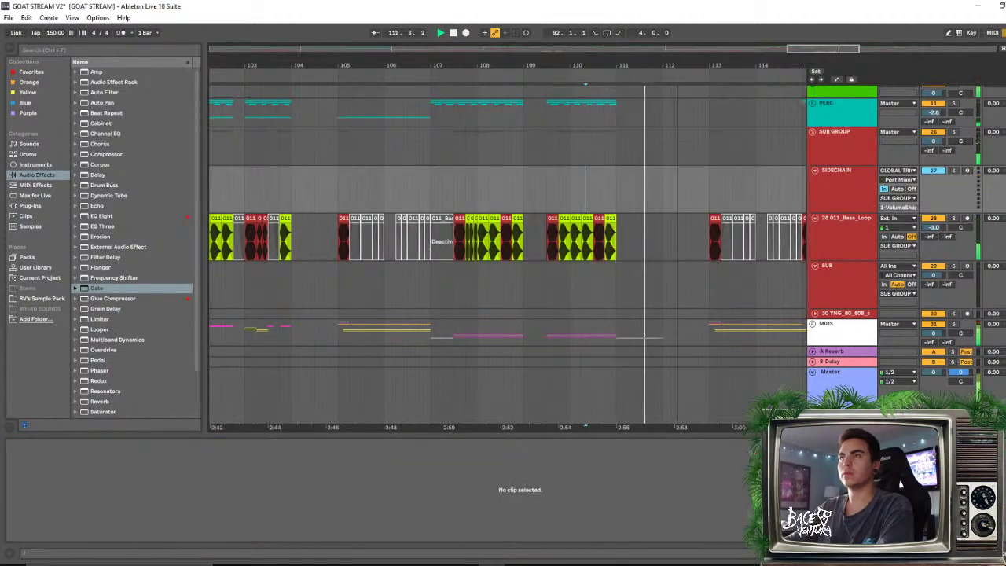
key(minus)
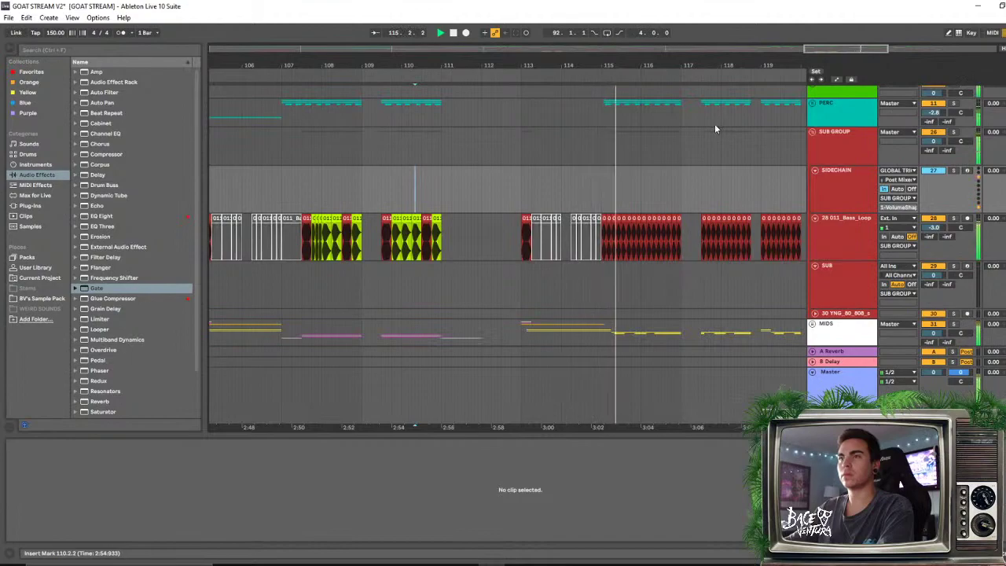
key(plus)
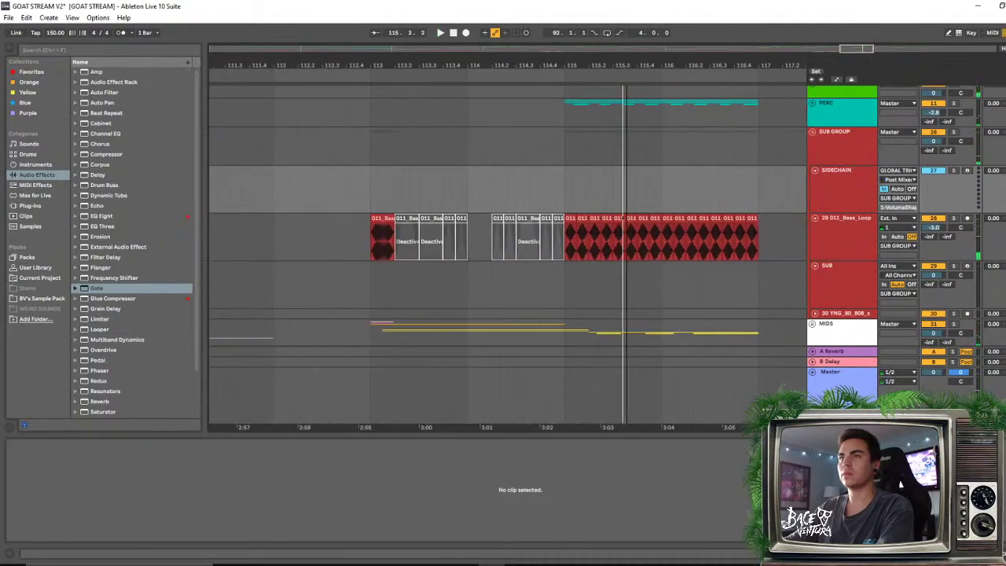
key(minus)
click(291, 189)
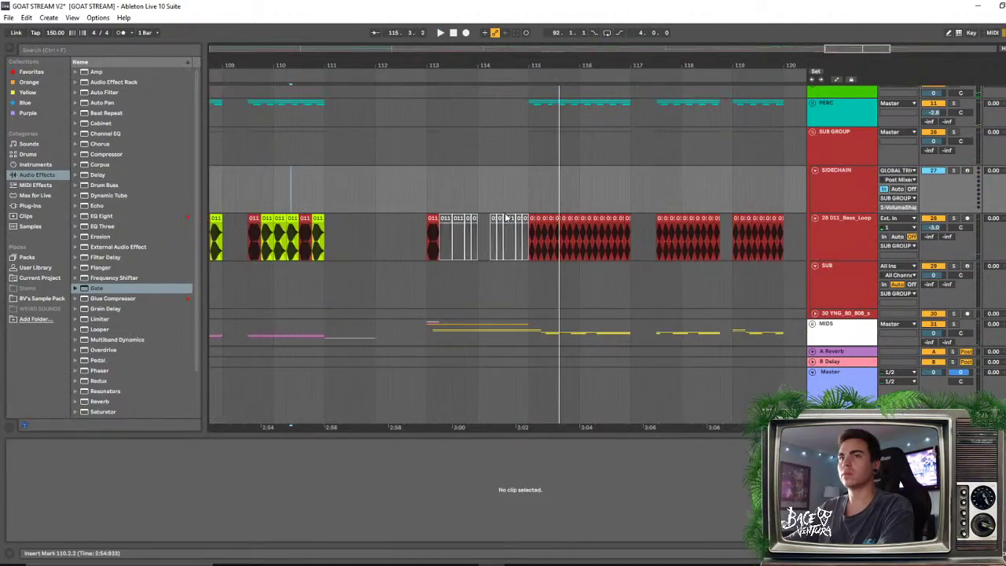
Try copying the green bass loop clip at 110.4.1 over the two red clips at 115.1.1 and play it
click(317, 220)
key(space)
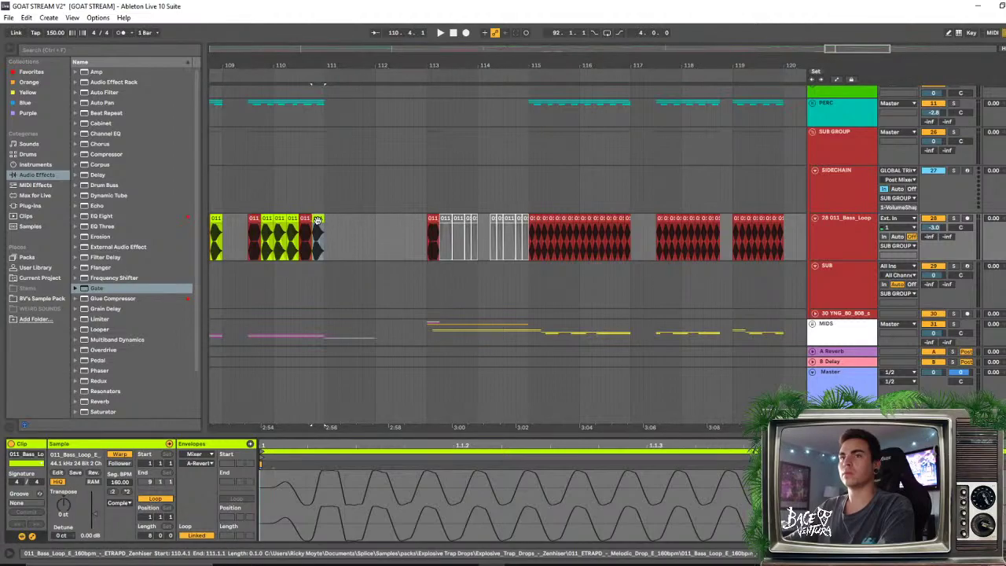
click(537, 229)
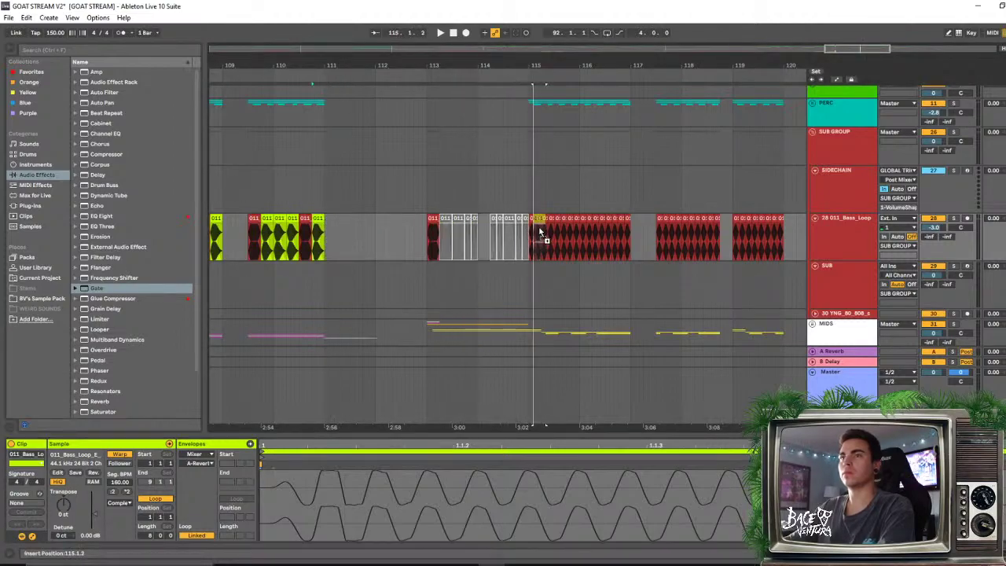
key(0)
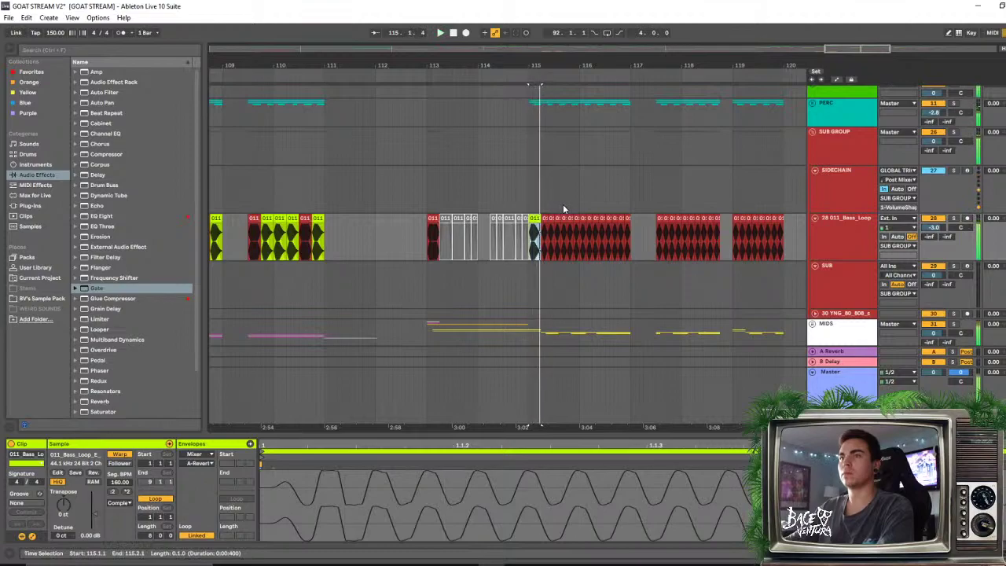
click(550, 156)
Listen to the red bass loop clips from 103.2.1 and from 113.1.1 to compare them with the start of bar 115
key(minus)
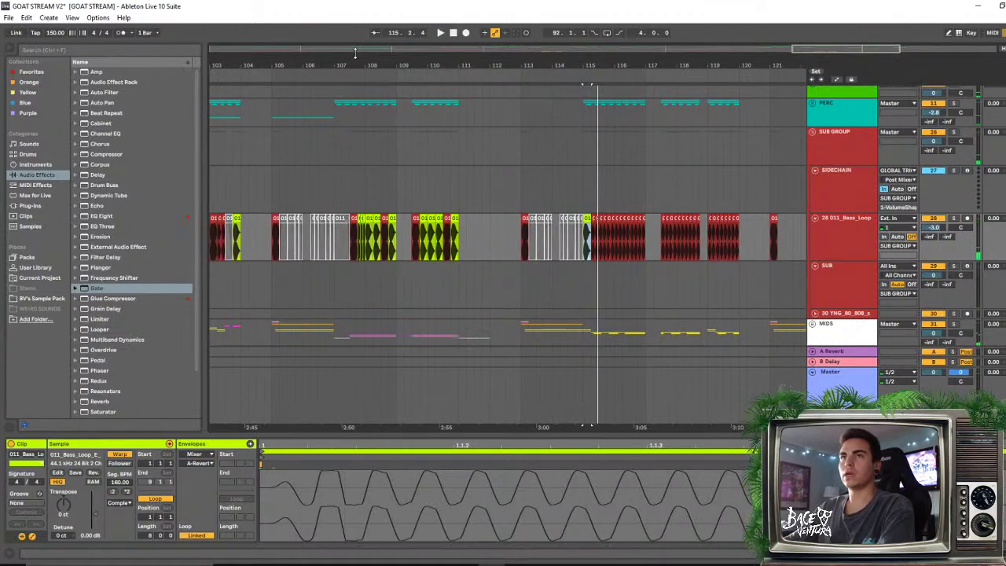
drag(357, 65, 394, 167)
key(minus)
key(minus)
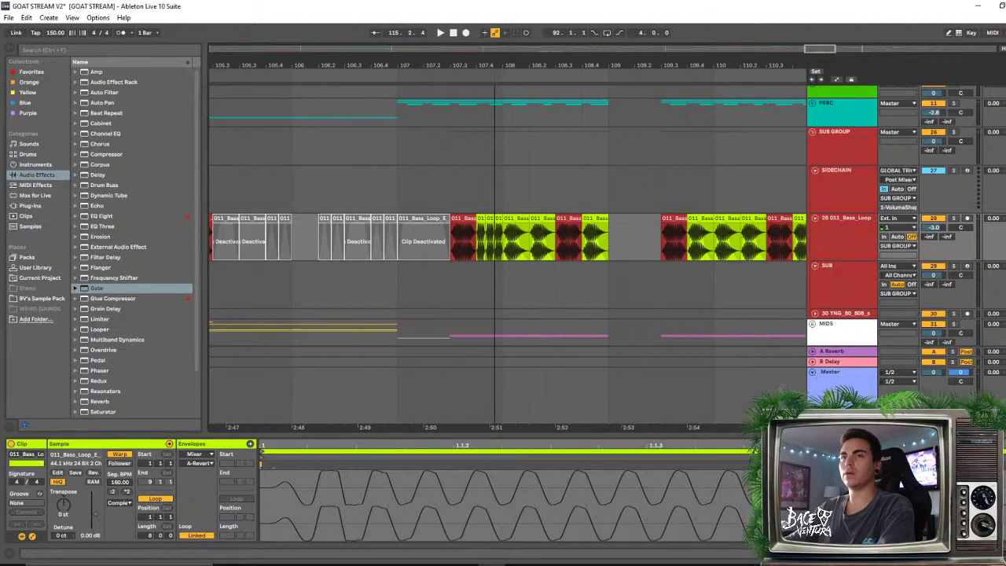
click(329, 218)
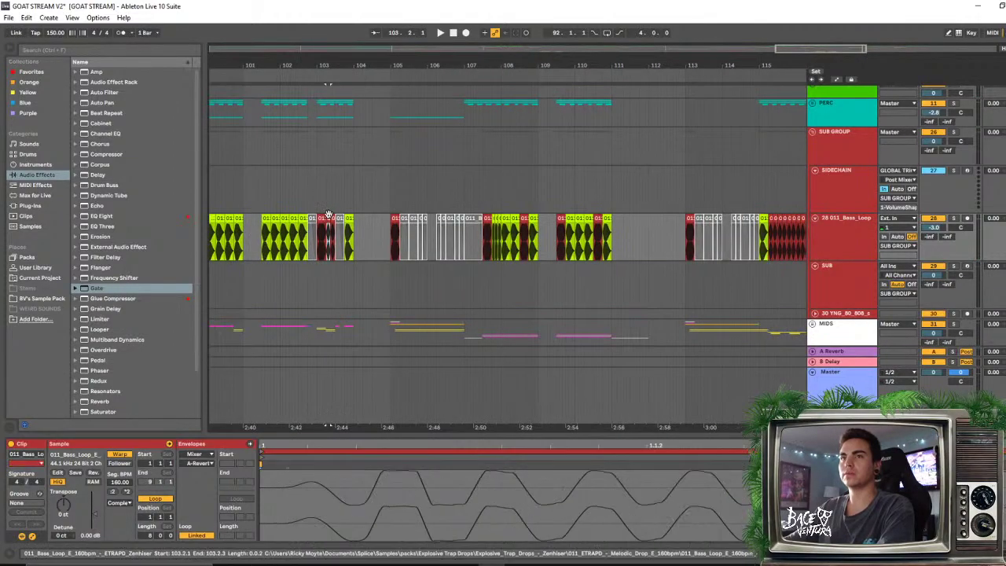
shift+click(333, 218)
key(space)
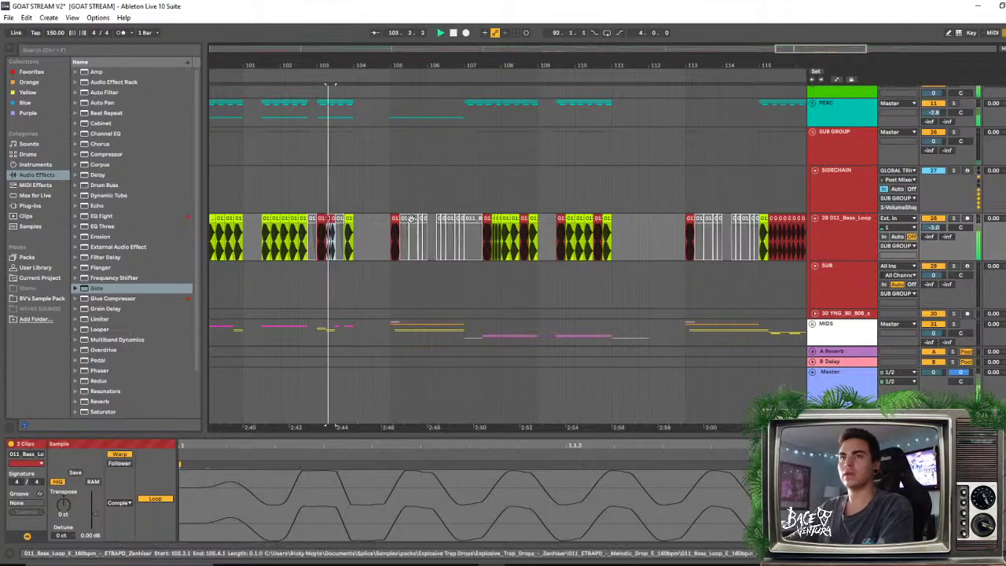
click(689, 217)
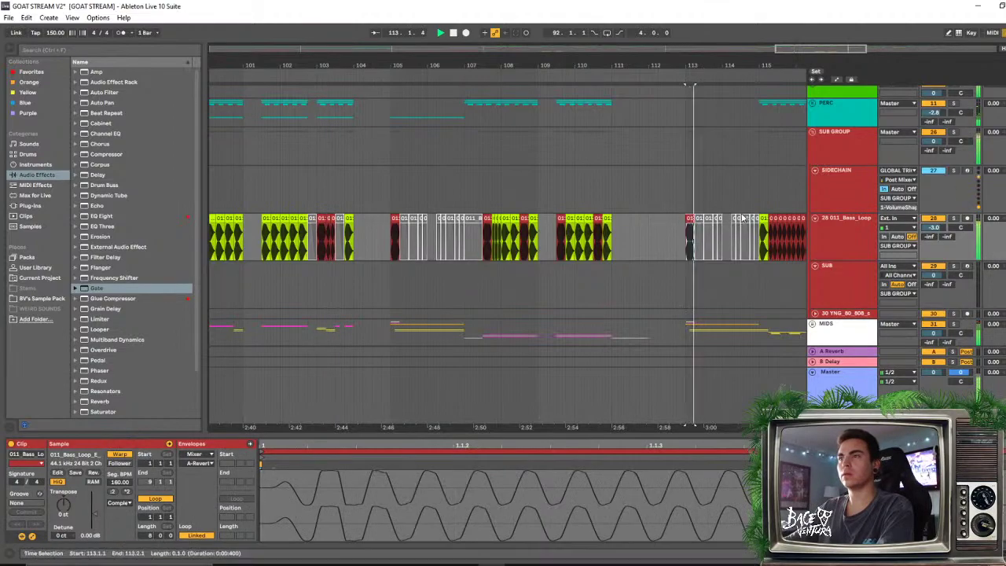
key(plus)
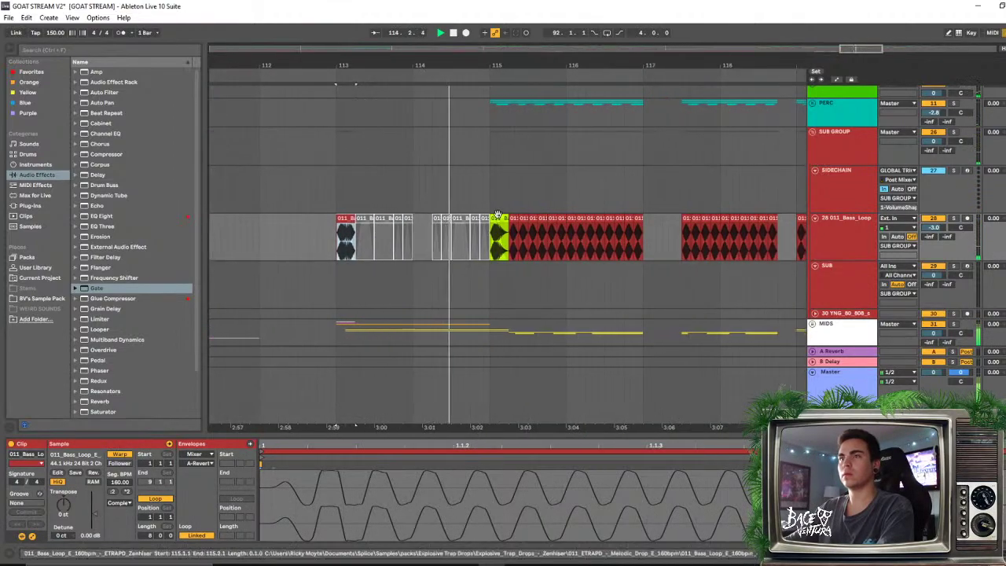
Play the green clip at 115.1.1, undo its placement and play the original red clips there
click(498, 217)
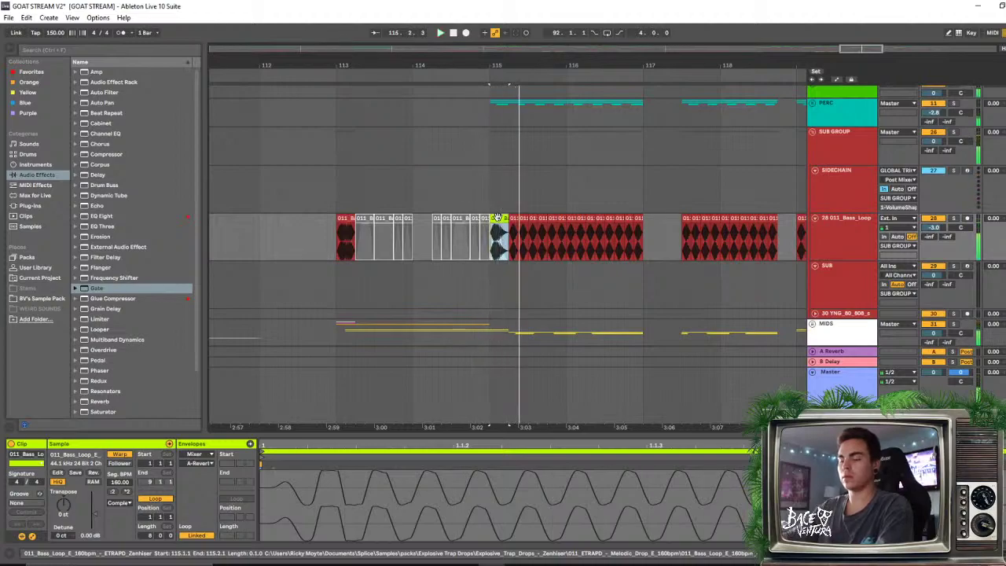
key(space)
key(ctrl+z)
key(space)
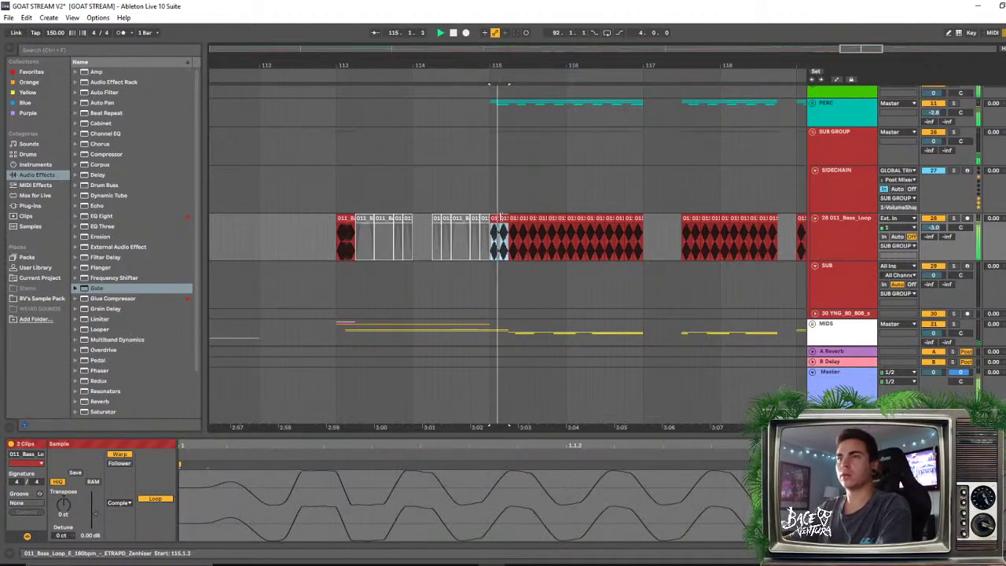
Copy the green bass loop clip at 110.2.1 over the red clips at 115.2.1 and play from 114.4.3
key(minus)
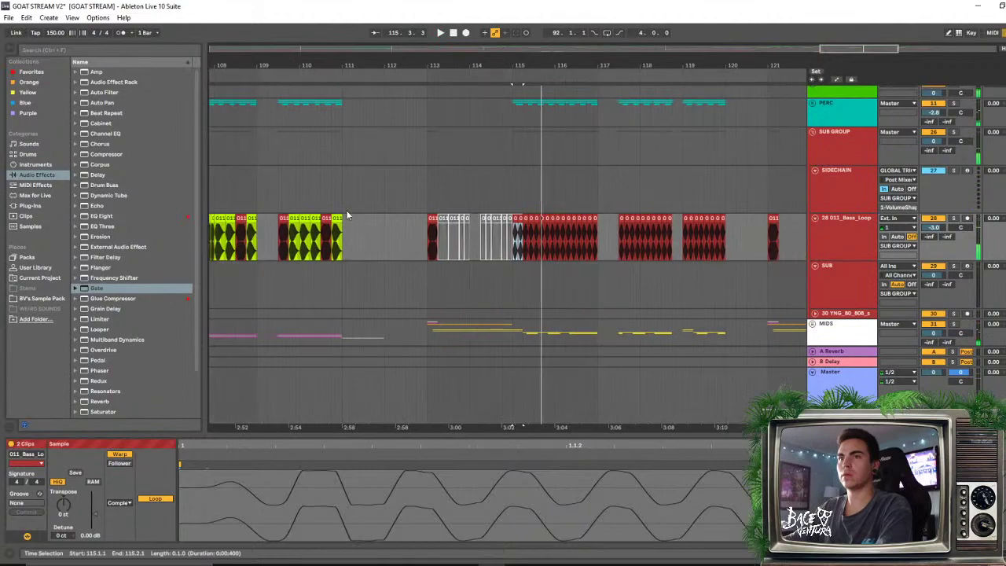
click(337, 219)
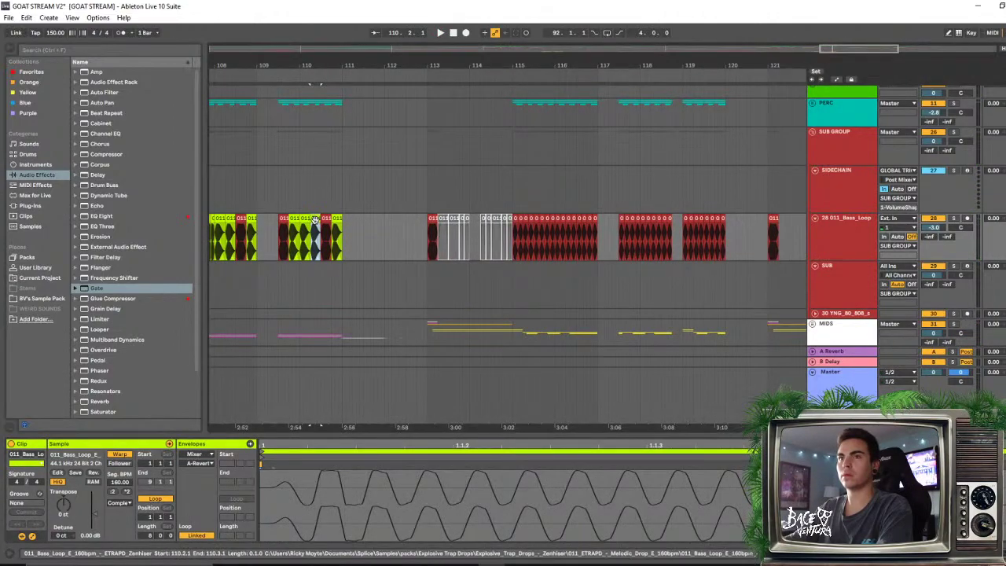
click(442, 228)
click(519, 221)
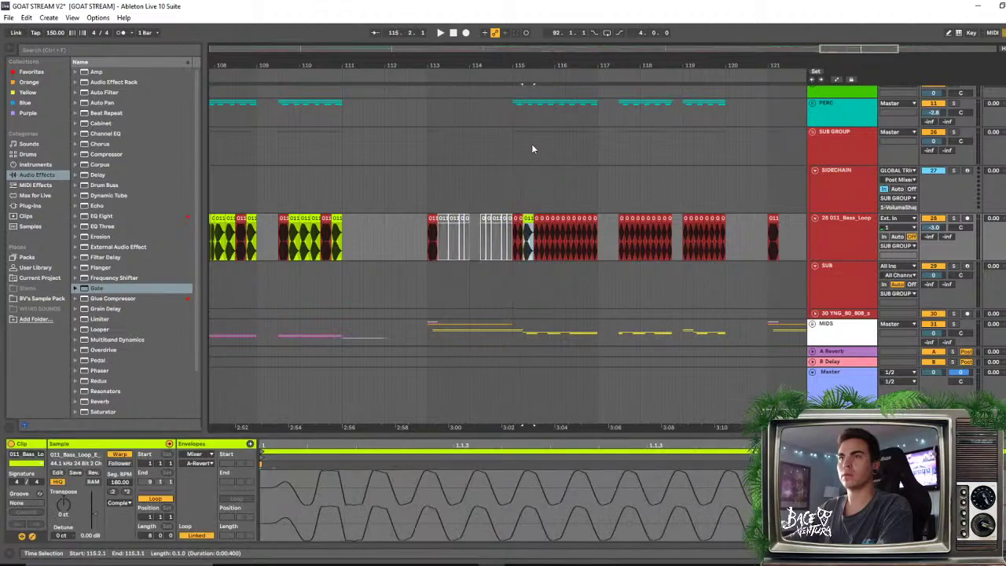
scroll(503, 189, up, 3)
click(467, 193)
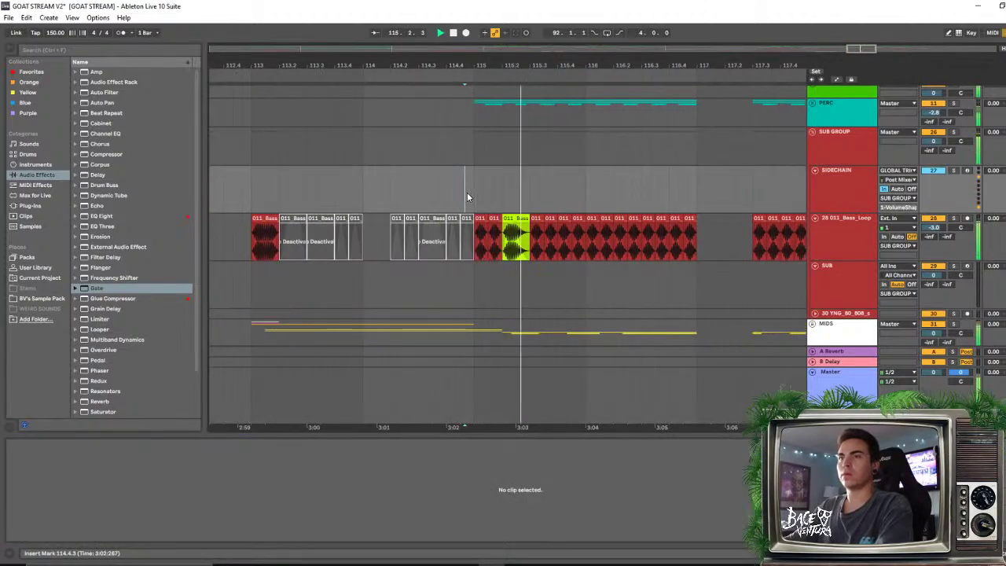
Move the green bass loop clip at 115.2.1 to 115.3.1, refill 115.2.1 with copies of the red clips, and play from 114.4.2
key(space)
drag(511, 219, 537, 223)
click(495, 222)
click(460, 191)
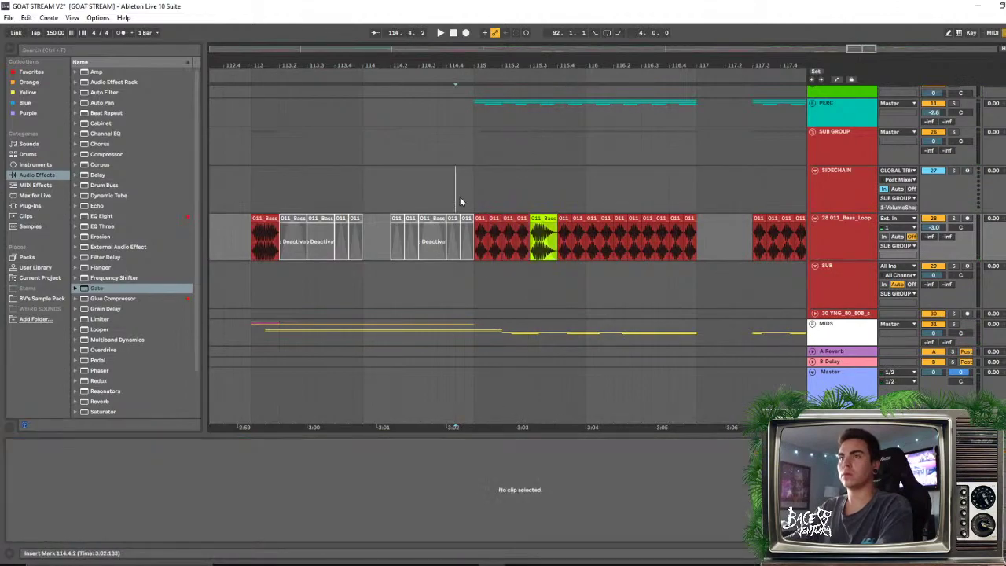
key(space)
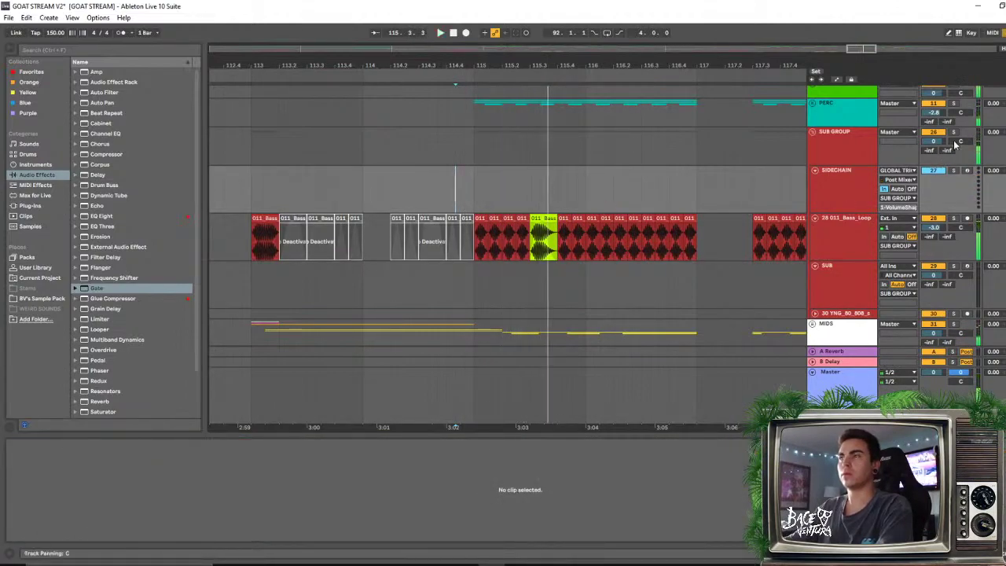
Listen to the bass pattern around 115.1.1 with SUB GROUP soloed, and again with the full mix
key(space)
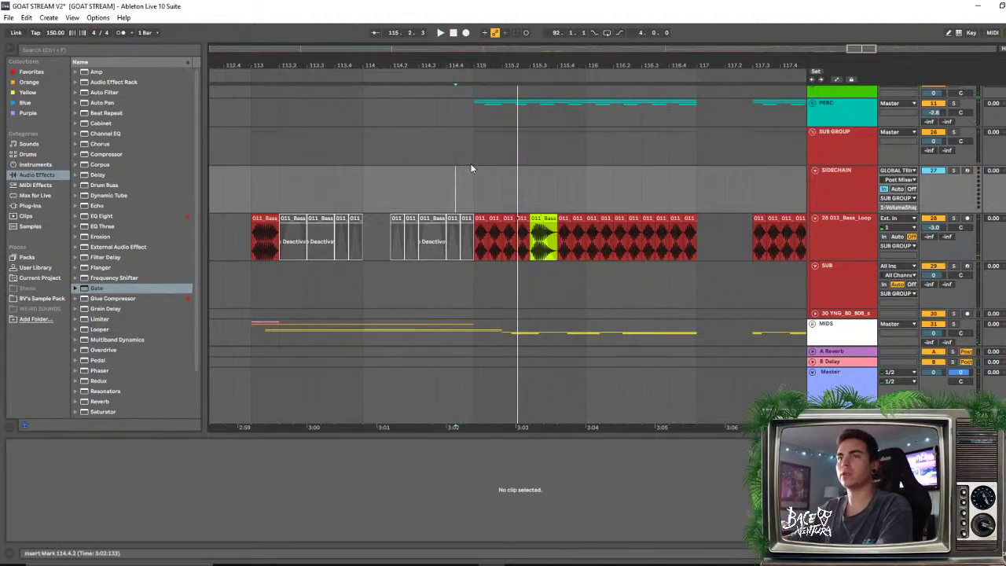
click(481, 194)
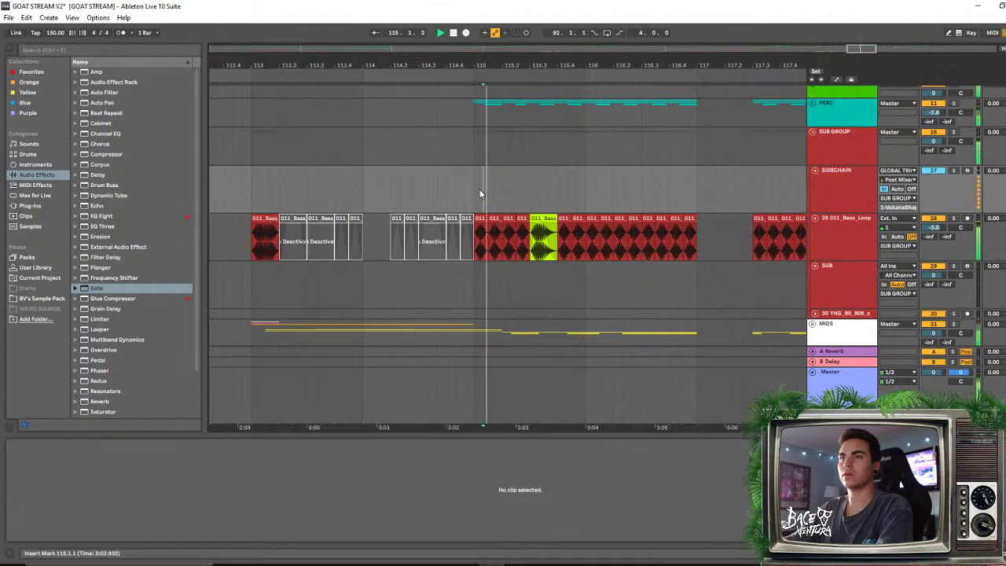
click(418, 195)
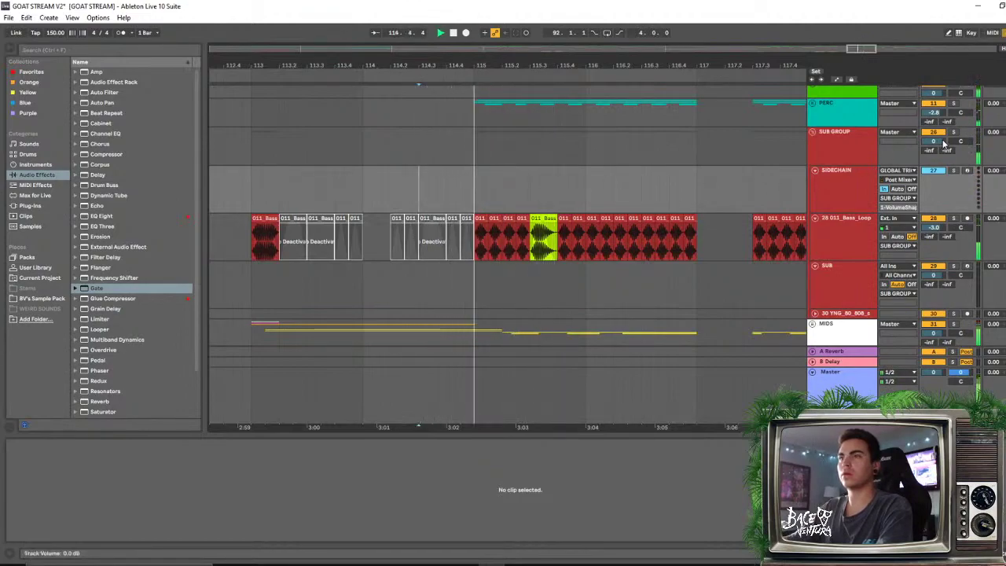
click(953, 133)
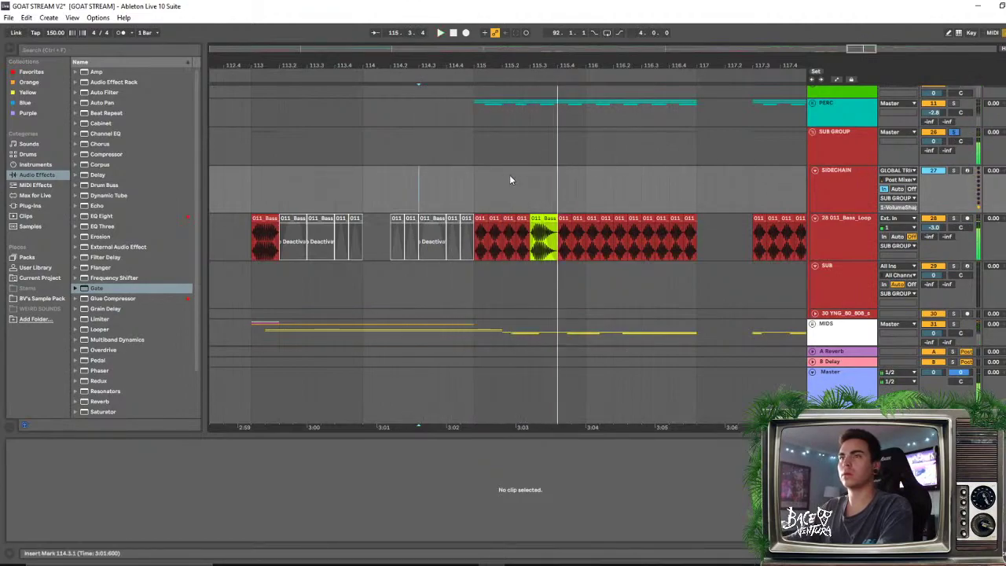
click(469, 185)
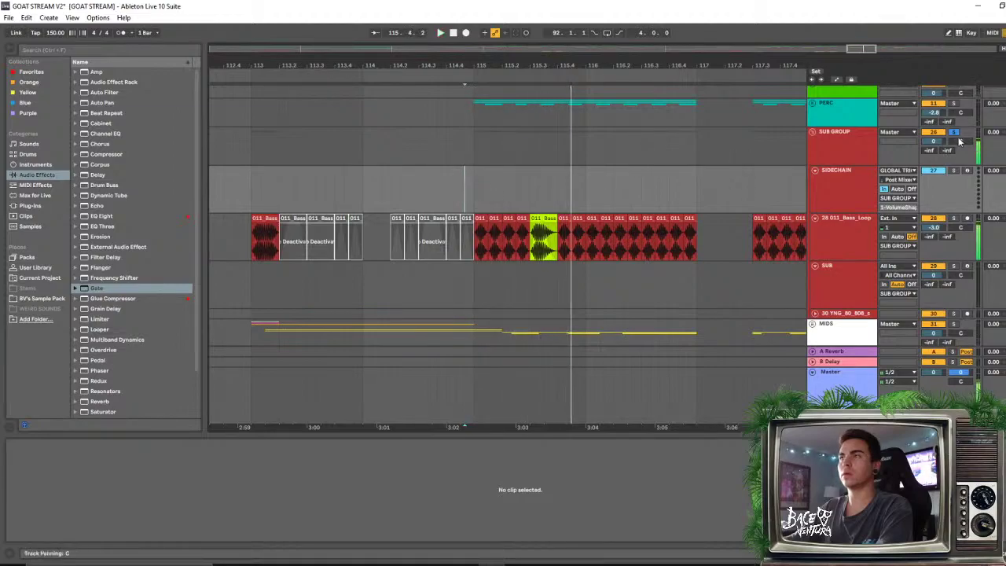
key(space)
key(space)
key(space)
key(space)
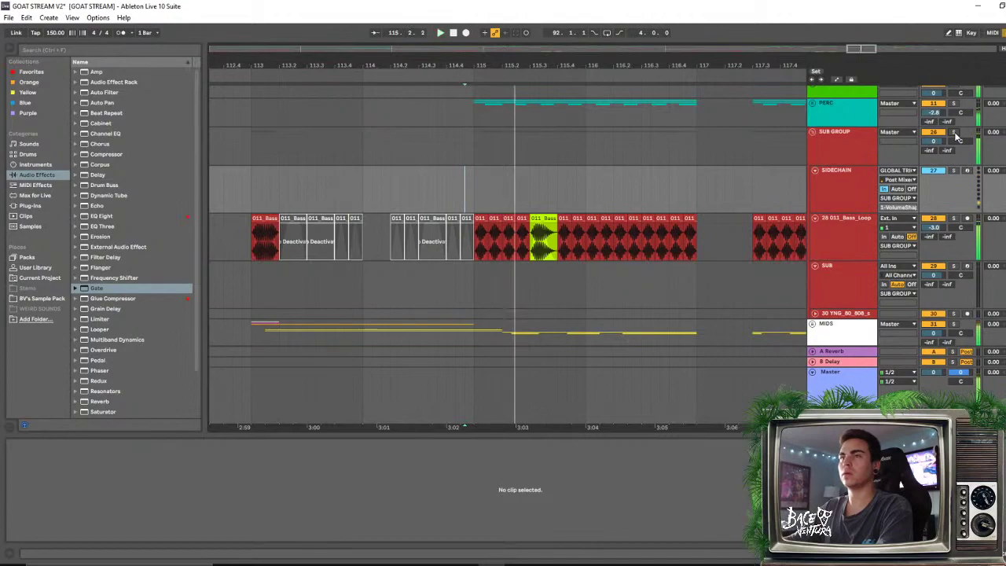
key(space)
key(space)
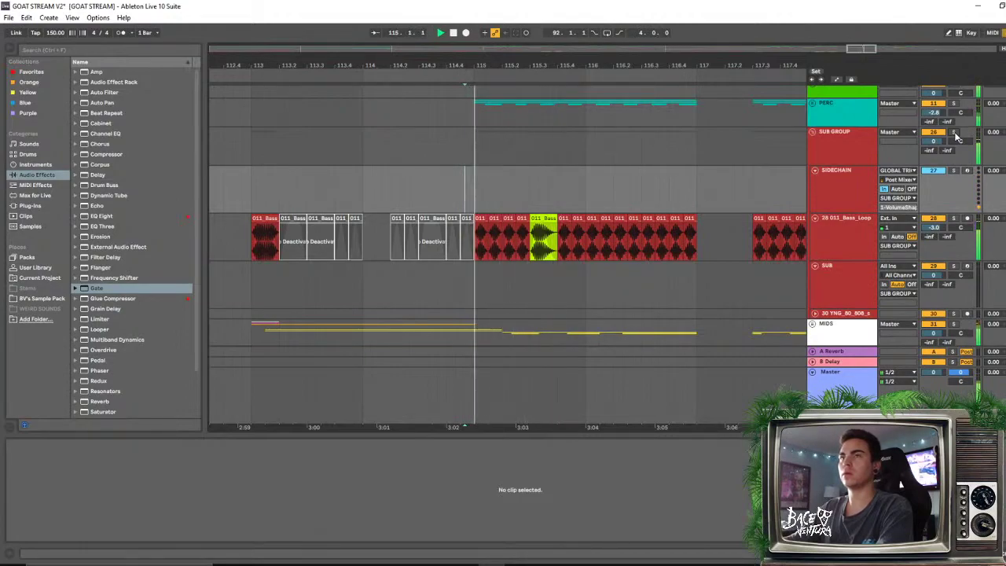
Stop playback and expand the MIDS and MAIN DROP groups to inspect the RIDDIM RM OFF audio clips around bar 115
scroll(661, 193, down, 3)
key(space)
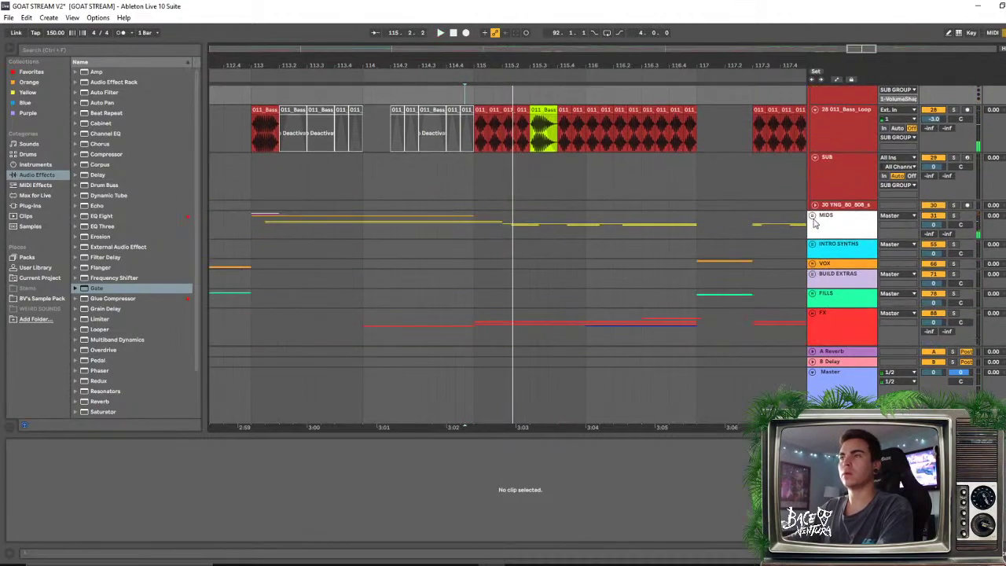
scroll(560, 222, down, 3)
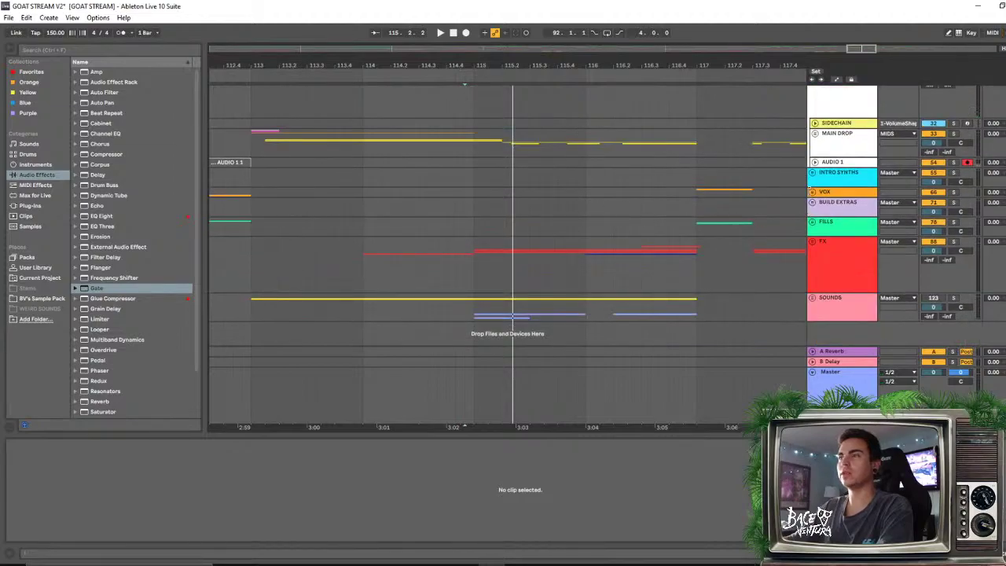
scroll(811, 189, up, 2)
click(815, 187)
scroll(668, 200, down, 3)
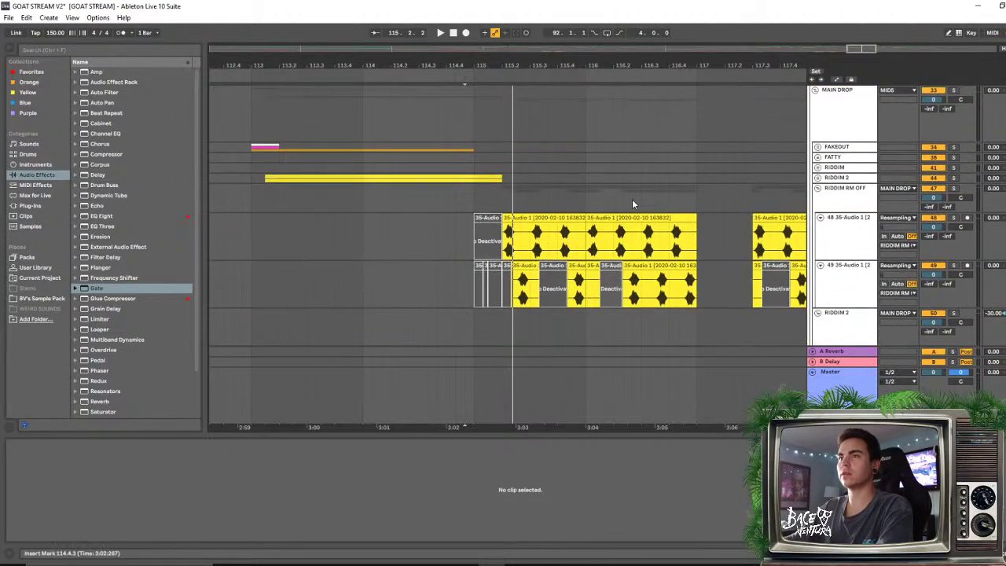
Expand the RIDDIM 2 group, examine the riddim audio clips around bar 115, and play from 115.1.1
click(475, 237)
scroll(509, 206, down, 2)
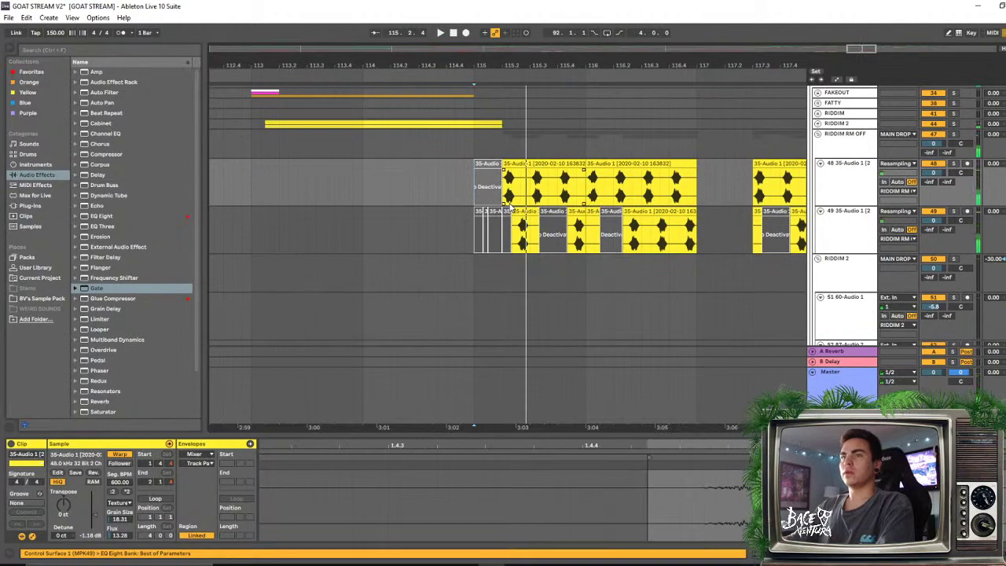
scroll(510, 206, down, 3)
scroll(510, 206, up, 6)
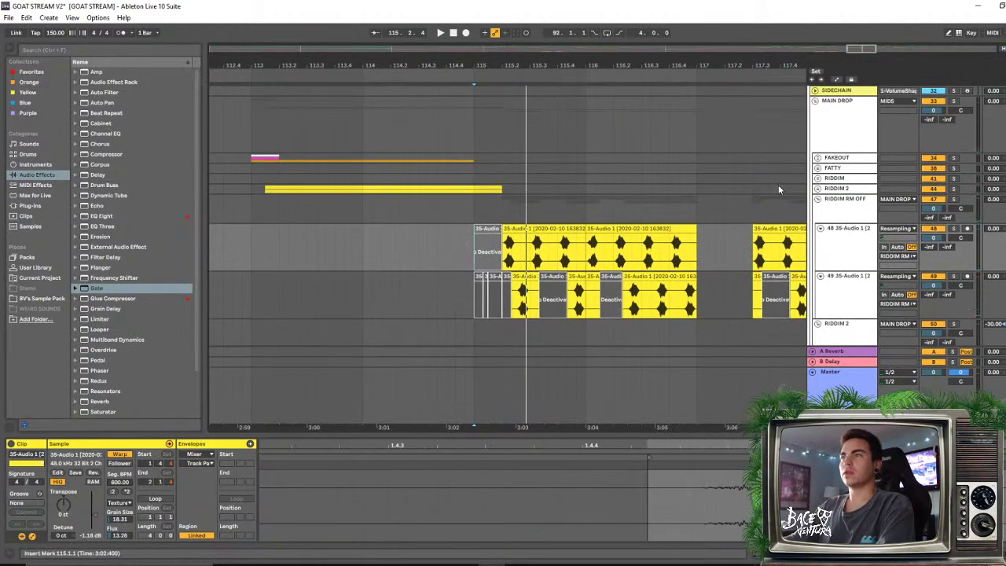
click(816, 188)
scroll(480, 211, down, 3)
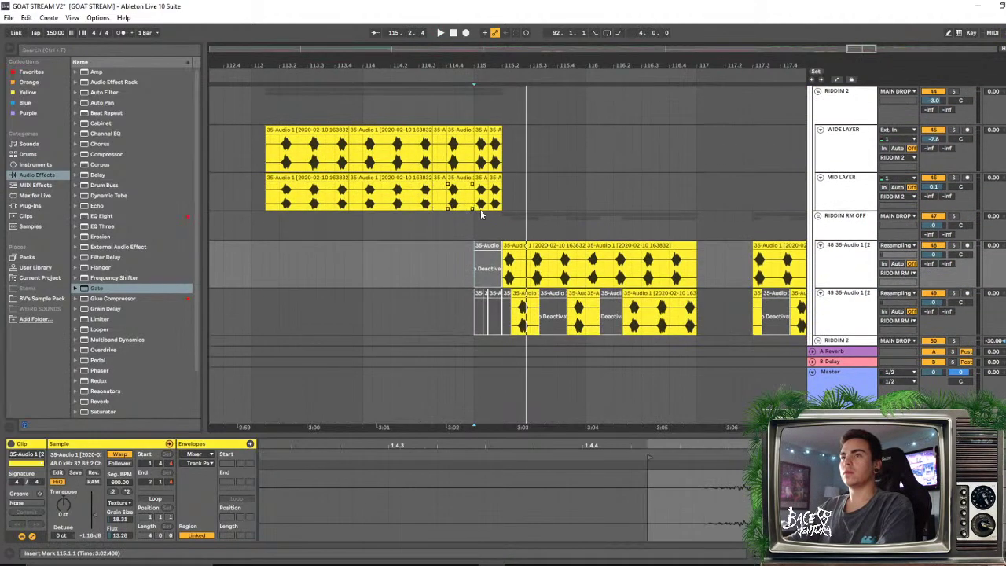
scroll(503, 212, up, 6)
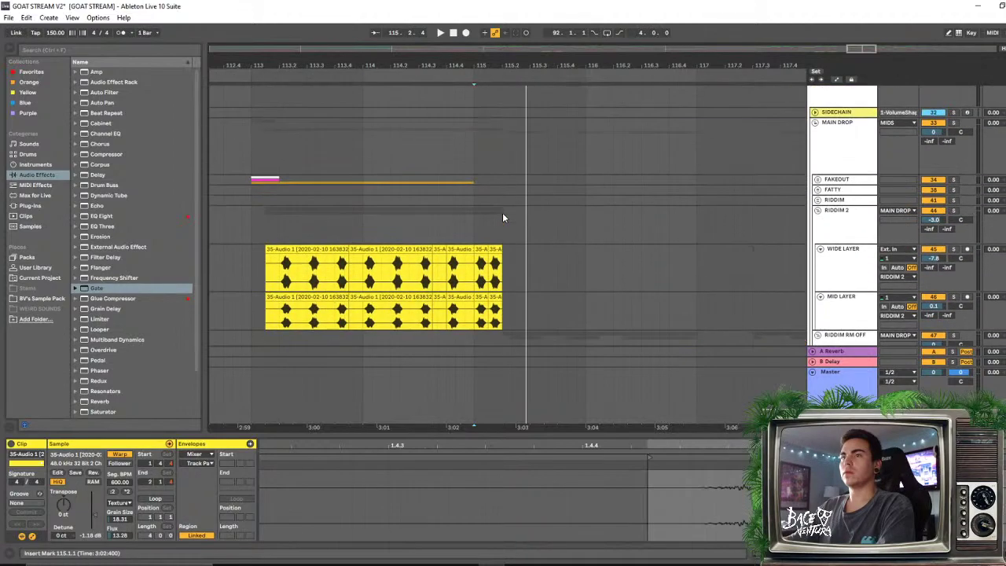
scroll(506, 209, up, 3)
click(506, 209)
key(space)
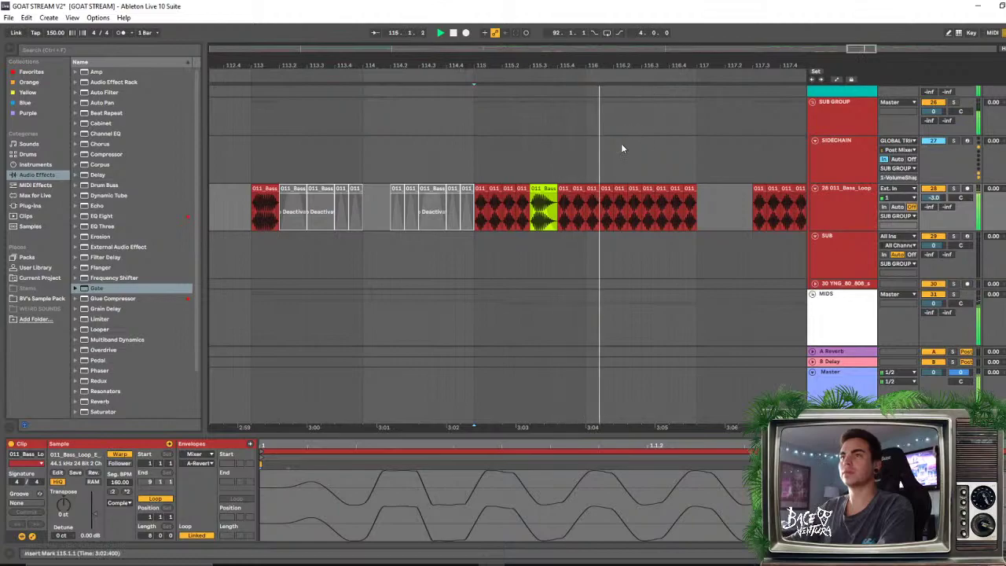
Copy the green bass loop clip at 115.3.1 to 116.1.1, refill 116.2.1 with a red clip, and play from 116.1.1
mouse_move(542, 190)
mouse_down()
mouse_move(606, 191)
mouse_move(596, 189)
mouse_up()
click(493, 158)
key(space)
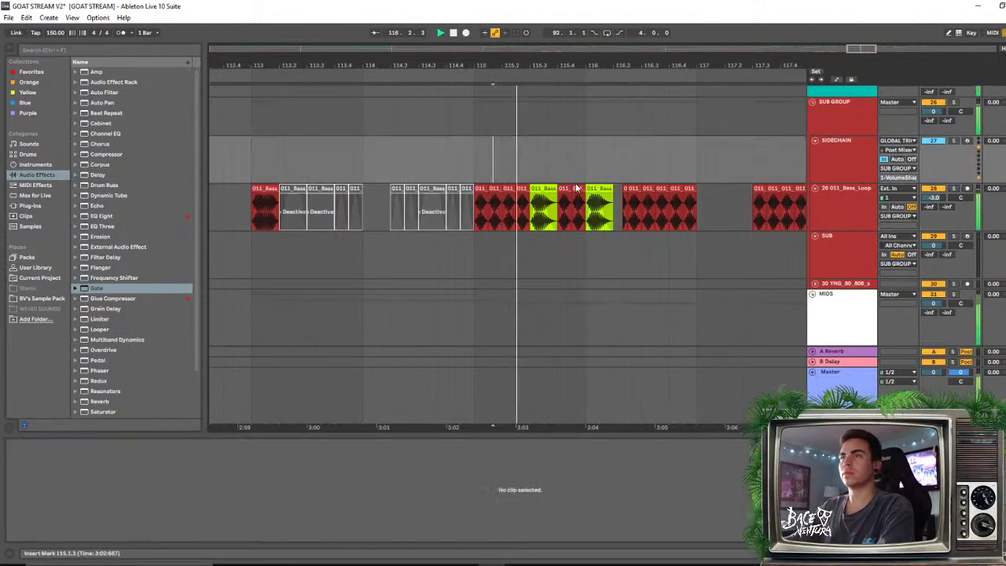
click(633, 192)
key(space)
click(592, 166)
key(space)
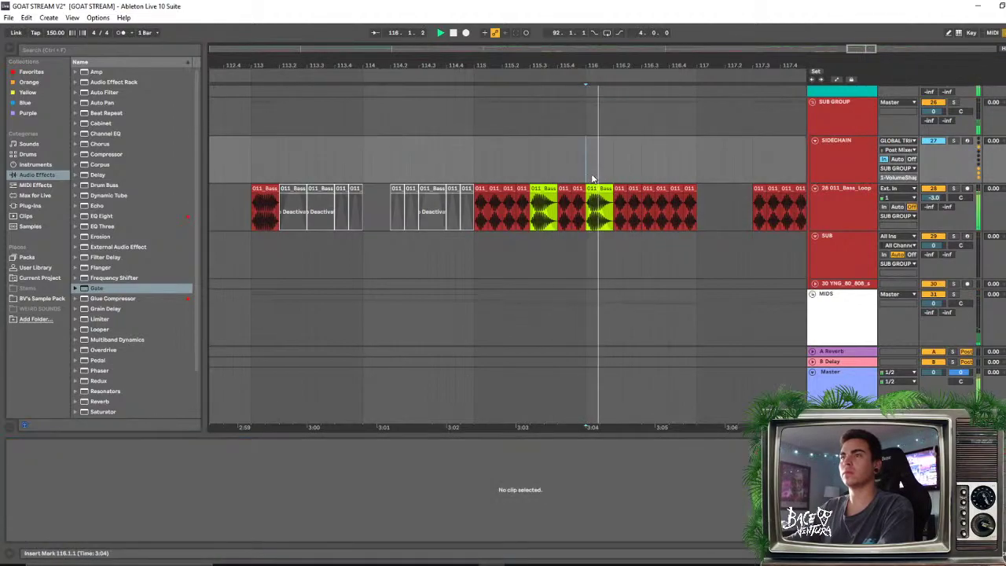
Copy the green bass loop clip at 116.1.1 over the red clips at 116.3.1 and play from 115.4.1
click(653, 197)
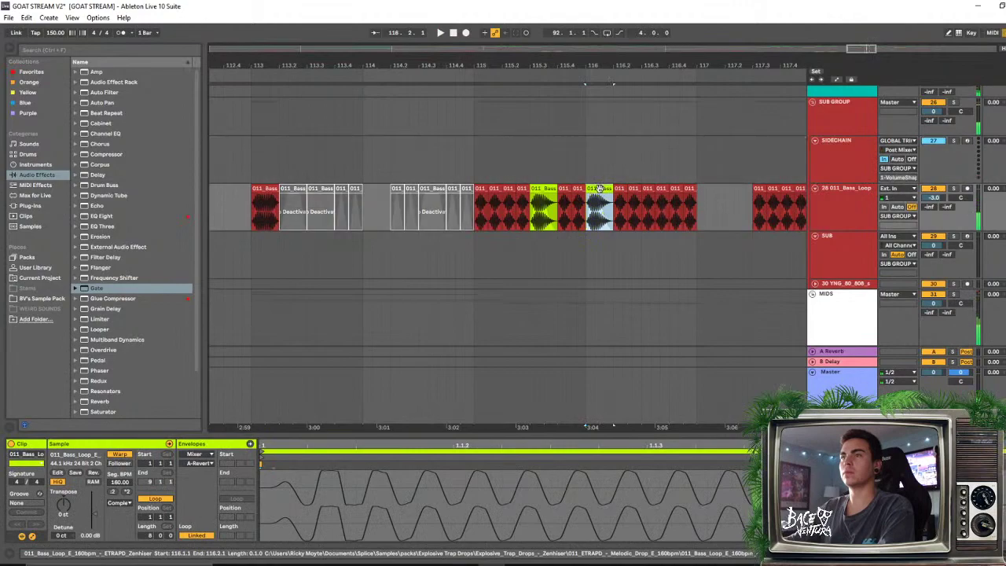
key(space)
click(559, 161)
key(space)
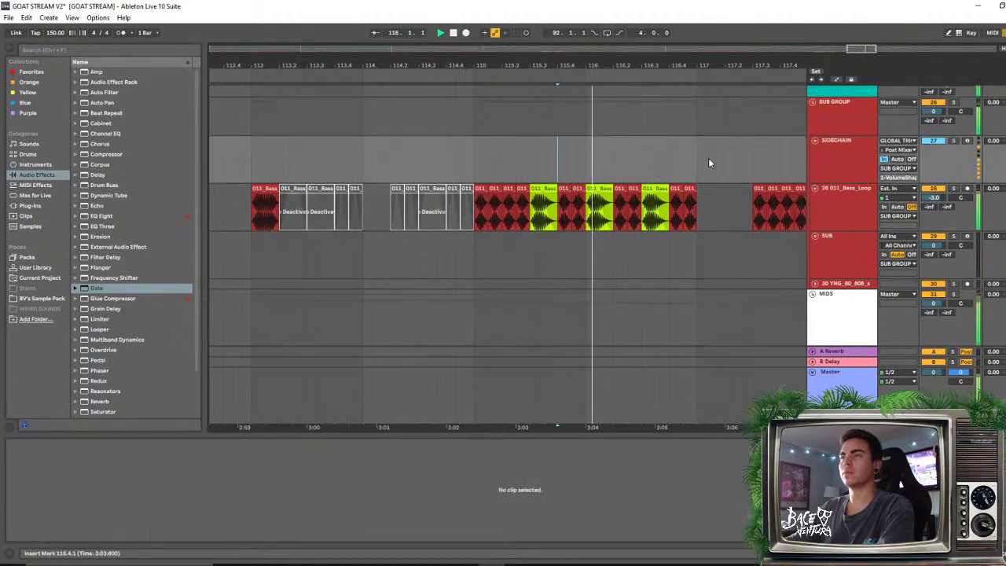
click(586, 149)
key(space)
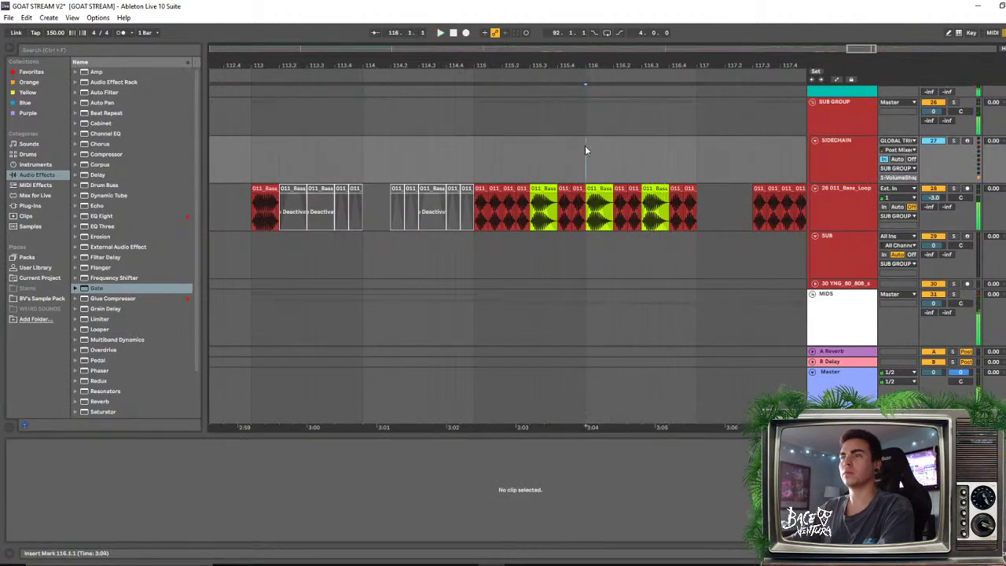
Compare the RIDDIM RM OFF audio clips around bar 116 with the bass loop pattern by playing from several points in the bar
scroll(598, 150, down, 3)
scroll(639, 153, down, 5)
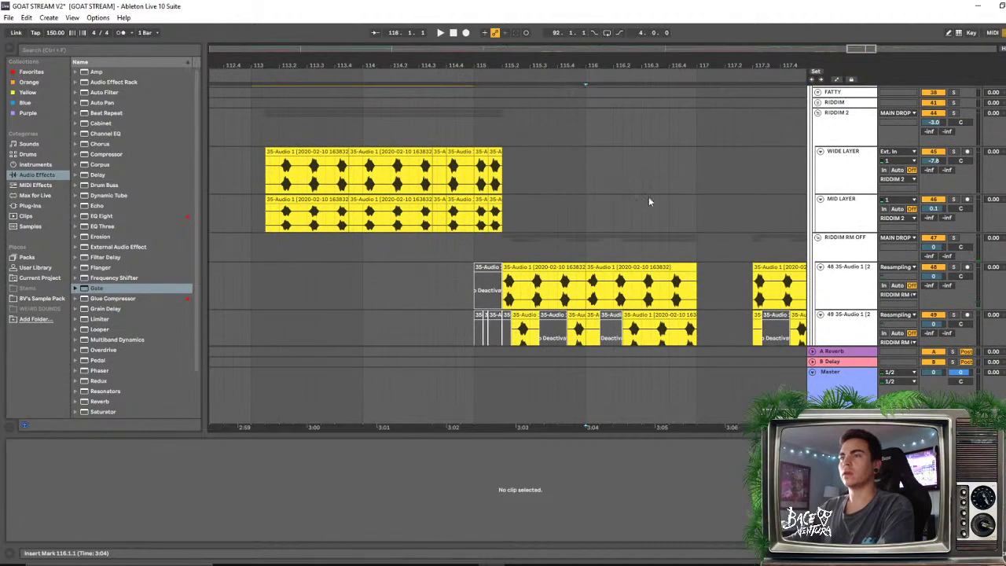
click(634, 204)
key(space)
scroll(666, 206, down, 2)
scroll(674, 189, up, 3)
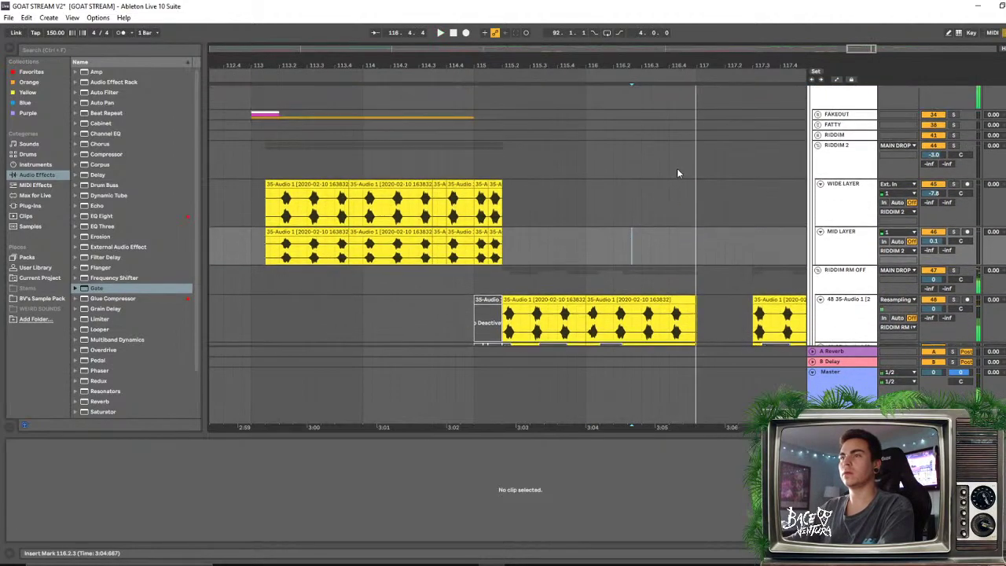
scroll(676, 168, up, 5)
click(587, 107)
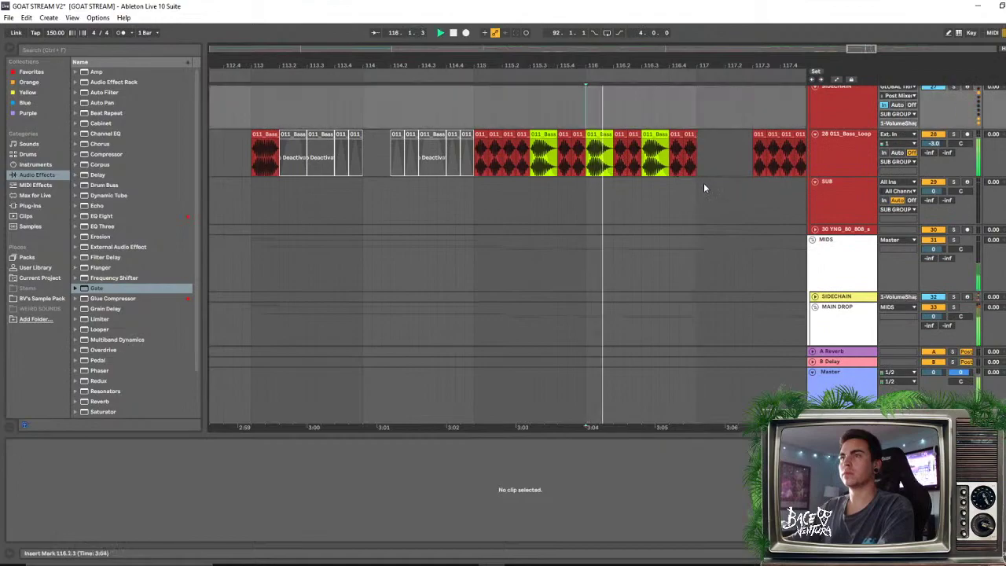
click(678, 136)
click(617, 153)
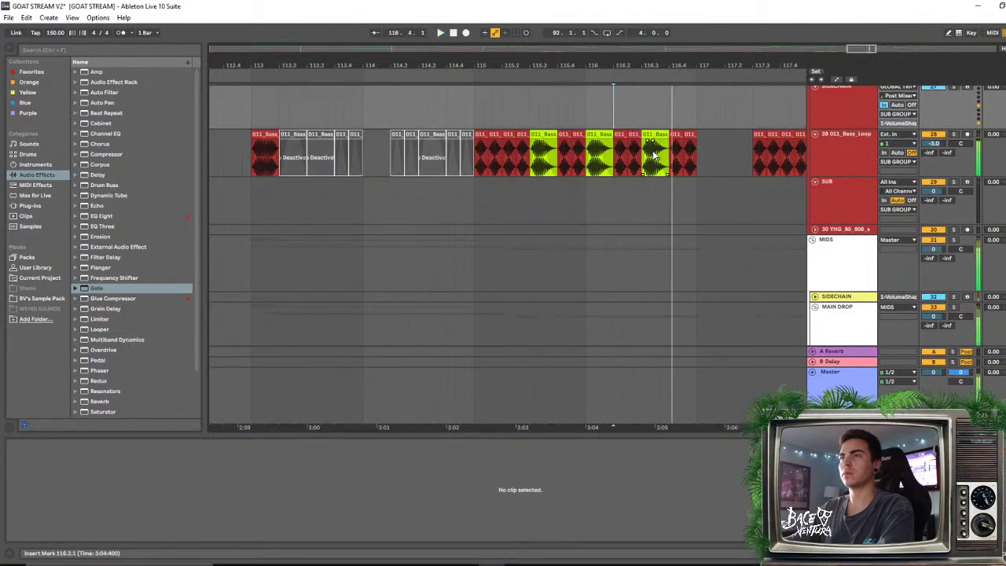
click(677, 145)
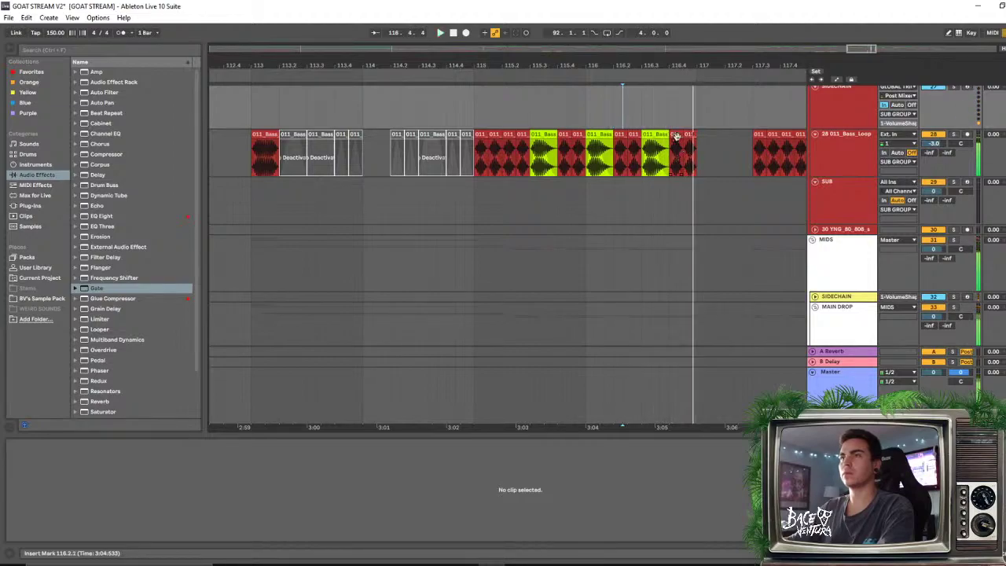
Try placing a red bass loop clip over the end of the green clip at 116.3.1, and turn off the triplet grid
click(665, 146)
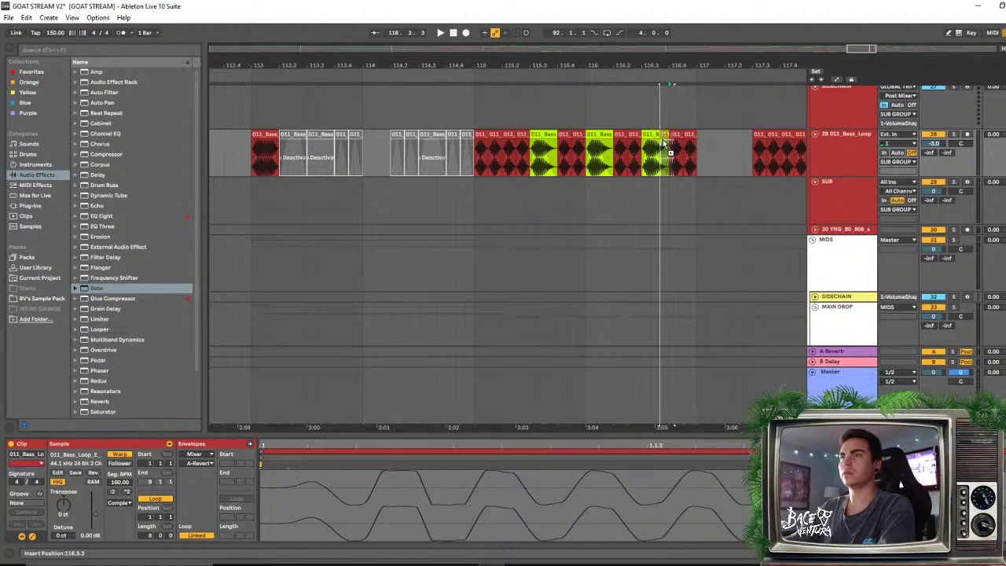
click(665, 145)
click(665, 145)
right_click(647, 112)
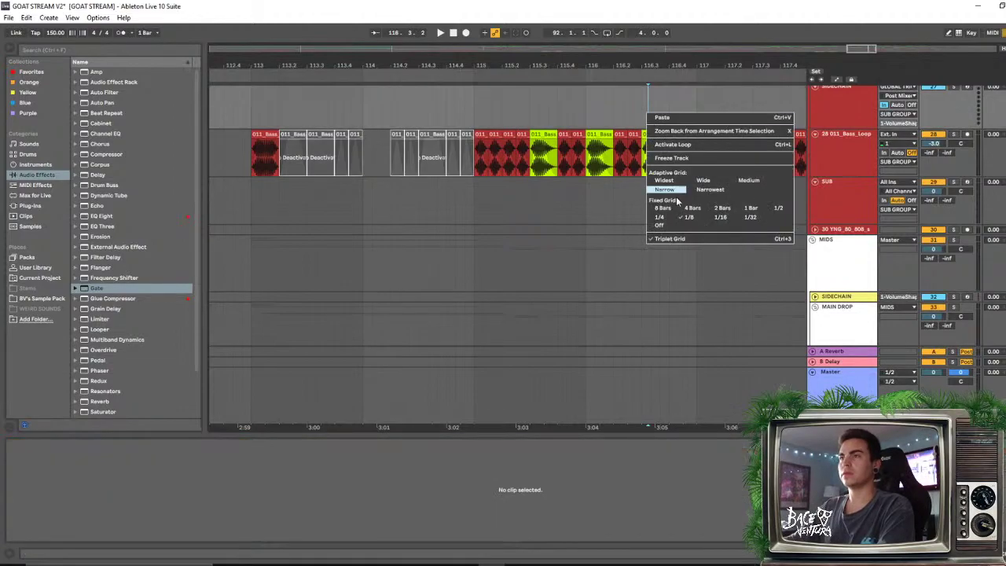
click(675, 238)
right_click(684, 90)
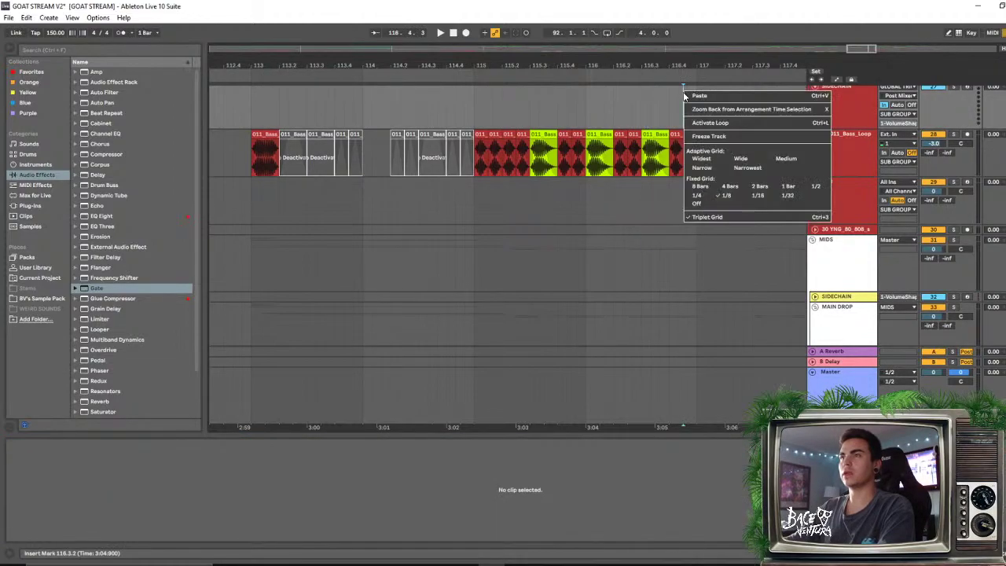
click(687, 217)
Copy a red bass loop clip over the second half of the green clip at 116.3.1 and play from 116.1.3
click(660, 149)
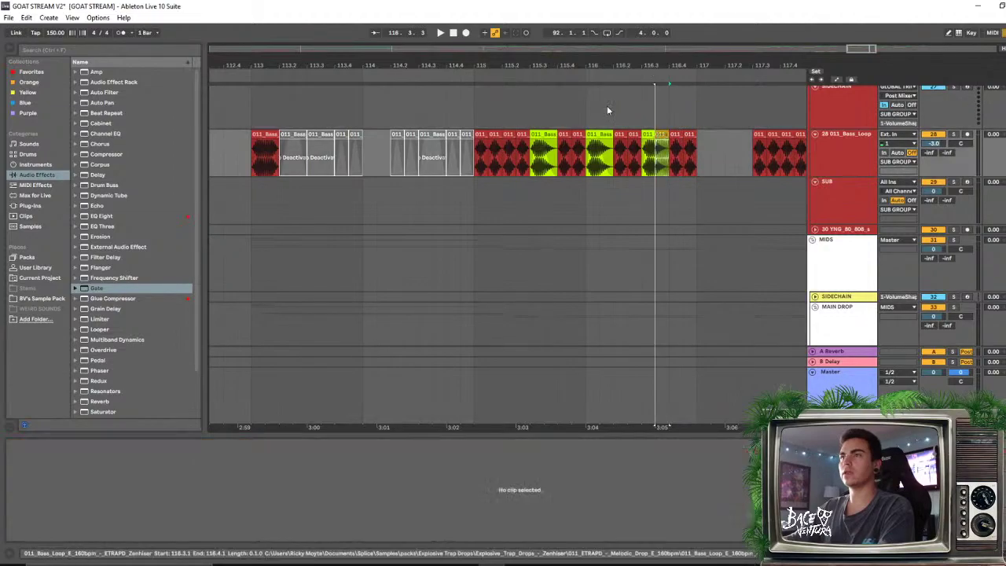
click(599, 109)
key(space)
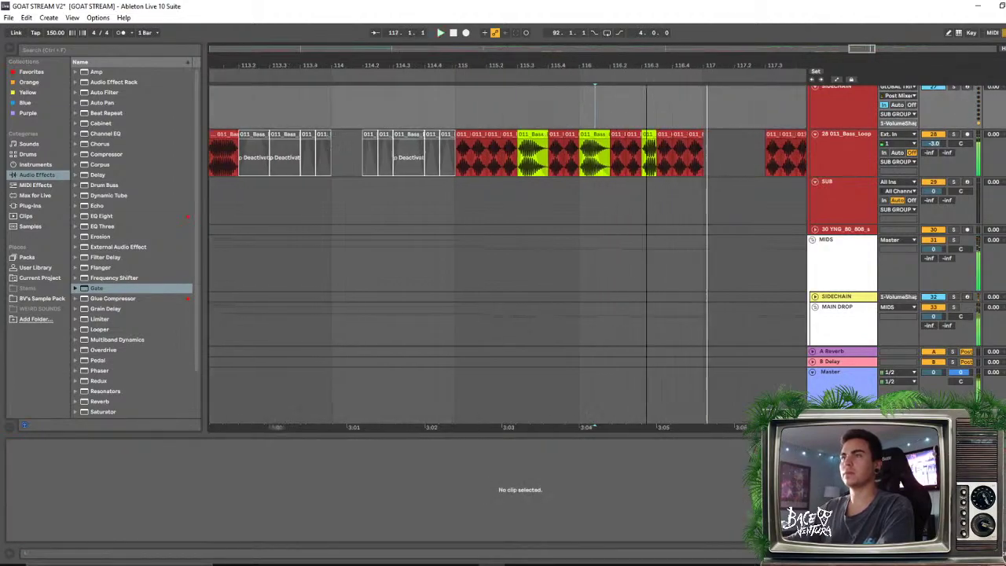
key(plus)
click(697, 143)
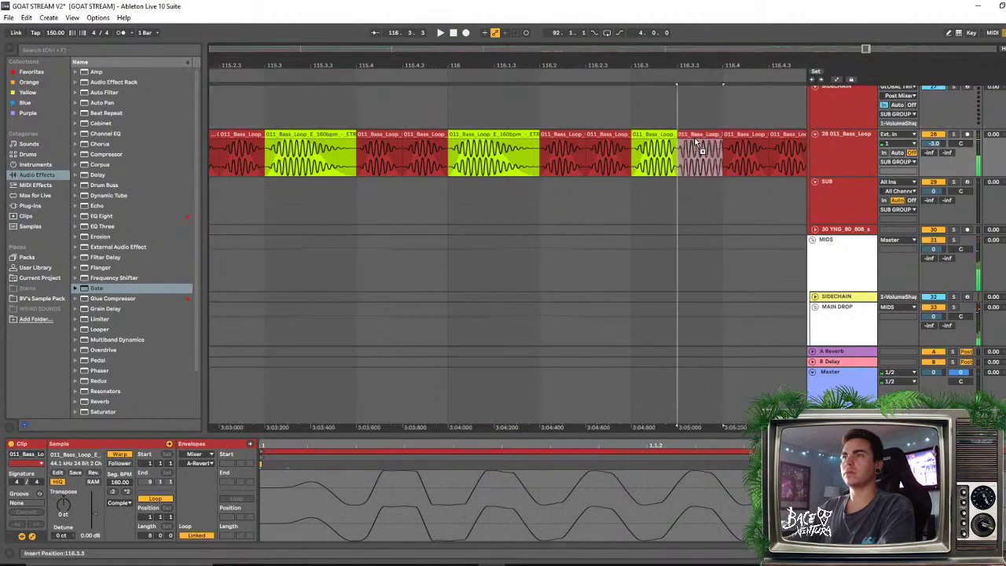
Undo the bass loop clip edits at 116.3.1 and play from 116.1.3 into bar 118
key(ctrl+z)
key(ctrl+z)
click(494, 110)
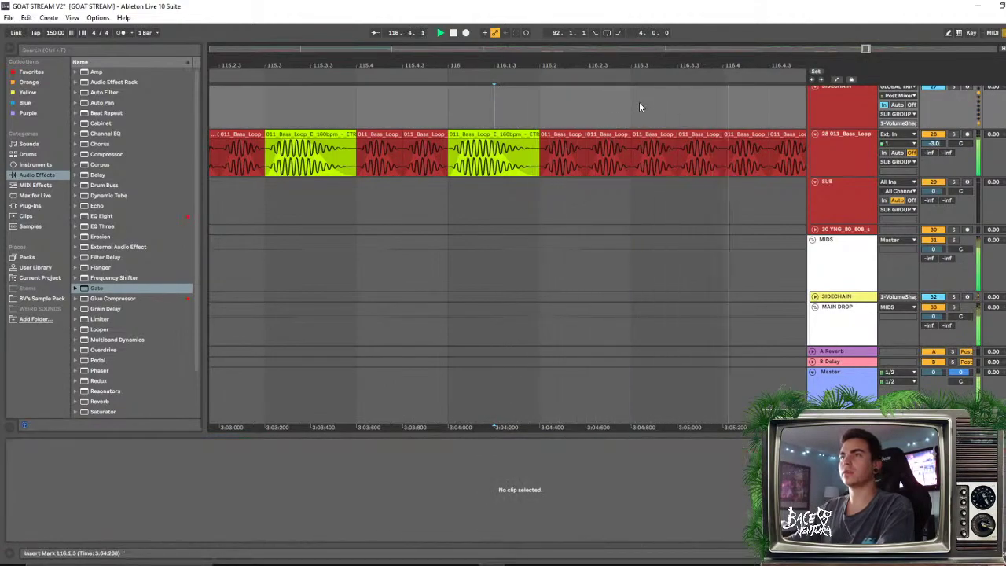
key(minus)
key(minus)
key(minus)
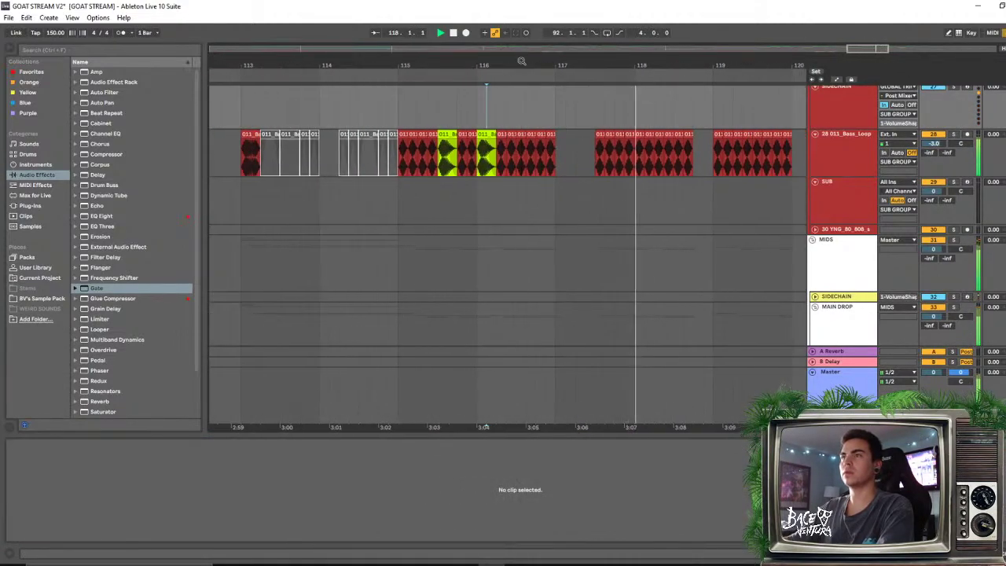
key(minus)
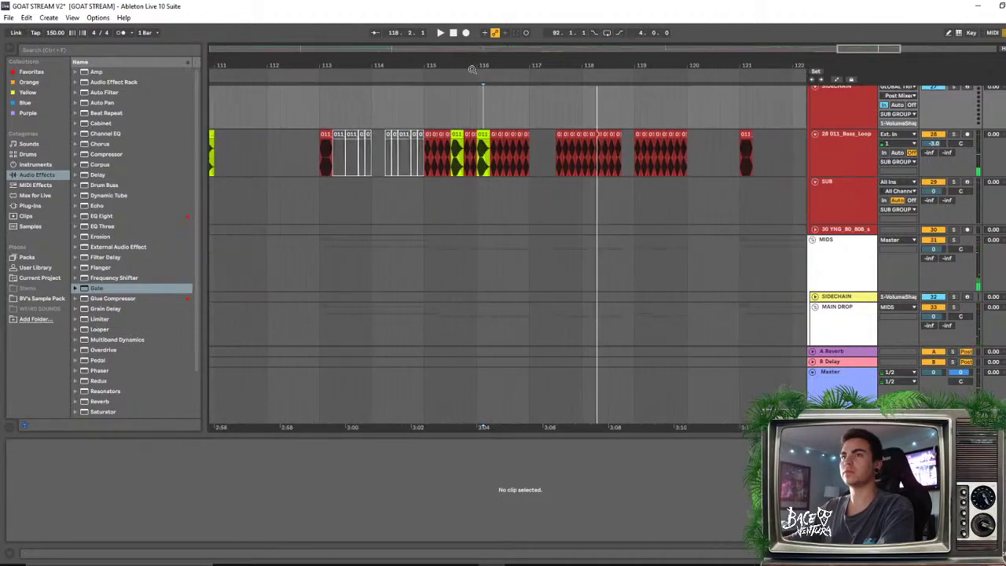
Move the green bass loop clip at 116.1.1 to 117.3.1, and copy the green clip at 115.3.1 to 118.1.1
click(558, 141)
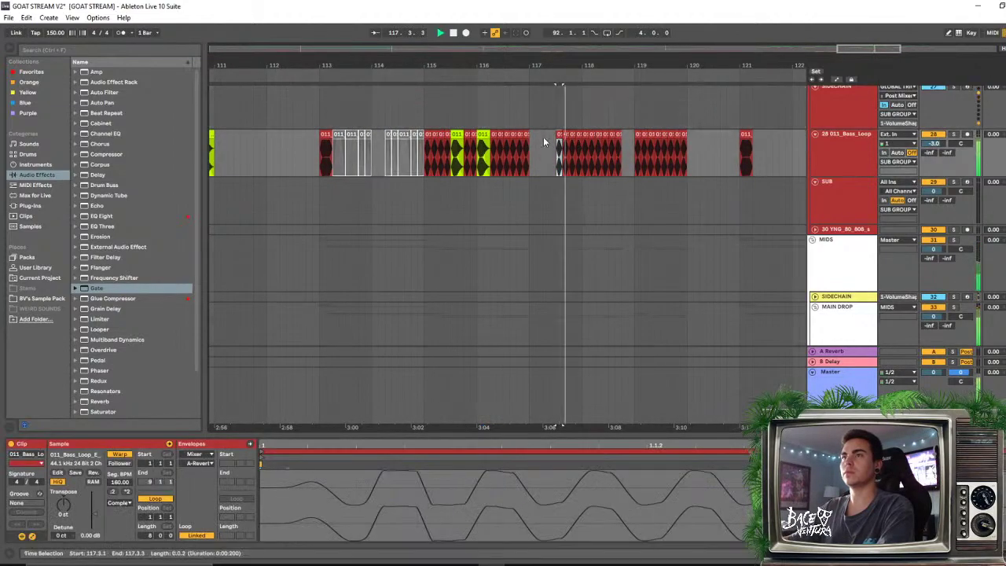
click(559, 143)
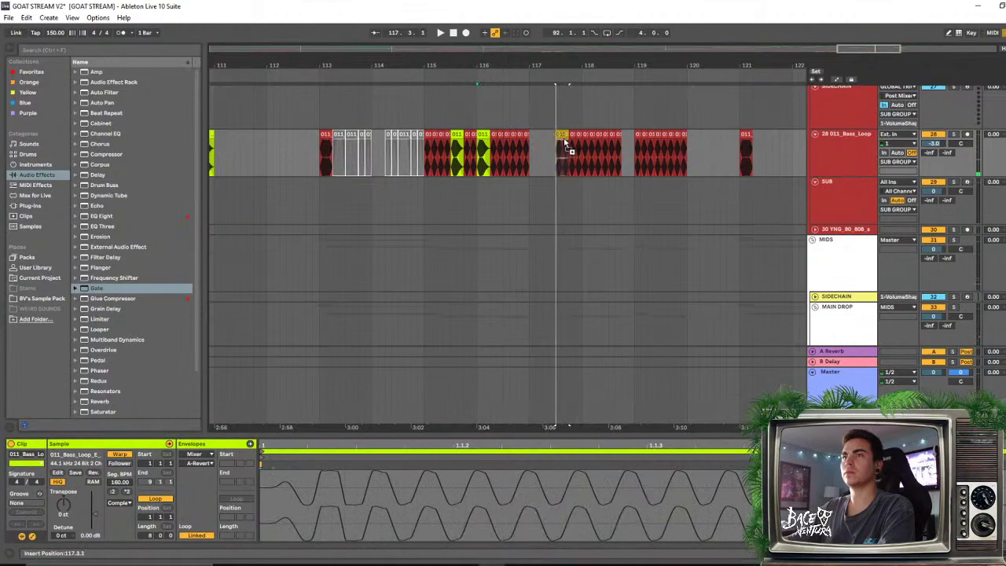
drag(566, 143, 566, 143)
key(space)
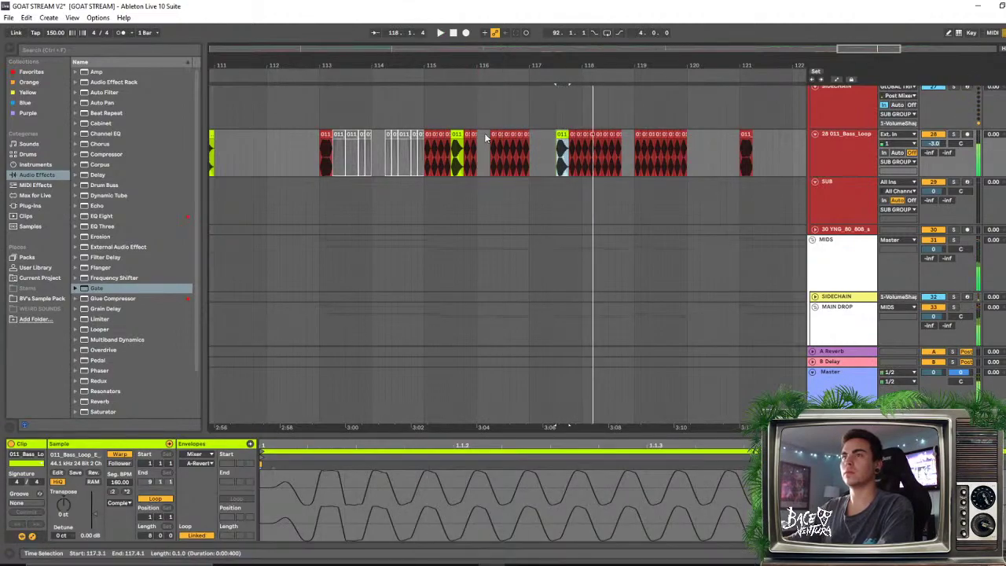
click(455, 137)
click(583, 140)
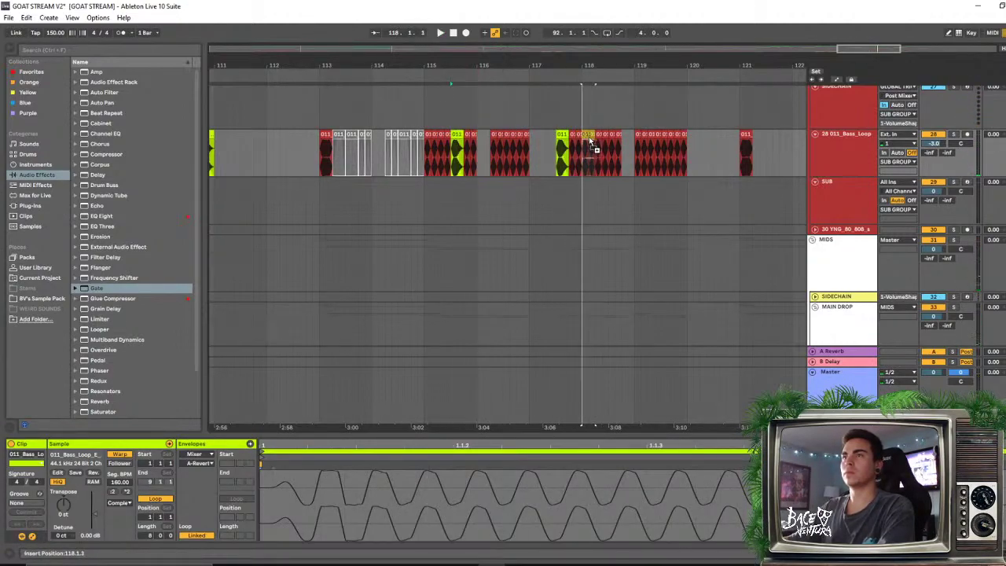
Try a copy of the green bass loop clip at 118.3.1, and play from 118.2.1 without it
drag(591, 142, 617, 143)
click(563, 120)
key(space)
key(space)
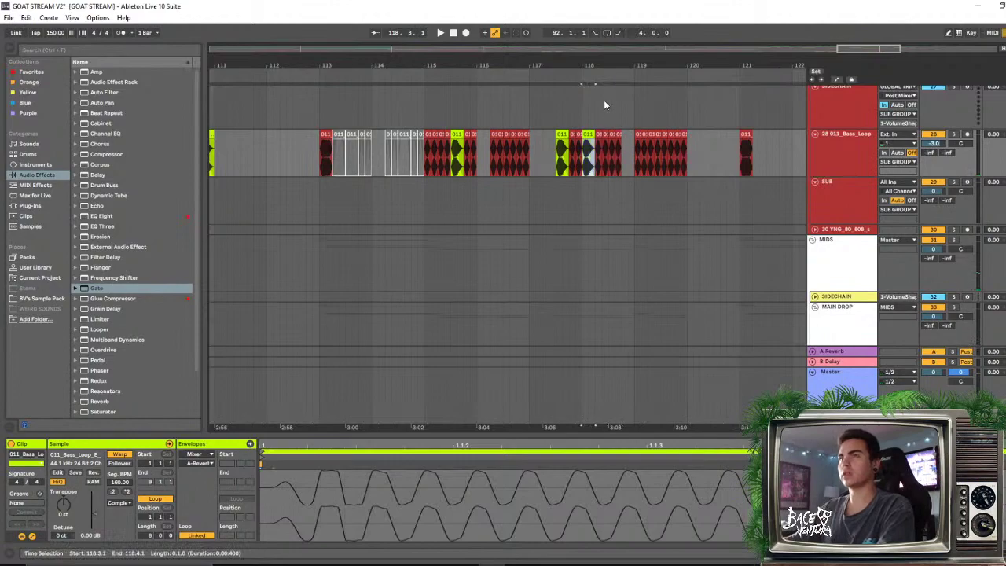
click(604, 100)
key(space)
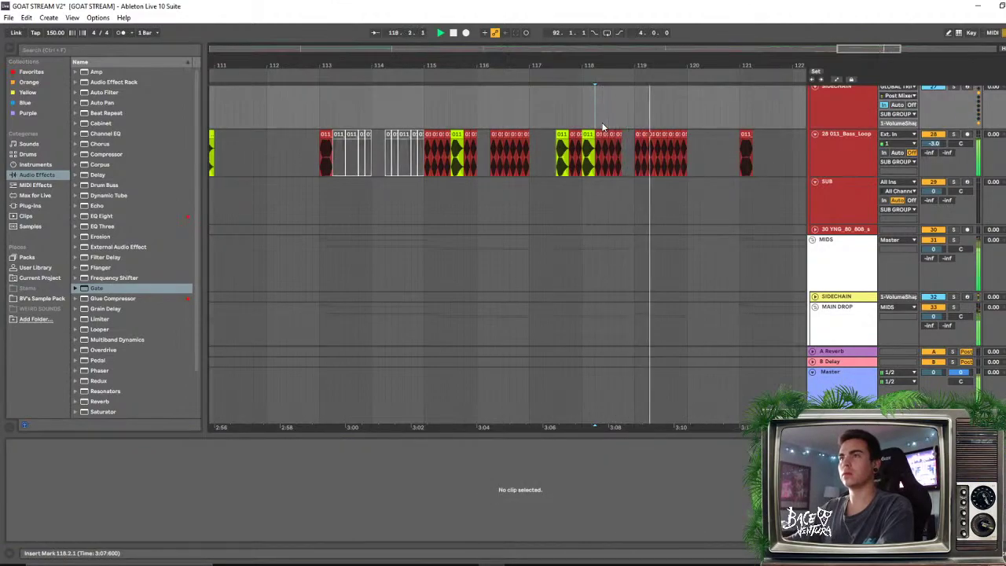
Copy the green bass loop clip at 118.1.1 to 119.3.1 and play from 119.1.1 through bar 123
click(589, 153)
key(space)
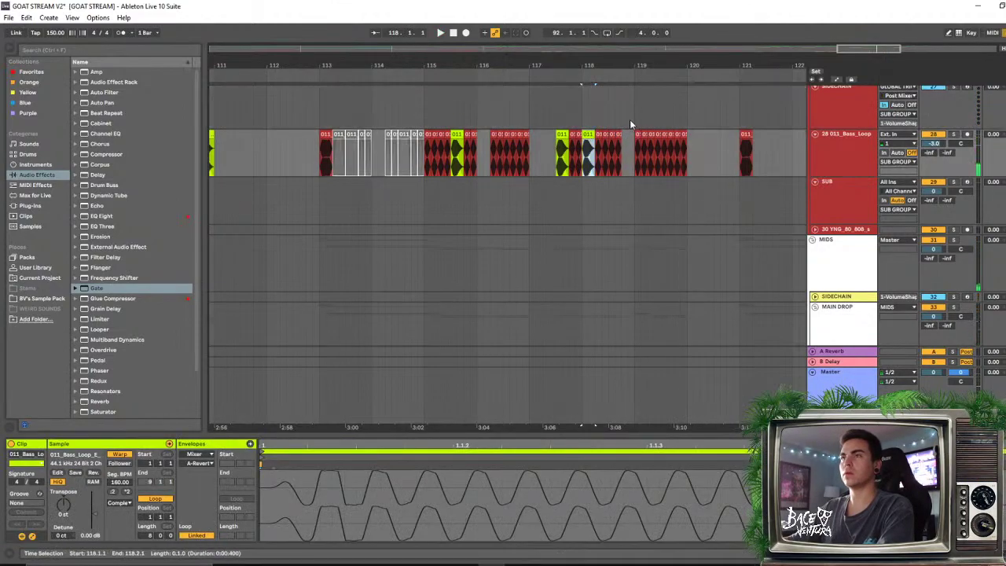
click(629, 119)
key(space)
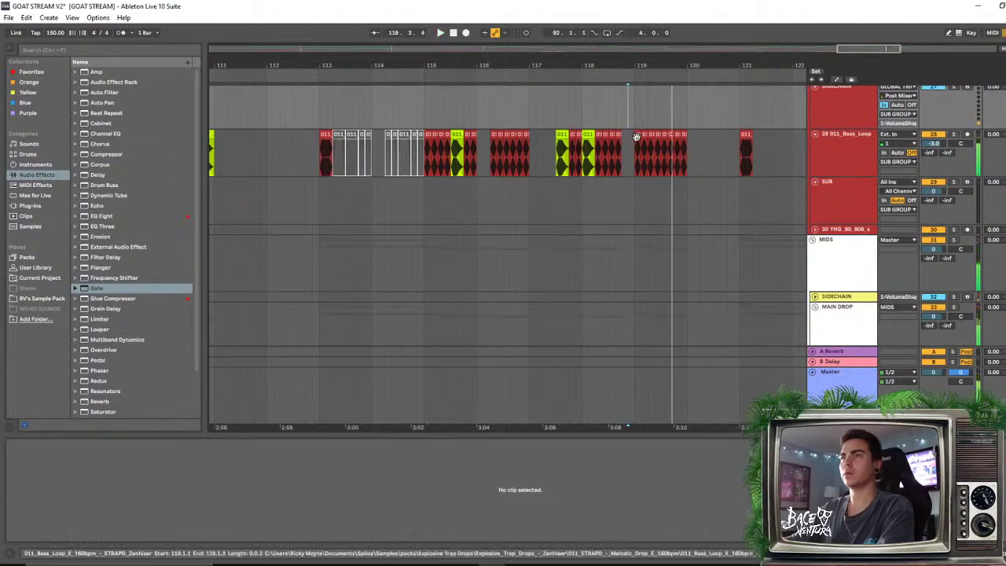
click(667, 140)
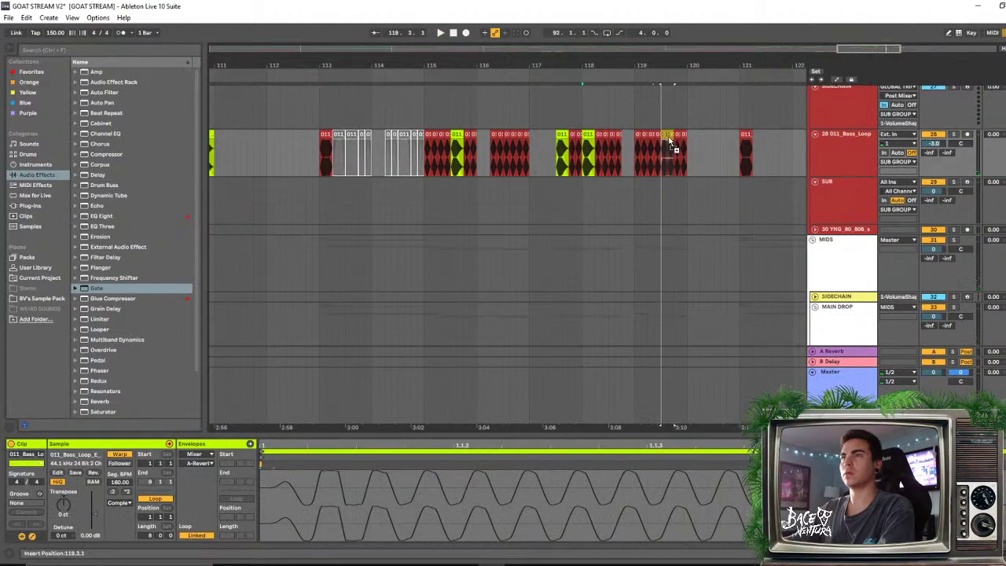
click(636, 120)
key(space)
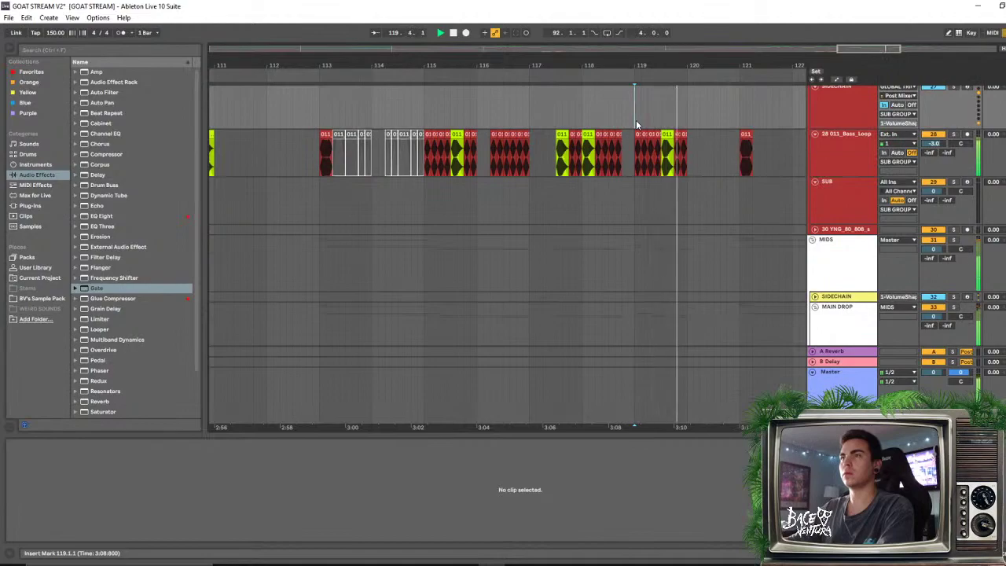
drag(677, 69, 561, 44)
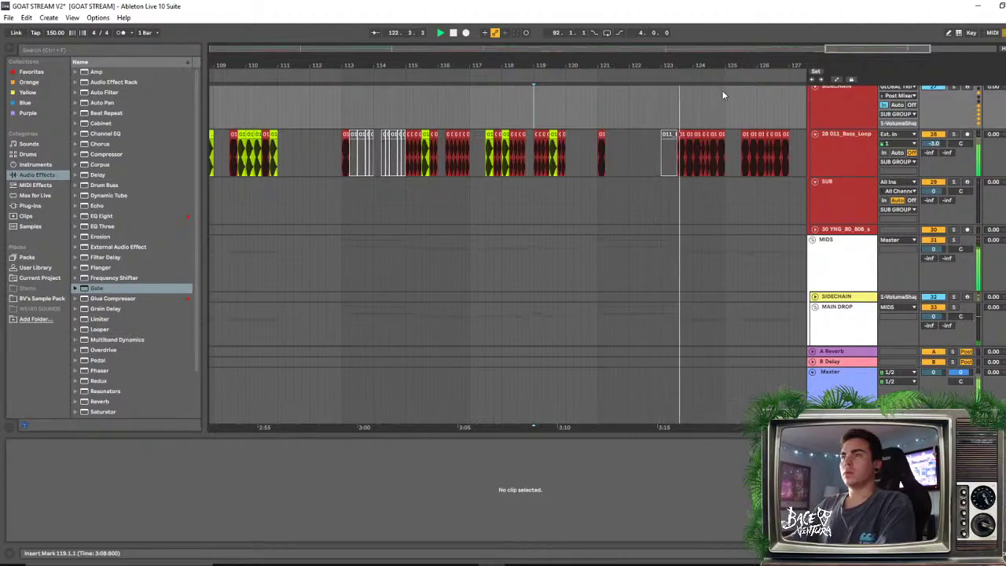
Copy the green bass loop clip at 119.3.1 to 123.3.1 and play from there into bar 124
drag(728, 66, 729, 93)
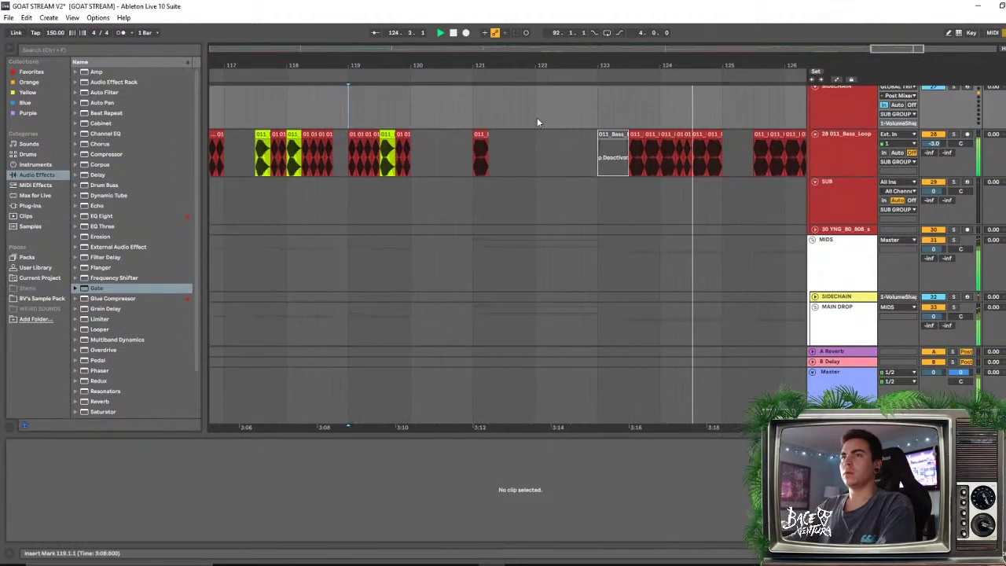
key(space)
click(384, 139)
click(646, 140)
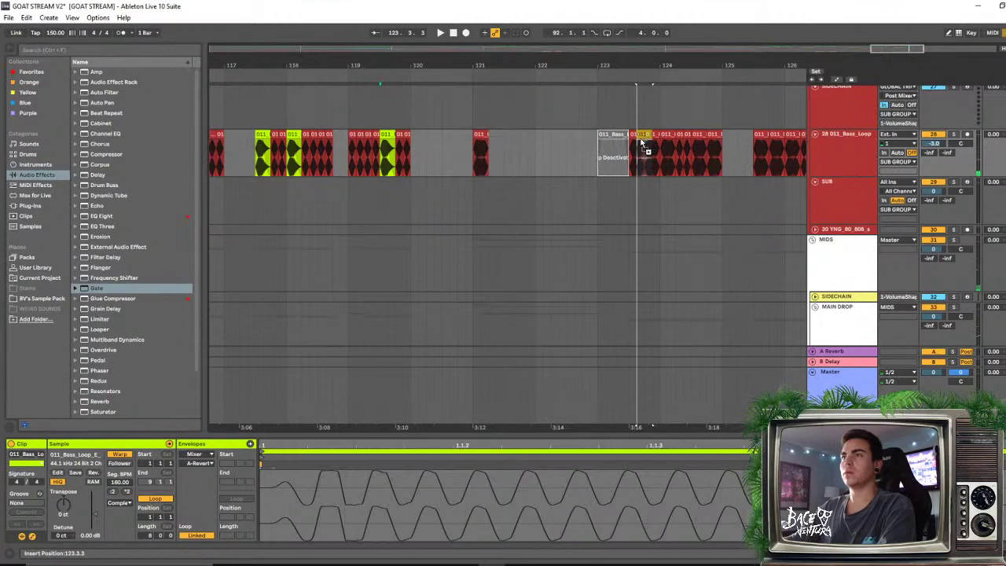
click(633, 146)
key(space)
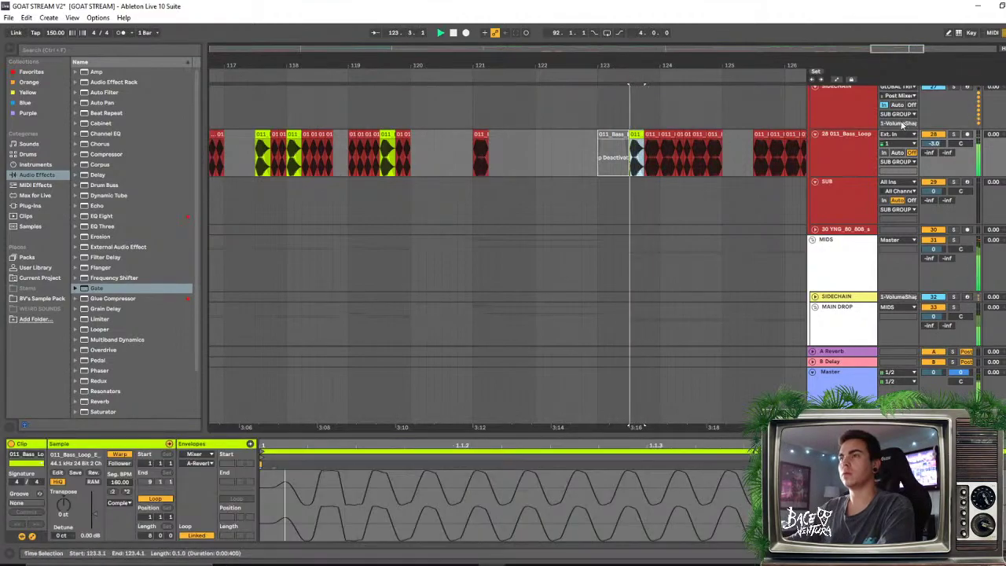
click(955, 135)
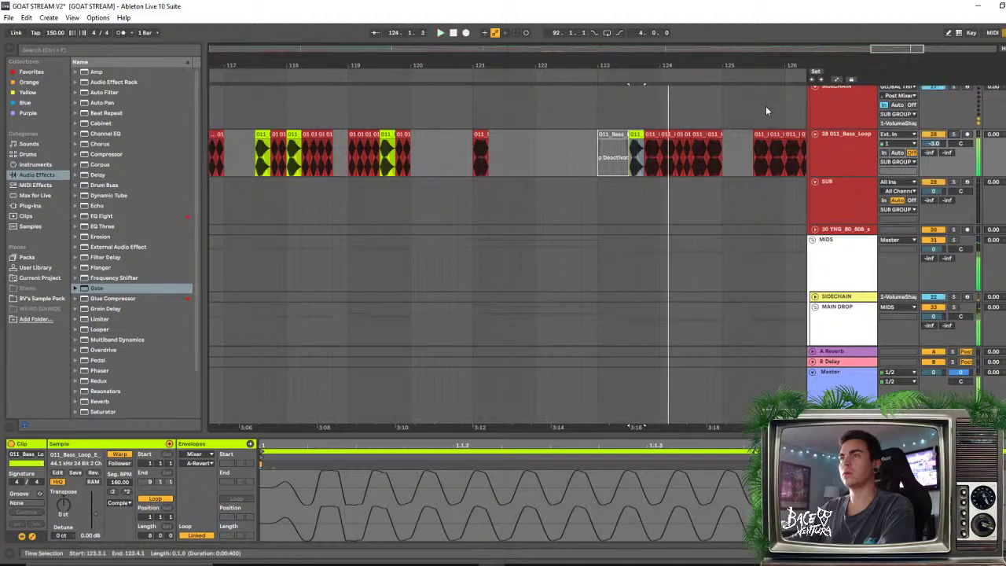
Play the drop from about bar 117 into bar 118 to check the bass loop pattern
drag(665, 64, 665, 43)
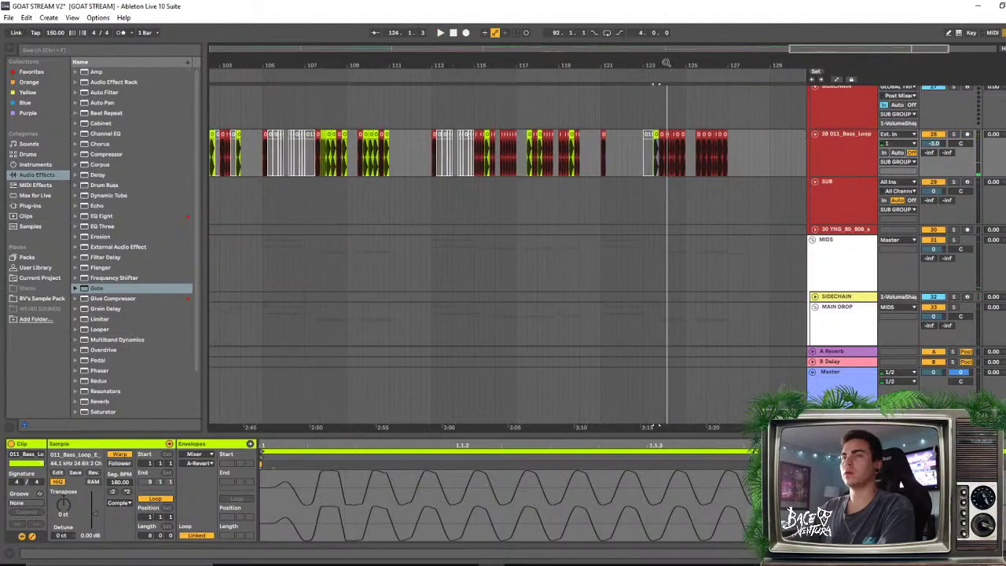
click(433, 141)
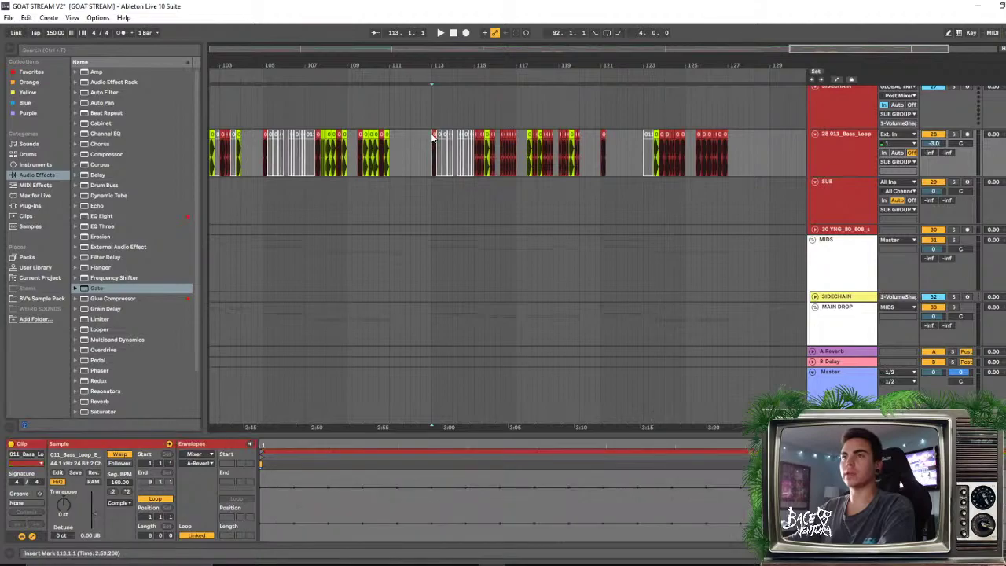
click(519, 142)
key(space)
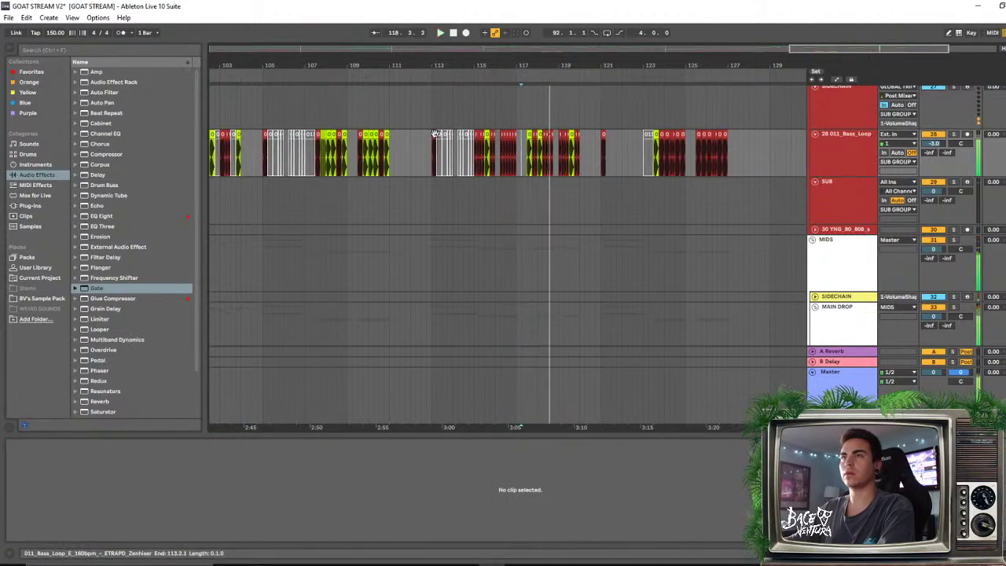
key(space)
Try a copy of the bass loop section from 113.1.1 to 120.3.1 at 121.1.1, play from bar 122, and undo it
drag(450, 135, 591, 142)
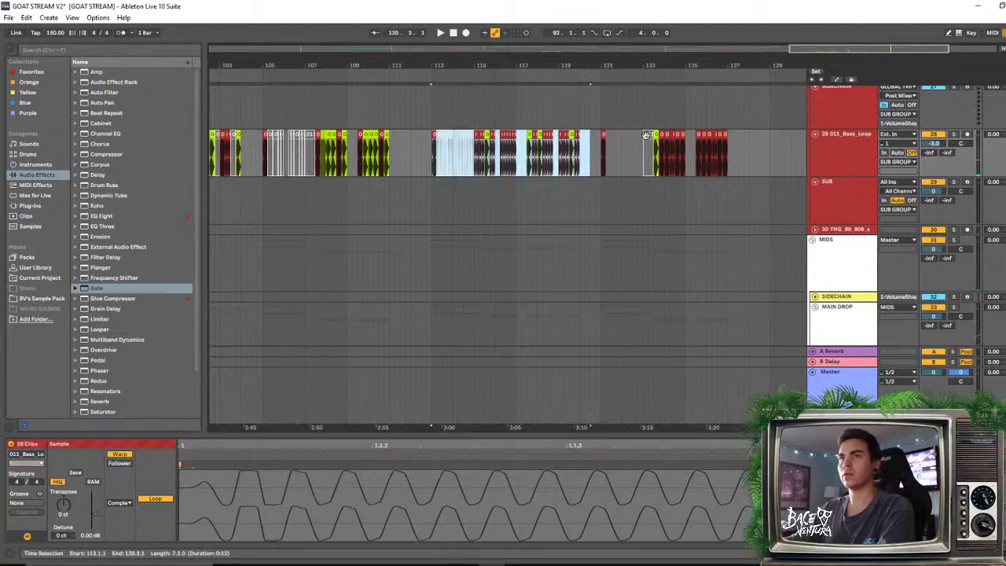
click(603, 137)
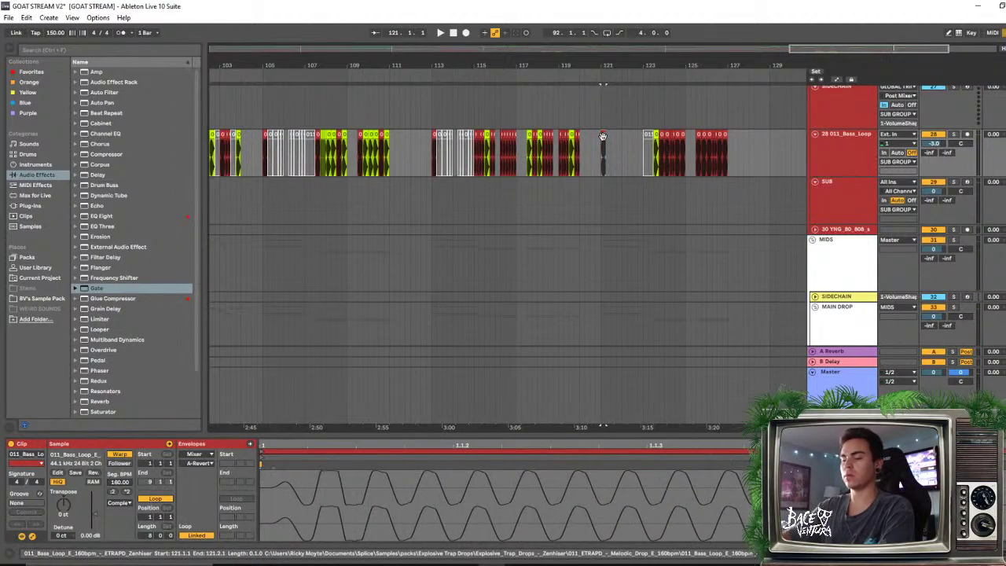
key(ctrl+v)
click(627, 77)
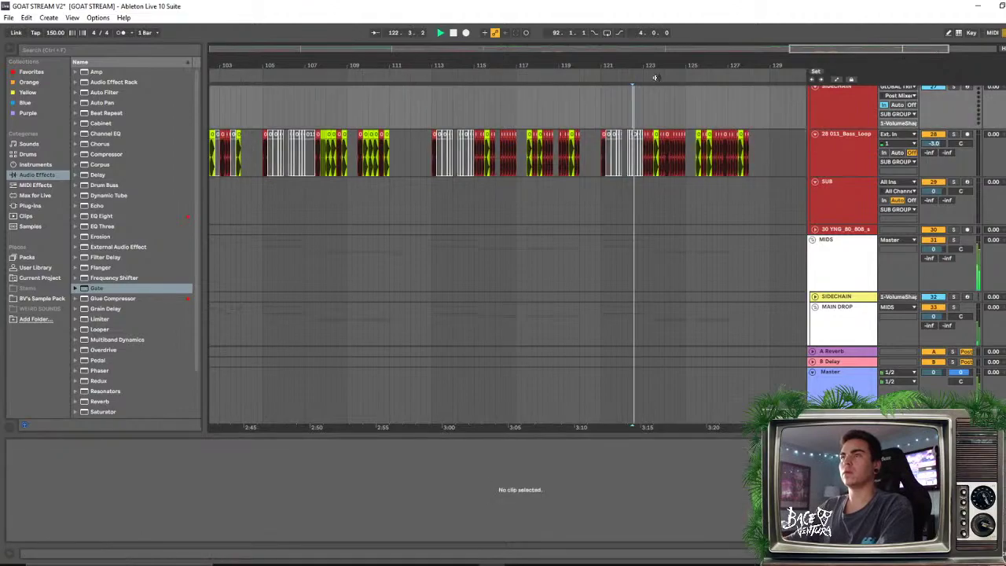
scroll(674, 63, up, 5)
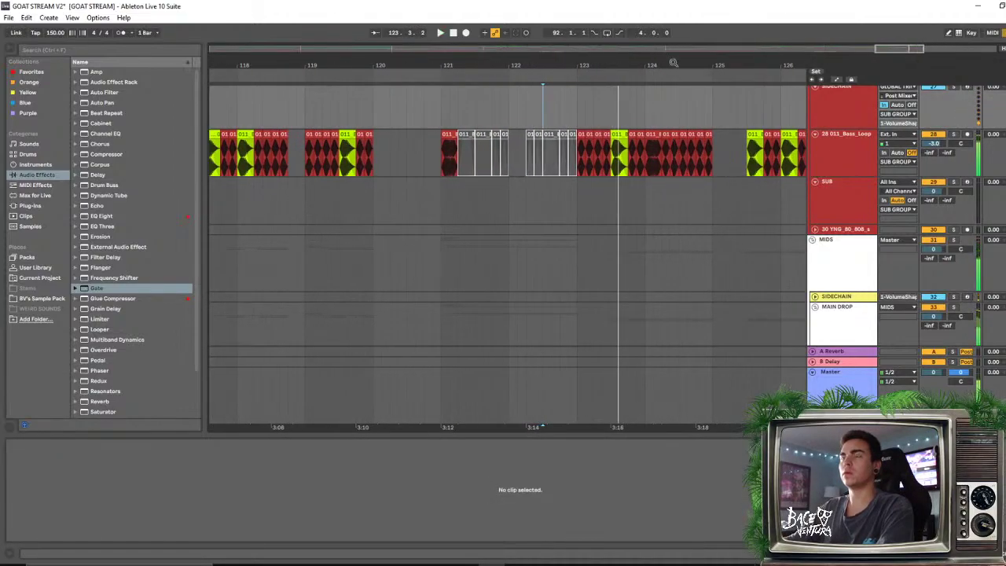
key(ctrl+z)
Play the second drop from 114.4.3 into bar 116 to listen to the bass loop
scroll(523, 67, down, 5)
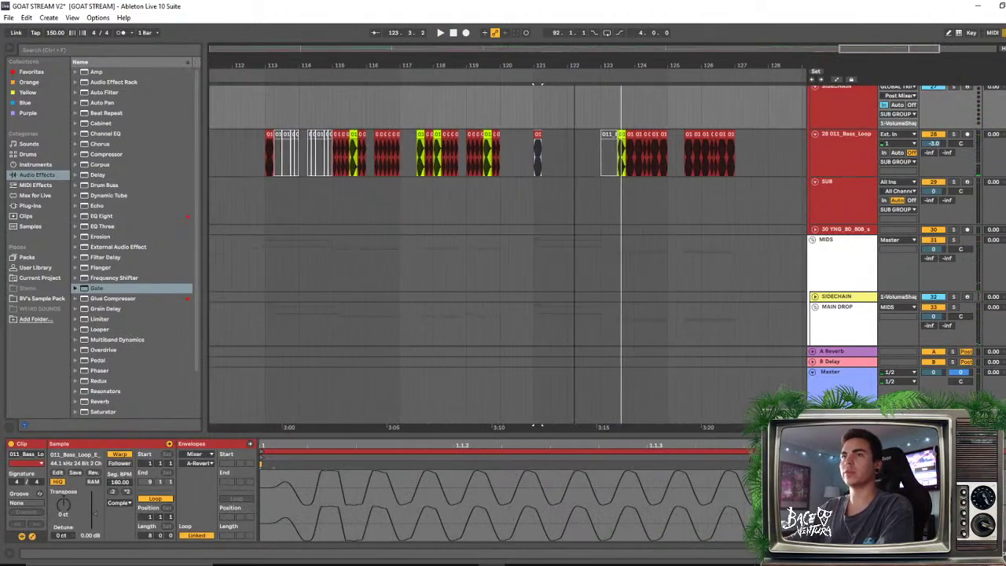
click(454, 115)
key(space)
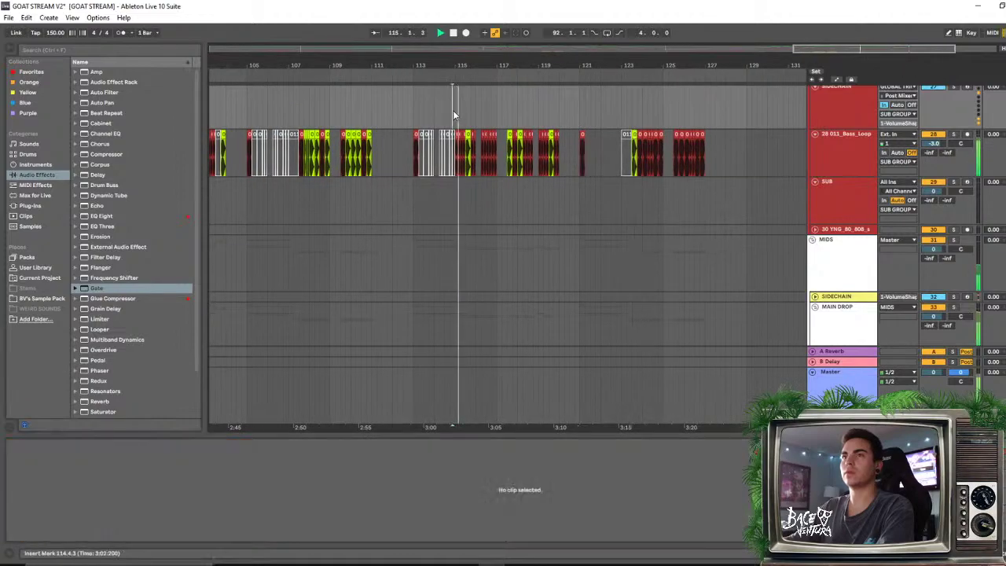
key(minus)
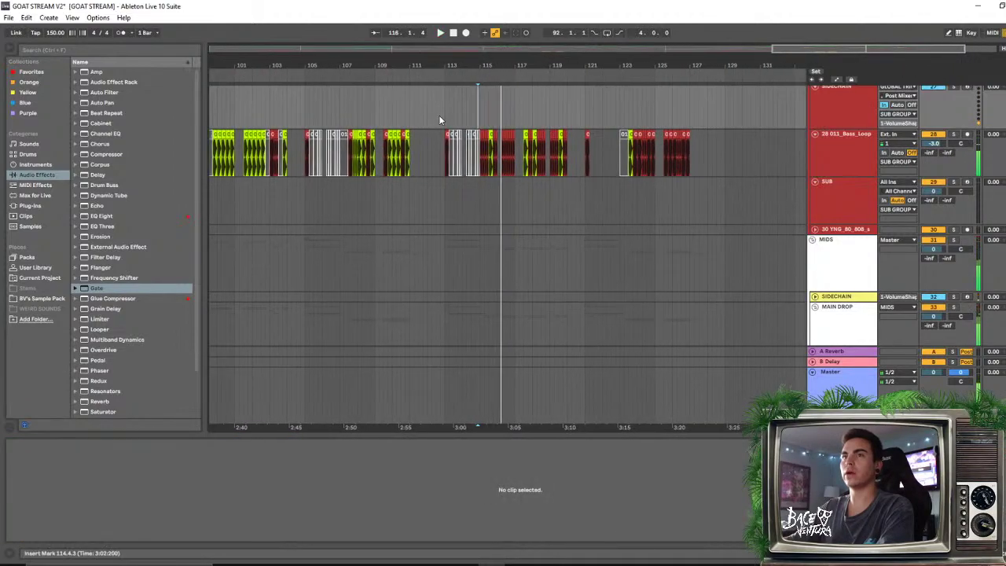
Copy the bass loop section from 105.1.1 to 112.2.1 to 121.1.1, and play it through to bar 129
drag(308, 149, 430, 149)
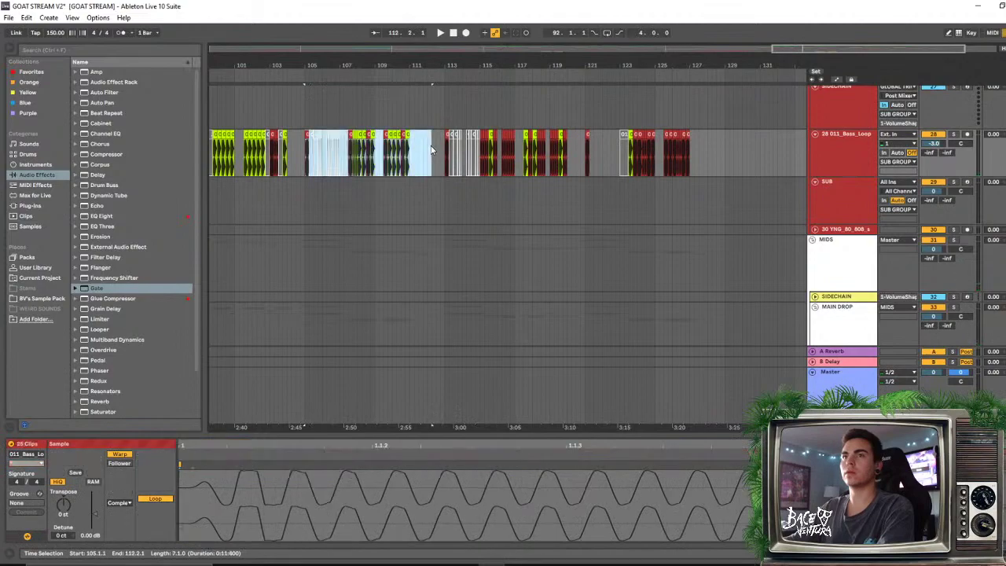
click(587, 136)
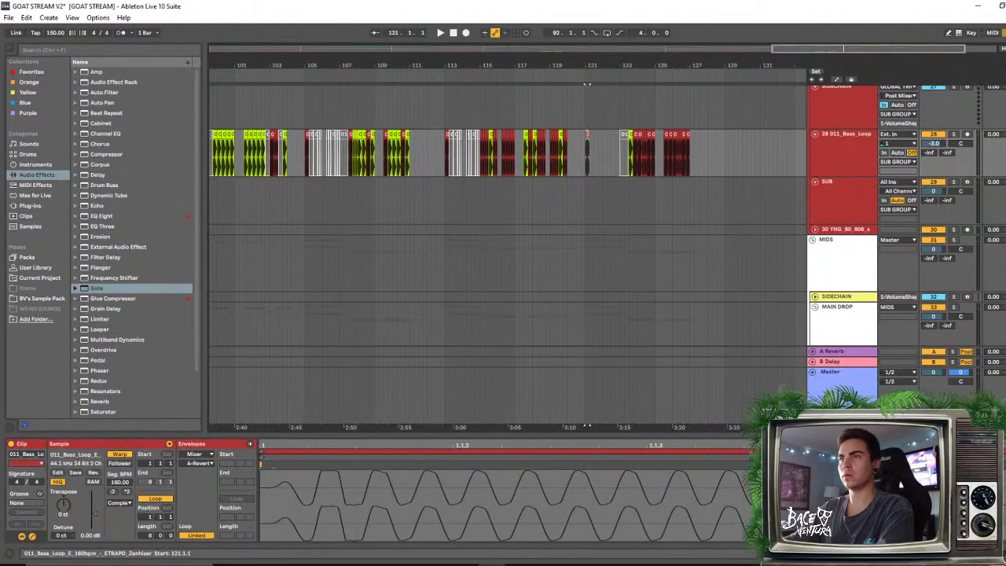
shift+click(712, 149)
key(space)
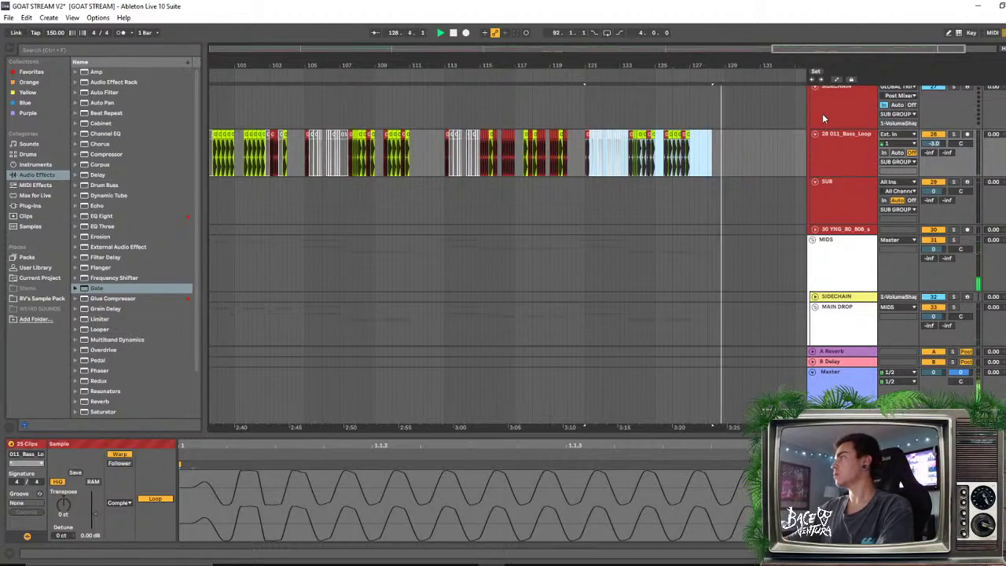
key(space)
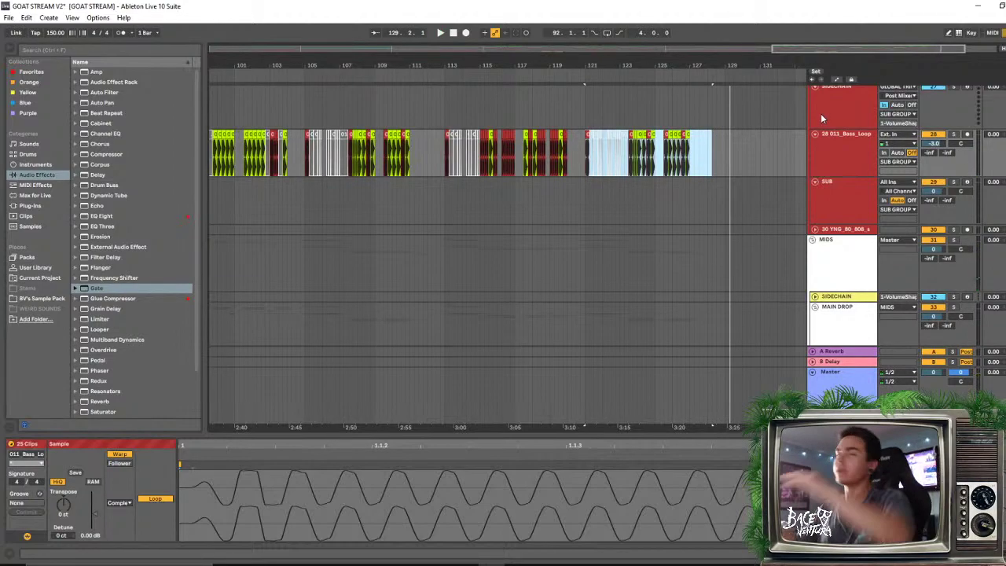
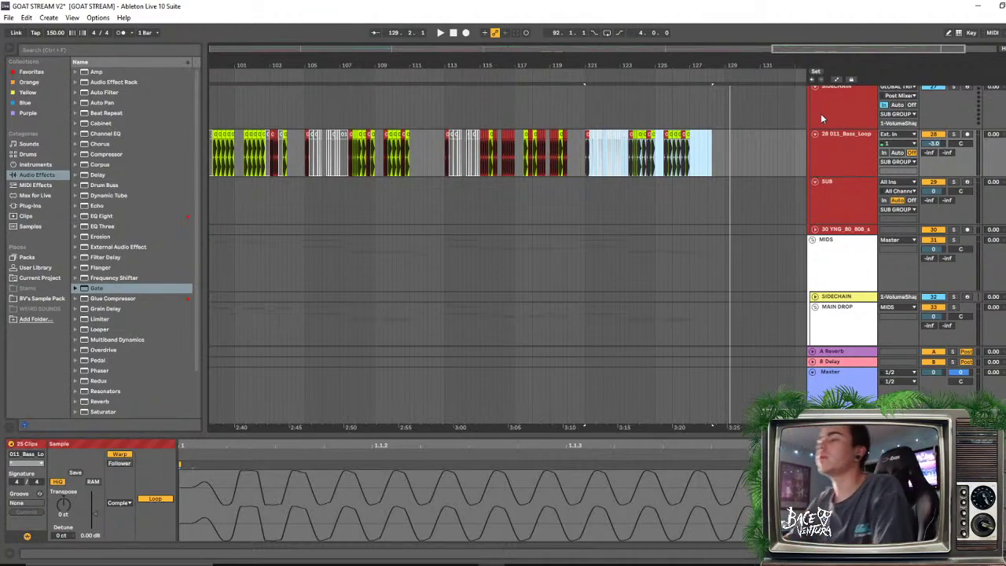
Hide the clip detail view and play the transition into the second build from 79.4.1 into bar 81
drag(442, 435, 445, 440)
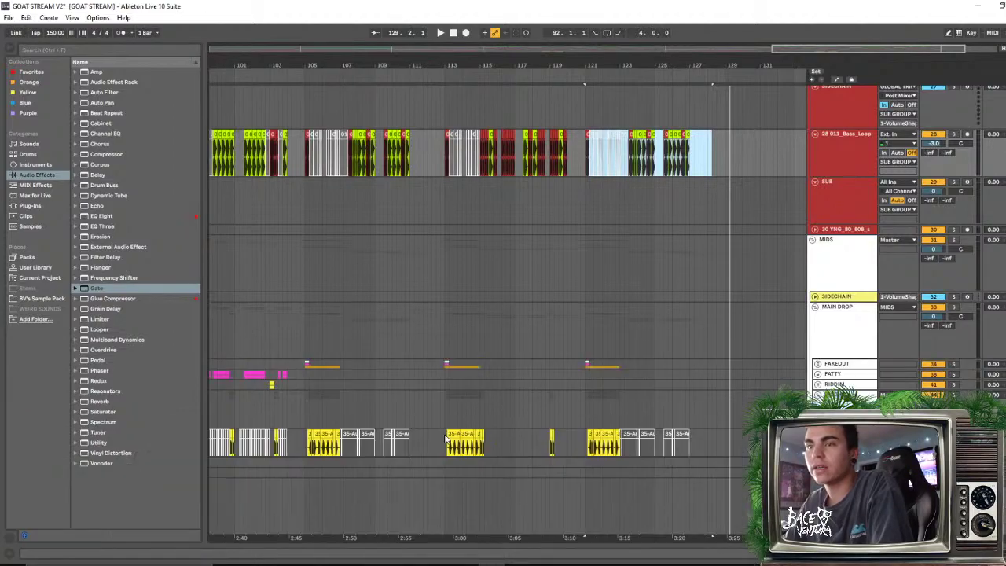
drag(427, 65, 652, 65)
scroll(641, 214, up, 4)
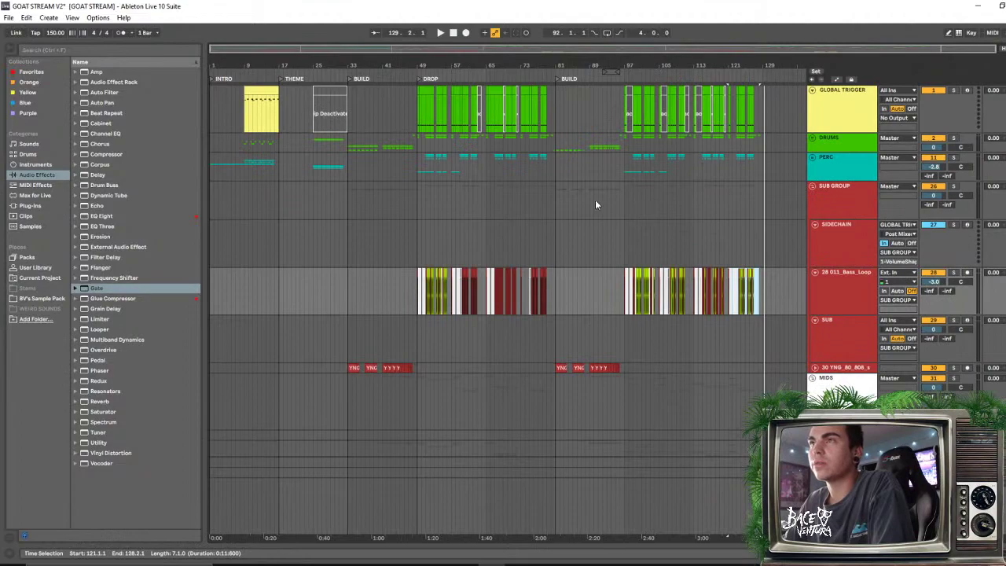
drag(553, 76, 545, 120)
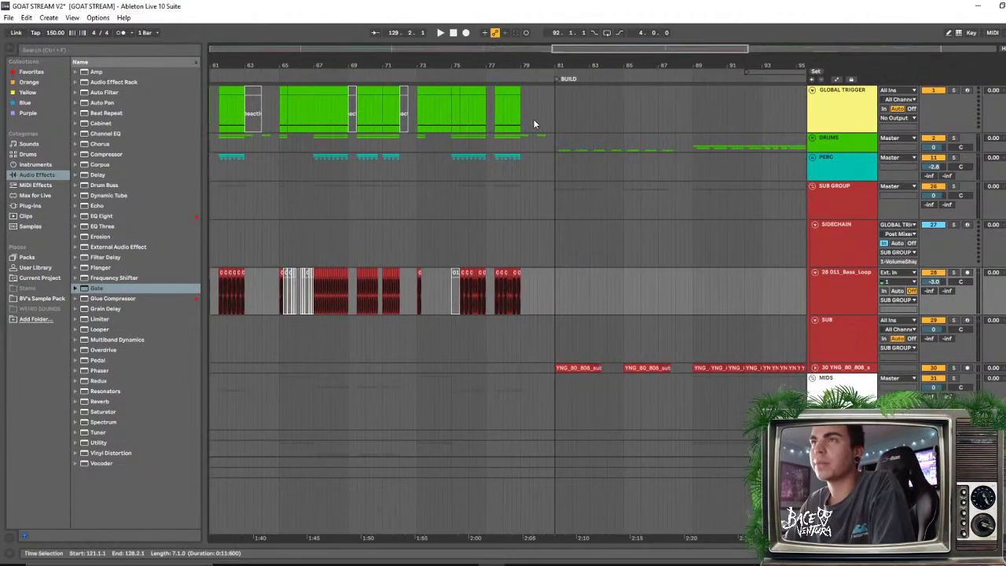
click(533, 118)
key(space)
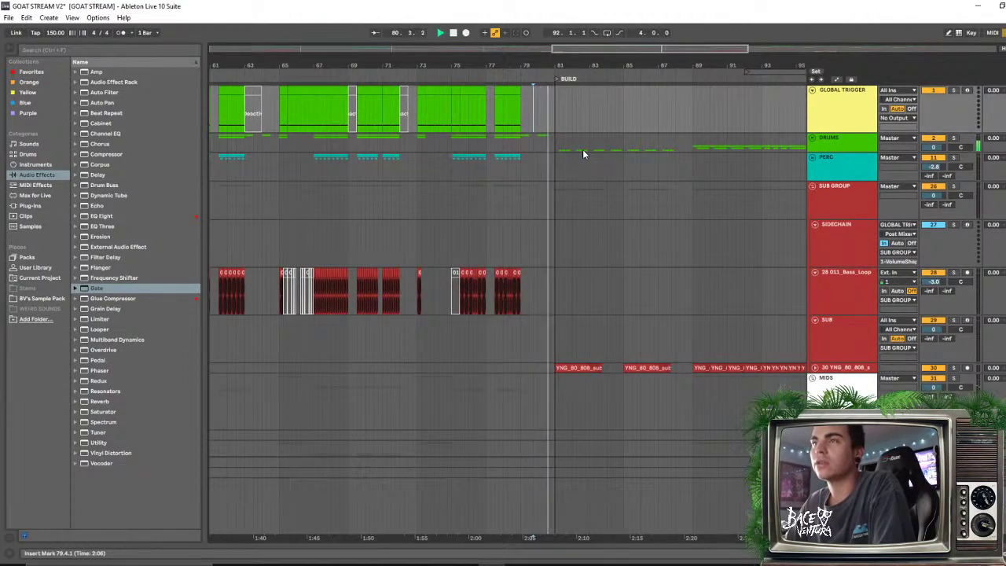
scroll(548, 176, down, 10)
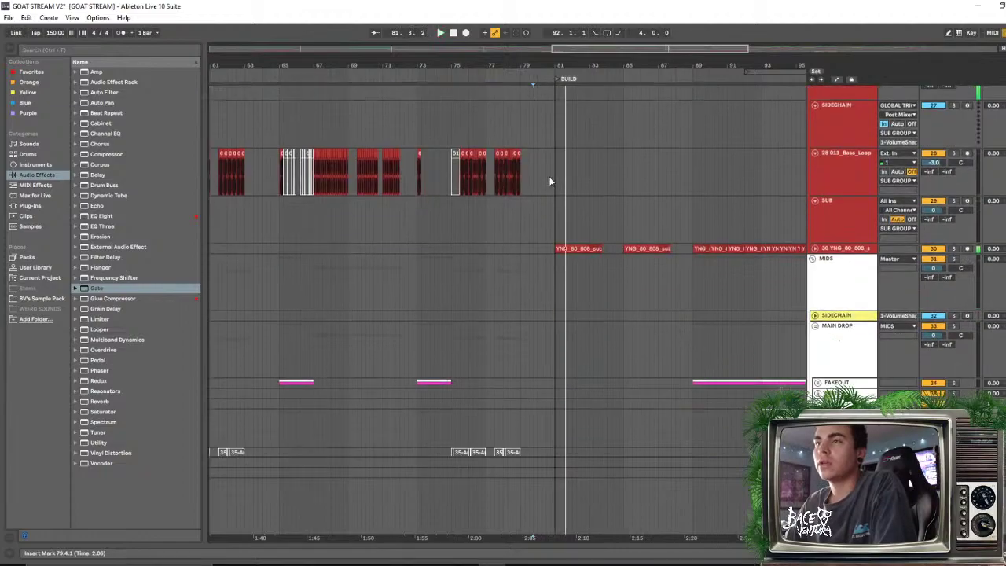
Deactivate the VOX 3 vocal clips at bars 64, 80, 112 and 128, playing from about bar 64 to check
scroll(548, 179, down, 5)
drag(560, 79, 560, 47)
click(812, 303)
scroll(546, 275, down, 4)
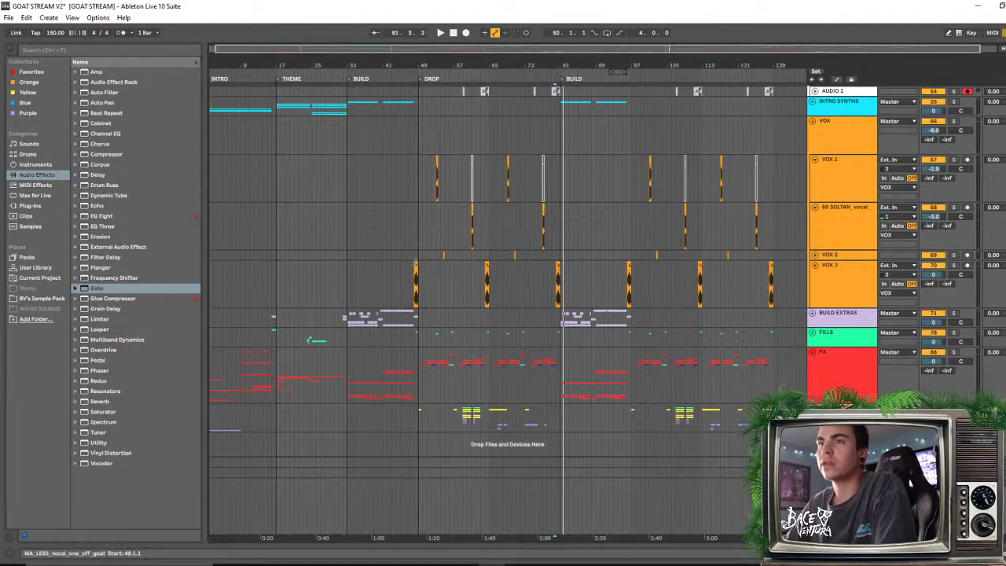
click(414, 265)
click(484, 242)
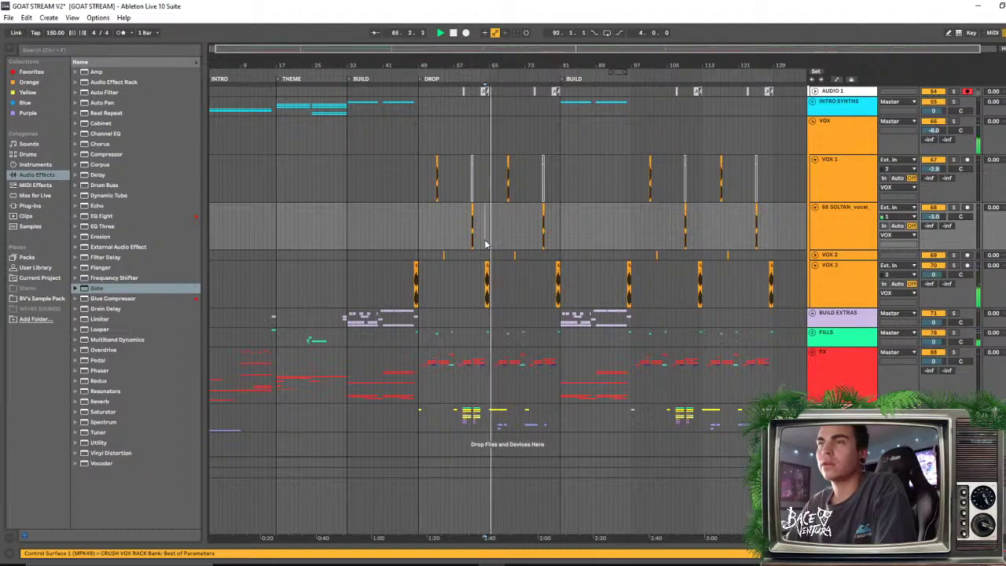
click(486, 264)
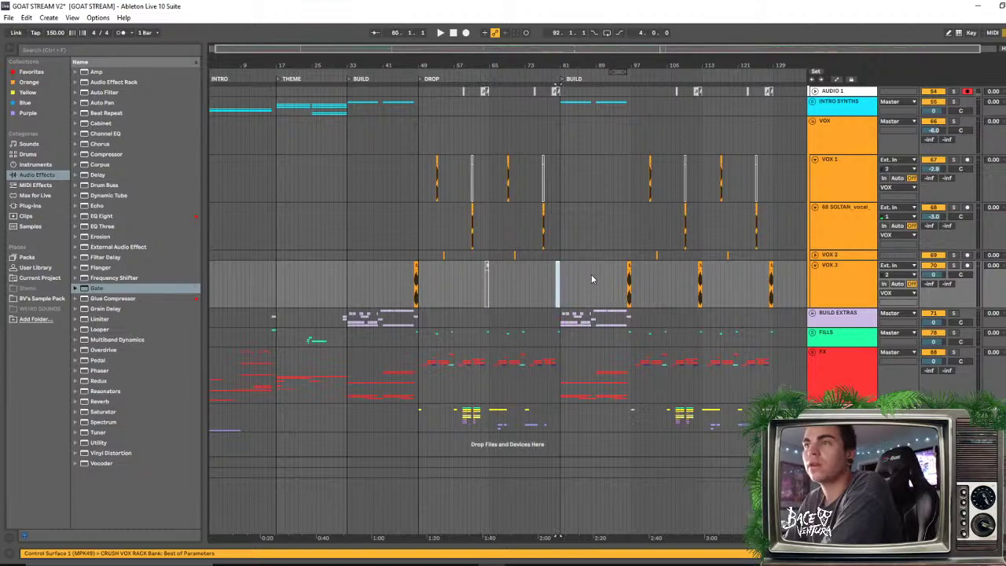
click(700, 272)
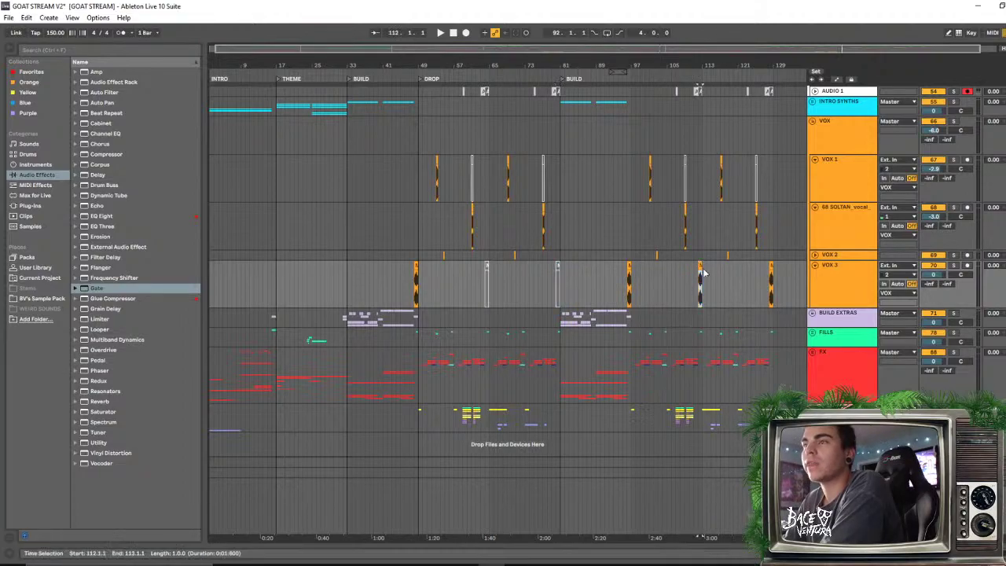
click(769, 272)
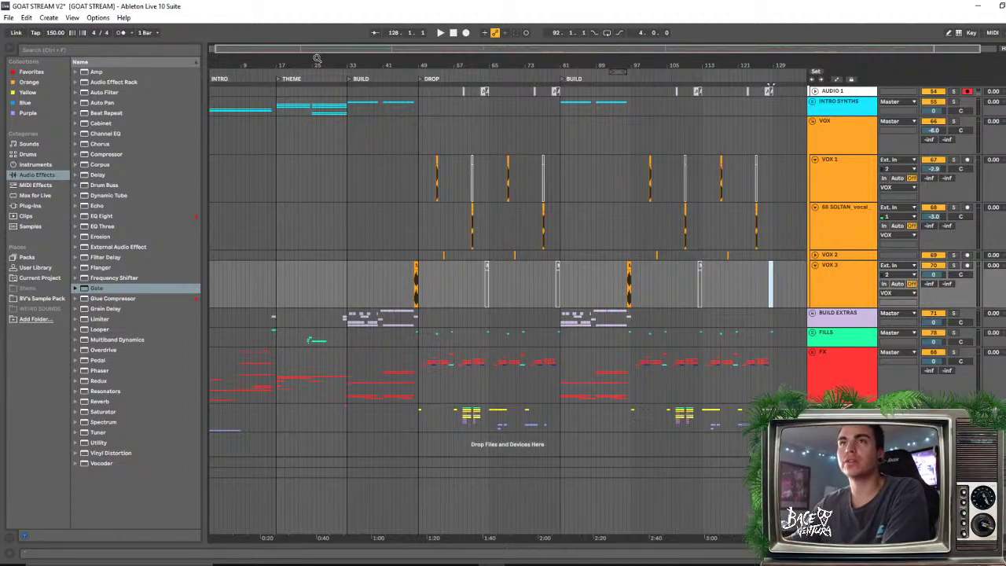
Play the first drop from 63.3.3 into bar 66 to hear it without the VOX 3 vocal
drag(316, 58, 321, 59)
scroll(389, 344, up, 3)
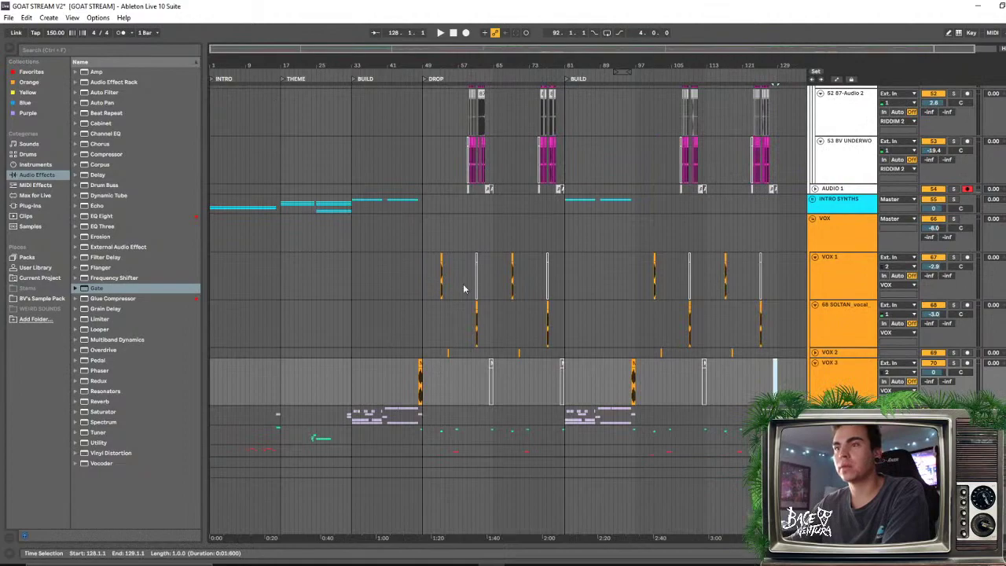
click(487, 258)
key(space)
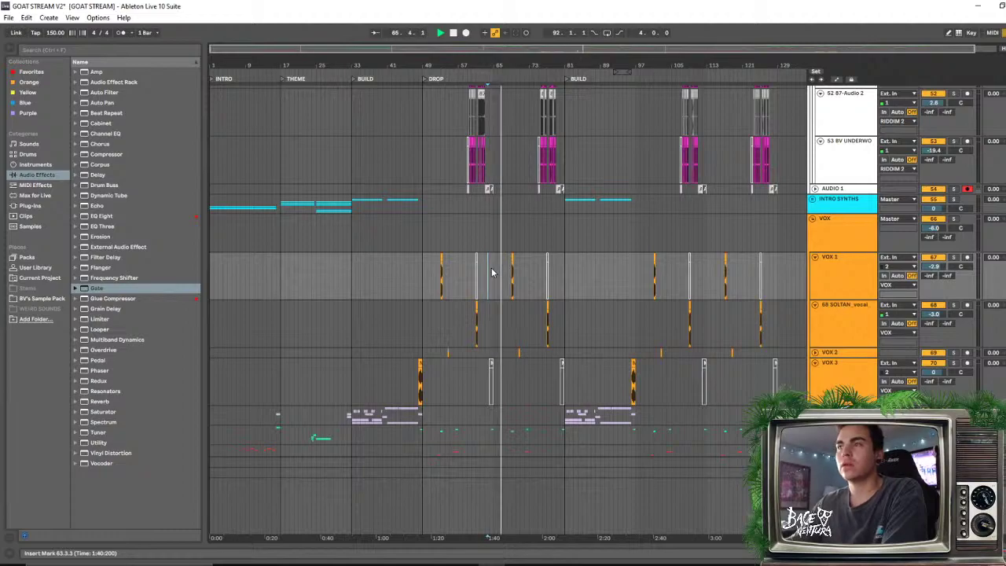
Look over the MAIN DROP layers and collapse the RIDDIM 2 group that holds tracks 51 to 53
scroll(588, 213, up, 10)
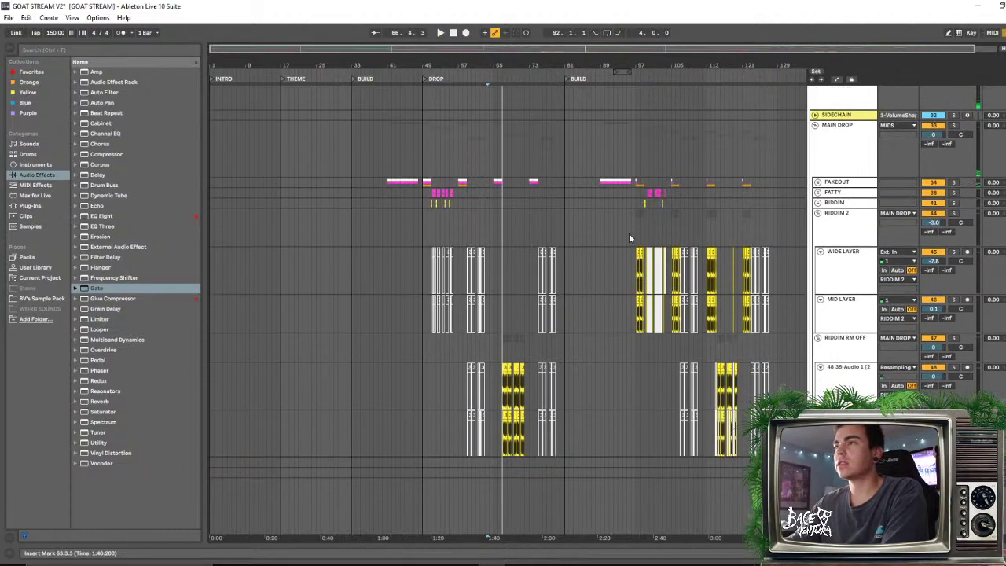
scroll(629, 236, down, 5)
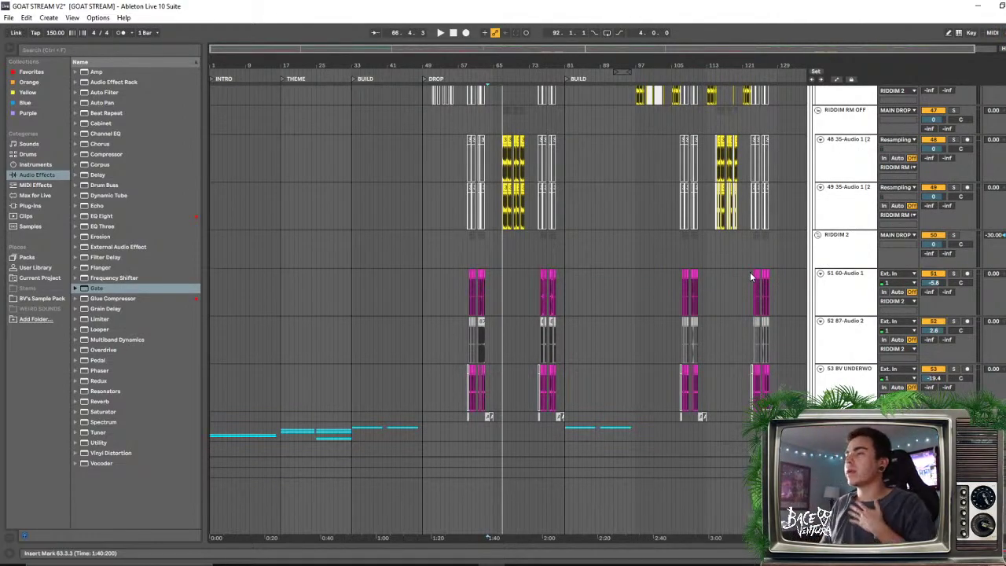
click(818, 234)
scroll(829, 212, up, 5)
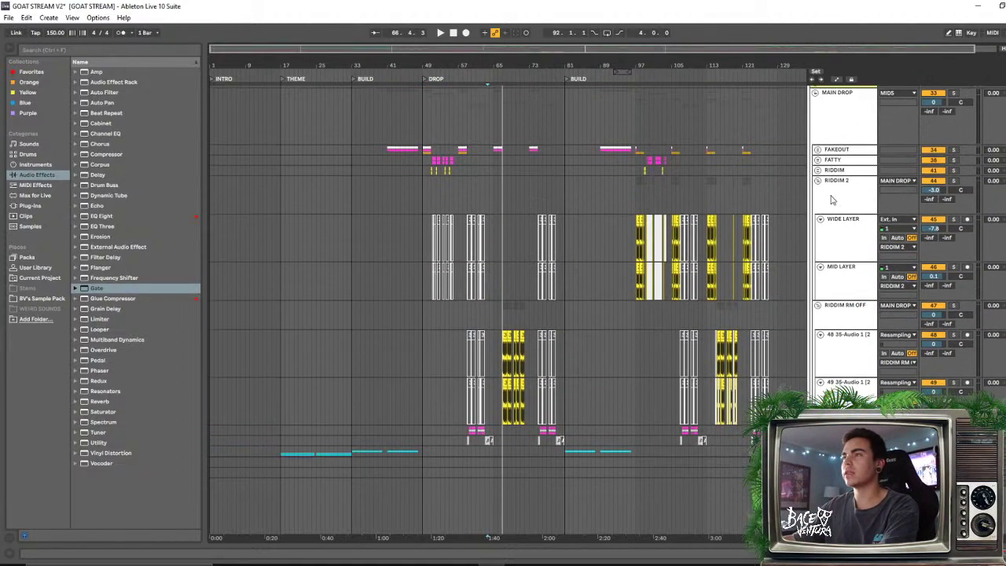
Solo the RIDDIM 2 group while playing the WIDE LAYER clip at bar 98 and switch off the group's SerumFX
drag(652, 64, 572, 248)
click(567, 223)
key(space)
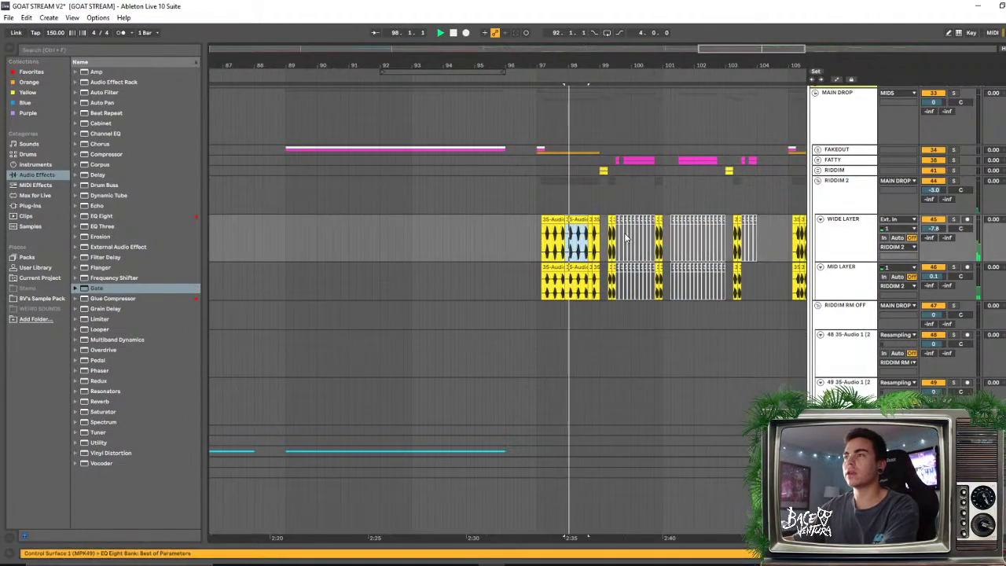
click(970, 187)
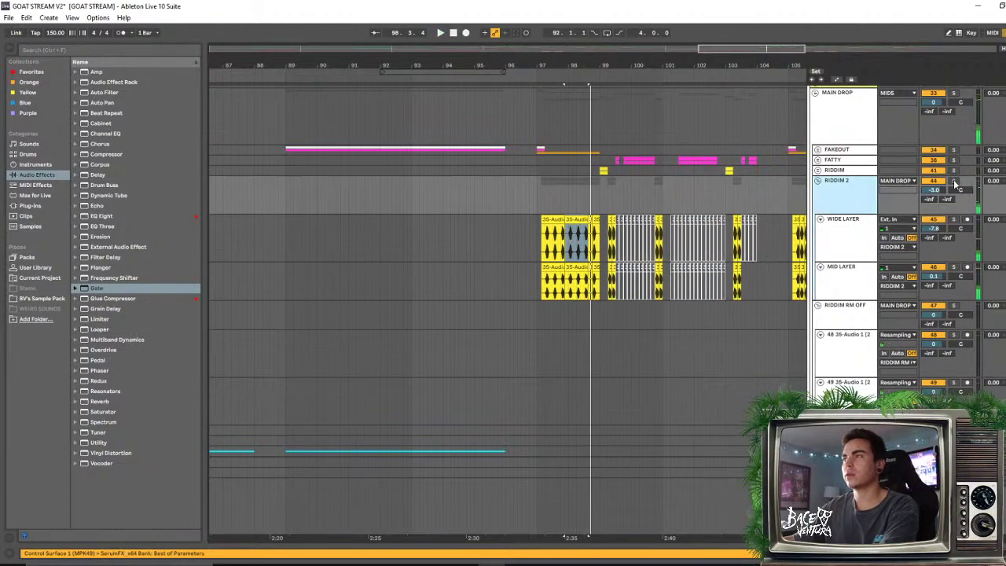
click(954, 181)
key(shift+Tab)
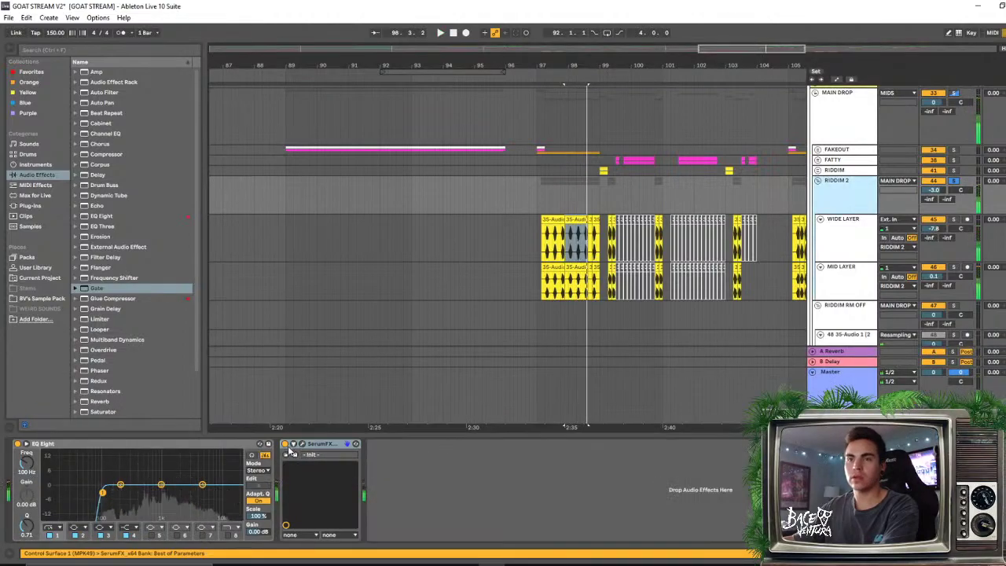
key(space)
click(284, 444)
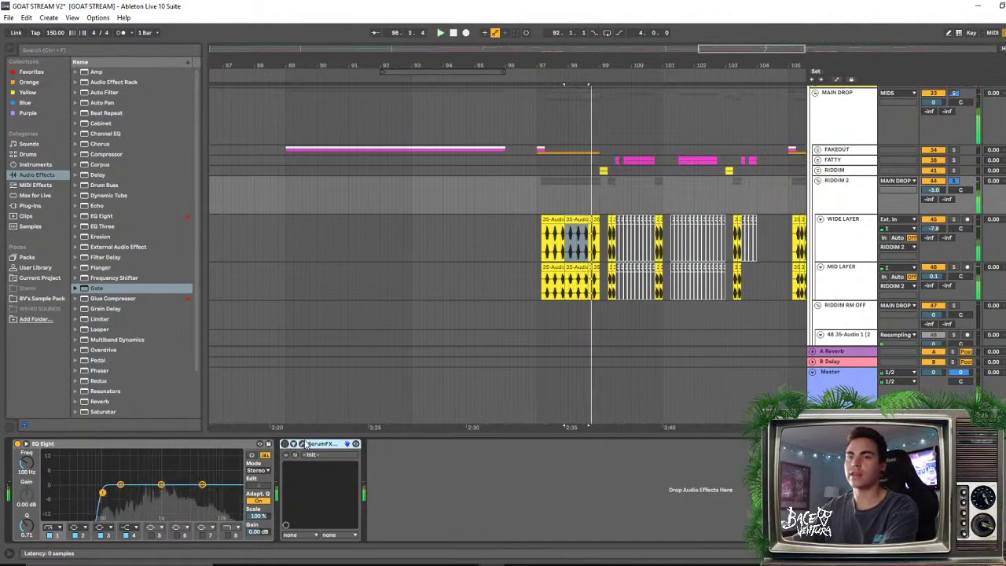
Play the start of the second drop from 96.3.3, and replay it from 99.4.3
click(600, 191)
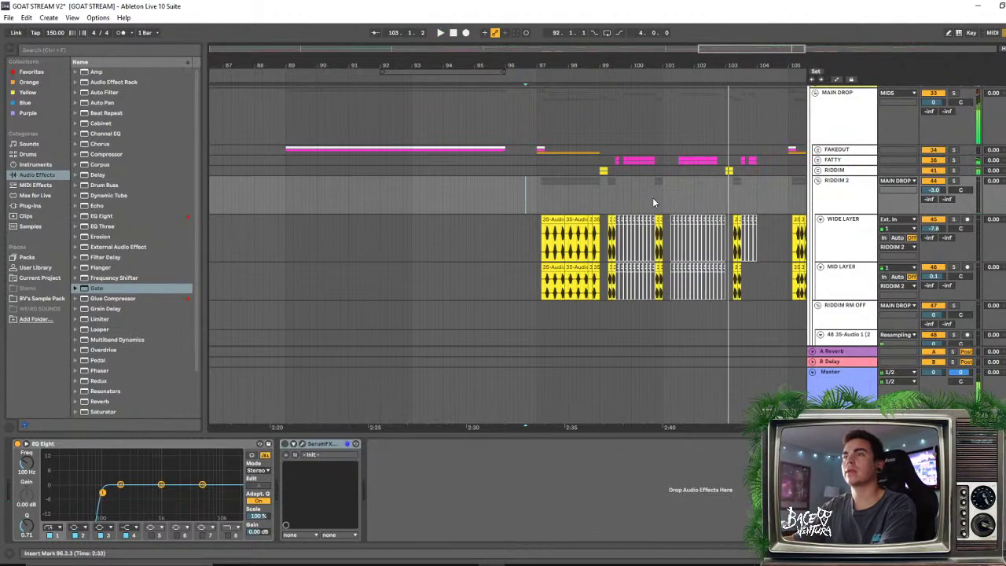
click(653, 202)
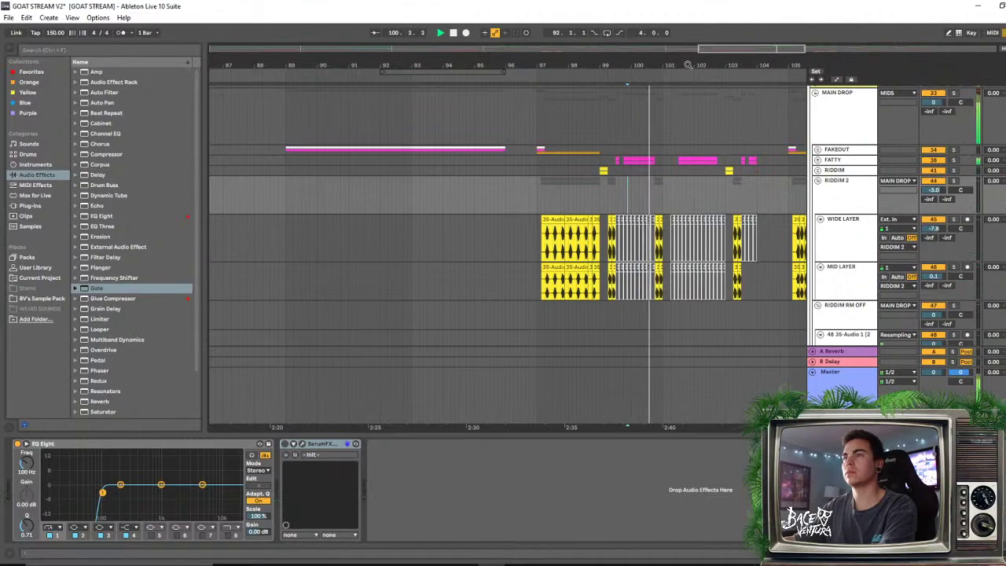
key(plus)
scroll(676, 233, up, 1)
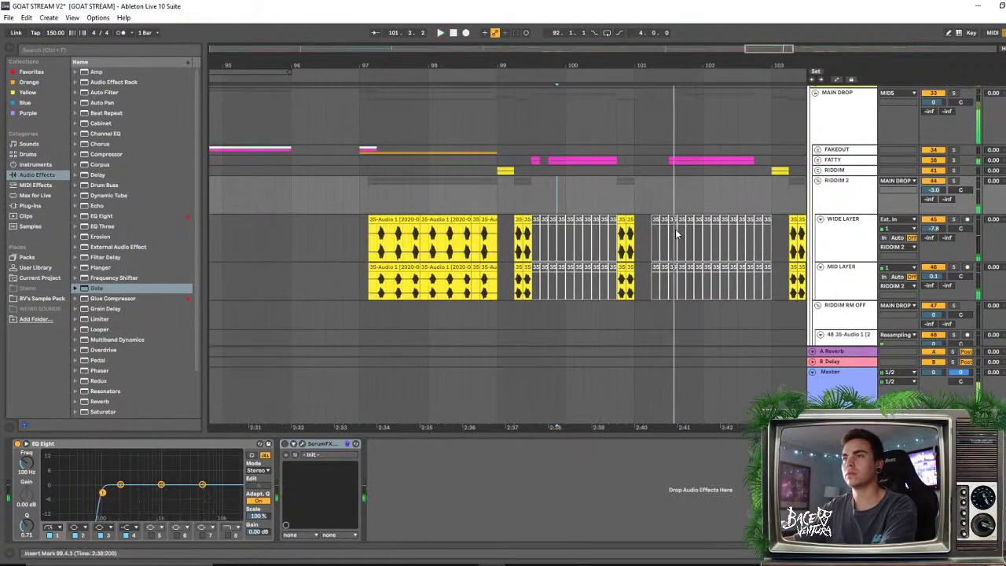
Try copying the WIDE LAYER and MID LAYER riddim clips from 99.2.1 to 101.3.1
click(622, 224)
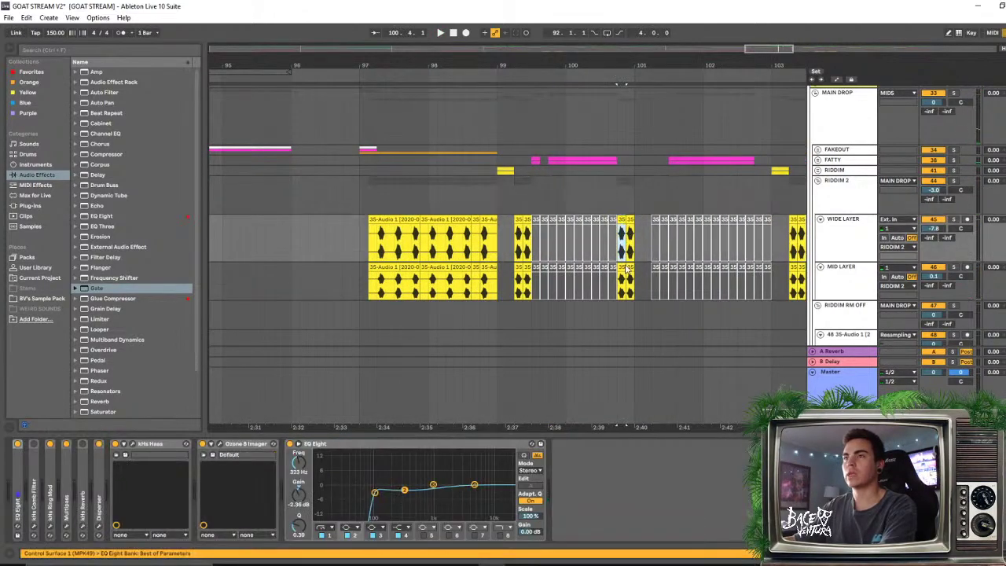
click(527, 267)
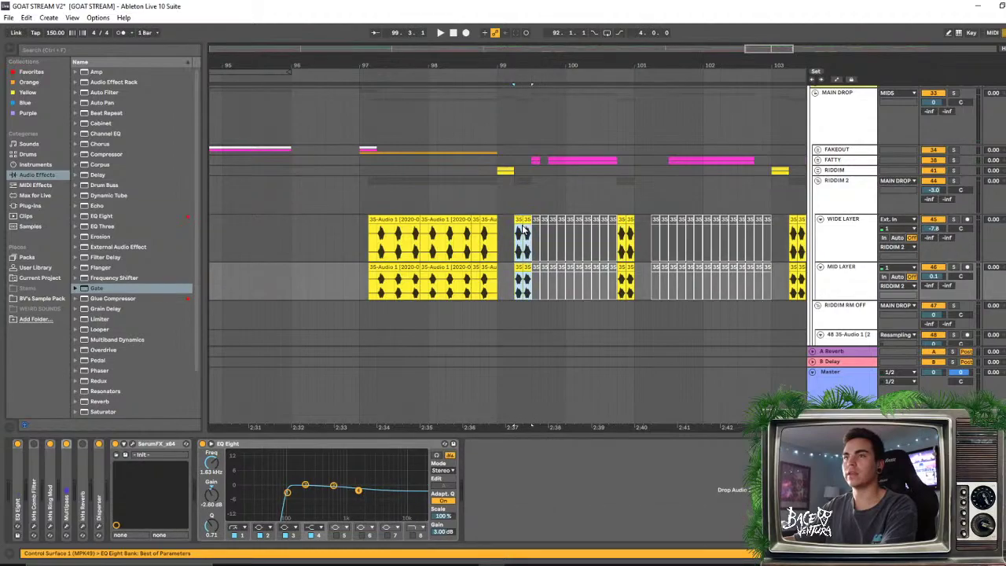
drag(519, 218, 674, 221)
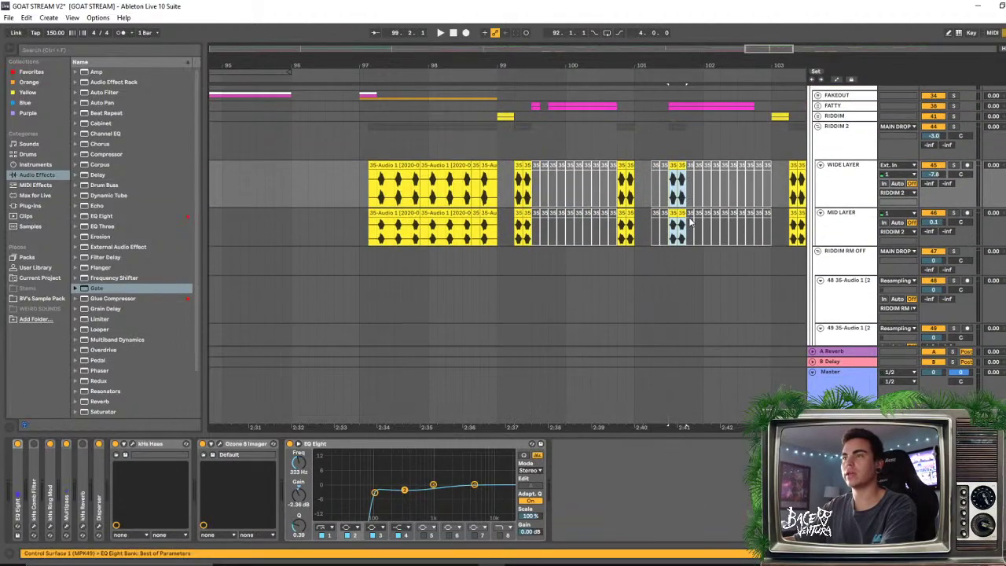
Try deactivating the FATTY clips at 101.3.1 on both 69-Audio 1 tracks, and play the drop to check
click(817, 159)
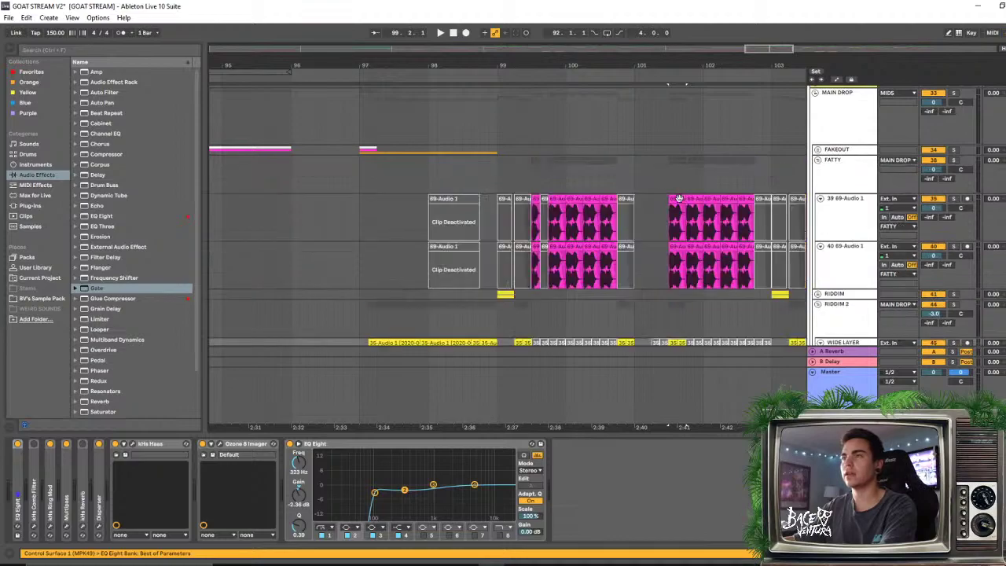
click(680, 228)
click(680, 246)
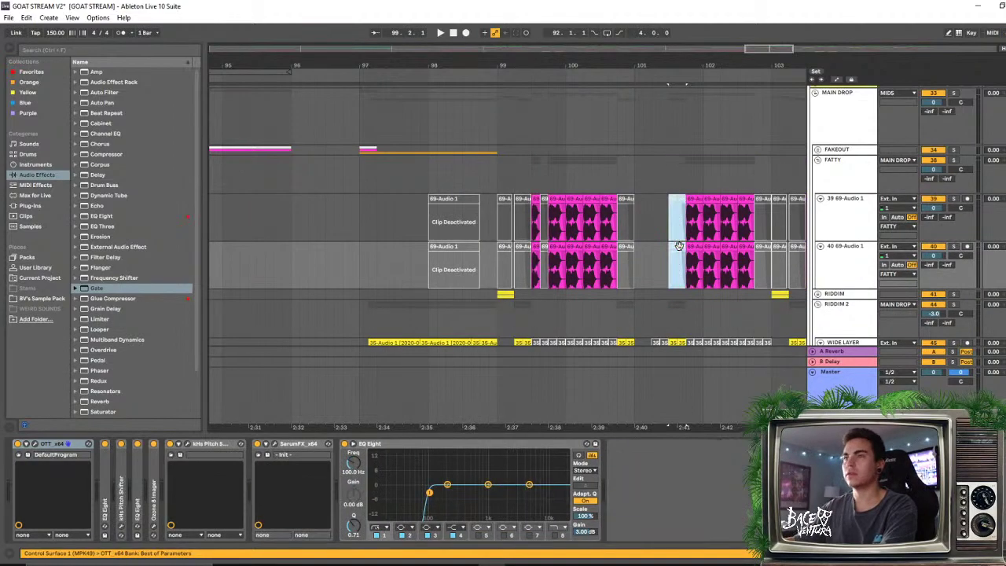
click(608, 163)
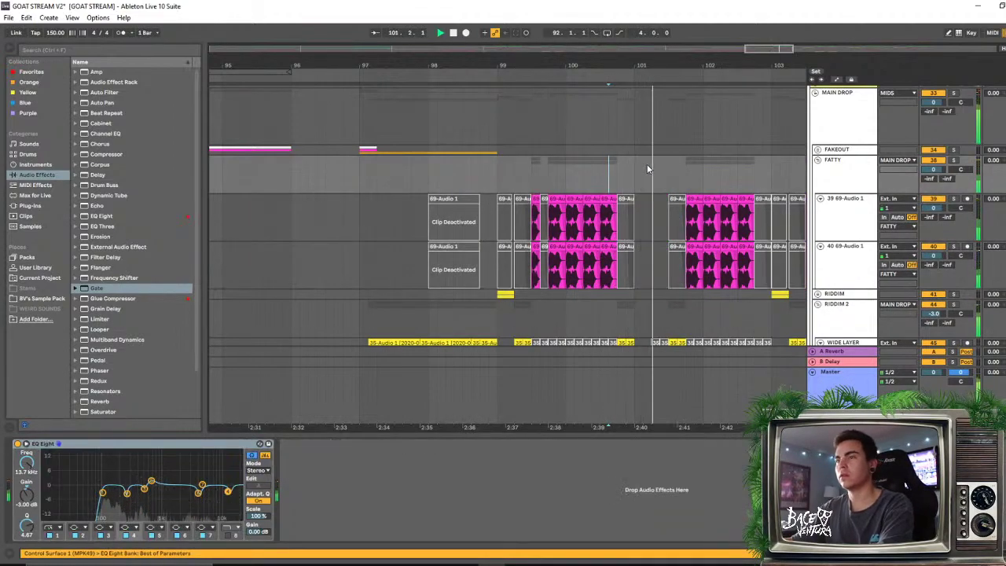
click(292, 174)
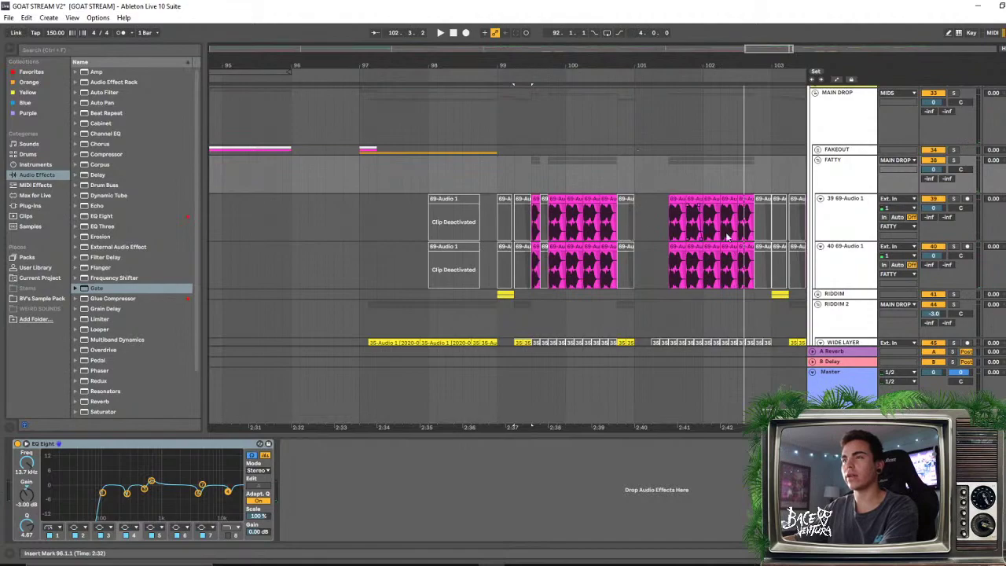
Collapse the MAIN DROP group and hide the device detail view
drag(710, 67, 662, 20)
drag(726, 60, 668, 62)
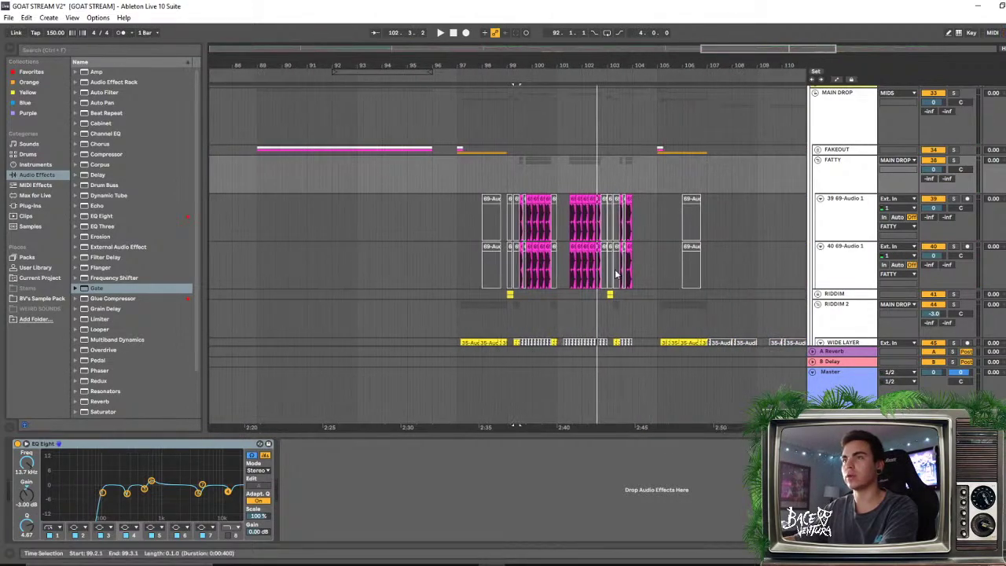
drag(577, 66, 577, 96)
scroll(908, 179, up, 2)
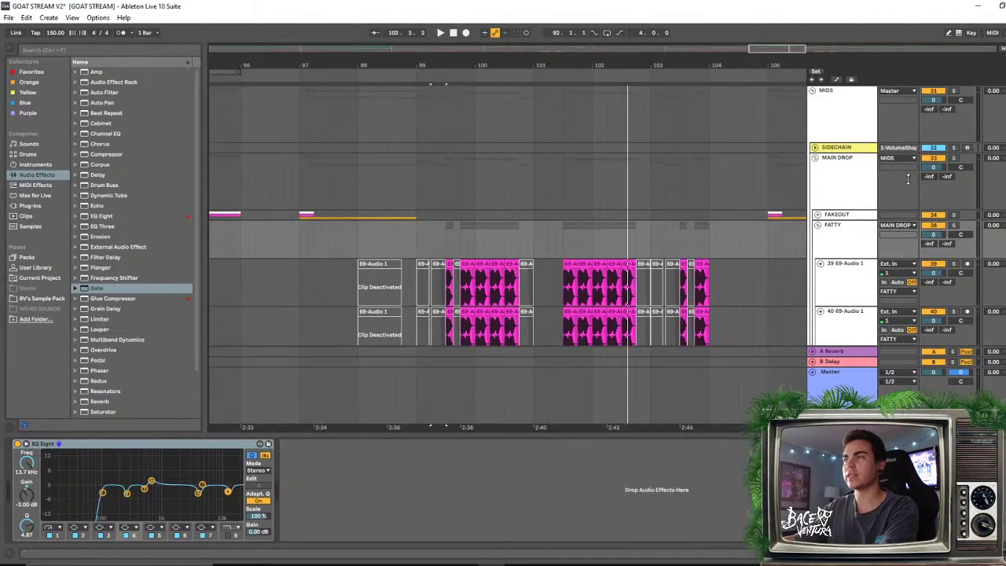
click(815, 157)
click(817, 320)
key(ctrl+alt+l)
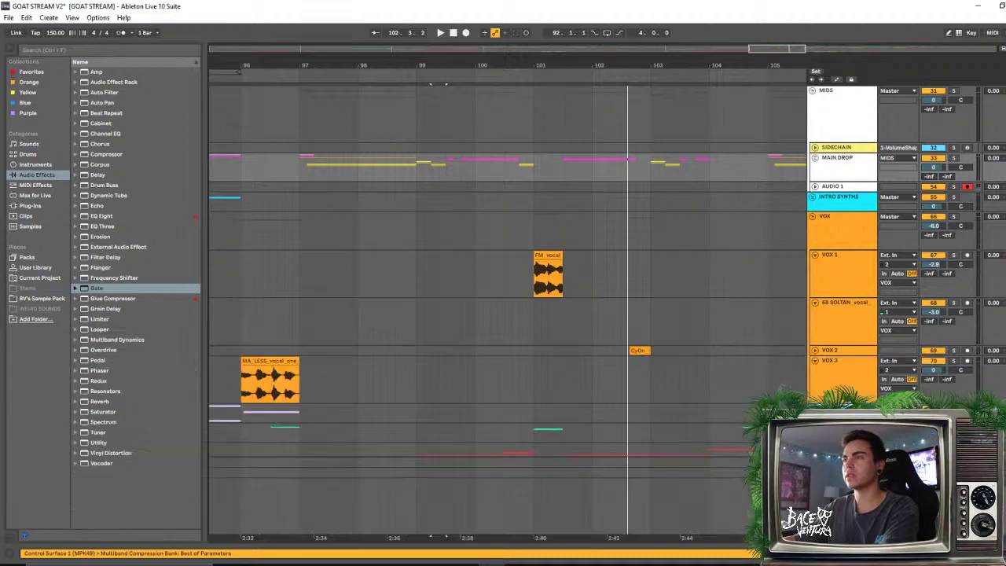
Collapse the MIDS, SUB GROUP and VOX groups and fold the GLOBAL TRIGGER track
scroll(824, 198, up, 2)
click(814, 146)
scroll(824, 180, up, 5)
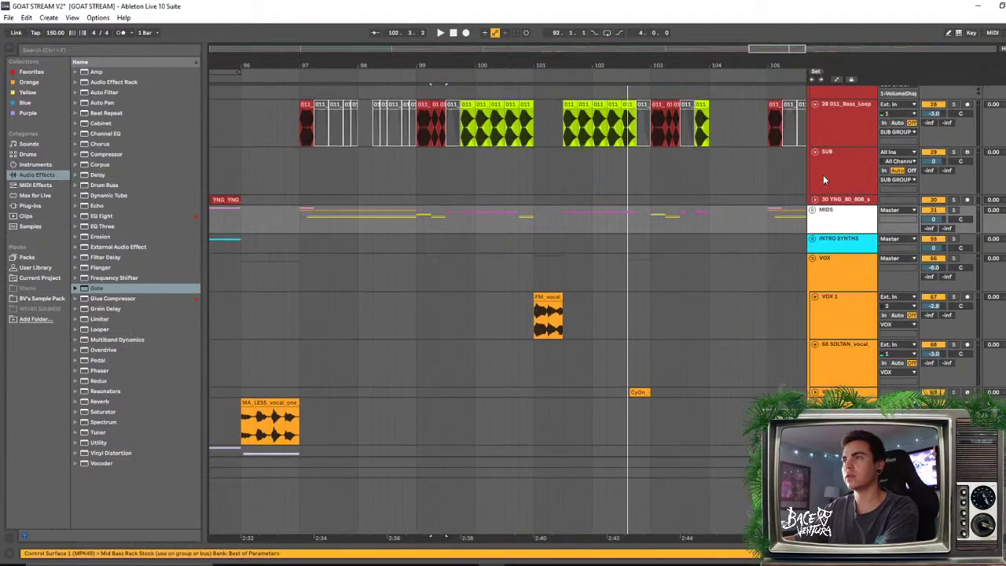
scroll(818, 163, up, 1)
click(813, 170)
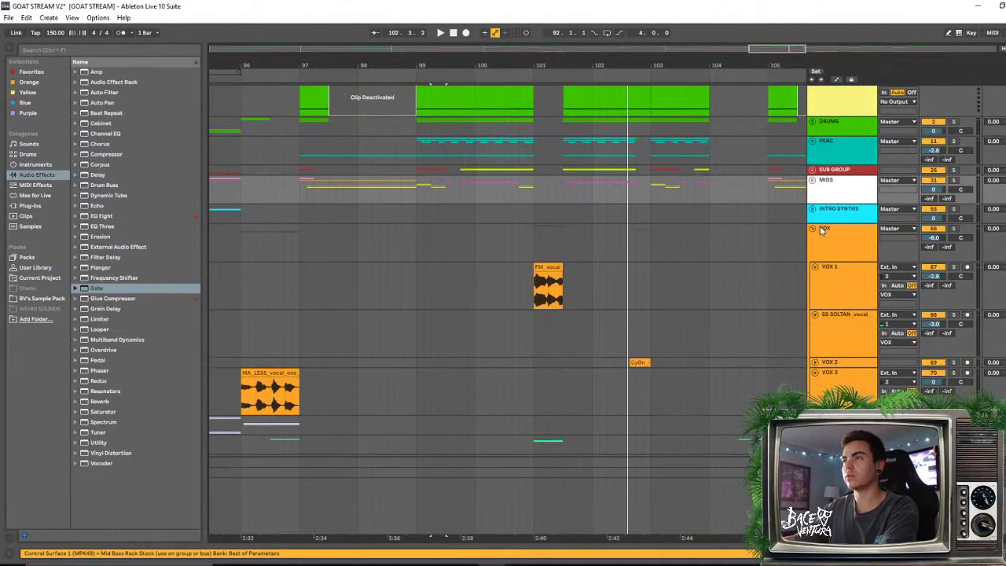
scroll(822, 235, up, 1)
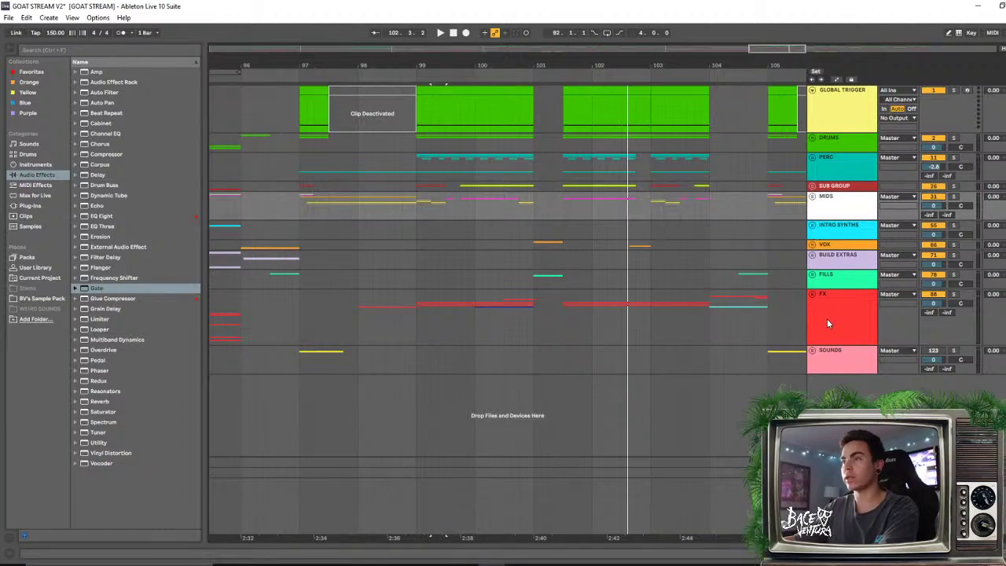
click(814, 91)
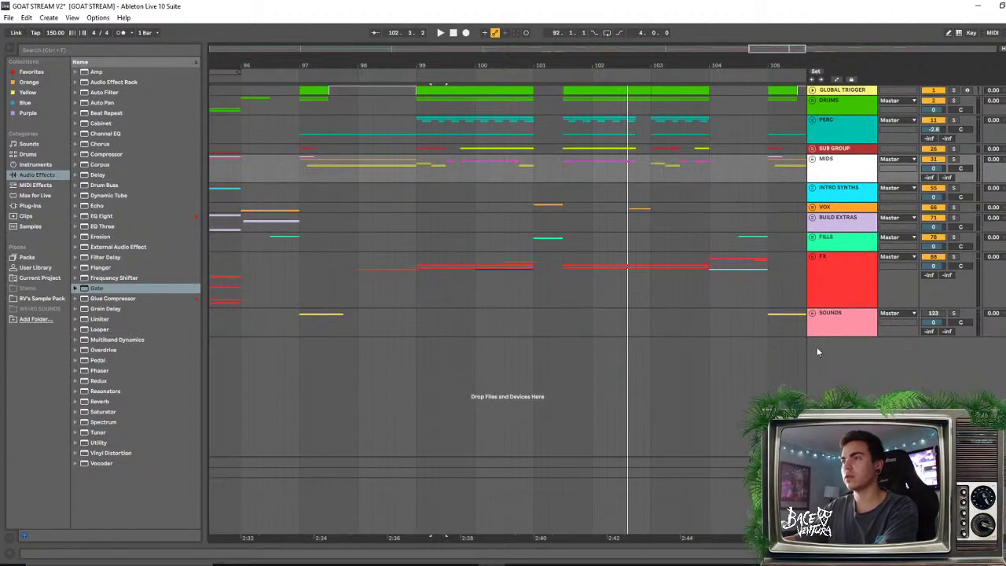
Play the full arrangement from 1.1.1 and expand the FX group to view its tracks
drag(506, 66, 641, 84)
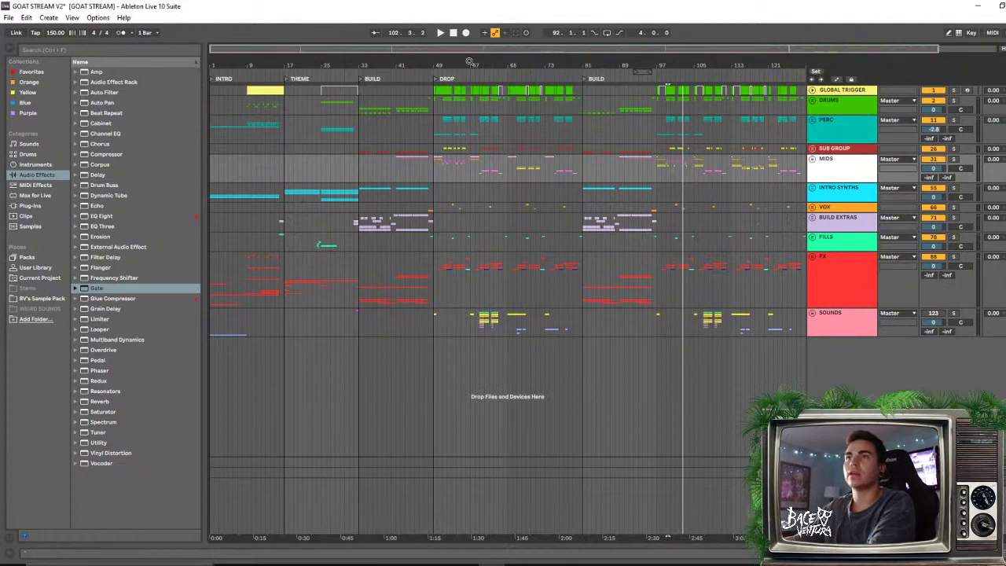
click(441, 34)
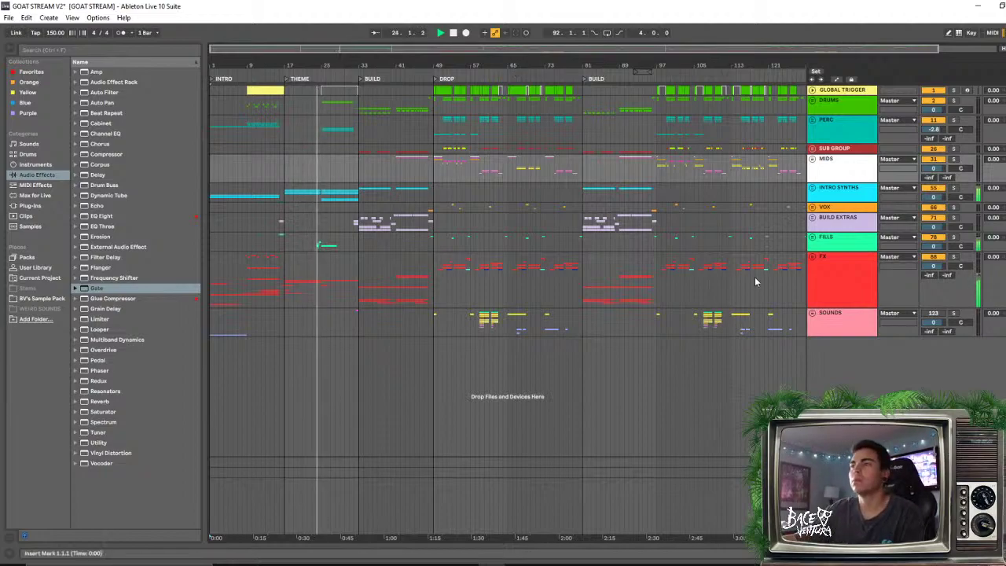
click(812, 257)
scroll(340, 289, down, 6)
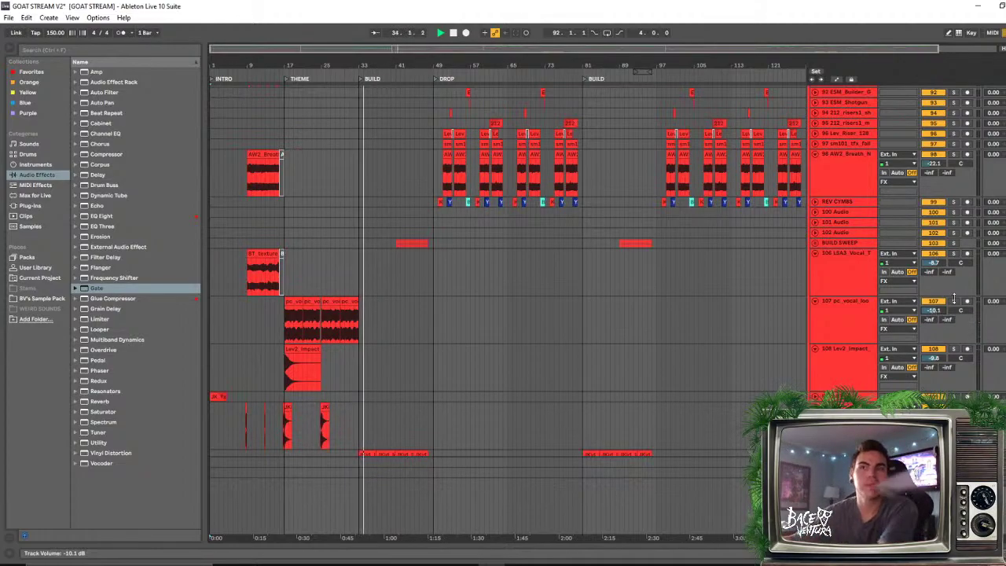
Shorten the last pc_vocal_loop clip in the theme so it ends at 32.1.1, one bar before the build
drag(355, 64, 354, 150)
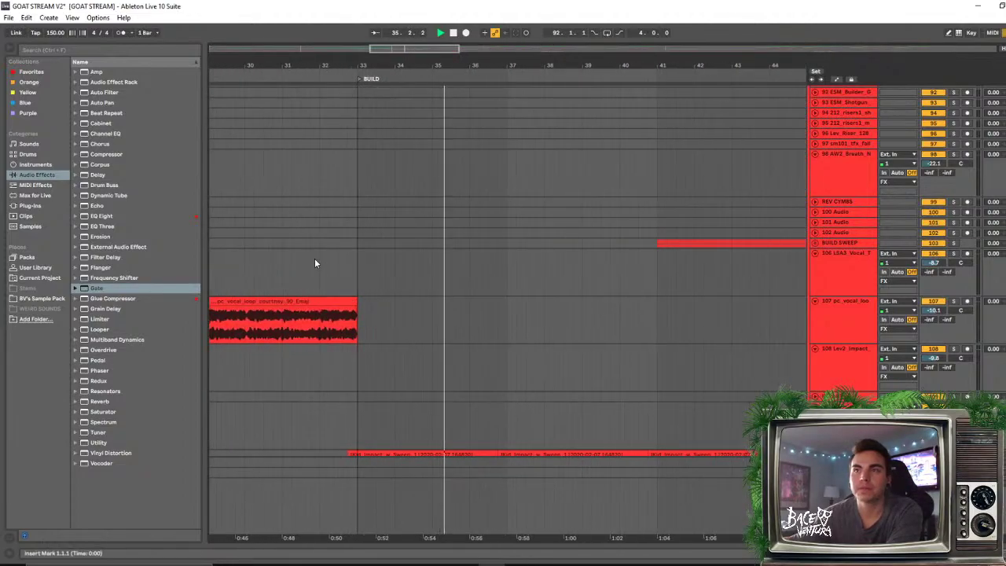
click(316, 261)
key(space)
key(space)
drag(356, 300, 319, 300)
key(space)
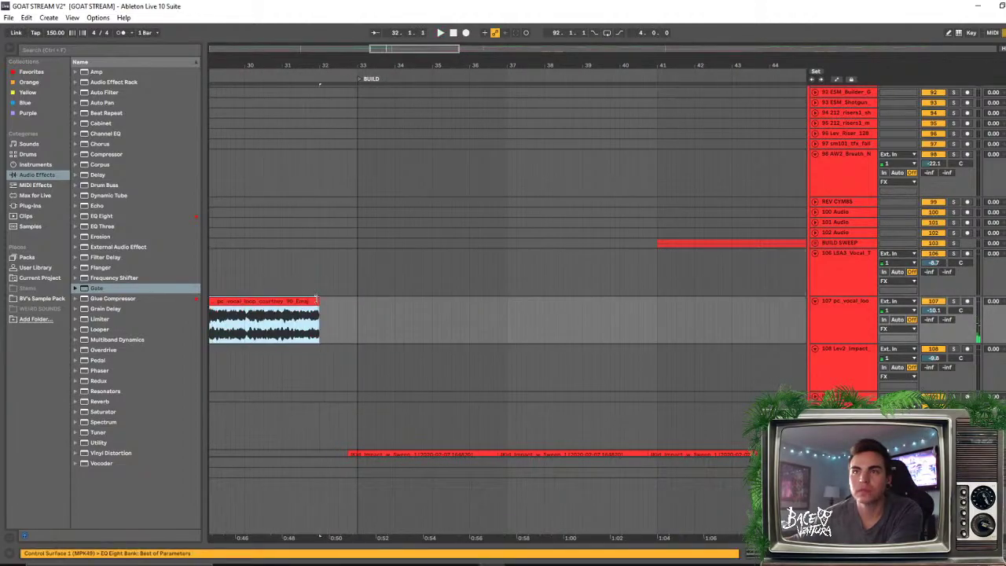
Play the arrangement from 31.3.1 through the first drop, second build and second drop to bar 129
click(300, 272)
key(space)
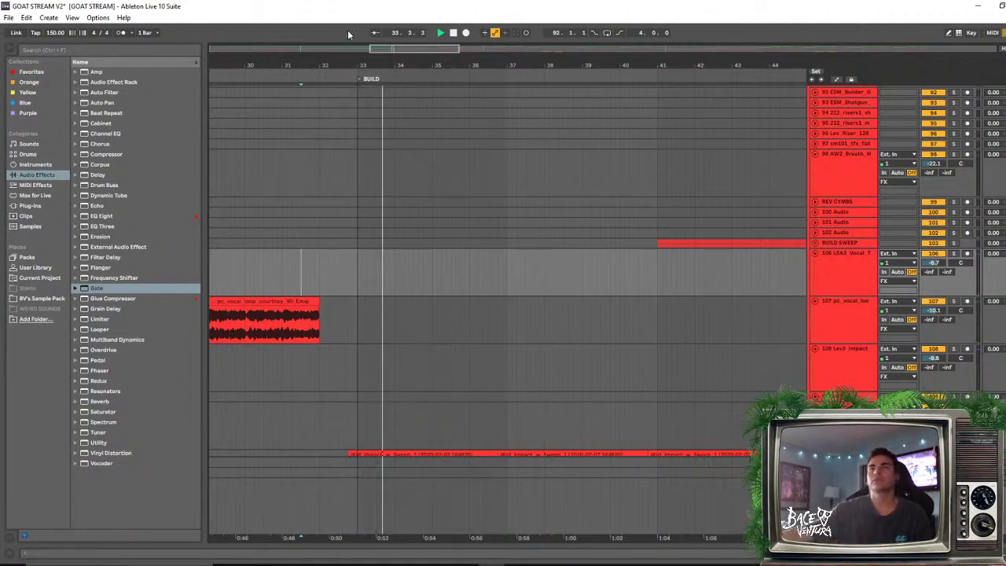
scroll(379, 68, down, 5)
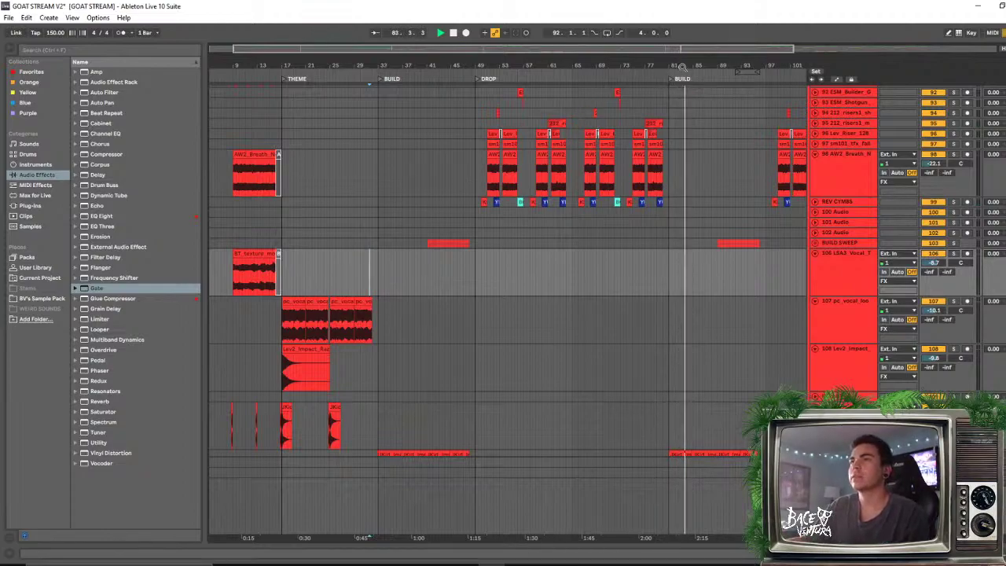
drag(608, 66, 558, 65)
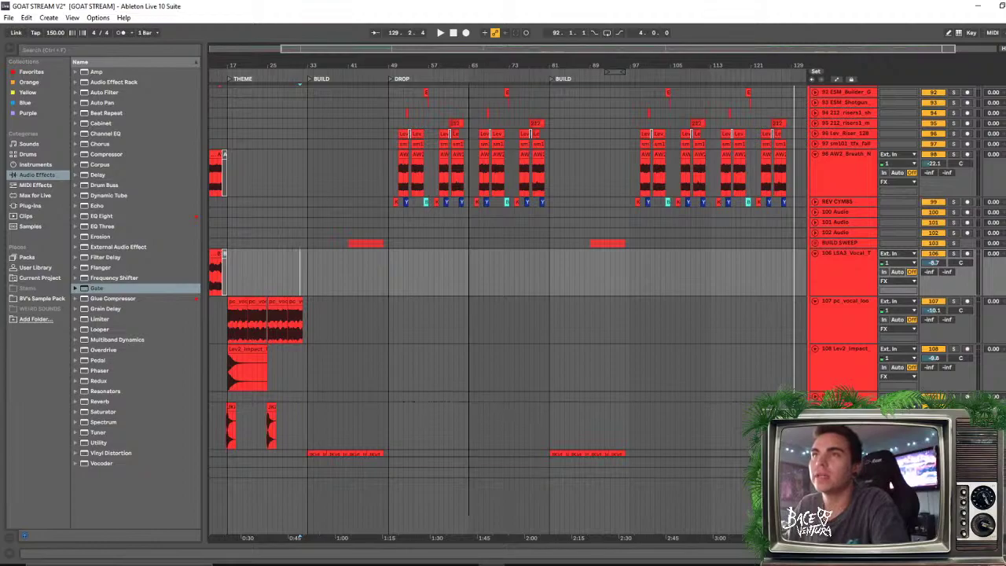
Collapse the FX group and select the range from 106.4.3 to 107.3.3 on it
drag(468, 66, 487, 58)
scroll(476, 247, down, 3)
scroll(763, 315, up, 4)
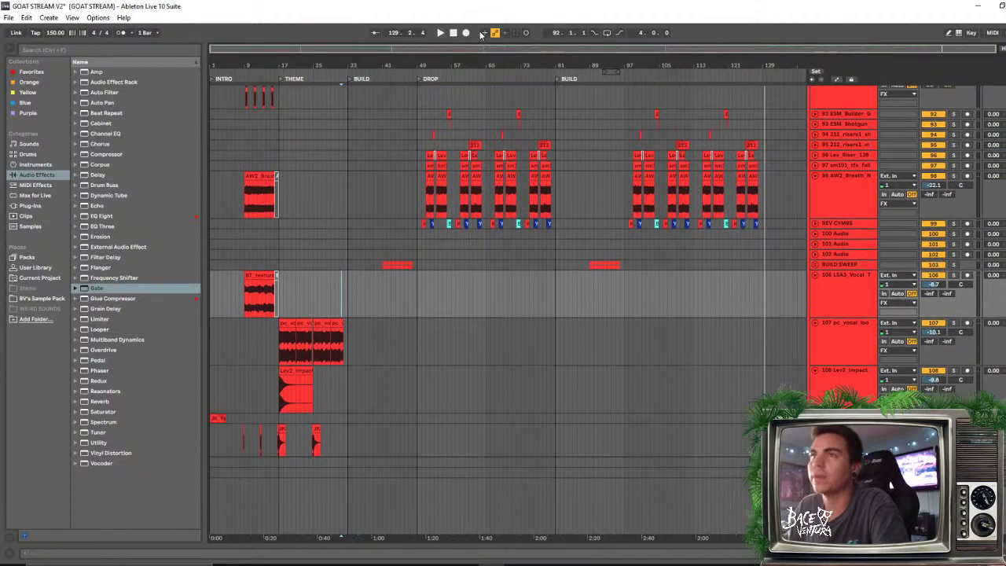
click(457, 56)
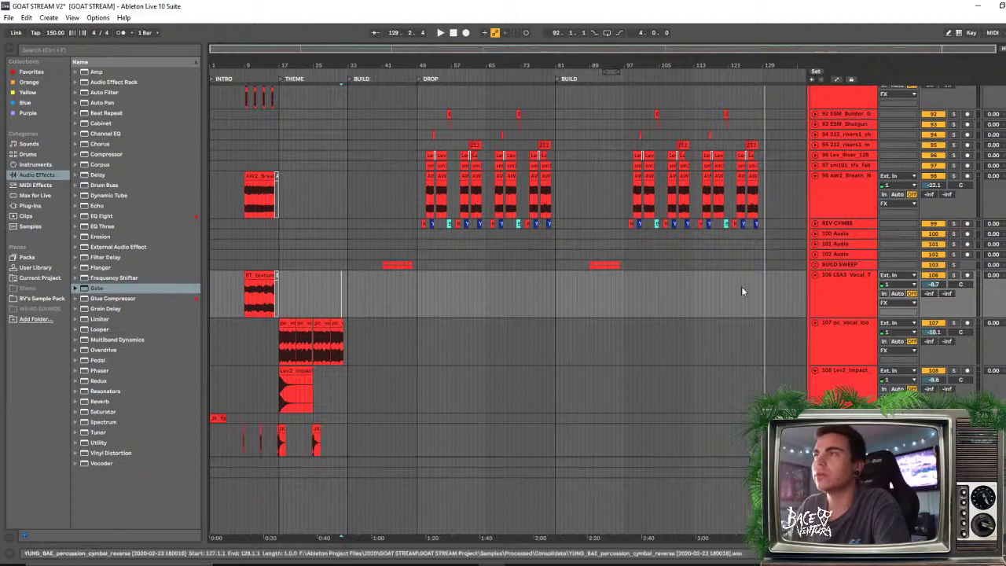
scroll(629, 251, down, 3)
scroll(448, 188, up, 6)
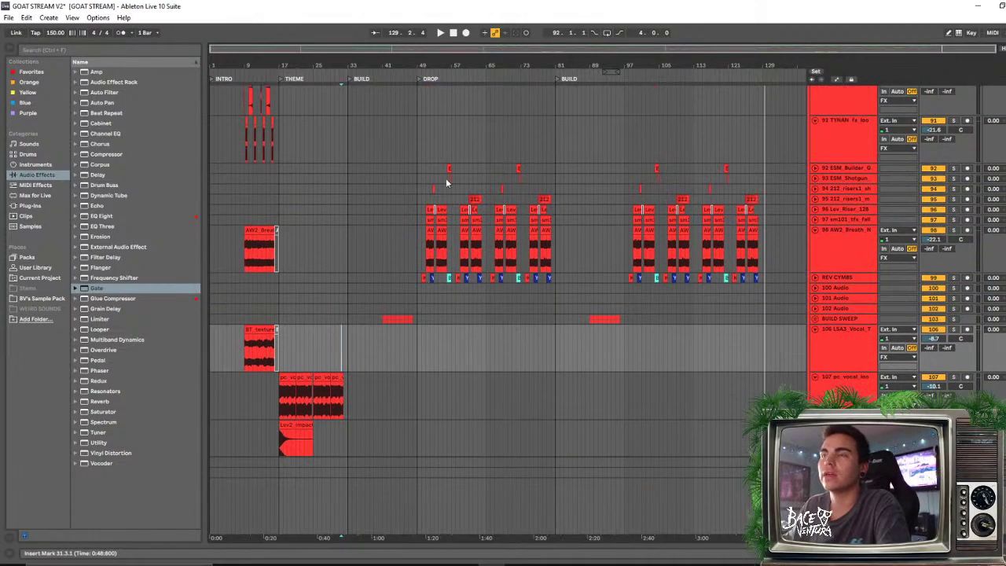
scroll(655, 227, up, 10)
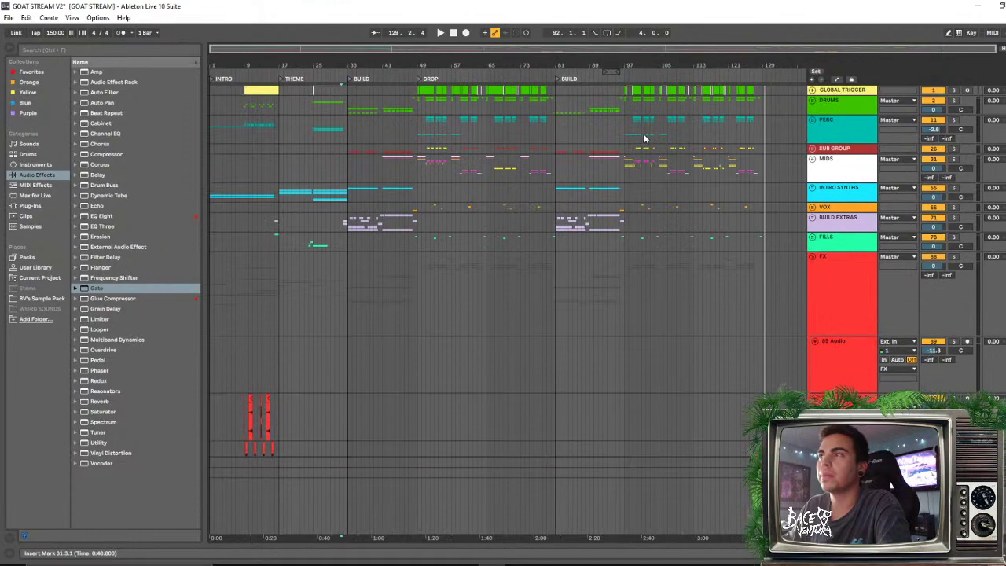
click(813, 257)
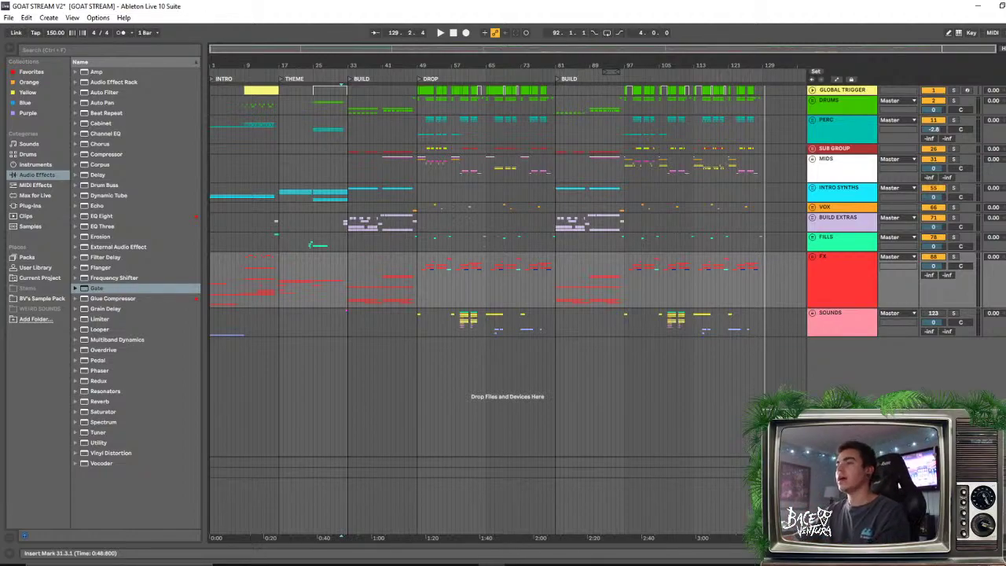
drag(666, 271, 671, 281)
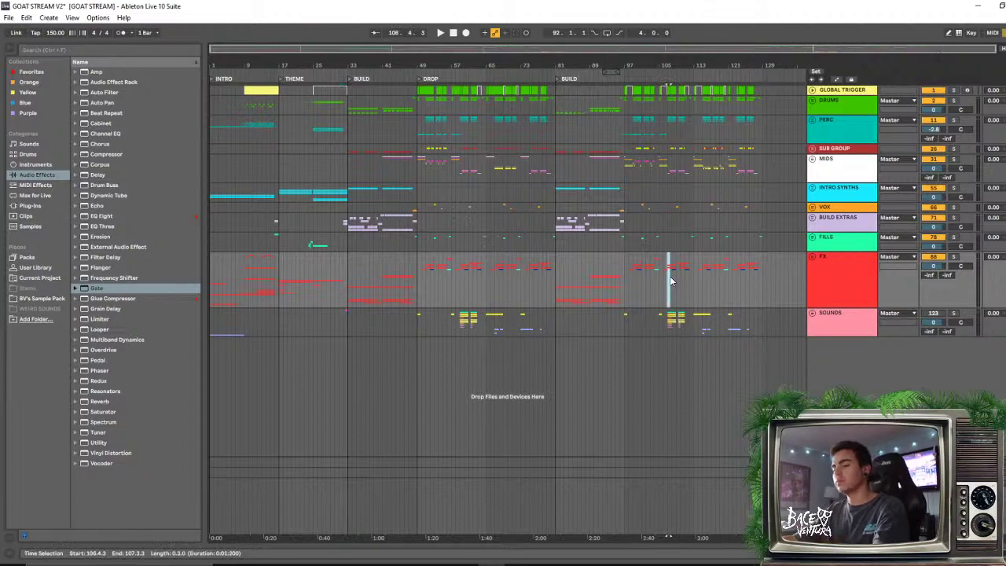
Save the set and audition the ECFX_Tom_Fill clip near bar 104 in solo within the FILLS group
key(ctrl+s)
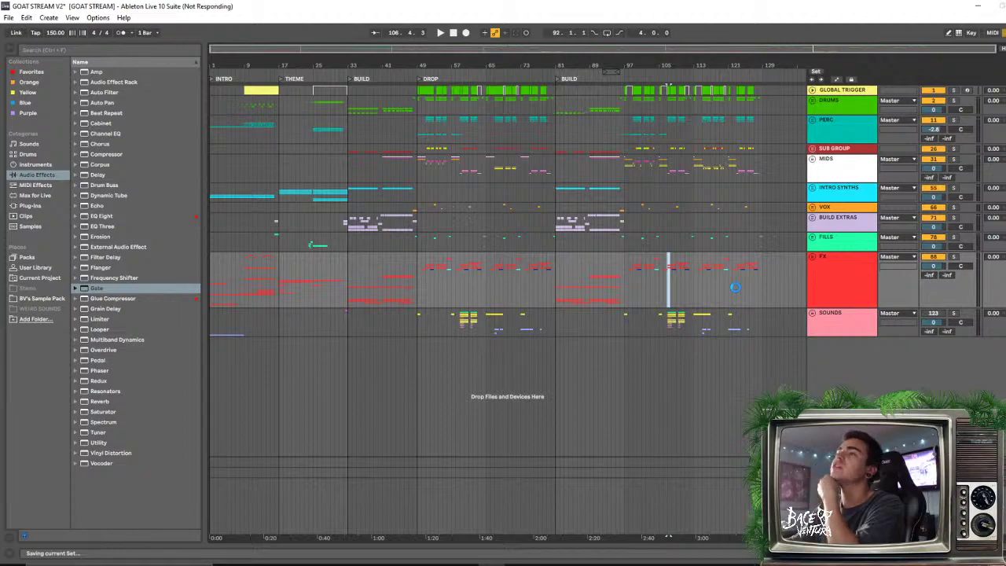
click(813, 238)
scroll(746, 272, down, 3)
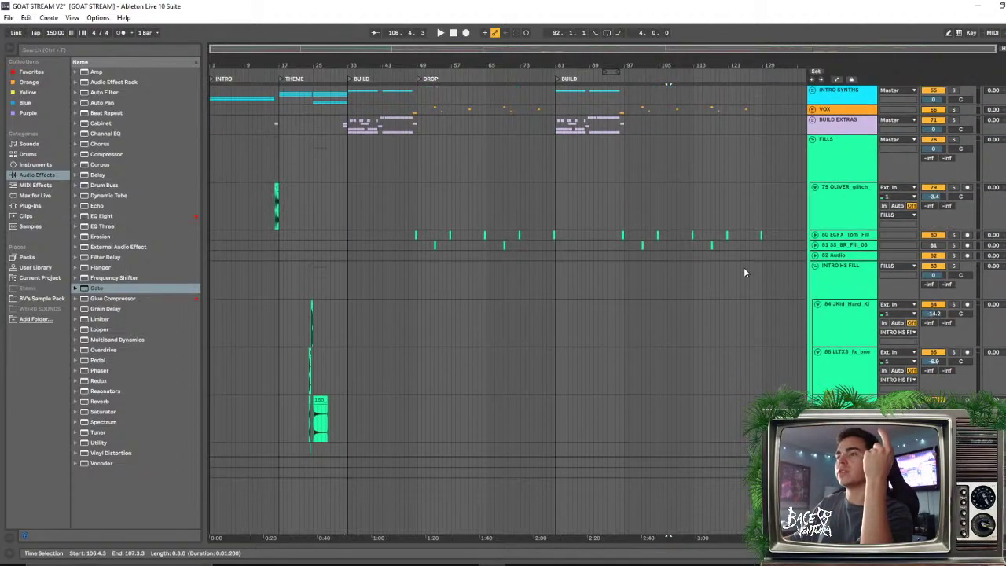
click(657, 235)
click(958, 235)
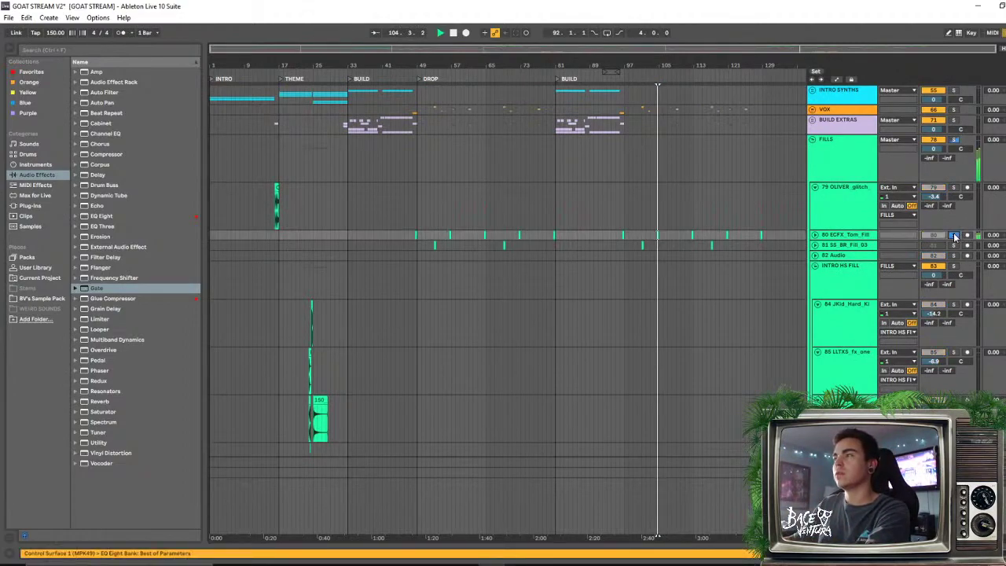
Audition the SS_BR_Fill_03 clip at 117.1.1 in solo, clear the solos and collapse the FILLS group
click(710, 244)
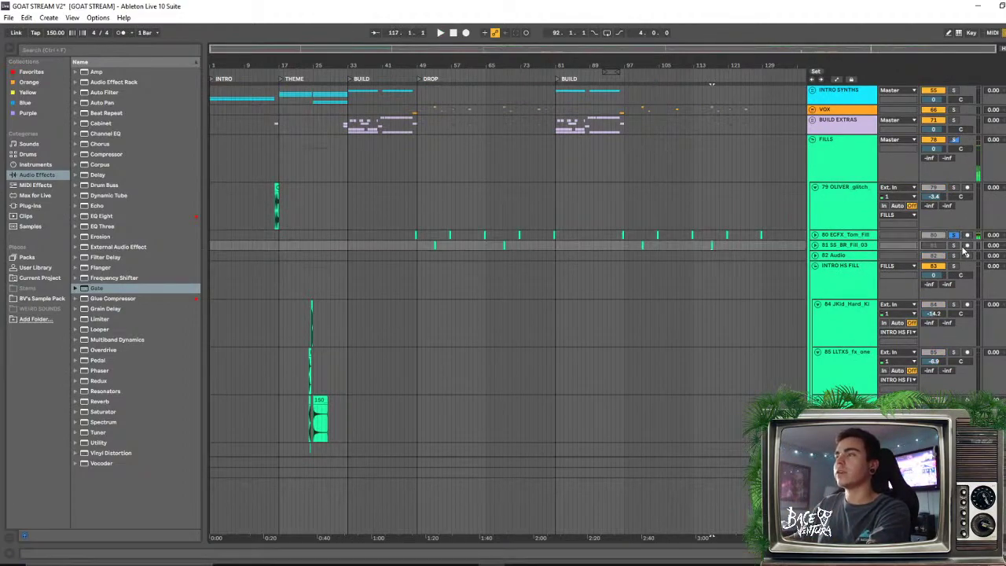
click(953, 246)
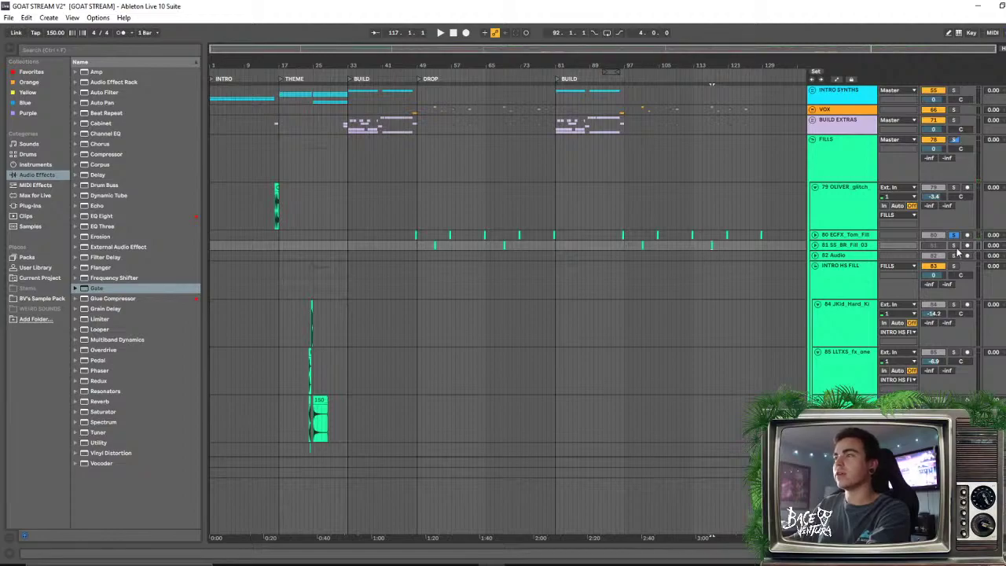
key(space)
click(954, 245)
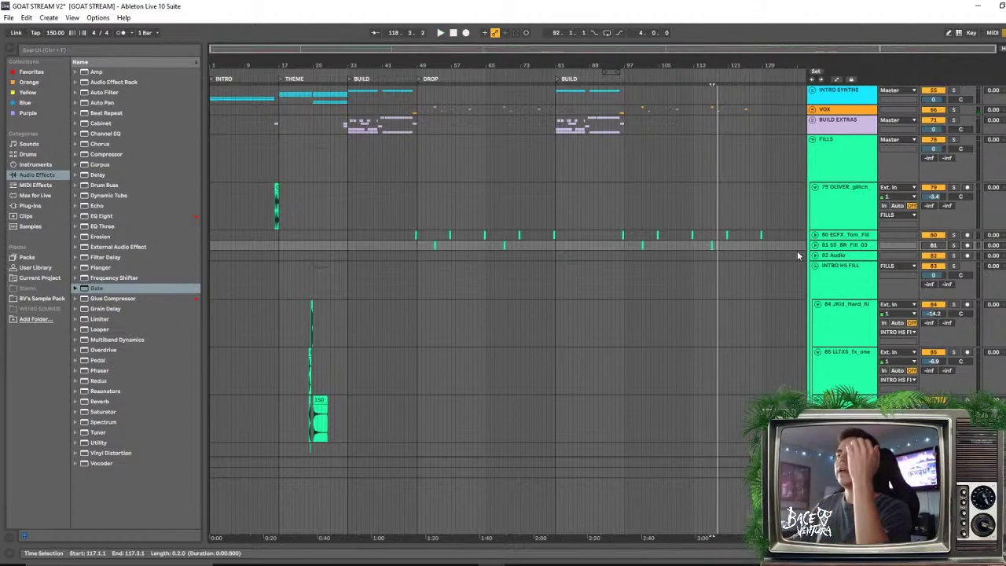
scroll(797, 256, up, 3)
click(812, 238)
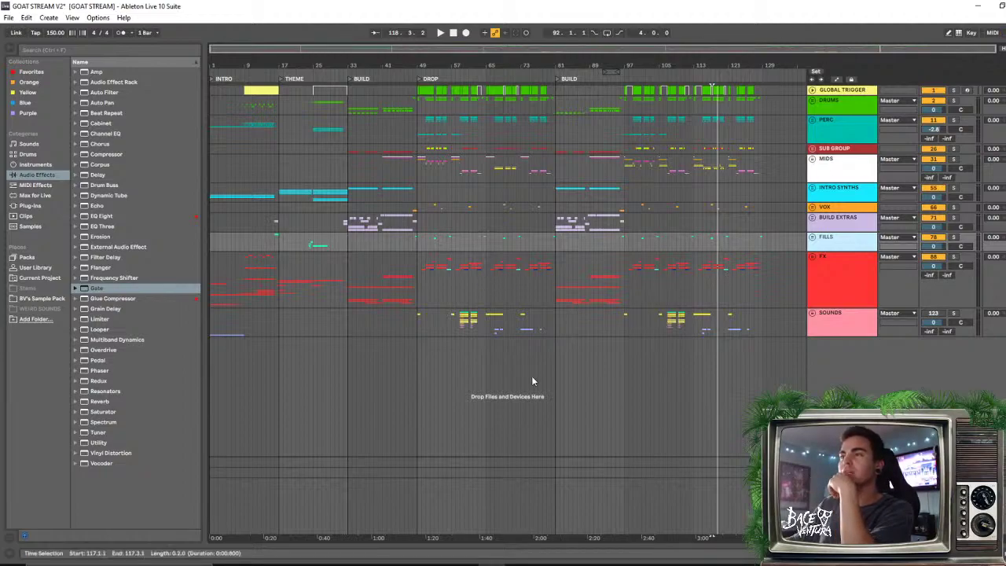
Examine the FX group's clips across both drops, folding the AW2_Breath noise track and collapsing the group when finished
click(813, 256)
scroll(692, 269, down, 5)
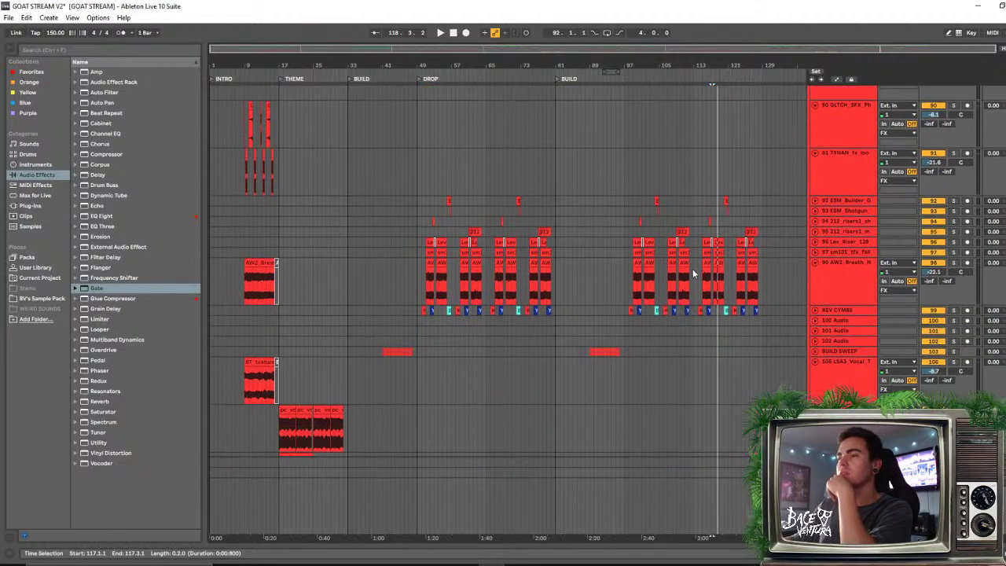
scroll(692, 297, up, 4)
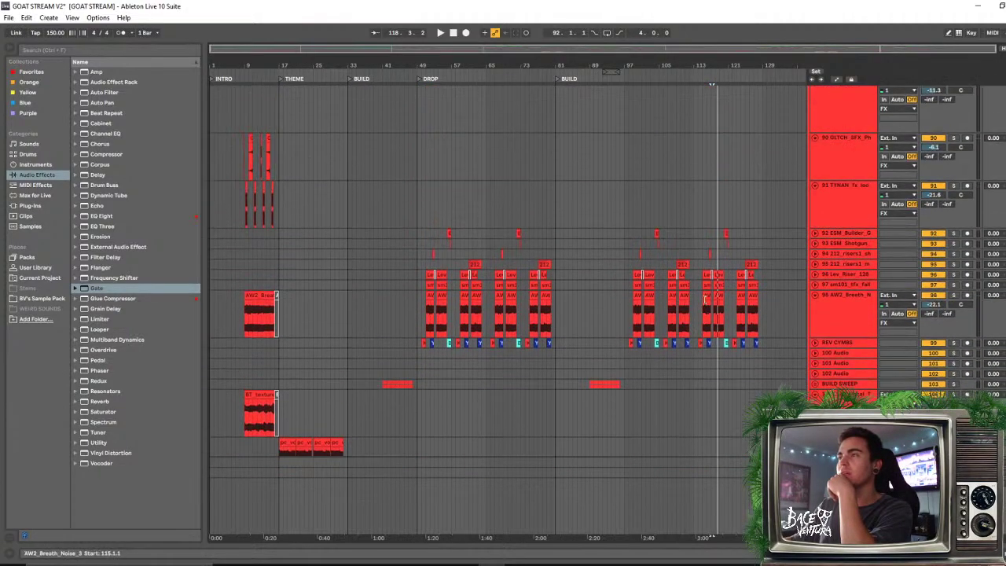
click(815, 294)
scroll(703, 310, down, 3)
scroll(724, 307, up, 10)
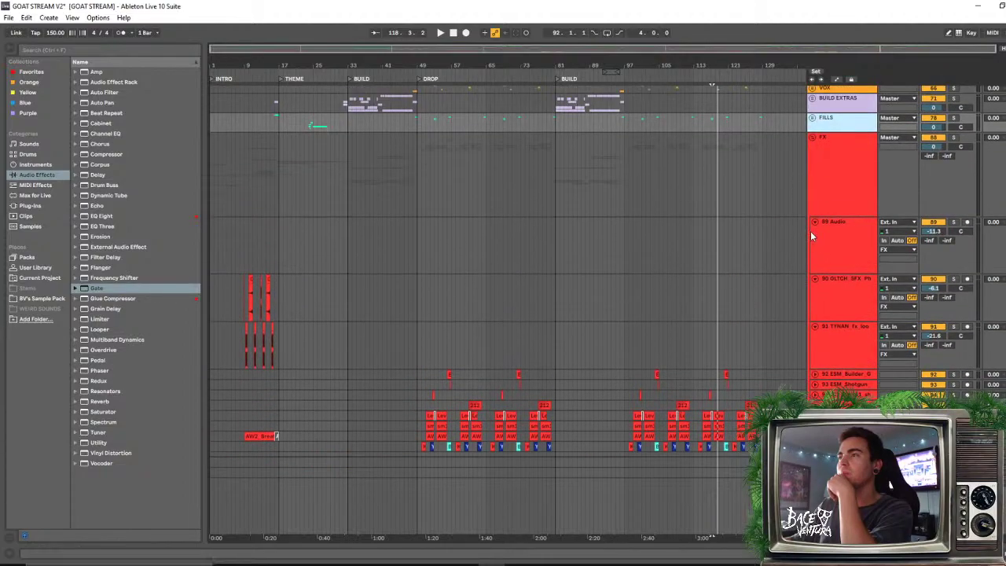
click(814, 189)
click(701, 244)
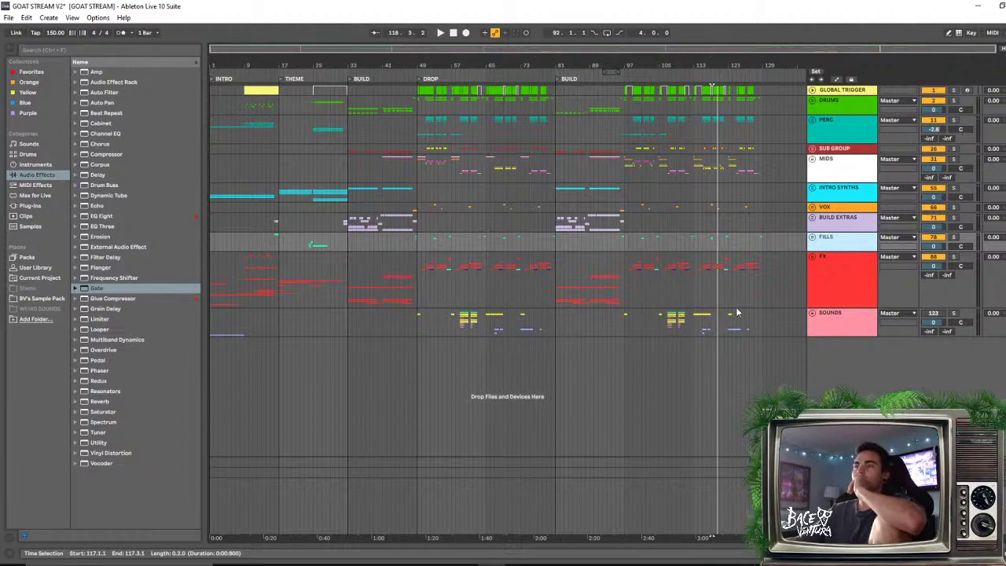
Expand the VOX group to examine its vocal clips across both drops, and collapse it again
click(812, 207)
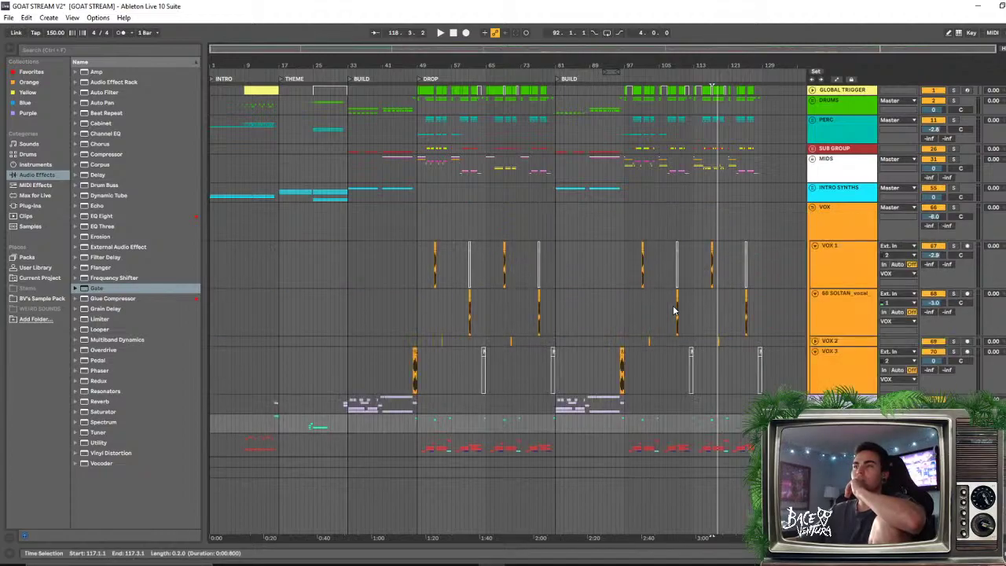
scroll(668, 314, down, 3)
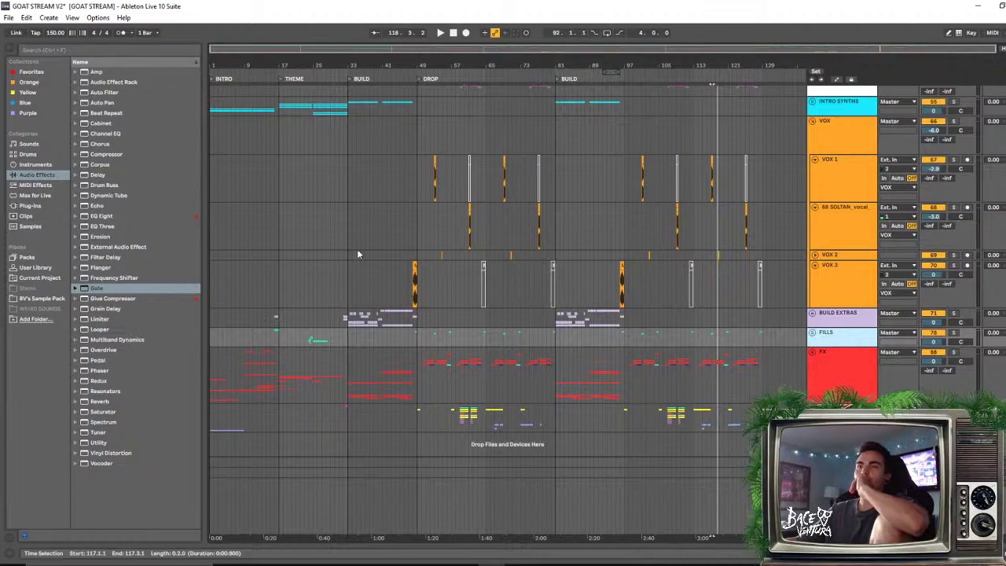
scroll(295, 244, up, 3)
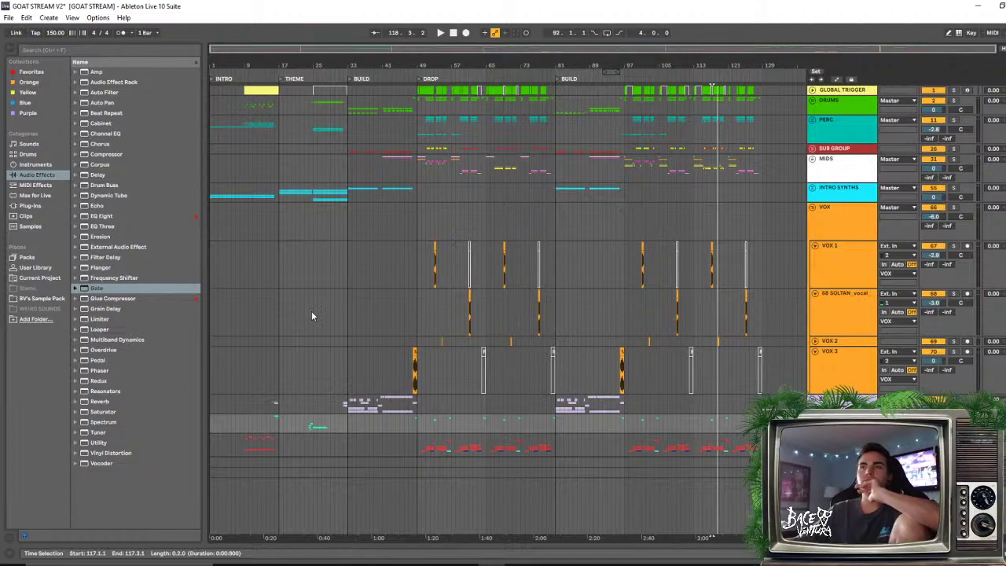
click(813, 206)
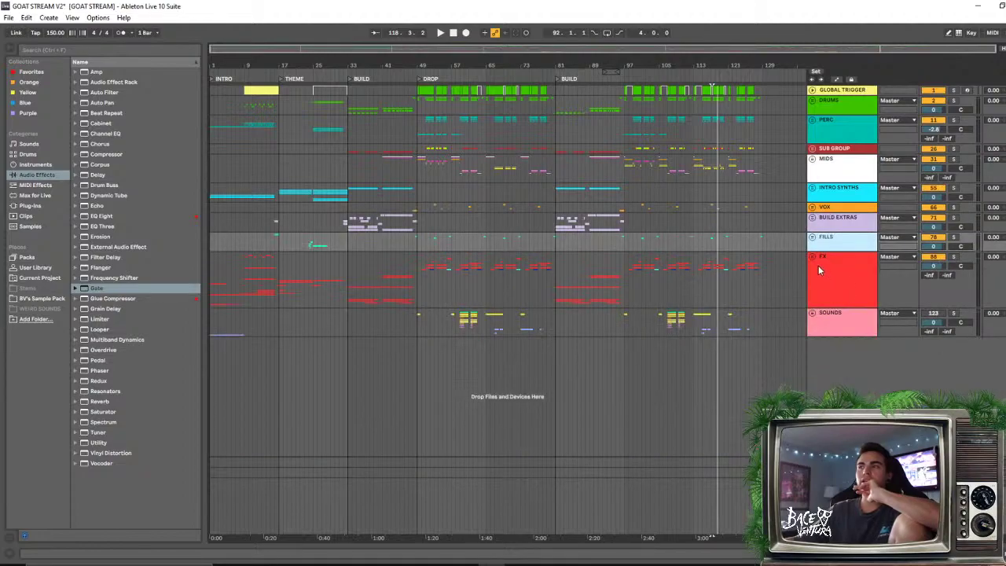